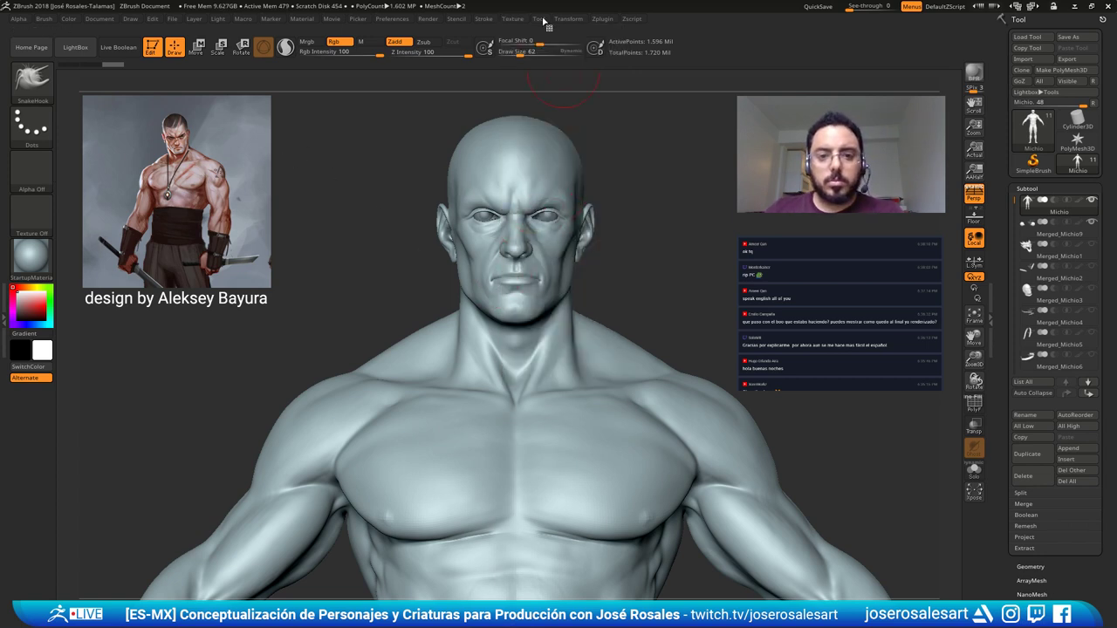
Add the man's portrait photo texture to Spotlight as a reference image over the canvas.
left_click(510, 19)
left_click(542, 185)
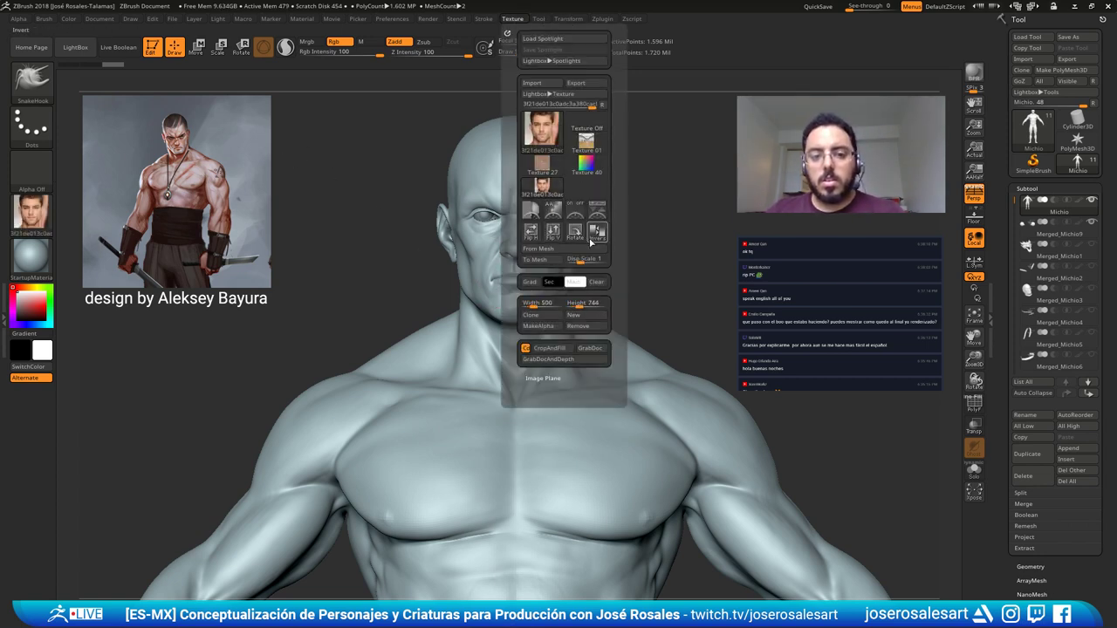
left_click(595, 212)
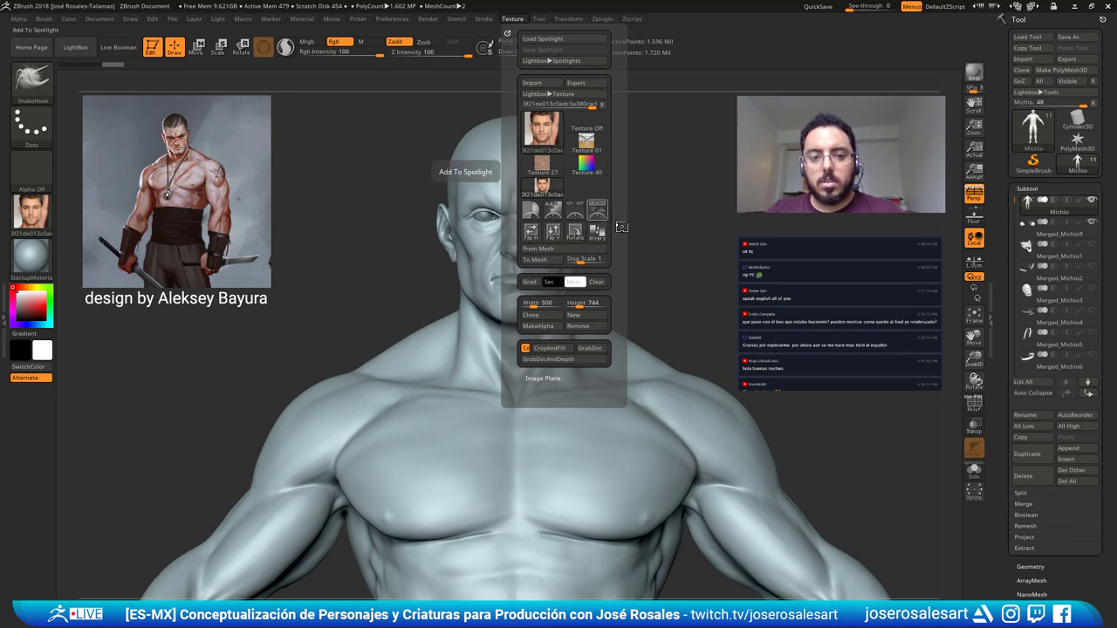
key("comma")
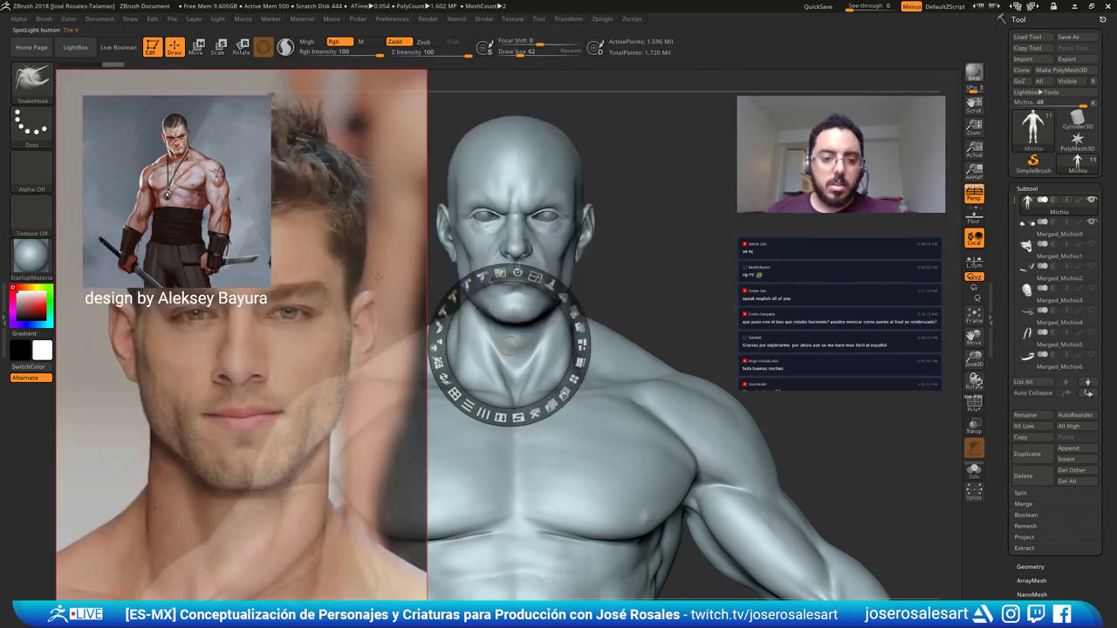
Scale the portrait photo down, place it directly right of the warrior concept art, and leave Spotlight editing.
left_click_drag(502, 277, 463, 267)
left_click_drag(508, 346, 450, 210)
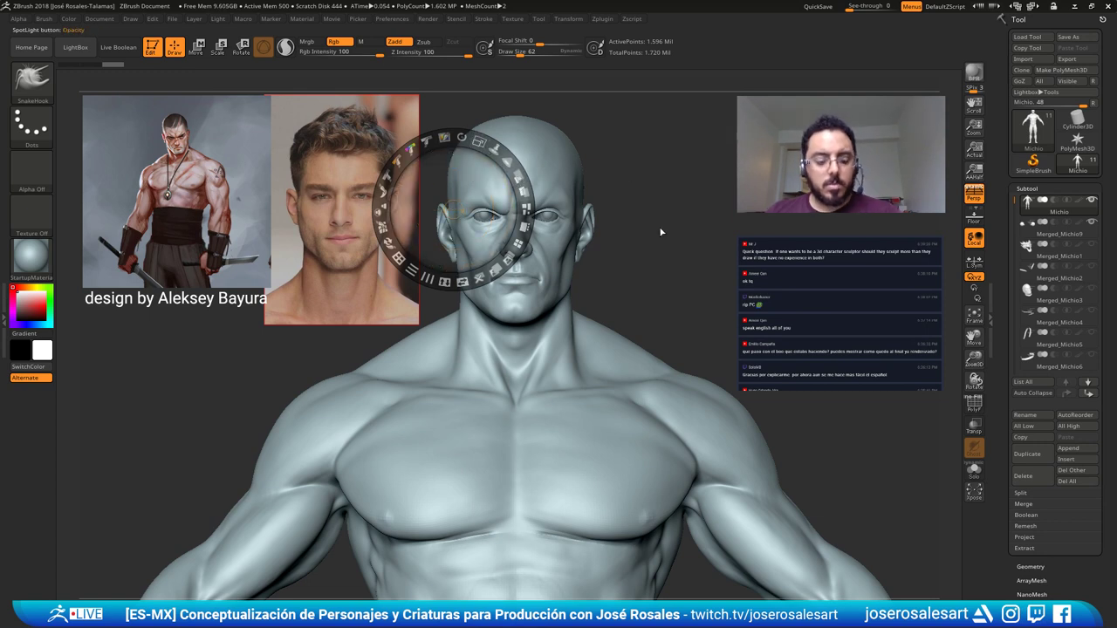
key("z")
Turn off Spotlight projection in the brush's sample settings so the reference does not affect sculpting.
left_click(46, 18)
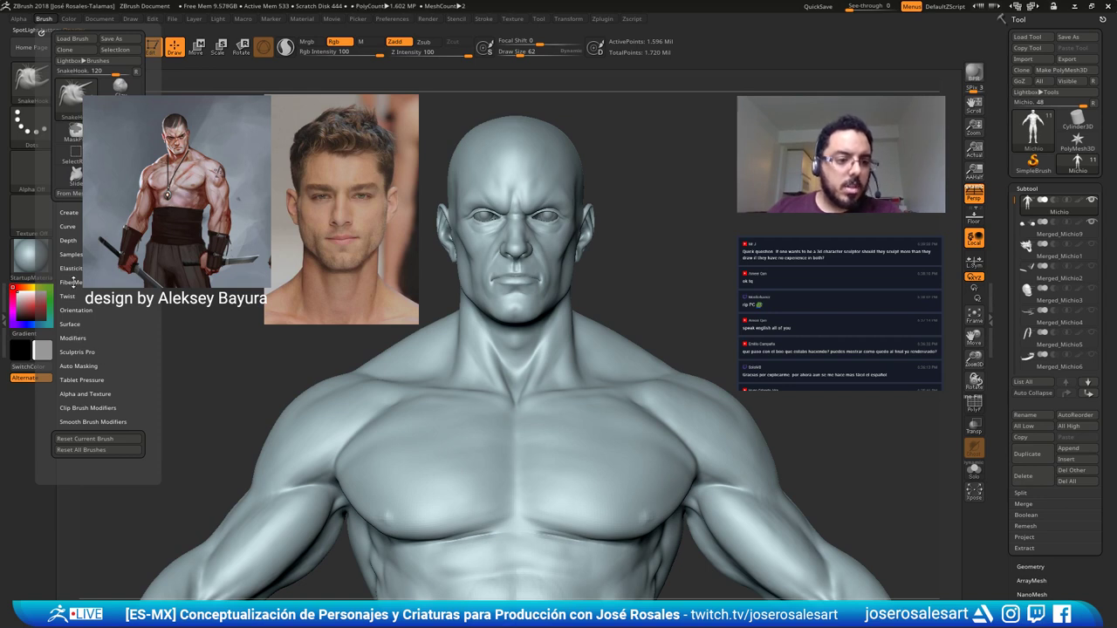
left_click(72, 254)
left_click(88, 353)
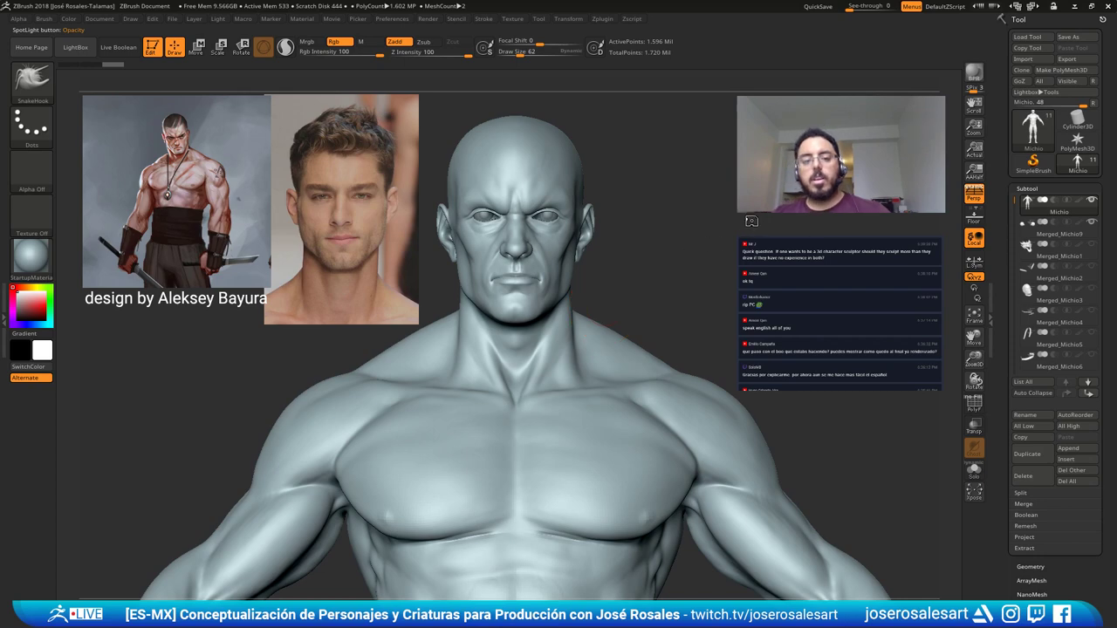
Examine the figure's face, neck and torso from the front, side and three-quarter angles against the portrait reference.
left_click_drag(748, 221, 781, 187, "alt")
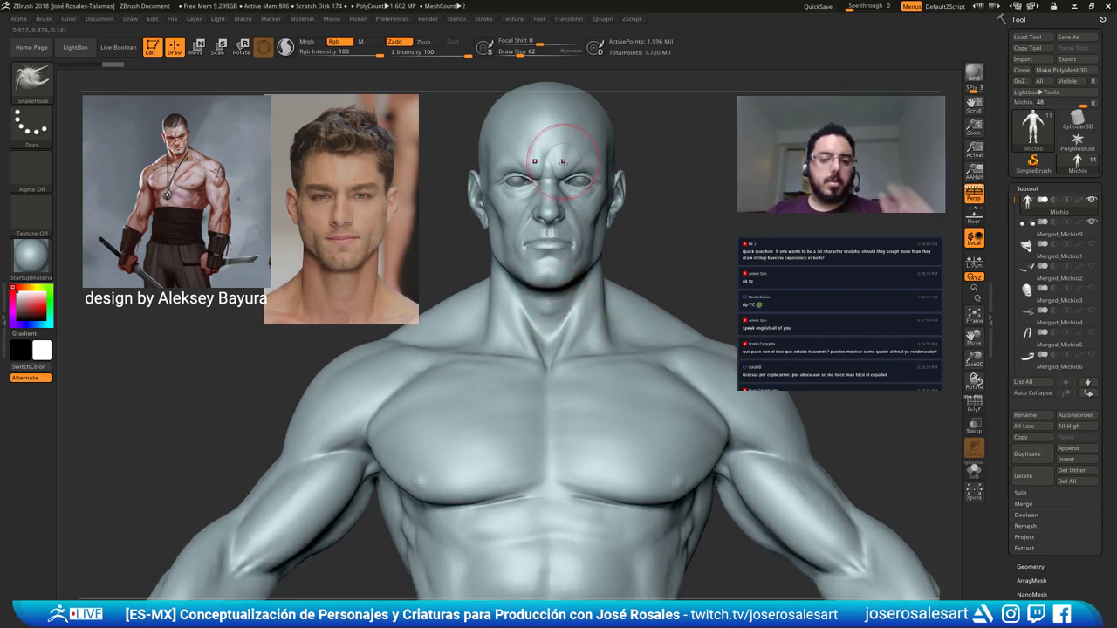
right_click_drag(543, 159, 611, 161)
mouse_move(522, 324)
right_mouse_down("alt")
mouse_move(512, 295)
mouse_move(555, 295)
right_mouse_up("alt")
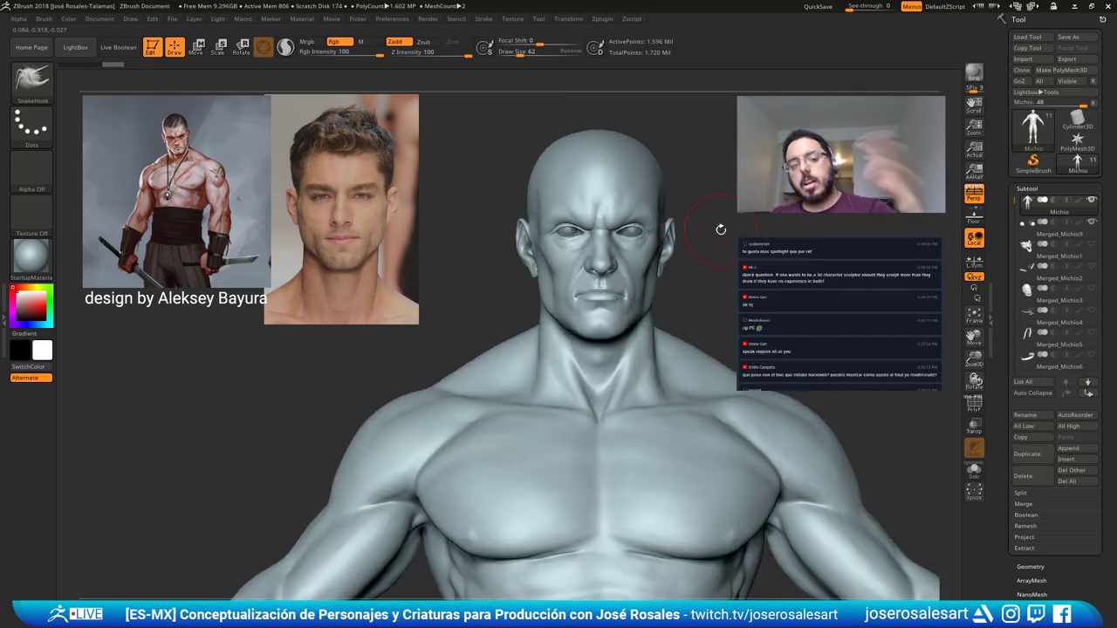
right_click_drag(590, 360, 533, 369, "alt")
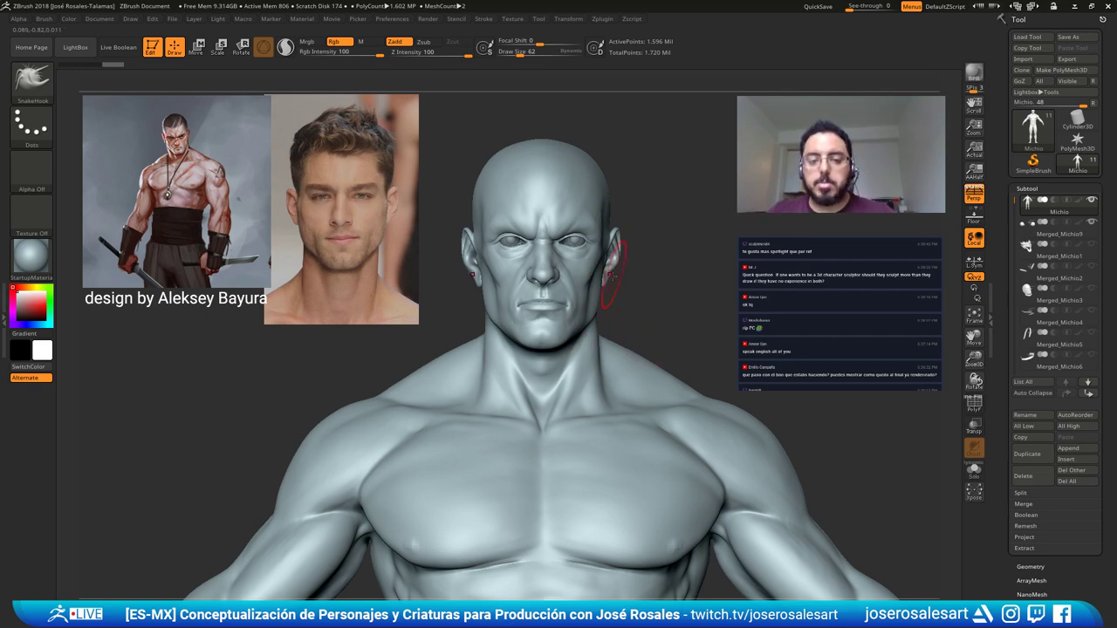
left_click_drag(668, 301, 436, 297)
mouse_move(594, 304)
right_mouse_down()
mouse_move(656, 298)
mouse_move(593, 289)
right_mouse_up()
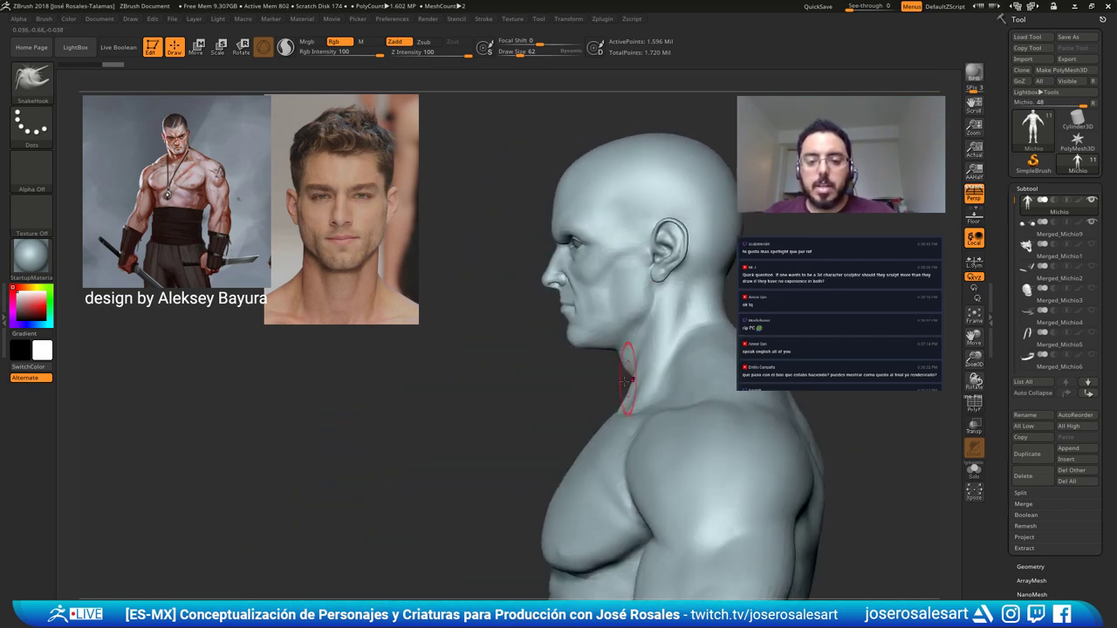
mouse_move(646, 320)
right_mouse_down()
mouse_move(608, 322)
mouse_move(647, 325)
right_mouse_up()
right_click_drag(591, 292, 616, 168, "shift")
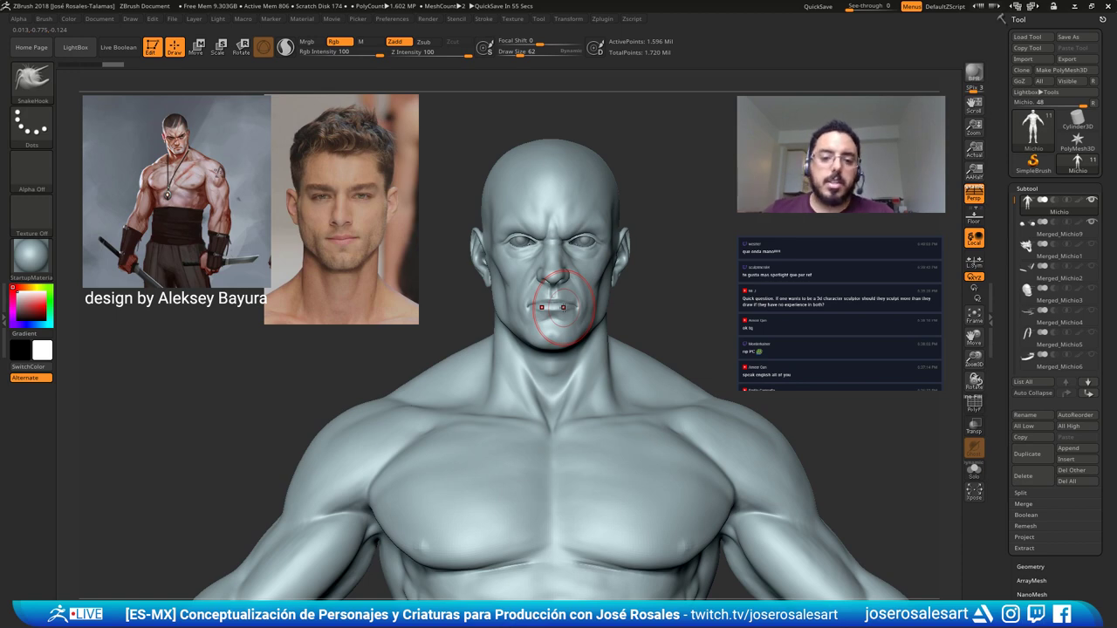
mouse_move(527, 244)
right_mouse_down("ctrl")
mouse_move(497, 248)
mouse_move(602, 219)
mouse_move(349, 202)
mouse_move(324, 188)
right_mouse_up("ctrl")
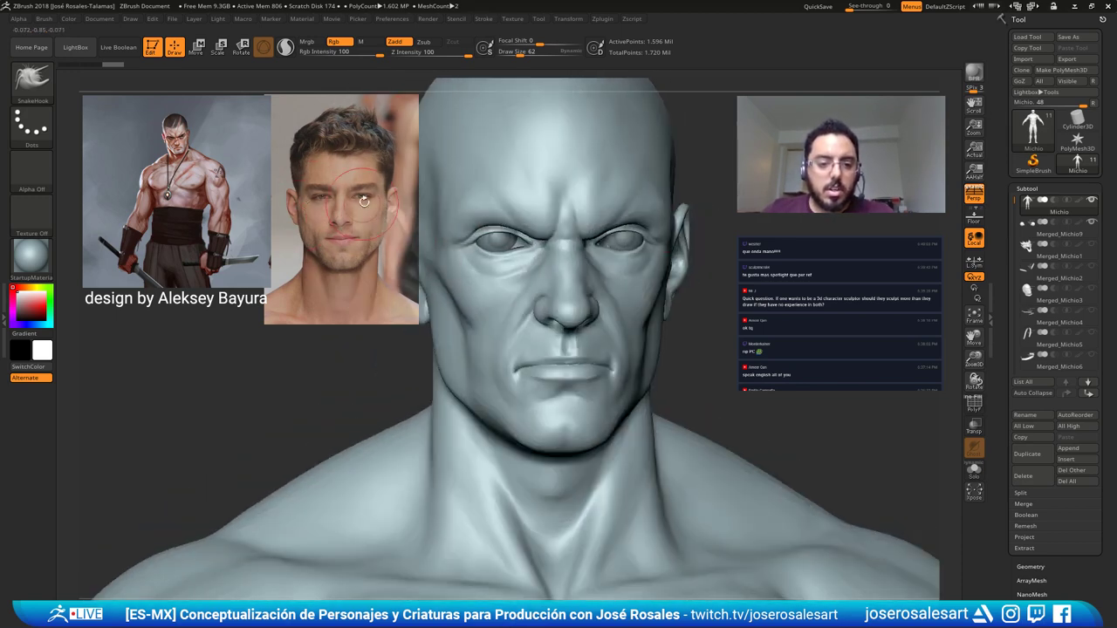
right_click_drag(530, 279, 523, 281, "shift")
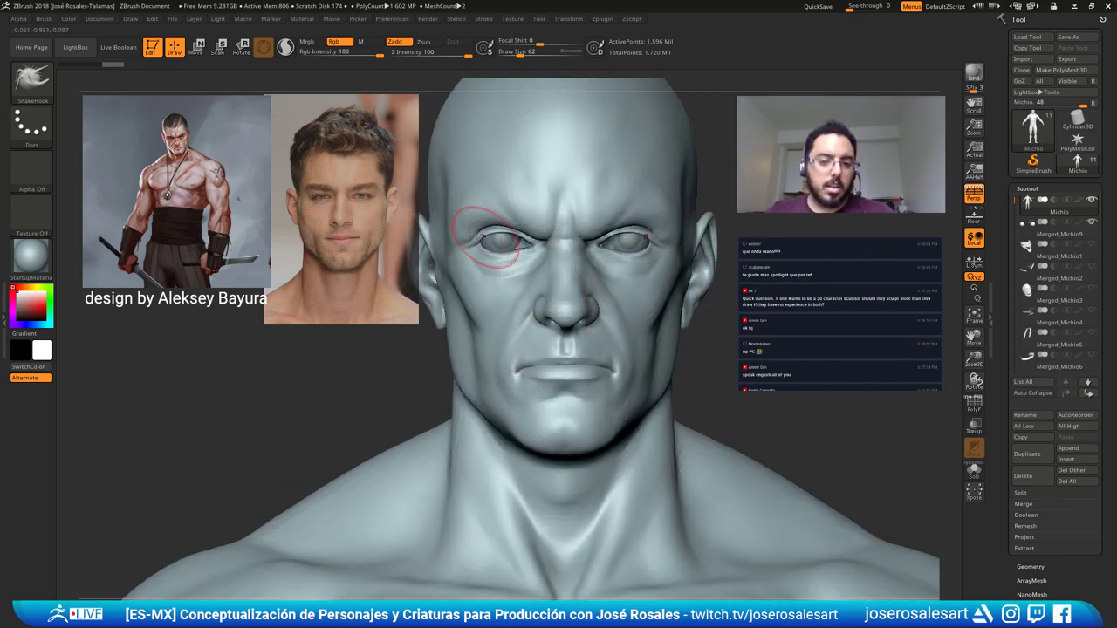
right_click_drag(623, 415, 606, 353, "alt")
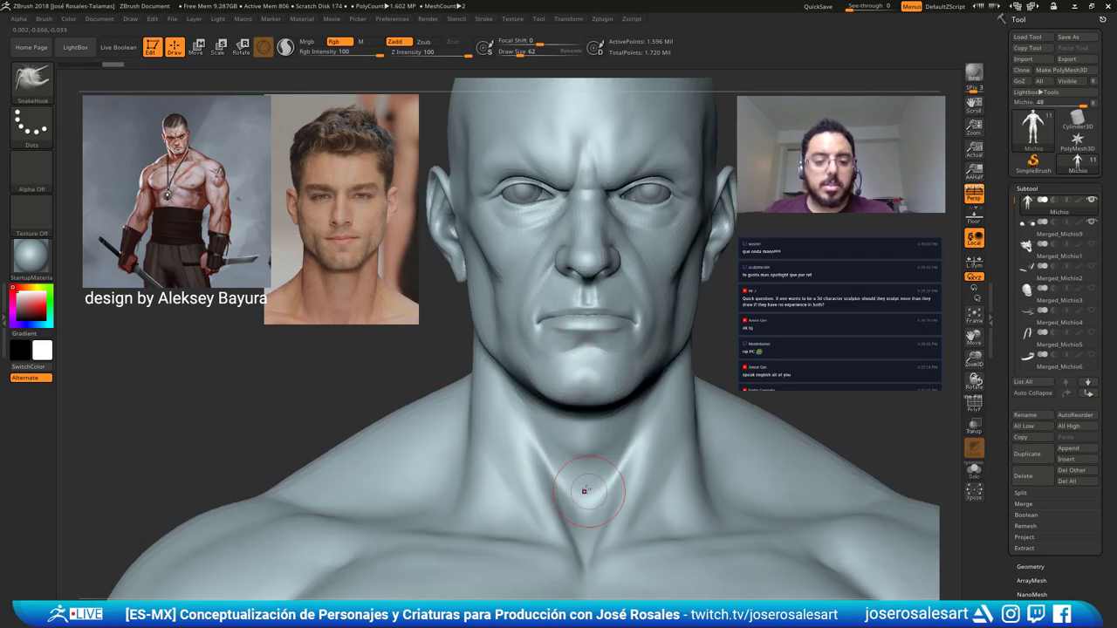
right_click_drag(586, 492, 582, 360, "alt")
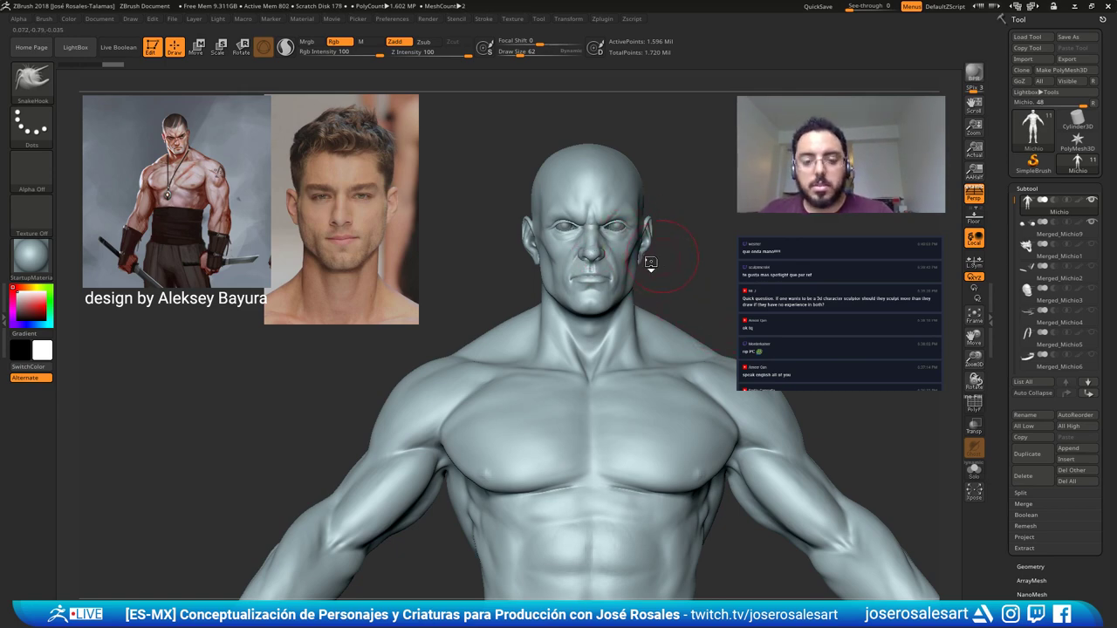
mouse_move(661, 258)
left_mouse_down()
mouse_move(640, 267)
mouse_move(648, 291)
mouse_move(670, 241)
left_mouse_up()
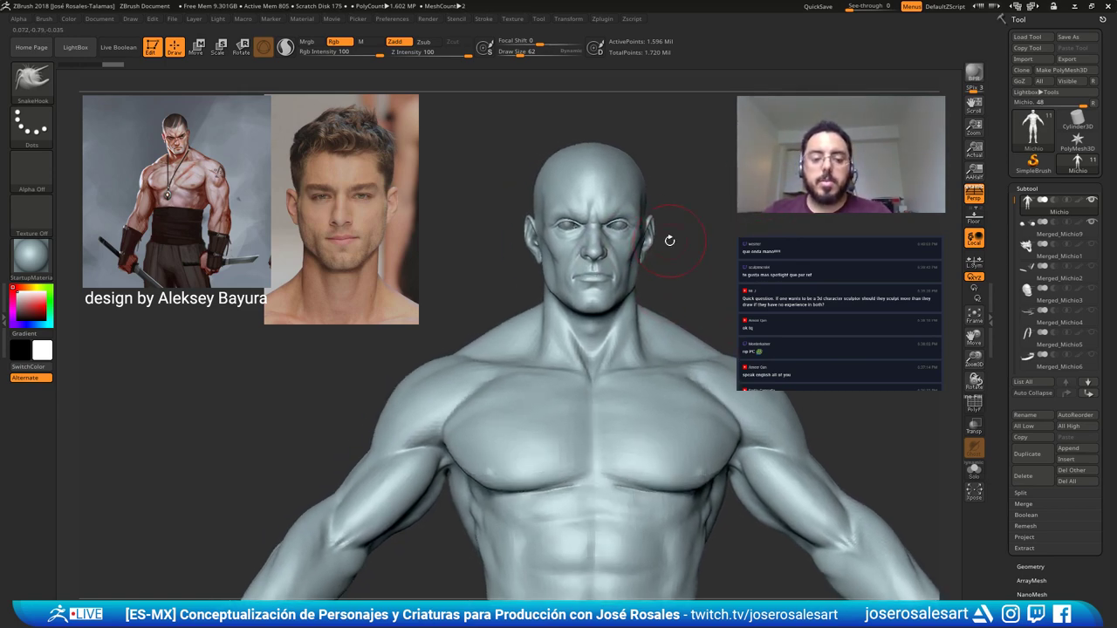
mouse_move(669, 240)
right_mouse_down()
mouse_move(528, 262)
mouse_move(553, 252)
mouse_move(660, 288)
right_mouse_up()
right_click_drag(667, 333, 642, 316, "alt")
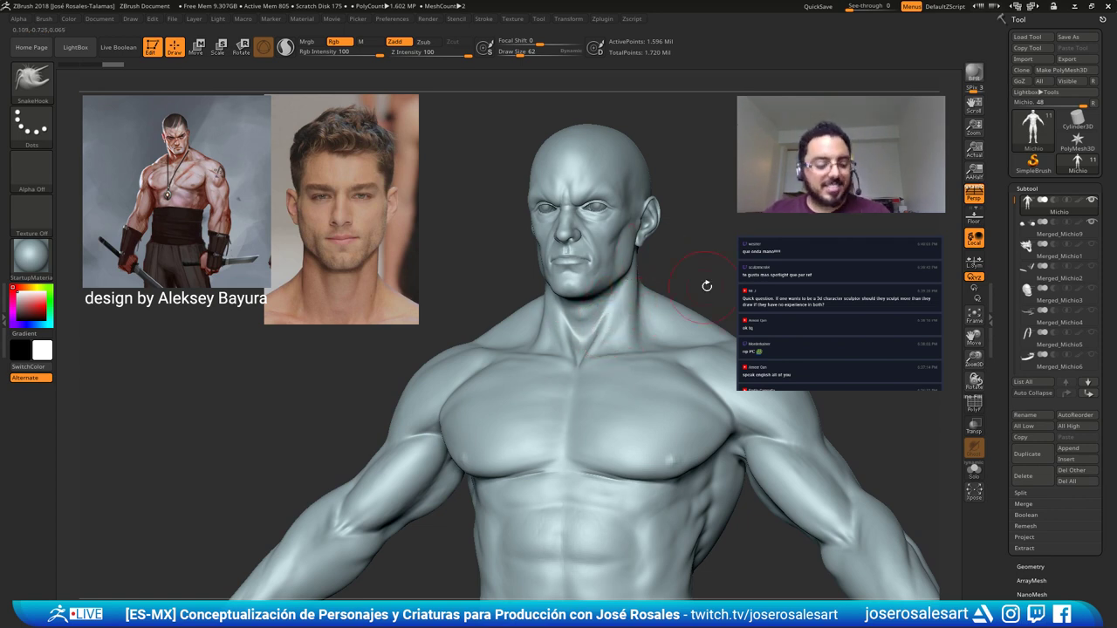
left_click_drag(715, 282, 663, 283)
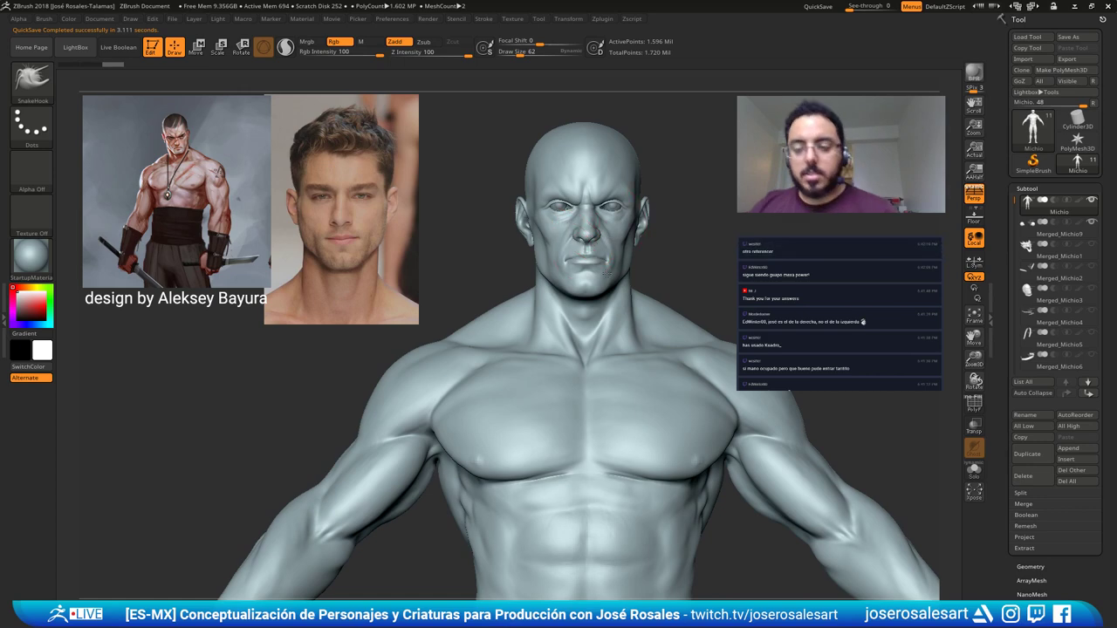
Reduce the SnakeHook draw size to 36 for working around the eyes and brows of the face.
mouse_move(569, 214)
right_mouse_down("alt")
mouse_move(578, 244)
mouse_move(538, 290)
right_mouse_up("alt")
mouse_move(539, 243)
right_mouse_down("ctrl")
mouse_move(573, 262)
mouse_move(571, 315)
right_mouse_up("ctrl")
key("[")
key("[")
key("[")
mouse_move(584, 270)
right_mouse_down("alt")
mouse_move(592, 235)
mouse_move(652, 199)
right_mouse_up("alt")
mouse_move(559, 232)
right_mouse_down("ctrl")
mouse_move(555, 281)
mouse_move(516, 241)
right_mouse_up("ctrl")
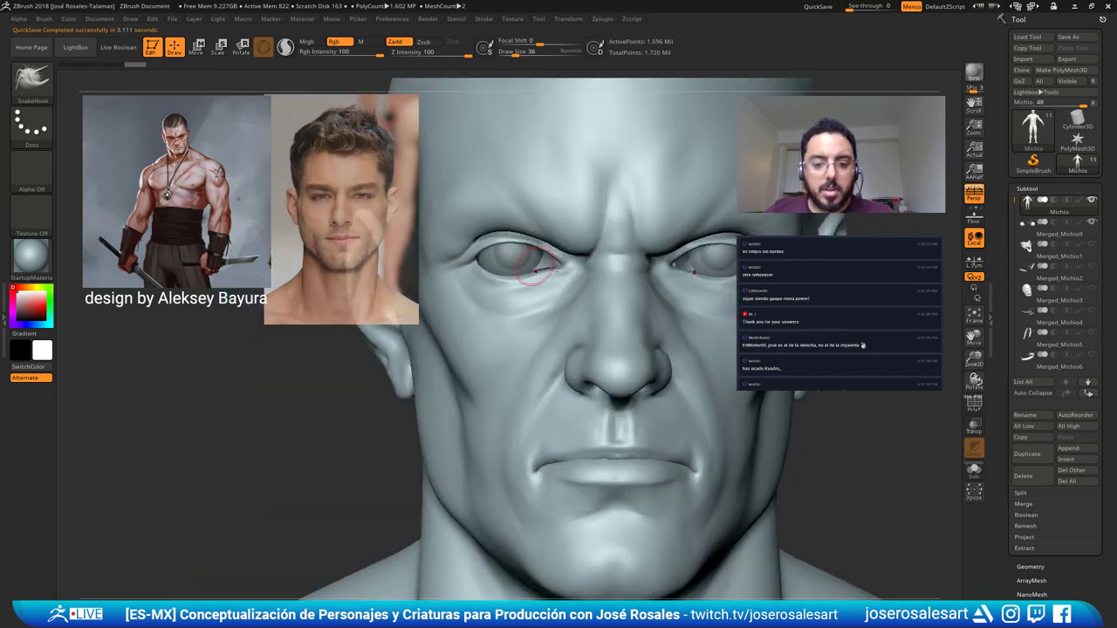
right_click_drag(566, 271, 613, 296, "alt")
mouse_move(550, 255)
right_mouse_down()
mouse_move(476, 262)
mouse_move(563, 235)
mouse_move(522, 275)
mouse_move(580, 270)
mouse_move(496, 180)
right_mouse_up()
mouse_move(463, 232)
right_mouse_down()
mouse_move(587, 185)
mouse_move(665, 197)
right_mouse_up()
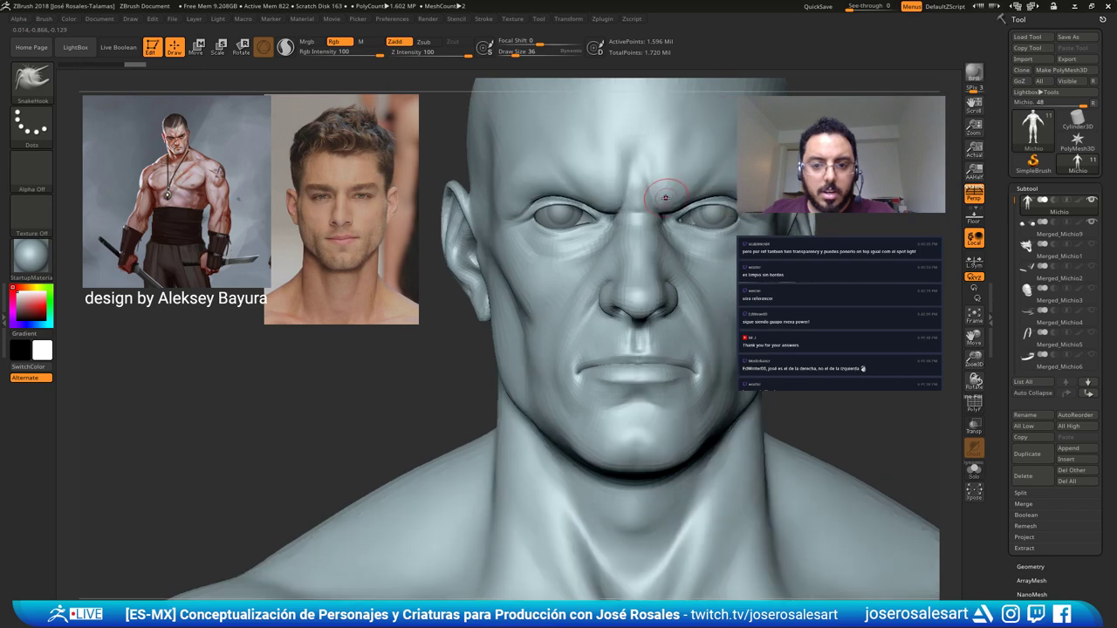
mouse_move(572, 231)
right_mouse_down()
mouse_move(660, 173)
mouse_move(673, 185)
mouse_move(641, 188)
mouse_move(680, 194)
mouse_move(718, 144)
mouse_move(688, 121)
right_mouse_up()
Lower the body mesh by two subdivision levels and set the brush draw size to 30.
key("d")
key("[")
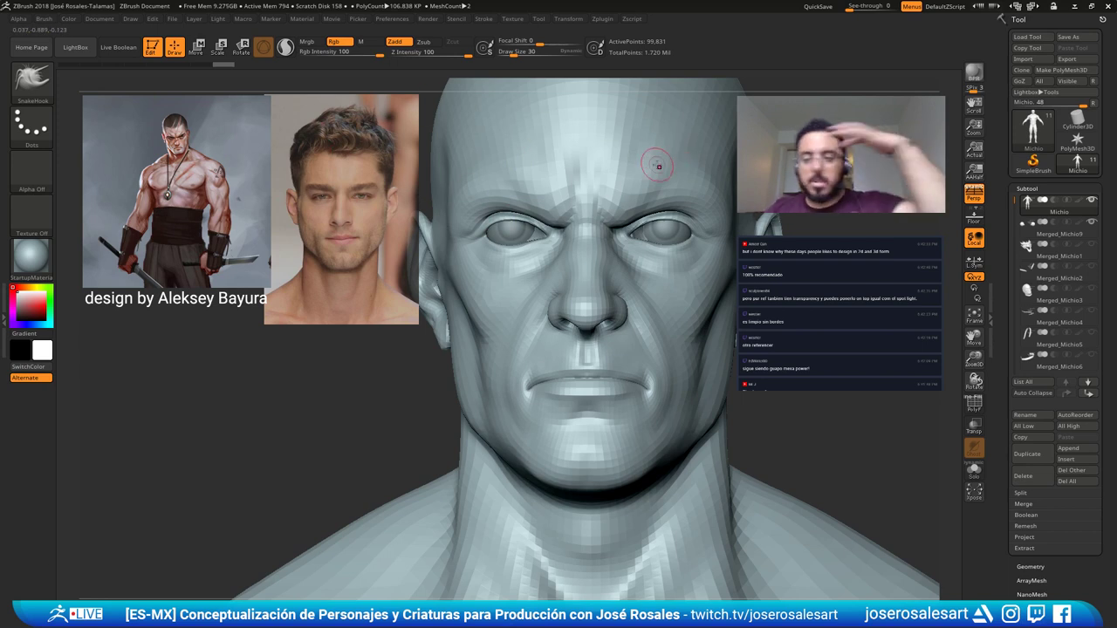
right_click_drag(596, 193, 707, 179)
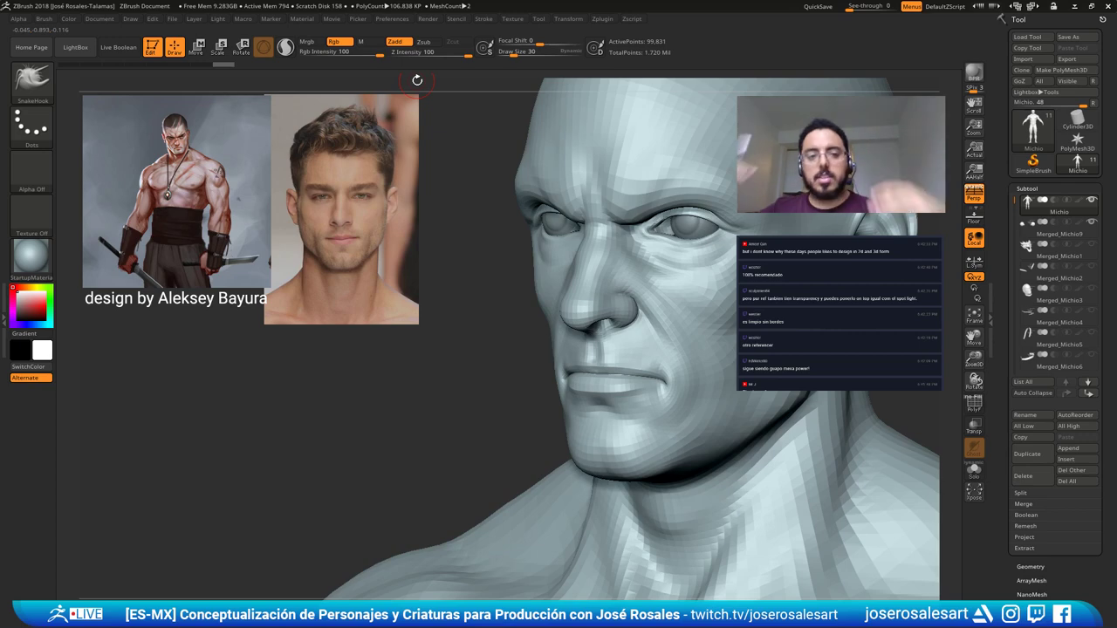
mouse_move(608, 172)
right_mouse_down()
mouse_move(663, 179)
mouse_move(535, 210)
mouse_move(685, 203)
right_mouse_up()
mouse_move(634, 245)
right_mouse_down()
mouse_move(672, 206)
mouse_move(576, 211)
right_mouse_up()
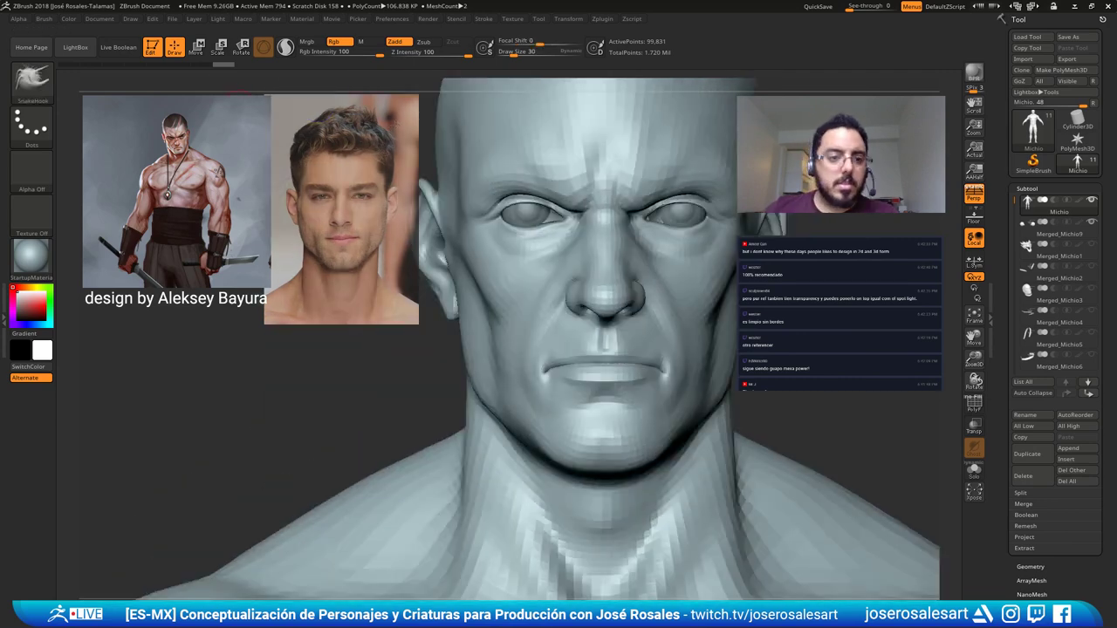
Switch to the Standard brush and set it to paint Rgb only, with Zadd off.
key("b")
key("s")
key("t")
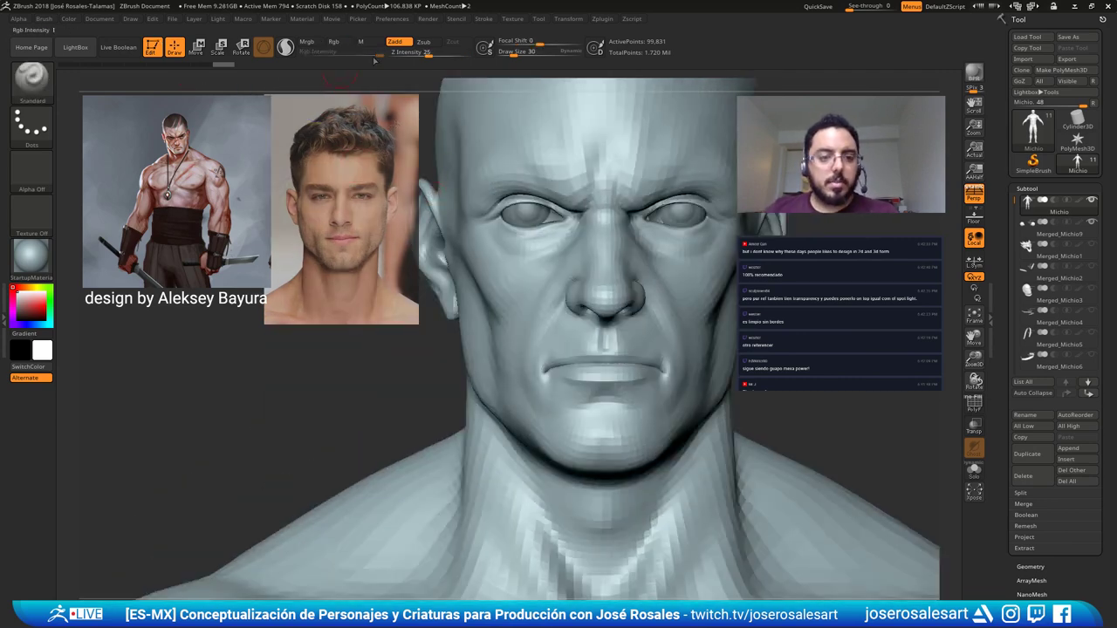
left_click(338, 42)
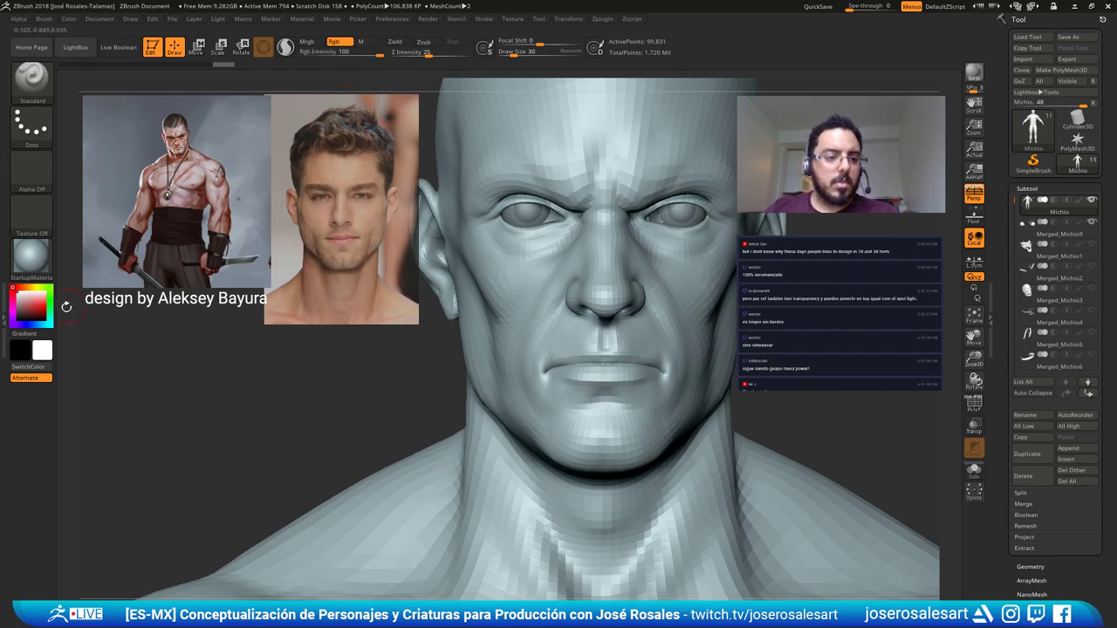
Choose white as the current color and fill the body subtool with it.
left_click(28, 307)
mouse_move(28, 307)
left_mouse_down()
mouse_move(15, 290)
mouse_move(17, 318)
left_mouse_up()
left_click(16, 291)
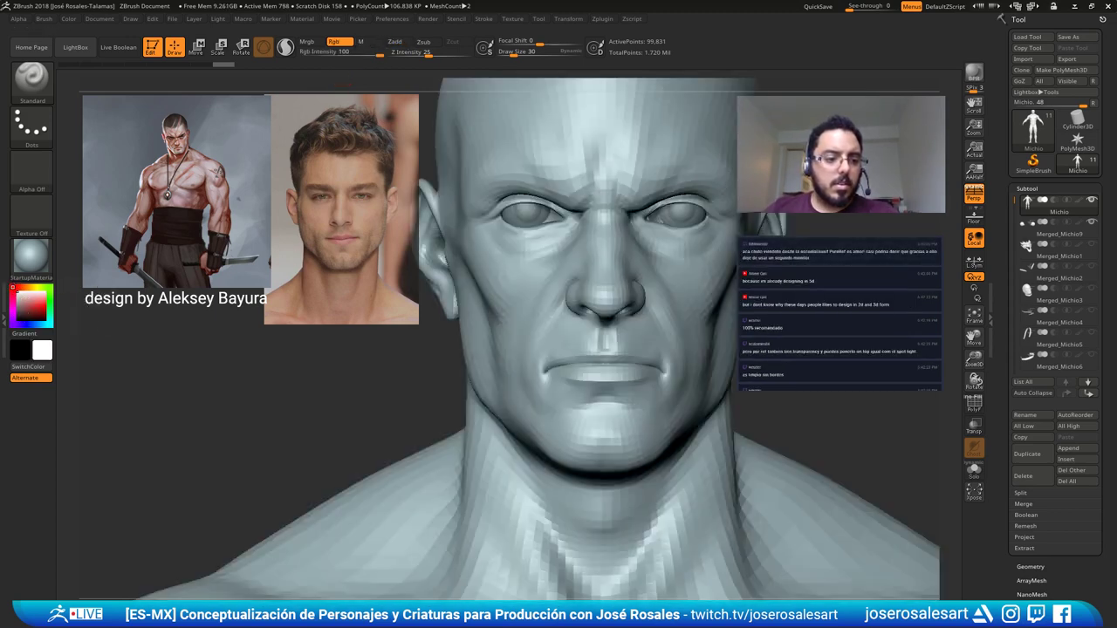
left_click(70, 19)
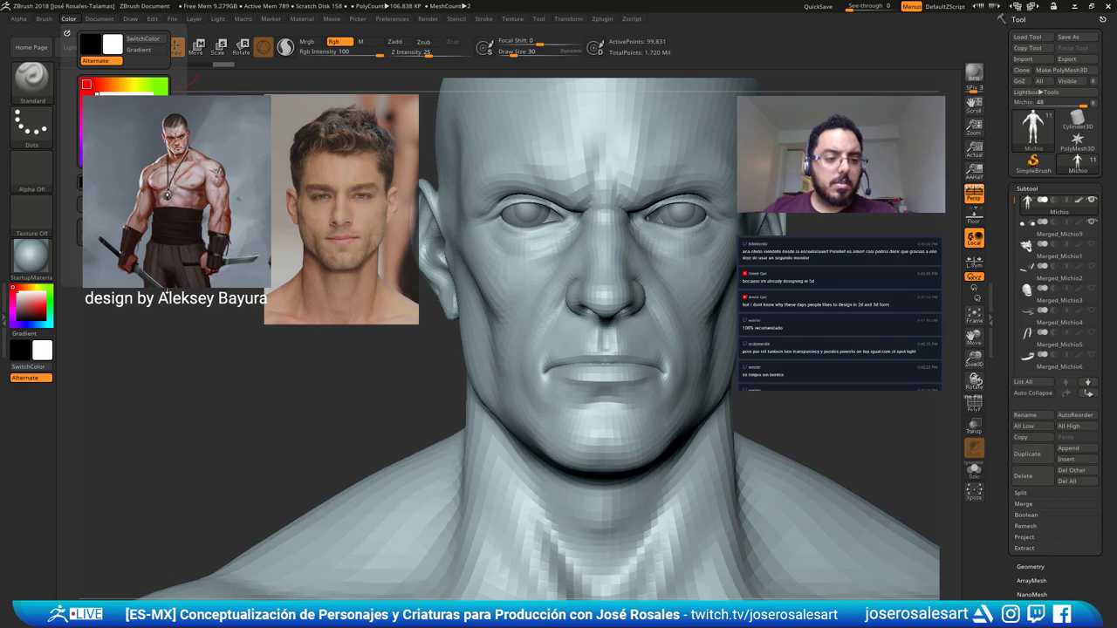
Try painting black eyebrows above both eyes with the Standard brush at draw size 26.
left_click_drag(22, 305, 16, 321)
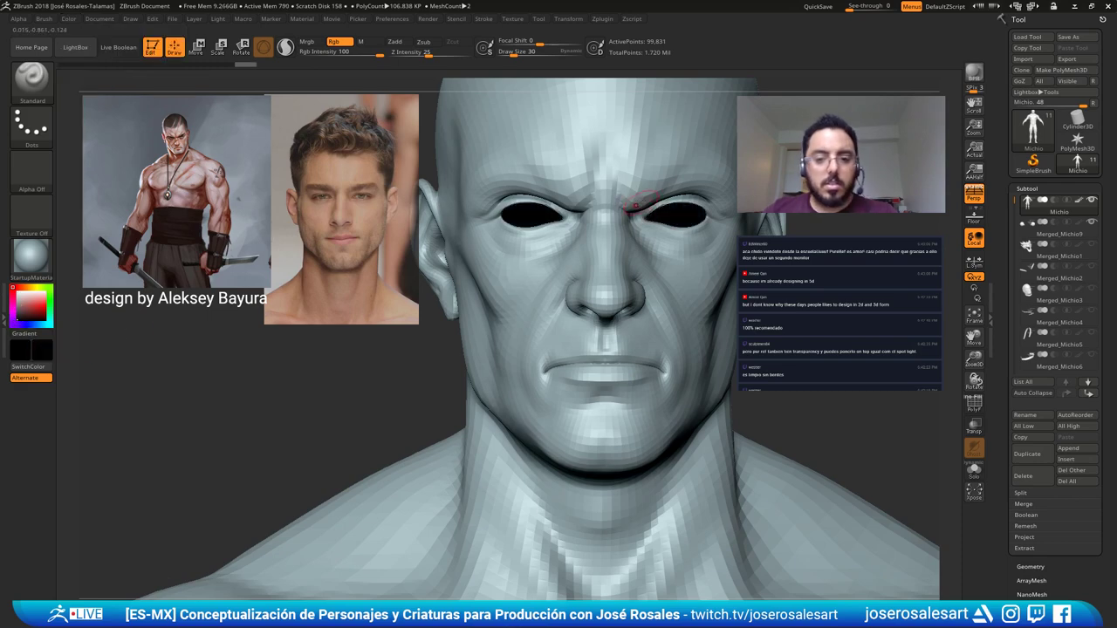
right_click_drag(641, 192, 615, 186)
key("s")
left_click_drag(615, 186, 610, 188)
right_click_drag(601, 195, 574, 197)
right_click(574, 199)
mouse_move(625, 187)
left_mouse_down()
mouse_move(595, 200)
mouse_move(668, 180)
left_mouse_up()
right_click_drag(646, 186, 613, 191)
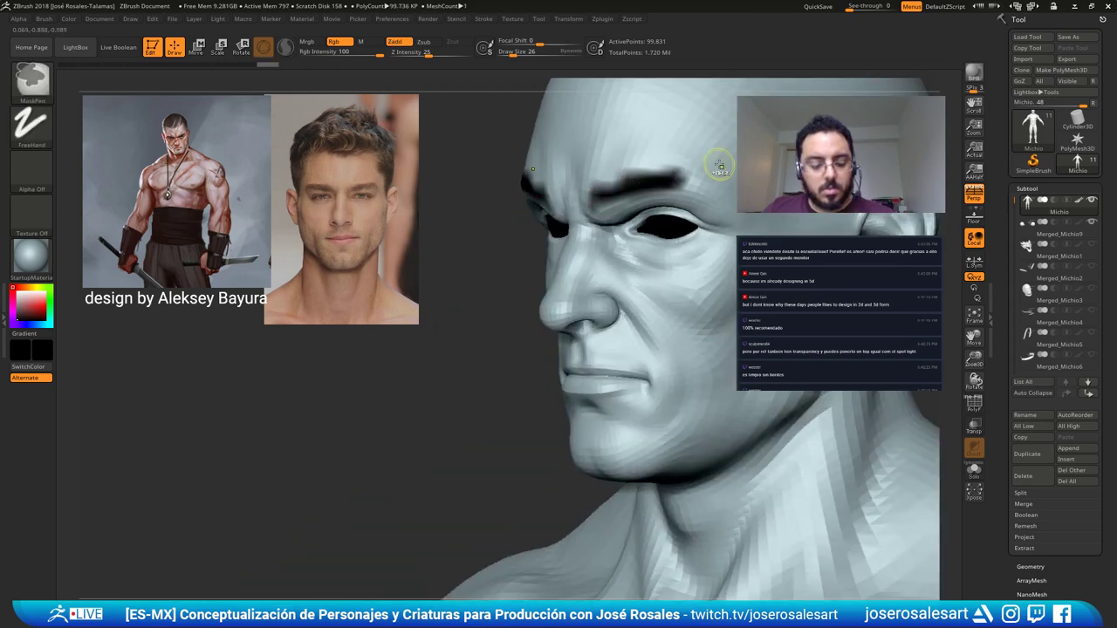
Undo the painted eyebrows and the body's color fill.
key("ctrl+z")
key("ctrl+z")
key("ctrl+z")
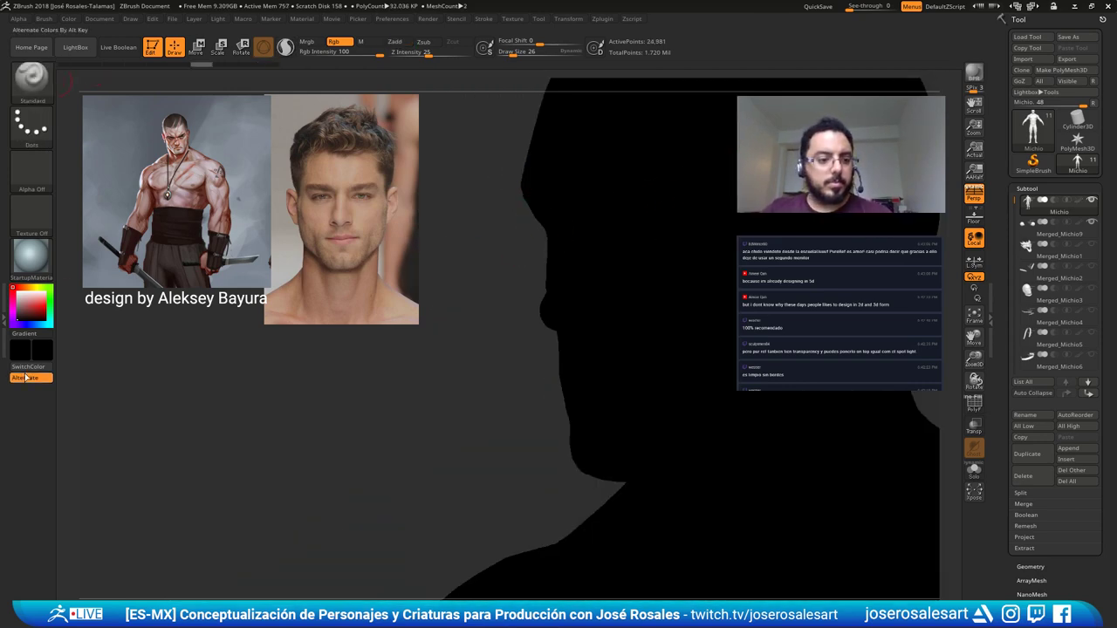
Fill the body subtool with white and return it to its highest subdivision level.
left_click(68, 20)
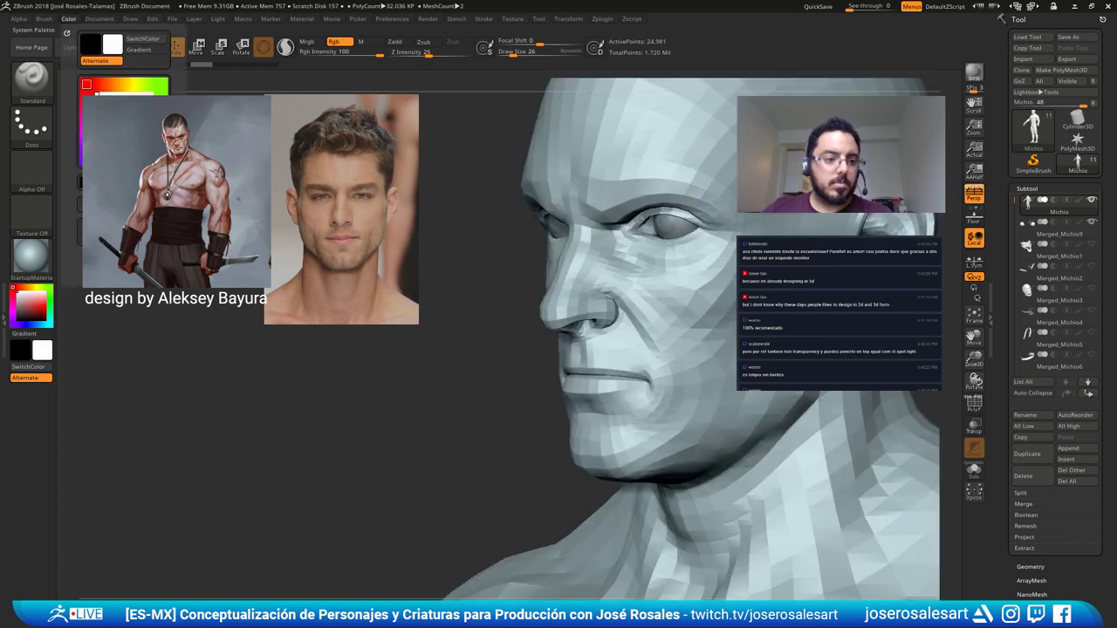
left_click(122, 251)
right_click_drag(593, 239, 529, 221)
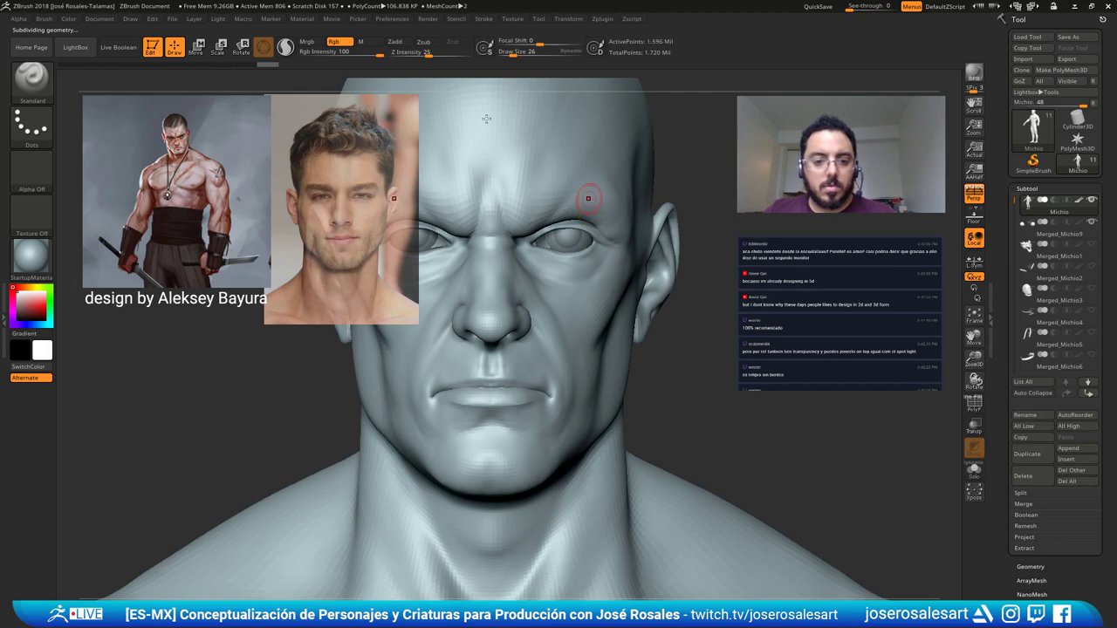
Paint thick arched black eyebrows above both eyes, and set the current color back to white.
left_click_drag(19, 310, 8, 319)
right_click_drag(527, 213, 541, 201)
mouse_move(541, 201)
left_mouse_down()
mouse_move(642, 195)
mouse_move(583, 196)
mouse_move(622, 193)
left_mouse_up()
mouse_move(524, 179)
right_mouse_down()
mouse_move(572, 147)
mouse_move(643, 187)
right_mouse_up()
mouse_move(451, 253)
right_mouse_down()
mouse_move(532, 197)
mouse_move(563, 147)
mouse_move(550, 131)
right_mouse_up()
left_click_drag(22, 301, 15, 288)
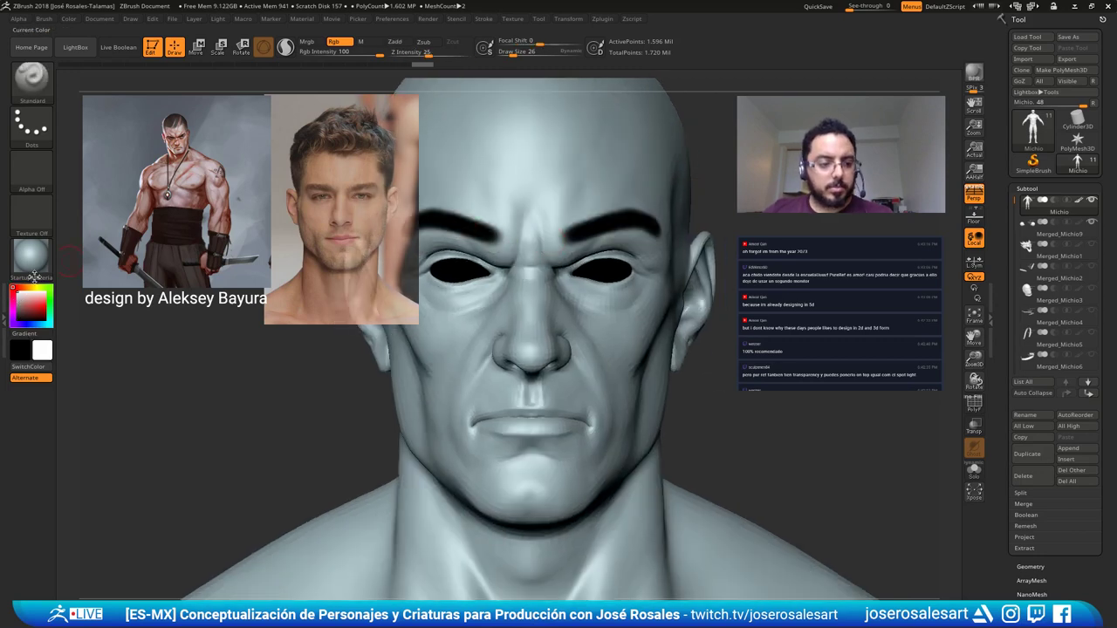
Examine the face with its painted eyebrows from the front and three-quarter views.
right_click_drag(602, 278, 639, 285, "alt")
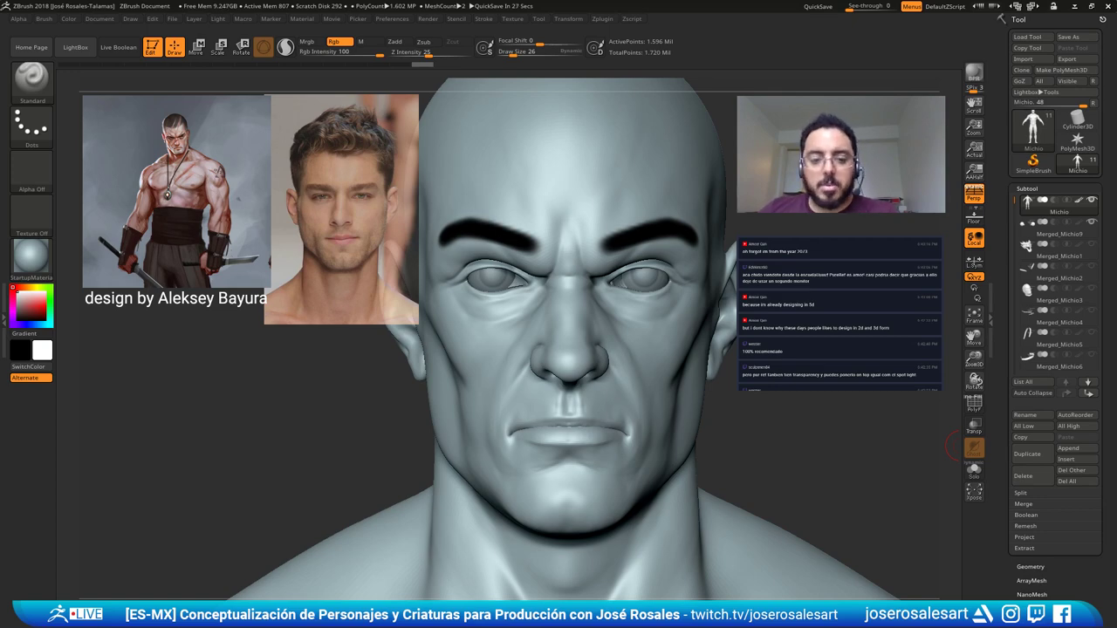
left_click_drag(947, 447, 851, 452)
key("s")
mouse_move(612, 309)
left_mouse_down()
mouse_move(599, 236)
mouse_move(675, 241)
left_mouse_up()
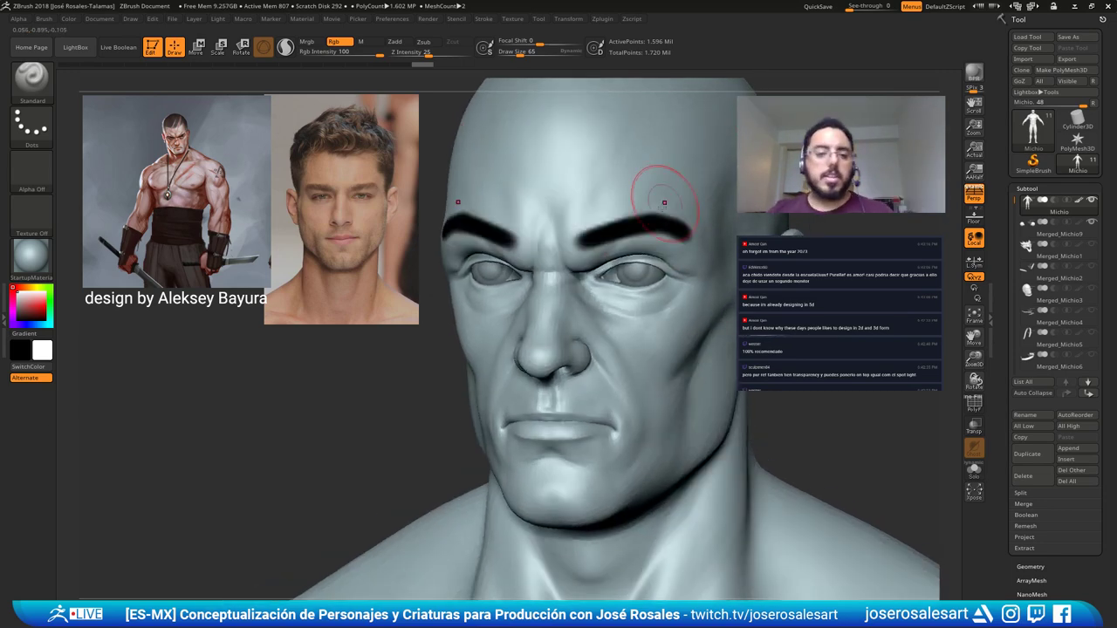
right_click_drag(616, 290, 638, 228)
right_click_drag(499, 286, 596, 295)
Set the draw size to 90 and lower the body mesh by three subdivision levels for work around the eye.
key("s")
left_click_drag(653, 289, 649, 289)
mouse_move(651, 288)
right_mouse_down()
mouse_move(522, 269)
mouse_move(571, 288)
mouse_move(559, 277)
right_mouse_up()
key("ctrl+z")
key("s")
left_click_drag(559, 281, 564, 281)
mouse_move(559, 228)
right_mouse_down("ctrl")
mouse_move(530, 272)
mouse_move(494, 270)
mouse_move(553, 302)
right_mouse_up("ctrl")
key("shift+d")
key("shift+d")
key("shift+d")
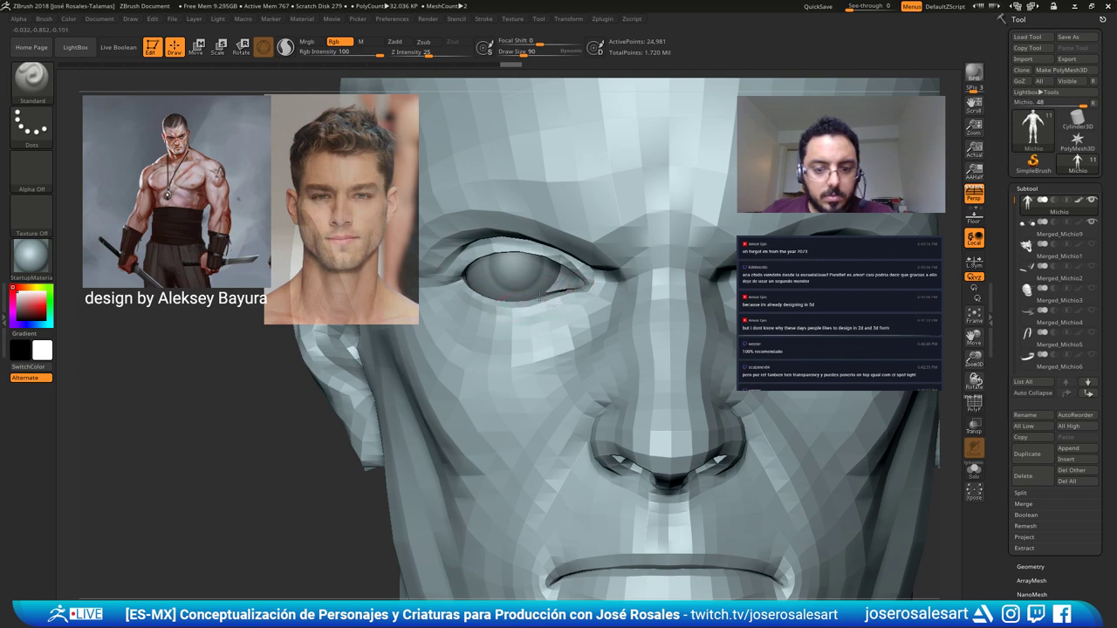
Try reshaping the eye's inner corner and eyelids with the Move brush at draw size 62, checking the wireframe.
key("b")
key("m")
key("v")
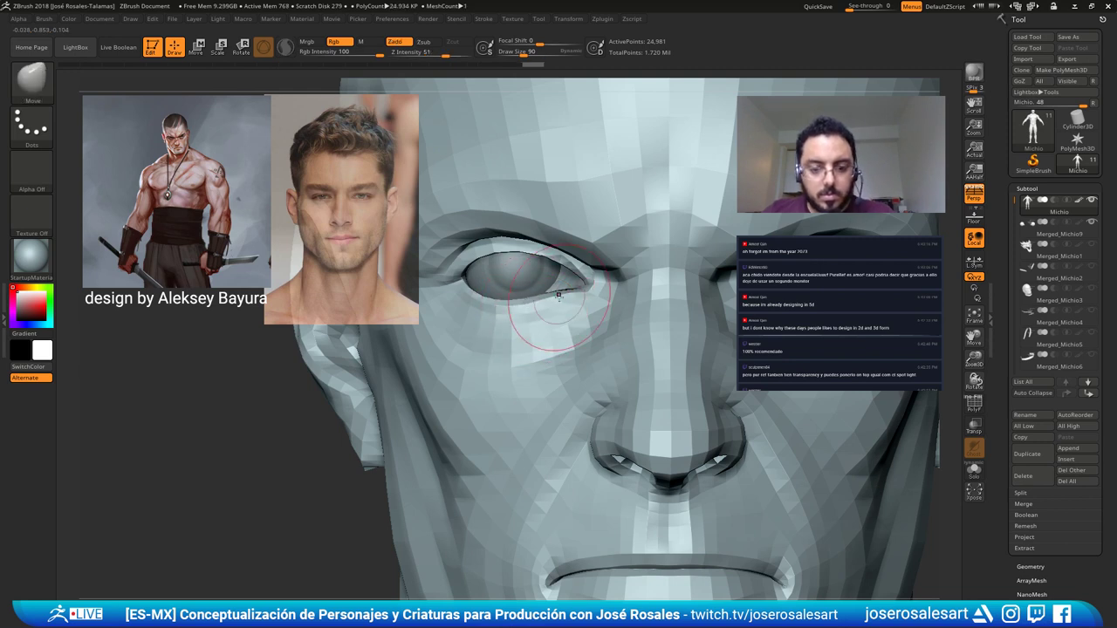
left_click_drag(575, 295, 565, 270)
key("s")
left_click(561, 270)
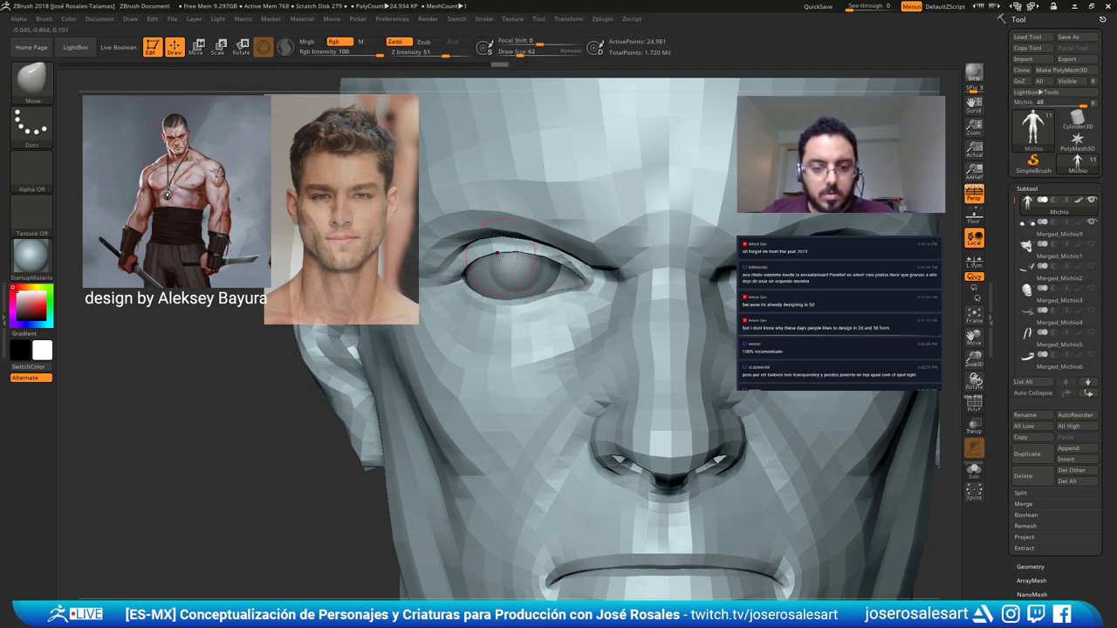
mouse_move(484, 265)
left_mouse_down()
mouse_move(477, 259)
mouse_move(498, 245)
left_mouse_up()
right_click_drag(499, 237, 522, 253, "ctrl")
key("shift+f")
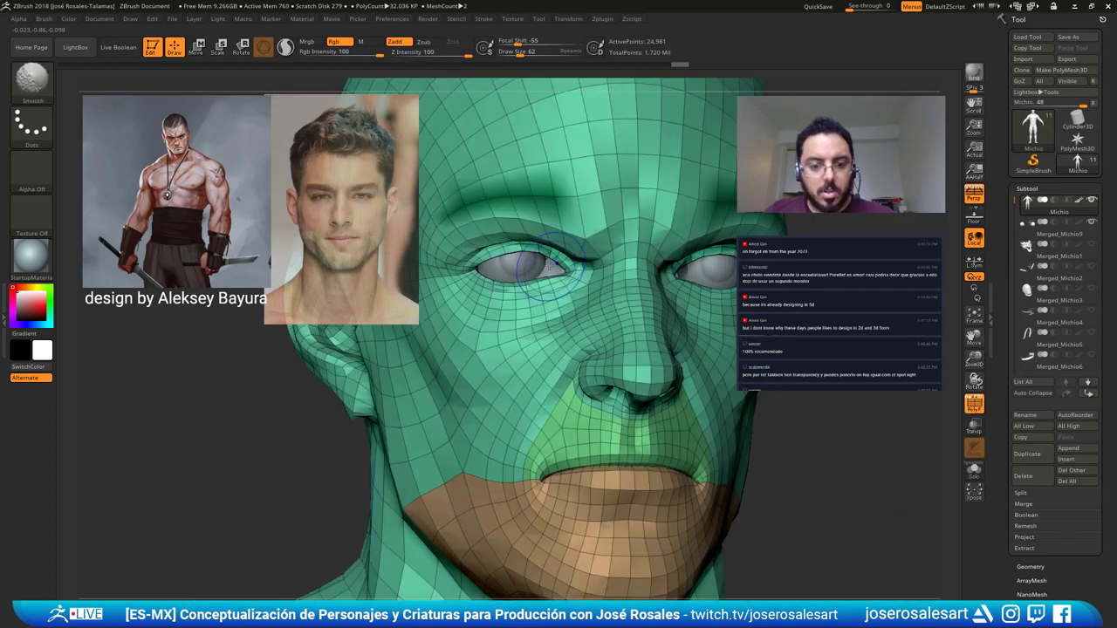
key("shift+f")
Roll the undo history back to before the painted eyebrows and drop the body one subdivision level.
right_click_drag(550, 293, 497, 286)
right_click_drag(681, 103, 678, 60)
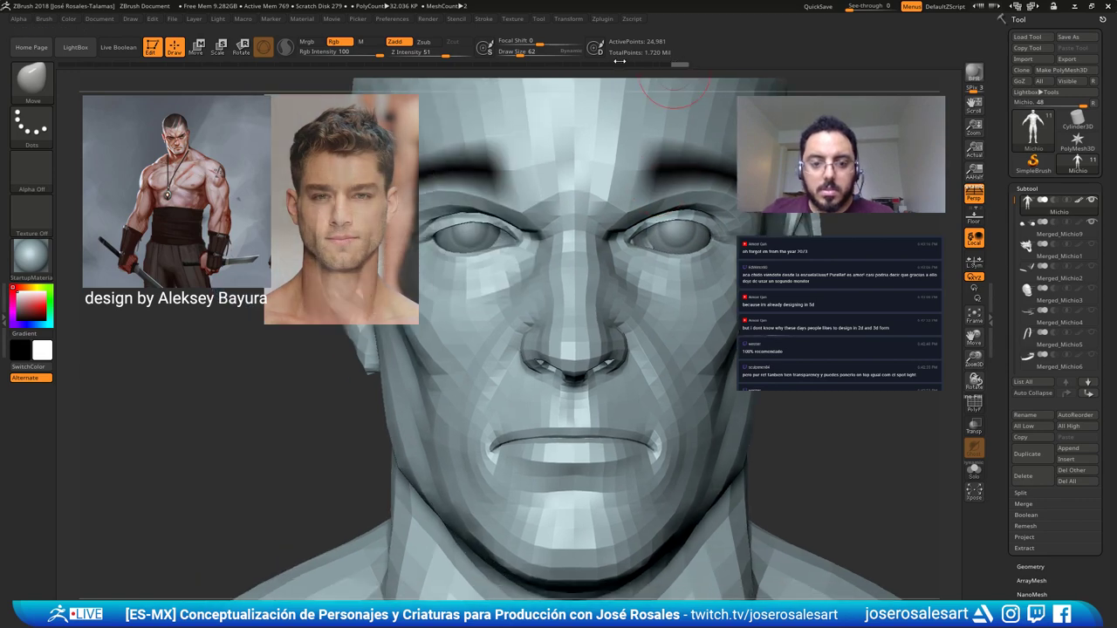
left_click_drag(620, 63, 393, 66)
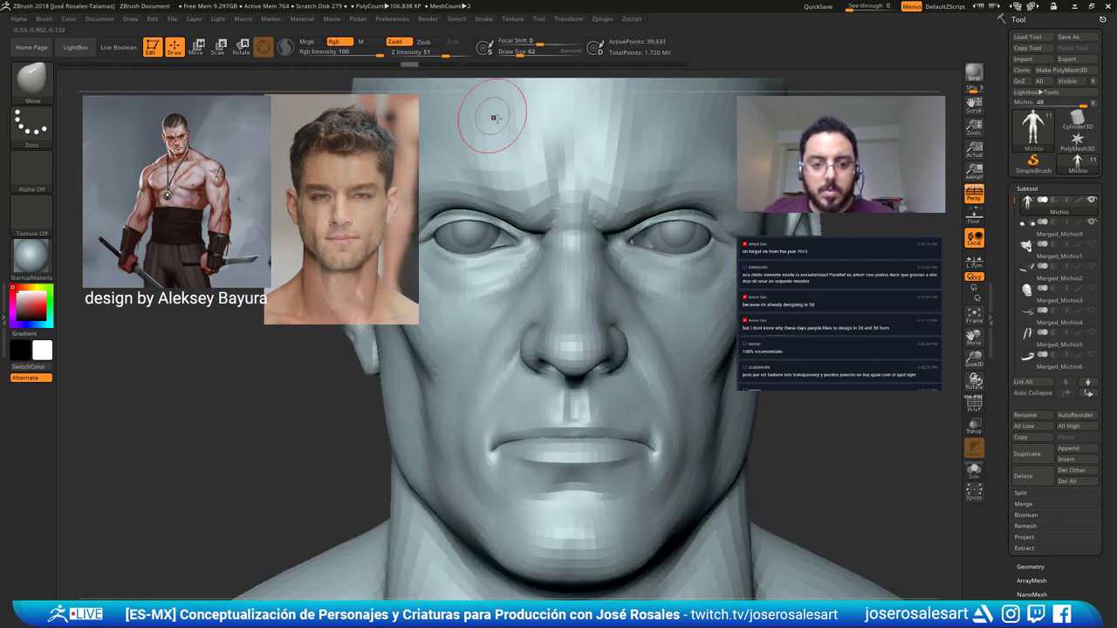
key("shift+d")
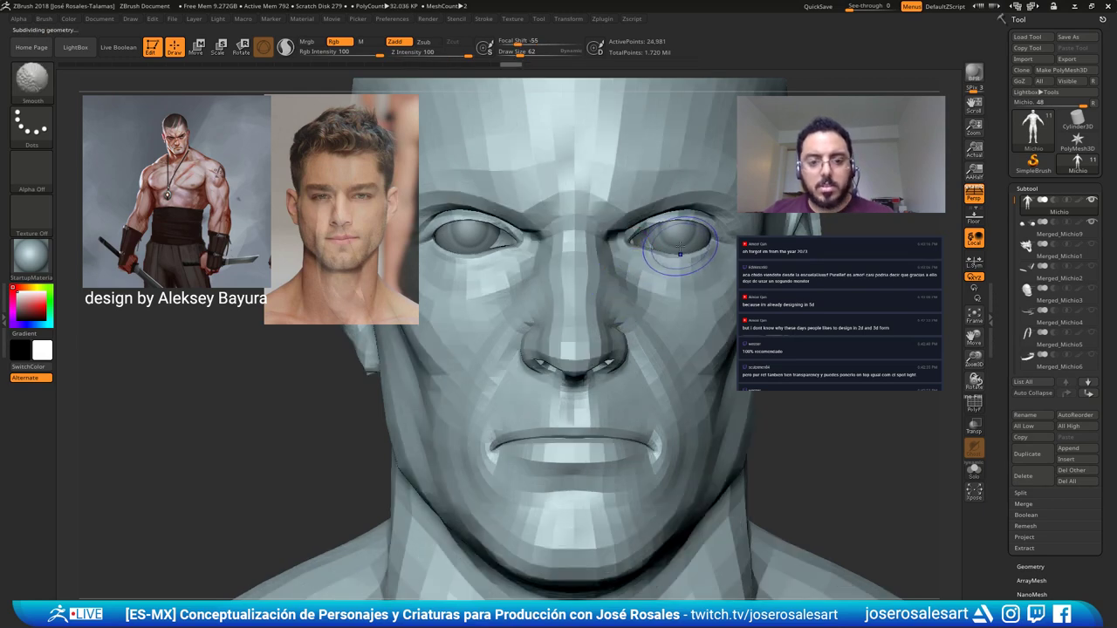
Reshape the inner corner and lids of the eye with the Move brush at draw size 45.
right_click_drag(468, 234, 489, 297, "alt")
right_click_drag(650, 253, 468, 265, "alt")
right_click_drag(653, 234, 602, 234)
key("s")
left_click_drag(658, 232, 613, 248)
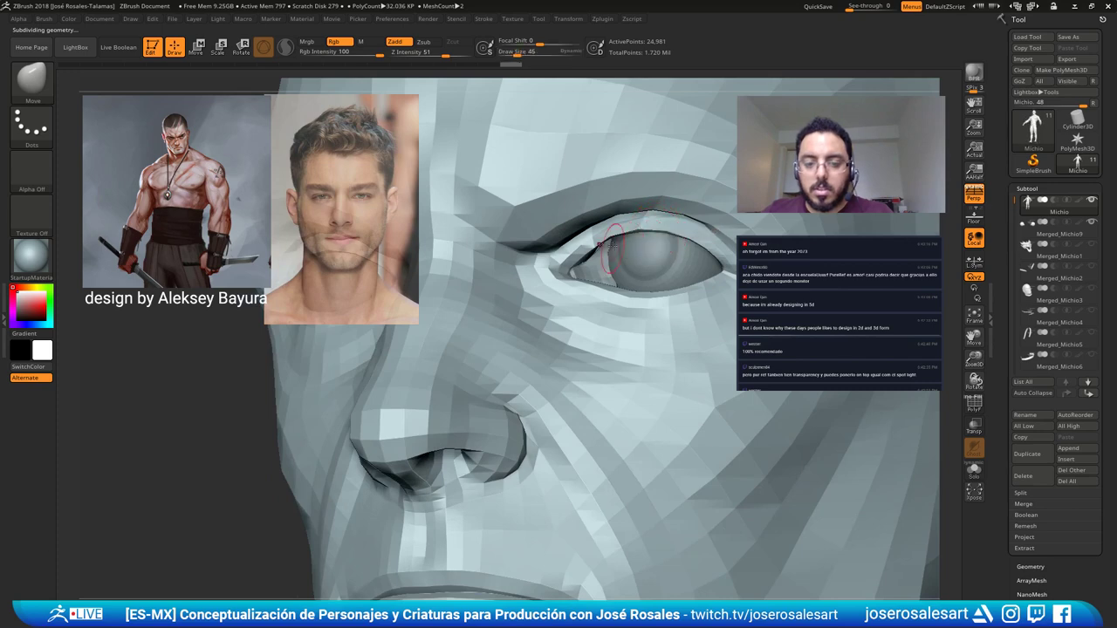
right_click_drag(613, 249, 641, 219)
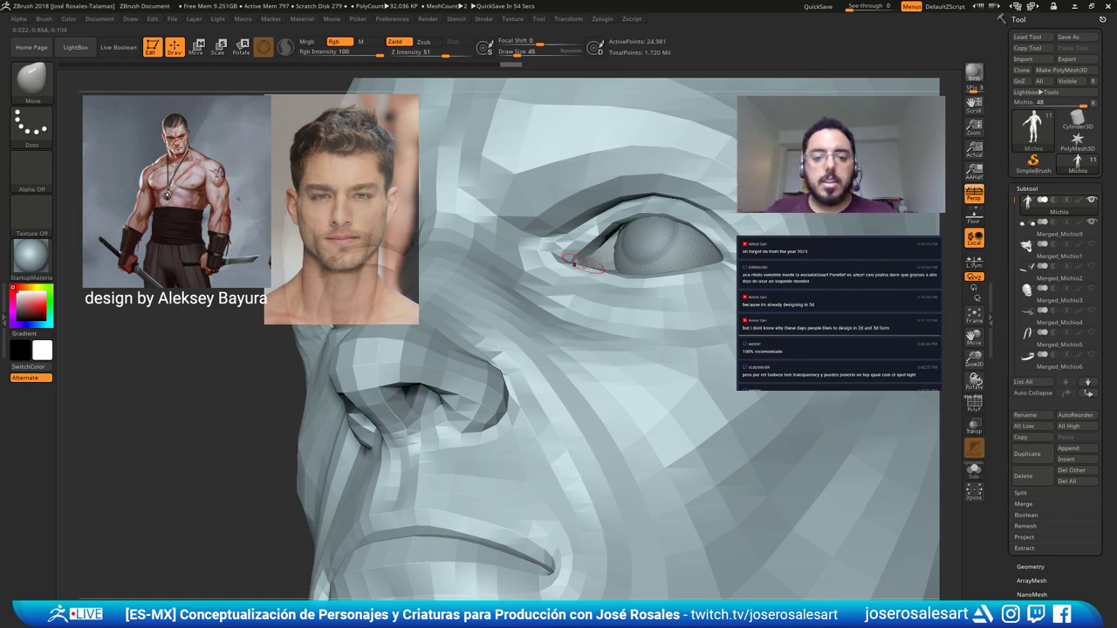
right_click_drag(590, 266, 671, 203)
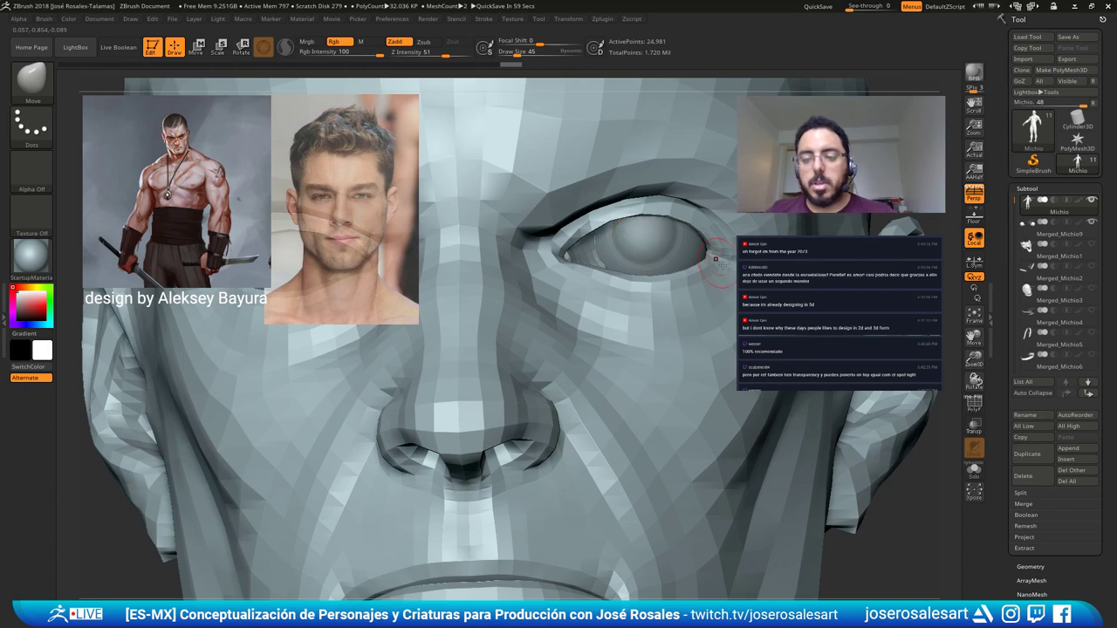
Solo the body subtool with polyframes shown and isolate the upper-face polygroup.
right_click_drag(639, 242, 643, 295)
left_click(651, 306, "ctrl+shift")
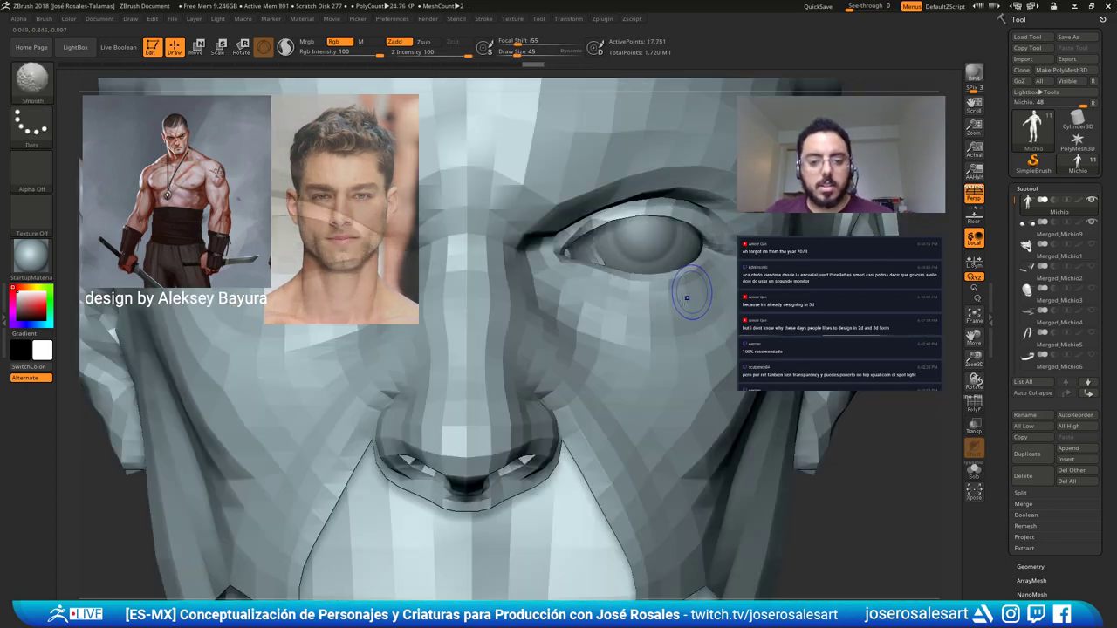
key("alt+s")
left_click(698, 311, "ctrl+shift")
right_click_drag(697, 348, 550, 316, "alt")
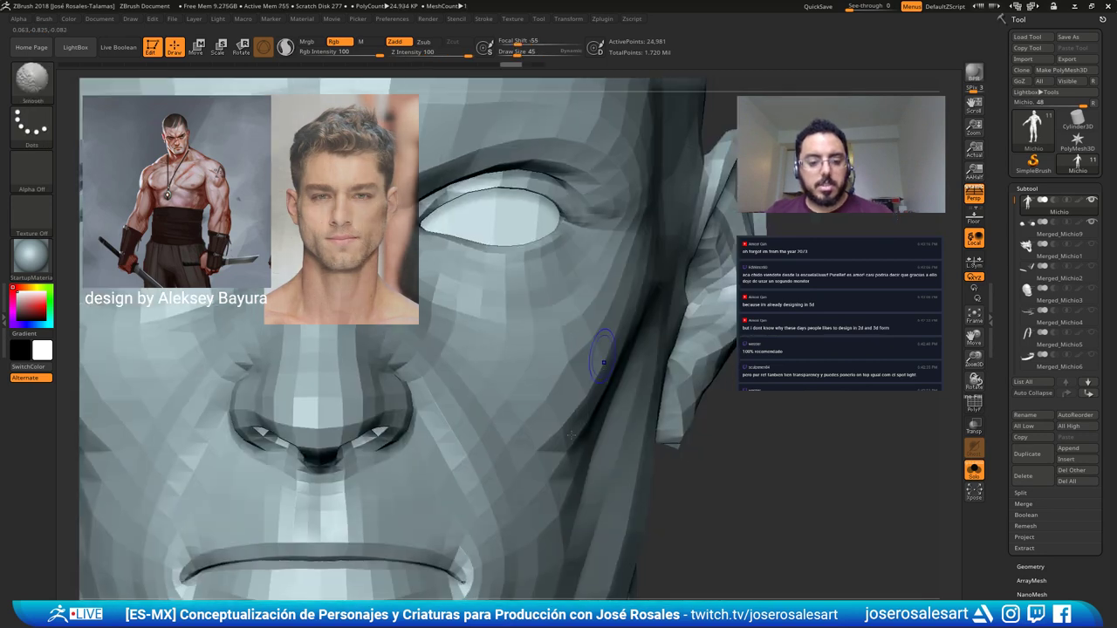
key("shift+f")
right_click_drag(642, 338, 572, 468, "alt")
right_click_drag(583, 387, 459, 374)
left_click(687, 339, "ctrl+shift")
right_click_drag(673, 330, 556, 286)
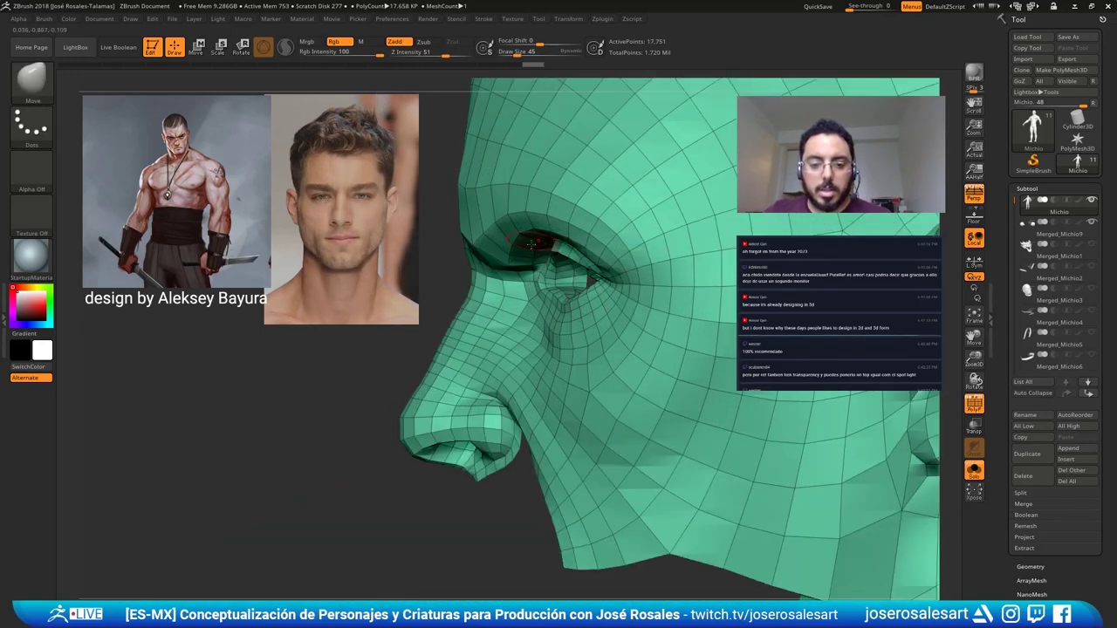
Isolate the polygons surrounding both eyes, hiding the rest of the head.
right_click_drag(588, 346, 549, 355, "alt")
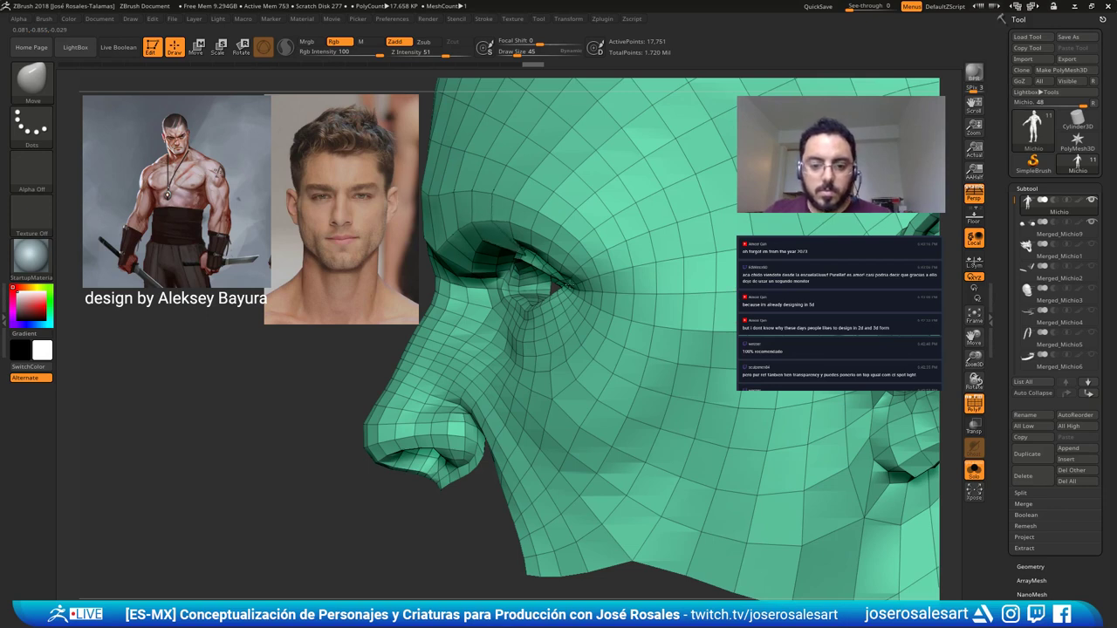
key("shift+z")
key("z")
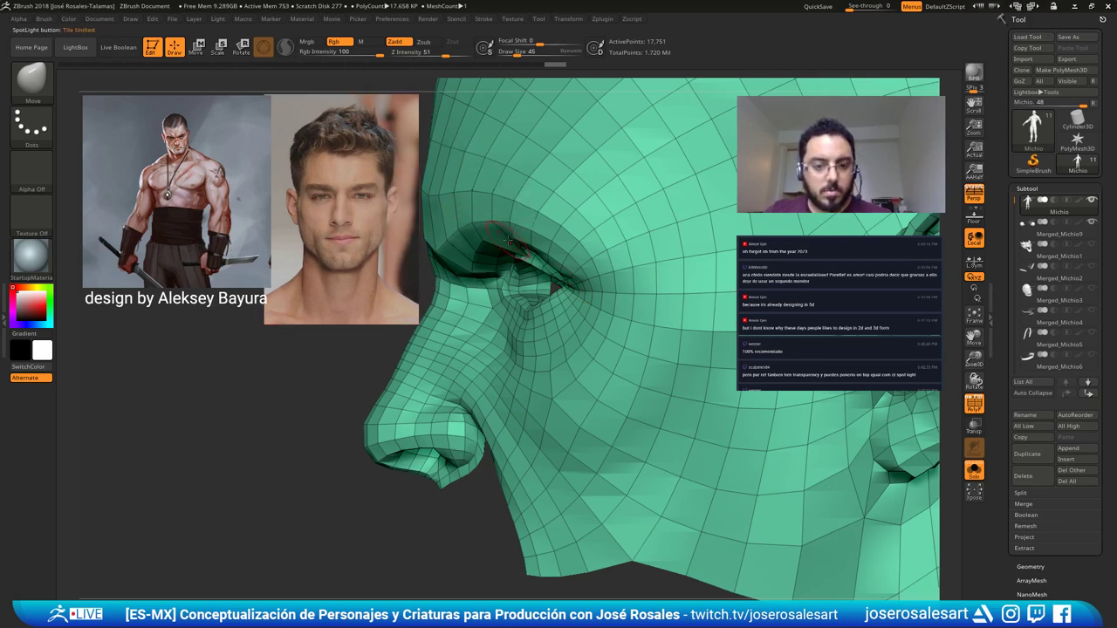
left_click_drag(473, 215, 609, 328, "ctrl+shift")
right_click_drag(558, 332, 613, 318)
left_click_drag(613, 318, 587, 208)
mouse_move(530, 200)
left_mouse_down("ctrl+alt+shift")
mouse_move(536, 264)
mouse_move(554, 264)
left_mouse_up("ctrl+alt+shift")
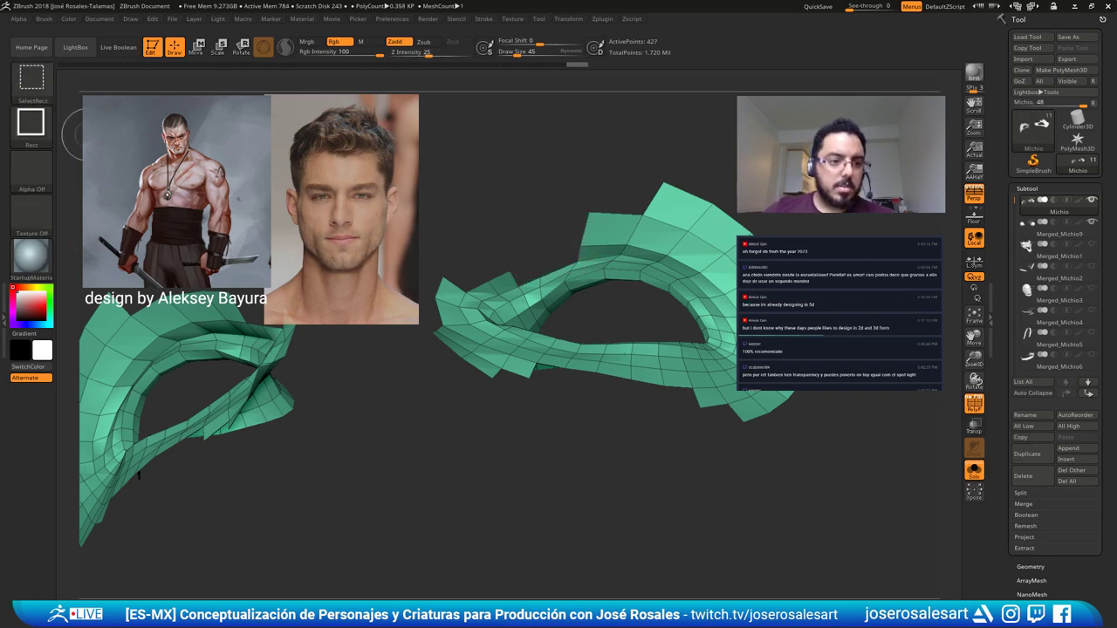
Choose the SelectLasso brush and hide the excess polygons above and around the outer corners of both eyes.
left_click(33, 78)
left_click(326, 146)
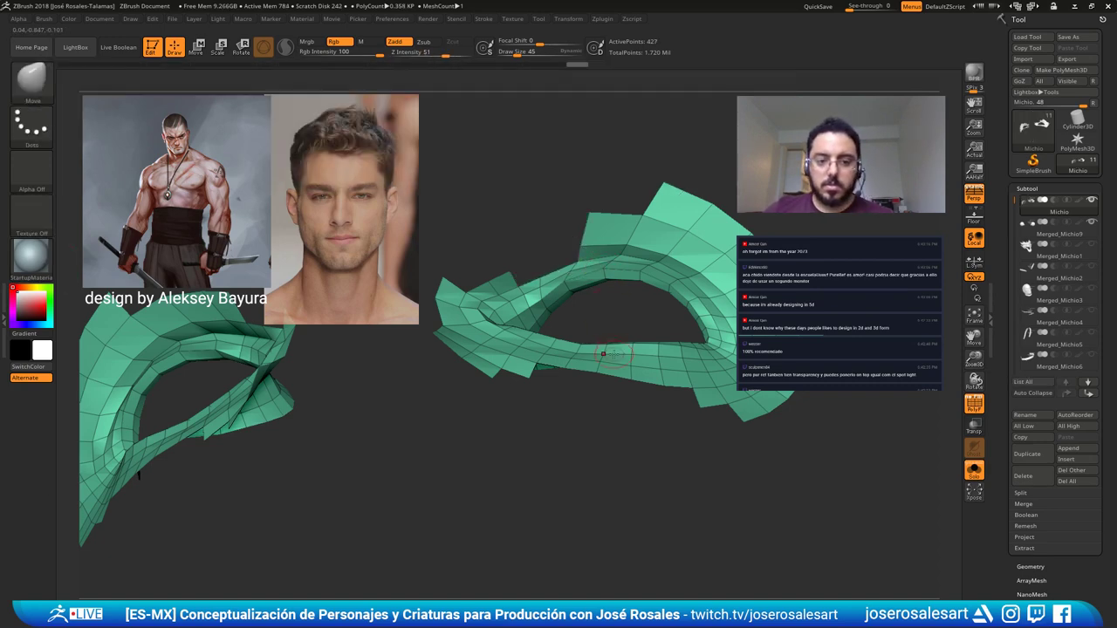
mouse_move(603, 402)
left_mouse_down()
mouse_move(515, 415)
mouse_move(563, 424)
left_mouse_up()
mouse_move(518, 194)
left_mouse_down("ctrl+alt+shift")
mouse_move(517, 251)
mouse_move(588, 256)
left_mouse_up("ctrl+alt+shift")
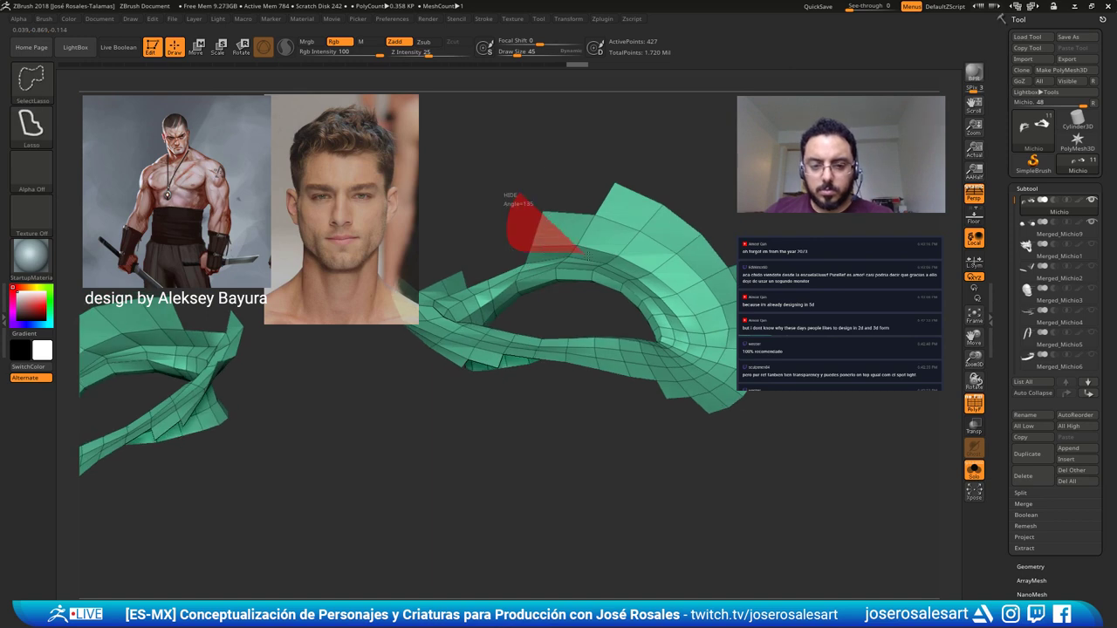
mouse_move(650, 283)
left_mouse_down("ctrl+alt+shift")
mouse_move(709, 215)
mouse_move(627, 175)
mouse_move(646, 266)
mouse_move(577, 215)
left_mouse_up("ctrl+alt+shift")
right_click_drag(577, 215, 563, 193)
left_click_drag(553, 185, 556, 191, "ctrl+alt+shift")
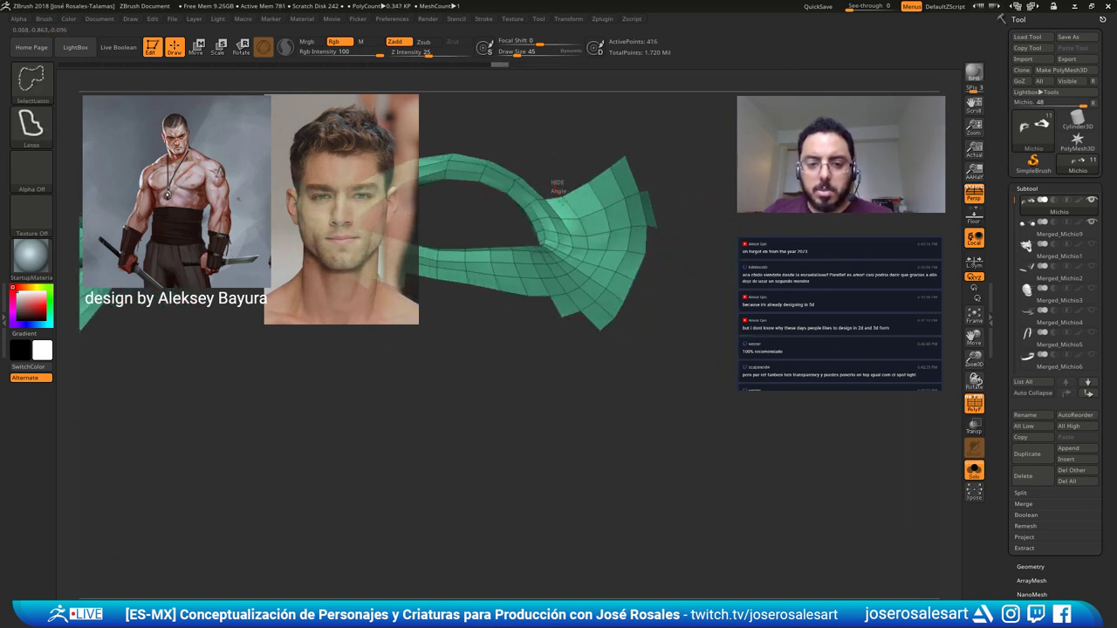
mouse_move(583, 250)
left_mouse_down("ctrl+alt+shift")
mouse_move(651, 339)
mouse_move(692, 185)
left_mouse_up("ctrl+alt+shift")
mouse_move(611, 180)
left_mouse_down()
mouse_move(635, 236)
mouse_move(555, 299)
mouse_move(691, 377)
mouse_move(686, 358)
left_mouse_up()
mouse_move(650, 345)
left_mouse_down()
mouse_move(574, 337)
mouse_move(631, 399)
mouse_move(676, 336)
mouse_move(488, 368)
mouse_move(492, 311)
mouse_move(498, 391)
left_mouse_up()
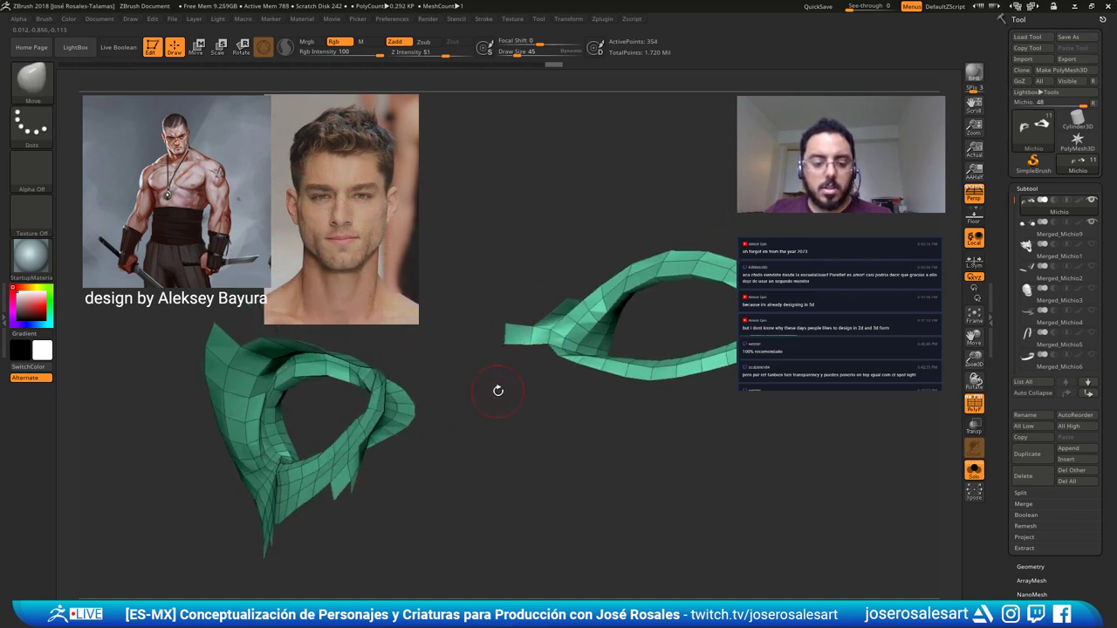
Hide the remaining surplus polygons around the eyes so only the narrow eyelid rims are left.
mouse_move(498, 282)
left_mouse_down("ctrl+shift")
mouse_move(534, 345)
mouse_move(546, 292)
mouse_move(565, 315)
mouse_move(624, 321)
mouse_move(569, 338)
mouse_move(611, 446)
mouse_move(657, 414)
left_mouse_up("ctrl+shift")
mouse_move(654, 420)
left_mouse_down()
mouse_move(630, 423)
mouse_move(641, 410)
left_mouse_up()
mouse_move(604, 301)
left_mouse_down("ctrl+alt+shift")
mouse_move(464, 228)
mouse_move(576, 225)
left_mouse_up("ctrl+alt+shift")
left_click_drag(576, 225, 566, 242, "ctrl+shift")
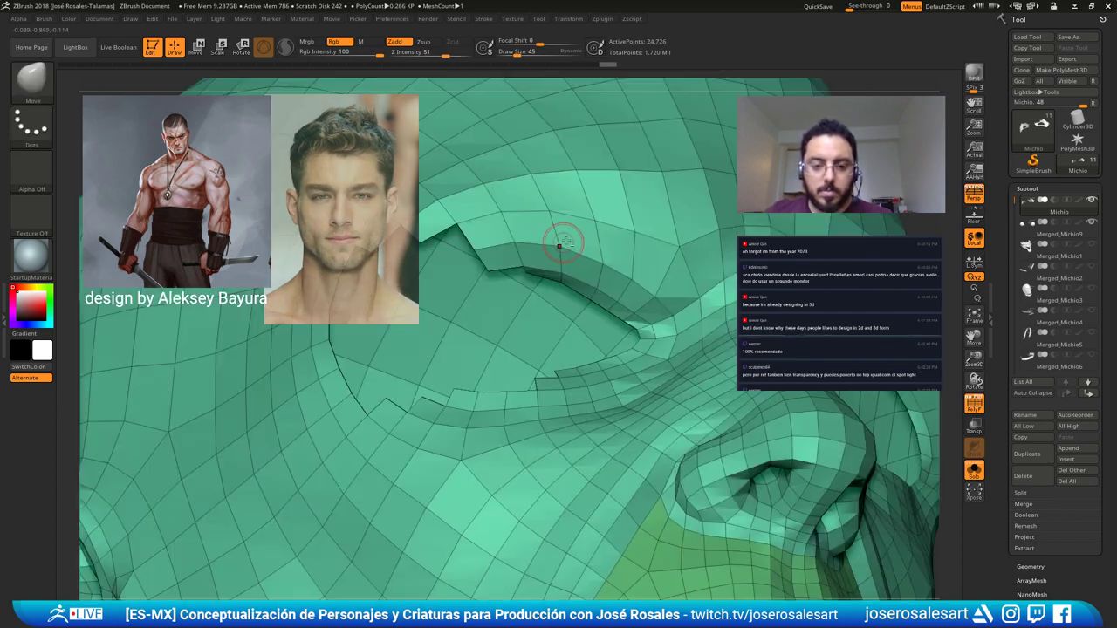
mouse_move(602, 238)
right_mouse_down()
mouse_move(641, 226)
mouse_move(615, 249)
right_mouse_up()
mouse_move(609, 253)
left_mouse_down("ctrl+shift")
mouse_move(599, 262)
mouse_move(586, 236)
mouse_move(626, 241)
mouse_move(563, 256)
left_mouse_up("ctrl+shift")
mouse_move(503, 285)
left_mouse_down("ctrl+alt+shift")
mouse_move(463, 238)
mouse_move(565, 219)
mouse_move(571, 228)
mouse_move(503, 329)
mouse_move(469, 249)
left_mouse_up("ctrl+alt+shift")
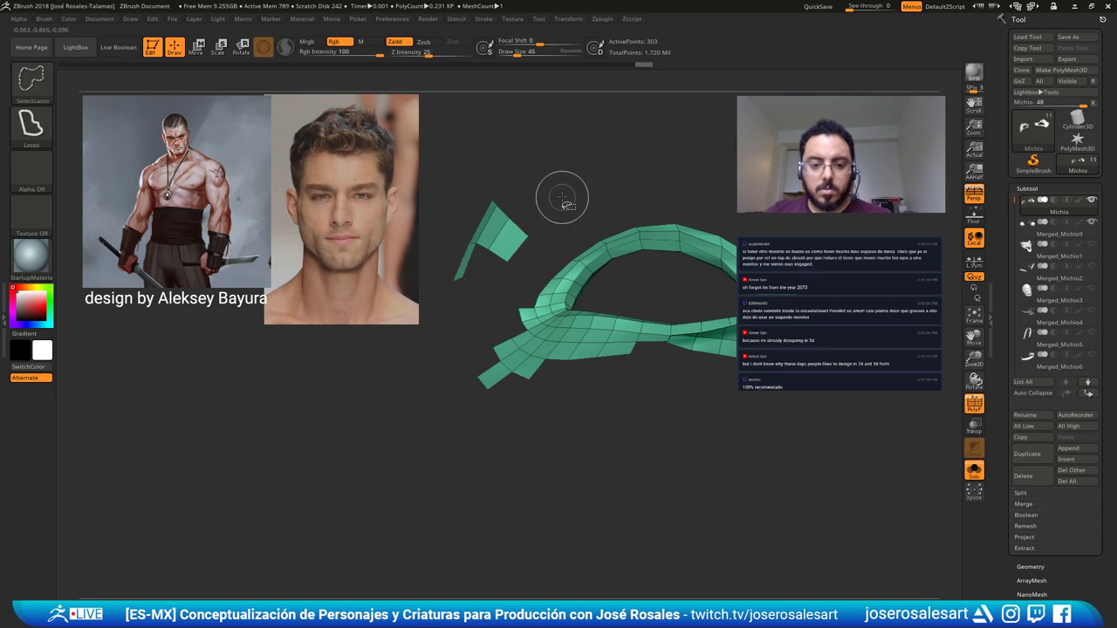
mouse_move(491, 166)
left_mouse_down()
mouse_move(454, 219)
mouse_move(466, 250)
mouse_move(513, 305)
mouse_move(590, 324)
mouse_move(655, 376)
mouse_move(441, 336)
left_mouse_up()
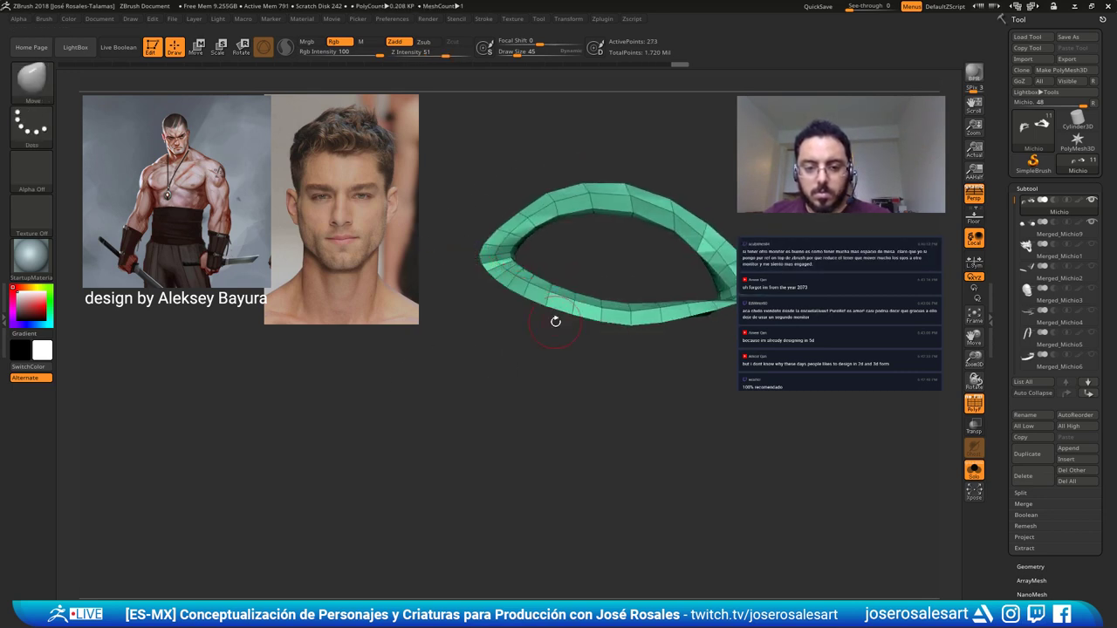
mouse_move(553, 320)
left_mouse_down()
mouse_move(515, 306)
mouse_move(534, 283)
mouse_move(568, 284)
left_mouse_up()
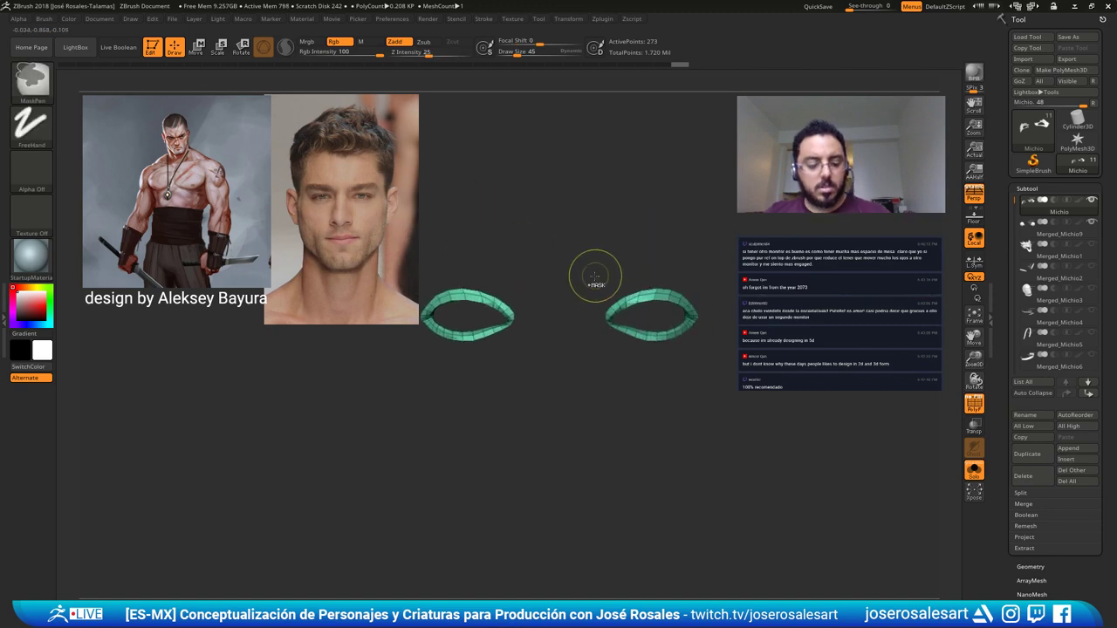
Assign the visible eyelid rims to their own polygroup and unhide the whole body mesh.
key("ctrl+w")
left_click(678, 232, "ctrl+shift")
left_click_drag(678, 232, 633, 229)
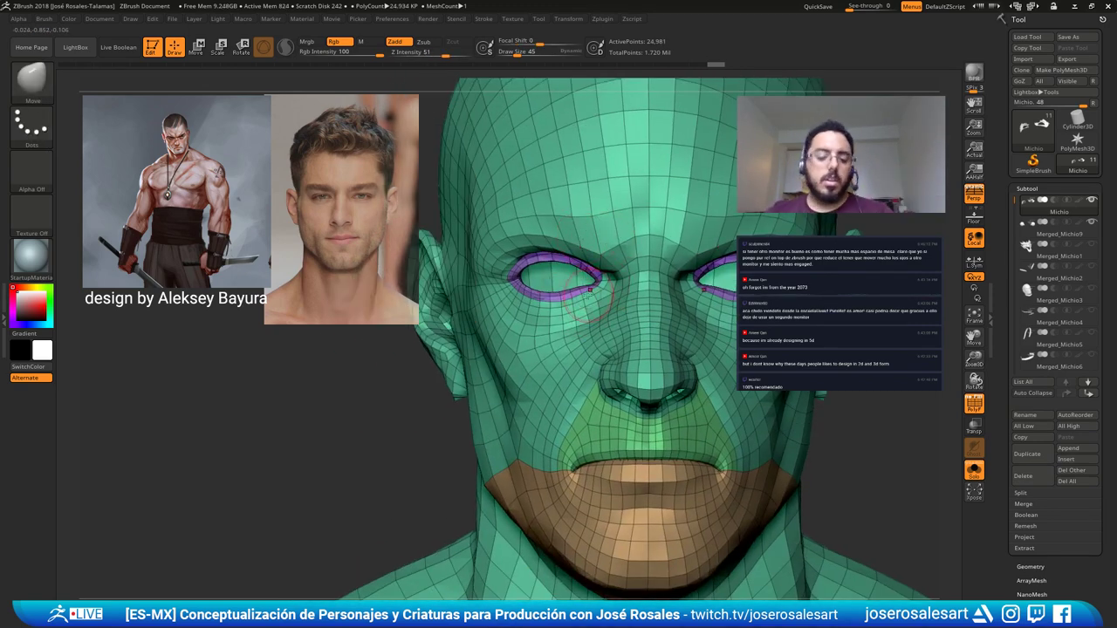
Turn off polyframes and solo mode, and open the Move brush's Auto Masking settings.
key("shift+f")
mouse_move(604, 243)
right_mouse_down("alt")
mouse_move(551, 276)
mouse_move(558, 301)
mouse_move(596, 303)
right_mouse_up("alt")
key("shift+s")
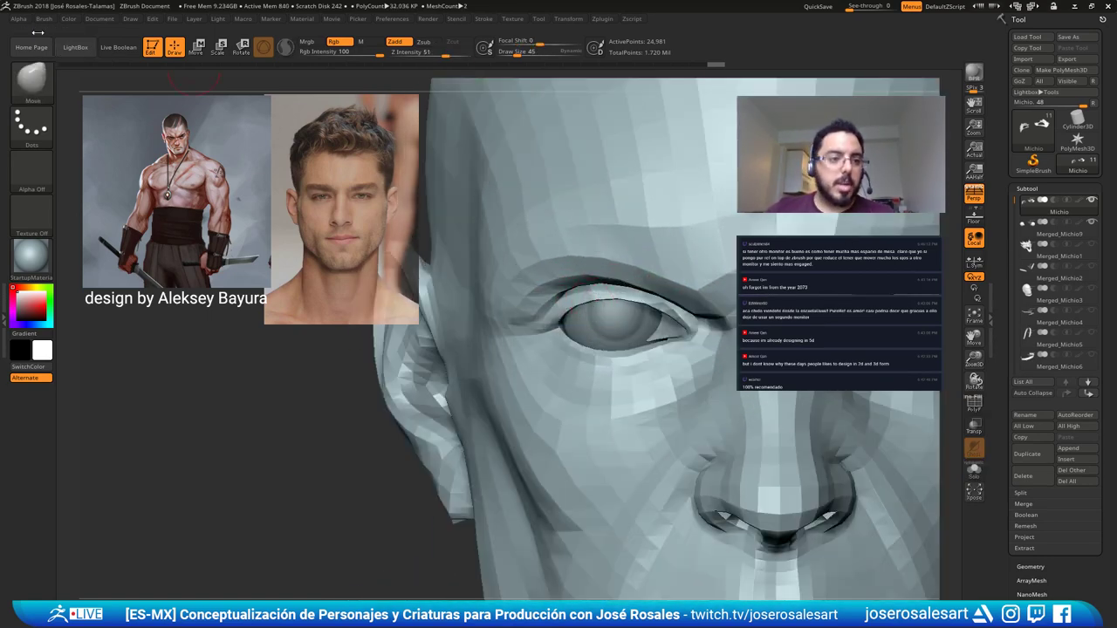
left_click(44, 19)
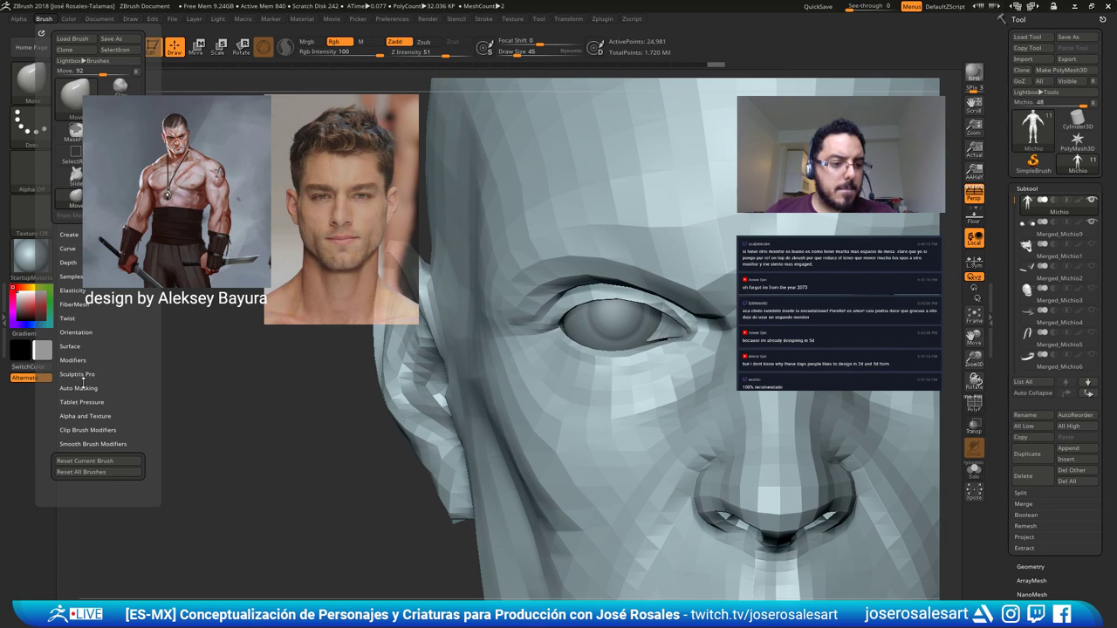
left_click(96, 388)
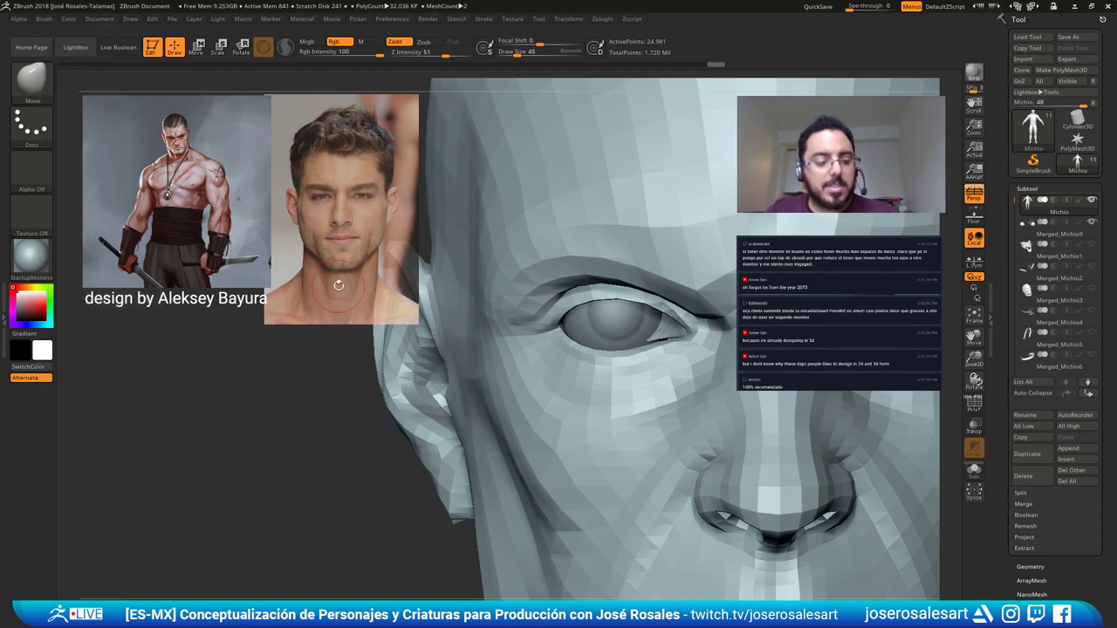
Set the Move brush's draw size to 104 and display polyframes to check the eyelid polygroup up close.
key("s")
left_click(604, 305)
right_click_drag(607, 298, 529, 221, "alt")
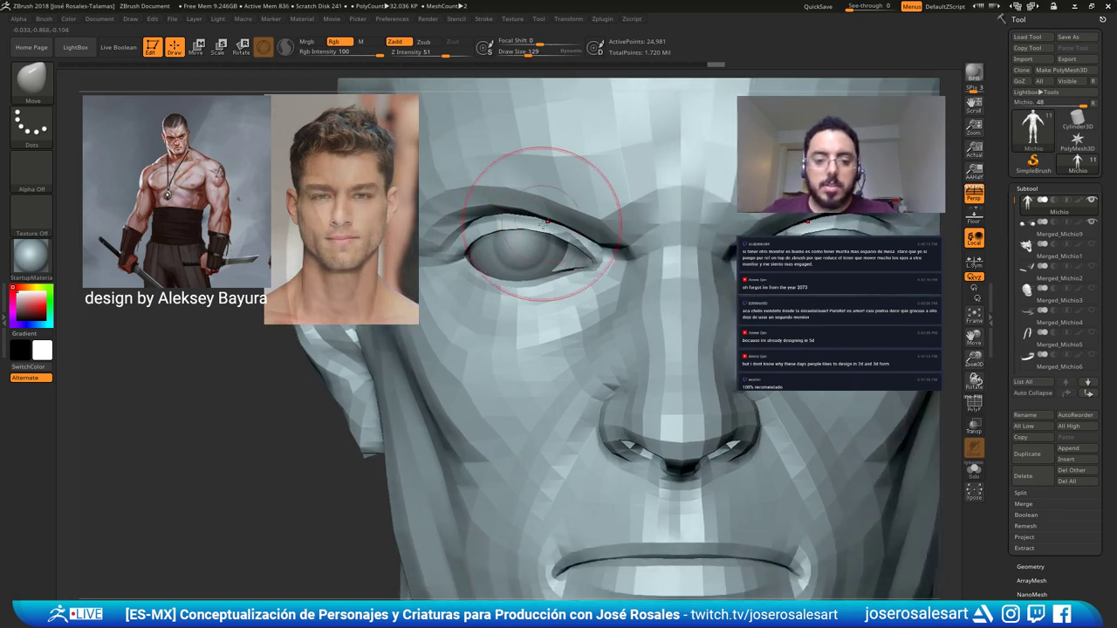
key("s")
left_click(552, 224)
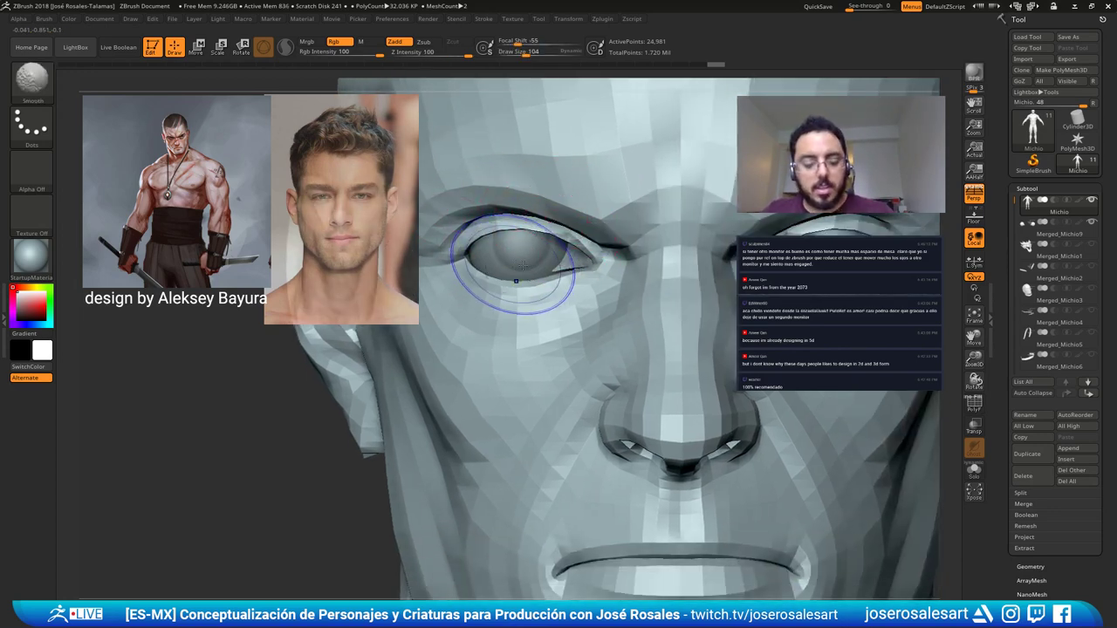
key("shift+f")
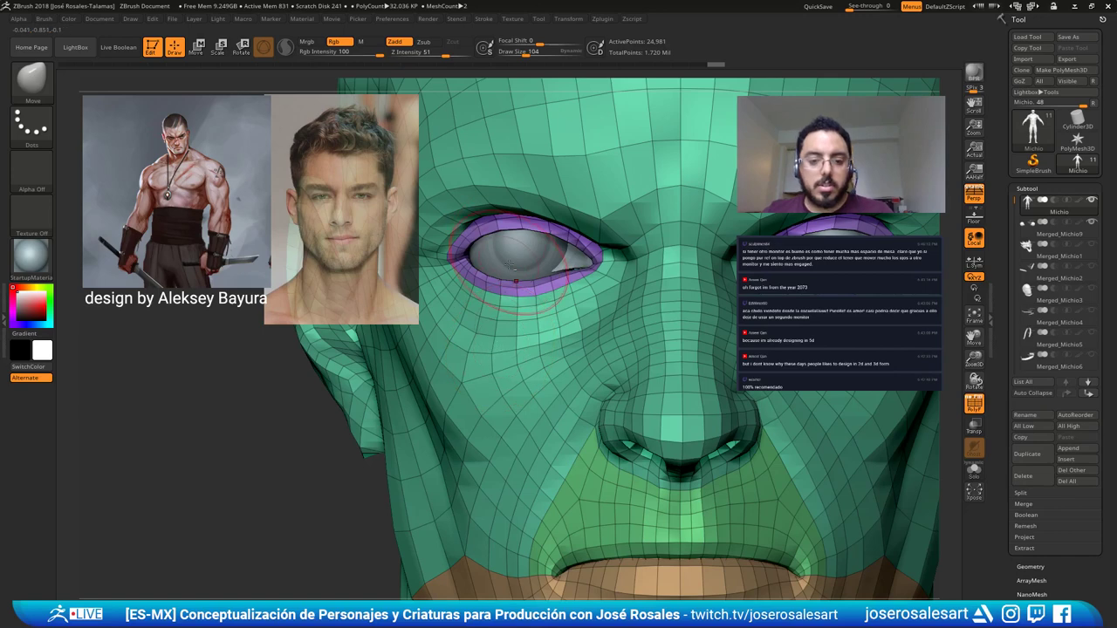
right_click_drag(547, 285, 558, 323, "alt")
right_click_drag(530, 269, 547, 274, "alt")
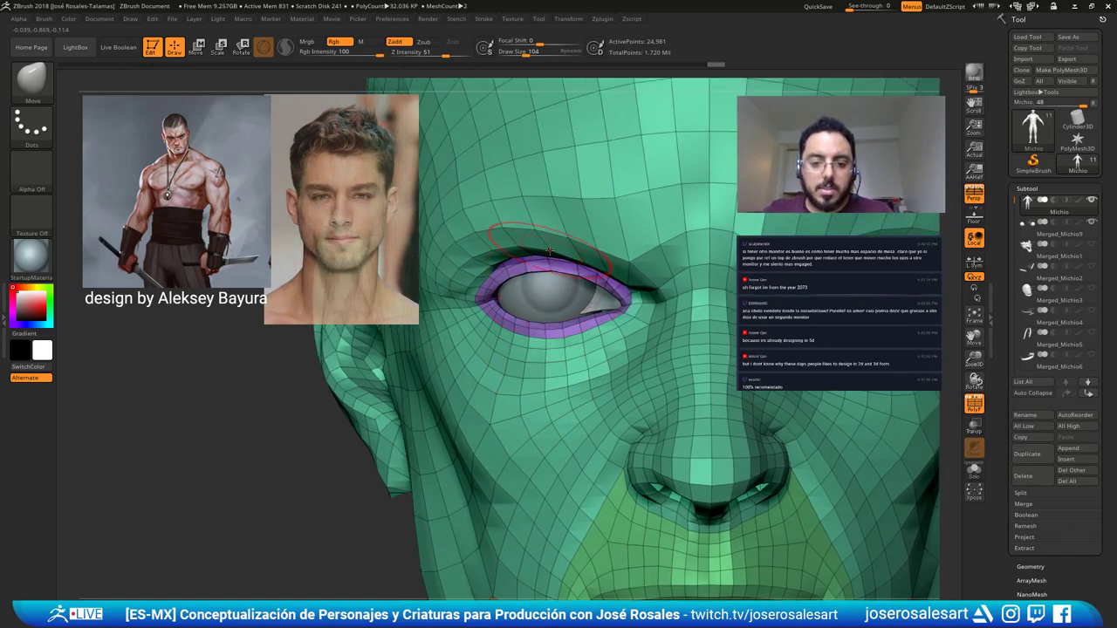
Try reshaping the skin above the upper eyelid with the Move brush, then undo the test.
key("ctrl")
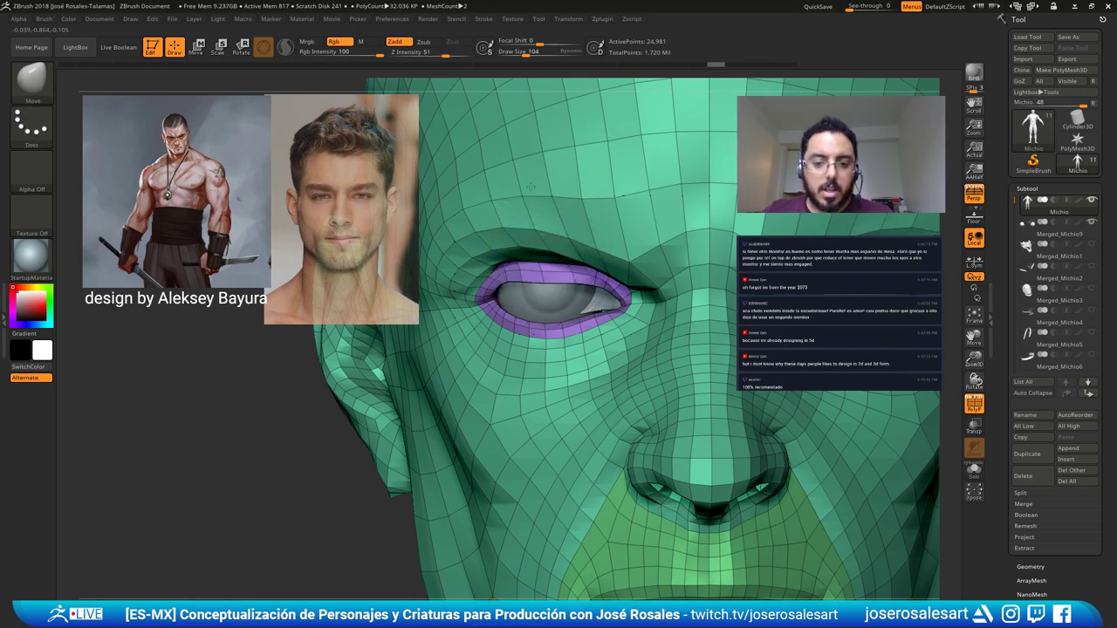
left_click_drag(540, 202, 547, 212)
key("ctrl+z")
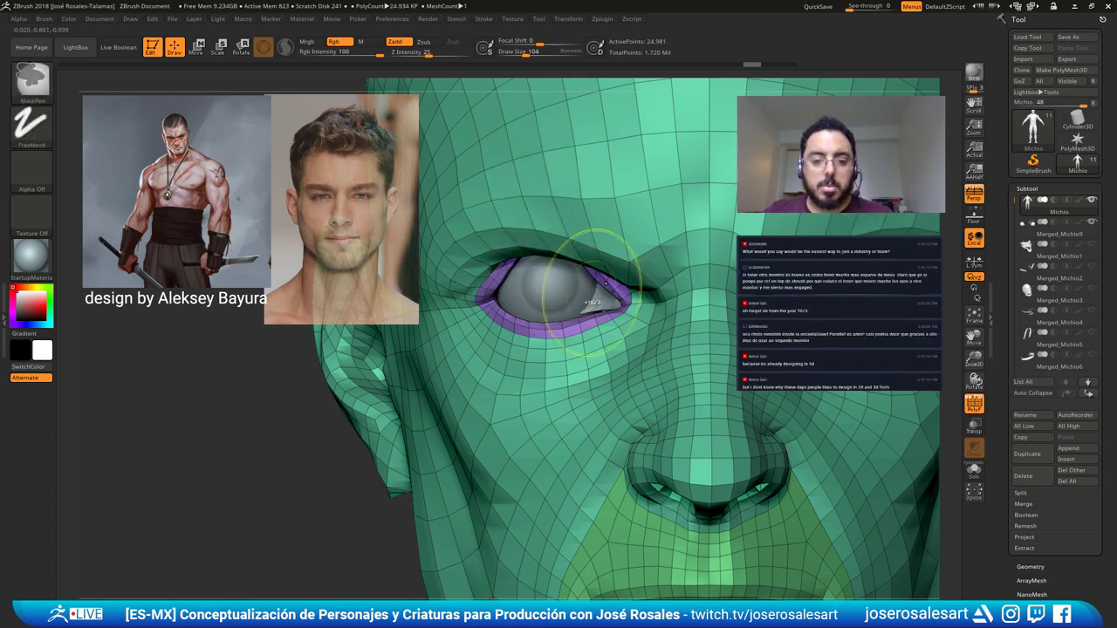
mouse_move(640, 273)
right_mouse_down("alt")
mouse_move(545, 285)
mouse_move(559, 288)
right_mouse_up("alt")
key("ctrl+z")
key("ctrl+z")
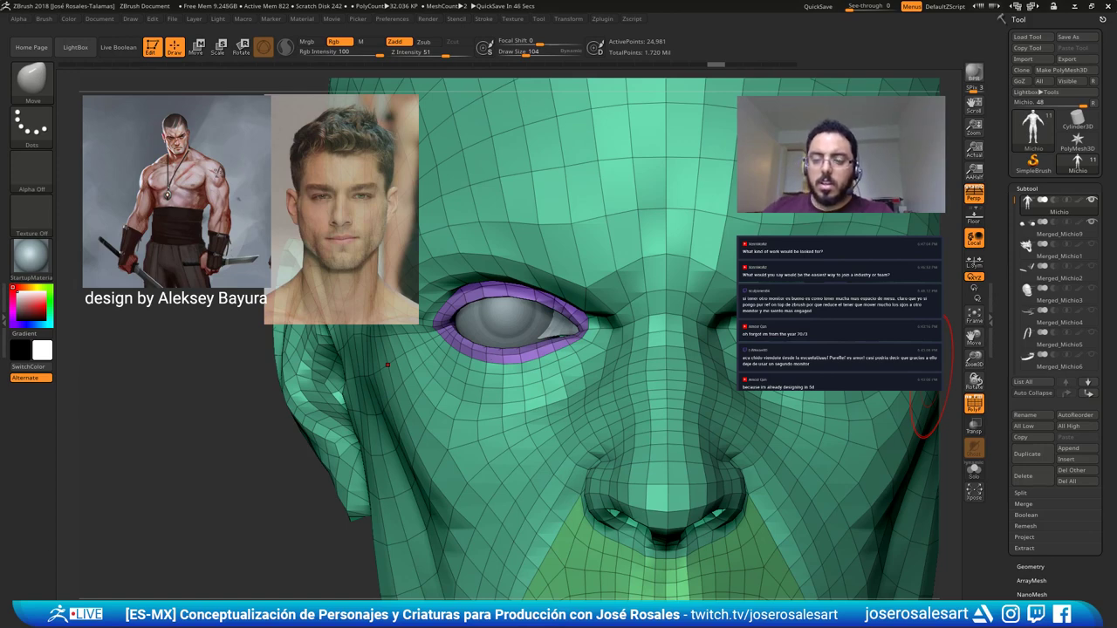
Reshape the upper eyelid fold and inner brow with the Move brush at draw size 45, smoothing near the inner corner.
right_click_drag(931, 384, 653, 324)
right_click_drag(529, 236, 589, 248)
key("s")
left_click_drag(597, 295, 588, 297)
mouse_move(597, 261)
right_mouse_down()
mouse_move(602, 227)
mouse_move(528, 148)
right_mouse_up()
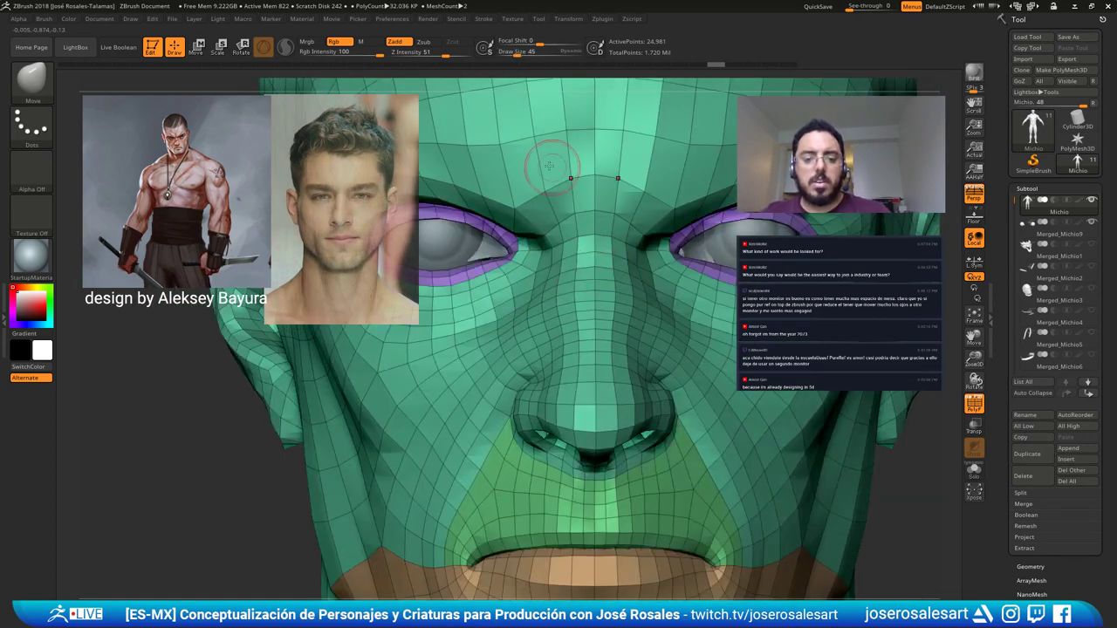
right_click_drag(576, 250, 591, 268, "alt")
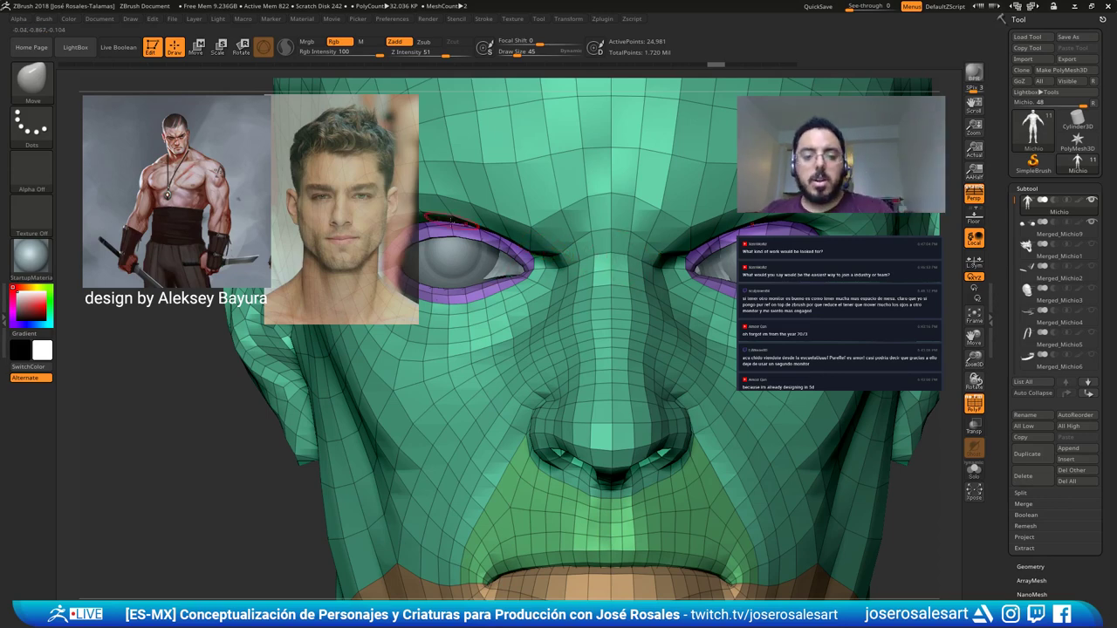
right_click_drag(509, 248, 552, 270, "alt")
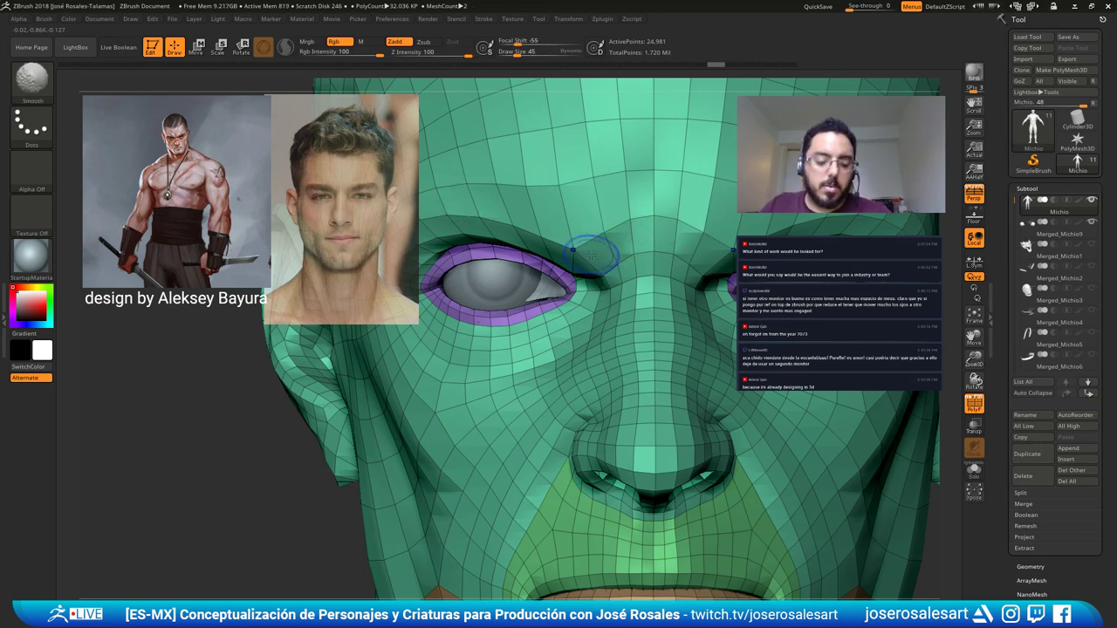
mouse_move(495, 257)
right_mouse_down("alt")
mouse_move(518, 250)
mouse_move(346, 247)
mouse_move(506, 241)
mouse_move(469, 270)
right_mouse_up("alt")
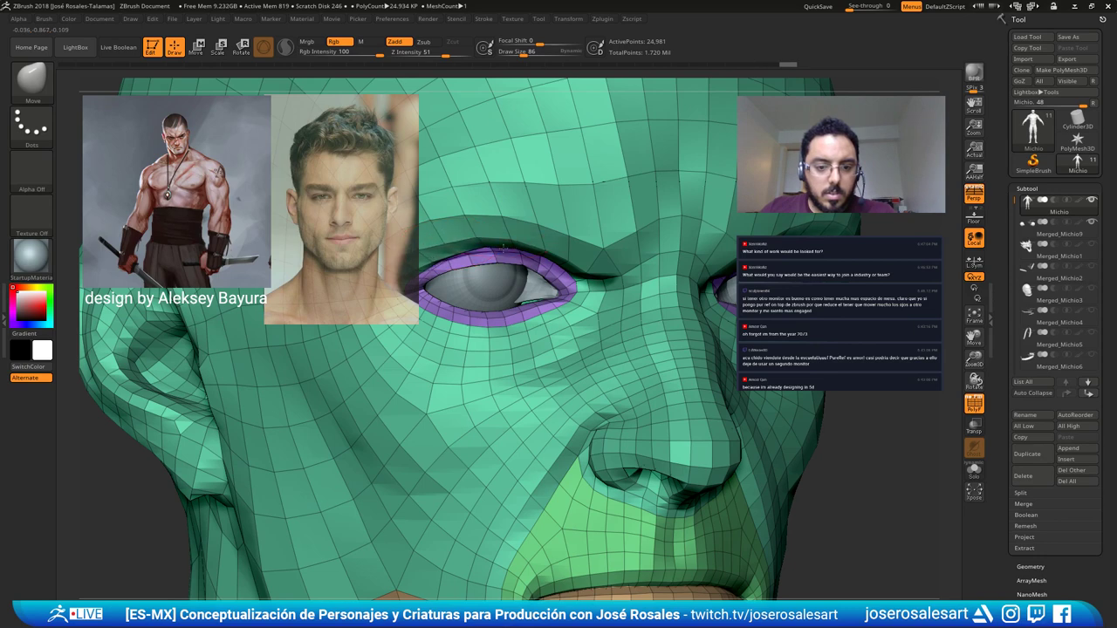
Hide the polyframes and adjust the upper eyelid's contour from front and side with the Move brush, reducing draw size to 69.
right_click_drag(576, 229, 494, 272)
key("shift+f")
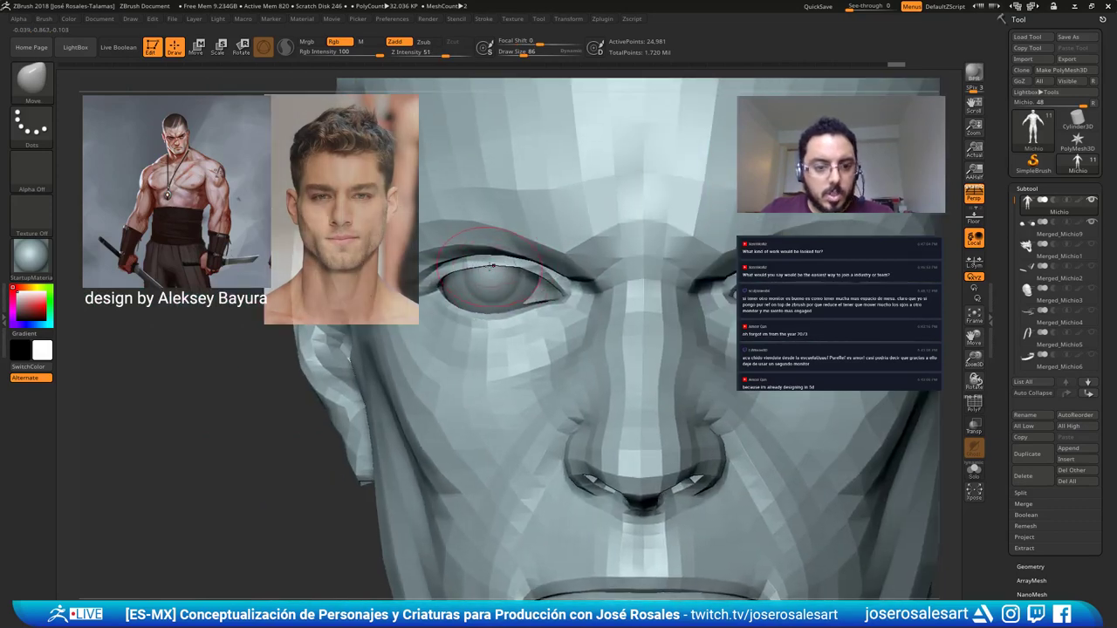
left_click_drag(468, 255, 467, 263)
key("bracketleft")
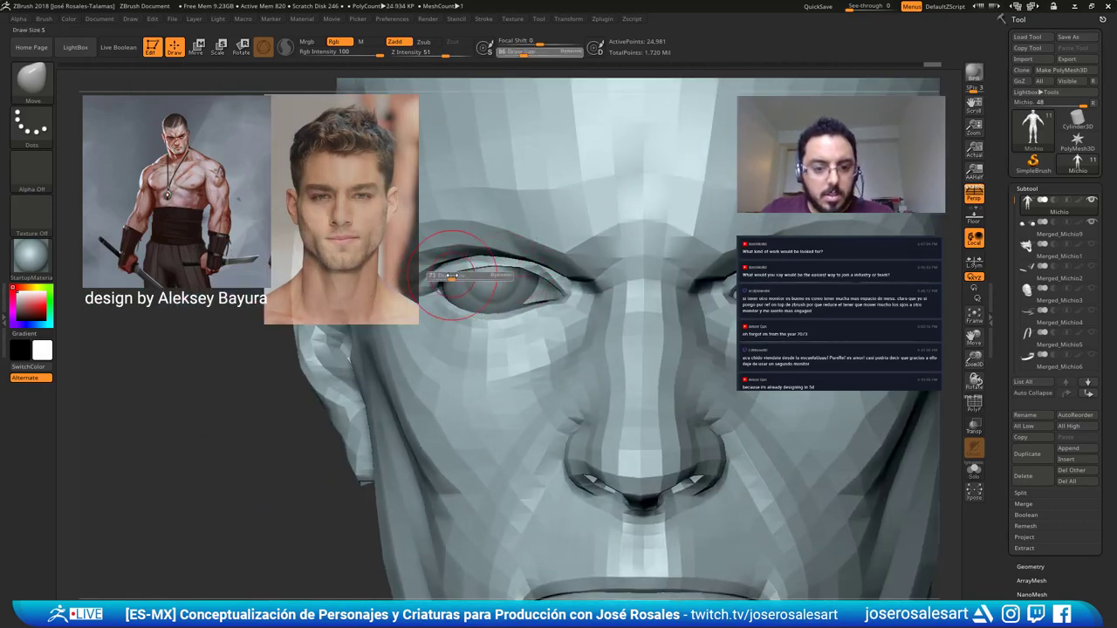
mouse_move(470, 276)
right_mouse_down()
mouse_move(534, 273)
mouse_move(554, 303)
right_mouse_up()
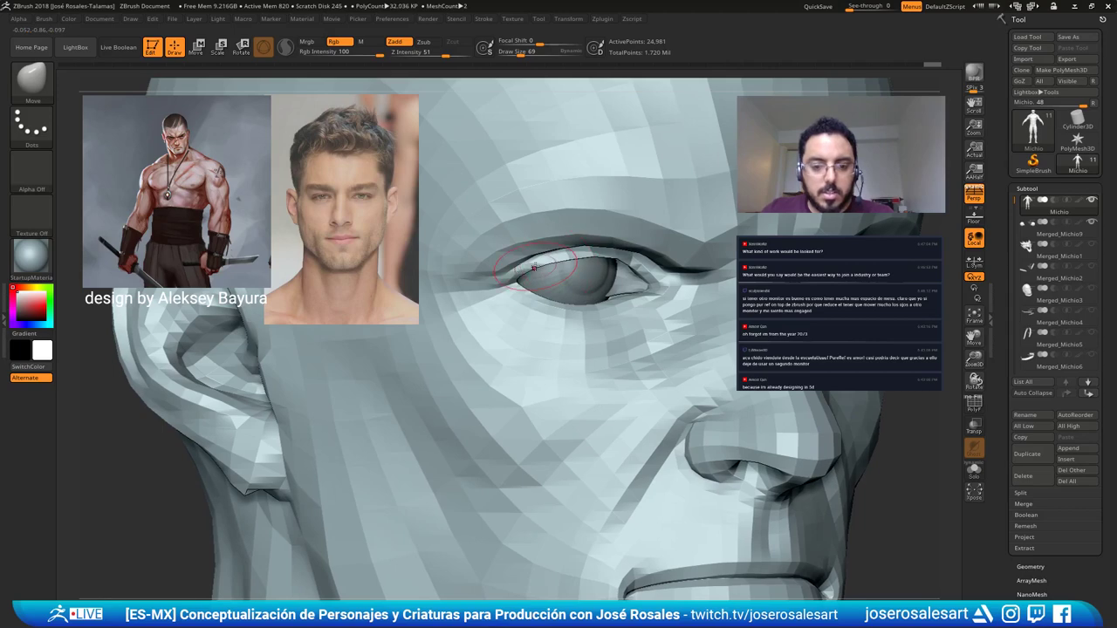
left_click_drag(625, 260, 621, 255)
mouse_move(621, 255)
right_mouse_down()
mouse_move(596, 229)
mouse_move(499, 241)
mouse_move(550, 228)
right_mouse_up()
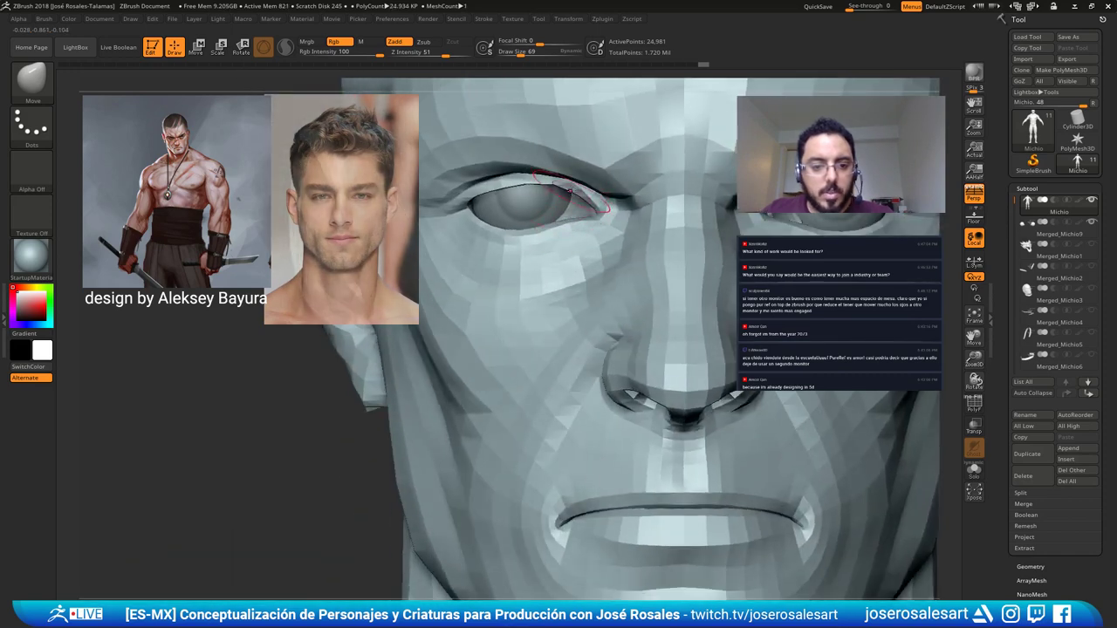
Refine the inner part and outer corner of the upper eyelid with the Move brush at draw size 73.
key("bracketleft")
key("bracketleft")
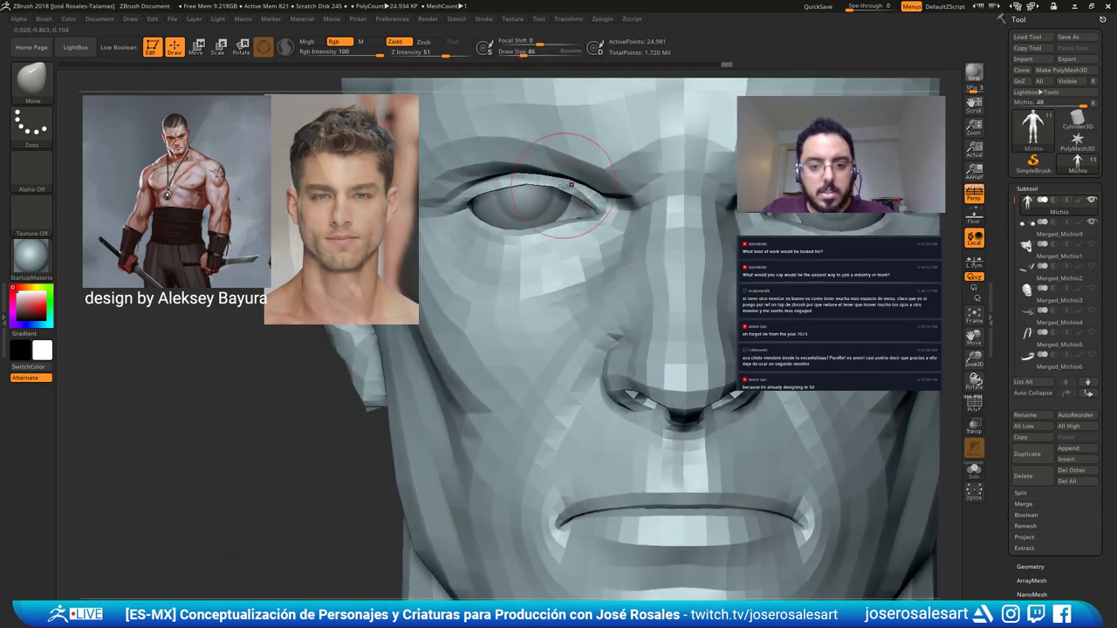
key("s")
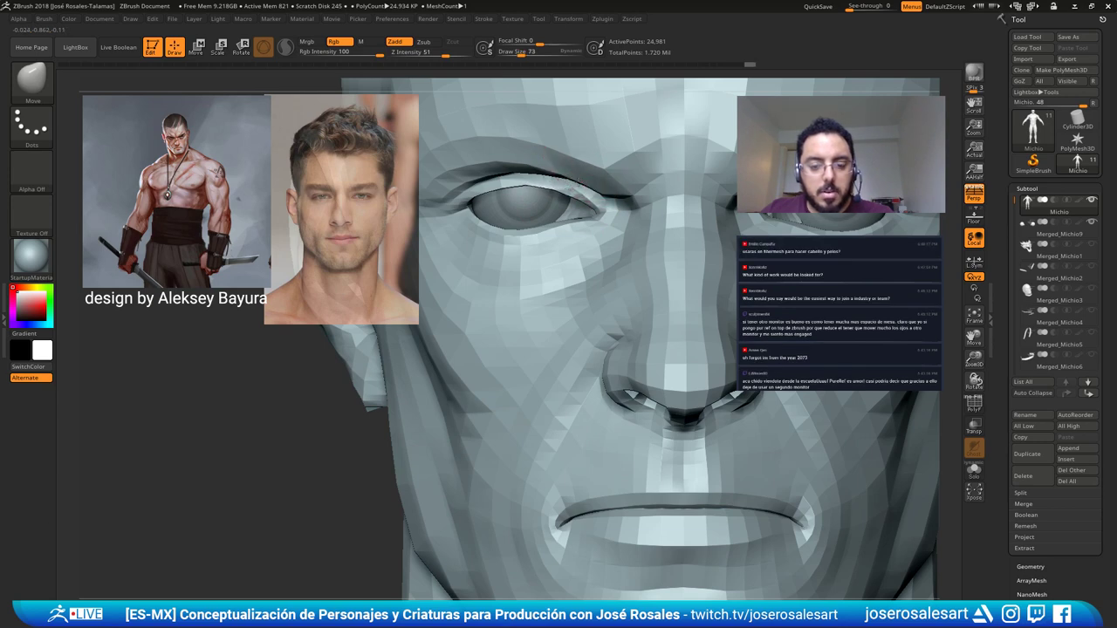
left_click_drag(579, 184, 574, 182)
right_click_drag(567, 183, 609, 182)
left_click_drag(576, 185, 622, 199)
mouse_move(668, 227)
right_mouse_down()
mouse_move(650, 218)
mouse_move(646, 148)
right_mouse_up()
right_click_drag(684, 303, 506, 292, "shift")
right_click_drag(432, 210, 510, 223, "alt")
right_click_drag(548, 159, 628, 185, "alt")
right_click_drag(558, 210, 548, 267, "ctrl")
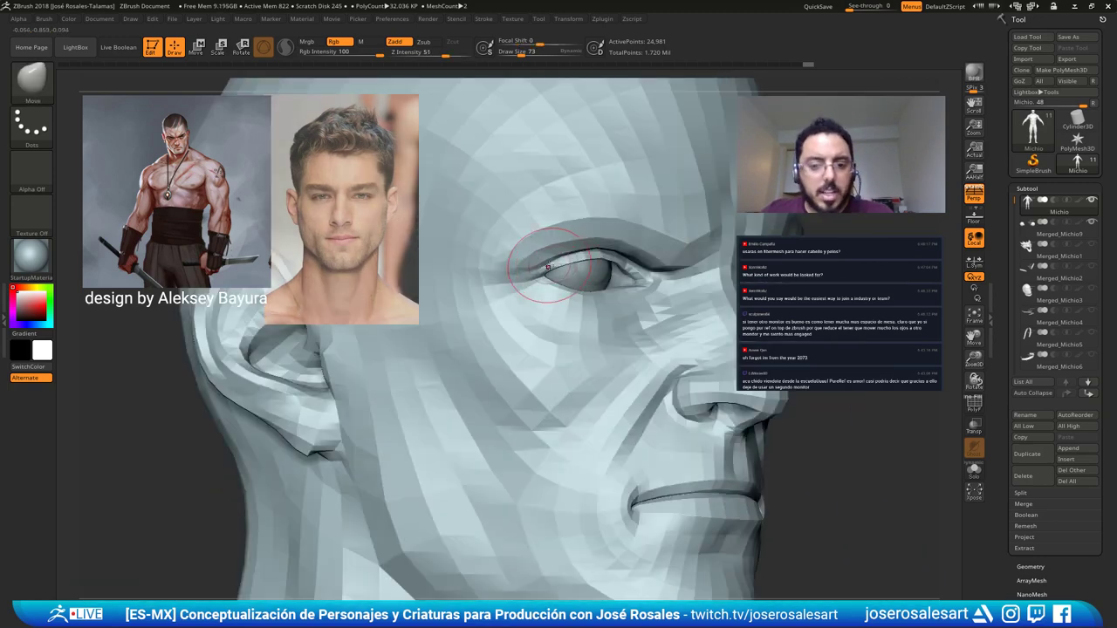
Carve a crease running outward from the outer corner of the eye with the DamStandard brush at draw size 26.
key("b")
key("d")
key("s")
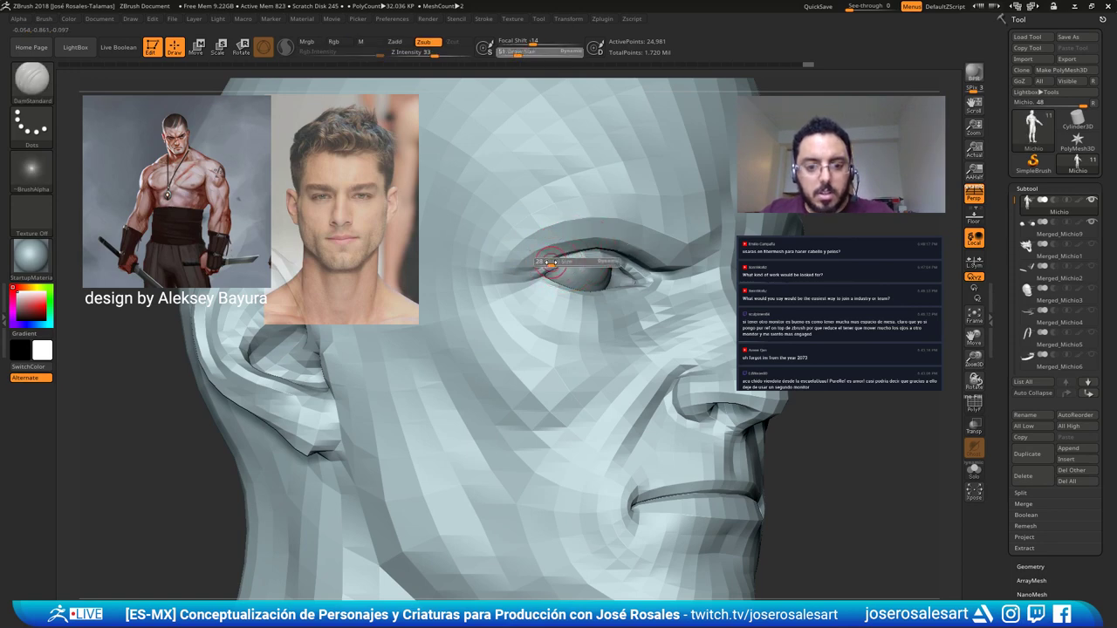
left_click_drag(493, 277, 469, 283)
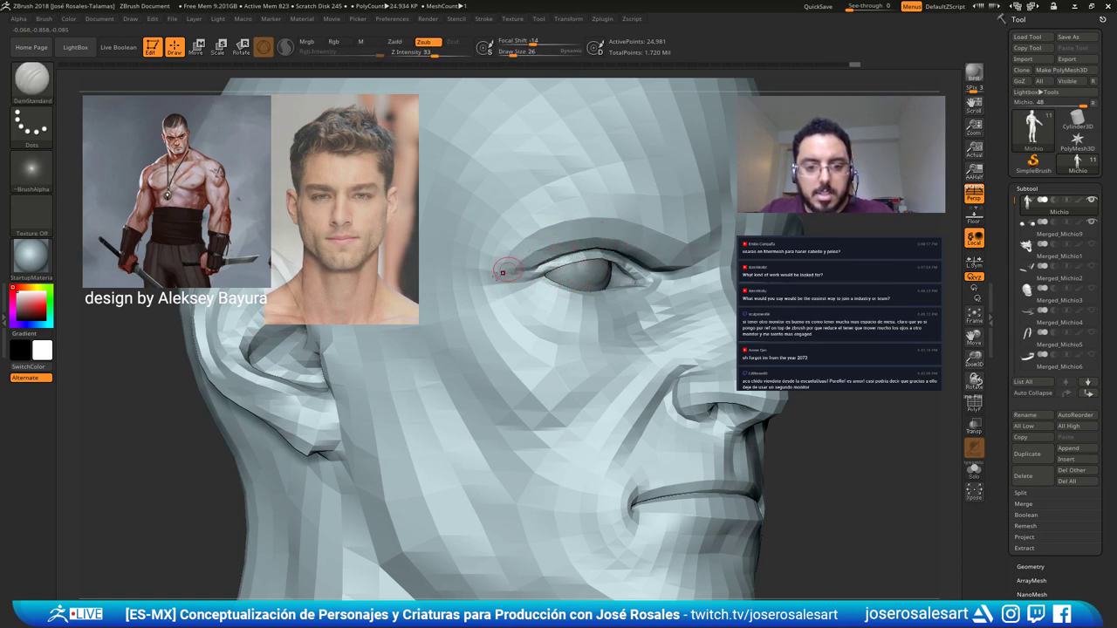
mouse_move(559, 266)
right_mouse_down()
mouse_move(518, 264)
mouse_move(569, 253)
right_mouse_up()
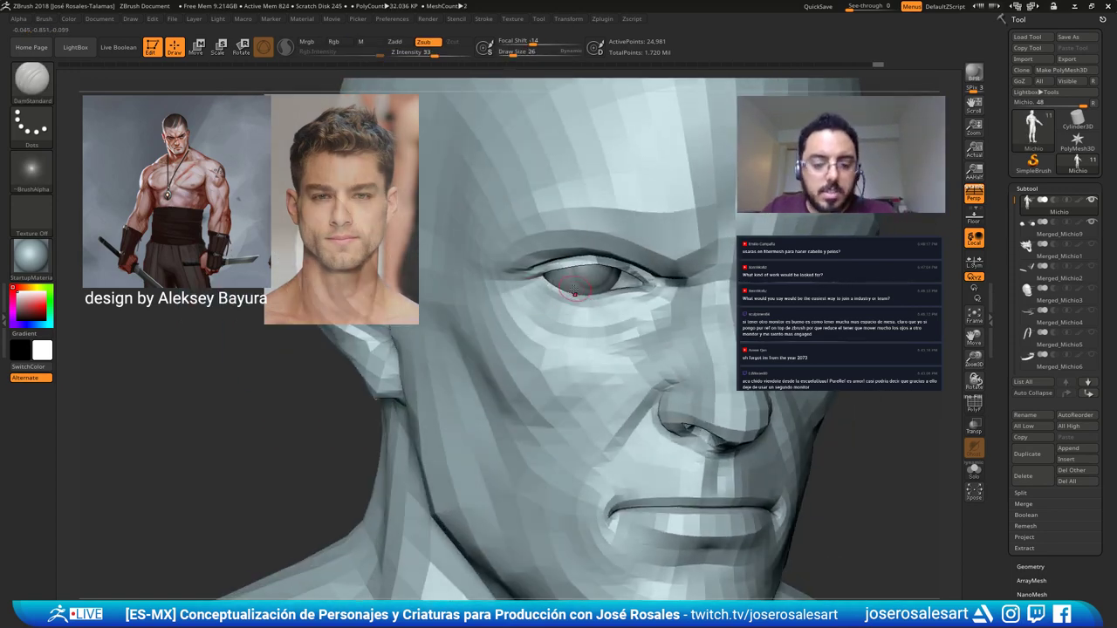
Define the crease beneath the lower eyelid with the DamStandard brush at draw size 48.
key("s")
left_click_drag(541, 309, 546, 309)
right_click_drag(559, 301, 513, 311)
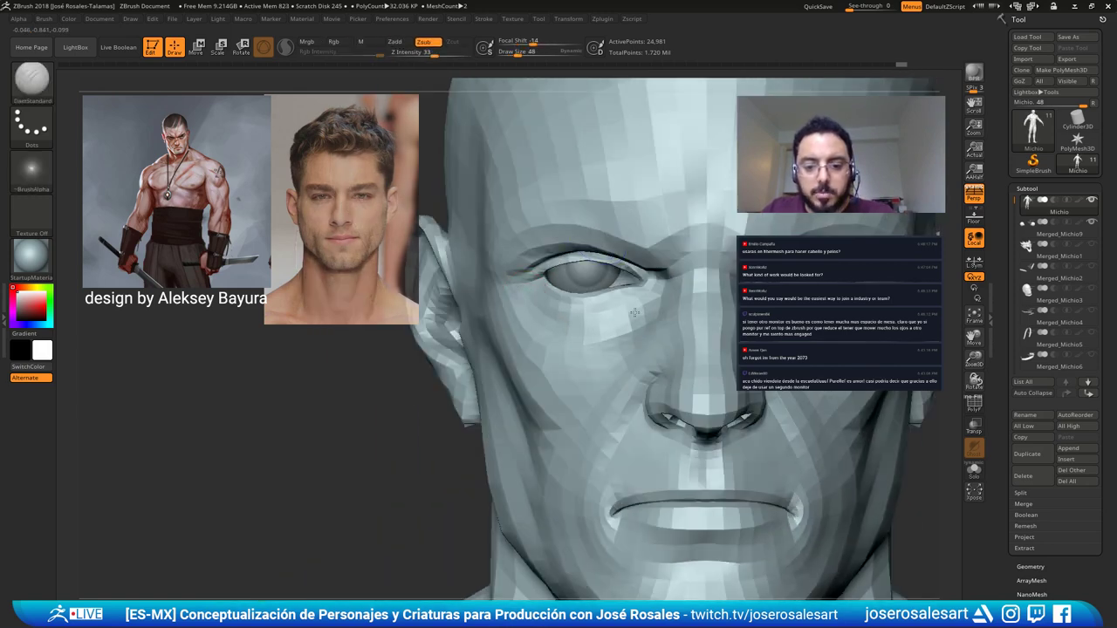
left_click_drag(634, 313, 639, 302)
mouse_move(623, 302)
right_mouse_down()
mouse_move(538, 317)
mouse_move(519, 307)
right_mouse_up()
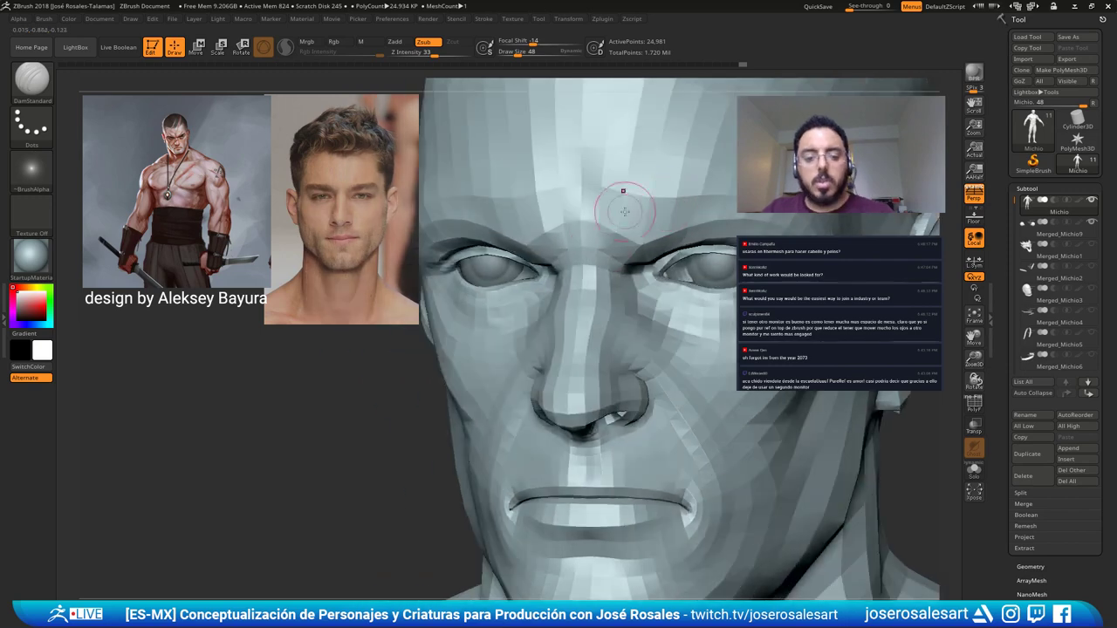
right_click_drag(625, 211, 565, 186)
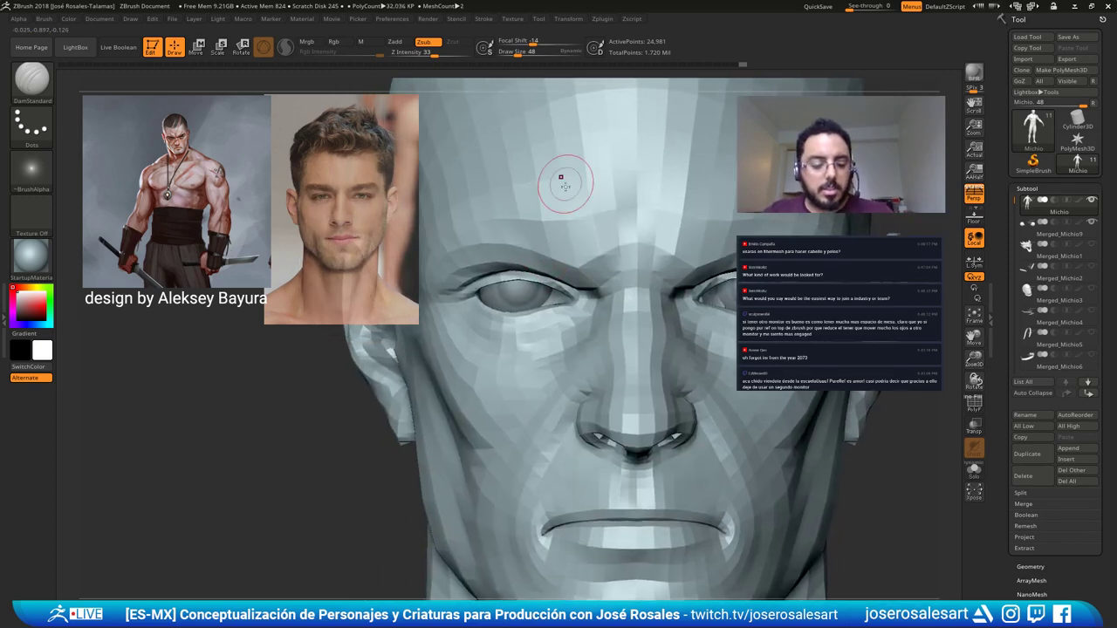
Switch to the Move brush and fine-tune the upper eyelid's curve, reducing draw size to 54.
key("b")
key("m")
key("v")
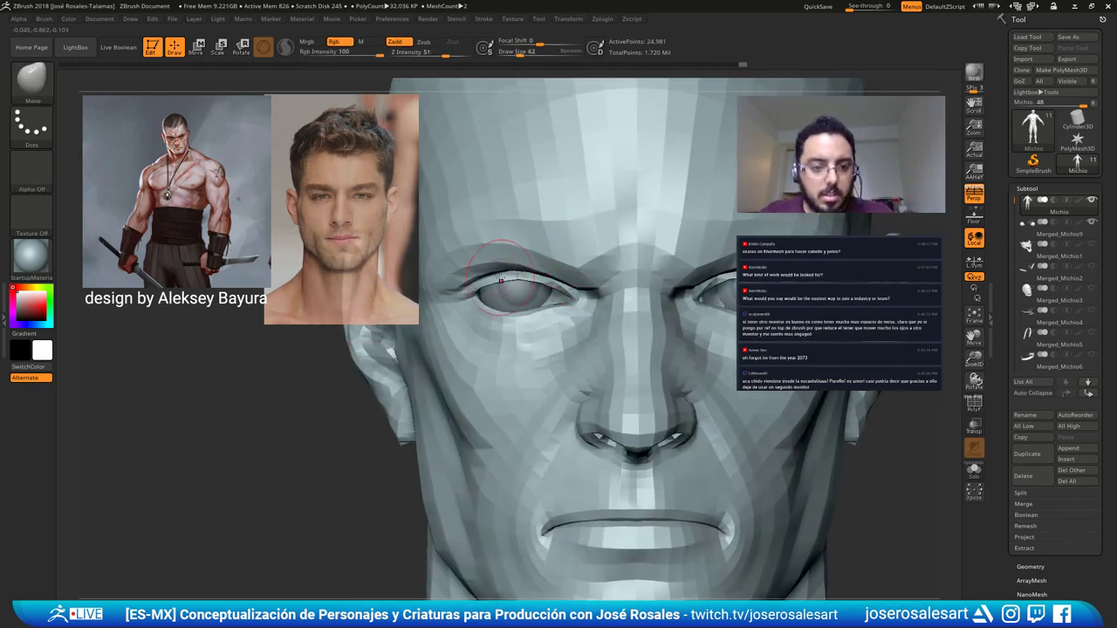
right_click_drag(500, 279, 558, 261)
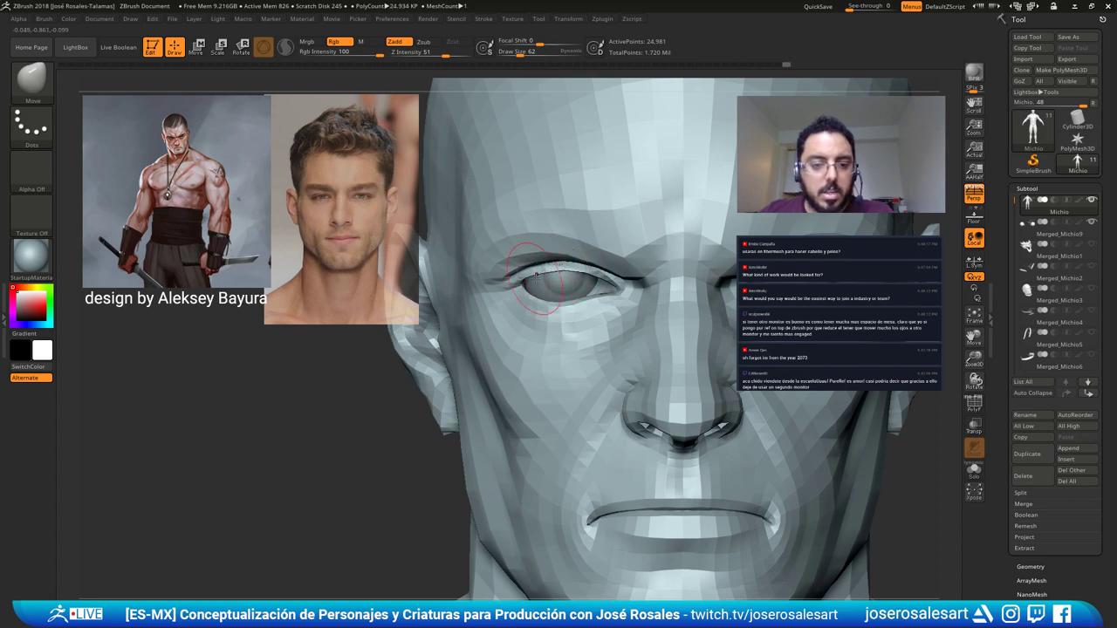
right_click_drag(537, 276, 583, 272)
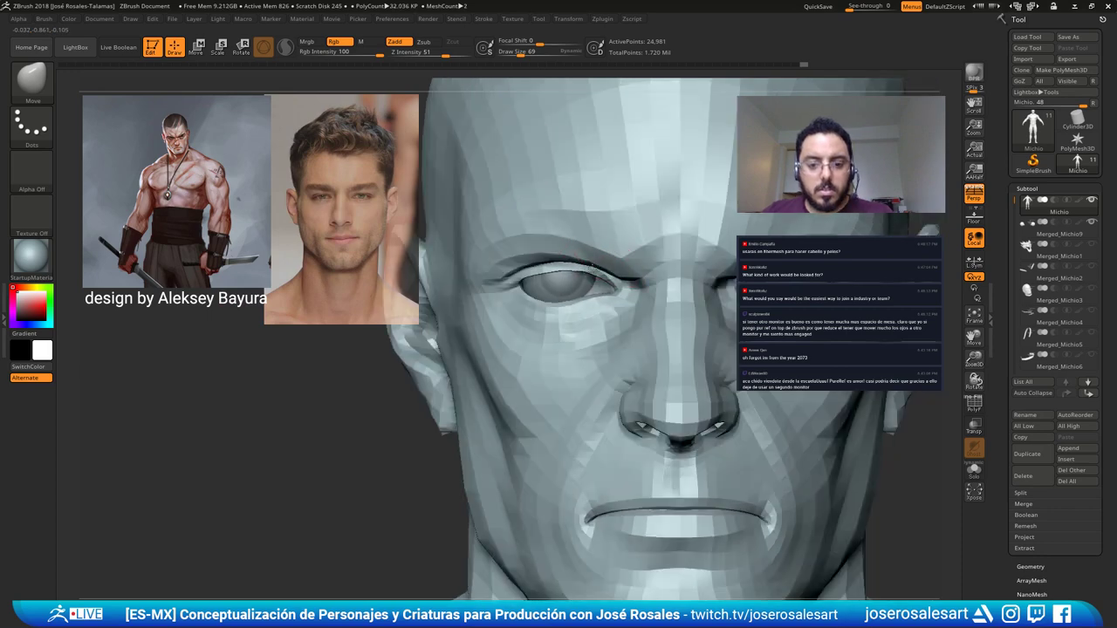
key("bracketleft")
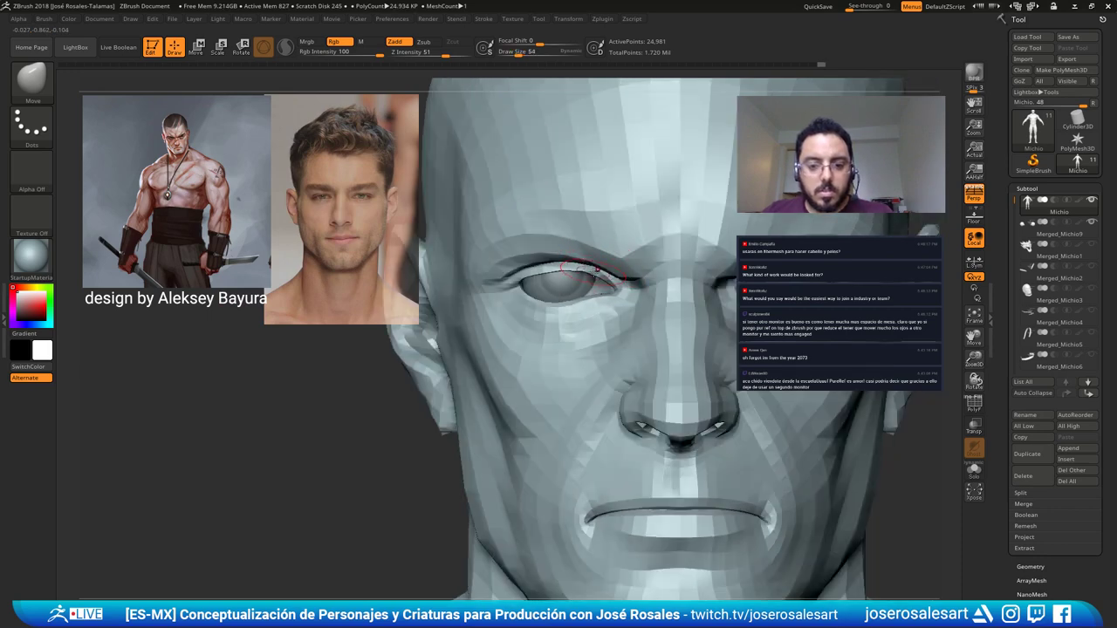
Adjust the brow above the eye with the Move brush at draw sizes 77 and 65.
mouse_move(620, 258)
right_mouse_down("alt")
mouse_move(536, 275)
mouse_move(541, 256)
mouse_move(585, 248)
right_mouse_up("alt")
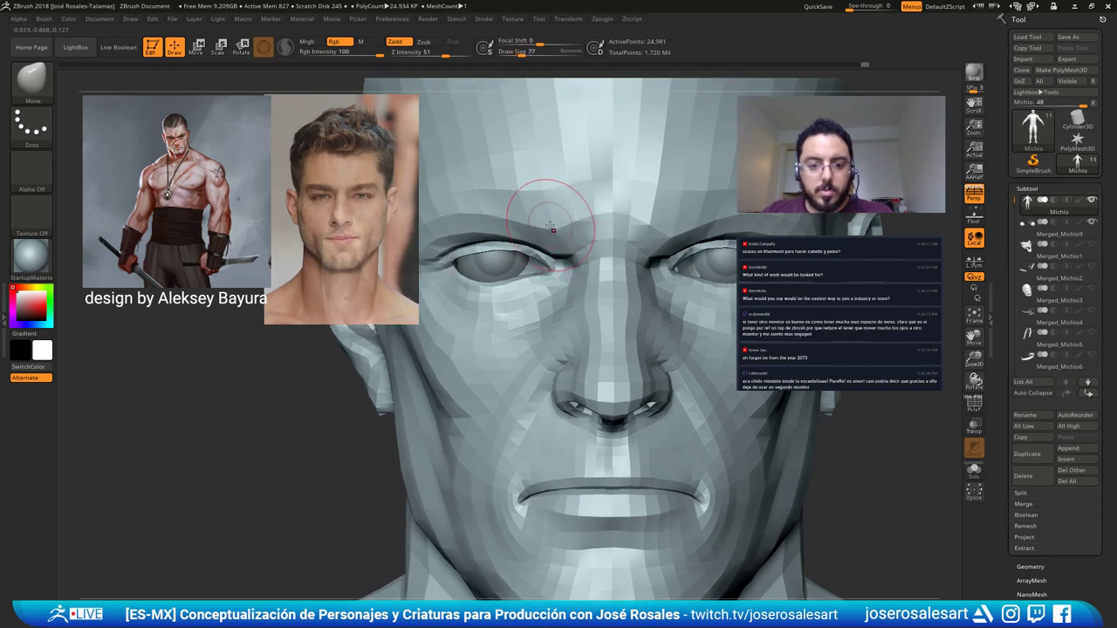
mouse_move(543, 212)
right_mouse_down("ctrl")
mouse_move(587, 209)
mouse_move(561, 227)
right_mouse_up("ctrl")
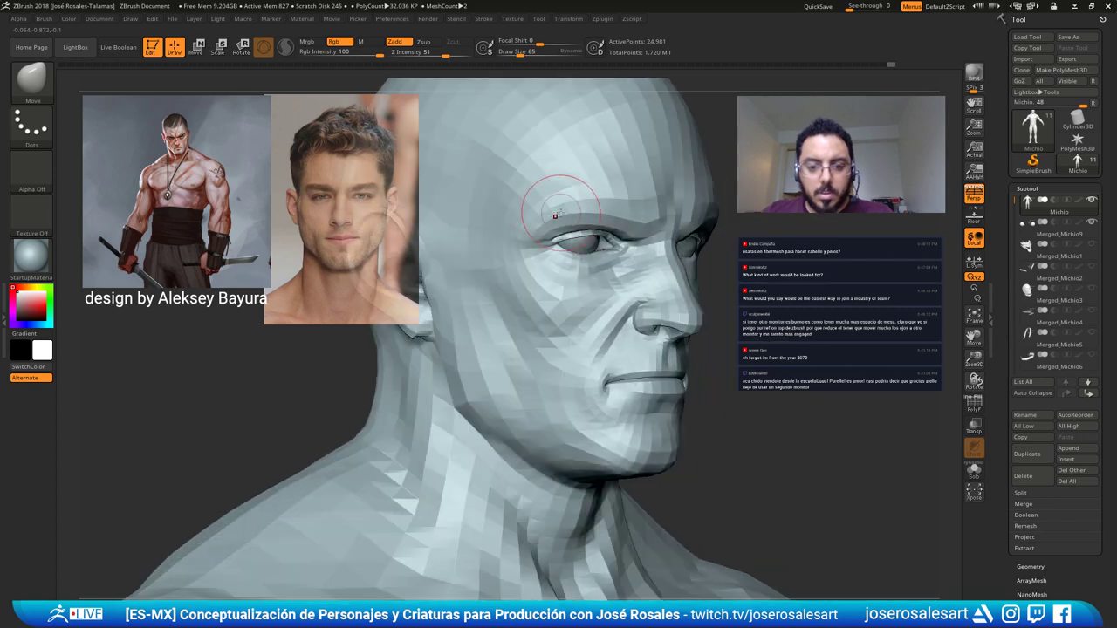
right_click_drag(589, 226, 441, 240, "alt")
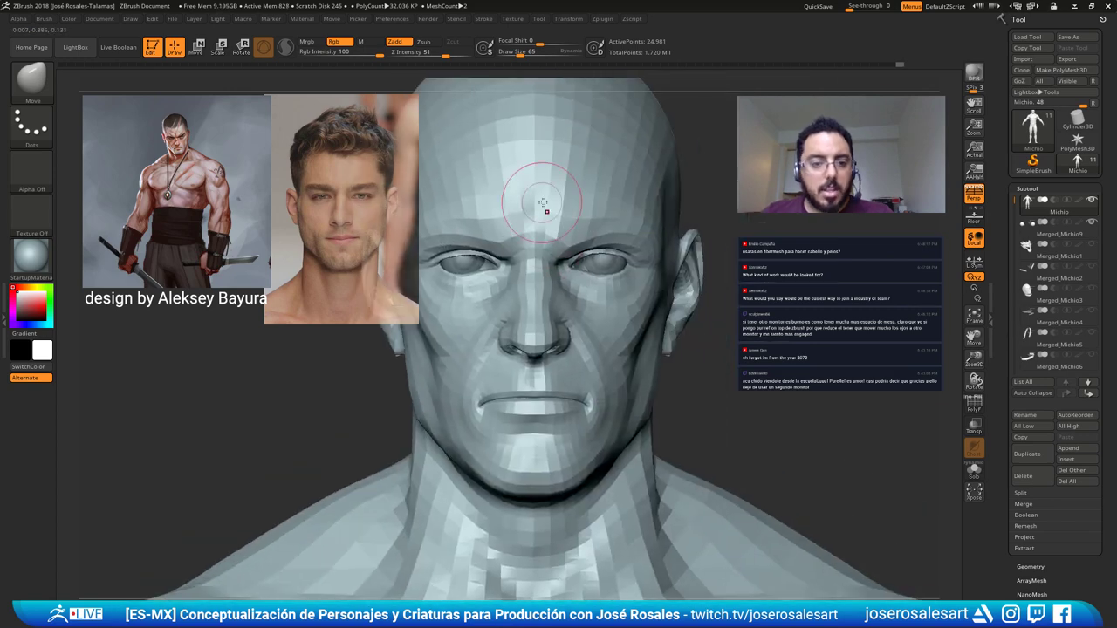
right_click_drag(545, 210, 484, 248, "ctrl")
key("b")
key("s")
key("t")
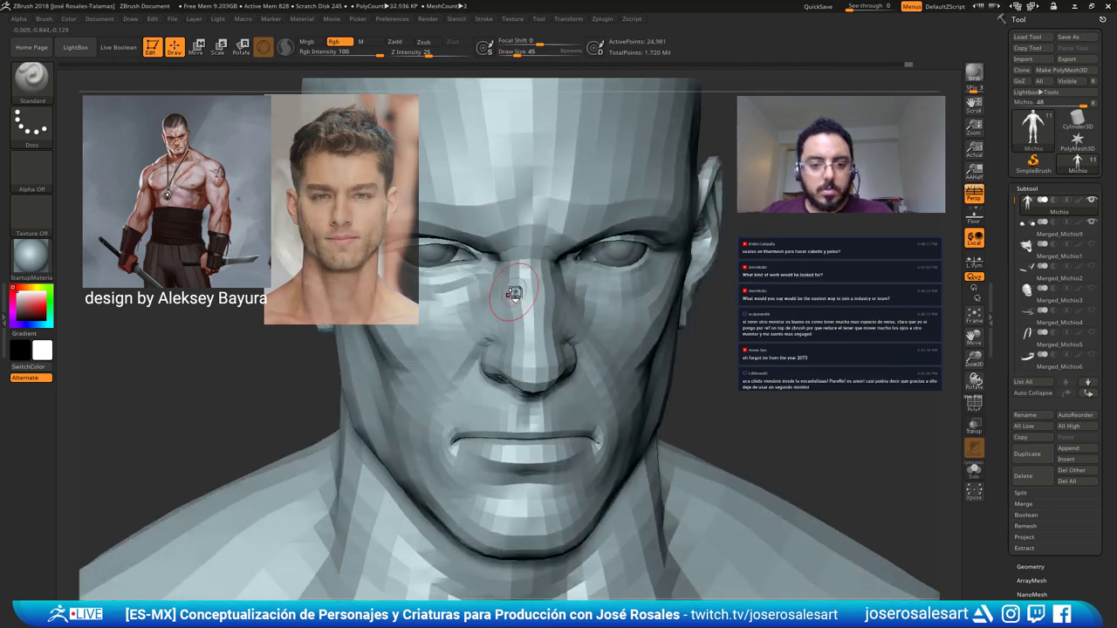
Build up the nose bridge, its sides and the area beneath the eyes with the ClayBuildup brush at draw size 45.
key("b")
key("c")
key("b")
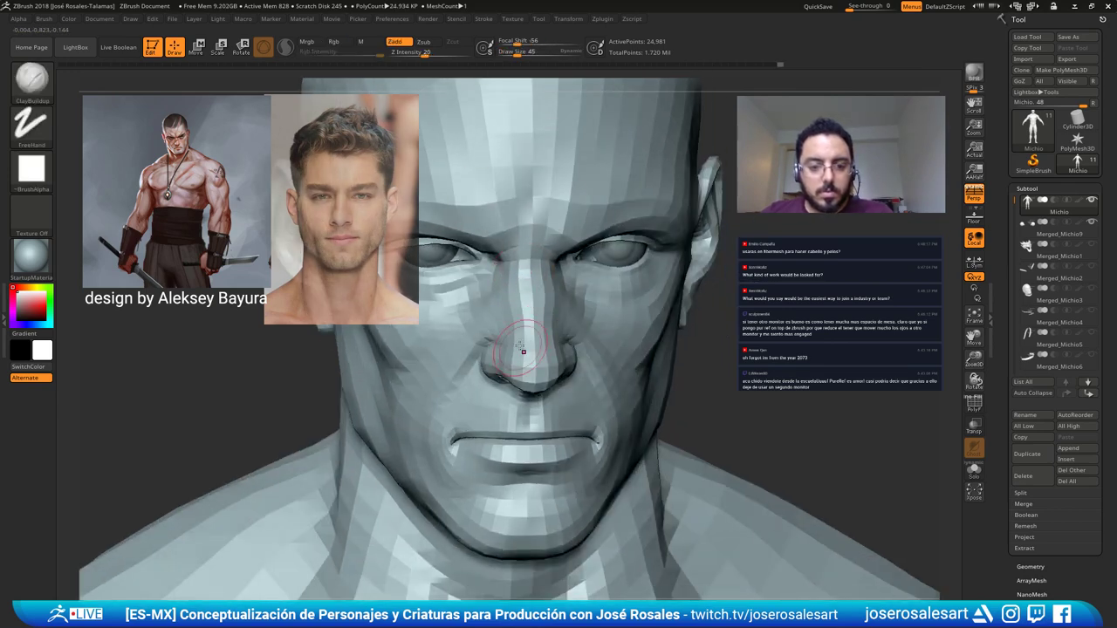
mouse_move(523, 351)
right_mouse_down()
mouse_move(715, 347)
mouse_move(491, 379)
right_mouse_up()
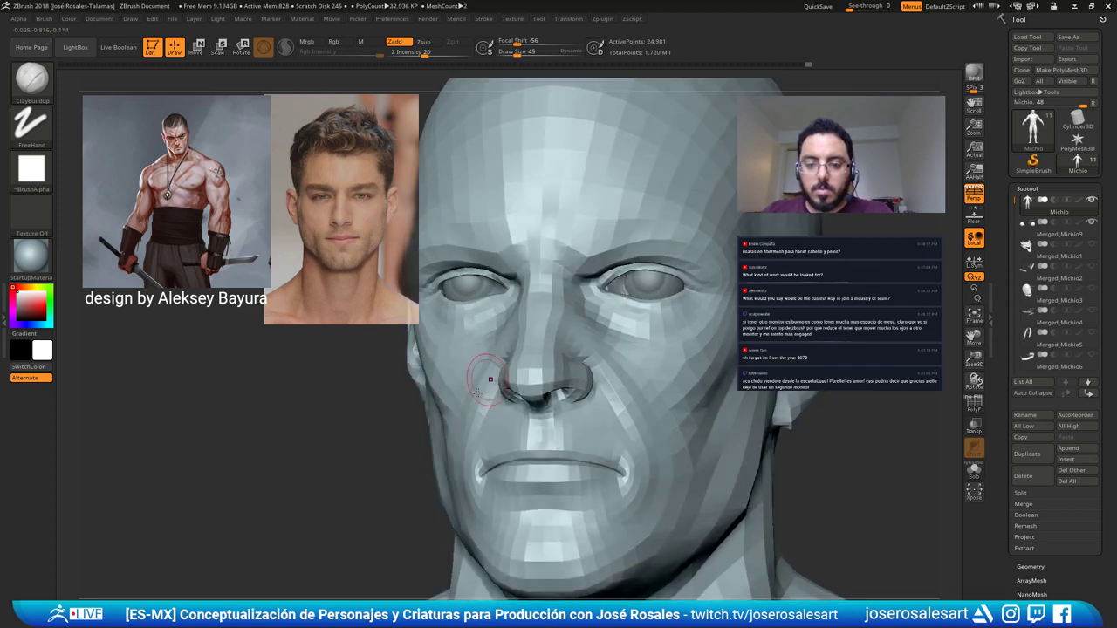
mouse_move(540, 267)
right_mouse_down()
mouse_move(499, 281)
mouse_move(517, 305)
right_mouse_up()
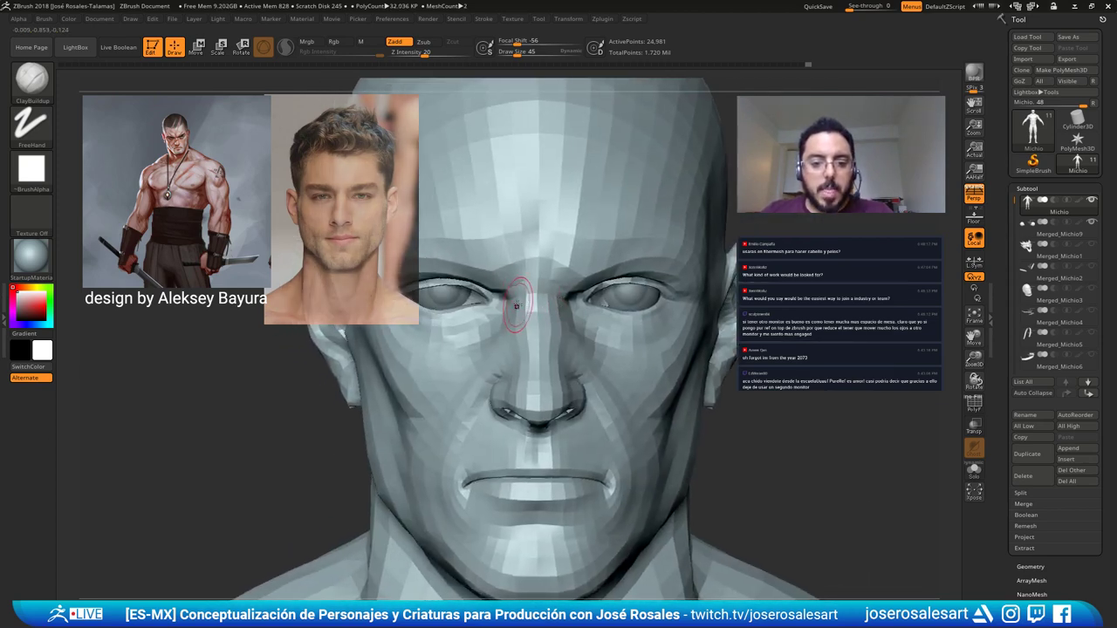
right_click_drag(538, 370, 464, 351)
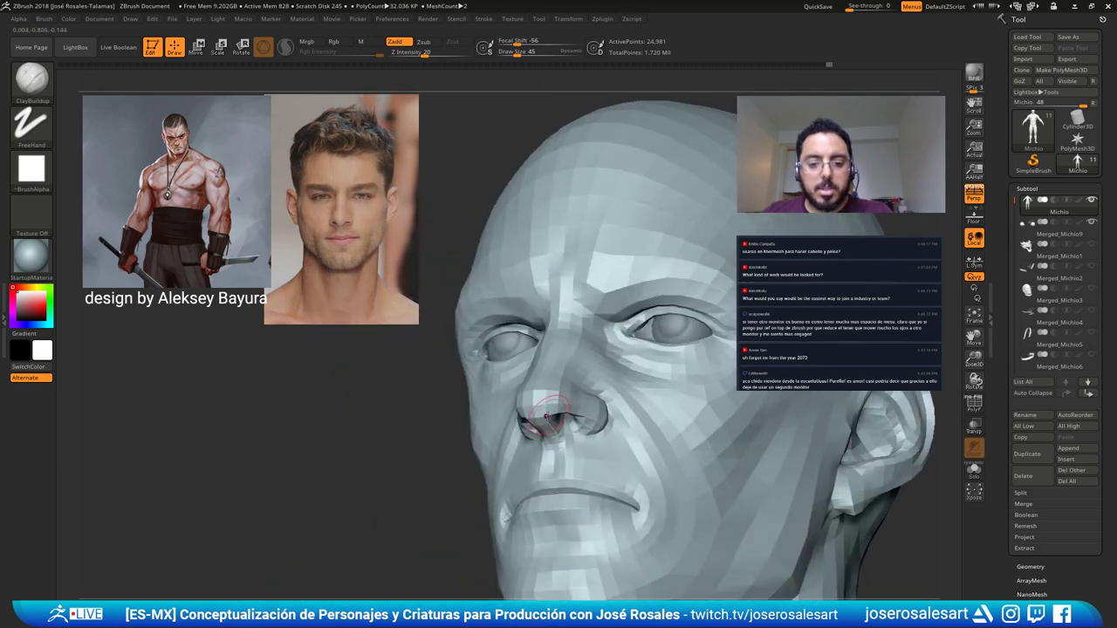
mouse_move(535, 393)
right_mouse_down()
mouse_move(510, 292)
mouse_move(535, 241)
right_mouse_up()
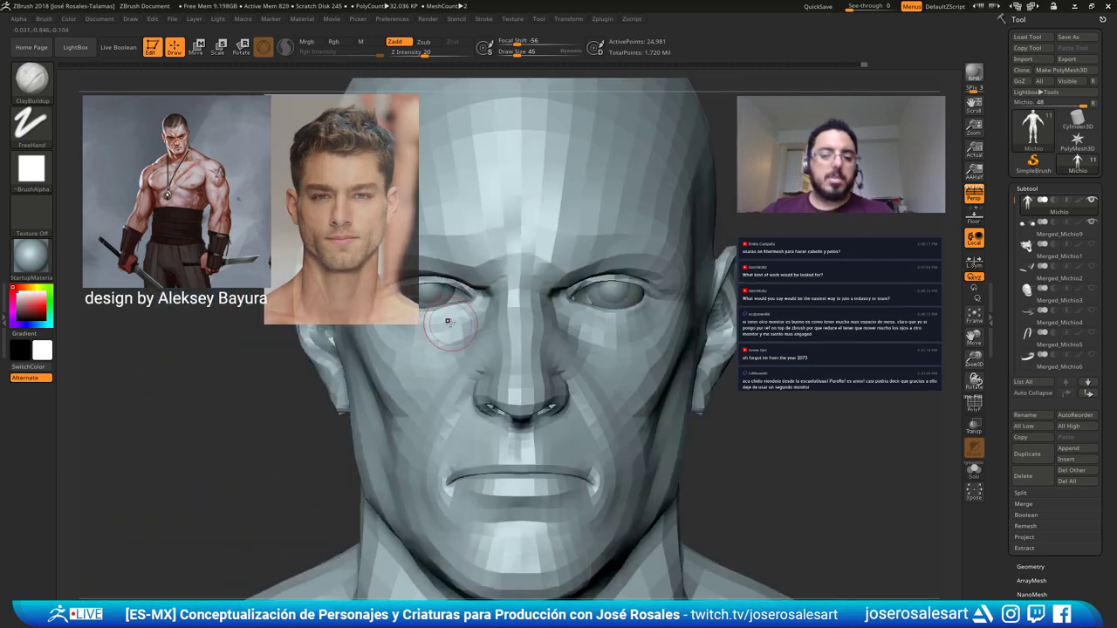
mouse_move(574, 337)
right_mouse_down("alt")
mouse_move(622, 249)
mouse_move(556, 253)
mouse_move(583, 250)
right_mouse_up("alt")
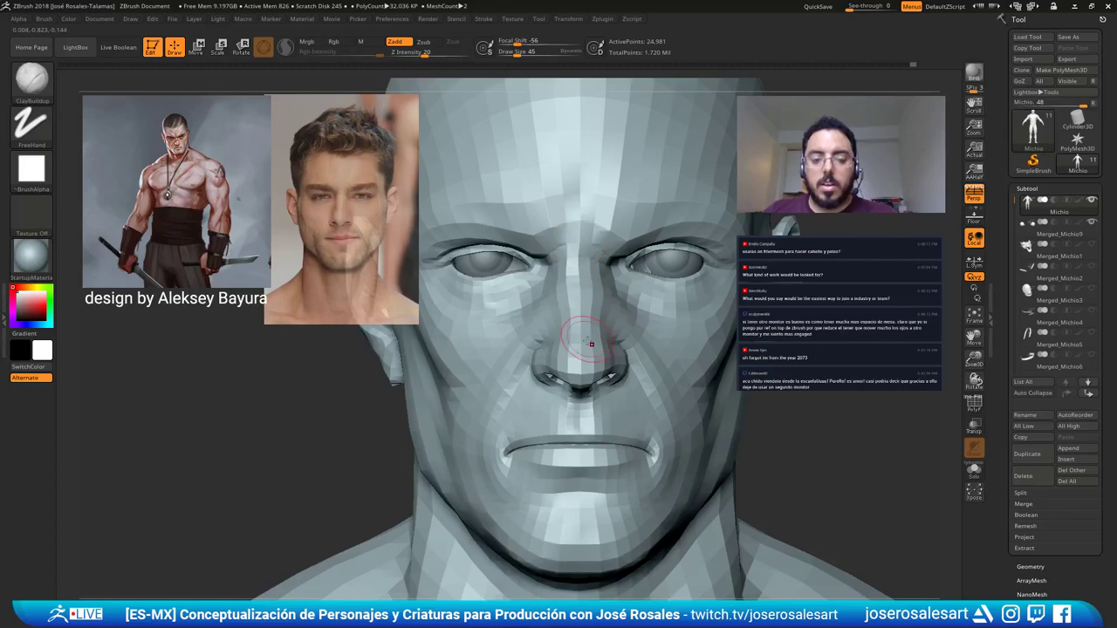
right_click_drag(581, 360, 635, 236)
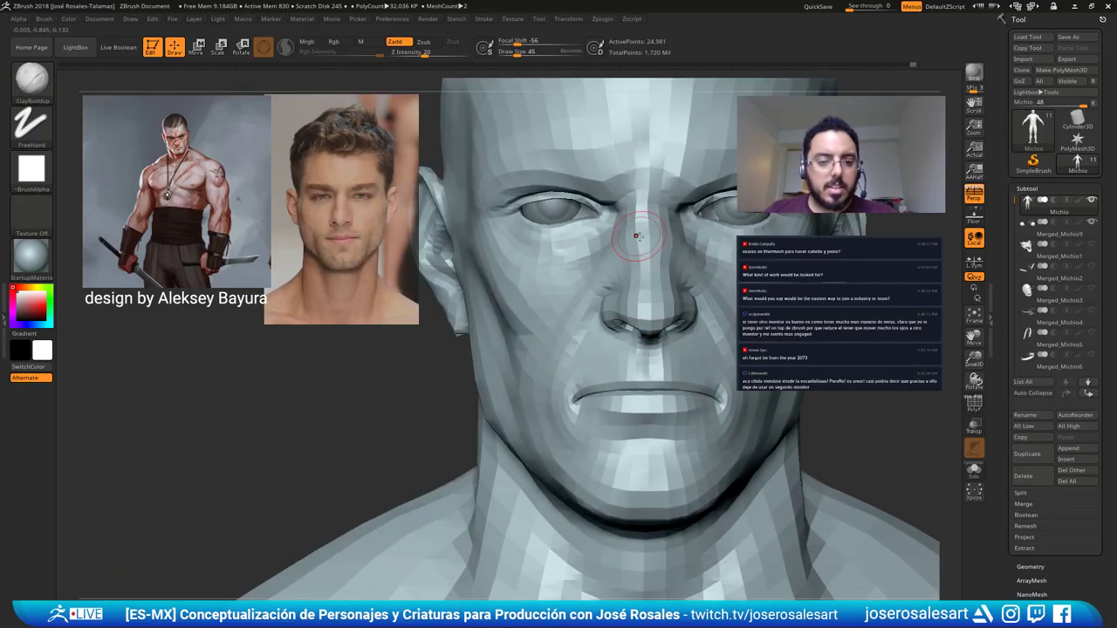
mouse_move(555, 351)
right_mouse_down()
mouse_move(546, 368)
mouse_move(530, 362)
right_mouse_up()
right_click_drag(640, 269, 590, 361)
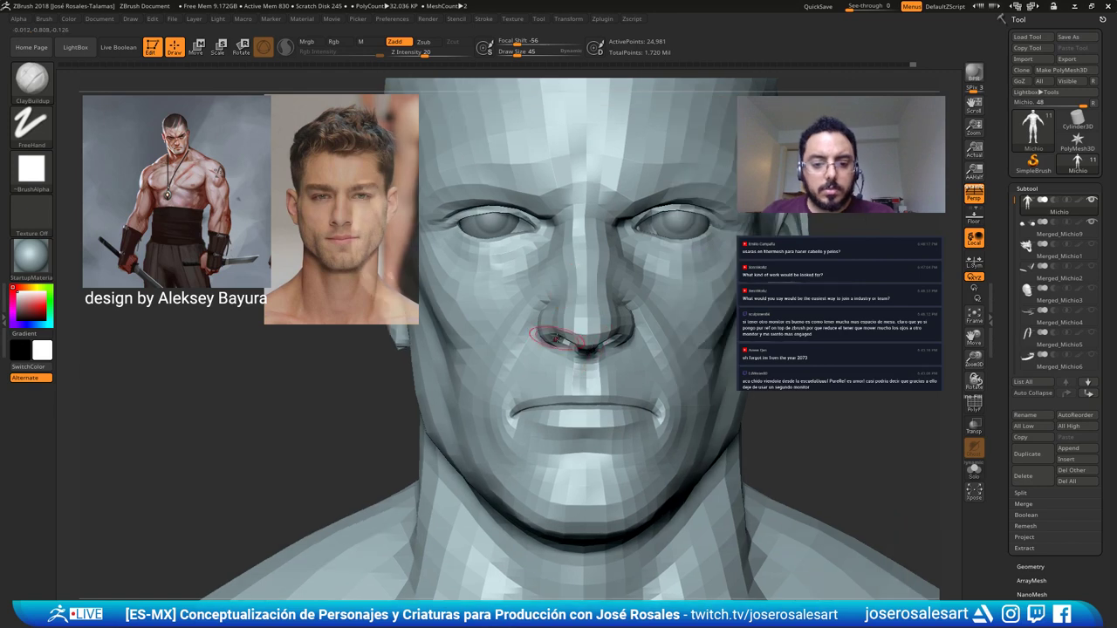
Reshape the nose tip and the bridge near the inner eye corners with the Move brush at draw sizes 77 and 51.
key("b")
key("m")
key("v")
key("s")
mouse_move(574, 333)
left_mouse_down()
mouse_move(574, 306)
mouse_move(584, 345)
left_mouse_up()
key("s")
mouse_move(584, 347)
right_mouse_down("ctrl")
mouse_move(521, 236)
mouse_move(571, 276)
mouse_move(552, 326)
right_mouse_up("ctrl")
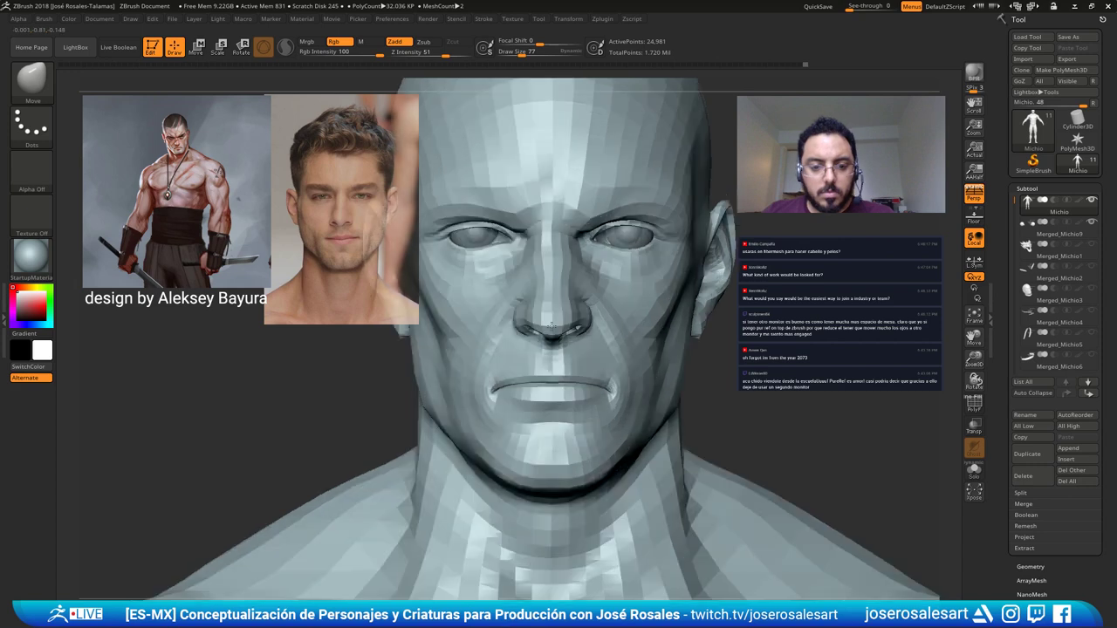
left_click_drag(551, 324, 548, 324)
key("[")
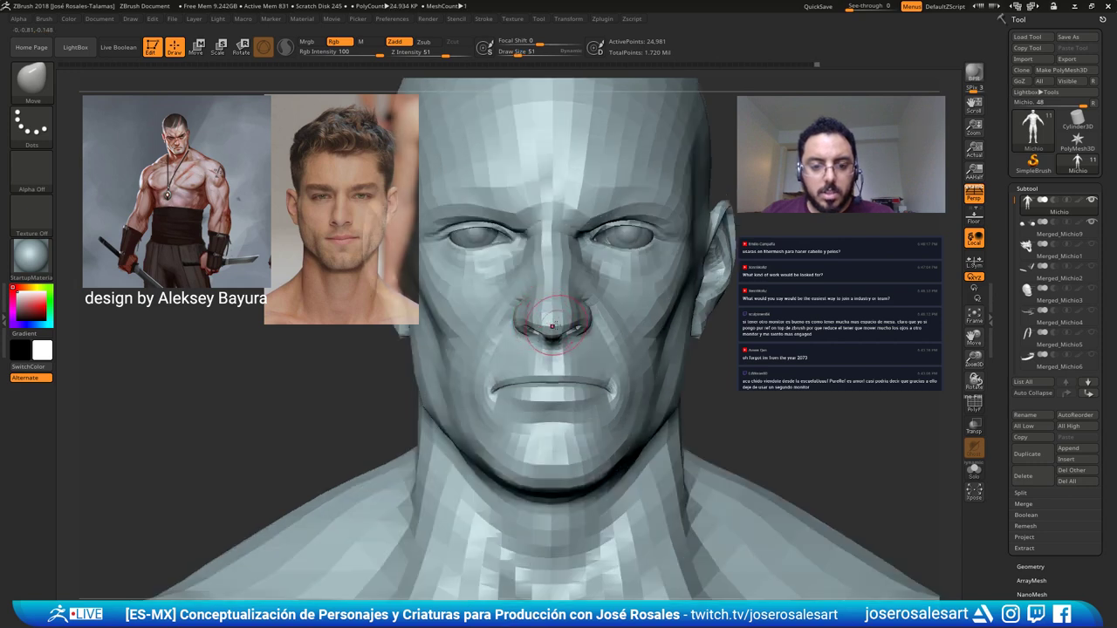
right_click_drag(579, 284, 557, 265)
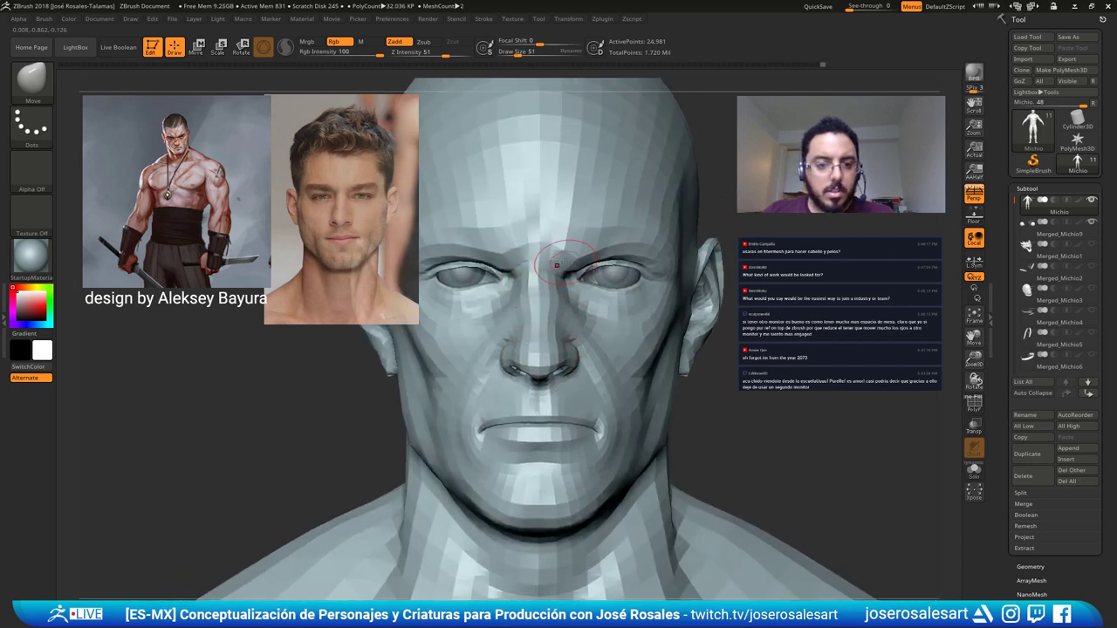
left_click_drag(571, 269, 567, 273)
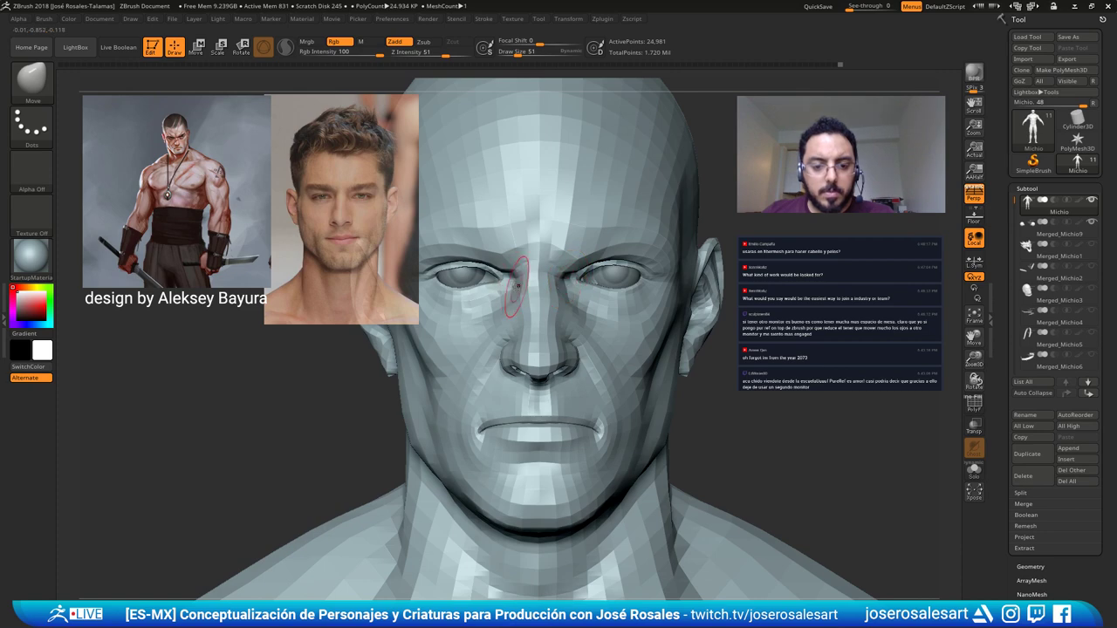
Add volume between the inner eye corner and the nose with the Standard brush, Zadd enabled, at draw sizes 48 and 54.
key("b")
key("s")
key("t")
right_click_drag(536, 285, 463, 289)
left_click_drag(561, 286, 571, 294)
key("s")
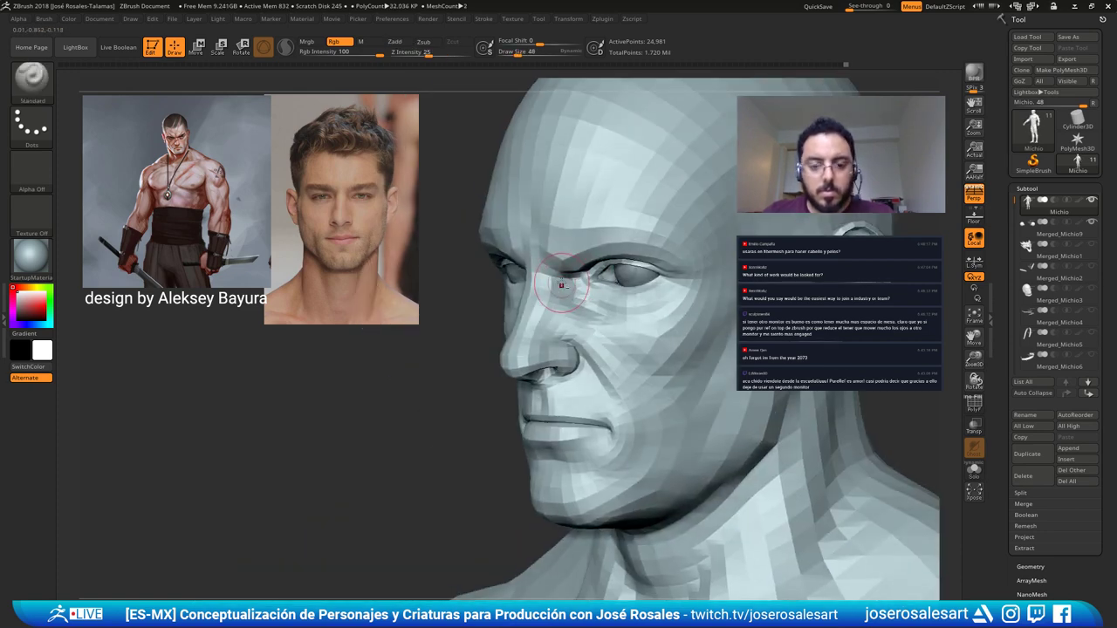
left_click(395, 41)
right_click_drag(623, 228, 593, 302)
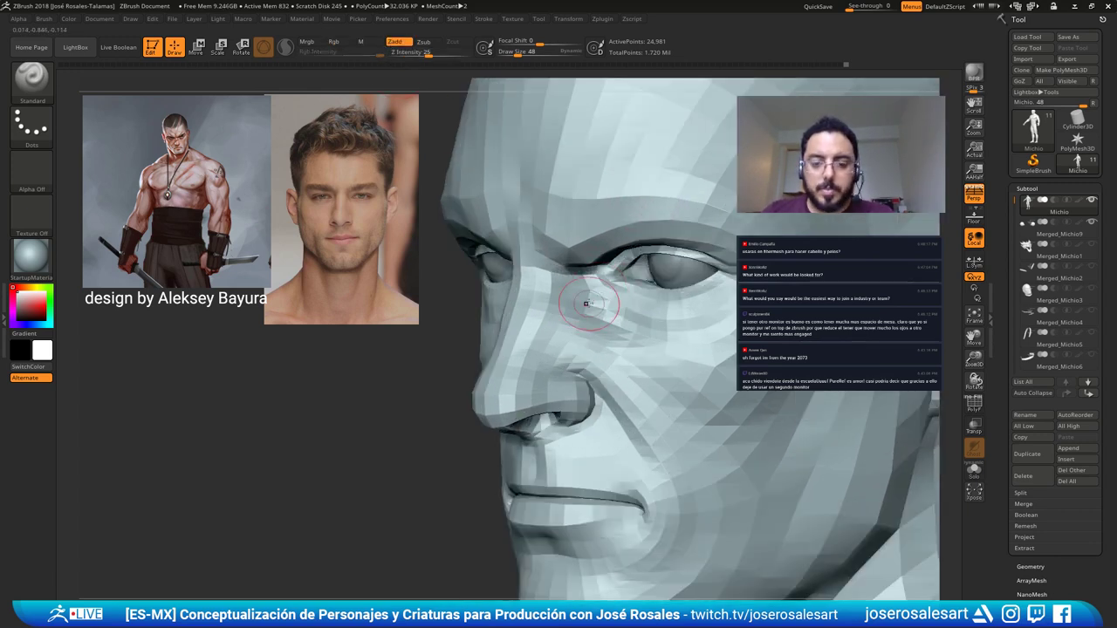
key("s")
left_click_drag(572, 281, 573, 281)
right_click_drag(592, 311, 445, 279)
mouse_move(532, 284)
right_mouse_down("ctrl")
mouse_move(554, 233)
mouse_move(524, 262)
mouse_move(566, 302)
mouse_move(565, 339)
mouse_move(541, 358)
right_mouse_up("ctrl")
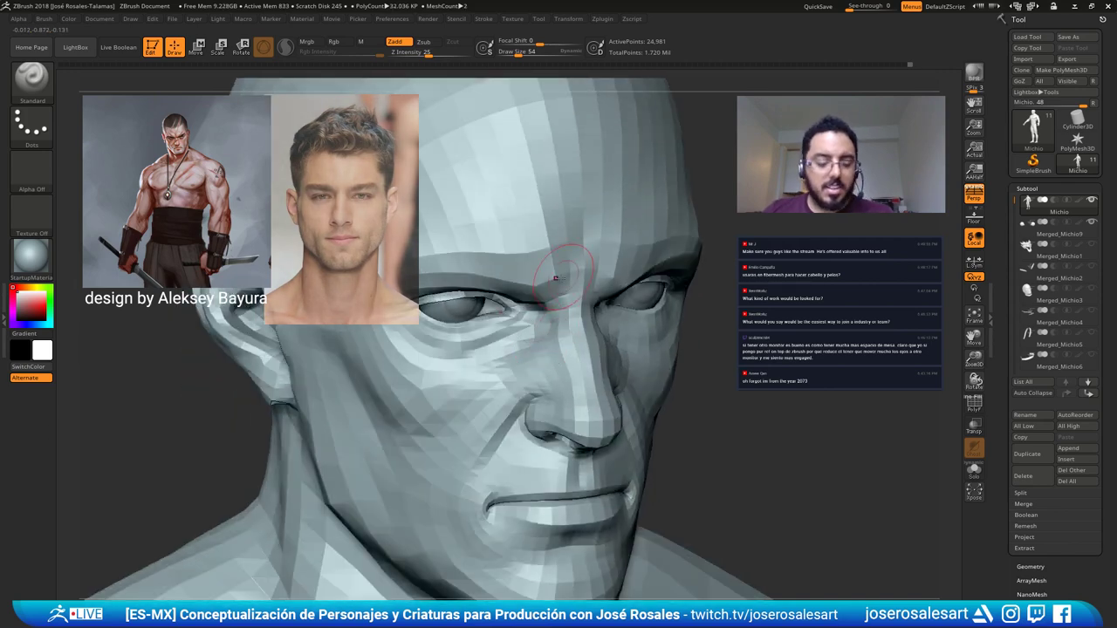
Build up the form just below the inner eye corner with the ClayBuildup brush at draw size 33.
key("b")
key("c")
key("b")
key("s")
left_click_drag(568, 335, 561, 335)
right_click_drag(502, 330, 550, 336)
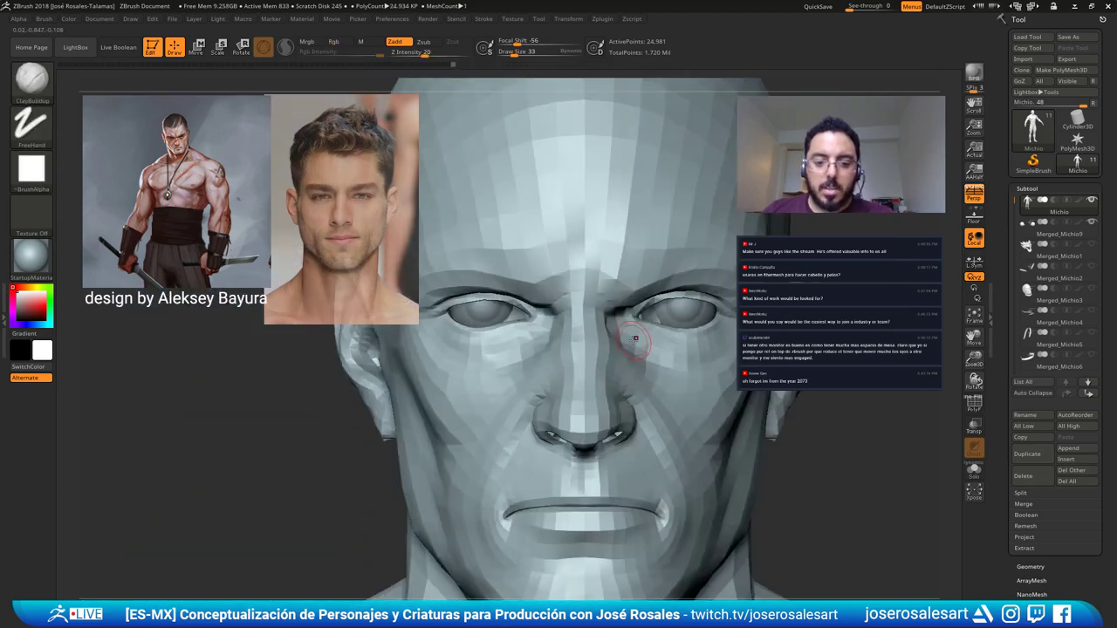
key("ctrl")
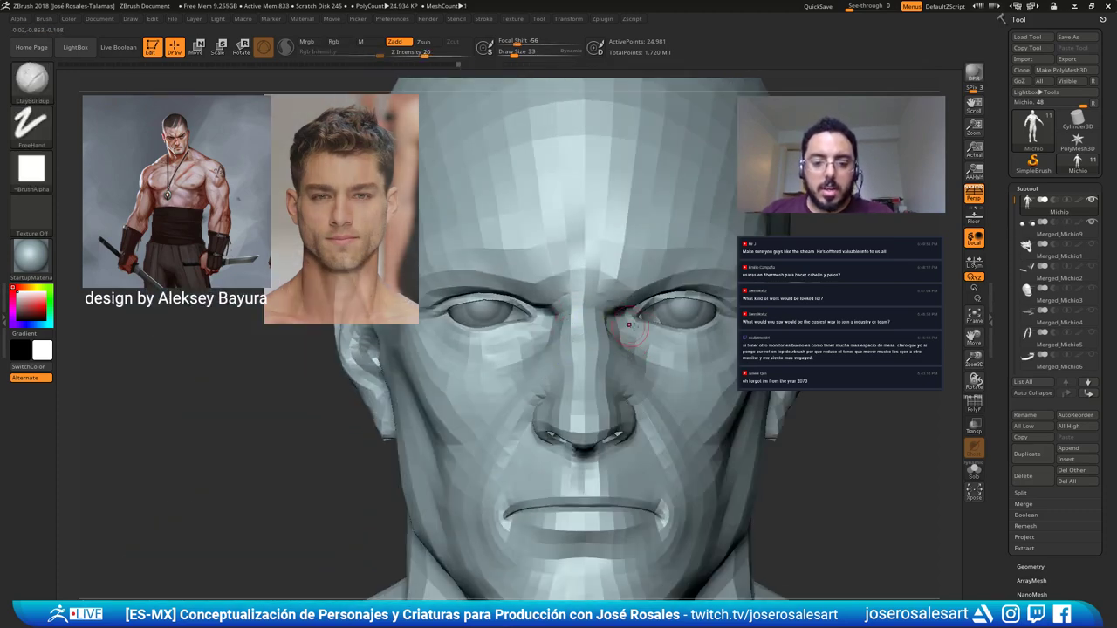
right_click_drag(629, 324, 558, 319)
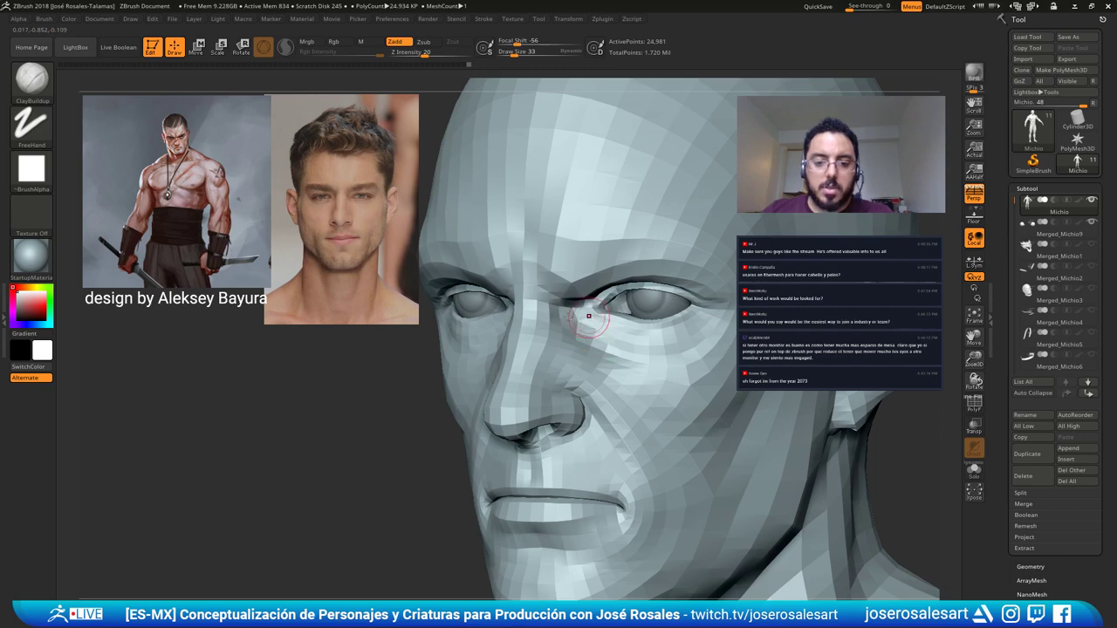
left_click_drag(589, 316, 574, 317)
mouse_move(574, 317)
right_mouse_down()
mouse_move(506, 312)
mouse_move(559, 300)
right_mouse_up()
right_click_drag(643, 299, 653, 318, "ctrl")
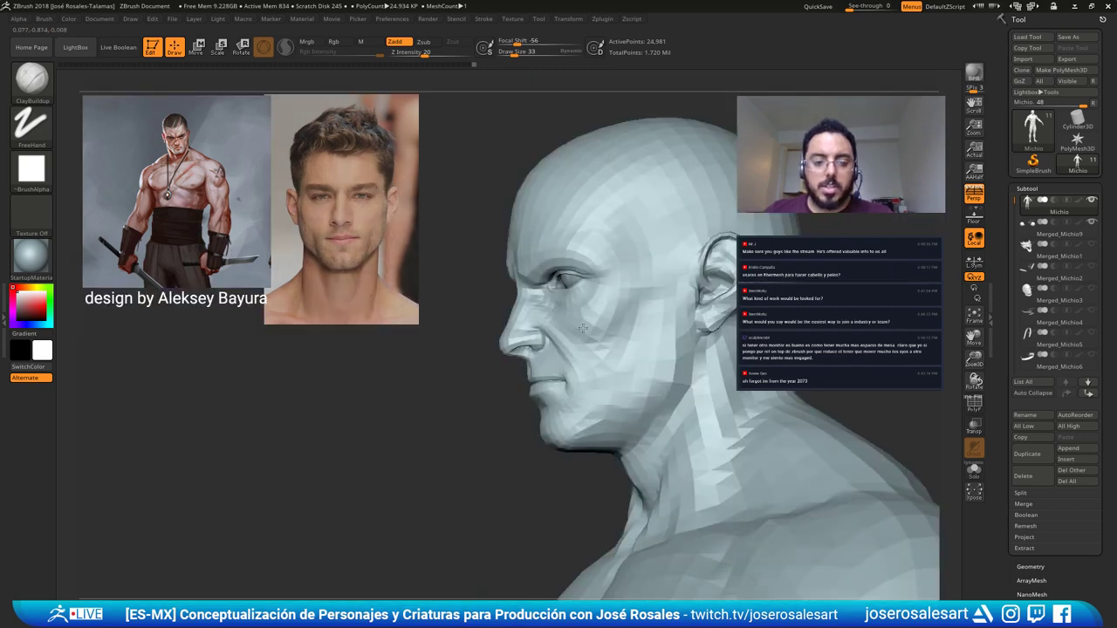
Reshape the lower eyelid with the Move brush at draw sizes 48 and 65.
mouse_move(583, 328)
right_mouse_down("shift")
mouse_move(559, 231)
mouse_move(526, 295)
mouse_move(572, 289)
mouse_move(521, 319)
right_mouse_up("shift")
key("b")
key("m")
key("v")
key("s")
left_click_drag(522, 319, 535, 323)
mouse_move(535, 229)
right_mouse_down()
mouse_move(557, 225)
mouse_move(528, 302)
right_mouse_up()
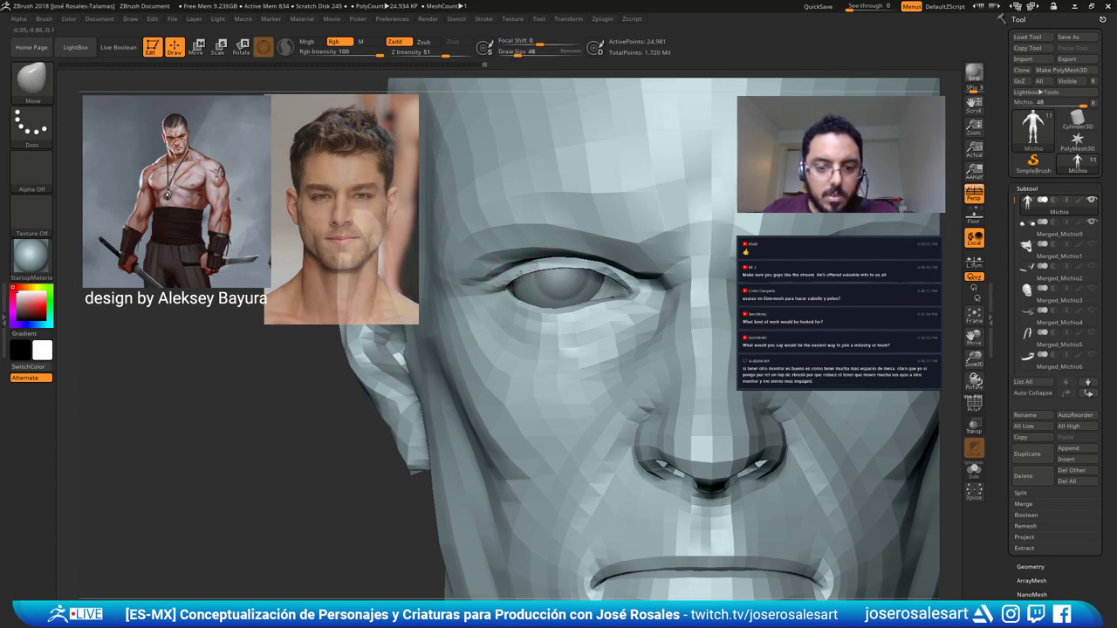
right_click_drag(517, 299, 516, 186)
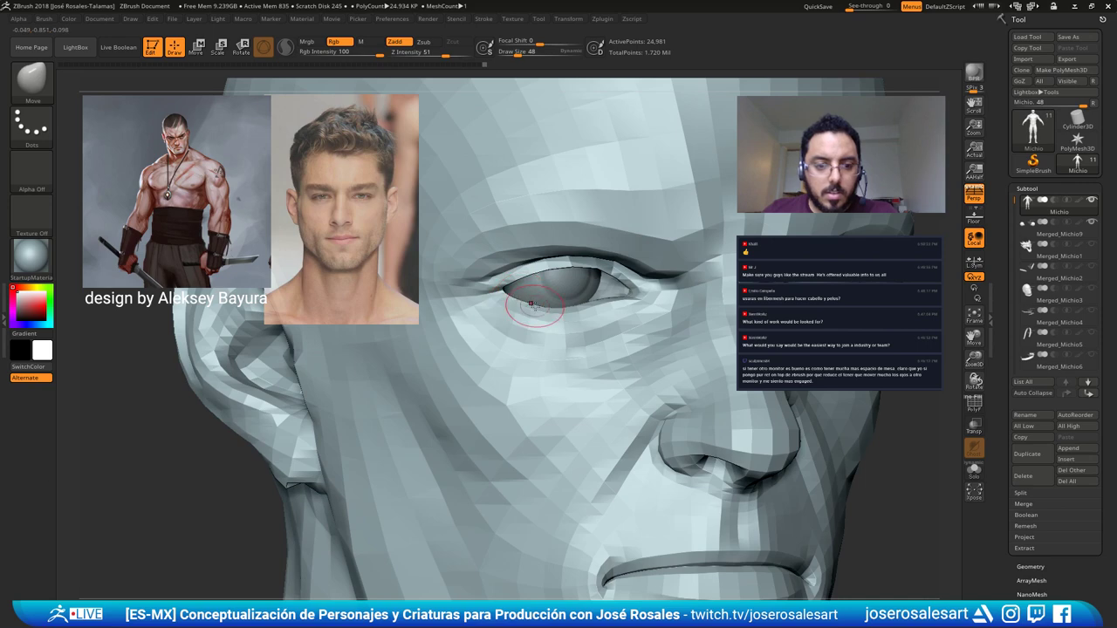
mouse_move(555, 314)
right_mouse_down()
mouse_move(462, 316)
mouse_move(478, 317)
right_mouse_up()
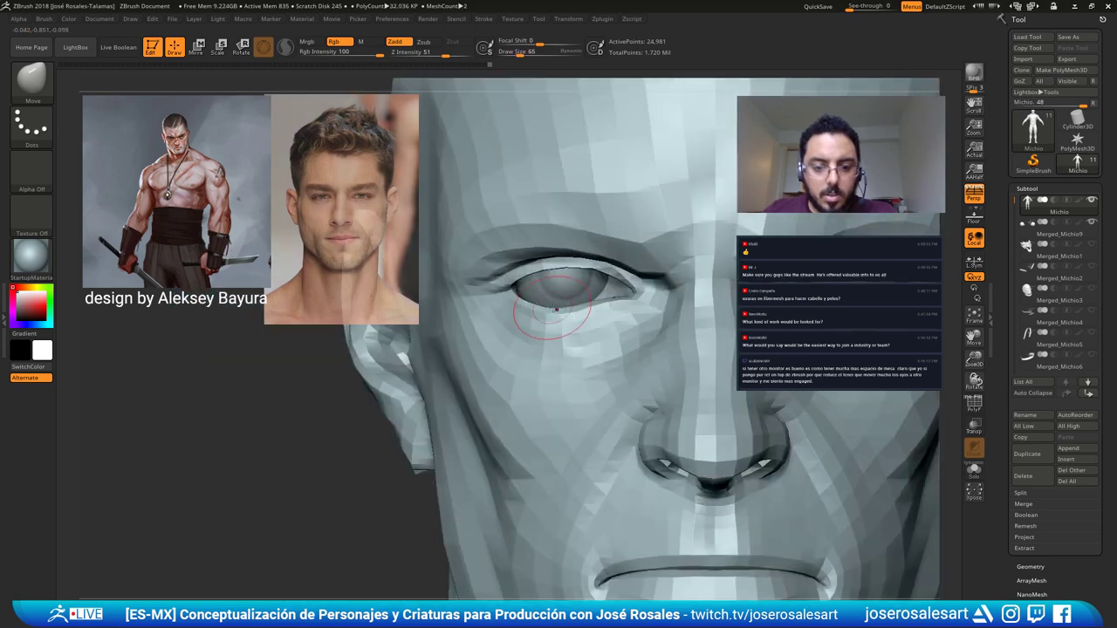
Adjust the outer corner of the eye and its upper lid with the Move brush at draw size 58.
mouse_move(609, 305)
right_mouse_down("alt")
mouse_move(426, 293)
mouse_move(547, 239)
mouse_move(650, 262)
mouse_move(629, 253)
mouse_move(558, 273)
mouse_move(604, 276)
mouse_move(590, 288)
right_mouse_up("alt")
key("bracketleft")
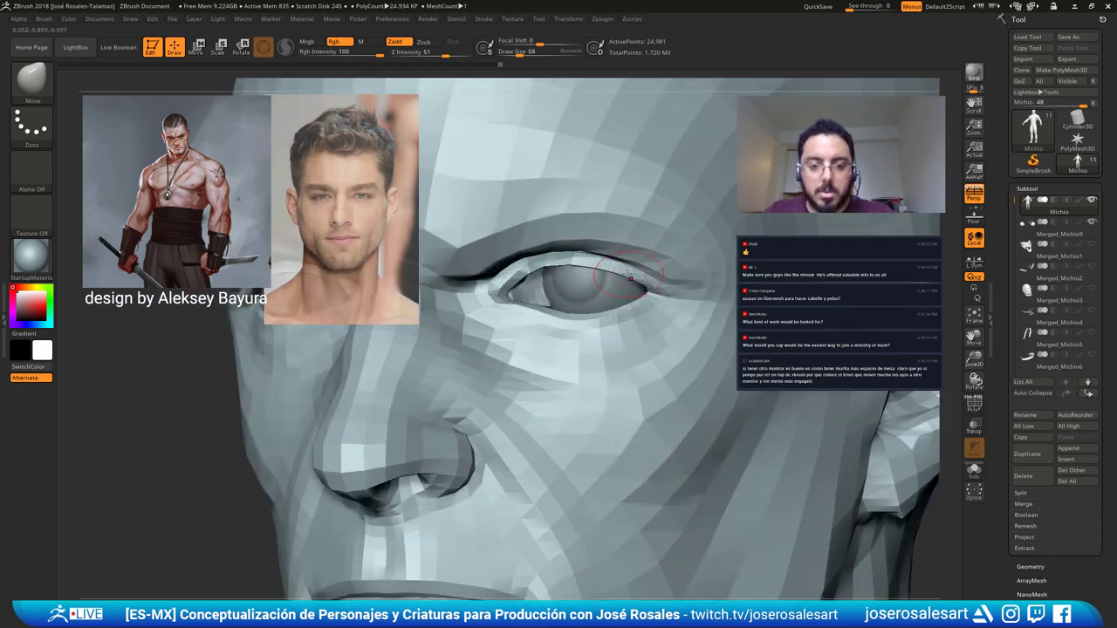
right_click_drag(623, 245, 576, 243)
right_click_drag(576, 243, 604, 241, "alt")
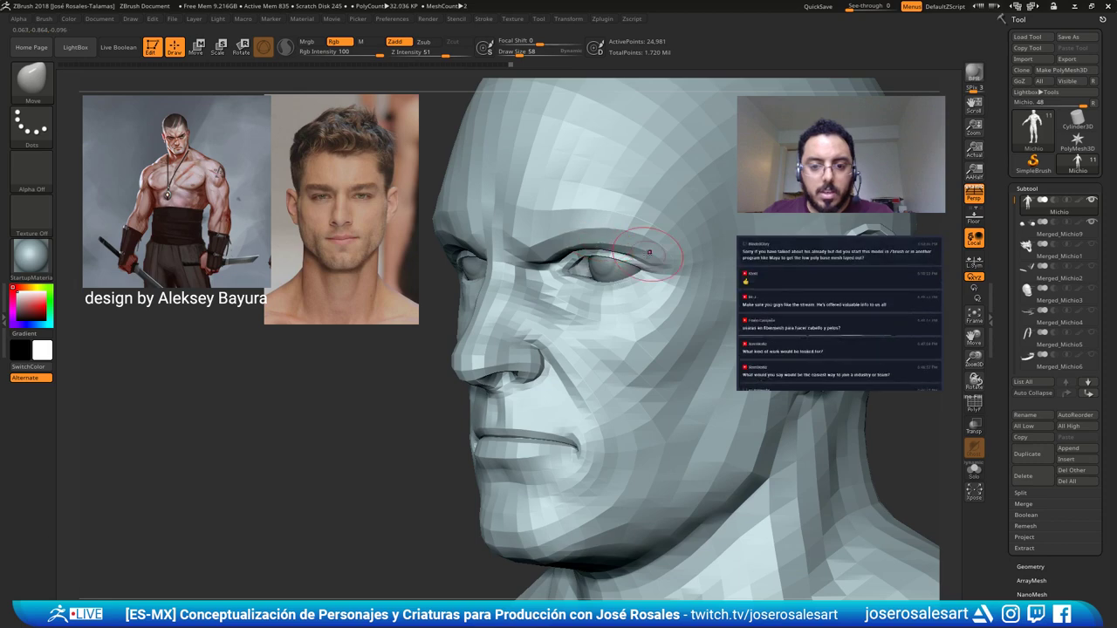
right_click_drag(605, 281, 576, 238)
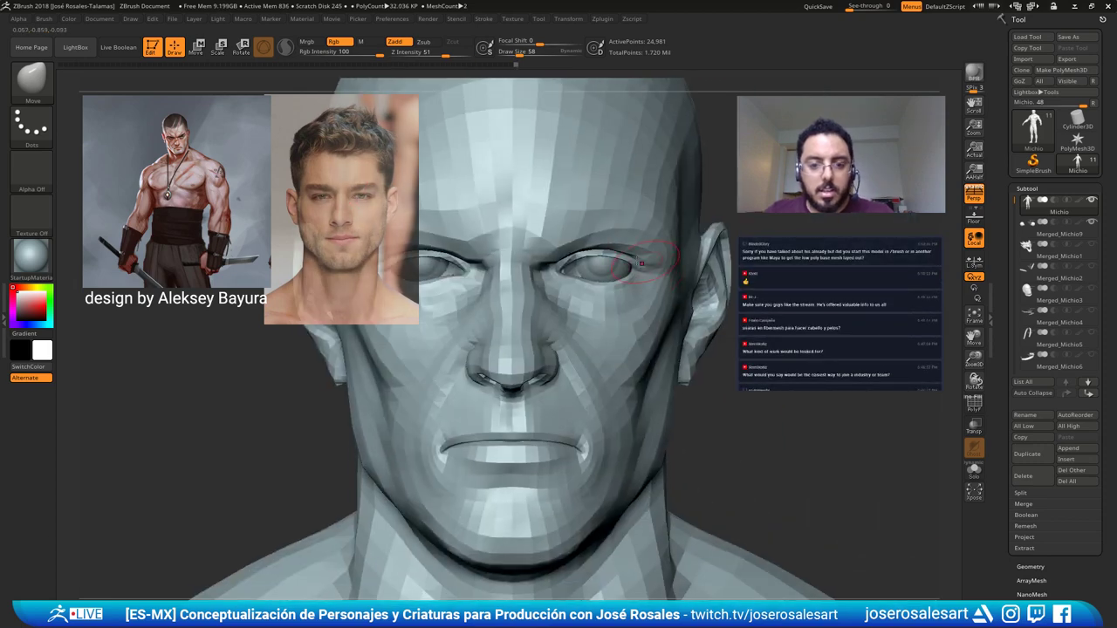
Build up the outer end of the brow with the ClayBuildup brush at draw size 42.
mouse_move(641, 264)
right_mouse_down()
mouse_move(567, 260)
mouse_move(643, 230)
right_mouse_up()
key("b")
key("c")
key("b")
key("s")
left_click_drag(650, 233, 646, 233)
right_click_drag(646, 233, 576, 222)
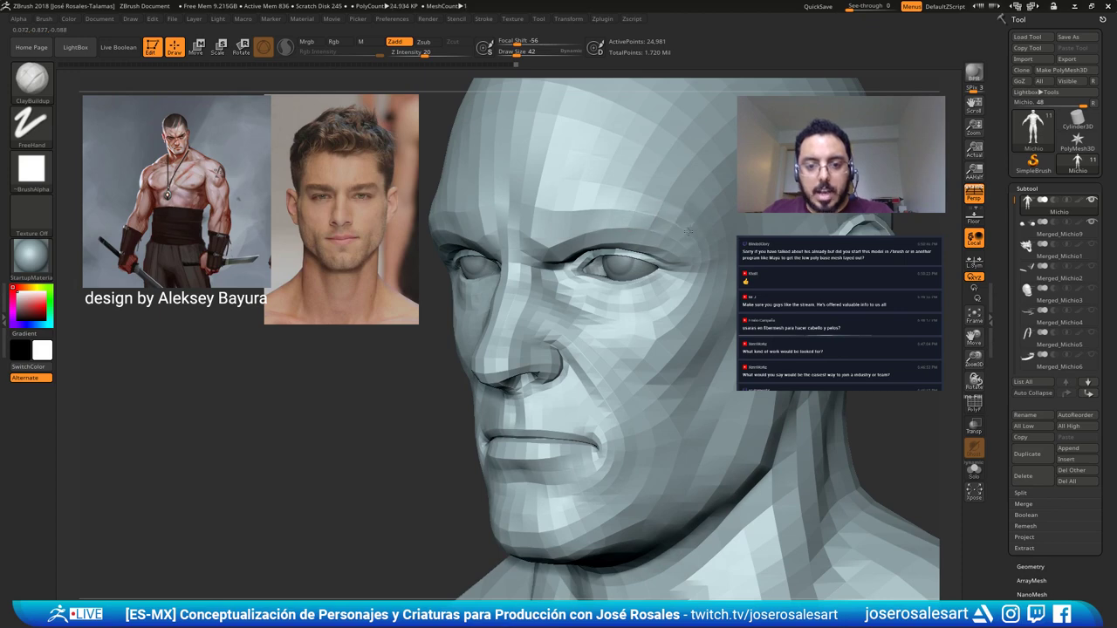
right_click_drag(688, 231, 667, 215, "alt")
Add clay around the outer eye and temple, and smooth the temple surface.
right_click_drag(410, 220, 525, 210)
left_click_drag(520, 258, 485, 247)
right_click_drag(482, 245, 445, 242)
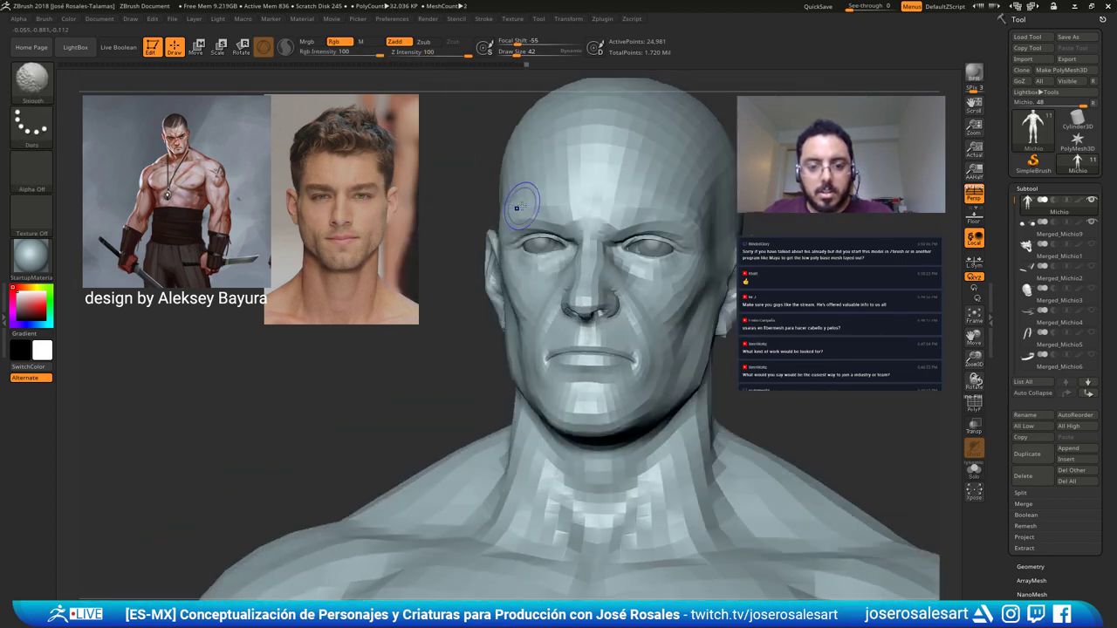
left_click_drag(524, 207, 511, 203, "shift")
mouse_move(717, 223)
right_mouse_down()
mouse_move(675, 223)
mouse_move(564, 186)
mouse_move(507, 216)
mouse_move(439, 185)
mouse_move(575, 198)
mouse_move(592, 223)
right_mouse_up()
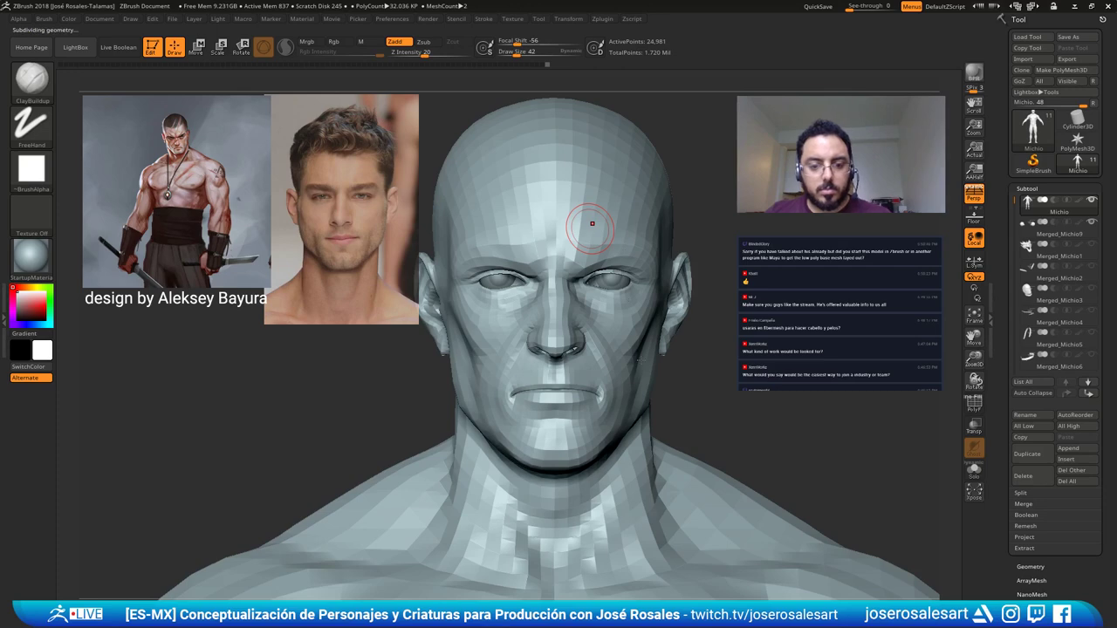
Raise the body mesh to the next subdivision level and check the head and upper torso.
key("d")
mouse_move(616, 331)
right_mouse_down("ctrl")
mouse_move(609, 292)
mouse_move(576, 305)
mouse_move(616, 314)
mouse_move(564, 222)
mouse_move(593, 179)
mouse_move(590, 197)
right_mouse_up("ctrl")
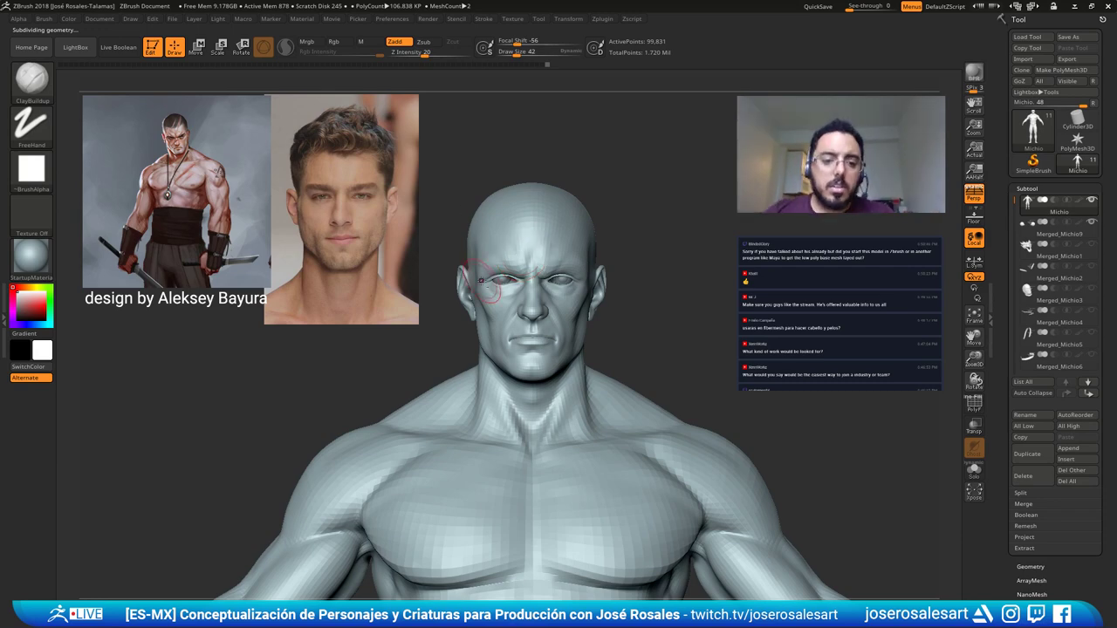
mouse_move(520, 254)
right_mouse_down("ctrl")
mouse_move(505, 346)
mouse_move(539, 377)
right_mouse_up("ctrl")
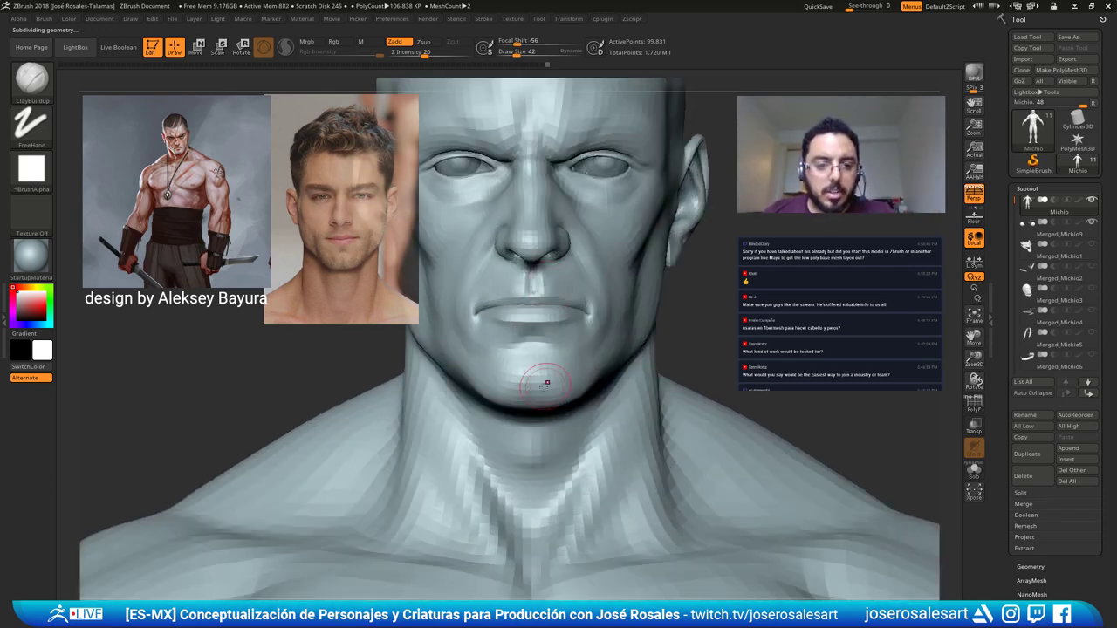
Build up the chin, jaw and area beside the mouth corner with the ClayBuildup brush at draw size 51.
mouse_move(474, 345)
right_mouse_down("alt")
mouse_move(569, 349)
mouse_move(564, 305)
right_mouse_up("alt")
key("s")
mouse_move(554, 352)
left_mouse_down()
mouse_move(565, 347)
mouse_move(572, 377)
mouse_move(602, 381)
left_mouse_up()
right_click_drag(600, 379, 566, 348, "ctrl")
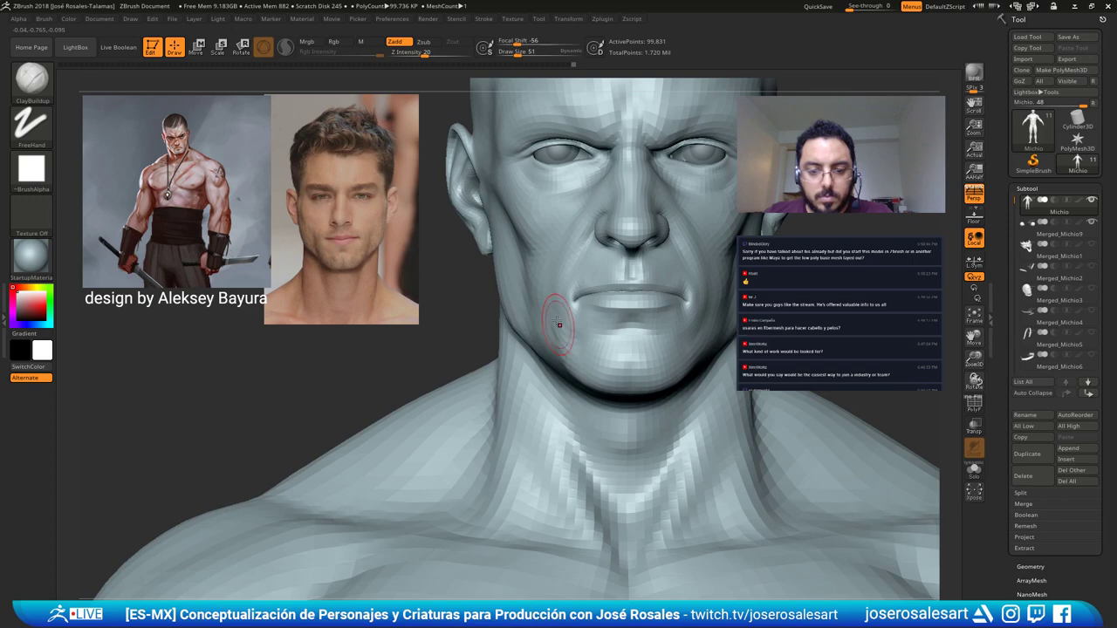
right_click_drag(644, 353, 565, 335)
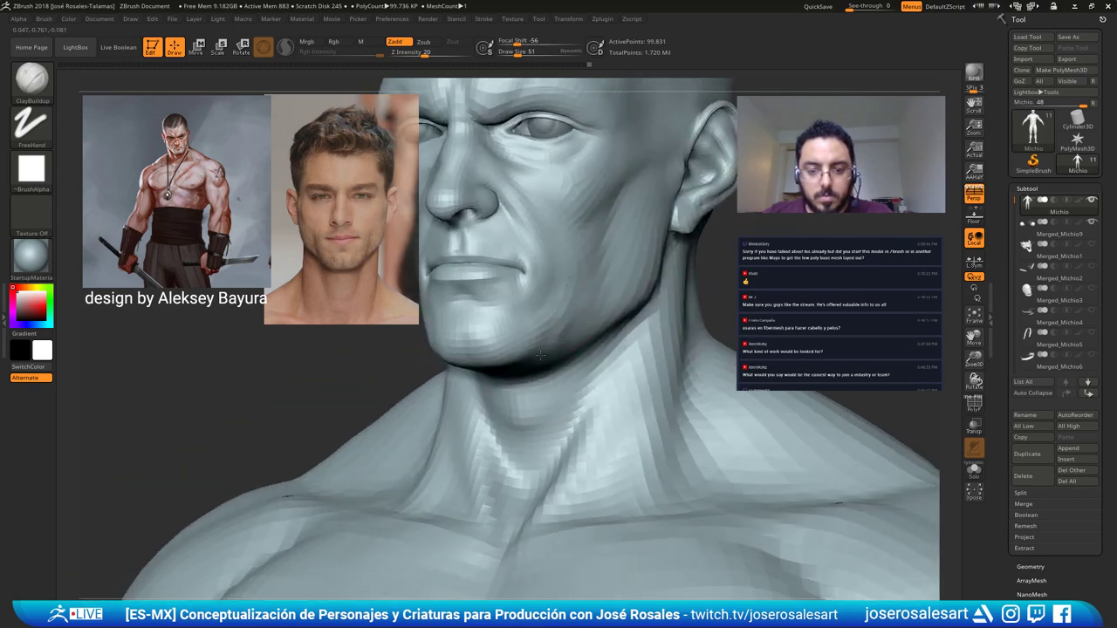
left_click_drag(493, 281, 504, 281)
right_click_drag(559, 297, 489, 292)
mouse_move(498, 292)
right_mouse_down("ctrl")
mouse_move(532, 323)
mouse_move(619, 295)
mouse_move(659, 323)
mouse_move(686, 311)
mouse_move(664, 350)
right_mouse_up("ctrl")
Reshape the upper lip and mouth area with the Move brush at draw size 51.
key("b")
key("m")
key("v")
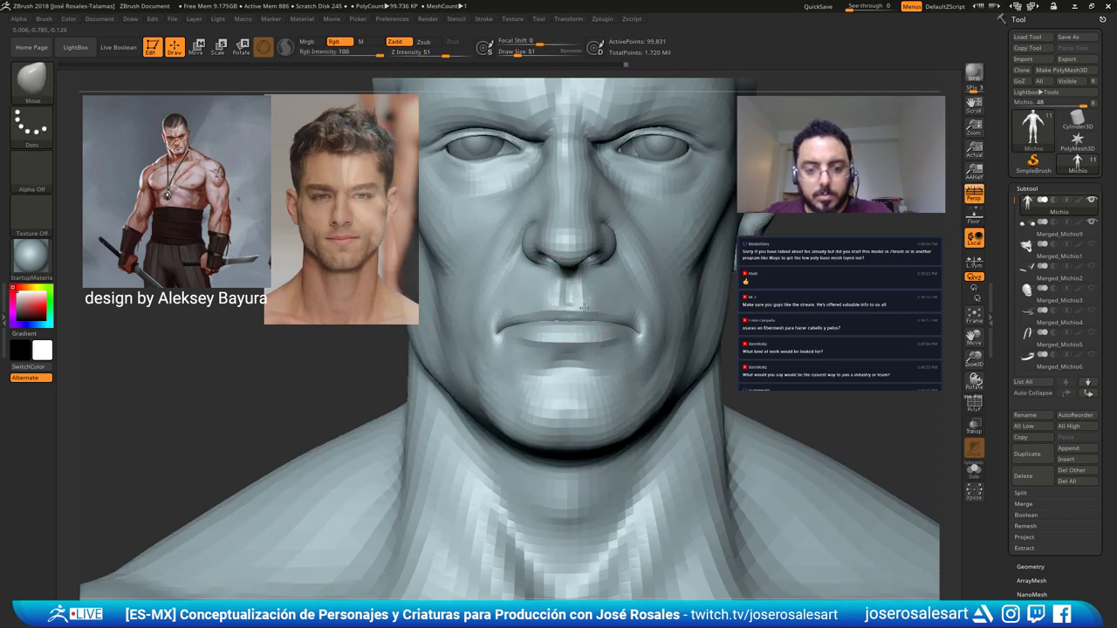
right_click_drag(549, 325, 534, 309)
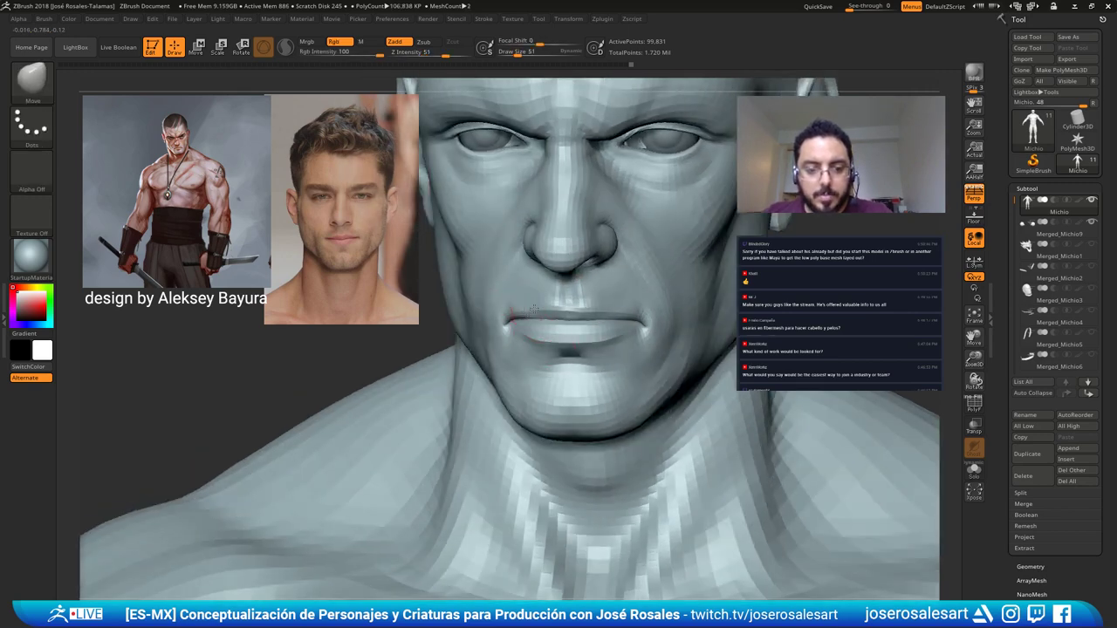
right_click_drag(607, 301, 553, 358)
mouse_move(532, 312)
right_mouse_down()
mouse_move(576, 325)
mouse_move(536, 343)
mouse_move(573, 363)
mouse_move(543, 338)
mouse_move(578, 305)
mouse_move(637, 209)
mouse_move(588, 277)
mouse_move(588, 342)
right_mouse_up()
Nudge the inner part of the upper eyelid into shape with the Move brush at draw size 51.
key("b")
key("c")
key("b")
right_click(499, 354)
key("b")
key("m")
key("v")
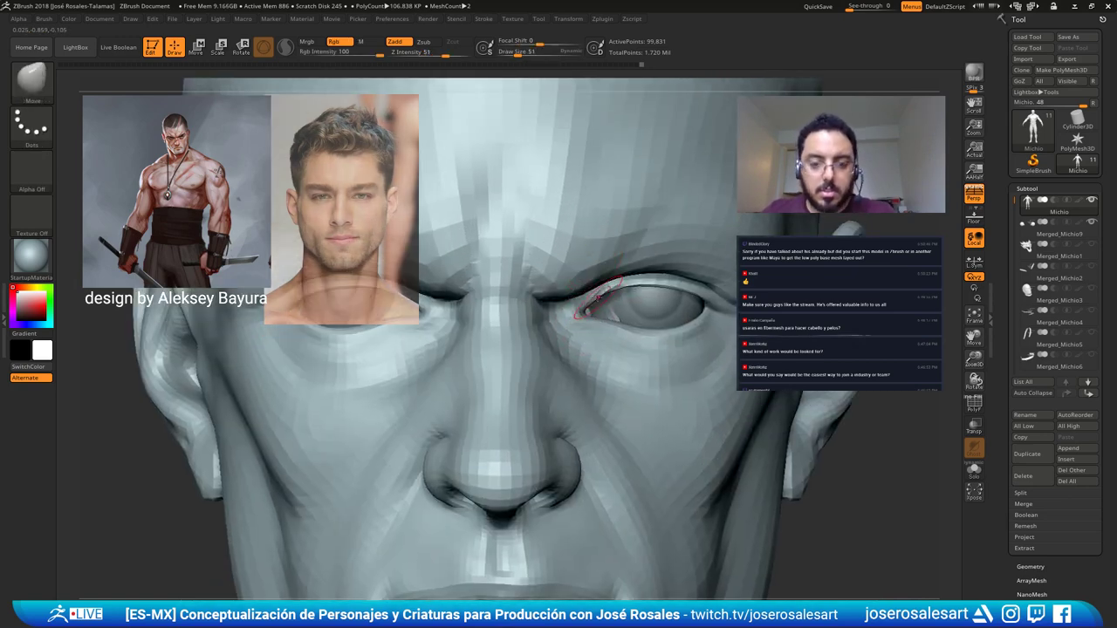
left_click_drag(607, 296, 603, 294)
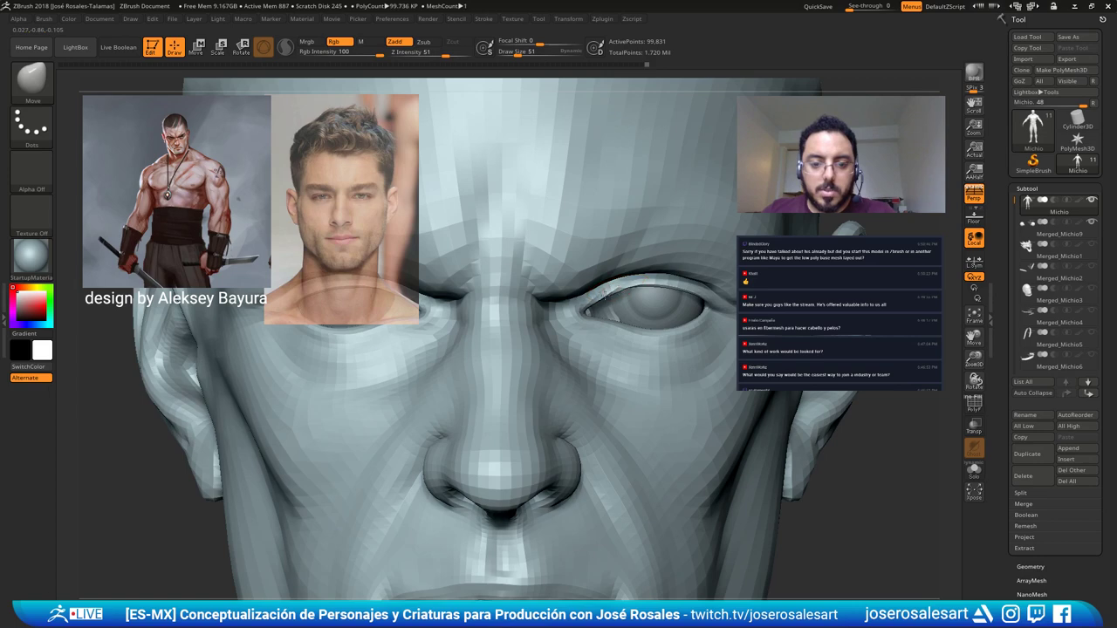
mouse_move(583, 310)
right_mouse_down()
mouse_move(616, 288)
mouse_move(665, 298)
mouse_move(583, 286)
mouse_move(570, 273)
right_mouse_up()
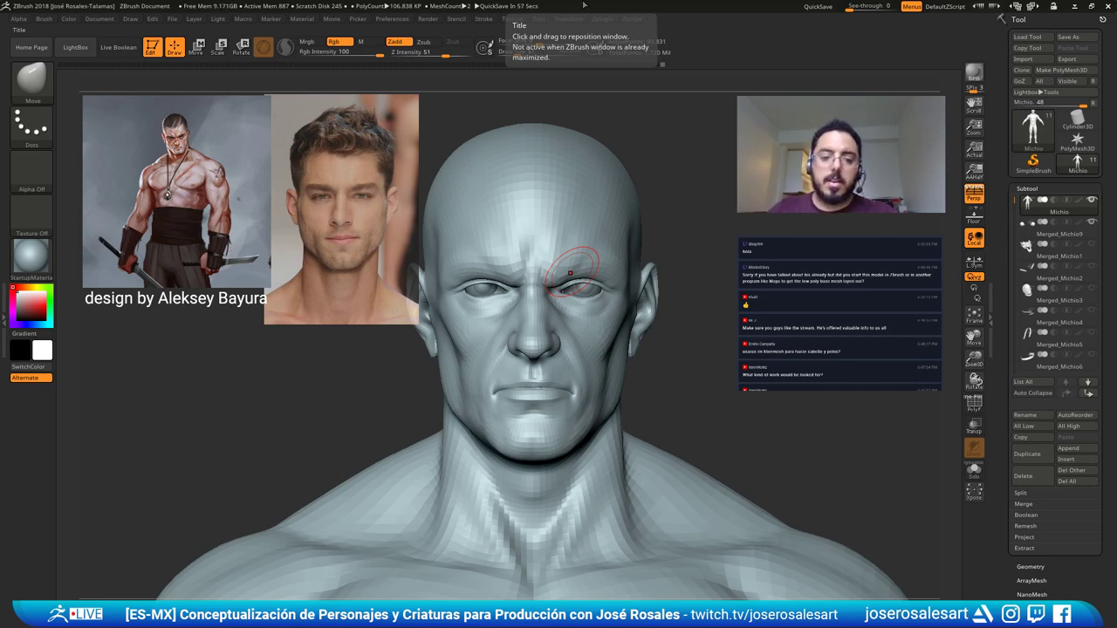
Refine the eye area and the side of the nose bridge with the Move brush at draw size 39.
right_click_drag(569, 172, 611, 163, "alt")
mouse_move(630, 238)
right_mouse_down()
mouse_move(703, 238)
mouse_move(643, 241)
mouse_move(579, 221)
mouse_move(557, 170)
right_mouse_up()
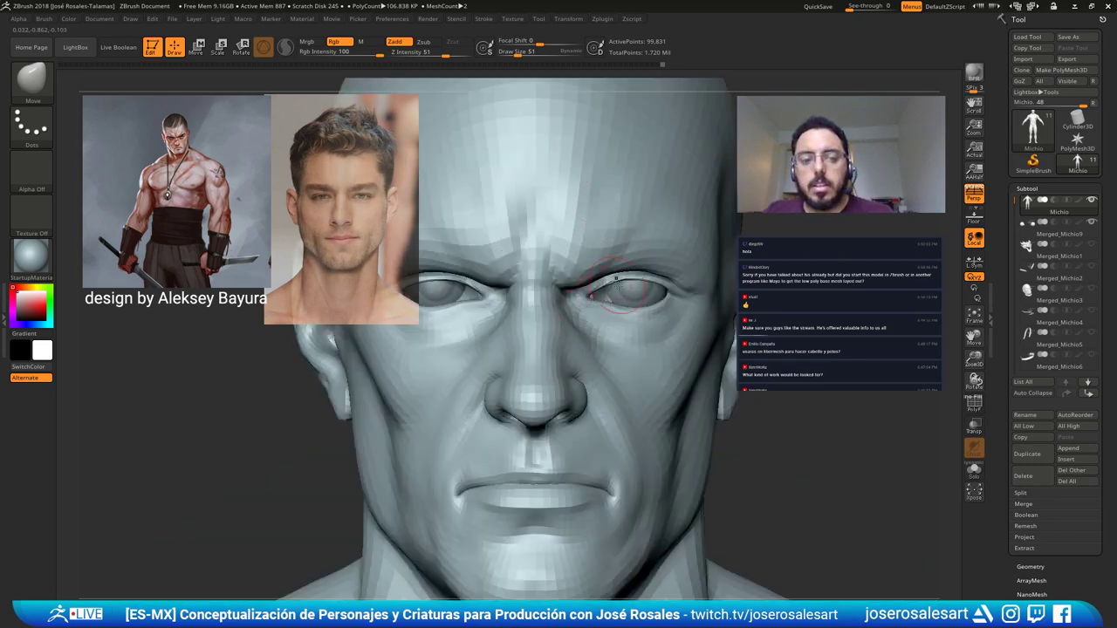
mouse_move(611, 313)
right_mouse_down()
mouse_move(597, 318)
mouse_move(572, 282)
right_mouse_up()
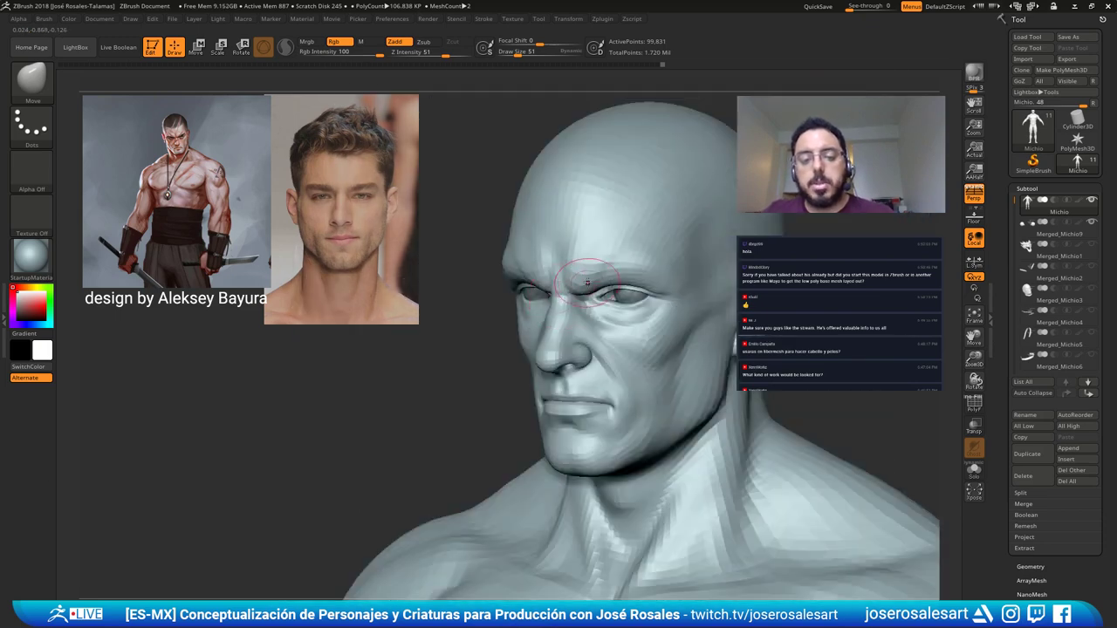
right_click_drag(634, 308, 647, 313)
key("s")
left_click_drag(644, 312, 642, 312)
right_click_drag(696, 230, 668, 220, "alt")
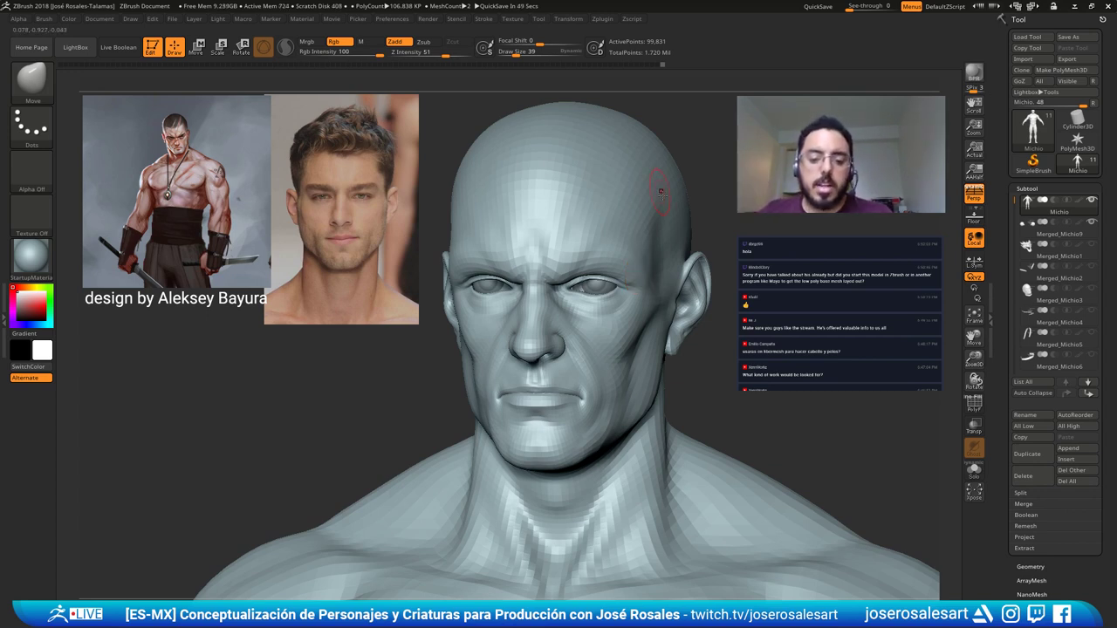
right_click_drag(600, 333, 640, 321)
right_click_drag(618, 246, 635, 261)
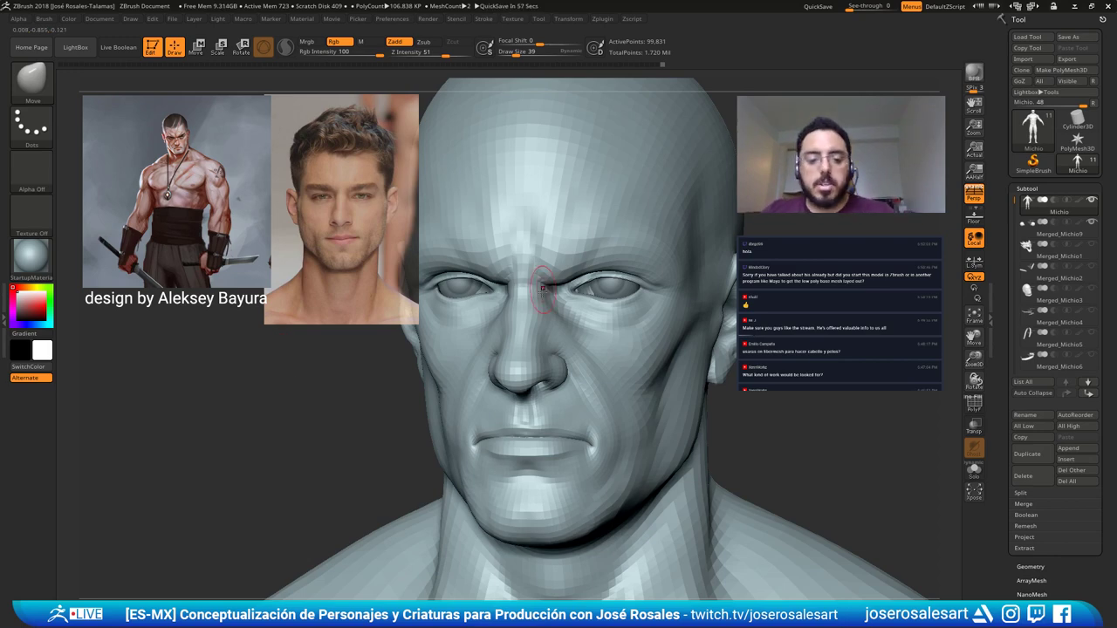
mouse_move(544, 293)
right_mouse_down()
mouse_move(518, 345)
mouse_move(408, 306)
mouse_move(411, 345)
mouse_move(529, 333)
mouse_move(506, 339)
mouse_move(527, 349)
mouse_move(602, 297)
mouse_move(646, 294)
mouse_move(513, 327)
right_mouse_up()
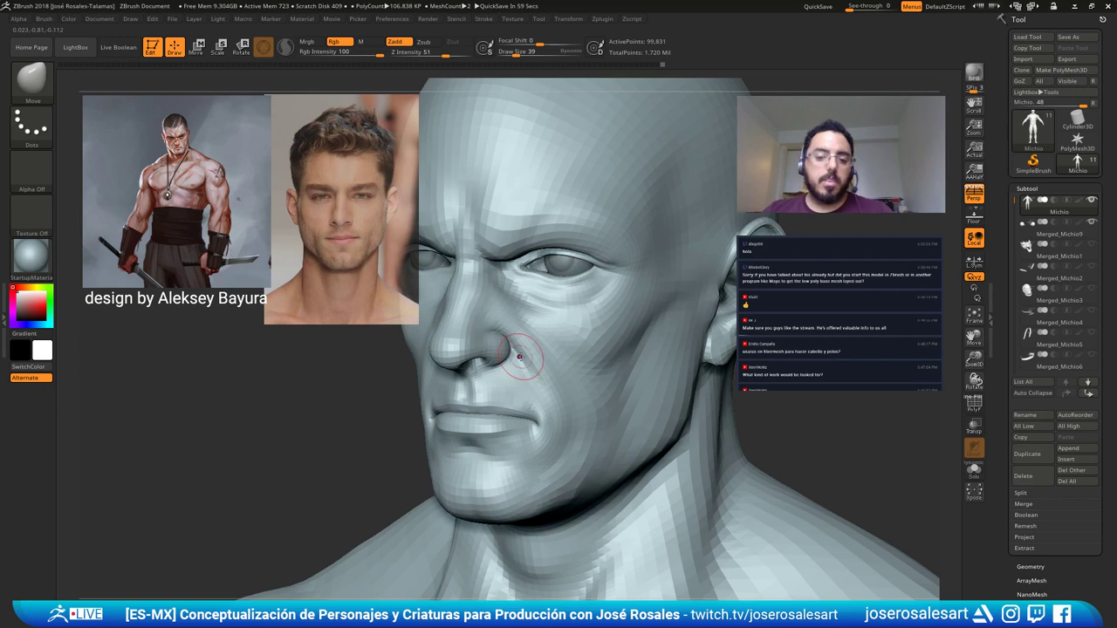
Undo the last stroke and work the cheek beside the mouth with the ClayBuildup brush at draw size 51.
mouse_move(527, 329)
right_mouse_down()
mouse_move(588, 349)
mouse_move(634, 392)
right_mouse_up()
key("b")
key("c")
key("b")
key("ctrl")
key("ctrl+z")
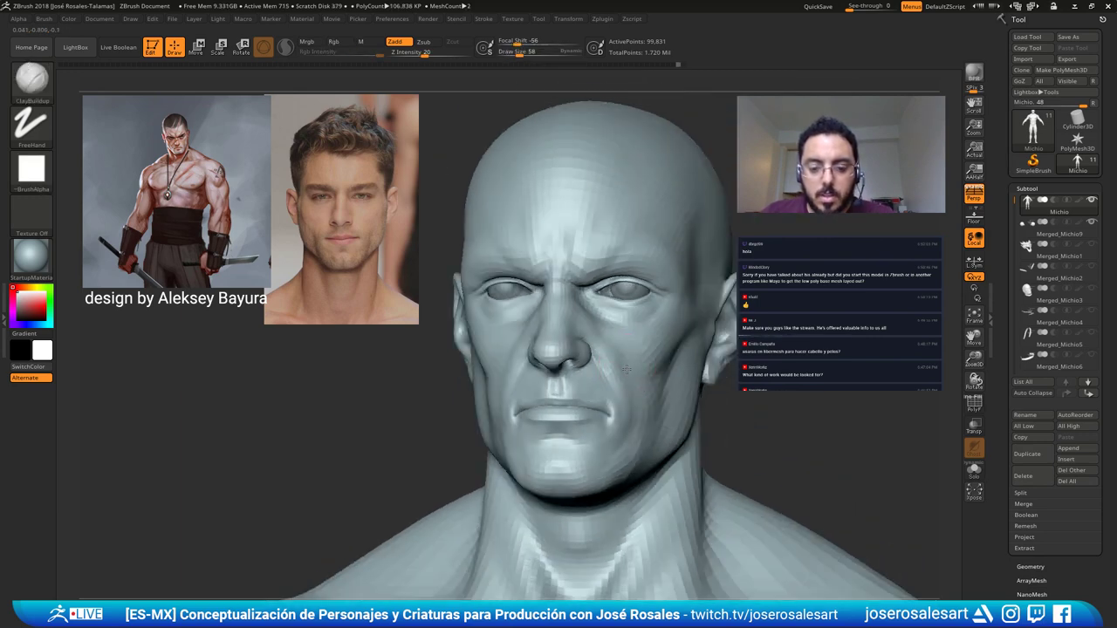
key("s")
mouse_move(627, 367)
left_mouse_down()
mouse_move(632, 351)
mouse_move(623, 372)
left_mouse_up()
right_click_drag(594, 322, 512, 369)
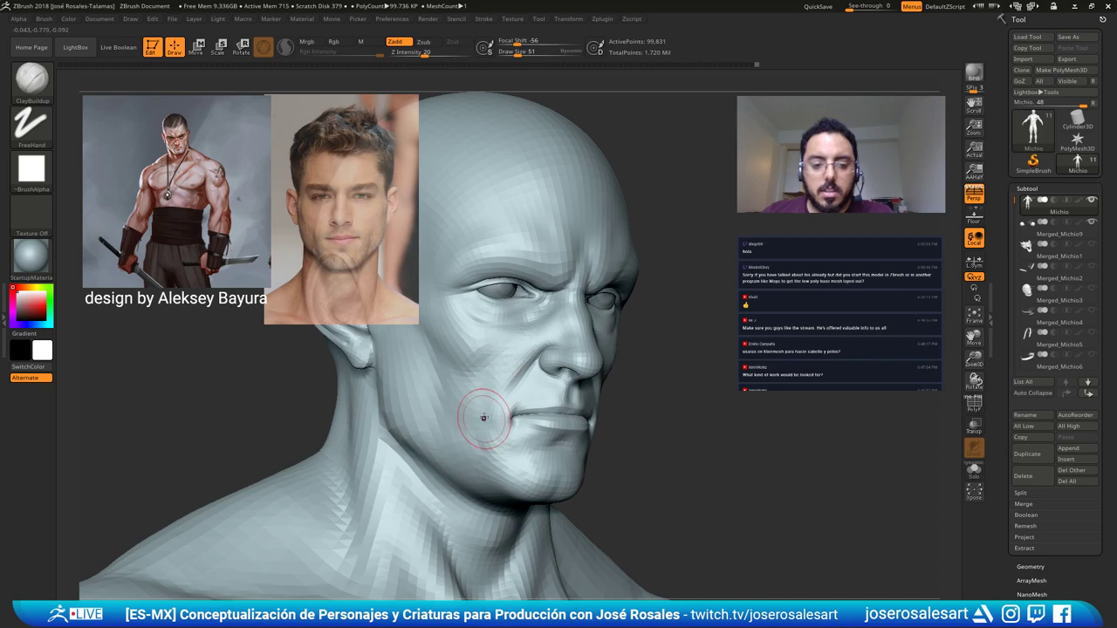
mouse_move(463, 444)
right_mouse_down()
mouse_move(468, 394)
mouse_move(571, 310)
mouse_move(519, 323)
right_mouse_up()
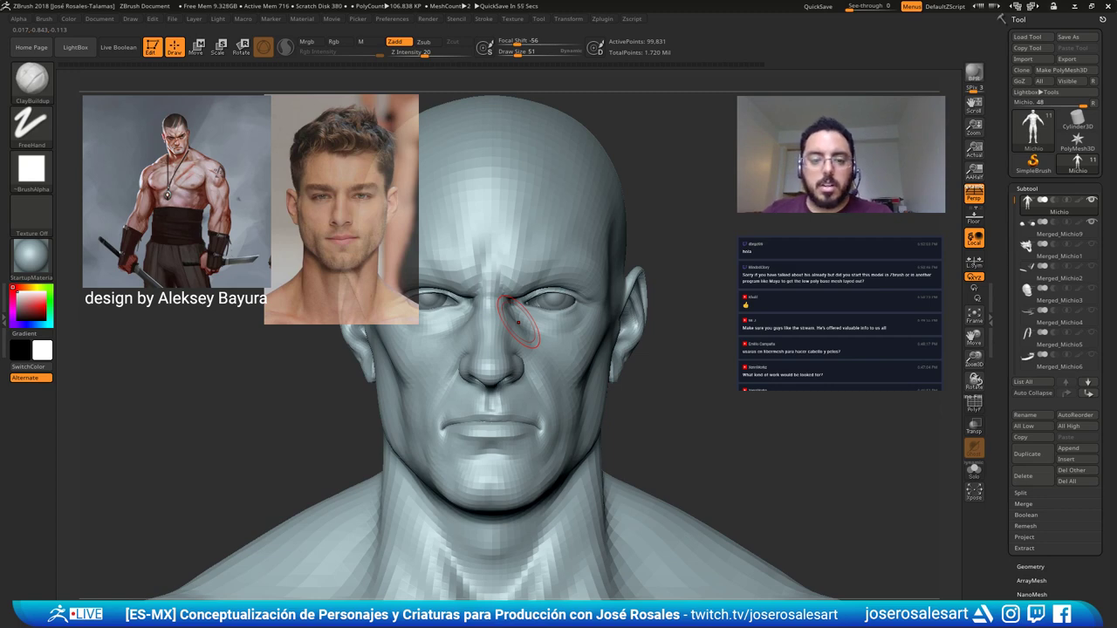
Reshape the inner corner of the upper eyelid with the Move brush, reducing the draw size to 45.
mouse_move(529, 301)
right_mouse_down("alt")
mouse_move(596, 259)
mouse_move(581, 234)
mouse_move(546, 219)
mouse_move(512, 234)
mouse_move(500, 266)
mouse_move(606, 260)
mouse_move(552, 286)
right_mouse_up("alt")
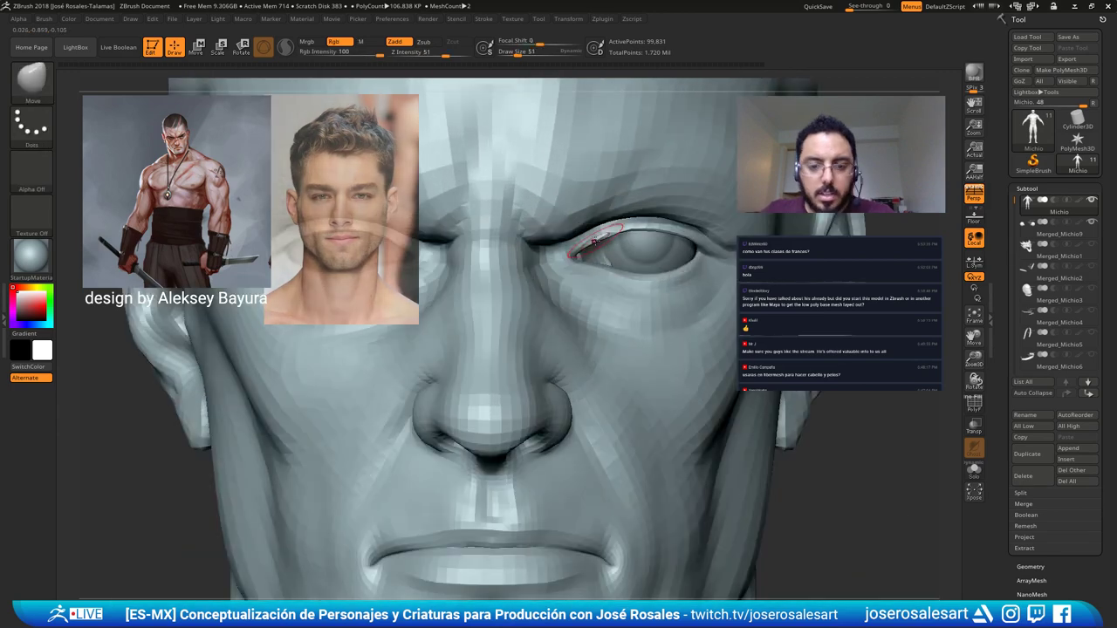
mouse_move(618, 227)
right_mouse_down("ctrl")
mouse_move(586, 261)
mouse_move(601, 220)
mouse_move(613, 273)
mouse_move(616, 264)
mouse_move(583, 261)
right_mouse_up("ctrl")
left_click_drag(574, 261, 580, 247)
key("bracketleft")
right_click_drag(589, 243, 666, 259)
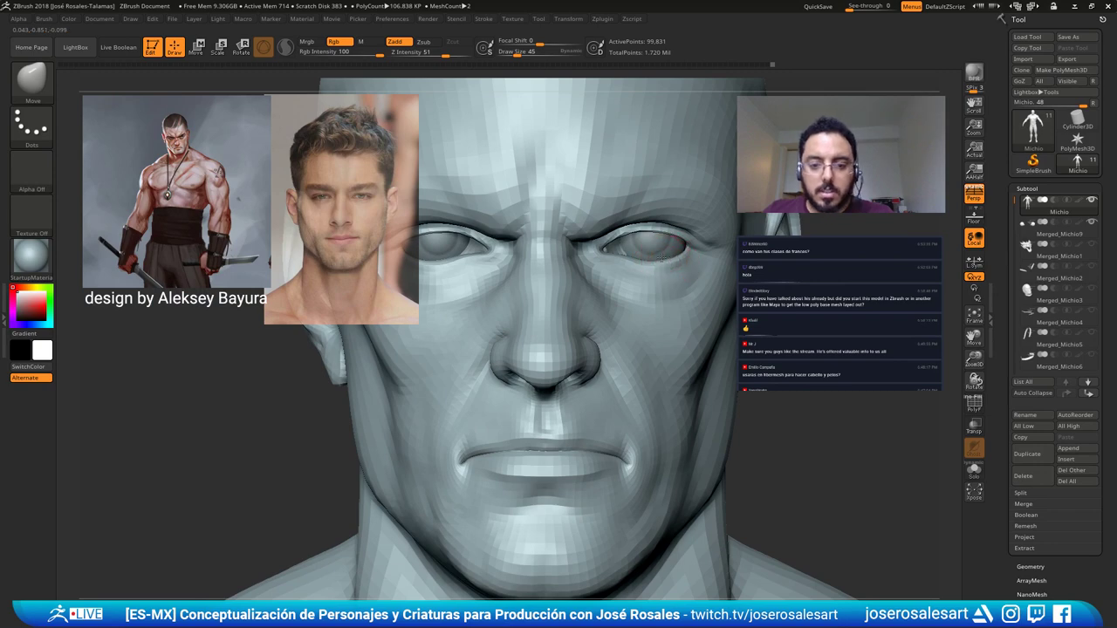
Adjust the outer corner of the eyelids from front and side with the Move brush at draw size 45.
mouse_move(661, 256)
right_mouse_down()
mouse_move(688, 253)
mouse_move(641, 248)
mouse_move(636, 225)
right_mouse_up()
right_click_drag(650, 167, 648, 144, "ctrl")
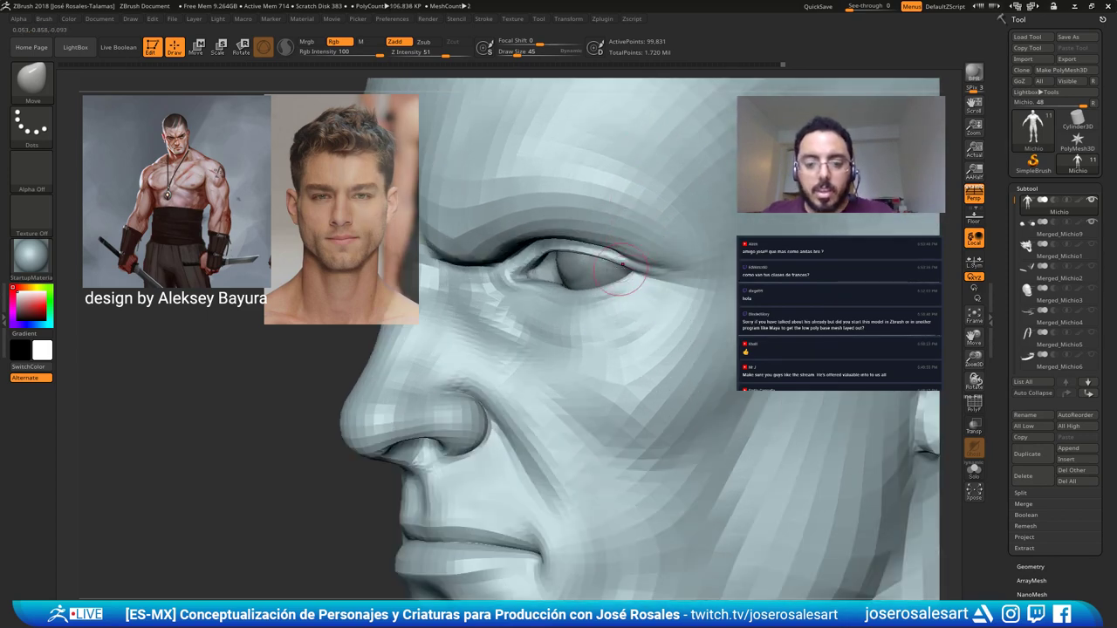
mouse_move(624, 260)
right_mouse_down()
mouse_move(669, 254)
mouse_move(496, 262)
mouse_move(641, 253)
right_mouse_up()
mouse_move(641, 253)
right_mouse_down("ctrl")
mouse_move(540, 215)
mouse_move(552, 328)
mouse_move(593, 342)
mouse_move(550, 370)
mouse_move(489, 374)
right_mouse_up("ctrl")
Build up the side of the nose around the nostril with the ClayBuildup brush at draw size 42.
key("b")
key("c")
key("b")
key("bracketleft")
key("bracketleft")
left_click_drag(612, 370, 652, 374)
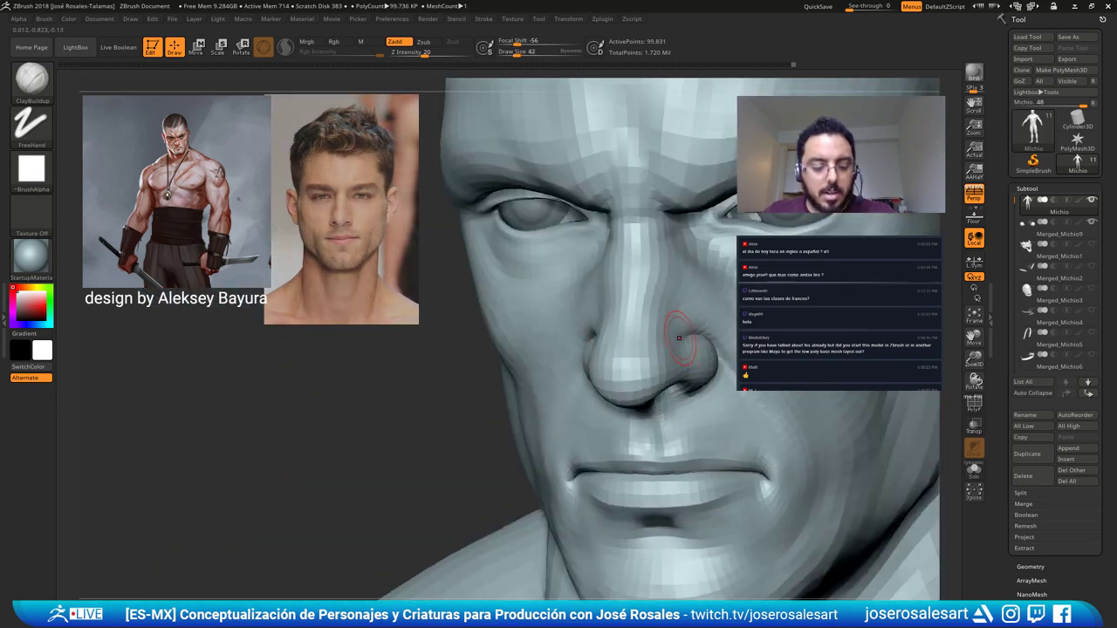
Carve the crease around the top of the nostril wing with the DamStandard brush at draw size 42.
key("b")
key("d")
key("s")
mouse_move(679, 338)
right_mouse_down()
mouse_move(672, 324)
mouse_move(606, 334)
right_mouse_up()
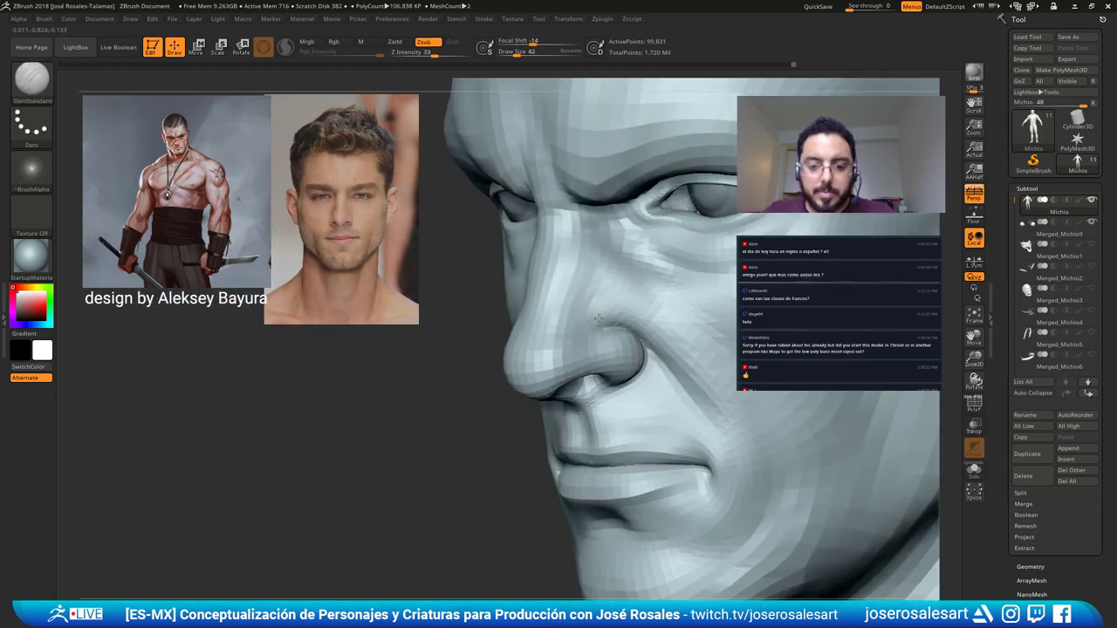
left_click_drag(604, 315, 627, 339)
mouse_move(384, 335)
right_mouse_down()
mouse_move(515, 310)
mouse_move(586, 234)
mouse_move(571, 278)
mouse_move(558, 276)
right_mouse_up()
key("space")
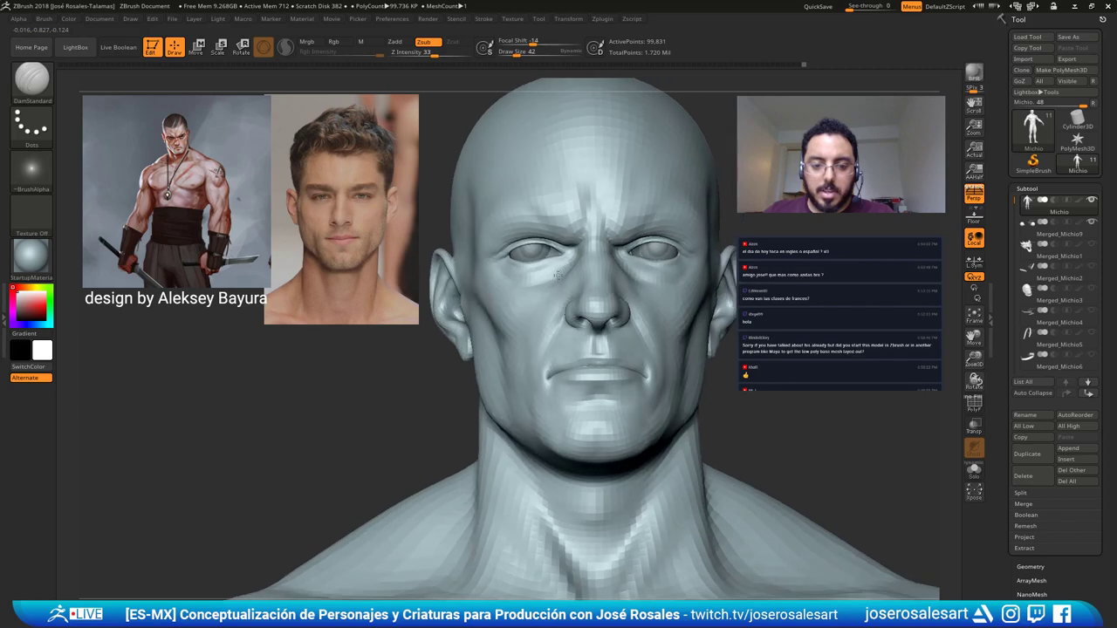
right_click_drag(627, 262, 630, 319)
right_click_drag(650, 376, 624, 364)
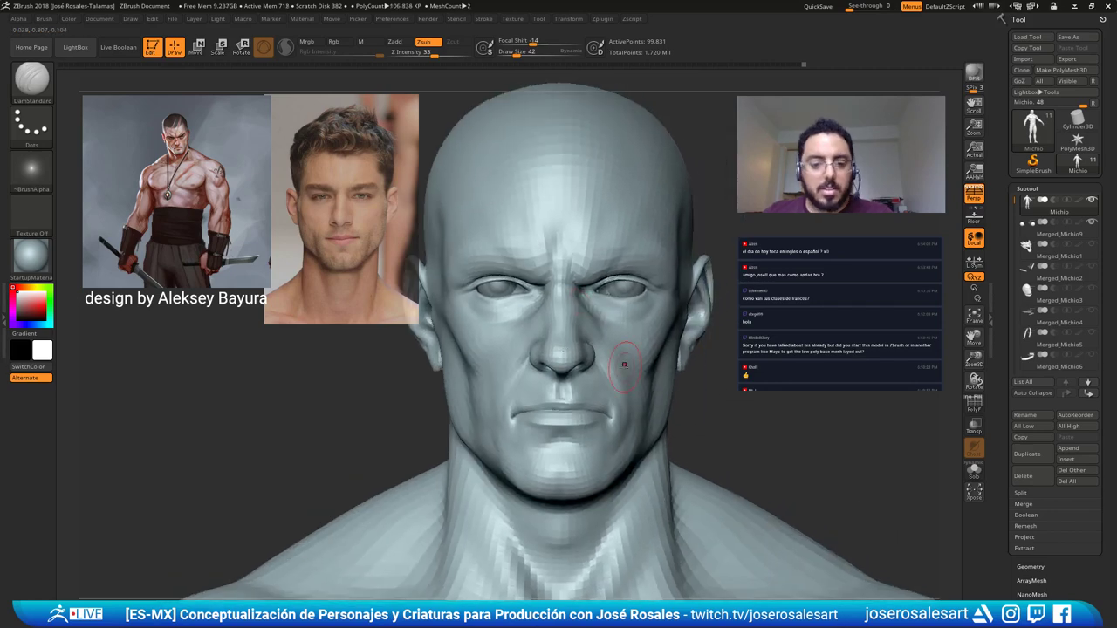
right_click_drag(584, 321, 629, 342, "ctrl")
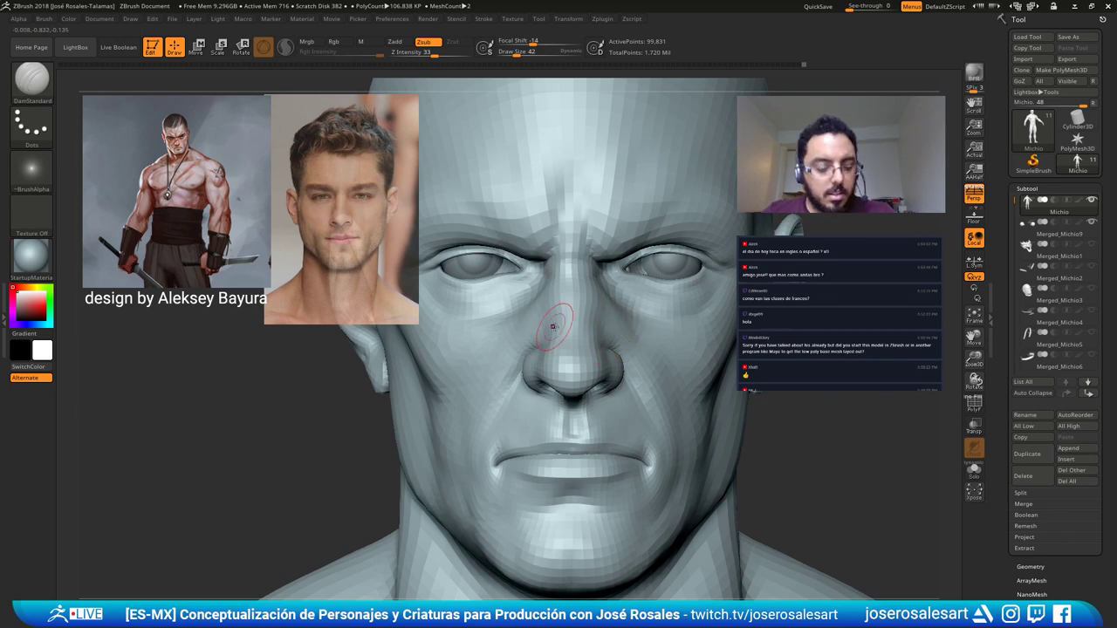
Add clay between the inner eye corner and the side of the nose with the ClayBuildup brush at draw size 36.
key("b")
key("c")
key("b")
key("s")
right_click_drag(639, 322, 619, 302)
key("s")
right_click_drag(664, 271, 614, 272)
mouse_move(611, 274)
left_mouse_down()
mouse_move(640, 303)
mouse_move(641, 323)
left_mouse_up()
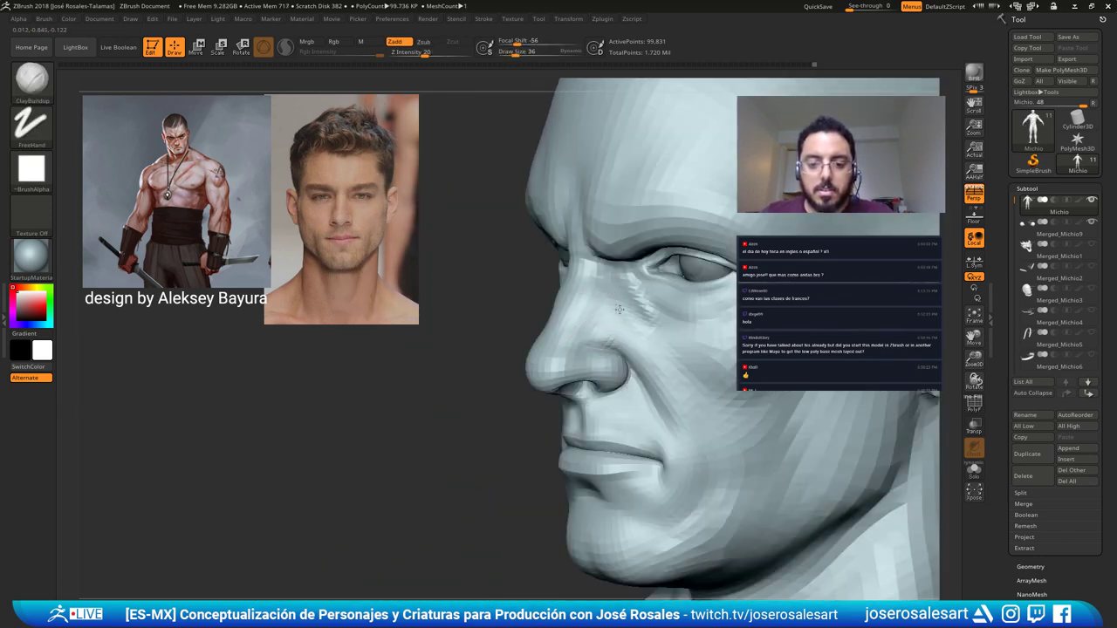
mouse_move(608, 303)
right_mouse_down()
mouse_move(633, 296)
mouse_move(498, 294)
mouse_move(532, 292)
right_mouse_up()
right_click_drag(482, 345, 525, 278)
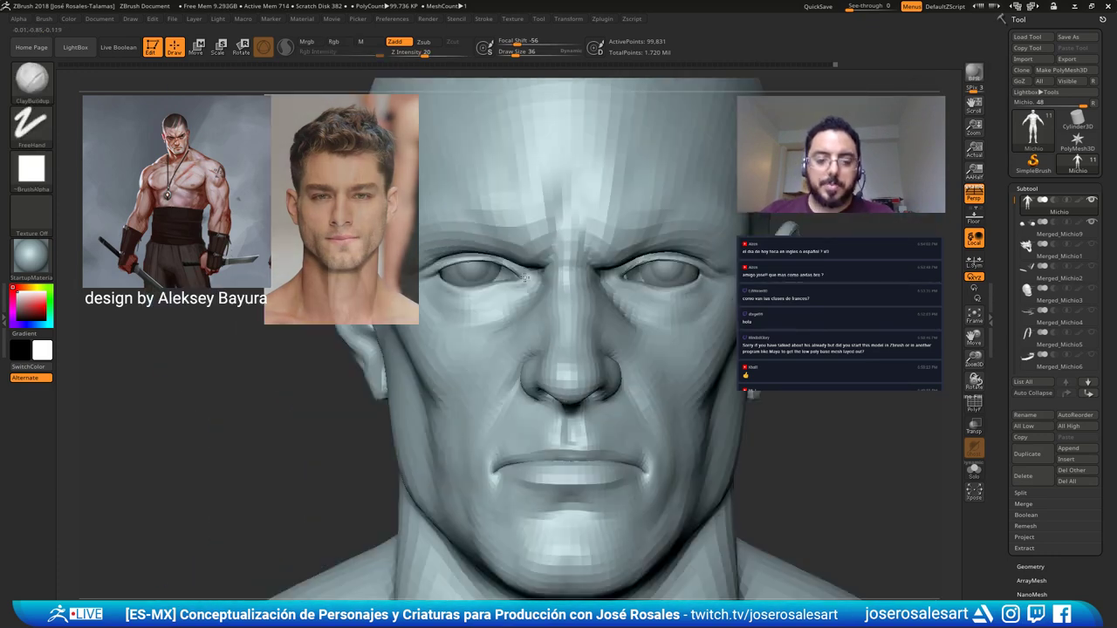
Build up the area below the lower eyelid with the ClayBuildup brush at draw size 33.
mouse_move(621, 316)
right_mouse_down()
mouse_move(602, 306)
mouse_move(616, 298)
mouse_move(641, 329)
mouse_move(614, 284)
right_mouse_up()
mouse_move(575, 321)
right_mouse_down()
mouse_move(611, 318)
mouse_move(583, 306)
right_mouse_up()
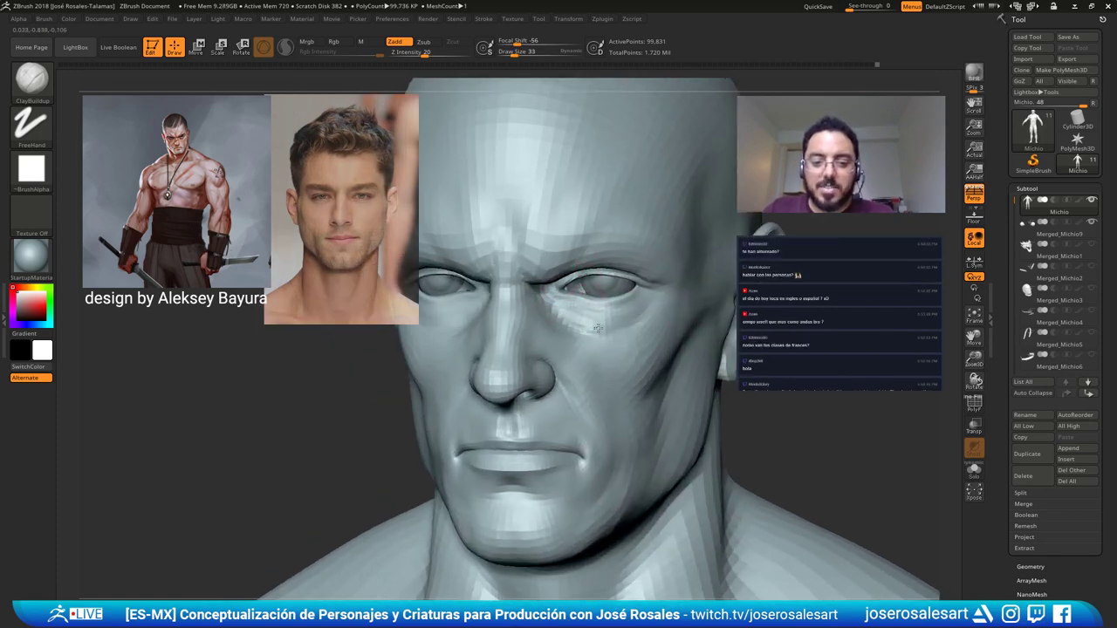
right_click_drag(569, 319, 587, 323)
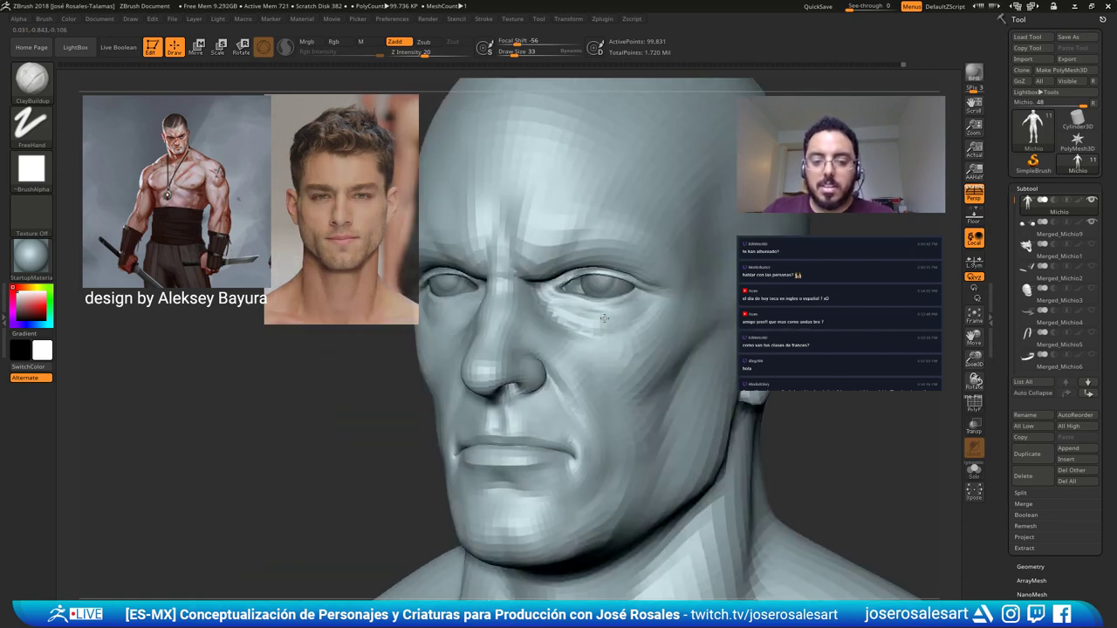
mouse_move(598, 313)
right_mouse_down("shift")
mouse_move(558, 316)
mouse_move(608, 317)
mouse_move(538, 311)
mouse_move(579, 326)
mouse_move(547, 311)
mouse_move(581, 312)
mouse_move(571, 311)
mouse_move(583, 301)
right_mouse_up("shift")
right_click_drag(676, 253, 605, 243)
mouse_move(666, 295)
right_mouse_down()
mouse_move(689, 271)
mouse_move(598, 266)
mouse_move(672, 371)
mouse_move(548, 236)
right_mouse_up()
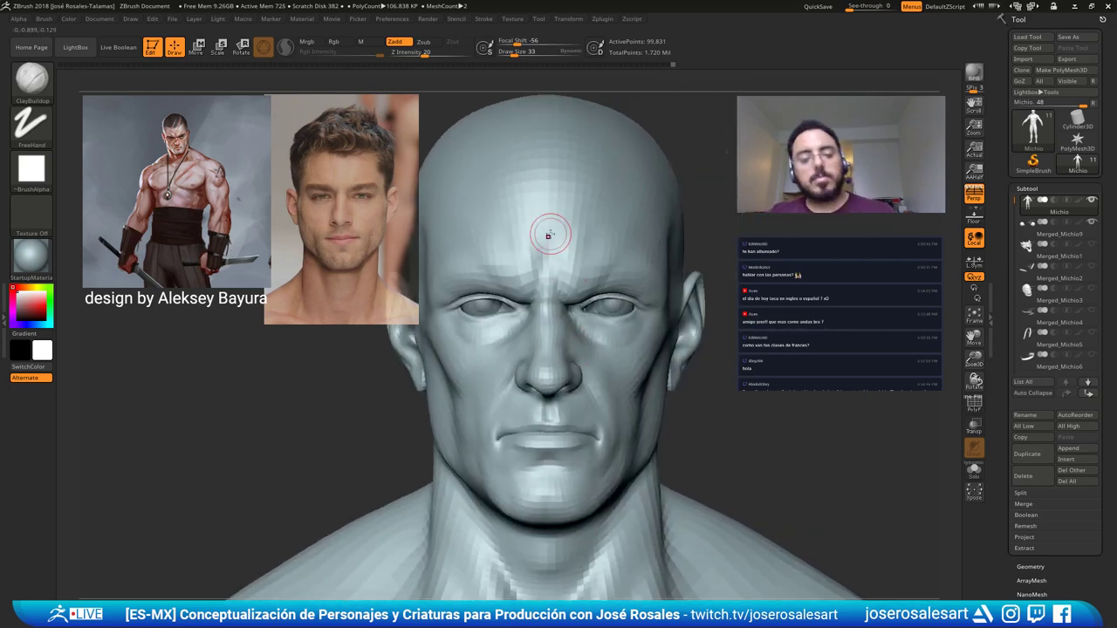
Adjust the outer brow and temple contour with the Move brush at draw size 58.
mouse_move(488, 327)
right_mouse_down()
mouse_move(653, 309)
mouse_move(569, 302)
mouse_move(602, 281)
right_mouse_up()
key("b")
key("d")
key("s")
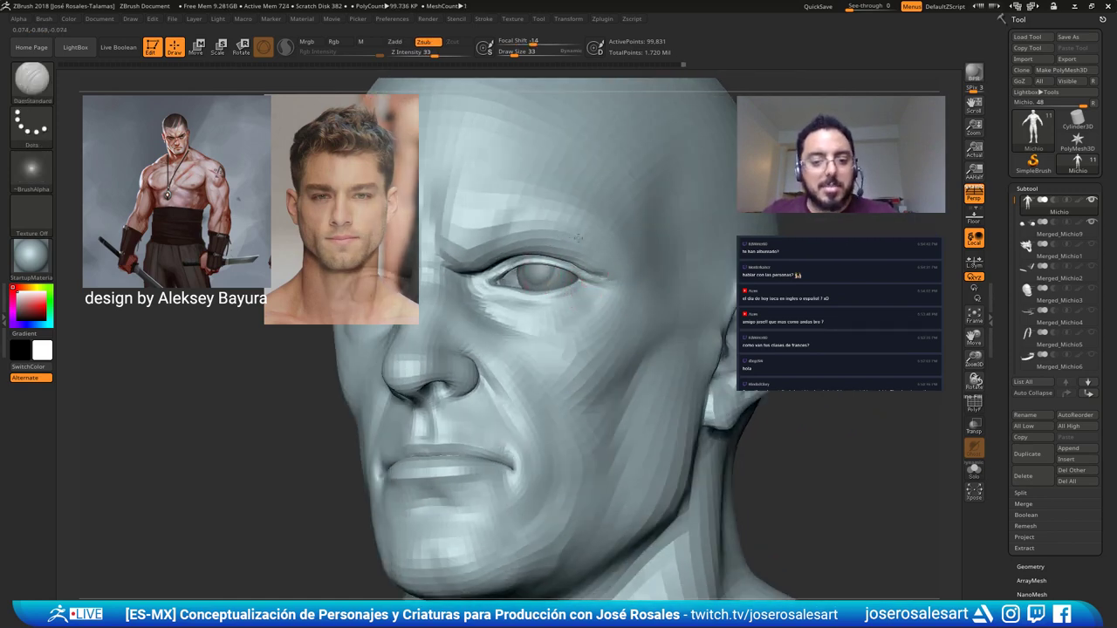
right_click_drag(577, 239, 579, 201, "ctrl")
right_click_drag(579, 201, 606, 235)
key("b")
key("m")
key("v")
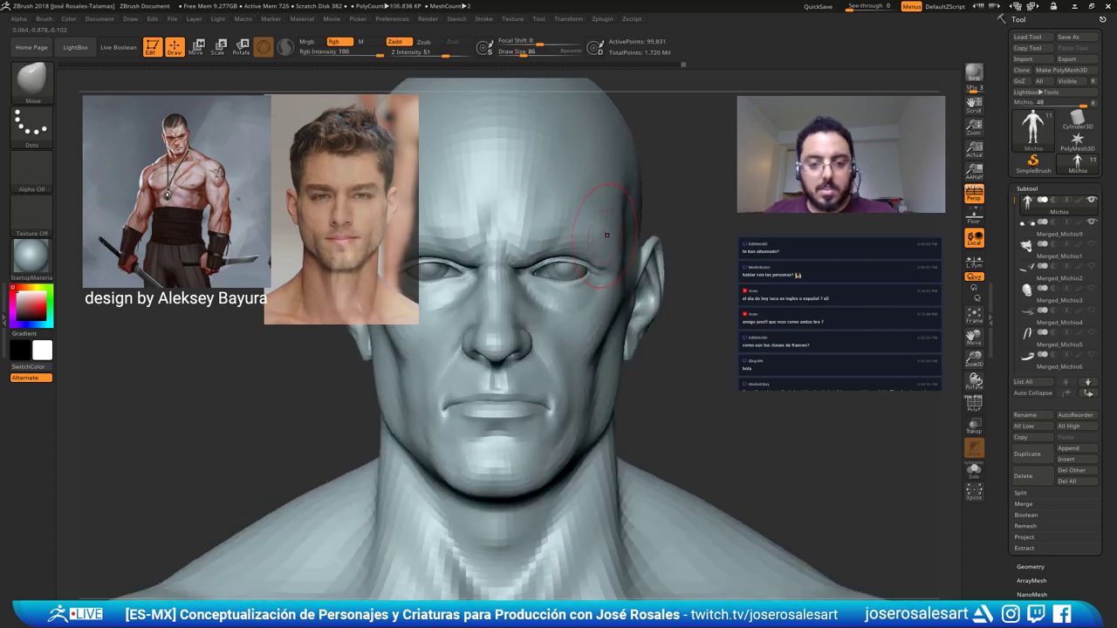
key("bracketleft")
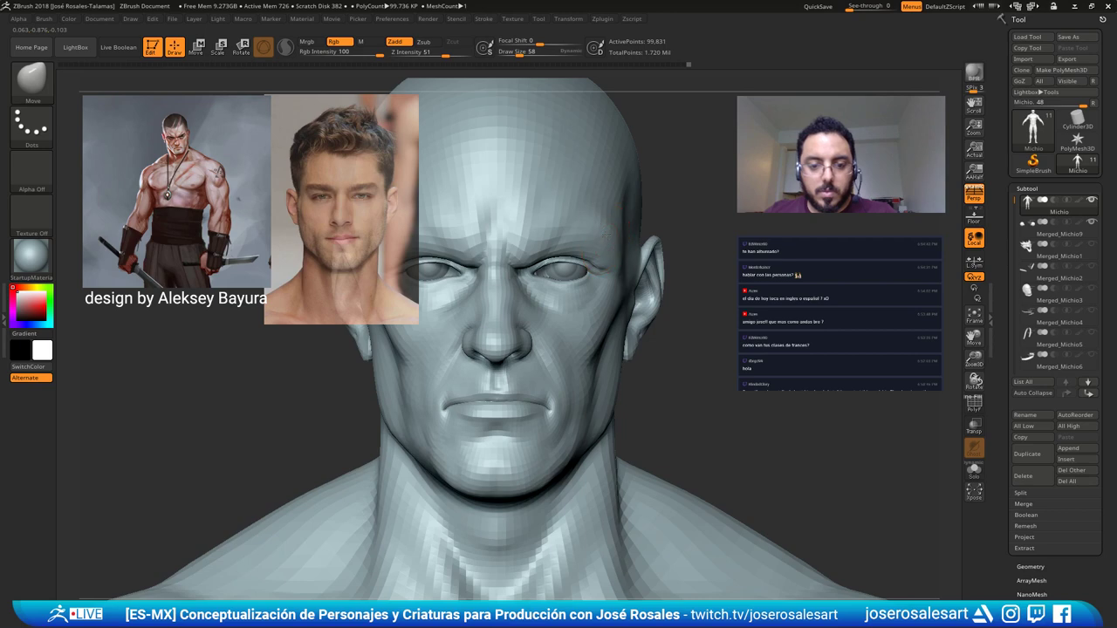
right_click_drag(608, 235, 515, 233)
mouse_move(620, 230)
right_mouse_down()
mouse_move(514, 229)
mouse_move(566, 226)
mouse_move(529, 239)
mouse_move(464, 229)
mouse_move(590, 219)
mouse_move(518, 237)
mouse_move(633, 259)
mouse_move(538, 328)
mouse_move(527, 358)
mouse_move(542, 359)
right_mouse_up()
Refine the underside of the nose and nostril with the Move brush at draw size 30.
key("s")
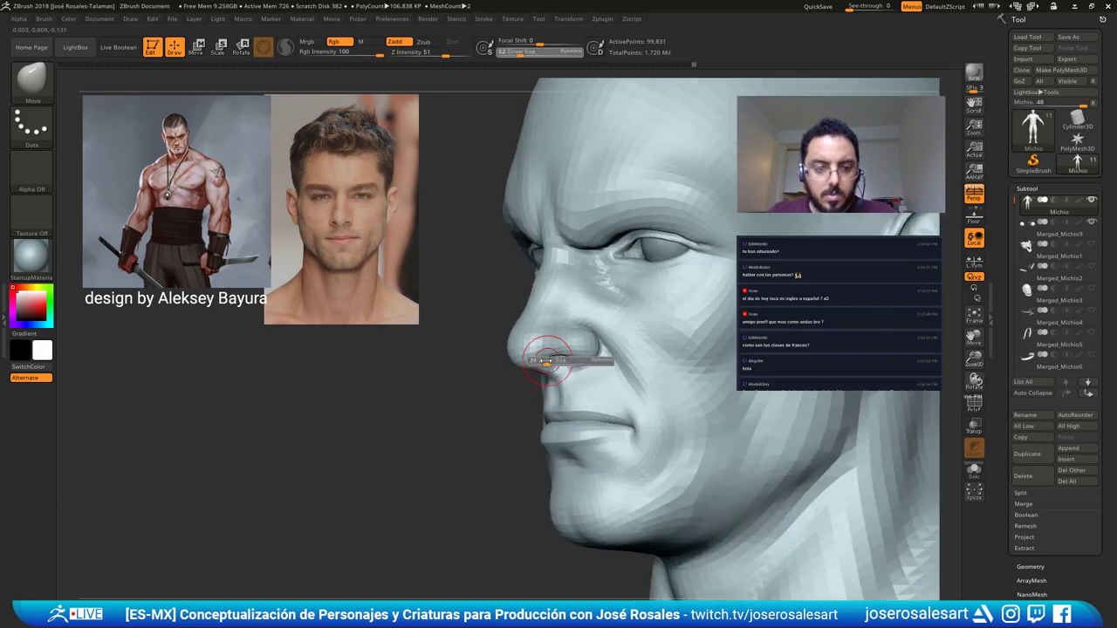
left_click_drag(545, 361, 543, 360)
mouse_move(543, 361)
right_mouse_down()
mouse_move(496, 384)
mouse_move(539, 301)
mouse_move(630, 291)
right_mouse_up()
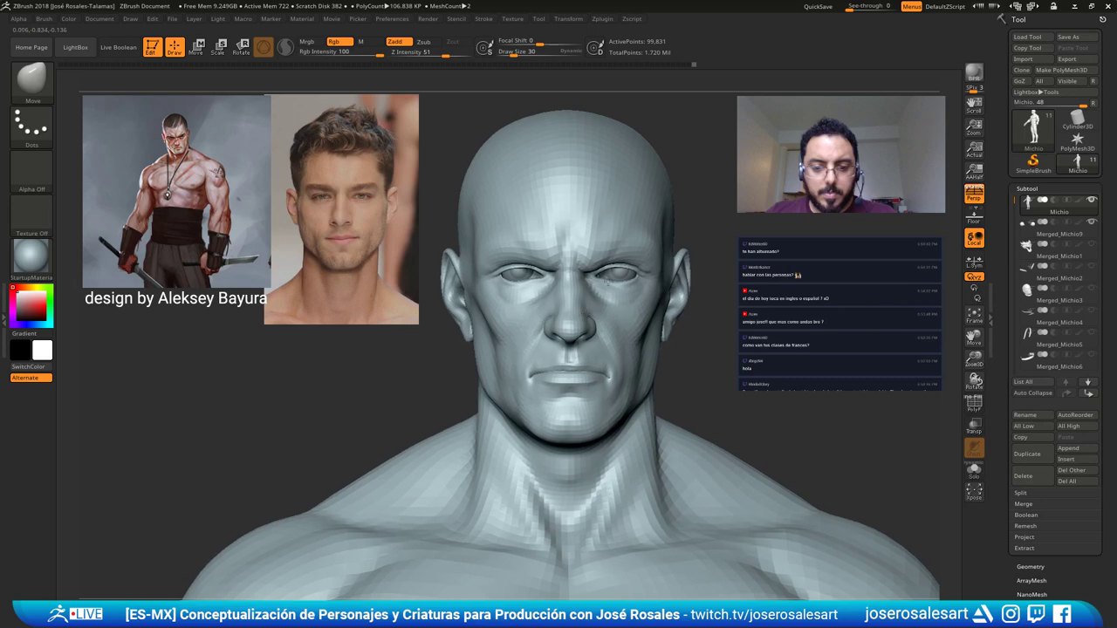
mouse_move(572, 262)
right_mouse_down("ctrl")
mouse_move(537, 316)
mouse_move(603, 325)
mouse_move(565, 322)
mouse_move(579, 329)
mouse_move(614, 276)
mouse_move(641, 291)
right_mouse_up("ctrl")
Smooth the temple surface beside the outer ends of the brows at draw size 45.
key("bracketright")
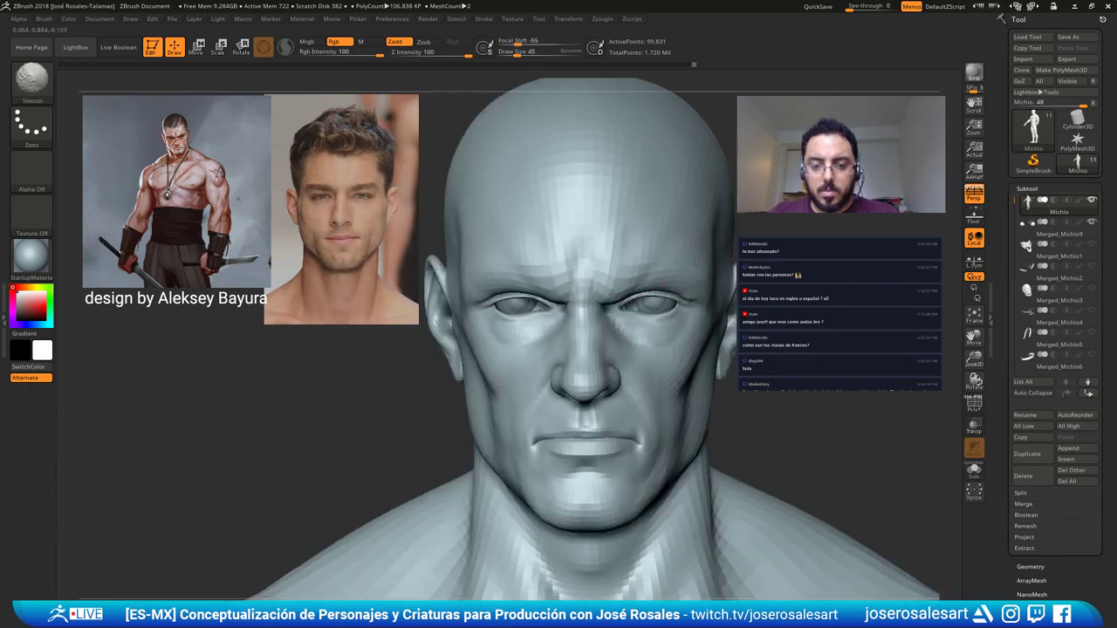
left_click_drag(694, 253, 702, 269, "shift")
right_click_drag(516, 279, 602, 277)
left_click_drag(471, 259, 451, 269, "shift")
mouse_move(471, 254)
right_mouse_down("alt")
mouse_move(517, 243)
mouse_move(506, 239)
mouse_move(508, 274)
mouse_move(532, 279)
right_mouse_up("alt")
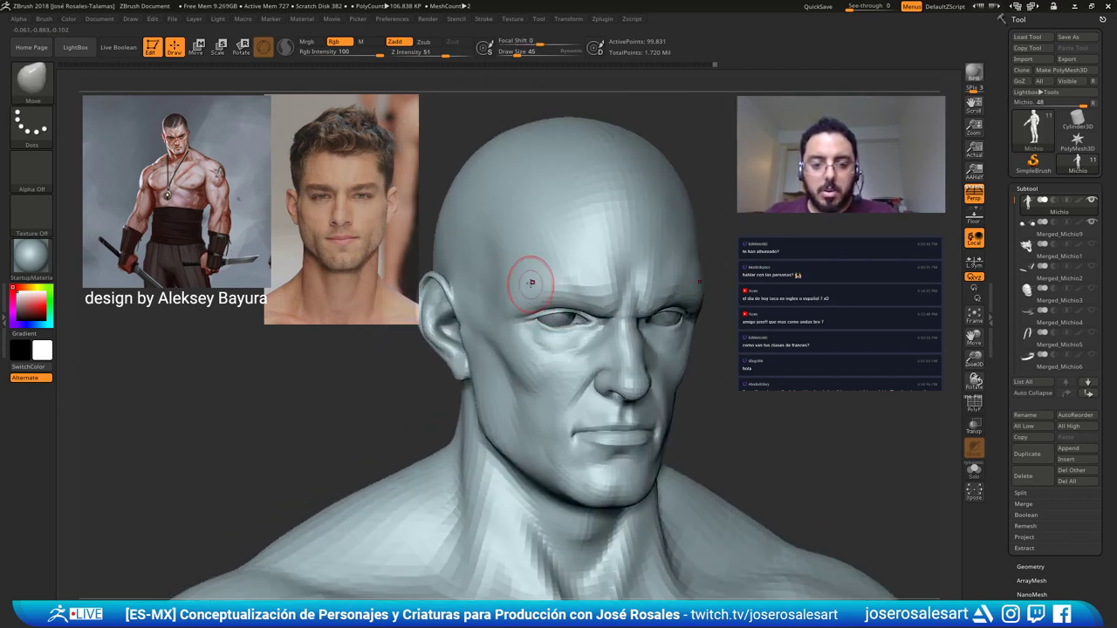
Undo the last stroke beside the brow and select the ClayBuildup brush for the head.
key("ctrl")
key("ctrl+z")
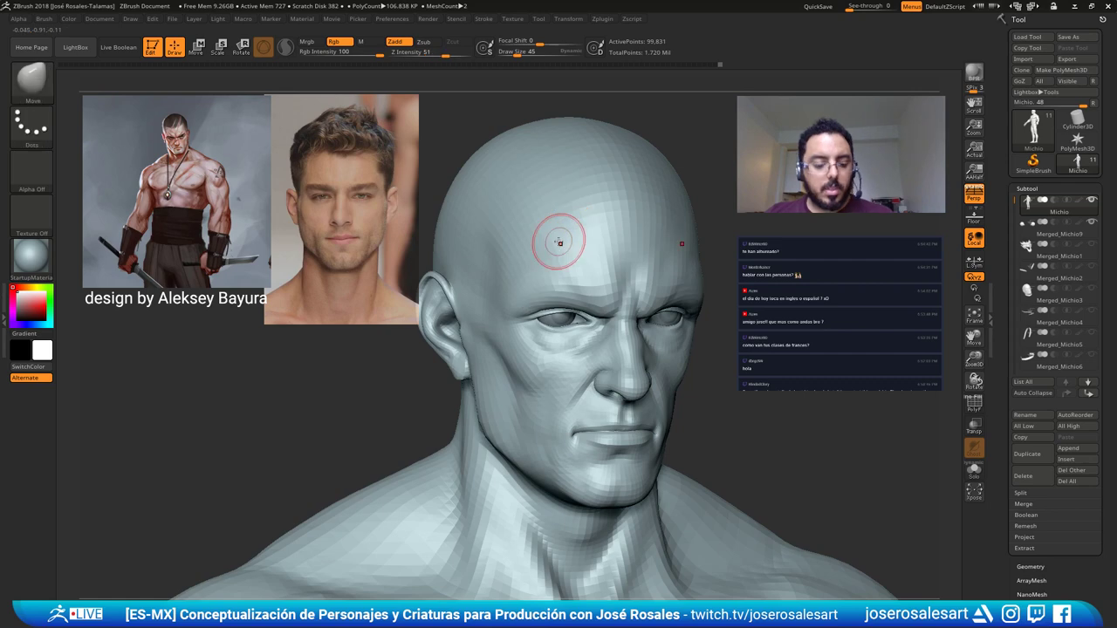
key("b")
key("c")
key("b")
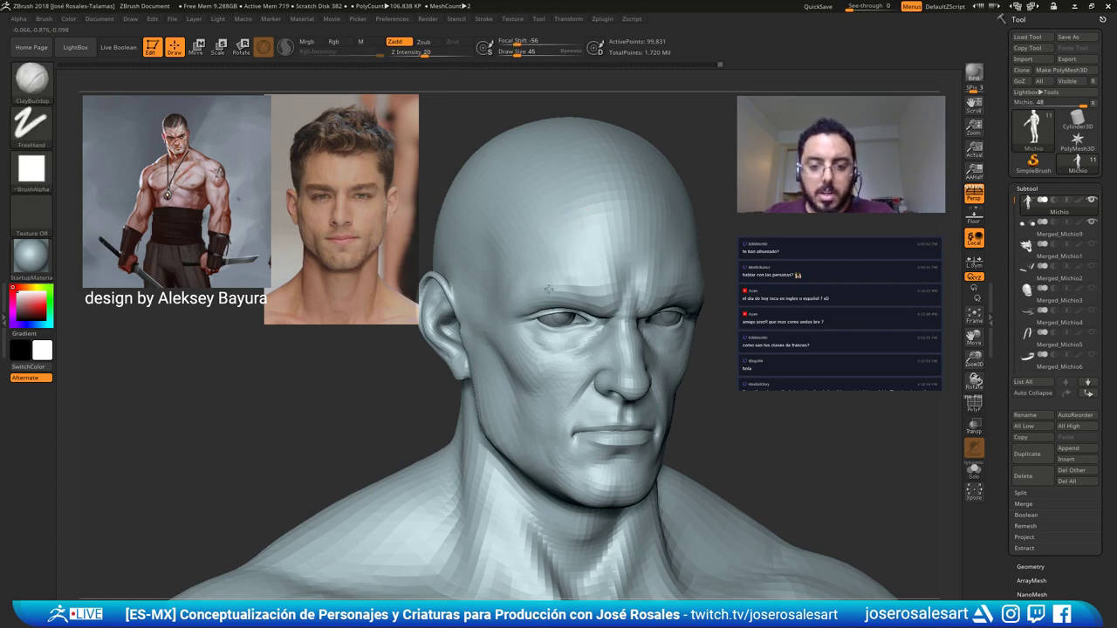
mouse_move(549, 286)
right_mouse_down()
mouse_move(529, 274)
mouse_move(563, 276)
mouse_move(529, 246)
right_mouse_up()
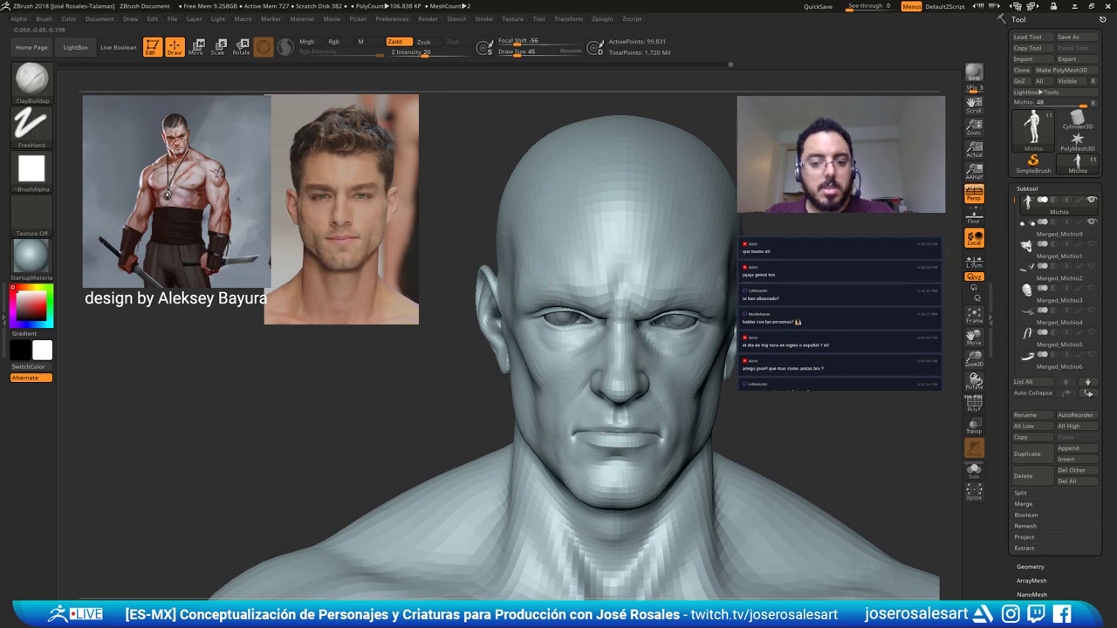
mouse_move(517, 294)
right_mouse_down()
mouse_move(524, 267)
mouse_move(464, 305)
mouse_move(516, 294)
mouse_move(533, 257)
mouse_move(582, 266)
mouse_move(571, 298)
mouse_move(566, 287)
mouse_move(557, 303)
right_mouse_up()
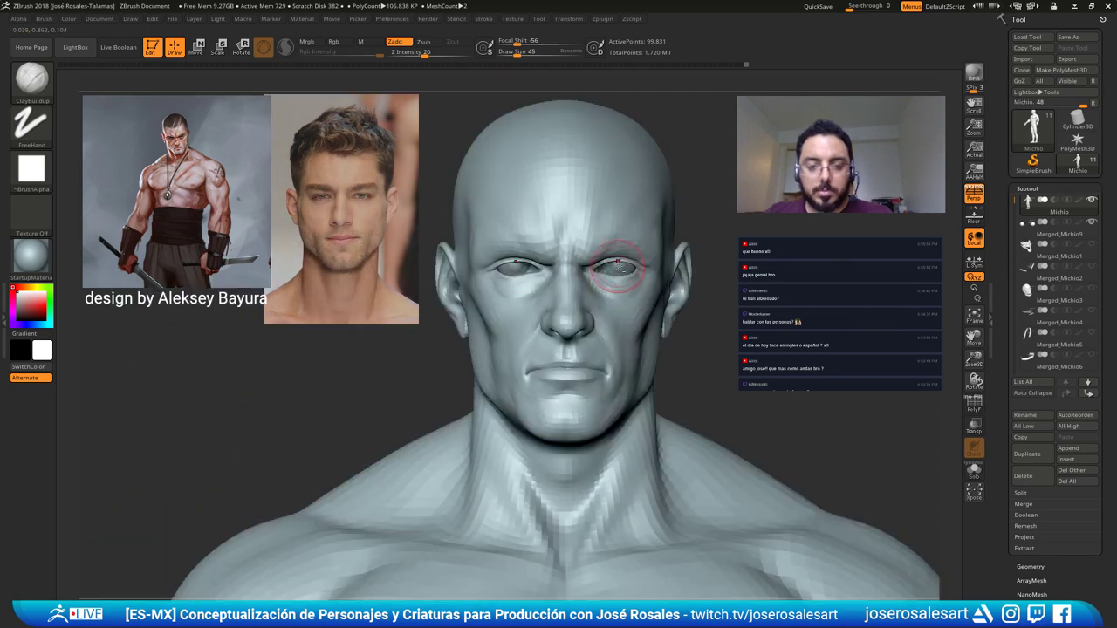
Make the eyeballs the active subtool and shift their depth in the sockets with the Move gizmo from the side view.
left_click(618, 269, "alt")
mouse_move(618, 274)
right_mouse_down()
mouse_move(699, 274)
mouse_move(629, 280)
right_mouse_up()
key("w")
left_click(582, 278)
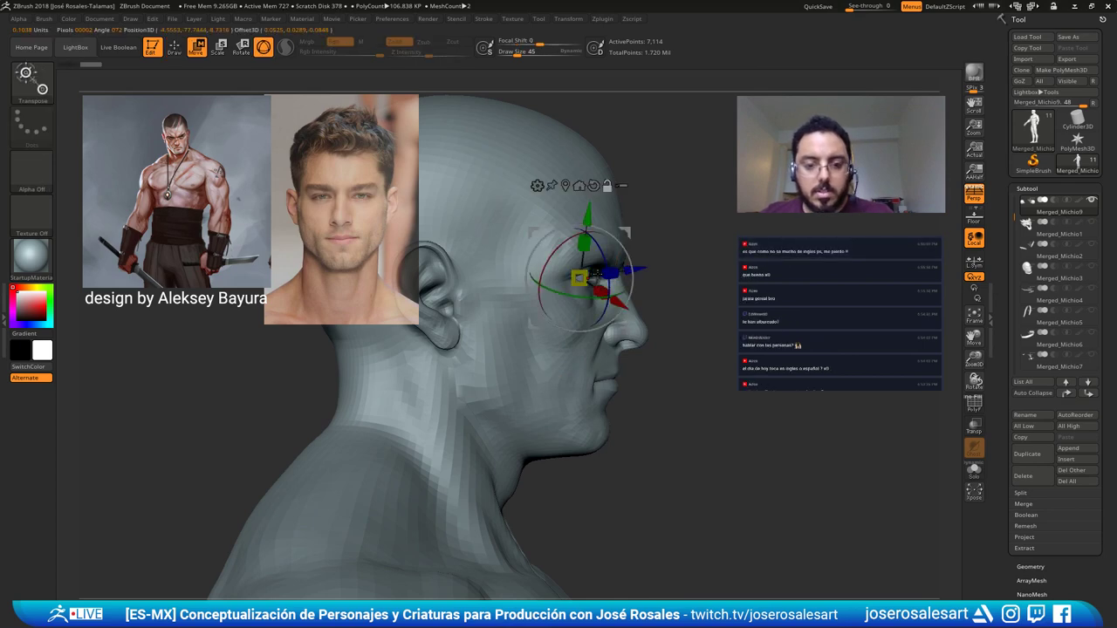
left_click(593, 185, "alt")
right_click_drag(657, 280, 508, 292, "shift")
left_click(504, 197)
right_click_drag(613, 277, 651, 265)
left_click_drag(651, 265, 637, 273)
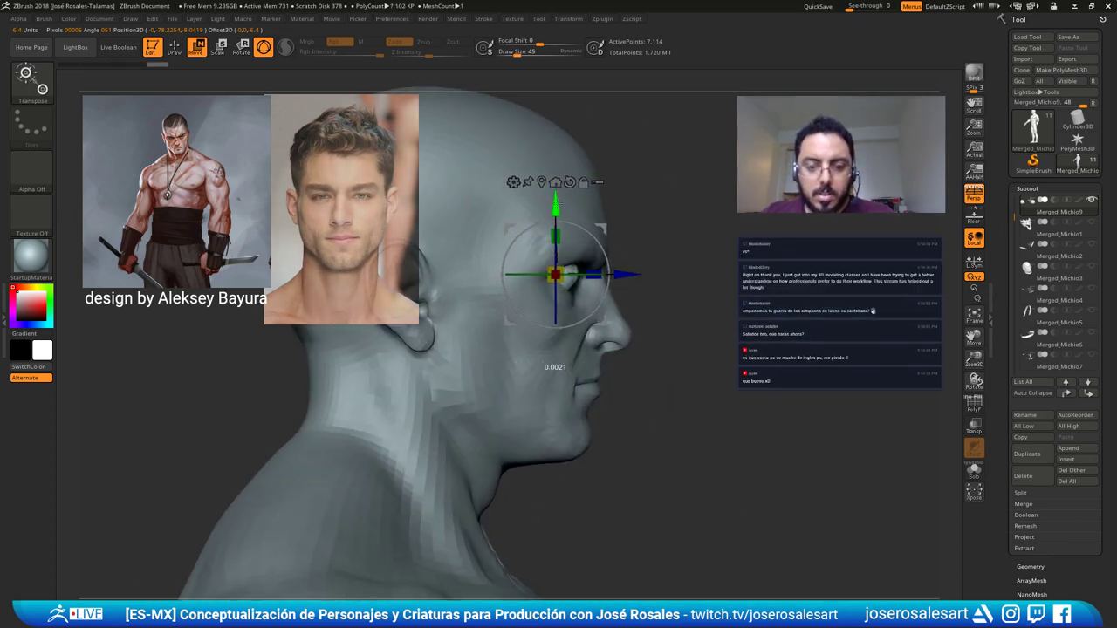
Make the body mesh active again and select the Move brush at draw size 119 for the eye area.
left_click(604, 220, "alt")
key("q")
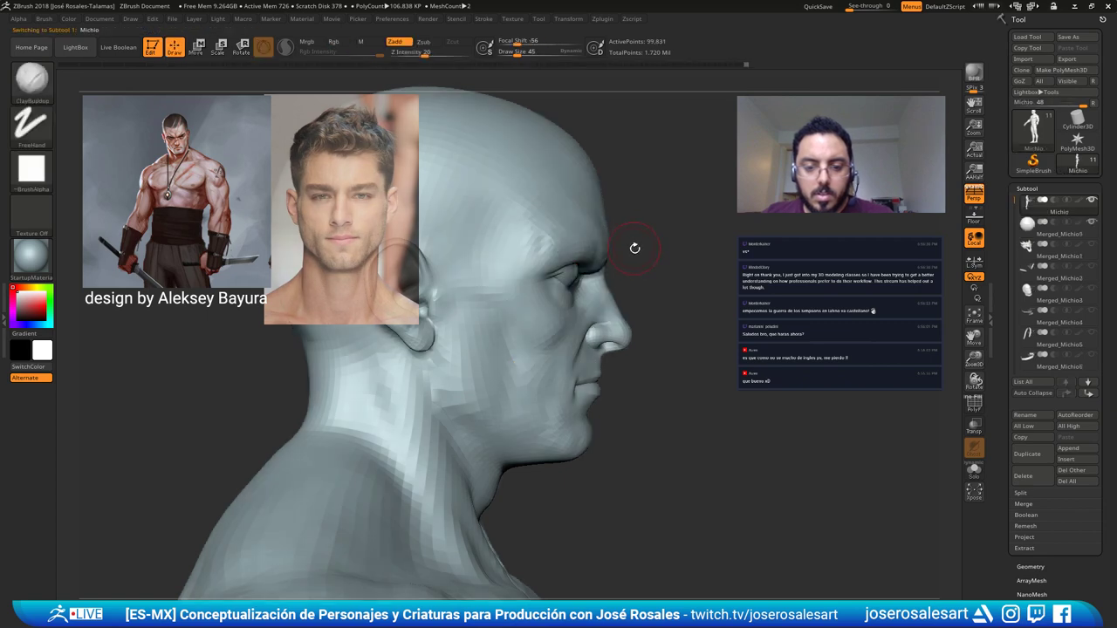
key("b")
key("m")
key("v")
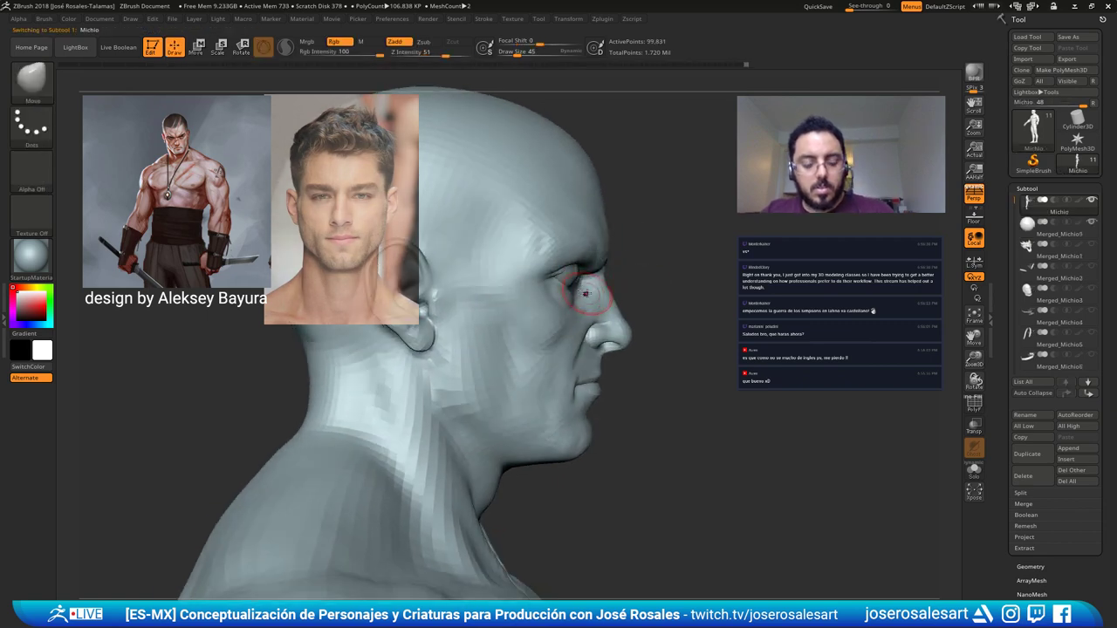
right_click_drag(586, 294, 568, 263)
left_click_drag(568, 262, 568, 255)
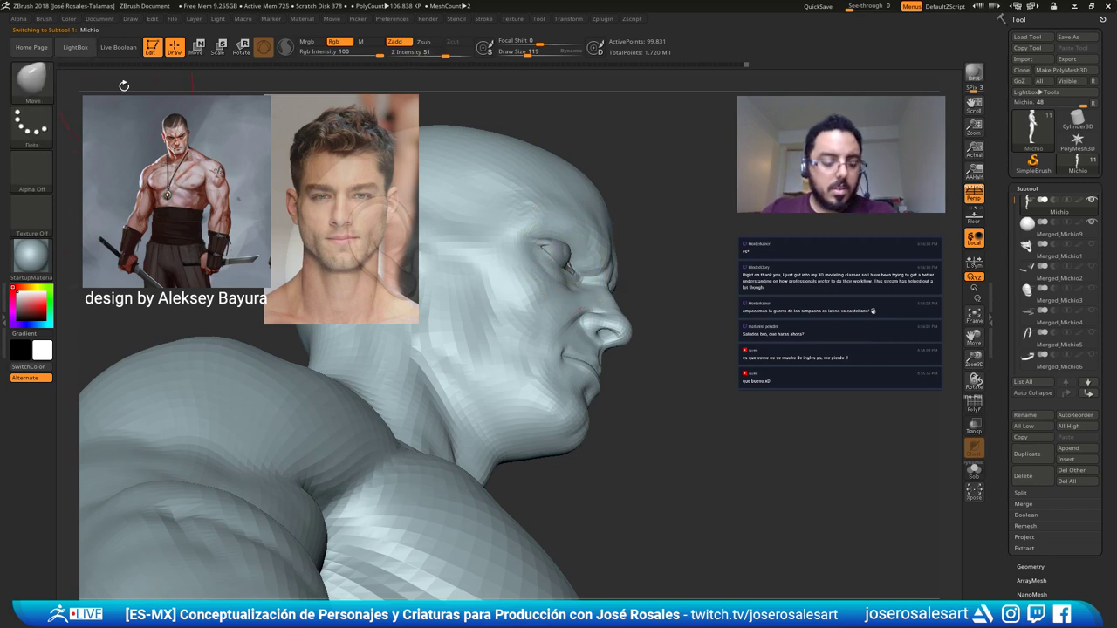
Try to pull the eyelid near the inner eye corner with the Move Topological brush at draw size 119.
key("b")
key("m")
key("t")
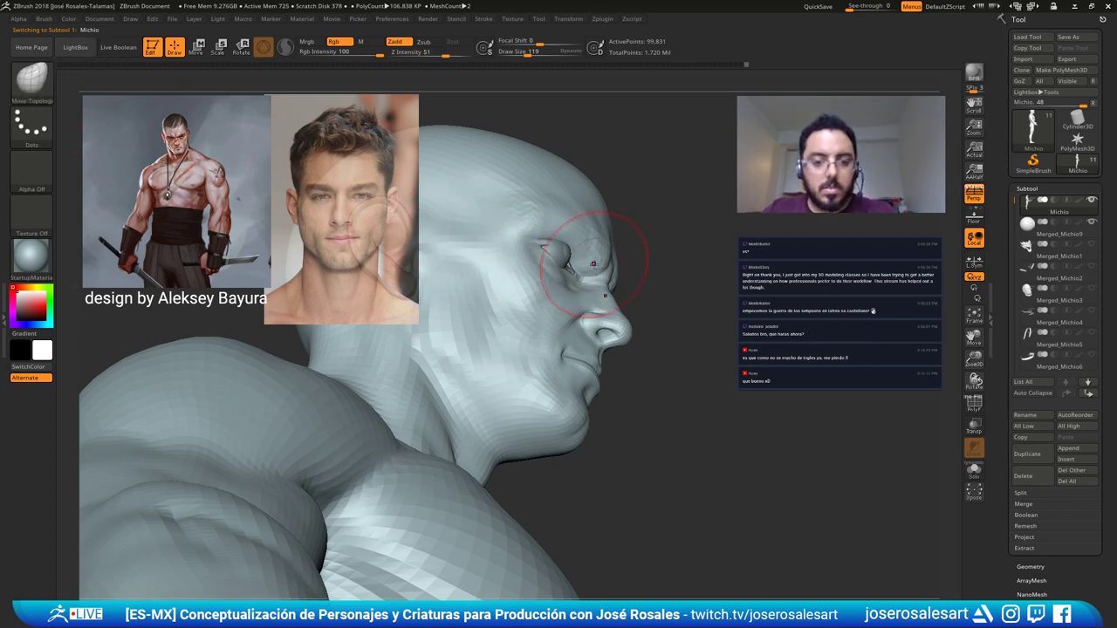
left_click_drag(566, 254, 575, 252)
key("ctrl+z")
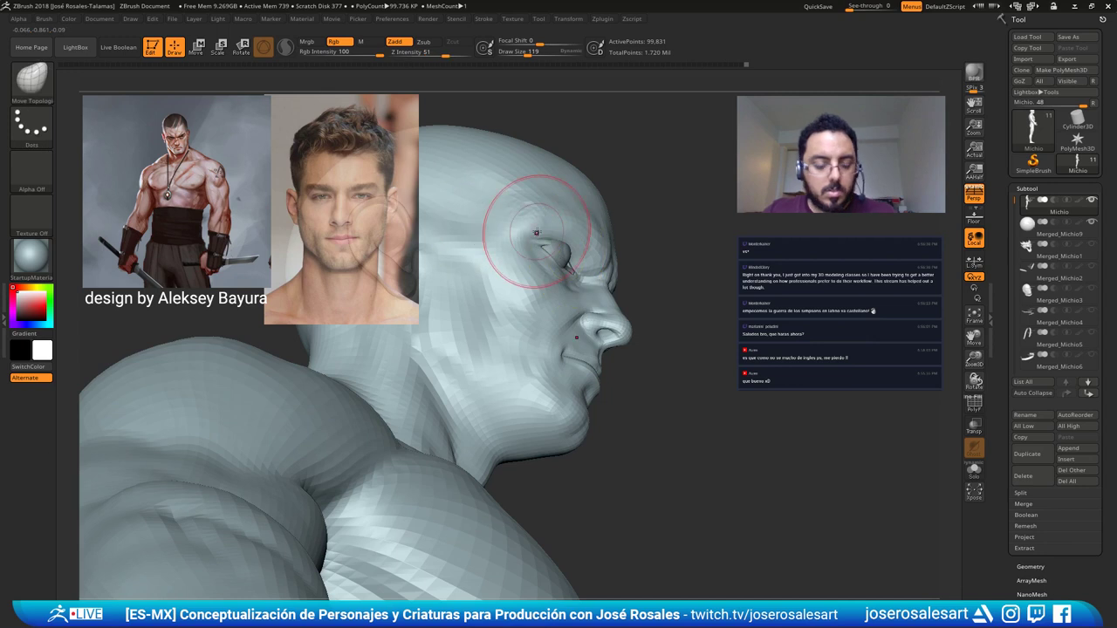
Adjust the Move brush's Mask By Polygroups auto-masking and reshape the eyelid around the eyeball at draw size 109.
left_click(44, 18)
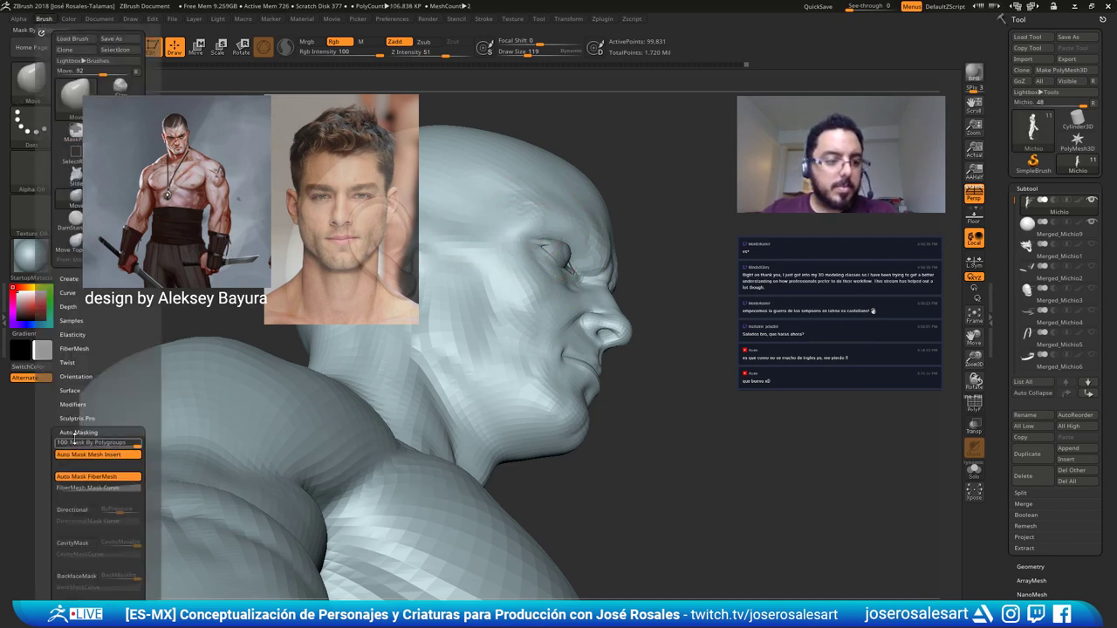
left_click(78, 454)
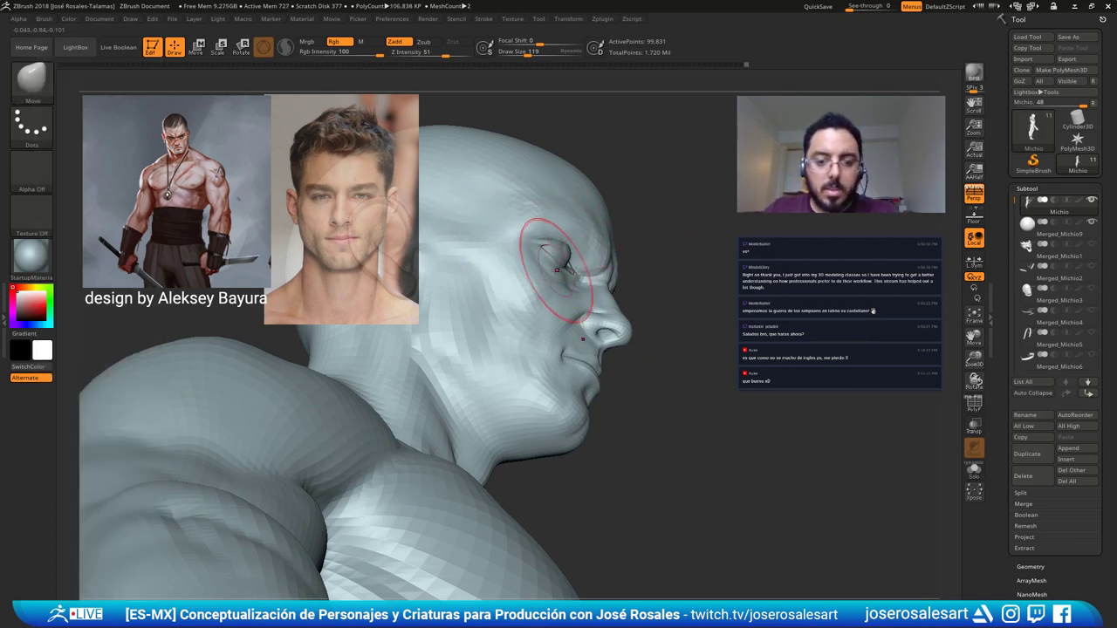
left_click_drag(566, 255, 569, 251)
key("ctrl+z")
key("s")
left_click_drag(569, 250, 574, 244)
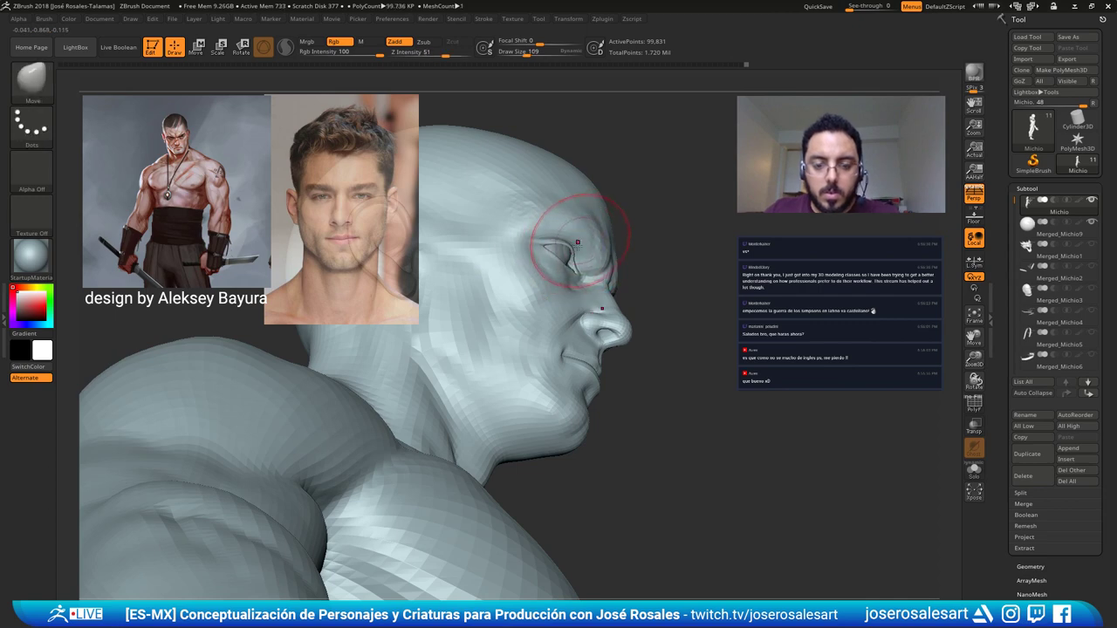
Refine the brow and eyelid shape from front and side with the Move brush at draw sizes 73 and 54.
right_click_drag(576, 245, 586, 217)
right_click_drag(751, 253, 623, 262)
key("s")
left_click_drag(623, 274, 611, 274)
mouse_move(681, 262)
right_mouse_down()
mouse_move(624, 251)
mouse_move(643, 262)
right_mouse_up()
mouse_move(643, 262)
right_mouse_down("ctrl")
mouse_move(639, 281)
mouse_move(655, 271)
mouse_move(650, 208)
right_mouse_up("ctrl")
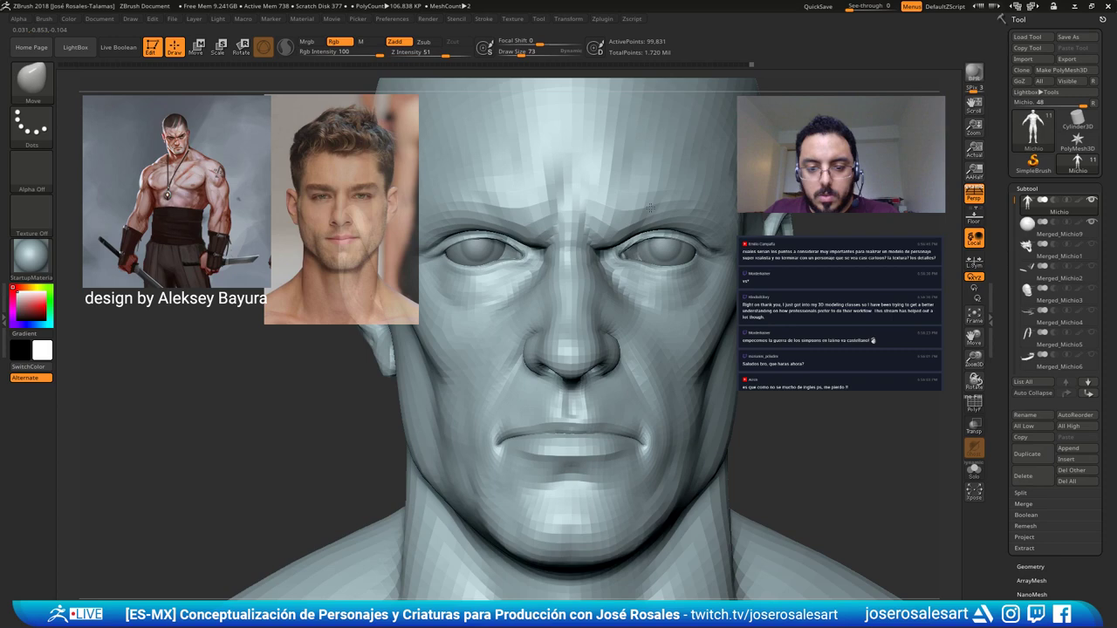
mouse_move(651, 207)
left_mouse_down()
mouse_move(567, 188)
mouse_move(618, 234)
mouse_move(564, 284)
left_mouse_up()
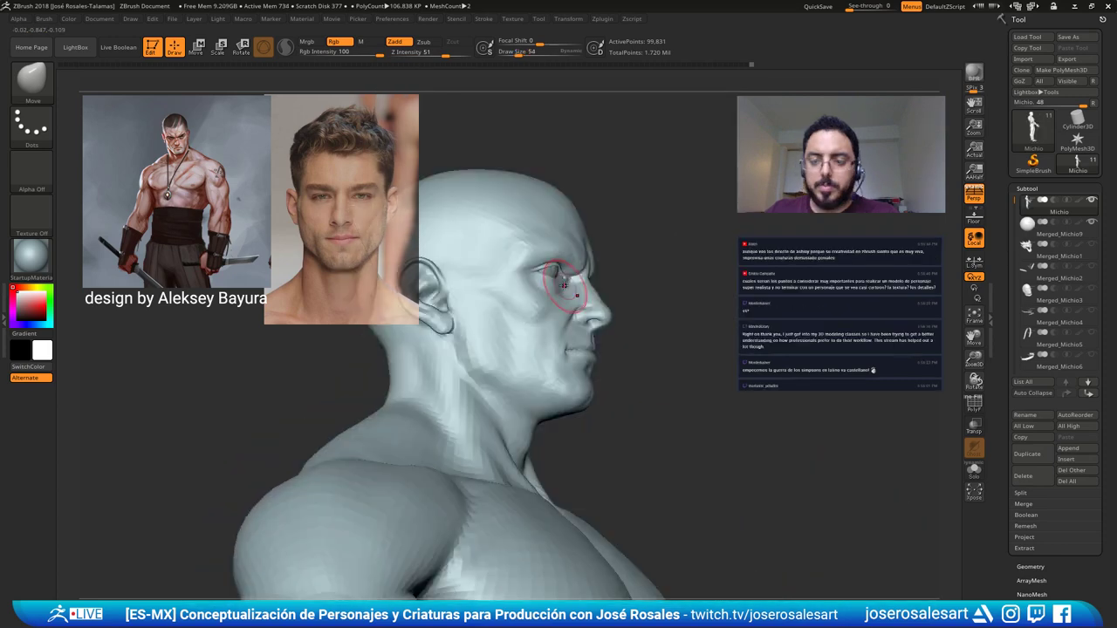
right_click_drag(564, 285, 476, 289)
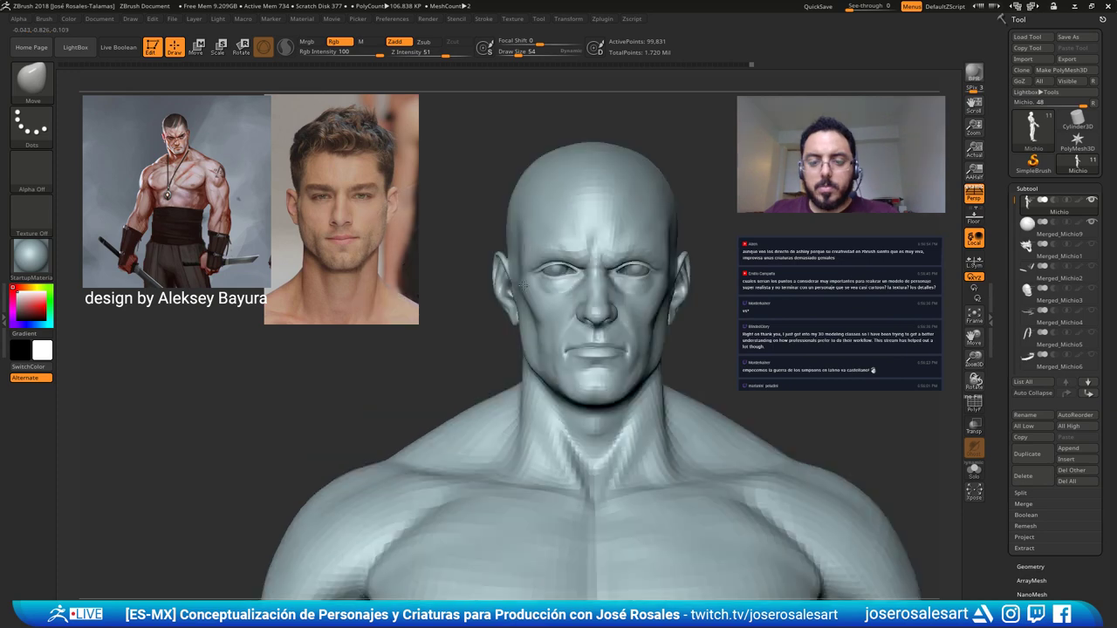
mouse_move(602, 262)
right_mouse_down("ctrl")
mouse_move(613, 316)
mouse_move(532, 322)
mouse_move(560, 368)
right_mouse_up("ctrl")
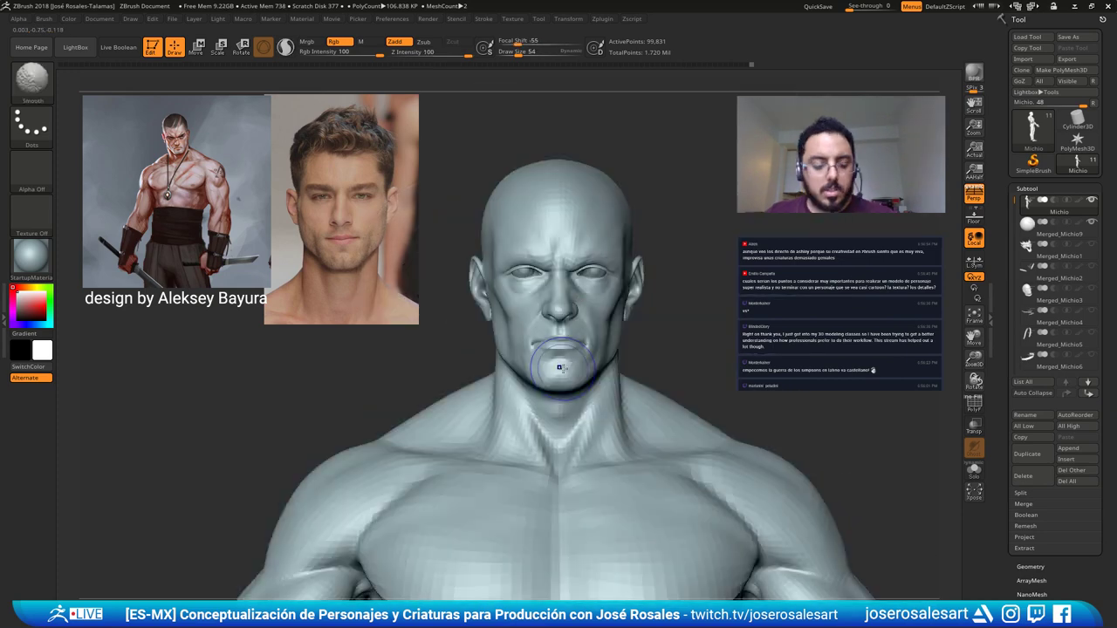
Display the polygroup wireframe and lower the body mesh by one subdivision level.
key("shift+f")
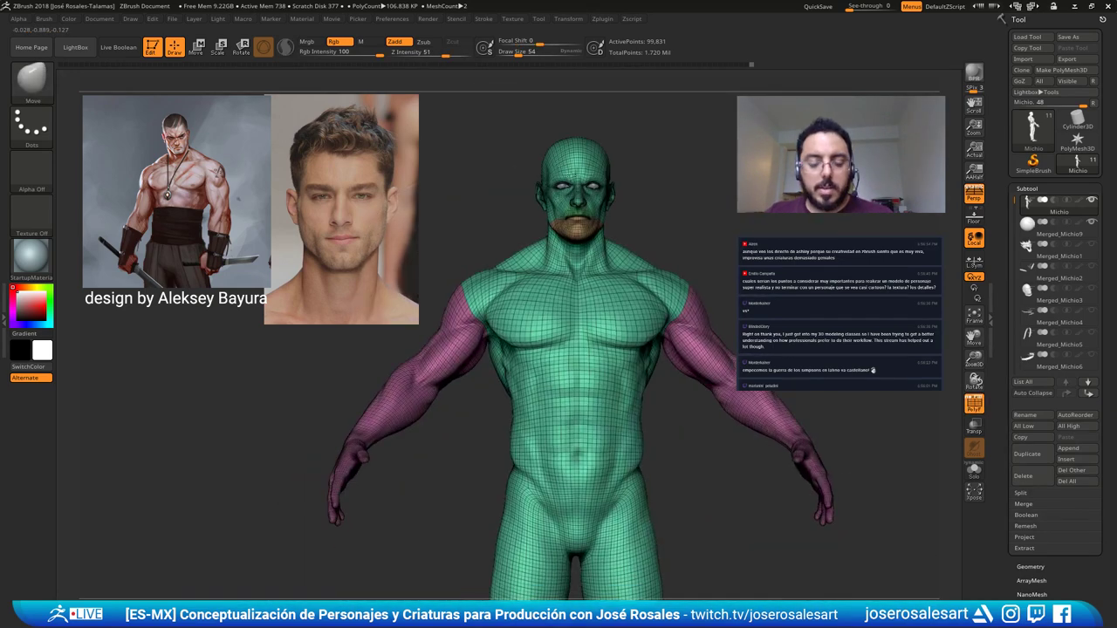
mouse_move(600, 150)
right_mouse_down("alt")
mouse_move(589, 140)
mouse_move(612, 328)
mouse_move(568, 309)
mouse_move(626, 271)
mouse_move(613, 321)
right_mouse_up("alt")
key("shift+f")
key("shift+d")
key("shift+f")
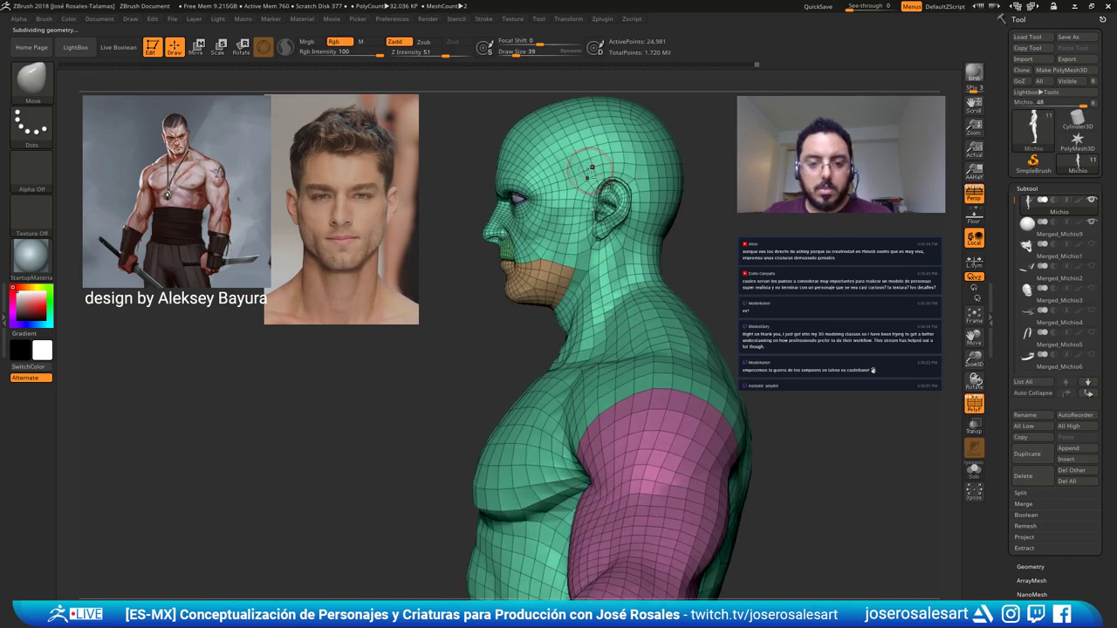
Isolate the polygons of the head and neck from the rest of the body.
right_click_drag(593, 169, 595, 234, "alt")
mouse_move(473, 159)
left_mouse_down("ctrl+shift")
mouse_move(731, 312)
mouse_move(735, 208)
left_mouse_up("ctrl+shift")
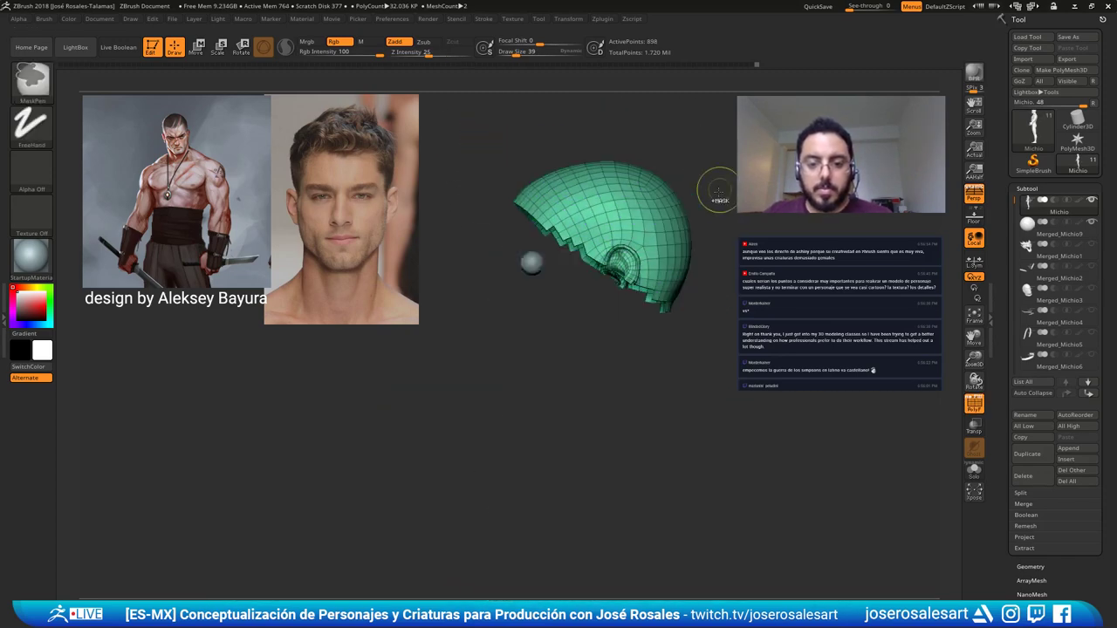
left_click(623, 129, "ctrl+shift")
mouse_move(593, 117)
left_mouse_down("ctrl+shift")
mouse_move(462, 239)
mouse_move(532, 410)
mouse_move(578, 434)
mouse_move(641, 406)
mouse_move(743, 229)
mouse_move(690, 164)
left_mouse_up("ctrl+shift")
right_click_drag(686, 169, 625, 236, "ctrl")
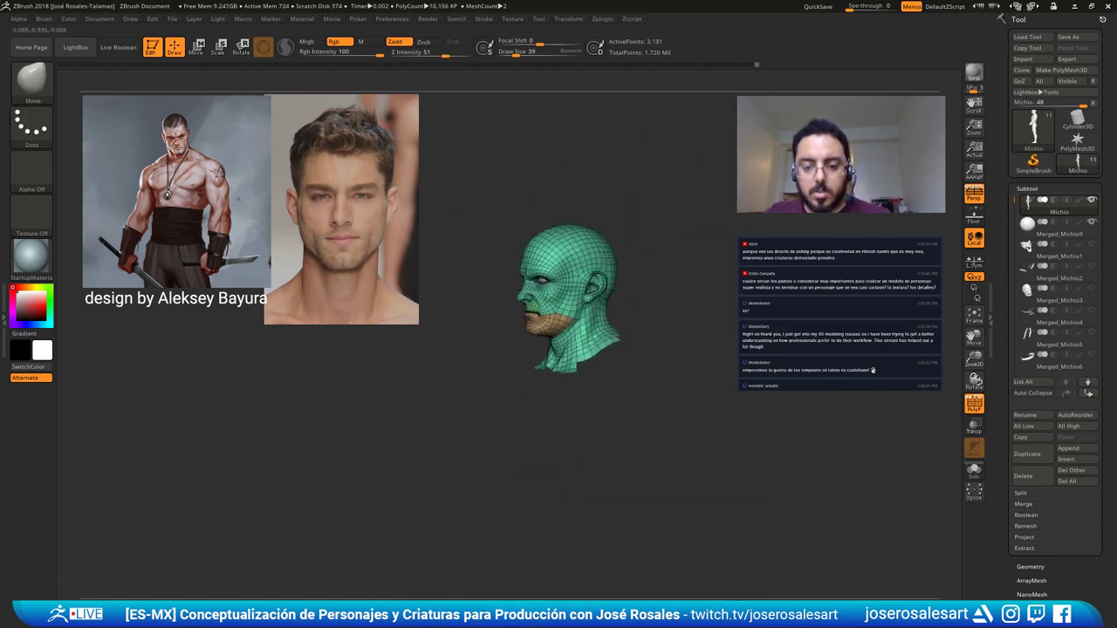
right_click_drag(576, 332, 602, 384)
mouse_move(600, 434)
right_mouse_down("alt")
mouse_move(602, 332)
mouse_move(554, 325)
mouse_move(592, 410)
mouse_move(673, 348)
right_mouse_up("alt")
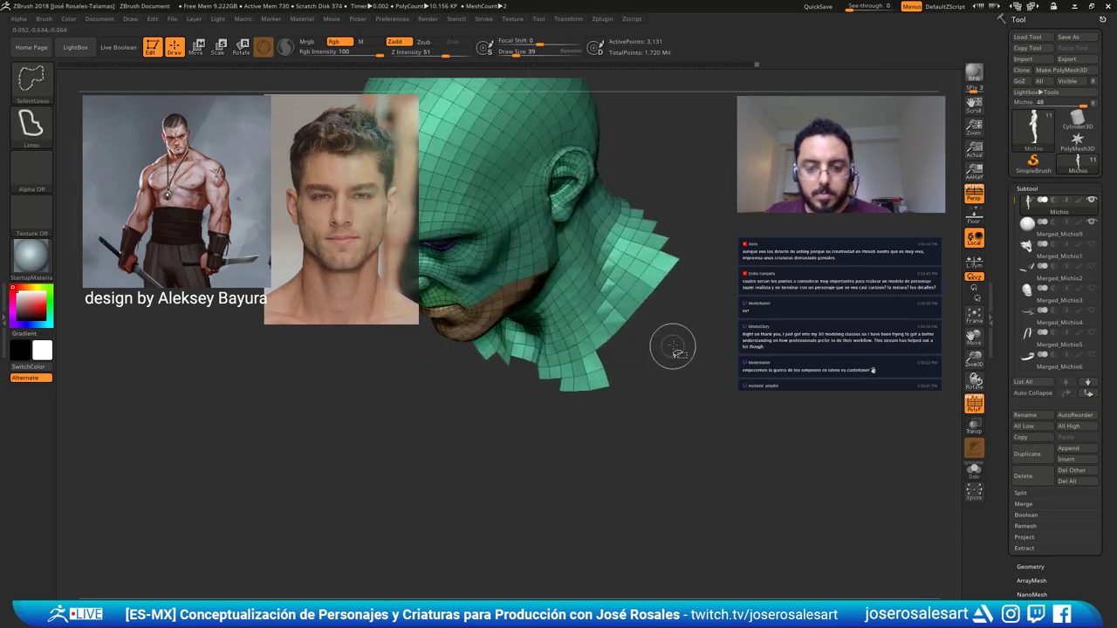
Invert the mesh visibility and hide further body polygons around the upper chest and collarbones to extend the neck selection.
left_click_drag(677, 347, 703, 307, "ctrl+shift")
right_click_drag(685, 302, 623, 165)
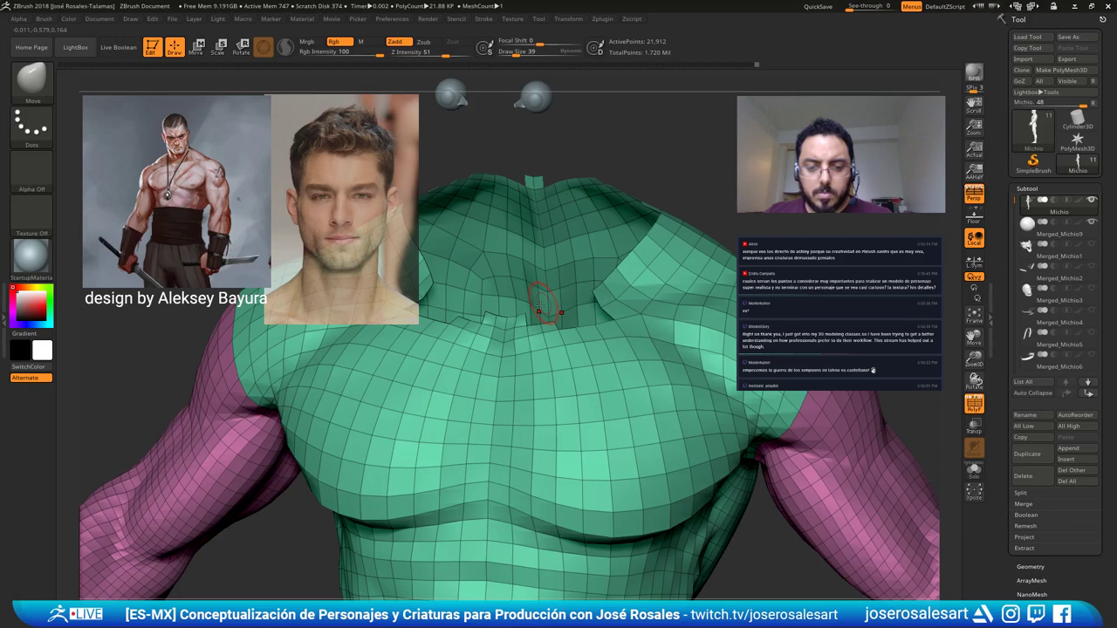
right_click_drag(541, 303, 552, 245)
mouse_move(506, 231)
left_mouse_down("ctrl+shift")
mouse_move(583, 266)
mouse_move(602, 219)
mouse_move(576, 221)
left_mouse_up("ctrl+shift")
mouse_move(602, 220)
right_mouse_down("ctrl")
mouse_move(611, 249)
mouse_move(576, 233)
right_mouse_up("ctrl")
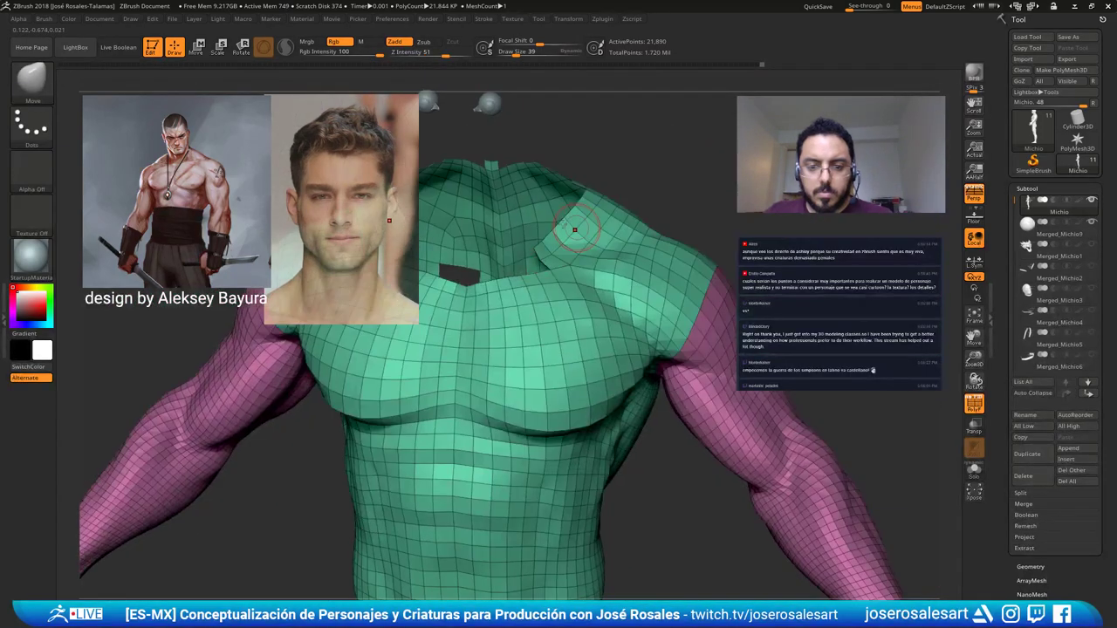
mouse_move(532, 249)
left_mouse_down("ctrl+alt+shift")
mouse_move(623, 167)
mouse_move(524, 195)
left_mouse_up("ctrl+alt+shift")
mouse_move(515, 194)
left_mouse_down("ctrl+alt+shift")
mouse_move(559, 266)
mouse_move(656, 173)
mouse_move(644, 172)
mouse_move(682, 185)
mouse_move(670, 176)
left_mouse_up("ctrl+alt+shift")
left_click_drag(650, 262, 639, 322, "alt")
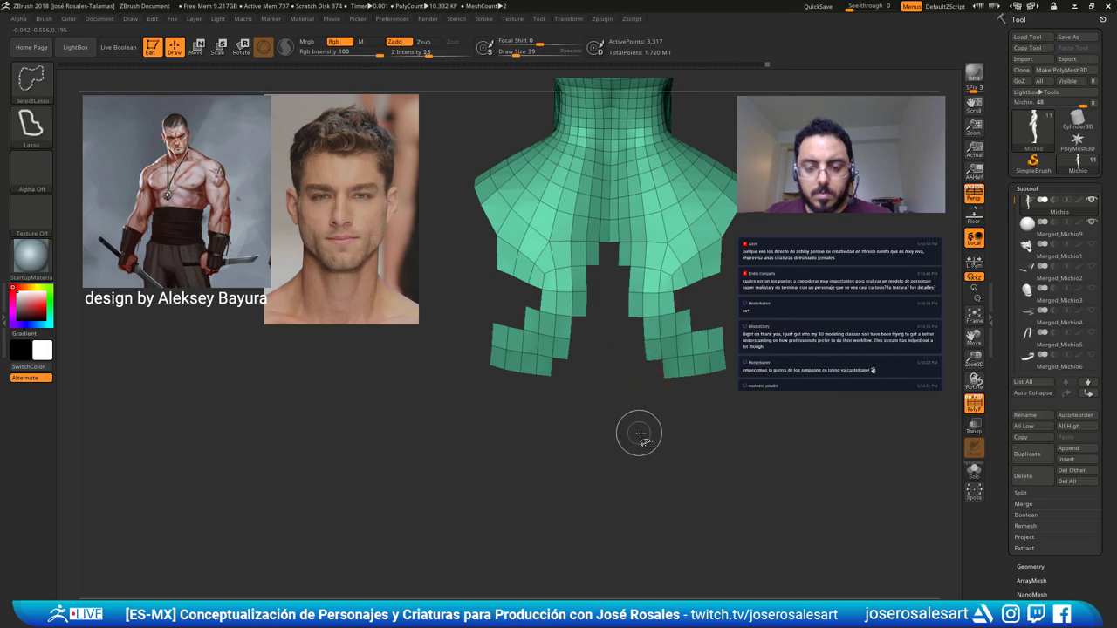
Hide the stray polygon strips below the collarbones, keeping only the head, neck and upper trapezius visible.
left_click_drag(648, 435, 658, 442, "ctrl+shift")
mouse_move(611, 242)
right_mouse_down()
mouse_move(605, 176)
mouse_move(585, 172)
right_mouse_up()
mouse_move(601, 132)
left_mouse_down("ctrl+alt+shift")
mouse_move(578, 135)
mouse_move(569, 113)
left_mouse_up("ctrl+alt+shift")
left_click(622, 121, "ctrl+shift")
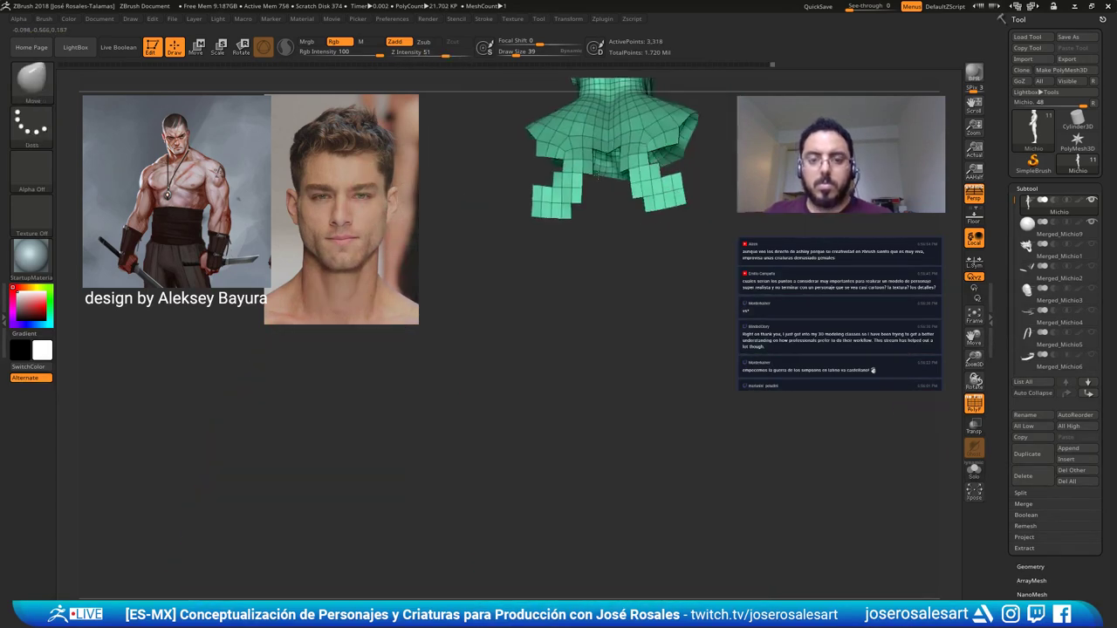
mouse_move(611, 314)
left_mouse_down()
mouse_move(605, 261)
mouse_move(673, 326)
mouse_move(512, 284)
mouse_move(523, 214)
mouse_move(649, 223)
mouse_move(714, 209)
left_mouse_up()
left_click_drag(710, 257, 698, 210, "alt")
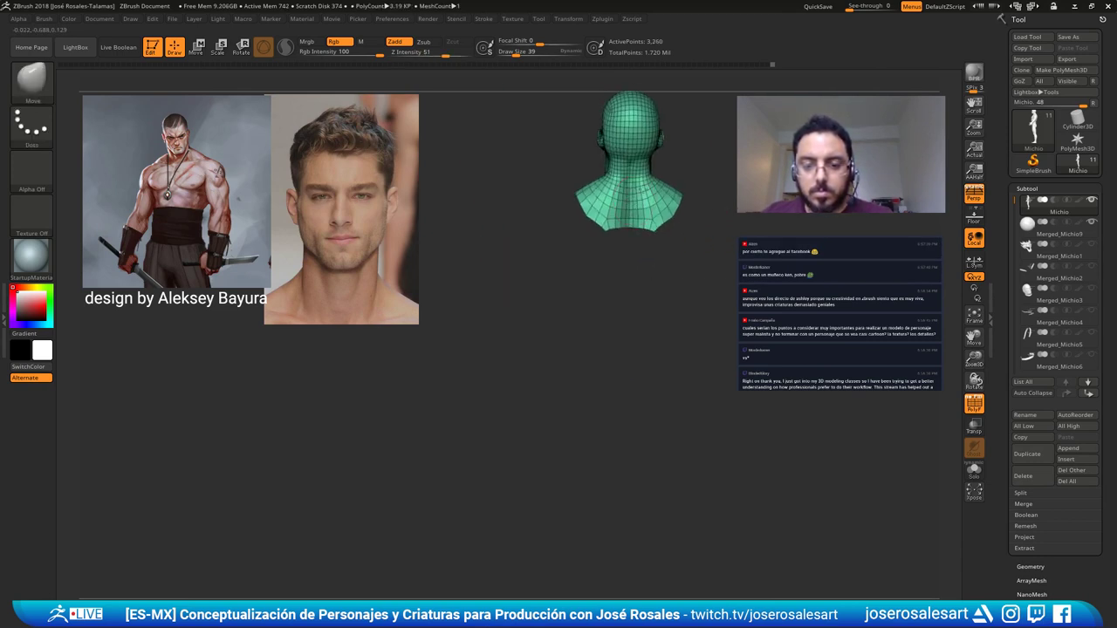
Hide the jaw, upper lip and eyelid polygroups of the isolated head.
mouse_move(558, 271)
left_mouse_down()
mouse_move(698, 280)
mouse_move(646, 297)
mouse_move(602, 415)
left_mouse_up()
left_click(596, 283, "ctrl+shift")
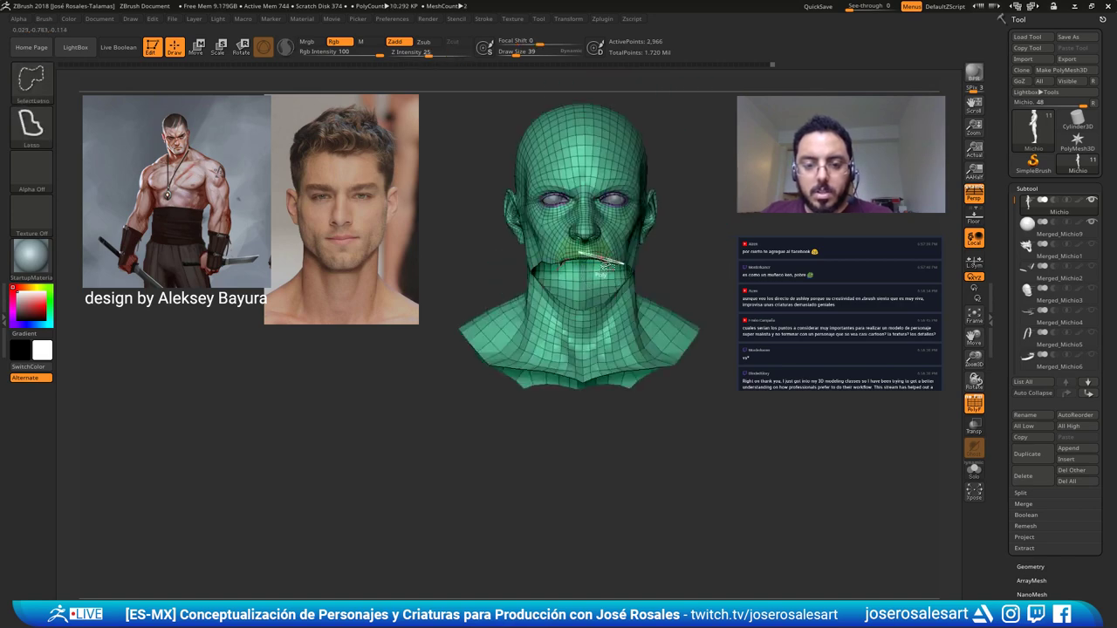
right_click_drag(569, 253, 602, 254, "ctrl")
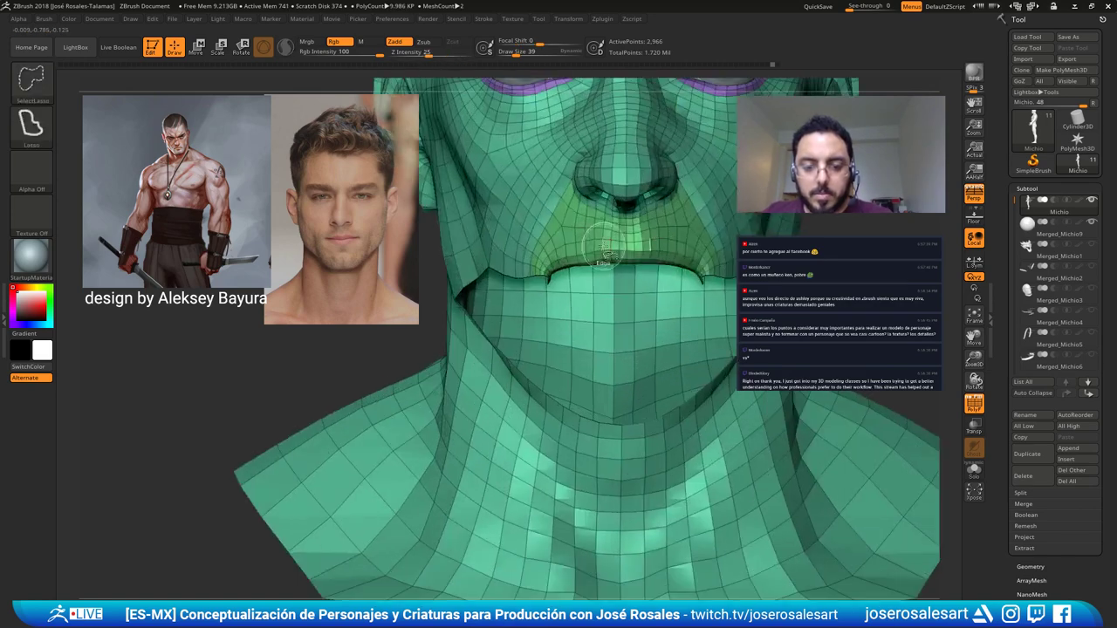
left_click(573, 234, "ctrl+shift")
right_click_drag(529, 150, 528, 225, "alt")
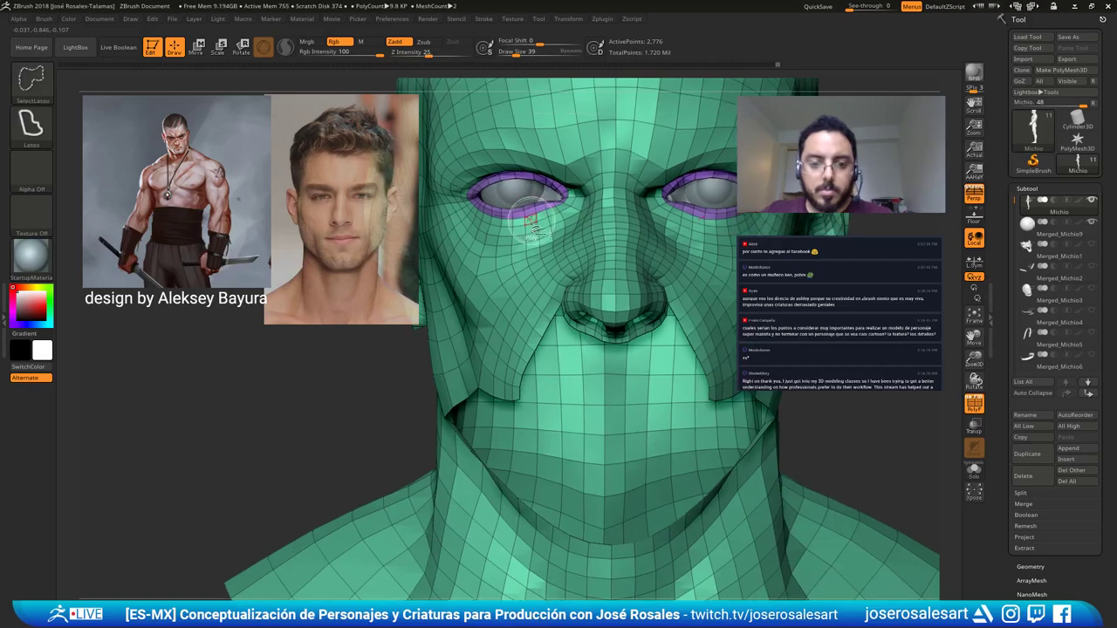
left_click(528, 220, "ctrl+shift")
key("ctrl+z")
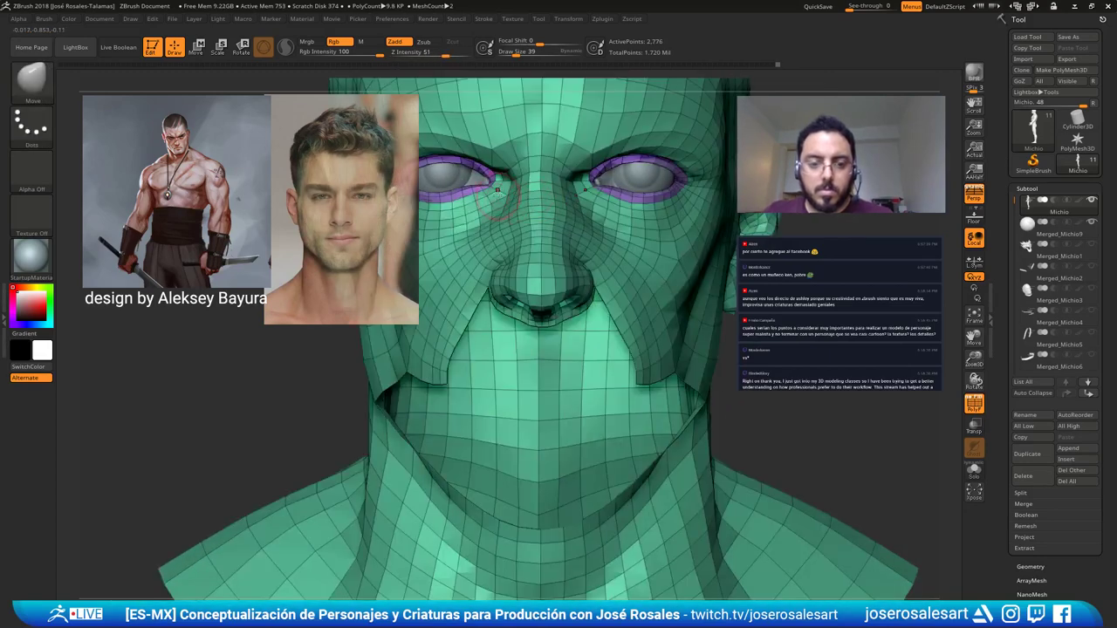
left_click(475, 181, "ctrl+shift")
right_click_drag(505, 171, 548, 173, "alt")
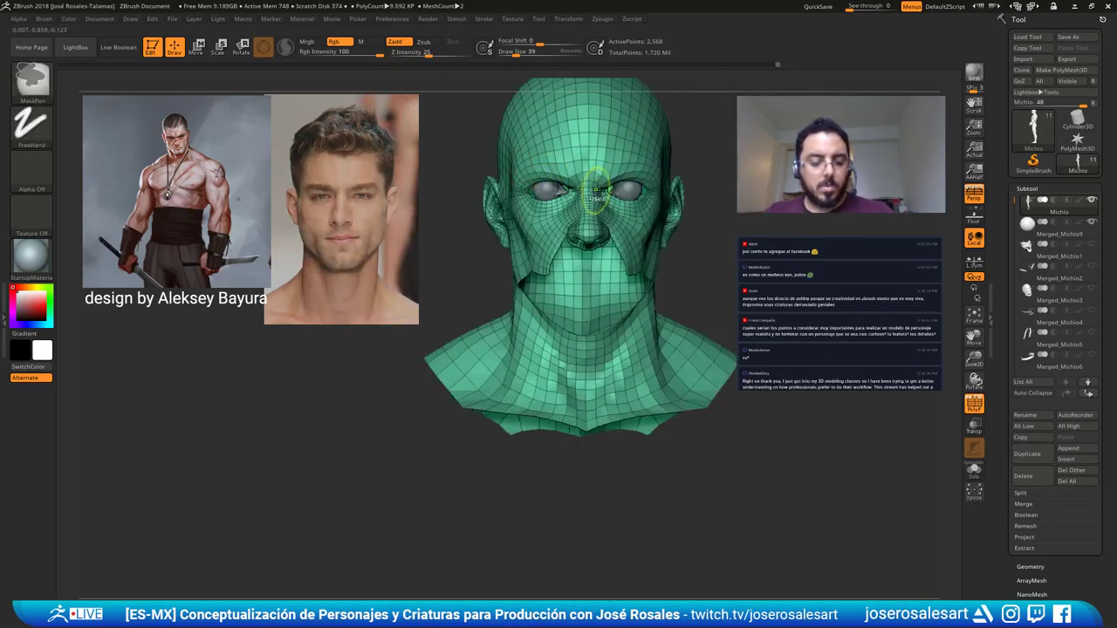
Assign the visible head and neck polygons to a new polygroup and show the whole body again.
key("ctrl+w")
right_click_drag(708, 230, 693, 232, "ctrl")
left_click(693, 232, "ctrl+shift")
right_click_drag(560, 241, 444, 266, "alt")
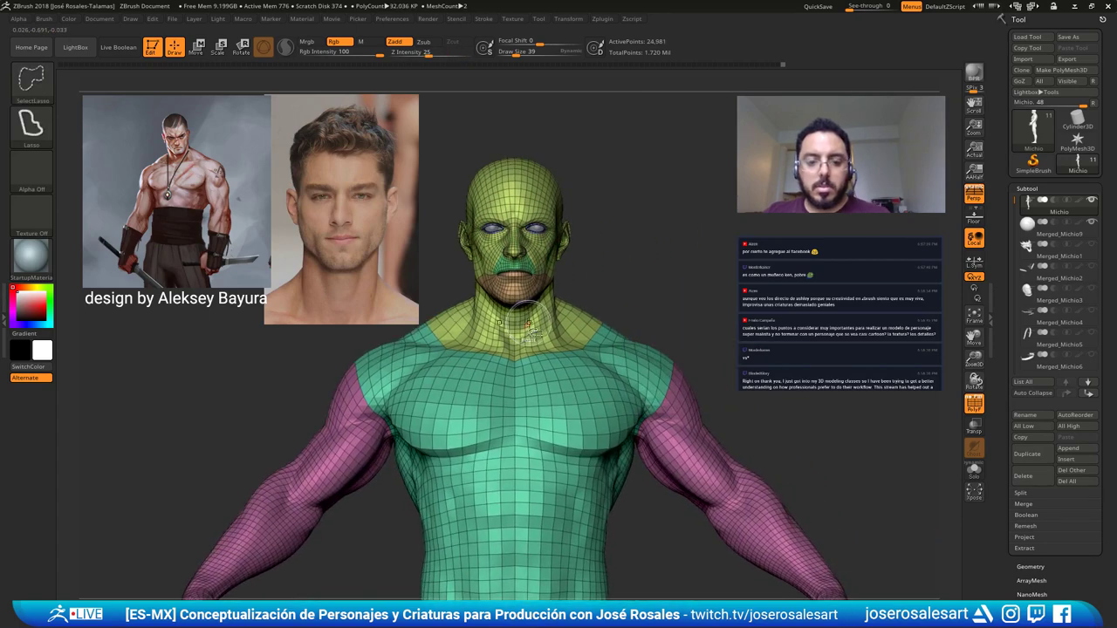
Switch to the SelectRect brush, hide the head, jaw, upper lip and eyelid polygroups, and invert the visibility to isolate the head and neck.
left_click(31, 81, "ctrl+shift")
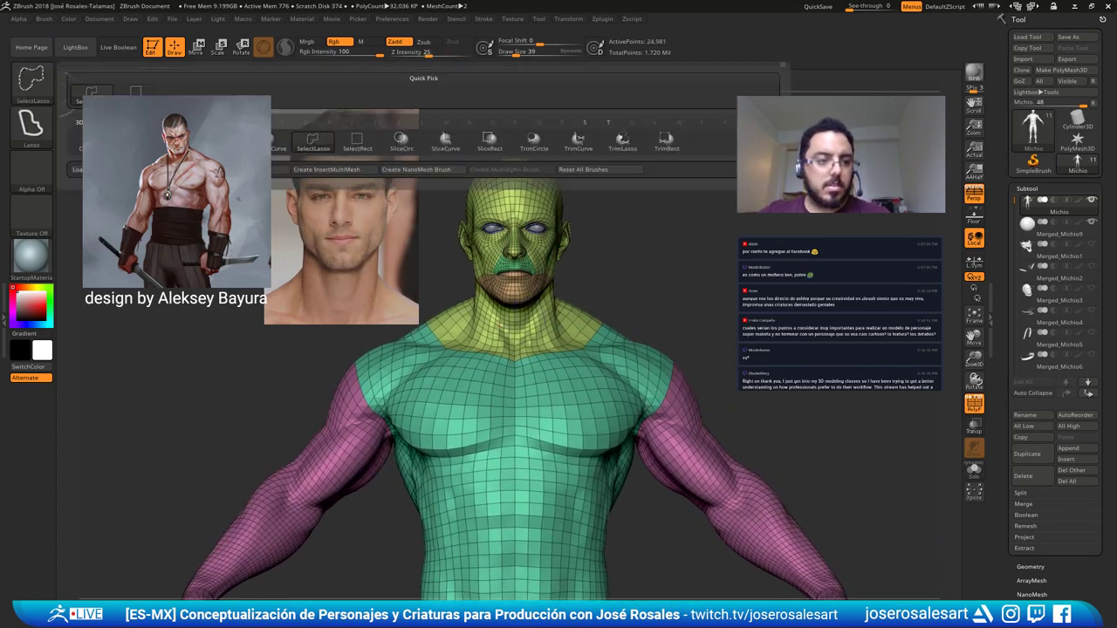
left_click(357, 140)
left_click(572, 311, "ctrl+shift")
left_click(612, 246, "ctrl+shift")
left_click(521, 291, "ctrl+shift")
left_click(516, 260, "ctrl+shift")
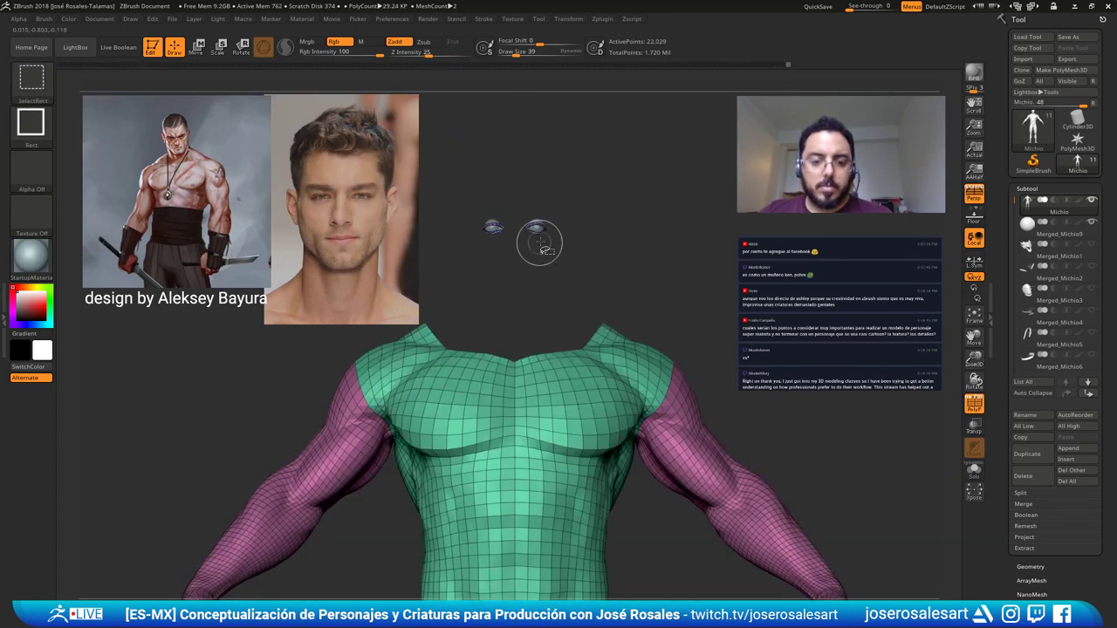
left_click(545, 232, "ctrl+shift")
left_click_drag(634, 211, 636, 200, "ctrl+shift")
Turn off the polyframe display on the isolated head to see its plain shaded surface.
right_click_drag(635, 200, 582, 204, "alt")
right_click_drag(582, 203, 631, 223)
right_click_drag(631, 223, 617, 287, "alt")
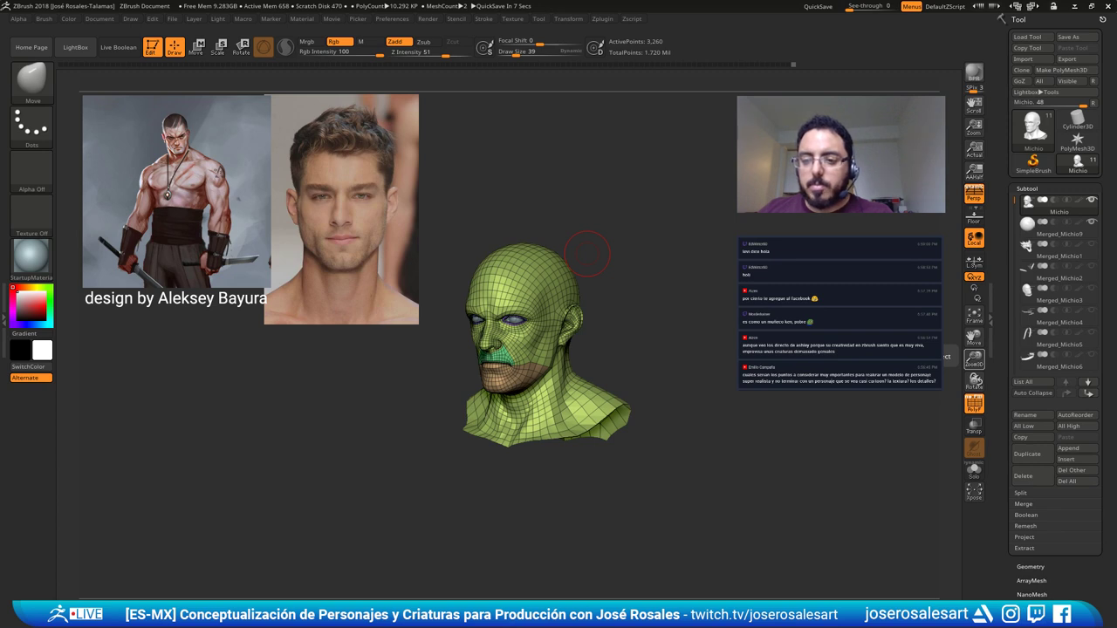
left_click_drag(586, 253, 659, 255)
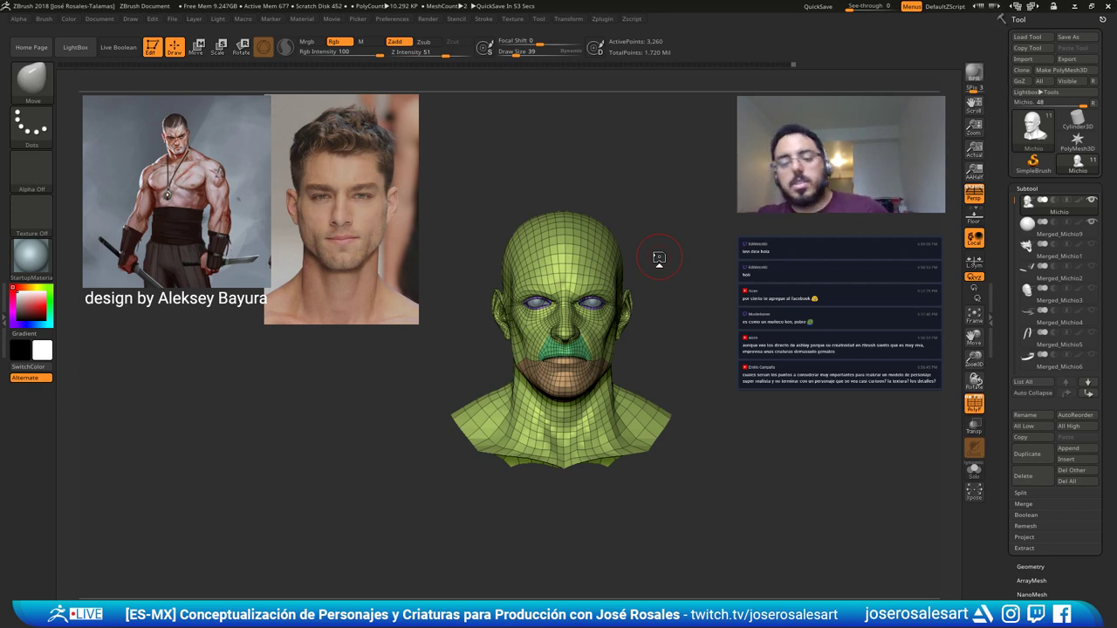
right_click_drag(585, 178, 567, 210, "ctrl")
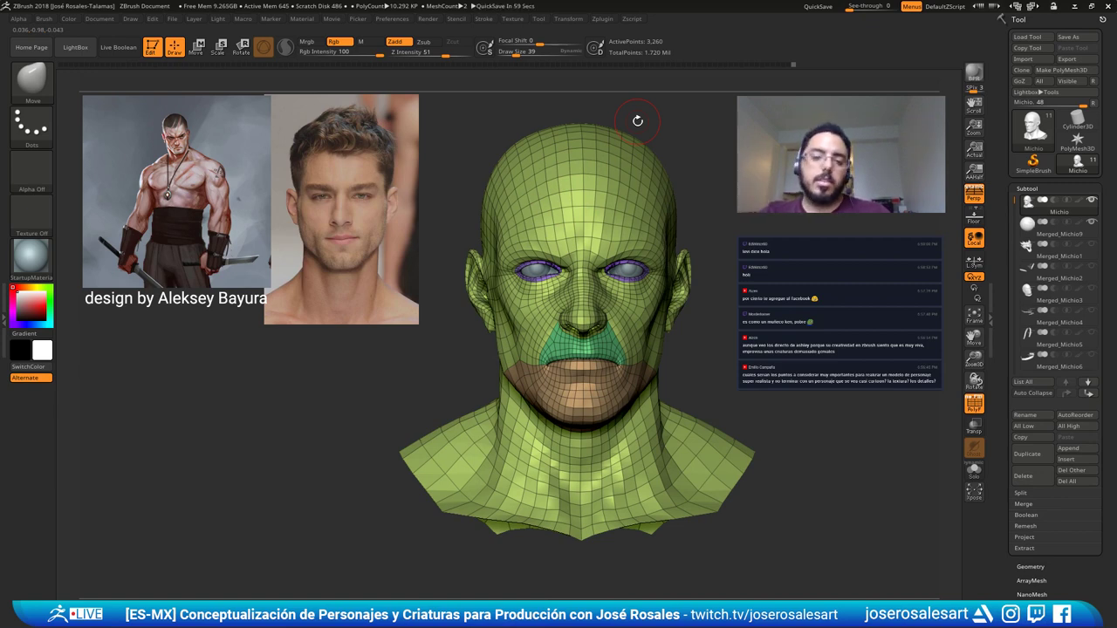
key("shift+f")
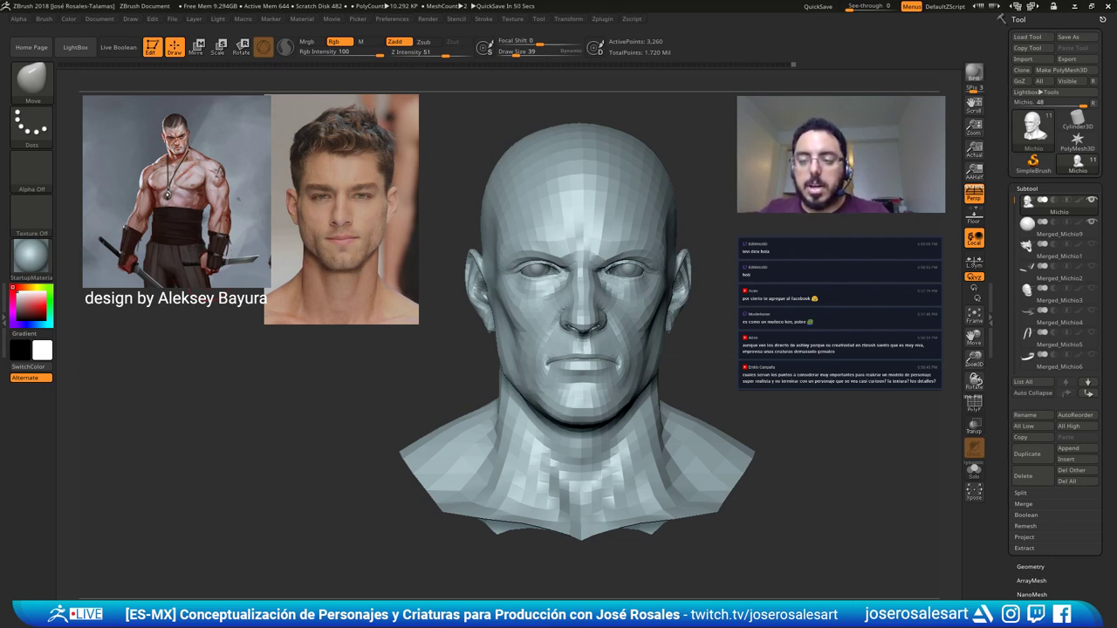
Refine the nose bridge in profile with the Move brush, using a draw size of 109 and a smaller one of 54.
mouse_move(785, 240)
left_mouse_down()
mouse_move(478, 248)
mouse_move(515, 323)
mouse_move(570, 314)
mouse_move(586, 324)
left_mouse_up()
key("s")
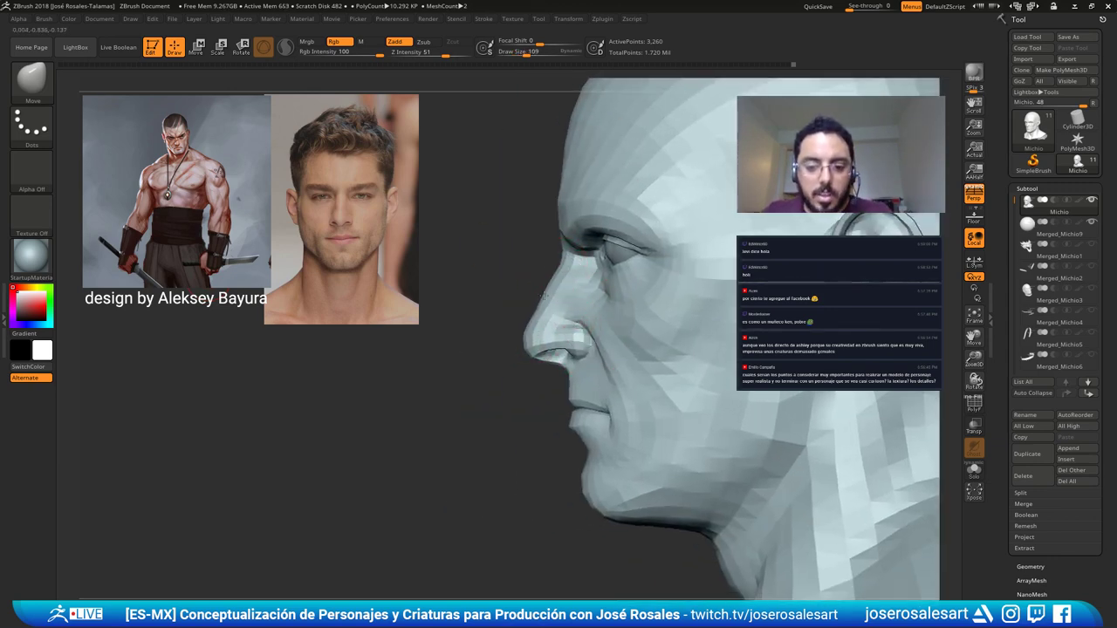
left_click_drag(525, 302, 529, 328, "alt")
key("s")
left_click_drag(577, 273, 569, 273)
left_click_drag(436, 280, 685, 279)
mouse_move(534, 277)
left_mouse_down()
mouse_move(512, 299)
mouse_move(593, 309)
mouse_move(596, 272)
mouse_move(619, 394)
mouse_move(502, 422)
mouse_move(476, 417)
mouse_move(480, 489)
left_mouse_up()
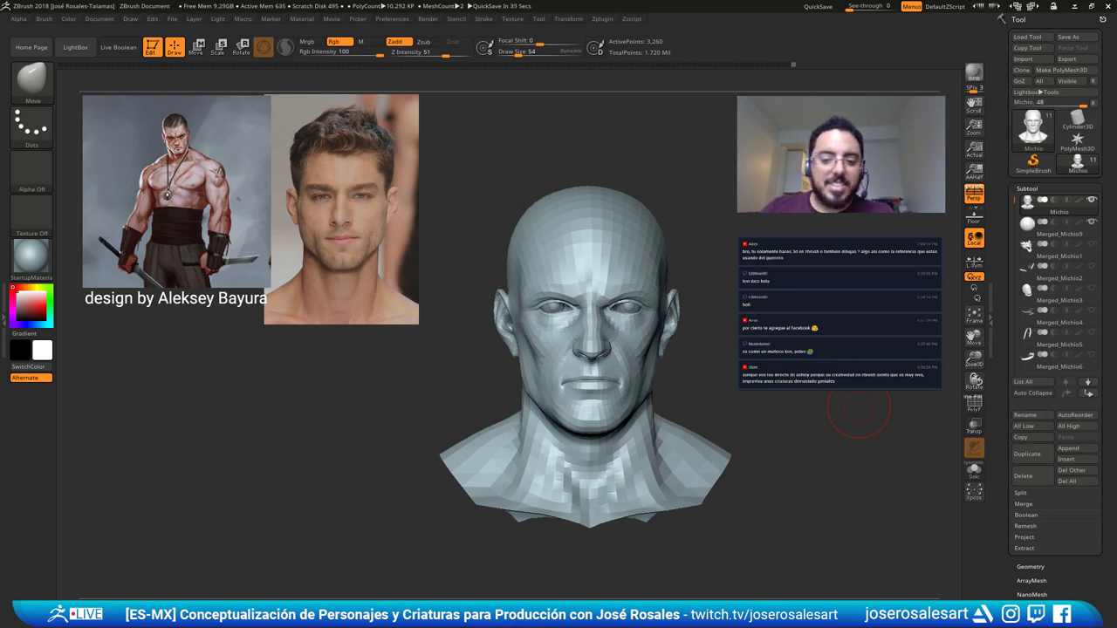
Build up the cheek beside the nose with the ClayBuildup brush at draw size 51 and smooth the surface.
right_click_drag(541, 356, 413, 329)
mouse_move(472, 288)
right_mouse_down("shift")
mouse_move(544, 259)
mouse_move(599, 289)
mouse_move(637, 269)
mouse_move(642, 230)
right_mouse_up("shift")
mouse_move(604, 268)
right_mouse_down("ctrl")
mouse_move(663, 316)
mouse_move(579, 311)
mouse_move(621, 307)
right_mouse_up("ctrl")
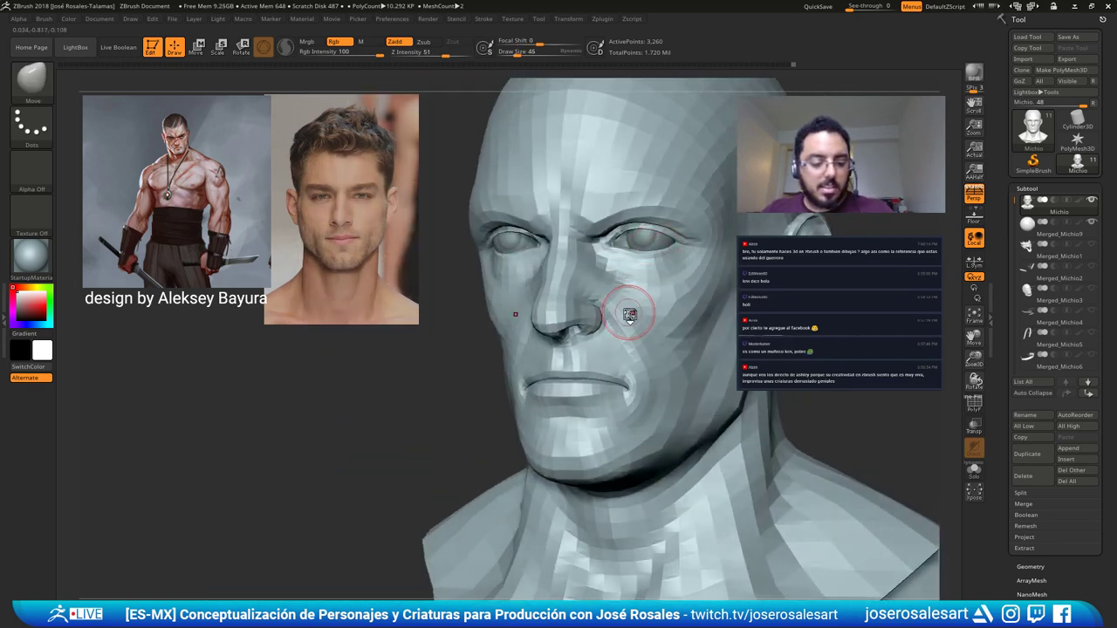
key("b")
key("c")
key("b")
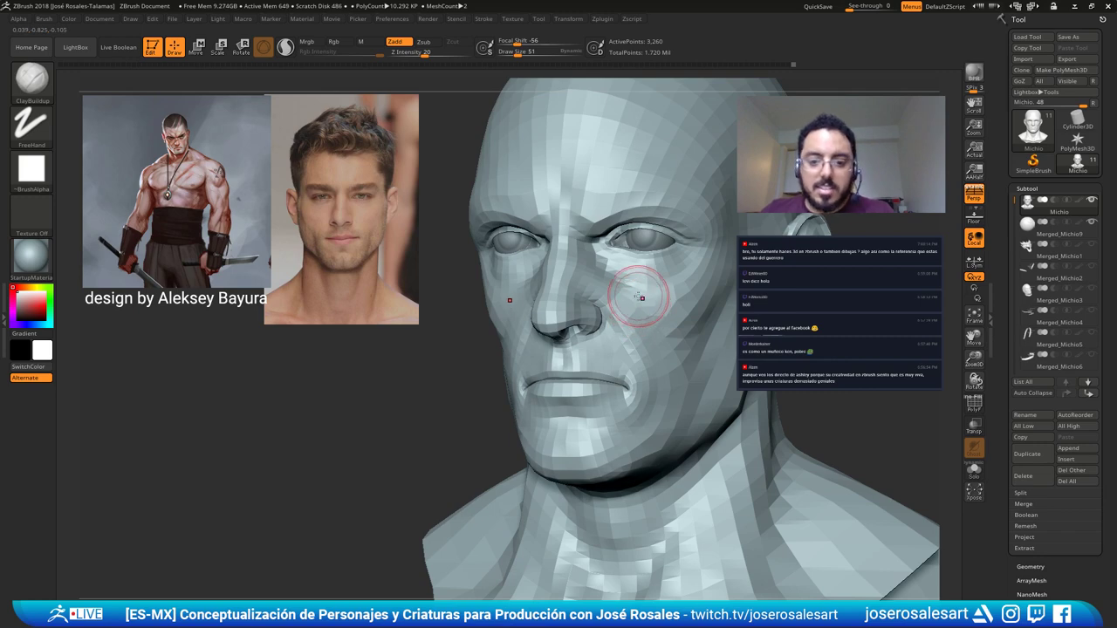
left_click_drag(642, 299, 671, 297)
mouse_move(686, 287)
right_mouse_down("ctrl")
mouse_move(646, 271)
mouse_move(652, 263)
right_mouse_up("ctrl")
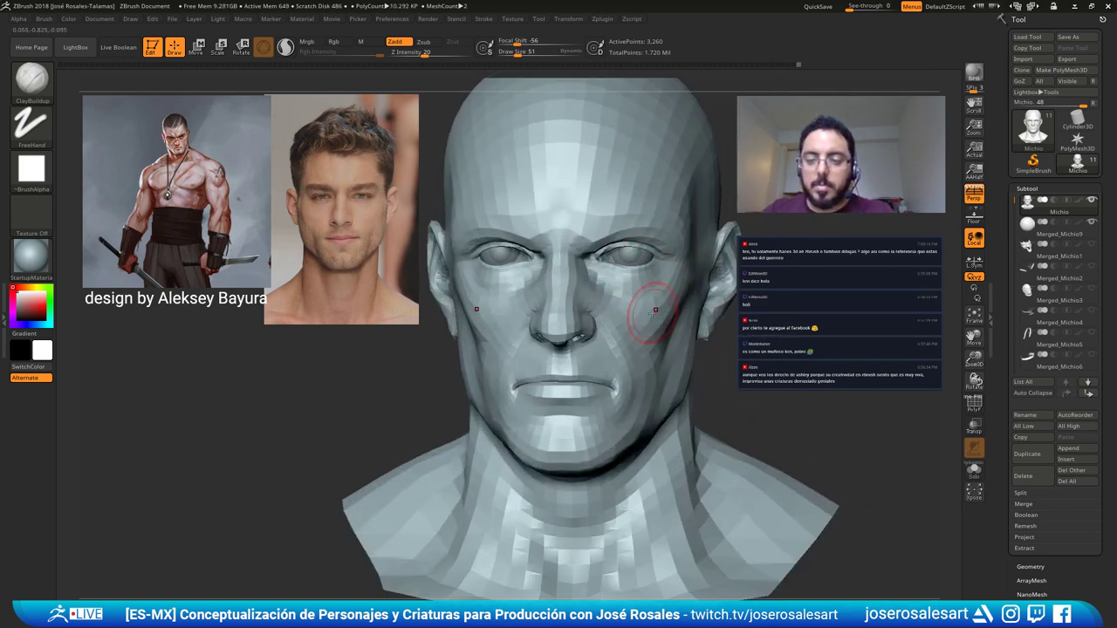
right_click_drag(654, 332, 611, 336)
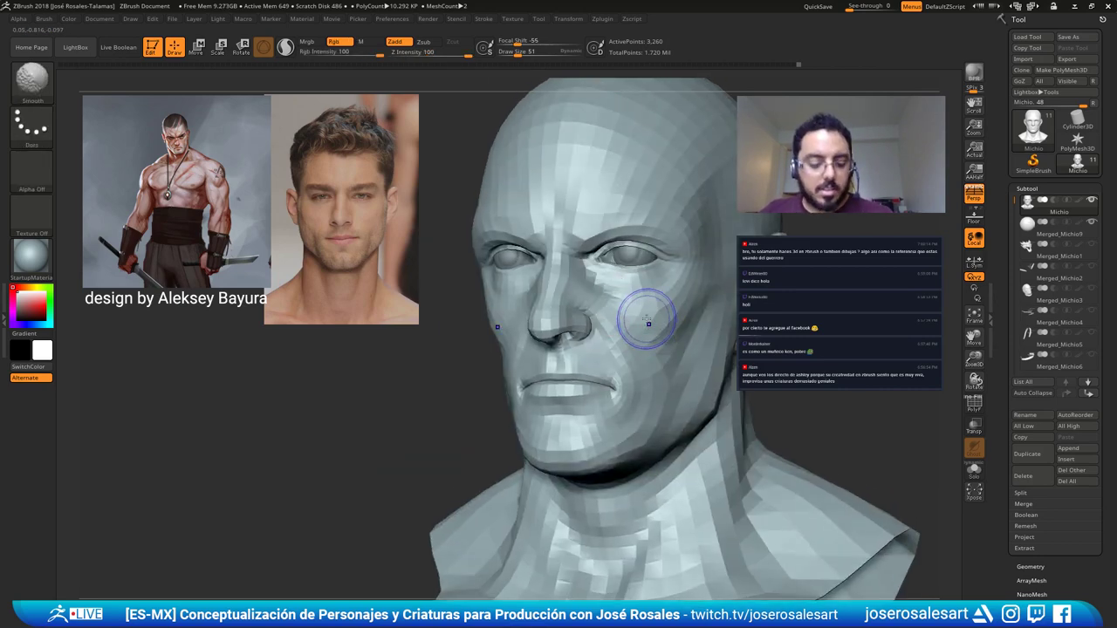
key("shift+f")
key("shift+f")
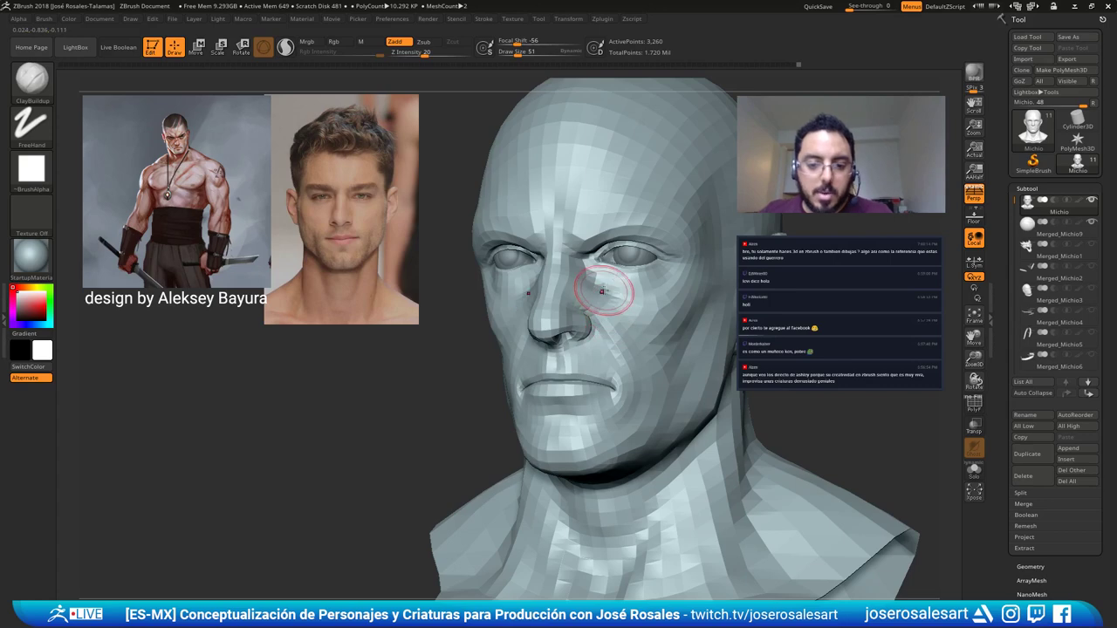
Subdivide the isolated head mesh once to gain resolution for the facial forms.
right_click_drag(638, 314, 678, 318)
right_click_drag(438, 302, 586, 294, "alt")
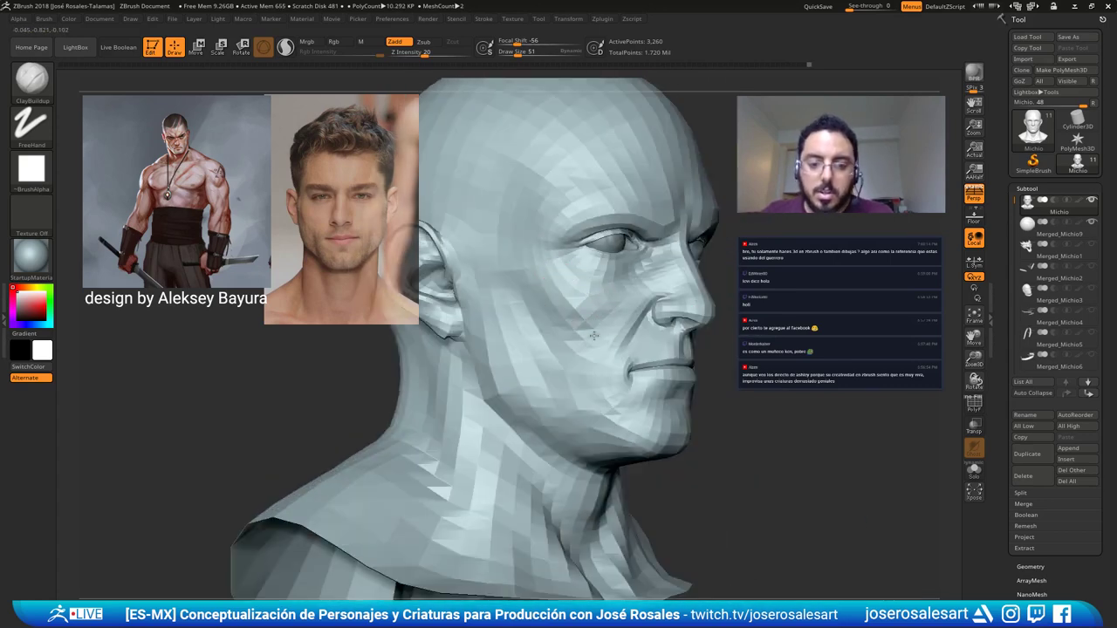
key("ctrl")
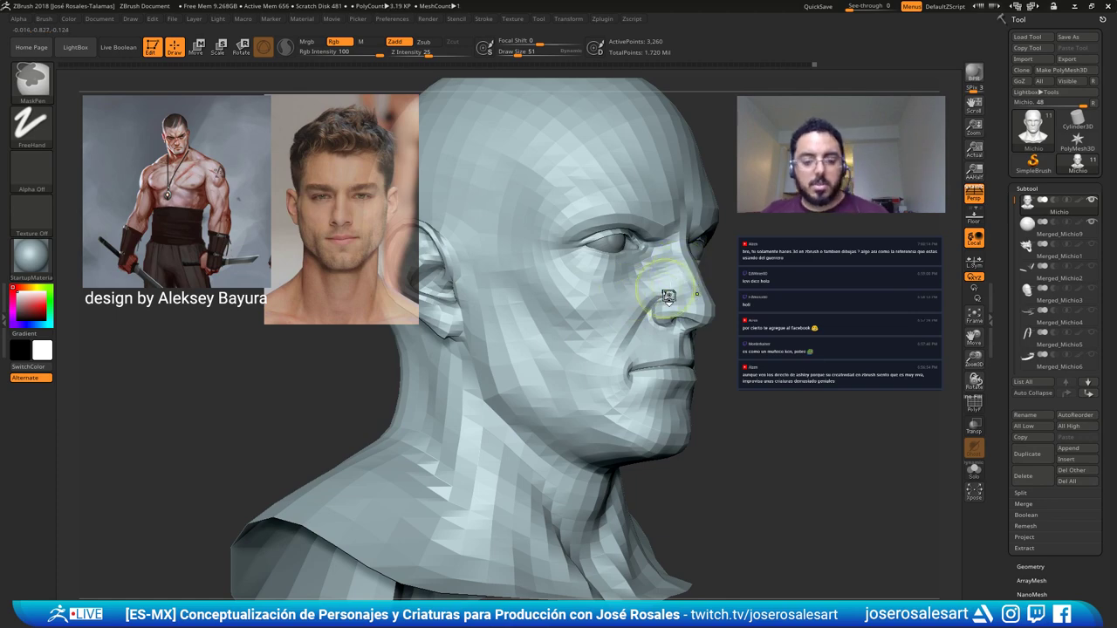
mouse_move(579, 300)
right_mouse_down()
mouse_move(502, 310)
mouse_move(602, 306)
mouse_move(563, 299)
mouse_move(544, 373)
mouse_move(579, 242)
right_mouse_up()
key("ctrl+d")
mouse_move(515, 319)
right_mouse_down()
mouse_move(549, 350)
mouse_move(540, 366)
right_mouse_up()
key("ctrl")
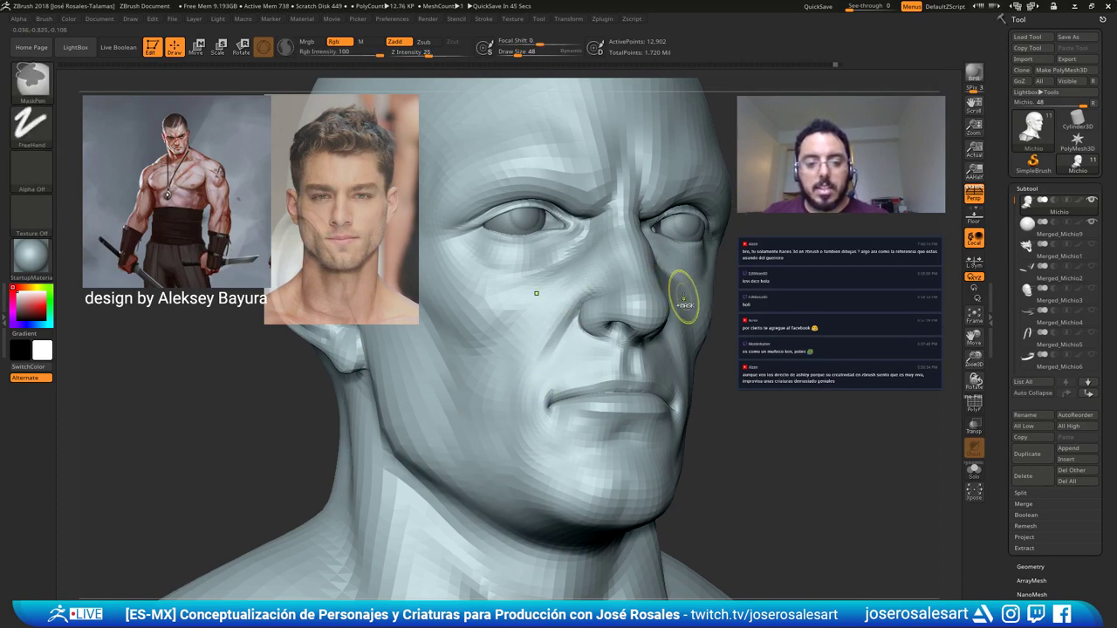
Sculpt the area at the mouth corner and down toward the chin with ClayBuildup at draw size 36.
mouse_move(683, 297)
right_mouse_down()
mouse_move(630, 296)
mouse_move(579, 261)
right_mouse_up()
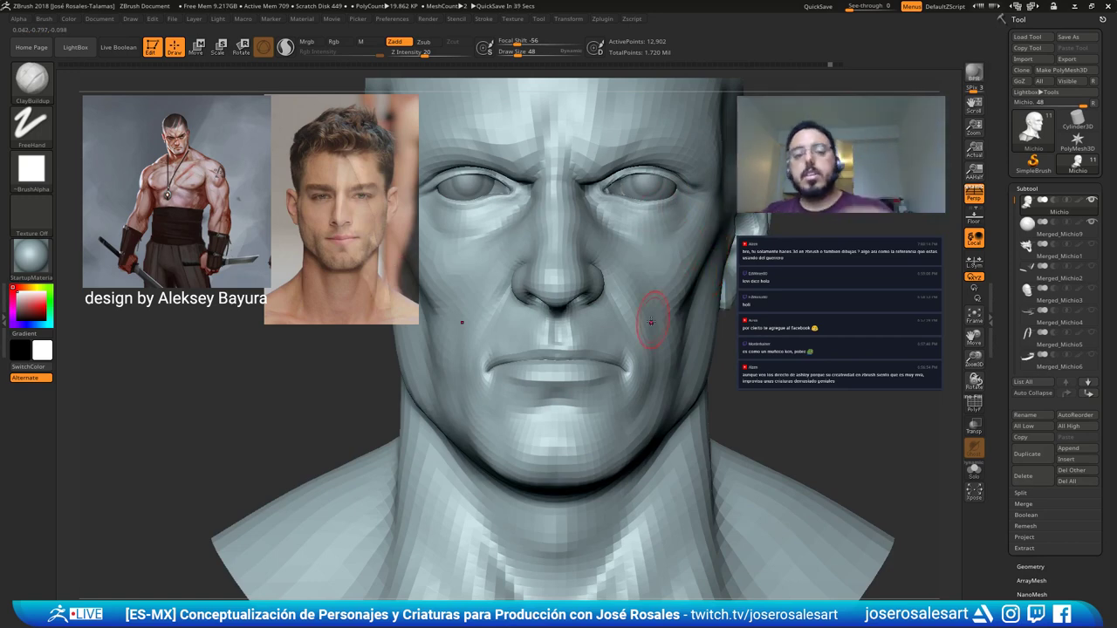
right_click_drag(575, 325, 668, 316)
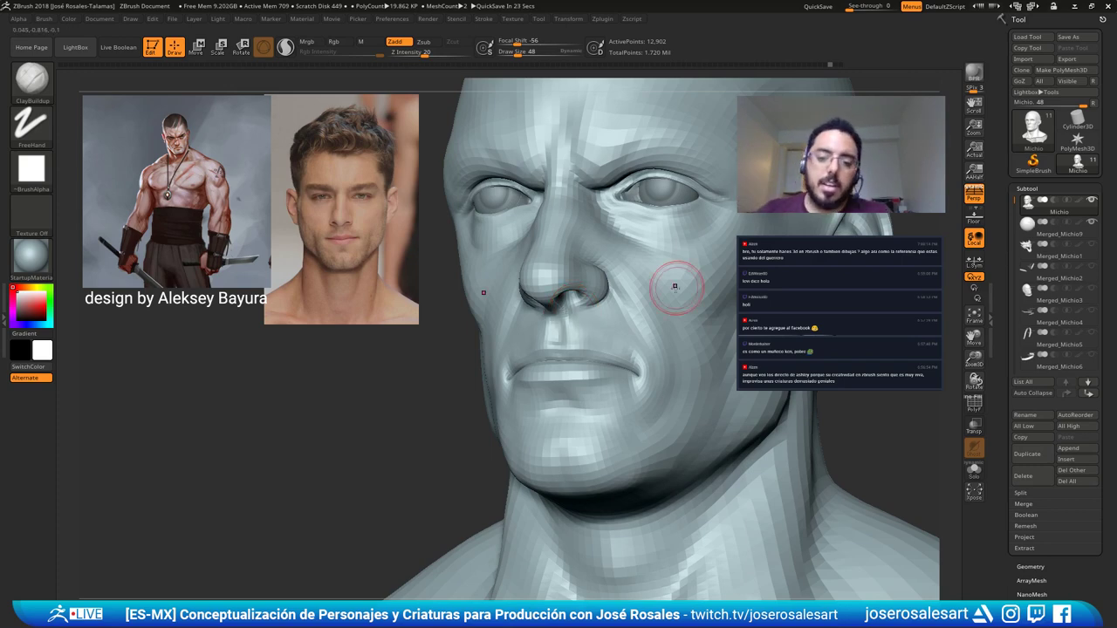
right_click_drag(602, 294, 648, 310)
right_click_drag(461, 326, 536, 315)
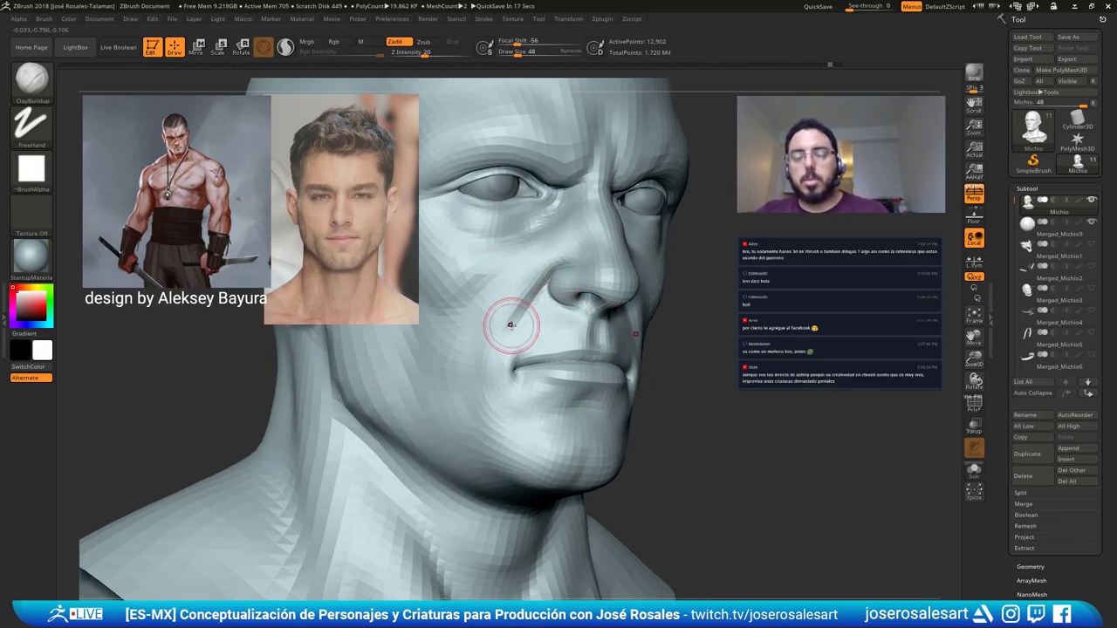
mouse_move(512, 302)
right_mouse_down()
mouse_move(438, 290)
mouse_move(550, 277)
mouse_move(549, 242)
right_mouse_up()
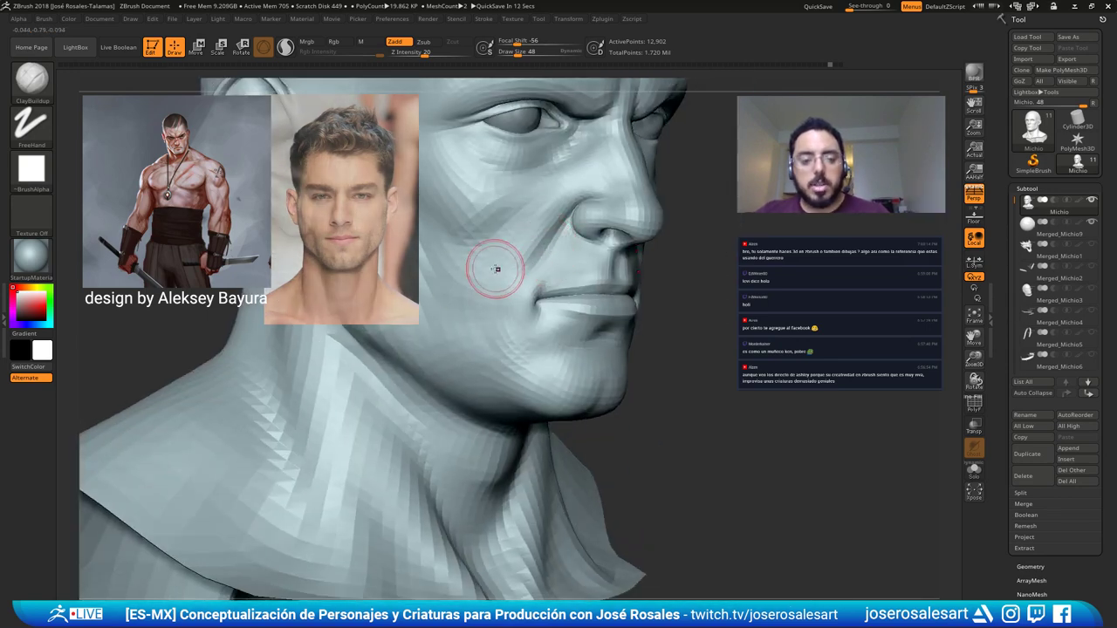
key("s")
left_click(531, 297)
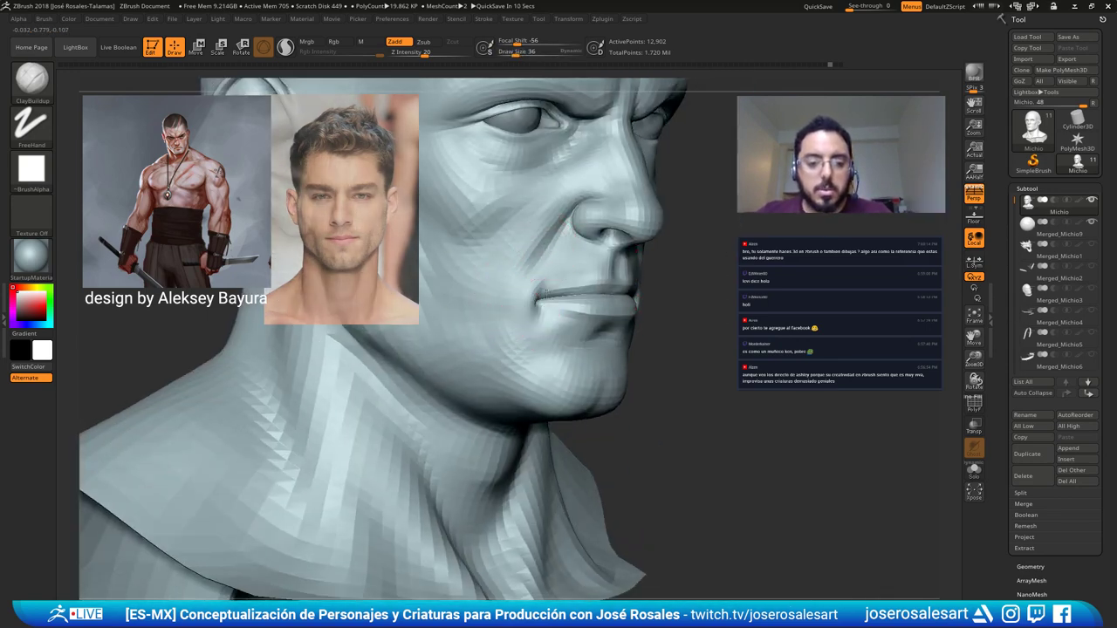
right_click_drag(529, 296, 543, 280, "ctrl")
mouse_move(535, 292)
left_mouse_down()
mouse_move(525, 332)
mouse_move(545, 340)
left_mouse_up()
mouse_move(539, 317)
right_mouse_down("ctrl")
mouse_move(533, 342)
mouse_move(488, 340)
right_mouse_up("ctrl")
right_click_drag(588, 347, 560, 337, "ctrl")
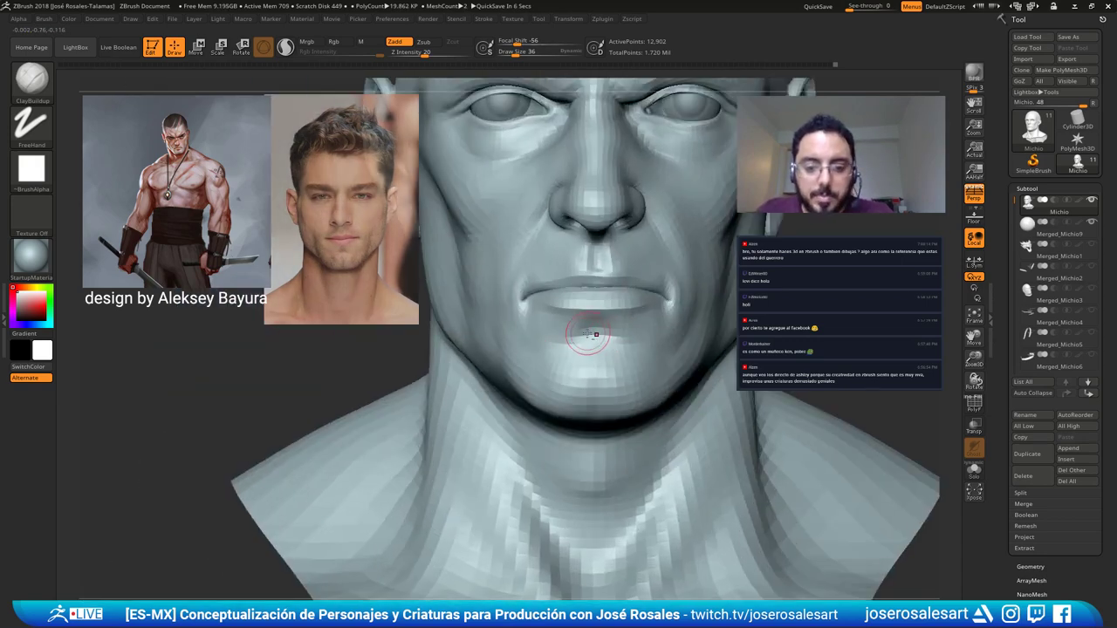
Add ClayBuildup strokes below the lower lip and smooth the side of the chin.
left_click_drag(591, 325, 548, 346)
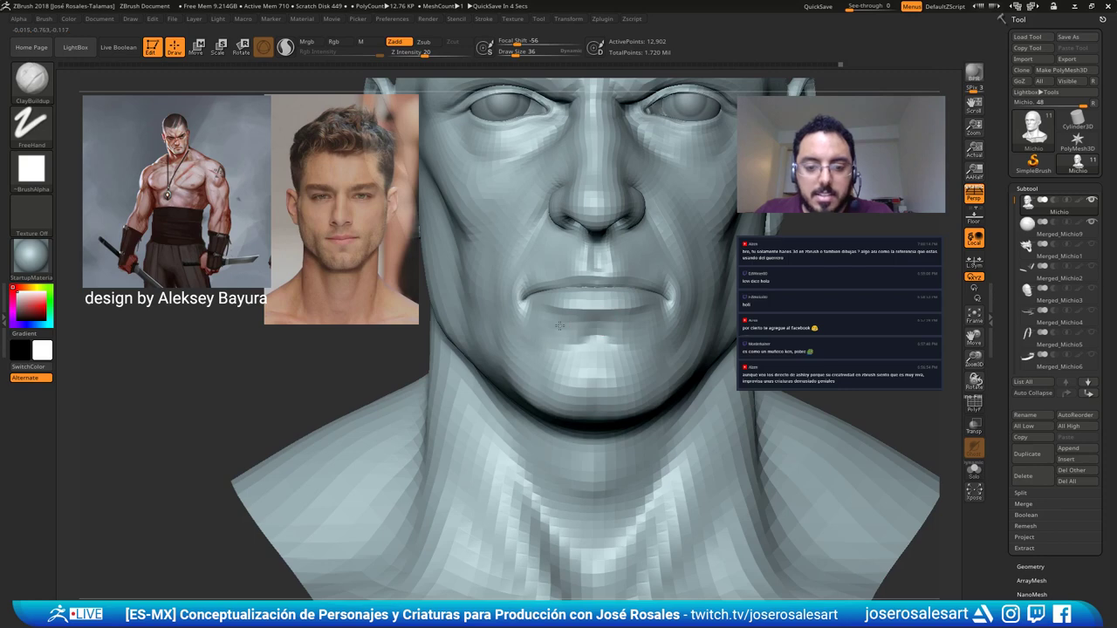
right_click_drag(627, 309, 630, 329, "ctrl")
mouse_move(630, 329)
right_mouse_down()
mouse_move(594, 331)
mouse_move(658, 284)
right_mouse_up()
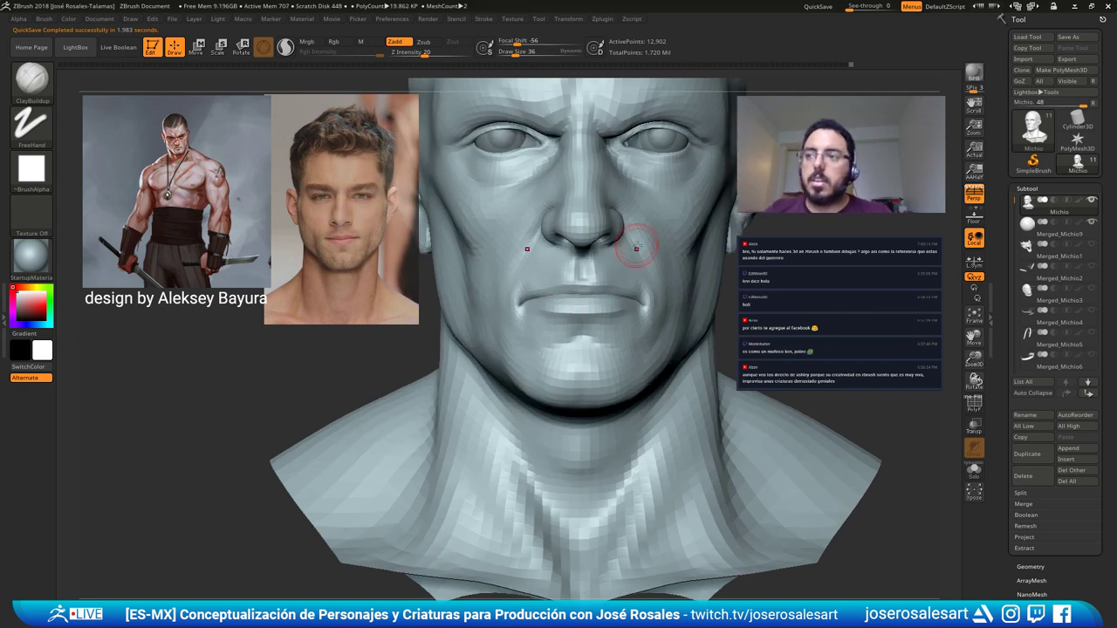
right_click_drag(582, 377, 575, 370, "alt")
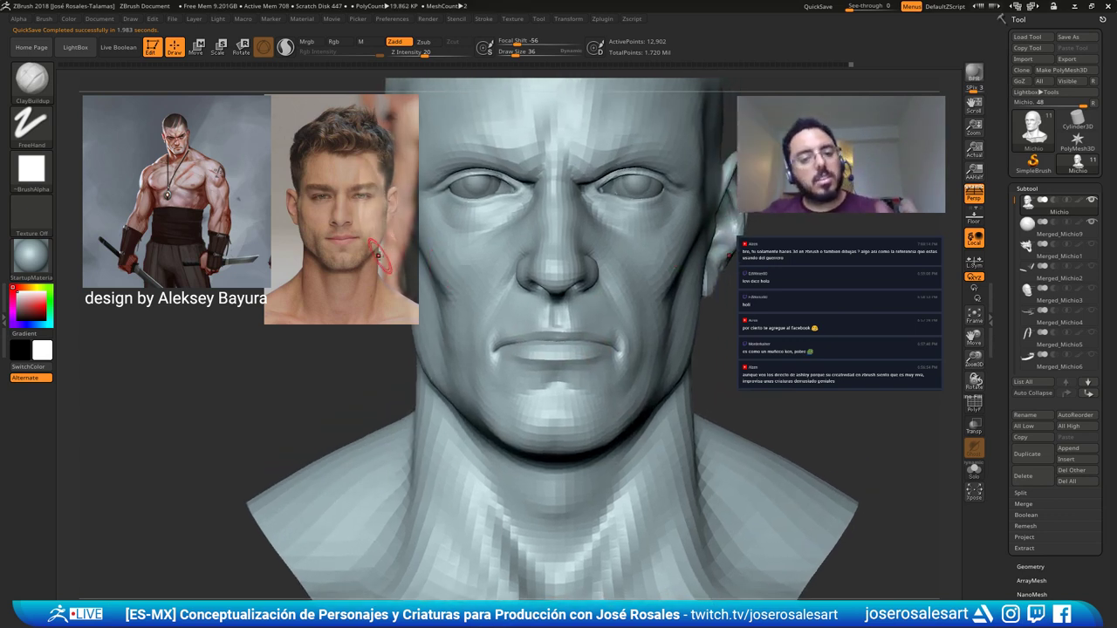
right_click_drag(617, 339, 589, 387)
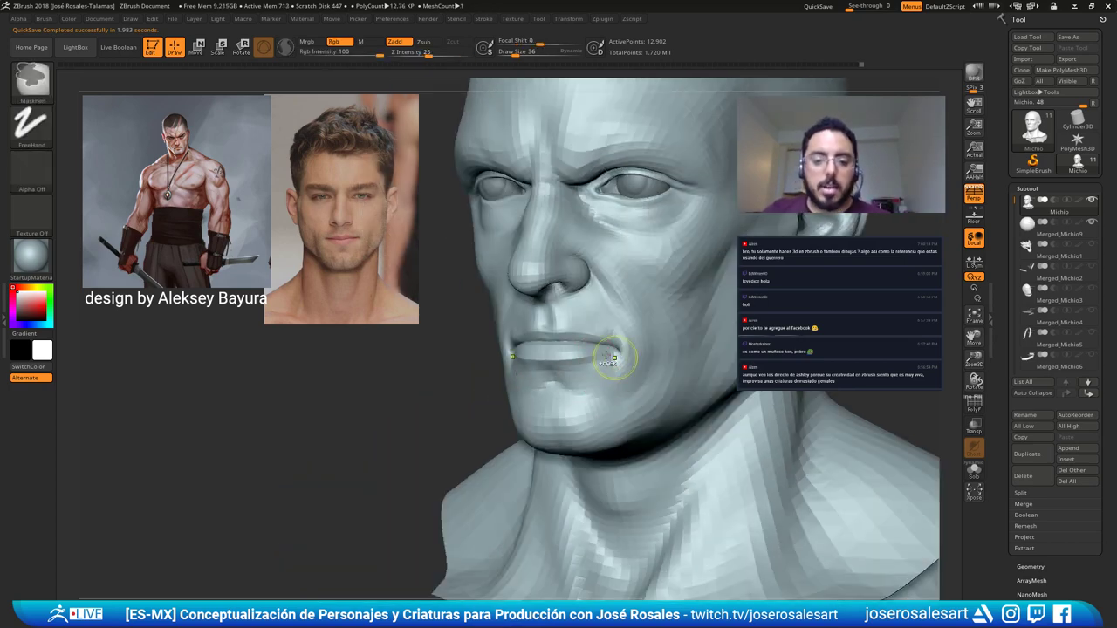
mouse_move(623, 370)
right_mouse_down()
mouse_move(508, 390)
mouse_move(544, 322)
right_mouse_up()
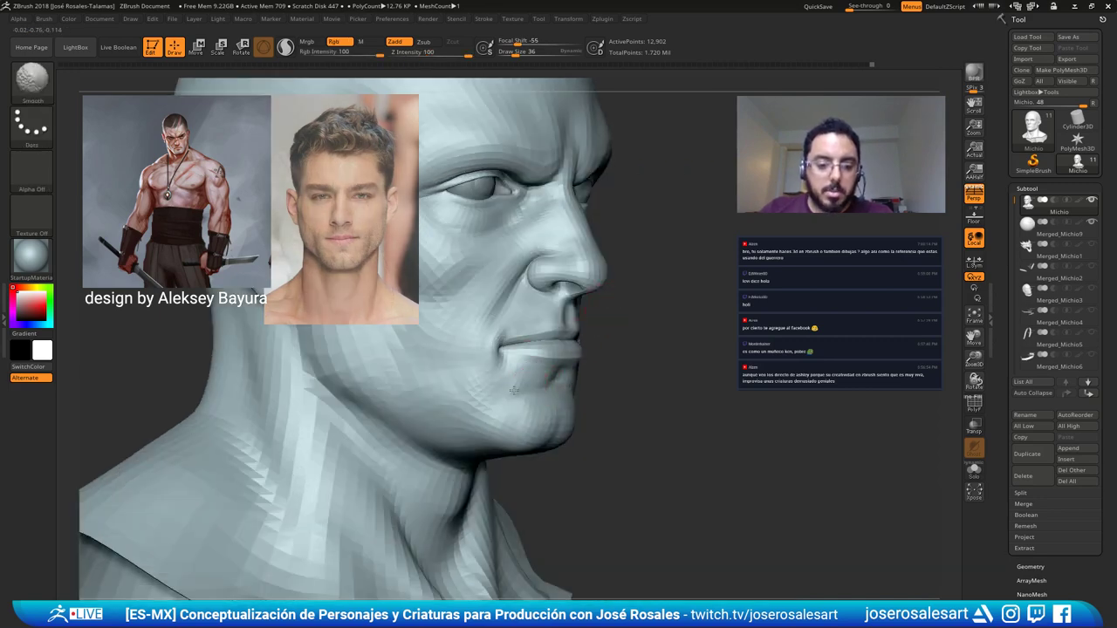
left_click_drag(528, 393, 505, 407, "shift")
right_click_drag(505, 408, 419, 397)
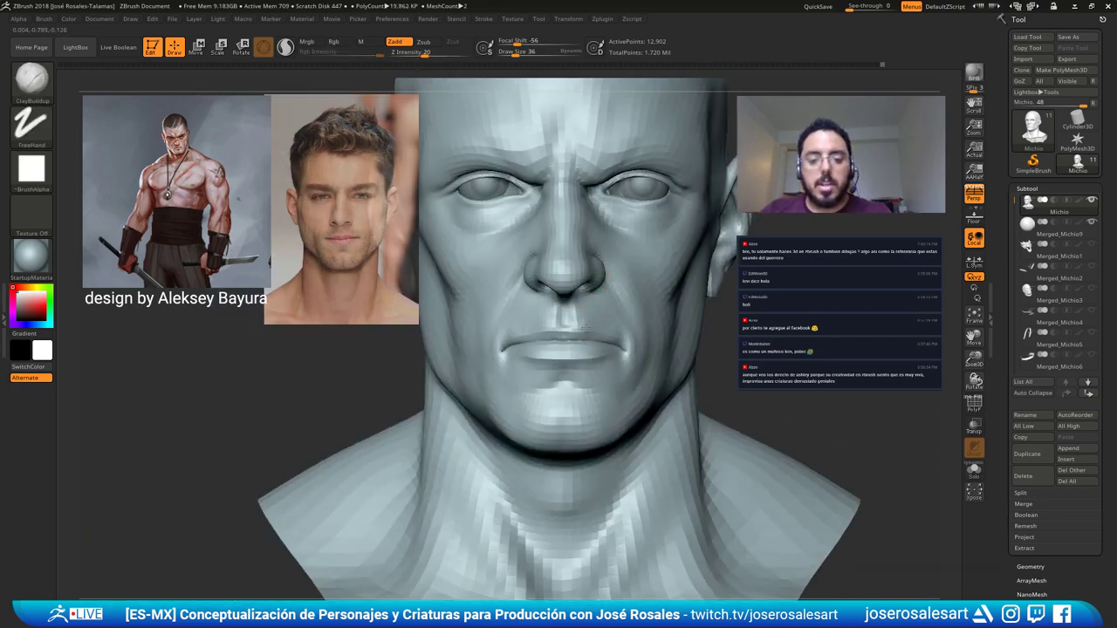
Switch to the Move brush and reshape the upper lip contour below the philtrum at draw size 54.
right_click_drag(573, 316, 576, 331, "ctrl")
right_click_drag(559, 278, 568, 299)
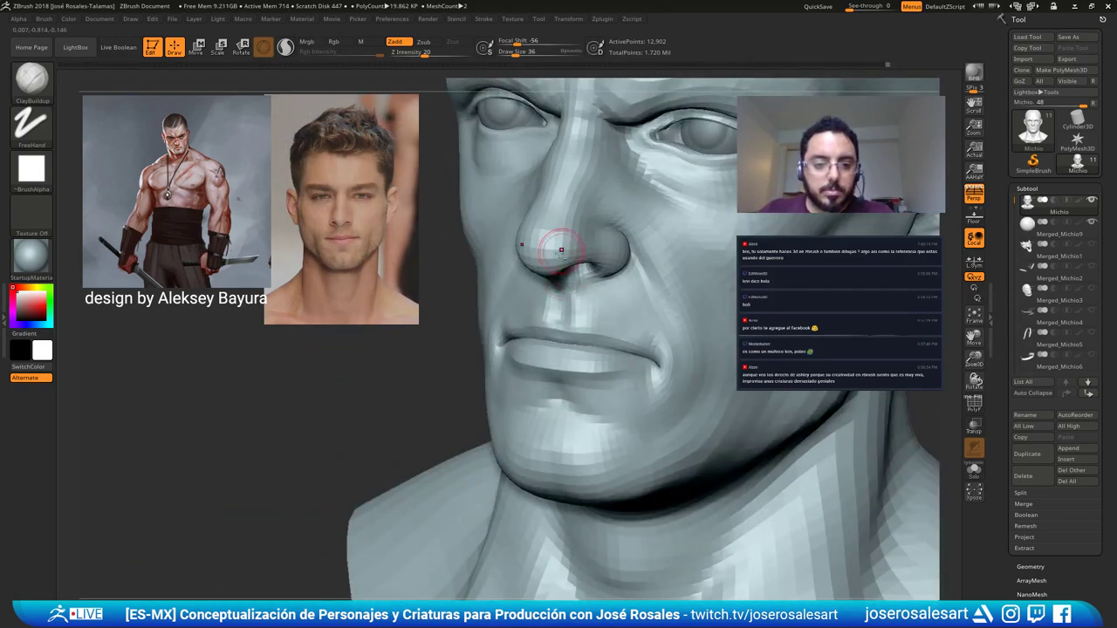
mouse_move(553, 247)
right_mouse_down("alt")
mouse_move(579, 257)
mouse_move(589, 295)
mouse_move(565, 289)
right_mouse_up("alt")
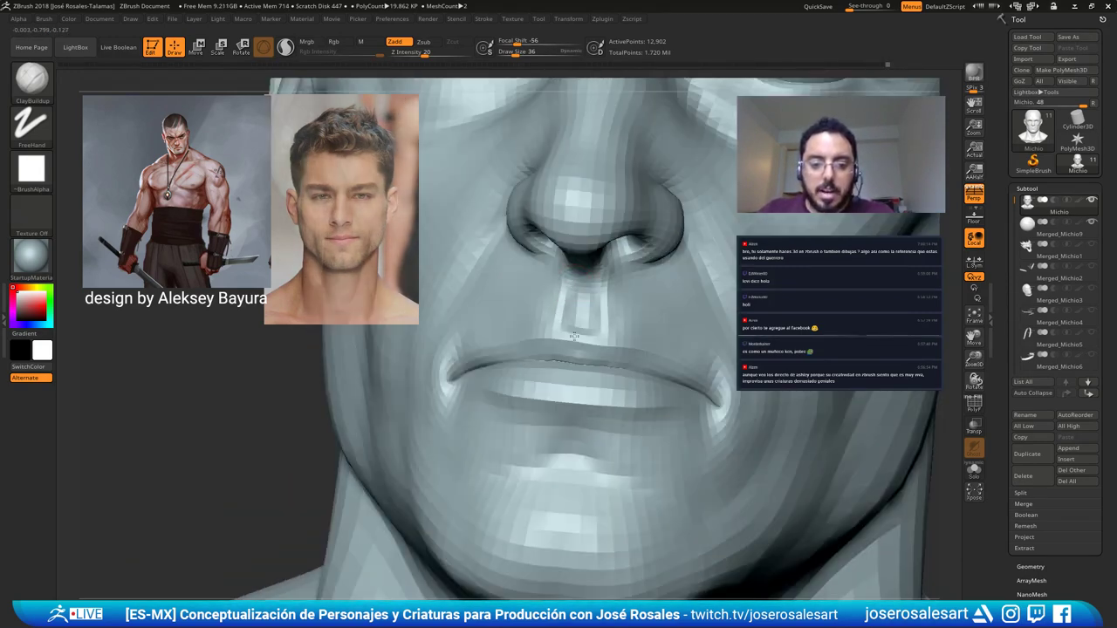
mouse_move(570, 346)
right_mouse_down()
mouse_move(581, 337)
mouse_move(547, 348)
mouse_move(552, 322)
mouse_move(569, 318)
right_mouse_up()
key("b")
key("m")
key("v")
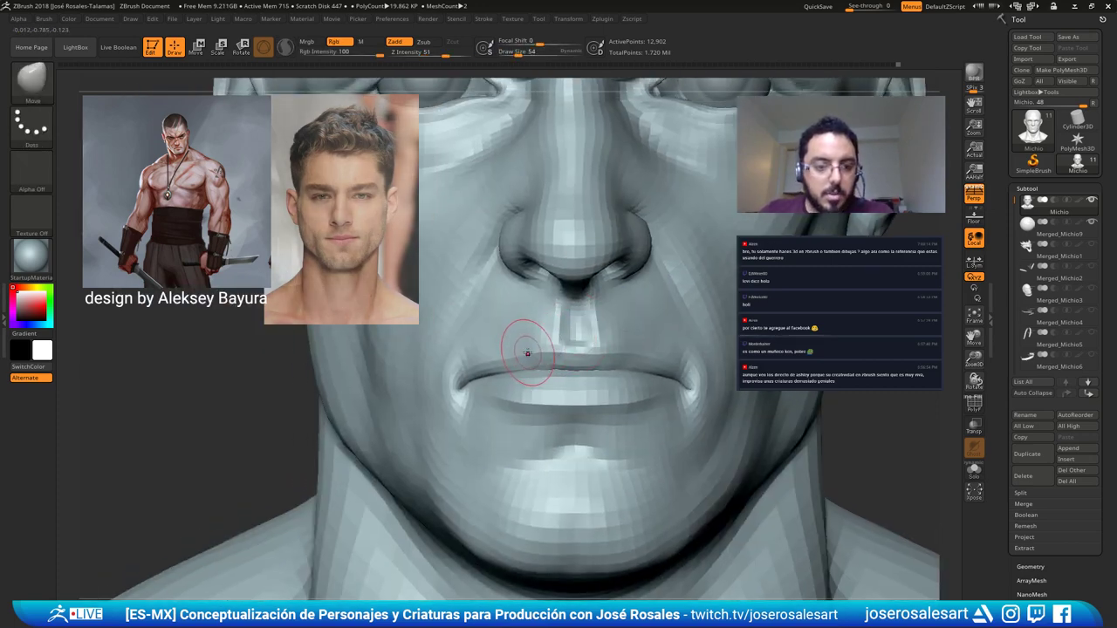
left_click_drag(527, 353, 527, 350)
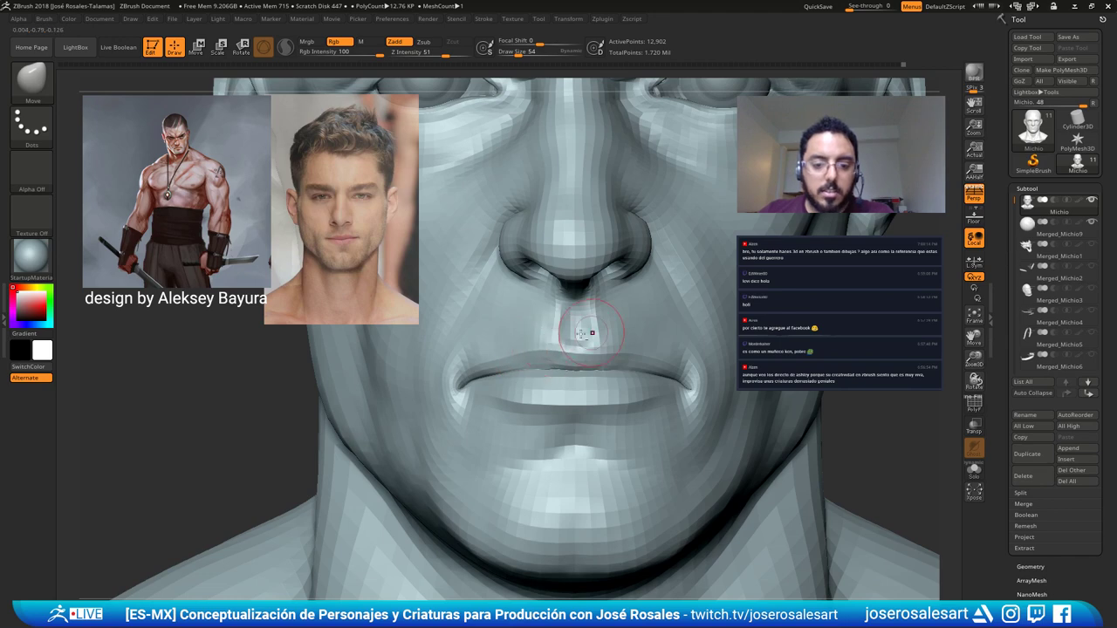
right_click_drag(593, 333, 611, 349, "ctrl")
left_click_drag(610, 349, 618, 340)
Pull the lower edge of the lower lip slightly upward with the Move brush.
mouse_move(583, 336)
right_mouse_down()
mouse_move(599, 374)
mouse_move(547, 345)
right_mouse_up()
right_click_drag(616, 366, 655, 374)
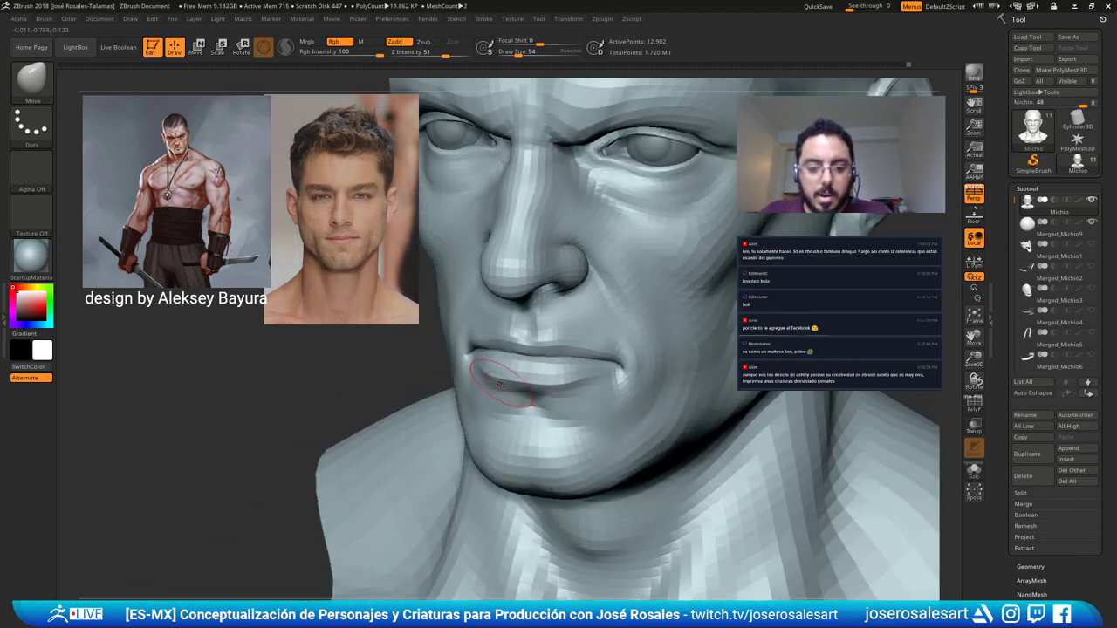
left_click_drag(507, 380, 514, 370)
mouse_move(521, 370)
right_mouse_down("ctrl")
mouse_move(486, 349)
mouse_move(471, 305)
right_mouse_up("ctrl")
right_click_drag(664, 288, 738, 273)
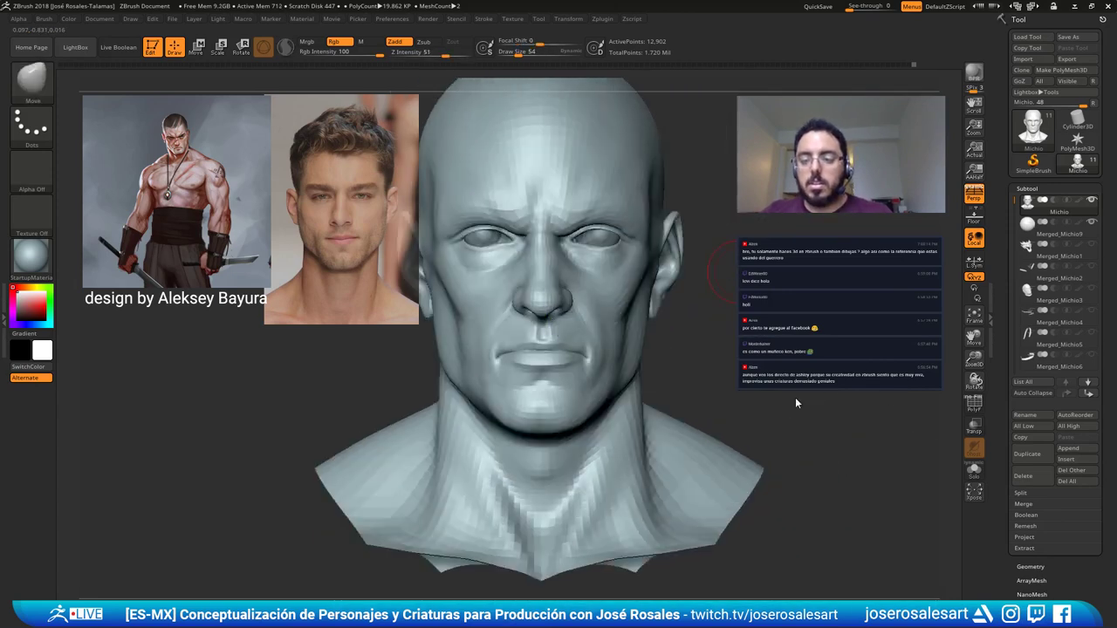
right_click_drag(795, 402, 618, 312, "ctrl")
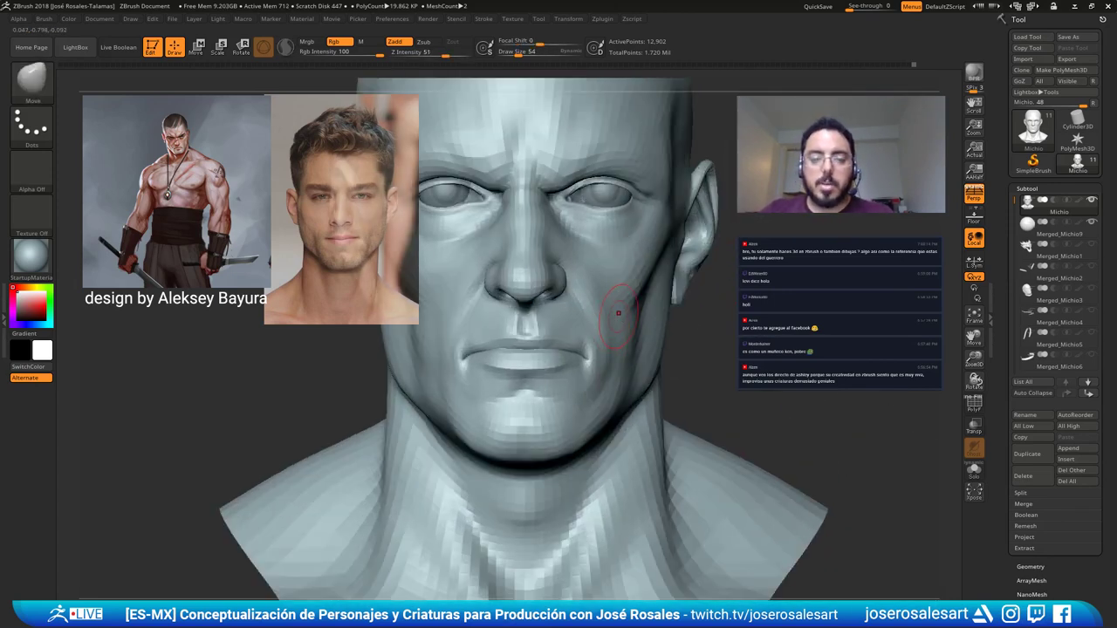
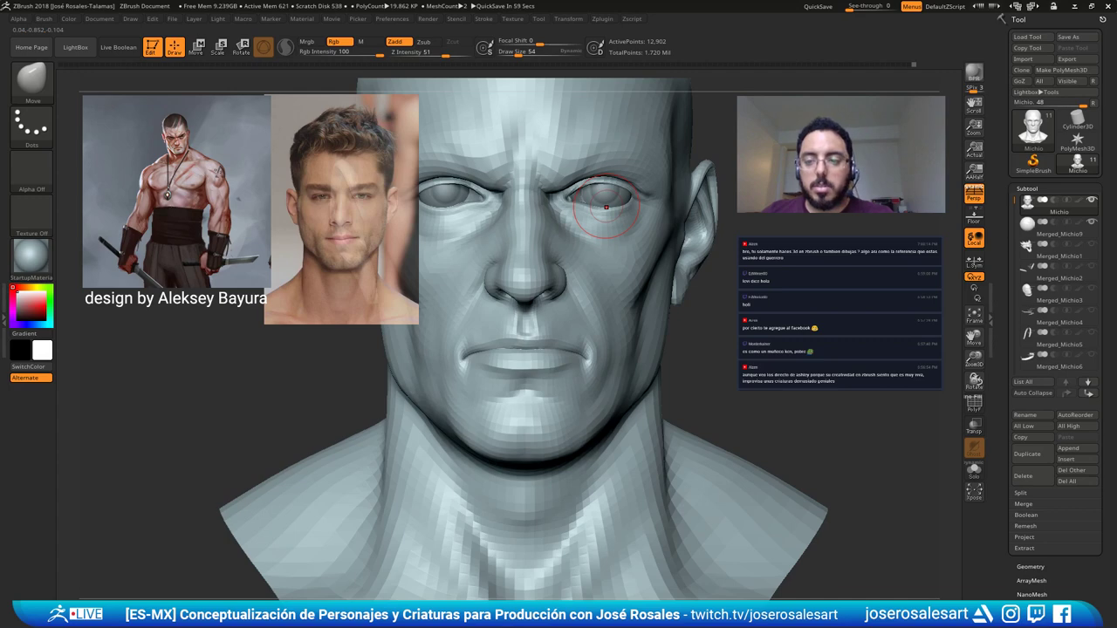
Build up the outer edge of the nostril wing where it meets the cheek with ClayBuildup at draw size 48.
right_click_drag(606, 207, 620, 227)
key("bracketleft")
key("bracketleft")
right_click_drag(576, 281, 552, 231)
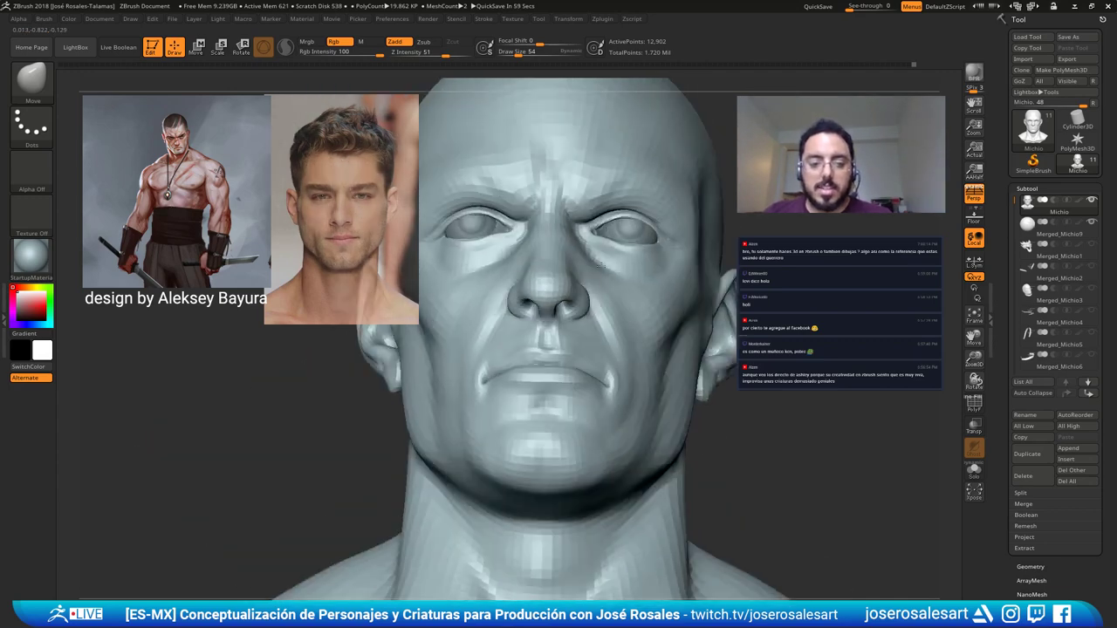
mouse_move(602, 337)
right_mouse_down()
mouse_move(559, 327)
mouse_move(520, 262)
mouse_move(578, 301)
right_mouse_up()
key("b")
key("c")
key("b")
left_click_drag(578, 300, 591, 299)
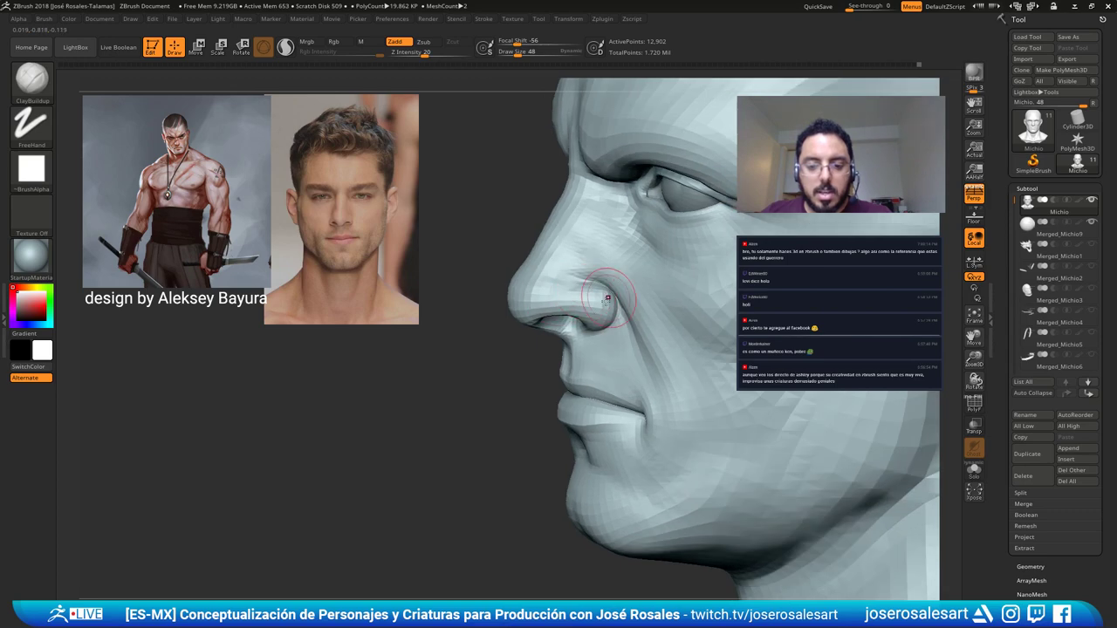
right_click_drag(602, 307, 608, 303)
key("s")
mouse_move(602, 312)
left_mouse_down()
mouse_move(587, 292)
mouse_move(510, 284)
mouse_move(471, 318)
mouse_move(551, 315)
mouse_move(577, 288)
left_mouse_up()
key("s")
Carve the crease below the eye from the inner corner toward the cheek with DamStandard at draw size 36.
right_click_drag(583, 291, 493, 297)
right_click_drag(582, 270, 431, 294)
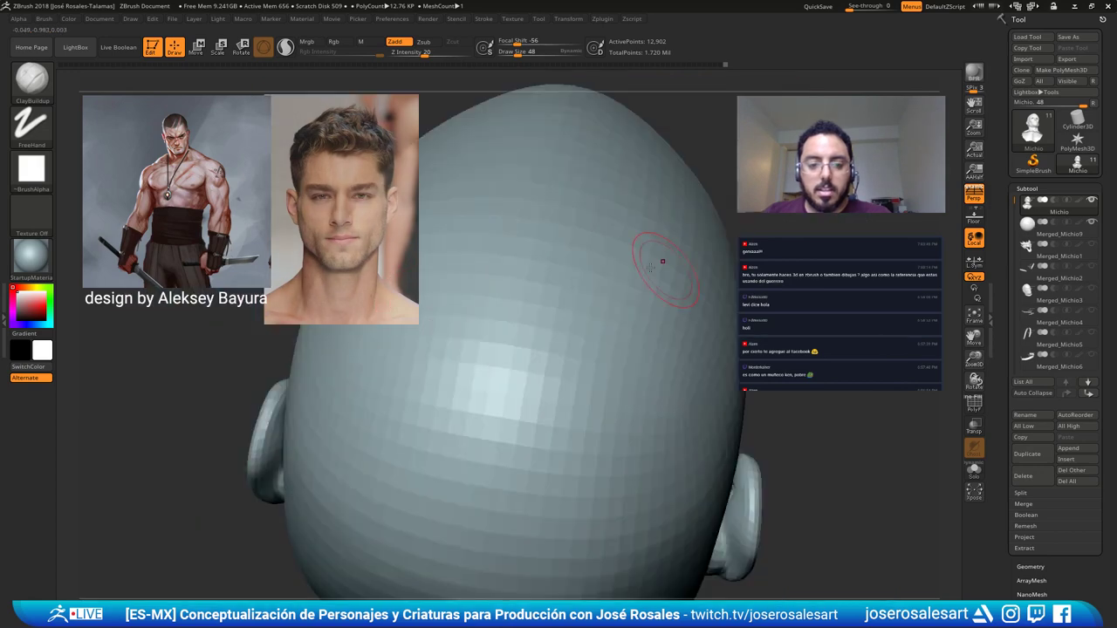
left_click_drag(662, 260, 578, 258)
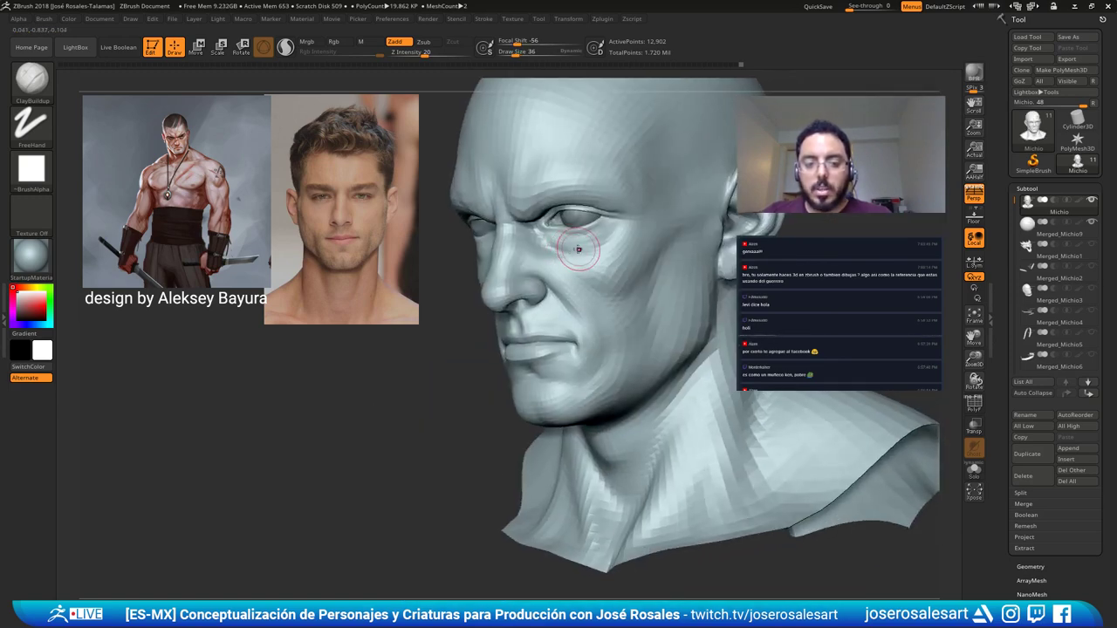
mouse_move(616, 251)
right_mouse_down("shift")
mouse_move(569, 185)
mouse_move(596, 217)
right_mouse_up("shift")
key("b")
key("d")
key("s")
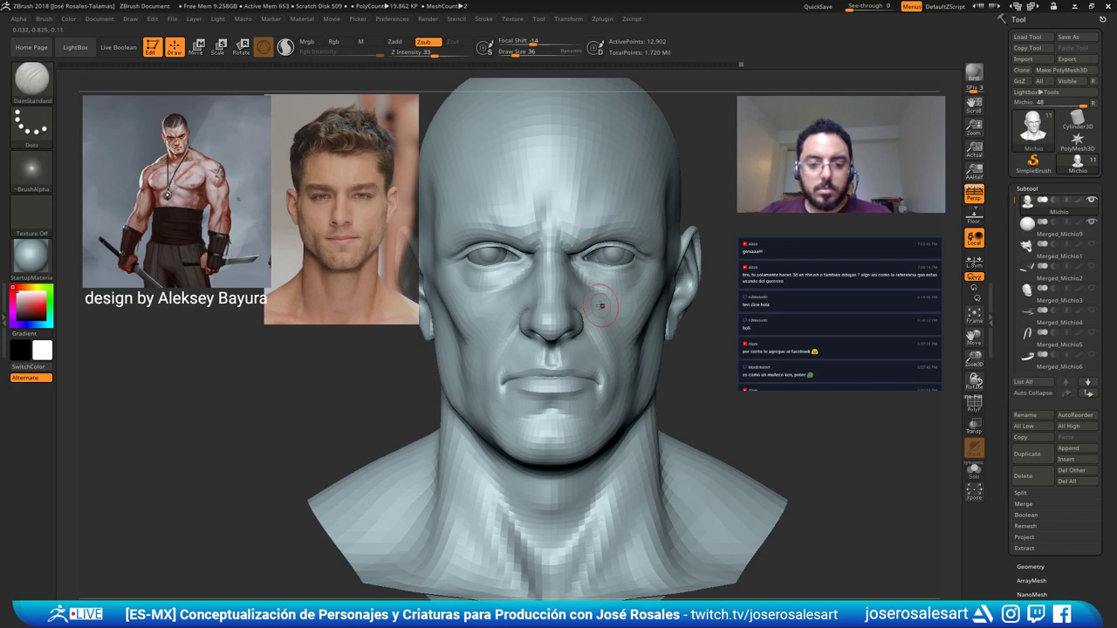
left_click_drag(592, 287, 597, 292)
right_click_drag(667, 286, 621, 289)
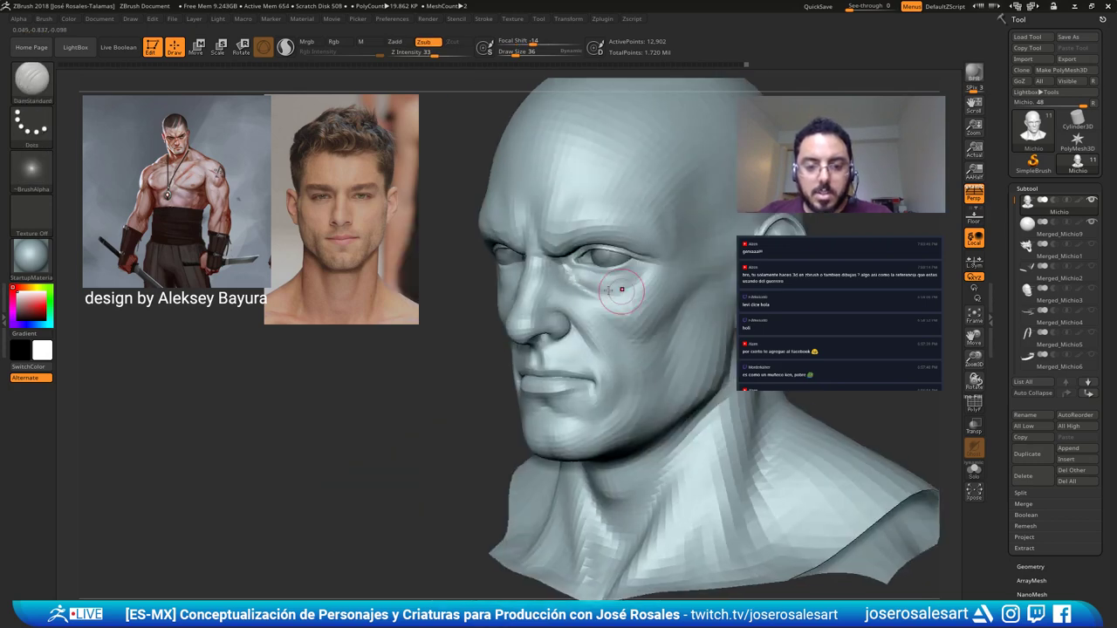
left_click_drag(567, 267, 598, 295)
mouse_move(600, 297)
right_mouse_down()
mouse_move(640, 276)
mouse_move(552, 241)
right_mouse_up()
Add ClayBuildup strokes under the inner eye corner at draw size 14 and smooth them.
key("b")
key("c")
key("b")
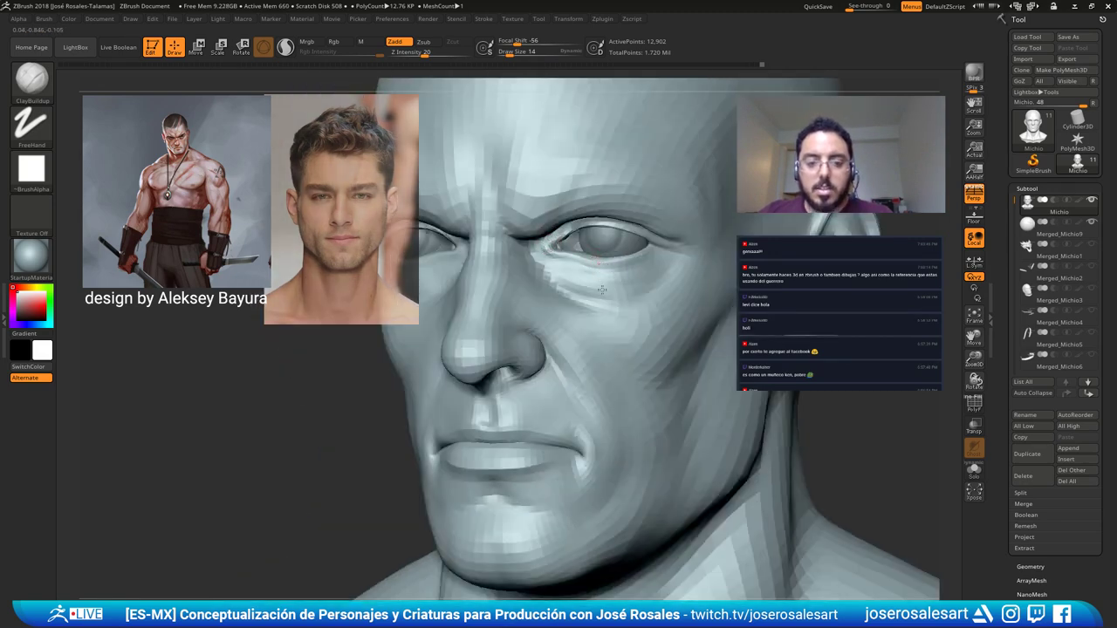
right_click_drag(602, 290, 568, 262)
left_click_drag(583, 257, 548, 255)
left_click_drag(552, 260, 569, 267, "shift")
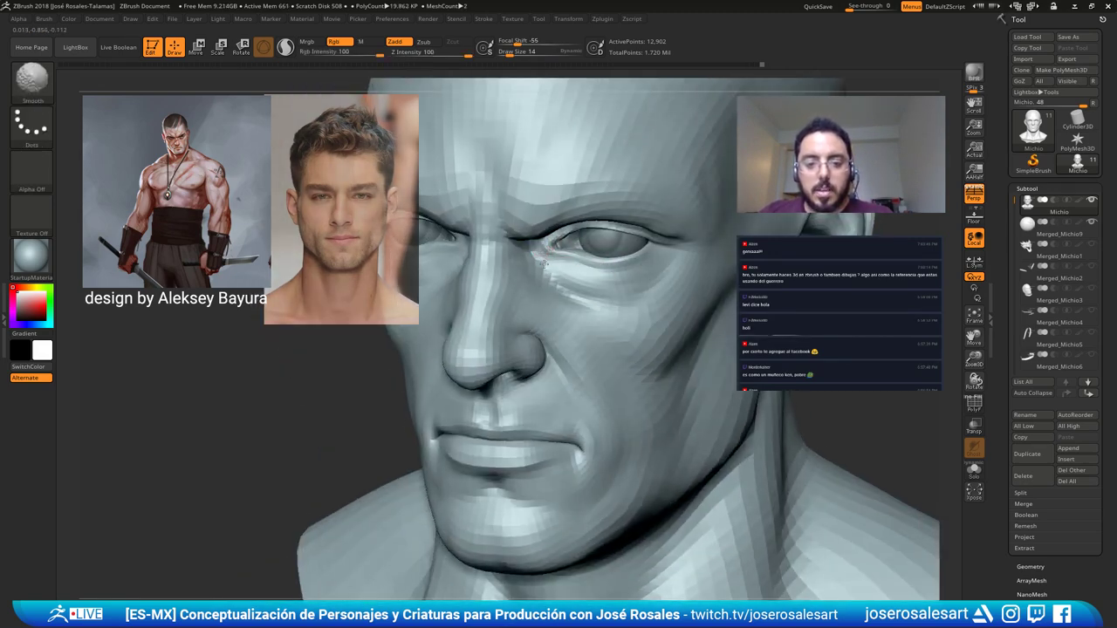
mouse_move(559, 263)
right_mouse_down()
mouse_move(613, 252)
mouse_move(581, 244)
mouse_move(607, 158)
mouse_move(651, 148)
right_mouse_up()
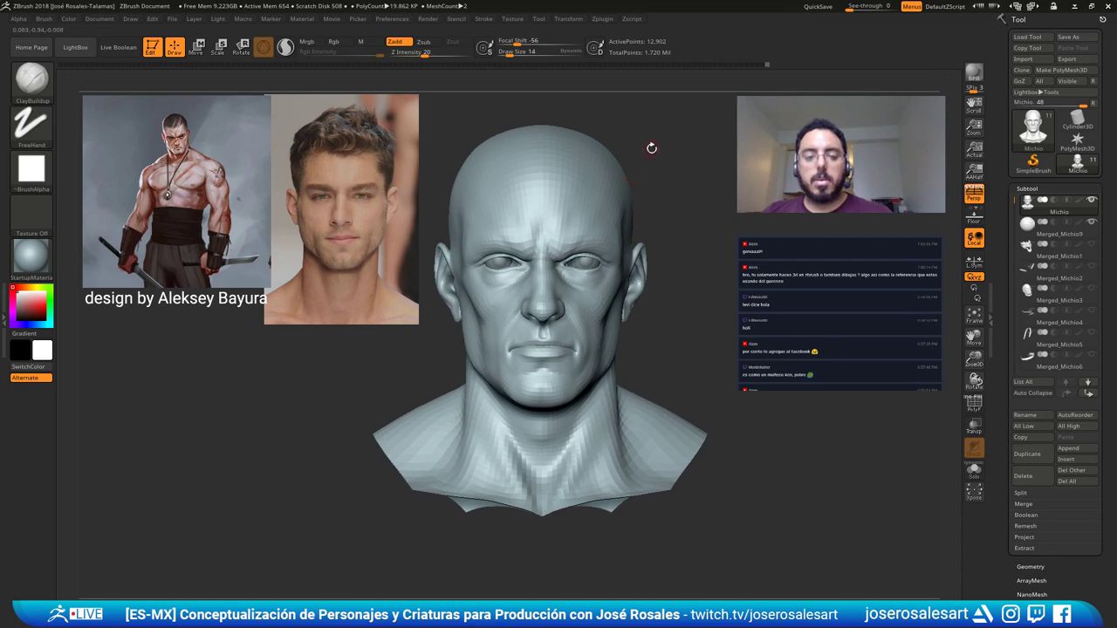
Examine the bust's overall proportions and facial planes from front and three-quarter views.
mouse_move(516, 324)
right_mouse_down()
mouse_move(513, 293)
mouse_move(531, 282)
right_mouse_up()
right_click_drag(605, 205, 548, 182, "alt")
key("b")
key("d")
key("s")
mouse_move(630, 133)
right_mouse_down("ctrl")
mouse_move(613, 273)
mouse_move(580, 289)
mouse_move(573, 278)
mouse_move(480, 300)
mouse_move(579, 242)
right_mouse_up("ctrl")
right_click_drag(627, 273, 649, 281, "alt")
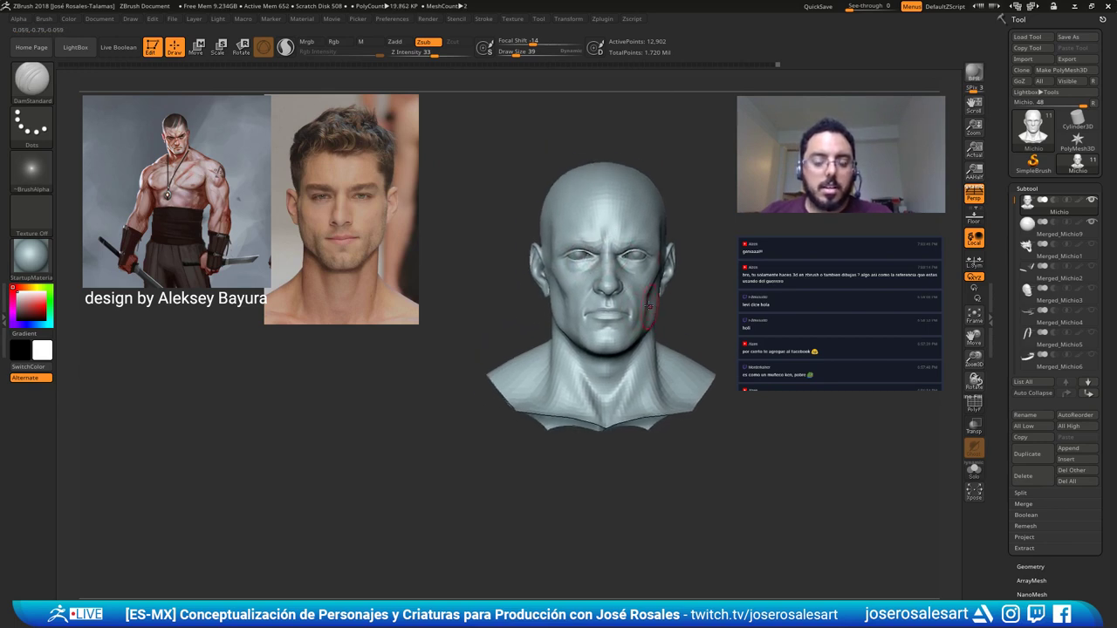
right_click_drag(609, 187, 585, 226, "alt")
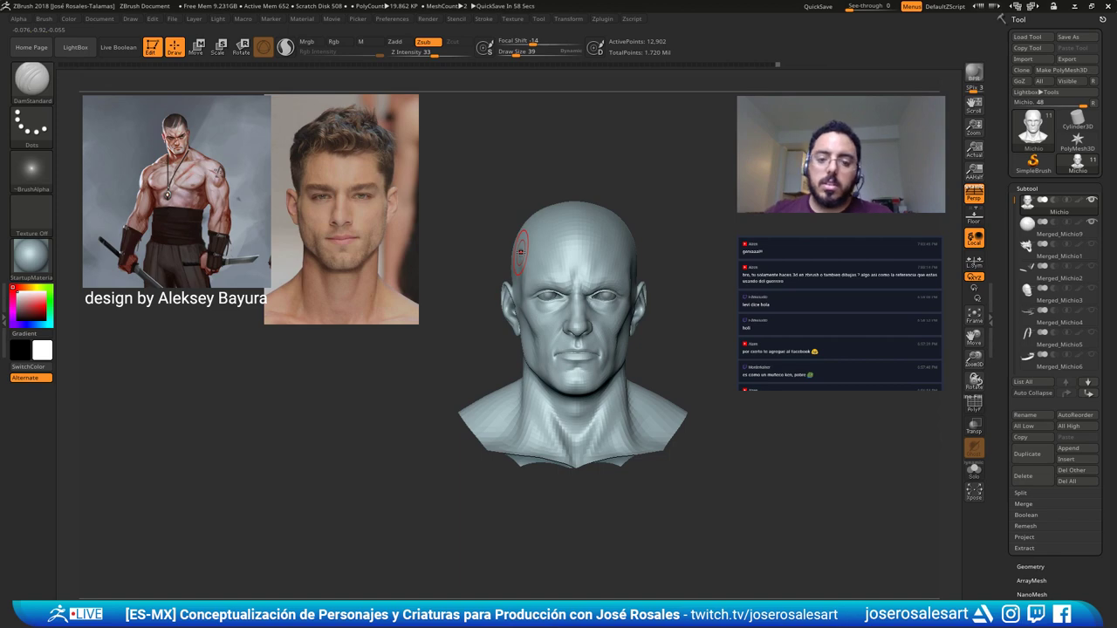
mouse_move(465, 288)
right_mouse_down("alt")
mouse_move(553, 309)
mouse_move(486, 290)
right_mouse_up("alt")
right_click_drag(568, 210, 484, 214)
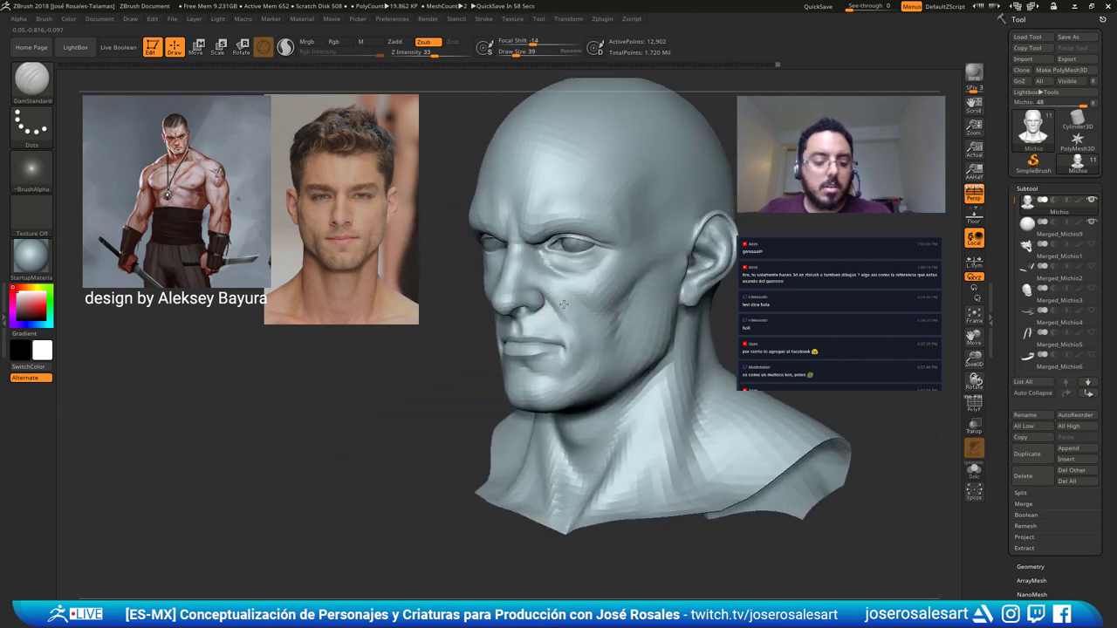
right_click_drag(577, 304, 682, 220, "ctrl")
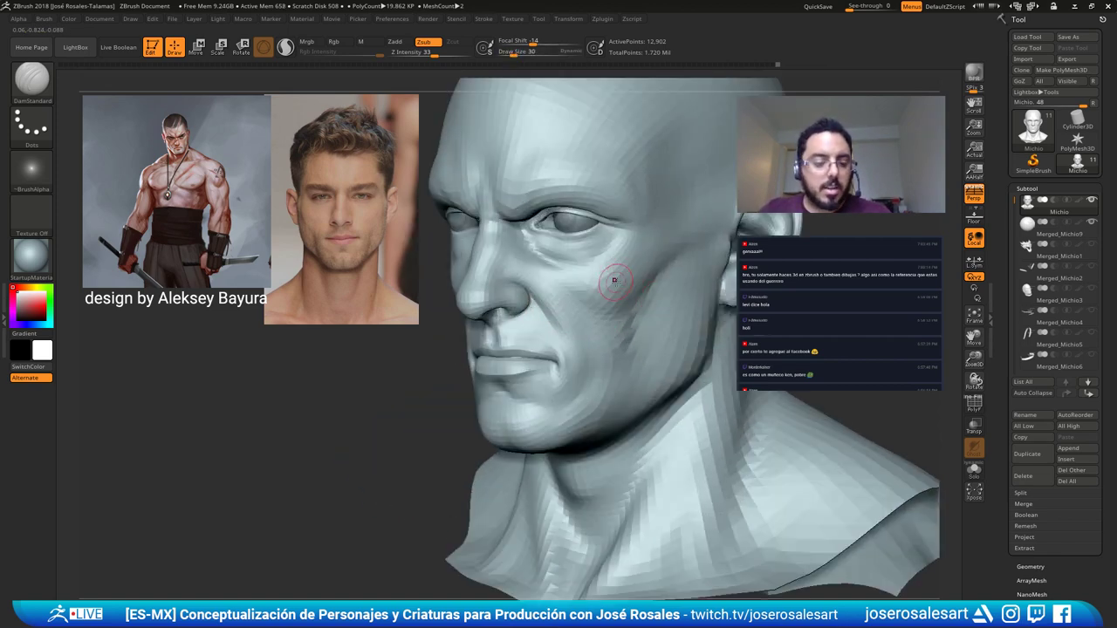
Build up the front of the neck near its base with ClayBuildup at draw size 45.
key("b")
key("c")
key("b")
mouse_move(621, 261)
right_mouse_down()
mouse_move(632, 249)
mouse_move(588, 249)
mouse_move(638, 249)
mouse_move(616, 258)
right_mouse_up()
mouse_move(572, 300)
right_mouse_down()
mouse_move(597, 274)
mouse_move(630, 279)
right_mouse_up()
mouse_move(630, 280)
right_mouse_down("ctrl")
mouse_move(611, 253)
mouse_move(579, 410)
mouse_move(527, 358)
mouse_move(520, 426)
right_mouse_up("ctrl")
right_click_drag(518, 387, 503, 362, "ctrl")
left_click_drag(499, 392, 511, 409)
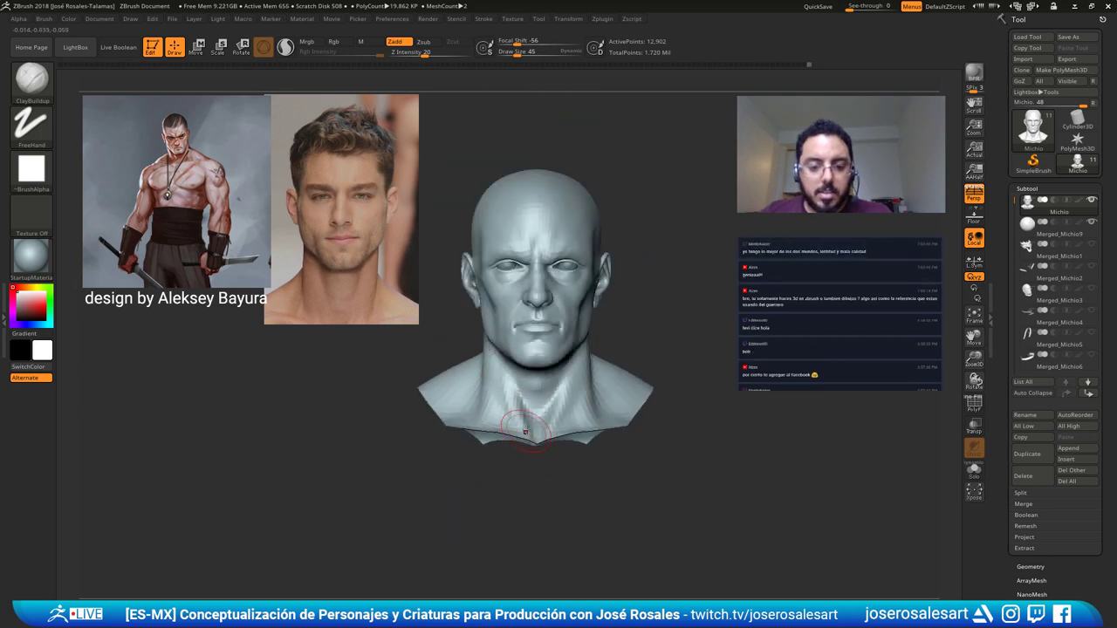
Smooth the front of the neck below the jaw at draw size 39.
right_click_drag(539, 428, 545, 393, "ctrl")
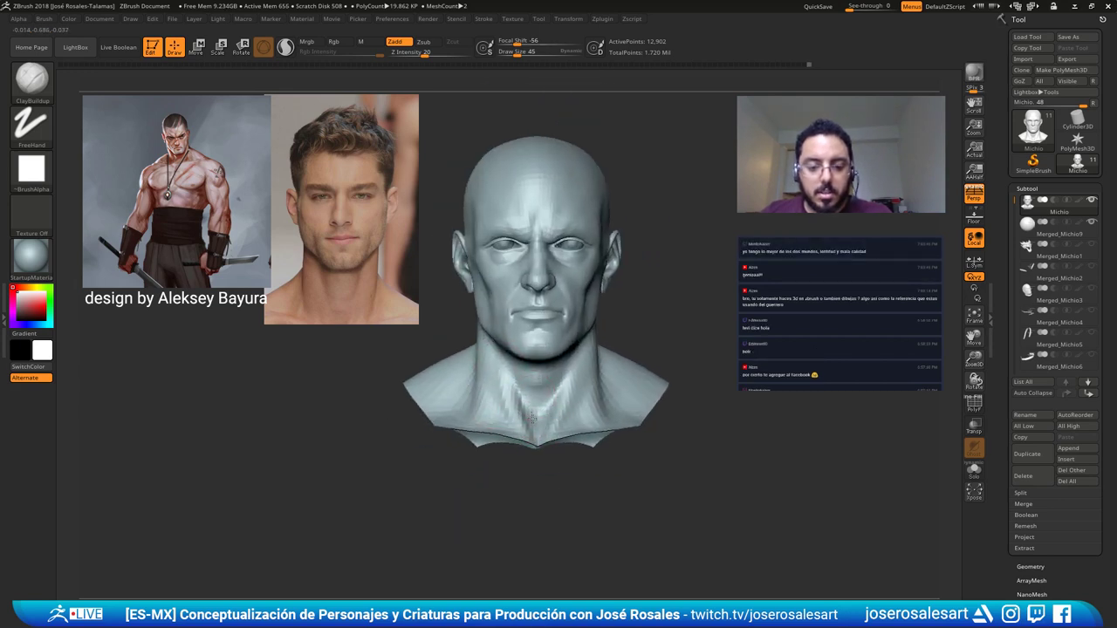
right_click_drag(555, 398, 532, 397)
mouse_move(533, 397)
right_mouse_down("ctrl")
mouse_move(516, 384)
mouse_move(529, 394)
mouse_move(527, 373)
mouse_move(543, 405)
right_mouse_up("ctrl")
key("s")
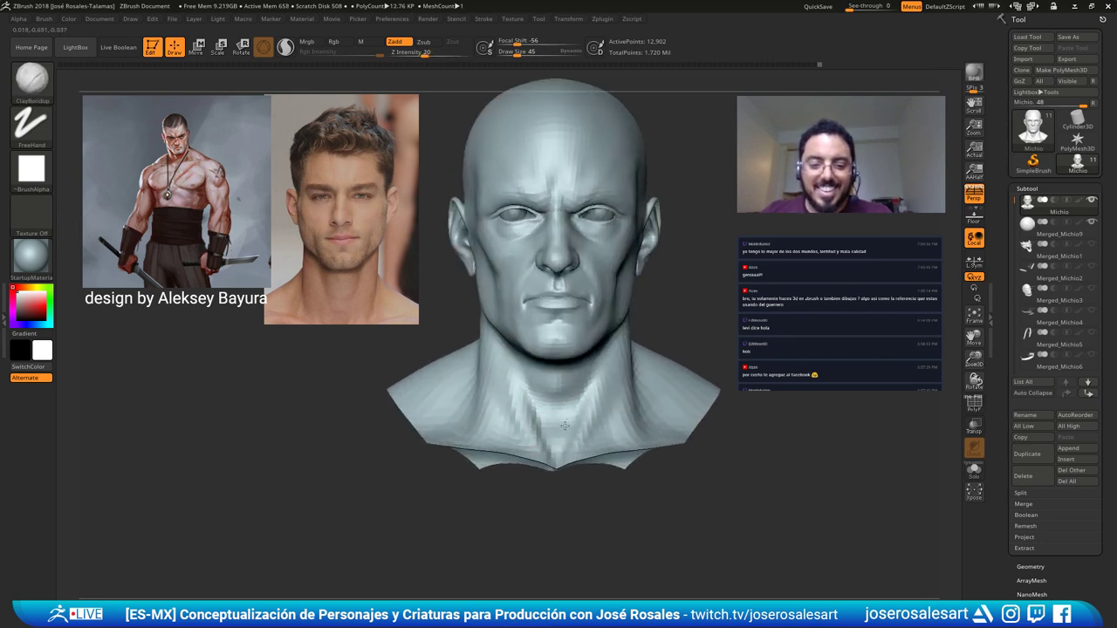
right_click_drag(561, 431, 553, 416, "ctrl")
right_click_drag(553, 416, 543, 423)
key("shift")
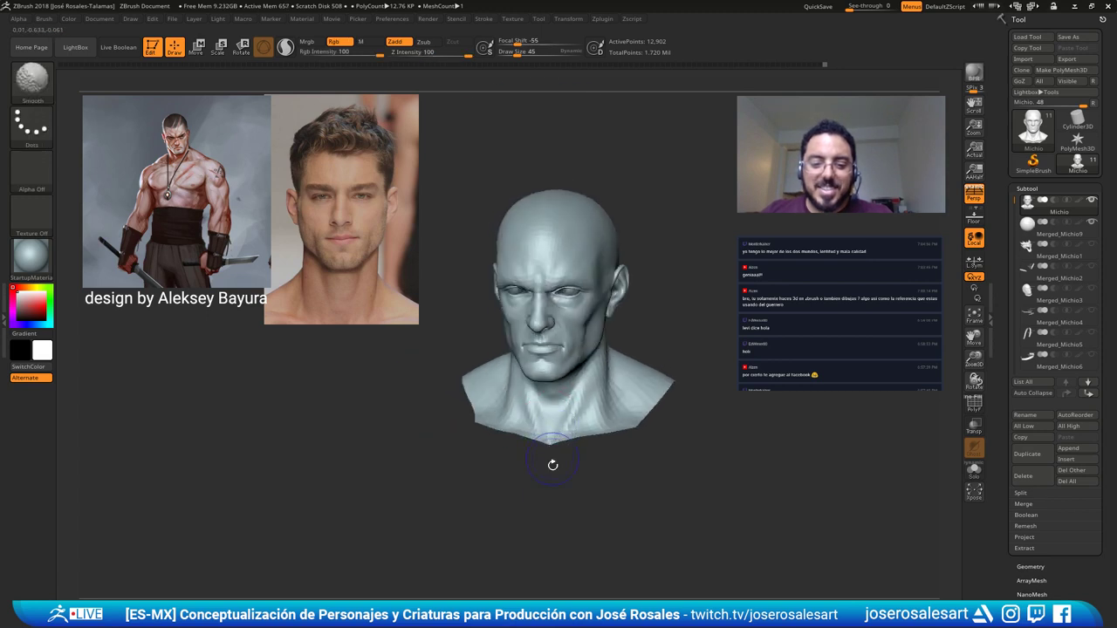
mouse_move(553, 465)
right_mouse_down()
mouse_move(529, 384)
mouse_move(553, 421)
right_mouse_up()
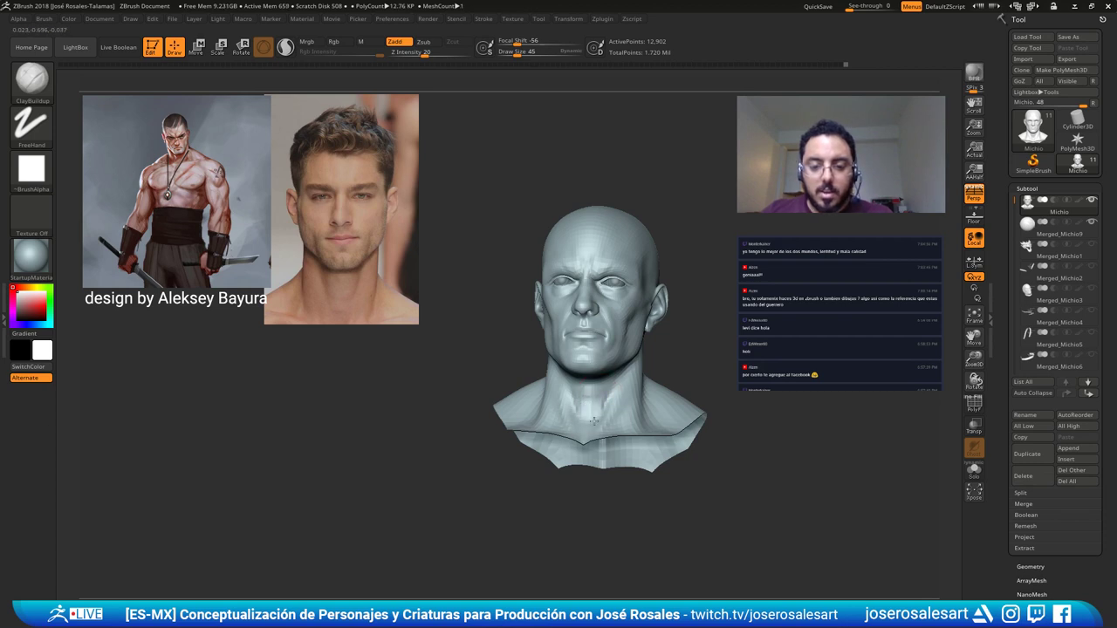
mouse_move(588, 430)
right_mouse_down()
mouse_move(549, 411)
mouse_move(623, 390)
mouse_move(528, 389)
mouse_move(558, 392)
mouse_move(543, 393)
mouse_move(548, 384)
mouse_move(567, 402)
mouse_move(568, 381)
right_mouse_up()
key("bracketleft")
key("shift")
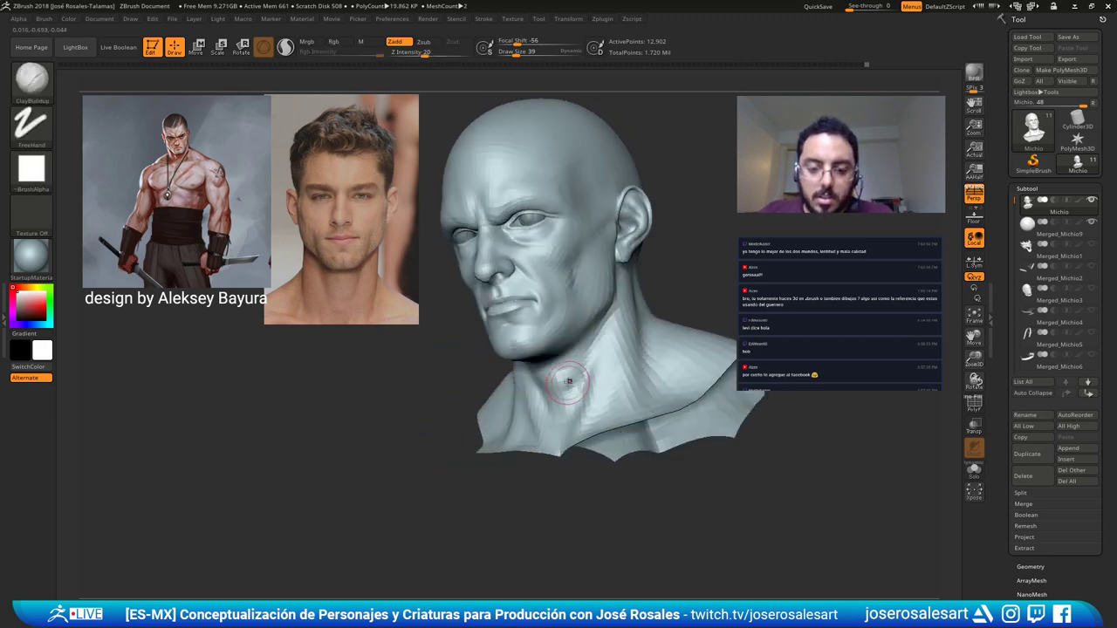
left_click_drag(568, 380, 565, 393, "shift")
Build up the side of the neck below the ear with ClayBuildup at draw size 77.
mouse_move(567, 367)
right_mouse_down()
mouse_move(591, 349)
mouse_move(574, 232)
mouse_move(536, 252)
right_mouse_up()
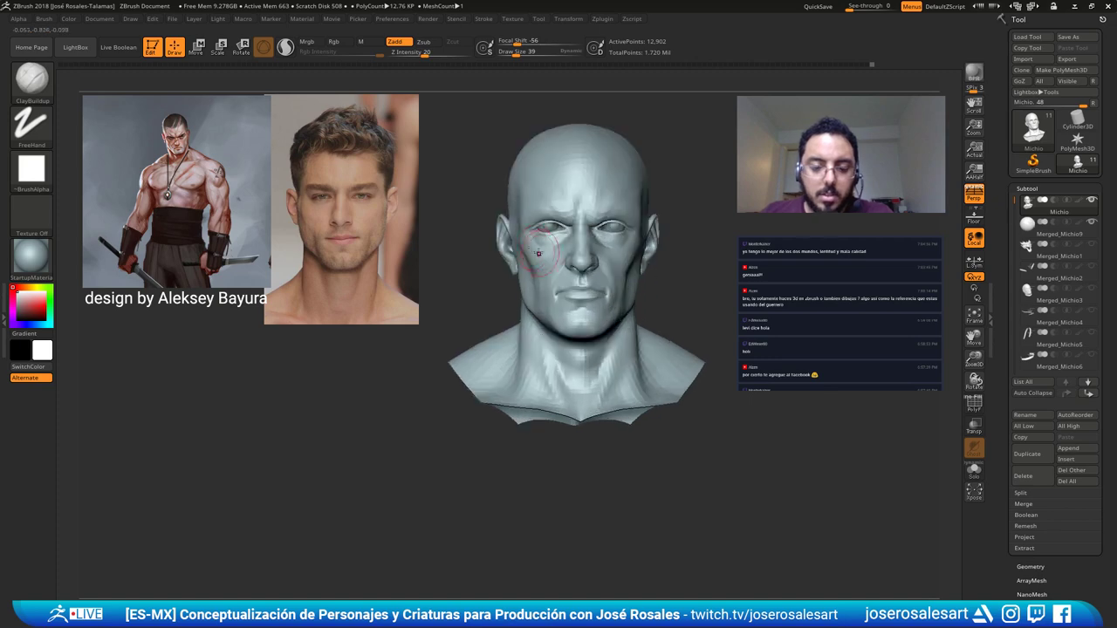
right_click_drag(503, 341, 522, 310, "ctrl")
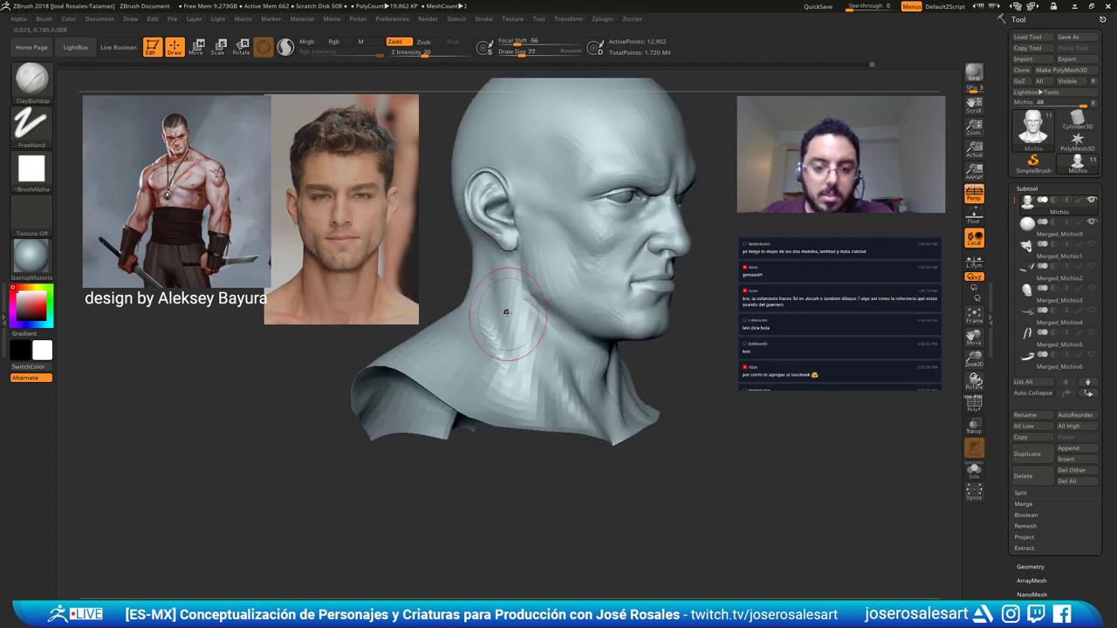
right_click_drag(545, 370, 579, 316)
key("space")
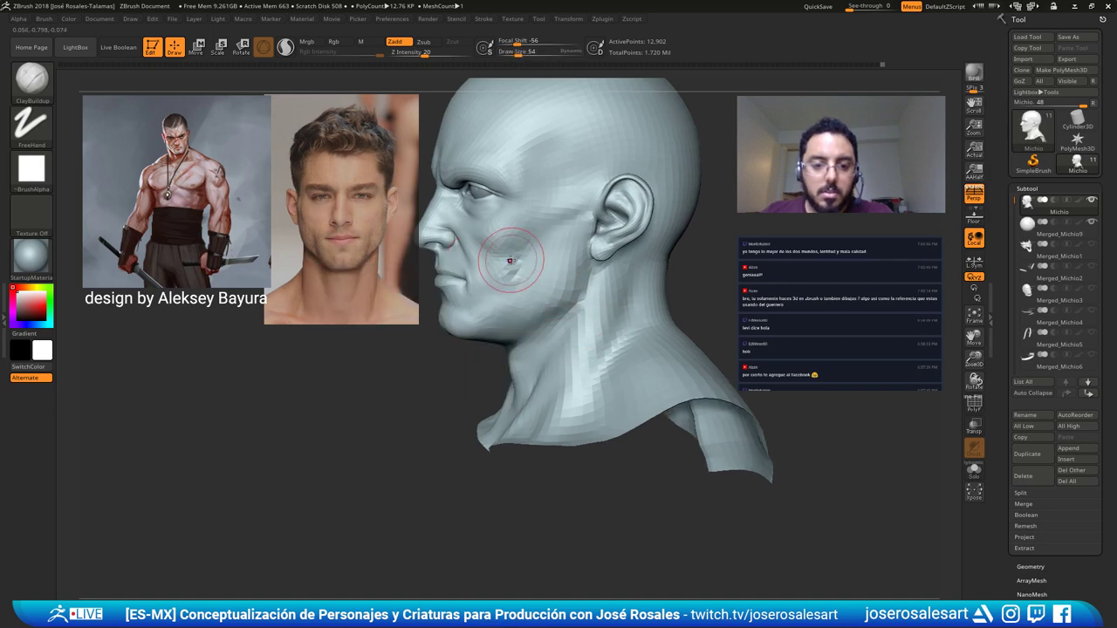
Smooth the lower cheek above the jawline at draw size 54.
right_click_drag(511, 259, 553, 273)
left_click_drag(513, 269, 503, 291, "shift")
right_click_drag(504, 291, 465, 320)
right_click_drag(624, 252, 635, 282)
mouse_move(571, 374)
right_mouse_down()
mouse_move(540, 384)
mouse_move(567, 356)
right_mouse_up()
right_click_drag(567, 356, 619, 321, "ctrl")
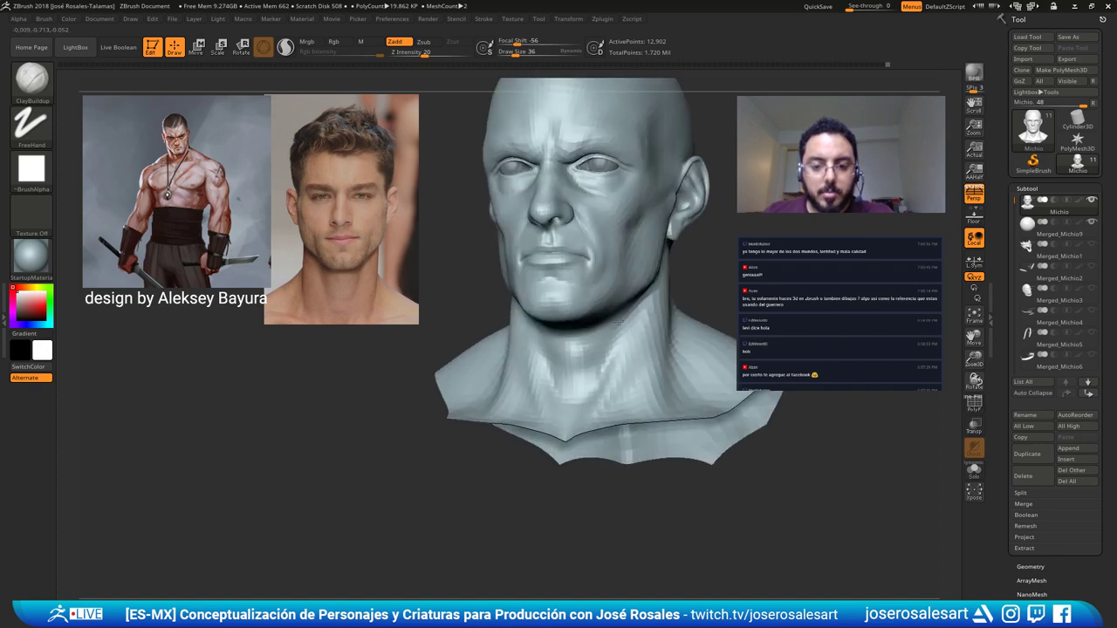
Smooth lightly around the eye and step the head mesh down one subdivision level.
mouse_move(614, 231)
right_mouse_down()
mouse_move(627, 309)
mouse_move(618, 309)
right_mouse_up()
right_click_drag(617, 298, 637, 325, "alt")
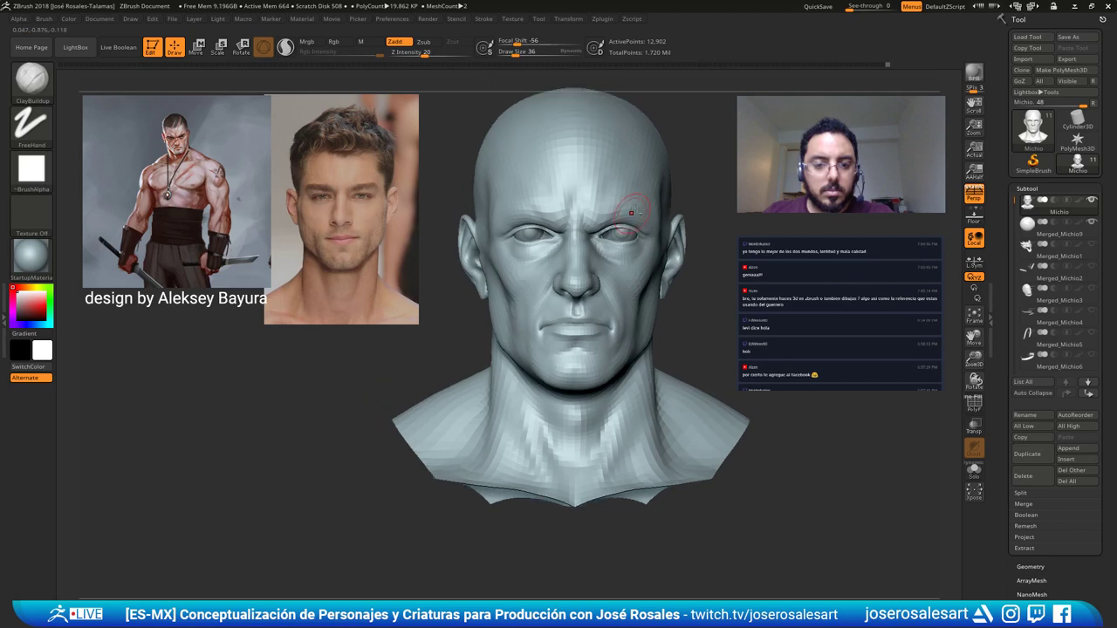
mouse_move(555, 208)
right_mouse_down("ctrl")
mouse_move(498, 194)
mouse_move(705, 212)
mouse_move(628, 229)
mouse_move(668, 223)
mouse_move(653, 237)
right_mouse_up("ctrl")
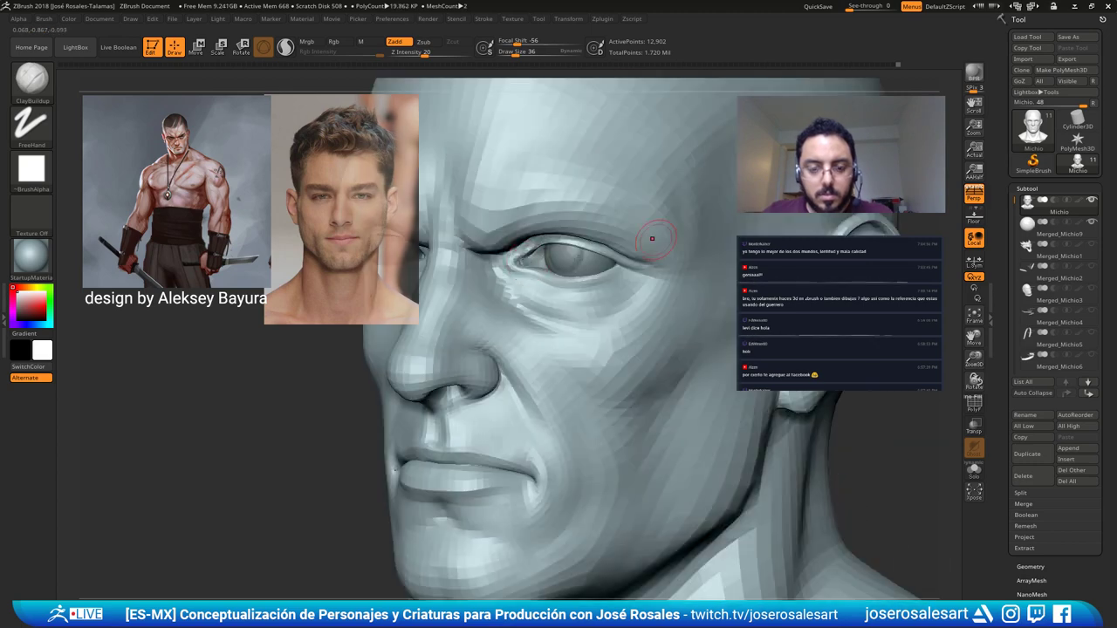
left_click_drag(565, 252, 562, 281, "shift")
key("shift+d")
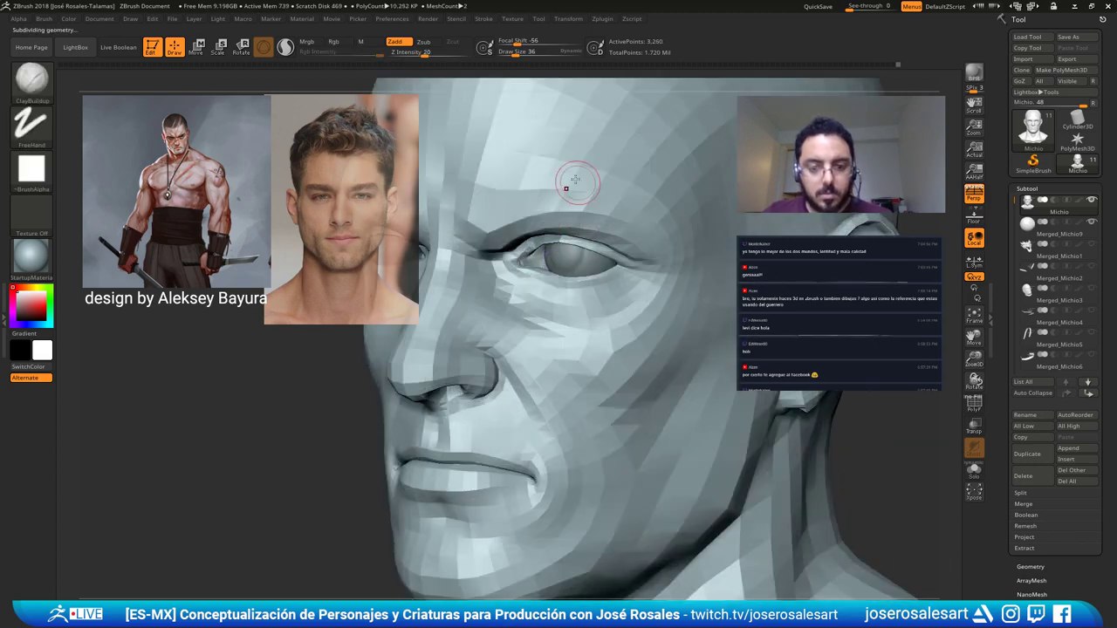
mouse_move(549, 268)
right_mouse_down("shift")
mouse_move(631, 249)
mouse_move(651, 179)
mouse_move(615, 174)
right_mouse_up("shift")
right_click_drag(554, 229, 583, 234)
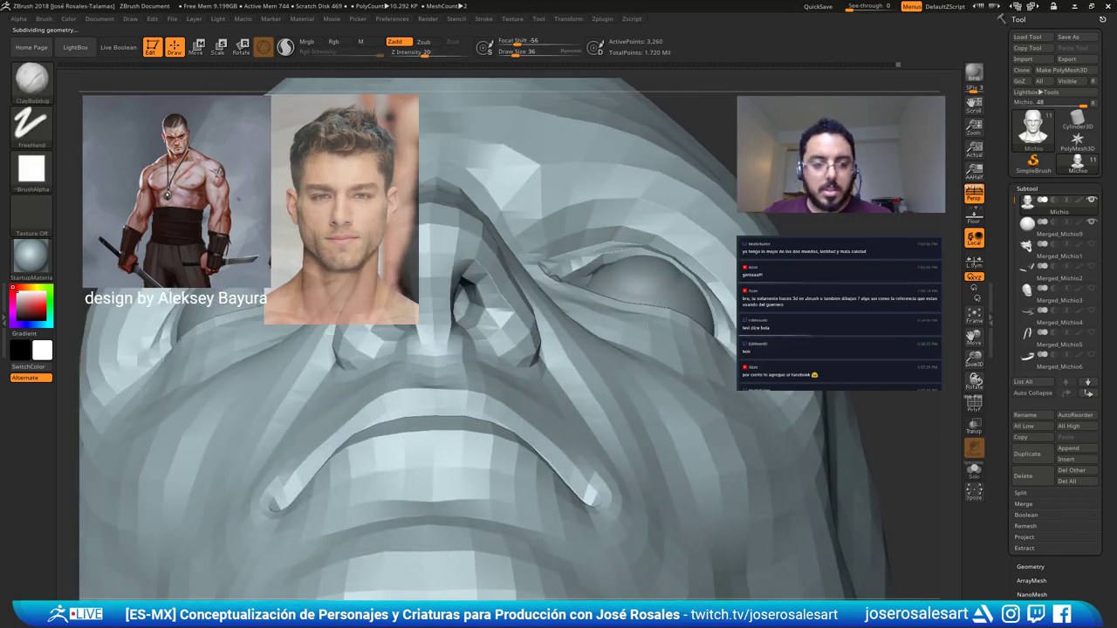
mouse_move(317, 265)
right_mouse_down("alt")
mouse_move(627, 243)
mouse_move(618, 248)
right_mouse_up("alt")
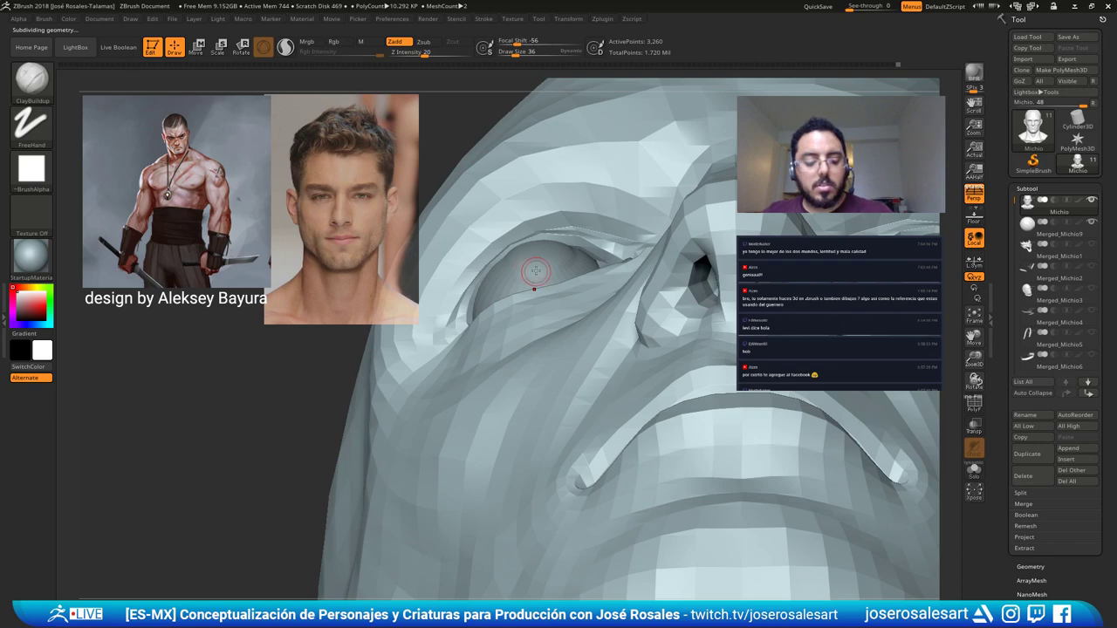
Switch to the Move brush and raise its Mask By Polygroups auto-masking amount.
key("b")
key("m")
key("v")
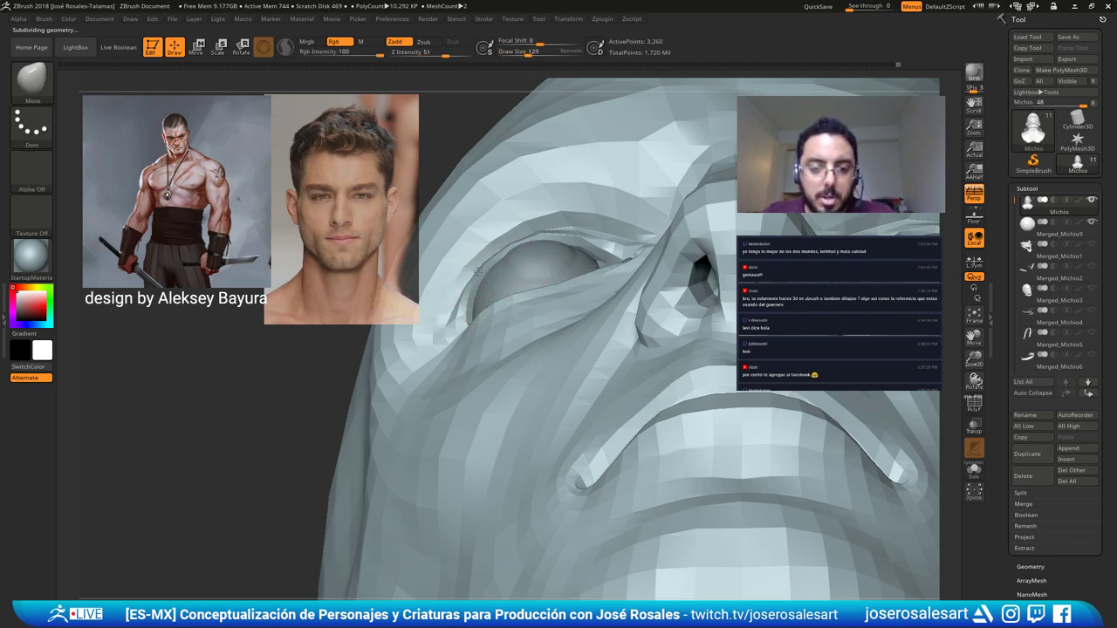
key("ctrl")
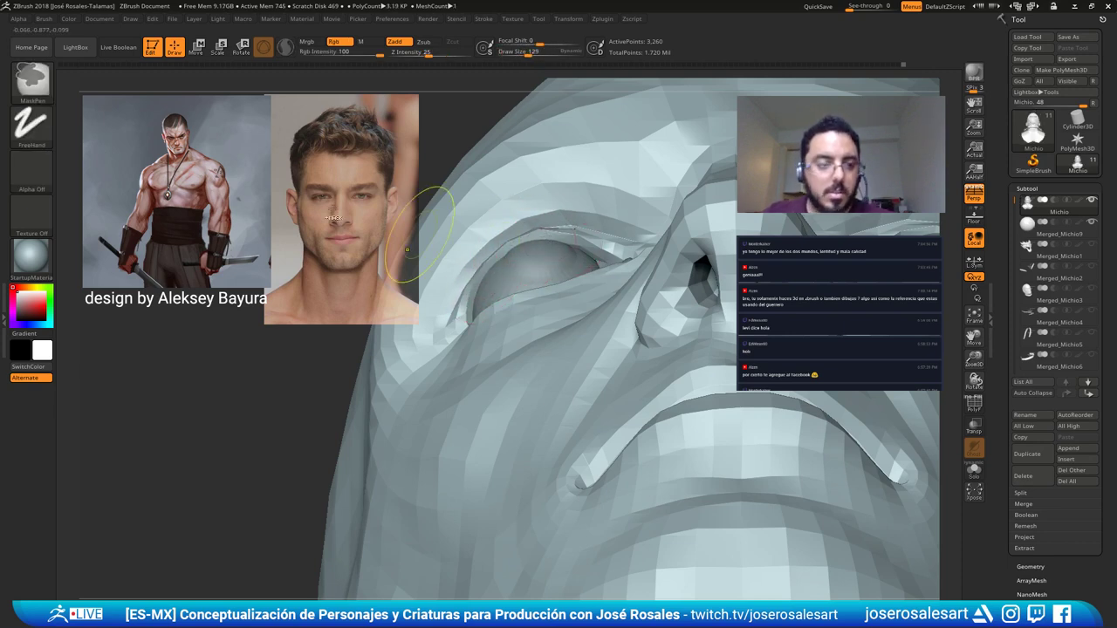
left_click(21, 20)
left_click(43, 18)
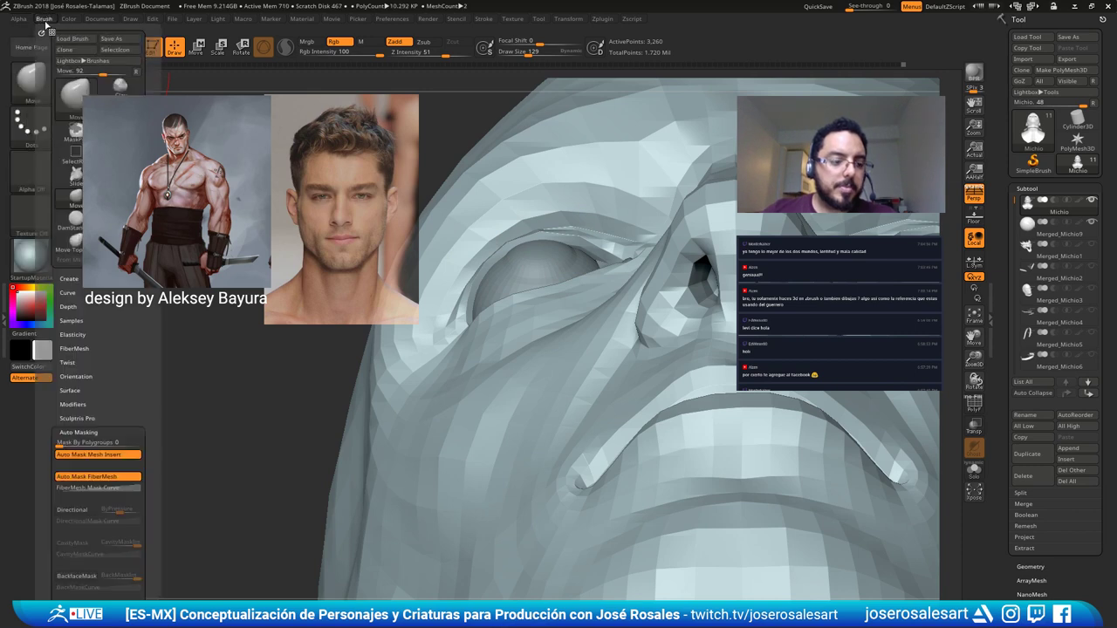
left_click_drag(77, 443, 154, 445)
Reshape the upper eyelid edge toward the outer corner with the Move brush, reducing the draw size to 58.
right_click_drag(711, 179, 625, 175)
right_click_drag(491, 253, 534, 264, "alt")
right_click_drag(733, 261, 536, 262, "alt")
right_click_drag(689, 239, 577, 235, "alt")
key("bracketleft")
key("bracketleft")
key("bracketleft")
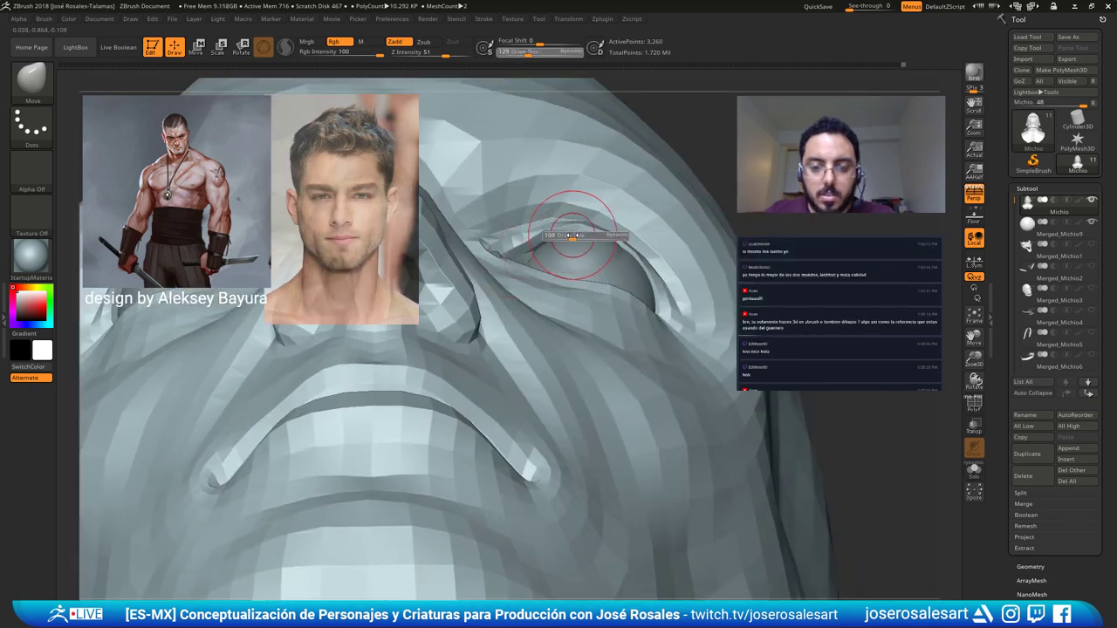
left_click_drag(548, 231, 538, 224)
key("s")
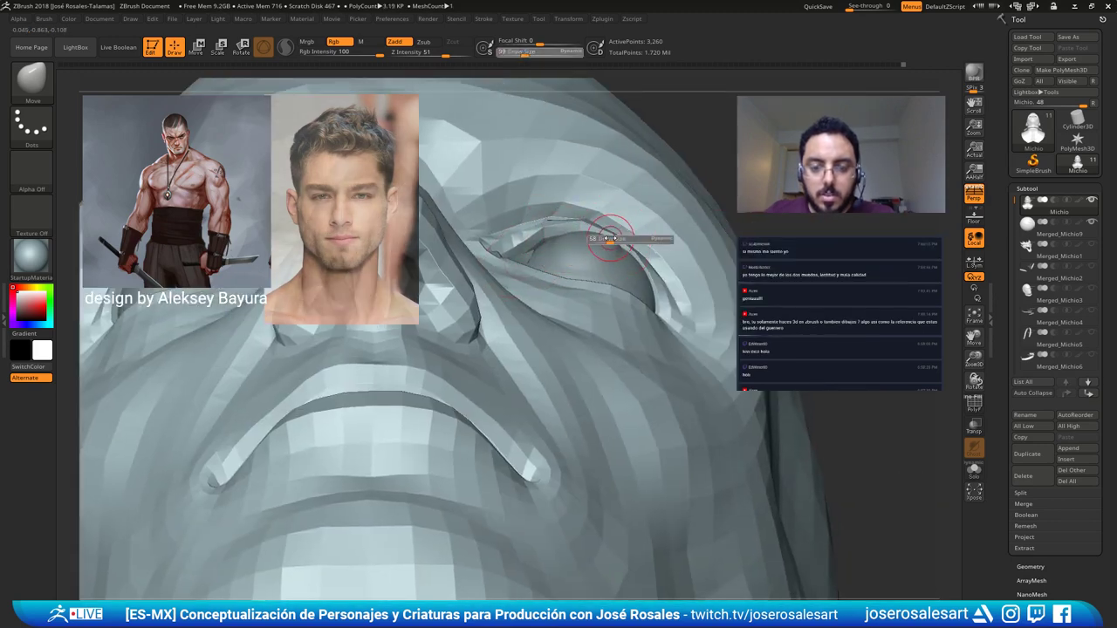
left_click_drag(611, 242, 640, 259)
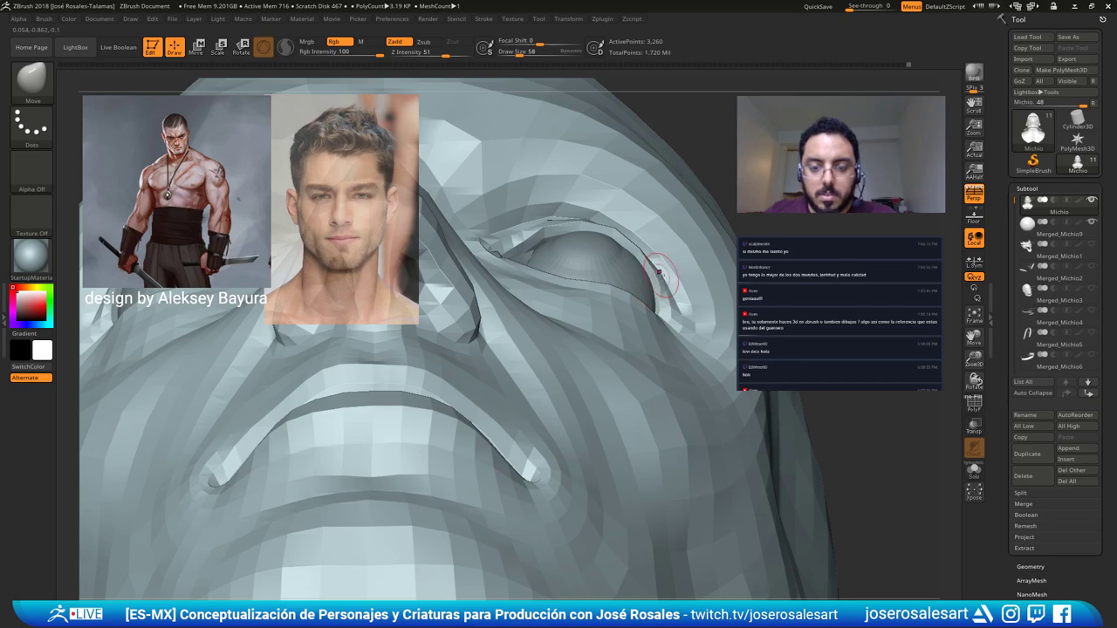
Reshape the lower eyelid rim near the outer corner with the Move brush, reducing the draw size to 28.
mouse_move(661, 311)
right_mouse_down()
mouse_move(667, 342)
mouse_move(653, 323)
right_mouse_up()
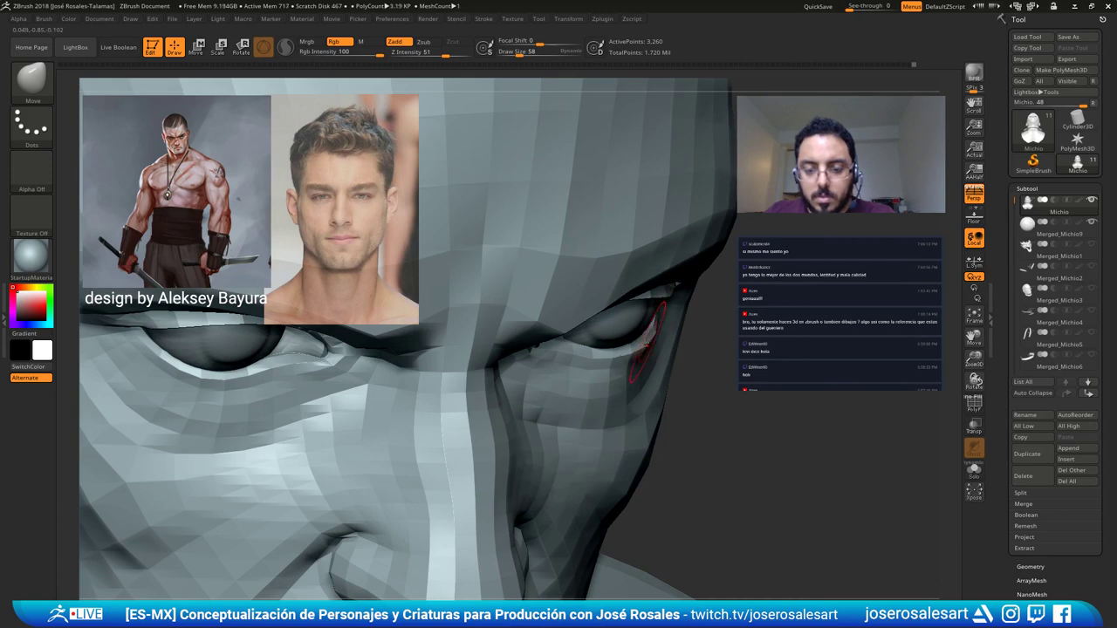
left_click_drag(635, 338, 629, 343)
mouse_move(648, 328)
right_mouse_down()
mouse_move(637, 296)
mouse_move(640, 347)
mouse_move(663, 331)
mouse_move(637, 291)
right_mouse_up()
key("s")
left_click(644, 324)
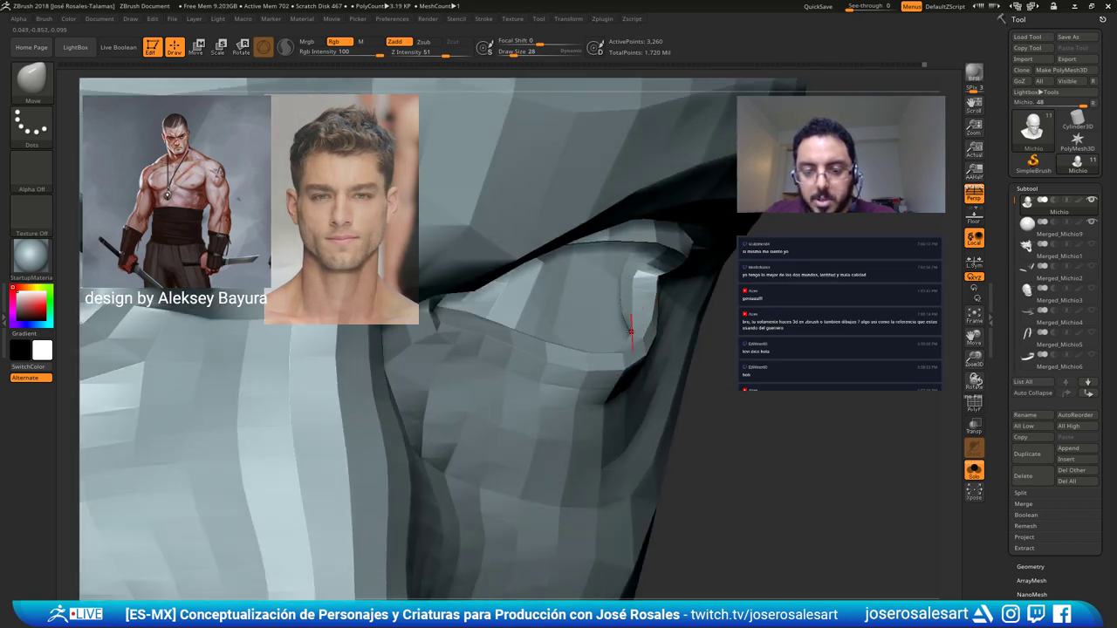
mouse_move(625, 329)
right_mouse_down()
mouse_move(525, 295)
mouse_move(543, 287)
right_mouse_up()
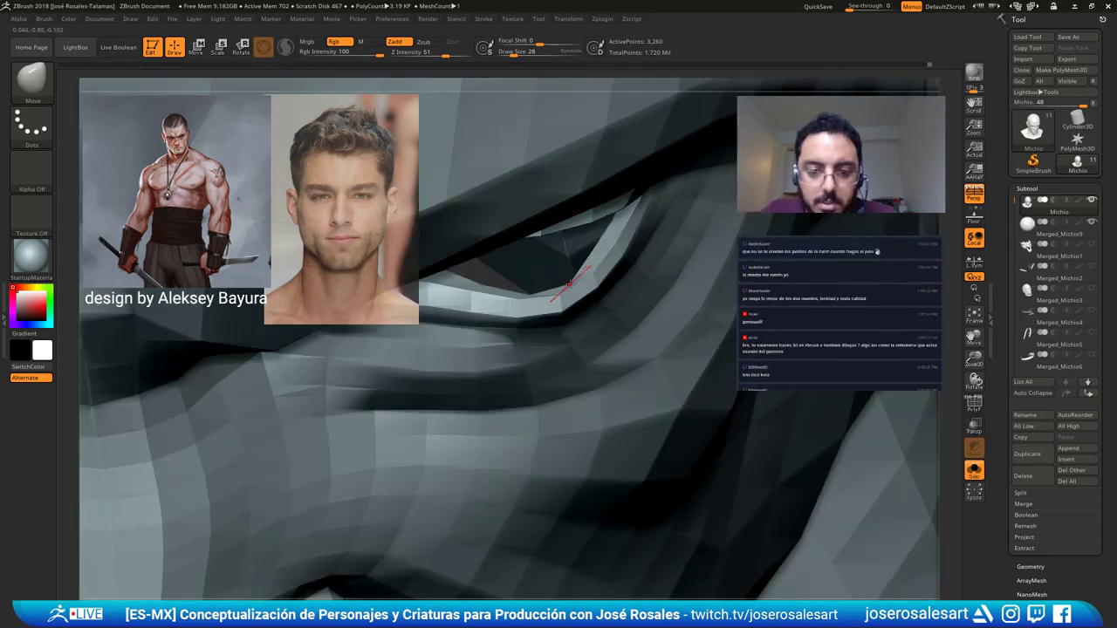
mouse_move(529, 290)
left_mouse_down()
mouse_move(513, 295)
mouse_move(517, 307)
mouse_move(526, 301)
left_mouse_up()
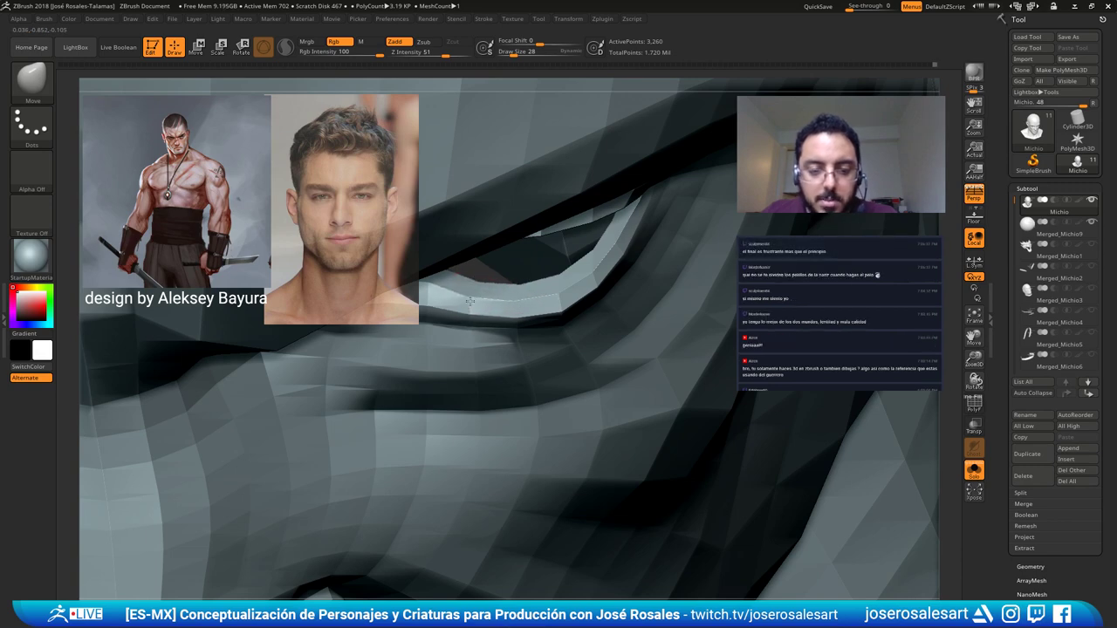
Adjust the lower eyelid and outer eye corner with the Move brush, raising the draw size to 48.
mouse_move(485, 290)
right_mouse_down()
mouse_move(559, 308)
mouse_move(545, 277)
right_mouse_up()
left_click_drag(543, 278, 547, 280)
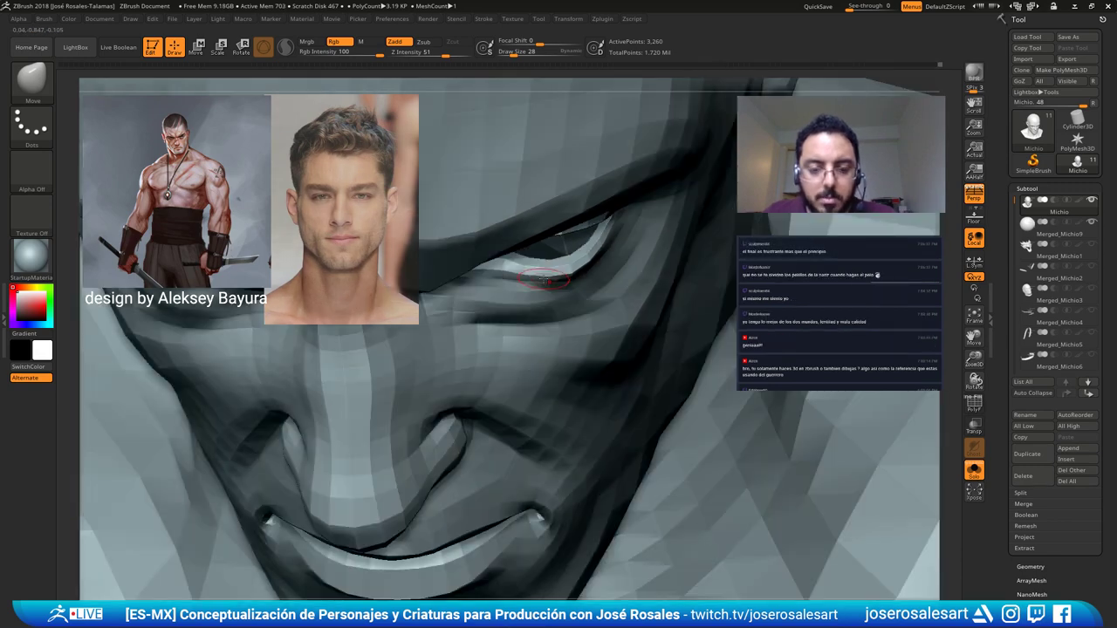
mouse_move(543, 281)
right_mouse_down()
mouse_move(615, 154)
mouse_move(570, 271)
mouse_move(534, 275)
right_mouse_up()
key("bracketright")
key("bracketright")
left_click_drag(569, 272, 575, 265)
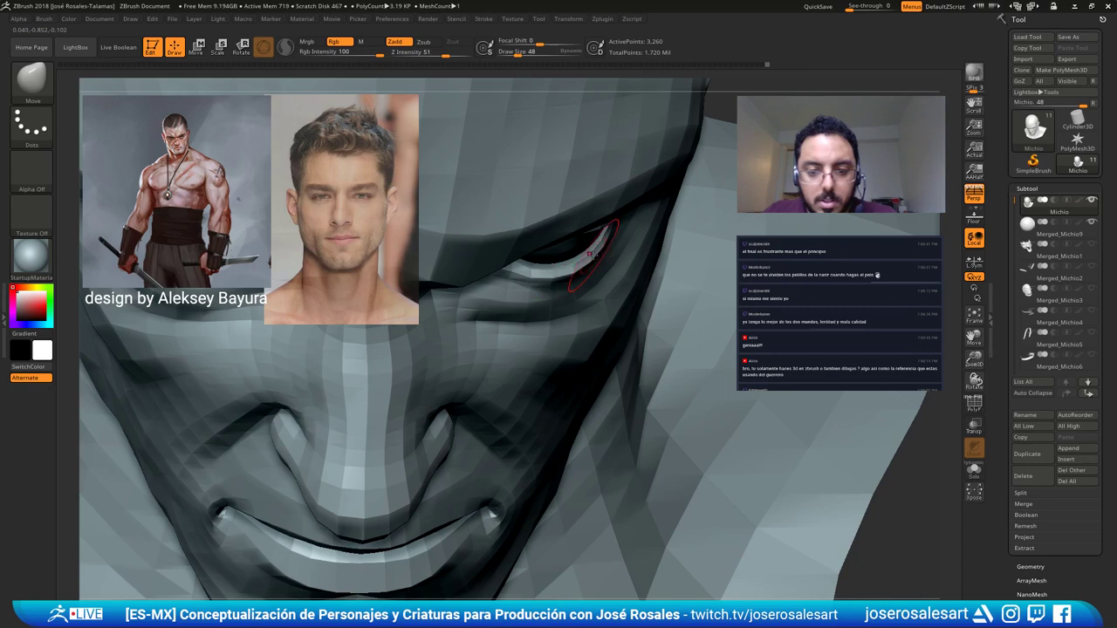
mouse_move(591, 254)
right_mouse_down()
mouse_move(528, 250)
mouse_move(598, 274)
right_mouse_up()
Switch to the ClayBuildup brush, raise the head mesh one subdivision level and set the draw size to 23.
key("b")
key("c")
key("b")
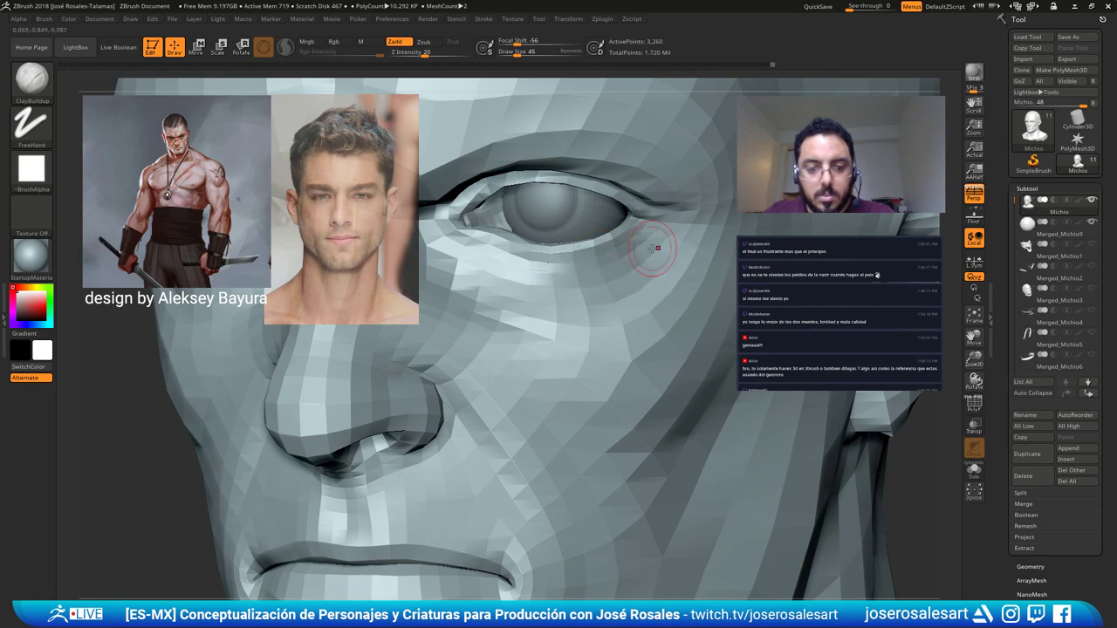
mouse_move(490, 238)
right_mouse_down("ctrl")
mouse_move(566, 263)
mouse_move(625, 250)
mouse_move(629, 231)
mouse_move(634, 264)
mouse_move(653, 253)
right_mouse_up("ctrl")
key("ctrl+d")
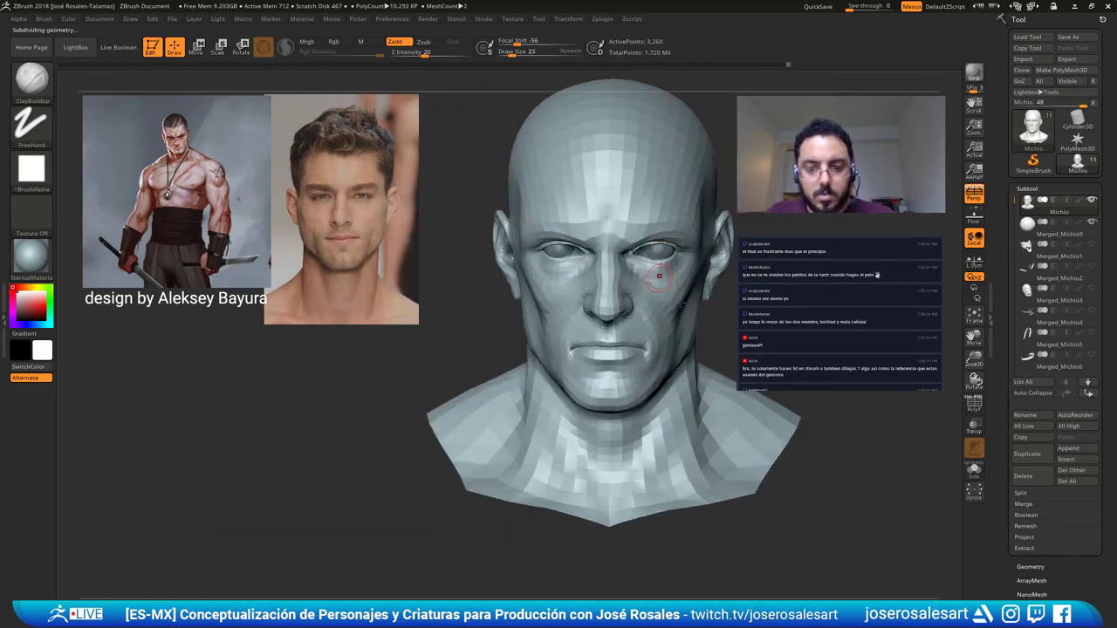
key("s")
mouse_move(694, 295)
right_mouse_down()
mouse_move(661, 284)
mouse_move(613, 301)
mouse_move(617, 199)
mouse_move(588, 150)
mouse_move(603, 153)
mouse_move(609, 187)
right_mouse_up()
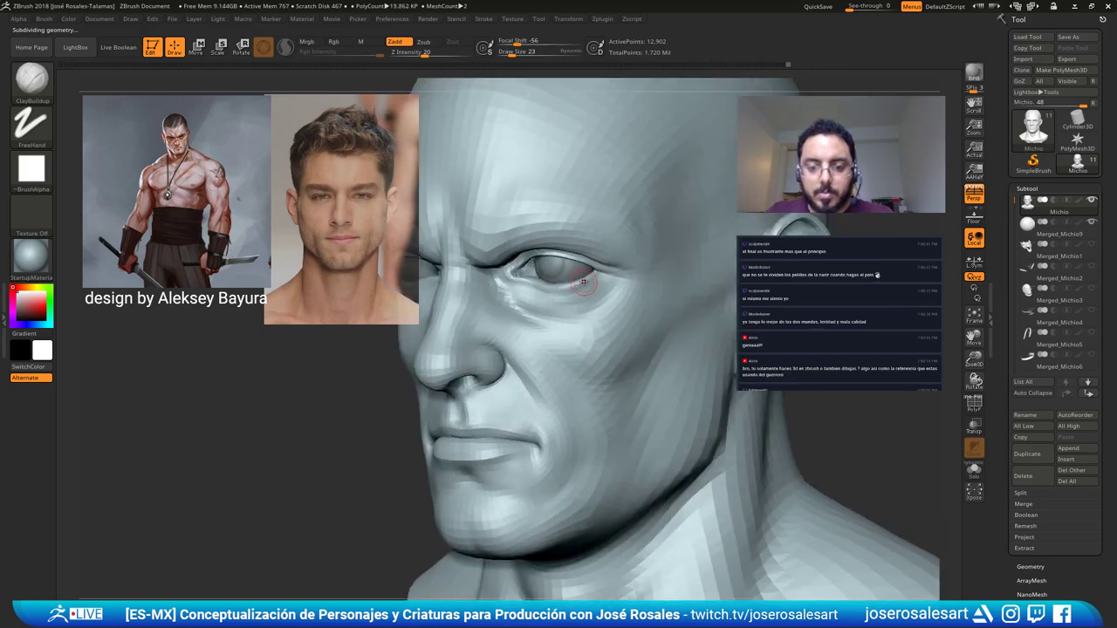
Build up the under-eye area toward the inner corner with ClayBuildup at draw size 33.
key("s")
left_click_drag(582, 289, 585, 289)
right_click_drag(610, 224, 630, 247, "alt")
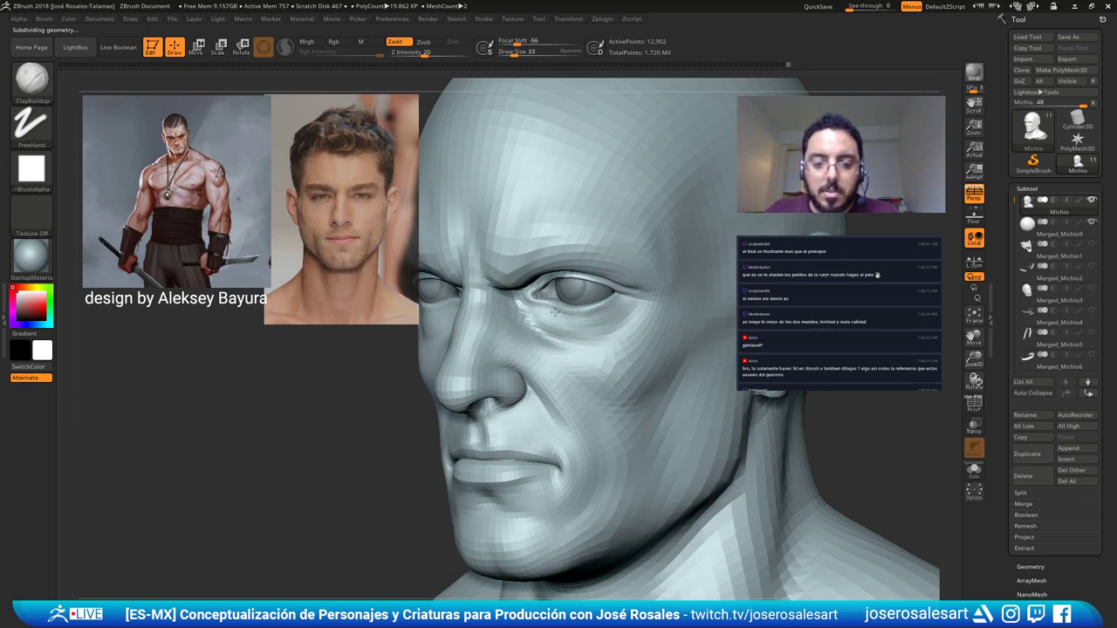
left_click_drag(555, 312, 576, 316)
mouse_move(571, 302)
right_mouse_down()
mouse_move(615, 304)
mouse_move(576, 314)
right_mouse_up()
left_click_drag(523, 306, 550, 326)
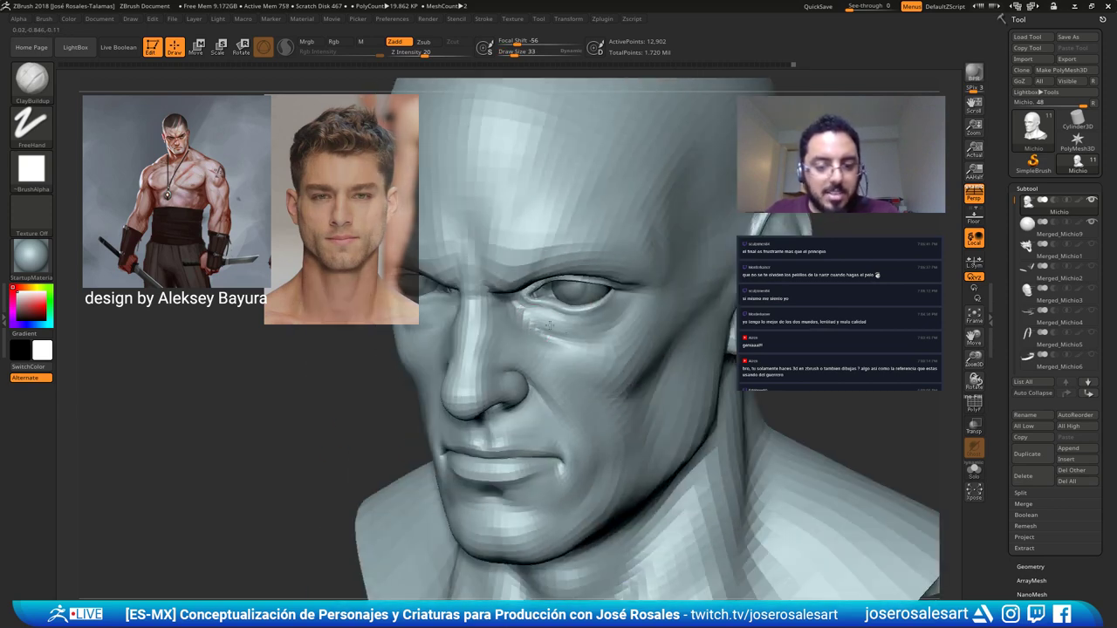
mouse_move(562, 302)
right_mouse_down("alt")
mouse_move(583, 313)
mouse_move(583, 336)
right_mouse_up("alt")
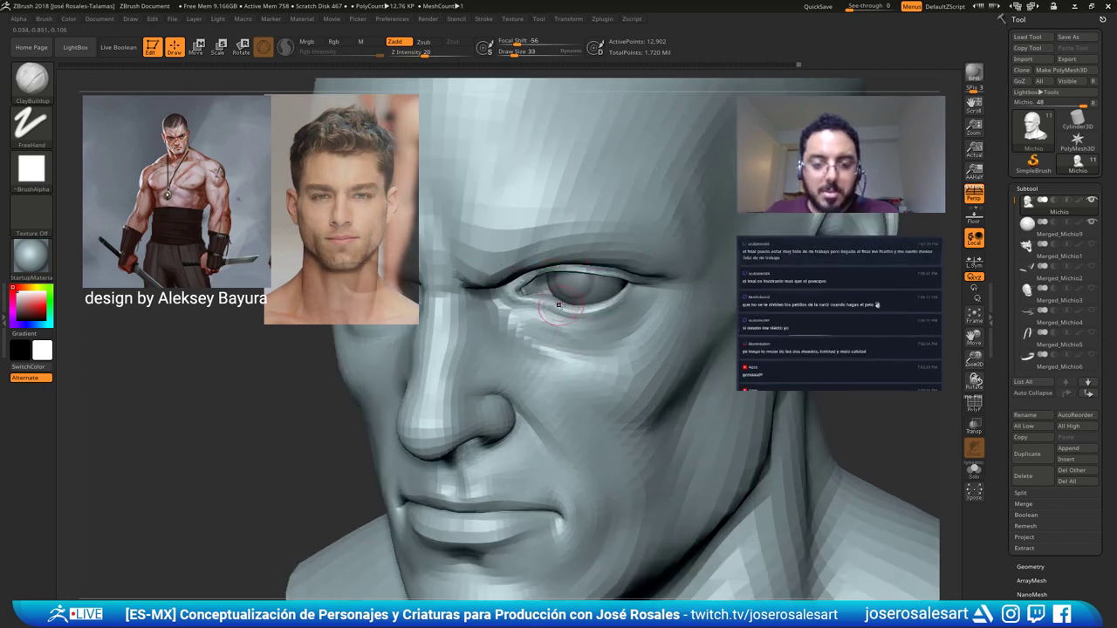
Fill out the eye bag and the upper cheek below the outer corner with ClayBuildup, enlarging the draw size to 51.
key("s")
key("s")
left_click_drag(555, 317, 538, 311)
key("s")
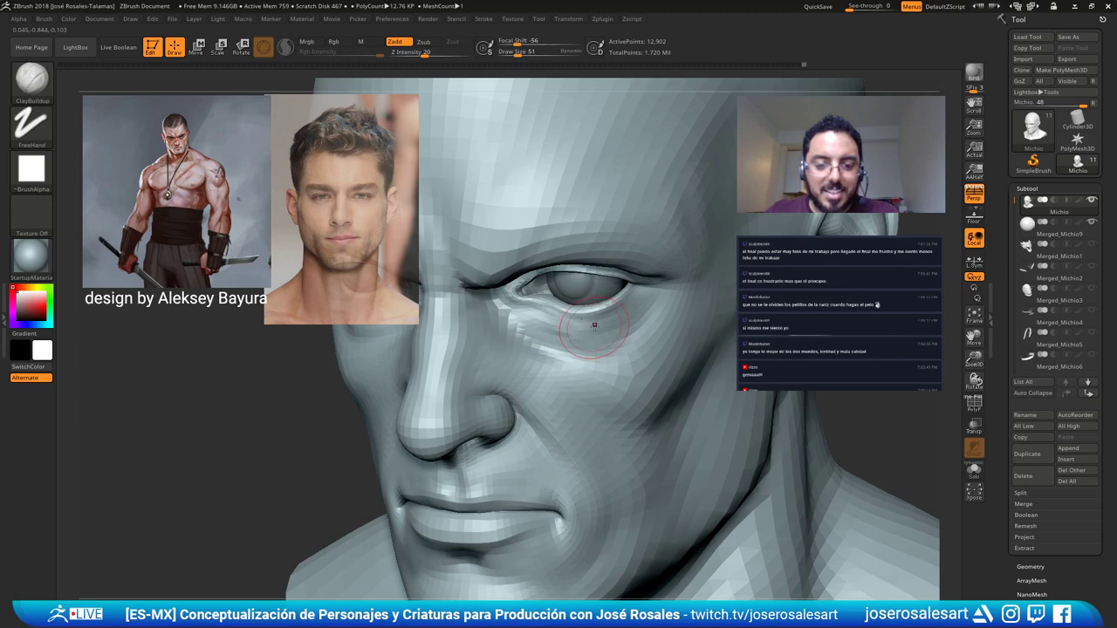
mouse_move(609, 317)
right_mouse_down("ctrl")
mouse_move(581, 312)
mouse_move(609, 328)
right_mouse_up("ctrl")
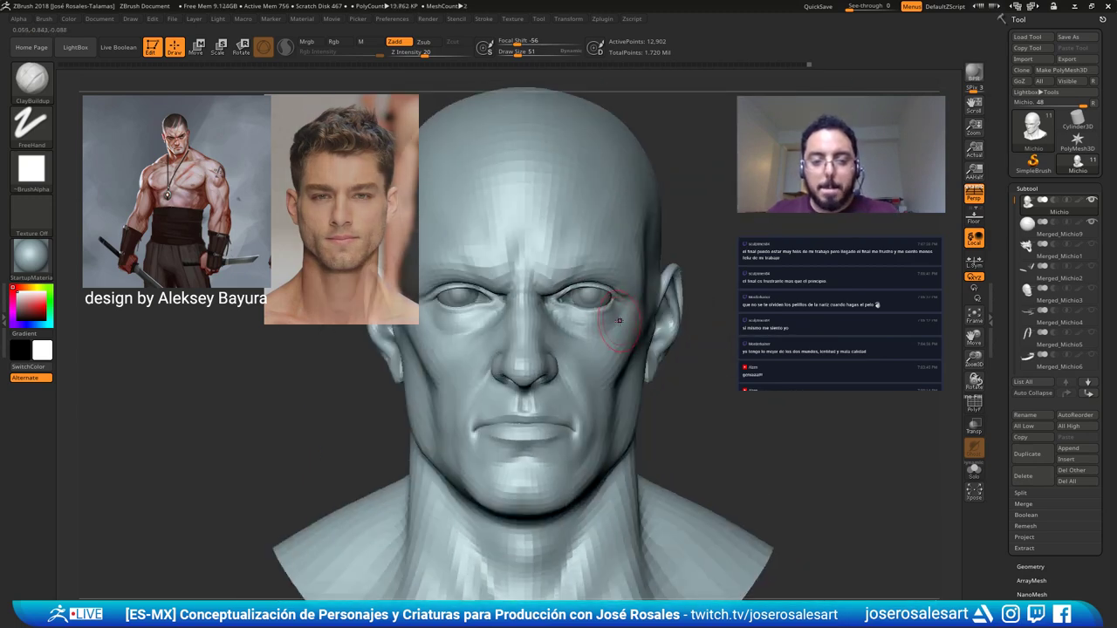
key("s")
left_click_drag(620, 328, 613, 325)
mouse_move(614, 323)
right_mouse_down()
mouse_move(535, 295)
mouse_move(602, 307)
right_mouse_up()
Switch to the DamStandard brush and set its draw size to 28 for work under the eye.
key("b")
key("d")
key("s")
key("s")
left_click(486, 275)
right_click_drag(502, 274, 482, 270)
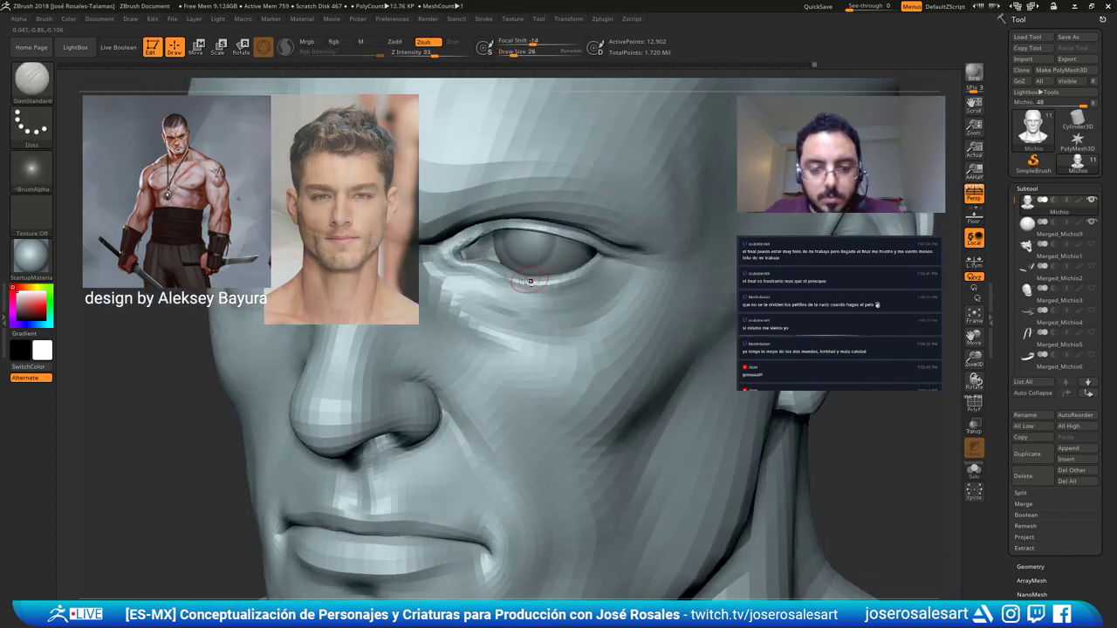
right_click_drag(522, 281, 516, 310, "ctrl")
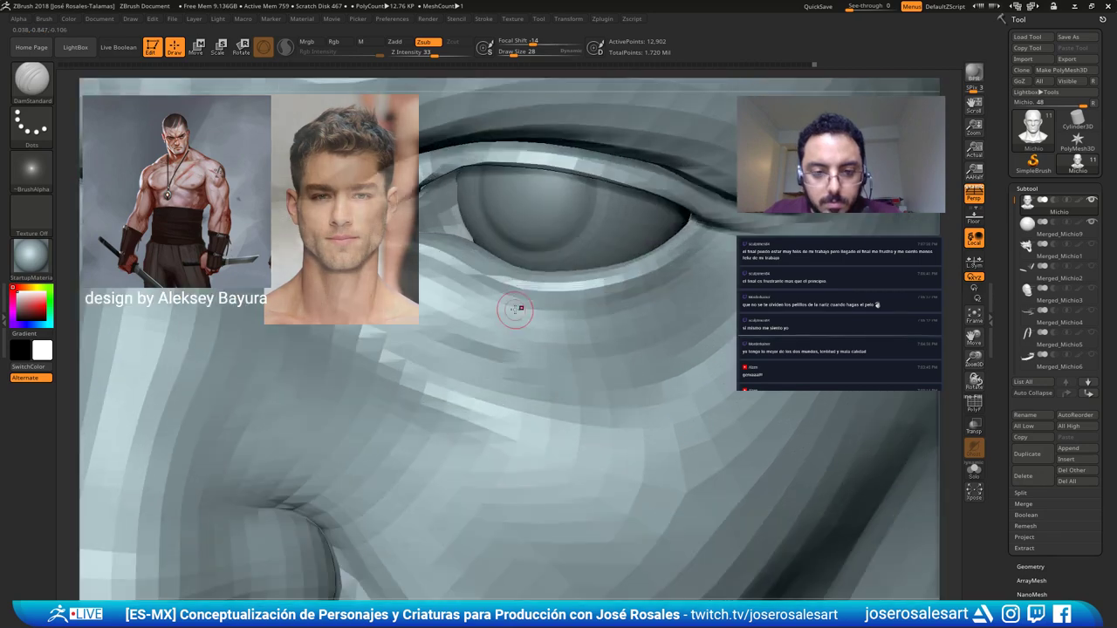
Inspect the eyelid polygroups in wireframe and compare the under-eye surface at the lower and higher subdivision levels.
key("shift+f")
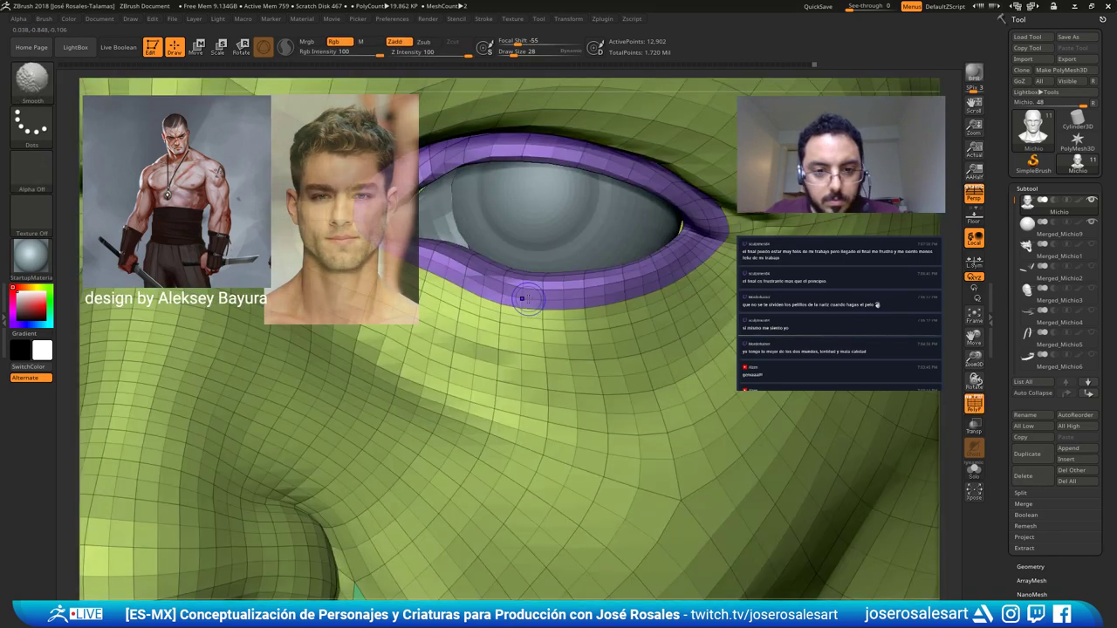
key("shift+f")
key("shift+d")
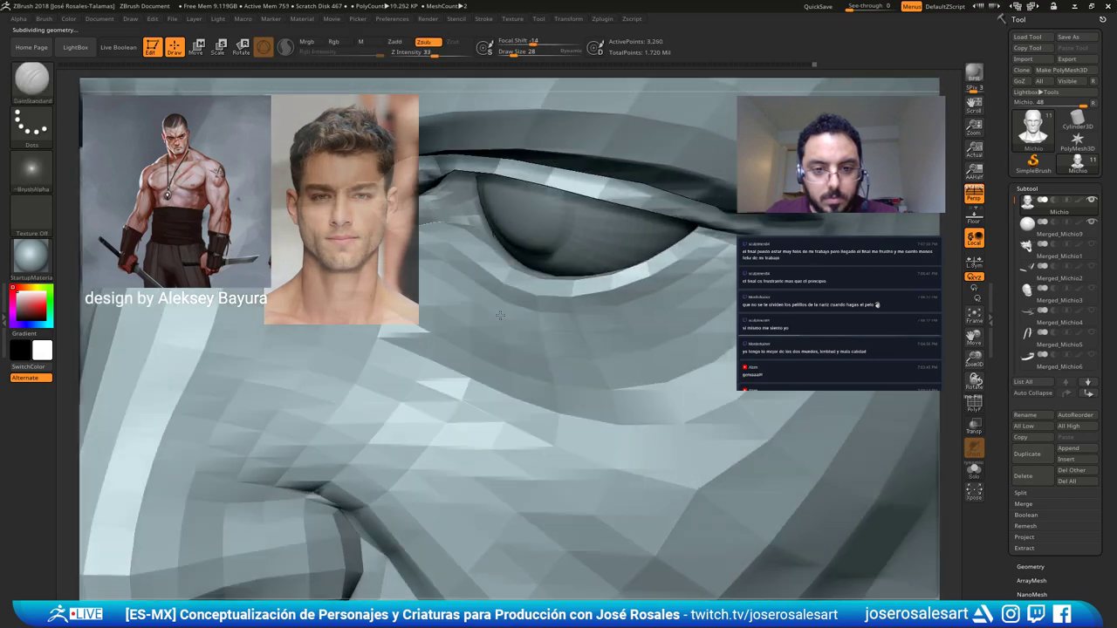
right_click_drag(500, 315, 506, 291)
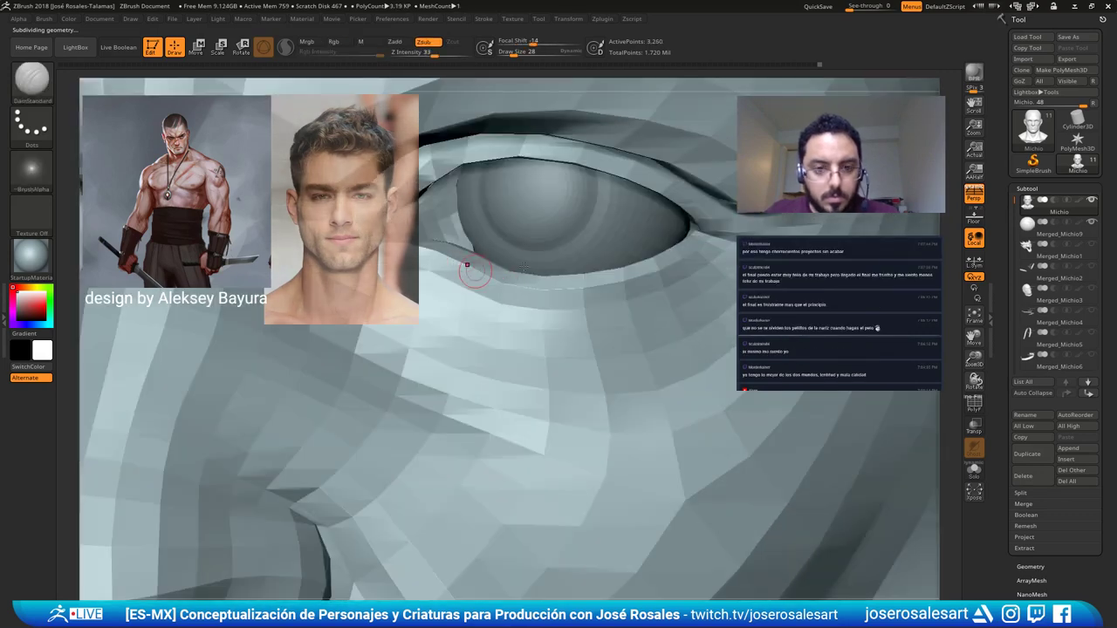
key("d")
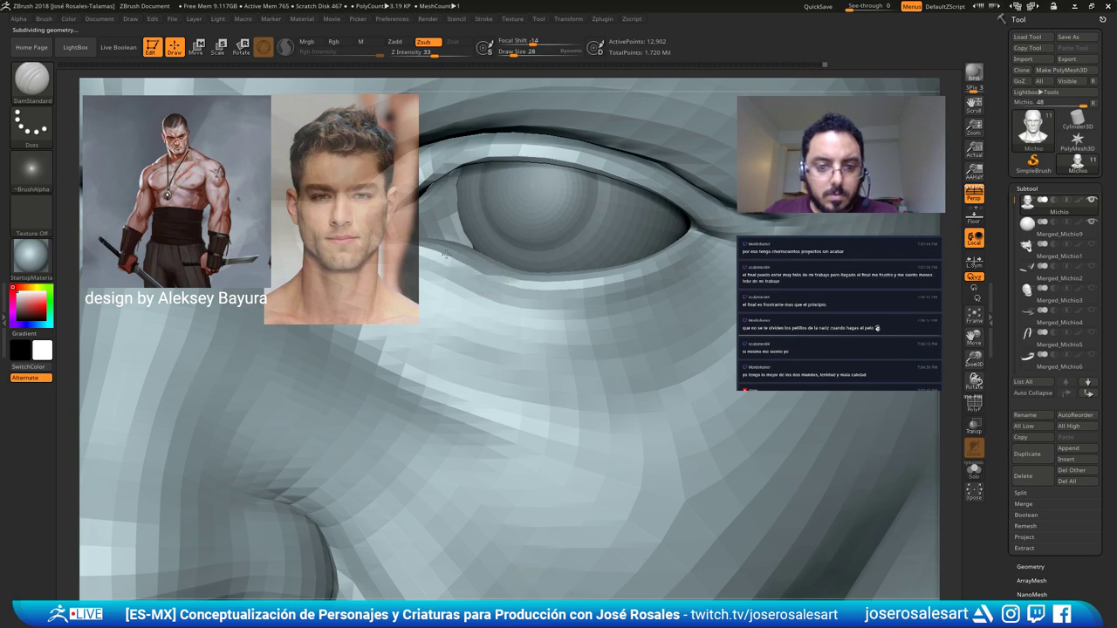
mouse_move(483, 268)
right_mouse_down()
mouse_move(510, 286)
mouse_move(545, 281)
mouse_move(497, 247)
mouse_move(483, 275)
mouse_move(596, 231)
mouse_move(651, 252)
mouse_move(581, 284)
mouse_move(682, 286)
mouse_move(483, 291)
mouse_move(554, 295)
right_mouse_up()
Switch to ClayBuildup and build up the under-eye area on the opposite side of the face, reducing the draw size to 19.
key("b")
key("c")
key("b")
mouse_move(532, 224)
right_mouse_down()
mouse_move(554, 293)
mouse_move(596, 319)
mouse_move(515, 348)
right_mouse_up()
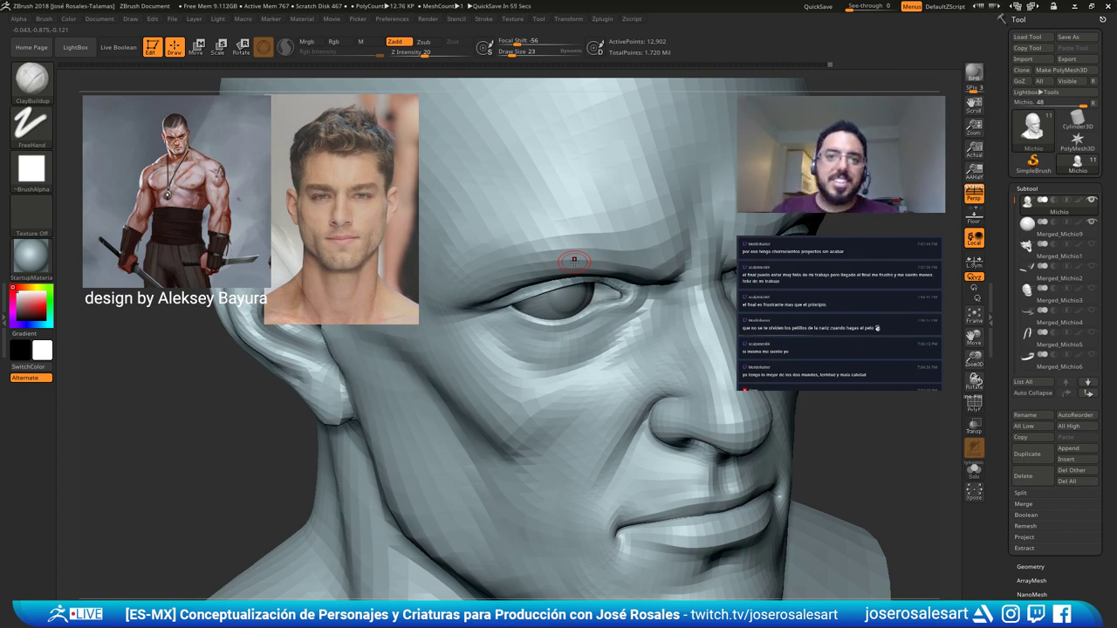
right_click_drag(539, 211, 587, 342)
key("s")
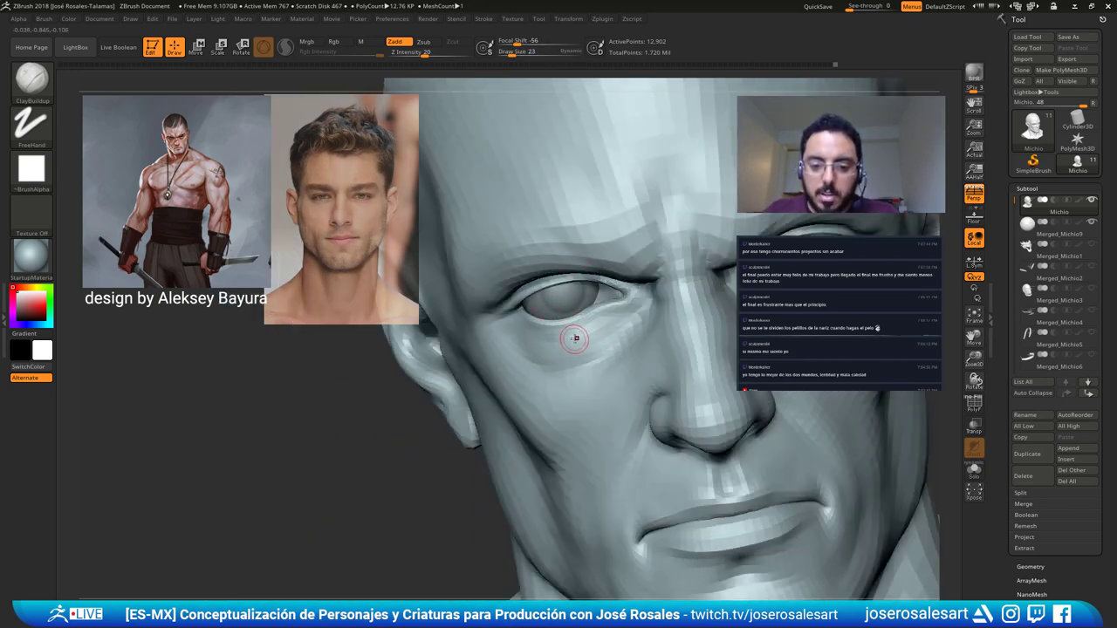
key("bracketright")
left_click_drag(577, 337, 612, 314)
right_click_drag(583, 317, 580, 327)
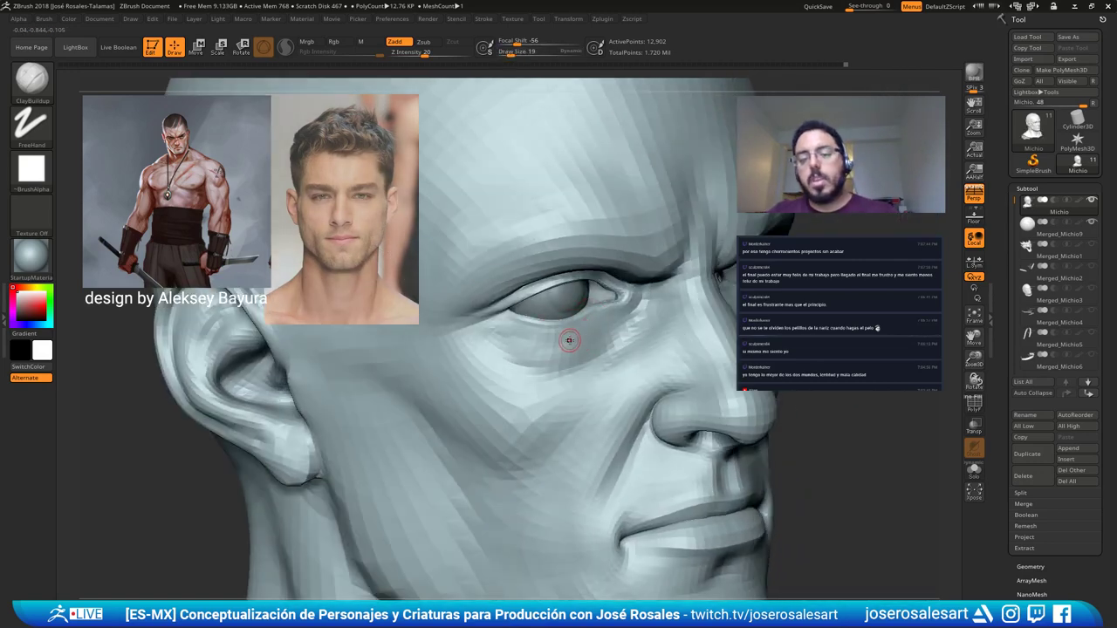
Fill the surface below the lower eyelid with ClayBuildup at draw size 33.
key("]")
right_click_drag(566, 346, 498, 331)
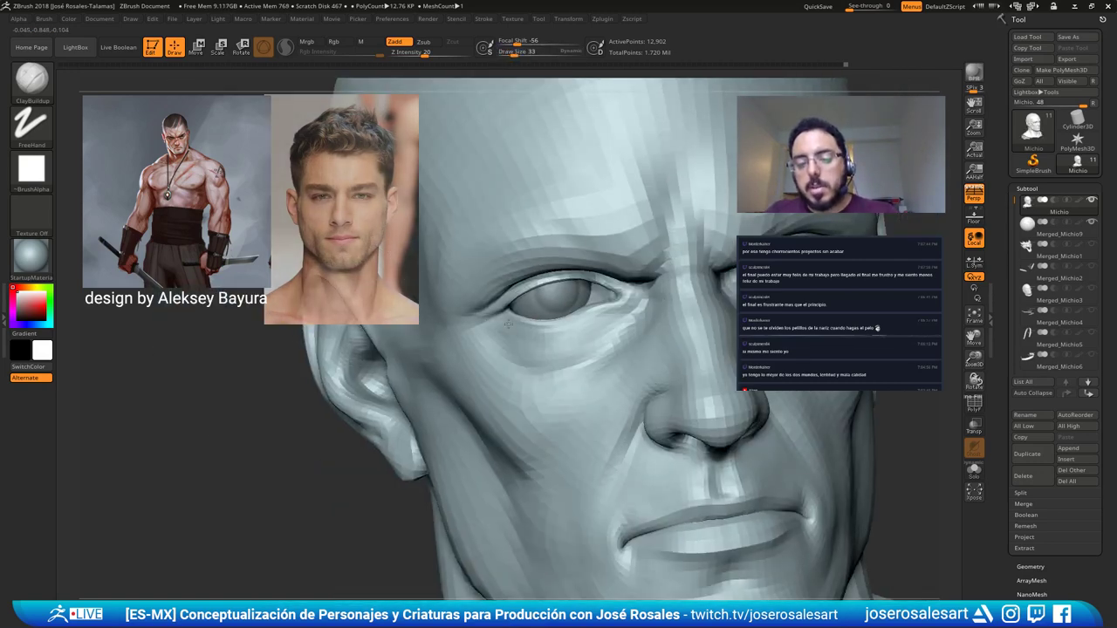
left_click_drag(548, 333, 555, 341)
mouse_move(621, 311)
right_mouse_down()
mouse_move(599, 316)
mouse_move(657, 292)
right_mouse_up()
Switch to the DamStandard brush and refine the crease under the lower eyelid, setting the draw size to 26.
key("[")
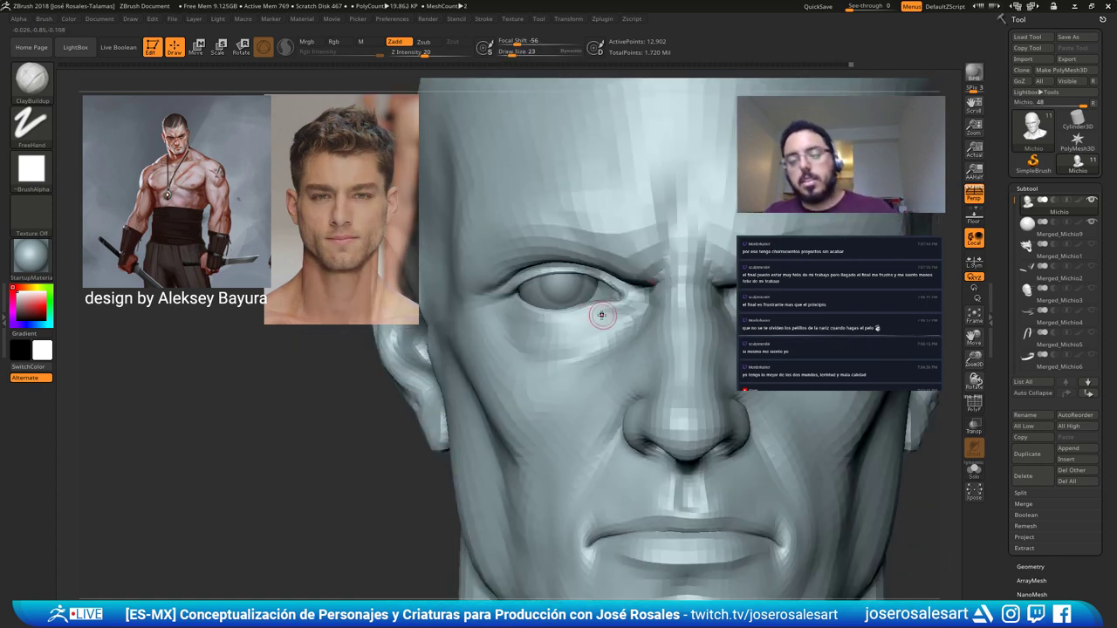
right_click_drag(598, 317, 452, 283)
mouse_move(453, 329)
right_mouse_down()
mouse_move(550, 327)
mouse_move(611, 345)
right_mouse_up()
key("b")
key("d")
key("s")
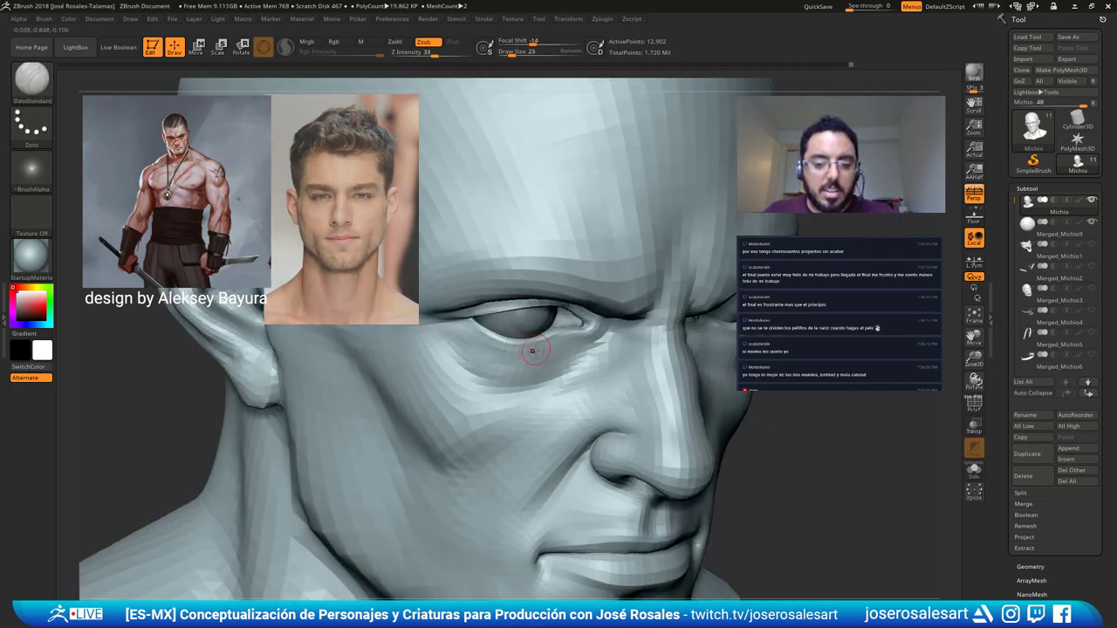
mouse_move(532, 350)
right_mouse_down()
mouse_move(623, 313)
mouse_move(580, 295)
mouse_move(667, 277)
right_mouse_up()
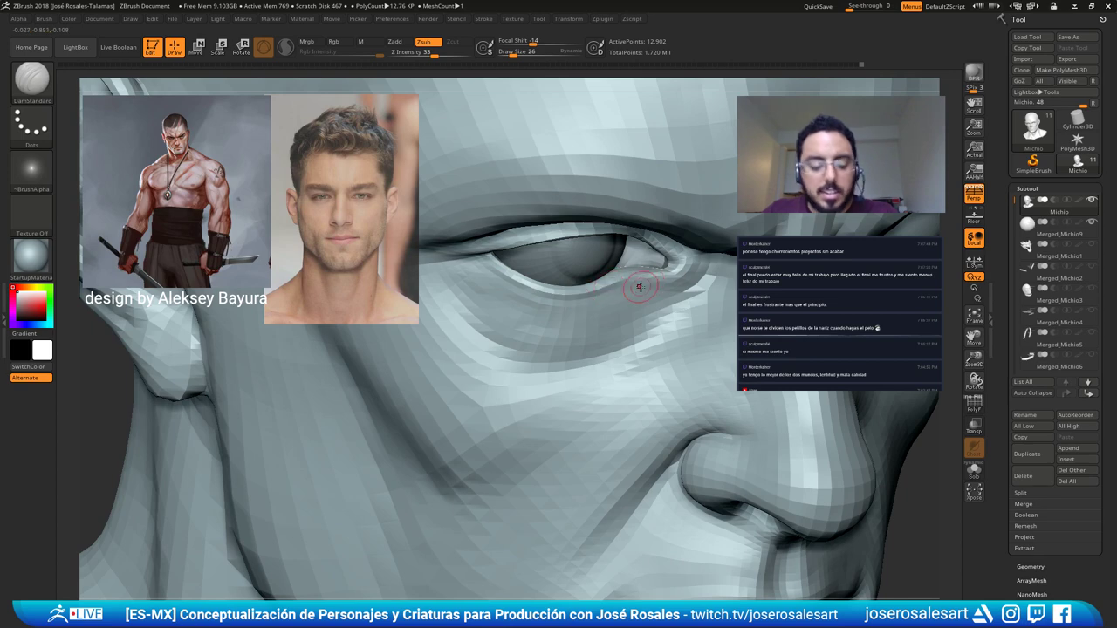
Soften the volumes around the lower eyelid and eye bag with ClayBuildup at draw size 26.
key("b")
key("c")
key("b")
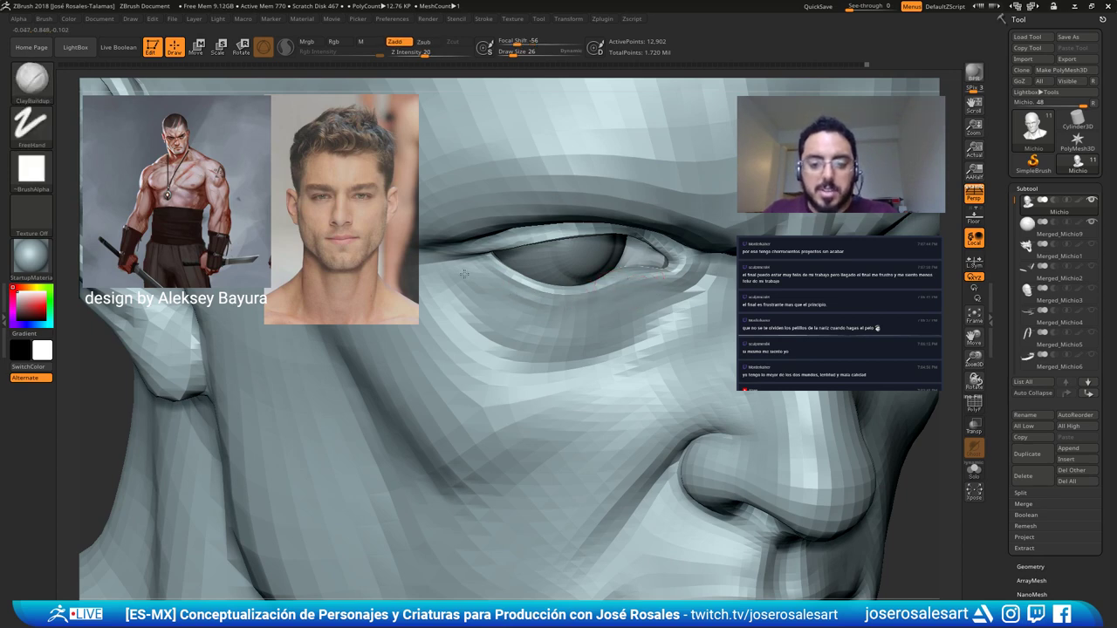
mouse_move(593, 294)
right_mouse_down("ctrl")
mouse_move(614, 295)
mouse_move(553, 306)
right_mouse_up("ctrl")
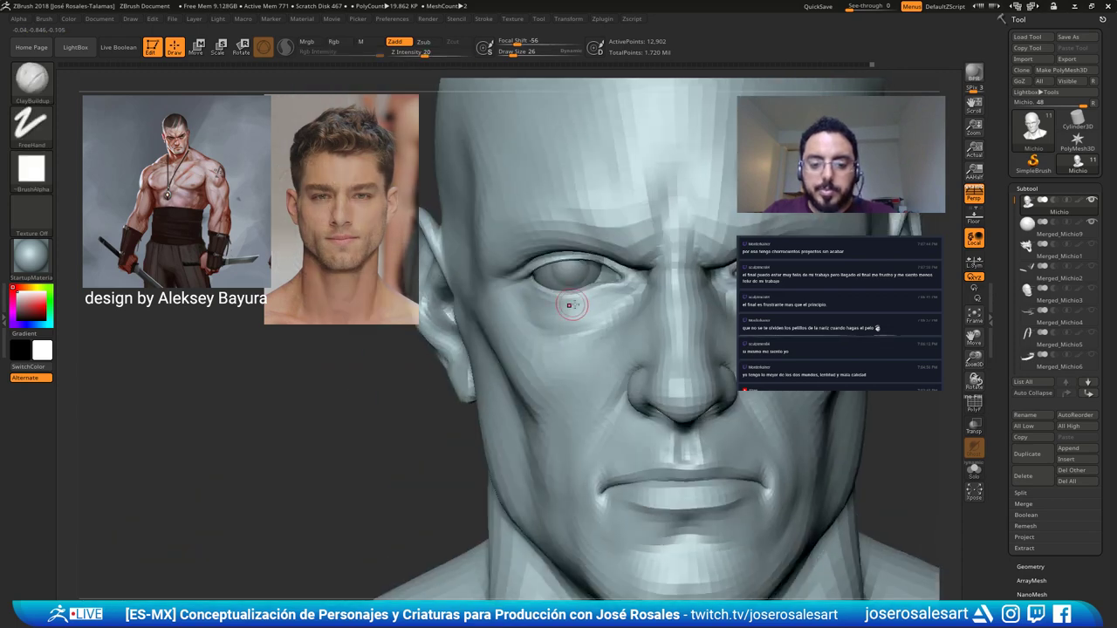
right_click_drag(680, 304, 593, 237, "alt")
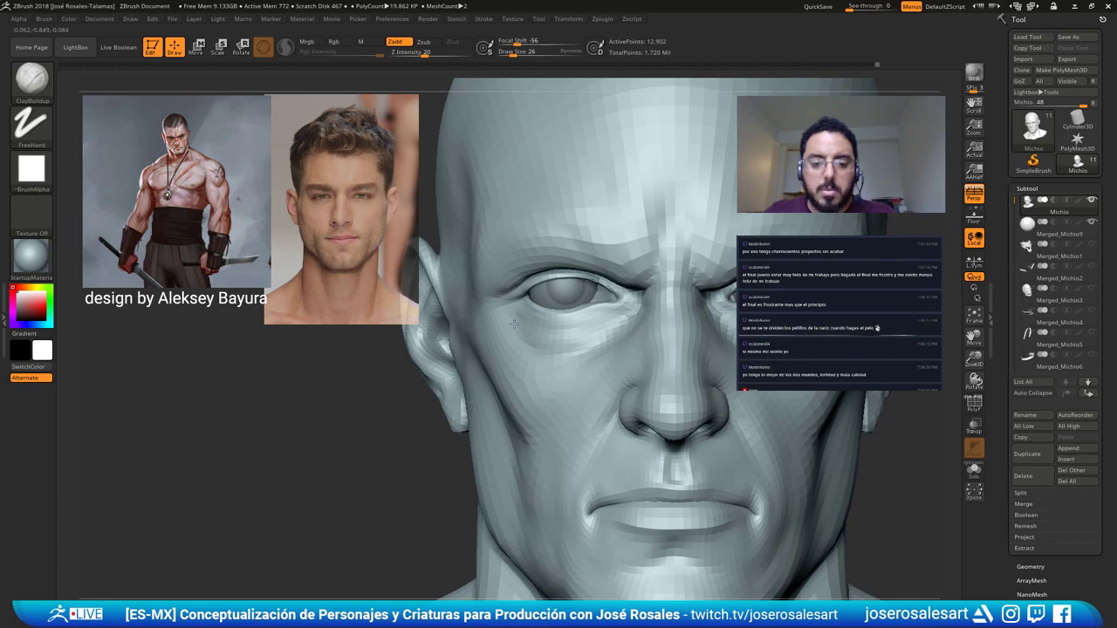
mouse_move(611, 342)
right_mouse_down("alt")
mouse_move(625, 318)
mouse_move(542, 329)
mouse_move(567, 366)
mouse_move(559, 325)
right_mouse_up("alt")
mouse_move(559, 325)
right_mouse_down("alt")
mouse_move(494, 332)
mouse_move(636, 342)
right_mouse_up("alt")
Switch to the Standard brush and refine the inner under-eye area at draw size 19.
key("b")
key("s")
key("t")
key("s")
left_click_drag(600, 341, 598, 341)
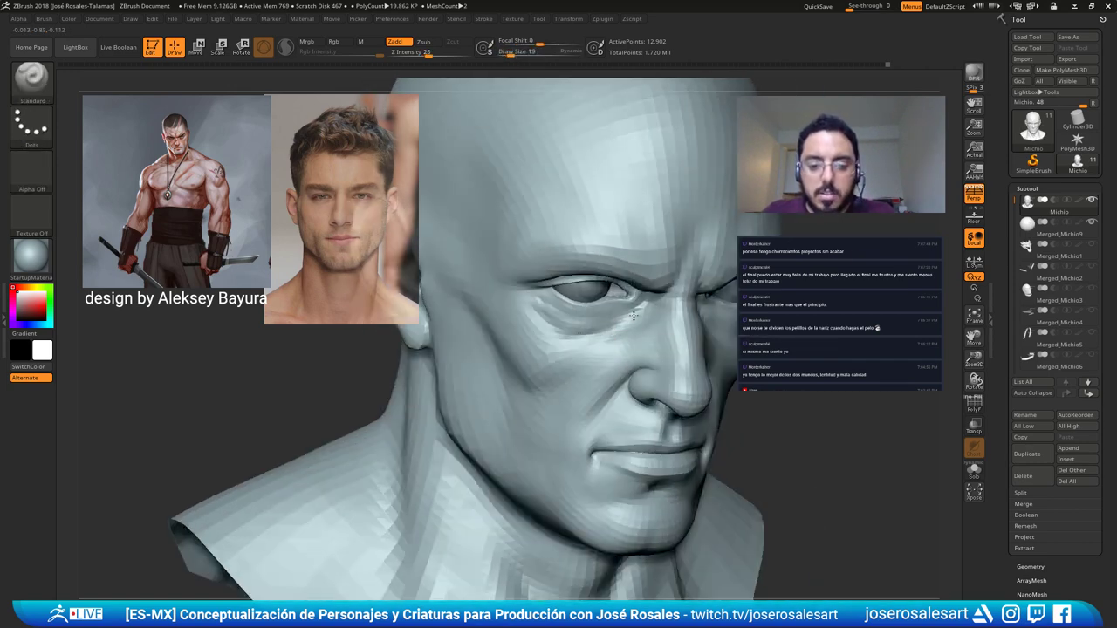
right_click_drag(637, 311, 624, 293)
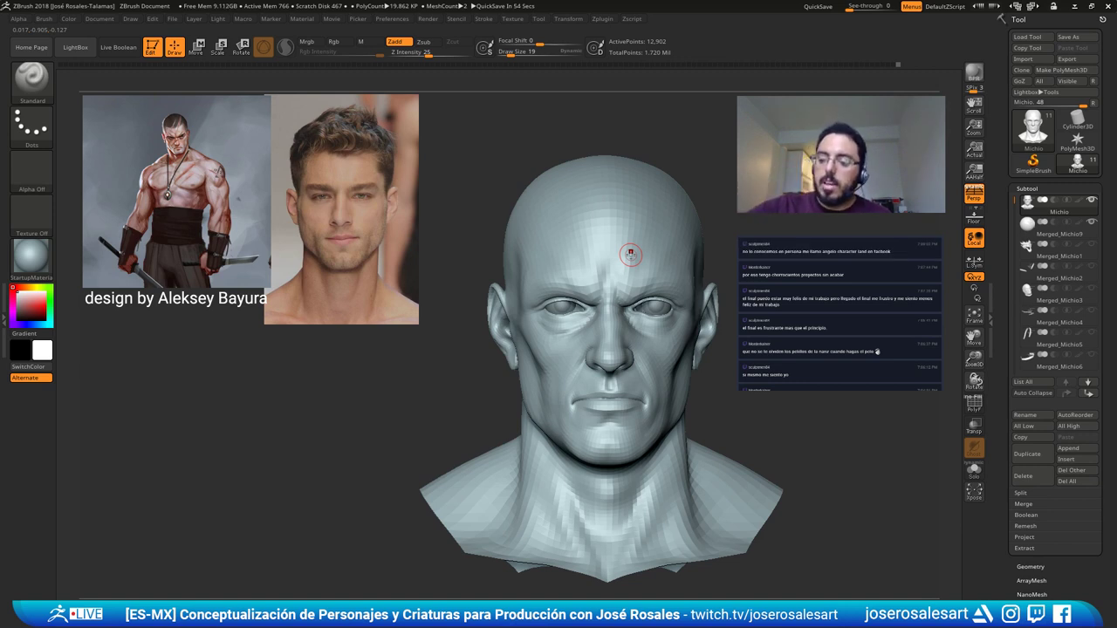
Step the head mesh down one subdivision level and switch to the Move brush at draw size 114.
mouse_move(609, 257)
right_mouse_down("ctrl")
mouse_move(570, 263)
mouse_move(553, 289)
right_mouse_up("ctrl")
key("shift+d")
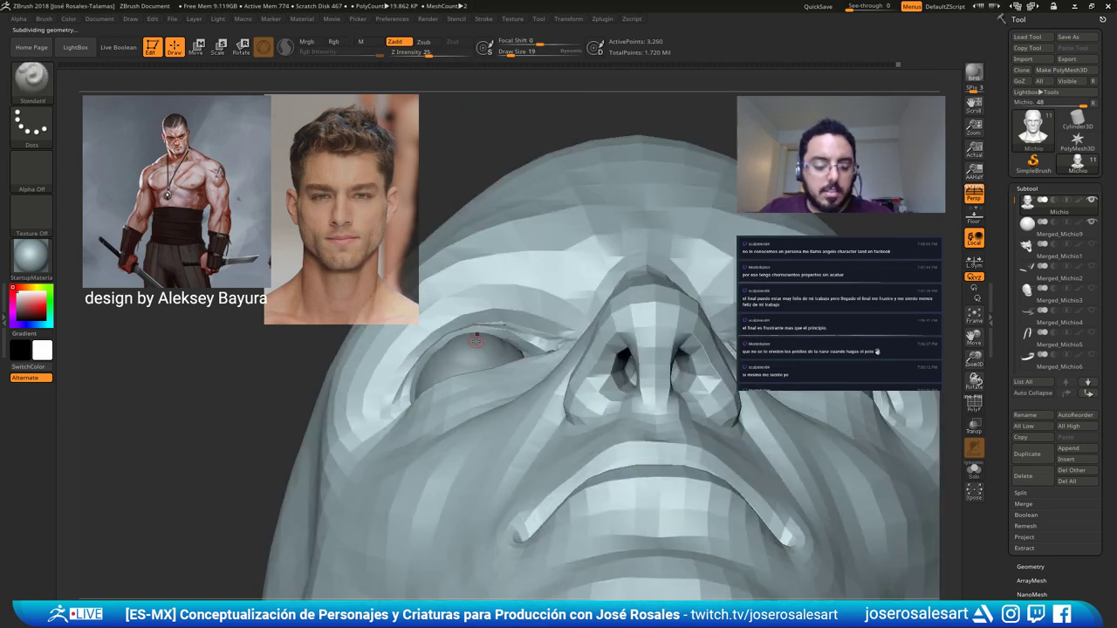
key("s")
left_click_drag(477, 342, 495, 342)
key("b")
key("m")
key("v")
mouse_move(506, 323)
right_mouse_down("alt")
mouse_move(438, 295)
mouse_move(496, 311)
mouse_move(467, 304)
right_mouse_up("alt")
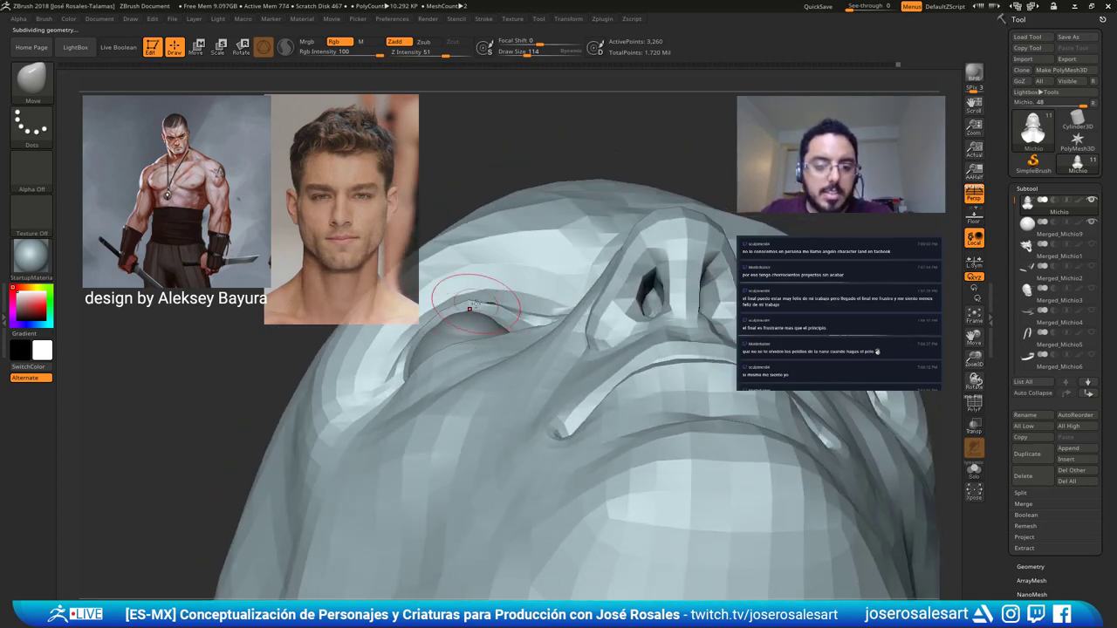
Reshape the upper eyelid edge from below with the Move brush at draw size 86.
key("s")
left_click_drag(492, 304, 506, 302)
mouse_move(453, 324)
right_mouse_down()
mouse_move(423, 347)
mouse_move(430, 323)
right_mouse_up()
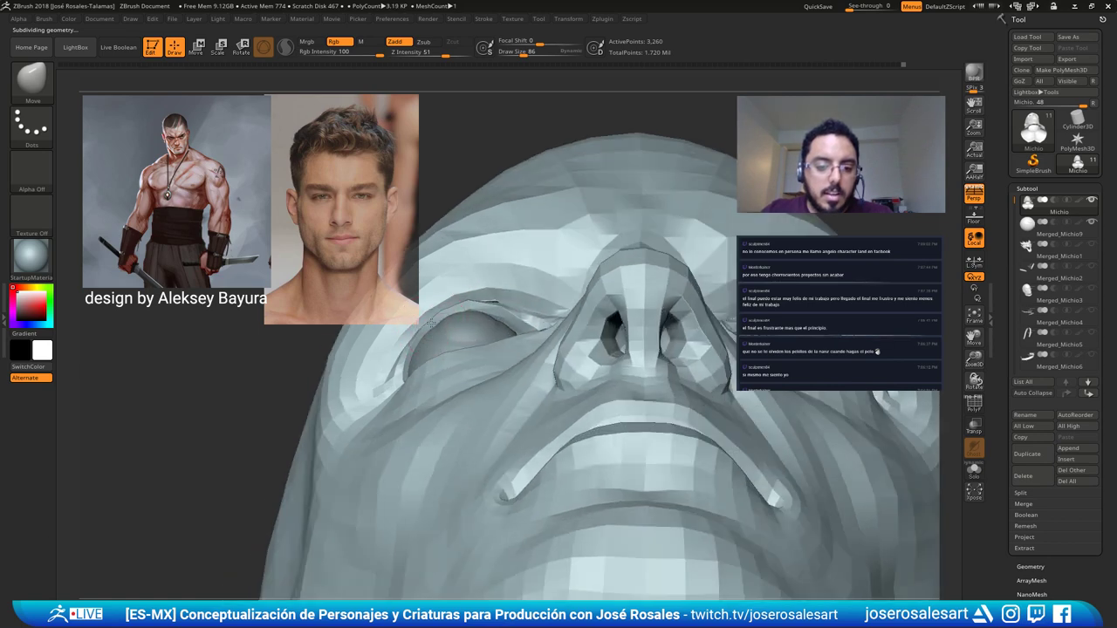
Isolate the head mesh and adjust the outer edge of the upper eyelid with the Move brush at draw size 51.
right_click_drag(395, 358, 410, 342)
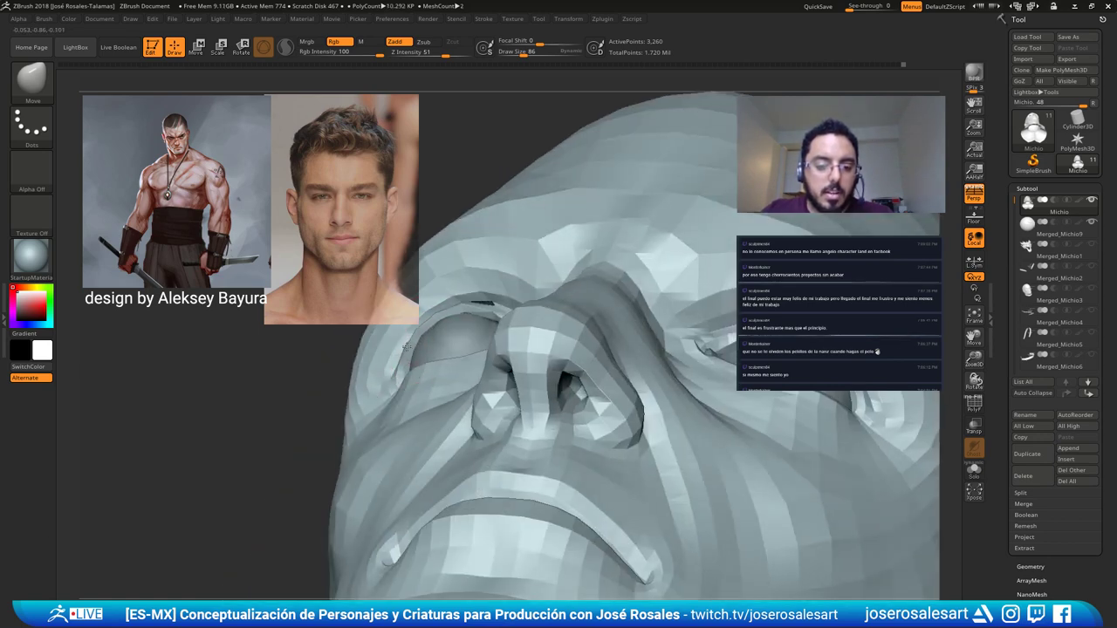
key("bracketleft")
left_click_drag(425, 336, 440, 324)
key("alt+s")
right_click_drag(436, 336, 465, 305)
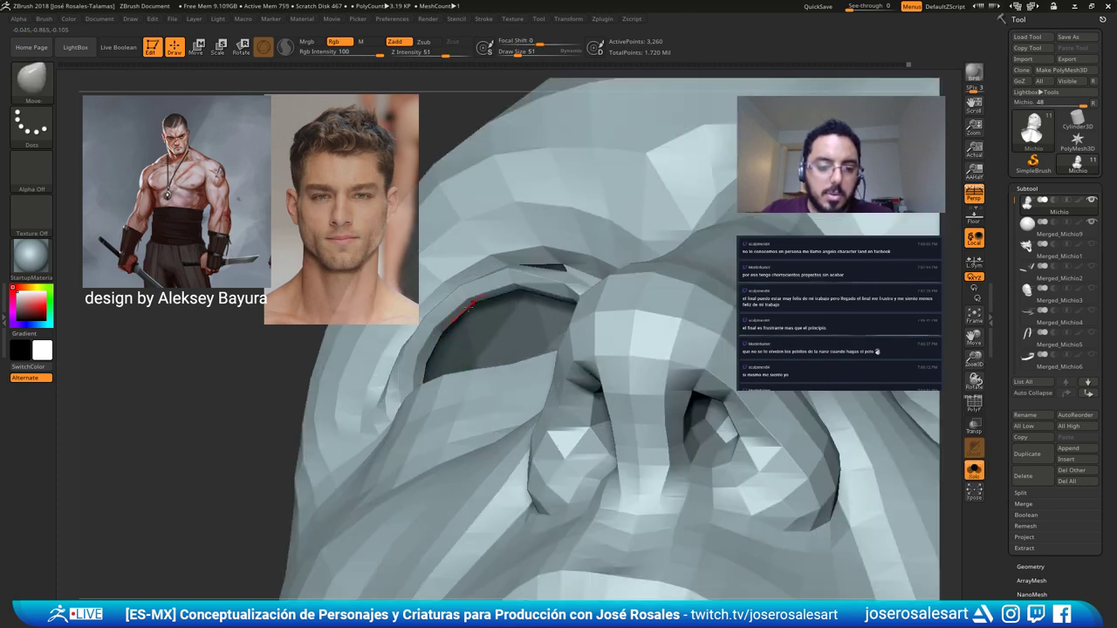
left_click_drag(465, 303, 493, 305)
Even out the arc of the upper eyelid and its outer corner with the Move brush at draw size 65.
key("s")
mouse_move(494, 304)
right_mouse_down()
mouse_move(546, 288)
mouse_move(605, 218)
right_mouse_up()
left_click_drag(605, 217, 598, 225)
right_click_drag(599, 225, 600, 159)
left_click_drag(562, 186, 561, 177)
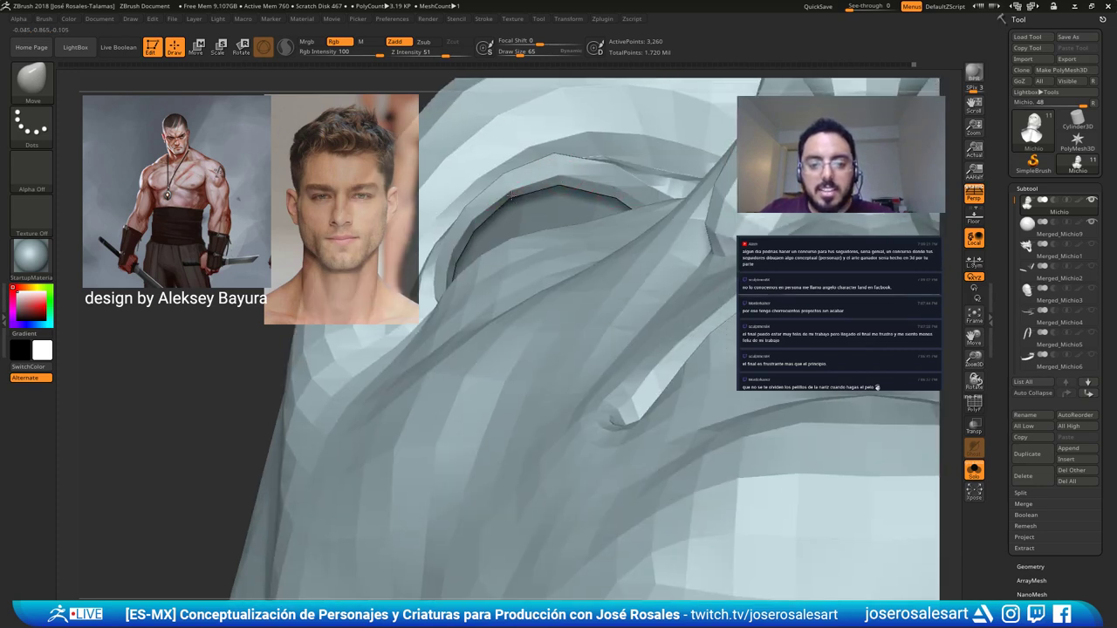
mouse_move(480, 224)
right_mouse_down()
mouse_move(429, 270)
mouse_move(728, 162)
right_mouse_up()
right_click_drag(439, 340, 469, 351)
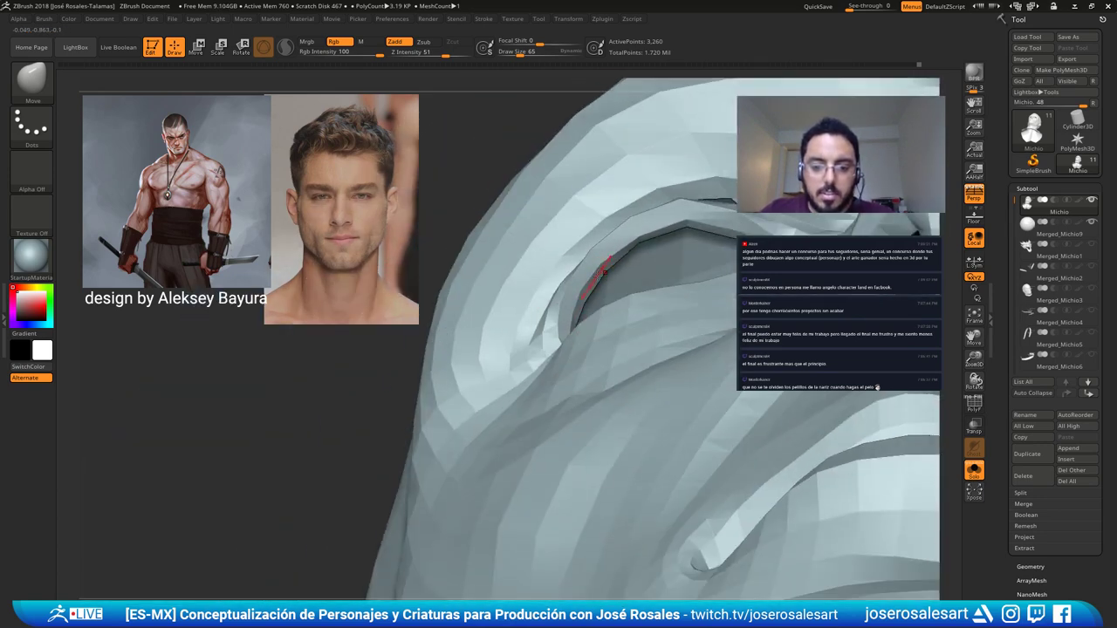
left_click_drag(630, 240, 611, 234)
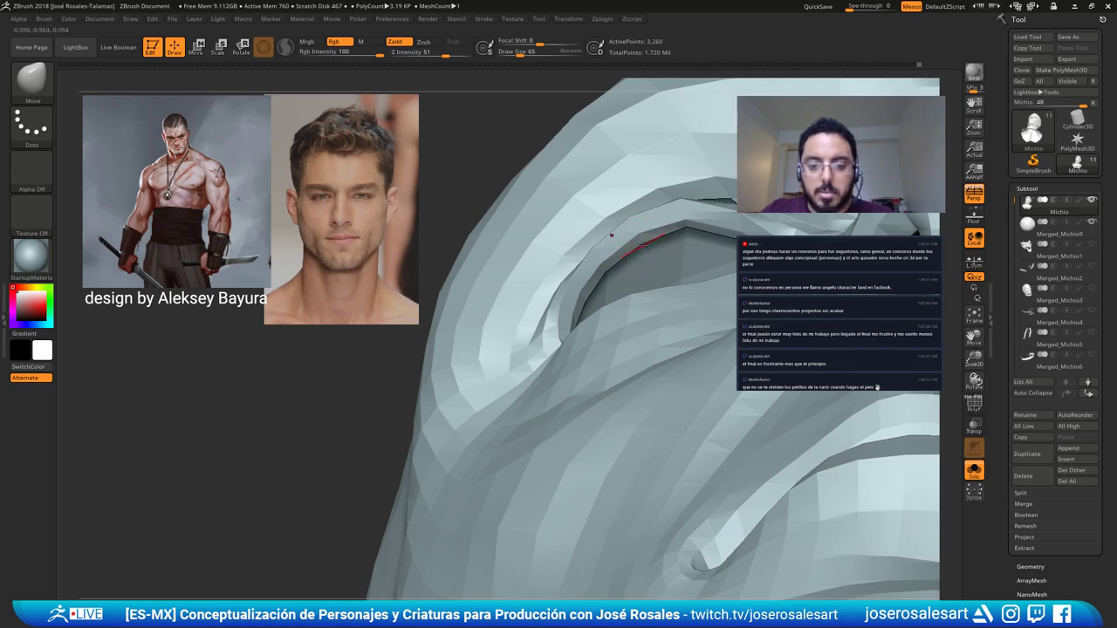
mouse_move(611, 234)
right_mouse_down()
mouse_move(582, 303)
mouse_move(558, 253)
right_mouse_up()
right_click_drag(486, 356, 472, 399)
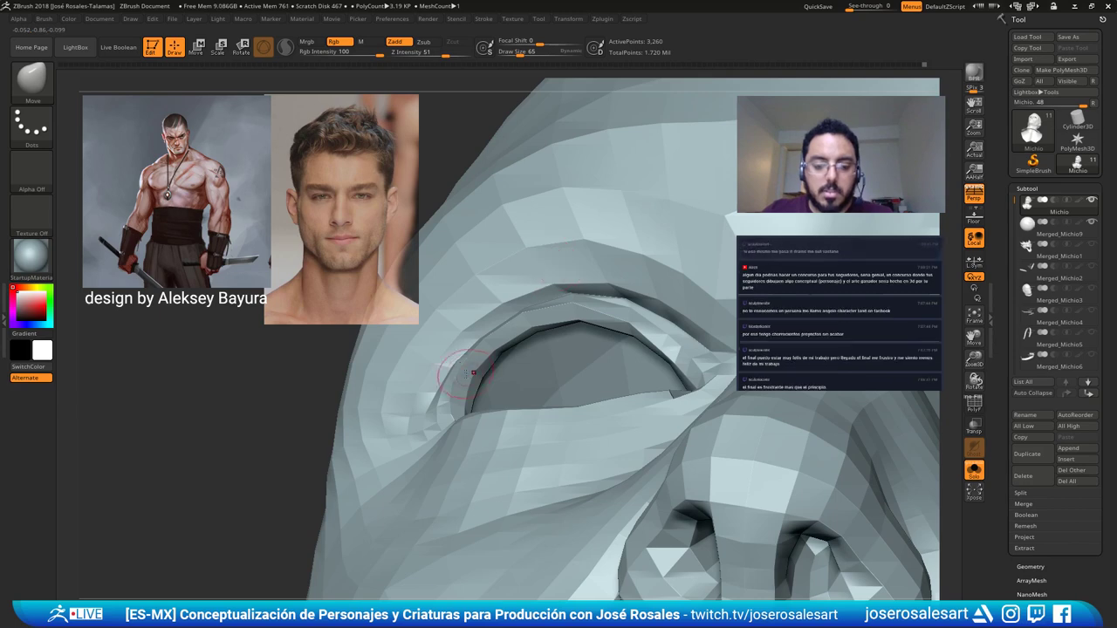
right_click_drag(569, 291, 453, 263)
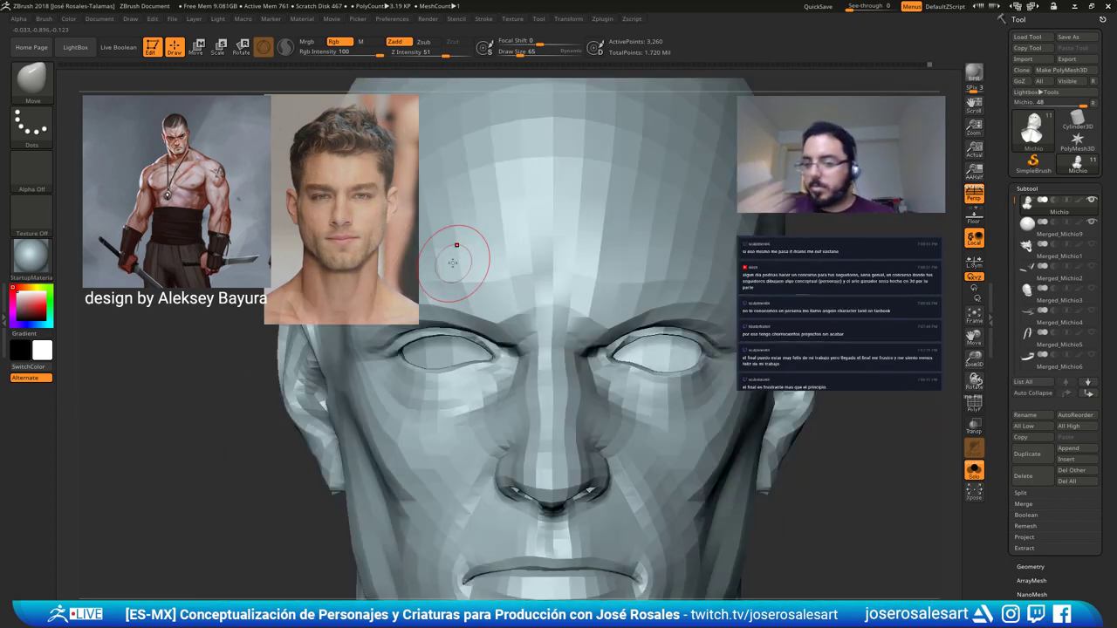
Switch to the ClayBuildup brush and raise the head mesh one subdivision level.
right_click_drag(672, 197, 712, 236, "alt")
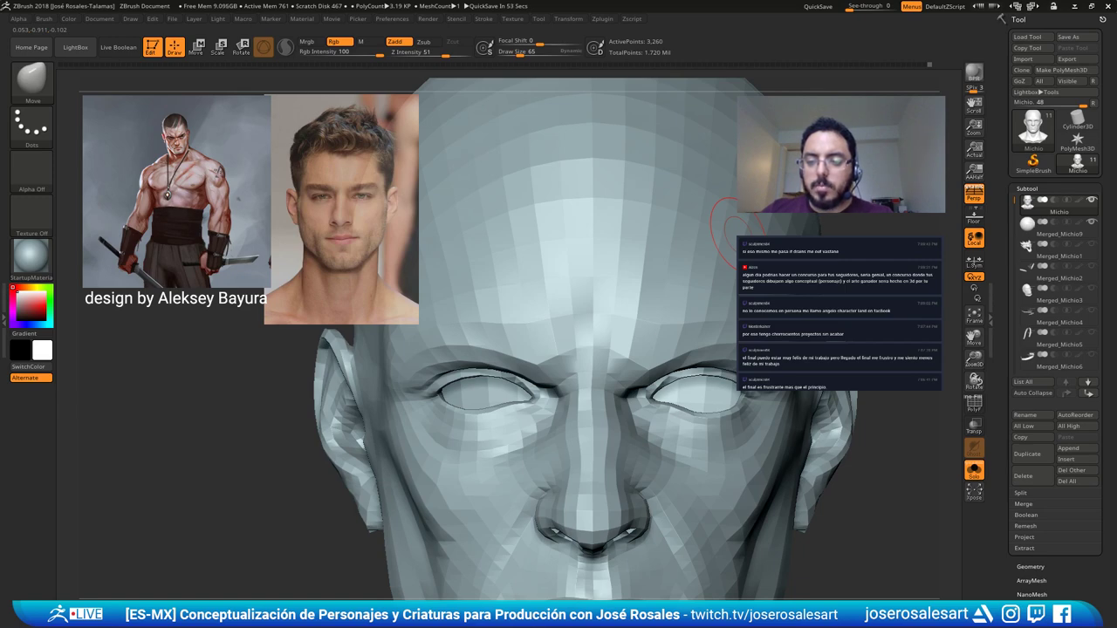
right_click_drag(585, 308, 591, 318, "shift")
mouse_move(558, 279)
right_mouse_down("shift")
mouse_move(503, 245)
mouse_move(559, 329)
right_mouse_up("shift")
key("b")
key("c")
key("b")
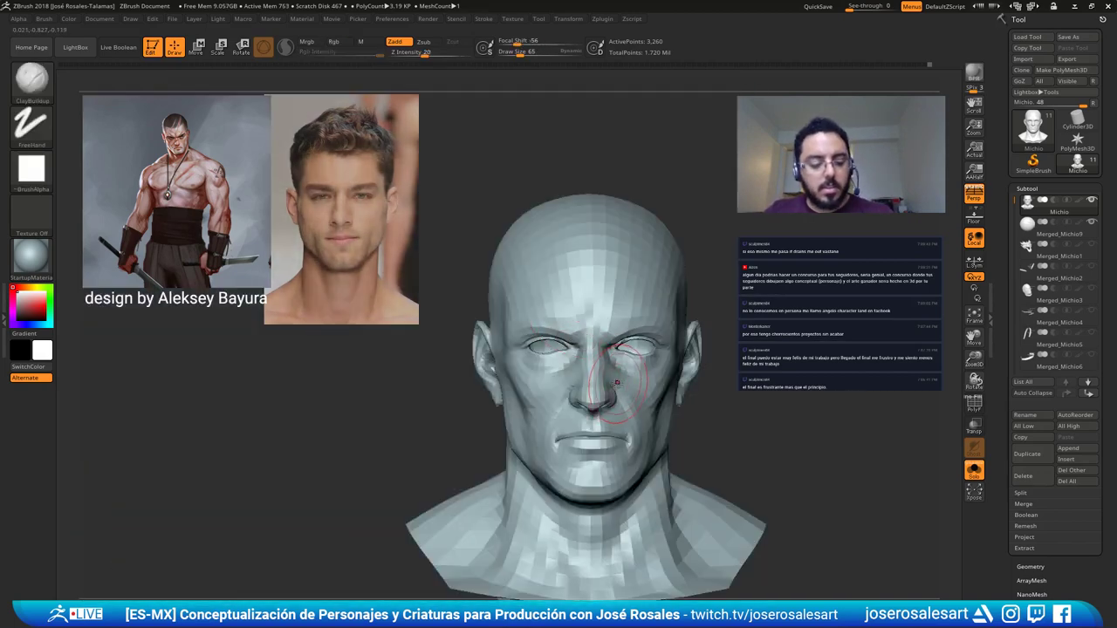
mouse_move(618, 369)
right_mouse_down("alt")
mouse_move(682, 372)
mouse_move(508, 326)
right_mouse_up("alt")
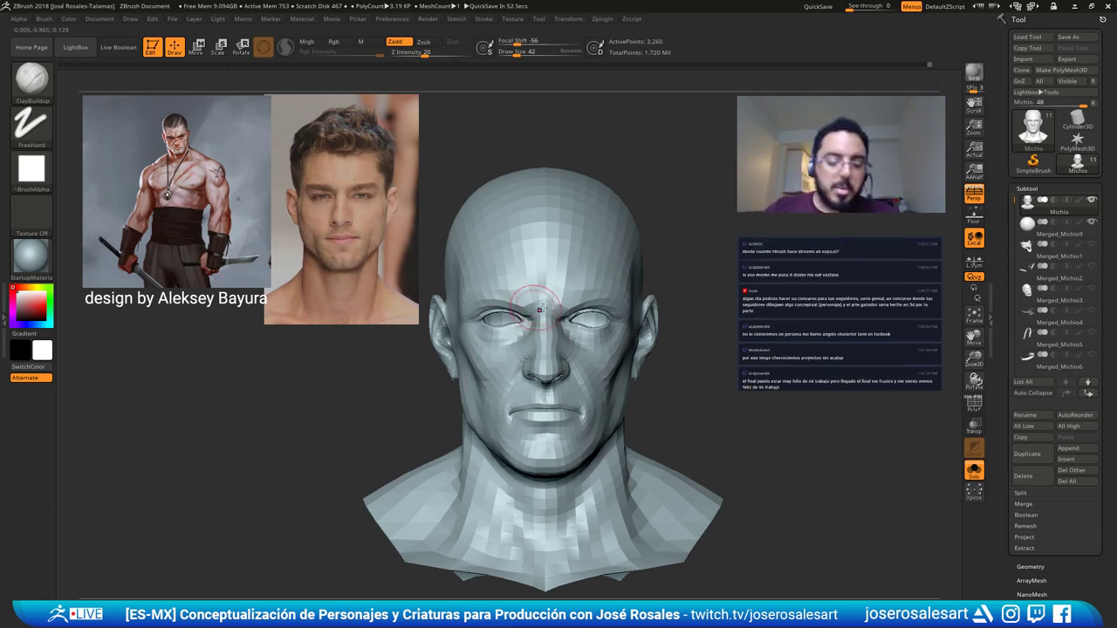
right_click_drag(543, 305, 558, 367, "ctrl")
mouse_move(467, 362)
right_mouse_down()
mouse_move(543, 300)
mouse_move(576, 305)
mouse_move(609, 360)
mouse_move(609, 320)
mouse_move(602, 370)
right_mouse_up()
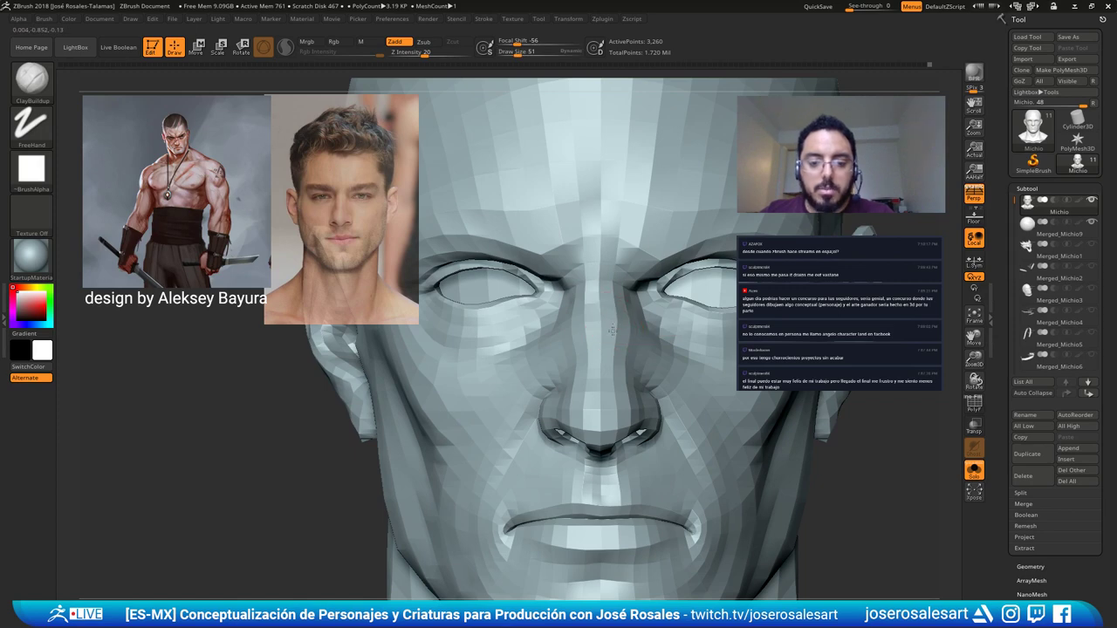
key("s")
right_click_drag(613, 349, 644, 330, "ctrl")
right_click_drag(645, 330, 623, 355)
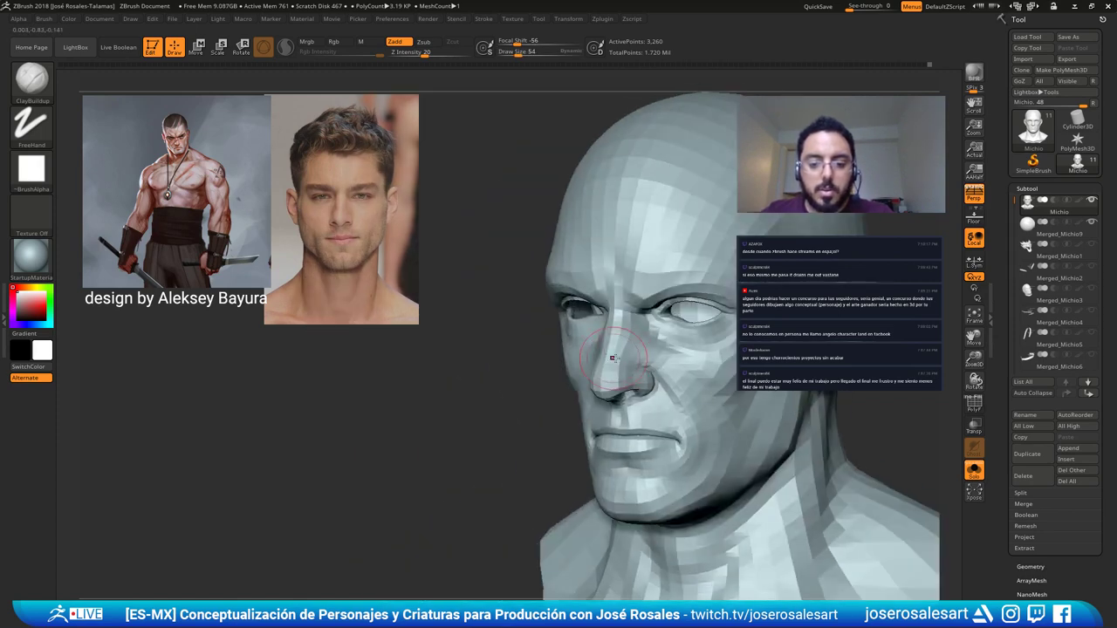
mouse_move(685, 380)
right_mouse_down()
mouse_move(577, 363)
mouse_move(618, 320)
mouse_move(659, 323)
mouse_move(569, 357)
right_mouse_up()
key("d")
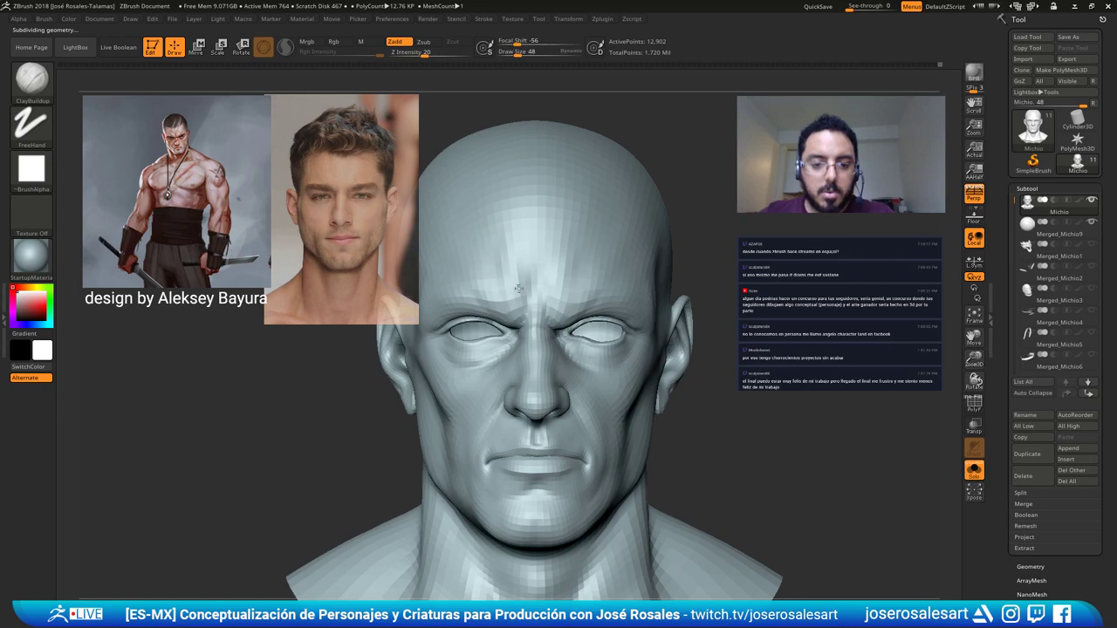
Build up the frown volumes between the eyebrows with ClayBuildup at draw size 48.
left_click_drag(518, 289, 525, 292)
left_click_drag(520, 251, 529, 276)
mouse_move(526, 233)
right_mouse_down("ctrl")
mouse_move(504, 258)
mouse_move(538, 297)
right_mouse_up("ctrl")
left_click_drag(568, 328, 548, 303)
Show the hidden eyeballs again and smooth the area beside the nose bridge at draw size 36.
key("[")
mouse_move(541, 294)
right_mouse_down()
mouse_move(559, 300)
mouse_move(527, 293)
mouse_move(516, 272)
mouse_move(550, 288)
right_mouse_up()
right_click_drag(558, 398, 548, 370, "alt")
mouse_move(548, 370)
right_mouse_down()
mouse_move(567, 333)
mouse_move(572, 383)
mouse_move(580, 352)
mouse_move(555, 337)
mouse_move(603, 353)
mouse_move(645, 345)
right_mouse_up()
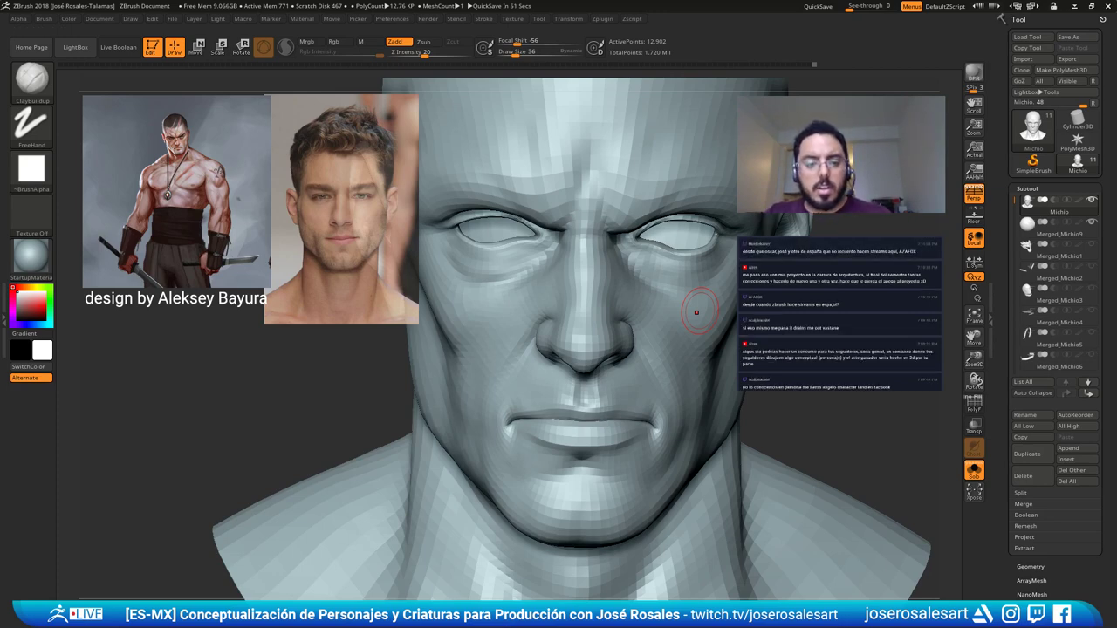
right_click_drag(542, 303, 467, 249)
right_click_drag(463, 309, 501, 328, "alt")
mouse_move(559, 264)
right_mouse_down()
mouse_move(560, 313)
mouse_move(534, 340)
mouse_move(588, 327)
right_mouse_up()
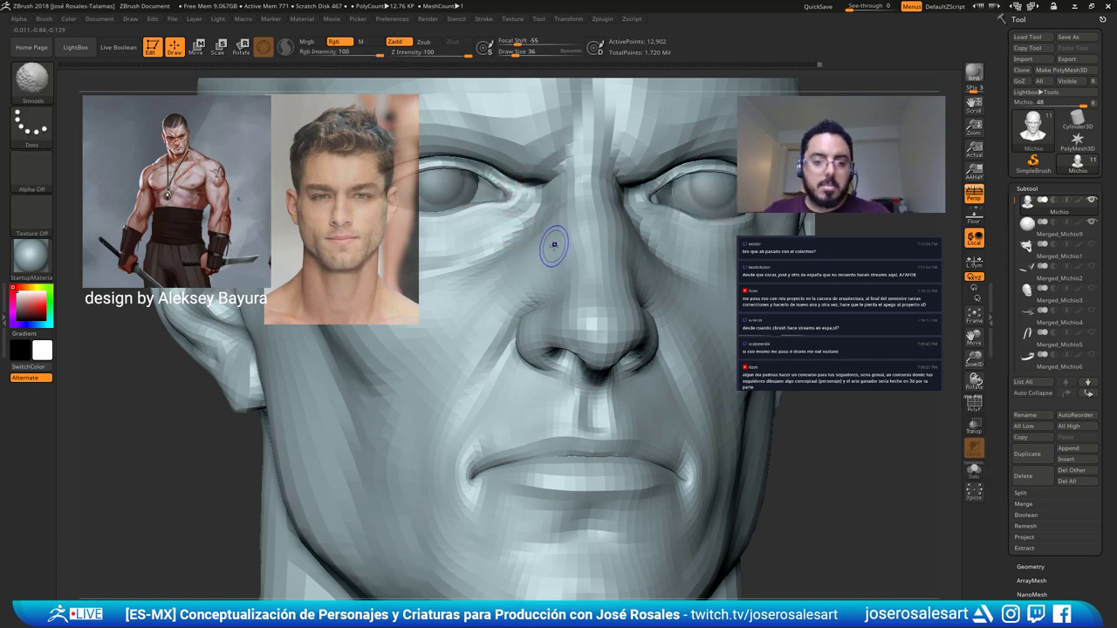
Thicken the lower eyelid rim with the Inflate brush at draw size 69.
mouse_move(581, 257)
right_mouse_down()
mouse_move(564, 225)
mouse_move(614, 259)
mouse_move(564, 223)
mouse_move(574, 279)
right_mouse_up()
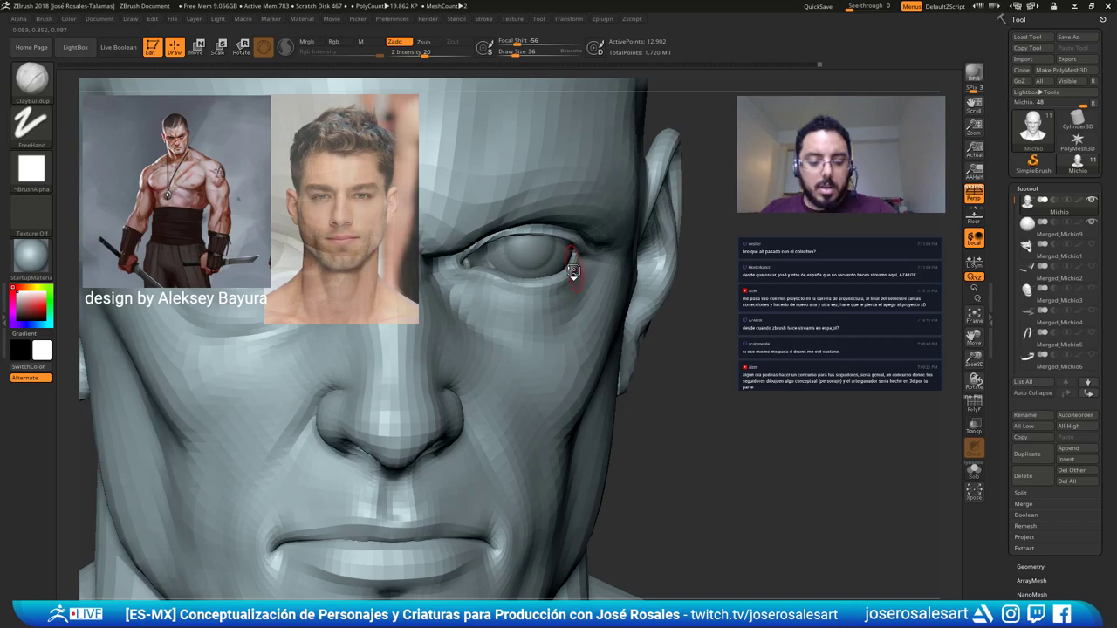
key("b")
key("i")
key("n")
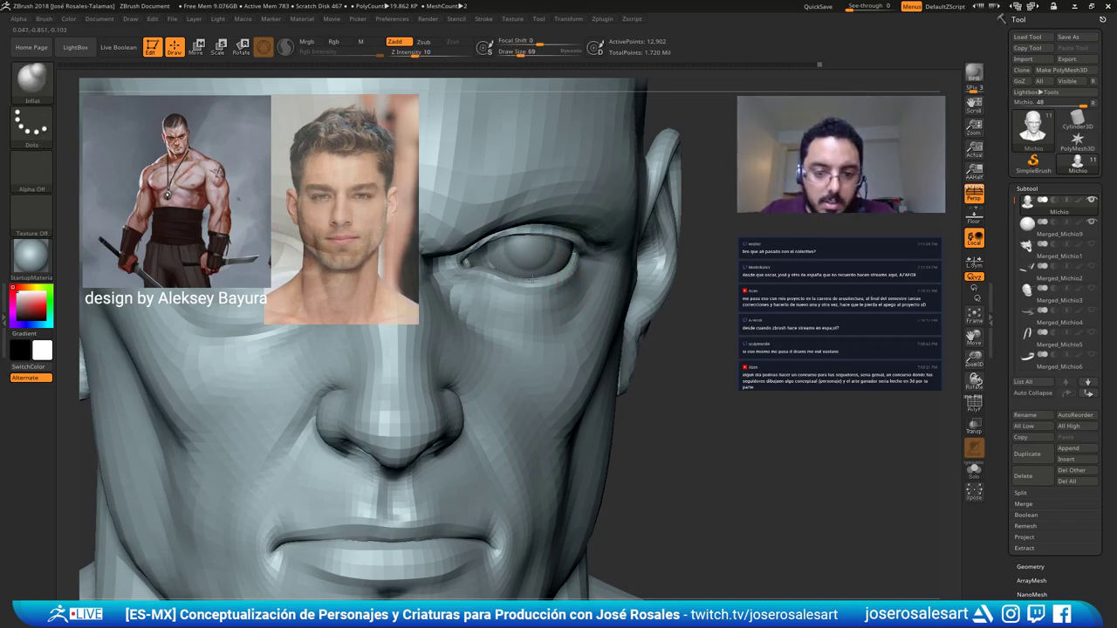
left_click_drag(533, 278, 493, 276)
Refine the eyelid rims and outer eye corner from below with the Inflate brush at draw size 51.
right_click_drag(568, 256, 552, 234)
key("s")
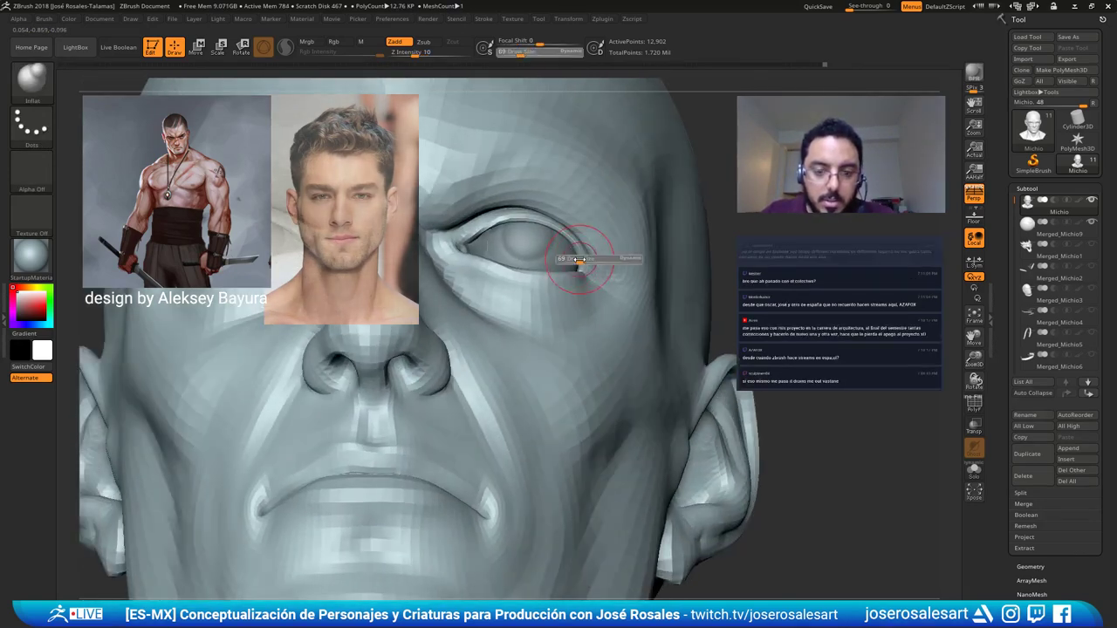
left_click_drag(579, 259, 575, 259)
right_click_drag(576, 272, 573, 251)
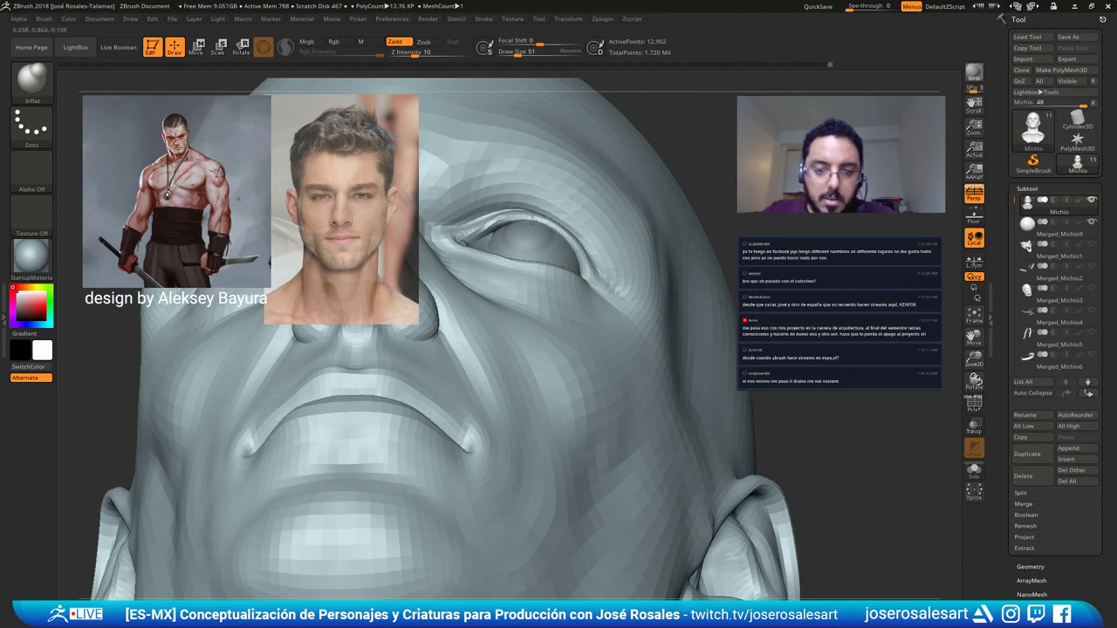
mouse_move(519, 218)
right_mouse_down()
mouse_move(489, 220)
mouse_move(519, 229)
mouse_move(529, 214)
mouse_move(560, 247)
right_mouse_up()
key("shift")
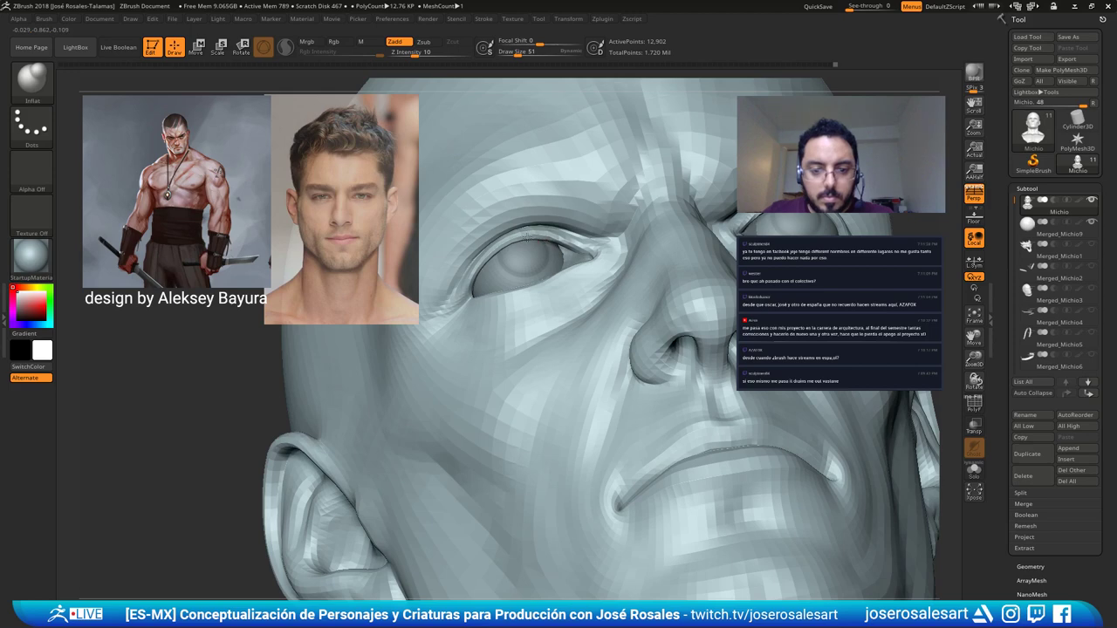
right_click_drag(478, 281, 500, 325)
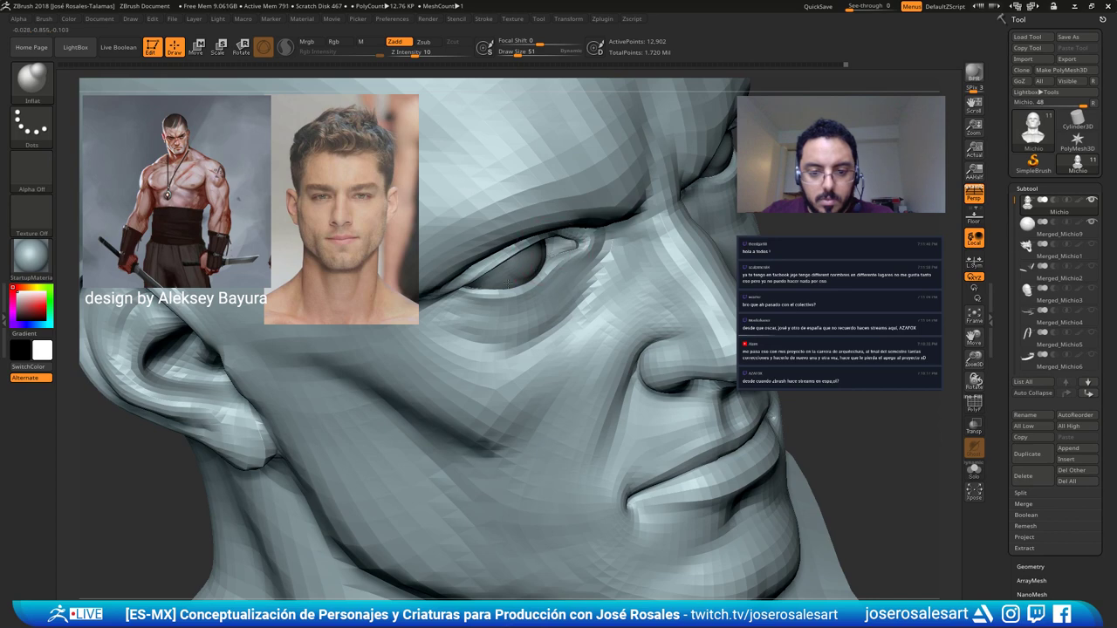
Examine the eyelids and the overall facial proportions of the bust against the portrait reference.
mouse_move(553, 258)
right_mouse_down()
mouse_move(523, 254)
mouse_move(537, 246)
mouse_move(535, 209)
mouse_move(519, 262)
mouse_move(536, 245)
mouse_move(515, 283)
mouse_move(524, 272)
right_mouse_up()
right_click_drag(524, 273, 569, 283, "alt")
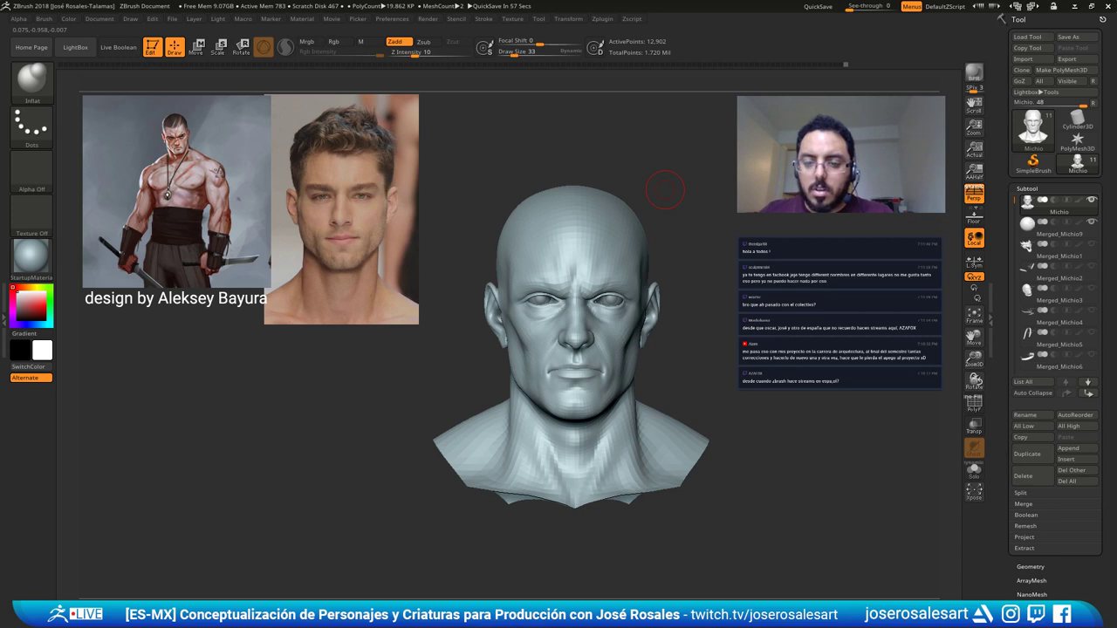
mouse_move(602, 267)
right_mouse_down()
mouse_move(502, 295)
mouse_move(596, 264)
right_mouse_up()
right_click_drag(596, 265, 542, 242, "alt")
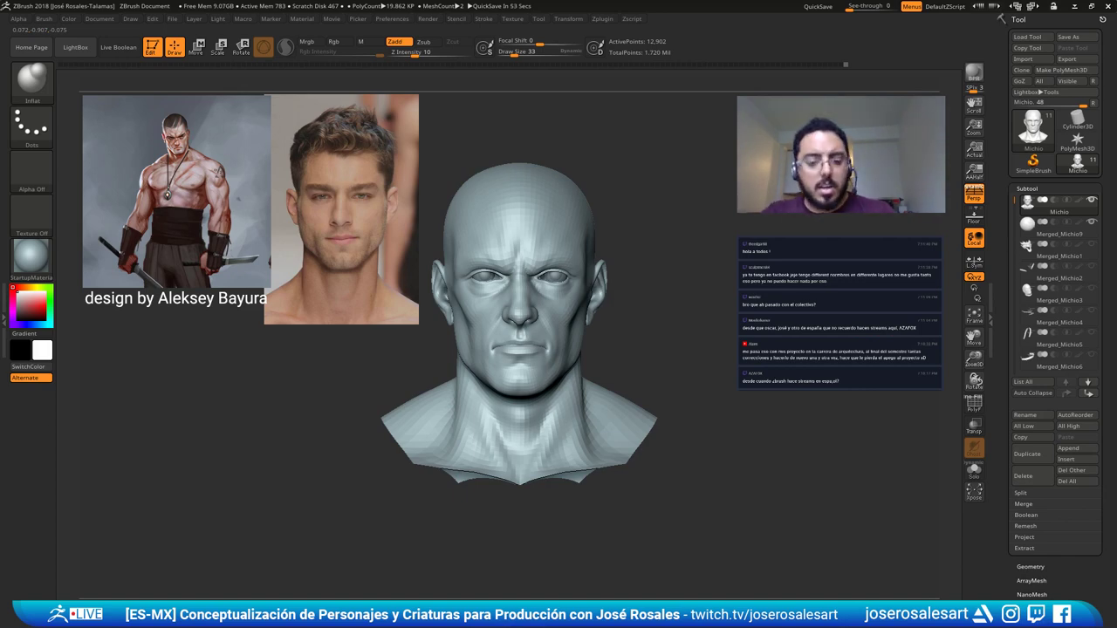
left_click_drag(417, 262, 566, 346)
right_click_drag(538, 378, 573, 388, "ctrl")
left_click(573, 329, "ctrl+shift")
mouse_move(572, 388)
left_mouse_down()
mouse_move(569, 379)
mouse_move(680, 304)
left_mouse_up()
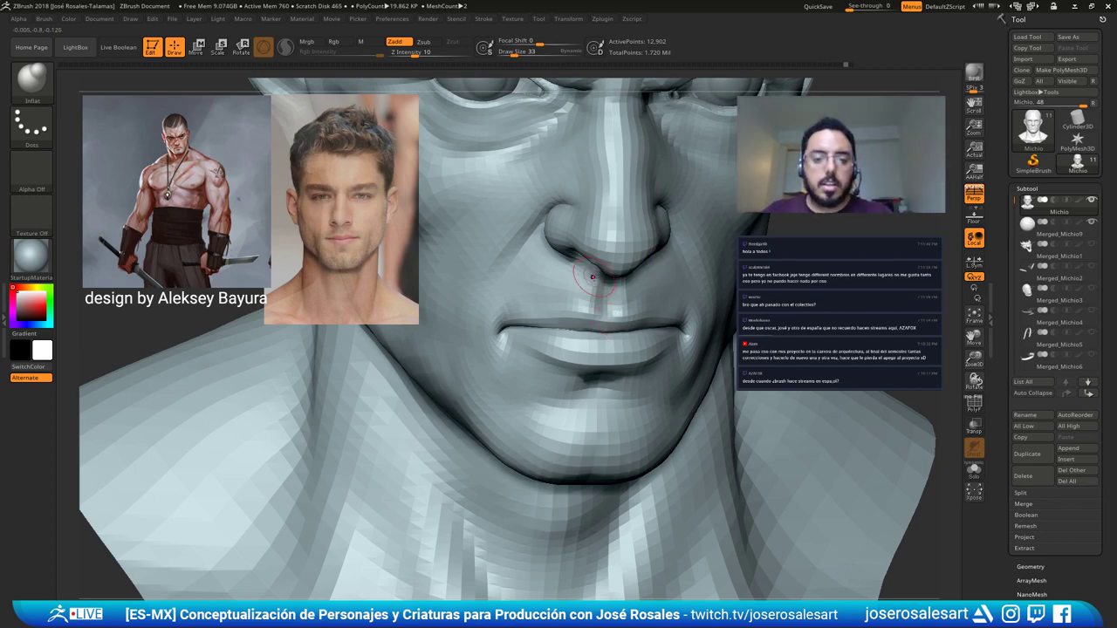
Switch to the Standard brush and refine the philtrum and lips at draw size 23.
left_click_drag(585, 281, 576, 245)
right_click_drag(577, 243, 563, 266)
key("b")
key("s")
key("t")
key("s")
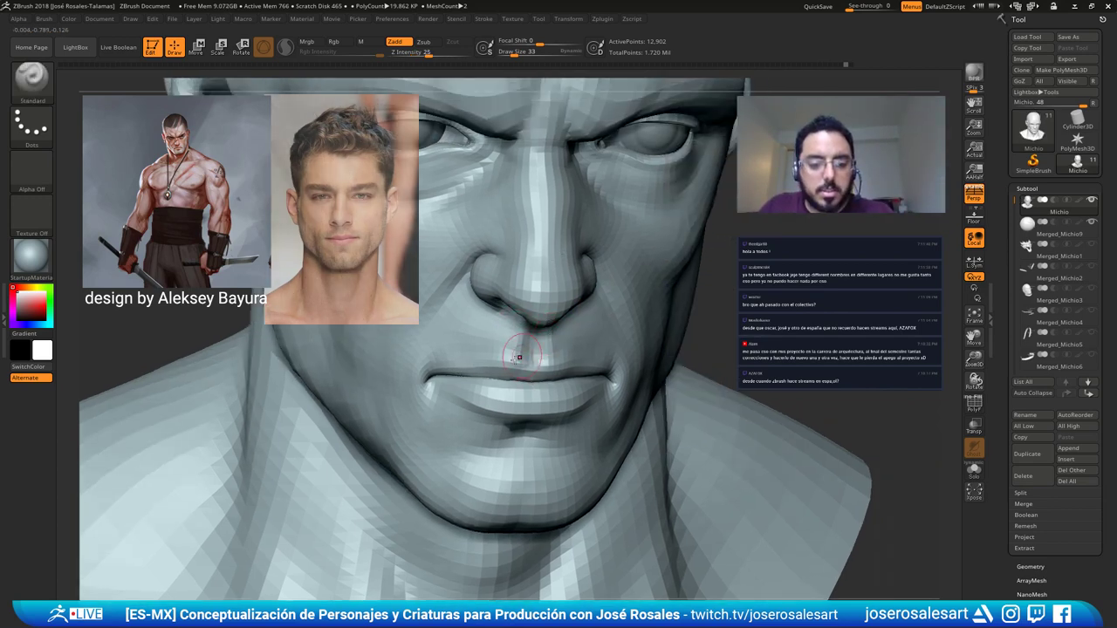
left_click_drag(518, 364, 513, 363)
right_click_drag(508, 355, 536, 370, "shift")
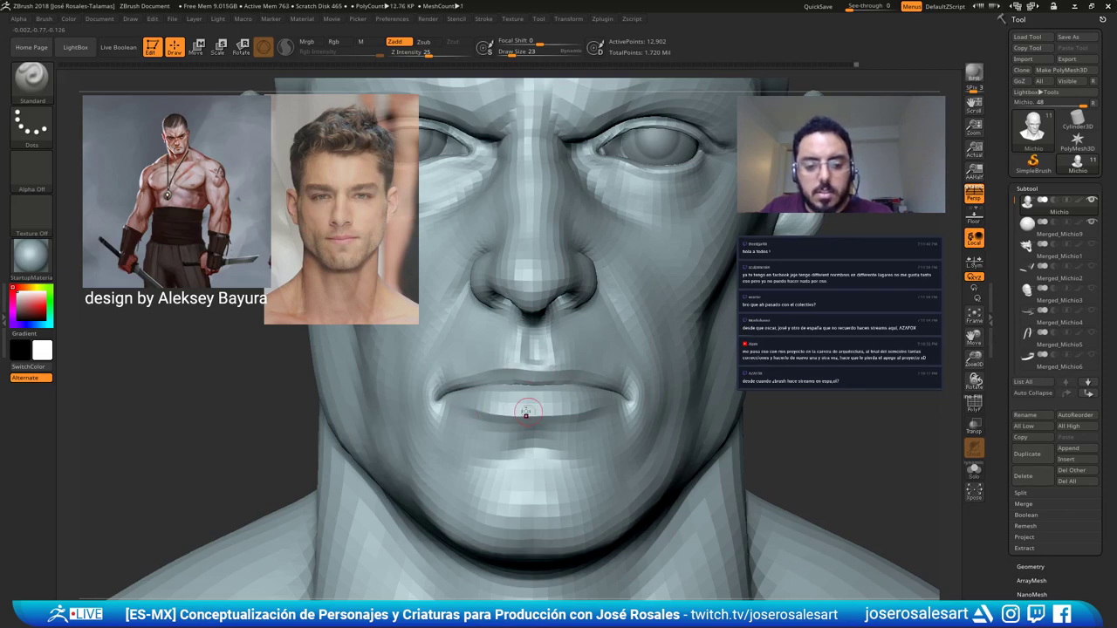
Build up the inner brow and frown area above the nose with ClayBuildup at draw size 36.
mouse_move(527, 302)
right_mouse_down("alt")
mouse_move(454, 306)
mouse_move(568, 332)
mouse_move(590, 326)
right_mouse_up("alt")
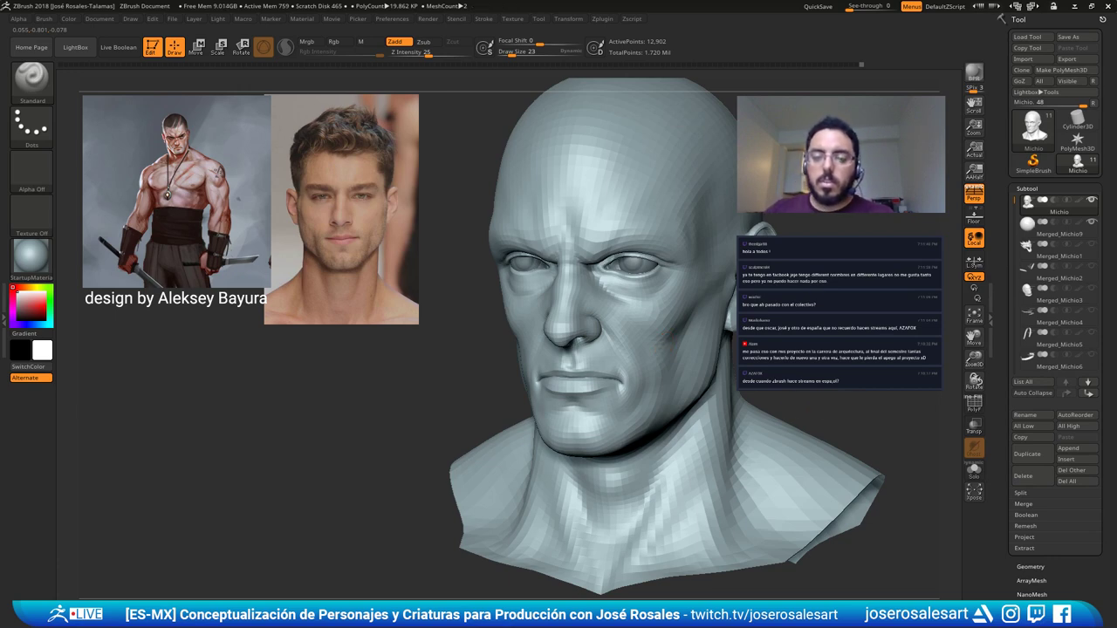
mouse_move(676, 342)
right_mouse_down()
mouse_move(698, 342)
mouse_move(656, 339)
right_mouse_up()
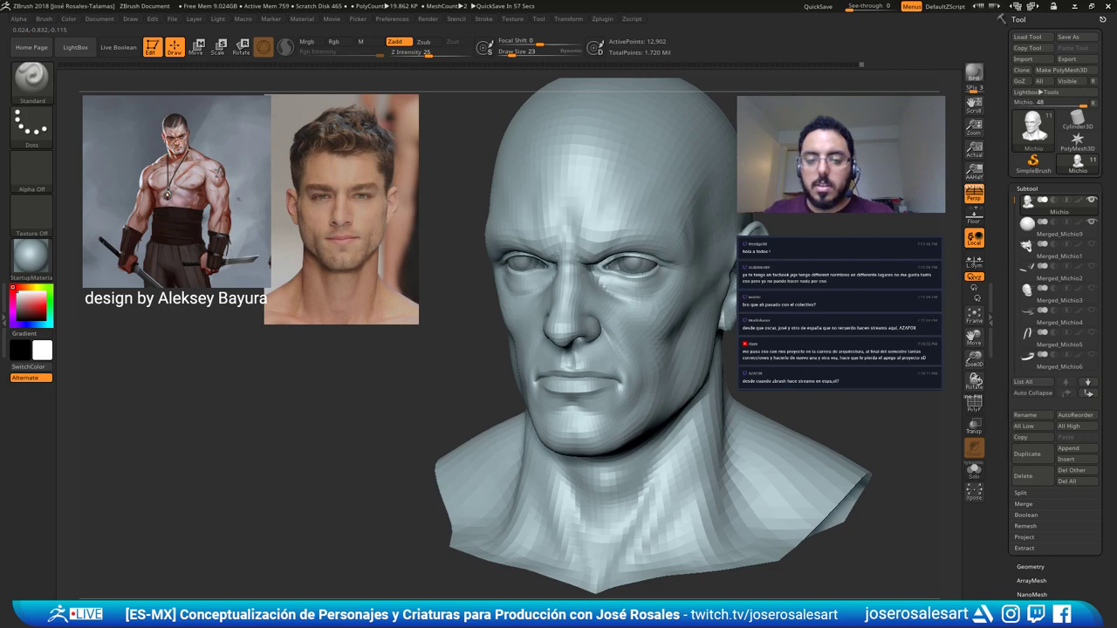
mouse_move(550, 334)
right_mouse_down()
mouse_move(571, 318)
mouse_move(526, 330)
mouse_move(511, 311)
right_mouse_up()
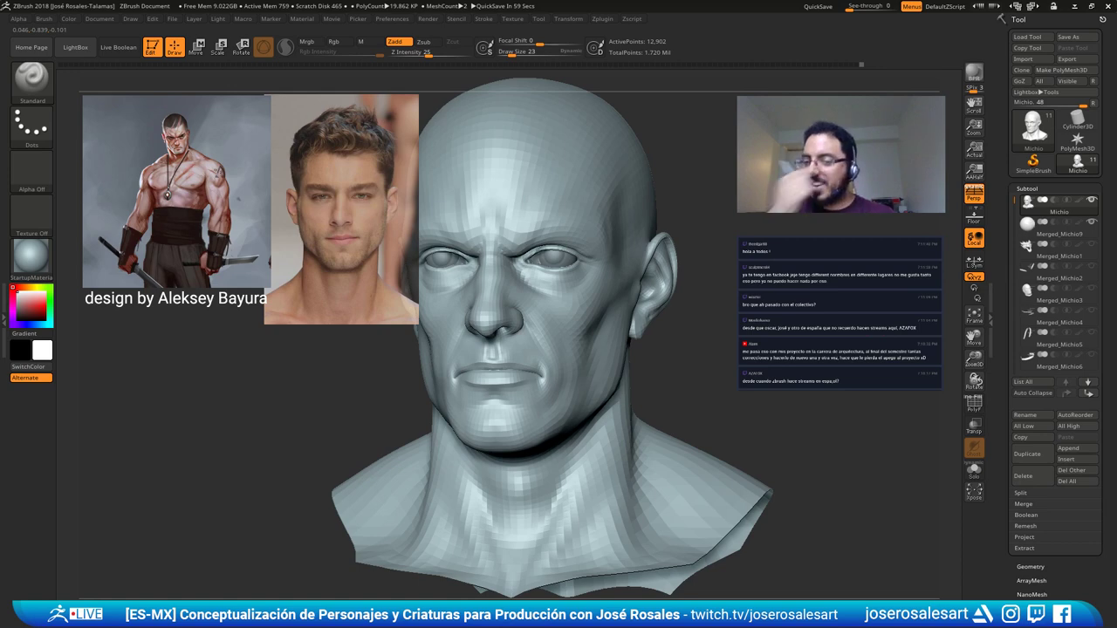
right_click_drag(485, 301, 533, 296)
mouse_move(565, 338)
right_mouse_down("alt")
mouse_move(521, 325)
mouse_move(543, 286)
mouse_move(526, 247)
right_mouse_up("alt")
key("b")
key("c")
key("b")
mouse_move(527, 247)
left_mouse_down()
mouse_move(457, 220)
mouse_move(504, 288)
mouse_move(515, 284)
left_mouse_up()
key("s")
left_click_drag(520, 271, 500, 284)
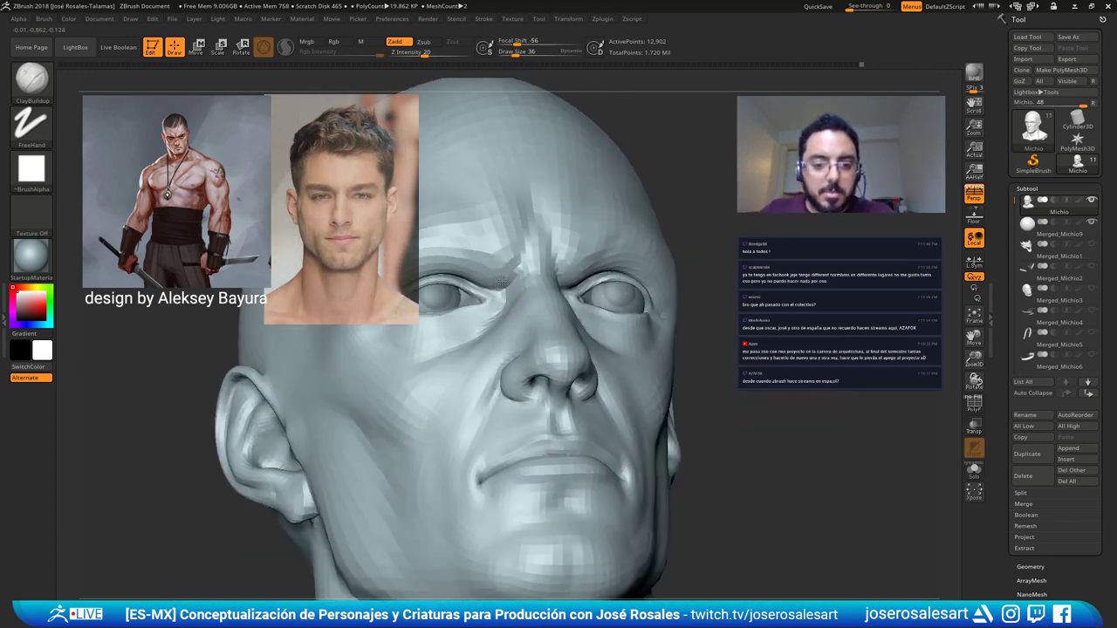
Carve frown creases between the eyebrows with the DamStandard brush at draw size 28.
right_click_drag(498, 297, 417, 316)
right_click_drag(568, 279, 502, 258)
mouse_move(582, 250)
right_mouse_down("ctrl")
mouse_move(576, 223)
mouse_move(586, 223)
mouse_move(529, 301)
right_mouse_up("ctrl")
key("b")
key("d")
key("s")
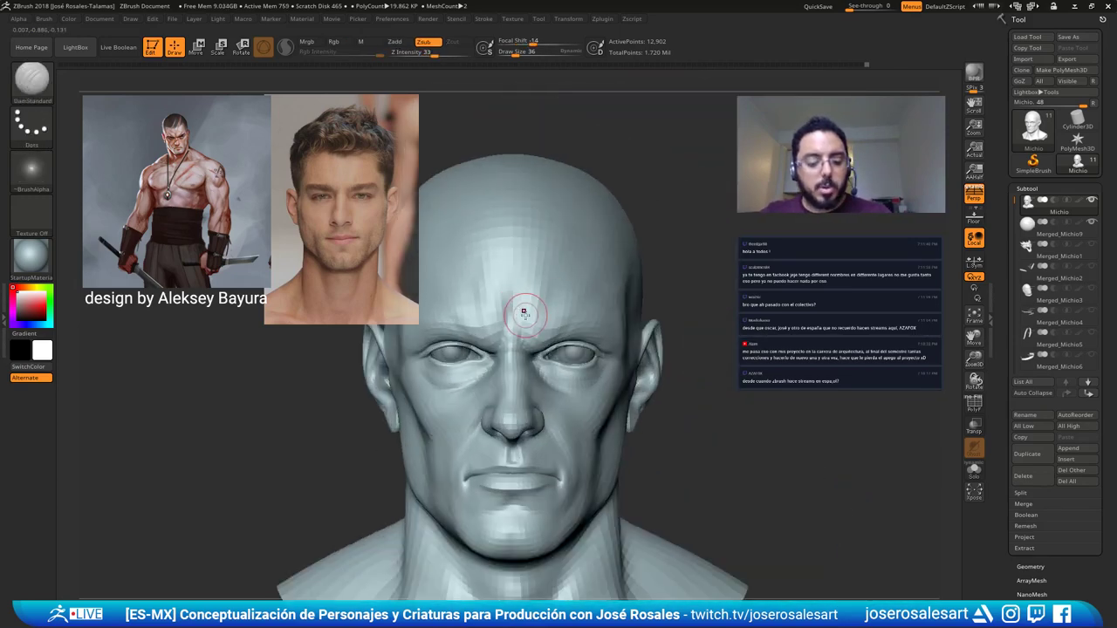
key("s")
left_click_drag(530, 320, 515, 321)
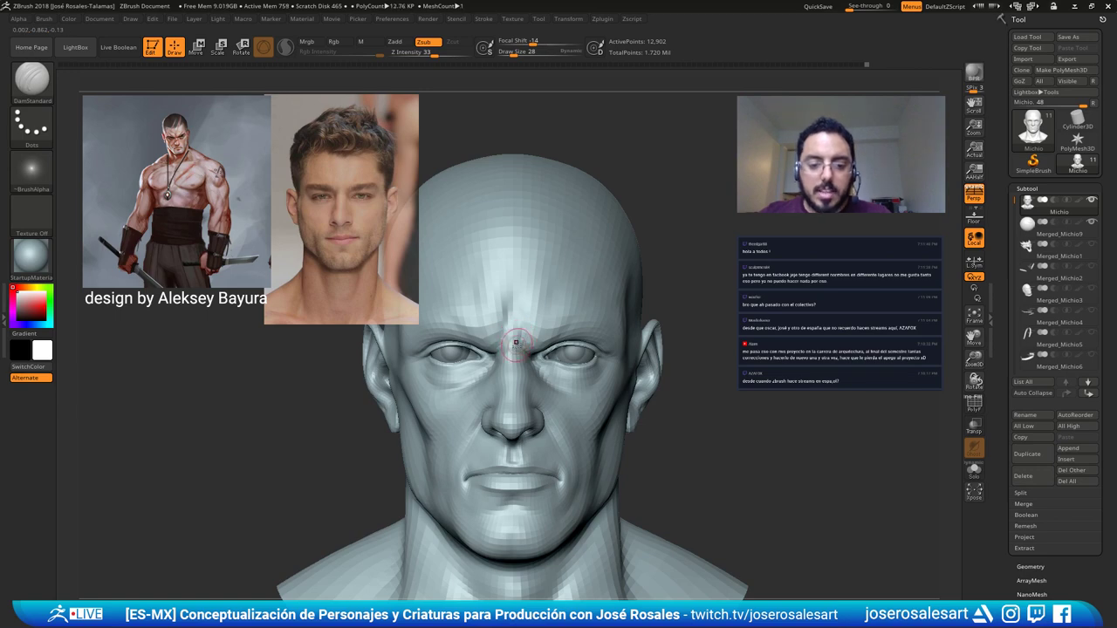
right_click_drag(515, 348, 495, 371)
right_click_drag(519, 305, 518, 320)
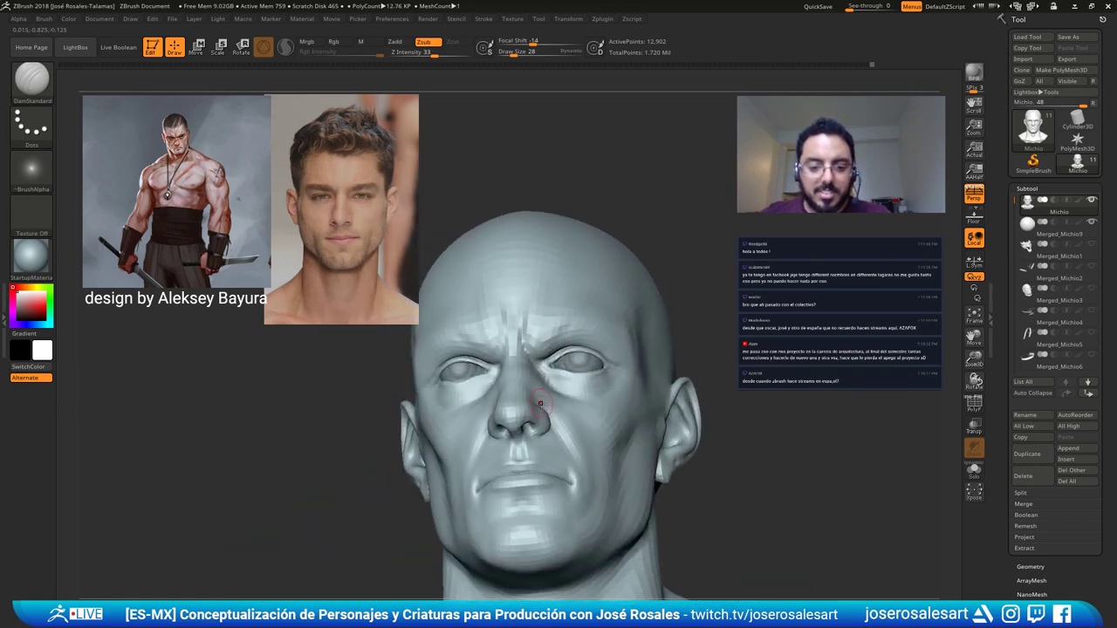
right_click_drag(500, 367, 583, 292)
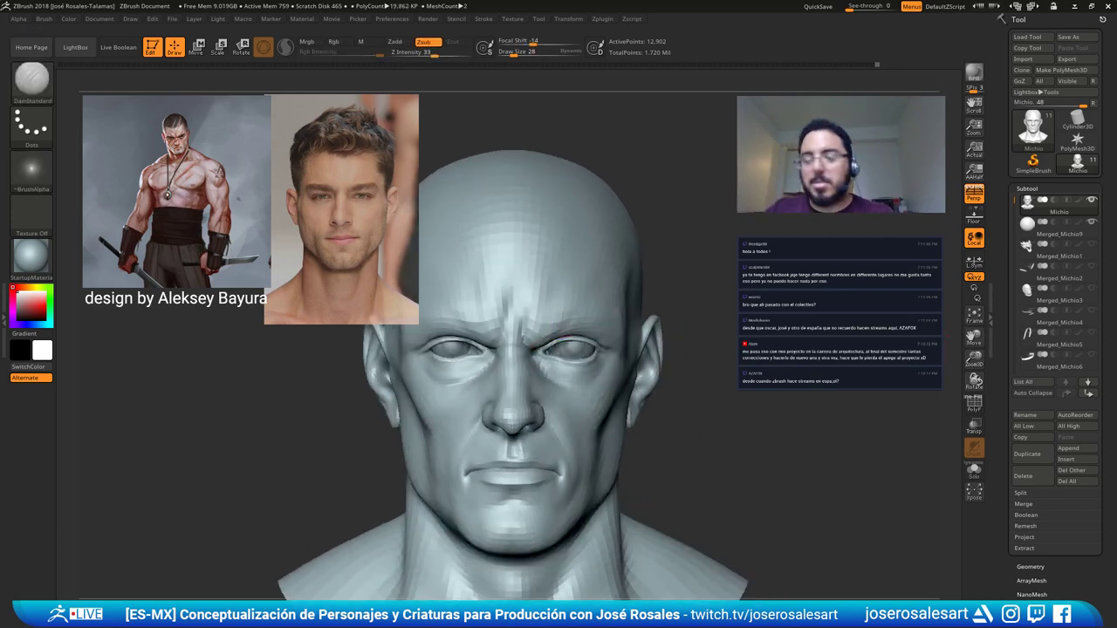
Build up the nose bridge and the frown area between the eyebrows with ClayBuildup at draw size 28.
right_click_drag(539, 288, 576, 287, "alt")
key("b")
key("c")
key("b")
mouse_move(509, 278)
right_mouse_down("alt")
mouse_move(578, 295)
mouse_move(555, 344)
mouse_move(528, 326)
right_mouse_up("alt")
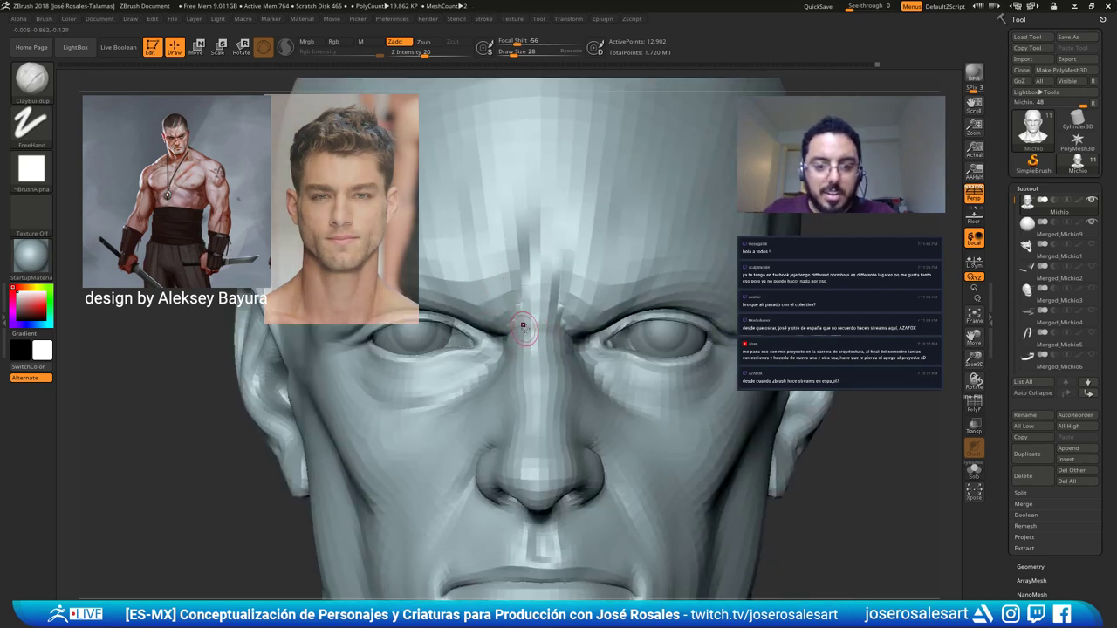
left_click_drag(523, 326, 523, 295)
mouse_move(611, 292)
right_mouse_down()
mouse_move(552, 286)
mouse_move(585, 289)
mouse_move(580, 308)
mouse_move(563, 307)
right_mouse_up()
key("f")
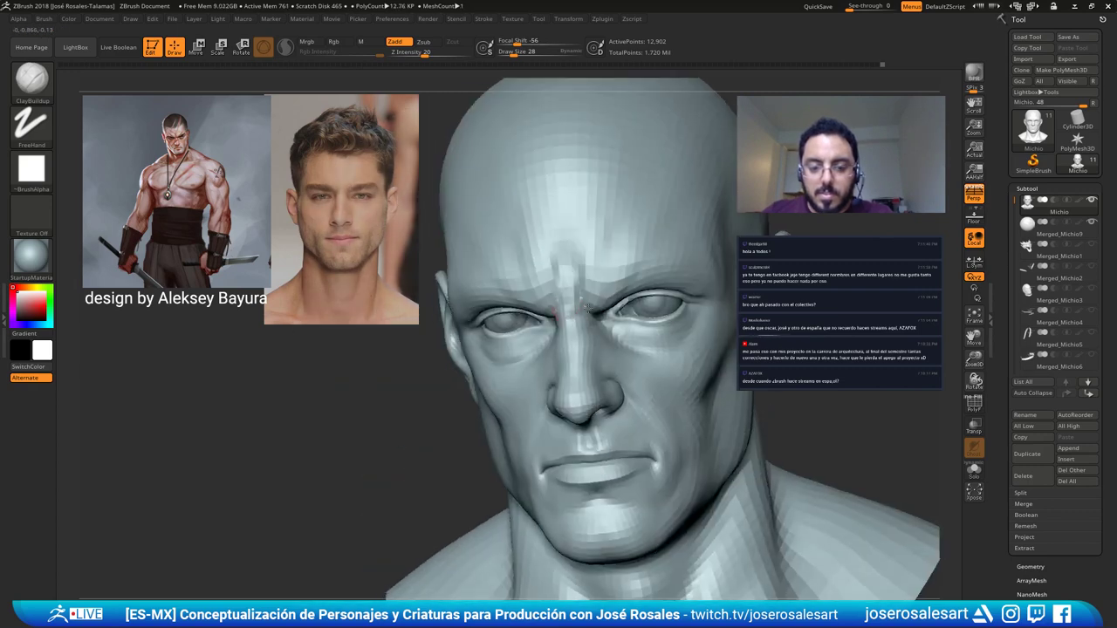
left_click_drag(570, 298, 574, 317)
Examine the frowning brow, eye sockets and nose bridge from the side, three-quarter and close-up angles.
mouse_move(580, 327)
right_mouse_down()
mouse_move(572, 339)
mouse_move(614, 327)
right_mouse_up()
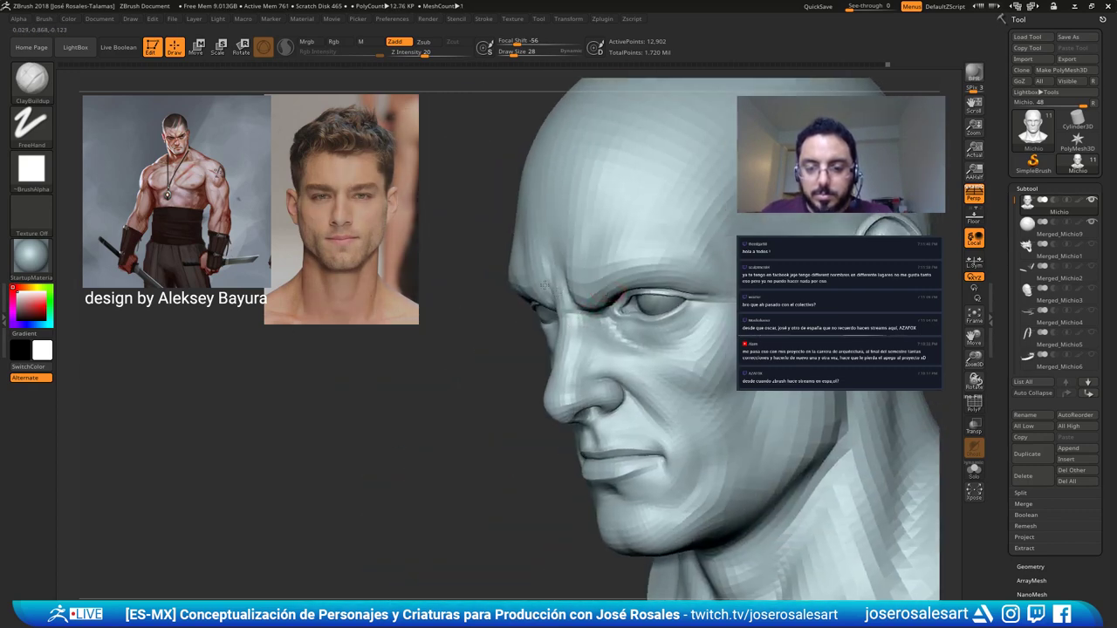
right_click_drag(533, 336, 558, 281, "ctrl")
right_click_drag(559, 281, 611, 250, "ctrl")
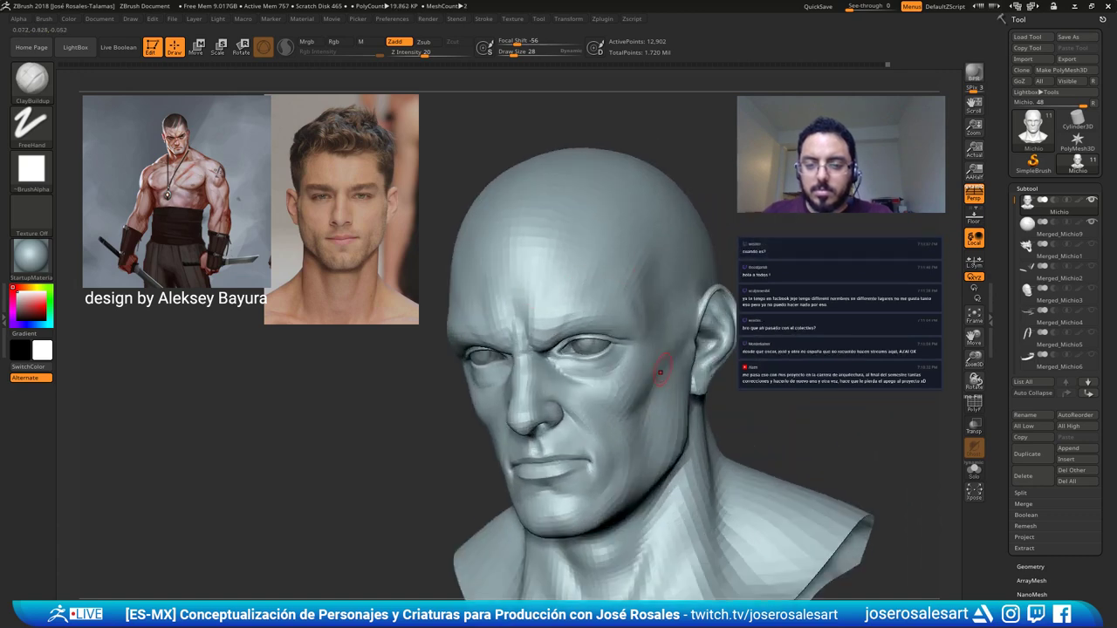
right_click_drag(512, 344, 595, 339)
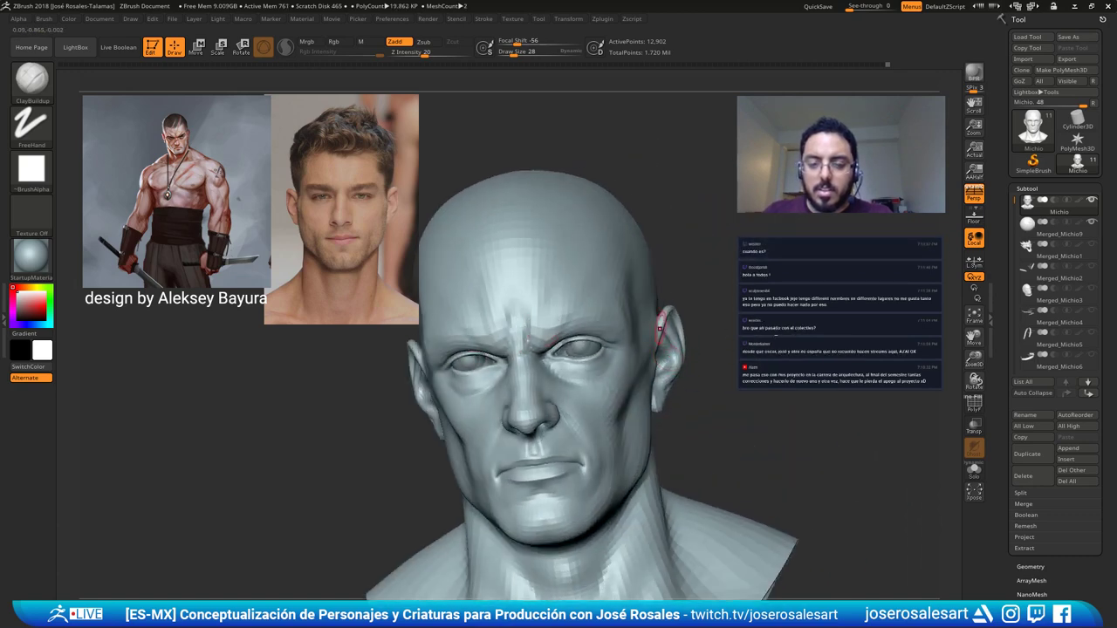
right_click_drag(559, 361, 602, 323)
mouse_move(471, 384)
right_mouse_down()
mouse_move(570, 383)
mouse_move(592, 394)
mouse_move(493, 386)
right_mouse_up()
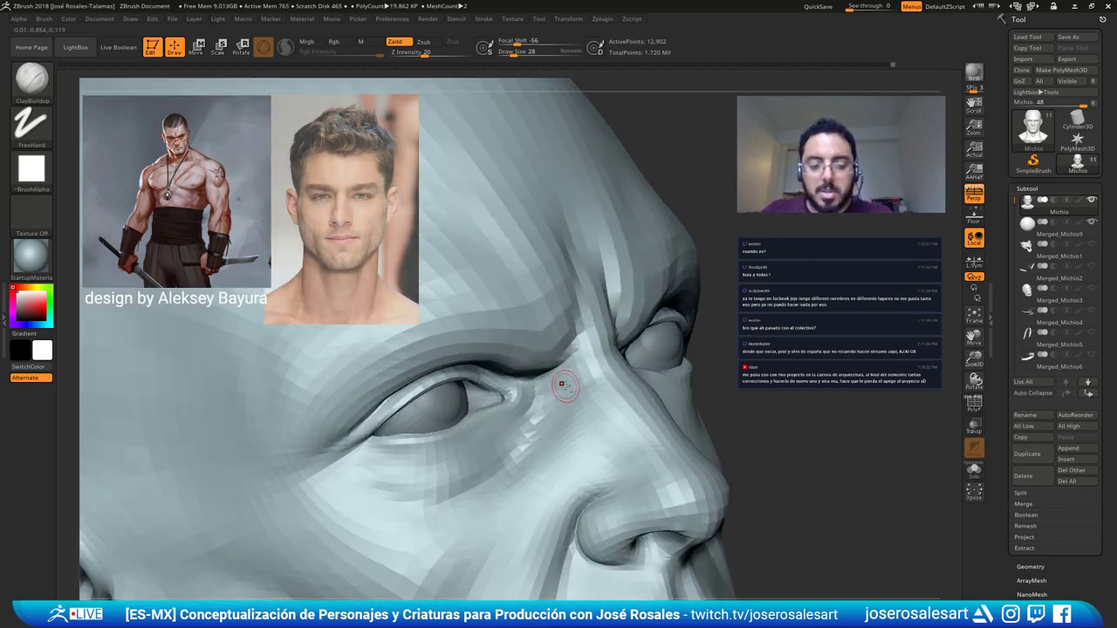
mouse_move(564, 387)
right_mouse_down()
mouse_move(512, 389)
mouse_move(521, 350)
mouse_move(531, 364)
mouse_move(554, 364)
mouse_move(536, 366)
mouse_move(526, 404)
mouse_move(604, 305)
mouse_move(556, 369)
mouse_move(531, 357)
right_mouse_up()
Shape the nasolabial fold and the cheek beside the nose with ClayBuildup at draw size 42, smoothing the surface.
key("shift")
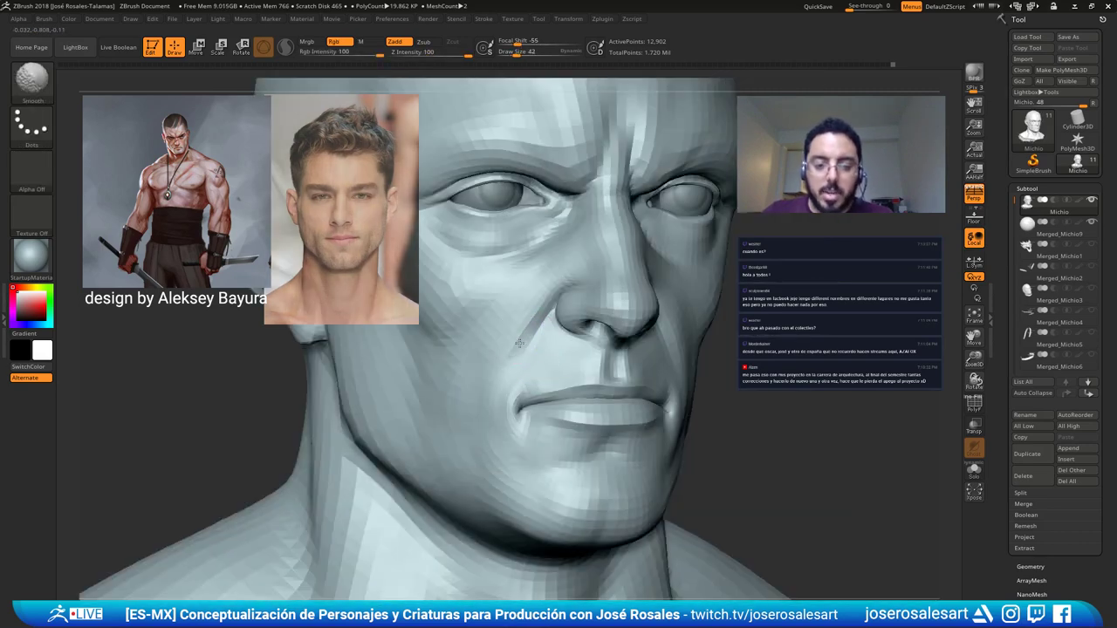
right_click_drag(532, 326, 545, 309)
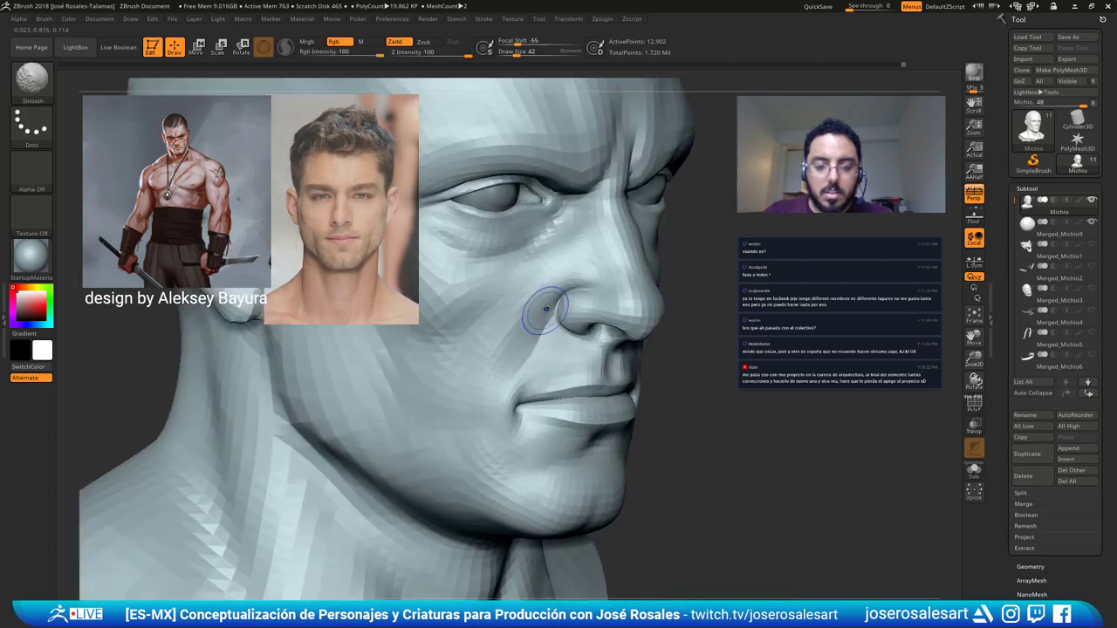
key("ctrl")
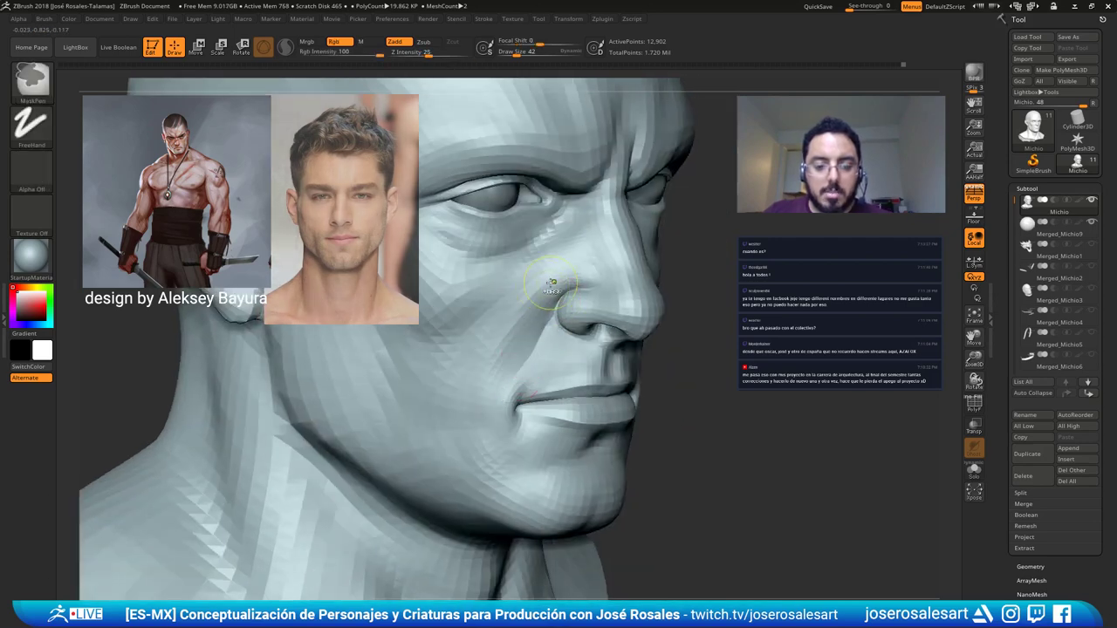
left_click_drag(558, 295, 583, 335, "ctrl")
mouse_move(582, 335)
right_mouse_down()
mouse_move(419, 322)
mouse_move(579, 349)
mouse_move(531, 364)
right_mouse_up()
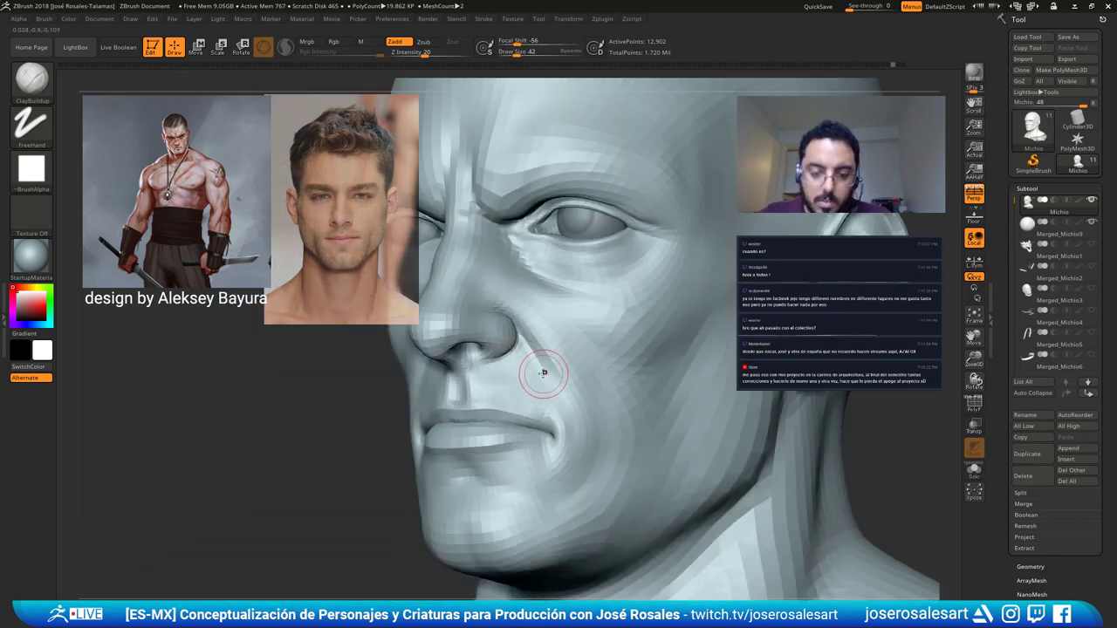
left_click_drag(550, 338, 589, 419)
mouse_move(588, 419)
right_mouse_down()
mouse_move(527, 388)
mouse_move(535, 384)
mouse_move(505, 312)
mouse_move(522, 324)
right_mouse_up()
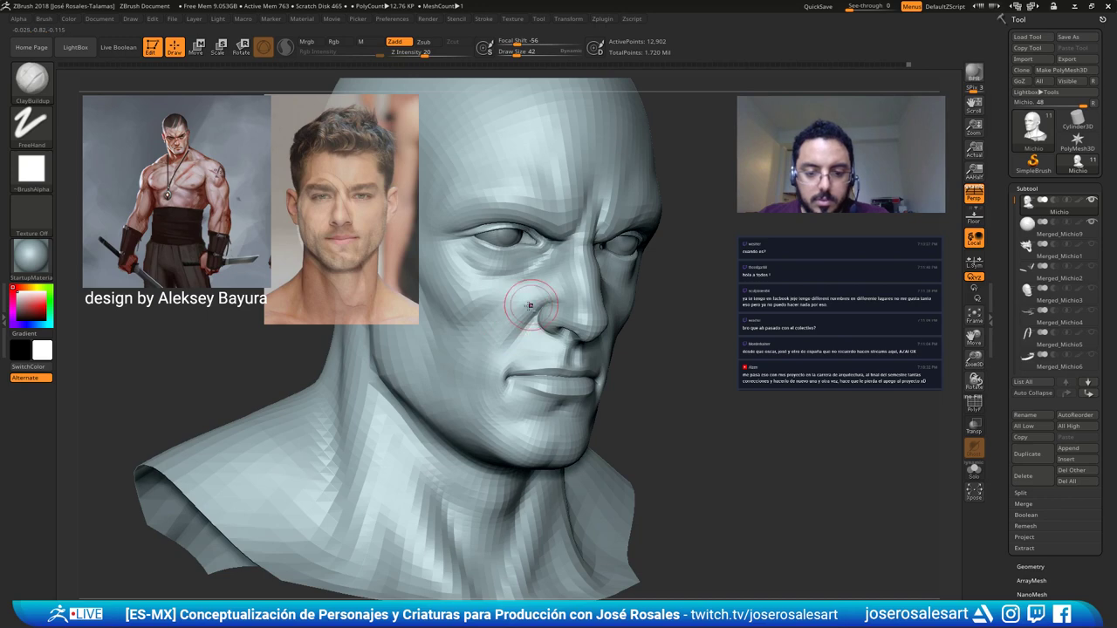
key("shift")
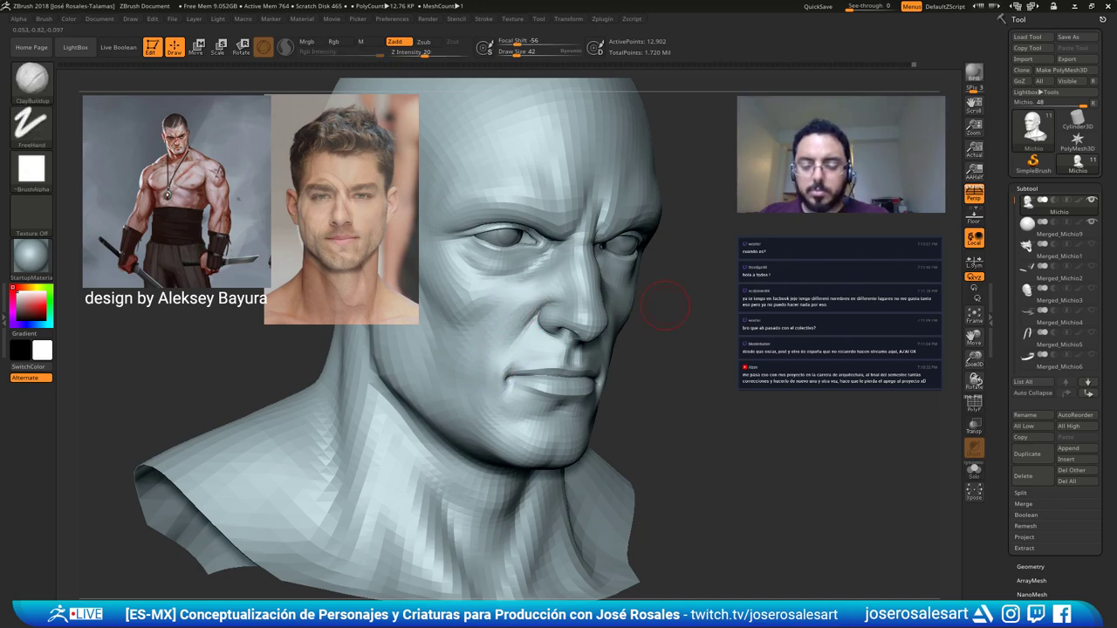
mouse_move(665, 305)
left_mouse_down()
mouse_move(511, 344)
mouse_move(529, 386)
left_mouse_up()
mouse_move(530, 386)
right_mouse_down()
mouse_move(567, 373)
mouse_move(550, 358)
mouse_move(567, 313)
right_mouse_up()
Define the side of the nose above the nostril wing with DamStandard at draw size 28 and smooth it.
key("bracketleft")
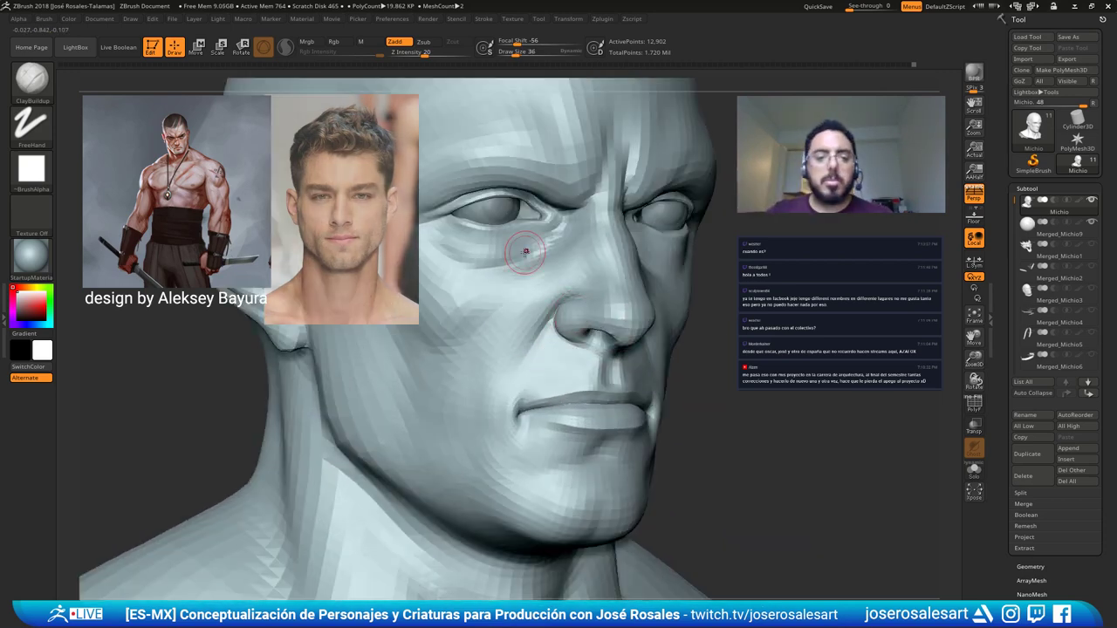
mouse_move(526, 251)
right_mouse_down()
mouse_move(586, 289)
mouse_move(502, 307)
mouse_move(555, 299)
mouse_move(547, 312)
mouse_move(559, 327)
mouse_move(531, 354)
mouse_move(511, 331)
right_mouse_up()
key("b")
key("m")
key("v")
key("b")
key("d")
key("s")
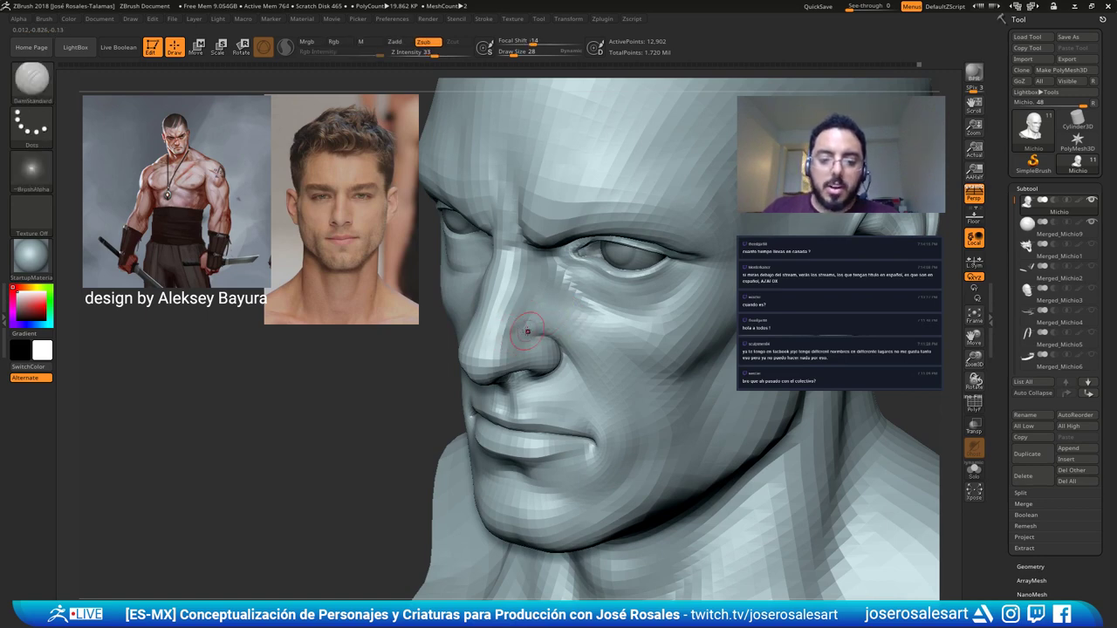
right_click_drag(488, 347, 461, 345)
left_click_drag(510, 339, 514, 331, "shift")
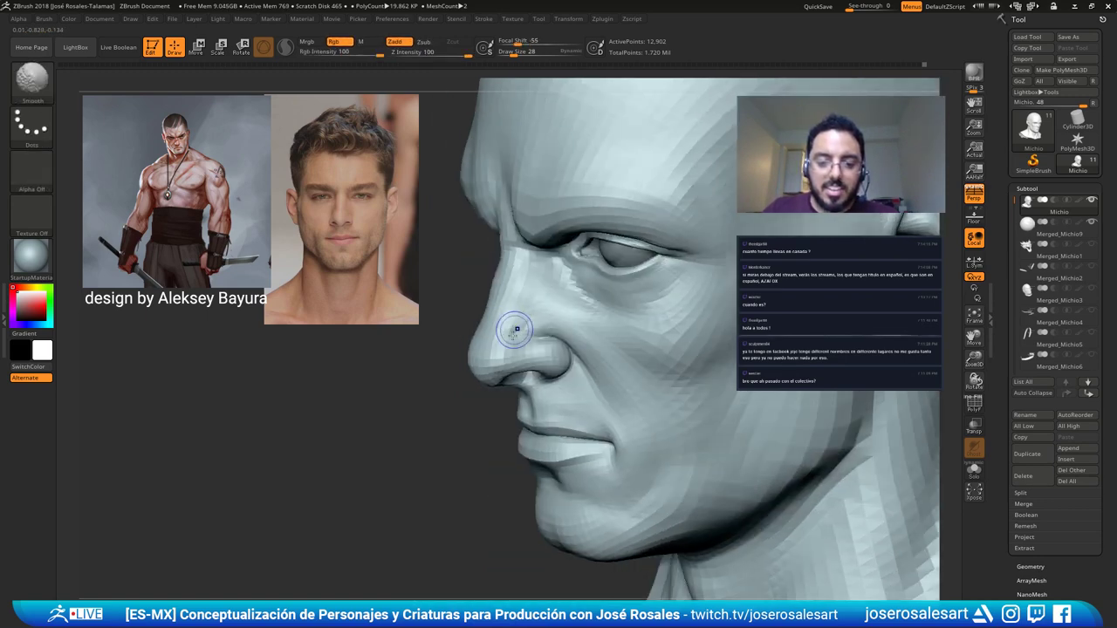
mouse_move(503, 351)
right_mouse_down()
mouse_move(533, 320)
mouse_move(512, 273)
mouse_move(538, 285)
mouse_move(541, 347)
mouse_move(508, 395)
mouse_move(547, 354)
mouse_move(514, 357)
mouse_move(524, 368)
mouse_move(510, 371)
mouse_move(479, 364)
right_mouse_up()
Return to ClayBuildup at draw size 28 and refine the cheek and smile line beside the mouth.
key("b")
key("c")
key("b")
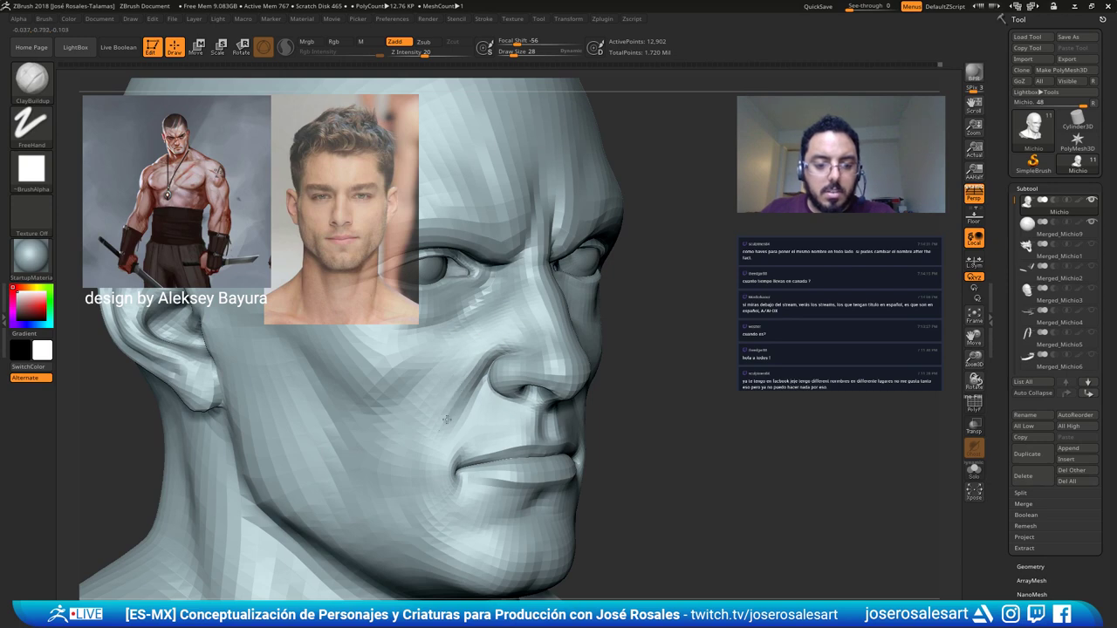
right_click_drag(454, 369, 472, 362, "shift")
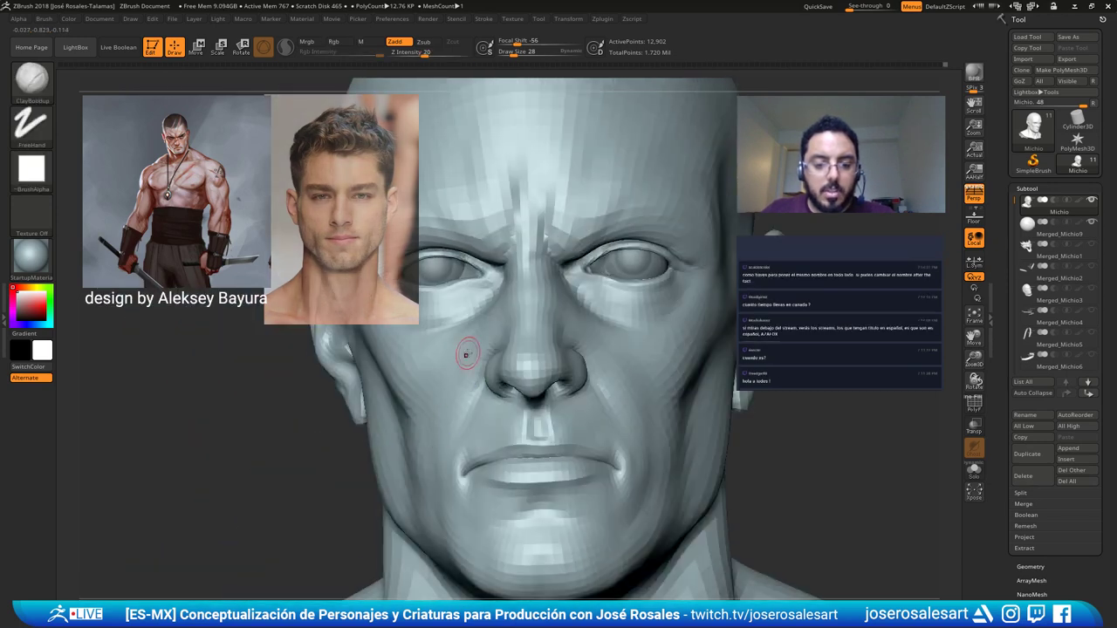
key("f")
mouse_move(562, 281)
right_mouse_down()
mouse_move(501, 296)
mouse_move(560, 284)
right_mouse_up()
right_click_drag(643, 419, 592, 327)
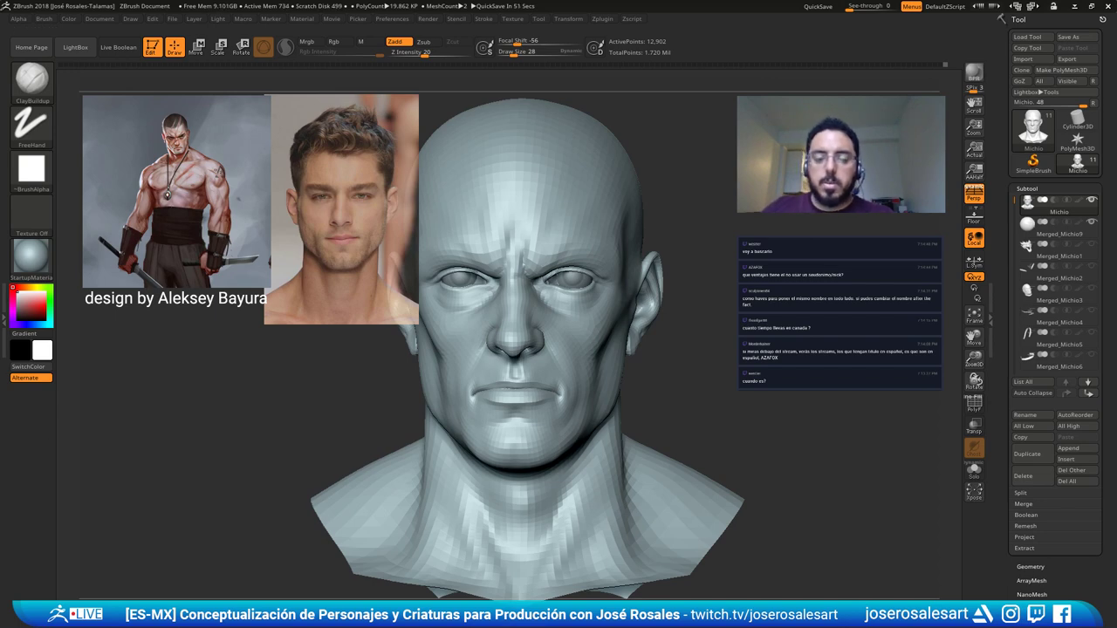
Refine the nose tip and nostril from below and from the side with ClayBuildup at draw size 42.
right_click_drag(593, 288, 500, 292)
right_click_drag(544, 338, 504, 381)
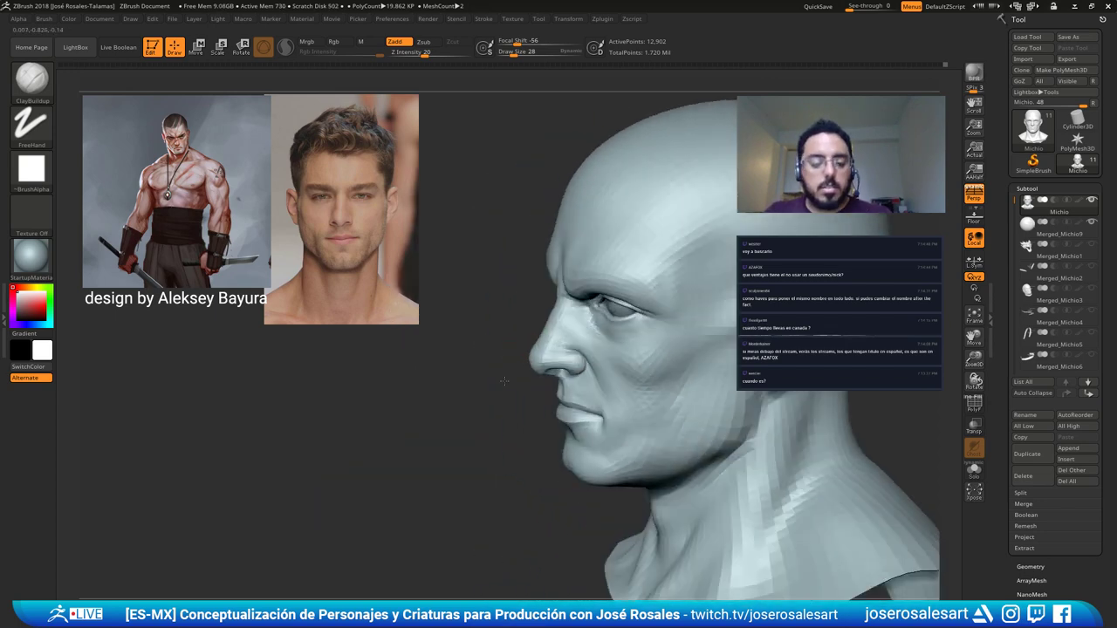
mouse_move(504, 381)
left_mouse_down()
mouse_move(508, 424)
mouse_move(514, 218)
mouse_move(544, 317)
mouse_move(576, 201)
mouse_move(590, 187)
left_mouse_up()
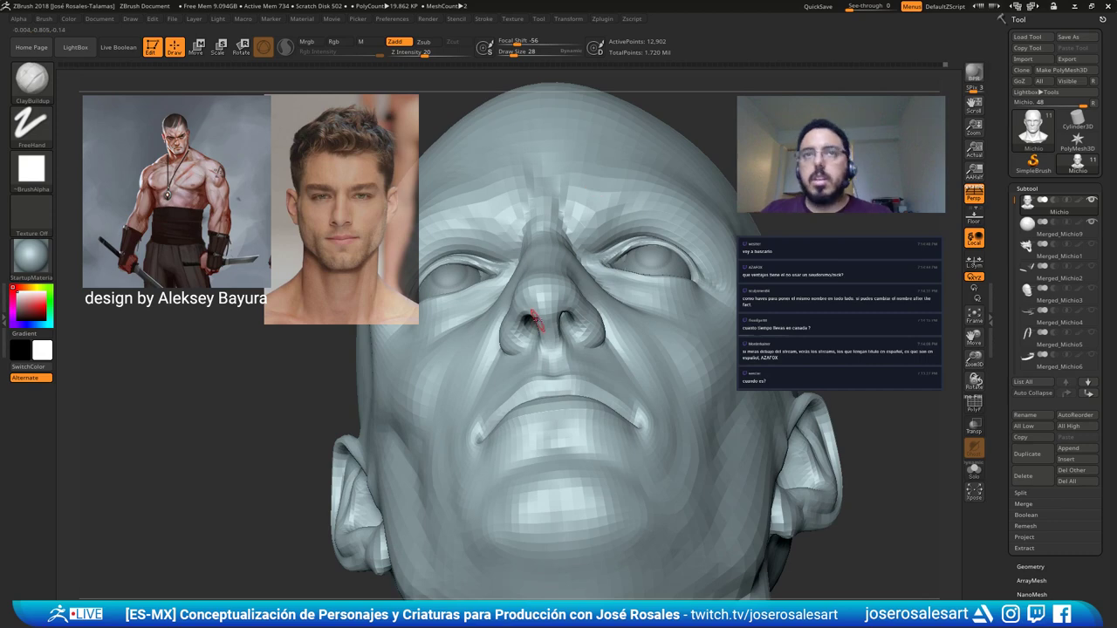
right_click_drag(537, 321, 558, 371, "ctrl")
right_click_drag(698, 253, 583, 227)
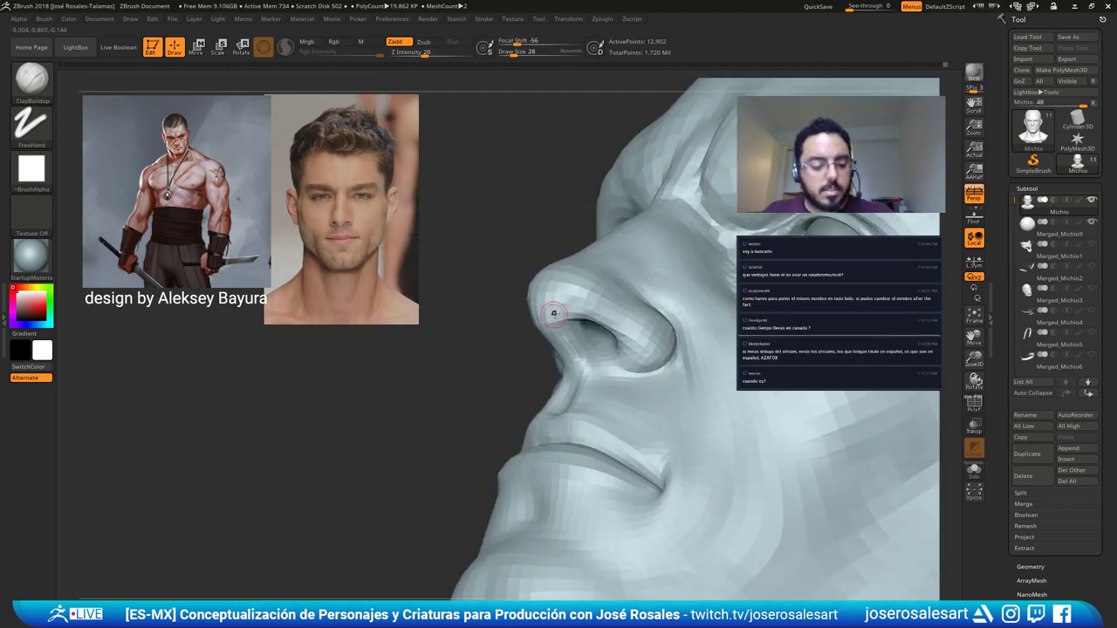
right_click_drag(591, 314, 541, 307, "alt")
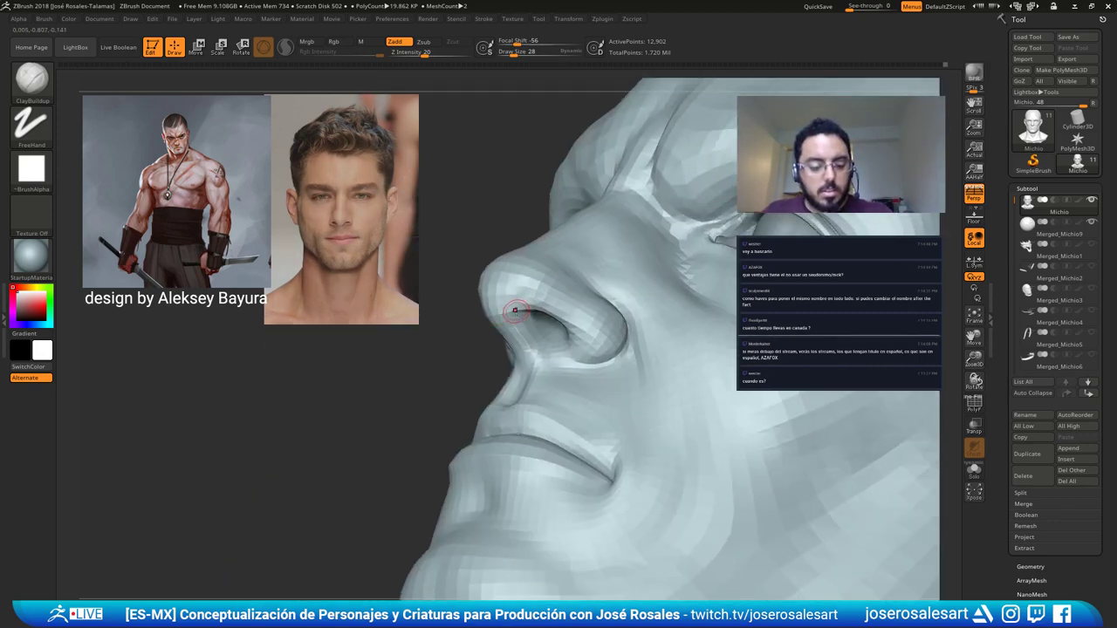
key("s")
left_click_drag(524, 311, 528, 310)
mouse_move(516, 284)
right_mouse_down()
mouse_move(559, 301)
mouse_move(572, 324)
mouse_move(521, 247)
mouse_move(476, 266)
right_mouse_up()
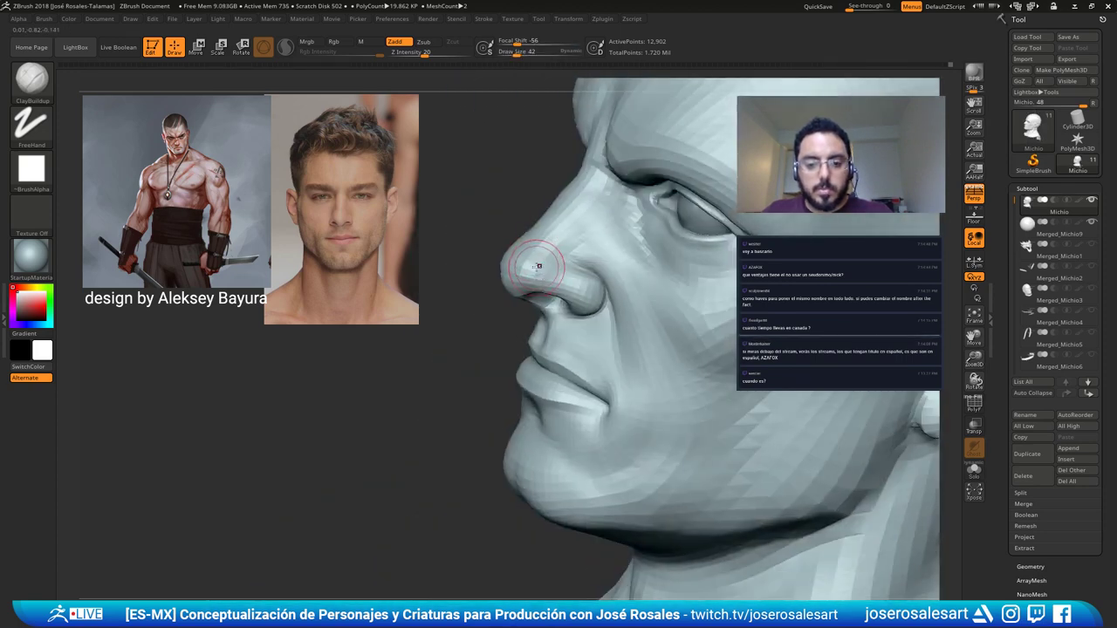
right_click_drag(547, 291, 534, 277)
key("s")
left_click_drag(543, 269, 538, 269)
Switch to the Standard brush at draw size 30 and raise the head mesh to the next subdivision level.
right_click_drag(528, 349, 583, 372)
key("b")
key("s")
key("t")
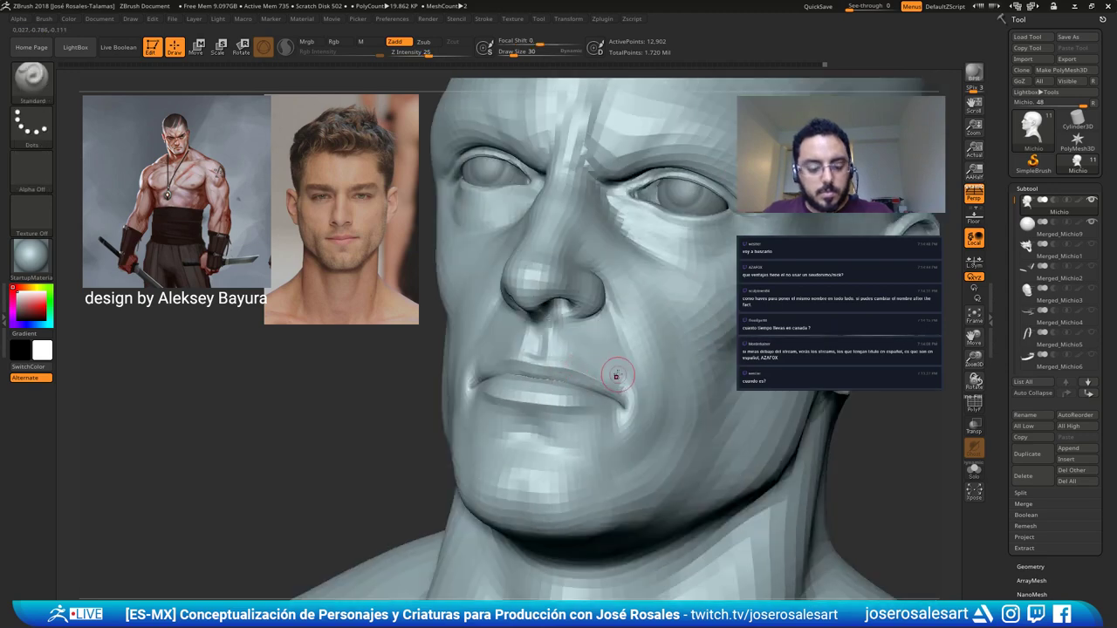
key("ctrl+d")
mouse_move(591, 327)
right_mouse_down("shift")
mouse_move(574, 255)
mouse_move(568, 288)
mouse_move(531, 298)
mouse_move(571, 288)
right_mouse_up("shift")
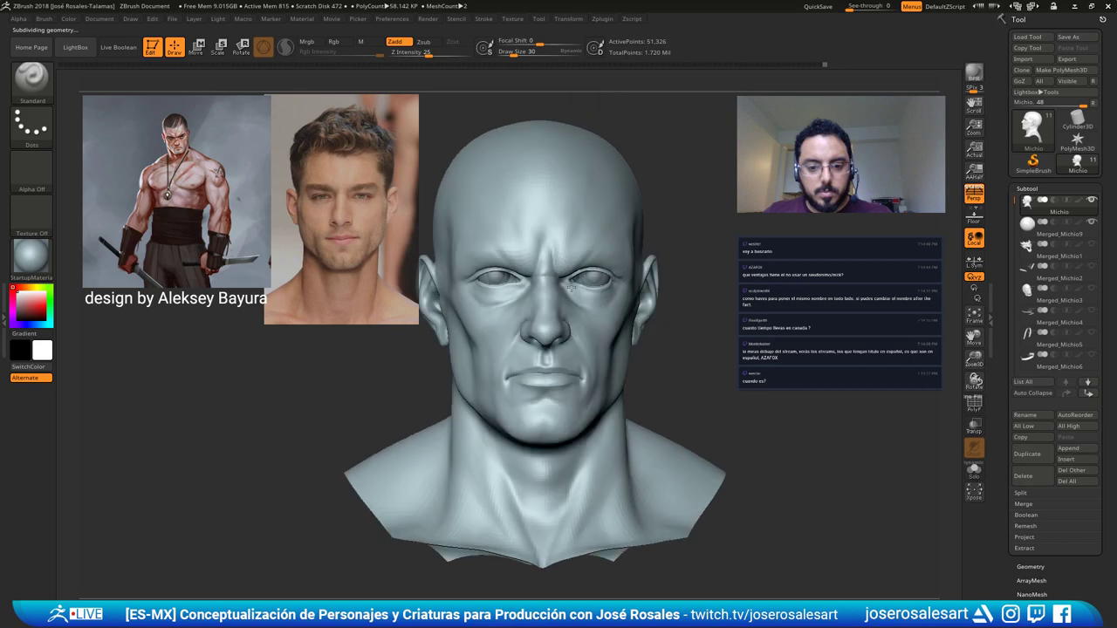
left_click_drag(569, 287, 566, 256)
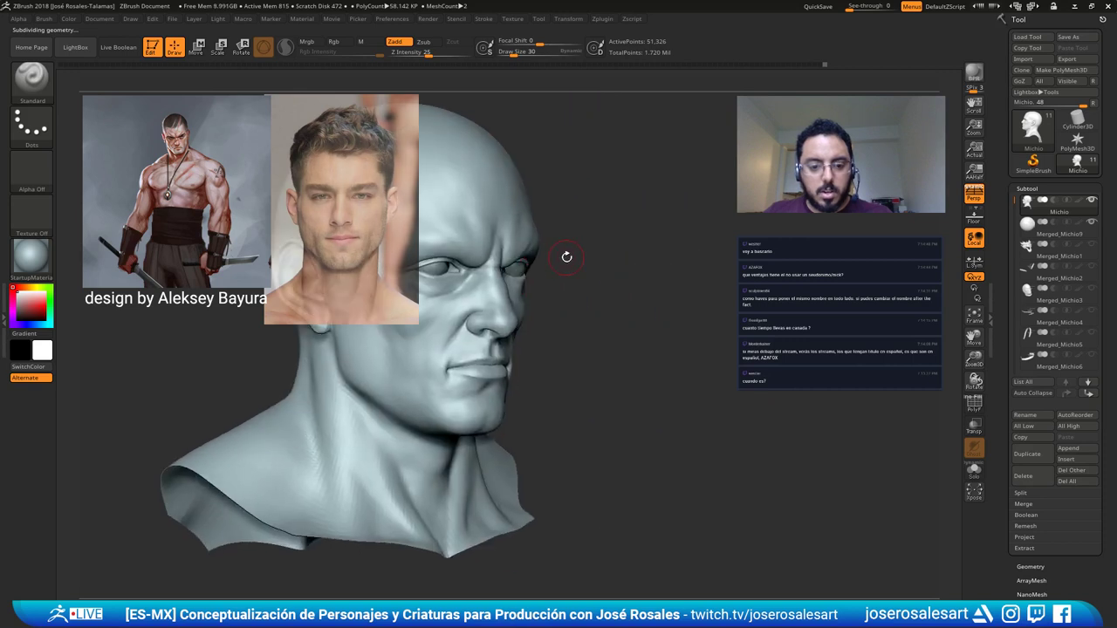
right_click_drag(566, 256, 569, 253, "shift")
right_click_drag(569, 253, 571, 249, "ctrl")
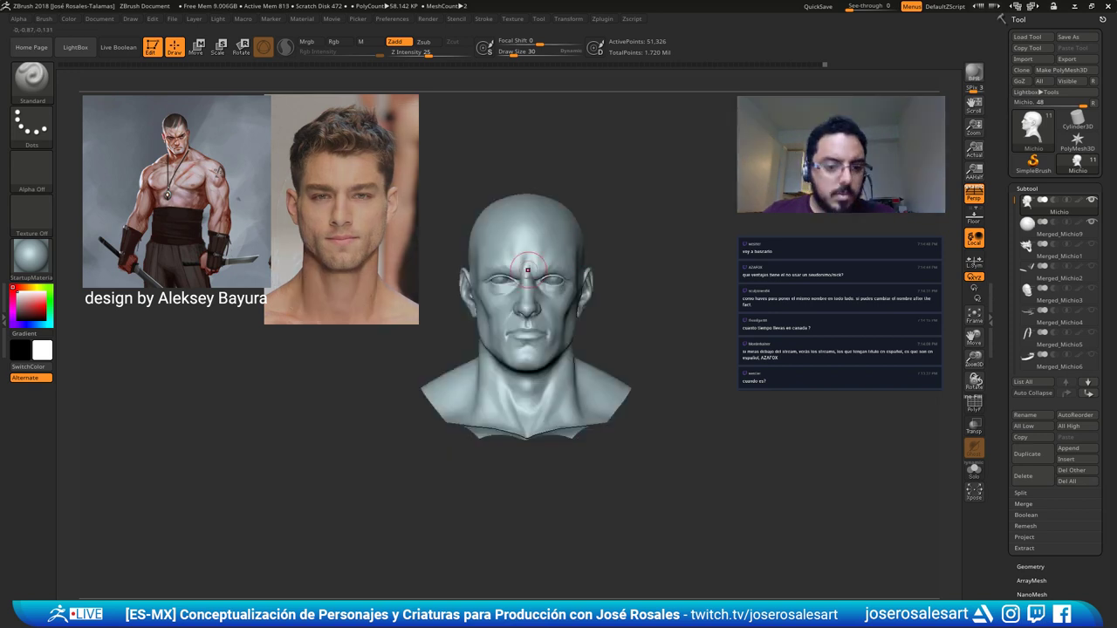
Unhide the rest of the body and bring the head and torso into view.
mouse_move(528, 269)
right_mouse_down()
mouse_move(574, 301)
mouse_move(599, 299)
mouse_move(554, 284)
right_mouse_up()
left_click(638, 277, "ctrl+shift")
right_click_drag(638, 286, 559, 239, "alt")
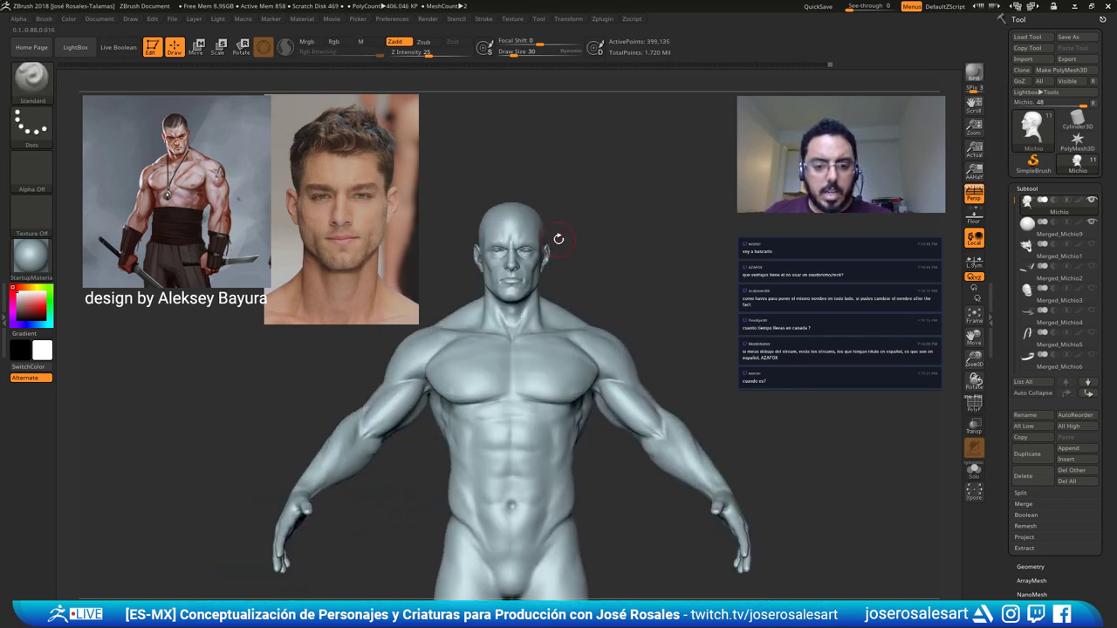
left_click_drag(558, 239, 659, 145, "alt")
Generate a combined low-resolution posing mesh of the figure with Transpose Master's TPoseMesh.
left_click(594, 19)
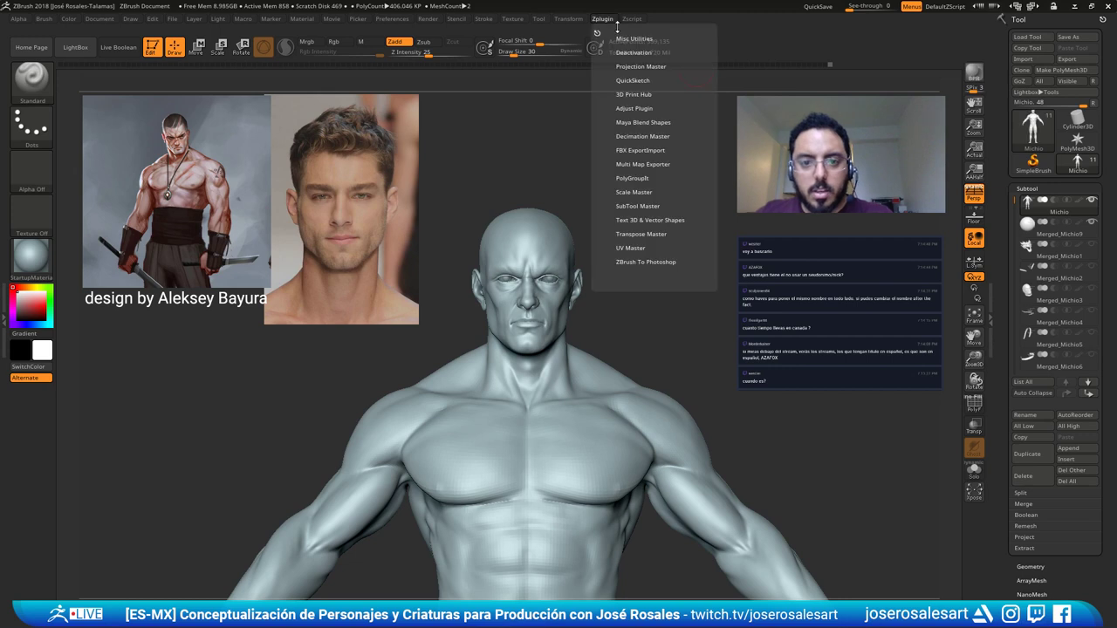
left_click(632, 19)
left_click(600, 21)
left_click(630, 21)
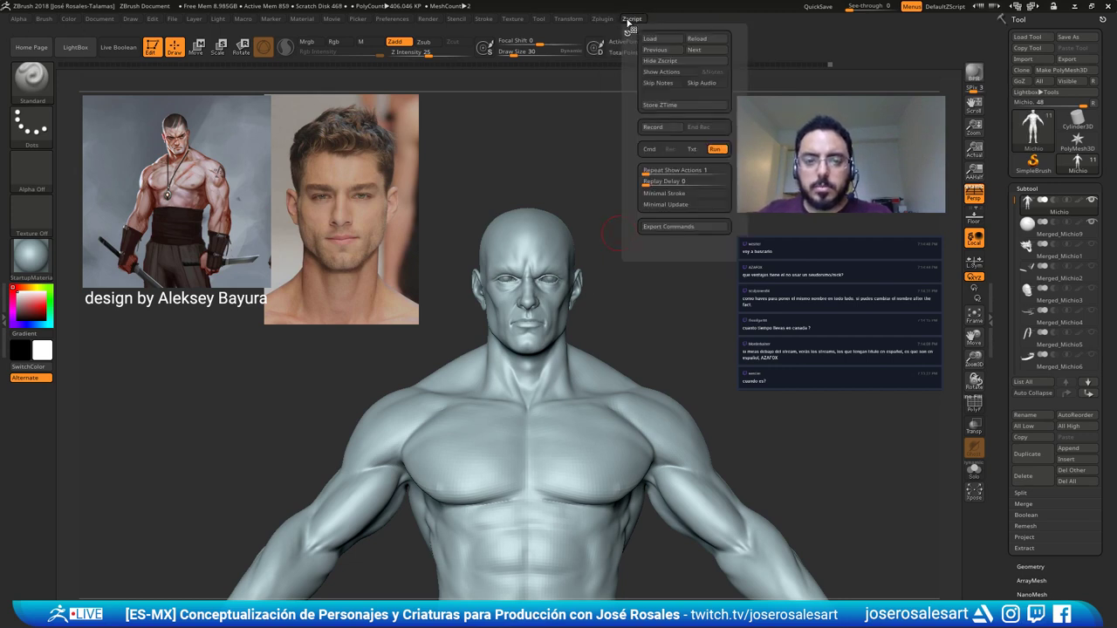
left_click(606, 20)
left_click(651, 236)
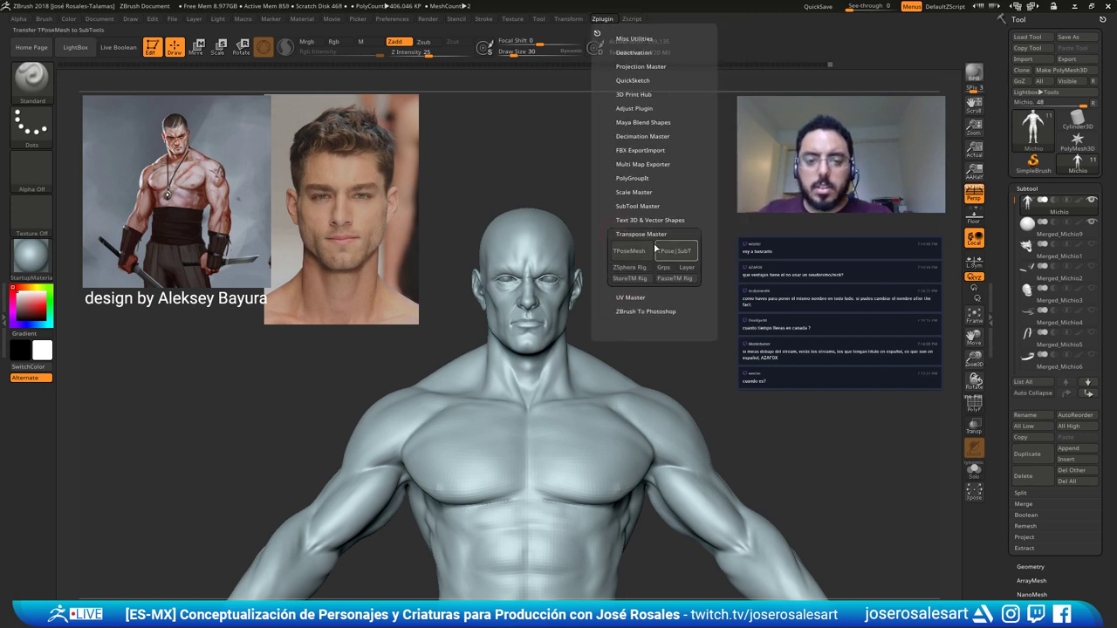
left_click(629, 251)
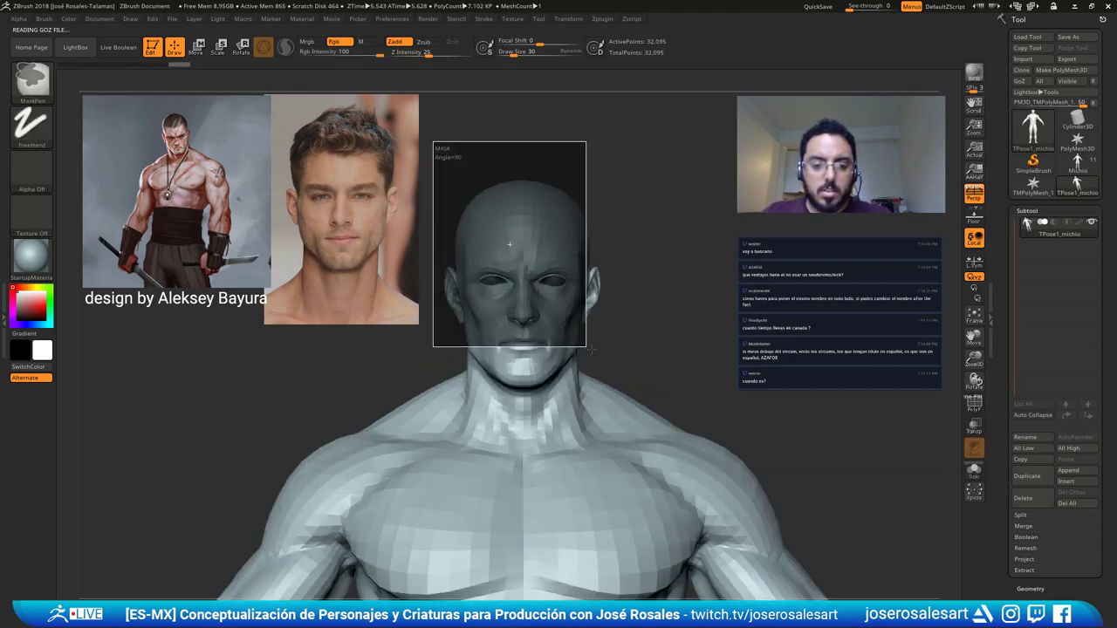
Mask the whole head, extending the mask over the mouth, chin and jaw down to the upper neck.
right_click_drag(592, 316, 558, 284)
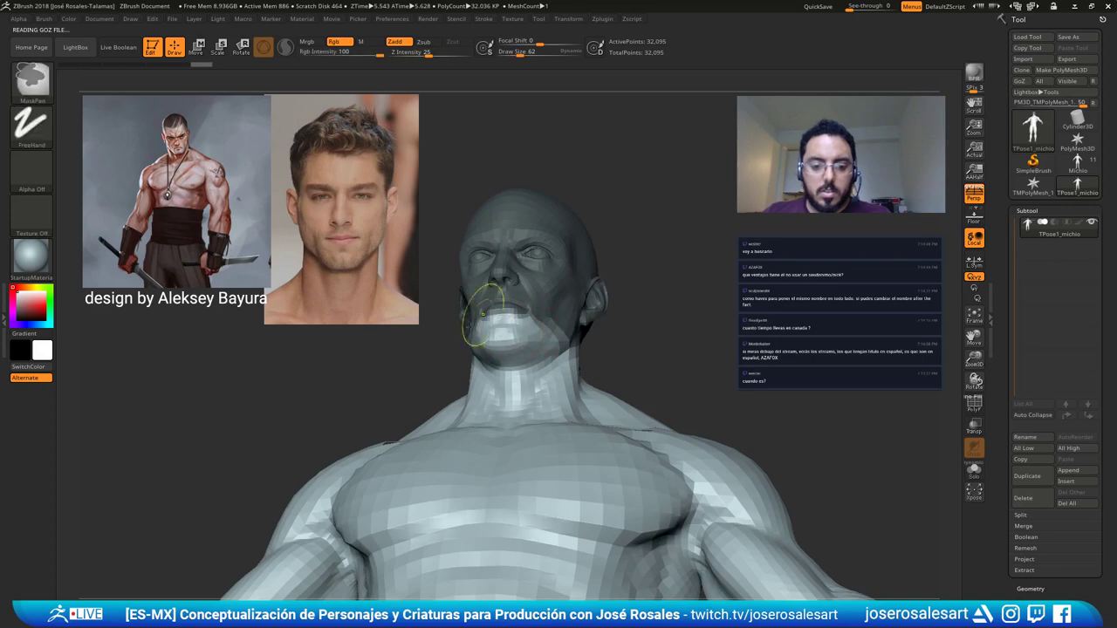
left_click_drag(474, 317, 547, 347, "ctrl")
right_click_drag(492, 352, 535, 349)
mouse_move(430, 319)
left_mouse_down("ctrl")
mouse_move(488, 371)
mouse_move(529, 368)
left_mouse_up("ctrl")
mouse_move(529, 368)
right_mouse_down()
mouse_move(501, 363)
mouse_move(544, 319)
mouse_move(387, 93)
right_mouse_up()
Place a Transpose line along the neck, then invert the mask so the head is free and soften its edge.
key("w")
key("y")
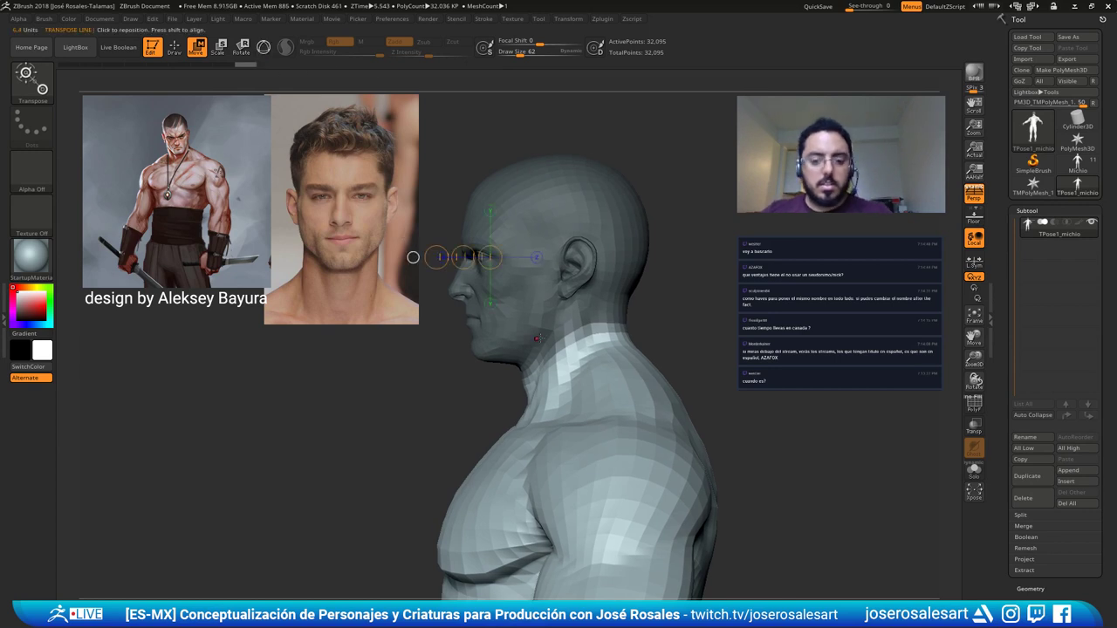
key("ctrl+i")
left_click_drag(575, 354, 566, 299)
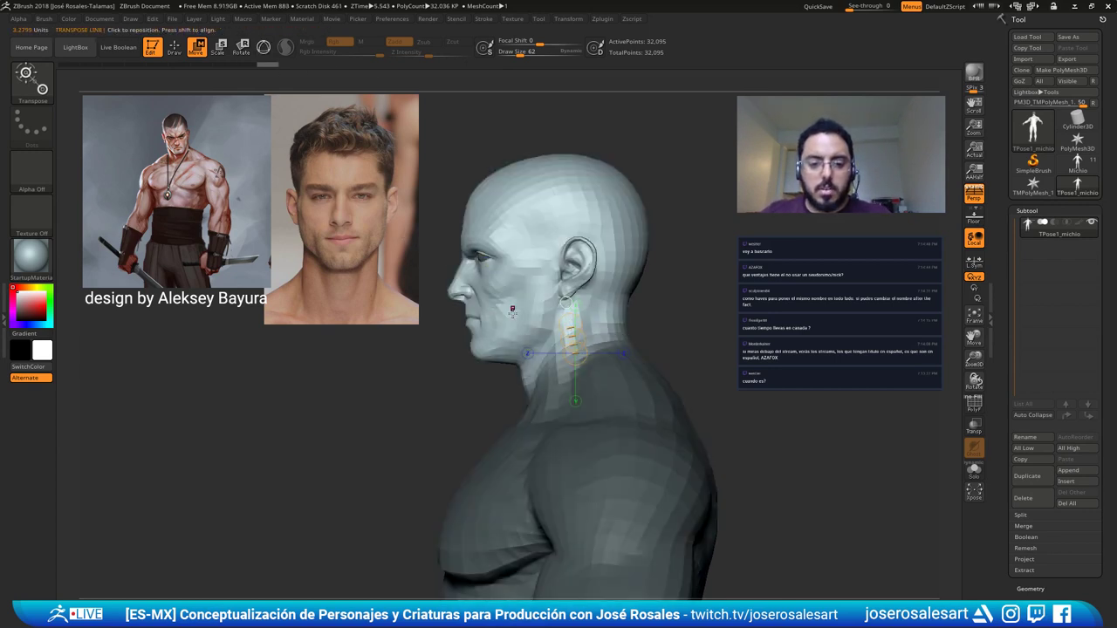
key("ctrl+i")
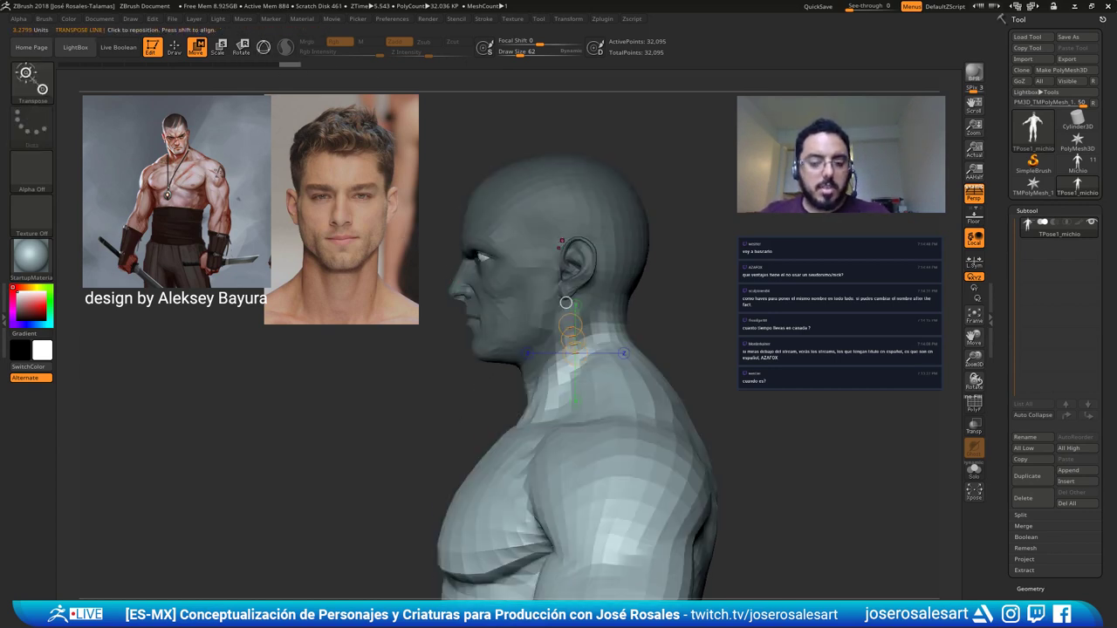
right_click_drag(562, 241, 502, 418)
right_click_drag(512, 331, 579, 302, "shift")
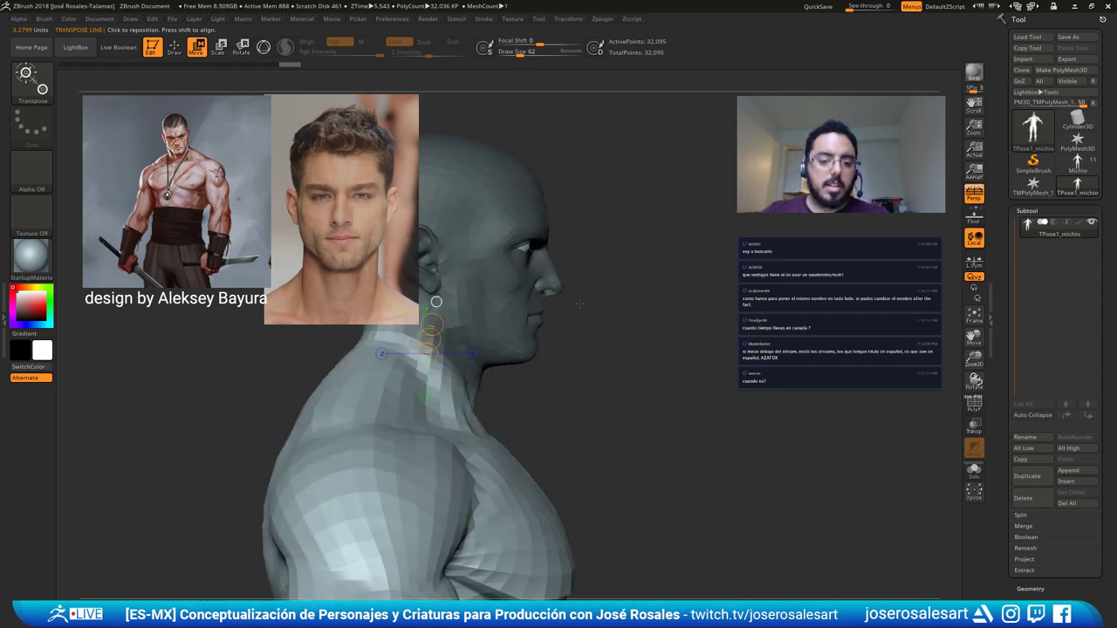
left_click(509, 394, "ctrl")
left_click(475, 428, "ctrl")
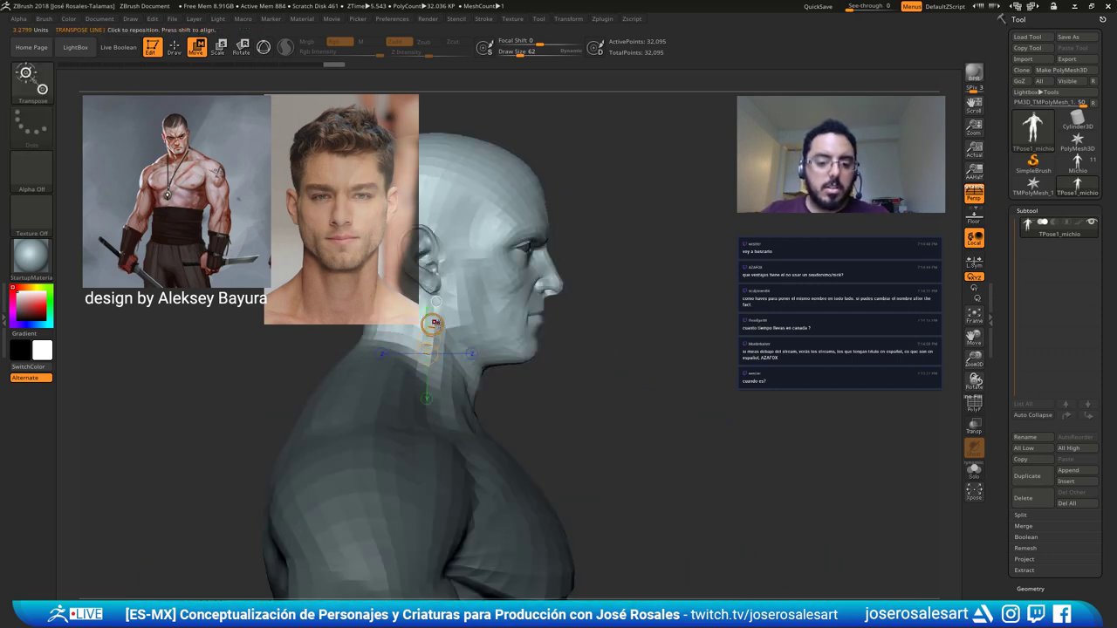
Straighten the Gizmo at the base of the neck and move the unmasked head slightly down along the vertical axis.
key("y")
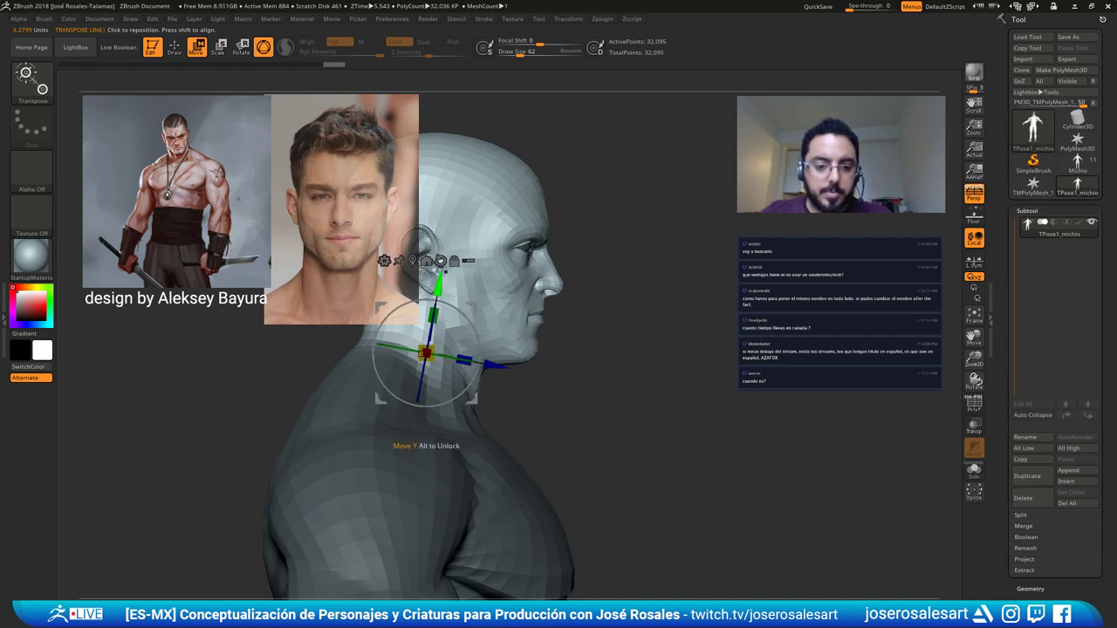
left_click(441, 261)
key("ctrl+z")
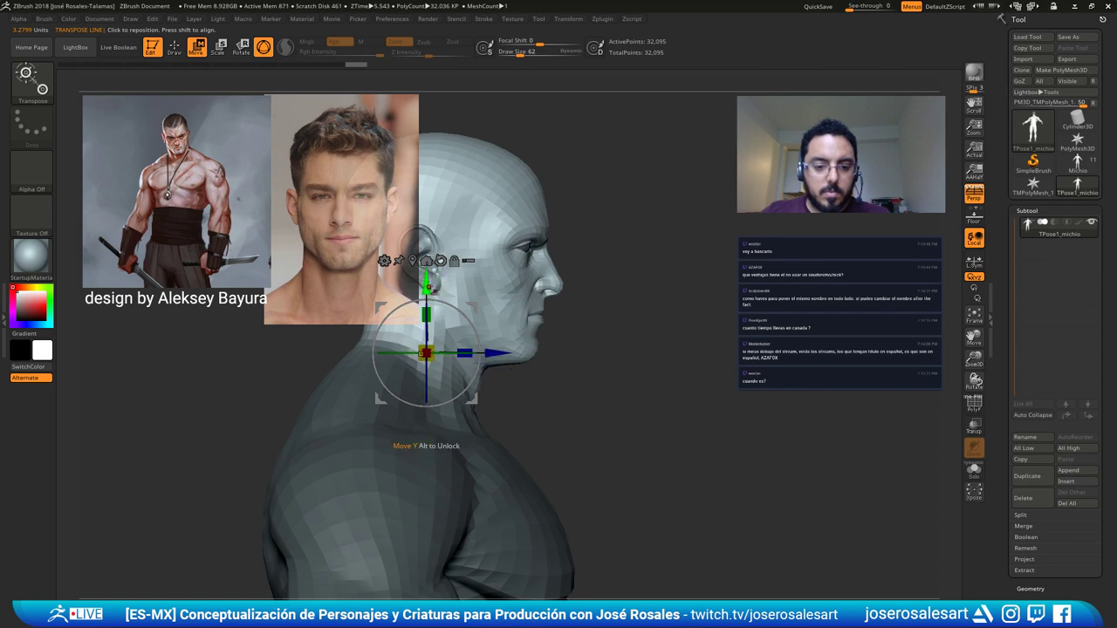
left_click(441, 260)
left_click_drag(427, 275, 427, 283)
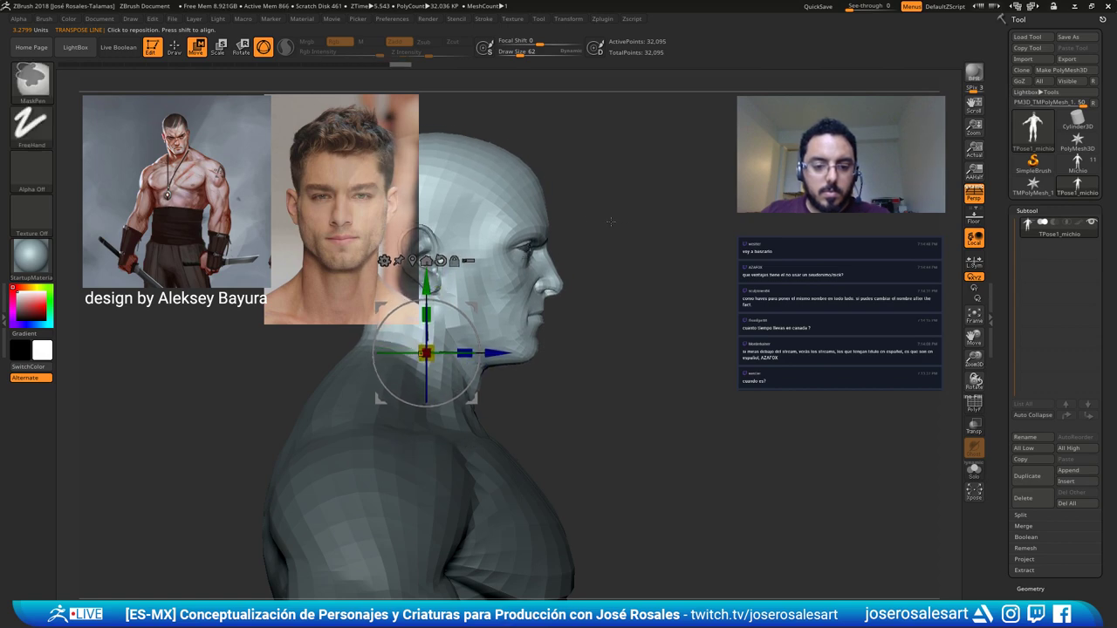
Fine-tune the head's height by nudging it slightly up, then return to Draw mode and clear the mask.
left_click_drag(613, 227, 565, 196)
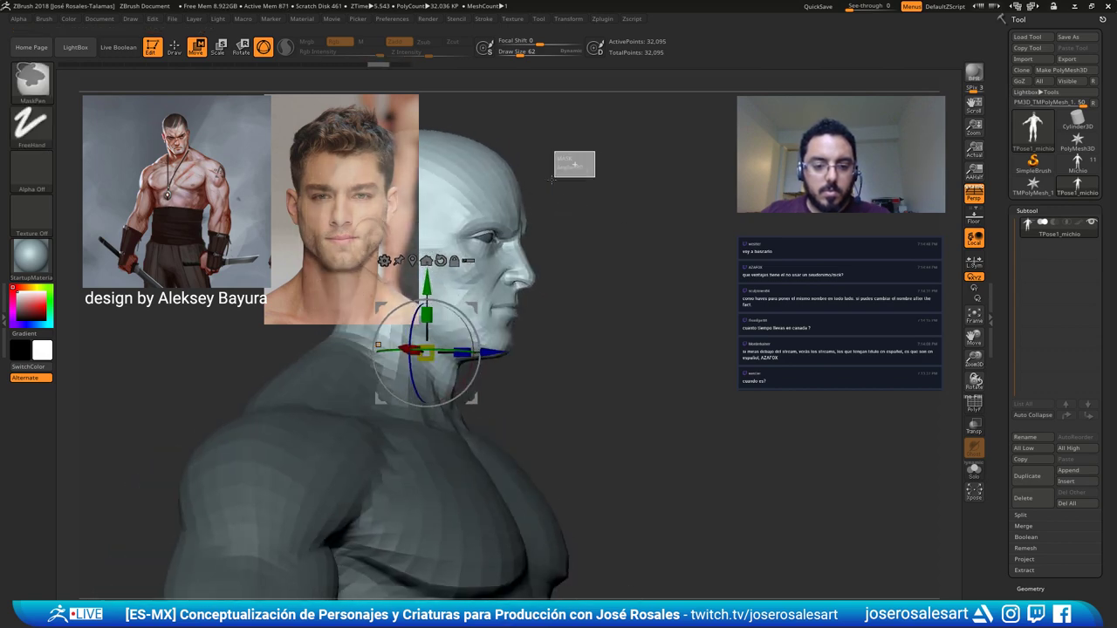
right_click_drag(433, 303, 475, 301, "shift")
left_click_drag(461, 312, 461, 305)
key("q")
mouse_move(611, 266)
right_mouse_down()
mouse_move(524, 254)
mouse_move(524, 237)
mouse_move(611, 262)
mouse_move(598, 226)
right_mouse_up()
left_click_drag(599, 226, 628, 257, "ctrl")
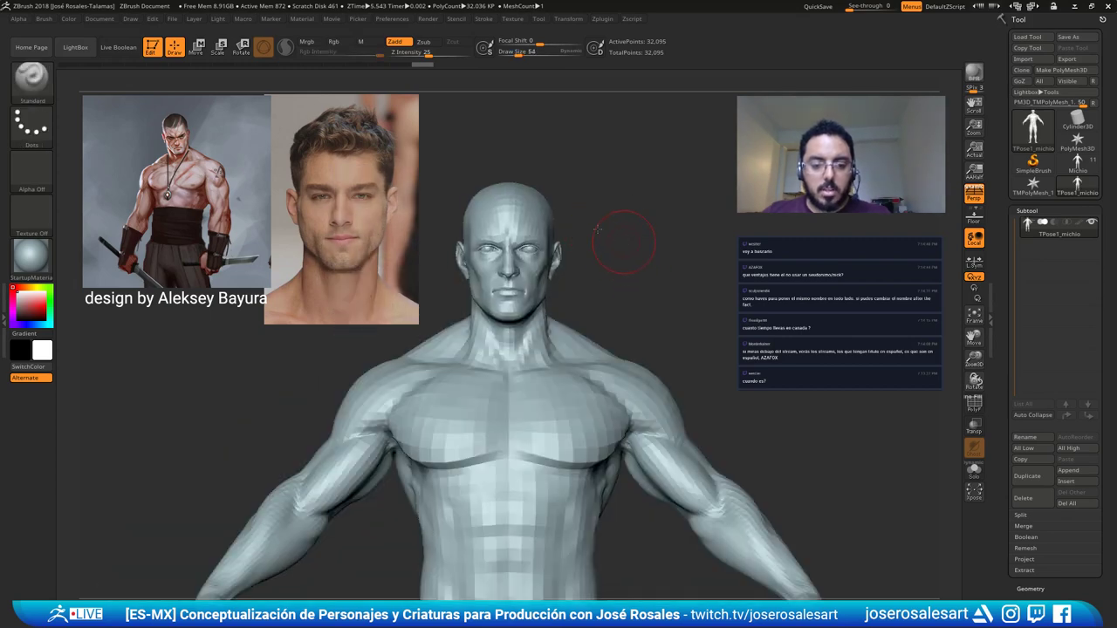
Transfer the adjusted head pose back to the original subtools with Transpose Master's TPose|SubT.
right_click_drag(621, 242, 580, 188, "ctrl")
right_click_drag(589, 243, 629, 247)
right_click_drag(603, 186, 622, 247, "alt")
left_click(603, 19)
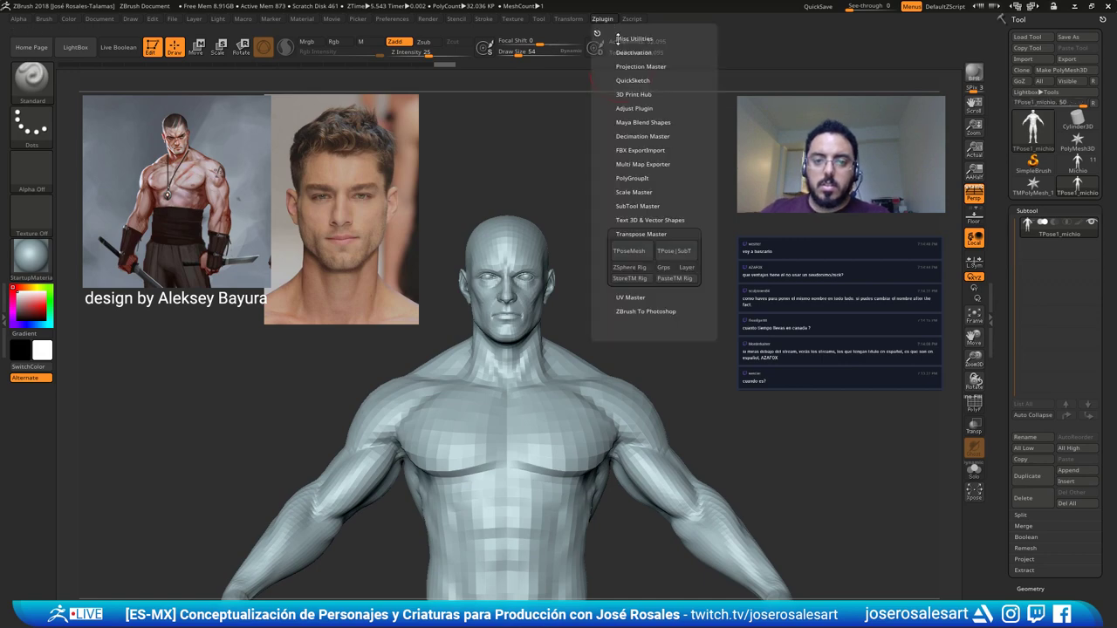
left_click(676, 251)
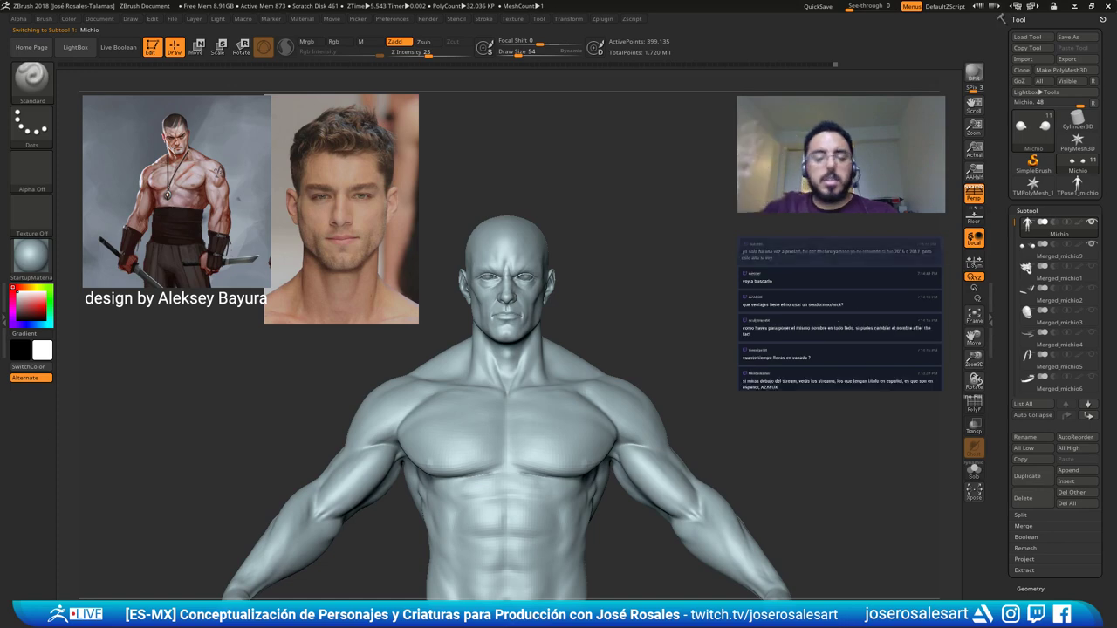
Bring the face in close and switch to the DamStandard brush at draw size 30.
mouse_move(616, 300)
left_mouse_down()
mouse_move(572, 297)
mouse_move(567, 336)
mouse_move(557, 277)
mouse_move(663, 274)
left_mouse_up()
right_click_drag(553, 331, 601, 328, "ctrl")
right_click_drag(485, 286, 557, 278, "alt")
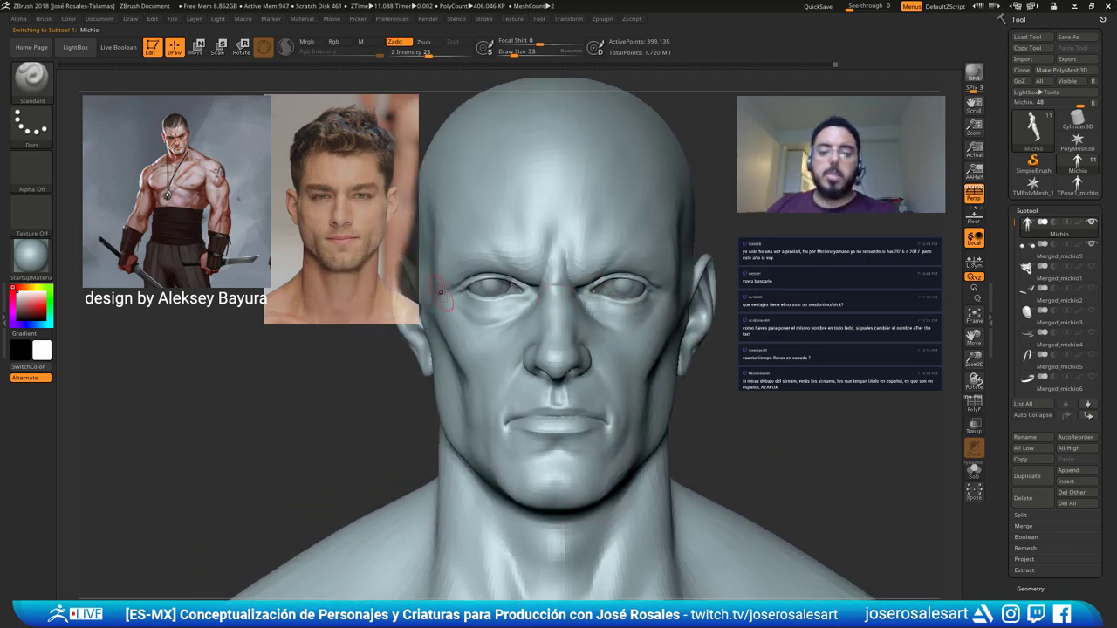
mouse_move(479, 327)
right_mouse_down()
mouse_move(496, 322)
mouse_move(492, 310)
mouse_move(466, 316)
mouse_move(499, 336)
mouse_move(531, 326)
mouse_move(501, 286)
mouse_move(510, 301)
mouse_move(479, 288)
right_mouse_up()
key("b")
key("d")
key("s")
key("bracketleft")
key("bracketleft")
key("bracketleft")
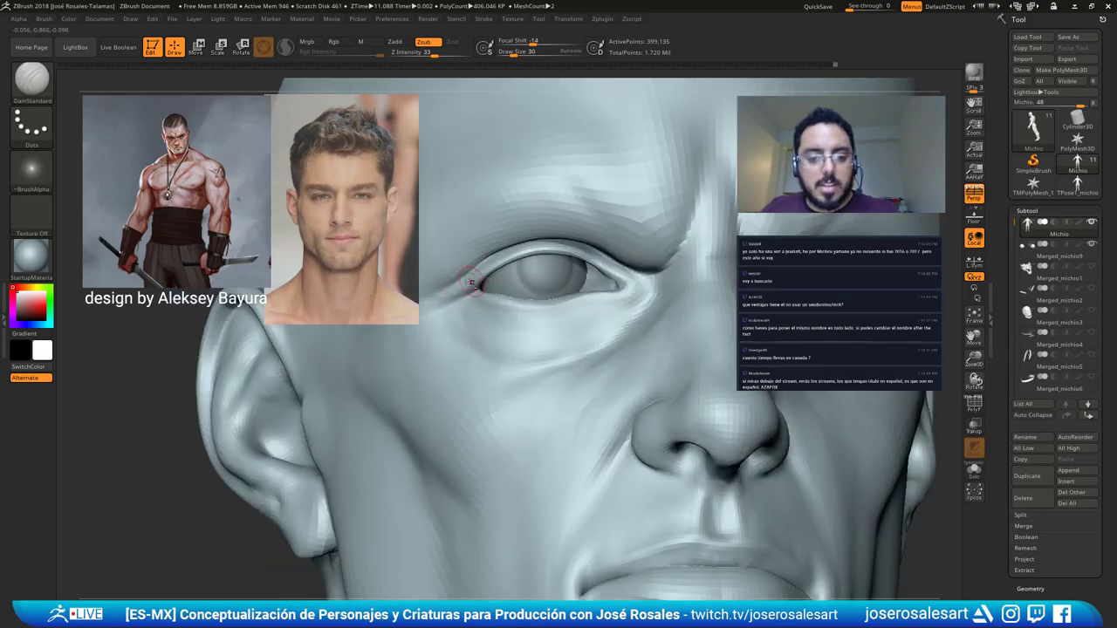
Try to carve a crease below the outer corner of the eye.
right_click_drag(491, 268, 453, 292)
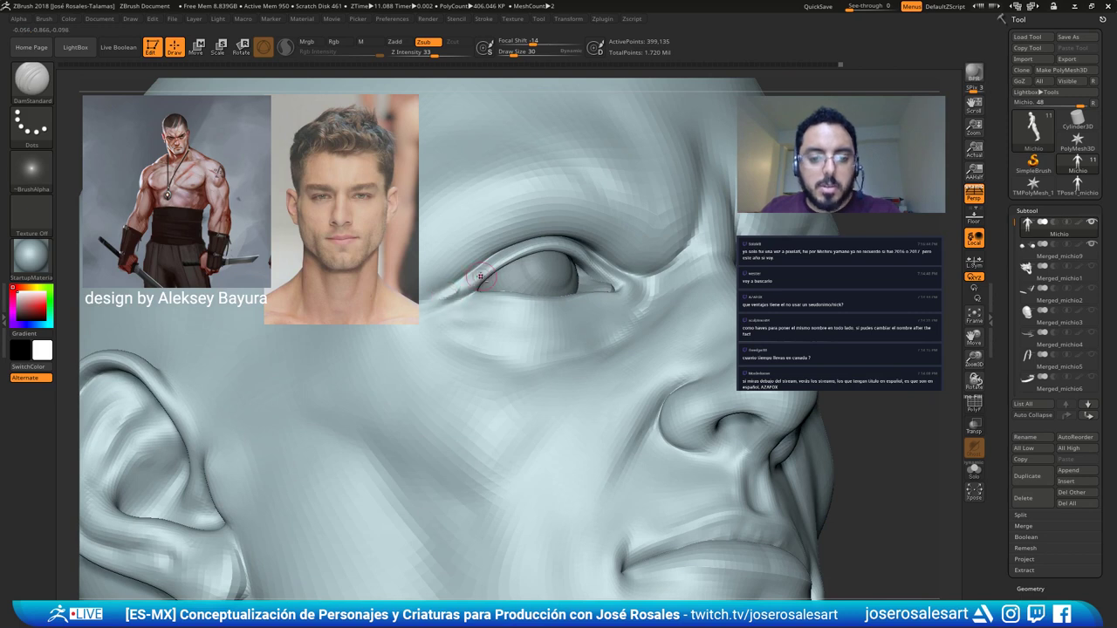
key("ctrl")
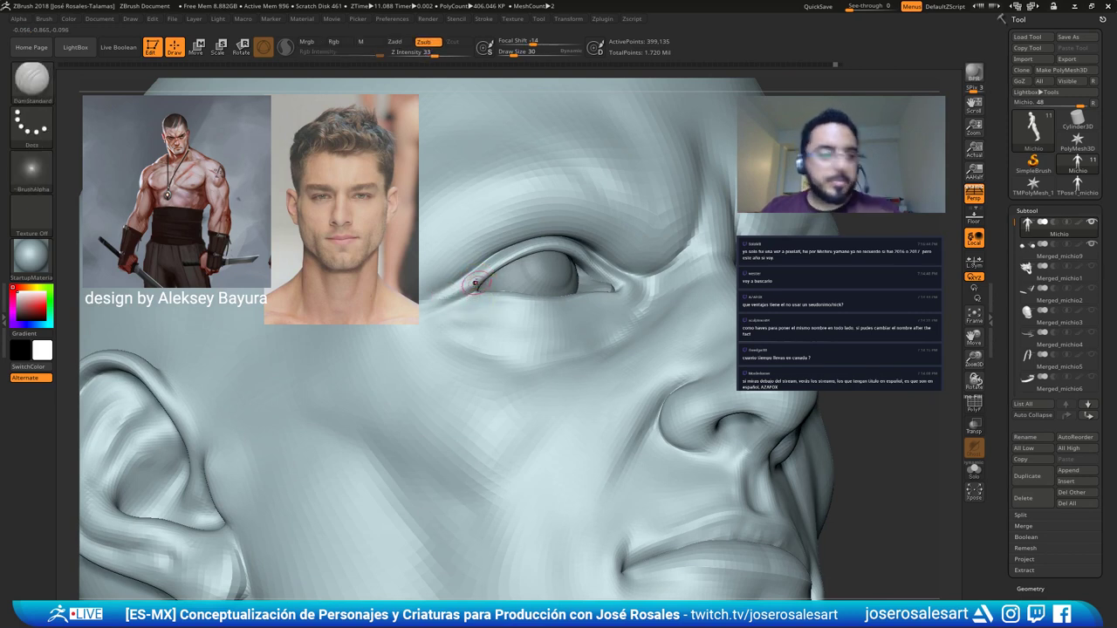
left_click_drag(508, 308, 453, 341)
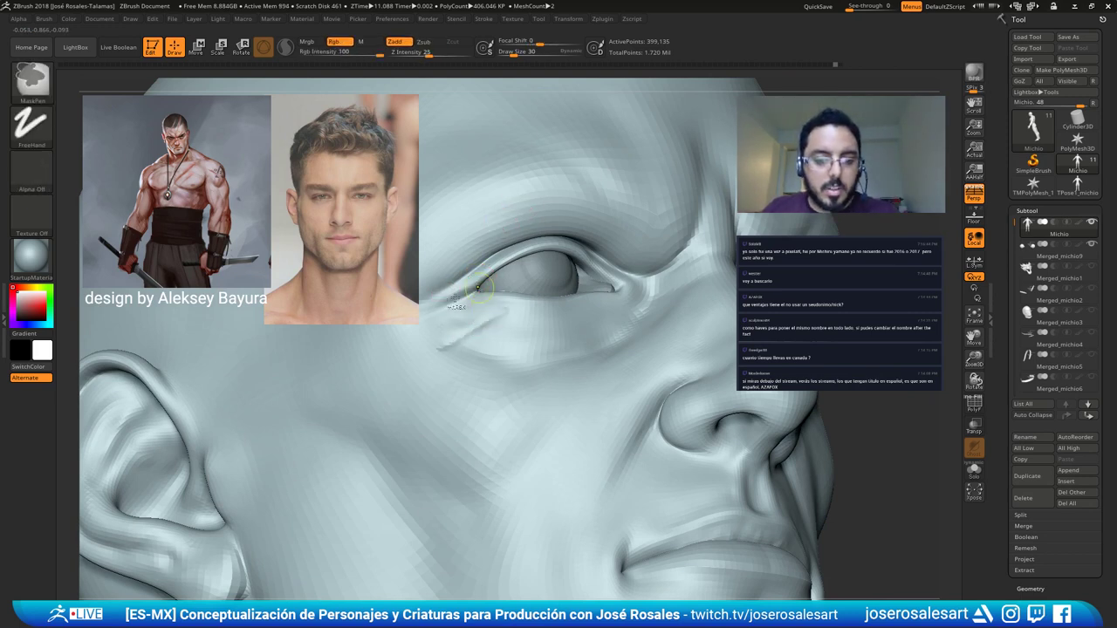
key("ctrl+z")
Try out eyebrow shapes by painting them as masks above both eyes.
key("ctrl")
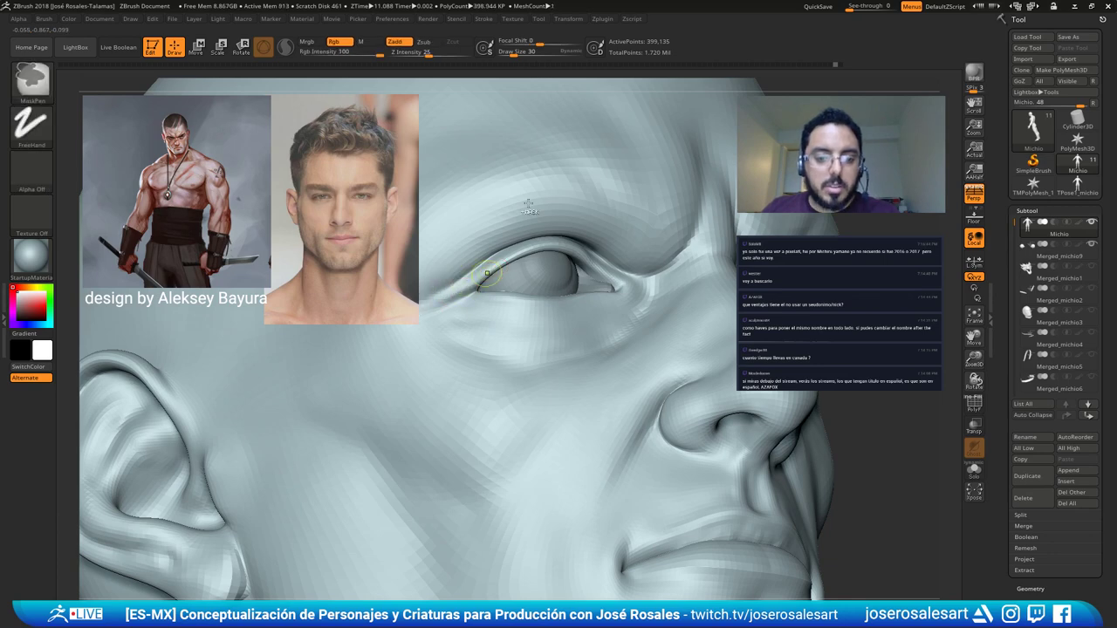
left_click_drag(668, 205, 432, 196, "ctrl")
mouse_move(502, 245)
right_mouse_down()
mouse_move(524, 252)
mouse_move(501, 227)
mouse_move(462, 229)
right_mouse_up()
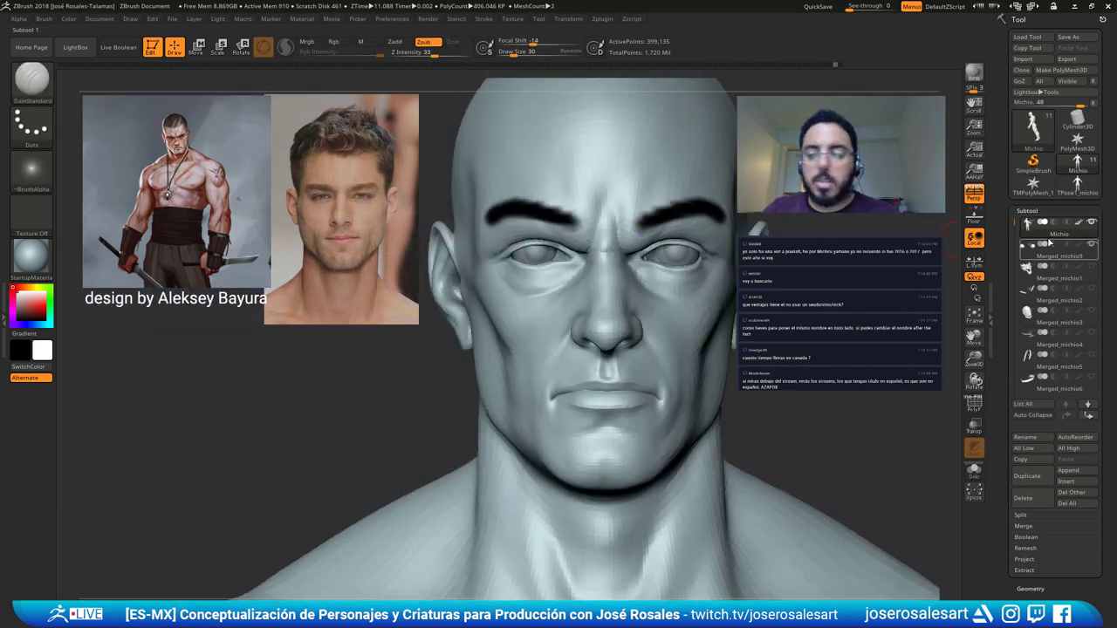
key("ctrl+z")
right_click_drag(649, 267, 569, 265, "alt")
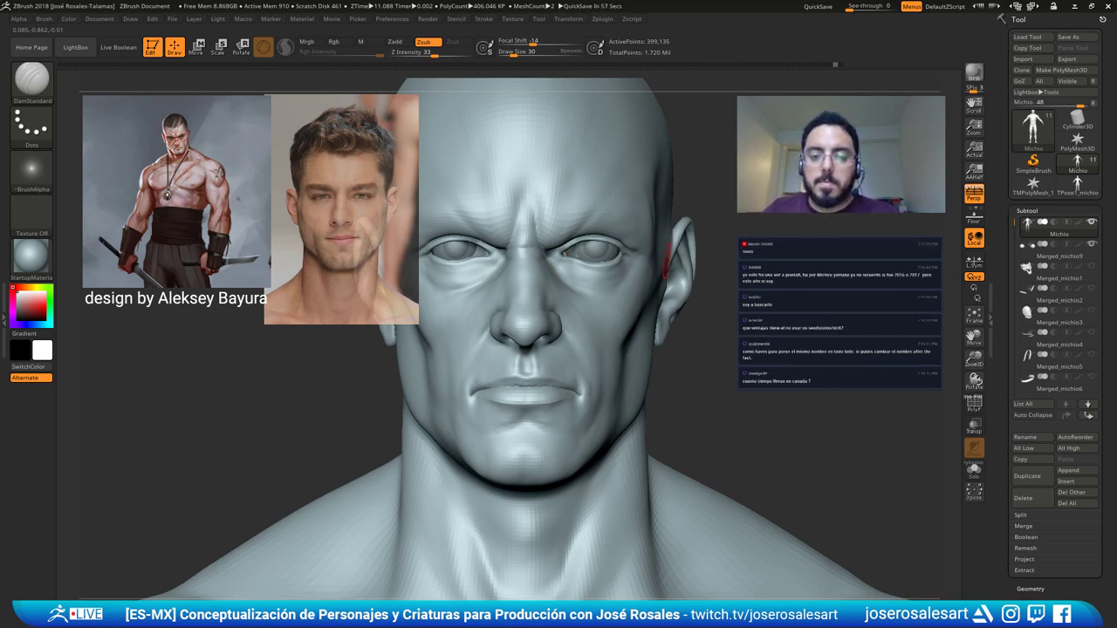
Isolate the head and neck by hiding their polygroups, including the mouth and eyelids, and inverting the visibility.
mouse_move(665, 260)
right_mouse_down()
mouse_move(604, 321)
mouse_move(650, 262)
right_mouse_up()
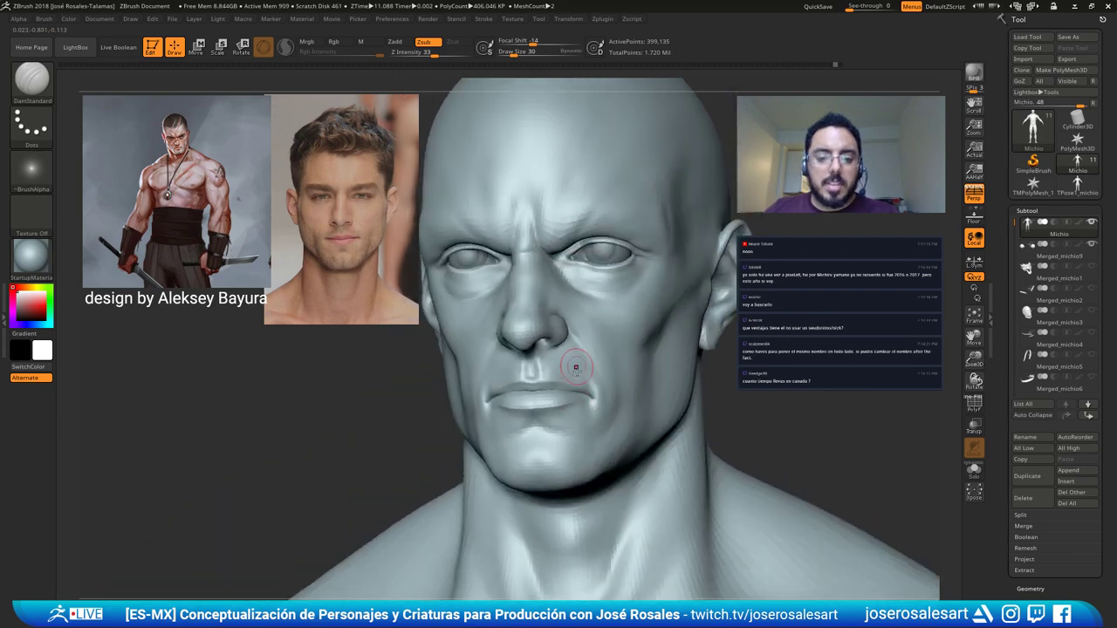
left_click(641, 482, "ctrl+shift")
left_click_drag(816, 432, 829, 451, "ctrl+shift")
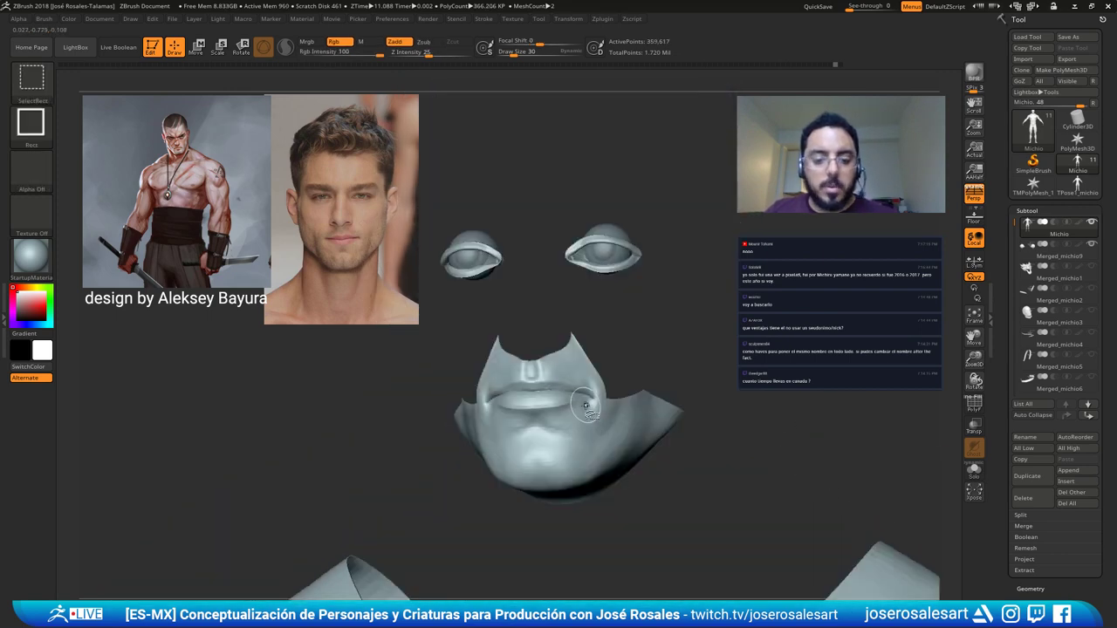
left_click(585, 405, "ctrl+shift")
left_click(572, 379, "ctrl+shift")
left_click(612, 267, "ctrl+shift")
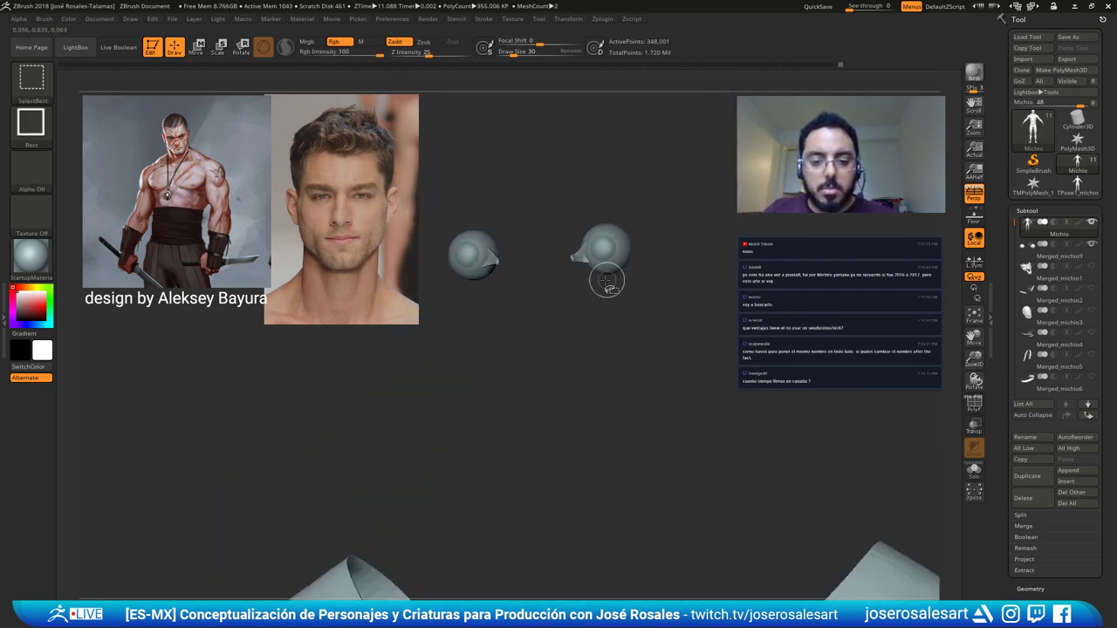
left_click_drag(535, 286, 559, 326, "ctrl+shift")
right_click_drag(588, 297, 587, 234, "ctrl")
mouse_move(587, 270)
right_mouse_down()
mouse_move(529, 279)
mouse_move(606, 282)
mouse_move(568, 356)
right_mouse_up()
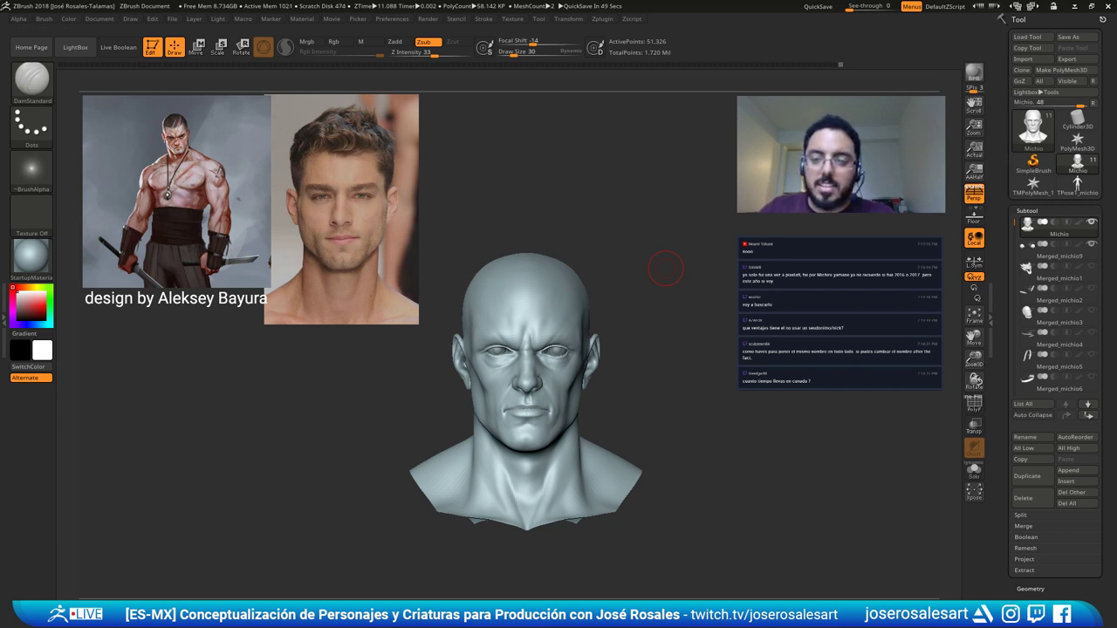
Set the DamStandard draw size to 21 and frame the face in three-quarter view for finer detailing.
right_click_drag(666, 269, 696, 267)
mouse_move(613, 399)
right_mouse_down("alt")
mouse_move(611, 357)
mouse_move(567, 346)
right_mouse_up("alt")
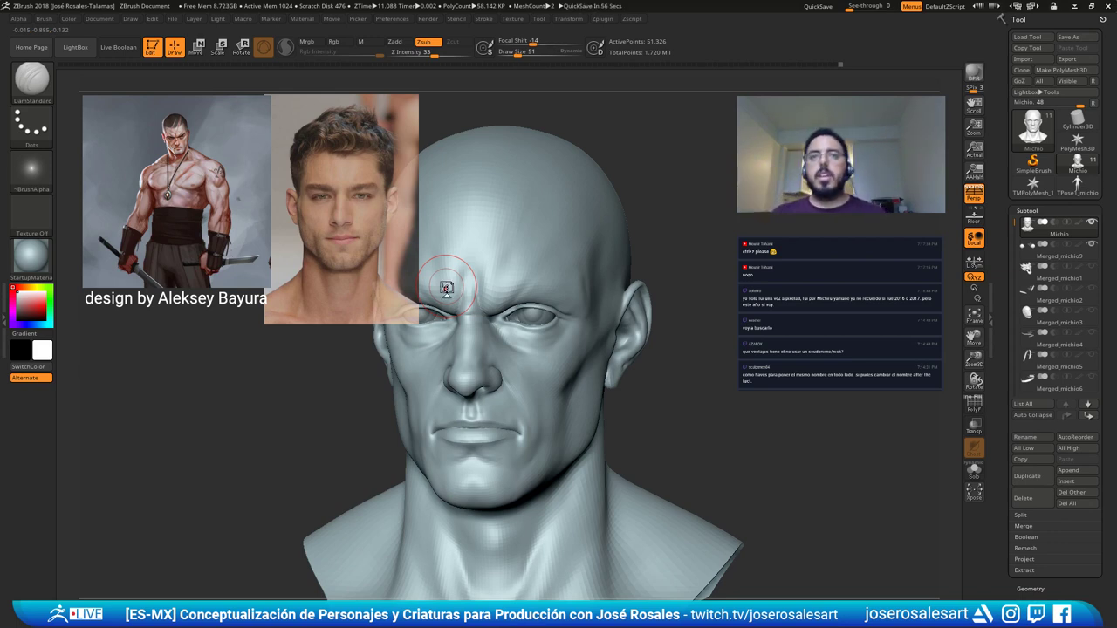
right_click_drag(521, 276, 564, 262, "alt")
mouse_move(508, 367)
right_mouse_down()
mouse_move(552, 358)
mouse_move(561, 304)
right_mouse_up()
key("s")
left_click_drag(561, 305, 553, 305)
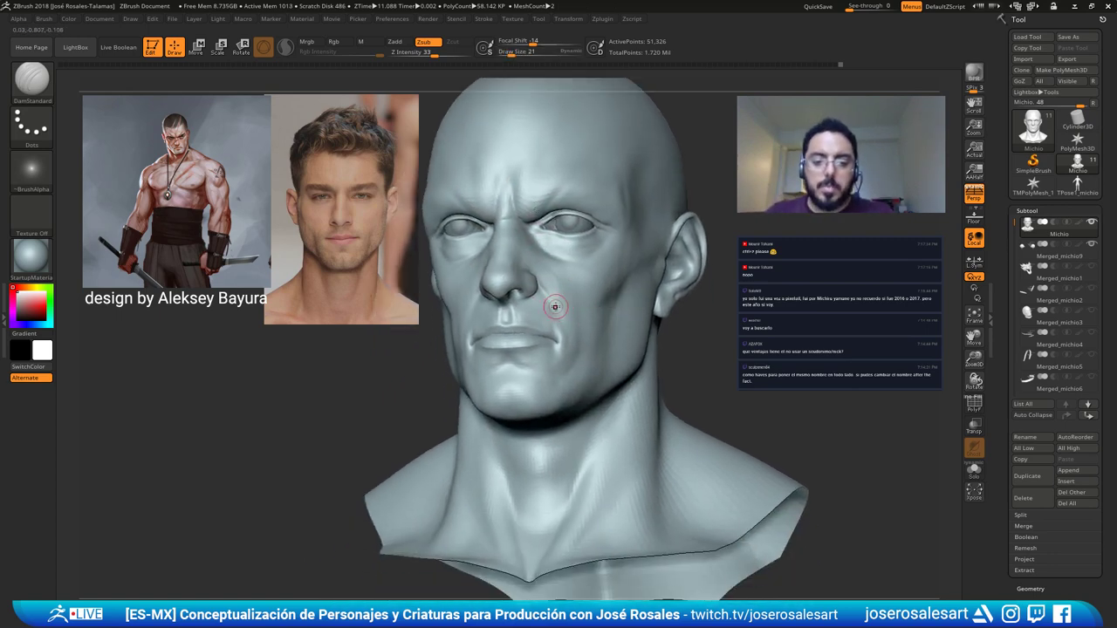
mouse_move(553, 305)
right_mouse_down()
mouse_move(524, 307)
mouse_move(610, 310)
right_mouse_up()
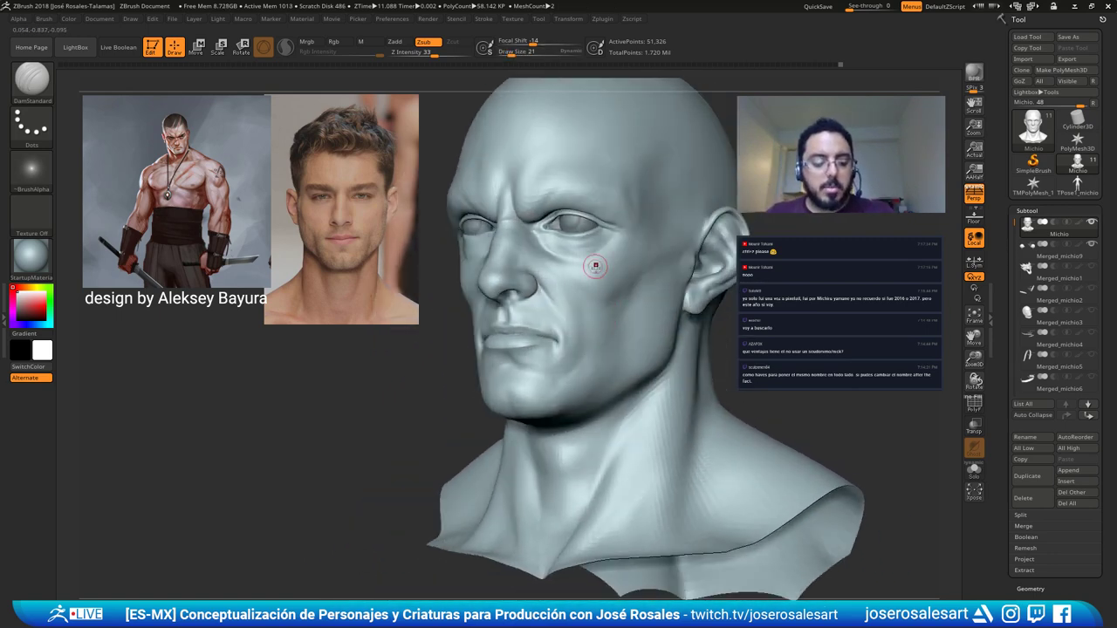
Refine the area beneath the inner corner of the eye with the ClayBuildup brush and smooth it.
key("b")
key("c")
key("b")
mouse_move(605, 298)
left_mouse_down()
mouse_move(615, 296)
mouse_move(569, 325)
mouse_move(489, 315)
mouse_move(521, 326)
mouse_move(506, 314)
mouse_move(454, 344)
mouse_move(389, 290)
mouse_move(499, 319)
mouse_move(473, 324)
mouse_move(514, 324)
mouse_move(521, 299)
left_mouse_up()
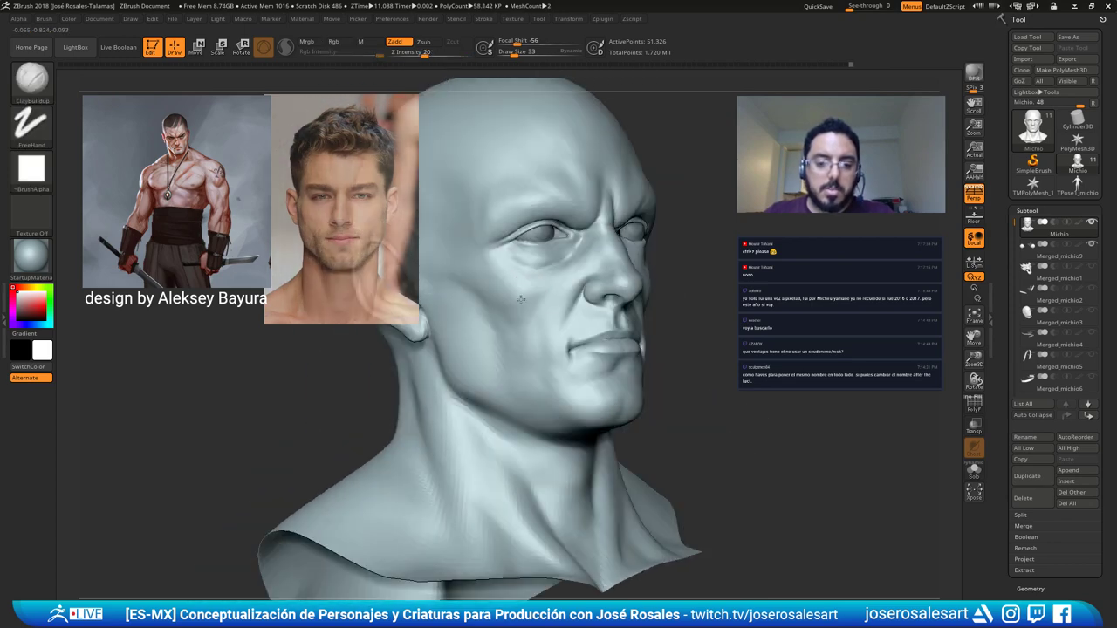
mouse_move(566, 273)
right_mouse_down()
mouse_move(531, 306)
mouse_move(535, 288)
mouse_move(609, 244)
right_mouse_up()
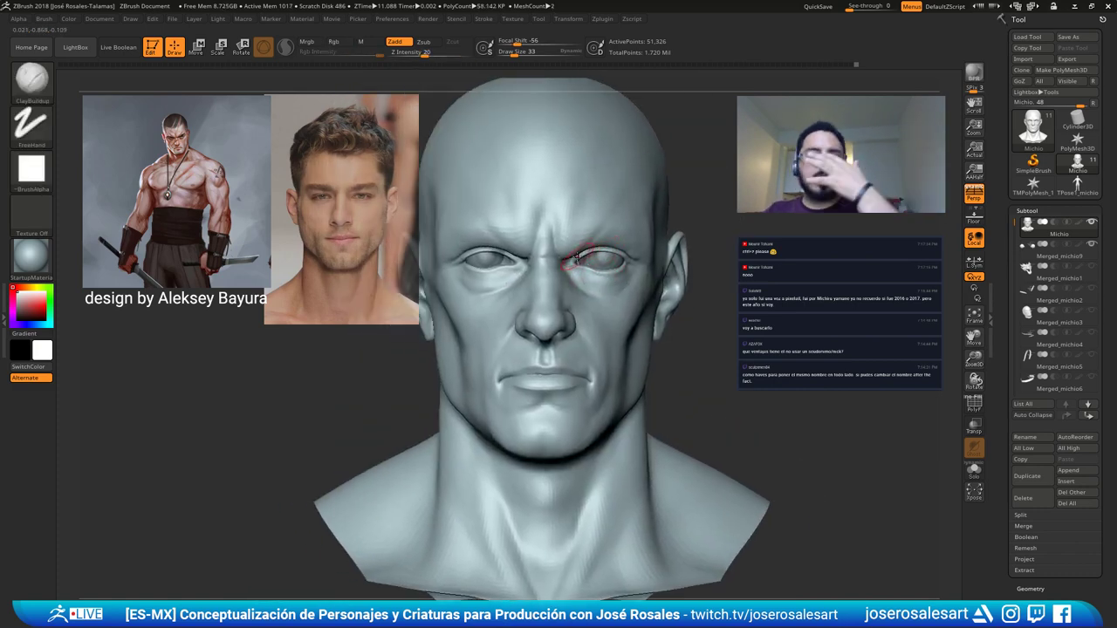
mouse_move(576, 291)
right_mouse_down("alt")
mouse_move(533, 212)
mouse_move(447, 207)
mouse_move(496, 216)
mouse_move(496, 194)
mouse_move(478, 213)
mouse_move(533, 230)
right_mouse_up("alt")
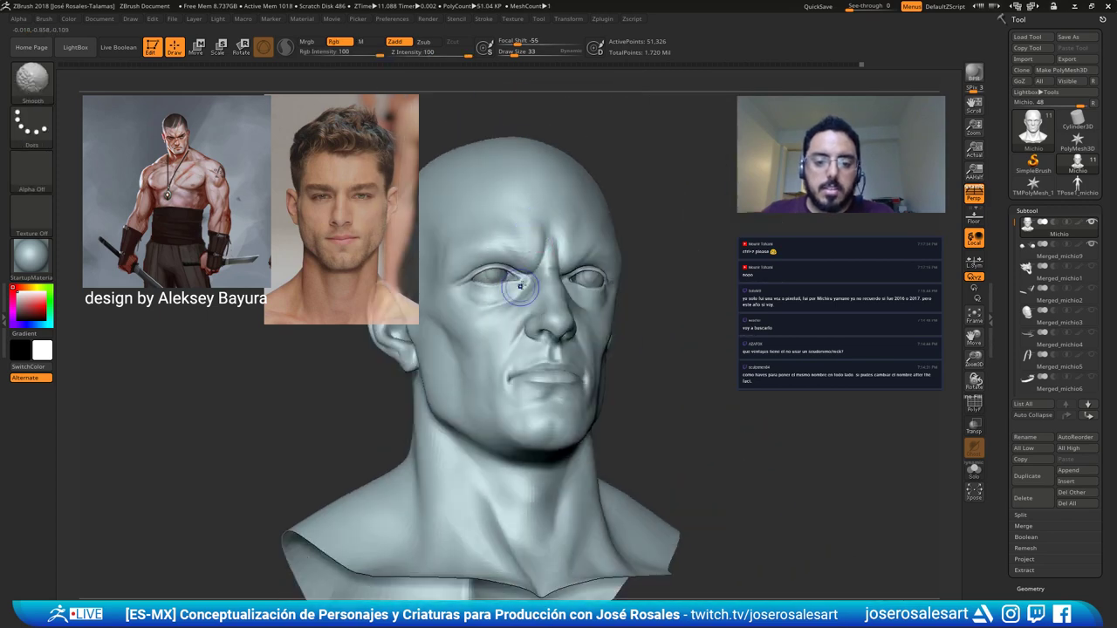
left_click_drag(521, 286, 526, 306, "shift")
mouse_move(526, 306)
right_mouse_down("shift")
mouse_move(510, 262)
mouse_move(557, 236)
right_mouse_up("shift")
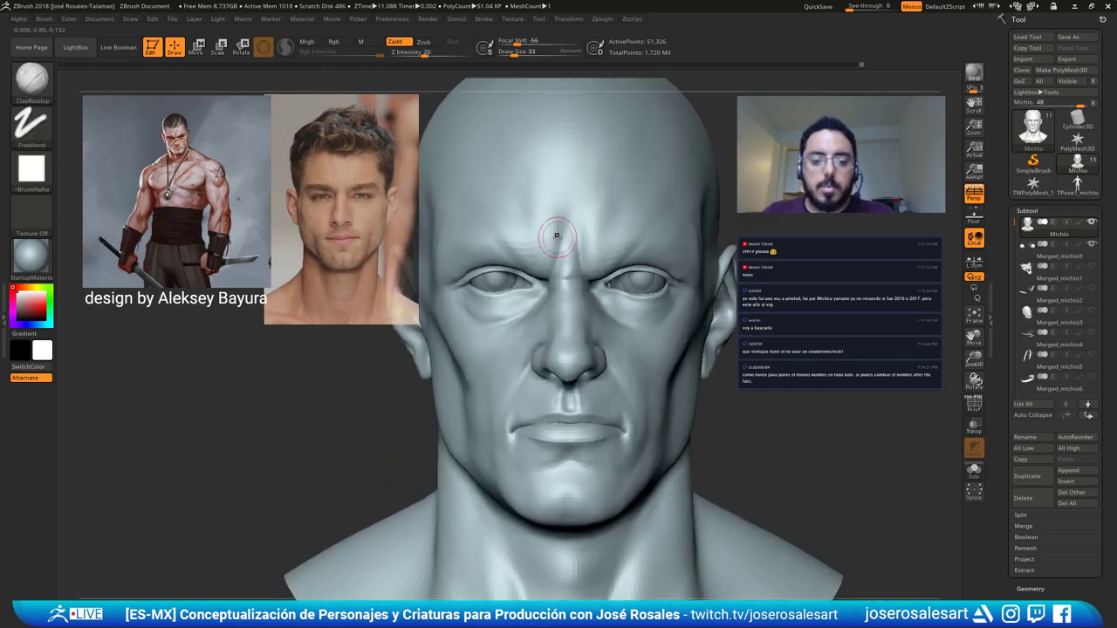
Smooth the frown area between the eyebrows, checking the brow from several angles.
right_click_drag(614, 140, 599, 155)
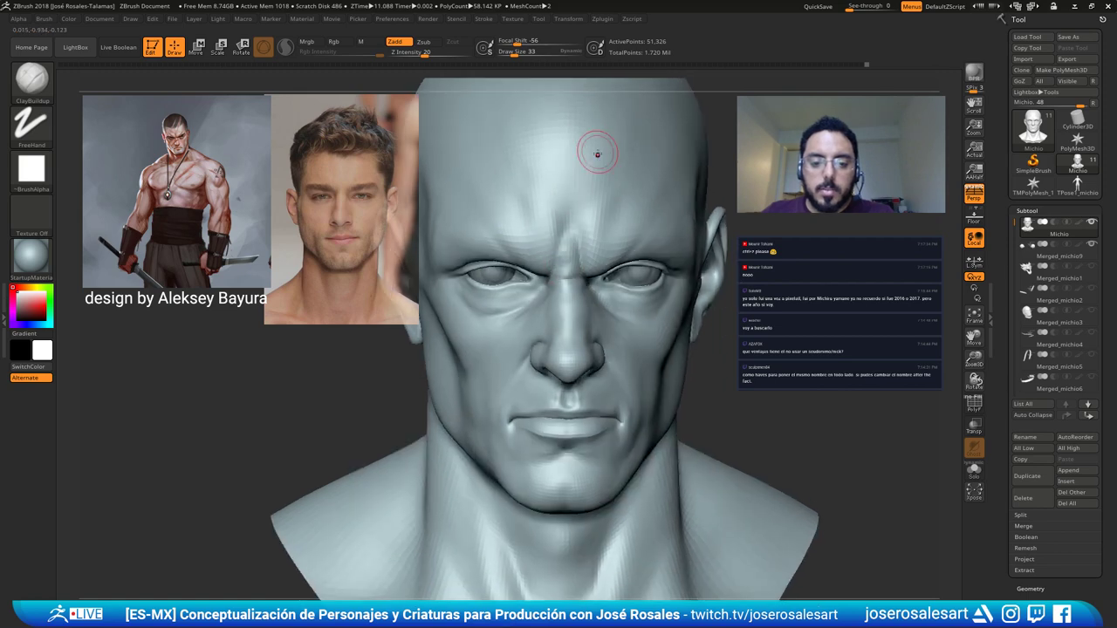
left_click_drag(578, 212, 576, 229, "shift")
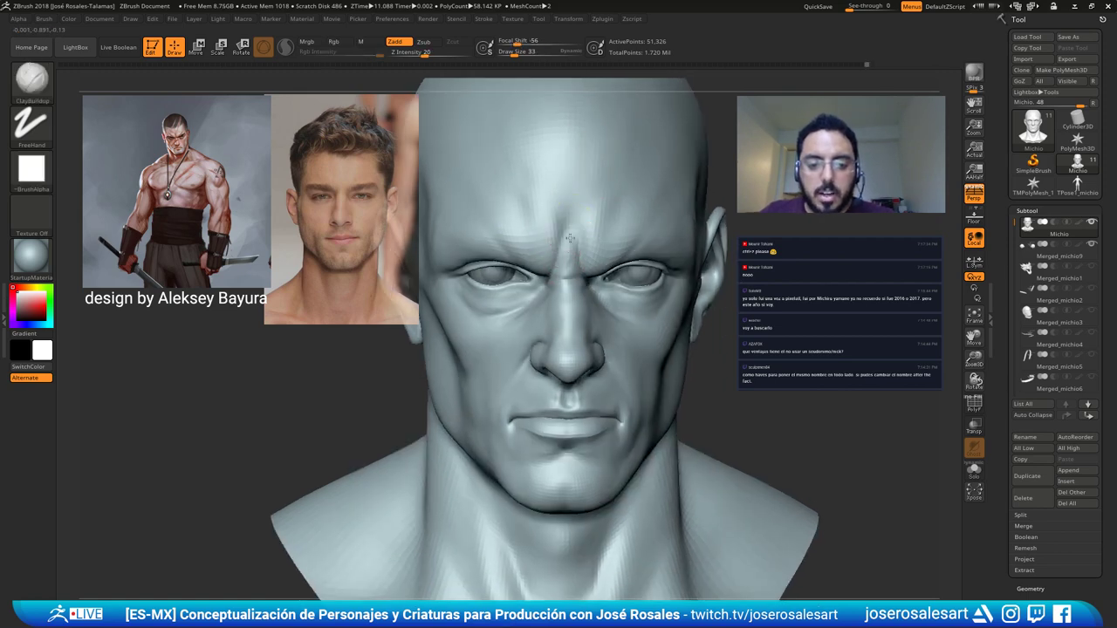
right_click_drag(570, 237, 583, 262)
right_click_drag(608, 299, 515, 205)
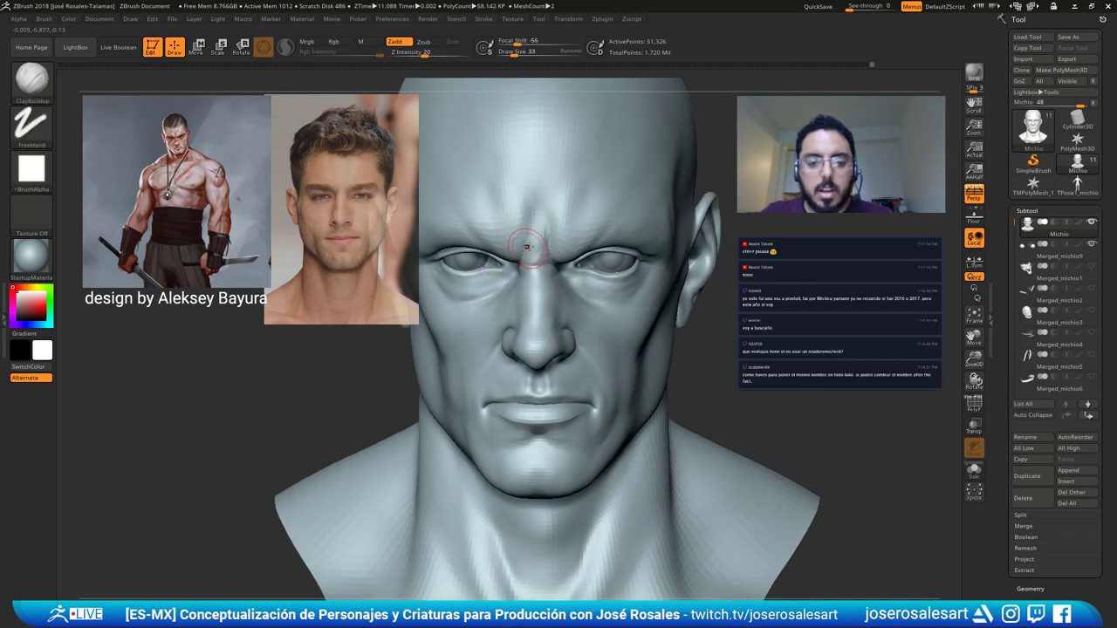
right_click_drag(528, 247, 539, 232)
Build up and soften the bag under the eye with ClayBuildup at draw size 28.
mouse_move(546, 299)
right_mouse_down()
mouse_move(502, 262)
mouse_move(511, 256)
mouse_move(495, 258)
mouse_move(552, 260)
mouse_move(581, 237)
mouse_move(624, 234)
mouse_move(569, 267)
mouse_move(632, 211)
right_mouse_up()
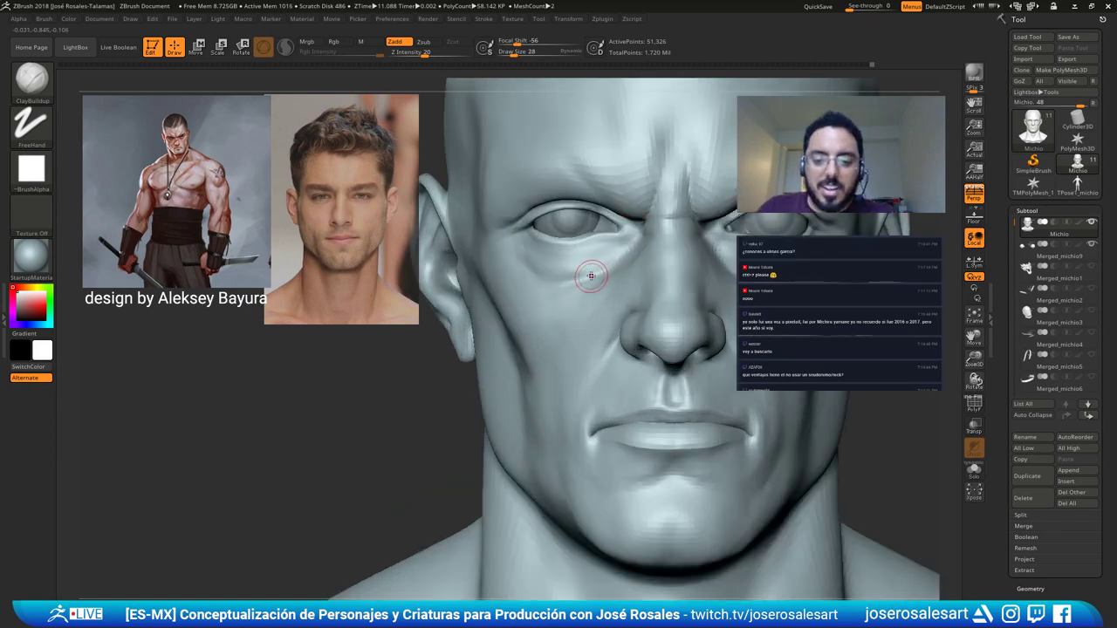
mouse_move(563, 279)
right_mouse_down()
mouse_move(599, 240)
mouse_move(613, 248)
mouse_move(576, 256)
mouse_move(553, 219)
mouse_move(603, 245)
mouse_move(557, 242)
right_mouse_up()
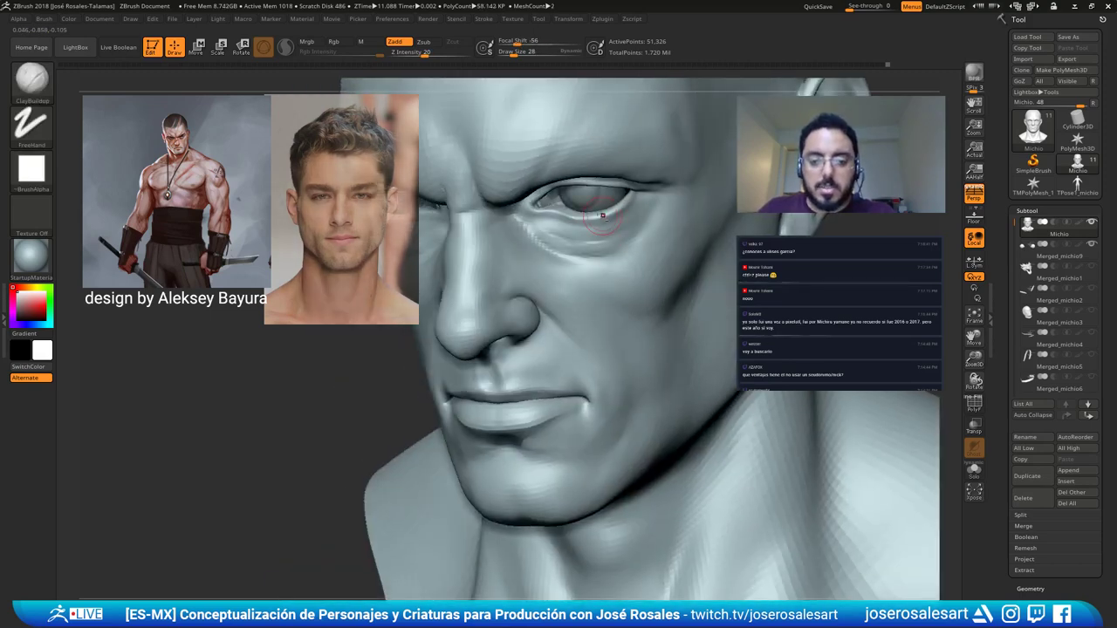
left_click_drag(548, 255, 554, 239)
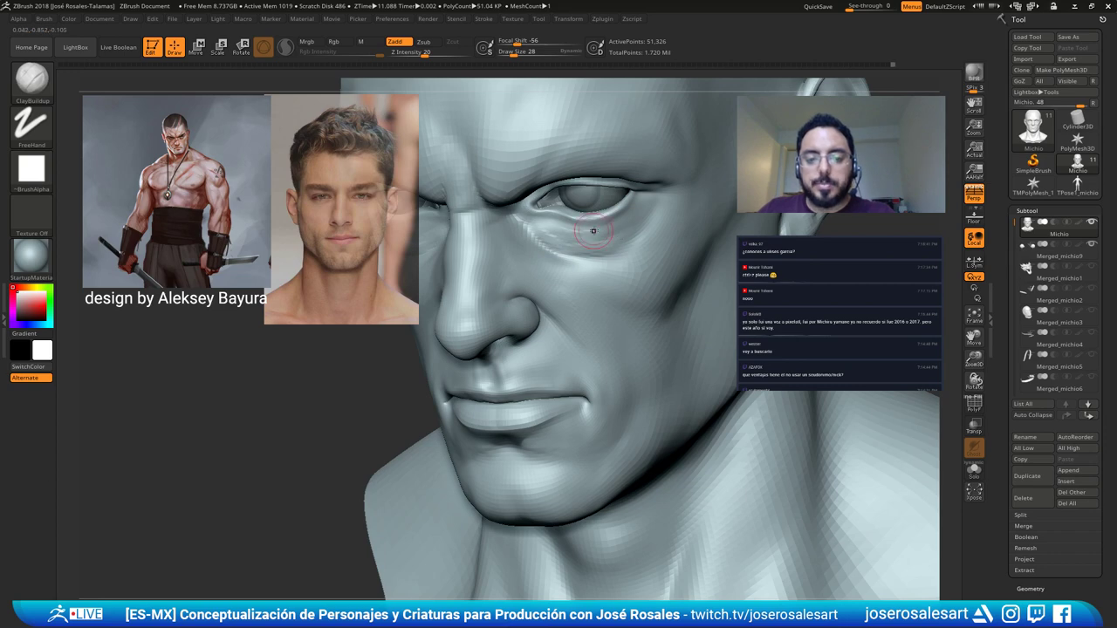
mouse_move(592, 230)
right_mouse_down("shift")
mouse_move(573, 229)
mouse_move(632, 234)
mouse_move(629, 220)
mouse_move(593, 222)
mouse_move(524, 249)
mouse_move(558, 270)
right_mouse_up("shift")
Define the crease under the inner eye with the DamStandard brush.
key("b")
key("d")
key("s")
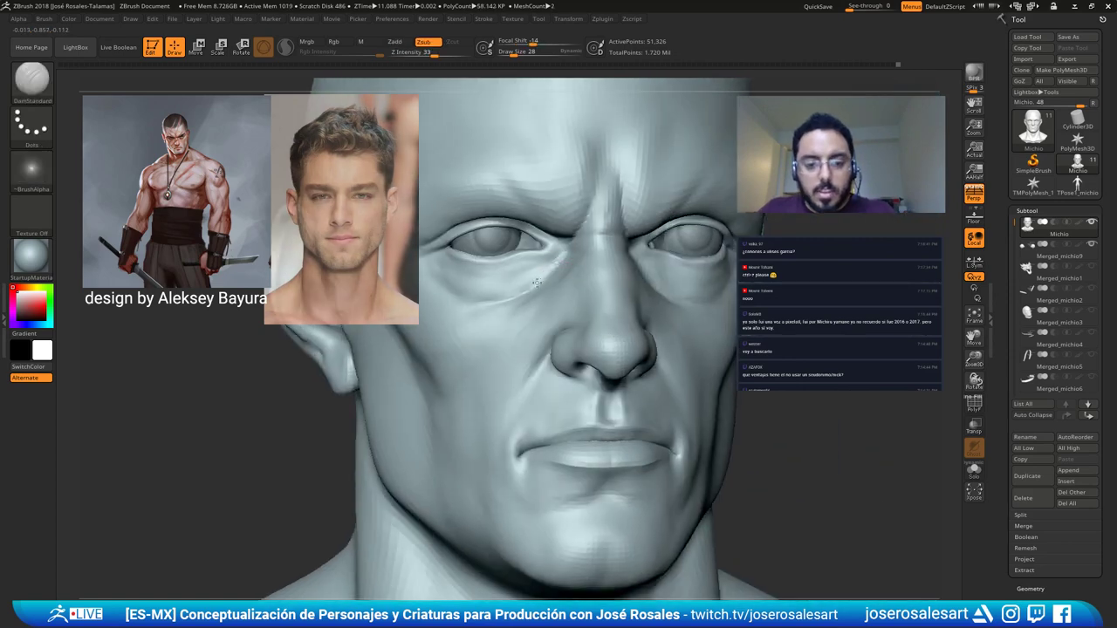
right_click_drag(503, 307, 545, 268)
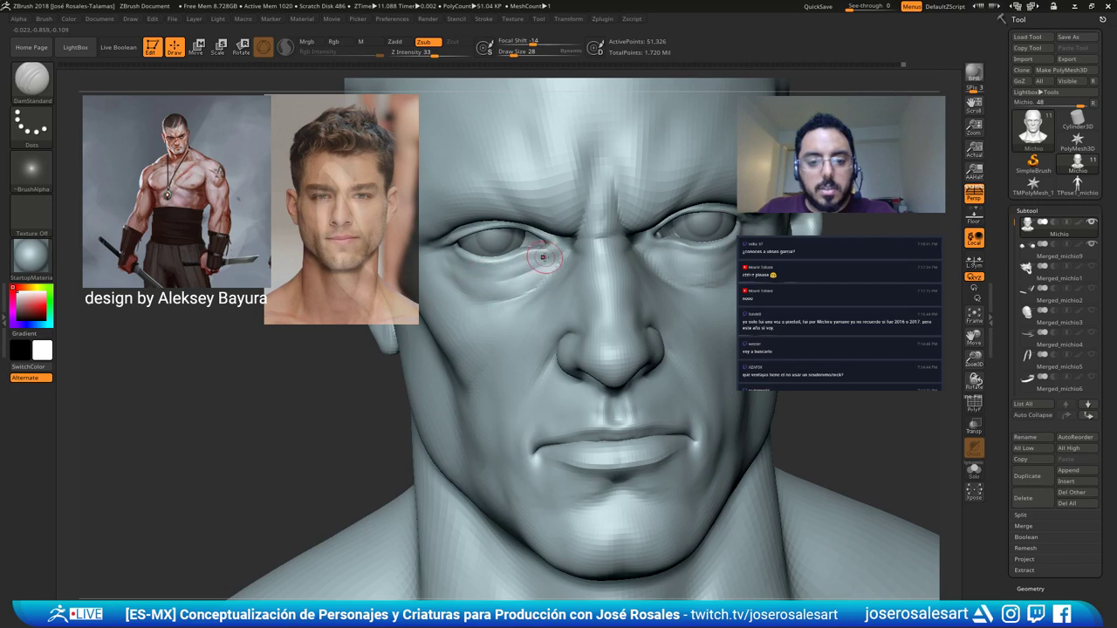
mouse_move(475, 268)
right_mouse_down()
mouse_move(563, 277)
mouse_move(515, 271)
right_mouse_up()
Switch to the Standard brush and smooth the upper cheek below the eye bag.
key("b")
key("s")
key("t")
left_click_drag(551, 291, 611, 301, "shift")
mouse_move(545, 288)
right_mouse_down()
mouse_move(513, 283)
mouse_move(499, 316)
mouse_move(516, 330)
mouse_move(516, 318)
mouse_move(542, 352)
mouse_move(573, 334)
mouse_move(558, 288)
mouse_move(607, 262)
right_mouse_up()
Build up the cheek beside the mouth corner with ClayBuildup at draw size 48.
key("b")
key("c")
key("b")
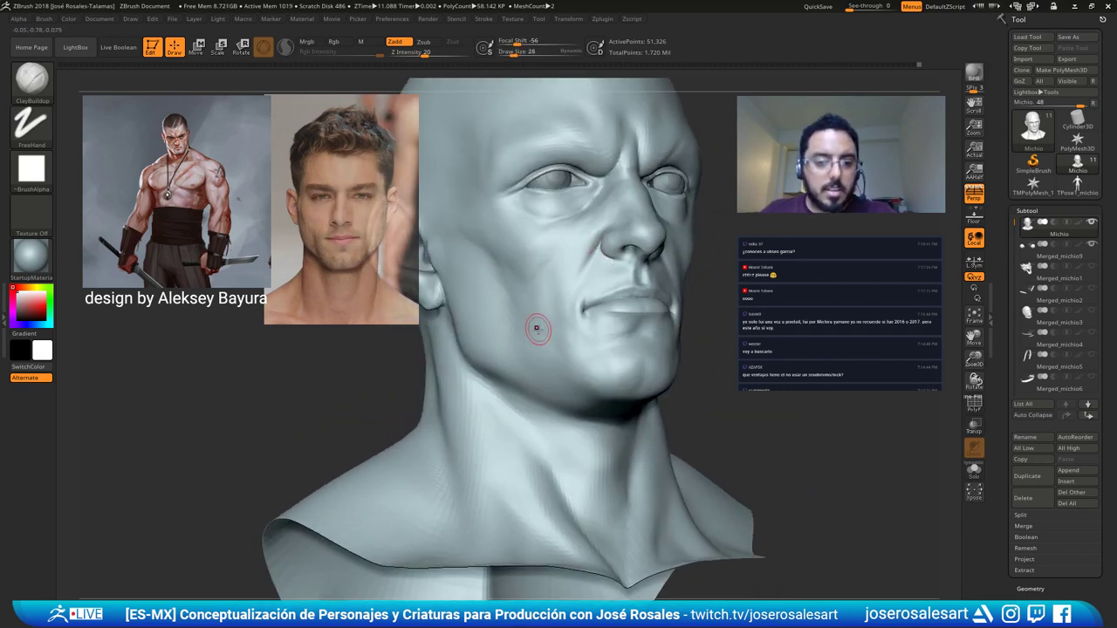
key("bracketright")
key("bracketright")
right_click_drag(572, 323, 553, 311)
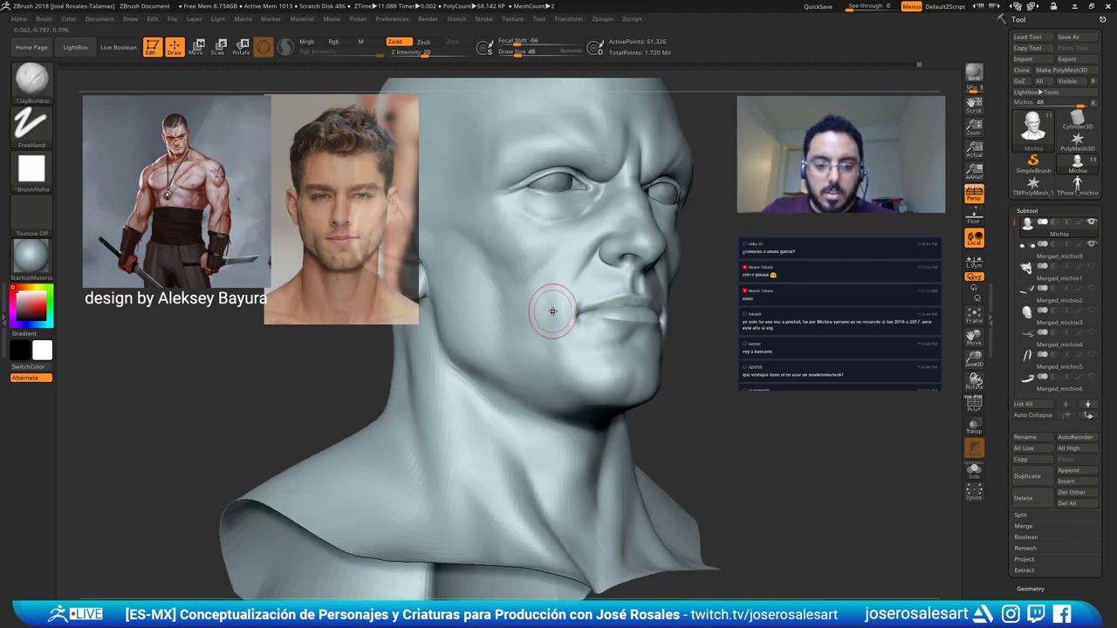
mouse_move(550, 296)
left_mouse_down()
mouse_move(545, 197)
mouse_move(557, 307)
left_mouse_up()
Check the face's polygroups in wireframe, undo the last cheek stroke and adjust the brush's Mask By Polygroups auto masking.
key("shift+f")
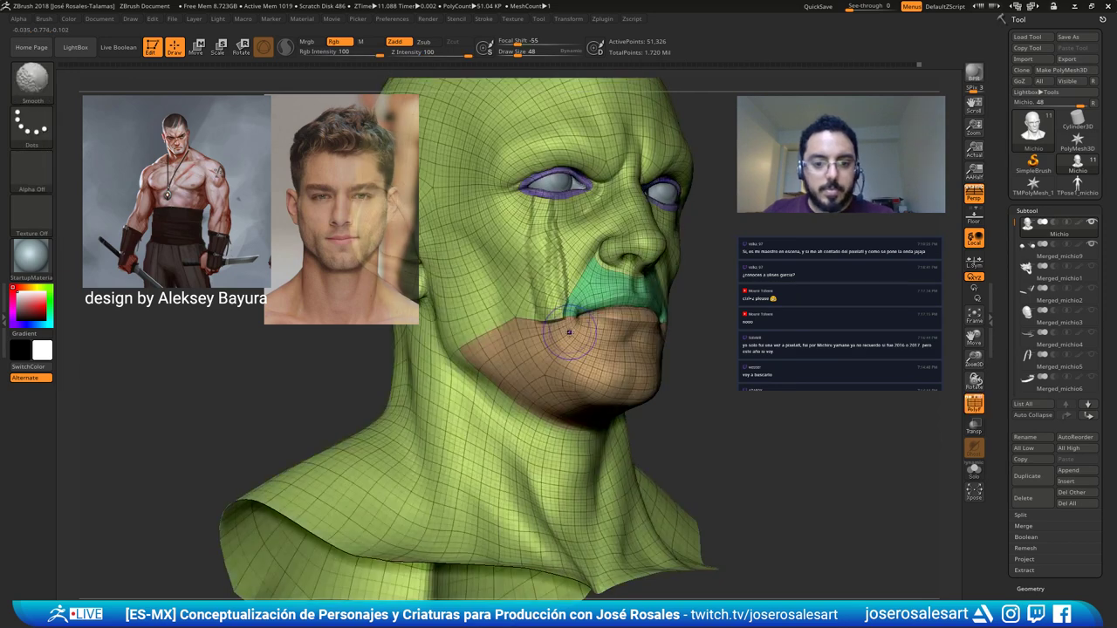
key("shift+f")
key("ctrl+z")
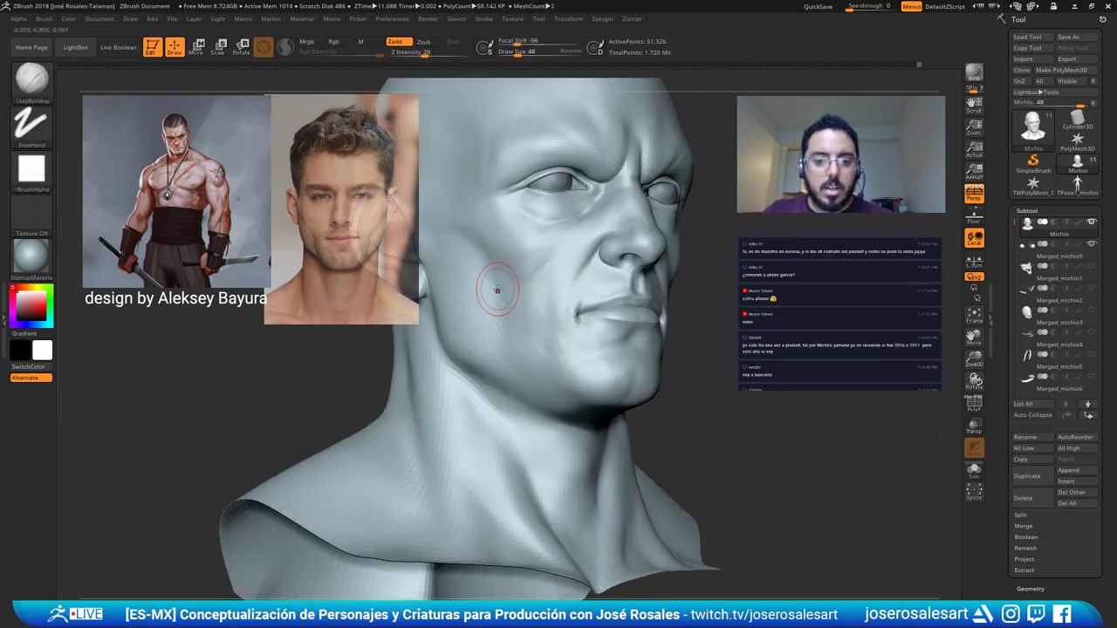
left_click(42, 21)
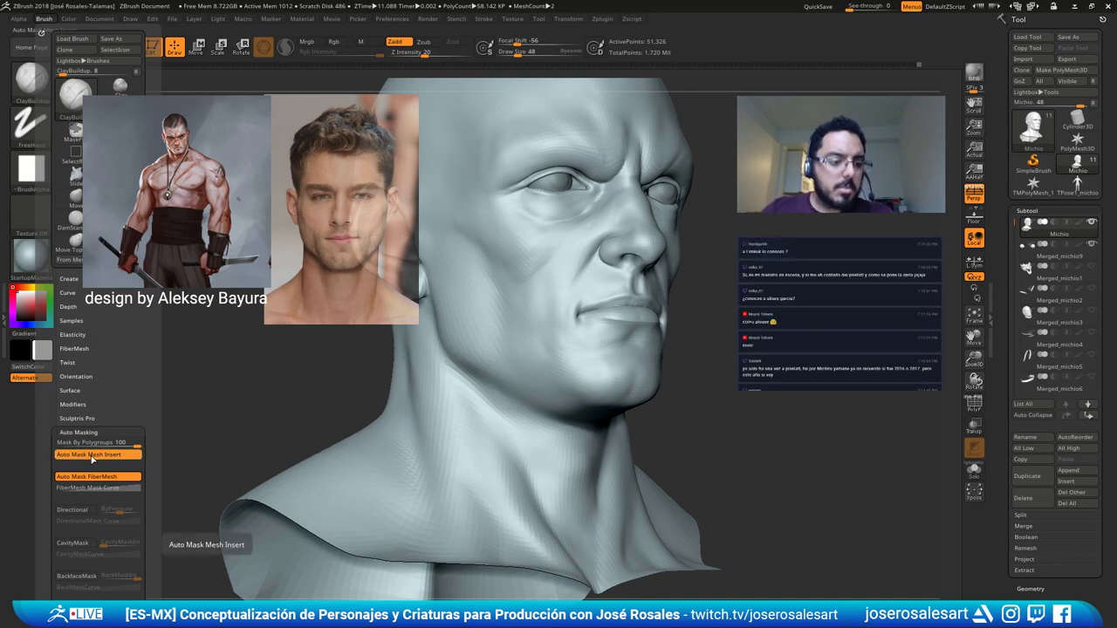
Reduce ClayBuildup to draw size 30 and sculpt the lower cheek between the mouth corner and jaw.
mouse_move(672, 327)
right_mouse_down()
mouse_move(583, 310)
mouse_move(511, 236)
right_mouse_up()
key("bracketleft")
key("bracketleft")
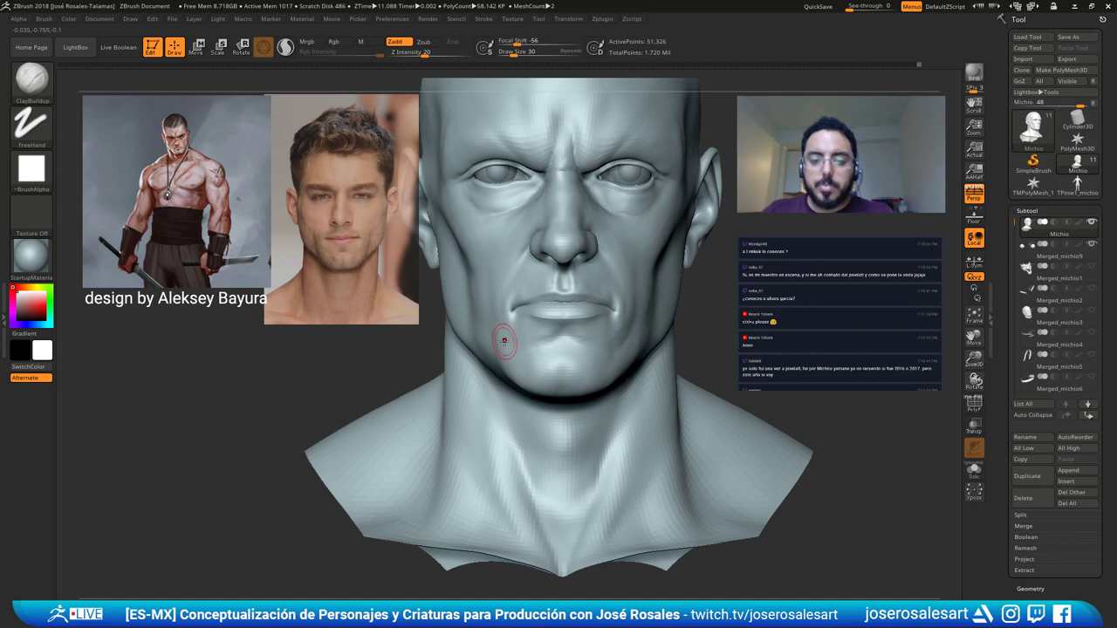
right_click_drag(506, 332, 625, 228)
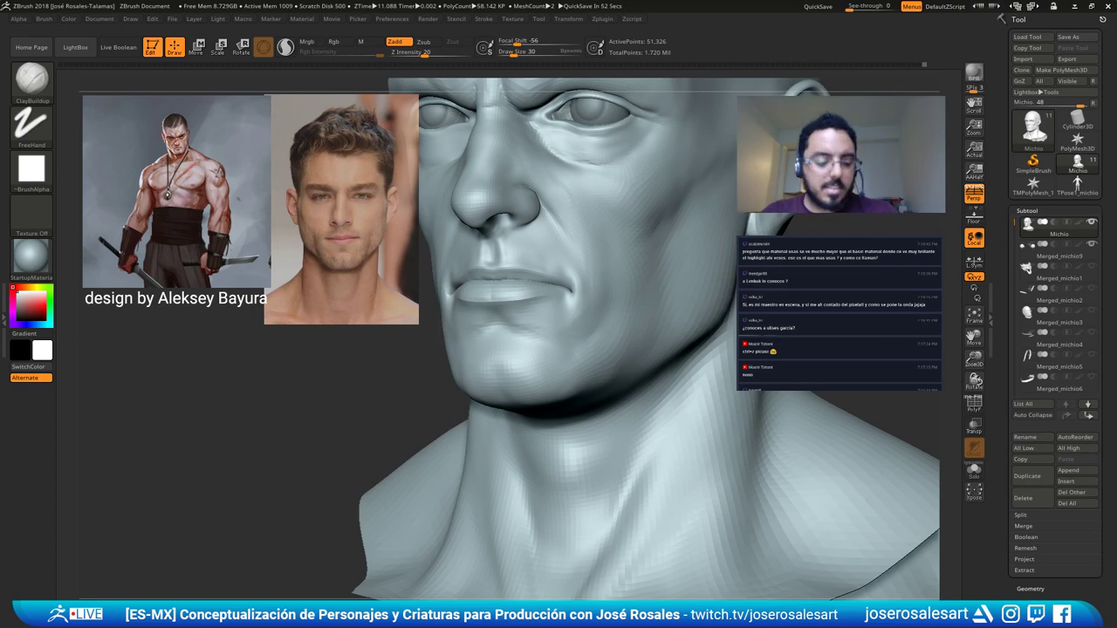
Build up the forms beneath the lower lip and along the side of the chin with ClayBuildup.
right_click_drag(592, 367, 663, 336)
right_click_drag(508, 319, 611, 319)
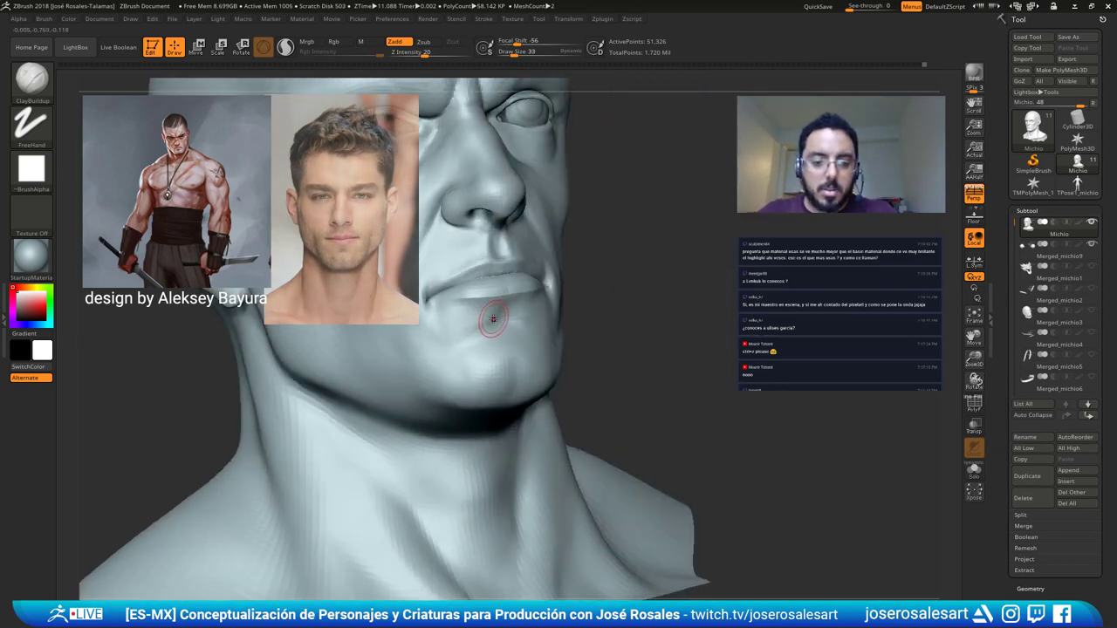
mouse_move(493, 319)
right_mouse_down()
mouse_move(479, 321)
mouse_move(524, 319)
mouse_move(530, 312)
mouse_move(493, 314)
mouse_move(532, 306)
mouse_move(583, 367)
right_mouse_up()
mouse_move(555, 389)
left_mouse_down()
mouse_move(533, 389)
mouse_move(542, 401)
mouse_move(504, 421)
mouse_move(529, 410)
left_mouse_up()
Carve the crease below the lower lip with DamStandard at draw size 28.
key("b")
key("d")
key("s")
key("s")
mouse_move(501, 410)
right_mouse_down()
mouse_move(523, 414)
mouse_move(445, 421)
mouse_move(463, 399)
mouse_move(538, 406)
mouse_move(613, 304)
mouse_move(556, 349)
mouse_move(557, 337)
mouse_move(563, 326)
mouse_move(558, 418)
mouse_move(590, 413)
right_mouse_up()
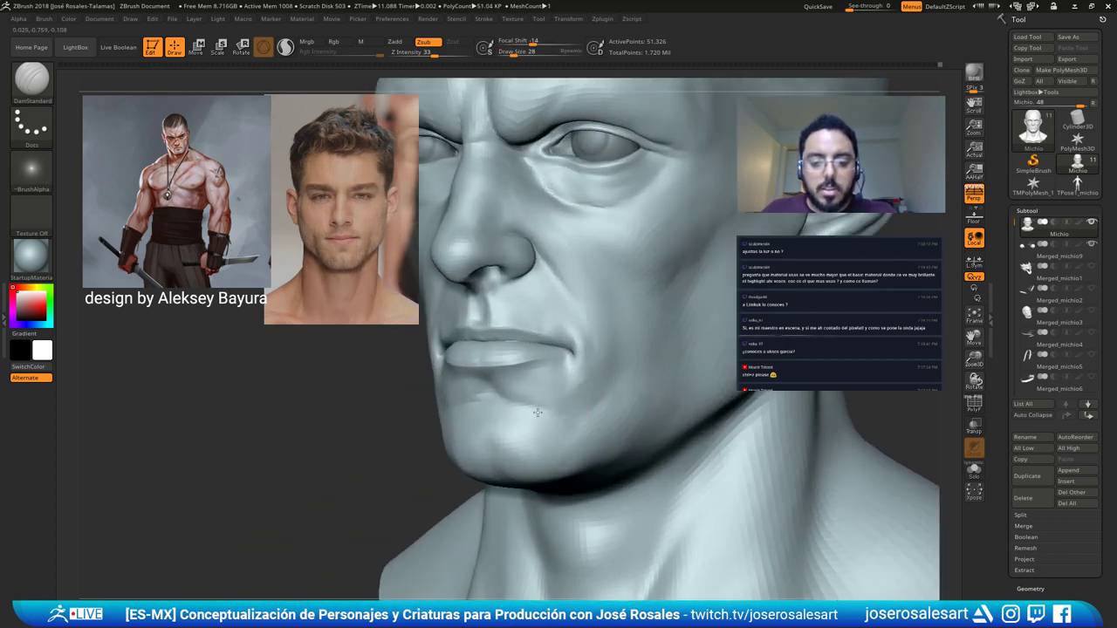
Return to ClayBuildup and soften the transition between the lower lip and the chin.
key("b")
key("c")
key("b")
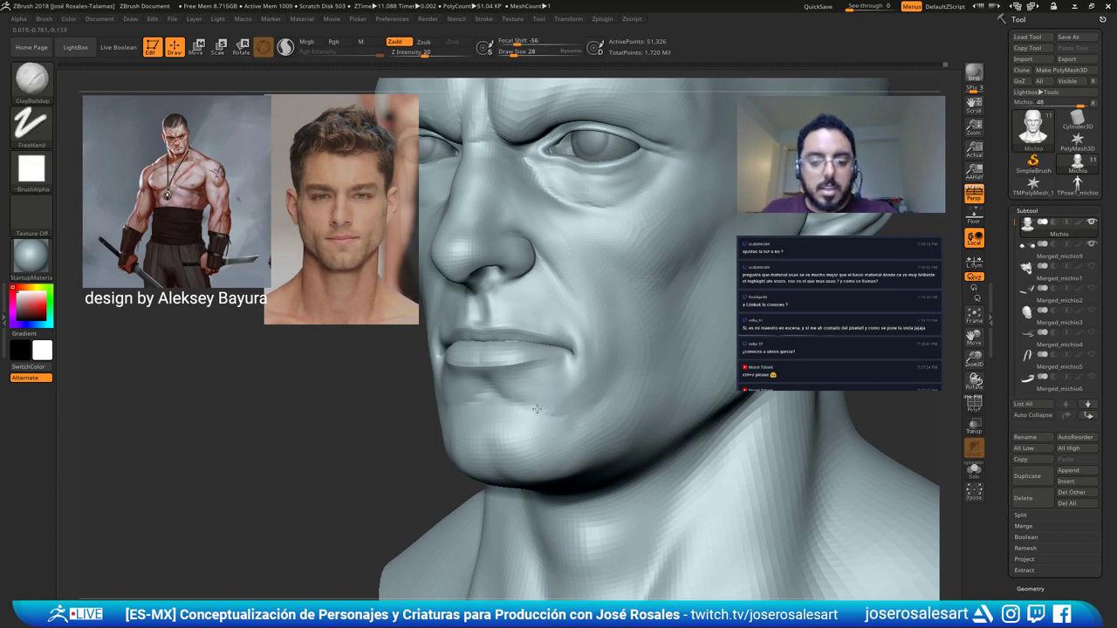
mouse_move(587, 404)
right_mouse_down("alt")
mouse_move(489, 392)
mouse_move(529, 388)
right_mouse_up("alt")
left_click_drag(465, 403, 416, 415, "shift")
right_click_drag(416, 416, 354, 407)
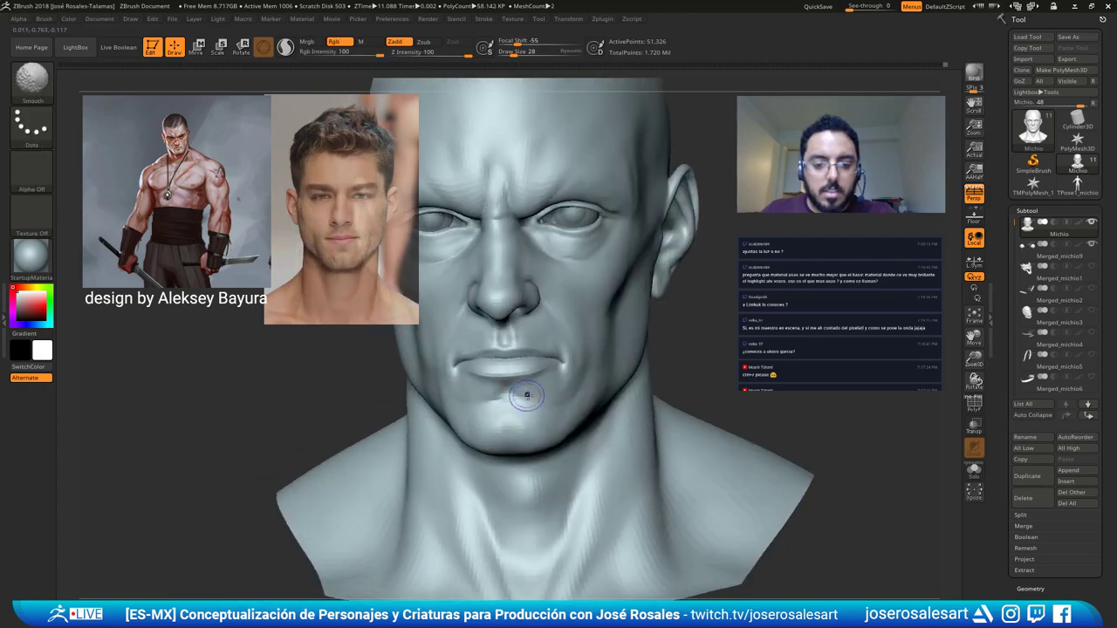
Smooth the hollow above the chin and refine the chin's side with ClayBuildup at draw size 30.
left_click_drag(518, 394, 471, 400, "shift")
mouse_move(450, 403)
right_mouse_down()
mouse_move(474, 399)
mouse_move(466, 389)
mouse_move(465, 401)
mouse_move(550, 398)
mouse_move(485, 396)
right_mouse_up()
left_click_drag(523, 389, 539, 380, "shift")
mouse_move(528, 384)
right_mouse_down()
mouse_move(563, 376)
mouse_move(573, 424)
mouse_move(555, 423)
right_mouse_up()
key("s")
left_click_drag(554, 423, 548, 422)
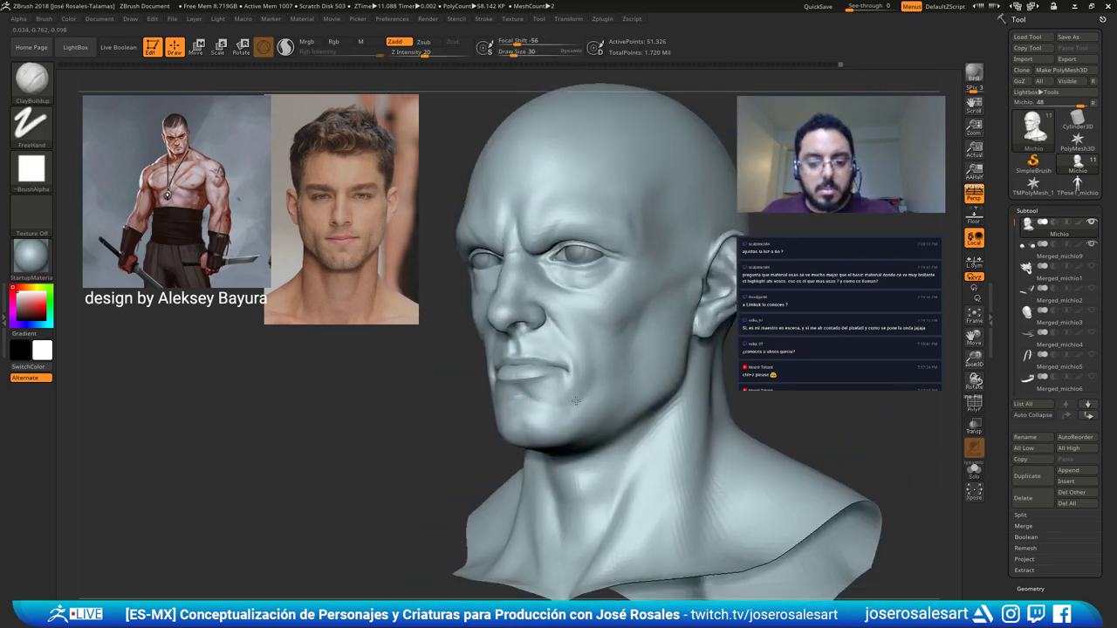
mouse_move(534, 427)
right_mouse_down()
mouse_move(528, 399)
mouse_move(518, 419)
mouse_move(563, 421)
mouse_move(627, 400)
mouse_move(501, 379)
right_mouse_up()
Reshape the corners of the mouth with the Move brush at draw size 58.
right_click_drag(569, 381, 599, 391, "alt")
key("b")
key("m")
key("v")
key("s")
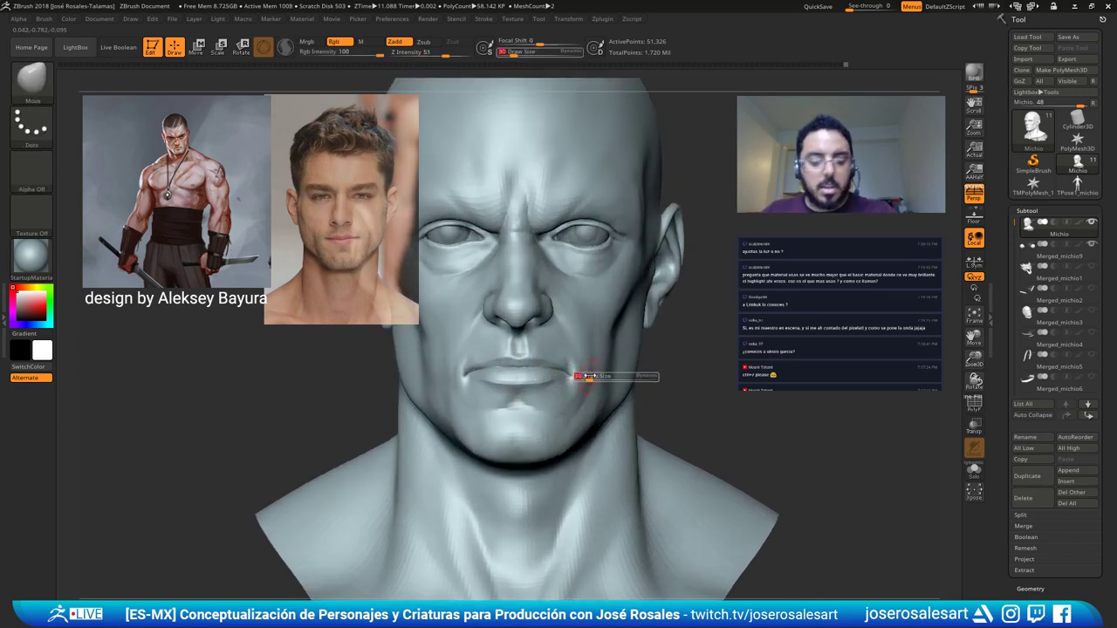
mouse_move(590, 376)
left_mouse_down()
mouse_move(564, 368)
mouse_move(582, 378)
left_mouse_up()
key("s")
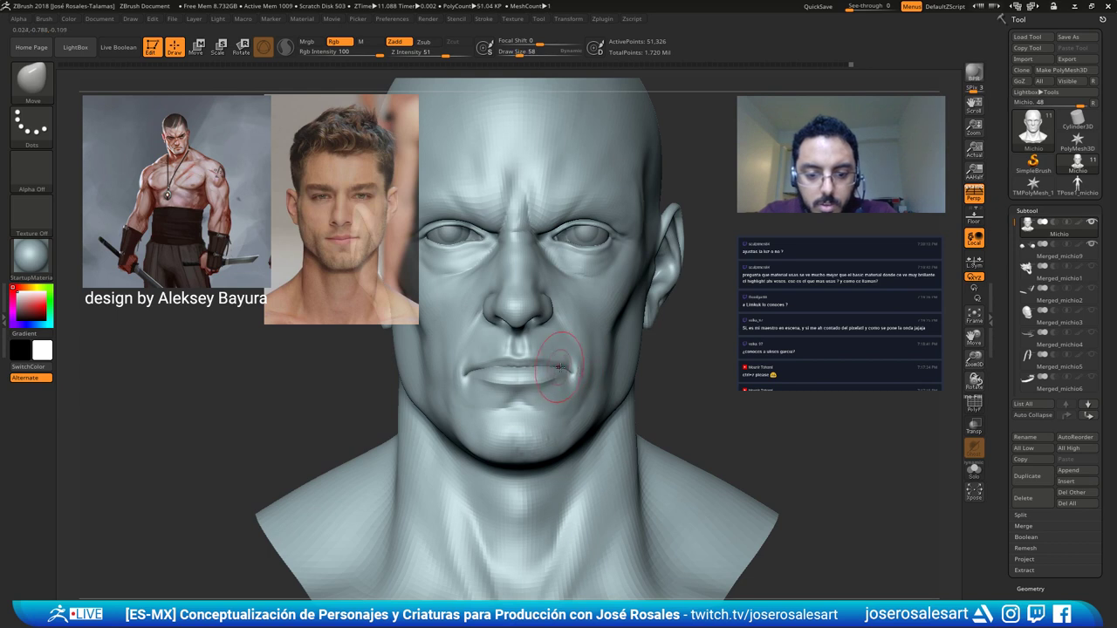
right_click_drag(472, 363, 542, 368)
left_click_drag(473, 373, 475, 370)
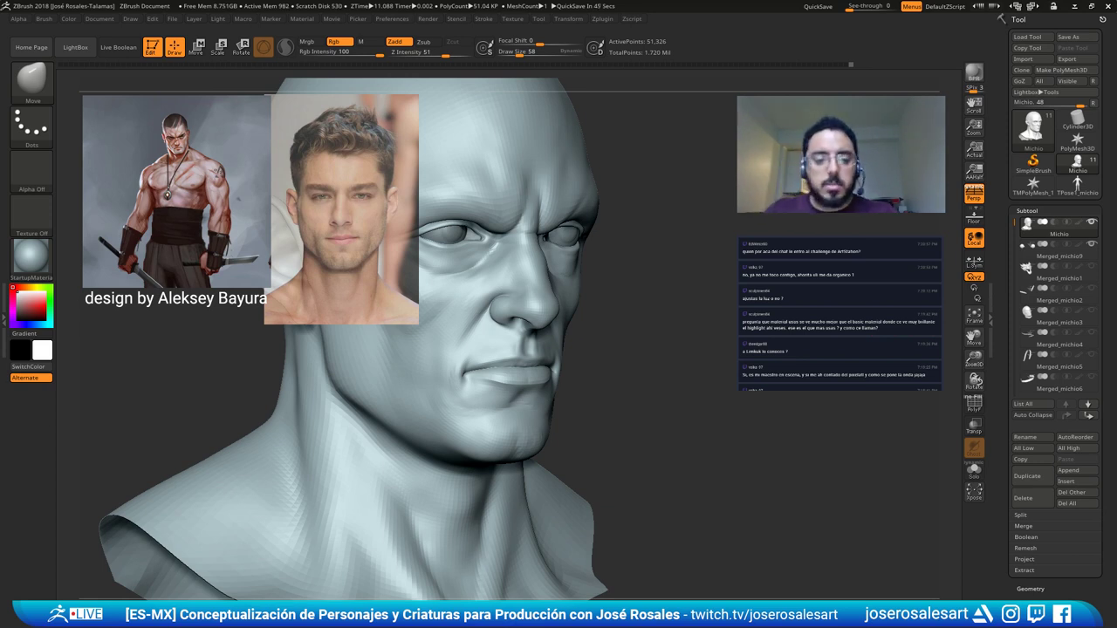
Reduce the Move brush to draw size 42 and adjust the shapes around the nose and brow.
mouse_move(513, 260)
right_mouse_down()
mouse_move(515, 301)
mouse_move(596, 293)
right_mouse_up()
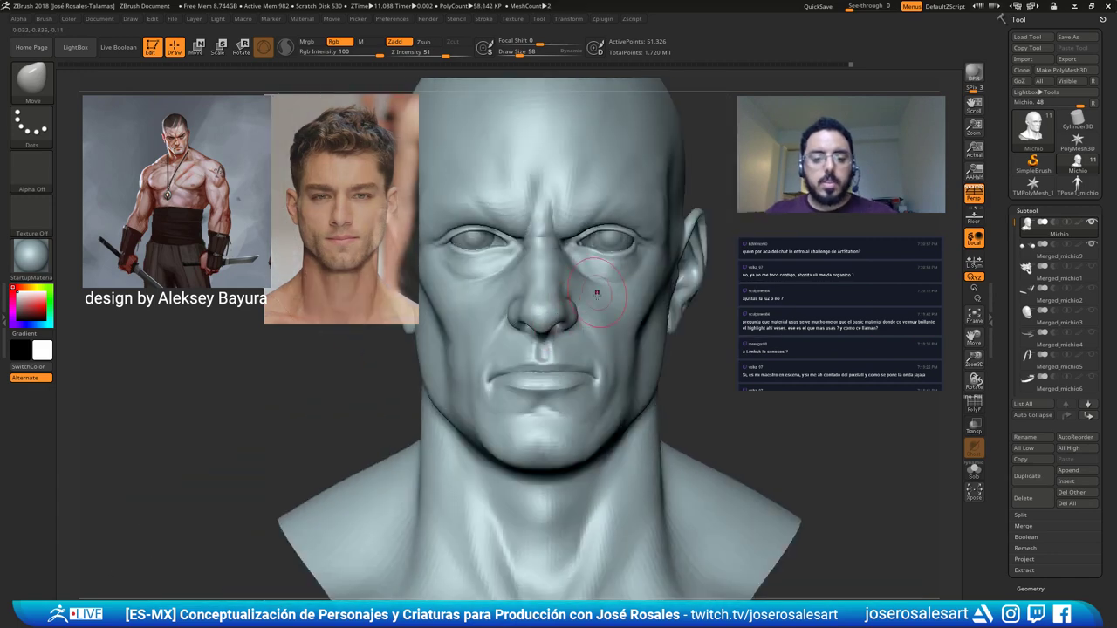
mouse_move(609, 363)
right_mouse_down("alt")
mouse_move(596, 364)
mouse_move(619, 323)
right_mouse_up("alt")
key("s")
left_click_drag(602, 323, 596, 324)
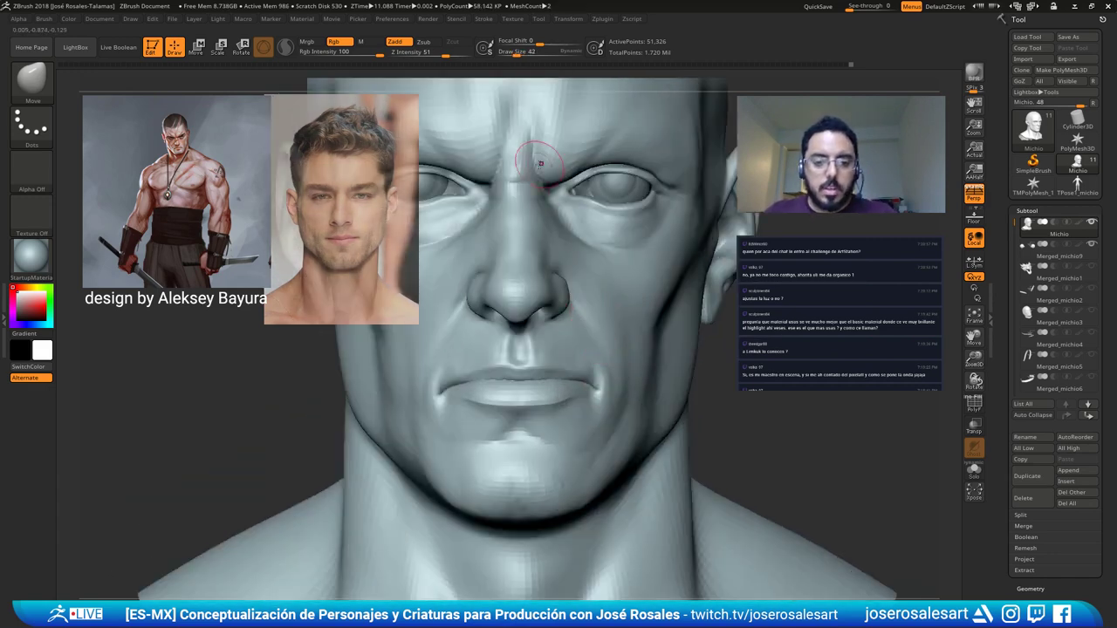
mouse_move(552, 259)
right_mouse_down("alt")
mouse_move(549, 282)
mouse_move(503, 288)
right_mouse_up("alt")
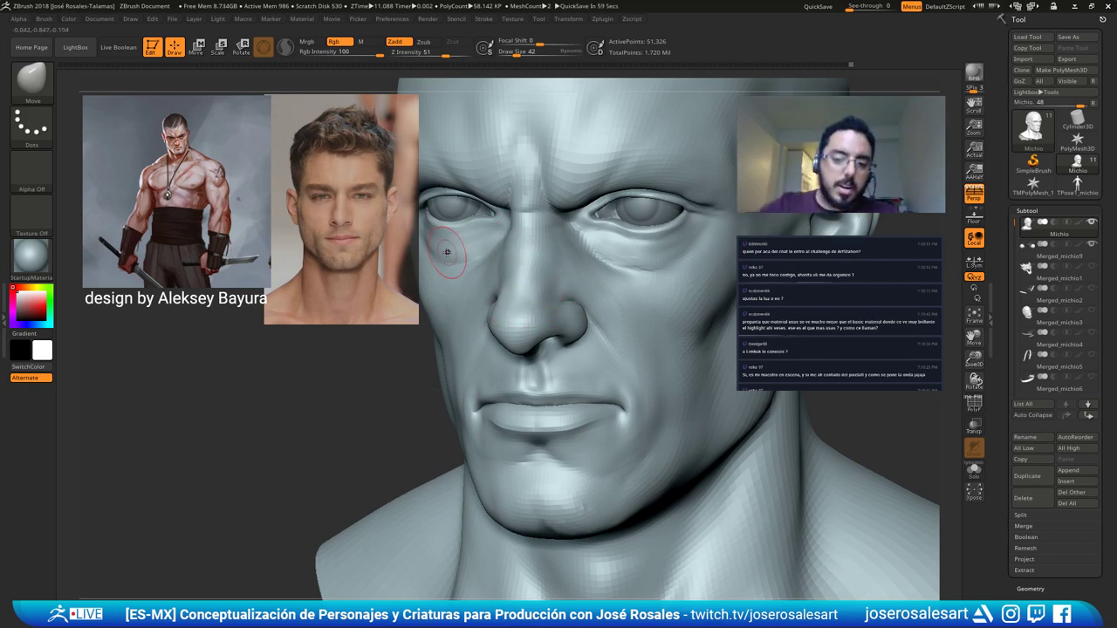
Sharpen the creases around the inner eye and nose with the DamStandard brush.
mouse_move(546, 265)
right_mouse_down()
mouse_move(570, 252)
mouse_move(539, 262)
mouse_move(568, 292)
mouse_move(550, 303)
mouse_move(592, 260)
mouse_move(560, 247)
mouse_move(552, 298)
mouse_move(568, 295)
mouse_move(534, 306)
mouse_move(497, 297)
mouse_move(452, 322)
mouse_move(592, 285)
right_mouse_up()
key("b")
key("d")
key("s")
key("shift")
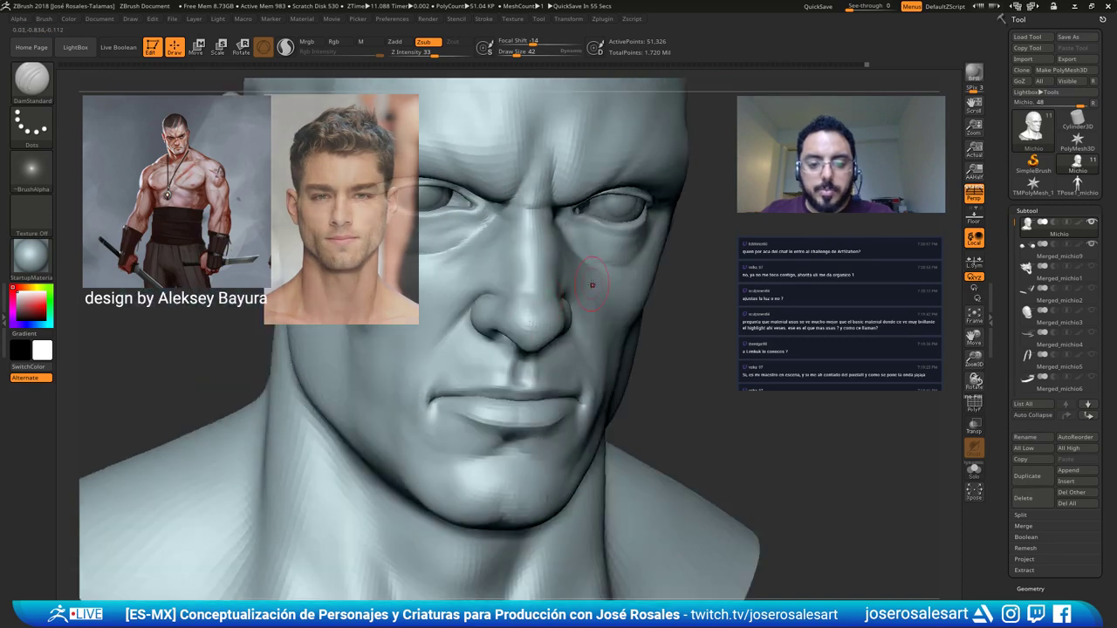
Build up the cheek beside the nose and mouth with ClayBuildup and smooth the fold there.
key("b")
key("c")
key("b")
mouse_move(528, 304)
right_mouse_down()
mouse_move(542, 288)
mouse_move(506, 305)
mouse_move(533, 340)
mouse_move(526, 324)
mouse_move(555, 335)
mouse_move(547, 370)
mouse_move(575, 335)
right_mouse_up()
left_click_drag(574, 336, 576, 349, "shift")
mouse_move(576, 349)
right_mouse_down()
mouse_move(543, 410)
mouse_move(528, 323)
mouse_move(579, 327)
mouse_move(531, 323)
right_mouse_up()
right_click_drag(578, 258, 554, 261)
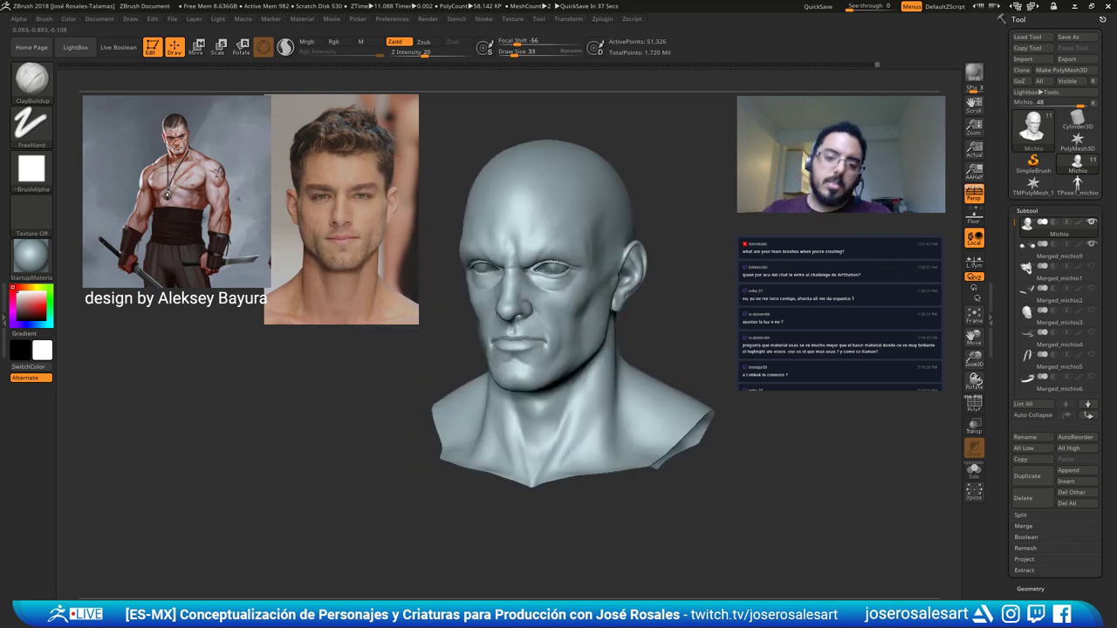
Switch to the Move brush at draw size 151 for shaping the head's profile.
right_click_drag(568, 329, 544, 307)
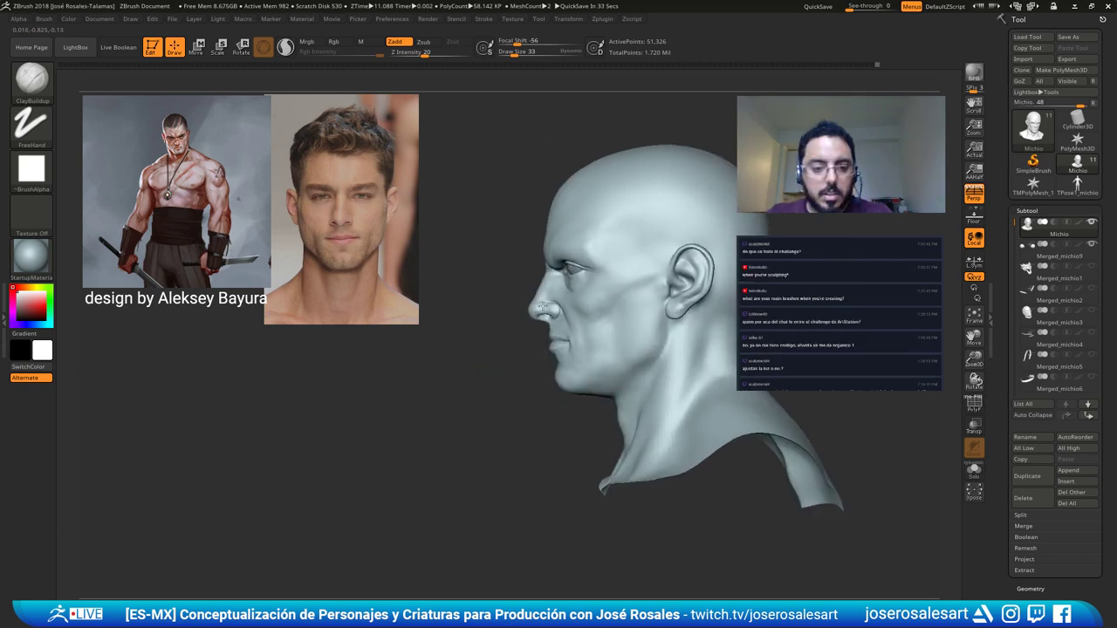
right_click_drag(542, 307, 553, 318, "ctrl")
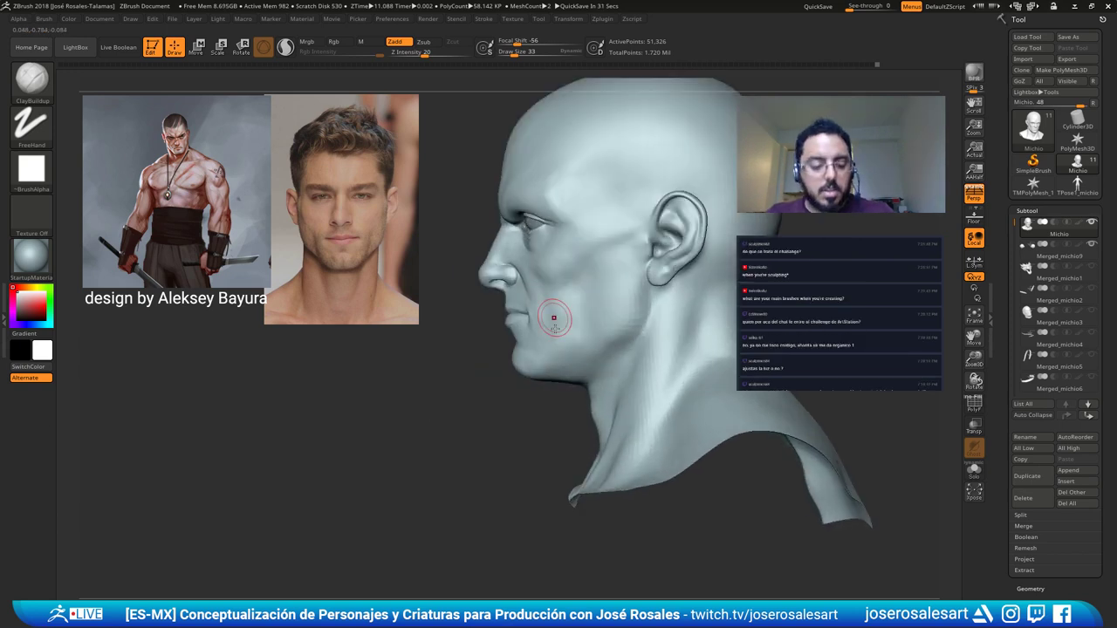
key("b")
key("m")
key("v")
key("s")
left_click_drag(562, 338, 578, 338)
right_click_drag(579, 338, 621, 313, "alt")
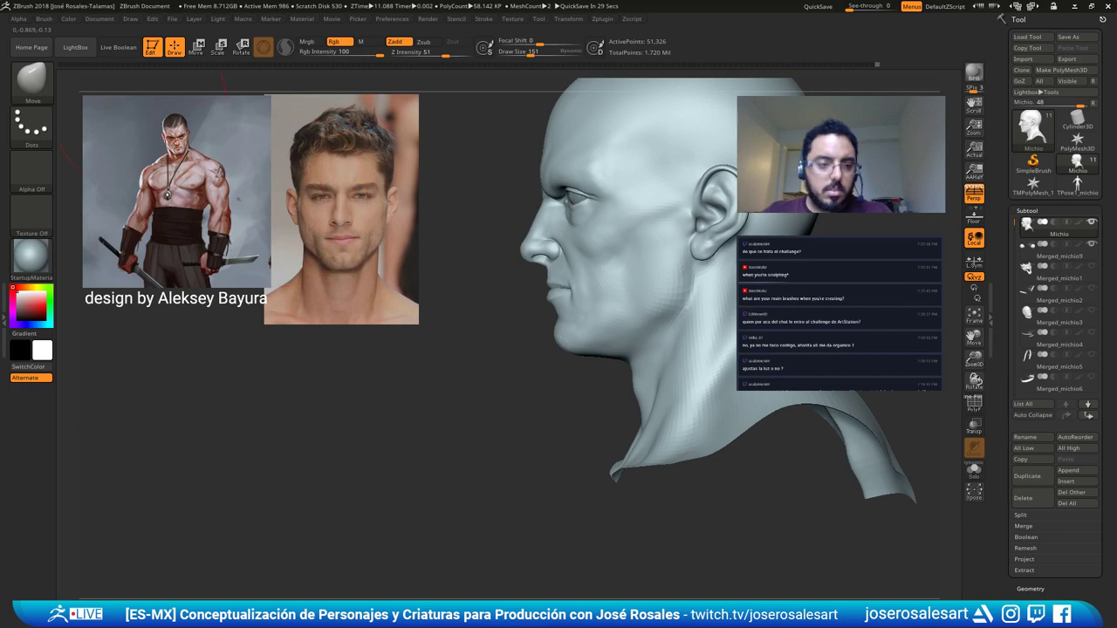
left_click(50, 21)
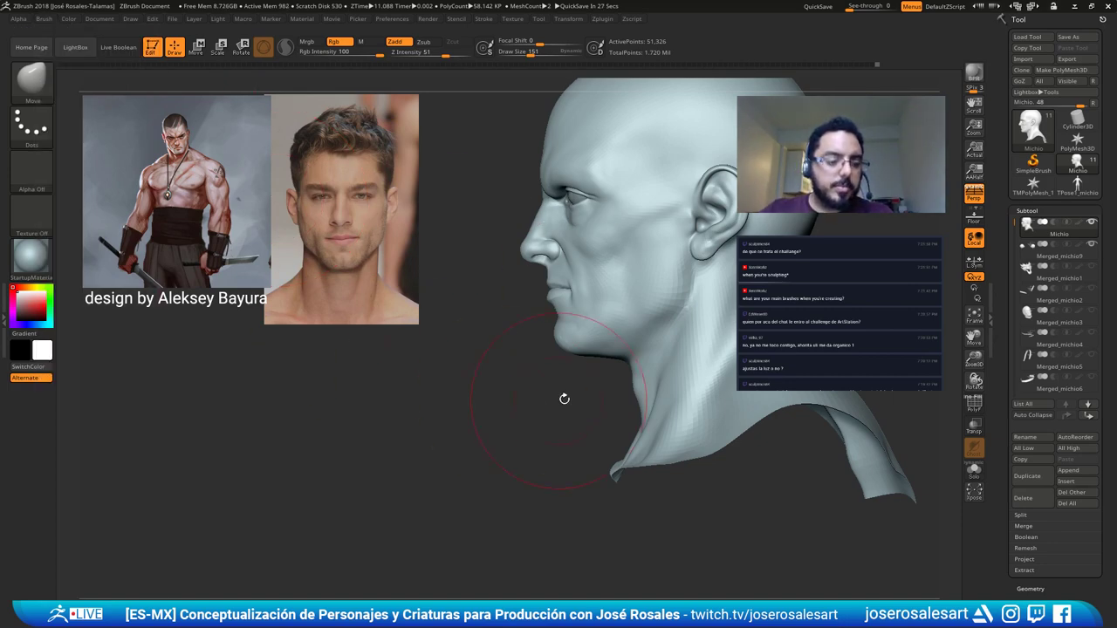
Reduce the Move brush to draw size 104 for adjusting the jaw and cheek contours.
right_click_drag(498, 259, 470, 271, "alt")
right_click_drag(358, 292, 454, 314)
key("s")
left_click_drag(516, 309, 510, 309)
mouse_move(555, 307)
right_mouse_down()
mouse_move(611, 299)
mouse_move(571, 306)
mouse_move(637, 315)
right_mouse_up()
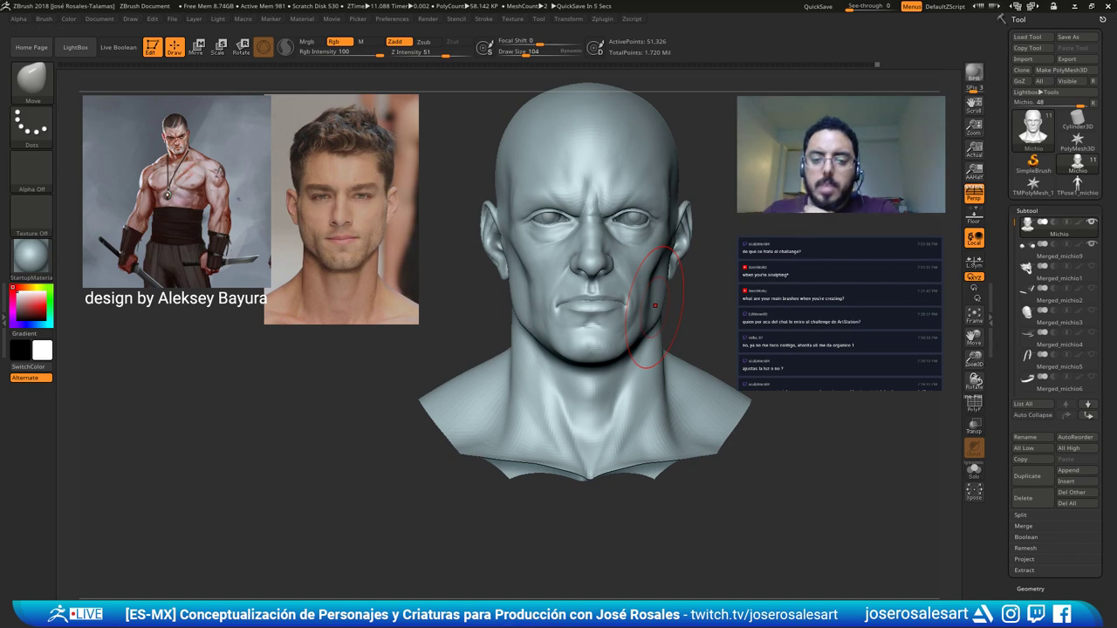
right_click_drag(655, 305, 561, 304)
Reduce the Move brush to draw size 61 for finer adjustments to the lower face.
key("s")
left_click_drag(560, 304, 555, 304)
right_click_drag(555, 304, 751, 297)
key("s")
left_click_drag(522, 306, 516, 306)
right_click_drag(471, 306, 501, 309)
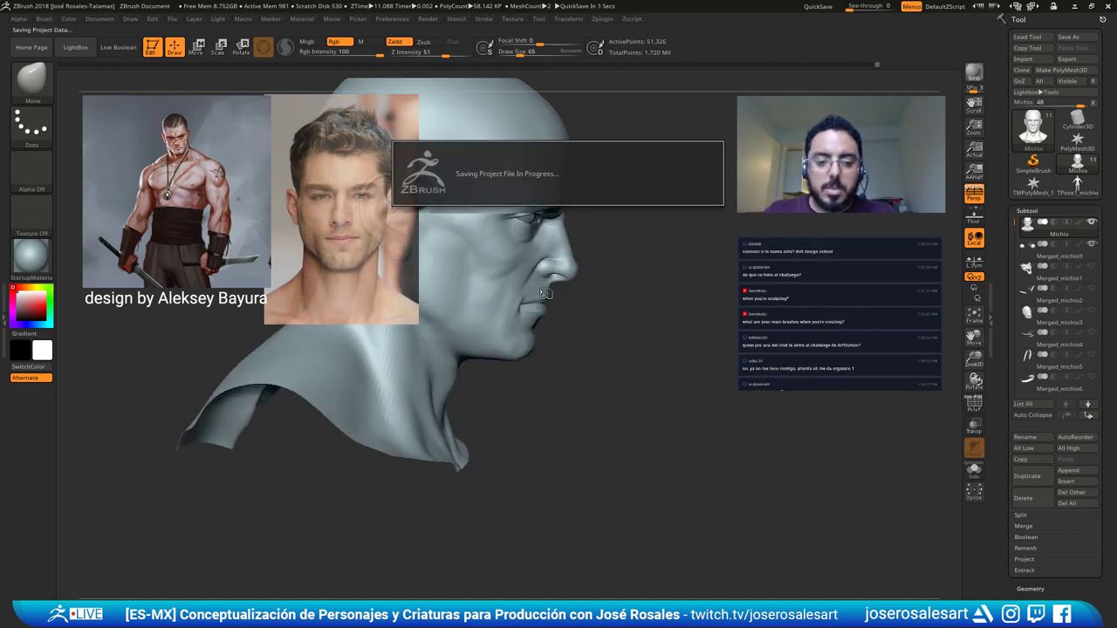
right_click_drag(594, 254, 548, 264)
right_click_drag(549, 263, 543, 310, "ctrl")
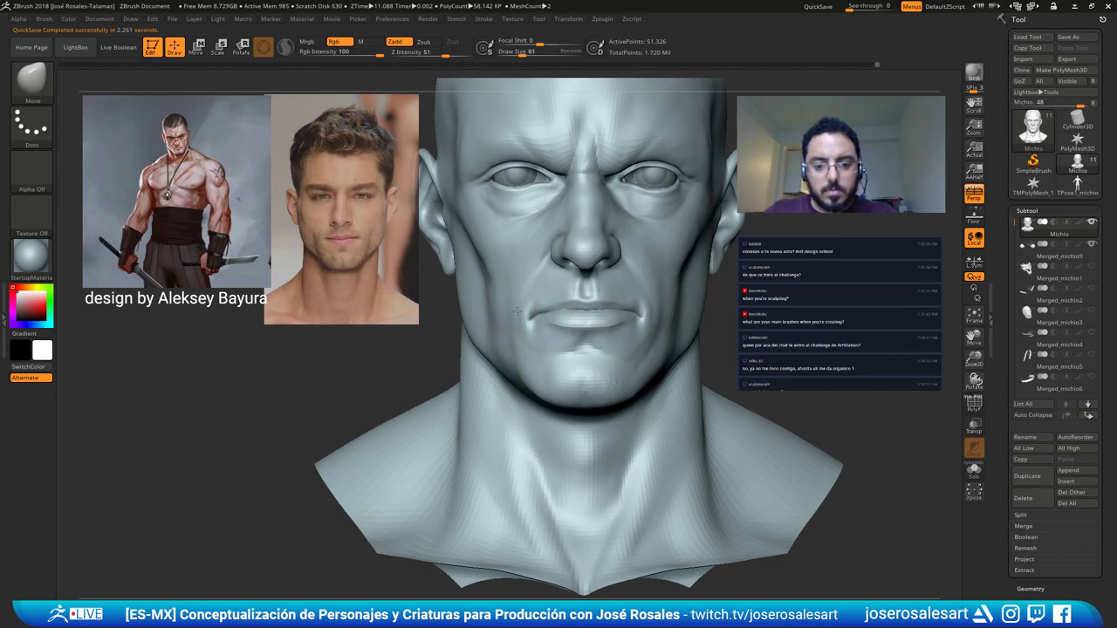
Switch to the ClayBuildup brush at draw size 33 for work around the mouth.
key("b")
key("c")
key("b")
key("s")
left_click_drag(543, 314, 537, 314)
right_click_drag(534, 336, 489, 304, "ctrl")
mouse_move(488, 303)
right_mouse_down()
mouse_move(560, 299)
mouse_move(546, 284)
right_mouse_up()
Smooth the fold beside the mouth and build up the lower cheek near its corner with ClayBuildup.
left_click_drag(547, 295, 549, 331, "shift")
mouse_move(549, 331)
right_mouse_down()
mouse_move(555, 286)
mouse_move(543, 297)
mouse_move(623, 326)
mouse_move(603, 337)
mouse_move(627, 332)
mouse_move(651, 353)
mouse_move(683, 352)
right_mouse_up()
key("shift")
left_click_drag(481, 356, 506, 362)
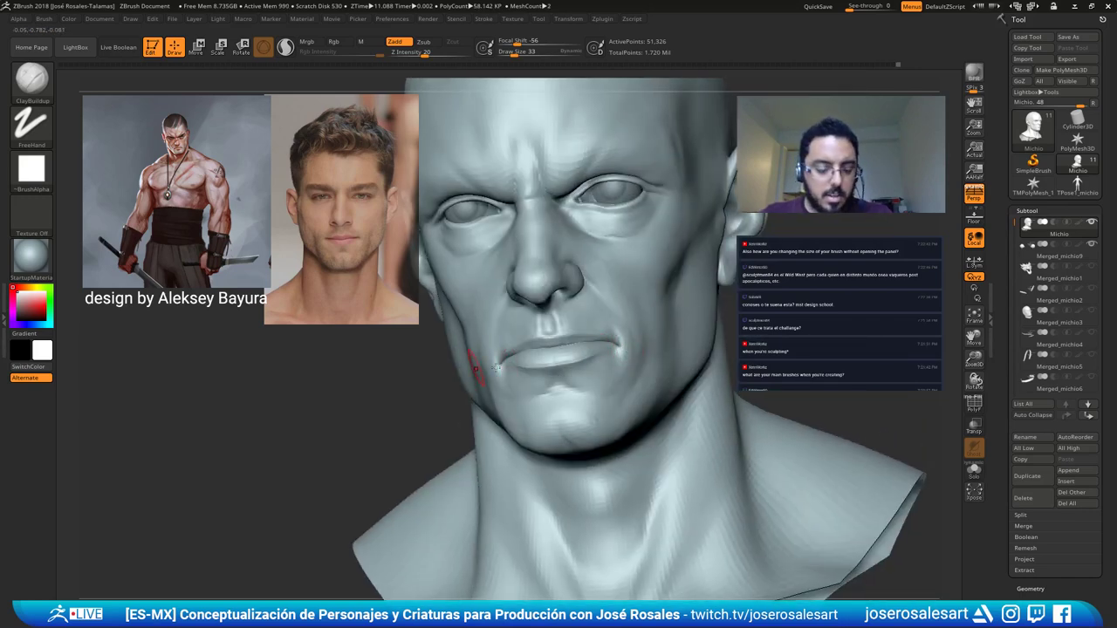
right_click_drag(496, 368, 512, 375)
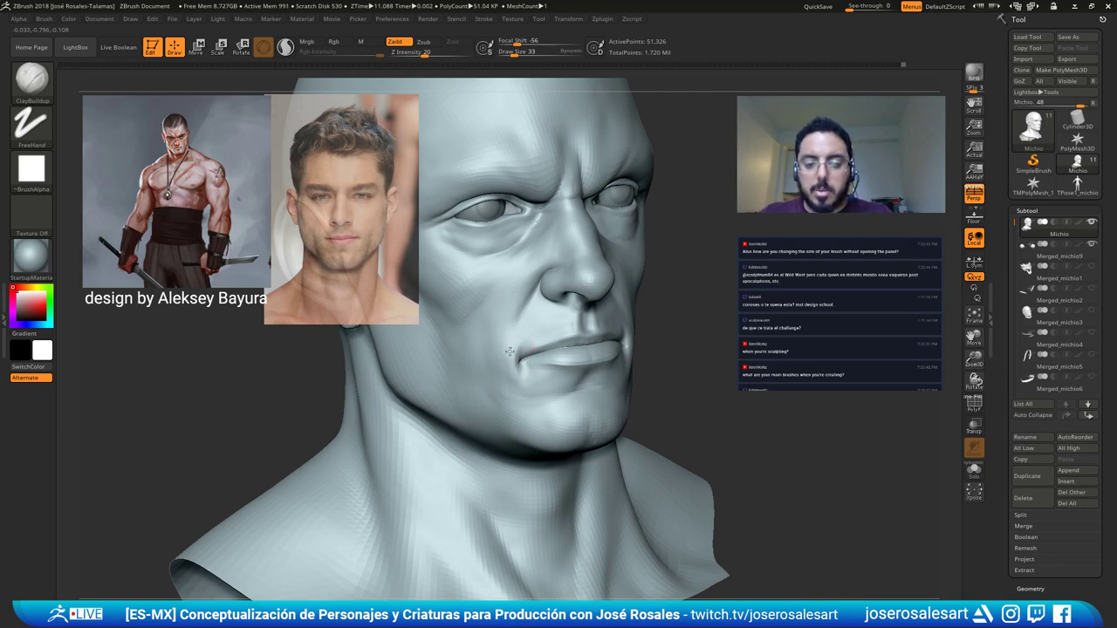
Build up the area below the mouth corner with ClayBuildup and smooth the transition into the cheek.
left_click_drag(515, 357, 513, 376)
right_click_drag(519, 377, 509, 367)
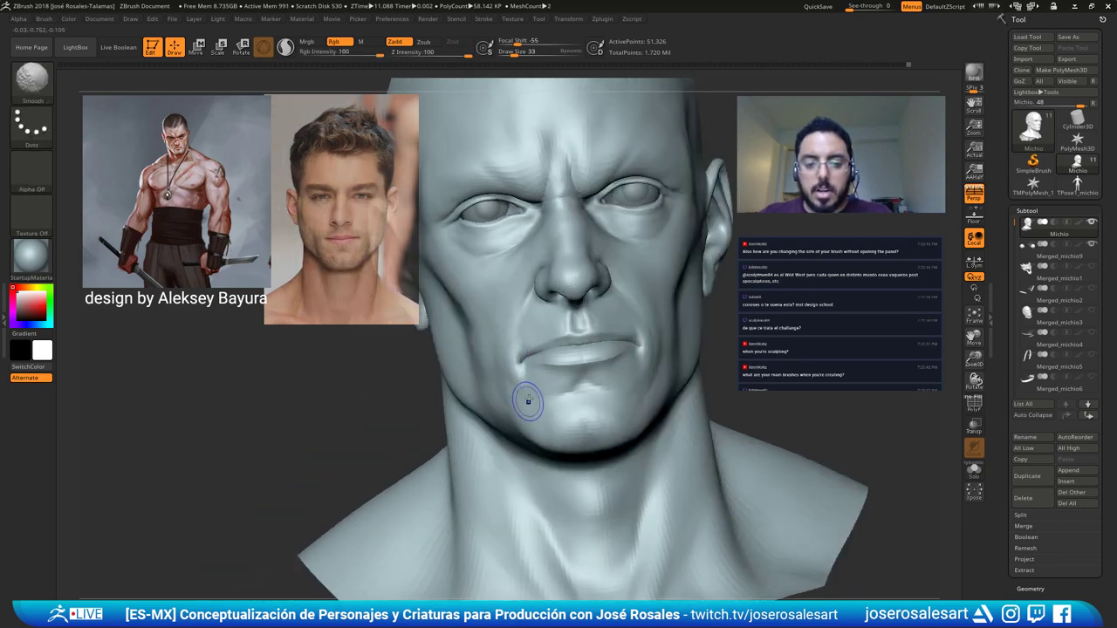
mouse_move(590, 349)
right_mouse_down("shift")
mouse_move(608, 339)
mouse_move(593, 349)
mouse_move(543, 342)
right_mouse_up("shift")
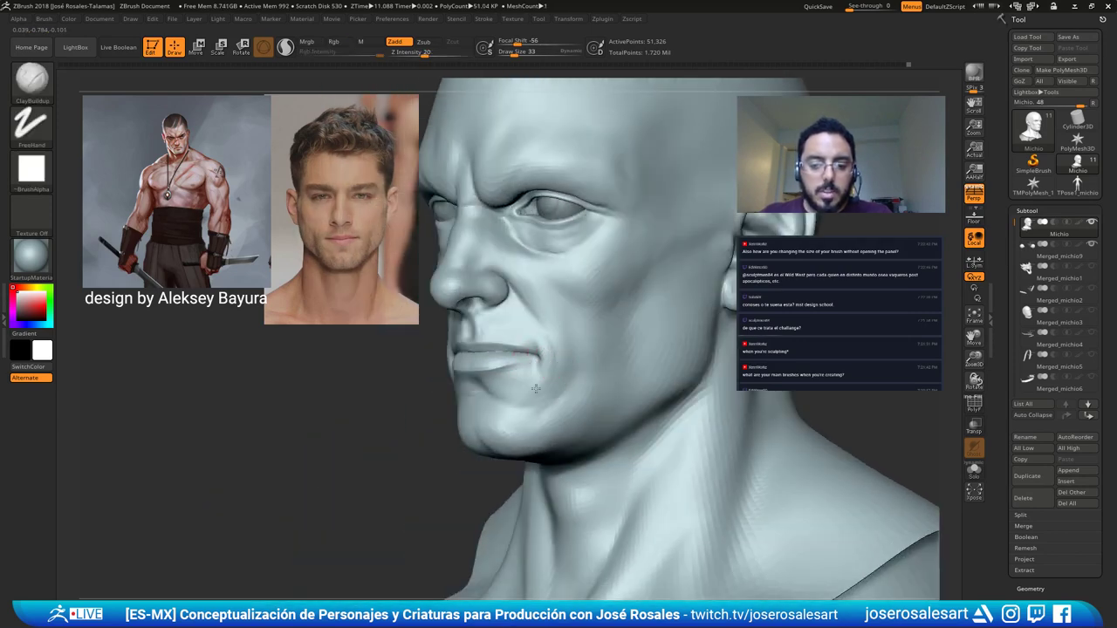
right_click_drag(534, 395, 576, 384)
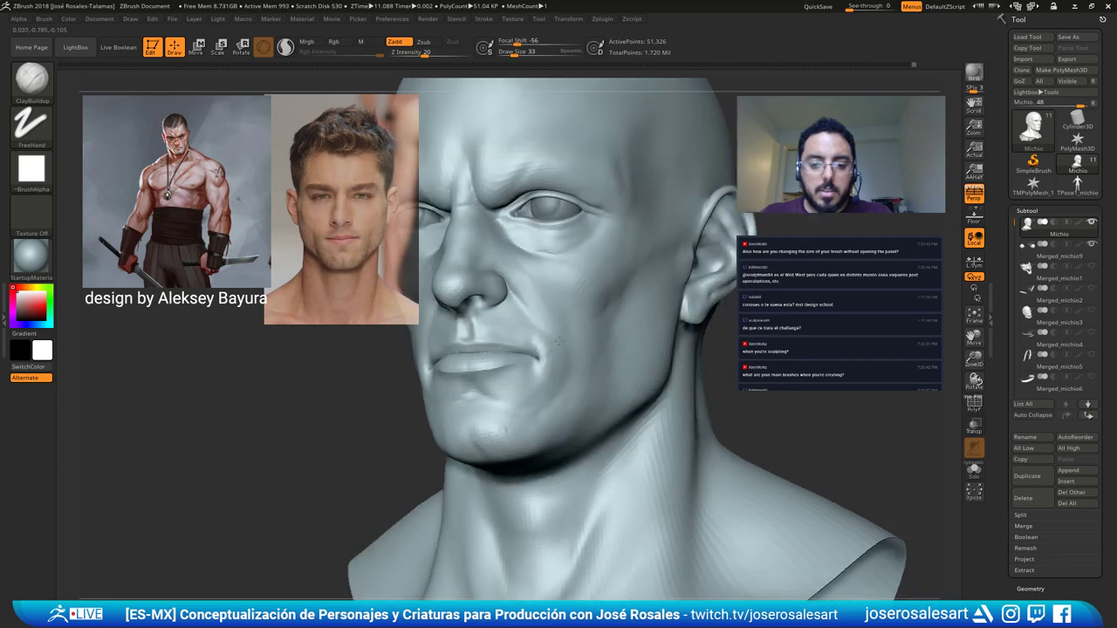
left_click_drag(546, 344, 537, 351, "shift")
mouse_move(534, 352)
right_mouse_down()
mouse_move(547, 334)
mouse_move(583, 349)
mouse_move(597, 328)
mouse_move(533, 302)
mouse_move(536, 274)
mouse_move(567, 261)
mouse_move(564, 250)
right_mouse_up()
key("shift")
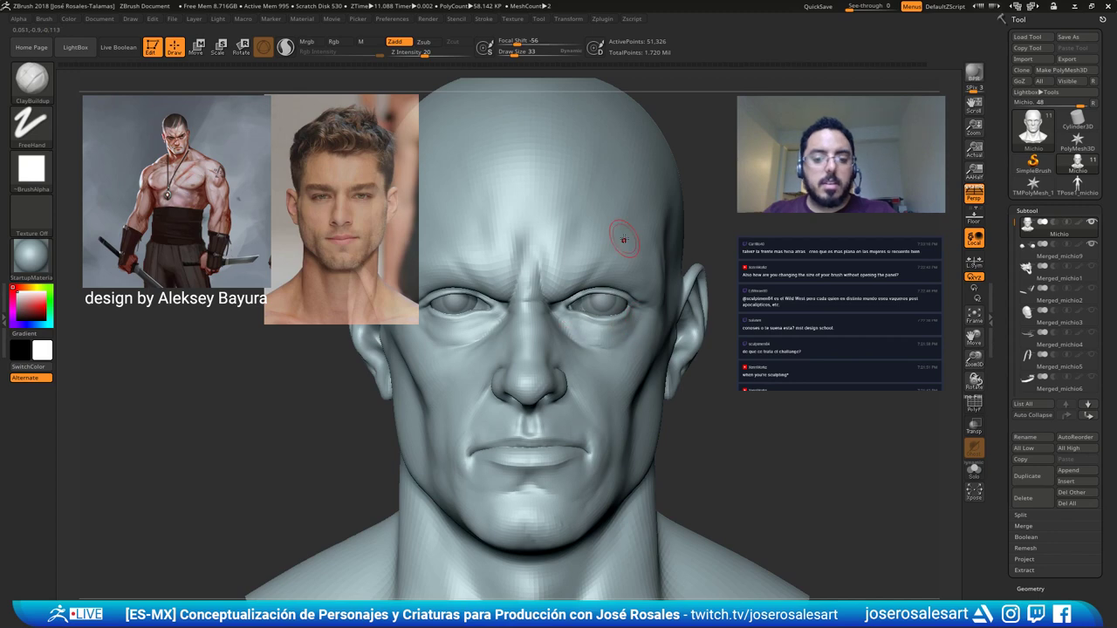
Enlarge ClayBuildup to draw size 51, then build up and smooth the chin and underside of the jaw.
mouse_move(486, 481)
right_mouse_down()
mouse_move(539, 419)
mouse_move(518, 309)
right_mouse_up()
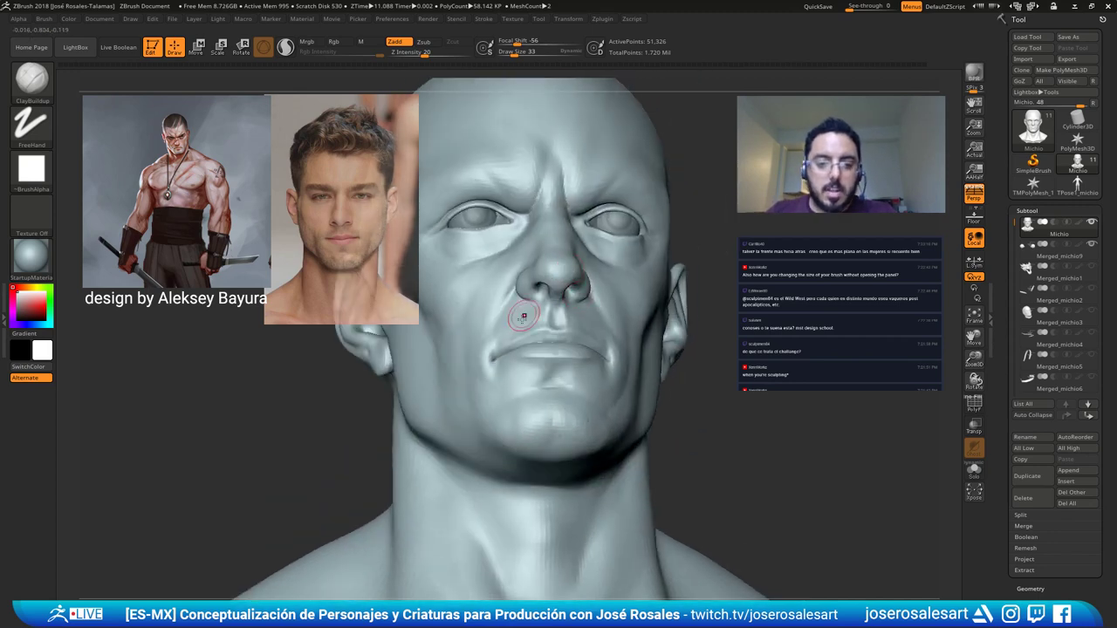
key("bracketright")
key("bracketright")
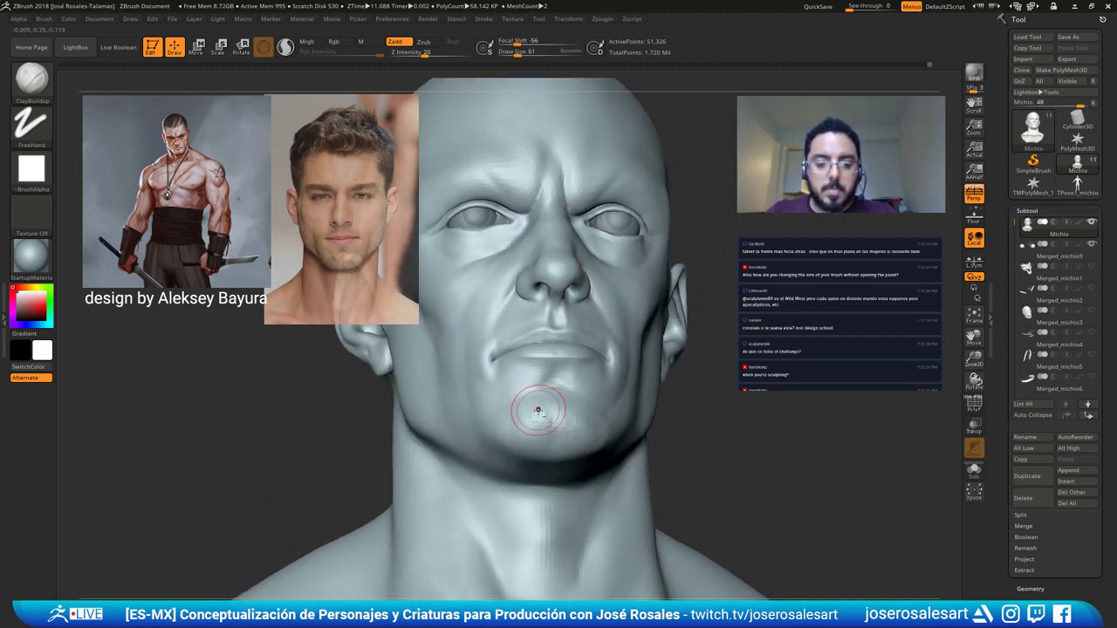
mouse_move(537, 411)
right_mouse_down("alt")
mouse_move(538, 346)
mouse_move(546, 362)
mouse_move(493, 404)
right_mouse_up("alt")
mouse_move(534, 367)
right_mouse_down()
mouse_move(475, 406)
mouse_move(559, 395)
right_mouse_up()
key("f")
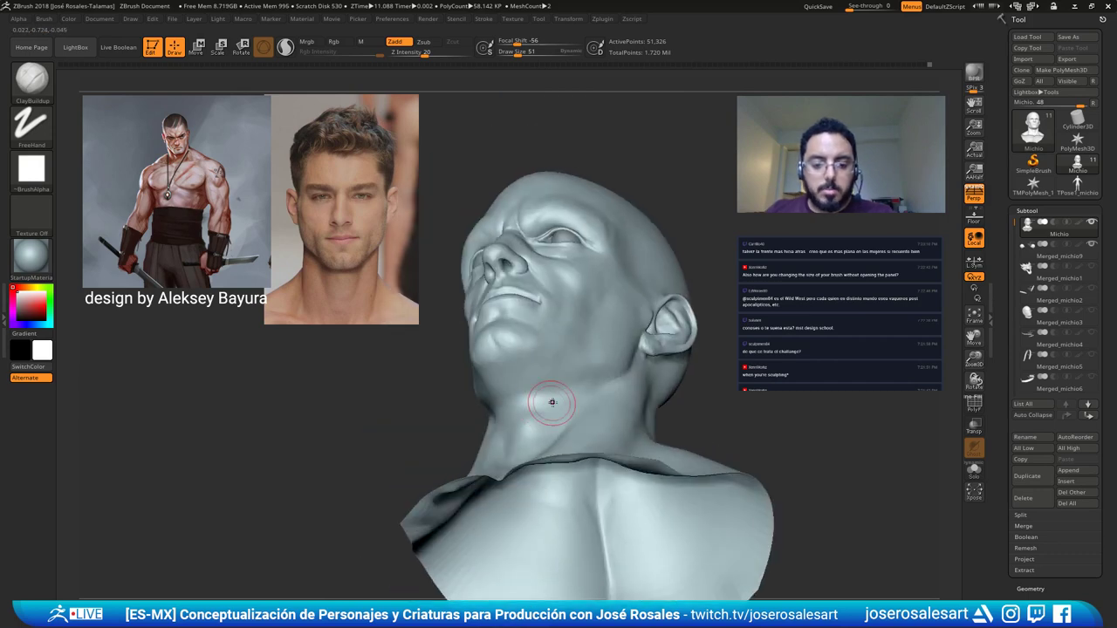
key("shift")
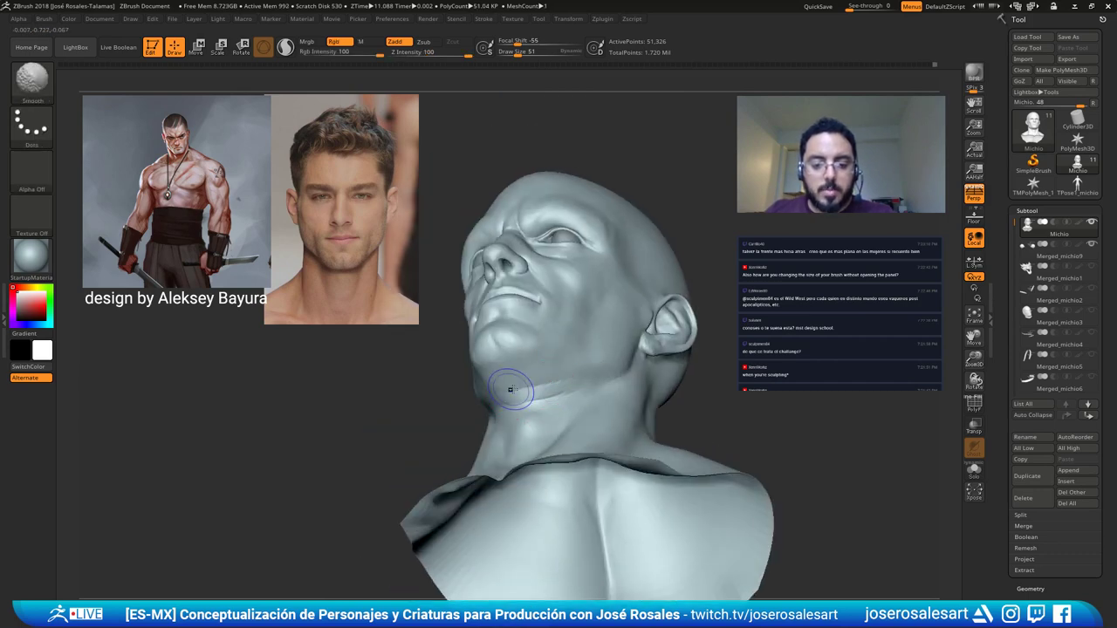
Reshape the area under the chin with the Move brush, reducing its draw size to 62.
mouse_move(584, 377)
right_mouse_down()
mouse_move(587, 398)
mouse_move(530, 389)
mouse_move(569, 331)
right_mouse_up()
key("b")
key("m")
key("v")
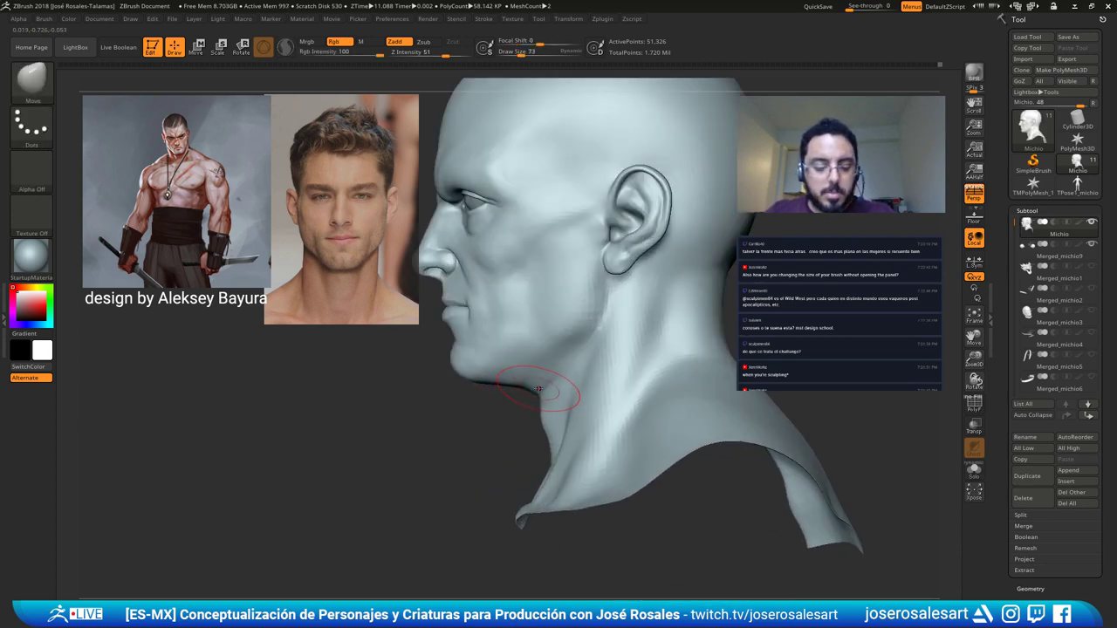
key("w")
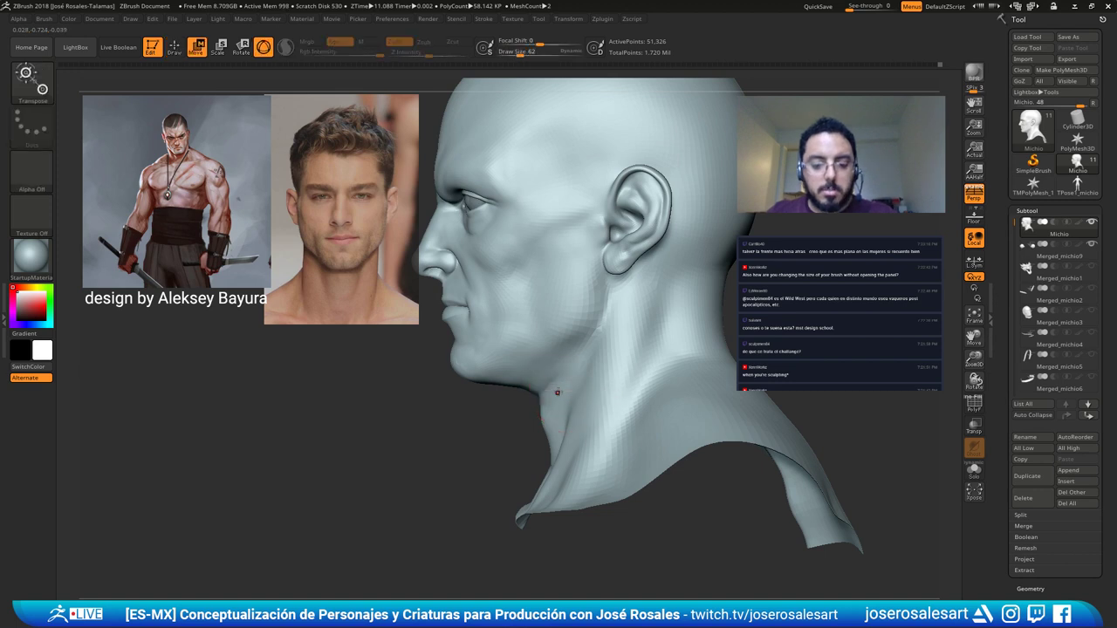
key("q")
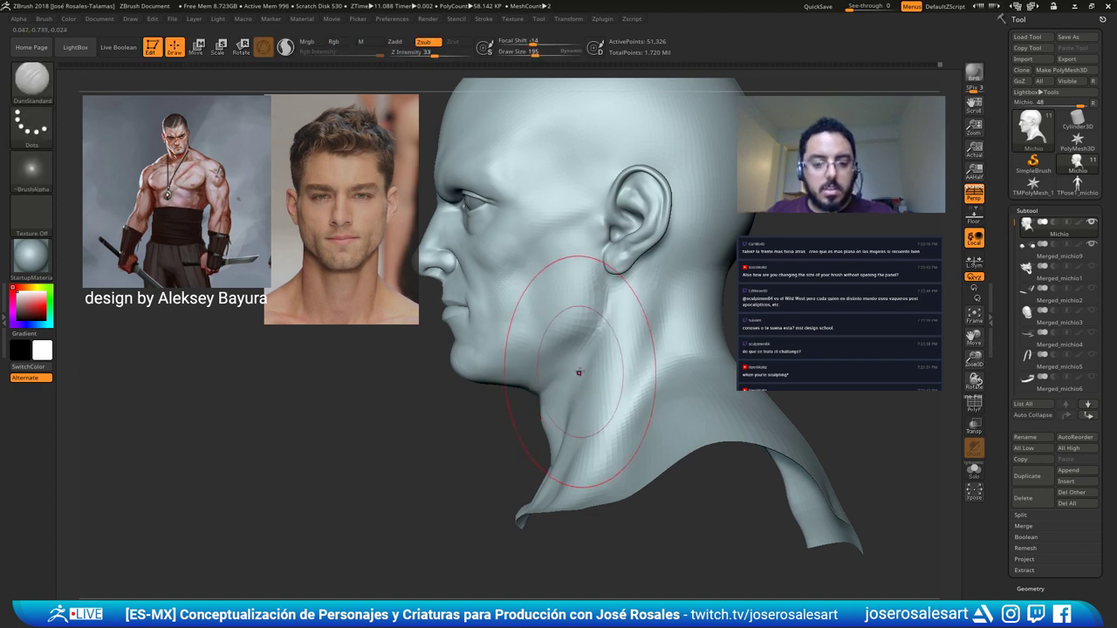
Carve the crease under the jawline from chin to ear with DamStandard at draw size 28.
key("s")
left_click_drag(579, 374, 562, 375)
right_click_drag(547, 400, 503, 390, "alt")
key("s")
left_click_drag(538, 371, 531, 372)
right_click_drag(524, 381, 571, 371)
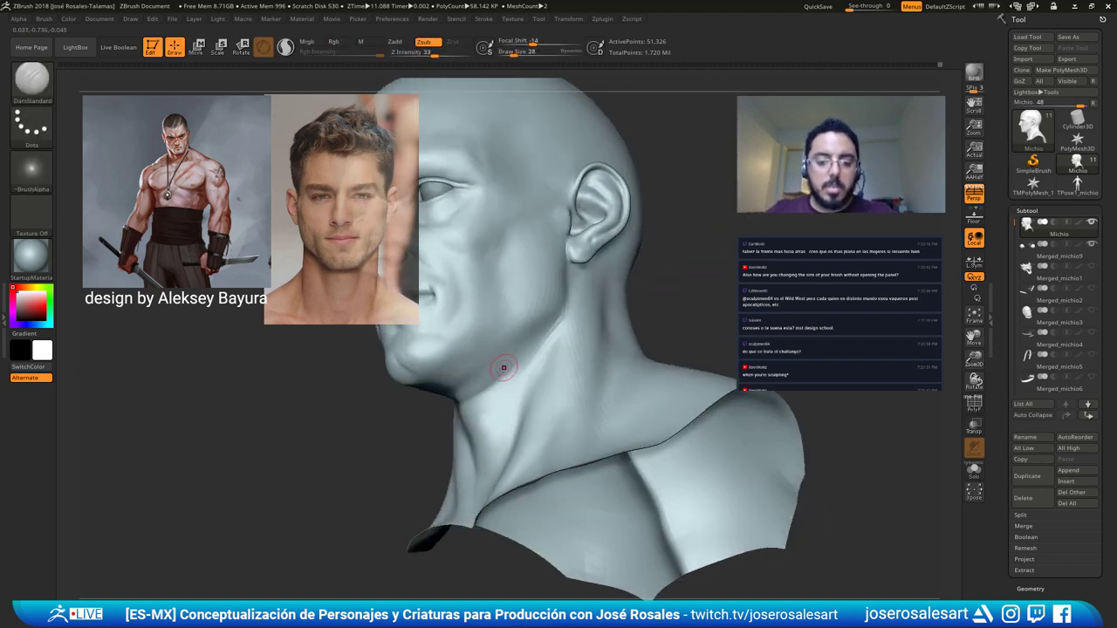
key("s")
left_click_drag(456, 396, 453, 398)
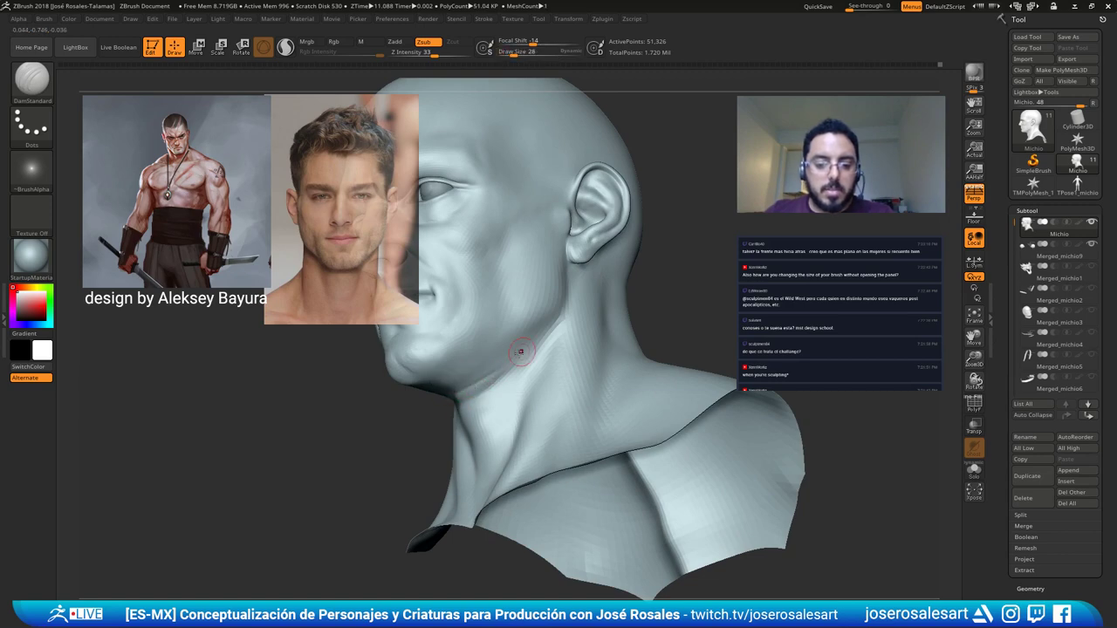
left_click_drag(462, 399, 553, 329)
mouse_move(553, 329)
right_mouse_down()
mouse_move(602, 284)
mouse_move(542, 335)
mouse_move(526, 245)
mouse_move(499, 357)
mouse_move(523, 326)
right_mouse_up()
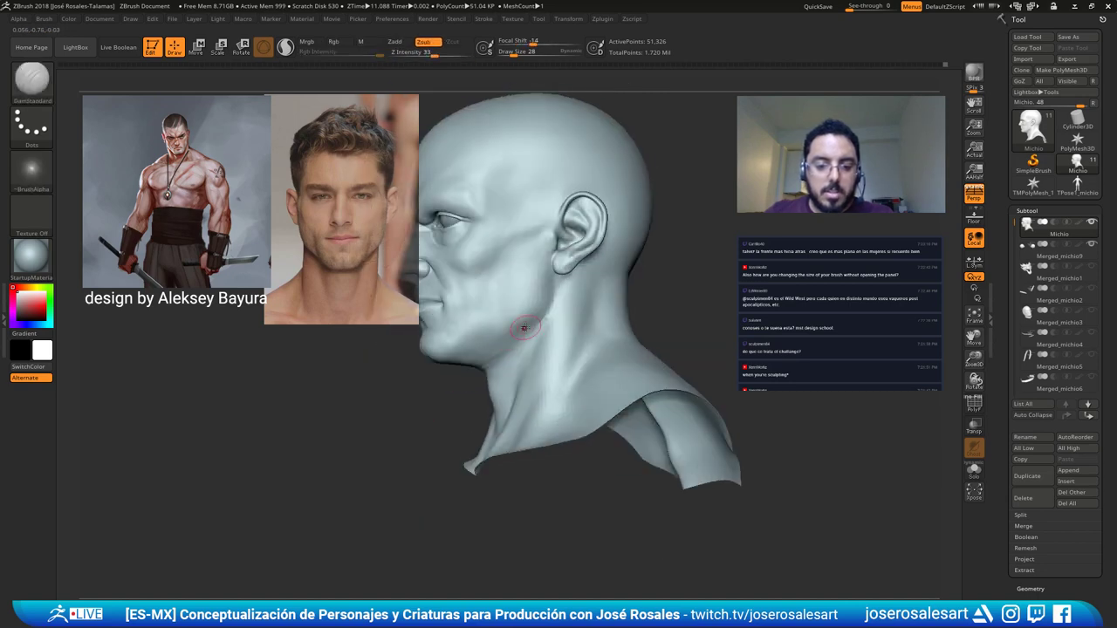
right_click_drag(449, 384, 489, 351)
right_click_drag(489, 351, 543, 395, "alt")
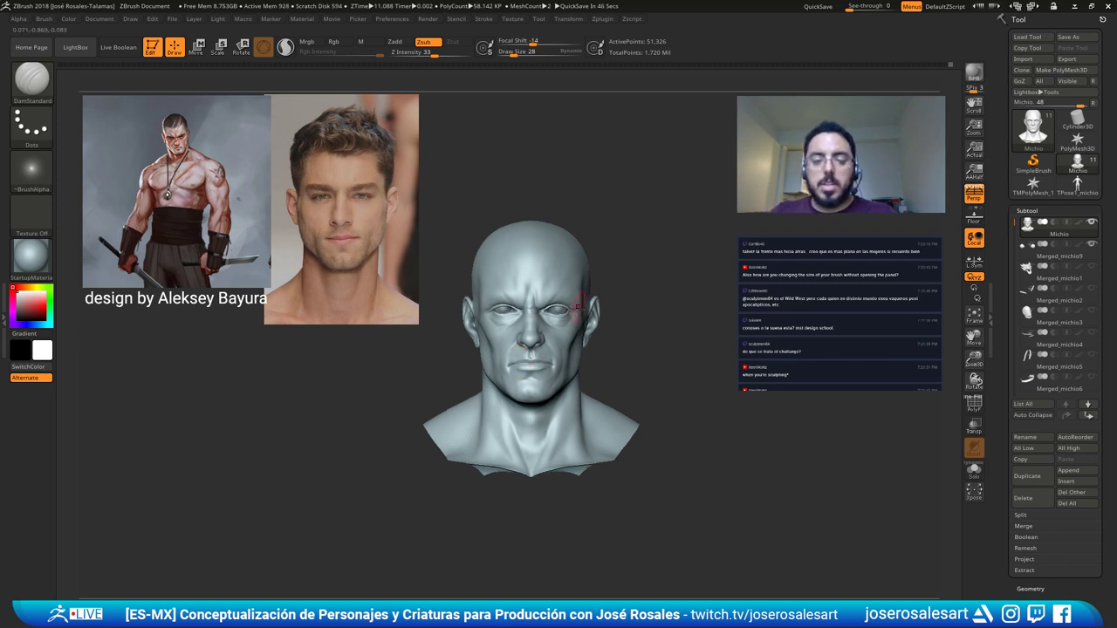
mouse_move(621, 261)
left_mouse_down("alt")
mouse_move(674, 271)
mouse_move(609, 272)
left_mouse_up("alt")
mouse_move(609, 272)
right_mouse_down()
mouse_move(631, 274)
mouse_move(638, 194)
right_mouse_up()
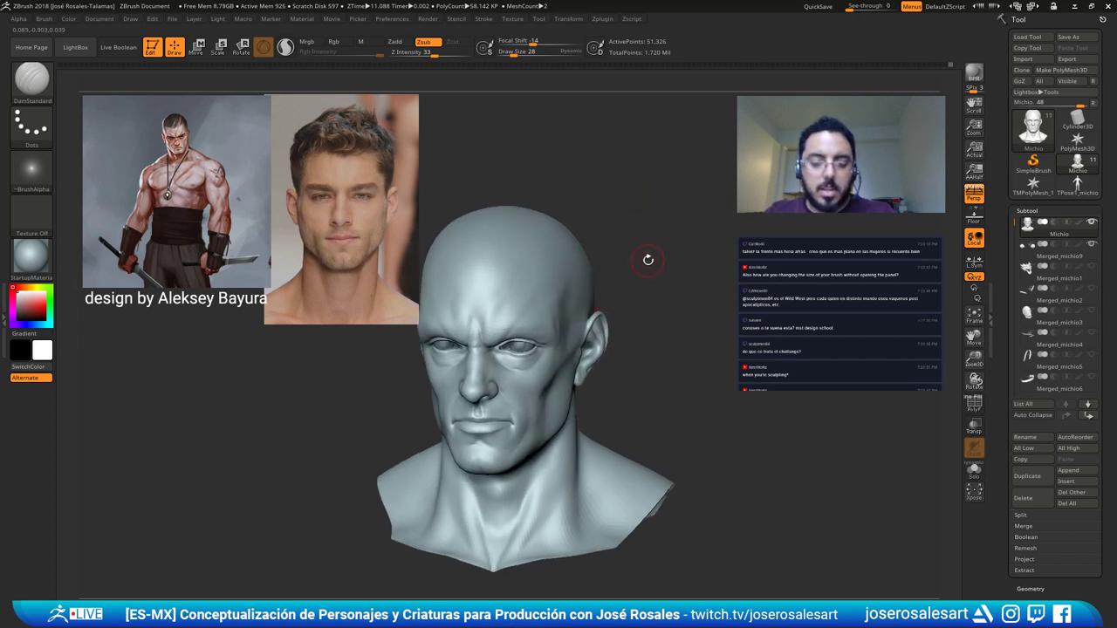
Try different draw sizes for the DamStandard brush, enlarging it to 96.
key("s")
key("s")
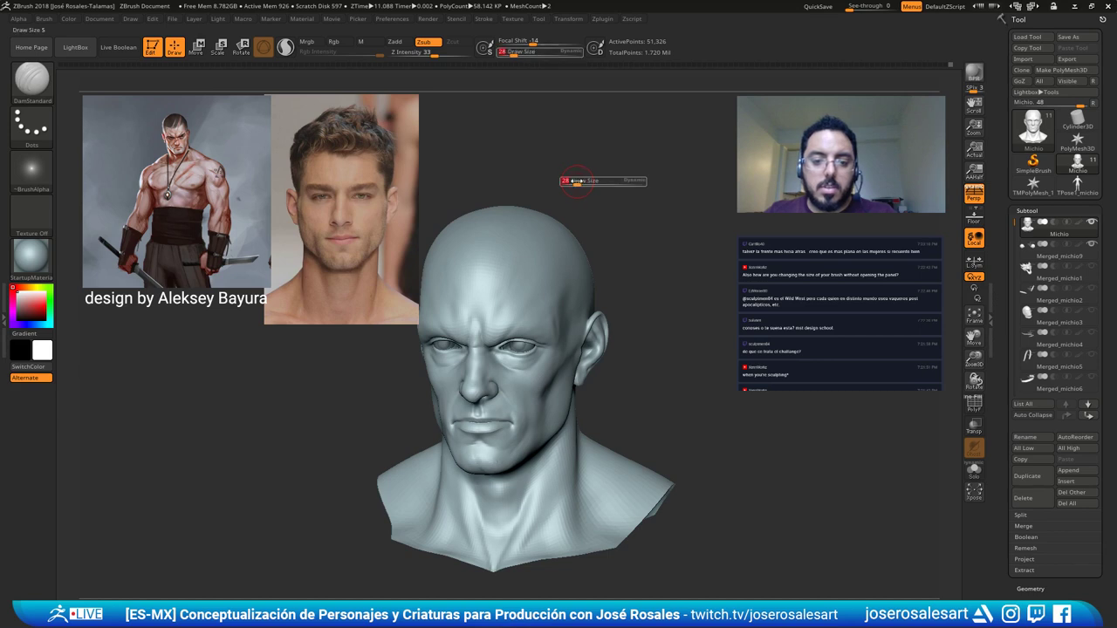
mouse_move(576, 181)
left_mouse_down()
mouse_move(602, 181)
mouse_move(561, 171)
mouse_move(618, 178)
mouse_move(581, 175)
mouse_move(630, 210)
mouse_move(611, 239)
left_mouse_up()
key("s")
key("s")
key("s")
key("s")
key("s")
key("s")
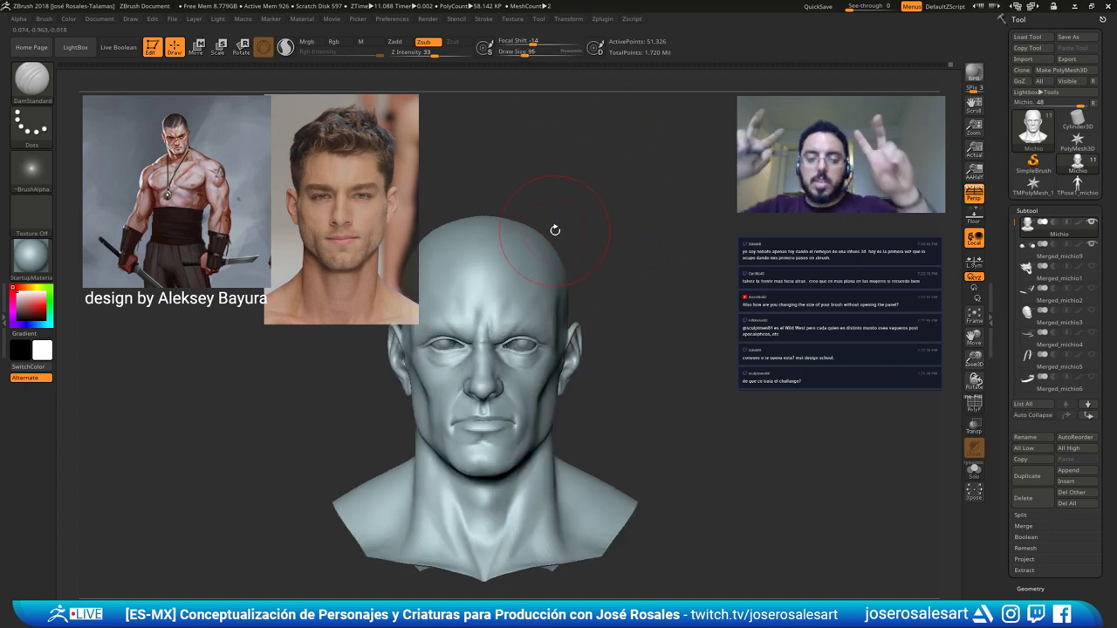
Compare the brush's footprint on the forehead and skull at different zoom levels.
right_click_drag(462, 297, 520, 300, "ctrl")
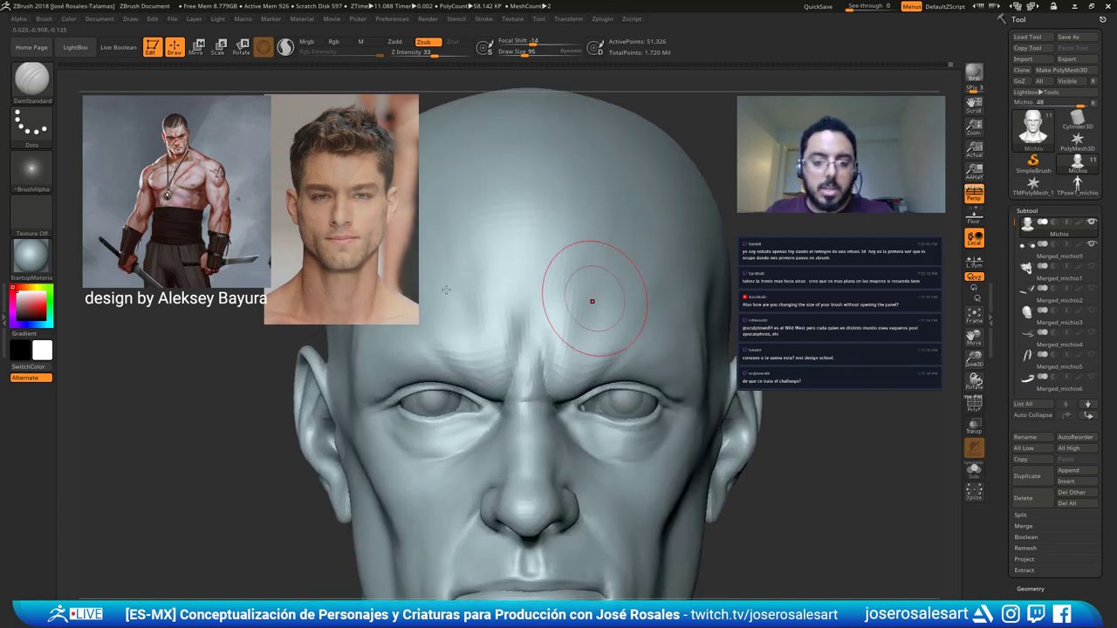
right_click_drag(602, 298, 551, 294, "ctrl")
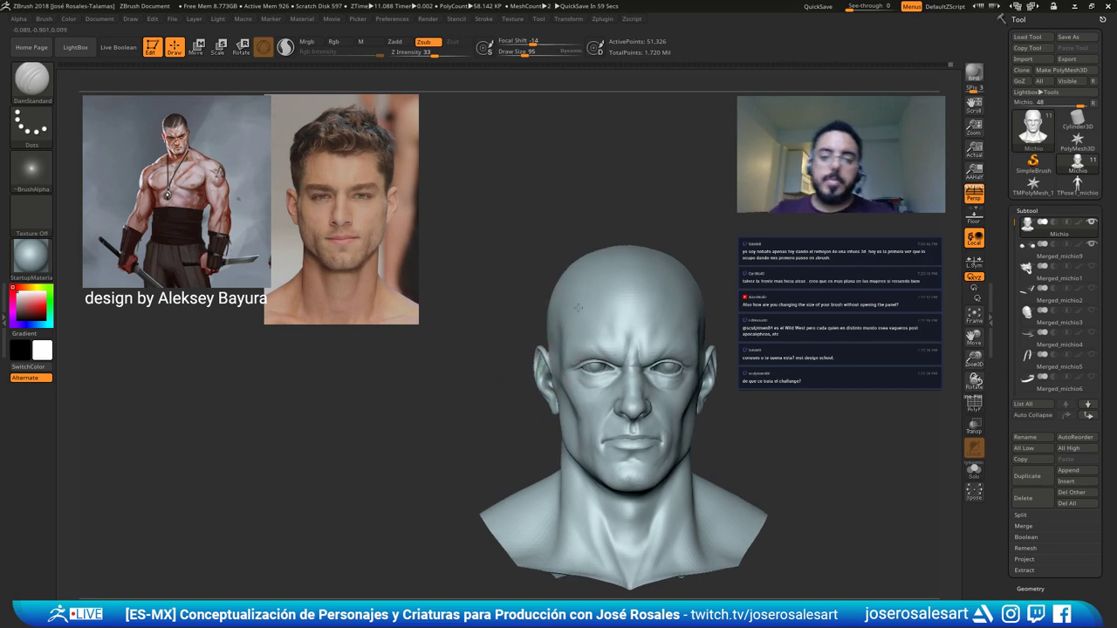
right_click_drag(509, 166, 476, 219, "ctrl")
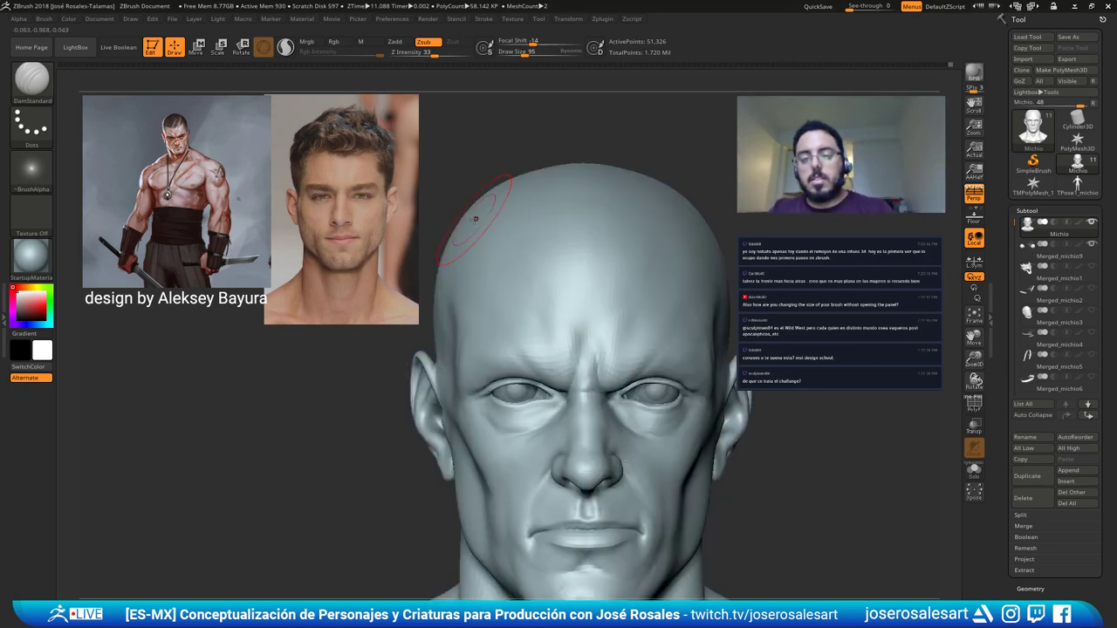
right_click_drag(522, 321, 613, 312, "ctrl")
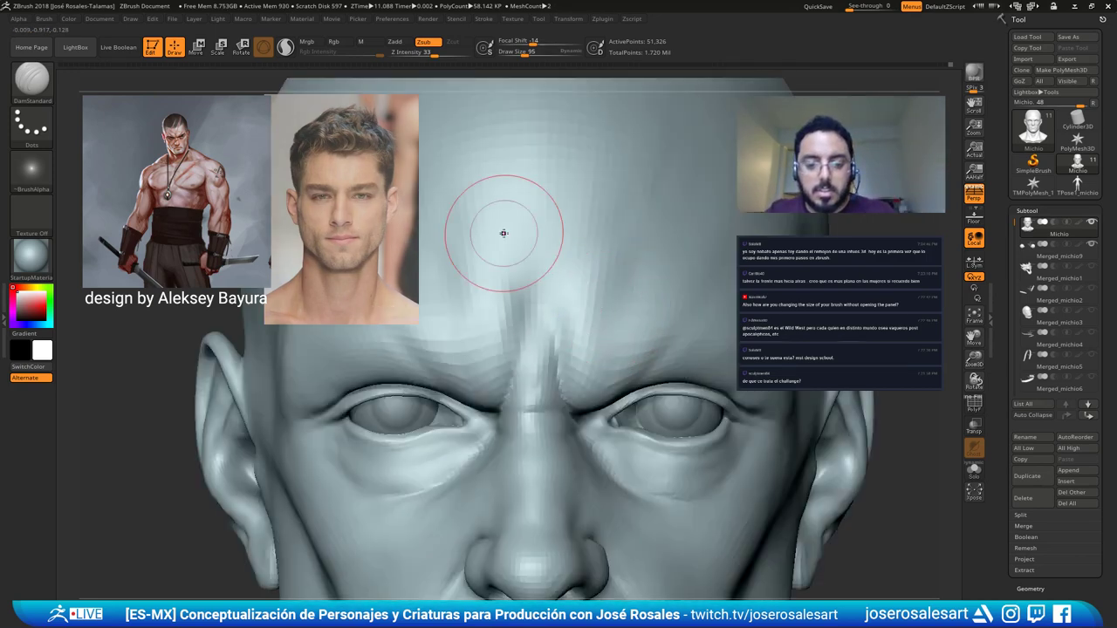
key("f")
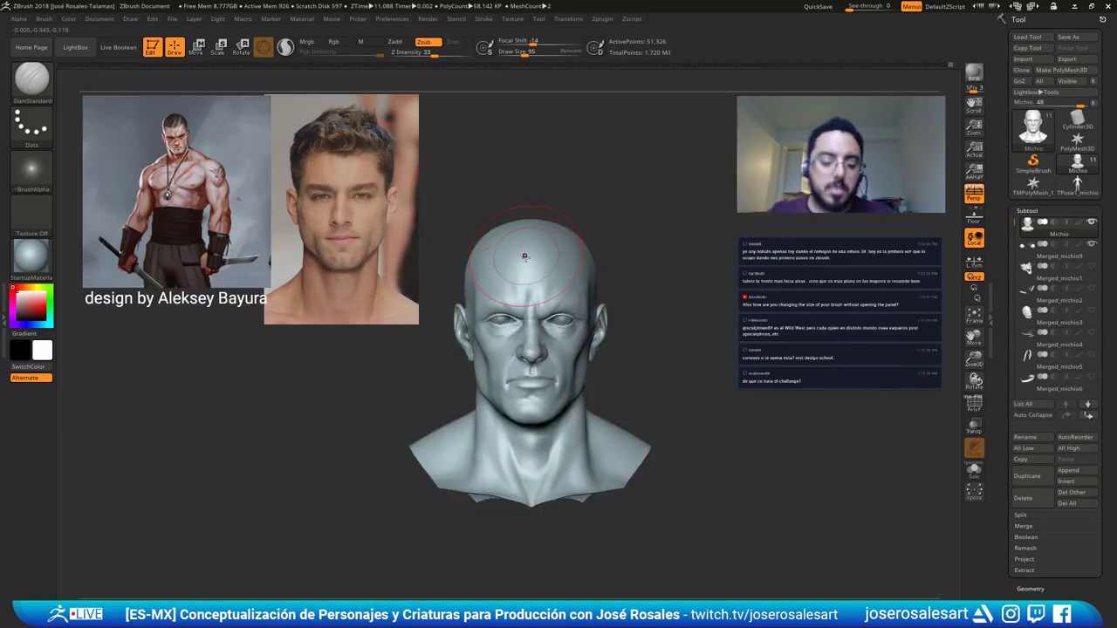
Smooth the chin and the area below the lower lip at draw size 36.
mouse_move(616, 267)
right_mouse_down("ctrl")
mouse_move(564, 373)
mouse_move(462, 362)
right_mouse_up("ctrl")
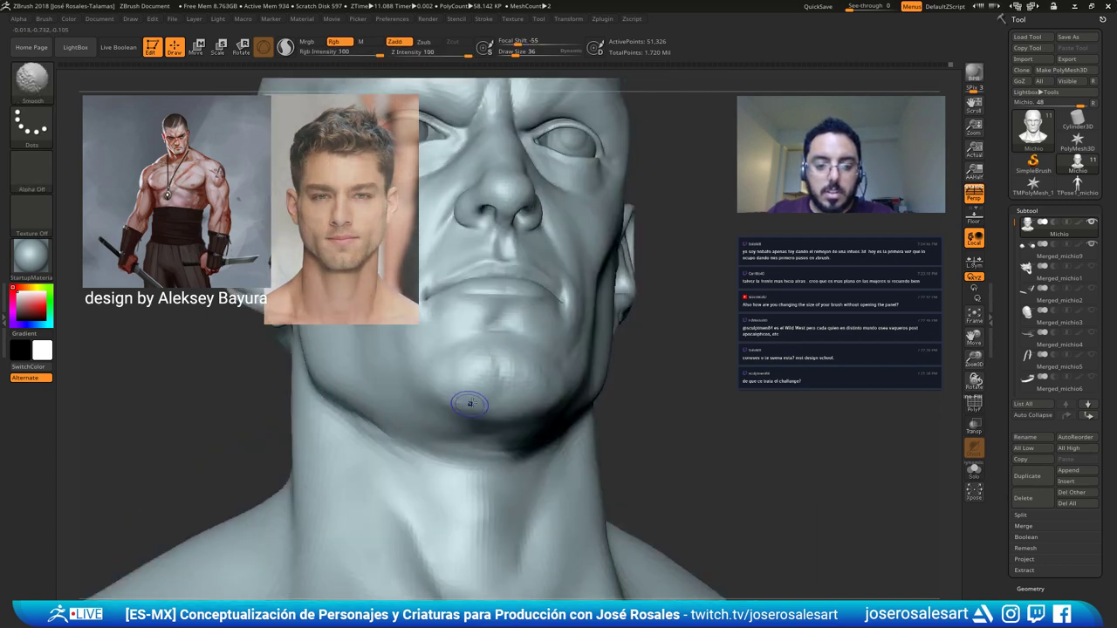
key("shift")
left_click_drag(532, 371, 537, 368, "shift")
right_click_drag(638, 323, 578, 345)
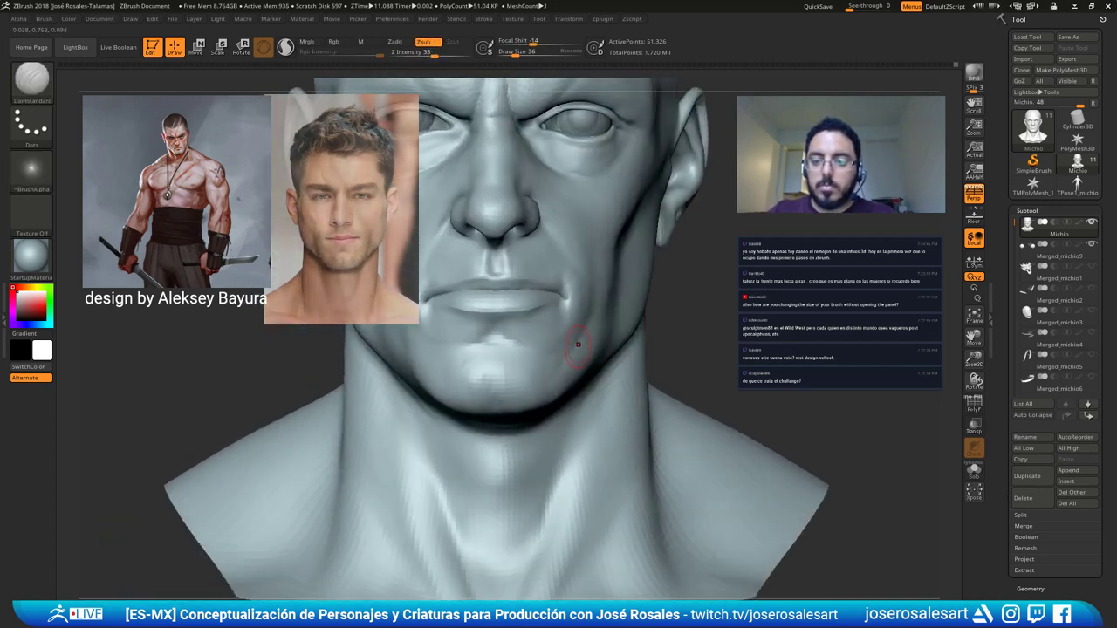
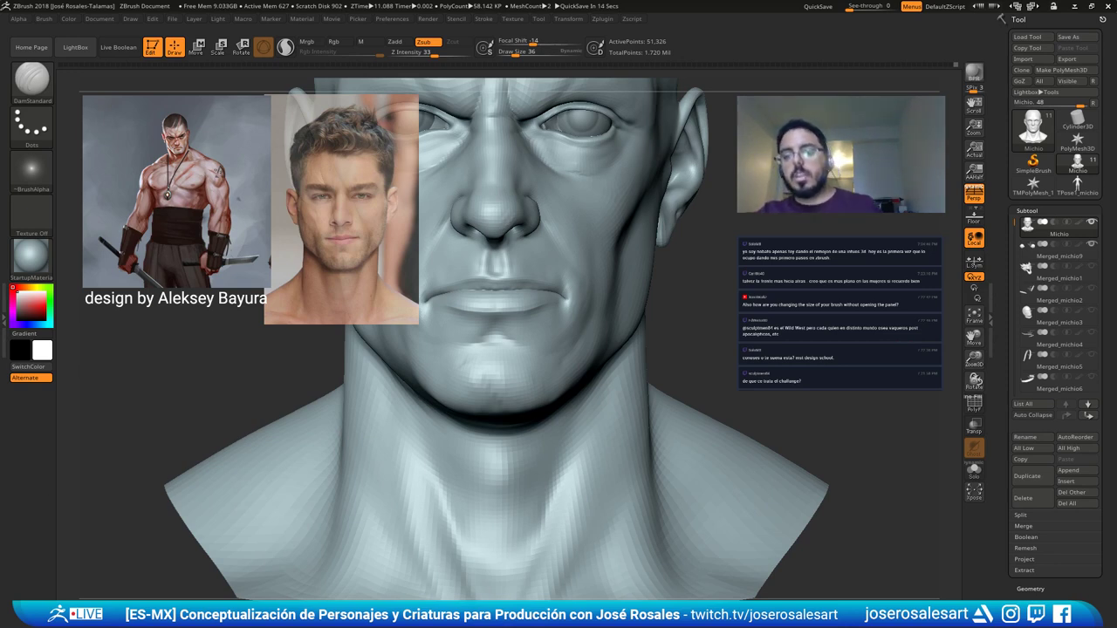
Touch up the cheek and chin planes beside the mouth with a slightly resized ClayBuildup brush.
mouse_move(562, 276)
right_mouse_down()
mouse_move(543, 282)
mouse_move(629, 258)
right_mouse_up()
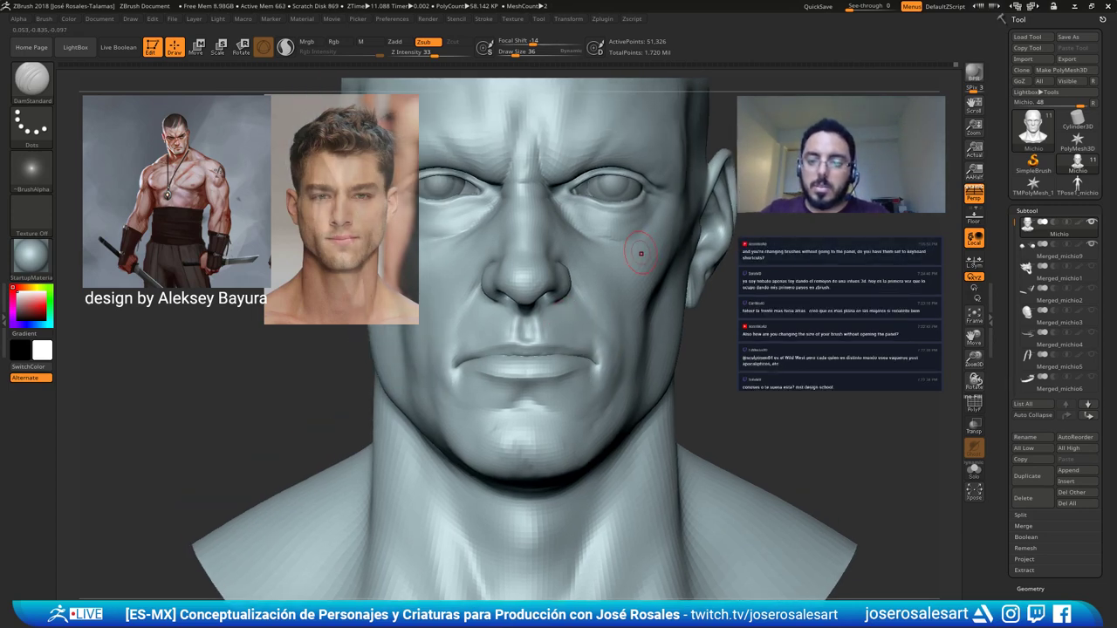
right_click_drag(641, 254, 618, 365)
mouse_move(550, 379)
right_mouse_down()
mouse_move(558, 363)
mouse_move(568, 377)
mouse_move(543, 385)
mouse_move(599, 305)
mouse_move(576, 292)
right_mouse_up()
key("b")
key("c")
key("b")
key("s")
left_click_drag(563, 309, 569, 309)
mouse_move(568, 301)
right_mouse_down("ctrl")
mouse_move(558, 324)
mouse_move(572, 317)
mouse_move(555, 322)
mouse_move(562, 345)
mouse_move(614, 329)
mouse_move(584, 320)
mouse_move(576, 332)
mouse_move(581, 323)
mouse_move(506, 307)
mouse_move(509, 354)
mouse_move(594, 334)
mouse_move(641, 339)
mouse_move(566, 365)
mouse_move(632, 384)
right_mouse_up("ctrl")
Refine the chin and the mouth corners with the DamStandard brush at draw size 36.
key("b")
key("d")
key("s")
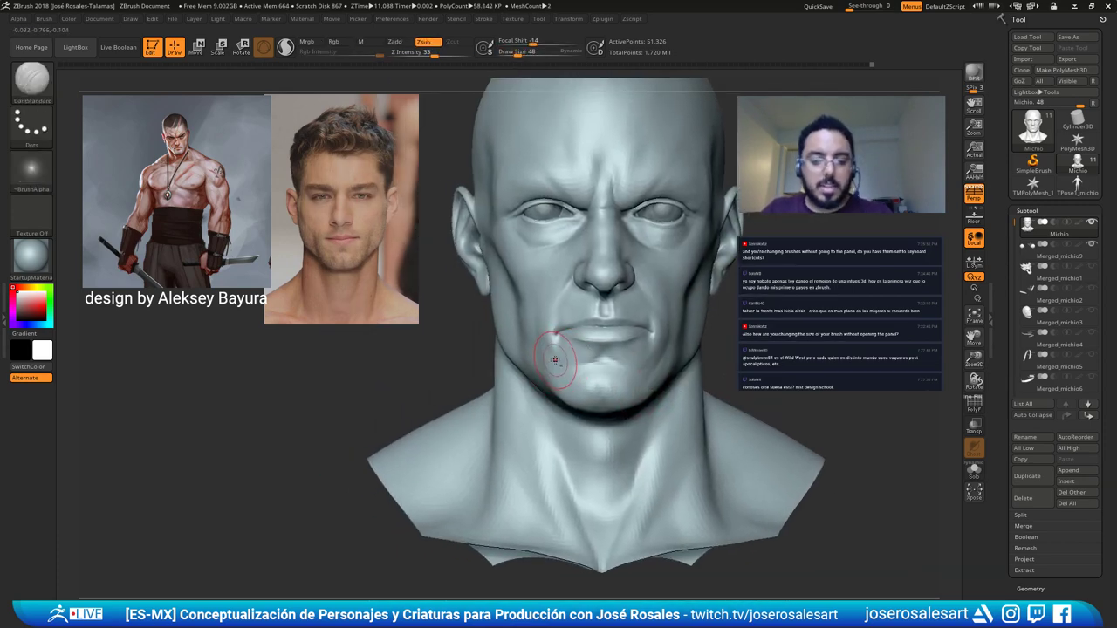
mouse_move(556, 357)
right_mouse_down()
mouse_move(614, 365)
mouse_move(551, 362)
mouse_move(571, 370)
mouse_move(563, 343)
mouse_move(534, 337)
right_mouse_up()
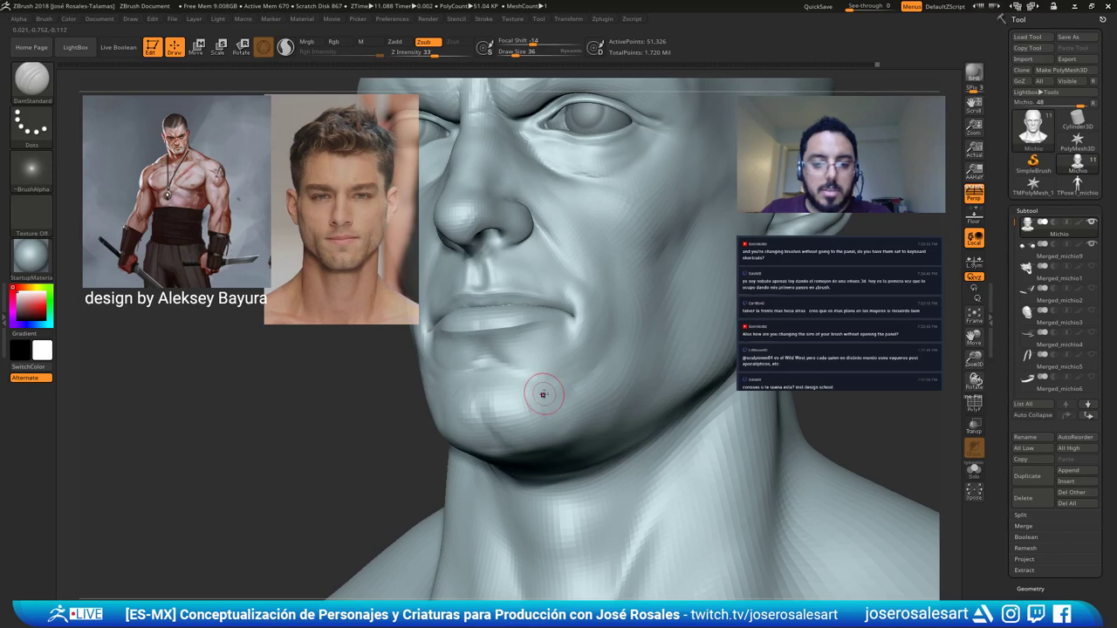
Build up the lower cheek and jaw beside the mouth with ClayBuildup, using draw sizes 58 and 51.
mouse_move(544, 394)
right_mouse_down()
mouse_move(559, 419)
mouse_move(599, 356)
mouse_move(566, 355)
right_mouse_up()
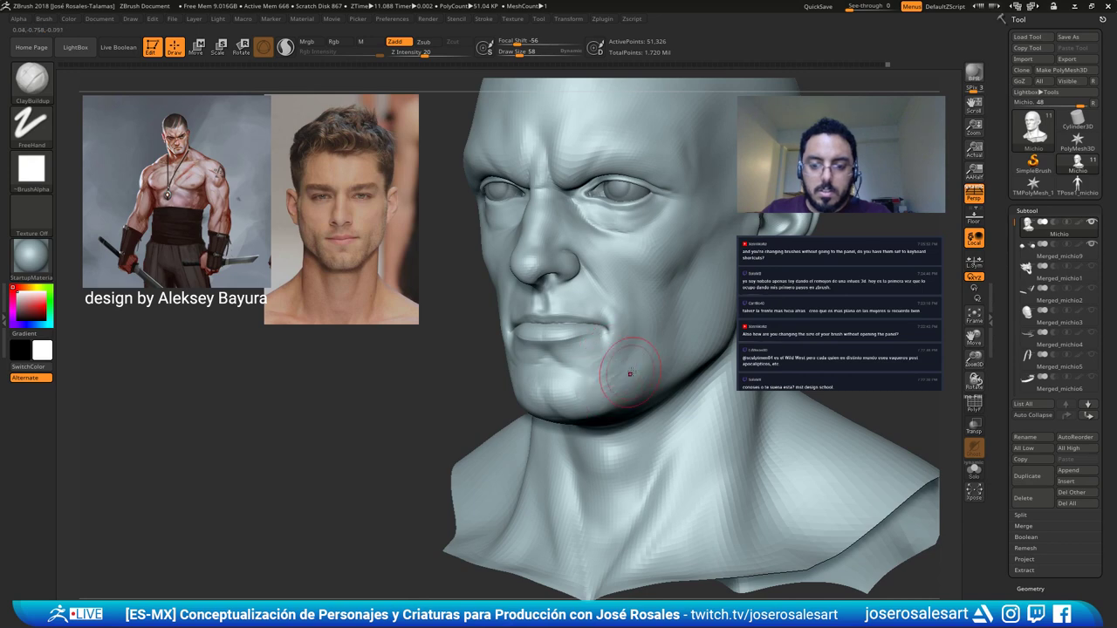
mouse_move(630, 374)
right_mouse_down()
mouse_move(595, 335)
mouse_move(614, 364)
mouse_move(582, 361)
mouse_move(561, 376)
mouse_move(582, 380)
mouse_move(593, 344)
mouse_move(581, 364)
mouse_move(626, 354)
right_mouse_up()
right_click_drag(616, 317, 620, 329)
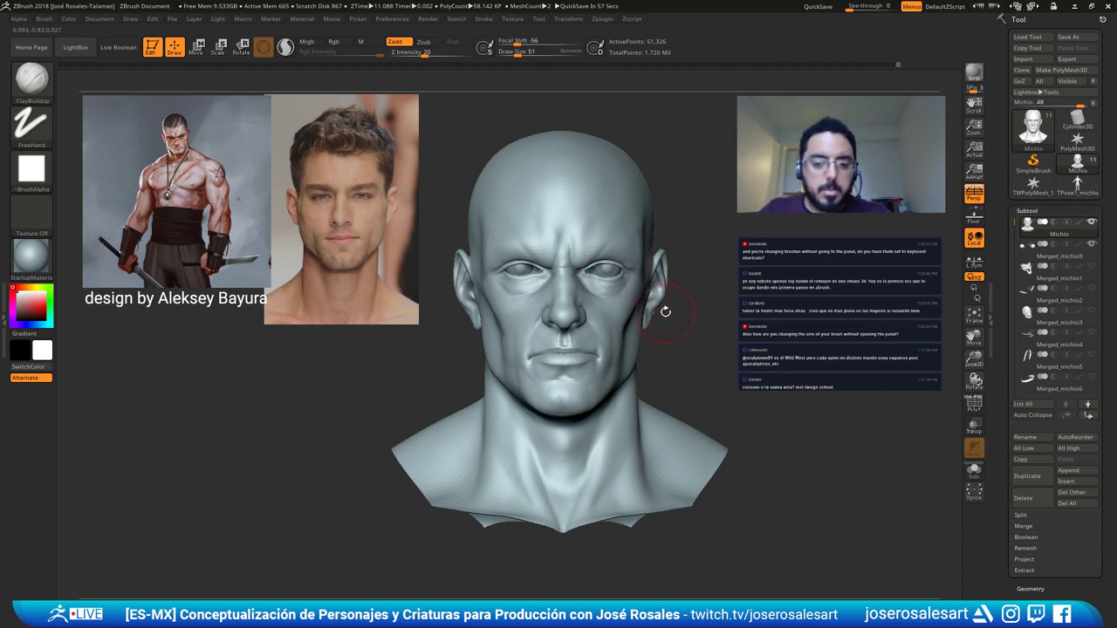
Examine the face from the front, three-quarter and side, comparing its planes with the reference photo.
right_click_drag(647, 309, 630, 306, "alt")
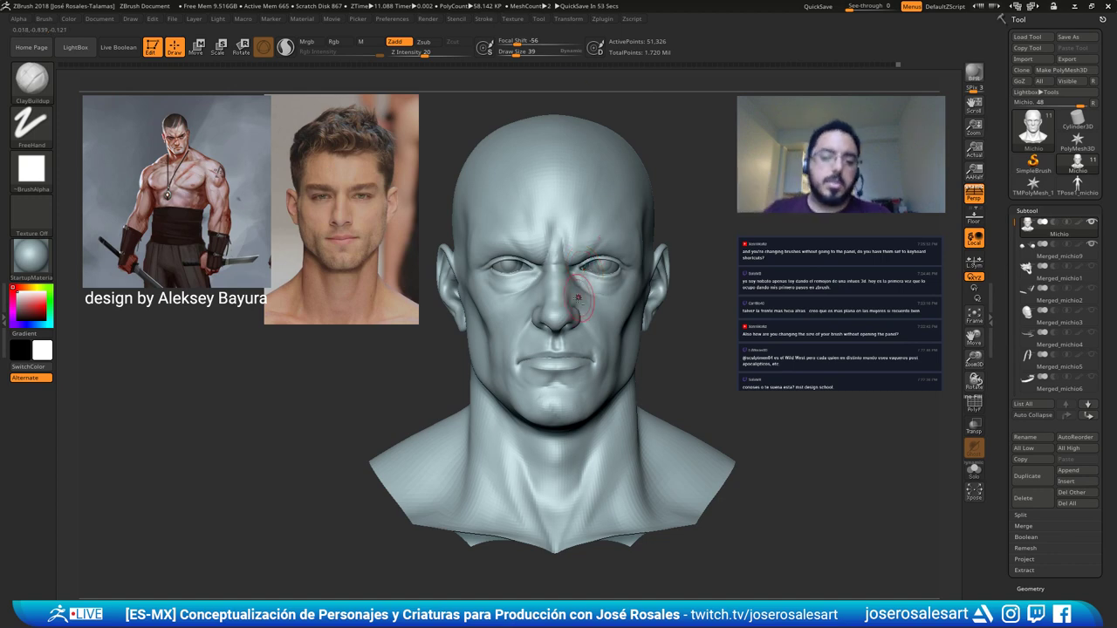
mouse_move(606, 215)
right_mouse_down("alt")
mouse_move(660, 230)
mouse_move(594, 107)
mouse_move(615, 238)
mouse_move(558, 288)
mouse_move(543, 320)
right_mouse_up("alt")
mouse_move(460, 304)
right_mouse_down()
mouse_move(507, 289)
mouse_move(517, 274)
right_mouse_up()
mouse_move(648, 365)
right_mouse_down()
mouse_move(518, 311)
mouse_move(528, 336)
mouse_move(511, 386)
mouse_move(538, 369)
right_mouse_up()
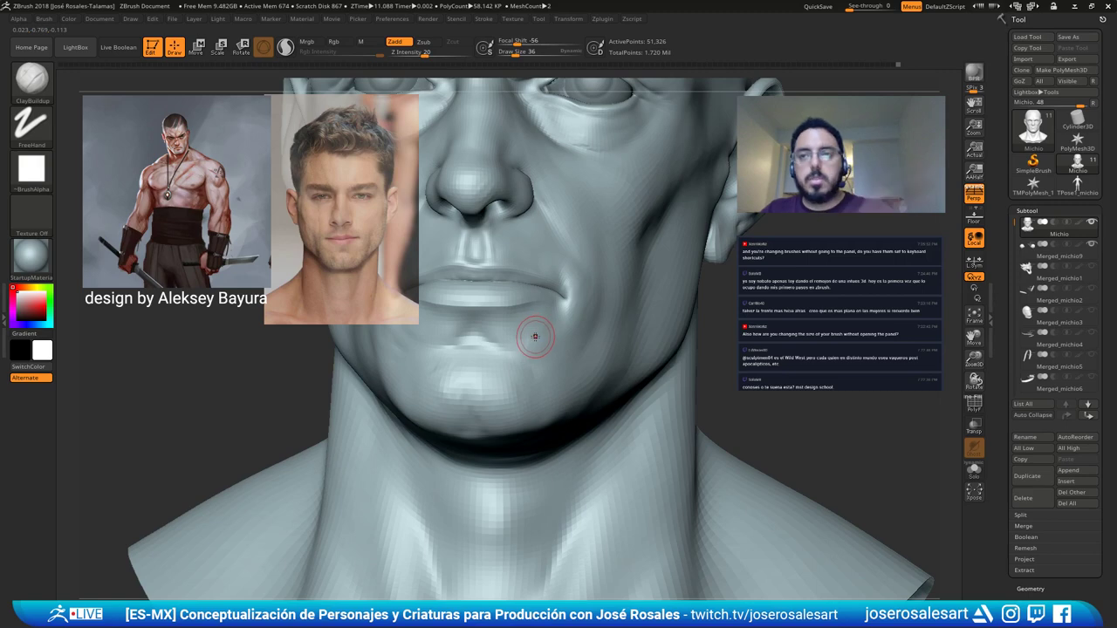
mouse_move(530, 332)
right_mouse_down()
mouse_move(605, 346)
mouse_move(570, 289)
mouse_move(524, 320)
right_mouse_up()
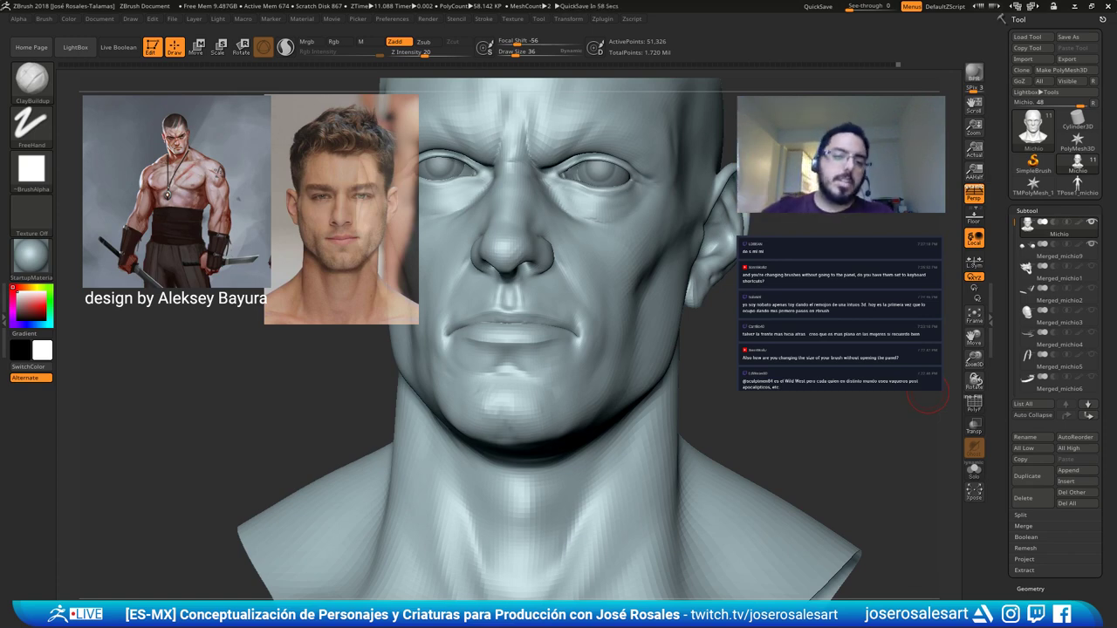
right_click_drag(660, 244, 603, 255)
left_click_drag(571, 255, 486, 248)
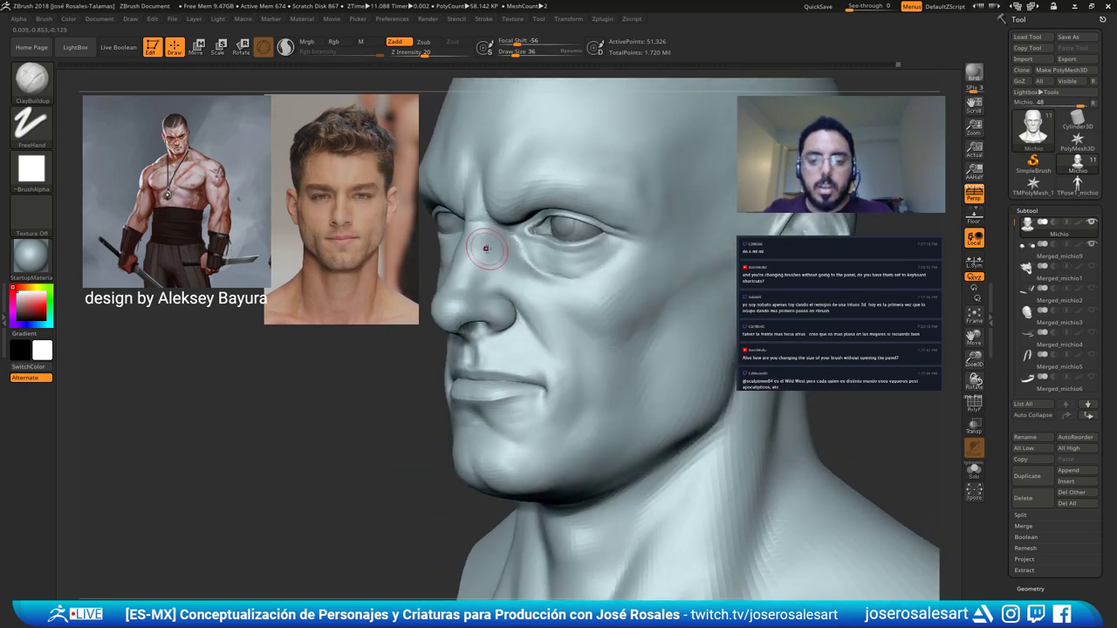
mouse_move(566, 366)
right_mouse_down()
mouse_move(458, 371)
mouse_move(494, 289)
mouse_move(431, 292)
right_mouse_up()
right_click_drag(548, 306, 560, 302)
Switch to the Move brush at draw size 169 and examine the nose and lips in both profiles.
key("s")
left_click_drag(537, 346, 552, 343)
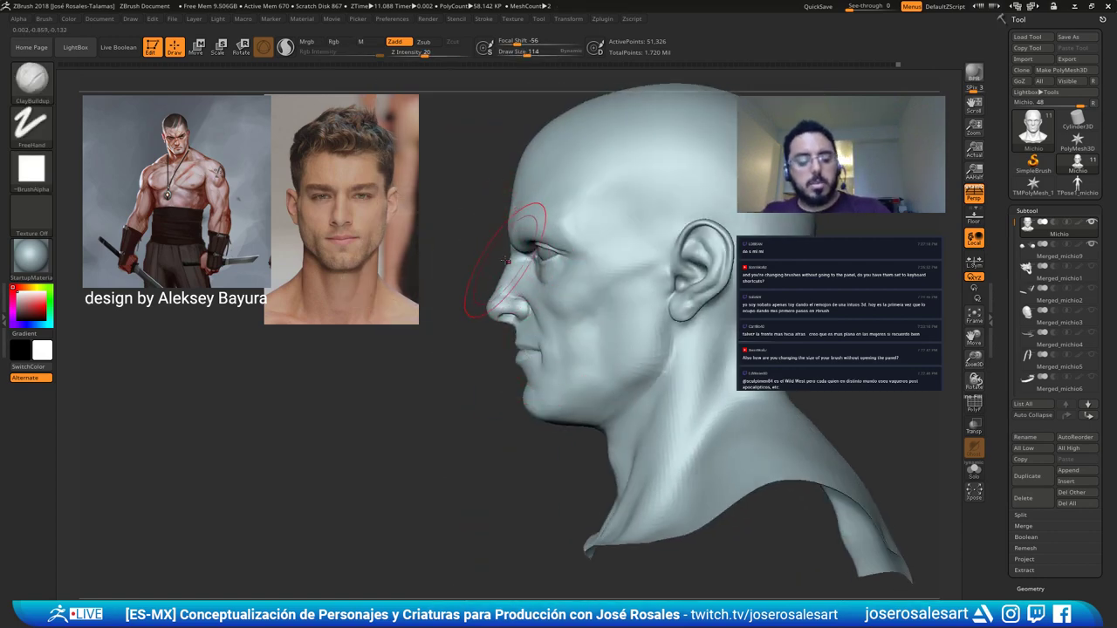
key("b")
key("m")
key("v")
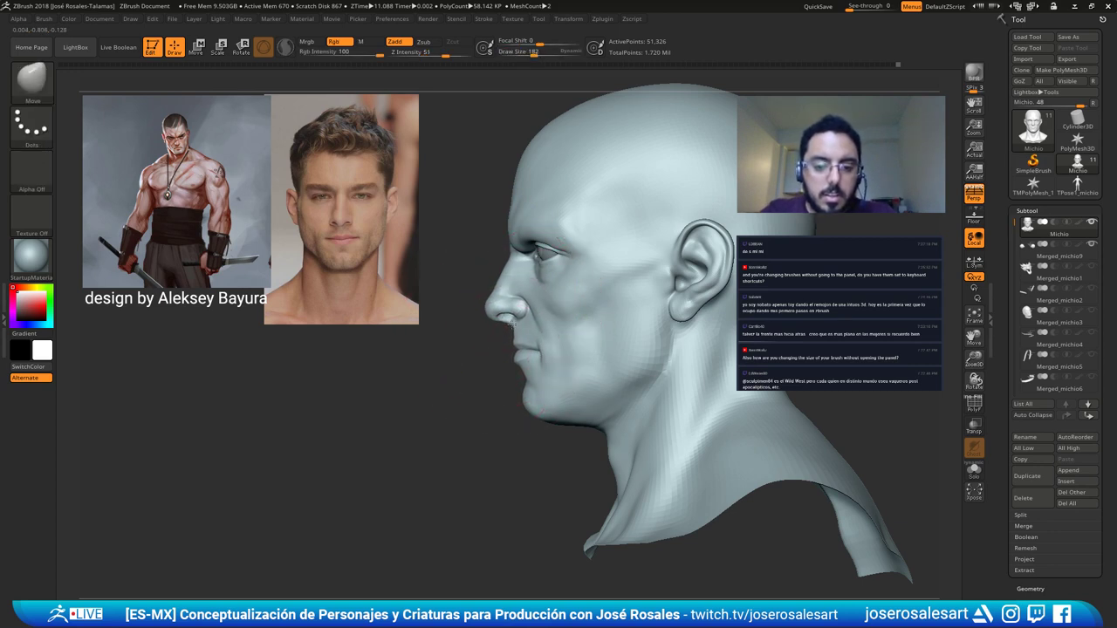
scroll(513, 324, "up", 3)
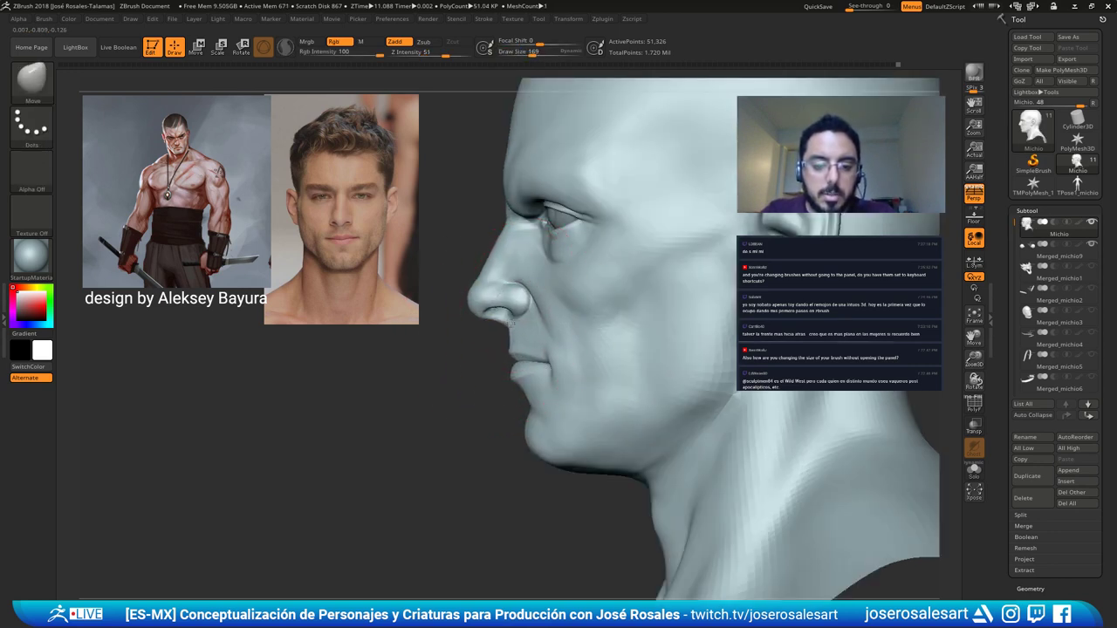
right_click_drag(511, 324, 567, 342)
mouse_move(474, 384)
right_mouse_down()
mouse_move(506, 366)
mouse_move(493, 305)
mouse_move(603, 327)
right_mouse_up()
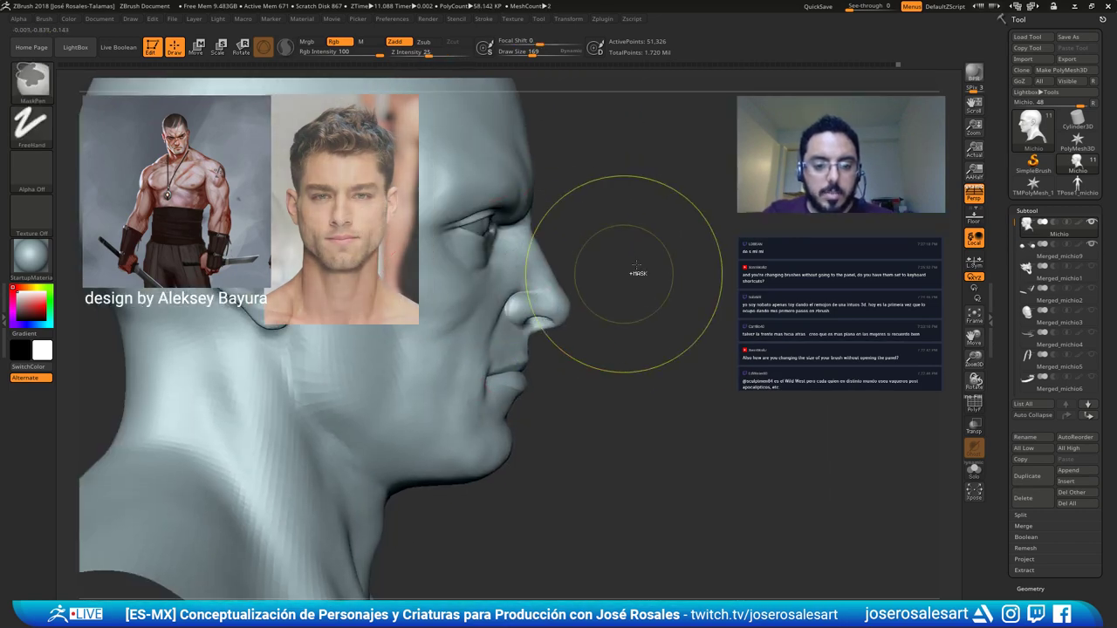
left_click_drag(621, 267, 539, 281)
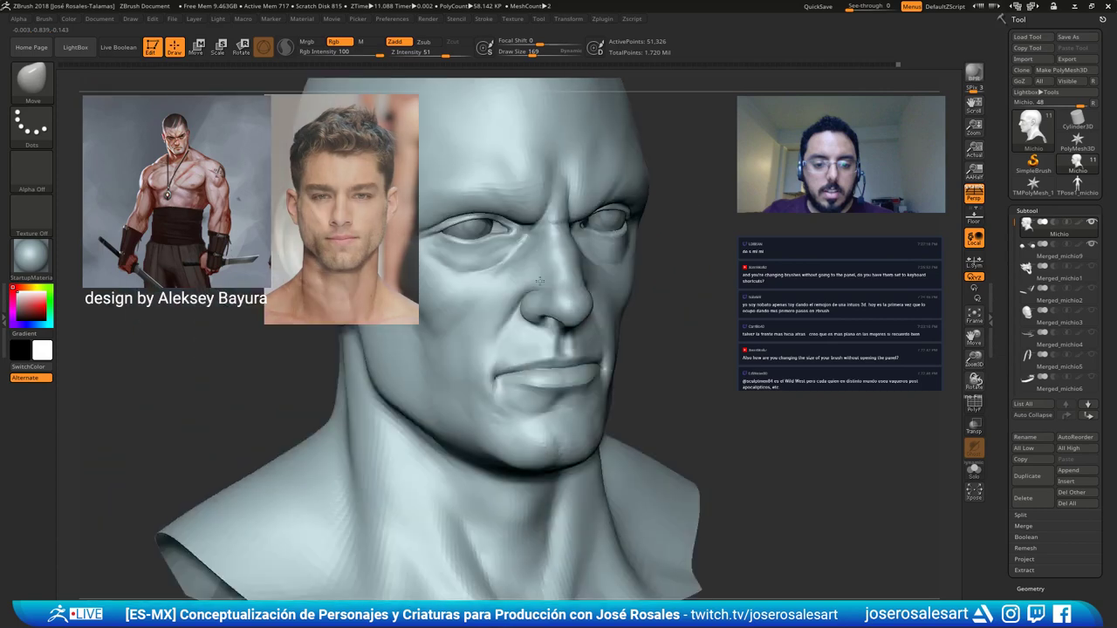
right_click_drag(540, 281, 515, 284, "shift")
Reduce the Move brush to draw size 114 for work on the nose and mouth profile.
right_click_drag(586, 341, 511, 339)
left_click_drag(573, 341, 569, 336)
mouse_move(541, 294)
right_mouse_down("ctrl")
mouse_move(624, 316)
mouse_move(536, 315)
right_mouse_up("ctrl")
key("s")
left_click_drag(601, 313, 599, 311)
right_click_drag(559, 316, 503, 318, "alt")
key("s")
left_click_drag(504, 308, 502, 309)
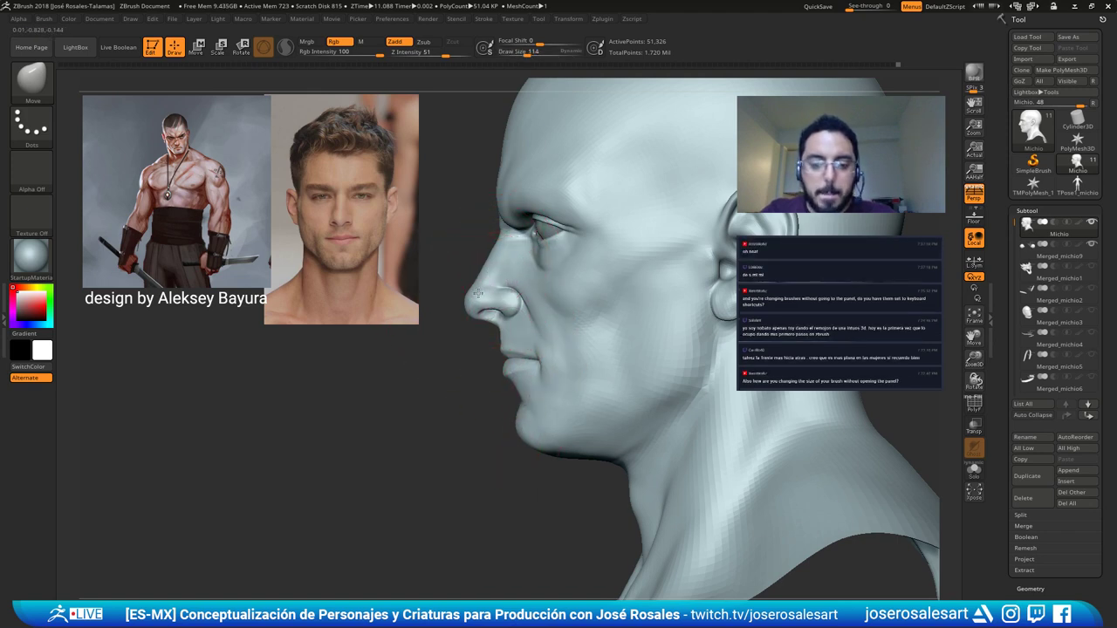
Reshape the upper lip and the area under the nose in profile with the Move brush, using draw sizes from 124 to 104.
right_click_drag(551, 353, 559, 298)
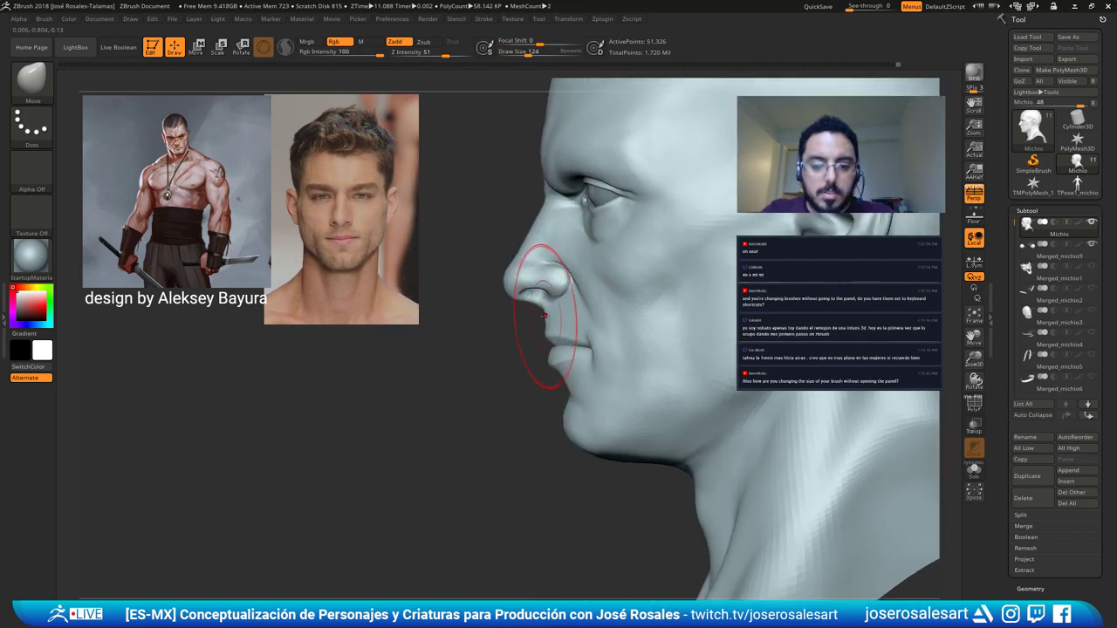
right_click_drag(550, 336, 551, 387)
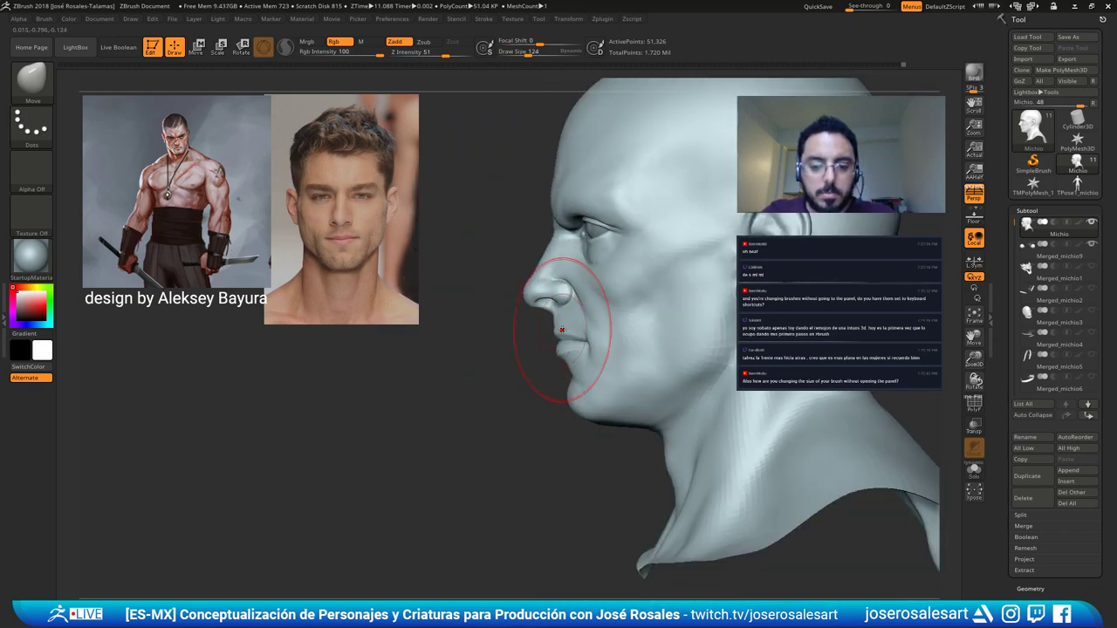
left_click_drag(562, 329, 559, 326)
key("]")
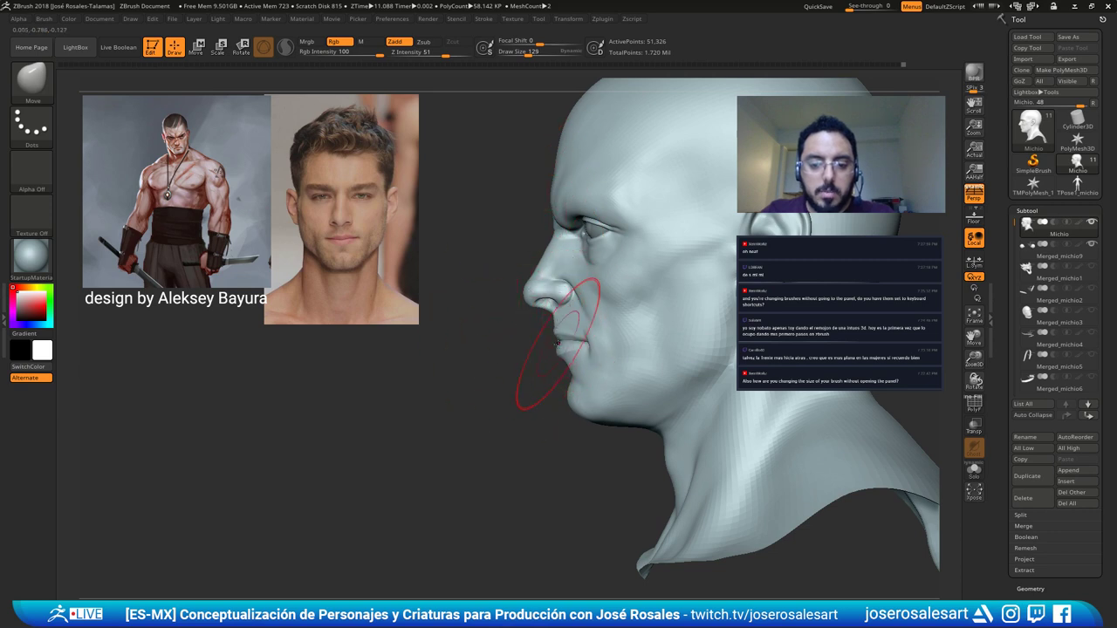
key("[")
key("[")
key("[")
key("[")
key("[")
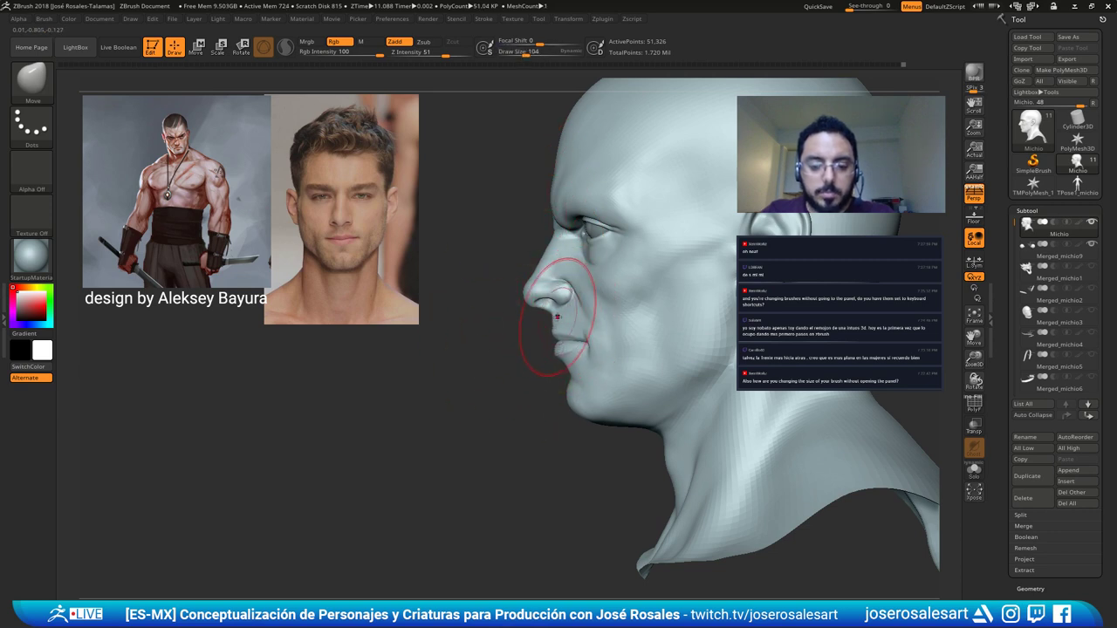
Leave a snapshot of the front-facing bust on the canvas and place the live bust beside it.
right_click_drag(552, 315, 602, 336, "alt")
mouse_move(626, 299)
right_mouse_down("alt")
mouse_move(655, 303)
mouse_move(578, 314)
mouse_move(515, 250)
mouse_move(591, 249)
mouse_move(525, 325)
right_mouse_up("alt")
right_click_drag(603, 327, 534, 328, "alt")
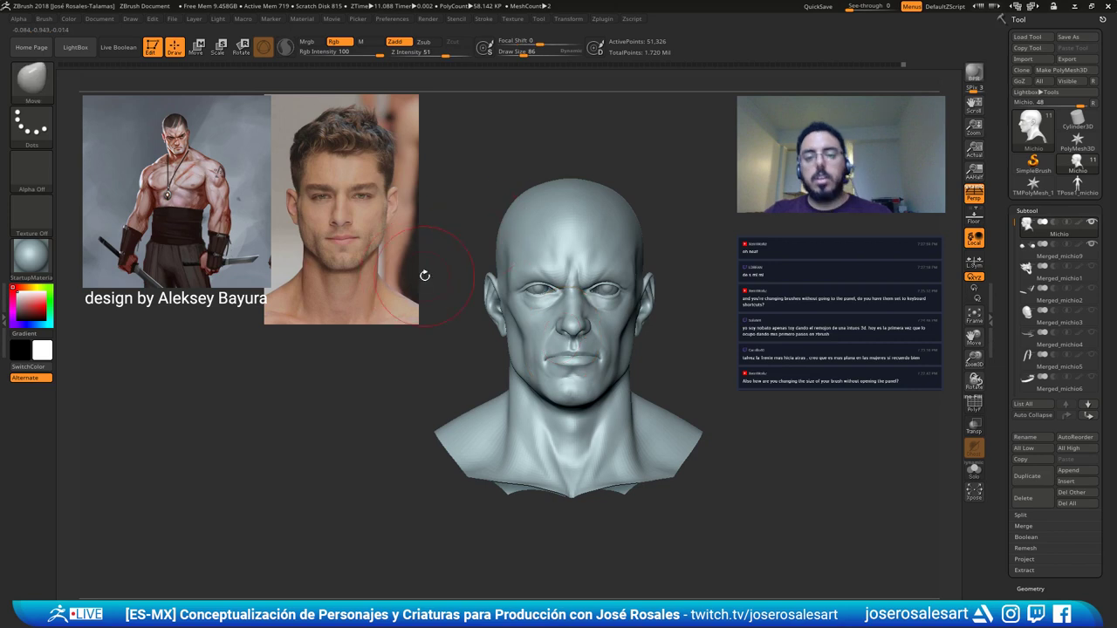
mouse_move(659, 231)
right_mouse_down("alt")
mouse_move(852, 239)
mouse_move(785, 249)
mouse_move(820, 279)
right_mouse_up("alt")
mouse_move(722, 277)
right_mouse_down()
mouse_move(703, 240)
mouse_move(663, 230)
mouse_move(785, 210)
mouse_move(954, 140)
right_mouse_up()
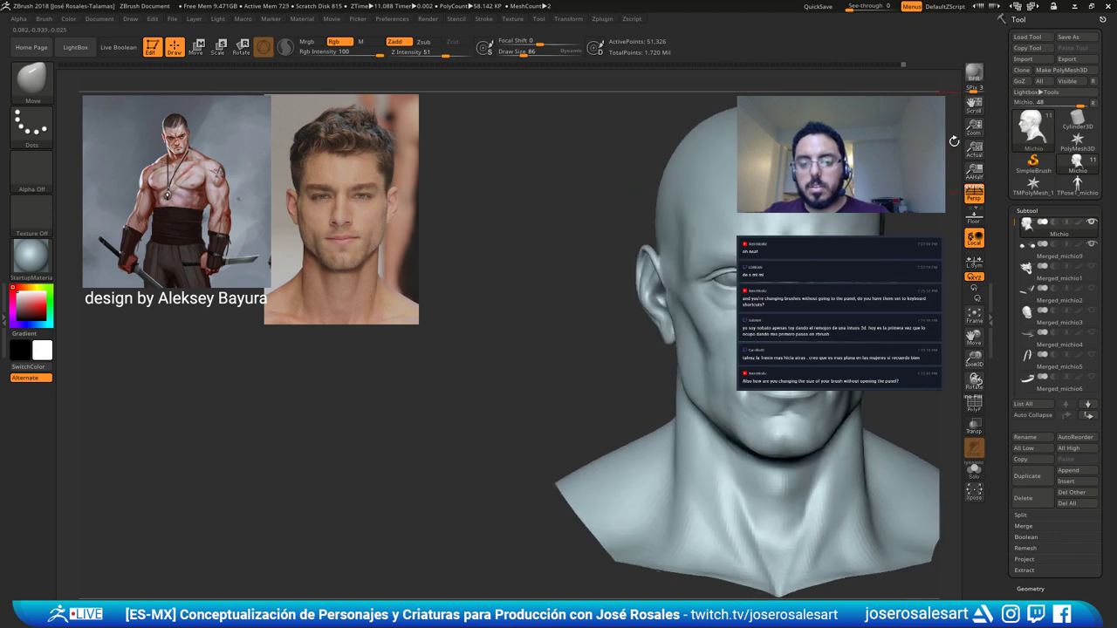
key("shift+s")
mouse_move(806, 251)
right_mouse_down("alt")
mouse_move(506, 255)
mouse_move(580, 196)
right_mouse_up("alt")
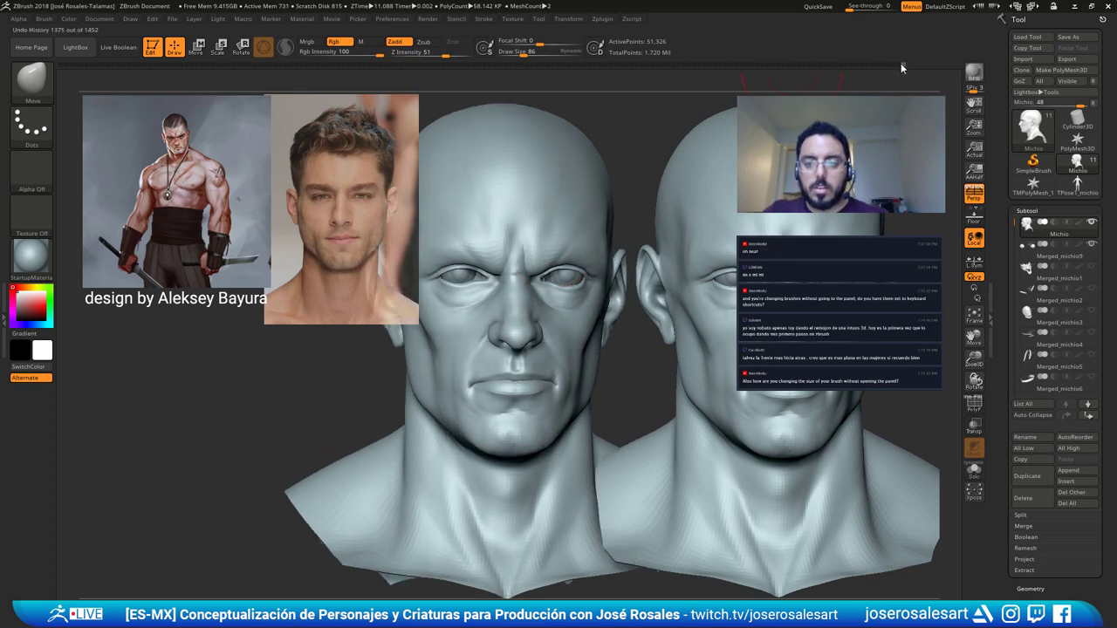
Compare the bust with its earliest full-body version in the undo history, soloing the active subtool, and return to the latest state.
left_click_drag(901, 65, 643, 72)
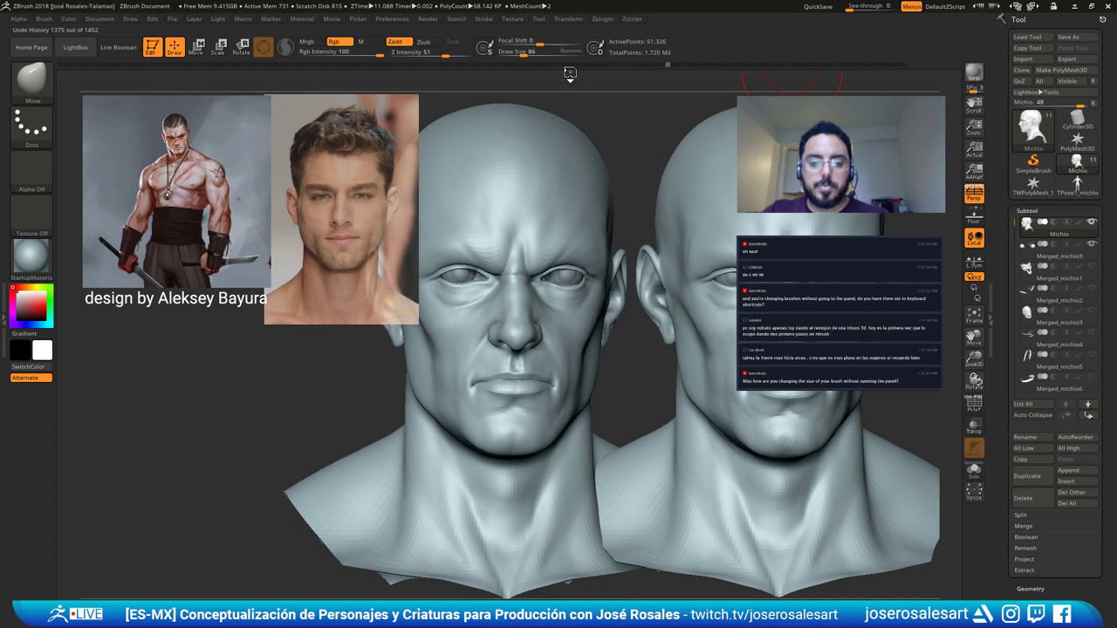
mouse_move(569, 74)
left_mouse_down()
mouse_move(288, 91)
mouse_move(51, 76)
left_mouse_up()
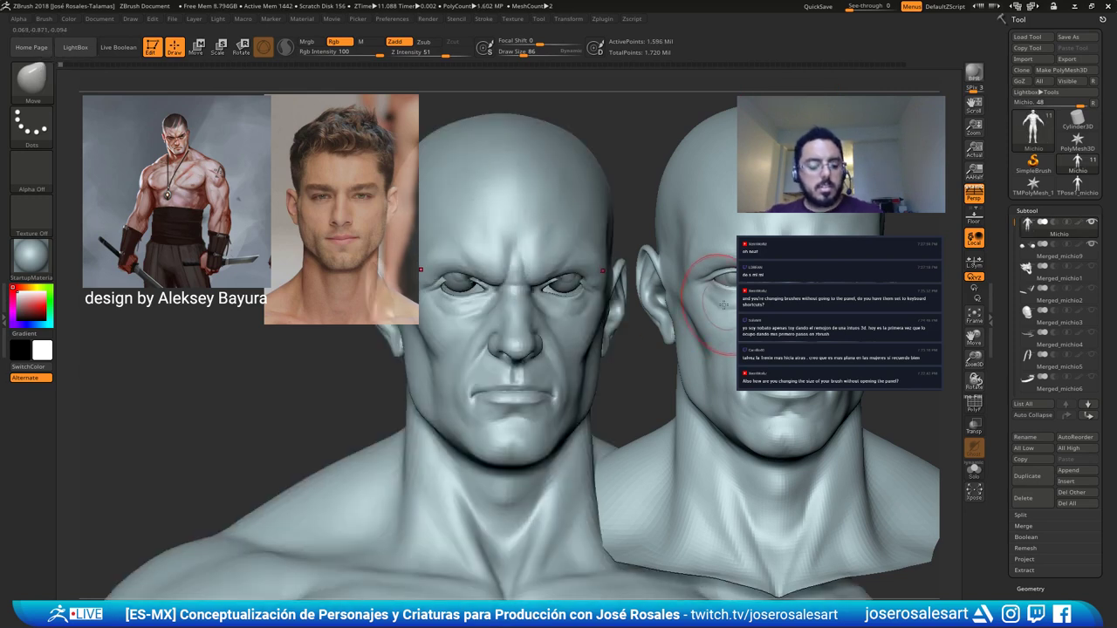
key("shift+s")
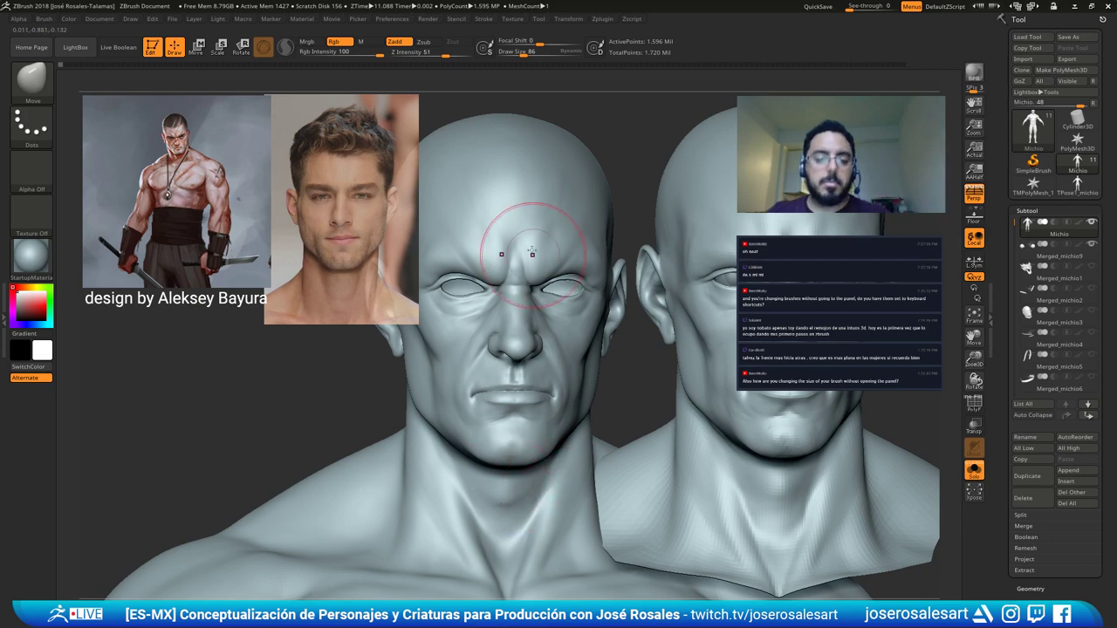
left_click(903, 64)
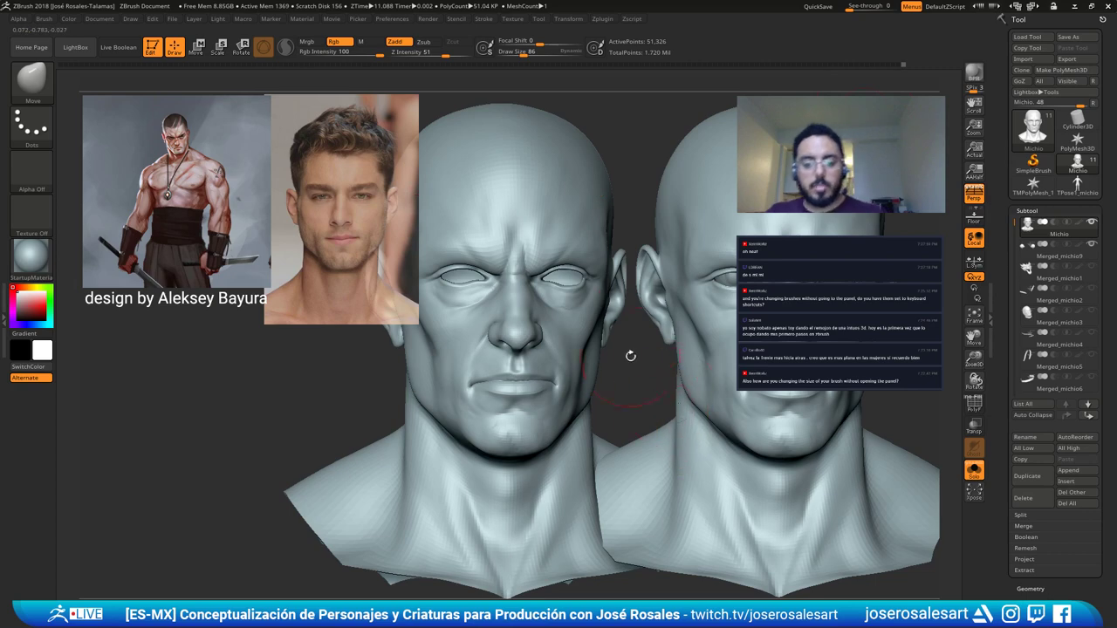
Clear the bust snapshot from the canvas, leaving only the live model.
left_click_drag(631, 354, 602, 351)
key("ctrl+n")
left_click_drag(388, 253, 408, 251, "shift")
left_click_drag(408, 251, 551, 240, "alt")
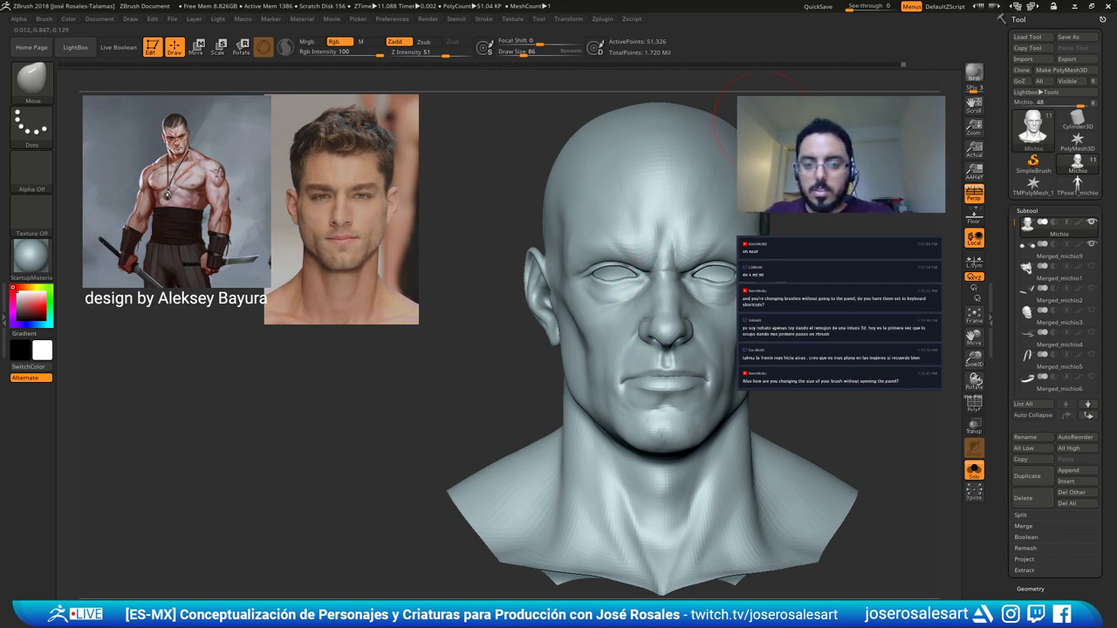
Build up the jawline between the ear and chin with the ClayBuildup brush at draw size 48.
left_click_drag(765, 122, 661, 298)
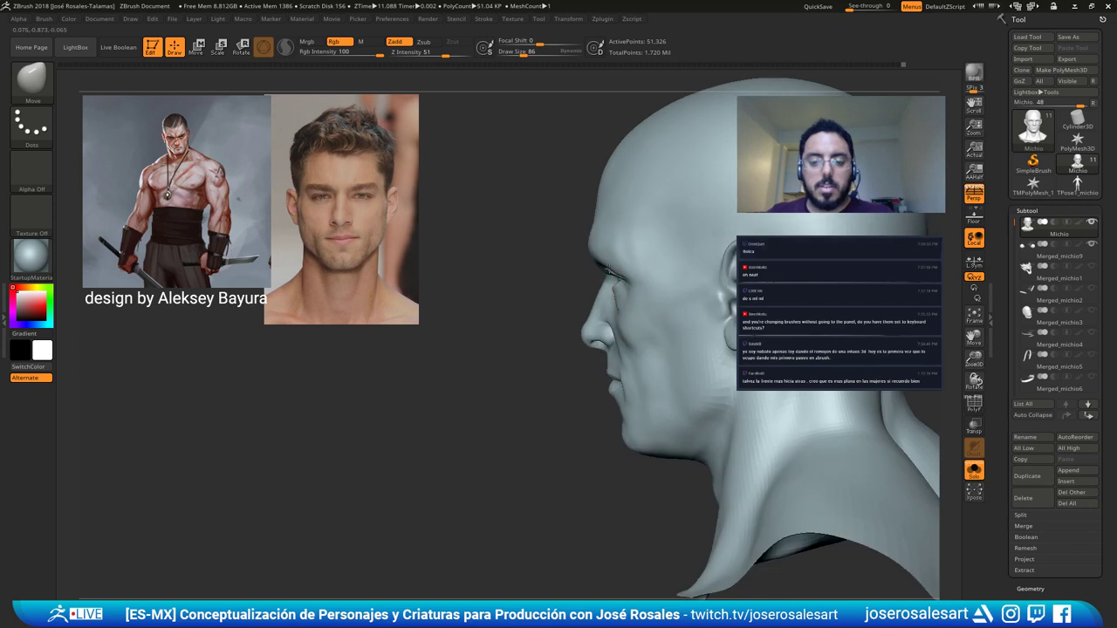
left_click_drag(862, 290, 607, 289, "alt")
key("[")
right_click_drag(607, 289, 738, 246, "alt")
key("b")
key("c")
key("b")
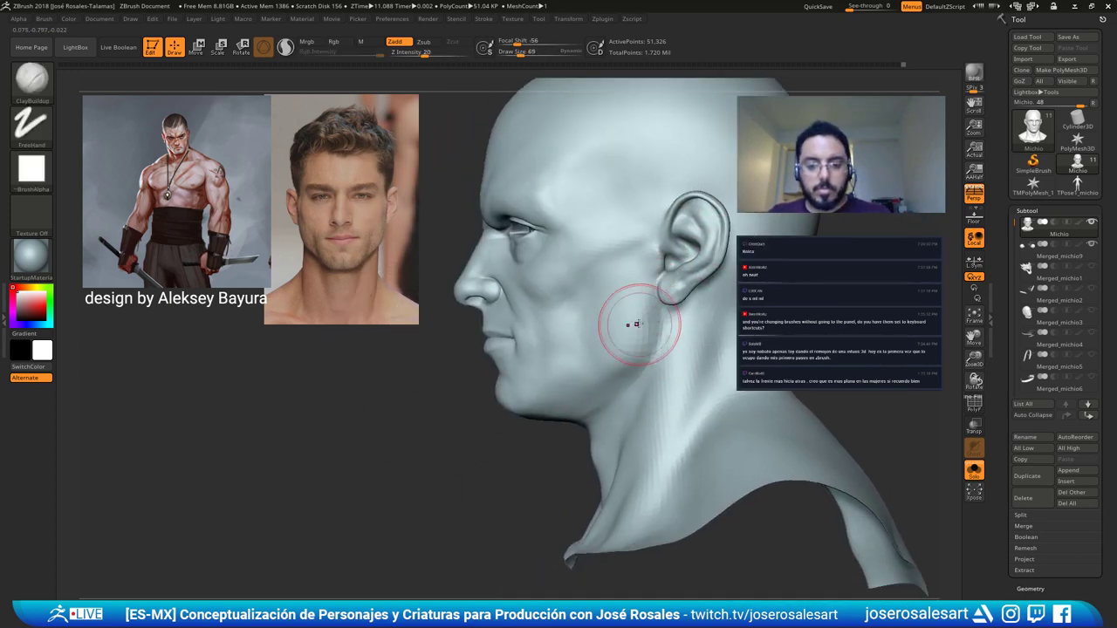
right_click_drag(570, 353, 631, 270, "ctrl")
key("[")
mouse_move(581, 375)
right_mouse_down()
mouse_move(625, 353)
mouse_move(689, 346)
right_mouse_up()
mouse_move(550, 349)
right_mouse_down("alt")
mouse_move(580, 351)
mouse_move(563, 393)
right_mouse_up("alt")
right_click_drag(563, 392, 624, 375)
mouse_move(471, 321)
left_mouse_down()
mouse_move(471, 350)
mouse_move(489, 359)
left_mouse_up()
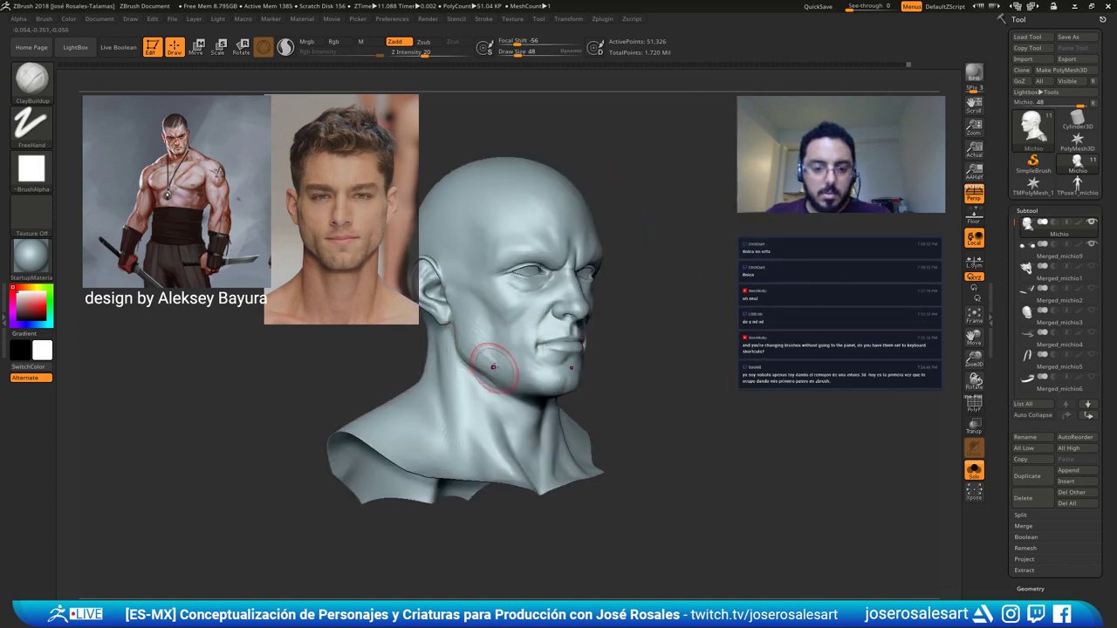
Smooth the lower cheek just above the jawline.
mouse_move(493, 358)
right_mouse_down("alt")
mouse_move(469, 317)
mouse_move(525, 304)
right_mouse_up("alt")
right_click_drag(525, 304, 547, 332)
left_click_drag(513, 301, 508, 298, "shift")
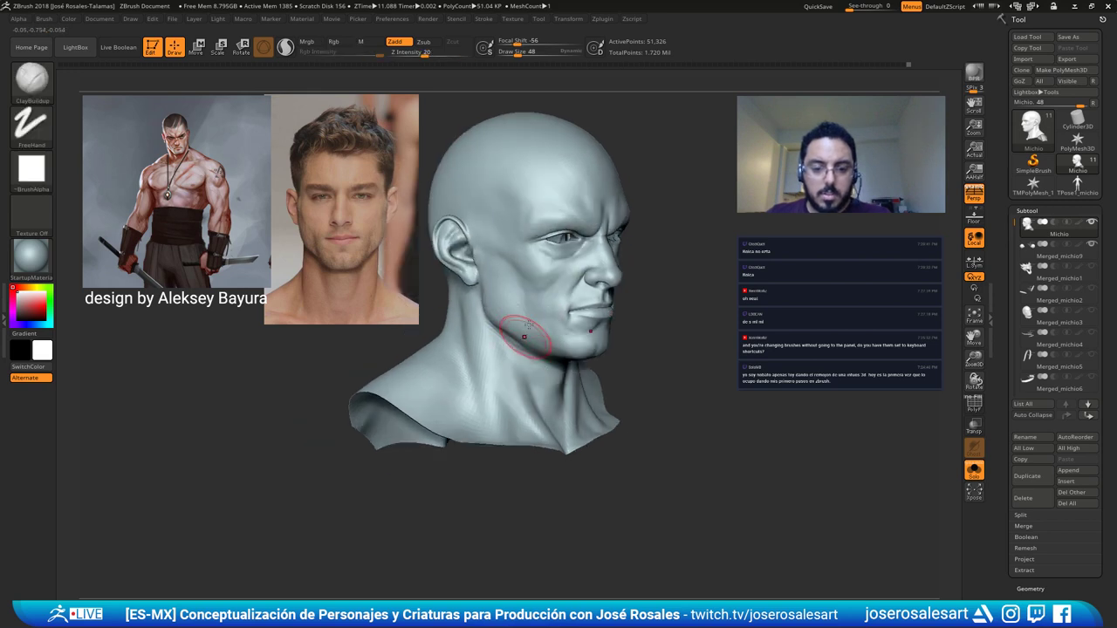
right_click_drag(526, 329, 475, 345)
mouse_move(476, 345)
right_mouse_down("ctrl")
mouse_move(498, 311)
mouse_move(623, 332)
right_mouse_up("ctrl")
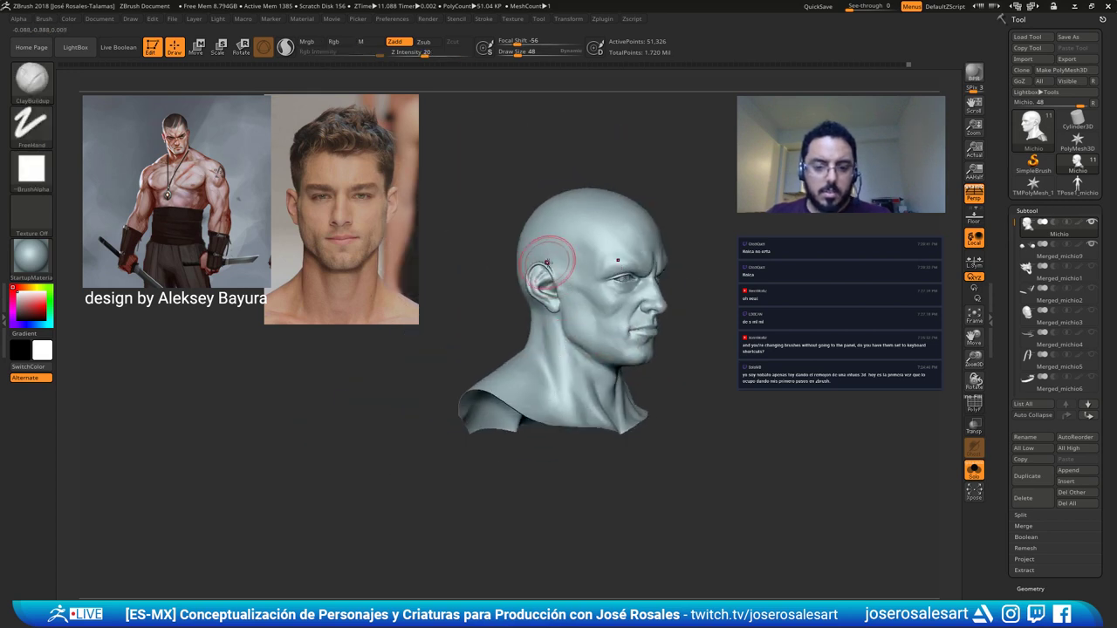
Adjust the side and back of the neck with a smaller Move brush.
key("b")
key("m")
key("v")
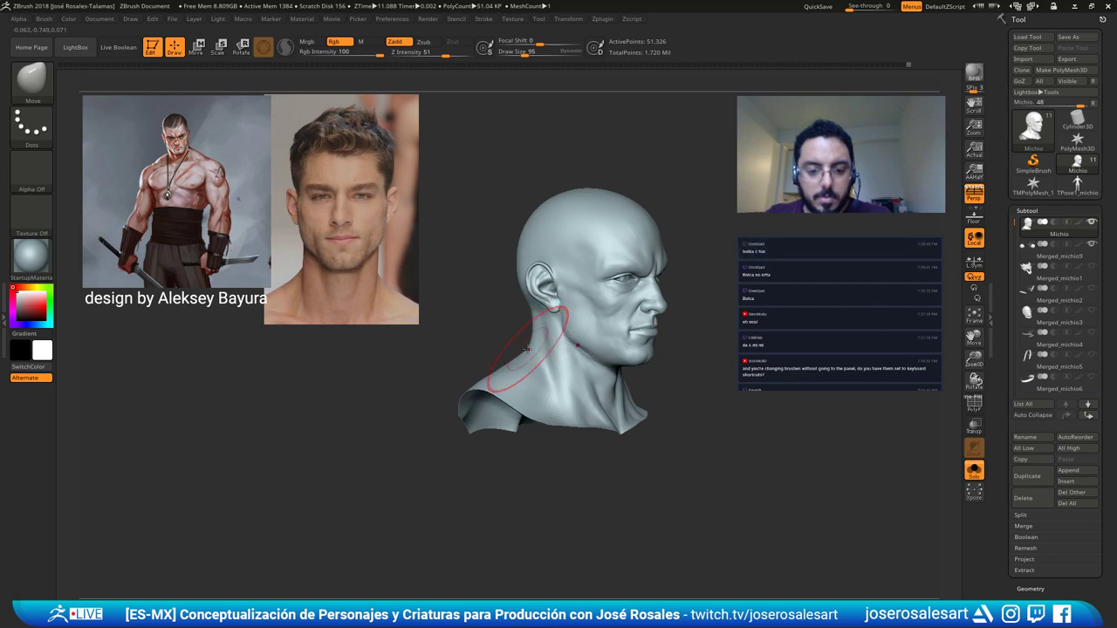
key("bracketleft")
key("bracketleft")
key("bracketleft")
mouse_move(511, 338)
right_mouse_down()
mouse_move(527, 321)
mouse_move(523, 361)
mouse_move(545, 401)
mouse_move(491, 381)
mouse_move(501, 341)
mouse_move(643, 339)
mouse_move(653, 349)
mouse_move(668, 335)
mouse_move(654, 324)
mouse_move(686, 345)
right_mouse_up()
Build up the front neck muscles toward the collarbones with the ClayBuildup brush at draw size 42.
key("b")
key("c")
key("b")
mouse_move(690, 358)
left_mouse_down()
mouse_move(683, 321)
mouse_move(696, 329)
left_mouse_up()
mouse_move(681, 342)
right_mouse_down("alt")
mouse_move(601, 333)
mouse_move(641, 289)
mouse_move(592, 277)
mouse_move(641, 272)
mouse_move(611, 302)
mouse_move(660, 309)
mouse_move(624, 302)
mouse_move(644, 345)
right_mouse_up("alt")
right_click_drag(644, 346, 582, 319, "alt")
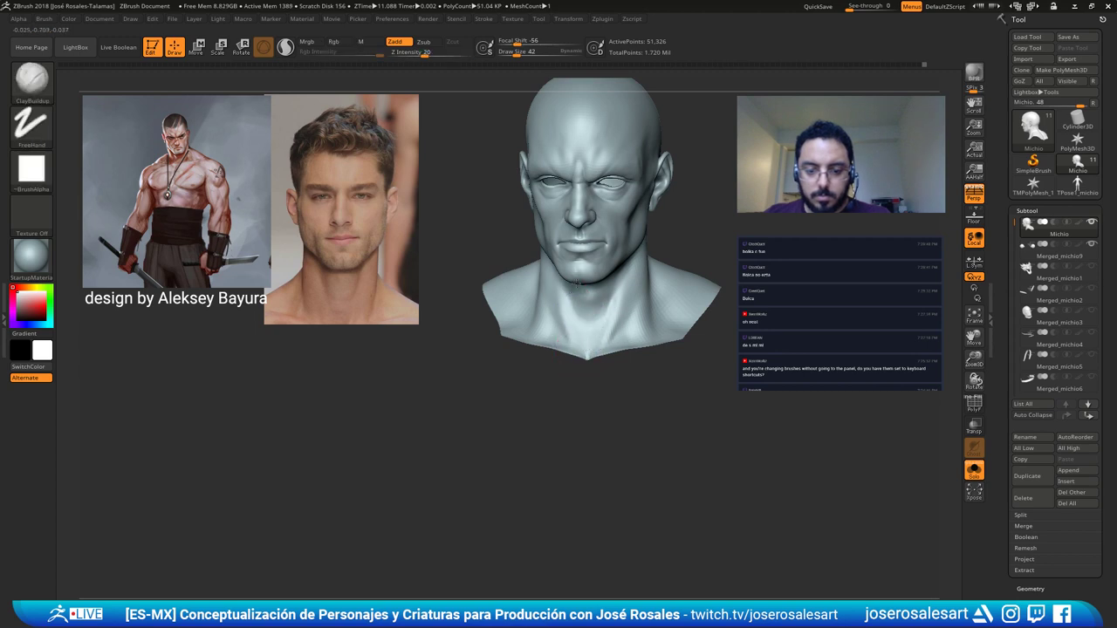
right_click_drag(581, 340, 568, 321)
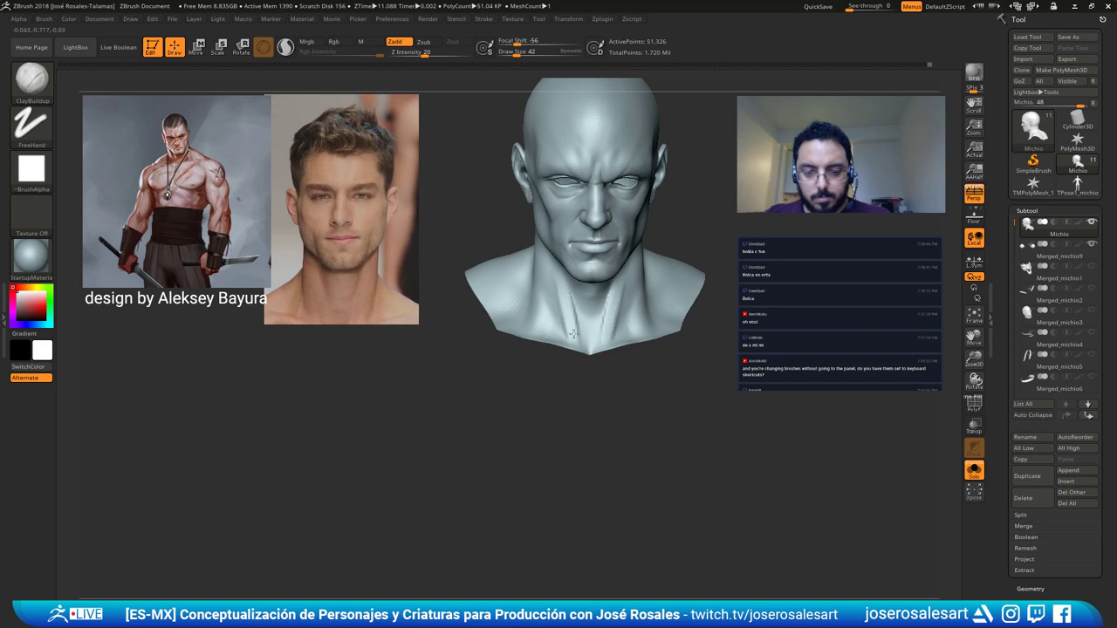
Build up the lower front neck near the collarbones with ClayBuildup at draw size 42 and smooth the strokes.
left_click_drag(561, 294, 551, 325)
right_click_drag(559, 330, 574, 296)
mouse_move(627, 321)
left_mouse_down("shift")
mouse_move(627, 286)
mouse_move(628, 299)
left_mouse_up("shift")
mouse_move(618, 326)
right_mouse_down()
mouse_move(634, 270)
mouse_move(646, 288)
mouse_move(631, 270)
mouse_move(611, 325)
right_mouse_up()
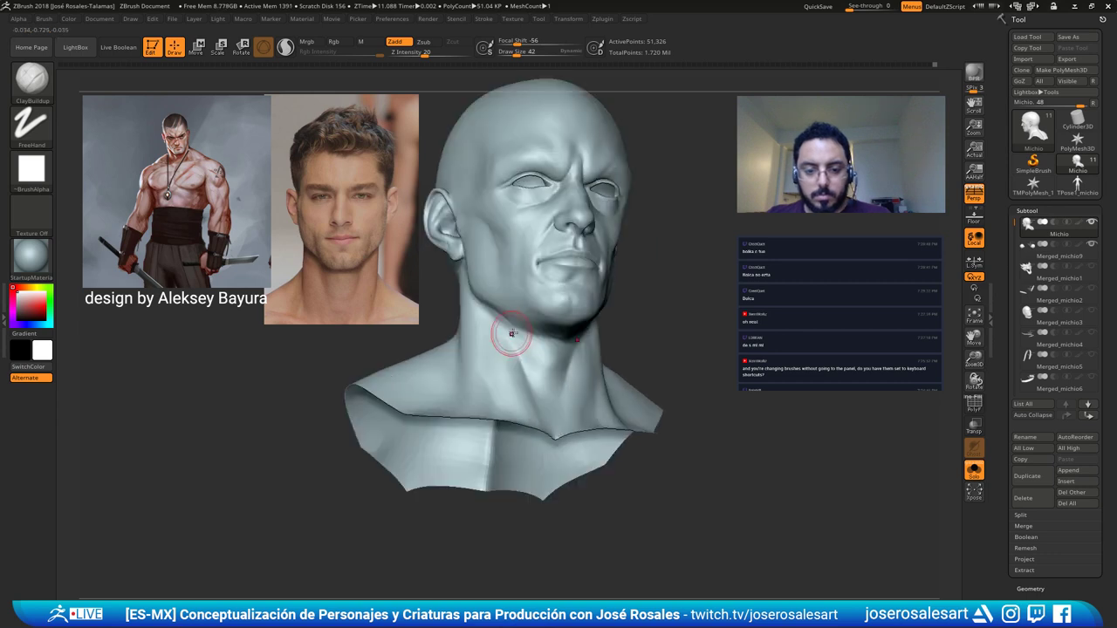
Carve the edge of the side neck muscle running down from below the jaw with the DamStandard brush at draw size 48.
right_click_drag(528, 335, 498, 342)
key("b")
key("d")
key("s")
left_click_drag(497, 283, 534, 423)
mouse_move(533, 423)
right_mouse_down()
mouse_move(515, 410)
mouse_move(509, 296)
mouse_move(507, 321)
right_mouse_up()
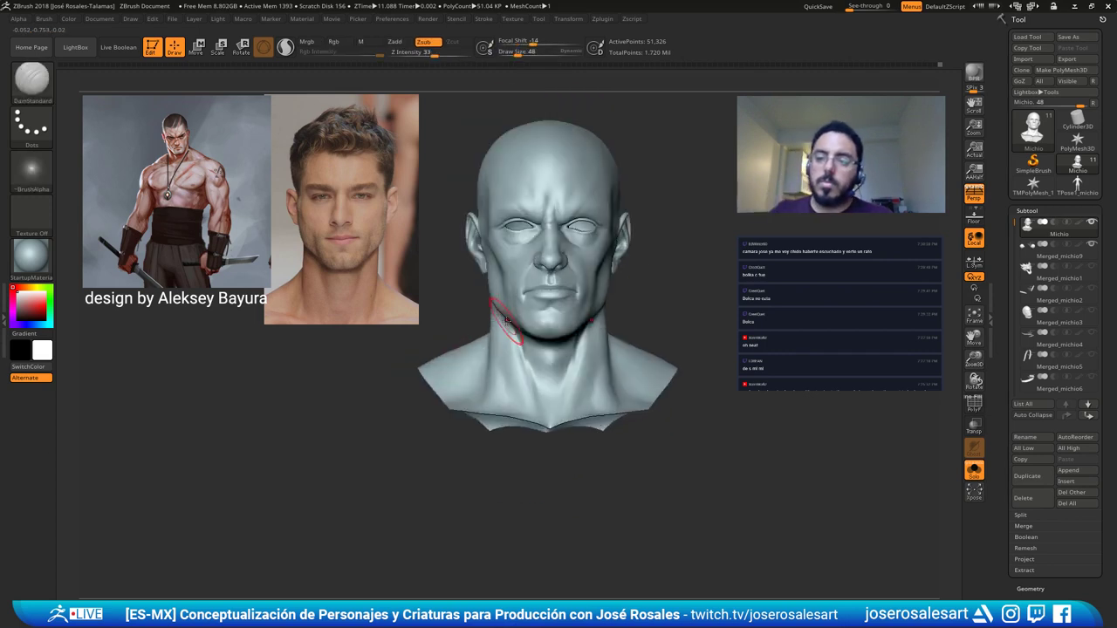
right_click_drag(615, 311, 729, 283, "alt")
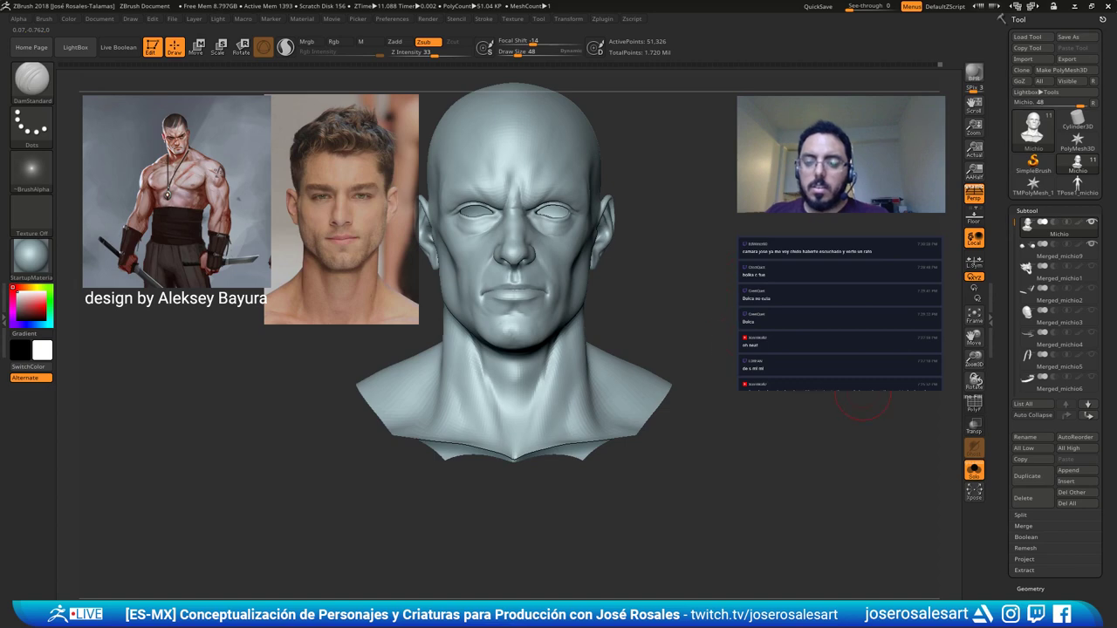
right_click_drag(641, 384, 667, 327, "alt")
right_click_drag(571, 383, 549, 381, "alt")
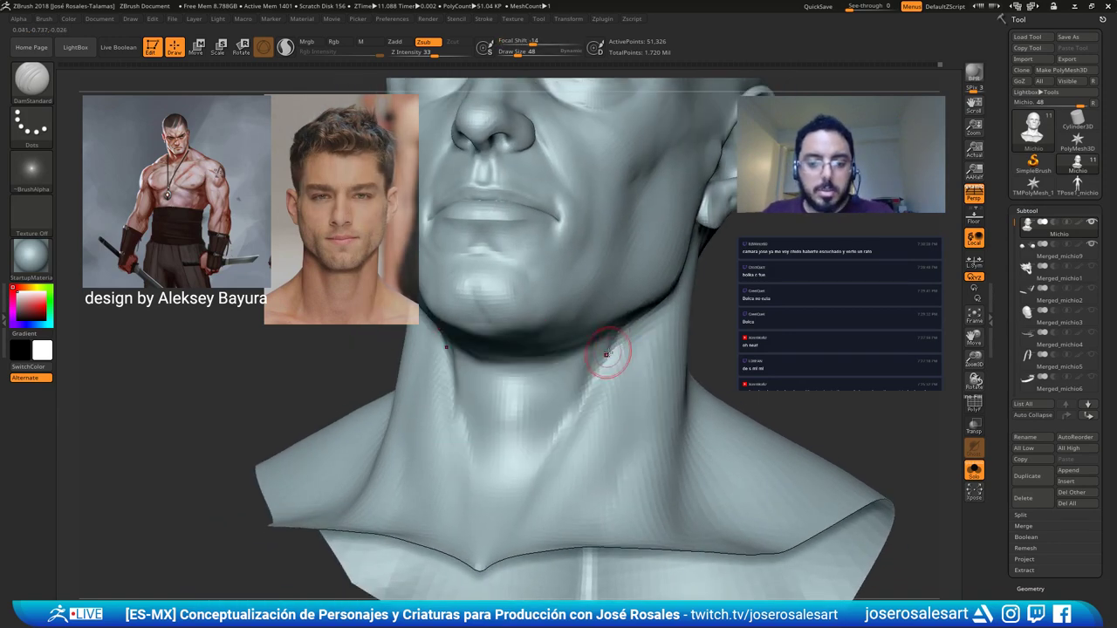
mouse_move(615, 357)
right_mouse_down("alt")
mouse_move(566, 373)
mouse_move(599, 336)
right_mouse_up("alt")
Build up the lower edge of the chin with the ClayBuildup brush at draw size 48.
key("b")
key("c")
key("b")
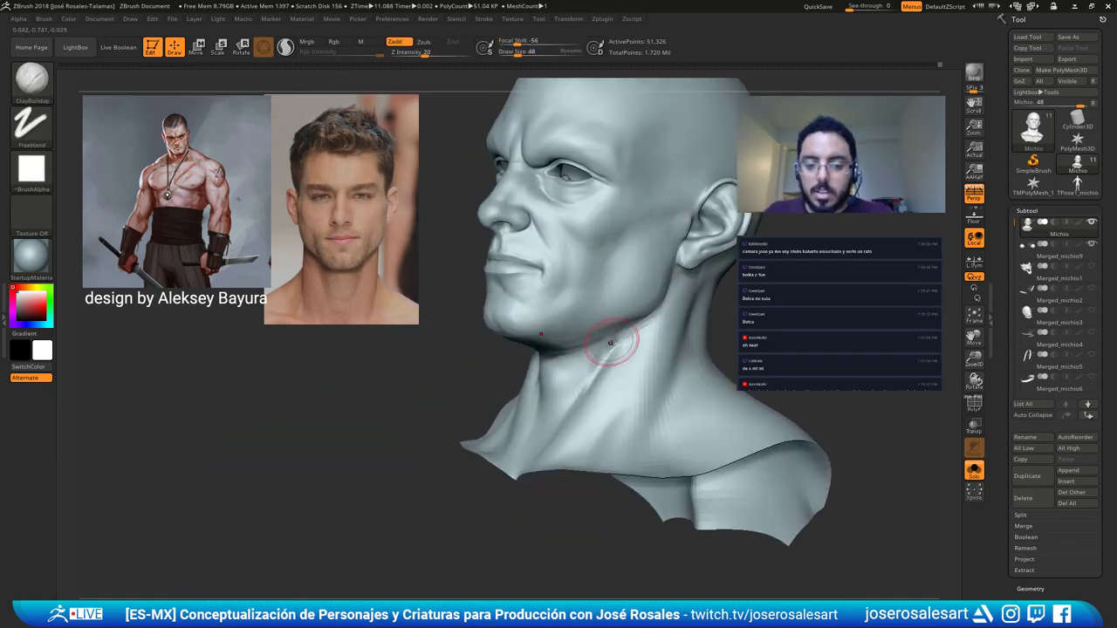
mouse_move(567, 394)
right_mouse_down()
mouse_move(516, 317)
mouse_move(602, 330)
mouse_move(635, 379)
mouse_move(588, 354)
mouse_move(558, 358)
mouse_move(583, 371)
mouse_move(663, 358)
mouse_move(599, 301)
mouse_move(580, 313)
right_mouse_up()
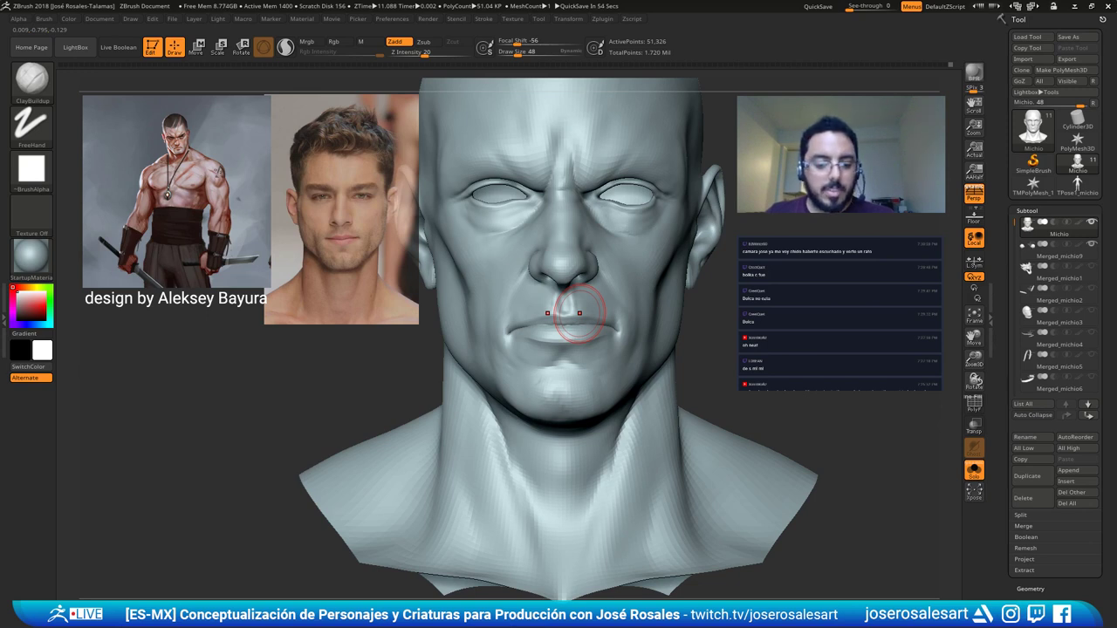
right_click_drag(536, 258, 524, 284, "alt")
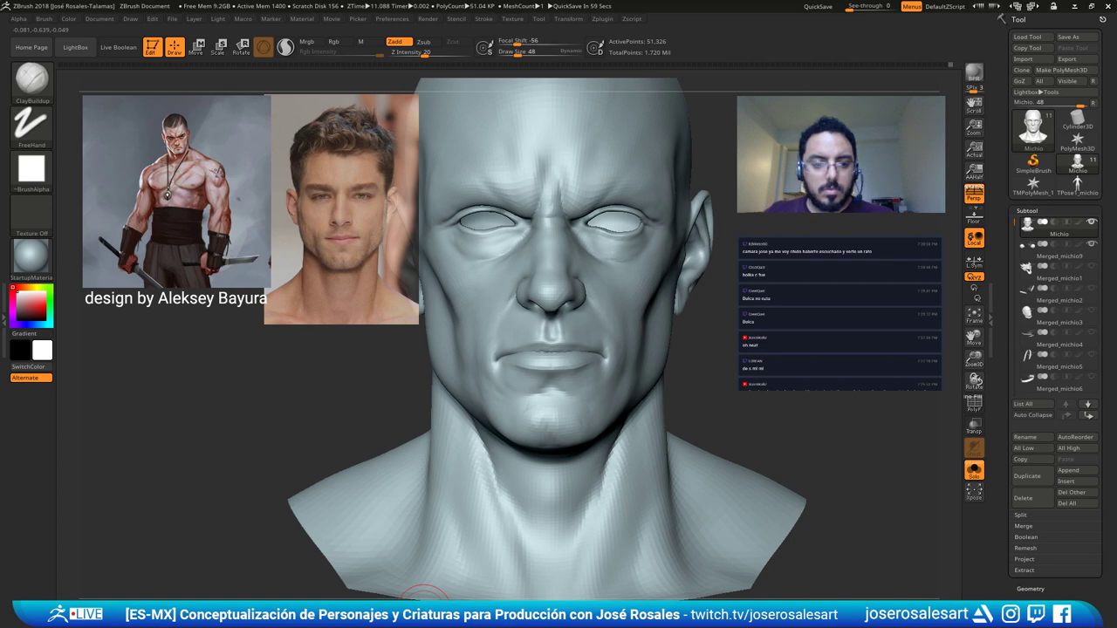
right_click_drag(645, 354, 654, 378, "alt")
key("s")
right_click_drag(644, 328, 653, 247, "alt")
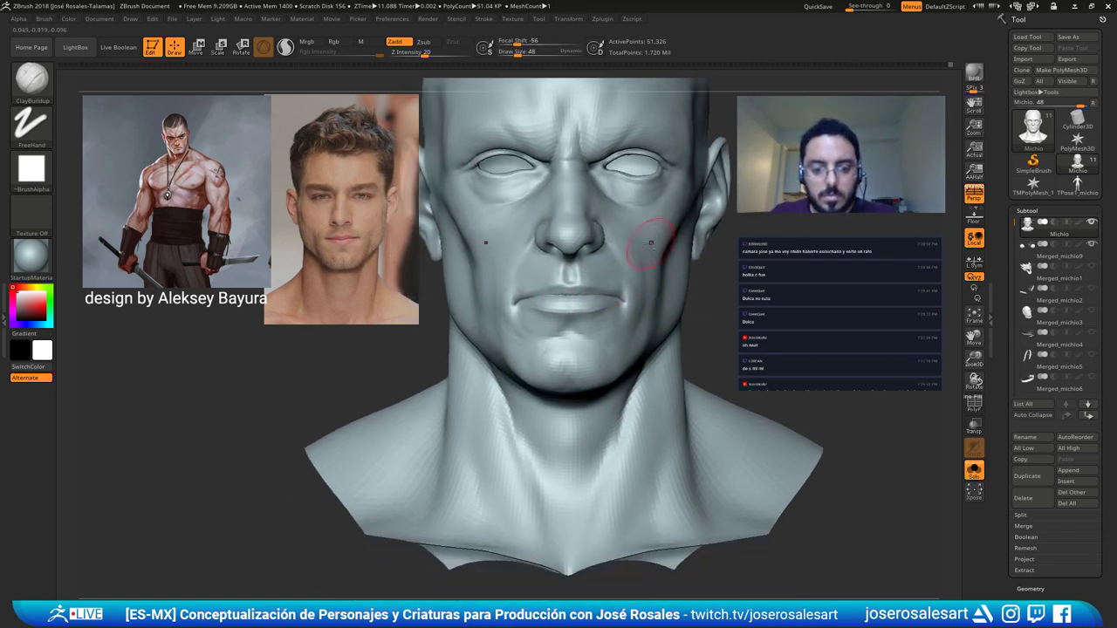
right_click_drag(575, 376, 601, 314)
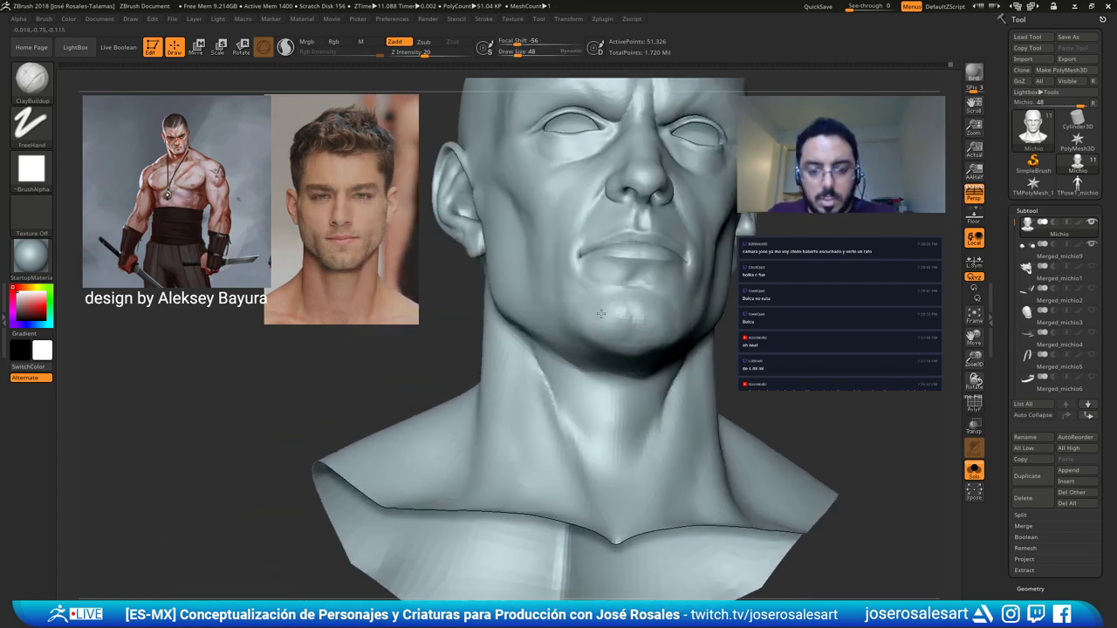
left_click_drag(609, 334, 597, 344)
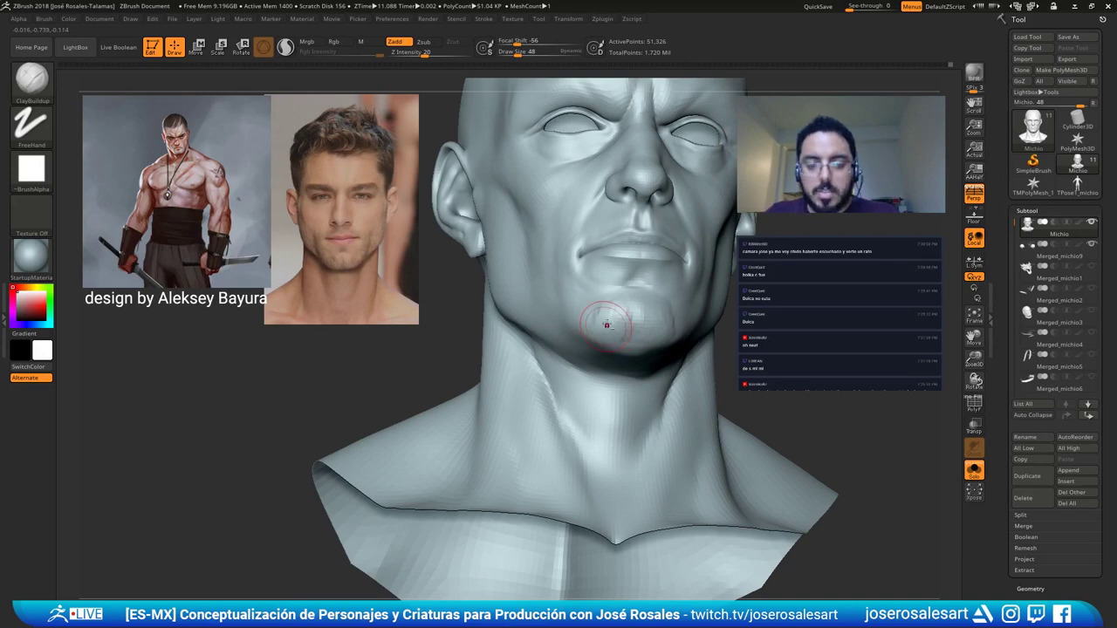
mouse_move(607, 324)
right_mouse_down()
mouse_move(604, 345)
mouse_move(587, 334)
mouse_move(606, 319)
mouse_move(526, 359)
mouse_move(575, 338)
right_mouse_up()
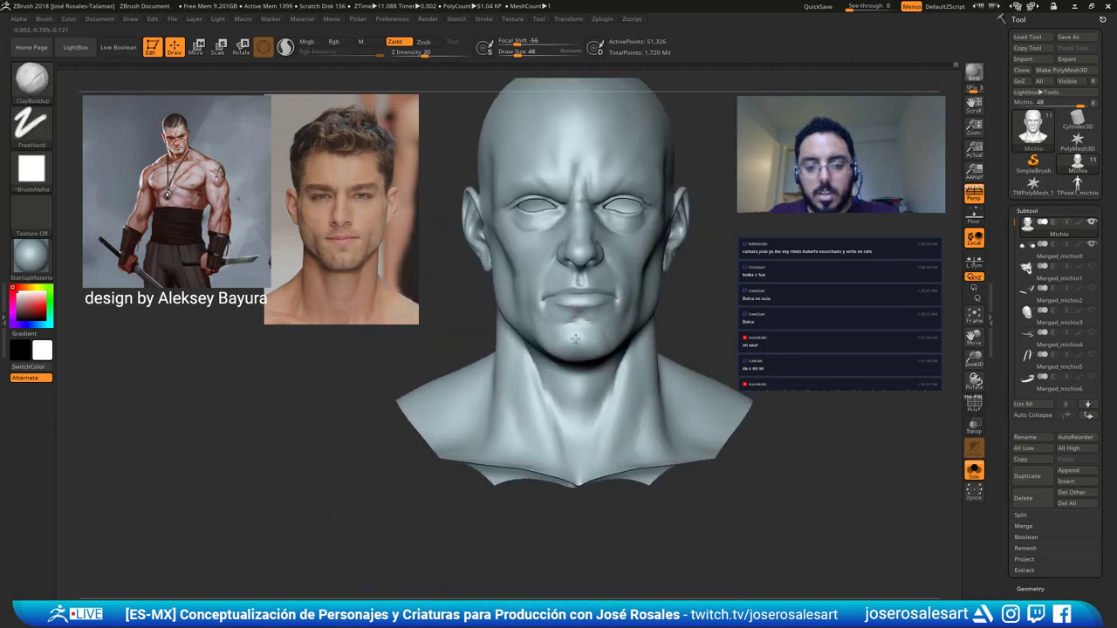
left_click_drag(524, 334, 549, 350)
mouse_move(567, 347)
right_mouse_down()
mouse_move(607, 343)
mouse_move(569, 354)
mouse_move(590, 357)
mouse_move(596, 375)
mouse_move(586, 337)
mouse_move(633, 369)
mouse_move(580, 361)
mouse_move(611, 371)
mouse_move(618, 360)
mouse_move(559, 313)
mouse_move(583, 315)
right_mouse_up()
Sharpen the upper lip line with the DamStandard brush at draw size 33.
key("b")
key("d")
key("s")
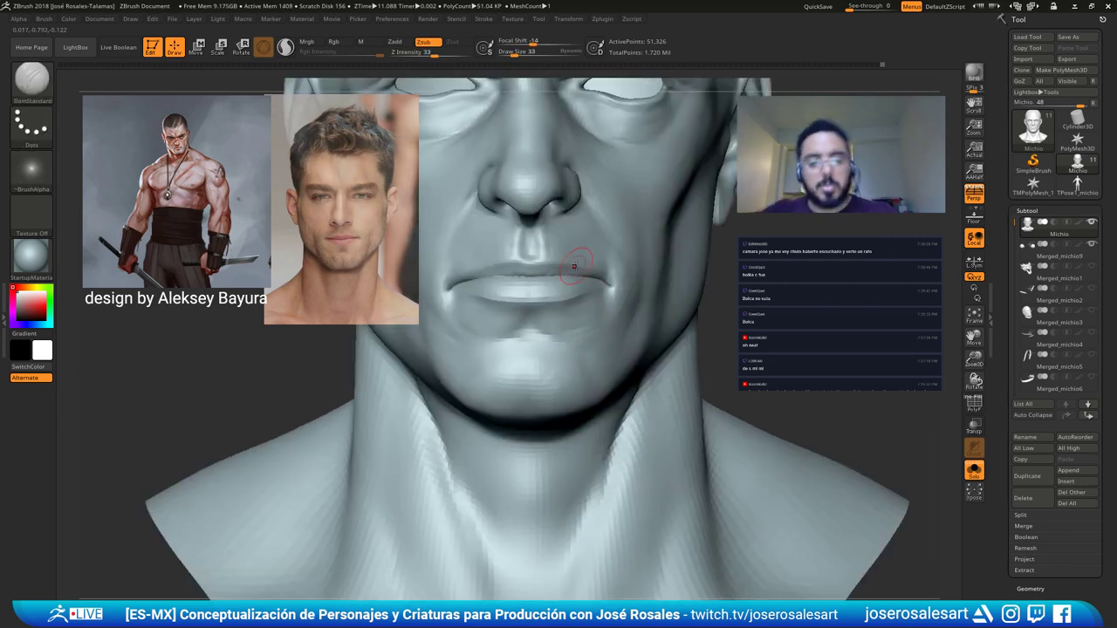
mouse_move(490, 253)
right_mouse_down("alt")
mouse_move(528, 283)
mouse_move(556, 205)
right_mouse_up("alt")
Build up the upper lip below the philtrum with ClayBuildup at draw size 36 and smooth its transition into the skin.
key("b")
key("c")
key("b")
key("s")
left_click_drag(583, 280, 557, 285)
right_click_drag(543, 288, 567, 248)
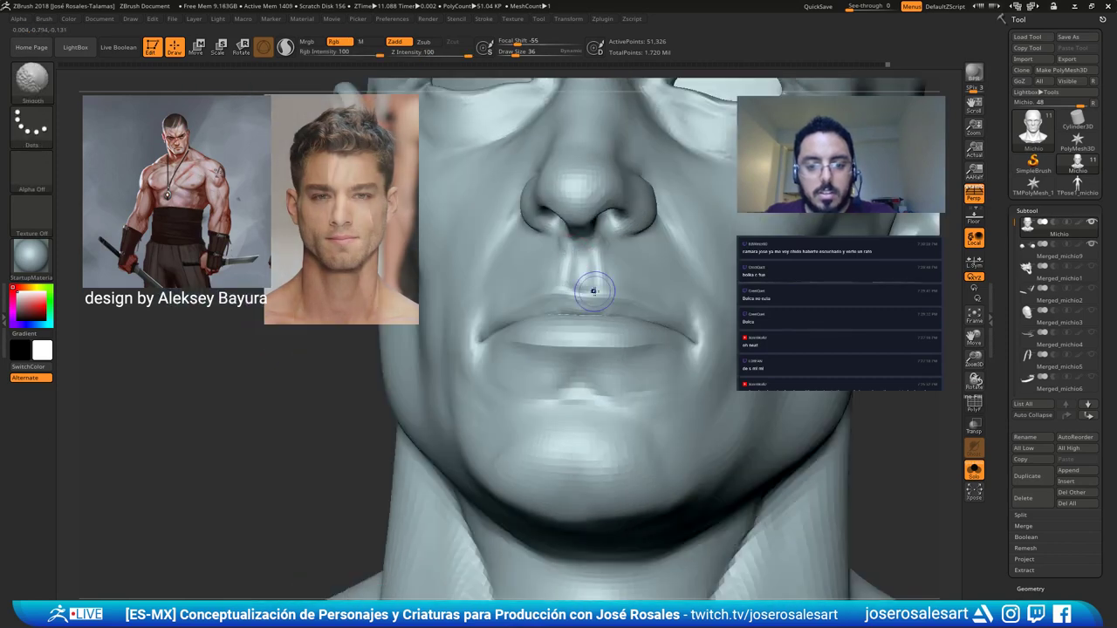
right_click_drag(594, 291, 585, 262)
key("shift")
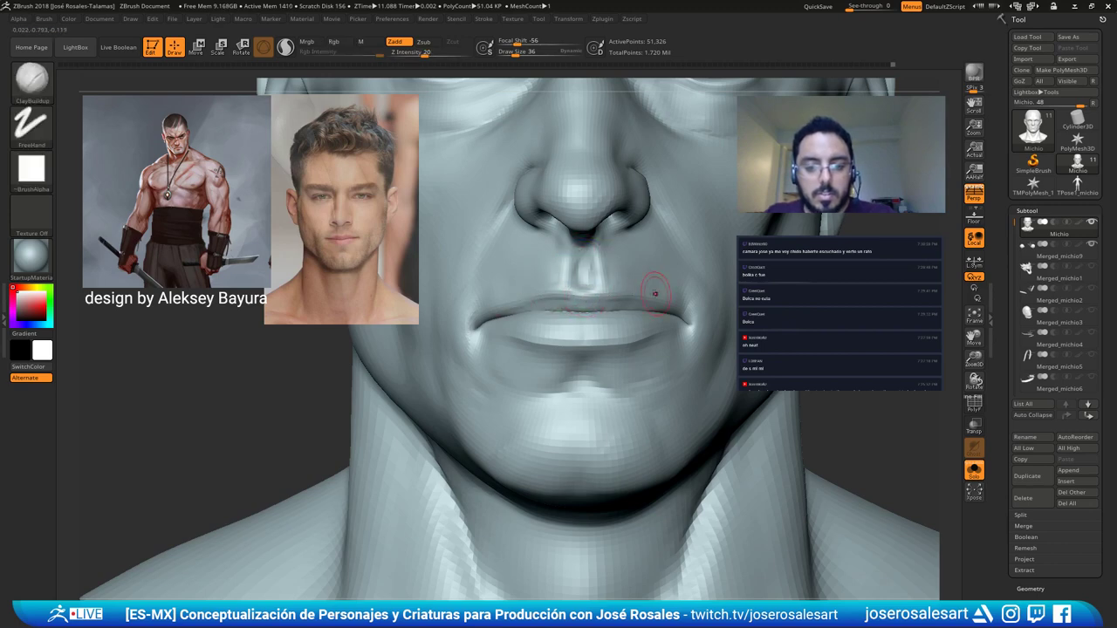
right_click_drag(615, 276, 647, 194, "ctrl")
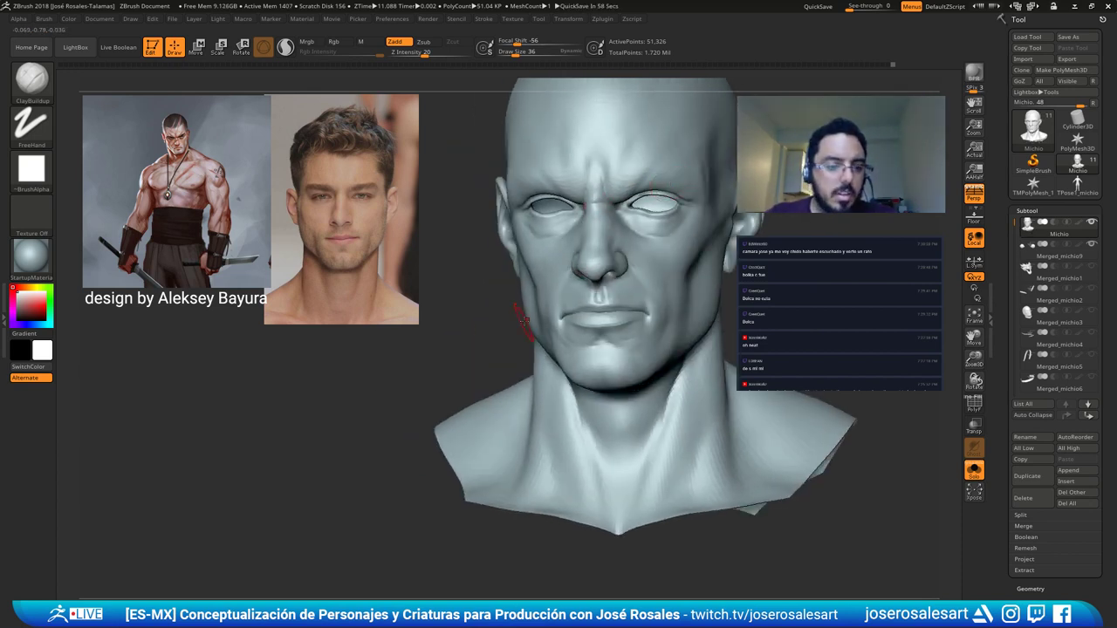
right_click_drag(525, 322, 550, 346, "ctrl")
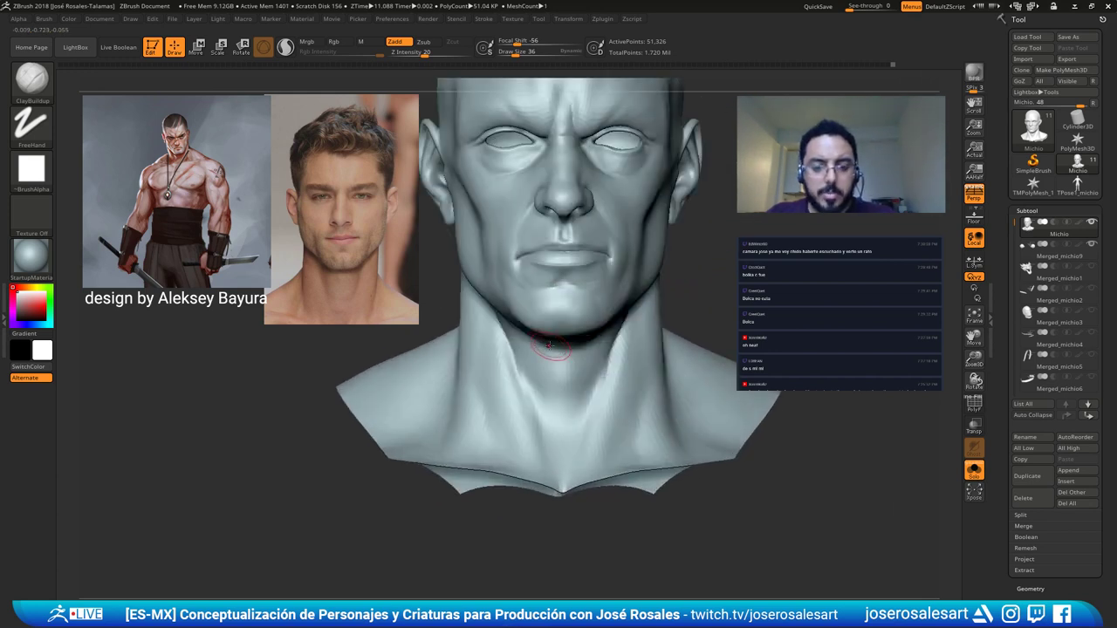
Reshape the jaw's lower edge beside the chin with the Move brush at draw size 69.
left_click_drag(549, 346, 578, 319)
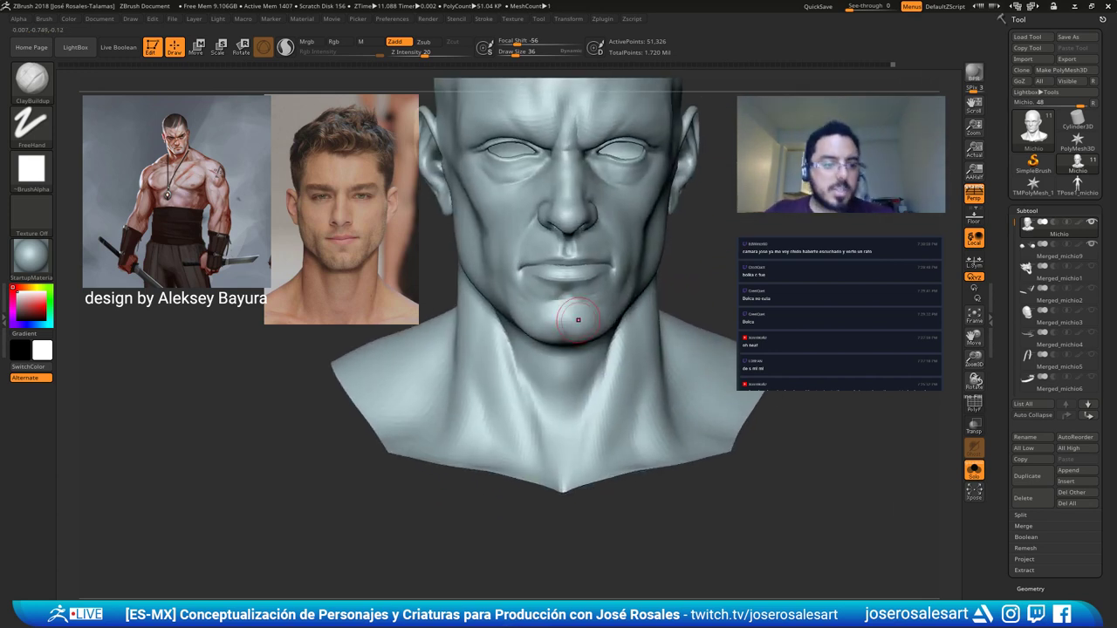
right_click_drag(537, 309, 551, 326)
key("b")
key("m")
key("v")
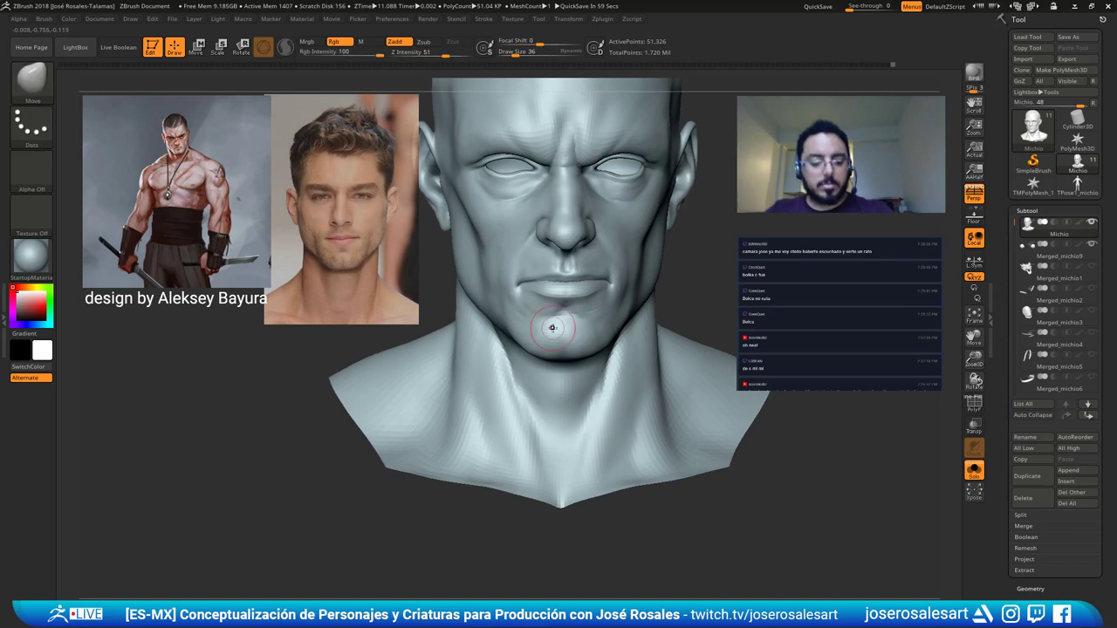
left_click_drag(540, 348, 529, 353)
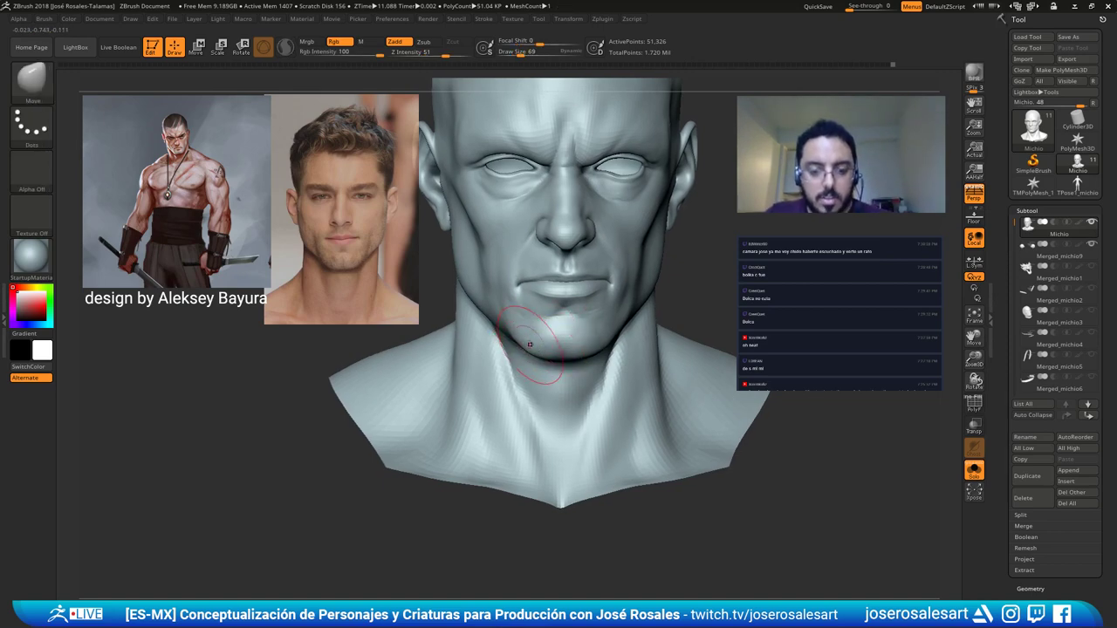
right_click_drag(531, 343, 541, 319)
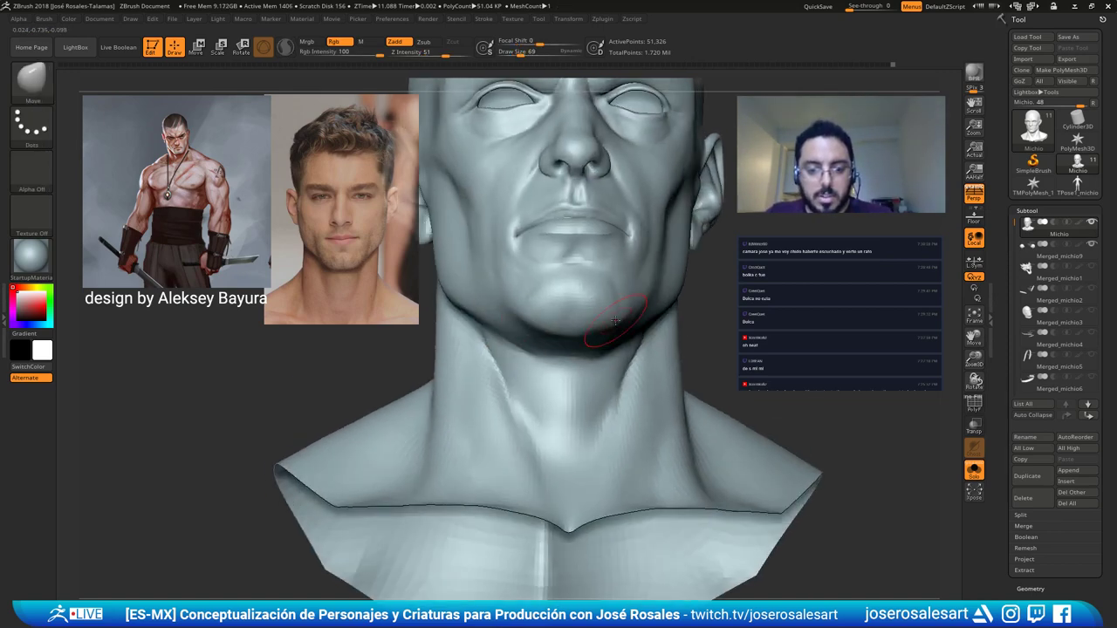
right_click_drag(623, 320, 602, 293, "ctrl")
Refine the underside of the chin and jaw with ClayBuildup at draw size 48, smoothing the transition into the neck.
key("b")
key("c")
key("b")
mouse_move(571, 346)
right_mouse_down()
mouse_move(569, 312)
mouse_move(587, 360)
right_mouse_up()
right_click_drag(587, 359, 705, 369, "ctrl")
right_click_drag(655, 335, 676, 371, "ctrl")
right_click_drag(675, 372, 647, 376)
key("shift")
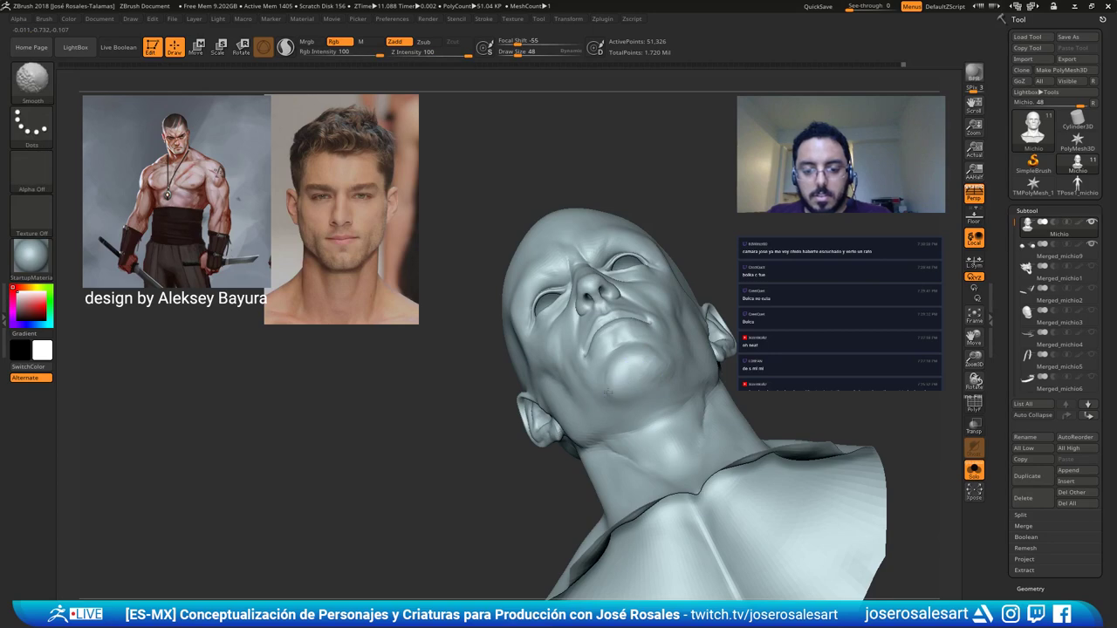
right_click_drag(626, 416, 650, 374)
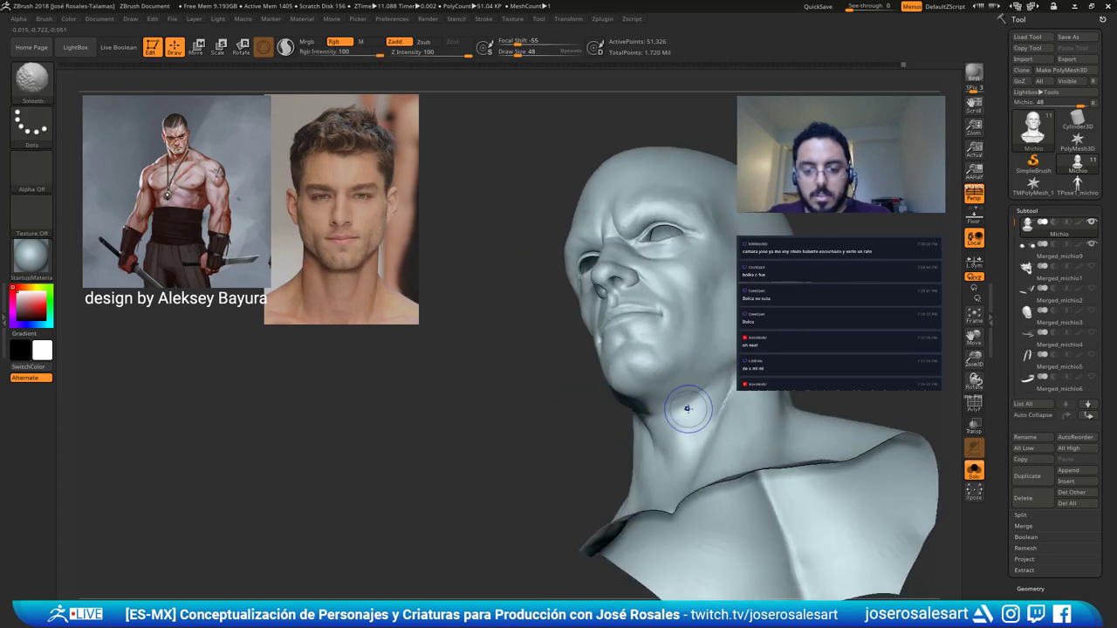
right_click_drag(685, 411, 611, 390)
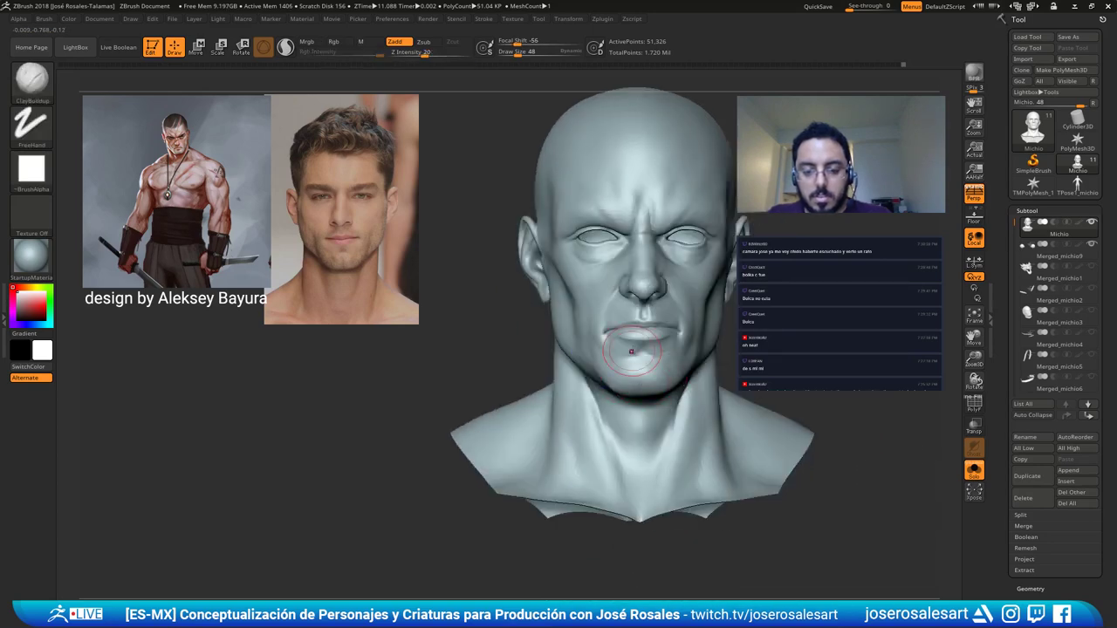
Smooth the jaw surface between the mouth corner and the side of the chin.
key("shift")
mouse_move(703, 377)
right_mouse_down("ctrl")
mouse_move(704, 392)
mouse_move(611, 436)
right_mouse_up("ctrl")
right_click_drag(611, 436, 641, 347)
key("shift")
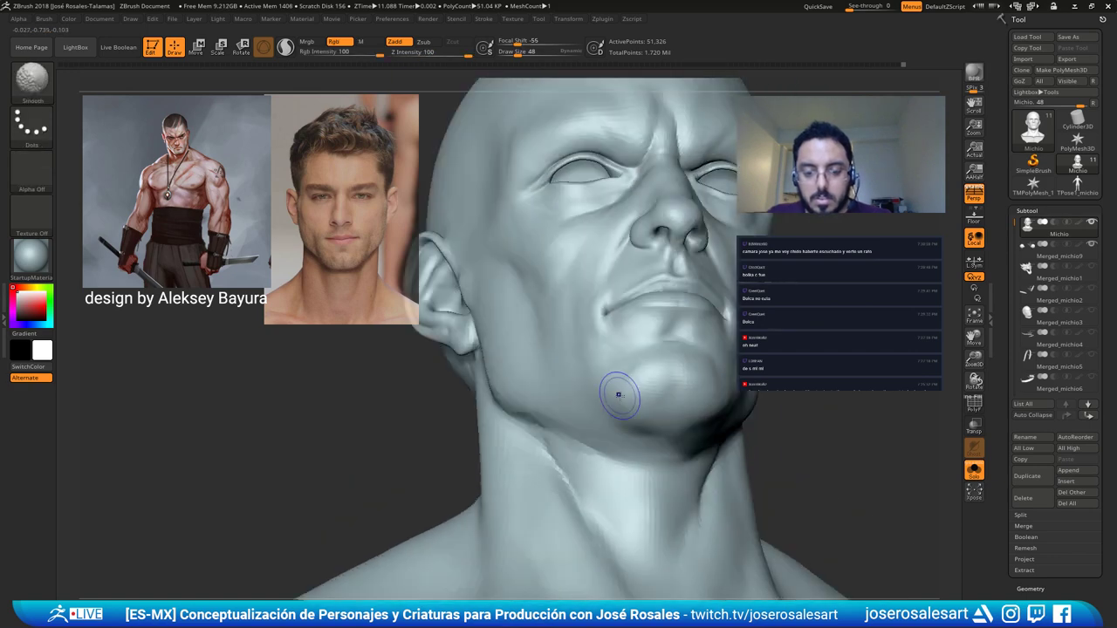
right_click_drag(653, 387, 656, 302, "ctrl")
mouse_move(656, 301)
right_mouse_down()
mouse_move(658, 316)
mouse_move(585, 401)
right_mouse_up()
mouse_move(654, 249)
right_mouse_down("ctrl")
mouse_move(658, 323)
mouse_move(631, 357)
right_mouse_up("ctrl")
key("bracketleft")
key("bracketleft")
mouse_move(527, 322)
right_mouse_down("alt")
mouse_move(510, 341)
mouse_move(556, 393)
mouse_move(583, 399)
right_mouse_up("alt")
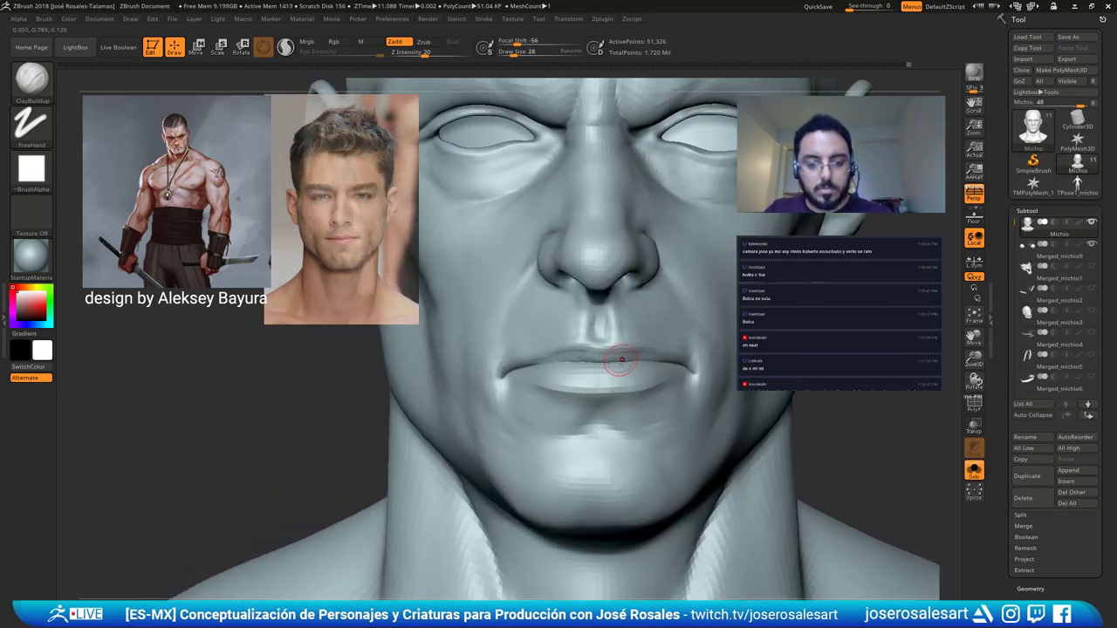
key("ctrl+shift")
key("ctrl+shift+z")
right_click_drag(634, 384, 623, 305)
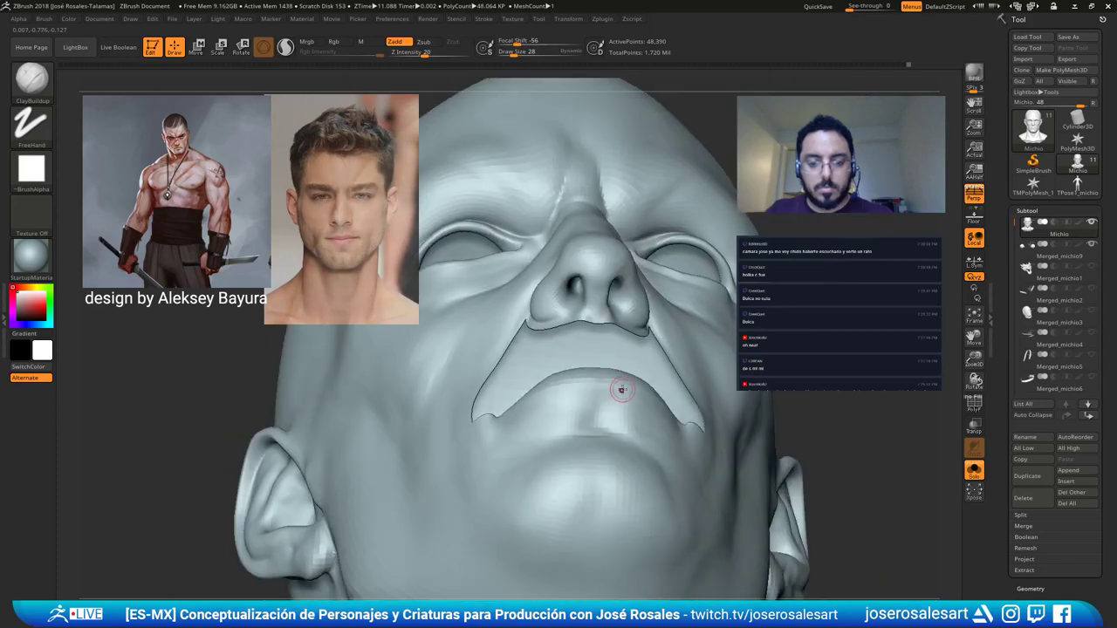
key("ctrl+z")
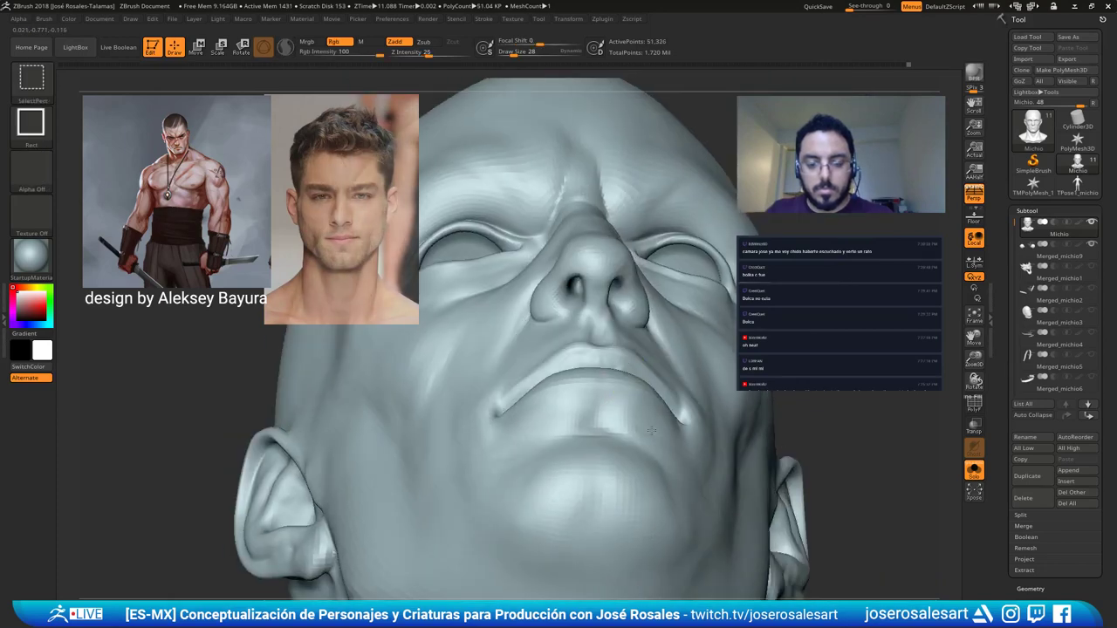
Hide the lower lip and jaw polygroup, and build up the underside of the upper lip with ClayBuildup at draw size 77.
left_click(660, 428, "ctrl+shift")
right_click_drag(601, 387, 594, 328)
key("bracketright")
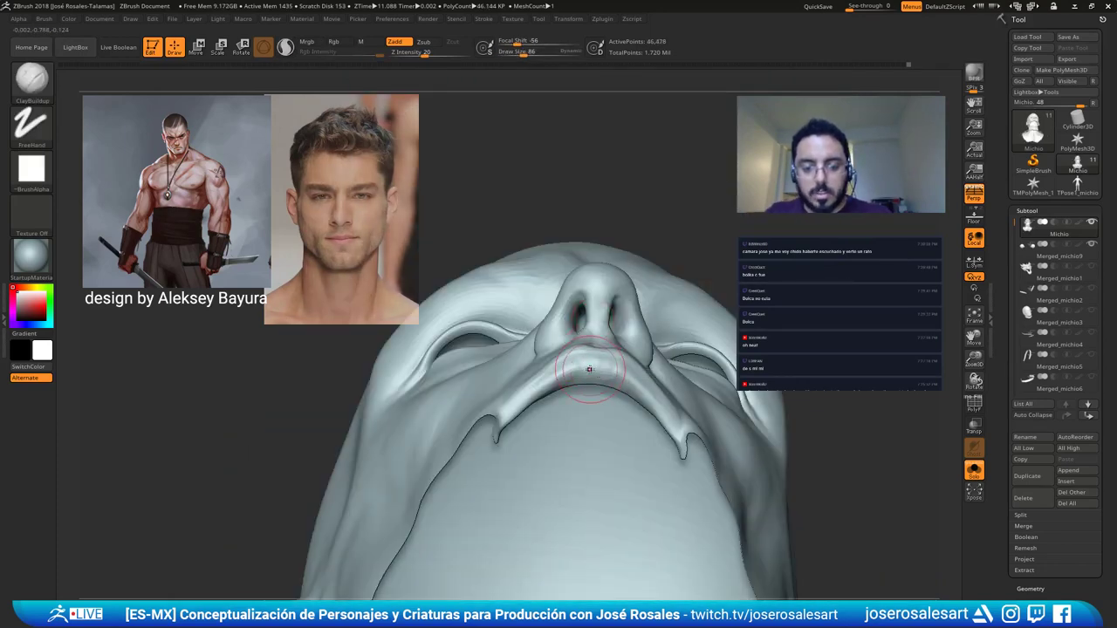
key("bracketleft")
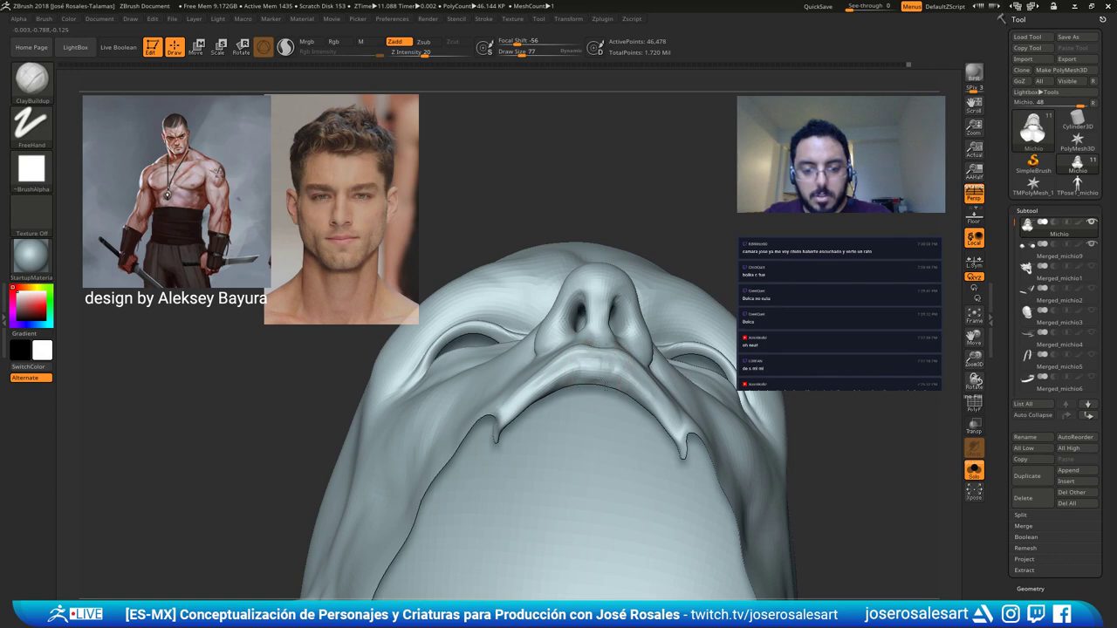
mouse_move(601, 375)
right_mouse_down()
mouse_move(577, 475)
mouse_move(584, 389)
mouse_move(597, 403)
mouse_move(601, 378)
right_mouse_up()
Refine the upper lip from its centre toward the mouth corner with ClayBuildup at draw size 51, smoothing the strokes.
key("s")
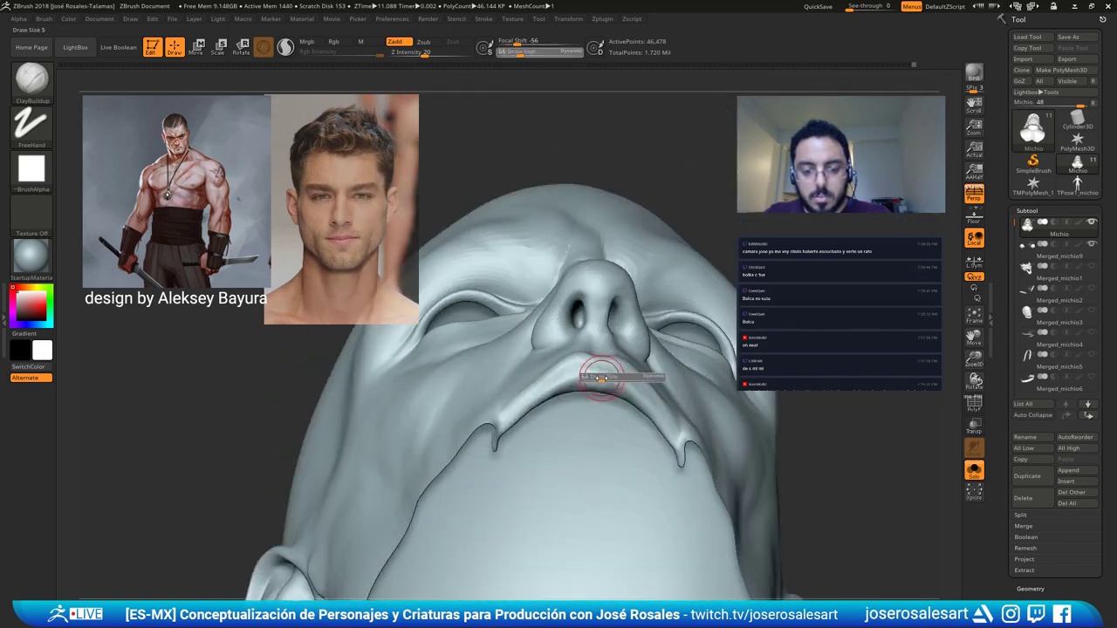
left_click_drag(602, 378, 584, 385)
key("shift")
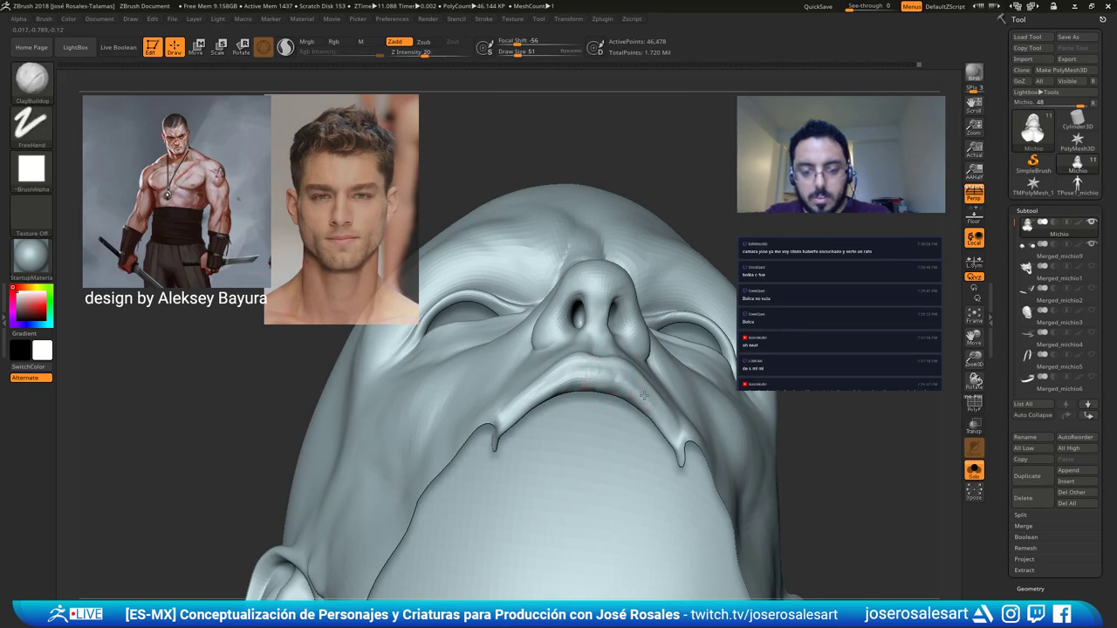
right_click_drag(655, 419, 603, 442)
mouse_move(478, 483)
right_mouse_down("alt")
mouse_move(559, 410)
mouse_move(593, 357)
right_mouse_up("alt")
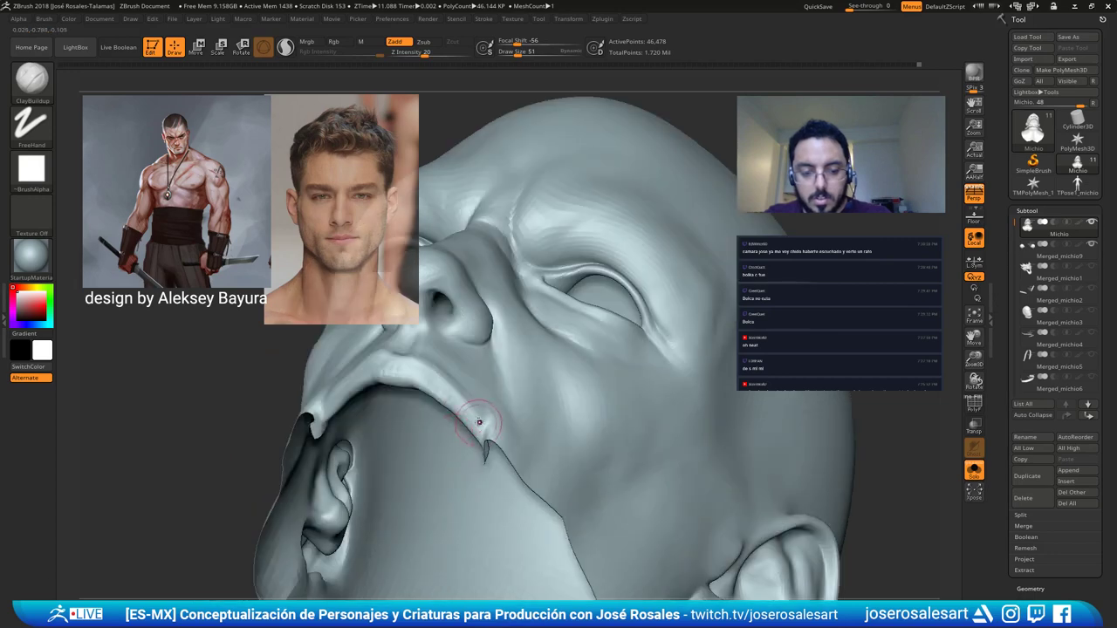
mouse_move(467, 414)
right_mouse_down()
mouse_move(666, 332)
mouse_move(629, 395)
mouse_move(512, 366)
mouse_move(465, 277)
mouse_move(559, 349)
right_mouse_up()
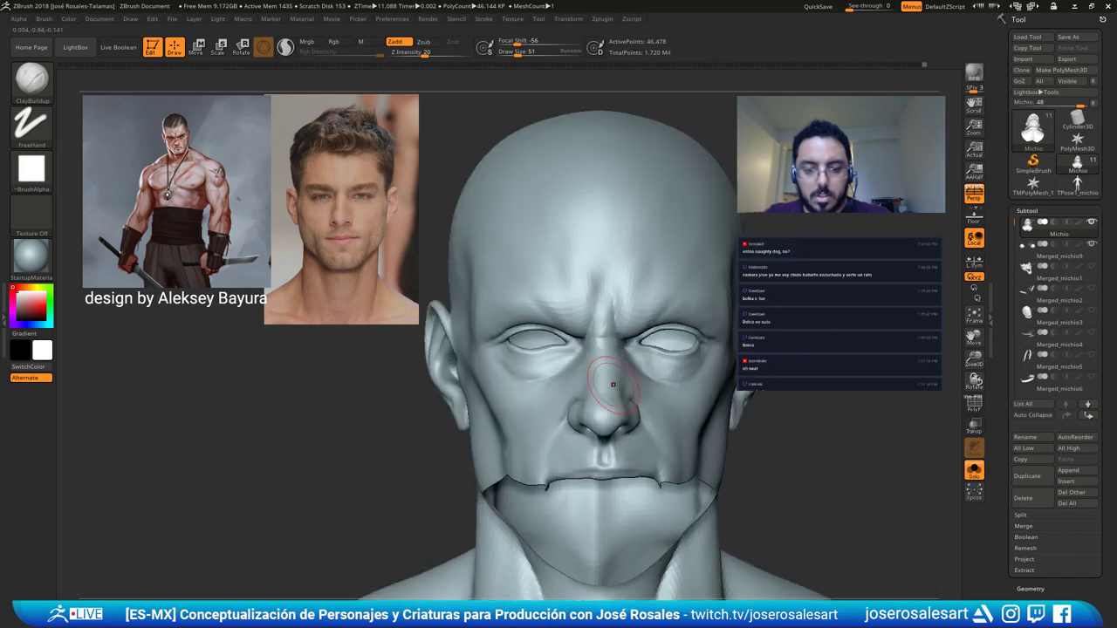
Unhide the whole body and touch up the mouth area with a smaller ClayBuildup brush.
left_click(778, 460, "ctrl+shift")
right_click_drag(666, 421, 609, 339, "ctrl")
right_click_drag(608, 339, 636, 375, "alt")
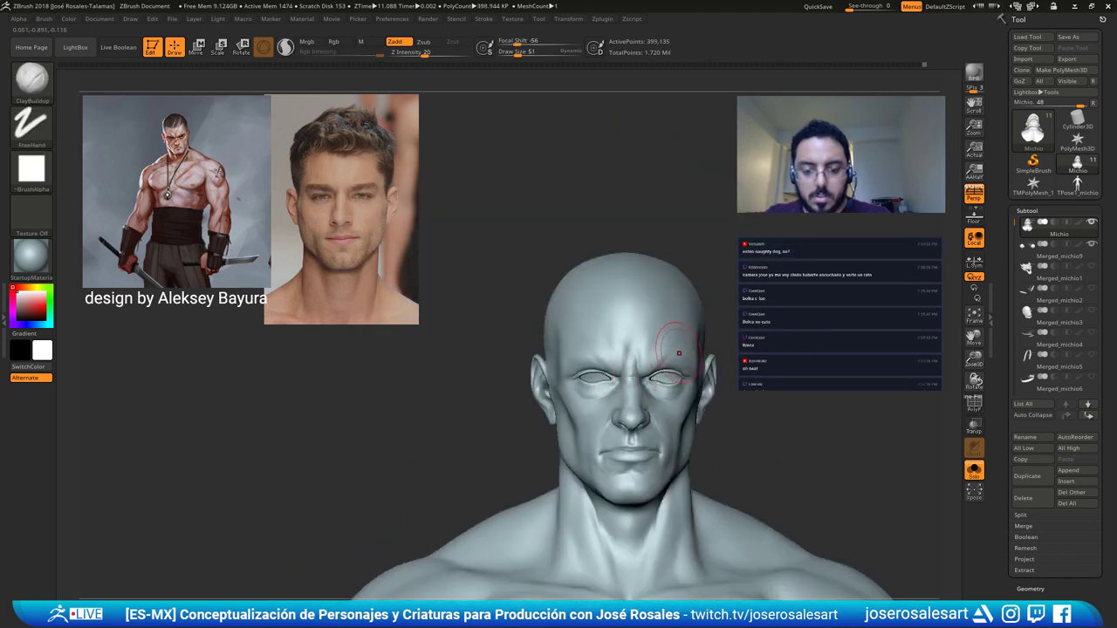
mouse_move(561, 449)
right_mouse_down("ctrl")
mouse_move(657, 506)
mouse_move(586, 436)
right_mouse_up("ctrl")
key("bracketleft")
left_click_drag(568, 432, 602, 435)
right_click_drag(603, 435, 636, 472, "ctrl")
mouse_move(558, 384)
right_mouse_down()
mouse_move(524, 401)
mouse_move(557, 417)
right_mouse_up()
Carve the crease beneath the lower lip with DamStandard at draw size 33.
key("b")
key("d")
key("s")
key("s")
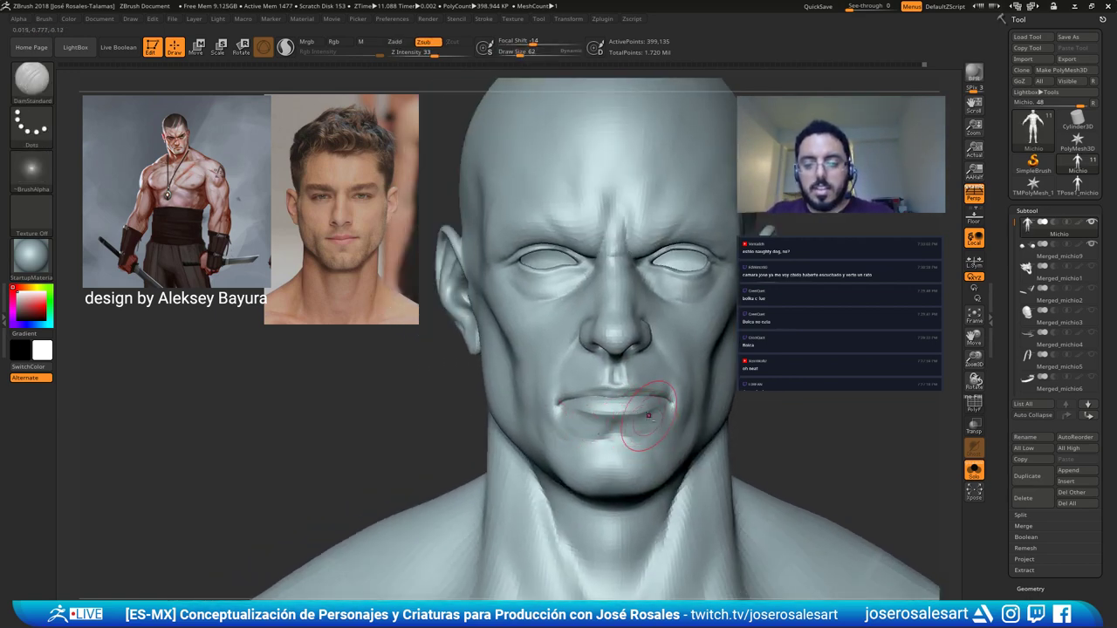
right_click_drag(644, 440, 621, 439)
right_click_drag(622, 439, 582, 405, "alt")
key("s")
left_click_drag(547, 404, 570, 392)
key("s")
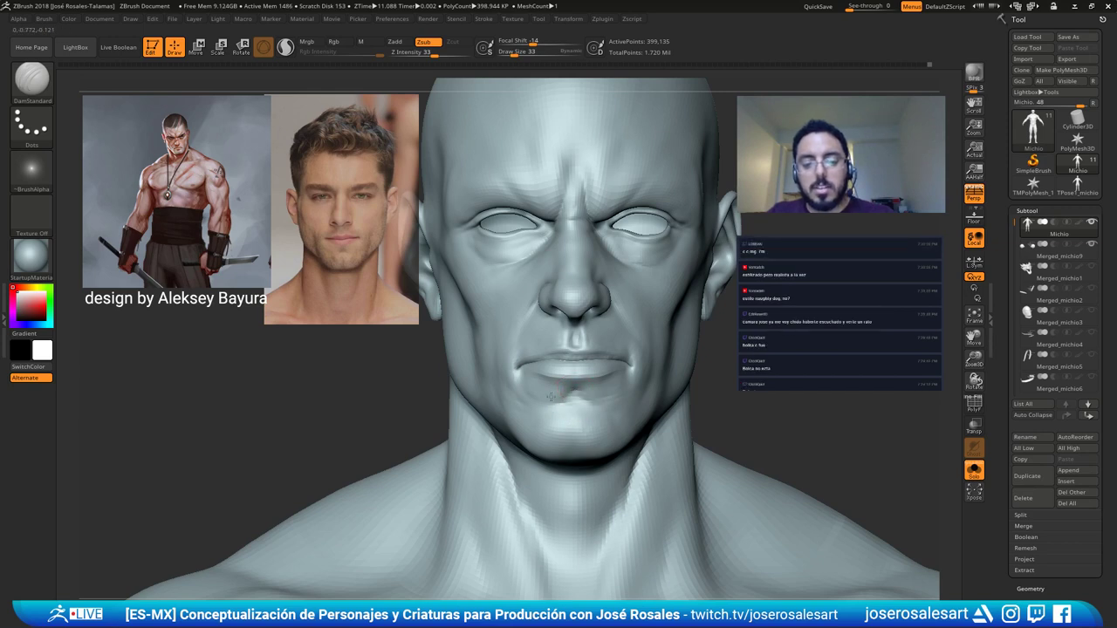
right_click_drag(623, 401, 541, 439)
right_click_drag(584, 345, 625, 395, "ctrl")
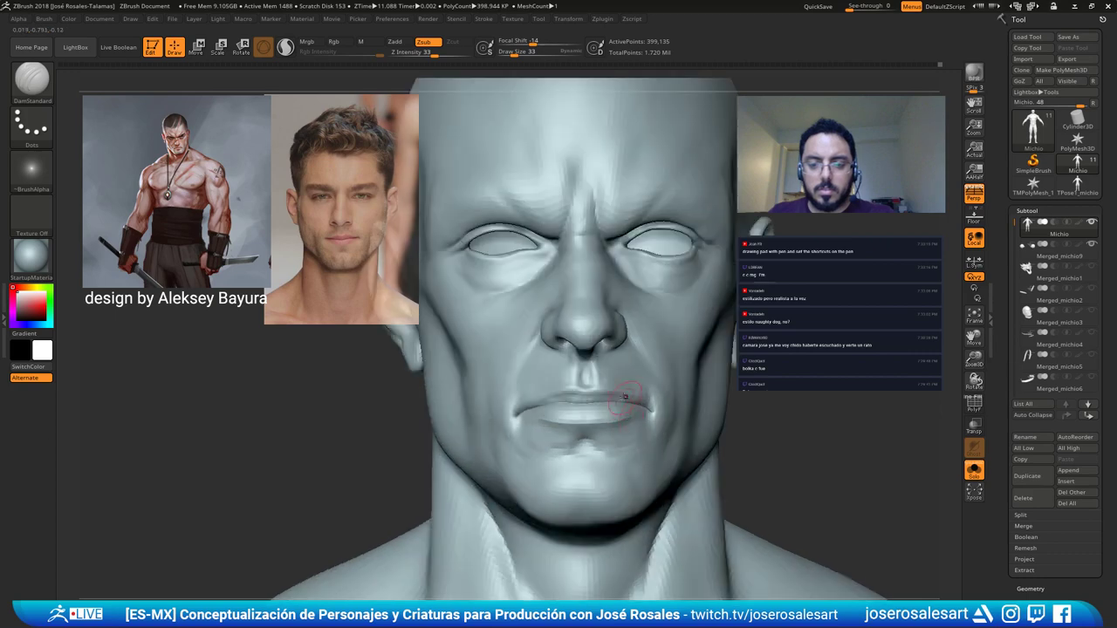
Isolate the upper lip polygroup, adjust its lower edge with the Move brush at draw size 42, and unhide the whole body.
mouse_move(574, 454)
right_mouse_down()
mouse_move(579, 428)
mouse_move(586, 446)
mouse_move(589, 432)
mouse_move(558, 441)
mouse_move(576, 410)
right_mouse_up()
left_click(577, 404, "ctrl+shift")
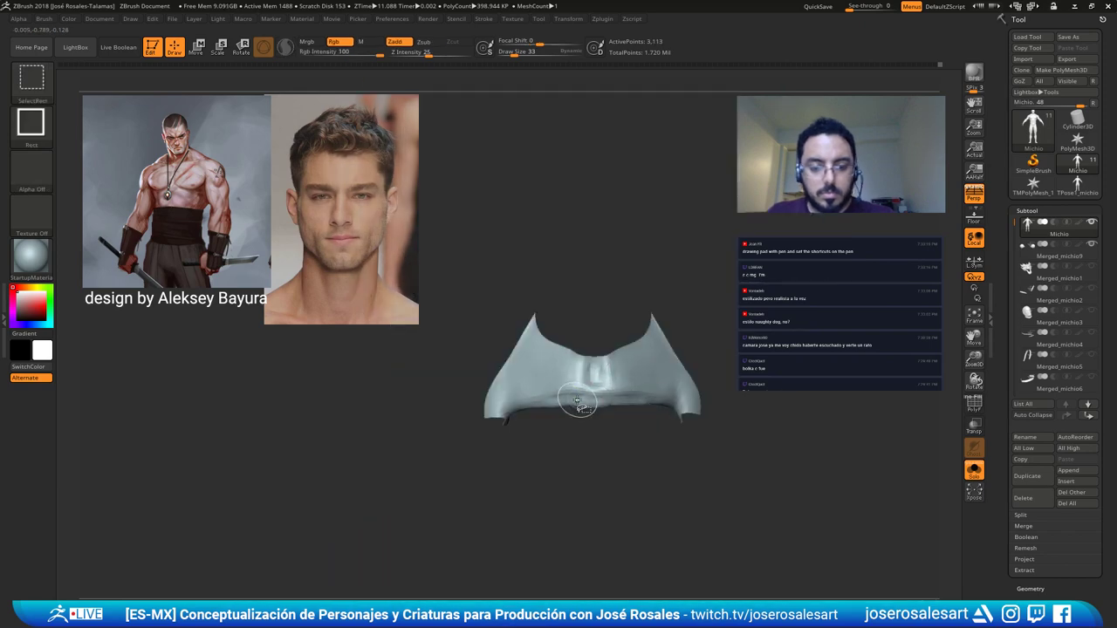
key("b")
key("m")
key("v")
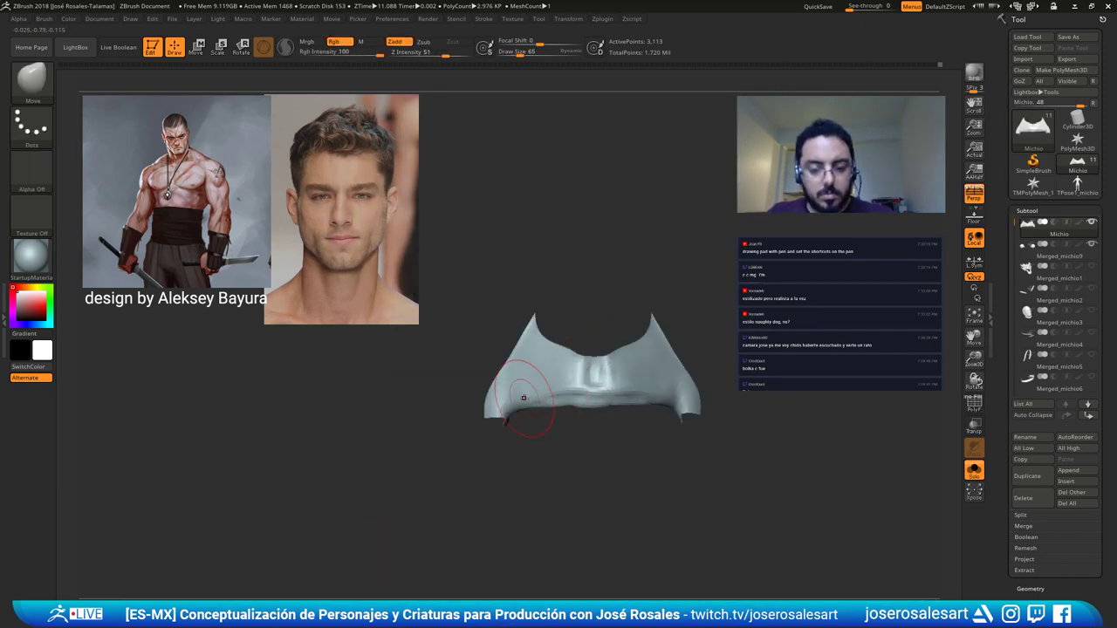
key("bracketright")
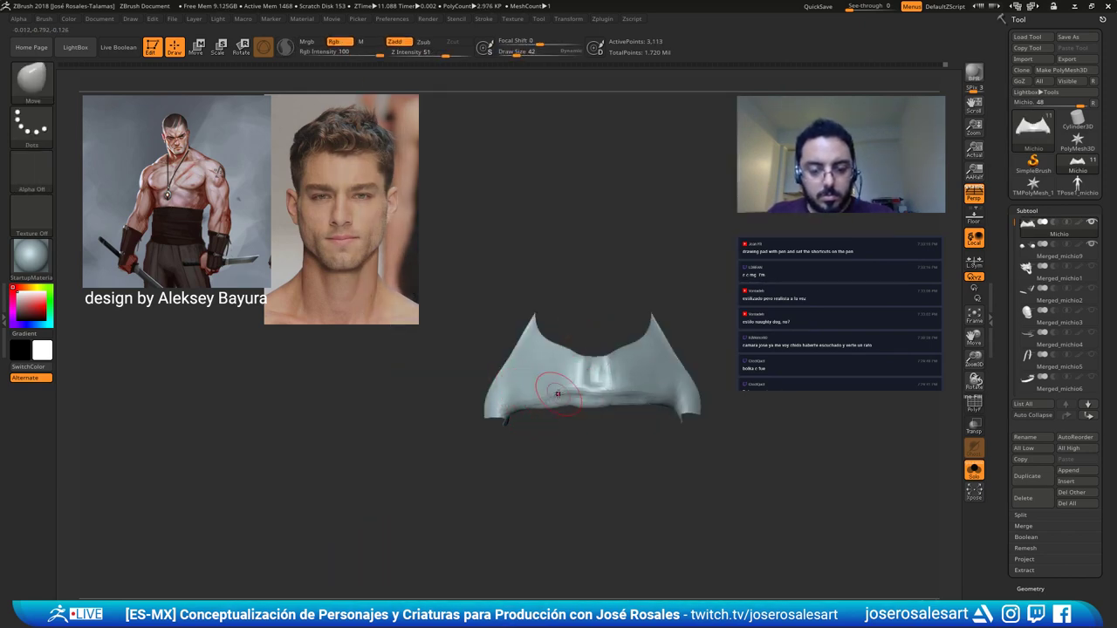
left_click(661, 428, "ctrl+shift")
mouse_move(600, 387)
right_mouse_down("alt")
mouse_move(508, 373)
mouse_move(656, 397)
right_mouse_up("alt")
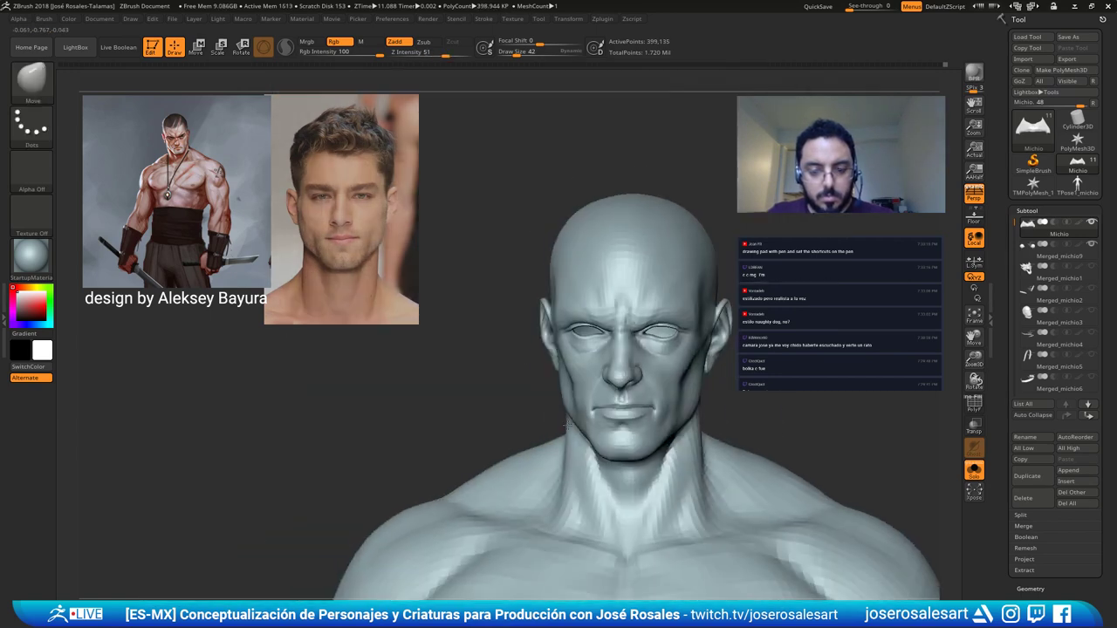
left_click(659, 403, "ctrl+shift")
left_click(742, 419, "ctrl+shift")
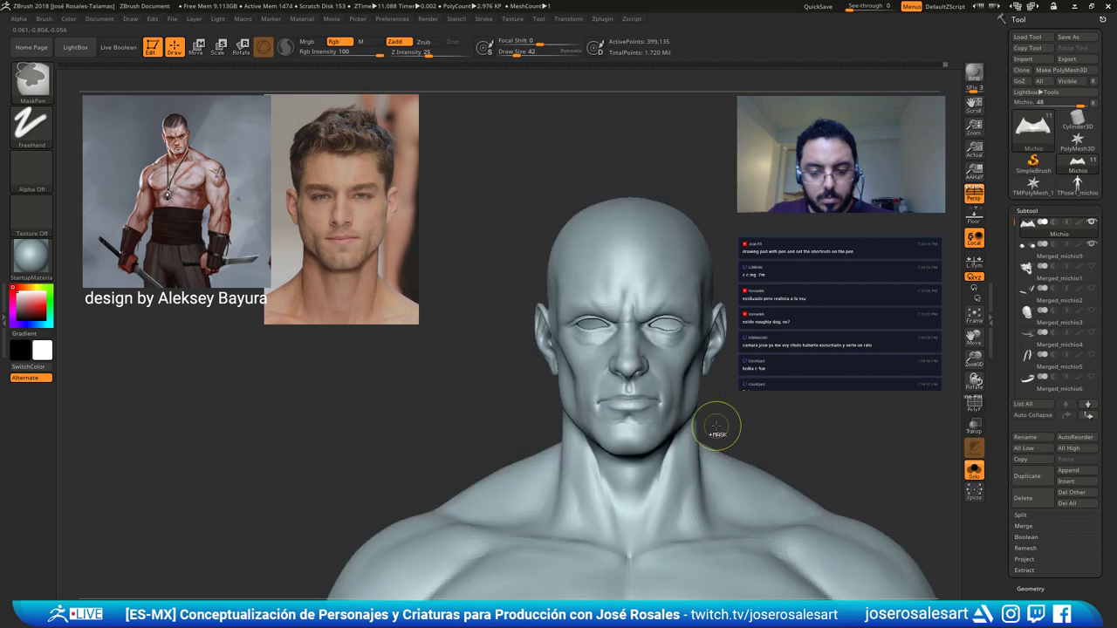
Isolate the upper lip polygroup again and lower the mesh to a coarse subdivision level.
mouse_move(644, 341)
right_mouse_down()
mouse_move(650, 412)
mouse_move(571, 407)
mouse_move(625, 410)
mouse_move(609, 372)
mouse_move(611, 397)
mouse_move(596, 372)
mouse_move(548, 378)
right_mouse_up()
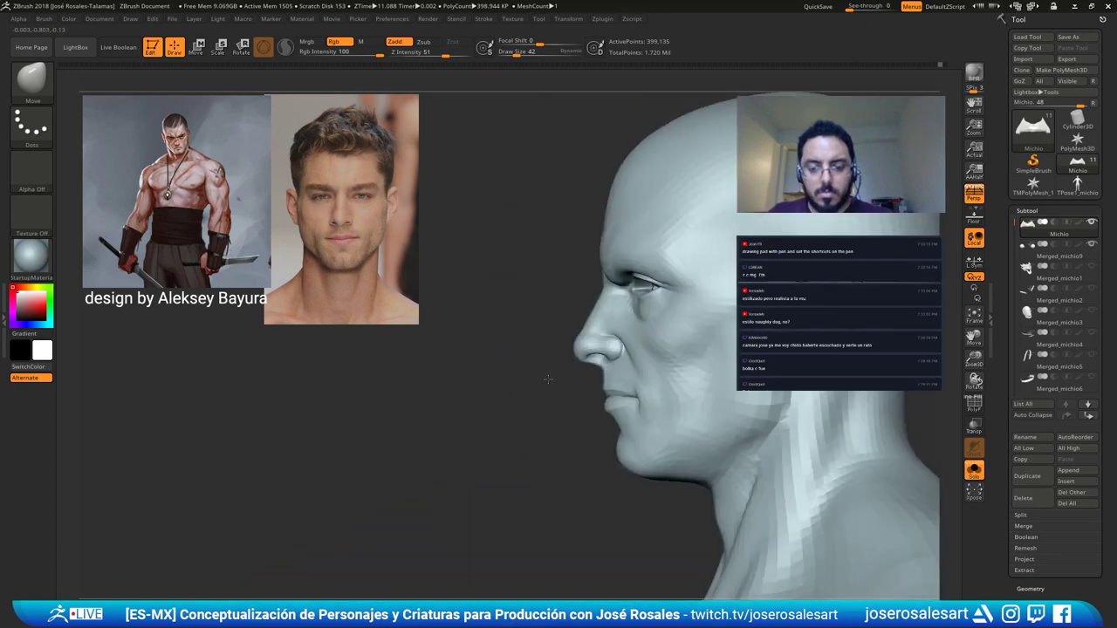
left_click_drag(570, 328, 649, 409, "ctrl+shift")
mouse_move(556, 392)
right_mouse_down("alt")
mouse_move(557, 354)
mouse_move(602, 329)
right_mouse_up("alt")
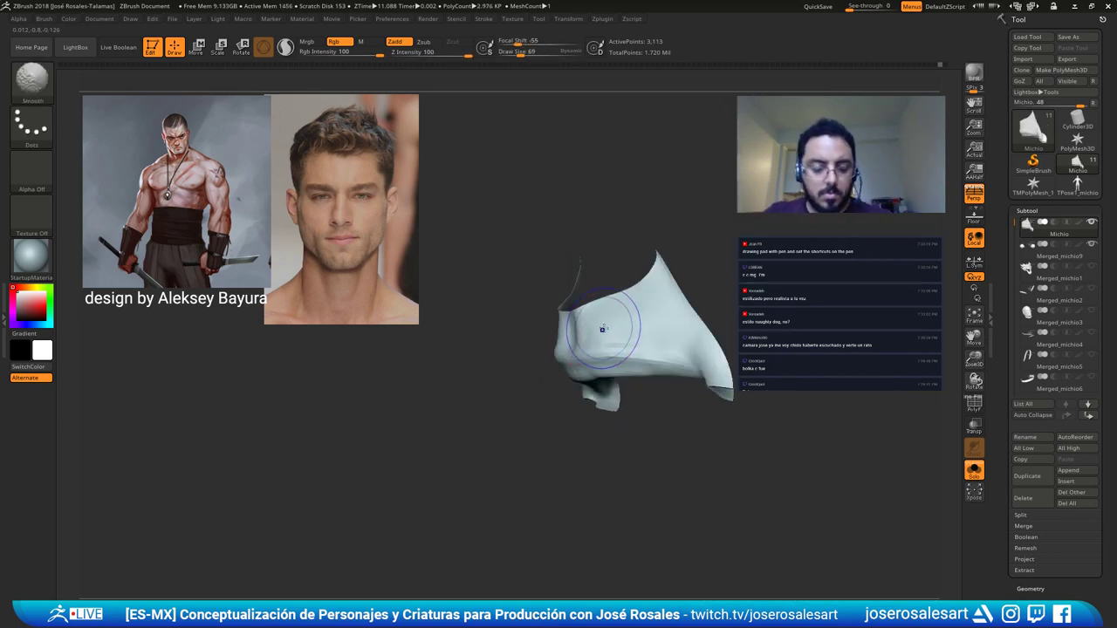
key("shift+d")
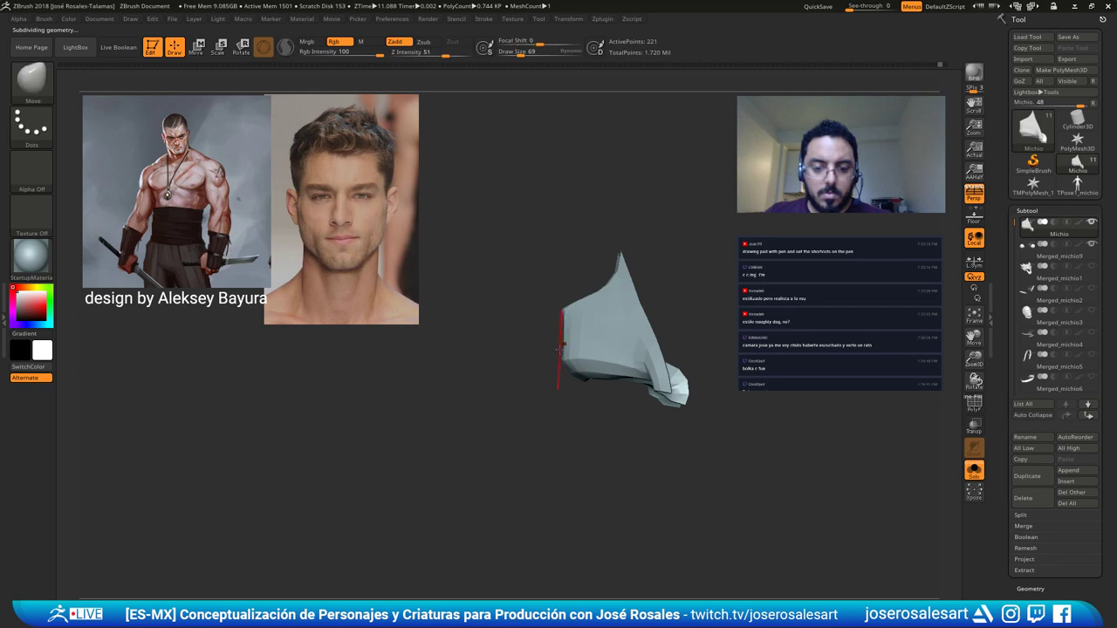
right_click_drag(562, 344, 685, 348)
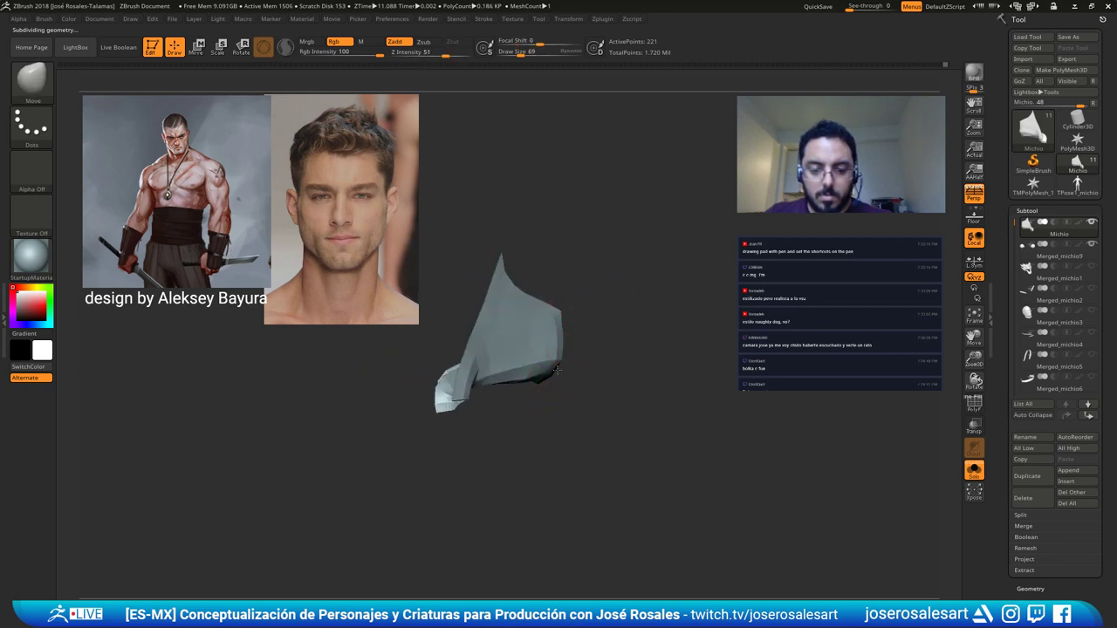
right_click_drag(557, 370, 603, 334)
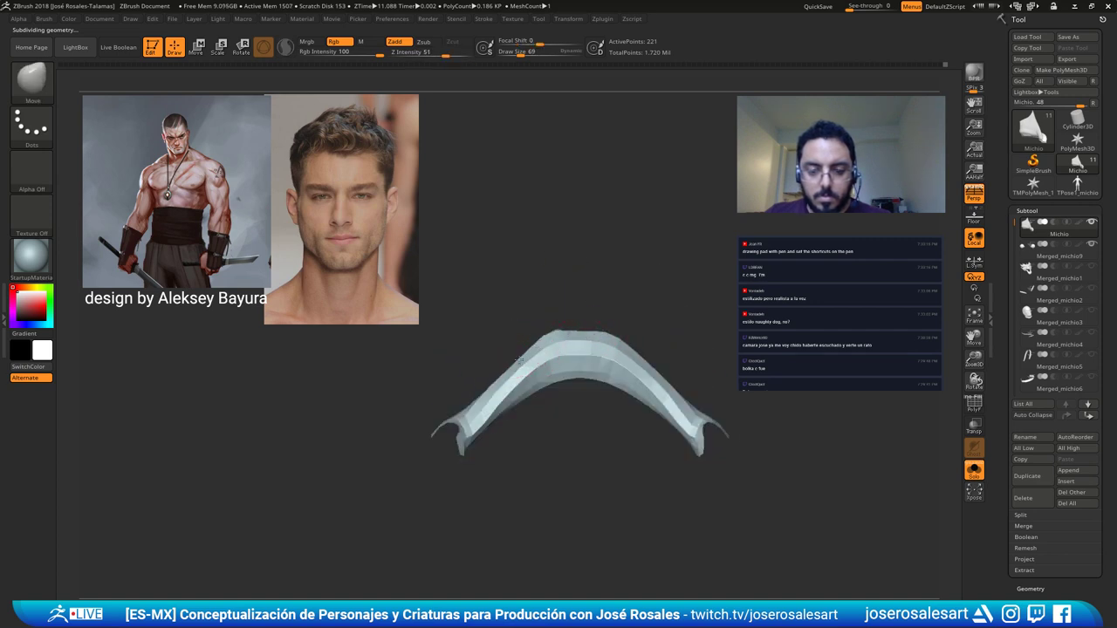
Push in the centre of the upper lip's arch with the Move brush at draw size 208, and unhide the whole body.
key("bracketright")
key("bracketright")
key("bracketright")
key("bracketright")
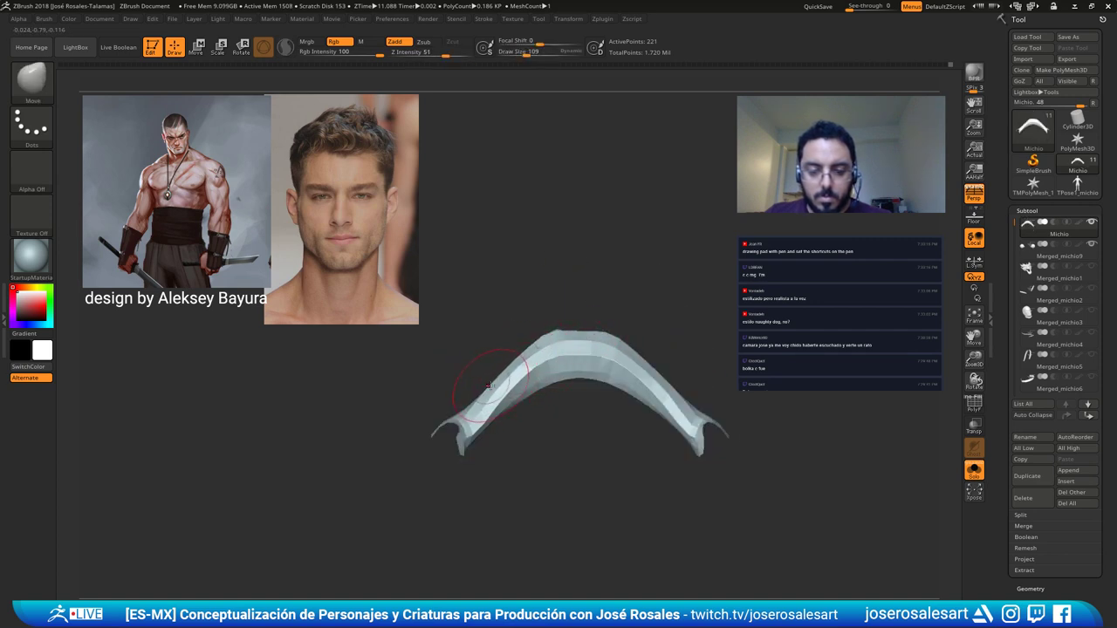
left_click_drag(561, 331, 562, 339)
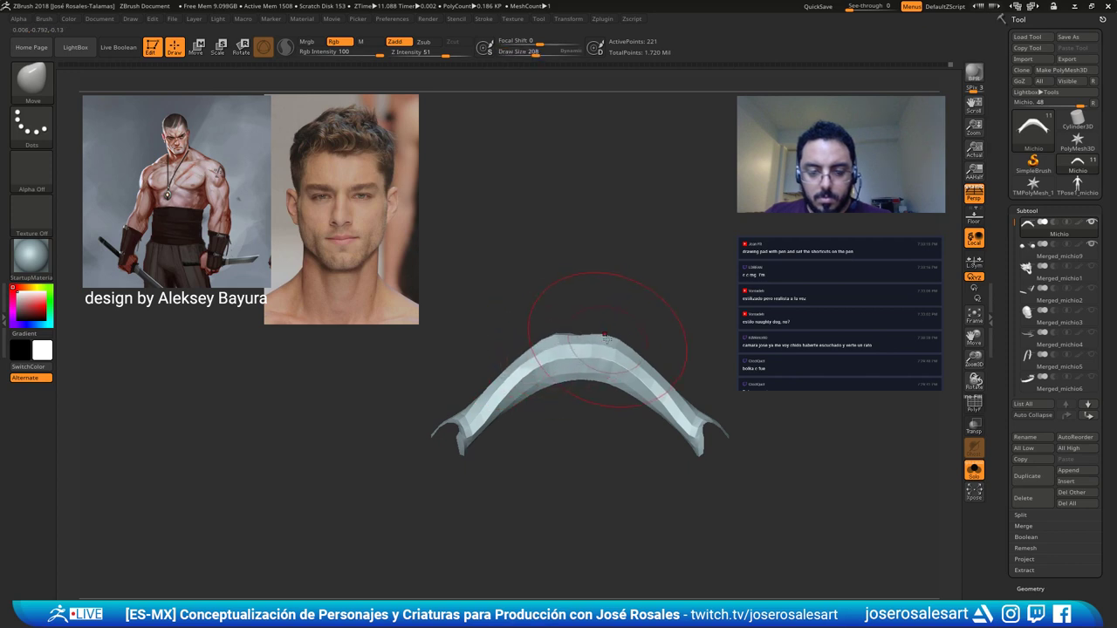
mouse_move(603, 348)
right_mouse_down()
mouse_move(634, 367)
mouse_move(667, 351)
mouse_move(651, 333)
mouse_move(656, 284)
mouse_move(614, 341)
mouse_move(556, 332)
mouse_move(648, 356)
right_mouse_up()
left_click(667, 350, "ctrl+shift")
key("shift+s")
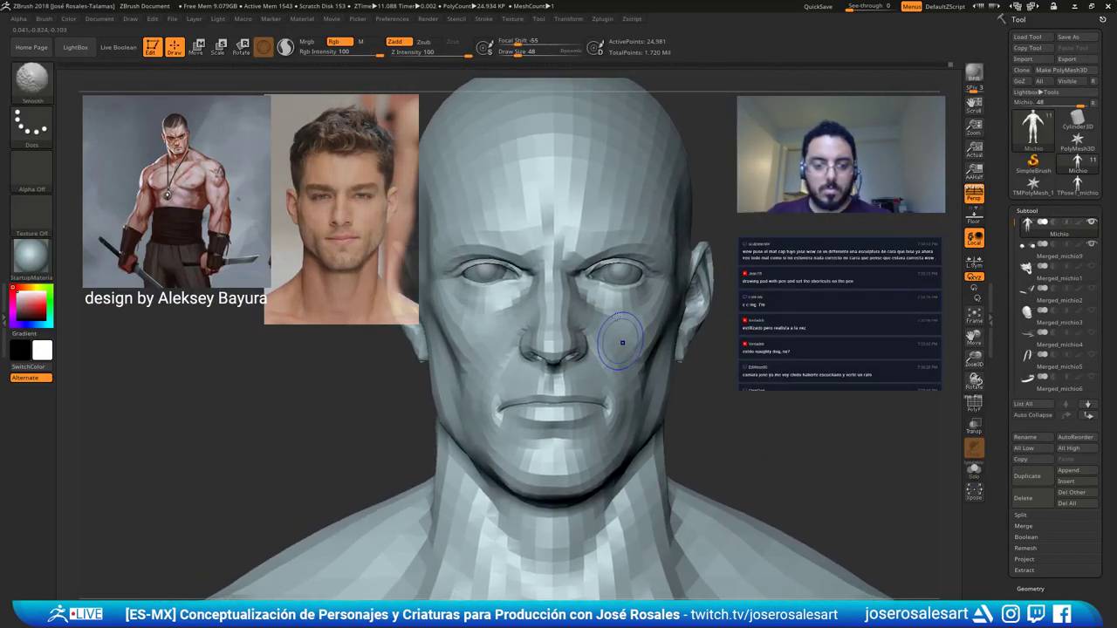
Smooth the cheek between the nose and the mouth corner at draw size 48, and raise the subdivision level.
mouse_move(621, 336)
left_mouse_down("shift")
mouse_move(597, 364)
mouse_move(610, 384)
left_mouse_up("shift")
right_click_drag(646, 358, 638, 391)
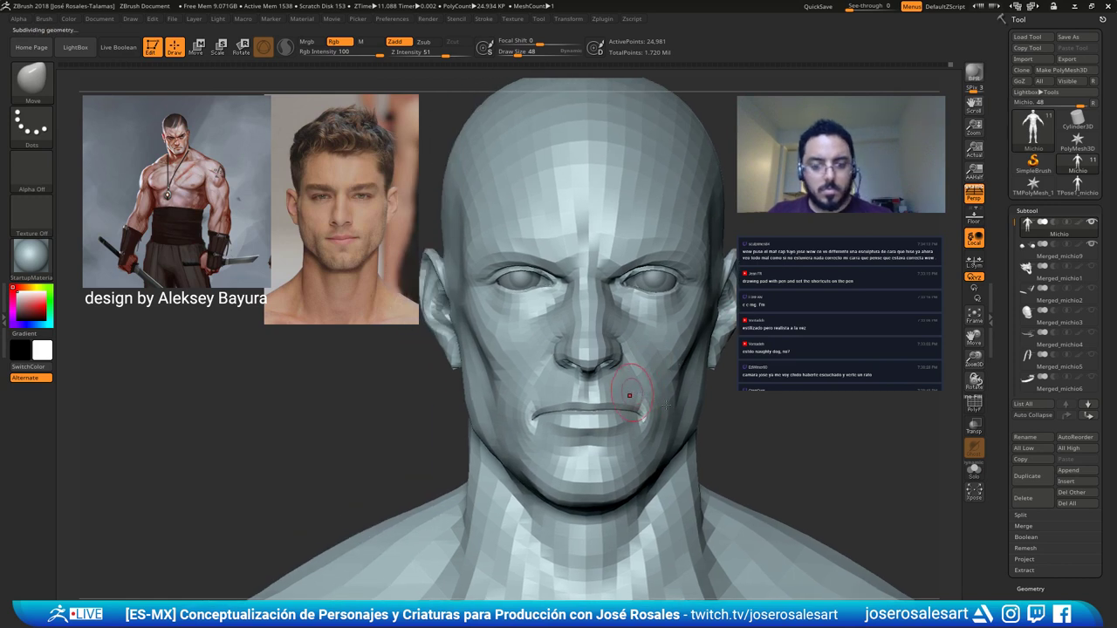
key("d")
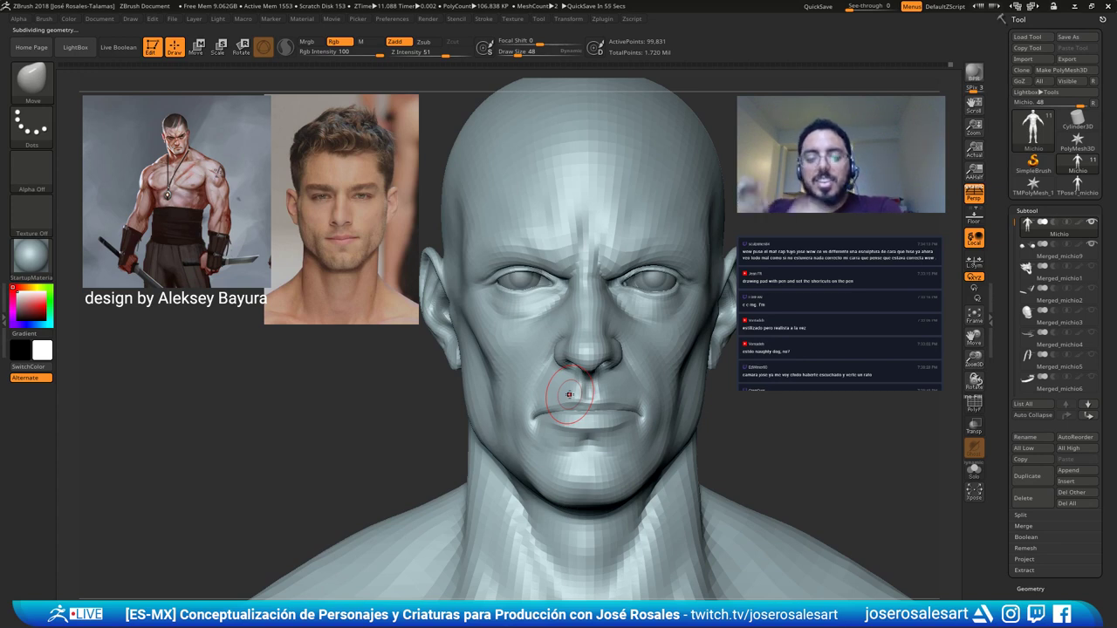
key("s")
left_click(628, 384)
Preview the head in BasicMaterial from several angles, and switch back to StartupMaterial.
mouse_move(590, 350)
right_mouse_down()
mouse_move(575, 341)
mouse_move(603, 306)
mouse_move(649, 324)
mouse_move(648, 294)
right_mouse_up()
right_click_drag(578, 355, 650, 345)
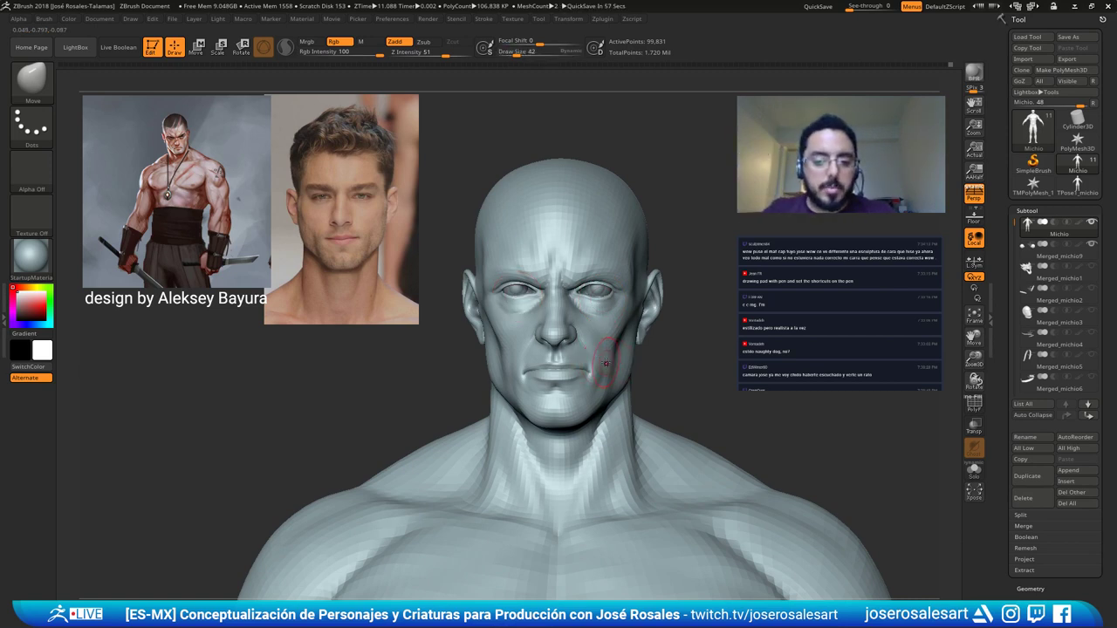
right_click_drag(606, 363, 558, 328)
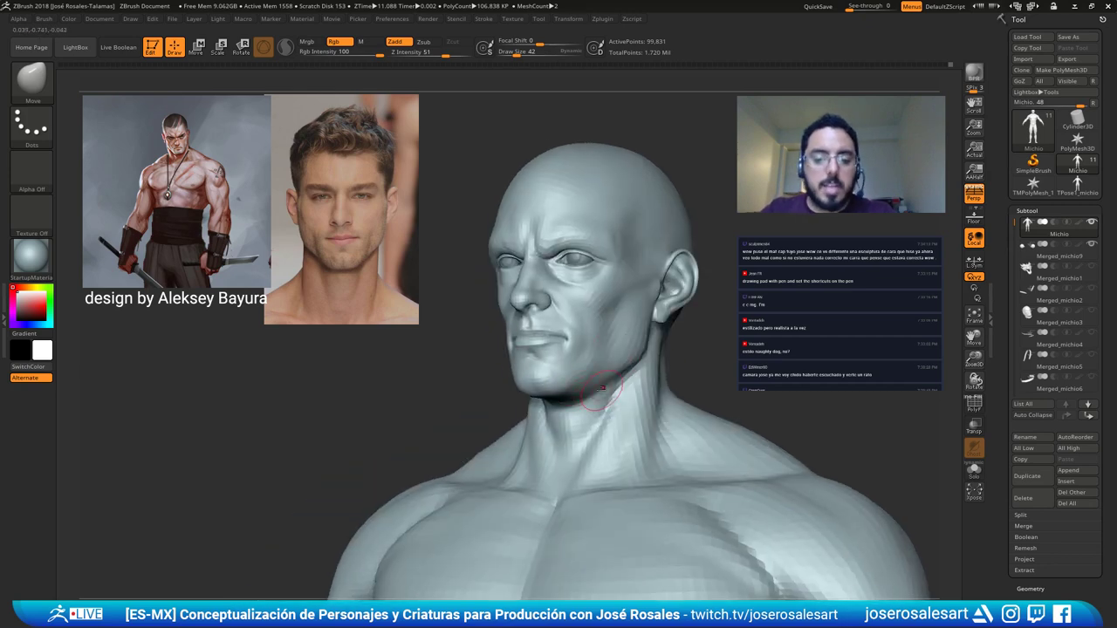
right_click_drag(602, 389, 632, 405, "alt")
right_click_drag(563, 356, 597, 357)
mouse_move(519, 306)
right_mouse_down("ctrl")
mouse_move(451, 297)
mouse_move(501, 317)
right_mouse_up("ctrl")
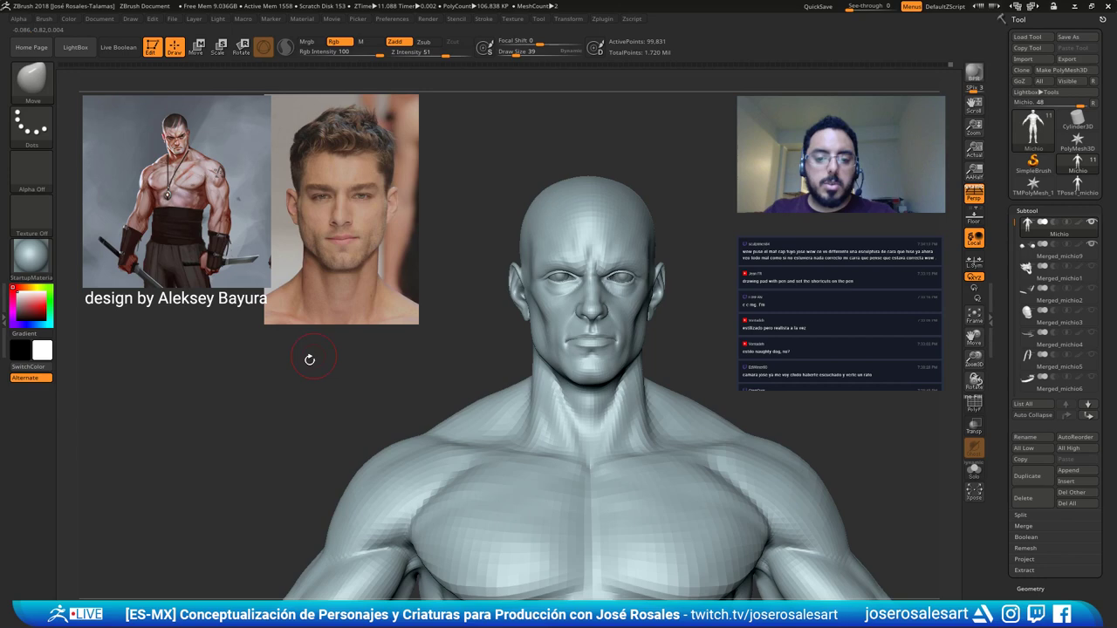
left_click(48, 268)
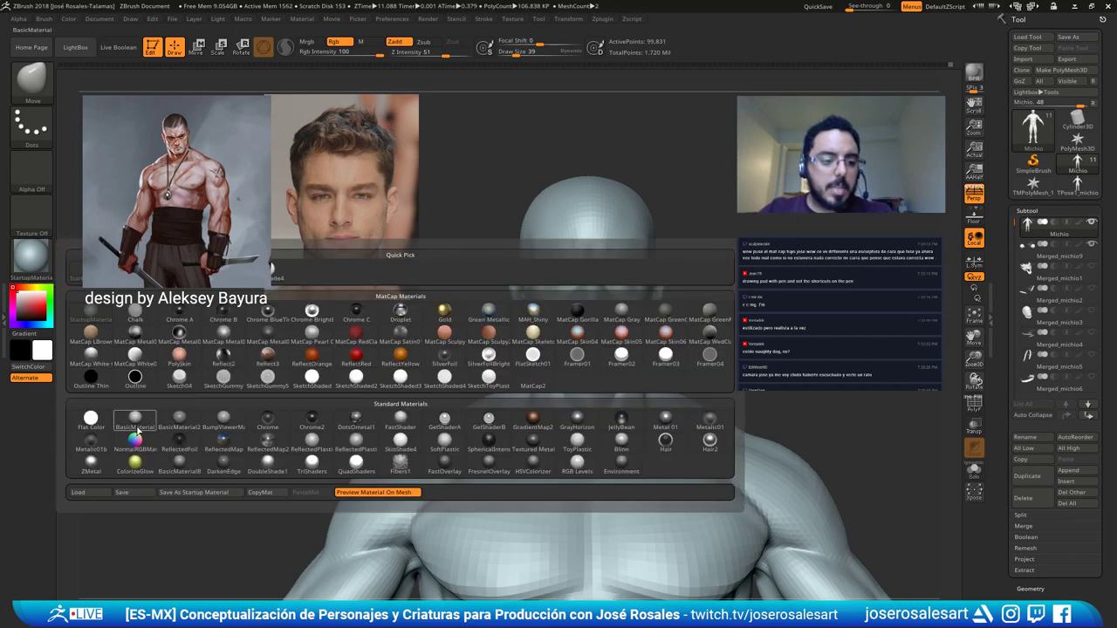
left_click(137, 430)
right_click_drag(563, 438, 491, 402, "alt")
right_click_drag(524, 325, 616, 415, "ctrl")
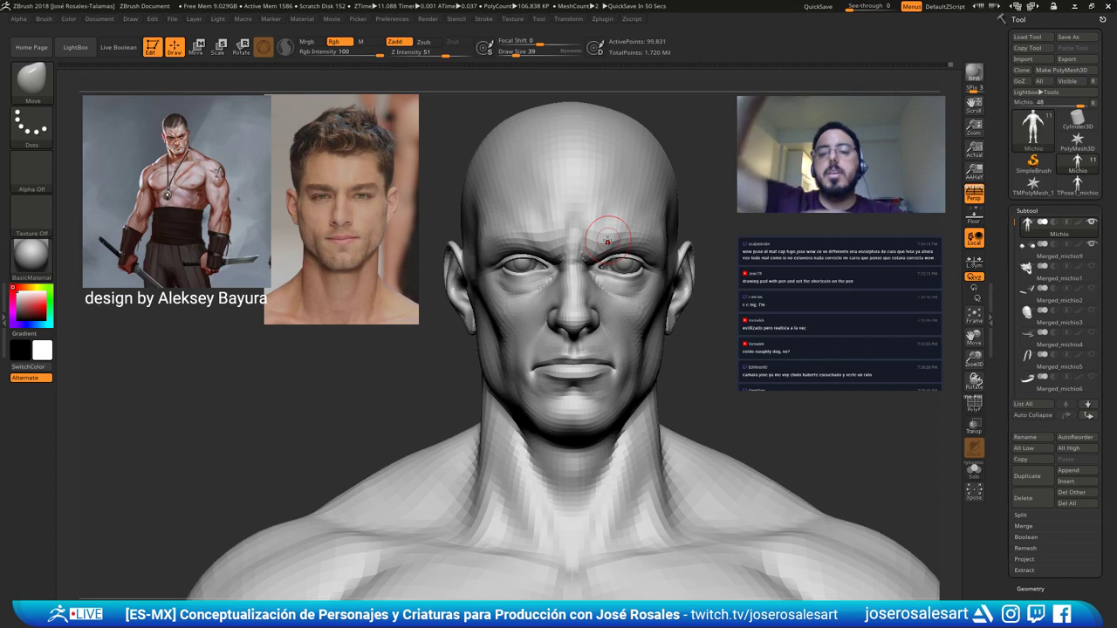
mouse_move(529, 388)
right_mouse_down()
mouse_move(536, 340)
mouse_move(505, 334)
mouse_move(543, 297)
mouse_move(534, 318)
mouse_move(484, 319)
mouse_move(552, 321)
mouse_move(597, 282)
right_mouse_up()
right_click_drag(737, 212, 544, 227, "alt")
left_click(39, 256)
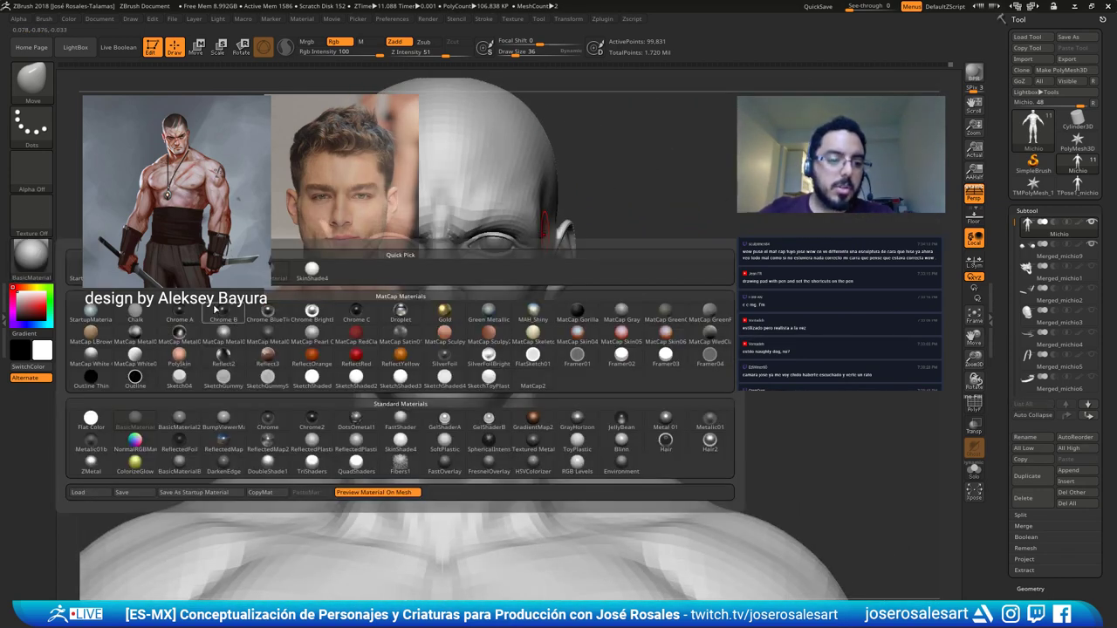
left_click(91, 311)
Raise the mesh to its densest subdivision level and sharpen the mouth corner with the DamStandard brush.
mouse_move(499, 266)
right_mouse_down("alt")
mouse_move(573, 299)
mouse_move(592, 284)
mouse_move(597, 244)
mouse_move(622, 295)
mouse_move(634, 257)
mouse_move(521, 302)
mouse_move(602, 258)
mouse_move(642, 288)
right_mouse_up("alt")
mouse_move(582, 352)
right_mouse_down()
mouse_move(604, 362)
mouse_move(536, 449)
mouse_move(541, 407)
mouse_move(523, 320)
right_mouse_up()
key("b")
key("c")
key("b")
key("b")
key("d")
key("s")
key("d")
key("s")
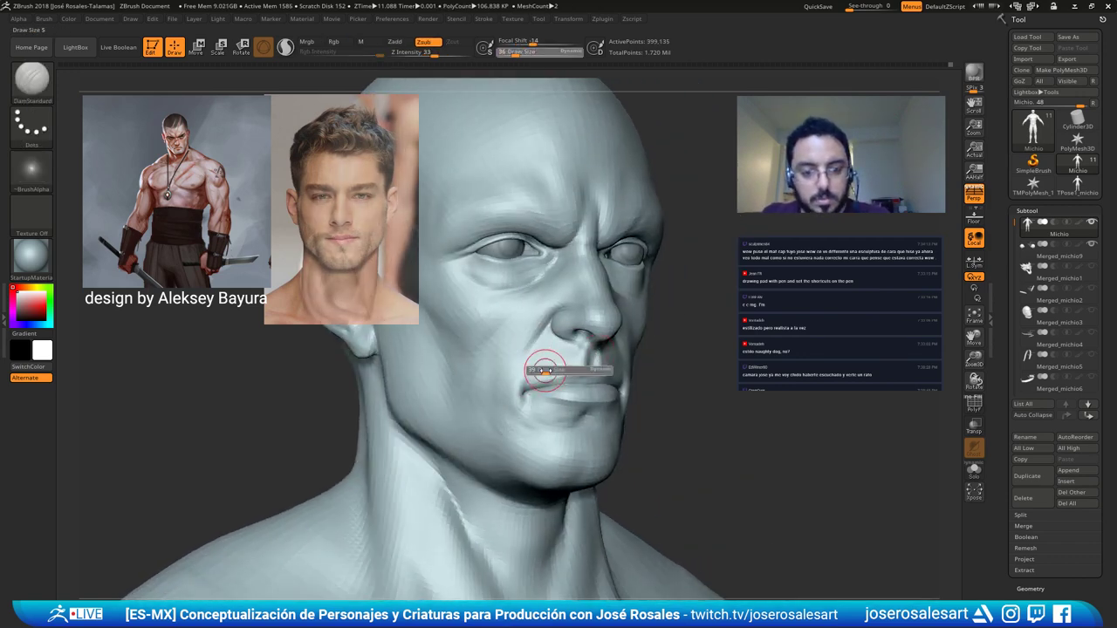
left_click(545, 367)
mouse_move(602, 353)
right_mouse_down()
mouse_move(546, 339)
mouse_move(504, 417)
mouse_move(585, 420)
mouse_move(661, 400)
mouse_move(523, 342)
right_mouse_up()
Build up the mouth corners and lower lip with the Standard brush at draw size 26.
key("b")
key("s")
key("t")
key("s")
left_click(630, 356)
mouse_move(630, 352)
right_mouse_down("alt")
mouse_move(693, 272)
mouse_move(680, 352)
mouse_move(673, 318)
mouse_move(629, 339)
right_mouse_up("alt")
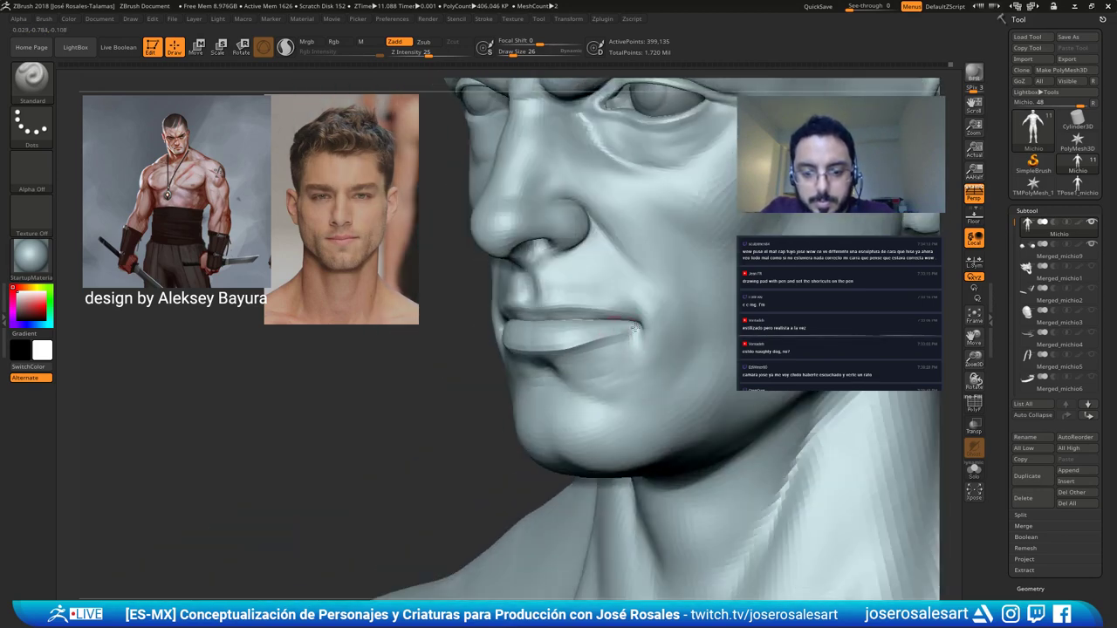
key("shift")
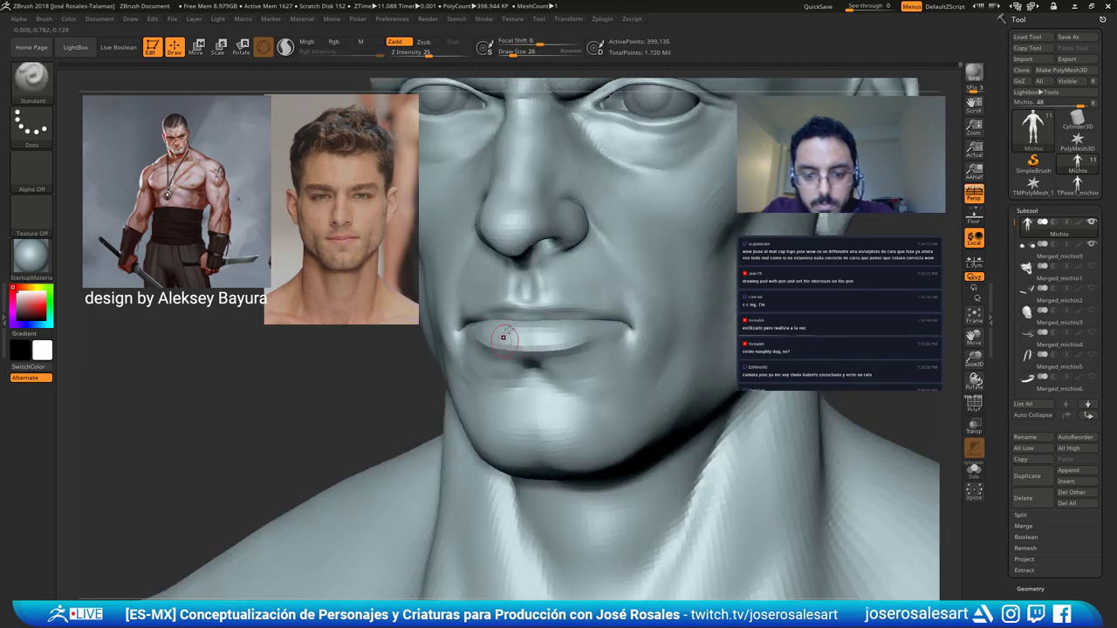
mouse_move(503, 335)
right_mouse_down()
mouse_move(467, 350)
mouse_move(565, 345)
mouse_move(550, 342)
mouse_move(559, 335)
right_mouse_up()
right_click_drag(491, 349, 463, 349)
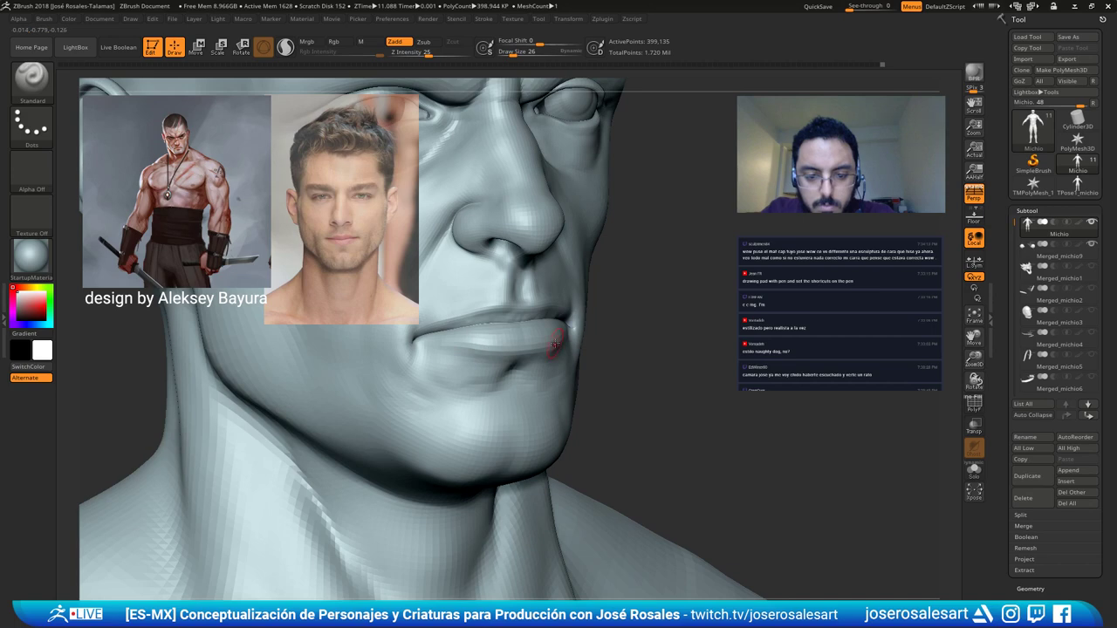
Refine the lower lip's edge with the Standard brush at draw size 17.
key("s")
left_click_drag(540, 346, 532, 347)
right_click_drag(574, 340, 513, 348)
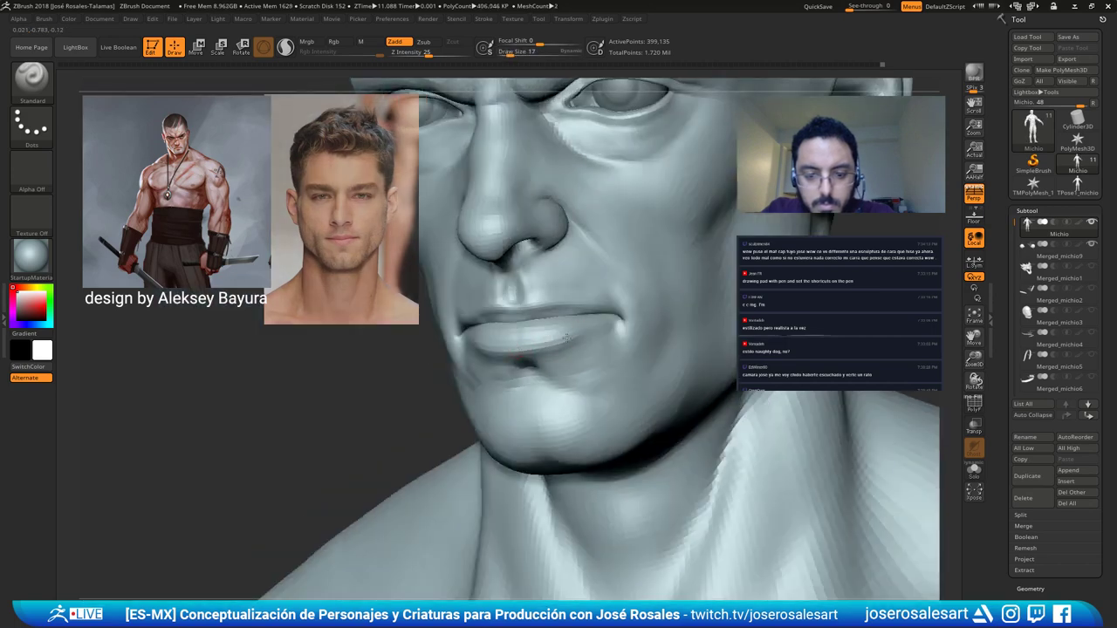
mouse_move(460, 325)
right_mouse_down("ctrl")
mouse_move(529, 345)
mouse_move(580, 342)
right_mouse_up("ctrl")
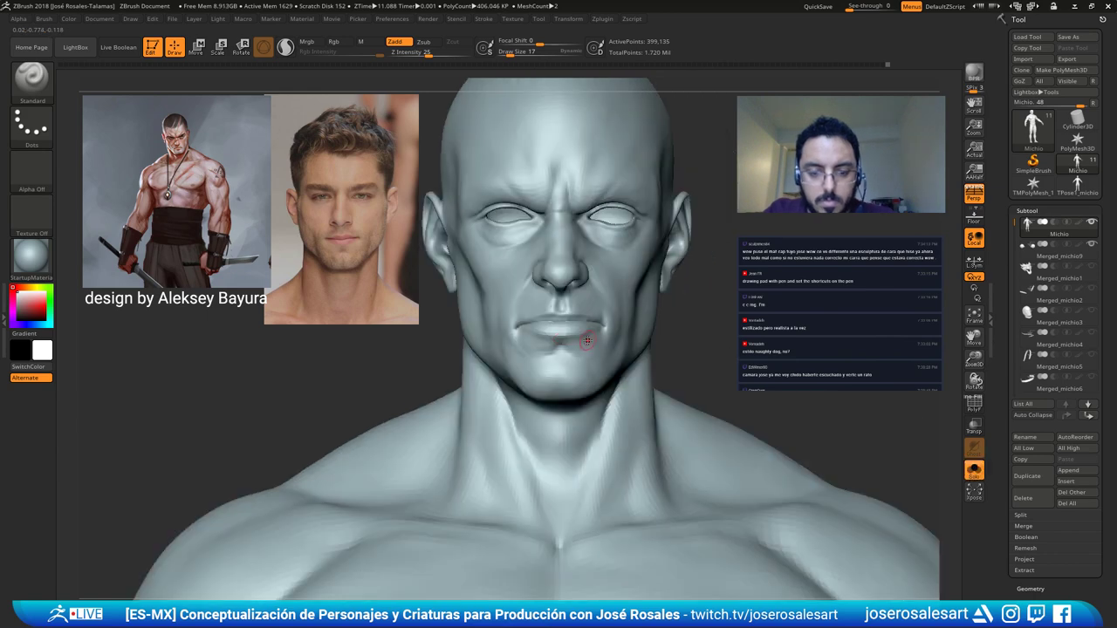
Try smoothing the area just below the lower lip and undo the strokes.
key("ctrl")
key("ctrl+z")
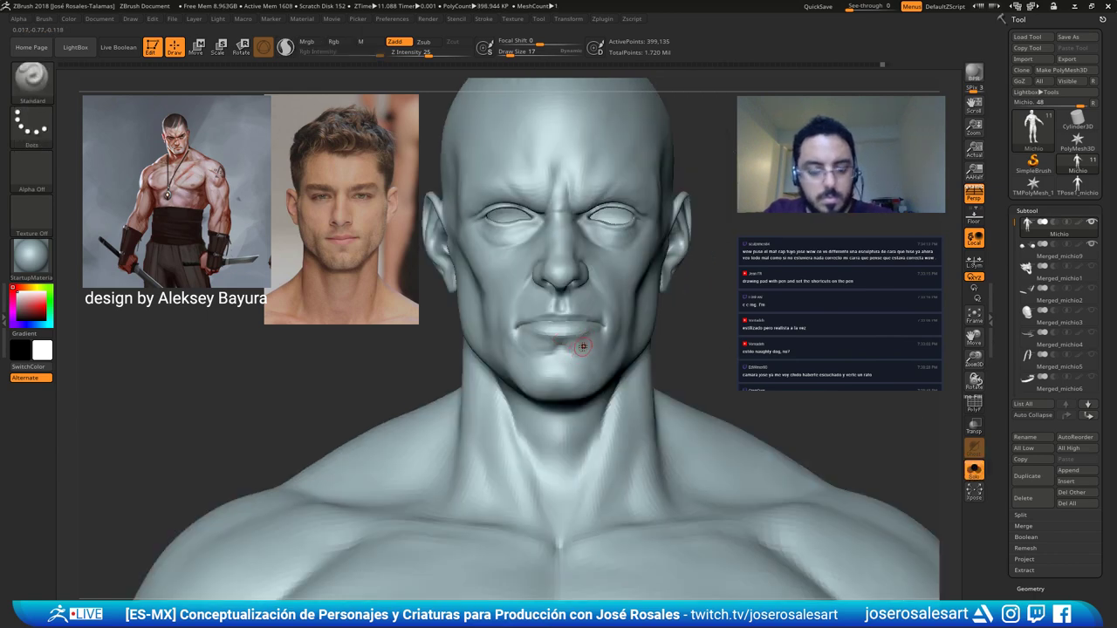
left_click_drag(579, 351, 583, 348, "shift")
key("ctrl+z")
Isolate the lower face polygroup, reshape the lower lip with the Move brush at draw size 69, and show the whole model again.
left_click(583, 349, "ctrl+shift")
right_click_drag(589, 342, 585, 424)
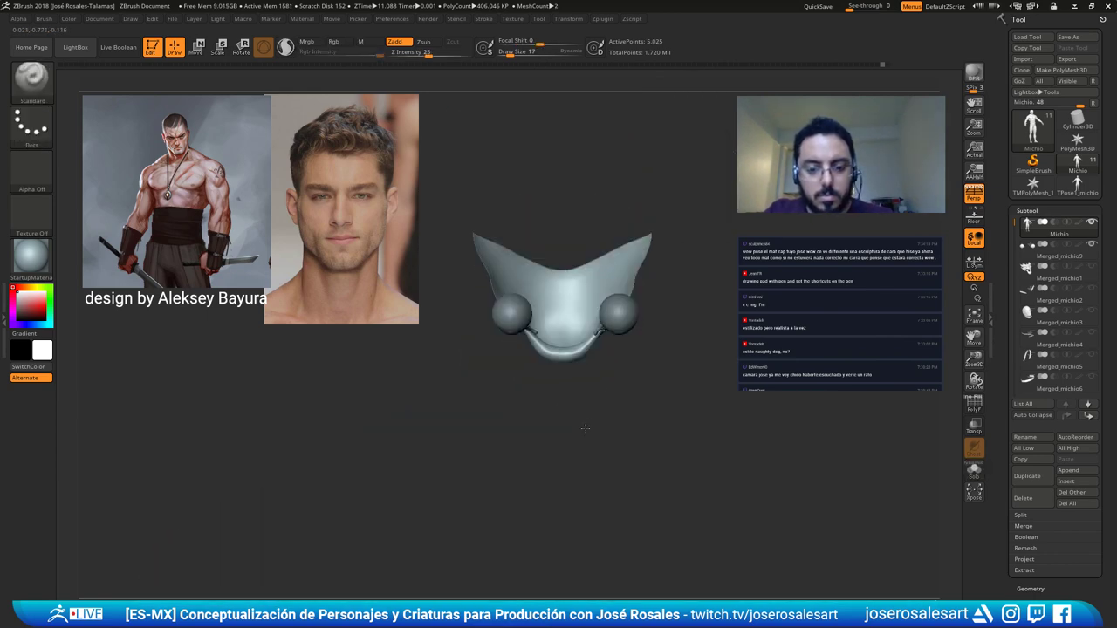
mouse_move(573, 379)
right_mouse_down("ctrl")
mouse_move(616, 435)
mouse_move(572, 385)
mouse_move(511, 381)
right_mouse_up("ctrl")
key("b")
key("m")
key("v")
key("s")
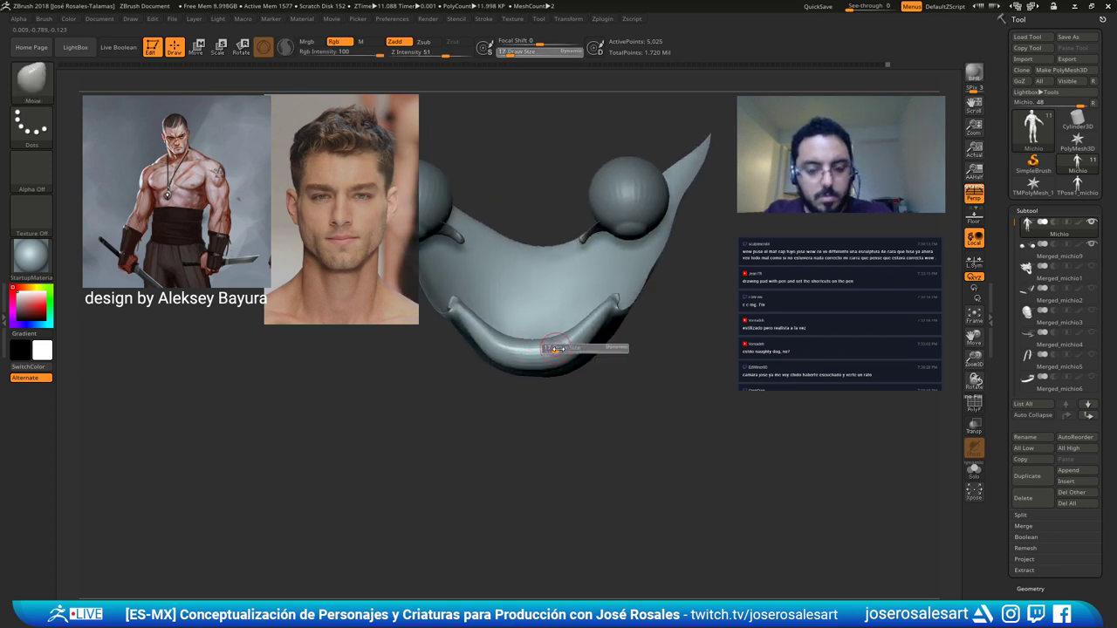
left_click_drag(549, 344, 562, 345)
right_click_drag(531, 378, 566, 351, "alt")
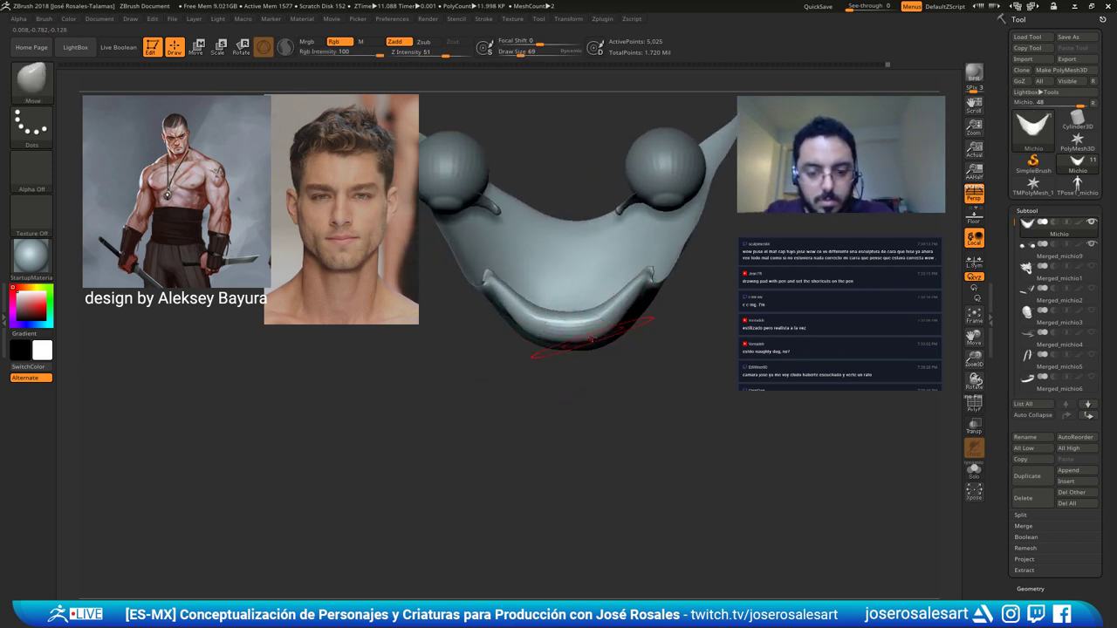
left_click_drag(597, 327, 528, 330)
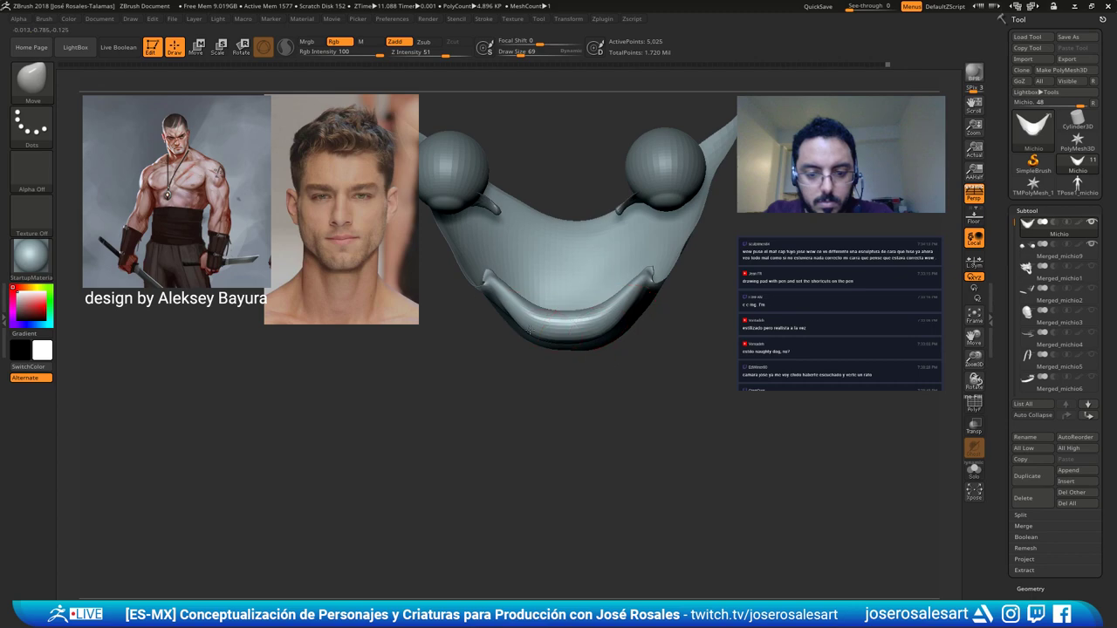
right_click_drag(547, 326, 599, 282)
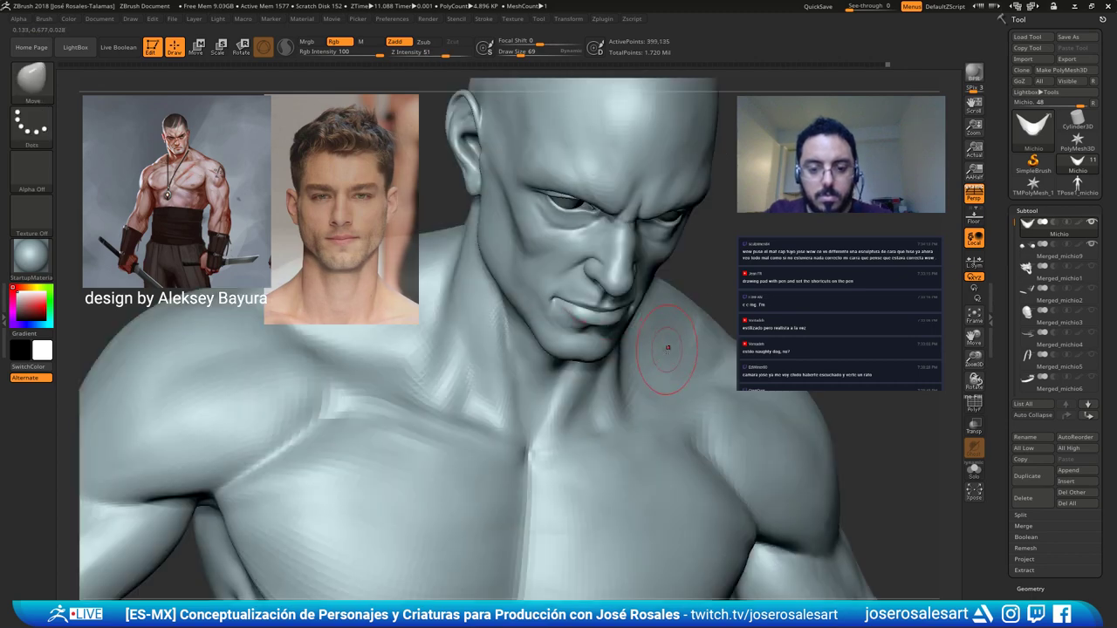
Build up the mouth corner with the ClayBuildup brush at draw size 36 and smooth the surface around it.
mouse_move(668, 347)
right_mouse_down("shift")
mouse_move(679, 326)
mouse_move(695, 393)
mouse_move(682, 329)
right_mouse_up("shift")
key("s")
key("s")
left_click_drag(684, 329, 679, 329)
right_click_drag(679, 329, 742, 388, "alt")
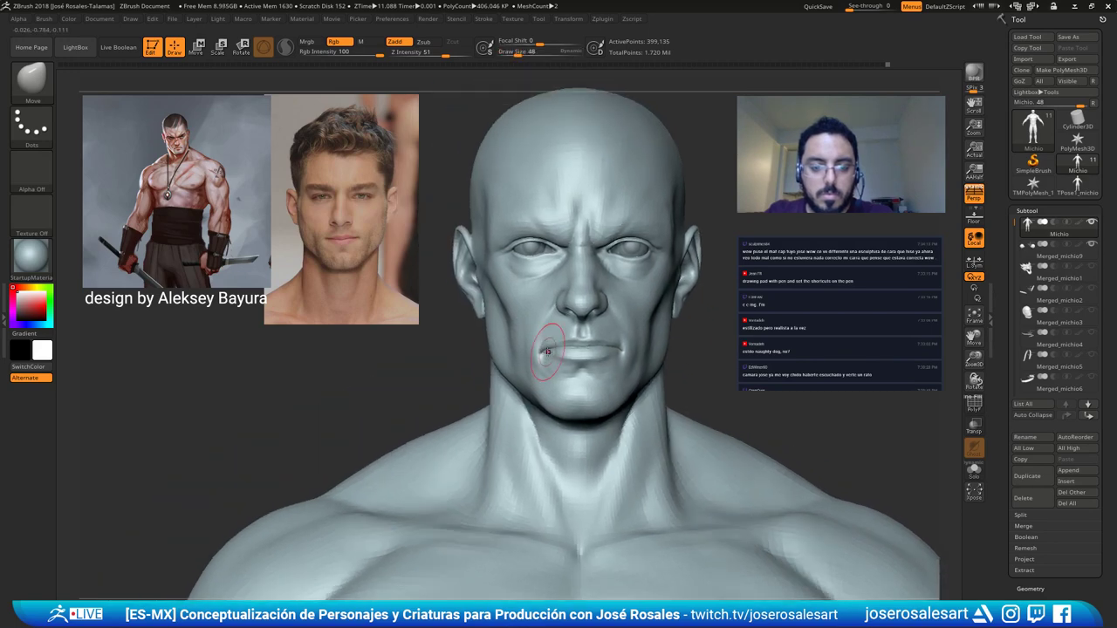
mouse_move(546, 351)
right_mouse_down("shift")
mouse_move(494, 353)
mouse_move(589, 411)
mouse_move(672, 315)
mouse_move(683, 264)
right_mouse_up("shift")
key("b")
key("c")
key("b")
key("s")
right_click_drag(651, 314, 649, 290)
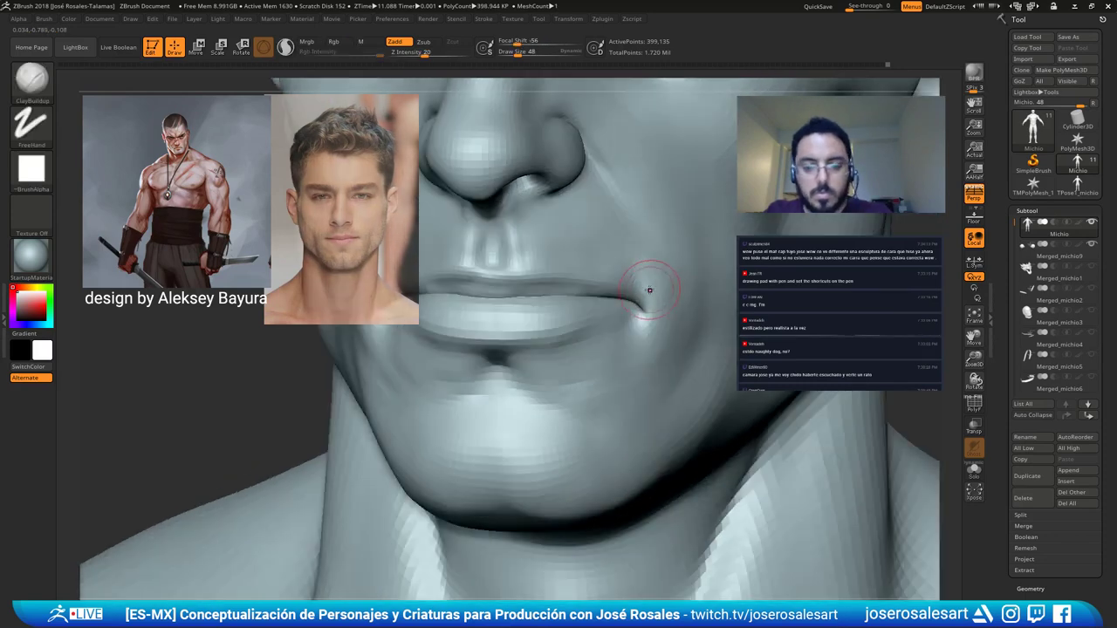
key("[")
left_click_drag(657, 306, 645, 300)
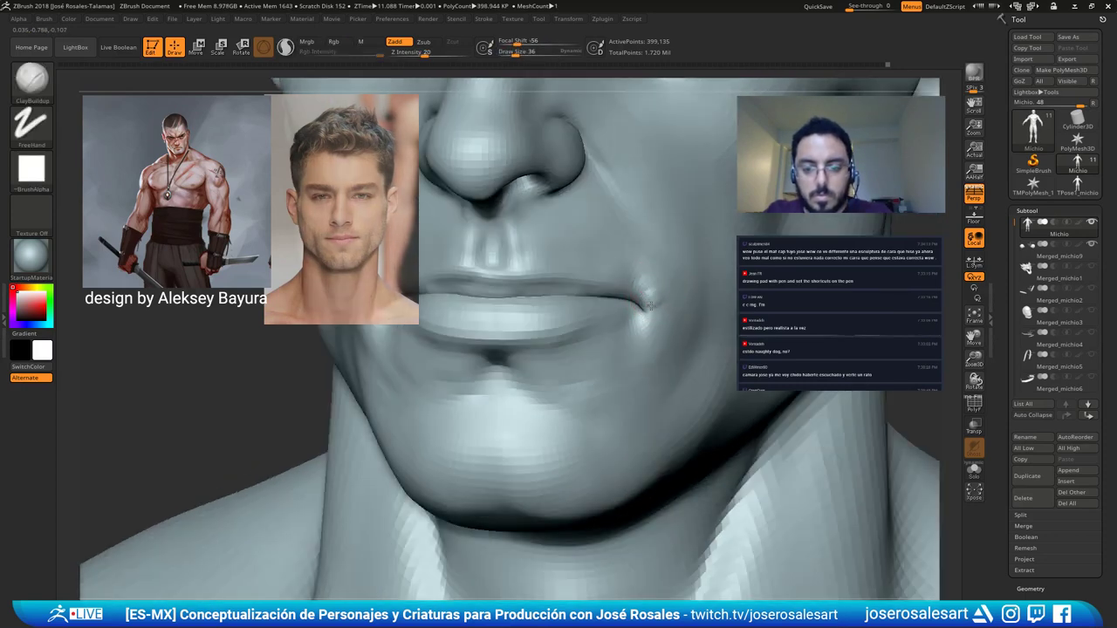
mouse_move(653, 312)
right_mouse_down()
mouse_move(603, 287)
mouse_move(603, 306)
mouse_move(626, 268)
right_mouse_up()
left_click_drag(614, 297, 611, 314, "shift")
Build up and soften the area just below the mouth corner with the ClayBuildup brush.
mouse_move(604, 293)
right_mouse_down()
mouse_move(630, 308)
mouse_move(486, 264)
mouse_move(537, 334)
mouse_move(552, 328)
right_mouse_up()
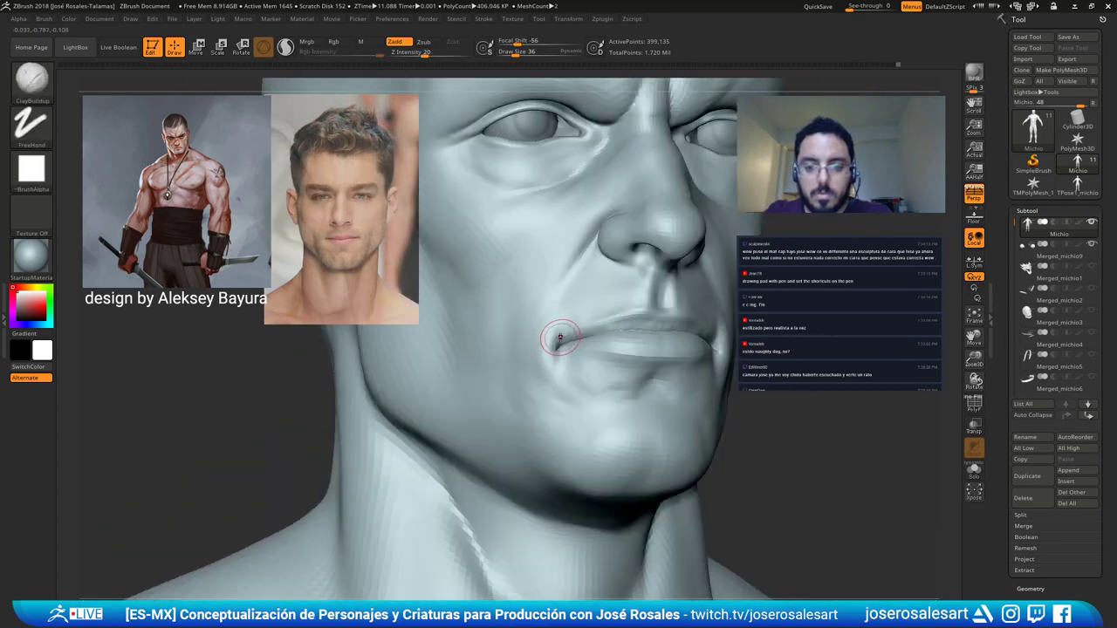
left_click_drag(553, 354, 548, 393)
key("shift")
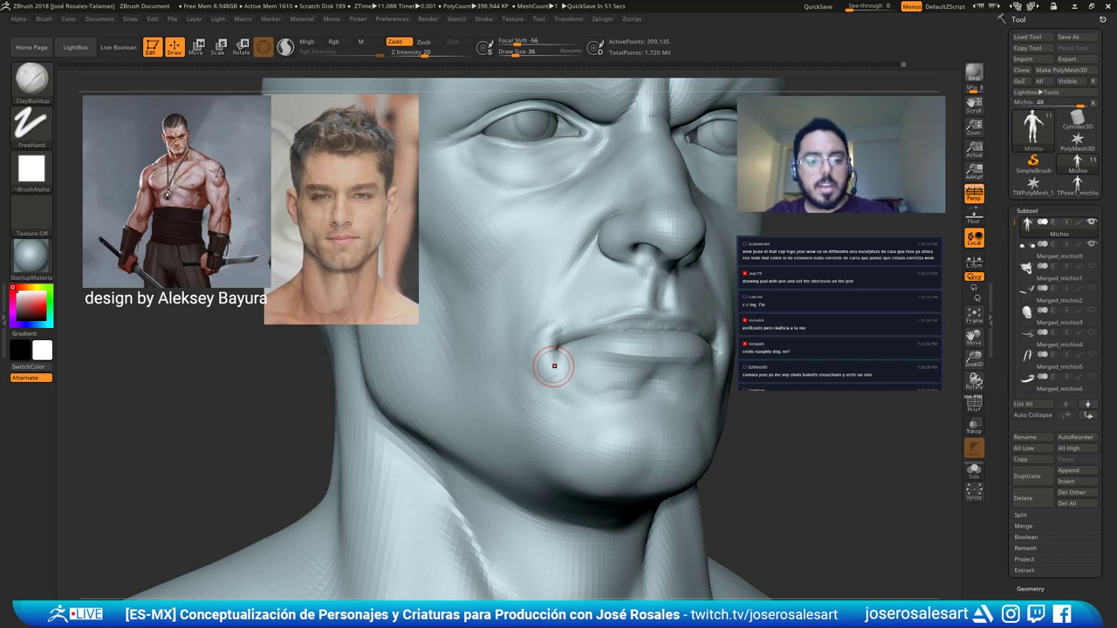
right_click_drag(559, 300, 558, 288)
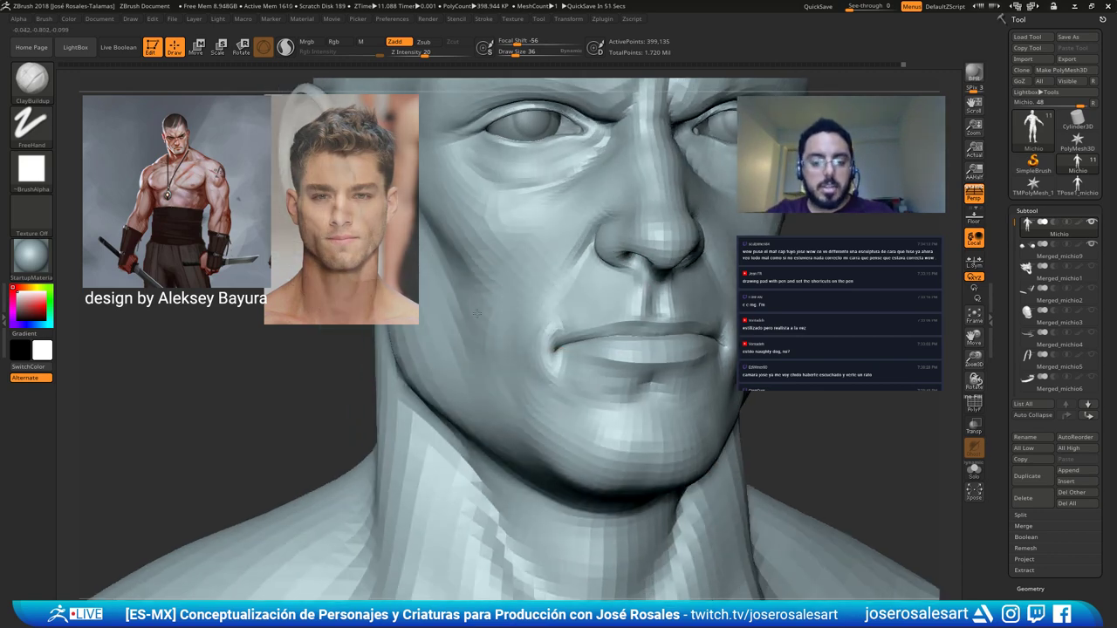
right_click_drag(476, 314, 486, 326)
right_click_drag(558, 368, 562, 348)
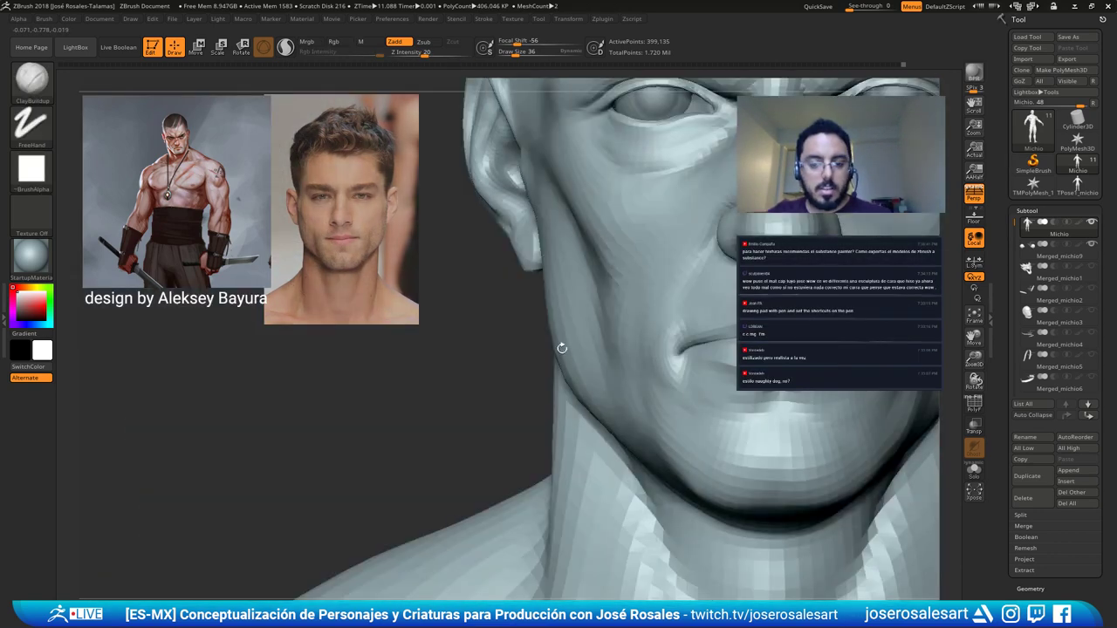
Display the wireframe without polygroup colours and lower the mesh by two subdivision levels.
key("f")
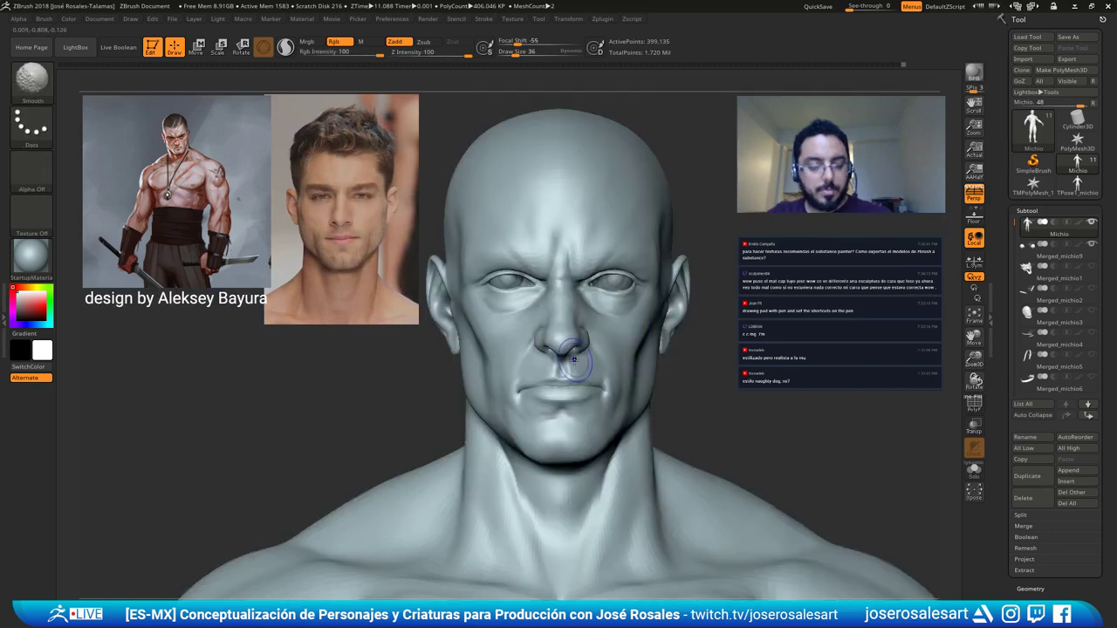
key("shift+f")
key("shift+d")
key("shift+d")
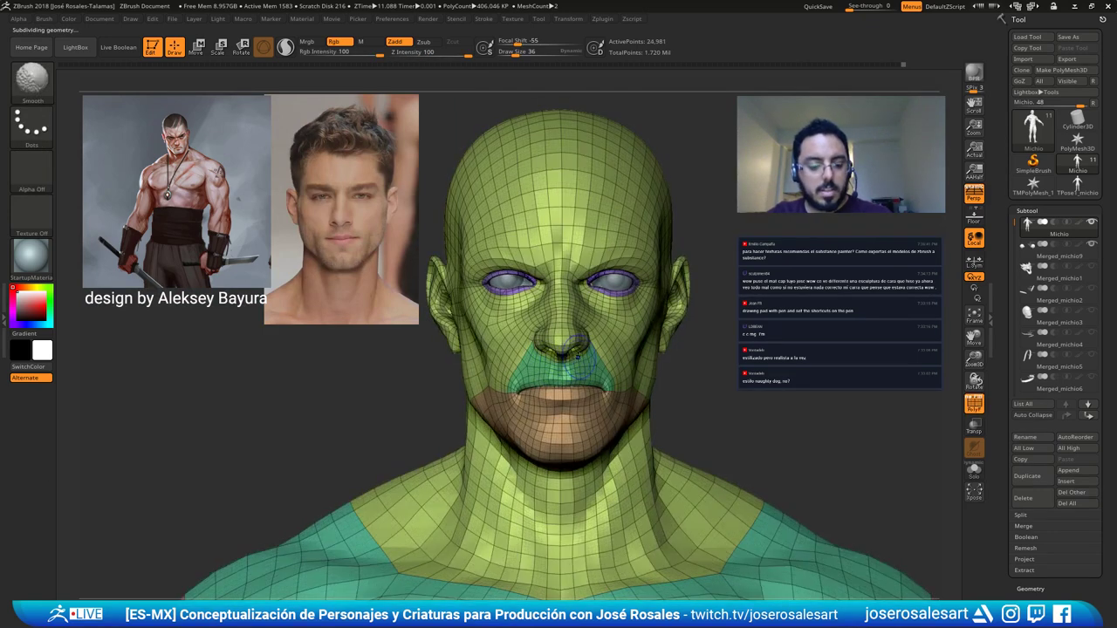
mouse_move(548, 364)
right_mouse_down()
mouse_move(552, 395)
mouse_move(521, 324)
mouse_move(559, 344)
right_mouse_up()
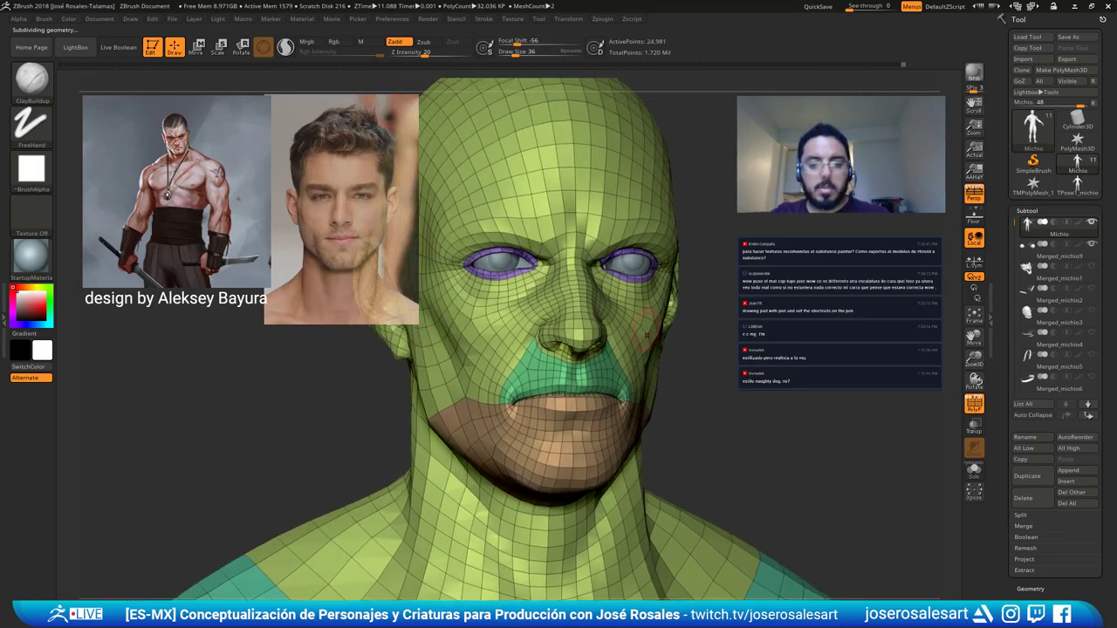
left_click(979, 404, "shift")
Examine the wireframe topology around the face, head and shoulders from several angles.
right_click_drag(572, 397, 502, 348, "ctrl")
right_click_drag(524, 441, 478, 336, "ctrl")
right_click_drag(480, 393, 732, 448, "ctrl")
right_click_drag(592, 421, 640, 438)
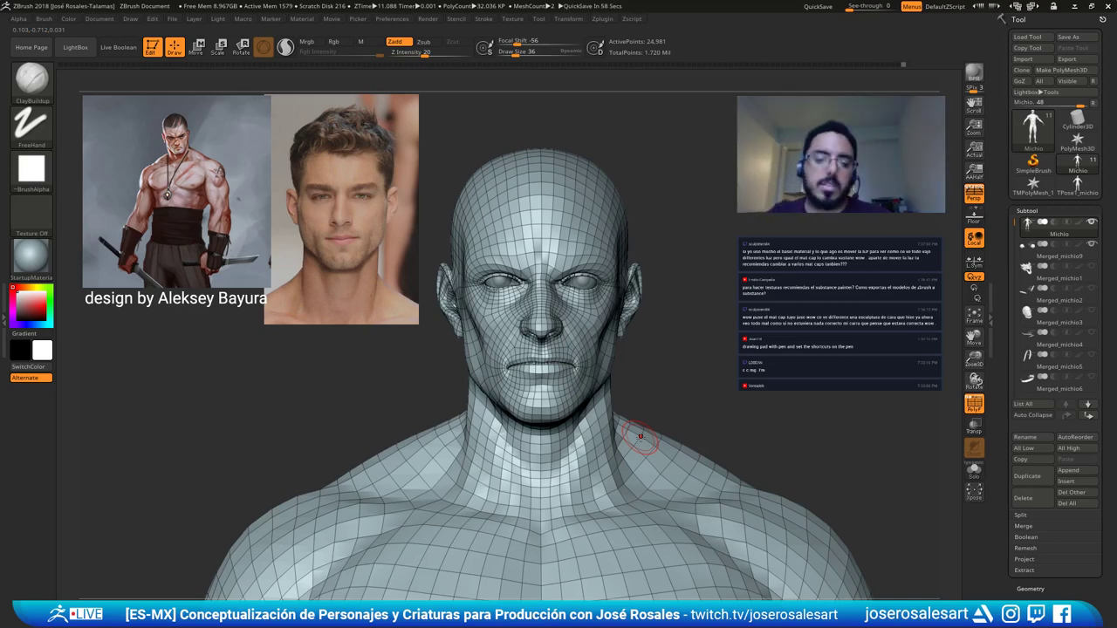
mouse_move(540, 379)
right_mouse_down("ctrl")
mouse_move(598, 366)
mouse_move(583, 379)
mouse_move(481, 350)
right_mouse_up("ctrl")
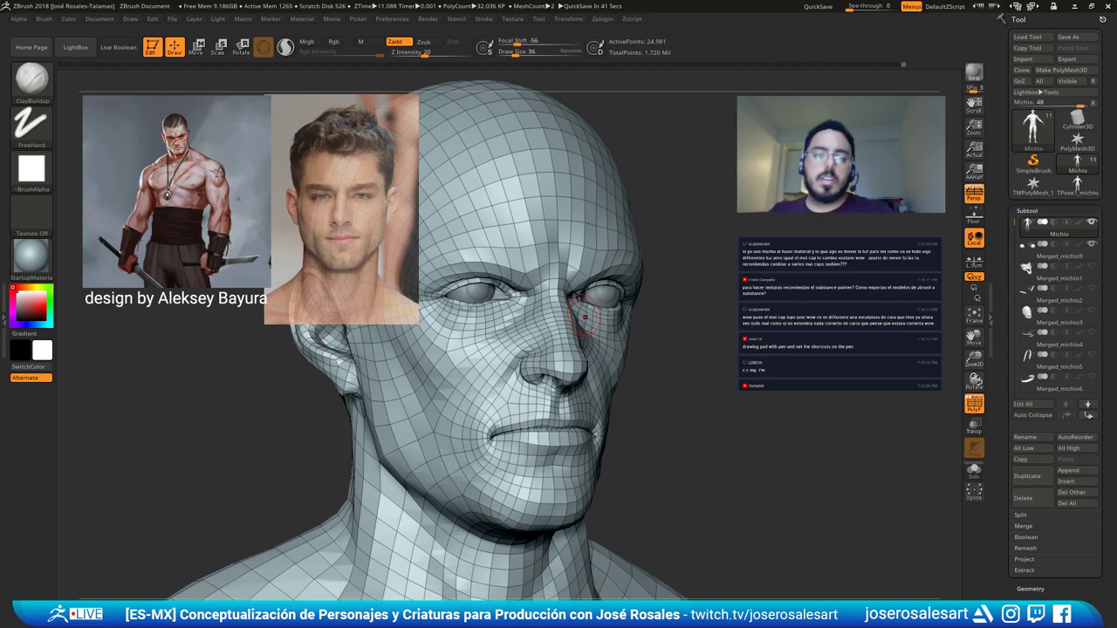
right_click_drag(532, 316, 427, 333)
Hide the wireframe and raise the mesh back up two subdivision levels.
key("shift+f")
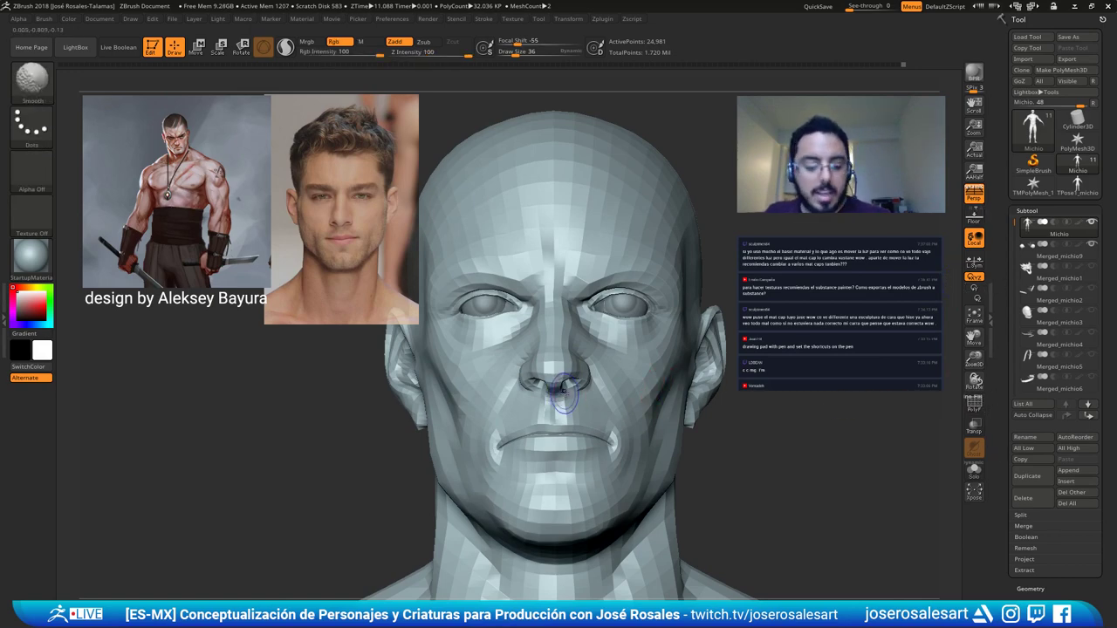
key("shift+f")
key("shift+f")
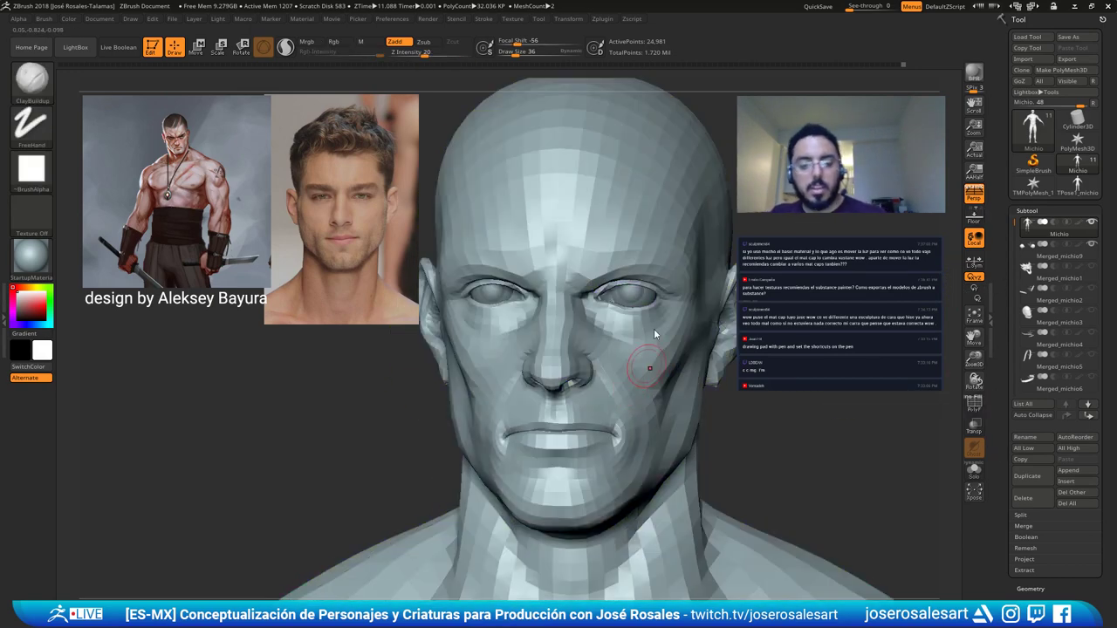
key("d")
key("d")
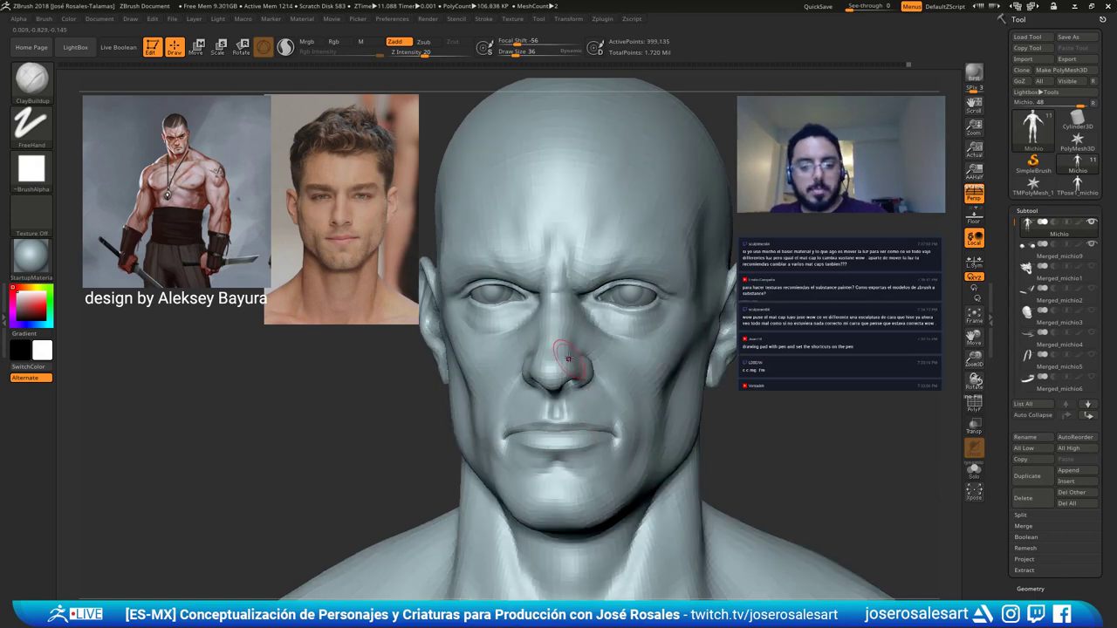
Sculpt the frown area between the eyebrows with the ClayBuildup brush at draw size 45.
mouse_move(568, 356)
right_mouse_down("alt")
mouse_move(469, 369)
mouse_move(545, 392)
mouse_move(463, 389)
mouse_move(393, 366)
mouse_move(480, 336)
mouse_move(528, 284)
mouse_move(510, 336)
right_mouse_up("alt")
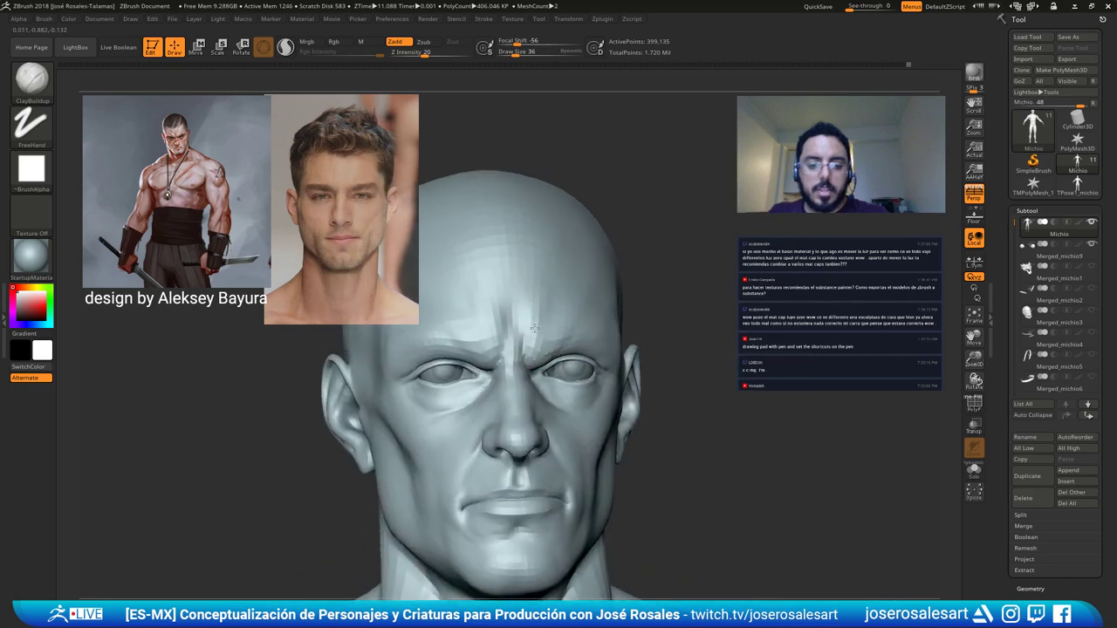
key("s")
left_click_drag(530, 321, 536, 320)
right_click_drag(535, 319, 529, 316)
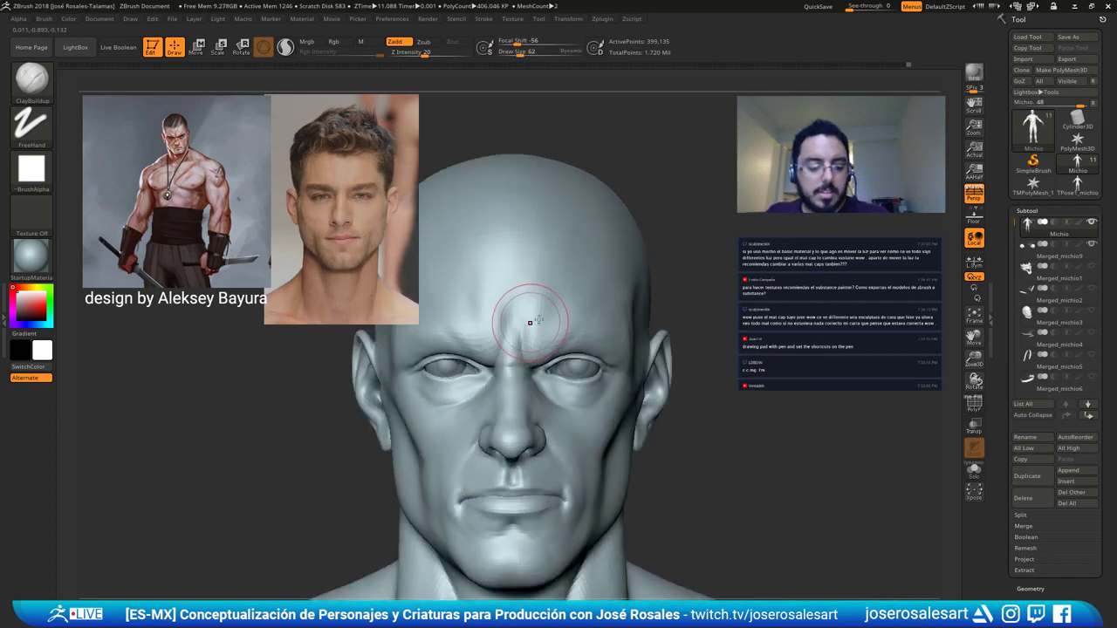
key("s")
left_click_drag(537, 327, 534, 327)
mouse_move(534, 327)
right_mouse_down("alt")
mouse_move(547, 334)
mouse_move(533, 328)
right_mouse_up("alt")
left_click_drag(533, 328, 529, 364)
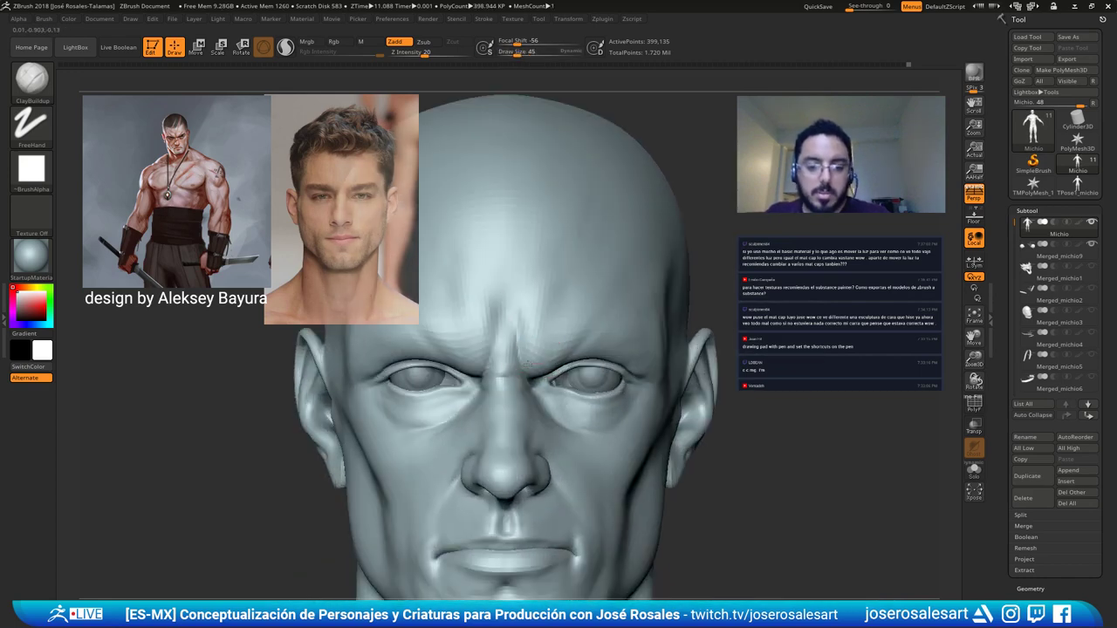
Reduce the draw size to 36 and refine the mouth corner and chin, smoothing the side of the chin.
mouse_move(548, 347)
right_mouse_down("alt")
mouse_move(510, 348)
mouse_move(567, 325)
mouse_move(569, 301)
mouse_move(541, 315)
mouse_move(574, 300)
mouse_move(563, 310)
mouse_move(552, 317)
mouse_move(566, 294)
mouse_move(588, 319)
mouse_move(569, 334)
mouse_move(534, 531)
mouse_move(499, 404)
mouse_move(494, 415)
right_mouse_up("alt")
key("bracketleft")
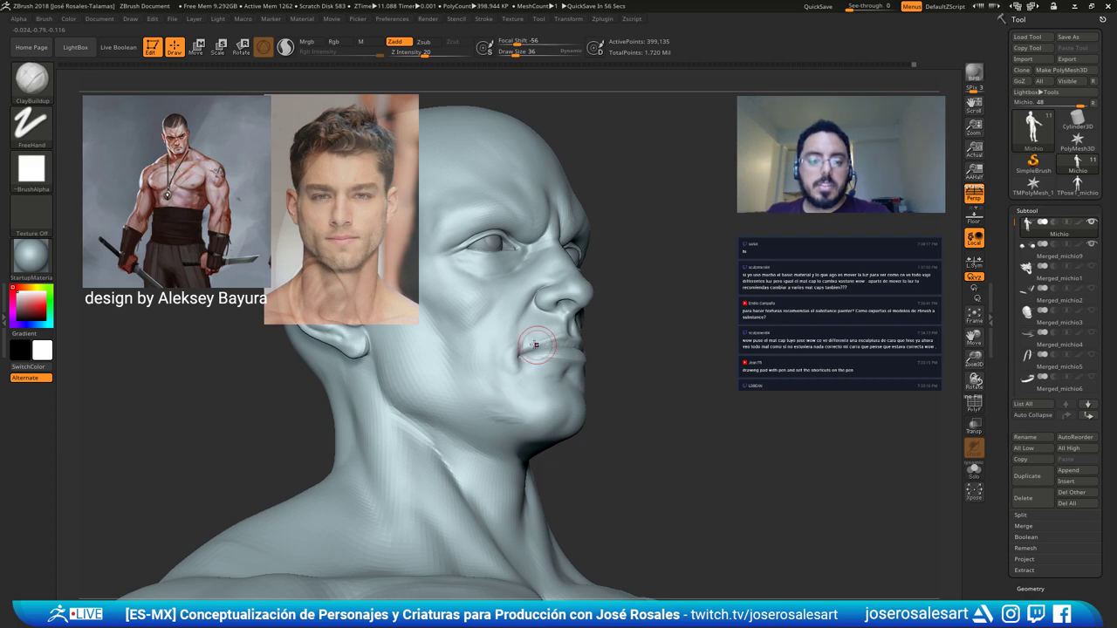
mouse_move(519, 396)
right_mouse_down()
mouse_move(453, 337)
mouse_move(603, 320)
mouse_move(529, 360)
mouse_move(506, 334)
right_mouse_up()
key("shift")
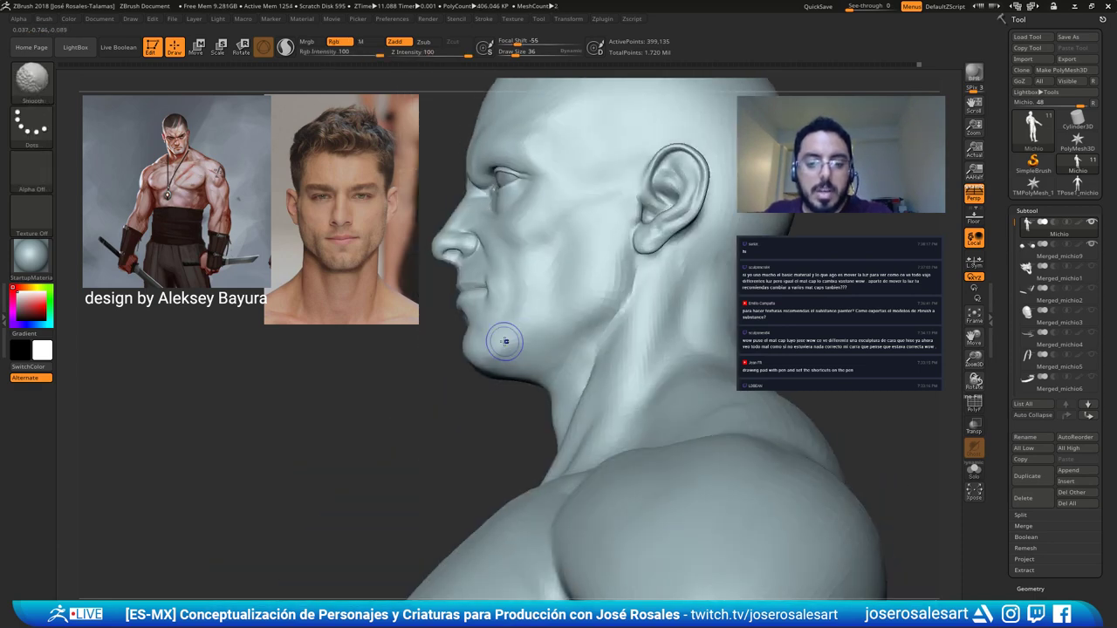
mouse_move(527, 372)
right_mouse_down()
mouse_move(498, 351)
mouse_move(563, 384)
right_mouse_up()
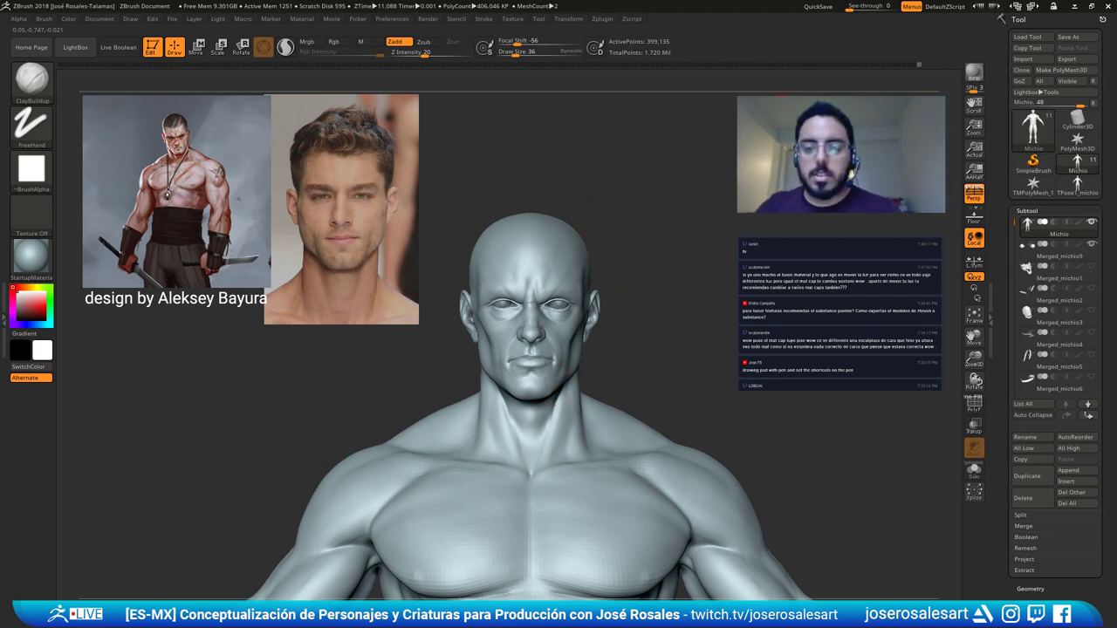
Smooth the brow ridge above the eye and the area around the eye's outer corner.
mouse_move(569, 336)
right_mouse_down()
mouse_move(568, 302)
mouse_move(549, 320)
mouse_move(630, 216)
right_mouse_up()
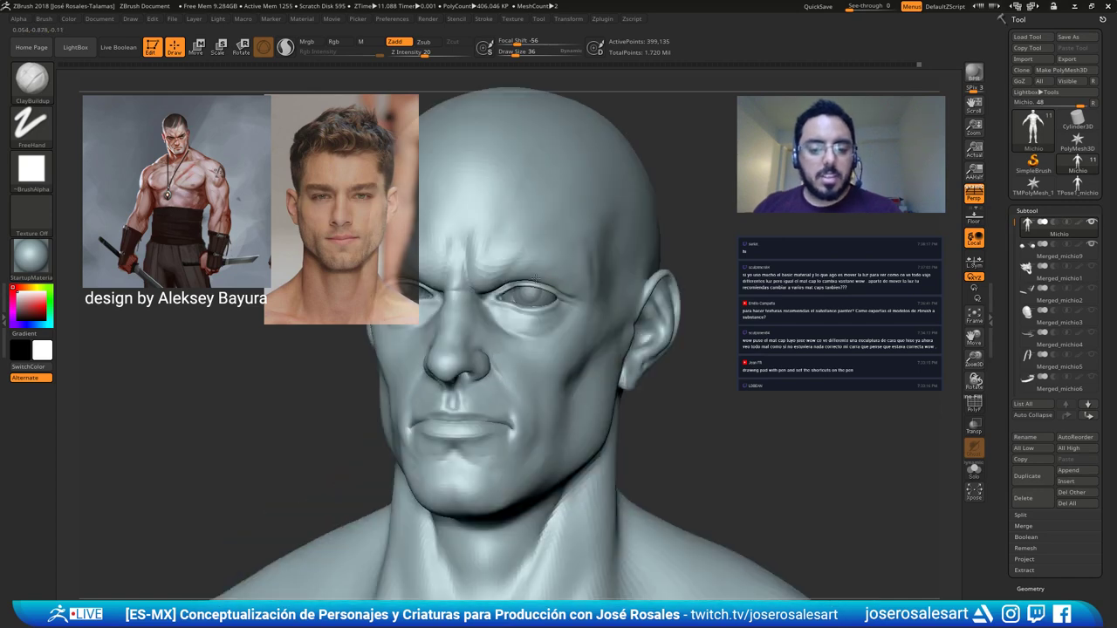
right_click_drag(535, 277, 568, 249)
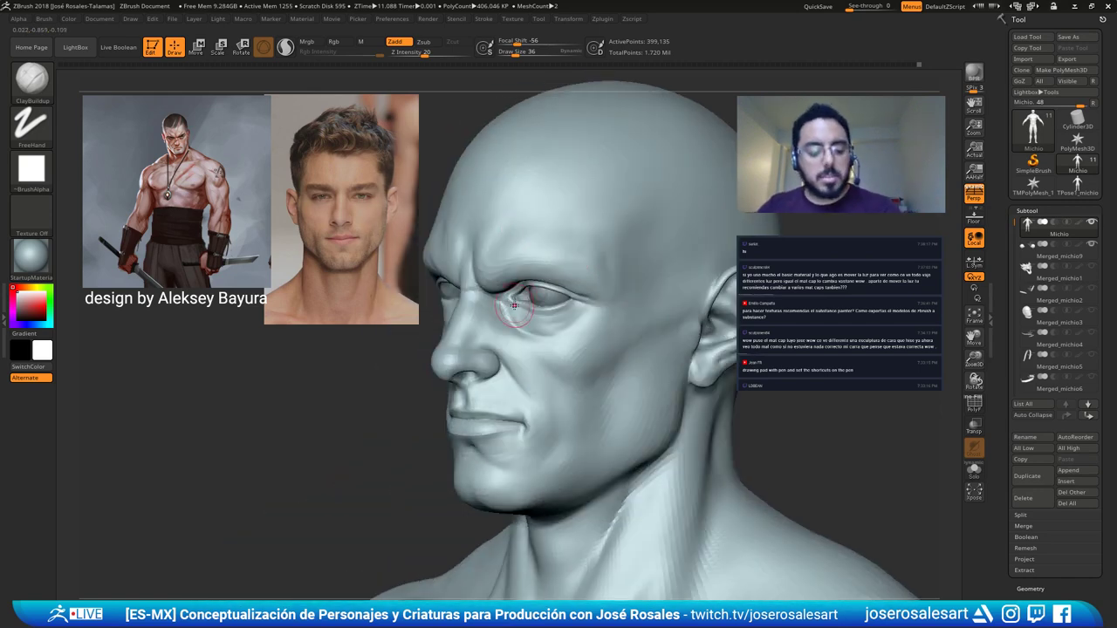
right_click_drag(579, 253, 572, 201)
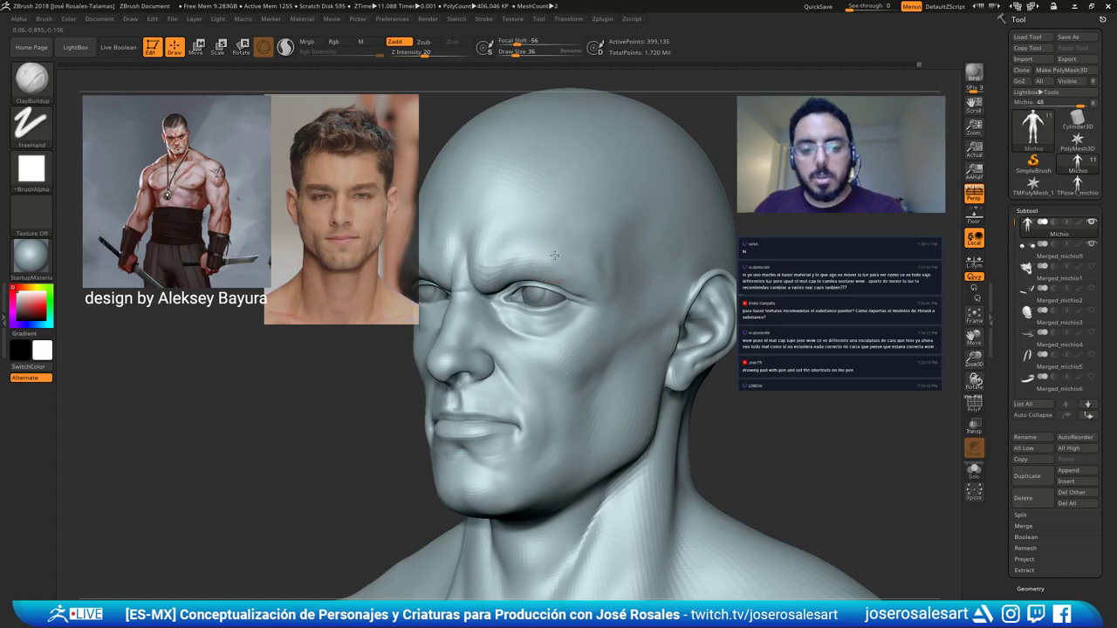
right_click_drag(594, 259, 585, 244, "ctrl")
left_click_drag(586, 244, 602, 254, "shift")
mouse_move(608, 254)
right_mouse_down()
mouse_move(598, 252)
mouse_move(616, 242)
mouse_move(473, 230)
mouse_move(579, 292)
mouse_move(542, 280)
right_mouse_up()
left_click_drag(576, 284, 569, 272, "shift")
mouse_move(569, 272)
right_mouse_down()
mouse_move(534, 291)
mouse_move(565, 249)
right_mouse_up()
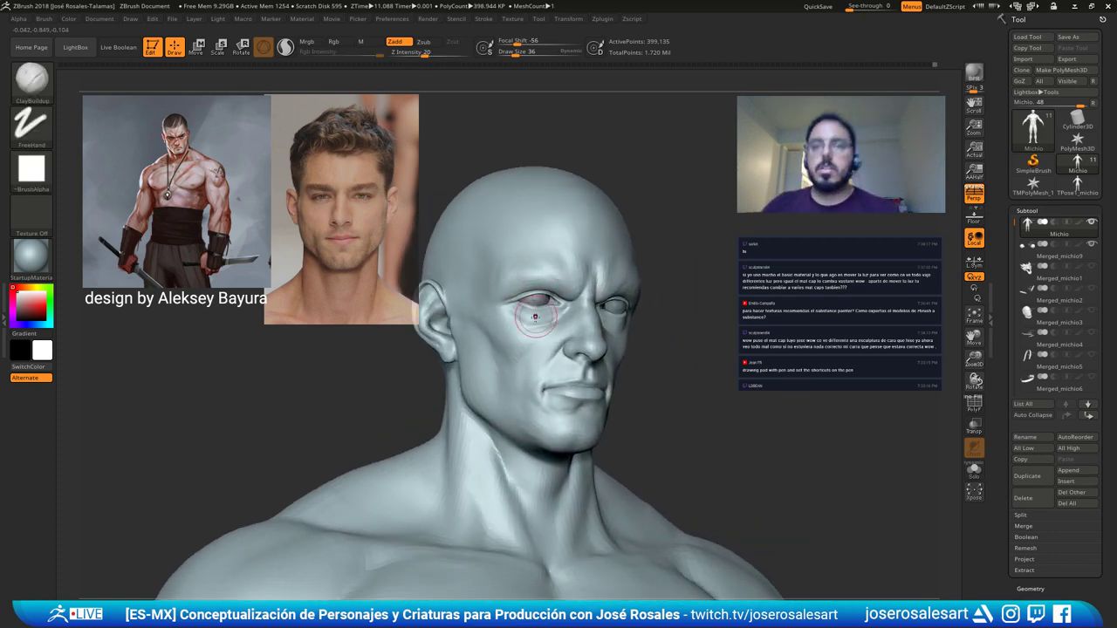
Build up the temple and the side of the forehead with the ClayBuildup brush at draw size 36.
right_click_drag(541, 300, 495, 240)
left_click_drag(494, 238, 501, 250)
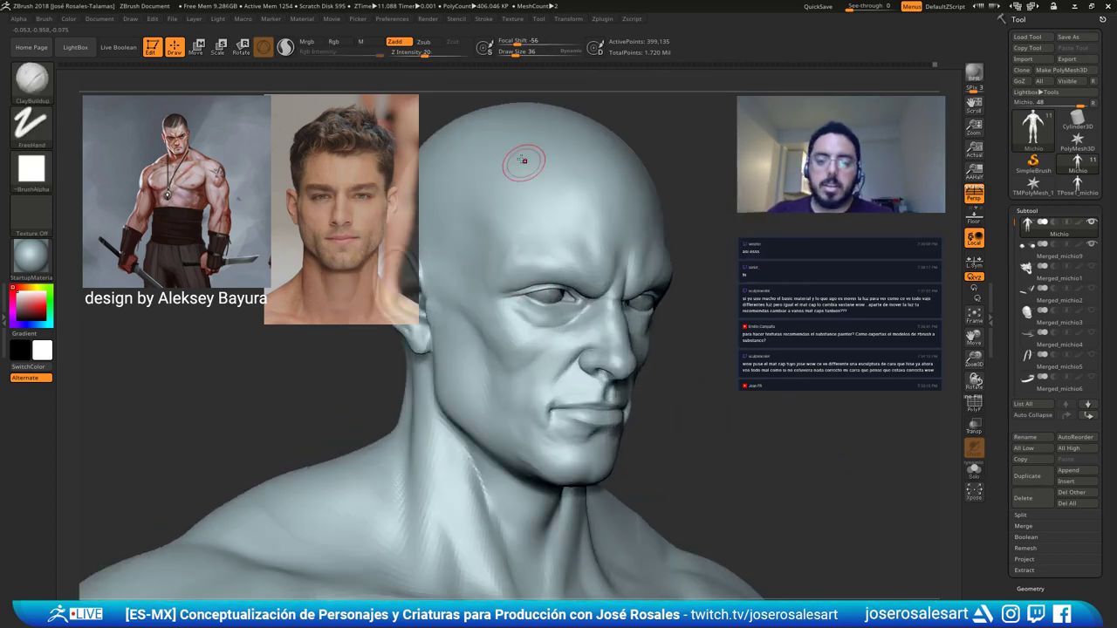
left_click_drag(506, 232, 563, 273)
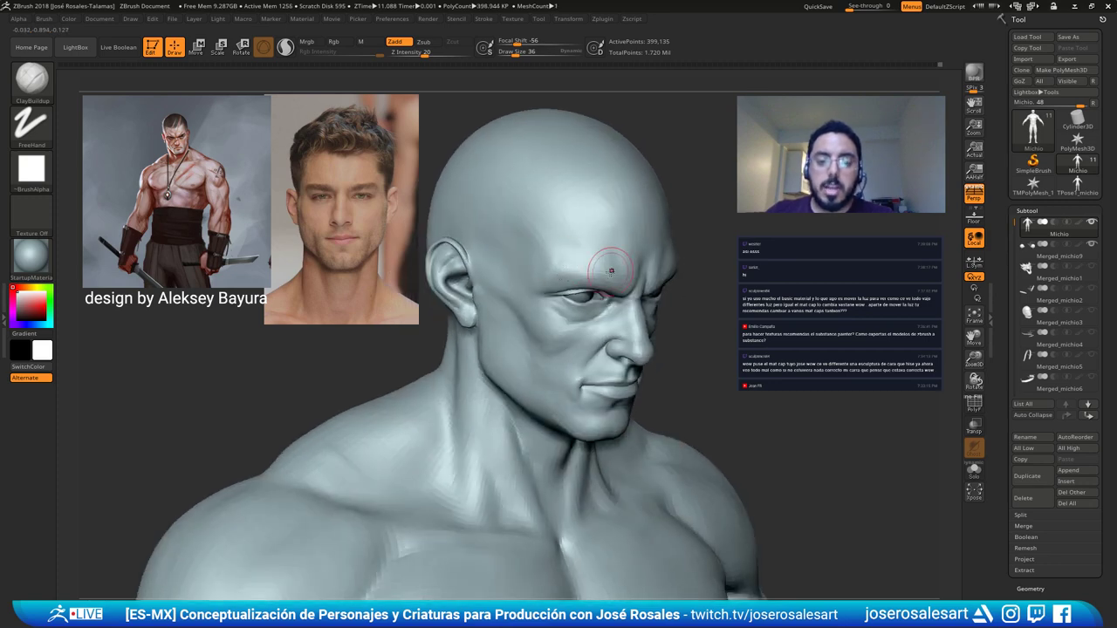
mouse_move(609, 262)
right_mouse_down()
mouse_move(573, 268)
mouse_move(602, 253)
mouse_move(597, 240)
mouse_move(602, 262)
right_mouse_up()
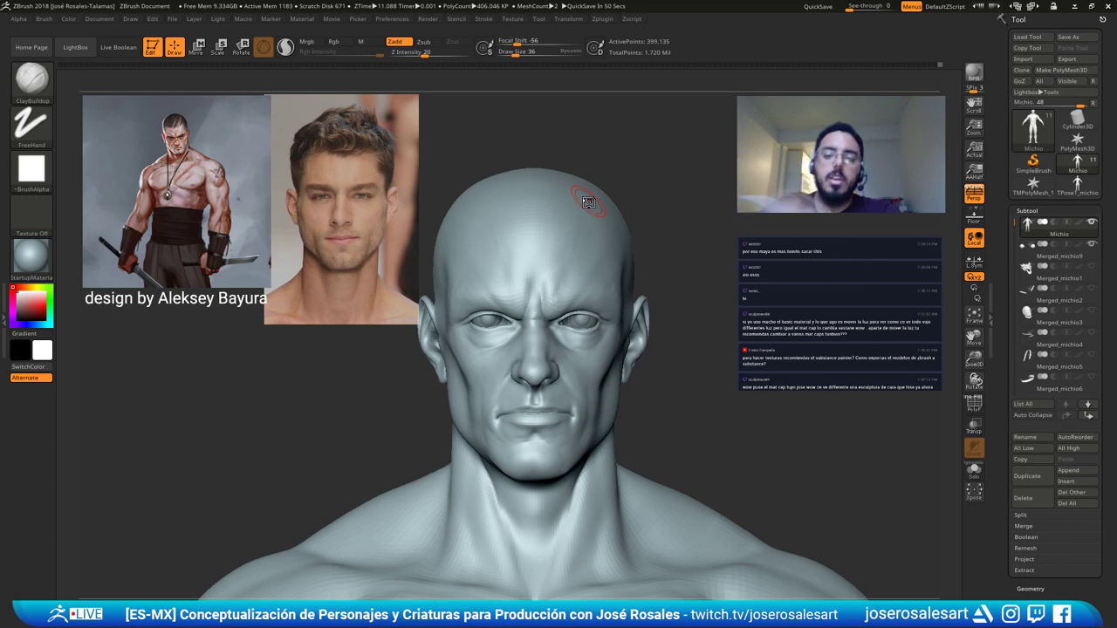
Smooth the temple and the side of the forehead from a three-quarter view.
right_click_drag(539, 236, 432, 242)
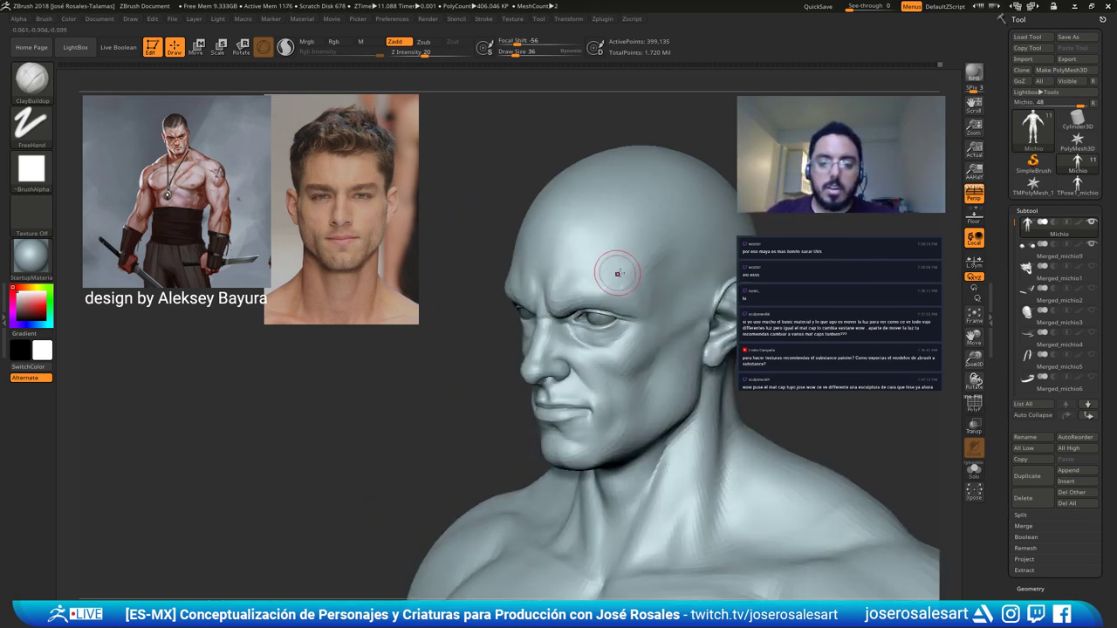
mouse_move(618, 276)
right_mouse_down("alt")
mouse_move(641, 285)
mouse_move(521, 309)
mouse_move(514, 326)
right_mouse_up("alt")
mouse_move(514, 327)
left_mouse_down("shift")
mouse_move(547, 307)
mouse_move(573, 337)
left_mouse_up("shift")
mouse_move(602, 335)
right_mouse_down("ctrl")
mouse_move(617, 332)
mouse_move(624, 249)
mouse_move(677, 197)
right_mouse_up("ctrl")
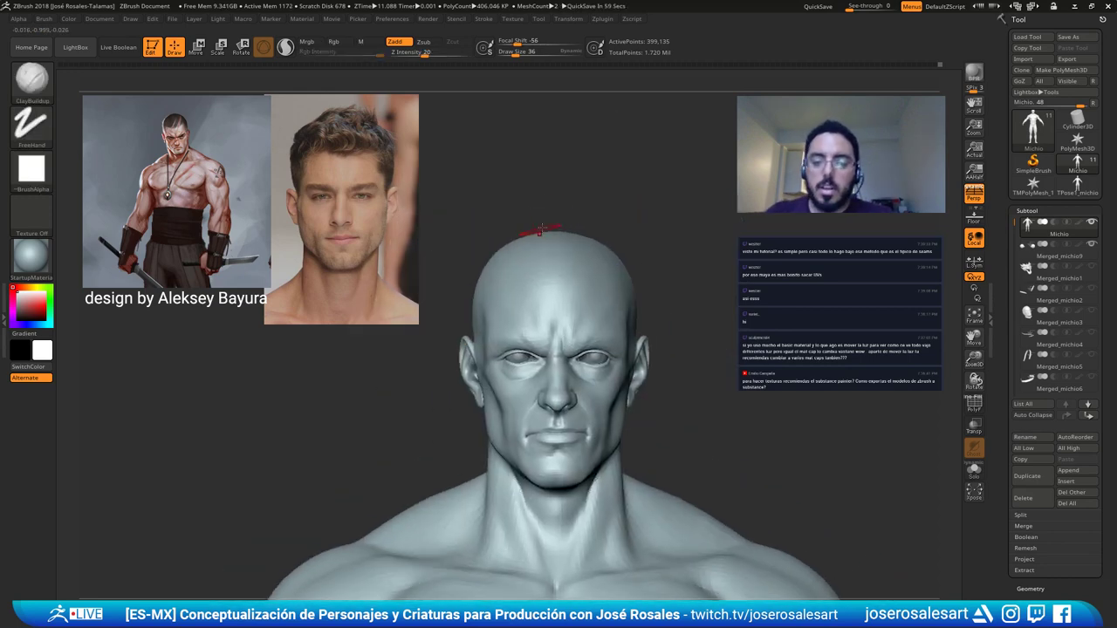
Build up the temple and the outer end of the brow with the ClayBuildup brush at draw size 36.
mouse_move(544, 285)
right_mouse_down("ctrl")
mouse_move(590, 306)
mouse_move(547, 301)
mouse_move(572, 244)
right_mouse_up("ctrl")
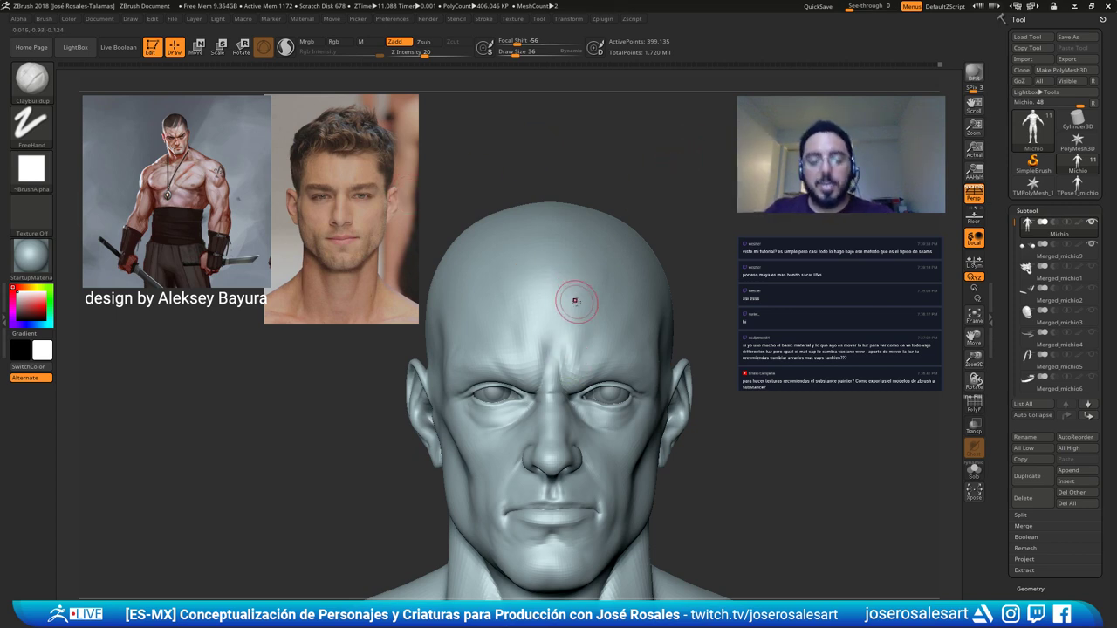
mouse_move(576, 300)
right_mouse_down()
mouse_move(581, 342)
mouse_move(619, 332)
mouse_move(516, 314)
mouse_move(526, 324)
right_mouse_up()
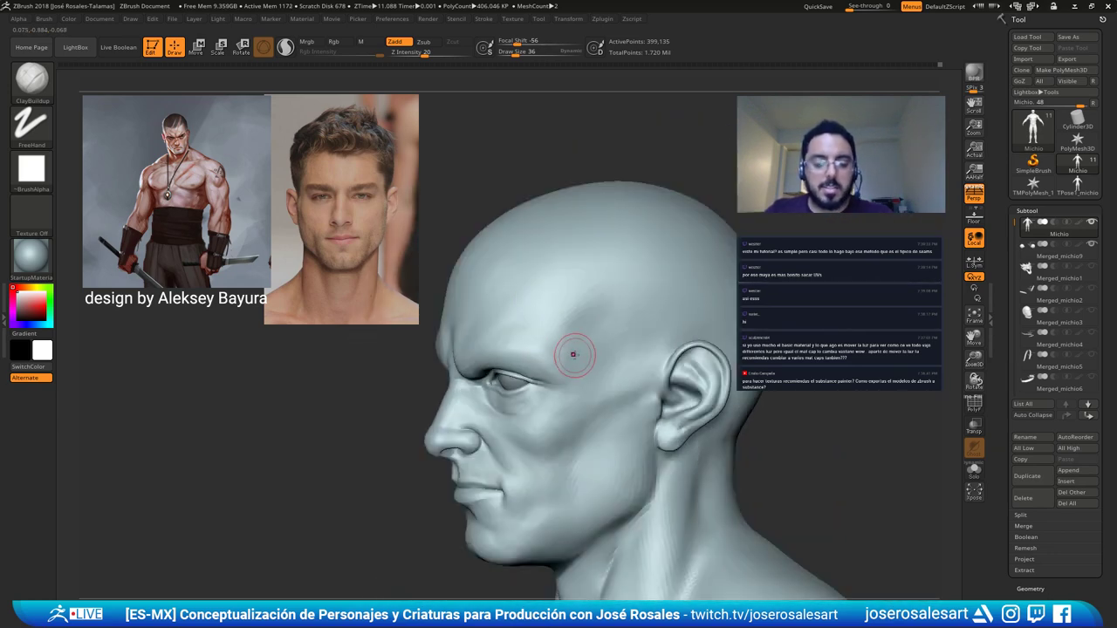
mouse_move(556, 361)
right_mouse_down()
mouse_move(567, 362)
mouse_move(553, 337)
right_mouse_up()
left_click_drag(553, 337, 574, 367)
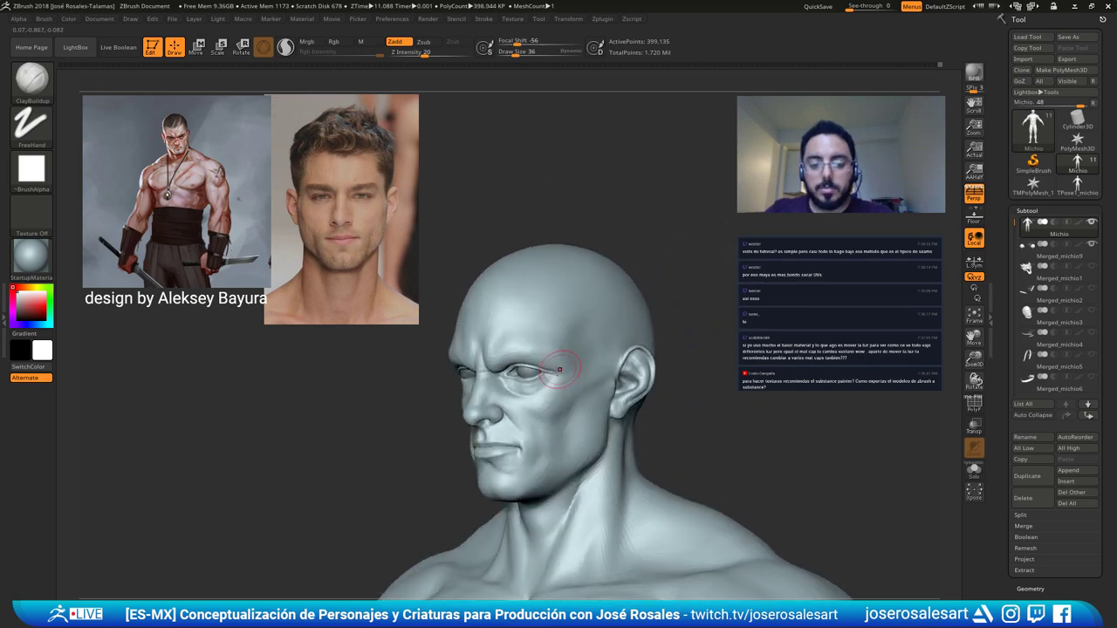
mouse_move(574, 366)
right_mouse_down()
mouse_move(559, 338)
mouse_move(541, 354)
mouse_move(499, 324)
mouse_move(608, 332)
right_mouse_up()
right_click_drag(523, 296, 524, 349, "alt")
right_click_drag(498, 344, 554, 343)
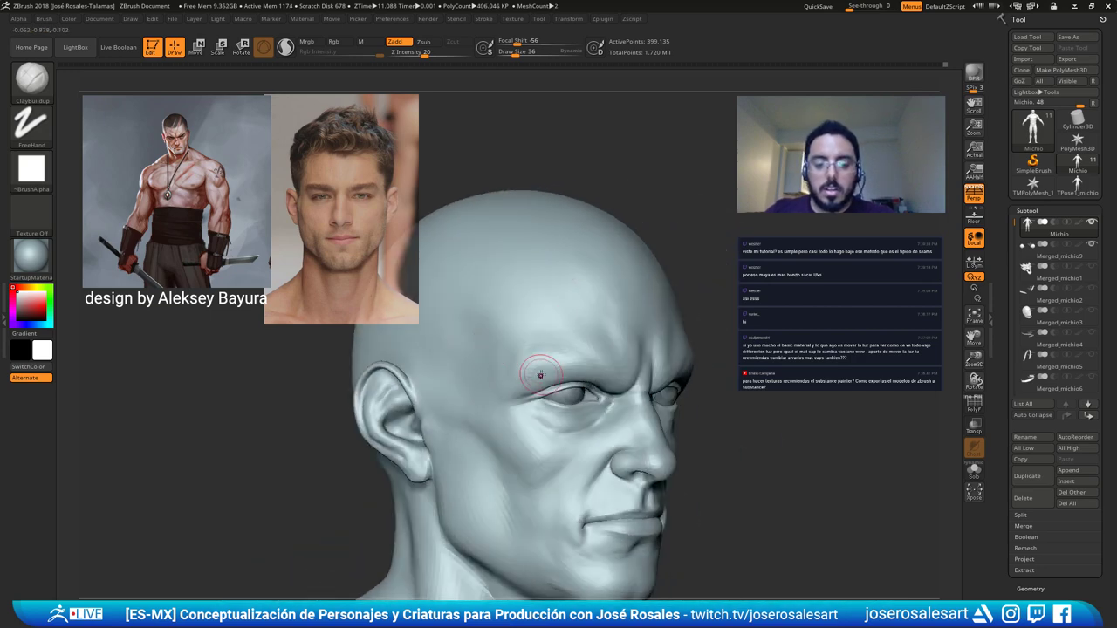
Smooth the outer brow and temple and refine the forehead plane above the eye.
key("shift")
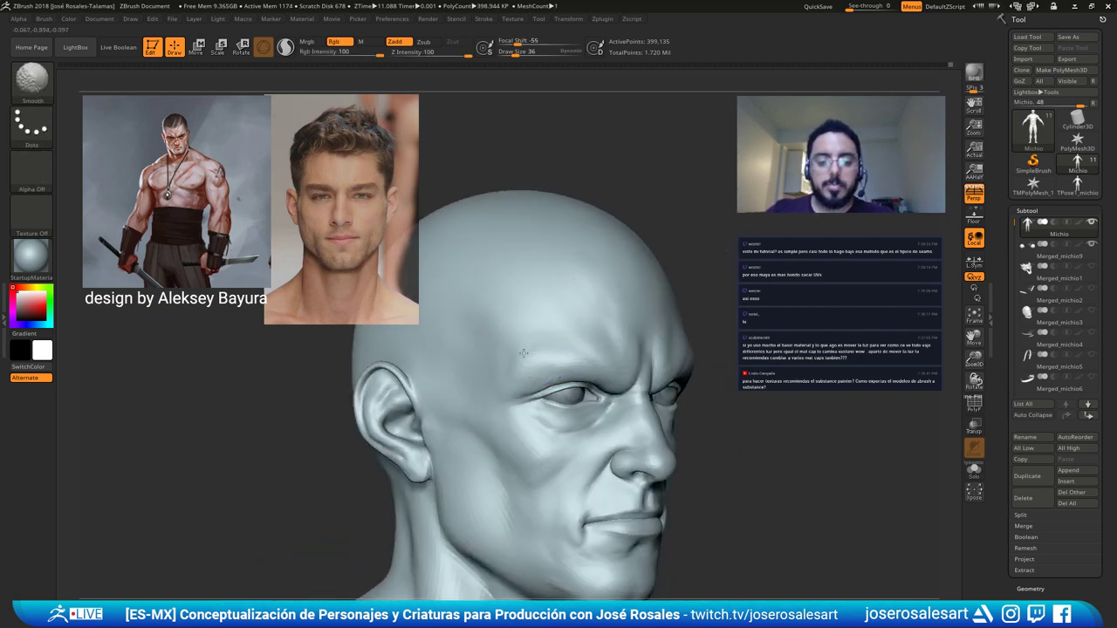
right_click_drag(523, 352, 571, 364)
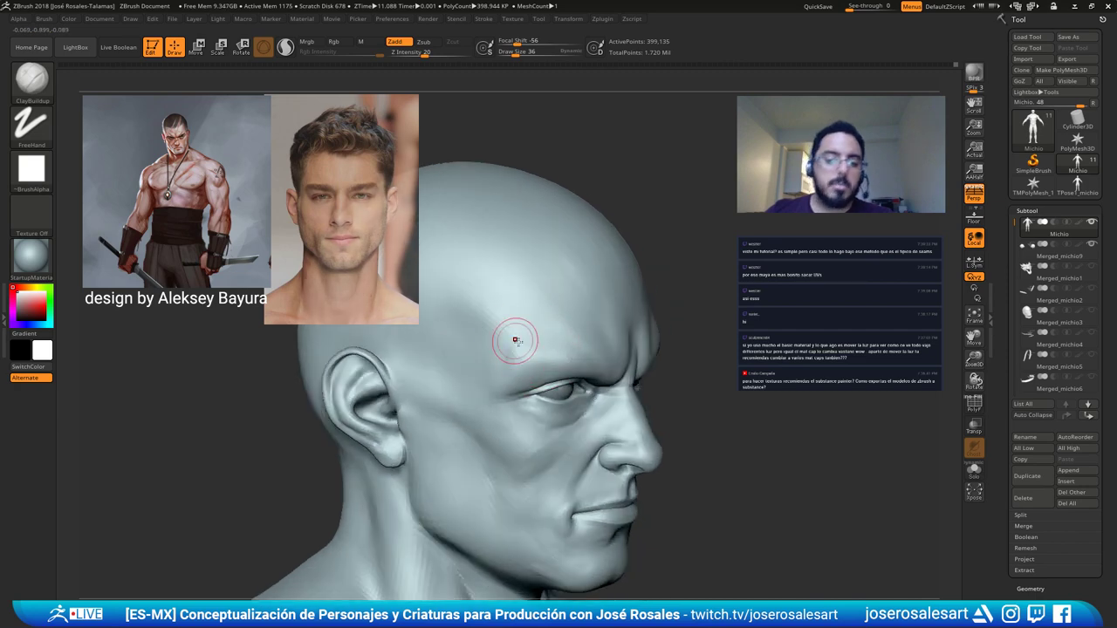
mouse_move(514, 341)
right_mouse_down()
mouse_move(581, 341)
mouse_move(557, 329)
right_mouse_up()
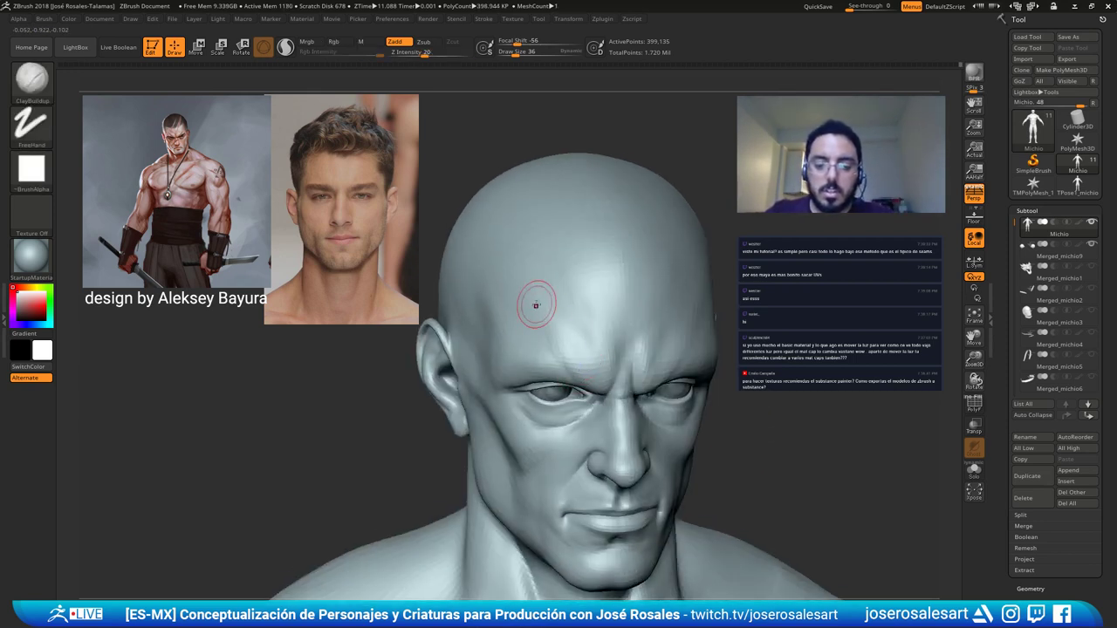
right_click_drag(565, 322, 544, 299)
mouse_move(508, 351)
left_mouse_down()
mouse_move(526, 349)
mouse_move(538, 367)
left_mouse_up()
Sharpen the crease between the inner brow and the eye's inner corner with the DamStandard brush at draw size 36.
key("b")
key("d")
key("s")
right_click_drag(543, 331, 512, 407)
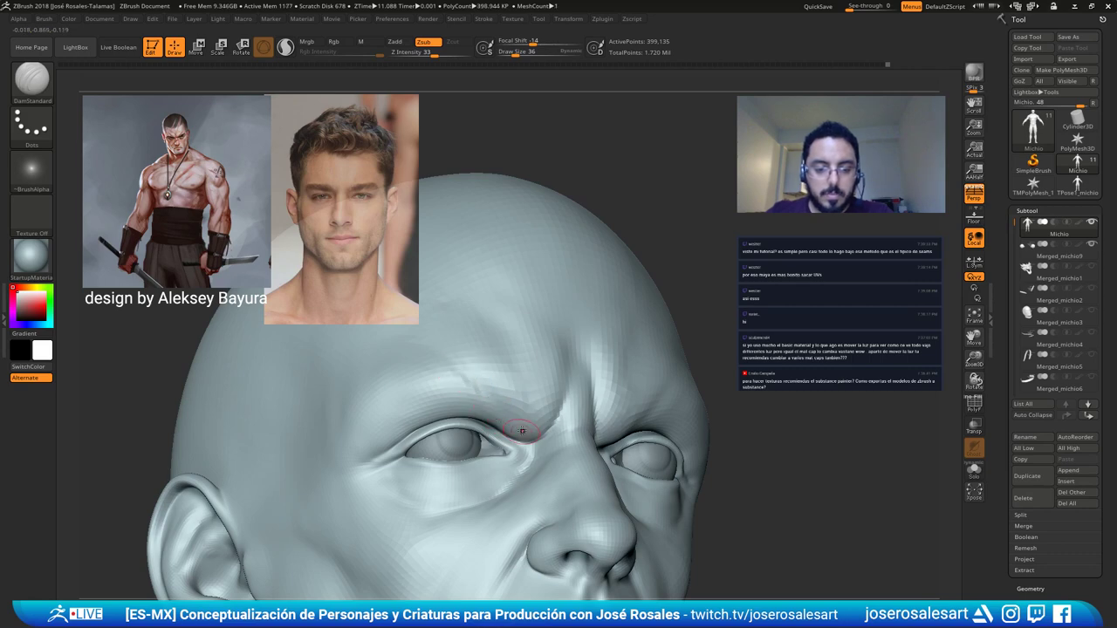
right_click_drag(462, 375, 528, 392)
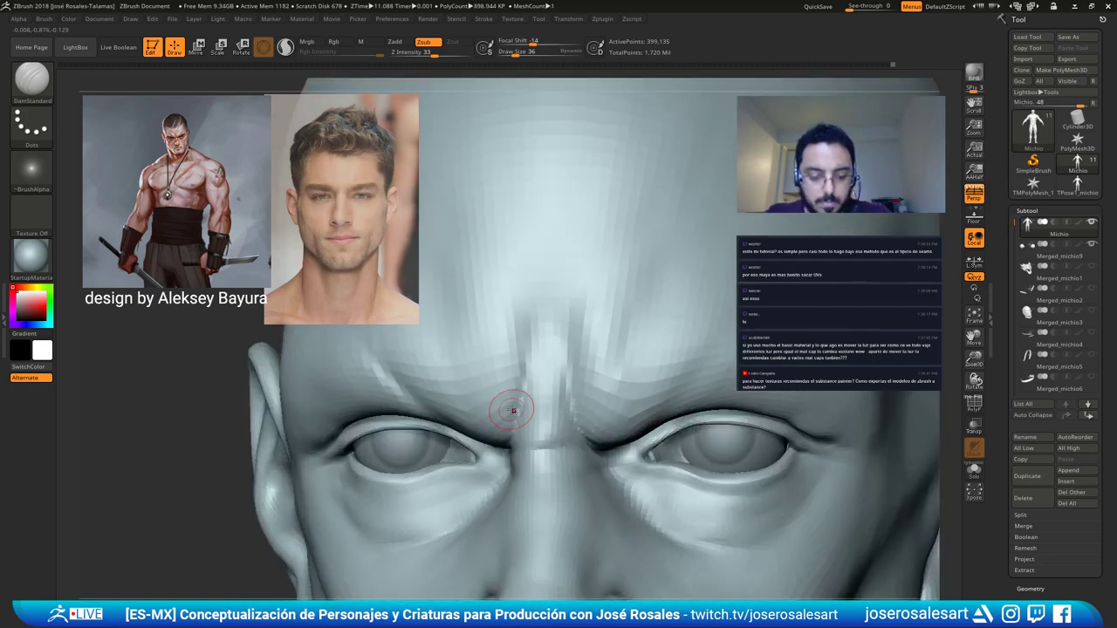
Raise the inner end of the brow beside the frown lines with the Standard brush at draw size 36.
key("b")
key("s")
key("t")
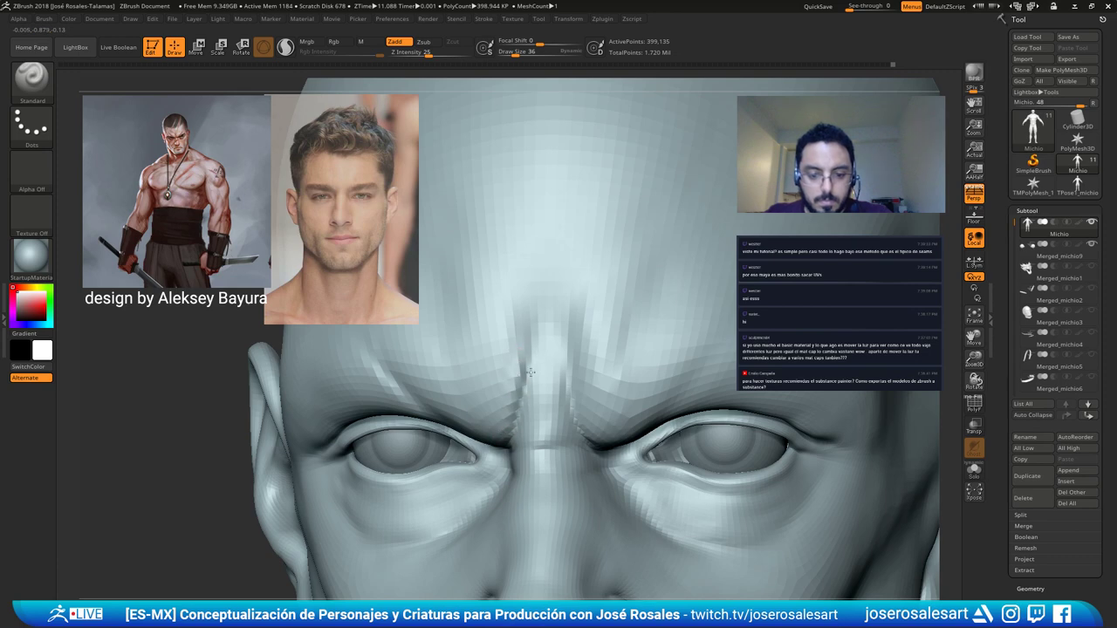
right_click_drag(544, 360, 515, 349, "alt")
right_click_drag(558, 223, 578, 280, "ctrl")
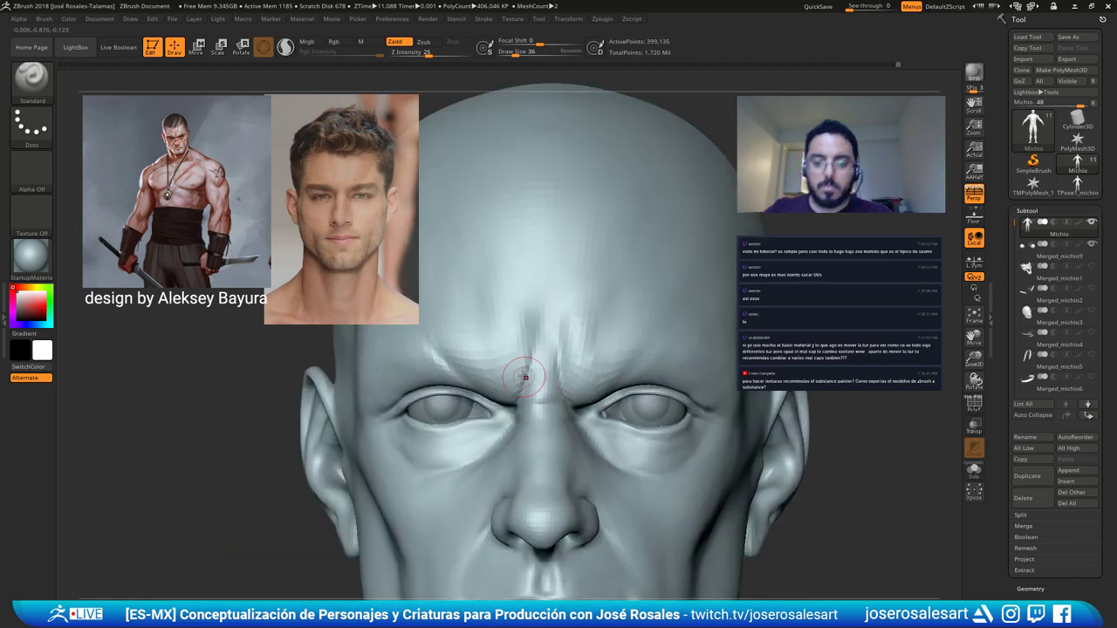
Build up the area between the brows and above the nose bridge with the ClayBuildup brush at draw size 36.
key("b")
key("c")
key("b")
right_click_drag(539, 361, 526, 392, "ctrl")
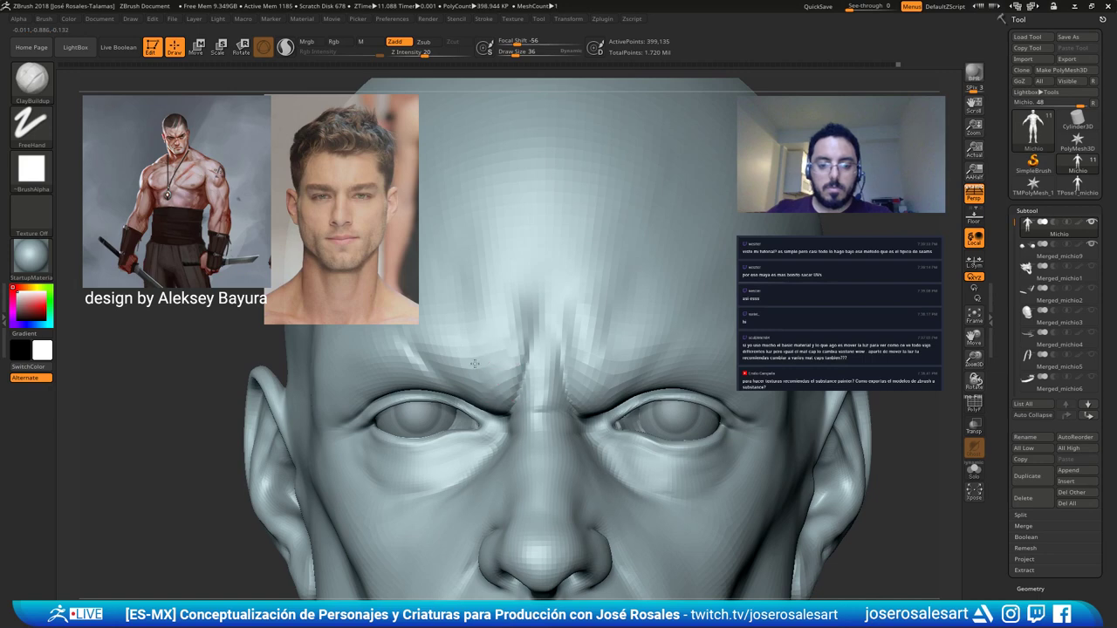
right_click_drag(475, 363, 471, 336, "ctrl")
mouse_move(472, 336)
right_mouse_down()
mouse_move(494, 364)
mouse_move(485, 382)
mouse_move(502, 384)
right_mouse_up()
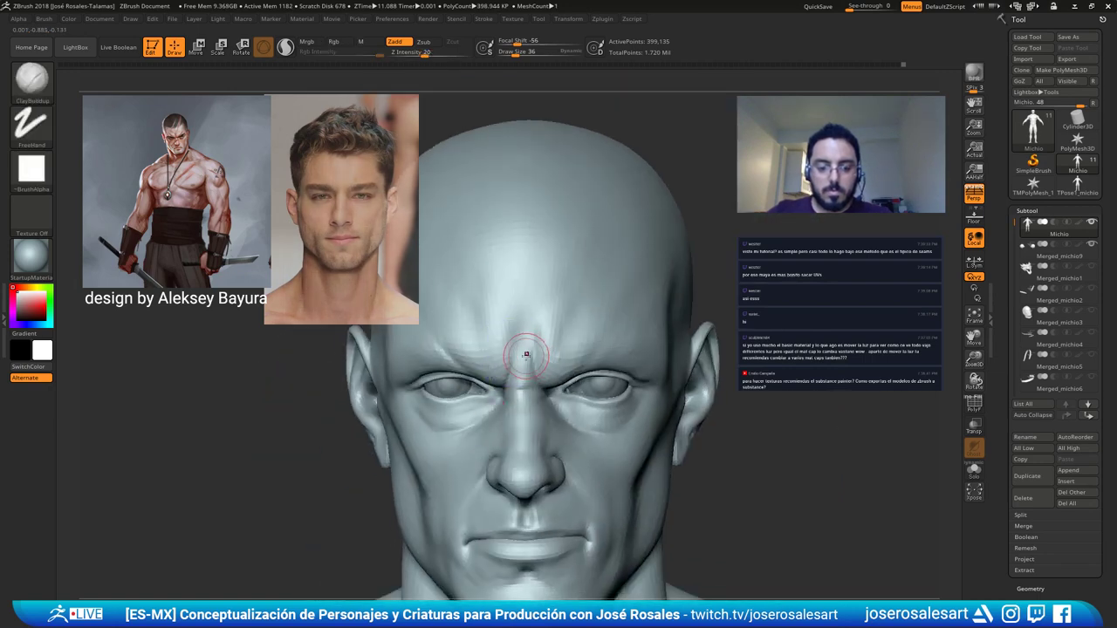
right_click_drag(485, 428, 574, 310)
mouse_move(516, 377)
right_mouse_down("alt")
mouse_move(528, 371)
mouse_move(569, 405)
mouse_move(620, 409)
right_mouse_up("alt")
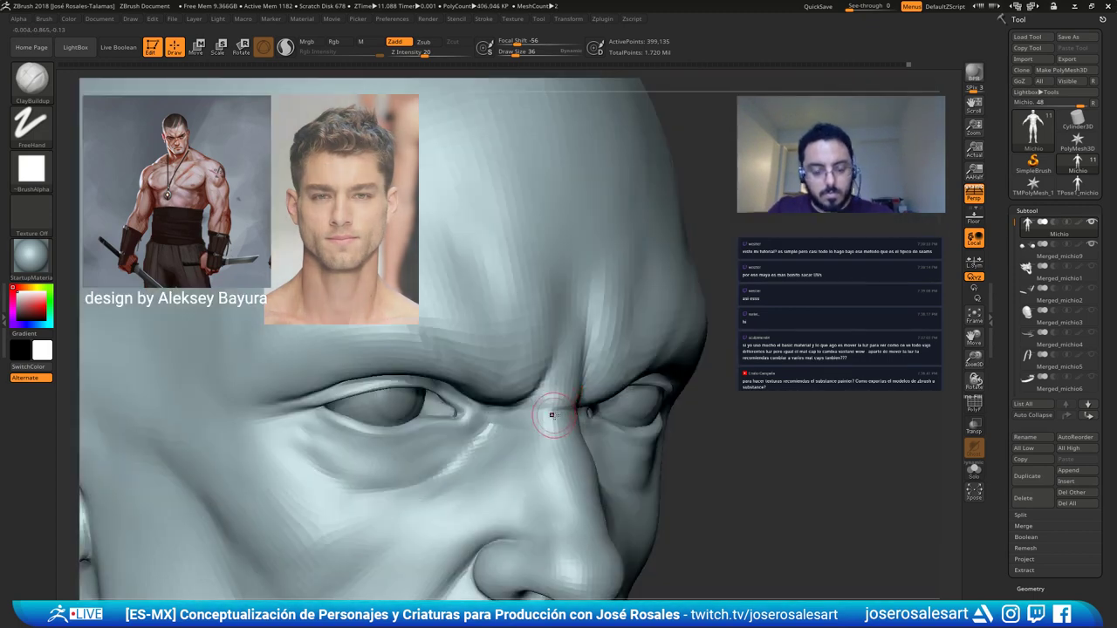
Carve the crease at the nose bridge with the DamStandard brush at draw size 26 and soften it by smoothing.
key("b")
key("d")
key("s")
right_click_drag(522, 408, 583, 405)
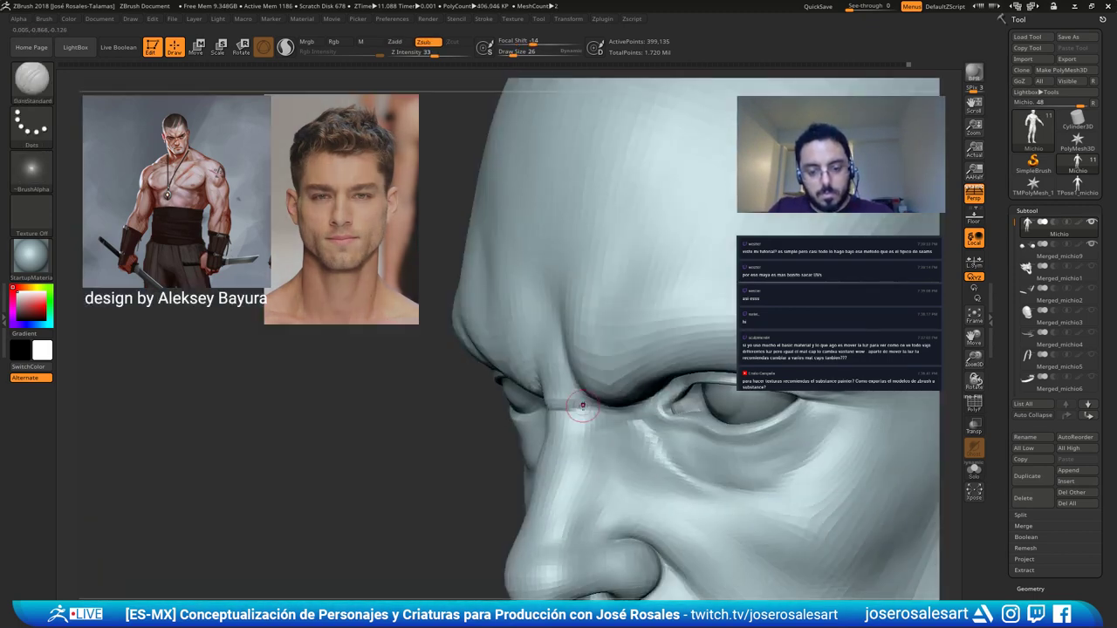
left_click_drag(568, 408, 561, 408, "shift")
mouse_move(576, 408)
right_mouse_down()
mouse_move(539, 384)
mouse_move(539, 401)
mouse_move(576, 402)
mouse_move(513, 407)
mouse_move(509, 419)
mouse_move(541, 402)
mouse_move(562, 408)
mouse_move(511, 409)
mouse_move(558, 414)
mouse_move(549, 398)
mouse_move(561, 397)
right_mouse_up()
Build up and smooth the area below the lower eyelid with the ClayBuildup brush at draw size 26.
key("b")
key("c")
key("b")
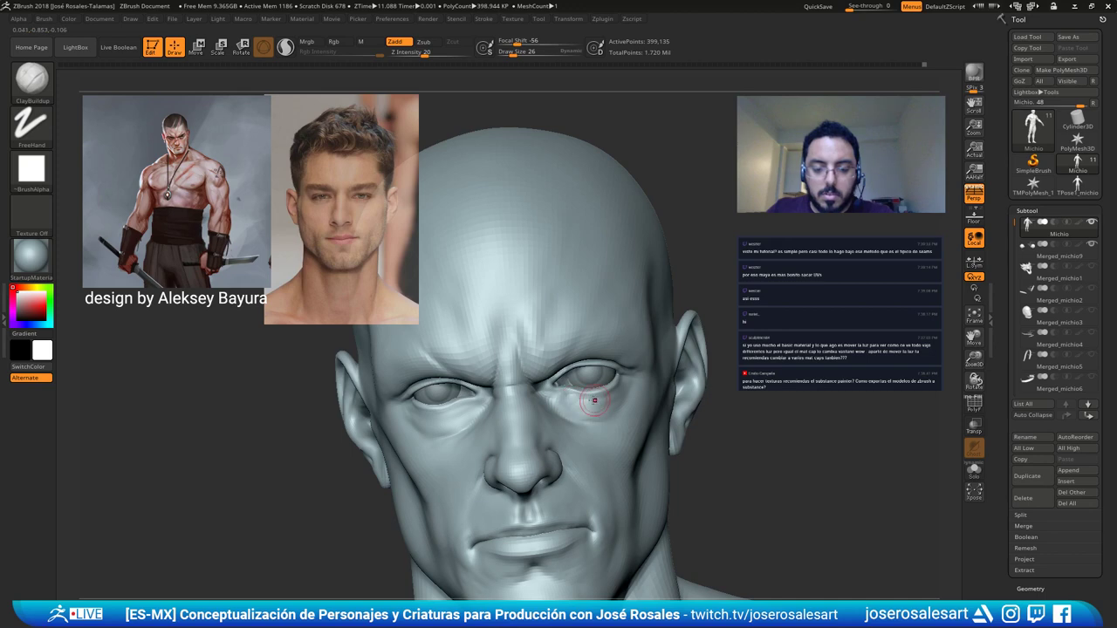
right_click_drag(569, 397, 560, 399)
left_click_drag(560, 400, 606, 401, "shift")
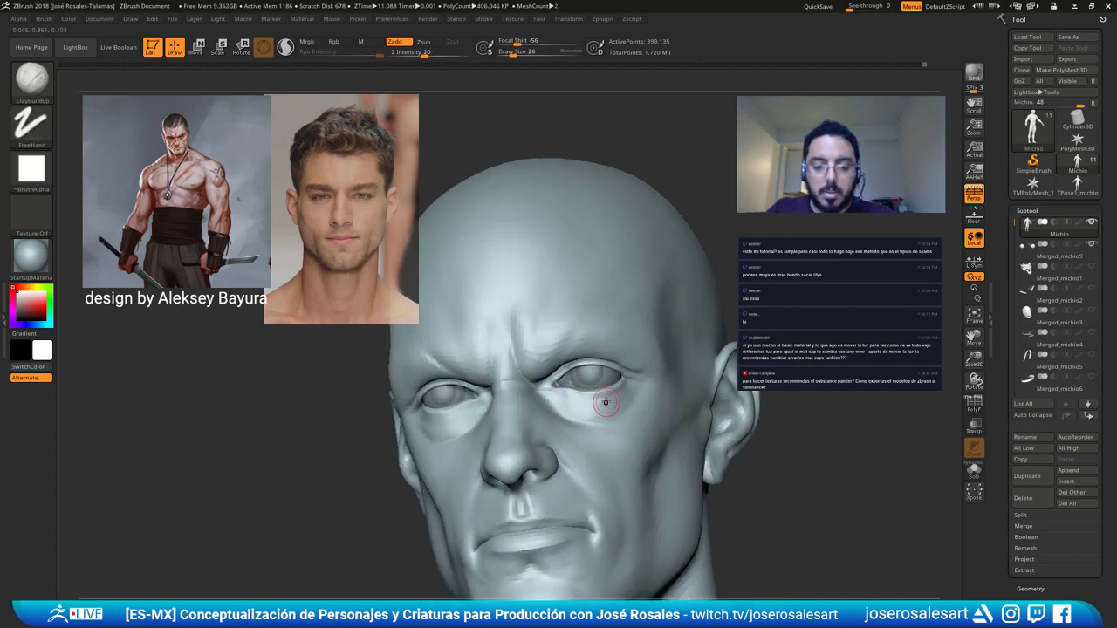
mouse_move(605, 402)
right_mouse_down()
mouse_move(621, 398)
mouse_move(567, 384)
mouse_move(638, 364)
mouse_move(587, 357)
right_mouse_up()
Refine the forms around the eyes and beside the nose with the Standard brush at draw size 26.
key("b")
key("s")
key("t")
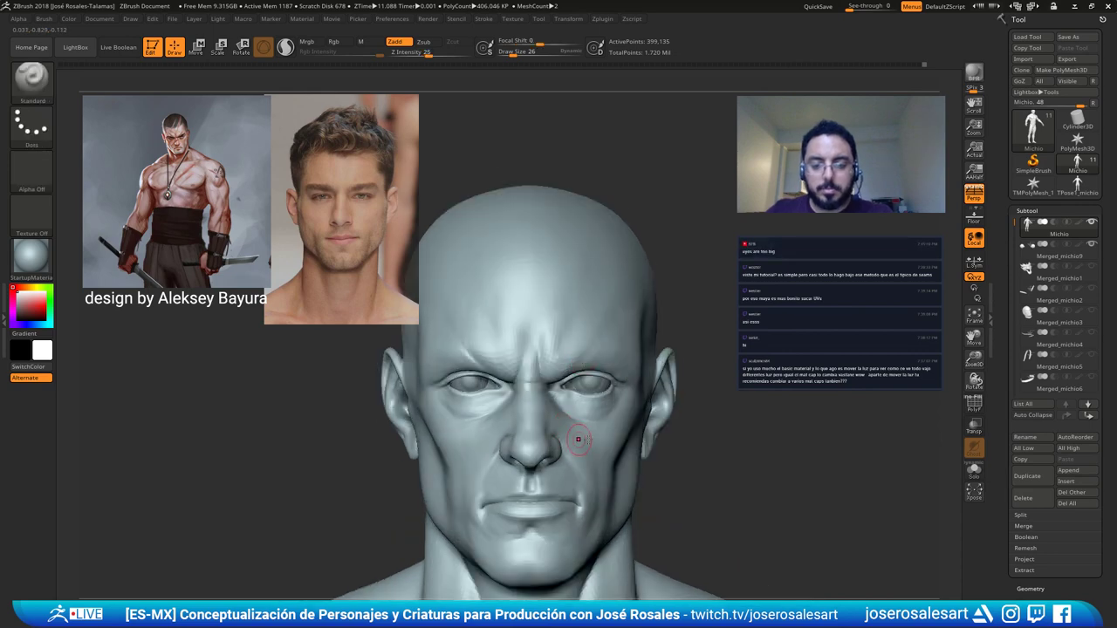
mouse_move(579, 439)
right_mouse_down("ctrl")
mouse_move(563, 399)
mouse_move(602, 371)
right_mouse_up("ctrl")
mouse_move(654, 397)
right_mouse_down()
mouse_move(624, 398)
mouse_move(611, 417)
mouse_move(637, 422)
mouse_move(606, 417)
right_mouse_up()
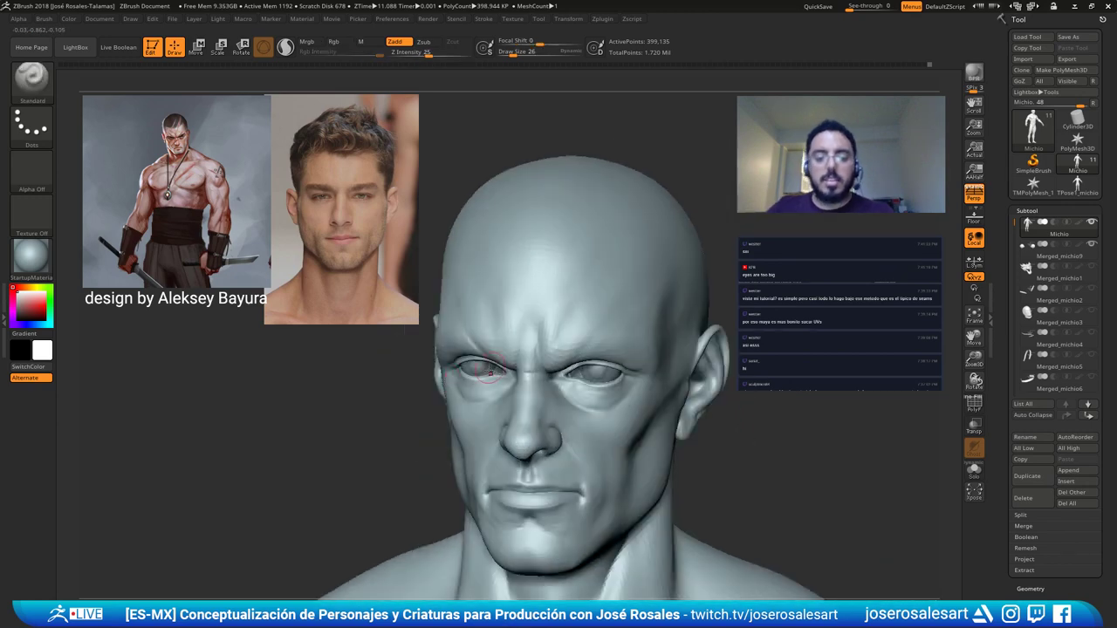
right_click_drag(489, 400, 532, 399)
mouse_move(509, 377)
right_mouse_down("ctrl")
mouse_move(508, 391)
mouse_move(529, 385)
right_mouse_up("ctrl")
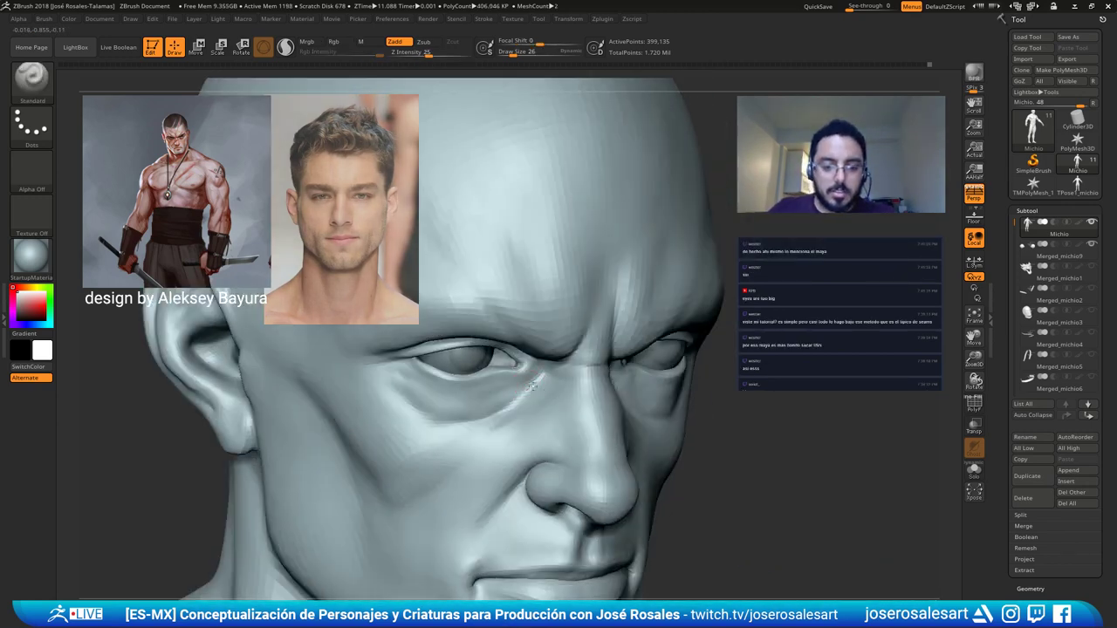
Fill in the hollow between the eye's inner corner and the side of the nose with ClayBuildup at draw size 36.
key("b")
key("c")
key("b")
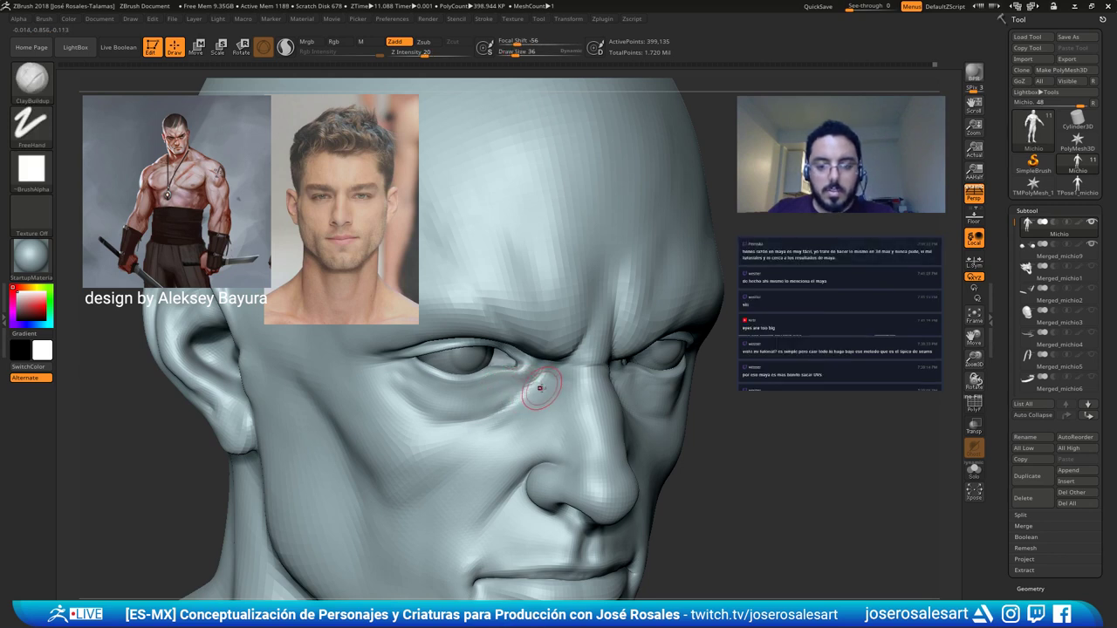
mouse_move(540, 391)
right_mouse_down()
mouse_move(533, 381)
mouse_move(515, 428)
mouse_move(641, 419)
mouse_move(636, 428)
mouse_move(618, 427)
mouse_move(612, 389)
mouse_move(619, 316)
mouse_move(579, 337)
right_mouse_up()
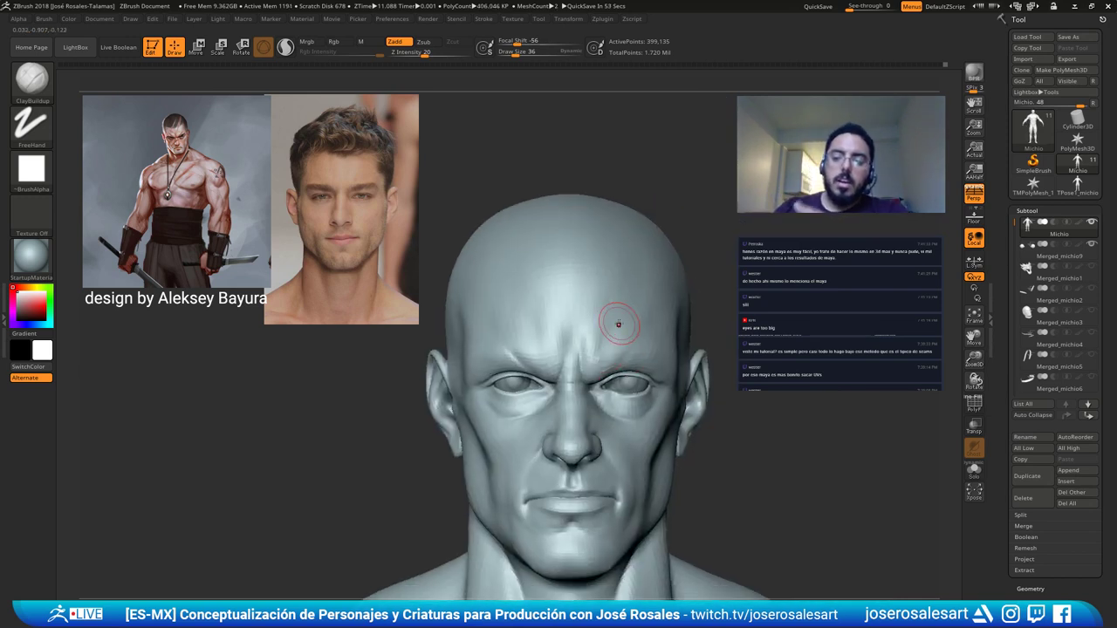
right_click_drag(594, 328, 574, 269, "alt")
mouse_move(497, 303)
right_mouse_down("alt")
mouse_move(519, 307)
mouse_move(502, 269)
mouse_move(493, 295)
mouse_move(559, 323)
right_mouse_up("alt")
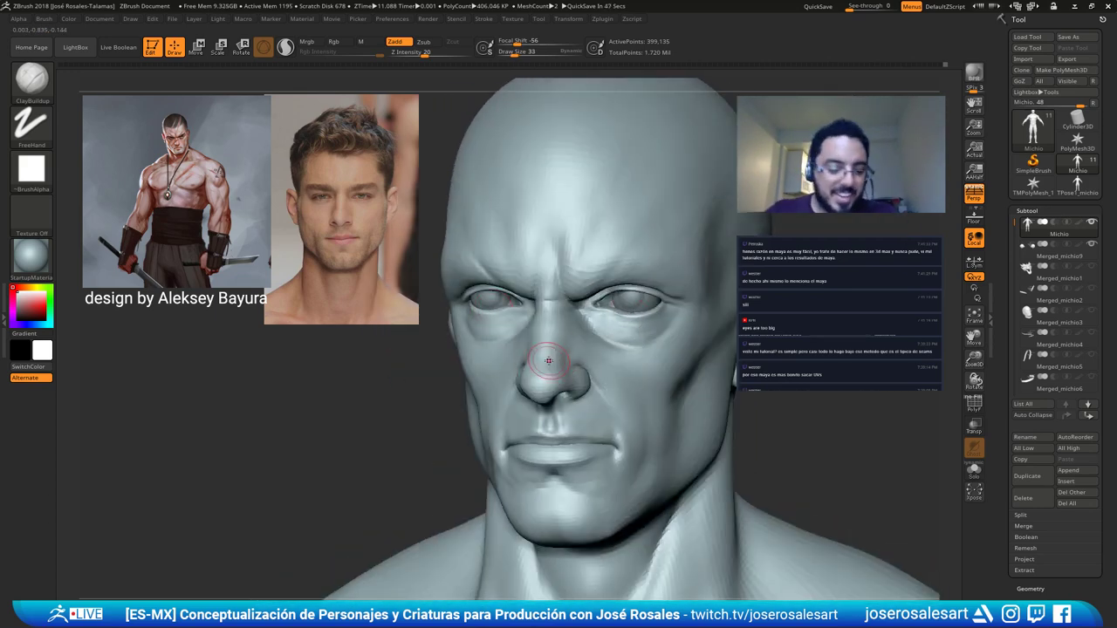
right_click_drag(531, 379, 495, 334)
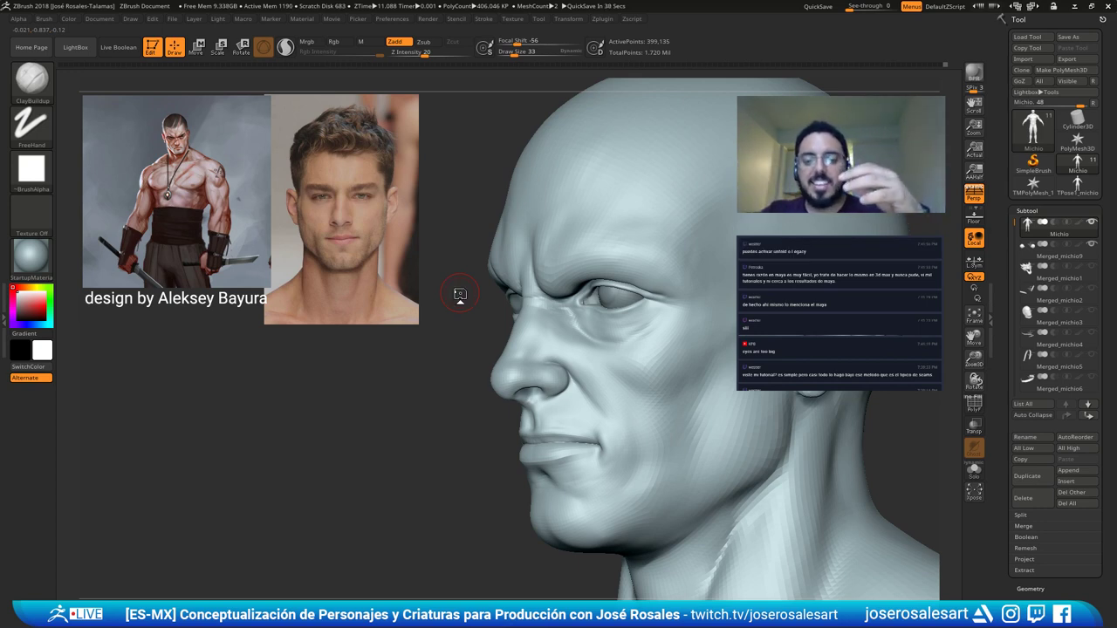
Adjust the profile where the nose base meets the upper lip with the Move brush at draw size 51.
mouse_move(581, 325)
right_mouse_down()
mouse_move(596, 332)
mouse_move(541, 404)
mouse_move(430, 405)
right_mouse_up()
left_click_drag(429, 405, 518, 273, "alt")
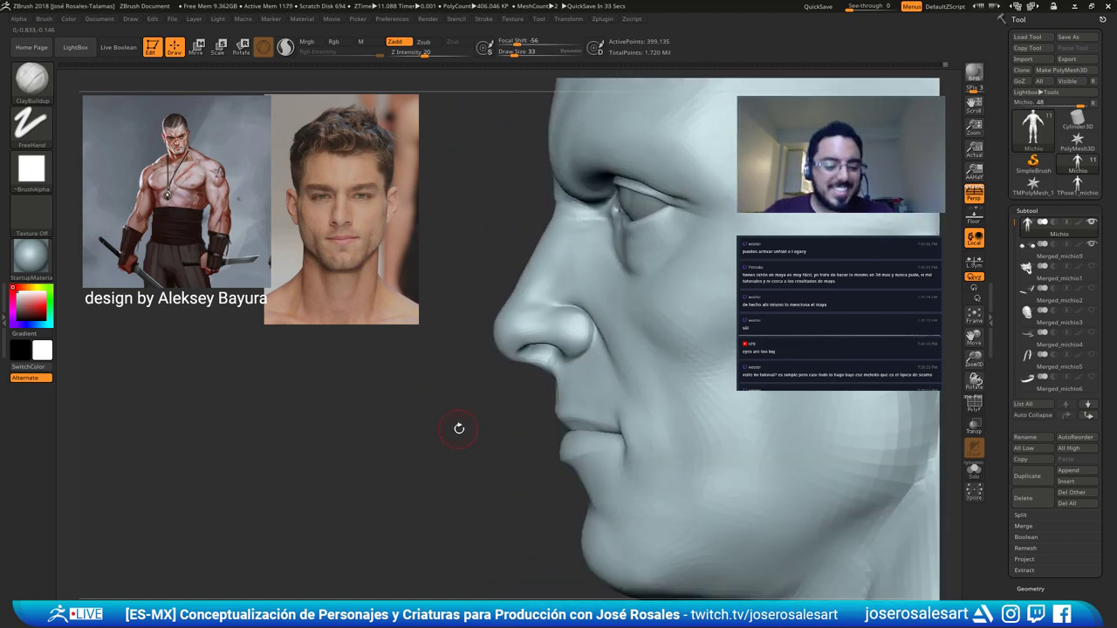
key("b")
key("m")
key("v")
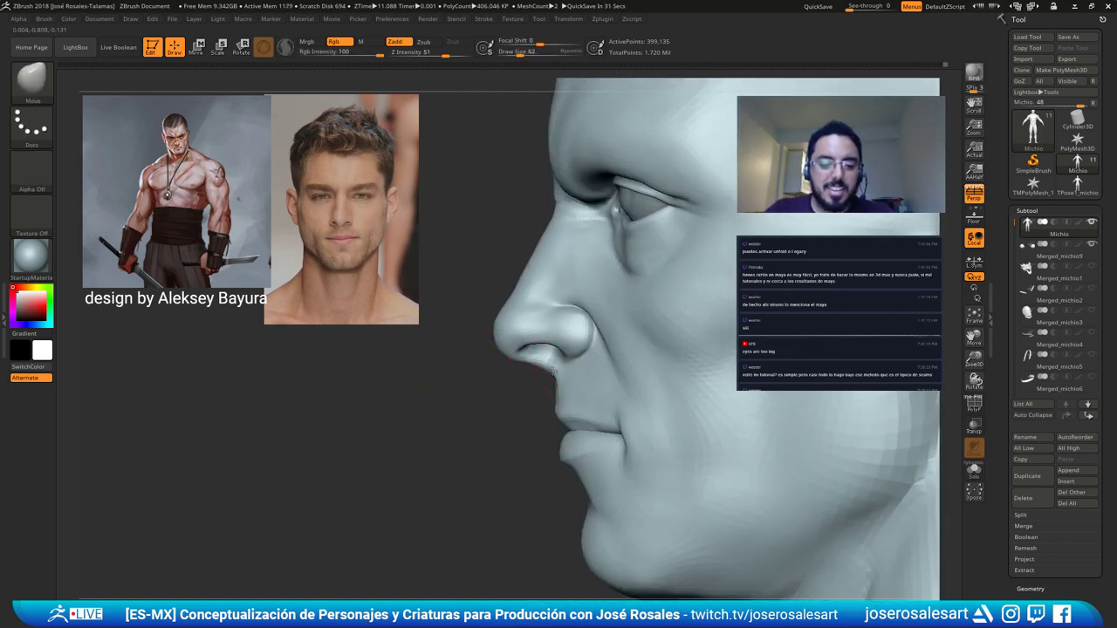
key("[")
left_click_drag(562, 377, 557, 374)
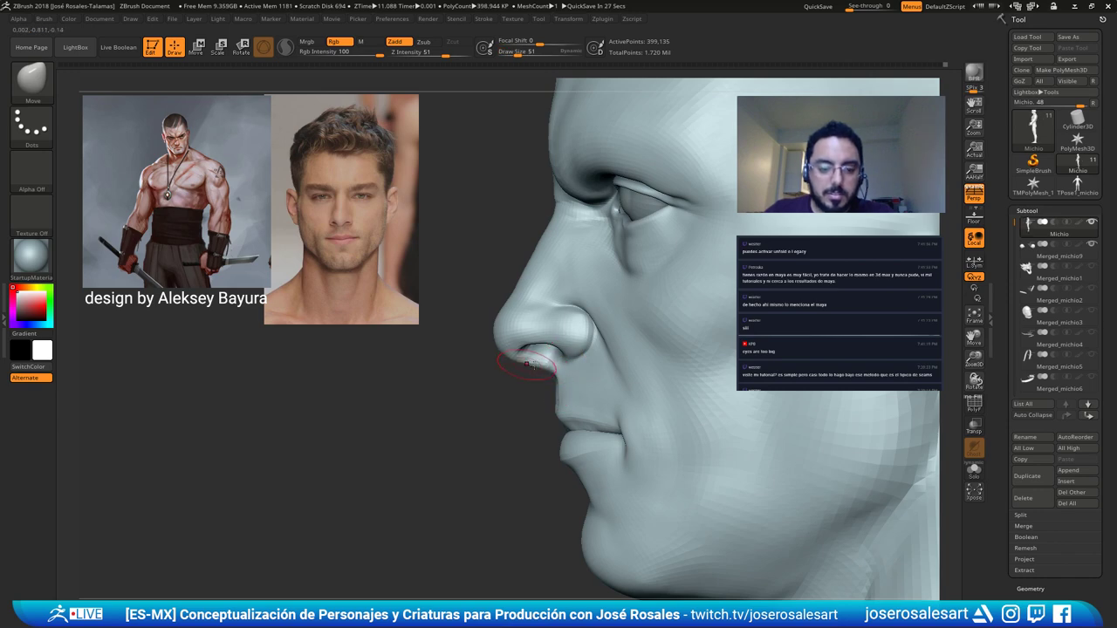
Build up and smooth the side of the nose and the nostril wing with the ClayBuildup brush at draw size 48.
right_click_drag(533, 365, 525, 364)
mouse_move(596, 332)
right_mouse_down()
mouse_move(569, 340)
mouse_move(559, 381)
right_mouse_up()
key("b")
key("c")
key("b")
key("shift")
right_click_drag(611, 306, 534, 328, "ctrl")
mouse_move(568, 262)
right_mouse_down("ctrl")
mouse_move(553, 368)
mouse_move(545, 359)
right_mouse_up("ctrl")
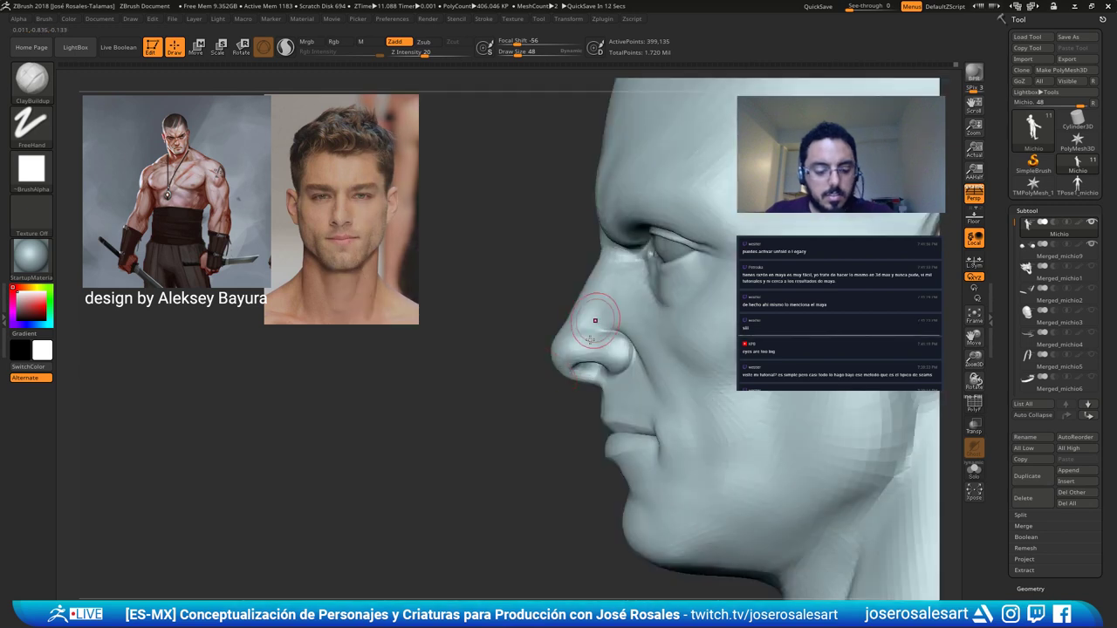
Reshape the underside of the nose in profile with the Move brush, reducing the draw size to 58 and 48.
key("b")
key("m")
key("v")
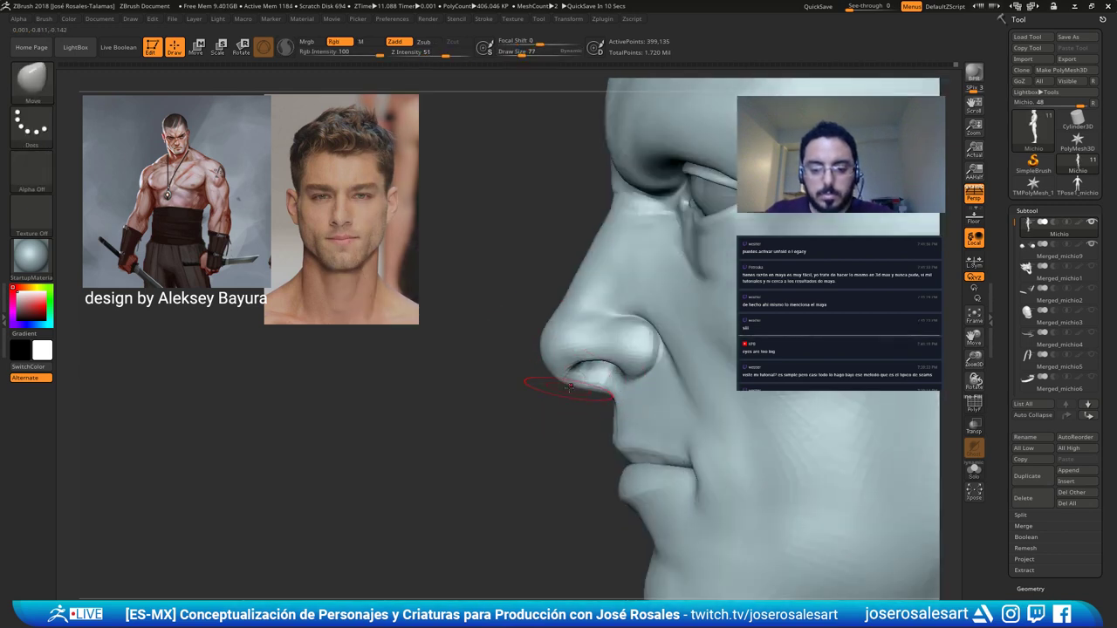
mouse_move(578, 398)
right_mouse_down("ctrl")
mouse_move(594, 396)
mouse_move(558, 358)
mouse_move(493, 399)
right_mouse_up("ctrl")
key("s")
left_click(584, 396)
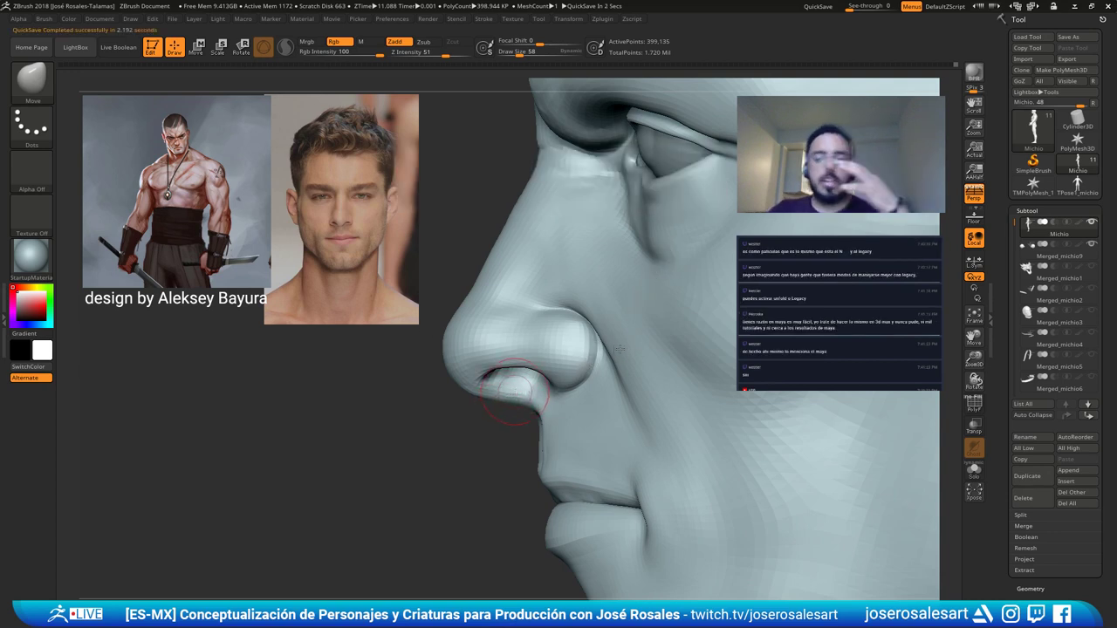
right_click_drag(515, 393, 385, 347, "ctrl")
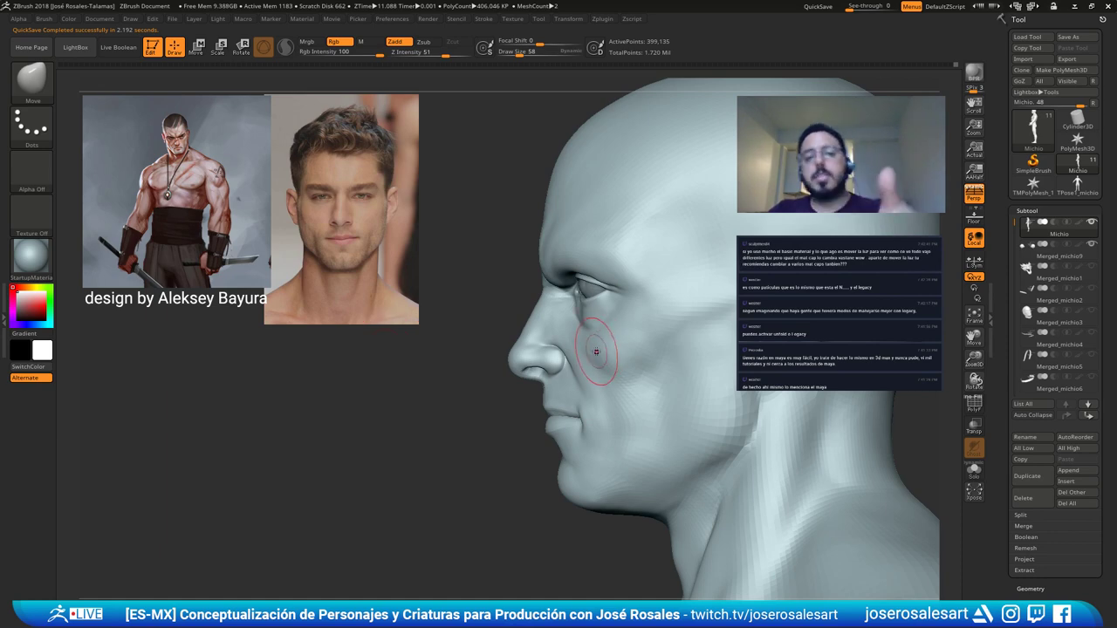
right_click_drag(574, 414, 667, 408)
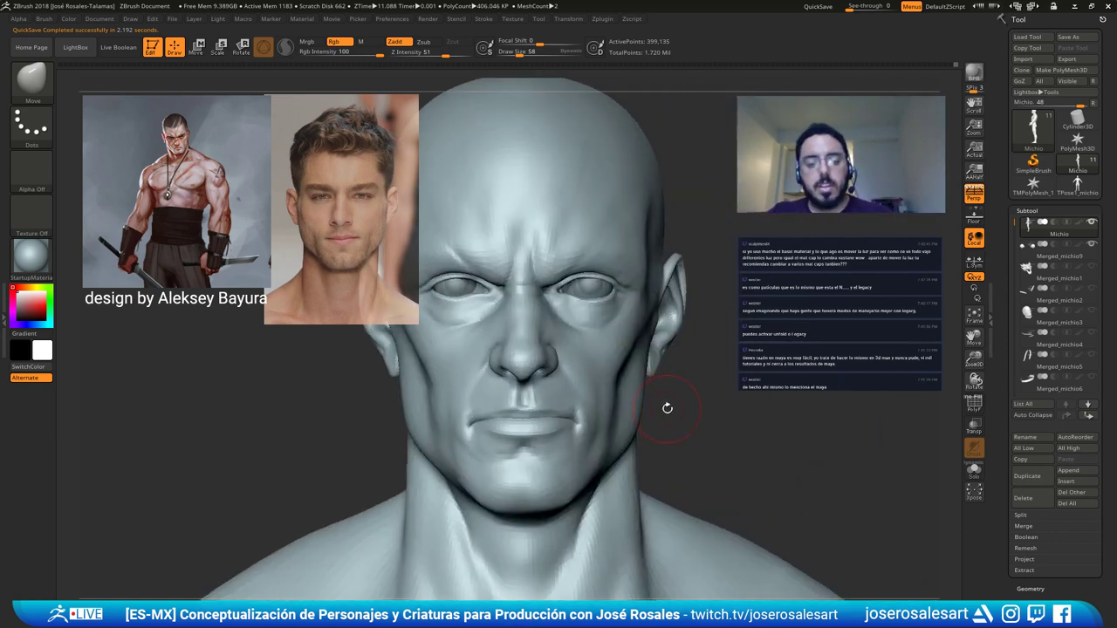
mouse_move(589, 351)
right_mouse_down()
mouse_move(550, 386)
mouse_move(569, 415)
mouse_move(628, 421)
right_mouse_up()
right_click_drag(539, 425, 652, 478, "ctrl")
Sculpt the philtrum ridges between the nose and upper lip with the Standard brush at draw size 42.
key("b")
key("s")
key("t")
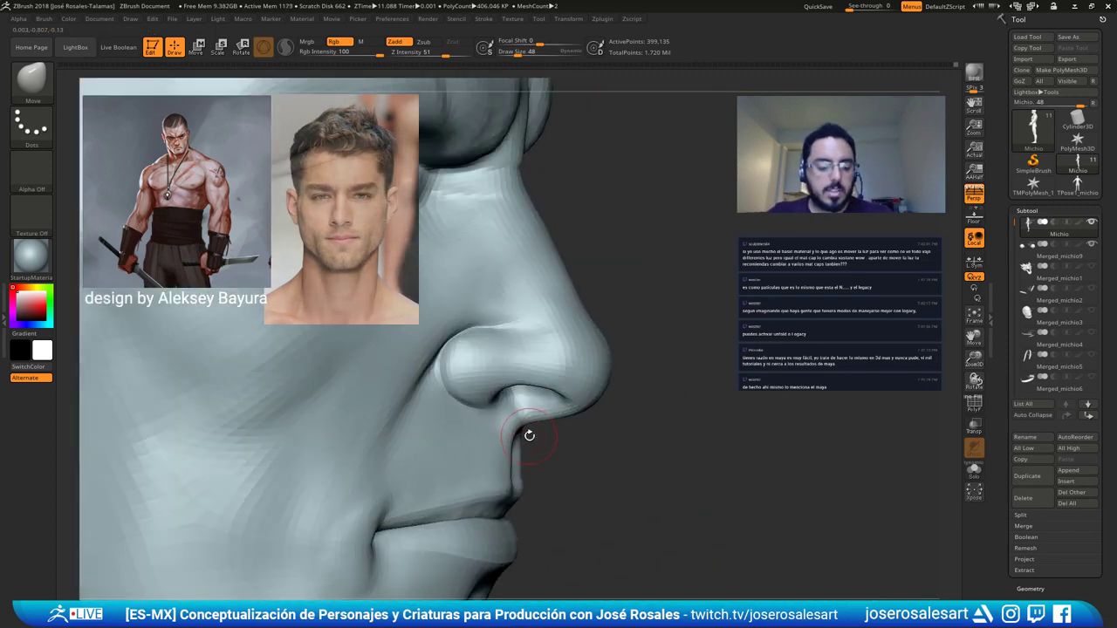
key("s")
left_click_drag(542, 441, 540, 441)
right_click_drag(571, 449, 519, 428)
left_click_drag(514, 431, 518, 421)
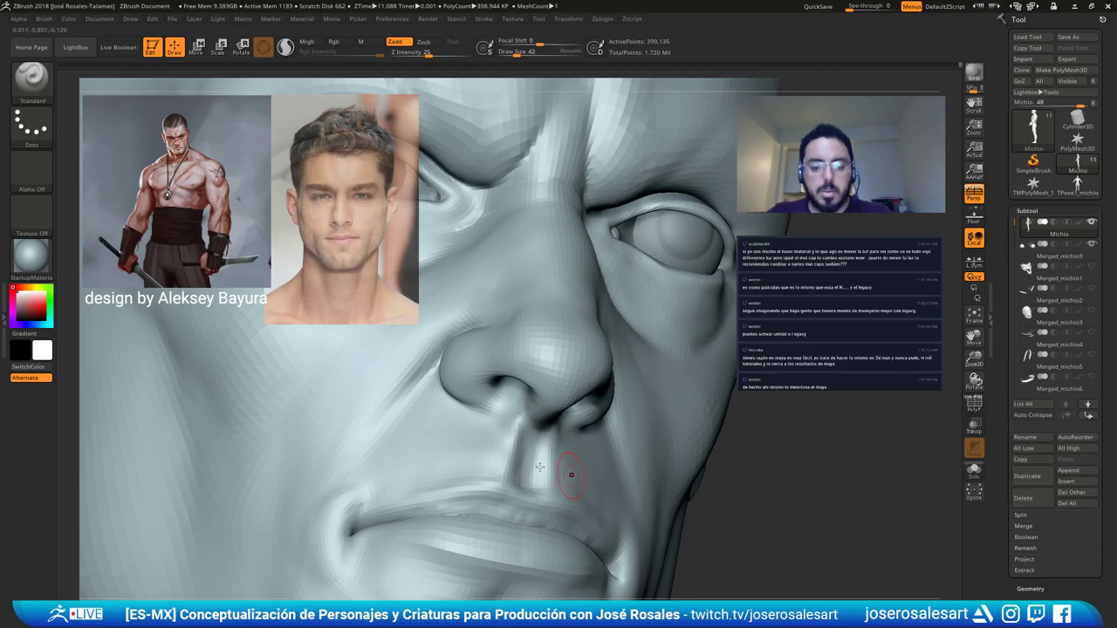
Refine the philtrum between the nose and upper lip with the Standard brush, reducing the draw size to 30.
mouse_move(541, 485)
right_mouse_down("ctrl")
mouse_move(529, 491)
mouse_move(572, 504)
mouse_move(550, 517)
right_mouse_up("ctrl")
key("s")
left_click_drag(647, 444, 644, 445)
right_click_drag(640, 550, 648, 474, "alt")
key("s")
left_click_drag(648, 459, 629, 452)
key("s")
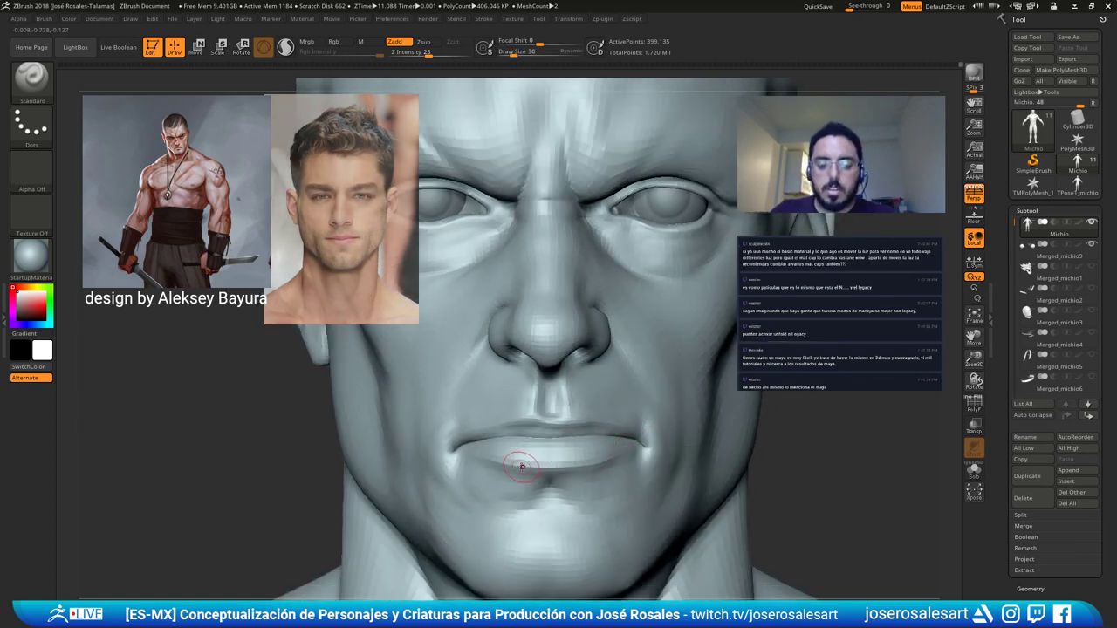
Isolate the lower lip and chin, build up the lip with the ClayBuildup brush at draw size 28, and unhide the whole figure.
left_click(523, 449, "ctrl+shift")
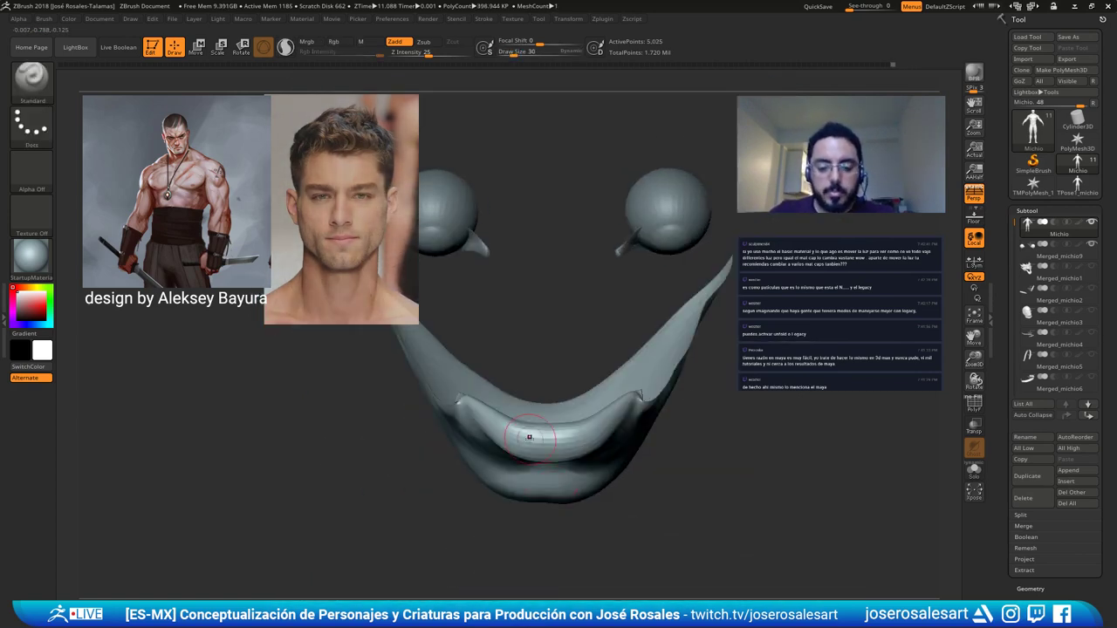
key("b")
key("c")
key("b")
mouse_move(529, 441)
right_mouse_down("ctrl")
mouse_move(530, 456)
mouse_move(530, 434)
right_mouse_up("ctrl")
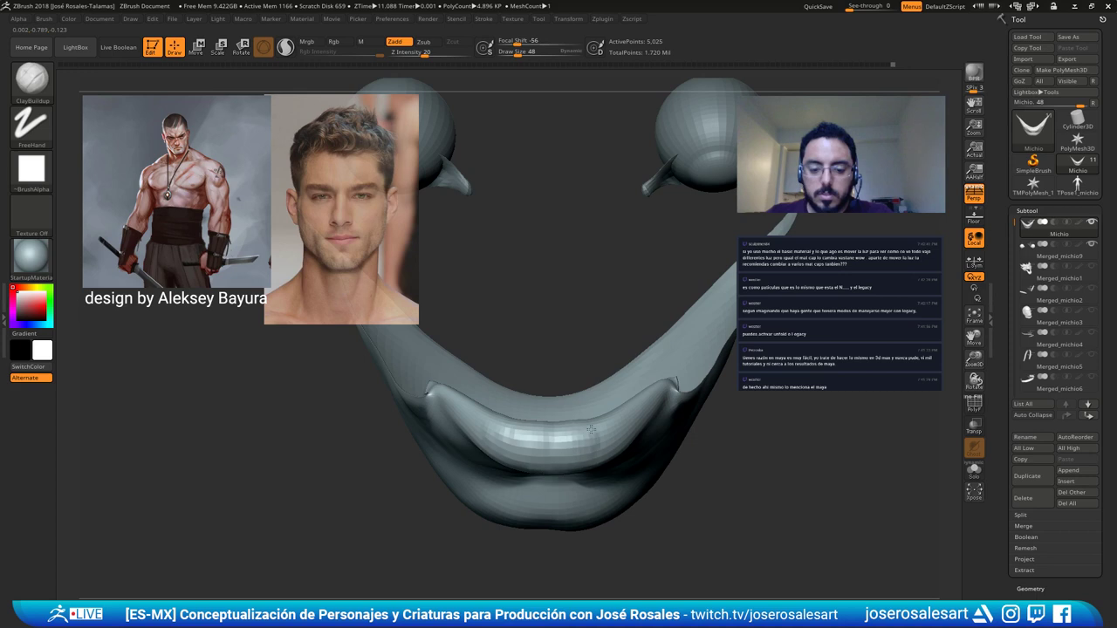
key("bracketleft")
key("bracketleft")
mouse_move(659, 417)
right_mouse_down("ctrl")
mouse_move(591, 376)
mouse_move(453, 369)
right_mouse_up("ctrl")
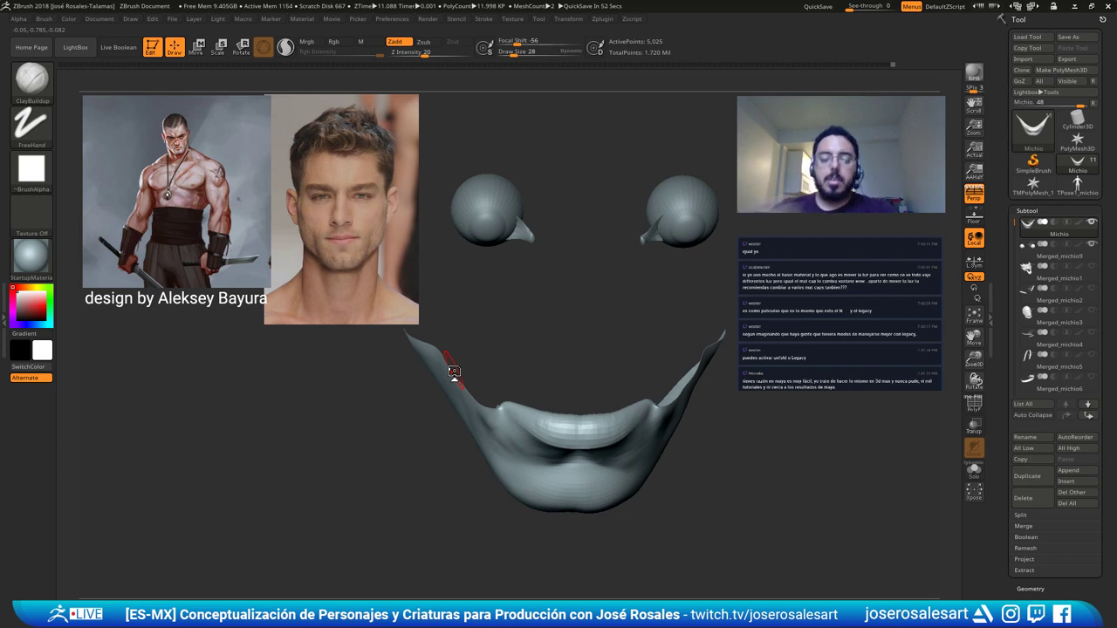
left_click_drag(518, 275, 615, 262)
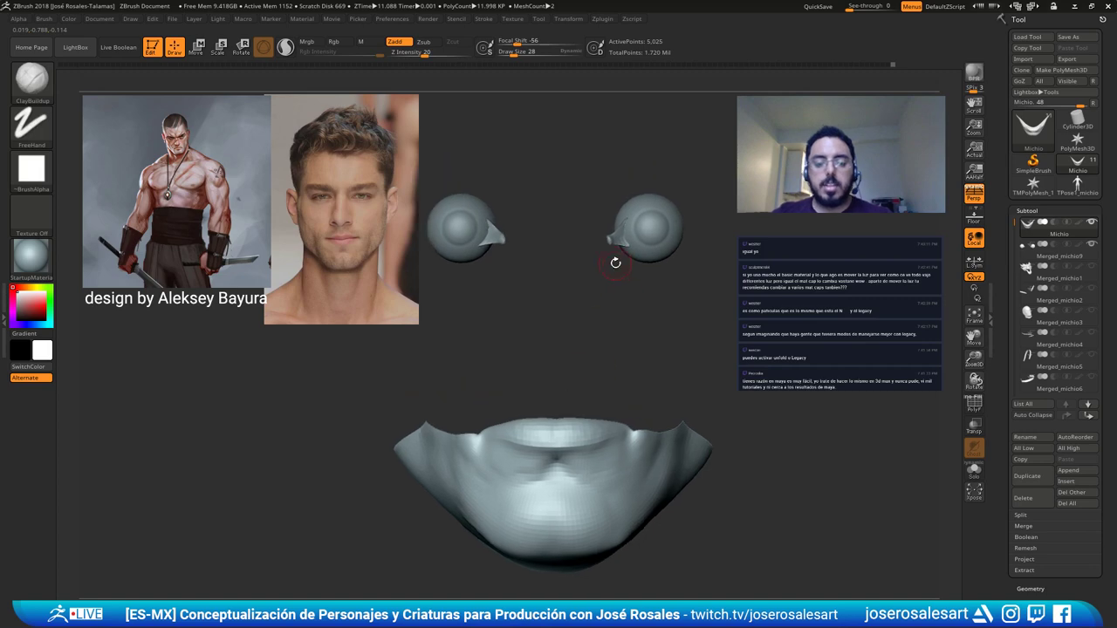
left_click(572, 353, "ctrl+shift")
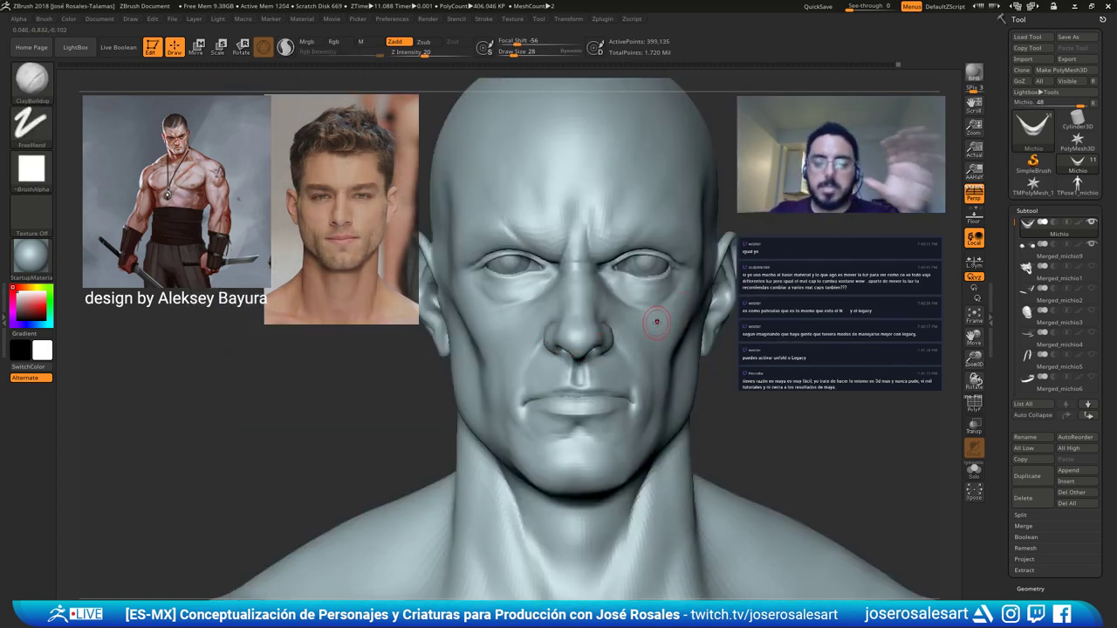
Preview the figure in BasicMaterial with a moved light and restore StartupMaterial.
left_click(31, 255)
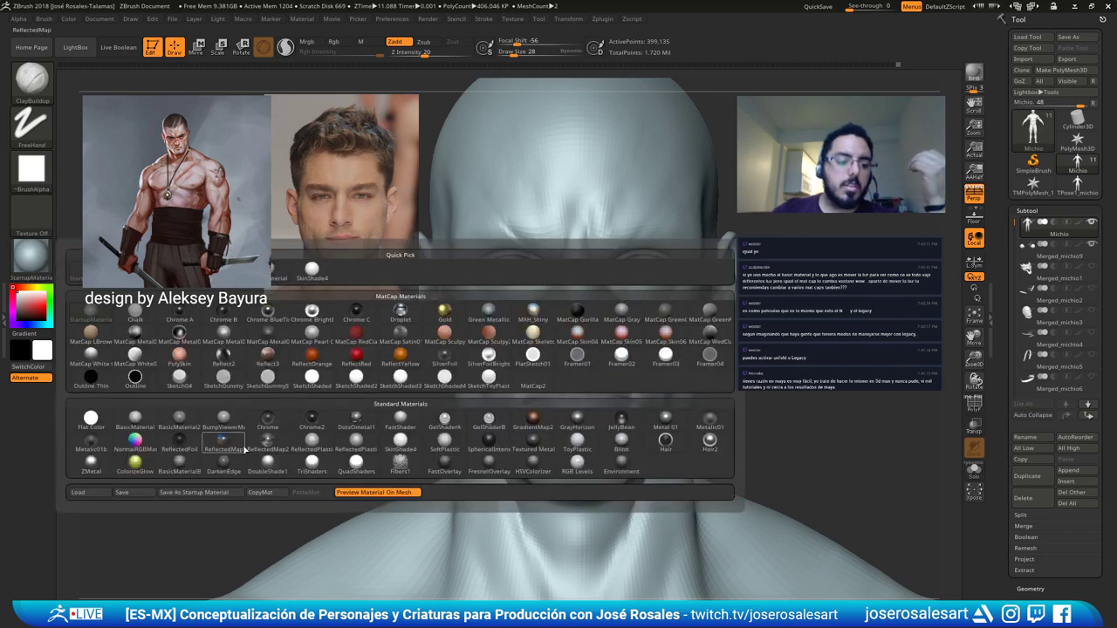
left_click(122, 423)
right_click_drag(573, 373, 542, 321, "ctrl")
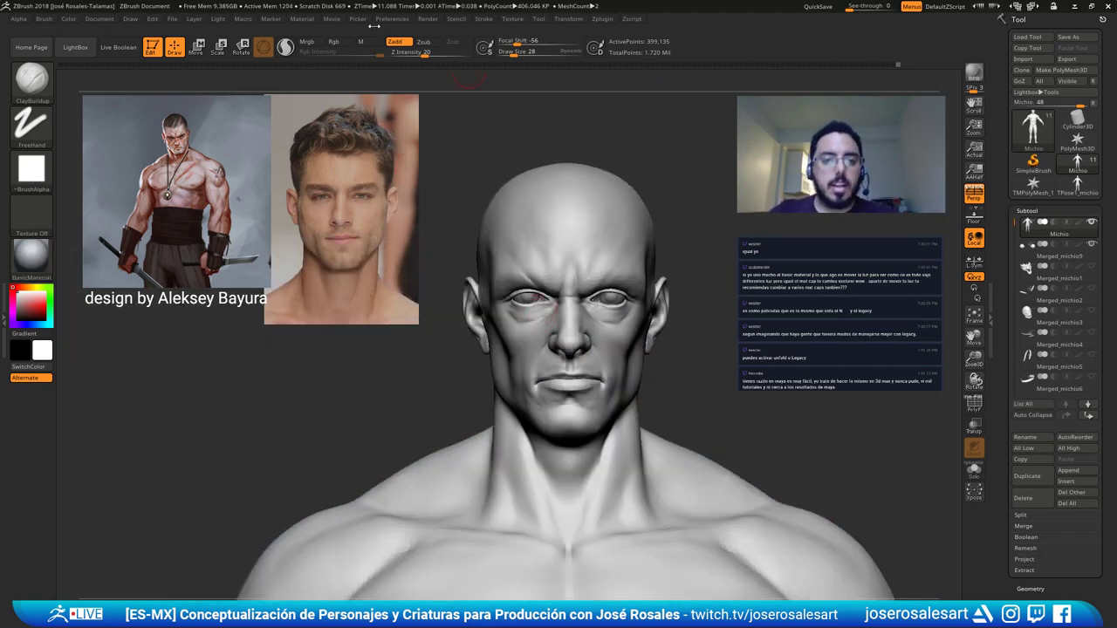
left_click(226, 19)
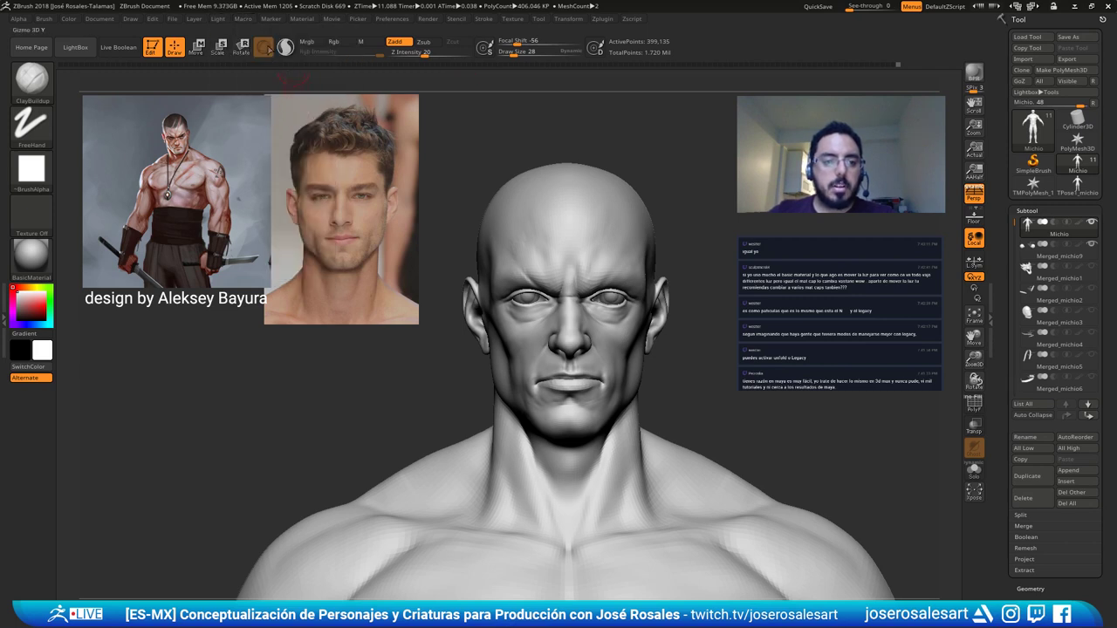
left_click(223, 20)
mouse_move(249, 60)
left_mouse_down()
mouse_move(239, 67)
mouse_move(251, 56)
left_mouse_up()
left_click(36, 258)
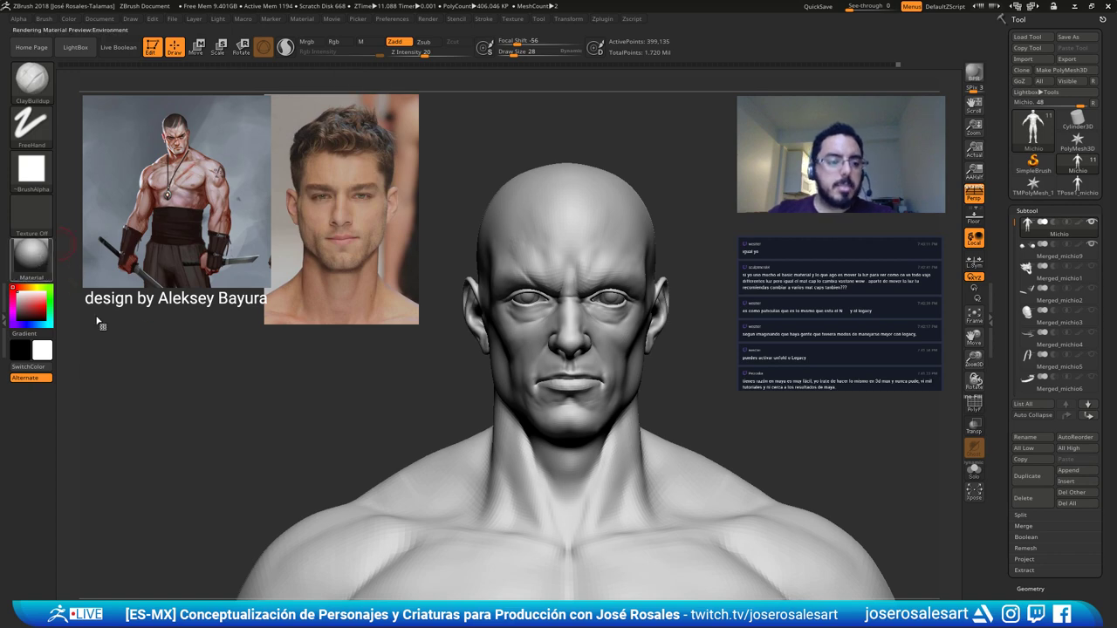
left_click(92, 316)
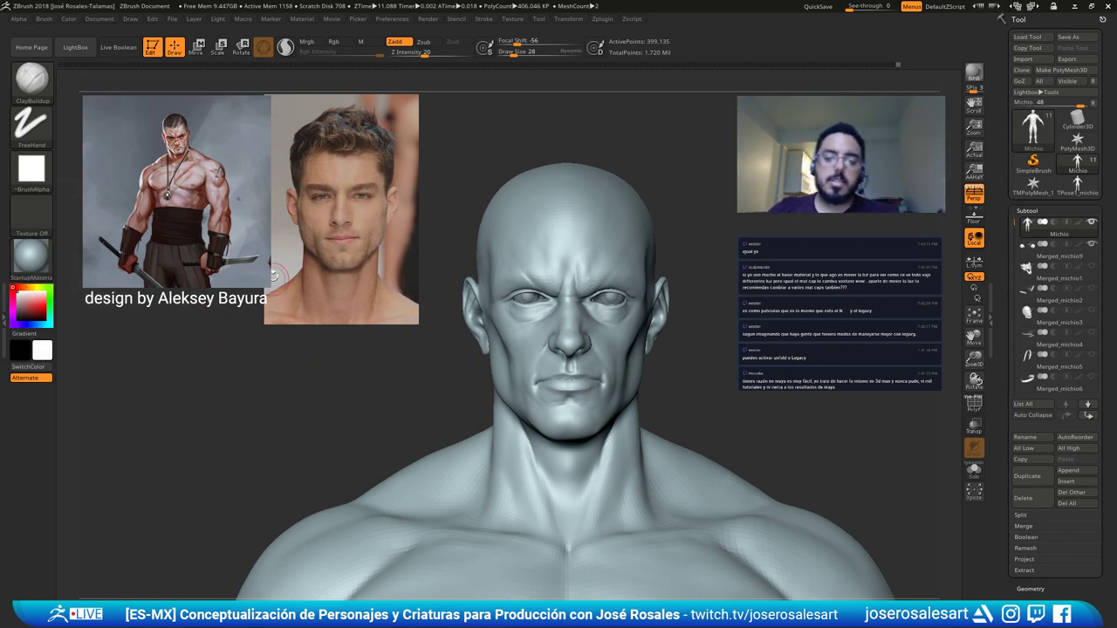
Preview the torso in the Gold MatCap material and restore StartupMaterial.
right_click_drag(539, 387, 494, 284, "alt")
right_click_drag(483, 344, 494, 378, "alt")
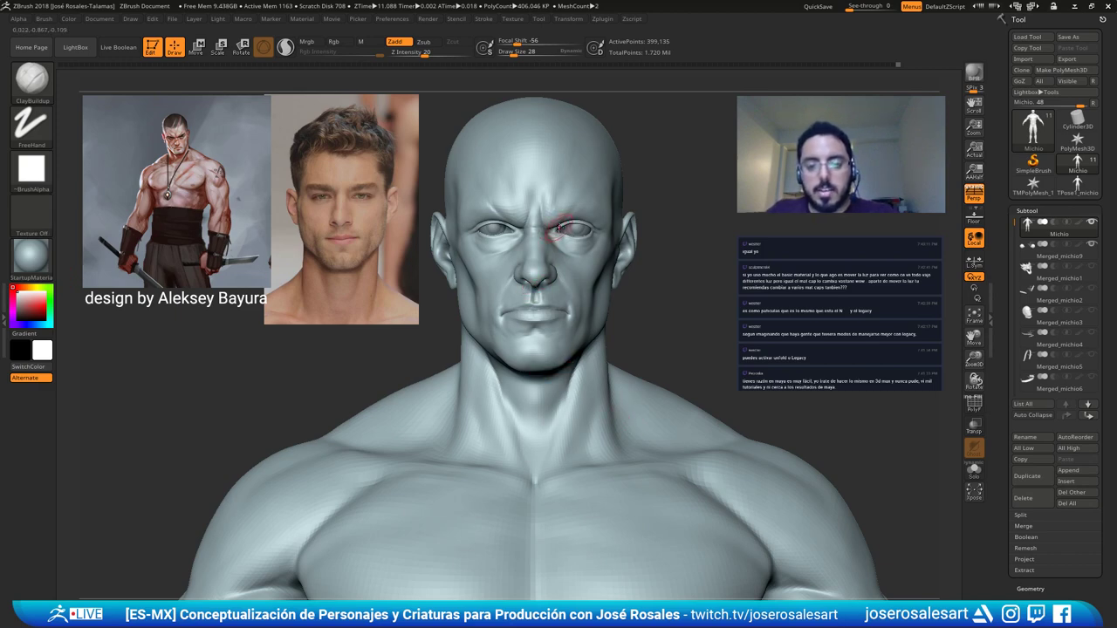
right_click_drag(602, 568, 513, 378, "alt")
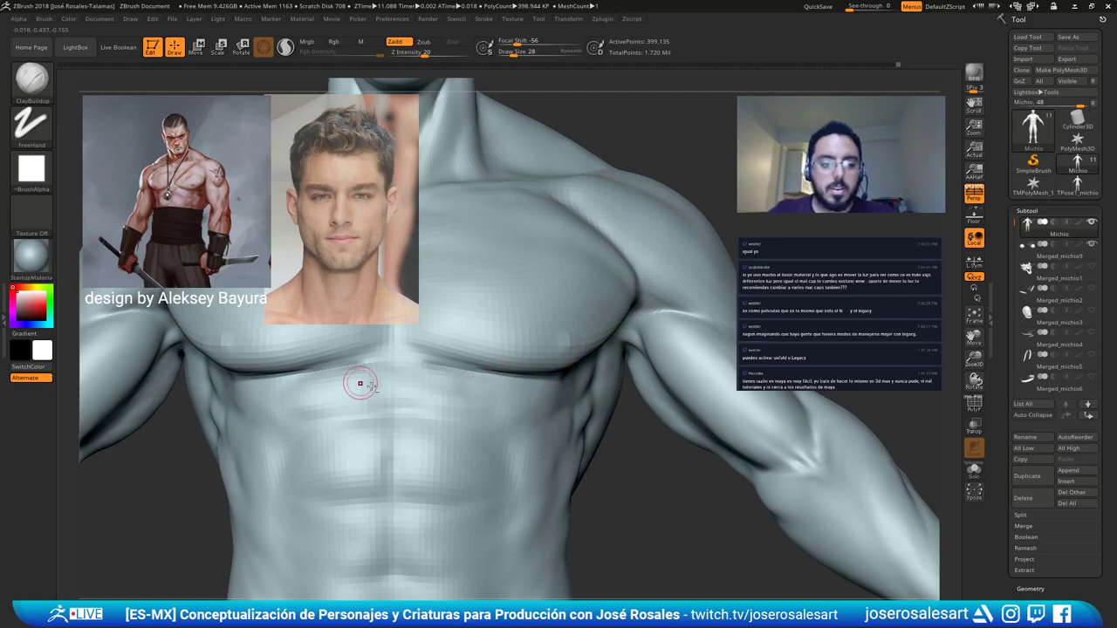
right_click_drag(361, 384, 506, 419, "alt")
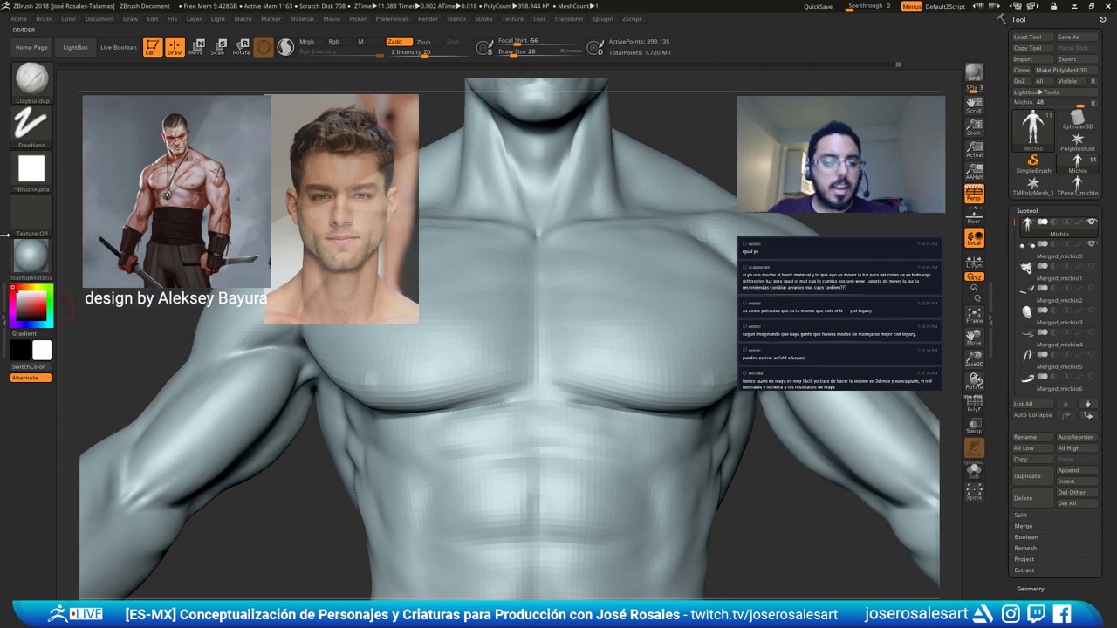
mouse_move(522, 297)
right_mouse_down("alt")
mouse_move(592, 363)
mouse_move(506, 423)
mouse_move(530, 302)
right_mouse_up("alt")
right_click_drag(463, 437, 466, 305, "alt")
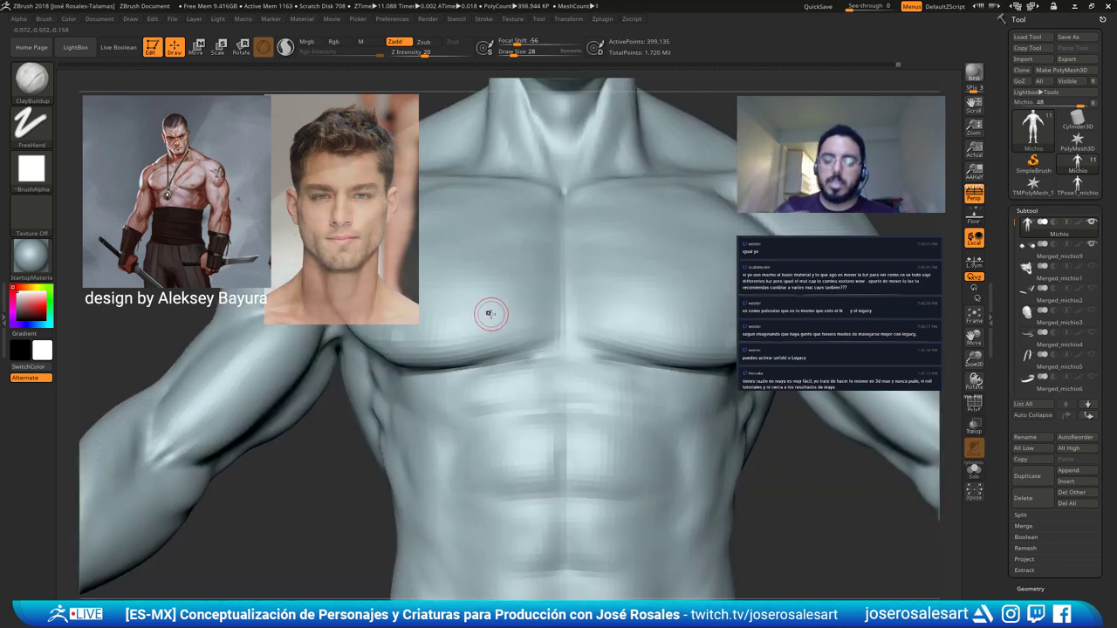
left_click(31, 257)
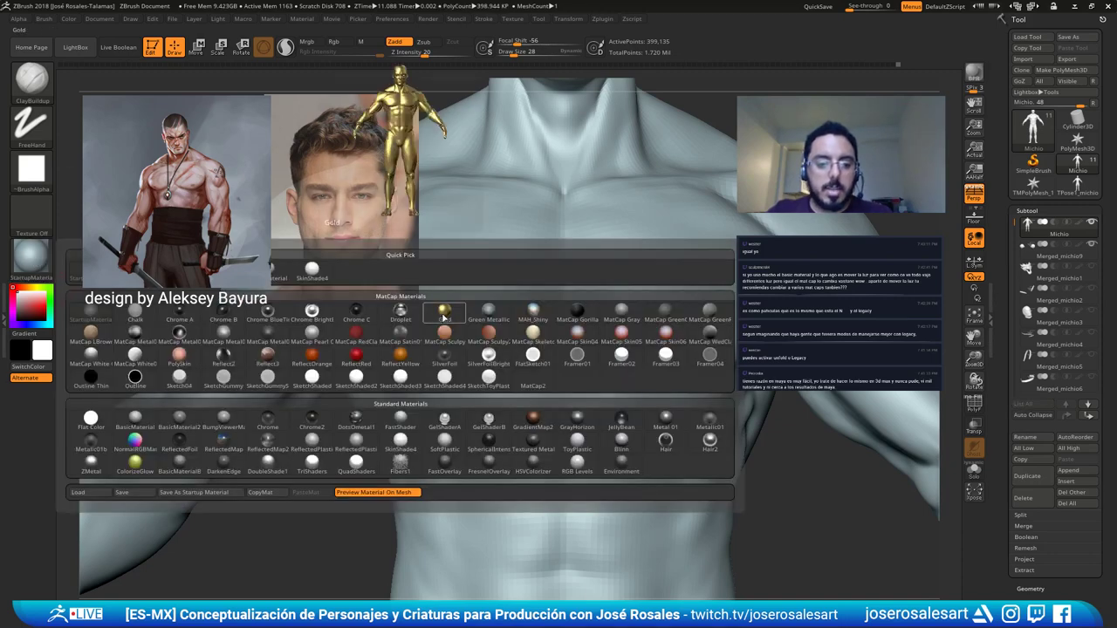
left_click(444, 318)
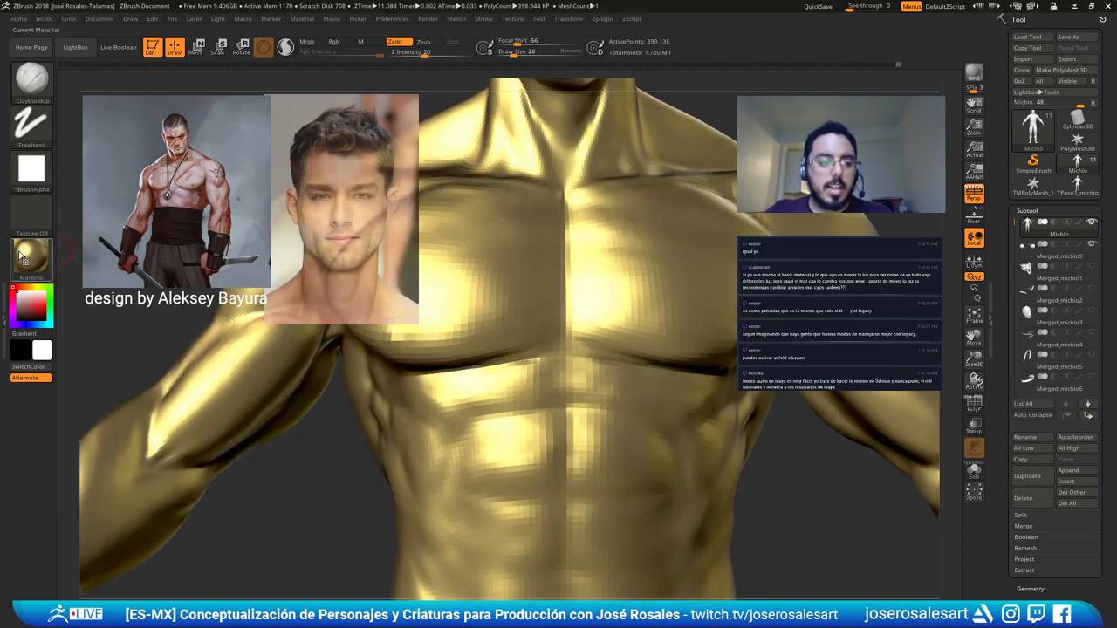
right_click_drag(576, 307, 605, 447, "alt")
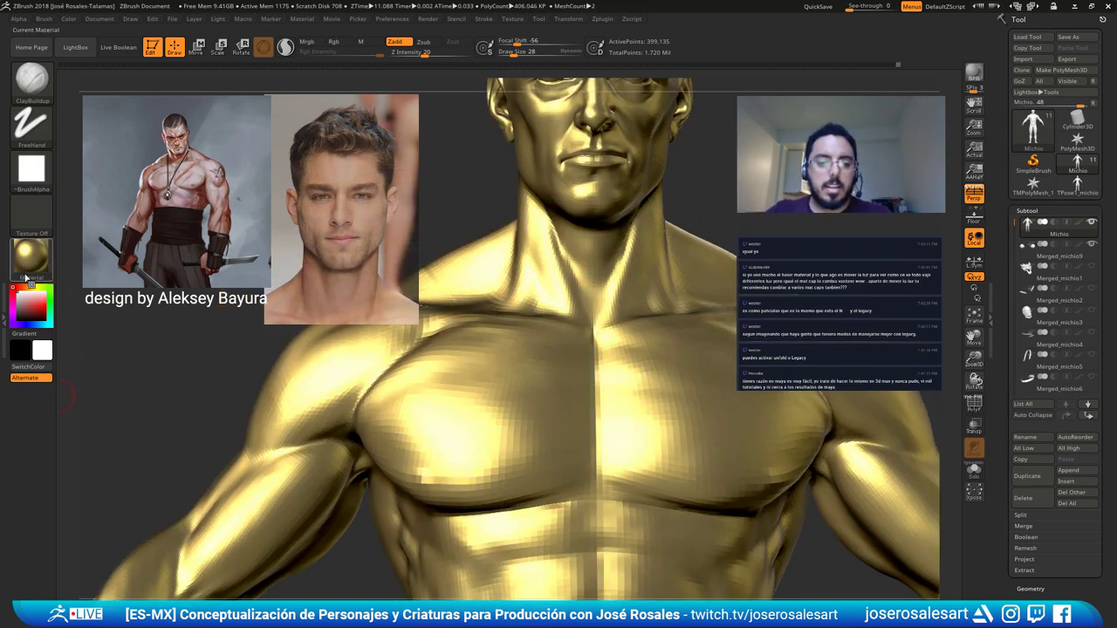
right_click_drag(594, 469, 608, 384)
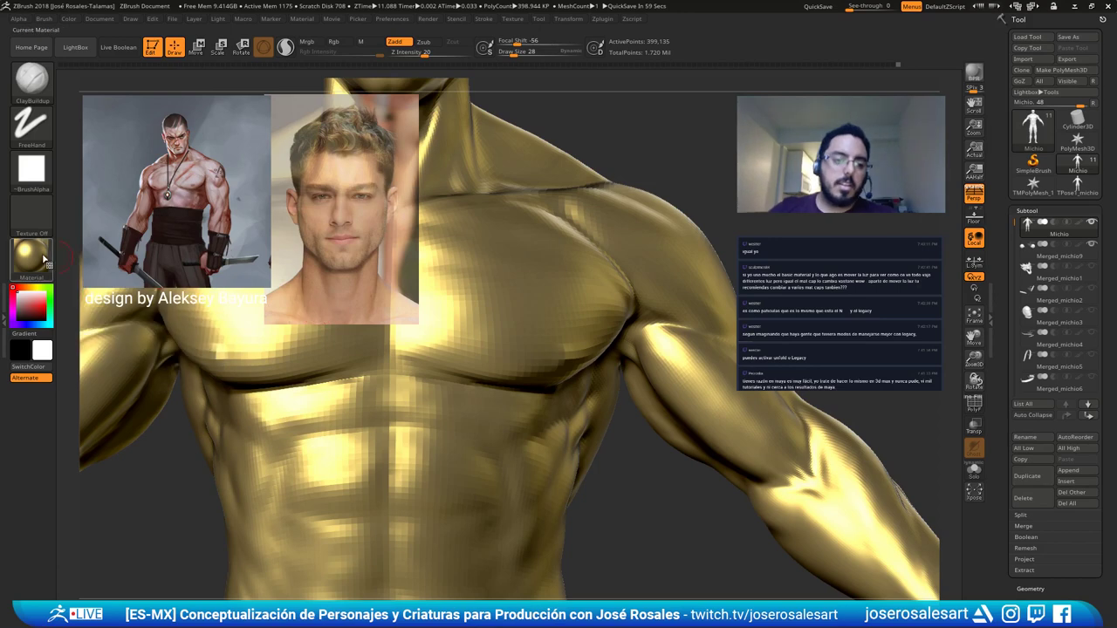
left_click(30, 256)
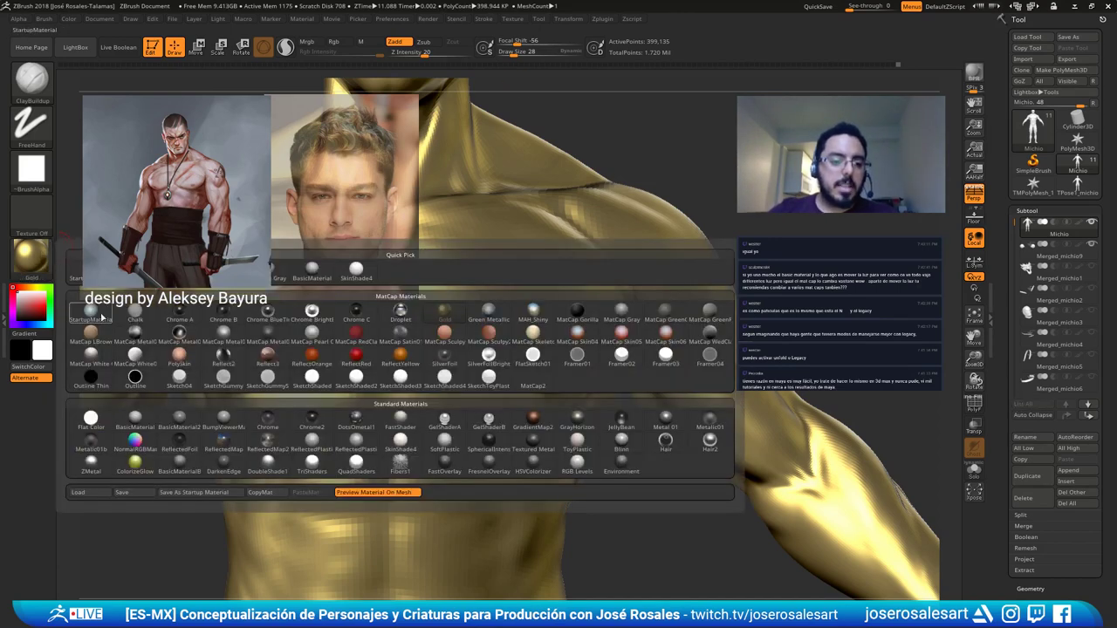
left_click(102, 316)
Move the light to the lower-left of the light placement sphere while StartupMaterial is applied.
left_click(218, 18)
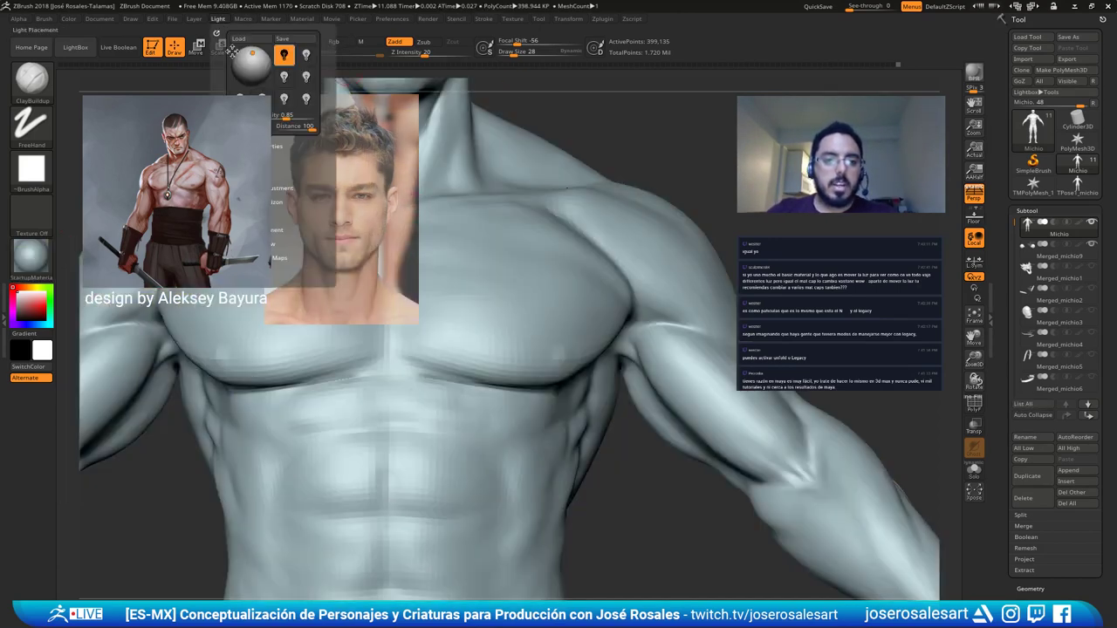
left_click(259, 70)
mouse_move(259, 69)
left_mouse_down()
mouse_move(260, 85)
mouse_move(249, 63)
mouse_move(239, 69)
left_mouse_up()
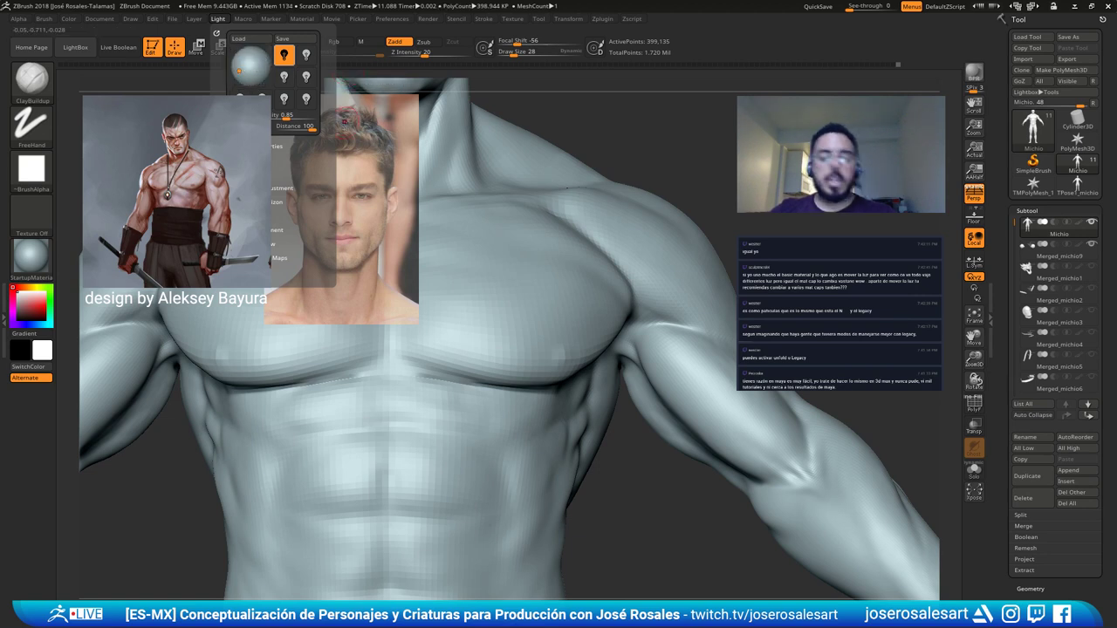
left_click(219, 20)
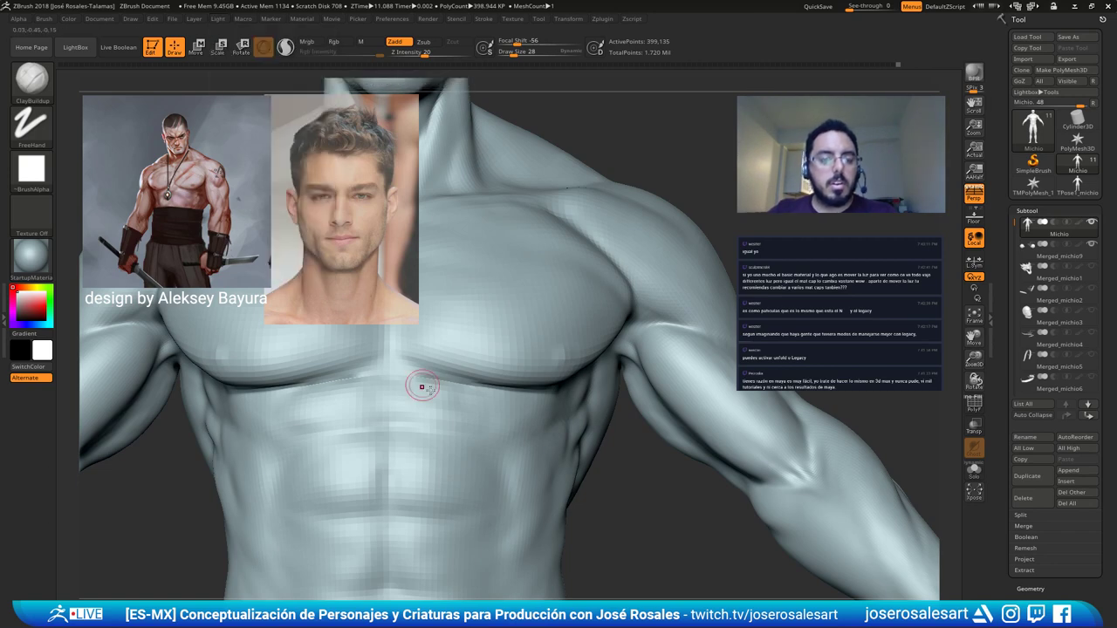
right_click_drag(422, 387, 506, 407, "alt")
left_click(43, 272)
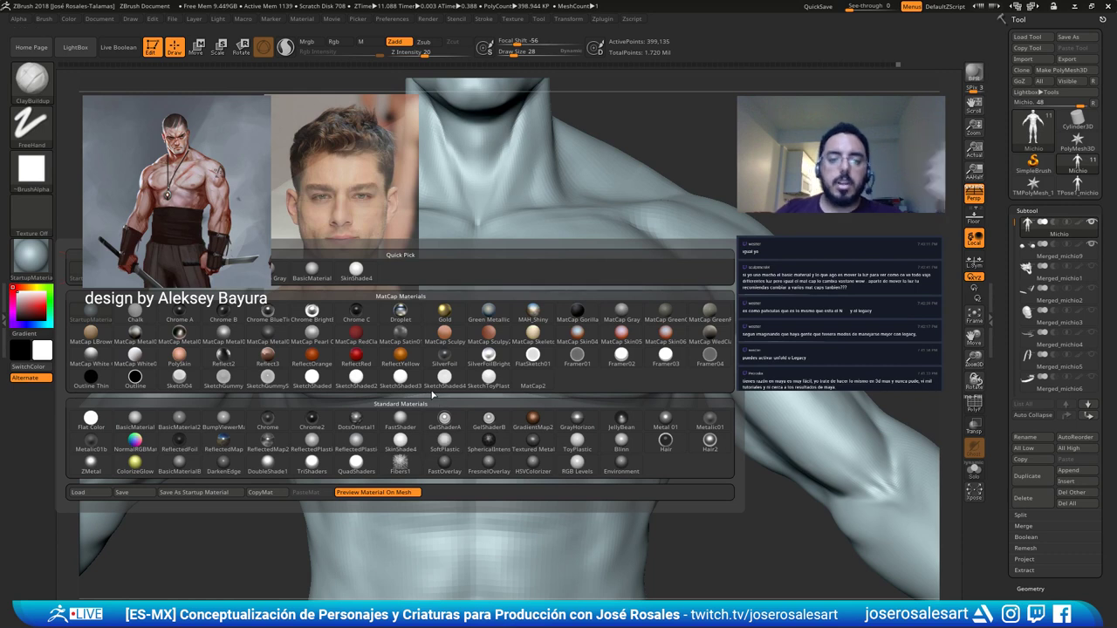
mouse_move(455, 460)
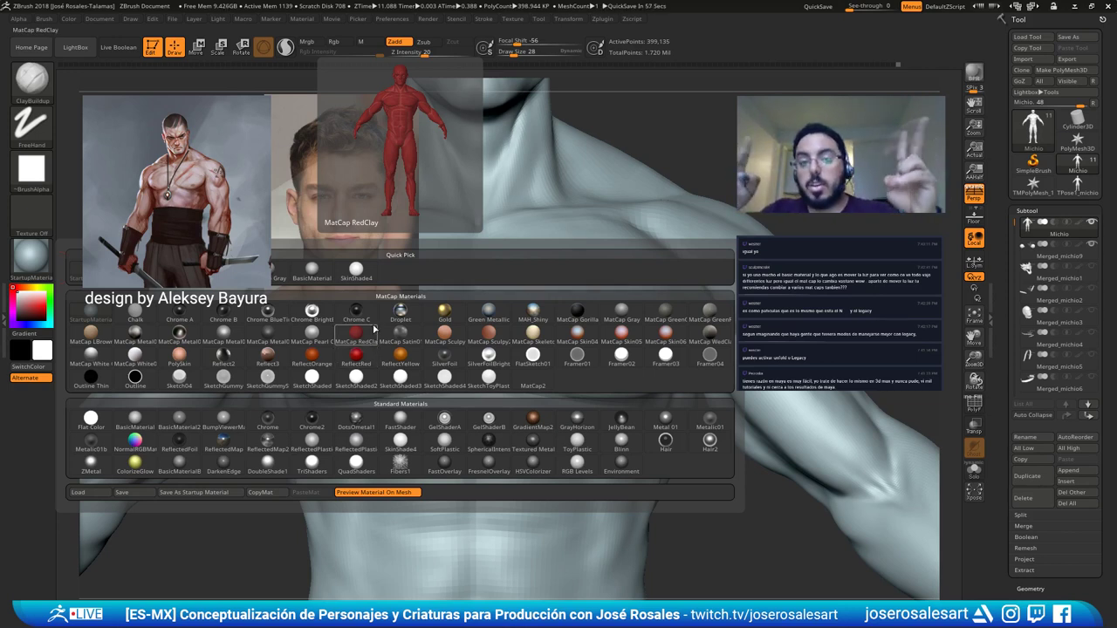
left_click(267, 354)
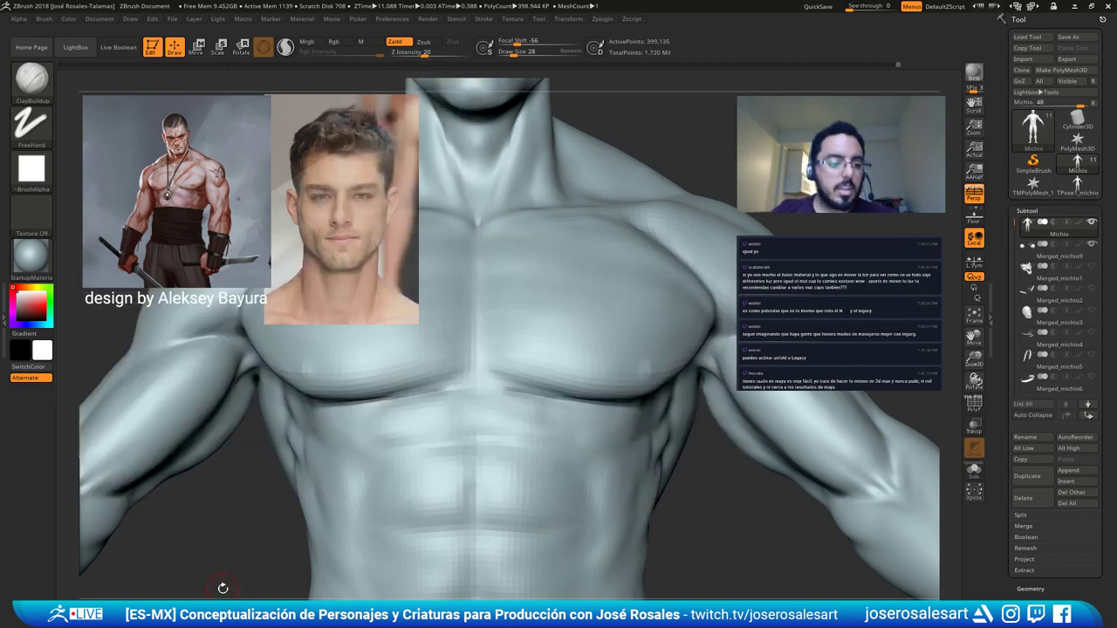
Touch up the cheek beside the mouth with the ClayBuildup brush at draw sizes 33 and 23.
right_click_drag(566, 352, 591, 282)
right_click_drag(554, 173, 501, 440, "alt")
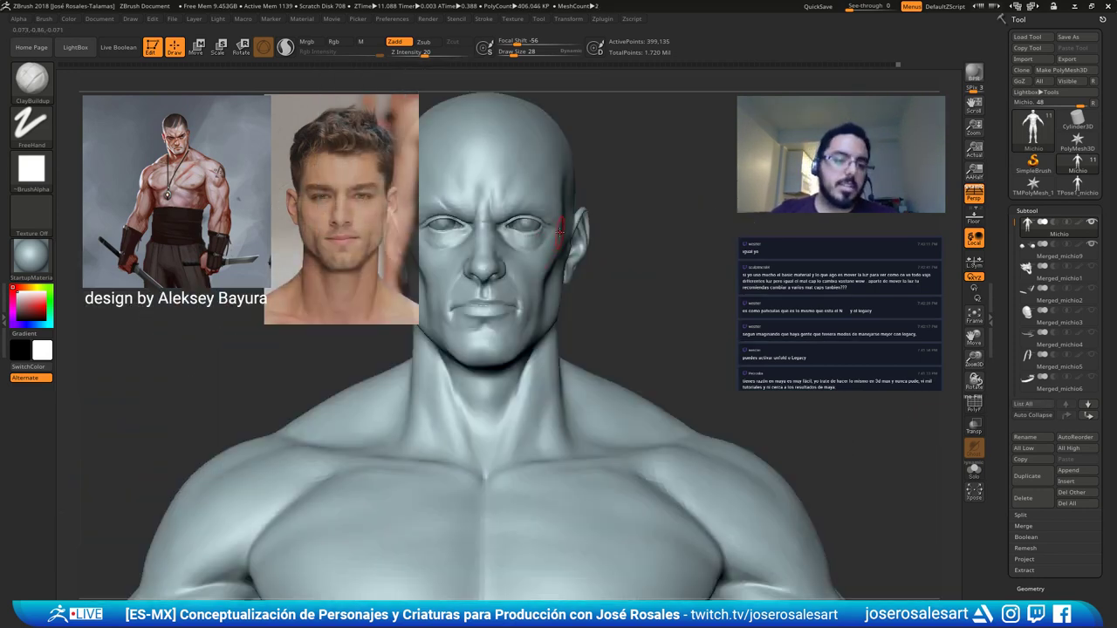
mouse_move(578, 265)
right_mouse_down()
mouse_move(524, 279)
mouse_move(528, 298)
mouse_move(576, 237)
right_mouse_up()
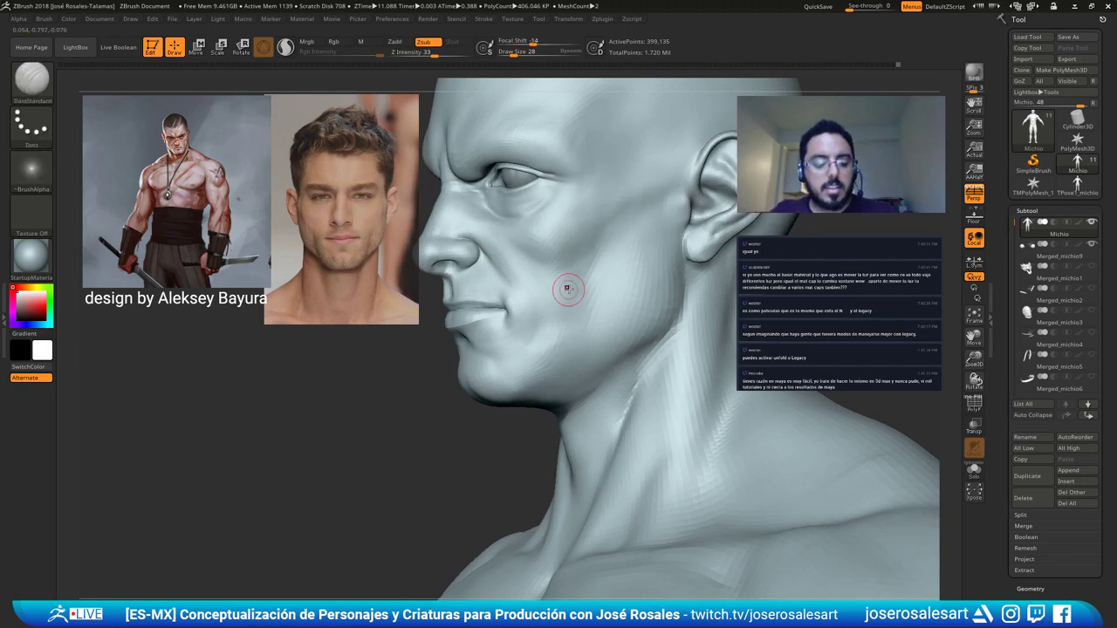
key("s")
left_click(577, 282)
left_click_drag(564, 264, 574, 264)
mouse_move(573, 260)
right_mouse_down("ctrl")
mouse_move(567, 248)
mouse_move(557, 260)
mouse_move(501, 238)
right_mouse_up("ctrl")
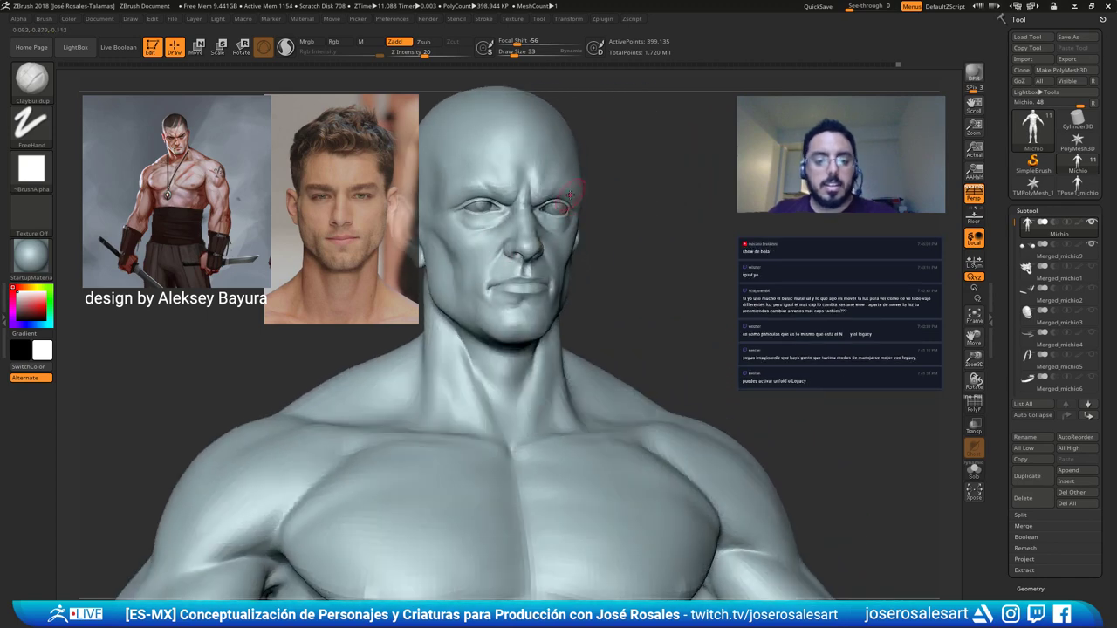
right_click_drag(490, 278, 534, 274)
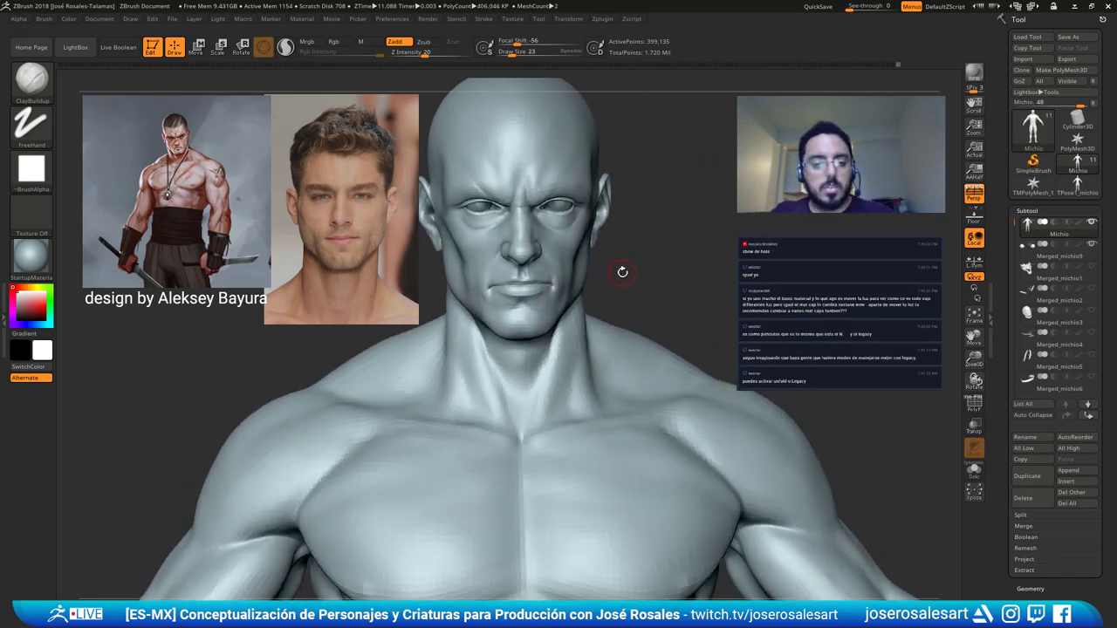
mouse_move(620, 271)
right_mouse_down()
mouse_move(571, 269)
mouse_move(615, 272)
right_mouse_up()
Isolate the lower lip and chin and refine the lip's upper edge with the ClayBuildup brush at draw size 23.
left_click(550, 307, "ctrl+shift")
key("f")
right_click_drag(694, 351, 694, 392)
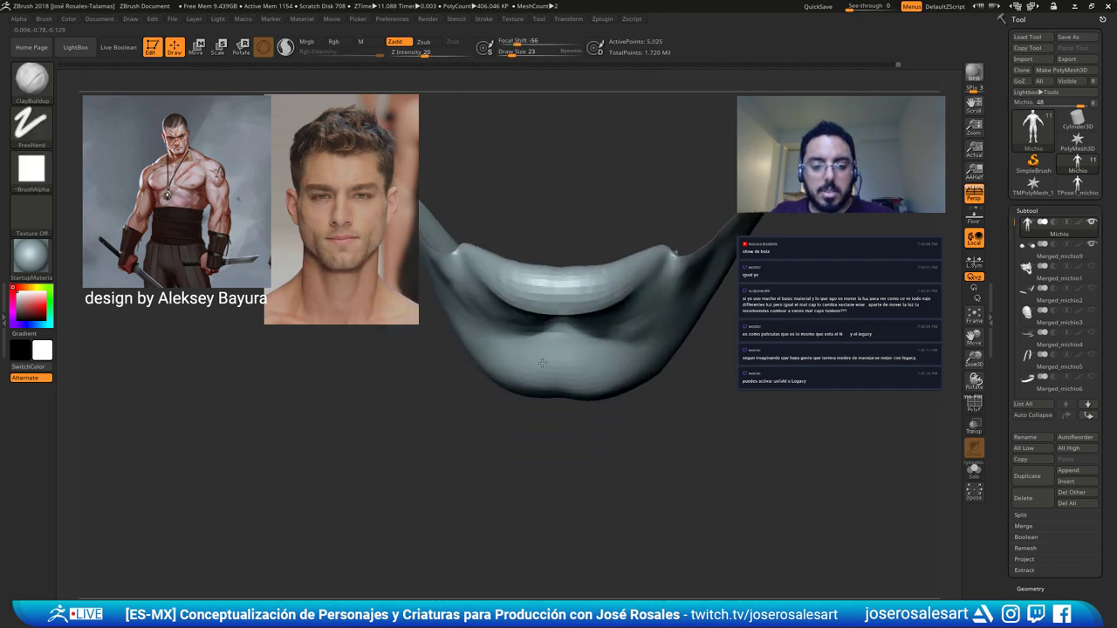
right_click_drag(521, 249, 508, 264)
key("s")
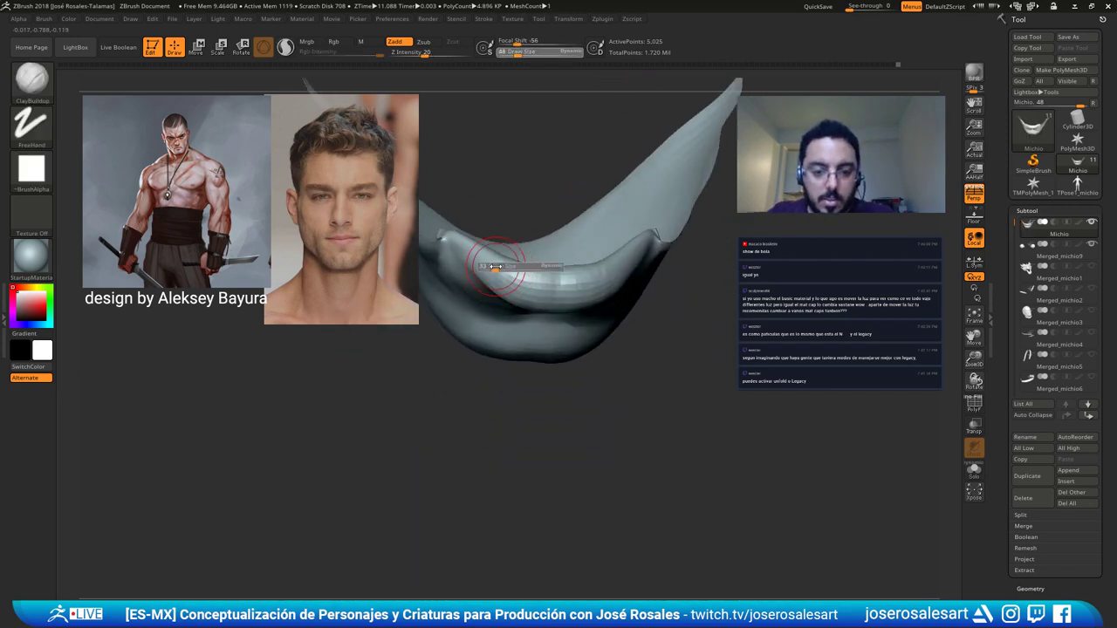
left_click_drag(506, 263, 501, 263)
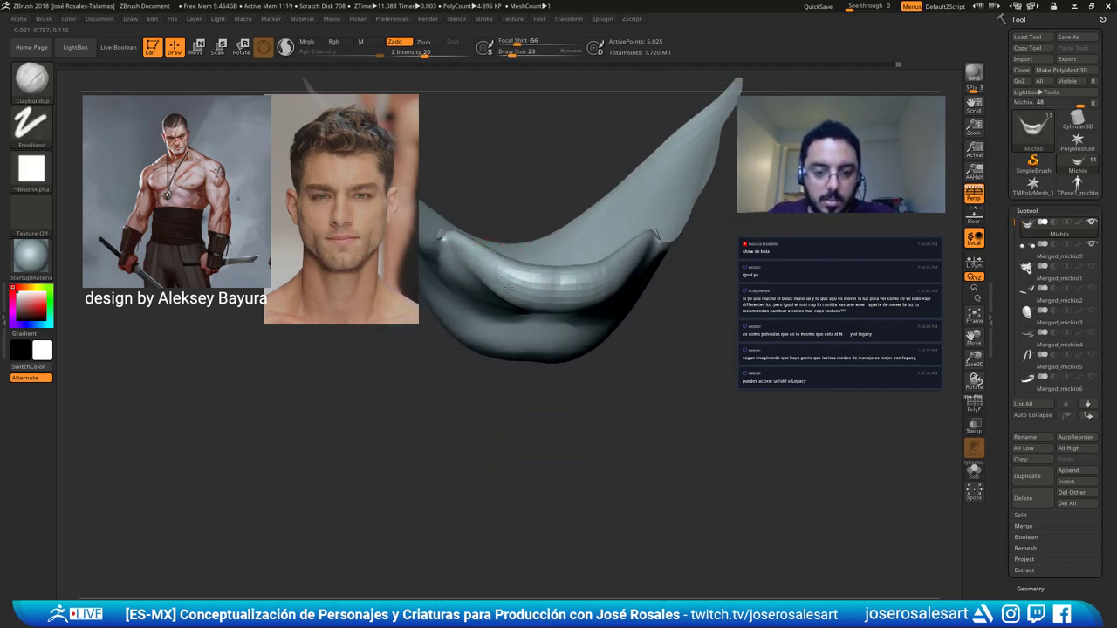
key("shift")
right_click_drag(539, 283, 545, 221, "shift")
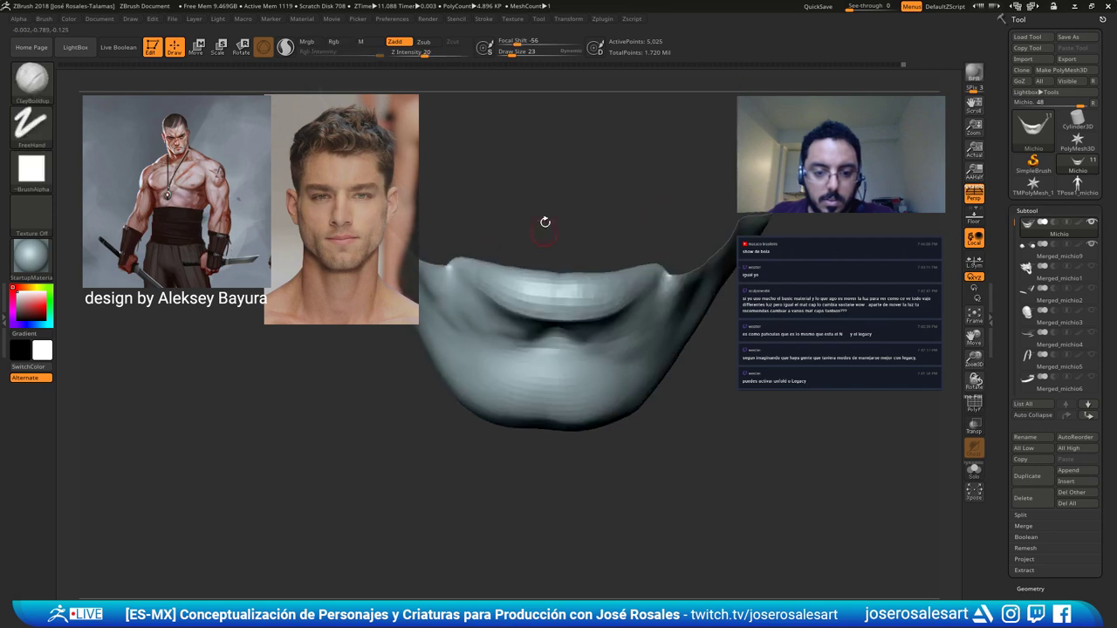
Touch up the isolated lower lip and chin with the ClayBuildup brush at draw size 33.
key("b")
key("d")
key("s")
mouse_move(551, 290)
right_mouse_down("ctrl")
mouse_move(563, 270)
mouse_move(559, 281)
mouse_move(581, 287)
right_mouse_up("ctrl")
key("b")
key("c")
key("b")
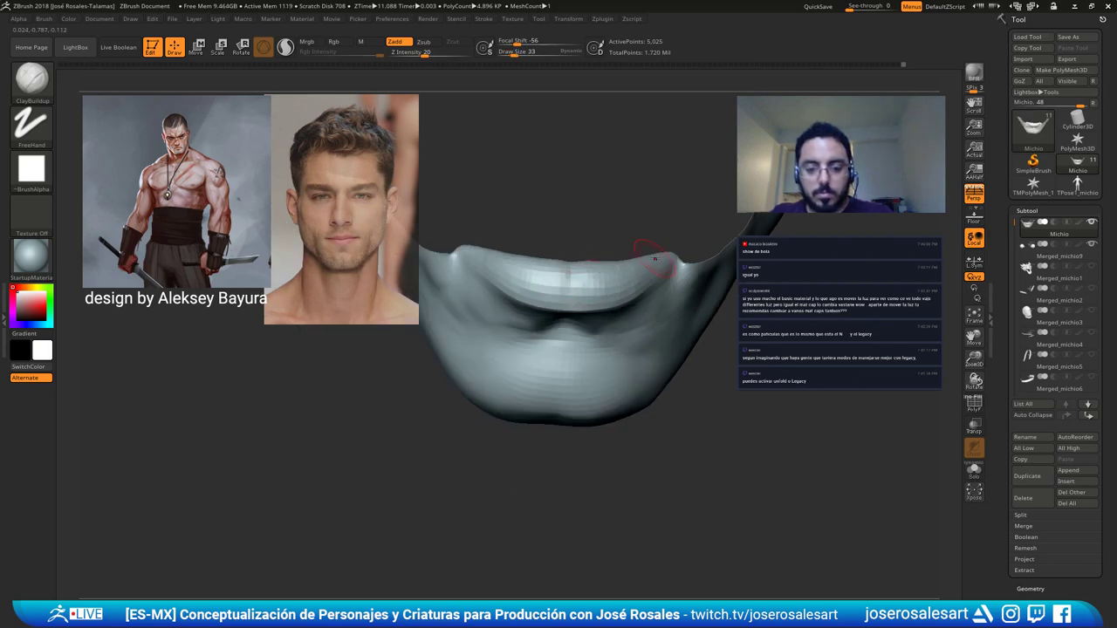
mouse_move(655, 259)
right_mouse_down("ctrl")
mouse_move(642, 264)
mouse_move(614, 232)
mouse_move(592, 238)
mouse_move(571, 324)
mouse_move(536, 300)
right_mouse_up("ctrl")
left_click(658, 225, "ctrl+shift")
left_click(539, 298, "ctrl+shift")
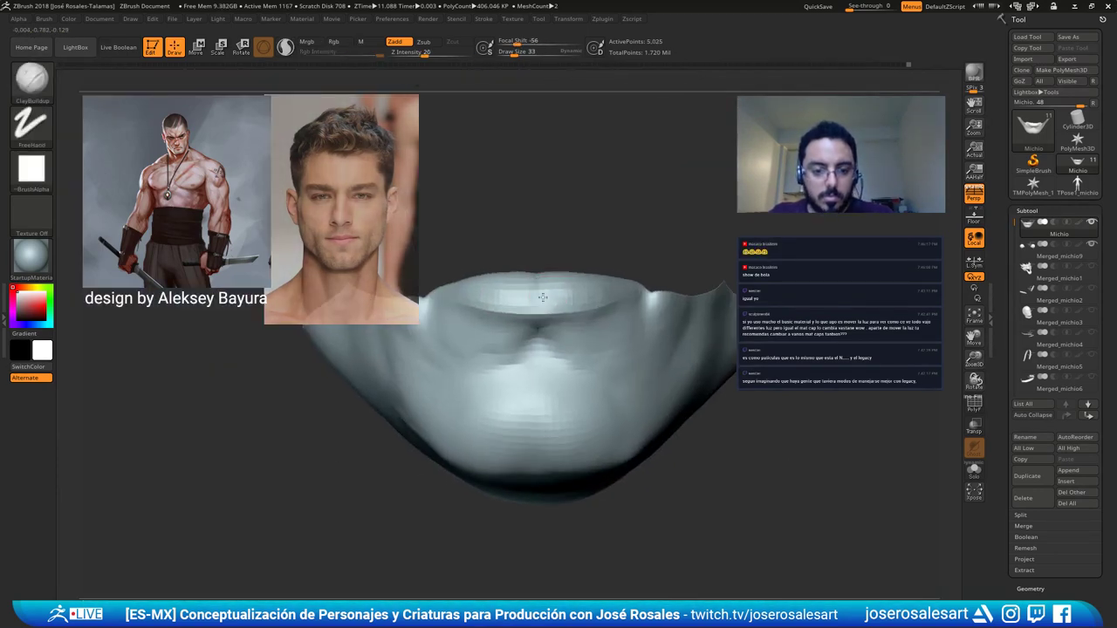
Adjust the lip contours with the Move brush at draw sizes 109 and 73, isolating each lip region as needed.
key("b")
key("m")
key("v")
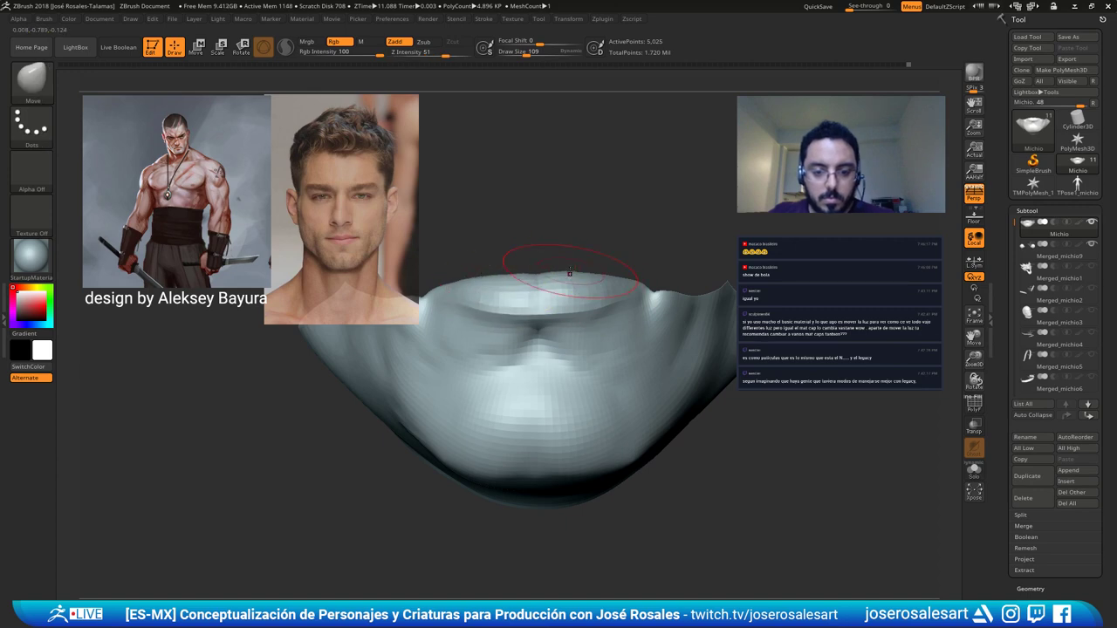
left_click(636, 249, "ctrl+shift")
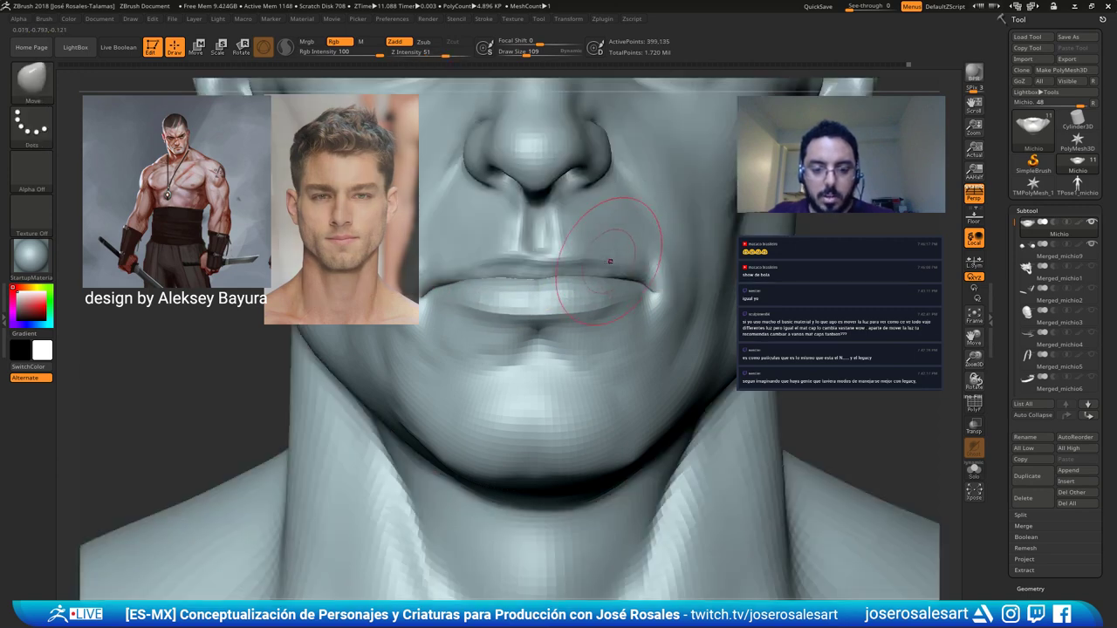
mouse_move(609, 260)
right_mouse_down("ctrl")
mouse_move(561, 292)
mouse_move(543, 360)
mouse_move(571, 291)
mouse_move(553, 243)
mouse_move(576, 267)
right_mouse_up("ctrl")
left_click(564, 262, "ctrl+shift")
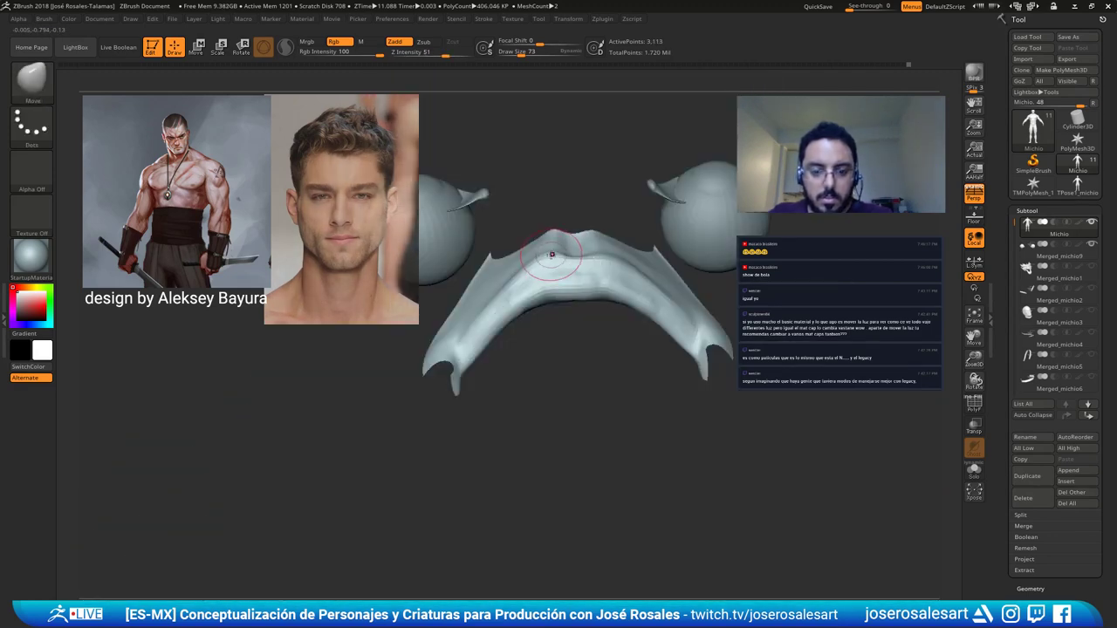
left_click(553, 230, "ctrl+shift")
Isolate the lower lip, adjust its upper edge with the Move brush at draw size 62, and show the whole figure.
right_click_drag(553, 230, 578, 248)
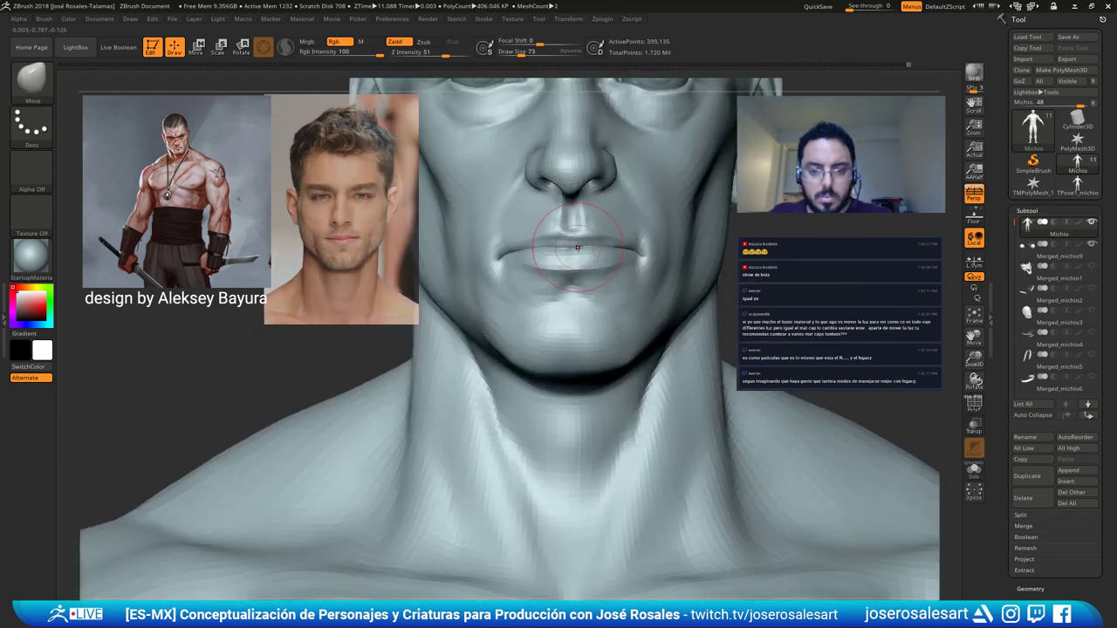
mouse_move(514, 184)
right_mouse_down("ctrl")
mouse_move(502, 288)
mouse_move(576, 319)
mouse_move(489, 314)
mouse_move(592, 316)
right_mouse_up("ctrl")
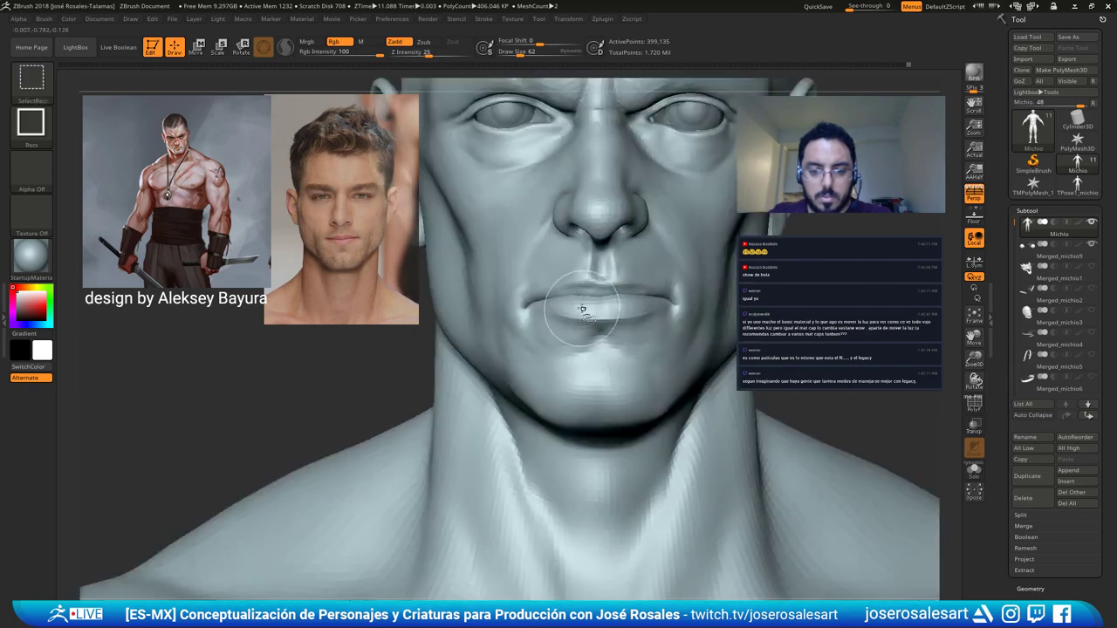
left_click(584, 308, "ctrl+shift")
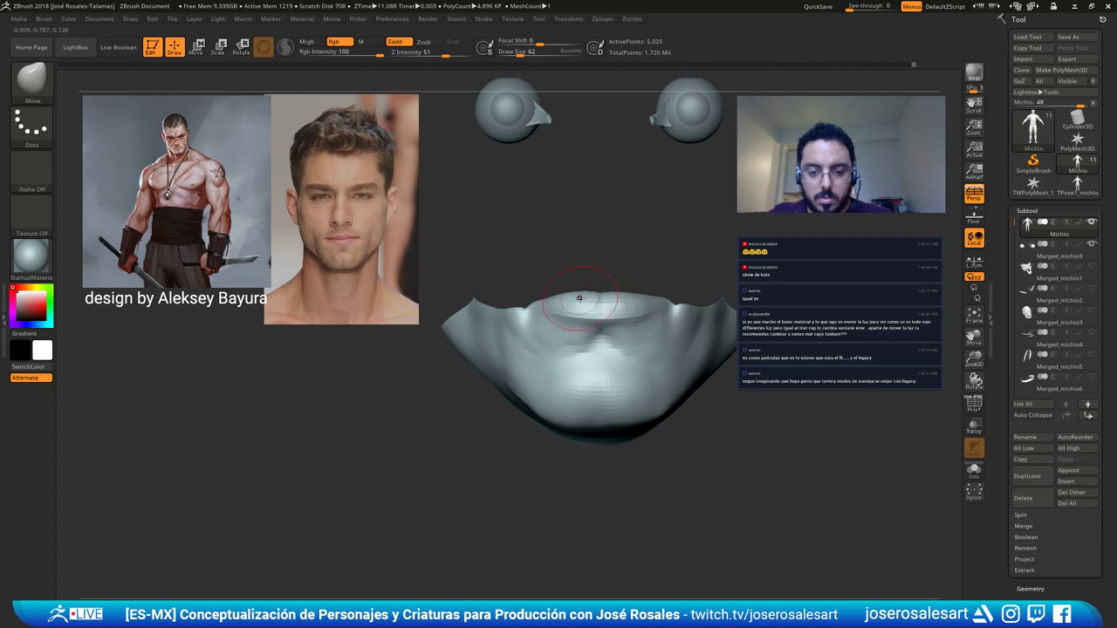
left_click(599, 255, "ctrl+shift")
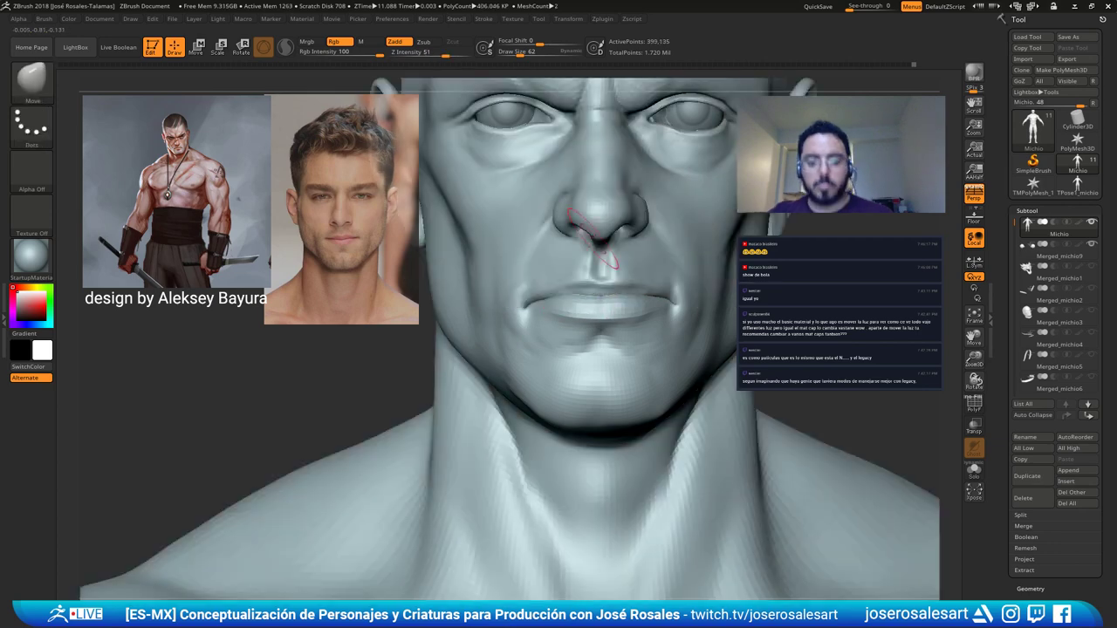
right_click_drag(604, 289, 585, 312, "ctrl")
right_click_drag(639, 391, 609, 457)
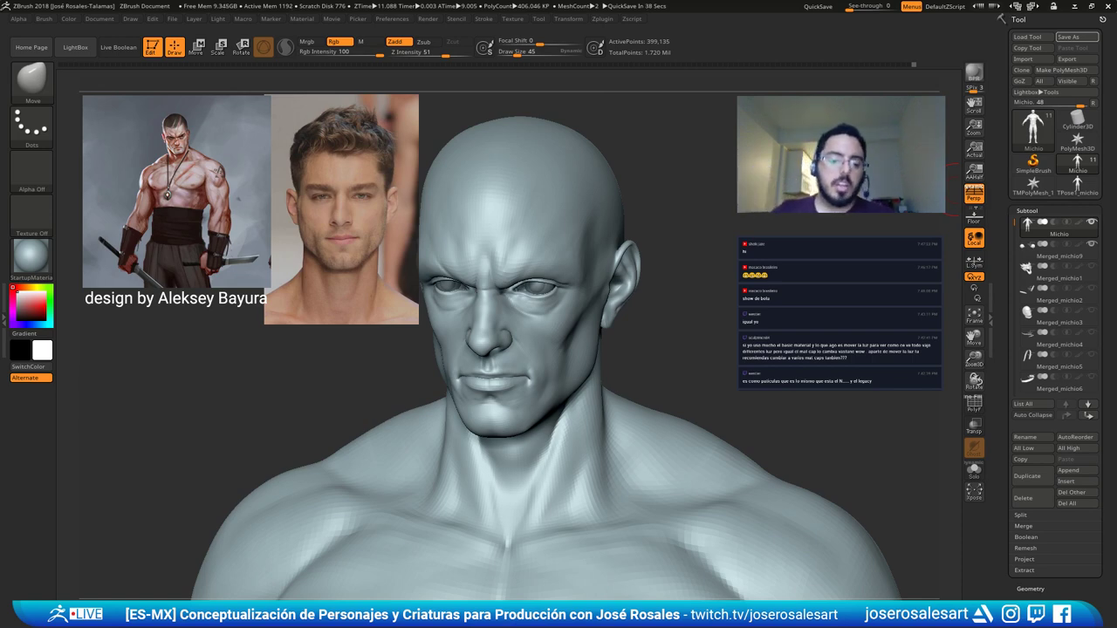
Build up the upper back beside the spine and toward the shoulder blade with the ClayBuildup brush at draw size 62.
mouse_move(500, 344)
right_mouse_down()
mouse_move(454, 342)
mouse_move(469, 426)
mouse_move(505, 467)
right_mouse_up()
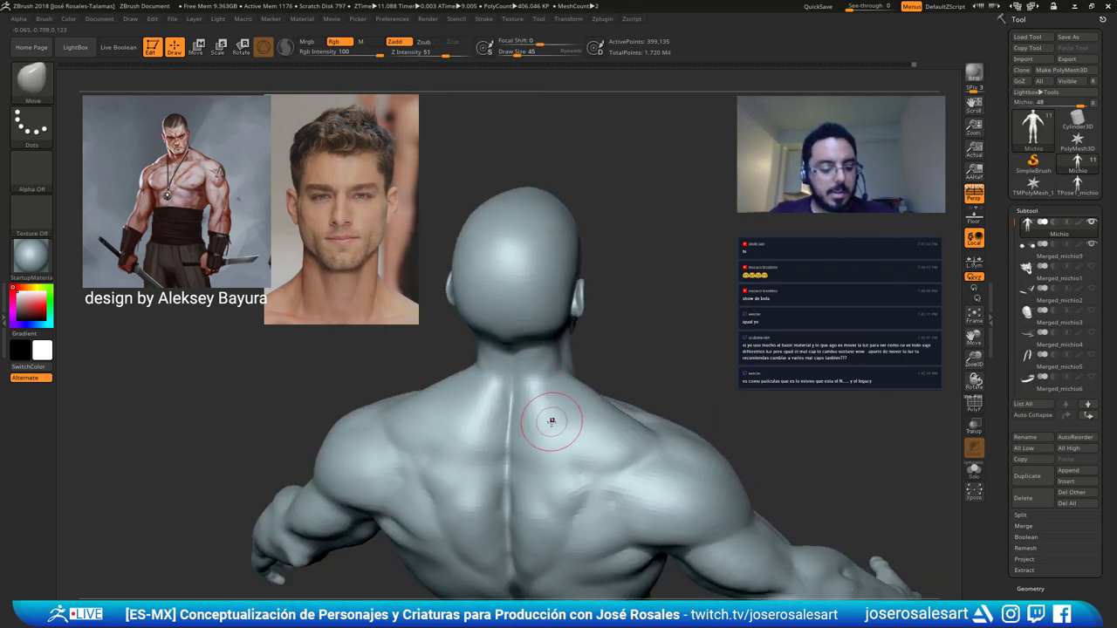
right_click_drag(556, 404, 534, 394)
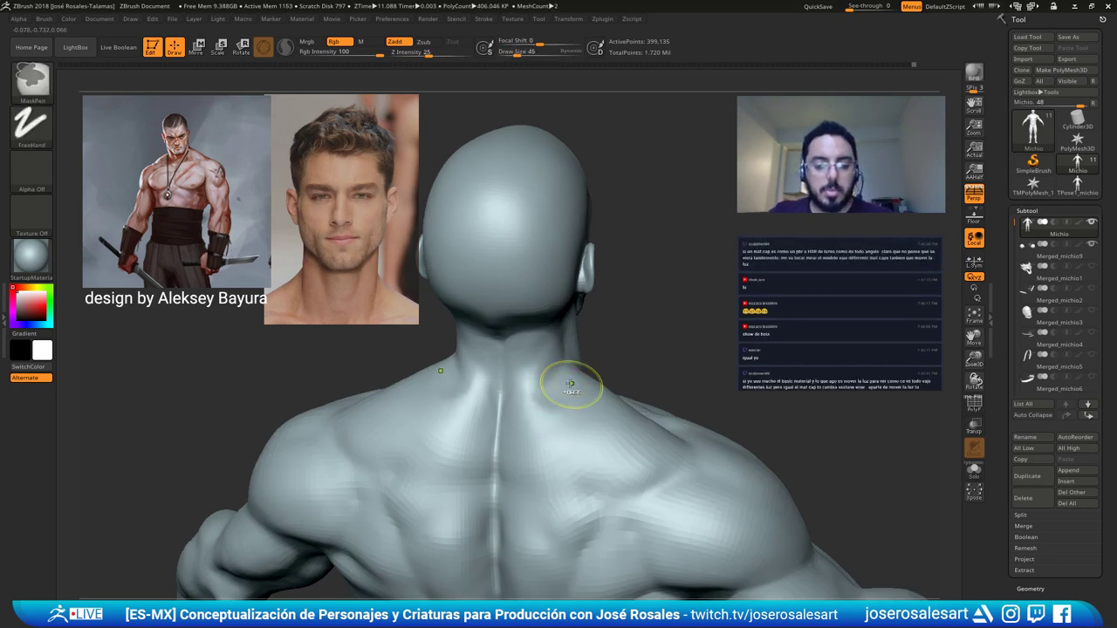
key("b")
key("c")
key("b")
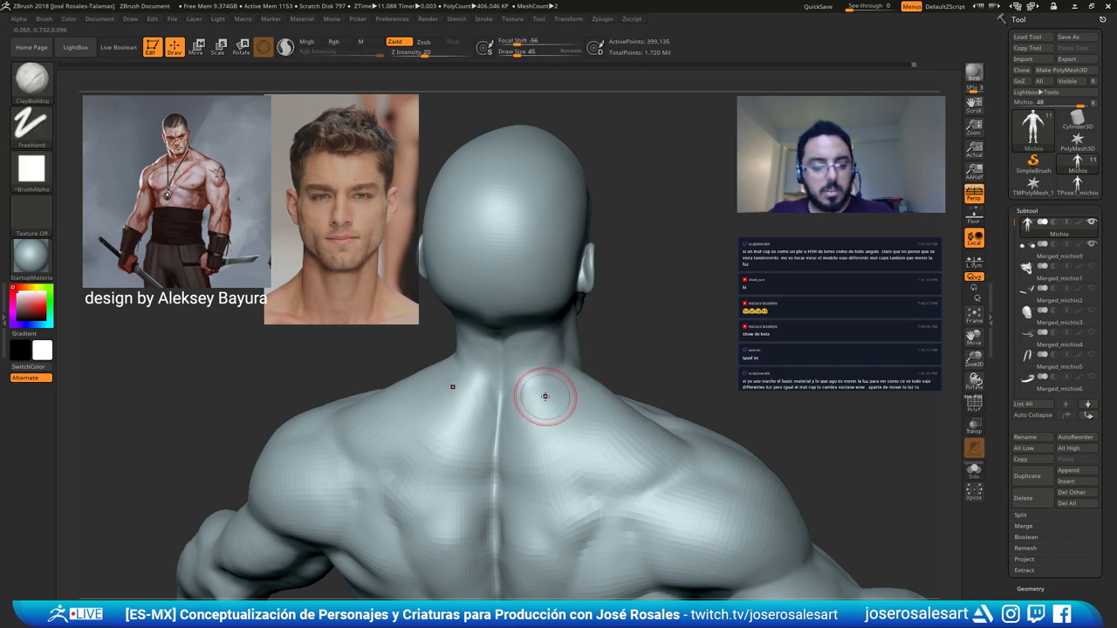
right_click_drag(551, 418, 576, 413)
key("bracketleft")
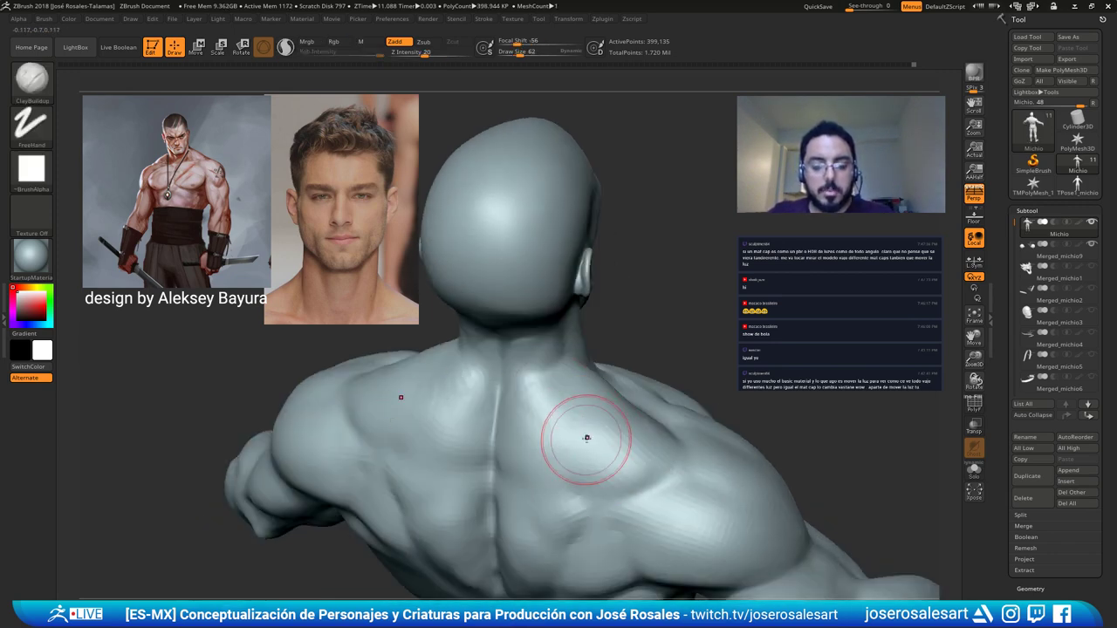
mouse_move(590, 472)
left_mouse_down()
mouse_move(630, 449)
mouse_move(632, 476)
mouse_move(683, 460)
mouse_move(671, 461)
left_mouse_up()
Soften the upper back and shoulder forms with the Smooth brush at draw size 51.
mouse_move(671, 452)
right_mouse_down("ctrl")
mouse_move(516, 362)
mouse_move(576, 349)
right_mouse_up("ctrl")
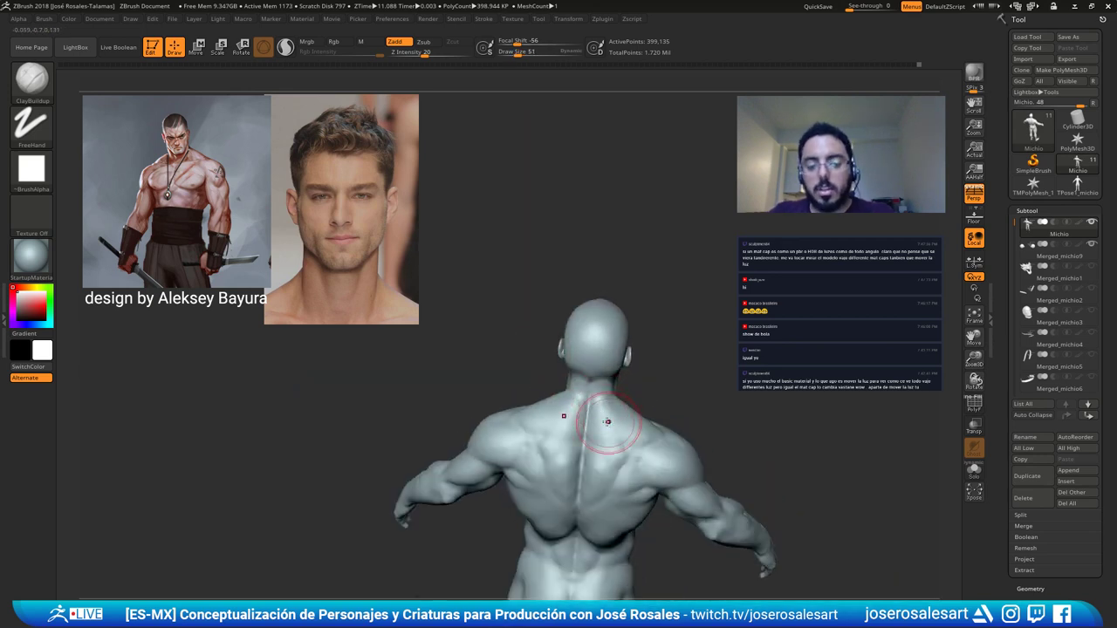
right_click_drag(606, 421, 638, 431, "ctrl")
key("shift")
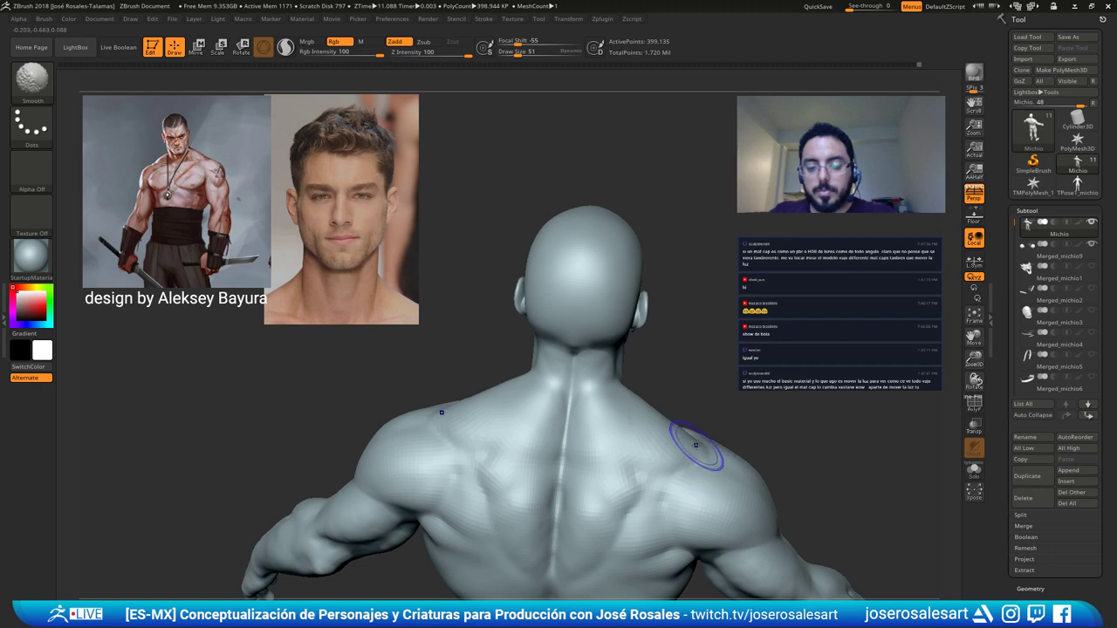
mouse_move(705, 436)
right_mouse_down()
mouse_move(716, 416)
mouse_move(703, 380)
mouse_move(631, 411)
mouse_move(534, 417)
right_mouse_up()
mouse_move(534, 417)
right_mouse_down("ctrl")
mouse_move(554, 429)
mouse_move(298, 427)
right_mouse_up("ctrl")
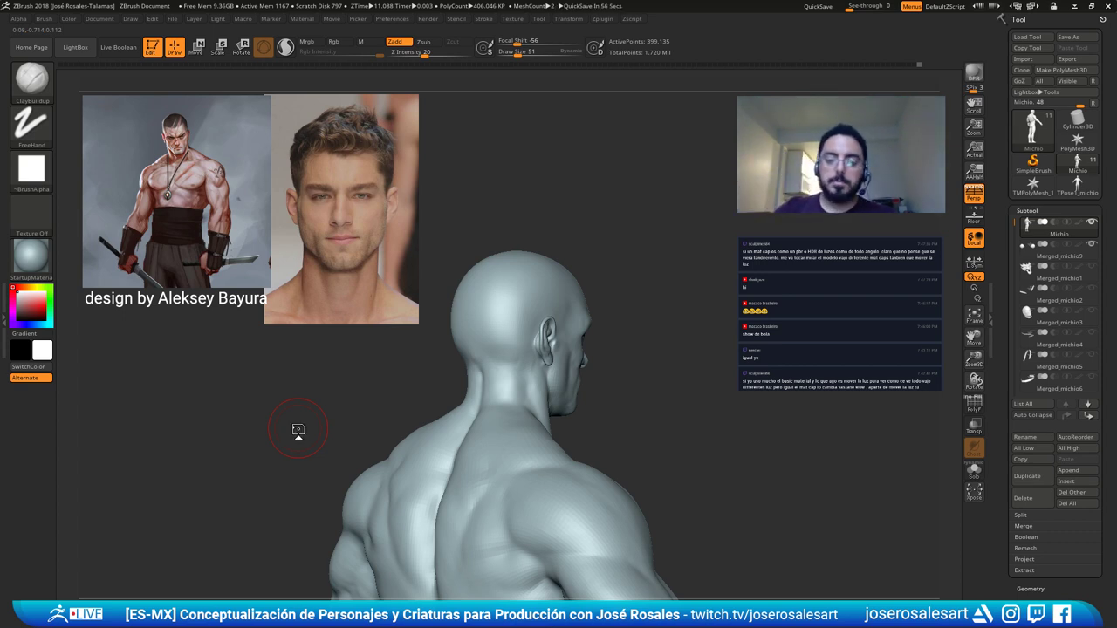
Build up the earlobe with the ClayBuildup brush at draw size 36 and smooth its lower edge.
right_click_drag(437, 220, 297, 230)
right_click_drag(410, 357, 458, 463, "alt")
mouse_move(523, 366)
right_mouse_down()
mouse_move(472, 368)
mouse_move(465, 242)
mouse_move(526, 282)
right_mouse_up()
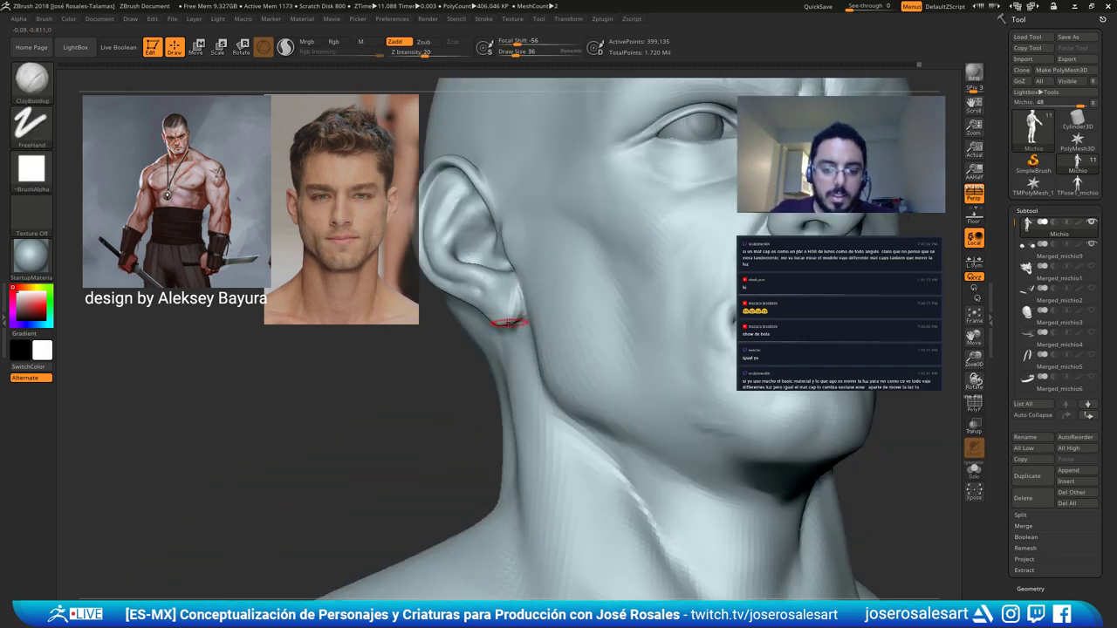
right_click_drag(510, 358, 506, 324)
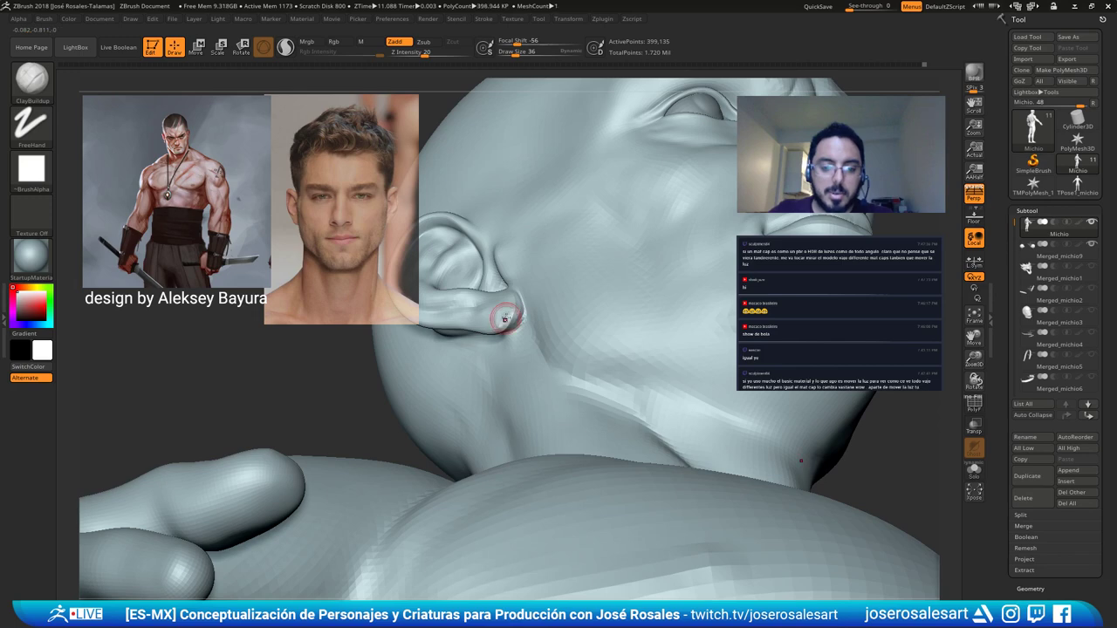
right_click_drag(511, 324, 504, 326)
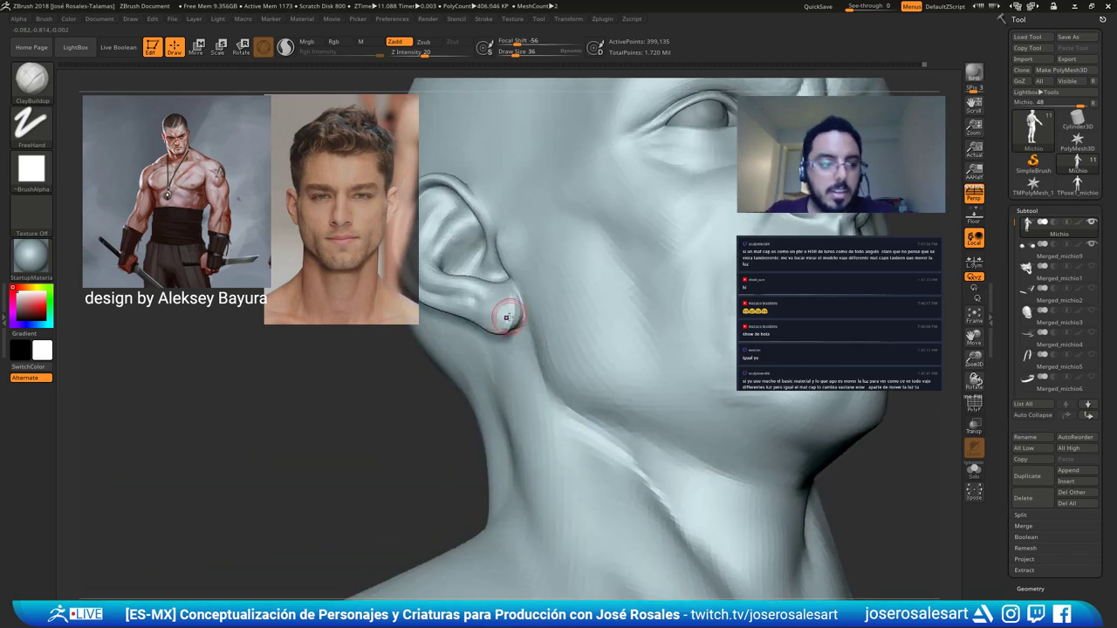
right_click_drag(507, 274, 508, 218)
left_click_drag(506, 320, 509, 324, "shift")
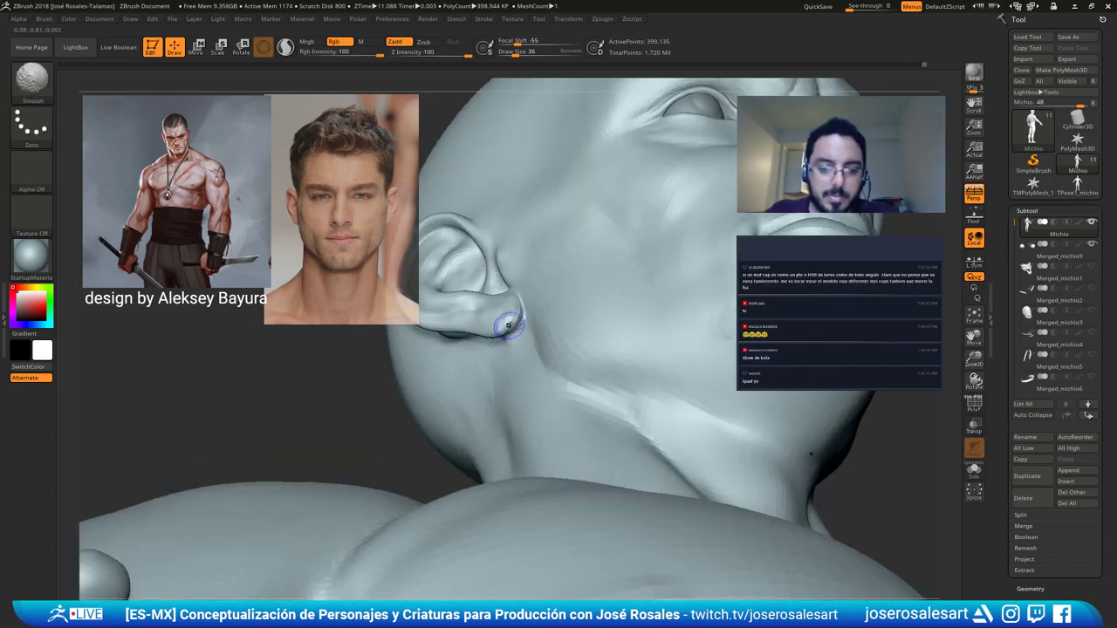
right_click_drag(504, 397, 491, 344)
mouse_move(521, 227)
right_mouse_down()
mouse_move(519, 365)
mouse_move(613, 349)
mouse_move(483, 200)
mouse_move(549, 373)
mouse_move(518, 224)
right_mouse_up()
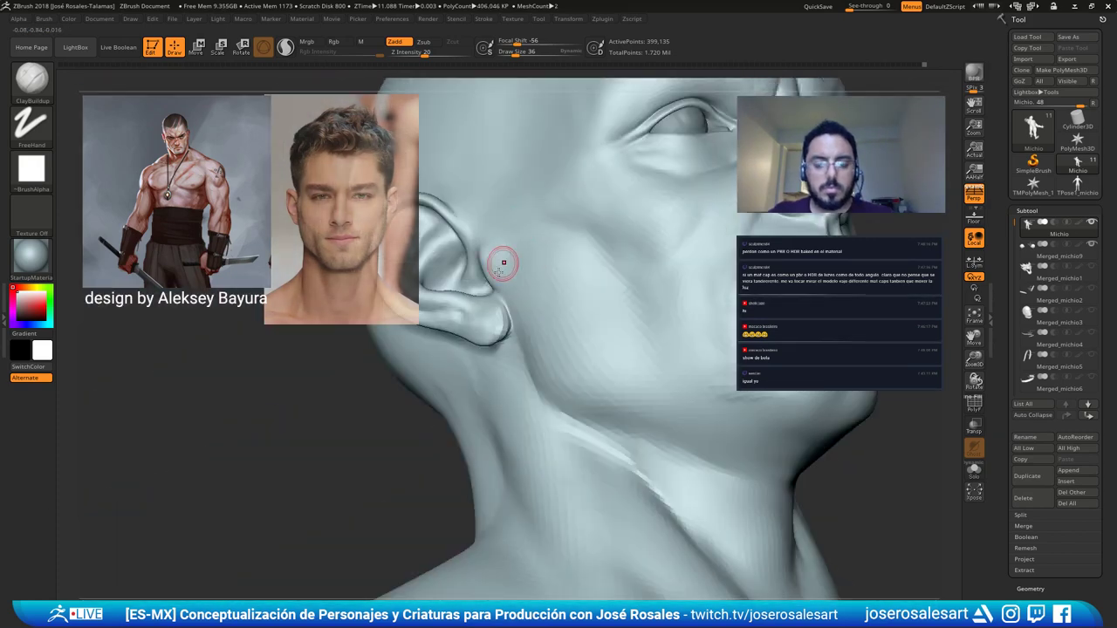
Isolate the head polygroup, reshape the earlobe with the Move brush at draw size 58, and show the full mesh.
mouse_move(503, 262)
right_mouse_down()
mouse_move(462, 291)
mouse_move(490, 340)
mouse_move(521, 324)
mouse_move(524, 340)
mouse_move(505, 306)
mouse_move(506, 338)
right_mouse_up()
left_click(523, 330, "ctrl+shift")
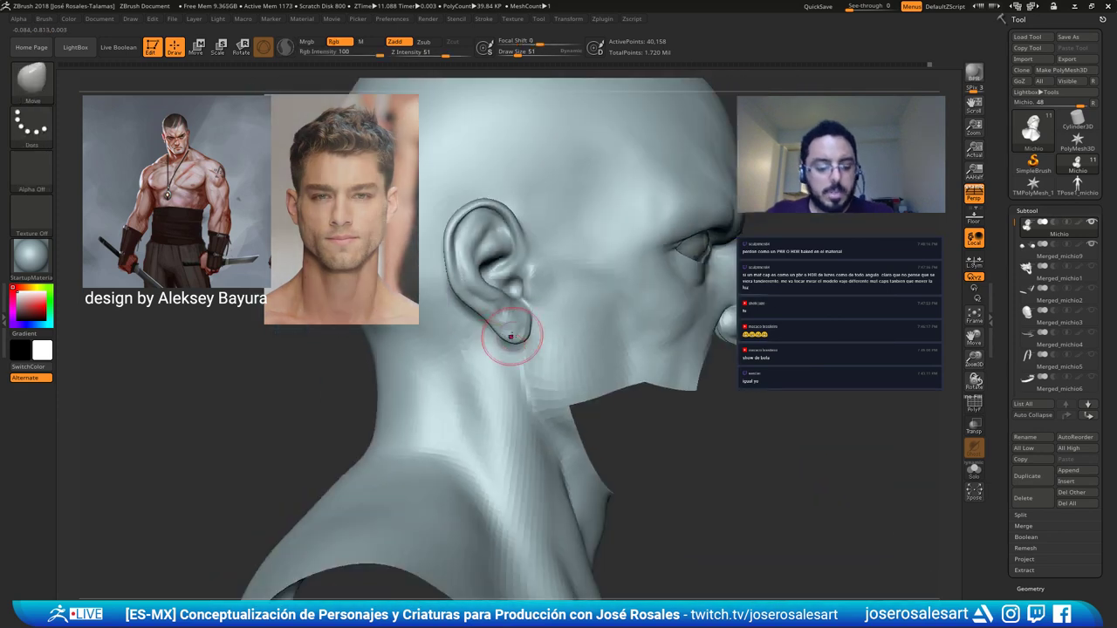
key("b")
key("m")
key("v")
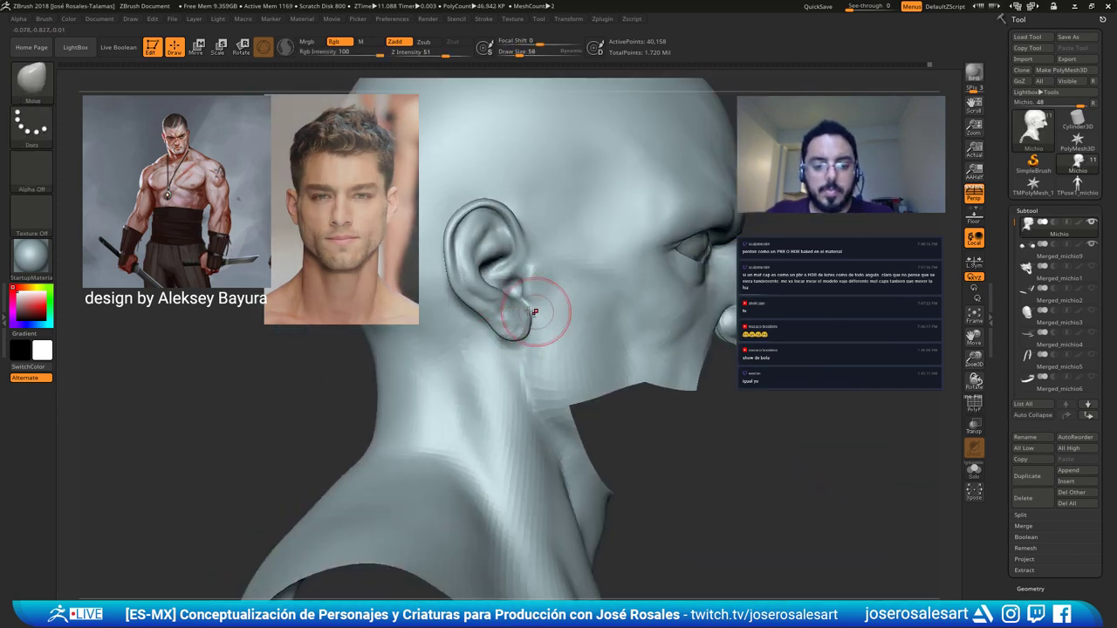
key("f")
mouse_move(553, 322)
right_mouse_down()
mouse_move(481, 358)
mouse_move(486, 332)
mouse_move(534, 325)
mouse_move(478, 347)
mouse_move(510, 325)
right_mouse_up()
left_click(481, 358, "ctrl+shift")
Thicken the earlobe with the Inflat brush at draw size 45.
key("b")
key("i")
key("n")
key("s")
left_click_drag(524, 309, 515, 306)
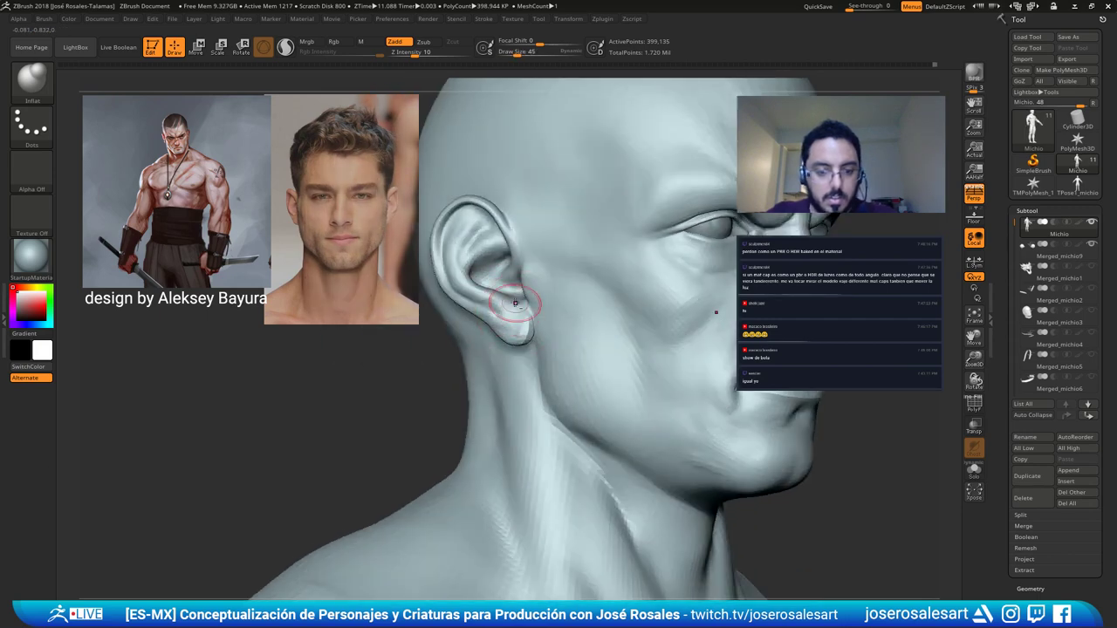
right_click_drag(510, 303, 490, 284)
mouse_move(482, 241)
right_mouse_down()
mouse_move(427, 244)
mouse_move(488, 157)
mouse_move(411, 209)
right_mouse_up()
mouse_move(584, 256)
right_mouse_down()
mouse_move(512, 262)
mouse_move(503, 296)
right_mouse_up()
Adjust the ear's outer contour from the front with the Move brush at draw size 54.
key("b")
key("m")
key("v")
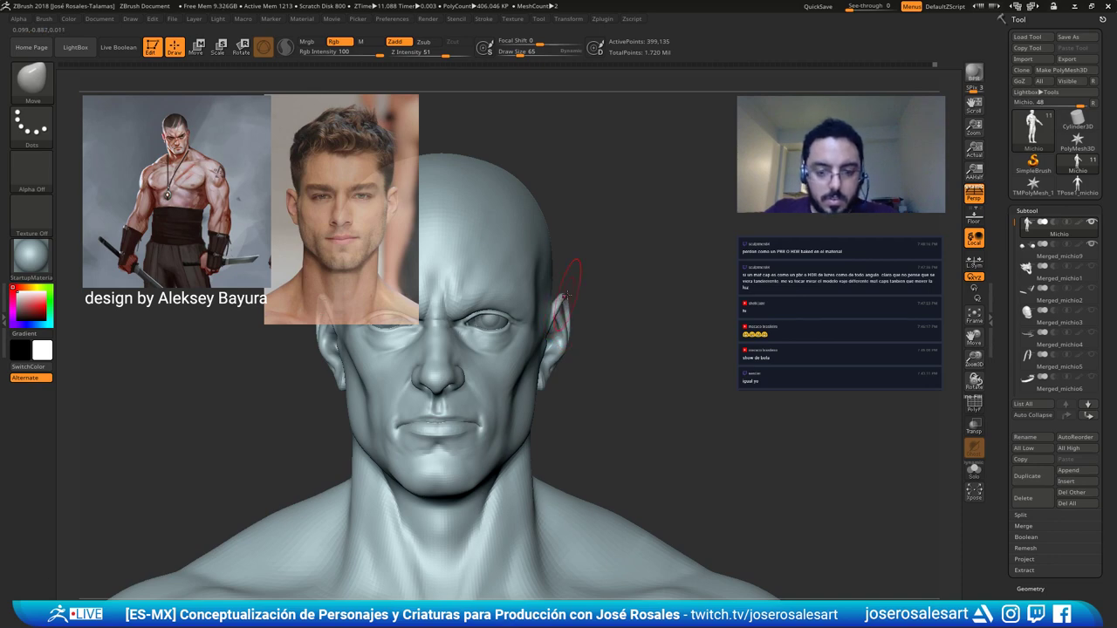
key("s")
left_click(579, 306)
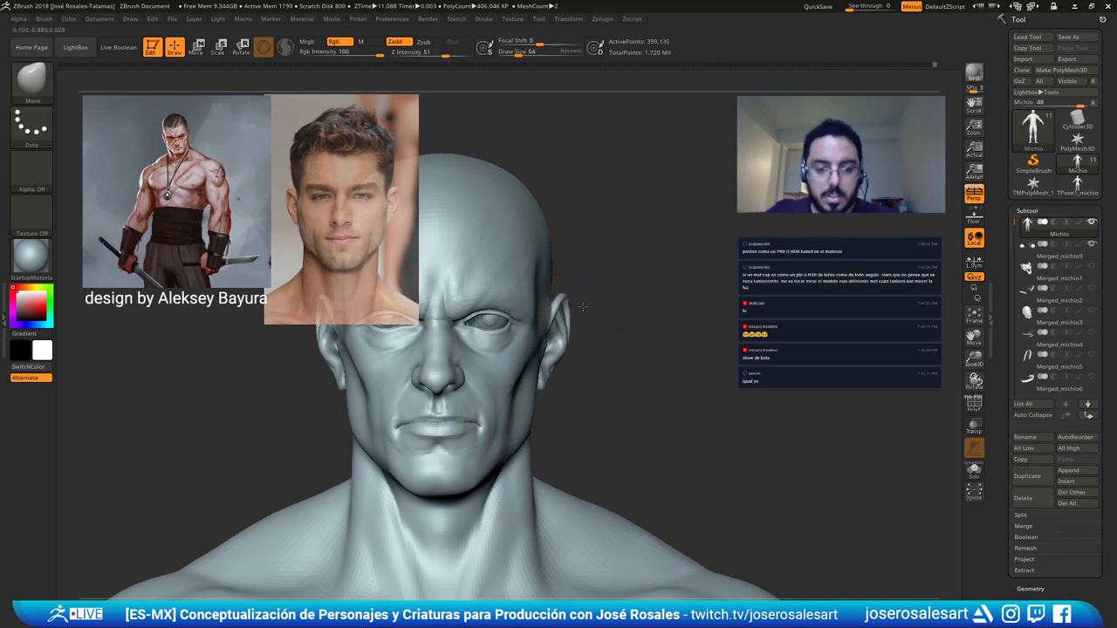
Show the polygroup wireframe and smooth the inside of the ear with the Smooth brush at draw size 33.
mouse_move(458, 302)
right_mouse_down()
mouse_move(528, 304)
mouse_move(362, 305)
mouse_move(405, 324)
right_mouse_up()
left_click(555, 334, "ctrl+shift")
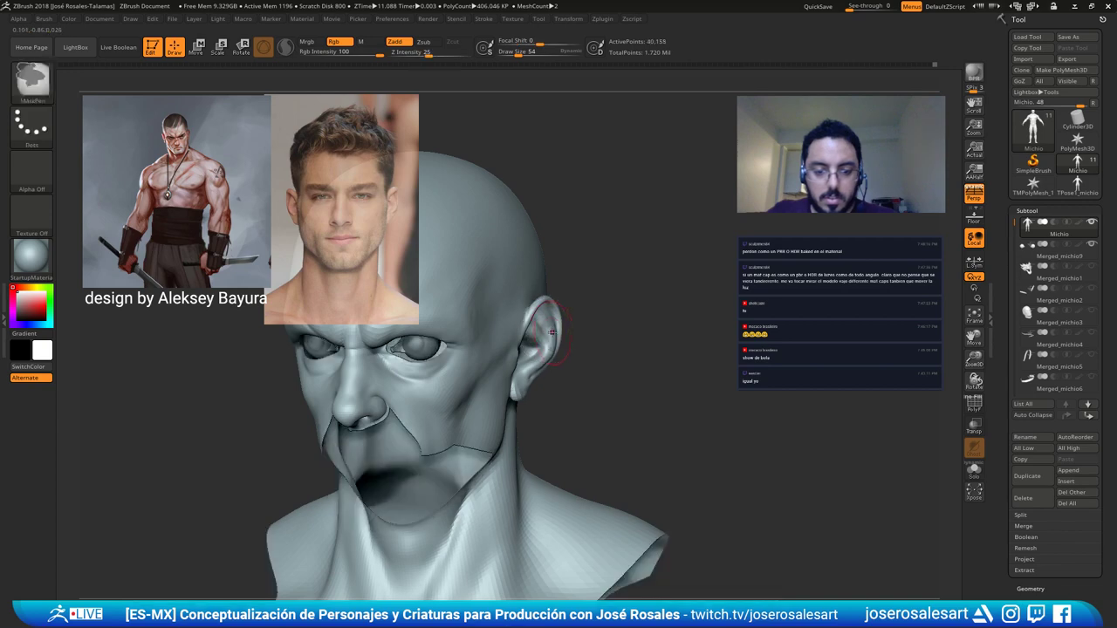
key("ctrl+z")
key("shift+f")
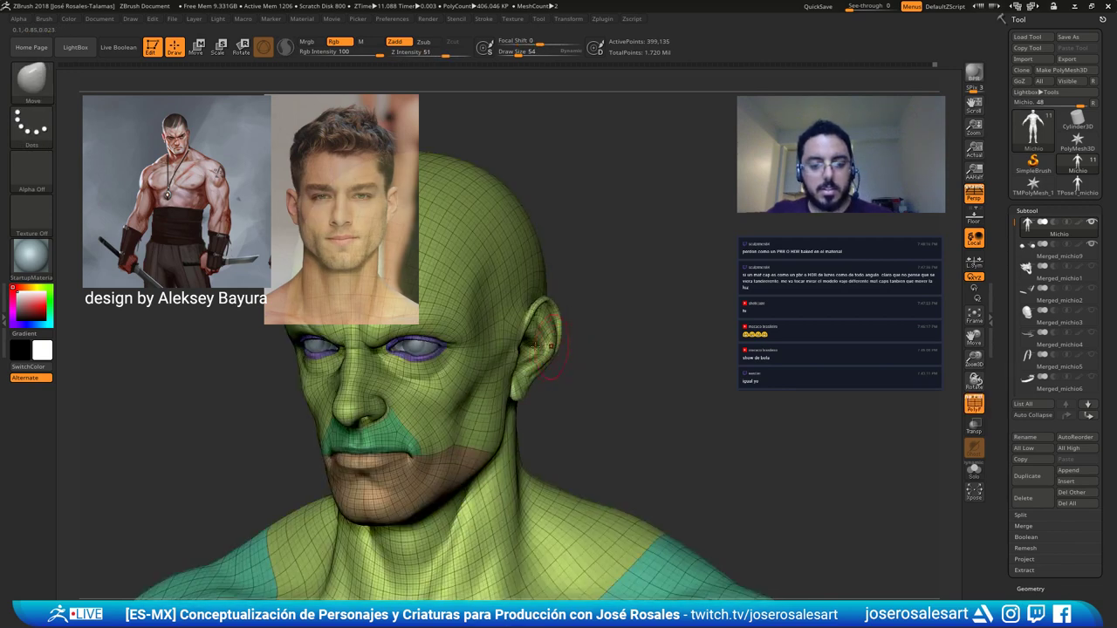
mouse_move(568, 324)
right_mouse_down()
mouse_move(454, 324)
mouse_move(471, 342)
mouse_move(476, 384)
right_mouse_up()
left_click_drag(549, 332, 571, 328, "shift")
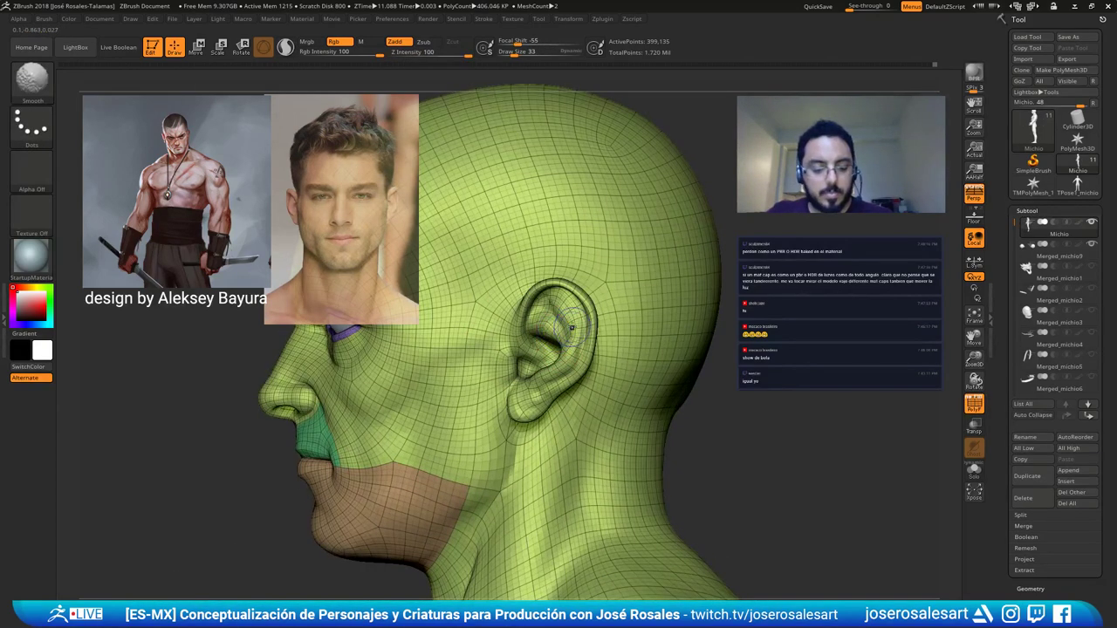
Lower the character mesh by two subdivision levels to work on the ear's coarser topology.
key("shift+d")
key("shift+d")
right_click_drag(483, 334, 567, 339)
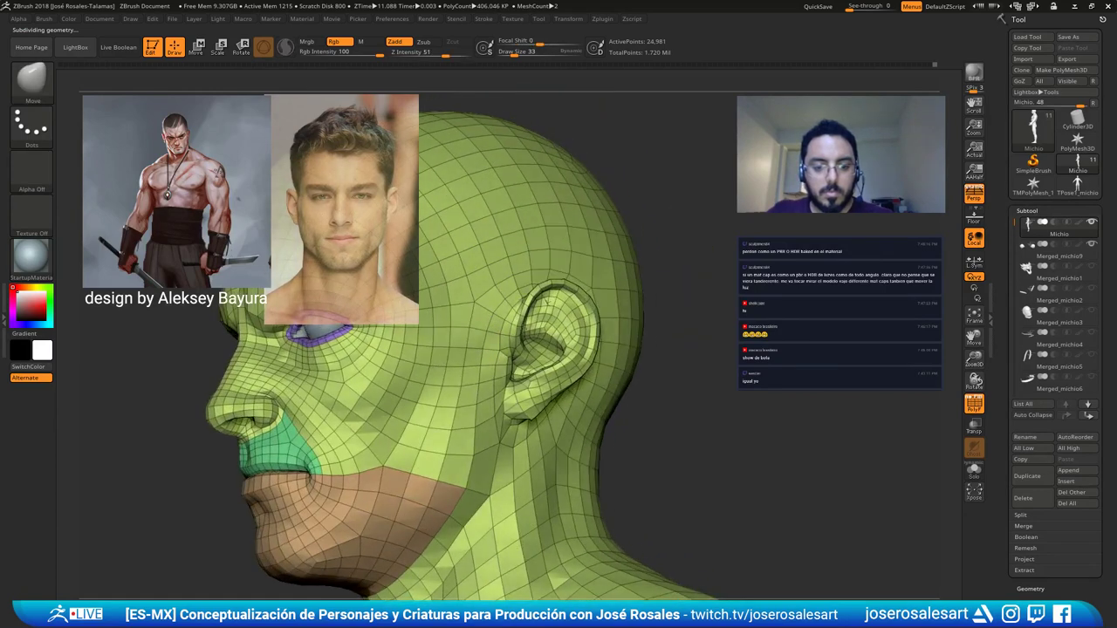
right_click_drag(507, 252, 516, 425)
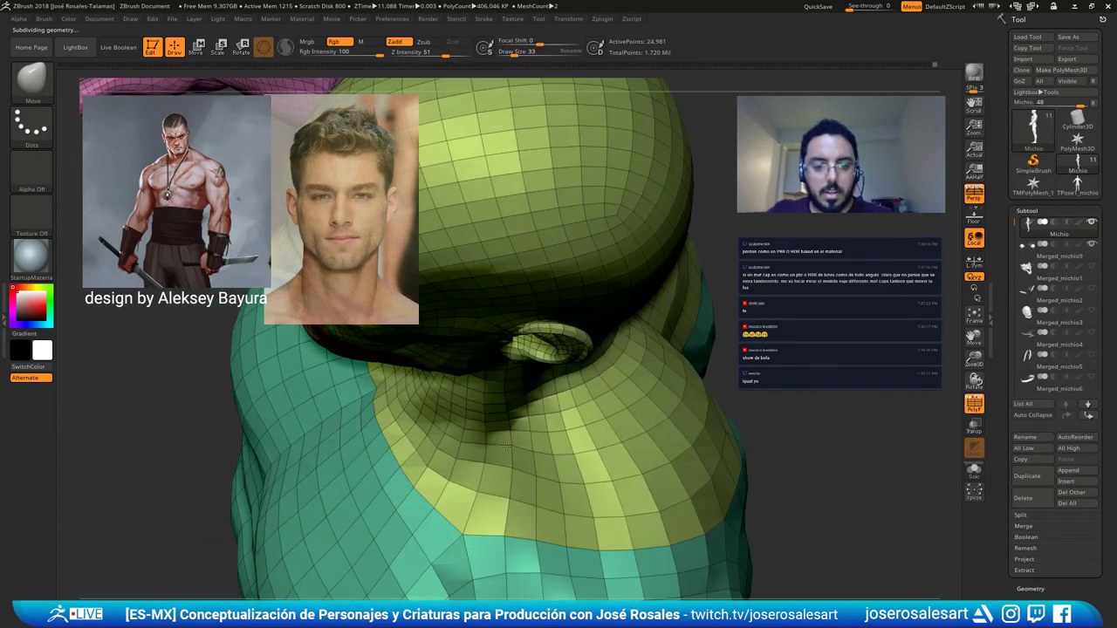
right_click_drag(507, 446, 480, 325)
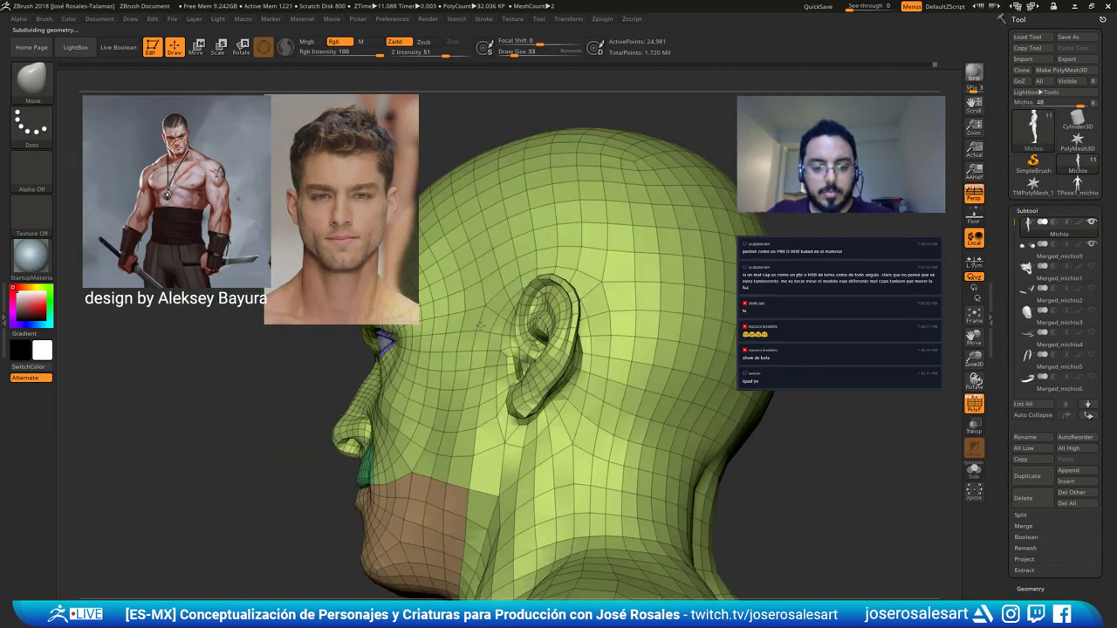
right_click_drag(480, 325, 530, 247)
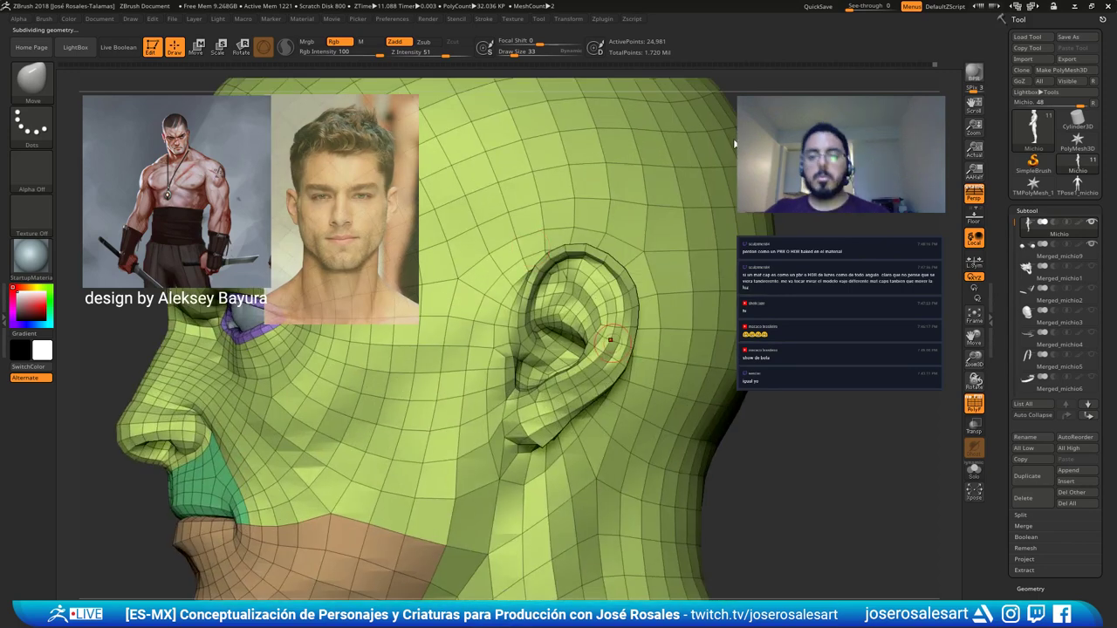
Isolate the ears with a rectangular selection and hide the surplus head polygons behind them.
mouse_move(611, 340)
right_mouse_down()
mouse_move(512, 344)
mouse_move(476, 248)
right_mouse_up()
left_click_drag(481, 224, 646, 486, "ctrl+shift")
right_click_drag(647, 486, 669, 468)
mouse_move(652, 517)
left_mouse_down("ctrl+alt+shift")
mouse_move(606, 453)
mouse_move(608, 429)
left_mouse_up("ctrl+alt+shift")
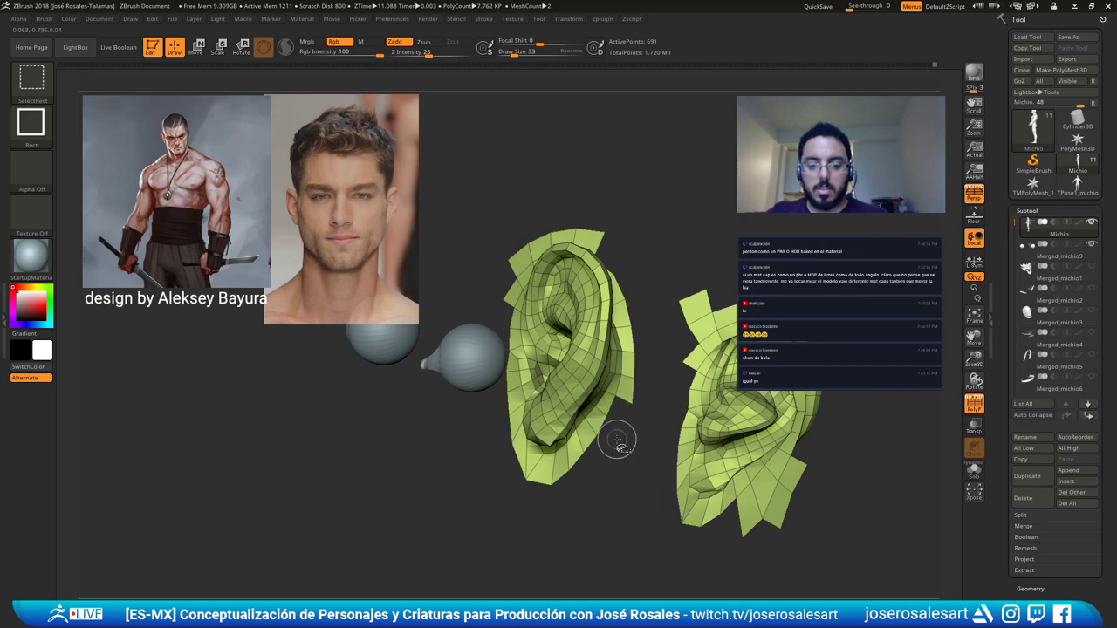
Hide the surplus head polygons along the back edge of the ears with rectangular selections.
mouse_move(616, 439)
right_mouse_down()
mouse_move(597, 484)
mouse_move(573, 461)
mouse_move(638, 467)
mouse_move(578, 474)
right_mouse_up()
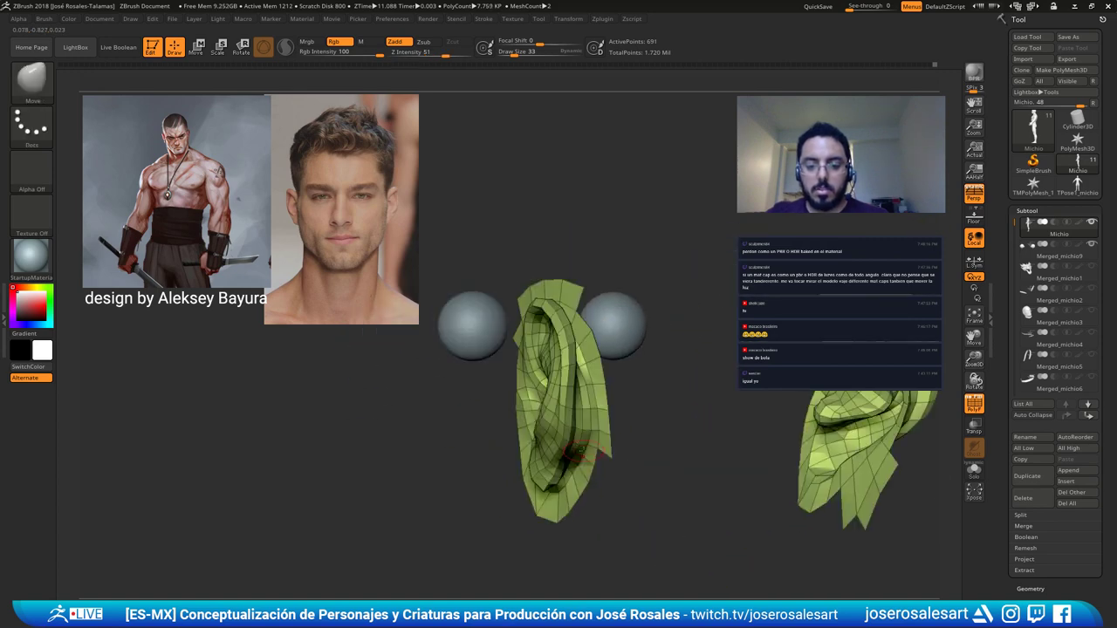
left_click_drag(621, 485, 602, 397, "ctrl+alt+shift")
right_click_drag(609, 411, 605, 466)
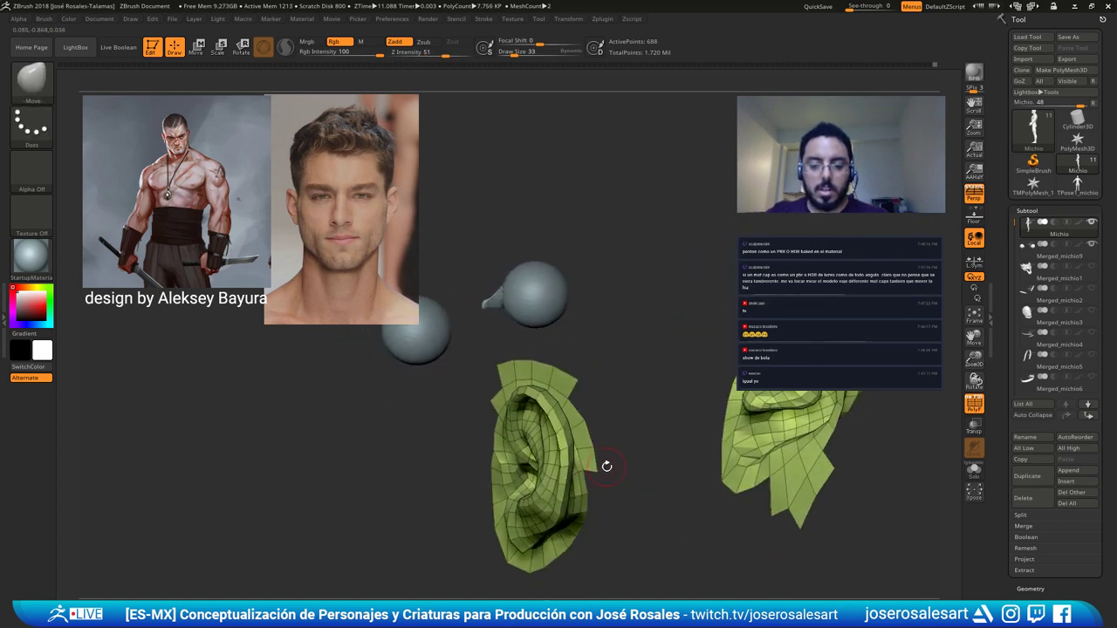
left_click_drag(603, 476, 589, 386, "ctrl+alt+shift")
left_click_drag(590, 364, 573, 425, "ctrl+alt+shift")
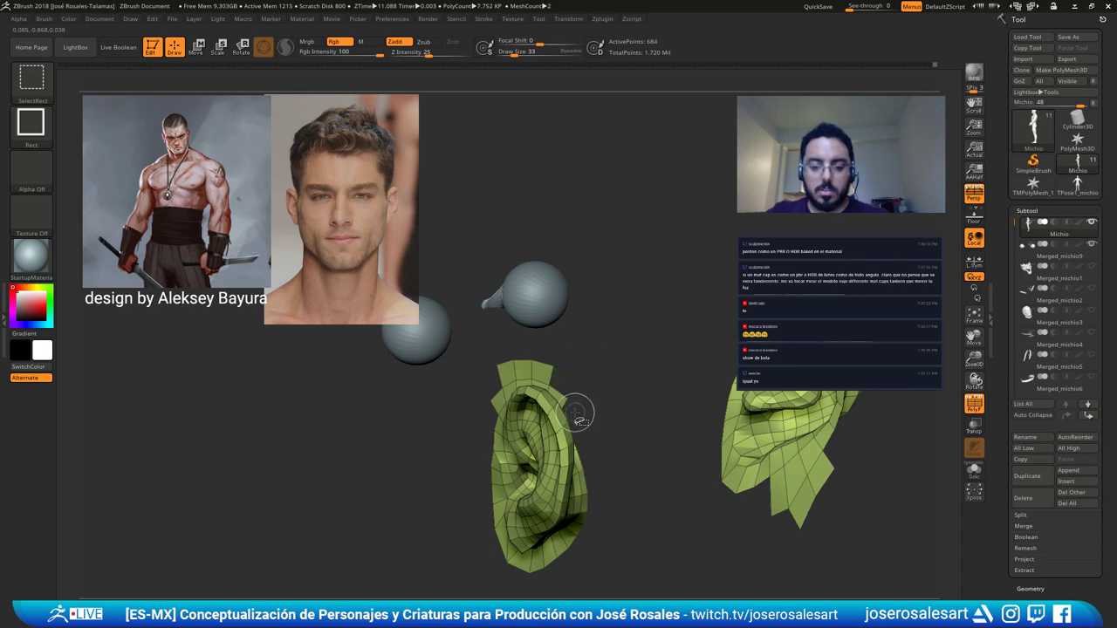
right_click_drag(578, 411, 452, 372)
right_click_drag(569, 368, 536, 415, "alt")
right_click_drag(535, 415, 578, 370)
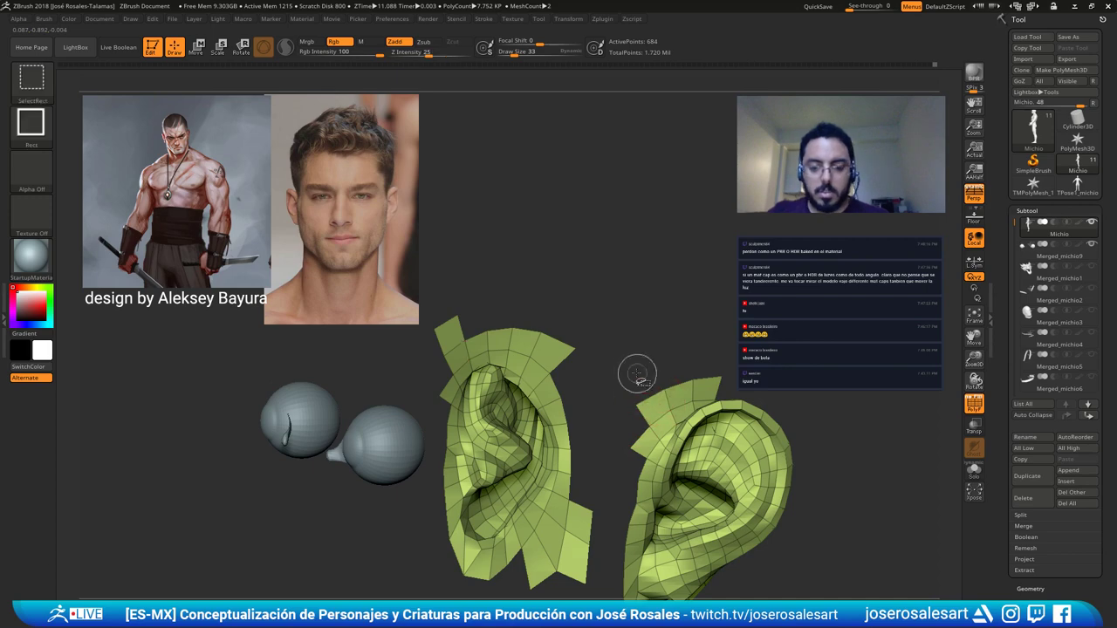
Hide the remaining loose polygon flaps above, in front of and behind the ears so that only the ear surfaces stay visible.
left_click_drag(636, 374, 675, 419, "ctrl+alt+shift")
left_click_drag(689, 374, 642, 420, "ctrl+alt+shift")
right_click_drag(673, 398, 673, 370, "ctrl")
left_click_drag(650, 399, 656, 418, "ctrl+shift")
right_click_drag(658, 414, 641, 459)
left_click_drag(701, 389, 710, 409, "ctrl+alt+shift")
mouse_move(709, 384)
right_mouse_down()
mouse_move(686, 342)
mouse_move(555, 343)
mouse_move(638, 358)
right_mouse_up()
mouse_move(637, 358)
right_mouse_down("ctrl")
mouse_move(638, 385)
mouse_move(594, 273)
right_mouse_up("ctrl")
left_click_drag(587, 501, 527, 445, "ctrl+alt+shift")
mouse_move(580, 450)
left_mouse_down("ctrl+alt+shift")
mouse_move(567, 430)
mouse_move(572, 440)
left_mouse_up("ctrl+alt+shift")
mouse_move(574, 406)
right_mouse_down()
mouse_move(504, 407)
mouse_move(512, 358)
mouse_move(540, 375)
mouse_move(471, 291)
right_mouse_up()
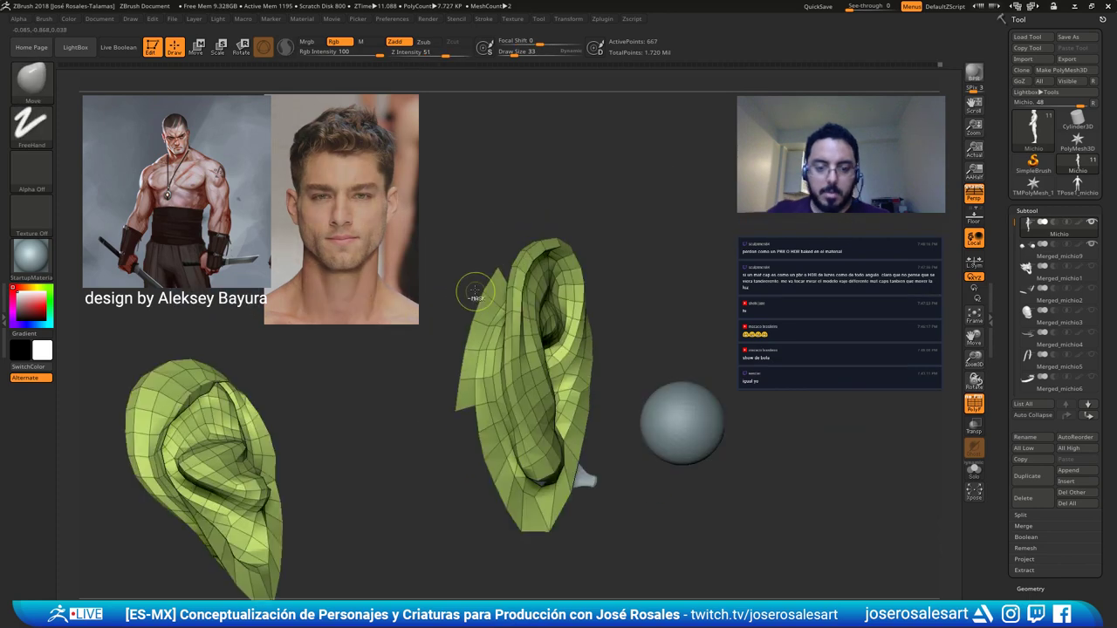
left_click_drag(460, 318, 467, 417, "ctrl+alt+shift")
right_click_drag(458, 405, 502, 339, "ctrl")
Assign the isolated ears to their own polygroup, show the whole character again and turn off the polygroup wireframe.
key("ctrl+w")
left_click(649, 407, "ctrl+shift")
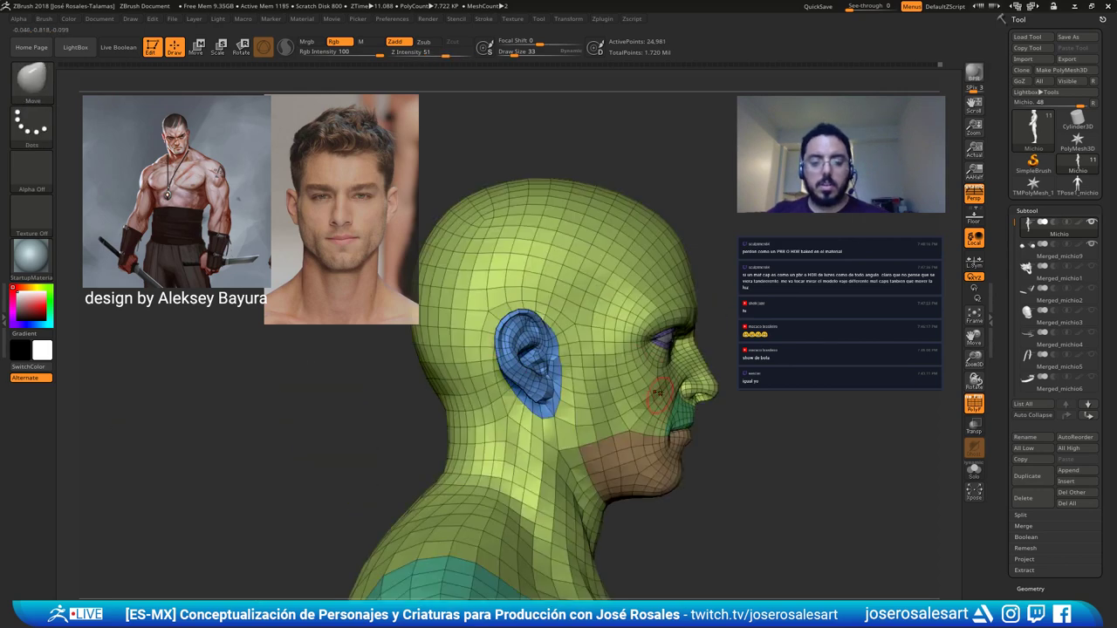
right_click_drag(649, 407, 437, 393, "ctrl")
right_click_drag(615, 368, 674, 449, "ctrl")
key("shift+f")
right_click_drag(674, 449, 627, 424, "alt")
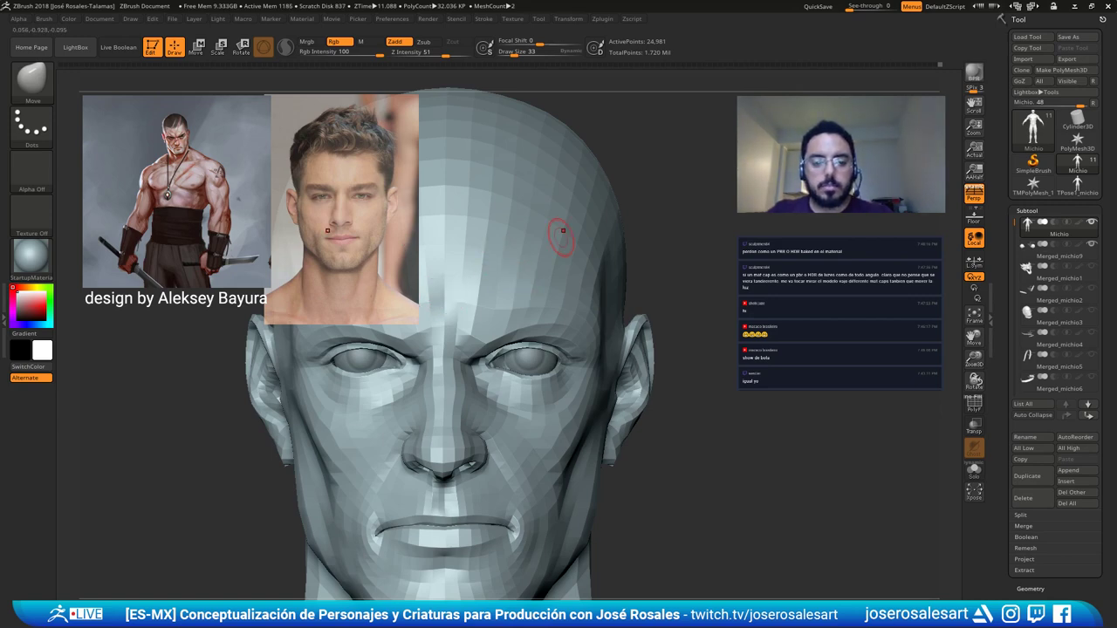
Set the Move brush's Mask By Polygroups to 100 and adjust the ear's upper rim as seen from above the head.
left_click_drag(677, 410, 489, 349)
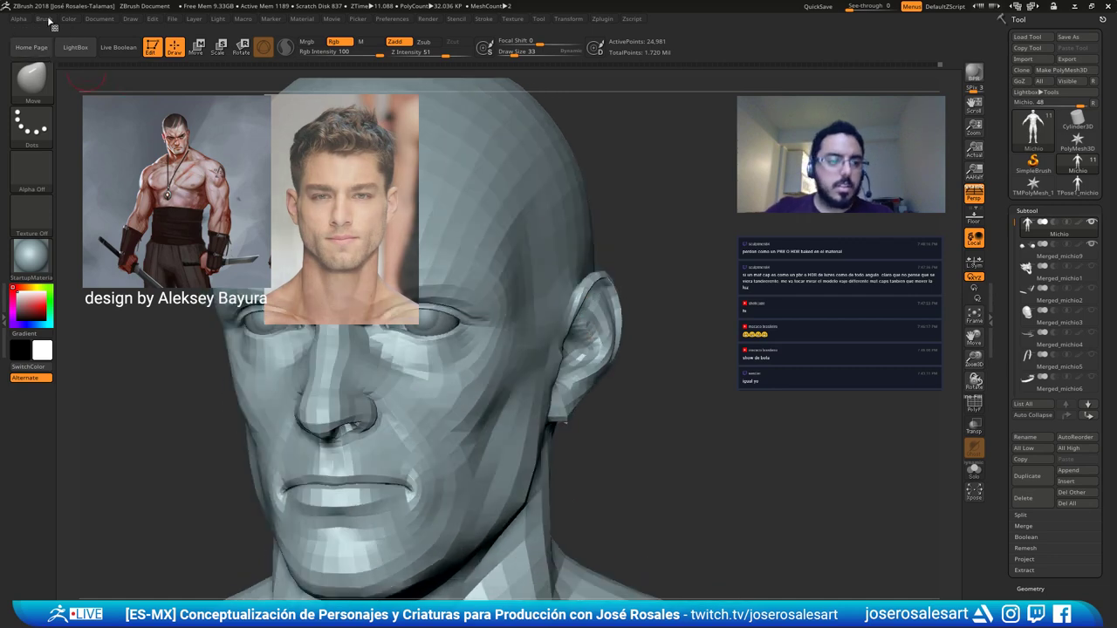
left_click(46, 19)
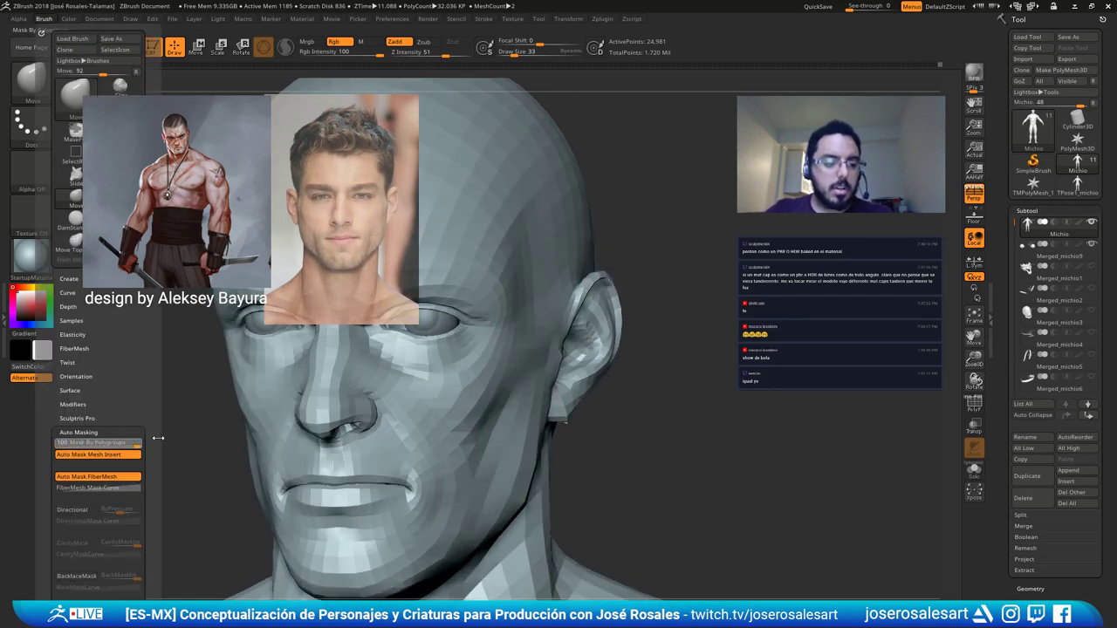
mouse_move(651, 302)
left_mouse_down()
mouse_move(623, 306)
mouse_move(602, 278)
mouse_move(597, 299)
mouse_move(606, 267)
mouse_move(637, 253)
left_mouse_up()
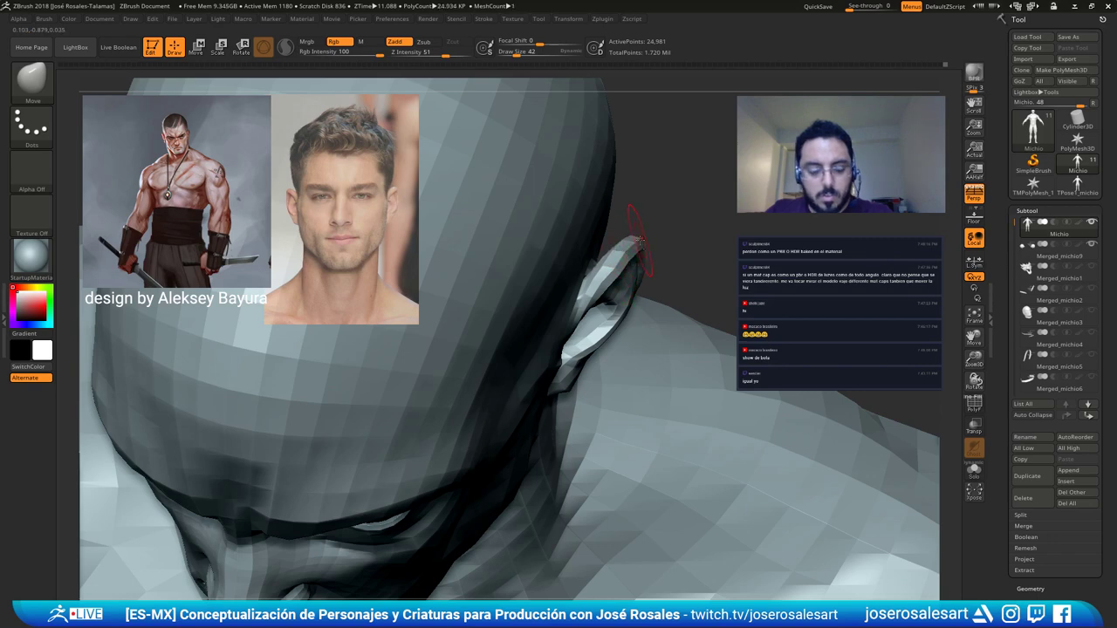
left_click_drag(640, 240, 659, 253)
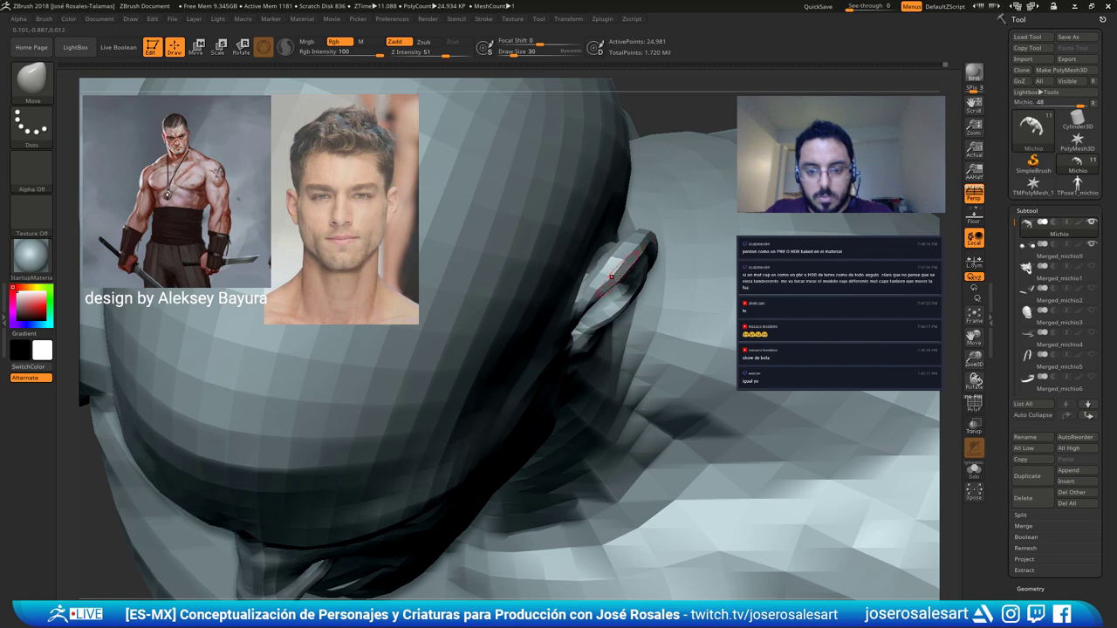
right_click_drag(612, 277, 628, 165)
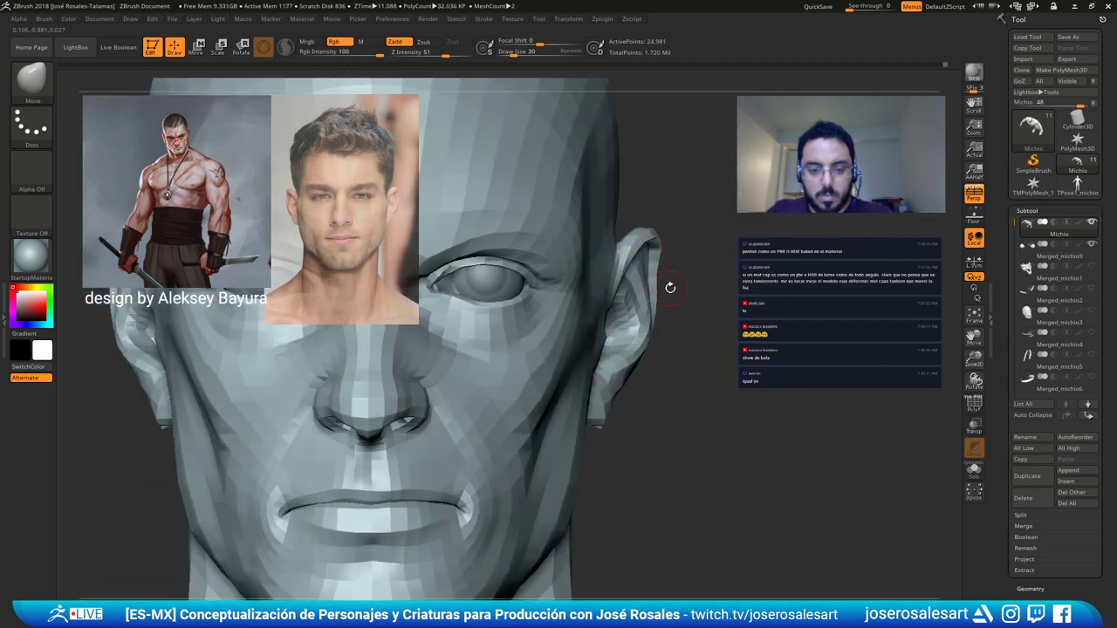
Adjust the ear's projection from the head in front view with the Move brush at draw size 54.
key("bracketright")
key("bracketright")
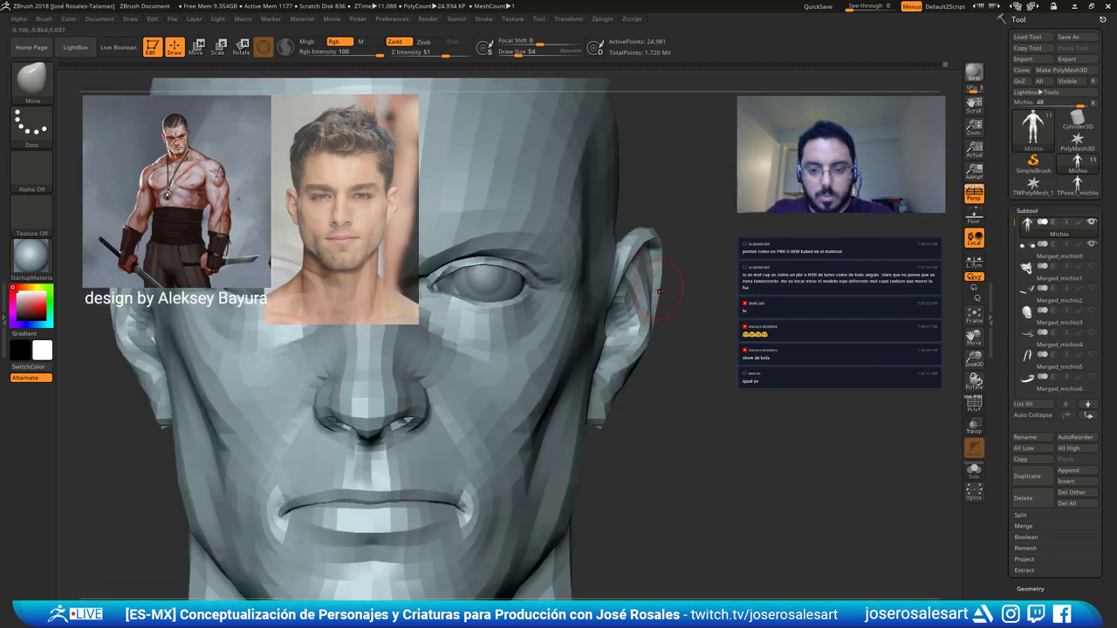
mouse_move(654, 330)
left_mouse_down()
mouse_move(676, 288)
mouse_move(594, 288)
mouse_move(729, 288)
left_mouse_up()
key("f")
key("bracketleft")
key("bracketleft")
mouse_move(646, 288)
left_mouse_down()
mouse_move(685, 288)
mouse_move(584, 284)
mouse_move(516, 267)
mouse_move(262, 267)
left_mouse_up()
key("s")
left_click(668, 307)
Isolate the ear polygroup and reshape the inner edge of the upper helix with the Move brush at draw size 58.
mouse_move(681, 300)
right_mouse_down()
mouse_move(696, 312)
mouse_move(553, 301)
right_mouse_up()
key("bracketright")
key("bracketright")
left_click(543, 304, "ctrl+shift")
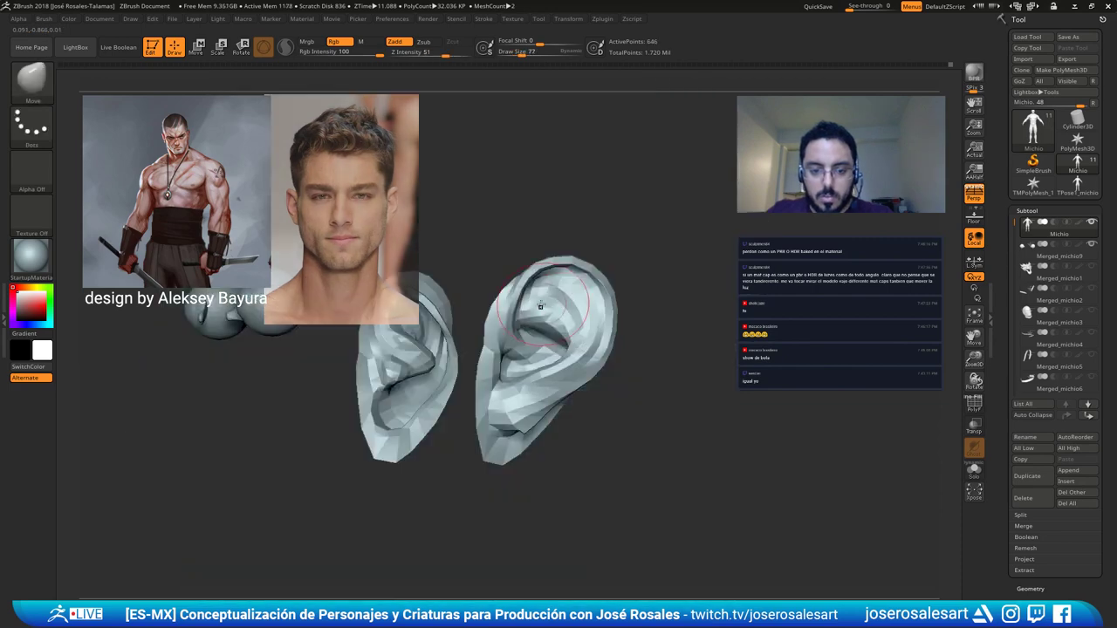
key("f")
key("bracketleft")
key("bracketleft")
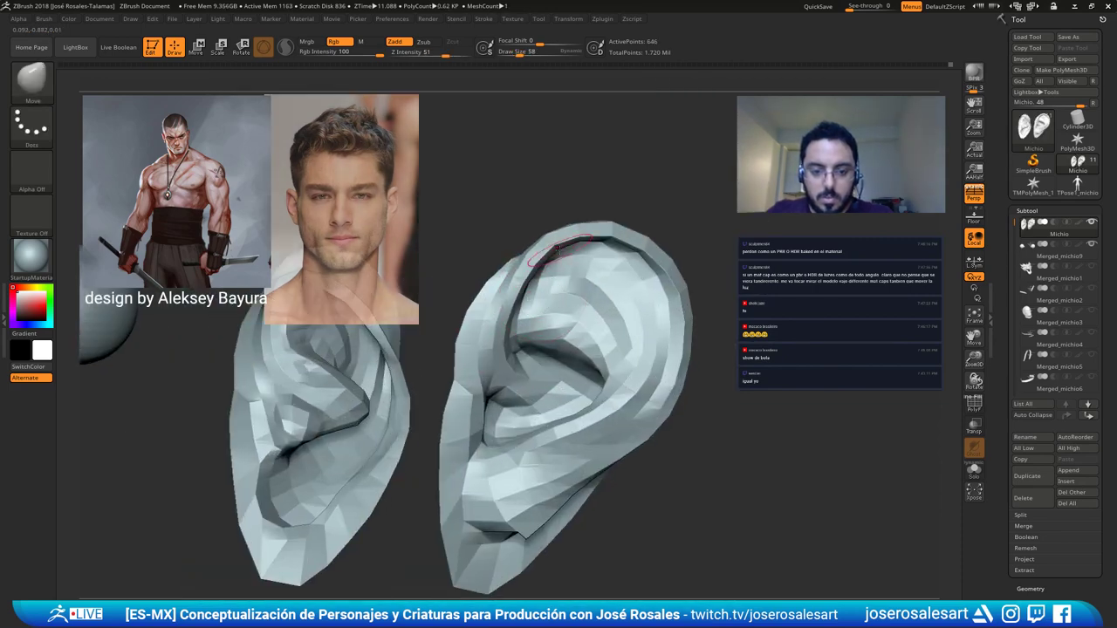
left_click_drag(559, 250, 616, 242)
right_click_drag(630, 248, 602, 286)
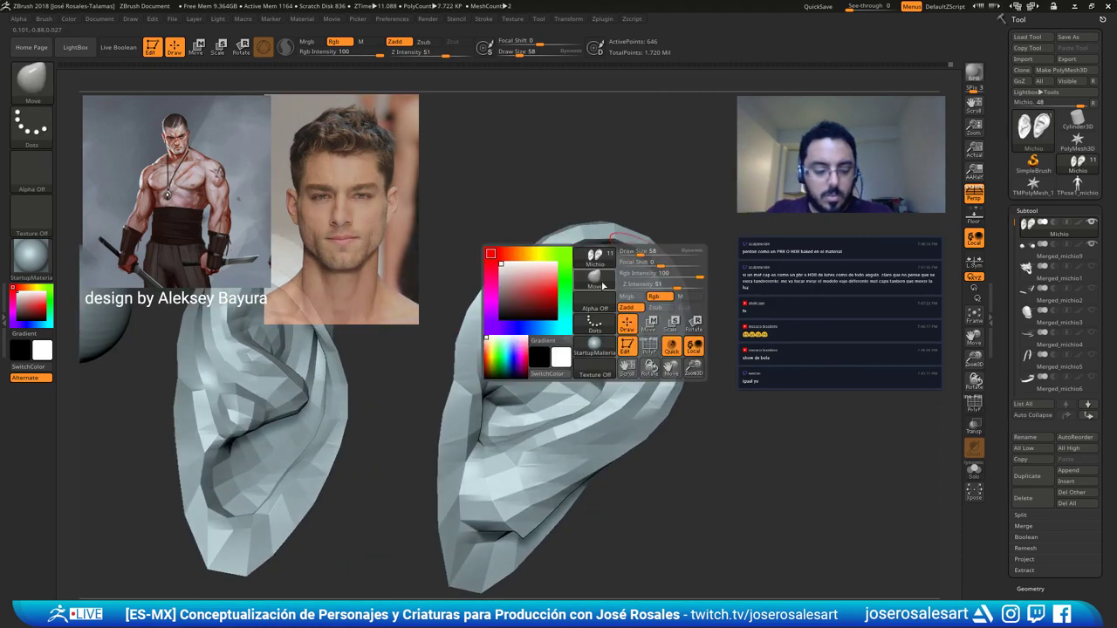
key("Escape")
Raise the ears by one subdivision level and build up the helix rim with the ClayBuildup brush at draw size 26.
key("ctrl+d")
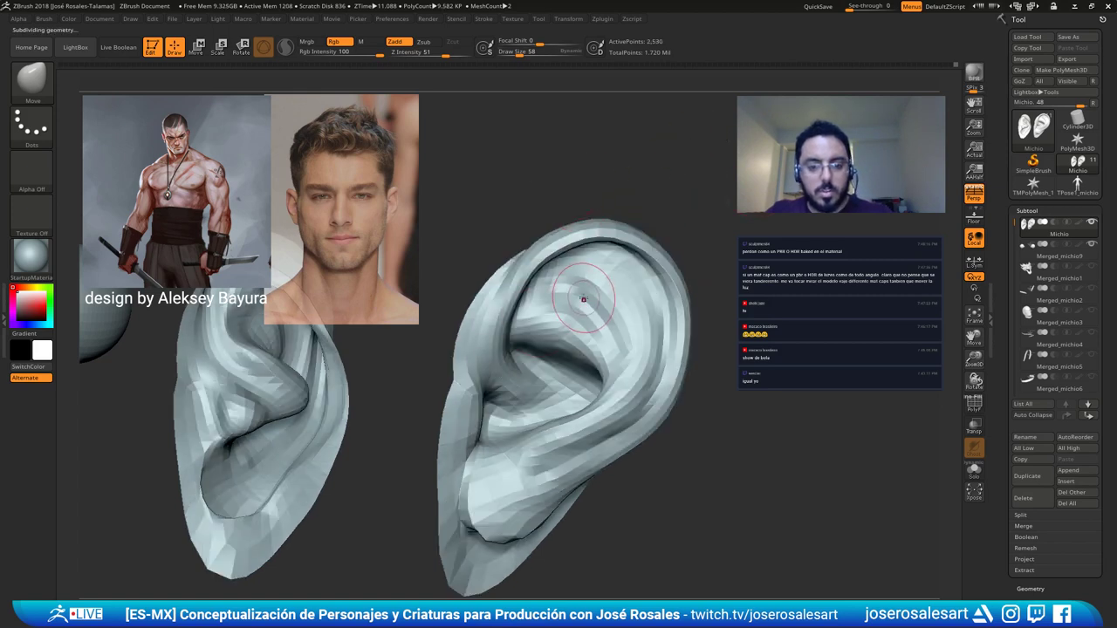
key("b")
key("c")
key("b")
key("bracketleft")
key("bracketleft")
key("bracketleft")
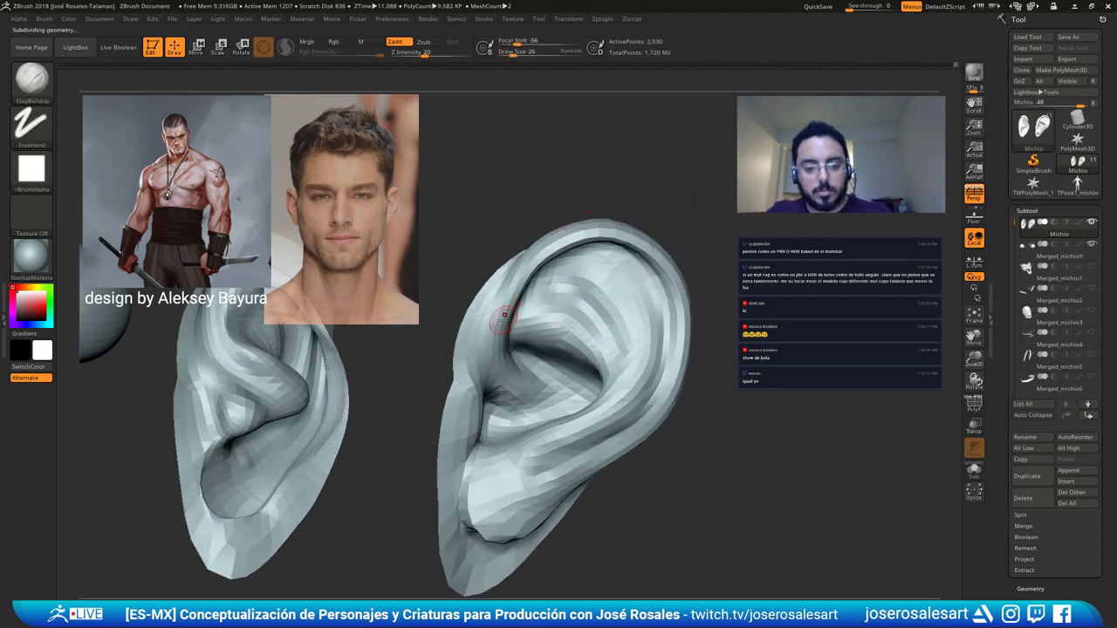
mouse_move(502, 309)
left_mouse_down()
mouse_move(569, 243)
mouse_move(602, 242)
mouse_move(552, 256)
left_mouse_up()
right_click_drag(663, 254, 597, 246)
right_click_drag(494, 260, 507, 220)
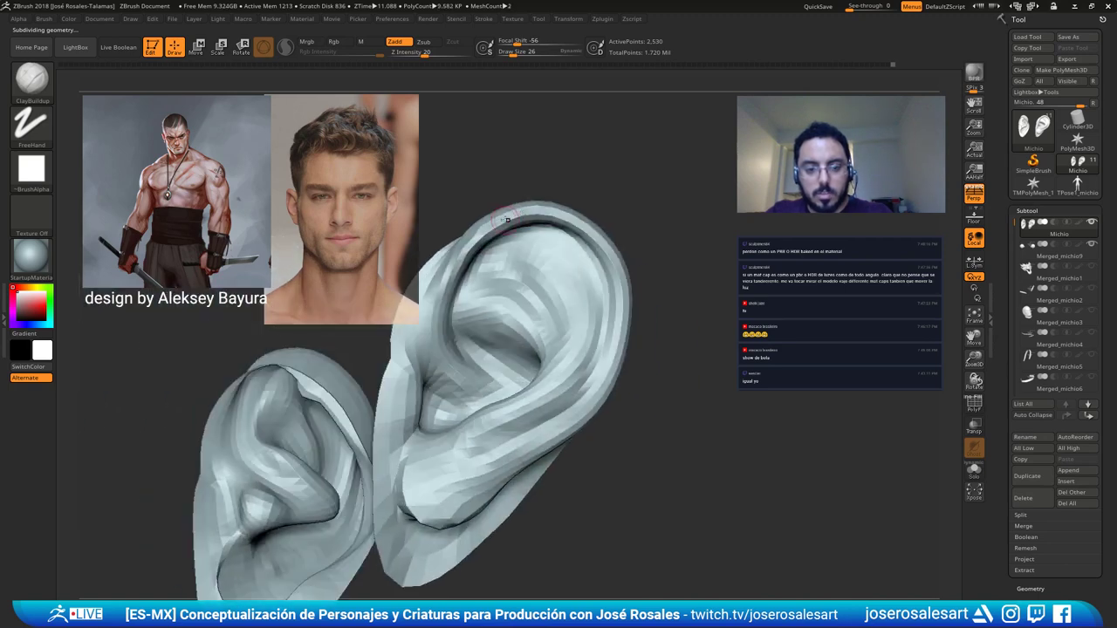
right_click_drag(583, 212, 491, 192)
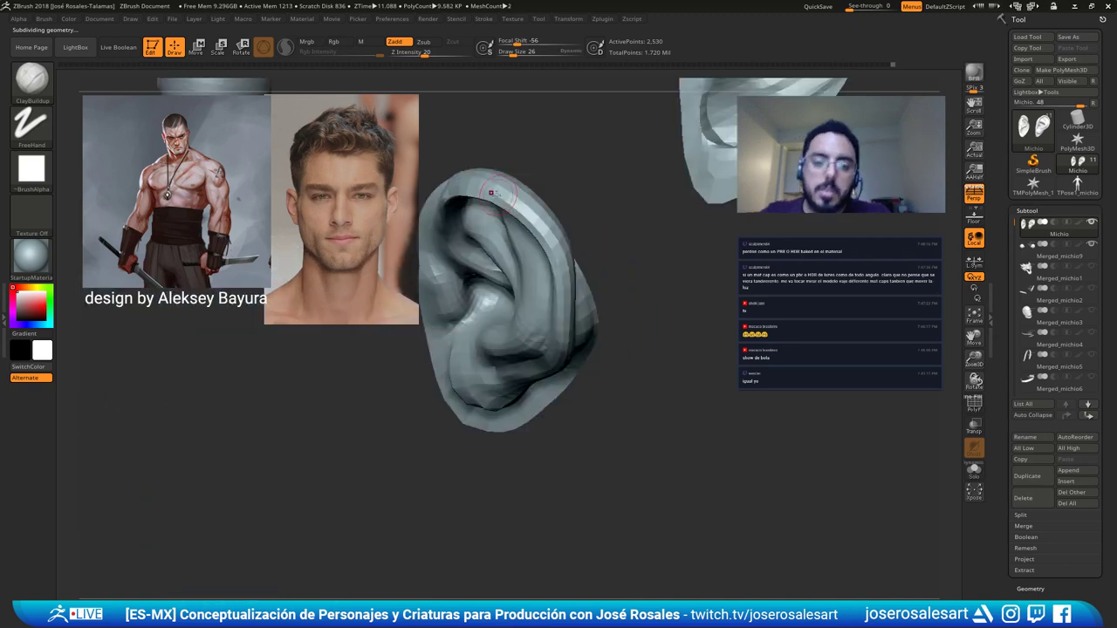
left_click_drag(500, 190, 551, 223)
mouse_move(552, 223)
right_mouse_down()
mouse_move(593, 215)
mouse_move(523, 209)
right_mouse_up()
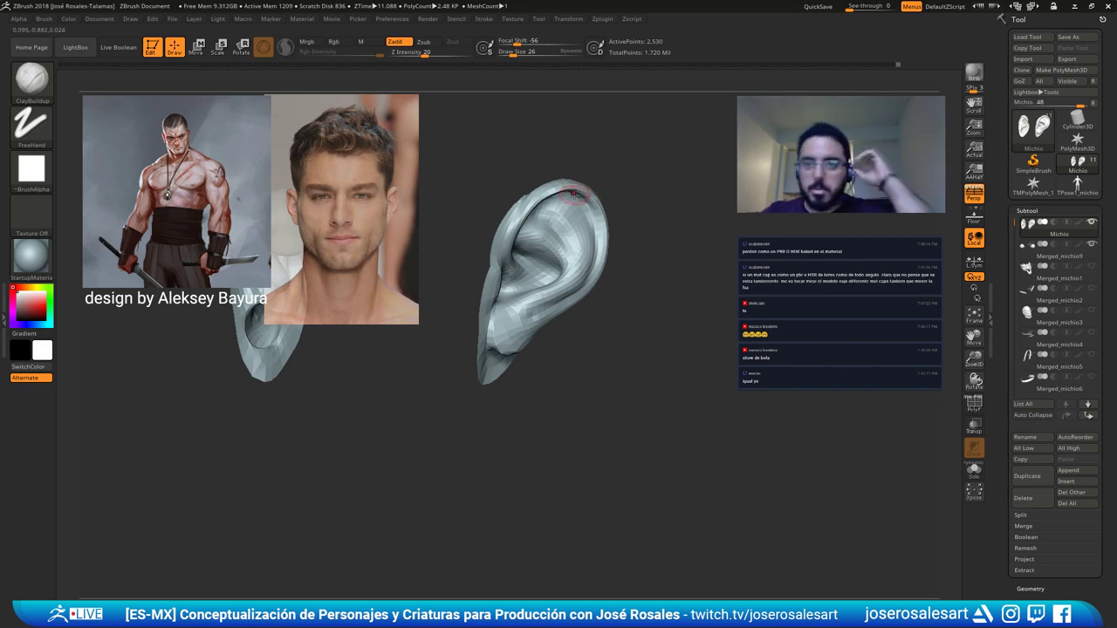
Adjust the ear's rear contour in edge-on view with the Move brush at draw size 62.
right_click_drag(579, 175, 577, 219)
key("b")
key("m")
key("v")
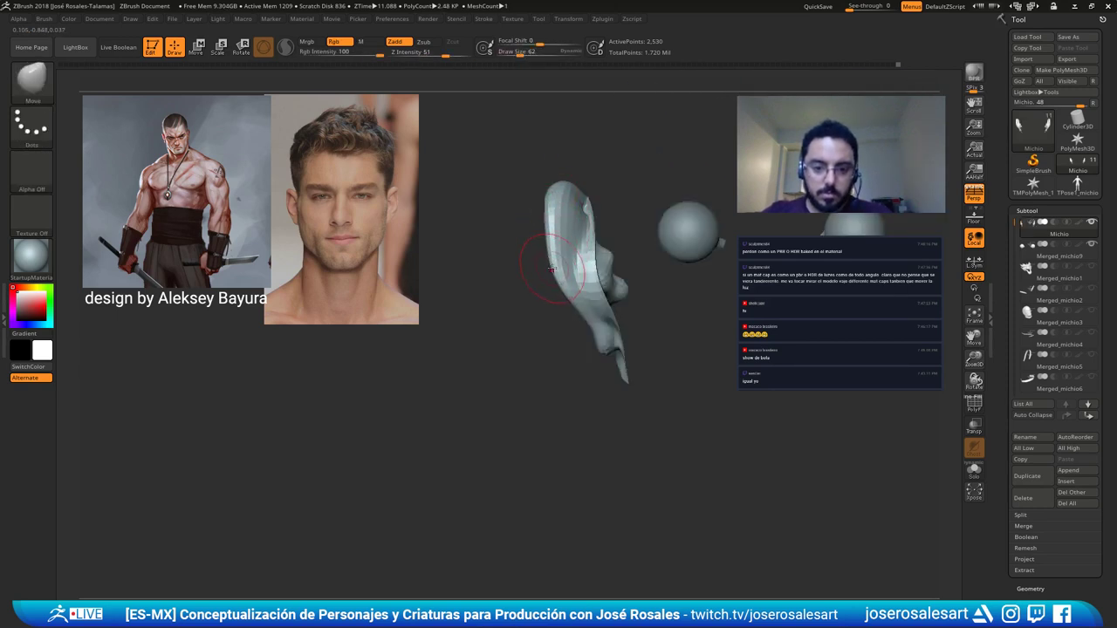
mouse_move(551, 269)
right_mouse_down()
mouse_move(586, 255)
mouse_move(589, 170)
mouse_move(599, 202)
mouse_move(584, 183)
mouse_move(641, 192)
right_mouse_up()
Build up the helix and the antihelix beside the concha with the ClayBuildup brush at draw size 36.
key("b")
key("c")
key("b")
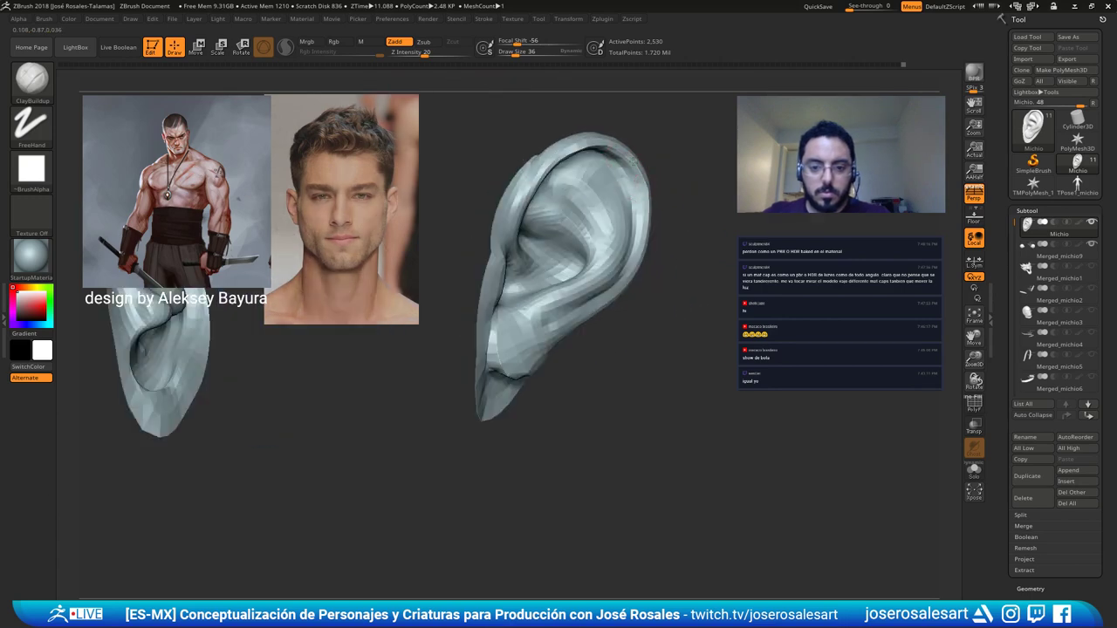
right_click_drag(618, 247, 656, 202)
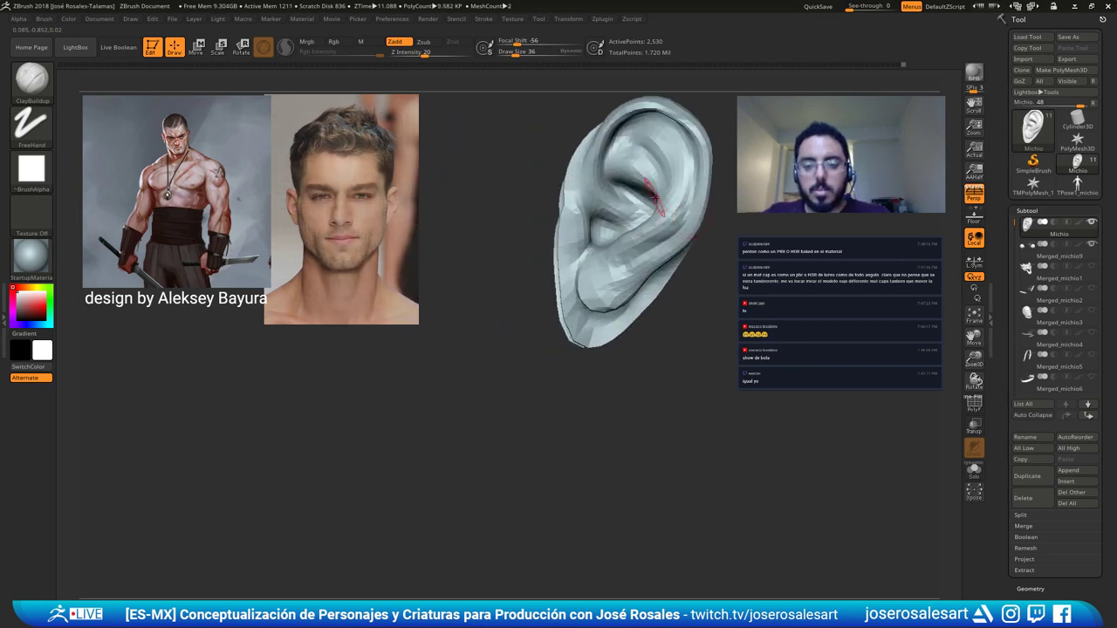
right_click_drag(630, 158, 672, 170)
left_click_drag(666, 216, 680, 194)
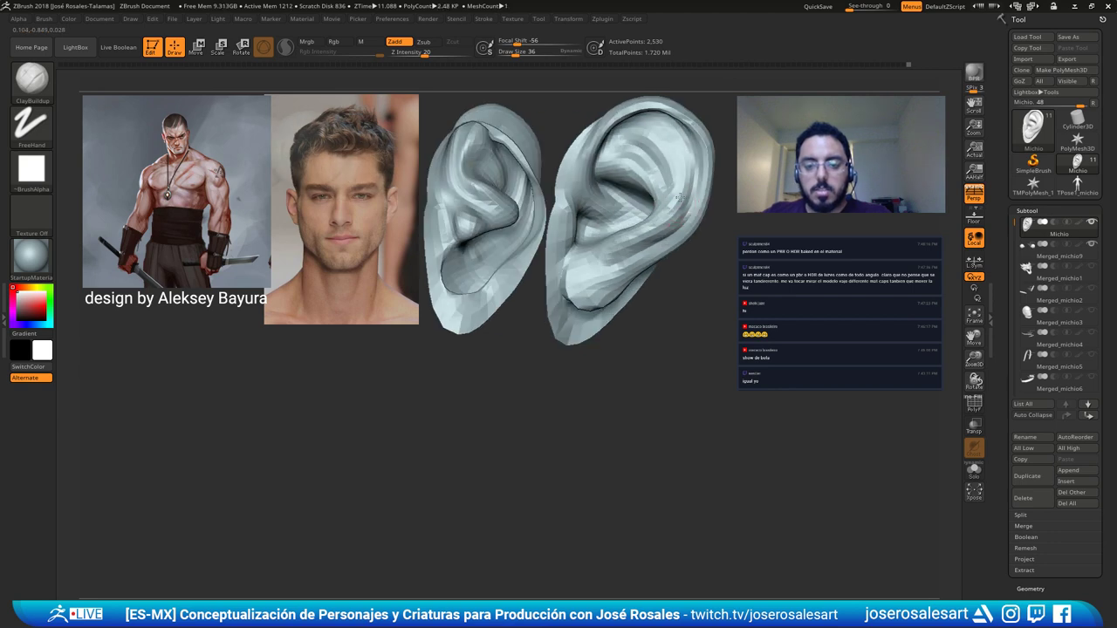
right_click_drag(688, 152, 553, 170, "ctrl")
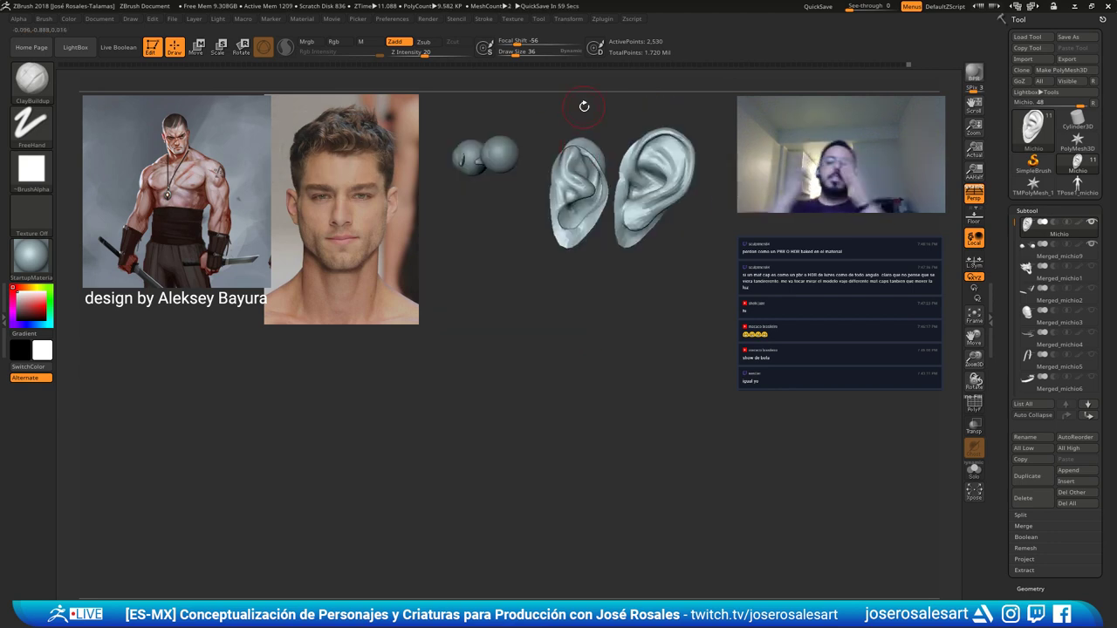
Add volume along the antihelix as seen from the front with the ClayBuildup brush at draw size 54.
mouse_move(615, 328)
right_mouse_down()
mouse_move(658, 278)
mouse_move(641, 214)
mouse_move(603, 292)
mouse_move(579, 275)
right_mouse_up()
mouse_move(640, 248)
right_mouse_down()
mouse_move(704, 218)
mouse_move(679, 266)
mouse_move(713, 246)
right_mouse_up()
key("]")
left_click_drag(713, 260, 708, 223)
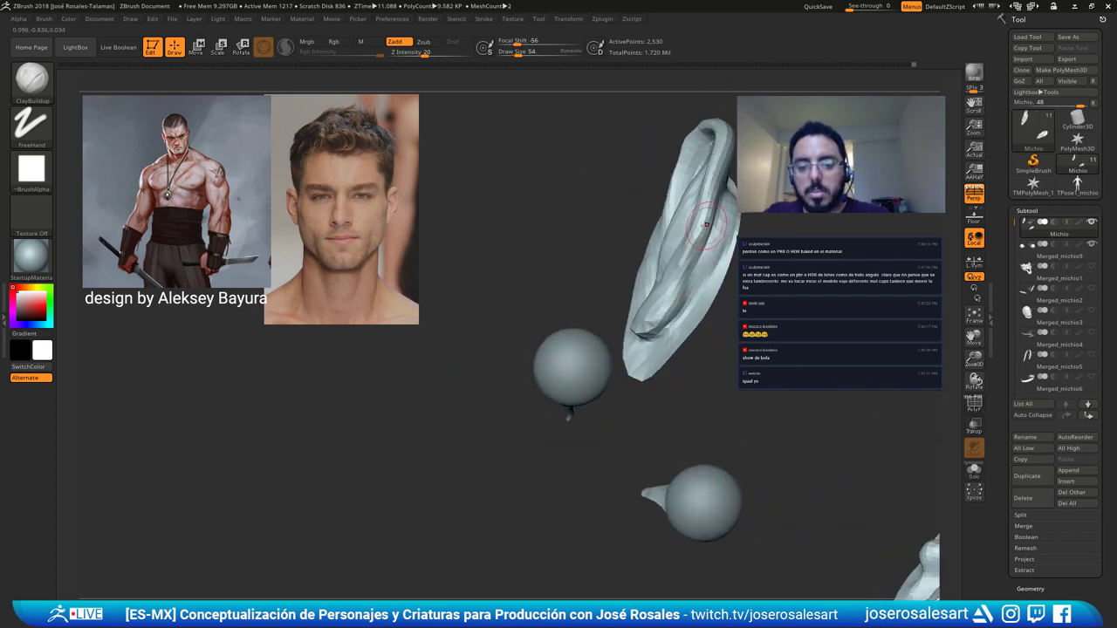
right_click_drag(728, 227, 708, 206)
left_click_drag(694, 234, 662, 274)
mouse_move(688, 216)
right_mouse_down()
mouse_move(660, 266)
mouse_move(669, 235)
right_mouse_up()
Sharpen the creases around the concha with the DamStandard brush at draw size 33.
key("[")
right_click_drag(661, 281, 625, 185)
key("b")
key("d")
key("s")
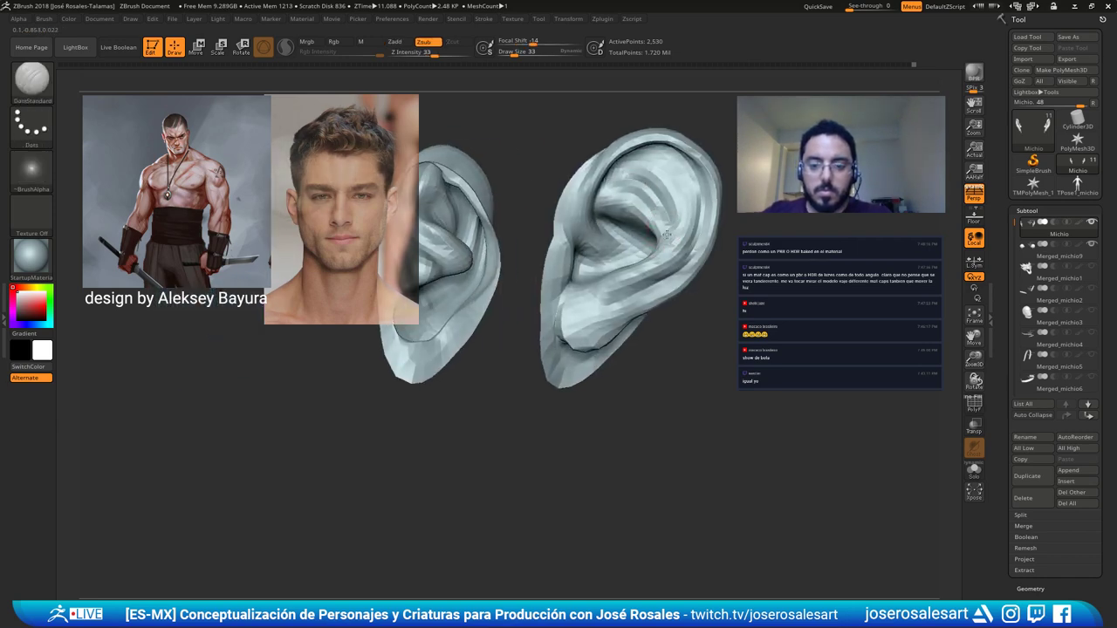
right_click_drag(692, 170, 619, 230)
right_click_drag(571, 314, 541, 270, "alt")
mouse_move(489, 253)
right_mouse_down()
mouse_move(521, 243)
mouse_move(614, 271)
mouse_move(516, 317)
mouse_move(624, 243)
right_mouse_up()
Undo the first pull on the ear's upper rim and refine the rim with the Move brush at draw size 51.
key("b")
key("m")
key("v")
left_click_drag(574, 222, 523, 164)
key("ctrl+z")
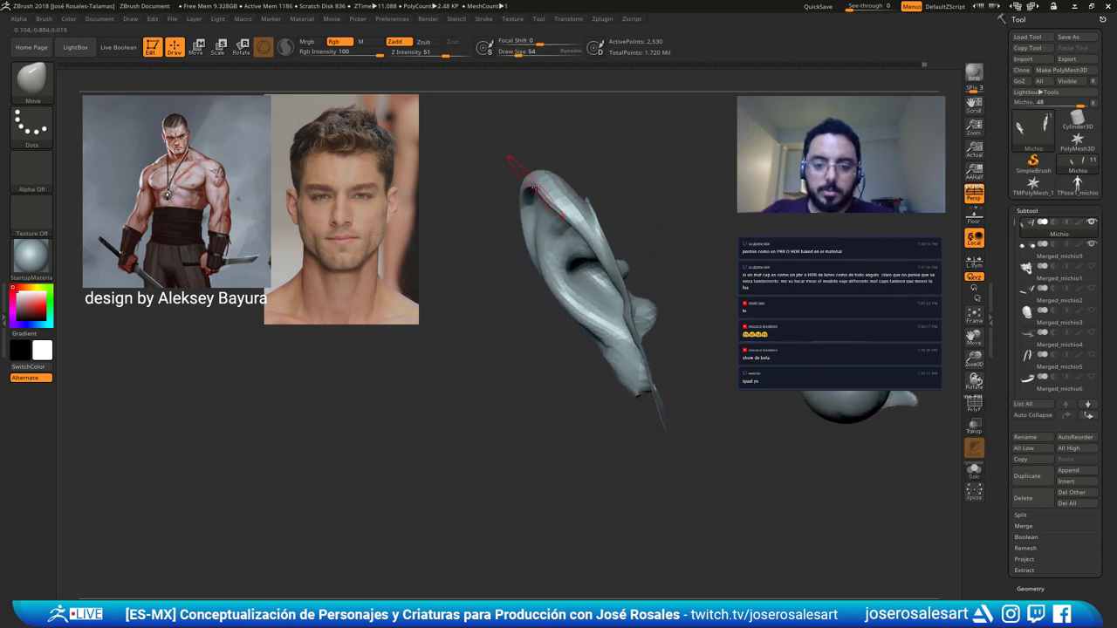
right_click_drag(534, 189, 607, 211)
left_click_drag(567, 192, 561, 200)
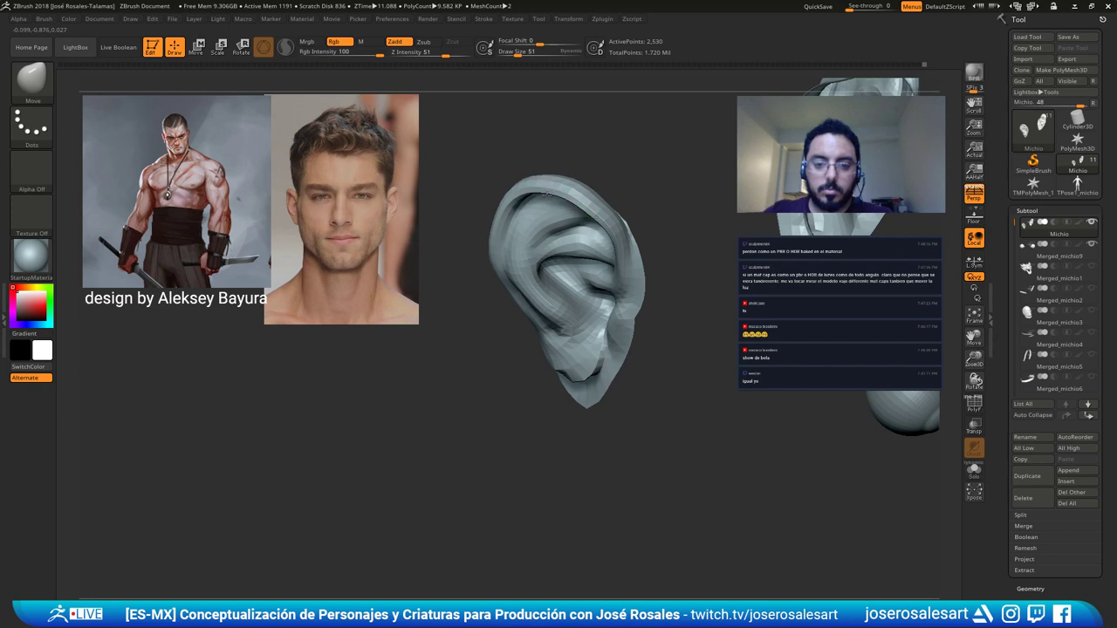
right_click_drag(562, 200, 604, 201)
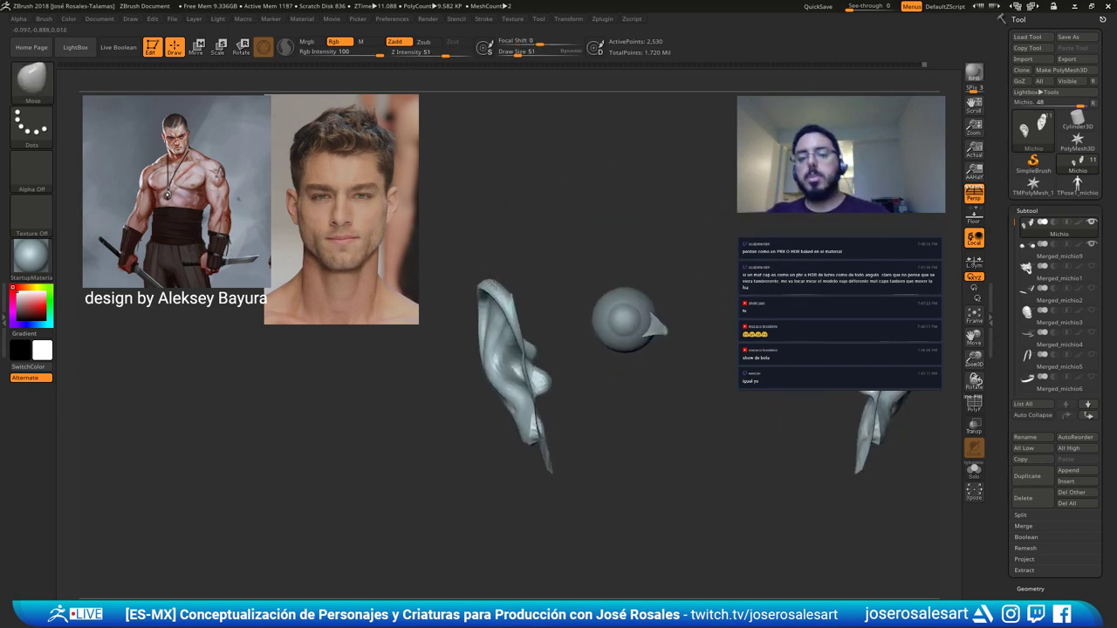
right_click_drag(546, 285, 542, 285)
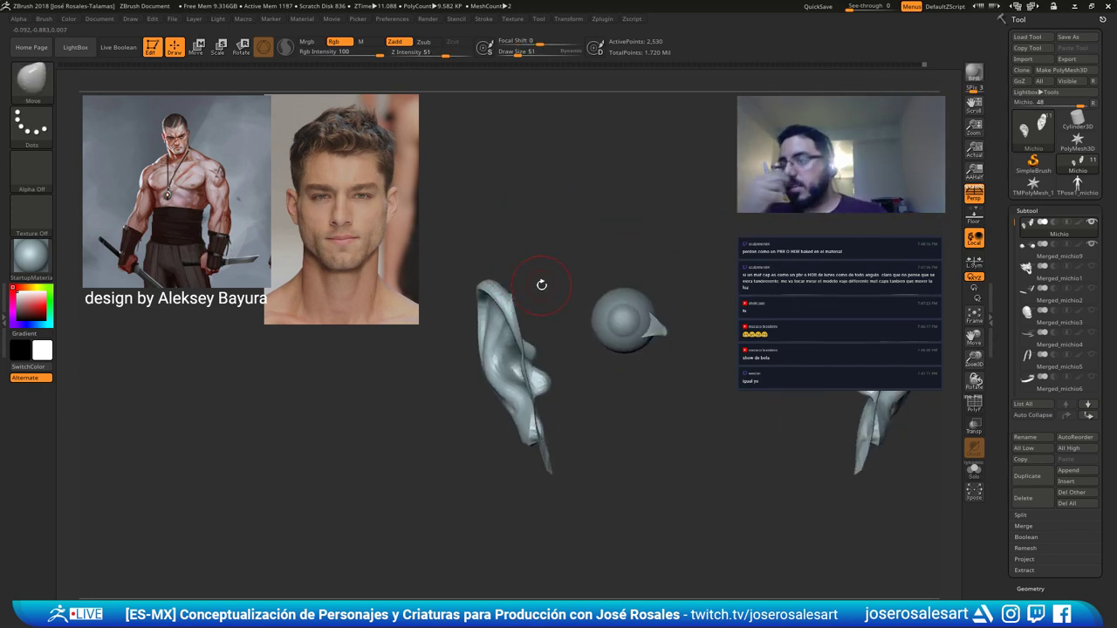
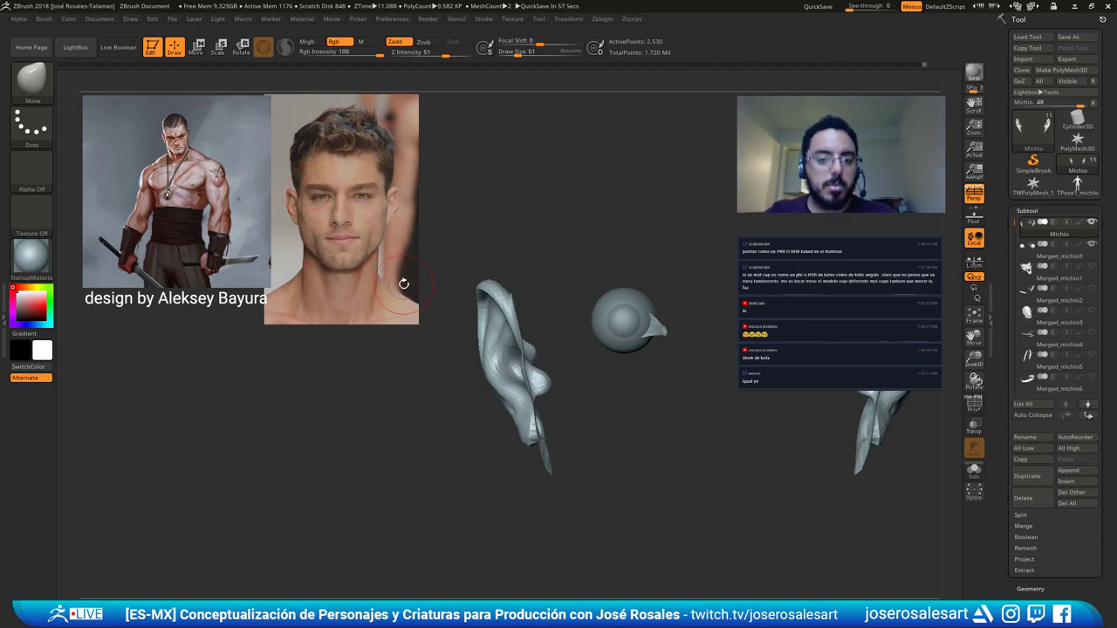
Adjust the outer edge of the ear's rim with the Move brush at draw size 104.
left_click_drag(404, 284, 519, 317)
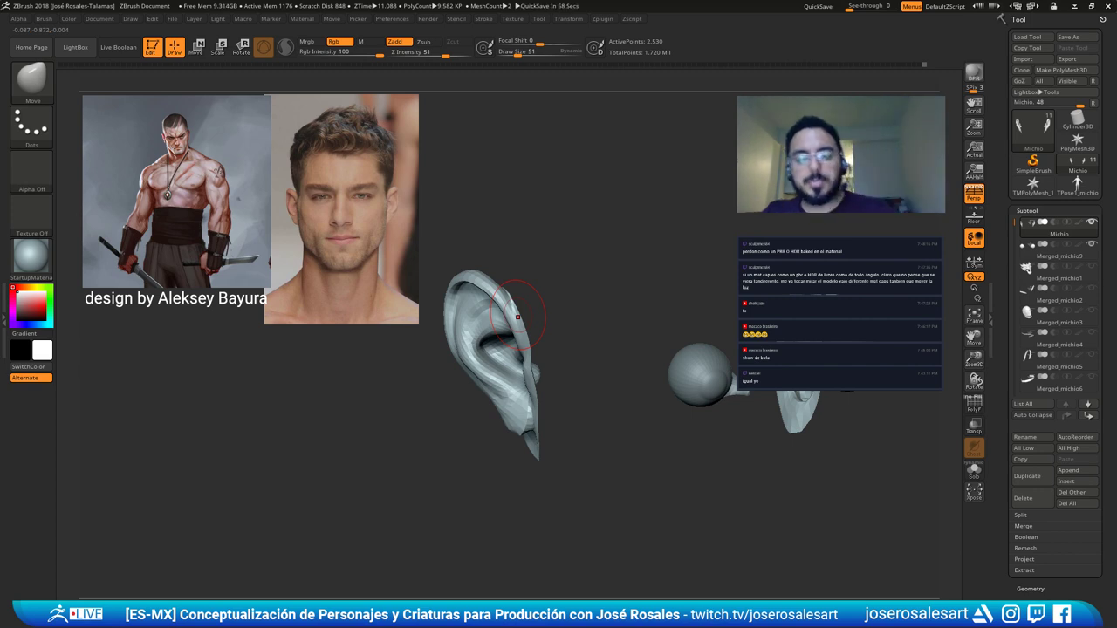
mouse_move(518, 317)
left_mouse_down()
mouse_move(480, 283)
mouse_move(525, 250)
mouse_move(506, 227)
mouse_move(547, 309)
mouse_move(541, 286)
left_mouse_up()
key("s")
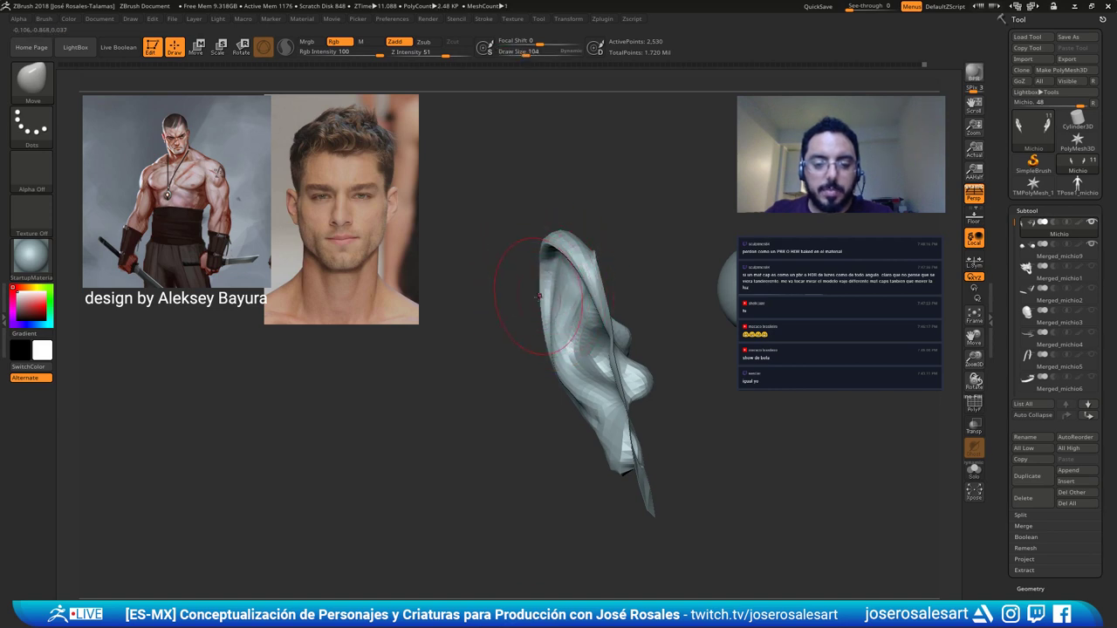
left_click_drag(536, 334, 539, 350)
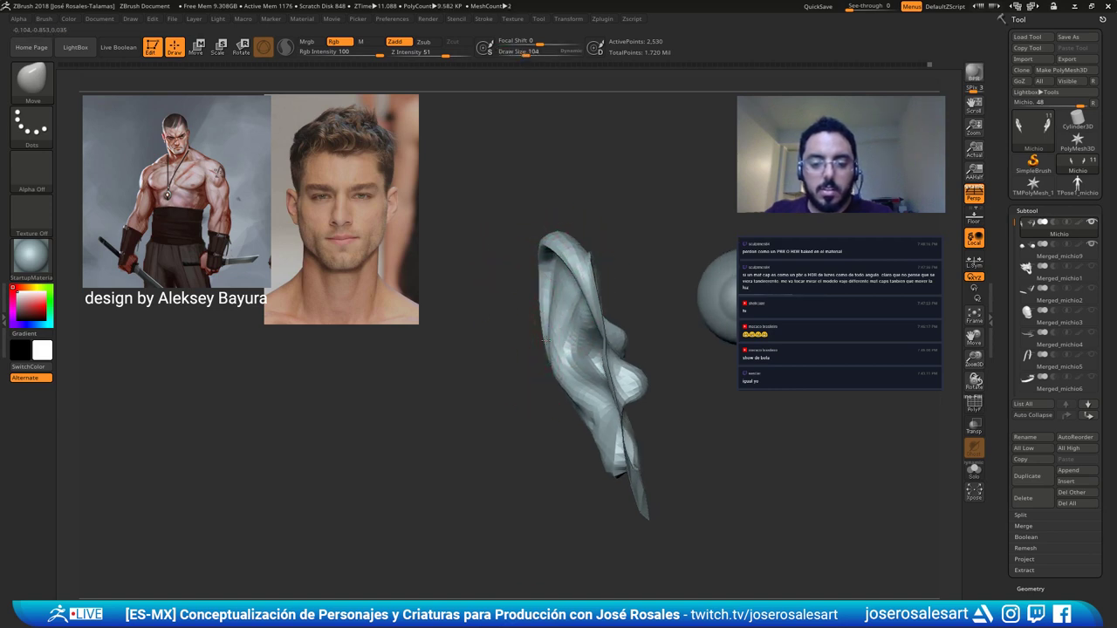
Refine the curl of the ear's upper rim with the Move brush at draw size 69.
mouse_move(542, 274)
left_mouse_down("alt")
mouse_move(525, 247)
mouse_move(571, 260)
left_mouse_up("alt")
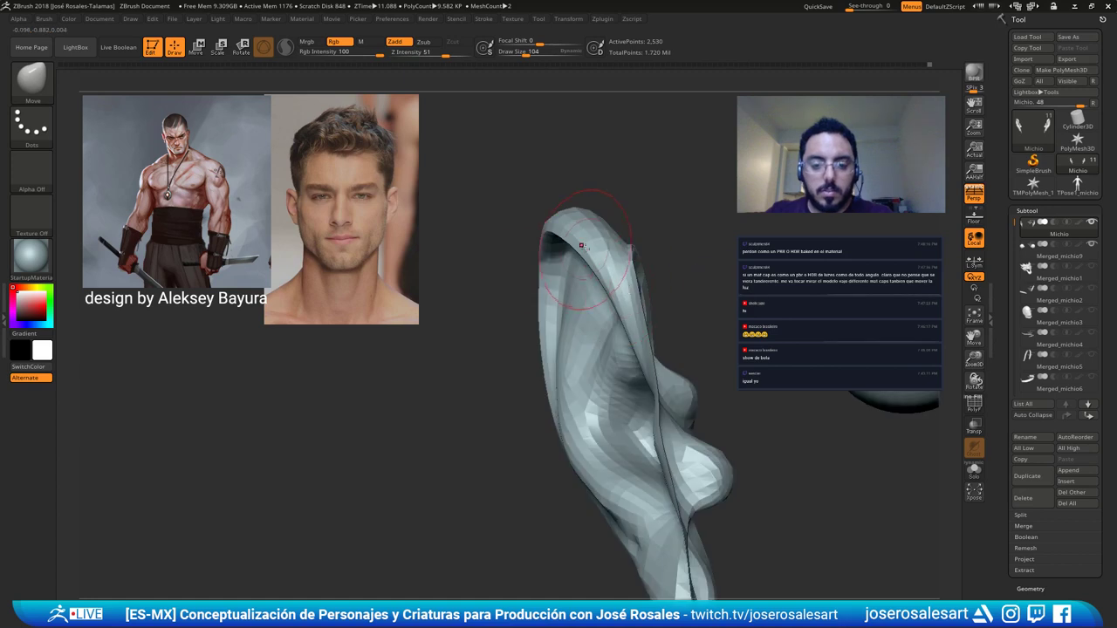
right_click_drag(567, 238, 573, 288)
key("s")
left_click_drag(522, 227, 517, 226)
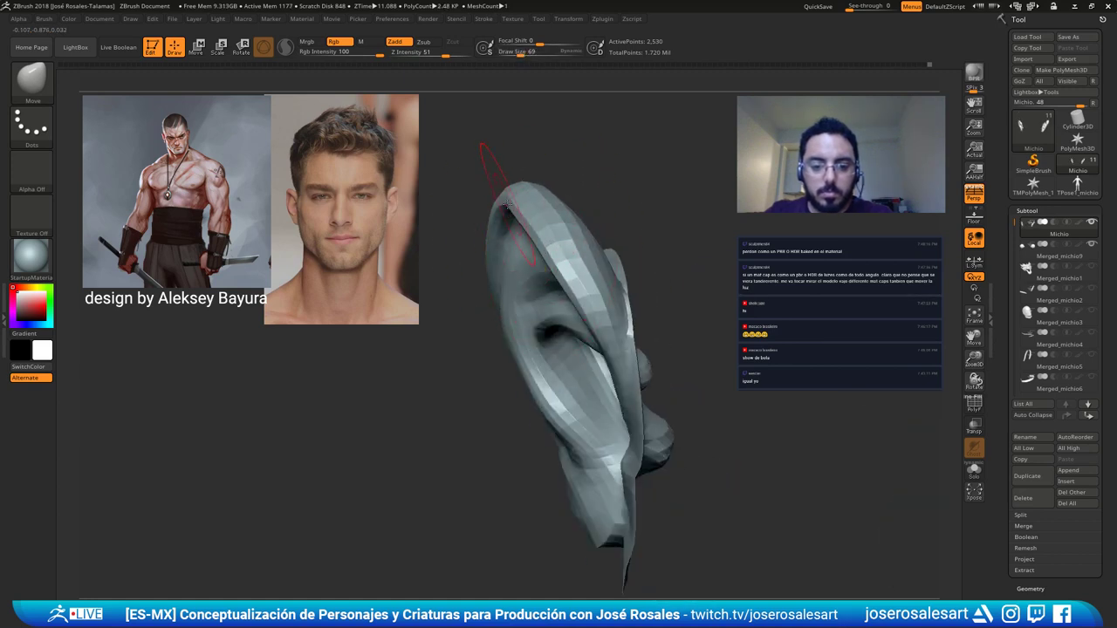
right_click_drag(540, 248, 497, 186)
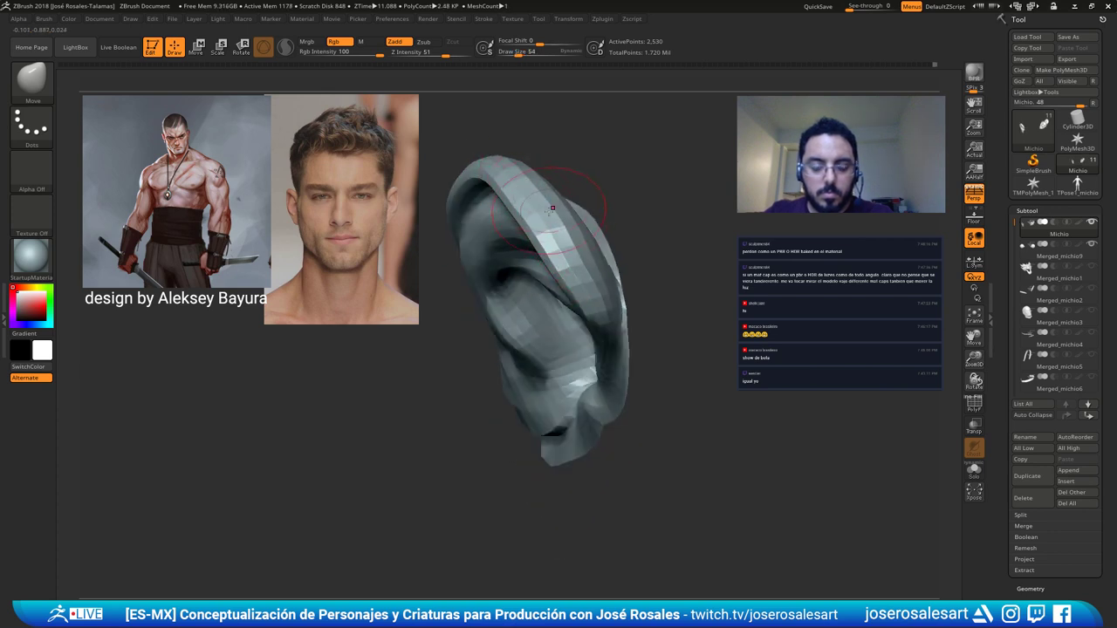
Undo the first ClayBuildup stroke on the ear's rim and turn on backface masking for that brush.
key("b")
key("c")
key("b")
mouse_move(536, 175)
right_mouse_down()
mouse_move(499, 194)
mouse_move(578, 181)
mouse_move(573, 121)
mouse_move(601, 181)
right_mouse_up()
right_click_drag(579, 234, 614, 253)
key("ctrl+z")
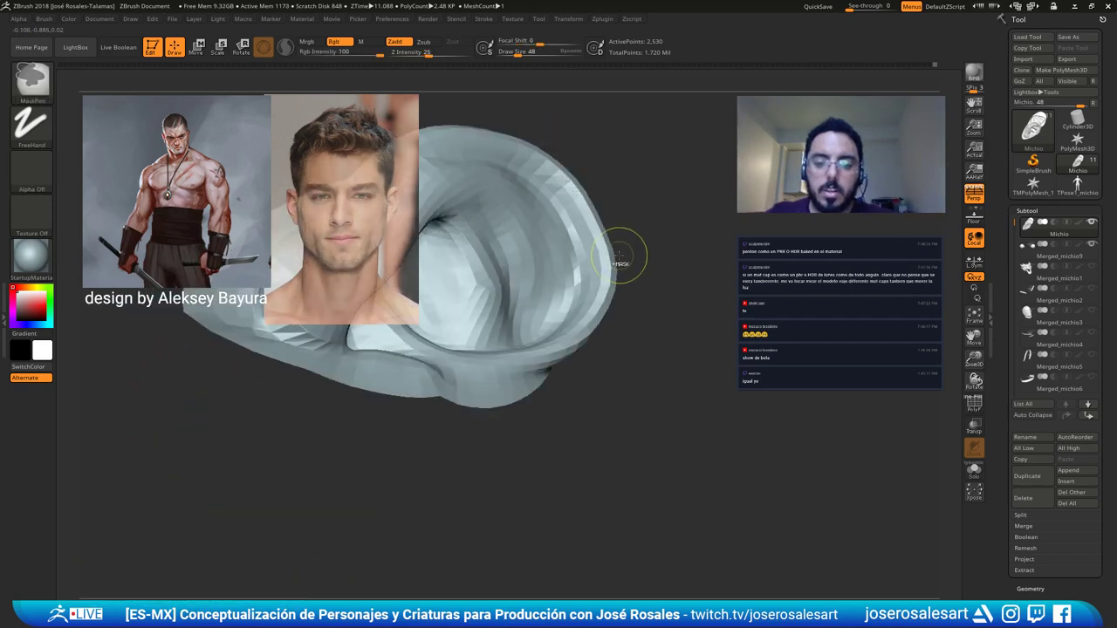
mouse_move(616, 204)
right_mouse_down()
mouse_move(554, 254)
mouse_move(586, 250)
right_mouse_up()
key("ctrl")
key("shift+z")
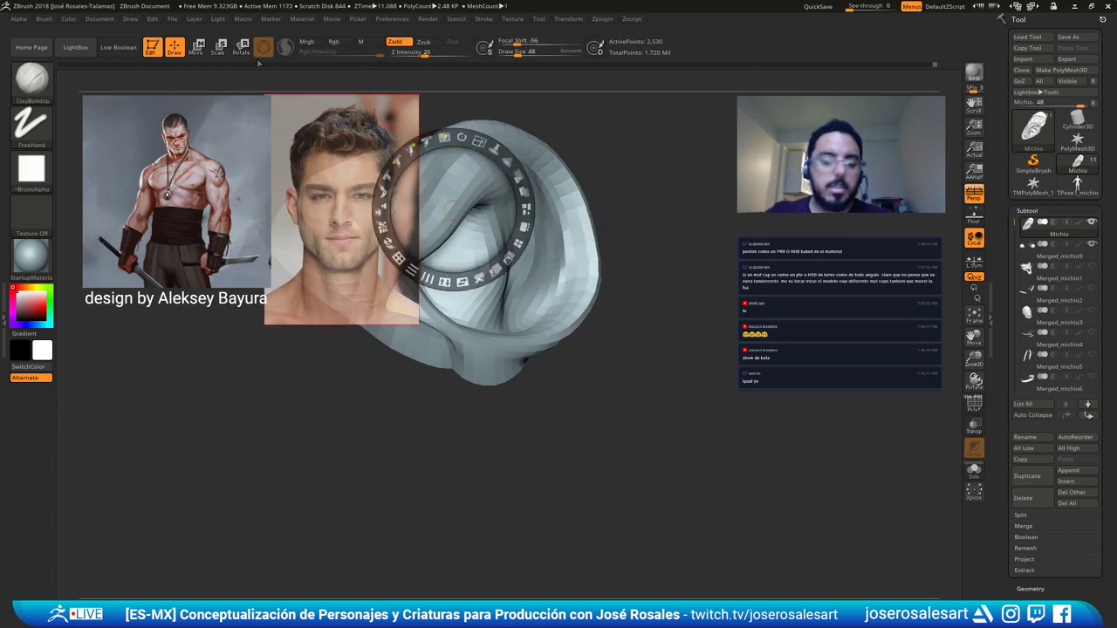
key("z")
left_click(44, 19)
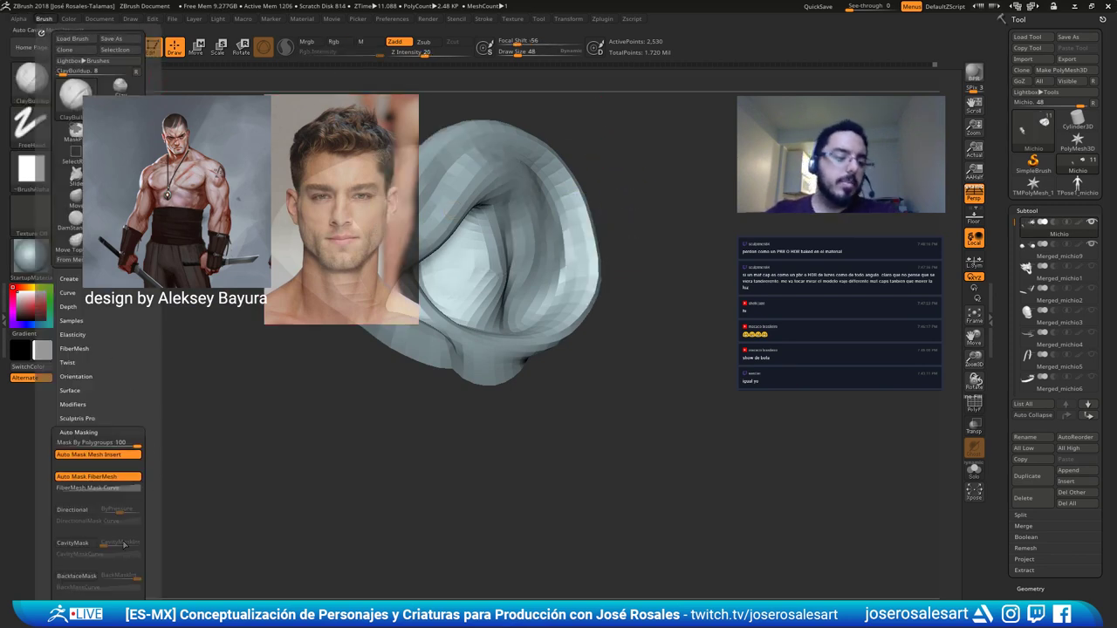
left_click(86, 580)
Build up the outer surface of the ear's rim with the ClayBuildup brush at draw size 45.
right_click_drag(561, 309, 455, 309)
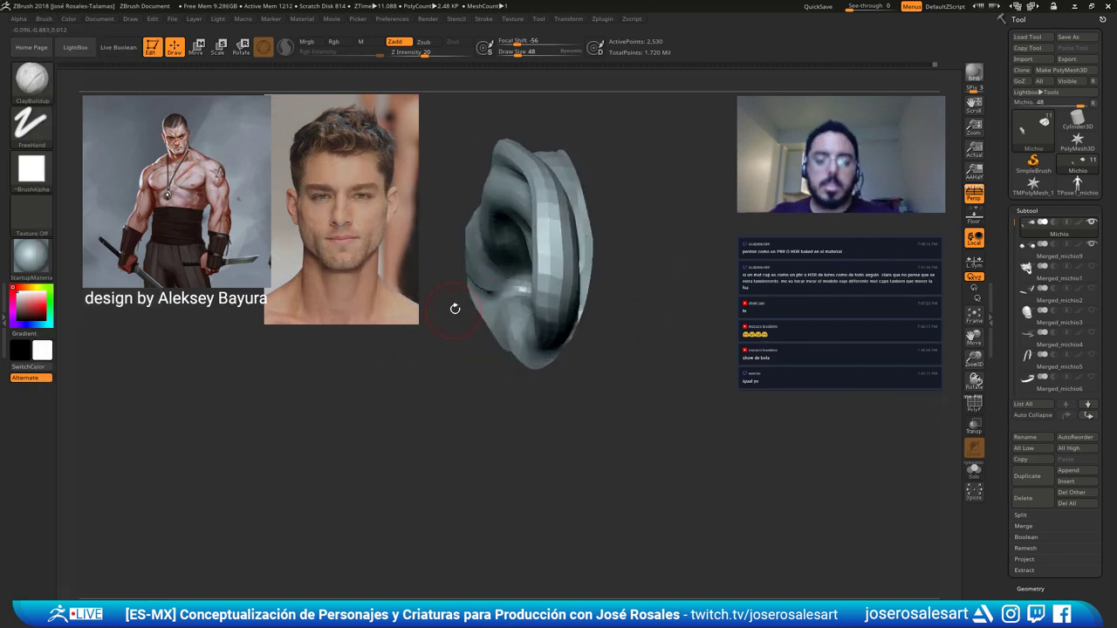
mouse_move(551, 203)
right_mouse_down()
mouse_move(576, 253)
mouse_move(548, 218)
right_mouse_up()
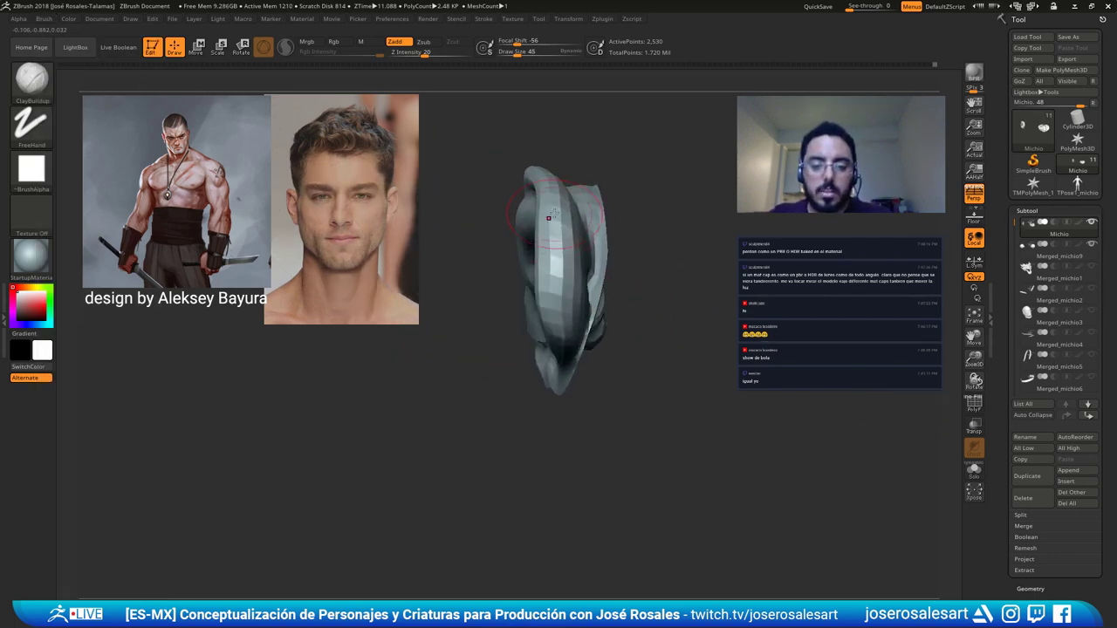
mouse_move(560, 312)
right_mouse_down()
mouse_move(620, 267)
mouse_move(553, 297)
mouse_move(560, 257)
mouse_move(552, 330)
right_mouse_up()
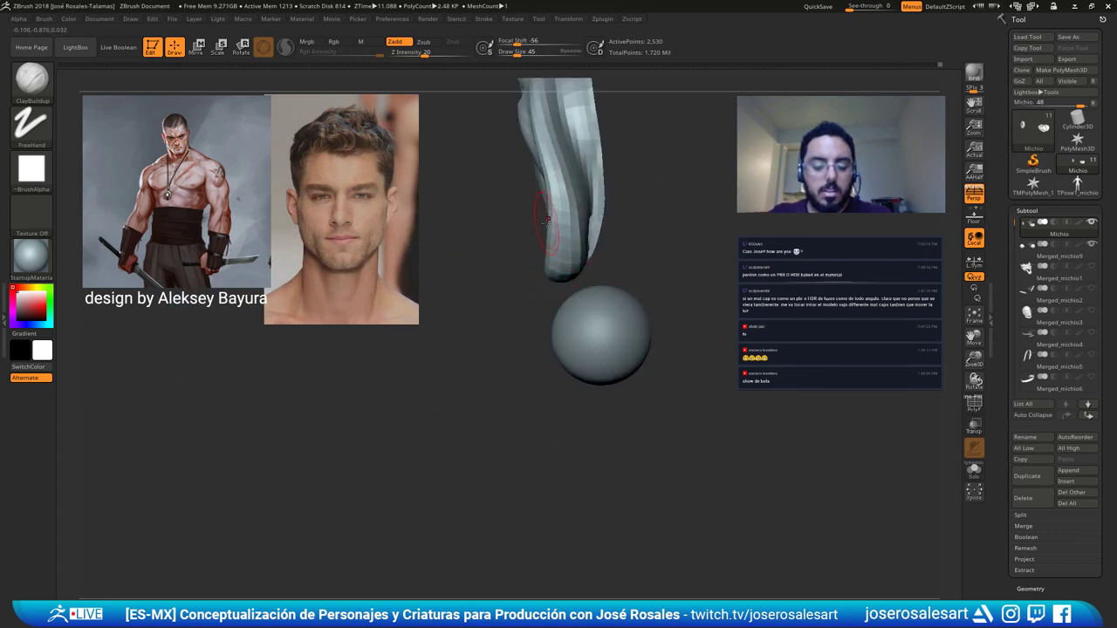
Reshape the ear's outer contour from below and from behind with the Move brush at draw sizes 81 to 99.
key("b")
key("m")
key("v")
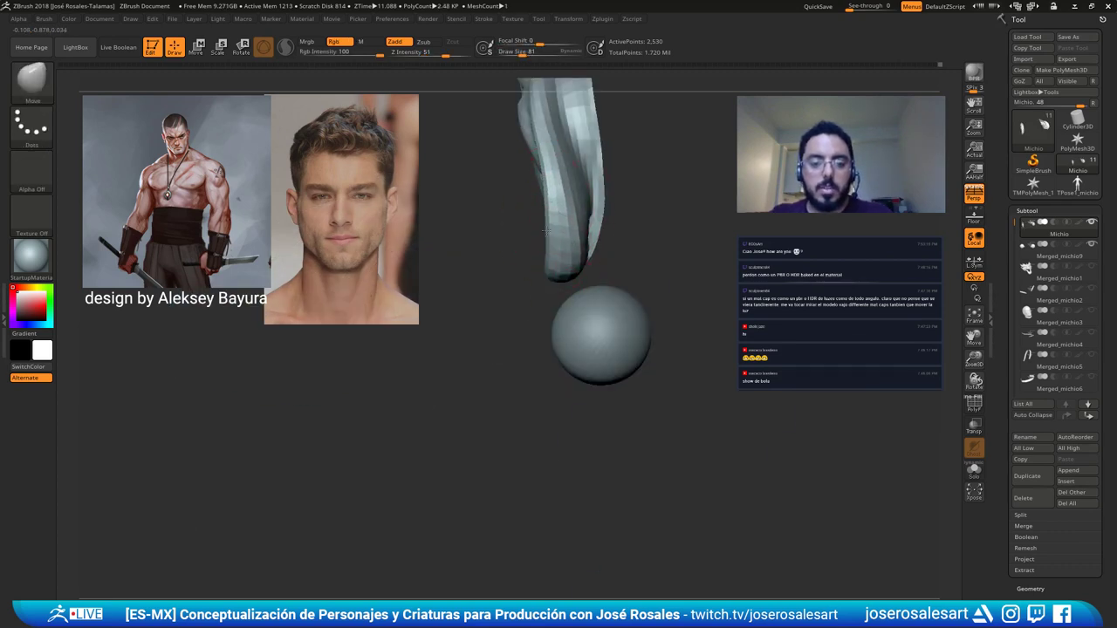
right_click_drag(546, 231, 630, 264)
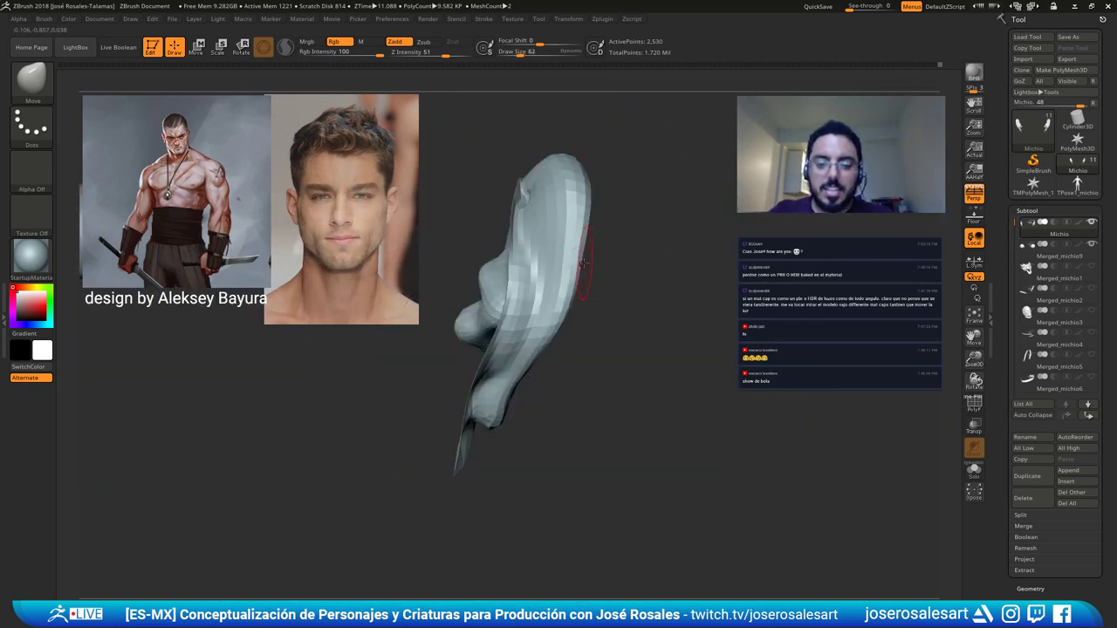
key("s")
left_click_drag(583, 263, 591, 262)
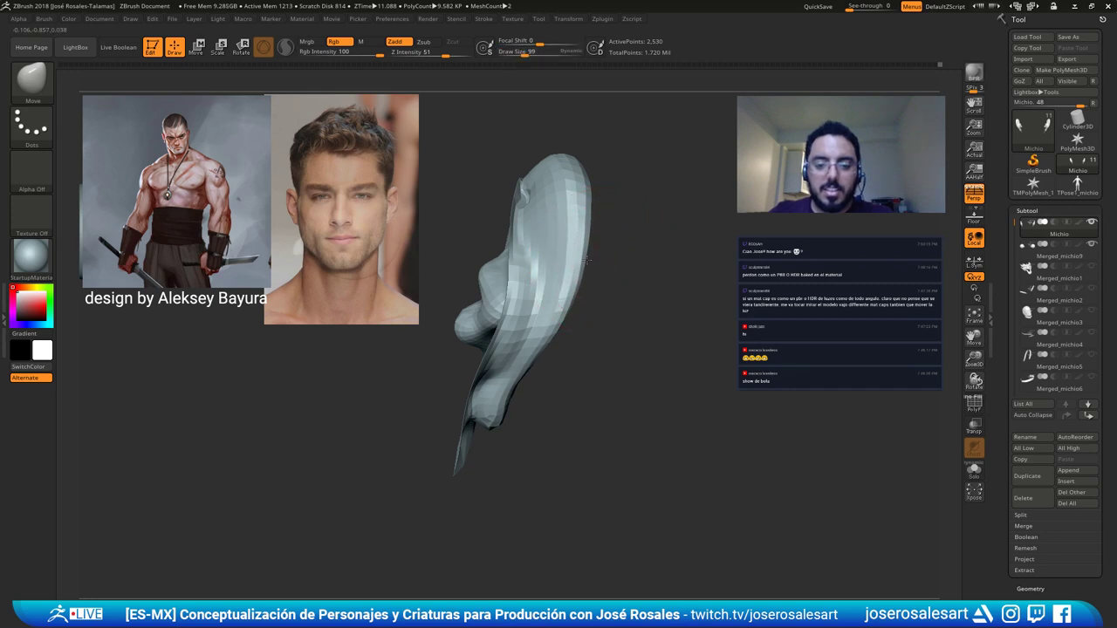
mouse_move(592, 252)
right_mouse_down()
mouse_move(539, 229)
mouse_move(539, 279)
right_mouse_up()
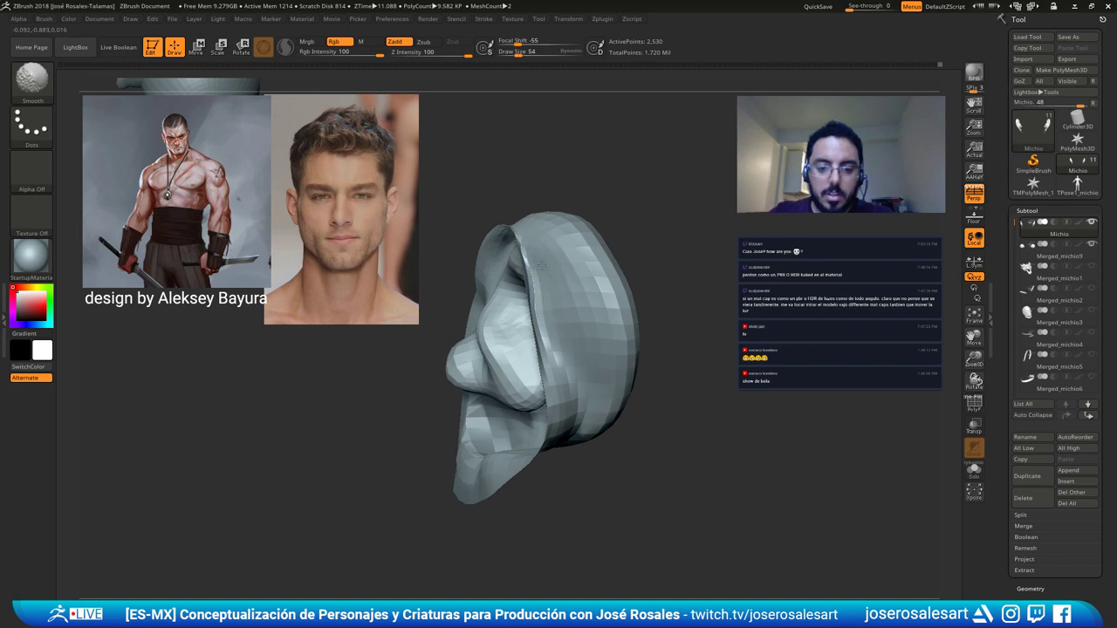
Smooth the back of the ear and build up its surface with the ClayBuildup brush at draw size 33.
key("shift")
key("b")
key("c")
key("b")
right_click_drag(539, 239, 527, 136, "ctrl")
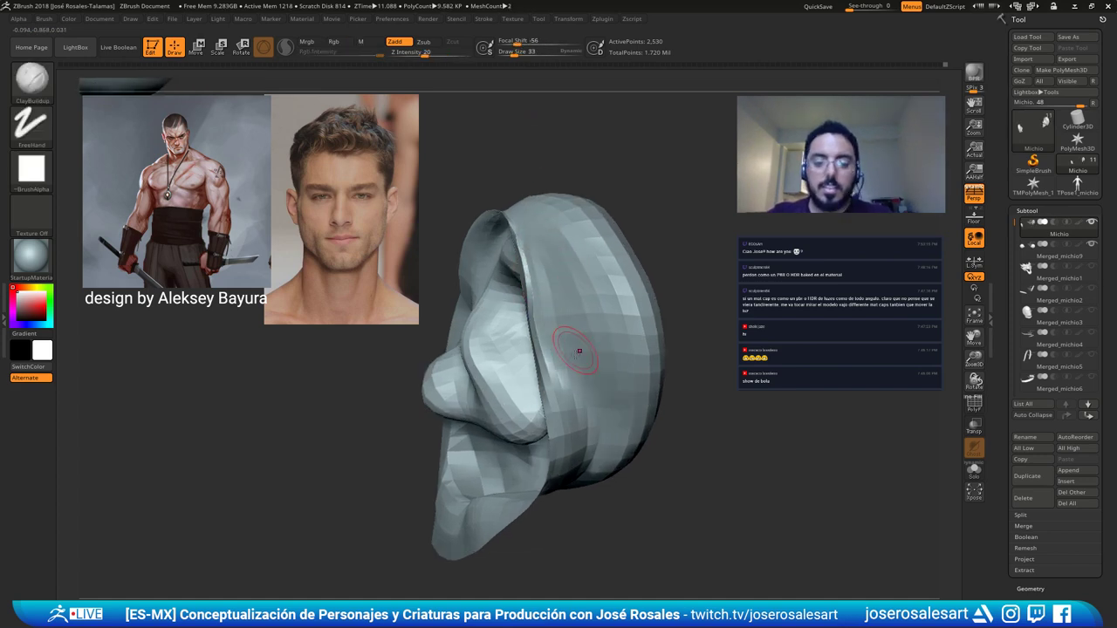
mouse_move(592, 332)
right_mouse_down()
mouse_move(488, 332)
mouse_move(581, 327)
mouse_move(543, 356)
mouse_move(592, 359)
right_mouse_up()
Show the whole figure to check the ears against the head, and isolate the ears again.
key("shift+s")
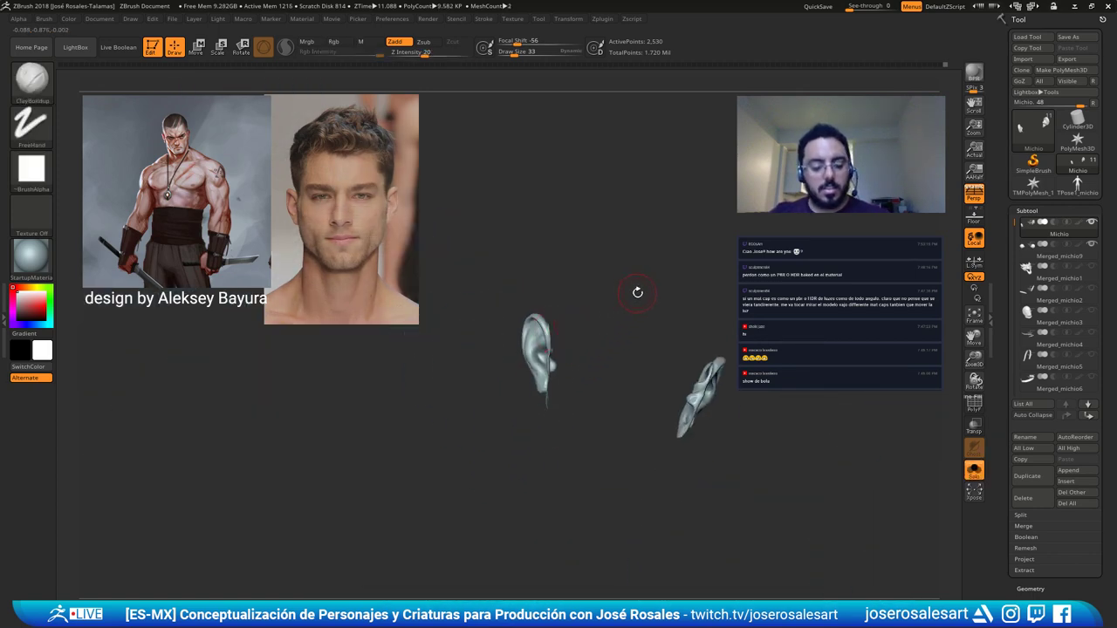
right_click_drag(637, 293, 571, 334)
key("shift+s")
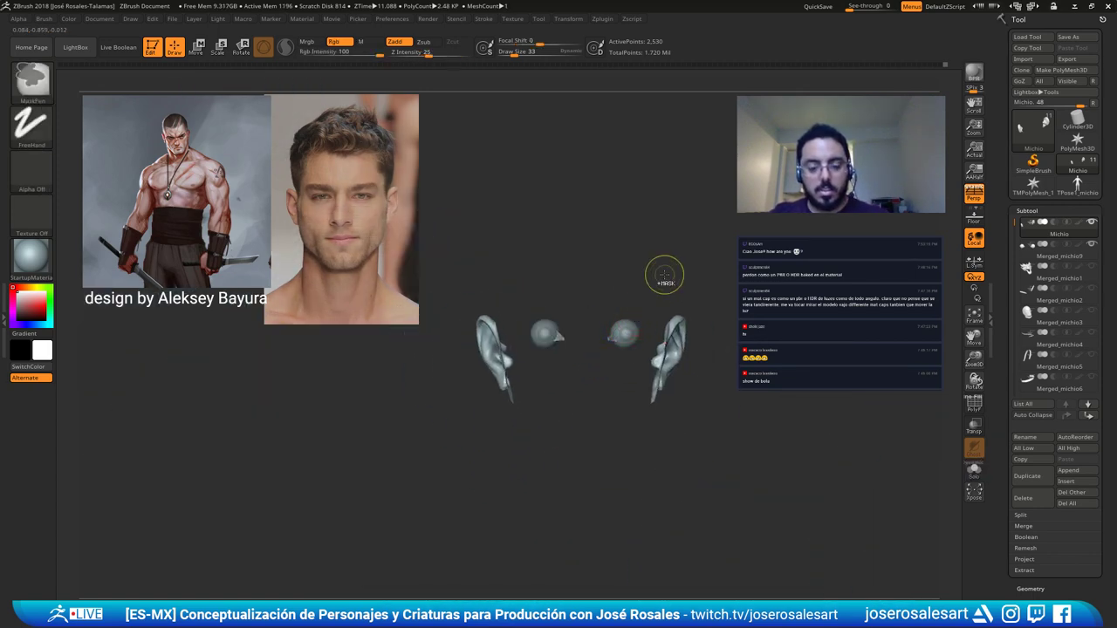
left_click(665, 275, "ctrl+shift")
mouse_move(686, 286)
right_mouse_down("ctrl")
mouse_move(638, 306)
mouse_move(641, 289)
mouse_move(646, 299)
right_mouse_up("ctrl")
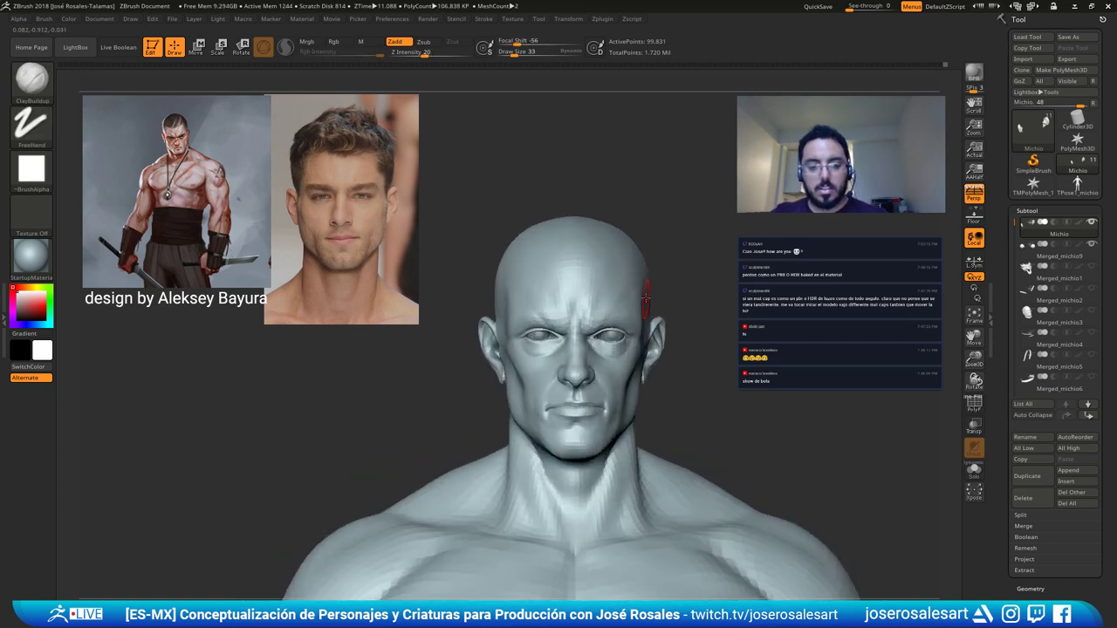
right_click_drag(539, 254, 574, 270)
right_click_drag(459, 317, 508, 325, "ctrl")
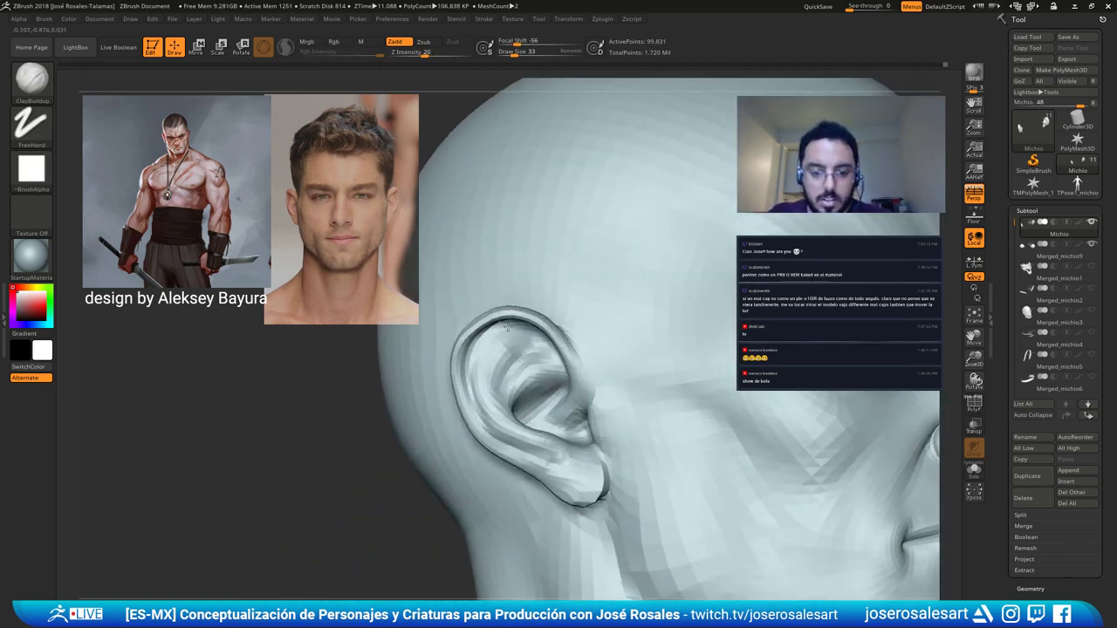
left_click(559, 384, "ctrl+shift")
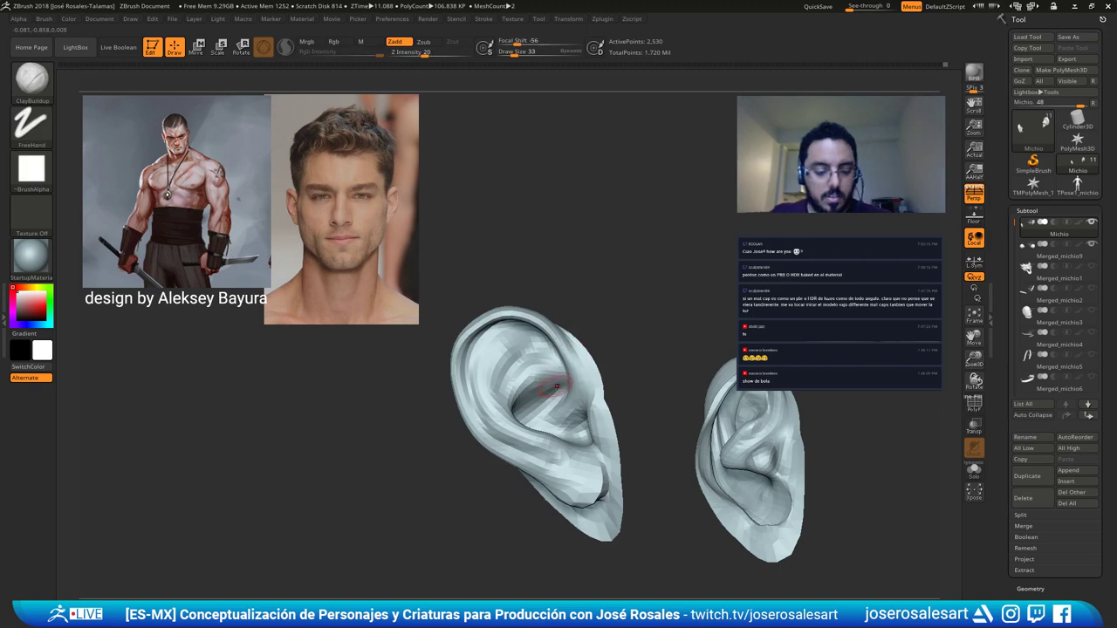
Switch to the Standard brush and drop the ears to a lower subdivision level.
key("b")
key("s")
key("t")
mouse_move(576, 375)
right_mouse_down()
mouse_move(588, 369)
mouse_move(516, 359)
mouse_move(574, 333)
mouse_move(567, 311)
mouse_move(553, 314)
mouse_move(668, 272)
right_mouse_up()
mouse_move(405, 354)
right_mouse_down("alt")
mouse_move(556, 346)
mouse_move(530, 367)
mouse_move(570, 364)
right_mouse_up("alt")
key("shift+d")
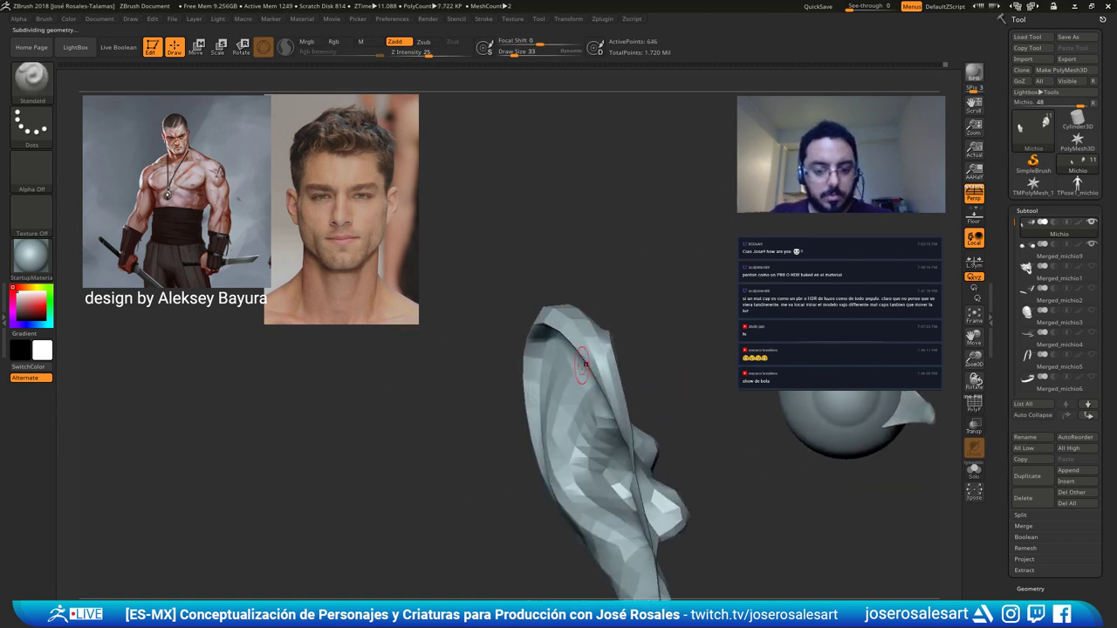
Reshape the low-resolution ear's upper rim and inner surface with the Move brush at draw sizes 69 and 45, smoothing the inside.
key("s")
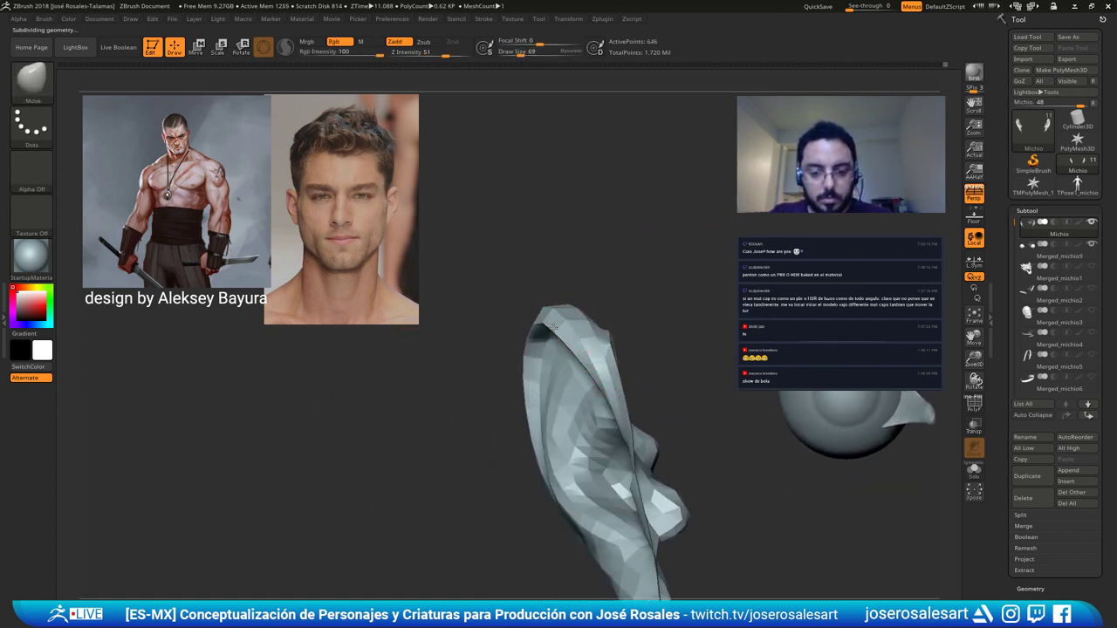
mouse_move(547, 324)
right_mouse_down()
mouse_move(594, 327)
mouse_move(549, 323)
mouse_move(583, 314)
mouse_move(570, 309)
mouse_move(558, 403)
mouse_move(460, 367)
right_mouse_up()
mouse_move(550, 384)
right_mouse_down()
mouse_move(559, 396)
mouse_move(481, 317)
mouse_move(548, 384)
right_mouse_up()
key("s")
left_click(599, 415)
right_click_drag(599, 415, 566, 406)
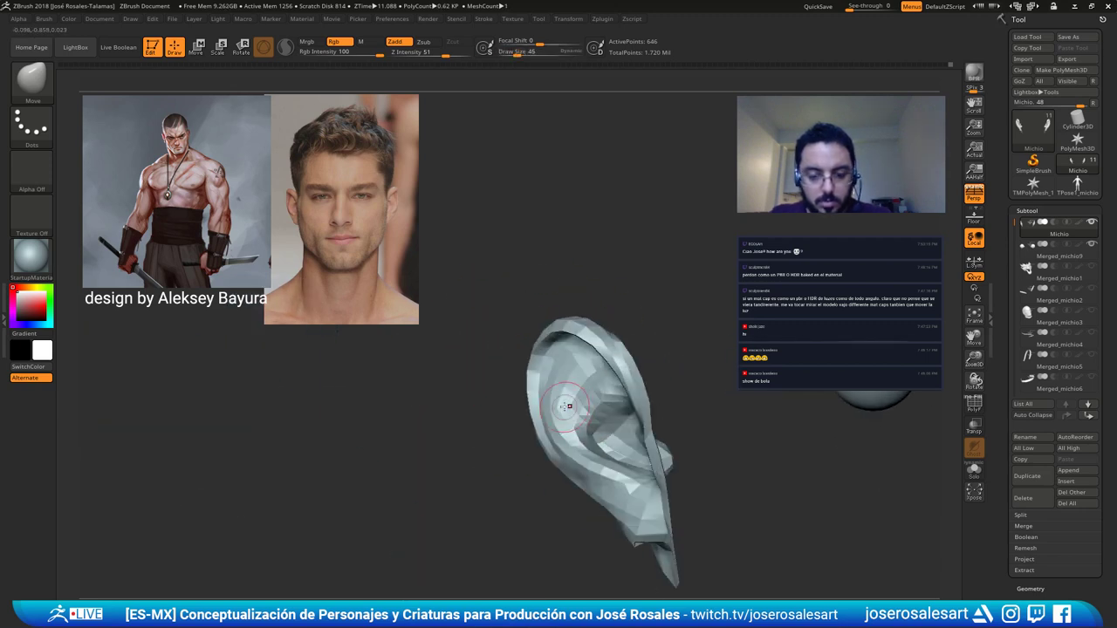
mouse_move(553, 442)
left_mouse_down("shift")
mouse_move(576, 403)
mouse_move(560, 398)
left_mouse_up("shift")
Build up the inner folds of the low-resolution ear with the ClayBuildup brush at draw size 45.
key("b")
key("c")
key("b")
mouse_move(560, 397)
right_mouse_down()
mouse_move(602, 384)
mouse_move(593, 378)
right_mouse_up()
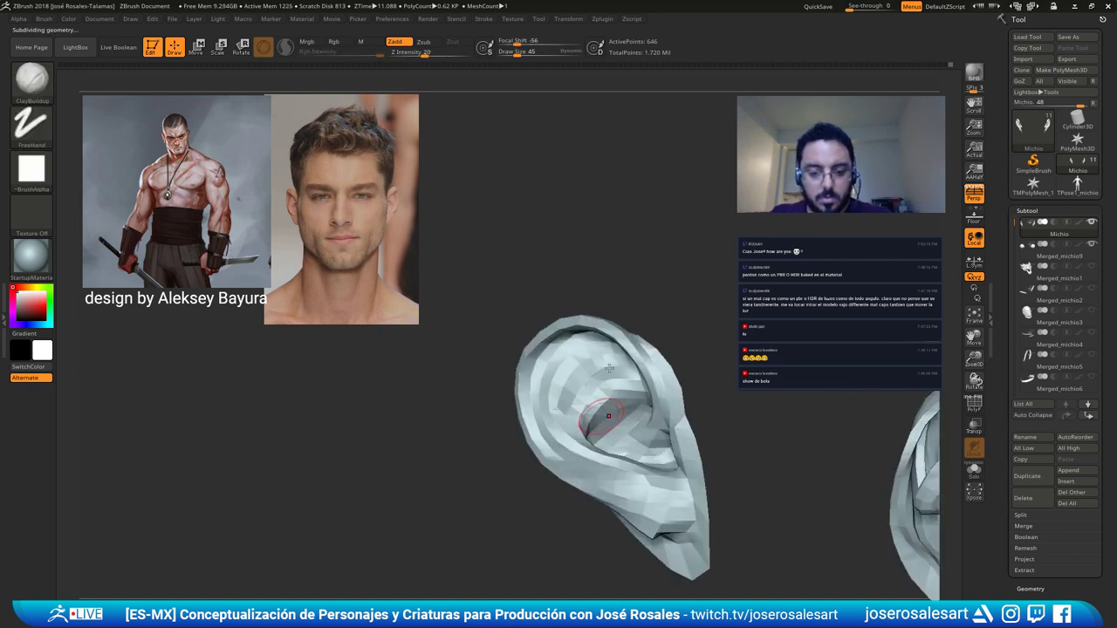
Raise the ears' subdivision level and build up the front of the rim with the ClayBuildup brush at draw size 48.
key("ctrl+d")
right_click_drag(584, 430, 662, 384)
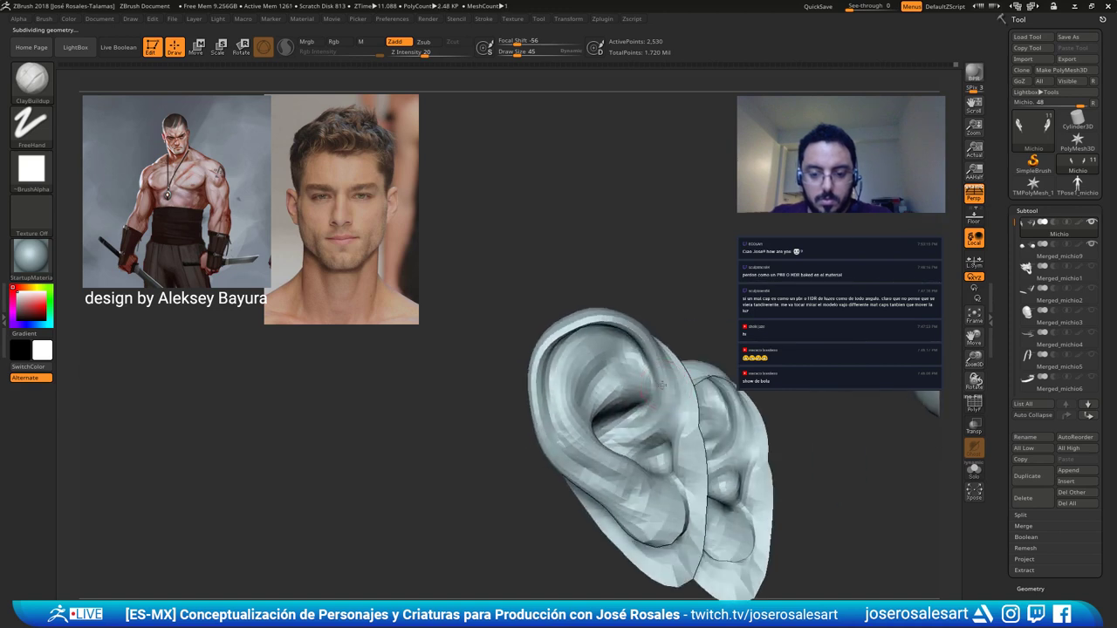
key("s")
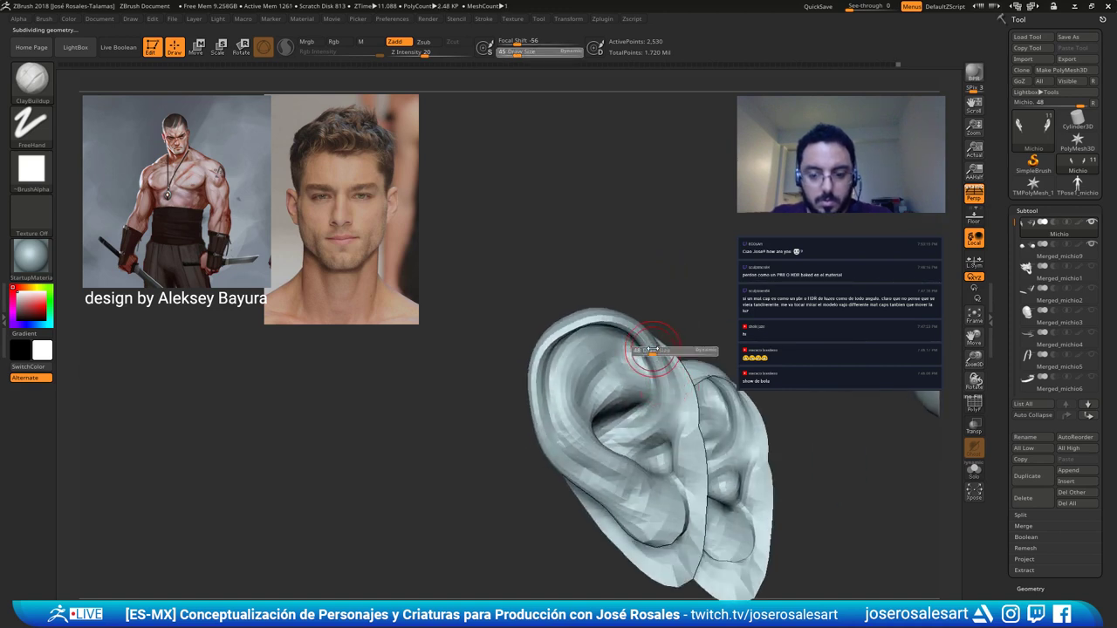
left_click(647, 354)
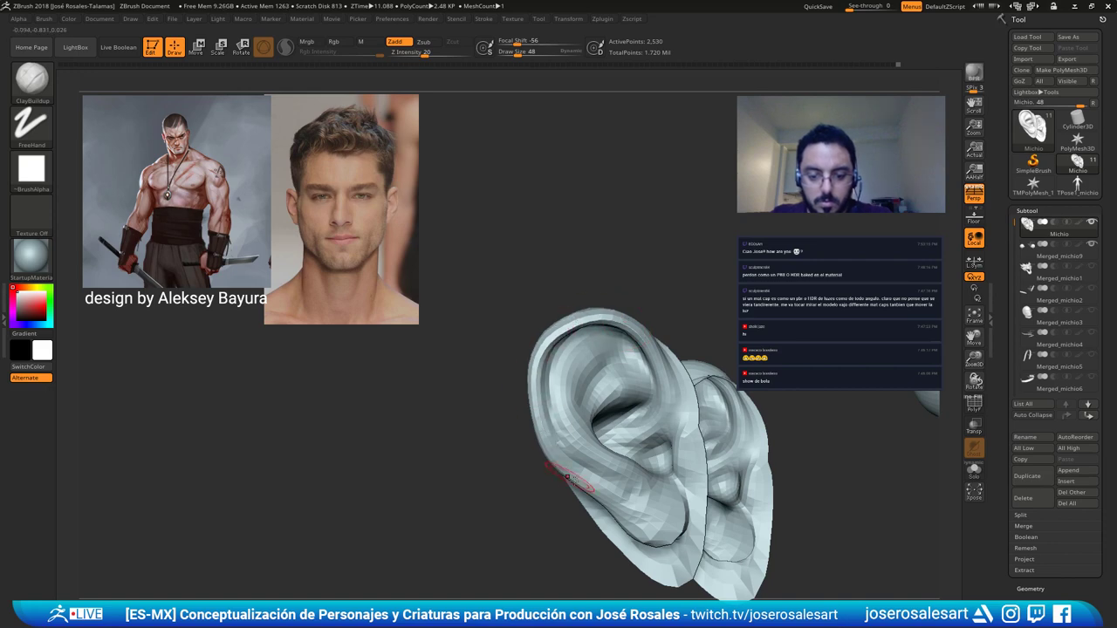
Show the whole figure and examine how the ears sit on the head from the front and above.
right_click_drag(531, 474, 615, 375)
left_click(641, 311, "ctrl+shift")
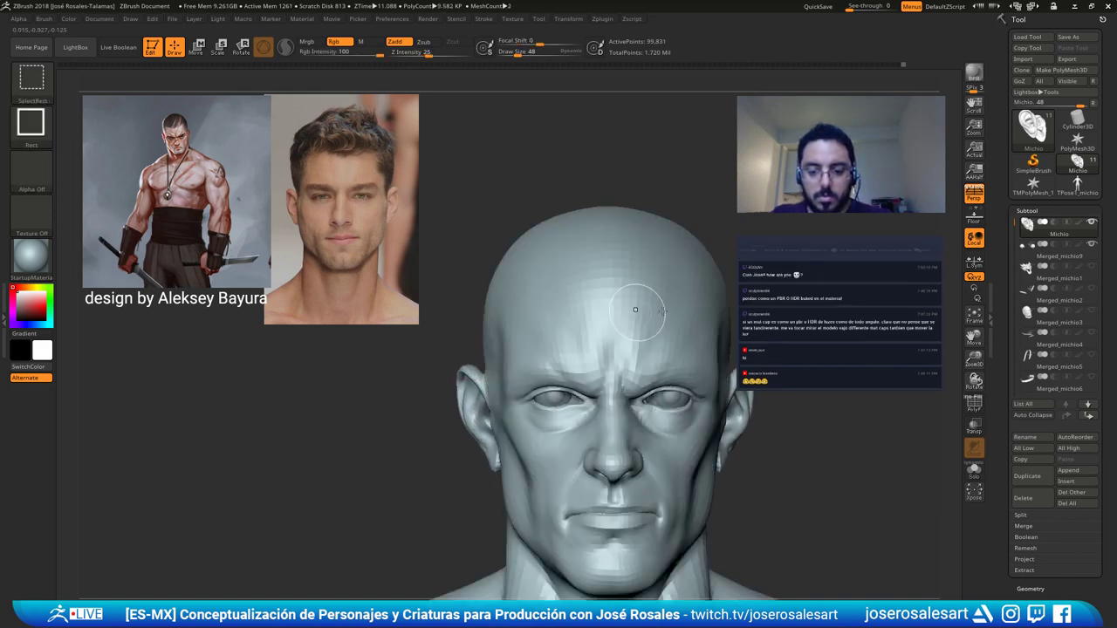
right_click_drag(640, 312, 663, 324, "alt")
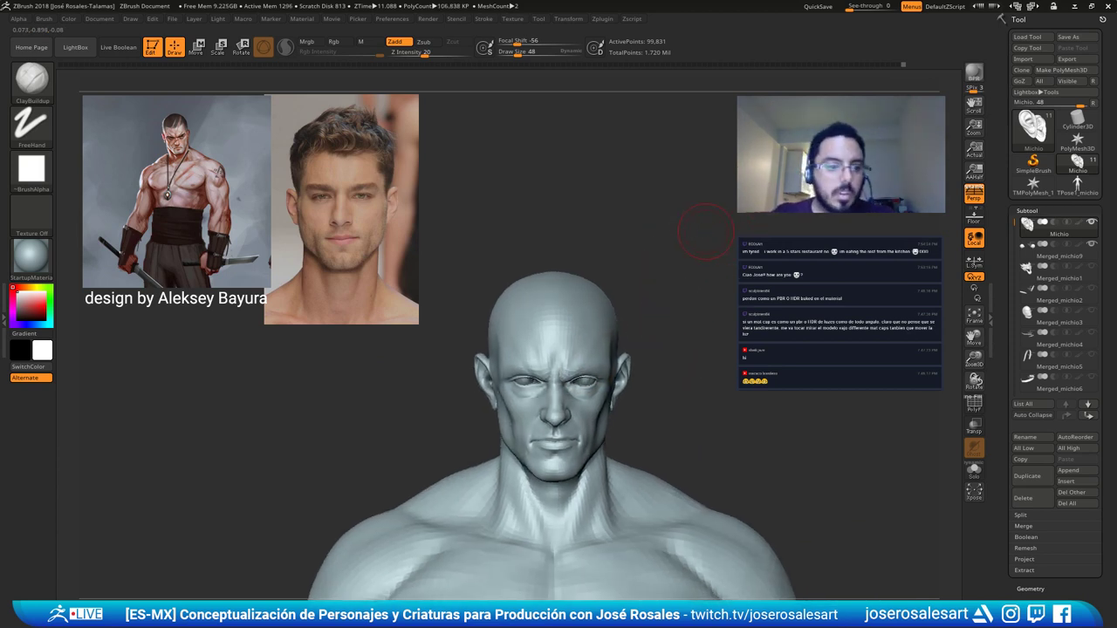
right_click_drag(650, 319, 665, 365, "alt")
mouse_move(668, 364)
right_mouse_down("shift")
mouse_move(679, 363)
mouse_move(658, 261)
right_mouse_up("shift")
mouse_move(663, 352)
right_mouse_down("alt")
mouse_move(677, 359)
mouse_move(650, 359)
mouse_move(670, 390)
mouse_move(663, 346)
mouse_move(636, 349)
right_mouse_up("alt")
Try to pull the ears into place with the Move brush while viewing the head from above.
left_click(649, 357, "ctrl+shift")
left_click(673, 388, "ctrl+shift")
left_click_drag(663, 387, 657, 385)
key("ctrl+z")
key("s")
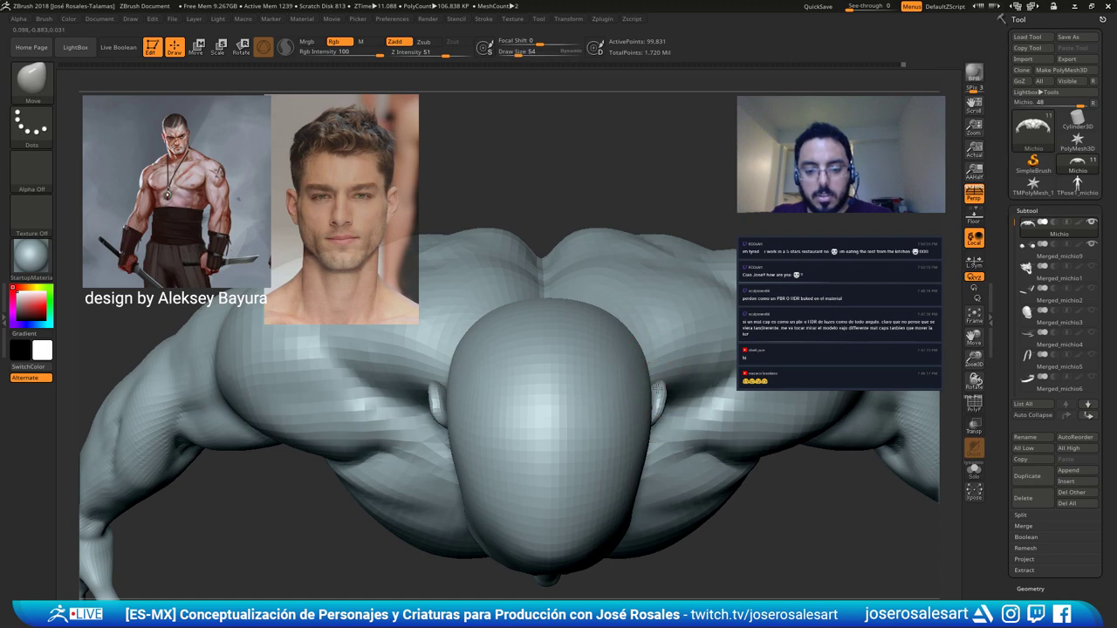
Adjust the ears' upper outline from the front view with the Move brush at draw size 109.
right_click_drag(663, 397, 660, 236)
right_click_drag(664, 321, 684, 407, "alt")
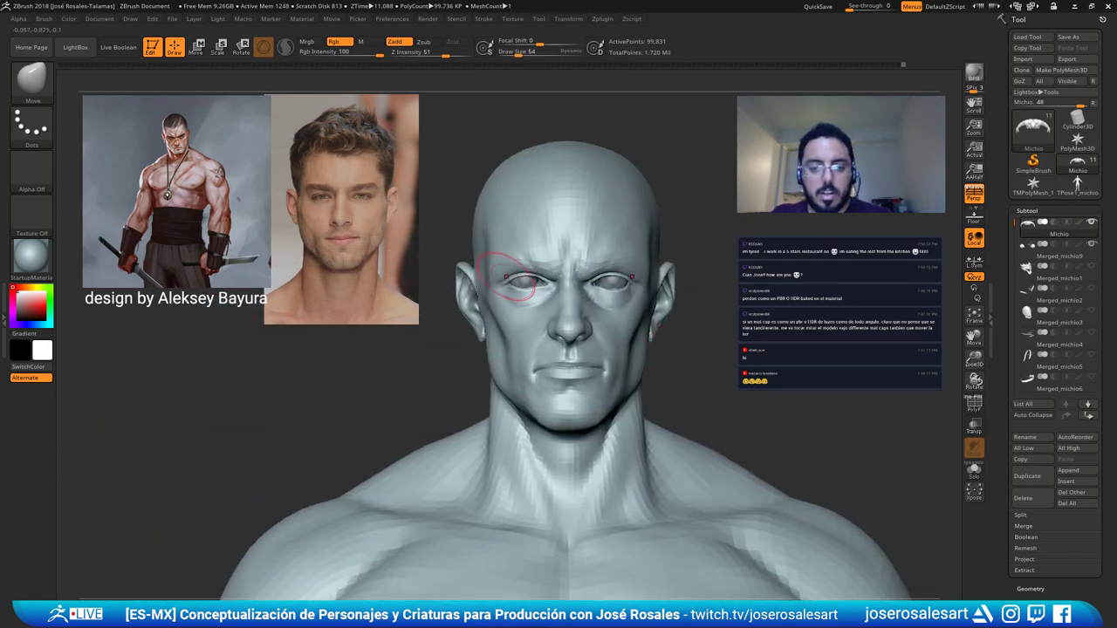
key("bracketright")
key("bracketright")
key("bracketright")
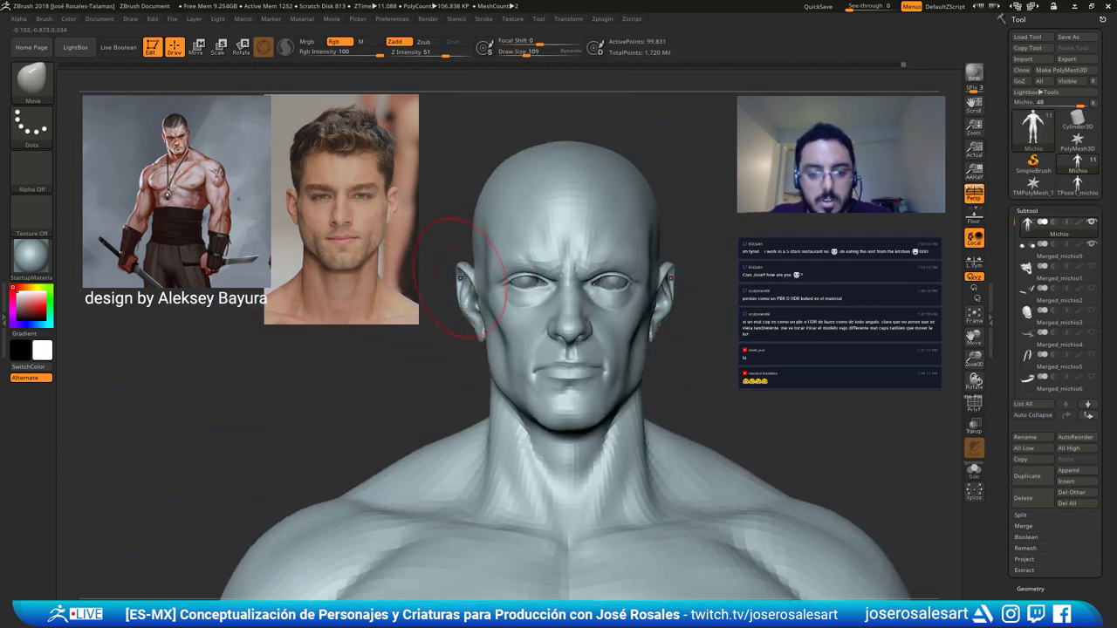
left_click_drag(458, 268, 461, 266)
Adjust the forehead's profile from the side view with the Move brush.
mouse_move(703, 315)
right_mouse_down()
mouse_move(654, 315)
mouse_move(689, 332)
mouse_move(645, 334)
mouse_move(693, 288)
mouse_move(668, 248)
mouse_move(674, 273)
mouse_move(679, 291)
mouse_move(680, 238)
right_mouse_up()
key("s")
left_click(645, 315)
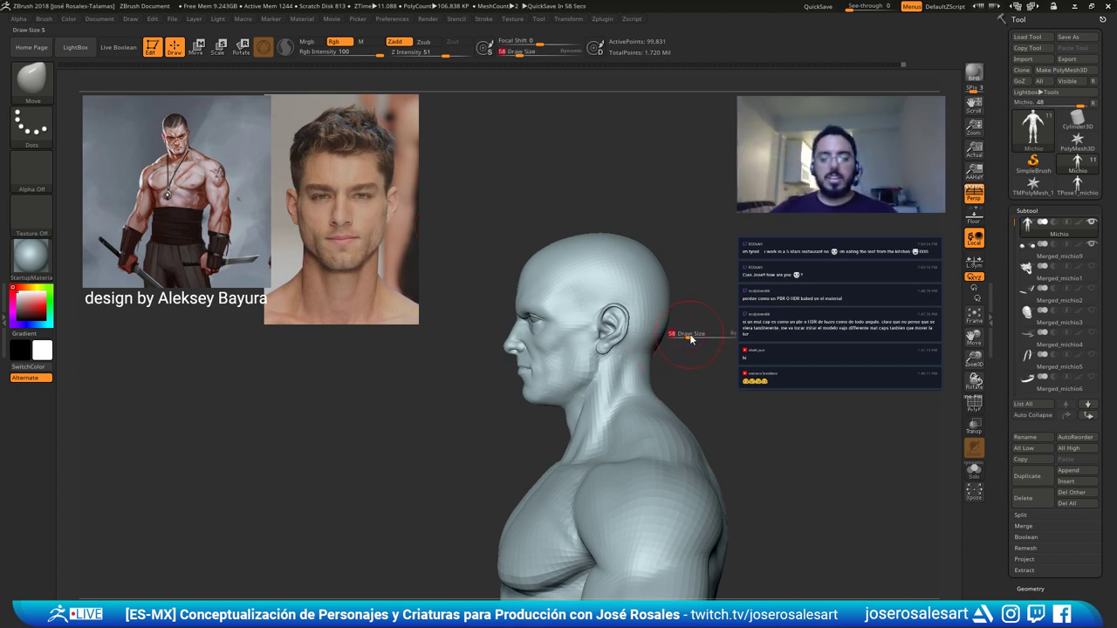
right_click_drag(532, 267, 558, 212, "ctrl")
left_click_drag(557, 288, 571, 256, "shift")
key("bracketright")
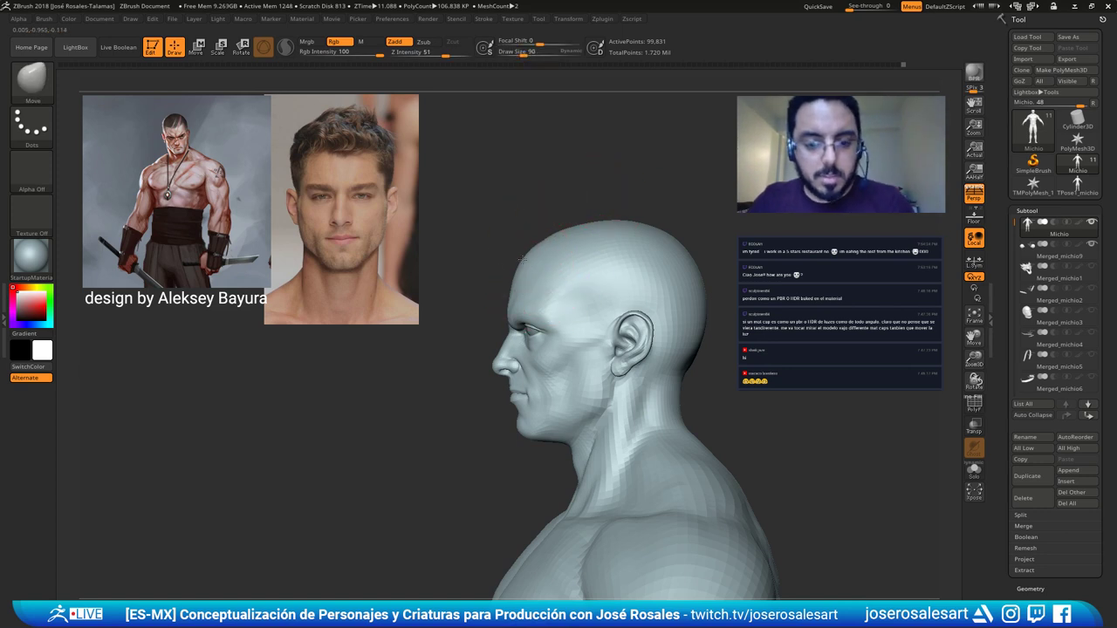
left_click_drag(524, 267, 518, 262)
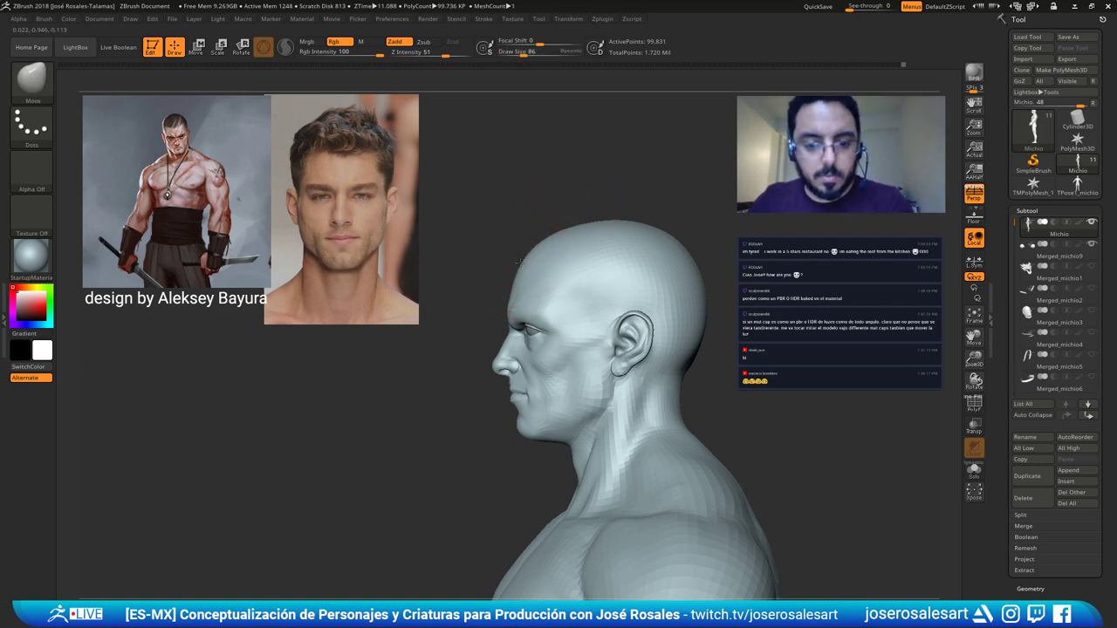
right_click_drag(522, 260, 724, 276, "ctrl")
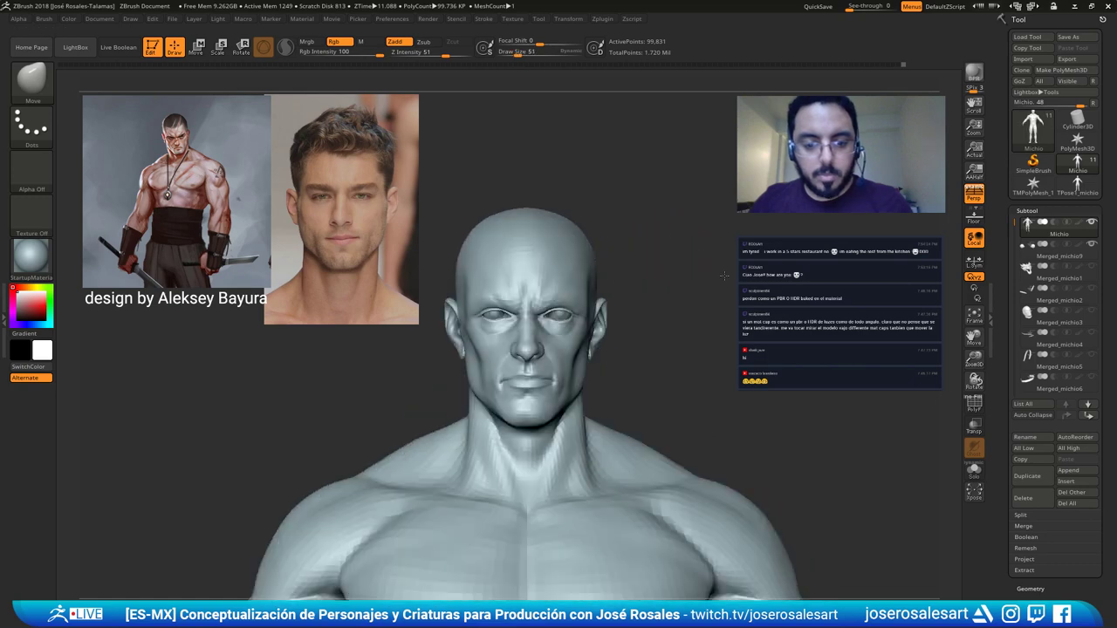
Raise the head's subdivision level and set up the ClayBuildup brush at draw size 45 for the mouth corners.
mouse_move(724, 276)
left_mouse_down()
mouse_move(555, 178)
mouse_move(598, 261)
left_mouse_up()
mouse_move(599, 262)
right_mouse_down("ctrl")
mouse_move(587, 230)
mouse_move(536, 320)
mouse_move(488, 336)
right_mouse_up("ctrl")
key("b")
key("c")
key("b")
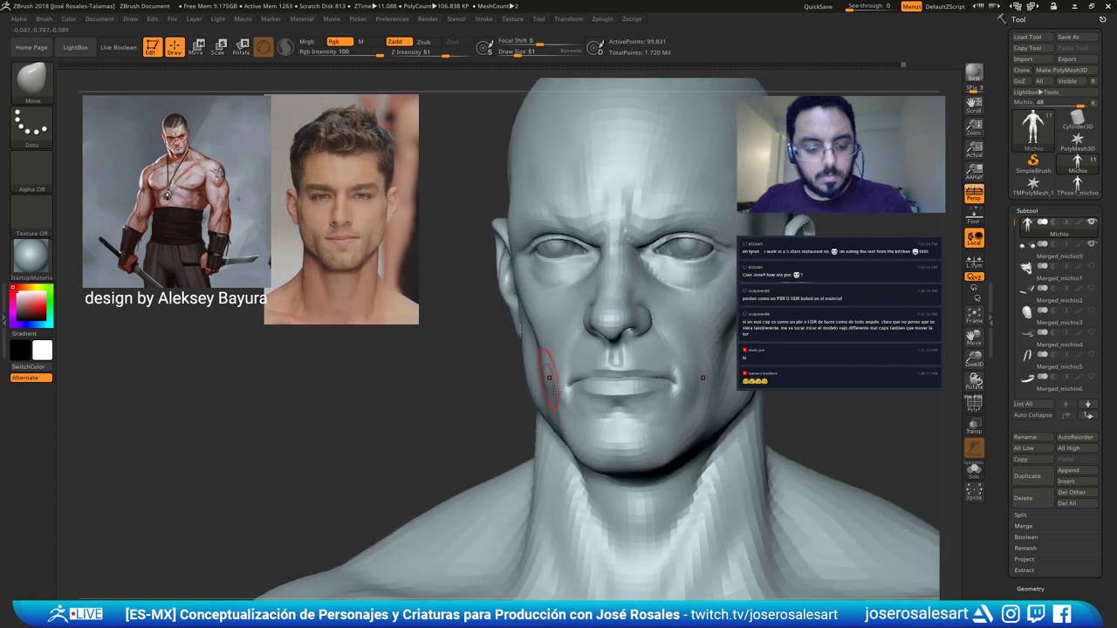
key("s")
left_click_drag(560, 395, 552, 394)
right_click_drag(552, 395, 611, 384)
right_click_drag(610, 384, 616, 329, "ctrl")
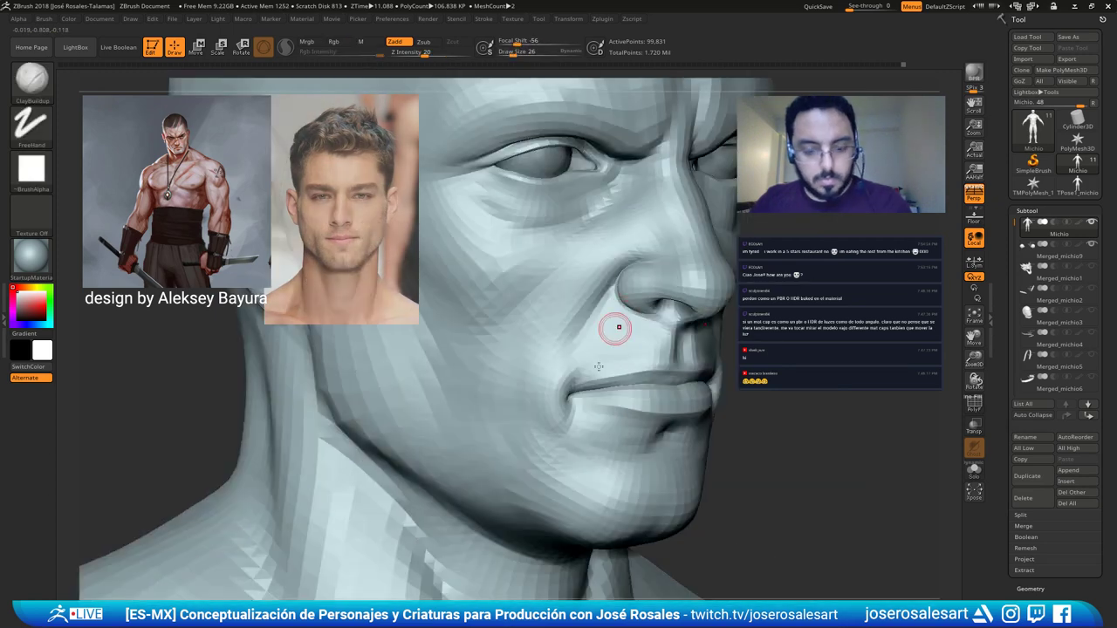
key("d")
right_click_drag(583, 370, 563, 374)
key("s")
left_click_drag(563, 375, 569, 374)
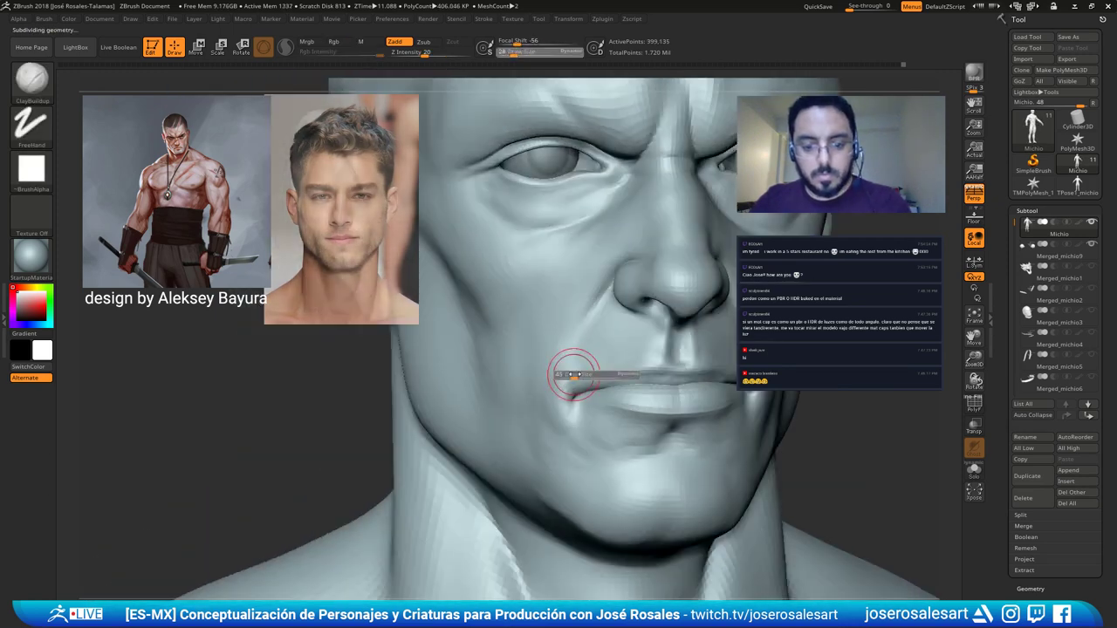
key("shift")
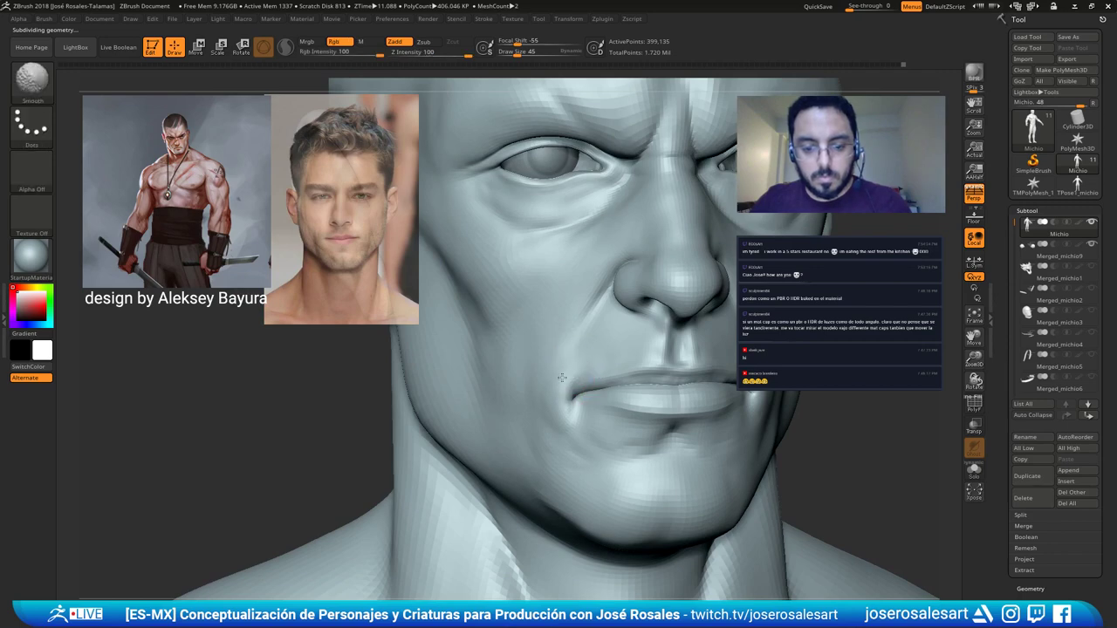
Check the polygroups around the mouth and set the ClayBuildup brush's Mask By Polygroups to 0.
right_click_drag(567, 424, 533, 366)
key("shift+f")
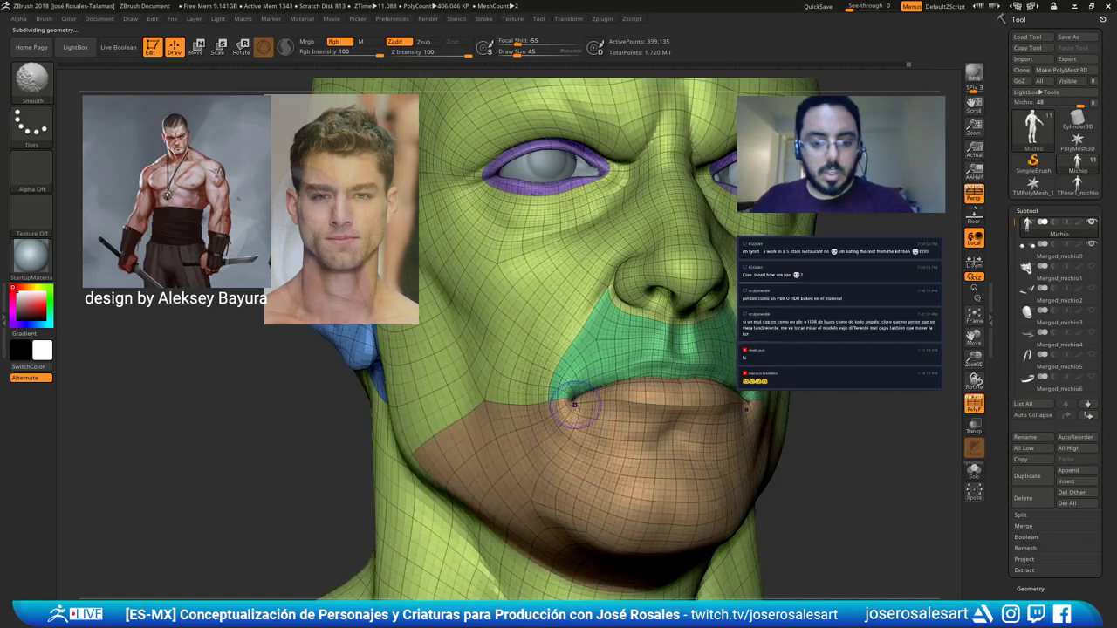
key("shift+f")
left_click(44, 19)
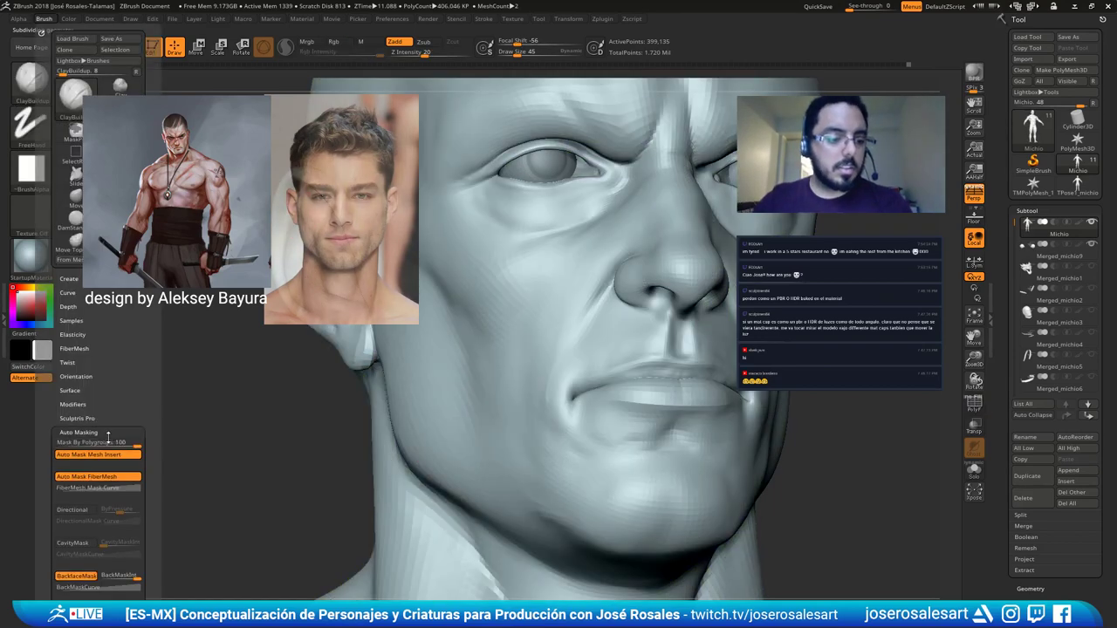
left_click(75, 433)
left_click(75, 433)
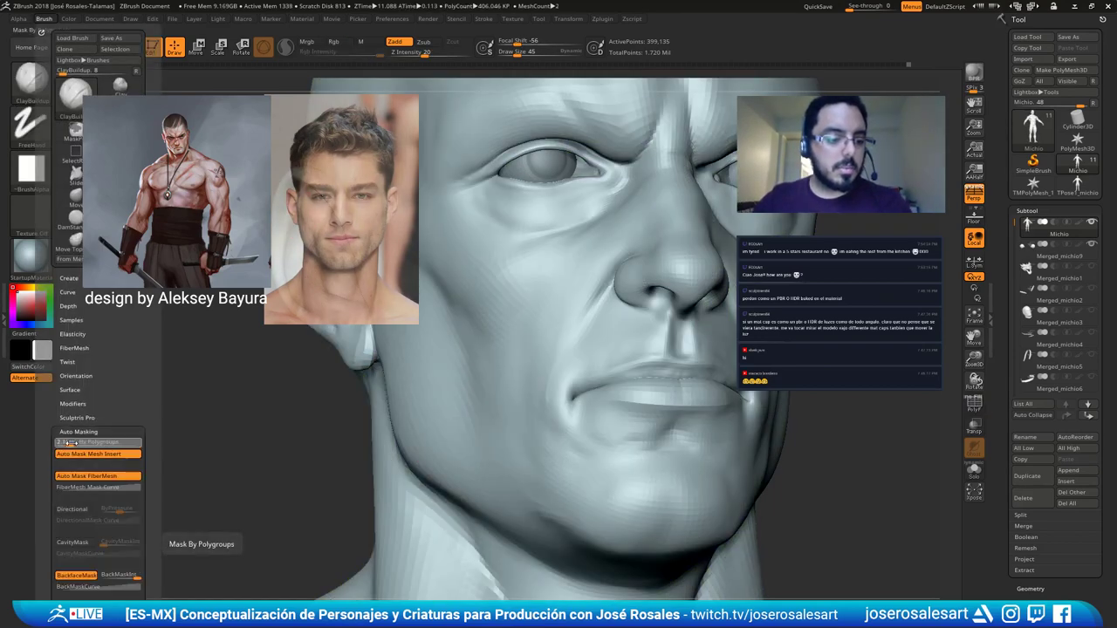
left_click(79, 442)
type("0")
Smooth the skin around the corners of the mouth.
right_click_drag(586, 356, 574, 403)
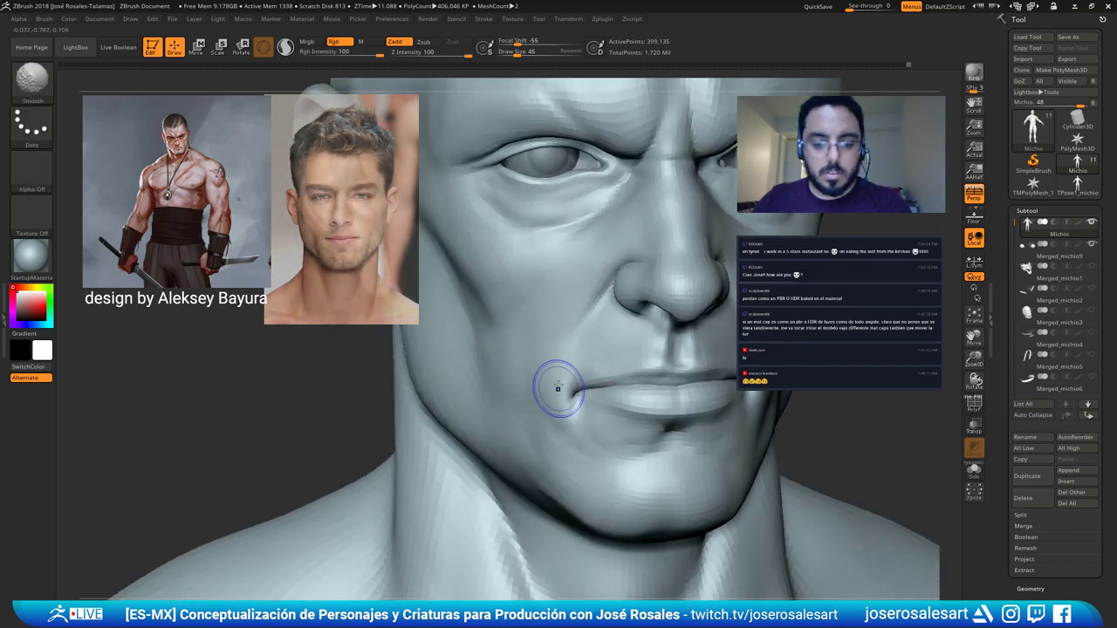
right_click_drag(574, 349, 656, 354)
key("shift")
left_click_drag(638, 347, 631, 376, "shift")
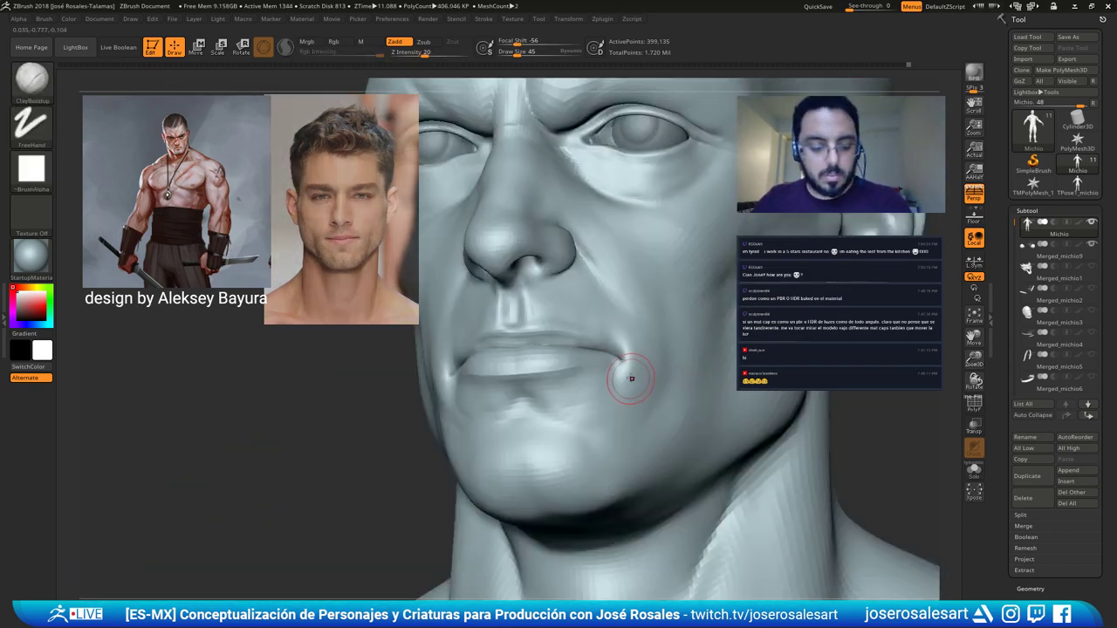
Build up the volume around the mouth corners and adjoining cheeks with the ClayBuildup brush at draw size 48.
mouse_move(638, 328)
right_mouse_down()
mouse_move(589, 341)
mouse_move(611, 283)
right_mouse_up()
right_click_drag(624, 359, 642, 262)
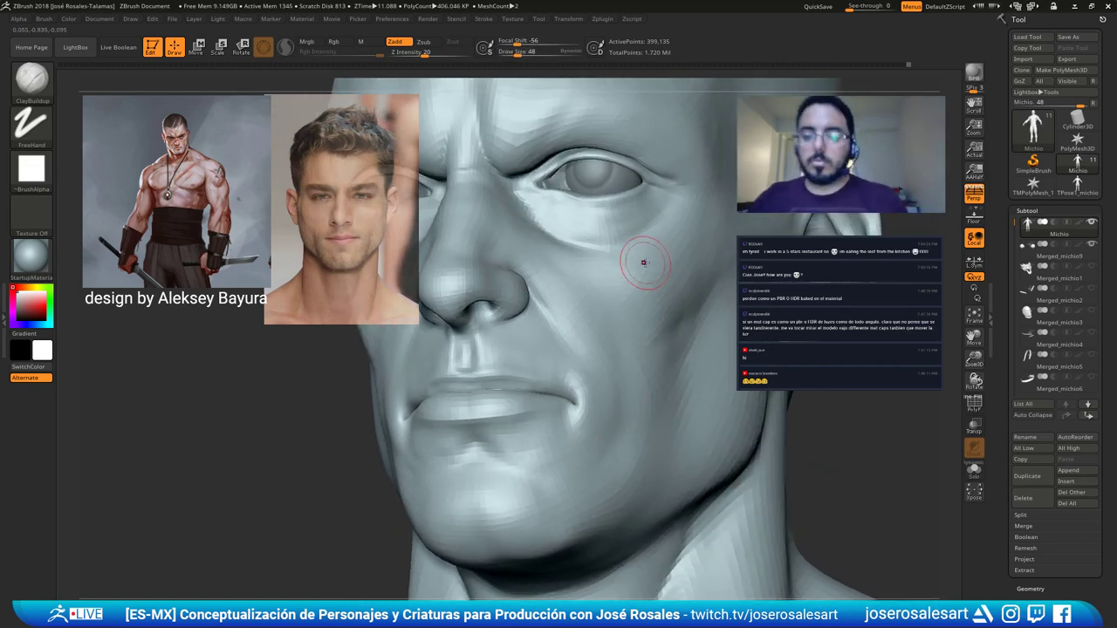
mouse_move(574, 362)
right_mouse_down()
mouse_move(579, 374)
mouse_move(591, 369)
right_mouse_up()
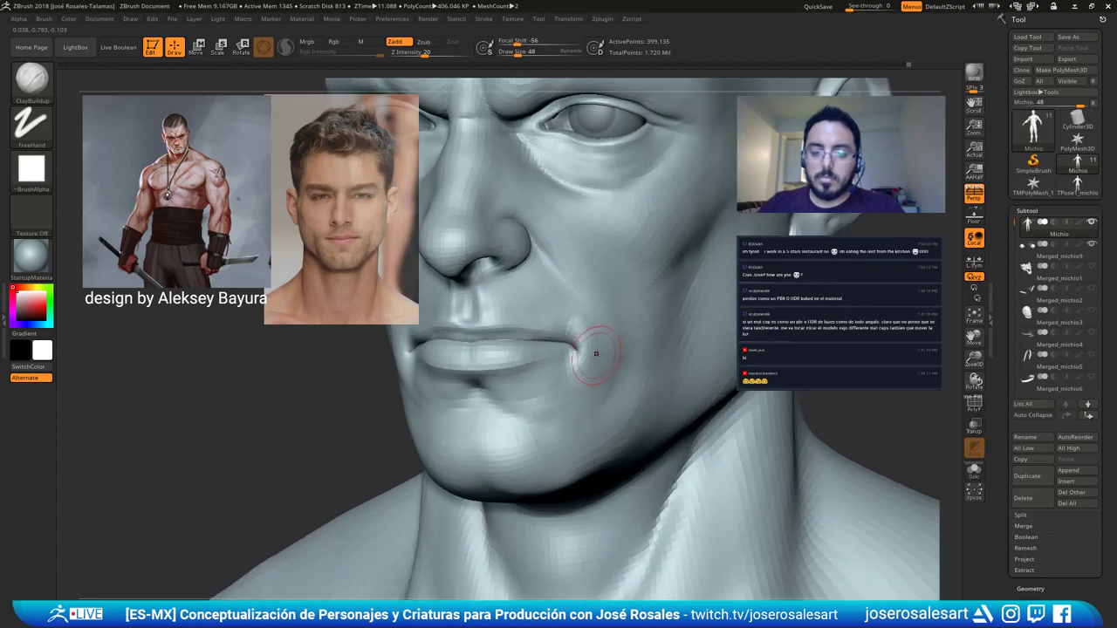
right_click_drag(579, 324, 614, 256)
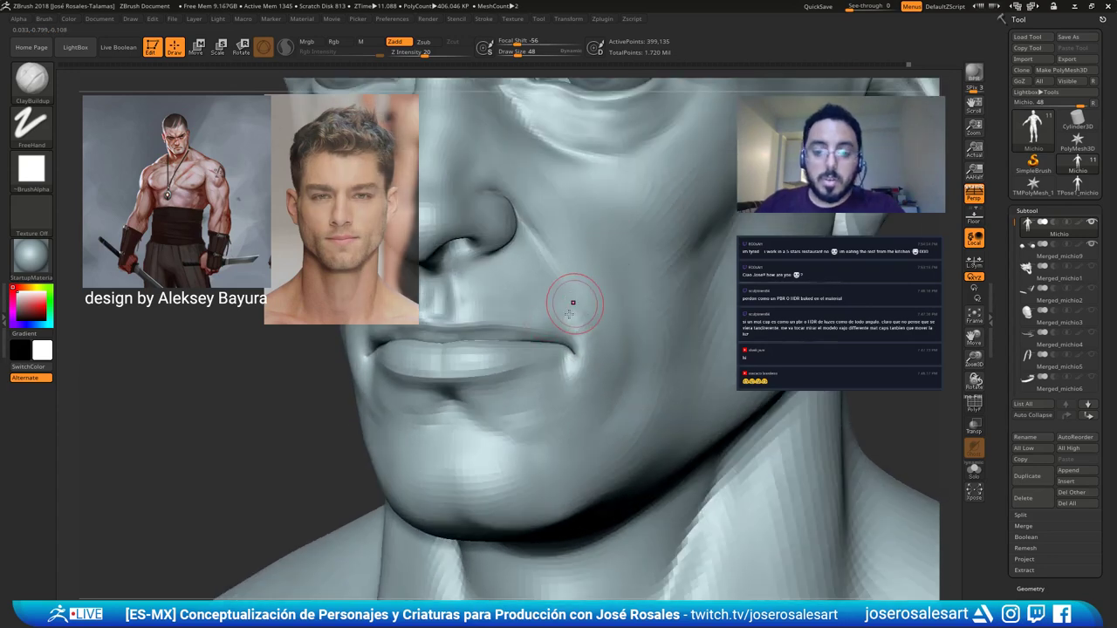
right_click_drag(574, 299, 577, 306)
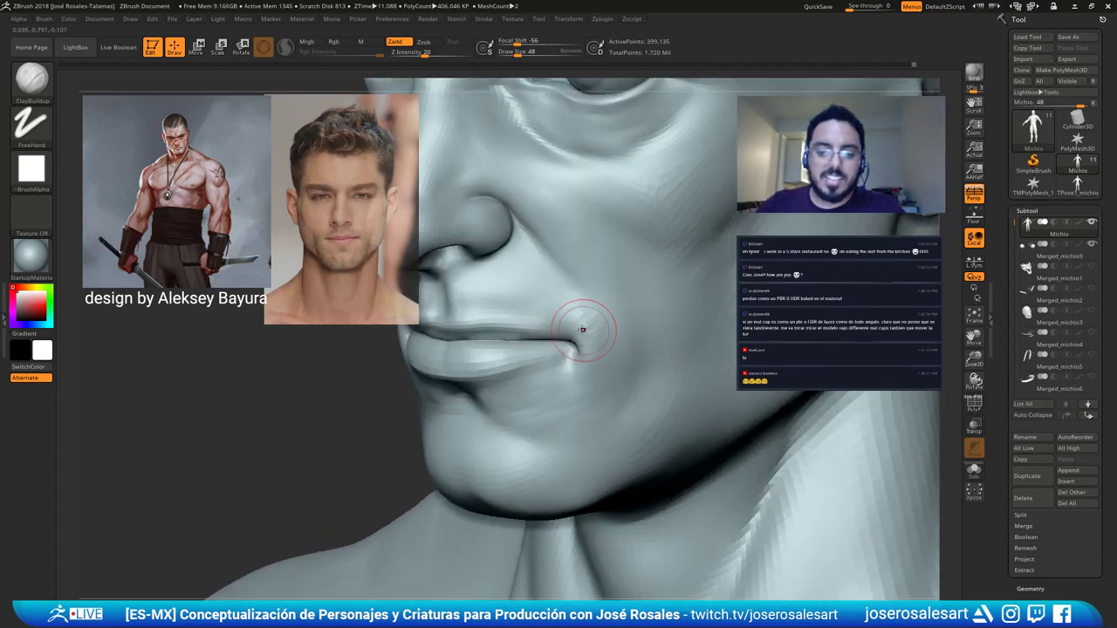
right_click_drag(587, 360, 591, 323)
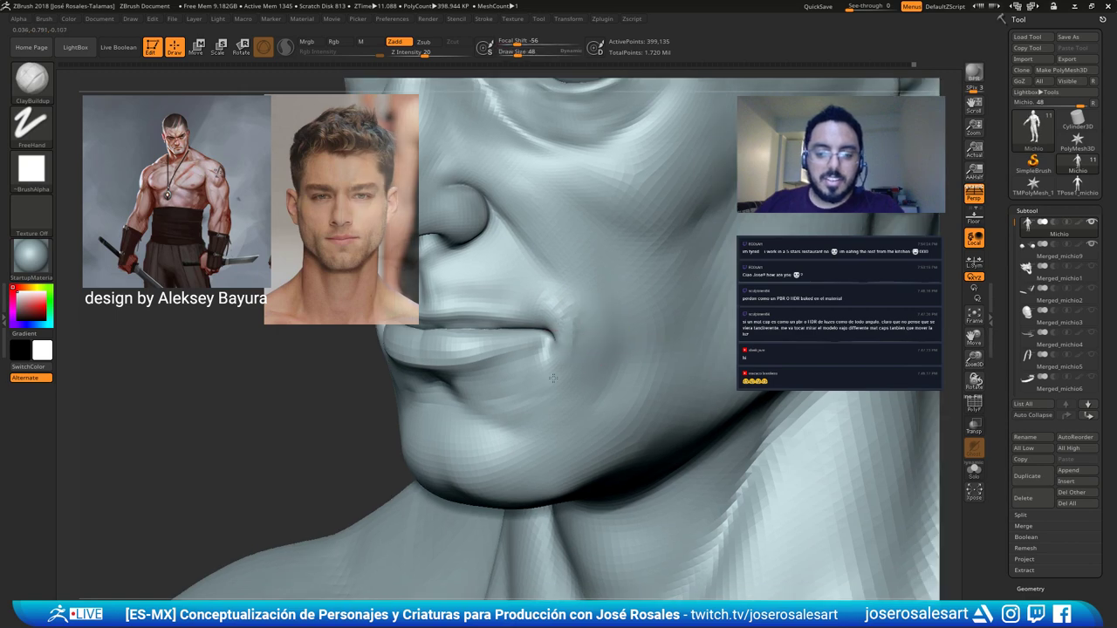
right_click_drag(553, 378, 564, 324)
left_click_drag(573, 338, 571, 338)
right_click_drag(571, 337, 625, 337)
mouse_move(546, 331)
right_mouse_down()
mouse_move(580, 328)
mouse_move(572, 356)
mouse_move(602, 344)
mouse_move(563, 253)
mouse_move(593, 192)
mouse_move(541, 223)
mouse_move(578, 249)
mouse_move(555, 222)
mouse_move(598, 250)
mouse_move(628, 232)
mouse_move(632, 246)
mouse_move(640, 232)
mouse_move(599, 231)
right_mouse_up()
key("shift")
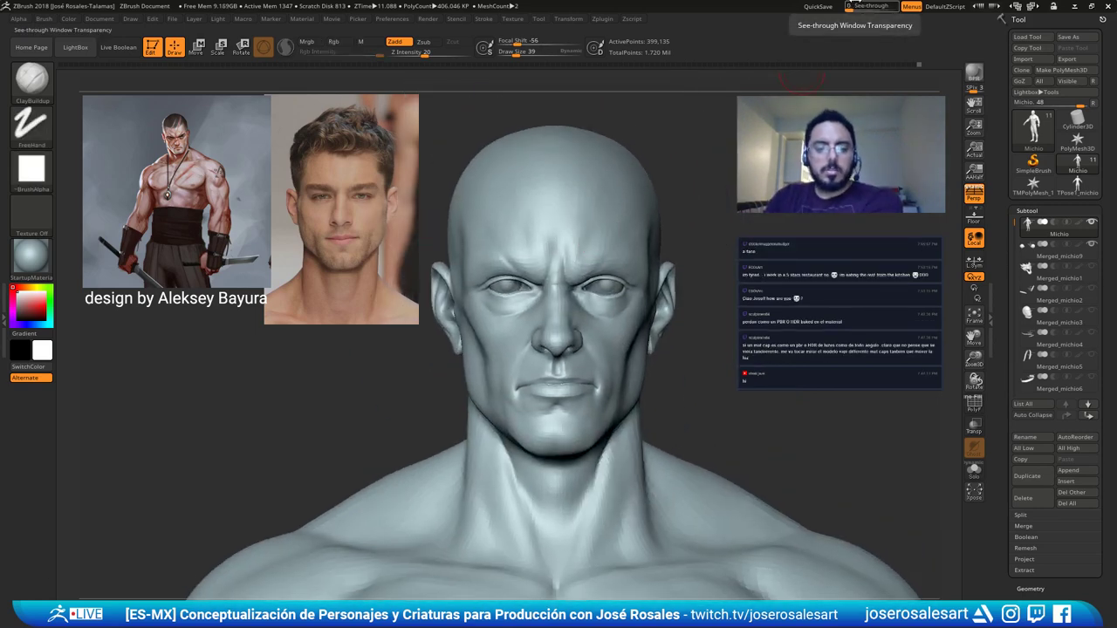
Reshape the upper eyelids and outer eye area with the Move brush at draw size 81.
right_click_drag(561, 266, 583, 276, "alt")
mouse_move(583, 276)
right_mouse_down("ctrl")
mouse_move(513, 291)
mouse_move(560, 298)
mouse_move(605, 245)
right_mouse_up("ctrl")
key("b")
key("m")
key("v")
left_click_drag(582, 288, 583, 285)
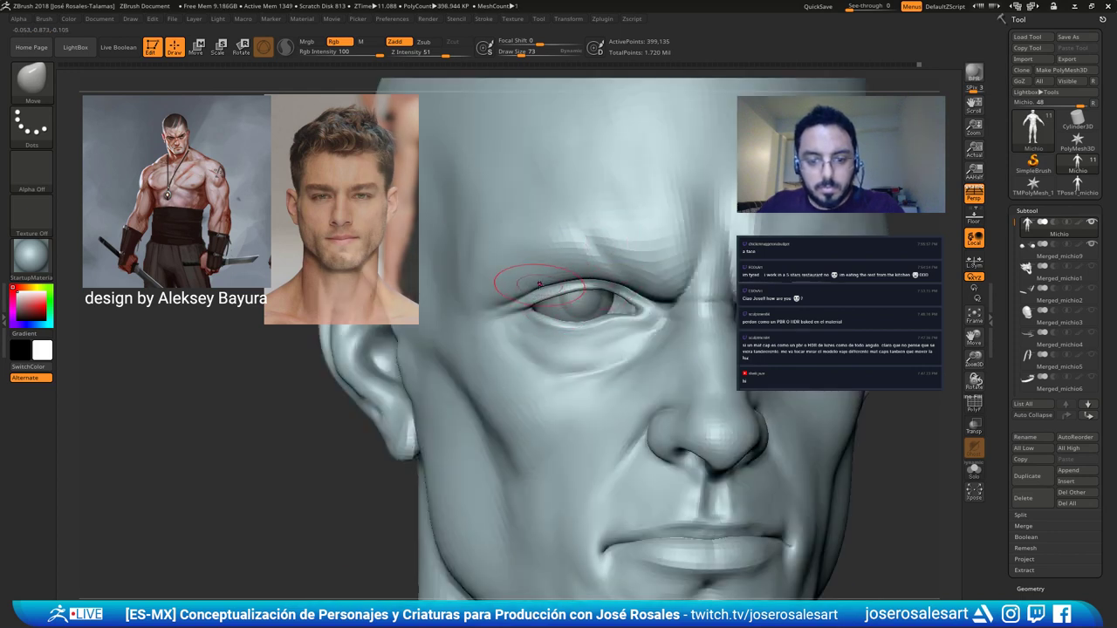
key("bracketright")
key("bracketright")
key("bracketright")
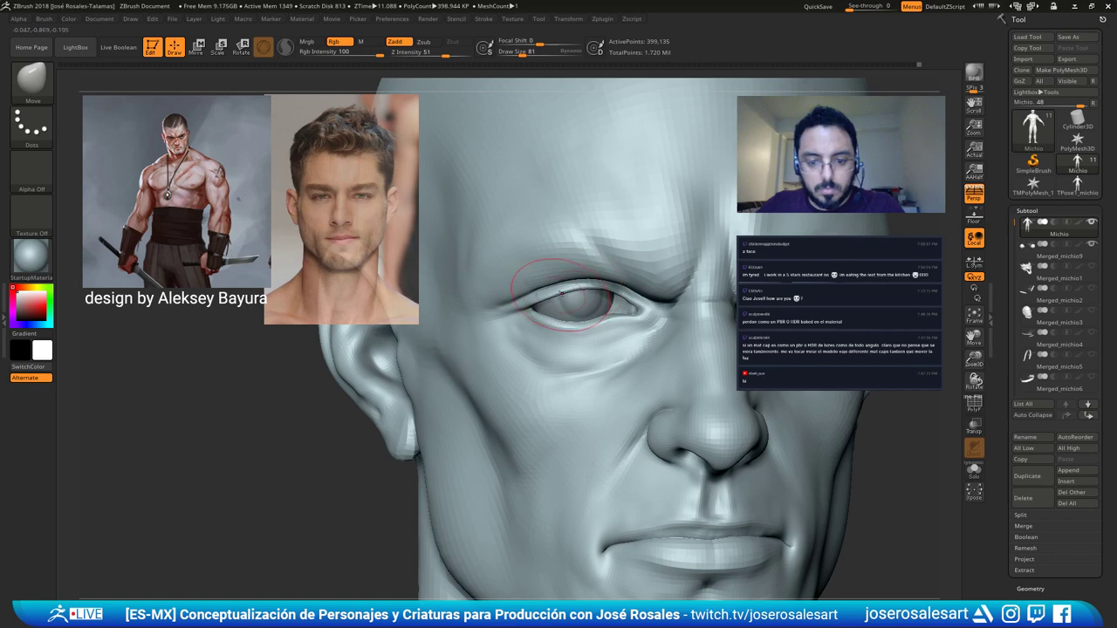
Nudge the outer part of the upper eyelid slightly upward with the Move brush.
key("f")
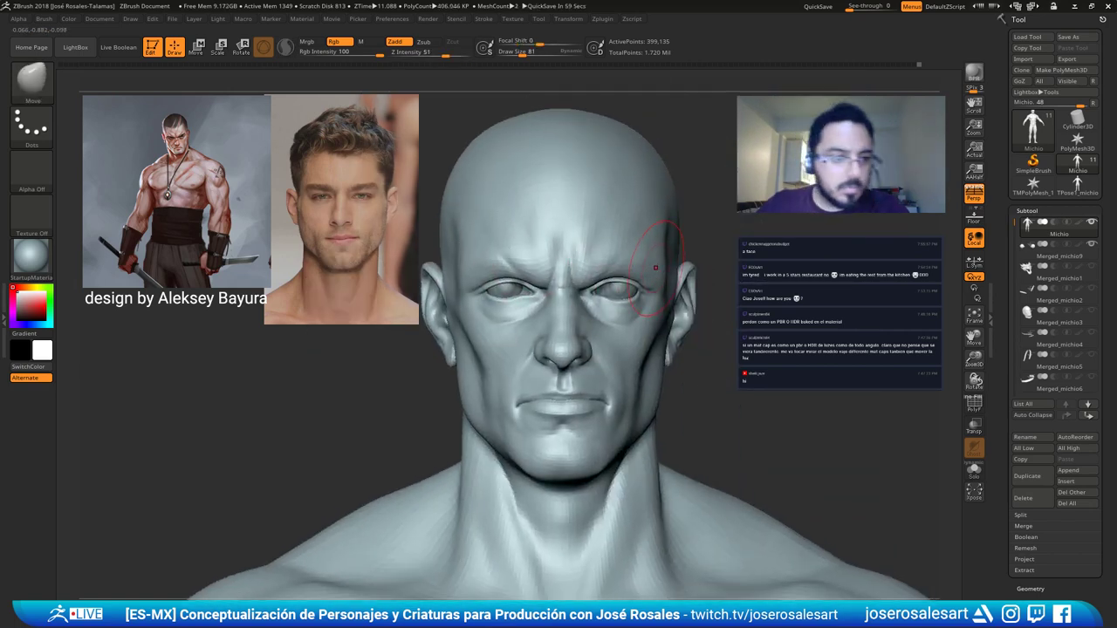
right_click_drag(653, 251, 541, 289)
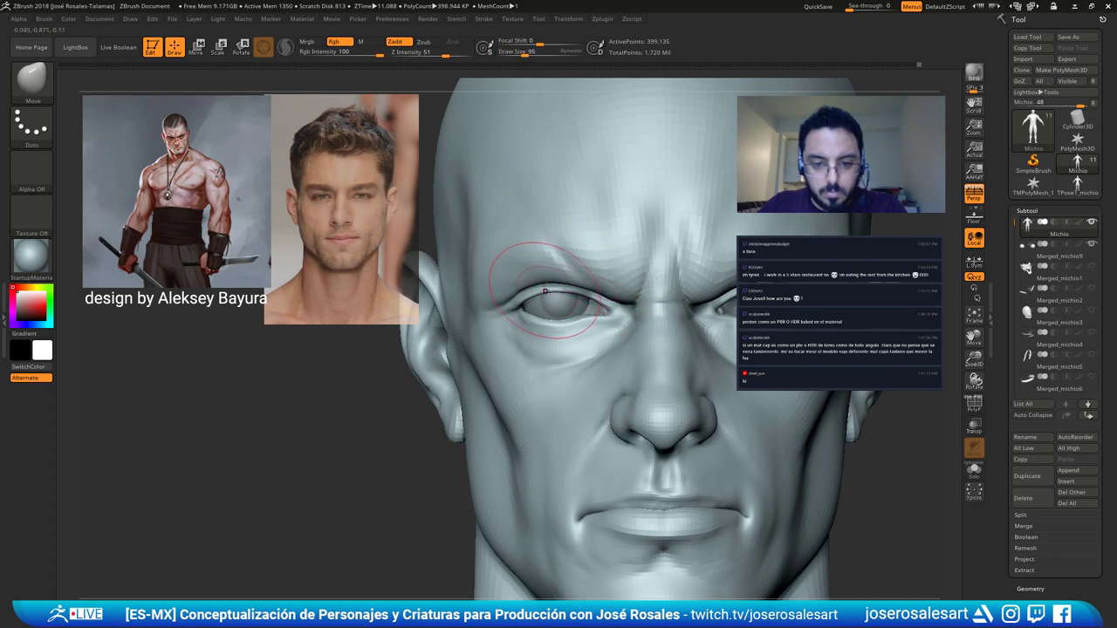
mouse_move(547, 292)
left_mouse_down()
mouse_move(536, 290)
mouse_move(547, 283)
left_mouse_up()
key("s")
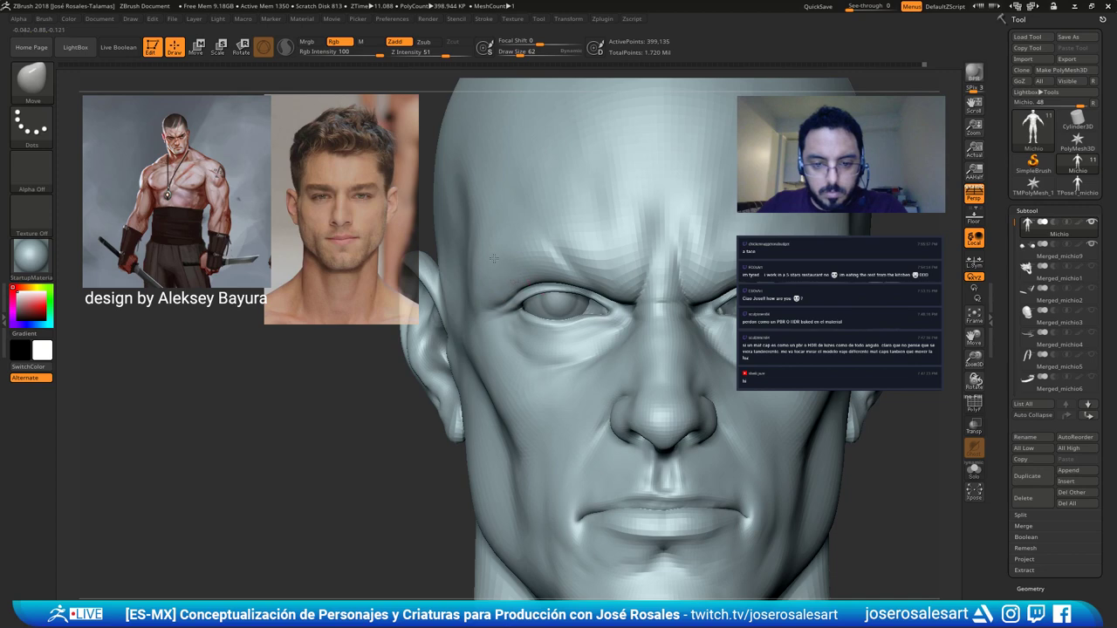
Refine the inner corner of the eye with the Move brush, varying the draw size between fine and broader adjustments.
mouse_move(494, 258)
right_mouse_down("ctrl")
mouse_move(606, 251)
mouse_move(513, 265)
mouse_move(598, 264)
mouse_move(613, 301)
right_mouse_up("ctrl")
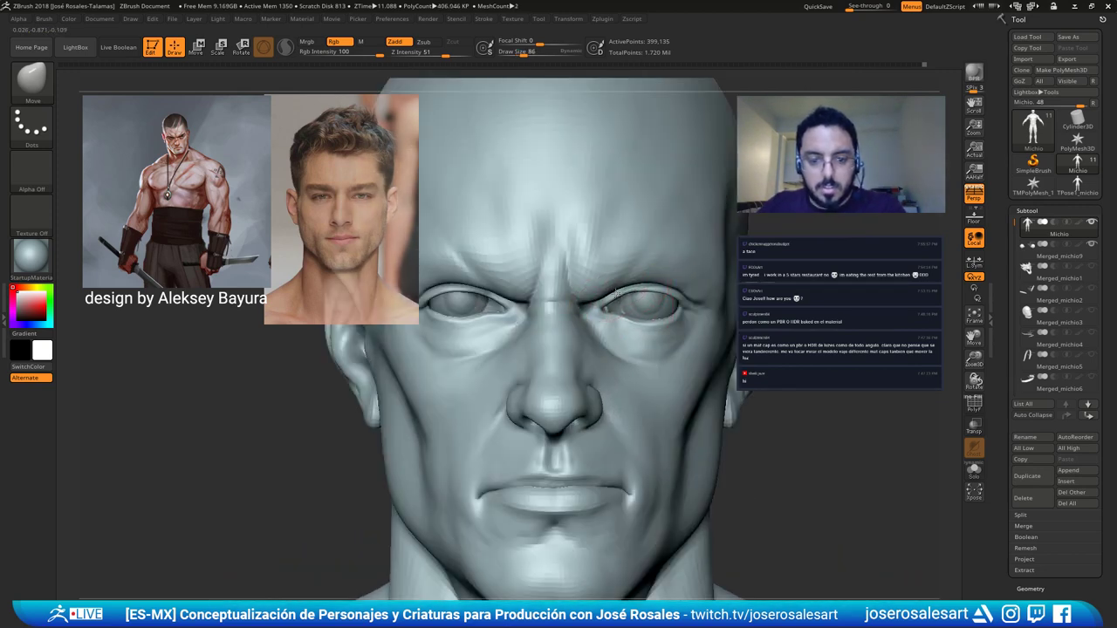
key("bracketleft")
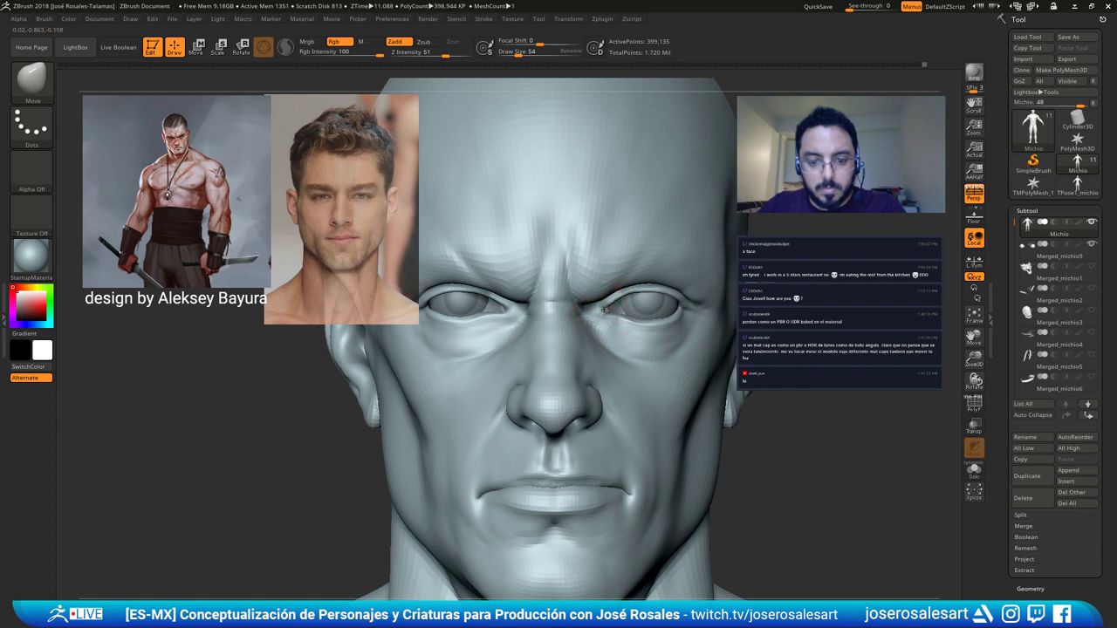
key("bracketleft")
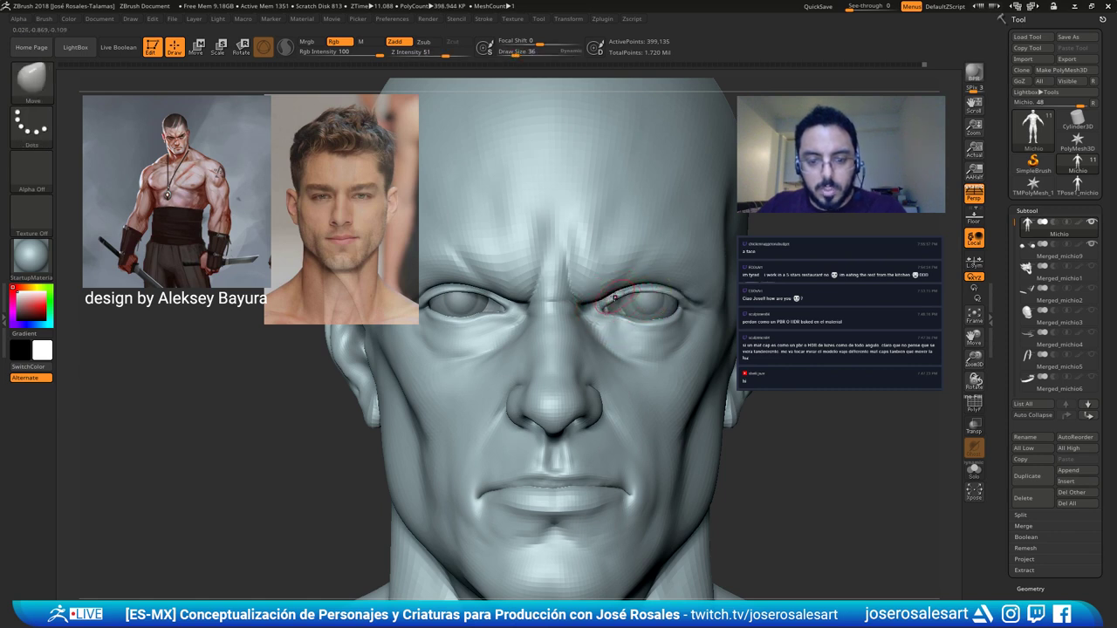
key("bracketright")
key("bracketright")
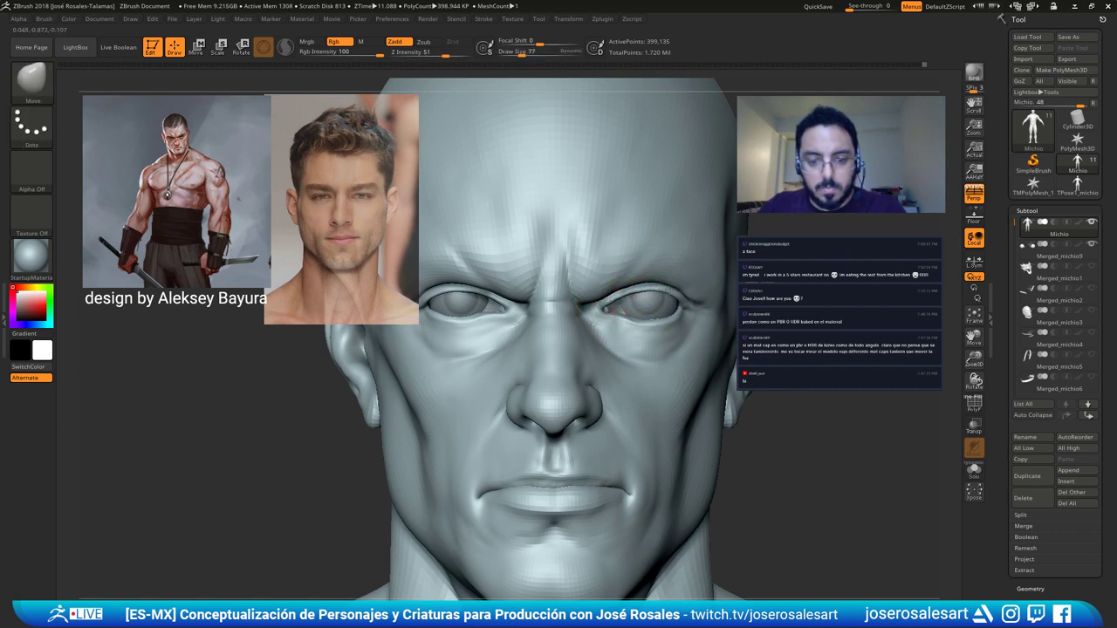
Adjust the eyelid contour from side and three-quarter views with the Move brush at a draw size of about 45.
right_click_drag(690, 296, 500, 299)
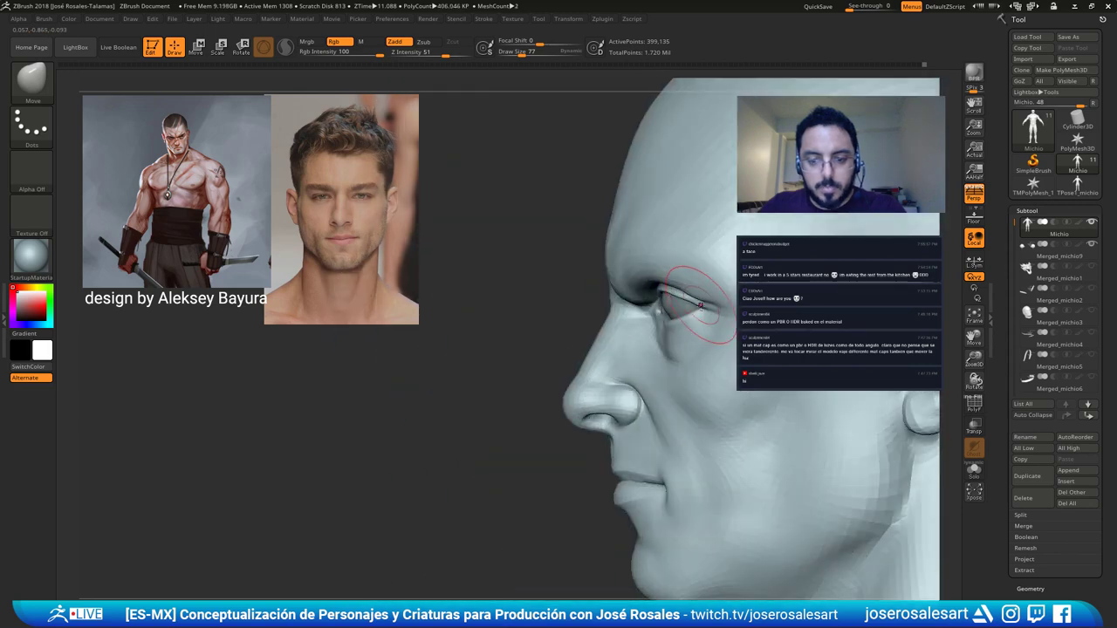
right_click_drag(690, 301, 608, 312)
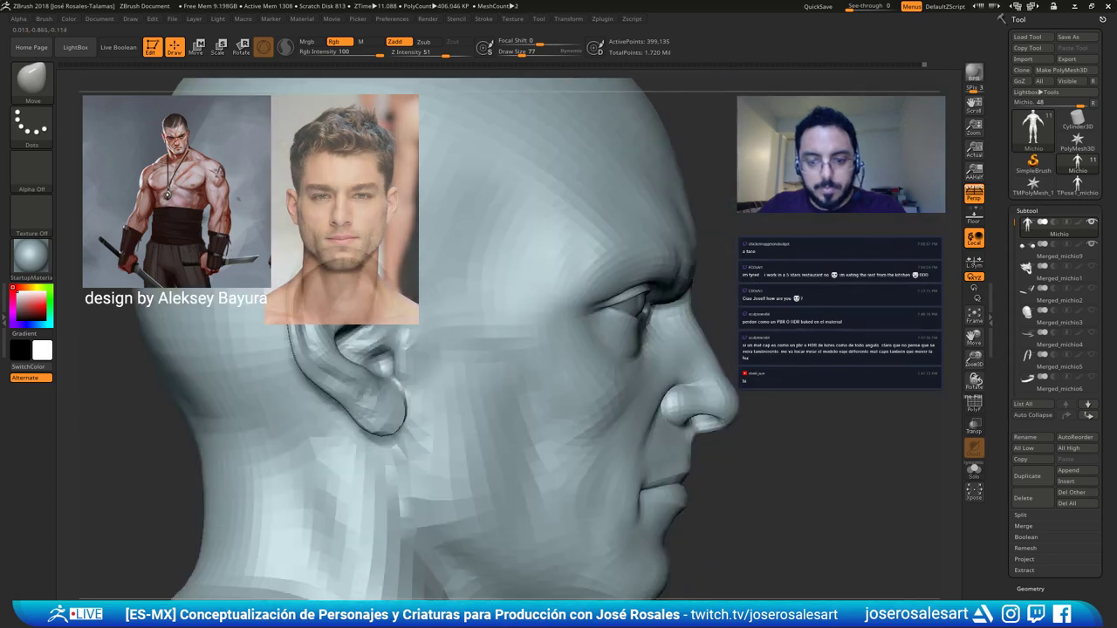
key("bracketleft")
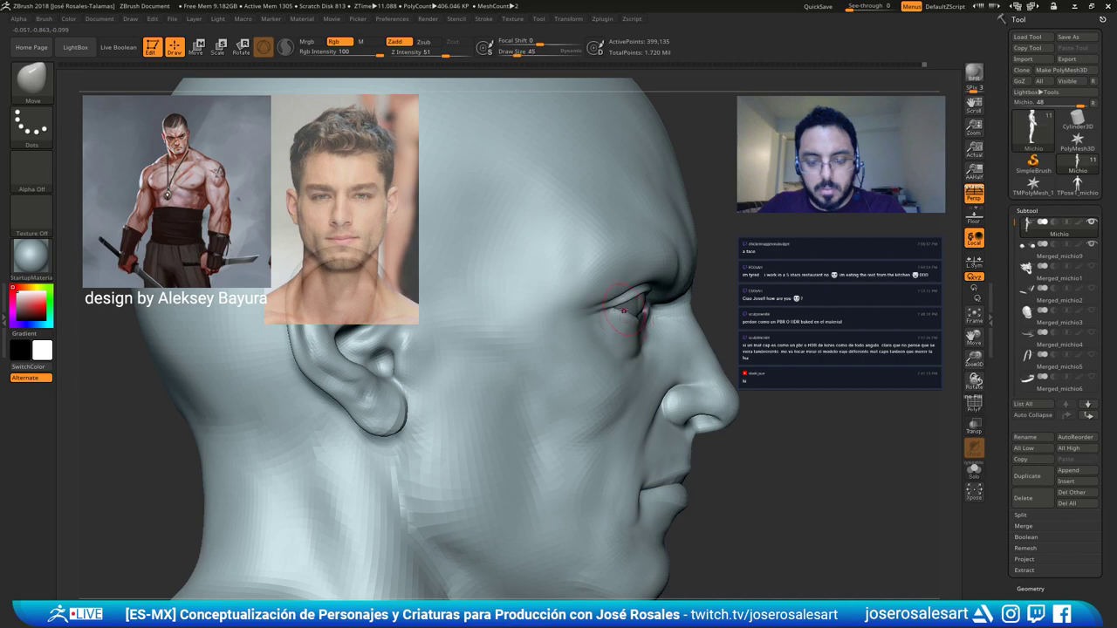
mouse_move(617, 311)
right_mouse_down("alt")
mouse_move(679, 309)
mouse_move(540, 323)
right_mouse_up("alt")
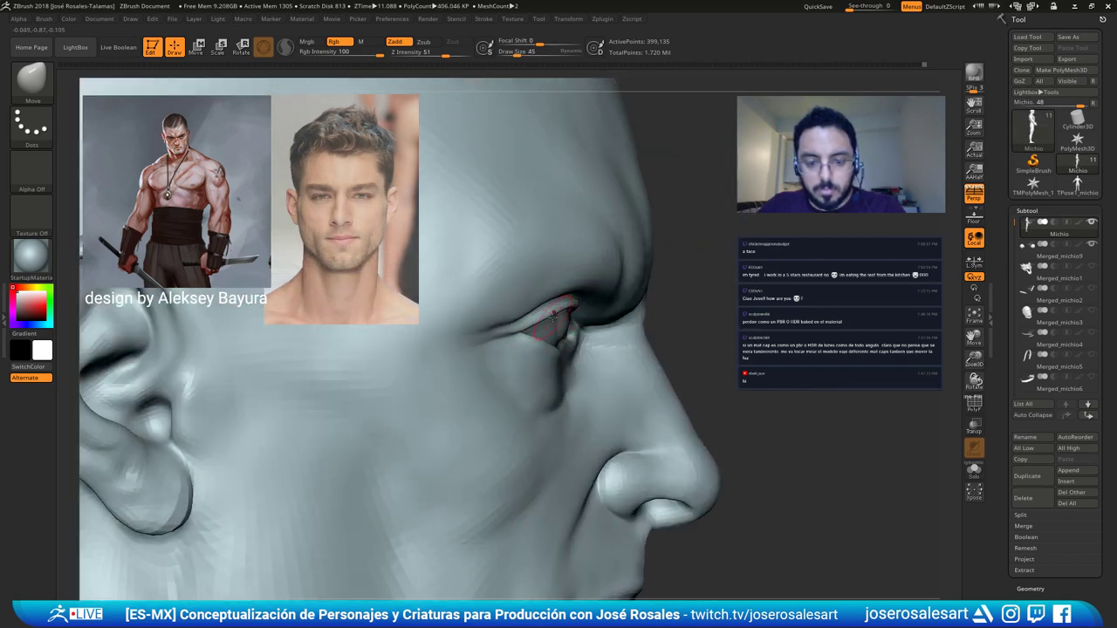
key("bracketright")
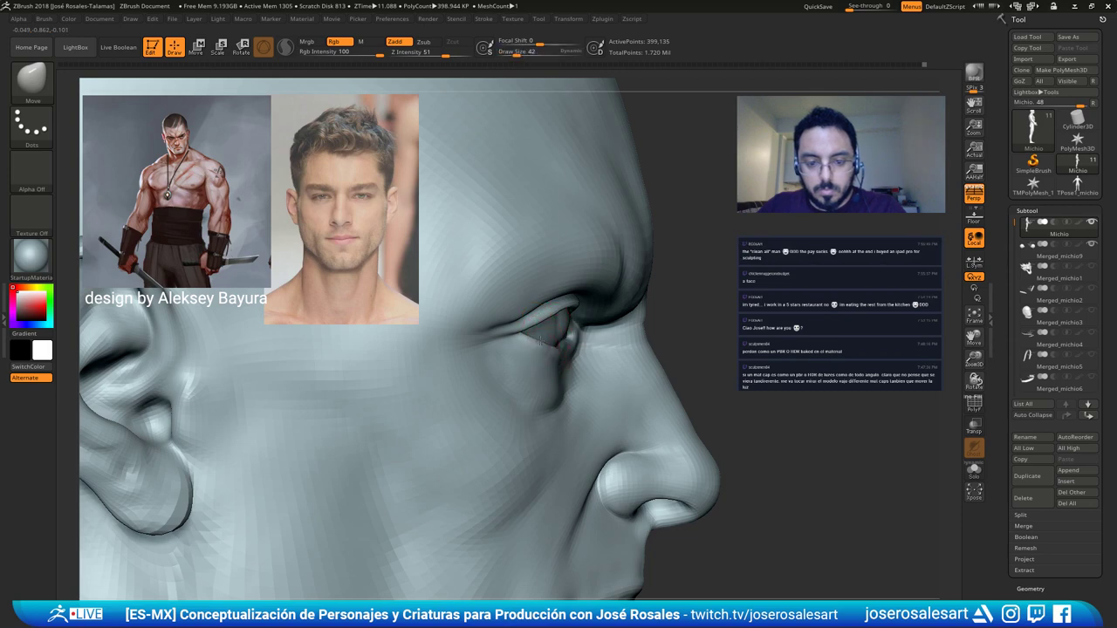
mouse_move(556, 341)
right_mouse_down()
mouse_move(476, 340)
mouse_move(512, 299)
mouse_move(517, 261)
mouse_move(479, 293)
mouse_move(525, 301)
mouse_move(556, 327)
mouse_move(651, 301)
right_mouse_up()
key("bracketright")
key("bracketright")
key("bracketright")
key("bracketleft")
key("bracketleft")
key("bracketleft")
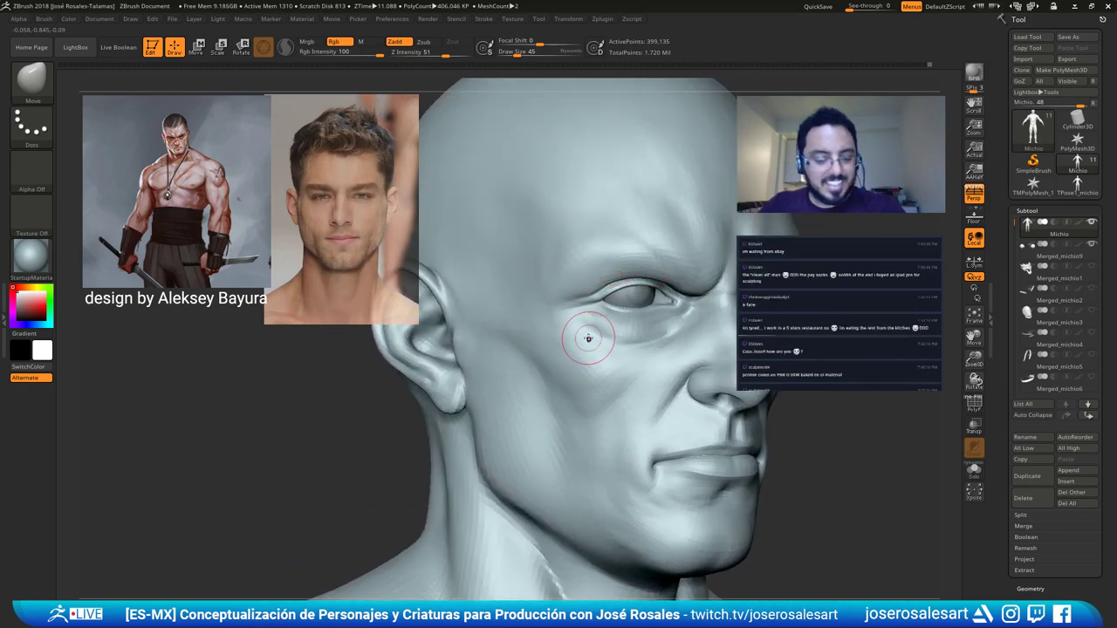
Build up the skin below the outer corner of the eye with the ClayBuildup brush and smooth the area.
key("b")
key("c")
key("b")
right_click_drag(598, 329, 630, 338, "ctrl")
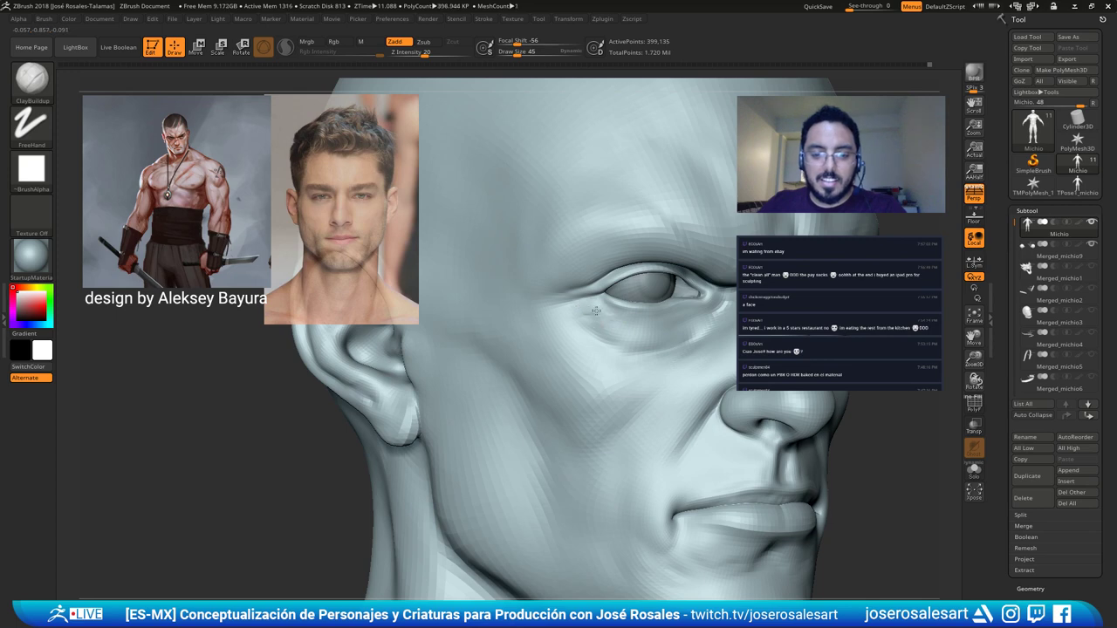
mouse_move(607, 315)
right_mouse_down()
mouse_move(572, 308)
mouse_move(604, 313)
right_mouse_up()
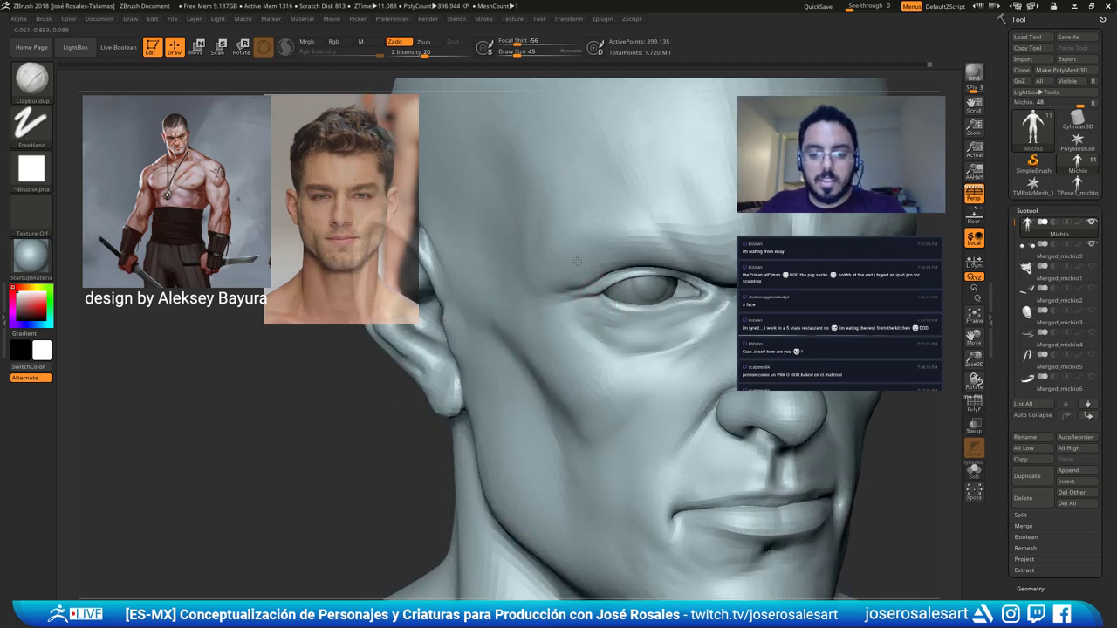
right_click_drag(577, 261, 591, 294)
right_click_drag(526, 315, 569, 320)
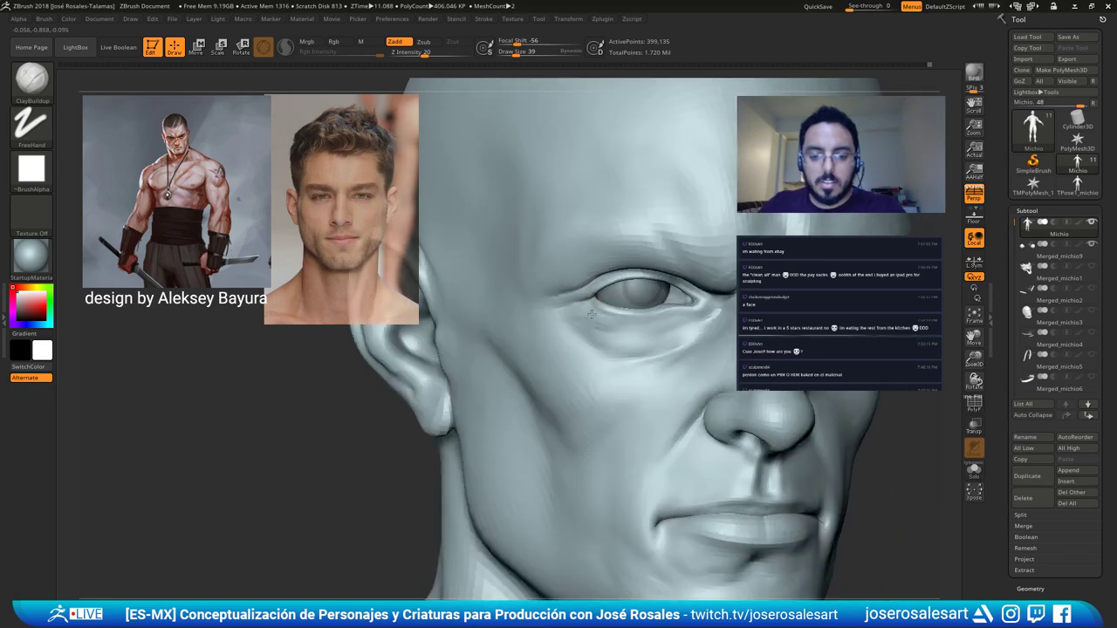
right_click_drag(642, 329, 616, 323, "ctrl")
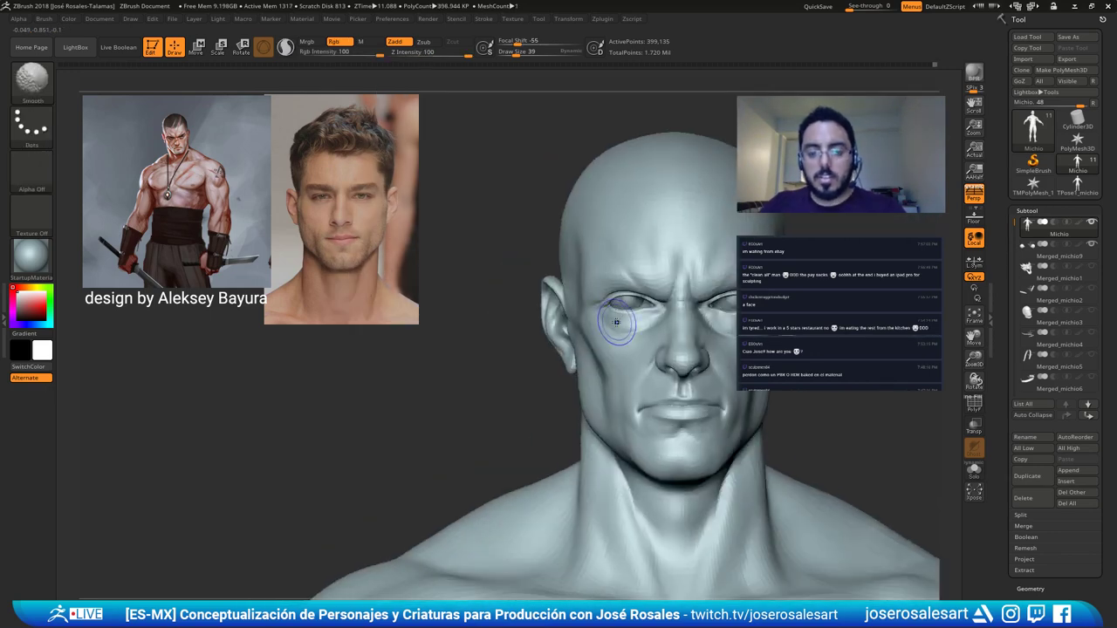
Reshape the outer upper eyelid in profile with the Move brush at draw size 48 and smooth its edge.
right_click_drag(678, 305, 497, 305, "alt")
mouse_move(574, 313)
right_mouse_down("ctrl")
mouse_move(559, 316)
mouse_move(644, 291)
mouse_move(649, 305)
mouse_move(677, 310)
mouse_move(583, 336)
right_mouse_up("ctrl")
key("[")
key("b")
key("m")
key("v")
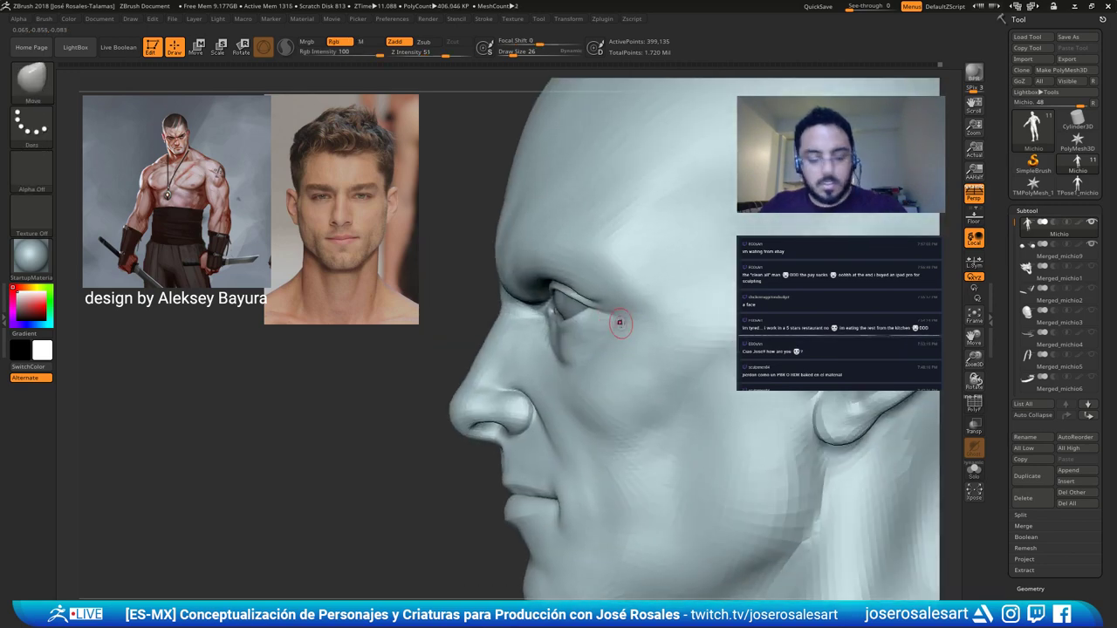
right_click_drag(597, 265, 631, 251)
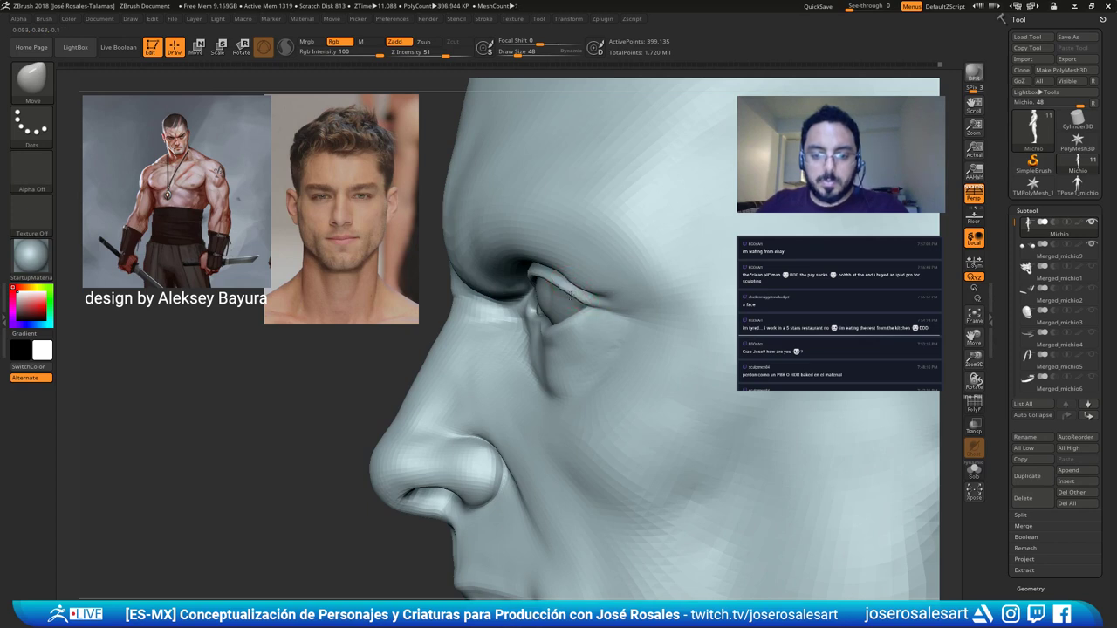
right_click_drag(579, 281, 586, 286, "ctrl")
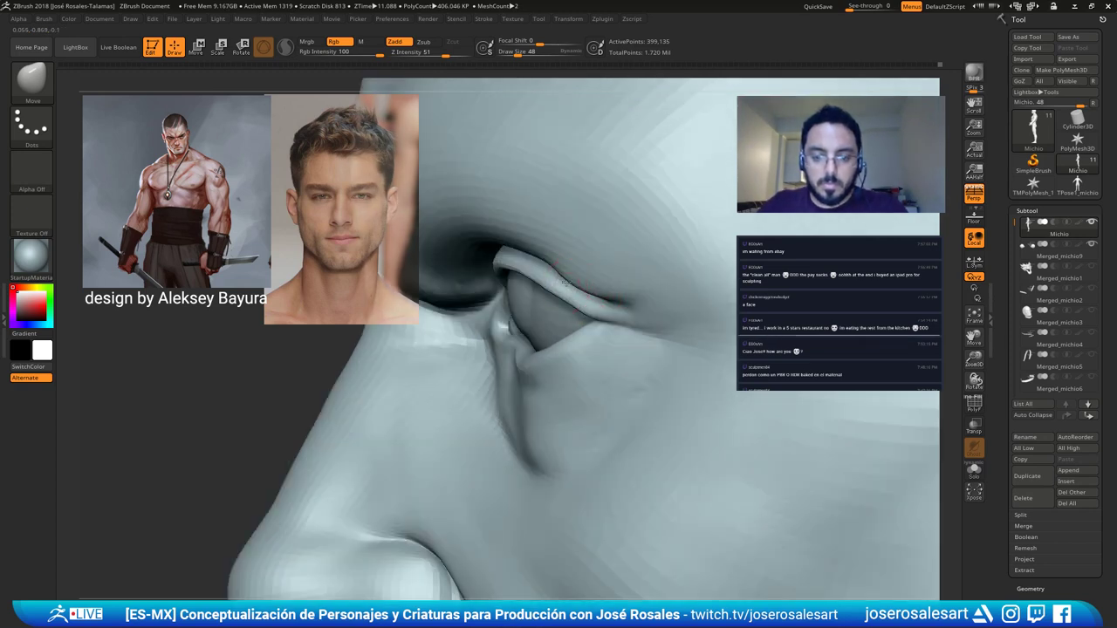
key("shift")
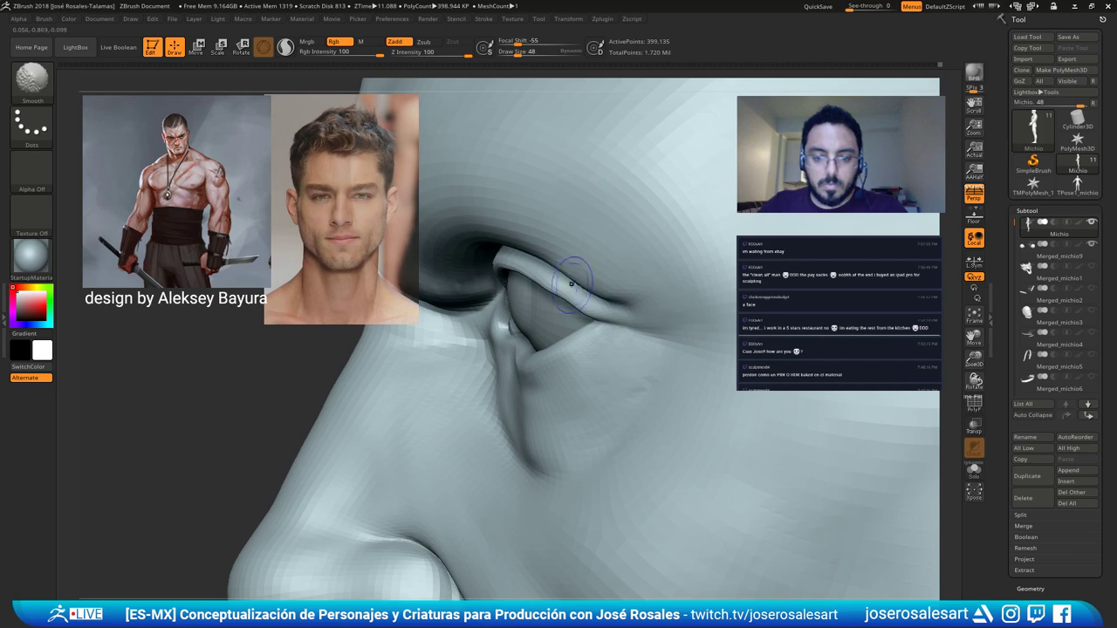
key("shift")
Switch to the DamStandard brush and reduce its draw size to 17 for detailing the inner eye corners.
right_click_drag(474, 274, 694, 269, "ctrl")
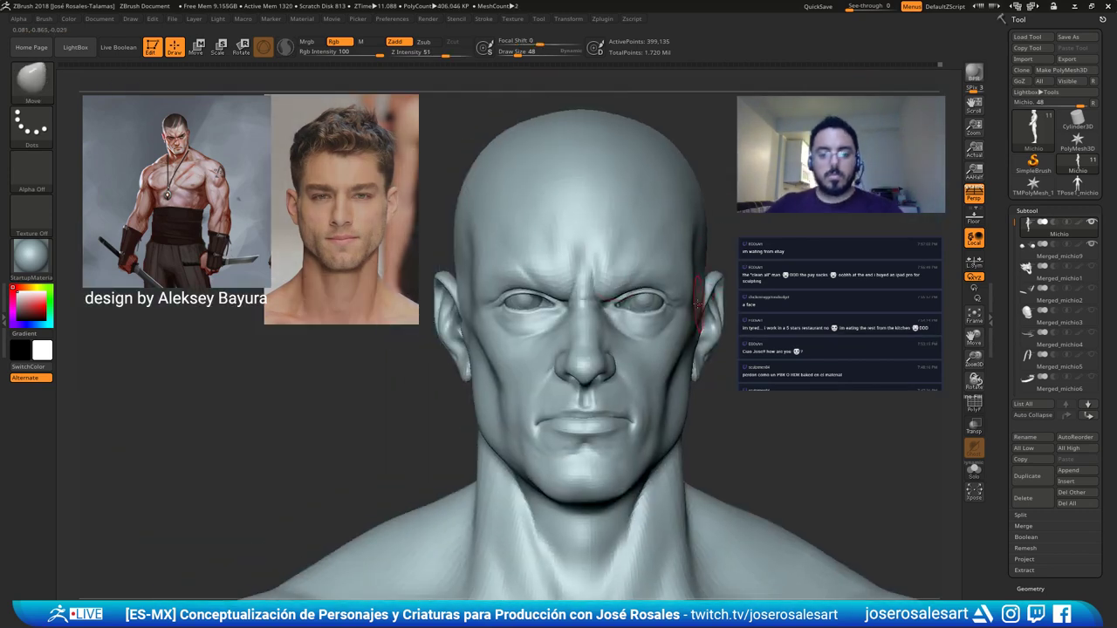
key("b")
key("d")
key("s")
key("s")
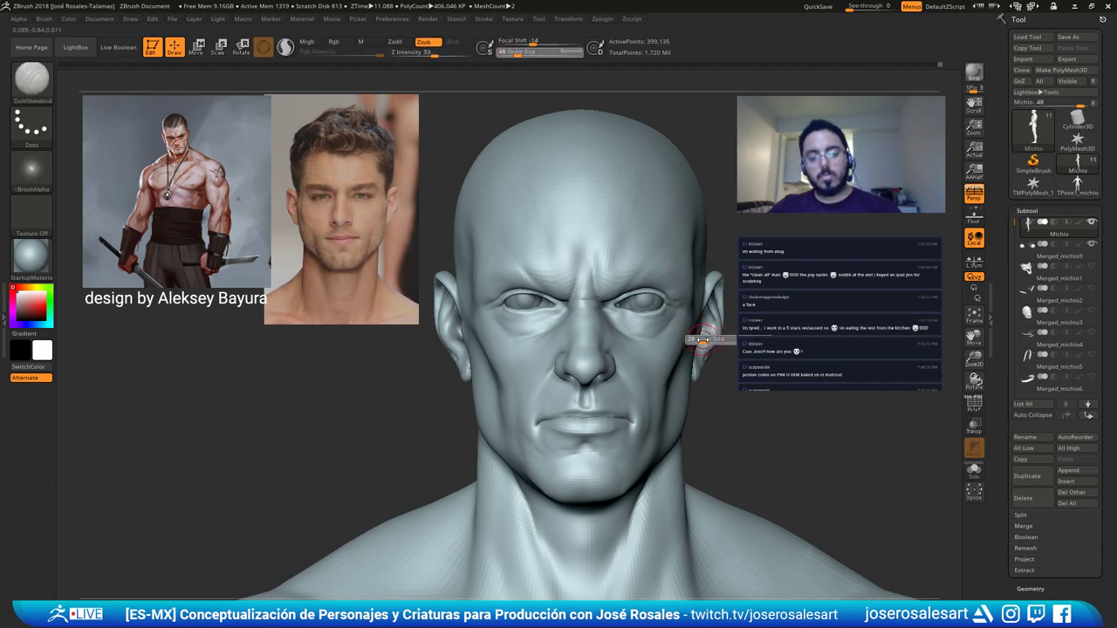
left_click_drag(703, 338, 698, 339)
mouse_move(699, 339)
right_mouse_down()
mouse_move(662, 302)
mouse_move(579, 305)
right_mouse_up()
key("s")
mouse_move(660, 327)
right_mouse_down()
mouse_move(625, 316)
mouse_move(639, 297)
mouse_move(653, 305)
right_mouse_up()
key("s")
left_click_drag(653, 306, 649, 306)
right_click_drag(560, 279, 625, 220)
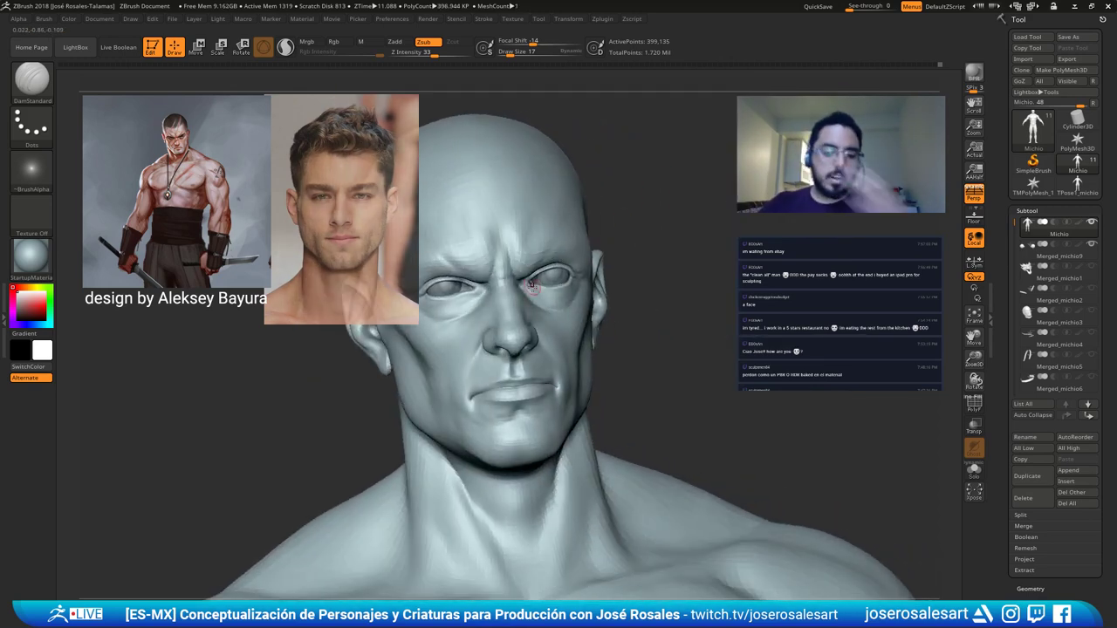
Examine the proportions of the head, neck and torso from the front, side and three-quarter views.
mouse_move(531, 284)
right_mouse_down()
mouse_move(630, 227)
mouse_move(683, 248)
mouse_move(559, 399)
mouse_move(594, 354)
mouse_move(475, 252)
right_mouse_up()
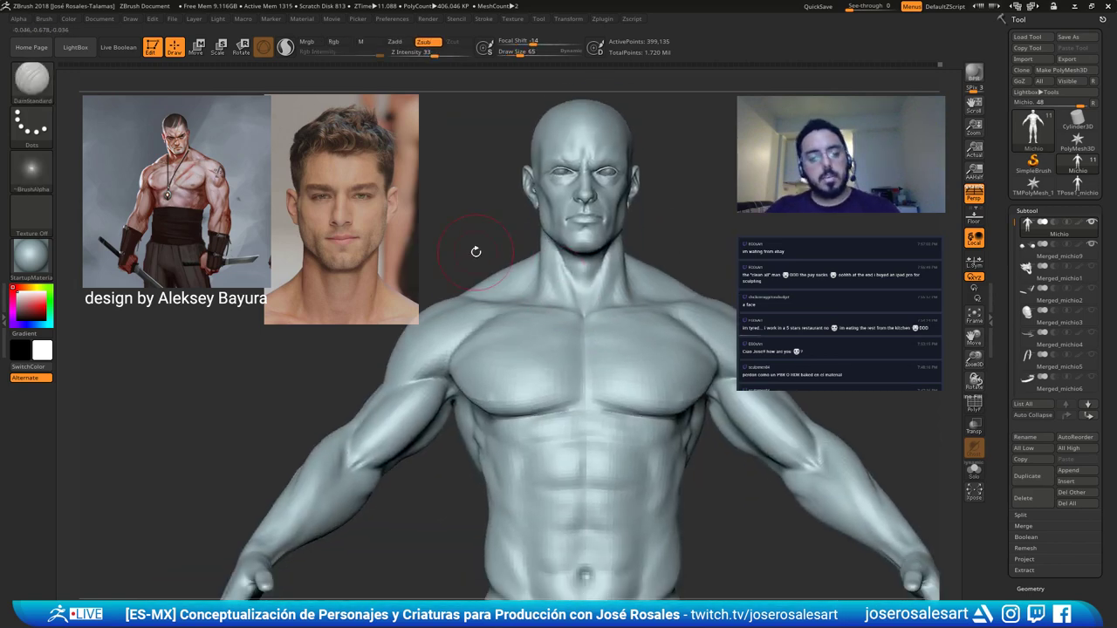
mouse_move(589, 398)
right_mouse_down()
mouse_move(521, 324)
mouse_move(437, 319)
mouse_move(521, 316)
mouse_move(486, 221)
mouse_move(509, 337)
mouse_move(569, 342)
mouse_move(565, 355)
mouse_move(609, 310)
mouse_move(694, 318)
right_mouse_up()
key("bracketleft")
right_click_drag(587, 268, 532, 364, "alt")
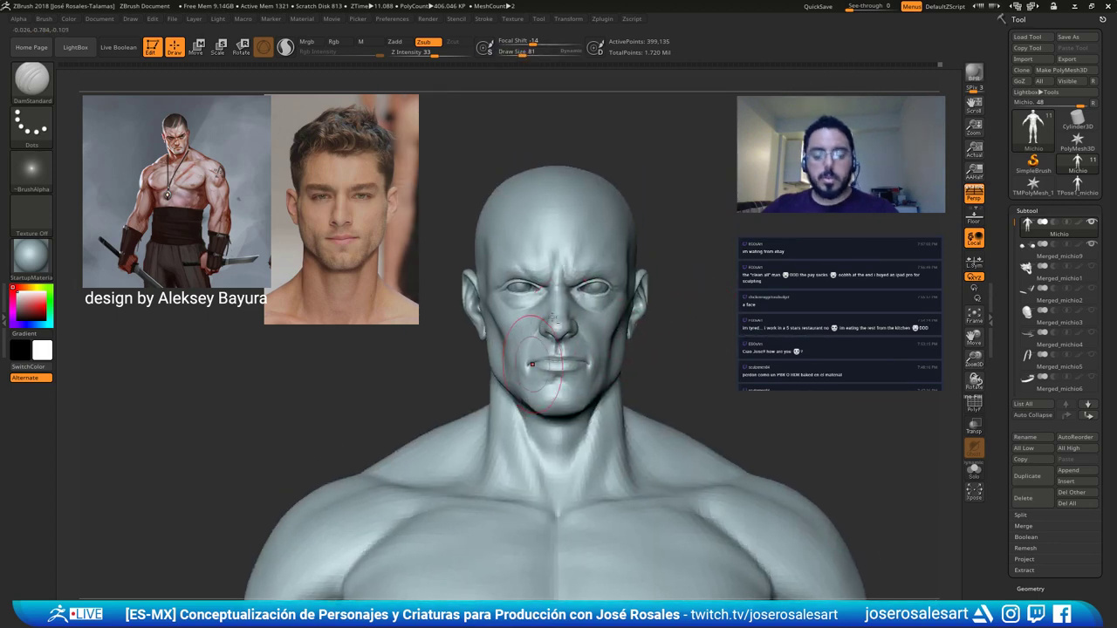
right_click_drag(551, 316, 568, 281)
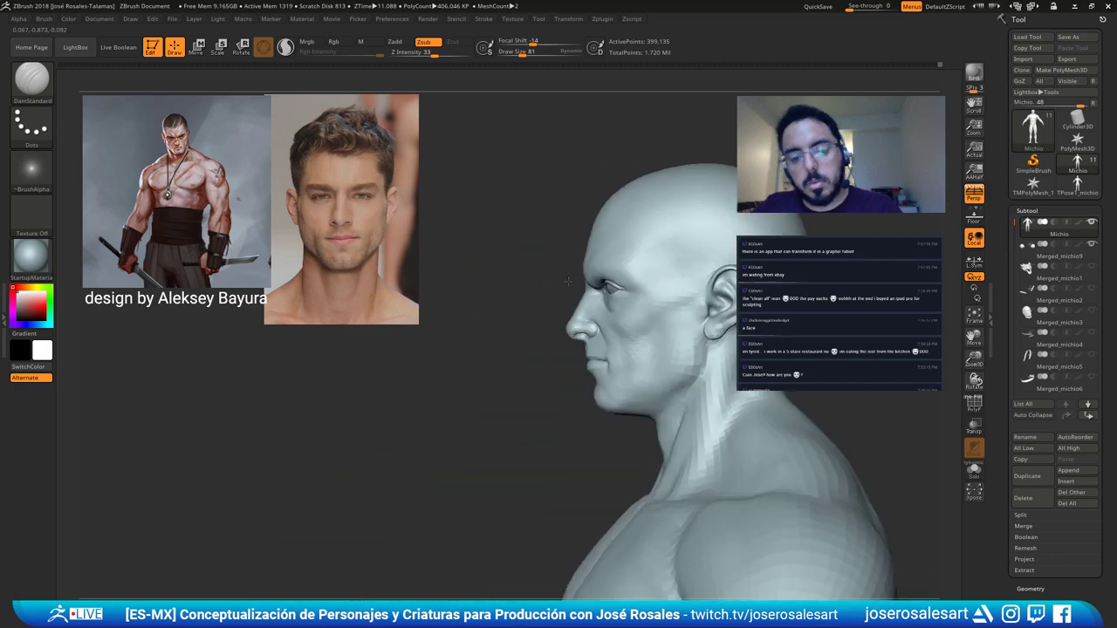
mouse_move(613, 373)
right_mouse_down("alt")
mouse_move(506, 316)
mouse_move(609, 301)
right_mouse_up("alt")
mouse_move(668, 279)
right_mouse_down()
mouse_move(631, 274)
mouse_move(646, 277)
mouse_move(590, 360)
mouse_move(534, 316)
mouse_move(519, 327)
right_mouse_up()
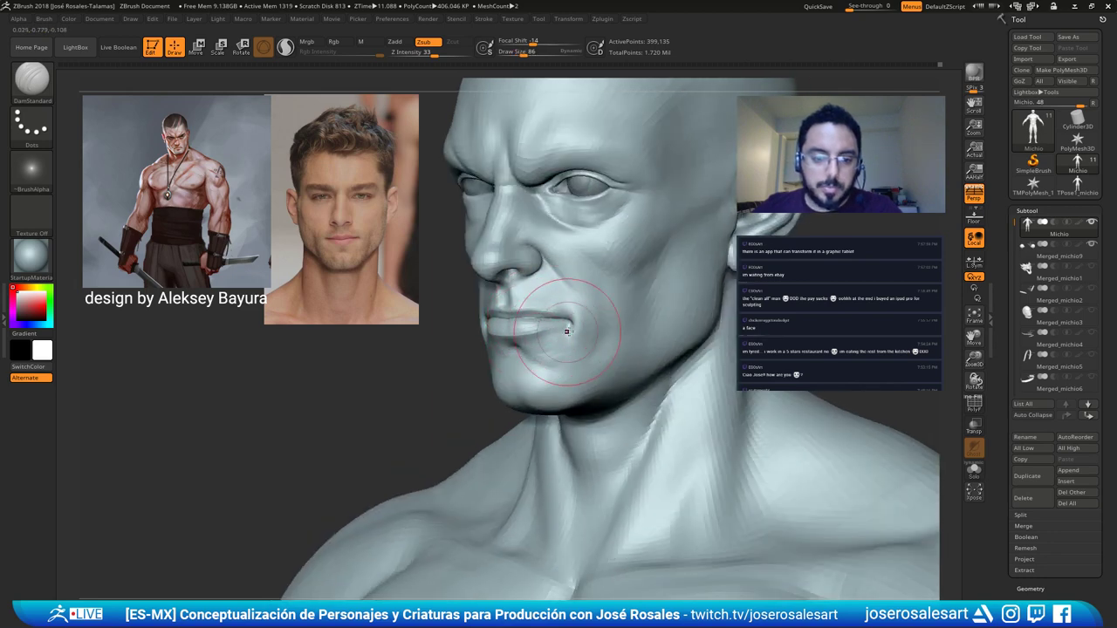
Isolate the mouth-interior polygroup and push its lower lip rim inward with the Move brush.
key("[")
key("[")
mouse_move(568, 316)
right_mouse_down()
mouse_move(582, 306)
mouse_move(552, 262)
right_mouse_up()
left_click(545, 353, "ctrl+shift")
mouse_move(539, 376)
right_mouse_down("ctrl")
mouse_move(554, 394)
mouse_move(554, 375)
right_mouse_up("ctrl")
key("b")
key("m")
key("v")
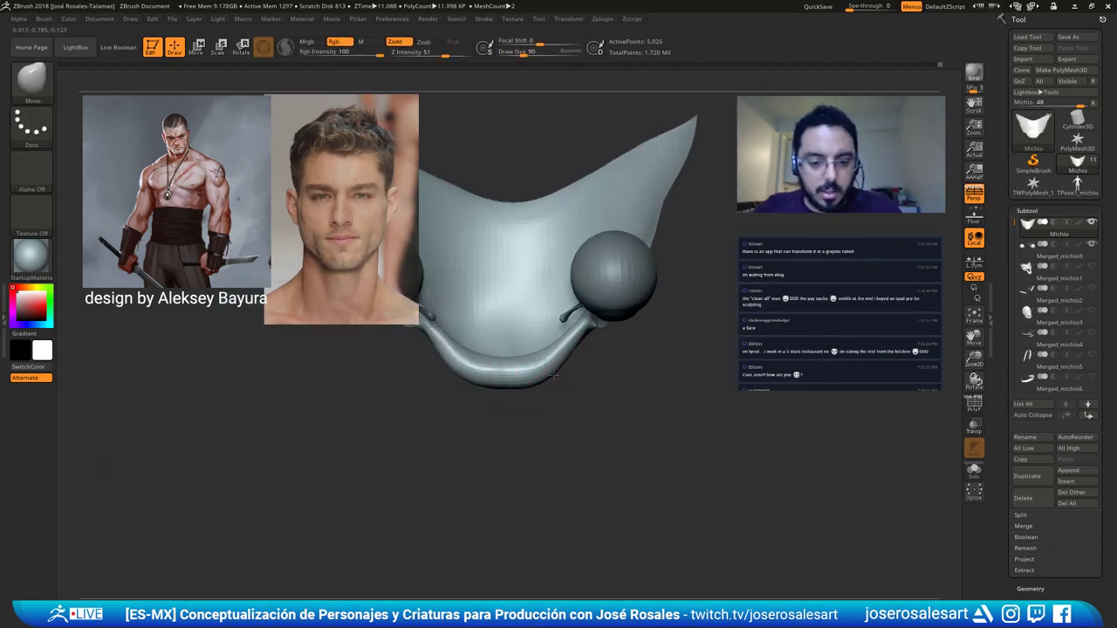
left_click_drag(553, 375, 548, 365)
key("[")
key("[")
key("[")
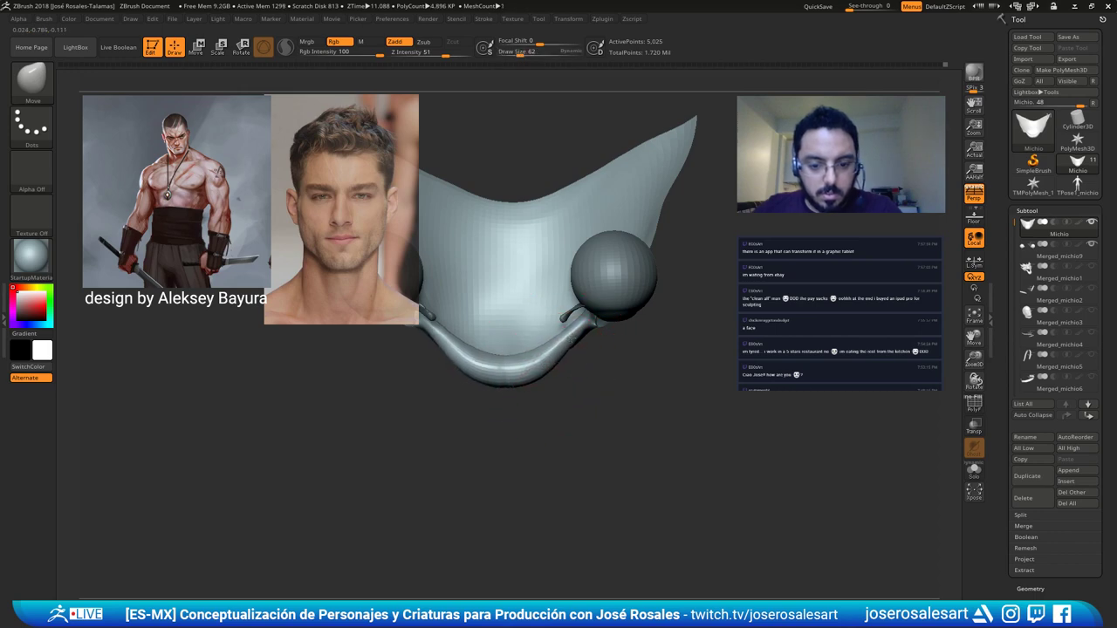
Restore the full body mesh, then refine the corners of the mouth with the Move brush and smooth them.
left_click(623, 387, "ctrl+shift")
key("f")
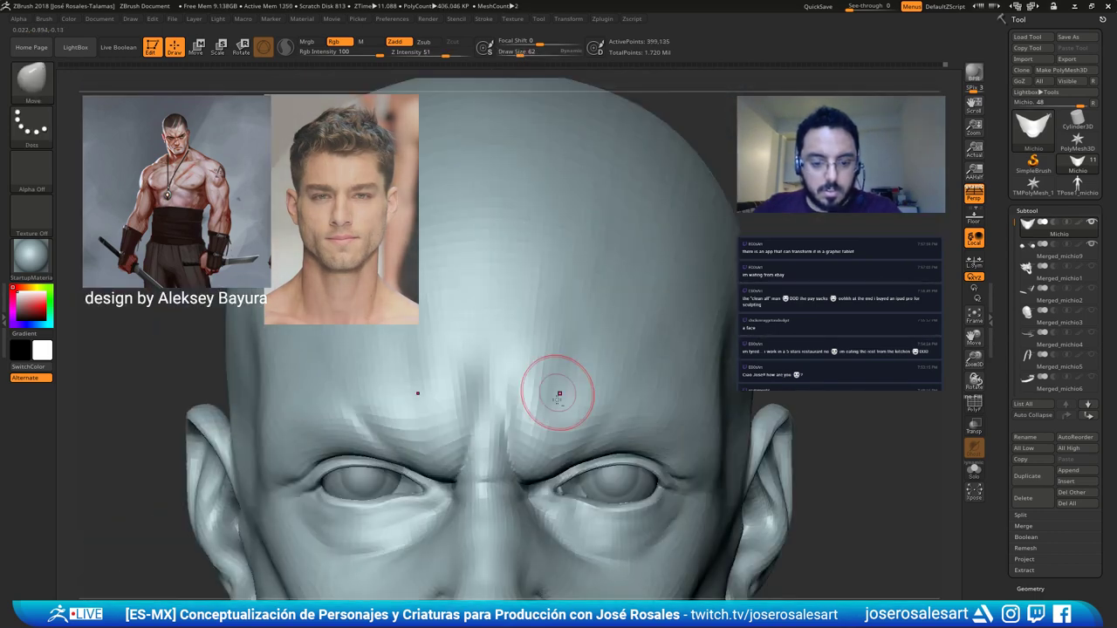
mouse_move(558, 394)
right_mouse_down("alt")
mouse_move(589, 280)
mouse_move(607, 288)
mouse_move(521, 290)
mouse_move(532, 292)
right_mouse_up("alt")
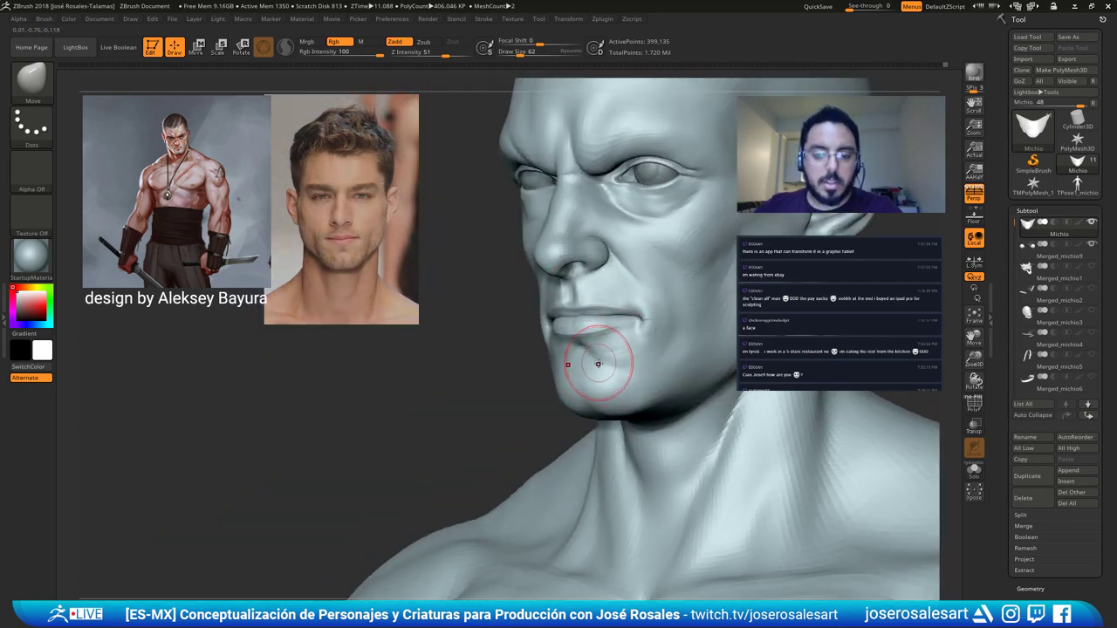
mouse_move(594, 371)
right_mouse_down()
mouse_move(651, 385)
mouse_move(571, 362)
right_mouse_up()
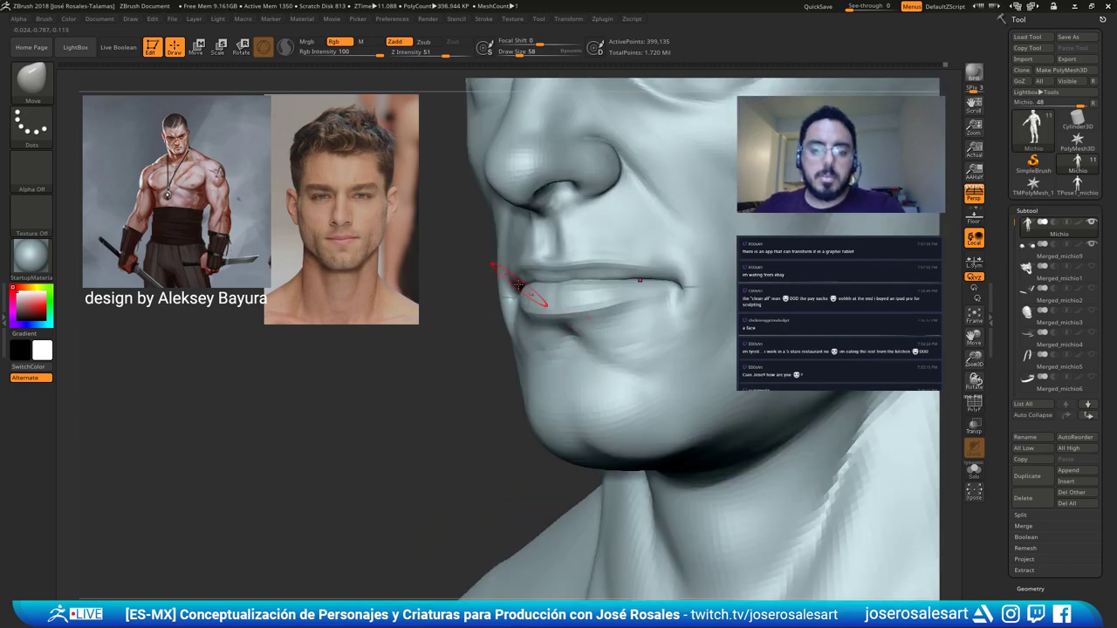
right_click_drag(660, 354, 726, 349)
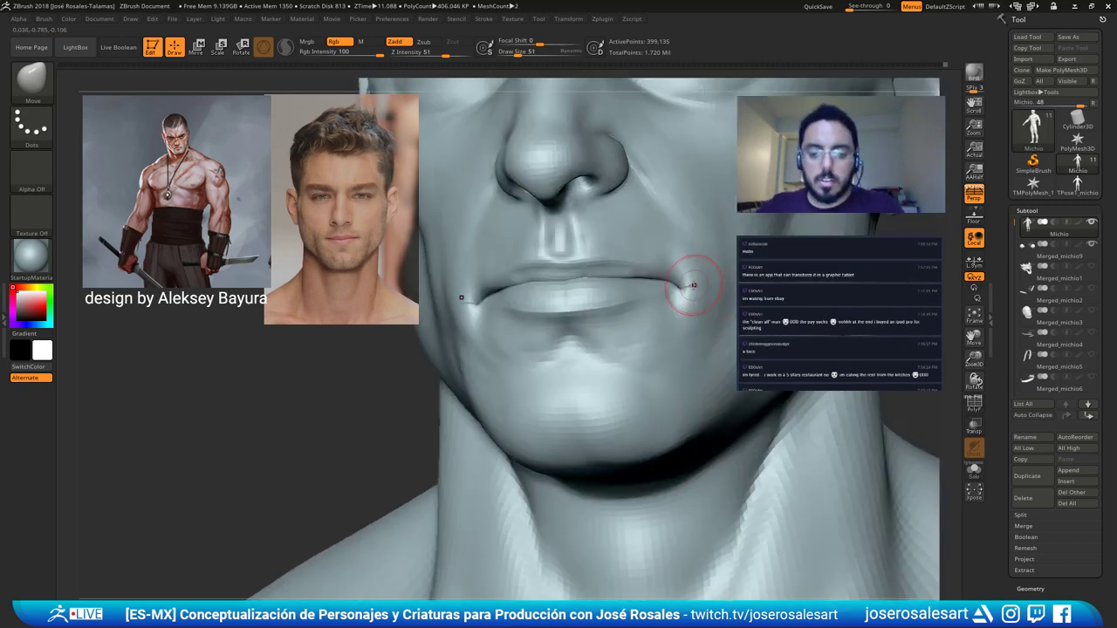
left_click_drag(690, 286, 696, 297, "shift")
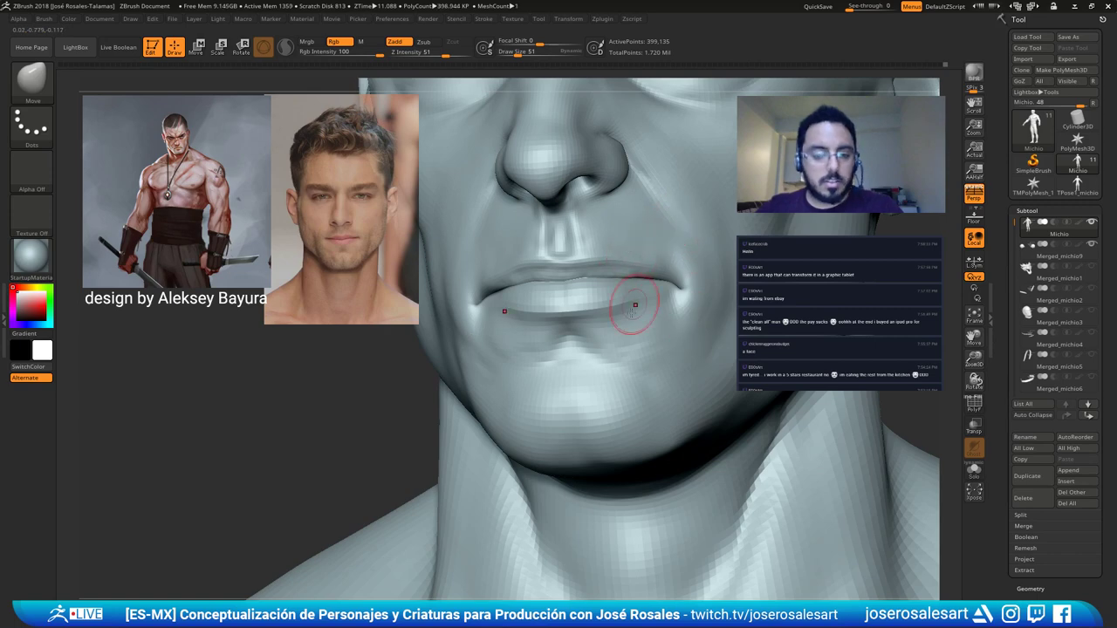
Build up the fleshy volume just outside the mouth corners with the ClayBuildup brush.
key("b")
key("c")
key("b")
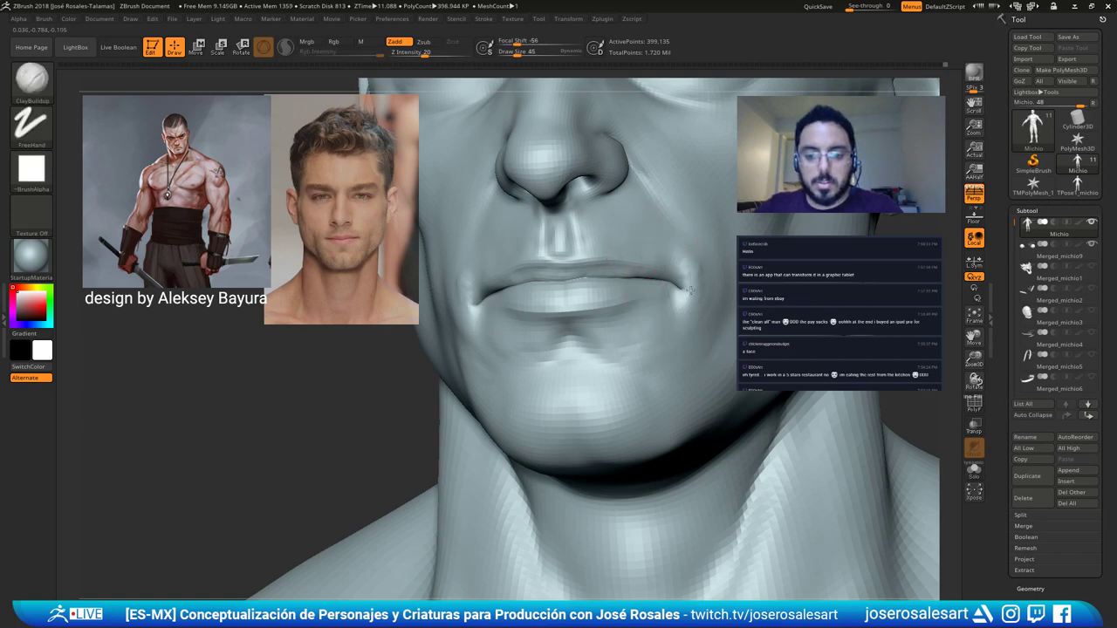
left_click_drag(684, 312, 677, 320)
mouse_move(686, 307)
right_mouse_down()
mouse_move(683, 328)
mouse_move(645, 309)
right_mouse_up()
right_click_drag(521, 308, 594, 300)
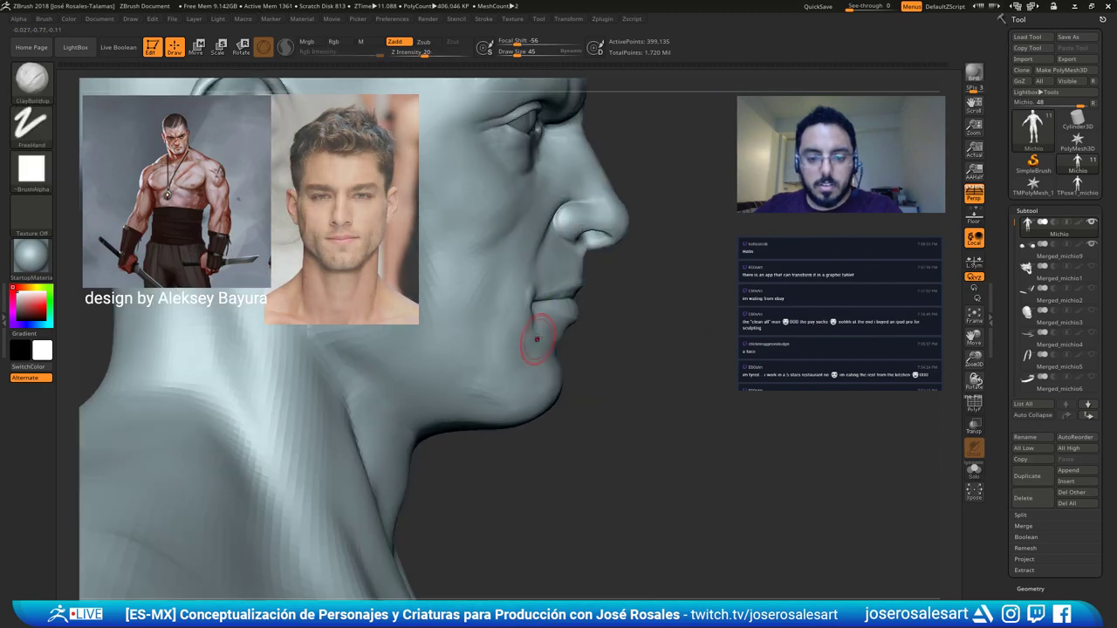
Adjust the mouth corners in profile with the Move brush, then smooth the surrounding surface.
right_click_drag(536, 338, 536, 317, "ctrl")
key("b")
key("m")
key("v")
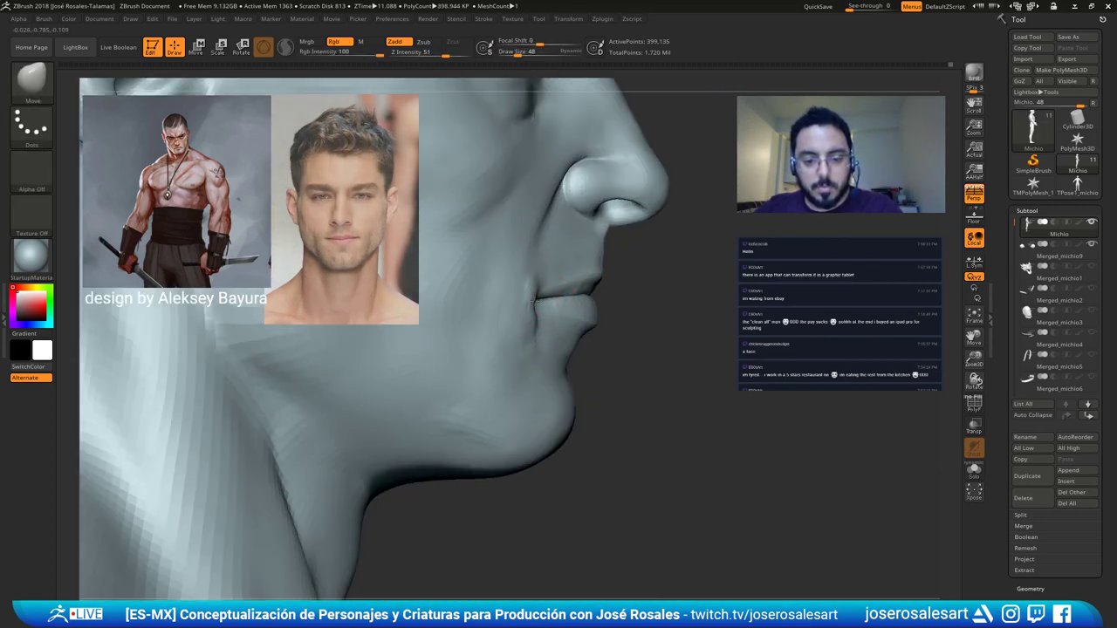
left_click_drag(533, 302, 536, 308)
right_click_drag(536, 306, 519, 312)
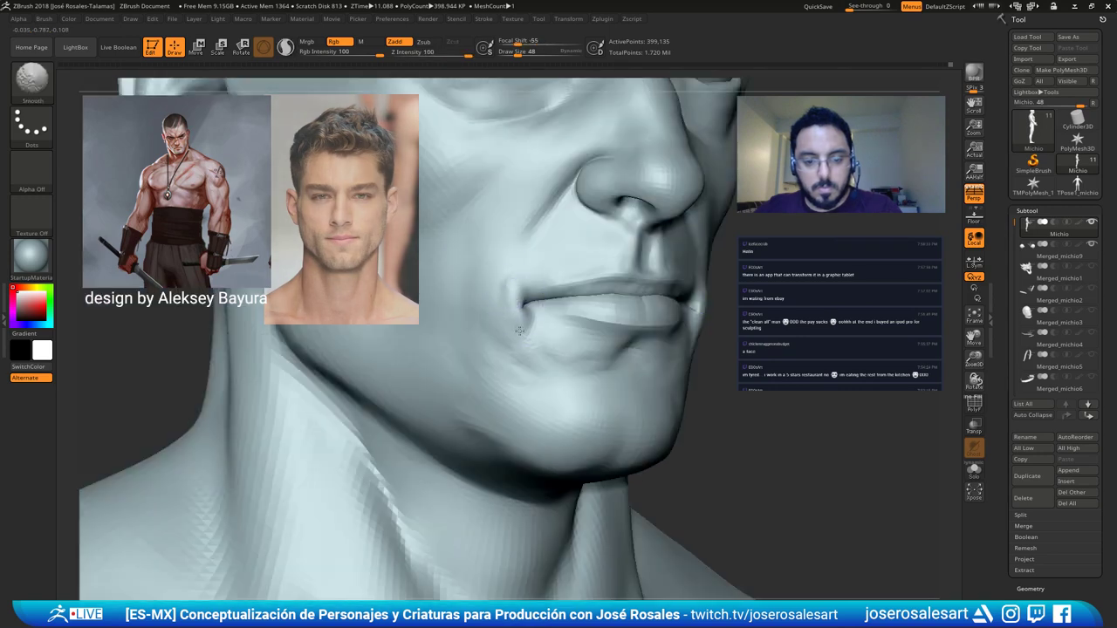
right_click_drag(519, 354, 497, 321, "ctrl")
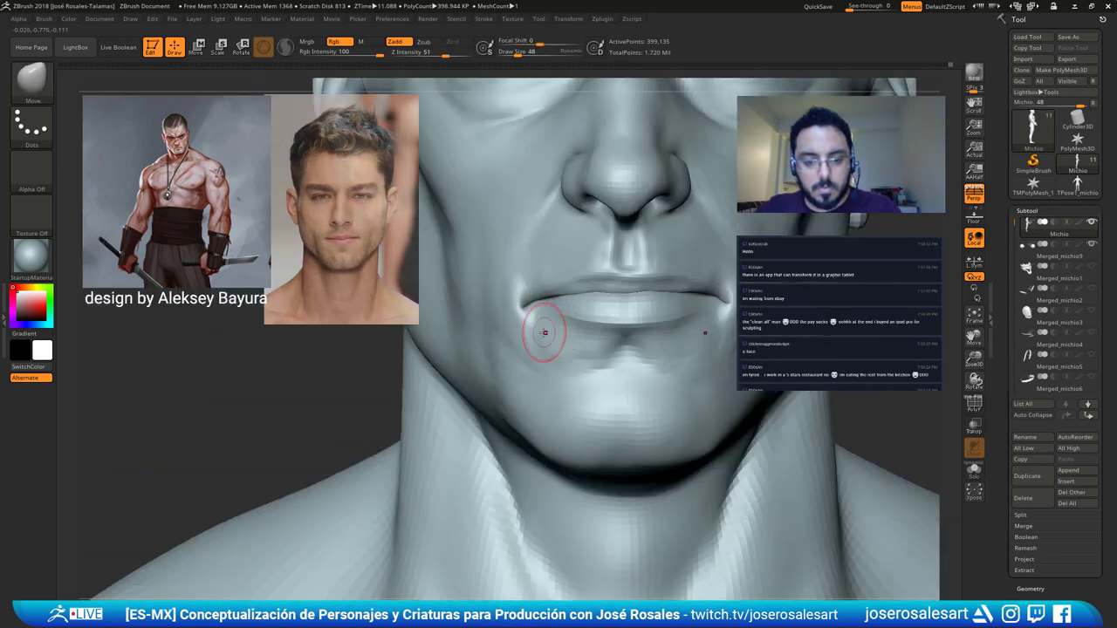
mouse_move(578, 302)
right_mouse_down("ctrl")
mouse_move(602, 339)
mouse_move(658, 319)
mouse_move(630, 314)
right_mouse_up("ctrl")
left_click_drag(636, 309, 635, 331, "shift")
Swell the area beside the mouth corner with the Inflat brush.
right_click_drag(643, 294, 616, 257)
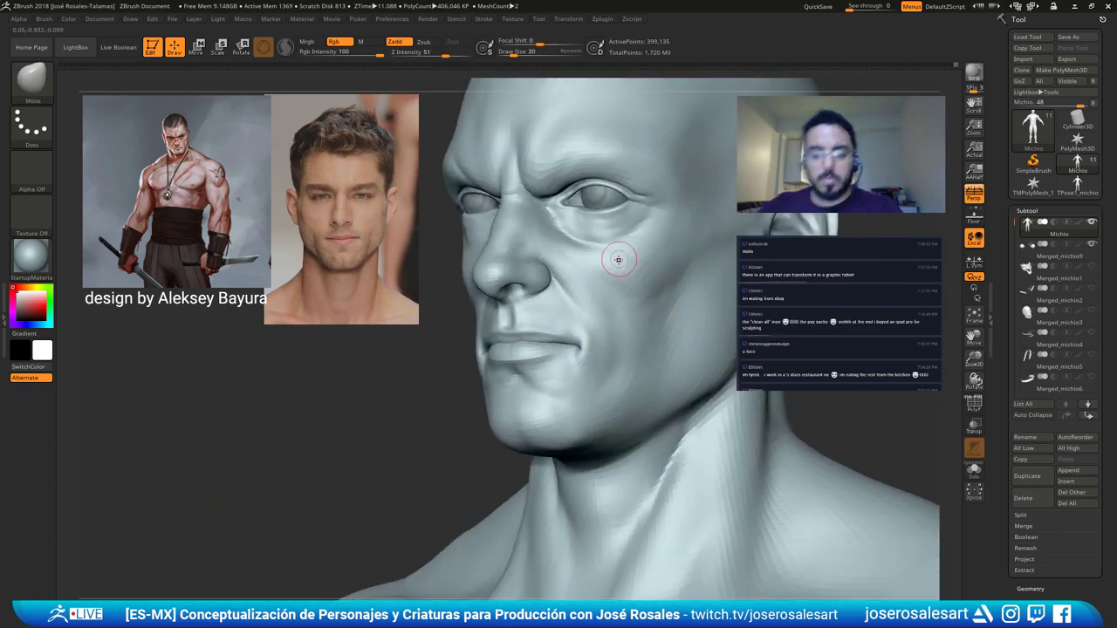
key("bracketright")
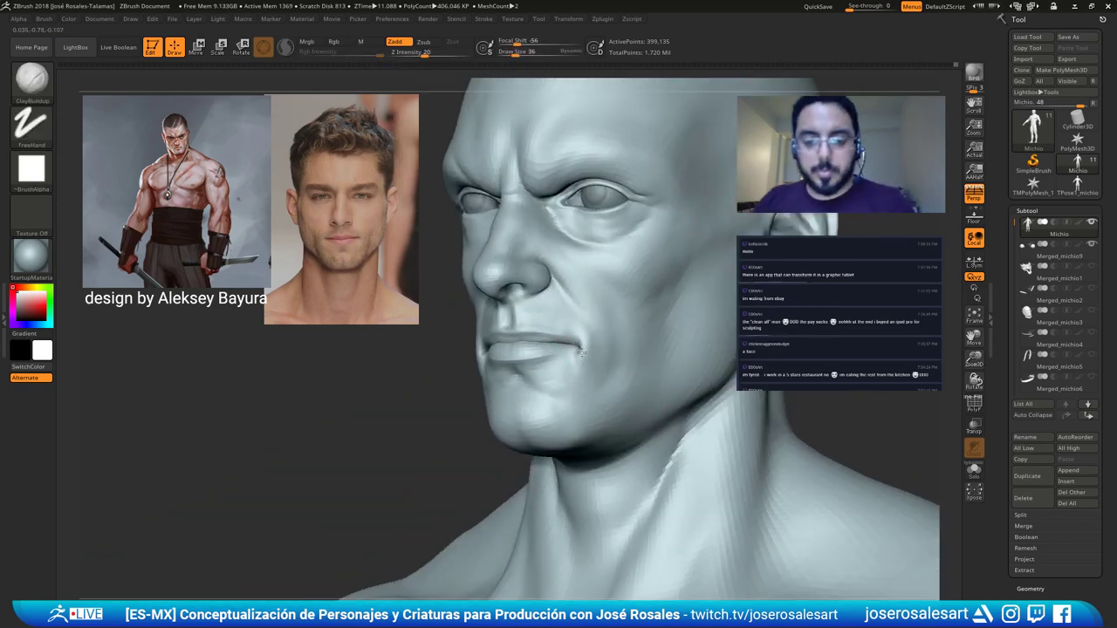
right_click_drag(577, 332, 586, 346)
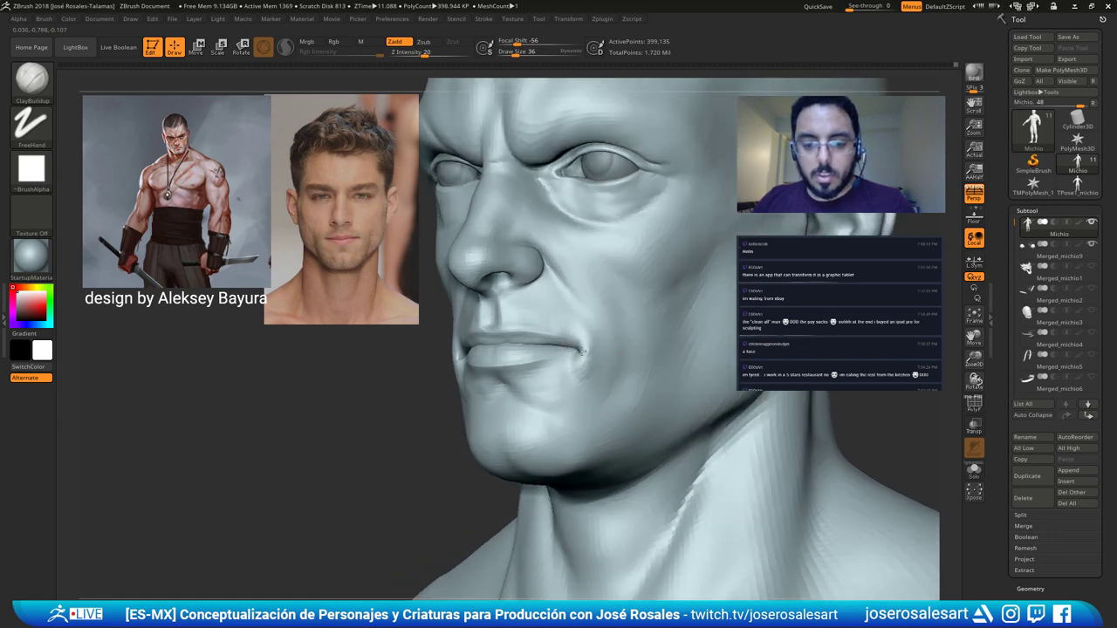
key("b")
key("i")
key("n")
key("s")
left_click_drag(572, 359, 577, 359)
right_click_drag(577, 359, 621, 353)
Isolate the mouth-interior polygroup in Solo mode and smooth the ends of its lip rim.
key("ctrl")
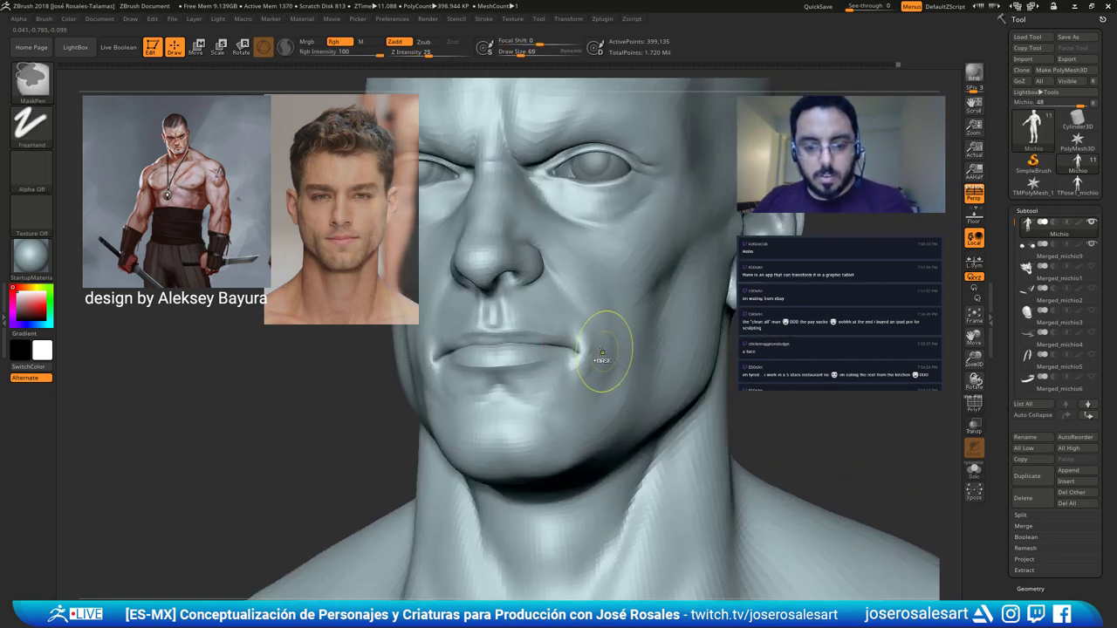
mouse_move(601, 353)
right_mouse_down()
mouse_move(632, 373)
mouse_move(623, 364)
mouse_move(561, 507)
right_mouse_up()
left_click(621, 364, "ctrl+shift")
mouse_move(562, 496)
left_mouse_down()
mouse_move(564, 409)
mouse_move(532, 332)
left_mouse_up()
key("shift")
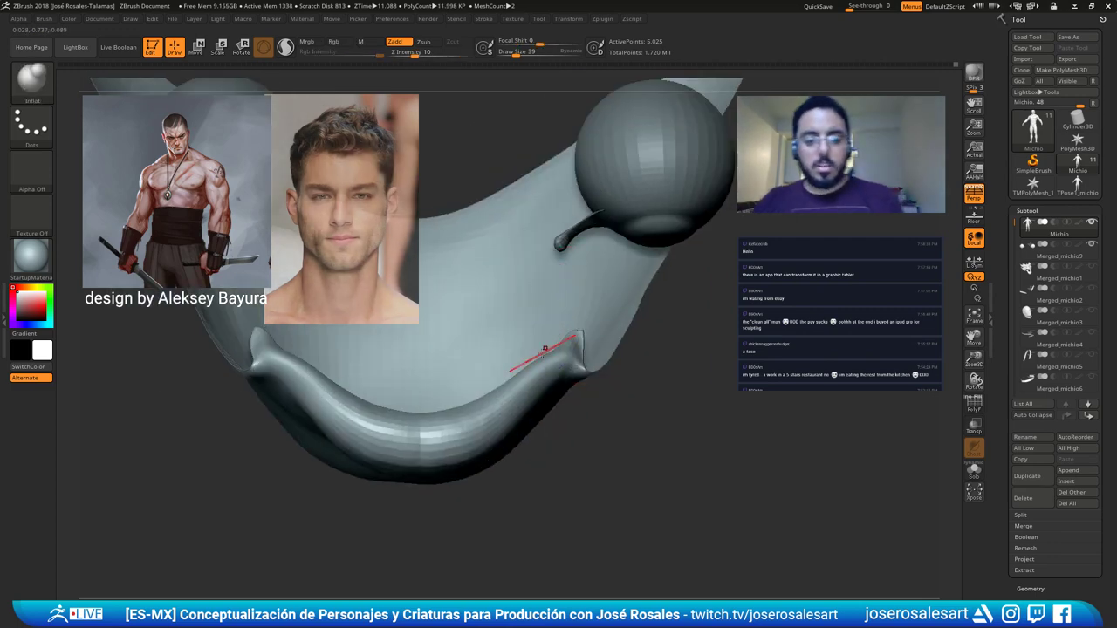
key("shift")
key("shift+s")
left_click_drag(551, 366, 608, 384)
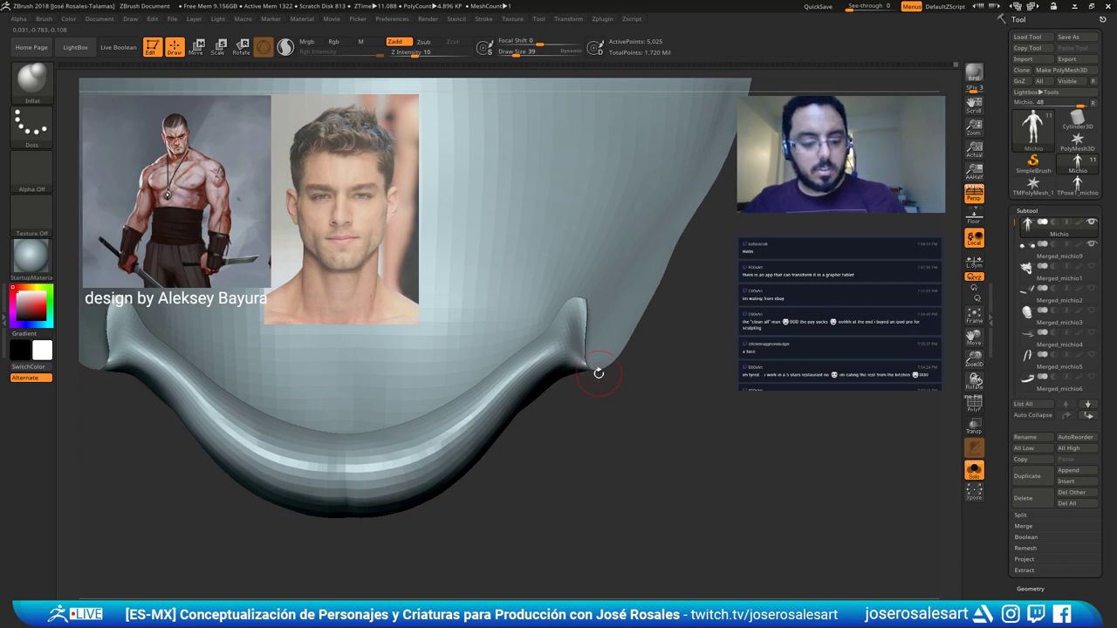
Reshape both outer corners of the mouth-interior rim with the Move brush at draw size 30.
key("b")
key("m")
key("v")
key("s")
left_click_drag(588, 367, 583, 368)
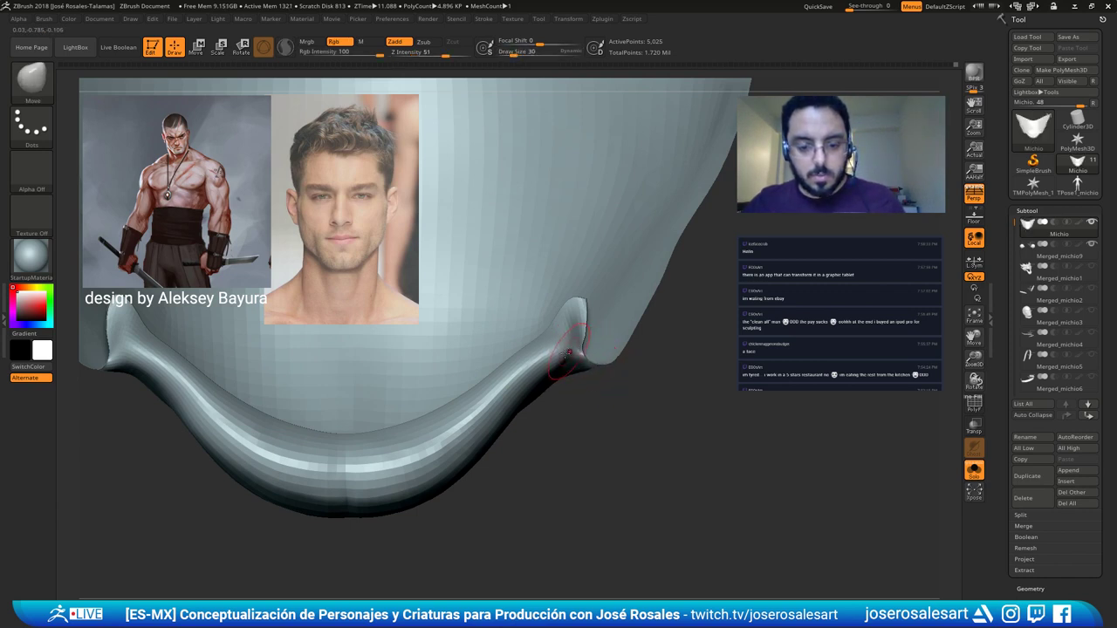
right_click_drag(442, 361, 927, 418, "alt")
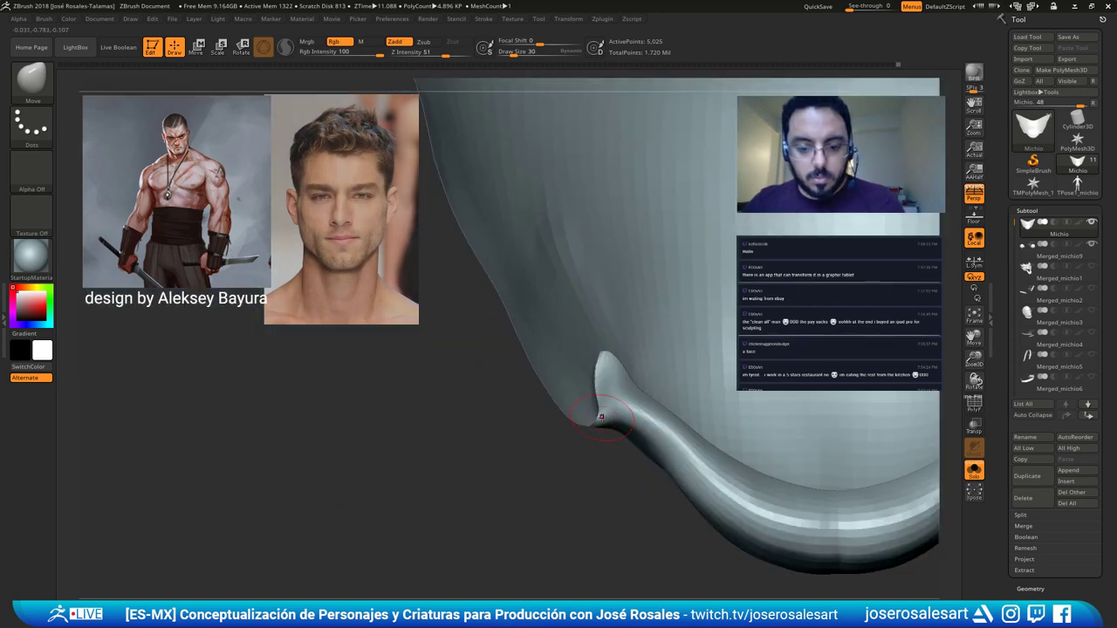
left_click_drag(601, 417, 593, 417)
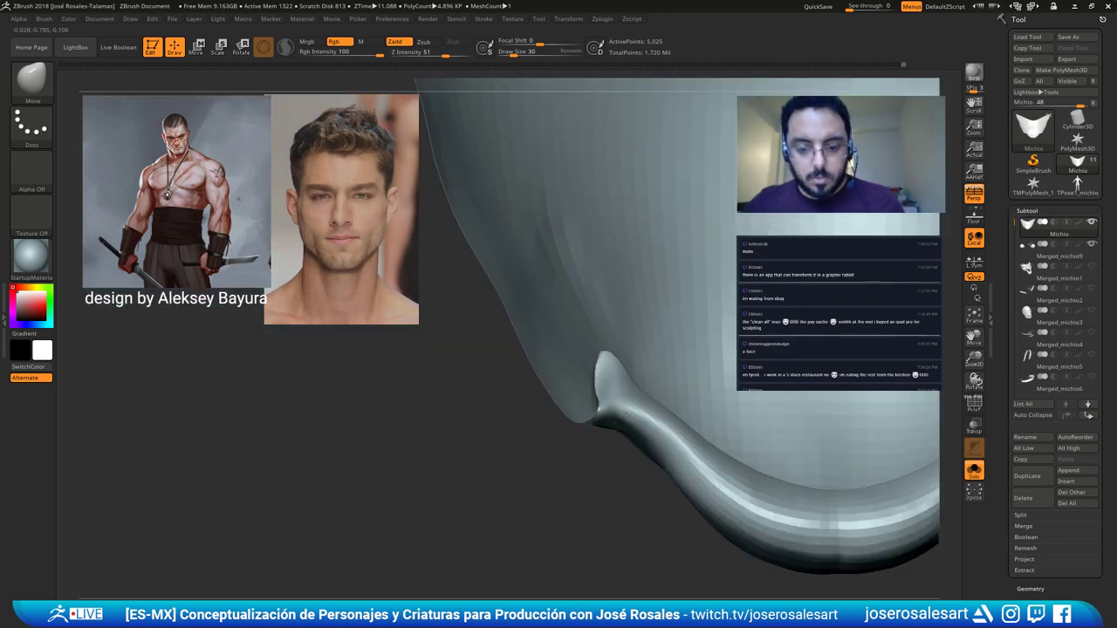
Restore the full body mesh and smooth the skin around the mouth corners.
right_click_drag(626, 417, 510, 312, "ctrl")
left_click(562, 347, "ctrl+shift")
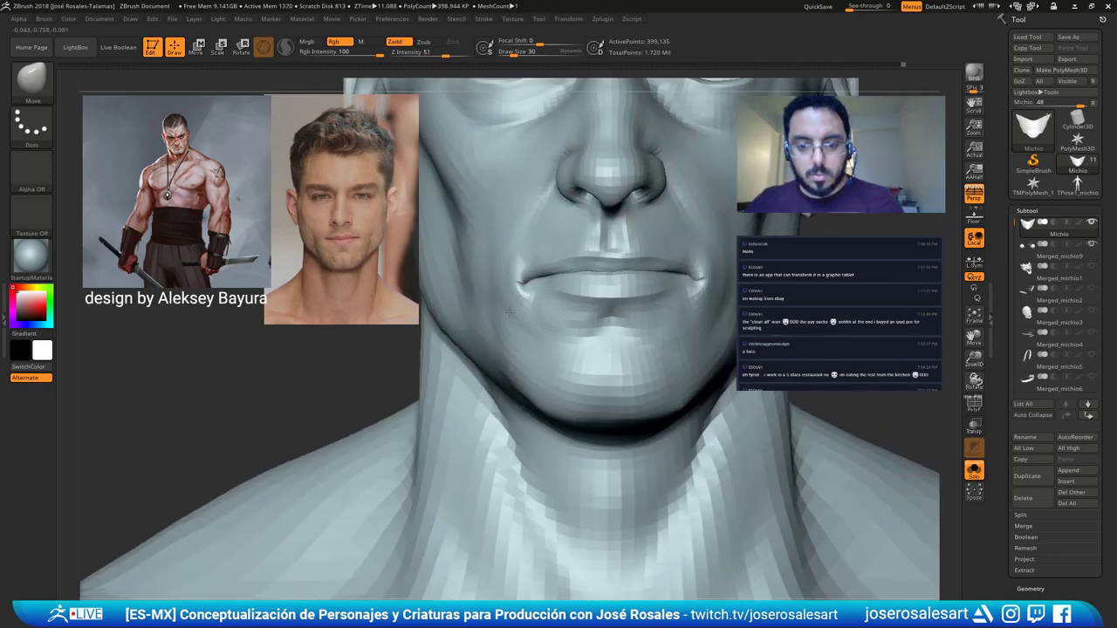
mouse_move(509, 312)
left_mouse_down()
mouse_move(706, 281)
mouse_move(729, 297)
mouse_move(669, 259)
left_mouse_up()
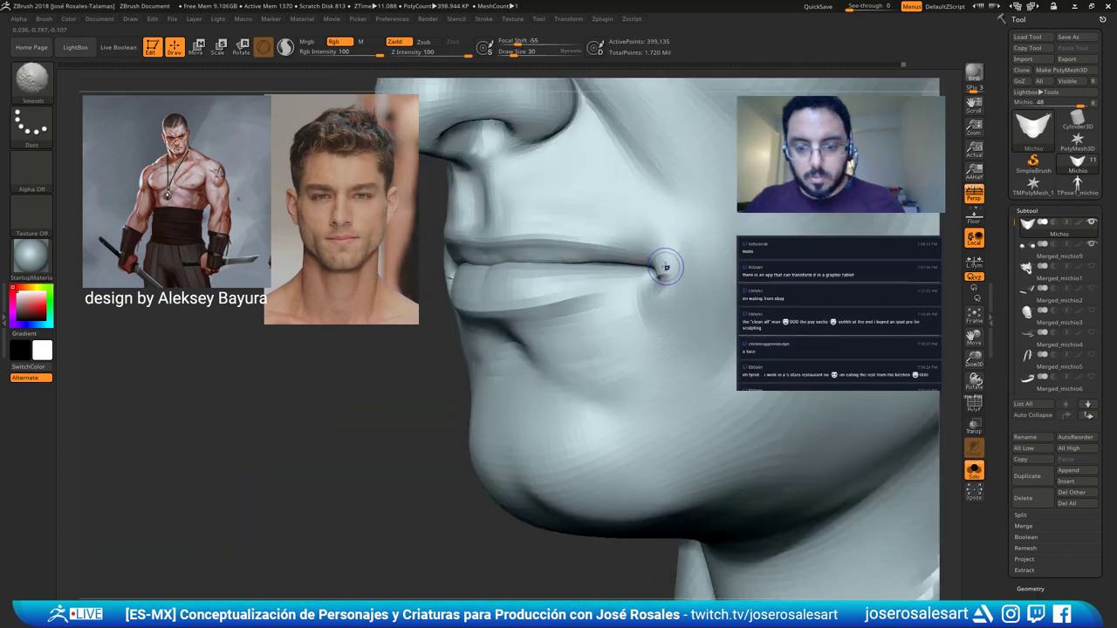
right_click_drag(660, 277, 662, 265)
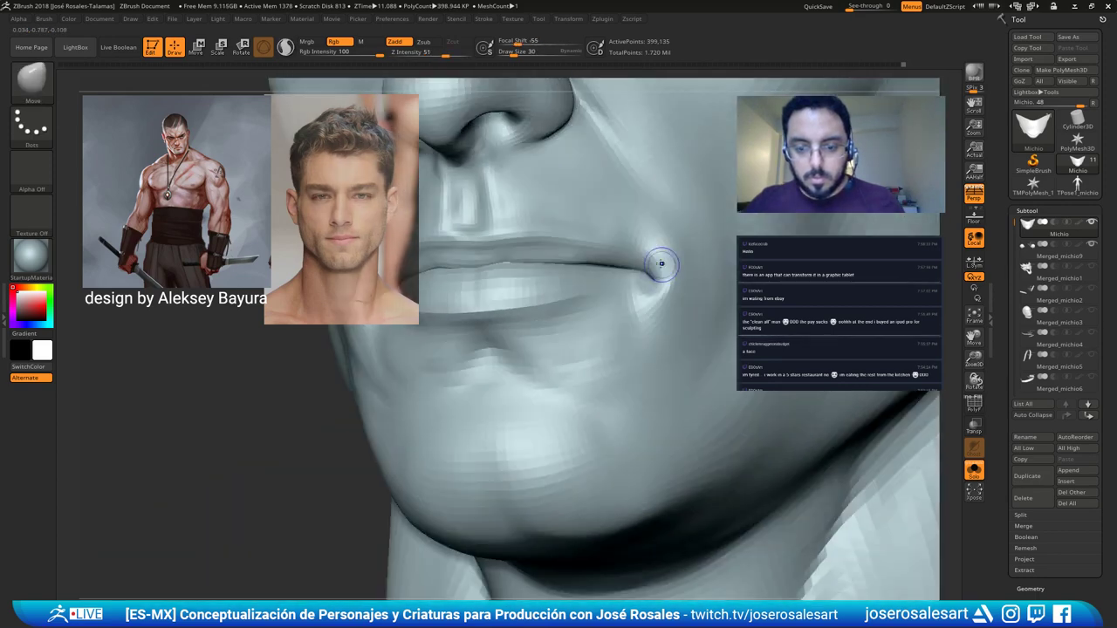
mouse_move(662, 264)
left_mouse_down("shift")
mouse_move(633, 273)
mouse_move(572, 334)
left_mouse_up("shift")
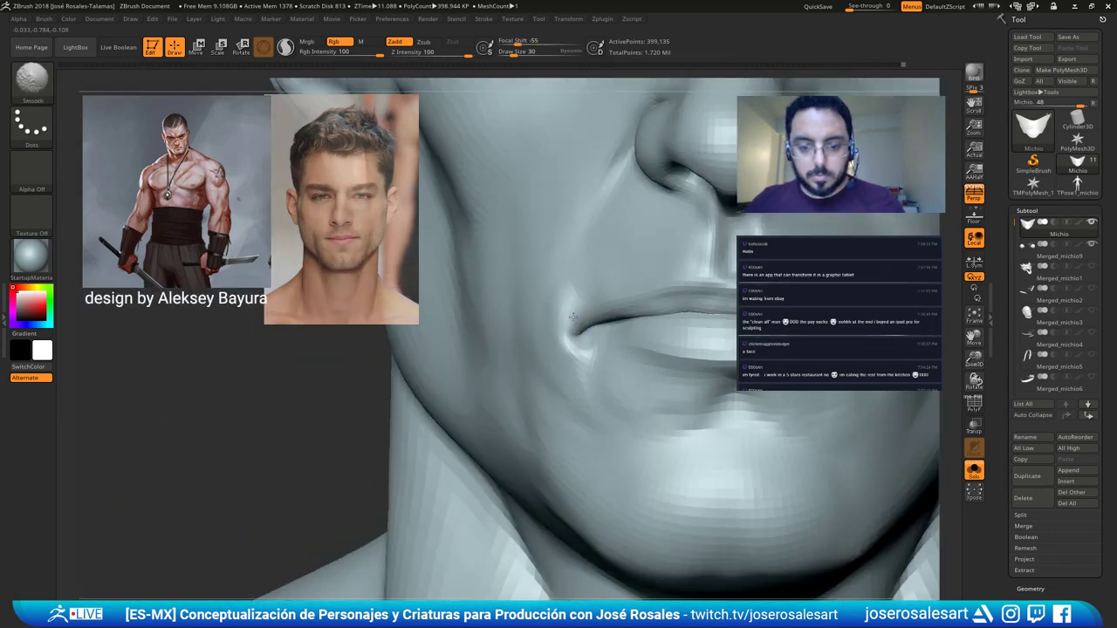
Lower the body mesh by two subdivision levels and reshape the mouth corner with the Move brush.
right_click_drag(594, 369, 603, 414)
key("shift+d")
key("shift+d")
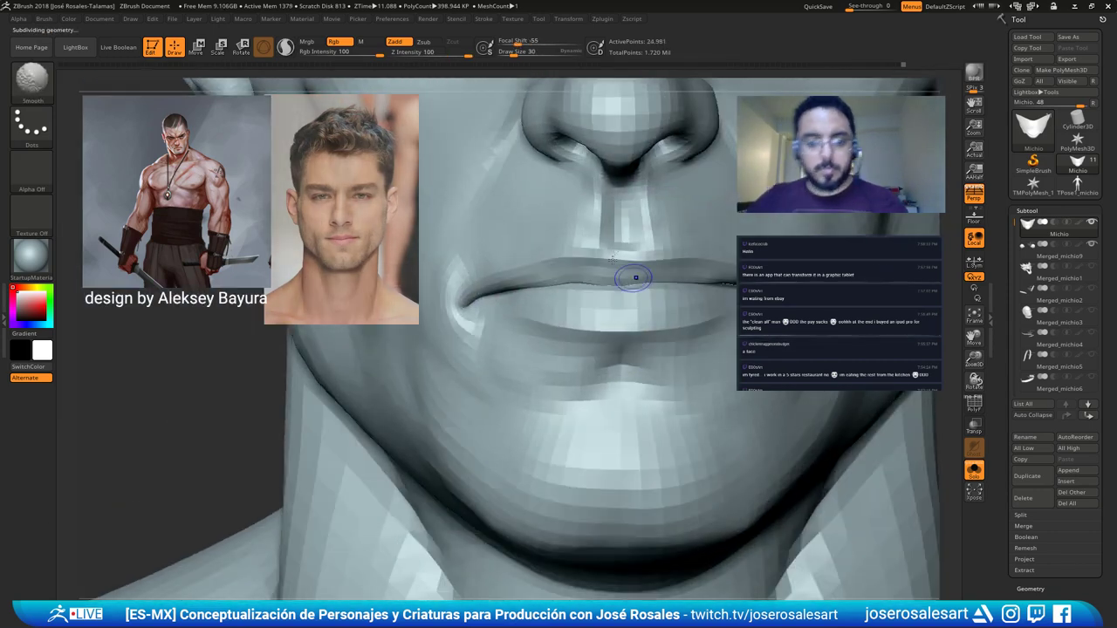
right_click_drag(793, 265, 641, 310, "alt")
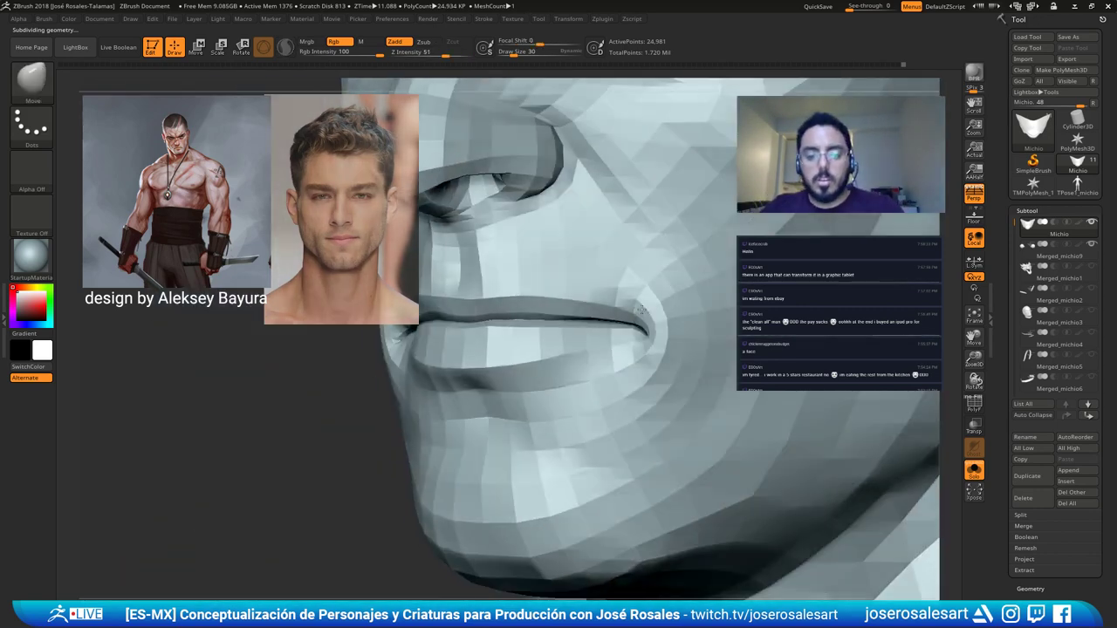
left_click_drag(639, 309, 685, 366)
Switch to the ClayBuildup brush at draw size 36 and smooth the low-resolution faces around the mouth corner.
key("b")
key("c")
key("b")
right_click_drag(659, 347, 717, 324)
key("bracketleft")
key("bracketleft")
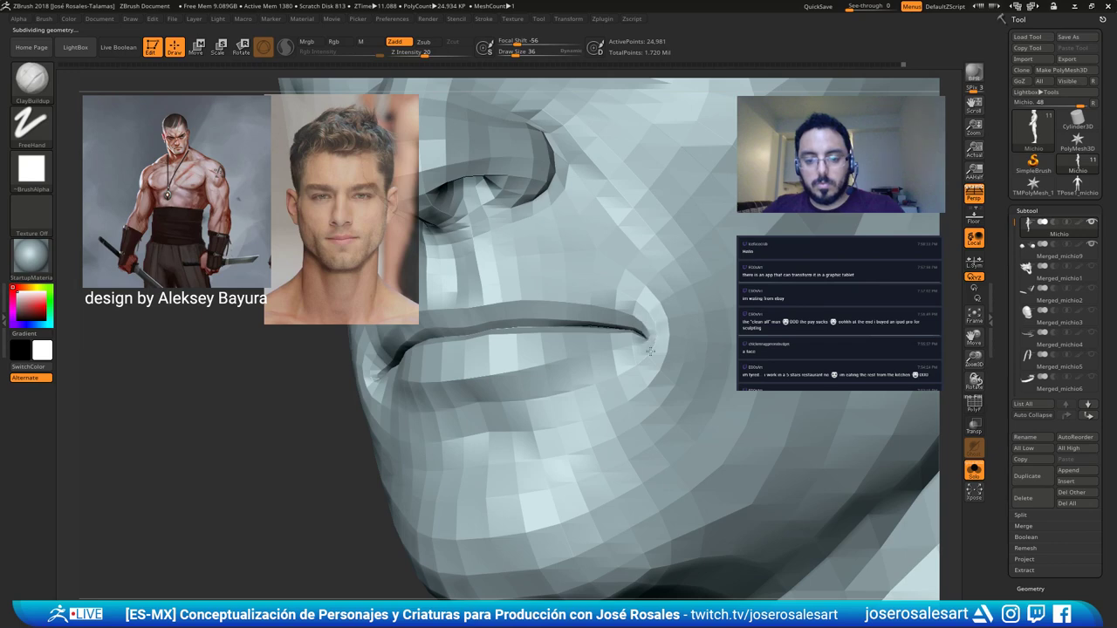
right_click_drag(650, 352, 703, 346)
left_click_drag(648, 324, 653, 370, "shift")
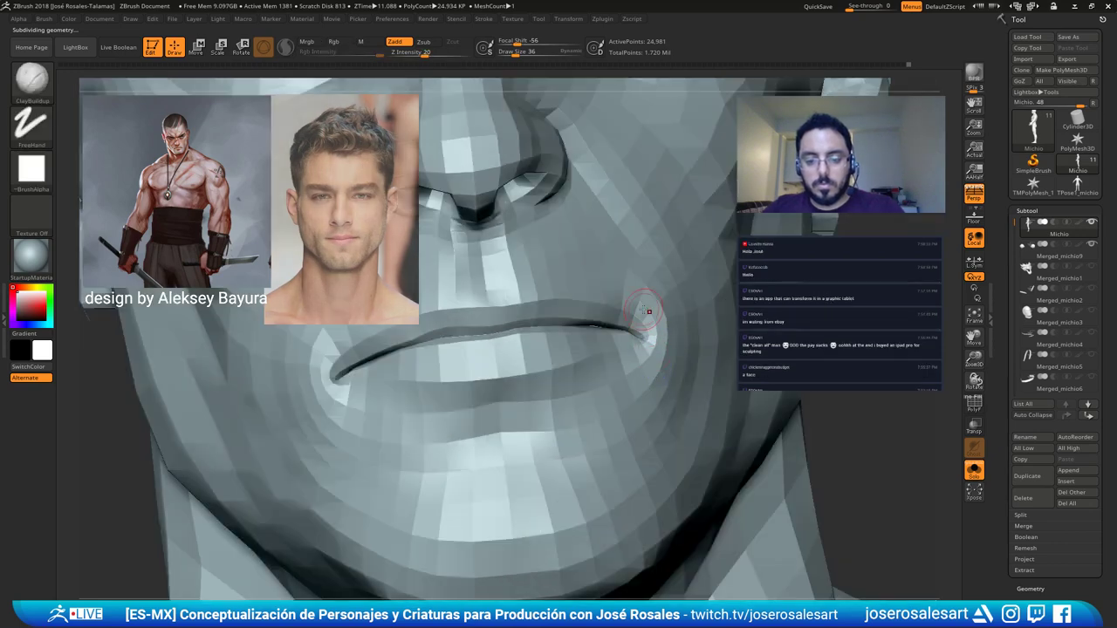
Build up the cheek surface beside and below the opposite mouth corner with ClayBuildup.
right_click_drag(655, 323, 516, 287, "ctrl")
right_click_drag(498, 355, 559, 349)
right_click_drag(436, 297, 419, 329, "ctrl")
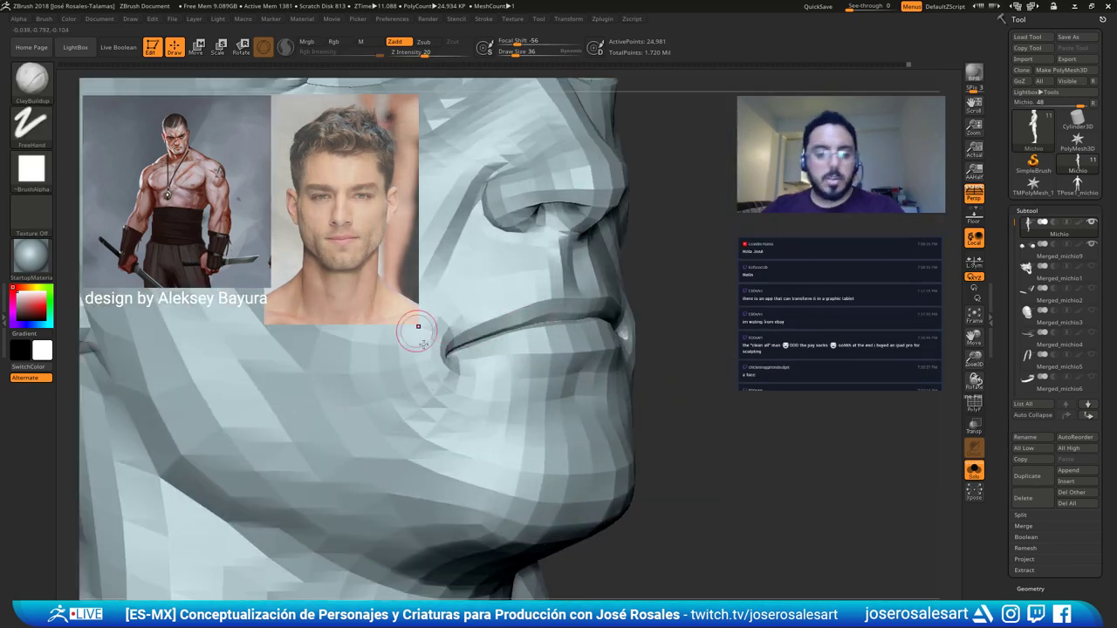
right_click_drag(456, 362, 441, 360)
mouse_move(440, 358)
left_mouse_down()
mouse_move(441, 336)
mouse_move(464, 387)
mouse_move(487, 395)
left_mouse_up()
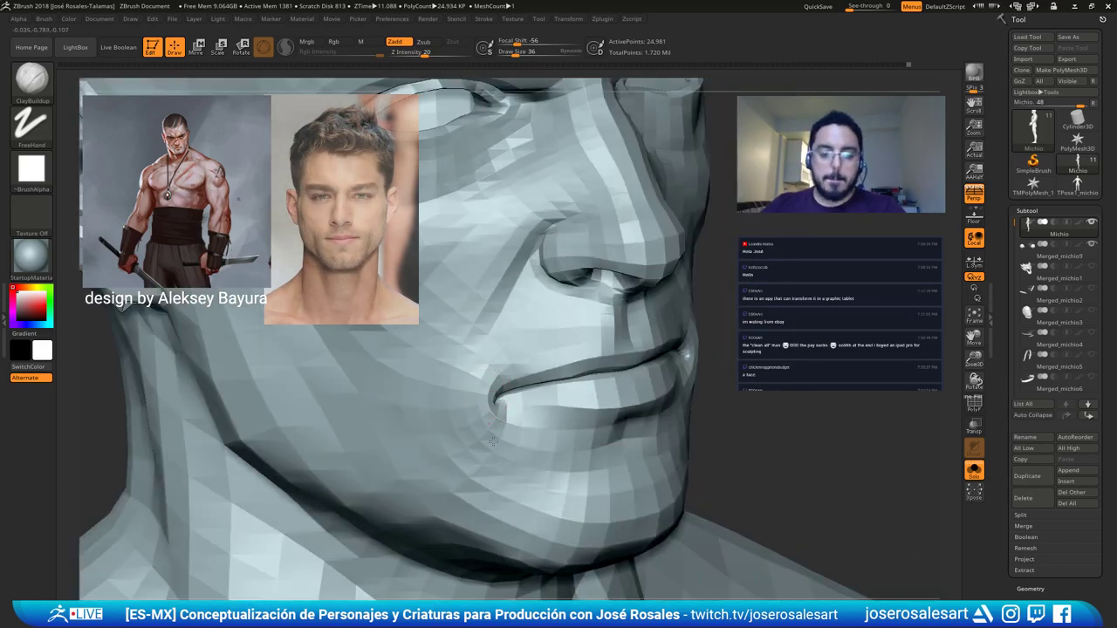
Raise the body mesh by one subdivision level and check the mouth from the front and three-quarter views.
mouse_move(698, 371)
right_mouse_down()
mouse_move(638, 374)
mouse_move(637, 249)
right_mouse_up()
key("d")
mouse_move(604, 321)
right_mouse_down("shift")
mouse_move(642, 301)
mouse_move(621, 334)
mouse_move(602, 419)
mouse_move(654, 380)
right_mouse_up("shift")
right_click_drag(355, 368, 393, 373)
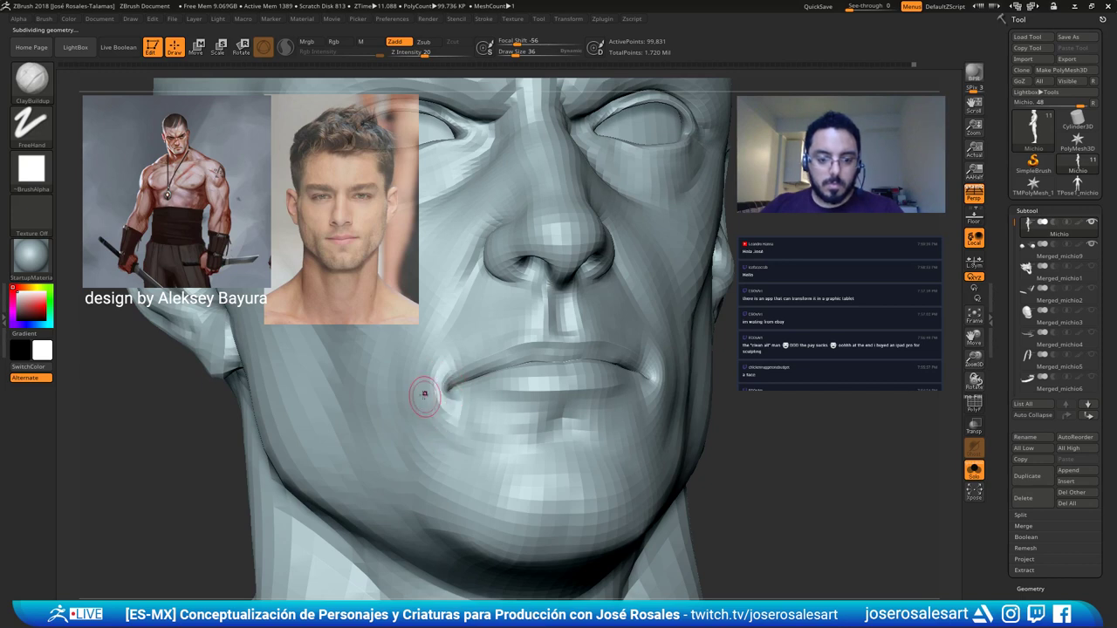
right_click_drag(427, 367, 431, 323, "ctrl")
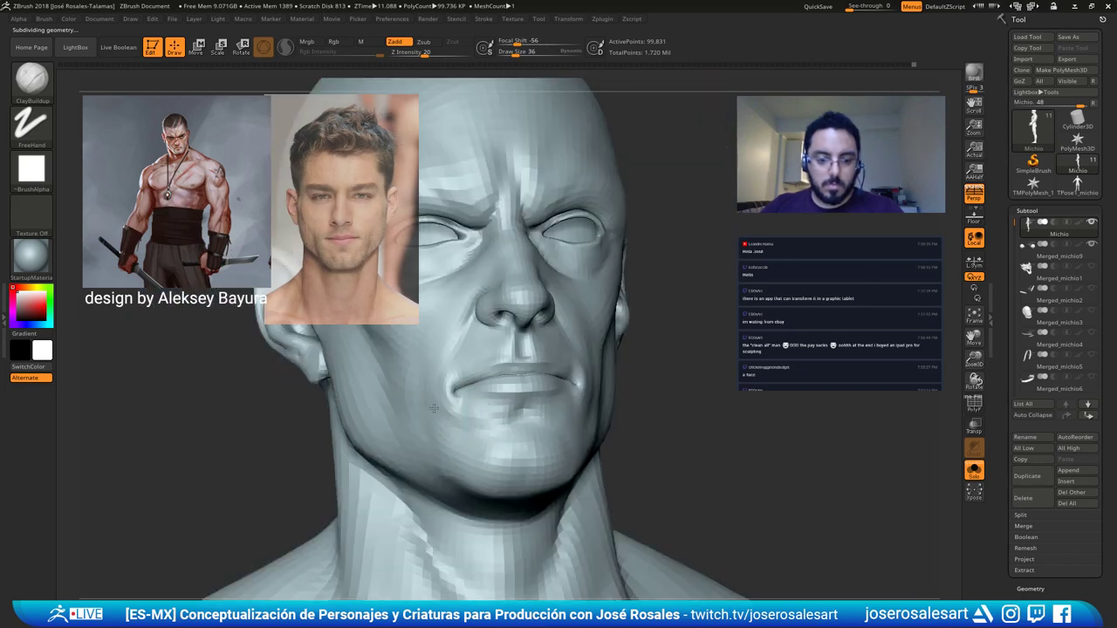
mouse_move(423, 409)
right_mouse_down()
mouse_move(410, 404)
mouse_move(506, 437)
mouse_move(502, 445)
right_mouse_up()
Set the ClayBuildup draw size to 69 and fill out the lower cheek between the mouth corner and jaw.
key("s")
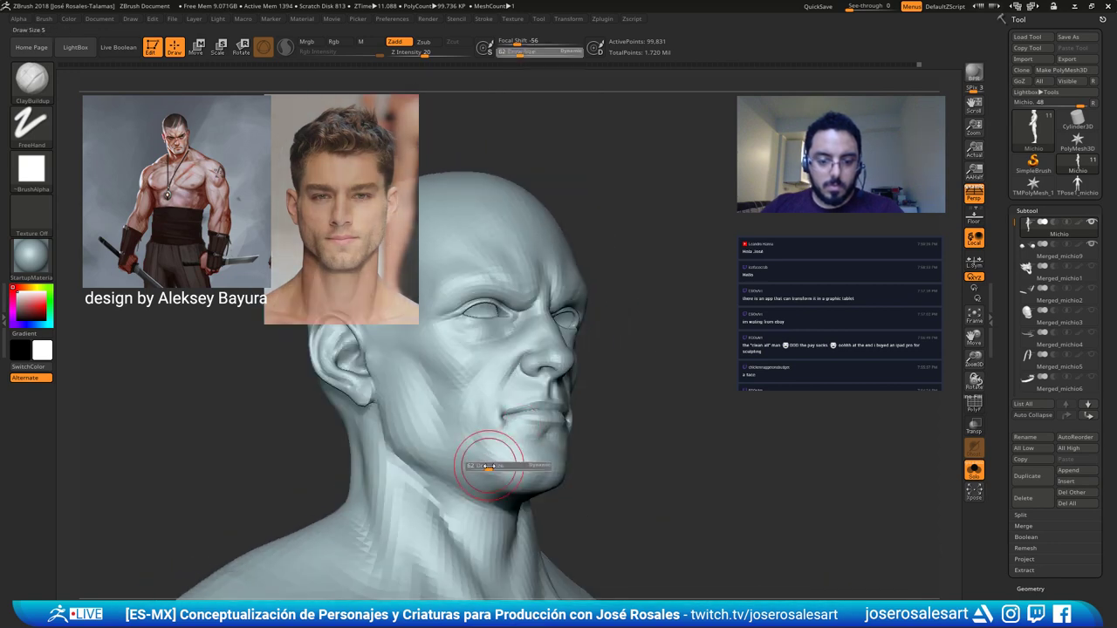
left_click_drag(488, 466, 491, 466)
left_click_drag(455, 419, 495, 466)
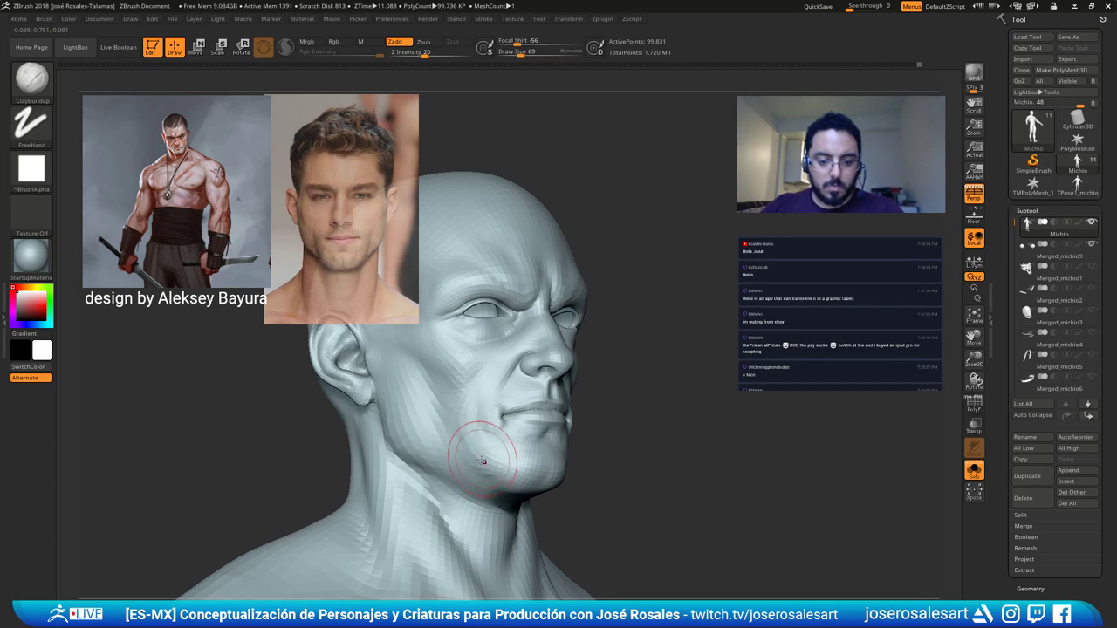
right_click_drag(481, 452, 419, 452, "shift")
right_click_drag(477, 424, 477, 416, "ctrl")
mouse_move(620, 380)
right_mouse_down()
mouse_move(626, 405)
mouse_move(609, 371)
mouse_move(651, 462)
mouse_move(586, 332)
mouse_move(581, 362)
mouse_move(602, 417)
mouse_move(696, 420)
right_mouse_up()
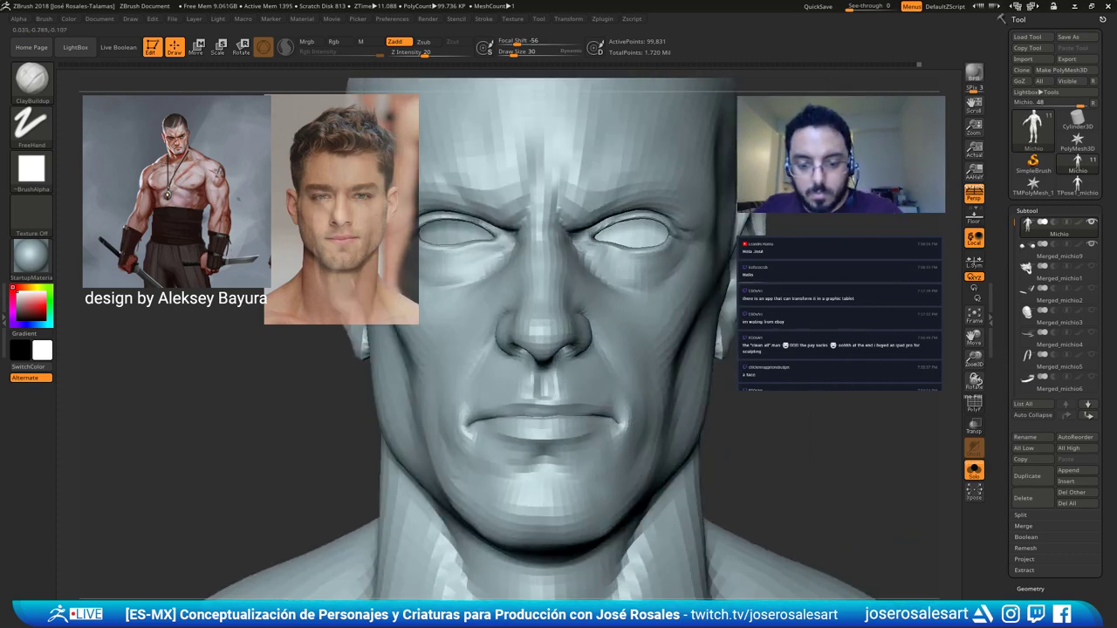
Refine the placement of the mouth corners with the Move brush at draw size 30.
key("shift")
right_click_drag(718, 384, 676, 379)
mouse_move(616, 399)
right_mouse_down("ctrl")
mouse_move(635, 441)
mouse_move(613, 435)
right_mouse_up("ctrl")
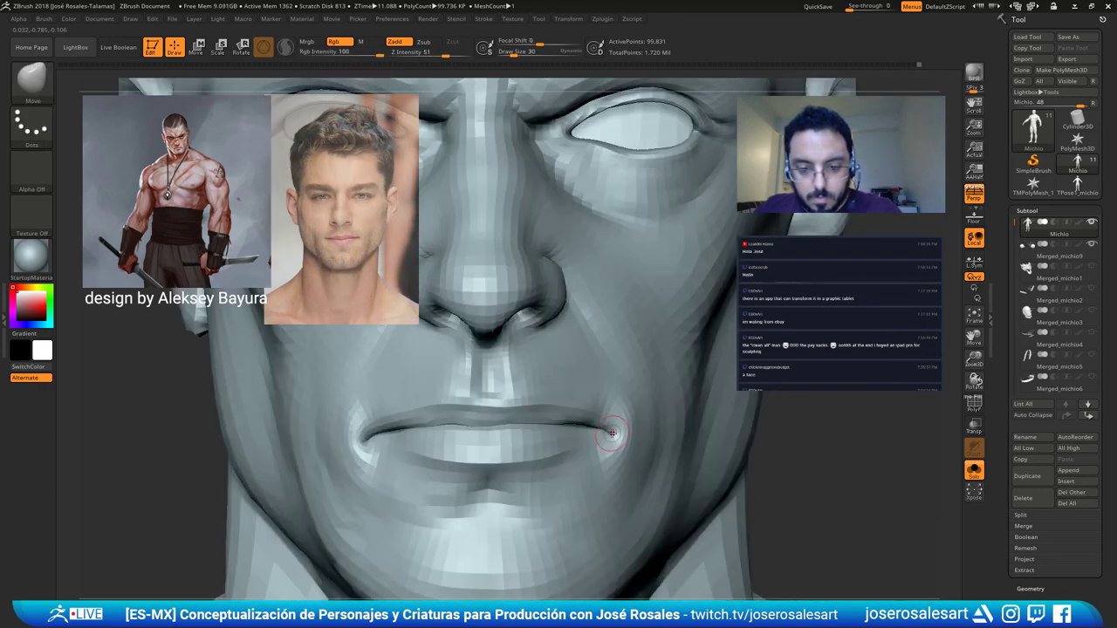
key("shift")
right_click_drag(644, 435, 615, 430)
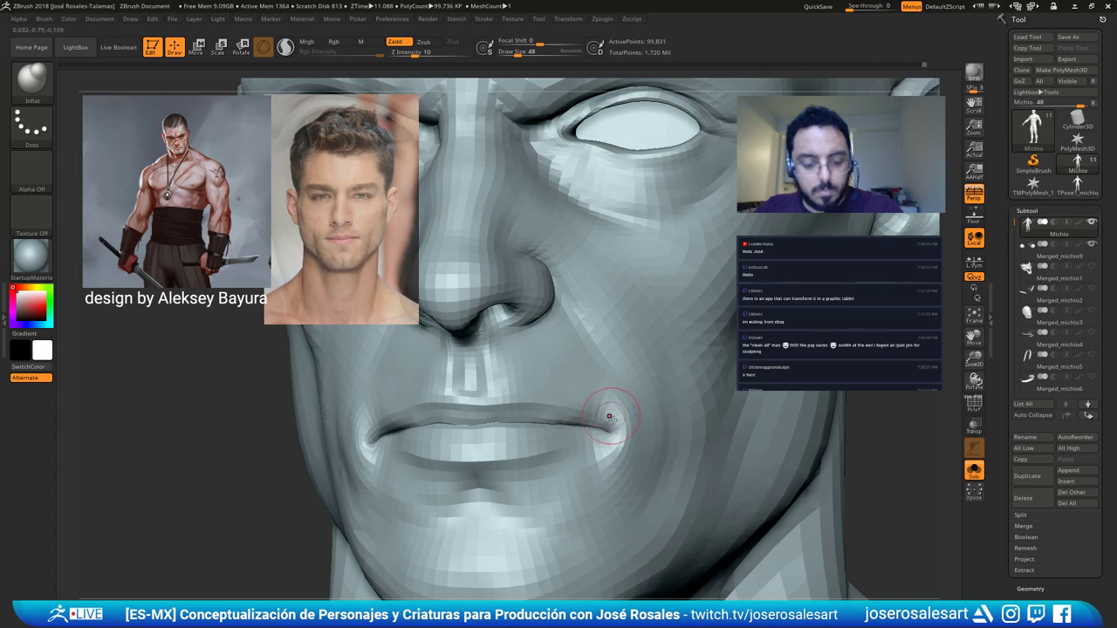
Touch up the mouth corners with ClayBuildup, then adjust their outline with the Move brush at draw size 51.
key("b")
key("c")
key("b")
mouse_move(610, 443)
right_mouse_down()
mouse_move(623, 424)
mouse_move(609, 434)
right_mouse_up()
key("b")
key("m")
key("v")
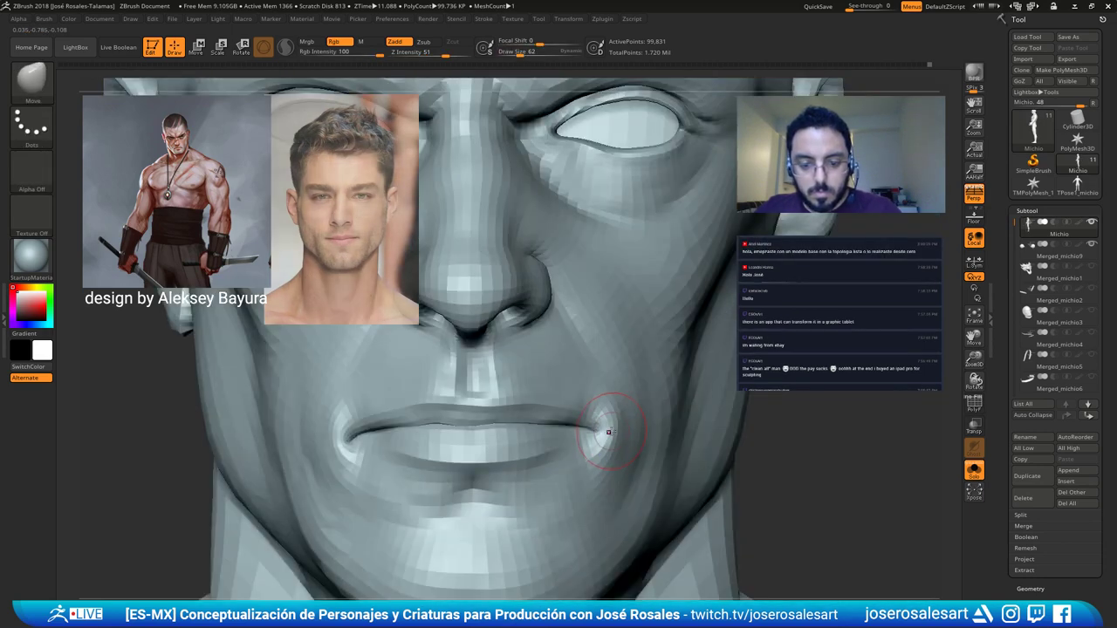
key("[")
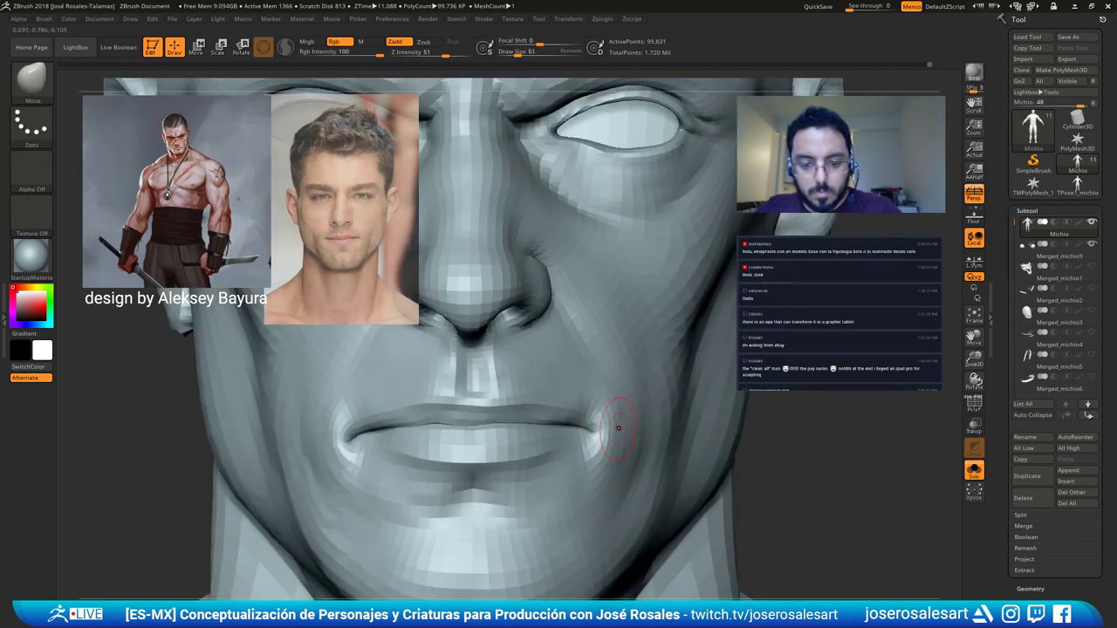
right_click_drag(550, 382, 650, 303, "ctrl")
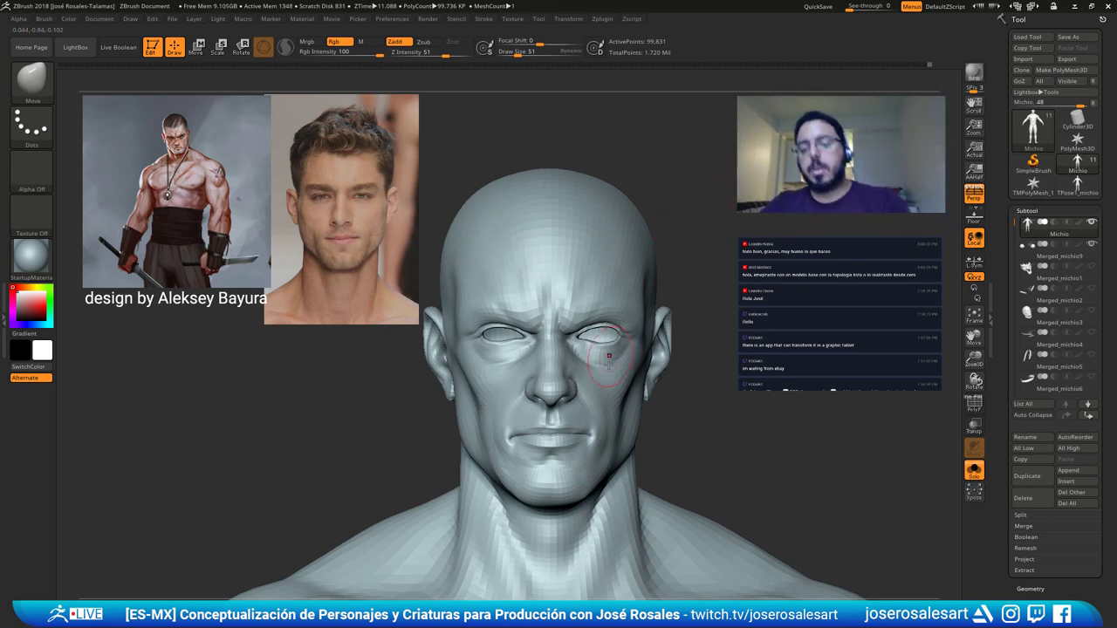
Build up the mouth corner and the cheek beside it with ClayBuildup at draw size 39.
key("s")
key("s")
mouse_move(607, 419)
right_mouse_down("ctrl")
mouse_move(660, 419)
mouse_move(518, 375)
mouse_move(568, 367)
right_mouse_up("ctrl")
left_click(658, 421)
key("b")
key("c")
key("b")
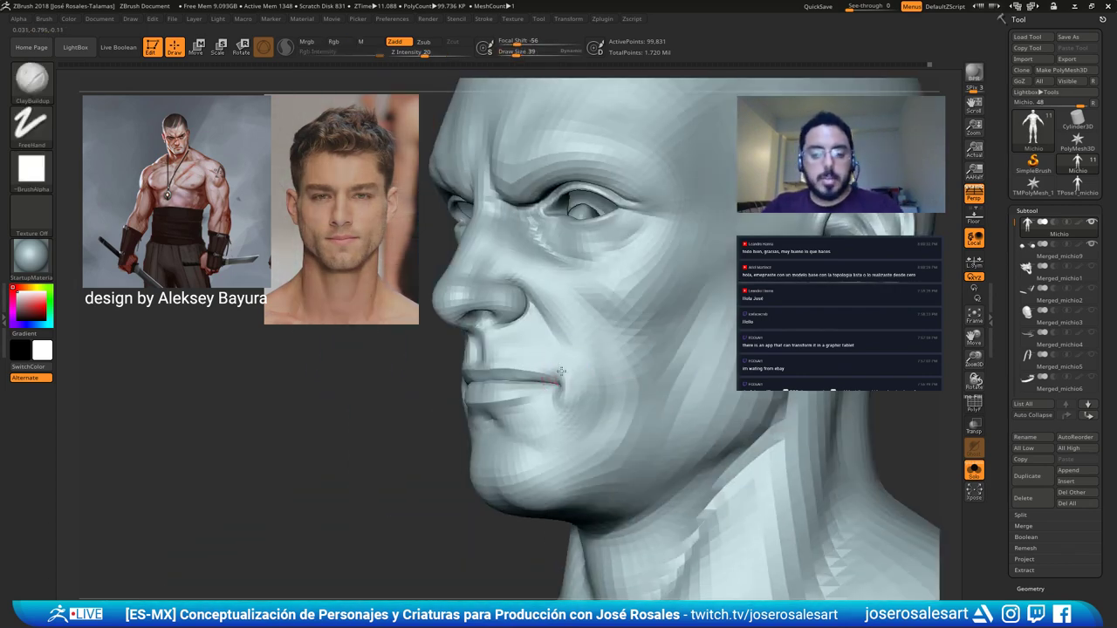
left_click_drag(569, 397, 559, 413)
right_click_drag(560, 413, 515, 407)
left_click_drag(550, 394, 553, 412)
mouse_move(553, 412)
right_mouse_down()
mouse_move(607, 384)
mouse_move(547, 369)
mouse_move(614, 275)
mouse_move(578, 262)
mouse_move(515, 323)
mouse_move(669, 353)
mouse_move(583, 215)
right_mouse_up()
Display the polyframe and examine the face's topology from the front and side at different subdivision levels, then hide it.
key("shift")
key("shift+f")
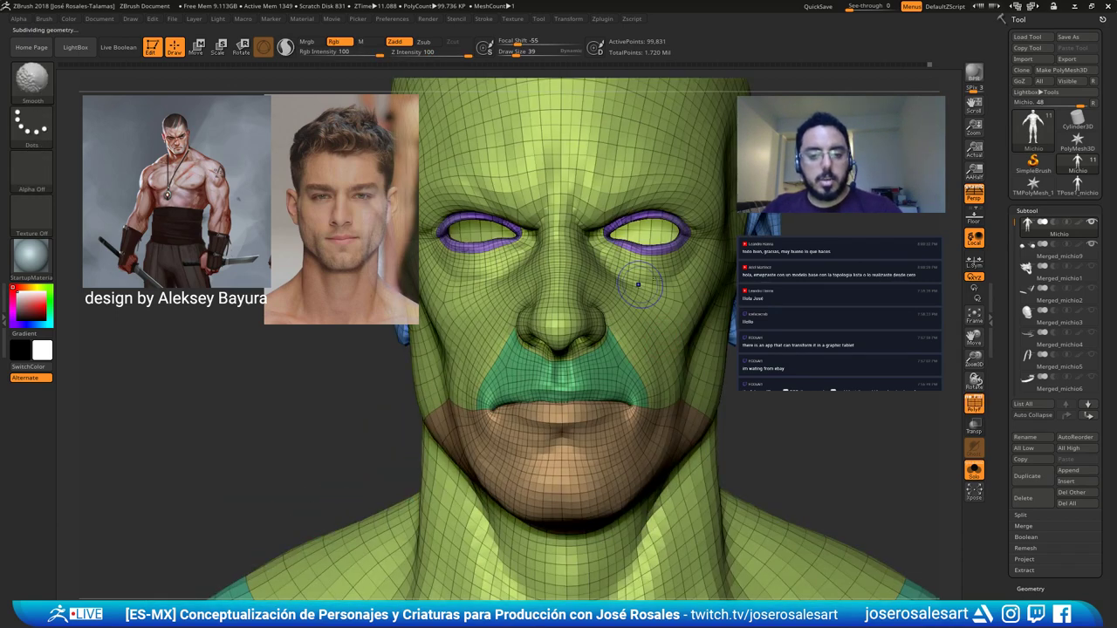
mouse_move(638, 284)
right_mouse_down()
mouse_move(659, 324)
mouse_move(596, 333)
mouse_move(586, 319)
right_mouse_up()
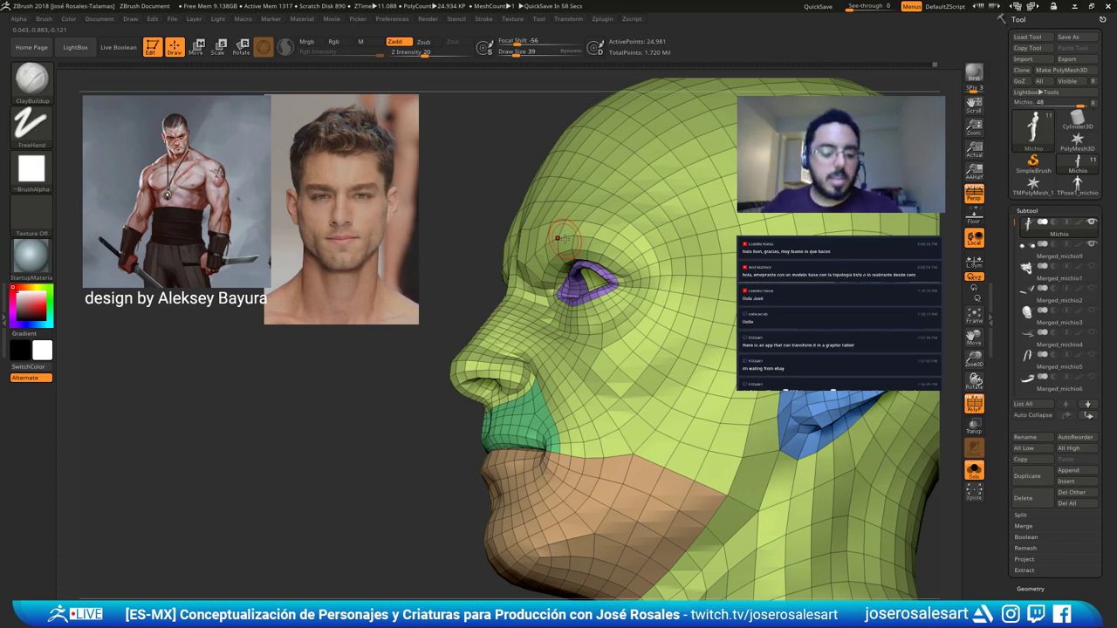
left_click_drag(434, 333, 583, 300)
key("shift+f")
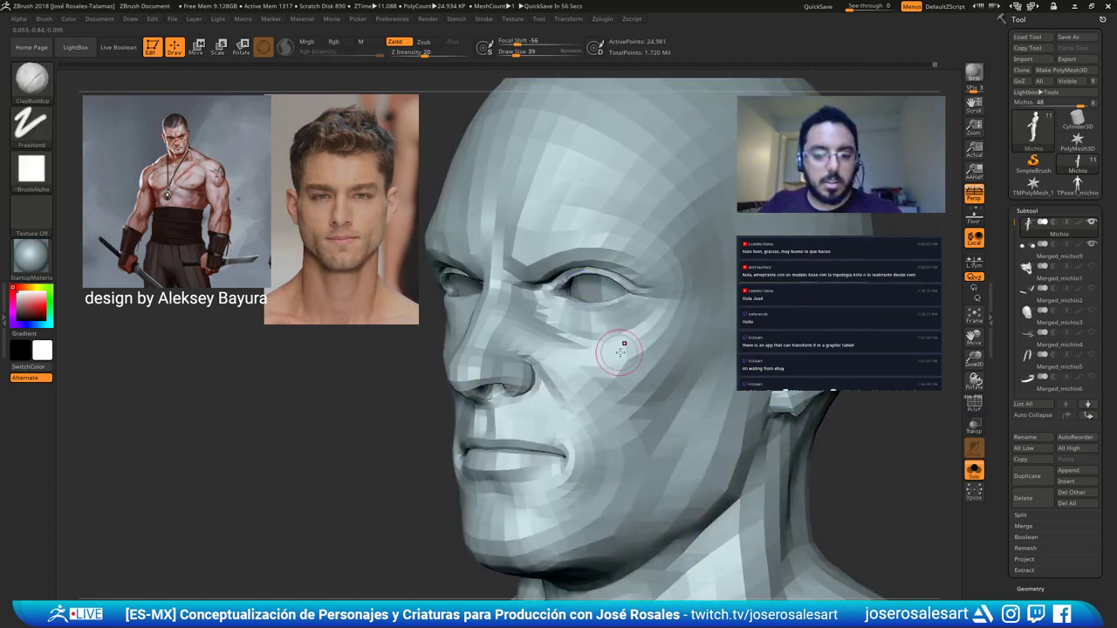
Raise the body mesh by two subdivision levels and view the head and shoulders from the front.
mouse_move(621, 347)
right_mouse_down()
mouse_move(644, 350)
mouse_move(594, 348)
mouse_move(648, 295)
mouse_move(647, 248)
mouse_move(645, 356)
right_mouse_up()
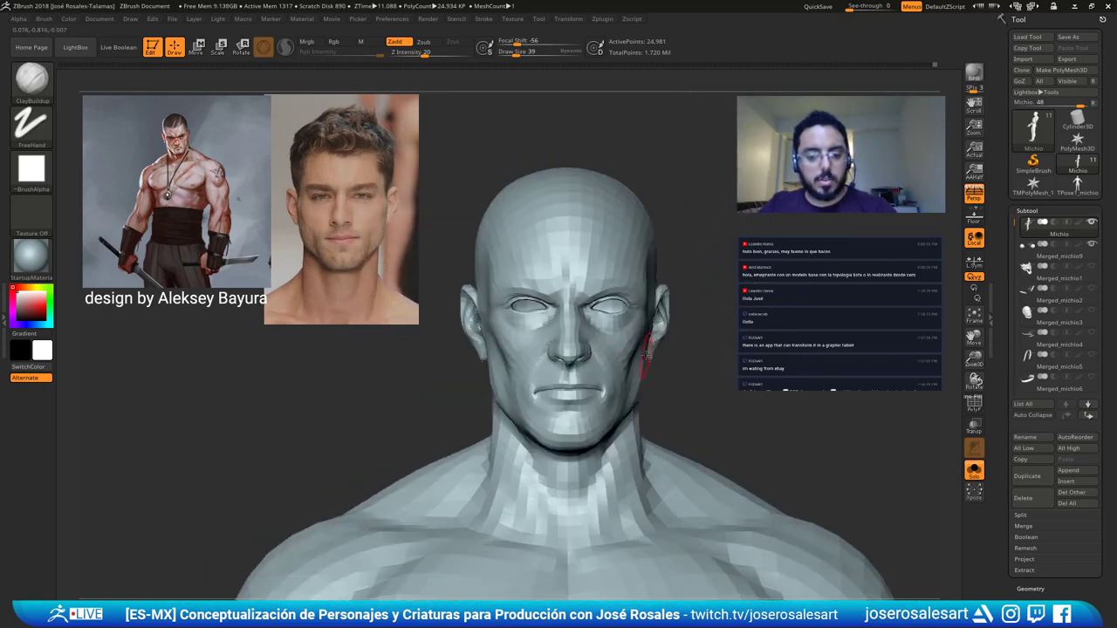
key("d")
key("d")
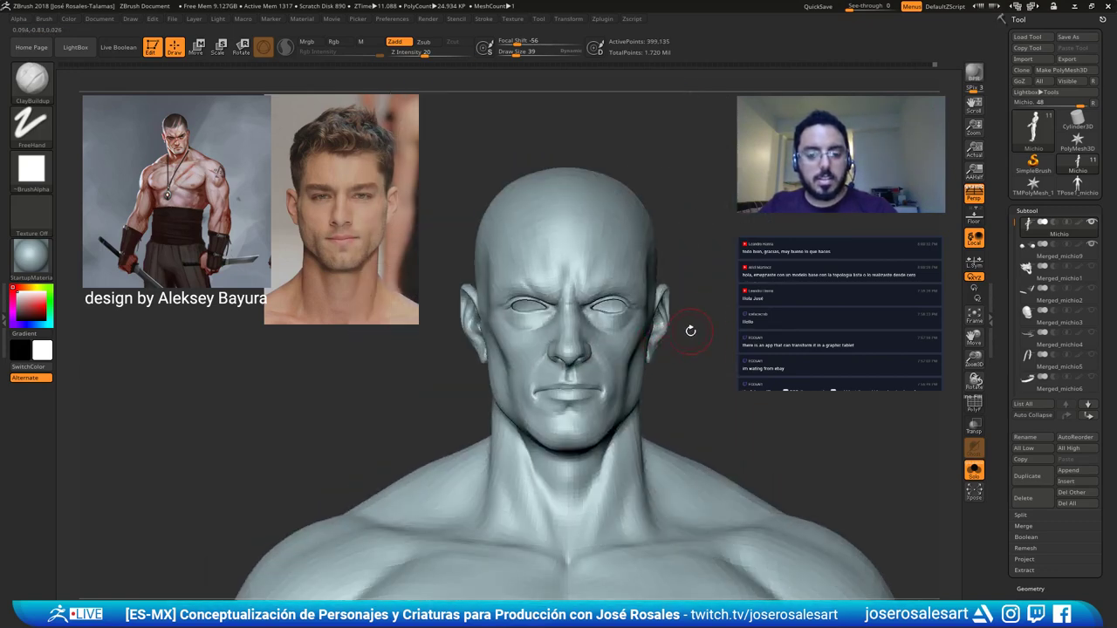
right_click_drag(691, 326, 687, 377)
Adjust the shape of the earlobe in side view with the Move brush at draw size 39.
mouse_move(689, 349)
right_mouse_down("alt")
mouse_move(549, 393)
mouse_move(622, 376)
mouse_move(580, 375)
mouse_move(532, 404)
right_mouse_up("alt")
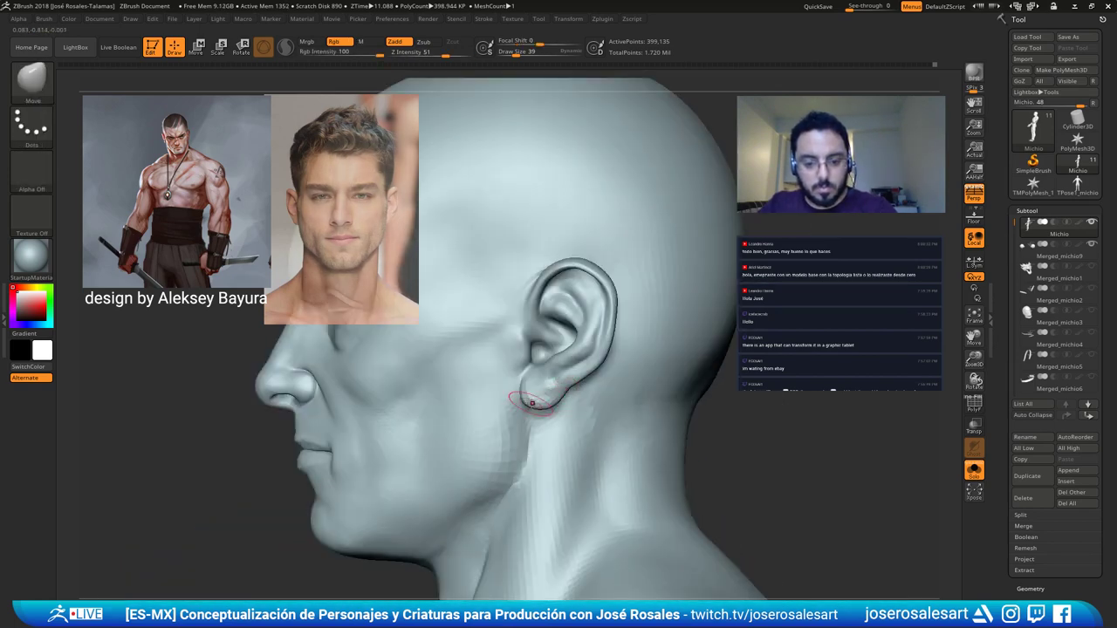
left_click_drag(554, 402, 568, 393)
right_click_drag(572, 383, 643, 411, "ctrl")
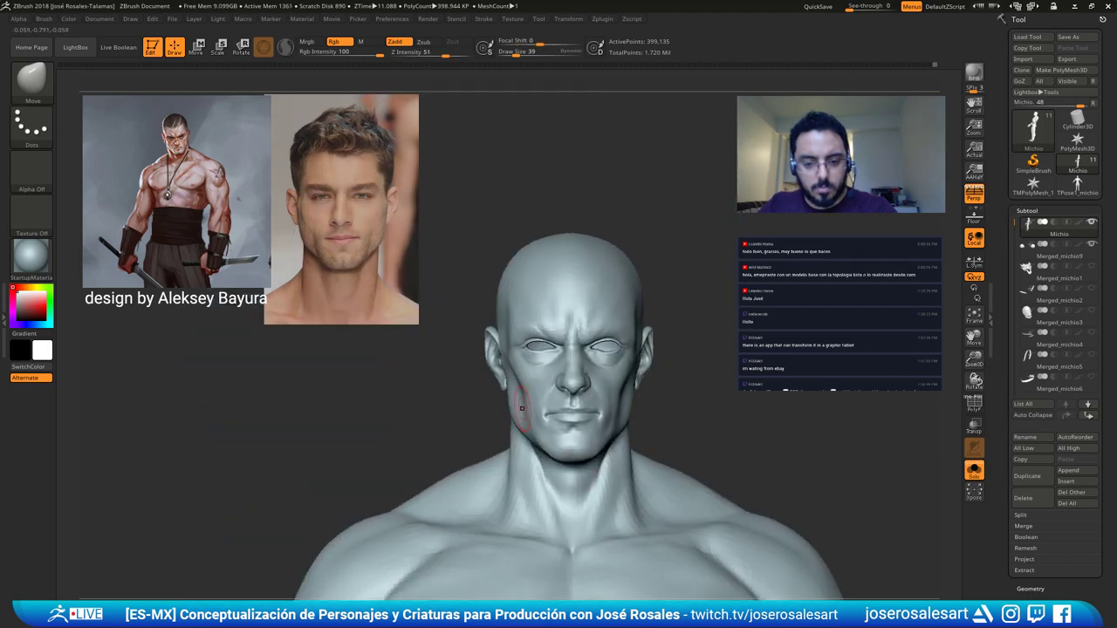
Build up the collarbones above the chest with ClayBuildup at draw size 39.
right_click_drag(491, 501, 518, 428, "alt")
key("b")
key("c")
key("b")
right_click_drag(575, 512, 537, 460, "alt")
key("s")
left_click_drag(537, 460, 532, 460)
right_click_drag(533, 460, 551, 385, "alt")
left_click_drag(504, 334, 526, 339)
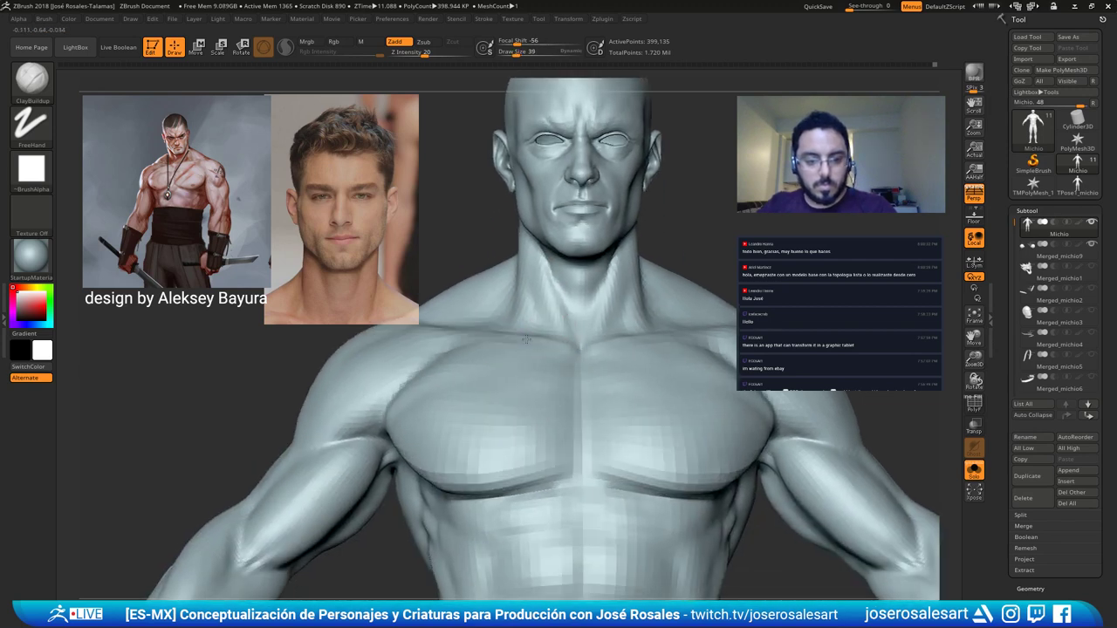
right_click_drag(527, 340, 554, 345, "alt")
mouse_move(508, 343)
left_mouse_down()
mouse_move(550, 341)
mouse_move(529, 346)
mouse_move(555, 351)
left_mouse_up()
right_click_drag(535, 311, 541, 330, "alt")
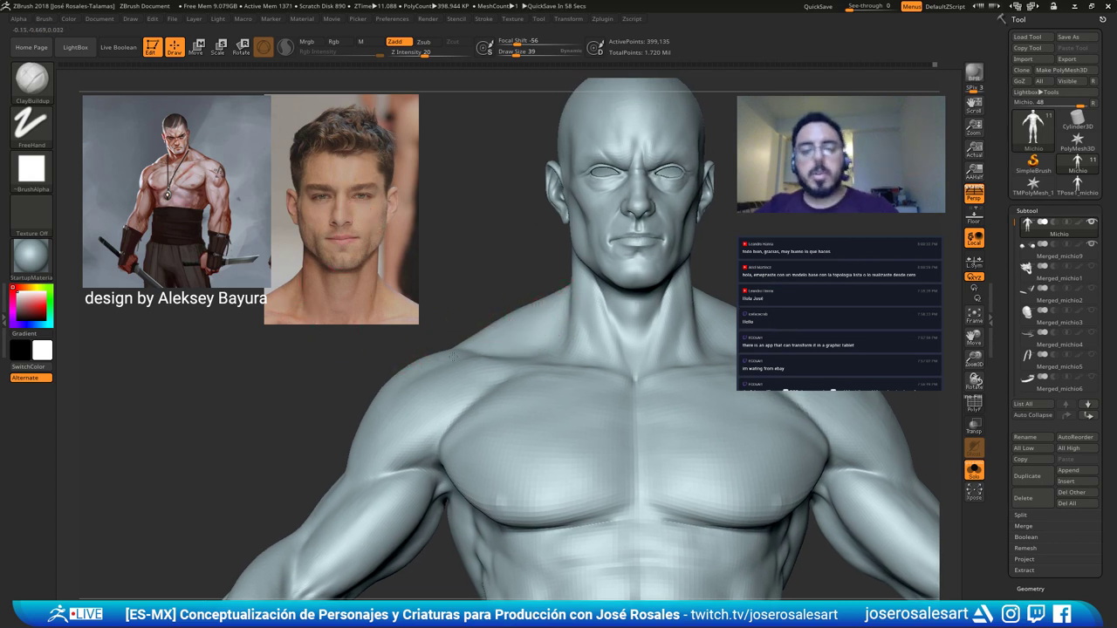
Adjust the shoulder and trapezius outline with the Move brush, reducing its draw size to 77.
right_click_drag(557, 329, 493, 360, "alt")
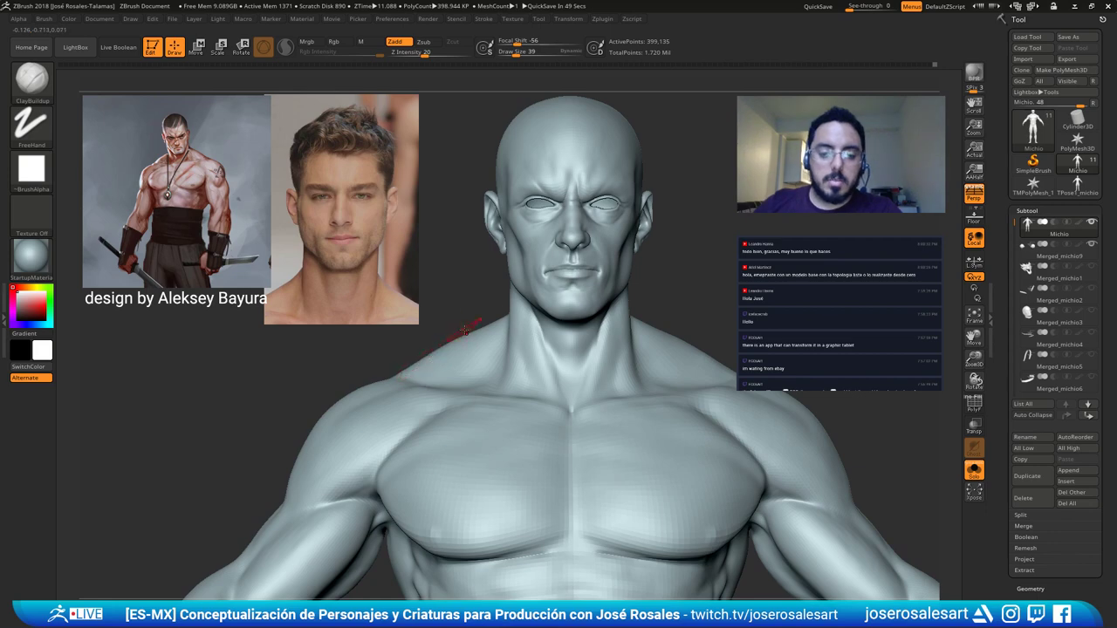
right_click_drag(569, 286, 649, 247, "alt")
key("b")
key("m")
key("v")
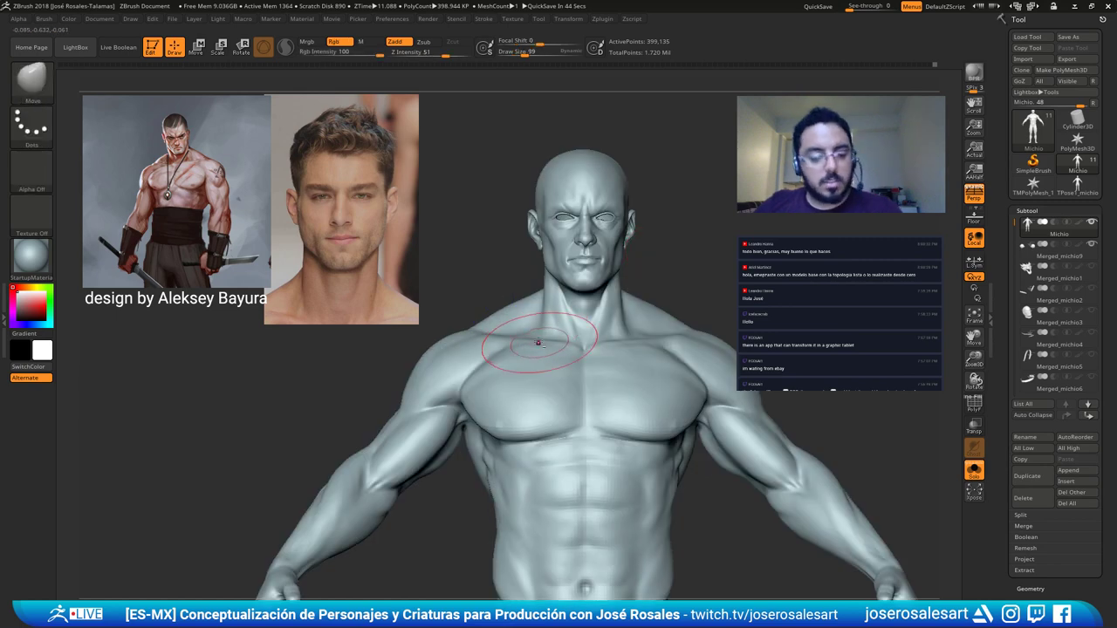
right_click_drag(511, 349, 524, 262, "ctrl")
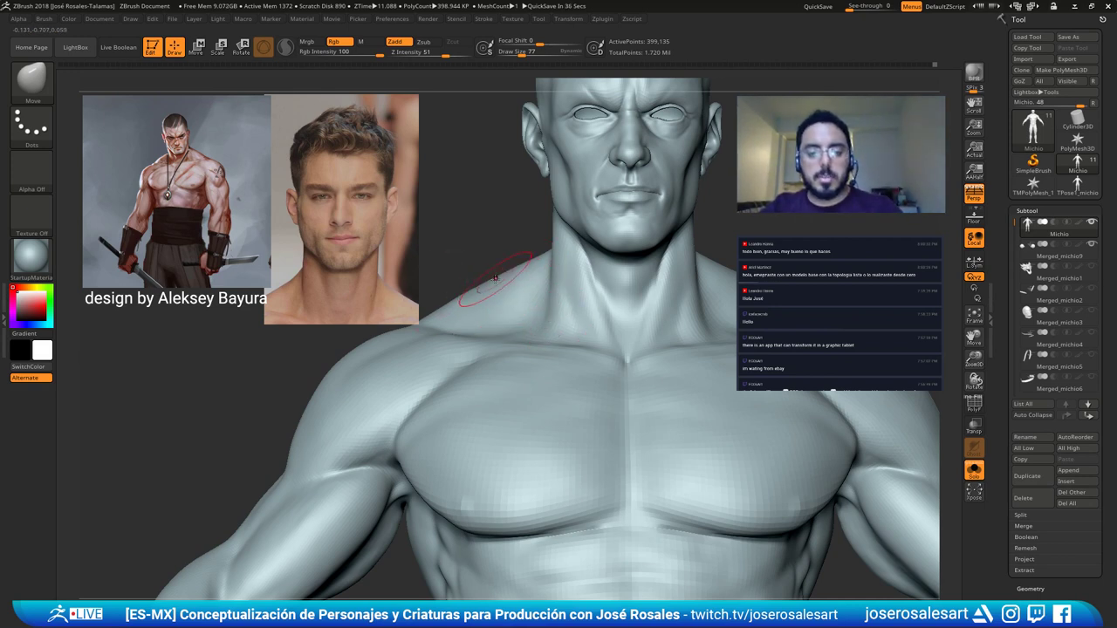
Add volume to the trapezius between neck and shoulder with ClayBuildup at draw size 65, and smooth it.
key("b")
key("c")
key("b")
mouse_move(491, 281)
left_mouse_down()
mouse_move(497, 267)
mouse_move(594, 265)
left_mouse_up()
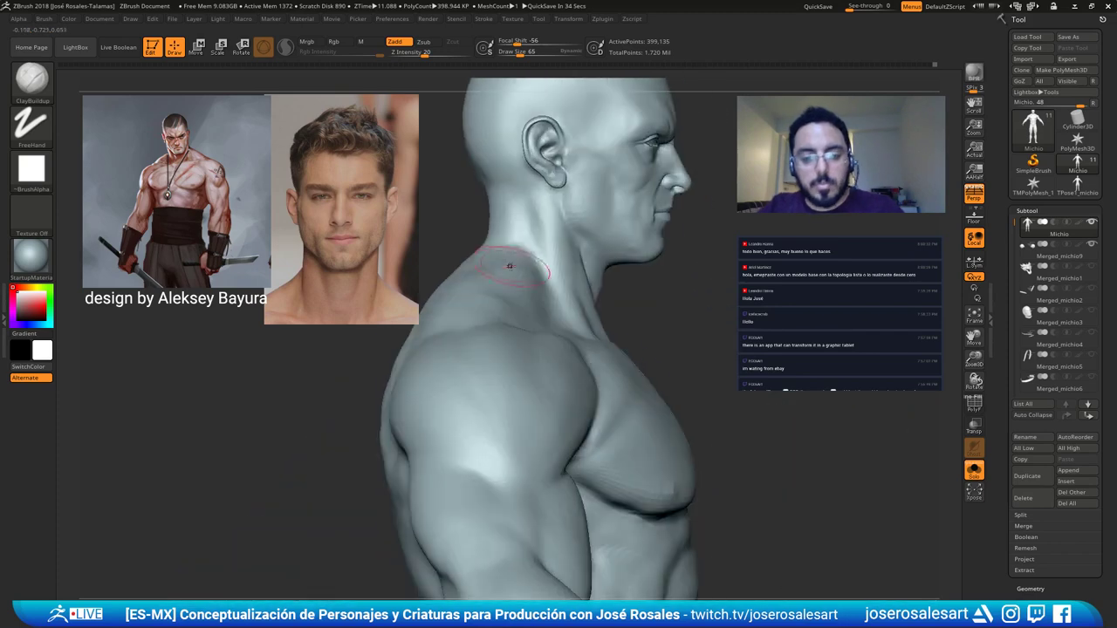
left_click_drag(393, 261, 484, 260)
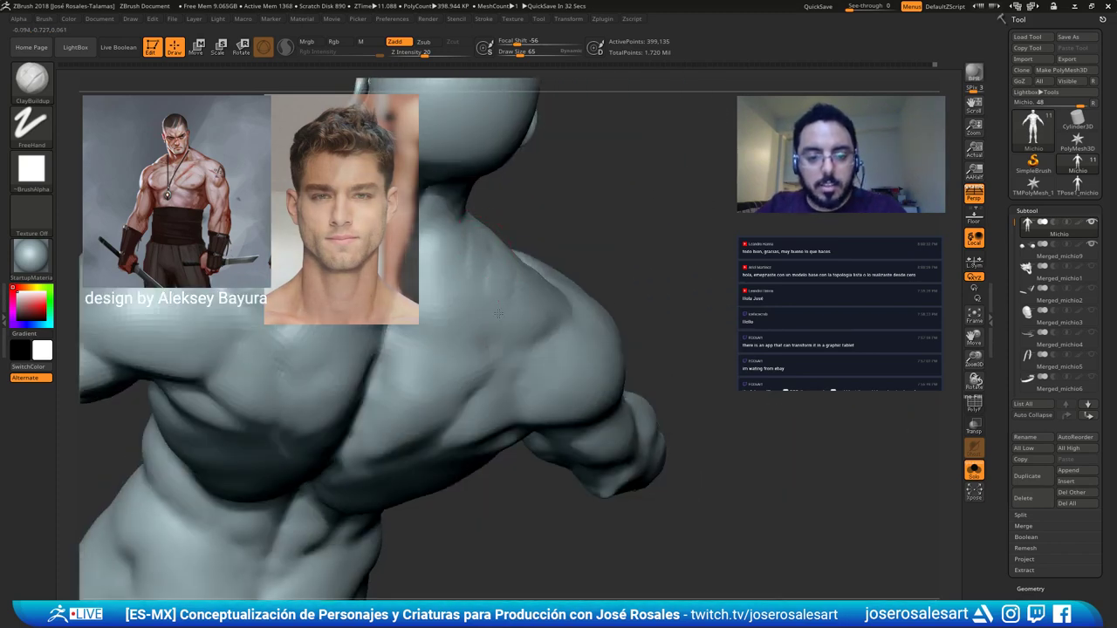
left_click_drag(497, 315, 473, 244)
left_click_drag(532, 269, 568, 330)
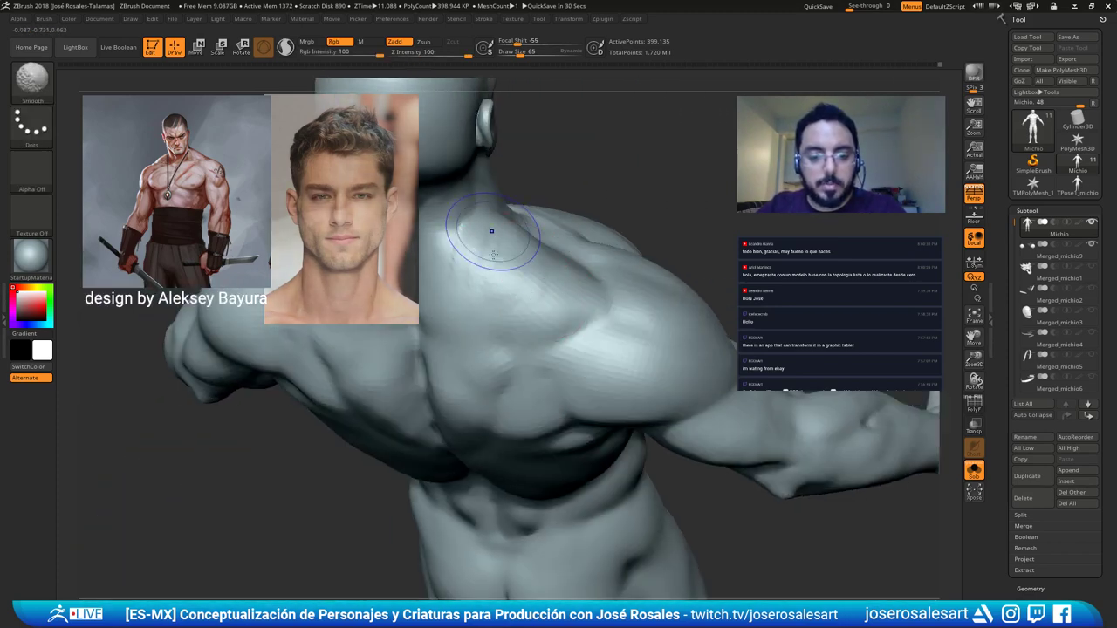
left_click_drag(494, 233, 464, 274, "shift")
right_click_drag(467, 262, 533, 254)
mouse_move(533, 254)
left_mouse_down()
mouse_move(469, 299)
mouse_move(534, 303)
left_mouse_up()
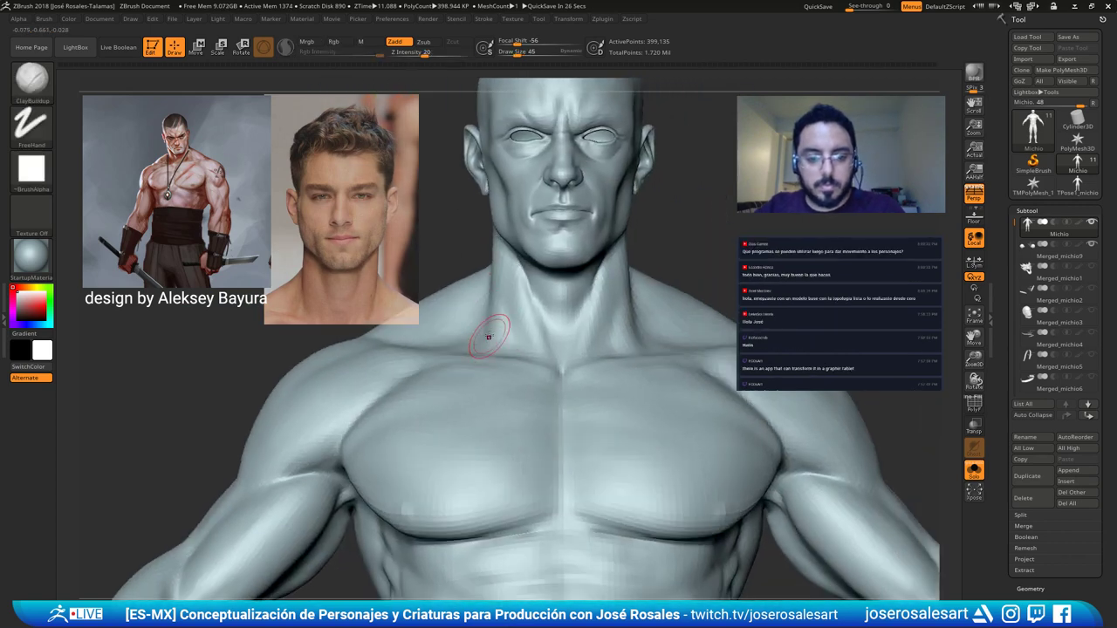
Refine the base of the neck and the collarbone area with ClayBuildup at draw size 42.
key("bracketleft")
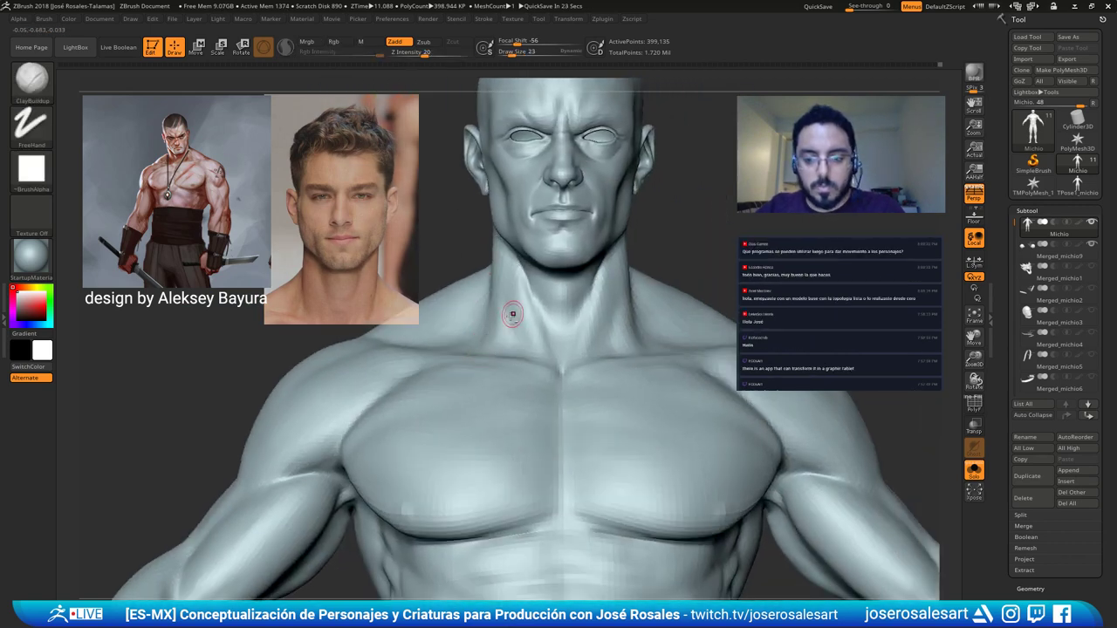
mouse_move(513, 314)
right_mouse_down("alt")
mouse_move(483, 329)
mouse_move(536, 344)
mouse_move(572, 327)
mouse_move(558, 342)
mouse_move(511, 336)
mouse_move(518, 378)
right_mouse_up("alt")
key("bracketright")
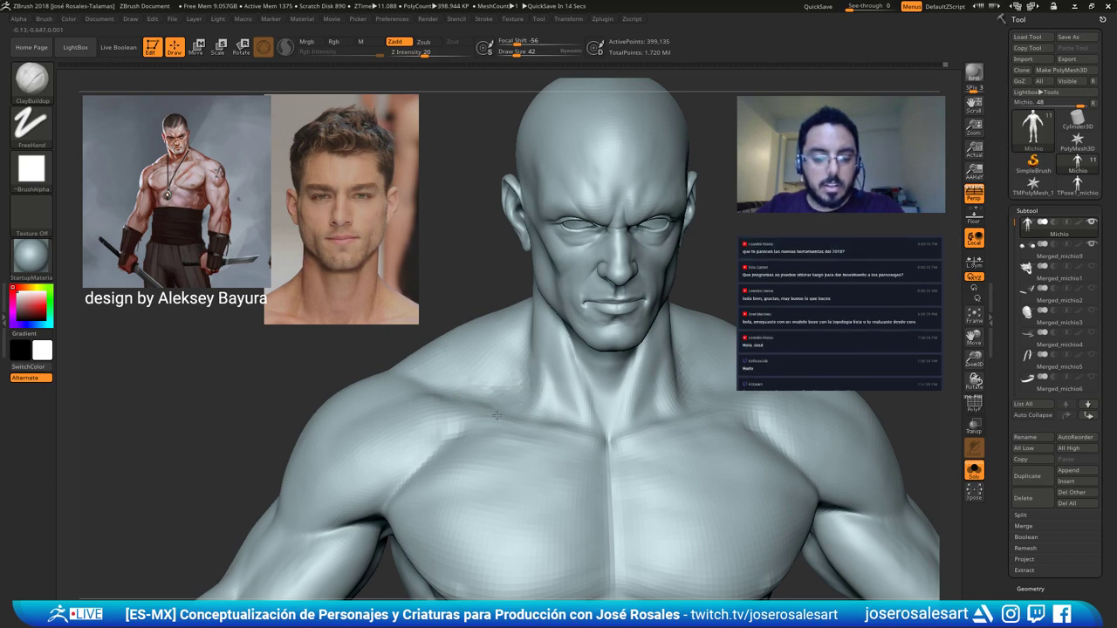
right_click_drag(510, 340, 537, 396)
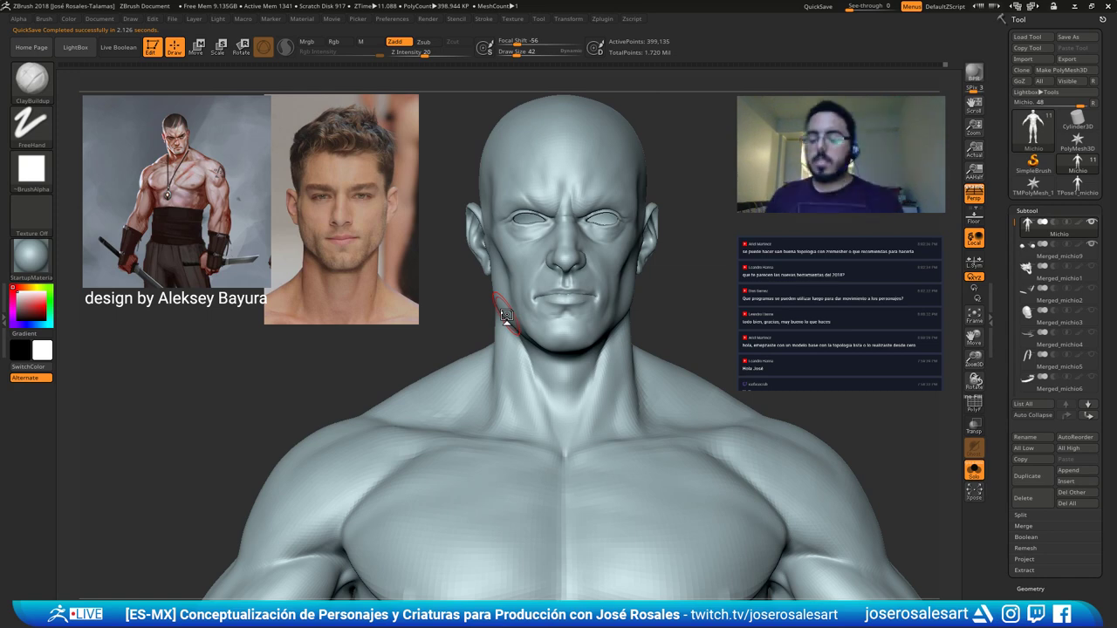
Fill out the upper trapezius from behind with ClayBuildup at draw size 69.
right_click_drag(481, 369, 443, 262, "alt")
right_click_drag(375, 341, 576, 357)
key("shift")
key("s")
left_click_drag(515, 325, 521, 325)
mouse_move(521, 326)
right_mouse_down()
mouse_move(474, 305)
mouse_move(568, 334)
right_mouse_up()
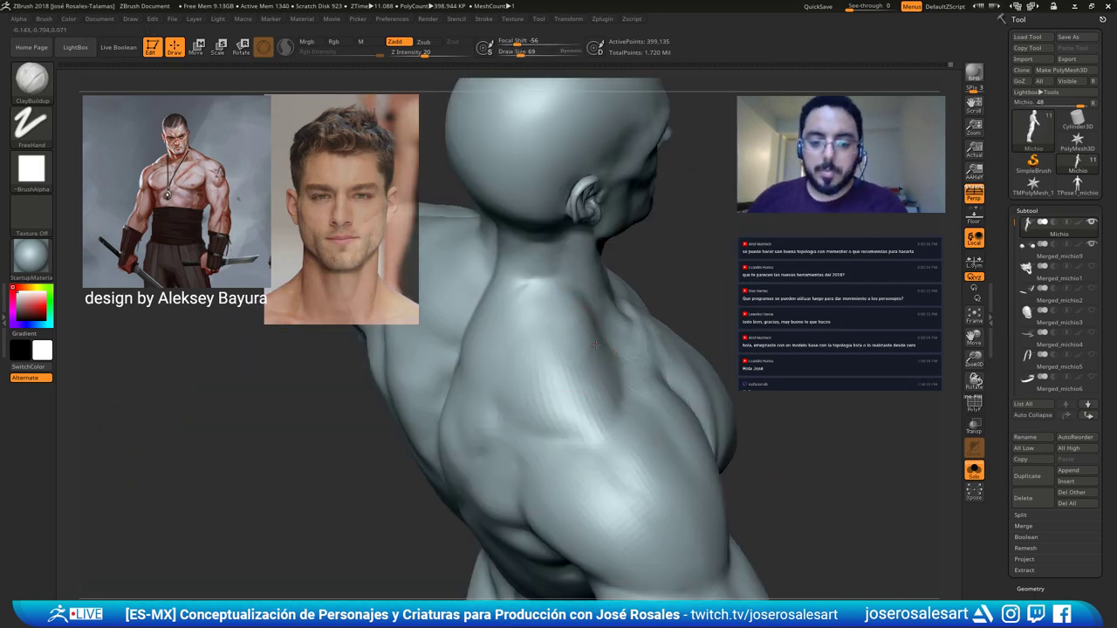
left_click_drag(577, 355, 572, 374)
mouse_move(553, 311)
left_mouse_down()
mouse_move(522, 284)
mouse_move(548, 307)
left_mouse_up()
Smooth the transition between the trapezius and the shoulder at draw size 30.
key("s")
right_click_drag(551, 307, 523, 294)
left_click_drag(572, 358, 559, 316, "shift")
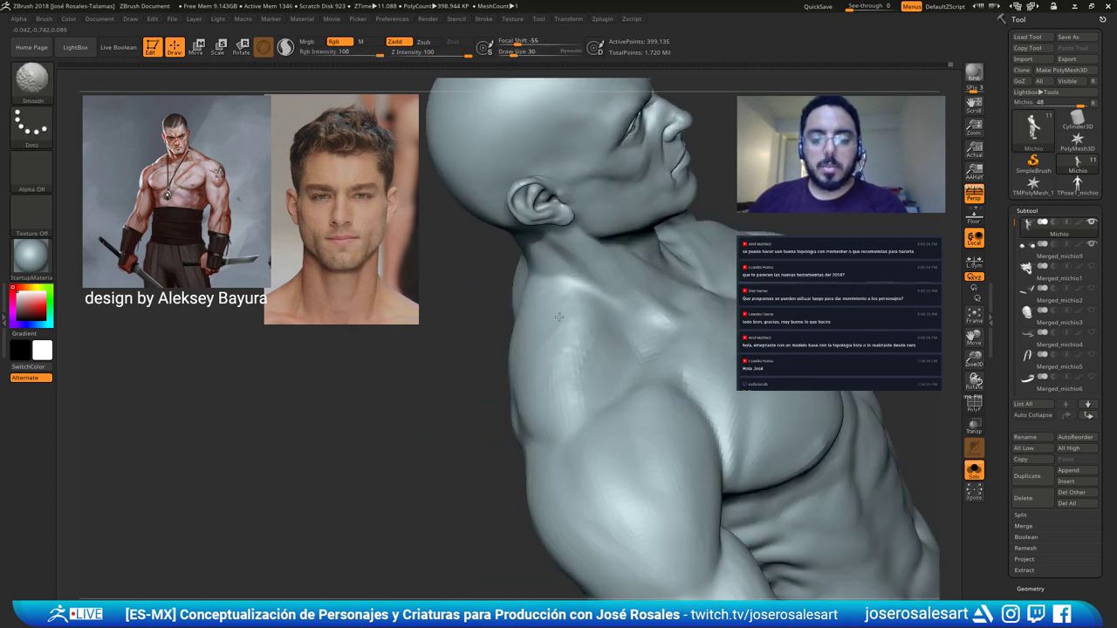
mouse_move(591, 374)
right_mouse_down()
mouse_move(559, 375)
mouse_move(525, 348)
mouse_move(571, 314)
mouse_move(600, 350)
mouse_move(565, 378)
mouse_move(556, 350)
mouse_move(567, 371)
mouse_move(600, 370)
mouse_move(607, 355)
mouse_move(556, 347)
right_mouse_up()
key("shift")
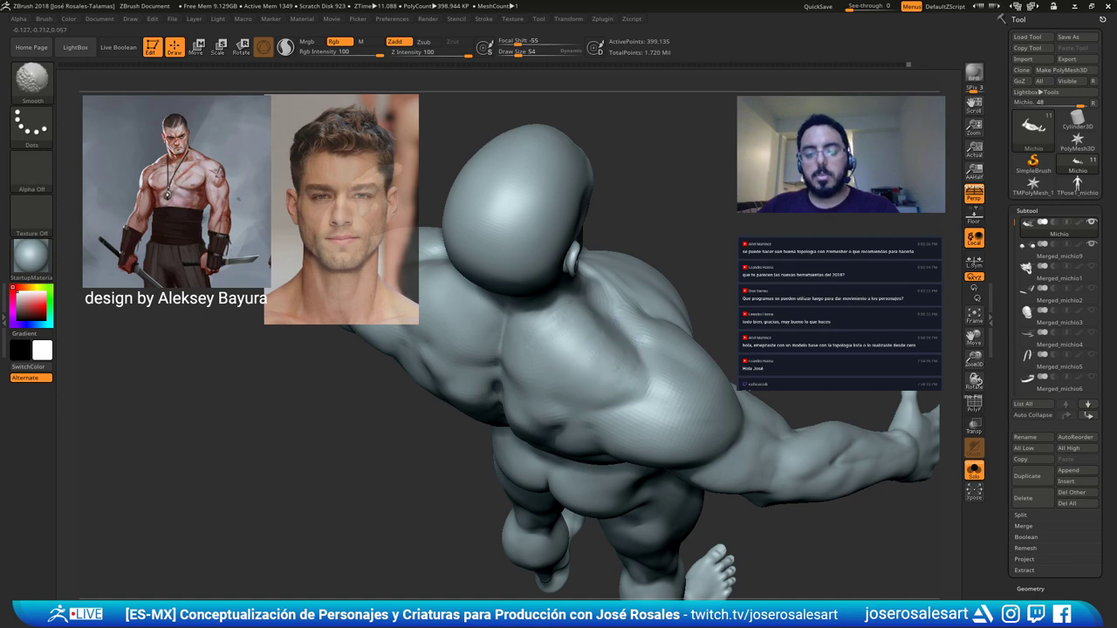
Blend the trapezius into the upper back with ClayBuildup and Smooth at draw size 54.
mouse_move(576, 344)
right_mouse_down()
mouse_move(548, 314)
mouse_move(568, 282)
right_mouse_up()
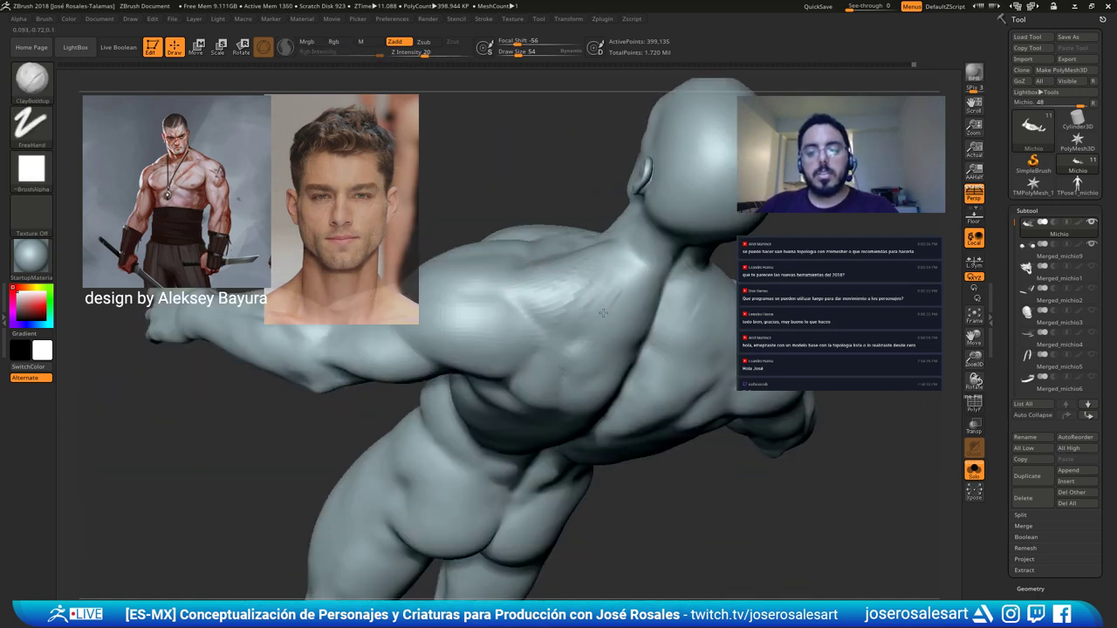
left_click_drag(602, 292, 568, 312, "shift")
mouse_move(585, 262)
right_mouse_down()
mouse_move(573, 256)
mouse_move(638, 217)
mouse_move(536, 241)
mouse_move(500, 327)
right_mouse_up()
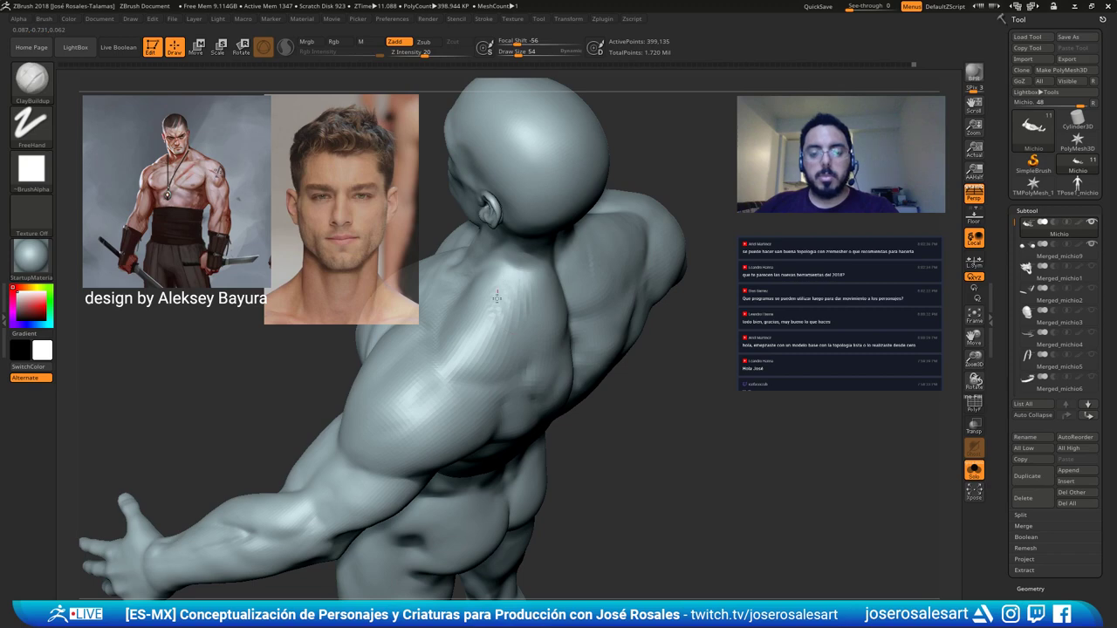
mouse_move(508, 329)
right_mouse_down()
mouse_move(539, 297)
mouse_move(502, 354)
right_mouse_up()
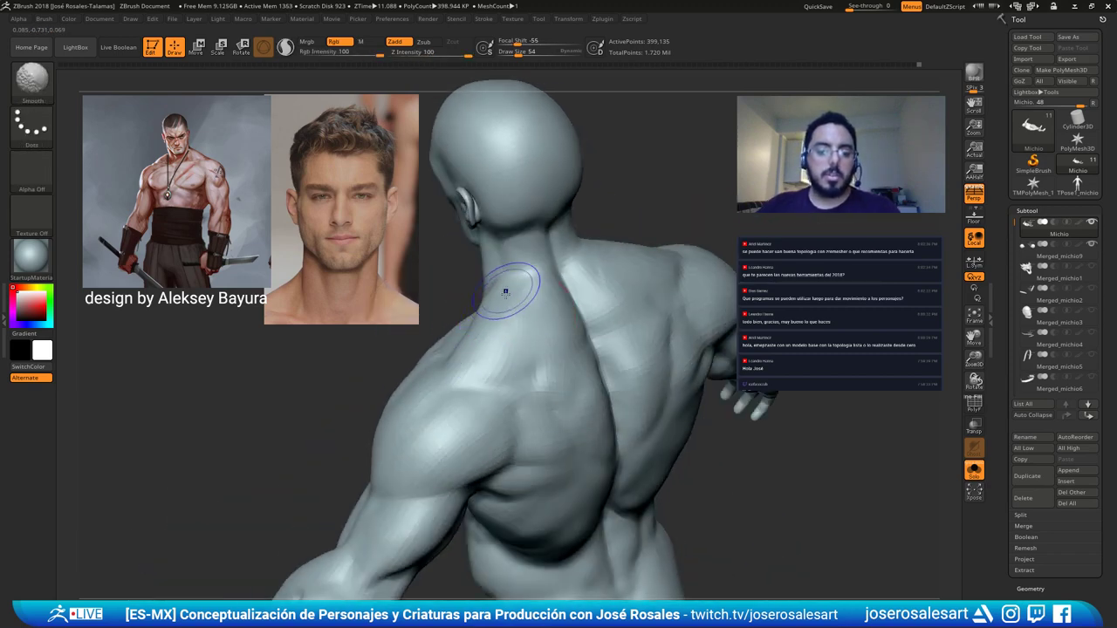
mouse_move(496, 399)
right_mouse_down()
mouse_move(553, 302)
mouse_move(621, 334)
mouse_move(614, 375)
mouse_move(612, 344)
right_mouse_up()
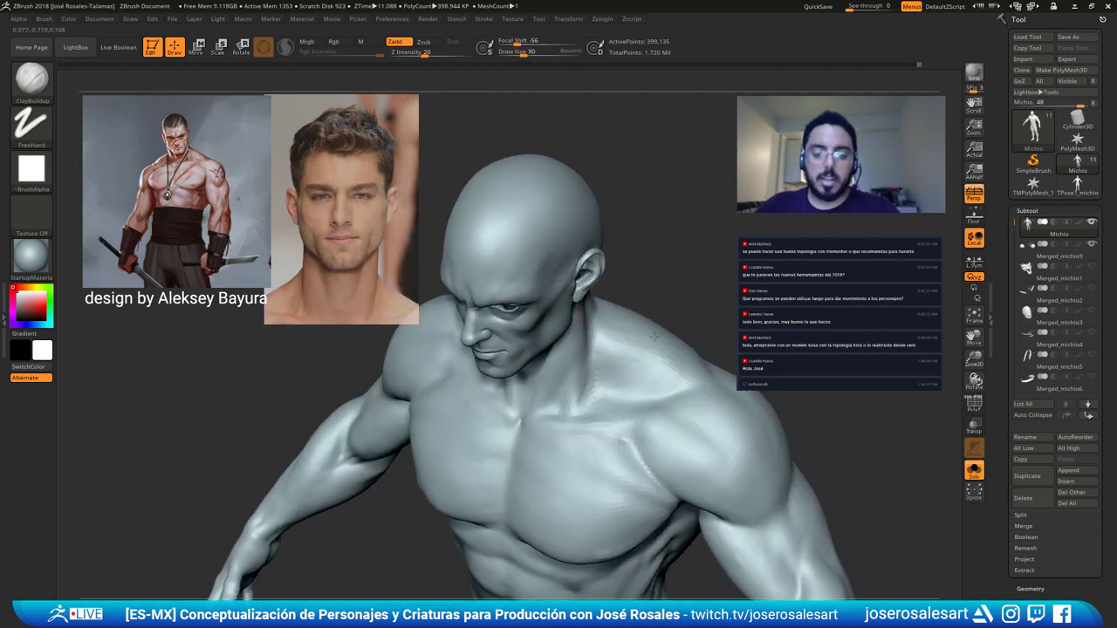
Set the ClayBuildup draw size to 58 and refine the top of the trapezius towards the shoulder.
key("s")
left_click_drag(661, 337, 656, 336)
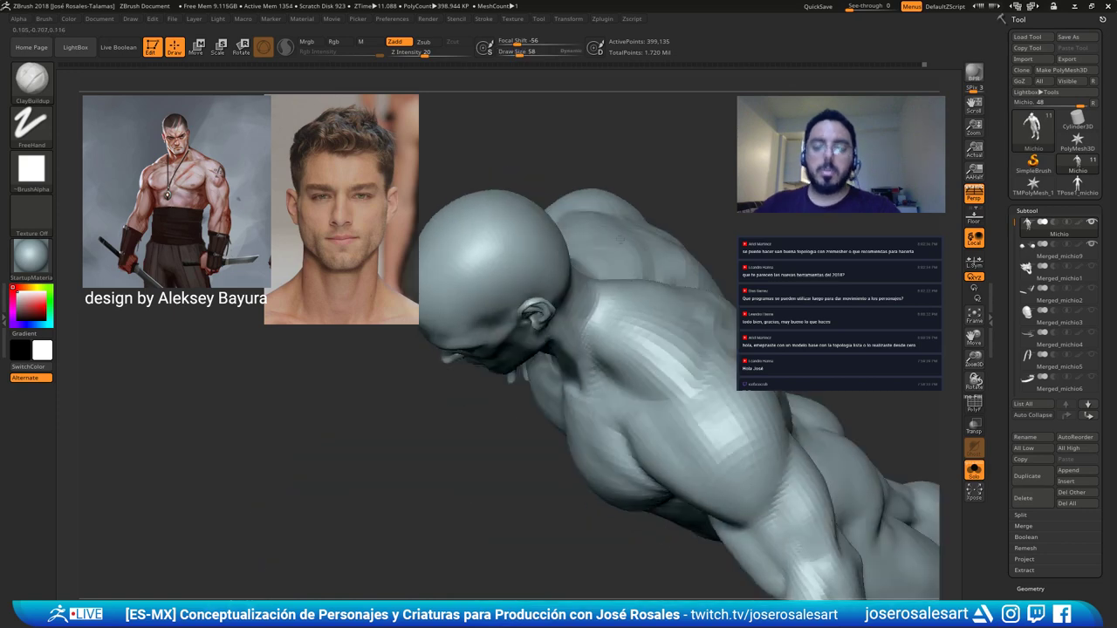
right_click_drag(650, 358, 608, 305)
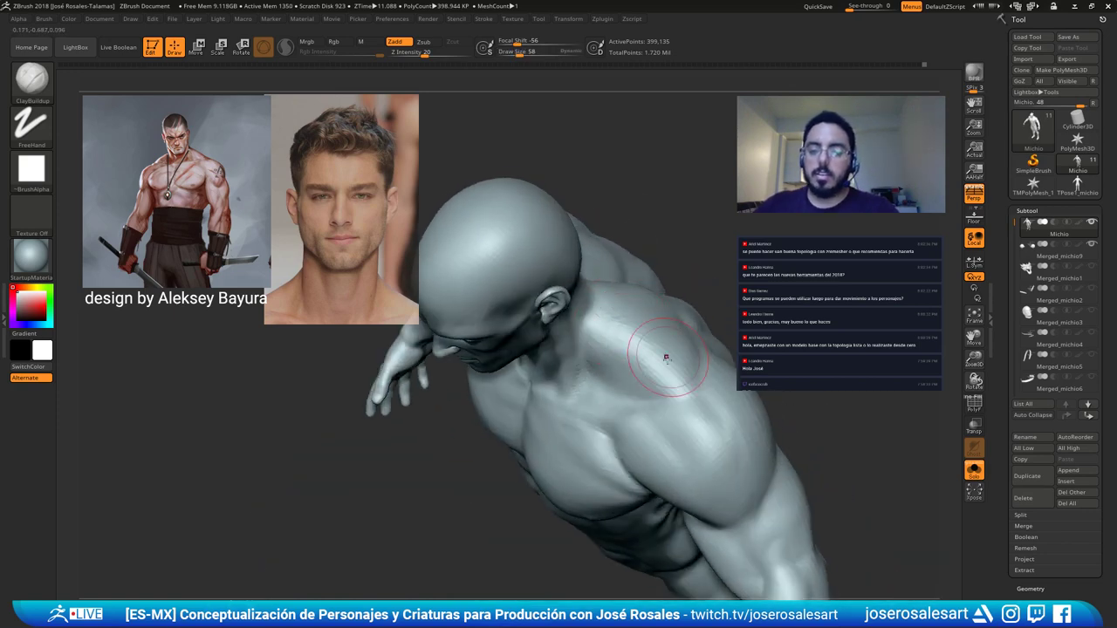
right_click_drag(666, 357, 648, 361)
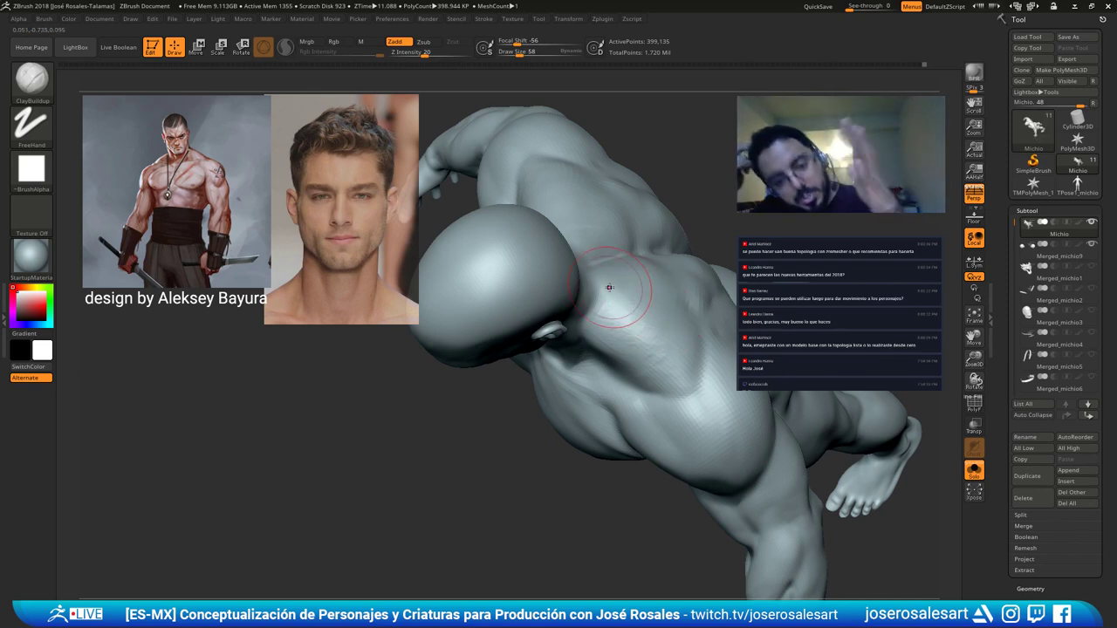
mouse_move(609, 288)
right_mouse_down("alt")
mouse_move(499, 285)
mouse_move(570, 329)
mouse_move(576, 281)
mouse_move(635, 326)
right_mouse_up("alt")
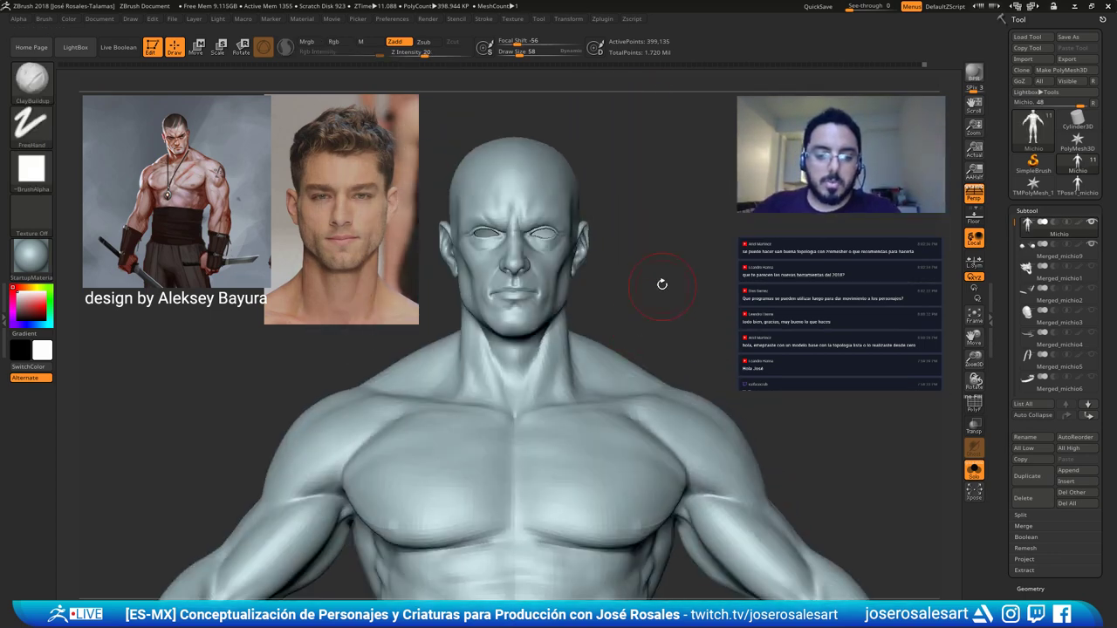
Reshape the side of the nose with the Move brush at draw size 65.
mouse_move(661, 285)
right_mouse_down("ctrl")
mouse_move(619, 267)
mouse_move(635, 275)
mouse_move(630, 262)
mouse_move(612, 271)
right_mouse_up("ctrl")
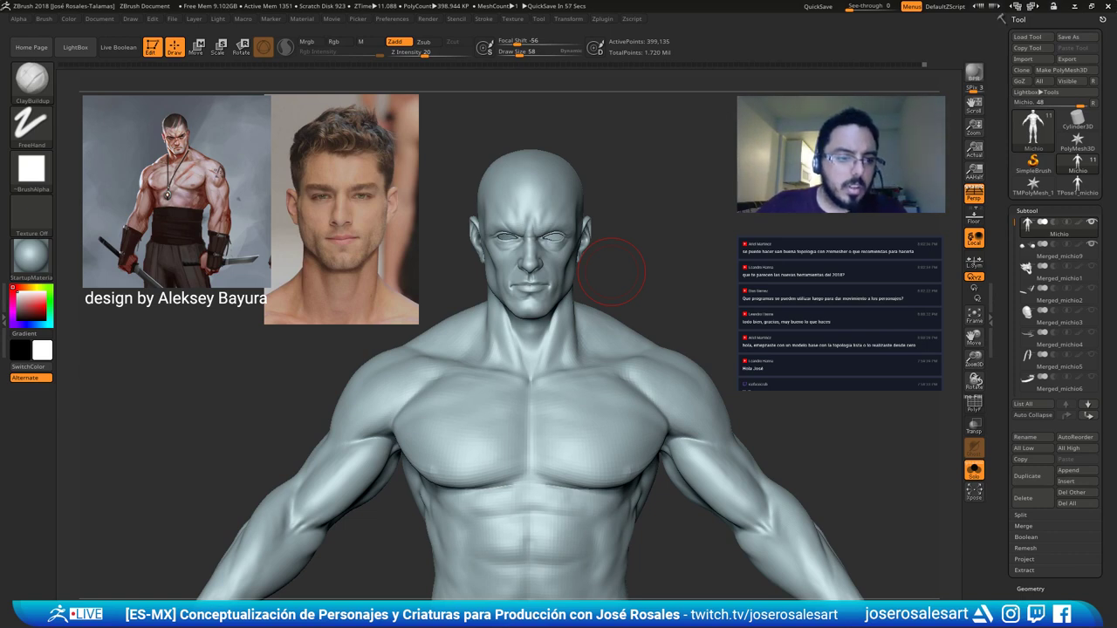
left_click_drag(623, 269, 628, 268, "shift")
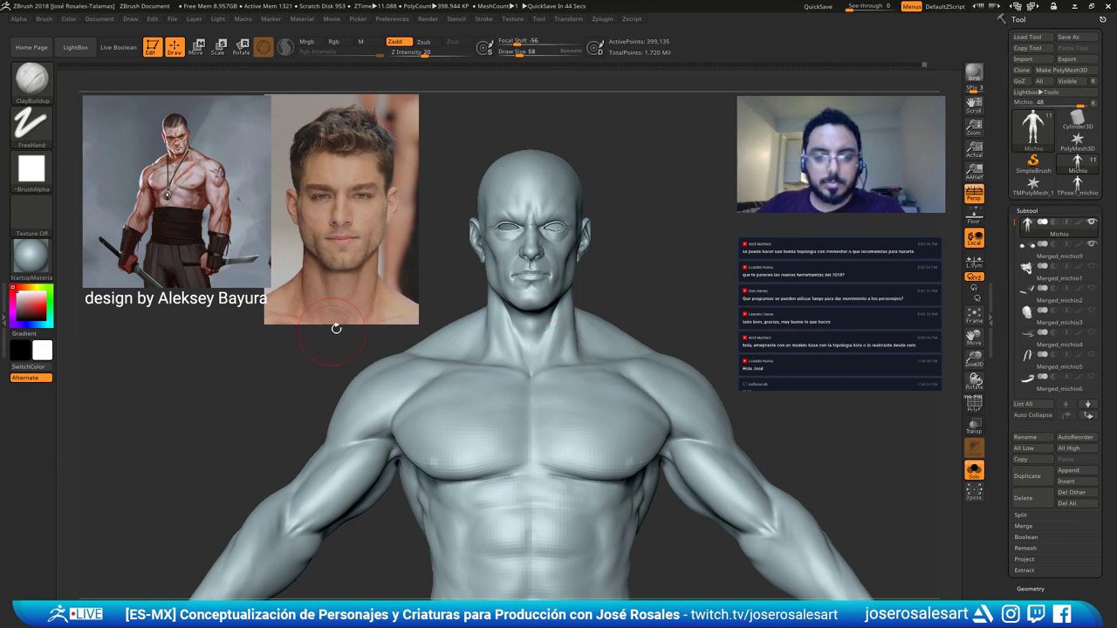
mouse_move(336, 328)
left_mouse_down()
mouse_move(501, 262)
mouse_move(516, 322)
mouse_move(602, 268)
left_mouse_up()
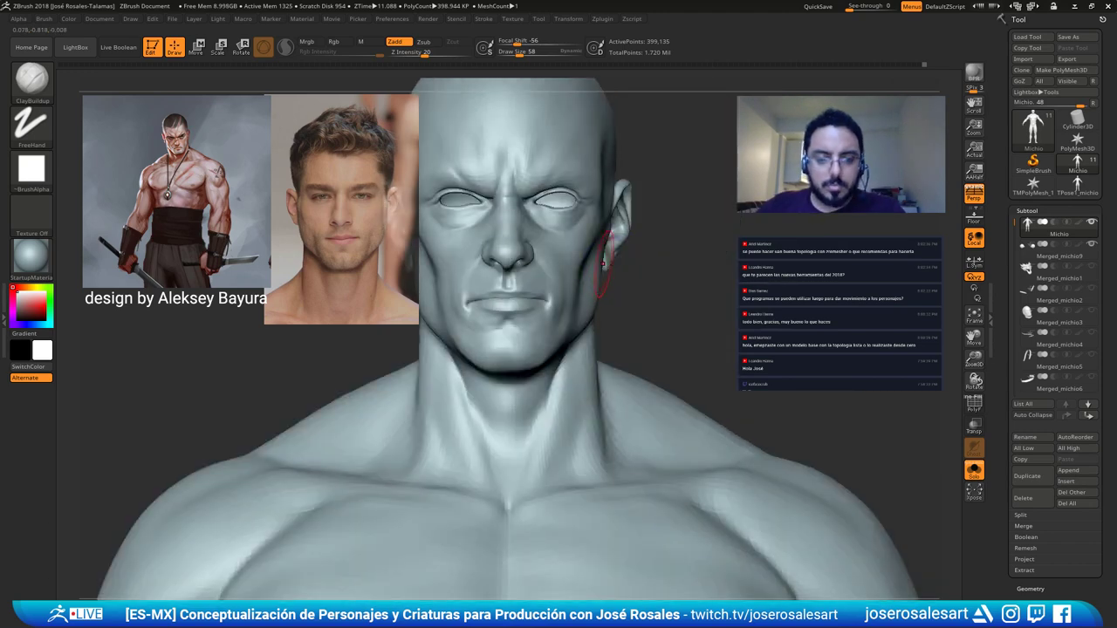
right_click_drag(543, 293, 554, 259)
key("b")
key("m")
key("v")
key("s")
left_click_drag(545, 299, 550, 299)
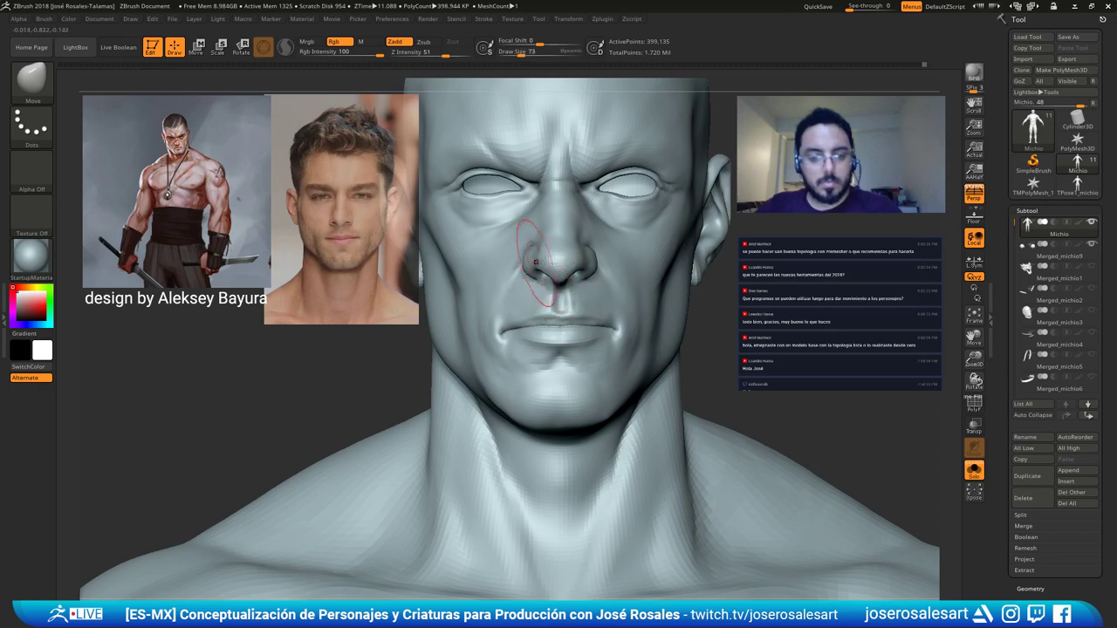
key("s")
left_click_drag(543, 260, 544, 261)
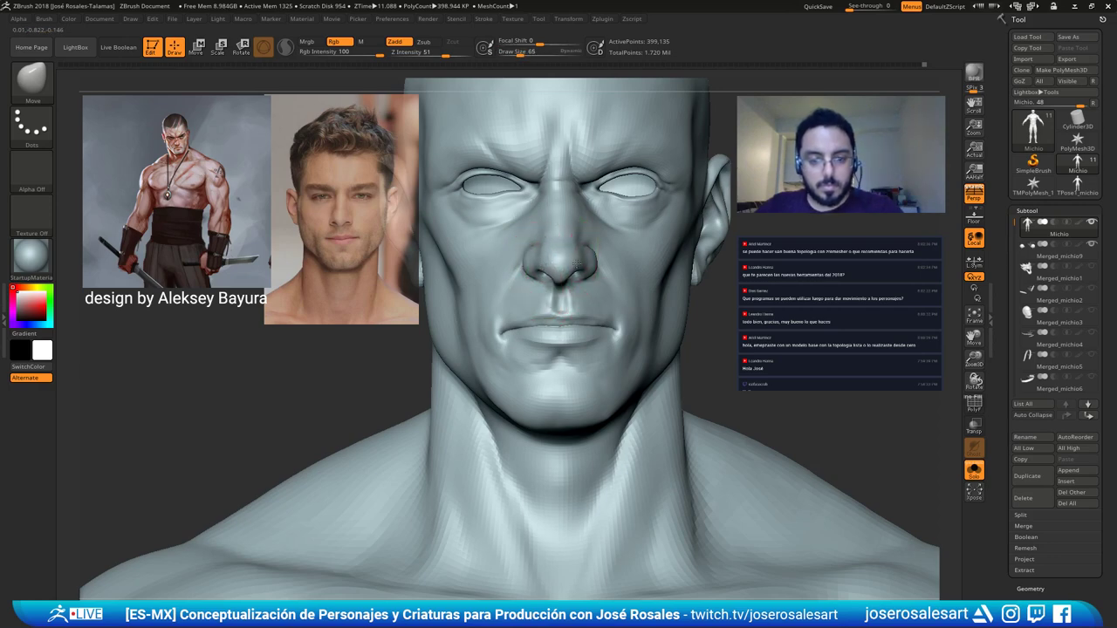
Adjust the nostril wings from the front with the Move brush at draw size 39.
right_click_drag(543, 231, 554, 230, "ctrl")
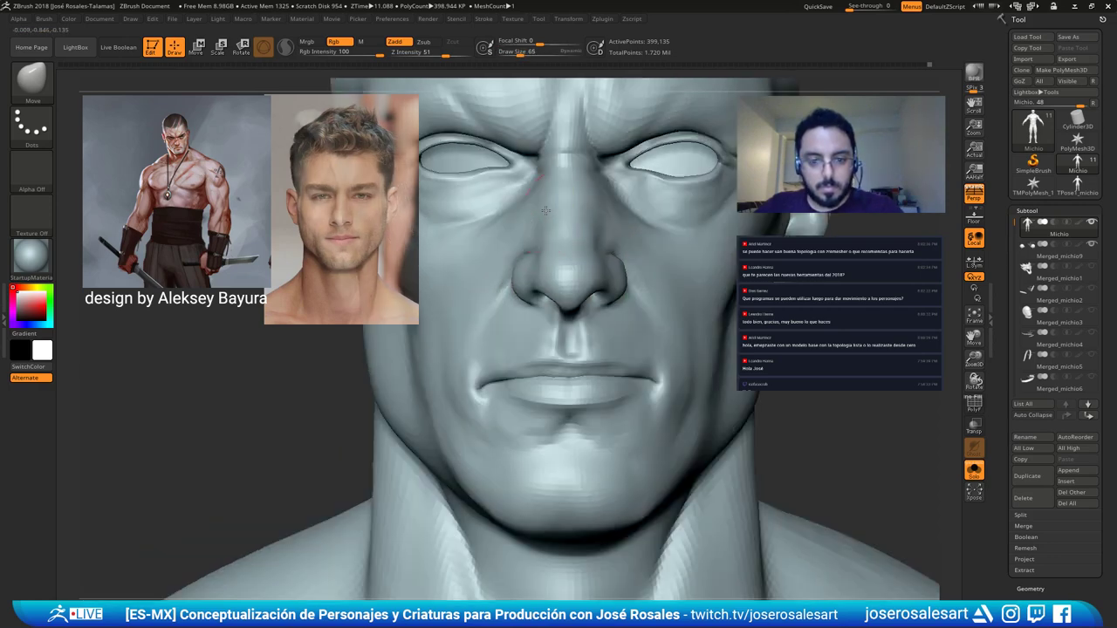
scroll(543, 218, "down", 3)
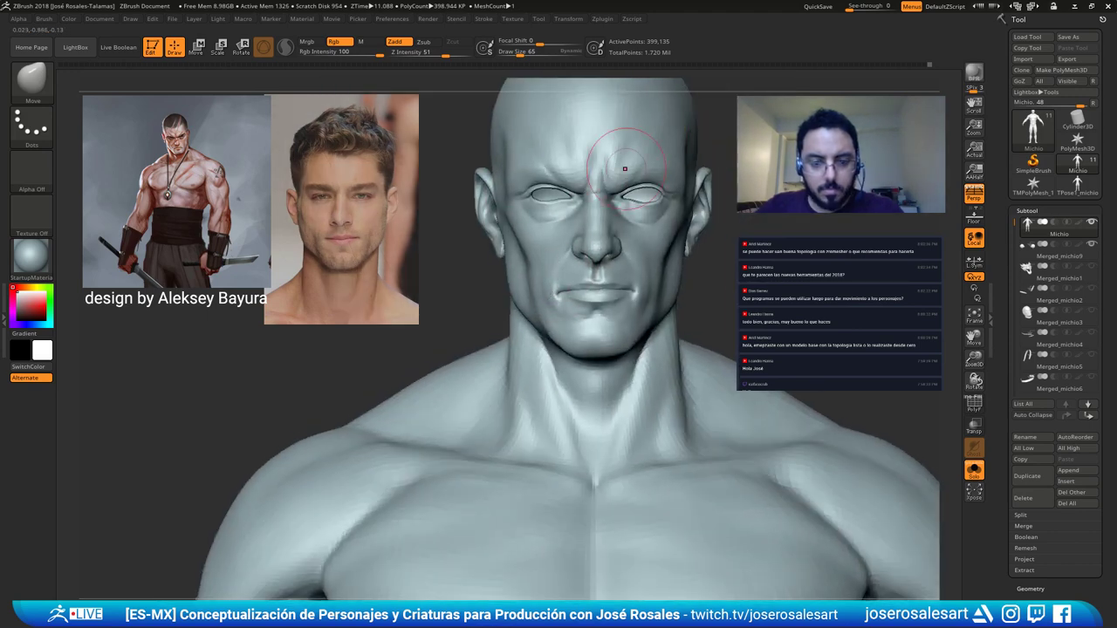
scroll(625, 169, "up", 4)
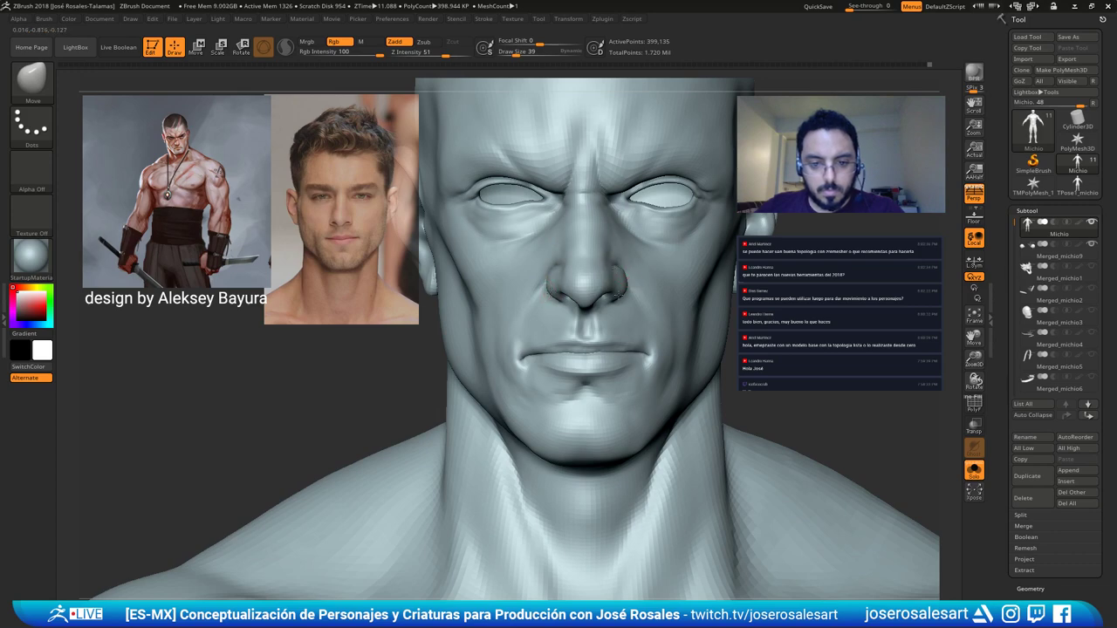
mouse_move(657, 209)
right_mouse_down("alt")
mouse_move(602, 199)
mouse_move(535, 142)
mouse_move(593, 232)
mouse_move(524, 230)
mouse_move(567, 232)
right_mouse_up("alt")
mouse_move(568, 232)
right_mouse_down("alt")
mouse_move(630, 293)
mouse_move(644, 292)
mouse_move(583, 325)
right_mouse_up("alt")
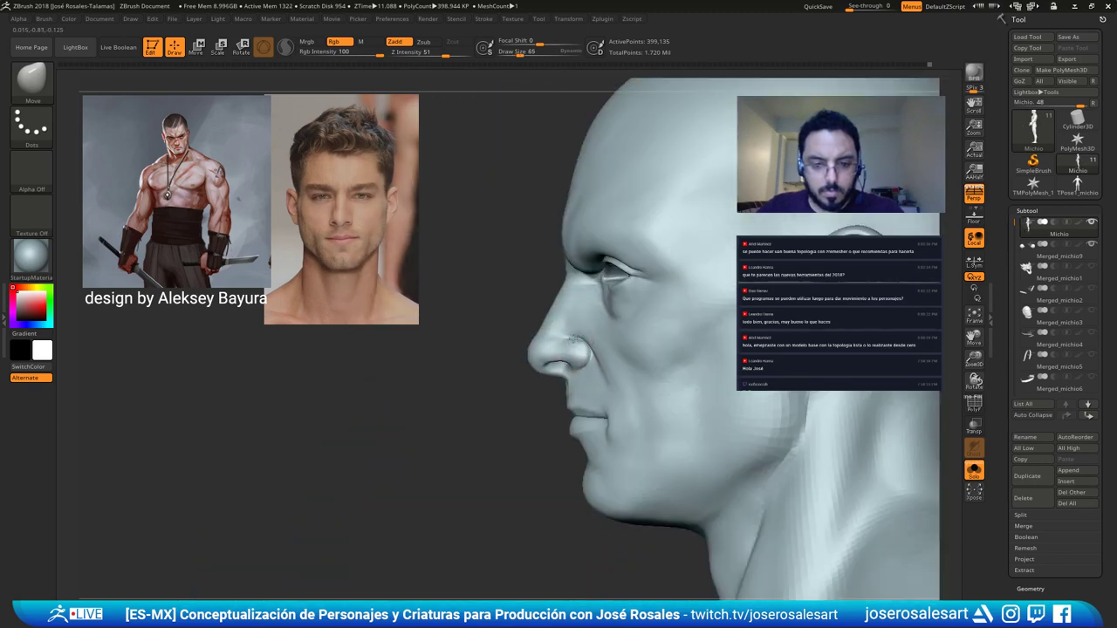
Refine the nose tip and bridge in profile with the Move brush at draw size 119.
key("bracketright")
key("bracketright")
scroll(534, 341, "up", 2)
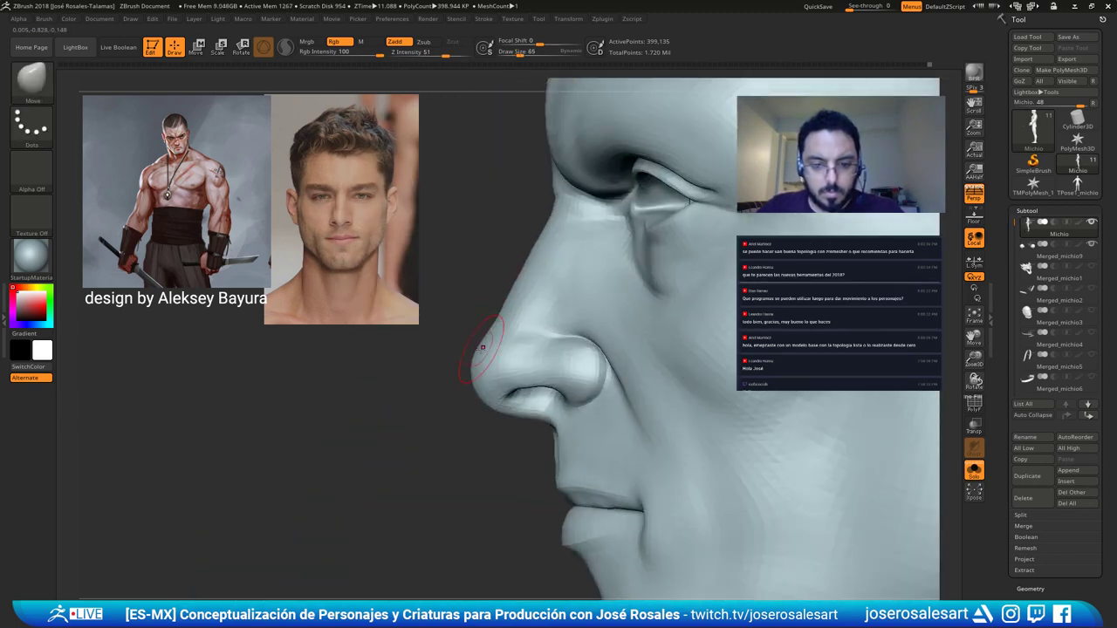
key("s")
left_click_drag(475, 350, 499, 326)
key("s")
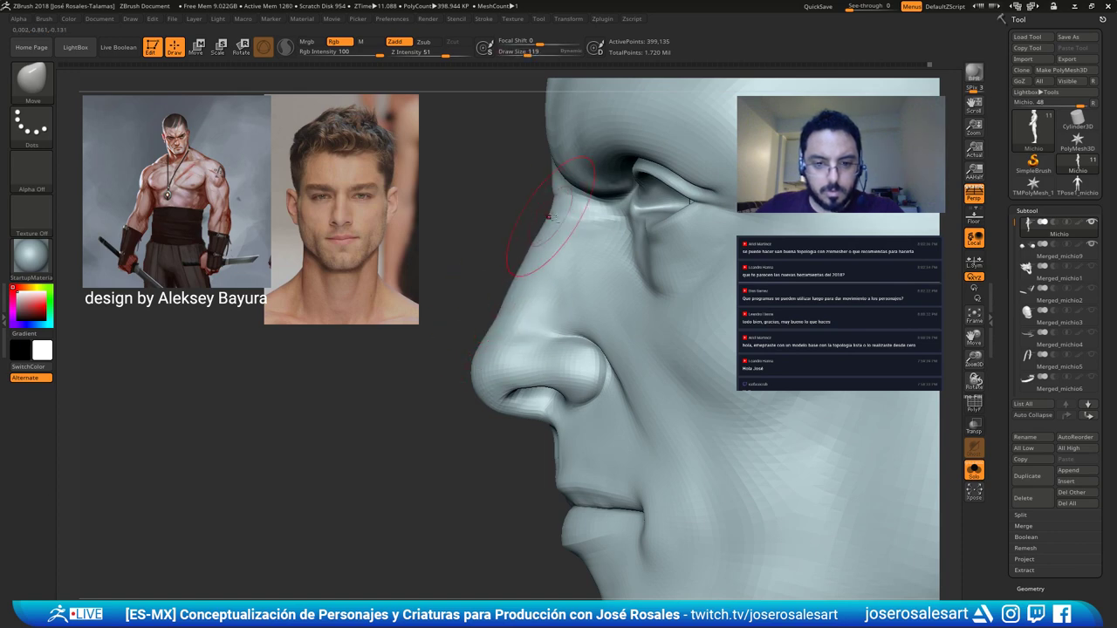
scroll(519, 266, "down", 2)
Adjust the side of the face and the neck with the Move brush at draw sizes 73 and 45.
key("s")
left_click_drag(527, 278, 526, 278)
left_click_drag(534, 269, 531, 263)
mouse_move(454, 277)
left_mouse_down()
mouse_move(533, 263)
mouse_move(639, 277)
left_mouse_up()
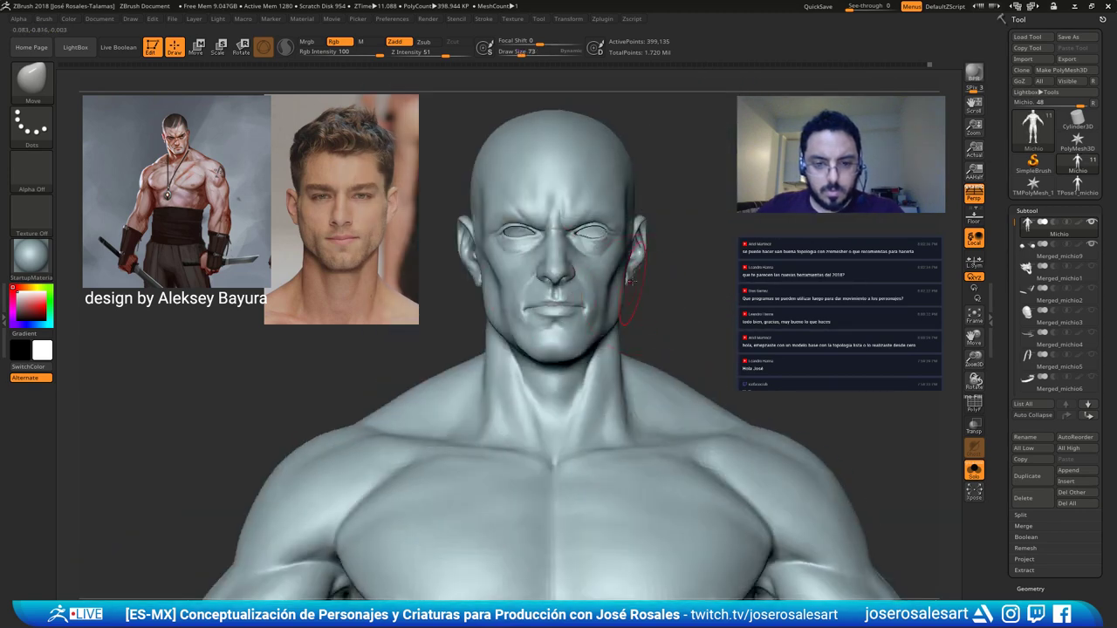
scroll(668, 311, "down", 3)
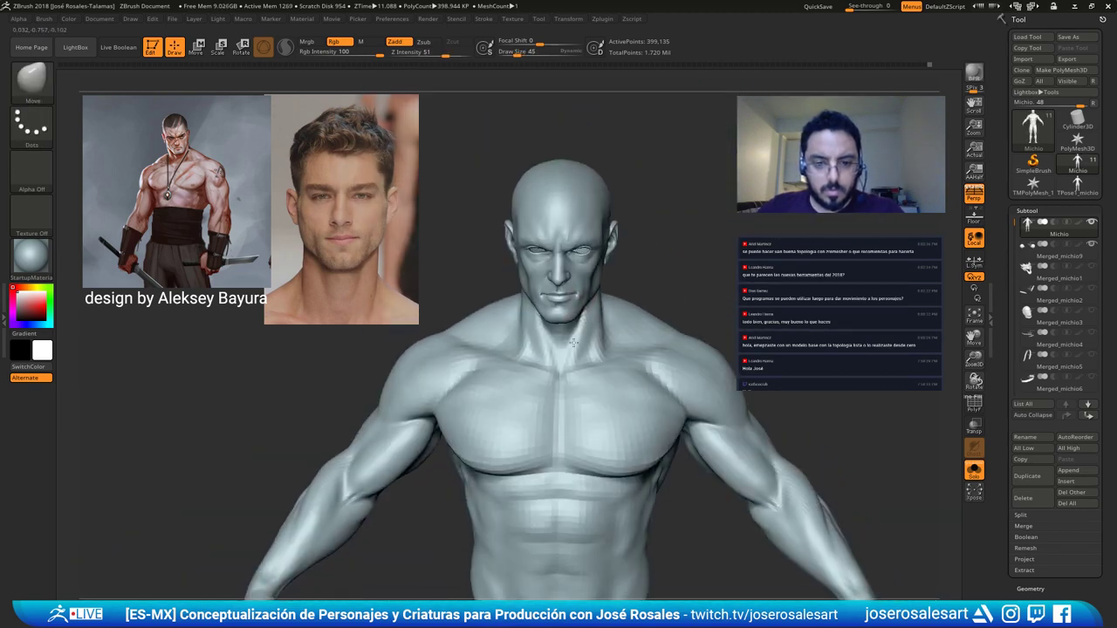
key("bracketleft")
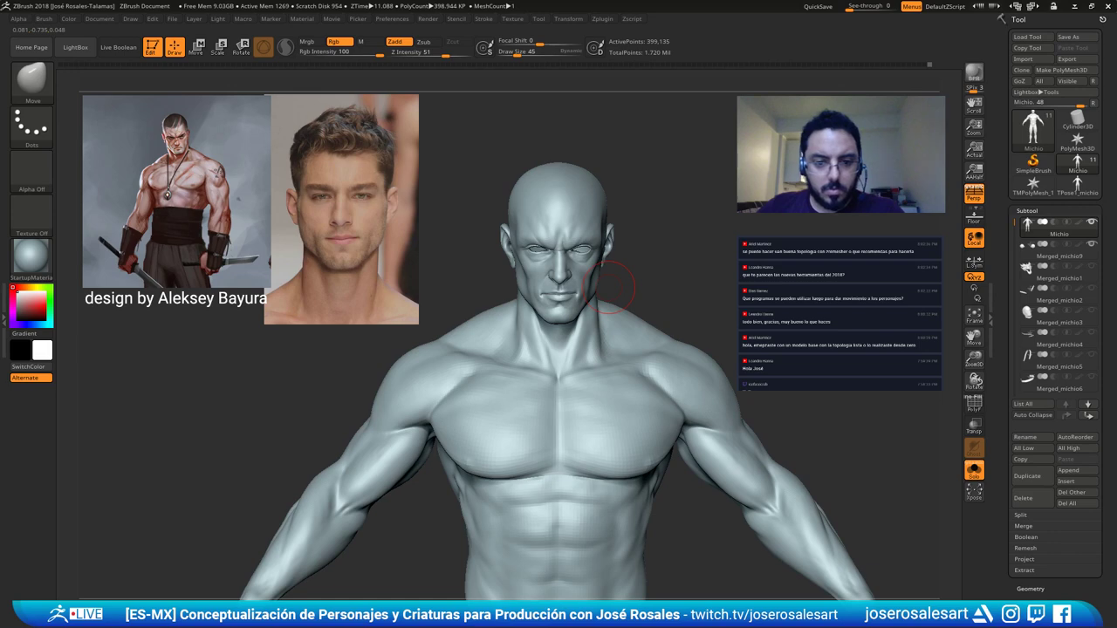
mouse_move(633, 292)
left_mouse_down()
mouse_move(653, 313)
mouse_move(621, 269)
mouse_move(491, 272)
mouse_move(599, 288)
mouse_move(544, 294)
left_mouse_up()
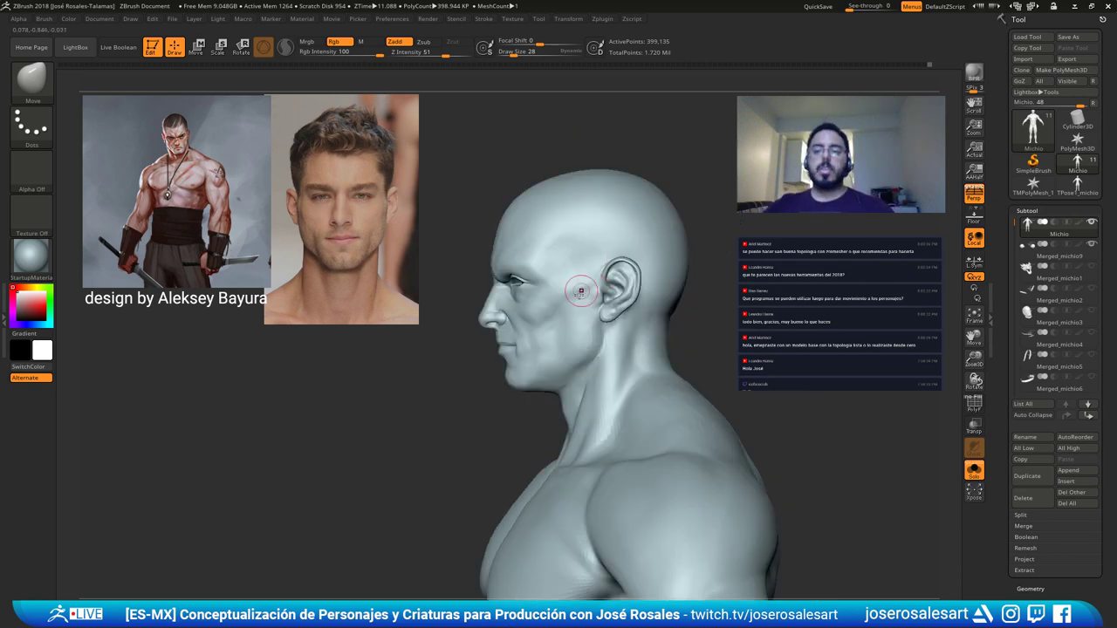
Build up the neck below the ear and the back of the jaw with ClayBuildup at draw size 54.
mouse_move(475, 353)
left_mouse_down()
mouse_move(546, 348)
mouse_move(352, 340)
left_mouse_up()
right_click_drag(352, 340, 321, 340, "alt")
key("b")
key("c")
key("b")
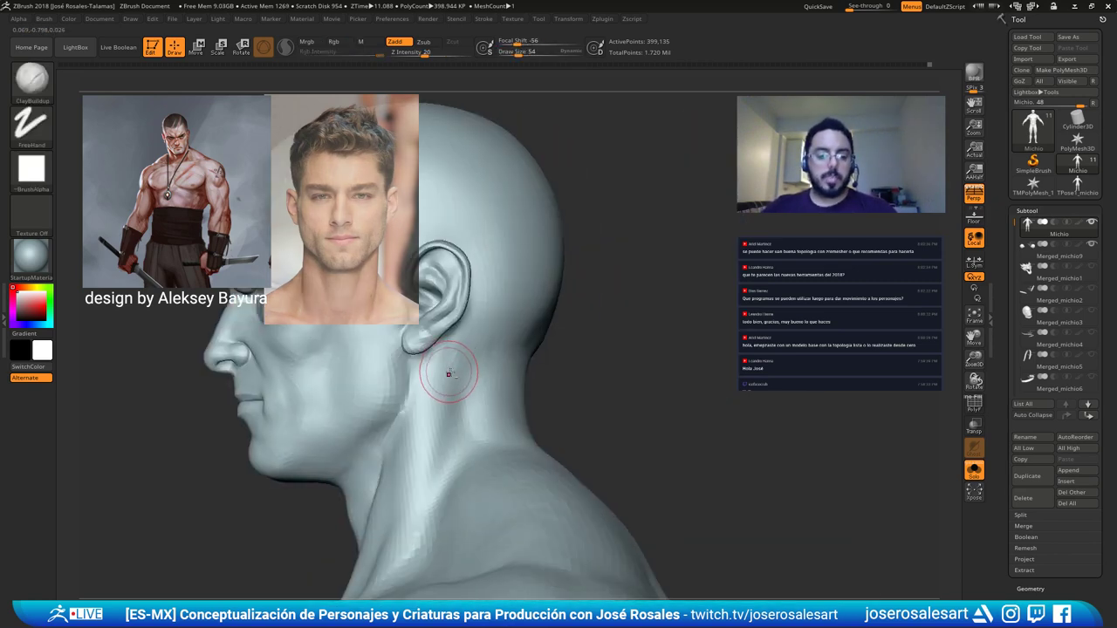
right_click_drag(447, 373, 489, 362, "alt")
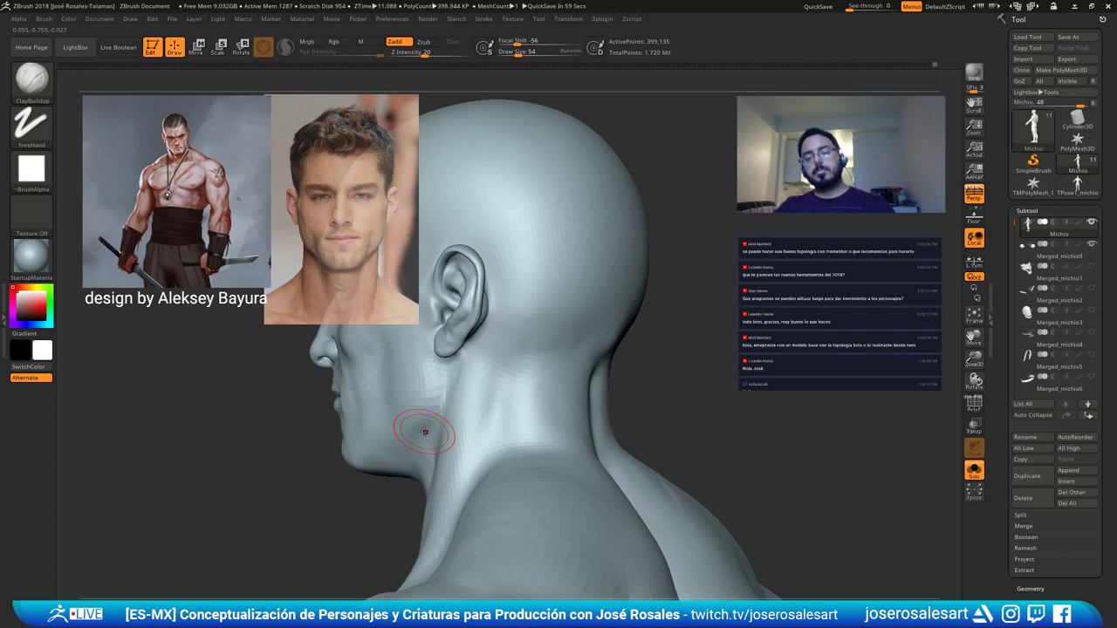
mouse_move(489, 340)
right_mouse_down()
mouse_move(544, 342)
mouse_move(515, 357)
mouse_move(523, 340)
mouse_move(489, 288)
right_mouse_up()
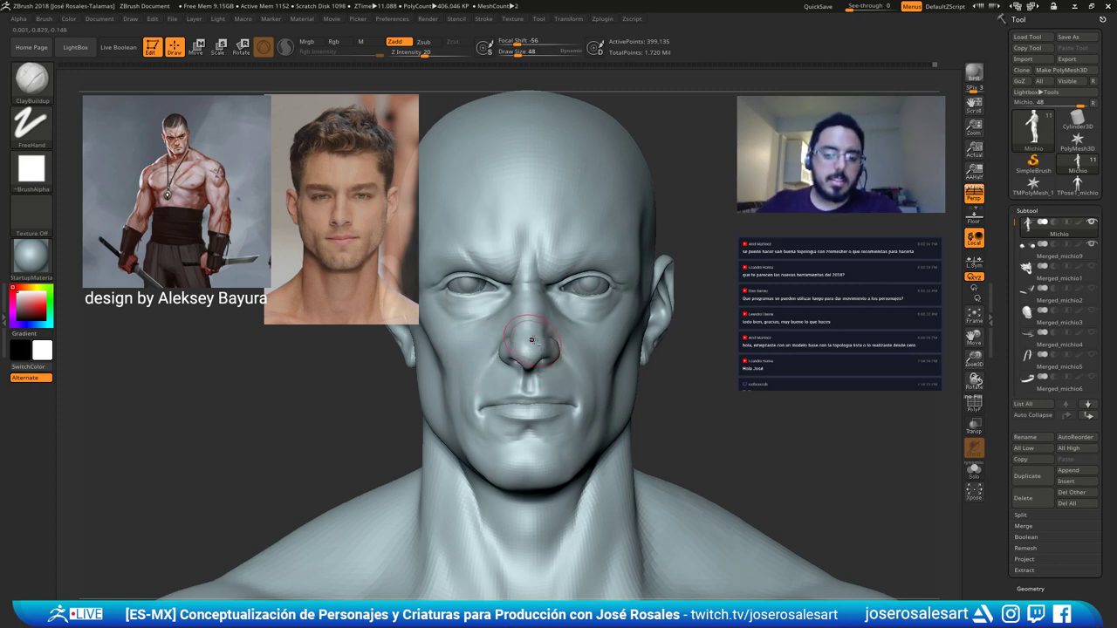
Refine the brow and the outer eye area with ClayBuildup at draw sizes 65 and 45.
key("space")
mouse_move(534, 324)
left_mouse_down()
mouse_move(559, 322)
mouse_move(535, 321)
left_mouse_up()
key("s")
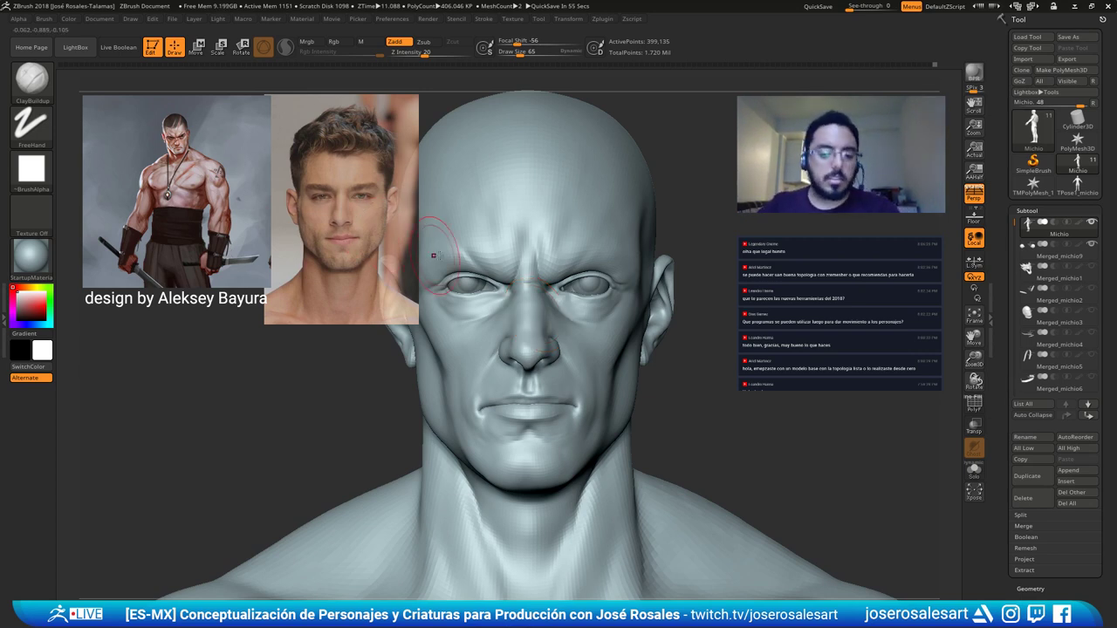
right_click_drag(534, 262, 462, 273)
key("bracketleft")
key("bracketleft")
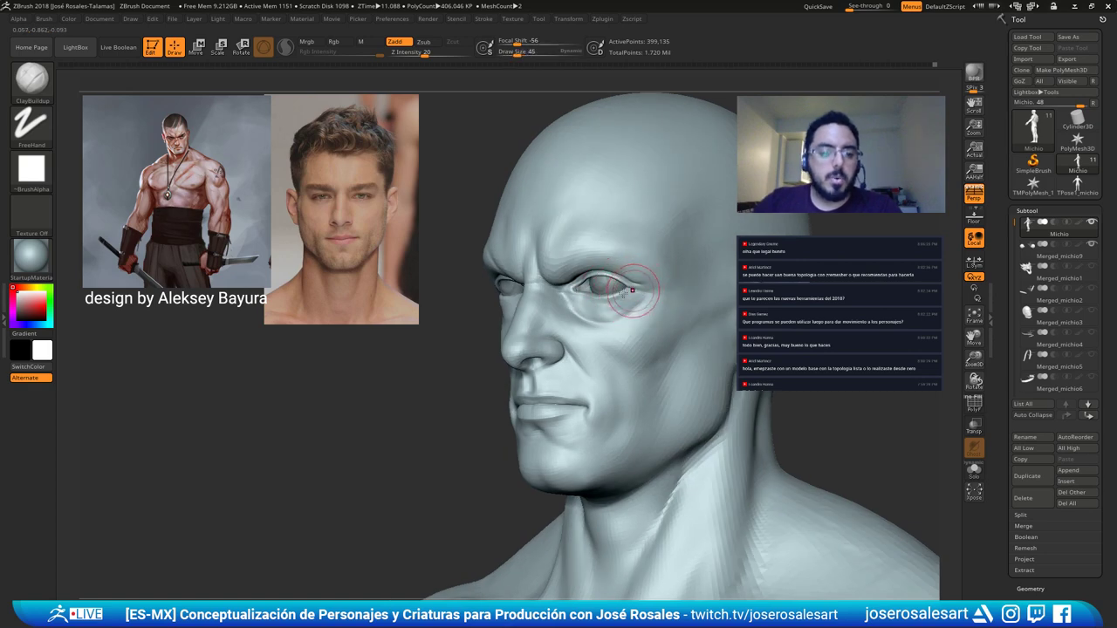
mouse_move(644, 276)
right_mouse_down("alt")
mouse_move(553, 304)
mouse_move(564, 276)
mouse_move(579, 281)
mouse_move(563, 240)
mouse_move(602, 269)
mouse_move(549, 262)
mouse_move(551, 276)
mouse_move(593, 231)
right_mouse_up("alt")
key("bracketright")
right_click_drag(593, 231, 631, 244, "alt")
key("bracketleft")
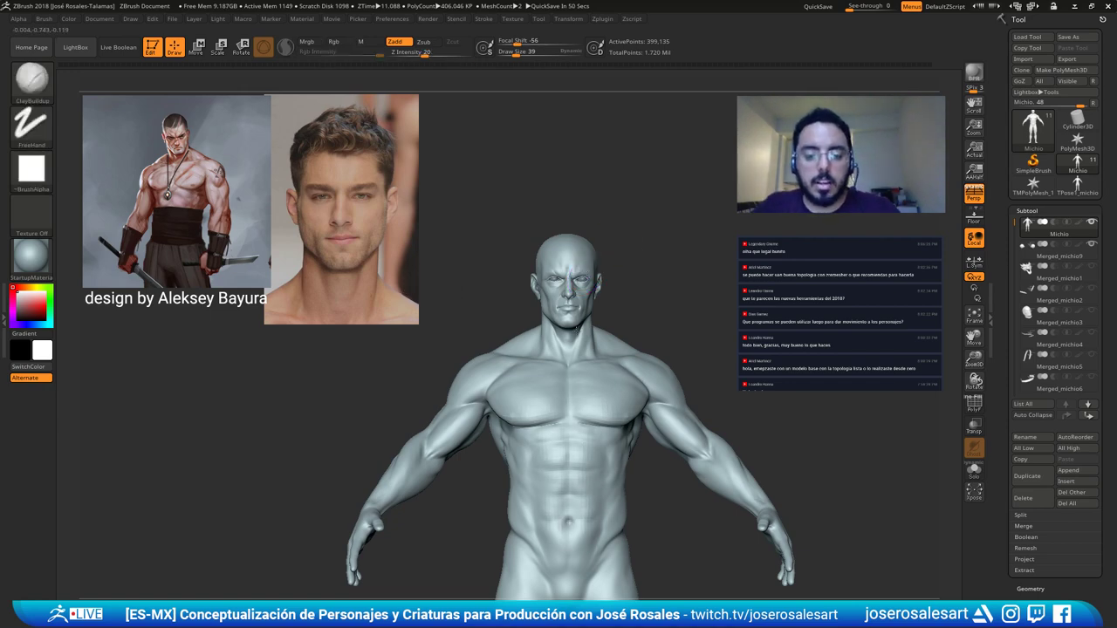
Adjust the chin and lower face with the Move brush at draw size 69.
mouse_move(630, 284)
left_mouse_down("alt")
mouse_move(626, 374)
mouse_move(574, 338)
left_mouse_up("alt")
right_click_drag(533, 436, 559, 523, "alt")
key("b")
key("m")
key("v")
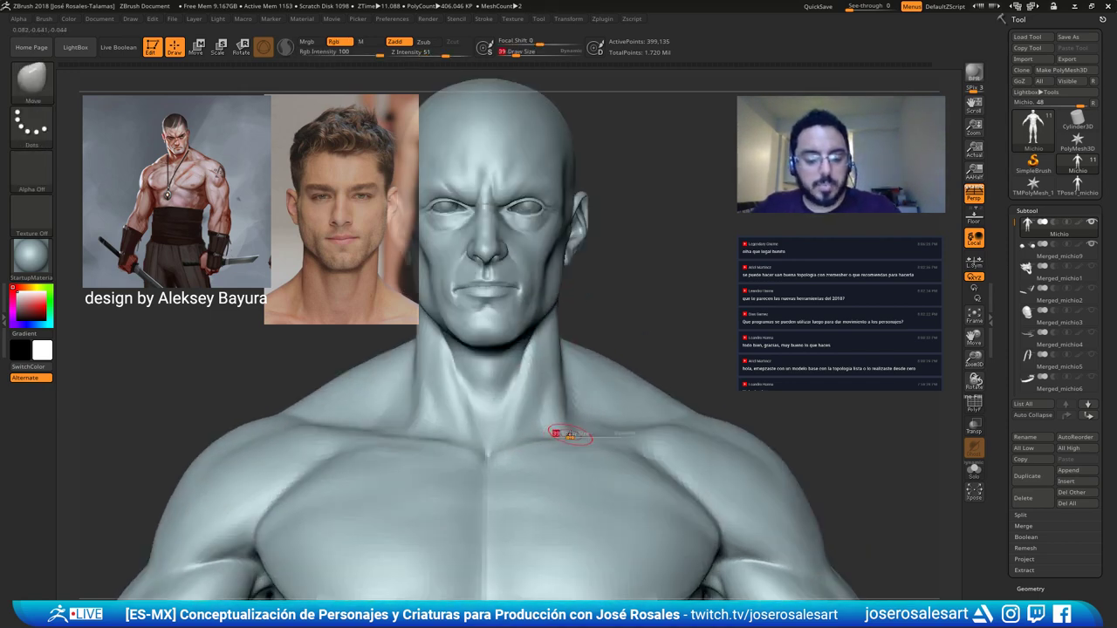
key("bracketright")
key("bracketright")
key("bracketright")
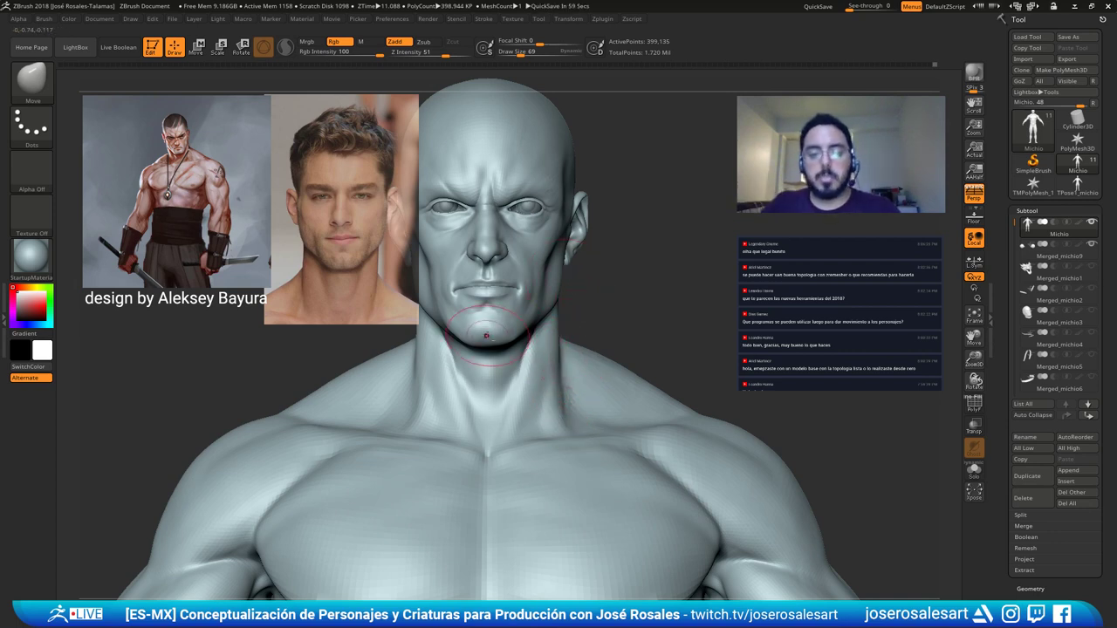
right_click_drag(565, 277, 523, 294)
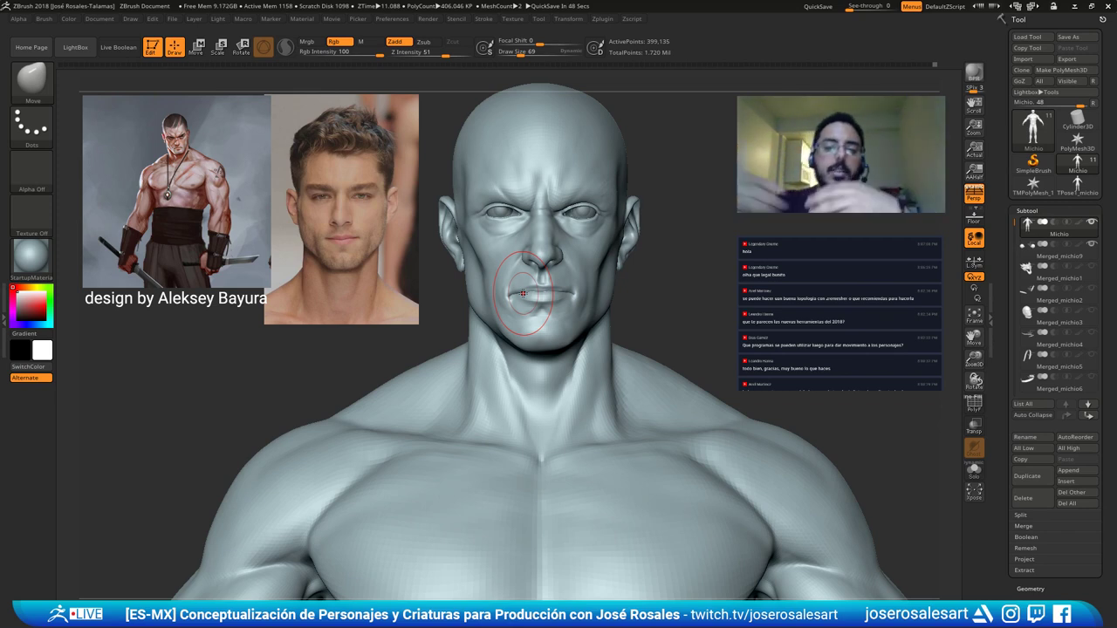
Examine the face's polygon flow and polygroups around the eyes and mouth with the wireframe display, then hide it.
mouse_move(519, 311)
right_mouse_down("alt")
mouse_move(548, 319)
mouse_move(650, 249)
mouse_move(641, 301)
mouse_move(577, 356)
right_mouse_up("alt")
key("shift+f")
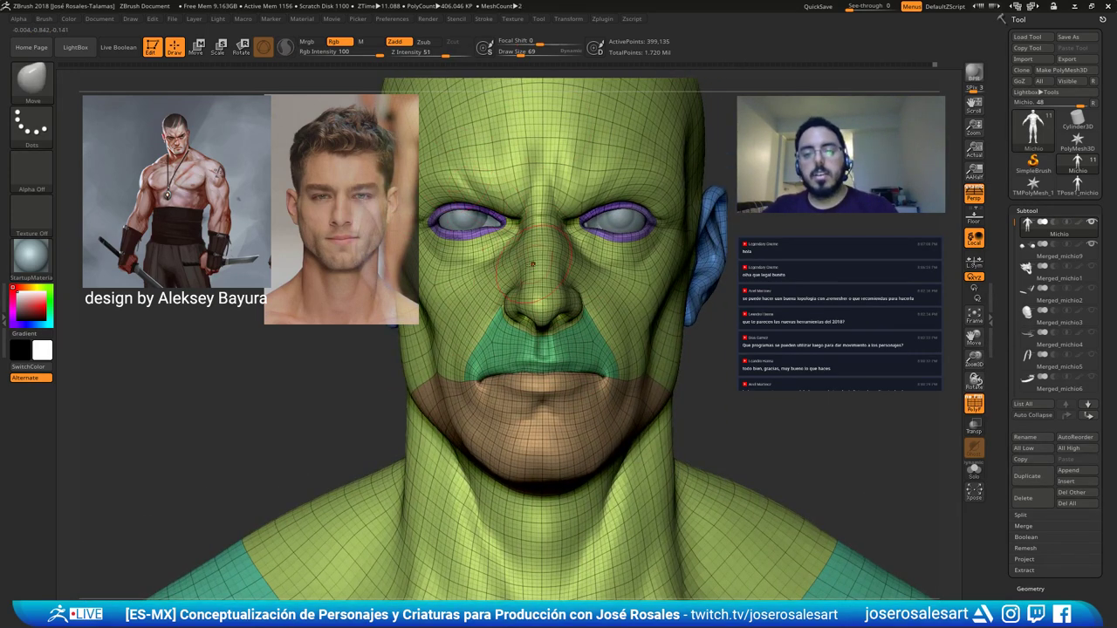
right_click_drag(485, 159, 393, 173)
right_click_drag(648, 98, 552, 214, "alt")
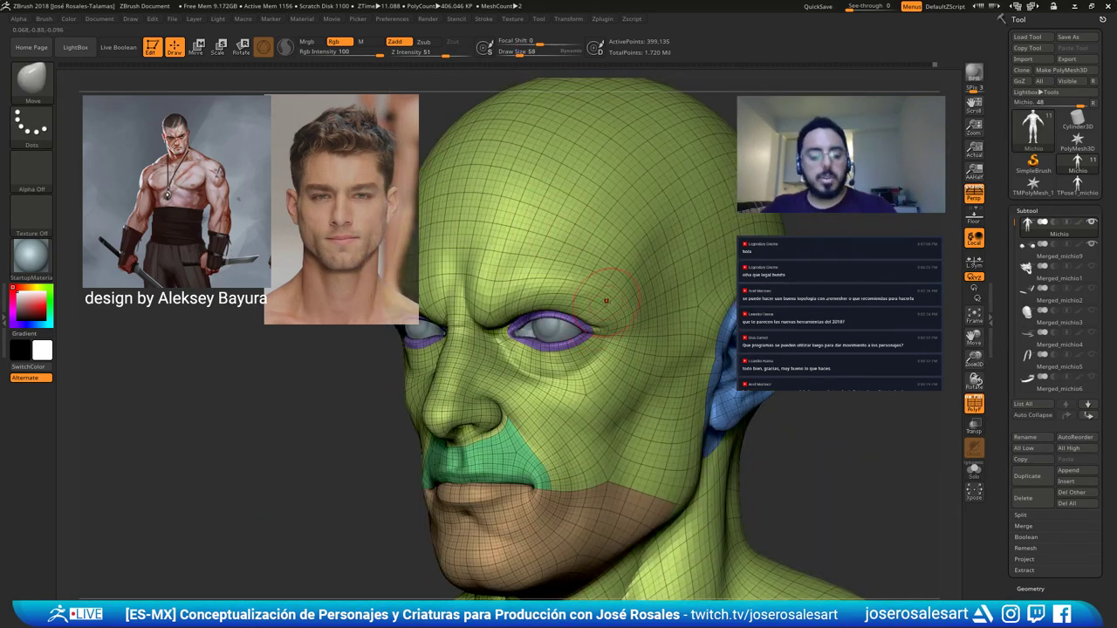
key("shift+f")
Build up the area beside the outer eye corner with ClayBuildup and smooth it at draw size 69.
key("b")
key("c")
key("b")
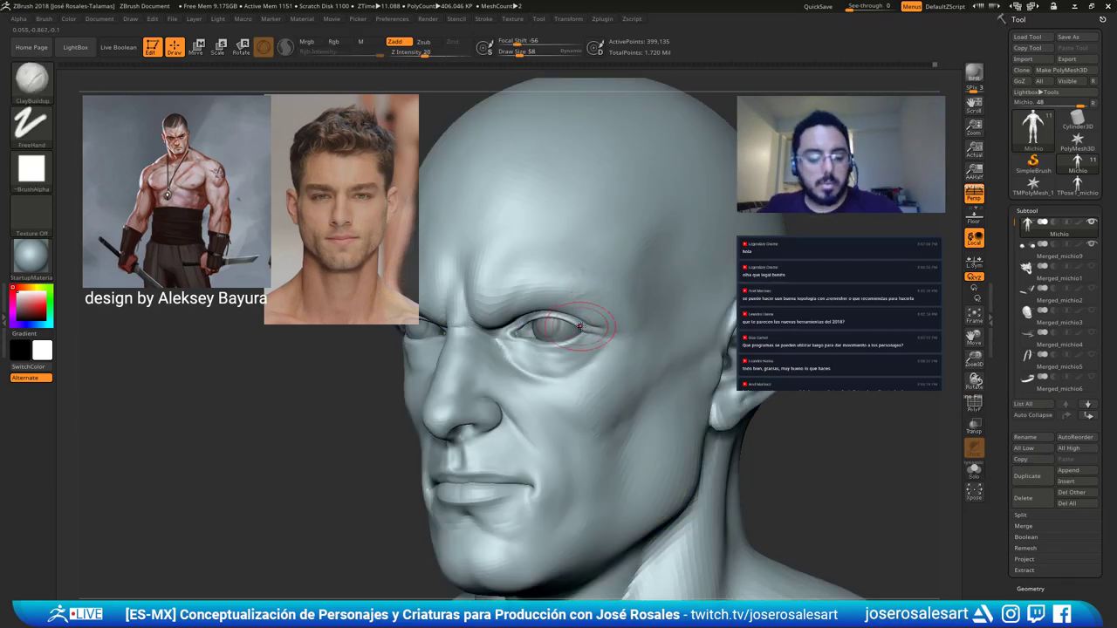
key("s")
mouse_move(585, 304)
left_mouse_down()
mouse_move(614, 308)
mouse_move(597, 301)
mouse_move(612, 286)
mouse_move(636, 309)
left_mouse_up()
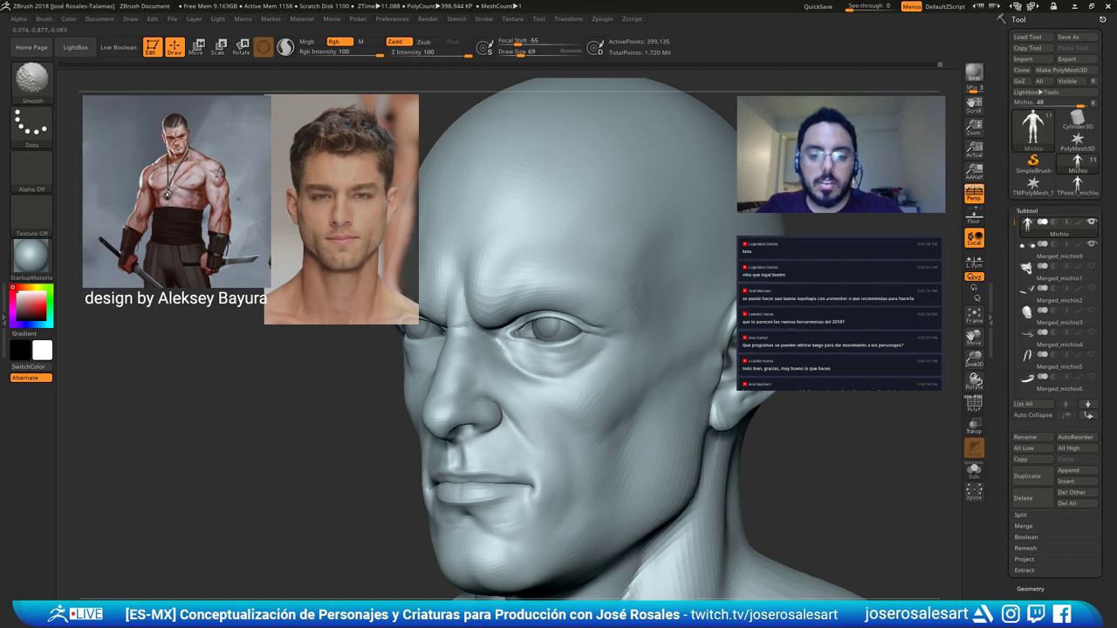
Refine the area between the brows and the nose root with ClayBuildup at draw sizes 33 and 30.
right_click_drag(646, 300, 554, 270)
right_click_drag(742, 281, 538, 235, "alt")
right_click_drag(538, 235, 602, 307)
right_click_drag(532, 319, 512, 342)
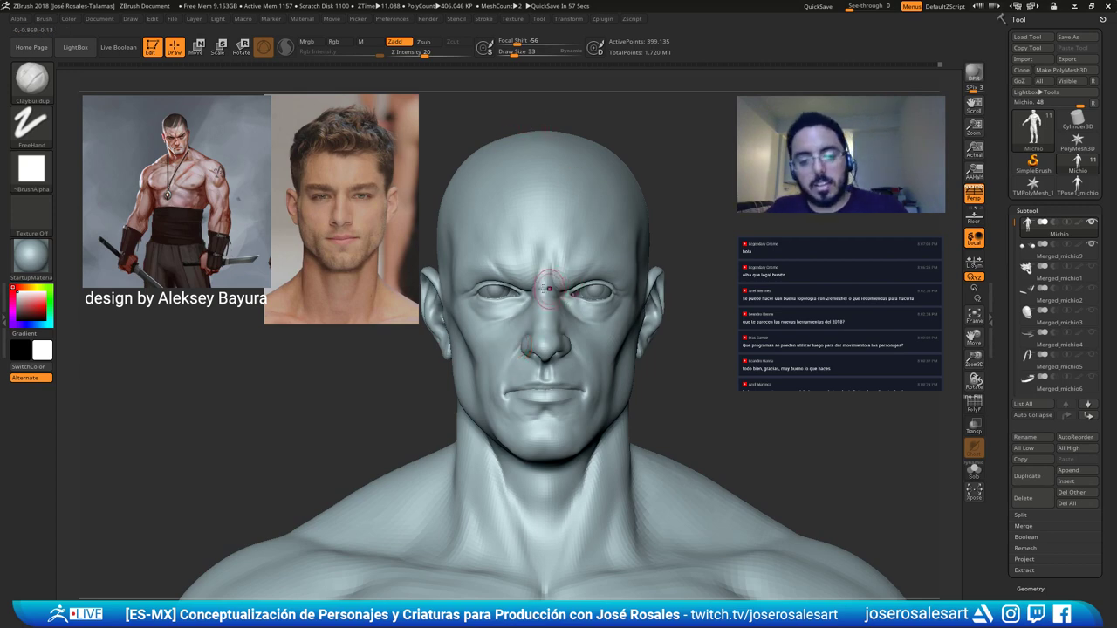
mouse_move(534, 293)
right_mouse_down()
mouse_move(586, 274)
mouse_move(576, 259)
mouse_move(593, 238)
mouse_move(563, 288)
right_mouse_up()
key("bracketleft")
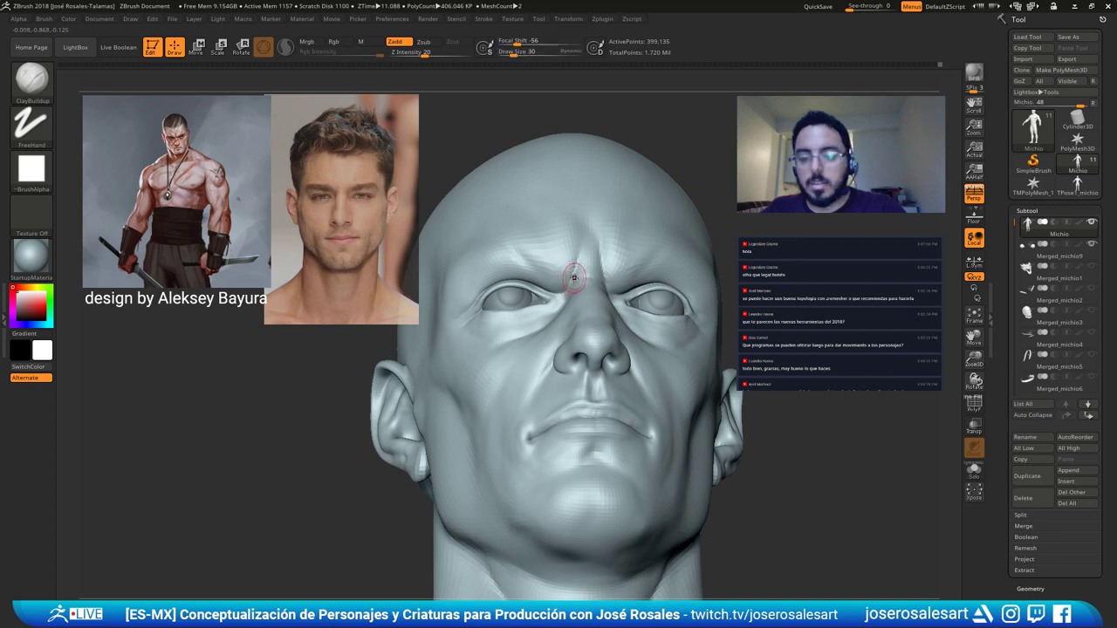
Define the nostrils from below with ClayBuildup at draw size 30.
right_click_drag(568, 218, 601, 360)
right_click_drag(600, 359, 554, 341)
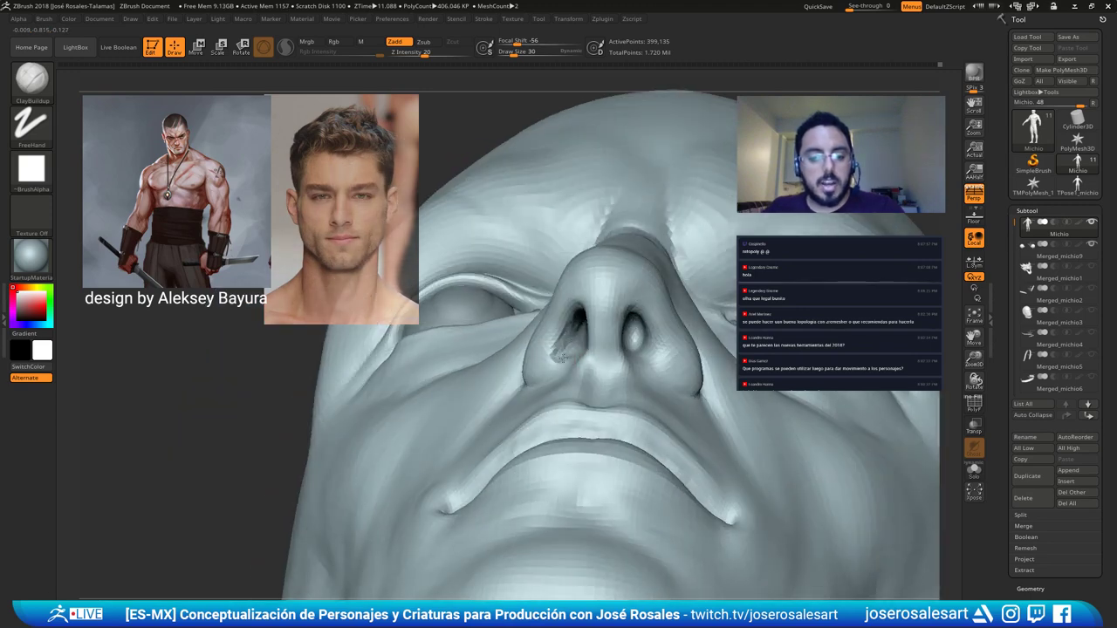
mouse_move(632, 351)
right_mouse_down()
mouse_move(642, 350)
mouse_move(647, 301)
mouse_move(593, 327)
right_mouse_up()
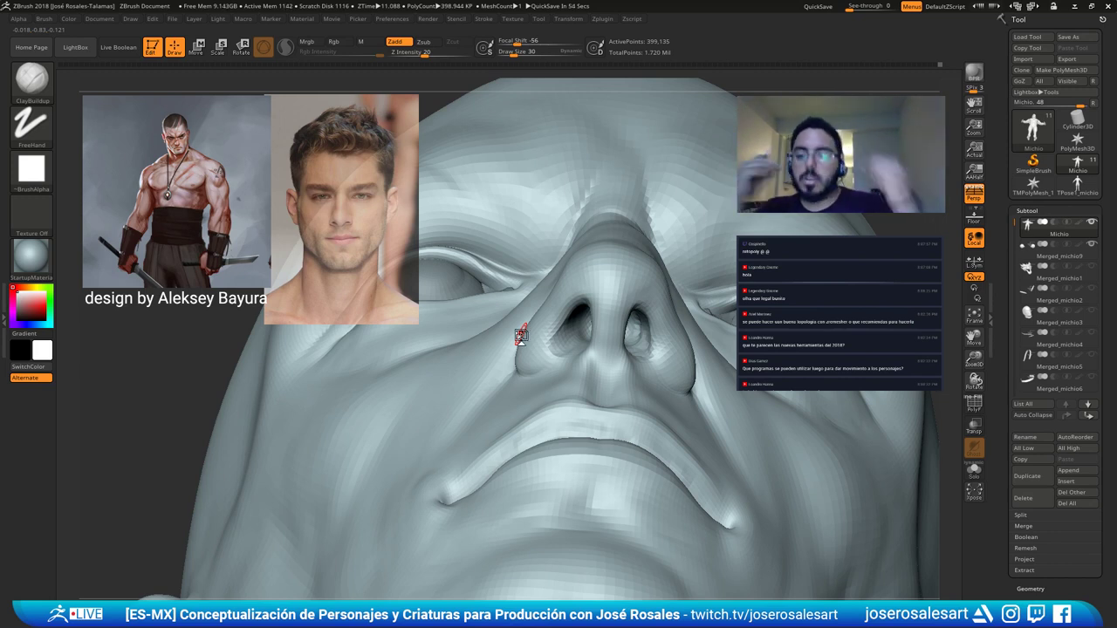
Sharpen the nostril rim with the Standard brush and smooth the nose wing at draw size 30.
right_click_drag(372, 227, 539, 267)
key("b")
key("s")
key("t")
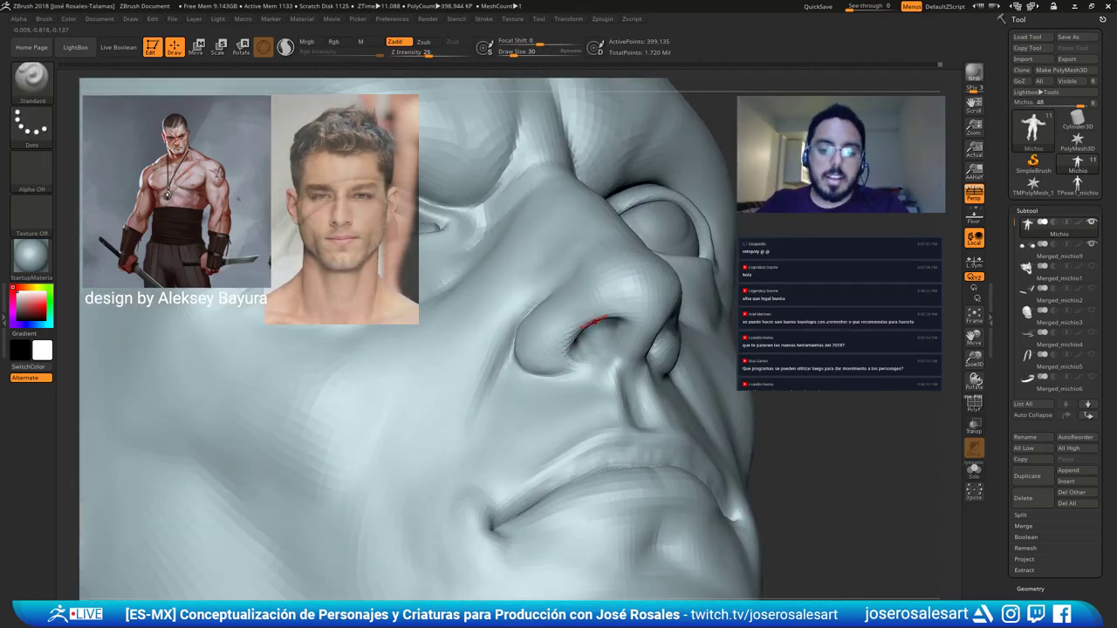
right_click_drag(627, 302, 511, 317)
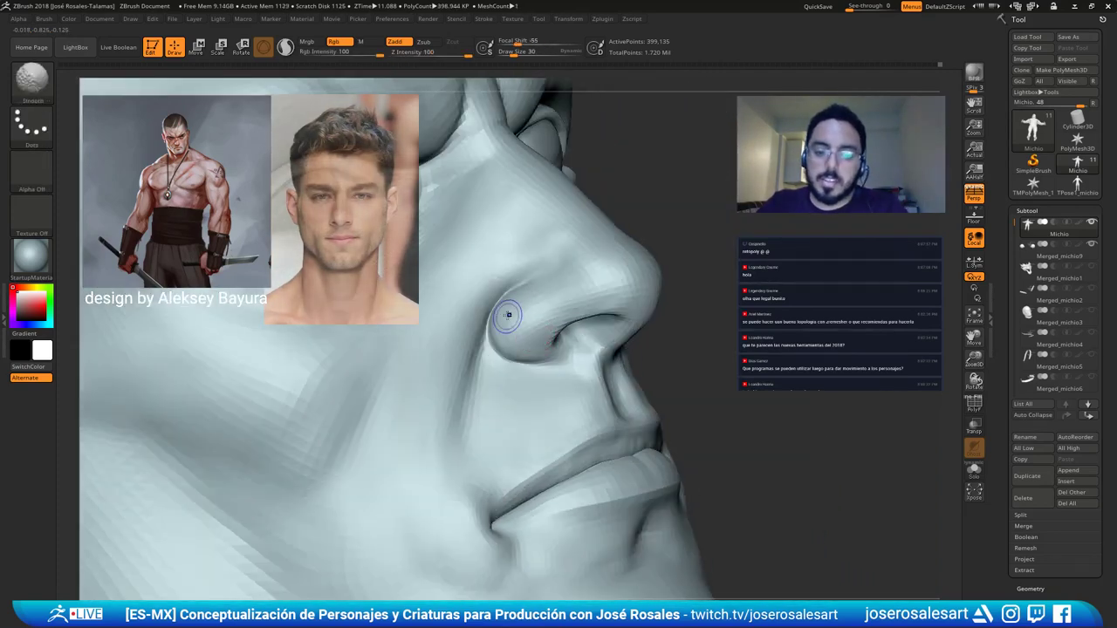
right_click_drag(578, 306, 602, 270, "ctrl")
right_click_drag(632, 311, 604, 299)
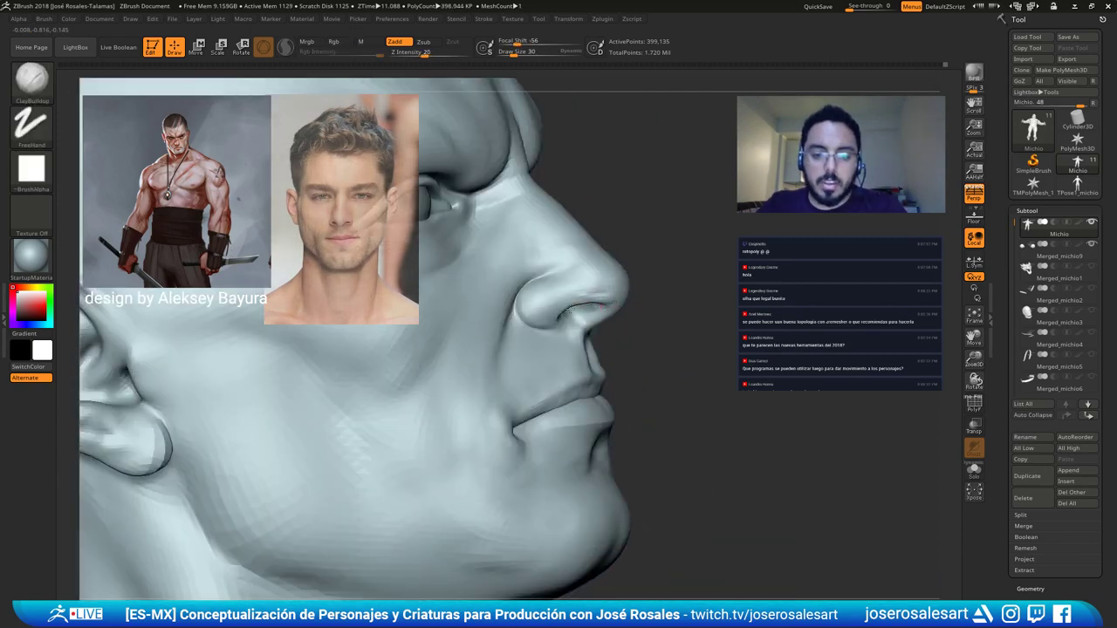
Refine the nostril edge and the base of the nose with ClayBuildup at draw size 19.
mouse_move(567, 287)
right_mouse_down()
mouse_move(462, 310)
mouse_move(621, 297)
mouse_move(633, 311)
mouse_move(491, 336)
mouse_move(524, 363)
right_mouse_up()
key("ctrl")
right_click_drag(571, 264, 602, 275)
key("s")
left_click_drag(619, 275, 613, 276)
right_click_drag(617, 251, 579, 204)
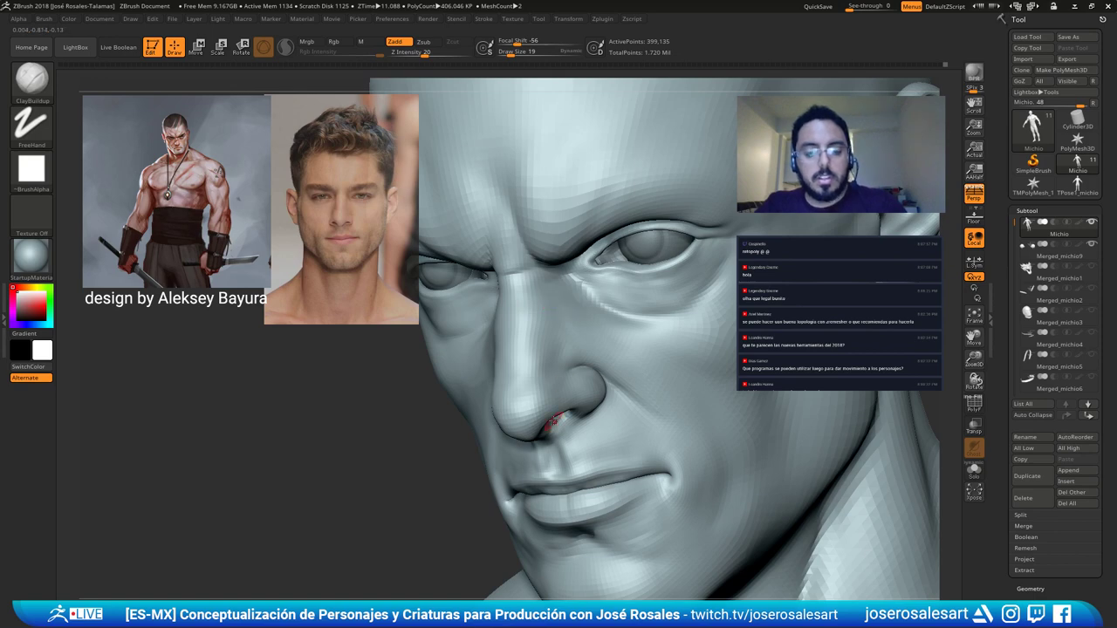
right_click_drag(551, 425, 494, 457)
Shape the side of the nose above the wing with ClayBuildup at draw size 33 and smooth it.
key("s")
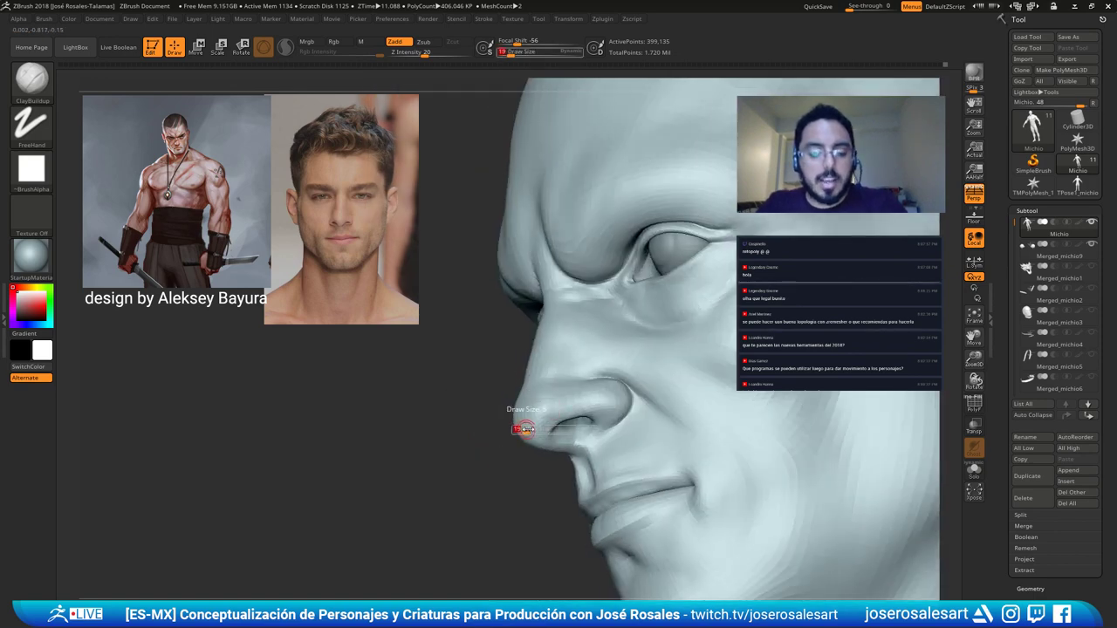
left_click_drag(524, 429, 547, 422)
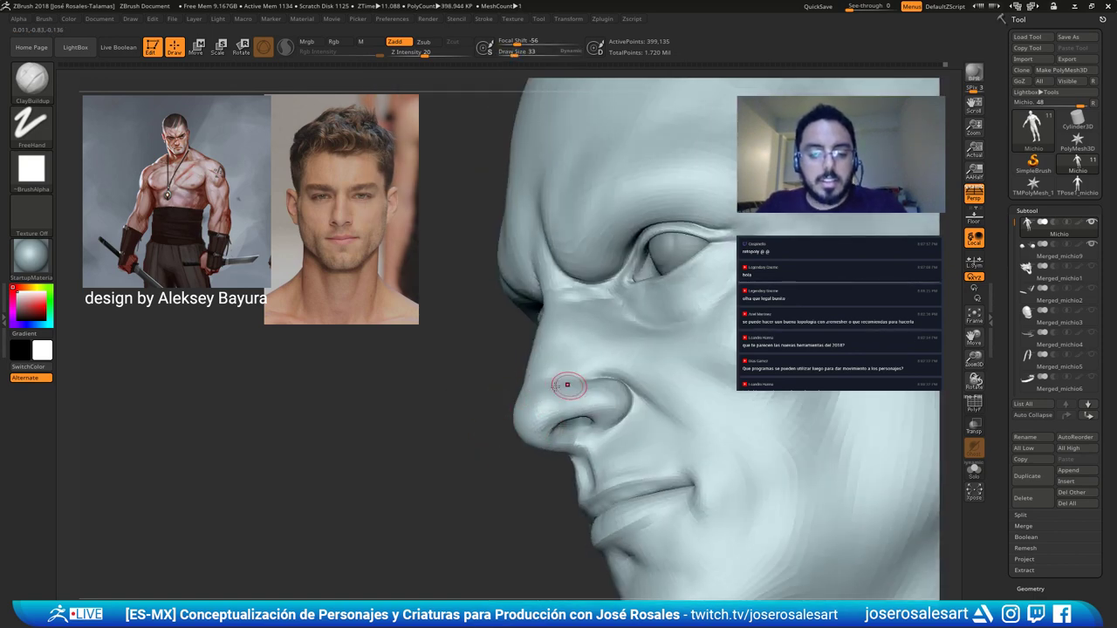
mouse_move(567, 384)
right_mouse_down()
mouse_move(578, 379)
mouse_move(624, 421)
mouse_move(511, 343)
mouse_move(486, 369)
mouse_move(465, 366)
mouse_move(480, 385)
right_mouse_up()
mouse_move(482, 387)
left_mouse_down("shift")
mouse_move(462, 378)
mouse_move(465, 393)
left_mouse_up("shift")
mouse_move(465, 393)
right_mouse_down()
mouse_move(498, 384)
mouse_move(506, 368)
mouse_move(480, 388)
mouse_move(479, 340)
mouse_move(511, 396)
mouse_move(513, 437)
right_mouse_up()
right_click_drag(633, 266, 501, 350)
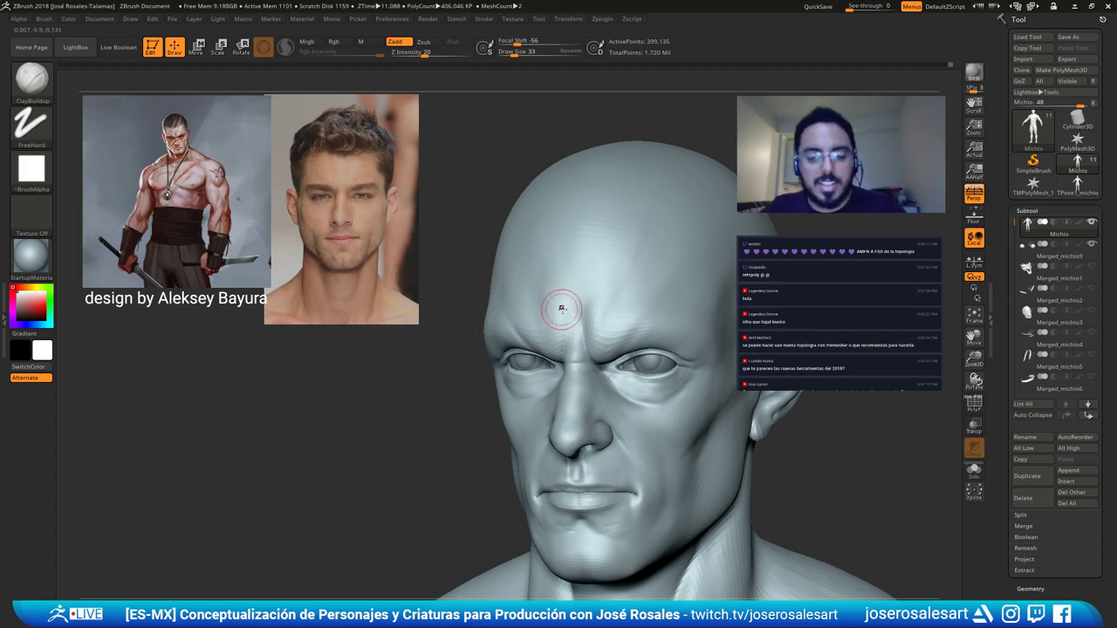
mouse_move(589, 302)
right_mouse_down()
mouse_move(606, 277)
mouse_move(598, 291)
mouse_move(591, 277)
right_mouse_up()
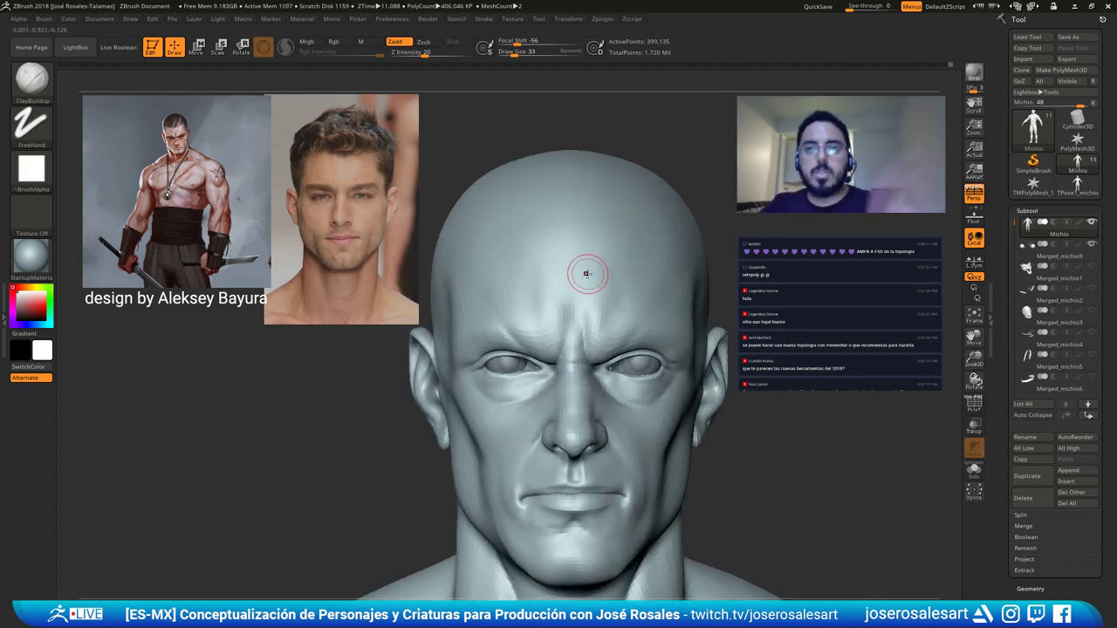
Carve the frown crease between the brows with DamStandard at draw size 26.
right_click_drag(543, 329, 508, 284, "alt")
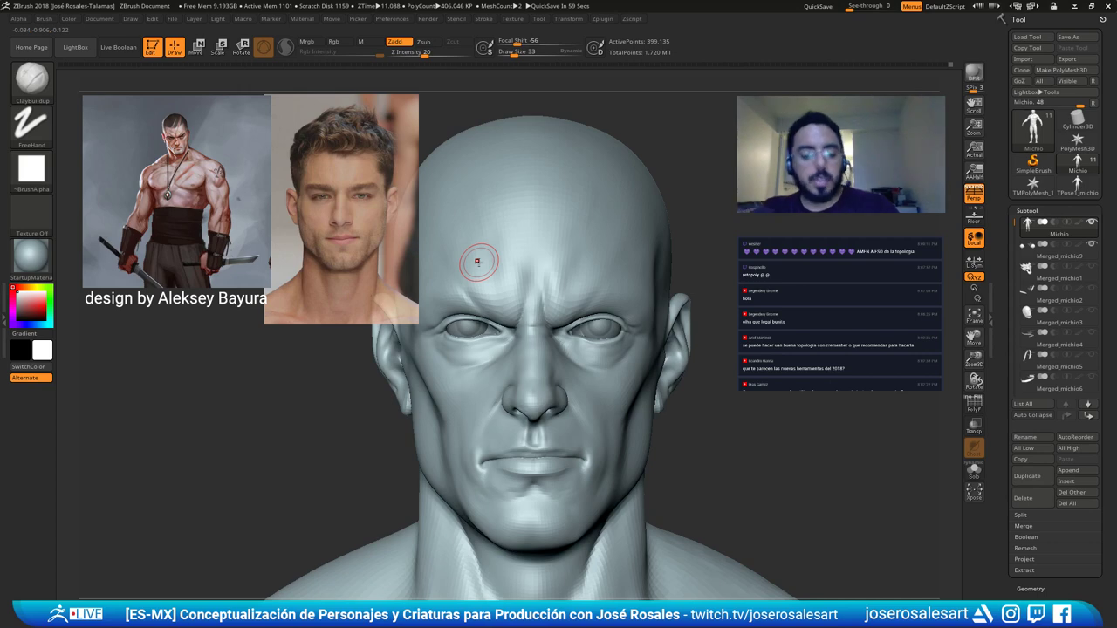
key("b")
key("d")
key("s")
right_click_drag(478, 263, 538, 310)
key("s")
left_click_drag(543, 320, 538, 319)
mouse_move(598, 284)
right_mouse_down()
mouse_move(533, 267)
mouse_move(551, 252)
right_mouse_up()
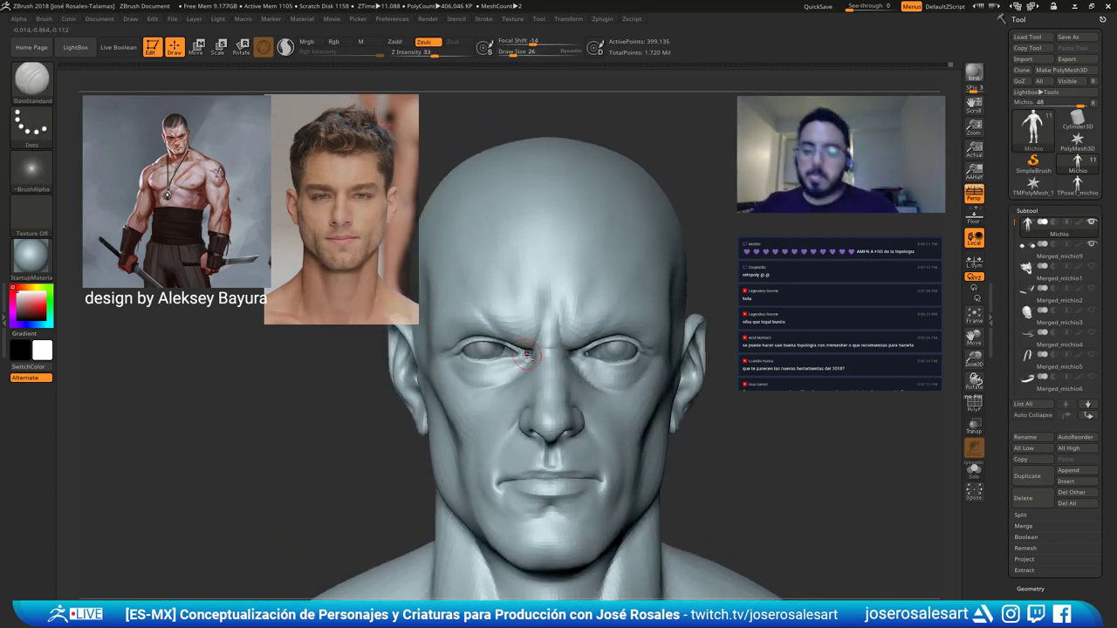
right_click_drag(526, 351, 564, 337, "alt")
left_click_drag(559, 339, 546, 270)
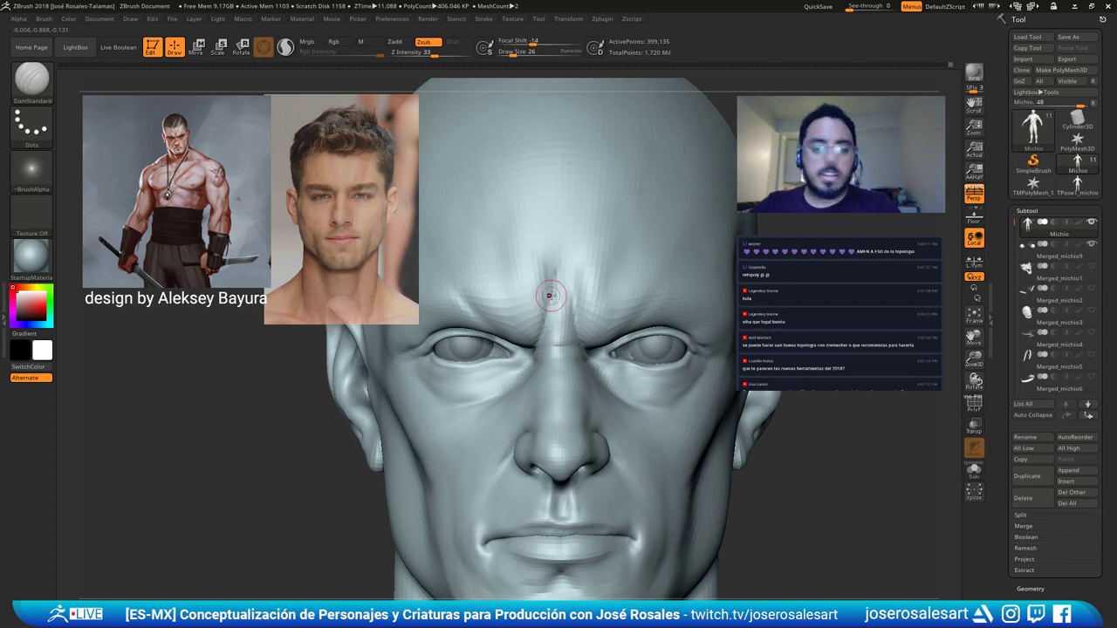
Build up the area between the brows and the nose root with ClayBuildup at draw size 26 and smooth it.
key("b")
key("c")
key("b")
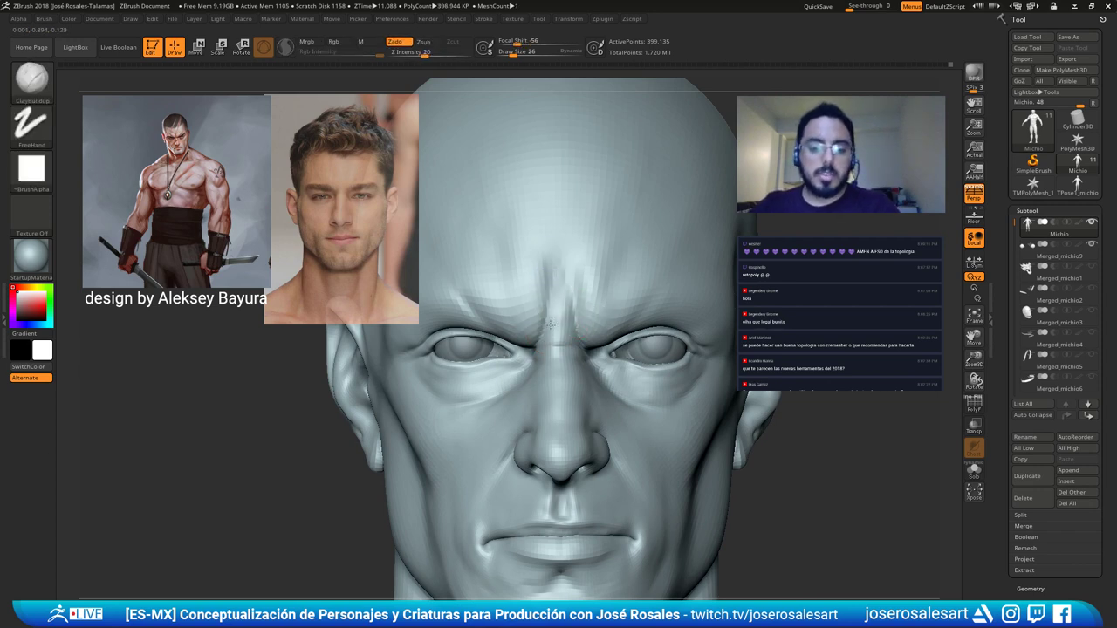
left_click_drag(561, 316, 561, 290)
key("bracketleft")
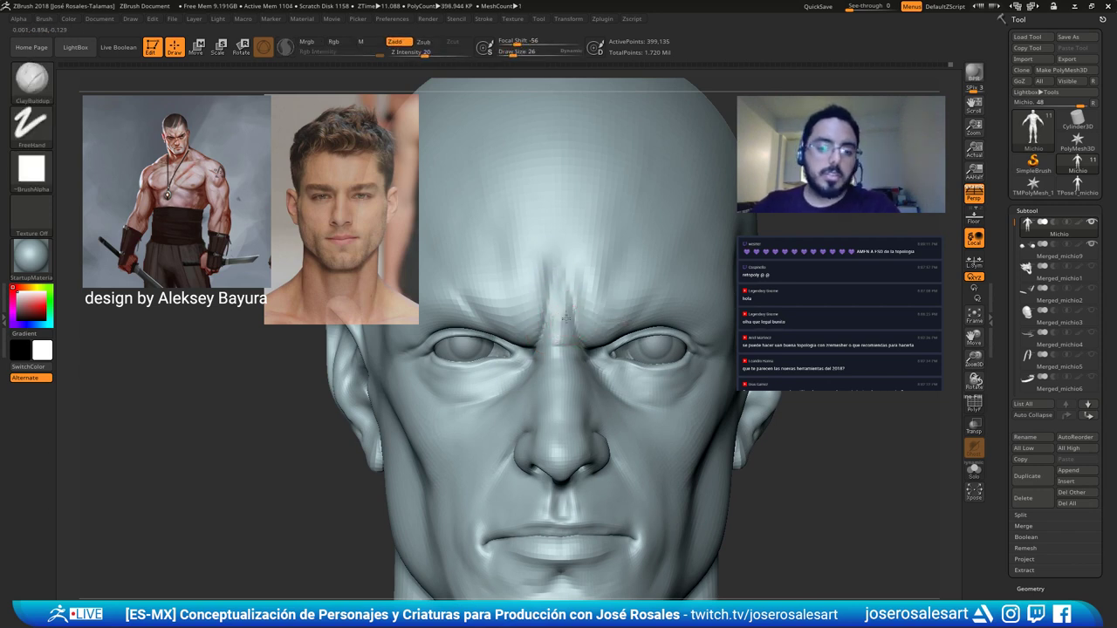
right_click_drag(571, 319, 524, 261)
left_click_drag(524, 260, 530, 262)
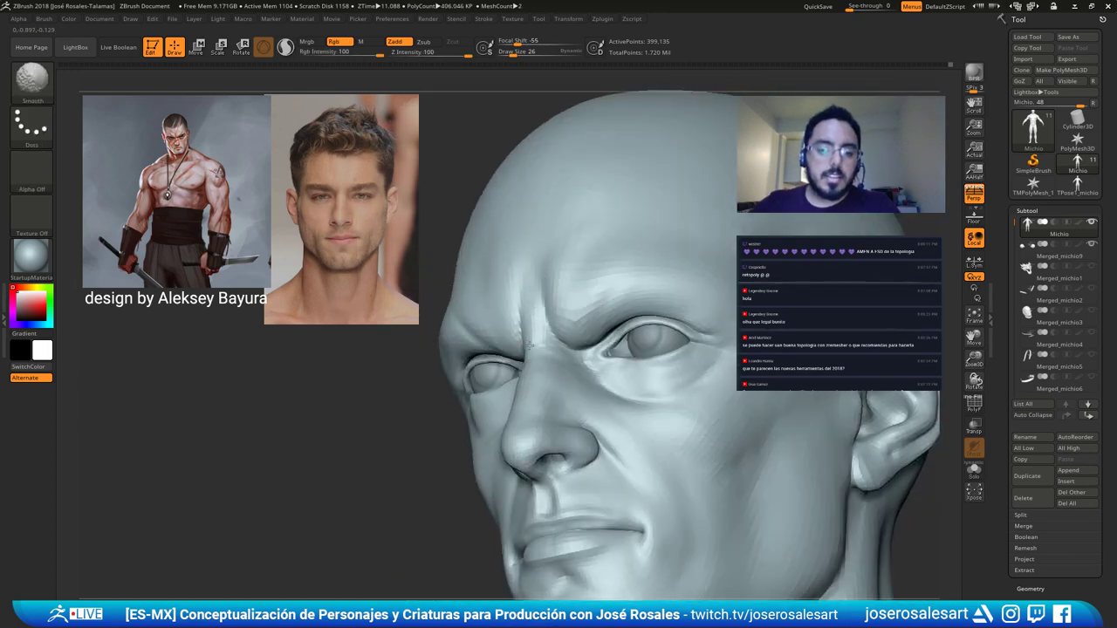
mouse_move(498, 283)
right_mouse_down("ctrl")
mouse_move(502, 253)
mouse_move(551, 304)
right_mouse_up("ctrl")
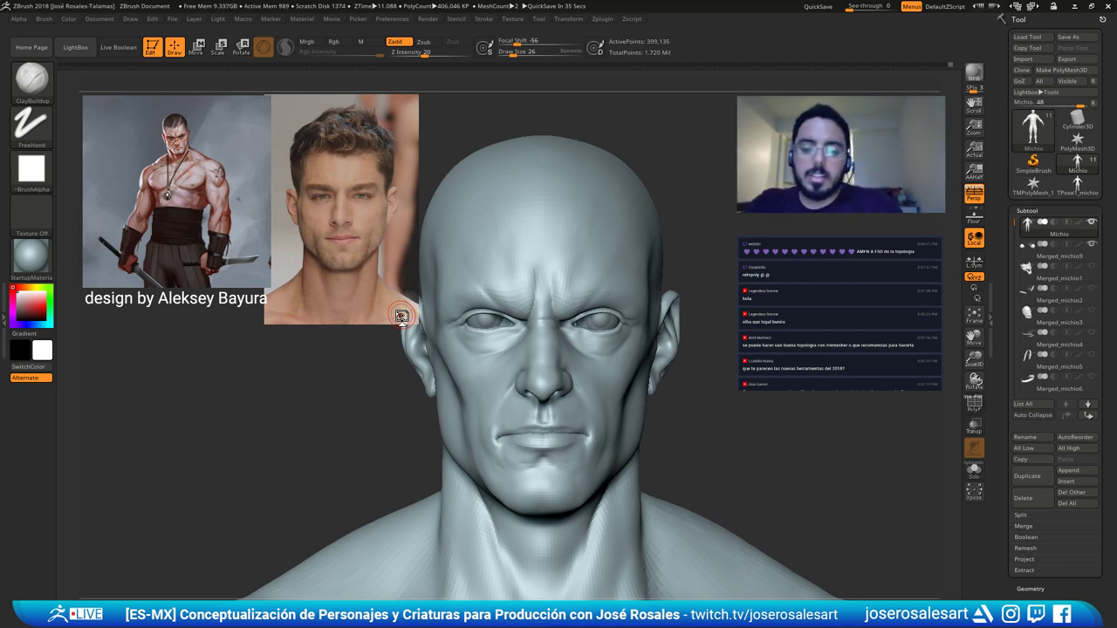
Refine the inner brow and smooth the fold above the inner eye corner at draw size 36.
mouse_move(525, 254)
right_mouse_down("alt")
mouse_move(512, 193)
mouse_move(514, 292)
mouse_move(508, 262)
right_mouse_up("alt")
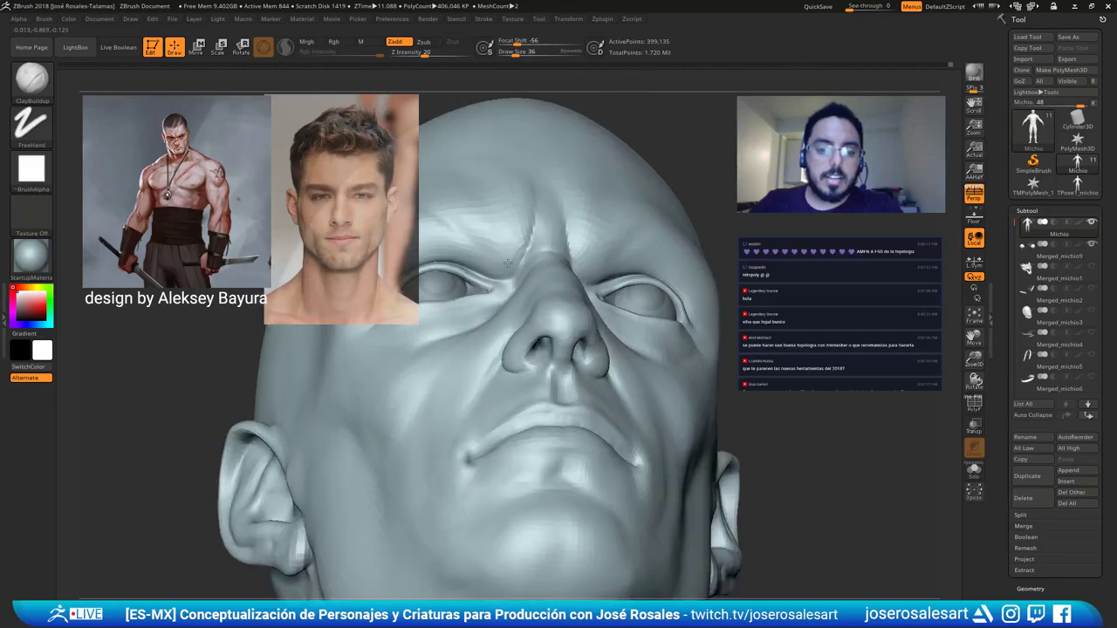
right_click_drag(606, 250, 554, 251)
right_click_drag(428, 251, 630, 259)
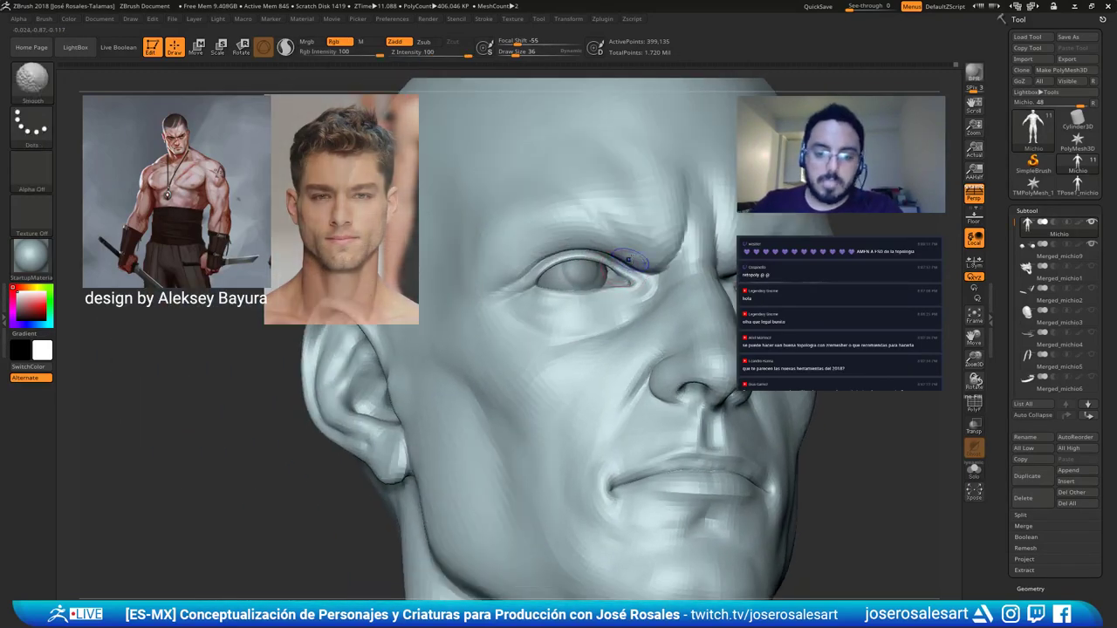
left_click_drag(631, 260, 643, 247, "shift")
mouse_move(643, 232)
right_mouse_down("ctrl")
mouse_move(716, 218)
mouse_move(660, 259)
mouse_move(546, 260)
mouse_move(536, 221)
right_mouse_up("ctrl")
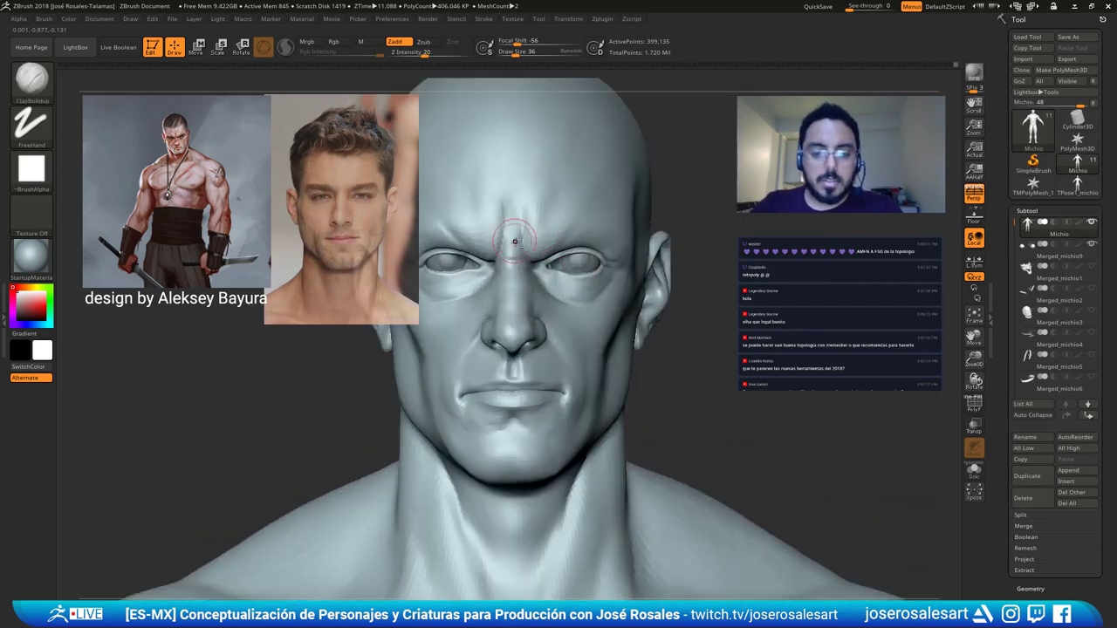
Adjust the form between the inner eye corner and the nose bridge with the Move brush at draw size 51.
mouse_move(497, 282)
right_mouse_down("ctrl")
mouse_move(515, 297)
mouse_move(532, 288)
right_mouse_up("ctrl")
key("b")
key("m")
key("v")
key("s")
left_click_drag(534, 287, 527, 285)
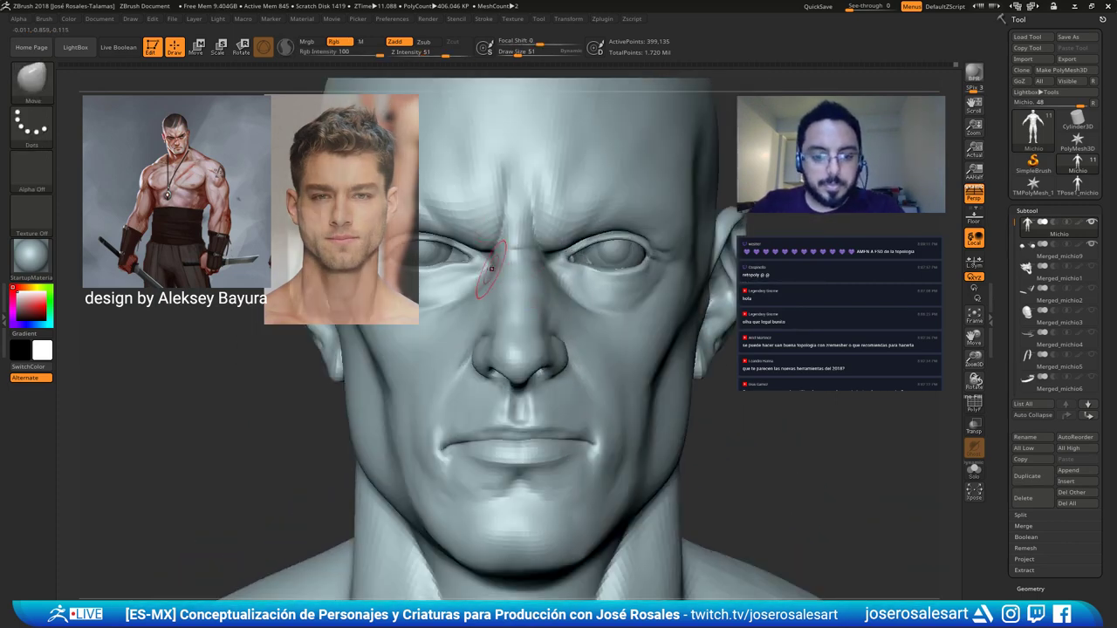
Build up the area beside the nose below the inner eye corner with ClayBuildup at draw size 42.
key("b")
key("c")
key("b")
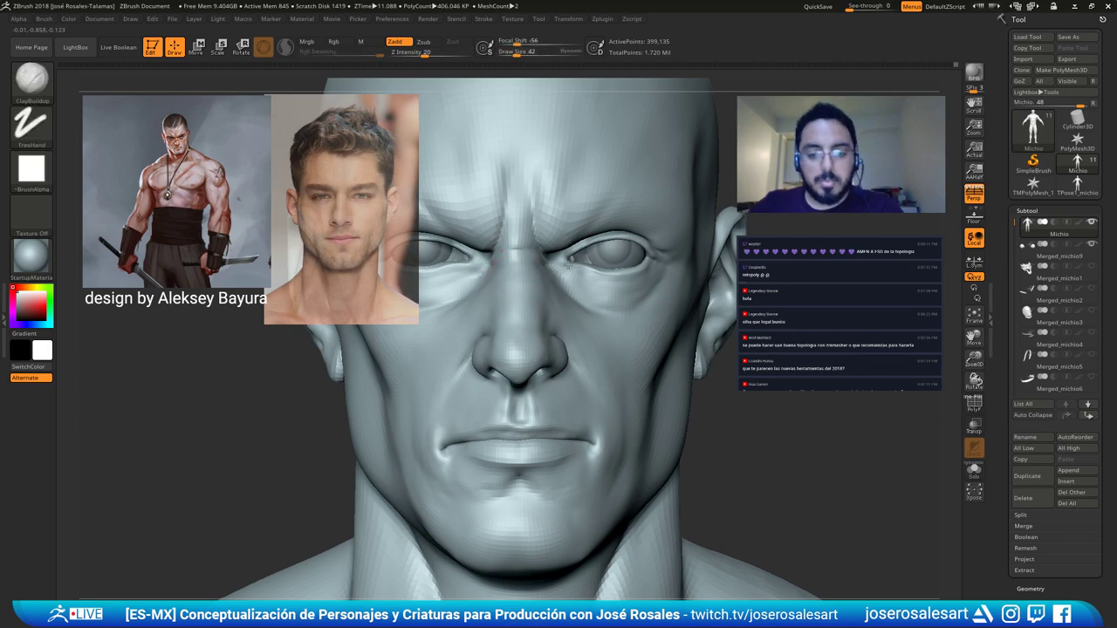
mouse_move(496, 274)
right_mouse_down("ctrl")
mouse_move(578, 300)
mouse_move(571, 307)
right_mouse_up("ctrl")
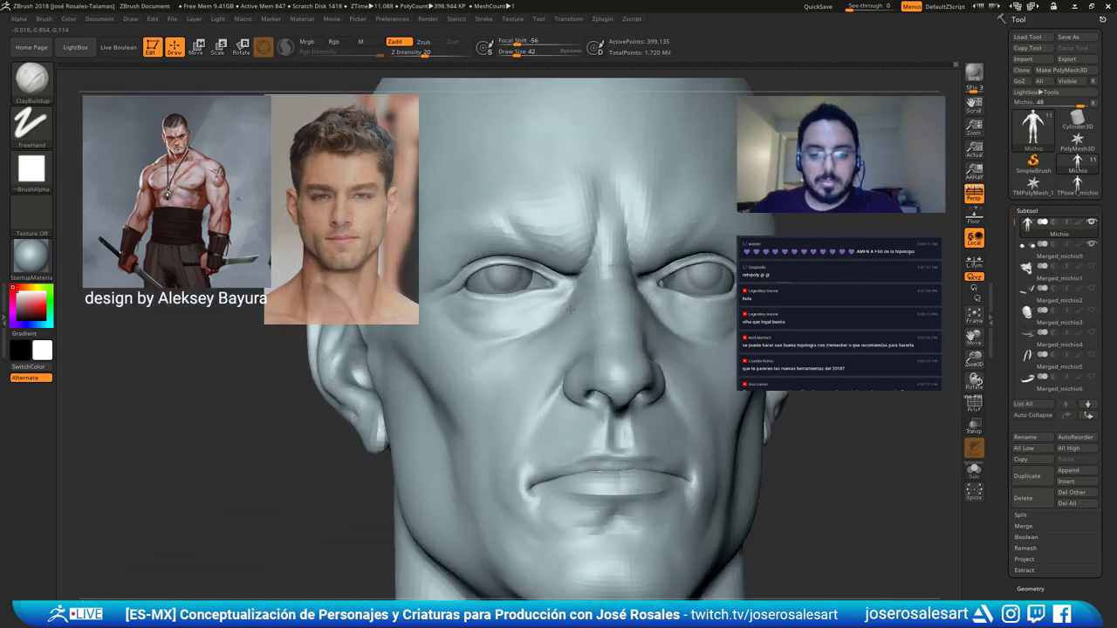
mouse_move(568, 351)
right_mouse_down()
mouse_move(578, 297)
mouse_move(611, 236)
right_mouse_up()
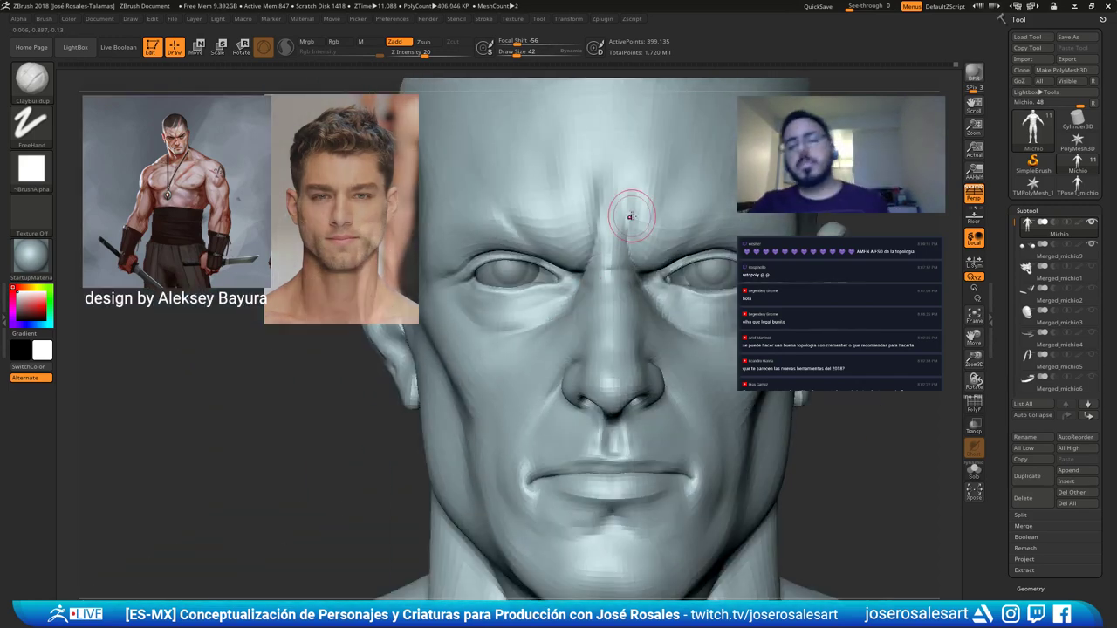
key("shift+f")
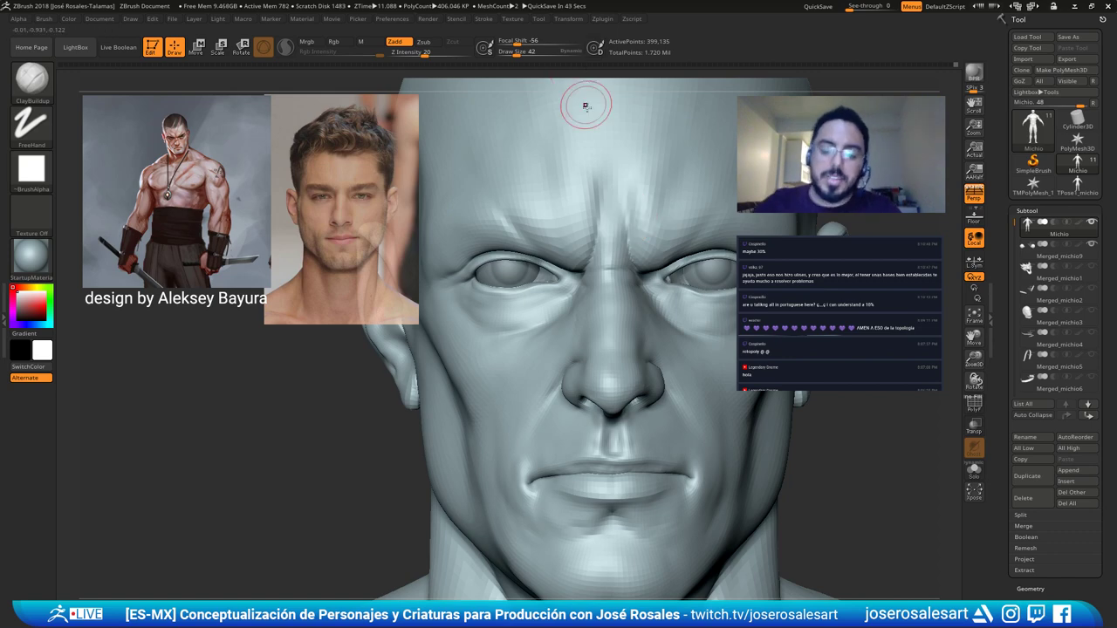
Define the crease beneath the lower eyelid with DamStandard at draw size 26.
right_click_drag(579, 225, 506, 235, "alt")
mouse_move(547, 356)
right_mouse_down()
mouse_move(536, 336)
mouse_move(580, 283)
mouse_move(605, 310)
right_mouse_up()
key("b")
key("d")
key("s")
key("bracketleft")
key("bracketleft")
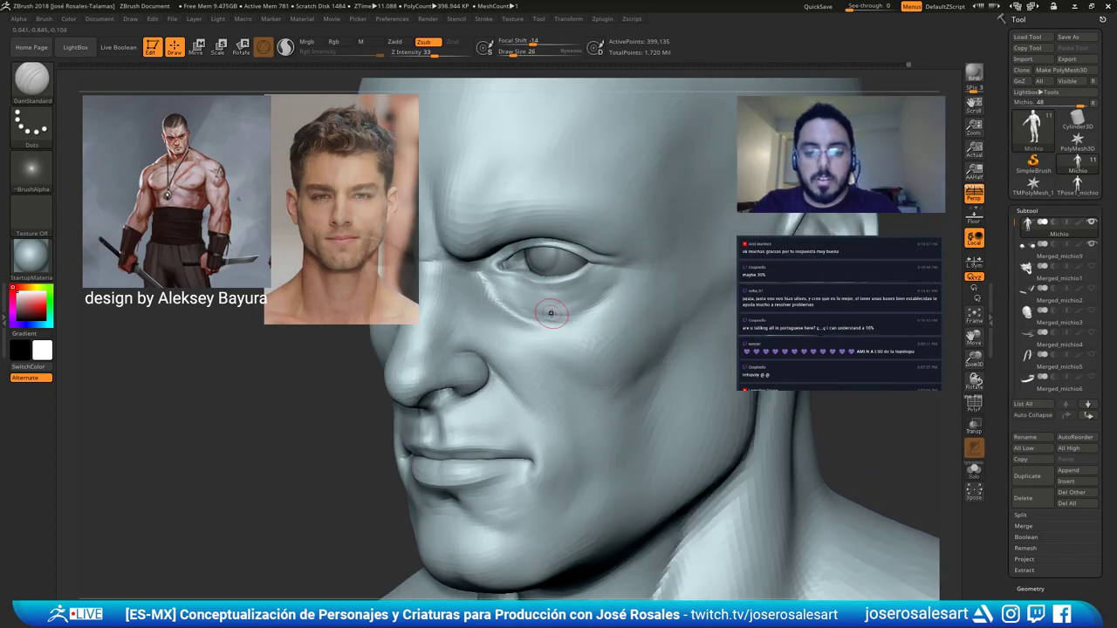
right_click_drag(544, 299, 654, 281)
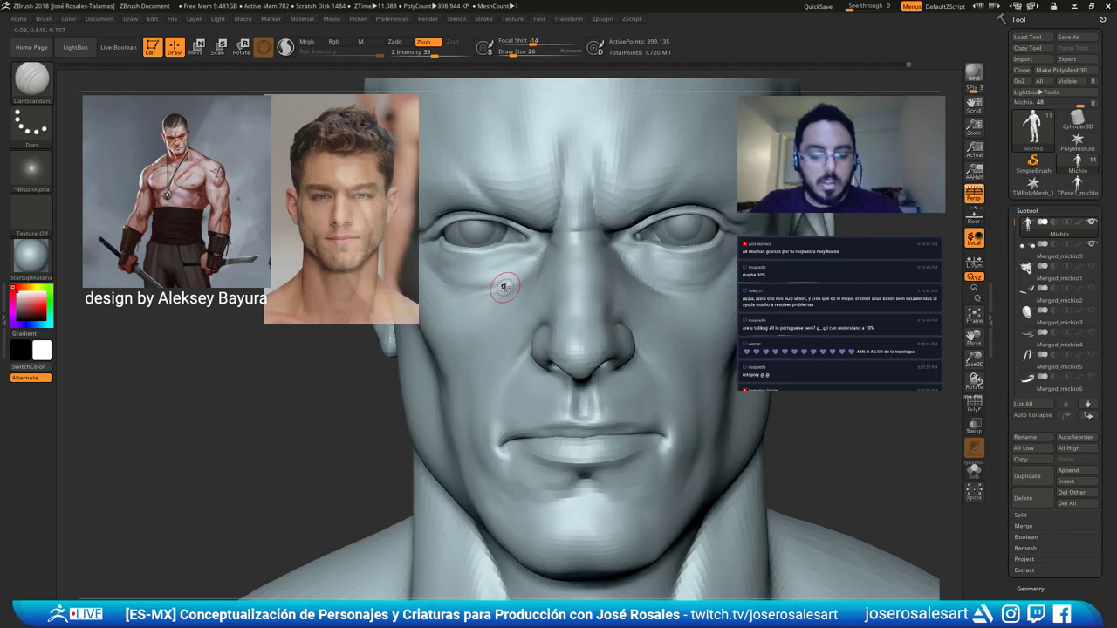
Fill in the area under the inner eye corner with ClayBuildup at draw size 23 and smooth it.
key("b")
key("c")
key("b")
mouse_move(518, 283)
right_mouse_down()
mouse_move(530, 282)
mouse_move(515, 285)
right_mouse_up()
left_click_drag(536, 278, 571, 253)
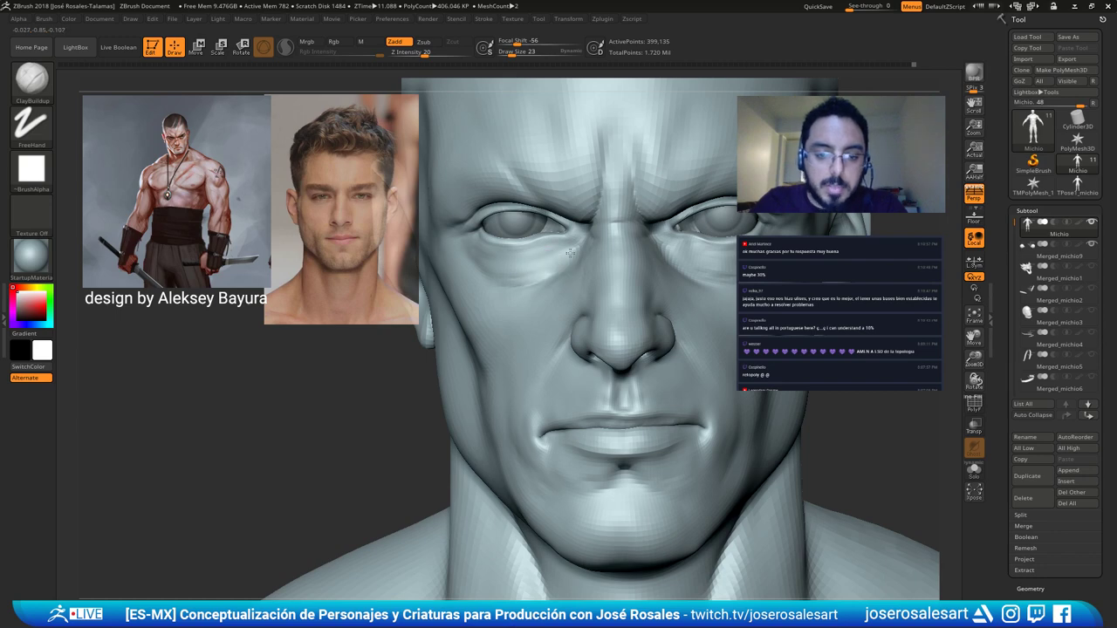
right_click_drag(571, 253, 578, 250)
mouse_move(523, 280)
right_mouse_down()
mouse_move(539, 272)
mouse_move(517, 259)
right_mouse_up()
right_click_drag(516, 259, 506, 255, "shift")
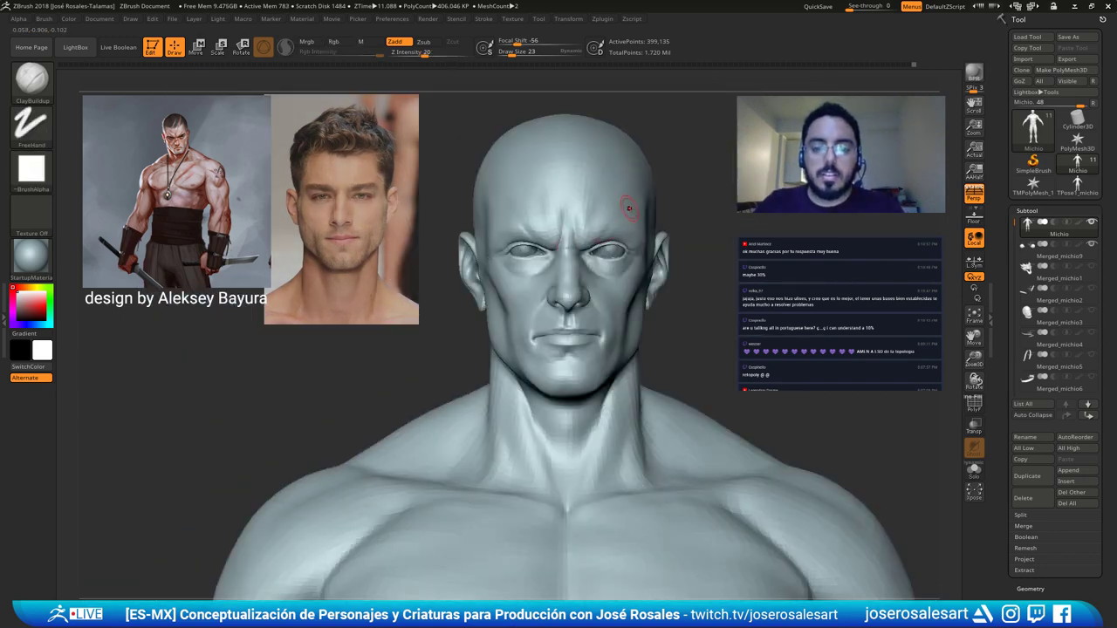
right_click_drag(630, 211, 658, 206, "ctrl")
mouse_move(553, 328)
right_mouse_down()
mouse_move(643, 329)
mouse_move(591, 304)
mouse_move(635, 299)
mouse_move(649, 251)
mouse_move(656, 289)
mouse_move(636, 284)
right_mouse_up()
key("d")
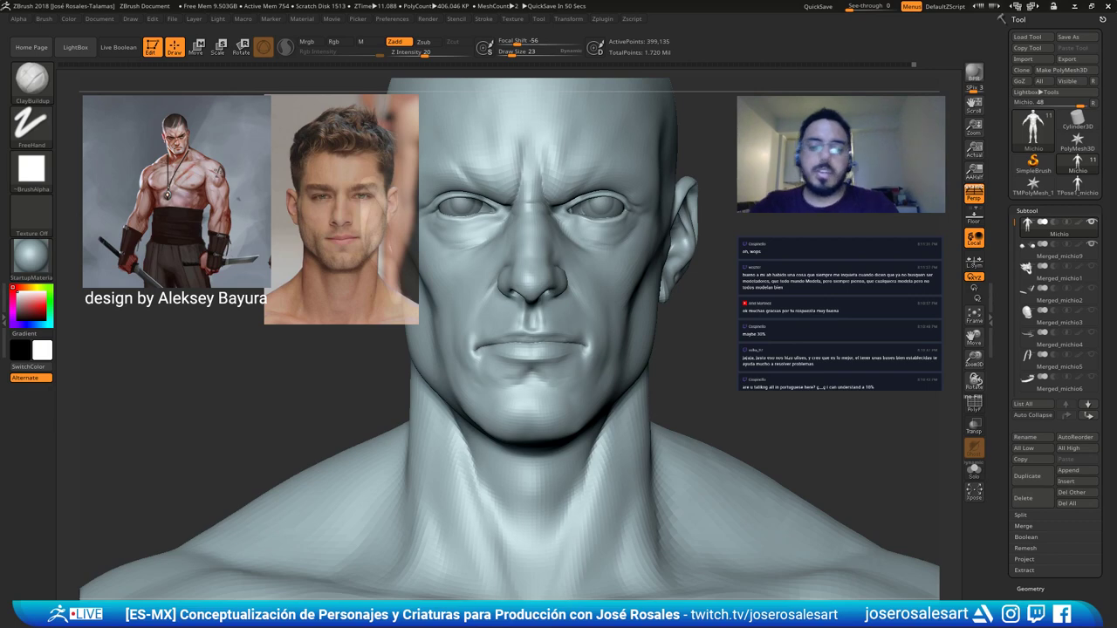
Build up the area around the mouth corner with ClayBuildup and smooth it at draw sizes 36 and 28.
right_click_drag(436, 288, 651, 271)
mouse_move(561, 251)
right_mouse_down()
mouse_move(468, 352)
mouse_move(532, 365)
mouse_move(514, 349)
mouse_move(532, 338)
mouse_move(502, 334)
right_mouse_up()
key("]")
key("]")
mouse_move(531, 334)
left_mouse_down()
mouse_move(541, 326)
mouse_move(553, 346)
left_mouse_up()
right_click_drag(543, 343, 523, 308, "ctrl")
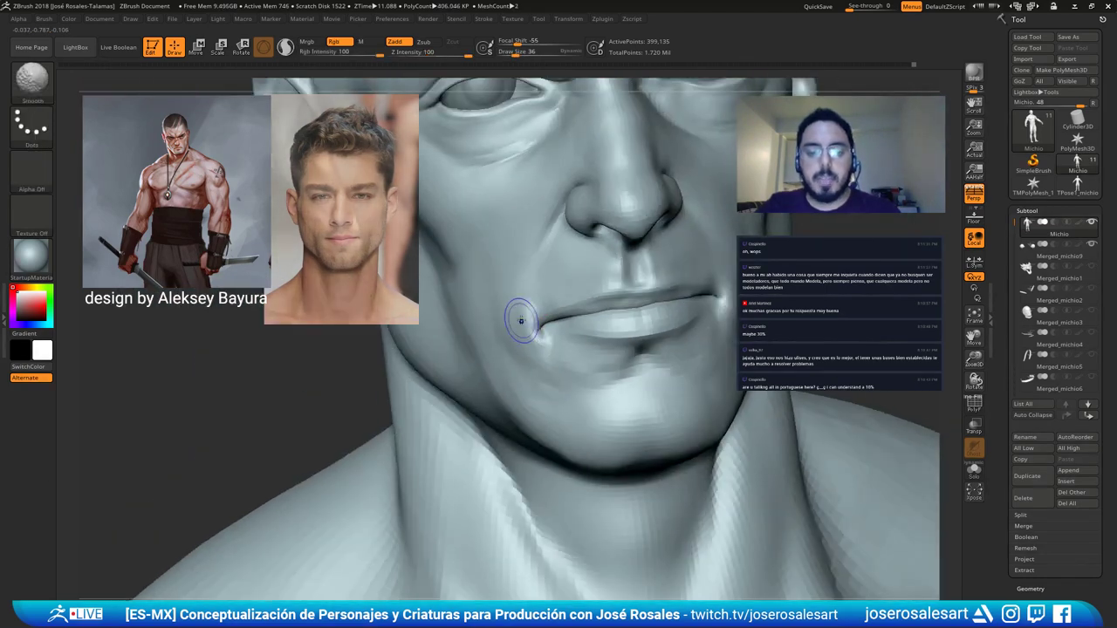
left_click_drag(524, 317, 536, 345, "shift")
mouse_move(538, 331)
right_mouse_down()
mouse_move(567, 289)
mouse_move(597, 301)
mouse_move(537, 342)
mouse_move(529, 334)
right_mouse_up()
key("[")
left_click_drag(538, 312, 558, 342, "shift")
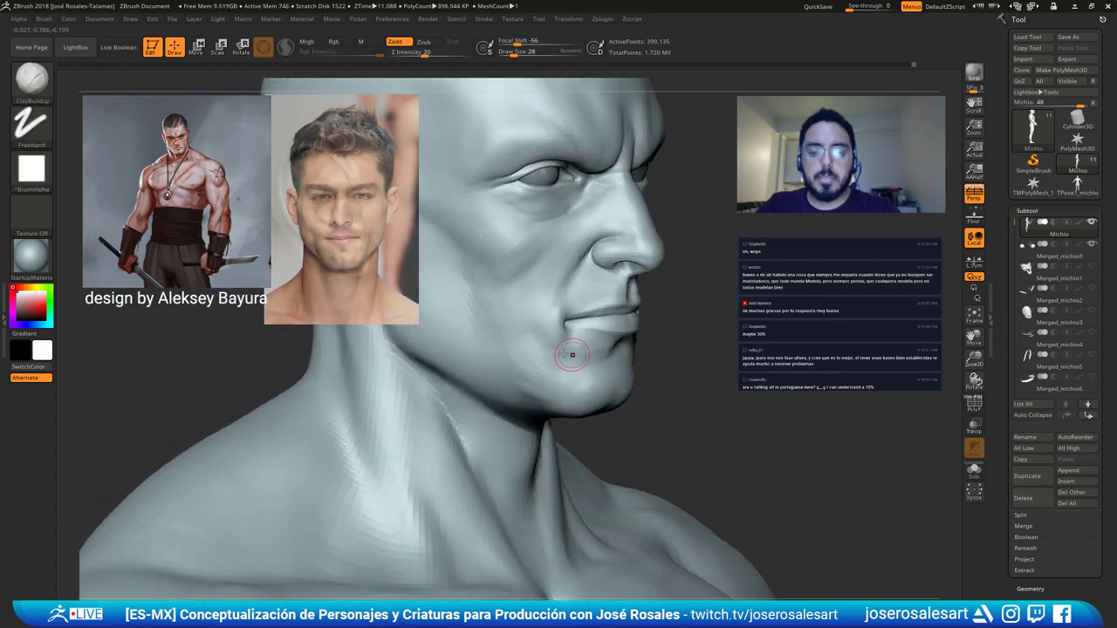
Shape the side of the chin below the mouth corner with ClayBuildup at draw size 30.
mouse_move(568, 354)
right_mouse_down()
mouse_move(557, 386)
mouse_move(571, 367)
mouse_move(569, 395)
mouse_move(617, 361)
right_mouse_up()
key("[")
key("[")
key("bracketright")
key("bracketright")
key("bracketright")
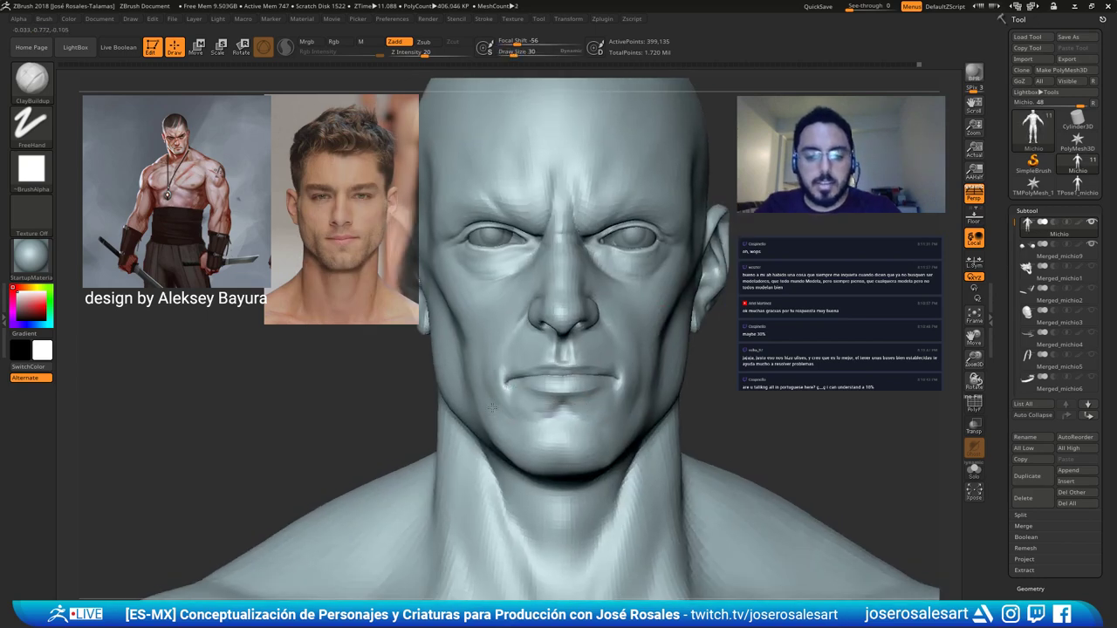
Smooth the side of the chin at draw size 42 and refine the mouth corner with ClayBuildup at draw size 23.
mouse_move(514, 405)
right_mouse_down()
mouse_move(492, 393)
mouse_move(509, 395)
mouse_move(506, 384)
right_mouse_up()
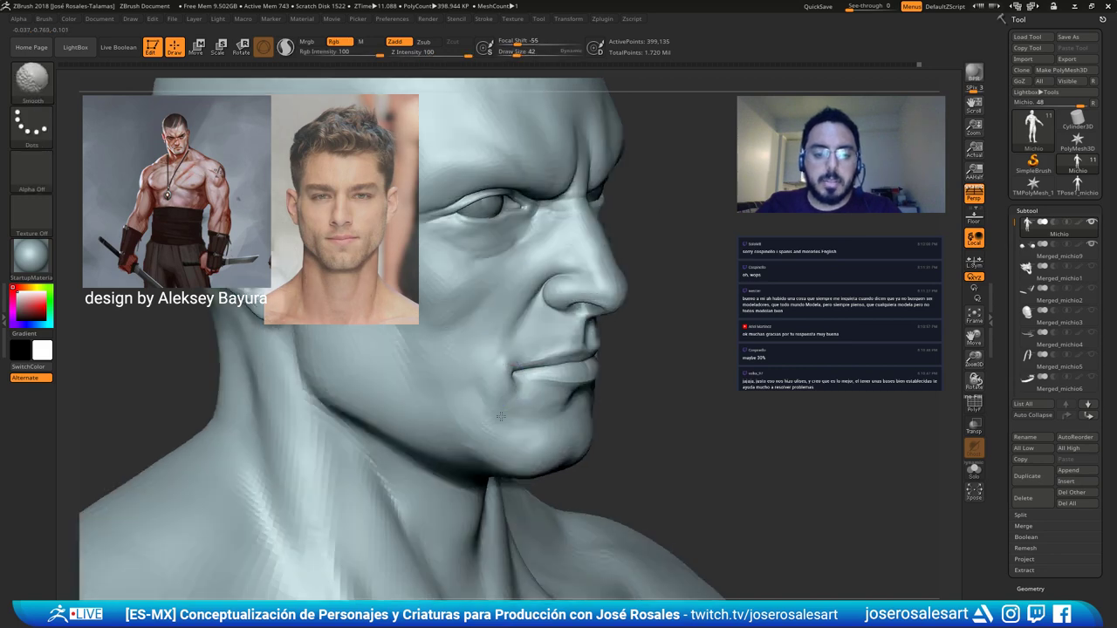
key("bracketleft")
key("bracketleft")
key("bracketleft")
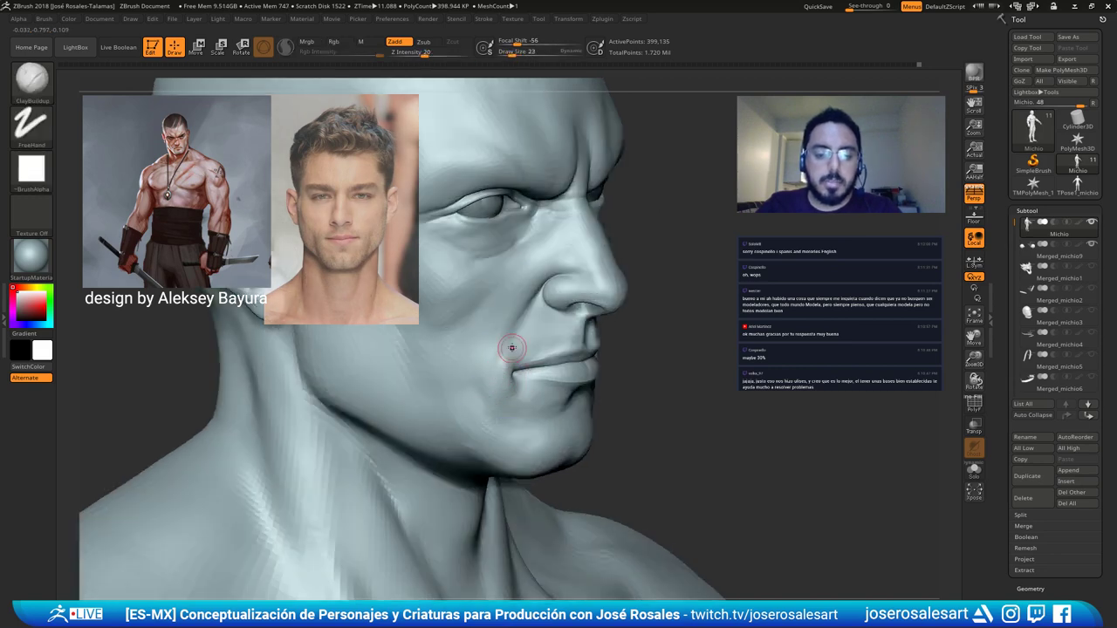
mouse_move(505, 373)
right_mouse_down()
mouse_move(514, 349)
mouse_move(592, 332)
mouse_move(652, 277)
right_mouse_up()
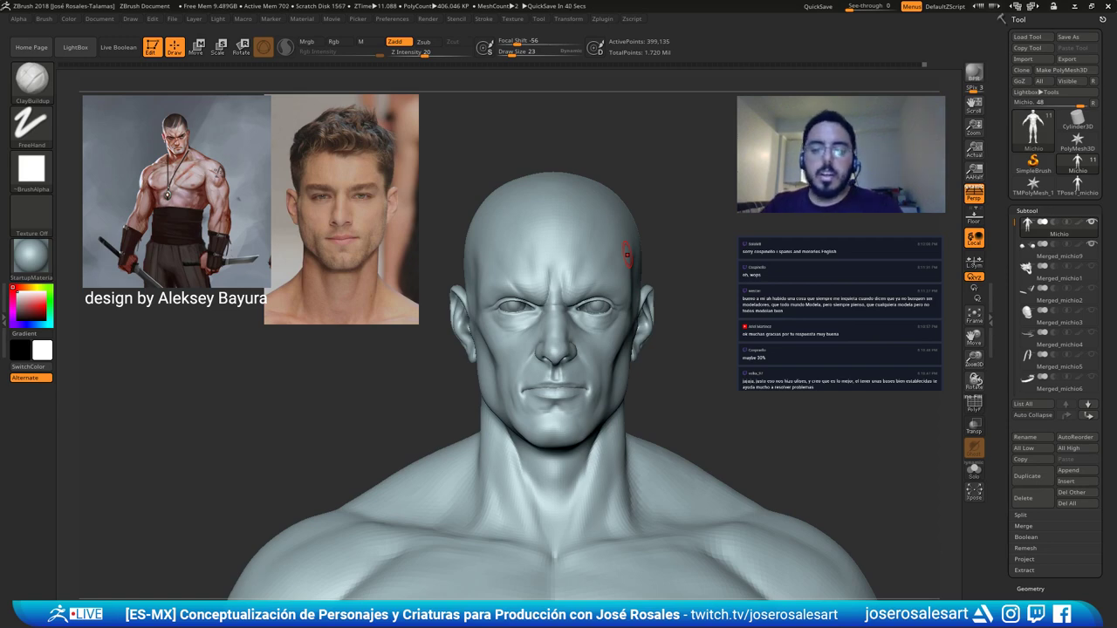
Sharpen the creases around the brow and eyes with DamStandard at draw size 23.
right_click_drag(628, 255, 489, 266)
mouse_move(567, 262)
right_mouse_down("ctrl")
mouse_move(608, 319)
mouse_move(551, 315)
right_mouse_up("ctrl")
right_click_drag(576, 277, 654, 190, "shift")
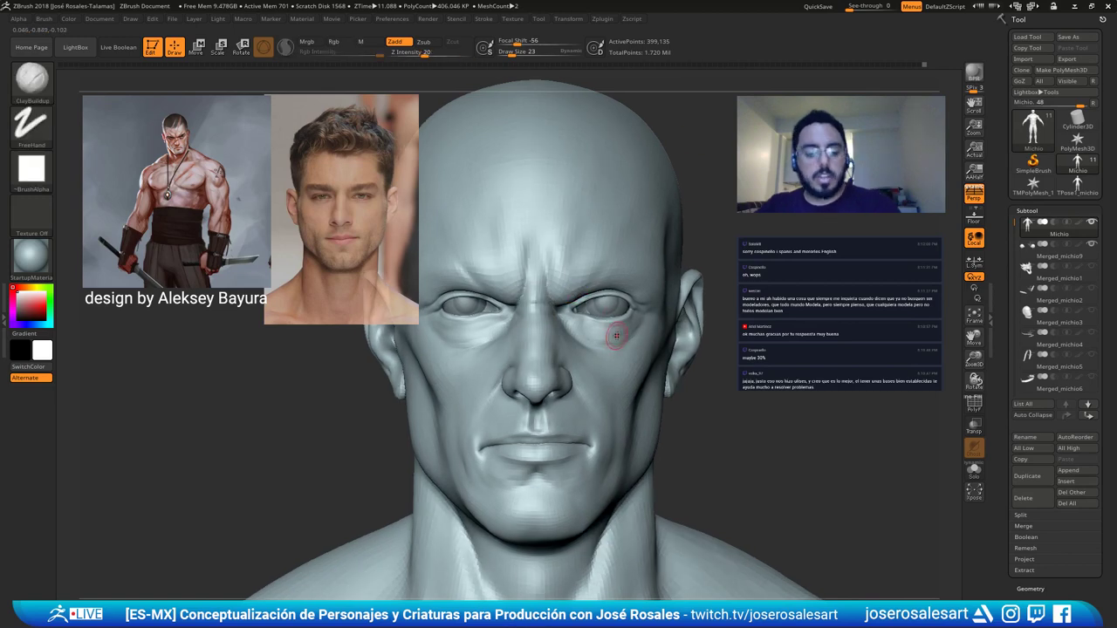
key("b")
key("d")
key("s")
right_click_drag(610, 320, 623, 367, "ctrl")
mouse_move(500, 228)
left_mouse_down()
mouse_move(488, 265)
mouse_move(494, 217)
mouse_move(522, 208)
left_mouse_up()
mouse_move(578, 227)
right_mouse_down("ctrl")
mouse_move(550, 236)
mouse_move(506, 207)
right_mouse_up("ctrl")
right_click_drag(631, 229, 590, 225, "alt")
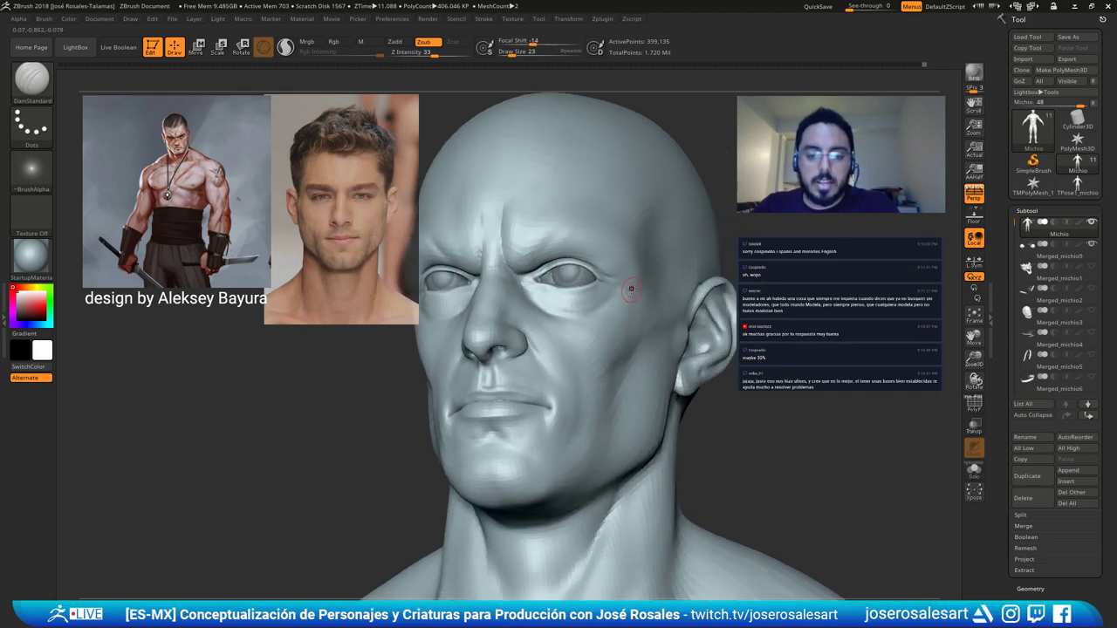
Define the fold at the outer eye corner with DamStandard at draw size 45.
right_click_drag(630, 290, 623, 316, "ctrl")
key("s")
left_click_drag(606, 292, 613, 292)
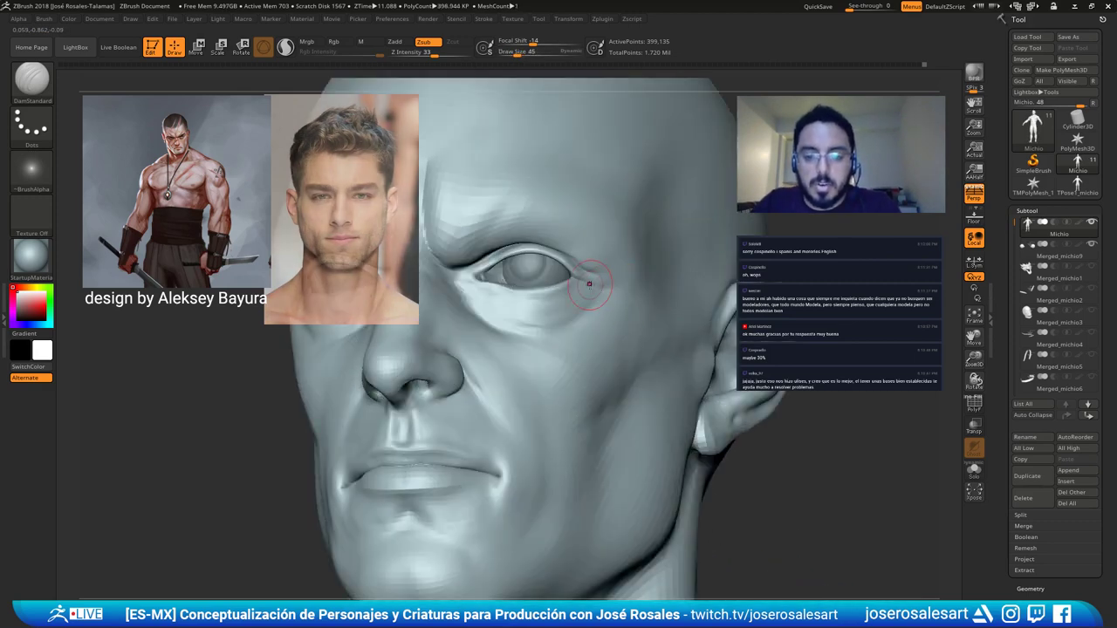
mouse_move(589, 283)
right_mouse_down()
mouse_move(641, 291)
mouse_move(642, 252)
mouse_move(602, 274)
mouse_move(617, 250)
mouse_move(588, 262)
mouse_move(529, 342)
right_mouse_up()
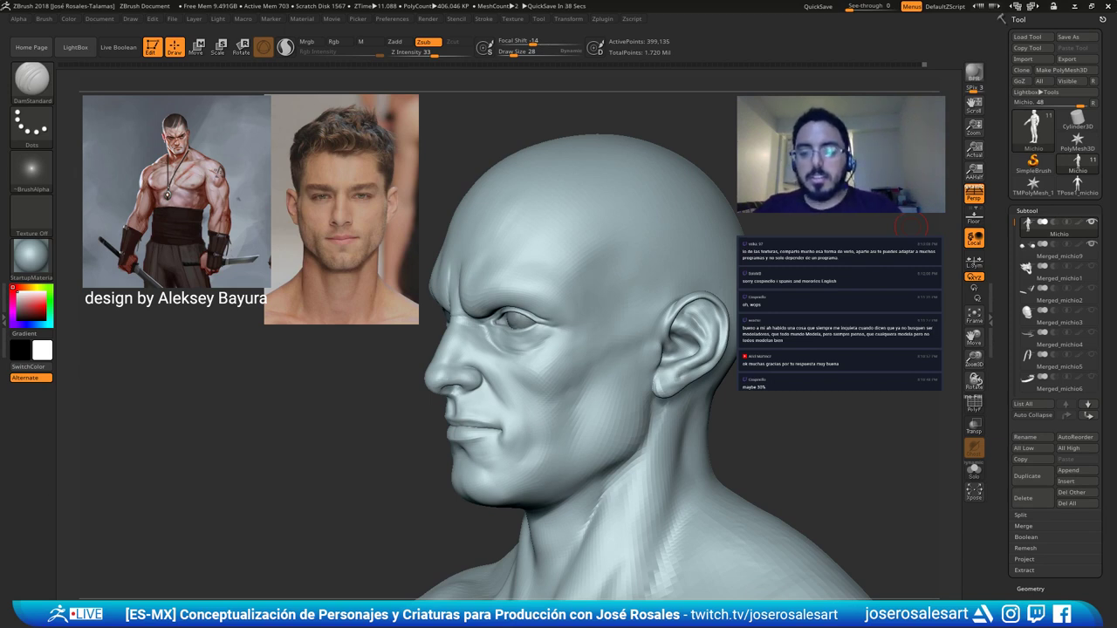
Smooth the frown area between the inner brows above the nose bridge.
mouse_move(911, 225)
left_mouse_down()
mouse_move(553, 319)
mouse_move(643, 230)
left_mouse_up()
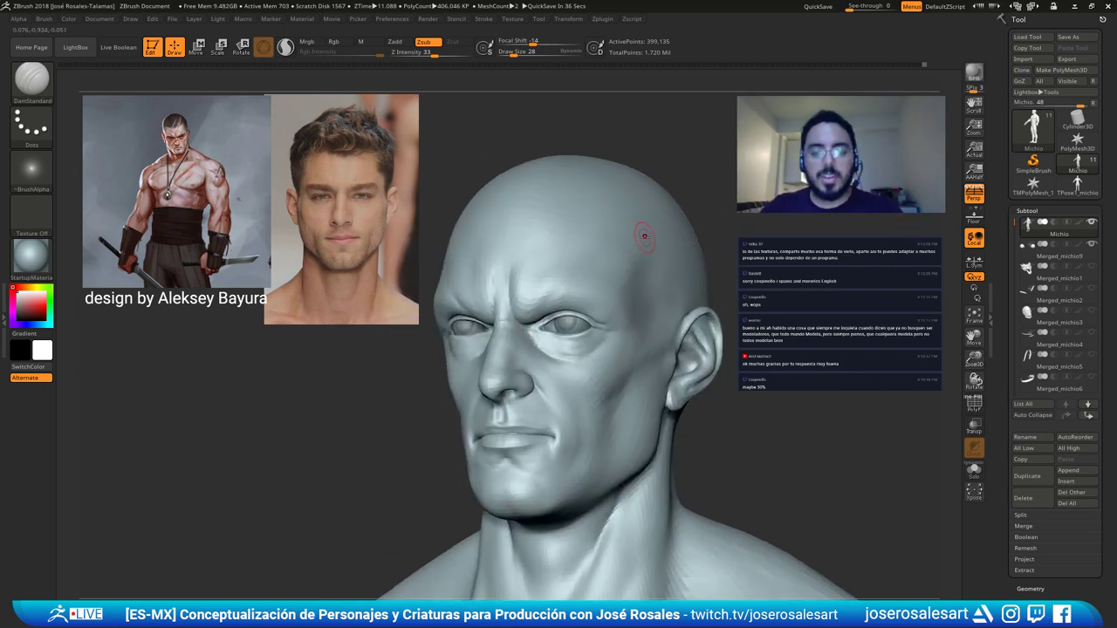
mouse_move(547, 349)
right_mouse_down()
mouse_move(533, 325)
mouse_move(564, 282)
mouse_move(541, 288)
right_mouse_up()
mouse_move(527, 261)
left_mouse_down("shift")
mouse_move(526, 283)
mouse_move(550, 302)
left_mouse_up("shift")
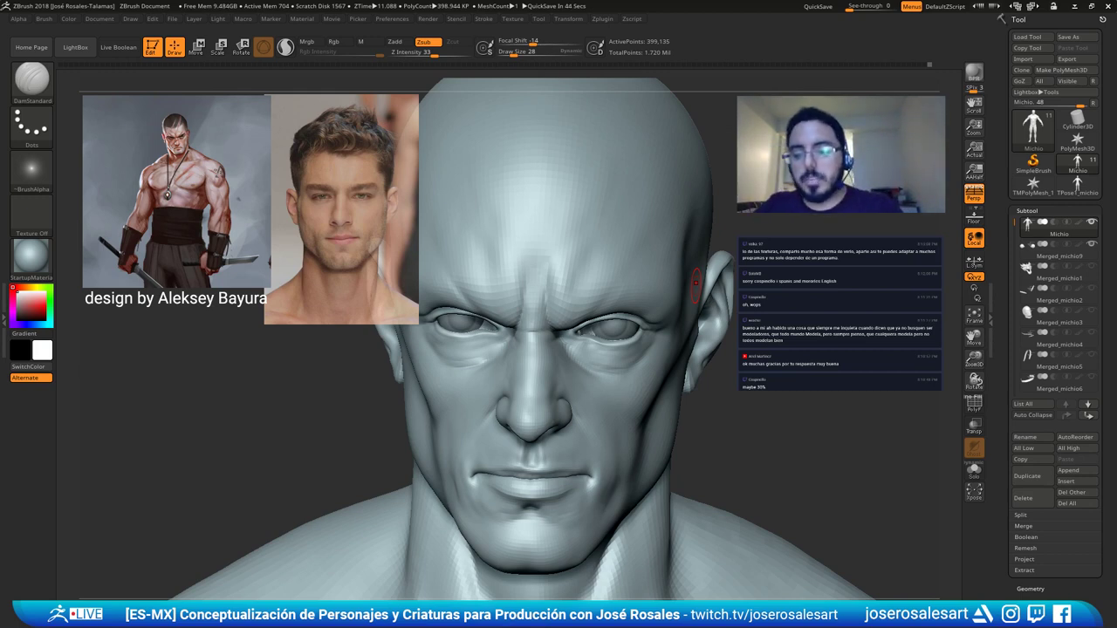
mouse_move(572, 321)
right_mouse_down()
mouse_move(601, 262)
mouse_move(572, 303)
mouse_move(609, 200)
right_mouse_up()
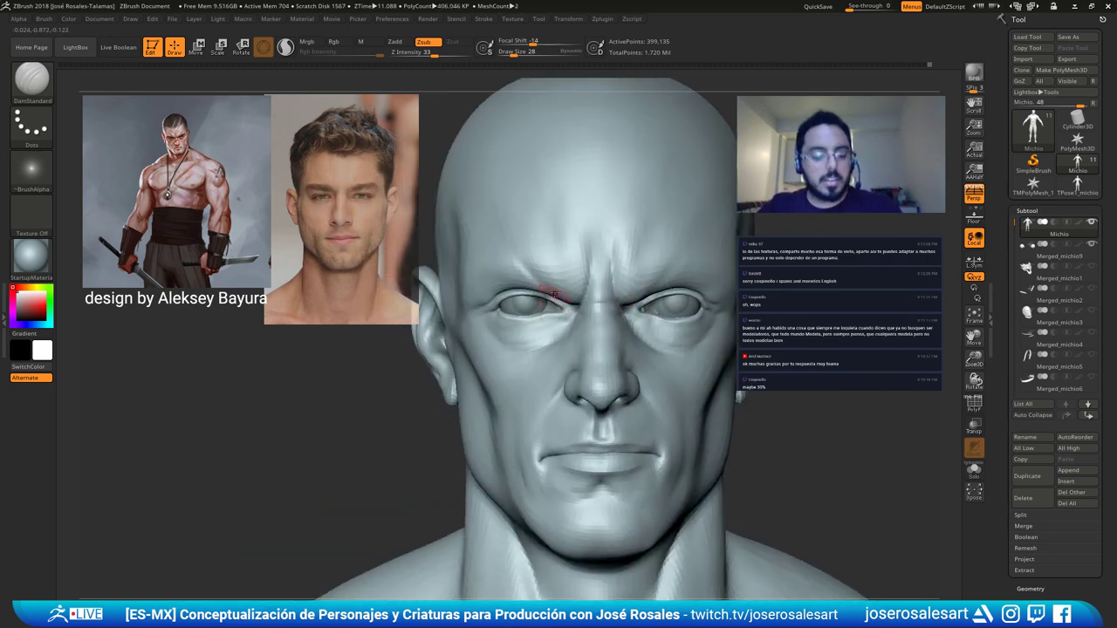
Build up the inner brow beside the nose bridge with ClayBuildup at draw size 28 and smooth the form.
key("b")
key("c")
key("b")
right_click_drag(558, 299, 566, 294)
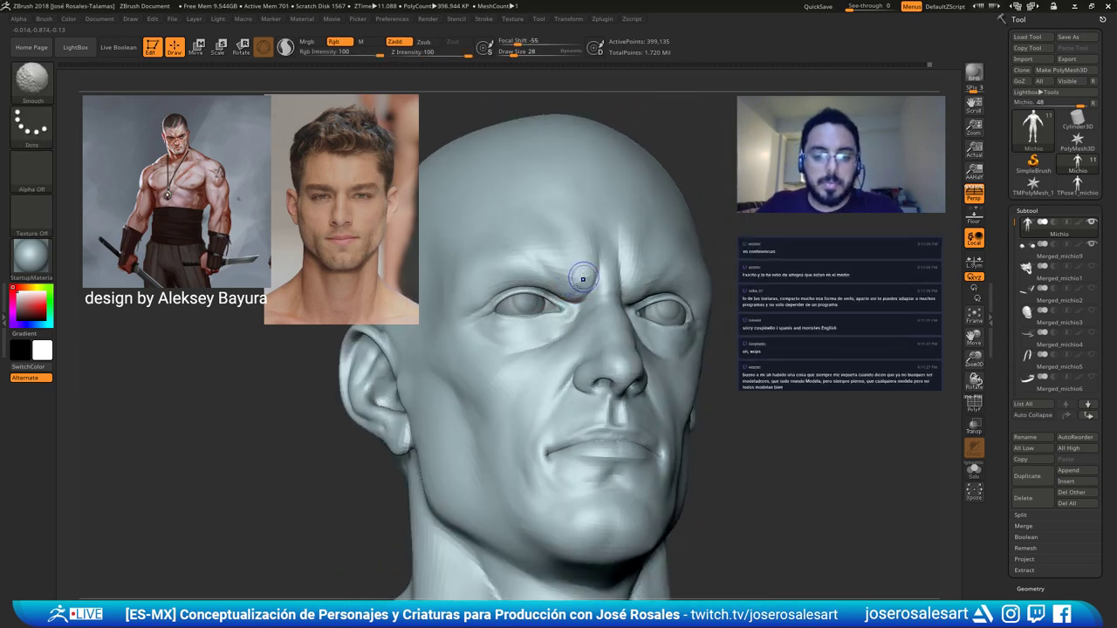
right_click_drag(563, 308, 534, 351)
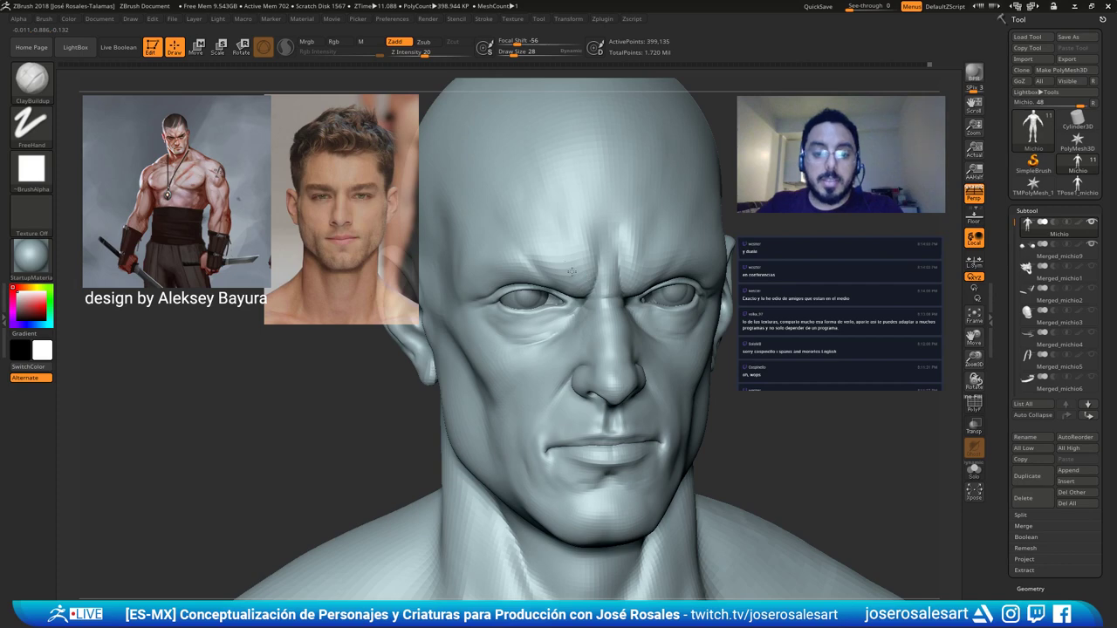
Shape the inner brows and the area above the inner eye corners with ClayBuildup at draw size 36.
right_click_drag(579, 312, 534, 272)
right_click_drag(608, 273, 540, 292, "alt")
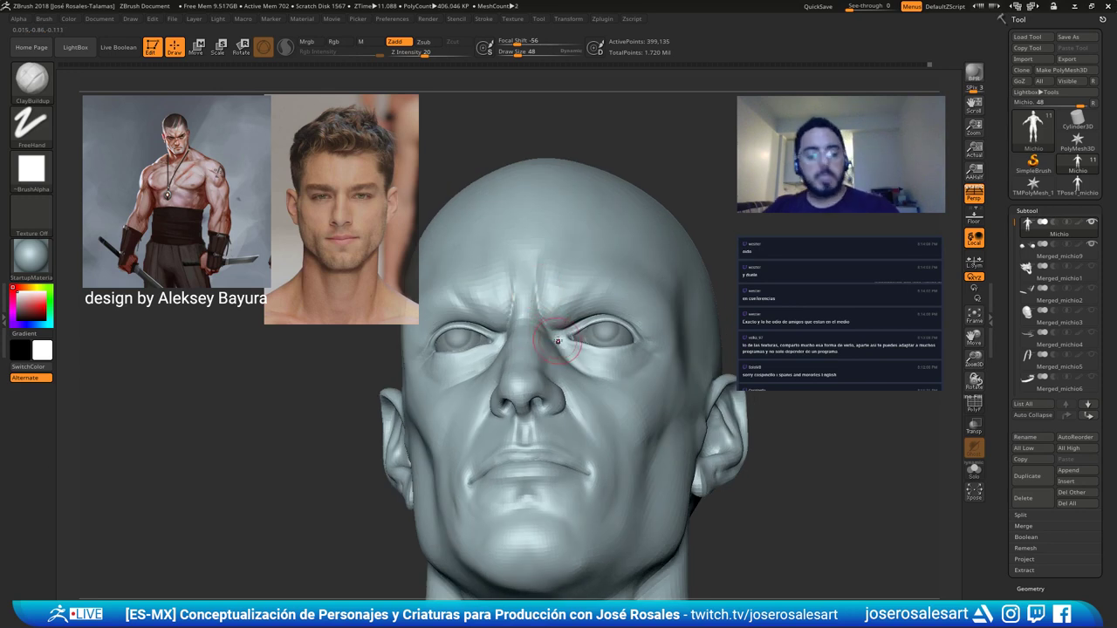
key("bracketleft")
key("bracketleft")
right_click_drag(566, 308, 503, 231)
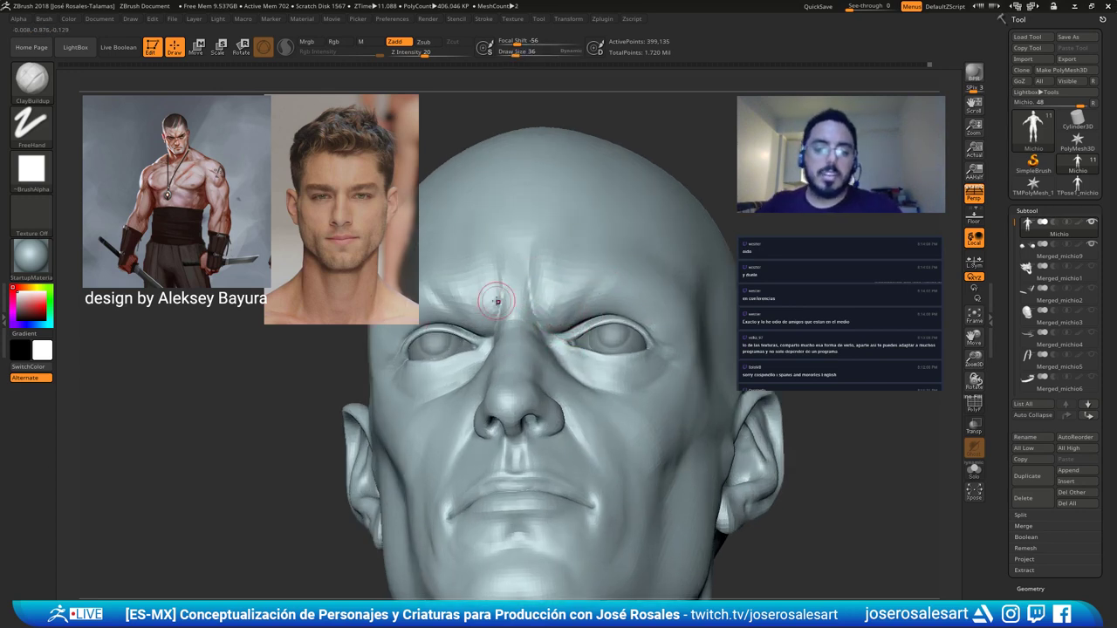
right_click_drag(549, 300, 585, 267)
right_click_drag(580, 326, 558, 324)
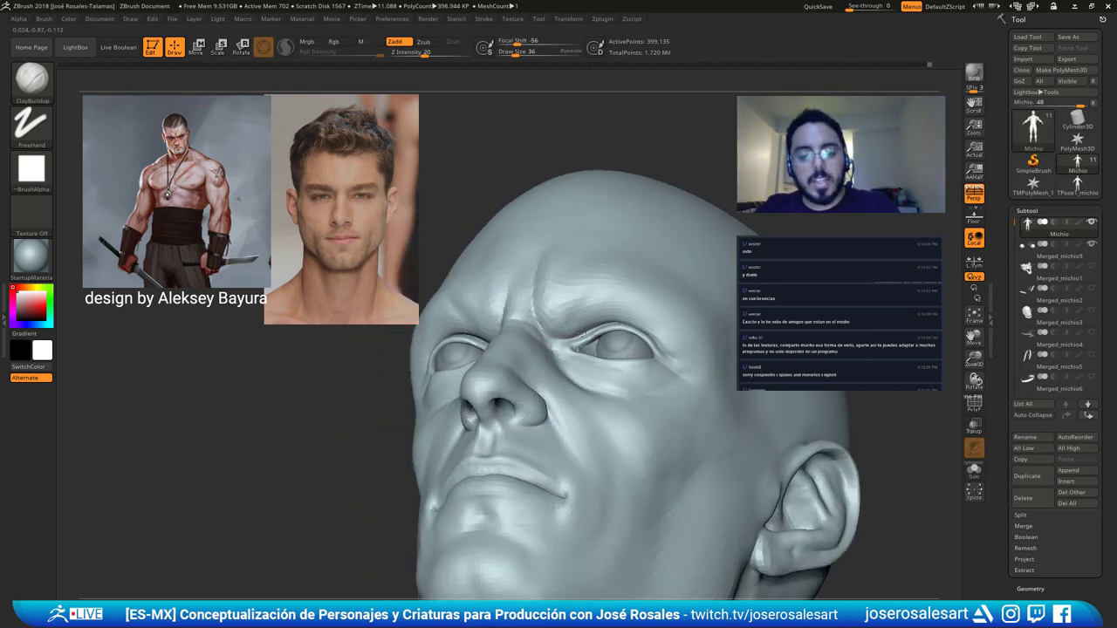
left_click_drag(576, 333, 596, 309)
mouse_move(596, 309)
right_mouse_down("ctrl")
mouse_move(569, 330)
mouse_move(609, 347)
right_mouse_up("ctrl")
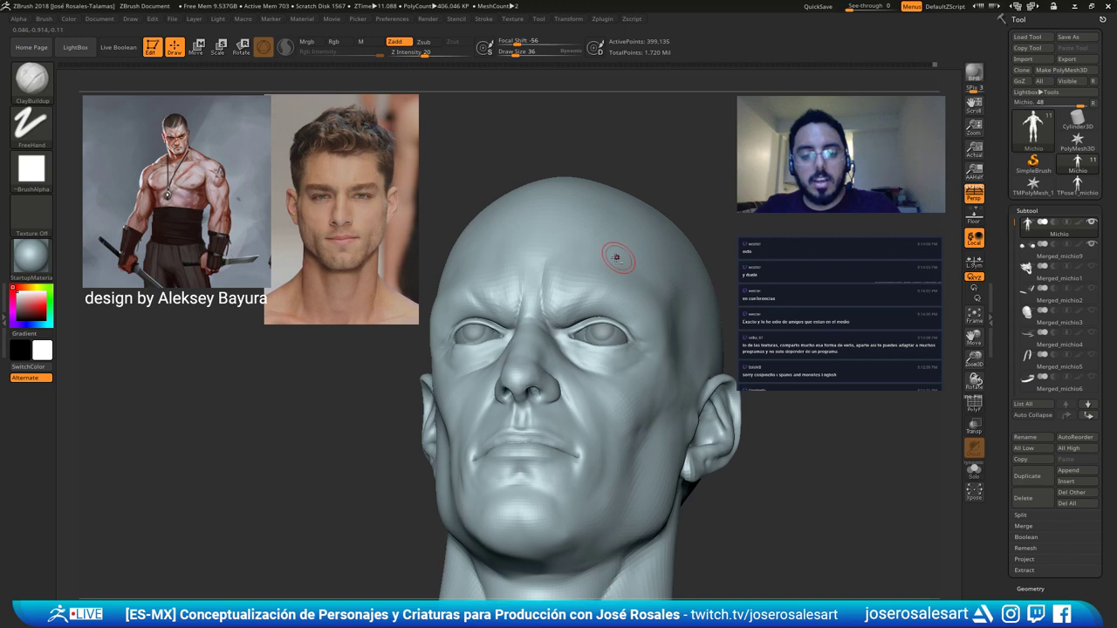
Refine the brow ridges beside the frown lines with ClayBuildup at draw size 33.
right_click_drag(618, 257, 600, 220)
right_click_drag(600, 220, 560, 203, "ctrl")
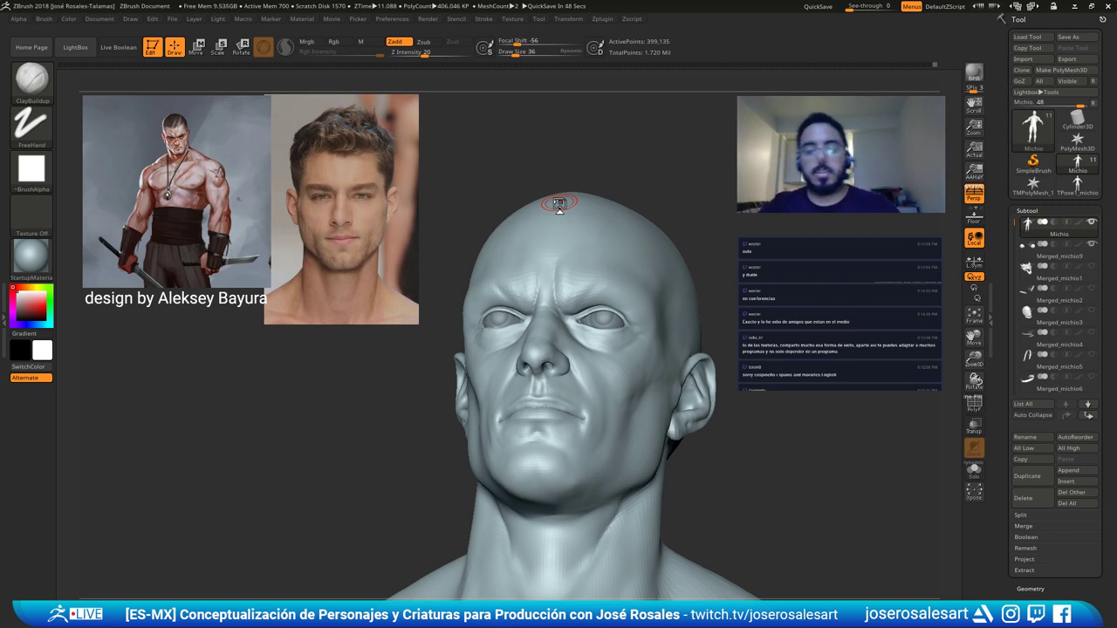
left_click_drag(457, 304, 481, 359)
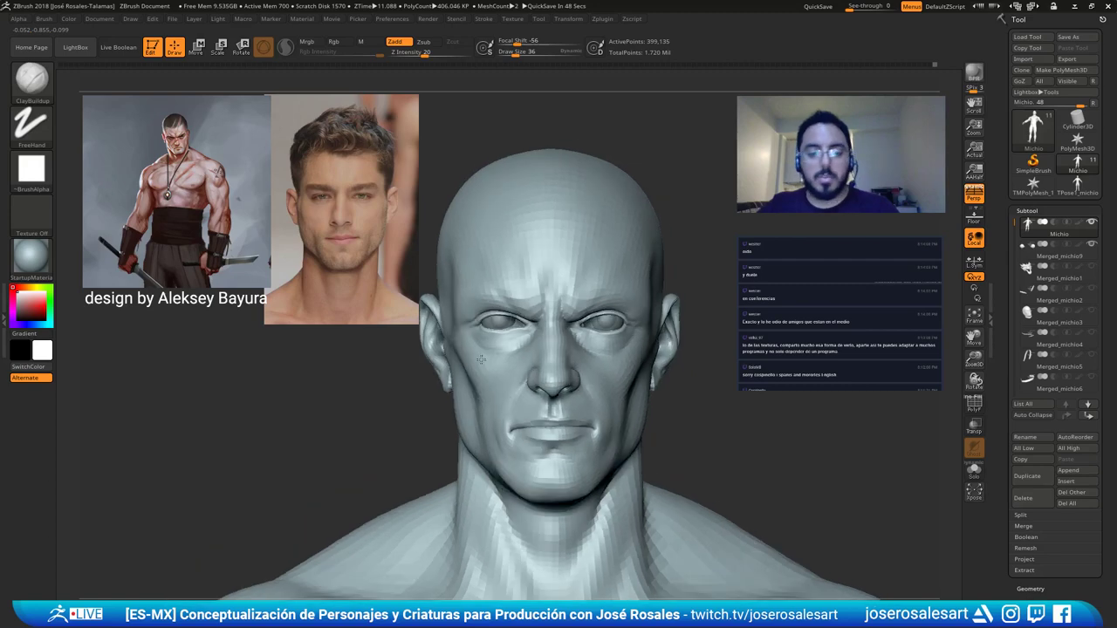
mouse_move(591, 351)
right_mouse_down("ctrl")
mouse_move(550, 303)
mouse_move(553, 281)
mouse_move(563, 316)
right_mouse_up("ctrl")
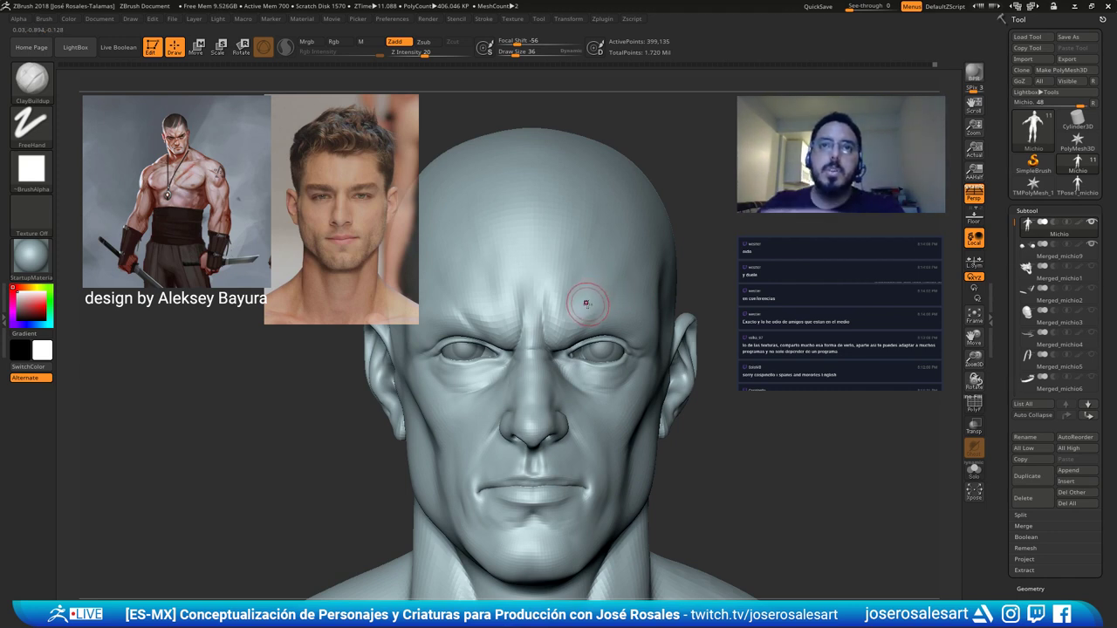
key("s")
left_click(564, 370)
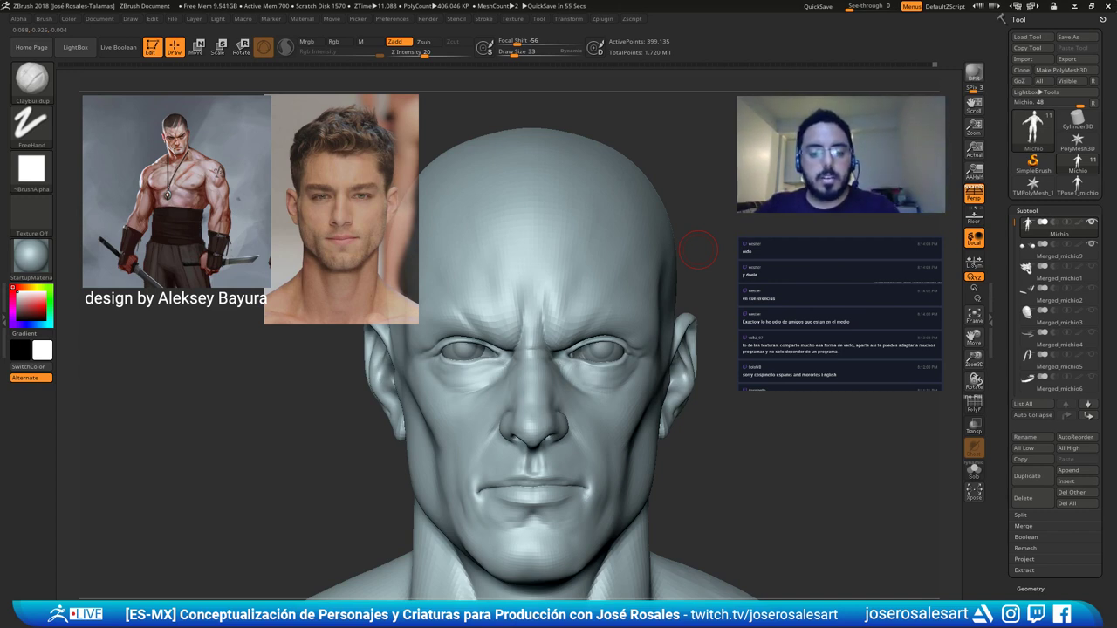
mouse_move(597, 263)
right_mouse_down()
mouse_move(553, 292)
mouse_move(555, 247)
right_mouse_up()
Set the draw size to 36, then refine and smooth the lower forehead beside the vertical frown lines.
key("s")
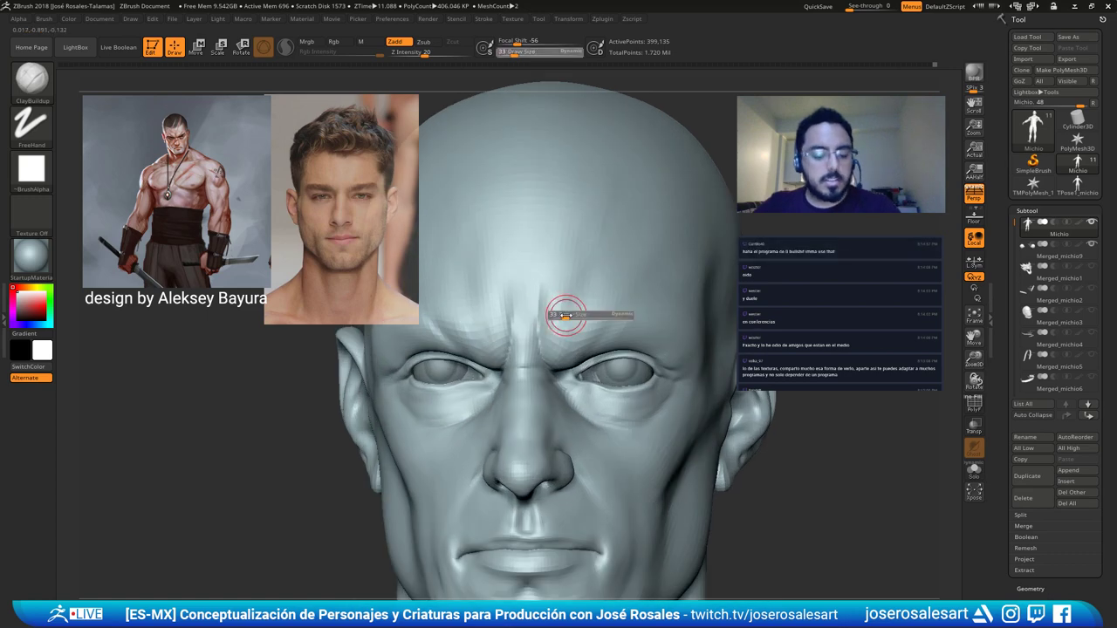
left_click_drag(565, 315, 568, 316)
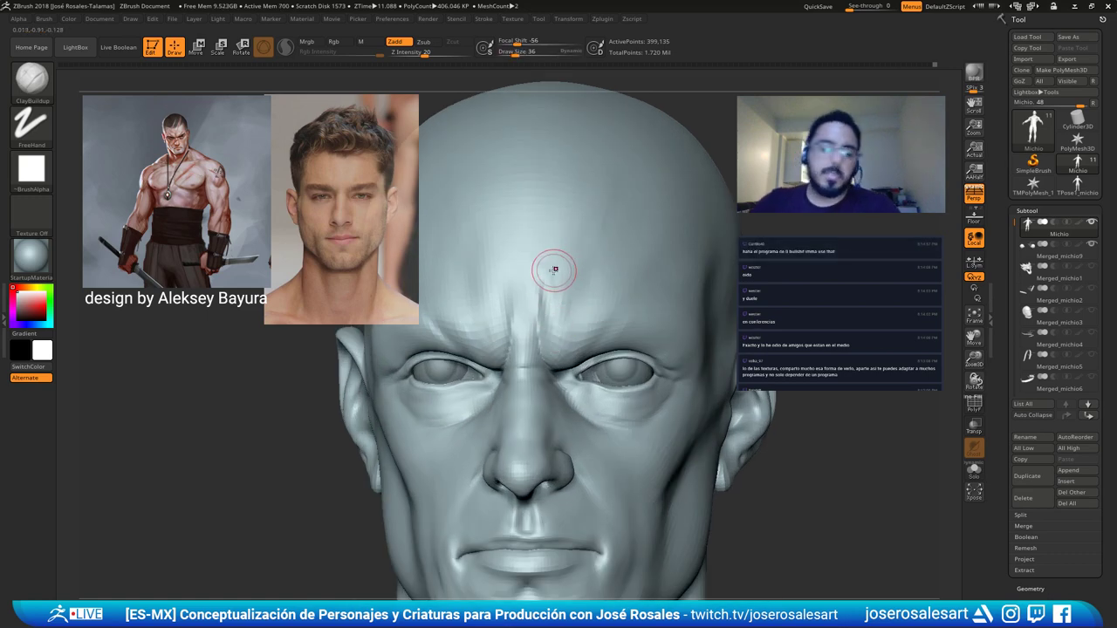
right_click_drag(544, 291, 549, 274)
left_click_drag(552, 313, 576, 303, "shift")
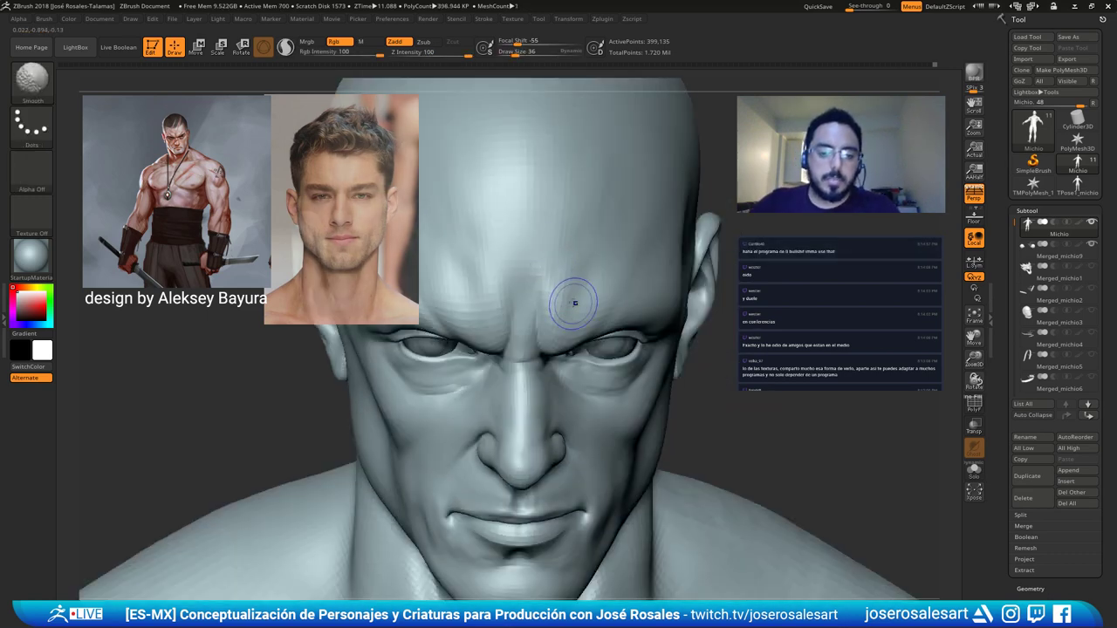
right_click_drag(558, 278, 555, 302)
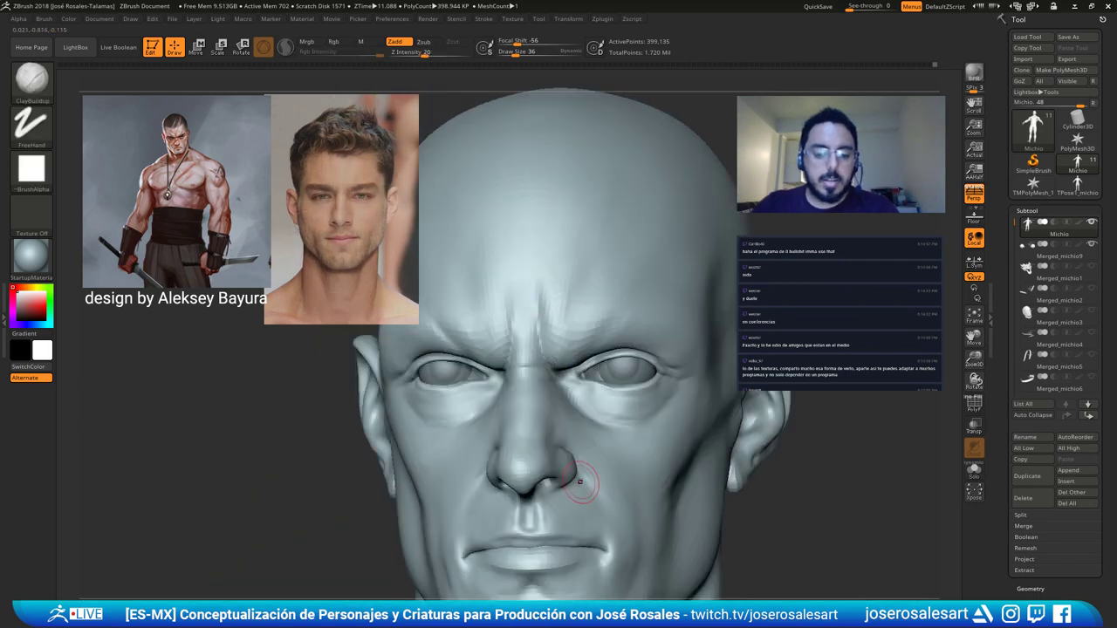
right_click_drag(598, 482, 539, 369, "ctrl")
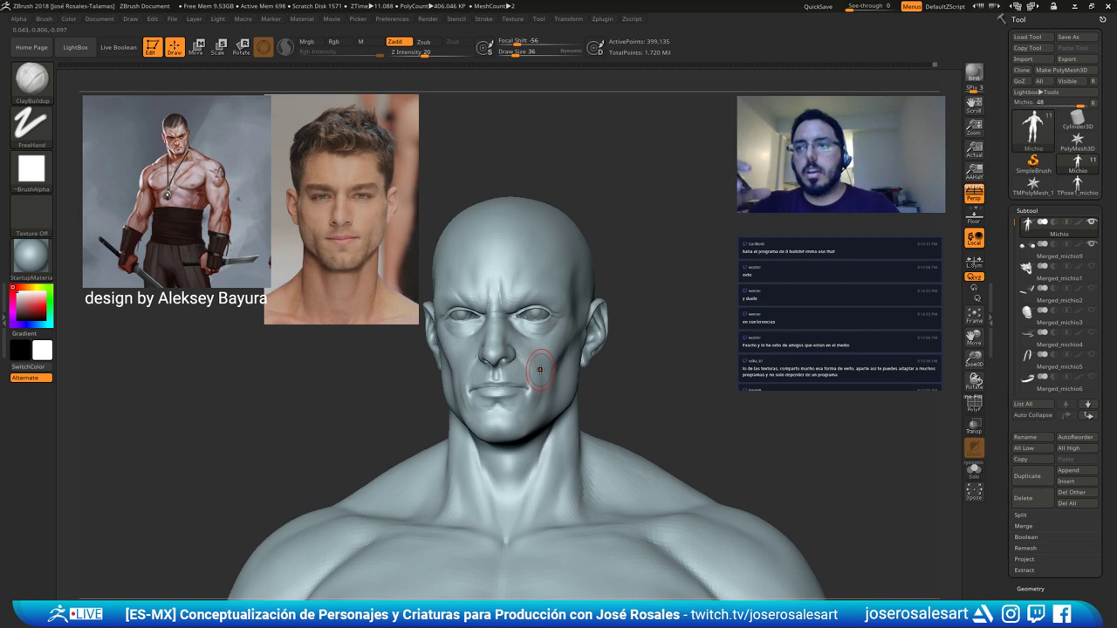
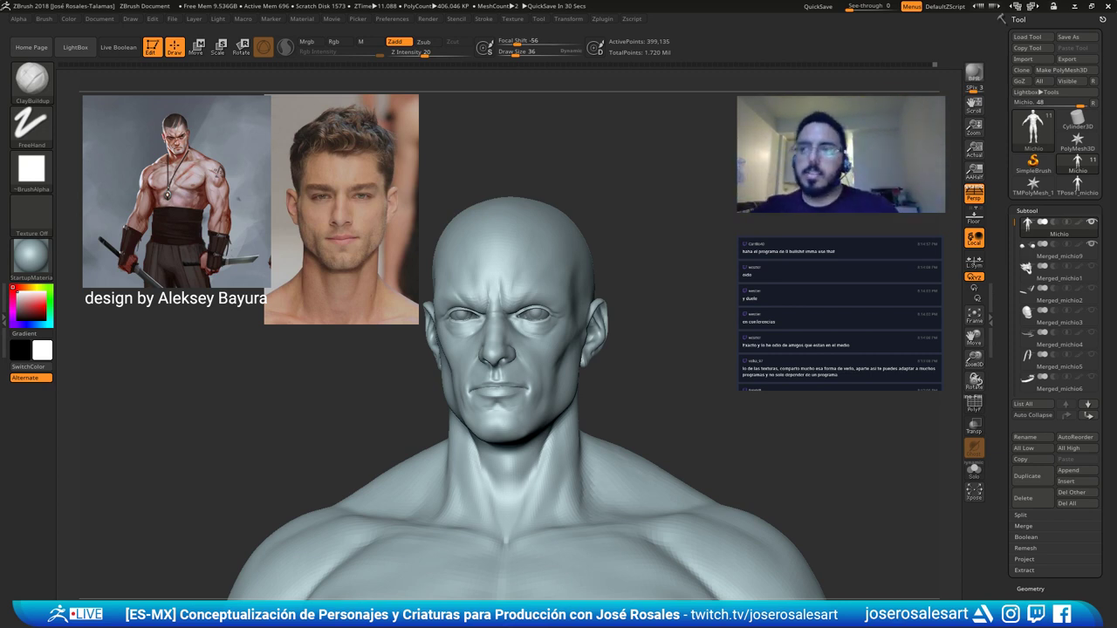
Build up the lower side of the neck along the muscle below the ear with ClayBuildup at draw size 36.
right_click_drag(699, 424, 576, 393)
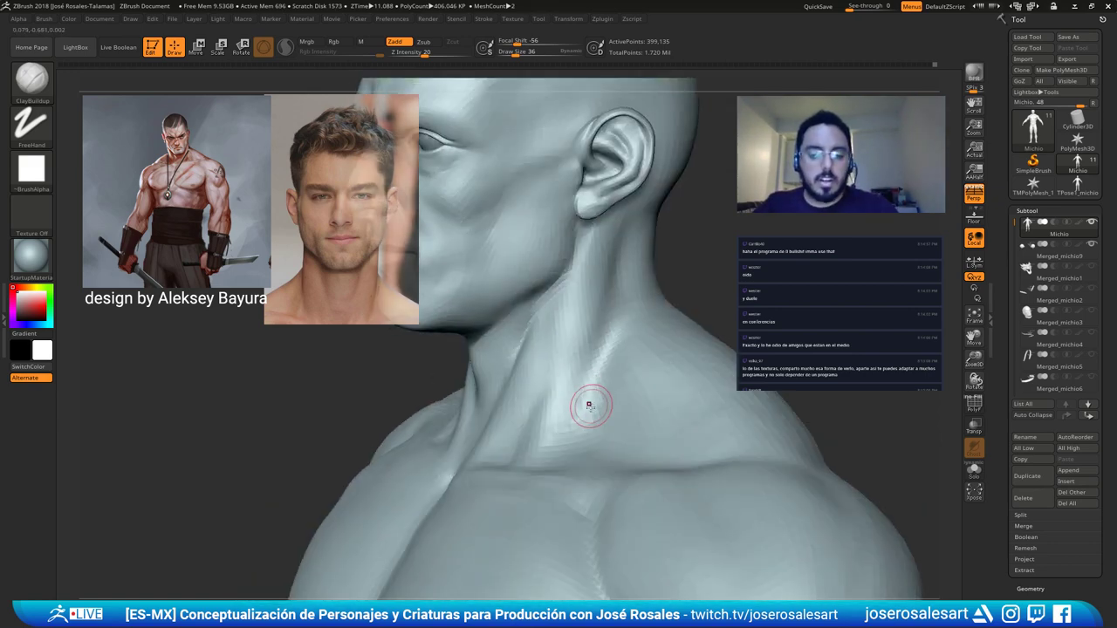
left_click_drag(580, 403, 548, 354)
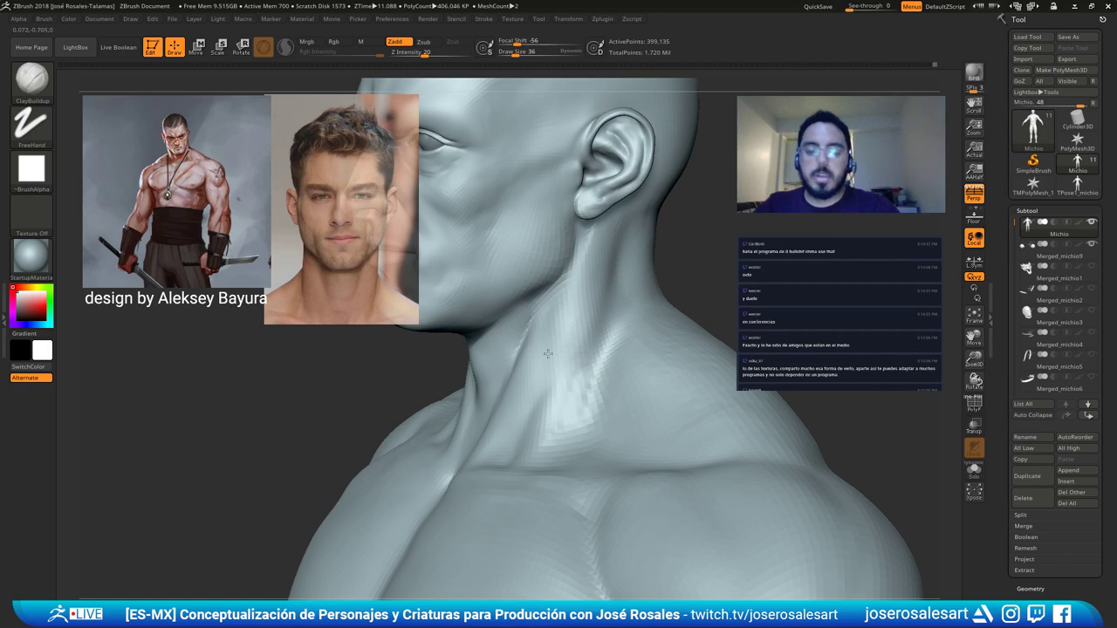
right_click_drag(548, 354, 602, 415)
right_click_drag(603, 415, 576, 375, "ctrl")
left_click_drag(564, 422, 553, 408)
mouse_move(550, 412)
right_mouse_down()
mouse_move(578, 370)
mouse_move(579, 391)
right_mouse_up()
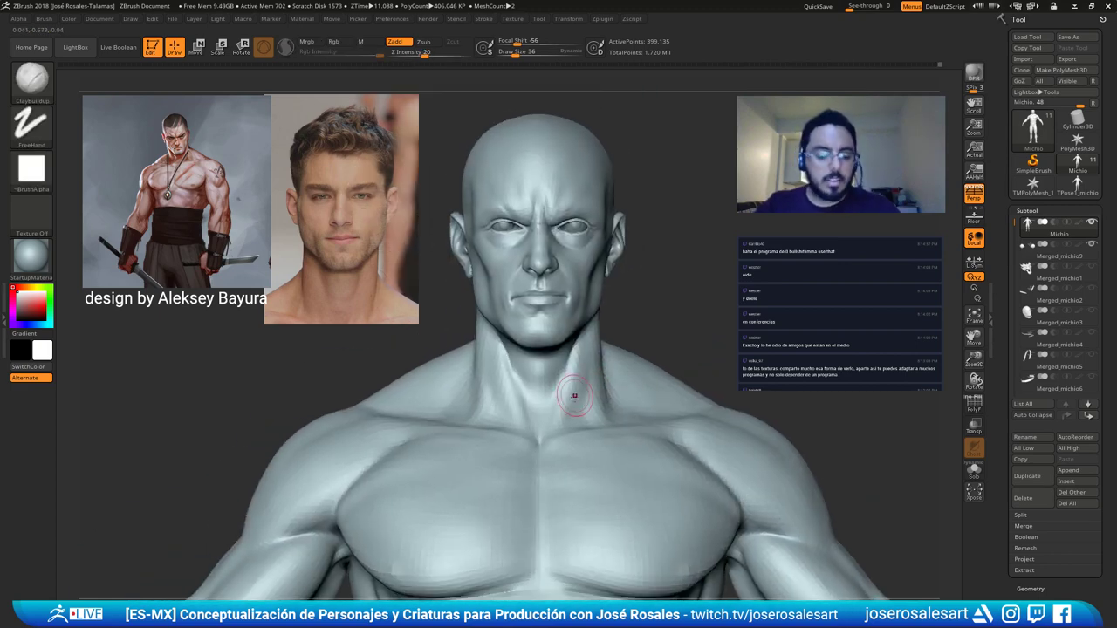
Adjust the contour at the side of the neck with an enlarged Move brush.
key("b")
key("m")
key("v")
key("s")
left_click_drag(582, 404, 588, 404)
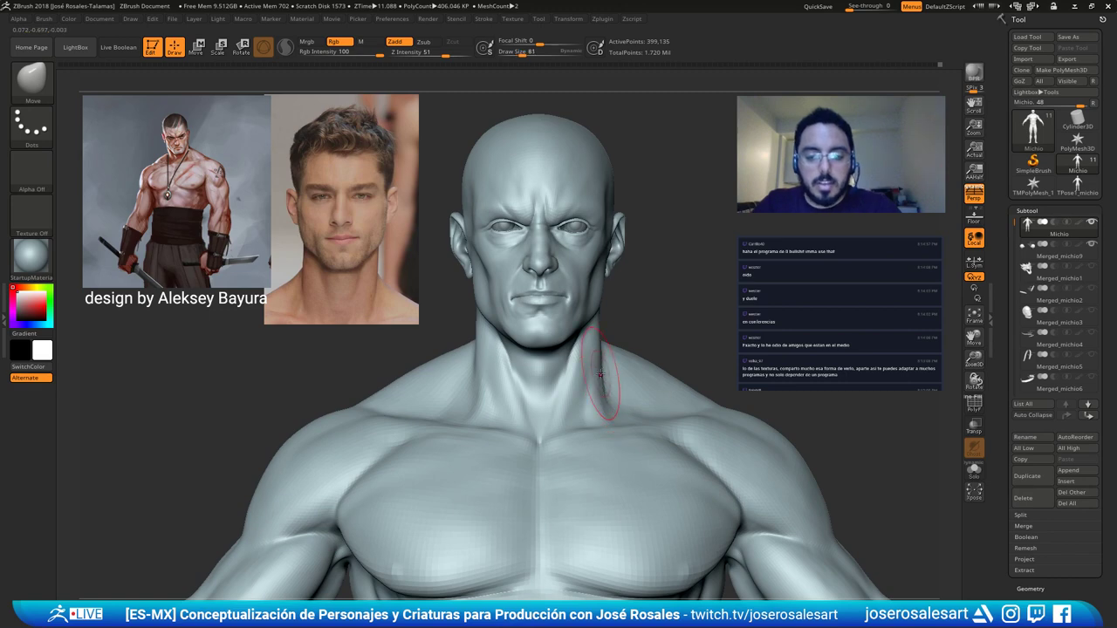
mouse_move(602, 371)
right_mouse_down()
mouse_move(587, 393)
mouse_move(572, 374)
mouse_move(519, 374)
right_mouse_up()
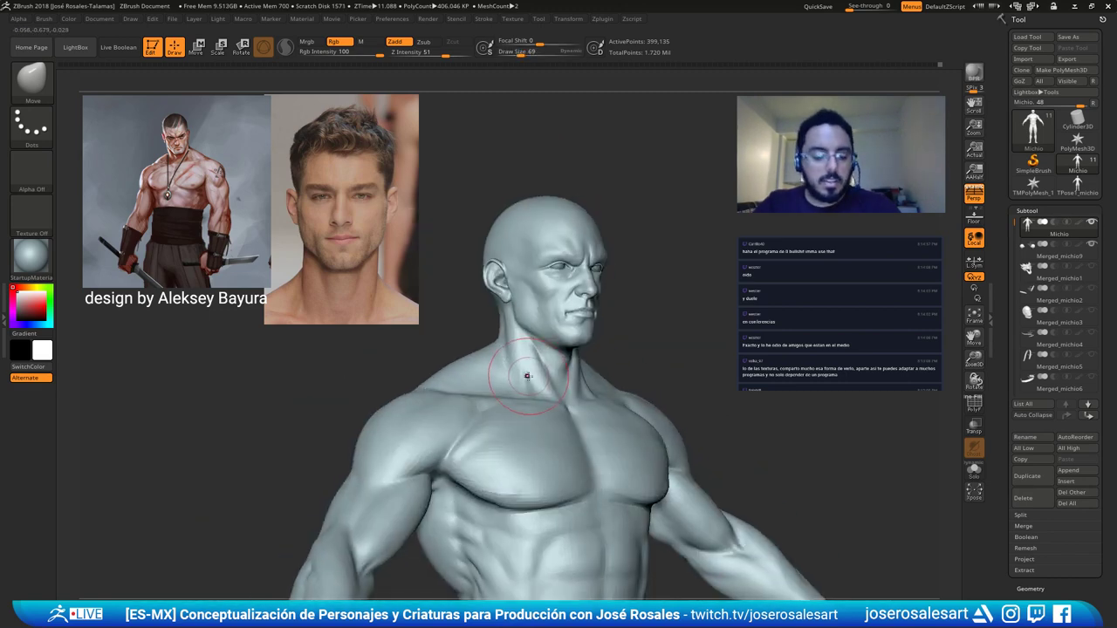
Build up the side neck muscle above the collarbone with ClayBuildup, using draw size 54 and then 45.
key("b")
key("c")
key("b")
key("s")
left_click_drag(538, 375, 533, 374)
mouse_move(533, 374)
right_mouse_down("ctrl")
mouse_move(501, 365)
mouse_move(528, 361)
mouse_move(526, 375)
mouse_move(542, 381)
mouse_move(630, 366)
mouse_move(616, 394)
right_mouse_up("ctrl")
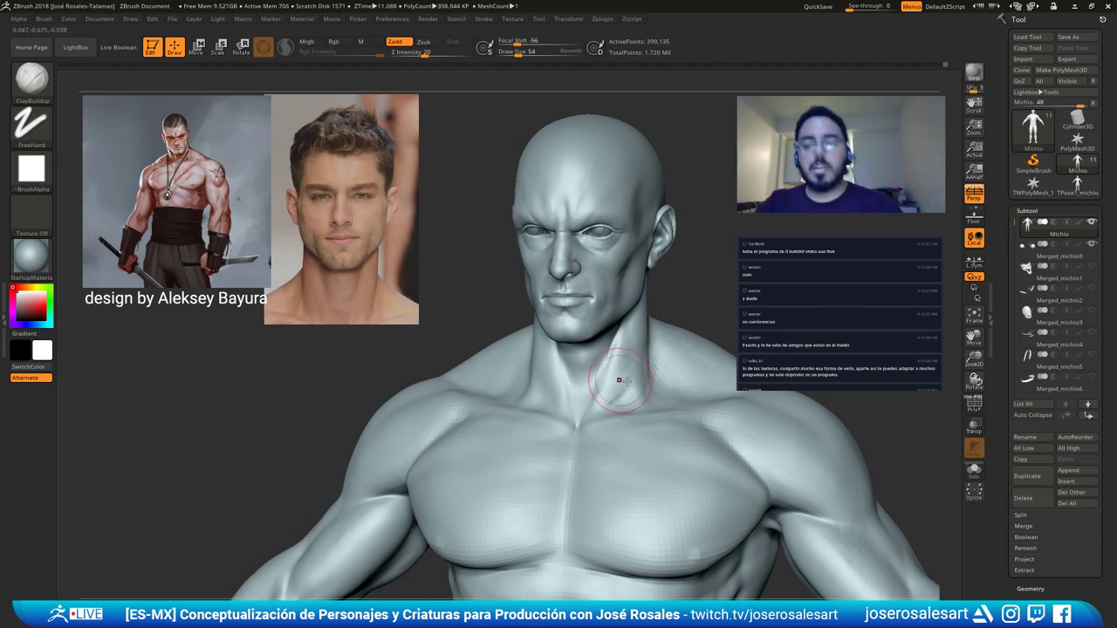
mouse_move(621, 381)
right_mouse_down()
mouse_move(653, 384)
mouse_move(576, 376)
right_mouse_up()
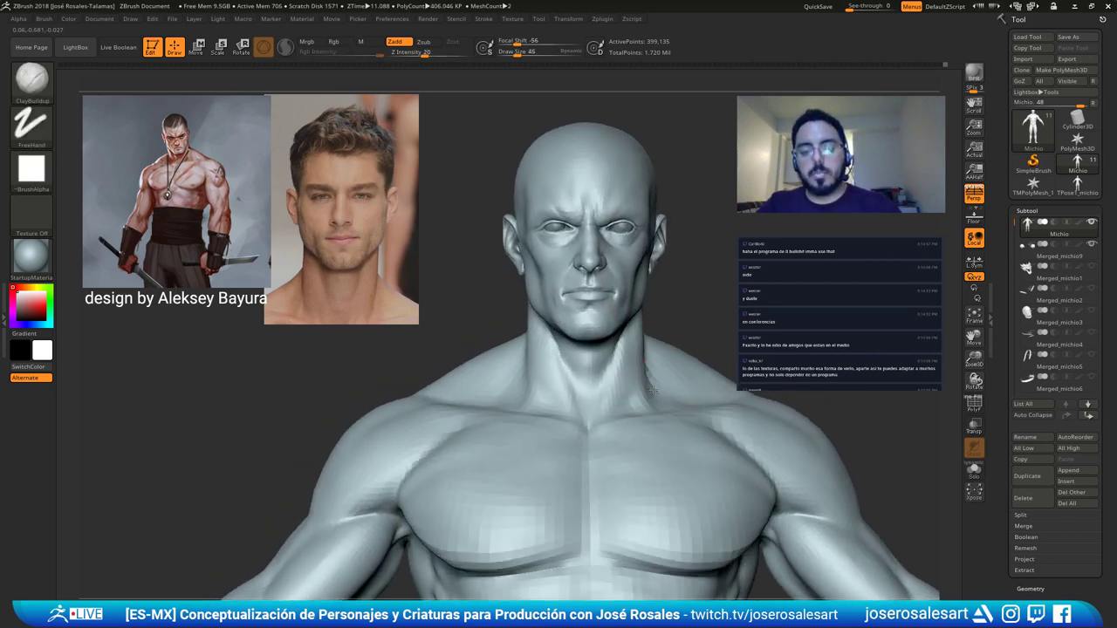
Shape and smooth the base of the neck above the collarbone at draw size 45.
right_click_drag(532, 345, 530, 369, "ctrl")
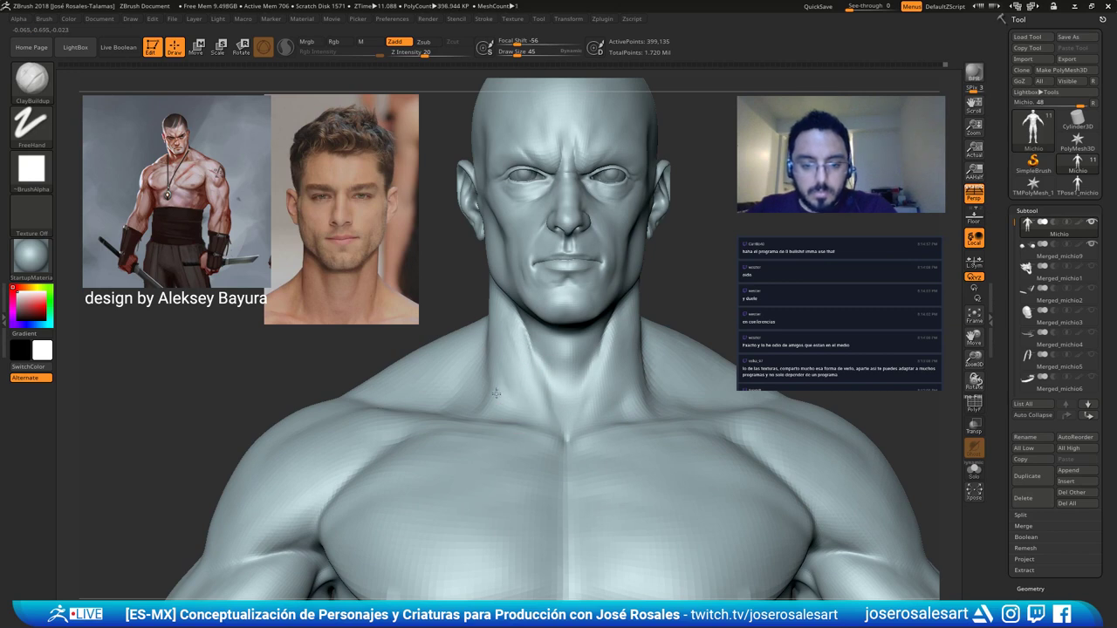
key("shift")
left_click_drag(493, 354, 488, 348, "shift")
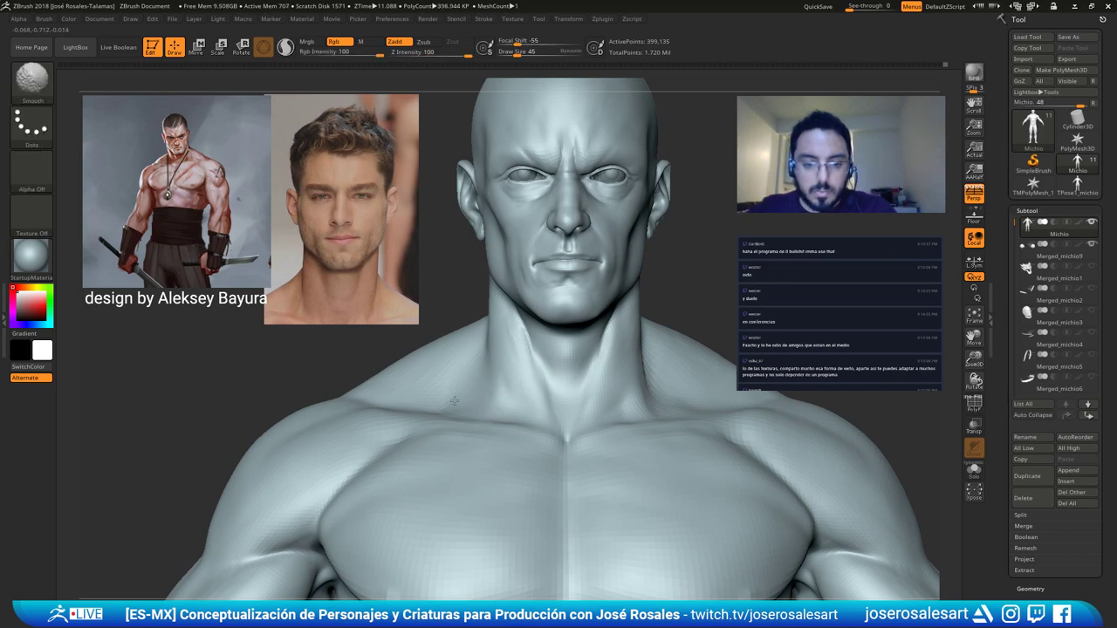
right_click_drag(525, 382, 482, 378, "alt")
mouse_move(486, 347)
left_mouse_down()
mouse_move(477, 382)
mouse_move(449, 382)
mouse_move(482, 394)
left_mouse_up()
key("shift")
Smooth the side neck muscle where it meets the trapezius at draw size 45.
mouse_move(580, 347)
right_mouse_down()
mouse_move(596, 335)
mouse_move(599, 347)
mouse_move(550, 347)
right_mouse_up()
left_click_drag(607, 364, 597, 380, "shift")
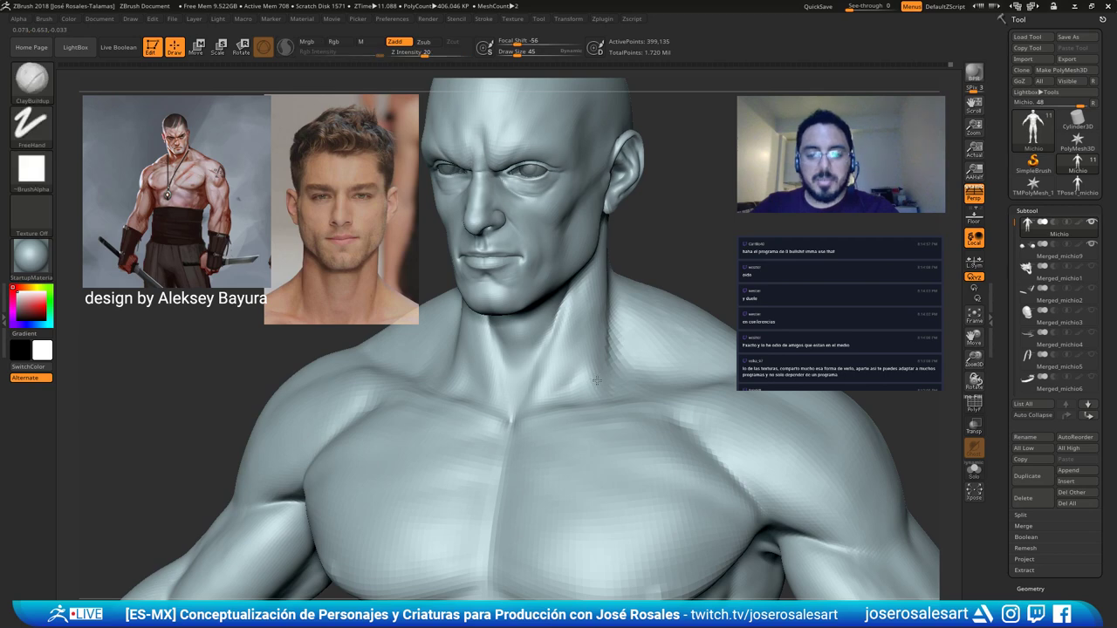
mouse_move(600, 371)
right_mouse_down()
mouse_move(576, 344)
mouse_move(578, 384)
right_mouse_up()
key("shift")
mouse_move(606, 344)
right_mouse_down("shift")
mouse_move(613, 267)
mouse_move(644, 311)
mouse_move(631, 180)
right_mouse_up("shift")
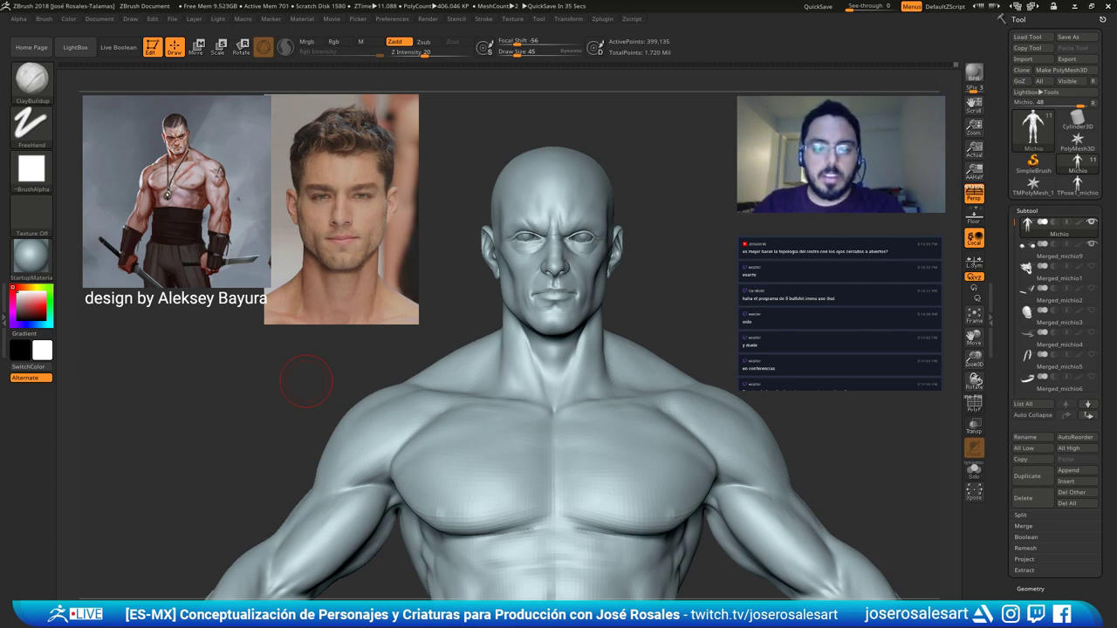
Examine the head, neck and shoulders from the front and in three-quarter view against the reference images.
mouse_move(551, 280)
right_mouse_down()
mouse_move(499, 276)
mouse_move(558, 258)
right_mouse_up()
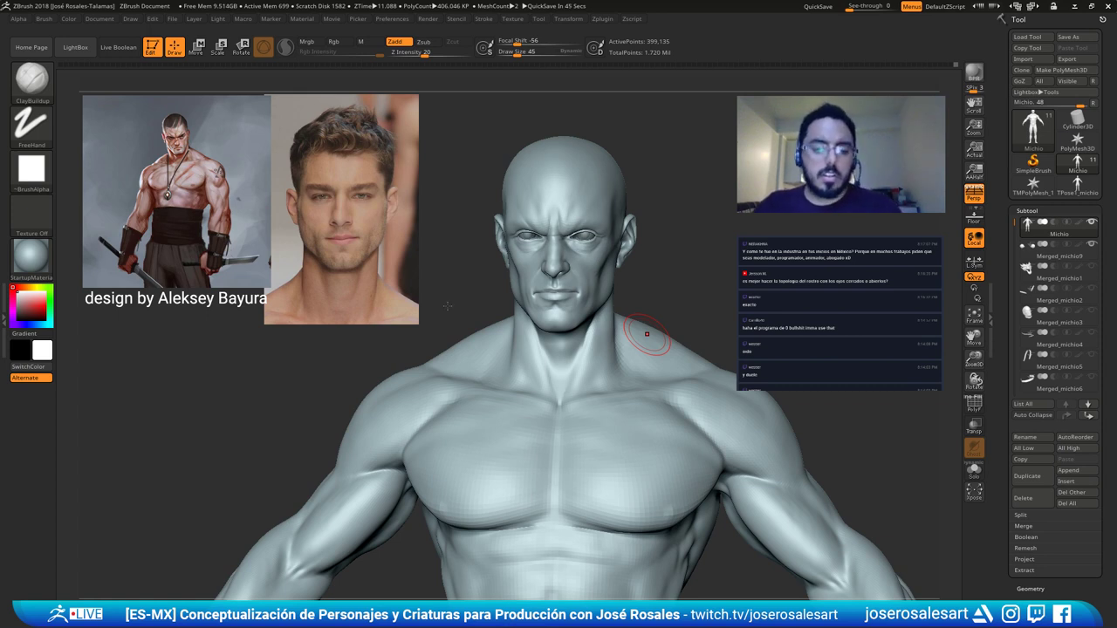
mouse_move(447, 306)
left_mouse_down()
mouse_move(467, 292)
mouse_move(463, 281)
left_mouse_up()
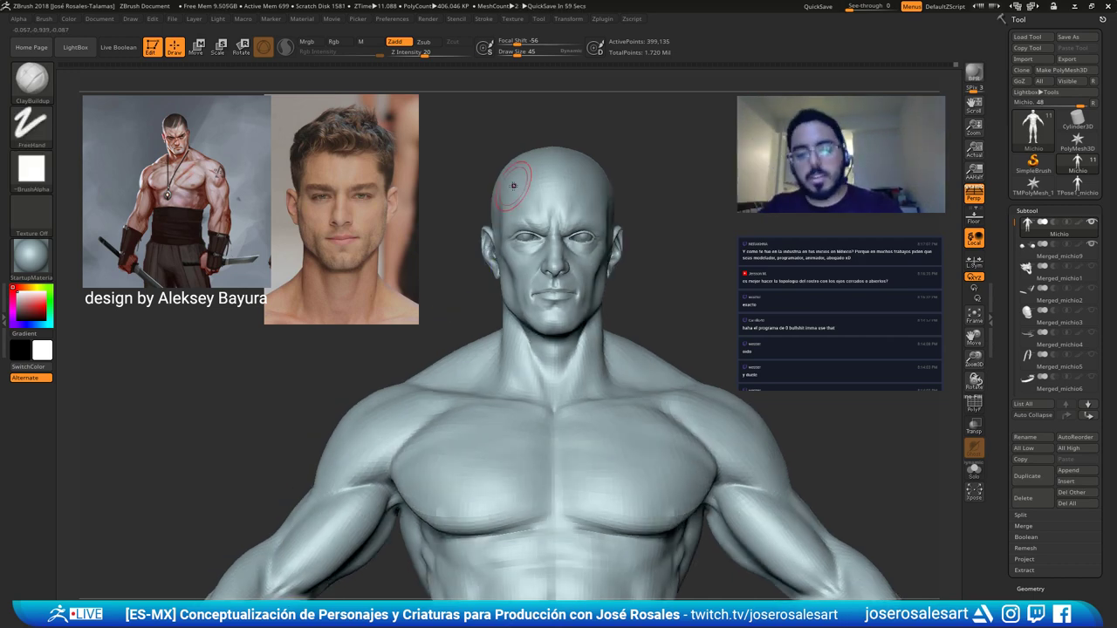
right_click_drag(555, 199, 498, 219, "ctrl")
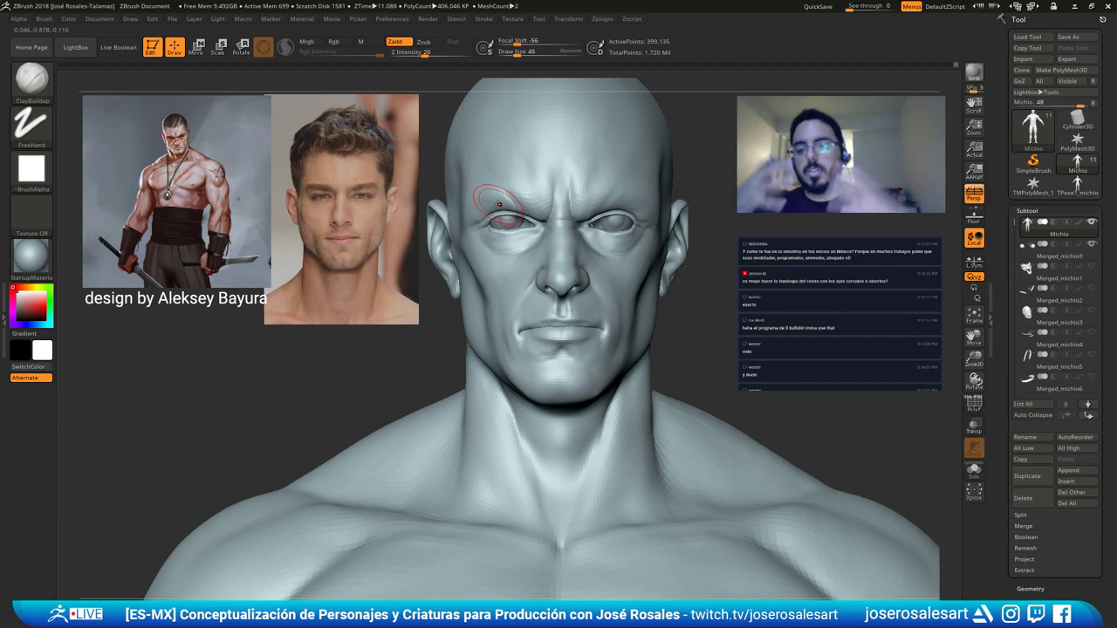
key("bracketleft")
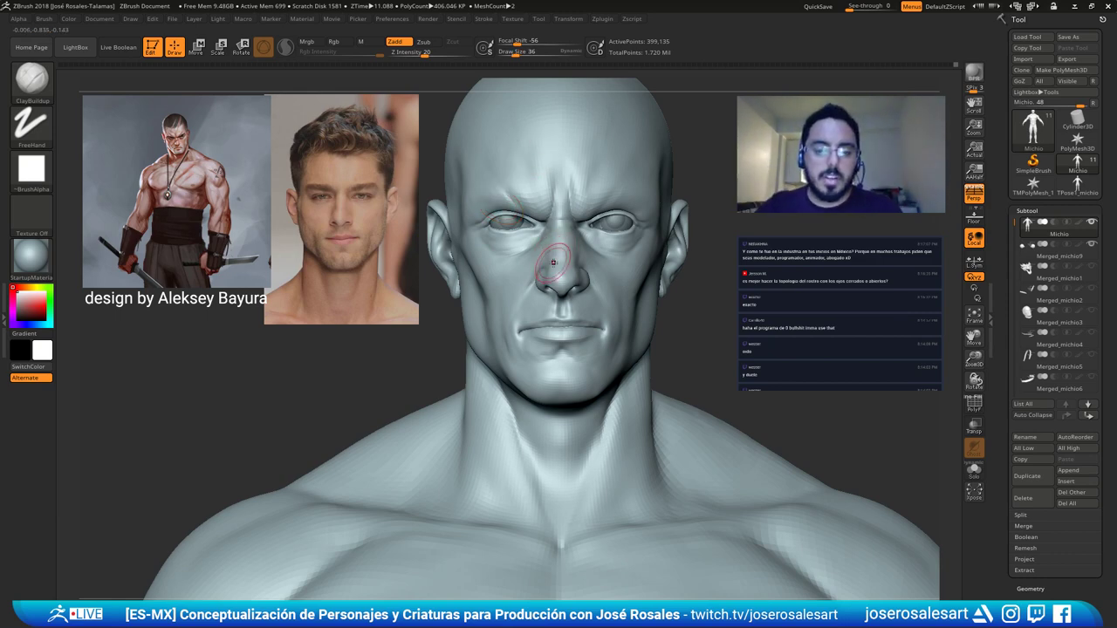
mouse_move(555, 247)
right_mouse_down()
mouse_move(495, 247)
mouse_move(559, 253)
right_mouse_up()
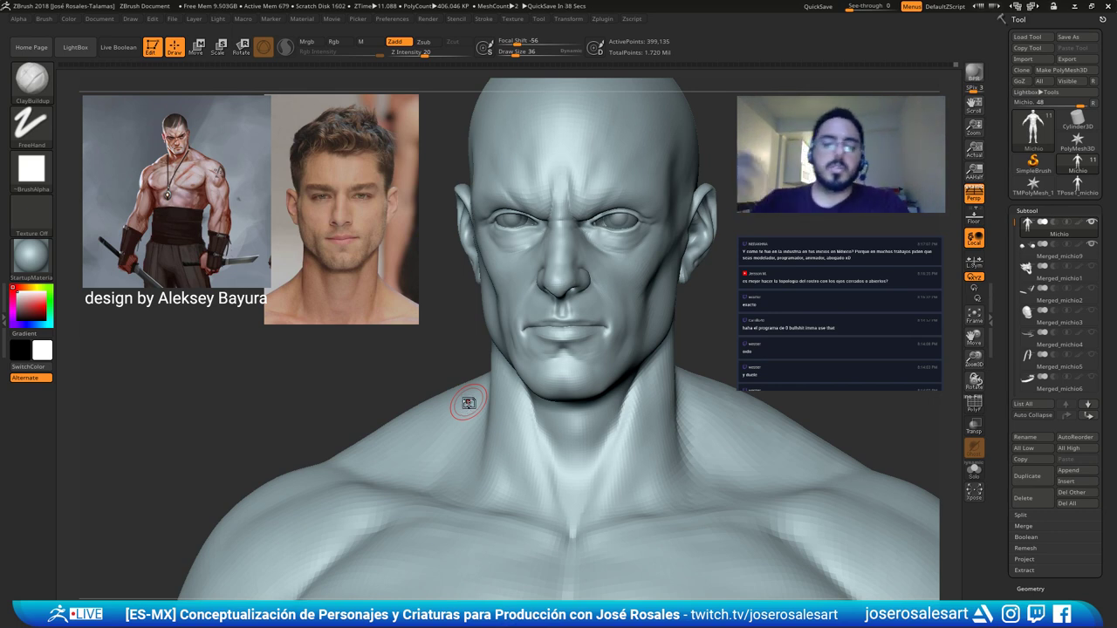
left_click_drag(465, 328, 440, 290)
mouse_move(523, 294)
right_mouse_down("alt")
mouse_move(497, 302)
mouse_move(553, 313)
mouse_move(613, 204)
right_mouse_up("alt")
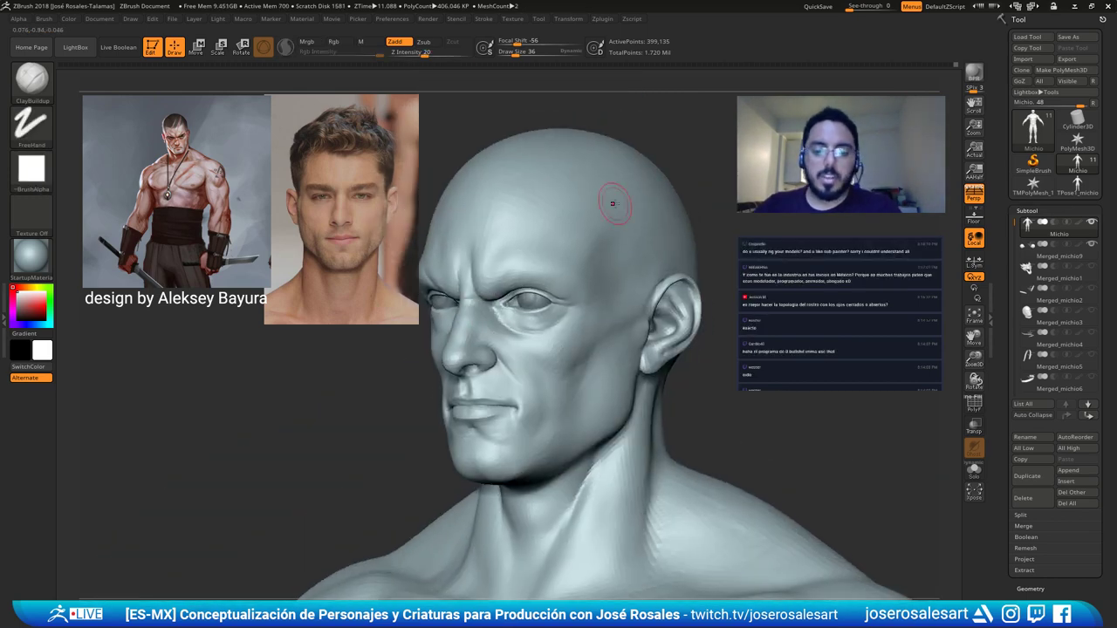
Build up and smooth the forehead above the brow with ClayBuildup at draw size 42.
mouse_move(507, 373)
right_mouse_down()
mouse_move(464, 369)
mouse_move(497, 342)
mouse_move(529, 337)
right_mouse_up()
key("s")
key("s")
left_click_drag(529, 337, 532, 337)
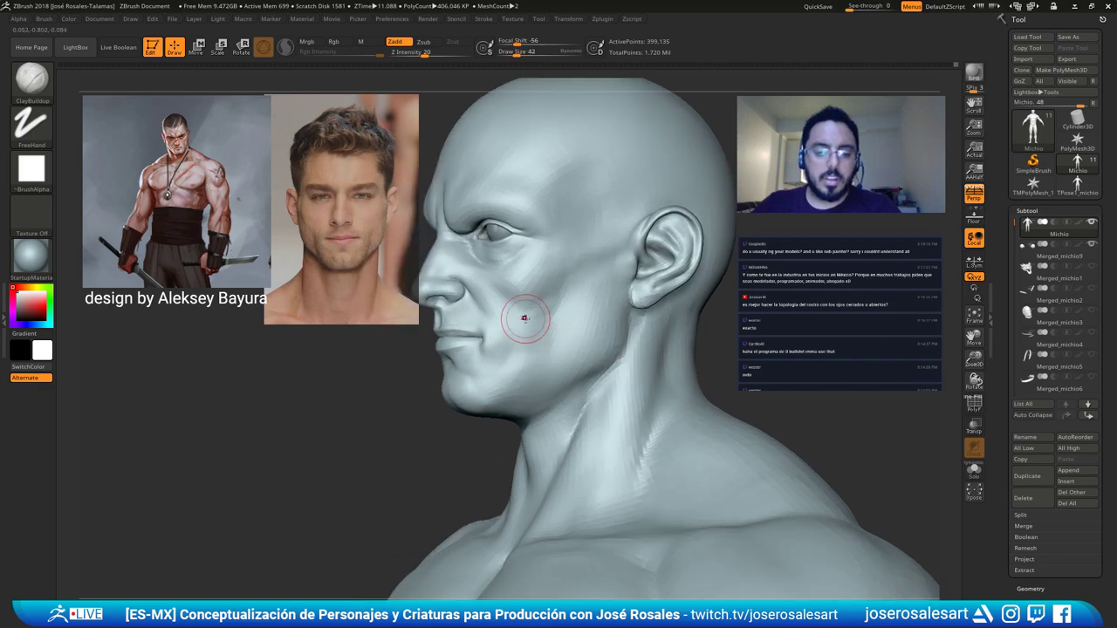
mouse_move(524, 319)
right_mouse_down()
mouse_move(535, 297)
mouse_move(498, 292)
mouse_move(551, 323)
mouse_move(521, 345)
mouse_move(455, 333)
mouse_move(520, 316)
right_mouse_up()
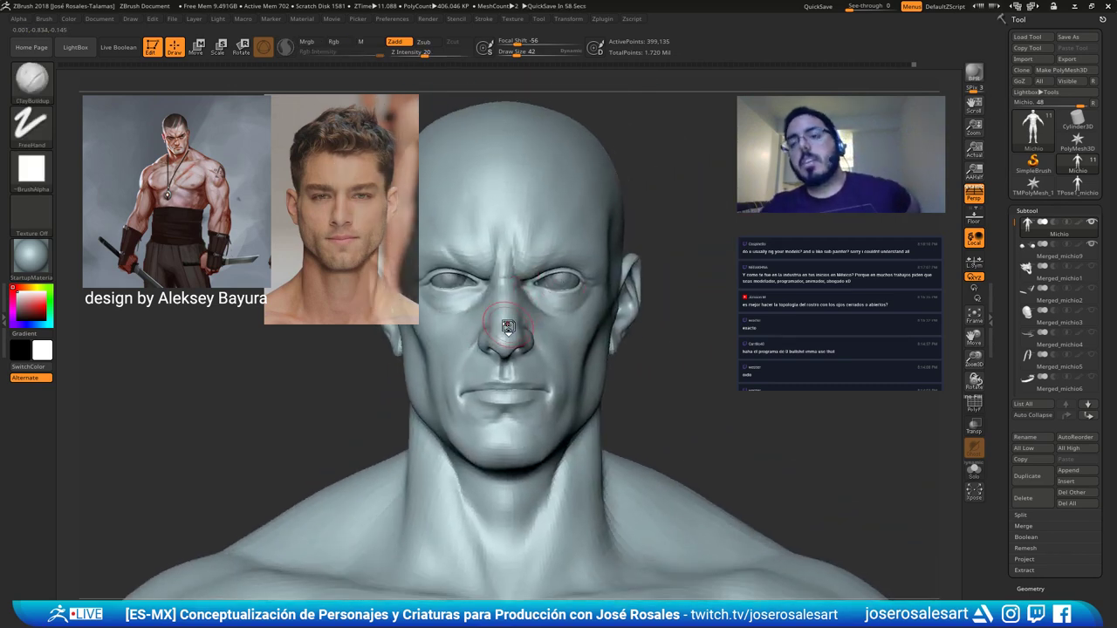
mouse_move(495, 251)
right_mouse_down("alt")
mouse_move(615, 267)
mouse_move(524, 260)
right_mouse_up("alt")
left_click_drag(526, 234, 540, 264)
right_click_drag(571, 268, 527, 249)
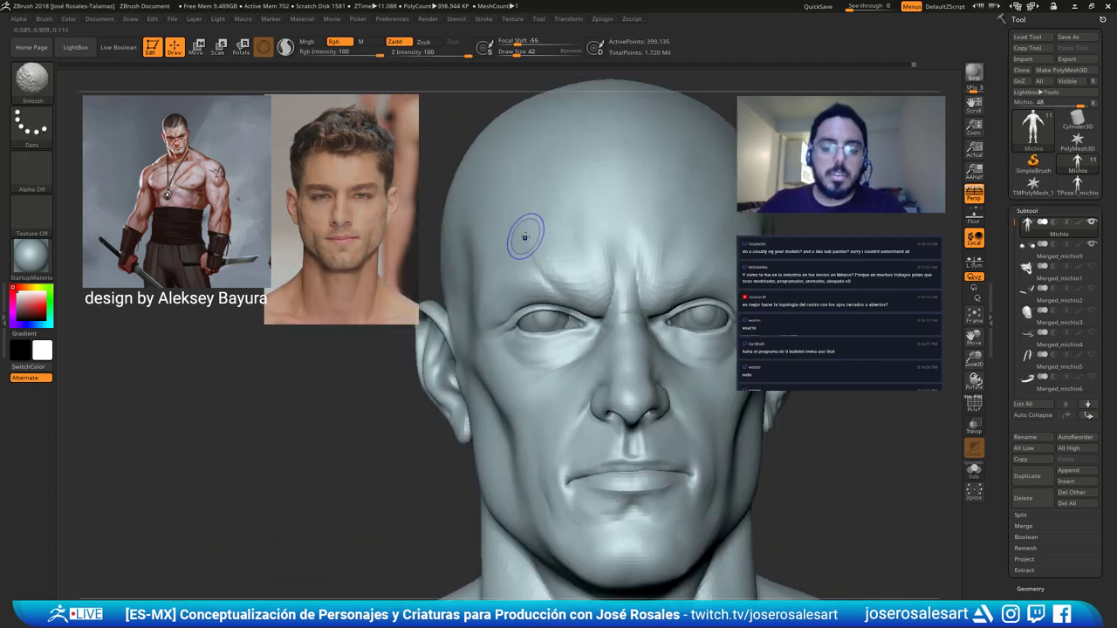
left_click_drag(525, 237, 551, 275, "shift")
left_click_drag(551, 275, 525, 237, "shift")
mouse_move(563, 270)
right_mouse_down("shift")
mouse_move(535, 295)
mouse_move(498, 296)
right_mouse_up("shift")
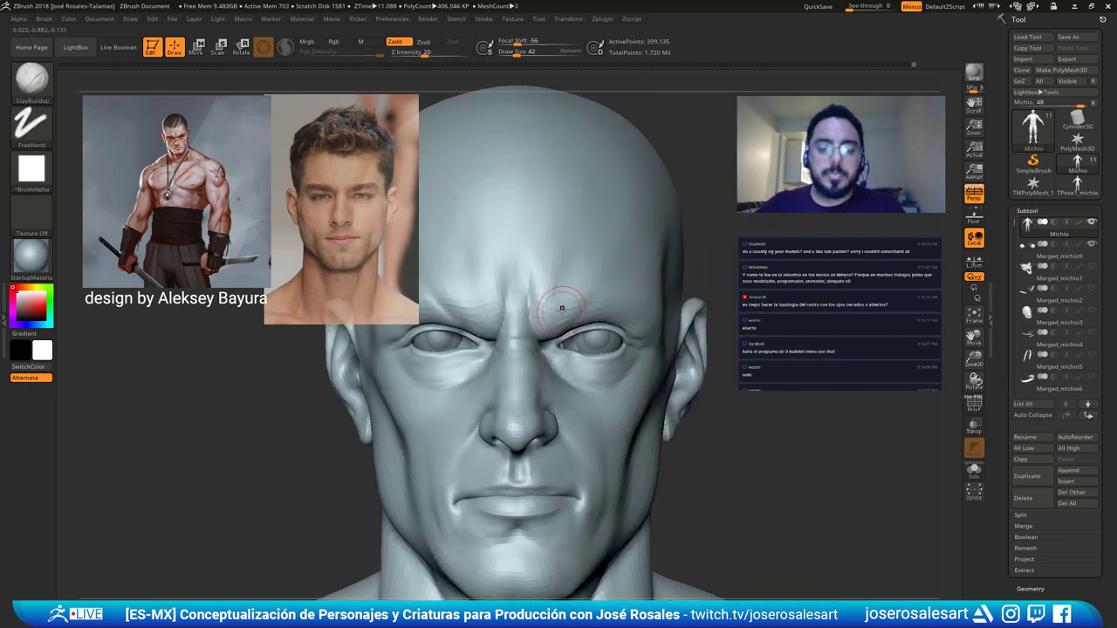
Shape the brow area above the eye and smooth it with a smaller brush.
mouse_move(569, 262)
right_mouse_down("alt")
mouse_move(586, 211)
mouse_move(589, 234)
mouse_move(502, 235)
mouse_move(480, 216)
right_mouse_up("alt")
left_click_drag(564, 334, 568, 378)
mouse_move(567, 301)
right_mouse_down()
mouse_move(558, 340)
mouse_move(603, 365)
mouse_move(571, 329)
right_mouse_up()
key("bracketleft")
key("bracketleft")
key("bracketleft")
left_click_drag(571, 325, 569, 303, "shift")
right_click_drag(529, 333, 552, 339, "shift")
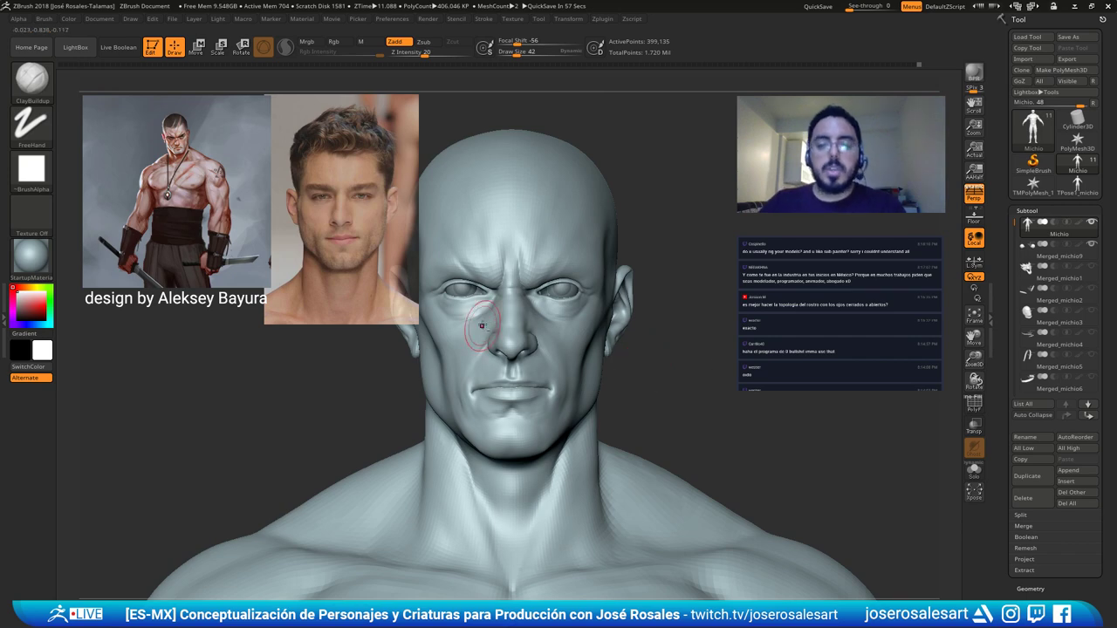
Build up the back corner of the jaw below the ear with ClayBuildup at draw size 54.
right_click_drag(474, 332, 641, 250)
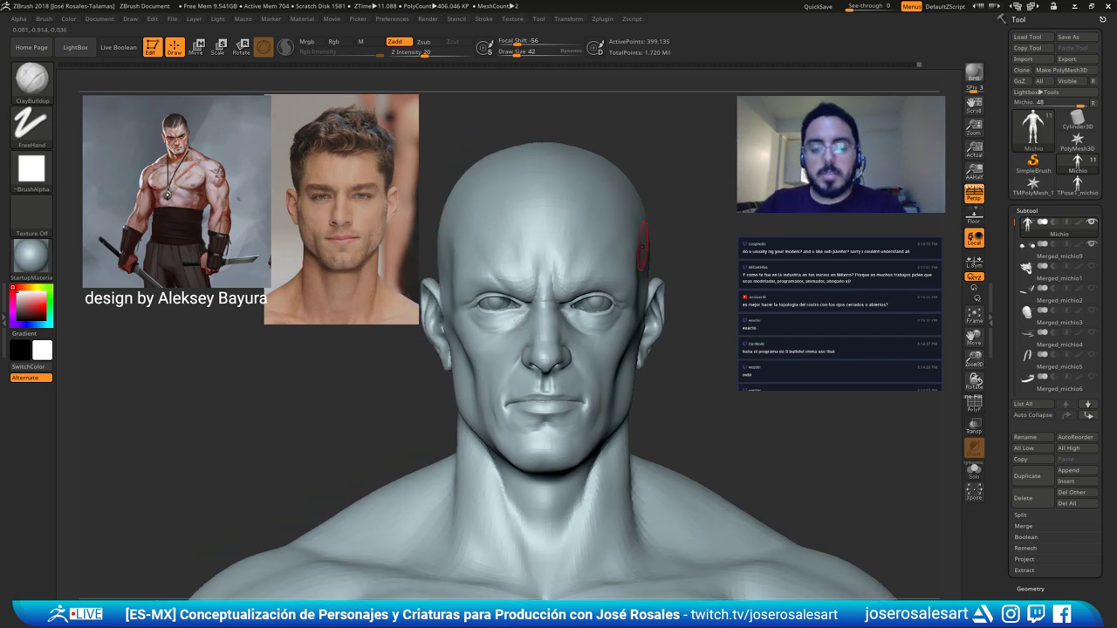
right_click_drag(642, 249, 775, 251)
key("s")
left_click_drag(535, 325, 541, 325)
right_click_drag(489, 312, 545, 318)
left_click_drag(476, 342, 484, 330)
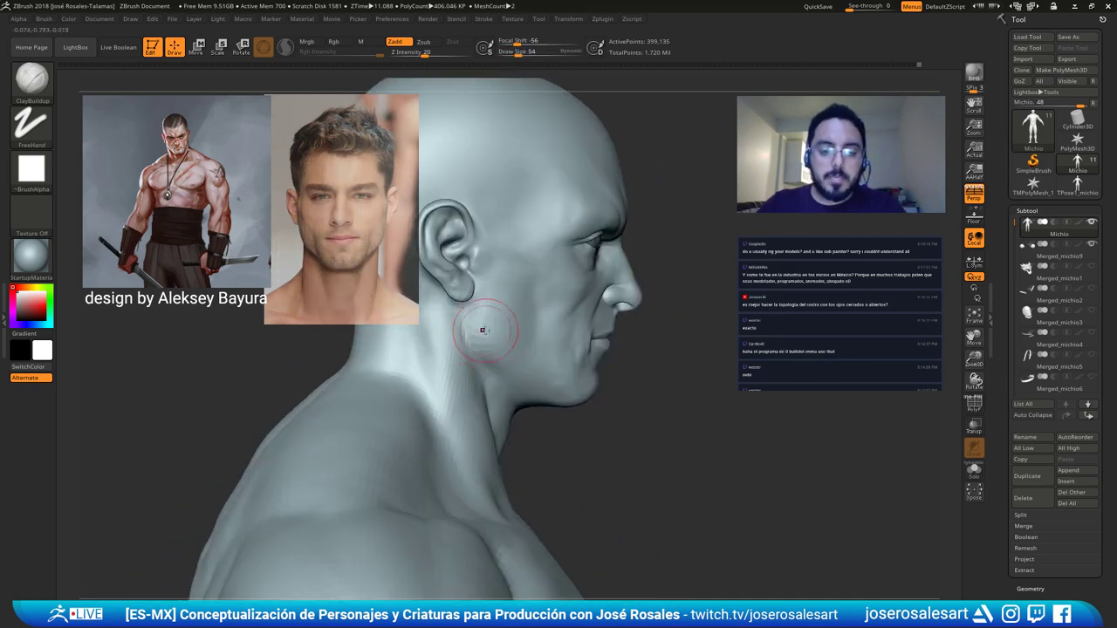
right_click_drag(482, 329, 487, 312)
key("ctrl")
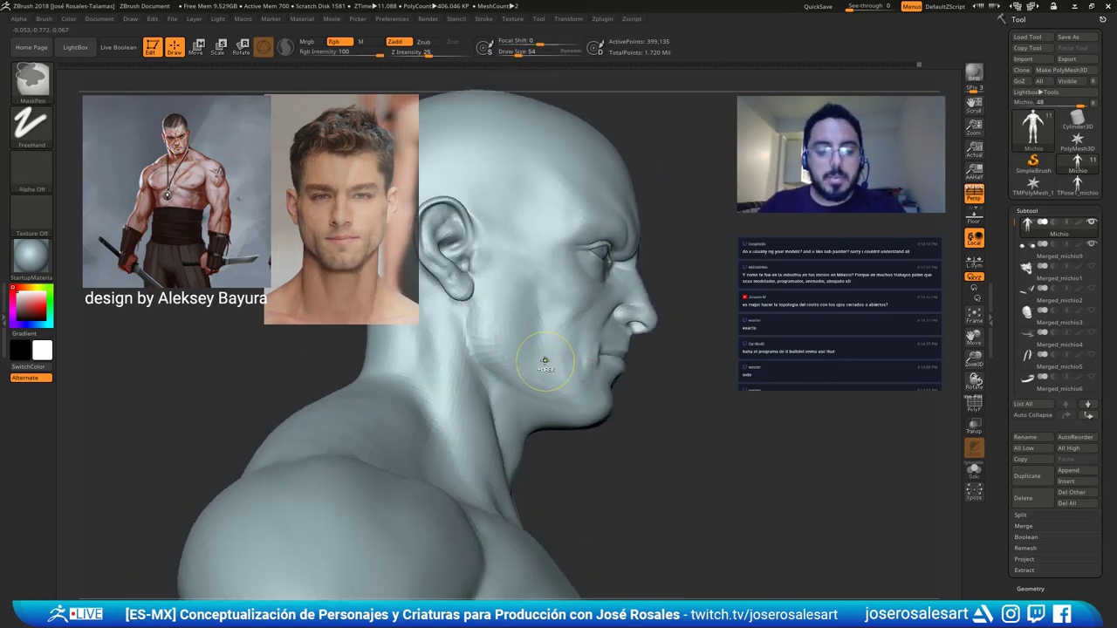
Shape and smooth the front of the throat with ClayBuildup, using draw size 51 and then 36.
mouse_move(544, 360)
right_mouse_down()
mouse_move(527, 366)
mouse_move(501, 345)
mouse_move(536, 325)
mouse_move(527, 310)
mouse_move(531, 356)
mouse_move(568, 369)
mouse_move(590, 323)
right_mouse_up()
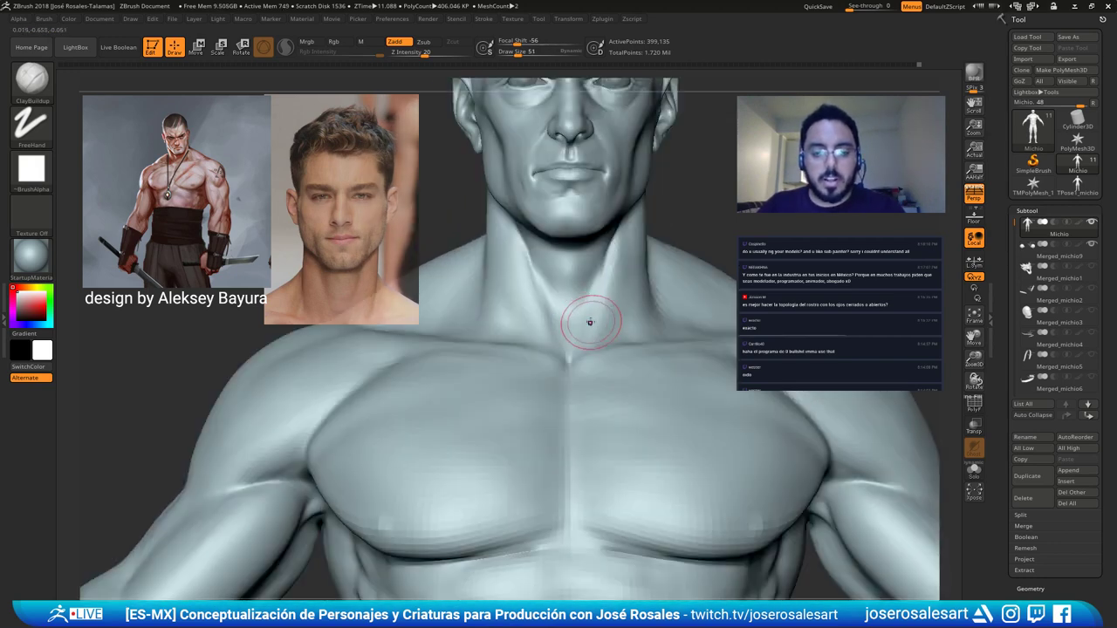
left_click_drag(585, 307, 566, 296)
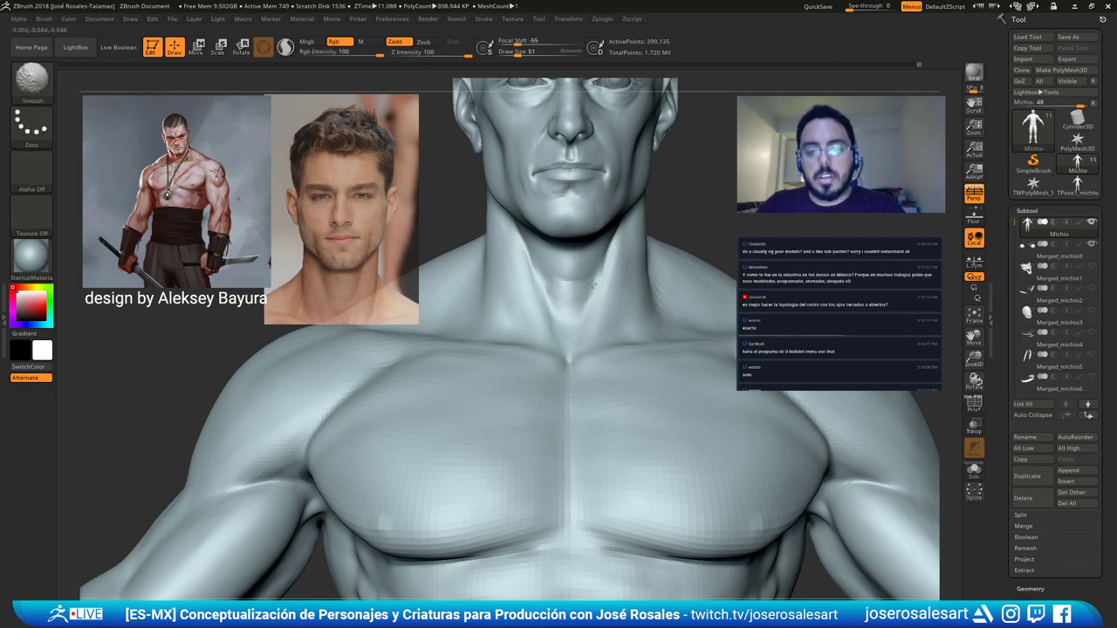
right_click_drag(559, 286, 574, 285)
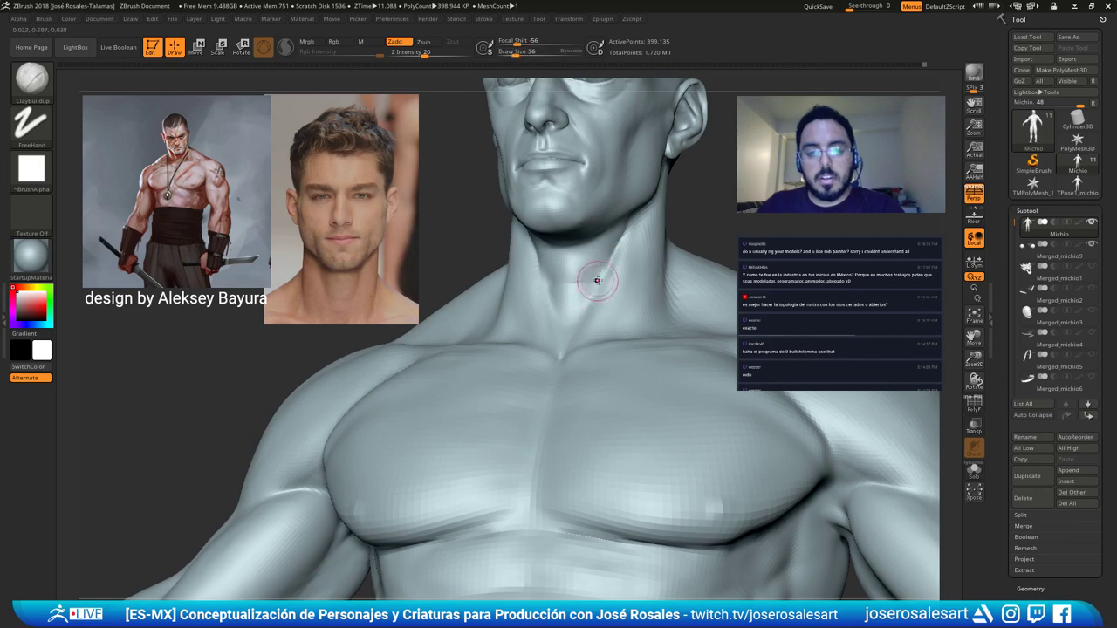
right_click_drag(597, 280, 524, 279)
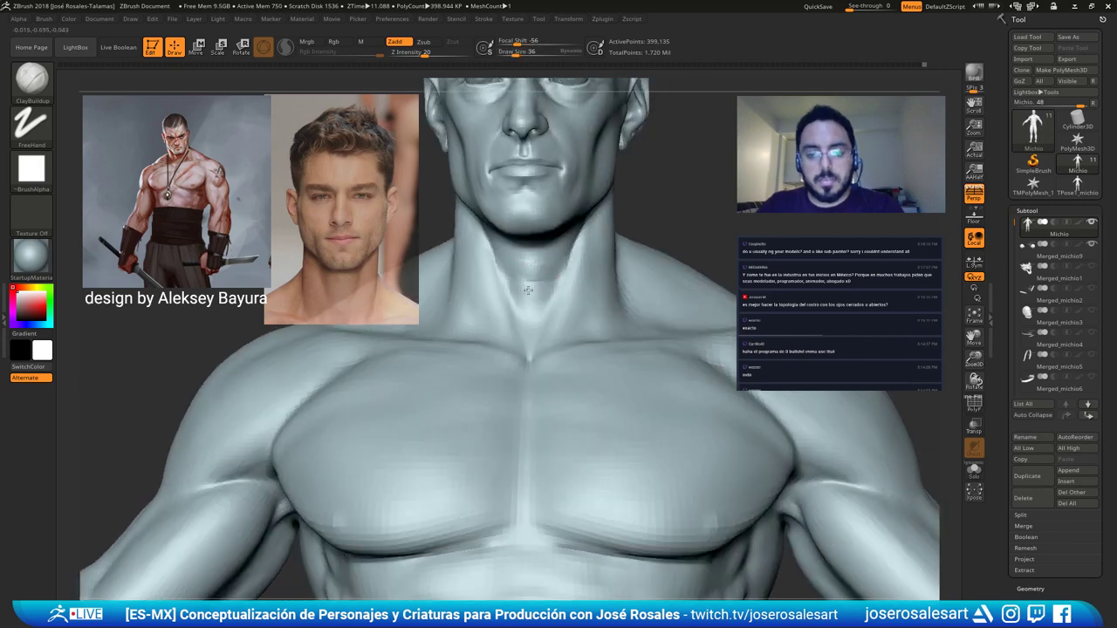
left_click_drag(528, 291, 568, 282)
right_click_drag(568, 282, 632, 281)
right_click_drag(633, 282, 633, 253, "ctrl")
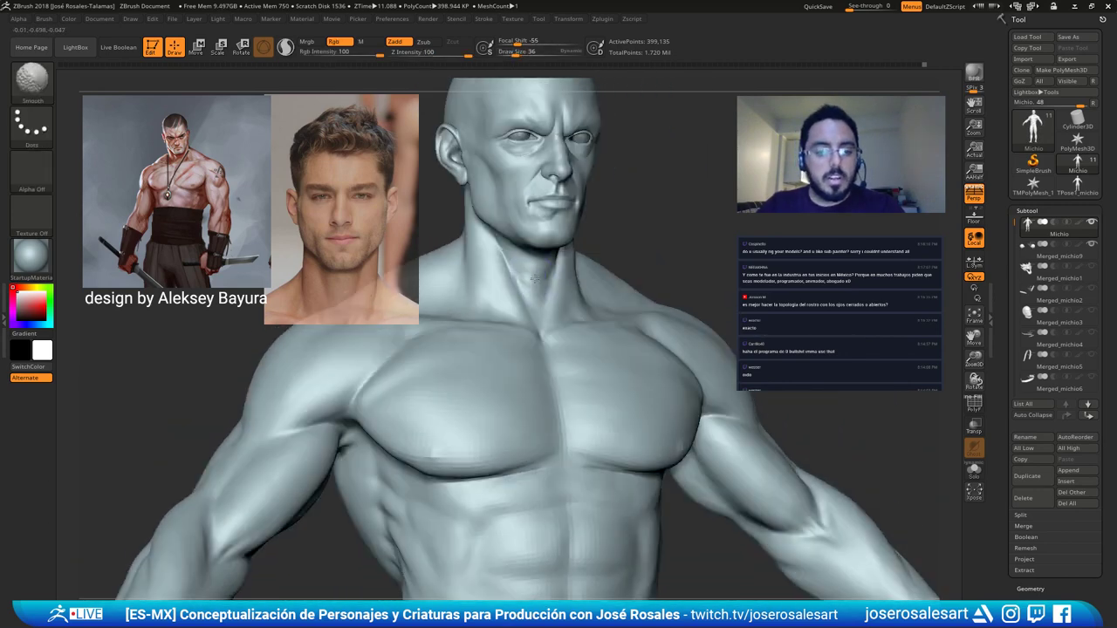
Refine the side neck muscle below the jaw with ClayBuildup, starting at draw size 36.
right_click_drag(535, 278, 664, 221)
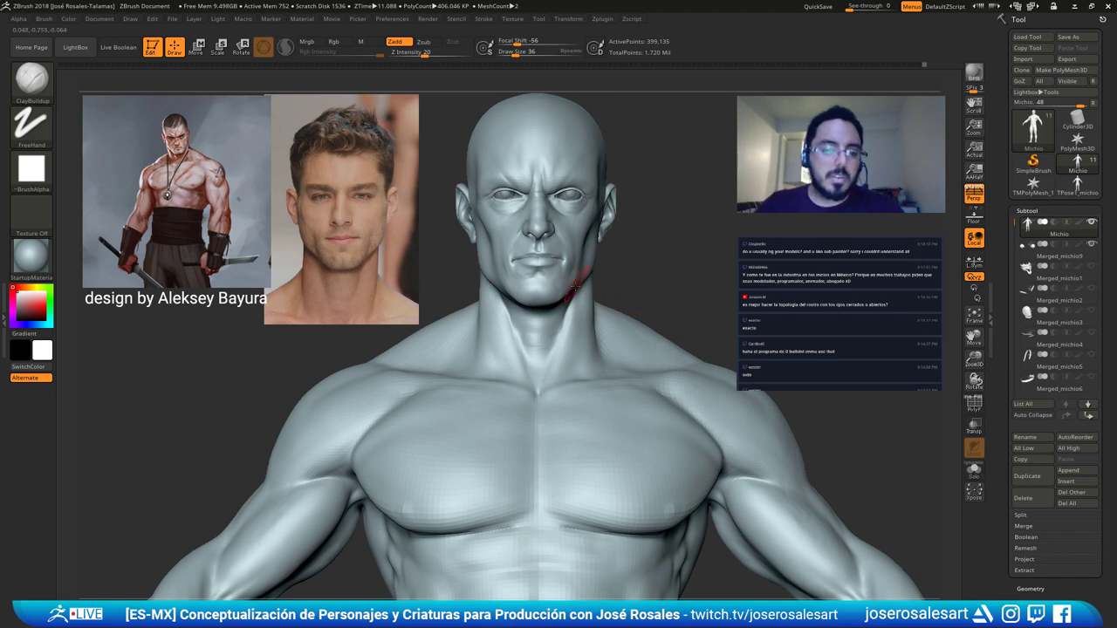
right_click_drag(575, 287, 524, 292)
mouse_move(615, 334)
right_mouse_down("ctrl")
mouse_move(579, 226)
mouse_move(536, 306)
right_mouse_up("ctrl")
left_click_drag(535, 317, 558, 282)
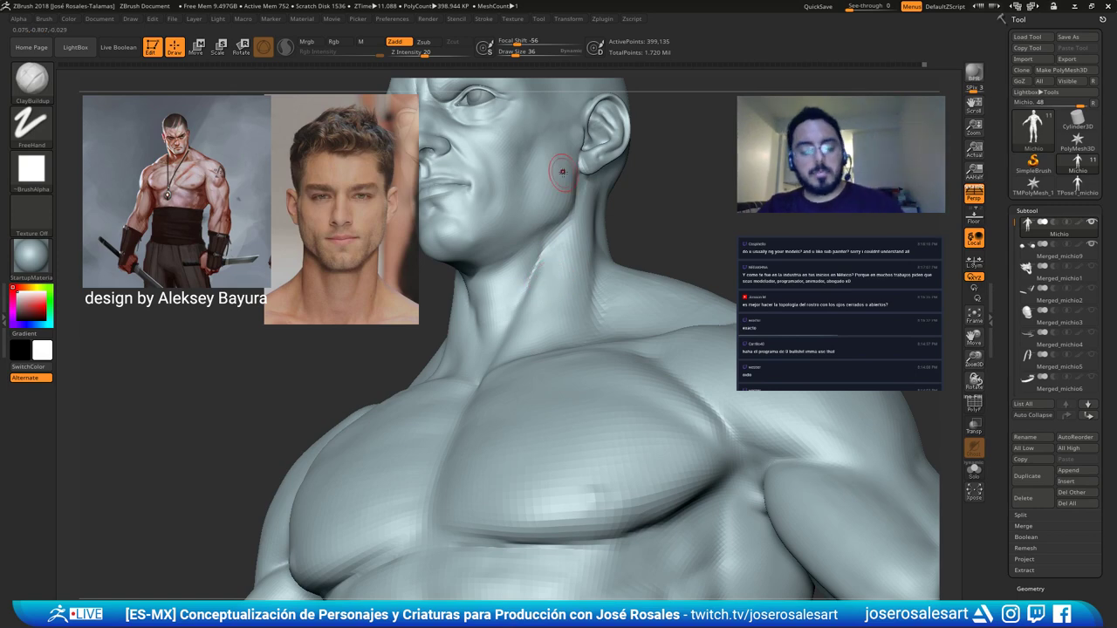
mouse_move(521, 254)
right_mouse_down()
mouse_move(553, 243)
mouse_move(531, 313)
right_mouse_up()
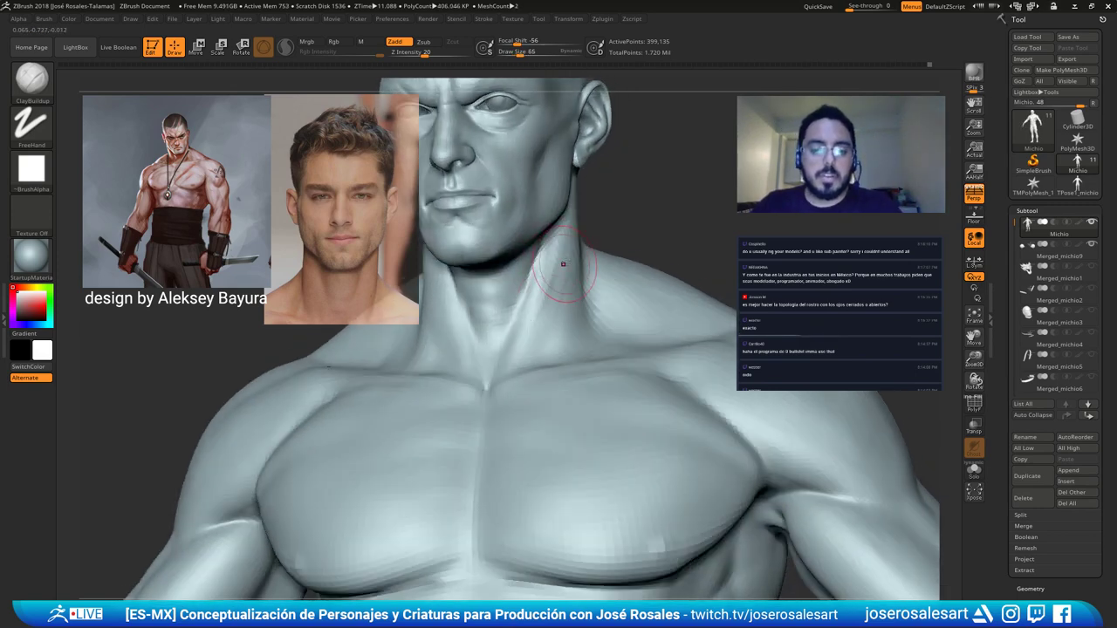
mouse_move(563, 264)
right_mouse_down()
mouse_move(575, 269)
mouse_move(582, 235)
right_mouse_up()
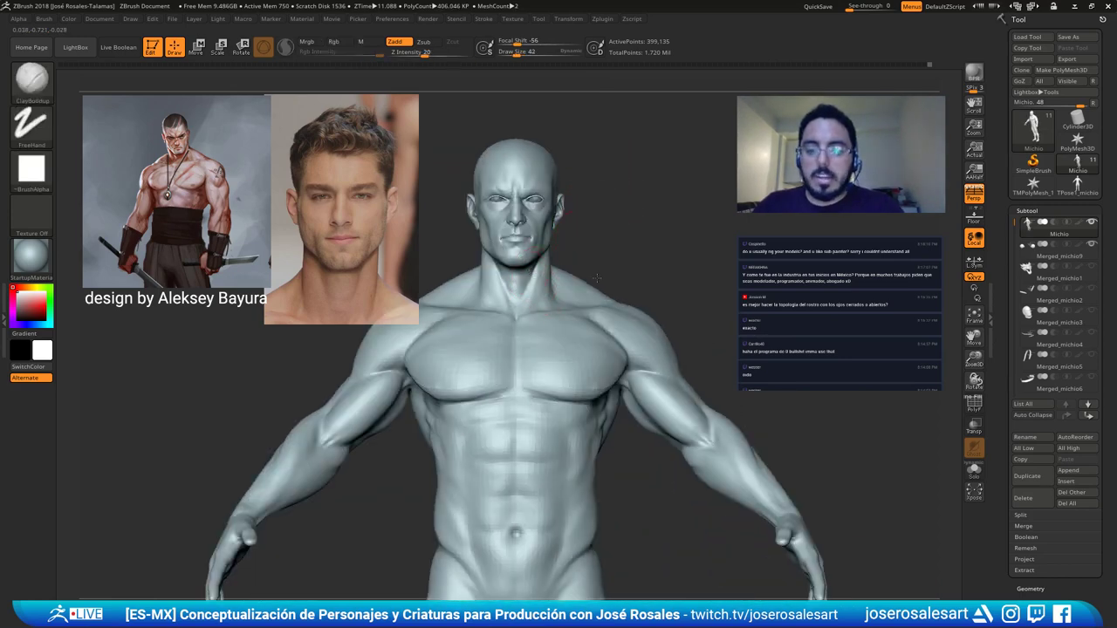
Carve and soften the muscle lines around the base of the neck with DamStandard.
mouse_move(597, 278)
right_mouse_down("ctrl")
mouse_move(511, 289)
mouse_move(548, 278)
mouse_move(562, 304)
mouse_move(592, 299)
mouse_move(610, 230)
mouse_move(538, 329)
mouse_move(497, 305)
mouse_move(490, 351)
mouse_move(495, 314)
right_mouse_up("ctrl")
key("b")
key("d")
key("s")
left_click_drag(495, 314, 474, 279)
mouse_move(473, 319)
right_mouse_down()
mouse_move(514, 331)
mouse_move(550, 315)
mouse_move(558, 332)
mouse_move(593, 312)
mouse_move(590, 279)
mouse_move(480, 253)
right_mouse_up()
key("shift")
Build up the top of the biceps near the armpit with ClayBuildup, using draw size 62 and then 48.
right_click_drag(625, 240, 541, 212, "alt")
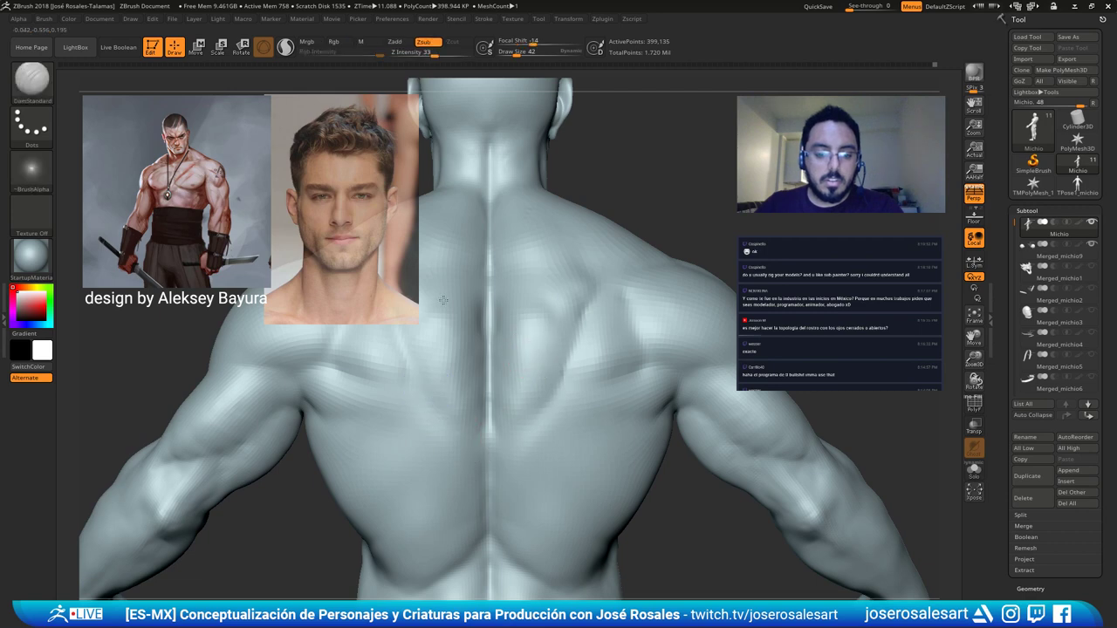
mouse_move(555, 375)
right_mouse_down("ctrl")
mouse_move(563, 273)
mouse_move(596, 290)
mouse_move(524, 290)
right_mouse_up("ctrl")
right_click_drag(591, 289, 710, 245, "ctrl")
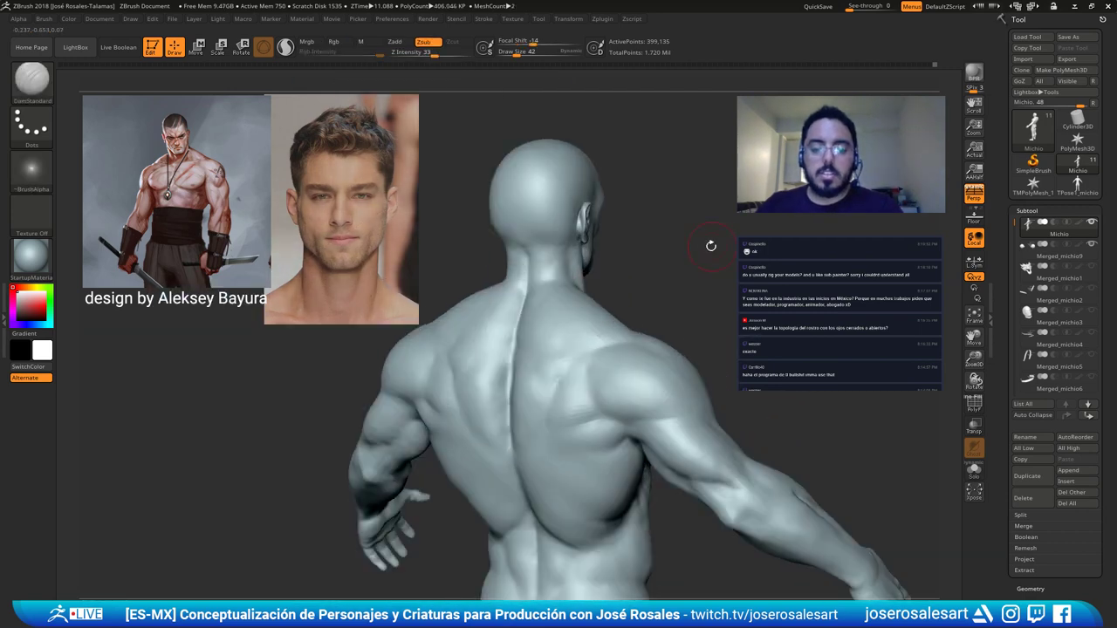
mouse_move(665, 310)
right_mouse_down()
mouse_move(488, 394)
mouse_move(568, 300)
right_mouse_up()
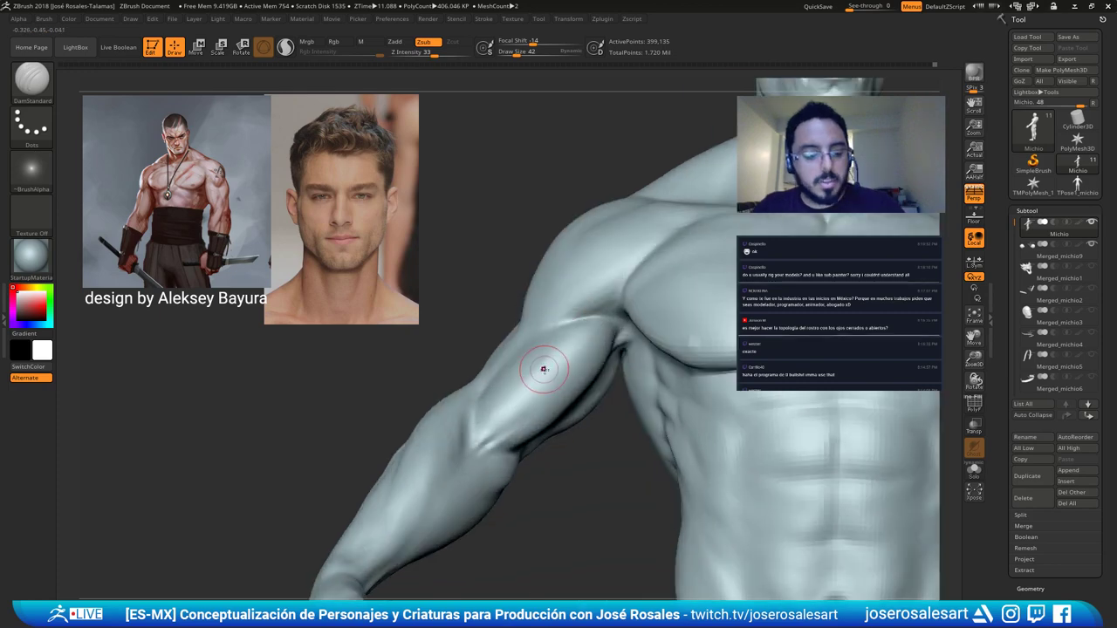
key("b")
key("c")
key("b")
right_click_drag(556, 349, 550, 337)
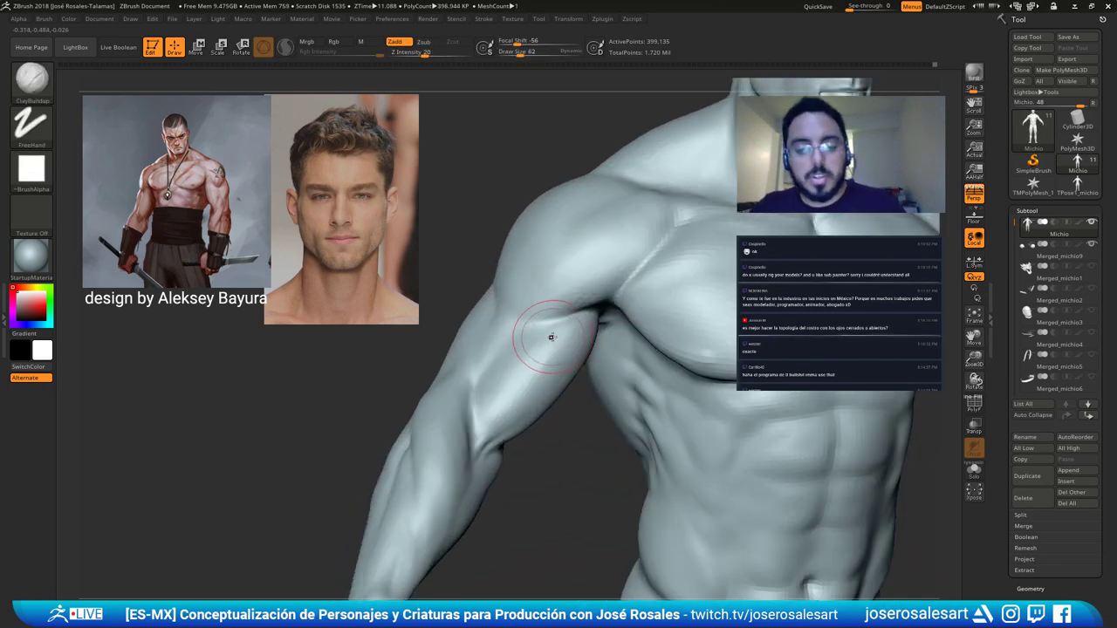
left_click_drag(552, 337, 577, 323)
left_click_drag(557, 332, 576, 325)
left_click_drag(563, 331, 579, 328)
key("bracketleft")
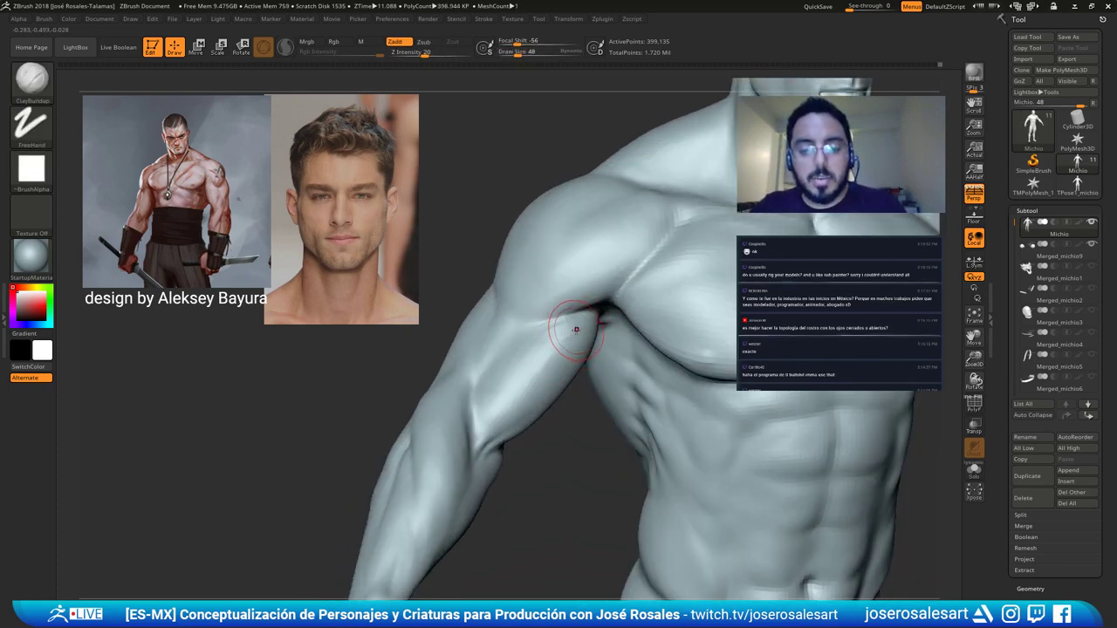
right_click_drag(566, 341, 569, 335, "shift")
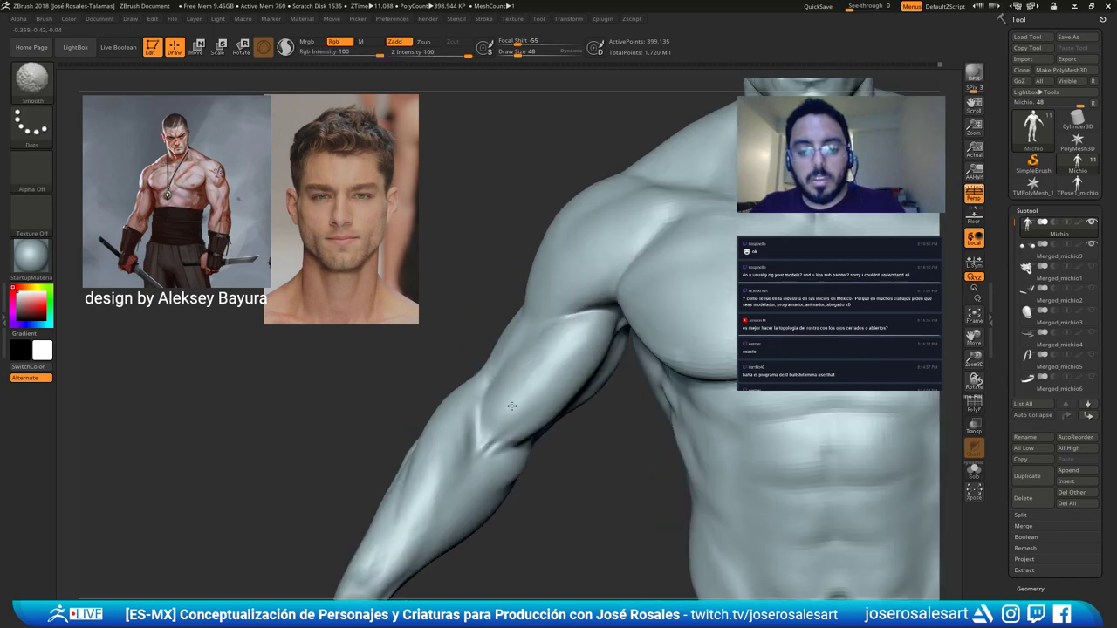
Shape the inner side of the upper arm with ClayBuildup at draw size 48.
right_click_drag(512, 406, 591, 326)
mouse_move(591, 369)
right_mouse_down()
mouse_move(603, 344)
mouse_move(594, 327)
mouse_move(611, 316)
right_mouse_up()
left_click_drag(604, 358, 592, 352)
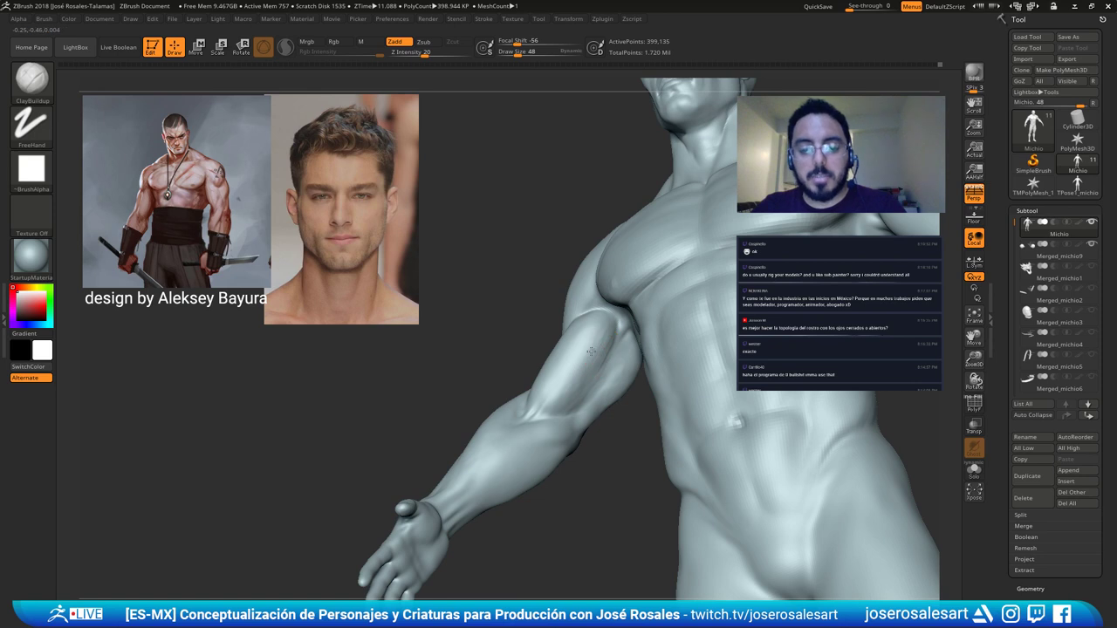
Define the creases along the collarbone and upper chest with DamStandard at draw size 36.
mouse_move(575, 384)
right_mouse_down()
mouse_move(628, 337)
mouse_move(599, 334)
mouse_move(626, 342)
mouse_move(634, 322)
mouse_move(621, 316)
mouse_move(599, 375)
right_mouse_up()
key("b")
key("d")
key("s")
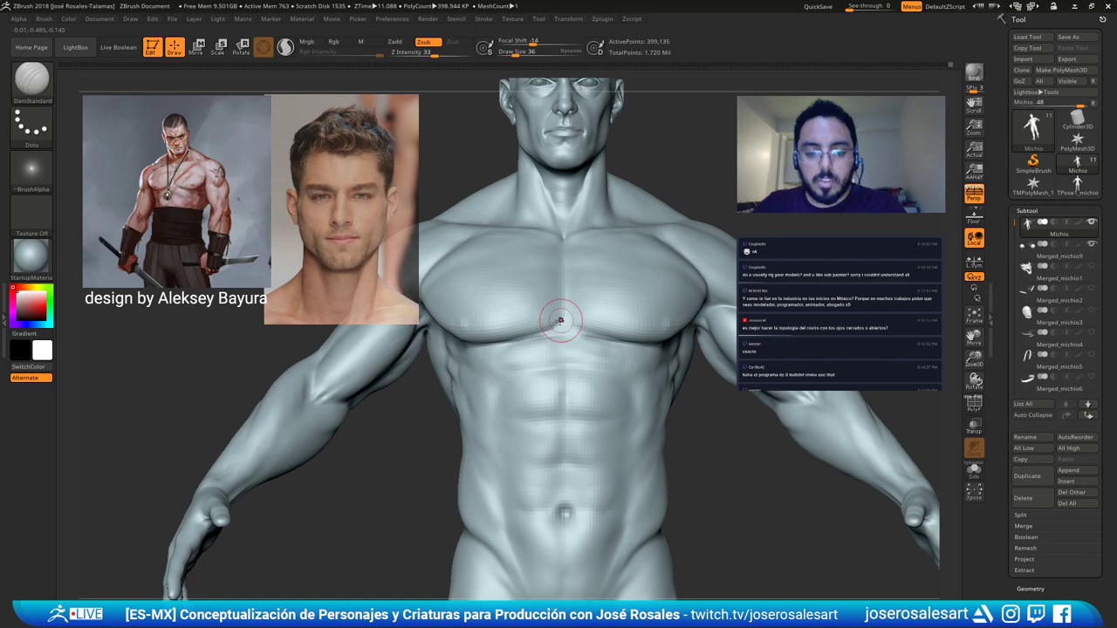
mouse_move(561, 316)
right_mouse_down()
mouse_move(564, 333)
mouse_move(564, 299)
mouse_move(579, 324)
right_mouse_up()
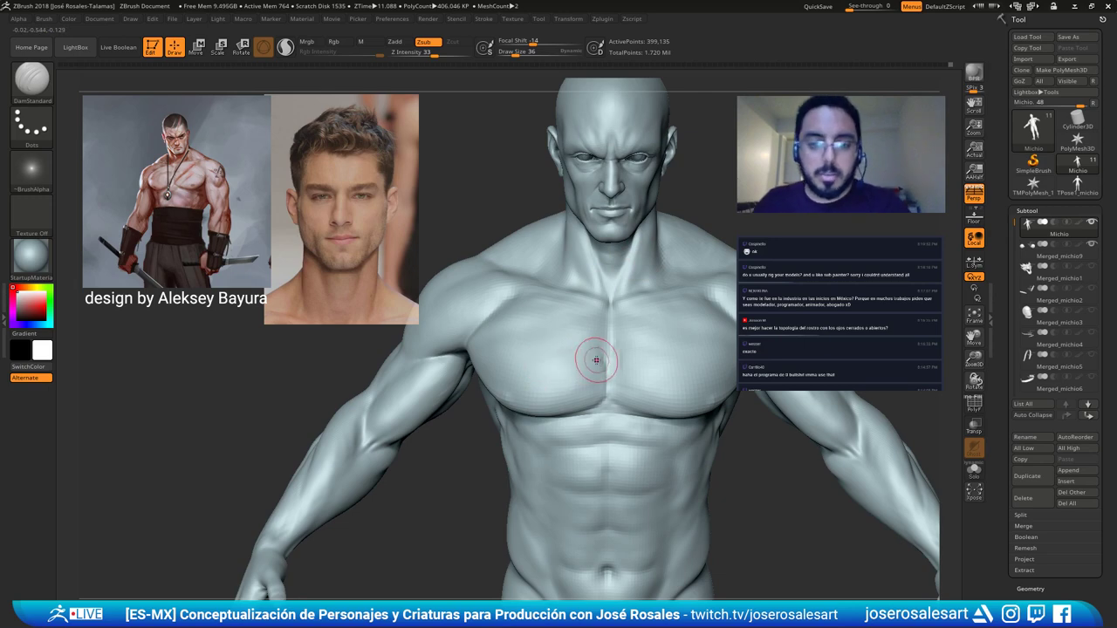
mouse_move(582, 323)
right_mouse_down("ctrl")
mouse_move(617, 315)
mouse_move(554, 309)
right_mouse_up("ctrl")
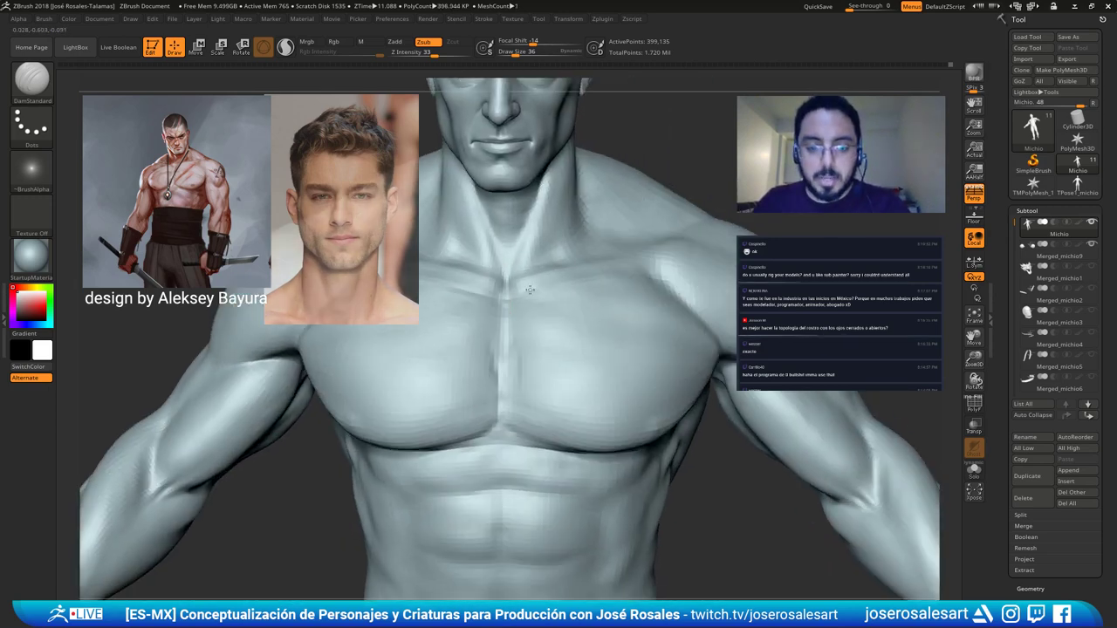
right_click_drag(585, 345, 531, 346, "ctrl")
mouse_move(448, 353)
right_mouse_down("alt")
mouse_move(566, 352)
mouse_move(543, 328)
mouse_move(568, 344)
right_mouse_up("alt")
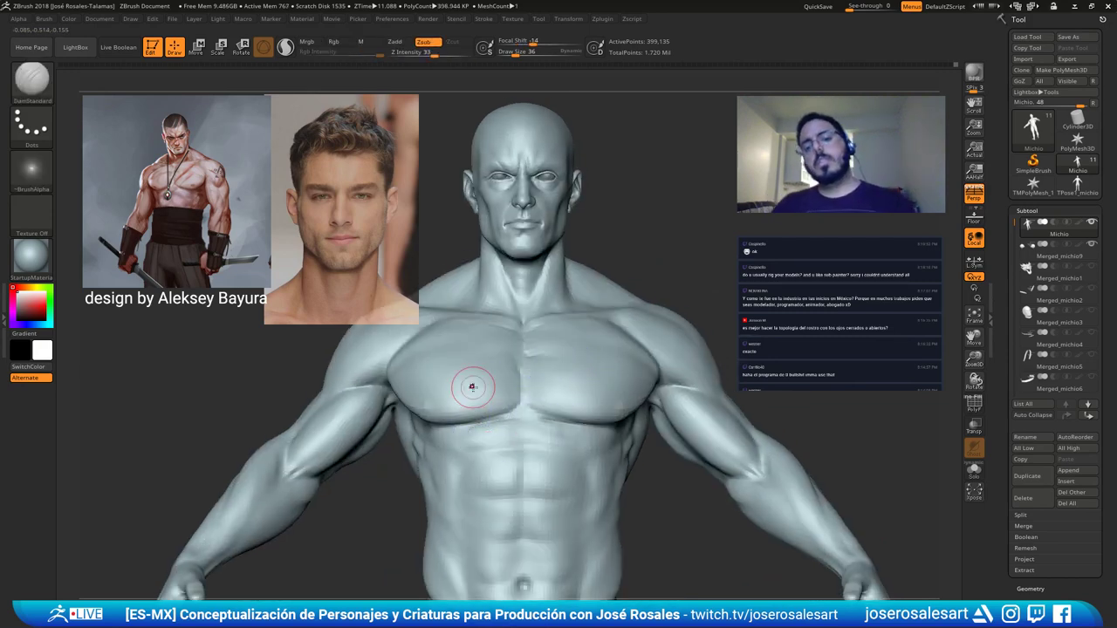
Build up and smooth the front of the shoulder with ClayBuildup at draw size 48.
mouse_move(623, 356)
right_mouse_down("alt")
mouse_move(658, 379)
mouse_move(681, 359)
mouse_move(654, 341)
right_mouse_up("alt")
key("b")
key("c")
key("b")
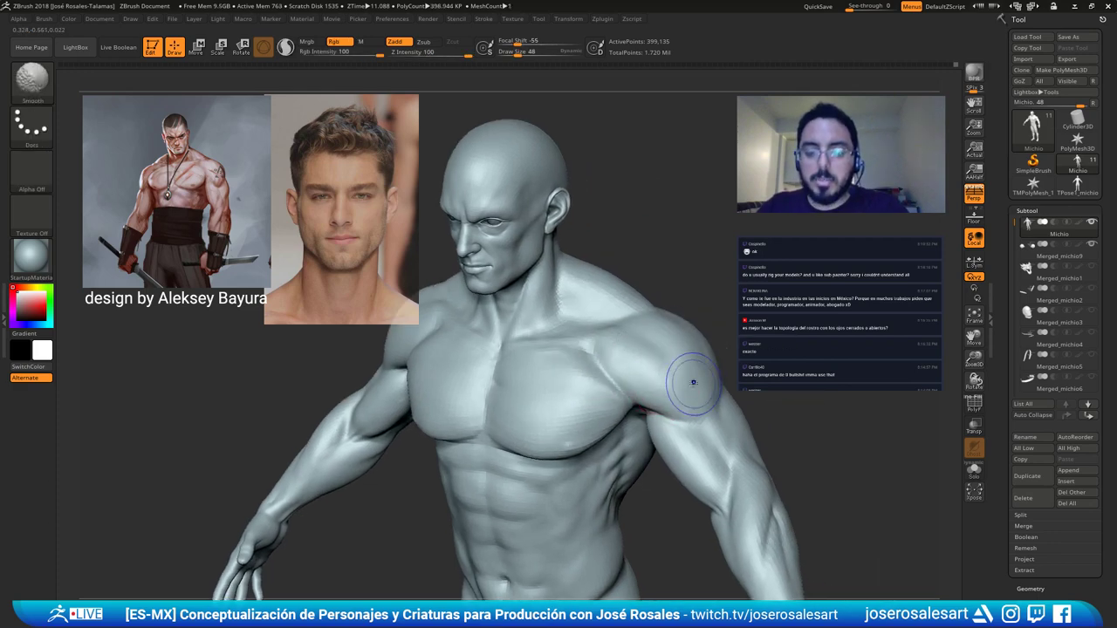
mouse_move(681, 374)
right_mouse_down()
mouse_move(643, 298)
mouse_move(461, 305)
right_mouse_up()
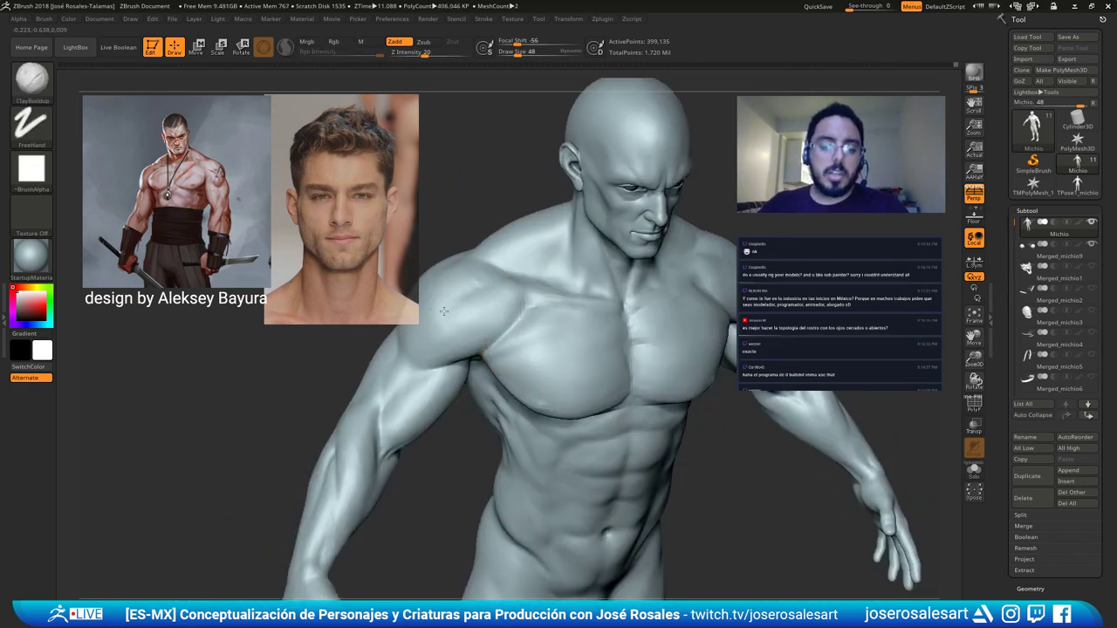
mouse_move(457, 299)
right_mouse_down()
mouse_move(532, 316)
mouse_move(528, 326)
mouse_move(496, 284)
mouse_move(522, 248)
mouse_move(495, 208)
right_mouse_up()
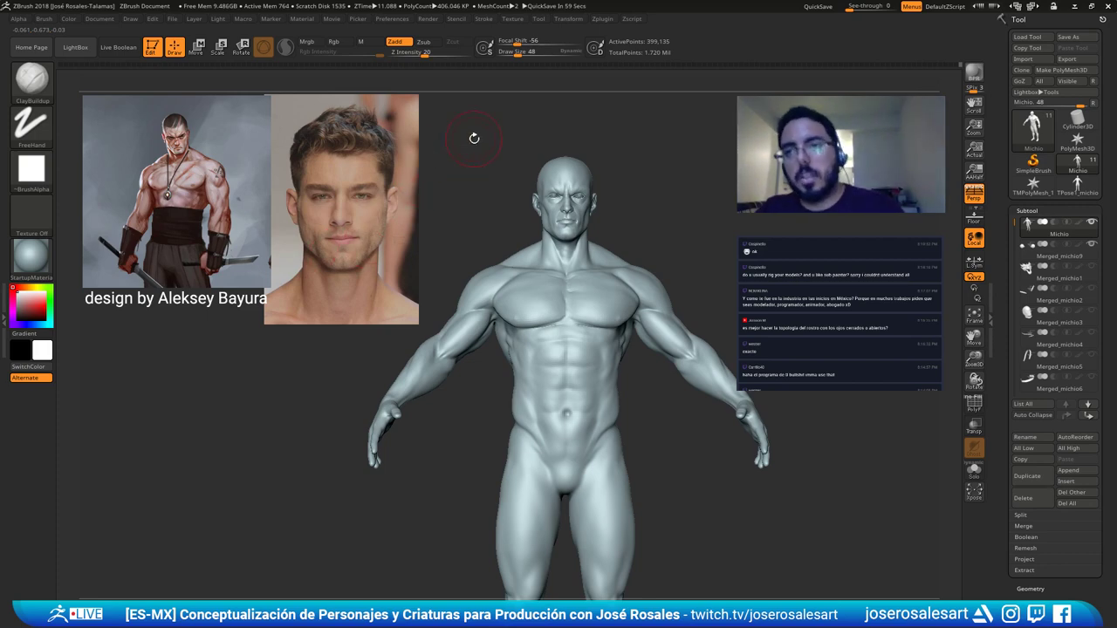
Shape the side of the neck with ClayBuildup at draw size 39 and smooth the neck and jaw at size 65.
right_click_drag(599, 260, 633, 281, "ctrl")
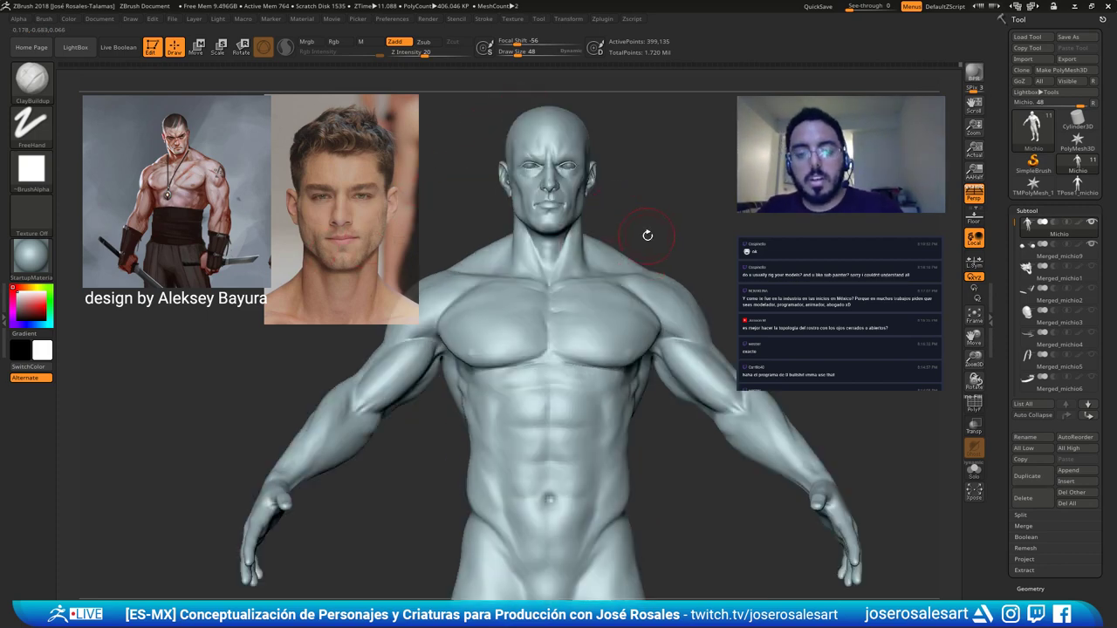
right_click_drag(571, 375, 507, 271, "alt")
right_click_drag(593, 227, 590, 323, "alt")
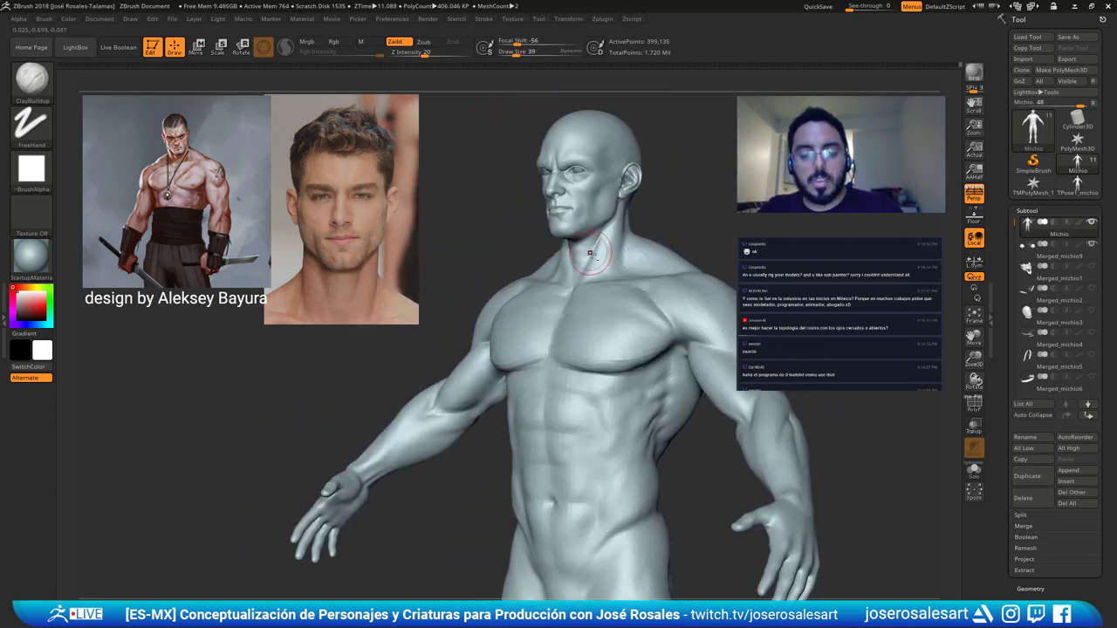
right_click_drag(591, 253, 650, 272, "alt")
right_click_drag(668, 223, 567, 292, "ctrl")
mouse_move(568, 293)
right_mouse_down("ctrl")
mouse_move(571, 319)
mouse_move(554, 292)
mouse_move(554, 317)
mouse_move(524, 269)
mouse_move(712, 290)
right_mouse_up("ctrl")
right_click_drag(509, 317, 544, 295)
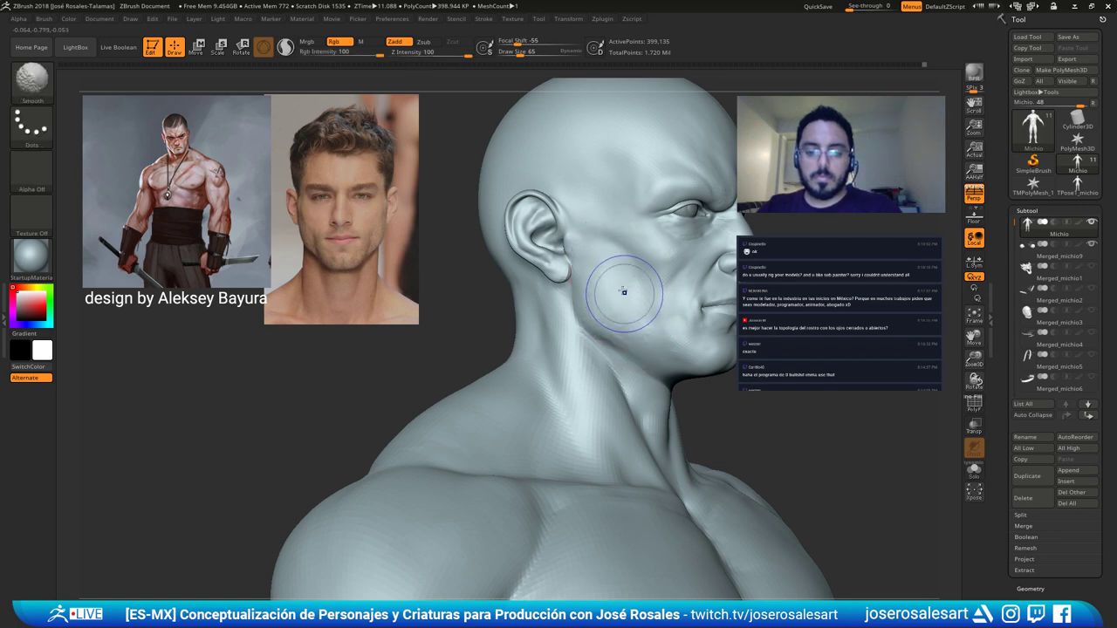
mouse_move(603, 294)
right_mouse_down()
mouse_move(524, 293)
mouse_move(567, 245)
right_mouse_up()
key("]")
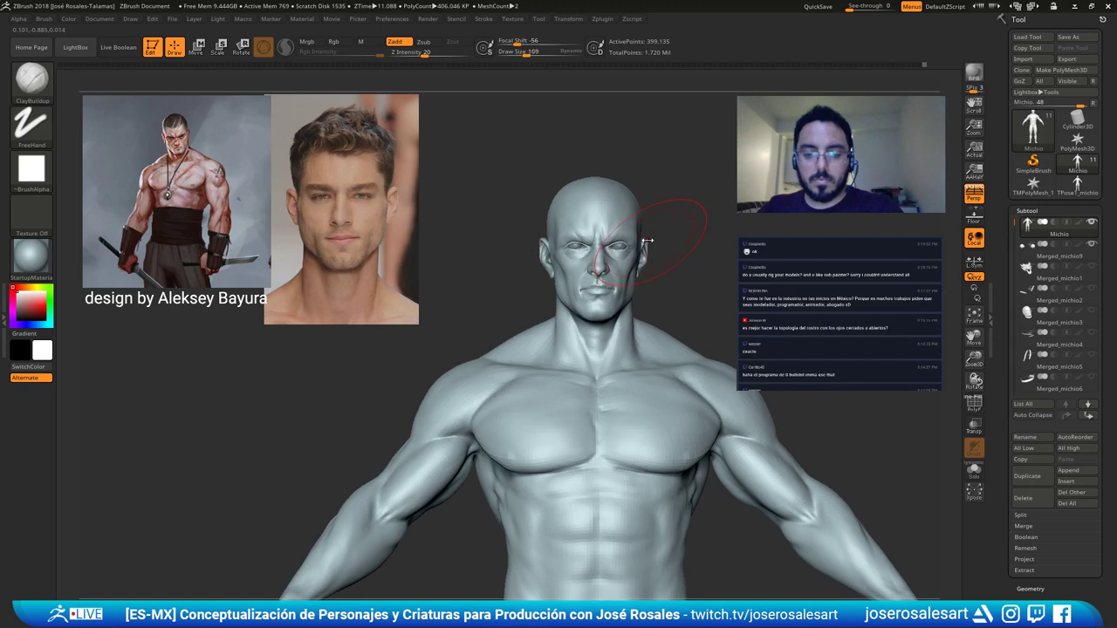
key("[")
mouse_move(683, 218)
right_mouse_down("ctrl")
mouse_move(655, 266)
mouse_move(666, 323)
right_mouse_up("ctrl")
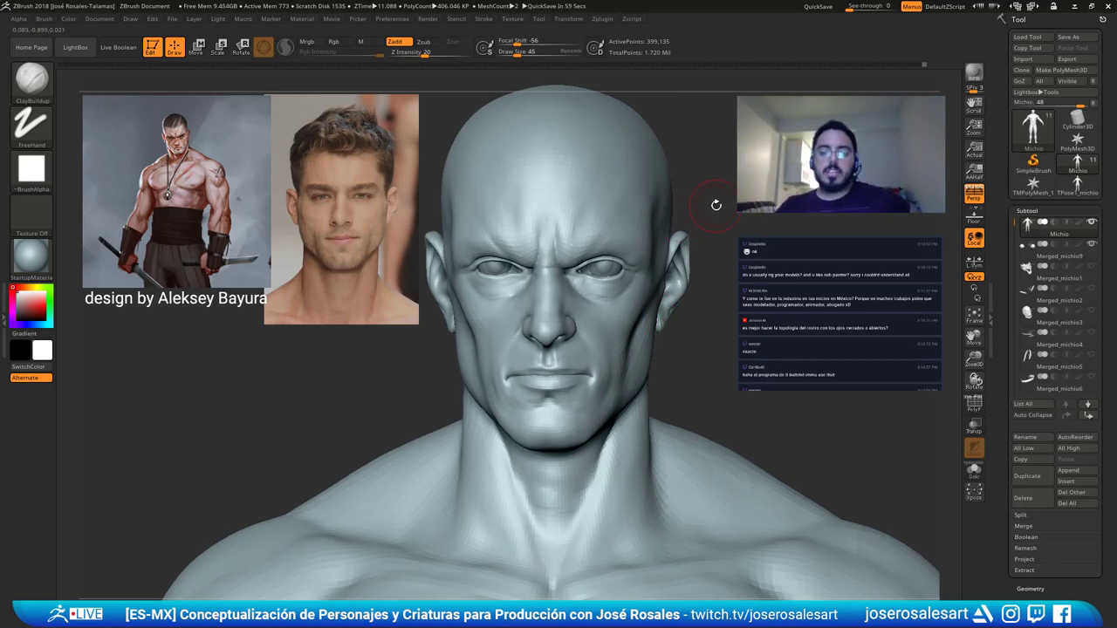
Carve the creases around the outer corner of the eye with DamStandard at draw size 23.
key("b")
key("d")
key("s")
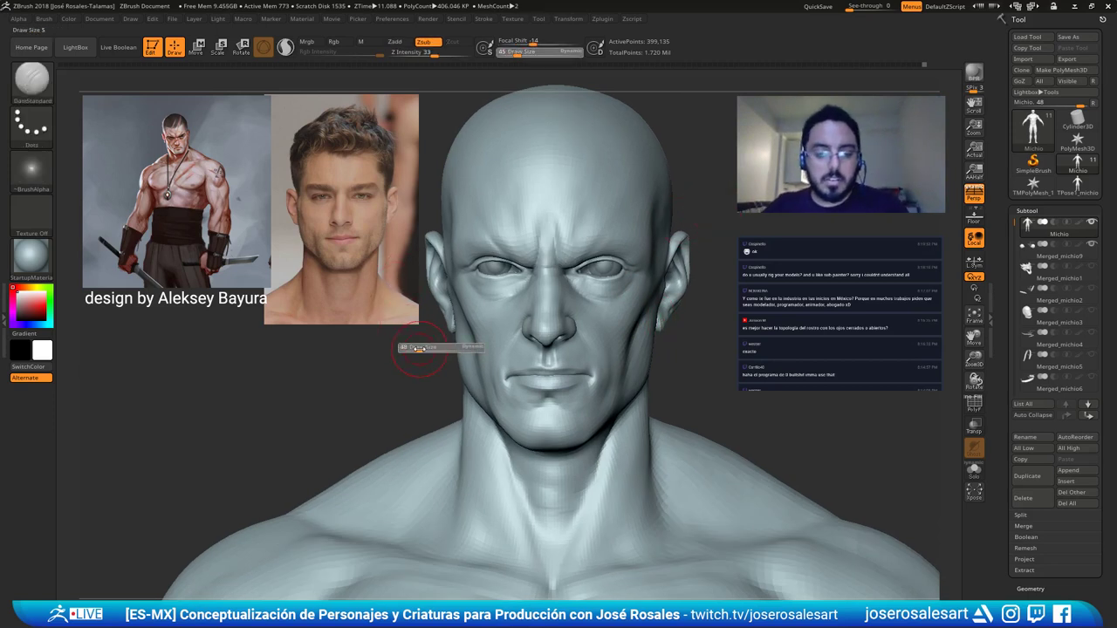
mouse_move(529, 294)
right_mouse_down("ctrl")
mouse_move(554, 259)
mouse_move(502, 294)
mouse_move(597, 298)
mouse_move(646, 262)
mouse_move(657, 230)
right_mouse_up("ctrl")
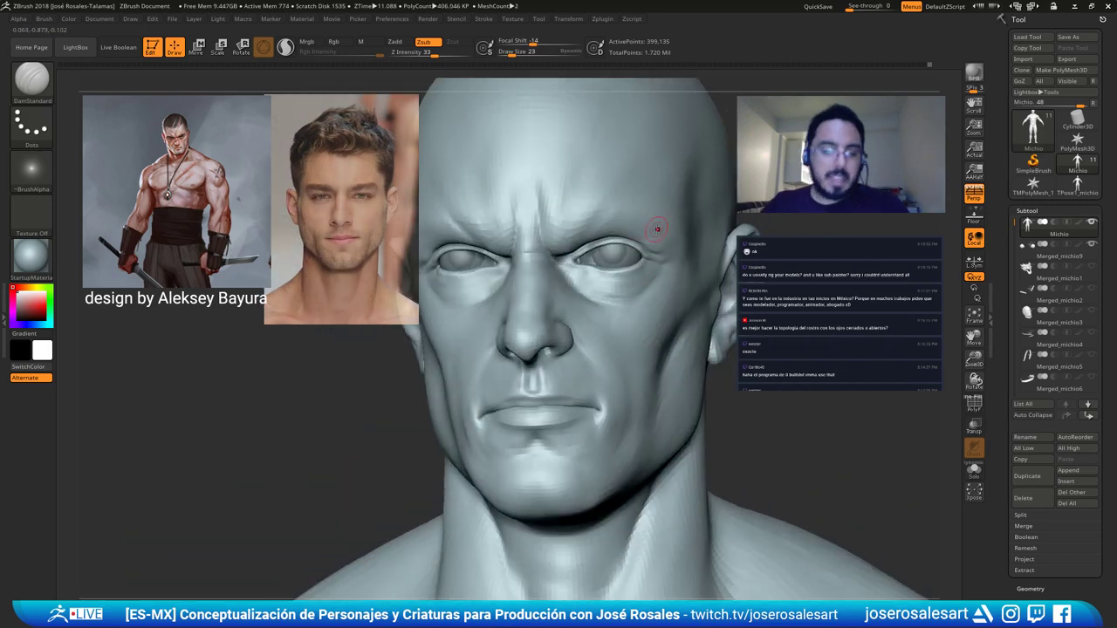
Build up the cheek area beneath the eye and beside the nose with ClayBuildup at draw size 39.
key("b")
key("c")
key("b")
right_click_drag(581, 299, 571, 278)
left_click_drag(578, 278, 593, 291)
right_click_drag(594, 292, 408, 264)
mouse_move(488, 278)
right_mouse_down()
mouse_move(510, 280)
mouse_move(502, 332)
mouse_move(572, 397)
mouse_move(613, 340)
mouse_move(583, 330)
right_mouse_up()
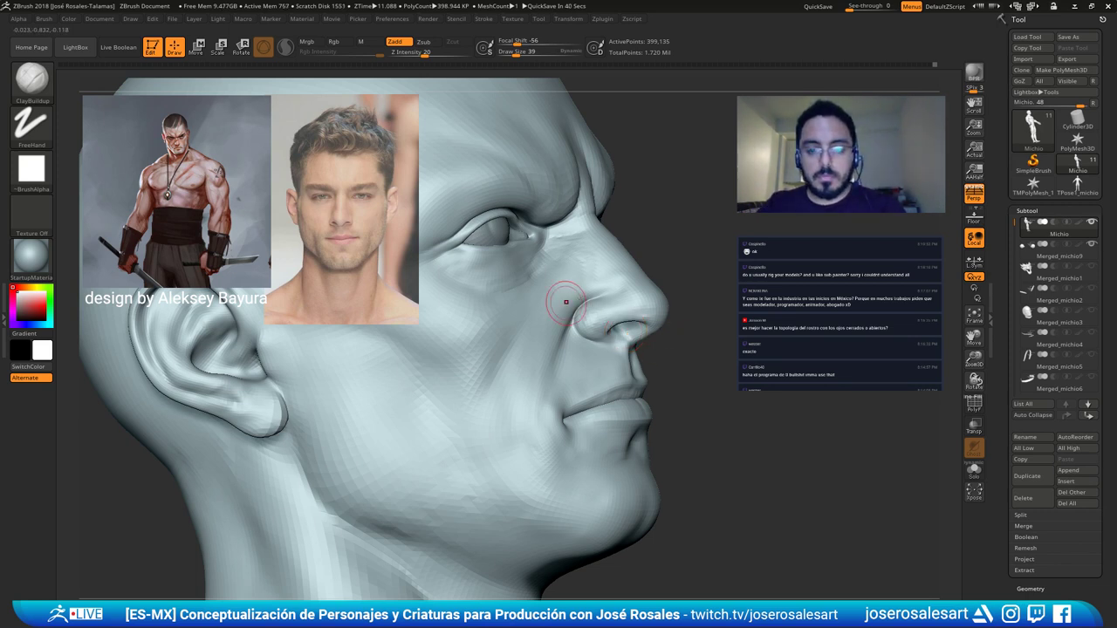
right_click_drag(566, 302, 463, 283)
key("[")
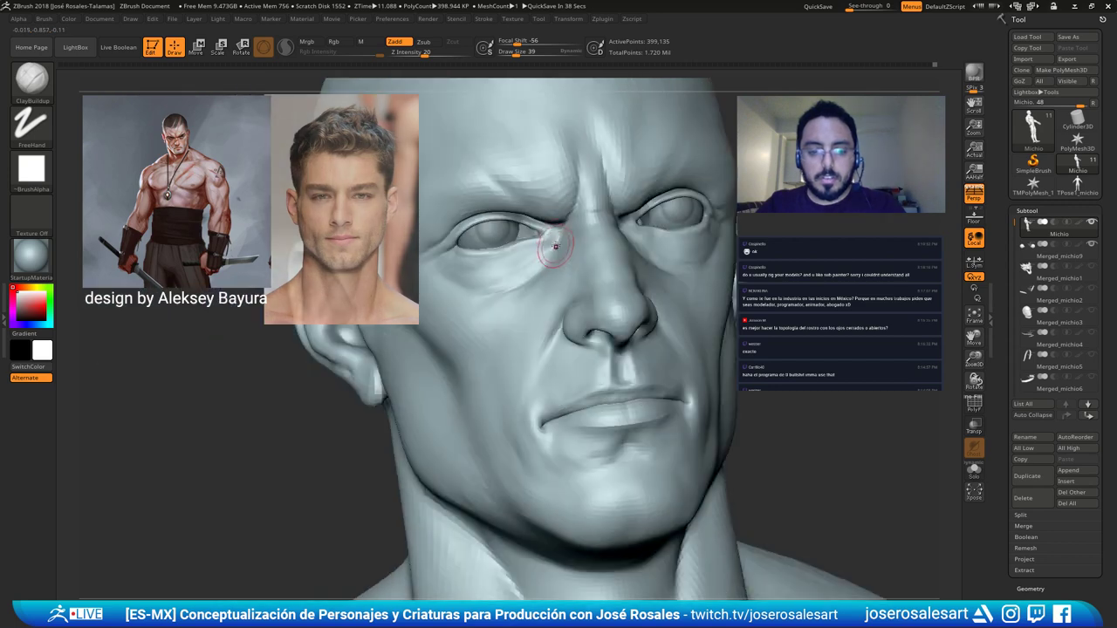
Shape the side of the nose and the nostril wing with ClayBuildup at draw size 39.
right_click_drag(560, 272, 603, 292)
mouse_move(602, 293)
right_mouse_down("ctrl")
mouse_move(571, 309)
mouse_move(560, 299)
mouse_move(573, 320)
right_mouse_up("ctrl")
right_click_drag(573, 322, 410, 326)
right_click_drag(578, 319, 594, 318)
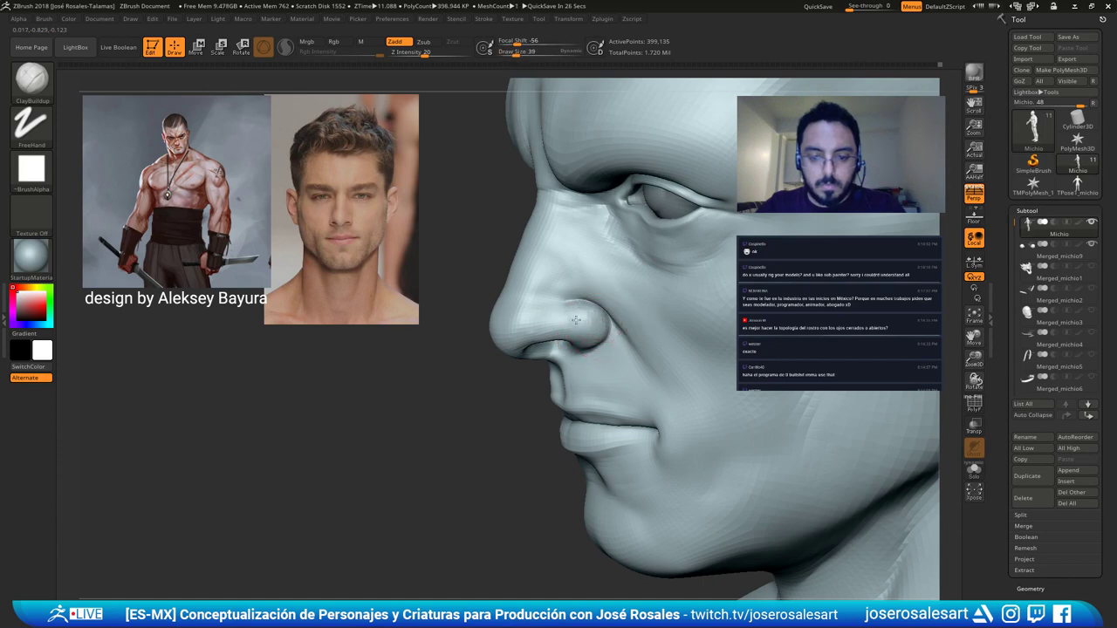
Define the crease beneath the nostril with DamStandard at draw size 36.
mouse_move(583, 349)
right_mouse_down()
mouse_move(561, 348)
mouse_move(565, 367)
mouse_move(539, 355)
right_mouse_up()
key("b")
key("d")
key("s")
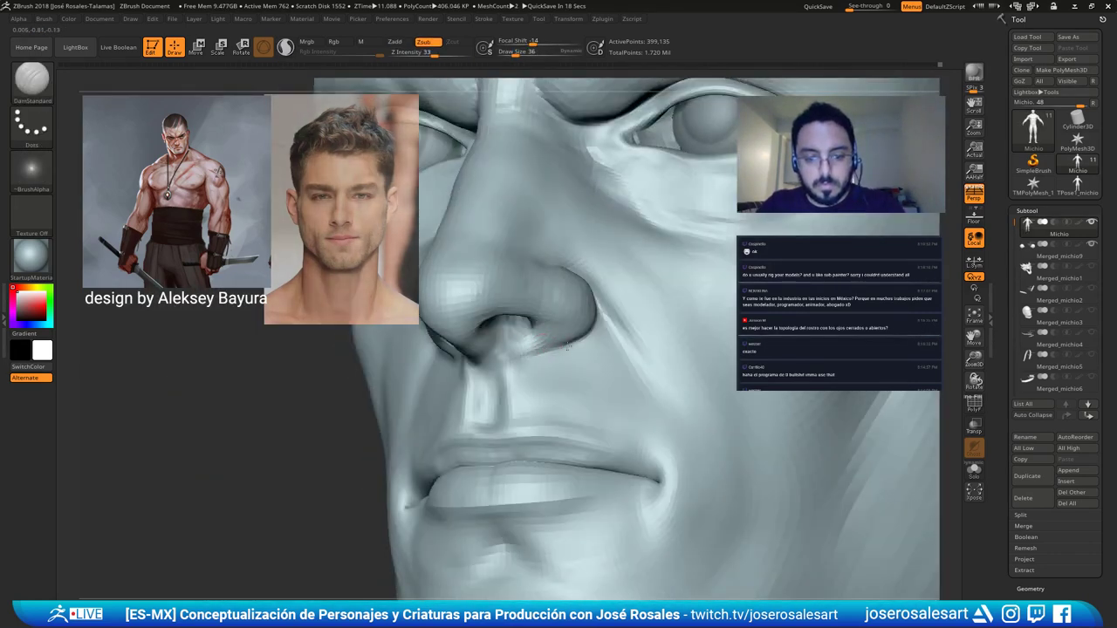
Add volume to the nostril wing with the Standard brush at draw size 33 and smooth its outer edge.
key("b")
key("s")
key("t")
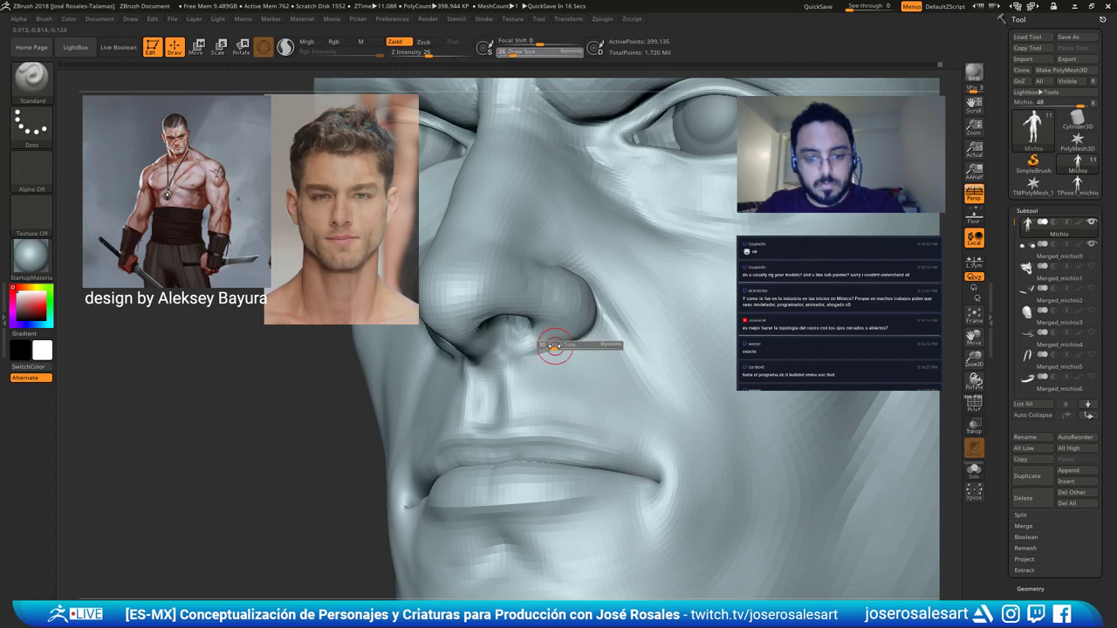
mouse_move(529, 326)
right_mouse_down()
mouse_move(581, 326)
mouse_move(569, 313)
mouse_move(606, 330)
mouse_move(555, 322)
right_mouse_up()
mouse_move(600, 326)
left_mouse_down("shift")
mouse_move(549, 344)
mouse_move(601, 333)
left_mouse_up("shift")
right_click_drag(600, 333, 605, 256)
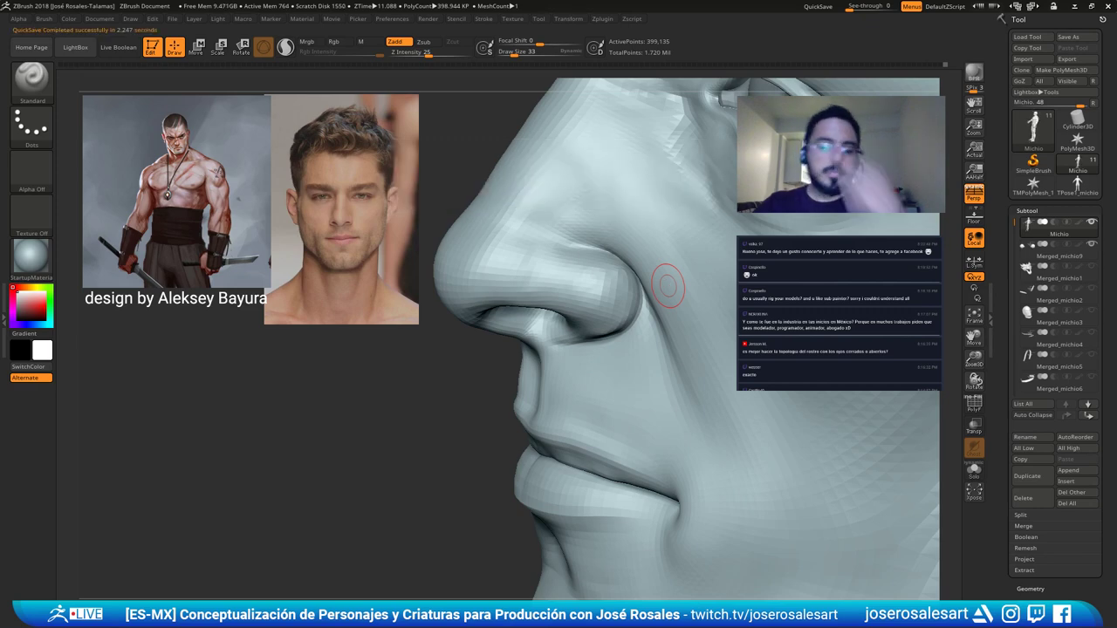
Carve the crease along the lower edge of the nostril with DamStandard at draw size 33.
left_click_drag(349, 384, 487, 333)
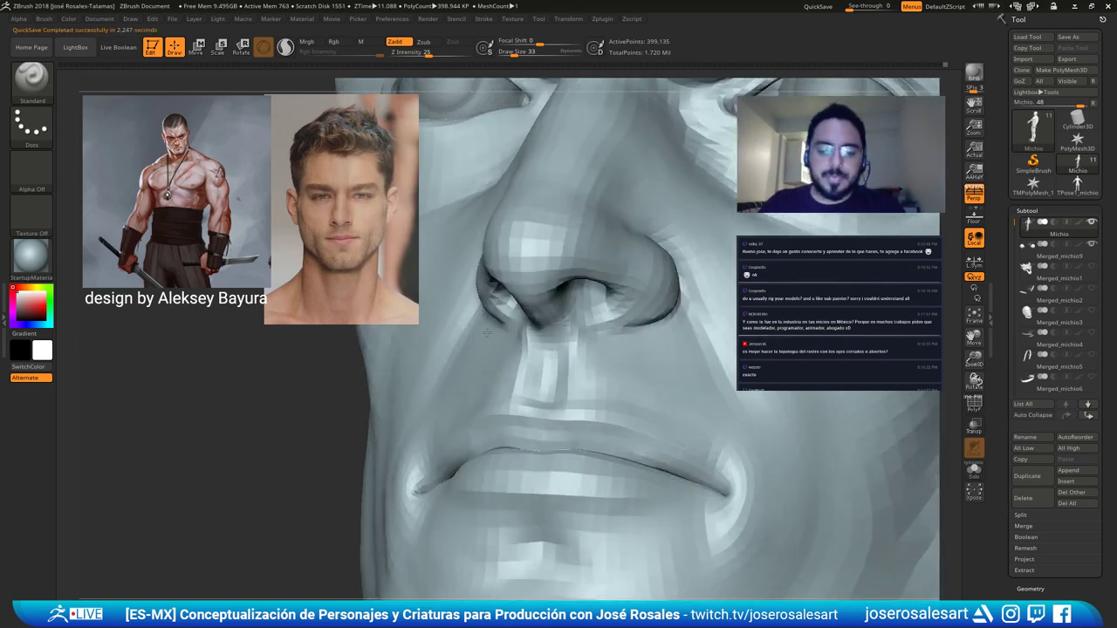
mouse_move(487, 332)
right_mouse_down()
mouse_move(511, 337)
mouse_move(507, 347)
right_mouse_up()
key("b")
key("d")
key("s")
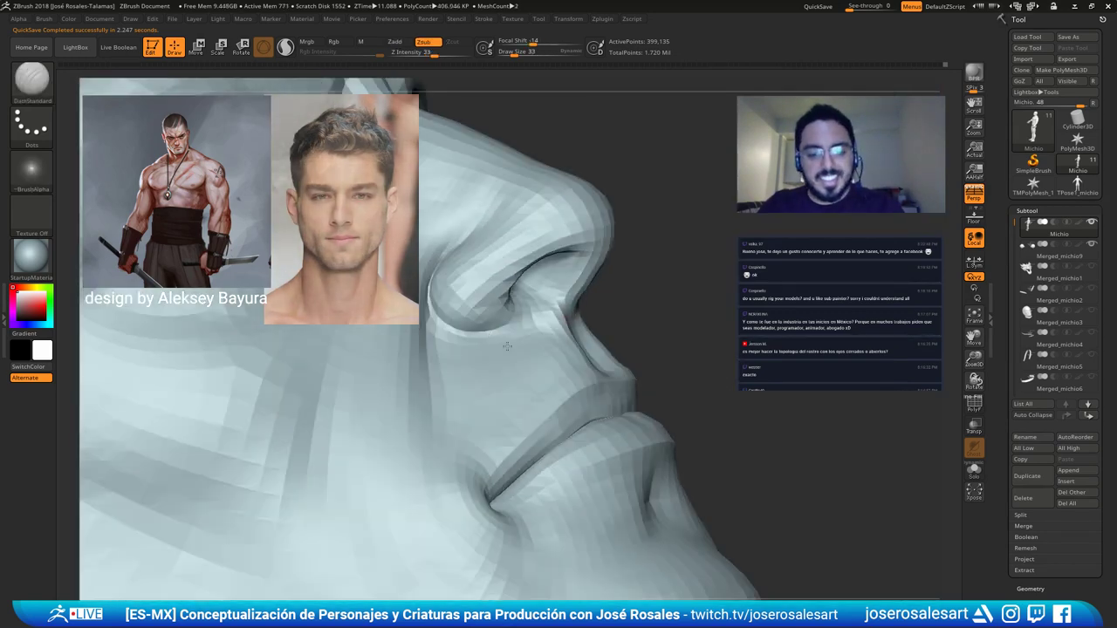
left_click_drag(527, 322, 537, 325)
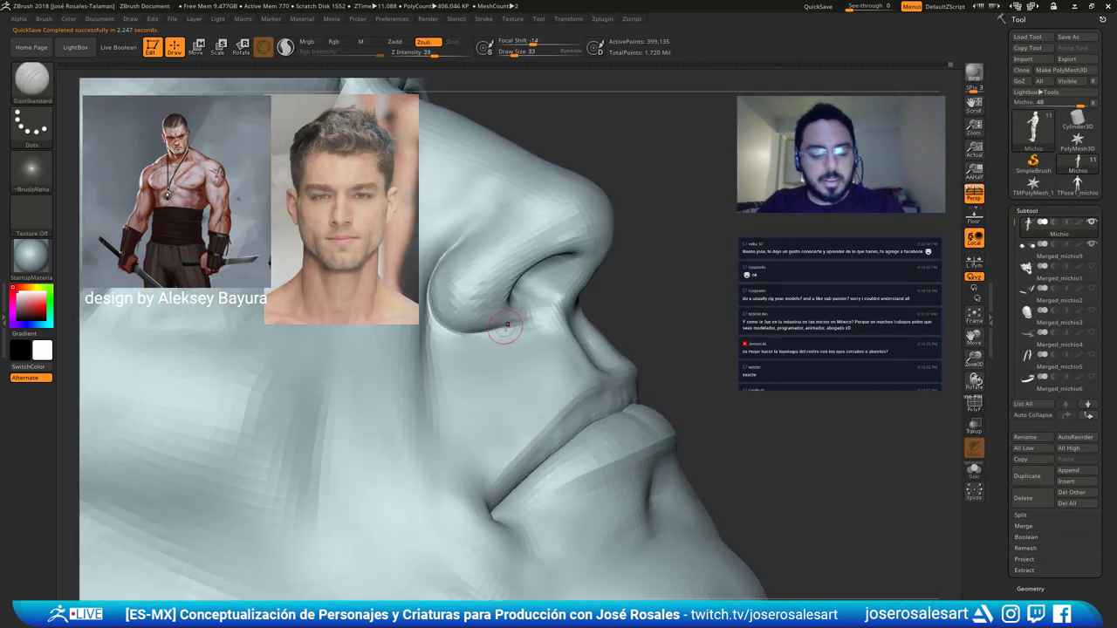
Fill out the lower nostril wing with ClayBuildup at draw size 33 and smooth the surface.
key("b")
key("c")
key("b")
right_click_drag(534, 306, 488, 321)
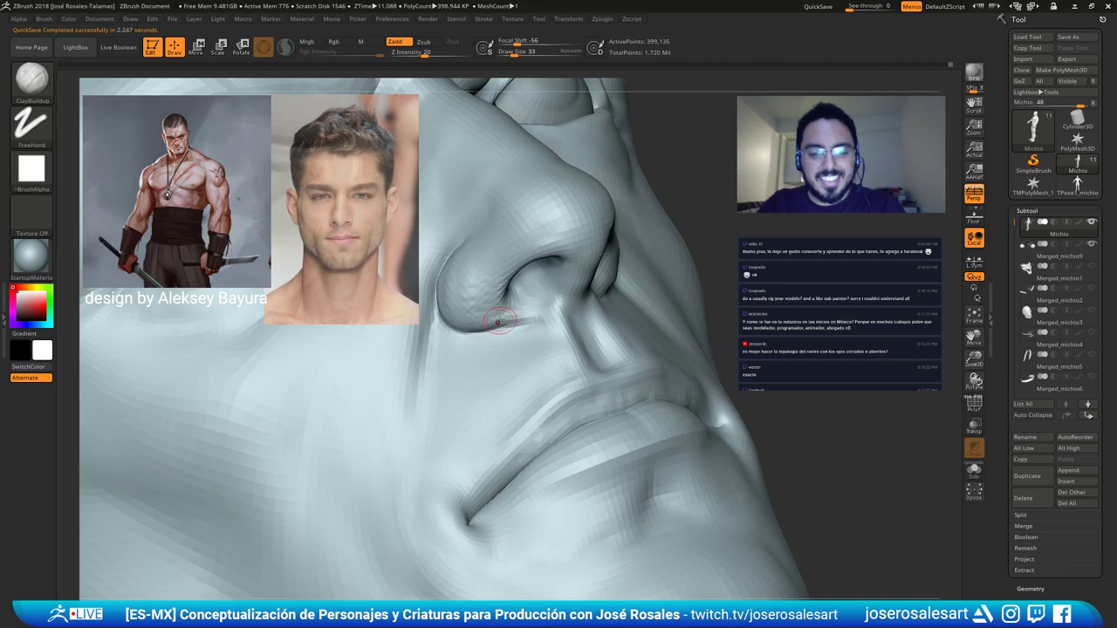
right_click_drag(464, 283, 494, 291)
left_click_drag(495, 291, 494, 299, "shift")
Reshape the outline of the nostril wings with the Move brush at draw size 33.
mouse_move(546, 309)
right_mouse_down()
mouse_move(503, 334)
mouse_move(554, 324)
mouse_move(629, 265)
right_mouse_up()
mouse_move(529, 307)
right_mouse_down("ctrl")
mouse_move(528, 329)
mouse_move(547, 298)
right_mouse_up("ctrl")
key("b")
key("m")
key("v")
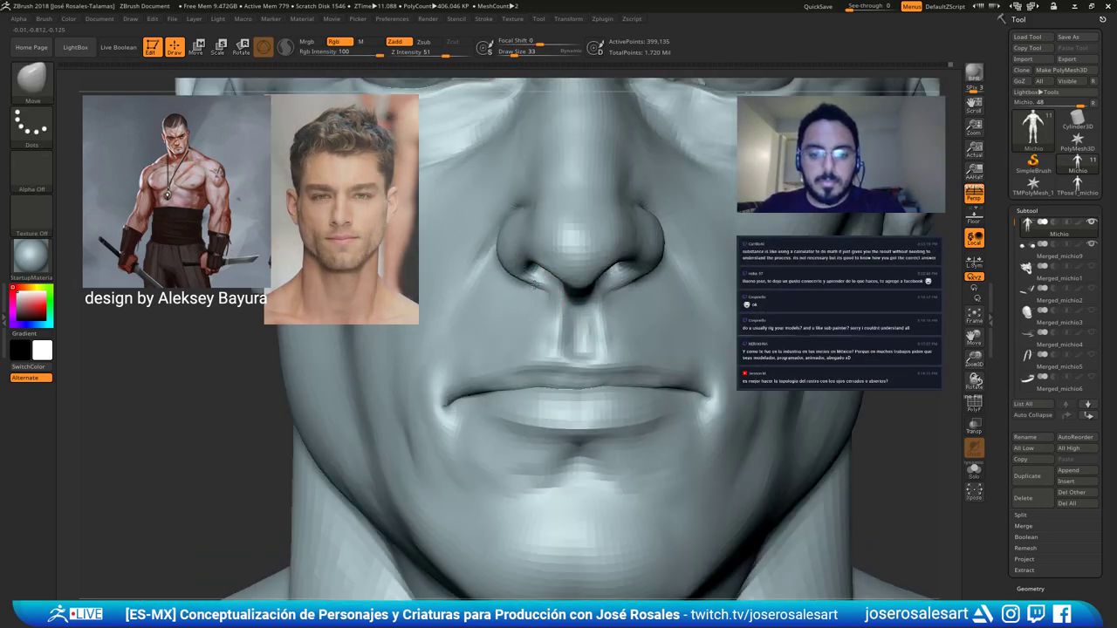
right_click_drag(587, 289, 600, 290, "ctrl")
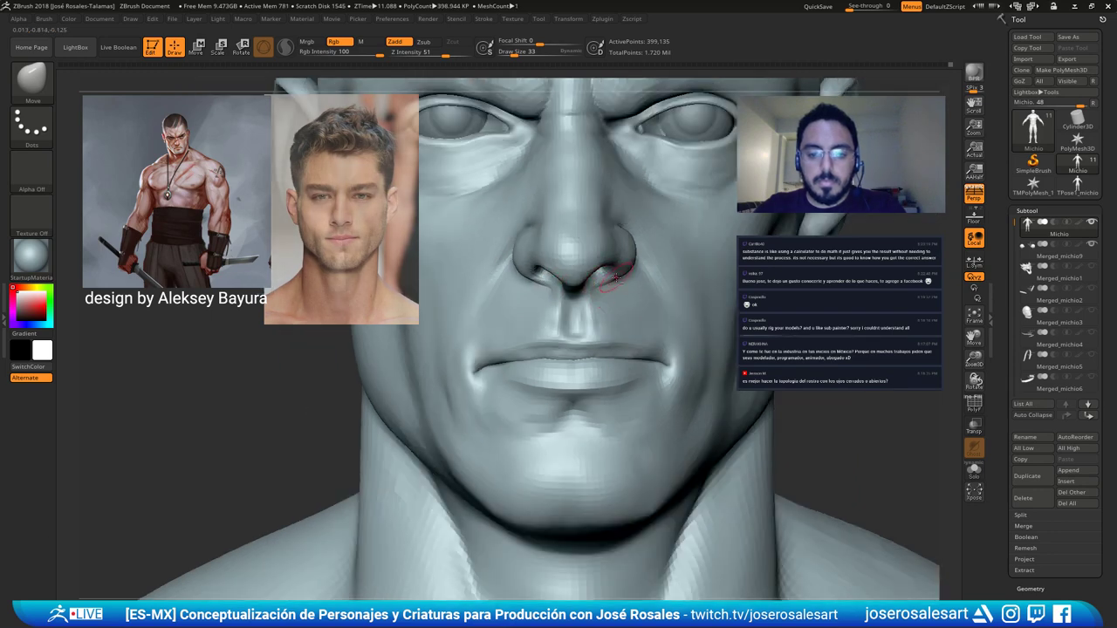
right_click_drag(584, 242, 516, 287, "alt")
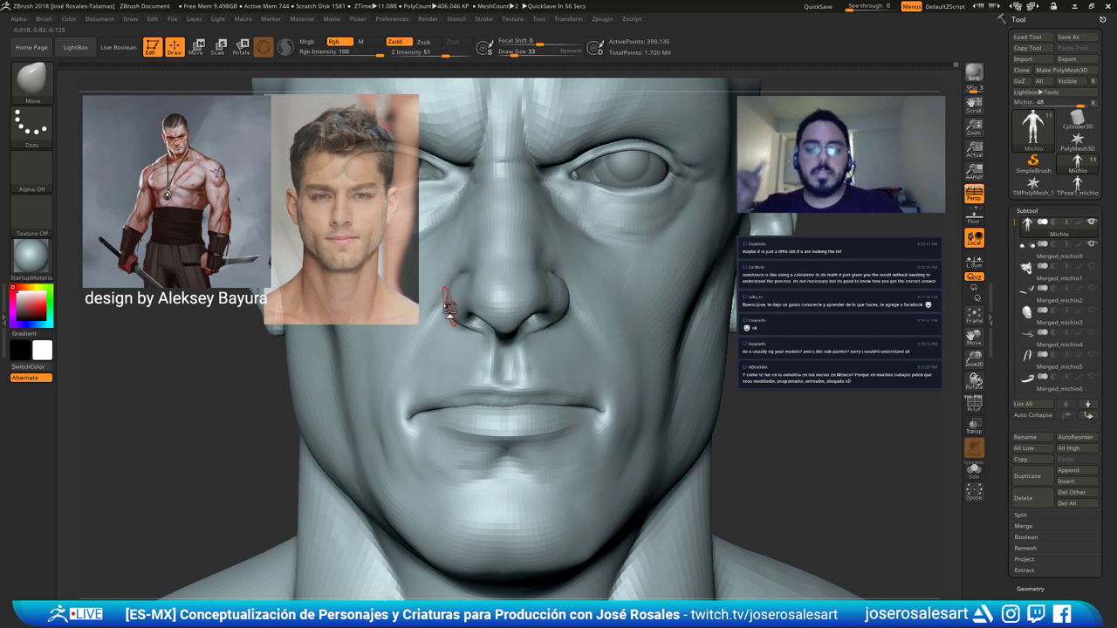
Adjust the base of the nostril beside the columella with the Move brush, reducing the draw size to 28.
right_click_drag(441, 258, 484, 285, "alt")
right_click_drag(525, 377, 558, 341)
right_click_drag(558, 340, 546, 371, "ctrl")
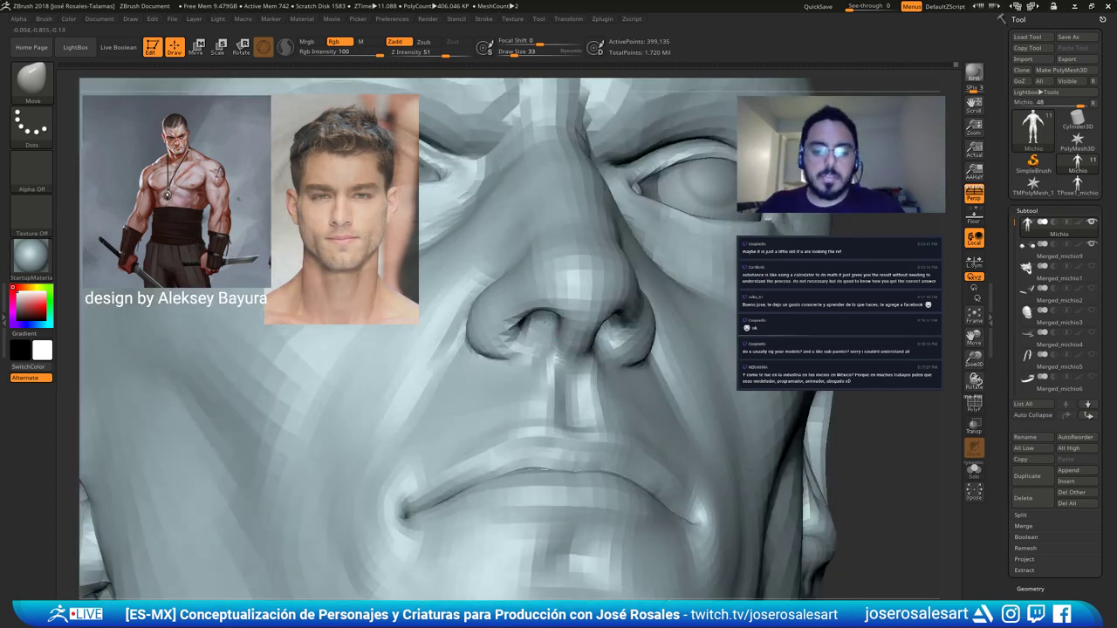
left_click_drag(547, 365, 554, 364)
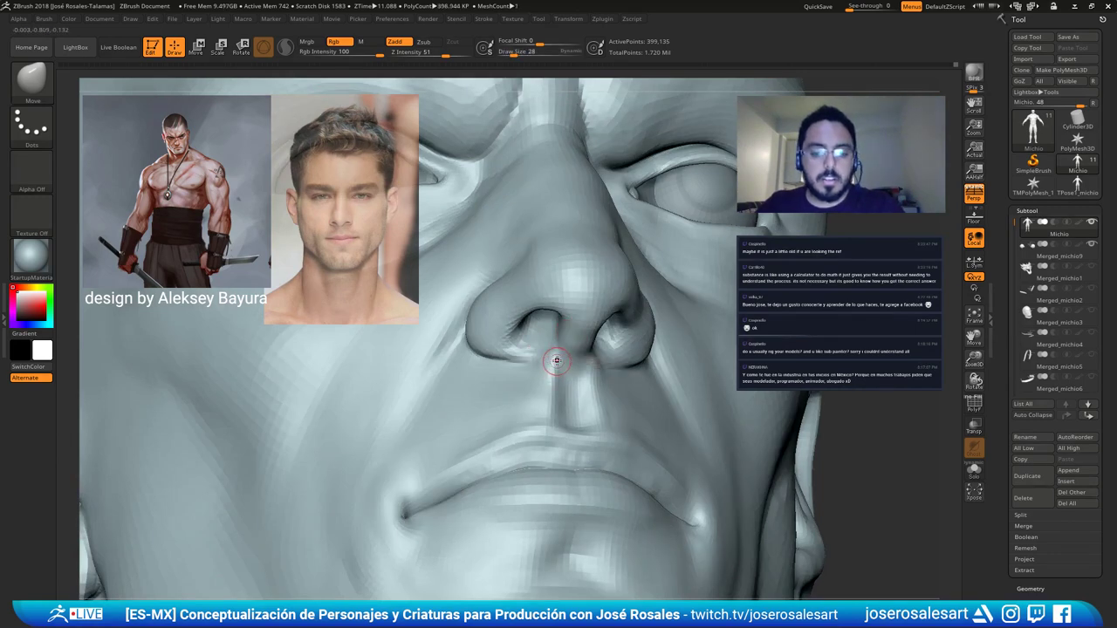
key("[")
right_click_drag(553, 360, 568, 356)
mouse_move(537, 357)
left_mouse_down()
mouse_move(525, 355)
mouse_move(556, 341)
left_mouse_up()
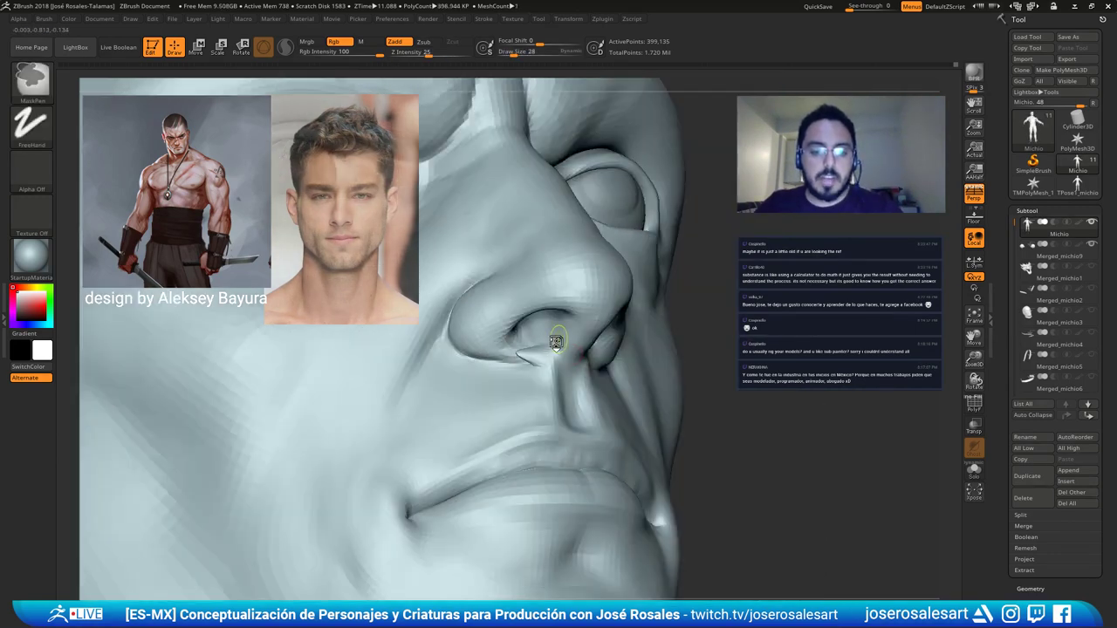
Build up the floor of the nostril with ClayBuildup at draw size 28 and smooth it into the upper lip.
key("b")
key("c")
key("b")
right_click_drag(541, 358, 569, 355)
left_click_drag(567, 351, 557, 357, "shift")
right_click_drag(560, 357, 507, 352)
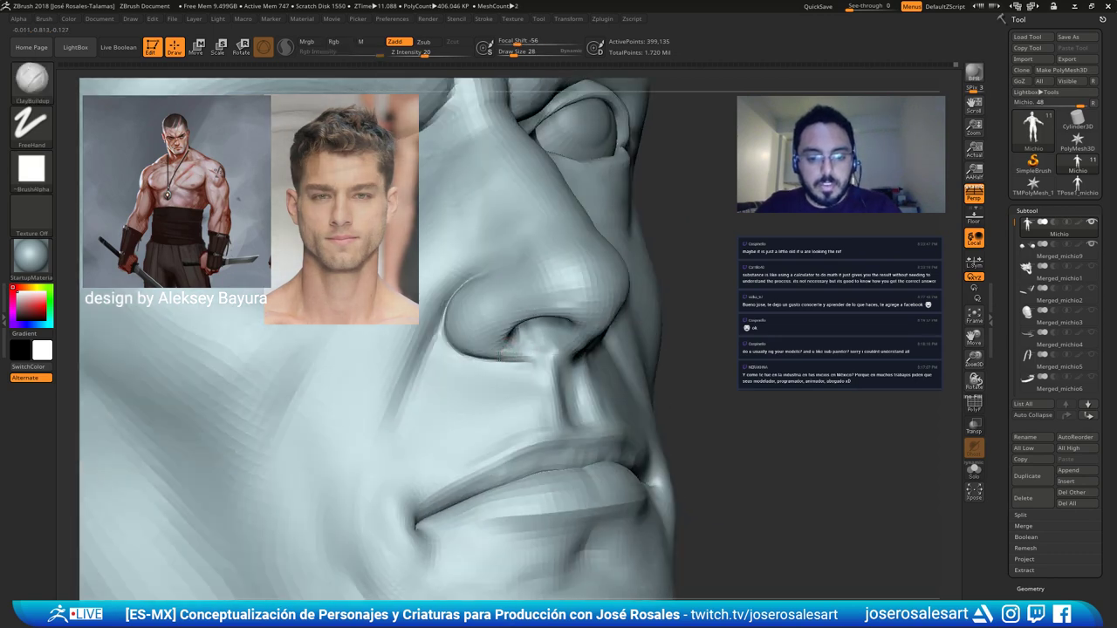
left_click_drag(512, 353, 543, 353, "shift")
Blend the base of the columella into the top of the philtrum by smoothing.
right_click_drag(568, 346, 484, 350)
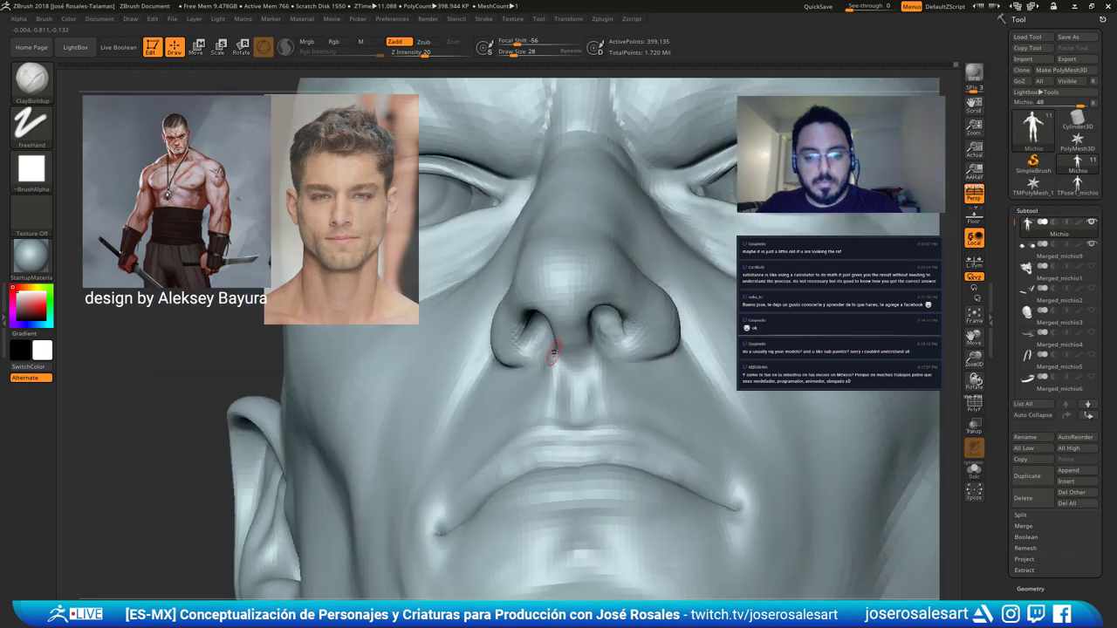
mouse_move(552, 352)
right_mouse_down()
mouse_move(528, 372)
mouse_move(528, 390)
mouse_move(555, 386)
right_mouse_up()
left_click_drag(544, 381, 554, 380, "shift")
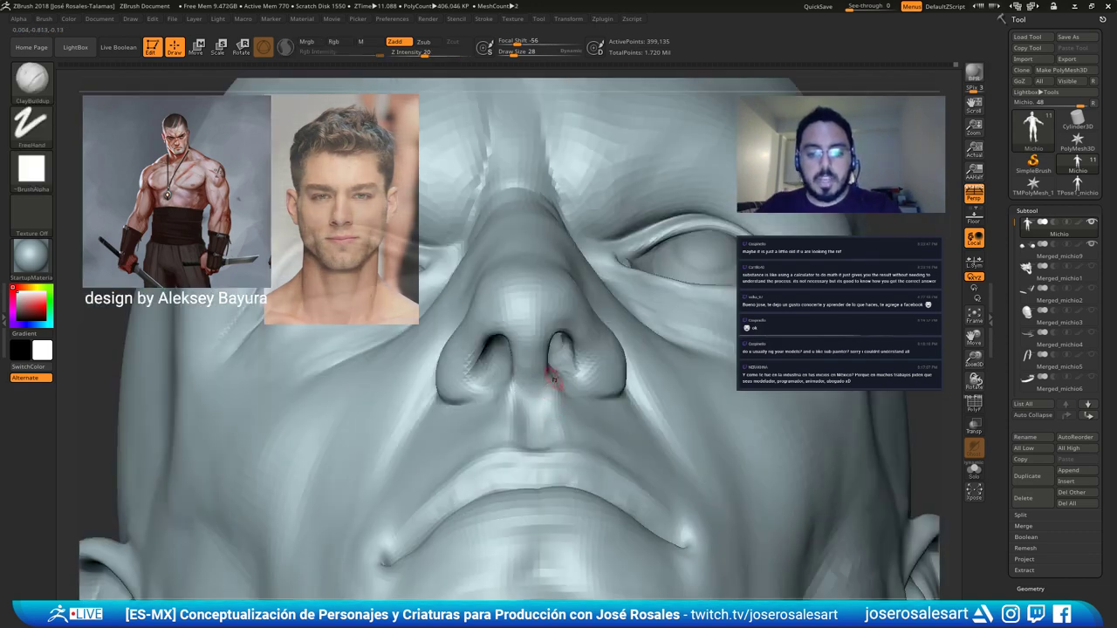
Adjust the shape of the nostril openings from below with a smaller Move brush.
mouse_move(553, 380)
right_mouse_down()
mouse_move(549, 413)
mouse_move(542, 389)
mouse_move(558, 351)
mouse_move(571, 395)
mouse_move(551, 346)
mouse_move(562, 366)
mouse_move(558, 350)
mouse_move(531, 384)
mouse_move(551, 401)
right_mouse_up()
key("b")
key("m")
key("v")
key("bracketleft")
key("bracketleft")
Build up the columella down to the philtrum with ClayBuildup at draw size 33 and smooth the transition.
key("b")
key("c")
key("b")
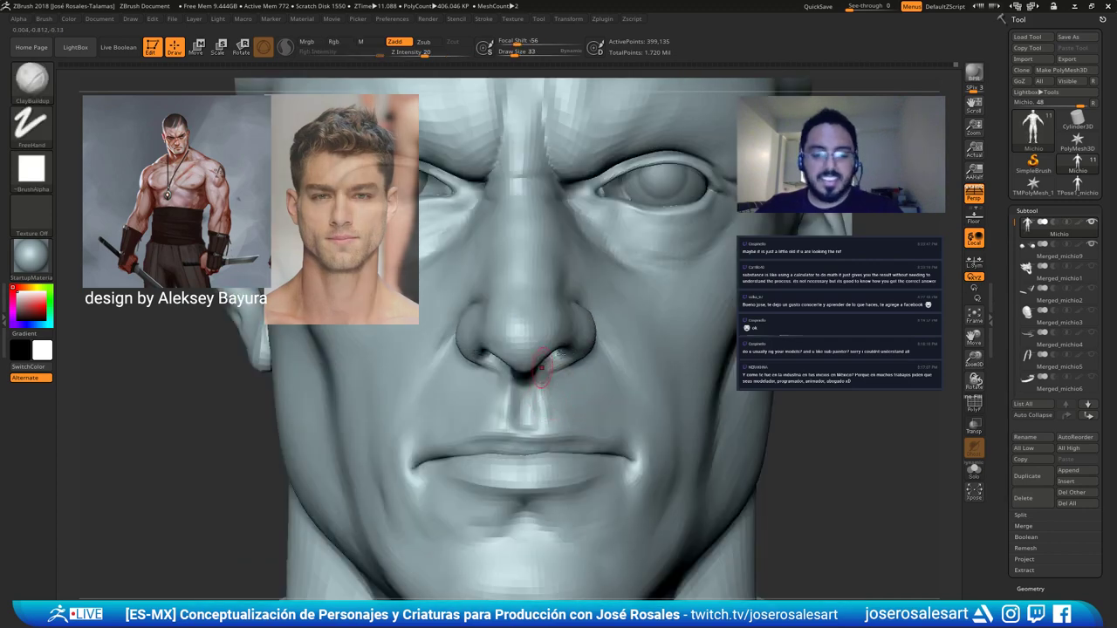
left_click_drag(538, 371, 540, 391)
mouse_move(524, 314)
right_mouse_down()
mouse_move(535, 375)
mouse_move(519, 351)
mouse_move(532, 335)
right_mouse_up()
key("shift")
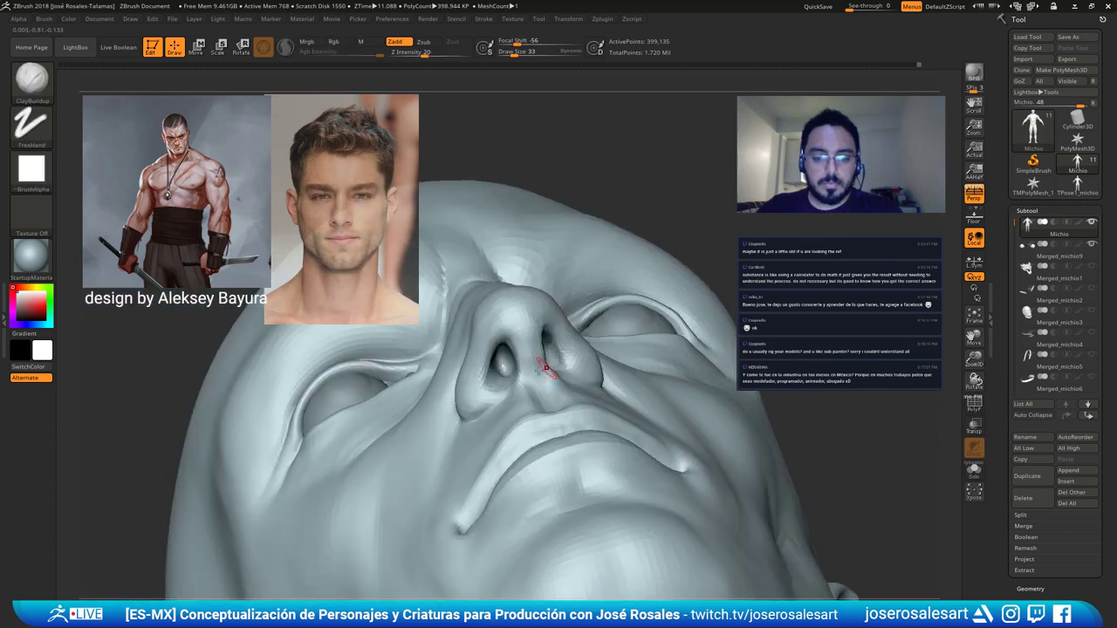
mouse_move(541, 374)
right_mouse_down()
mouse_move(540, 358)
mouse_move(546, 366)
right_mouse_up()
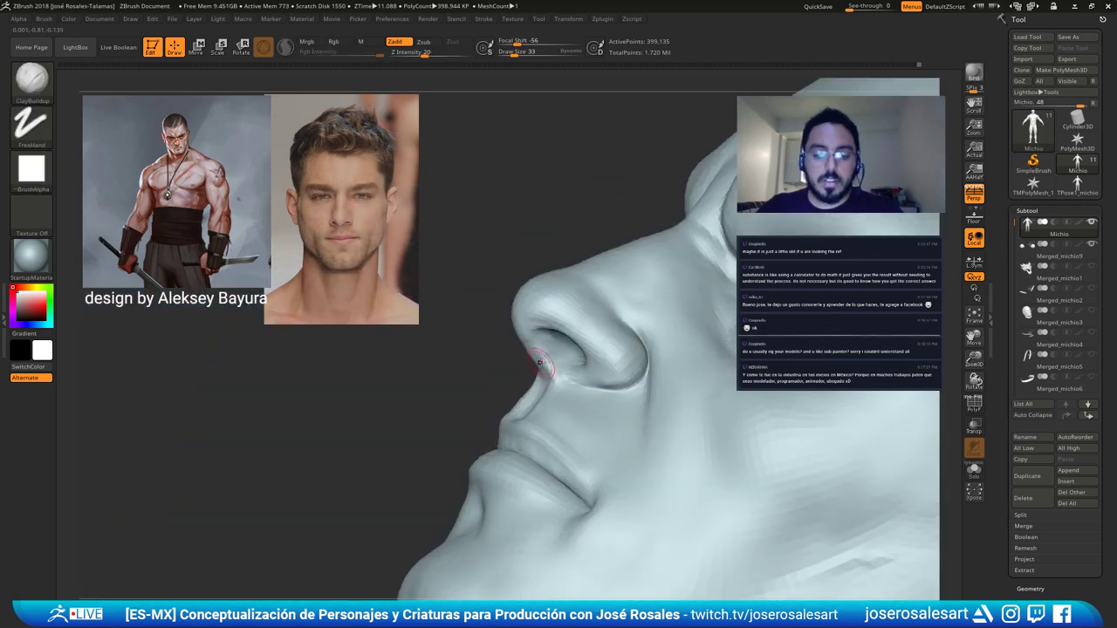
left_click_drag(551, 364, 549, 379, "shift")
mouse_move(549, 379)
right_mouse_down()
mouse_move(545, 354)
mouse_move(547, 377)
mouse_move(532, 375)
mouse_move(508, 408)
right_mouse_up()
right_click_drag(492, 354, 550, 299)
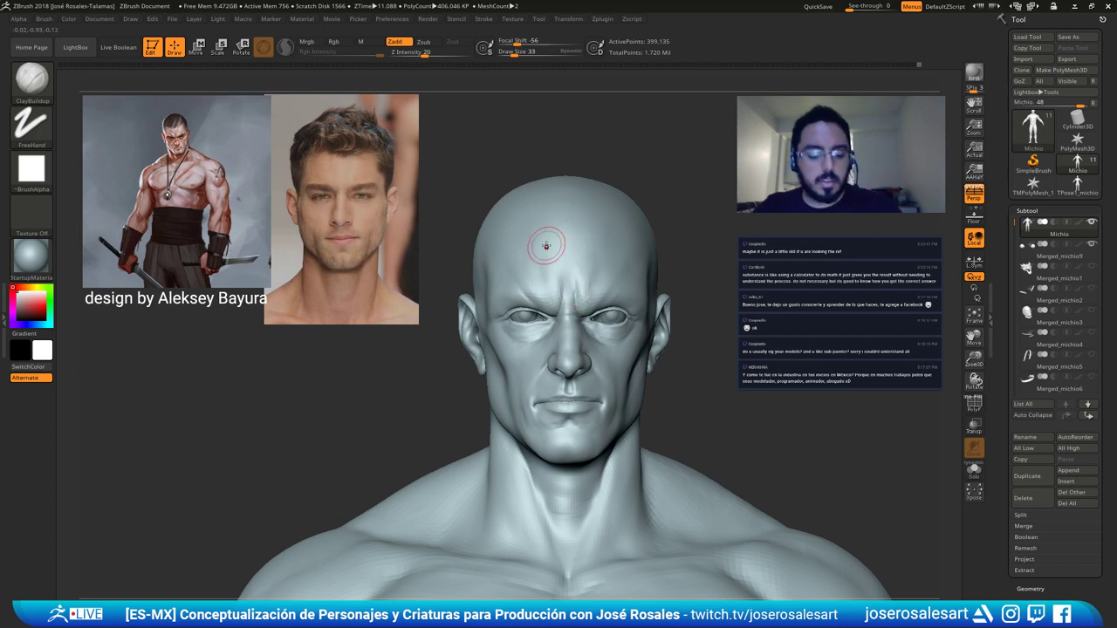
mouse_move(563, 287)
right_mouse_down("alt")
mouse_move(518, 243)
mouse_move(594, 244)
mouse_move(609, 269)
right_mouse_up("alt")
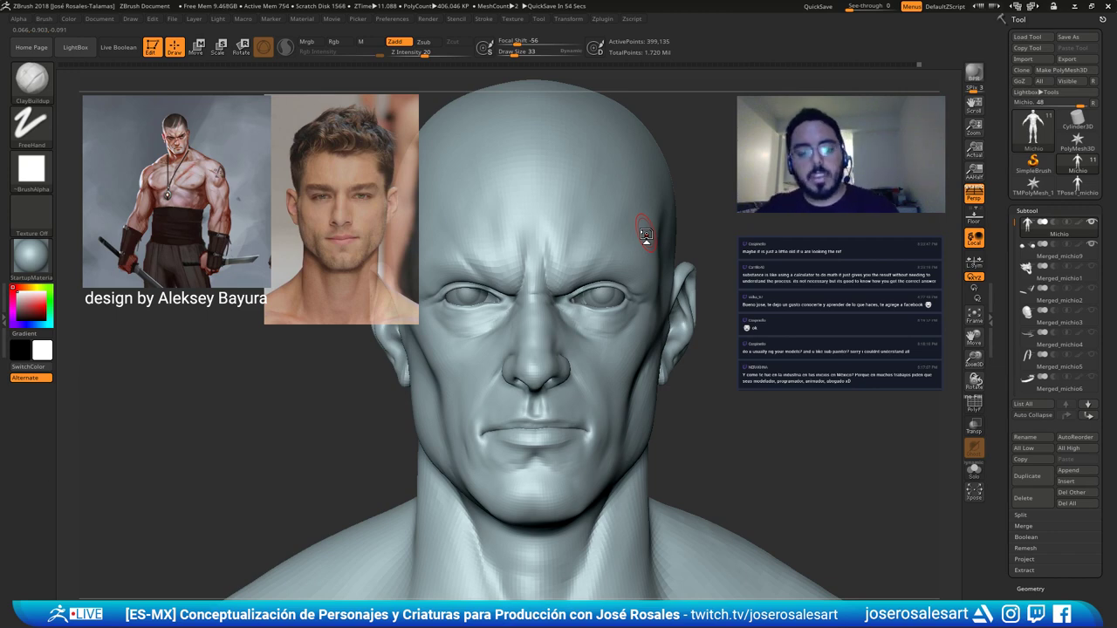
right_click_drag(585, 247, 568, 151)
right_click_drag(596, 215, 469, 417, "ctrl")
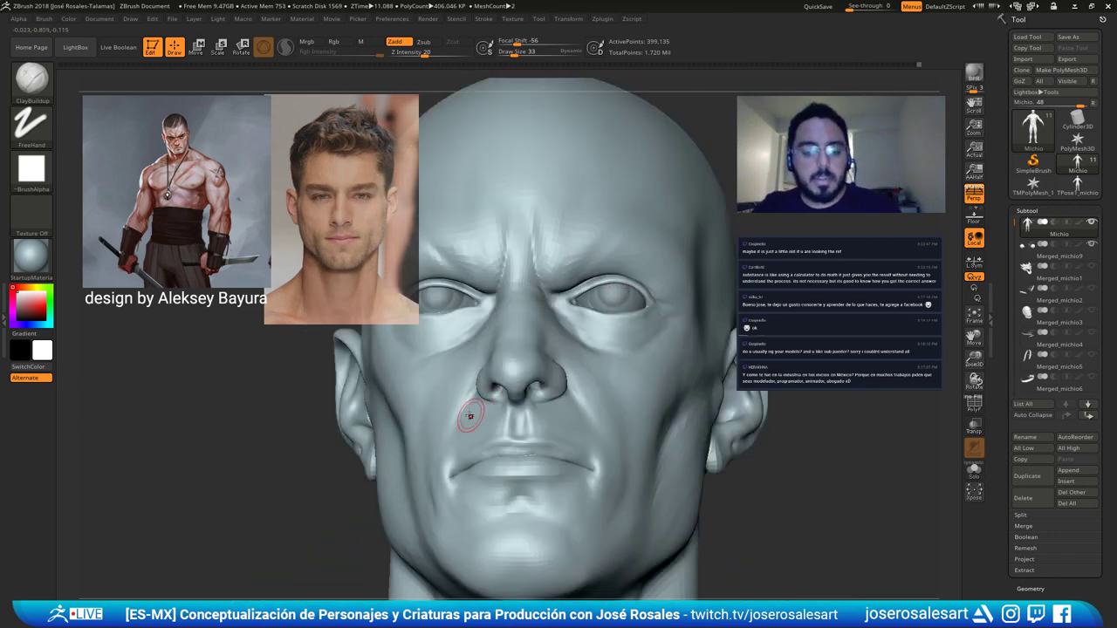
Carve the nasolabial fold beside the nostril wing down the cheek with DamStandard at draw size 33.
key("b")
key("d")
key("s")
mouse_move(407, 392)
right_mouse_down()
mouse_move(528, 395)
mouse_move(473, 381)
right_mouse_up()
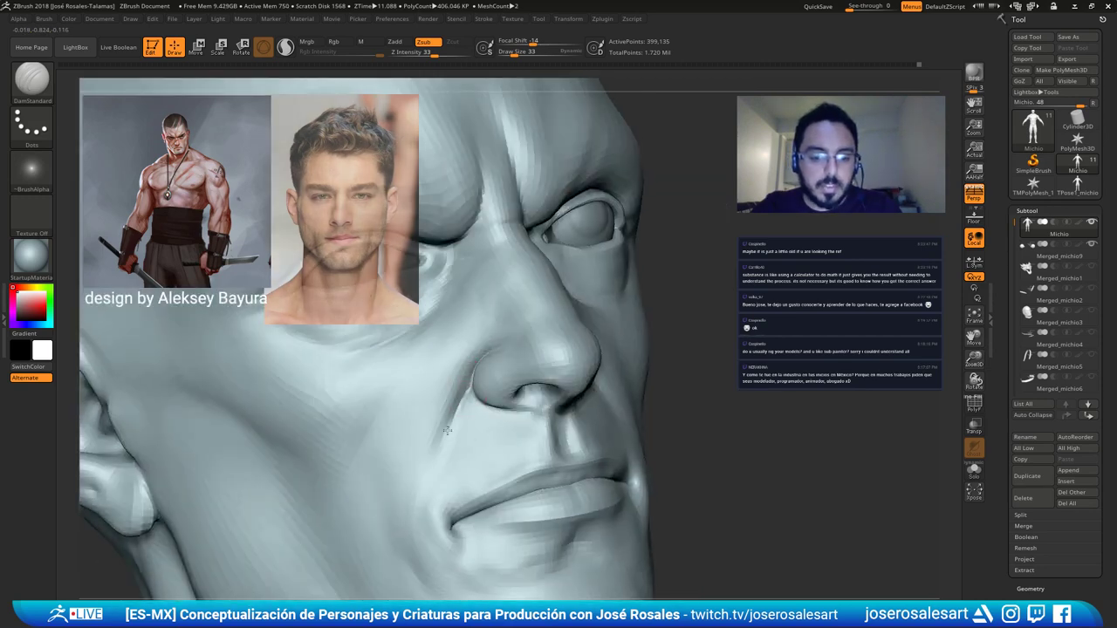
mouse_move(542, 403)
right_mouse_down()
mouse_move(578, 319)
mouse_move(611, 279)
mouse_move(520, 345)
mouse_move(466, 249)
right_mouse_up()
mouse_move(522, 304)
right_mouse_down("shift")
mouse_move(624, 307)
mouse_move(533, 266)
mouse_move(531, 280)
mouse_move(568, 294)
mouse_move(554, 319)
mouse_move(528, 330)
mouse_move(527, 305)
mouse_move(524, 318)
right_mouse_up("shift")
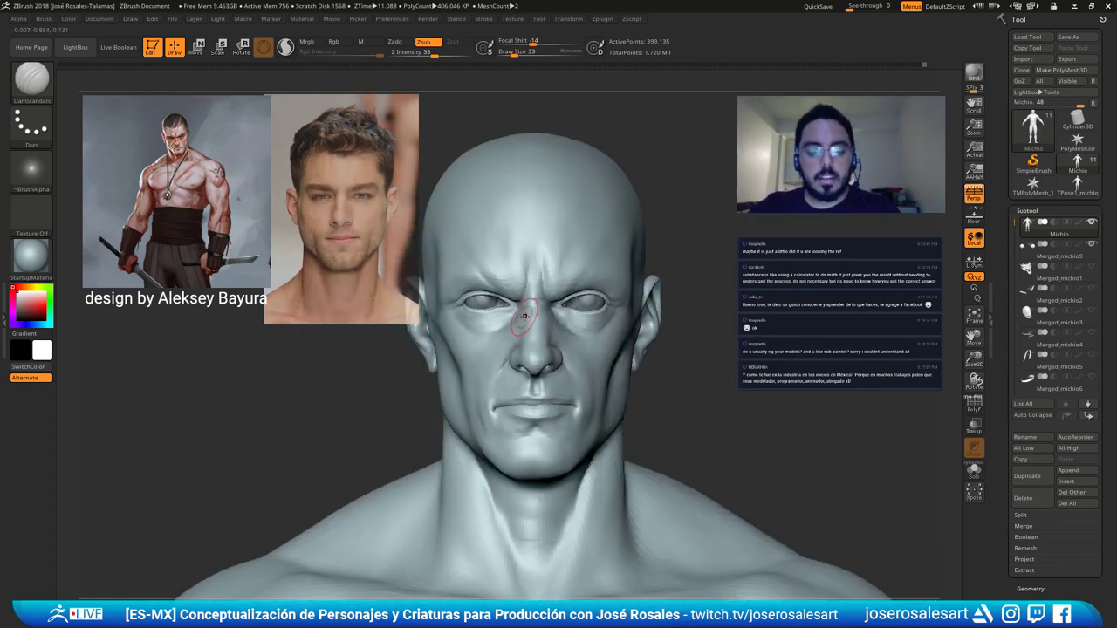
right_click_drag(595, 390, 534, 219)
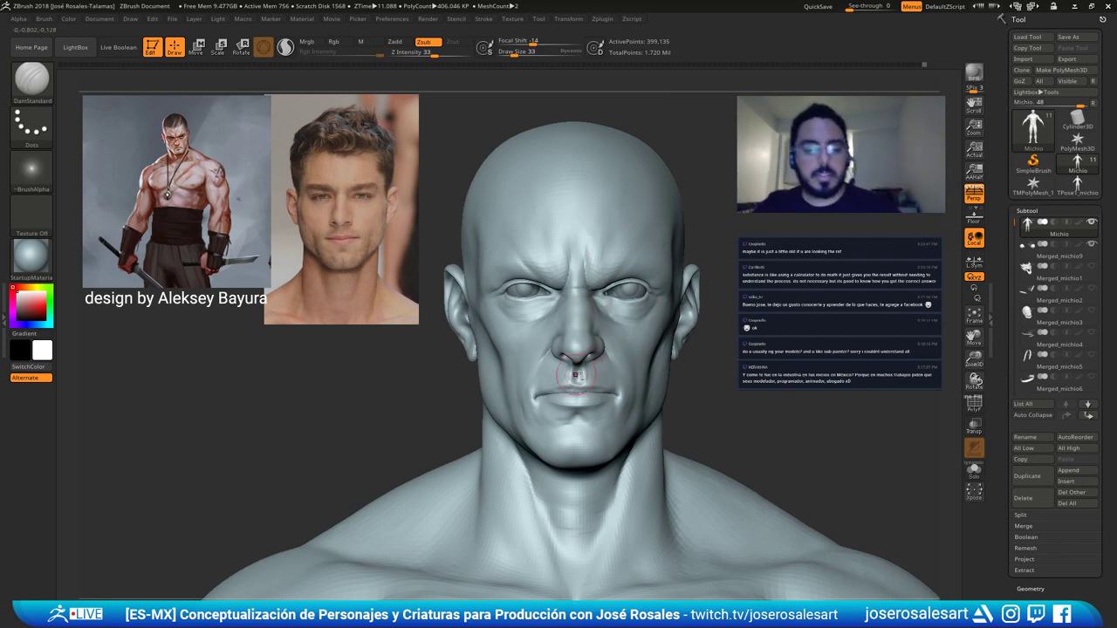
Adjust the area where the nostril wing meets the cheek with the Move brush at draw size 42.
left_click_drag(440, 140, 464, 175, "alt")
left_click_drag(436, 375, 610, 357)
right_click_drag(609, 358, 644, 315)
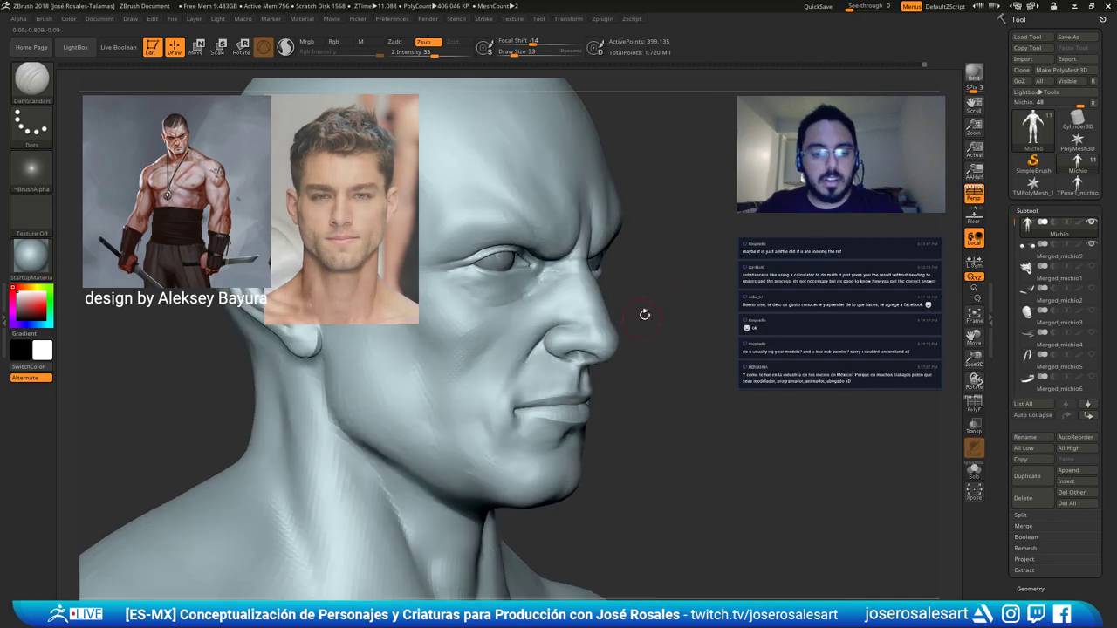
mouse_move(577, 330)
right_mouse_down("alt")
mouse_move(624, 382)
mouse_move(606, 357)
mouse_move(573, 345)
mouse_move(547, 359)
right_mouse_up("alt")
key("b")
key("m")
key("v")
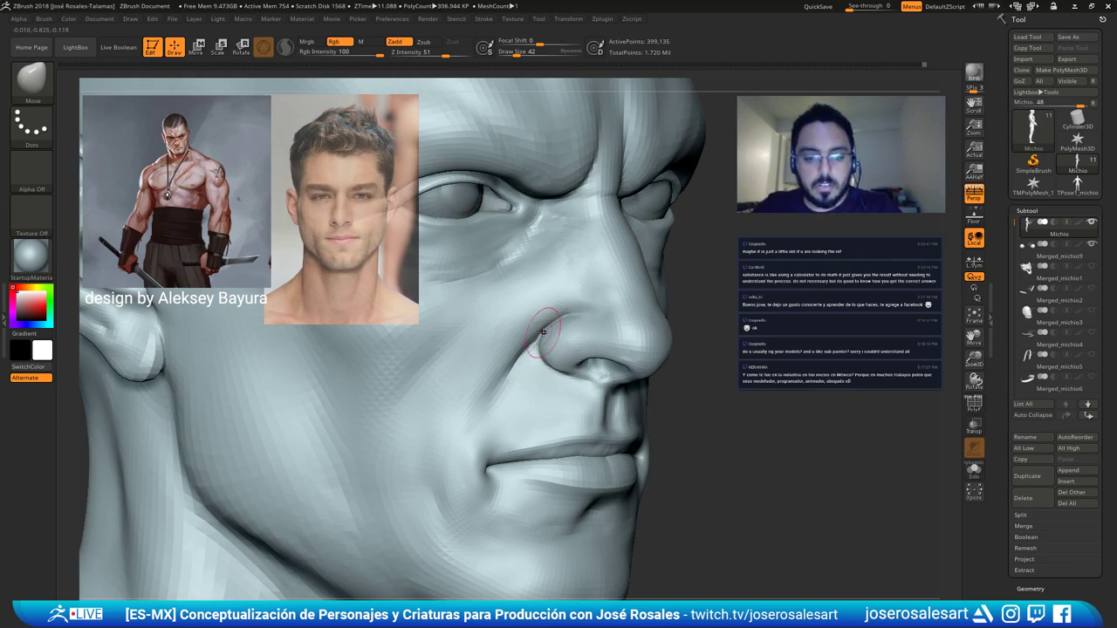
right_click_drag(572, 334, 559, 337)
right_click_drag(559, 337, 546, 360, "ctrl")
Deepen the nasolabial crease from the nostril wing toward the mouth corner with DamStandard at draw size 26.
key("b")
key("d")
key("s")
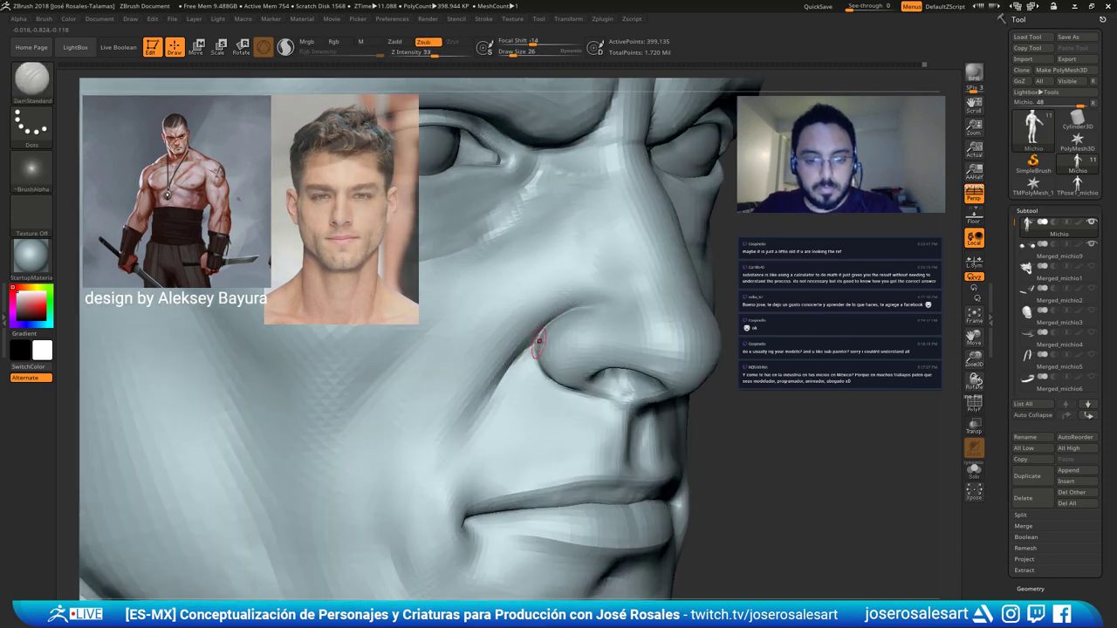
left_click_drag(522, 356, 468, 429)
mouse_move(469, 429)
right_mouse_down("ctrl")
mouse_move(545, 341)
mouse_move(512, 330)
mouse_move(594, 336)
right_mouse_up("ctrl")
mouse_move(632, 329)
right_mouse_down()
mouse_move(555, 300)
mouse_move(638, 321)
mouse_move(640, 290)
mouse_move(605, 295)
mouse_move(574, 281)
right_mouse_up()
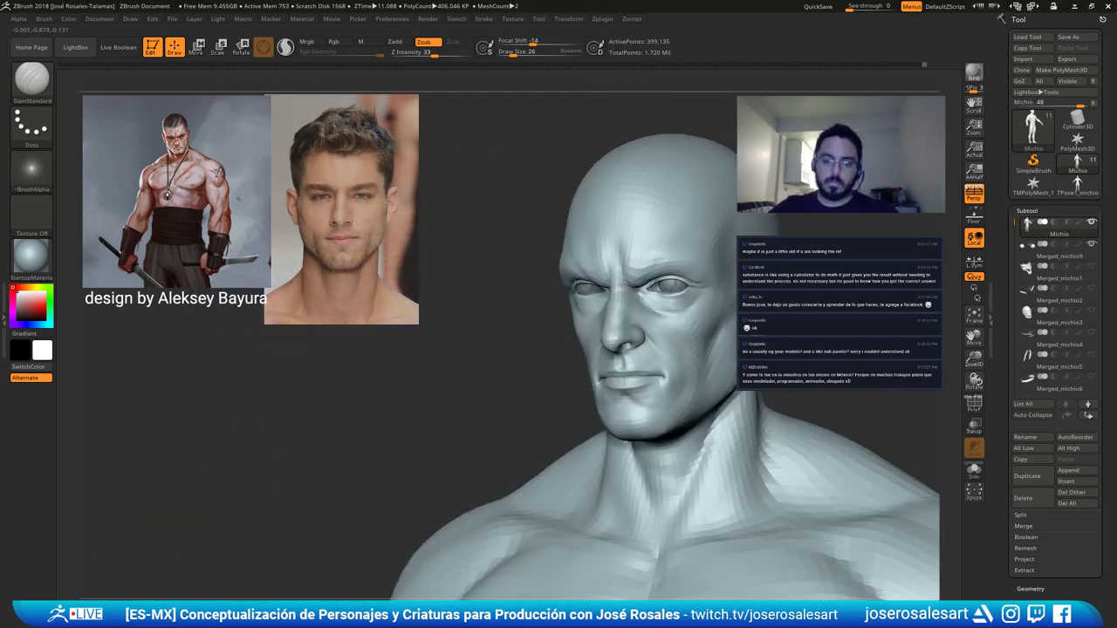
mouse_move(576, 337)
left_mouse_down()
mouse_move(548, 337)
mouse_move(625, 312)
mouse_move(543, 407)
mouse_move(504, 397)
left_mouse_up()
right_click_drag(504, 397, 574, 387, "alt")
Add soft volume around the mouth corner with the Standard brush at draw size 26.
key("b")
key("s")
key("t")
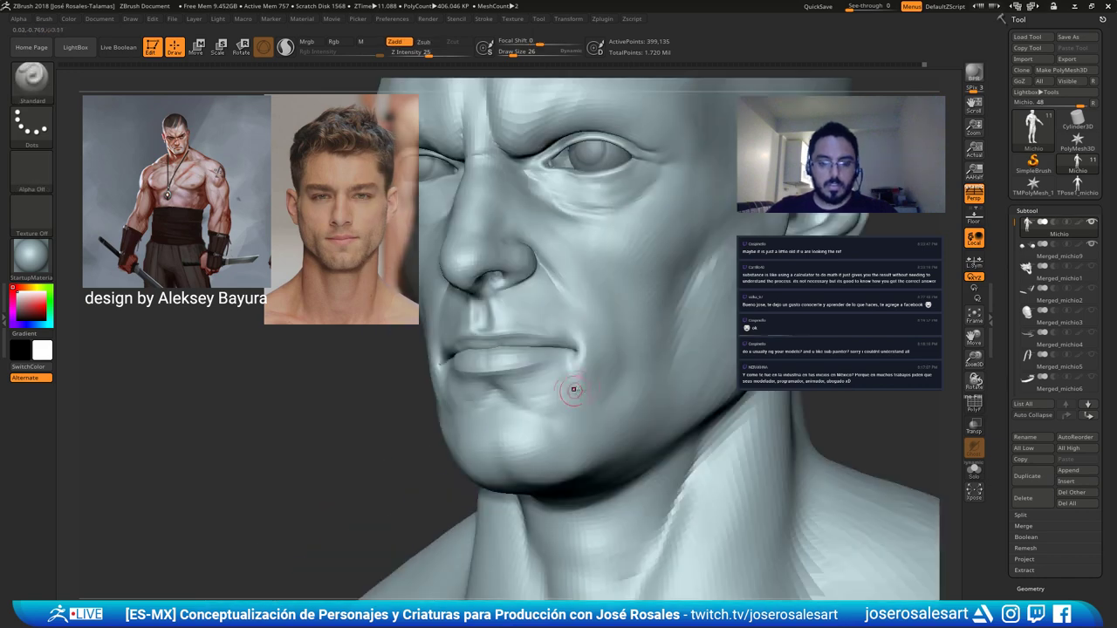
right_click_drag(493, 360, 563, 360)
left_click_drag(436, 374, 444, 372)
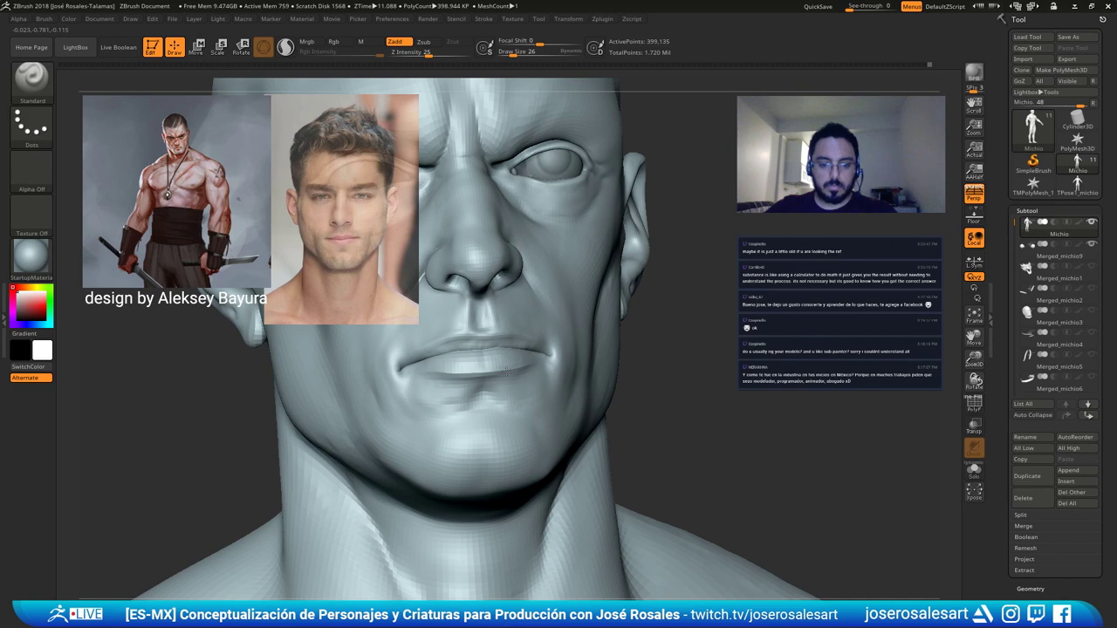
mouse_move(495, 372)
right_mouse_down()
mouse_move(550, 363)
mouse_move(478, 378)
mouse_move(523, 367)
right_mouse_up()
Isolate the lower lip and chin polygroup for sculpting with ClayBuildup at draw size 36.
key("b")
key("c")
key("b")
key("[")
left_click(471, 373, "ctrl+shift")
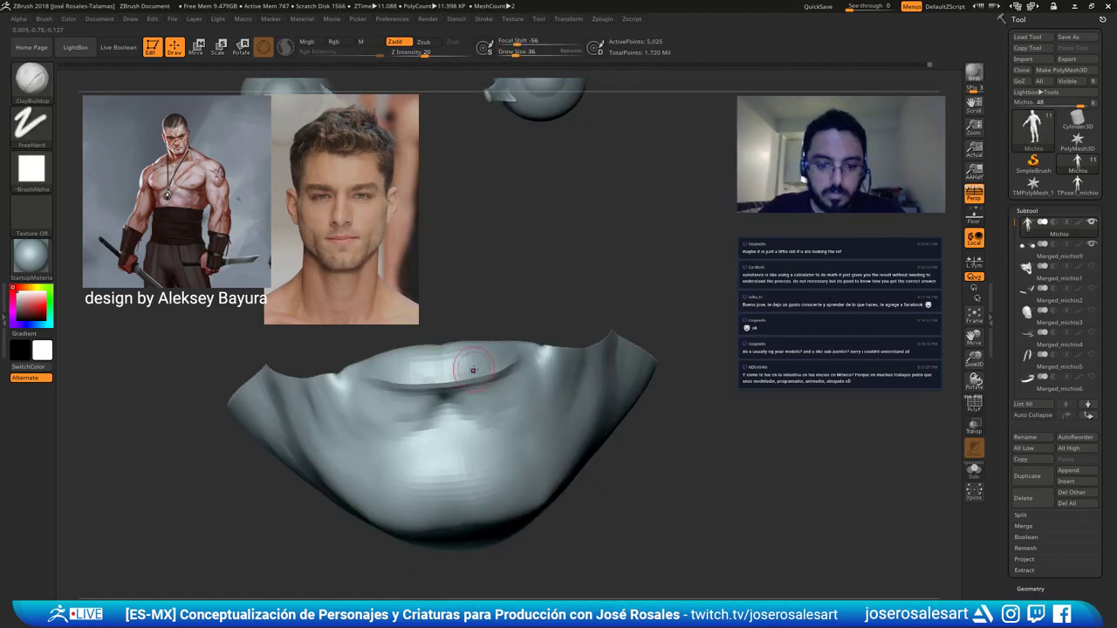
Build up the lower lip on the isolated piece with ClayBuildup and smooth it toward the mouth corner.
right_click_drag(488, 367, 441, 364)
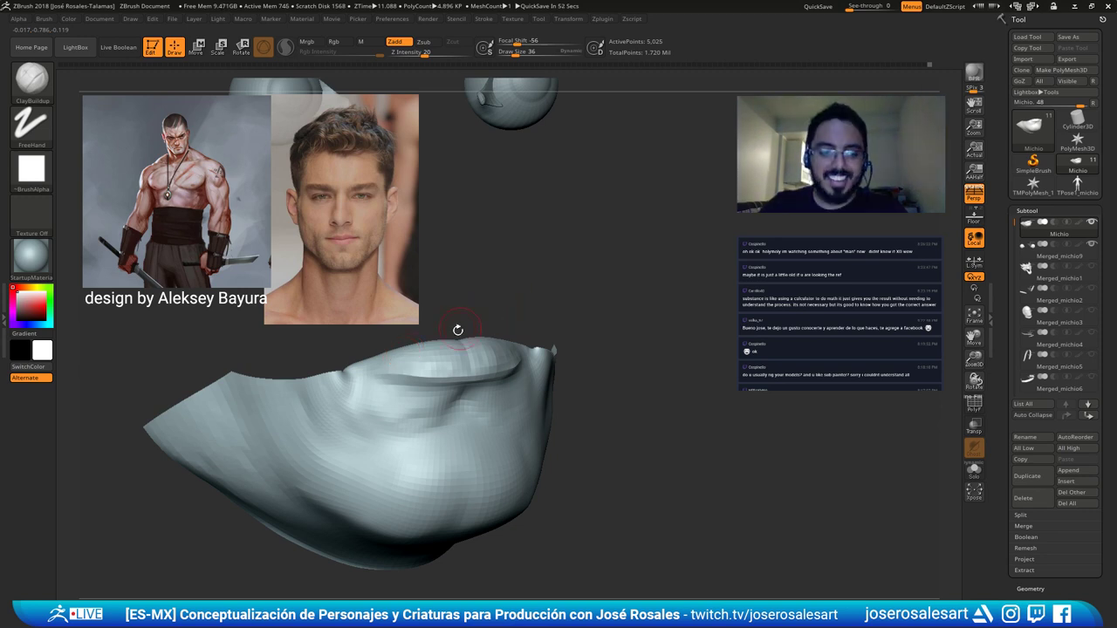
left_click_drag(456, 326, 399, 361)
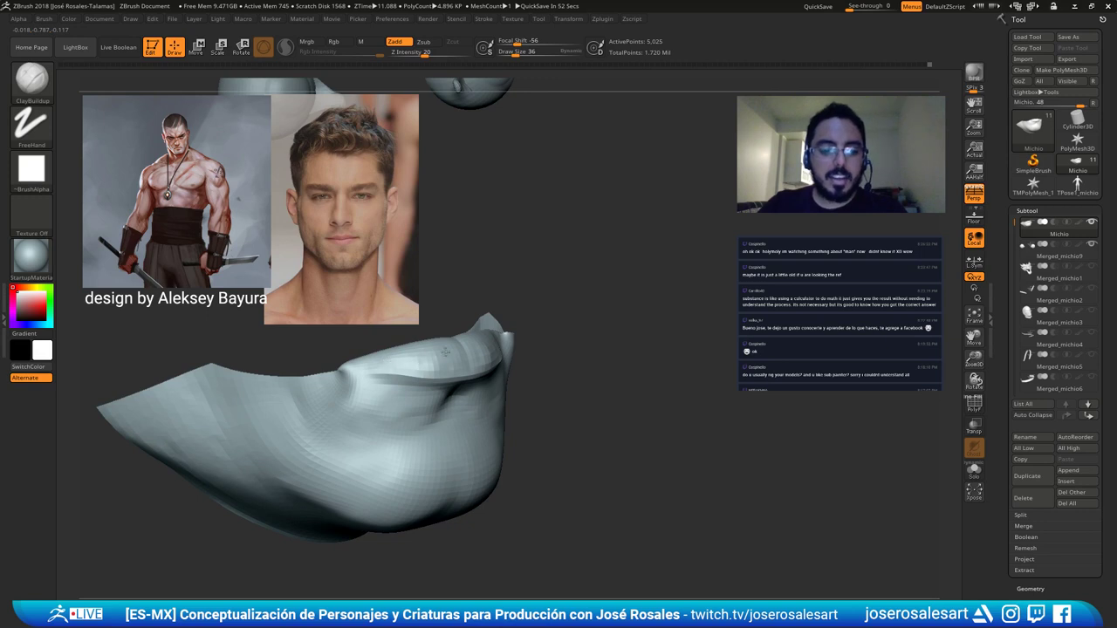
right_click_drag(445, 352, 488, 333)
mouse_move(439, 363)
left_mouse_down("shift")
mouse_move(501, 345)
mouse_move(491, 341)
mouse_move(492, 350)
left_mouse_up("shift")
mouse_move(518, 333)
right_mouse_down()
mouse_move(489, 330)
mouse_move(528, 319)
right_mouse_up()
key("ctrl")
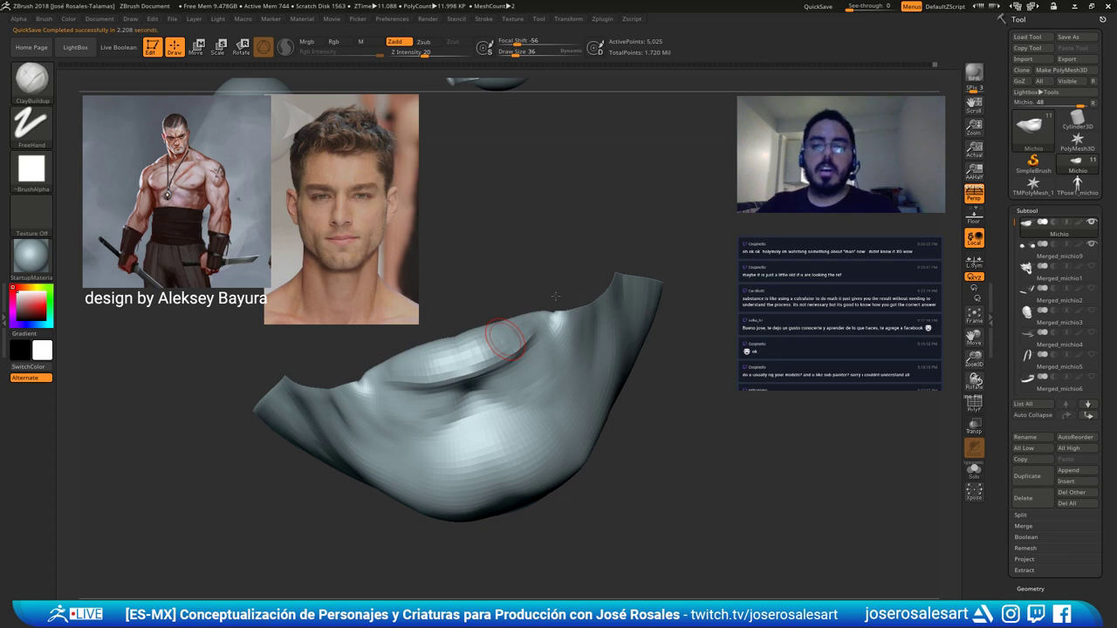
Refine the inner edge of the lower lip and show the whole body again.
left_click_drag(563, 188, 546, 235)
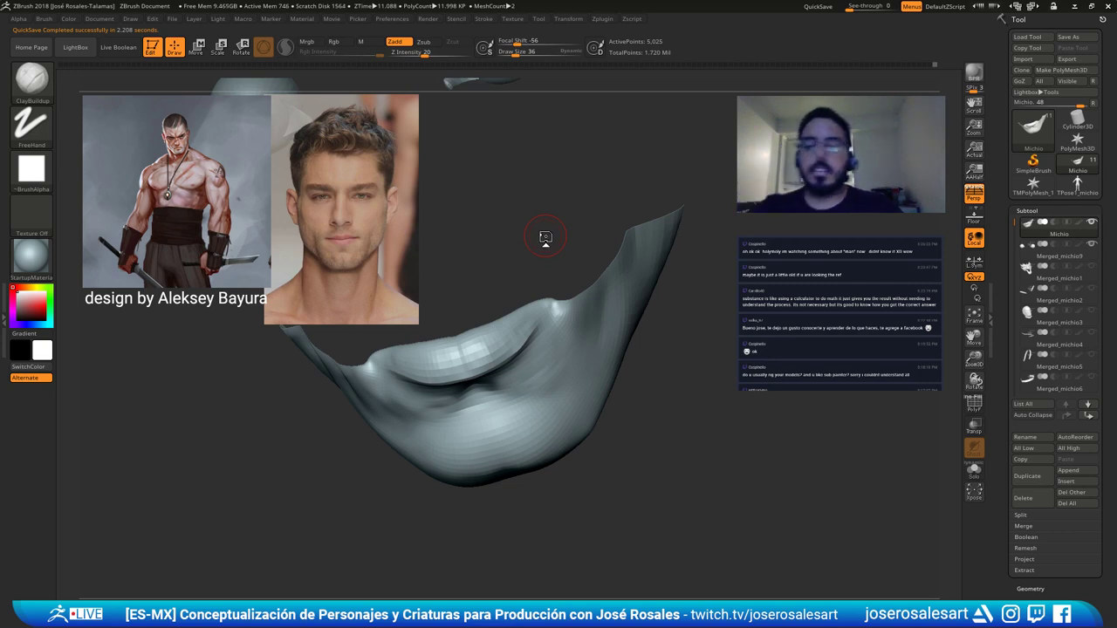
left_click_drag(528, 262, 487, 349)
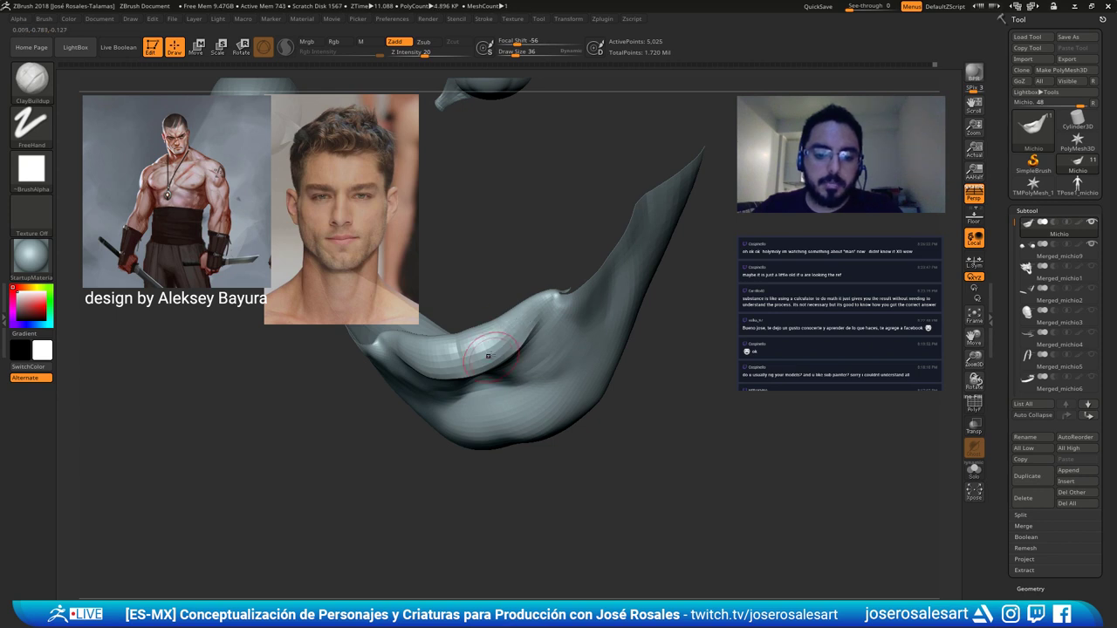
right_click_drag(480, 349, 491, 271)
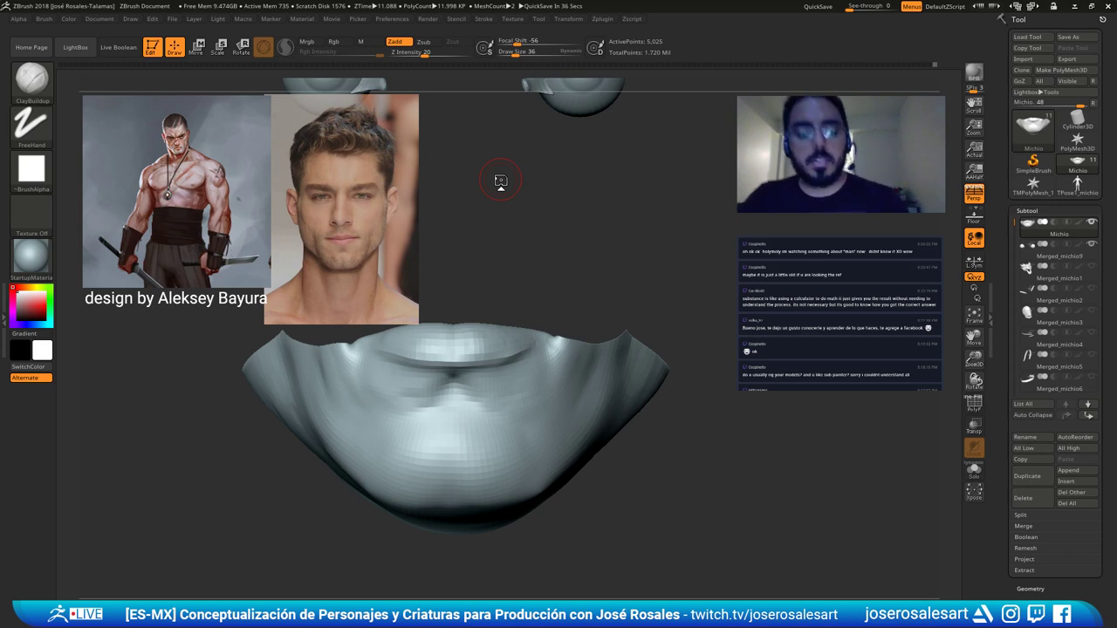
left_click_drag(571, 290, 621, 248, "shift")
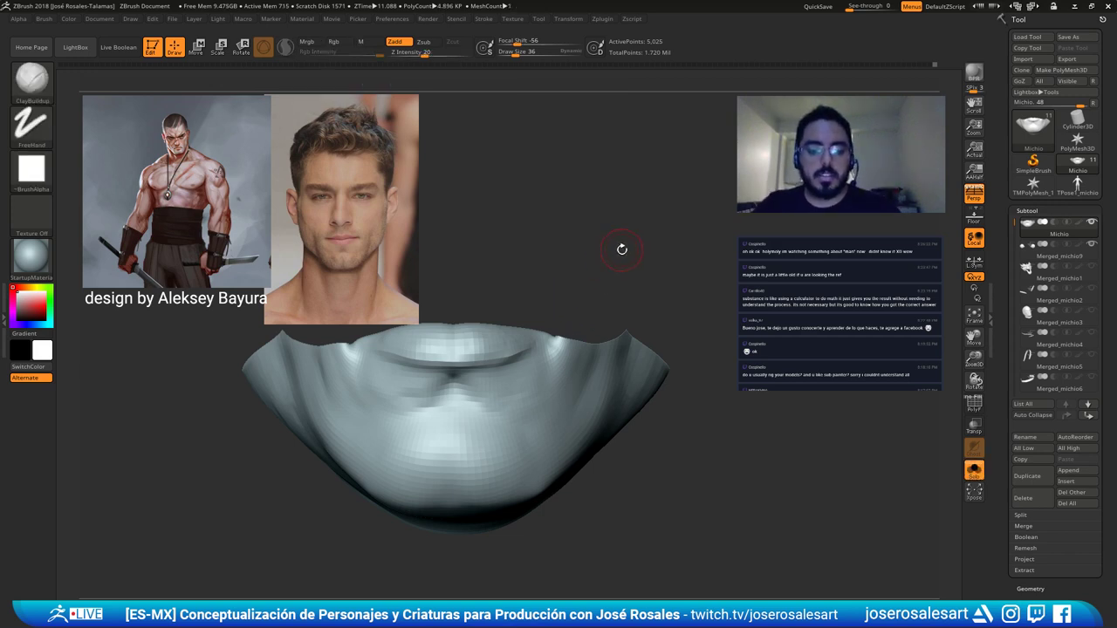
left_click(670, 377, "ctrl+shift")
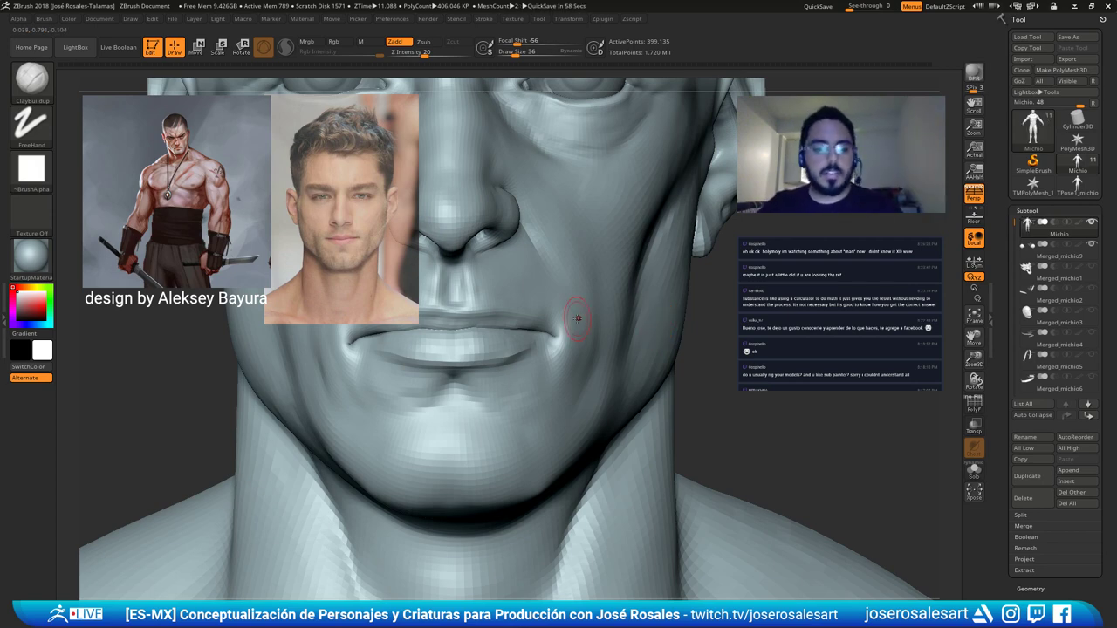
mouse_move(524, 310)
right_mouse_down("alt")
mouse_move(588, 349)
mouse_move(588, 335)
mouse_move(543, 367)
mouse_move(555, 362)
right_mouse_up("alt")
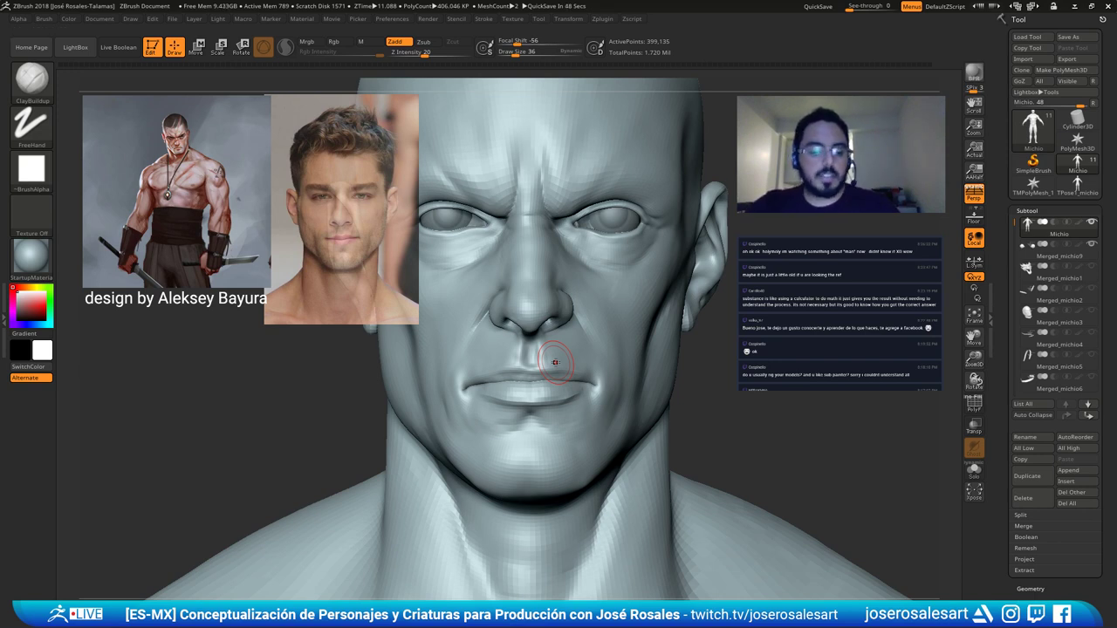
Sharpen the inner eye corner and lower eyelid crease with DamStandard at draw size 30.
key("b")
key("d")
key("s")
mouse_move(550, 247)
right_mouse_down("alt")
mouse_move(540, 297)
mouse_move(622, 310)
mouse_move(492, 295)
mouse_move(509, 260)
mouse_move(546, 281)
right_mouse_up("alt")
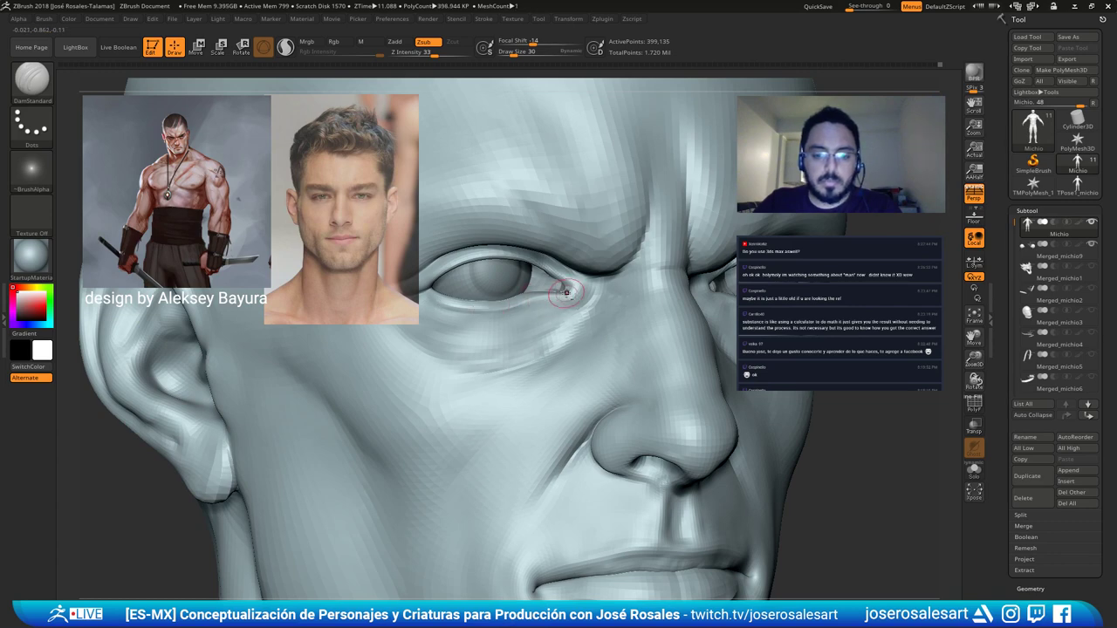
right_click_drag(565, 293, 533, 298)
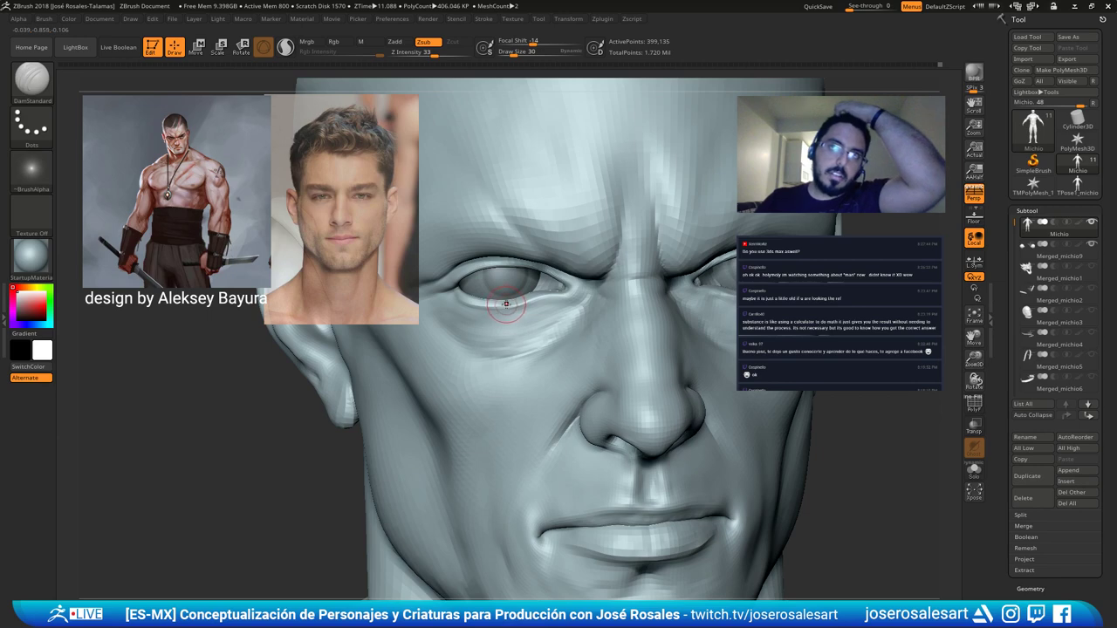
Build up the area under the eye with ClayBuildup at draw size 30 and smooth it into the cheek.
key("b")
key("c")
key("b")
right_click_drag(519, 327, 587, 302, "ctrl")
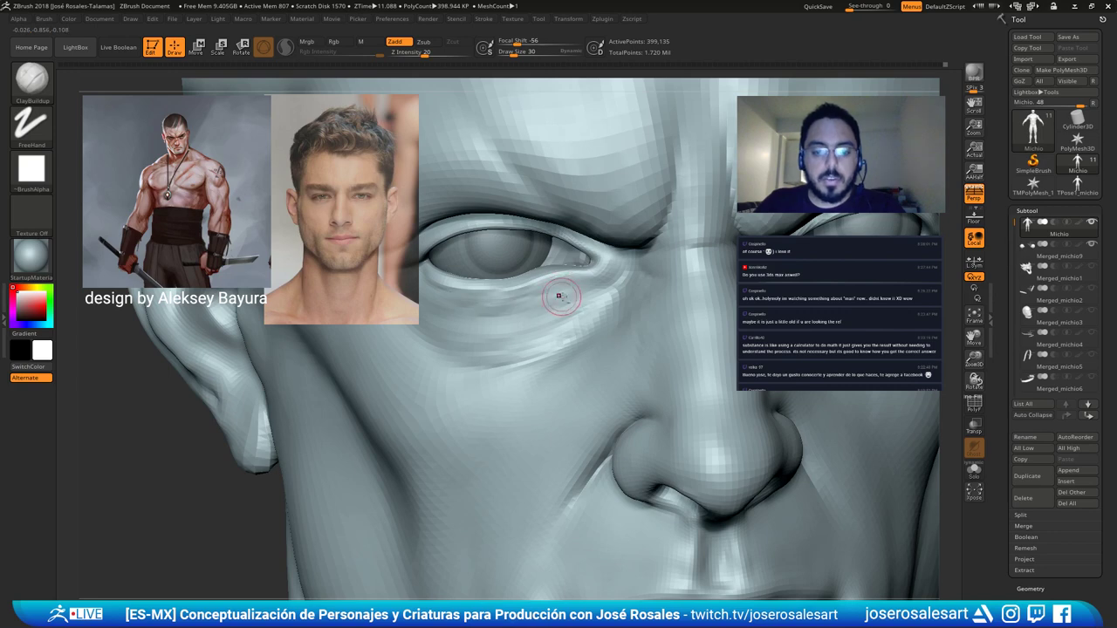
right_click_drag(561, 297, 534, 307, "ctrl")
left_click_drag(524, 304, 550, 299, "shift")
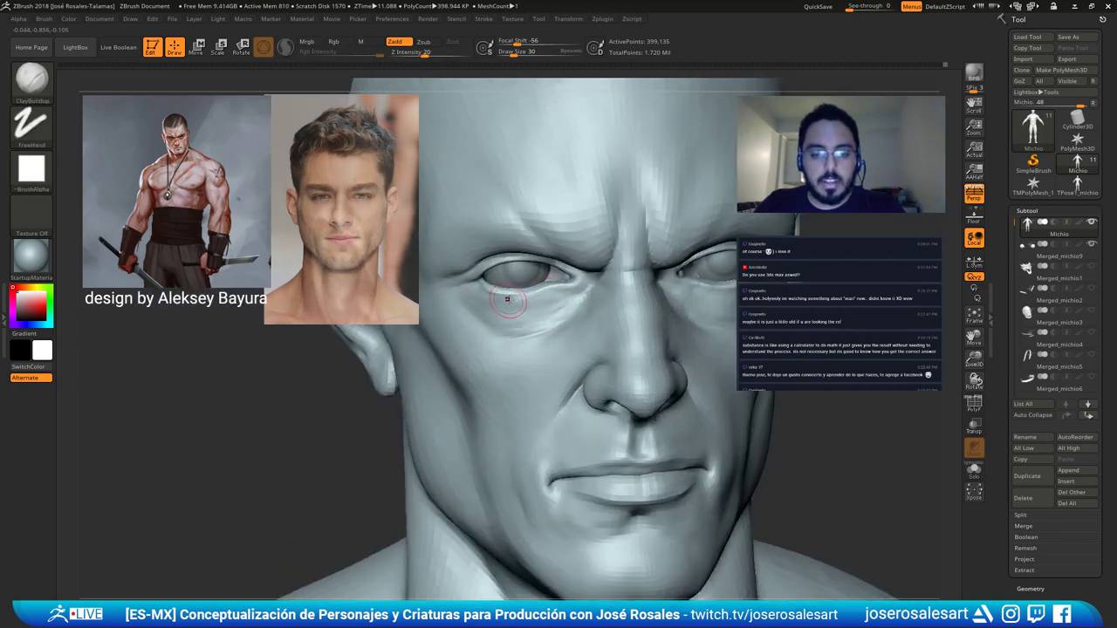
mouse_move(507, 300)
right_mouse_down()
mouse_move(571, 284)
mouse_move(541, 281)
mouse_move(606, 314)
mouse_move(547, 314)
mouse_move(576, 333)
mouse_move(593, 323)
mouse_move(536, 294)
mouse_move(614, 302)
mouse_move(625, 286)
mouse_move(603, 292)
mouse_move(649, 278)
right_mouse_up()
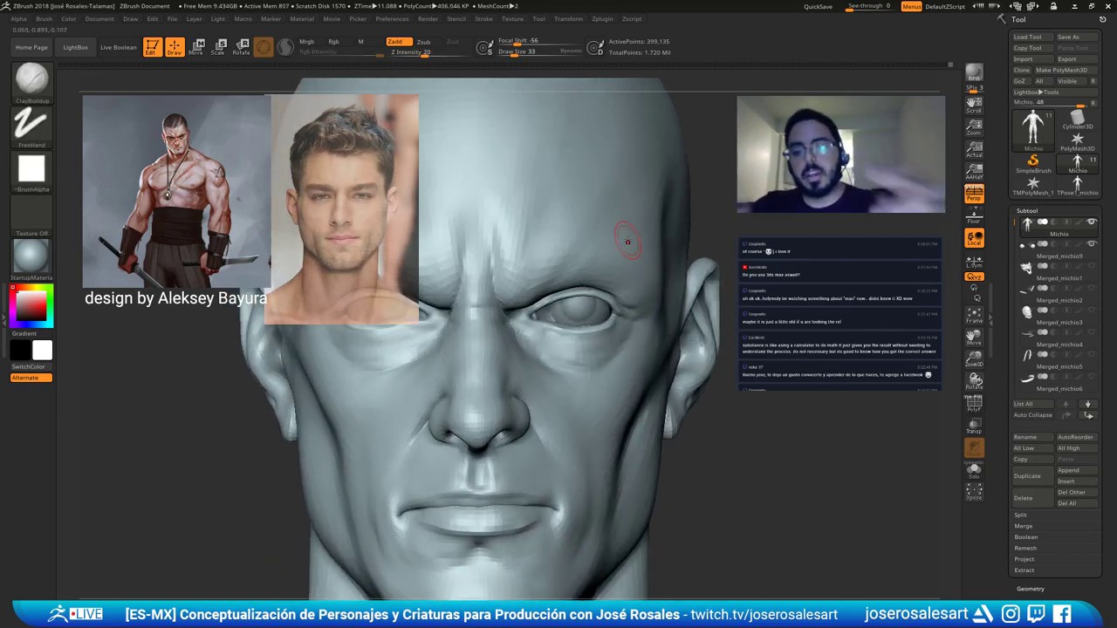
key("shift+d")
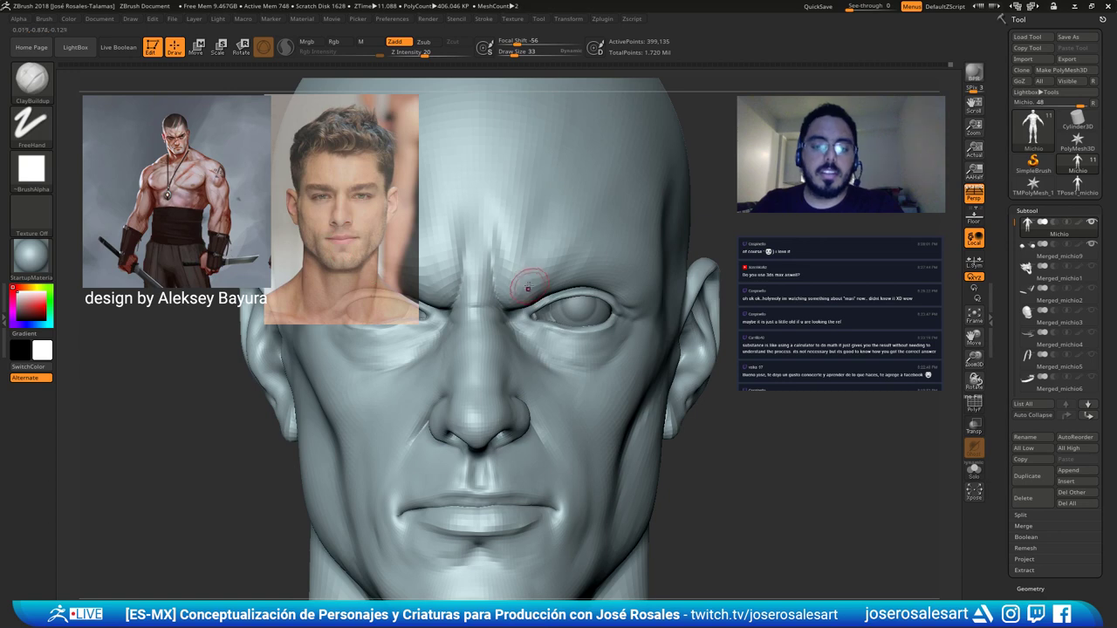
mouse_move(504, 274)
right_mouse_down()
mouse_move(540, 262)
mouse_move(581, 218)
mouse_move(541, 252)
mouse_move(601, 226)
mouse_move(504, 233)
right_mouse_up()
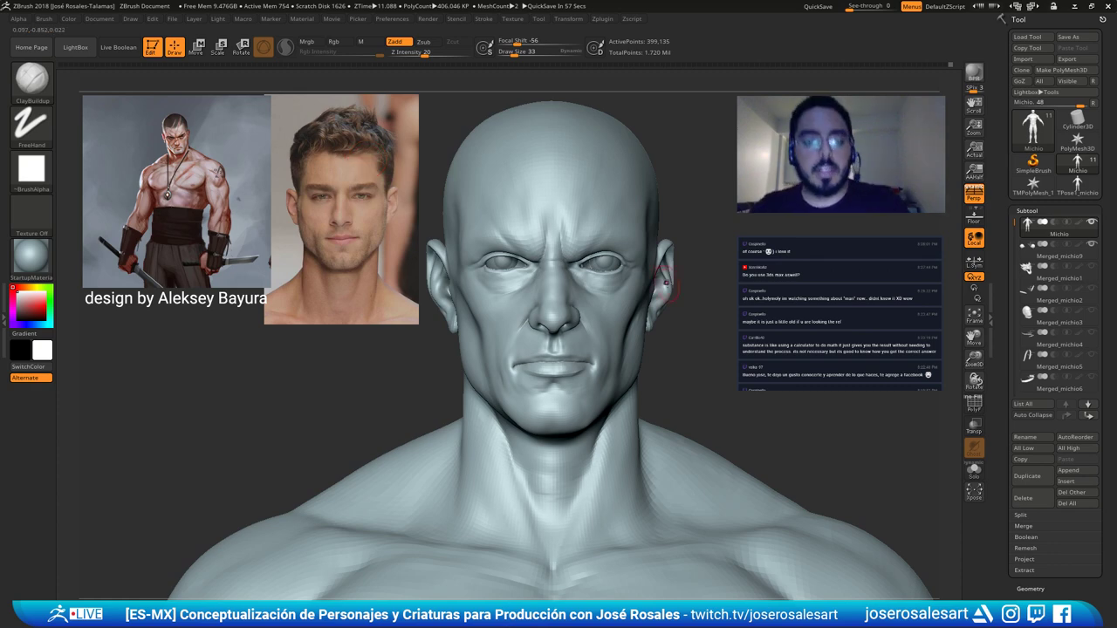
Build up the lower lip and mouth corner with ClayBuildup at draw size 33 and smooth the transition.
mouse_move(665, 282)
right_mouse_down()
mouse_move(576, 333)
mouse_move(494, 313)
mouse_move(567, 348)
right_mouse_up()
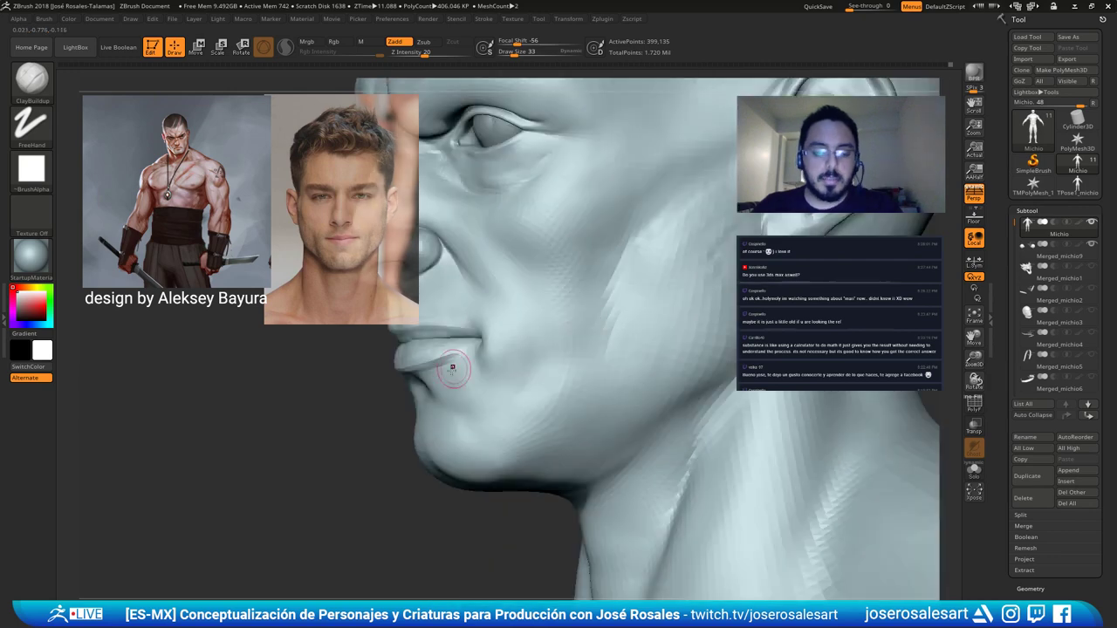
mouse_move(452, 368)
right_mouse_down()
mouse_move(486, 325)
mouse_move(499, 344)
mouse_move(491, 316)
right_mouse_up()
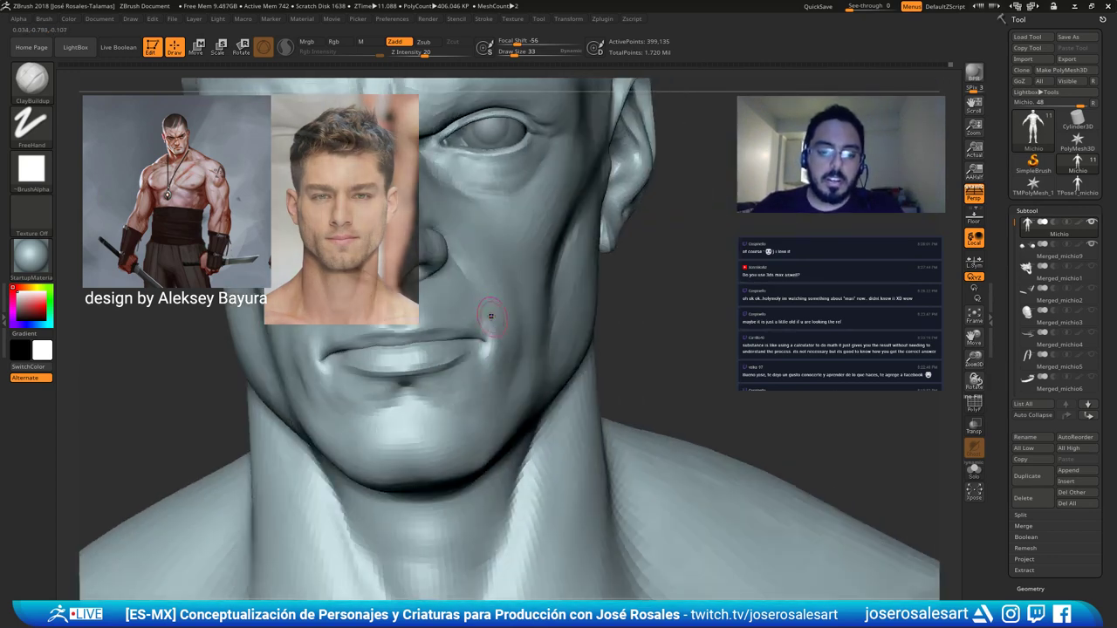
left_click_drag(491, 321, 491, 348, "shift")
mouse_move(524, 357)
right_mouse_down("ctrl")
mouse_move(576, 265)
mouse_move(494, 420)
right_mouse_up("ctrl")
Build up the inner ends of the collarbones at the top of the sternum with ClayBuildup at draw size 33.
right_click_drag(483, 347, 593, 393)
right_click_drag(550, 316, 574, 332)
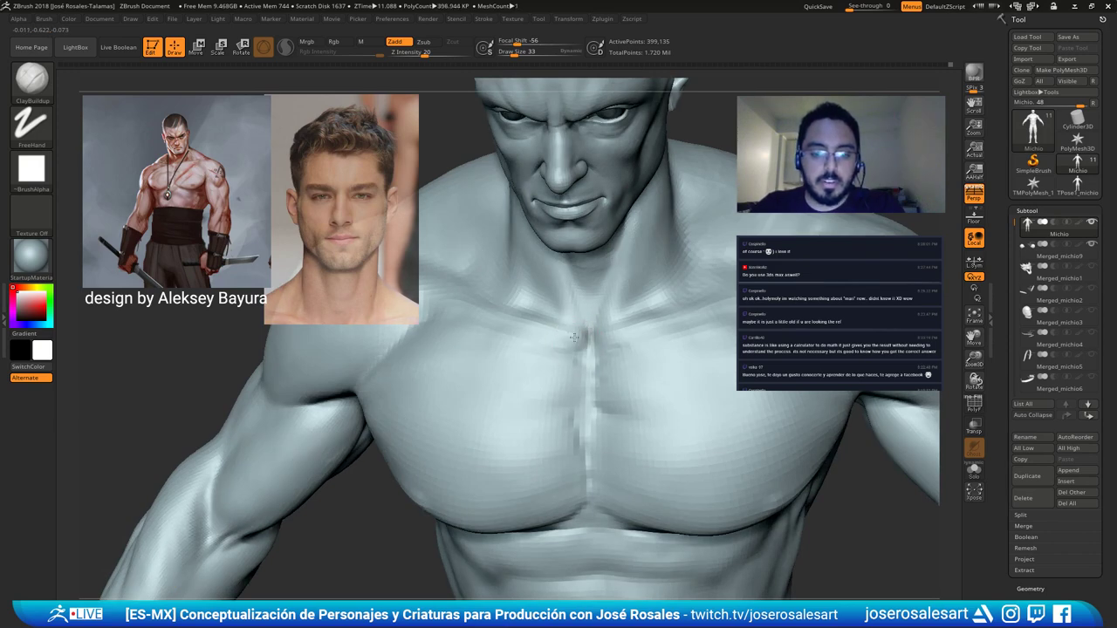
right_click_drag(506, 305, 584, 295)
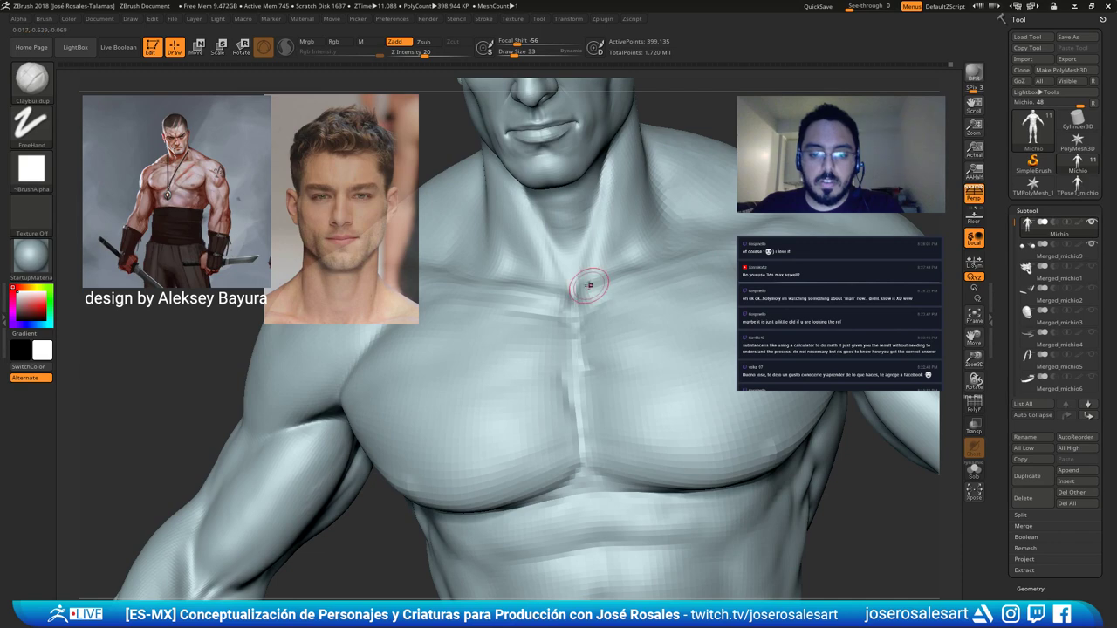
right_click_drag(571, 323, 558, 314)
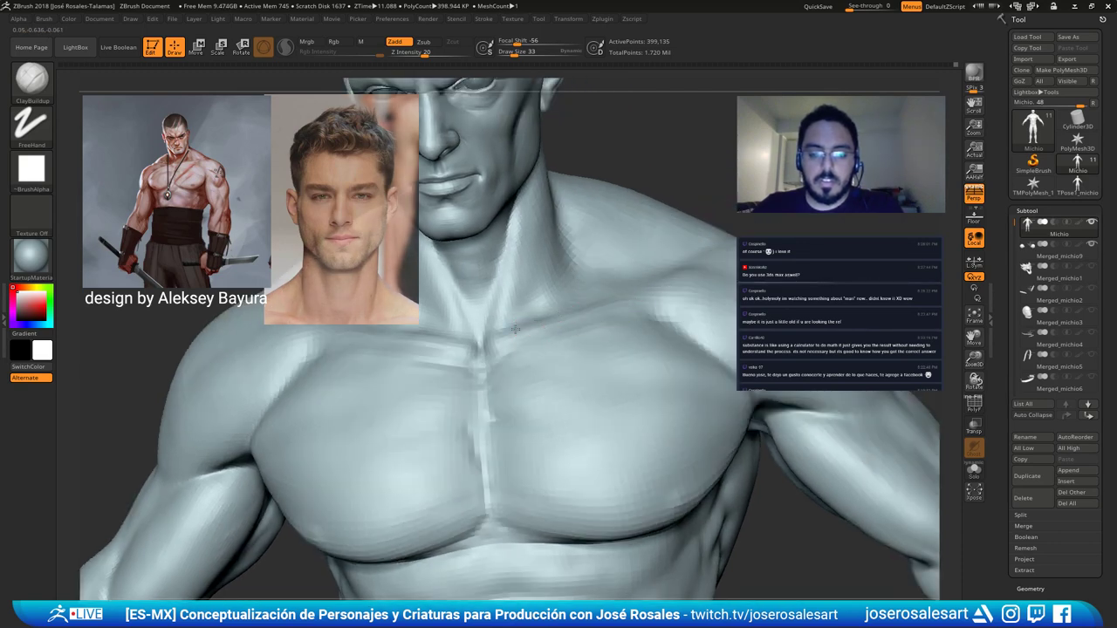
mouse_move(498, 342)
right_mouse_down()
mouse_move(520, 311)
mouse_move(558, 292)
right_mouse_up()
mouse_move(448, 330)
right_mouse_down()
mouse_move(476, 319)
mouse_move(454, 325)
mouse_move(474, 298)
mouse_move(529, 295)
right_mouse_up()
Refine the transition between the front deltoid and the upper pectoral with ClayBuildup and smoothing.
right_click_drag(546, 225, 542, 297)
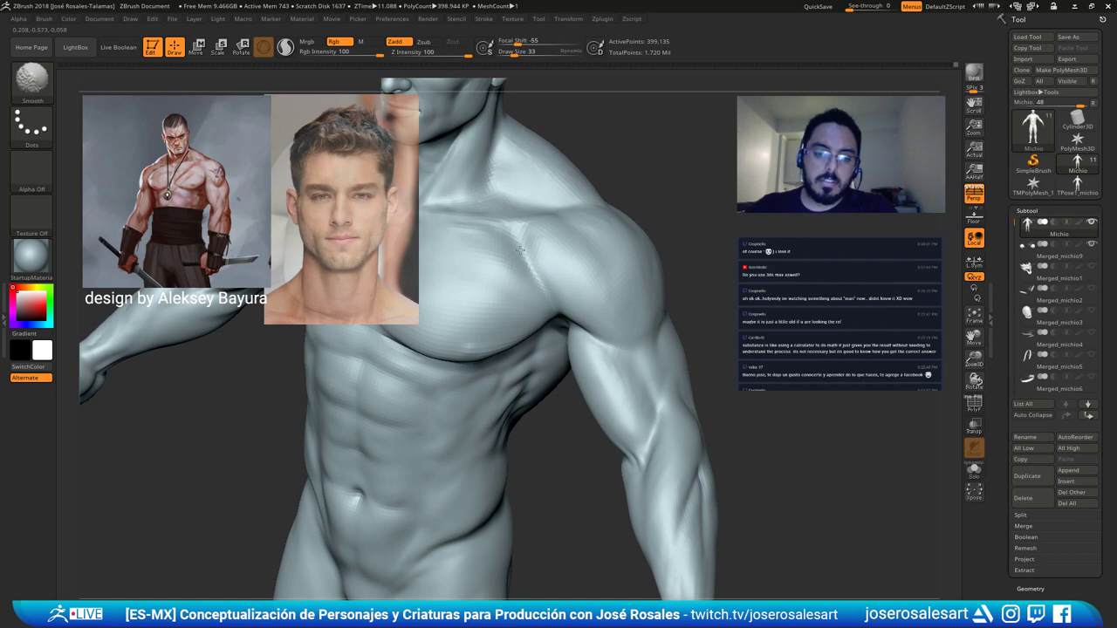
right_click_drag(521, 279, 525, 257)
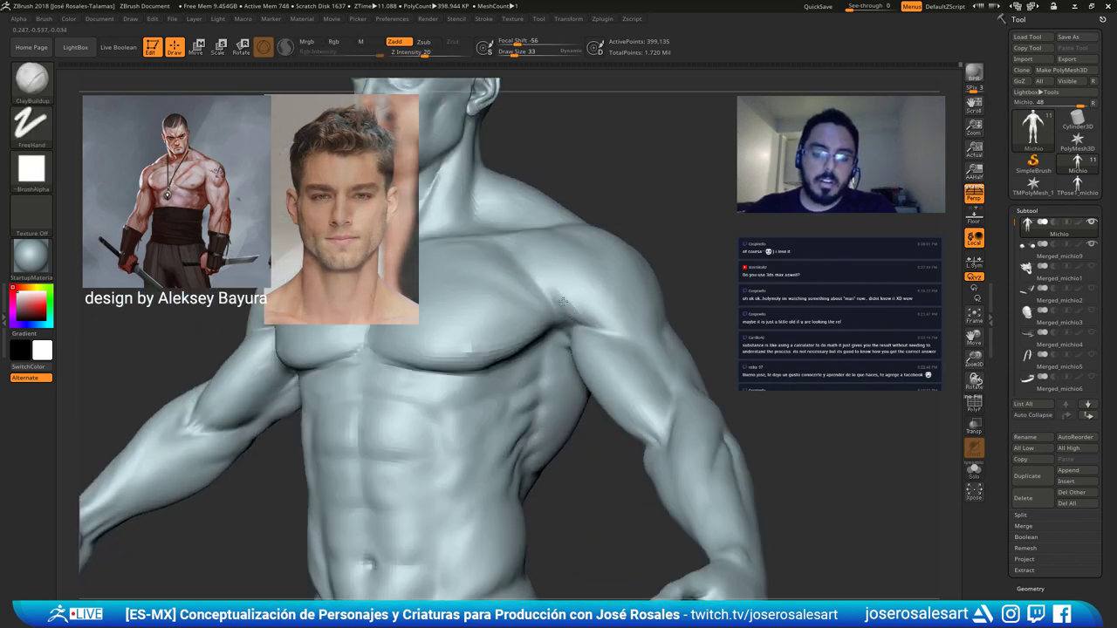
mouse_move(595, 336)
right_mouse_down()
mouse_move(581, 304)
mouse_move(554, 288)
mouse_move(498, 295)
mouse_move(573, 166)
mouse_move(498, 281)
mouse_move(555, 257)
mouse_move(527, 270)
right_mouse_up()
key("shift")
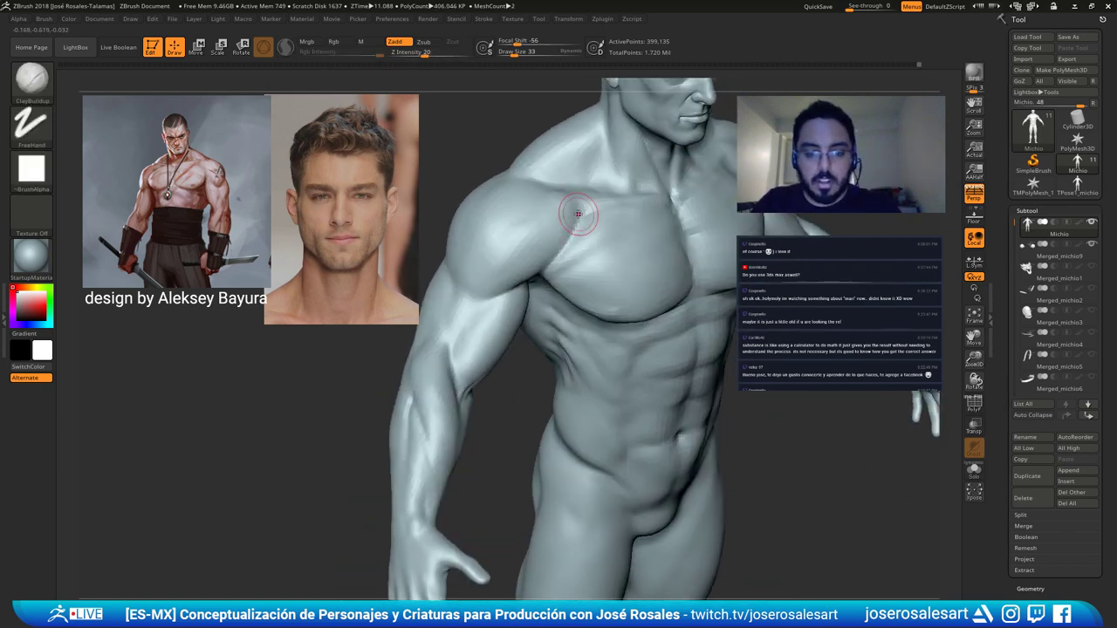
left_click_drag(586, 209, 551, 264)
right_click_drag(521, 276, 507, 274)
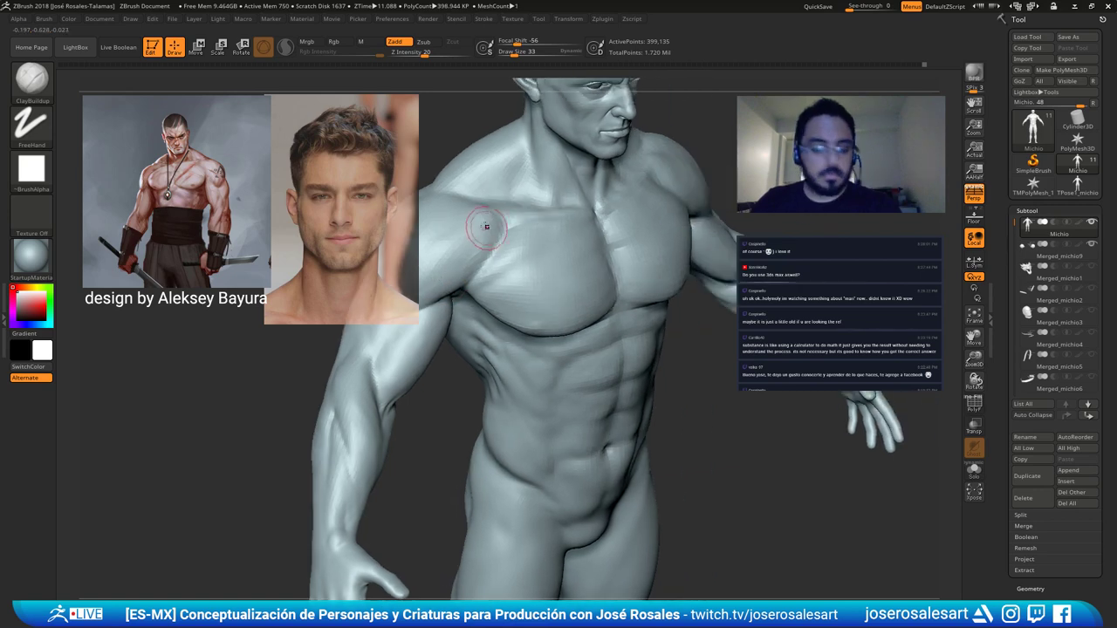
Flatten the outer edge of the pectoral beside the armpit with TrimDynamic at draw size 33.
key("b")
key("t")
key("d")
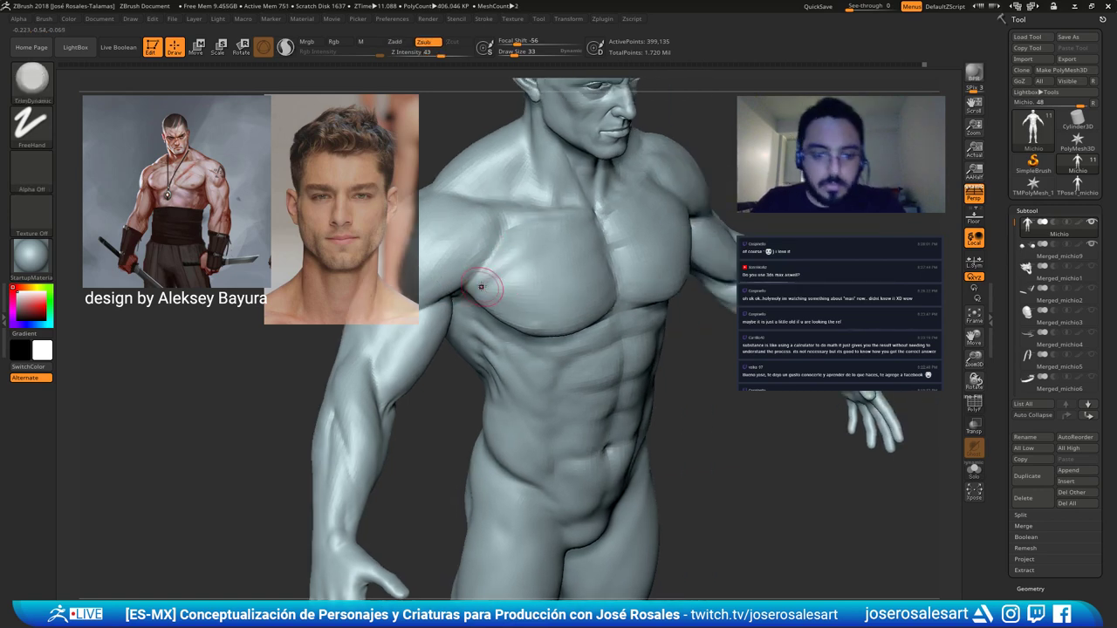
left_click_drag(481, 286, 505, 266)
mouse_move(505, 266)
right_mouse_down("alt")
mouse_move(484, 272)
mouse_move(536, 241)
mouse_move(599, 228)
right_mouse_up("alt")
key("f")
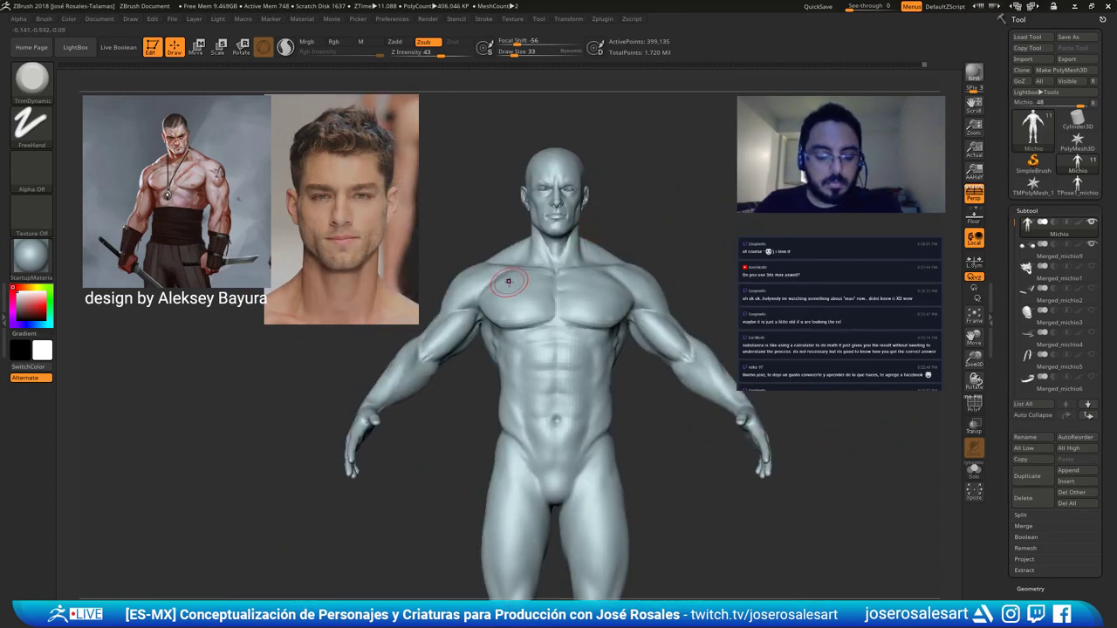
Build up the upper outer pectoral where it meets the front deltoid with ClayBuildup at draw size 33.
key("b")
key("c")
key("b")
right_click_drag(486, 267, 556, 287, "ctrl")
left_click_drag(556, 287, 552, 292)
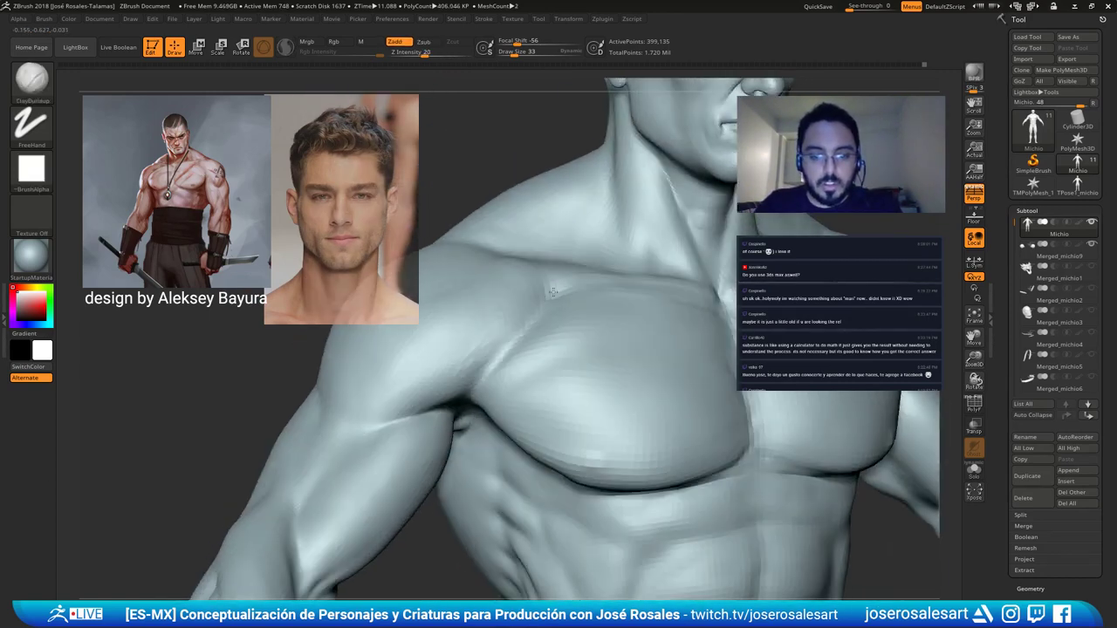
mouse_move(471, 365)
right_mouse_down()
mouse_move(407, 386)
mouse_move(385, 459)
right_mouse_up()
Carve the inner elbow crease where the biceps runs into the forearm with DamStandard at draw size 42.
key("s")
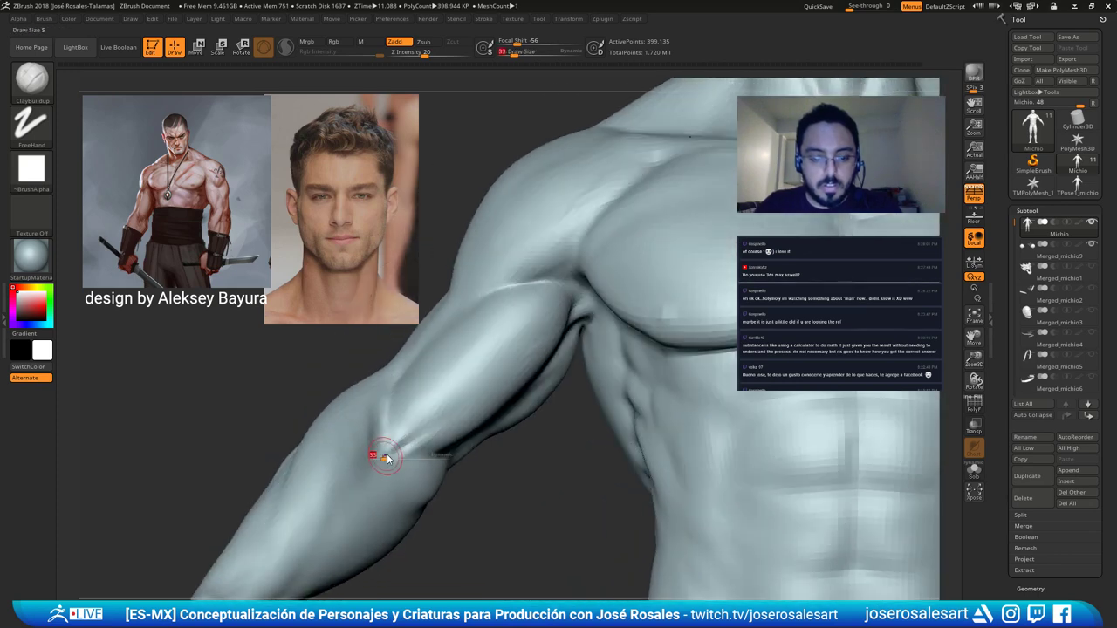
mouse_move(388, 459)
left_mouse_down()
mouse_move(376, 431)
mouse_move(387, 429)
left_mouse_up()
key("b")
key("d")
key("s")
right_click_drag(388, 426, 389, 369)
mouse_move(390, 369)
left_mouse_down()
mouse_move(378, 399)
mouse_move(392, 386)
left_mouse_up()
right_click_drag(392, 387, 388, 407)
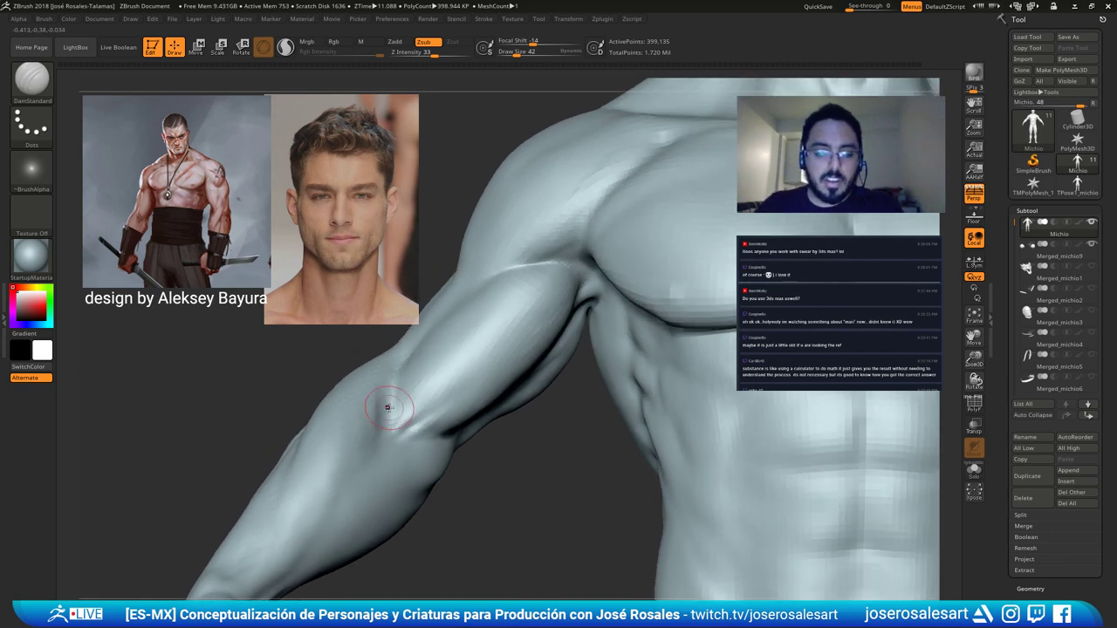
left_click_drag(388, 406, 388, 419)
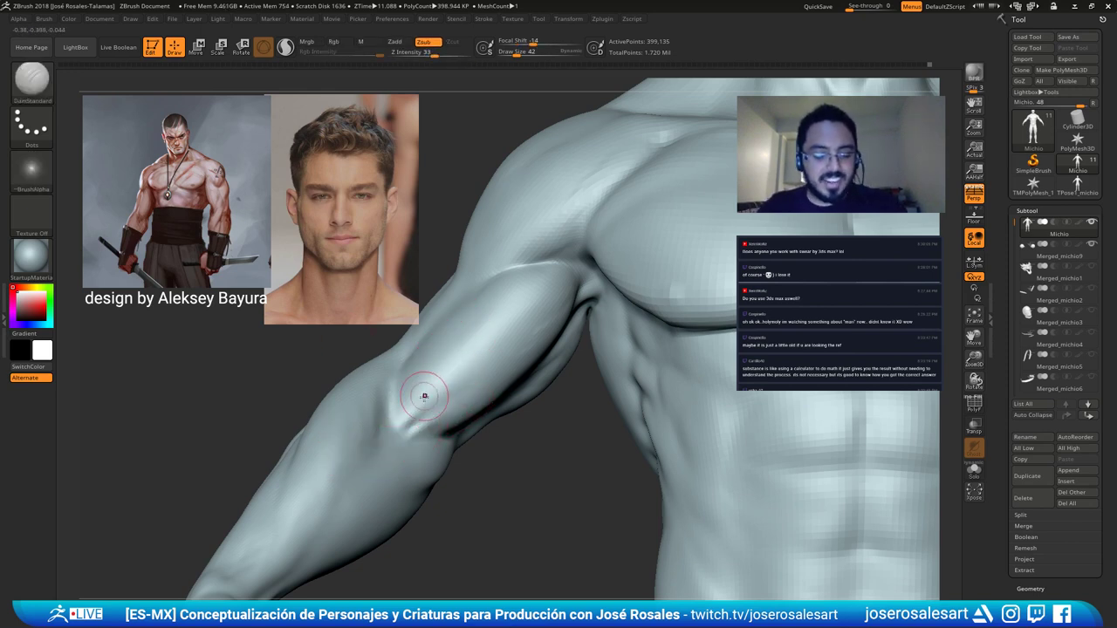
left_click_drag(406, 430, 397, 425)
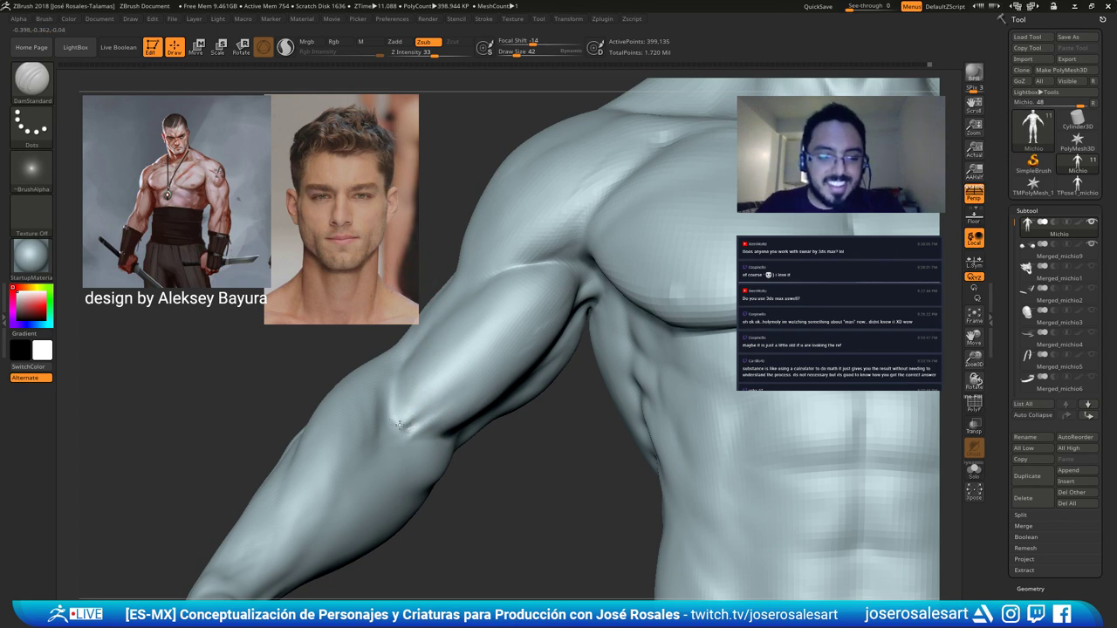
left_click_drag(390, 380, 403, 425)
Sharpen the lower end of the biceps at the elbow with DamStandard at draw size 33.
key("bracketleft")
right_click_drag(395, 431, 398, 467)
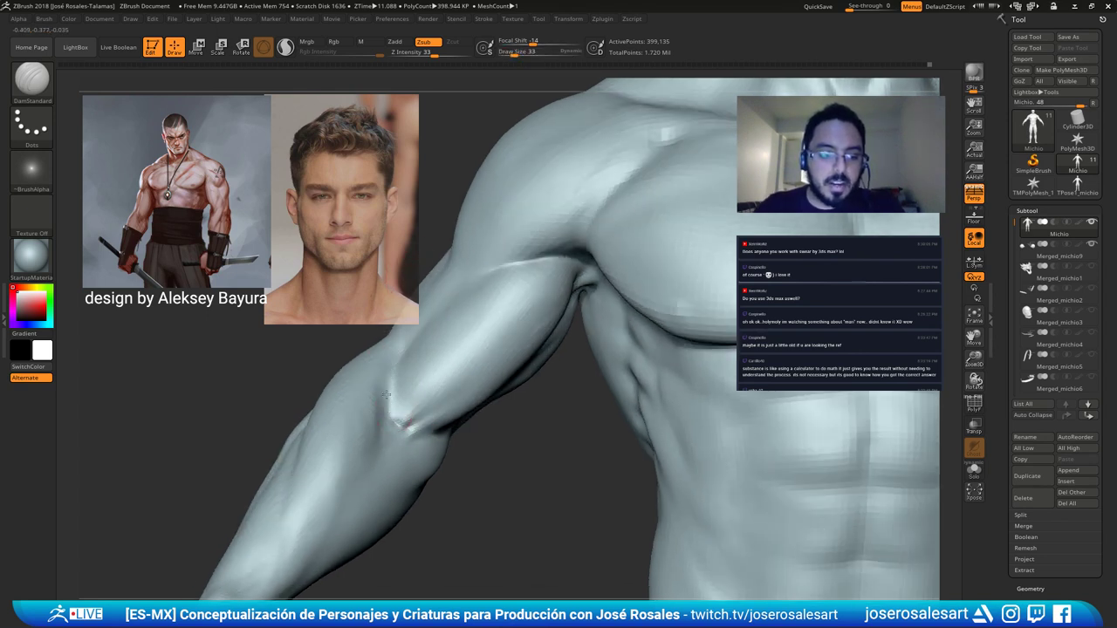
mouse_move(388, 378)
left_mouse_down()
mouse_move(393, 421)
mouse_move(406, 430)
left_mouse_up()
right_click_drag(406, 431, 403, 414)
left_click_drag(392, 381, 406, 409)
mouse_move(407, 393)
right_mouse_down()
mouse_move(413, 414)
mouse_move(387, 449)
mouse_move(417, 444)
right_mouse_up()
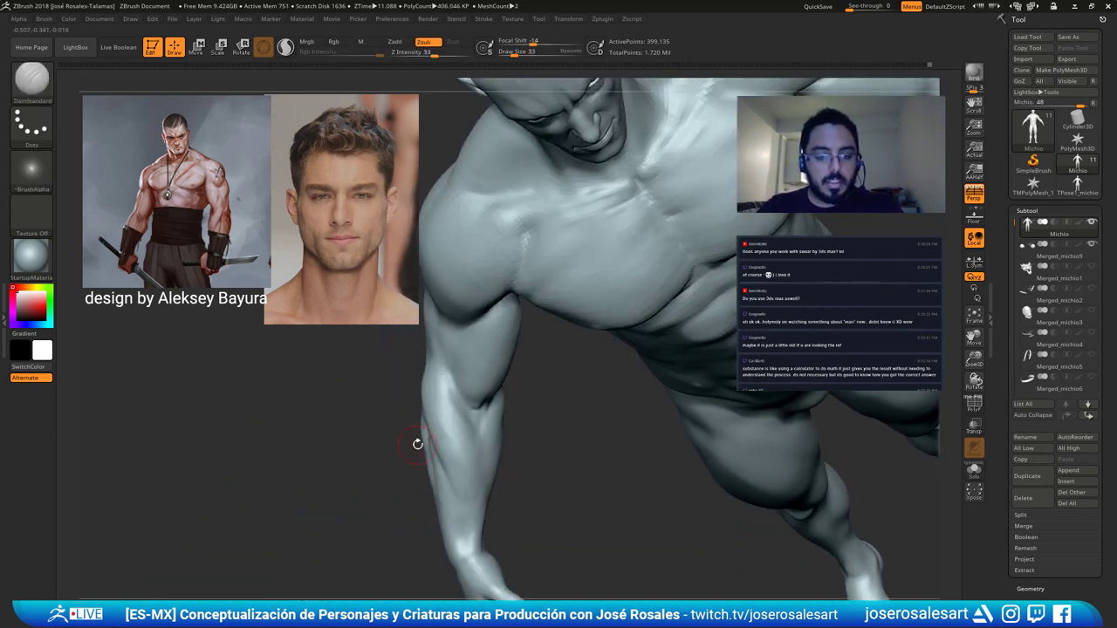
Build up the outer forearm muscle just below the elbow with ClayBuildup at draw size 51.
key("b")
key("c")
key("b")
key("s")
right_click_drag(447, 405, 455, 392)
left_click_drag(455, 393, 456, 436)
right_click_drag(462, 443, 454, 391)
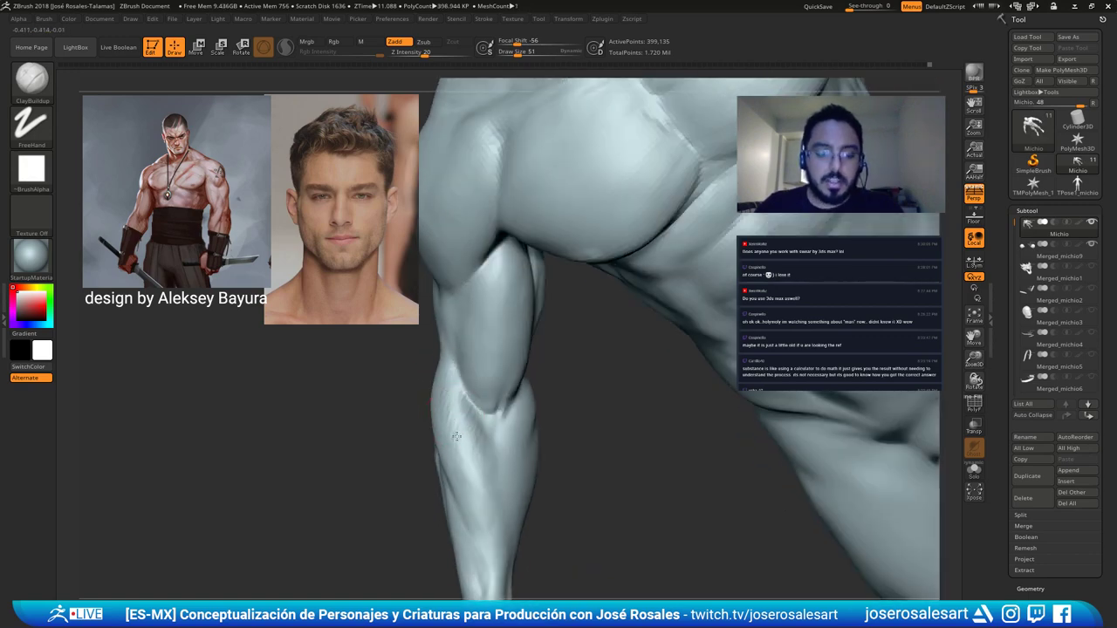
Add volume to the upper forearm below the biceps with ClayBuildup at draw size 33 and smooth the strokes.
key("s")
left_click(480, 446)
left_click_drag(491, 411, 490, 446)
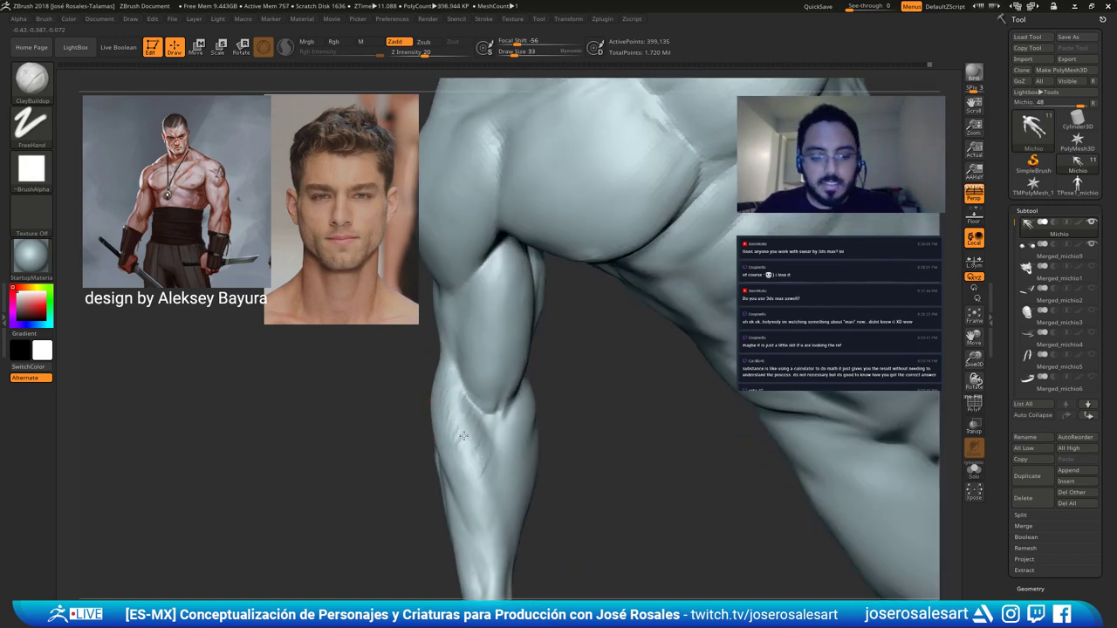
right_click_drag(452, 434, 451, 405, "ctrl")
left_click_drag(451, 406, 454, 439, "shift")
mouse_move(479, 462)
right_mouse_down()
mouse_move(481, 347)
mouse_move(412, 346)
right_mouse_up()
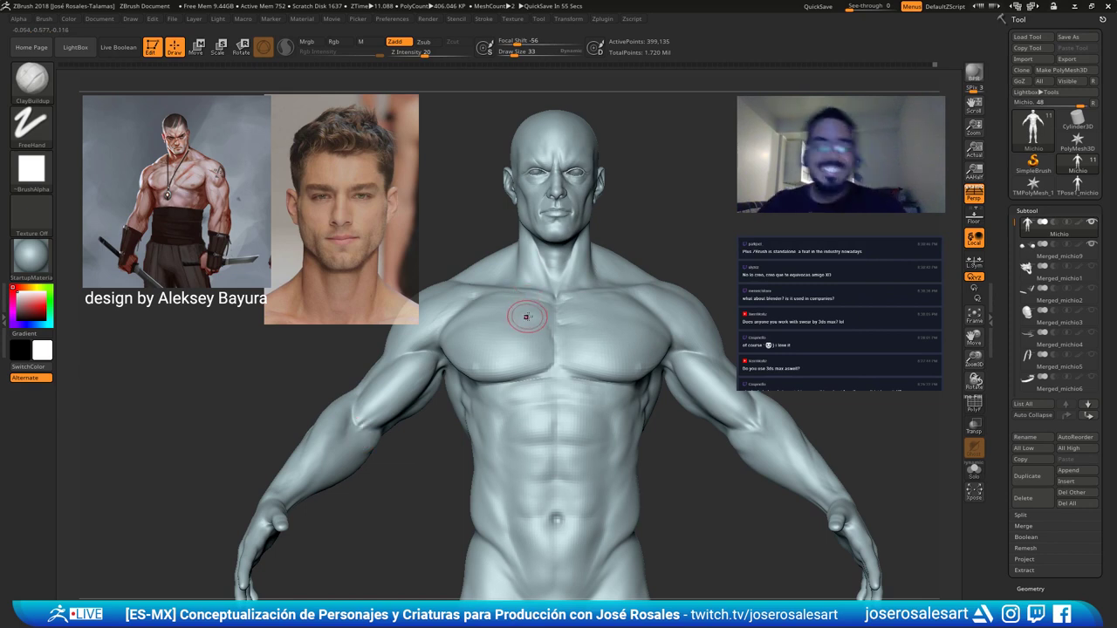
Refine the transition between the lower biceps and the forearm at the inner elbow with ClayBuildup.
mouse_move(361, 416)
right_mouse_down()
mouse_move(411, 366)
mouse_move(430, 381)
mouse_move(432, 420)
right_mouse_up()
left_click_drag(444, 419, 427, 416)
right_click_drag(429, 411, 425, 382)
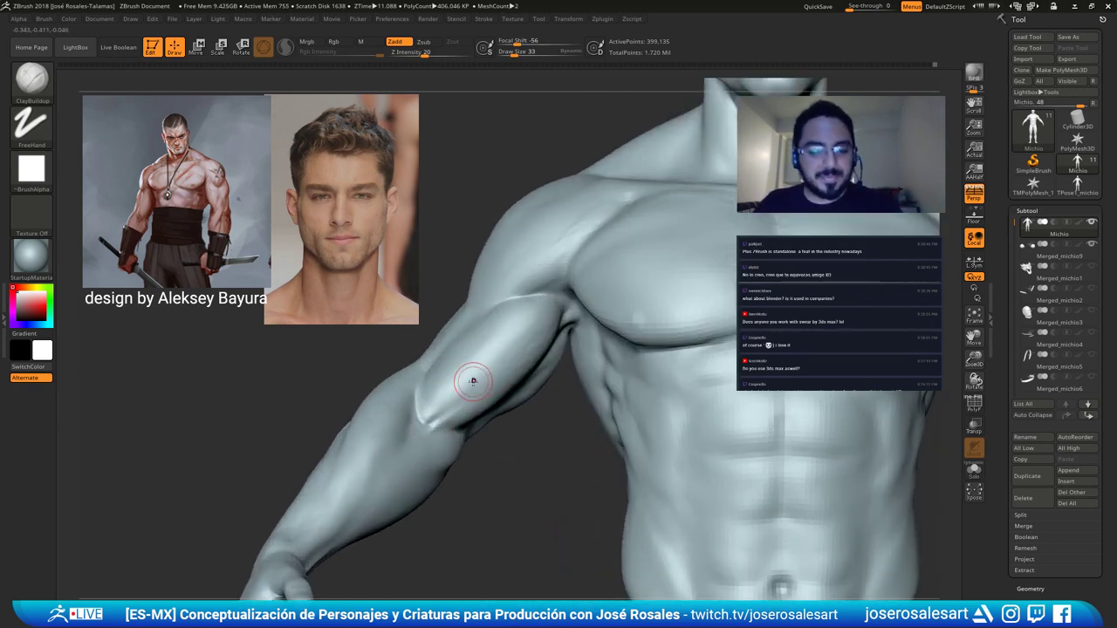
Examine the arm, torso and back of the figure from the front and from behind.
right_click_drag(495, 374, 477, 382)
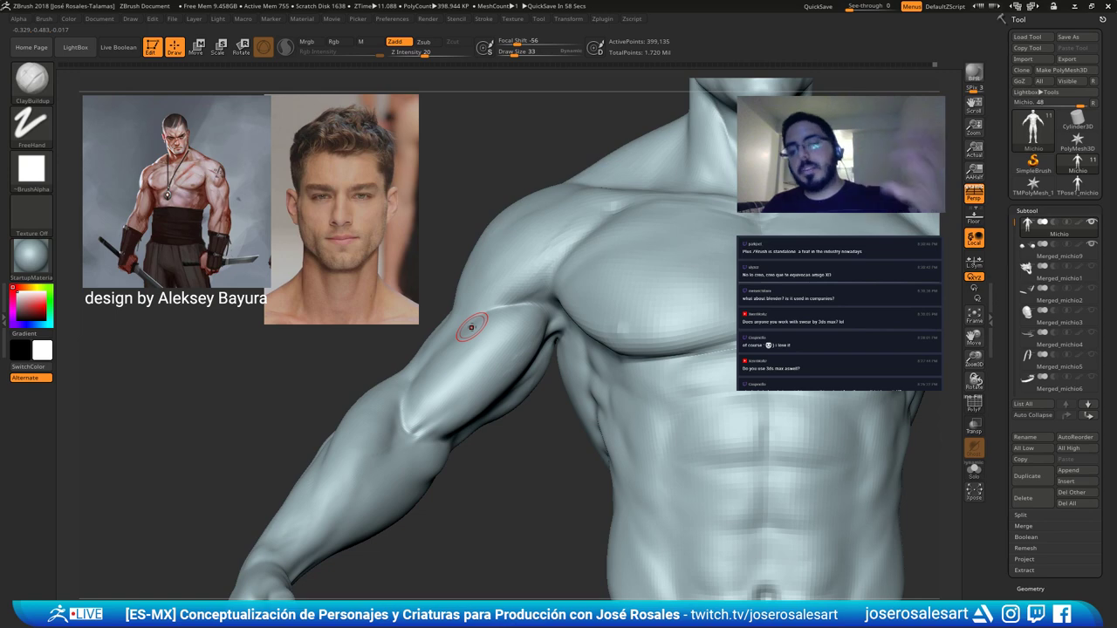
right_click_drag(526, 396, 484, 355)
right_click_drag(478, 393, 407, 326)
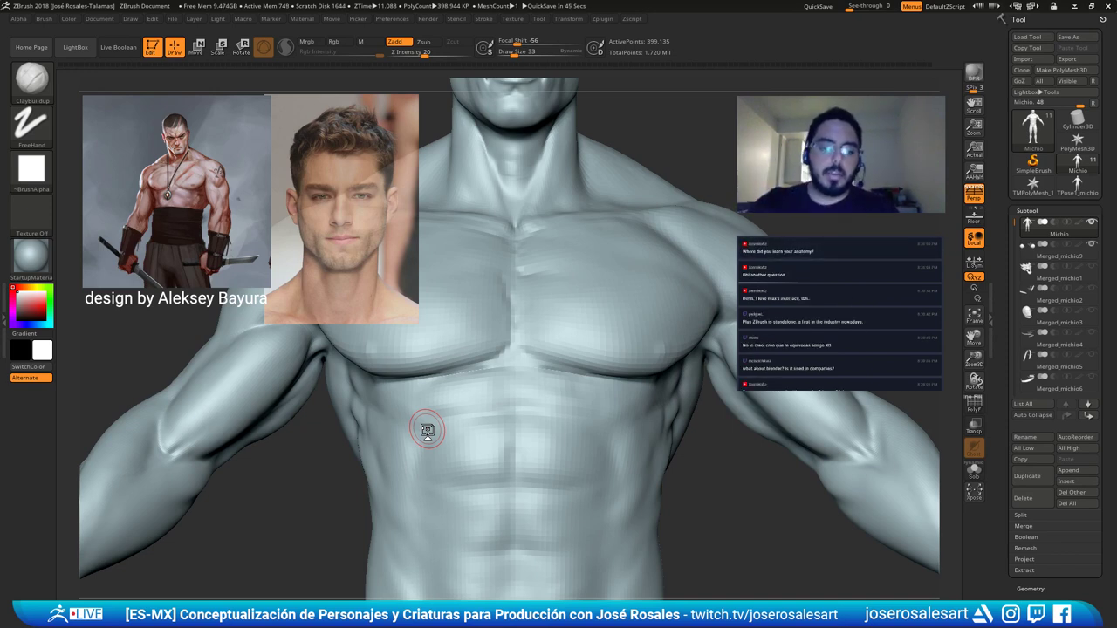
mouse_move(627, 283)
right_mouse_down("ctrl")
mouse_move(594, 192)
mouse_move(623, 198)
mouse_move(567, 254)
right_mouse_up("ctrl")
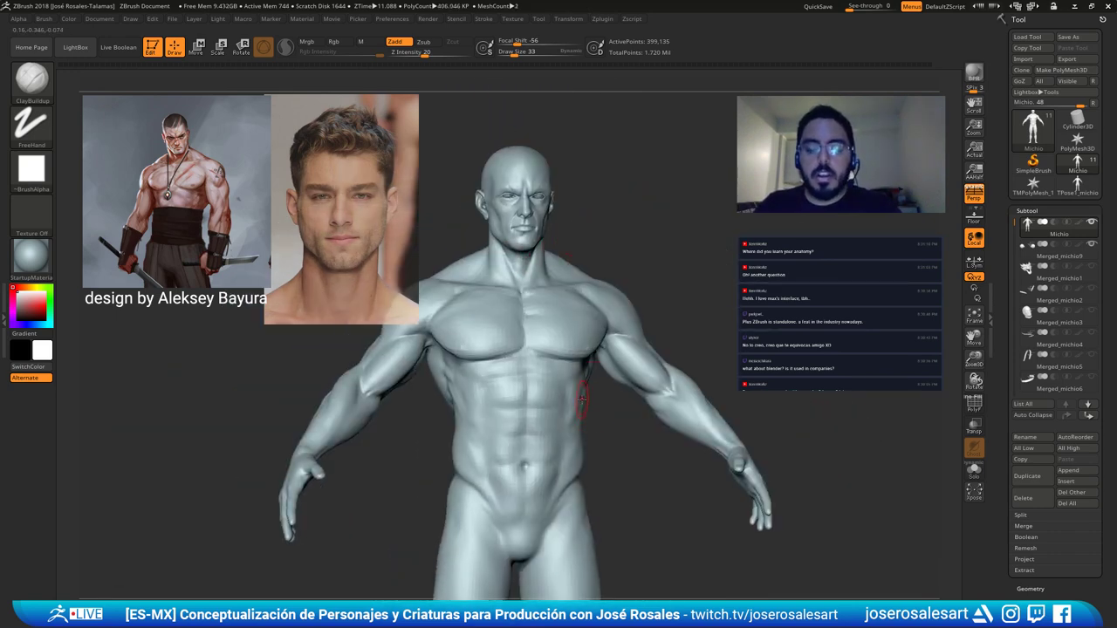
right_click_drag(581, 400, 582, 342)
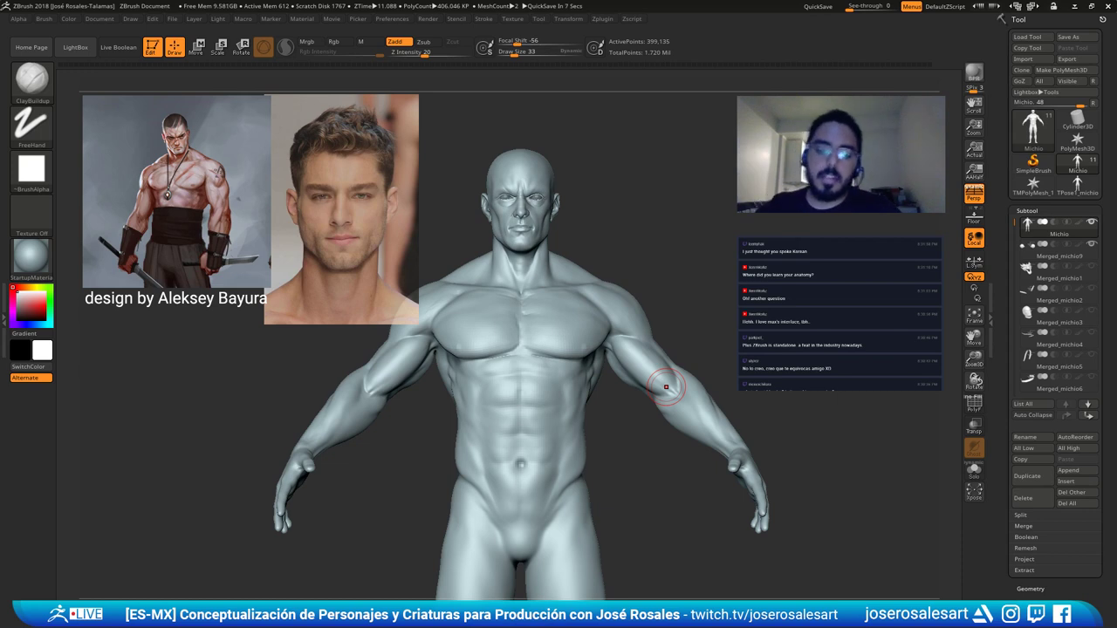
mouse_move(638, 428)
left_mouse_down()
mouse_move(641, 411)
mouse_move(495, 363)
left_mouse_up()
right_click_drag(496, 364, 452, 342)
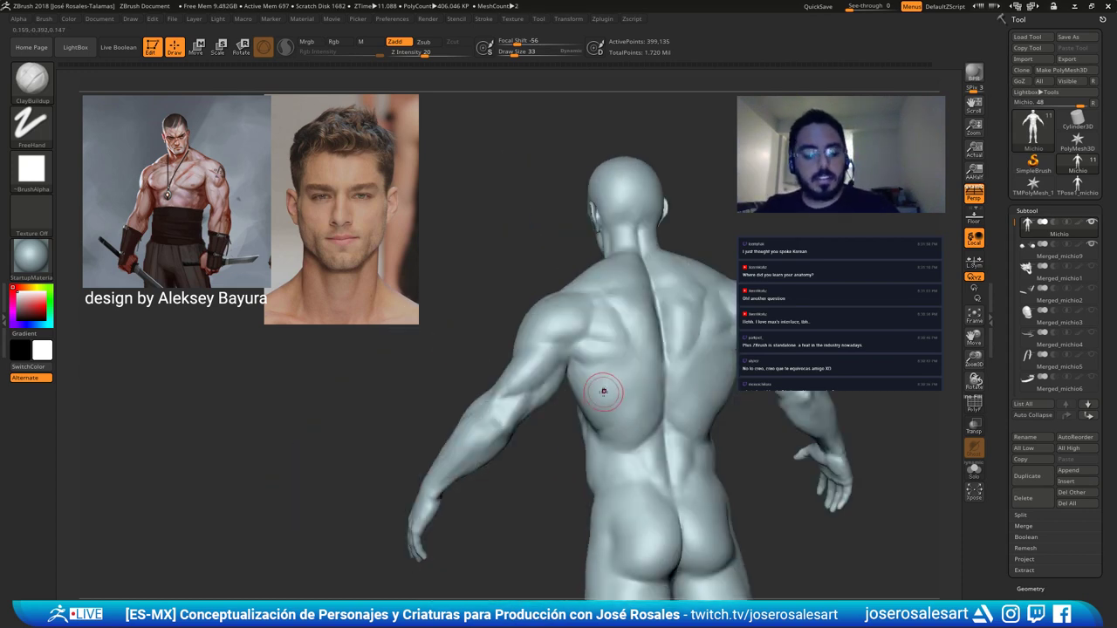
mouse_move(611, 400)
right_mouse_down("shift")
mouse_move(452, 398)
mouse_move(454, 414)
right_mouse_up("shift")
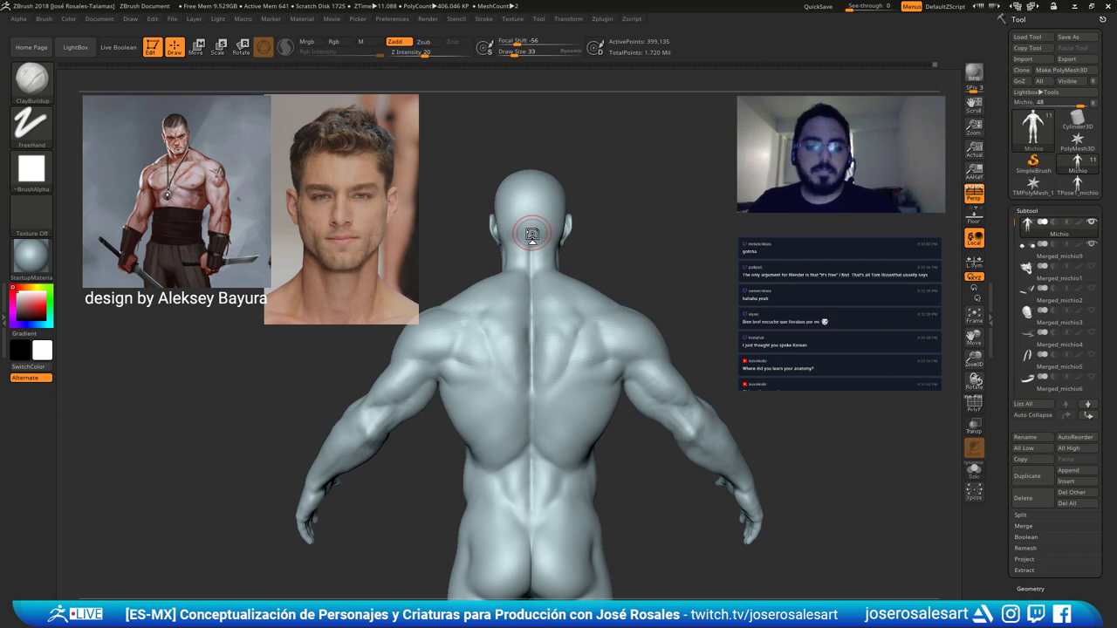
mouse_move(569, 224)
left_mouse_down()
mouse_move(591, 233)
mouse_move(574, 242)
mouse_move(608, 192)
left_mouse_up()
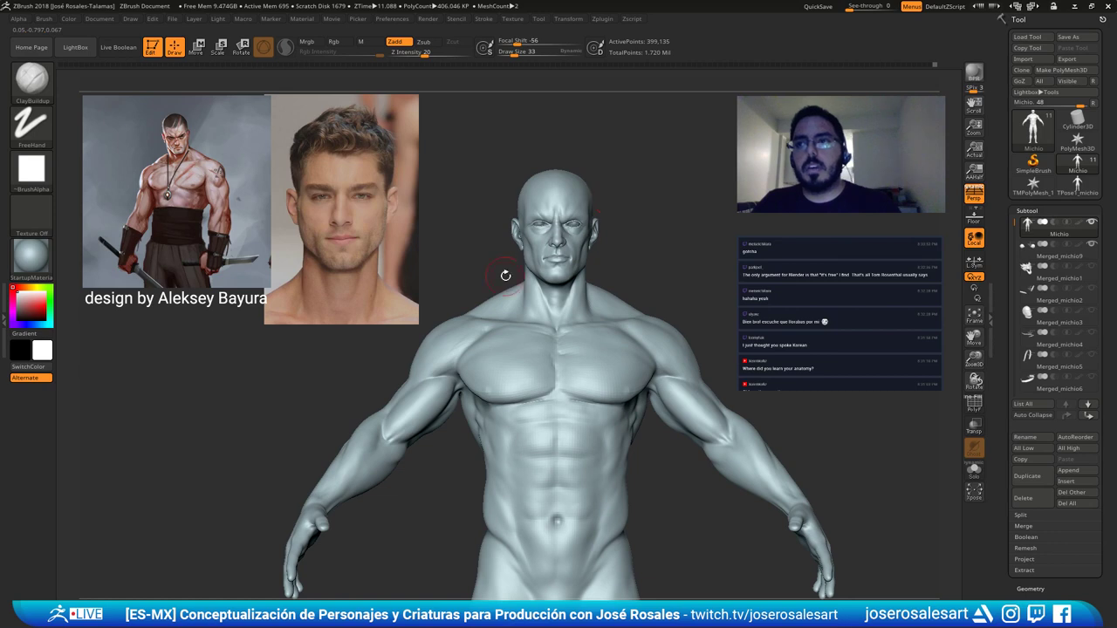
Examine the head, neck, shoulders and chest up close from the front and in three-quarter view.
right_click_drag(548, 262, 560, 296, "alt")
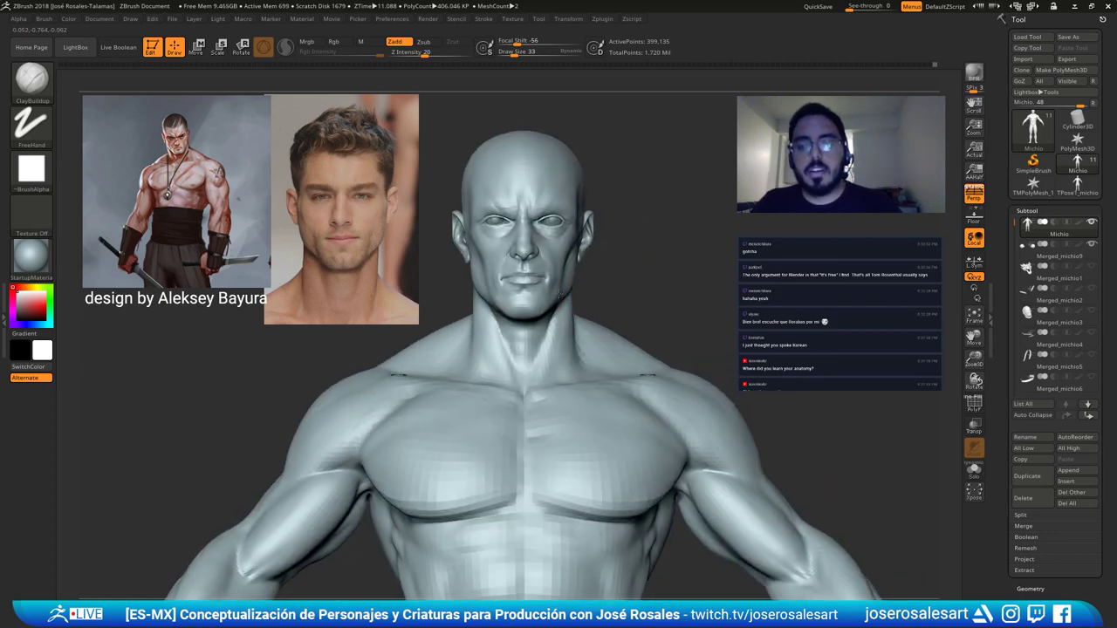
left_click_drag(559, 294, 532, 254)
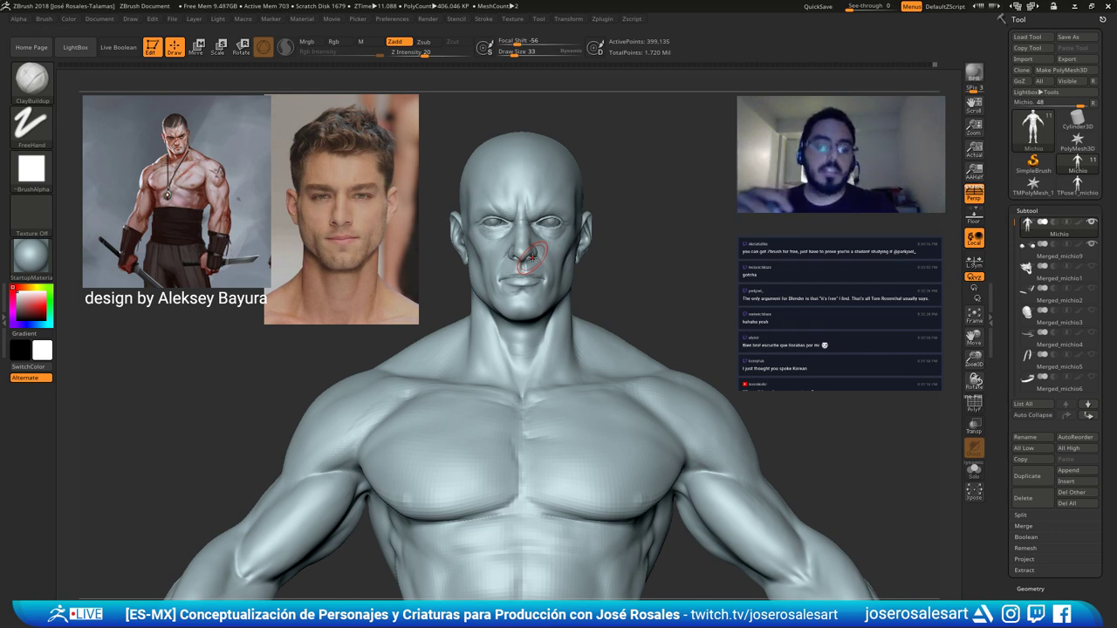
right_click_drag(581, 357, 599, 364)
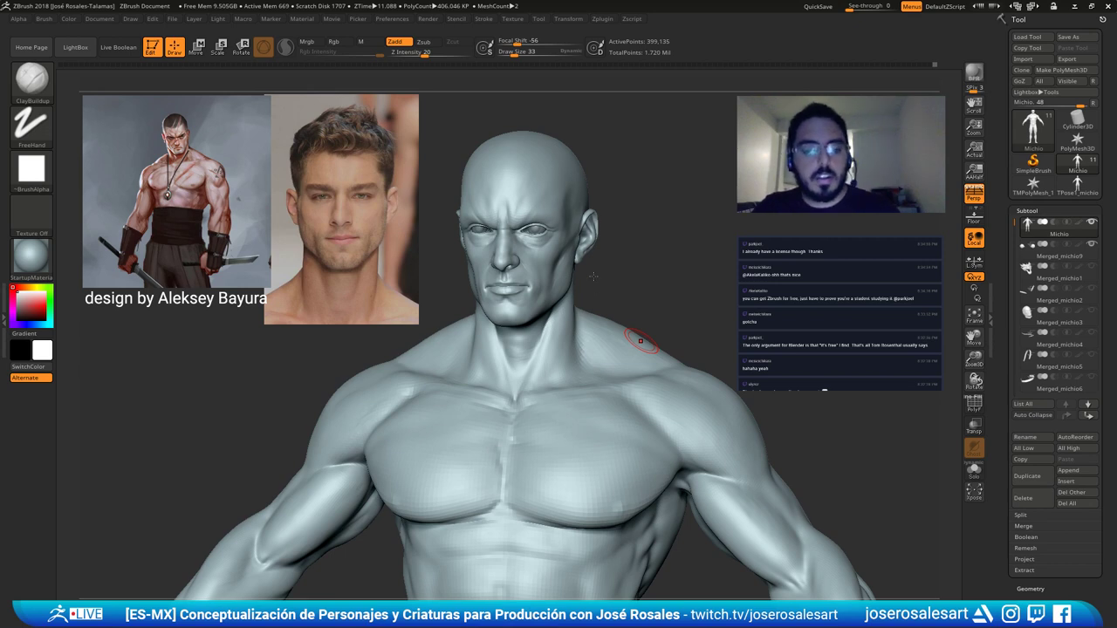
mouse_move(640, 340)
right_mouse_down()
mouse_move(605, 294)
mouse_move(592, 250)
right_mouse_up()
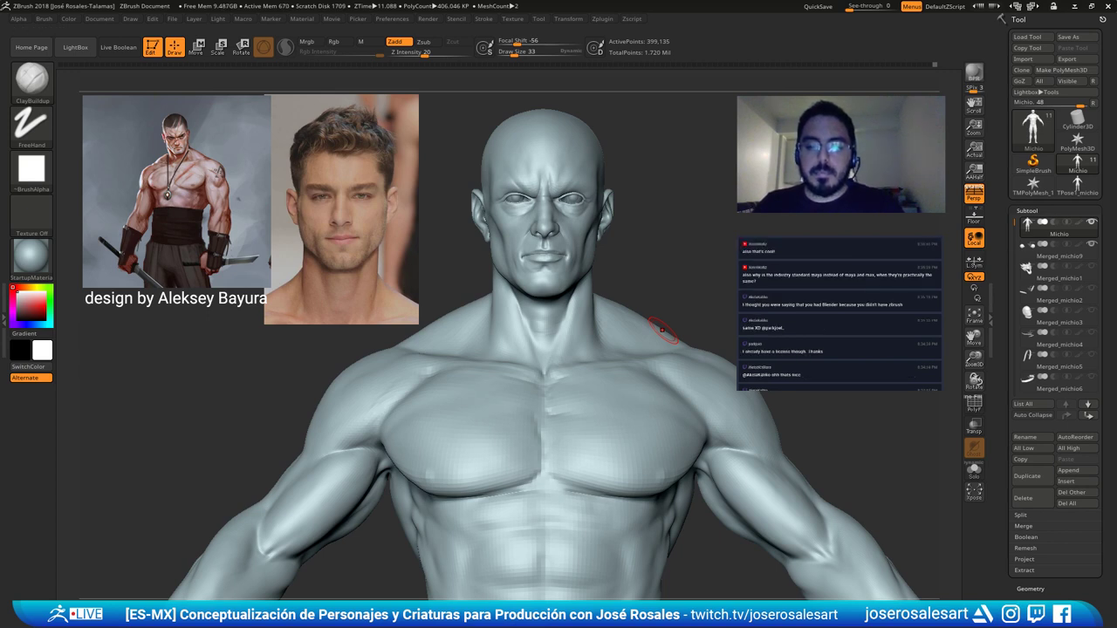
mouse_move(720, 330)
left_mouse_down()
mouse_move(650, 345)
mouse_move(727, 356)
left_mouse_up()
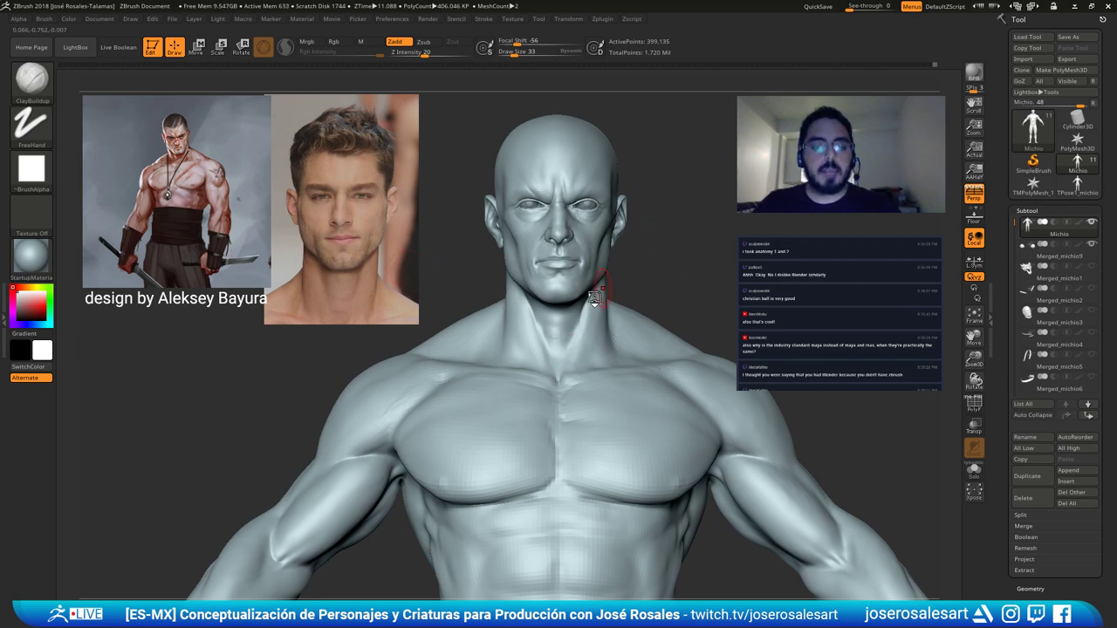
right_click_drag(594, 298, 532, 293)
right_click_drag(616, 277, 630, 253)
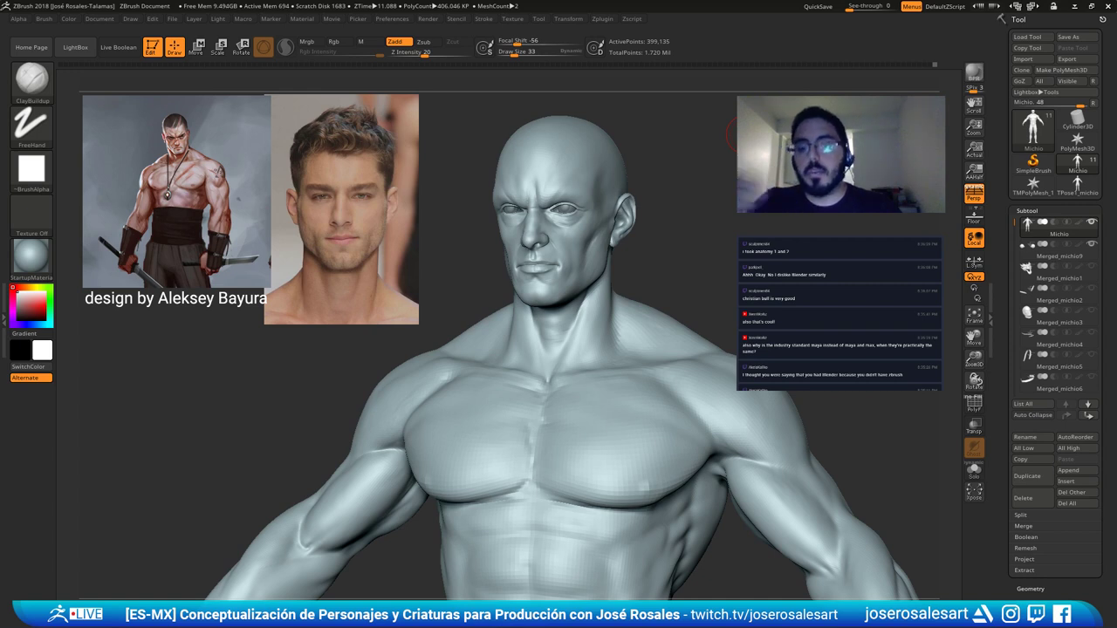
left_click_drag(731, 133, 581, 288)
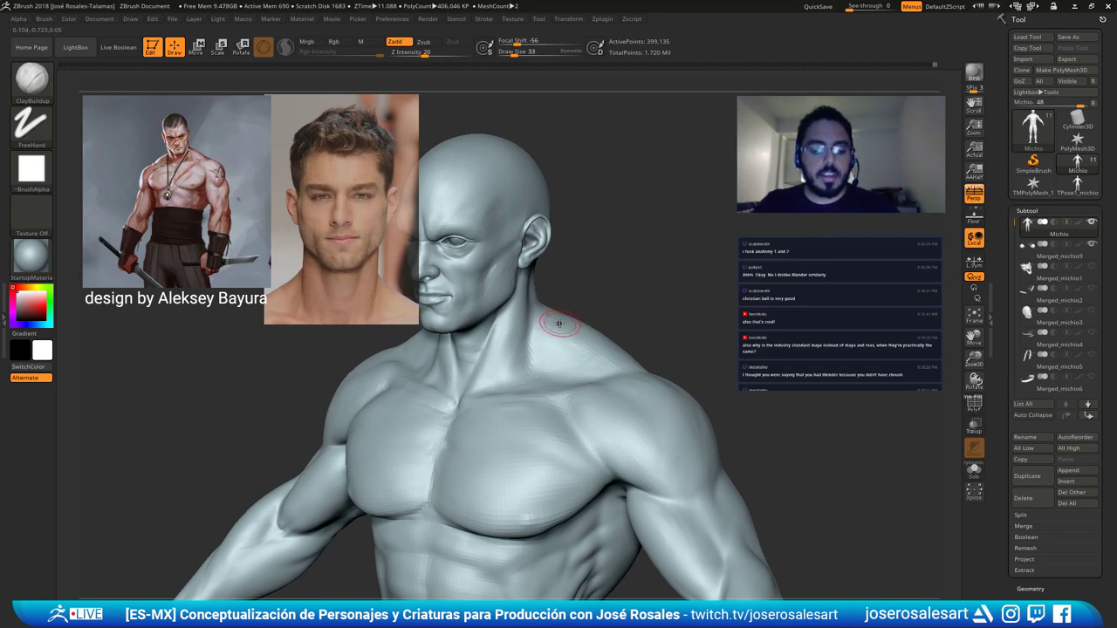
left_click_drag(548, 323, 625, 320)
right_click_drag(625, 320, 651, 315)
right_click_drag(694, 452, 589, 293, "alt")
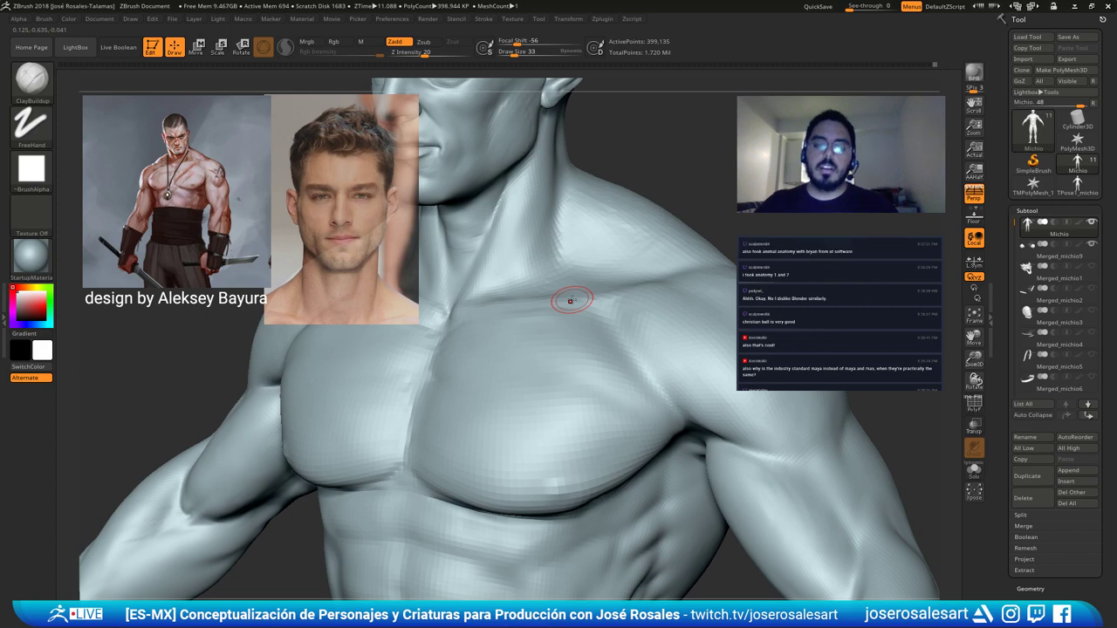
Build up the lower forearm just above the thumb side of the wrist with ClayBuildup at draw size 33.
mouse_move(593, 232)
right_mouse_down()
mouse_move(546, 253)
mouse_move(591, 257)
mouse_move(538, 309)
mouse_move(419, 362)
mouse_move(554, 390)
right_mouse_up()
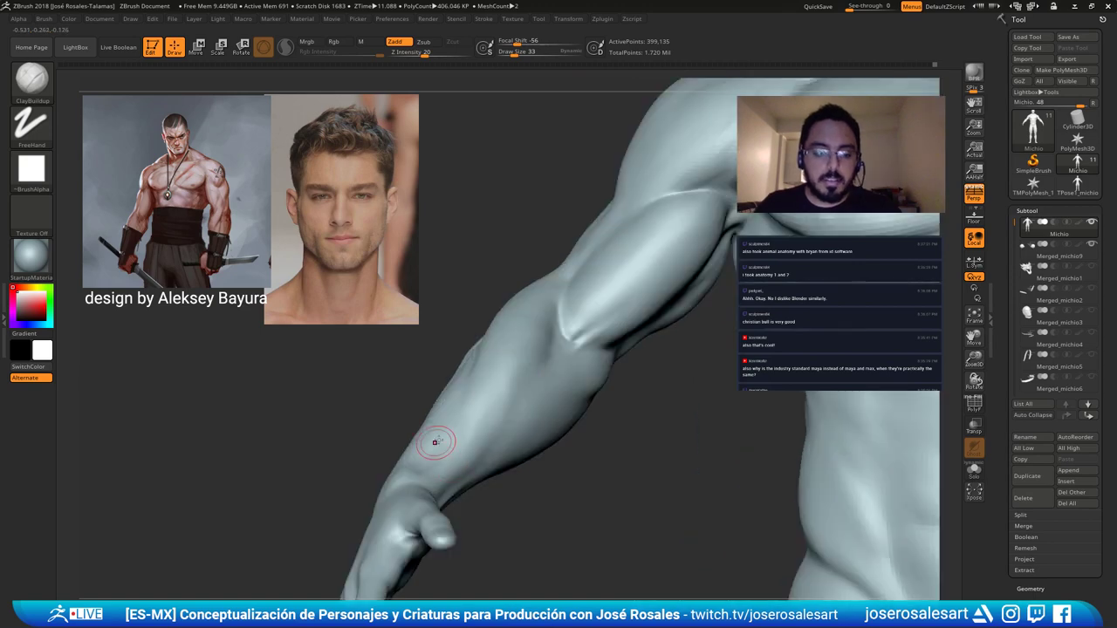
right_click_drag(436, 444, 443, 425)
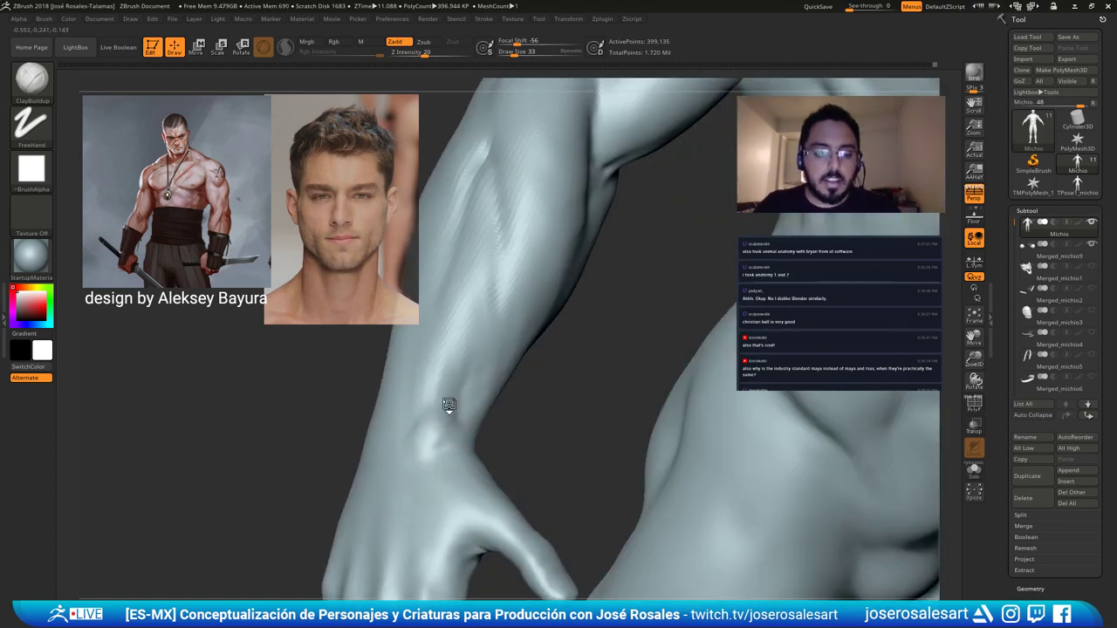
left_click_drag(429, 429, 442, 436)
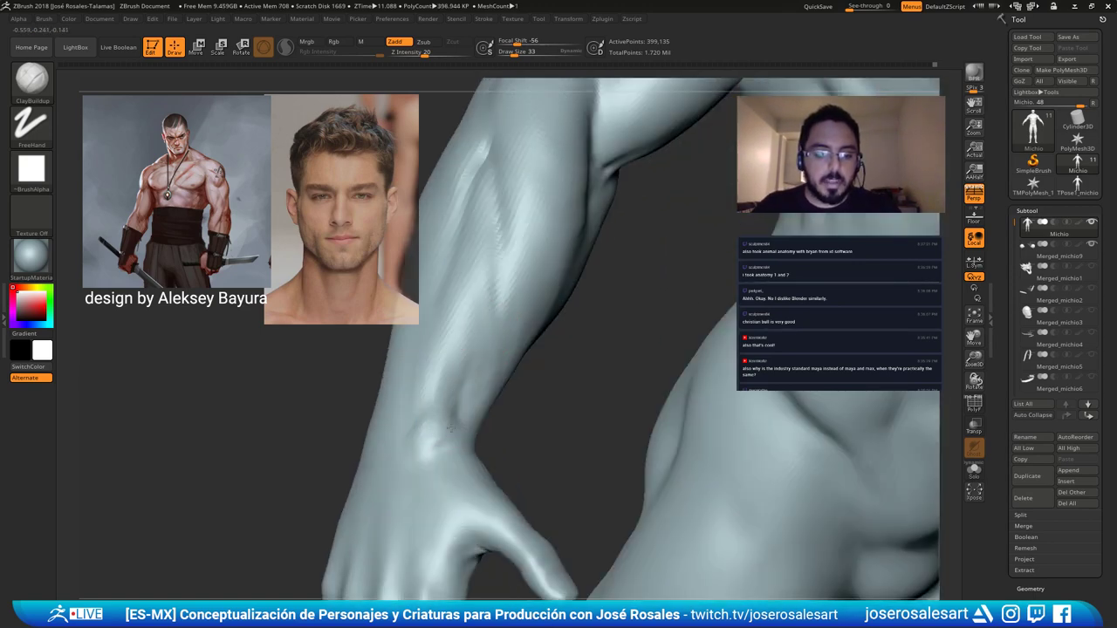
right_click_drag(448, 397, 515, 393)
left_click_drag(437, 406, 431, 439)
right_click_drag(456, 424, 449, 444)
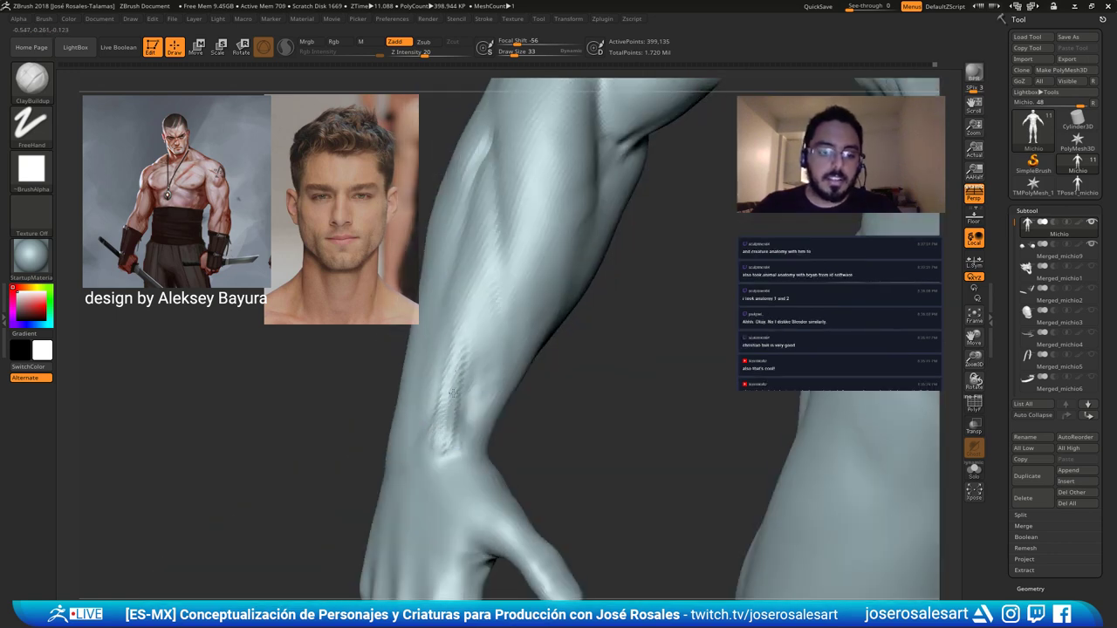
mouse_move(457, 362)
right_mouse_down()
mouse_move(480, 438)
mouse_move(511, 399)
right_mouse_up()
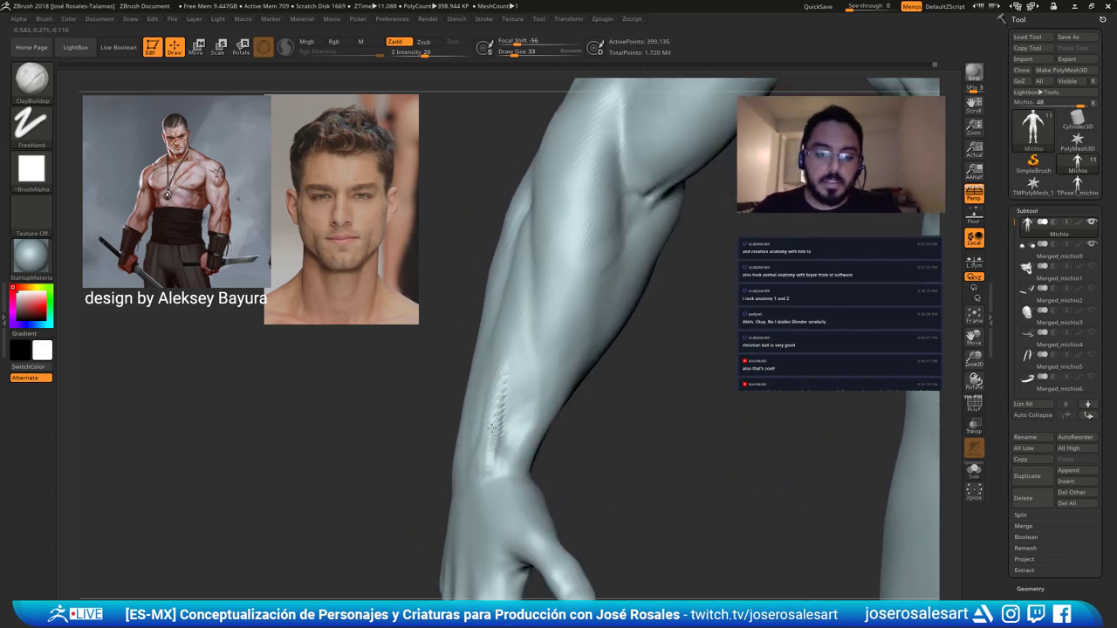
Carve the groove down the outer forearm below the elbow with DamStandard at draw size 42.
mouse_move(497, 459)
right_mouse_down()
mouse_move(495, 406)
mouse_move(482, 421)
mouse_move(483, 395)
mouse_move(559, 436)
mouse_move(584, 472)
right_mouse_up()
key("b")
key("d")
key("s")
key("s")
left_click_drag(608, 466, 616, 466)
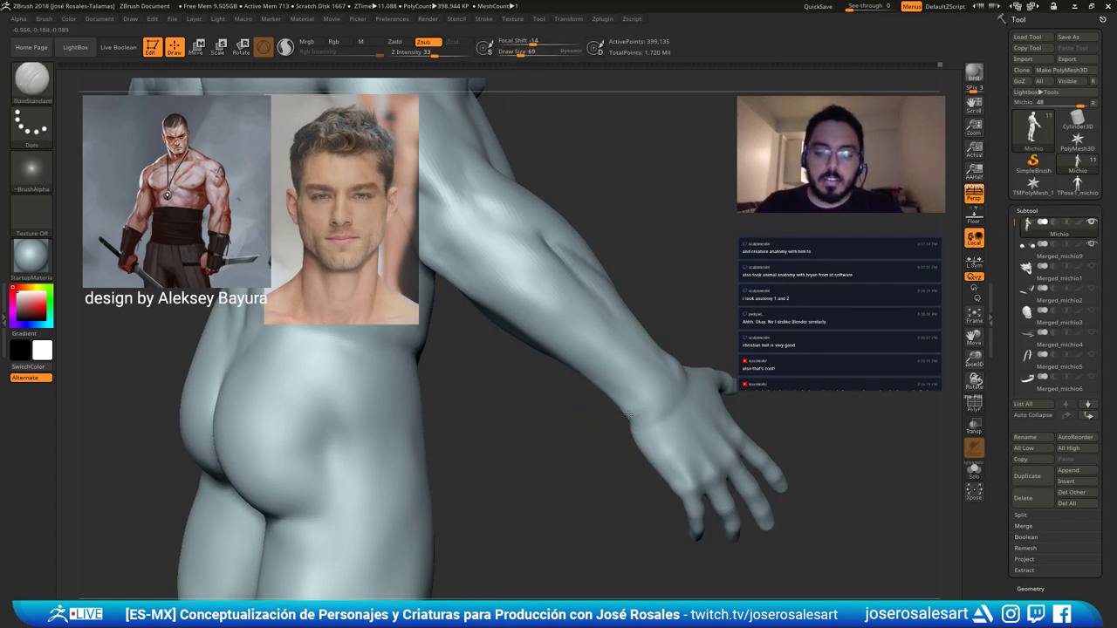
mouse_move(614, 418)
right_mouse_down()
mouse_move(594, 397)
mouse_move(602, 393)
right_mouse_up()
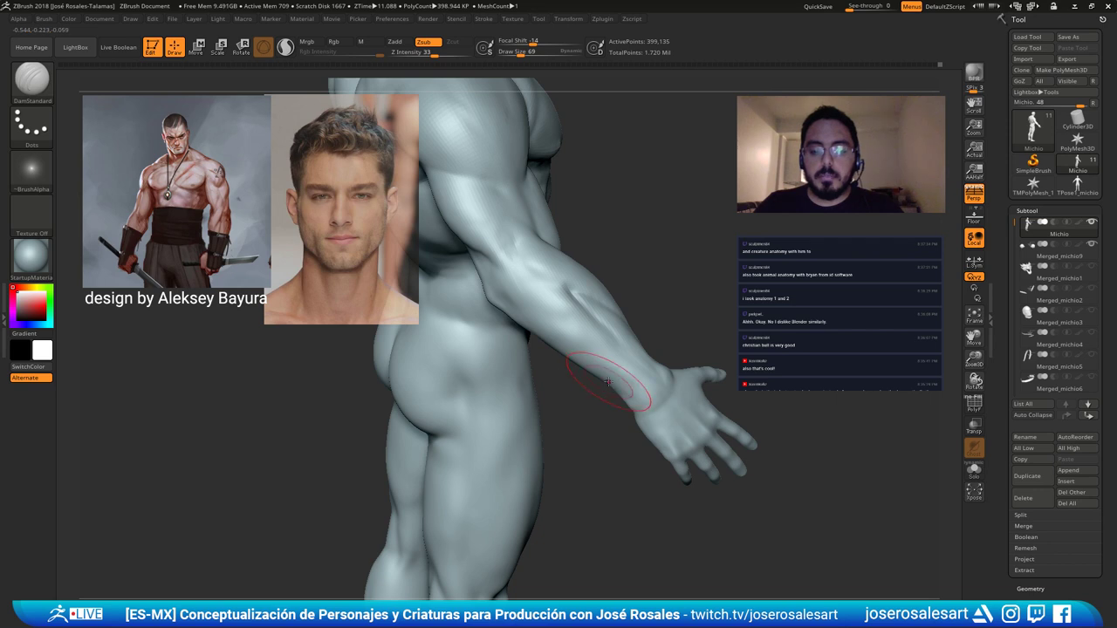
key("ctrl")
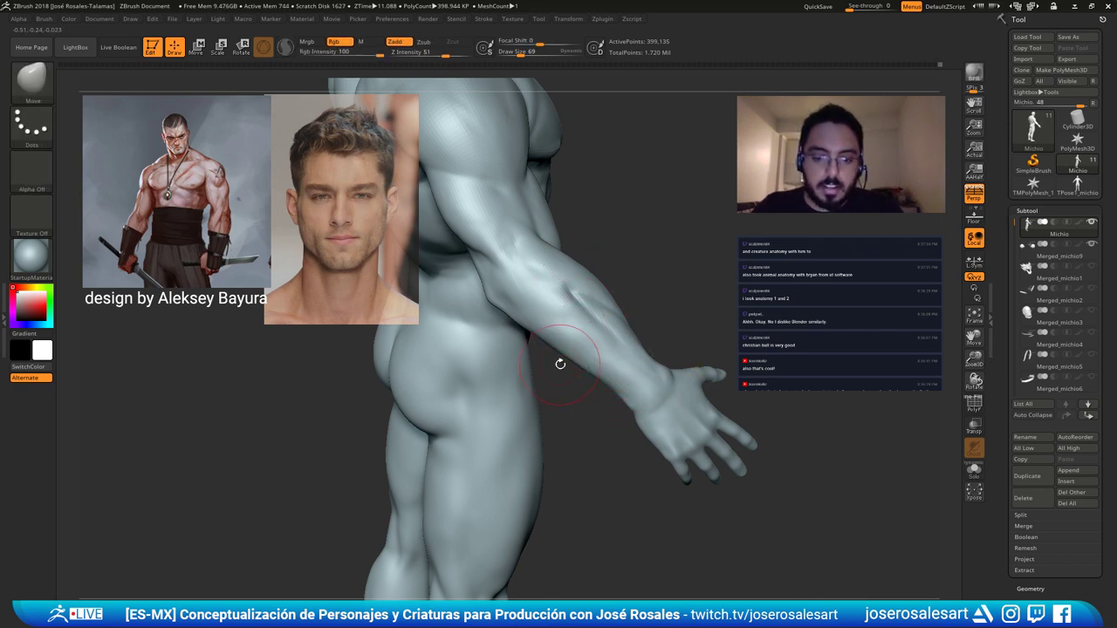
mouse_move(563, 362)
right_mouse_down()
mouse_move(511, 372)
mouse_move(659, 345)
mouse_move(451, 320)
mouse_move(494, 349)
mouse_move(489, 319)
right_mouse_up()
key("b")
key("d")
key("s")
key("[")
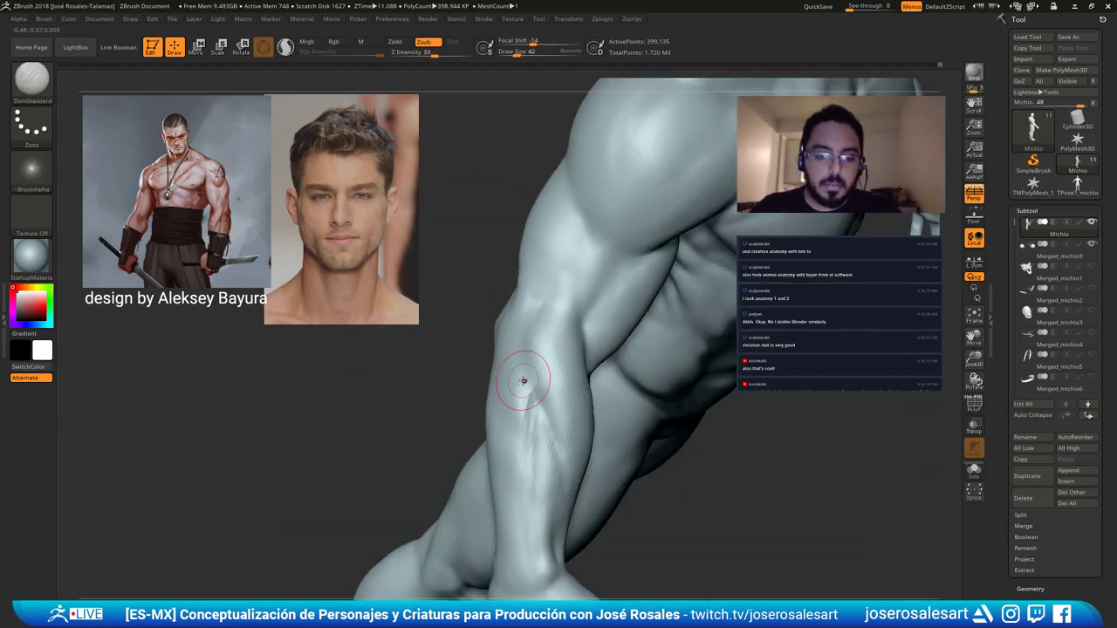
mouse_move(525, 358)
left_mouse_down()
mouse_move(543, 423)
mouse_move(535, 487)
mouse_move(533, 454)
left_mouse_up()
Fill in around the outer forearm groove with ClayBuildup at draw size 26 and smooth the muscle down its length.
key("b")
key("c")
key("b")
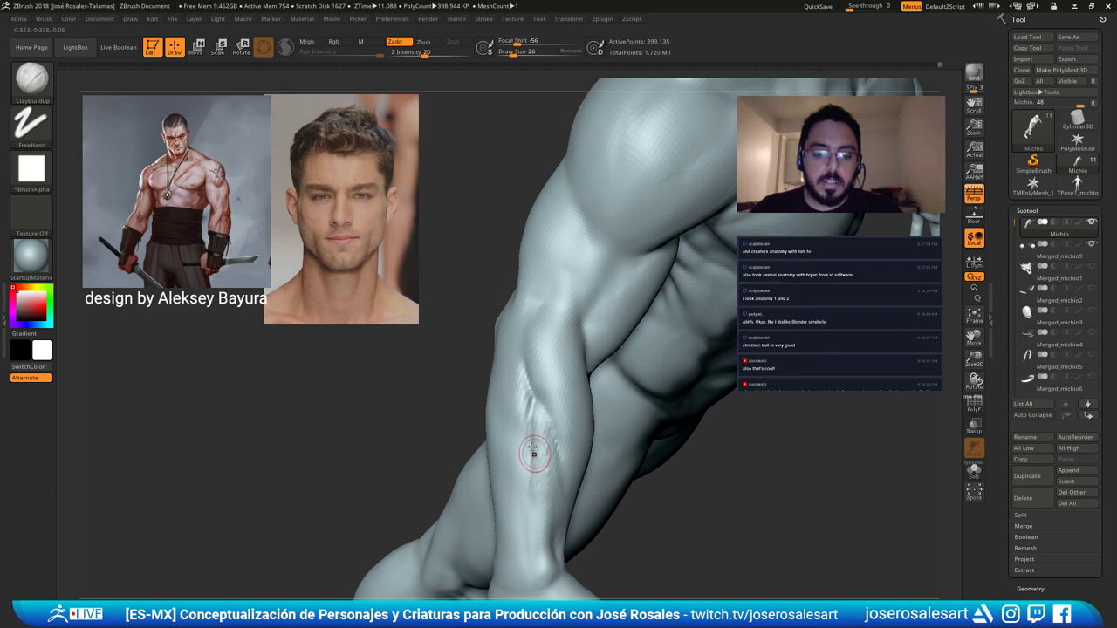
right_click_drag(533, 454, 488, 435)
mouse_move(529, 419)
left_mouse_down("shift")
mouse_move(543, 444)
mouse_move(524, 438)
mouse_move(556, 491)
left_mouse_up("shift")
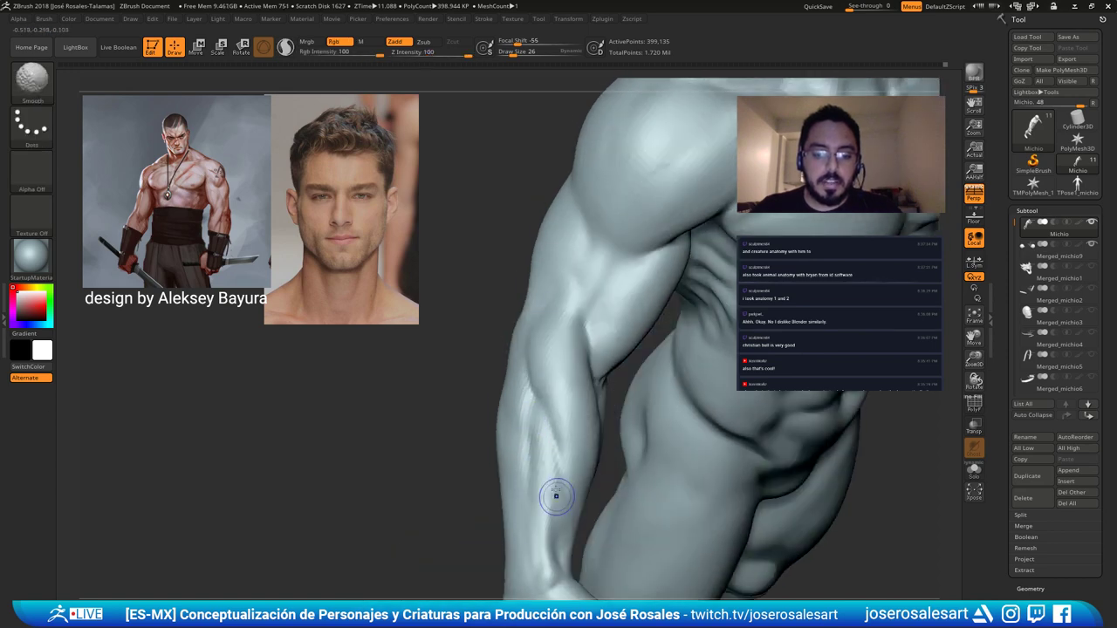
Build up the upper outer forearm muscle just below the elbow with ClayBuildup at draw size 48 and smooth the surface above it.
mouse_move(556, 491)
right_mouse_down()
mouse_move(503, 379)
mouse_move(439, 319)
mouse_move(393, 297)
mouse_move(297, 325)
right_mouse_up()
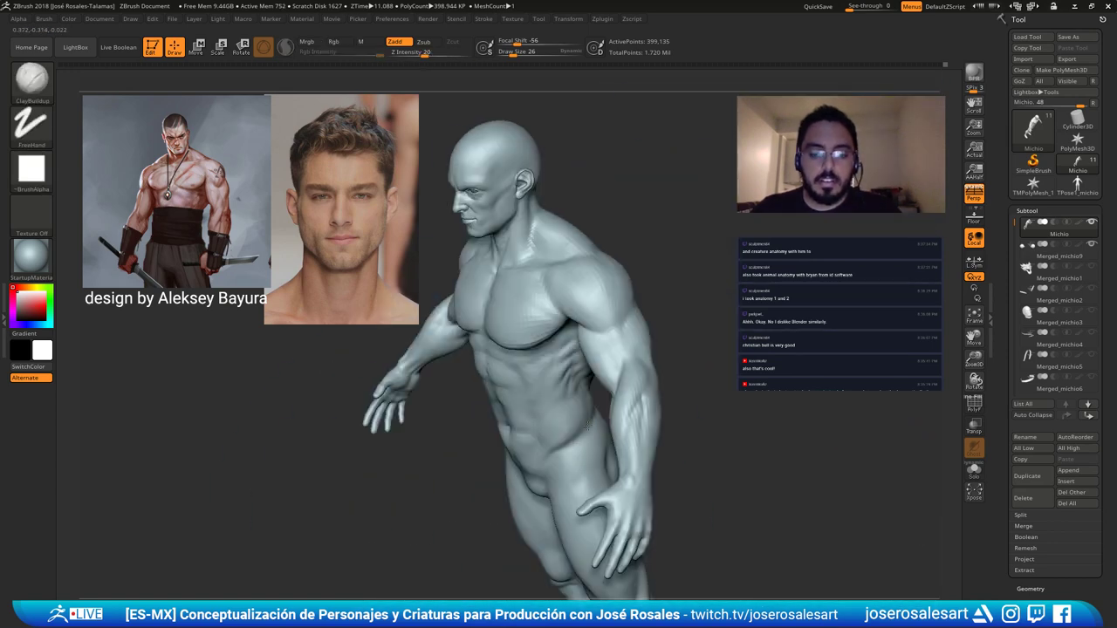
mouse_move(567, 317)
right_mouse_down("ctrl")
mouse_move(673, 448)
mouse_move(642, 445)
mouse_move(602, 411)
right_mouse_up("ctrl")
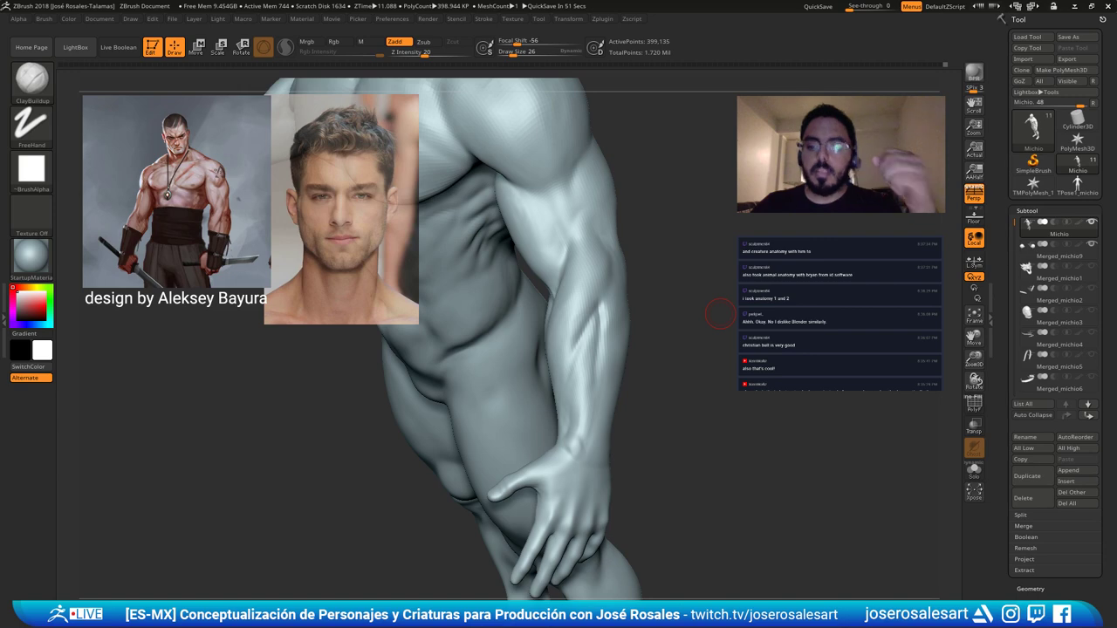
left_click_drag(720, 314, 748, 457)
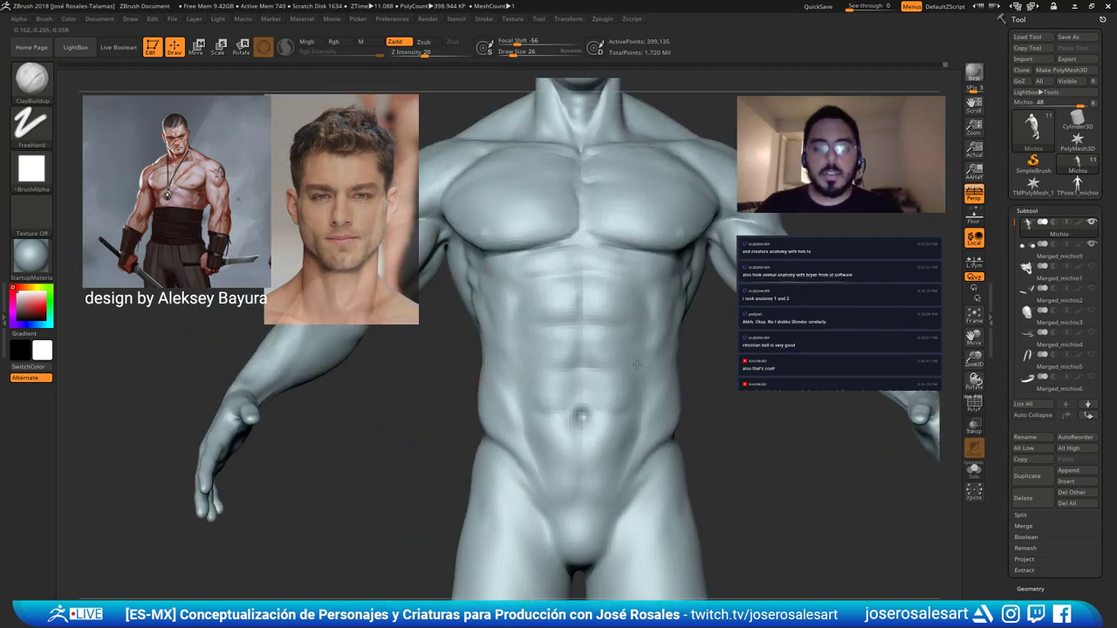
left_click_drag(295, 288, 474, 294, "alt")
mouse_move(480, 380)
left_mouse_down()
mouse_move(508, 376)
mouse_move(511, 305)
left_mouse_up()
mouse_move(430, 296)
left_mouse_down()
mouse_move(479, 304)
mouse_move(499, 281)
mouse_move(498, 252)
mouse_move(502, 302)
mouse_move(517, 316)
mouse_move(506, 331)
left_mouse_up()
key("s")
left_click(497, 289)
left_click_drag(427, 306, 376, 302)
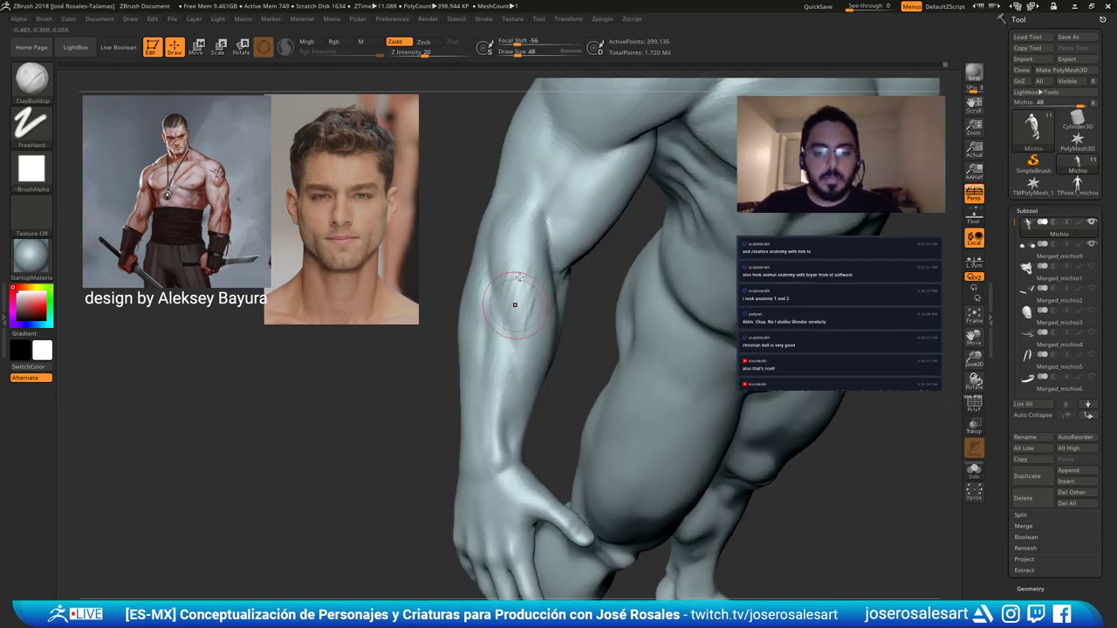
mouse_move(514, 302)
left_mouse_down()
mouse_move(513, 241)
mouse_move(518, 333)
left_mouse_up()
mouse_move(513, 239)
left_mouse_down("shift")
mouse_move(510, 253)
mouse_move(533, 248)
left_mouse_up("shift")
mouse_move(429, 302)
left_mouse_down()
mouse_move(375, 288)
mouse_move(410, 301)
mouse_move(375, 305)
left_mouse_up()
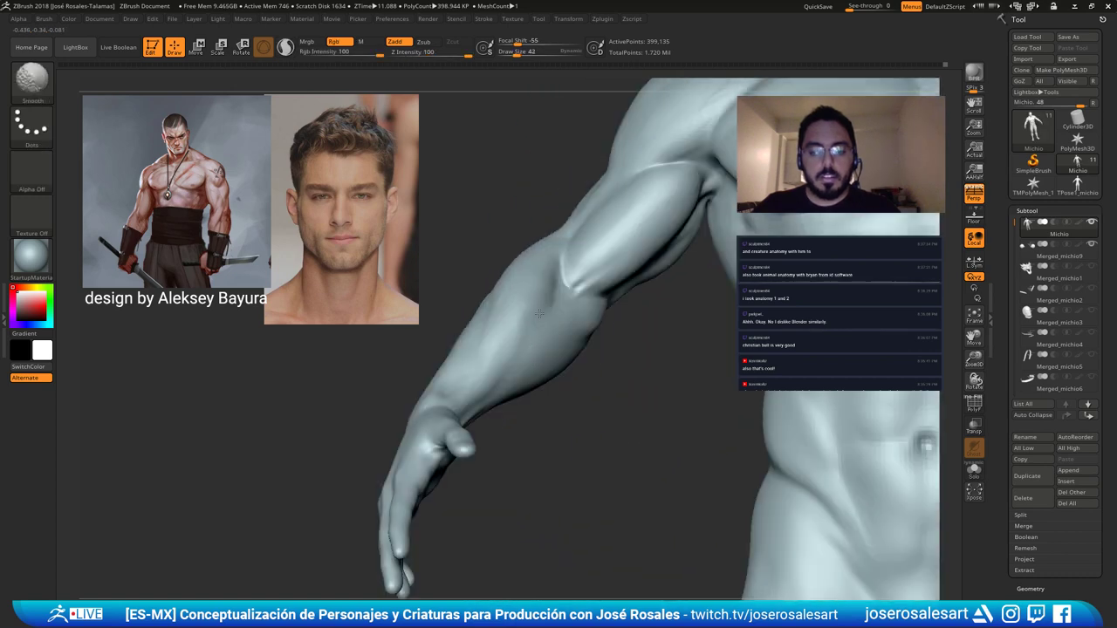
Carve the inner elbow crease where the biceps meets the forearm with DamStandard at draw size 51.
key("b")
key("d")
key("s")
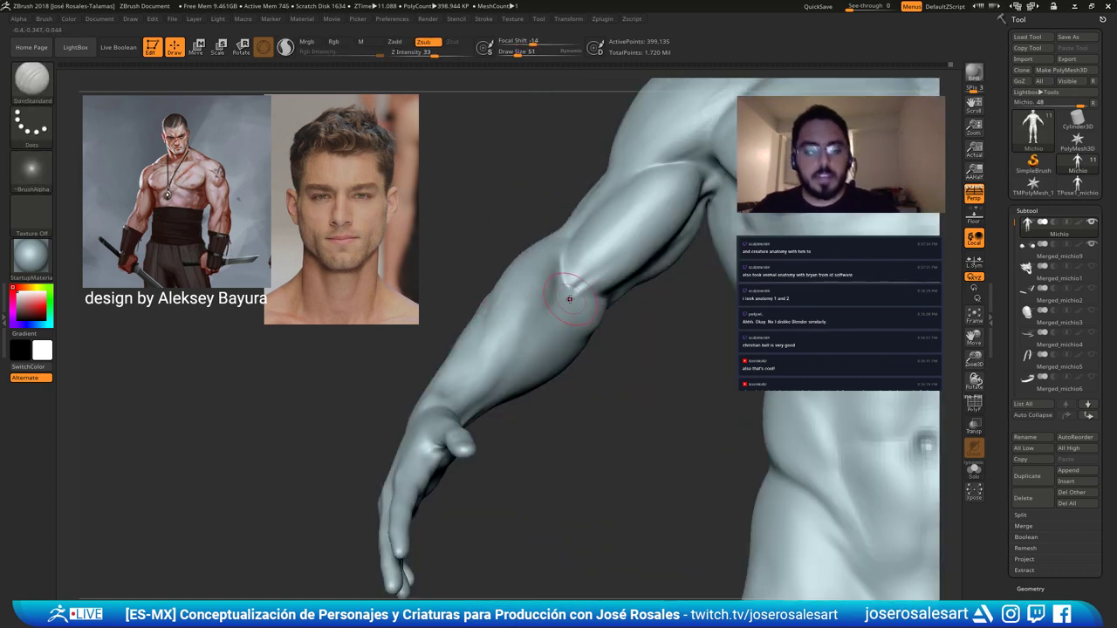
mouse_move(563, 286)
left_mouse_down()
mouse_move(620, 302)
mouse_move(604, 301)
left_mouse_up()
right_click_drag(636, 297, 591, 299)
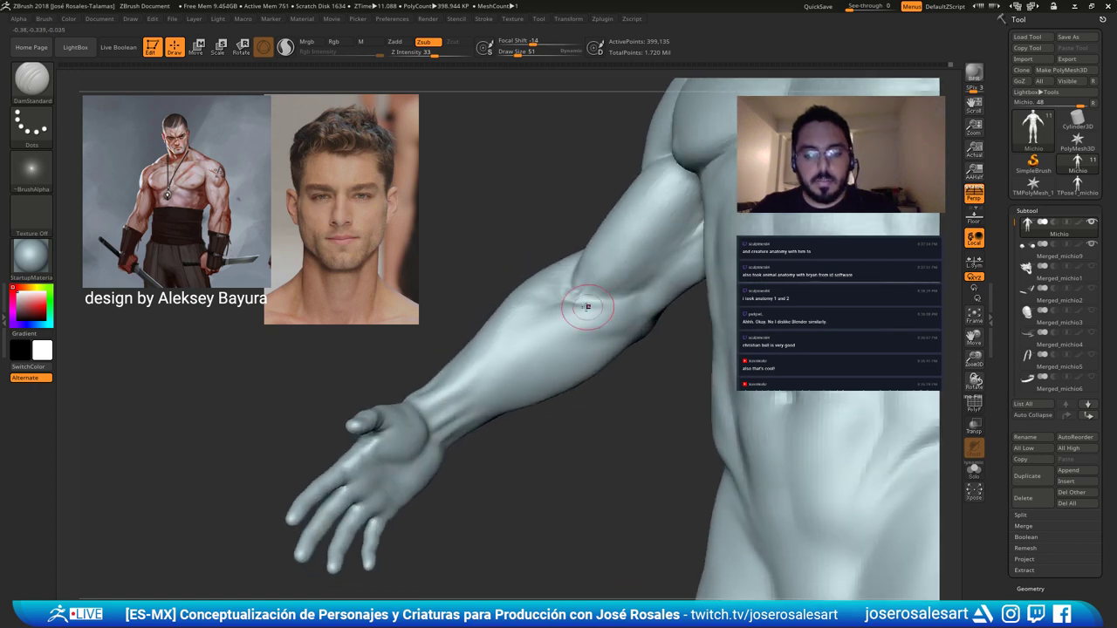
left_click_drag(581, 307, 628, 300)
right_click_drag(576, 290, 614, 289)
Build up the lower end of the biceps at the inner elbow with ClayBuildup at draw size 42 and smooth it.
key("b")
key("c")
key("b")
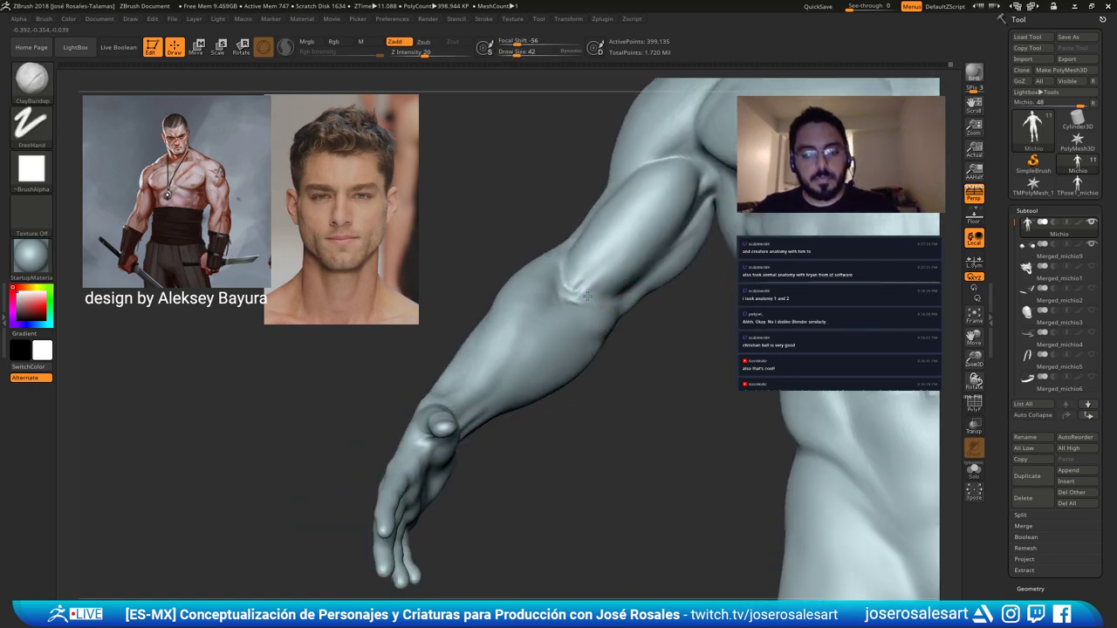
left_click_drag(625, 285, 598, 297)
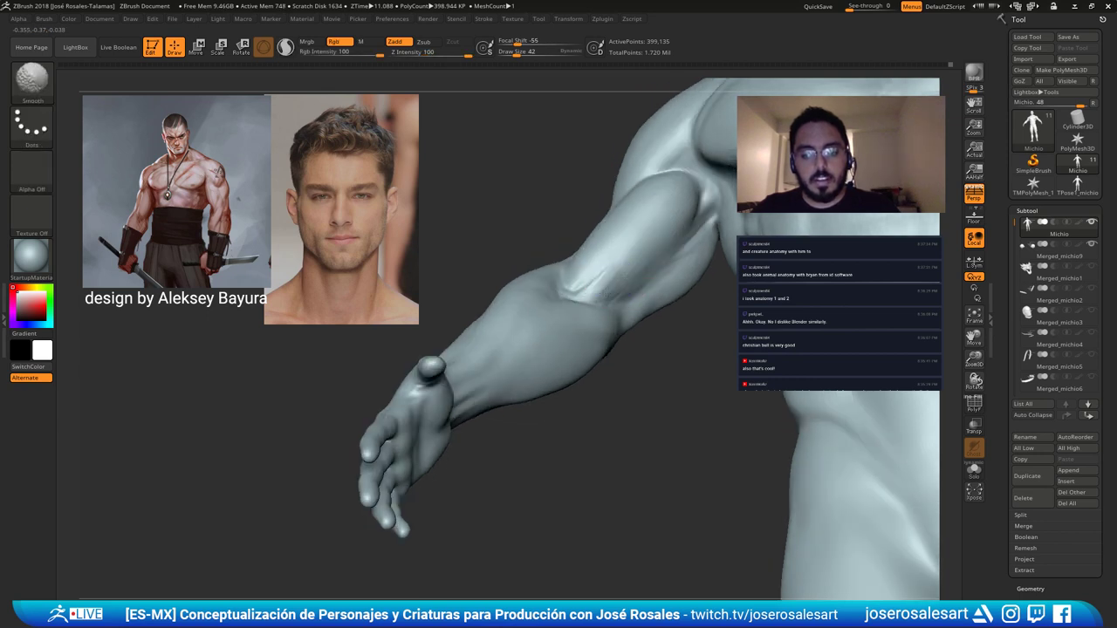
mouse_move(609, 273)
left_mouse_down()
mouse_move(573, 282)
mouse_move(572, 267)
left_mouse_up()
right_click_drag(597, 264, 582, 261)
left_click_drag(582, 262, 576, 283, "shift")
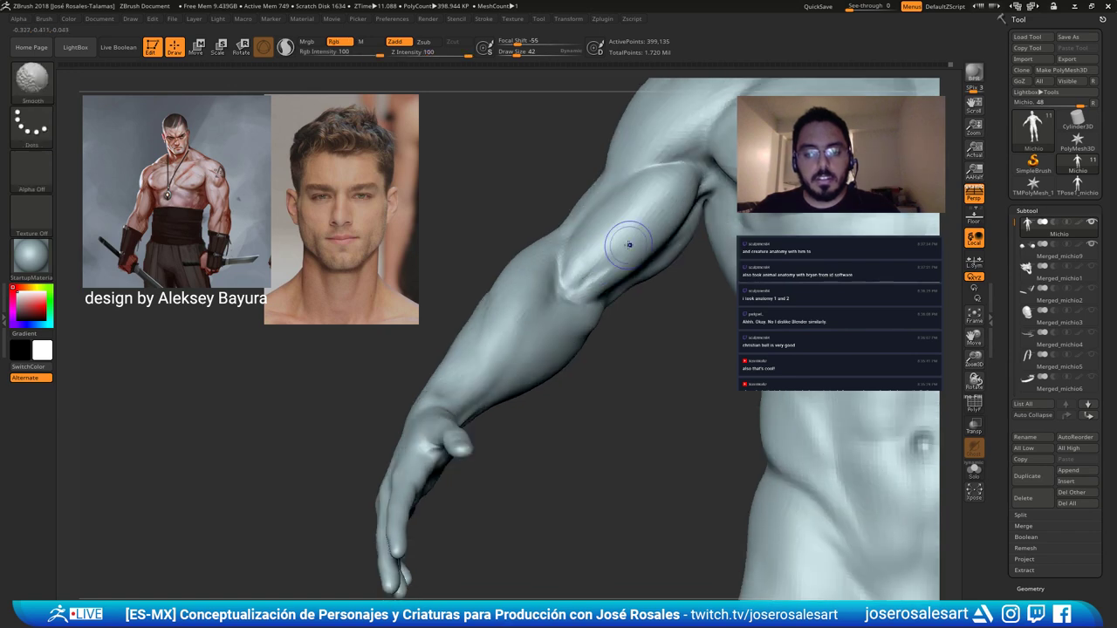
Smooth the lower biceps just above the elbow so it blends into the forearm.
mouse_move(624, 244)
right_mouse_down("ctrl")
mouse_move(578, 207)
mouse_move(584, 255)
right_mouse_up("ctrl")
right_click_drag(683, 282, 653, 348, "ctrl")
left_click_drag(466, 281, 482, 299, "shift")
right_click_drag(481, 300, 565, 316)
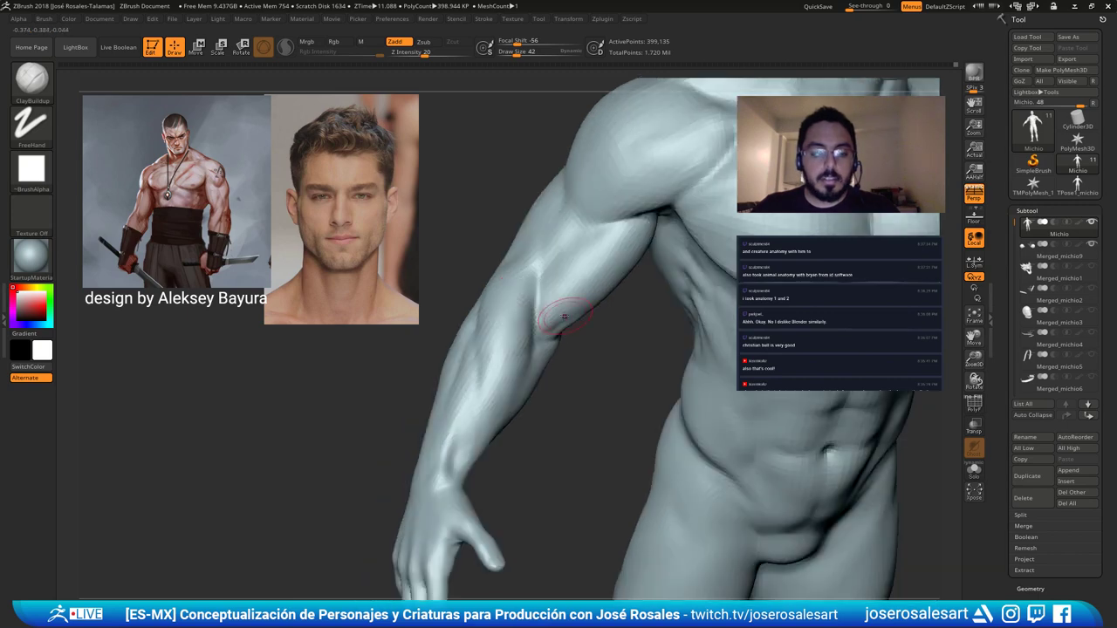
left_click_drag(557, 286, 563, 301, "shift")
Examine the head, torso, shoulders and arms of the figure from the front and in three-quarter view.
mouse_move(602, 327)
right_mouse_down()
mouse_move(567, 336)
mouse_move(556, 308)
mouse_move(531, 294)
mouse_move(571, 278)
mouse_move(641, 196)
right_mouse_up()
right_click_drag(641, 196, 660, 218, "ctrl")
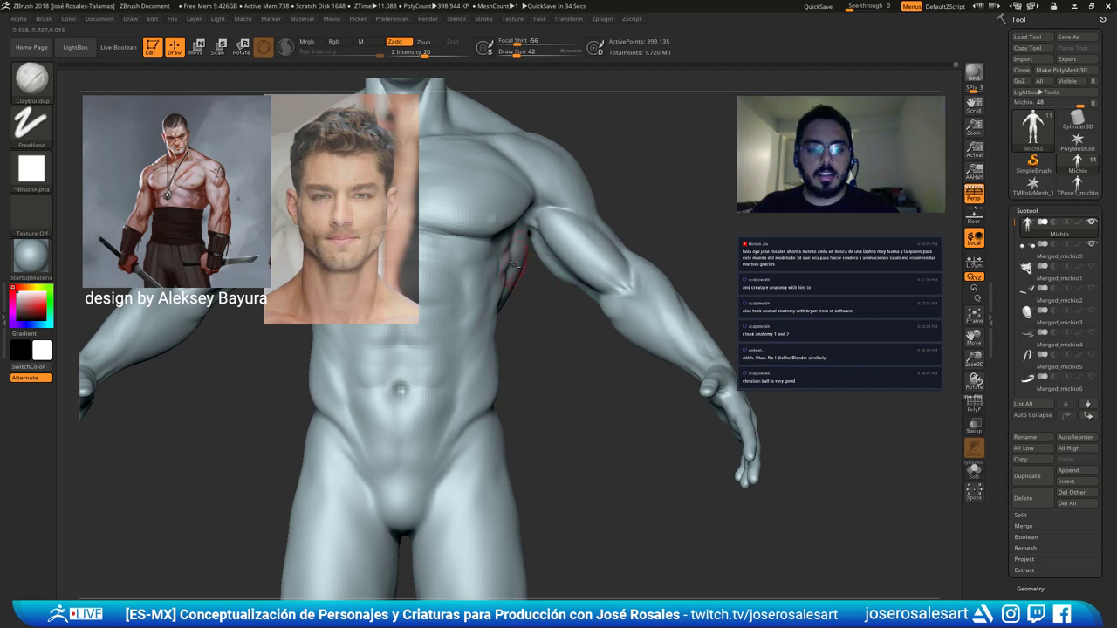
mouse_move(513, 266)
right_mouse_down("alt")
mouse_move(596, 429)
mouse_move(515, 411)
right_mouse_up("alt")
right_click_drag(557, 294, 628, 230)
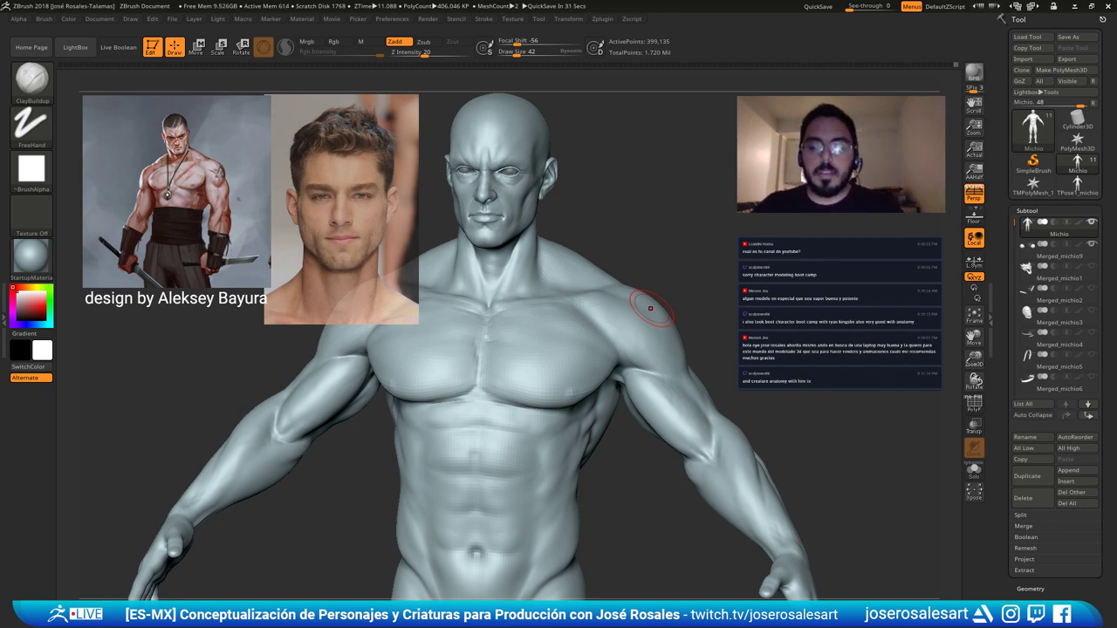
mouse_move(563, 220)
left_mouse_down("shift")
mouse_move(558, 242)
mouse_move(583, 279)
left_mouse_up("shift")
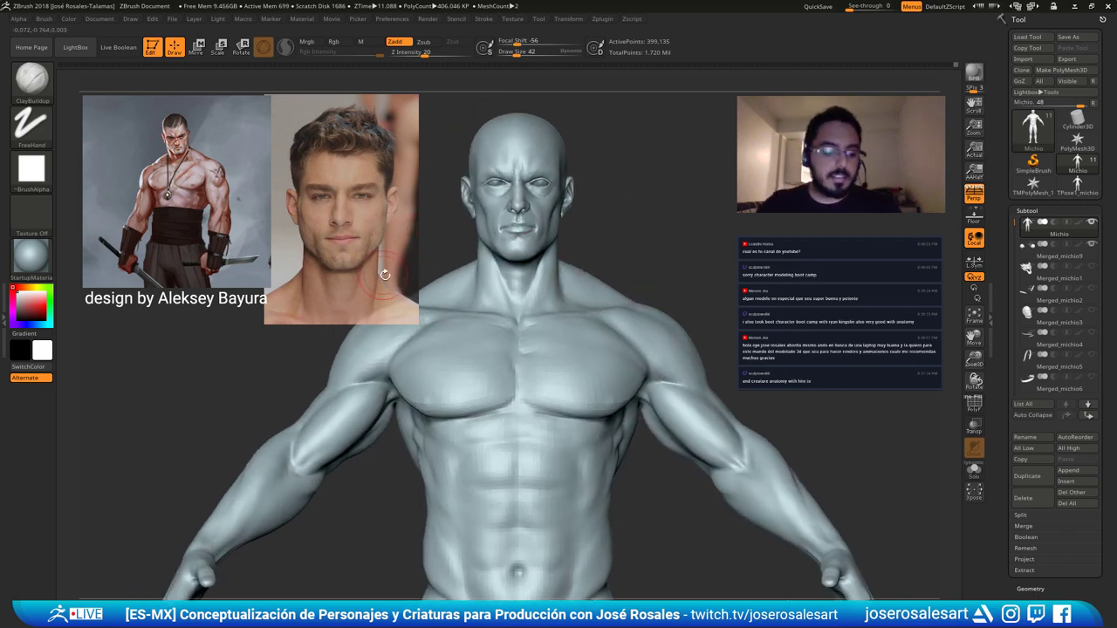
mouse_move(522, 288)
right_mouse_down()
mouse_move(488, 288)
mouse_move(616, 230)
right_mouse_up()
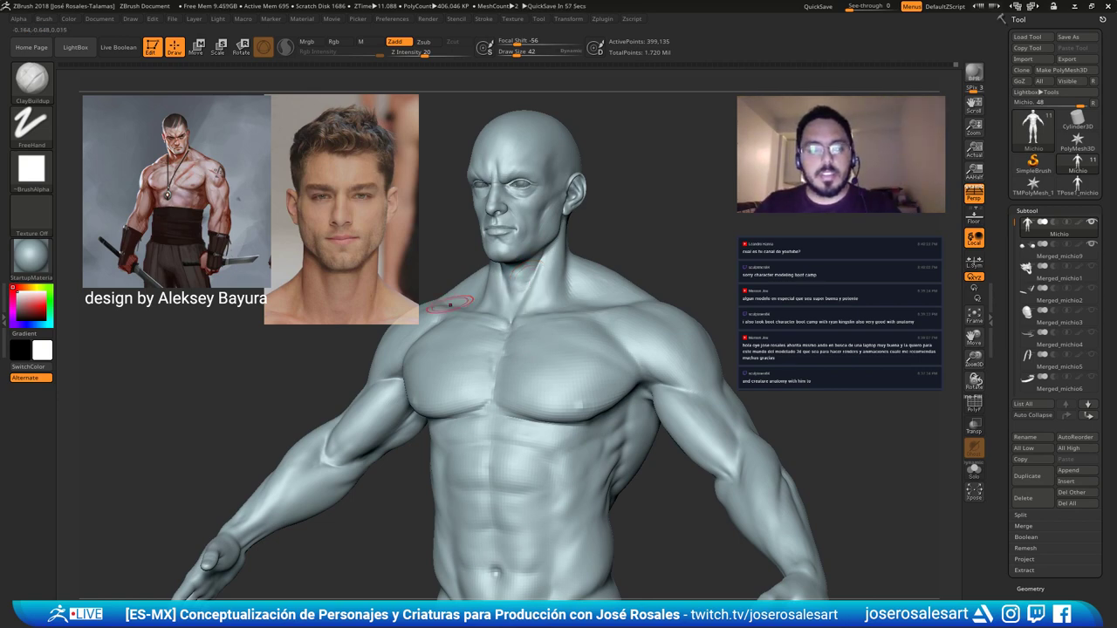
right_click_drag(506, 291, 647, 348)
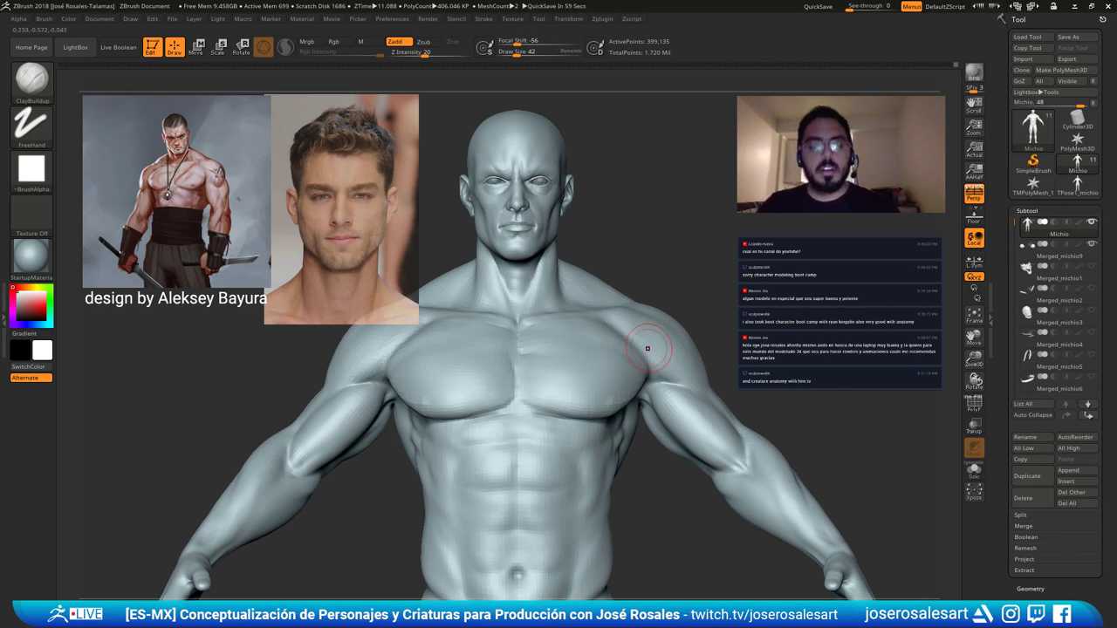
mouse_move(648, 348)
right_mouse_down()
mouse_move(514, 374)
mouse_move(529, 531)
mouse_move(629, 378)
mouse_move(603, 422)
mouse_move(558, 414)
right_mouse_up()
mouse_move(694, 388)
right_mouse_down()
mouse_move(644, 384)
mouse_move(606, 344)
right_mouse_up()
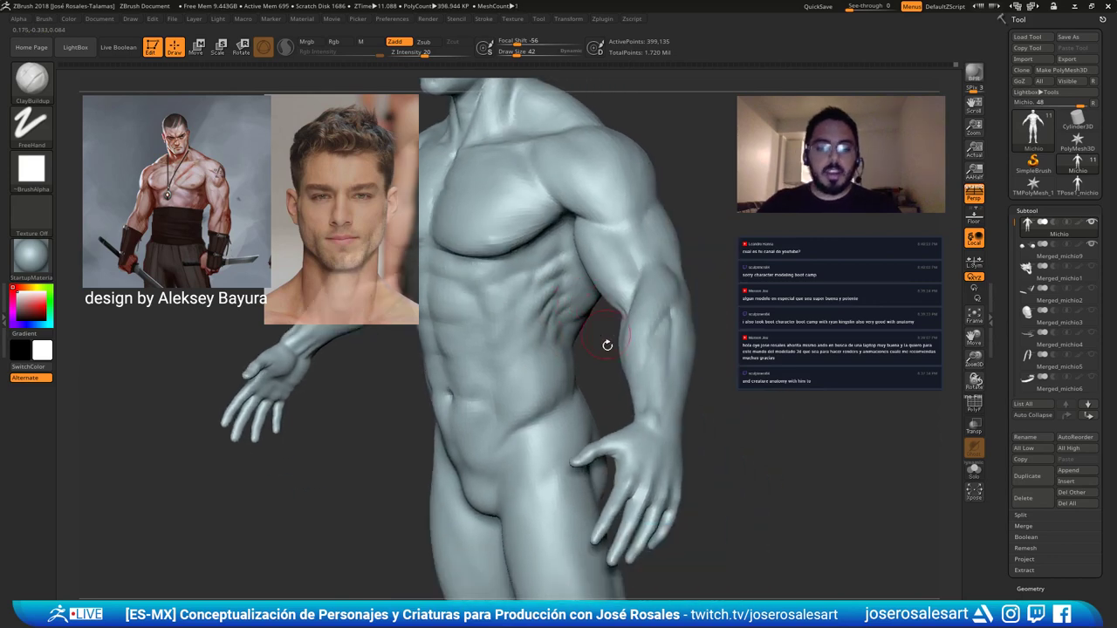
mouse_move(588, 431)
right_mouse_down()
mouse_move(578, 469)
mouse_move(511, 369)
right_mouse_up()
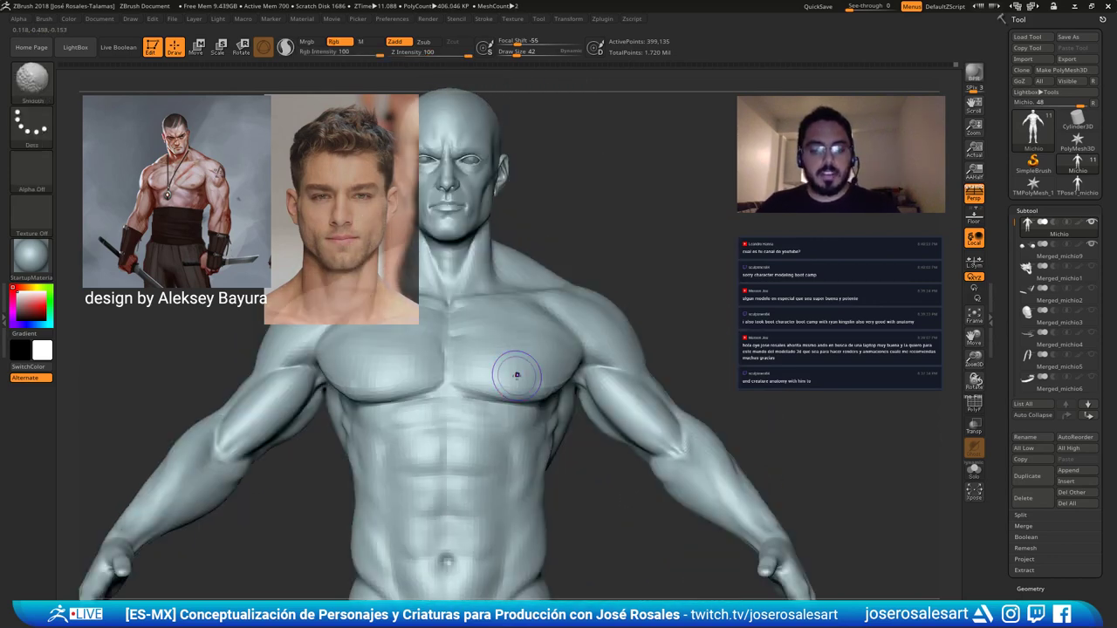
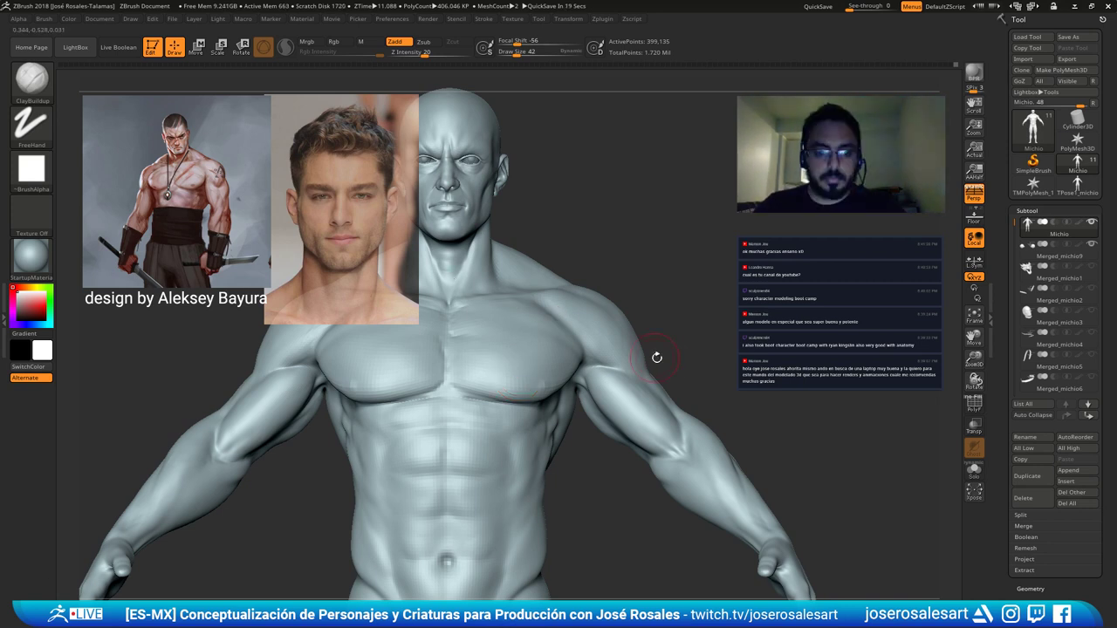
Display the polygroup wireframe at a lower subdivision level and choose another selection brush for hiding parts of the mesh.
left_click_drag(656, 356, 486, 387)
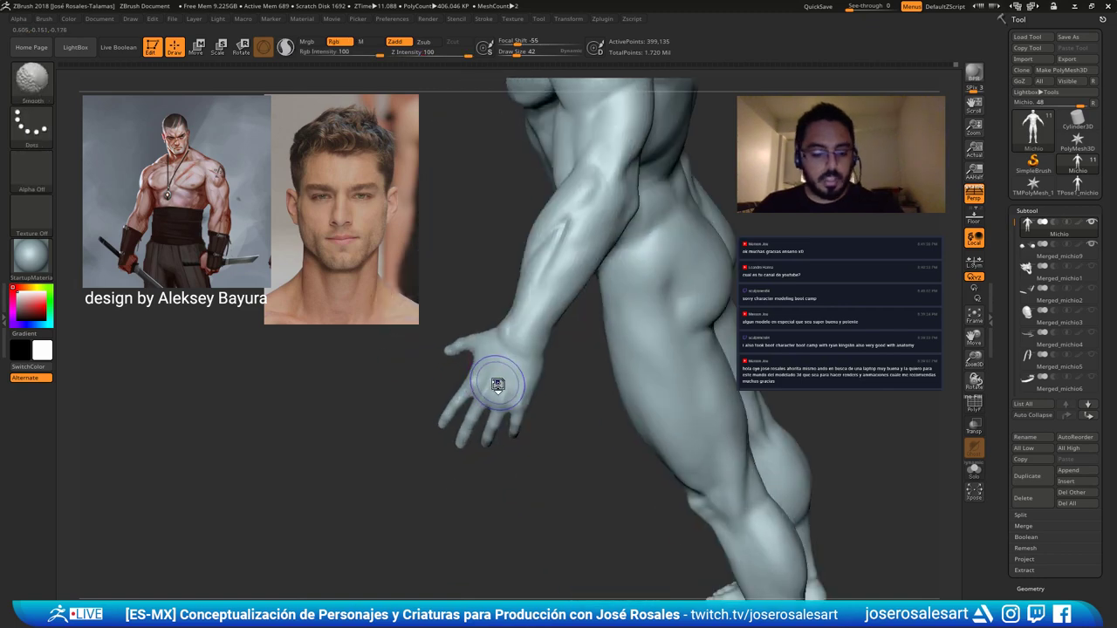
key("shift+f")
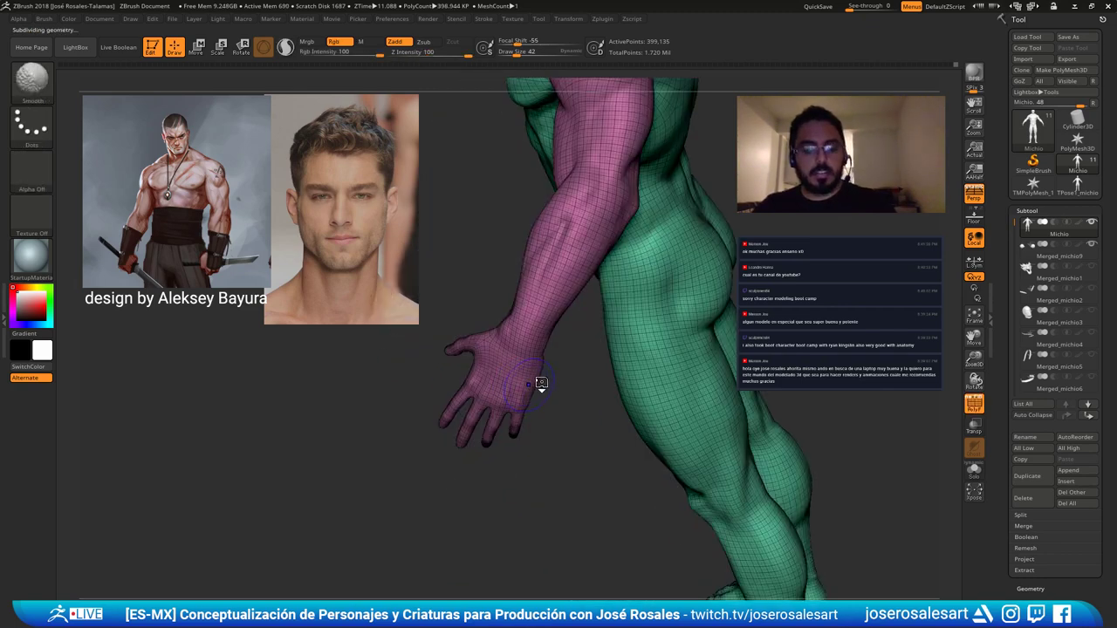
key("shift+d")
mouse_move(569, 365)
left_mouse_down("alt")
mouse_move(562, 417)
mouse_move(502, 397)
mouse_move(415, 342)
mouse_move(406, 262)
left_mouse_up("alt")
key("ctrl+shift")
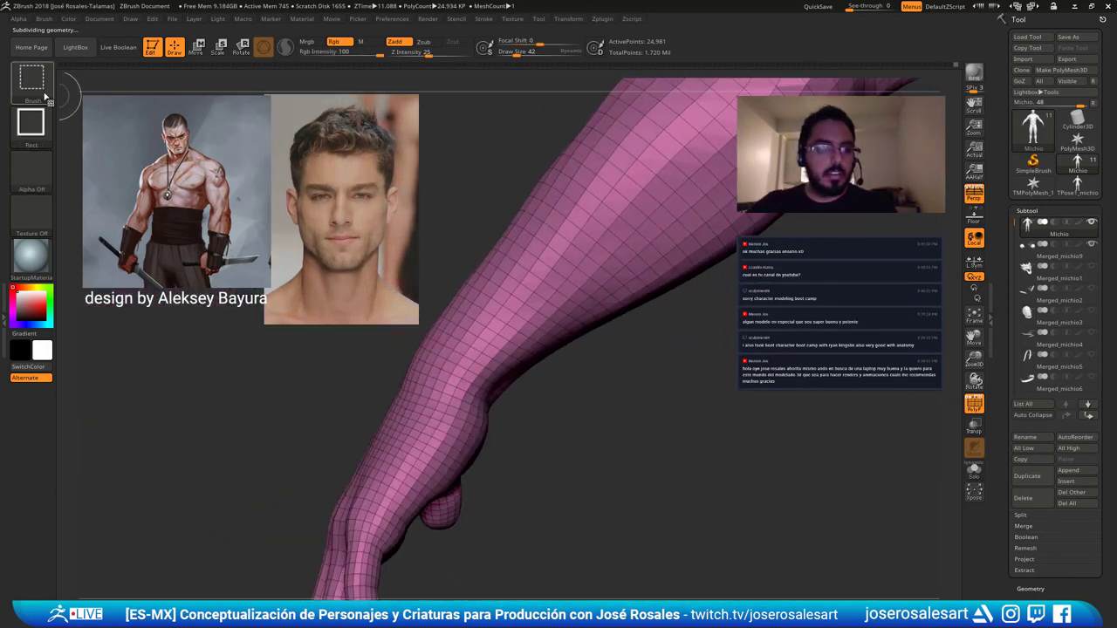
left_click(32, 79)
left_click(281, 140)
mouse_move(411, 424)
right_mouse_down()
mouse_move(412, 402)
mouse_move(489, 292)
right_mouse_up()
mouse_move(476, 233)
left_mouse_down("ctrl+shift")
mouse_move(351, 531)
mouse_move(568, 472)
mouse_move(628, 331)
mouse_move(589, 272)
left_mouse_up("ctrl+shift")
left_click_drag(540, 246, 530, 229, "ctrl+shift")
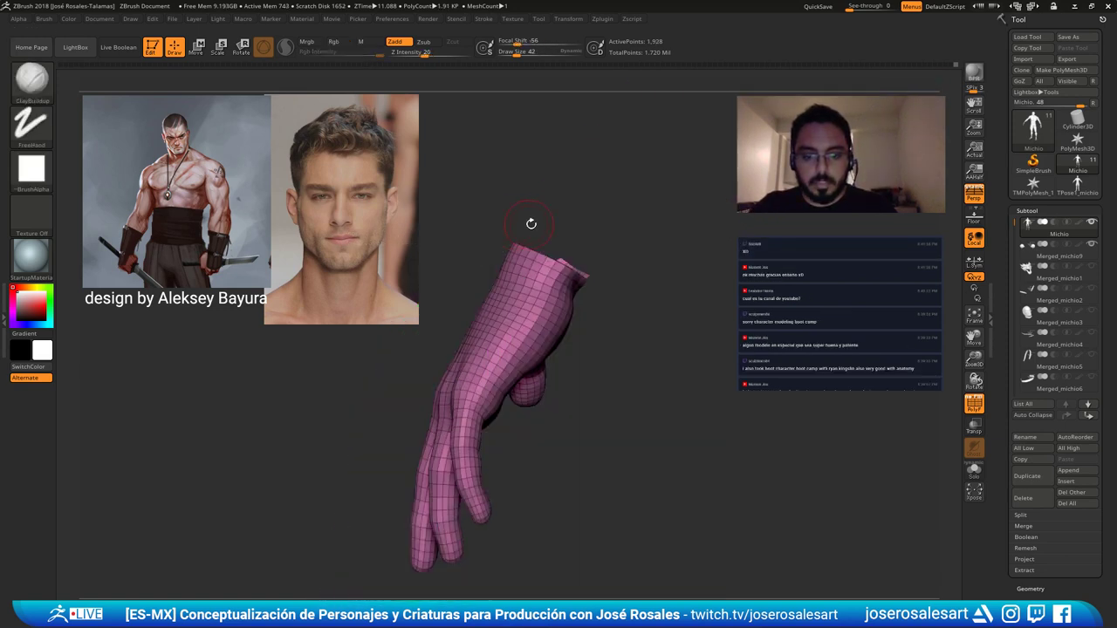
mouse_move(531, 225)
right_mouse_down("ctrl")
mouse_move(517, 246)
mouse_move(591, 230)
right_mouse_up("ctrl")
key("f")
left_click(635, 406, "ctrl+shift")
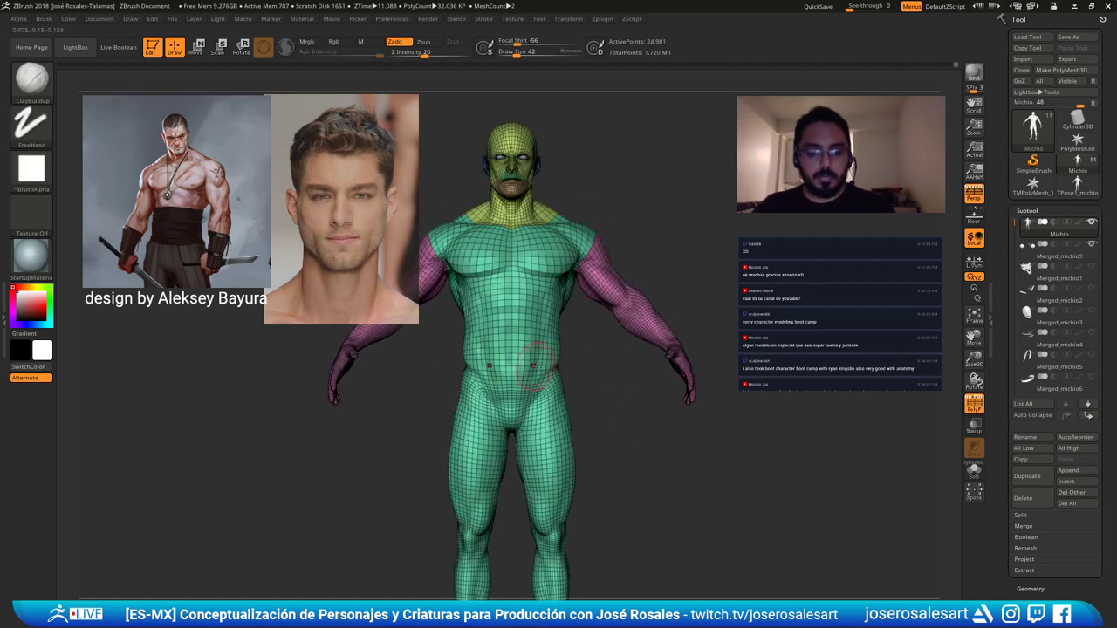
Isolate both hands at the wrists and assign them their own polygroup, with the rest of the body shown again.
right_click_drag(559, 384, 502, 423, "ctrl")
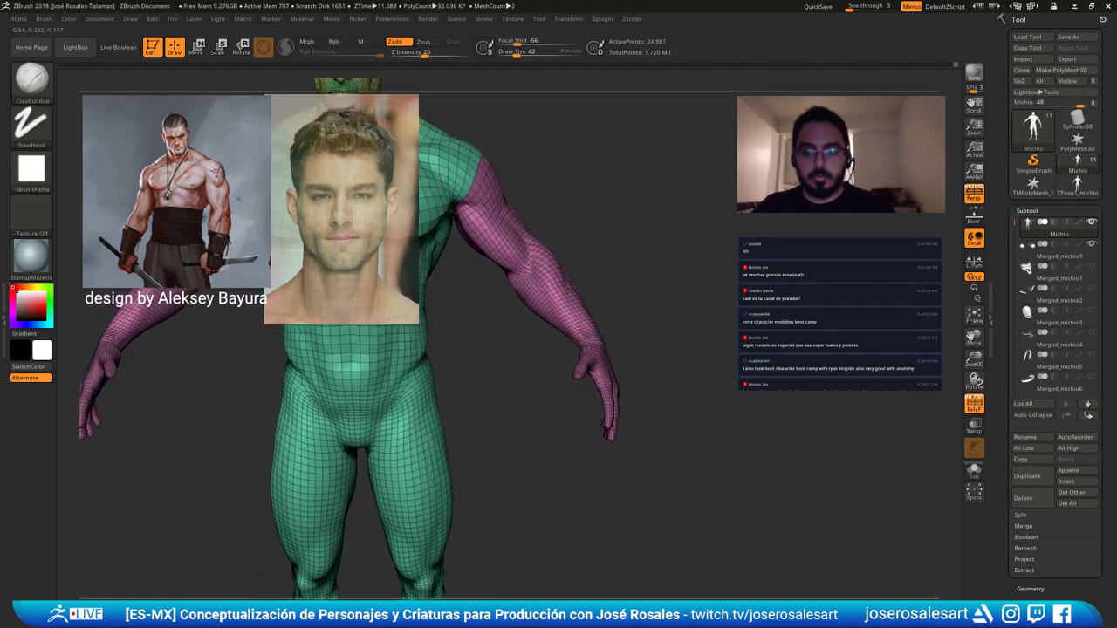
right_click_drag(559, 332, 567, 410, "ctrl")
right_click_drag(567, 410, 489, 375, "alt")
right_click_drag(611, 327, 641, 427)
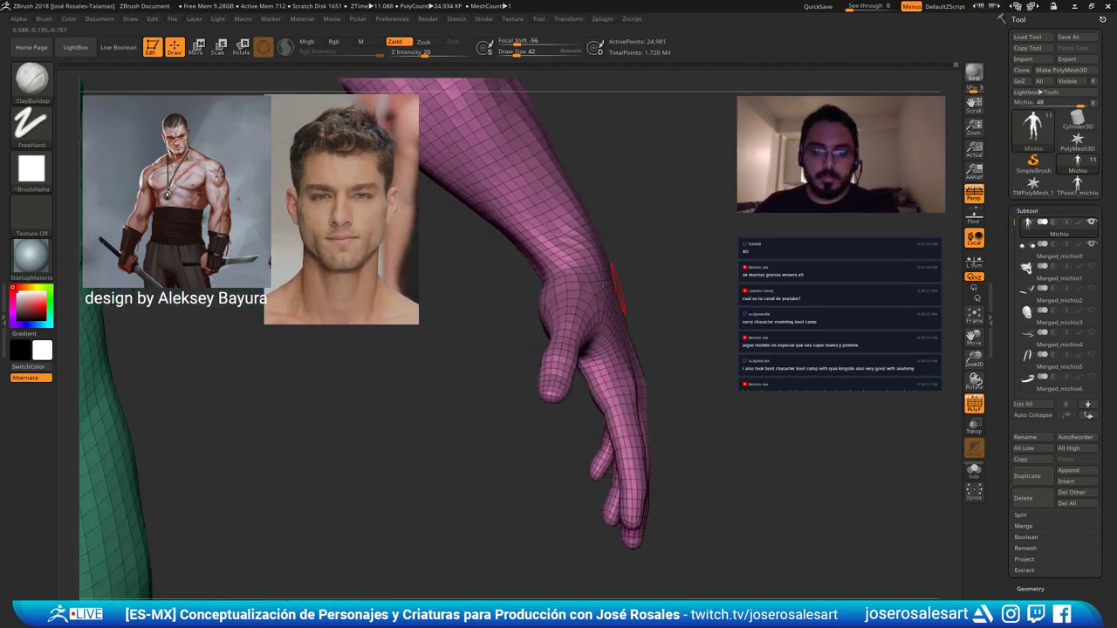
mouse_move(604, 284)
right_mouse_down("ctrl")
mouse_move(607, 262)
mouse_move(620, 406)
mouse_move(651, 436)
right_mouse_up("ctrl")
mouse_move(664, 453)
left_mouse_down("ctrl+shift")
mouse_move(662, 552)
mouse_move(563, 583)
mouse_move(444, 395)
mouse_move(463, 258)
mouse_move(485, 227)
mouse_move(558, 205)
mouse_move(632, 231)
mouse_move(638, 394)
mouse_move(491, 312)
left_mouse_up("ctrl+shift")
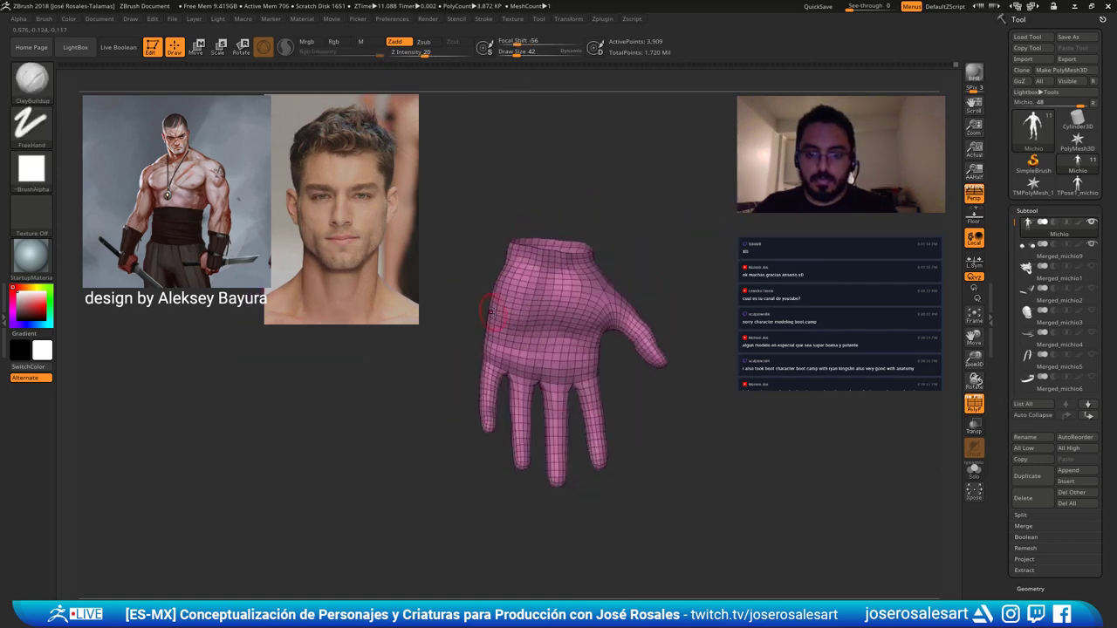
mouse_move(491, 311)
right_mouse_down()
mouse_move(543, 293)
mouse_move(523, 304)
mouse_move(648, 367)
mouse_move(415, 319)
mouse_move(445, 354)
mouse_move(443, 247)
right_mouse_up()
key("ctrl+w")
left_click(643, 355, "ctrl+shift")
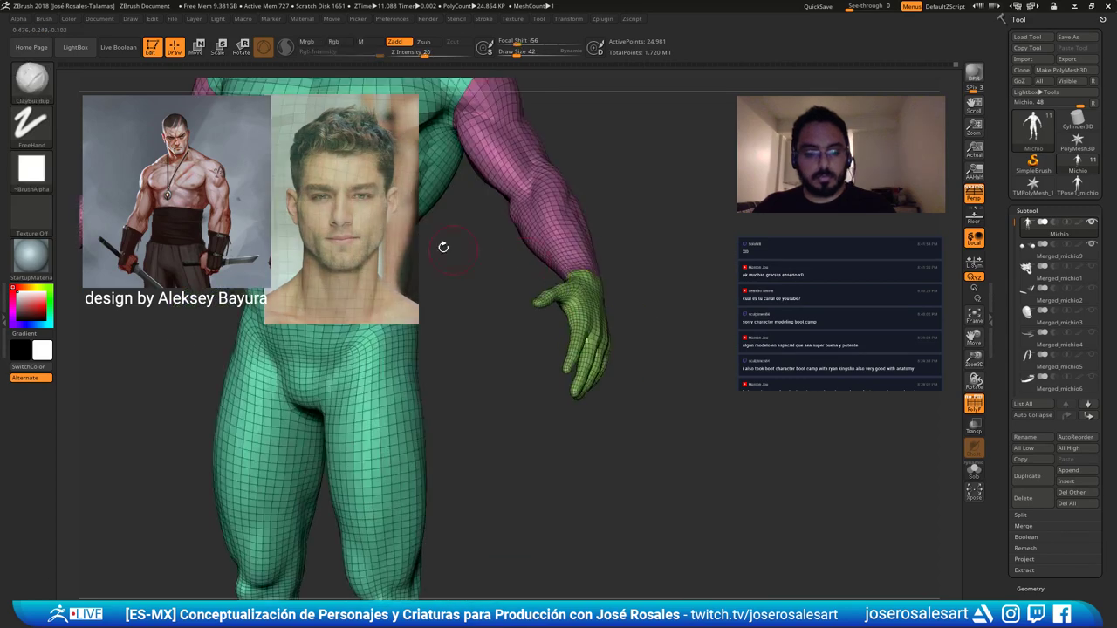
Change the selection brush and isolate the hands polygroup.
left_click(39, 94, "ctrl+shift")
left_click(358, 145, "ctrl+shift")
right_click_drag(659, 318, 604, 316)
left_click(602, 316, "ctrl+shift")
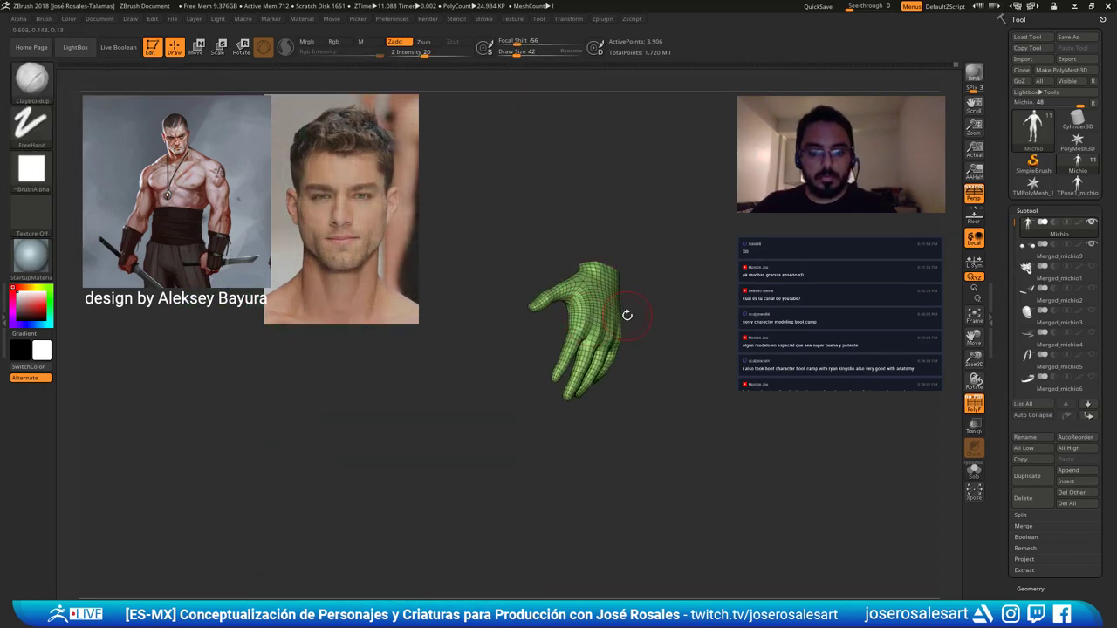
Raise the isolated hands' subdivision level and turn off the polygroup wireframe, with the back of one hand framed up close.
left_click_drag(627, 315, 590, 325)
right_click_drag(576, 318, 643, 334, "ctrl")
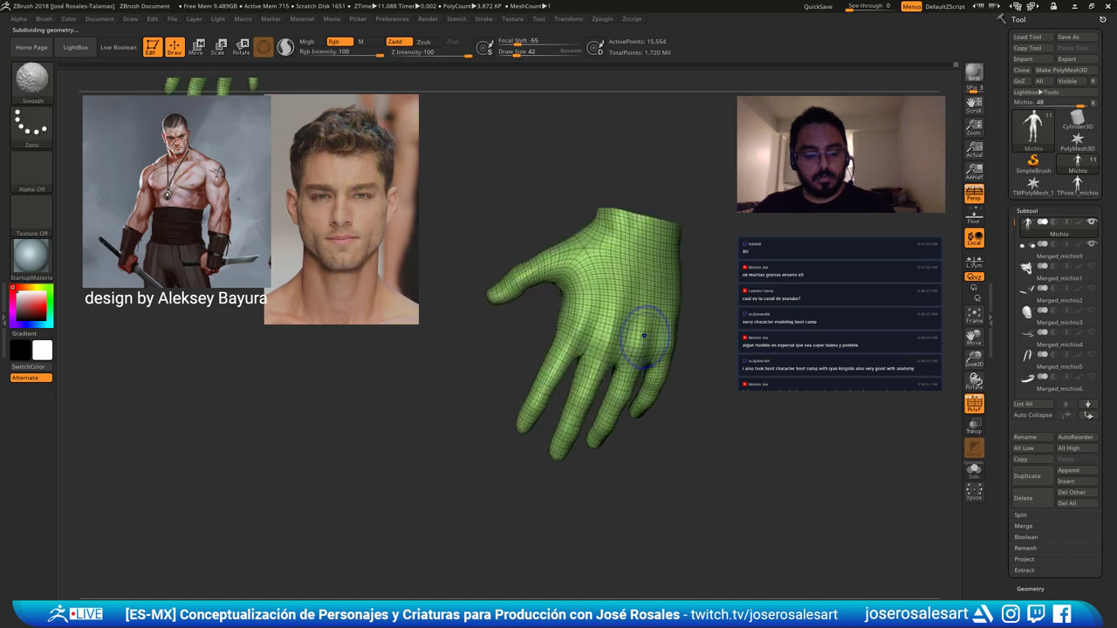
key("shift+f")
right_click_drag(654, 294, 564, 337, "alt")
left_click_drag(564, 336, 576, 255)
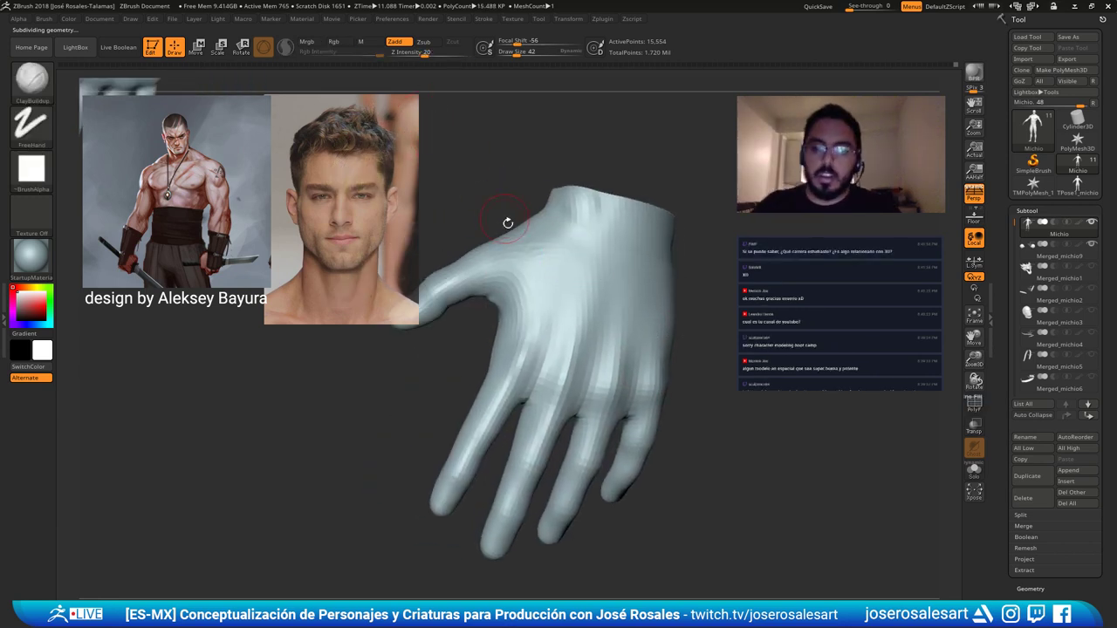
key("d")
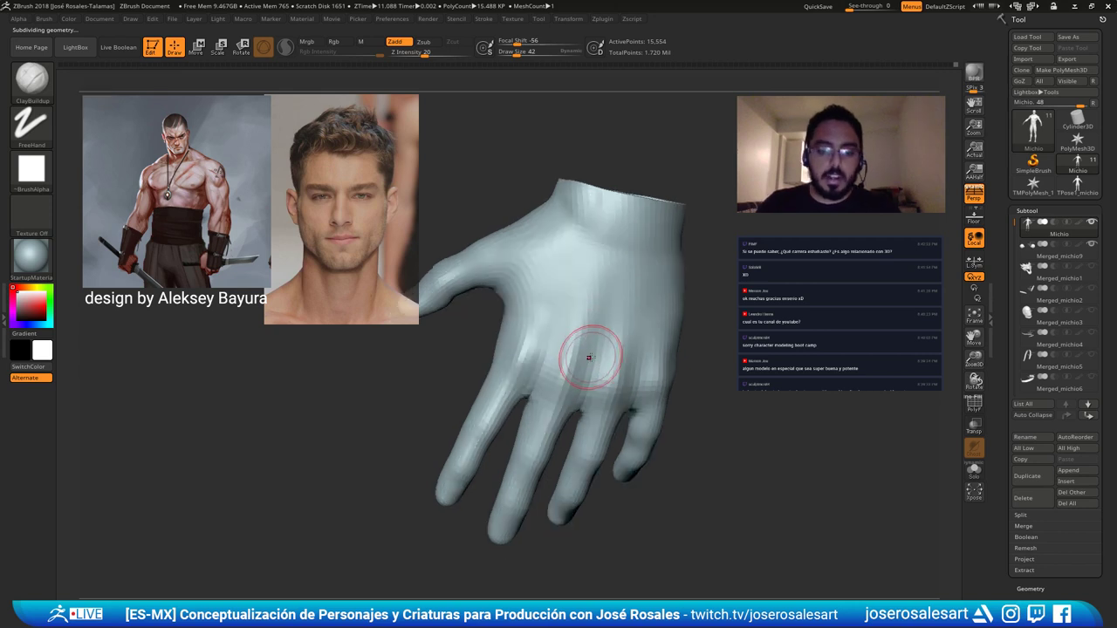
Reduce the ClayBuildup brush to size 21 and build up the knuckles and tendons on the back of the hand.
key("bracketleft")
right_click_drag(578, 339, 563, 337, "ctrl")
mouse_move(563, 323)
right_mouse_down()
mouse_move(591, 314)
mouse_move(589, 330)
mouse_move(495, 417)
mouse_move(539, 253)
right_mouse_up()
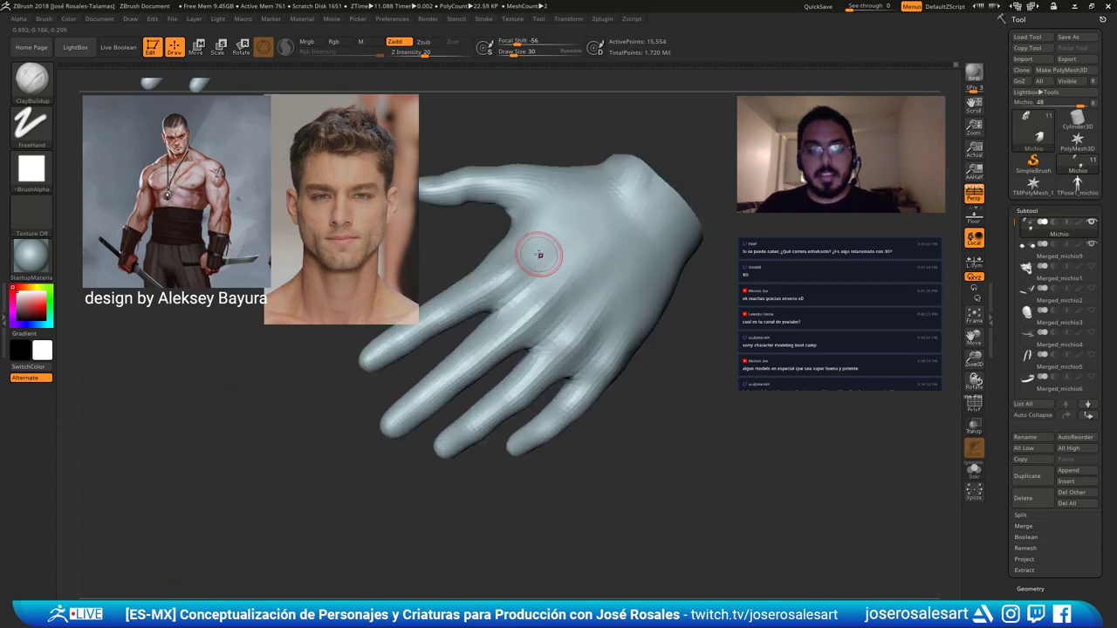
key("s")
left_click_drag(532, 316, 529, 317)
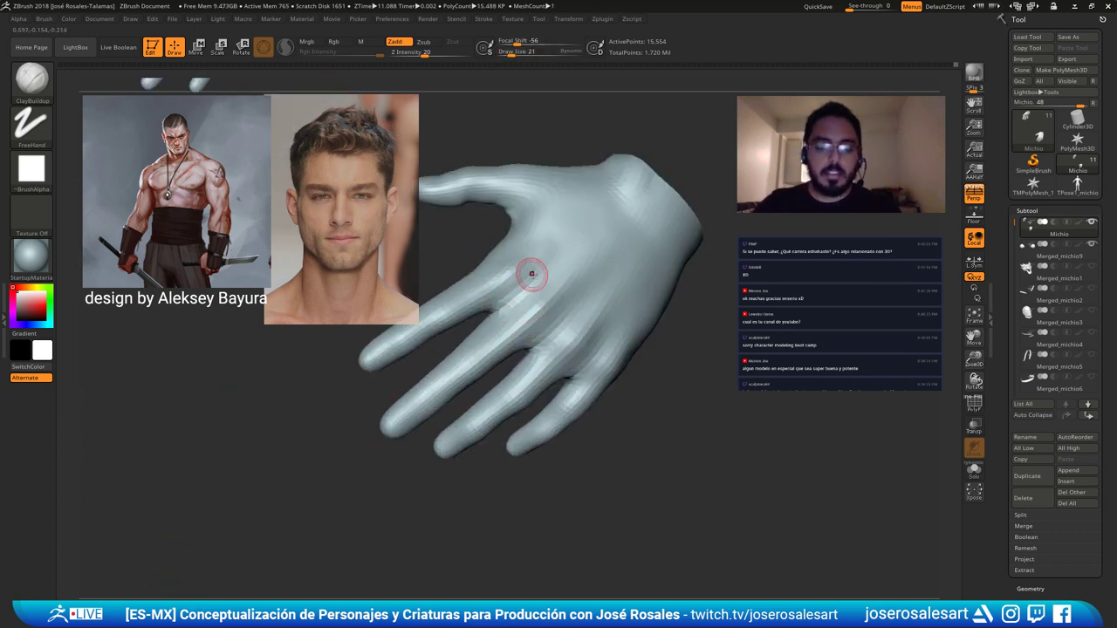
right_click_drag(530, 272, 534, 314)
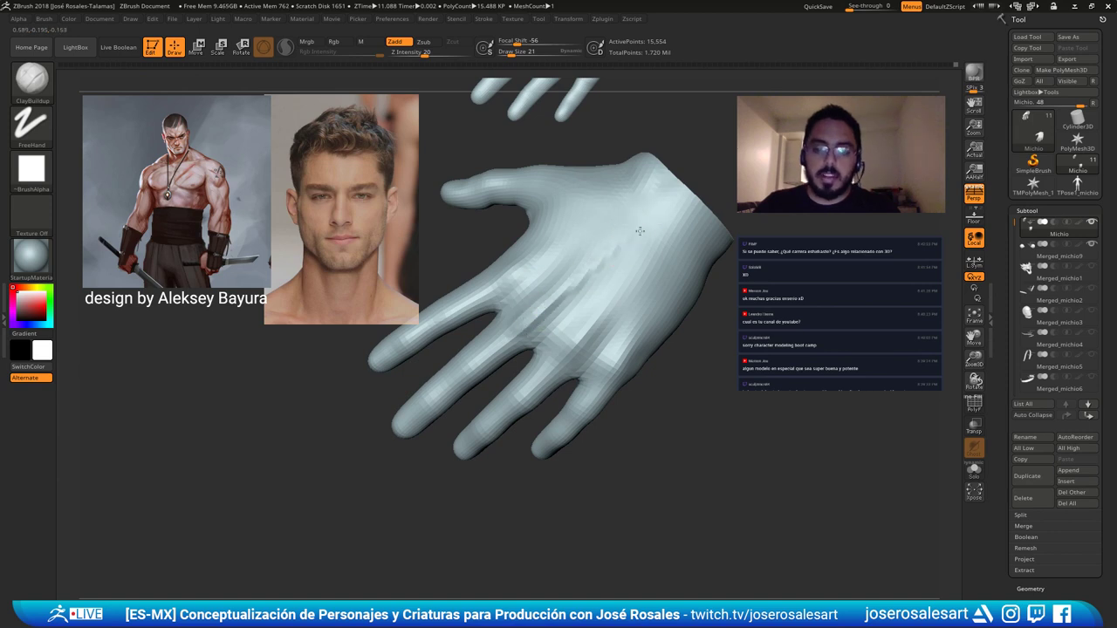
Shape the thumb's joints, the base of the index finger and the thumb side of the wrist with ClayBuildup.
right_click_drag(617, 250, 636, 219)
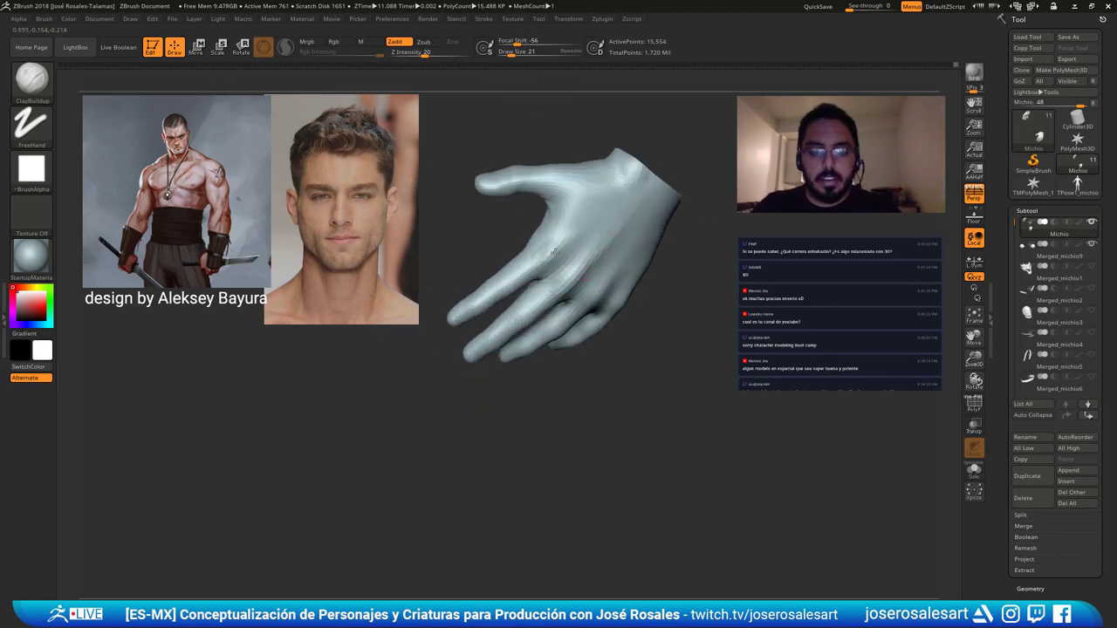
mouse_move(553, 252)
right_mouse_down()
mouse_move(568, 289)
mouse_move(533, 367)
mouse_move(615, 289)
mouse_move(550, 282)
mouse_move(593, 301)
mouse_move(558, 349)
right_mouse_up()
left_click_drag(508, 272, 514, 291)
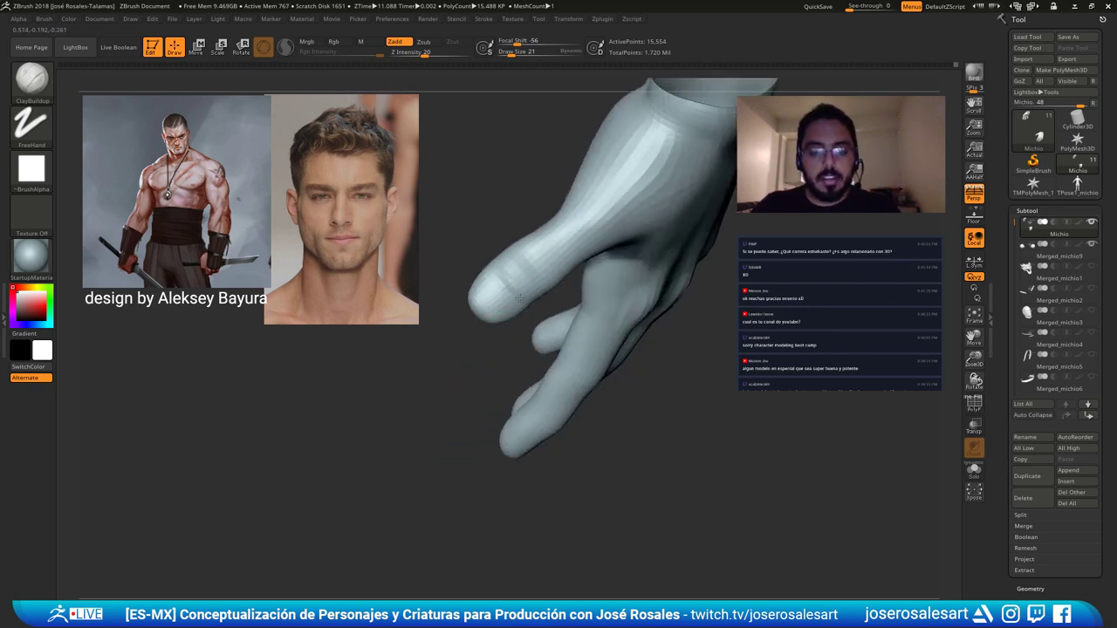
right_click_drag(519, 296, 562, 226)
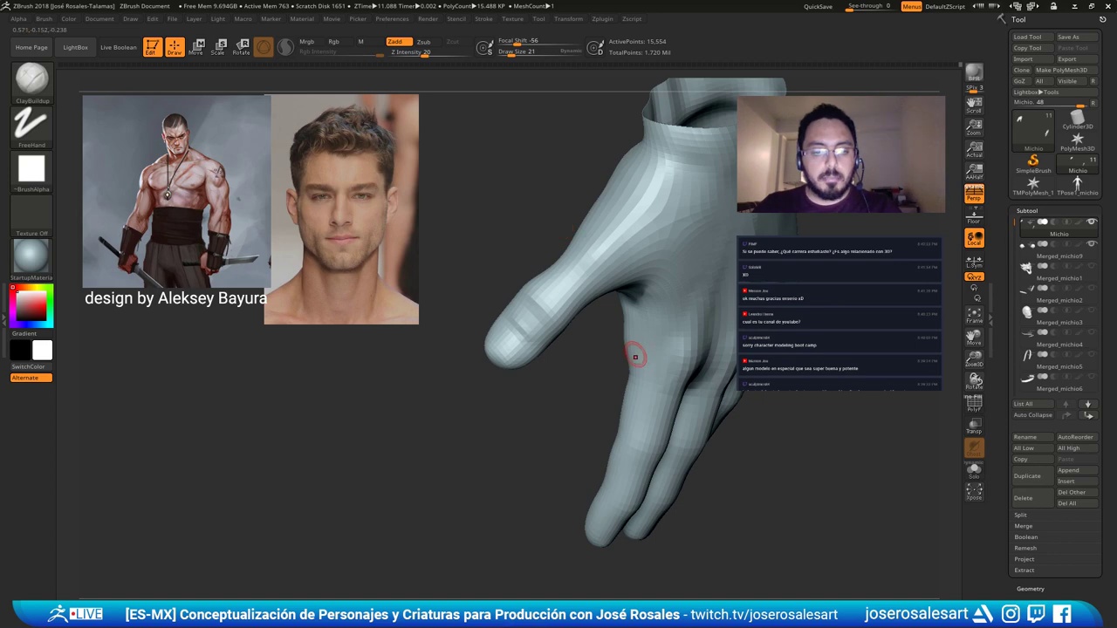
right_click_drag(636, 357, 559, 232)
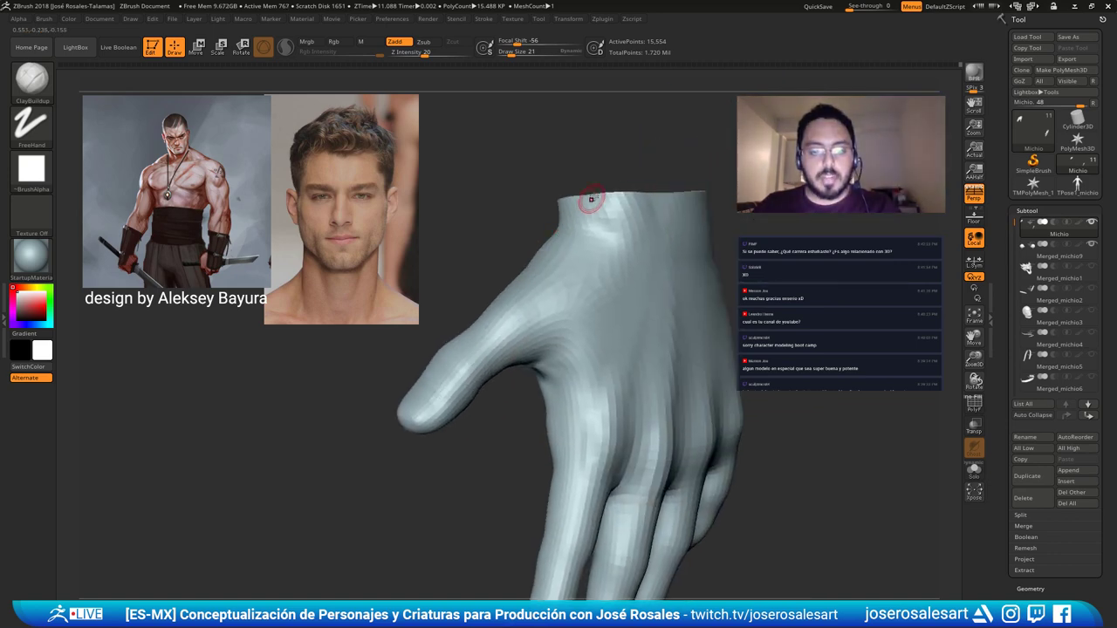
mouse_move(591, 199)
right_mouse_down()
mouse_move(562, 272)
mouse_move(598, 210)
right_mouse_up()
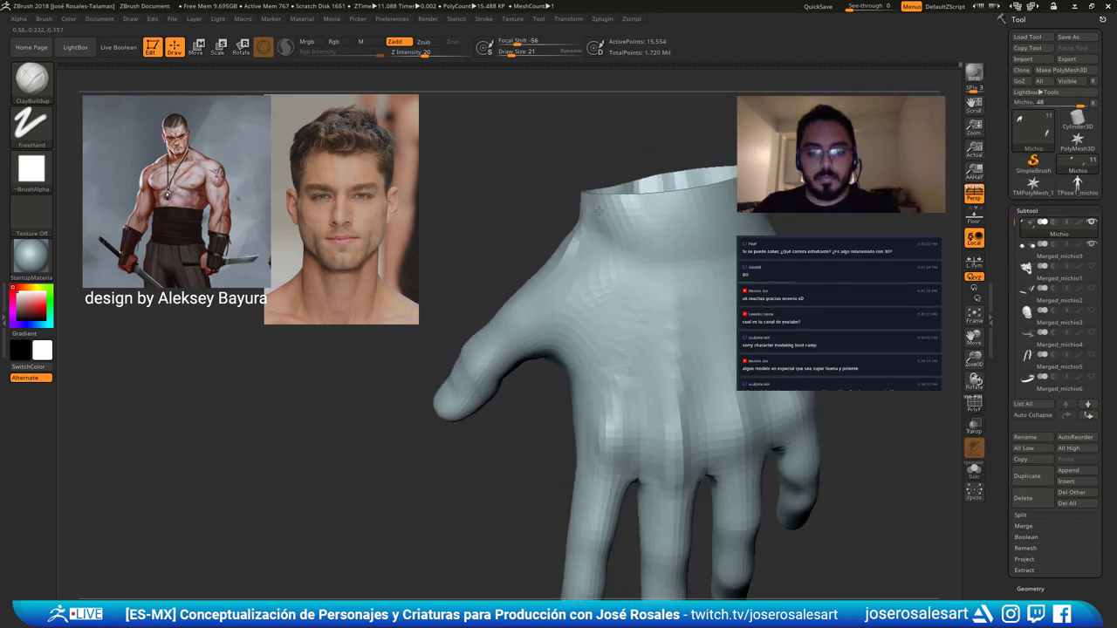
Raise the hands to a higher subdivision level, then sculpt and smooth the transition from the wrist to the thumb base.
key("shift+d")
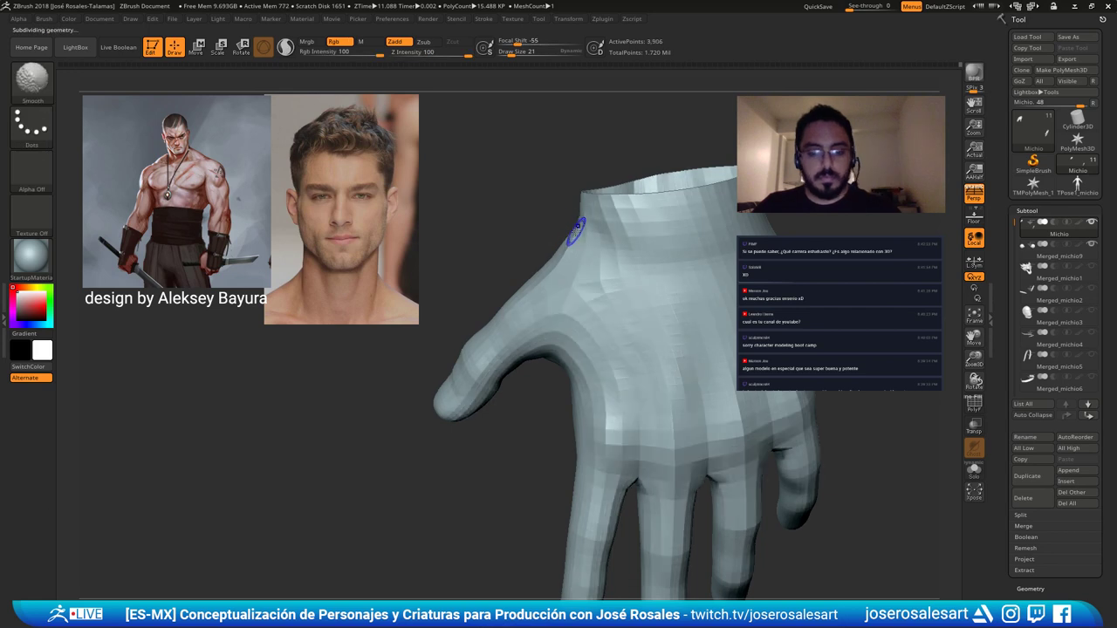
right_click_drag(576, 225, 582, 245)
key("d")
key("d")
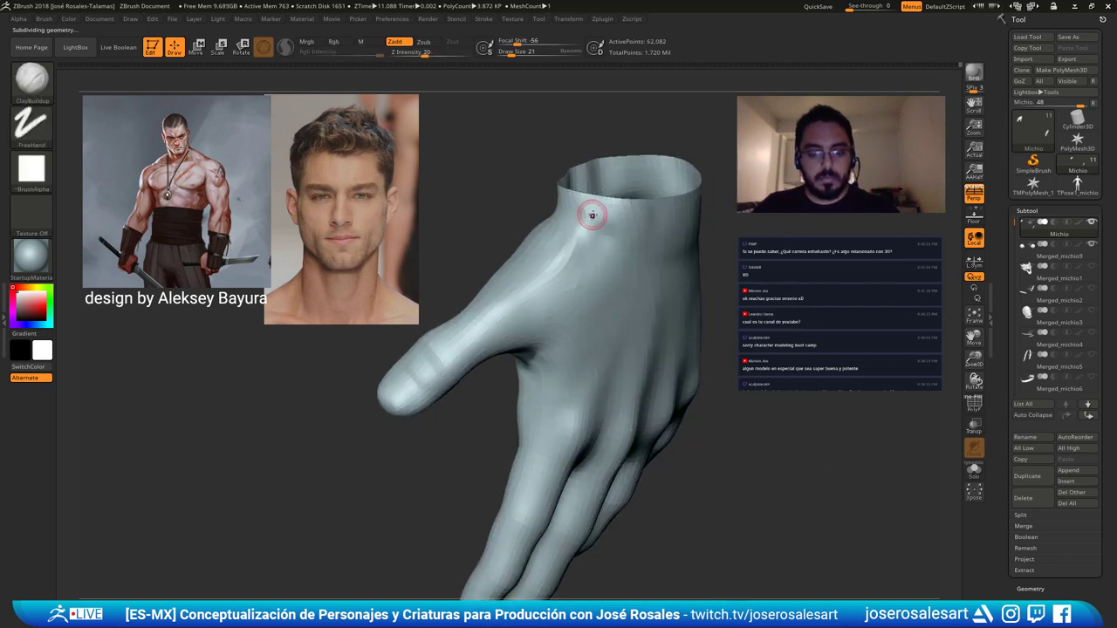
left_click_drag(566, 254, 576, 249)
mouse_move(576, 249)
right_mouse_down()
mouse_move(590, 225)
mouse_move(549, 242)
mouse_move(571, 253)
right_mouse_up()
mouse_move(571, 253)
left_mouse_down("shift")
mouse_move(581, 279)
mouse_move(618, 268)
mouse_move(617, 279)
left_mouse_up("shift")
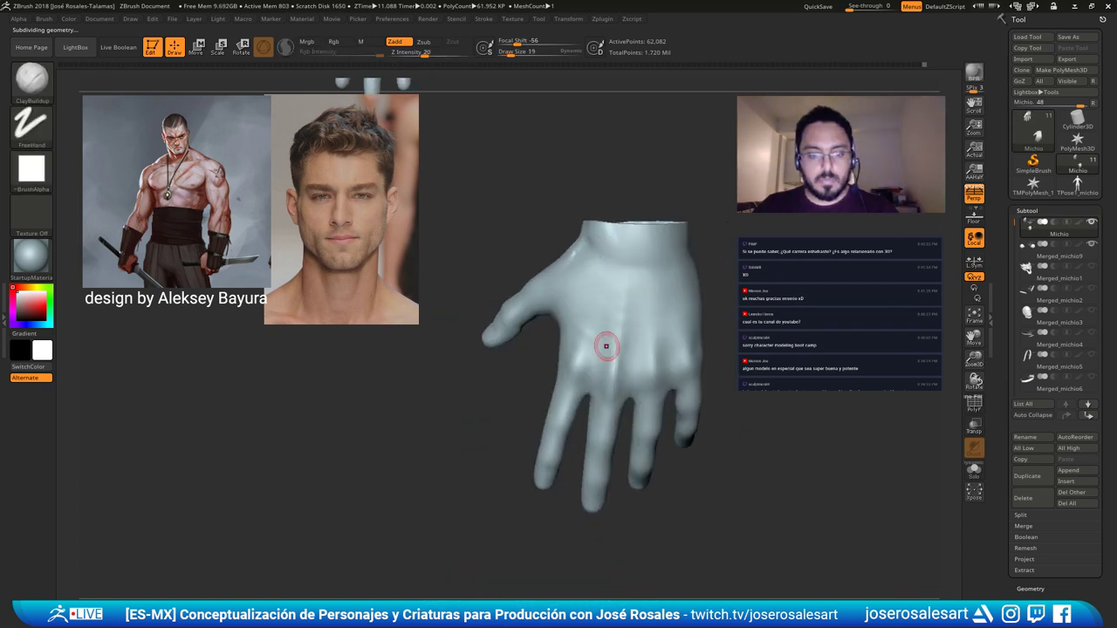
Sculpt the middle finger's joints, fingertip and knuckle with ClayBuildup, checking the hand from the palm and back.
right_click_drag(604, 344, 539, 371)
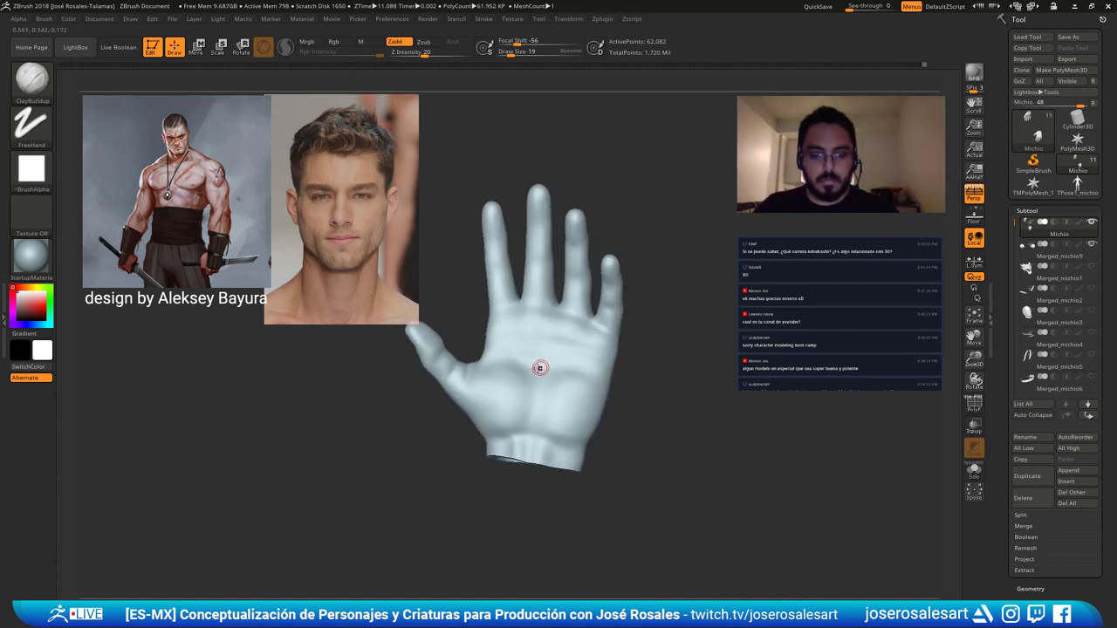
mouse_move(574, 327)
right_mouse_down()
mouse_move(464, 279)
mouse_move(514, 356)
mouse_move(524, 237)
mouse_move(542, 267)
mouse_move(536, 241)
right_mouse_up()
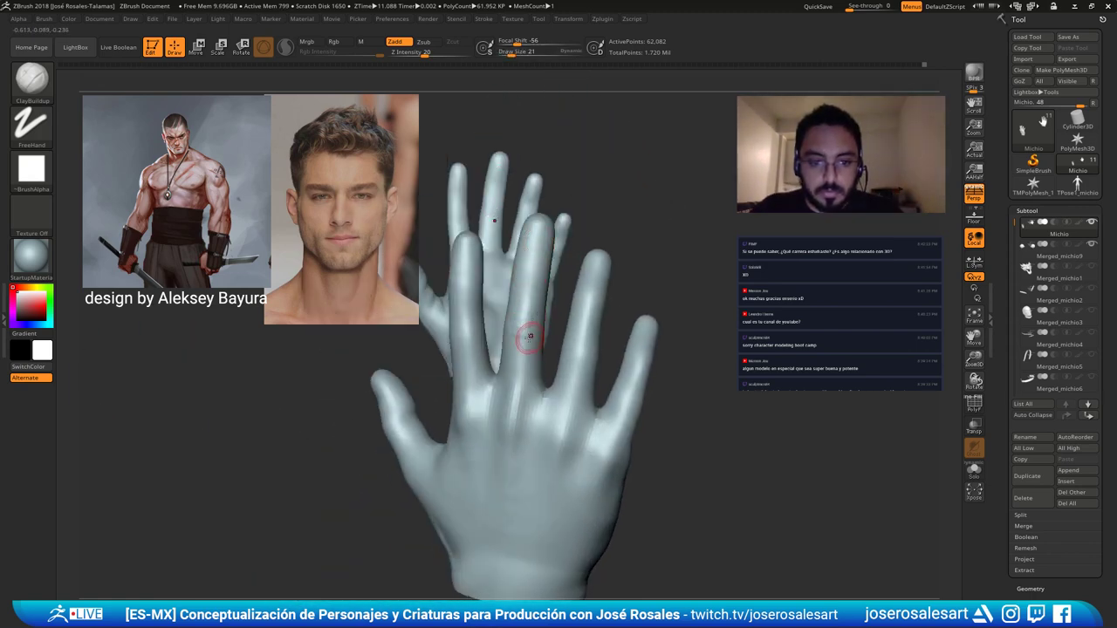
mouse_move(530, 336)
right_mouse_down()
mouse_move(518, 260)
mouse_move(541, 285)
mouse_move(531, 291)
right_mouse_up()
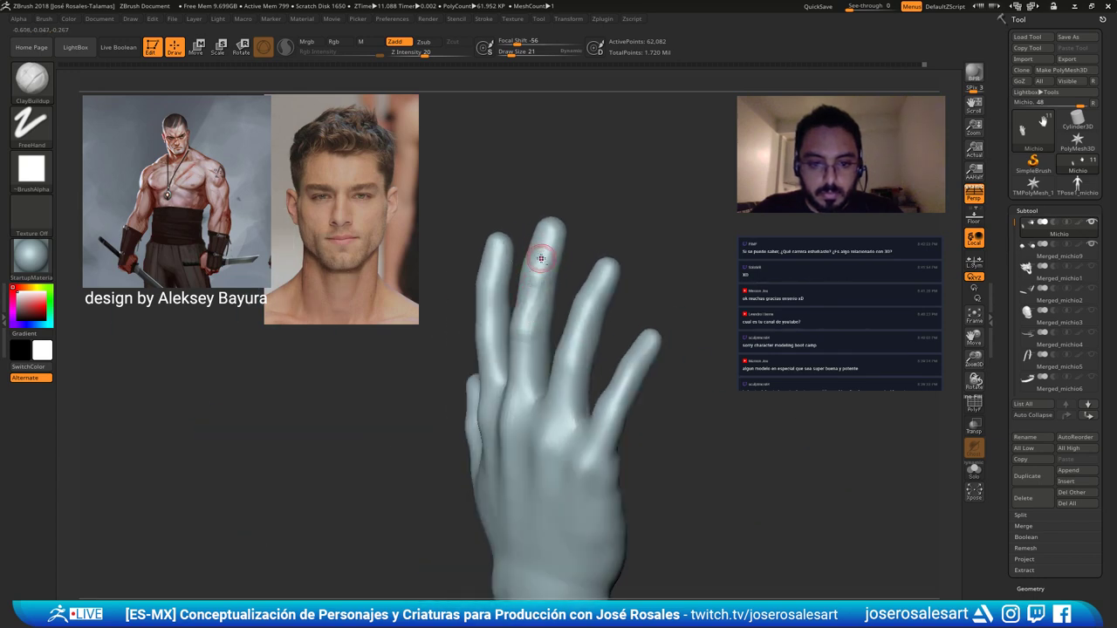
mouse_move(545, 240)
right_mouse_down()
mouse_move(527, 239)
mouse_move(559, 243)
mouse_move(542, 228)
right_mouse_up()
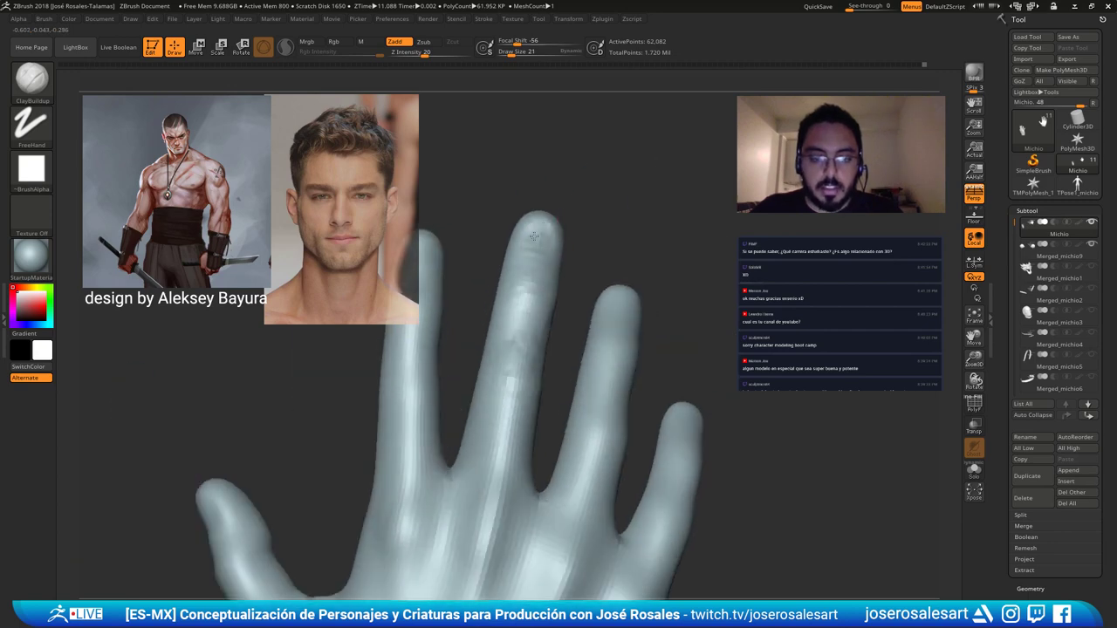
mouse_move(551, 236)
right_mouse_down()
mouse_move(511, 232)
mouse_move(529, 325)
right_mouse_up()
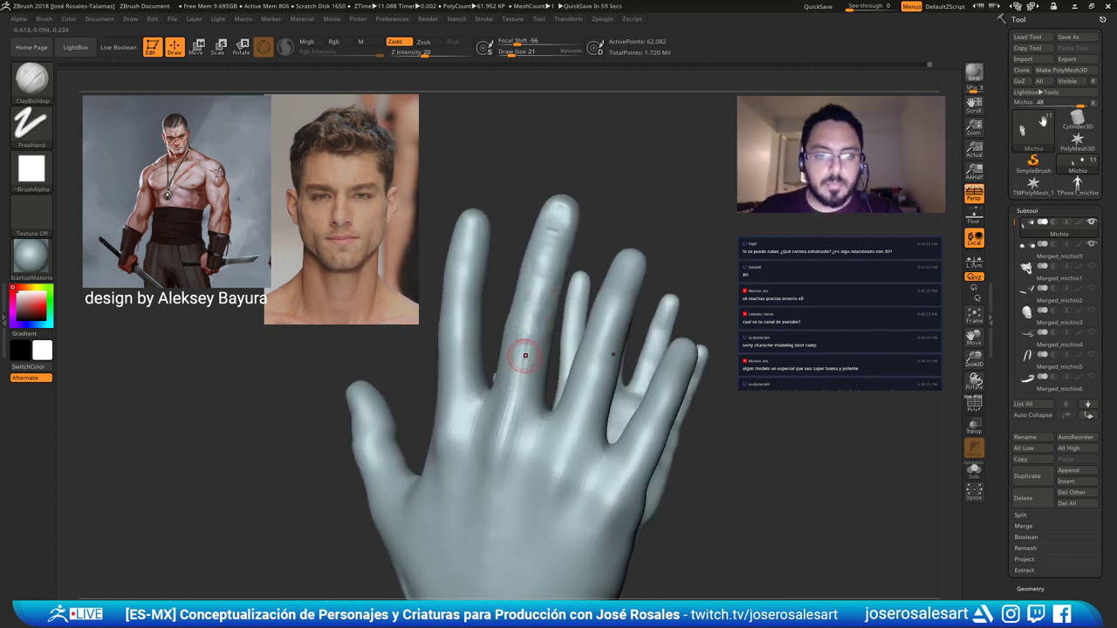
right_click_drag(531, 365, 588, 311)
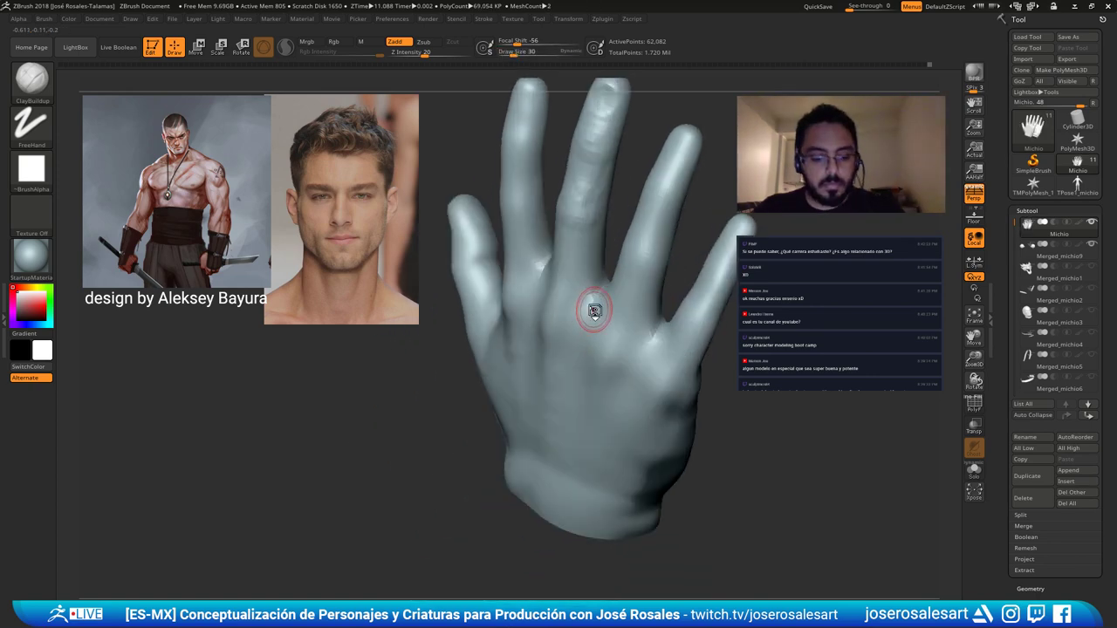
Switch to the DamStandard brush at size 19 and carve creases around the knuckles on the back of the hand.
key("b")
key("d")
key("s")
right_click_drag(609, 272, 528, 377)
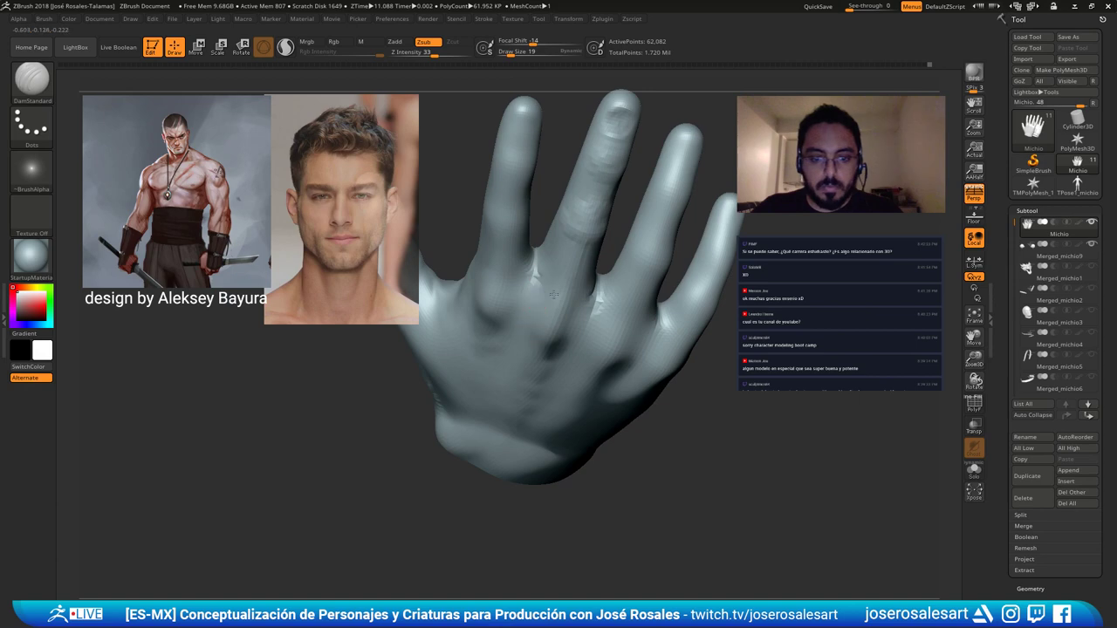
Build up volume across the base of one finger with the ClayBuildup brush.
key("b")
key("c")
key("b")
mouse_move(553, 295)
right_mouse_down()
mouse_move(579, 369)
mouse_move(569, 349)
right_mouse_up()
right_click_drag(547, 252, 549, 218)
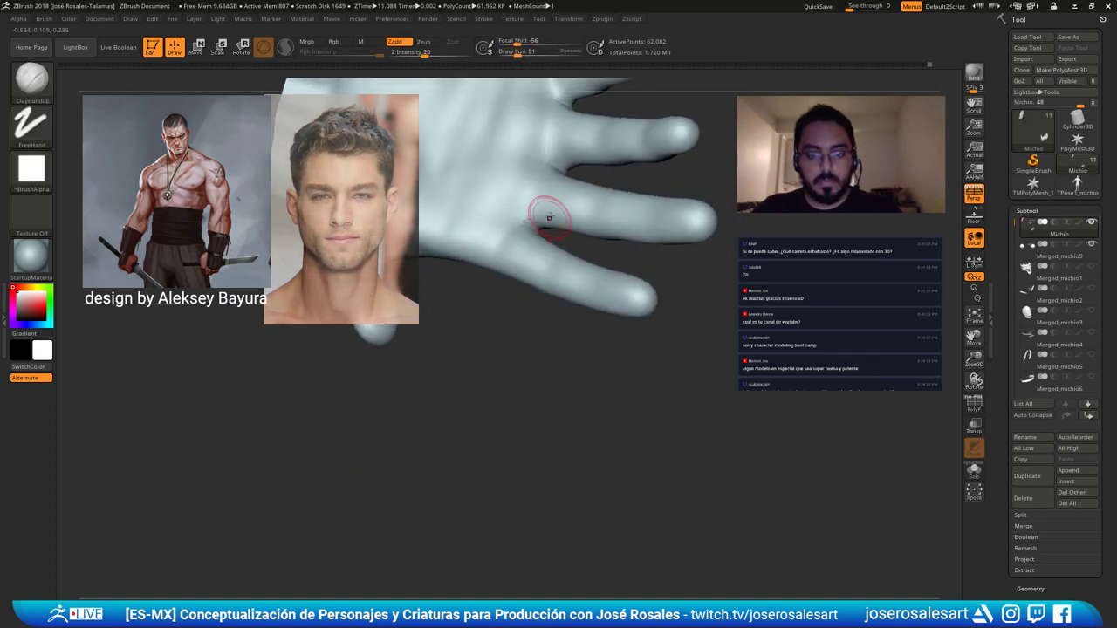
left_click_drag(547, 188, 553, 220)
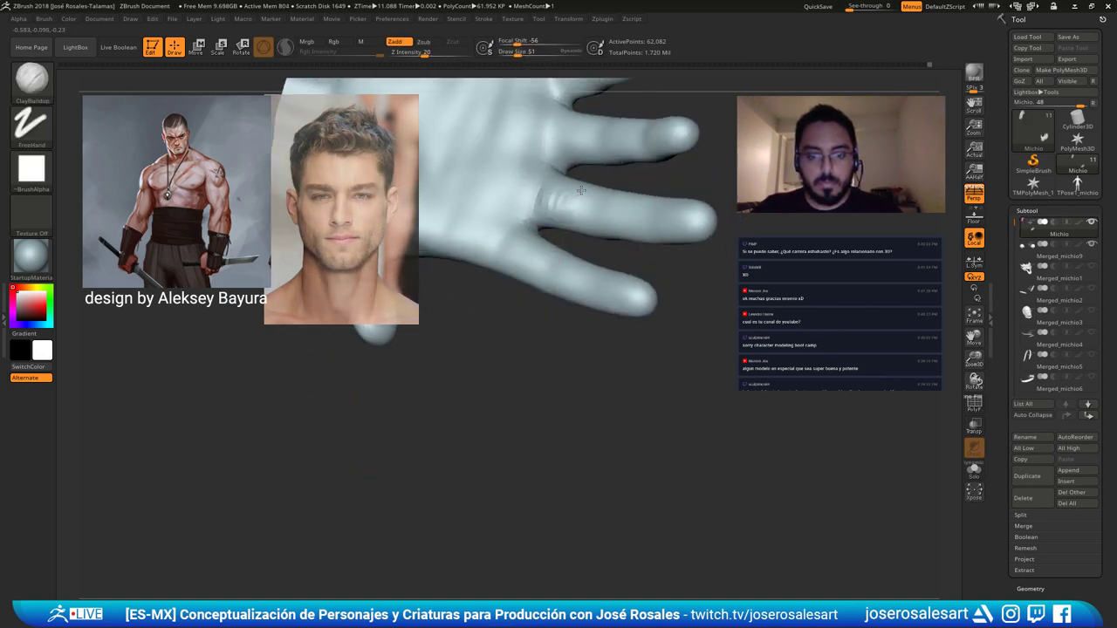
mouse_move(580, 190)
right_mouse_down()
mouse_move(556, 179)
mouse_move(553, 194)
mouse_move(585, 173)
mouse_move(589, 228)
mouse_move(491, 386)
right_mouse_up()
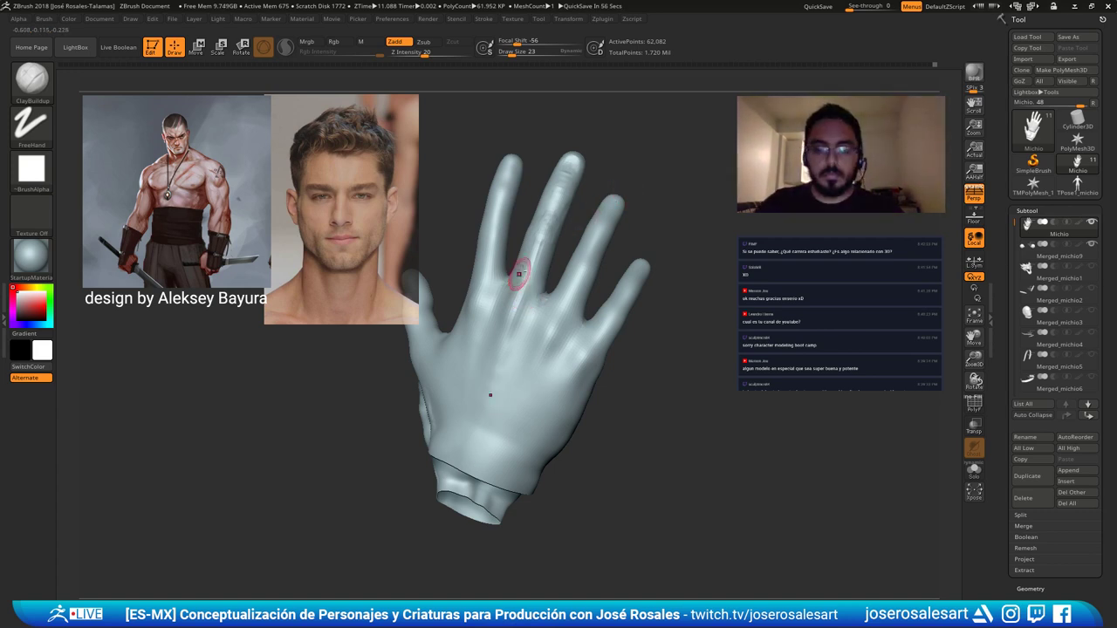
Sculpt tendon ridges with ClayBuildup from the knuckles toward the wrist on the back of the hand and smooth them.
mouse_move(518, 274)
right_mouse_down()
mouse_move(518, 244)
mouse_move(573, 215)
mouse_move(554, 286)
mouse_move(573, 299)
right_mouse_up()
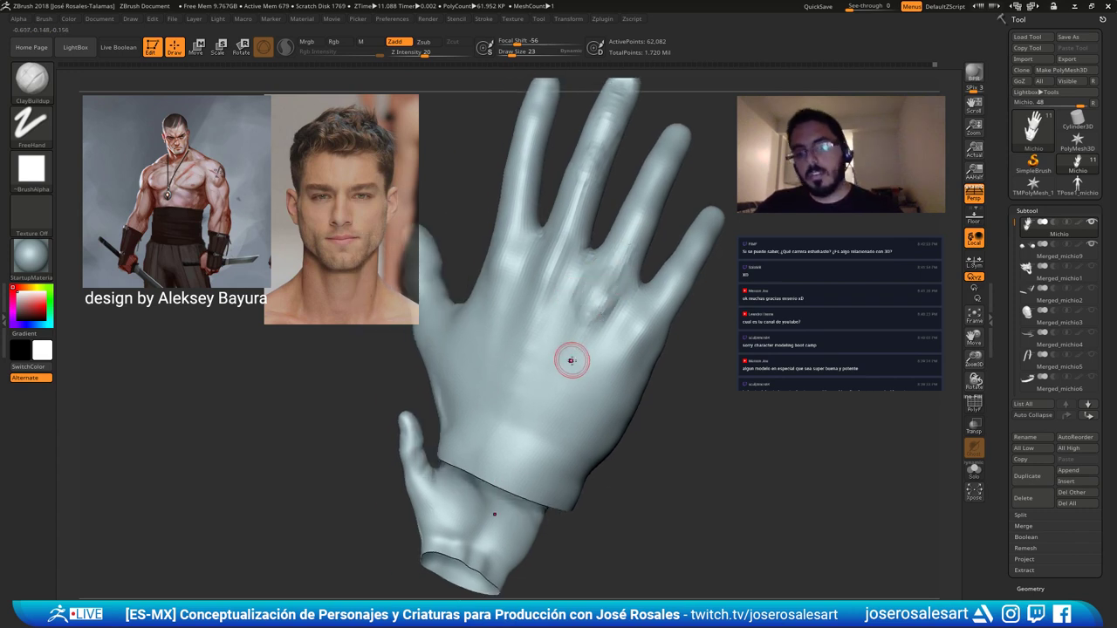
right_click_drag(568, 364, 570, 291)
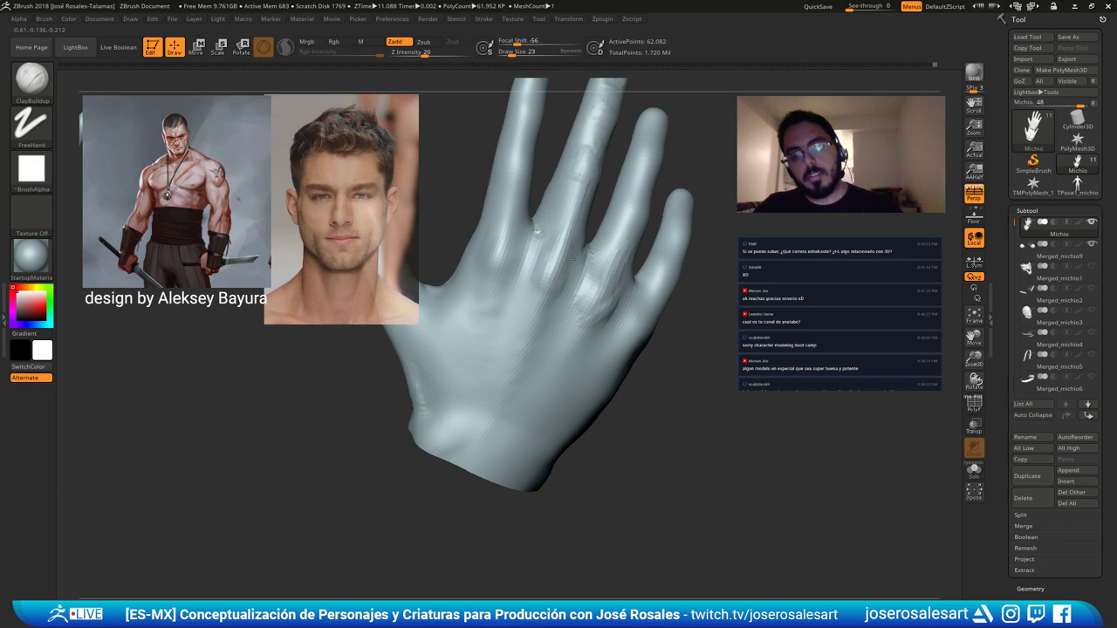
left_click_drag(546, 322, 522, 351)
mouse_move(524, 349)
right_mouse_down()
mouse_move(475, 336)
mouse_move(480, 319)
right_mouse_up()
left_click_drag(583, 259, 526, 355)
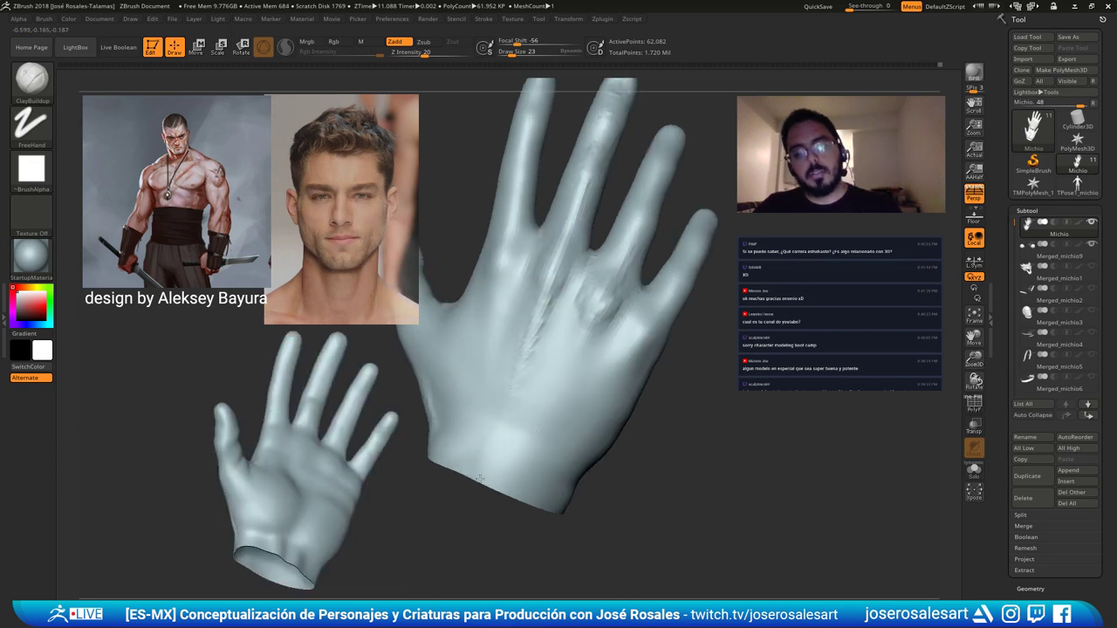
right_click_drag(480, 478, 530, 320)
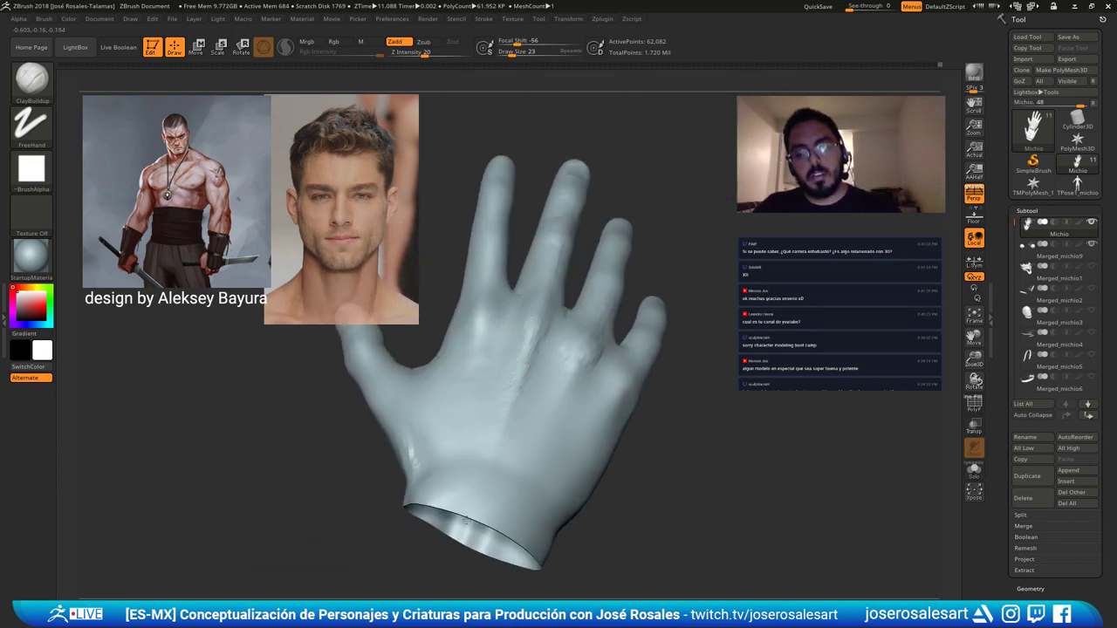
mouse_move(466, 446)
right_mouse_down()
mouse_move(502, 403)
mouse_move(505, 365)
right_mouse_up()
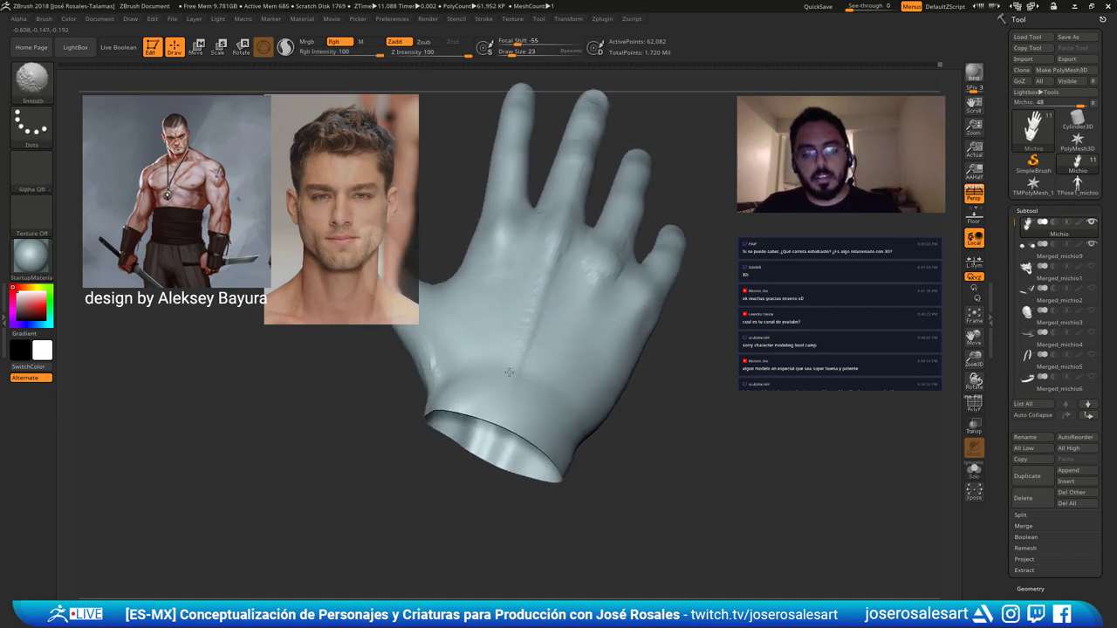
left_click_drag(509, 373, 567, 272, "shift")
mouse_move(573, 267)
right_mouse_down()
mouse_move(554, 370)
mouse_move(556, 336)
mouse_move(613, 307)
mouse_move(634, 322)
mouse_move(563, 226)
mouse_move(522, 397)
mouse_move(551, 311)
mouse_move(548, 324)
right_mouse_up()
Unhide the whole body and examine how the hand, wrist and forearm flow together from several angles.
left_click(634, 322, "ctrl+shift")
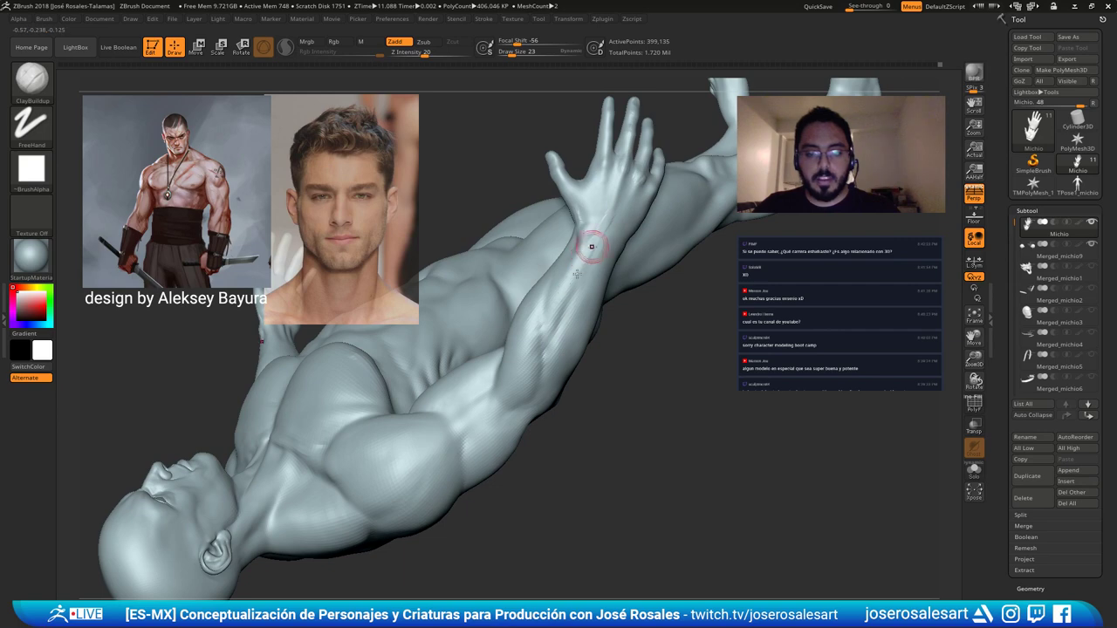
mouse_move(579, 225)
right_mouse_down()
mouse_move(588, 268)
mouse_move(577, 255)
right_mouse_up()
mouse_move(531, 347)
right_mouse_down()
mouse_move(554, 305)
mouse_move(544, 299)
mouse_move(529, 361)
right_mouse_up()
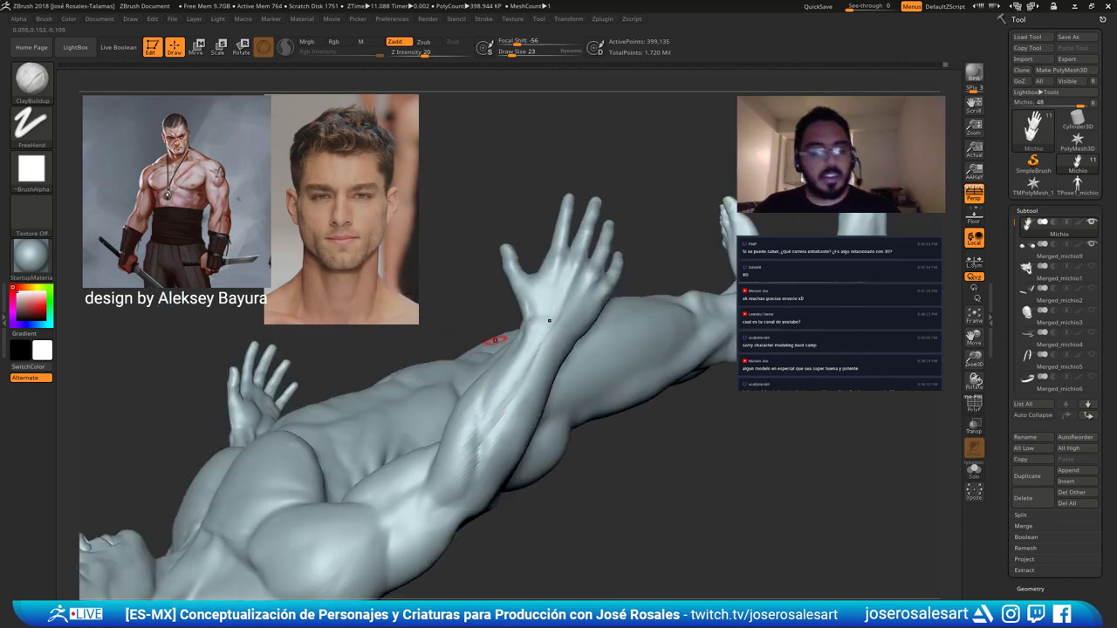
right_click_drag(489, 400, 521, 339)
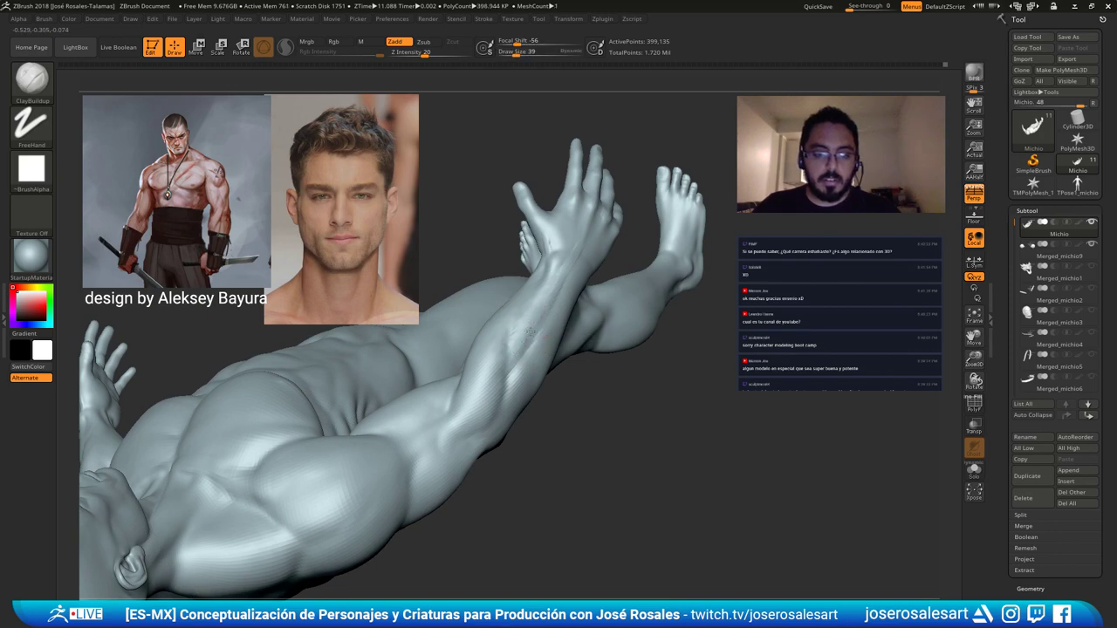
mouse_move(536, 318)
right_mouse_down()
mouse_move(549, 291)
mouse_move(487, 397)
right_mouse_up()
right_click_drag(592, 244, 599, 242)
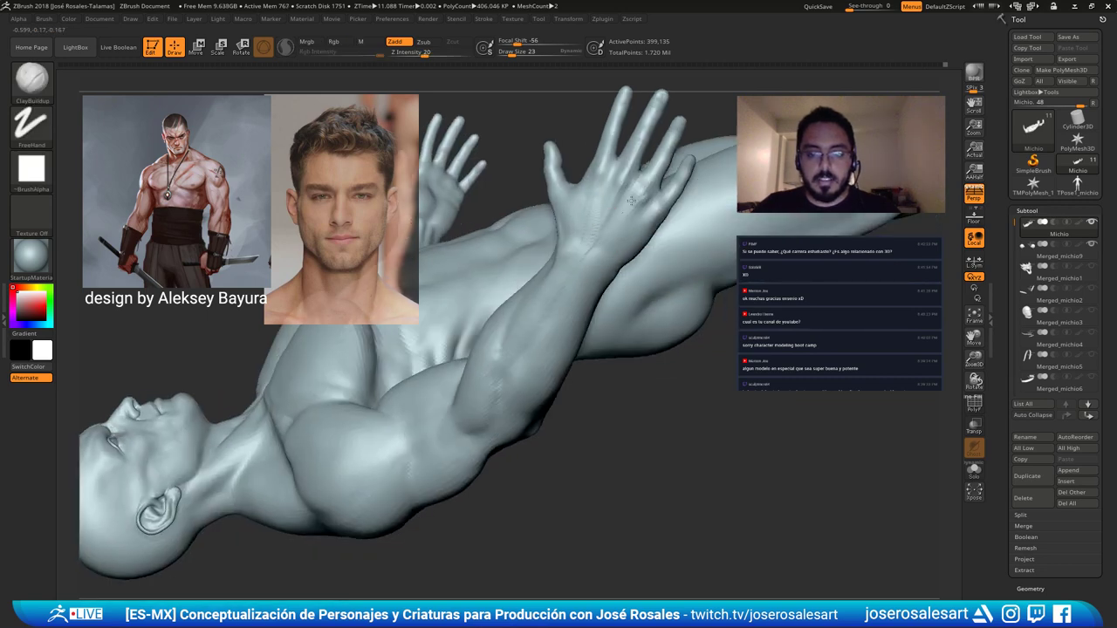
right_click_drag(578, 256, 598, 204)
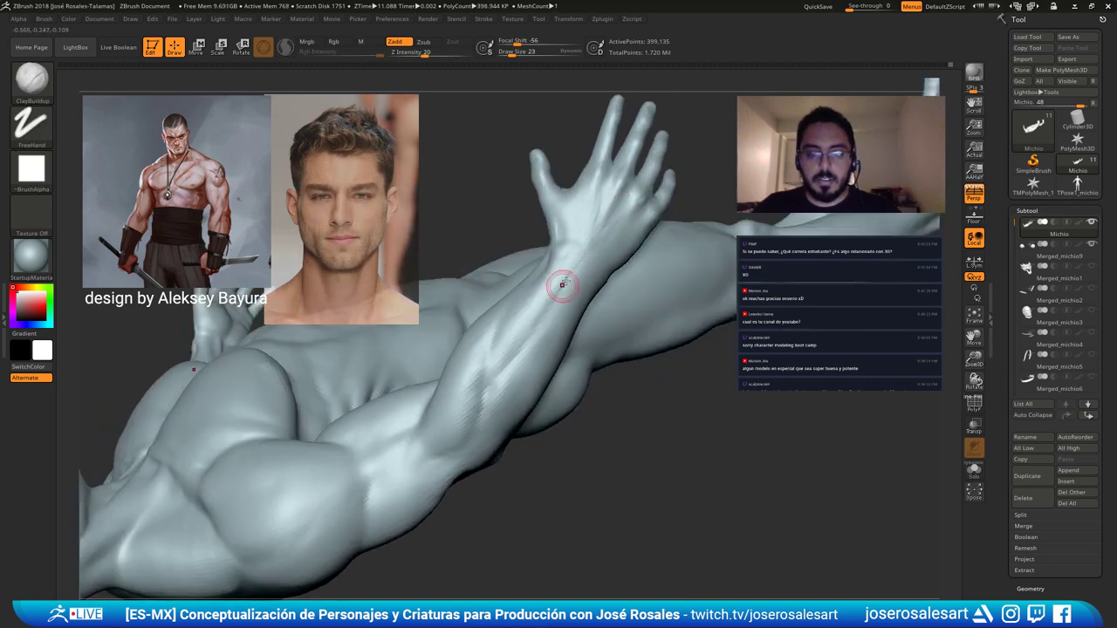
right_click_drag(563, 284, 605, 190)
right_click_drag(571, 232, 591, 187)
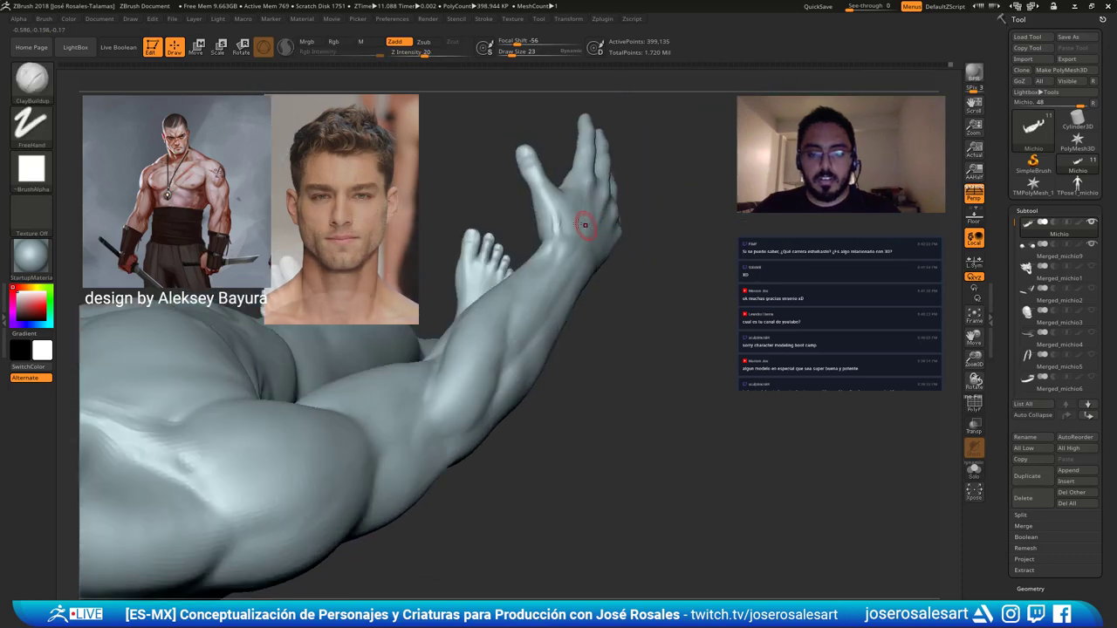
mouse_move(585, 225)
right_mouse_down("ctrl")
mouse_move(568, 182)
mouse_move(578, 207)
mouse_move(559, 242)
mouse_move(520, 271)
right_mouse_up("ctrl")
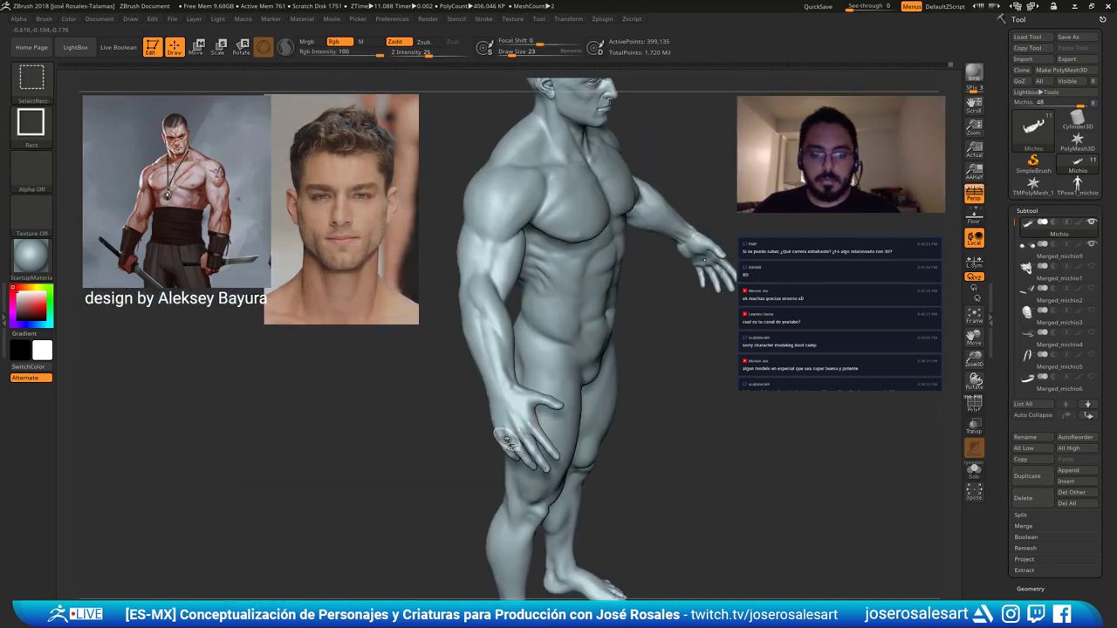
Isolate the hands and build up the finger pads on the palm side with the ClayBuildup brush.
left_click(513, 453, "ctrl+shift")
right_click_drag(524, 436, 583, 336, "ctrl")
right_click_drag(558, 297, 583, 349, "ctrl")
right_click_drag(524, 288, 596, 329)
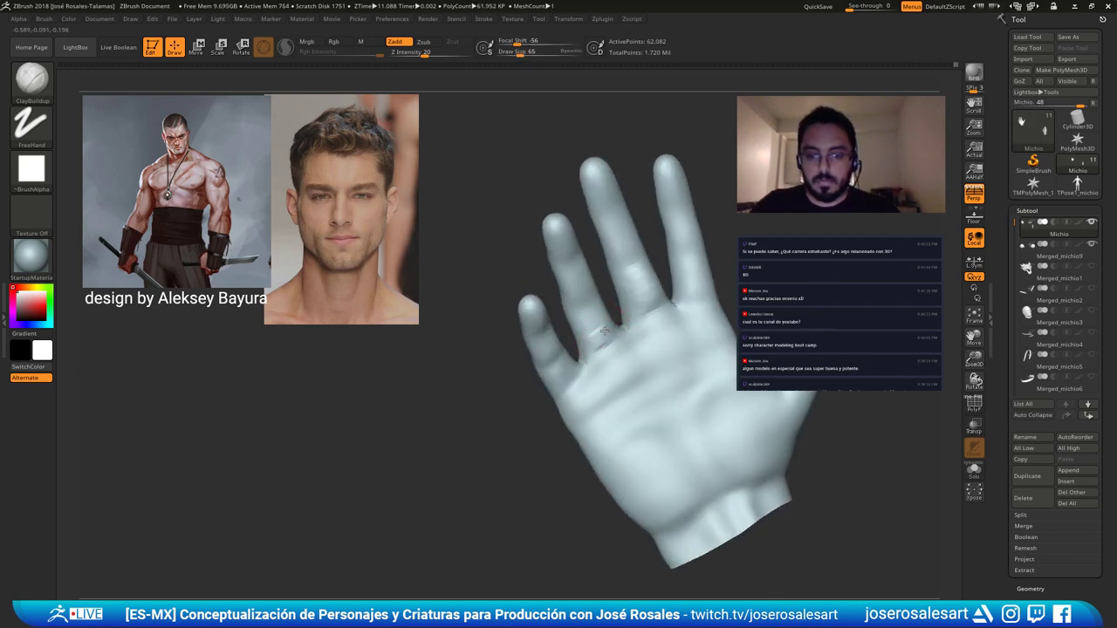
right_click_drag(598, 319, 583, 296)
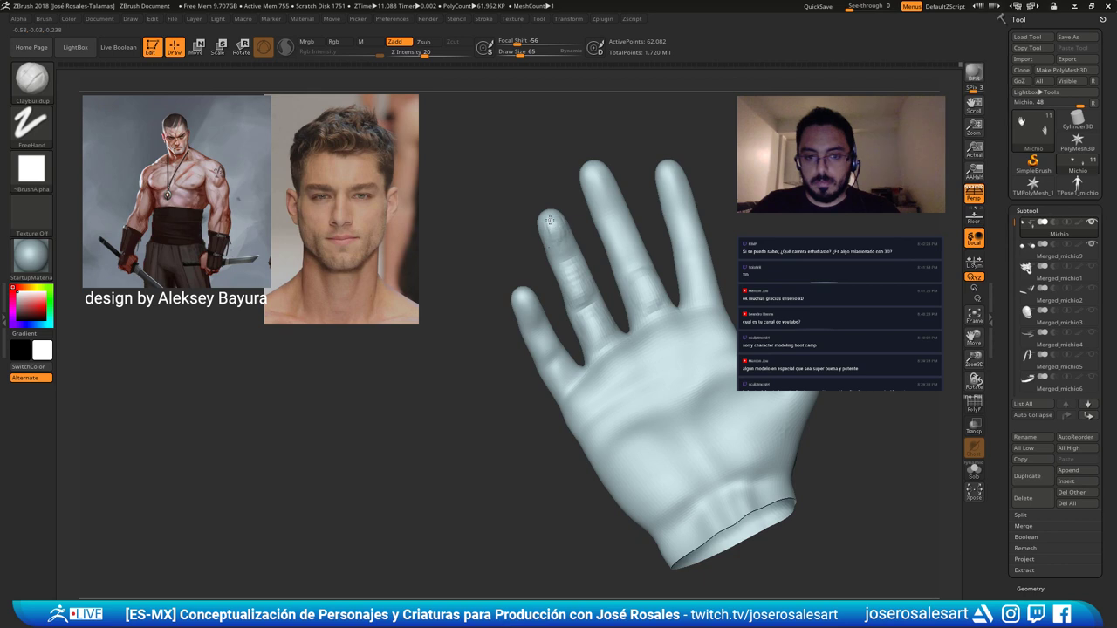
mouse_move(559, 261)
right_mouse_down()
mouse_move(551, 226)
mouse_move(540, 299)
right_mouse_up()
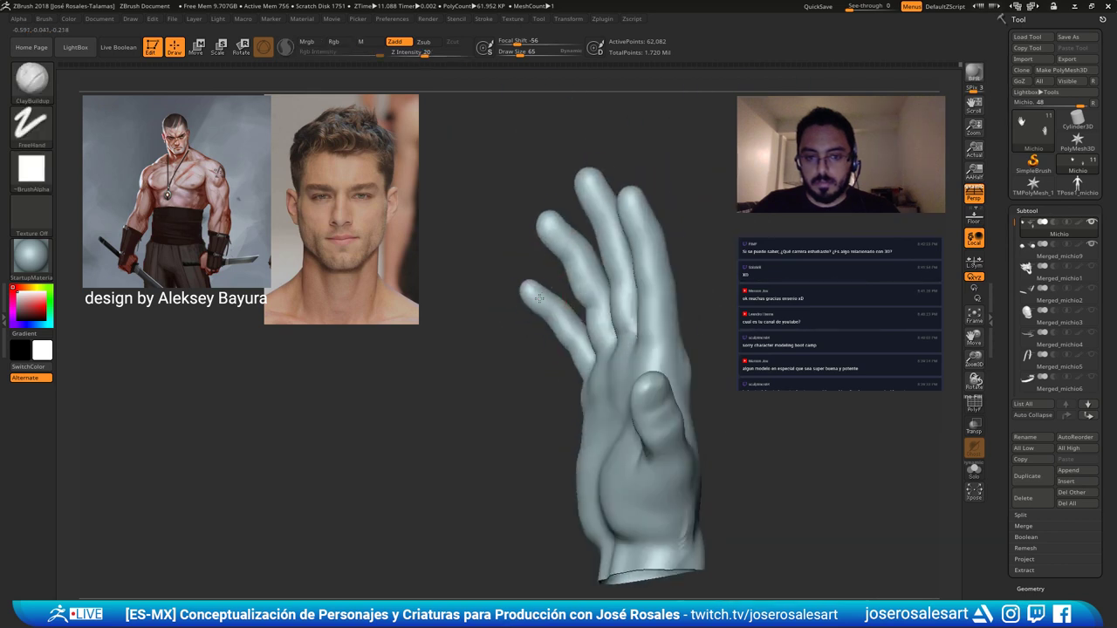
mouse_move(557, 262)
right_mouse_down()
mouse_move(597, 278)
mouse_move(638, 274)
mouse_move(588, 250)
mouse_move(570, 195)
right_mouse_up()
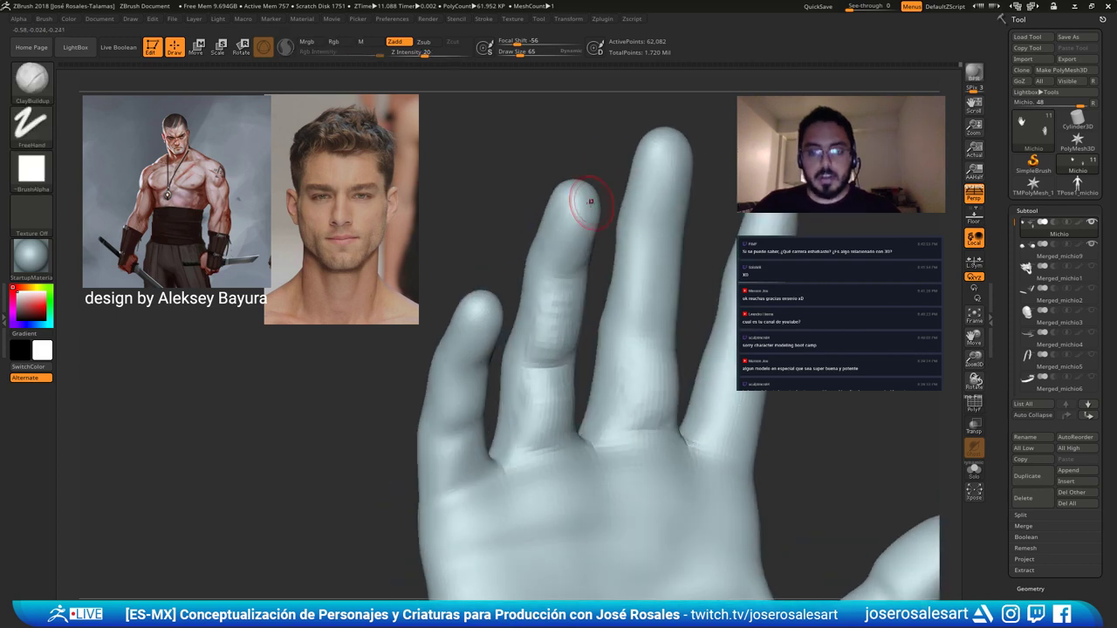
Carve creases across the finger joints on the palm side with the DamStandard brush at draw size 36.
key("b")
key("d")
key("s")
key("s")
left_click_drag(557, 266, 546, 264)
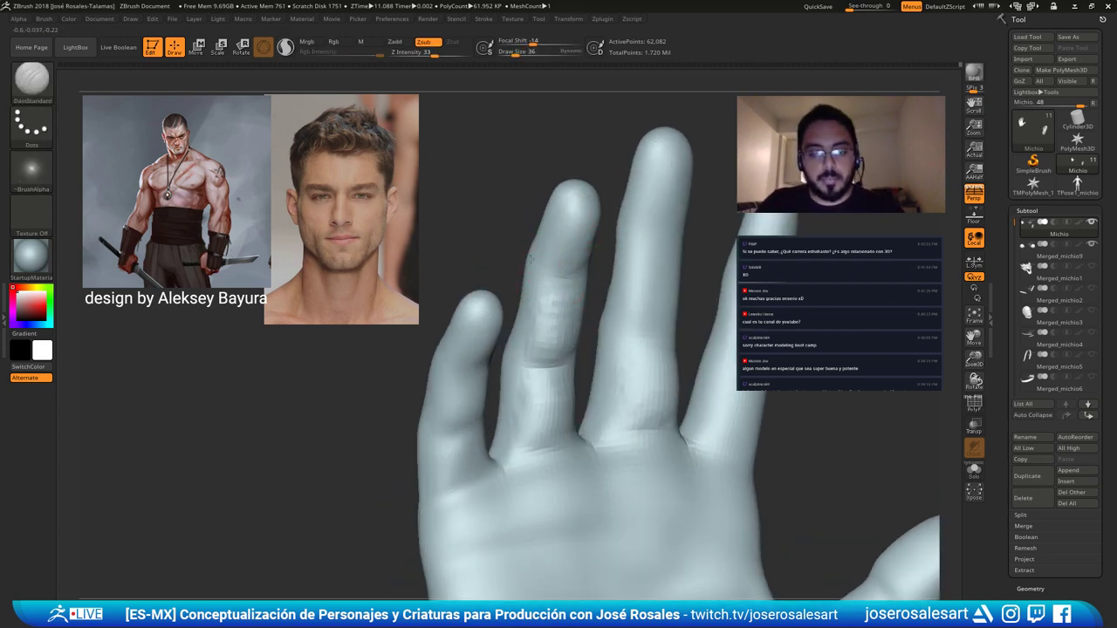
right_click_drag(571, 268, 576, 295)
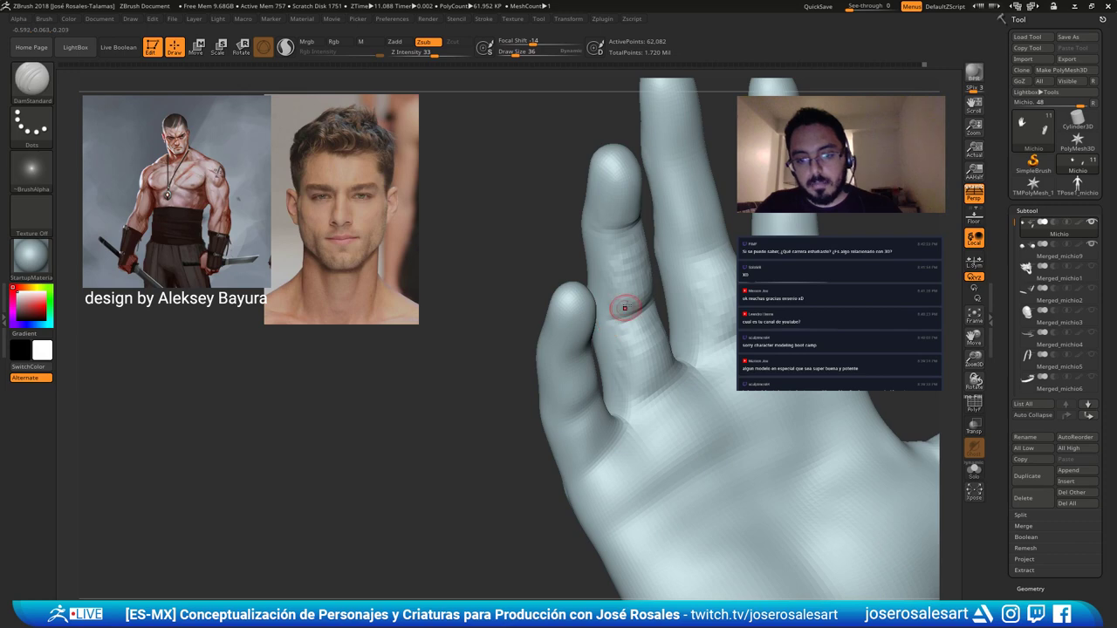
Turn on the polyframe display for the hand and lower the mesh by two subdivision levels.
key("ctrl+shift+s")
key("ctrl+shift+s")
key("f")
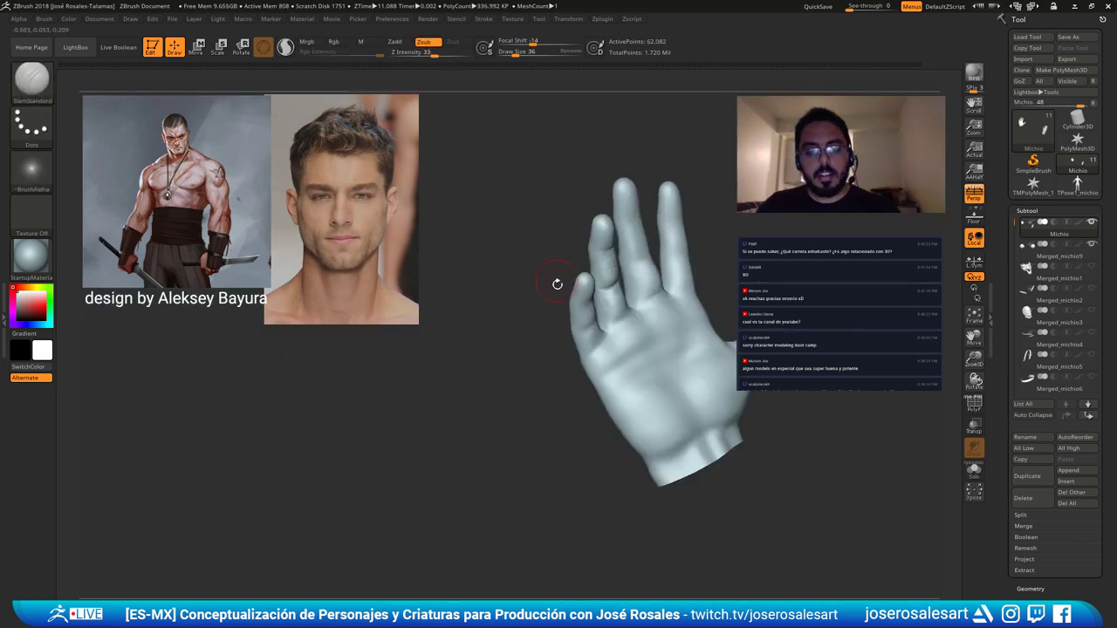
mouse_move(558, 282)
left_mouse_down()
mouse_move(558, 379)
mouse_move(568, 375)
mouse_move(536, 345)
mouse_move(545, 332)
left_mouse_up()
key("shift+f")
key("shift")
key("shift+d")
key("shift+d")
left_click_drag(604, 376, 578, 421)
Switch the selection brush to SelectLasso and hide the polygons of the thumb.
left_click_drag(568, 494, 506, 371, "ctrl+shift")
left_click(539, 378, "ctrl+shift")
left_click(32, 80, "ctrl+shift")
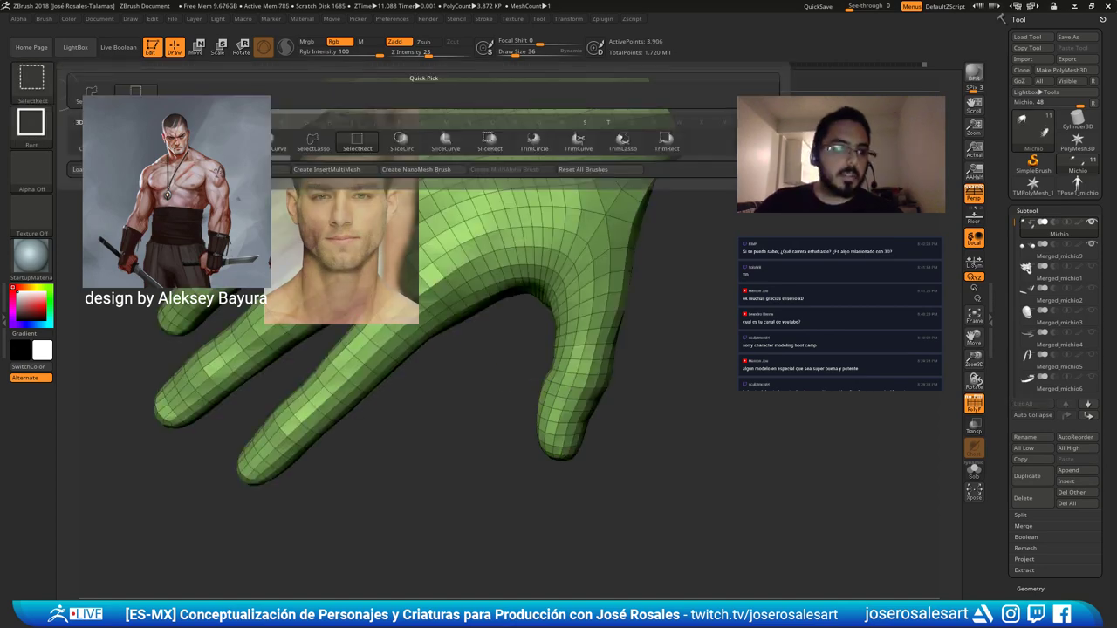
left_click(308, 144, "ctrl+shift")
mouse_move(606, 435)
left_mouse_down()
mouse_move(577, 452)
mouse_move(609, 522)
mouse_move(479, 478)
mouse_move(522, 389)
mouse_move(593, 306)
mouse_move(649, 336)
mouse_move(611, 353)
mouse_move(655, 342)
mouse_move(620, 394)
left_mouse_up()
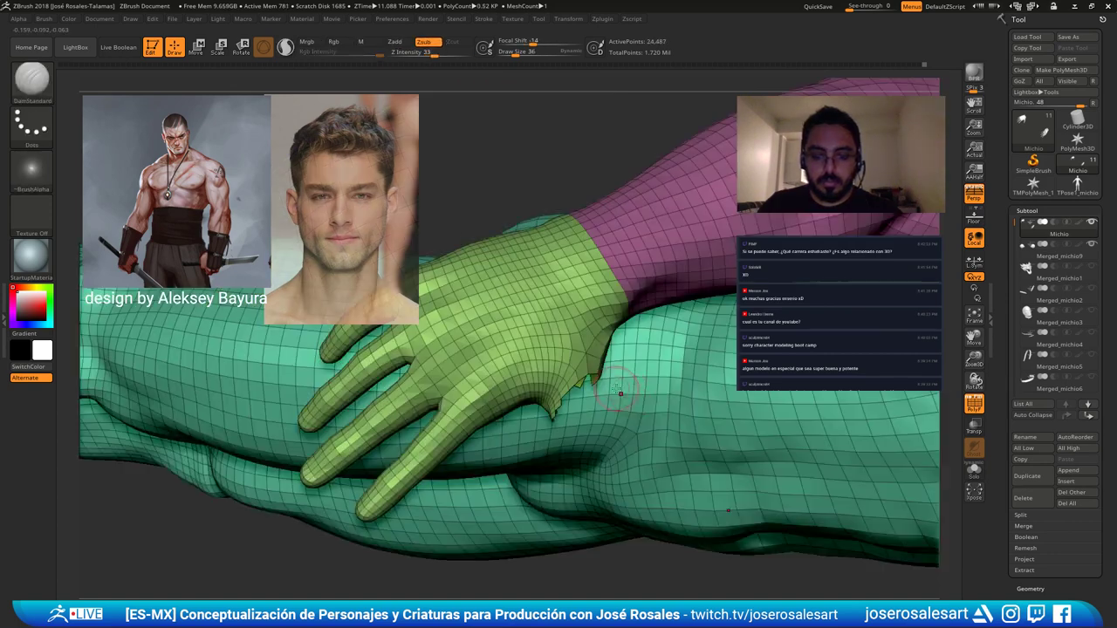
right_click_drag(621, 384, 562, 380)
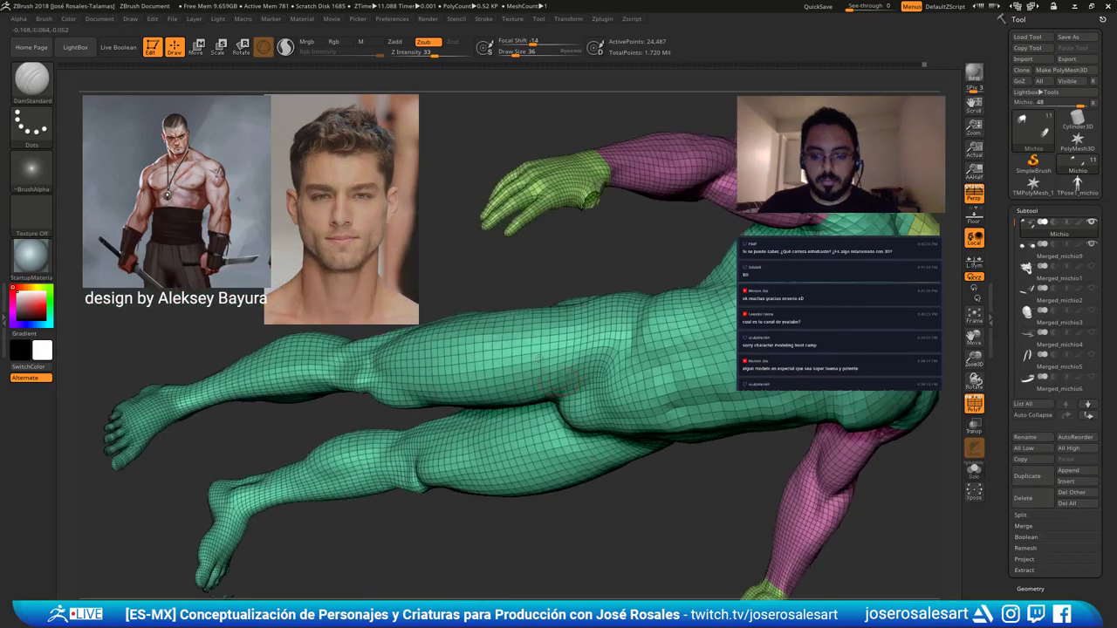
mouse_move(545, 375)
left_mouse_down()
mouse_move(558, 383)
mouse_move(637, 261)
mouse_move(455, 361)
mouse_move(521, 346)
mouse_move(631, 274)
left_mouse_up()
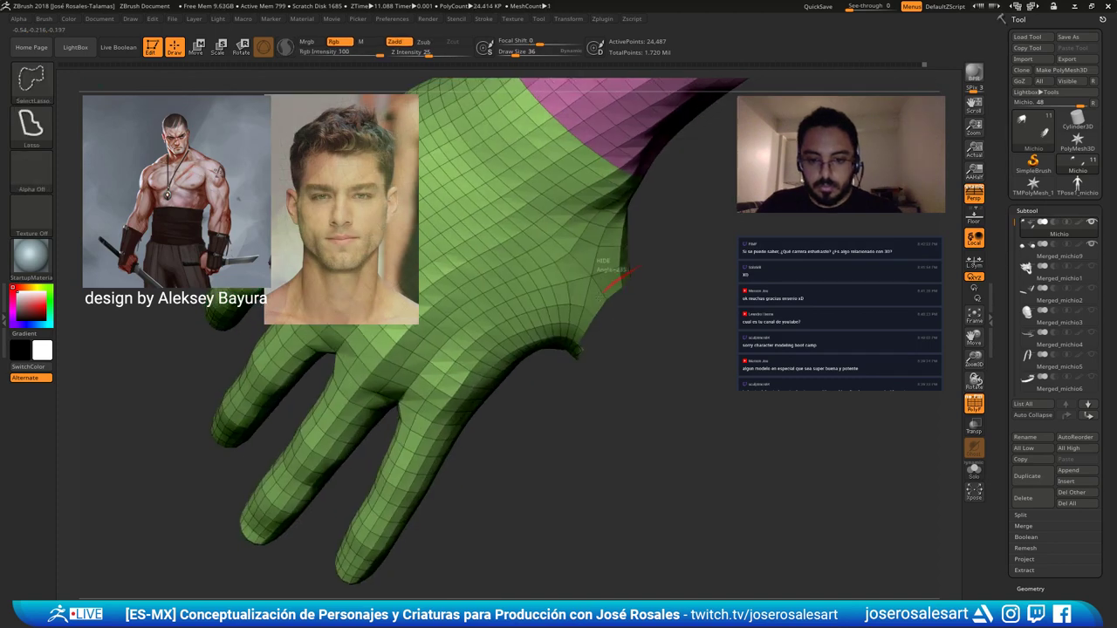
Isolate the thumb, trim stray polygons from its selection, give it its own polygroup and unhide the rest of the body.
mouse_move(575, 347)
left_mouse_down("ctrl+shift")
mouse_move(617, 367)
mouse_move(503, 384)
mouse_move(541, 309)
mouse_move(471, 375)
mouse_move(494, 350)
left_mouse_up("ctrl+shift")
left_click_drag(529, 304, 614, 281)
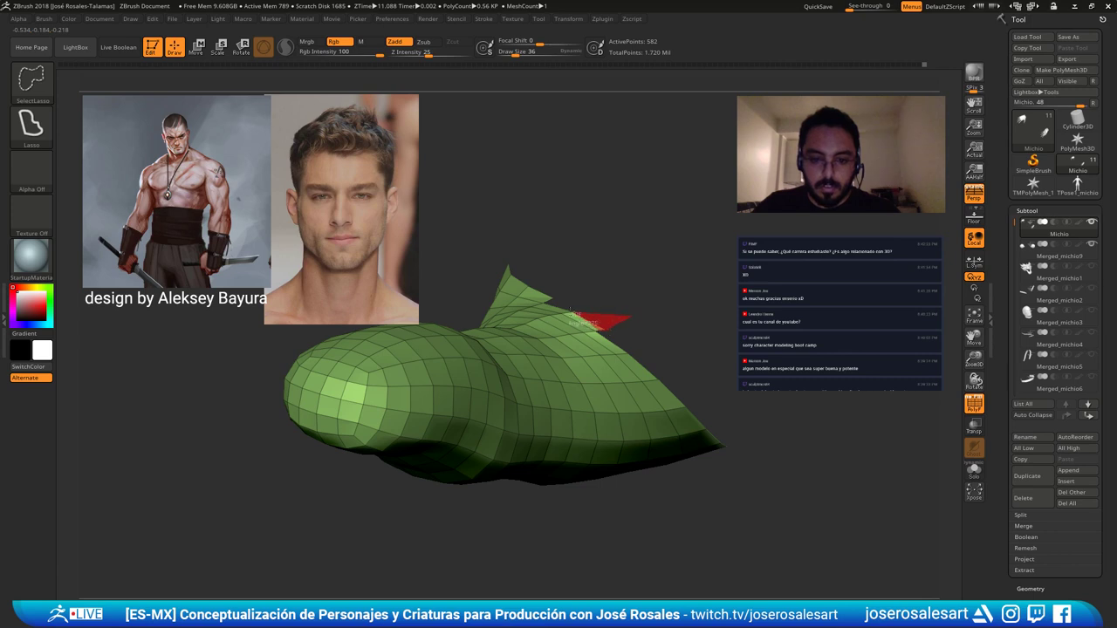
mouse_move(544, 259)
left_mouse_down()
mouse_move(574, 300)
mouse_move(452, 284)
mouse_move(548, 207)
mouse_move(553, 242)
mouse_move(524, 192)
left_mouse_up()
key("ctrl+w")
left_click(583, 313, "ctrl+shift")
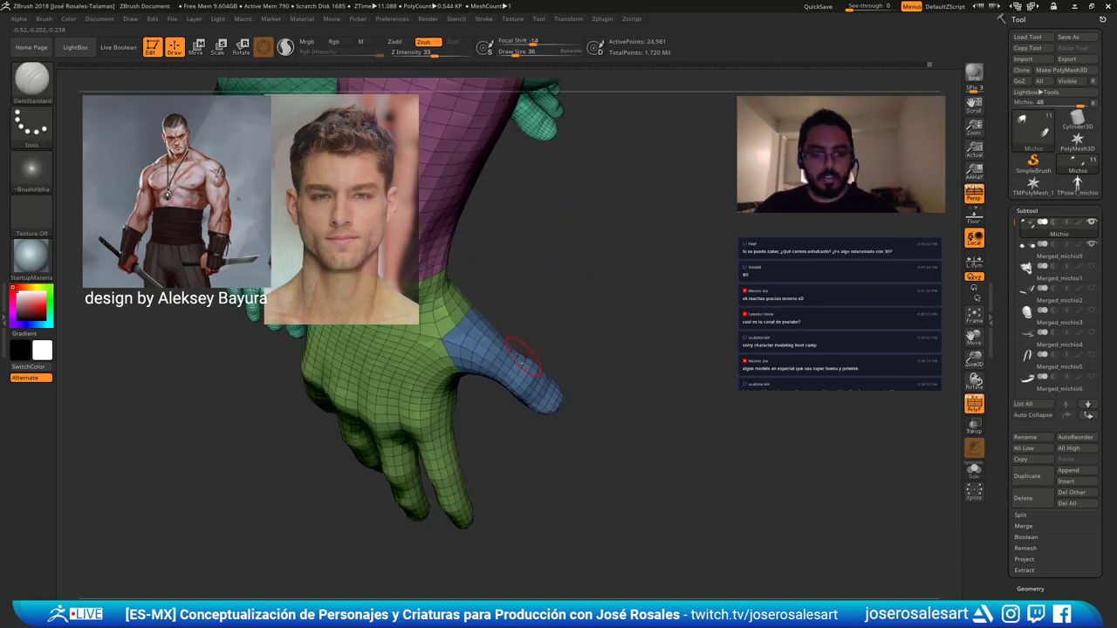
left_click_drag(521, 351, 481, 335)
Examine the edge flow around the knuckles and the webbing between the fingers on the hand's wireframe.
left_click_drag(526, 445, 619, 370, "alt")
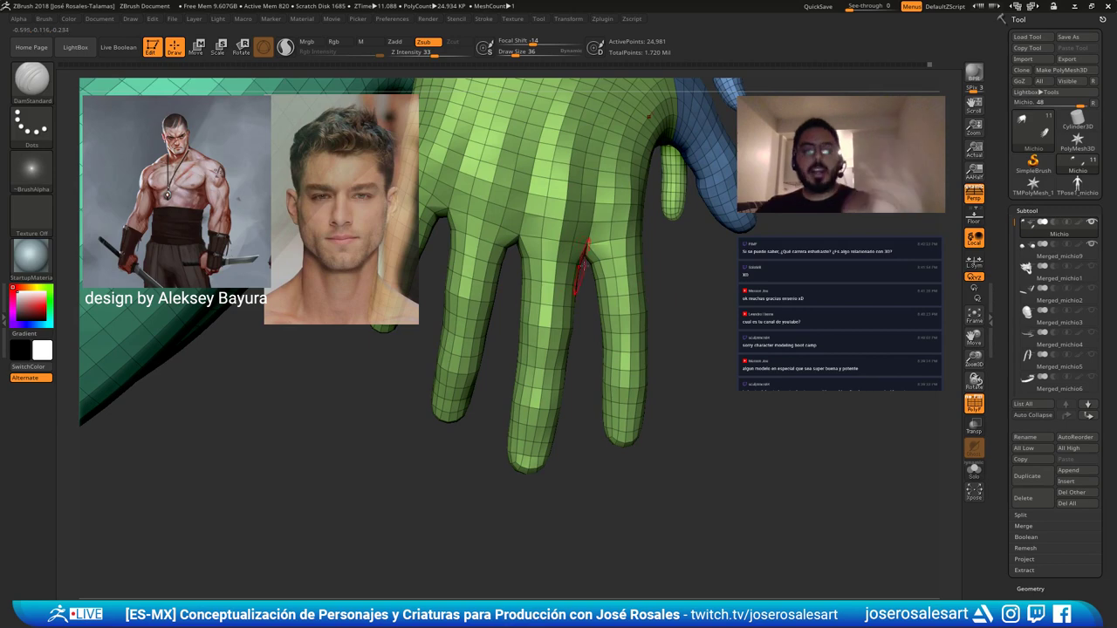
right_click_drag(594, 298, 587, 323)
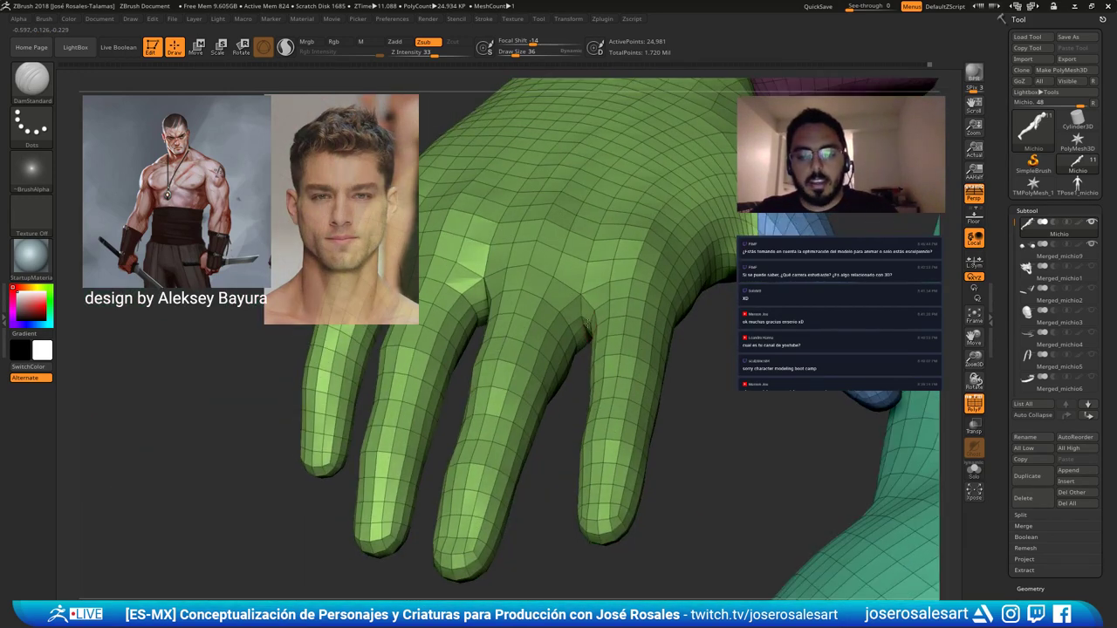
key("bracketleft")
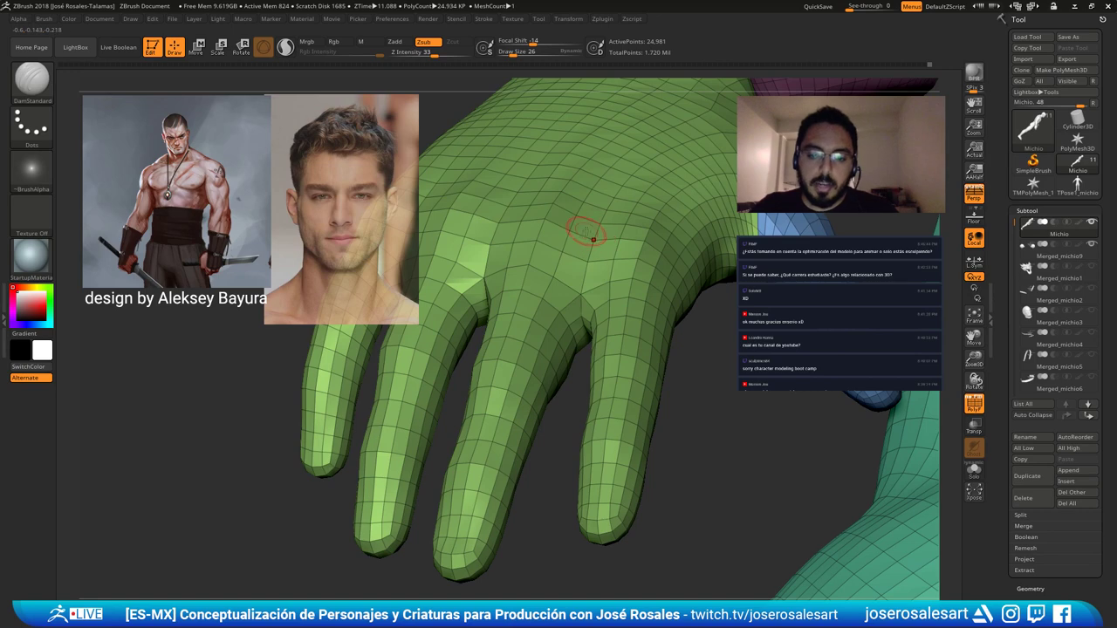
mouse_move(573, 329)
right_mouse_down()
mouse_move(611, 360)
mouse_move(603, 365)
mouse_move(576, 338)
right_mouse_up()
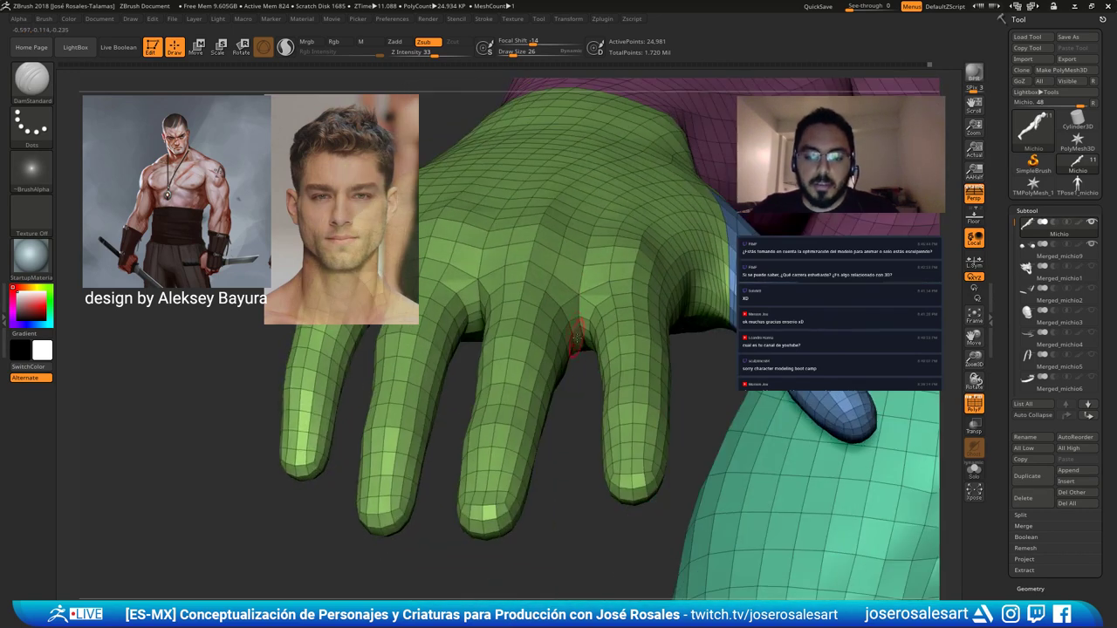
left_click_drag(576, 332, 576, 336)
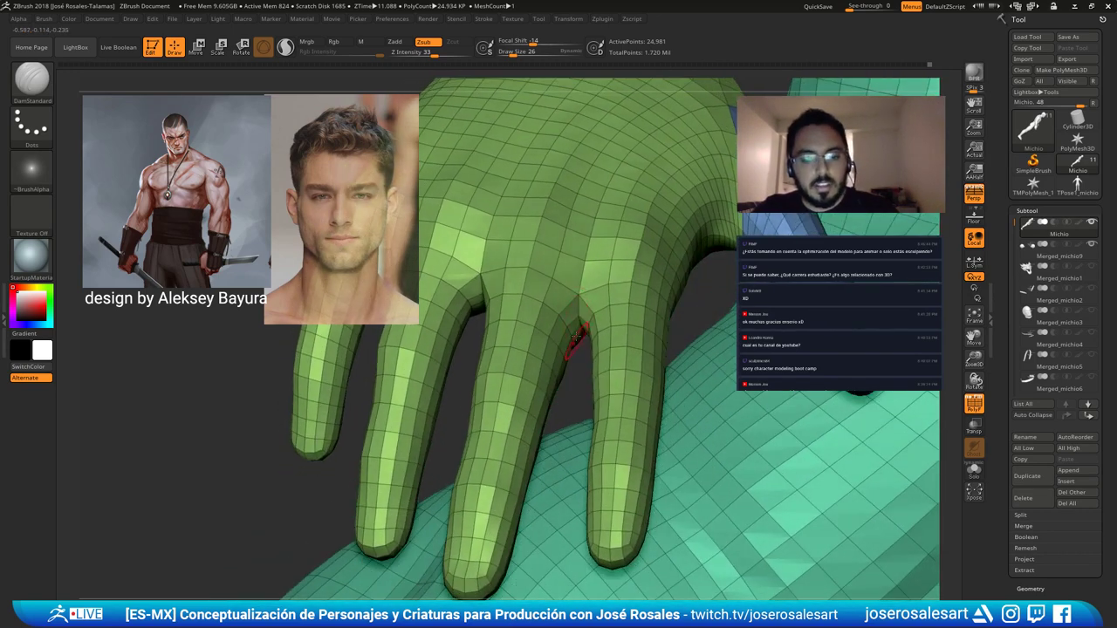
right_click_drag(581, 343, 572, 297)
left_click_drag(570, 263, 606, 256)
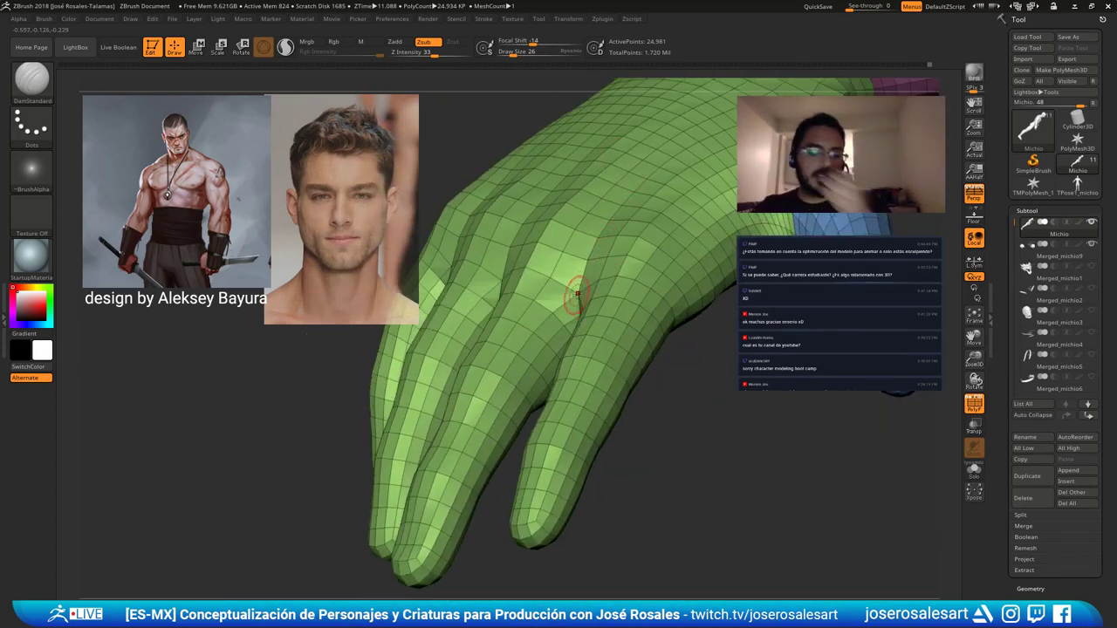
left_click_drag(577, 295, 456, 282)
mouse_move(456, 282)
right_mouse_down()
mouse_move(541, 308)
mouse_move(471, 283)
mouse_move(553, 352)
right_mouse_up()
right_click(550, 356)
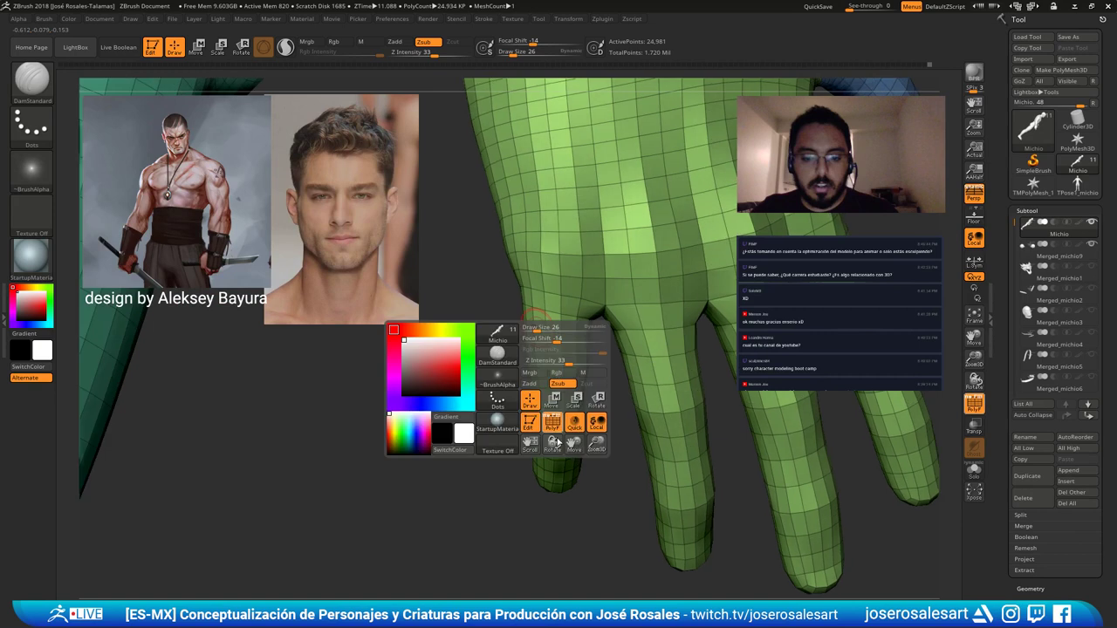
Isolate the little finger with a lasso selection, give it its own polygroup and unhide the rest of the body.
mouse_move(541, 510)
left_mouse_down("ctrl+shift")
mouse_move(600, 423)
mouse_move(597, 314)
mouse_move(547, 302)
mouse_move(515, 437)
mouse_move(521, 511)
left_mouse_up("ctrl+shift")
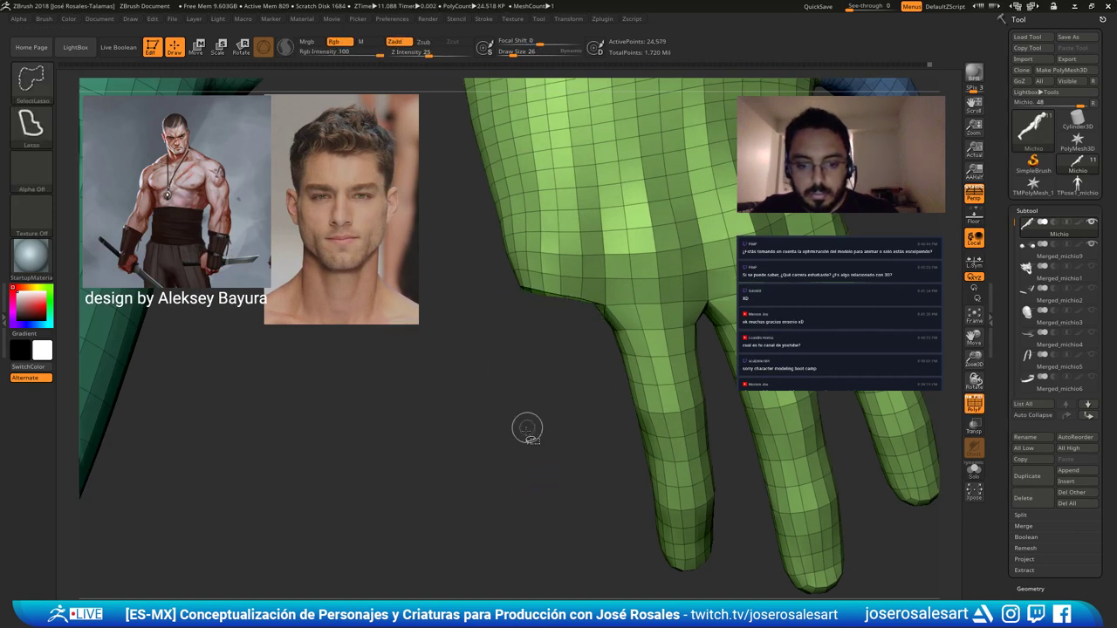
right_click_drag(566, 410, 537, 396)
key("ctrl+w")
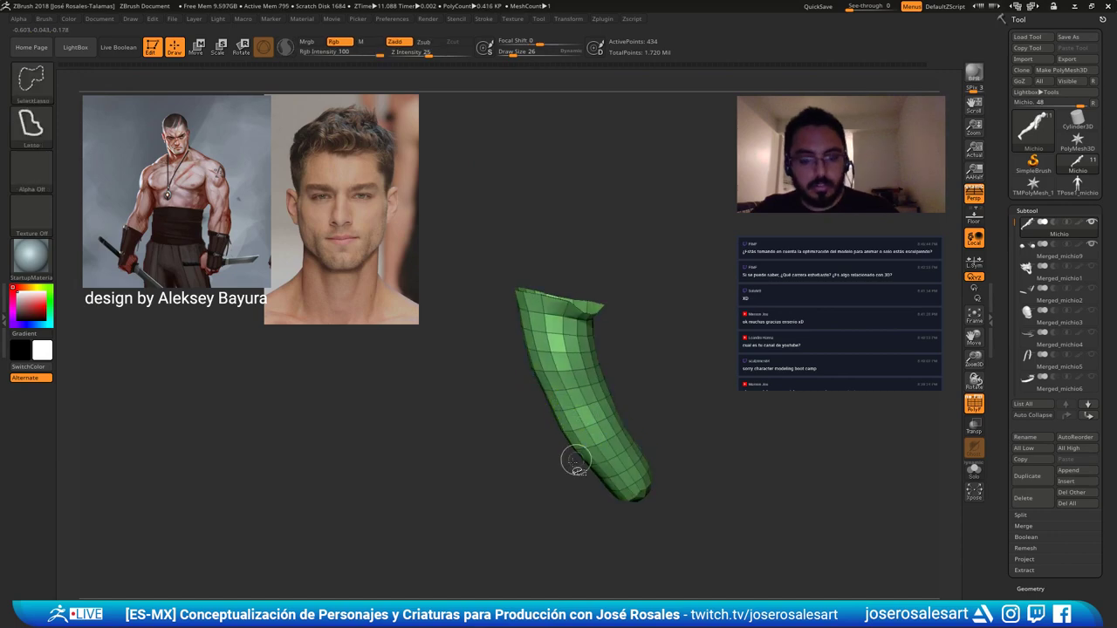
left_click(552, 480, "ctrl+shift")
Isolate the ring finger with the lasso, assign it a separate polygroup and unhide the whole body.
mouse_move(553, 479)
left_mouse_down()
mouse_move(591, 356)
mouse_move(630, 509)
mouse_move(511, 399)
mouse_move(485, 311)
mouse_move(523, 277)
mouse_move(585, 271)
mouse_move(613, 380)
left_mouse_up()
mouse_move(590, 429)
left_mouse_down("ctrl+shift")
mouse_move(606, 417)
mouse_move(486, 427)
mouse_move(686, 400)
left_mouse_up("ctrl+shift")
key("ctrl+w")
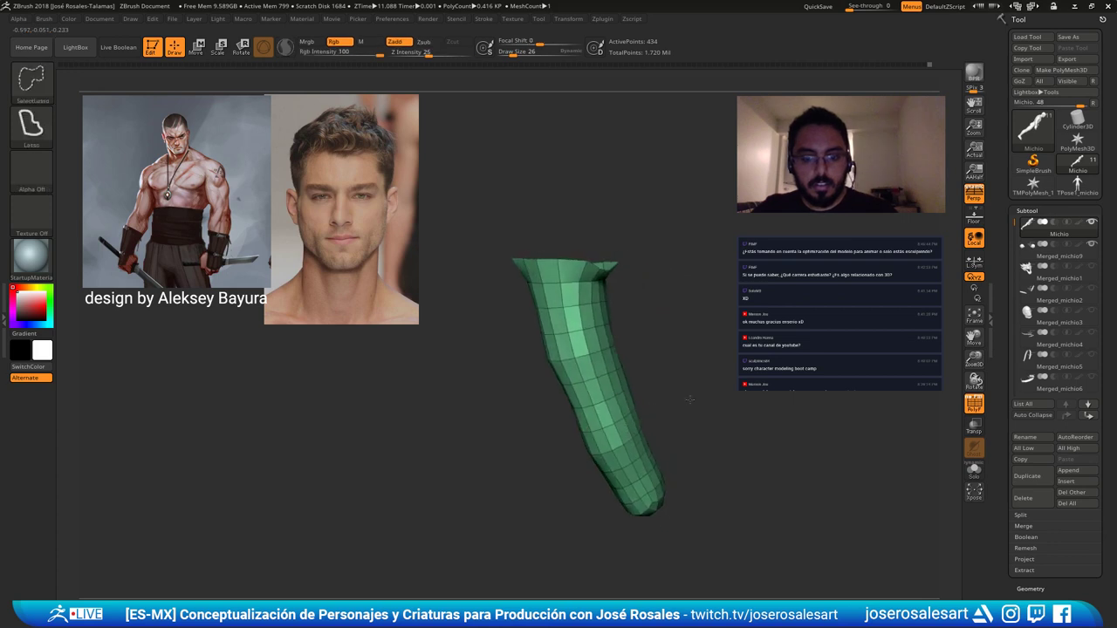
left_click(687, 399, "ctrl+shift")
left_click(624, 422, "ctrl+shift")
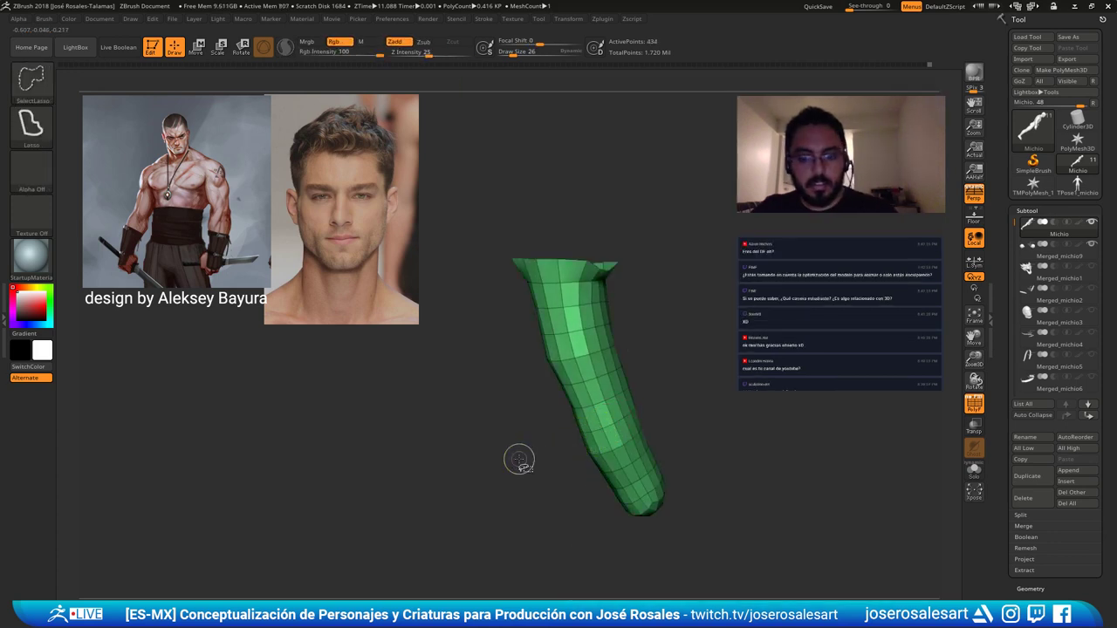
key("ctrl+w")
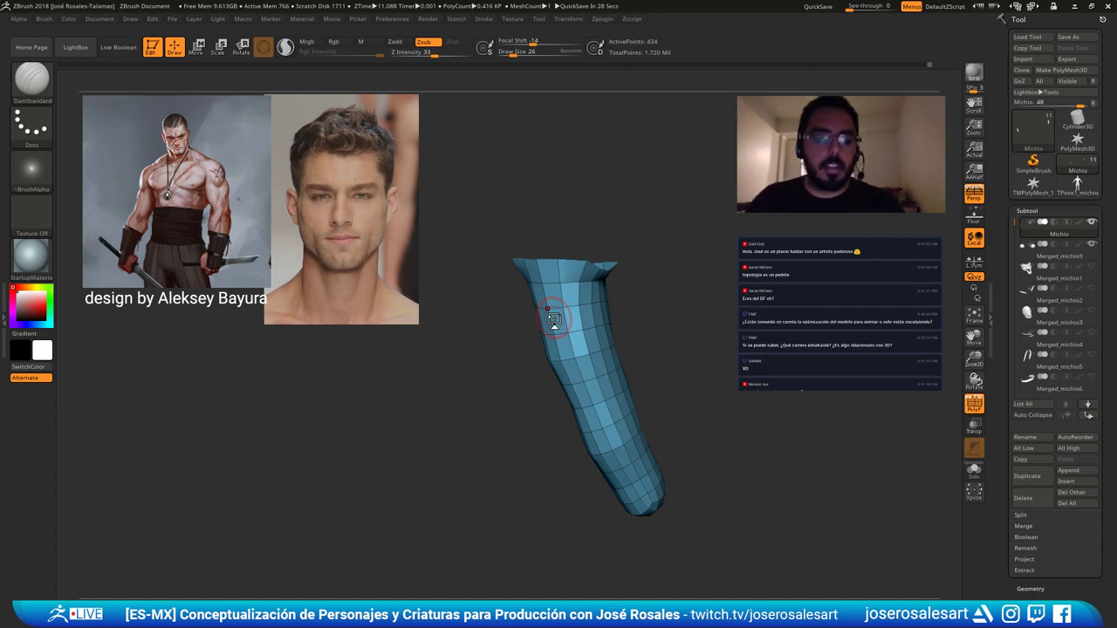
left_click(582, 343, "ctrl+shift")
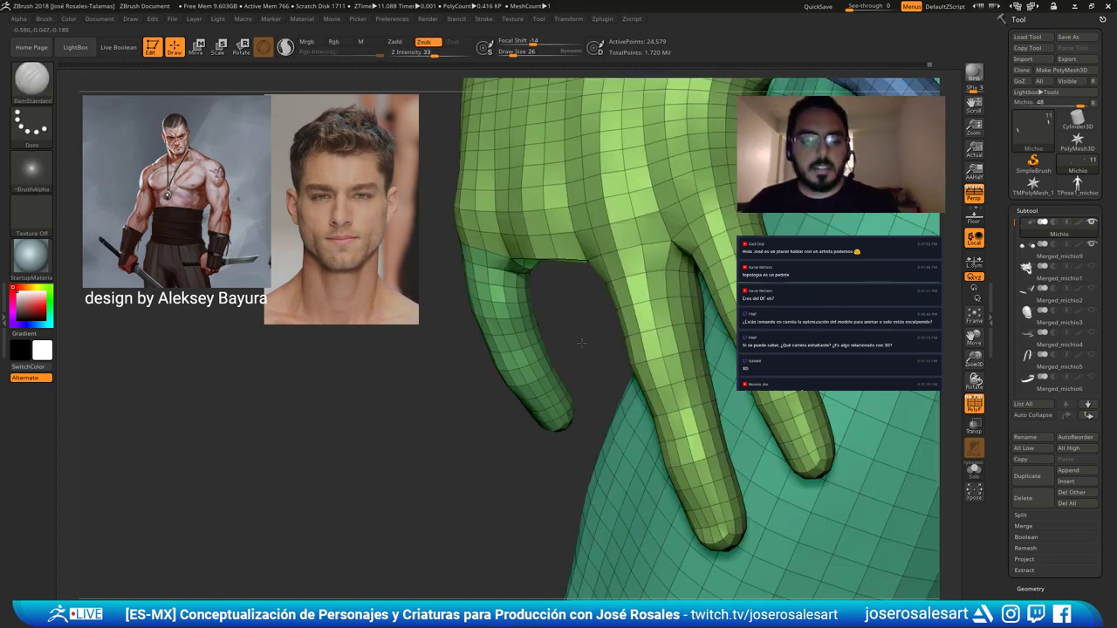
left_click_drag(581, 343, 583, 297)
left_click(640, 407, "ctrl+shift")
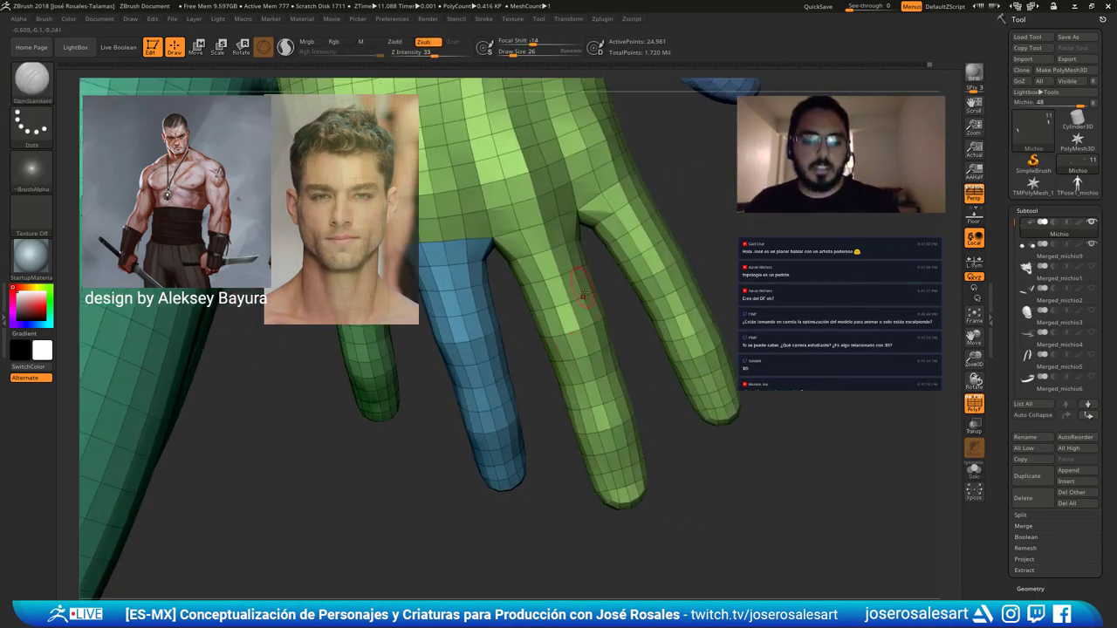
Lasso the middle finger, invert the visibility, make the finger its own polygroup and bring back the full mesh.
left_click_drag(588, 396, 607, 367)
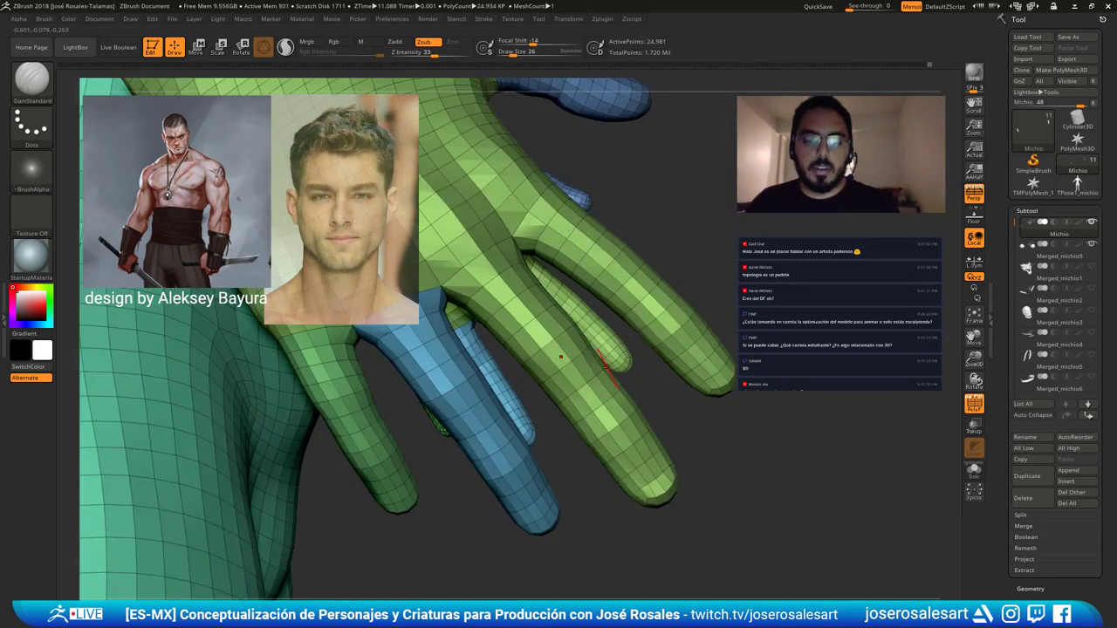
left_click_drag(605, 367, 630, 349)
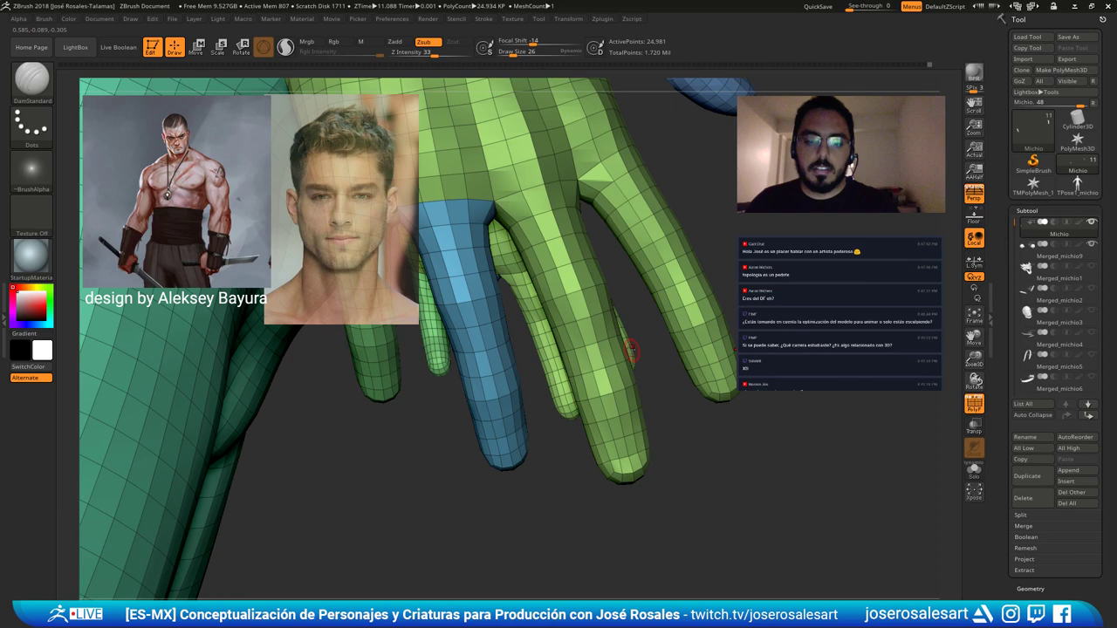
left_click_drag(631, 350, 552, 516)
right_click(552, 517)
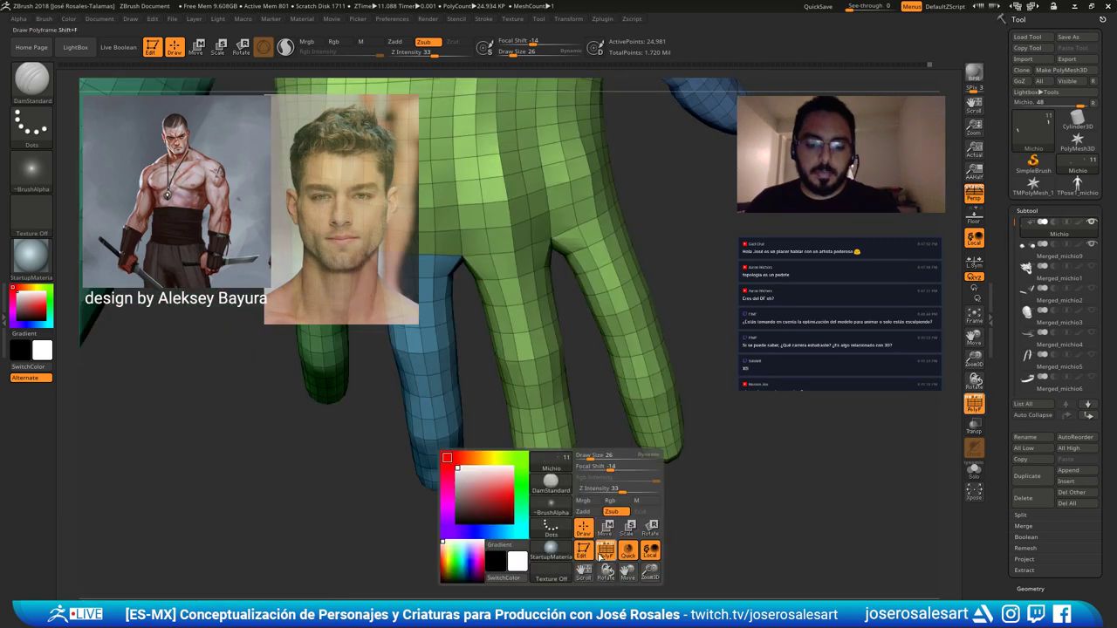
left_click_drag(601, 557, 591, 496)
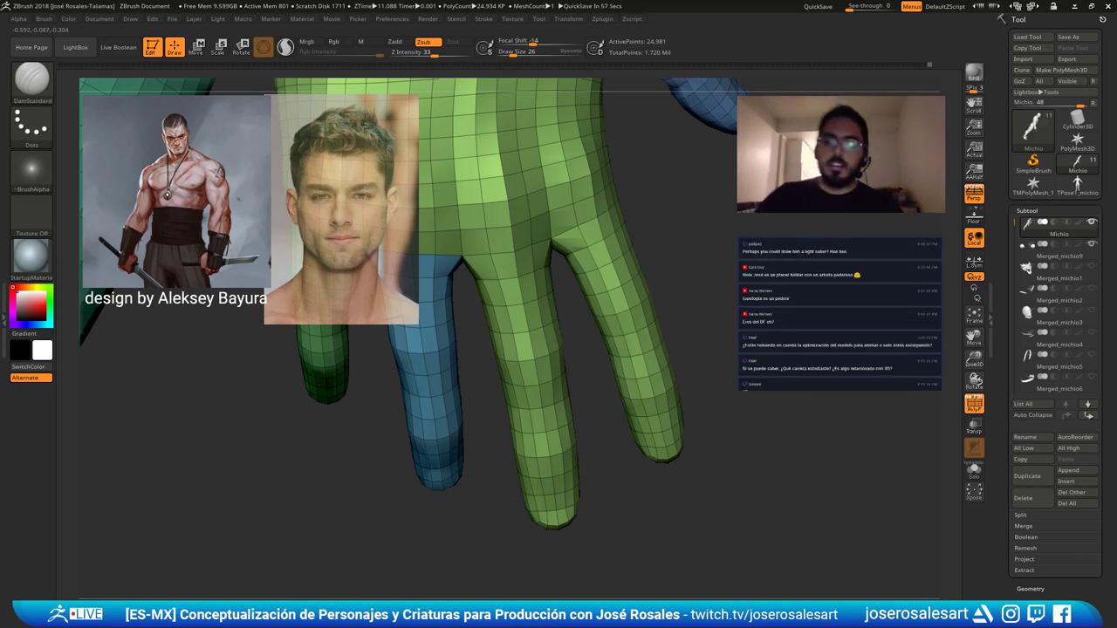
left_click_drag(601, 499, 591, 425)
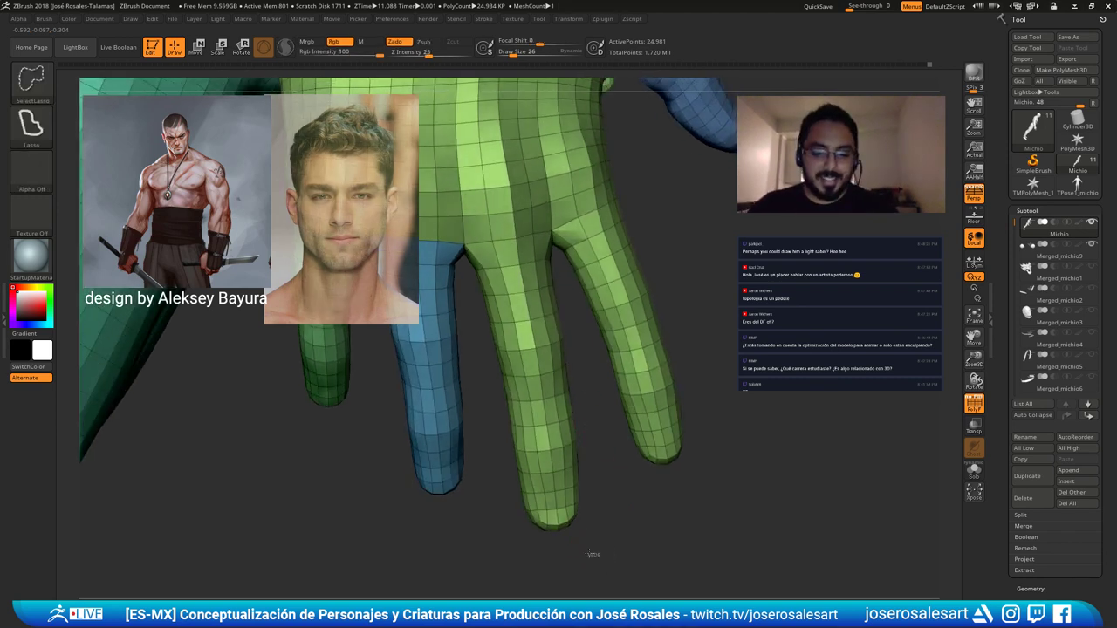
mouse_move(594, 550)
left_mouse_down("ctrl+shift")
mouse_move(491, 469)
mouse_move(465, 278)
mouse_move(524, 253)
mouse_move(554, 262)
mouse_move(594, 433)
mouse_move(593, 510)
left_mouse_up("ctrl+shift")
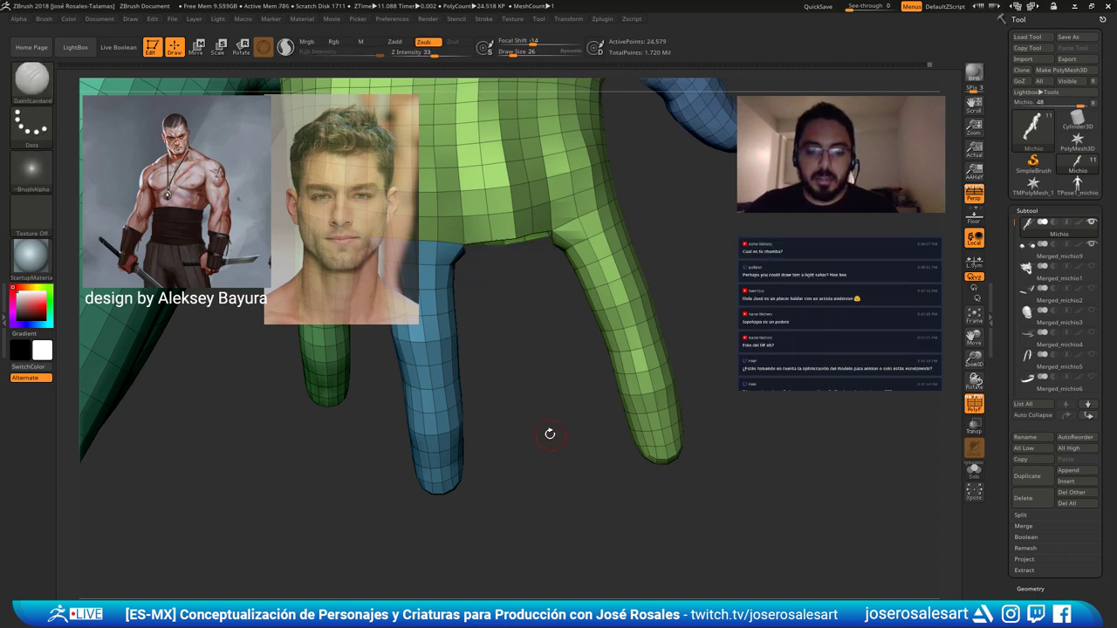
mouse_move(550, 431)
left_mouse_down()
mouse_move(493, 436)
mouse_move(534, 445)
left_mouse_up()
left_click_drag(593, 503, 629, 512, "ctrl+shift")
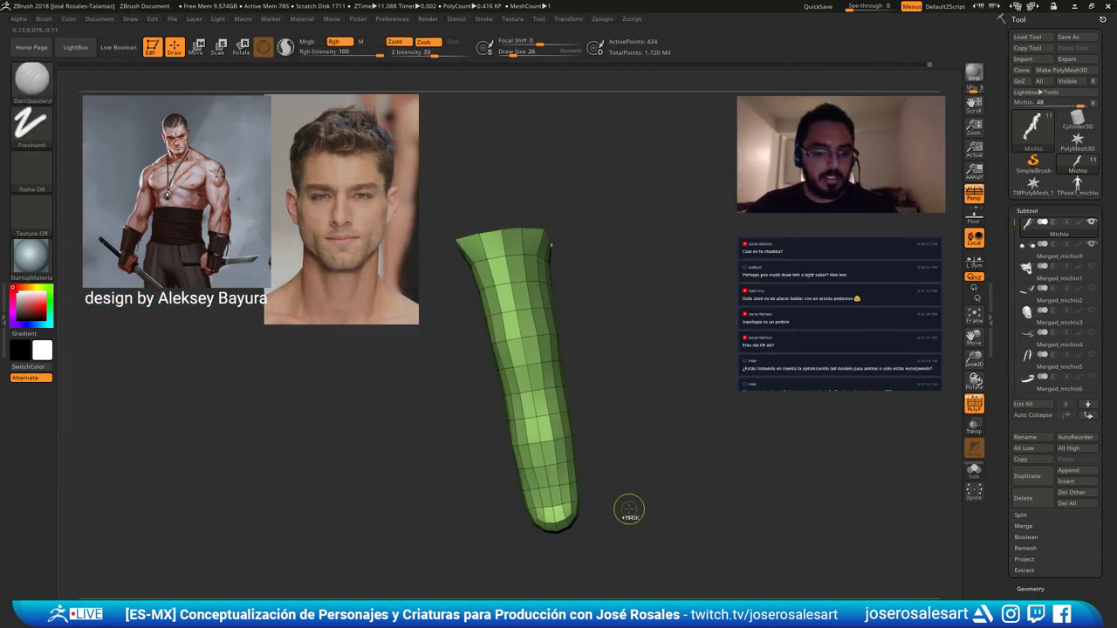
key("ctrl+w")
left_click(704, 401, "ctrl+shift")
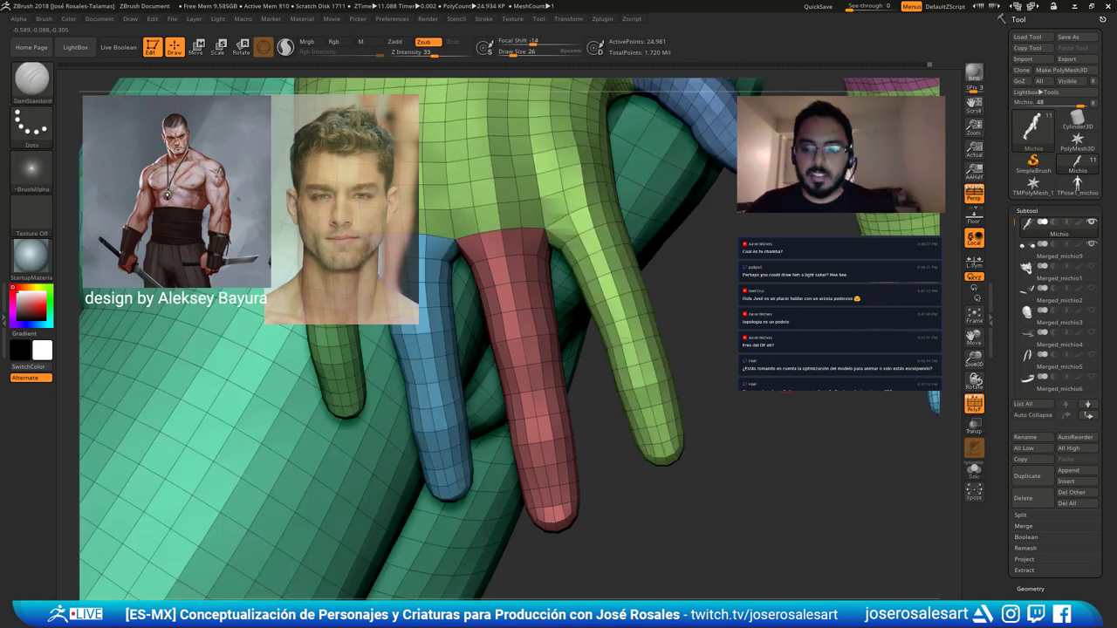
Show all the character's subtools and turn off the polyframe to examine the complete clothed figure with its swords.
mouse_move(583, 446)
left_mouse_down()
mouse_move(604, 428)
mouse_move(557, 413)
mouse_move(583, 407)
mouse_move(506, 384)
mouse_move(456, 342)
mouse_move(462, 301)
mouse_move(484, 297)
mouse_move(458, 410)
mouse_move(409, 449)
left_mouse_up()
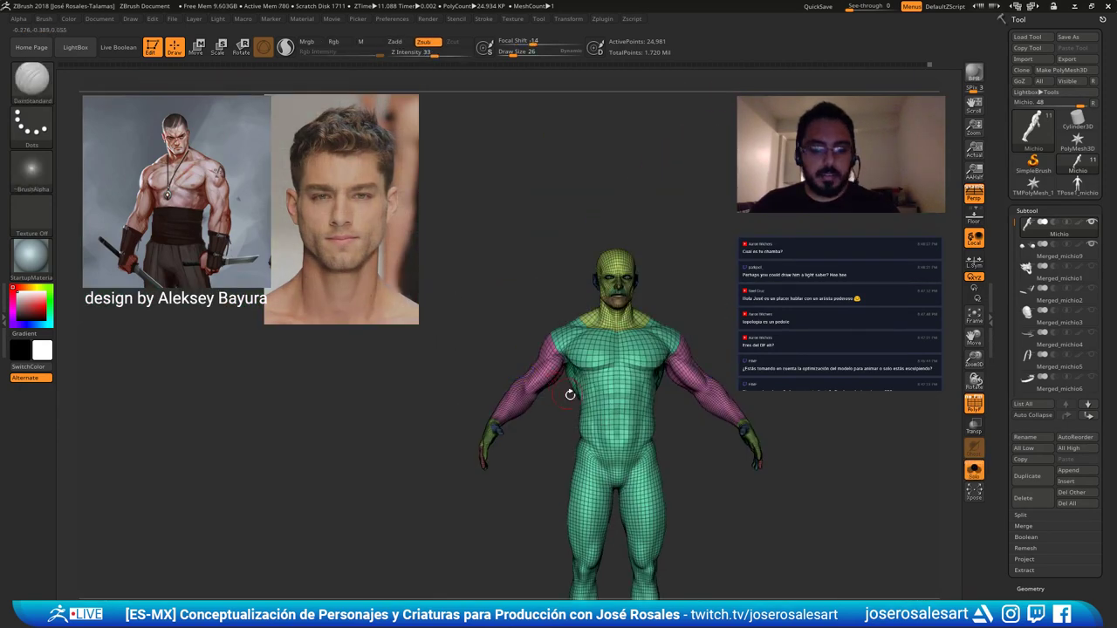
left_click_drag(785, 406, 724, 400, "alt")
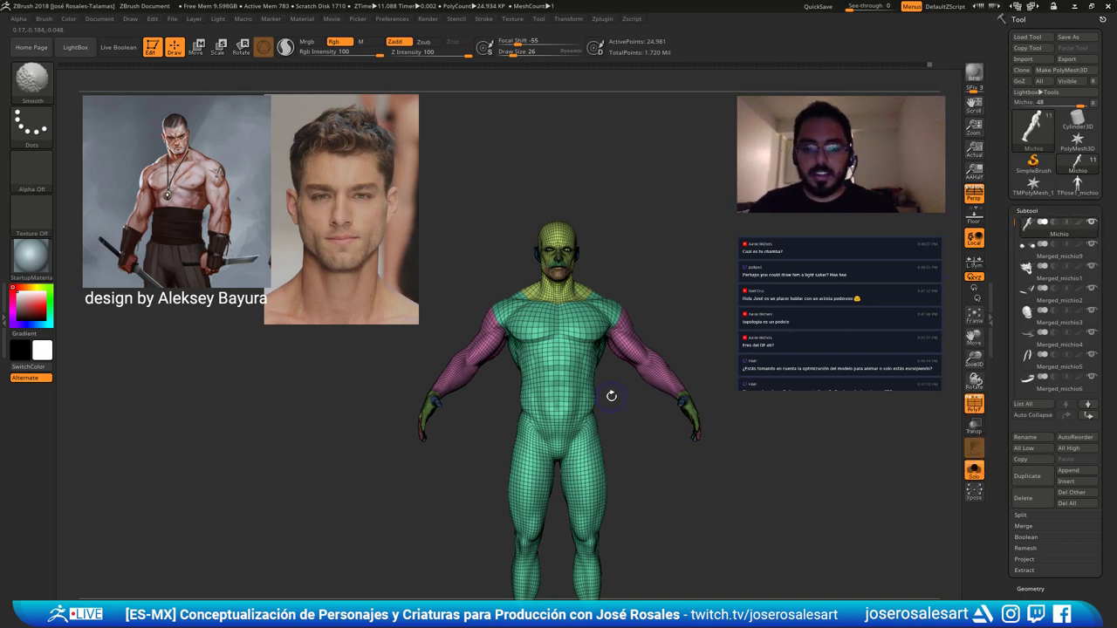
key("shift+s")
mouse_move(321, 455)
left_mouse_down("alt")
mouse_move(491, 448)
mouse_move(574, 386)
mouse_move(498, 381)
mouse_move(531, 403)
mouse_move(555, 375)
mouse_move(475, 366)
mouse_move(525, 335)
left_mouse_up("alt")
key("shift+f")
mouse_move(525, 335)
left_mouse_down("alt")
mouse_move(531, 269)
mouse_move(502, 277)
left_mouse_up("alt")
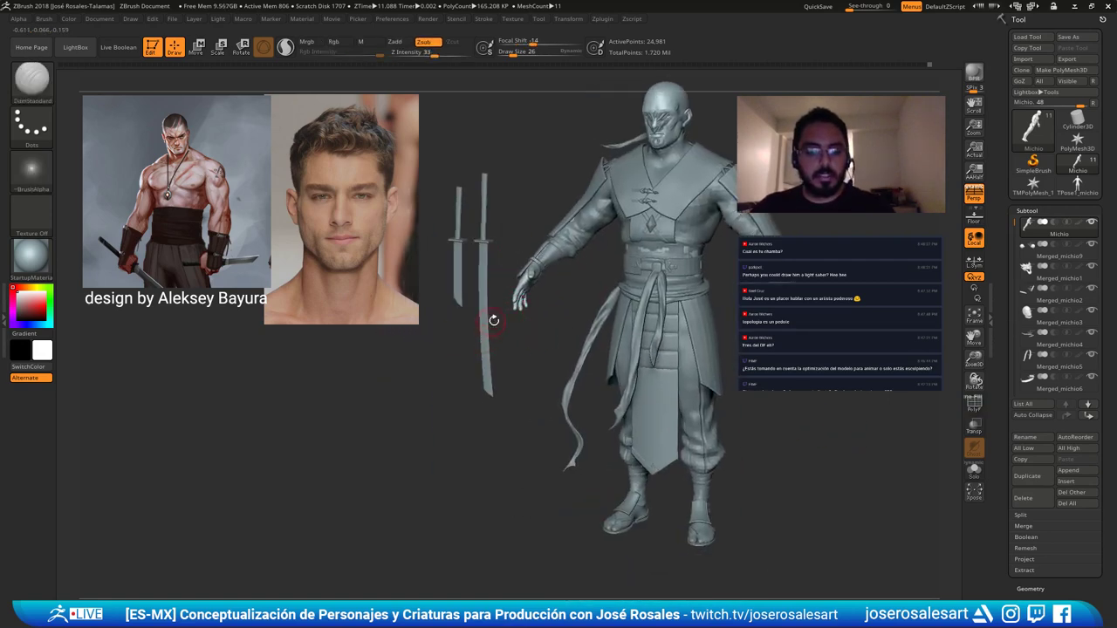
left_click_drag(494, 321, 559, 366)
Hide the clothing and weapon subtools so only the body is displayed, and turn the polyframe back on.
left_click(1099, 245)
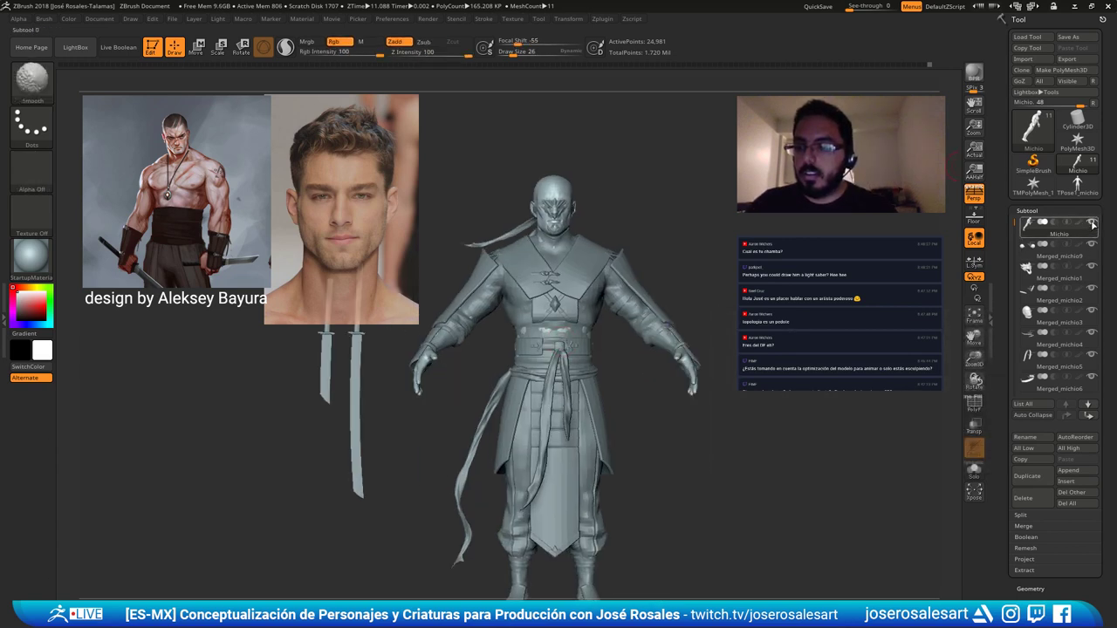
left_click(1094, 247)
left_click_drag(474, 363, 509, 395, "alt")
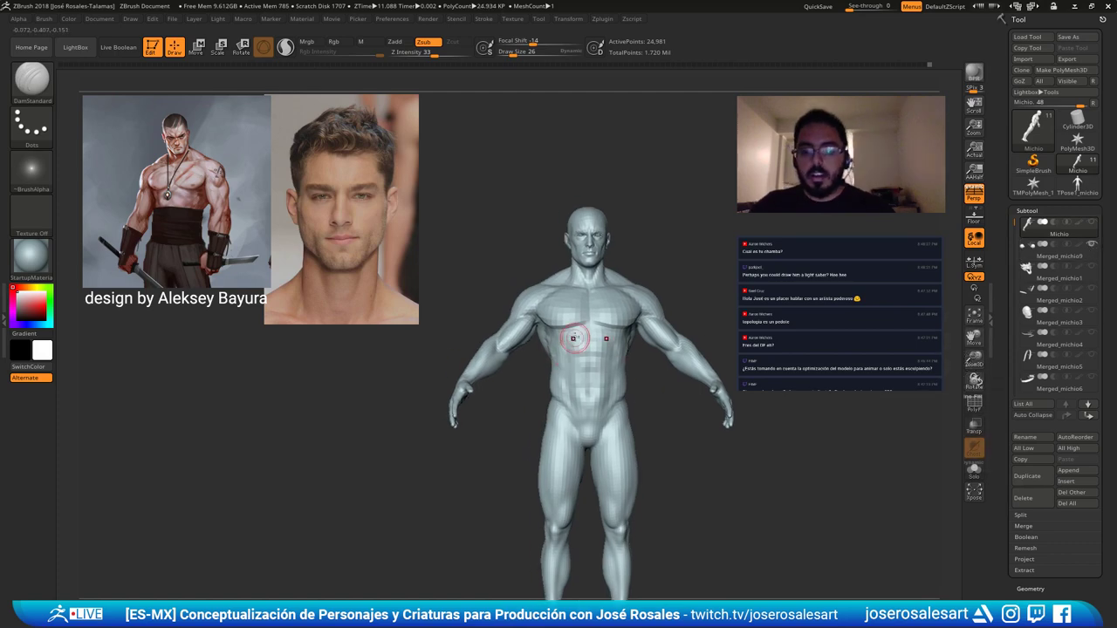
mouse_move(577, 335)
right_mouse_down("alt")
mouse_move(526, 305)
mouse_move(574, 332)
mouse_move(474, 462)
mouse_move(448, 424)
mouse_move(479, 445)
mouse_move(530, 375)
mouse_move(576, 385)
mouse_move(445, 394)
mouse_move(785, 558)
mouse_move(581, 407)
mouse_move(559, 403)
mouse_move(589, 349)
mouse_move(650, 330)
mouse_move(585, 325)
right_mouse_up("alt")
key("shift+f")
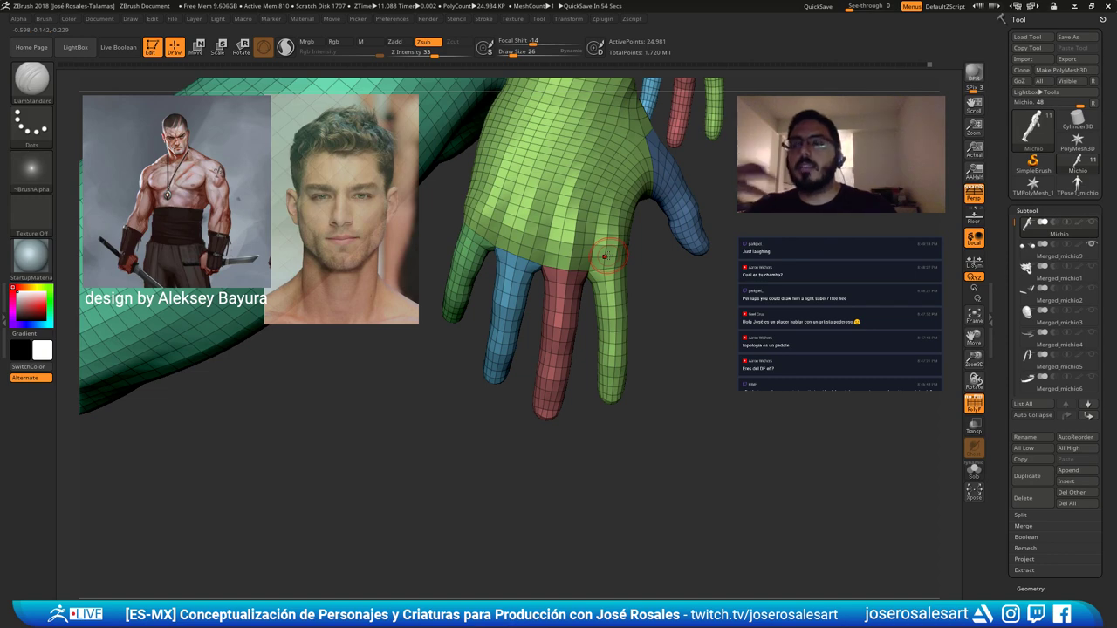
right_click_drag(586, 221, 651, 273, "alt")
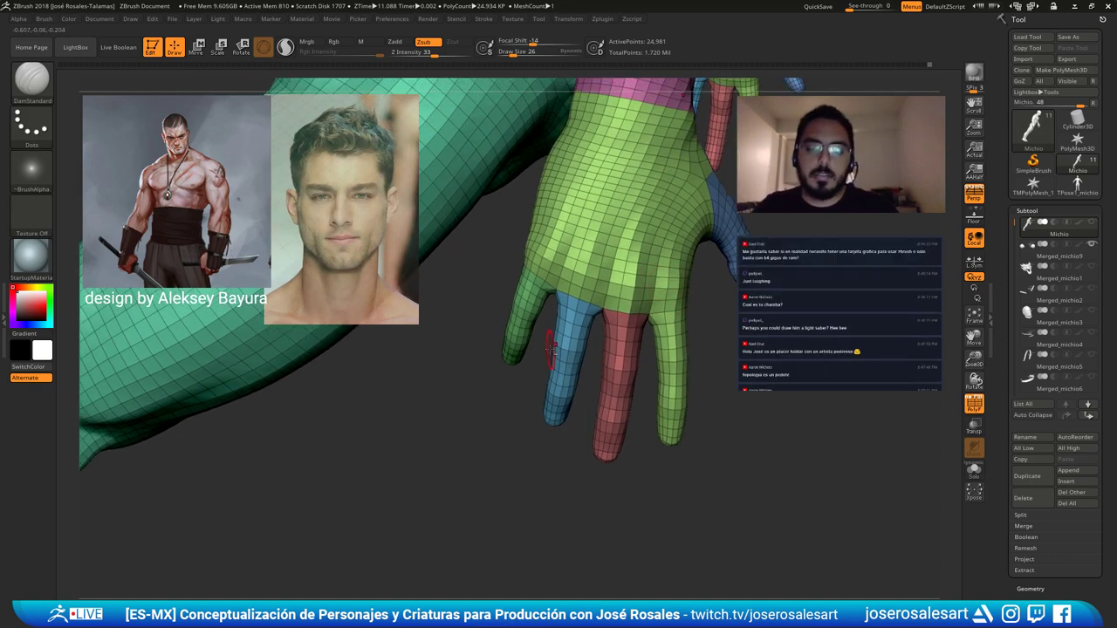
right_click_drag(704, 229, 550, 352, "alt")
mouse_move(550, 352)
left_mouse_down()
mouse_move(530, 367)
mouse_move(555, 378)
mouse_move(542, 387)
left_mouse_up()
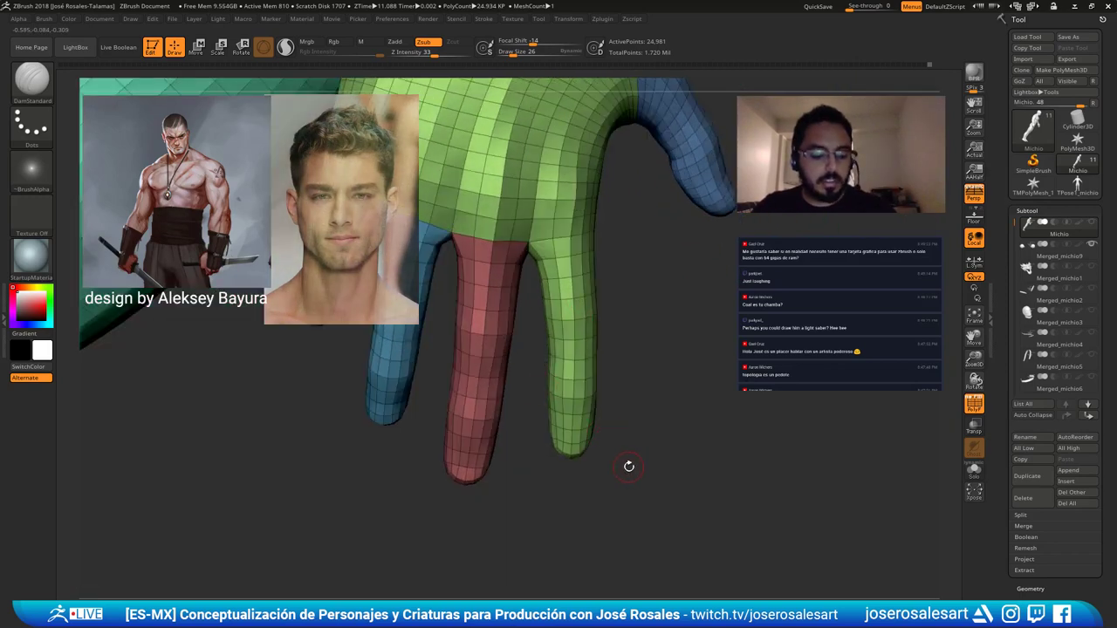
mouse_move(596, 490)
left_mouse_down("ctrl+shift")
mouse_move(531, 467)
mouse_move(531, 289)
mouse_move(542, 245)
mouse_move(593, 240)
mouse_move(615, 454)
mouse_move(602, 377)
mouse_move(618, 370)
left_mouse_up("ctrl+shift")
left_click(618, 370, "ctrl+shift")
left_click_drag(619, 440, 630, 438)
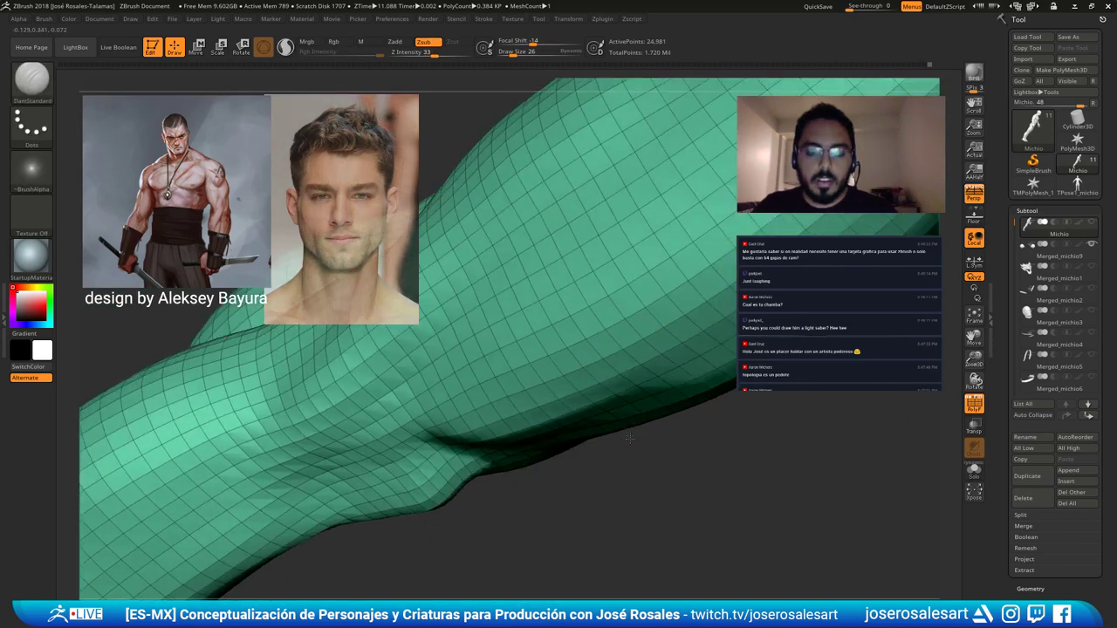
mouse_move(657, 395)
left_mouse_down()
mouse_move(553, 344)
mouse_move(538, 354)
mouse_move(685, 328)
left_mouse_up()
Isolate the index finger with SelectLasso, give it its own polygroup and unhide the rest of the body.
key("ctrl")
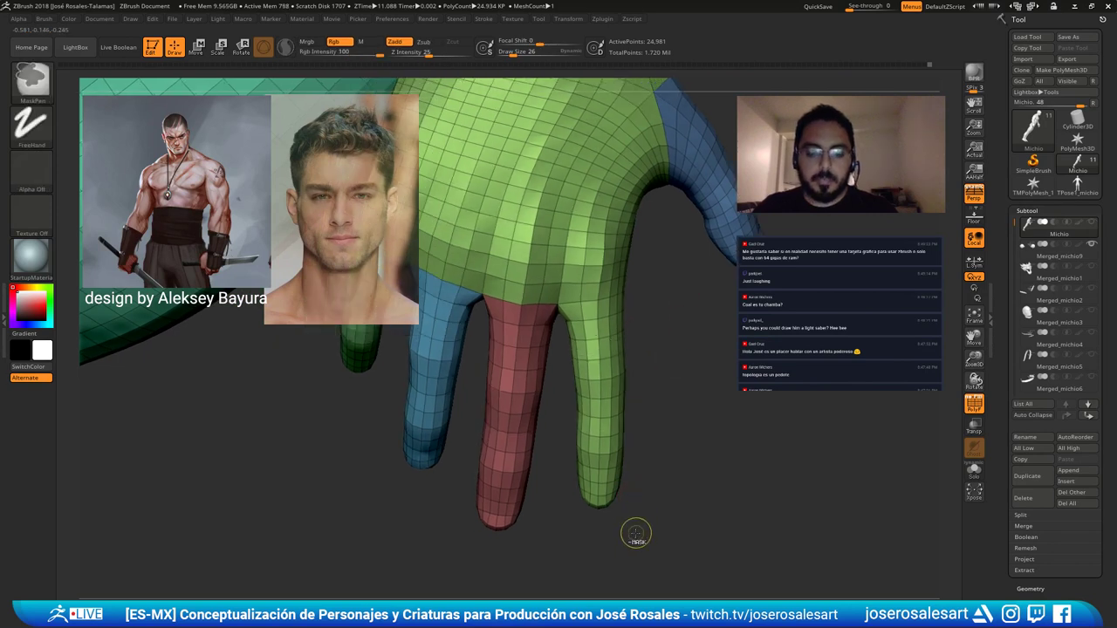
key("shift")
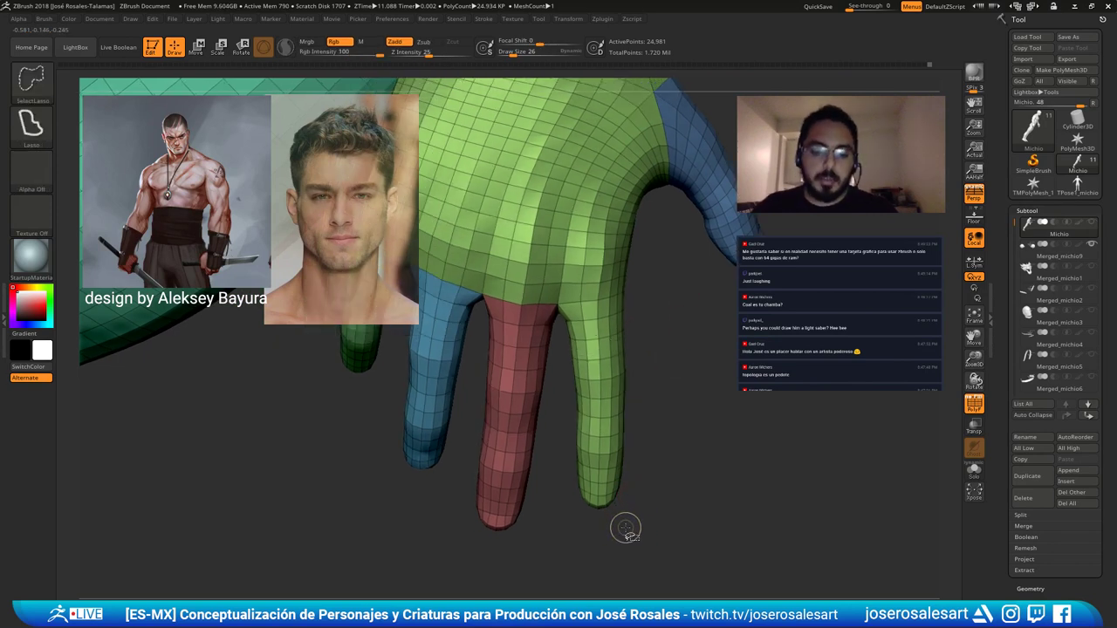
mouse_move(623, 527)
left_mouse_down("ctrl+shift")
mouse_move(597, 532)
mouse_move(559, 446)
mouse_move(563, 325)
mouse_move(588, 308)
mouse_move(630, 298)
mouse_move(662, 406)
mouse_move(635, 412)
left_mouse_up("ctrl+shift")
left_click_drag(549, 387, 539, 382, "ctrl+shift")
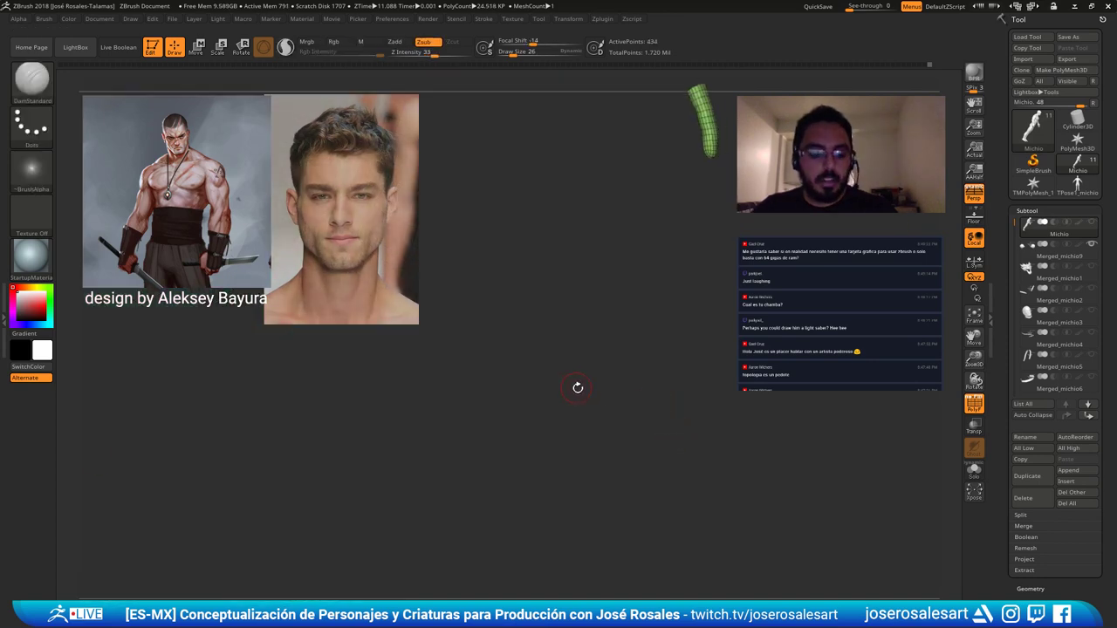
key("f")
key("f")
key("ctrl+w")
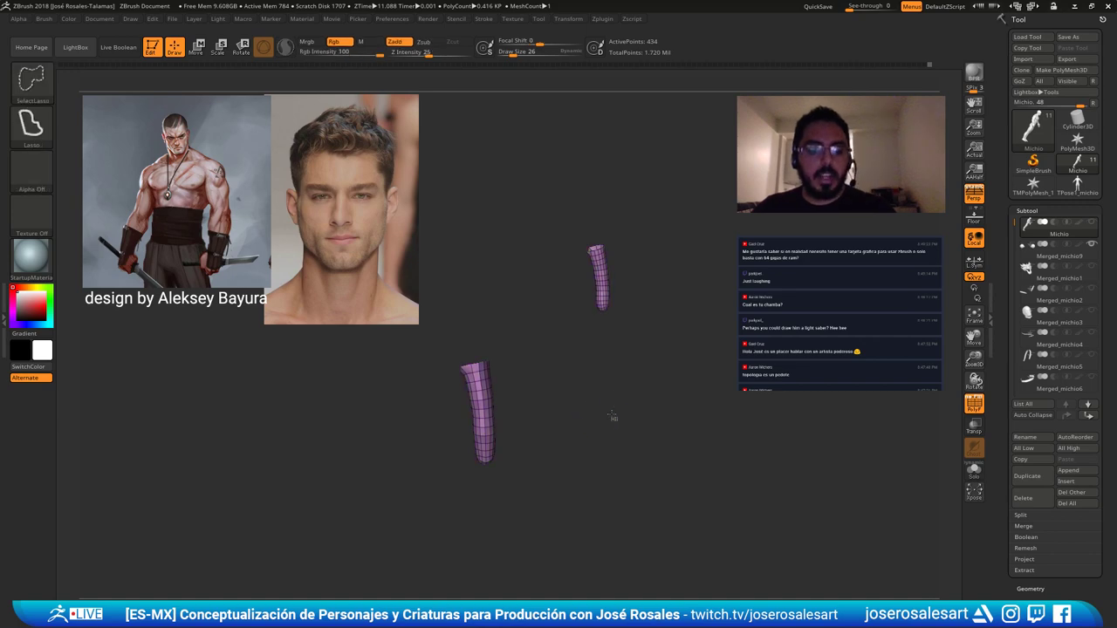
left_click(612, 414, "ctrl+shift")
Examine the polygroups of the whole body from the side and the front.
left_click_drag(602, 410, 501, 316, "alt")
left_click_drag(585, 337, 529, 350, "shift")
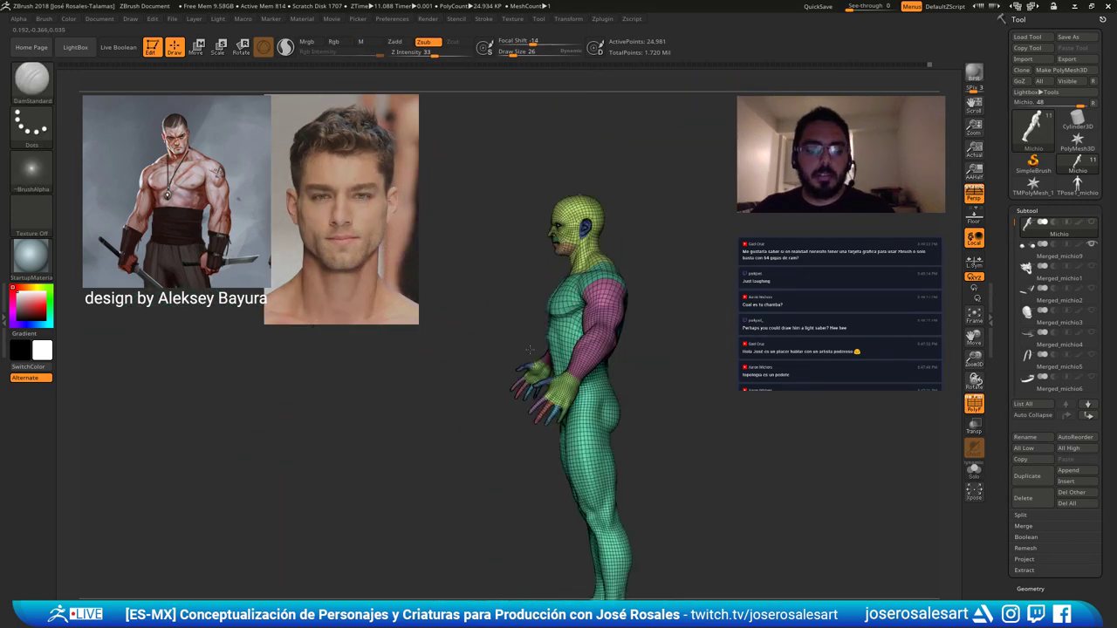
right_click_drag(529, 350, 572, 352)
mouse_move(572, 351)
right_mouse_down("alt")
mouse_move(559, 314)
mouse_move(504, 341)
mouse_move(566, 341)
right_mouse_up("alt")
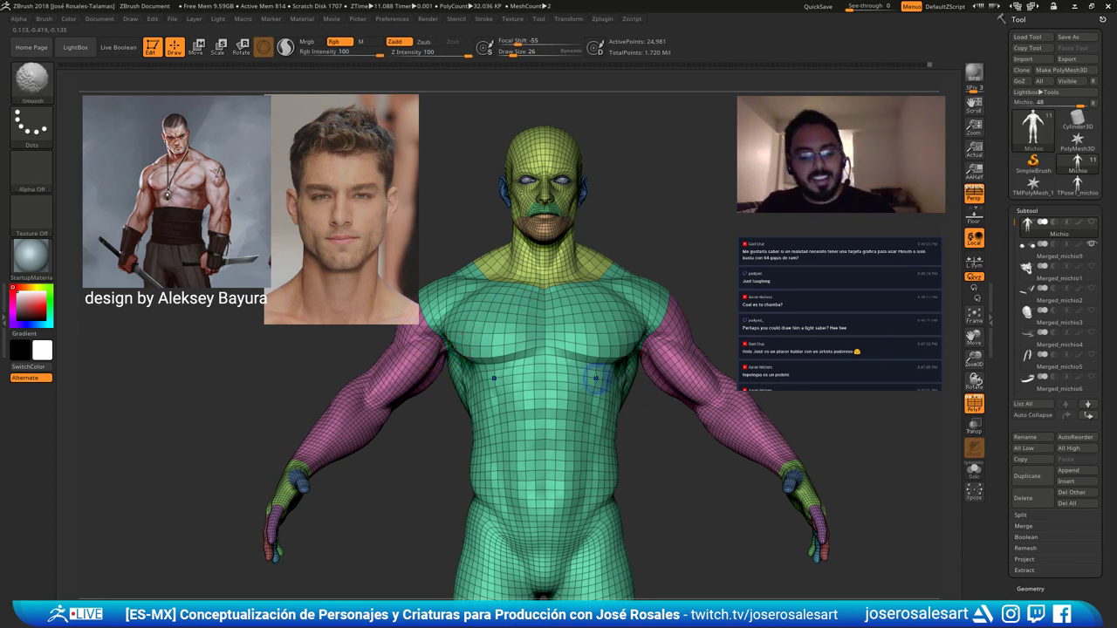
key("shift+s")
key("ctrl+shift+s")
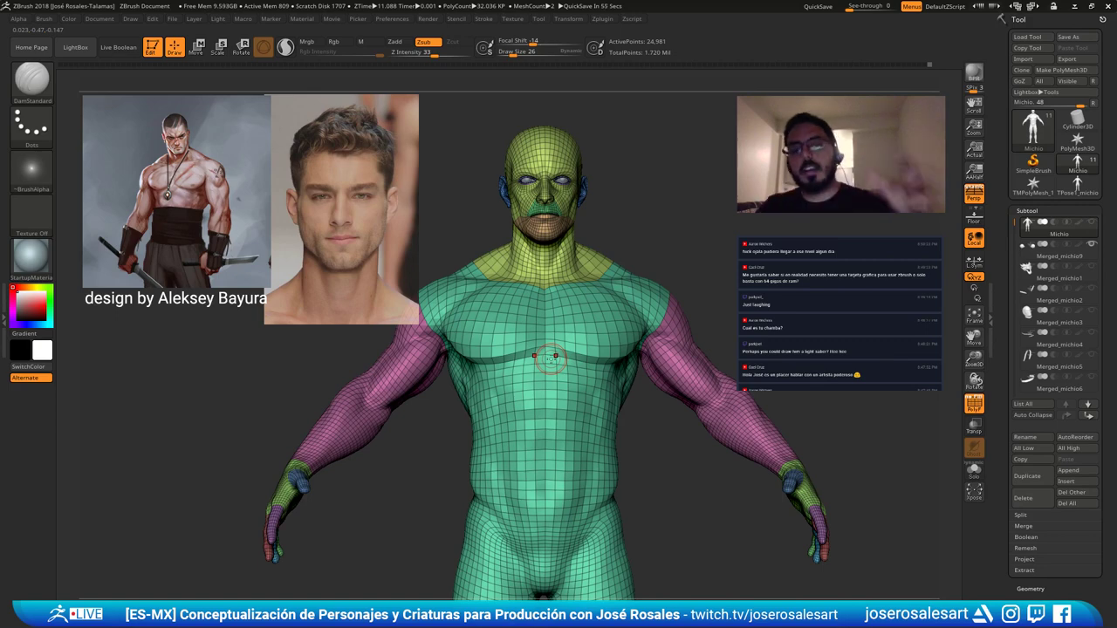
Hide the polygroup of the palms and switch the selection brush to SelectRect.
left_click_drag(690, 437, 613, 397)
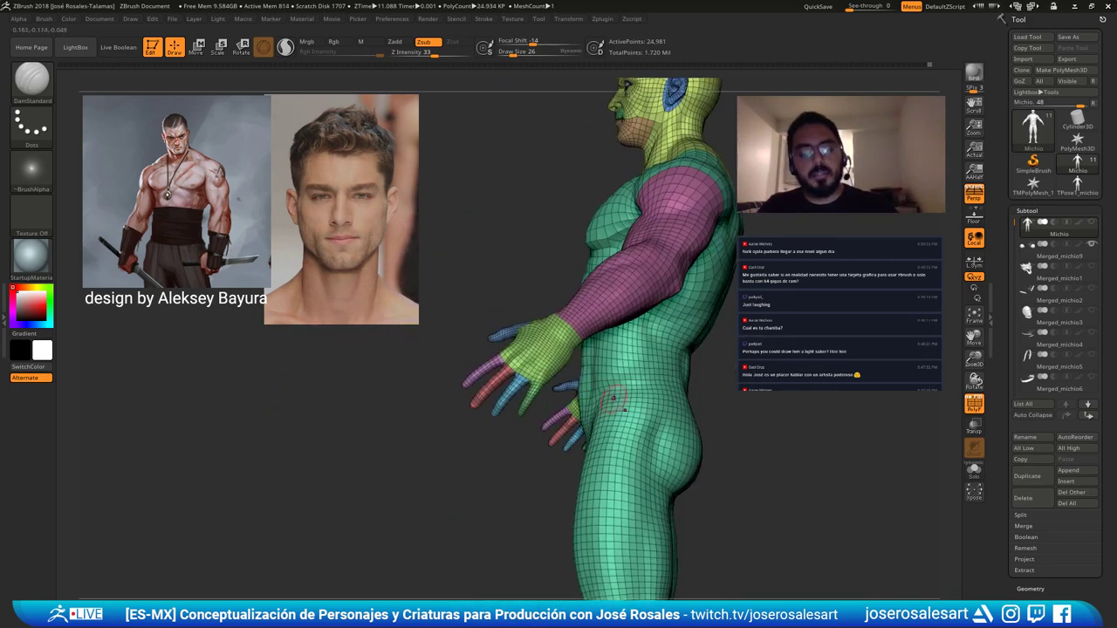
left_click(520, 357, "ctrl+shift")
left_click_drag(499, 304, 514, 343)
left_click(517, 341, "ctrl+shift")
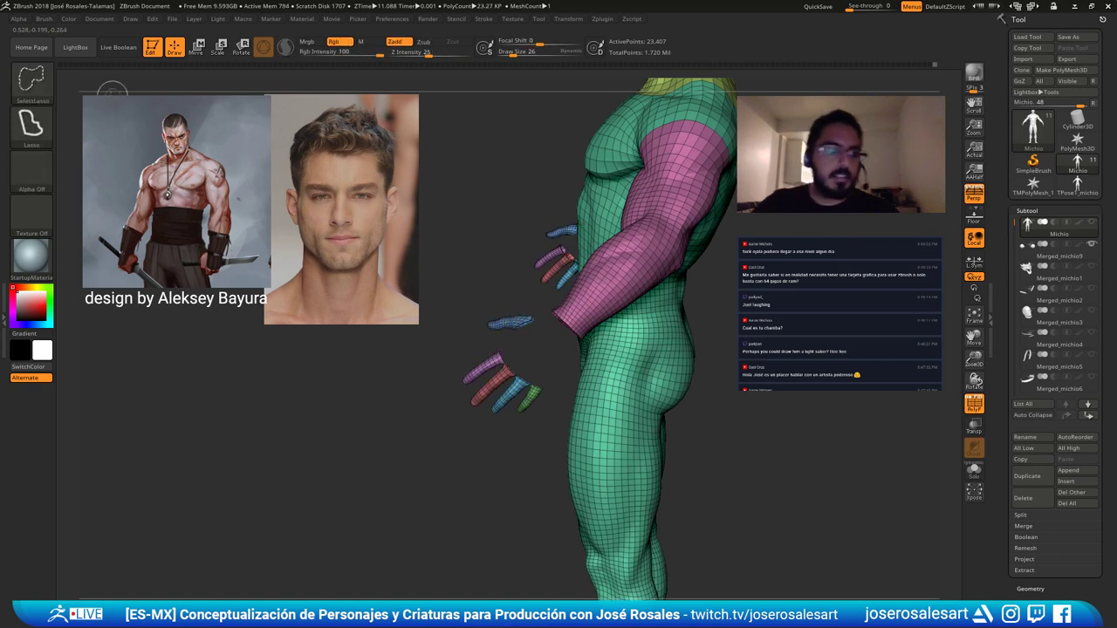
left_click(33, 82, "ctrl+shift")
left_click(356, 141, "ctrl+shift")
Hide the polygroups of the thumb and the four fingers, and invert the visibility to isolate both hands.
left_click(509, 324, "ctrl+shift")
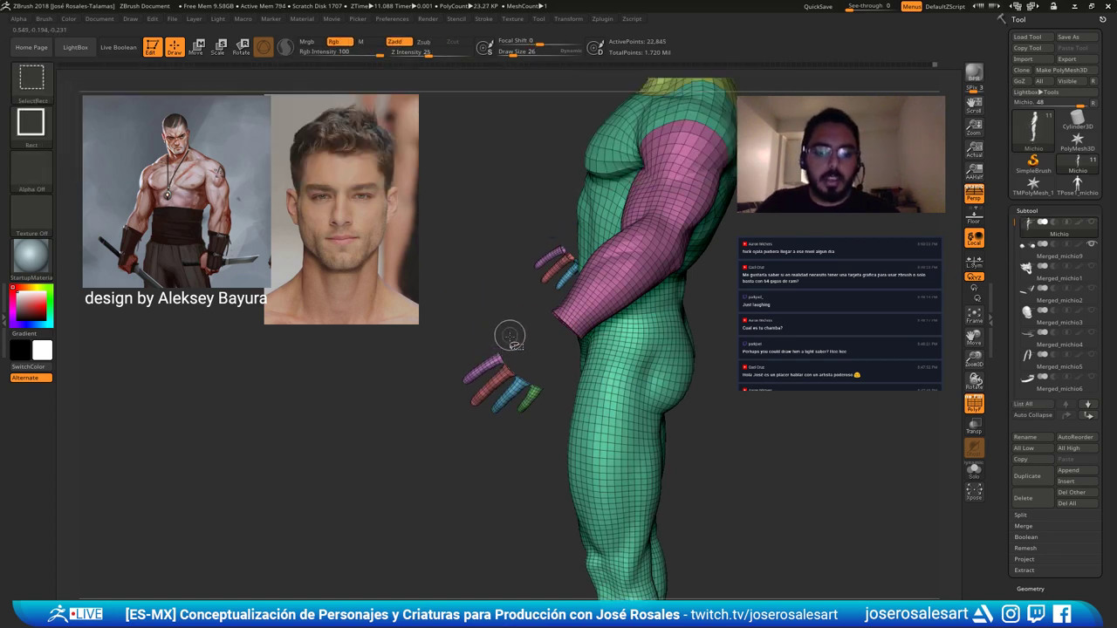
left_click(494, 364, "ctrl+shift")
left_click(500, 373, "ctrl+shift")
left_click(517, 387, "ctrl+shift")
left_click(532, 393, "ctrl+shift")
left_click_drag(549, 398, 535, 369, "ctrl+shift")
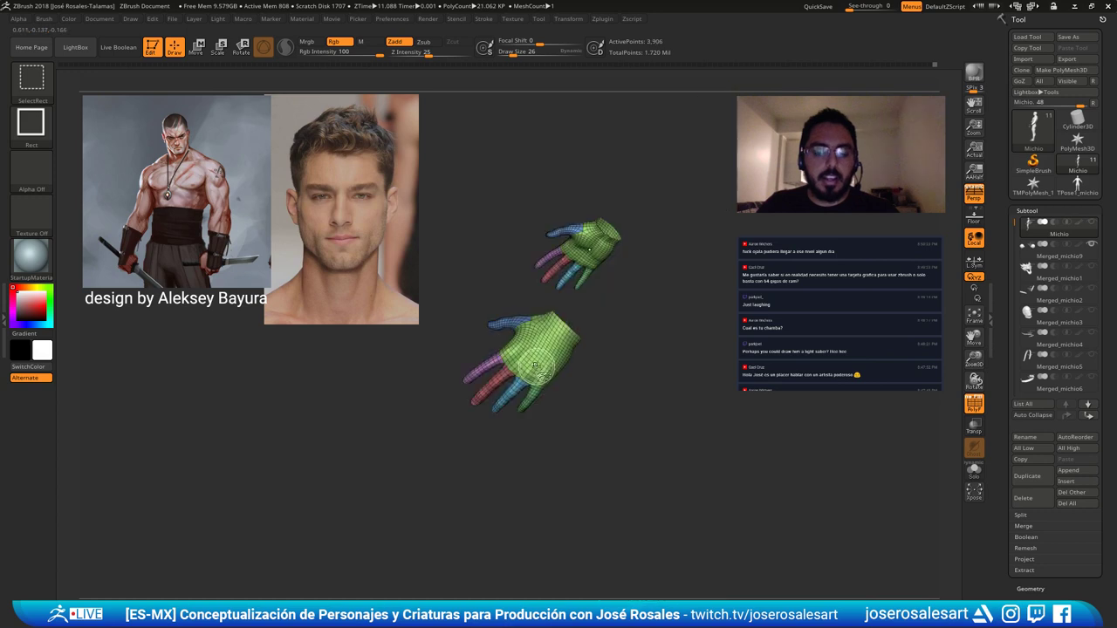
Raise the isolated hands to a higher subdivision level and turn off their polygroup wireframe display.
left_click_drag(485, 320, 614, 288, "alt")
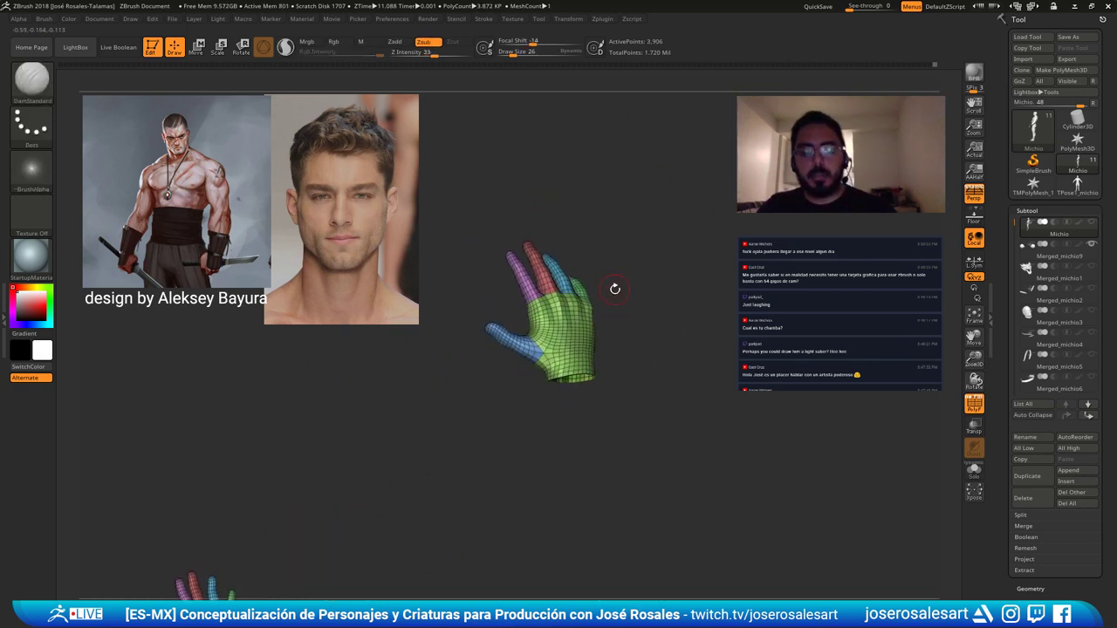
left_click_drag(690, 255, 619, 287)
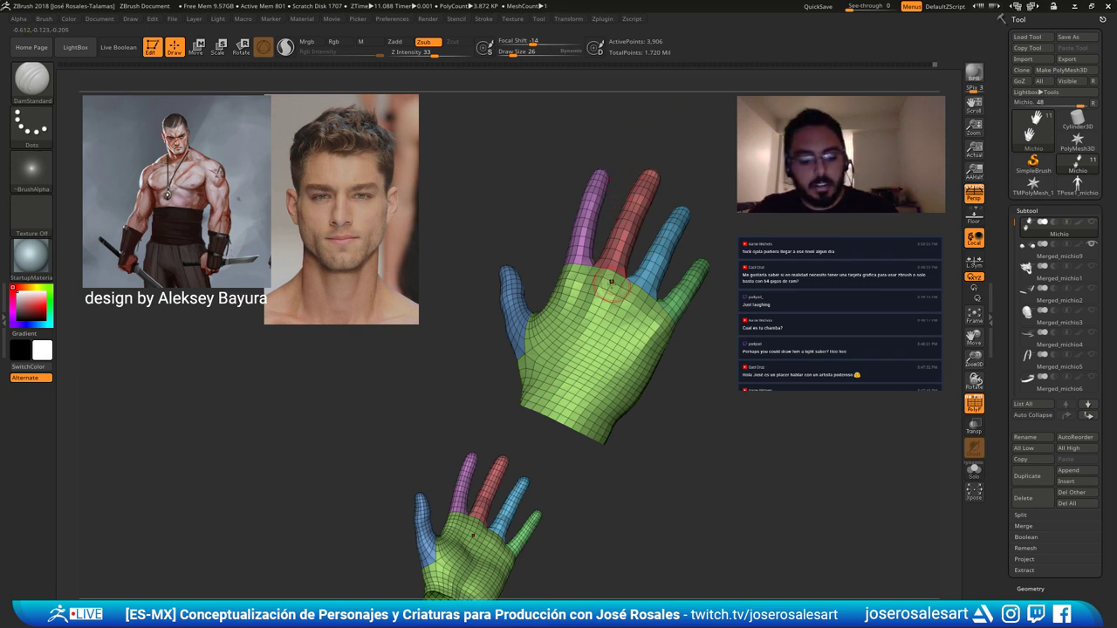
key("d")
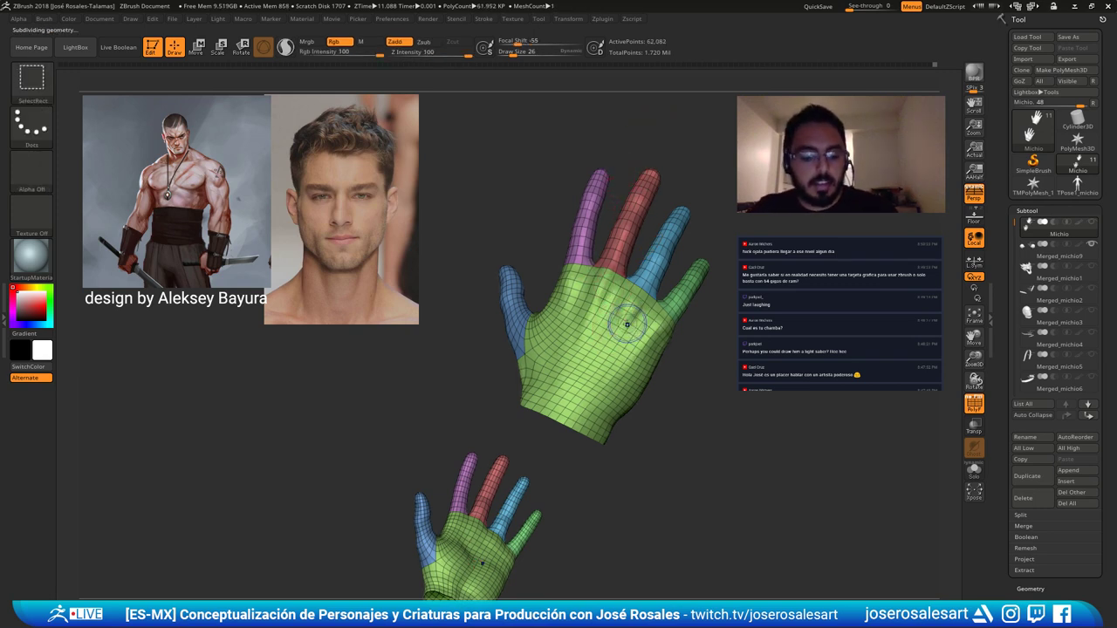
key("shift+f")
right_click_drag(561, 320, 615, 295)
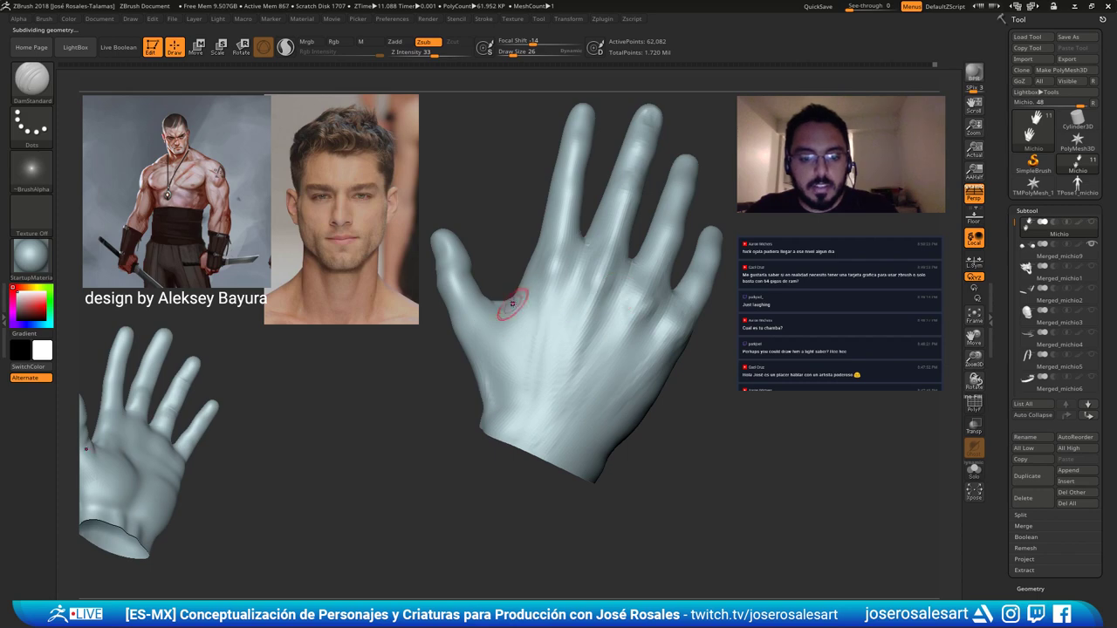
Build up the last segment of the thumb around the nail area with the ClayBuildup brush and smooth the strokes.
mouse_move(509, 311)
right_mouse_down("alt")
mouse_move(558, 369)
mouse_move(514, 328)
right_mouse_up("alt")
mouse_move(515, 329)
right_mouse_down("ctrl")
mouse_move(533, 321)
mouse_move(559, 358)
mouse_move(568, 292)
mouse_move(559, 310)
right_mouse_up("ctrl")
key("b")
key("c")
key("b")
key("bracketright")
key("bracketright")
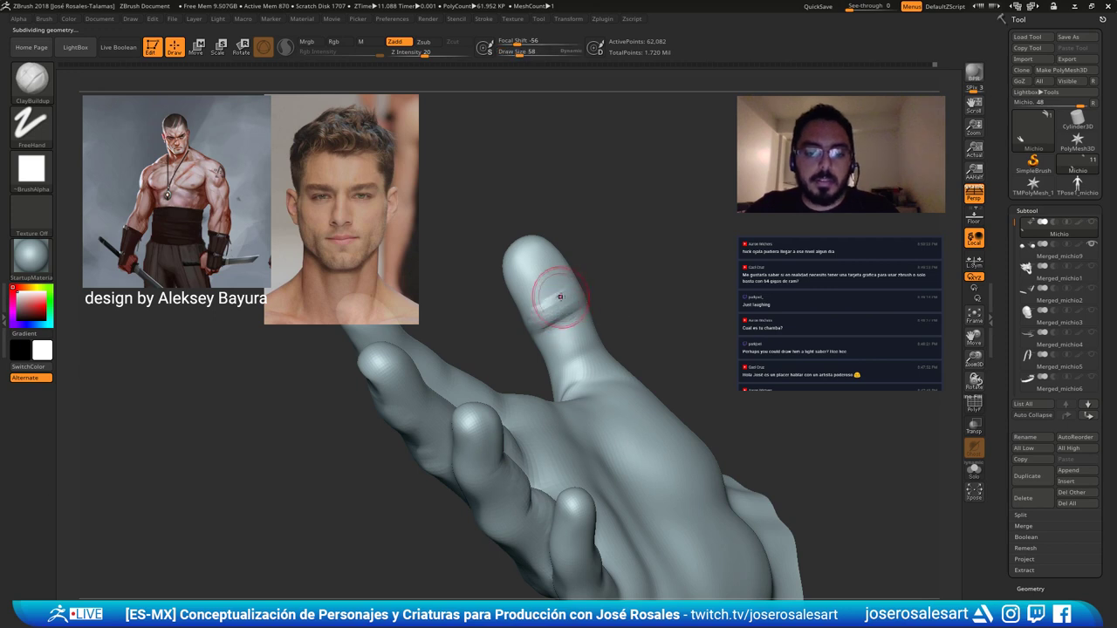
right_click_drag(561, 296, 569, 298)
key("s")
key("s")
left_click_drag(569, 301, 572, 301)
mouse_move(583, 283)
right_mouse_down("ctrl")
mouse_move(557, 286)
mouse_move(562, 273)
mouse_move(524, 237)
mouse_move(568, 262)
mouse_move(576, 281)
mouse_move(515, 267)
right_mouse_up("ctrl")
key("shift")
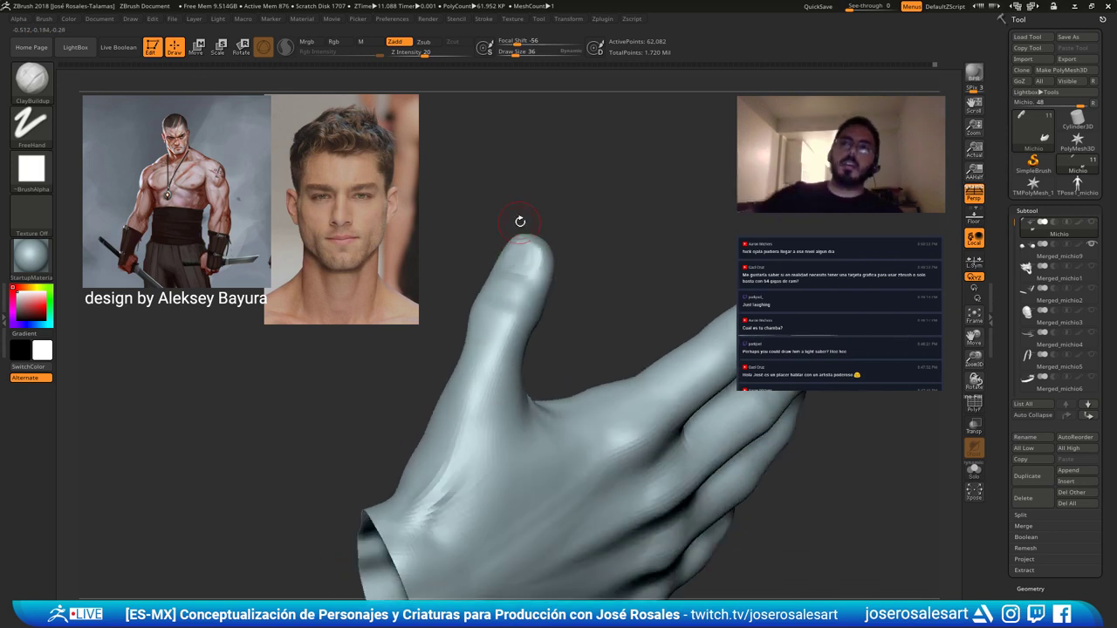
Shape the thumb's nail bed and fingertip from several sides with small ClayBuildup strokes, smoothing between them.
right_click_drag(436, 277, 511, 258)
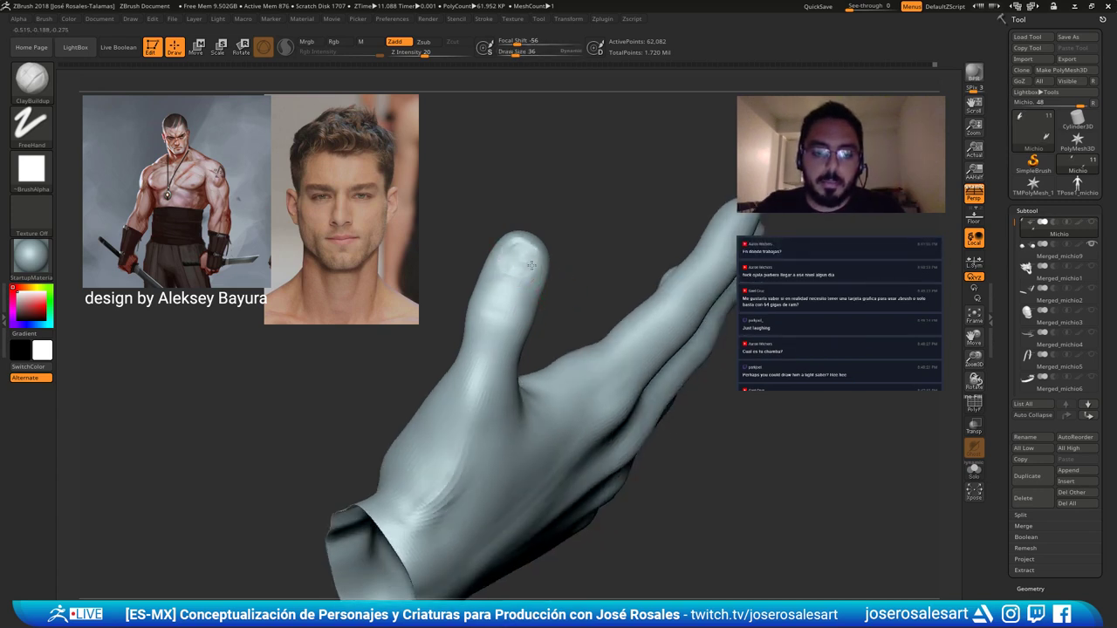
right_click_drag(535, 270, 524, 264)
key("shift")
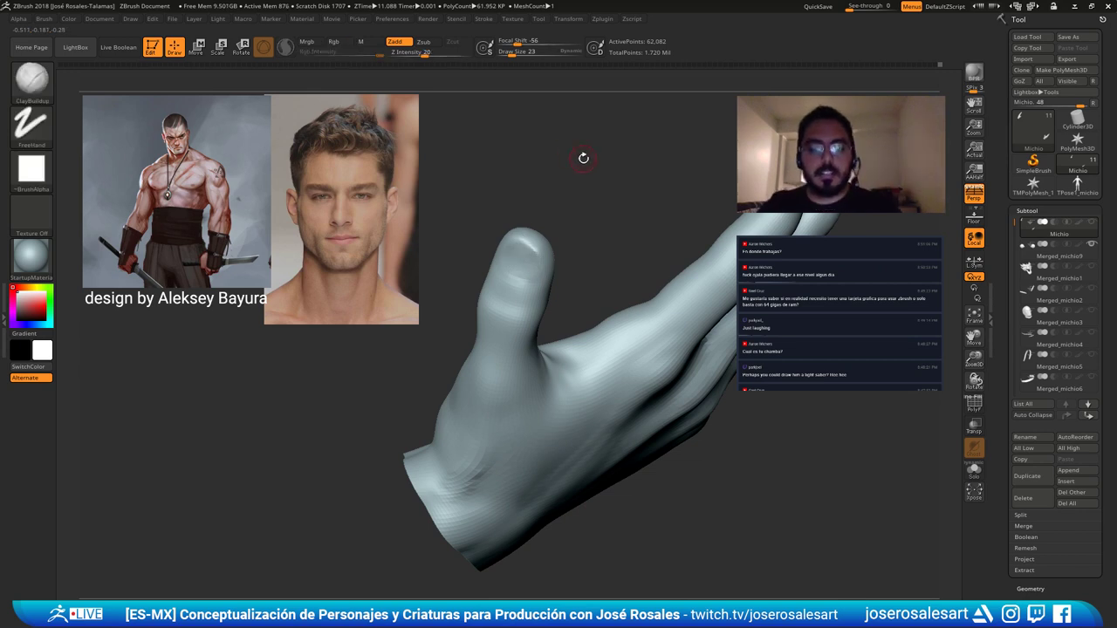
mouse_move(511, 157)
right_mouse_down()
mouse_move(555, 290)
mouse_move(498, 294)
mouse_move(523, 255)
mouse_move(509, 283)
mouse_move(559, 357)
mouse_move(529, 324)
right_mouse_up()
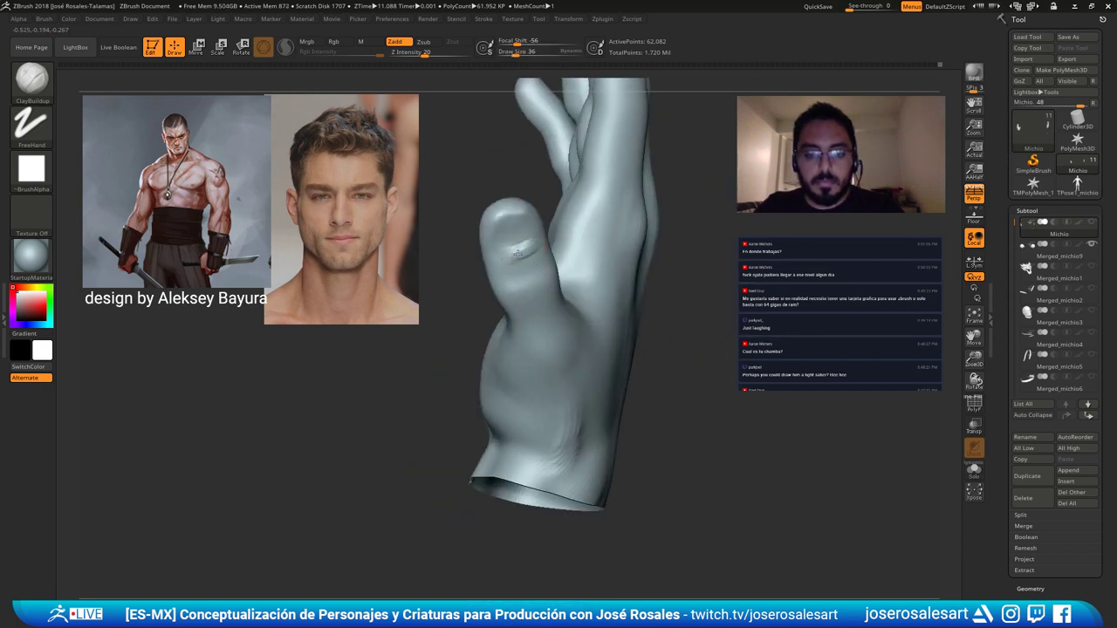
mouse_move(519, 253)
right_mouse_down()
mouse_move(482, 288)
mouse_move(524, 264)
mouse_move(533, 172)
mouse_move(529, 272)
right_mouse_up()
Carve the base and side edges of the thumbnail with the DamStandard brush and soften the skin around them.
key("b")
key("d")
key("s")
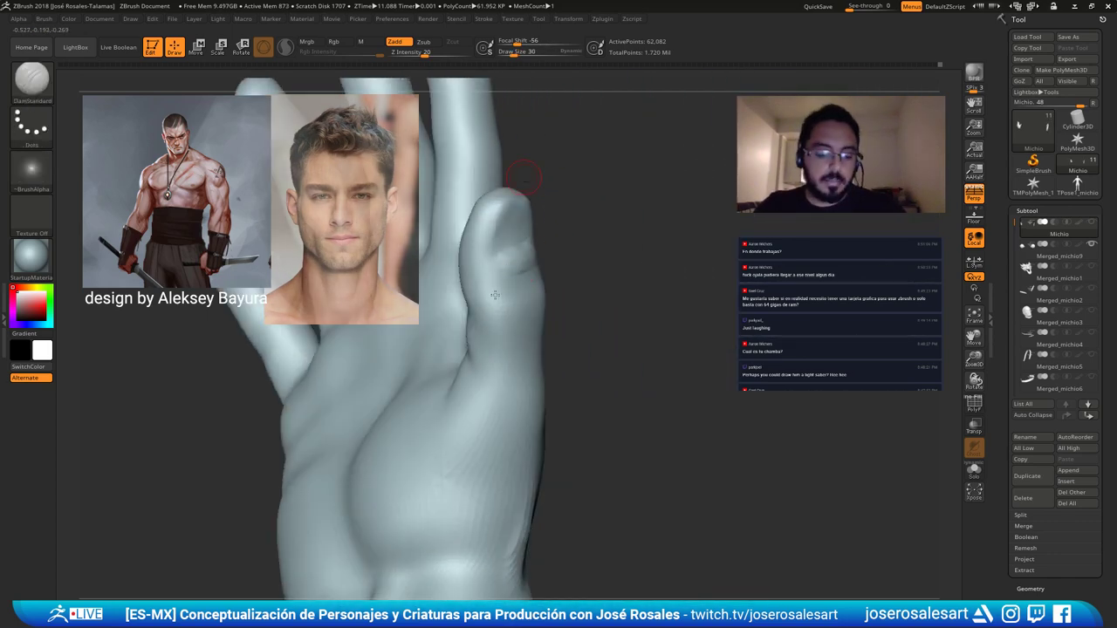
right_click_drag(523, 182, 536, 237)
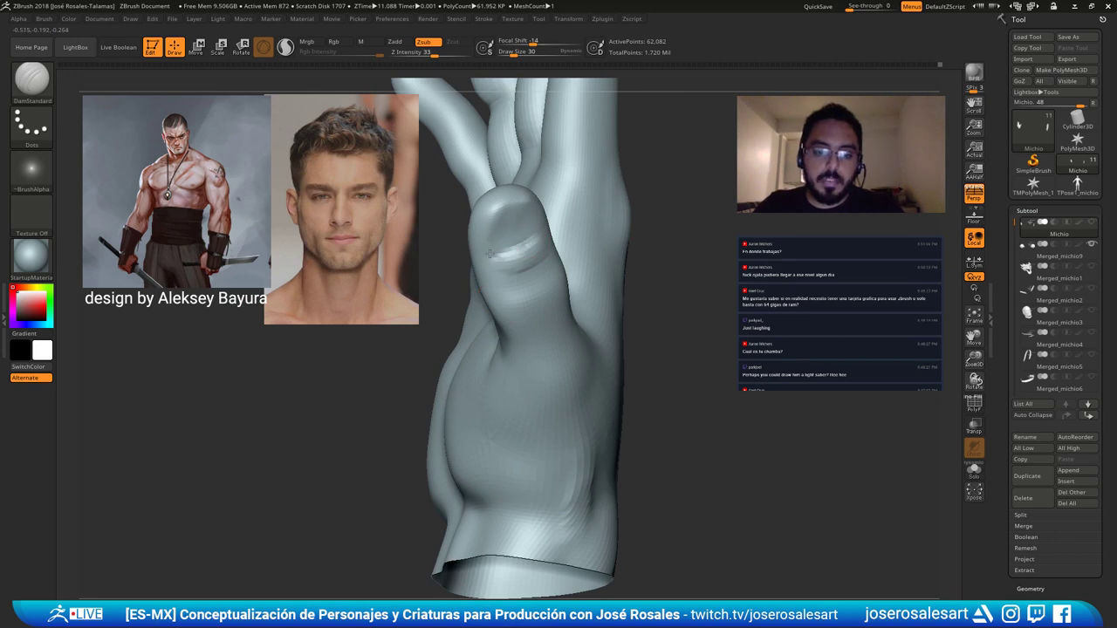
right_click_drag(509, 251, 525, 254)
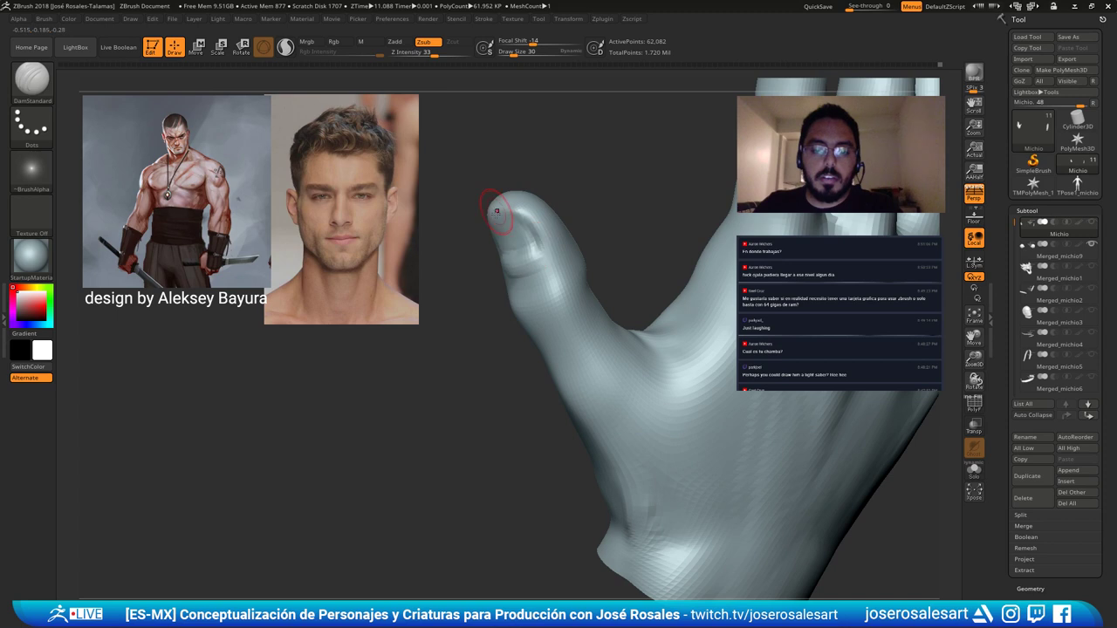
mouse_move(496, 211)
right_mouse_down()
mouse_move(528, 226)
mouse_move(494, 217)
right_mouse_up()
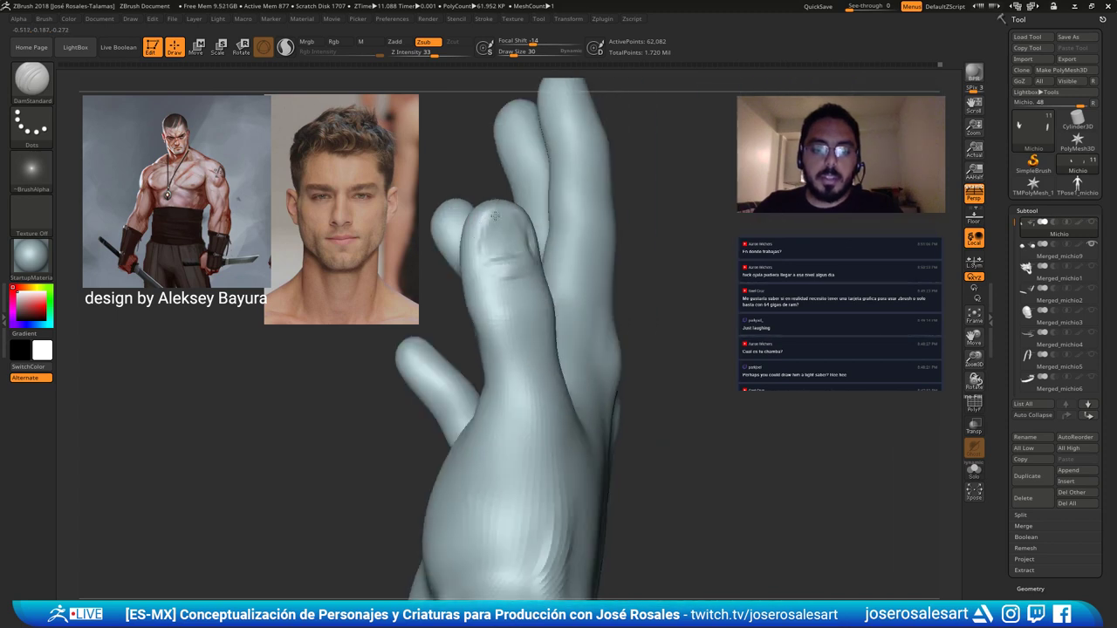
right_click_drag(481, 281, 502, 262)
key("shift")
left_click_drag(528, 249, 534, 283, "shift")
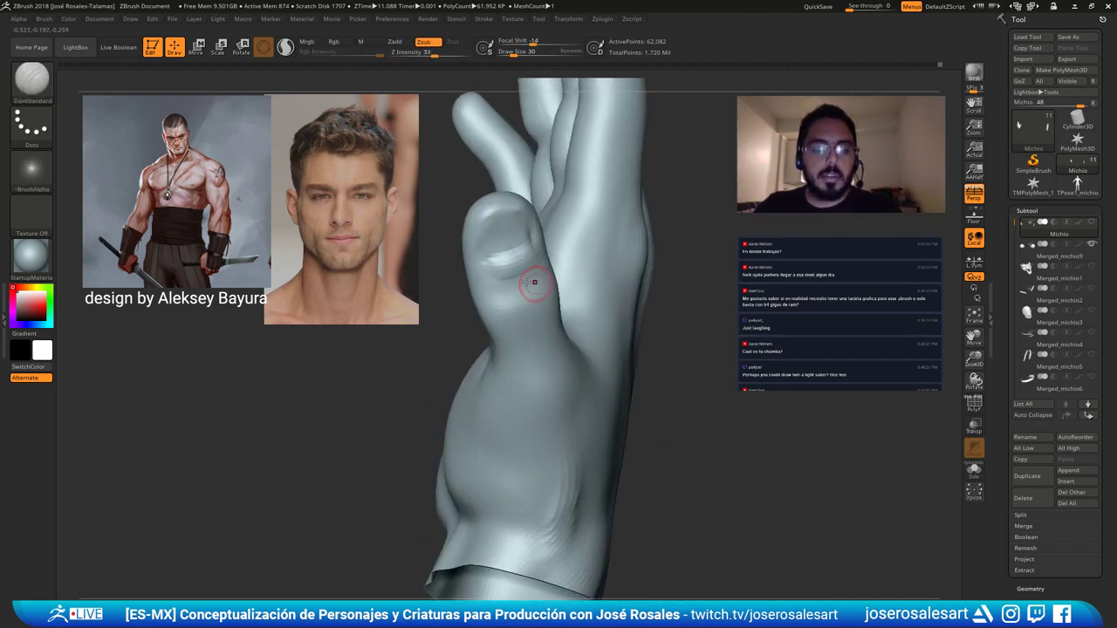
Build up the tendon from the thumb toward the wrist with ClayBuildup at draw size 39, and smooth its upper part.
key("b")
key("c")
key("b")
mouse_move(490, 301)
right_mouse_down("ctrl")
mouse_move(543, 324)
mouse_move(546, 390)
right_mouse_up("ctrl")
key("]")
key("[")
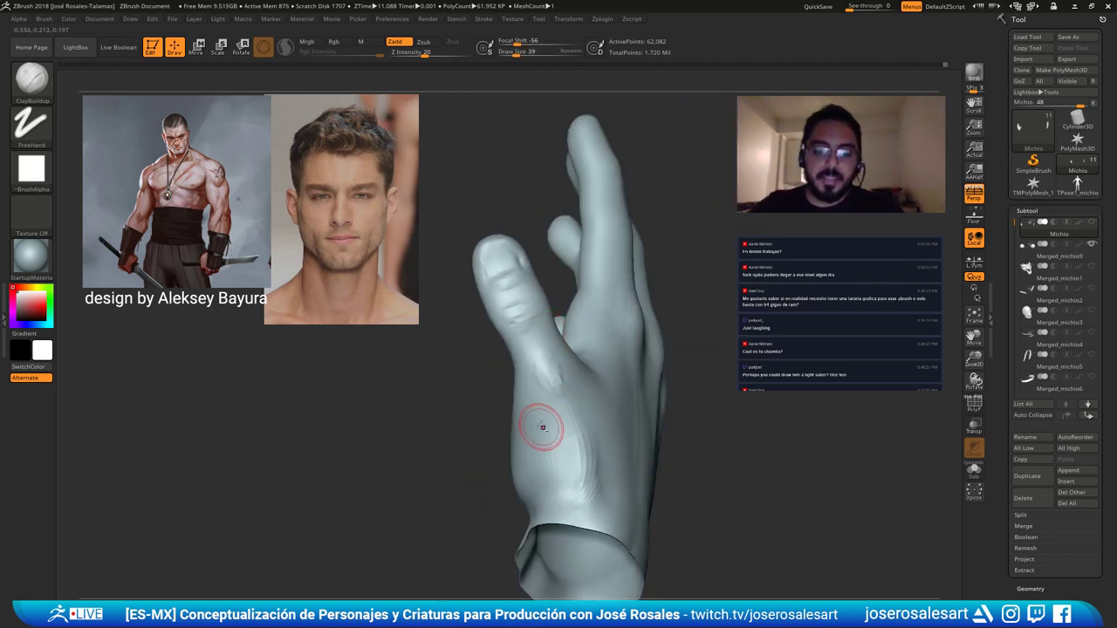
right_click_drag(544, 428, 554, 298)
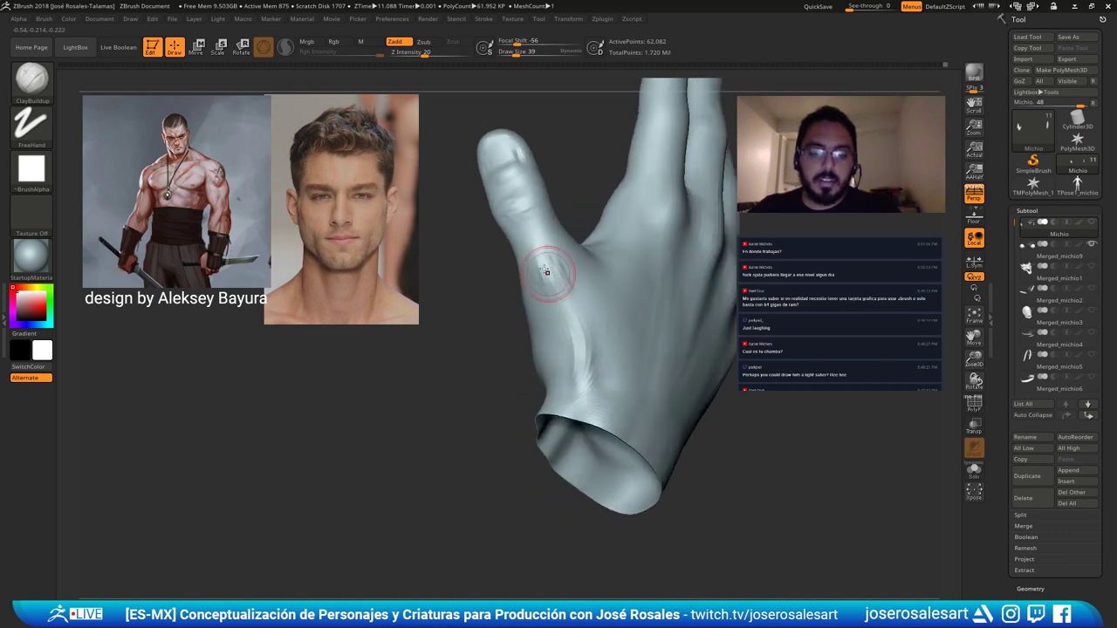
mouse_move(588, 337)
right_mouse_down()
mouse_move(562, 364)
mouse_move(563, 351)
right_mouse_up()
mouse_move(567, 314)
left_mouse_down("shift")
mouse_move(571, 288)
mouse_move(545, 264)
left_mouse_up("shift")
right_click_drag(588, 333, 635, 278)
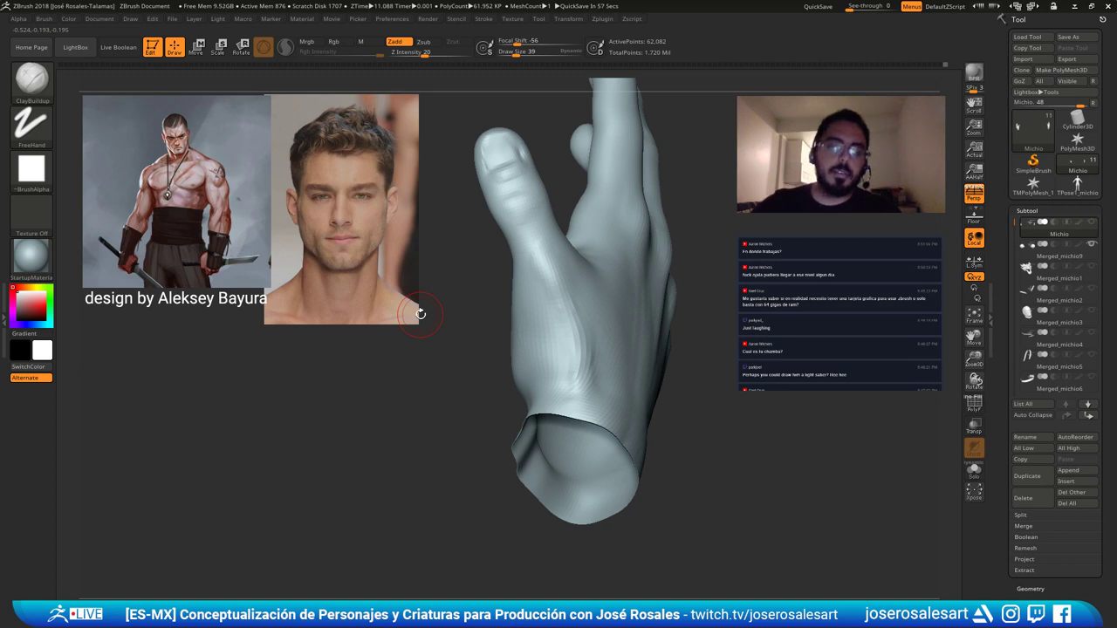
mouse_move(656, 267)
right_mouse_down()
mouse_move(558, 274)
mouse_move(536, 299)
right_mouse_up()
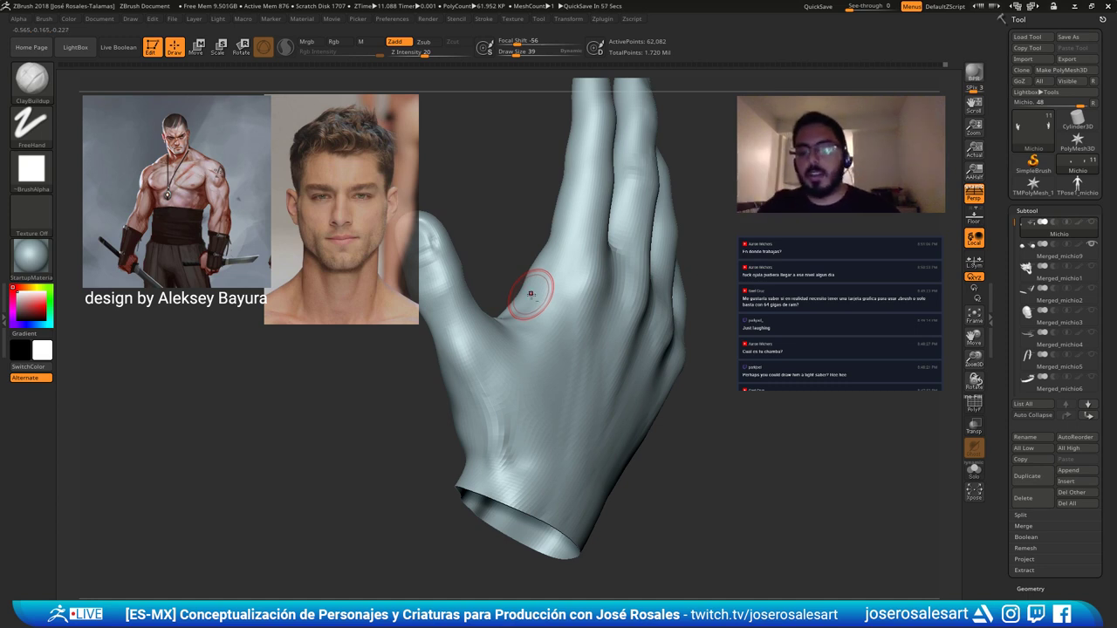
Reinforce the thumb side of the wrist and the back of the thumb's base with more ClayBuildup strokes.
right_click_drag(533, 392, 546, 321, "alt")
key("b")
key("s")
key("t")
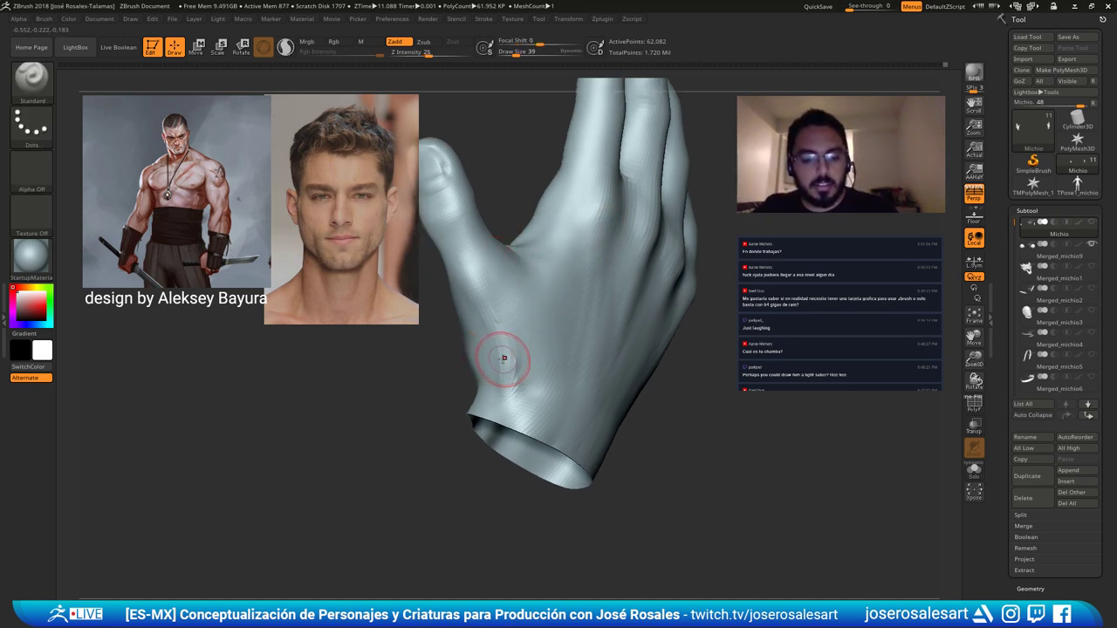
key("b")
key("c")
key("b")
right_click_drag(506, 361, 481, 311)
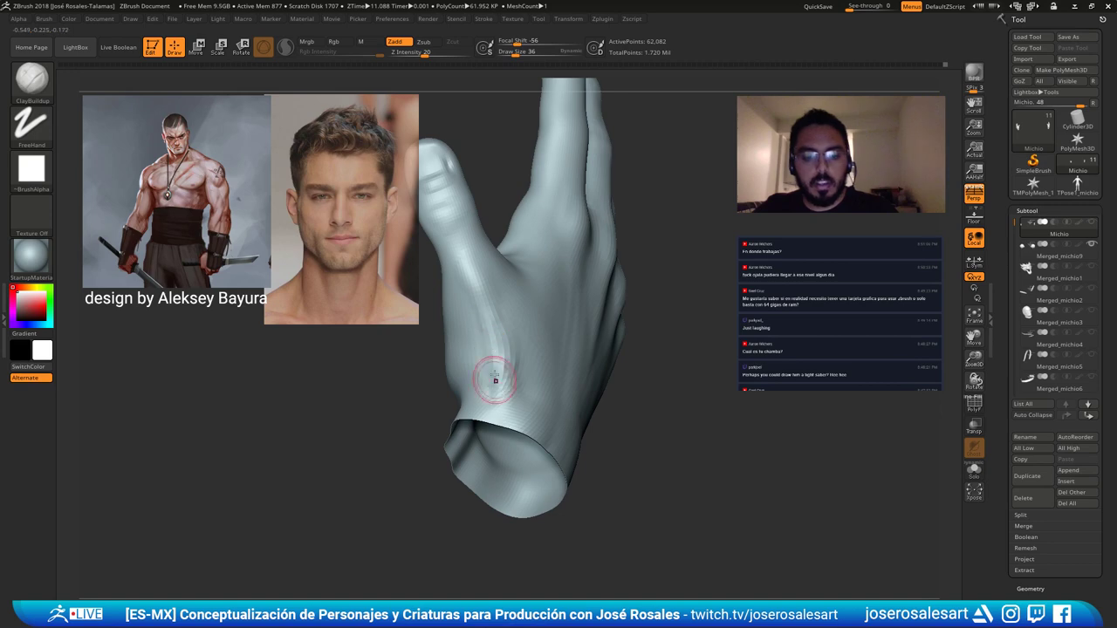
mouse_move(512, 358)
right_mouse_down()
mouse_move(503, 349)
mouse_move(502, 371)
mouse_move(496, 357)
mouse_move(547, 420)
mouse_move(460, 297)
mouse_move(515, 374)
mouse_move(539, 293)
mouse_move(529, 369)
mouse_move(502, 252)
right_mouse_up()
right_click_drag(538, 313, 566, 286)
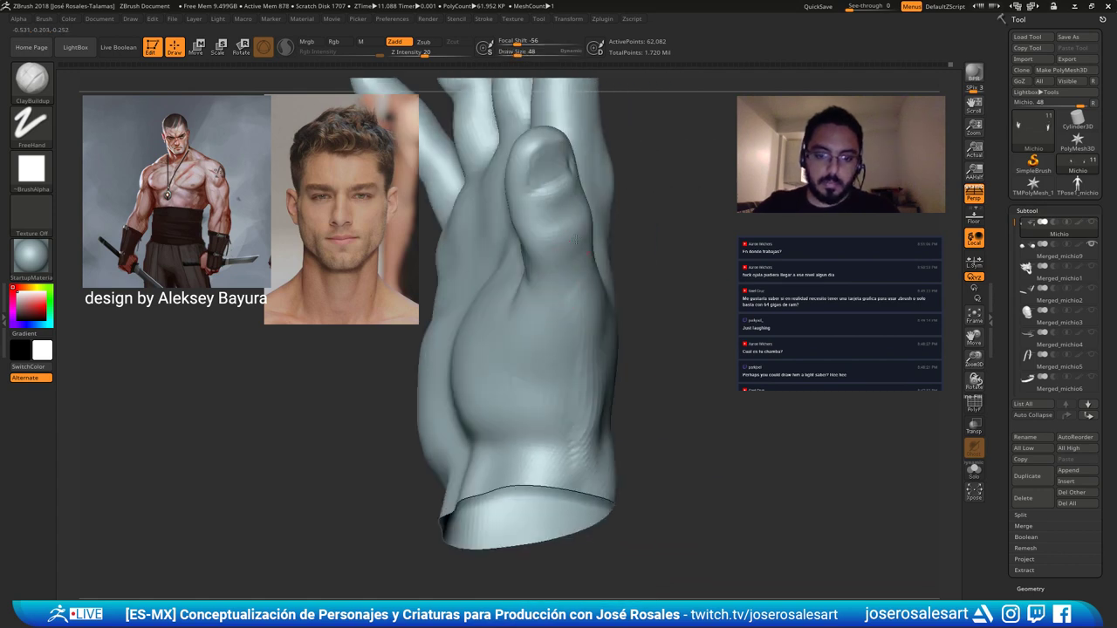
Add volume to the thumb's knuckle with ClayBuildup and smooth its blend into the thumb's base.
right_click_drag(576, 240, 521, 288)
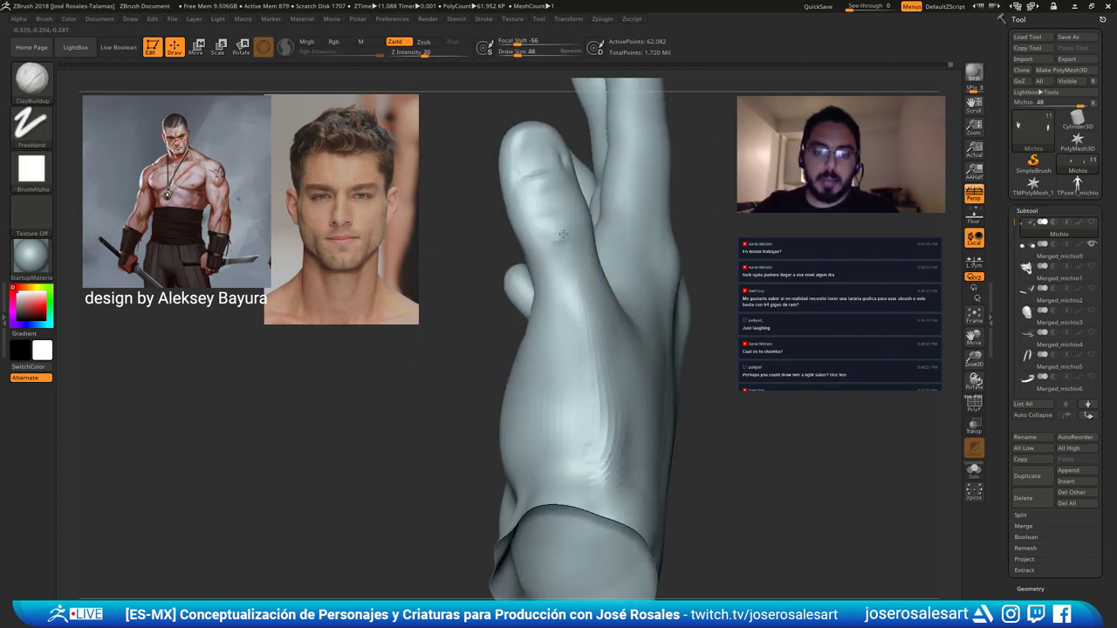
right_click_drag(563, 234, 578, 243)
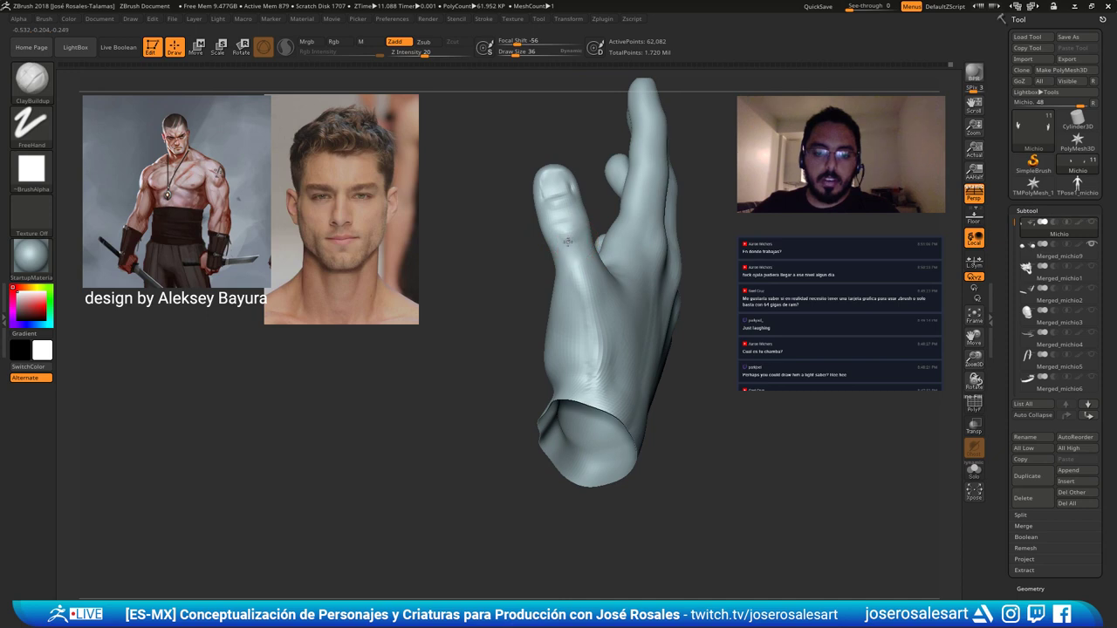
right_click_drag(583, 269, 602, 288)
left_click_drag(576, 253, 592, 283, "shift")
mouse_move(591, 283)
right_mouse_down()
mouse_move(559, 292)
mouse_move(564, 352)
mouse_move(481, 366)
right_mouse_up()
mouse_move(641, 321)
right_mouse_down("alt")
mouse_move(478, 346)
mouse_move(538, 370)
mouse_move(547, 390)
mouse_move(582, 364)
right_mouse_up("alt")
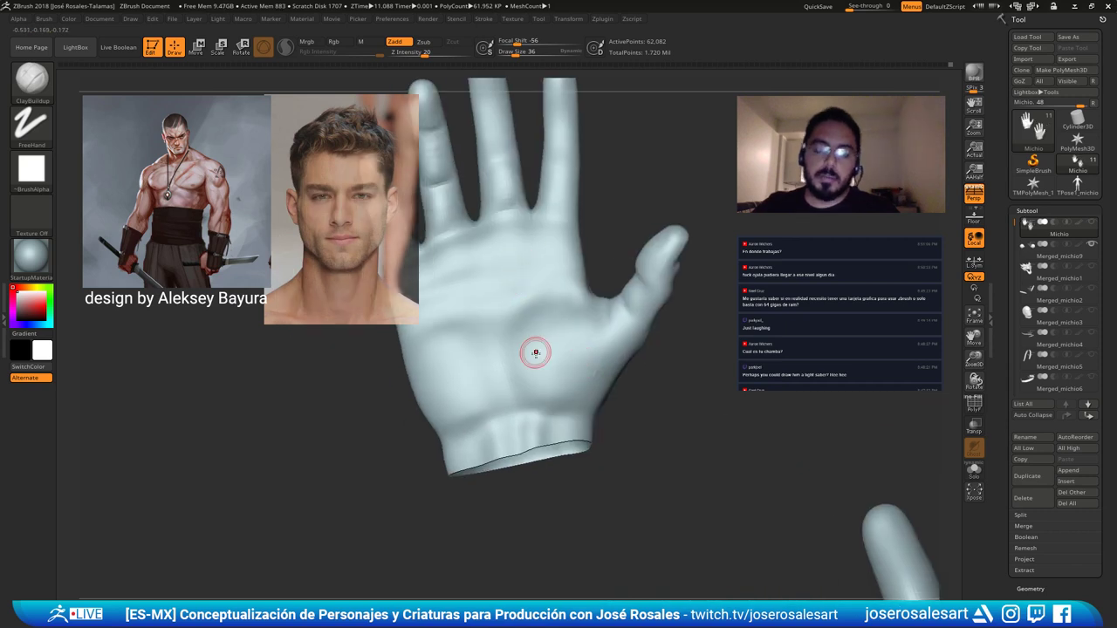
Round out the fleshy mound at the thumb's base on the palm with larger ClayBuildup strokes, and smooth it.
key("s")
mouse_move(536, 355)
left_mouse_down()
mouse_move(534, 396)
mouse_move(577, 376)
left_mouse_up()
right_click_drag(570, 373, 541, 338, "alt")
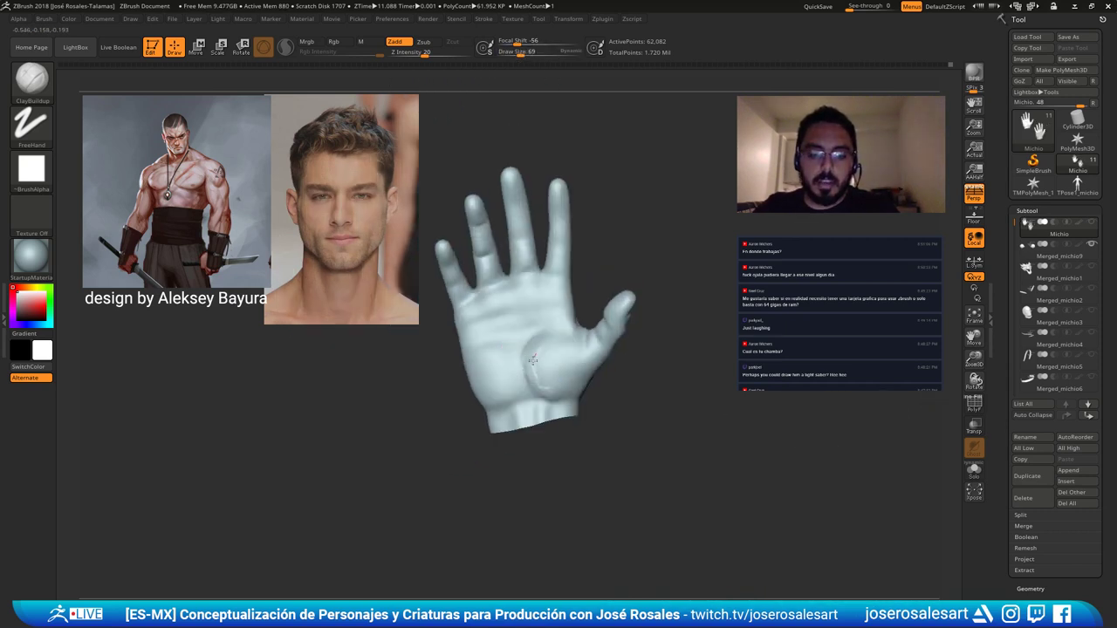
left_click_drag(552, 391, 572, 387)
right_click_drag(572, 387, 568, 372)
mouse_move(568, 372)
left_mouse_down("shift")
mouse_move(550, 371)
mouse_move(567, 377)
left_mouse_up("shift")
right_click_drag(584, 374, 569, 378)
key("s")
left_click_drag(569, 377, 564, 377)
right_click_drag(565, 378, 568, 391)
left_click_drag(563, 404, 584, 398)
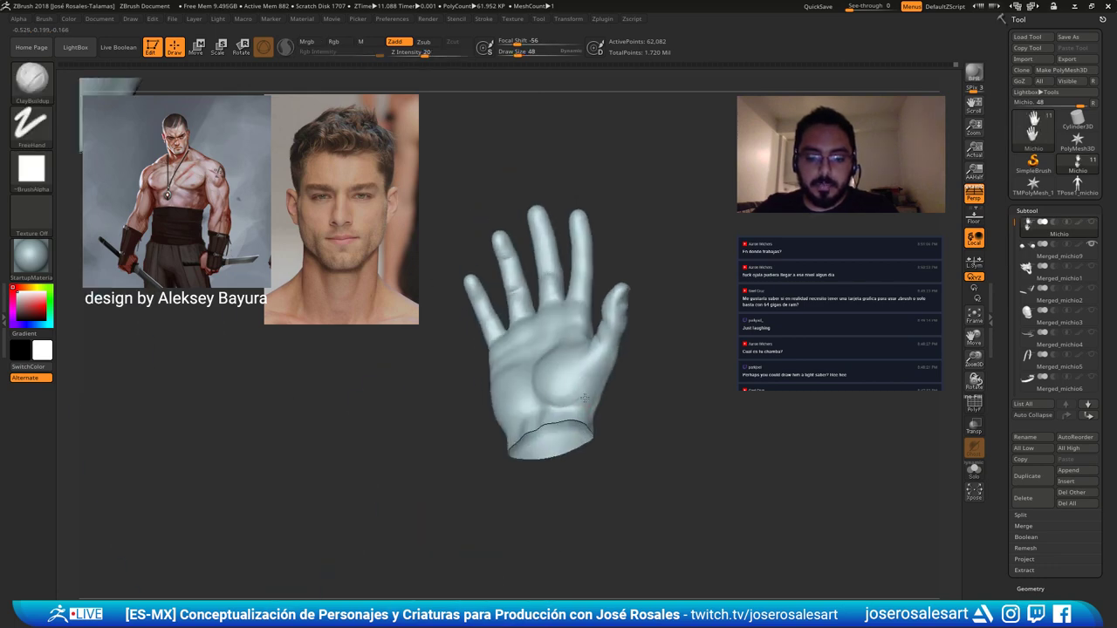
Build up the pads of the palm below the four fingers with ClayBuildup and smooth them.
right_click_drag(580, 408, 583, 368)
right_click_drag(583, 368, 604, 313, "alt")
mouse_move(523, 375)
right_mouse_down("ctrl")
mouse_move(499, 311)
mouse_move(480, 321)
right_mouse_up("ctrl")
left_click_drag(491, 294, 484, 299)
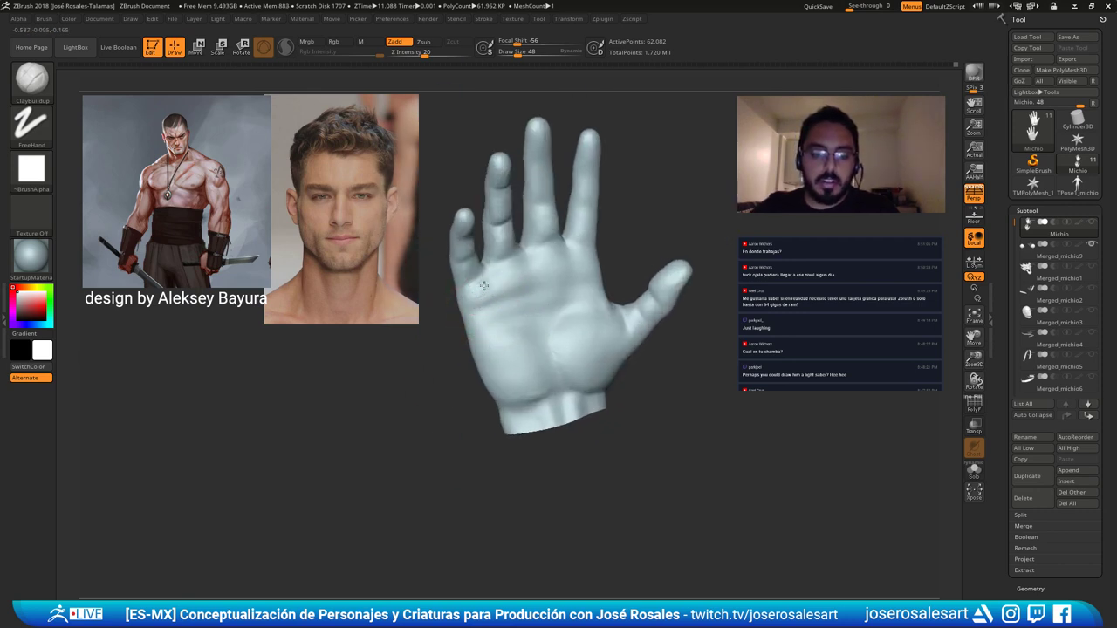
mouse_move(499, 294)
right_mouse_down()
mouse_move(519, 264)
mouse_move(538, 293)
mouse_move(547, 259)
right_mouse_up()
key("shift")
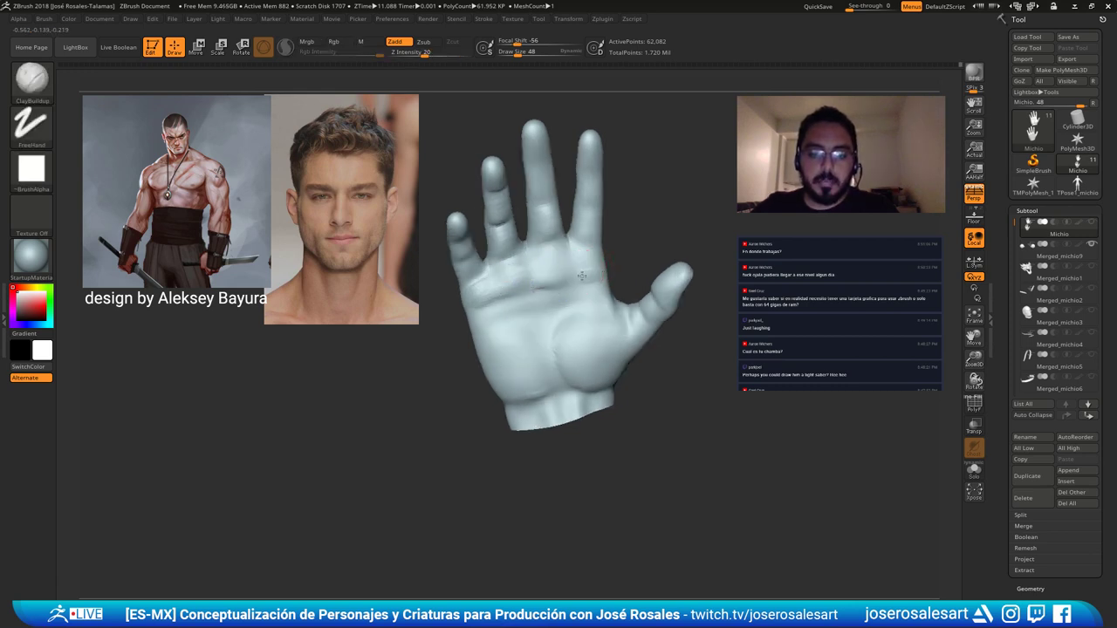
key("shift")
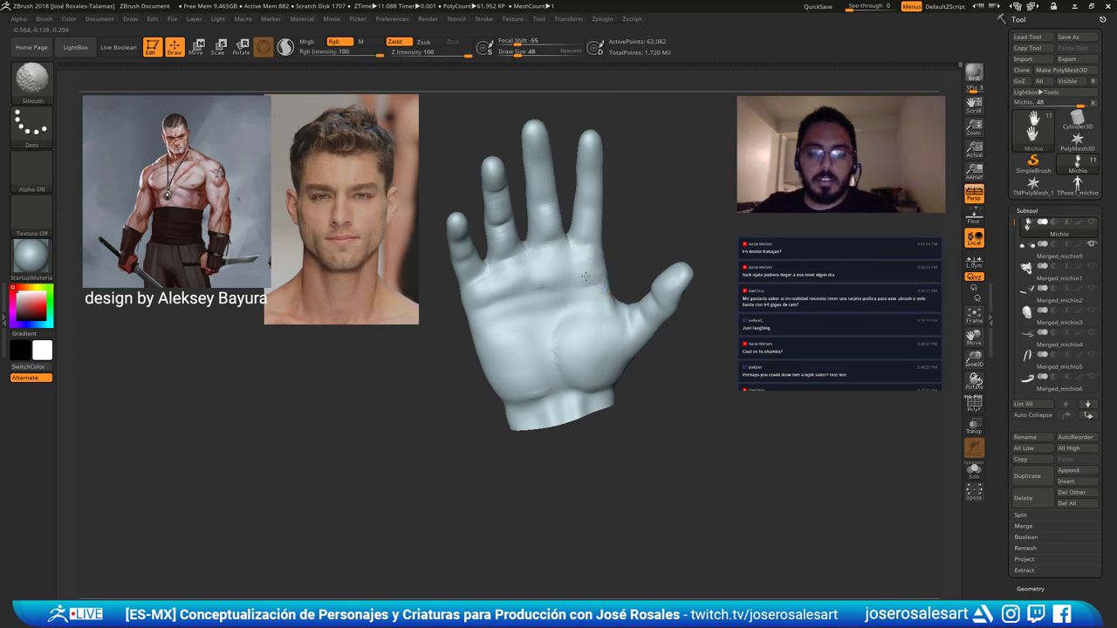
mouse_move(586, 277)
right_mouse_down()
mouse_move(559, 277)
mouse_move(601, 267)
mouse_move(472, 275)
mouse_move(511, 279)
mouse_move(583, 244)
mouse_move(536, 253)
mouse_move(568, 238)
mouse_move(636, 236)
mouse_move(549, 253)
right_mouse_up()
Carve the creases across the base of the fingers and the upper palm with the DamStandard brush.
key("b")
key("d")
key("s")
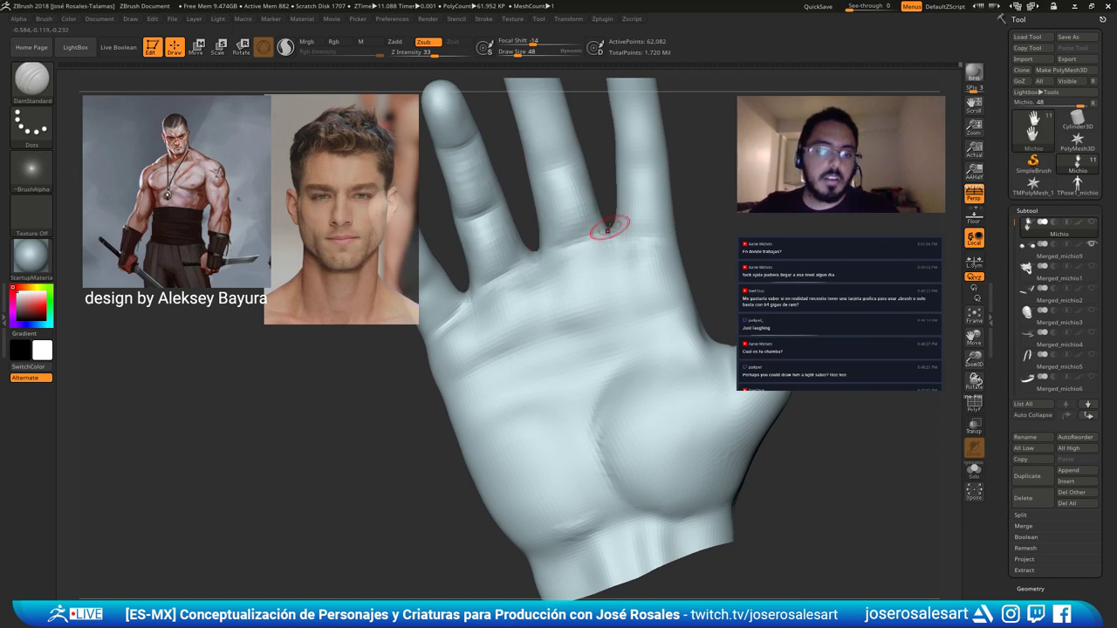
right_click_drag(608, 229, 564, 206)
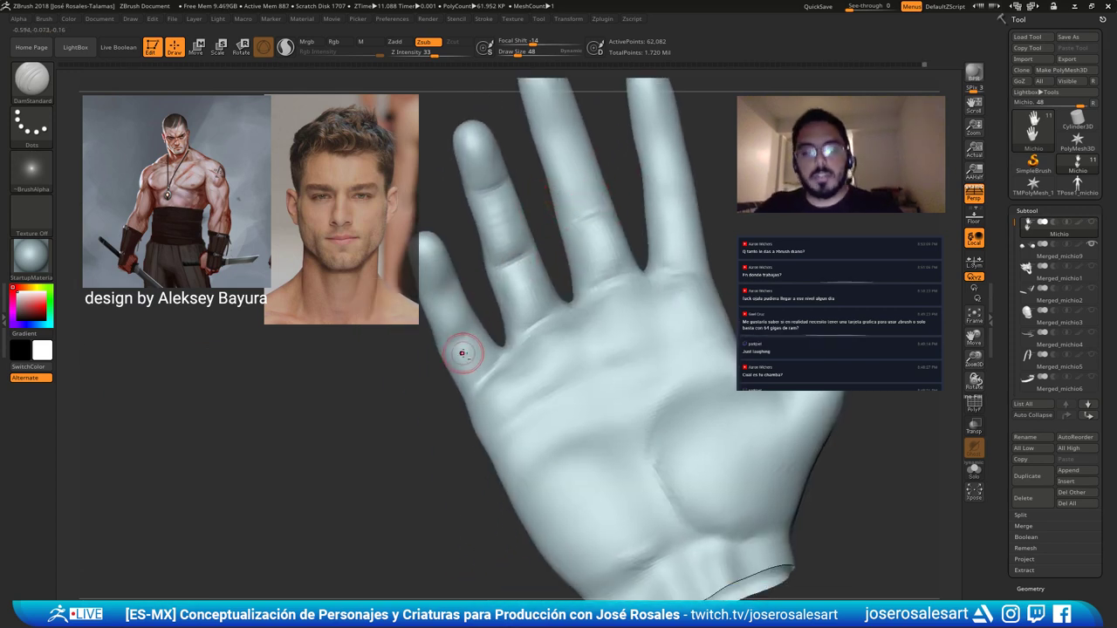
right_click_drag(462, 353, 537, 313)
Fill out the base of the little finger on the palm side with ClayBuildup and smooth it.
key("b")
key("c")
key("b")
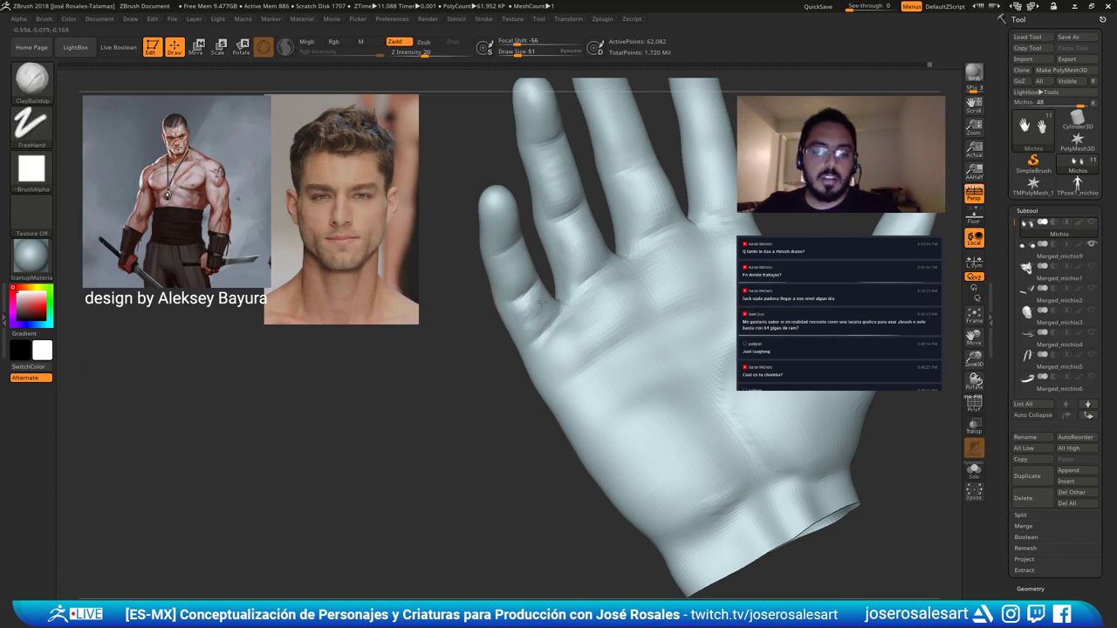
right_click_drag(552, 328, 541, 314)
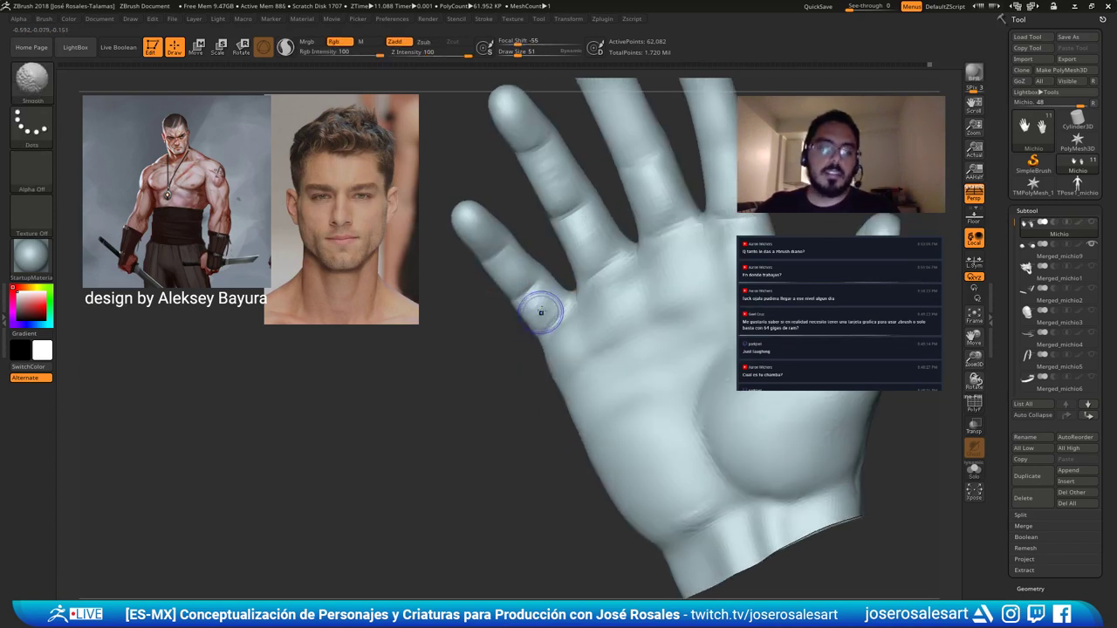
left_click_drag(541, 314, 553, 303, "shift")
mouse_move(553, 303)
right_mouse_down("ctrl")
mouse_move(534, 279)
mouse_move(576, 284)
mouse_move(559, 332)
right_mouse_up("ctrl")
mouse_move(504, 387)
right_mouse_down()
mouse_move(599, 411)
mouse_move(591, 309)
right_mouse_up()
Carve the palm crease around the thumb mound down toward the wrist with the DamStandard brush.
key("b")
key("d")
key("s")
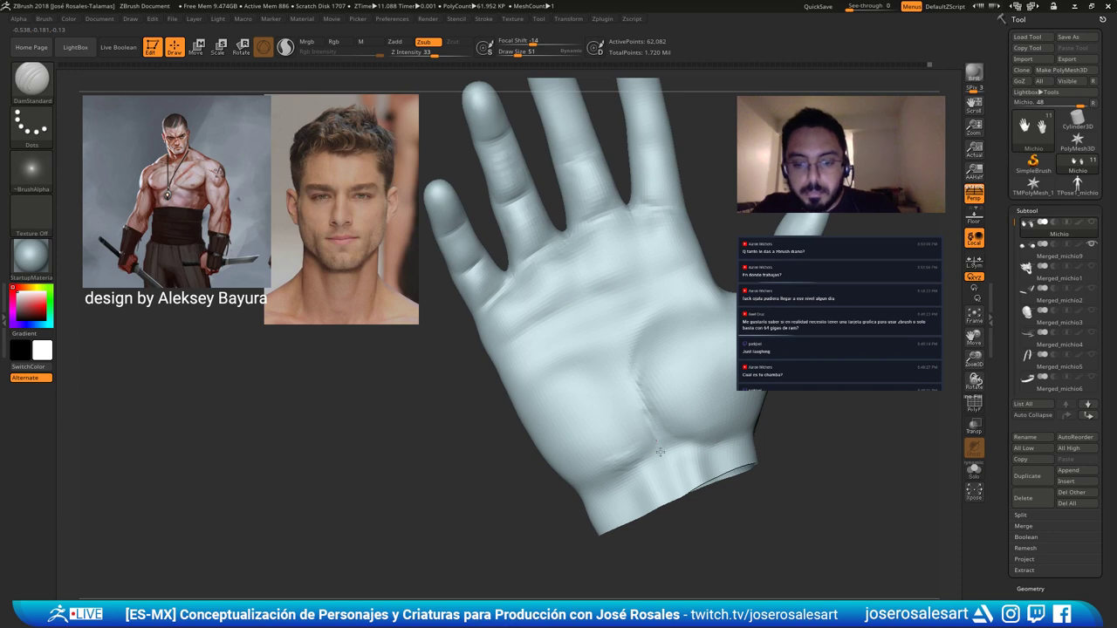
left_click_drag(634, 369, 655, 431)
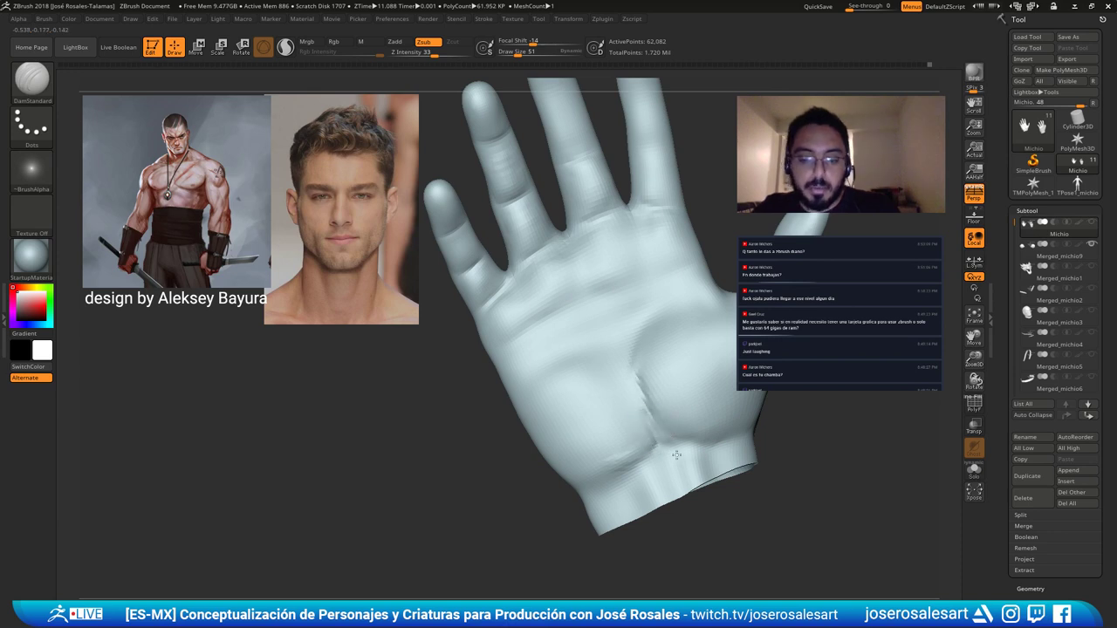
Smooth the palm crease that runs around the thumb mound.
mouse_move(655, 406)
right_mouse_down("alt")
mouse_move(640, 408)
mouse_move(621, 344)
mouse_move(604, 344)
right_mouse_up("alt")
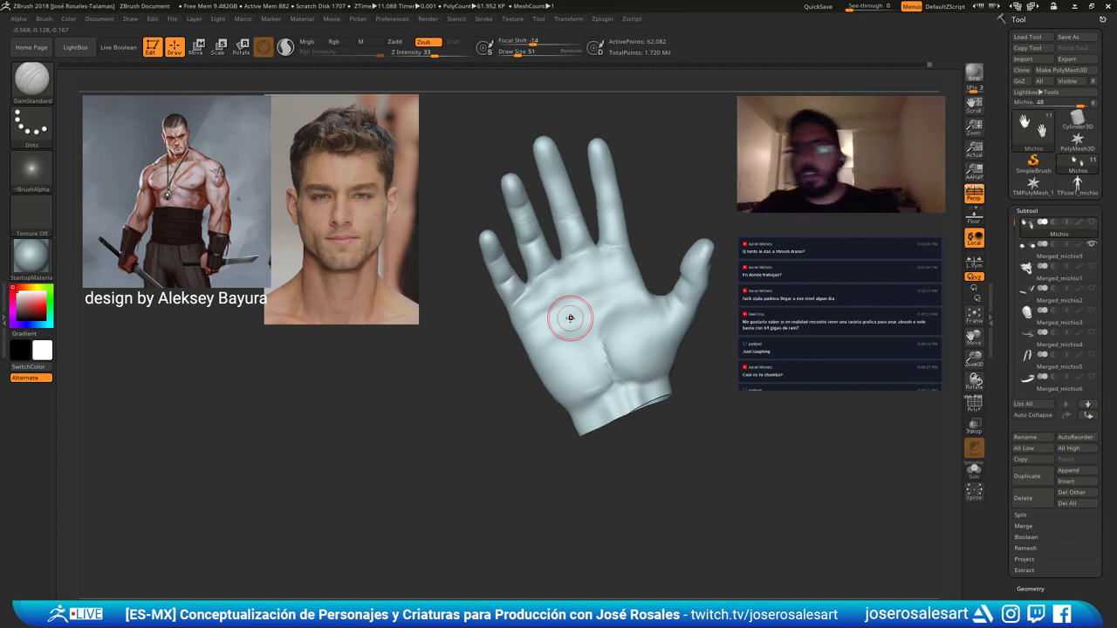
mouse_move(570, 319)
right_mouse_down("alt")
mouse_move(656, 367)
mouse_move(579, 340)
mouse_move(572, 359)
right_mouse_up("alt")
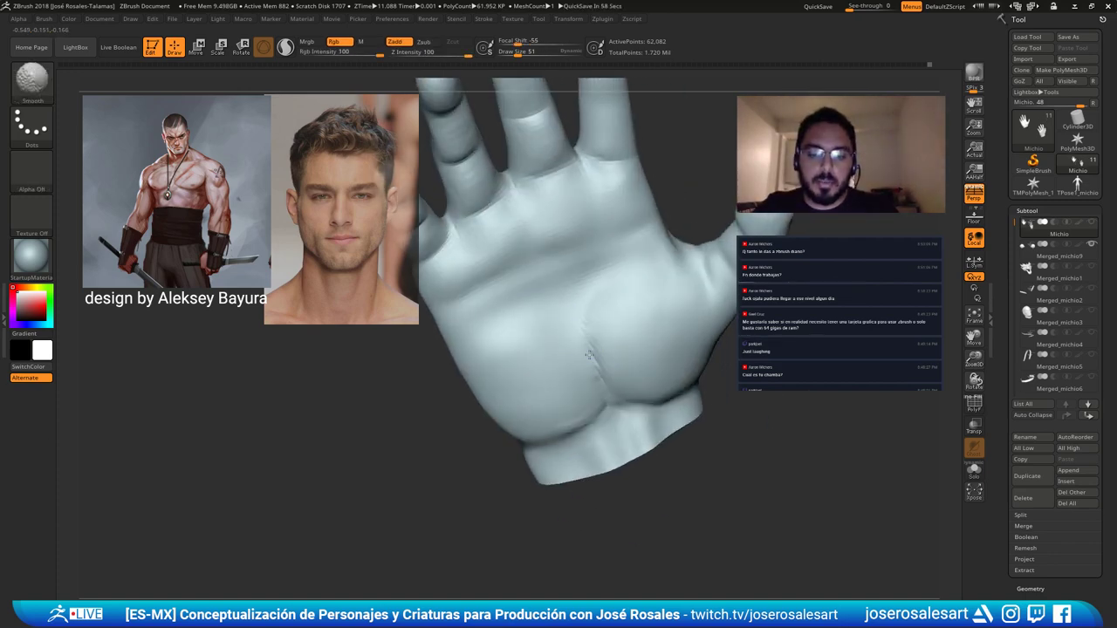
left_click_drag(590, 355, 600, 375, "shift")
right_click_drag(654, 431, 621, 306, "ctrl")
right_click_drag(614, 360, 635, 409, "ctrl")
mouse_move(636, 408)
right_mouse_down("alt")
mouse_move(627, 364)
mouse_move(597, 330)
right_mouse_up("alt")
Carve the crease across the upper palm below the fingers with the DamStandard brush.
key("b")
key("c")
key("b")
mouse_move(614, 406)
right_mouse_down()
mouse_move(583, 338)
mouse_move(527, 297)
mouse_move(606, 299)
mouse_move(610, 311)
right_mouse_up()
key("b")
key("d")
key("s")
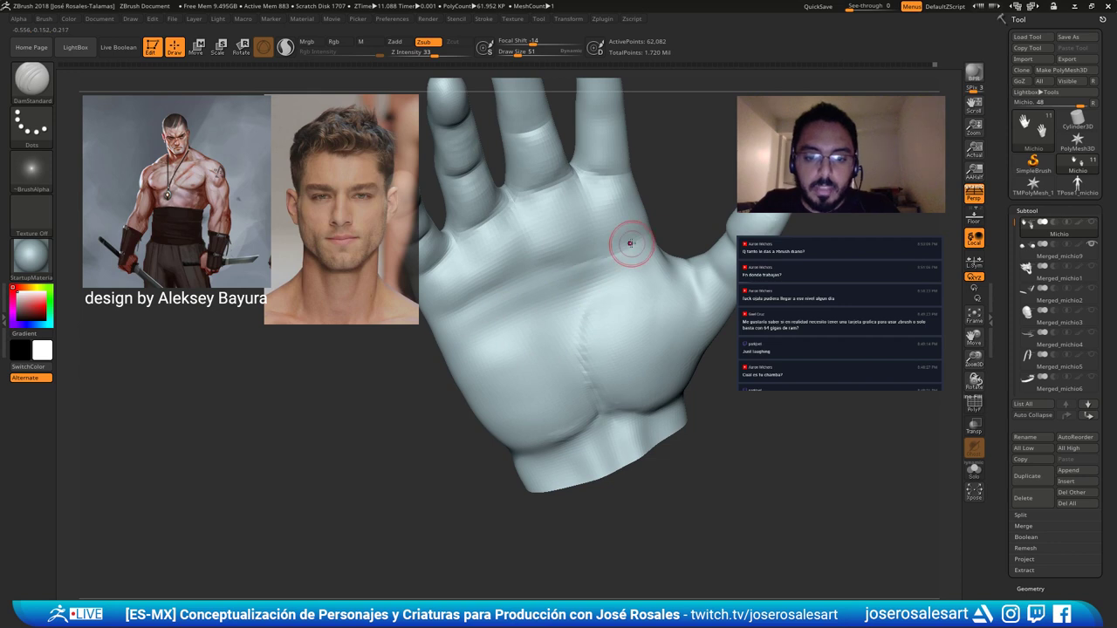
right_click_drag(650, 232, 616, 248)
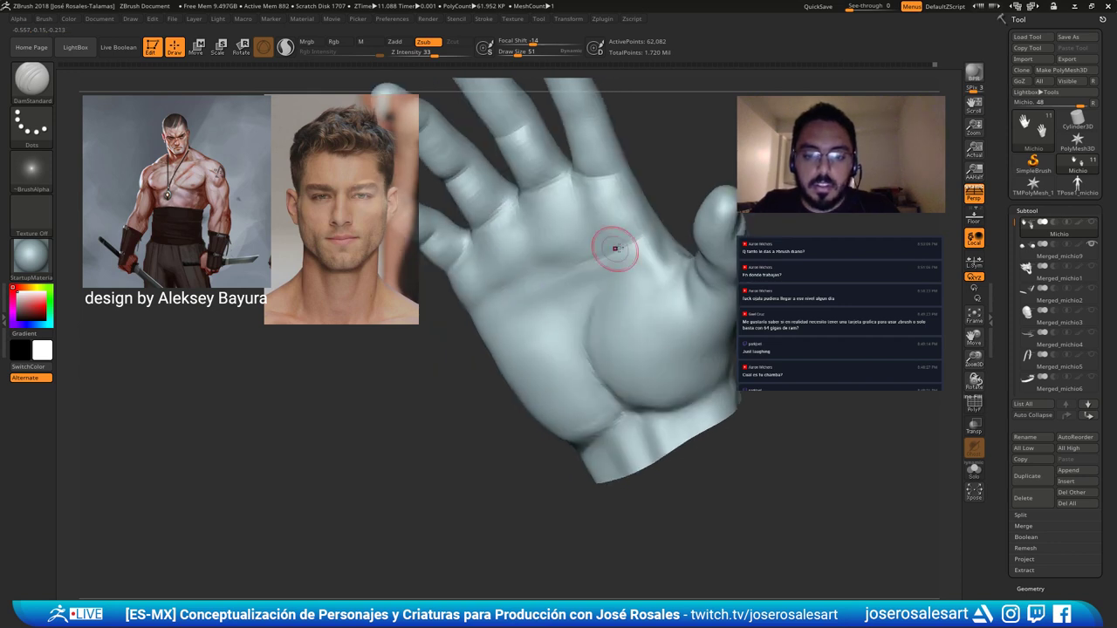
mouse_move(512, 304)
right_mouse_down()
mouse_move(491, 333)
mouse_move(549, 303)
mouse_move(533, 338)
mouse_move(580, 324)
mouse_move(577, 333)
mouse_move(601, 332)
right_mouse_up()
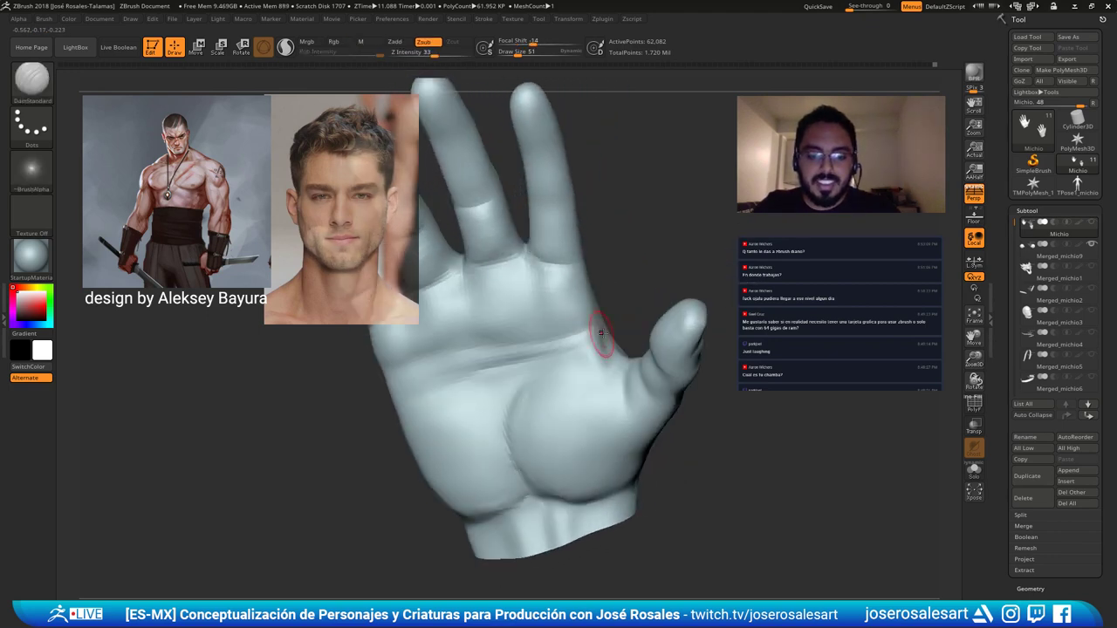
mouse_move(532, 329)
right_mouse_down()
mouse_move(466, 354)
mouse_move(465, 325)
mouse_move(449, 343)
mouse_move(476, 327)
mouse_move(448, 349)
right_mouse_up()
left_click_drag(463, 343, 569, 334)
Build up the palm pad below the little finger with ClayBuildup at draw size 42 and smooth it.
key("b")
key("c")
key("b")
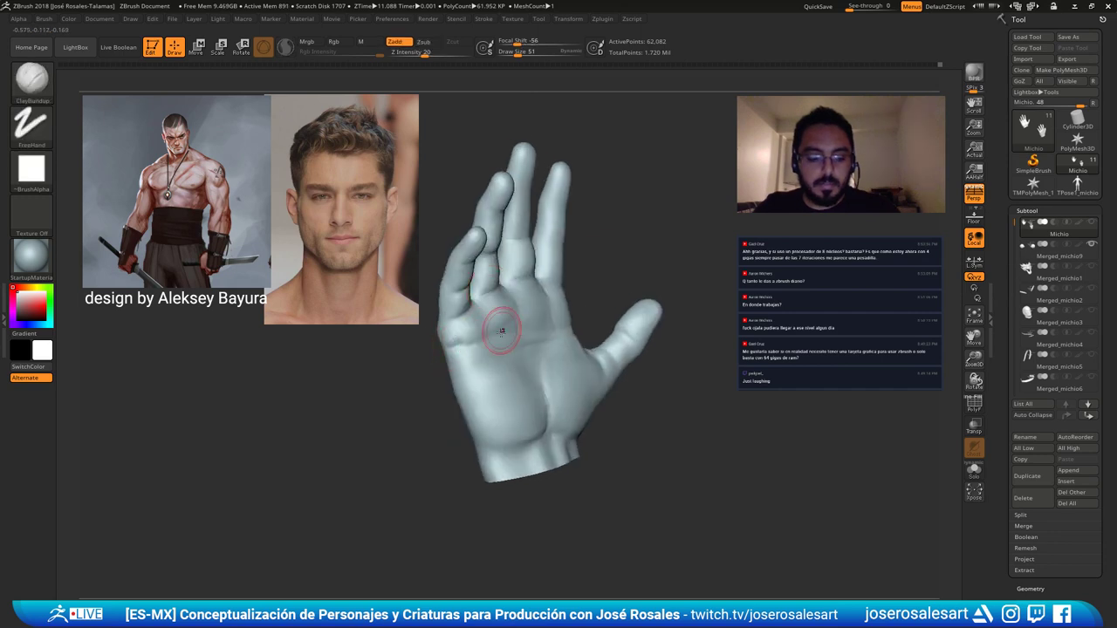
key("bracketleft")
right_click_drag(499, 329, 553, 322, "alt")
mouse_move(553, 322)
right_mouse_down()
mouse_move(542, 311)
mouse_move(563, 231)
right_mouse_up()
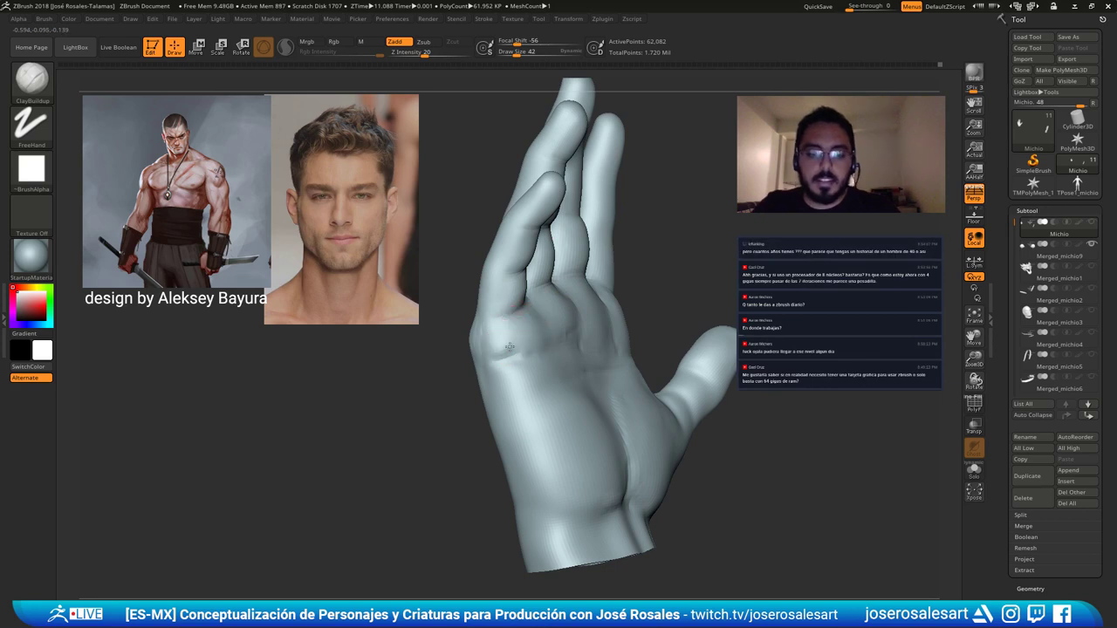
left_click_drag(520, 352, 551, 346)
right_click_drag(552, 346, 525, 348)
left_click_drag(526, 348, 506, 347, "shift")
mouse_move(515, 336)
right_mouse_down("ctrl")
mouse_move(512, 302)
mouse_move(476, 323)
mouse_move(546, 327)
mouse_move(502, 325)
right_mouse_up("ctrl")
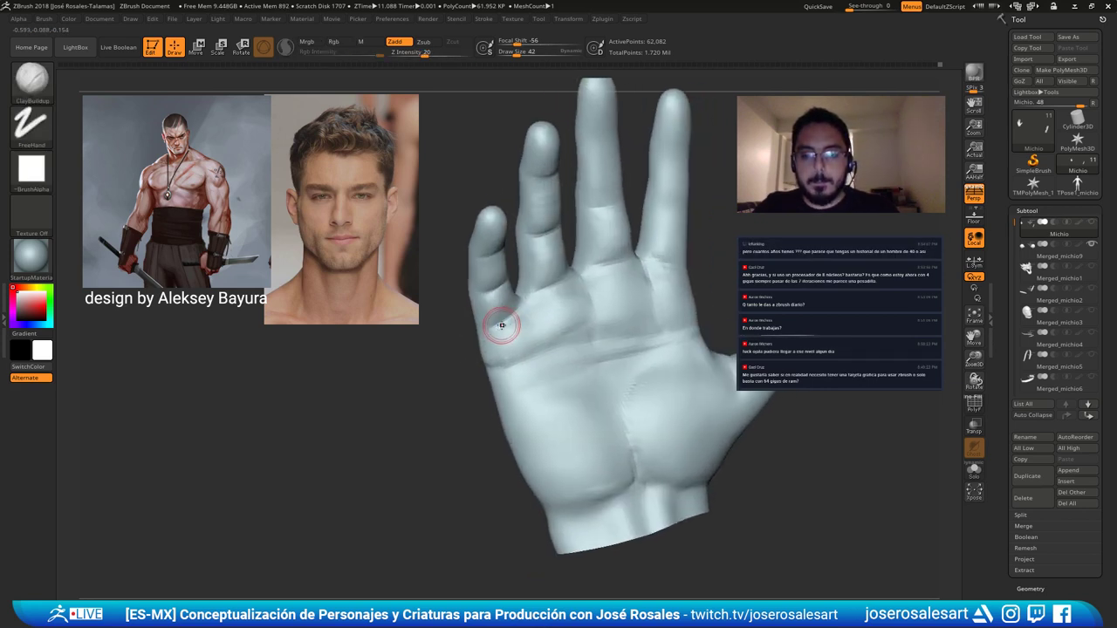
Refine the tendons on the back of the hand with the Standard brush and smooth them.
right_click_drag(584, 300, 542, 303)
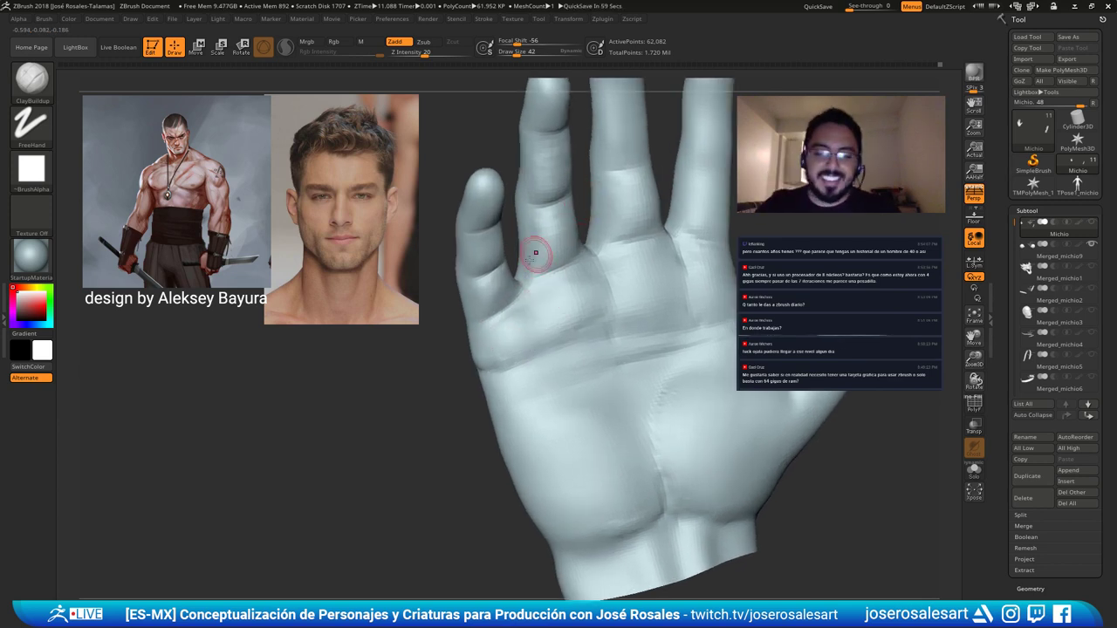
right_click_drag(535, 253, 492, 309)
right_click_drag(491, 361, 546, 283)
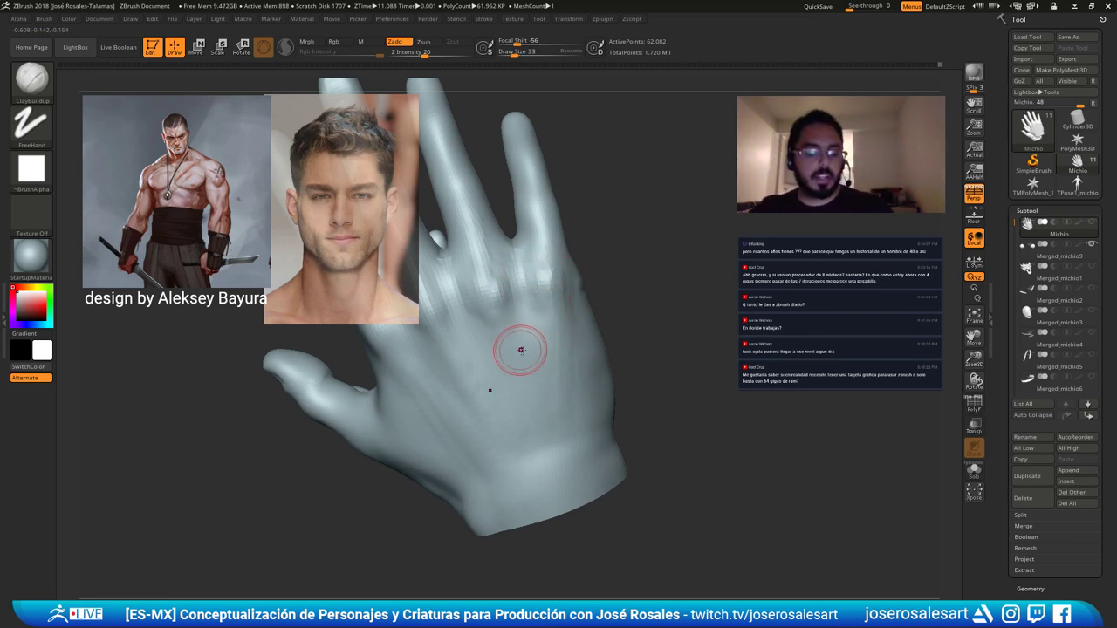
key("b")
key("s")
key("t")
mouse_move(529, 456)
right_mouse_down()
mouse_move(489, 308)
mouse_move(496, 346)
right_mouse_up()
key("shift")
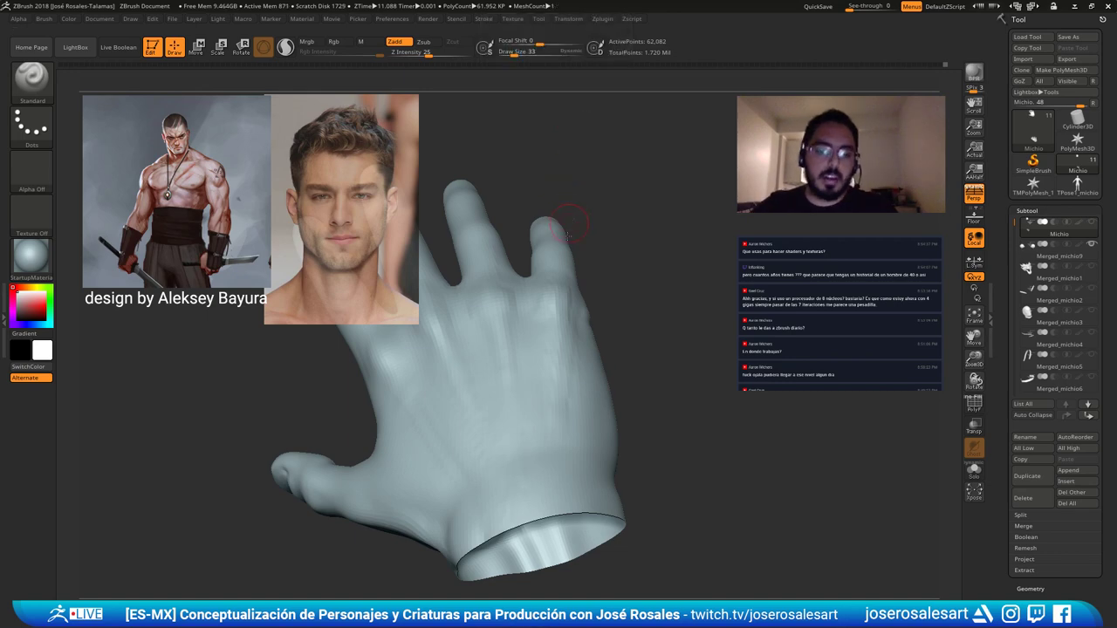
Carve the gap between the ring and little finger knuckles on the back of the hand with DamStandard.
mouse_move(578, 127)
right_mouse_down()
mouse_move(525, 213)
mouse_move(554, 245)
right_mouse_up()
key("b")
key("d")
key("s")
right_click_drag(553, 305, 562, 353)
left_click_drag(562, 353, 580, 301)
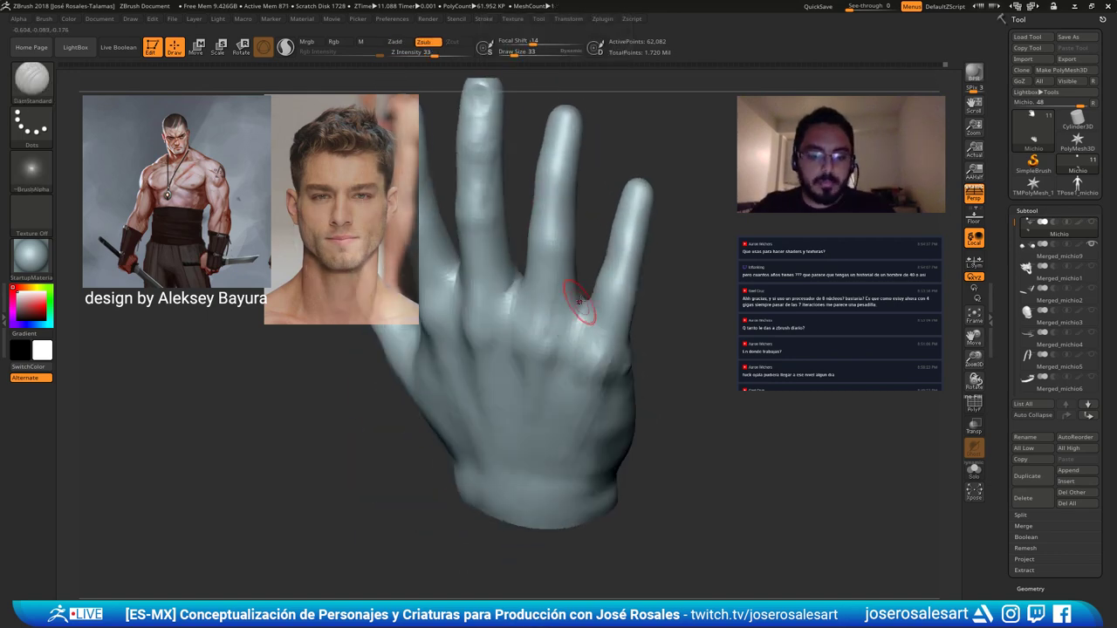
mouse_move(556, 335)
right_mouse_down()
mouse_move(501, 296)
mouse_move(603, 319)
right_mouse_up()
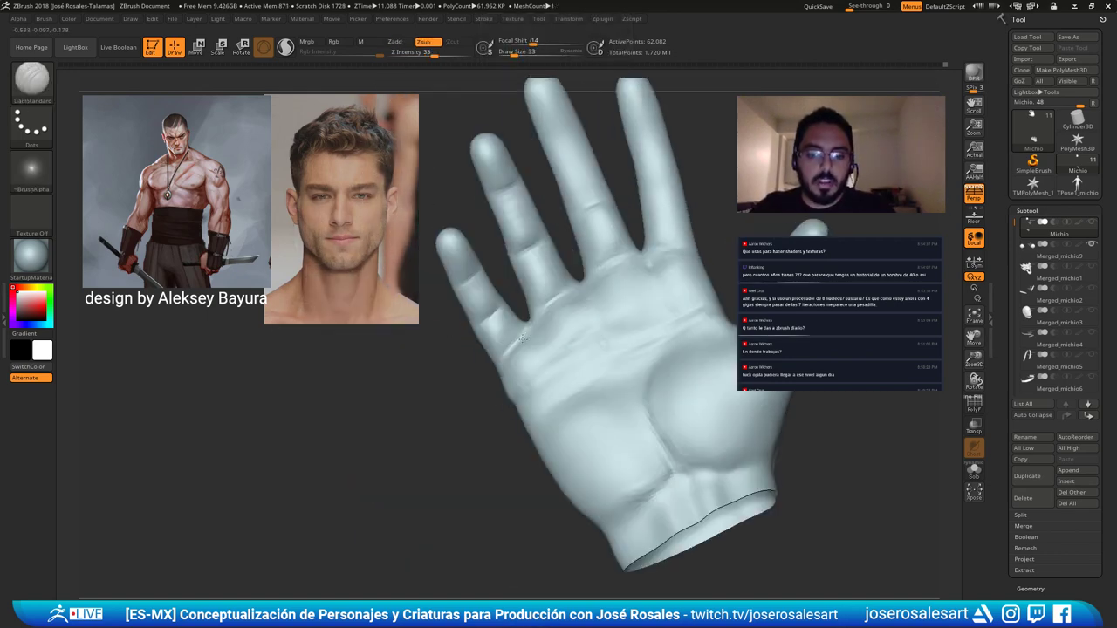
Carve the creases at the finger joints on the palm side with DamStandard at draw size 33.
mouse_move(524, 344)
right_mouse_down()
mouse_move(519, 314)
mouse_move(534, 374)
mouse_move(515, 303)
right_mouse_up()
left_click_drag(515, 302, 613, 298)
right_click_drag(612, 298, 500, 295, "ctrl")
mouse_move(464, 305)
left_mouse_down()
mouse_move(521, 309)
mouse_move(519, 331)
left_mouse_up()
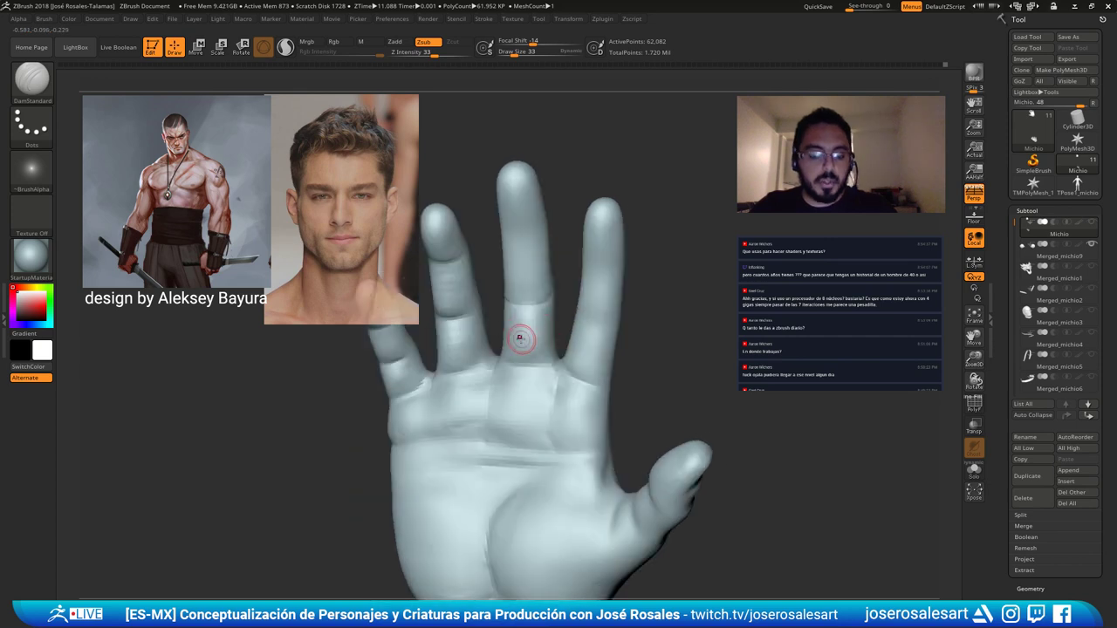
Refine the form of the fingers with the Move and ClayBuildup brushes and smooth the strokes.
key("b")
key("m")
key("v")
mouse_move(514, 335)
right_mouse_down()
mouse_move(535, 341)
mouse_move(480, 336)
mouse_move(539, 305)
mouse_move(522, 254)
mouse_move(571, 172)
mouse_move(543, 258)
mouse_move(517, 253)
mouse_move(524, 280)
mouse_move(521, 253)
right_mouse_up()
key("b")
key("c")
key("b")
left_click_drag(521, 253, 526, 266, "shift")
mouse_move(526, 266)
right_mouse_down()
mouse_move(515, 264)
mouse_move(535, 262)
mouse_move(529, 291)
mouse_move(486, 290)
mouse_move(532, 264)
mouse_move(526, 238)
mouse_move(540, 288)
mouse_move(551, 250)
mouse_move(550, 293)
mouse_move(535, 311)
mouse_move(630, 316)
right_mouse_up()
right_click_drag(630, 315, 649, 324, "ctrl")
mouse_move(649, 324)
left_mouse_down("shift")
mouse_move(645, 301)
mouse_move(625, 331)
left_mouse_up("shift")
mouse_move(666, 264)
right_mouse_down("alt")
mouse_move(633, 311)
mouse_move(667, 316)
mouse_move(623, 344)
right_mouse_up("alt")
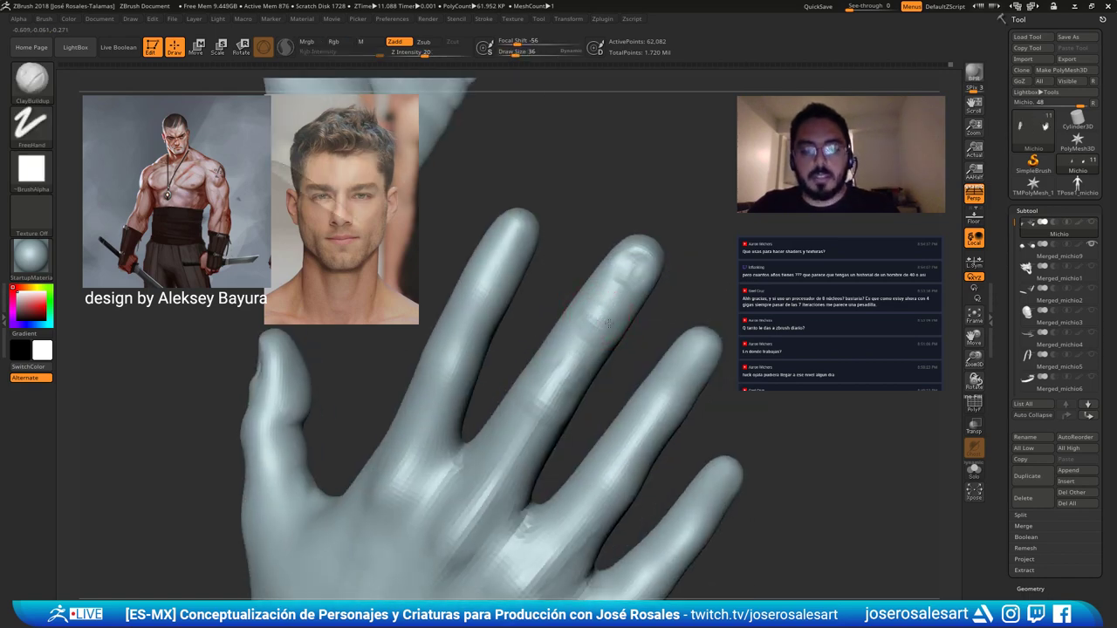
Build up the index fingertip and joints on the back of the hand with a smaller ClayBuildup brush and smooth them.
right_click_drag(491, 361, 614, 291, "alt")
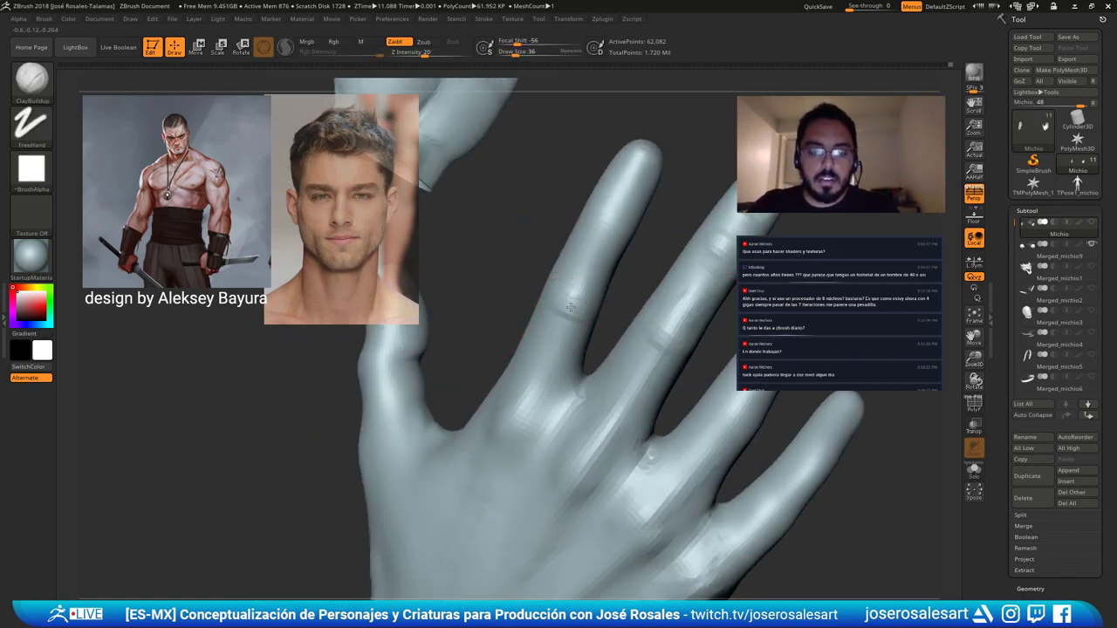
key("[")
key("[")
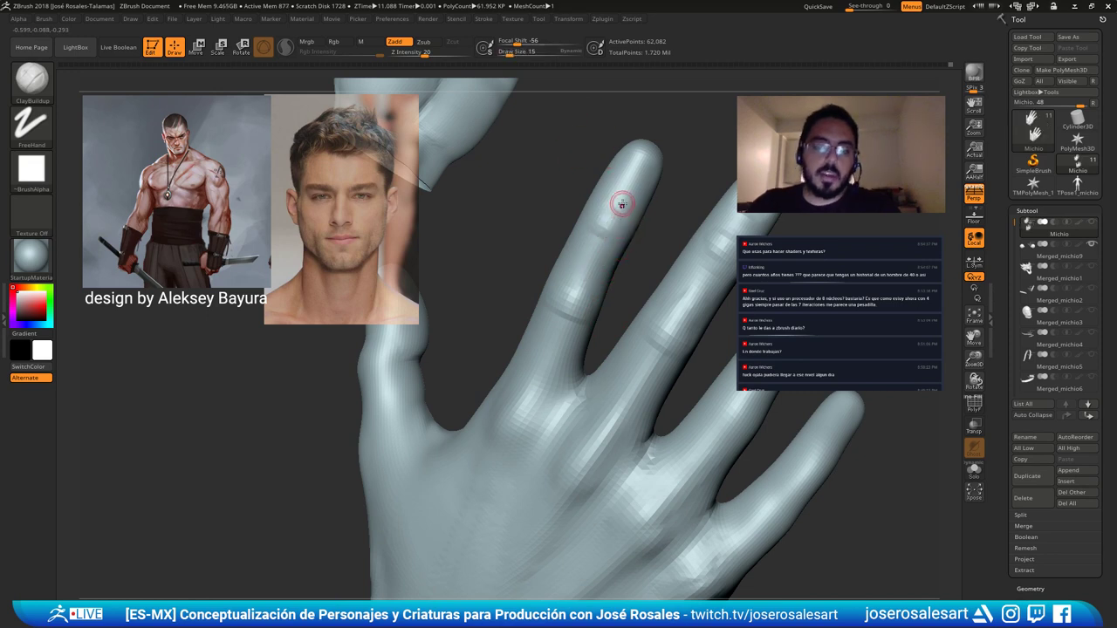
key("]")
key("s")
mouse_move(625, 179)
left_mouse_down()
mouse_move(638, 167)
mouse_move(627, 178)
left_mouse_up()
mouse_move(627, 181)
right_mouse_down()
mouse_move(568, 196)
mouse_move(650, 172)
mouse_move(625, 172)
right_mouse_up()
right_click_drag(609, 215, 623, 168)
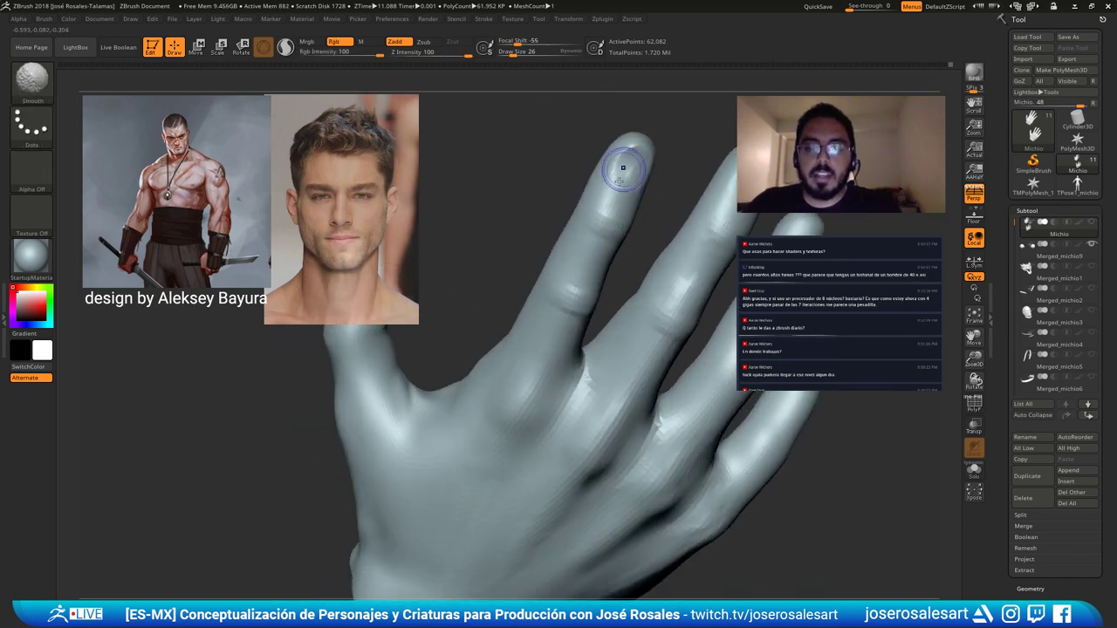
left_click_drag(621, 174, 631, 152, "shift")
right_click_drag(637, 188, 611, 228, "ctrl")
left_click_drag(600, 244, 603, 254, "shift")
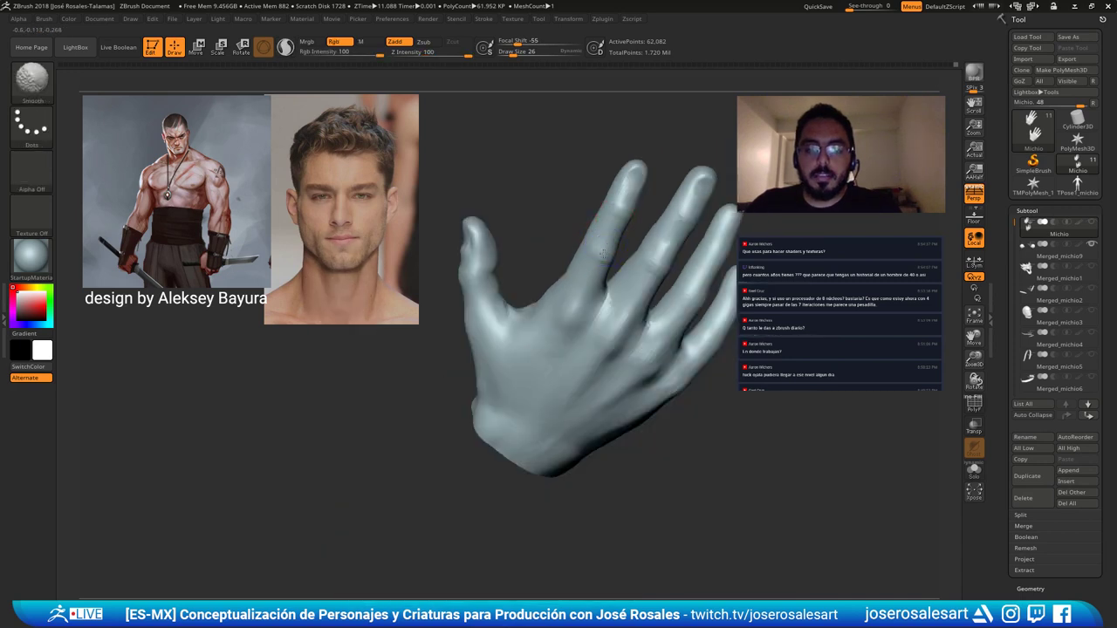
Build up the index finger's knuckle with ClayBuildup and smooth it into the finger.
right_click_drag(602, 220, 578, 299)
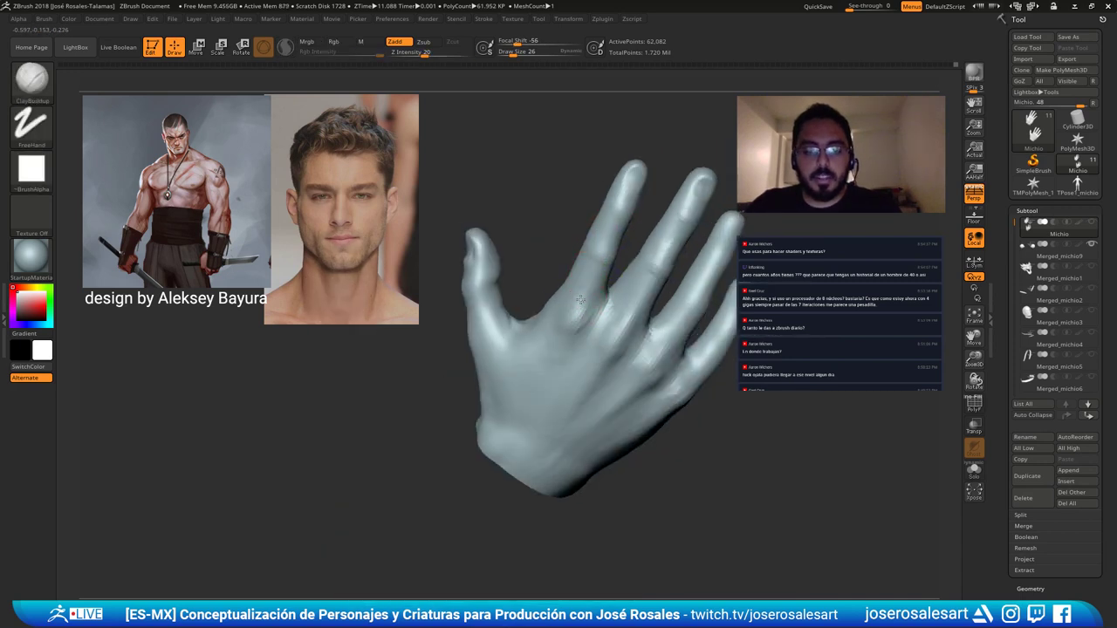
left_click_drag(580, 300, 595, 320)
right_click_drag(581, 294, 584, 224)
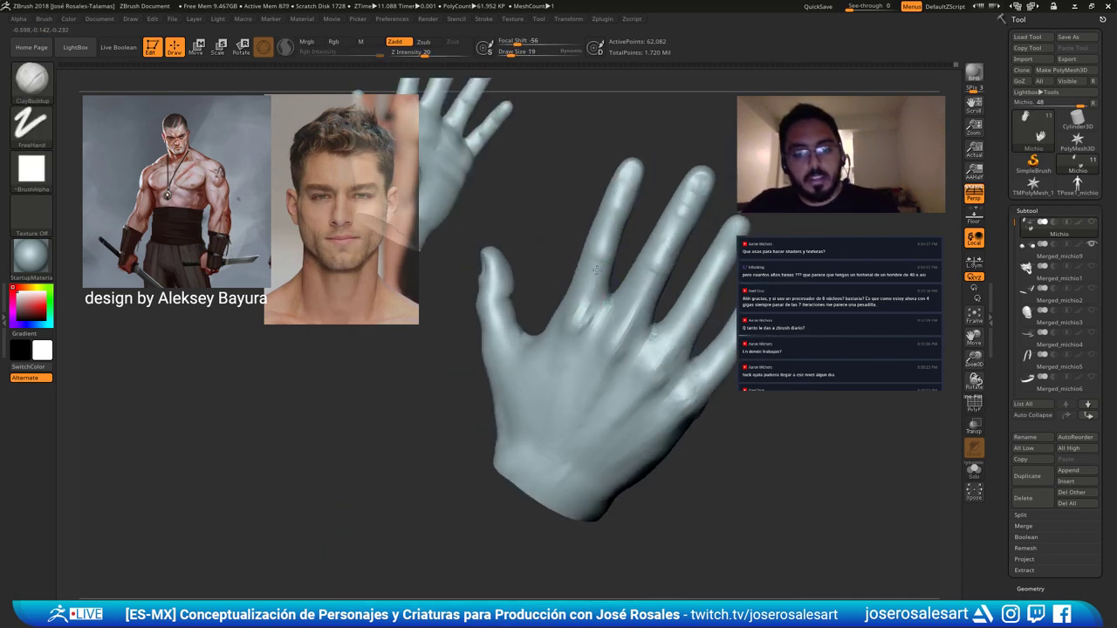
left_click_drag(599, 264, 584, 307, "shift")
Raise the tendons from the knuckles toward the wrist with the Standard brush at draw size 19 and smooth them.
mouse_move(549, 349)
right_mouse_down()
mouse_move(575, 284)
mouse_move(574, 330)
mouse_move(561, 325)
mouse_move(548, 348)
mouse_move(506, 323)
right_mouse_up()
key("b")
key("s")
key("t")
key("ctrl")
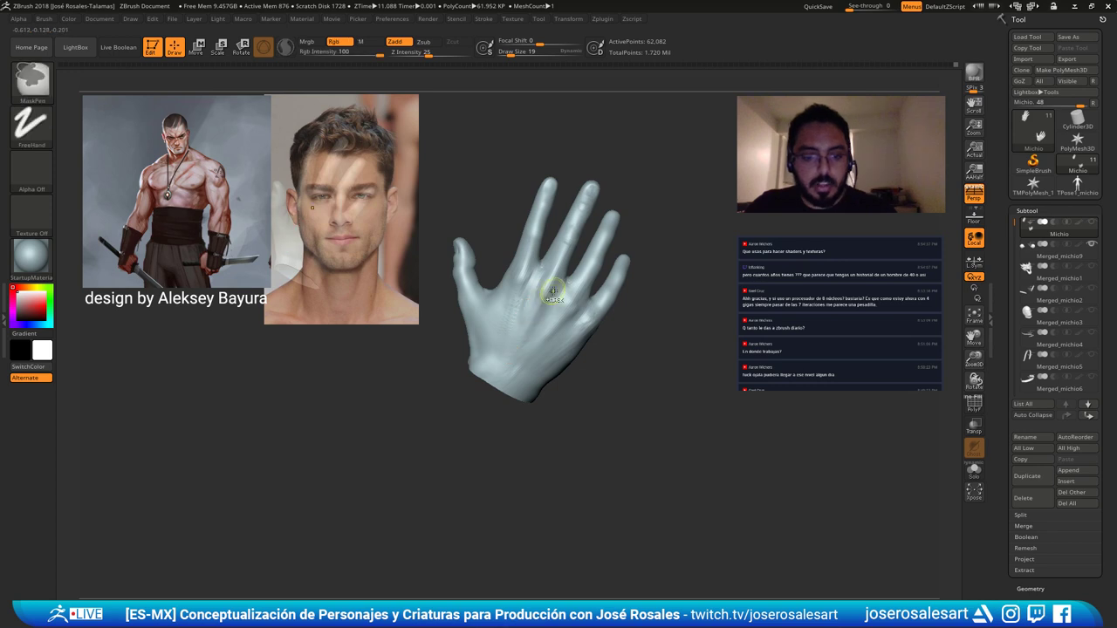
right_click_drag(498, 289, 504, 324, "ctrl")
right_click_drag(504, 324, 534, 297)
left_click_drag(541, 272, 503, 351)
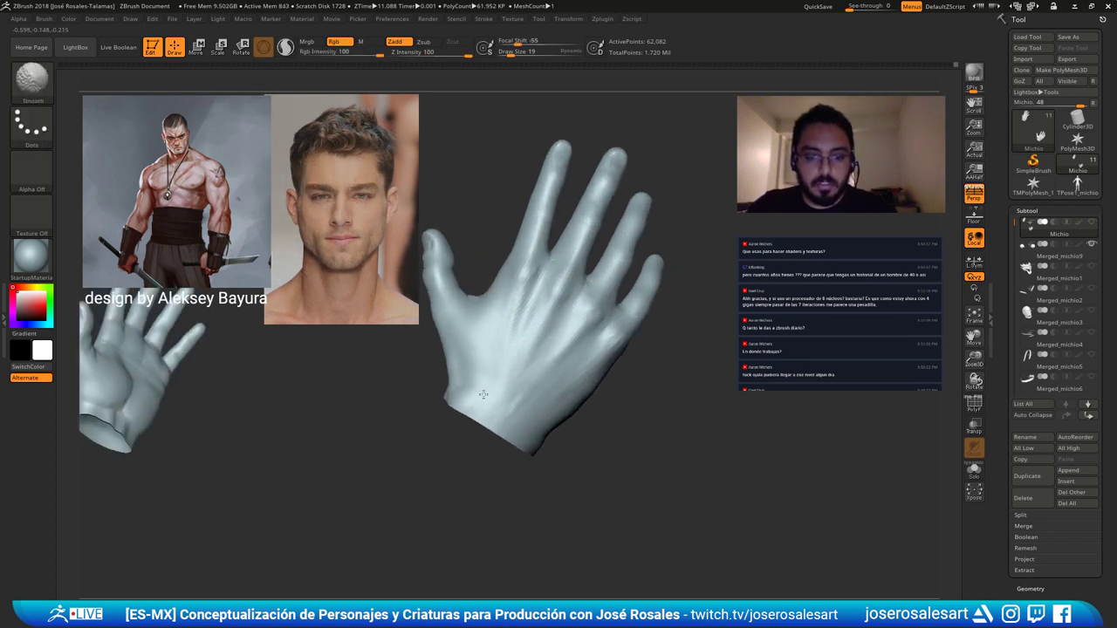
right_click_drag(541, 275, 567, 323)
mouse_move(567, 323)
left_mouse_down()
mouse_move(529, 367)
mouse_move(538, 351)
left_mouse_up()
right_click_drag(534, 356, 549, 336)
left_click_drag(550, 342, 523, 379, "shift")
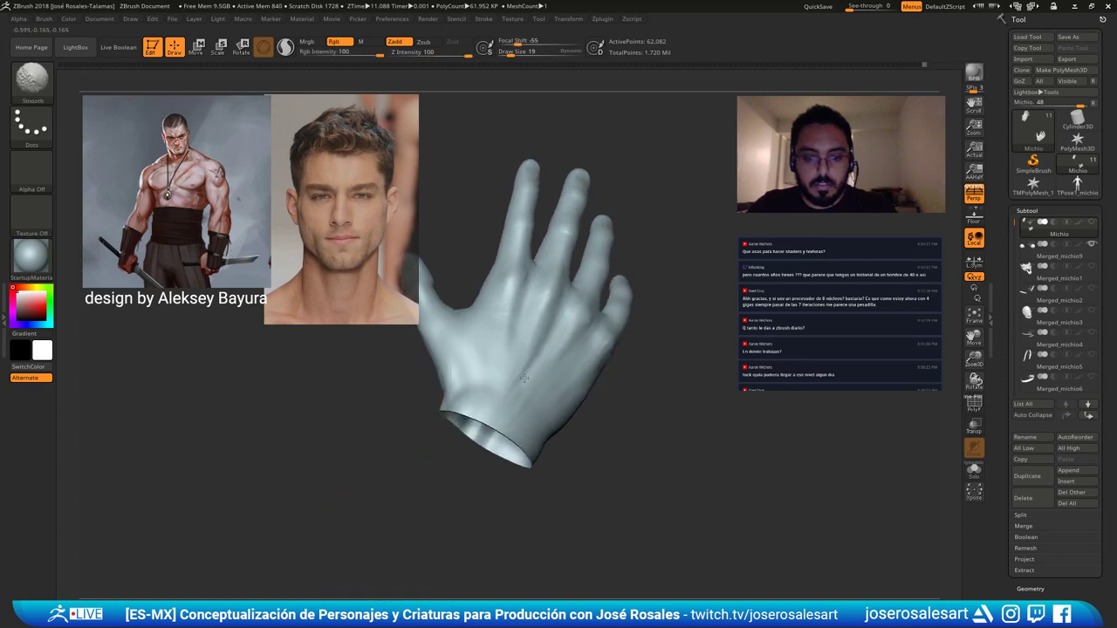
right_click_drag(528, 370, 557, 400, "shift")
Fill out the back of the wrist with ClayBuildup at draw size 39 and smooth it.
left_click_drag(550, 387, 513, 356)
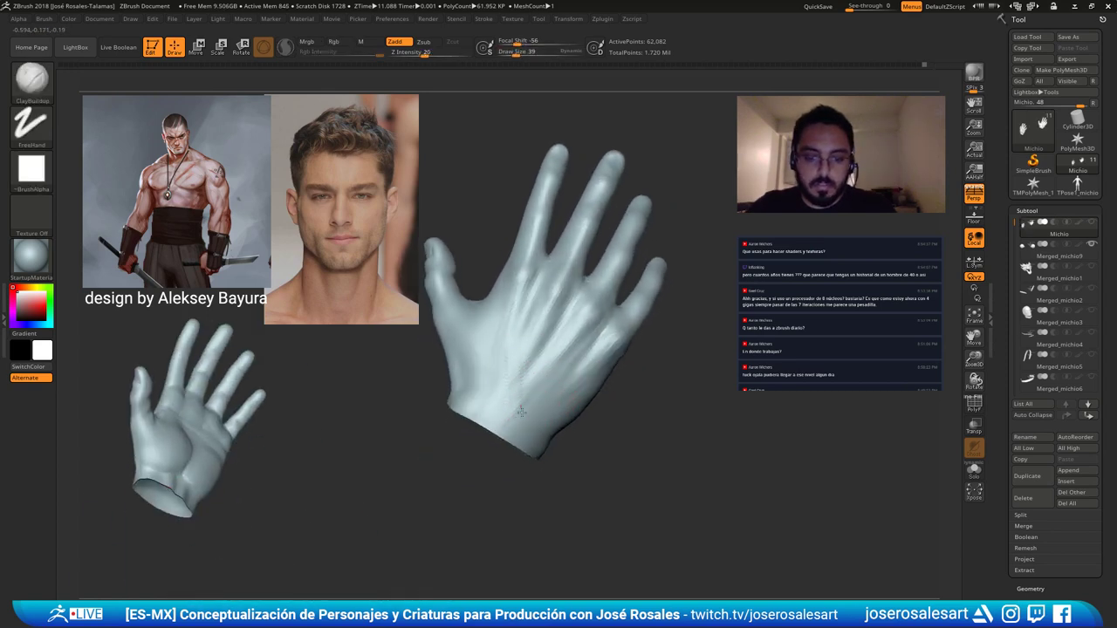
left_click_drag(529, 407, 482, 410)
right_click_drag(489, 408, 522, 397)
left_click_drag(524, 397, 490, 396, "shift")
mouse_move(497, 393)
right_mouse_down()
mouse_move(484, 384)
mouse_move(489, 349)
right_mouse_up()
mouse_move(488, 349)
right_mouse_down()
mouse_move(500, 339)
mouse_move(471, 342)
mouse_move(524, 336)
right_mouse_up()
Adjust the shape of the fingers with the Move brush, using draw sizes of 140 and 99.
mouse_move(523, 336)
right_mouse_down("ctrl")
mouse_move(556, 356)
mouse_move(600, 288)
right_mouse_up("ctrl")
key("b")
key("m")
key("v")
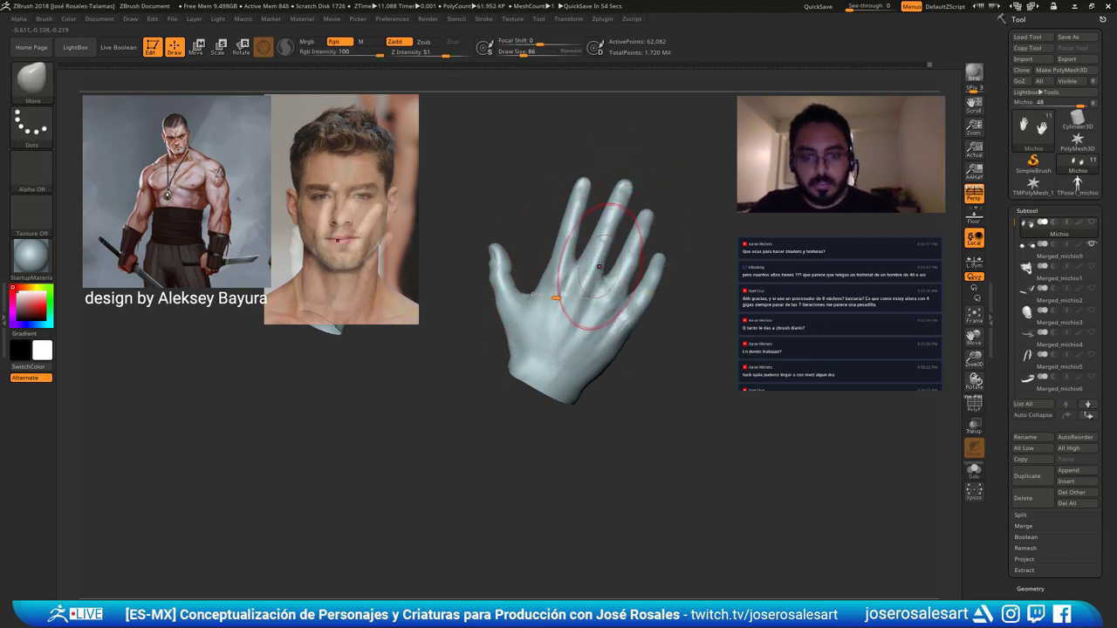
key("s")
left_click_drag(561, 303, 569, 303)
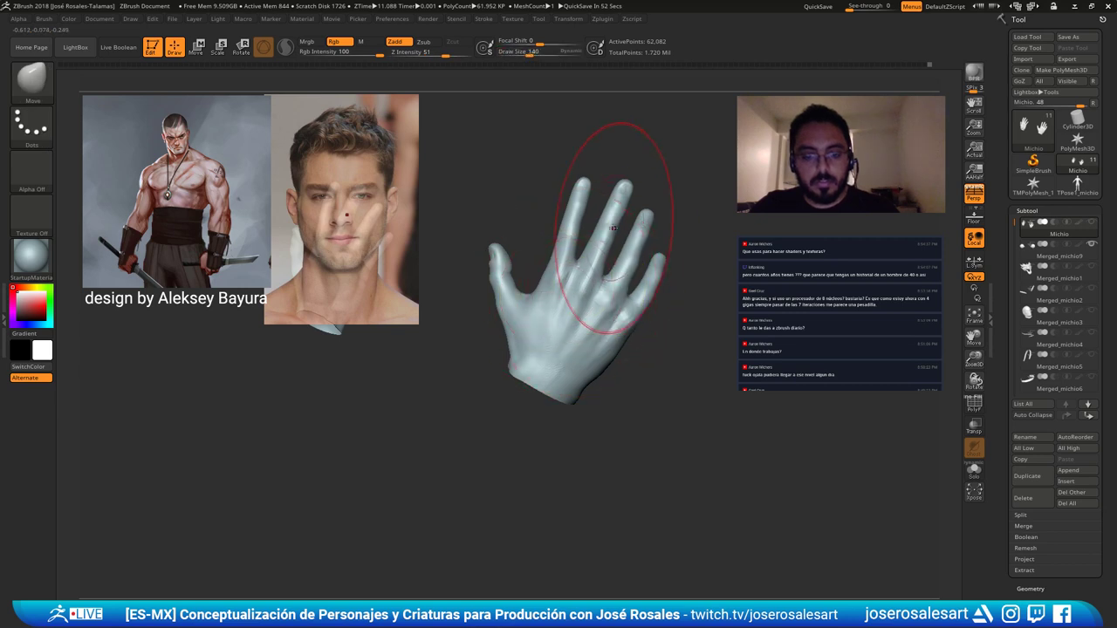
right_click_drag(616, 233, 620, 210)
left_click_drag(620, 210, 618, 200)
key("s")
left_click_drag(664, 233, 659, 233)
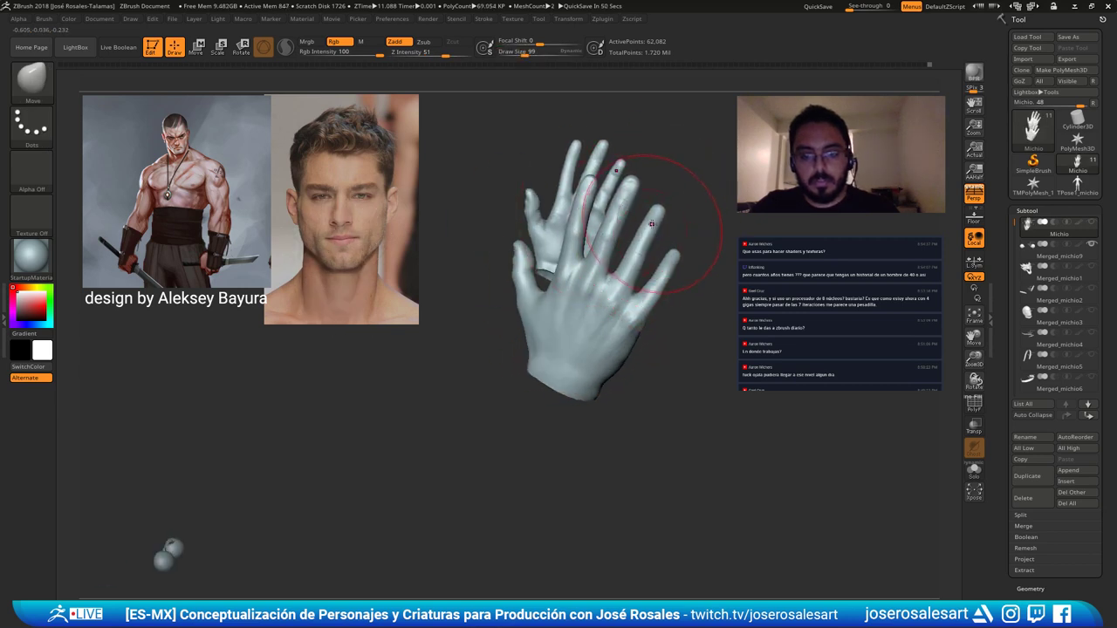
Adjust the silhouette at the base of the thumb with the Move brush.
mouse_move(647, 233)
right_mouse_down()
mouse_move(657, 219)
mouse_move(685, 218)
right_mouse_up()
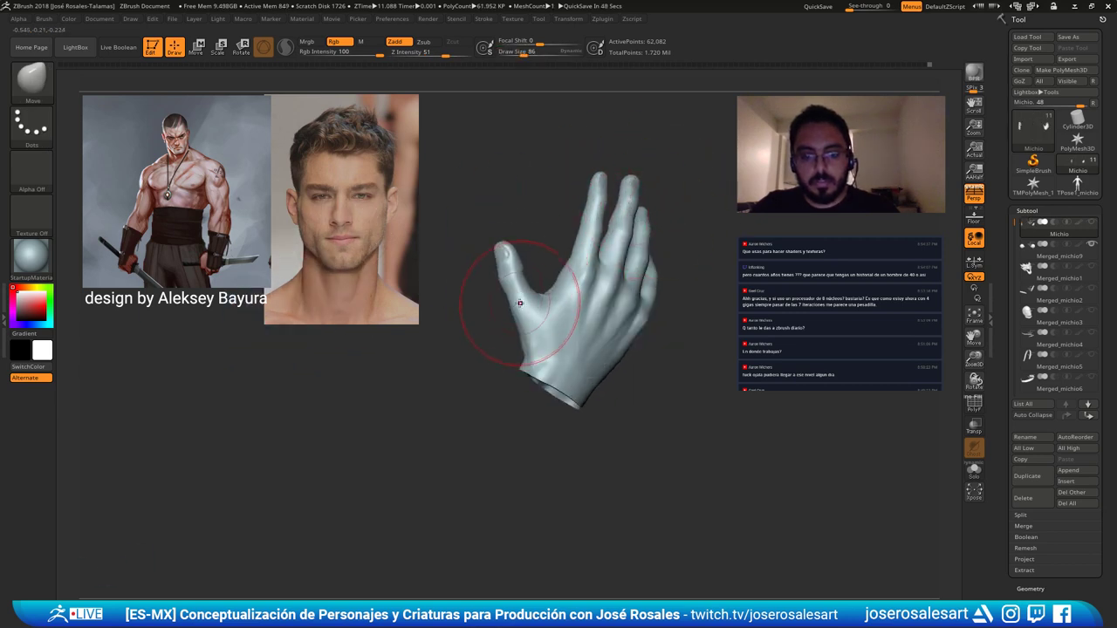
key("s")
left_click_drag(520, 325, 517, 325)
right_click_drag(518, 326, 543, 327)
Raise the tendon along the base of the thumb down to the wrist with the Standard brush at draw size 19.
key("b")
key("s")
key("t")
key("s")
left_click_drag(543, 328, 531, 329)
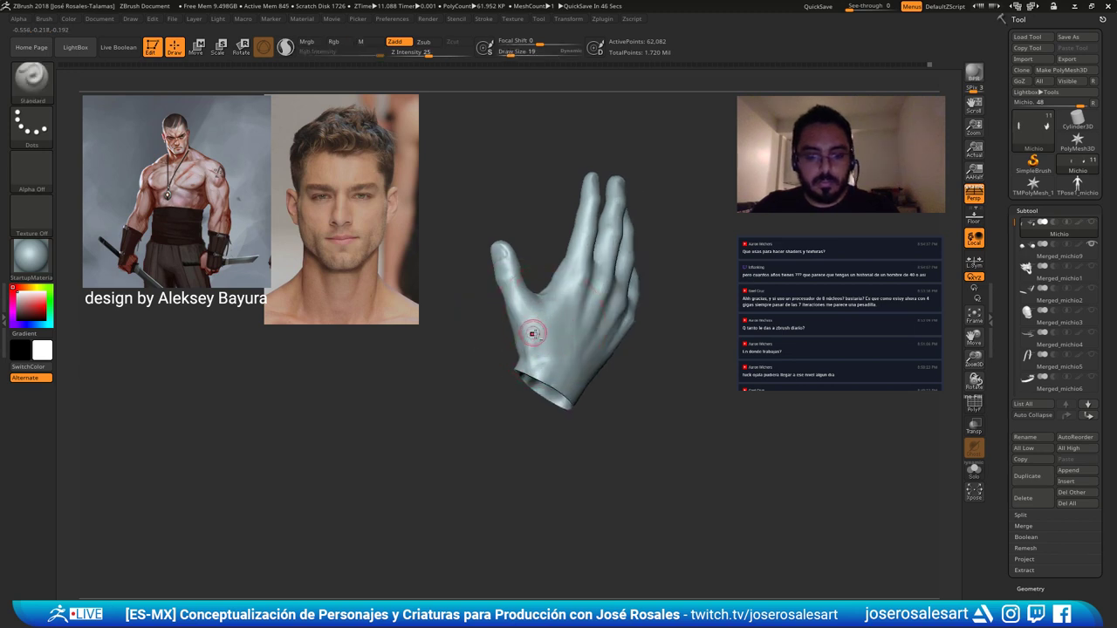
right_click_drag(531, 332, 529, 343, "ctrl")
right_click_drag(529, 342, 507, 334)
key("ctrl+z")
right_click_drag(530, 388, 507, 297)
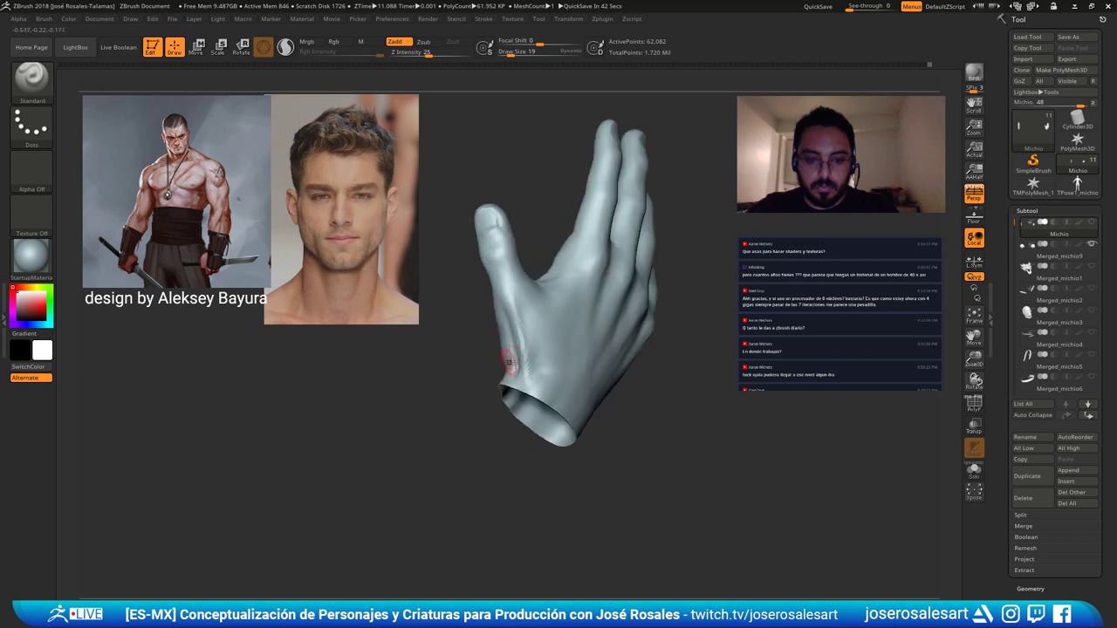
key("shift")
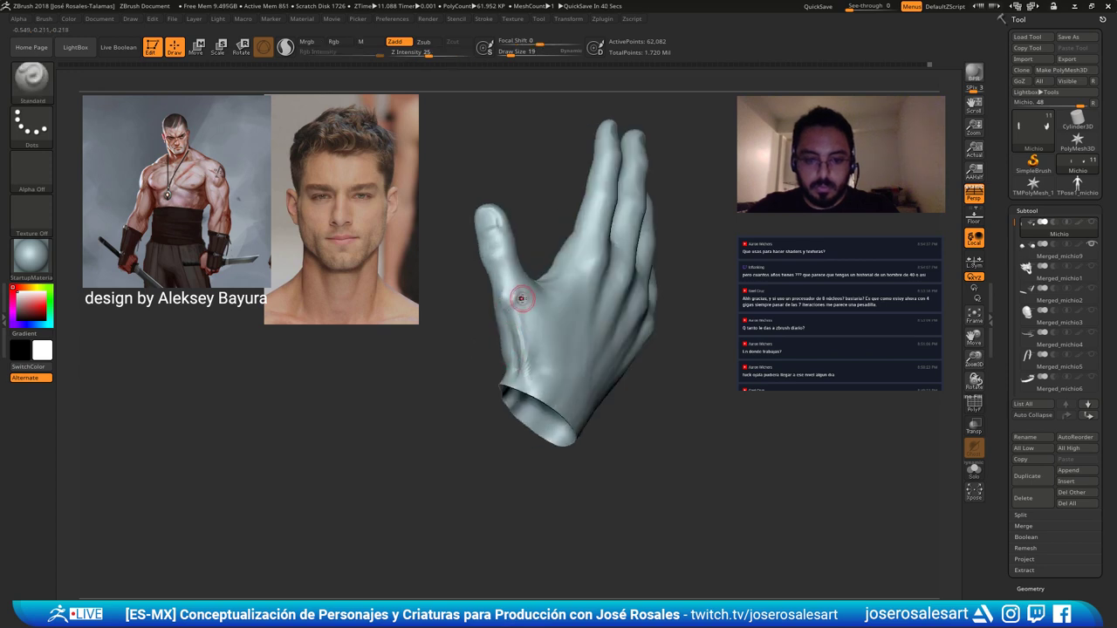
Build up the thumb's base around the tendon with ClayBuildup at draw size 30 and smooth it toward the wrist.
key("b")
key("c")
key("b")
mouse_move(514, 292)
right_mouse_down()
mouse_move(512, 312)
mouse_move(504, 288)
mouse_move(511, 295)
mouse_move(532, 249)
right_mouse_up()
right_click_drag(532, 248, 503, 281)
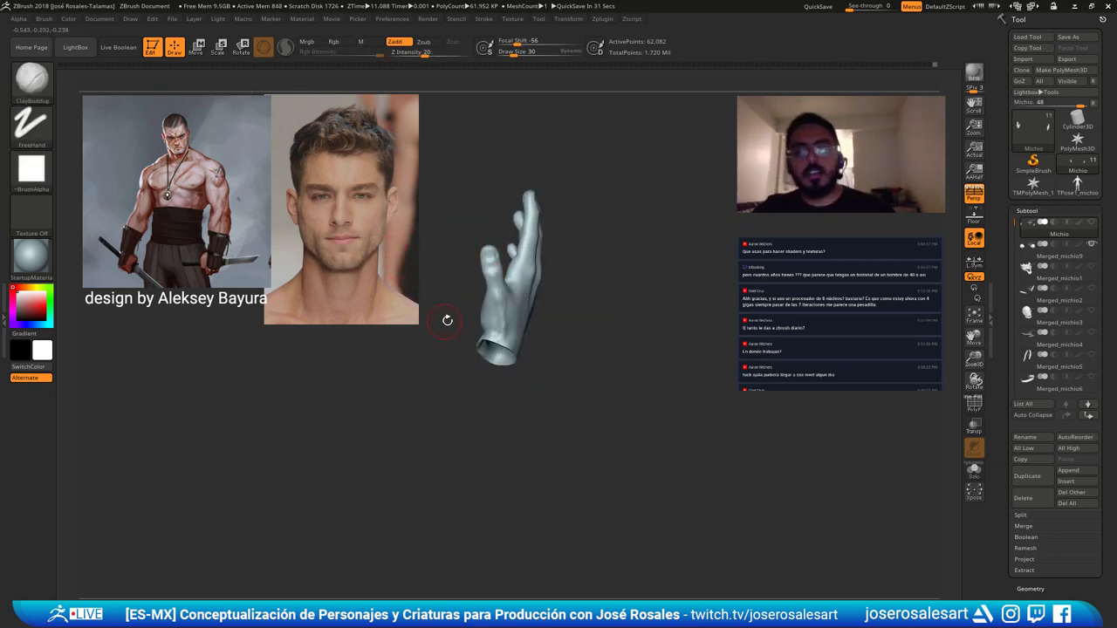
mouse_move(446, 320)
right_mouse_down()
mouse_move(521, 305)
mouse_move(591, 254)
mouse_move(611, 326)
mouse_move(598, 340)
right_mouse_up()
key("shift")
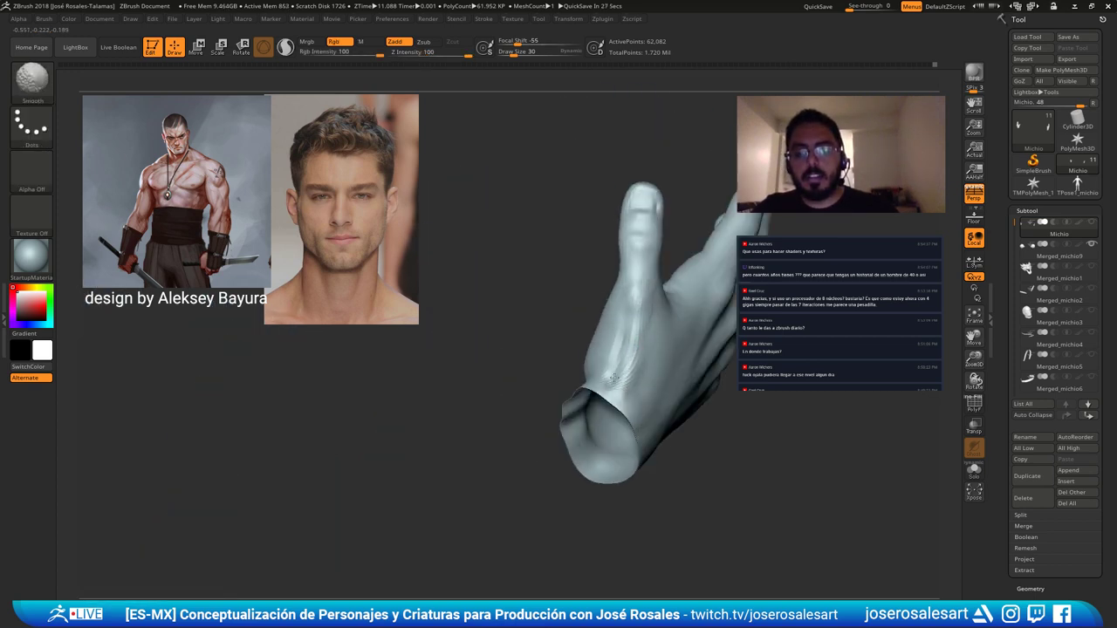
left_click_drag(614, 378, 619, 340, "shift")
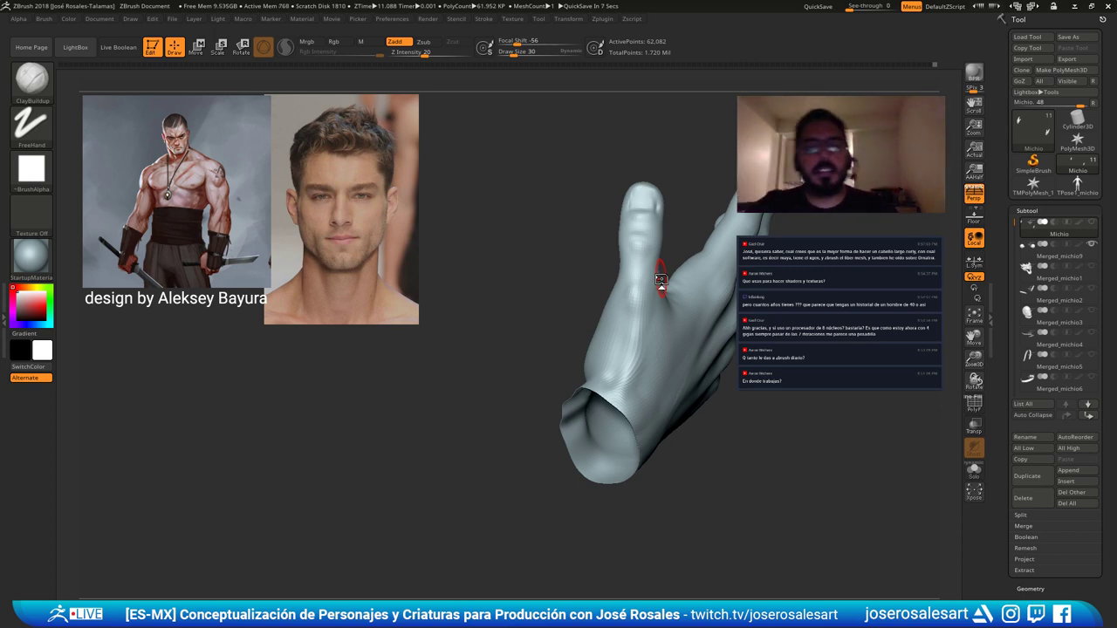
Build up the thumb pad near the wrist with ClayBuildup at draw size 73 and smooth it at draw size 54.
left_click_drag(489, 284, 529, 395)
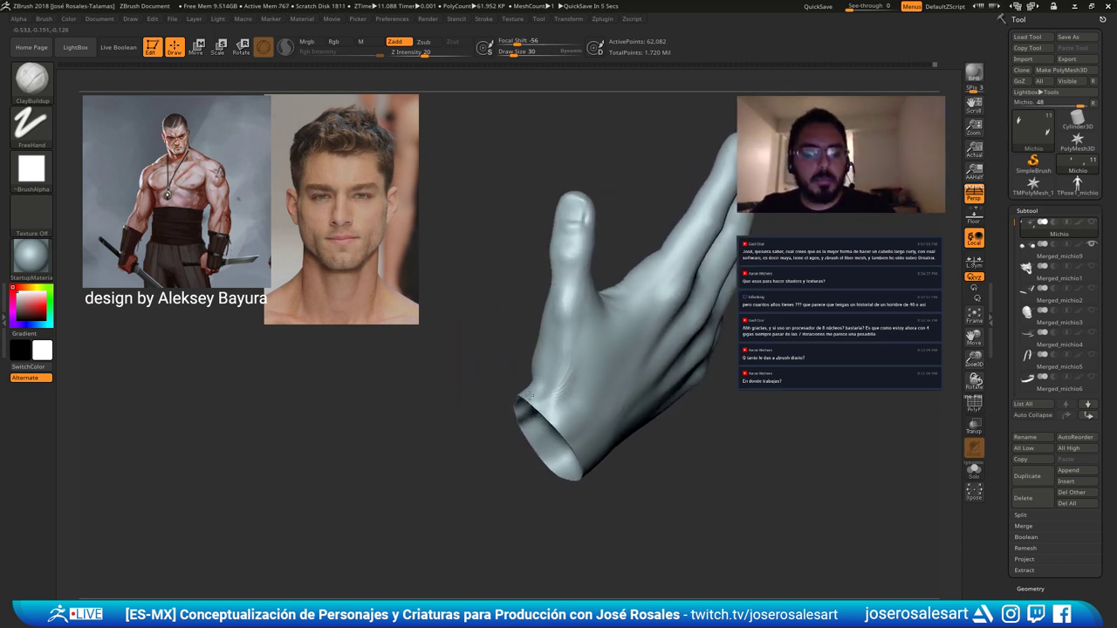
right_click_drag(530, 395, 531, 358)
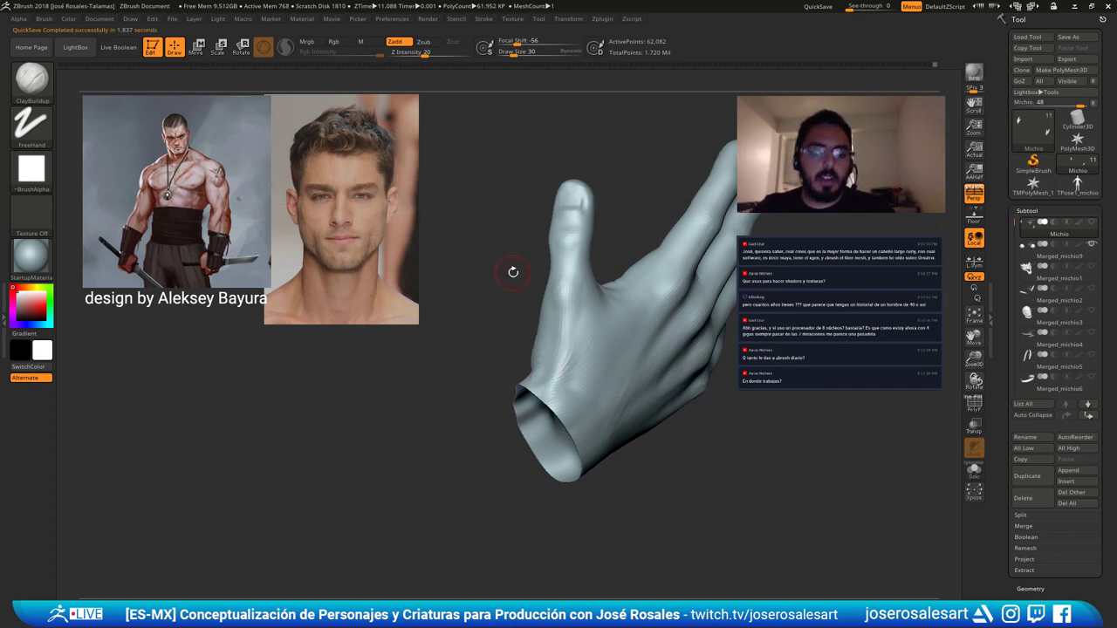
left_click_drag(513, 272, 599, 323)
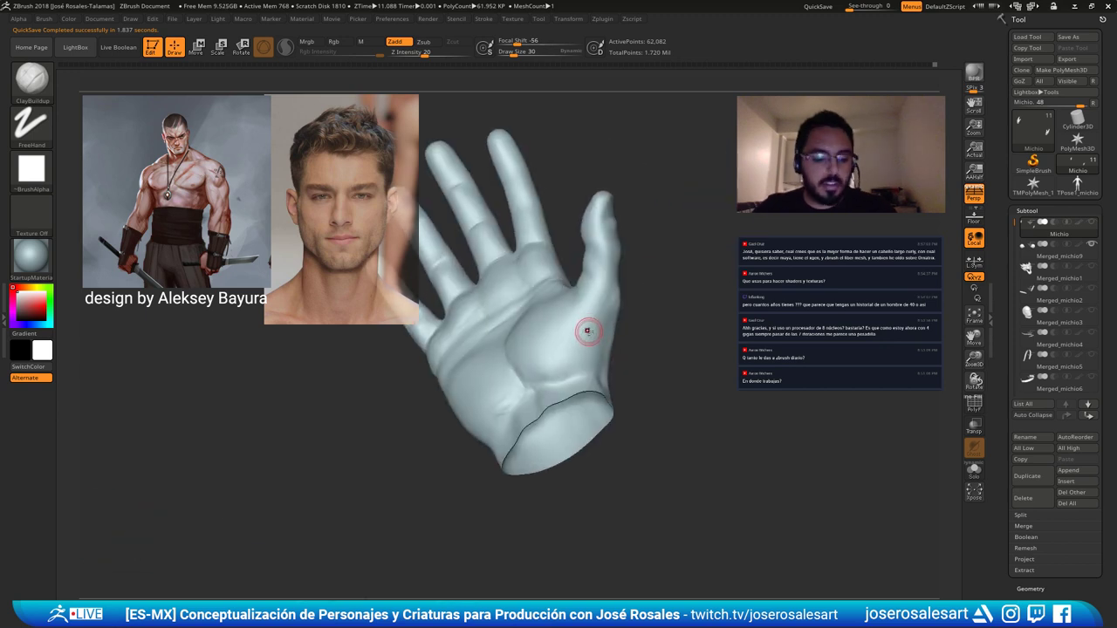
key("bracketright")
key("bracketright")
key("bracketright")
right_click_drag(594, 328, 568, 346)
mouse_move(568, 346)
left_mouse_down()
mouse_move(585, 344)
mouse_move(578, 365)
left_mouse_up()
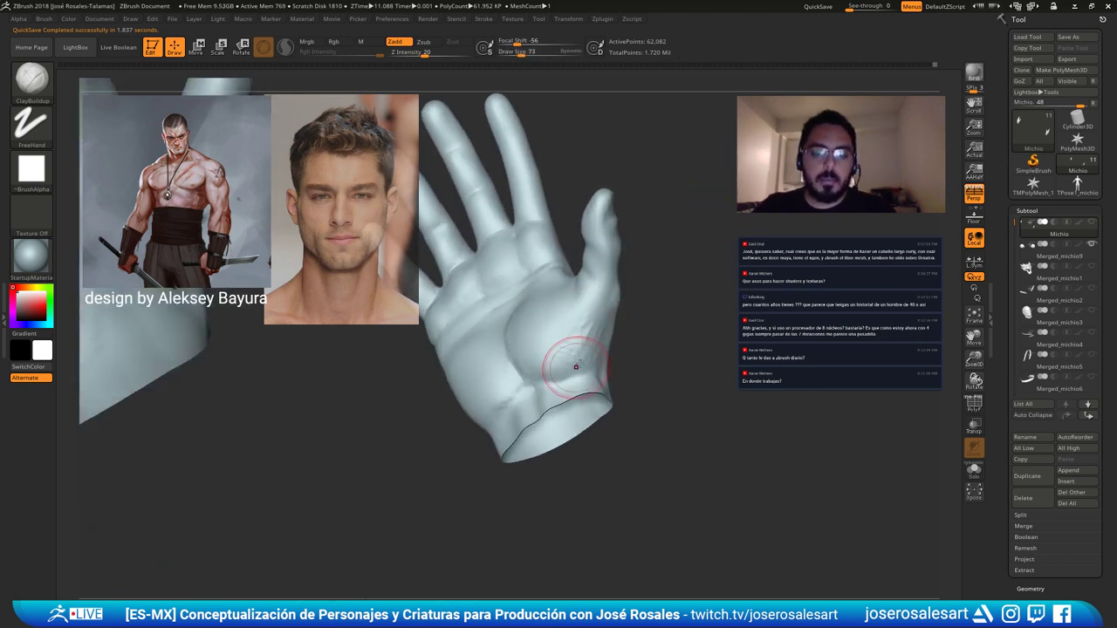
mouse_move(586, 339)
right_mouse_down()
mouse_move(569, 368)
mouse_move(572, 344)
right_mouse_up()
key("bracketleft")
left_click_drag(574, 333, 581, 337, "shift")
right_click_drag(580, 336, 539, 342)
left_click_drag(602, 332, 586, 196)
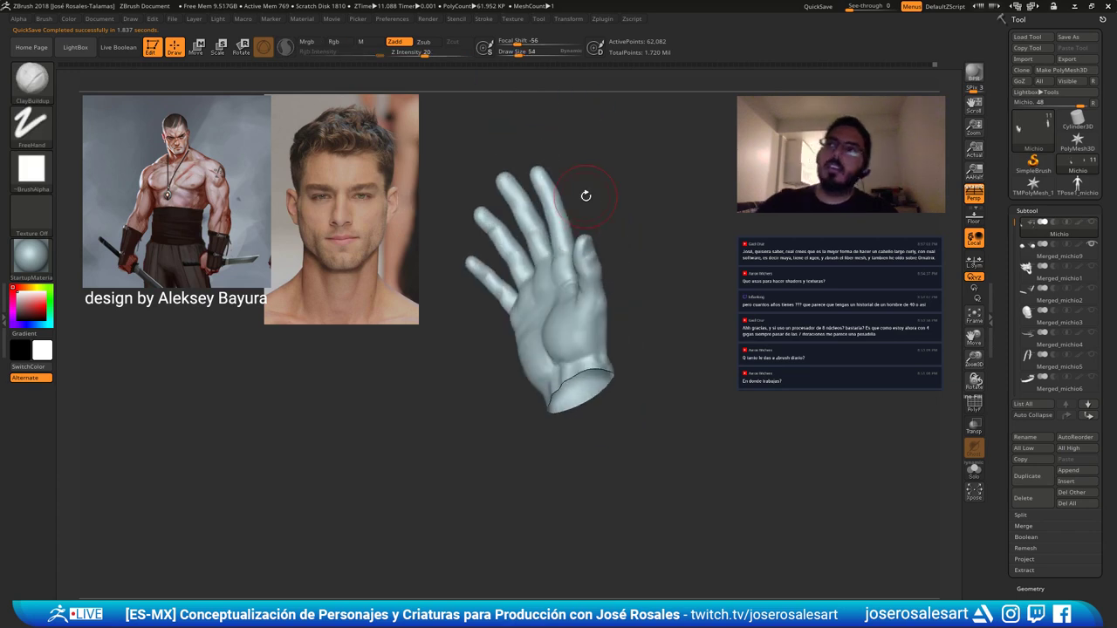
Carve the crease bordering the thumb pad on the palm with the DamStandard brush at draw size 36.
left_click_drag(421, 235, 531, 285)
mouse_move(531, 284)
right_mouse_down("ctrl")
mouse_move(602, 367)
mouse_move(636, 333)
right_mouse_up("ctrl")
key("b")
key("d")
key("s")
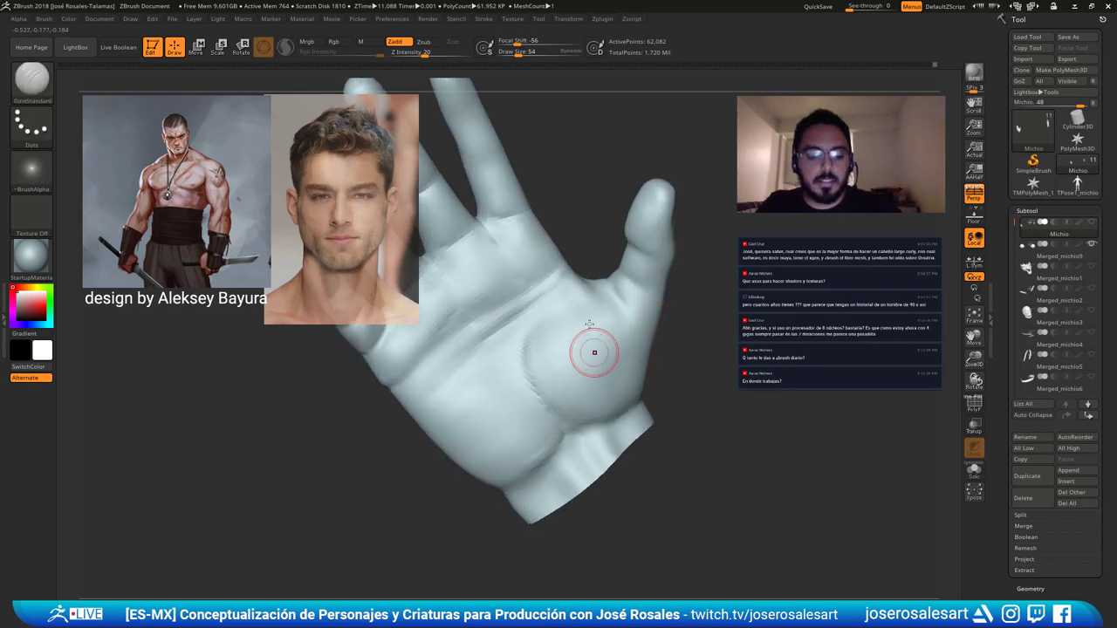
mouse_move(594, 349)
left_mouse_down()
mouse_move(605, 320)
mouse_move(593, 273)
left_mouse_up()
key("ctrl")
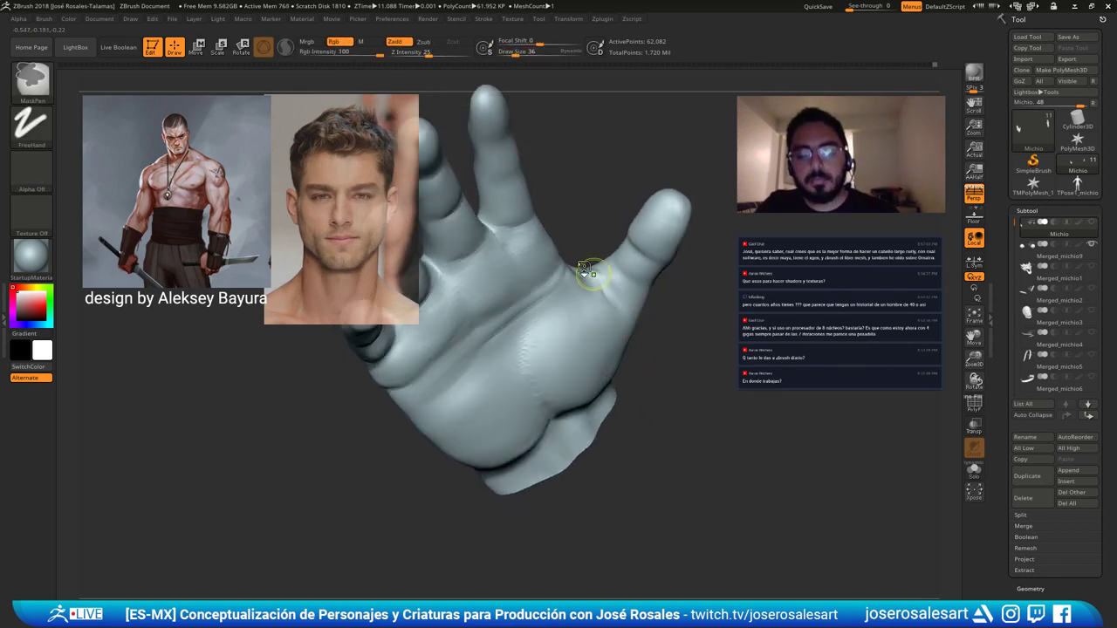
mouse_move(595, 284)
right_mouse_down()
mouse_move(621, 295)
mouse_move(604, 277)
mouse_move(604, 371)
mouse_move(597, 220)
mouse_move(635, 293)
mouse_move(630, 263)
mouse_move(454, 416)
mouse_move(436, 452)
right_mouse_up()
mouse_move(383, 496)
right_mouse_down()
mouse_move(438, 436)
mouse_move(545, 472)
right_mouse_up()
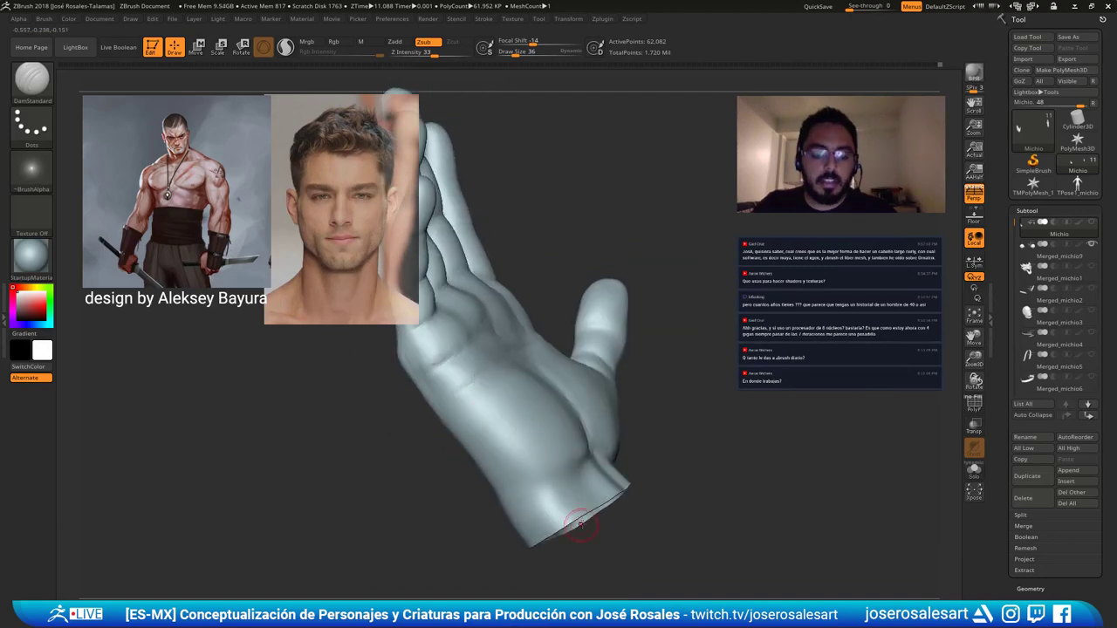
Deepen the crease where the heel of the palm meets the wrist with the DamStandard brush.
right_click_drag(586, 524, 529, 489)
left_click_drag(525, 491, 488, 511)
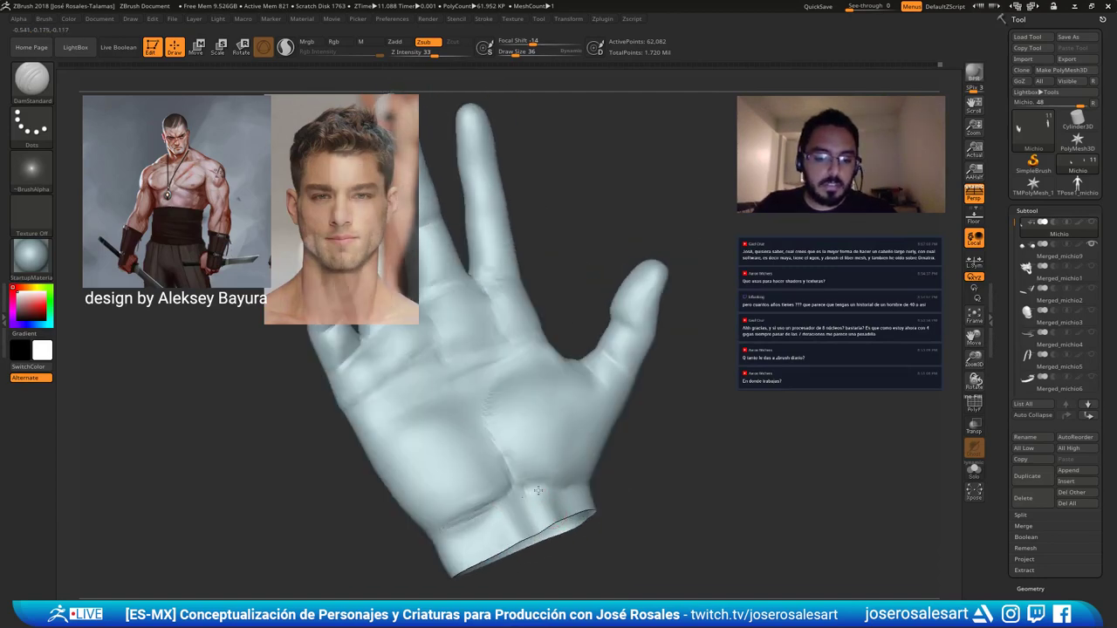
mouse_move(490, 516)
right_mouse_down()
mouse_move(512, 516)
mouse_move(545, 491)
right_mouse_up()
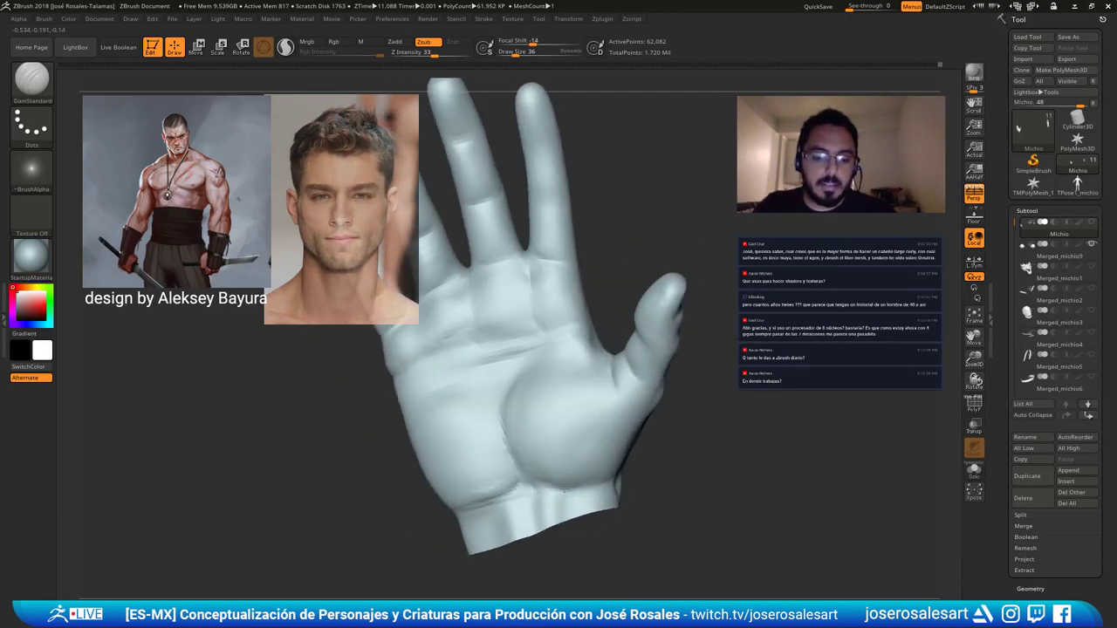
right_click_drag(479, 527, 532, 518)
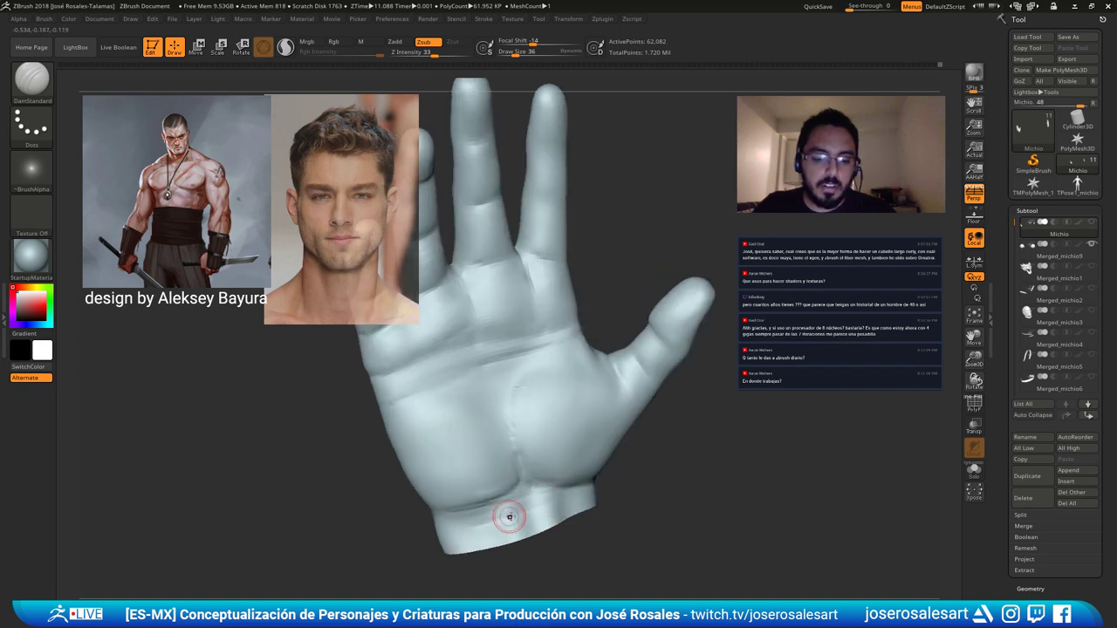
Raise the skin folds across the inner wrist with the Standard brush.
key("b")
key("s")
key("t")
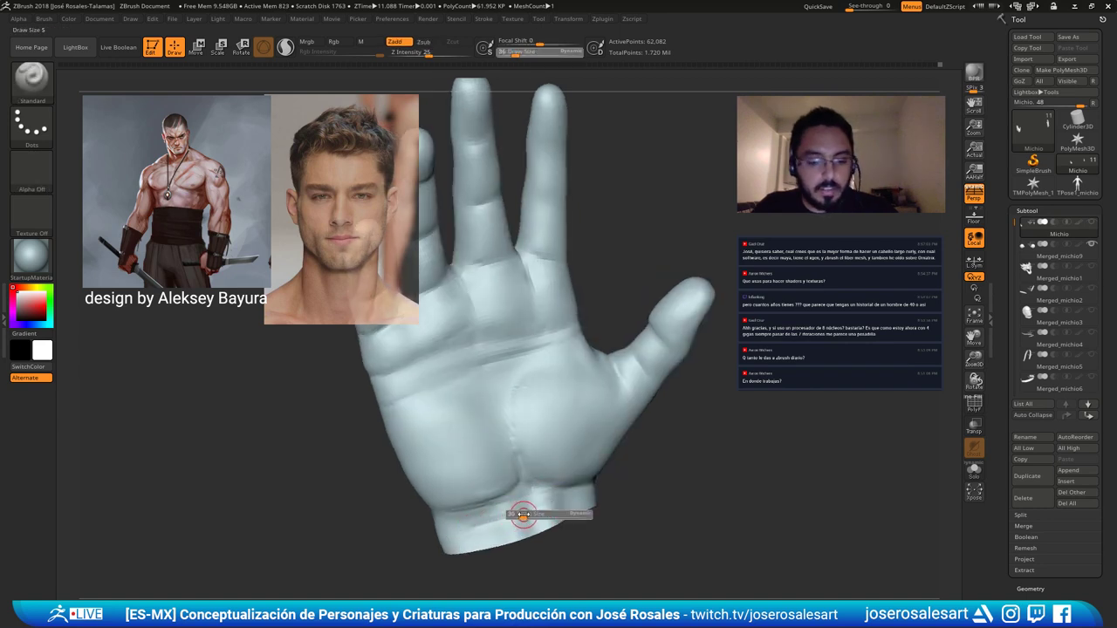
right_click_drag(457, 529, 469, 529)
mouse_move(485, 484)
right_mouse_down()
mouse_move(541, 406)
mouse_move(485, 415)
right_mouse_up()
Build up the upper palm below the fingers with ClayBuildup at draw size 69.
key("b")
key("c")
key("b")
mouse_move(485, 415)
right_mouse_down()
mouse_move(461, 406)
mouse_move(446, 444)
mouse_move(473, 443)
mouse_move(509, 349)
right_mouse_up()
key("bracketright")
key("bracketright")
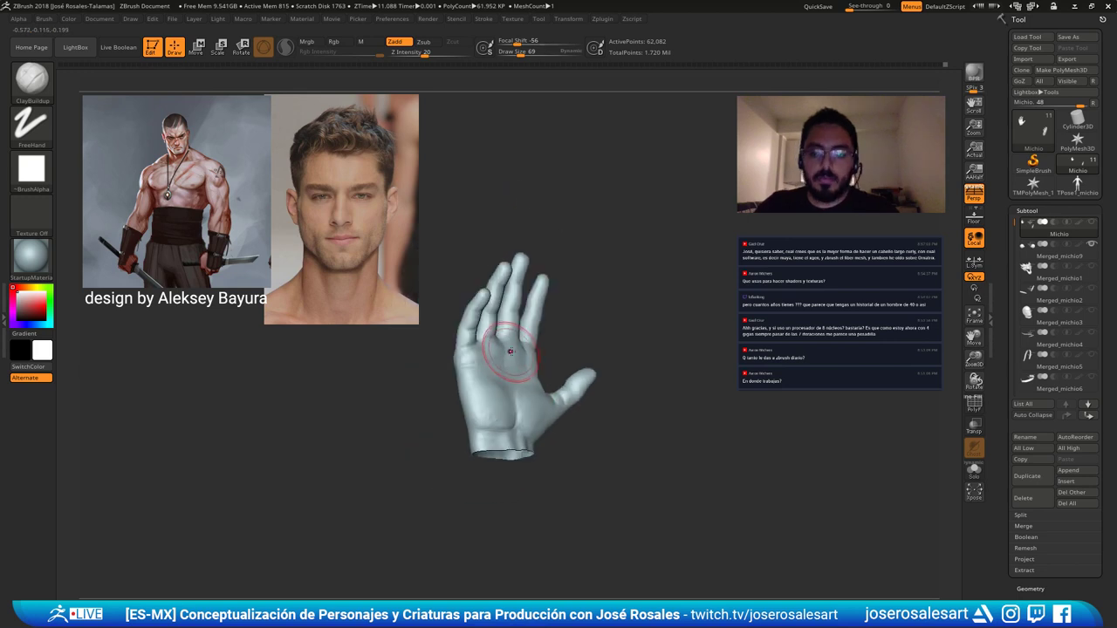
left_click_drag(486, 368, 536, 349)
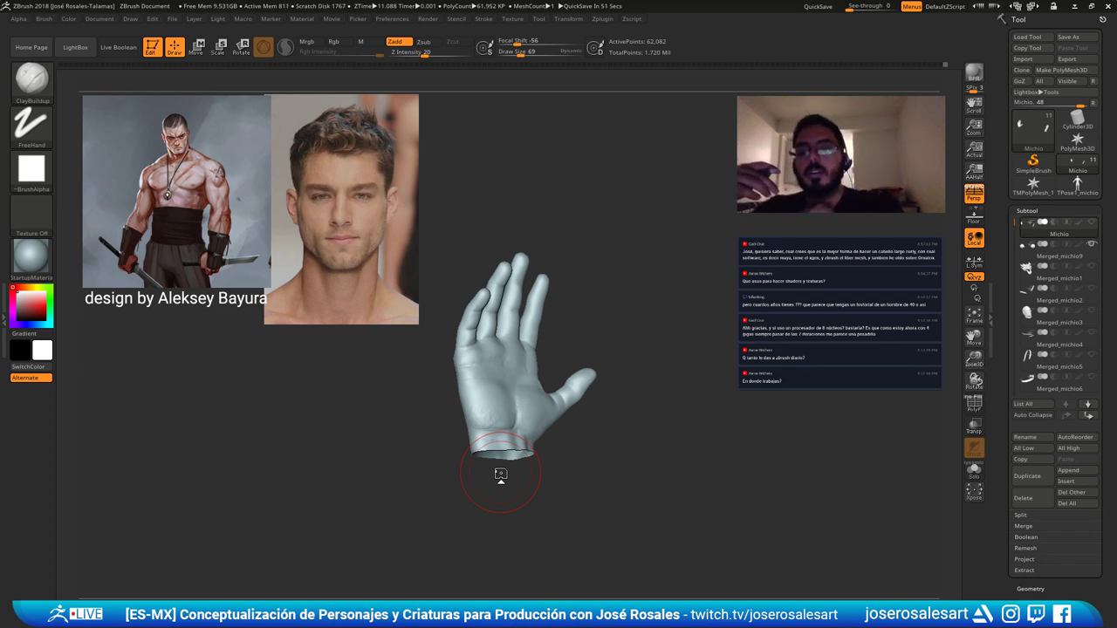
Build up the outer heel of the palm with ClayBuildup at draw size 54 and blend it toward the wrist.
key("s")
left_click(594, 401)
mouse_move(595, 401)
right_mouse_down("ctrl")
mouse_move(509, 324)
mouse_move(551, 288)
right_mouse_up("ctrl")
left_click_drag(443, 385, 455, 393)
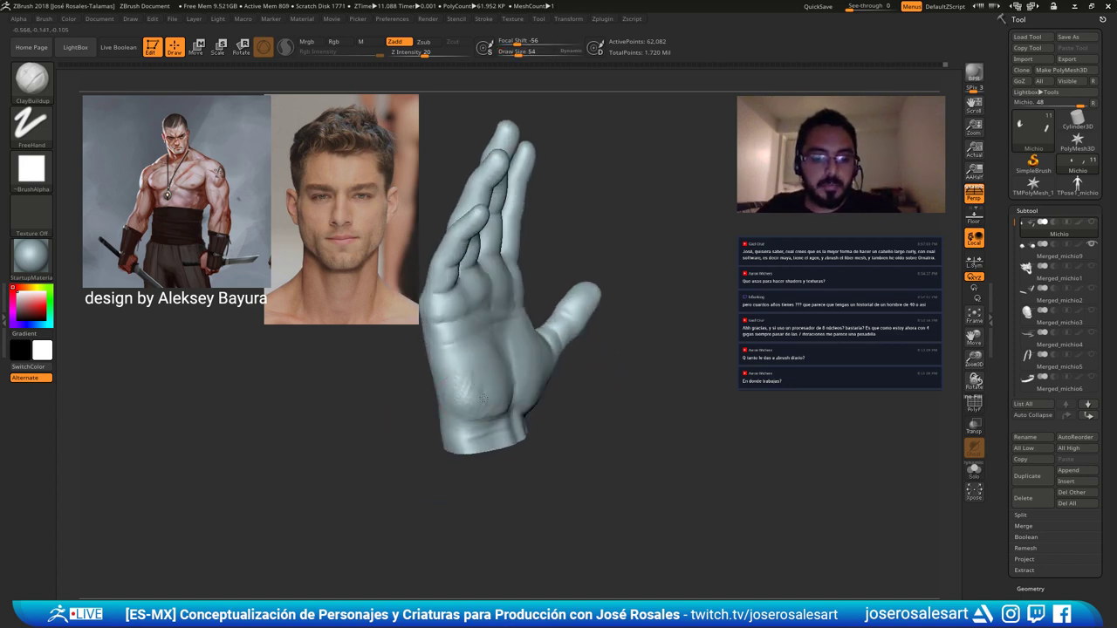
right_click_drag(484, 399, 478, 416)
left_click_drag(469, 392, 502, 410, "shift")
Smooth the little-finger side of the palm from several angles.
right_click_drag(503, 381, 472, 387)
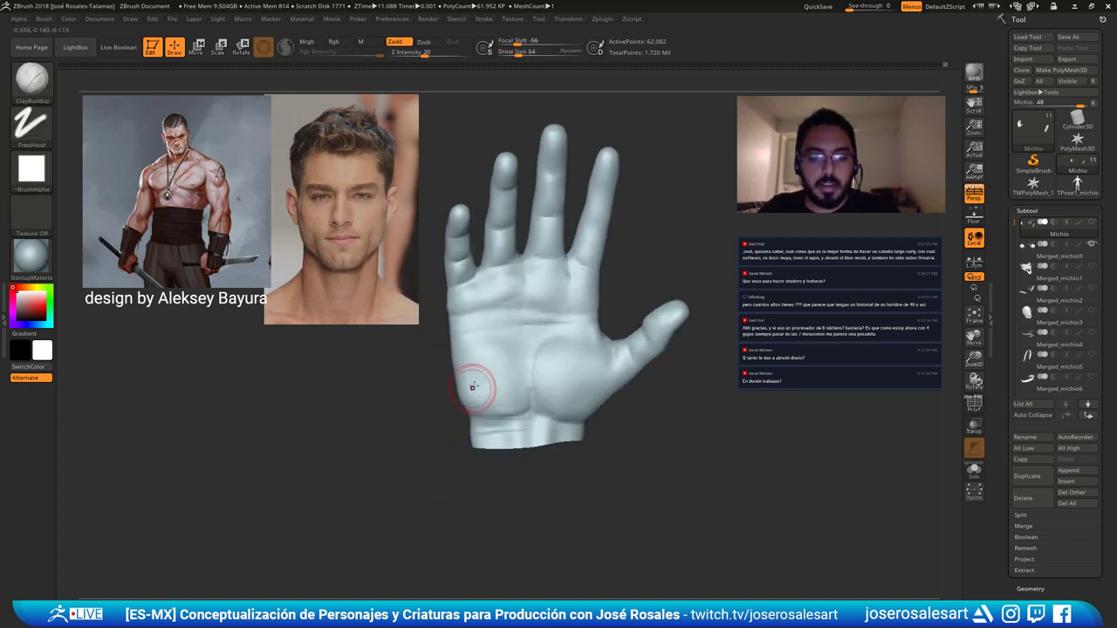
right_click(456, 443)
left_click_drag(488, 357, 478, 384, "shift")
right_click_drag(476, 385, 490, 375)
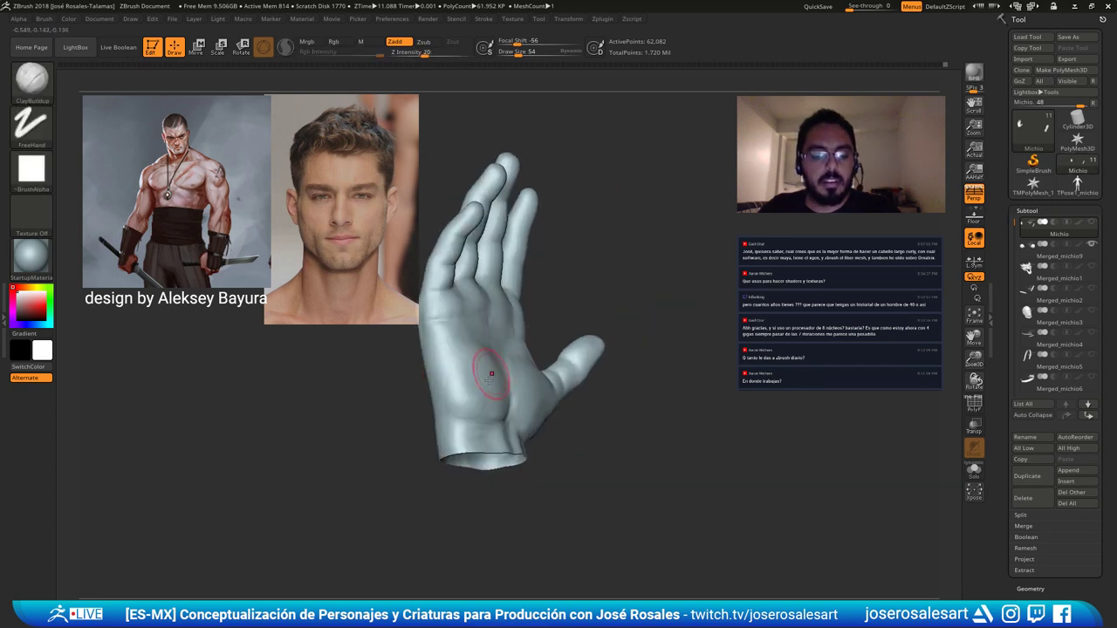
left_click_drag(485, 379, 454, 399, "shift")
right_click_drag(454, 399, 482, 395)
mouse_move(481, 395)
right_mouse_down("ctrl")
mouse_move(480, 371)
mouse_move(529, 365)
mouse_move(543, 336)
right_mouse_up("ctrl")
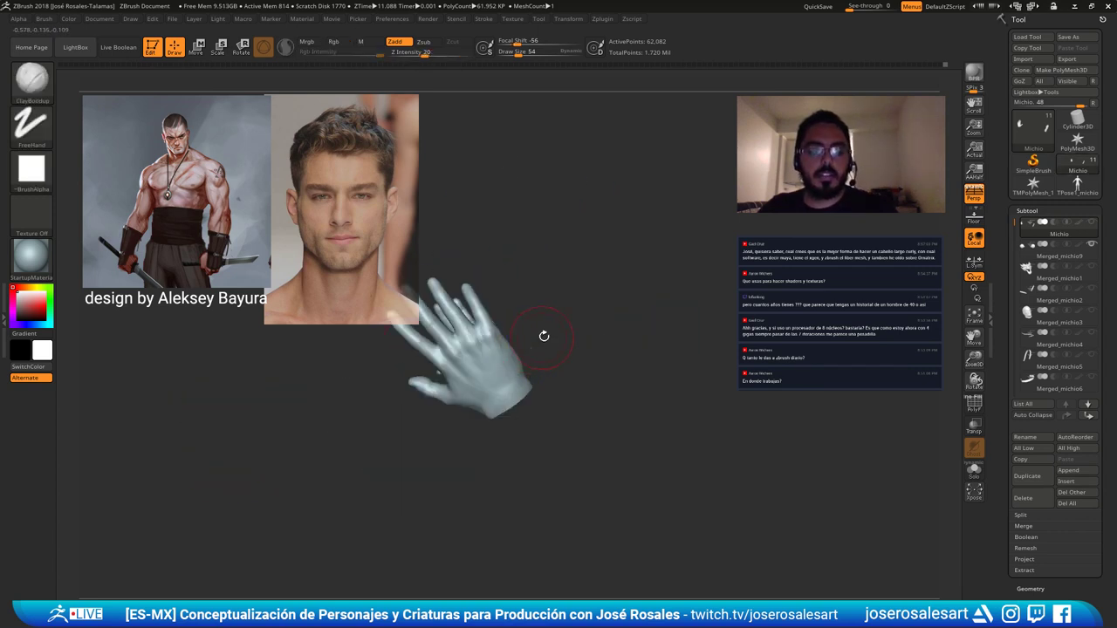
Build up the side of the thumb's base with ClayBuildup at draw size 48.
left_click_drag(543, 336, 537, 373)
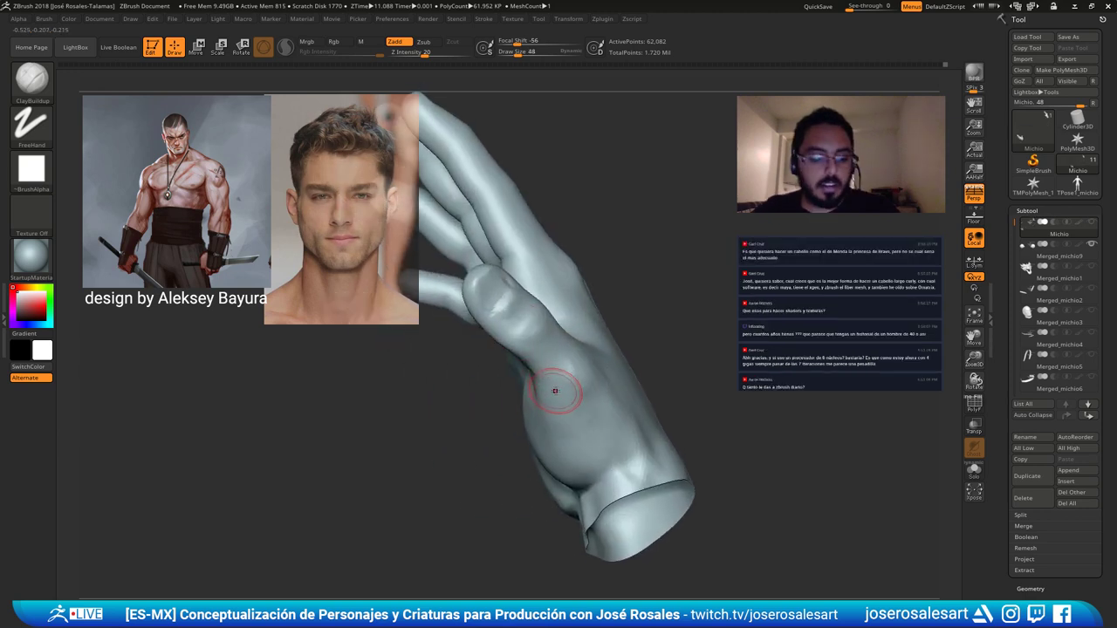
mouse_move(563, 371)
right_mouse_down("ctrl")
mouse_move(563, 347)
mouse_move(556, 359)
right_mouse_up("ctrl")
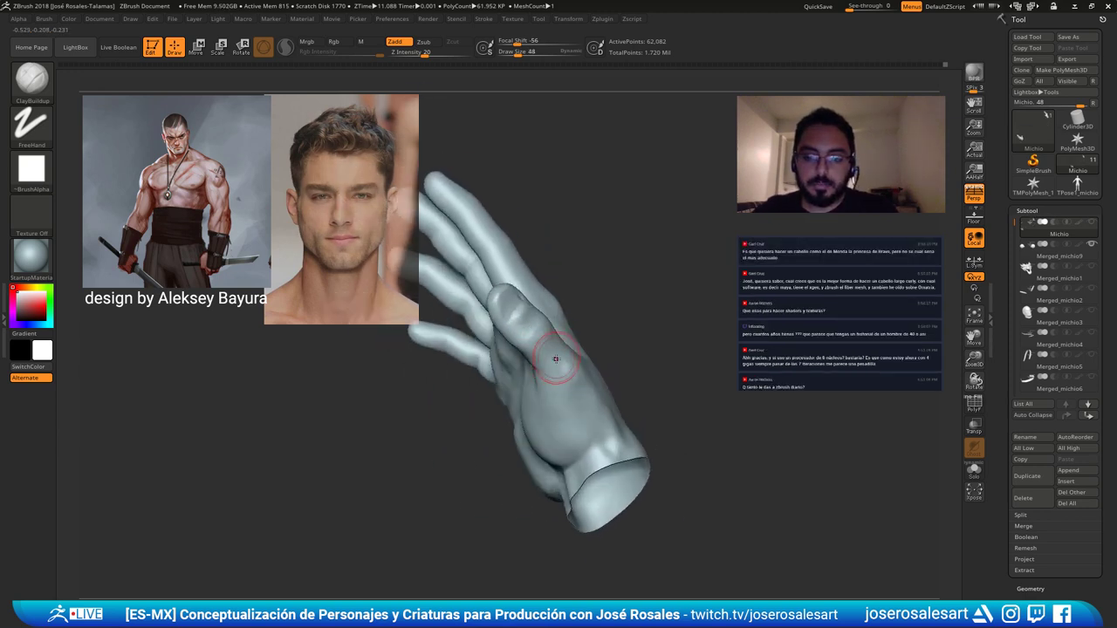
left_click_drag(565, 374, 541, 354)
Define the web between the thumb and index finger with DamStandard at draw size 28 and soften it.
key("b")
key("d")
key("s")
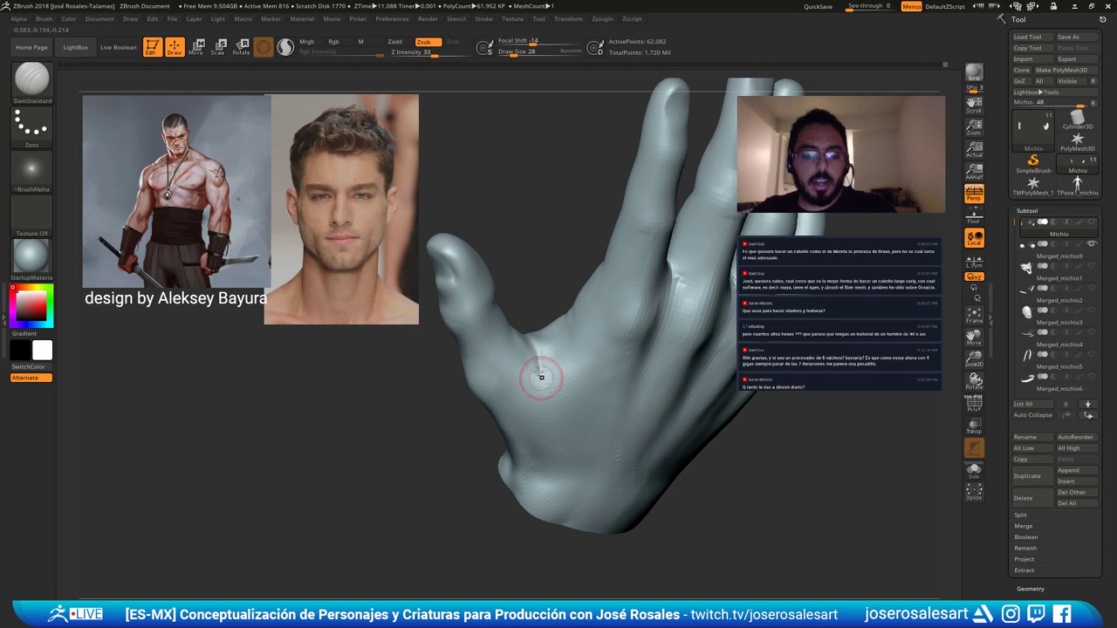
mouse_move(546, 407)
right_mouse_down()
mouse_move(538, 339)
mouse_move(555, 374)
mouse_move(555, 396)
mouse_move(527, 319)
right_mouse_up()
key("shift")
mouse_move(497, 388)
right_mouse_down()
mouse_move(532, 380)
mouse_move(531, 399)
mouse_move(543, 400)
mouse_move(573, 377)
mouse_move(567, 287)
right_mouse_up()
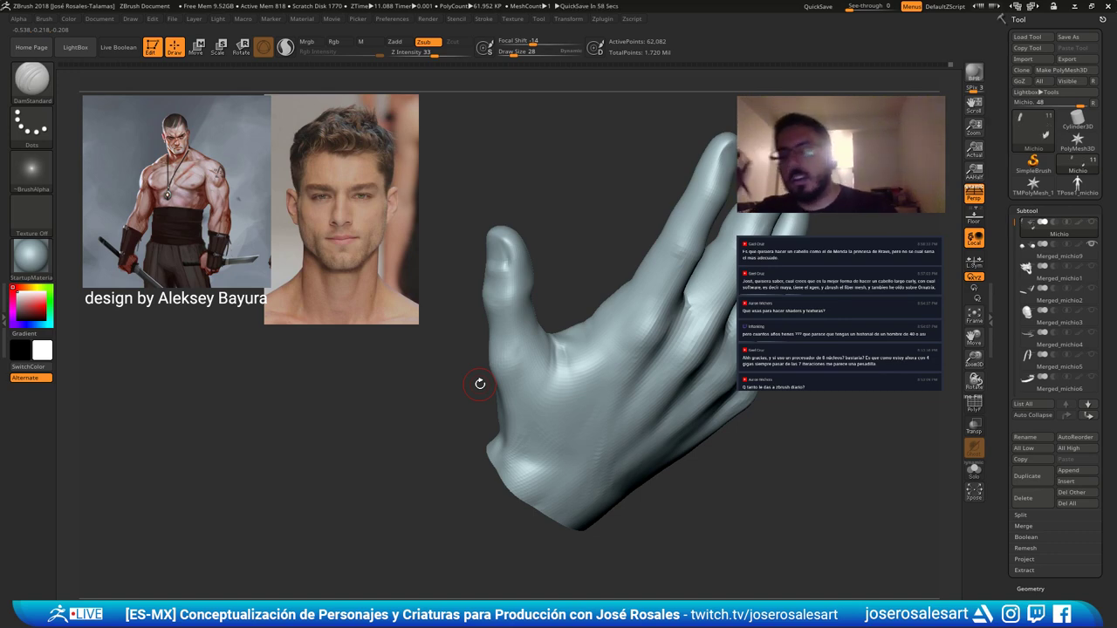
Fill out the thumb and its web on the palm side with ClayBuildup at draw size 51 and smooth the transitions.
key("b")
key("c")
key("b")
mouse_move(461, 352)
left_mouse_down()
mouse_move(532, 336)
mouse_move(460, 410)
mouse_move(554, 349)
mouse_move(541, 306)
left_mouse_up()
key("bracketright")
key("bracketright")
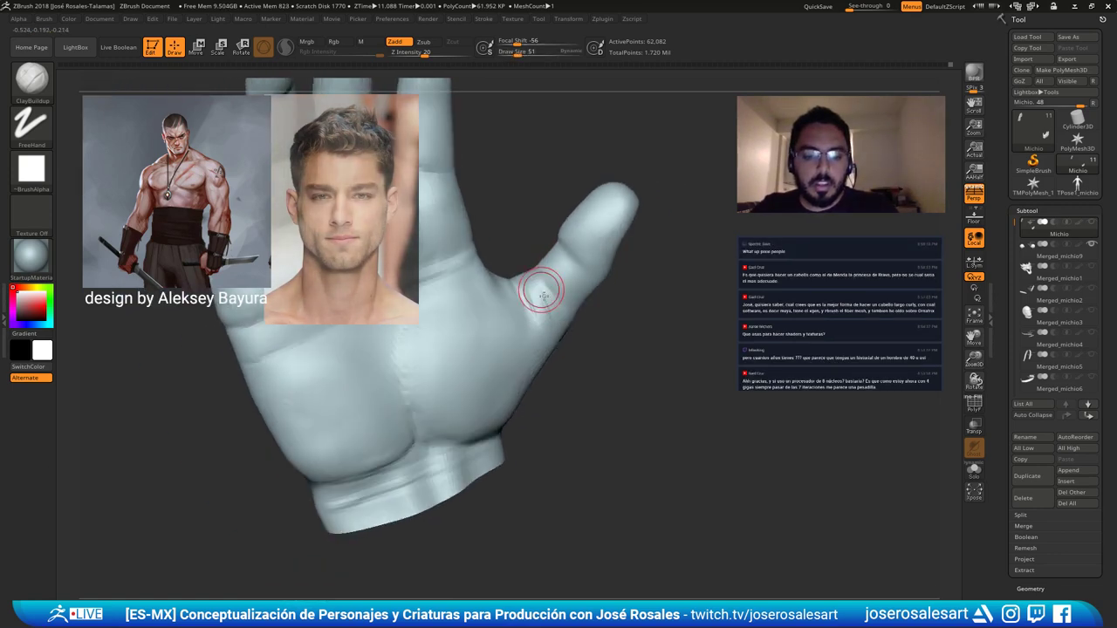
right_click_drag(544, 297, 558, 276, "ctrl")
left_click_drag(559, 280, 573, 249)
key("shift")
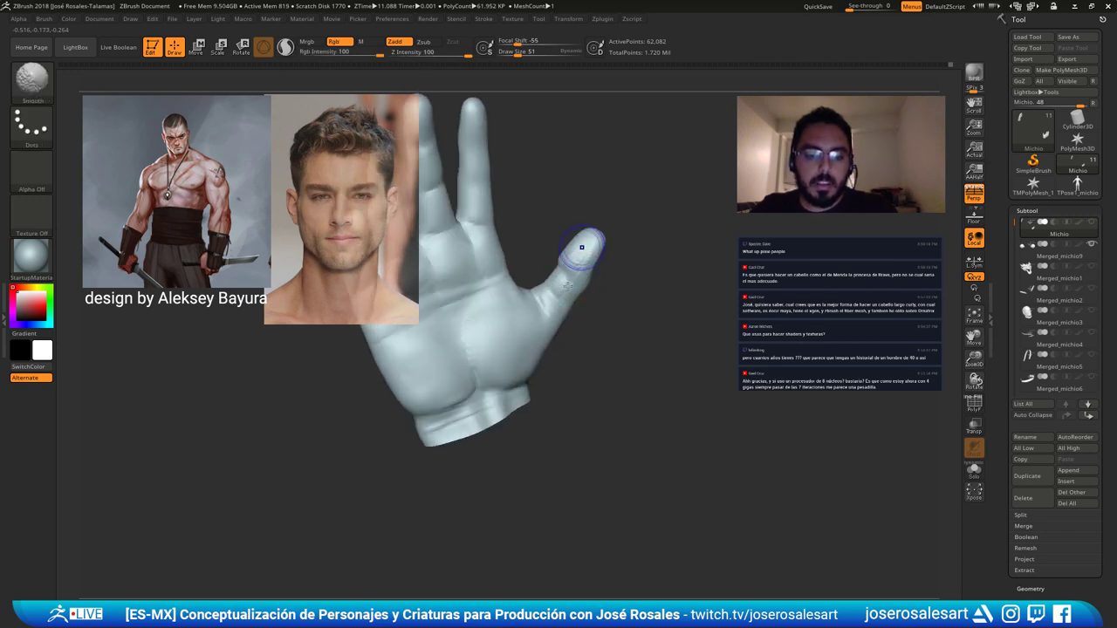
mouse_move(554, 315)
left_mouse_down()
mouse_move(573, 247)
mouse_move(516, 344)
left_mouse_up()
mouse_move(545, 314)
right_mouse_down()
mouse_move(549, 323)
mouse_move(541, 282)
mouse_move(551, 337)
right_mouse_up()
Carve creases along the thumb and its base with DamStandard at draw size 28.
key("b")
key("d")
key("s")
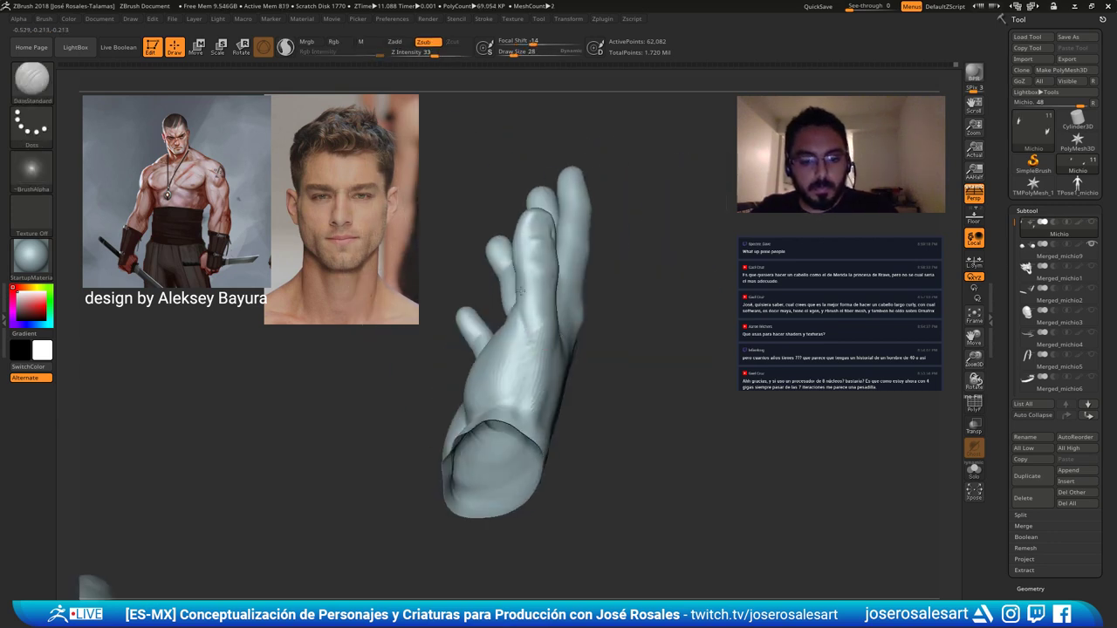
mouse_move(538, 358)
left_mouse_down()
mouse_move(544, 334)
mouse_move(471, 306)
mouse_move(499, 267)
mouse_move(541, 345)
mouse_move(526, 385)
mouse_move(547, 365)
left_mouse_up()
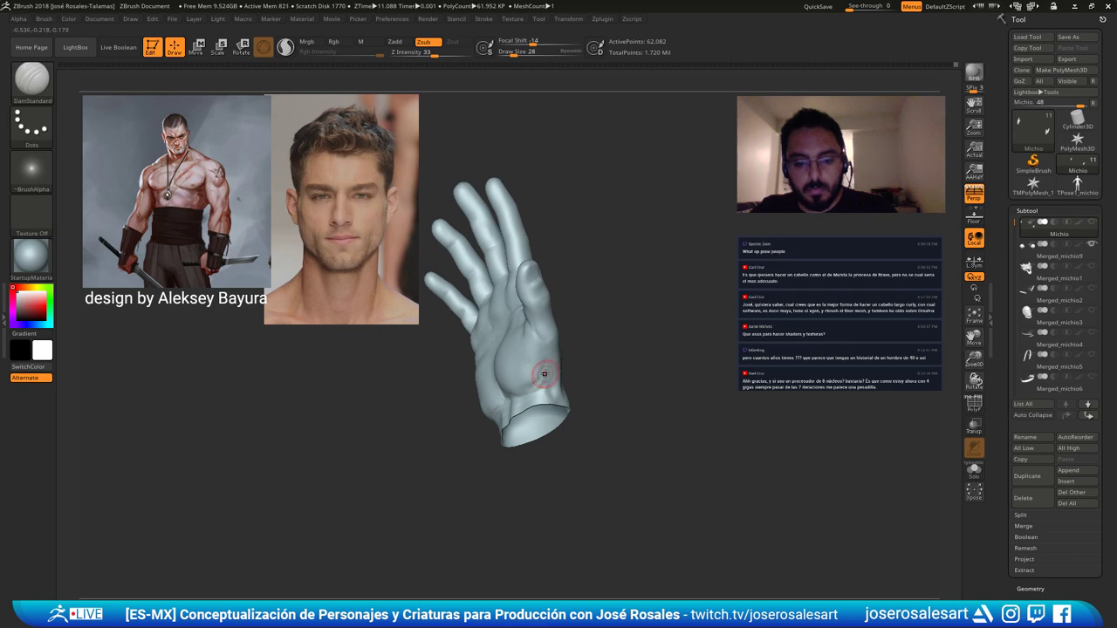
Unhide the rest of the body and smooth the palm between the thumb and index finger at draw size 36.
left_click(611, 330, "ctrl+shift")
left_click_drag(561, 275, 512, 281)
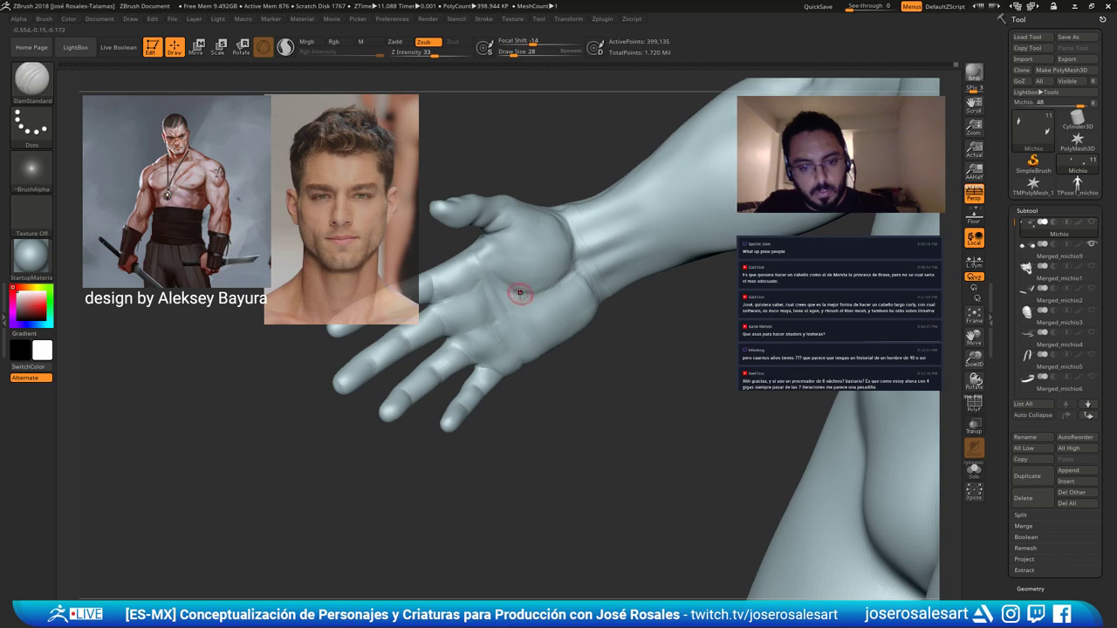
right_click_drag(554, 293, 560, 244, "ctrl")
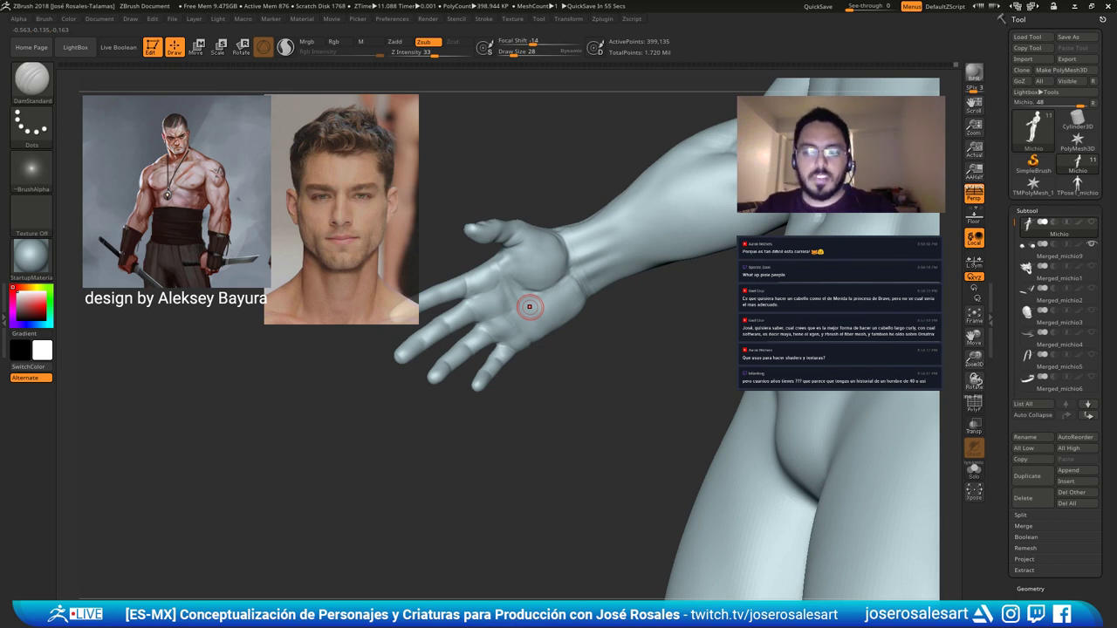
mouse_move(631, 284)
right_mouse_down()
mouse_move(533, 297)
mouse_move(546, 263)
mouse_move(506, 331)
right_mouse_up()
mouse_move(483, 250)
right_mouse_down("ctrl")
mouse_move(441, 269)
mouse_move(553, 276)
mouse_move(543, 257)
mouse_move(510, 259)
mouse_move(536, 221)
mouse_move(512, 272)
mouse_move(494, 250)
right_mouse_up("ctrl")
left_click_drag(507, 253, 502, 245, "shift")
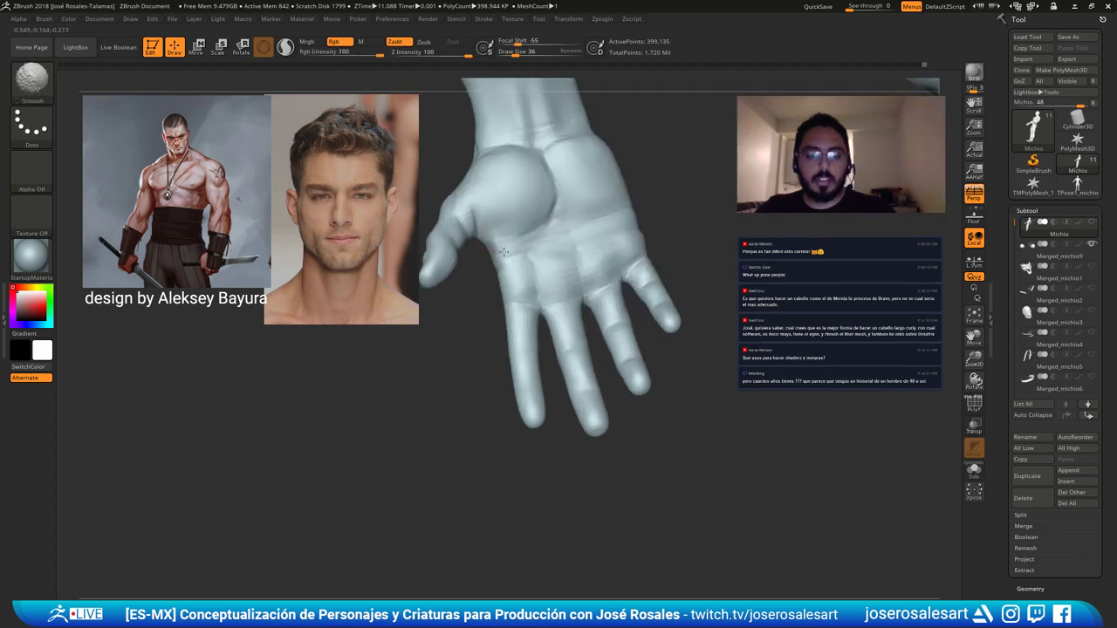
Build up the palm below the index finger with ClayBuildup at draw size 36 and smooth it.
mouse_move(530, 226)
right_mouse_down()
mouse_move(561, 185)
mouse_move(545, 266)
mouse_move(506, 230)
mouse_move(499, 246)
right_mouse_up()
key("b")
key("c")
key("b")
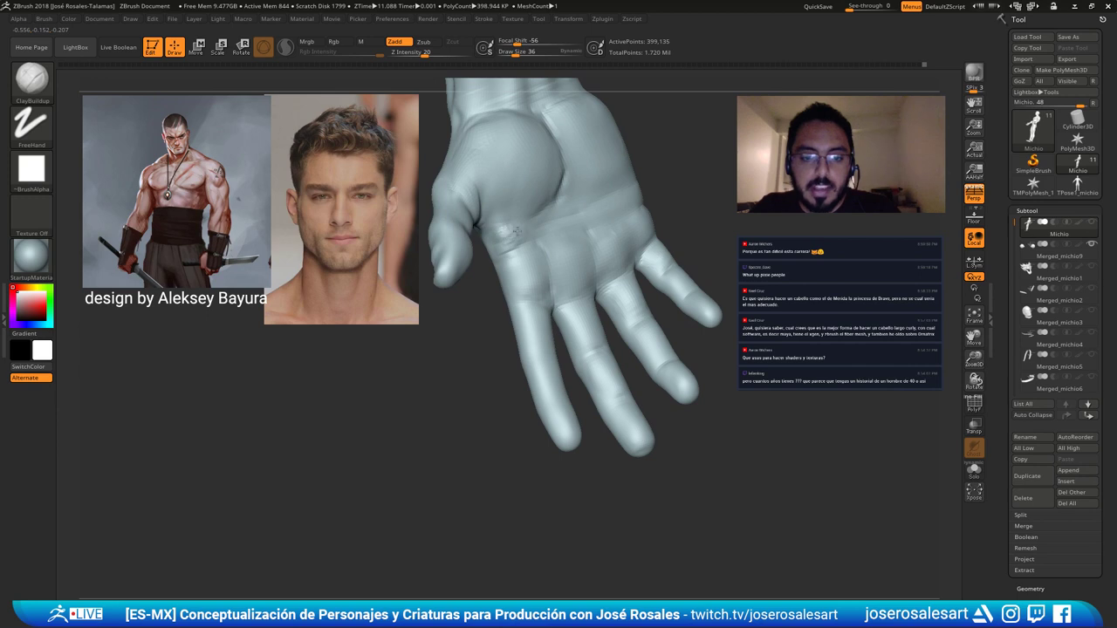
left_click_drag(530, 232, 513, 248, "shift")
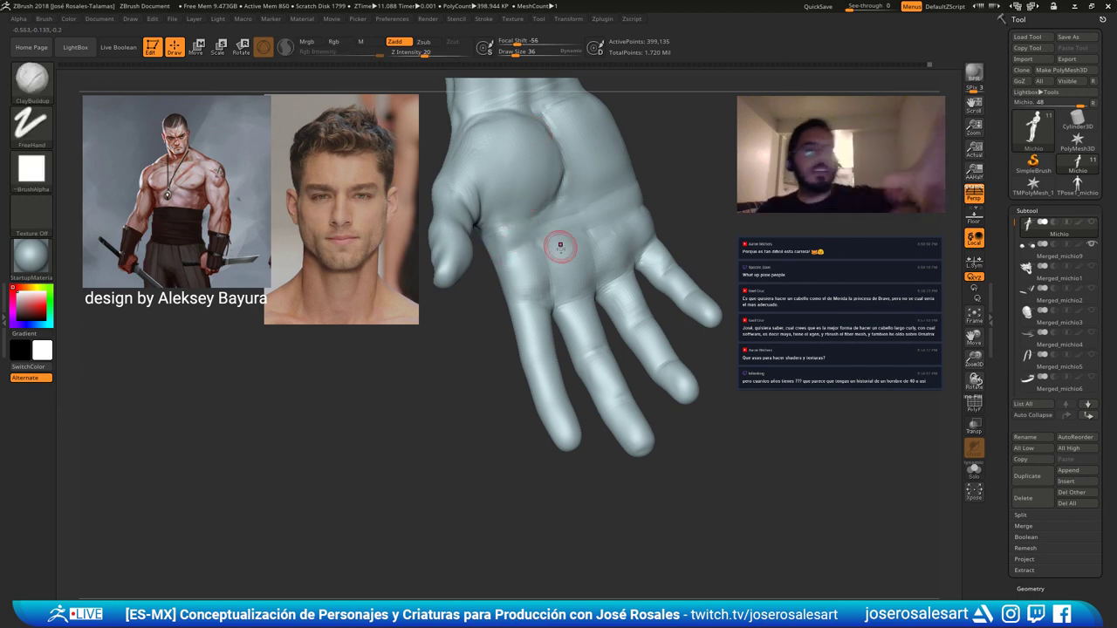
mouse_move(491, 208)
right_mouse_down()
mouse_move(550, 199)
mouse_move(553, 218)
mouse_move(567, 215)
mouse_move(556, 244)
right_mouse_up()
key("shift")
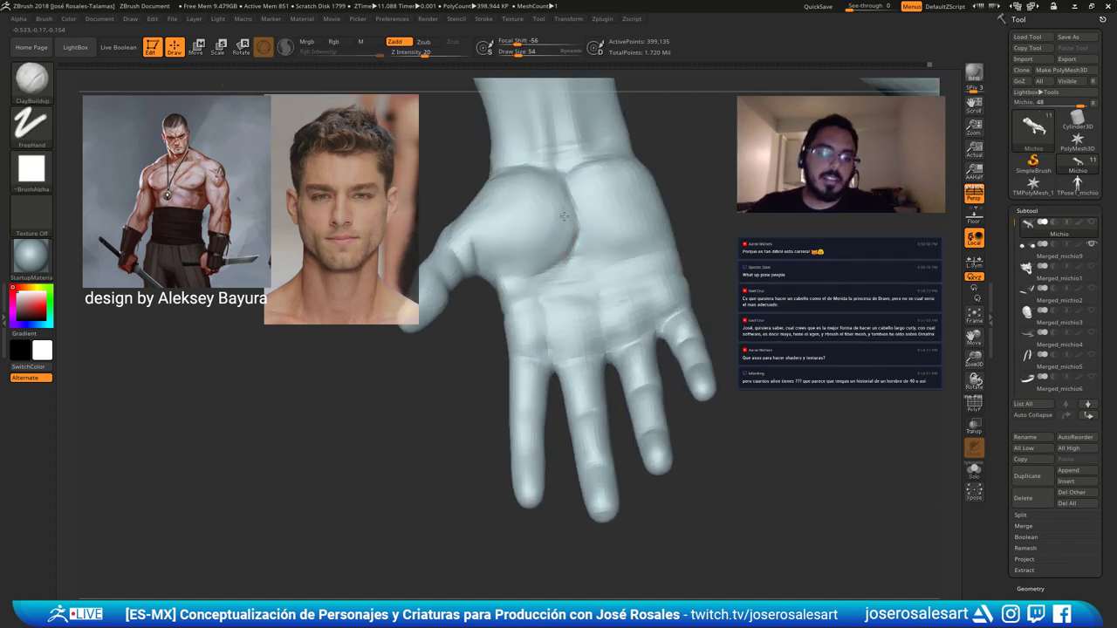
Soften the edge of the thumb pad toward the center of the palm at draw size 54.
mouse_move(558, 226)
left_mouse_down("shift")
mouse_move(541, 260)
mouse_move(522, 265)
left_mouse_up("shift")
right_click_drag(585, 188, 515, 200, "ctrl")
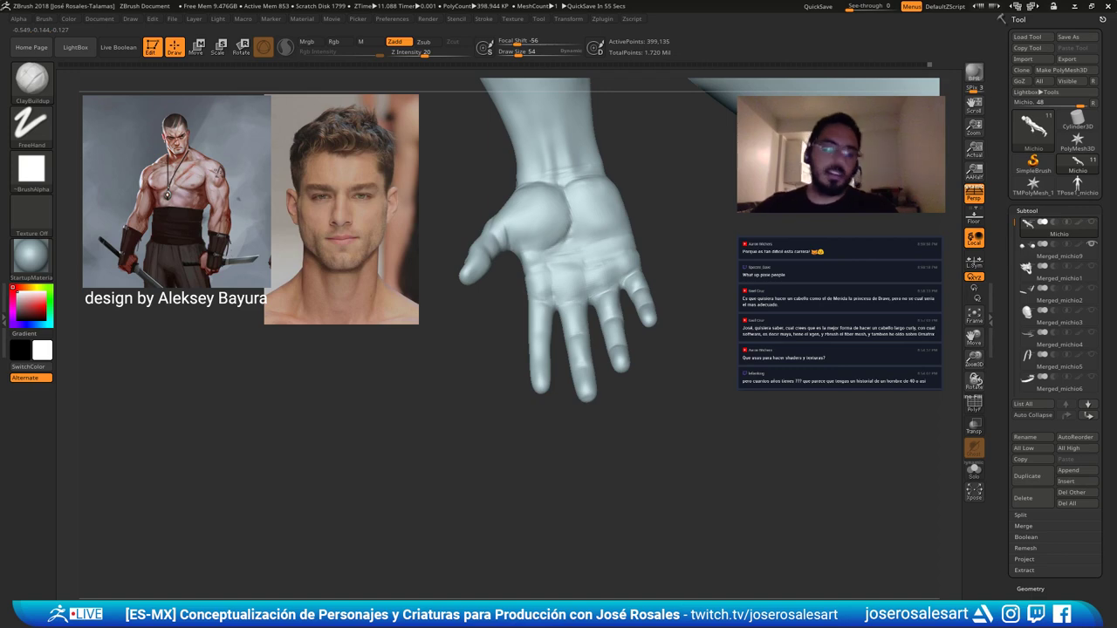
key("[")
key("[")
Reshape the forearm below the elbow with the Move brush, reducing the draw size from 124 to 77.
mouse_move(516, 185)
right_mouse_down()
mouse_move(543, 218)
mouse_move(491, 193)
mouse_move(453, 333)
mouse_move(508, 259)
mouse_move(591, 257)
mouse_move(694, 298)
mouse_move(568, 367)
mouse_move(521, 331)
right_mouse_up()
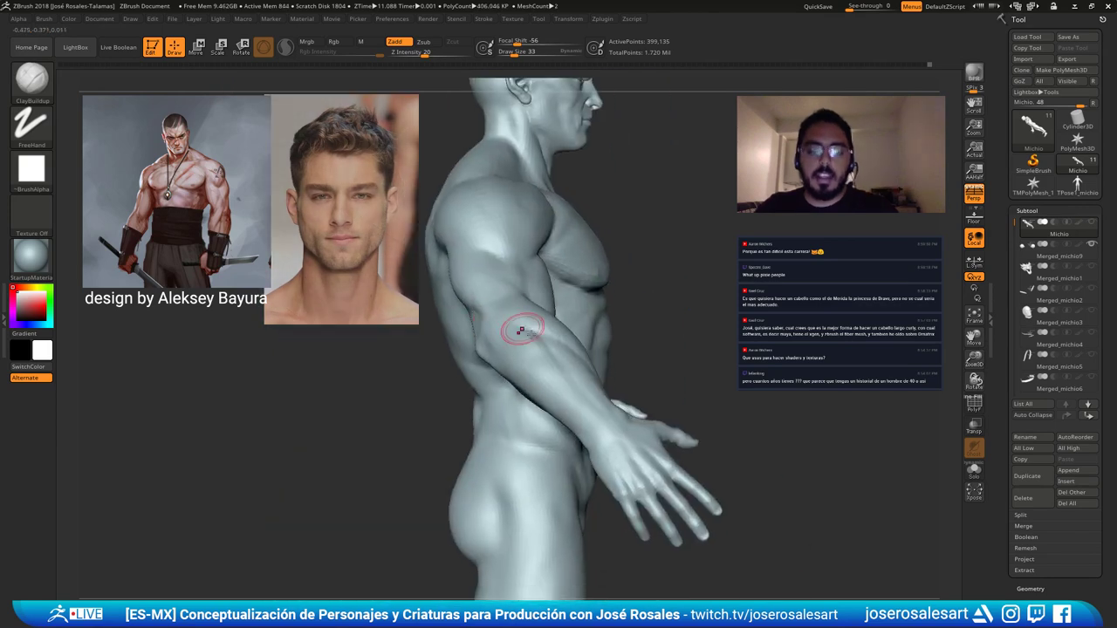
key("b")
key("m")
key("v")
right_click_drag(568, 371, 543, 343)
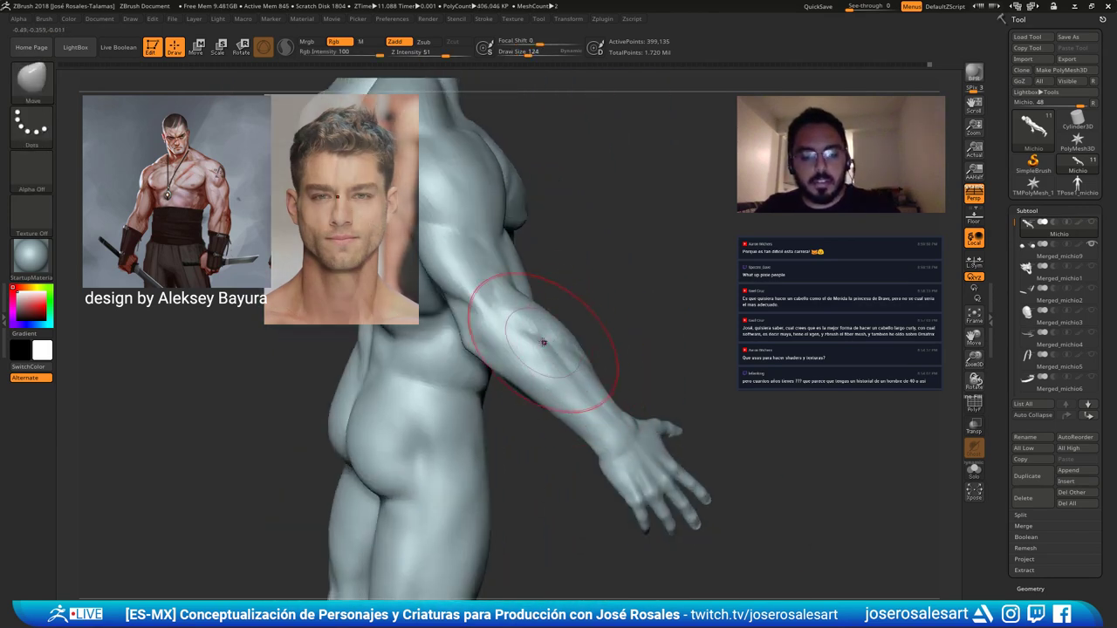
left_click_drag(543, 343, 568, 329)
mouse_move(582, 340)
right_mouse_down()
mouse_move(537, 370)
mouse_move(572, 327)
right_mouse_up()
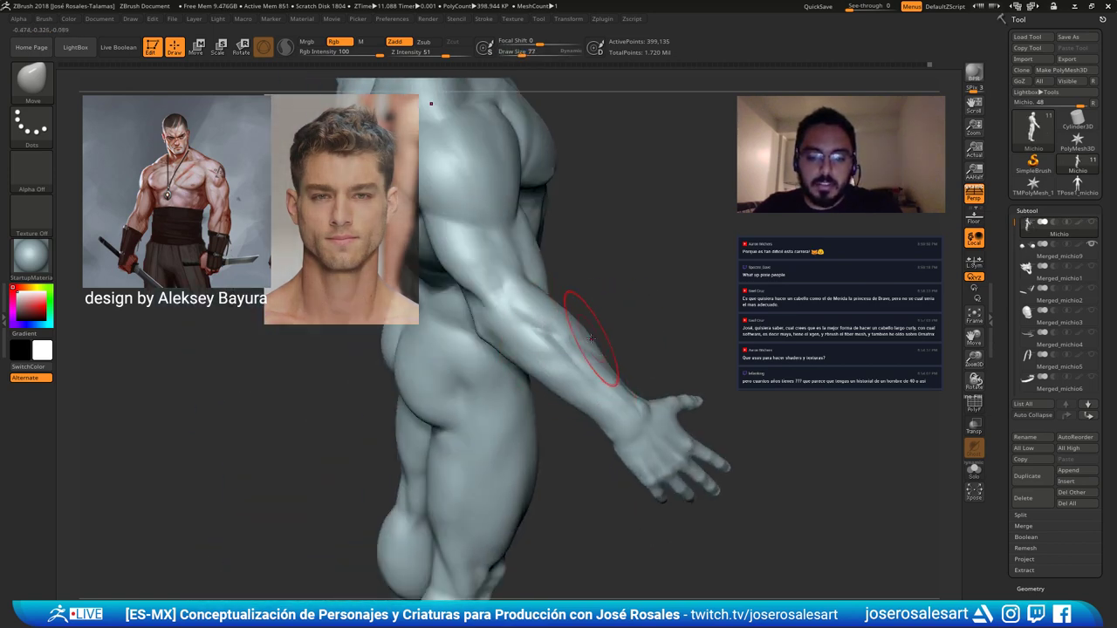
mouse_move(602, 362)
right_mouse_down()
mouse_move(586, 324)
mouse_move(532, 316)
right_mouse_up()
mouse_move(574, 351)
right_mouse_down()
mouse_move(585, 336)
mouse_move(412, 299)
mouse_move(435, 303)
right_mouse_up()
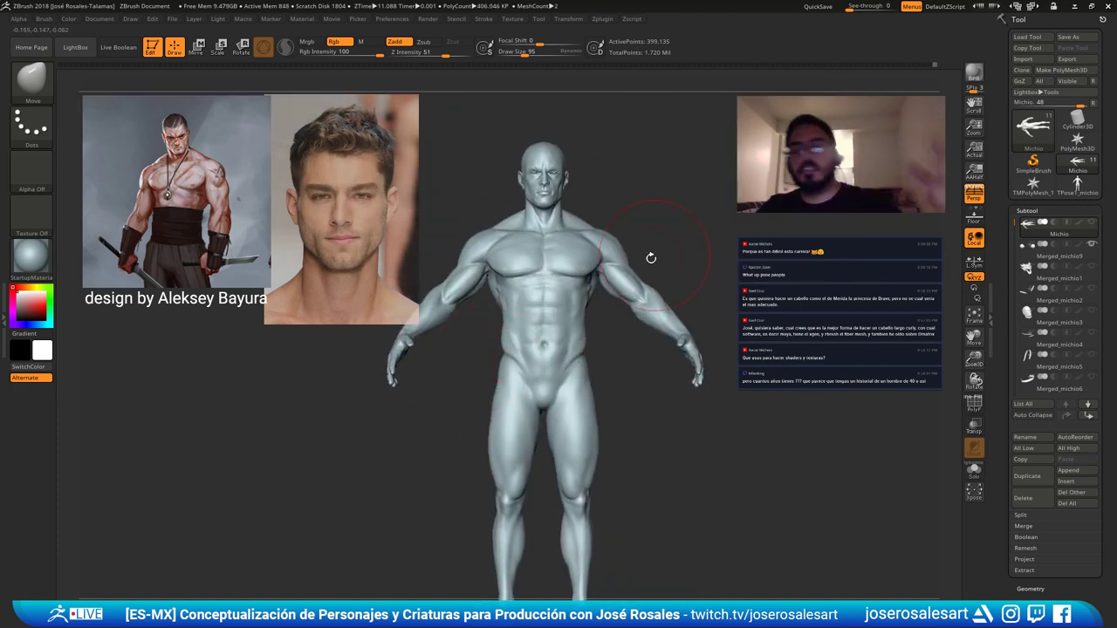
Adjust the arm's silhouette from the front with the Move brush at draw size 86.
key("s")
left_click(640, 358)
right_click_drag(625, 369, 665, 413, "alt")
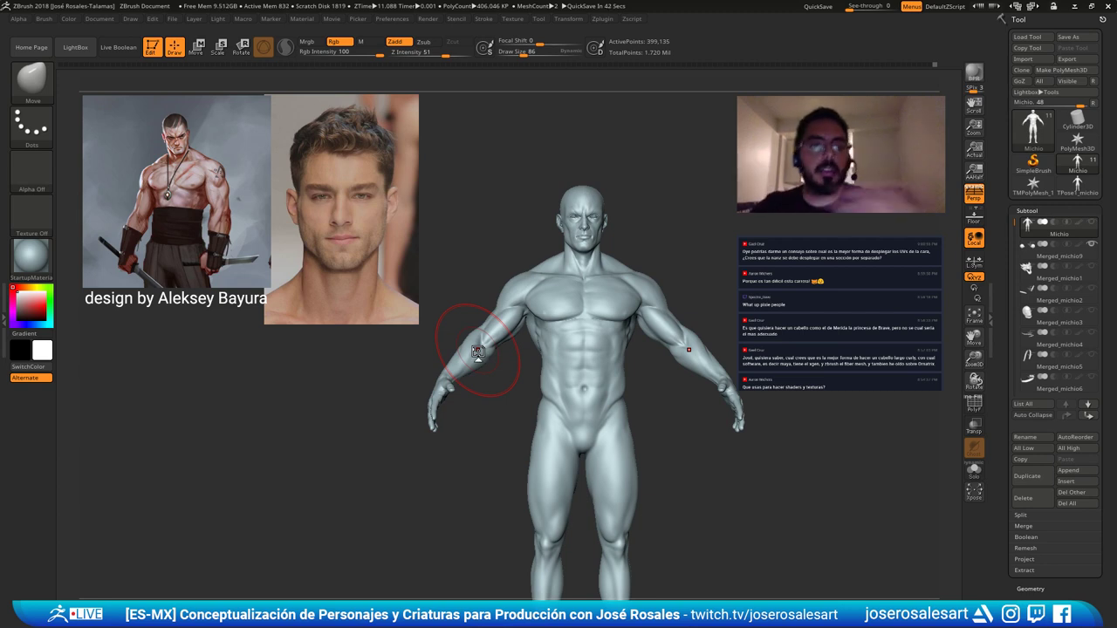
key("[")
left_click_drag(513, 389, 525, 417, "alt")
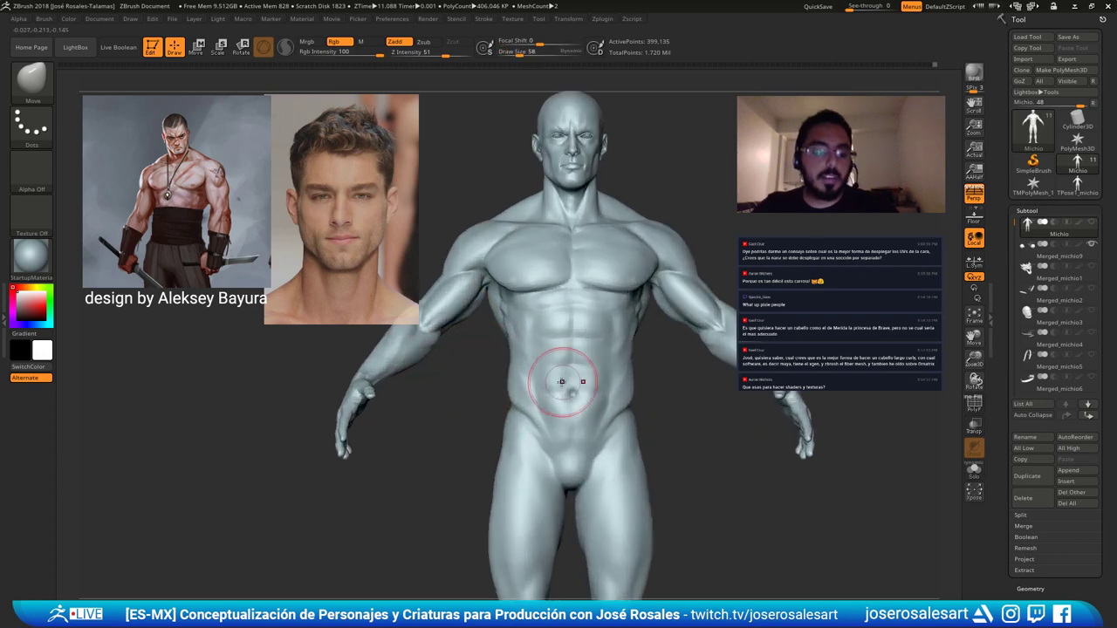
Refine the lower abdomen with the Move brush, and build up around the navel with ClayBuildup at draw size 51.
key("s")
left_click_drag(607, 410, 603, 409)
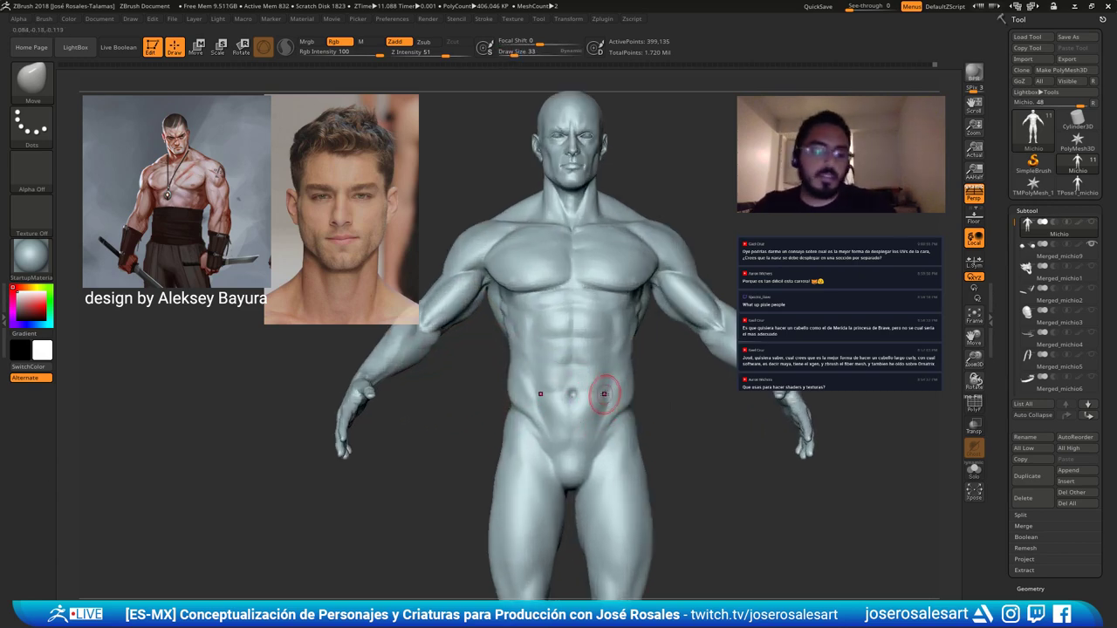
right_click_drag(530, 446, 541, 480, "ctrl")
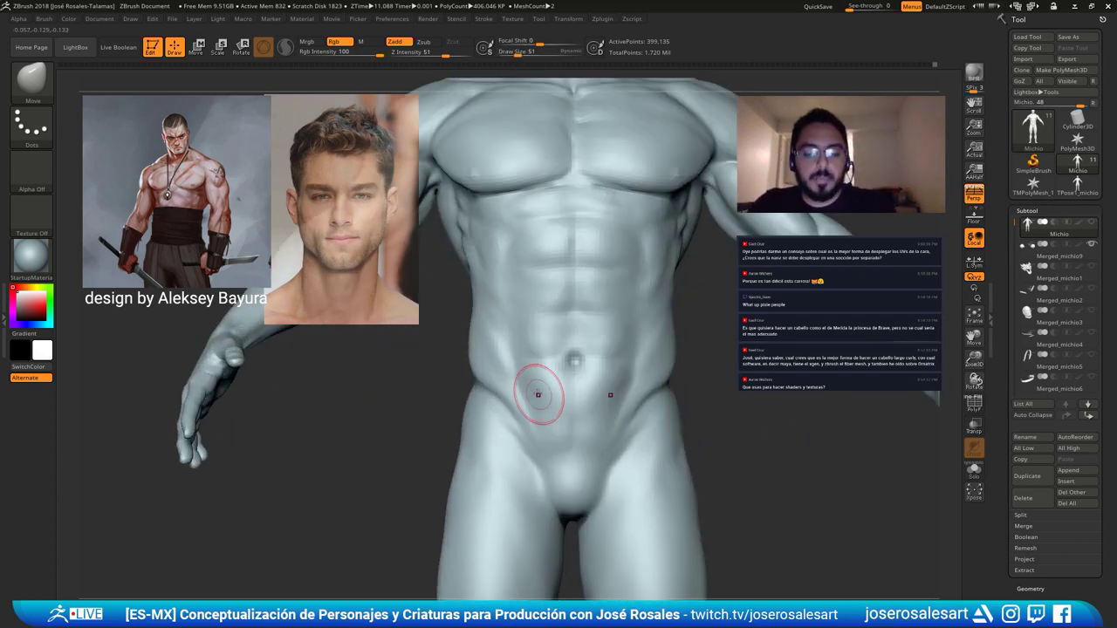
key("ctrl")
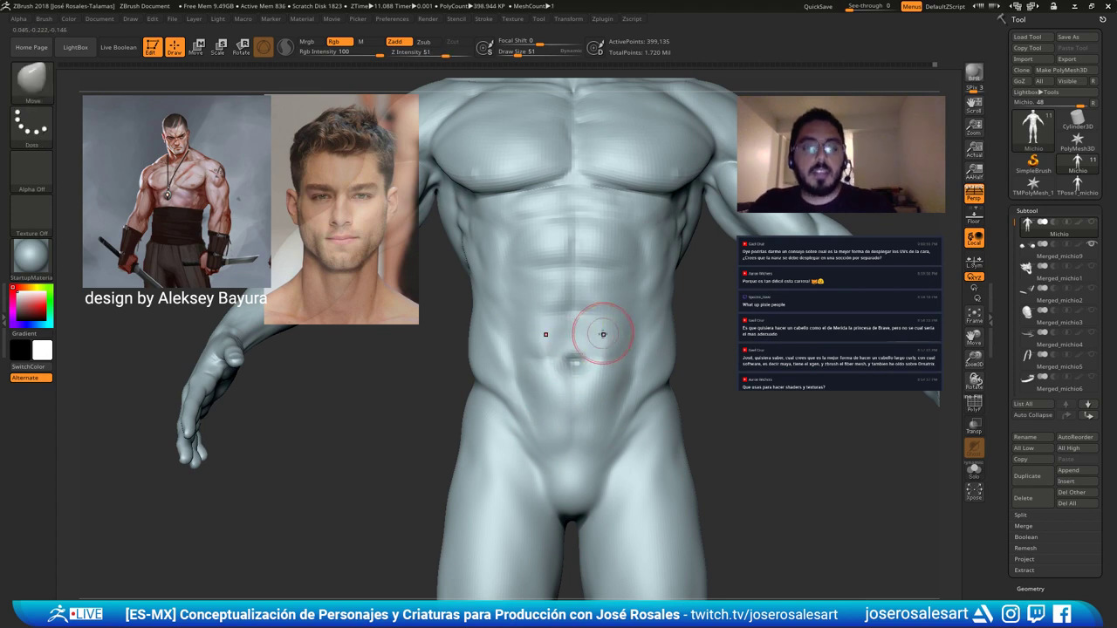
left_click_drag(591, 344, 576, 372, "ctrl")
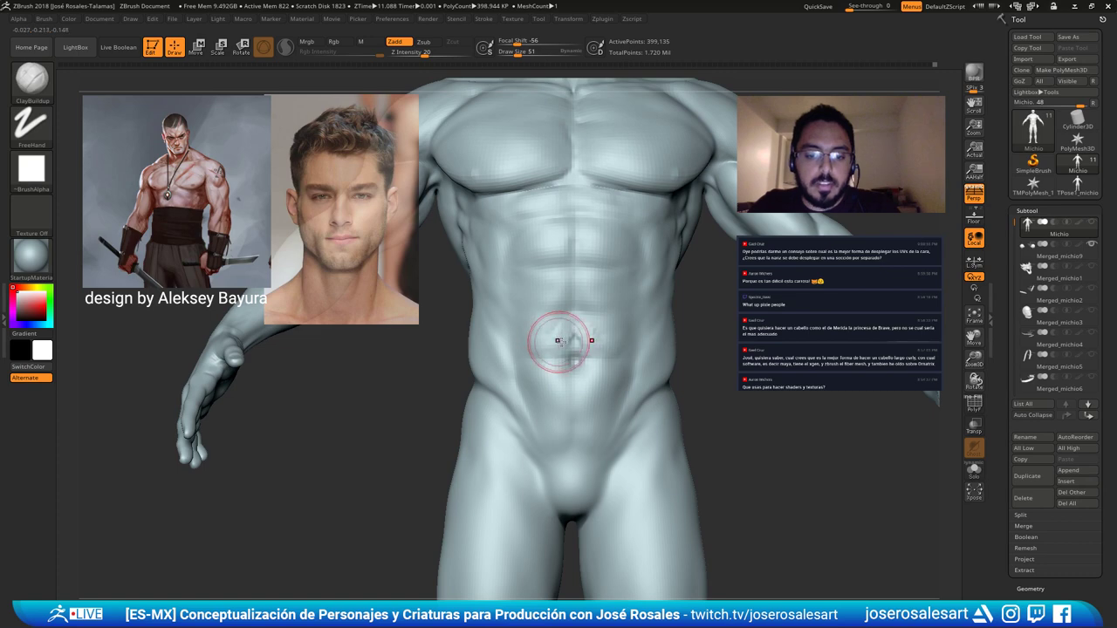
mouse_move(568, 339)
right_mouse_down()
mouse_move(578, 347)
mouse_move(451, 309)
right_mouse_up()
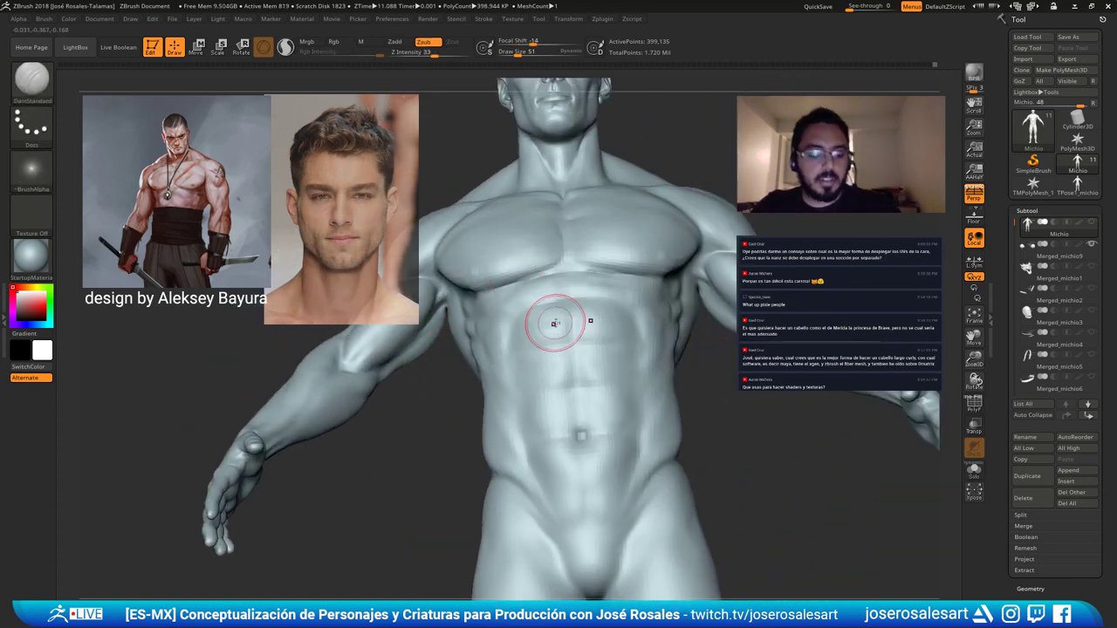
Carve the crease under the pectorals with DamStandard at draw size 33.
mouse_move(526, 302)
right_mouse_down()
mouse_move(523, 265)
mouse_move(528, 283)
right_mouse_up()
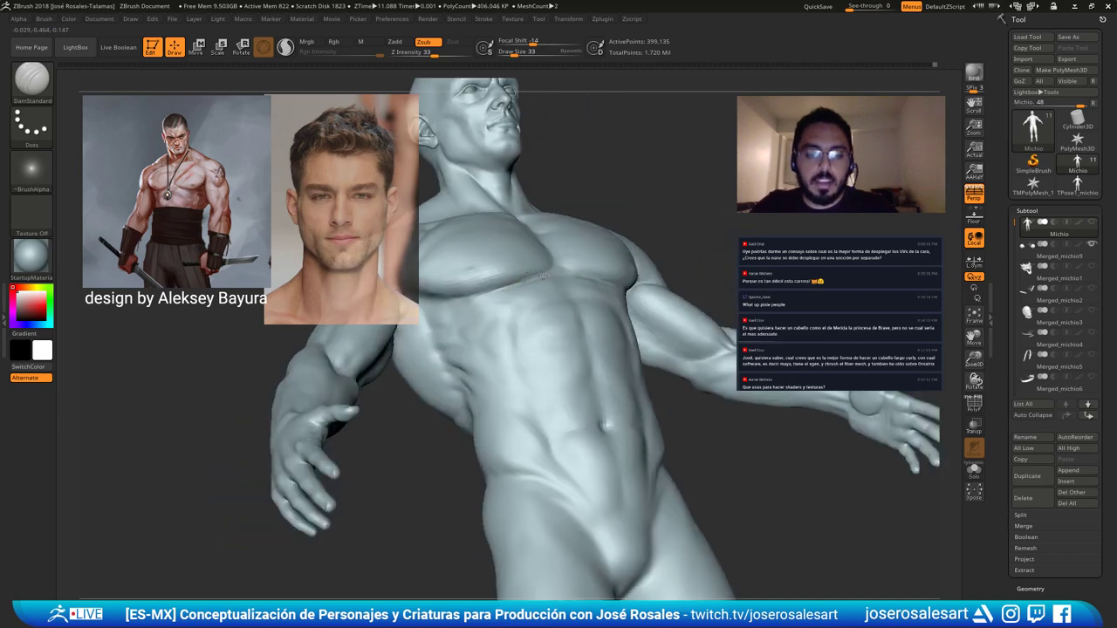
left_click_drag(543, 275, 482, 297)
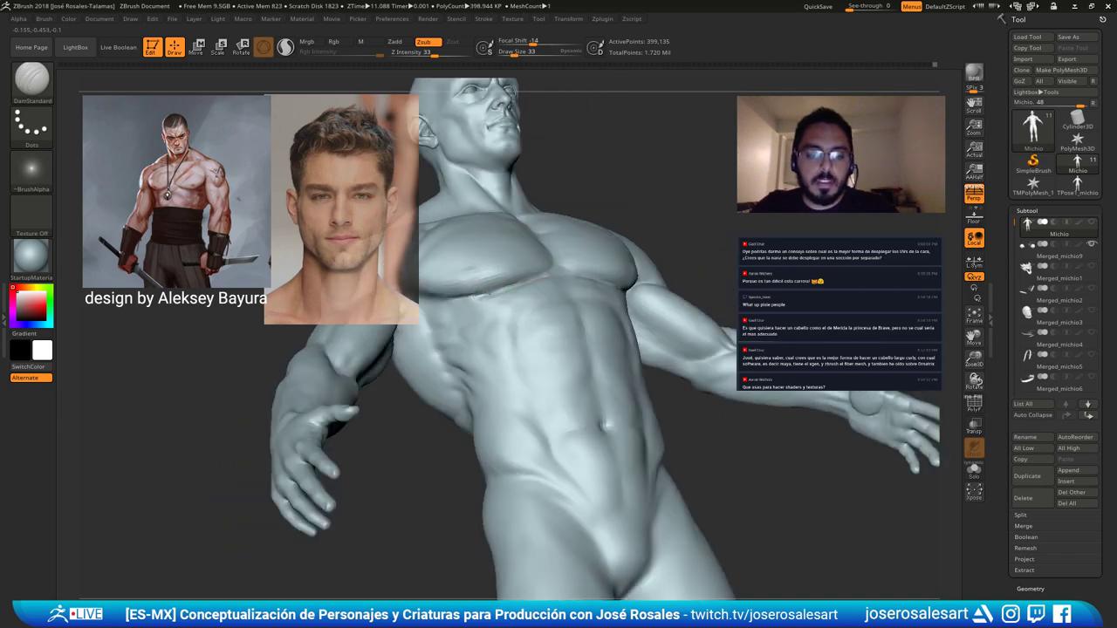
mouse_move(593, 292)
right_mouse_down()
mouse_move(536, 326)
mouse_move(550, 322)
mouse_move(511, 330)
mouse_move(576, 345)
right_mouse_up()
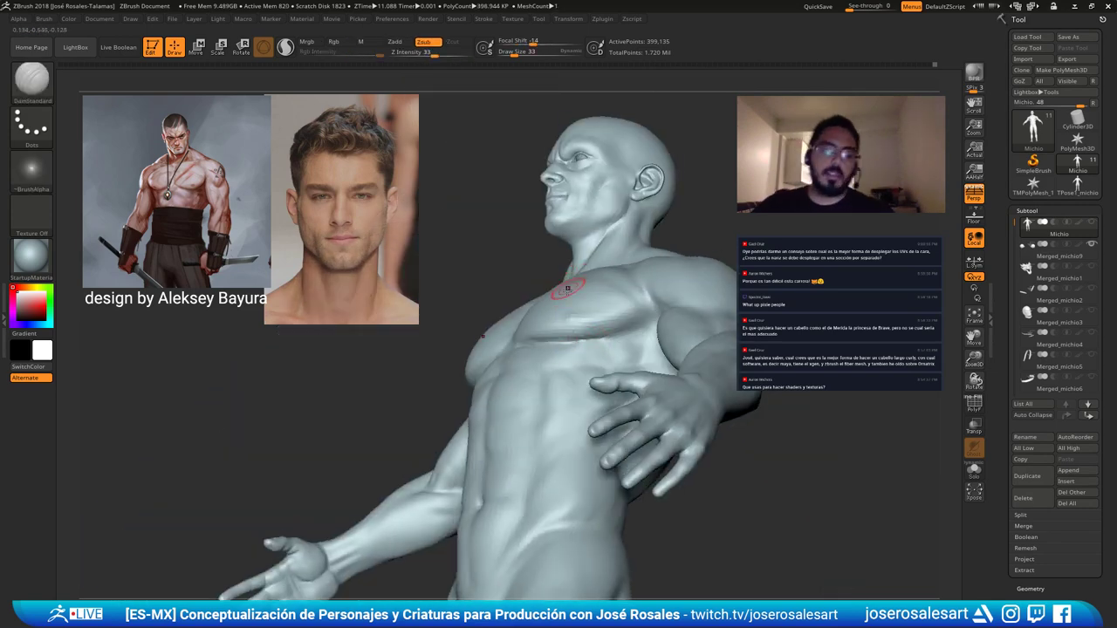
right_click_drag(567, 288, 521, 349)
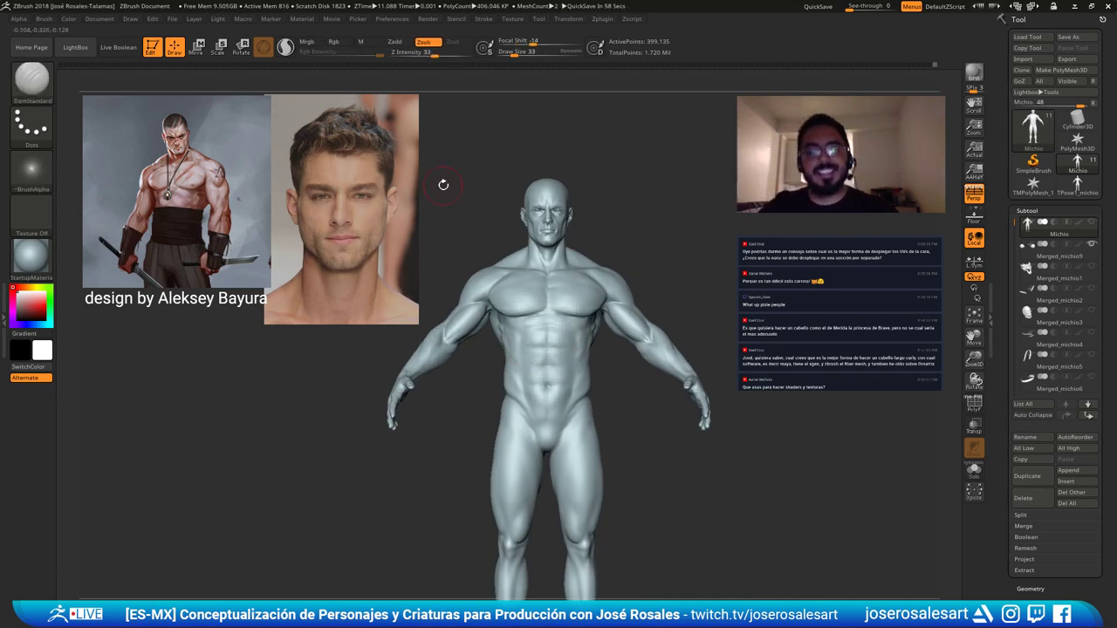
Adjust the upper arm and shoulder shape with the Move brush at draw size 77, reducing it to 45.
mouse_move(449, 312)
right_mouse_down("alt")
mouse_move(487, 319)
mouse_move(534, 367)
mouse_move(566, 365)
mouse_move(537, 319)
right_mouse_up("alt")
key("b")
key("m")
key("v")
left_click_drag(536, 320, 512, 311)
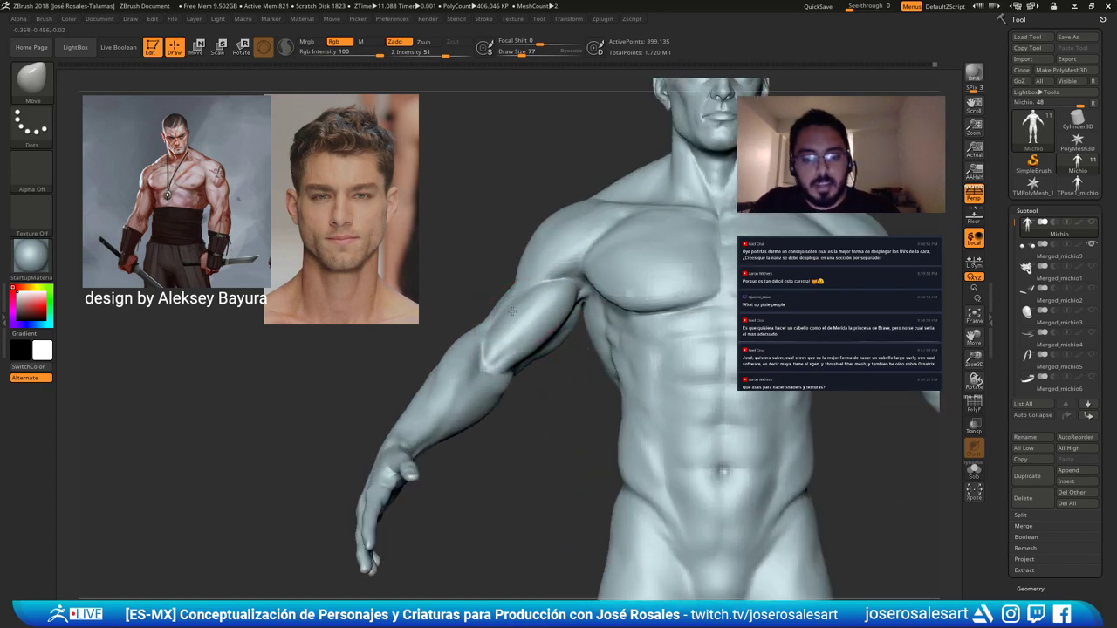
right_click_drag(542, 336, 498, 379, "ctrl")
left_click_drag(593, 281, 601, 275)
mouse_move(602, 274)
right_mouse_down("ctrl")
mouse_move(591, 261)
mouse_move(489, 277)
right_mouse_up("ctrl")
key("[")
right_click_drag(617, 309, 585, 319, "alt")
right_click_drag(475, 349, 591, 355, "alt")
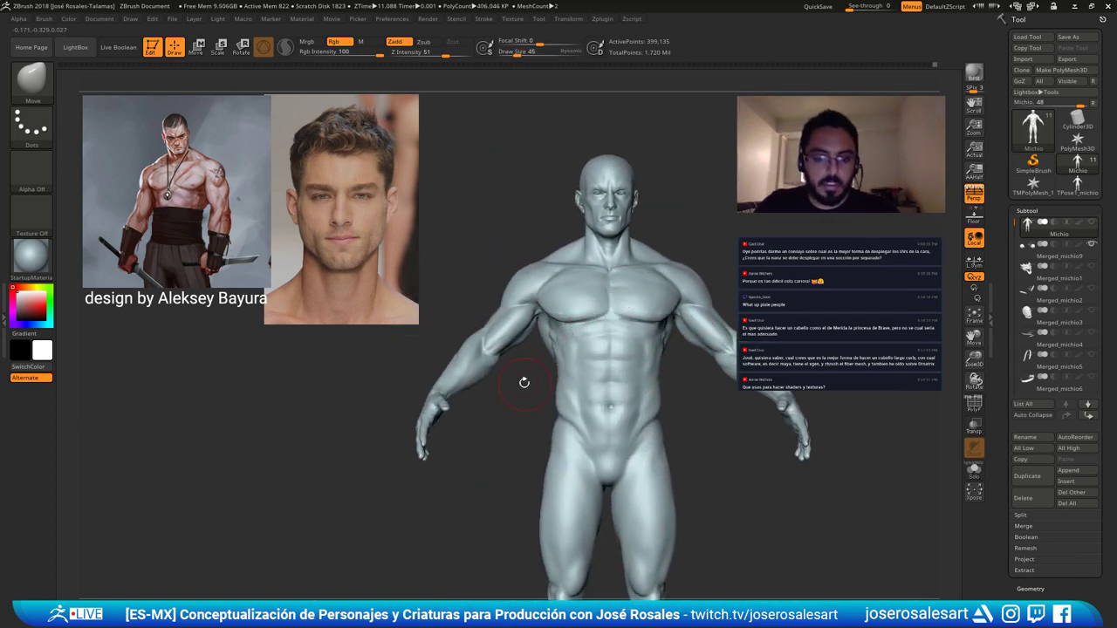
Build up the back of the arm around the elbow and forearm with ClayBuildup at draw size 39 and smooth it.
right_click_drag(524, 381, 598, 384)
mouse_move(598, 384)
right_mouse_down("alt")
mouse_move(530, 379)
mouse_move(515, 418)
mouse_move(539, 371)
mouse_move(566, 407)
mouse_move(626, 284)
right_mouse_up("alt")
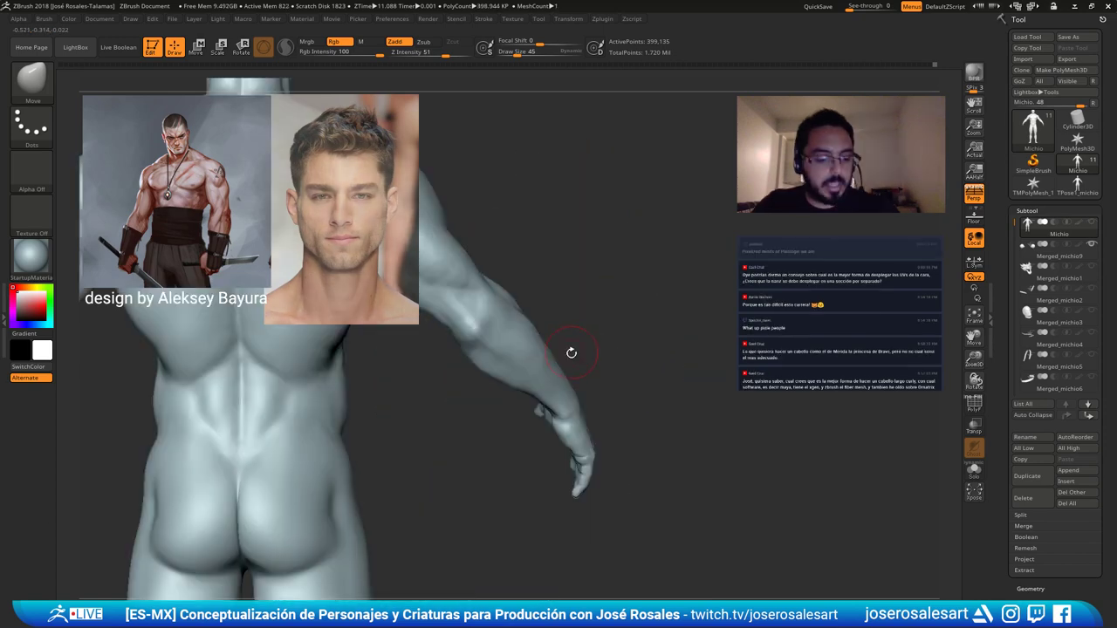
key("b")
key("c")
key("b")
mouse_move(550, 351)
right_mouse_down()
mouse_move(524, 330)
mouse_move(564, 323)
mouse_move(537, 375)
mouse_move(524, 321)
mouse_move(551, 374)
mouse_move(529, 318)
mouse_move(544, 346)
mouse_move(536, 282)
mouse_move(562, 305)
mouse_move(667, 288)
right_mouse_up()
key("shift")
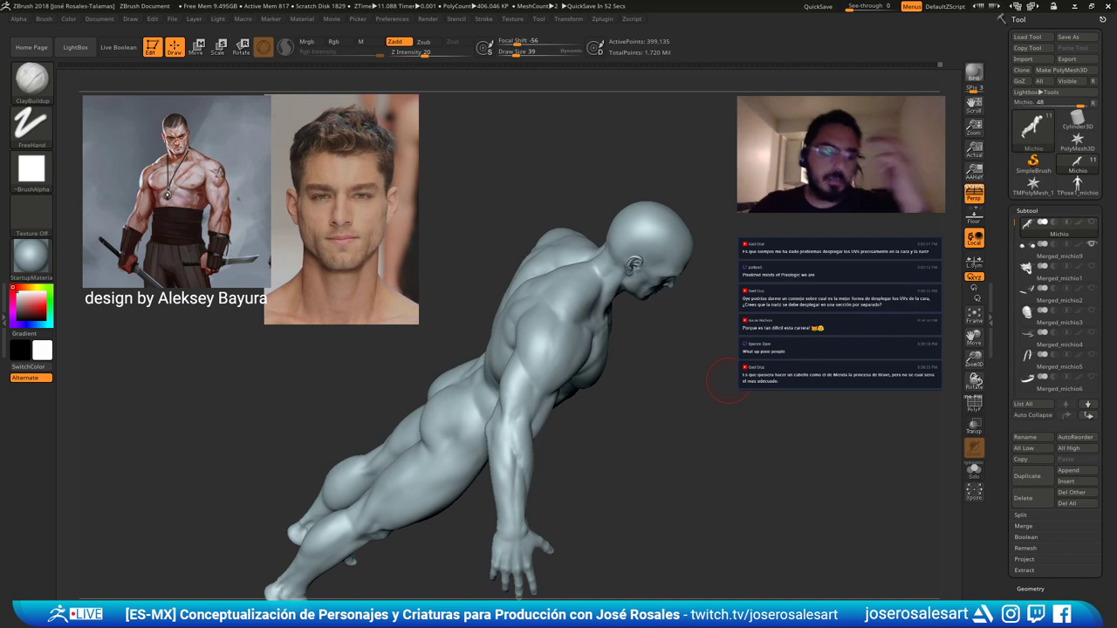
Examine the face from the front and side, focusing on the nose, nostrils and upper lip.
left_click_drag(717, 383, 525, 343)
right_click_drag(526, 343, 495, 321, "alt")
mouse_move(547, 365)
right_mouse_down()
mouse_move(540, 321)
mouse_move(559, 349)
right_mouse_up()
right_click_drag(539, 187, 565, 361, "alt")
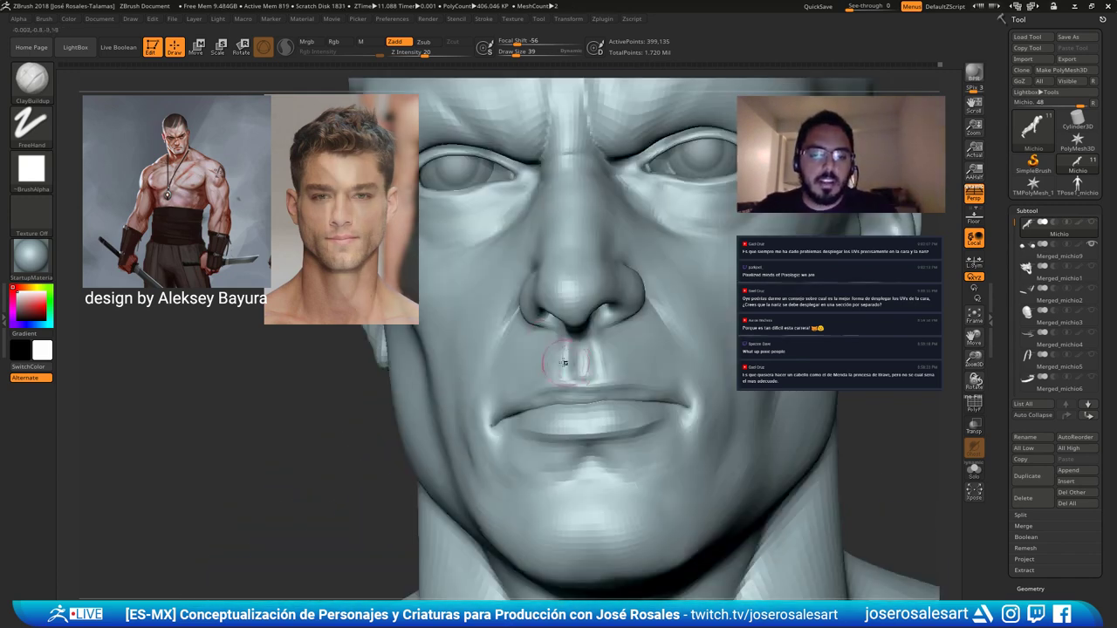
mouse_move(498, 311)
left_mouse_down()
mouse_move(560, 278)
mouse_move(544, 242)
left_mouse_up()
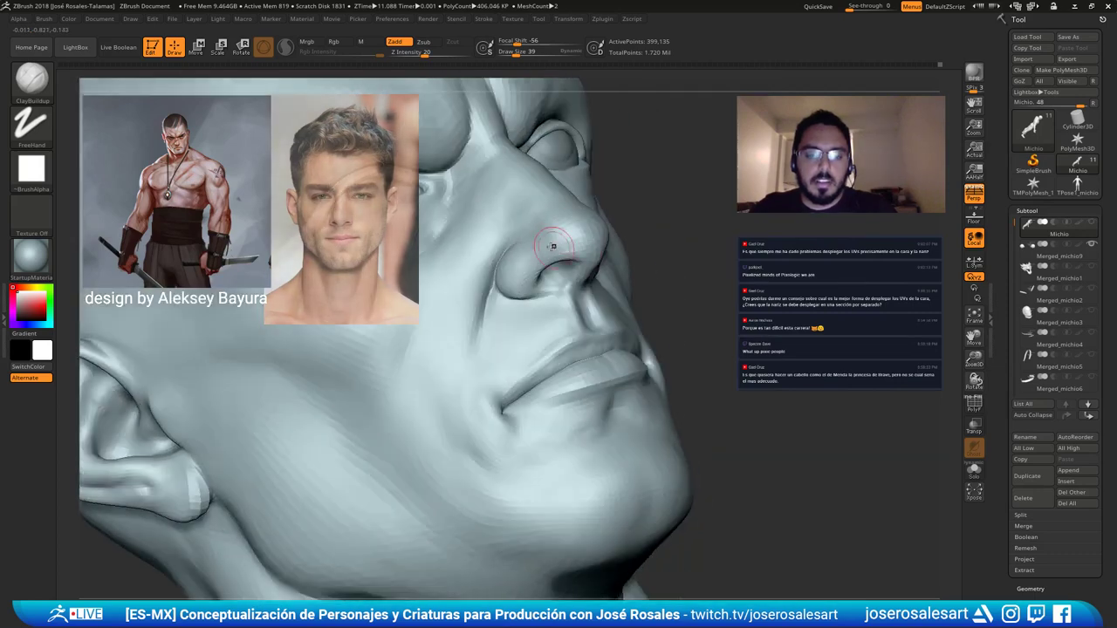
left_click_drag(578, 326, 582, 344)
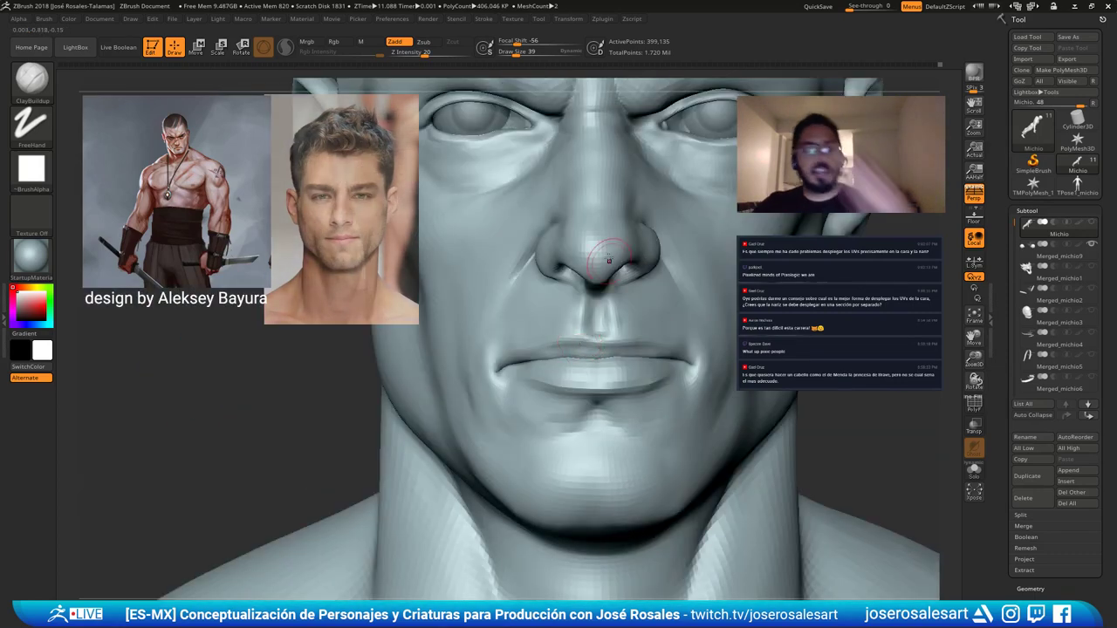
right_click_drag(620, 297, 530, 286, "ctrl")
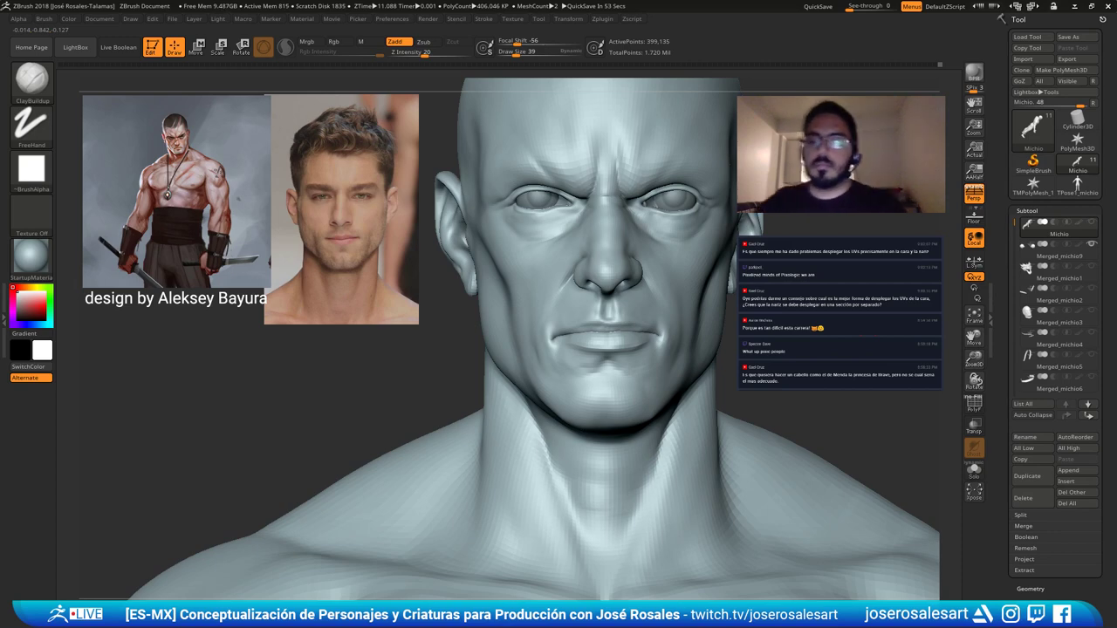
right_click_drag(585, 312, 602, 301)
mouse_move(604, 253)
right_mouse_down()
mouse_move(622, 240)
mouse_move(501, 262)
right_mouse_up()
Adjust the wing of the nose with the Move brush at draw size 62.
key("b")
key("d")
key("s")
key("b")
key("m")
key("v")
right_click_drag(509, 313, 516, 278, "ctrl")
key("s")
left_click_drag(505, 293, 510, 290)
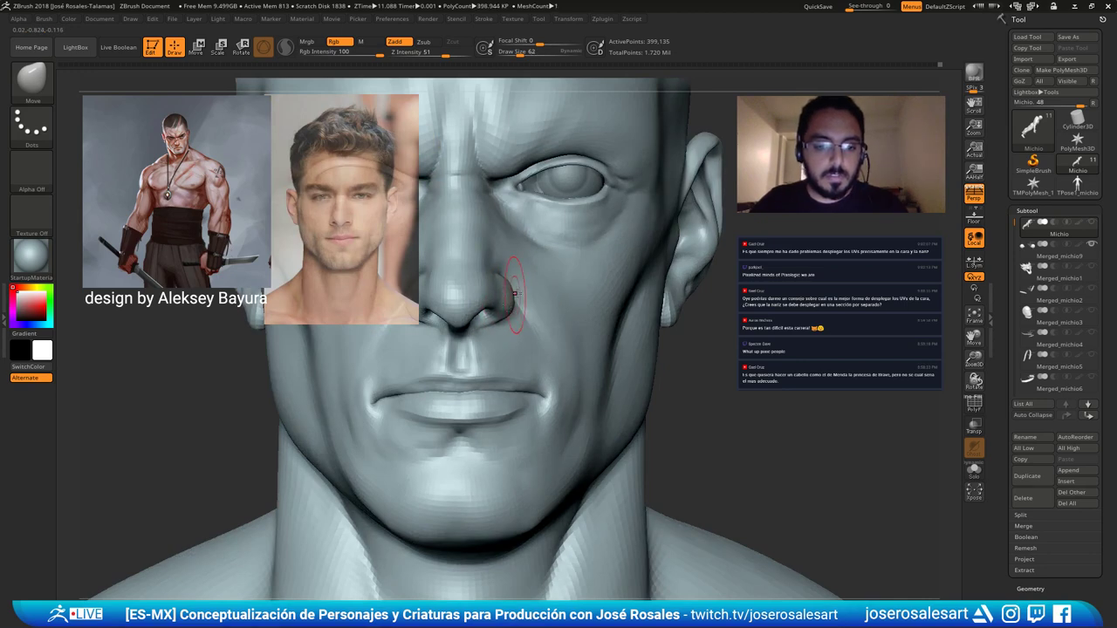
right_click_drag(515, 293, 550, 262)
mouse_move(576, 349)
right_mouse_down("ctrl")
mouse_move(604, 298)
mouse_move(566, 281)
mouse_move(566, 256)
mouse_move(480, 281)
mouse_move(515, 218)
right_mouse_up("ctrl")
Isolate the hands by hiding the finger, thumb and palm polygroups and inverting the visibility.
key("s")
left_click(560, 281)
right_click_drag(494, 420, 515, 307, "alt")
right_click_drag(515, 307, 515, 381)
right_click_drag(428, 384, 546, 403, "alt")
left_click(548, 399, "ctrl+shift")
left_click(644, 287, "ctrl+shift")
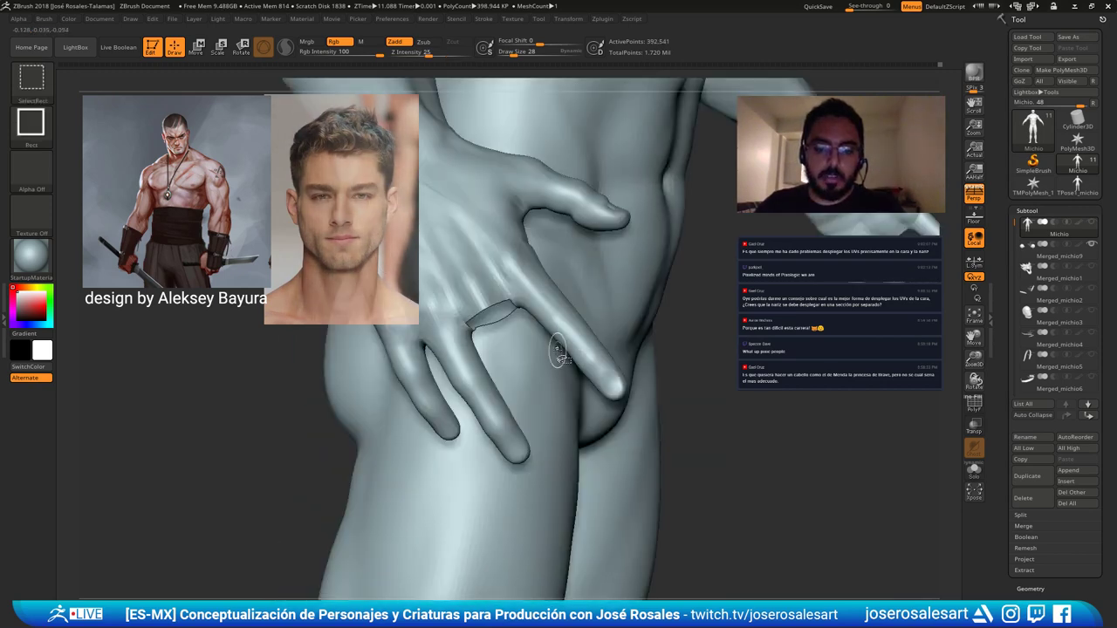
left_click(565, 307, "ctrl+shift")
left_click(480, 298, "ctrl+shift")
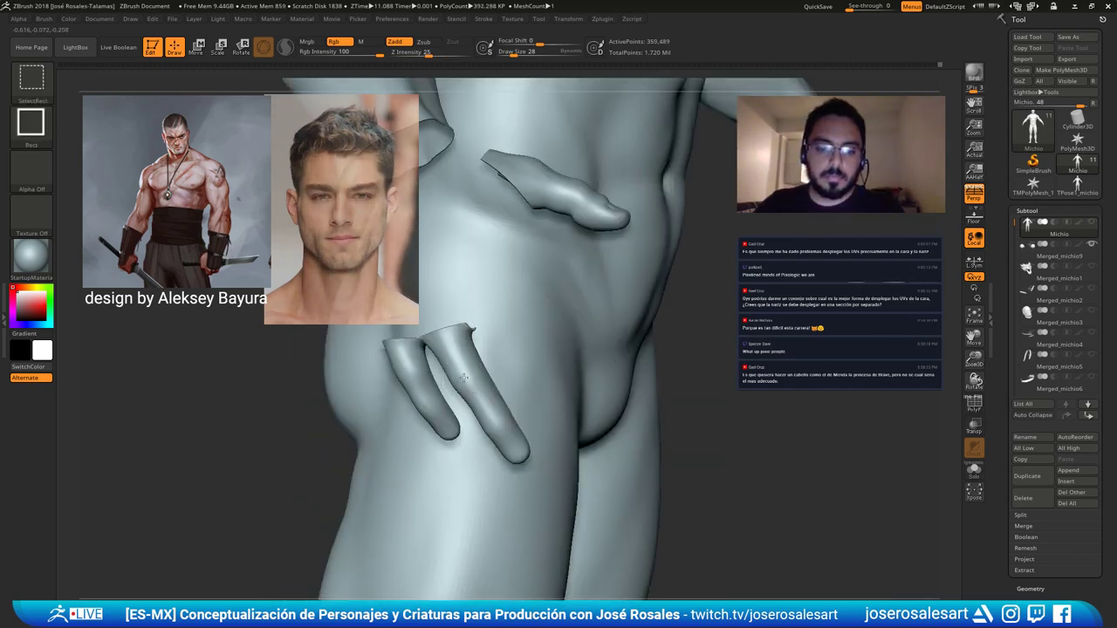
left_click(464, 377, "ctrl+alt+shift")
left_click(432, 375, "ctrl+alt+shift")
left_click(576, 202, "ctrl+alt+shift")
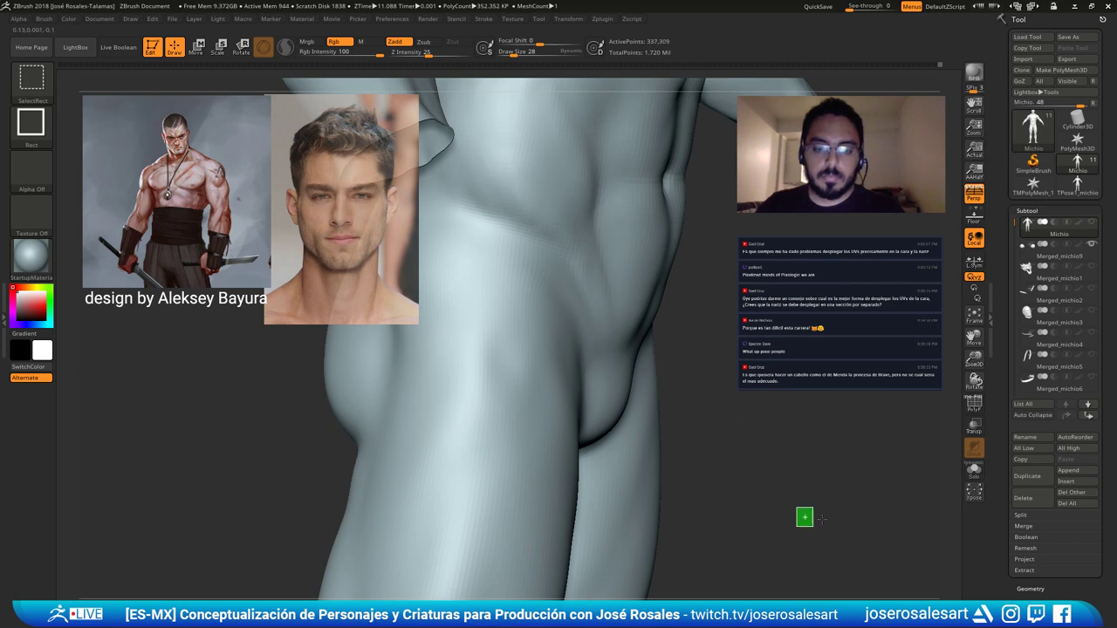
left_click_drag(822, 520, 825, 524, "ctrl+shift")
Build up the fingers and fingertips with ClayBuildup at draw size 28.
mouse_move(502, 414)
right_mouse_down()
mouse_move(575, 411)
mouse_move(558, 419)
mouse_move(581, 407)
right_mouse_up()
key("b")
key("c")
key("b")
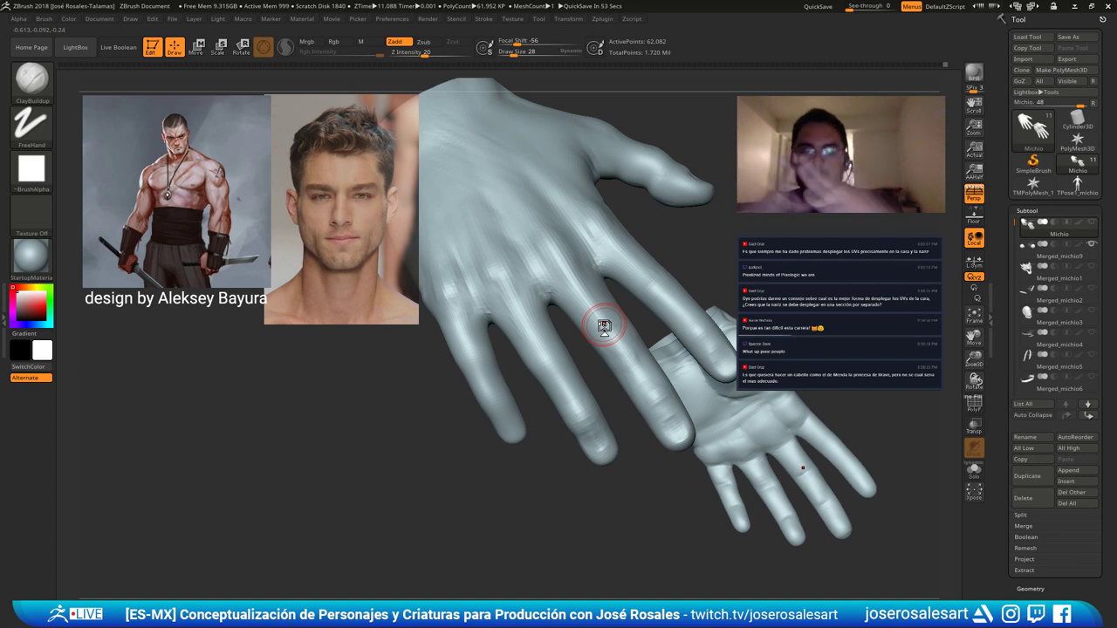
left_click_drag(419, 453, 571, 454)
left_click_drag(534, 499, 606, 431)
left_click_drag(668, 385, 623, 435)
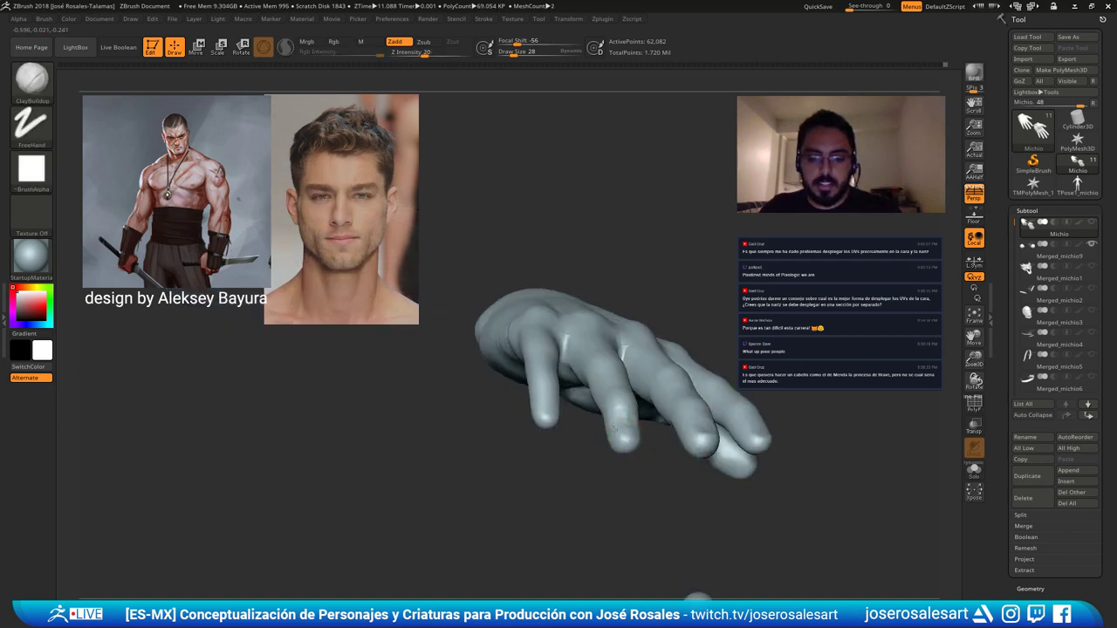
left_click_drag(576, 493, 631, 446)
right_click_drag(606, 451, 556, 420)
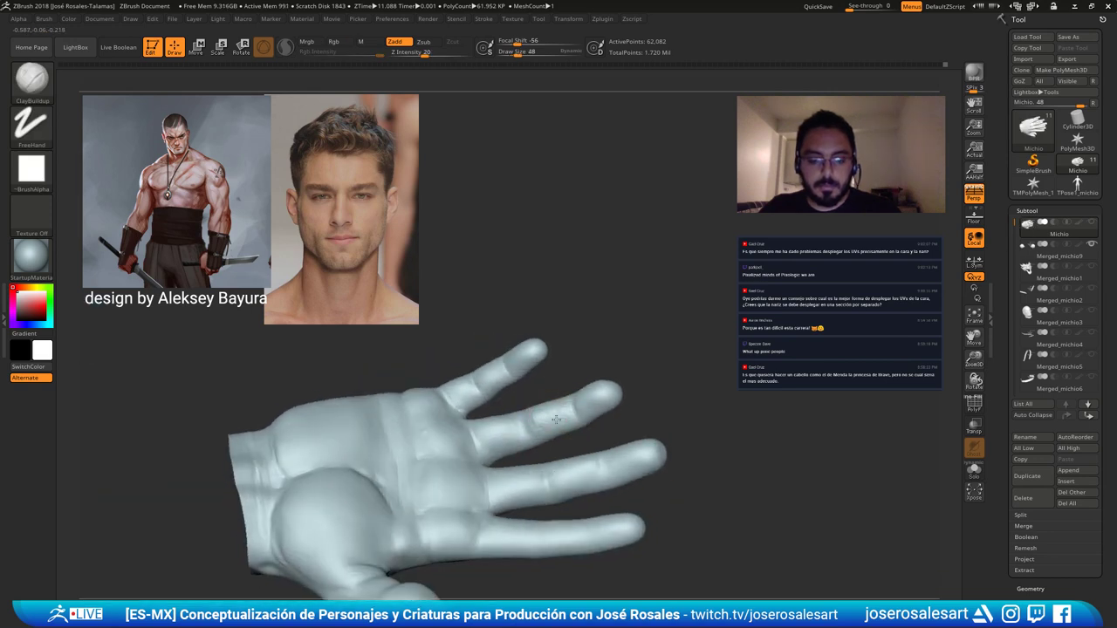
Carve the joint creases on the palm side of the ring finger with DamStandard at draw size 33.
key("b")
key("d")
key("s")
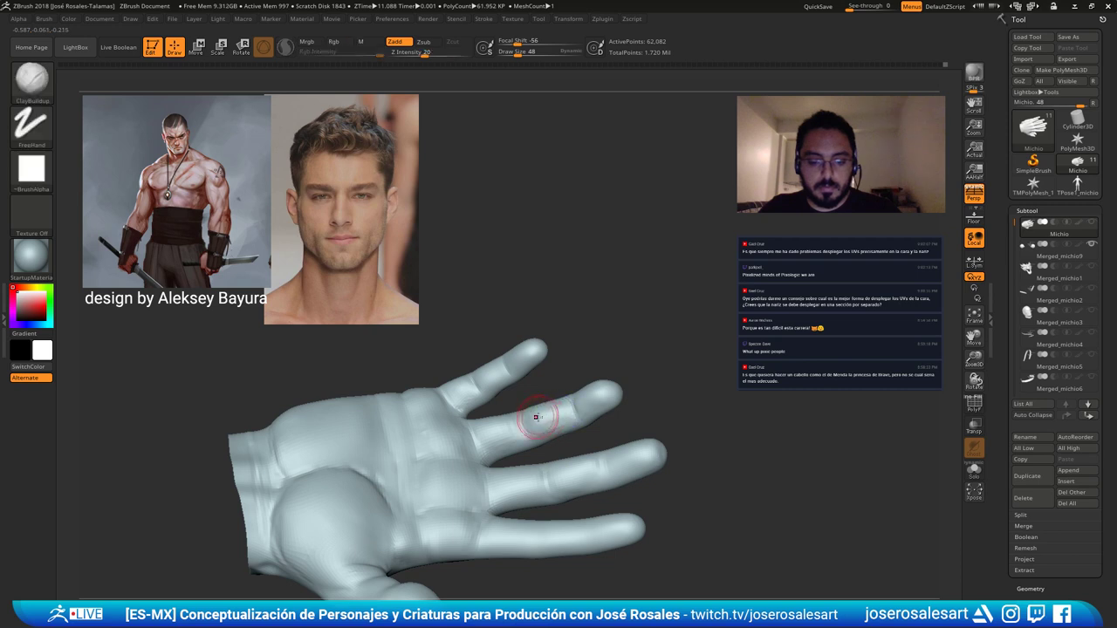
right_click_drag(563, 425, 508, 407, "alt")
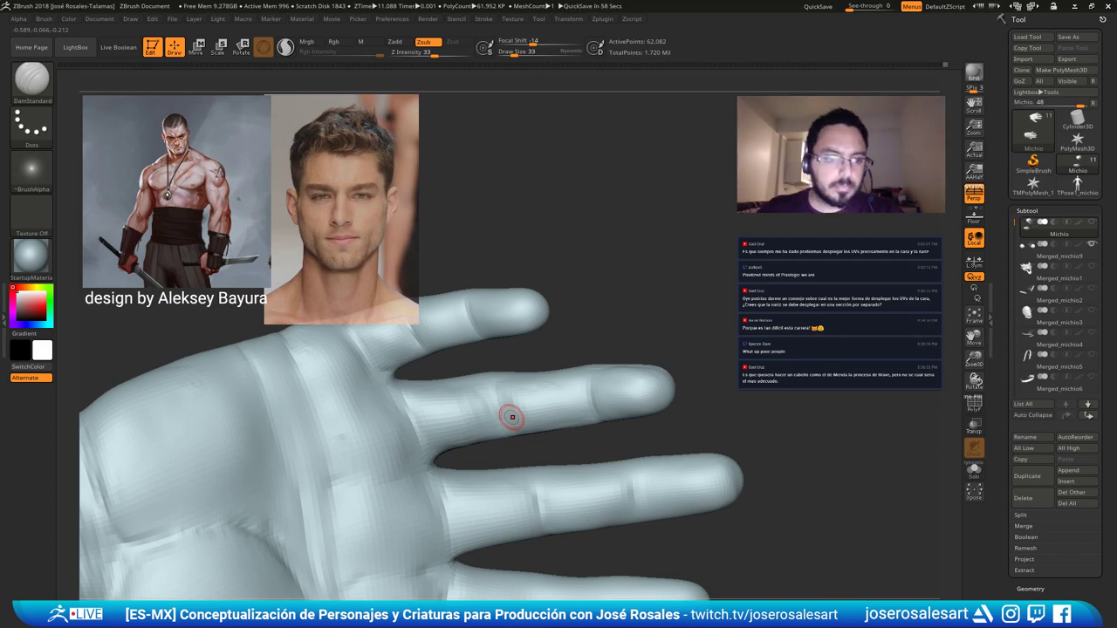
mouse_move(541, 423)
right_mouse_down()
mouse_move(416, 404)
mouse_move(523, 414)
mouse_move(557, 495)
mouse_move(549, 401)
mouse_move(472, 431)
mouse_move(497, 369)
mouse_move(487, 444)
mouse_move(509, 474)
mouse_move(547, 434)
right_mouse_up()
Build up the little finger and its knuckle with ClayBuildup at draw size 33 and smooth the surface.
key("b")
key("c")
key("b")
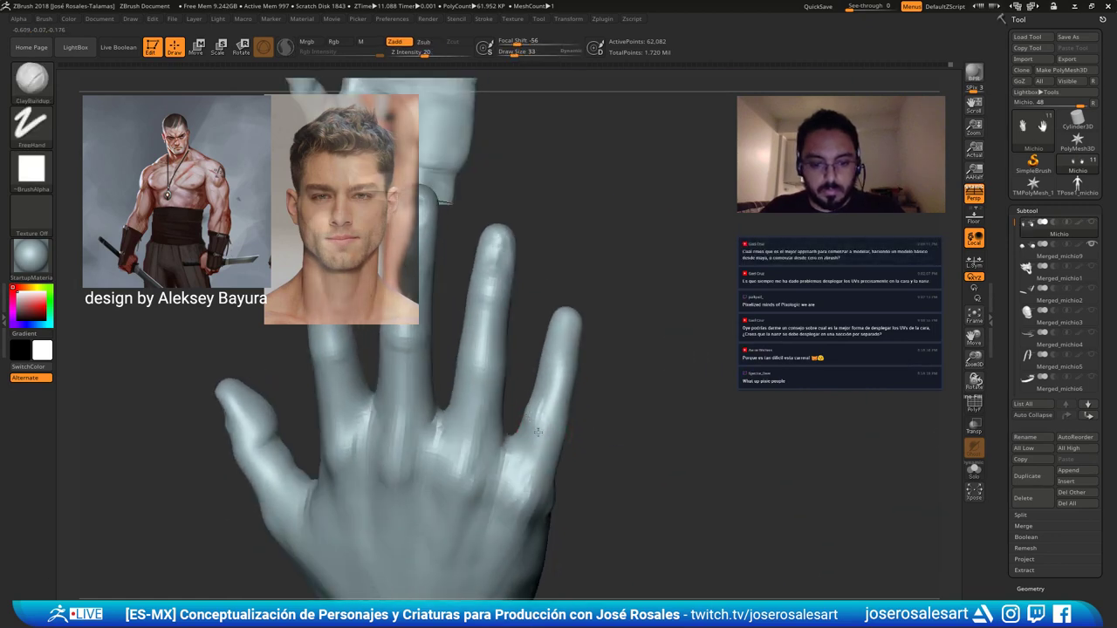
mouse_move(536, 439)
right_mouse_down()
mouse_move(528, 447)
mouse_move(519, 436)
mouse_move(550, 410)
mouse_move(567, 424)
mouse_move(560, 389)
right_mouse_up()
key("shift")
left_click_drag(559, 388, 560, 422, "shift")
mouse_move(563, 410)
right_mouse_down()
mouse_move(648, 375)
mouse_move(640, 383)
mouse_move(581, 332)
mouse_move(559, 282)
right_mouse_up()
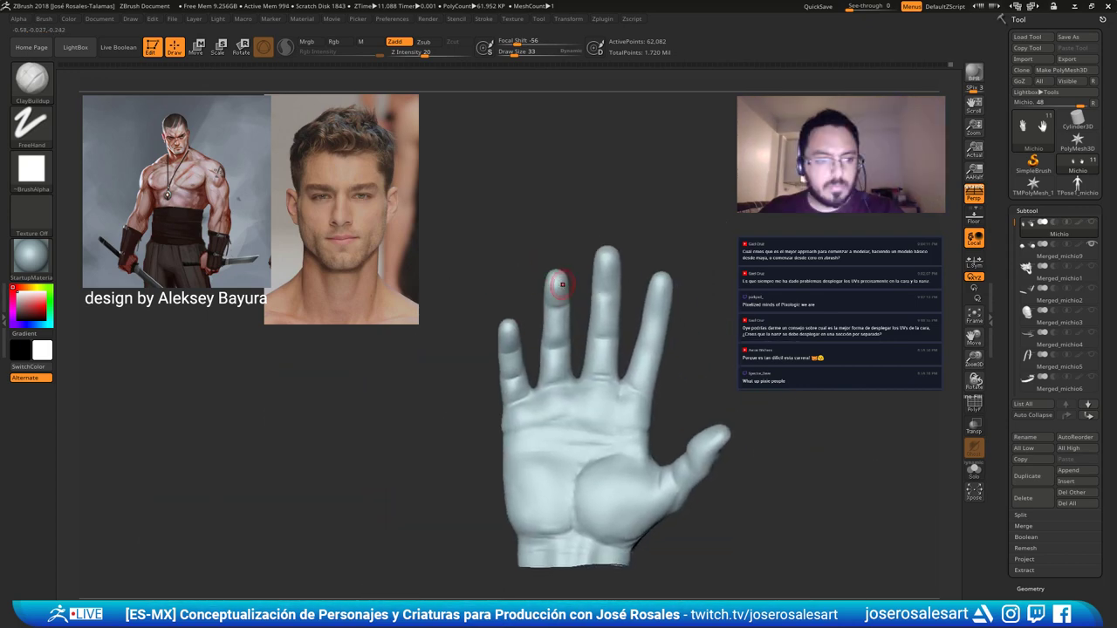
Adjust the shape of the little finger with the Move brush at draw size 58.
mouse_move(536, 325)
right_mouse_down("ctrl")
mouse_move(491, 324)
mouse_move(529, 324)
mouse_move(510, 297)
mouse_move(531, 287)
right_mouse_up("ctrl")
key("b")
key("m")
key("v")
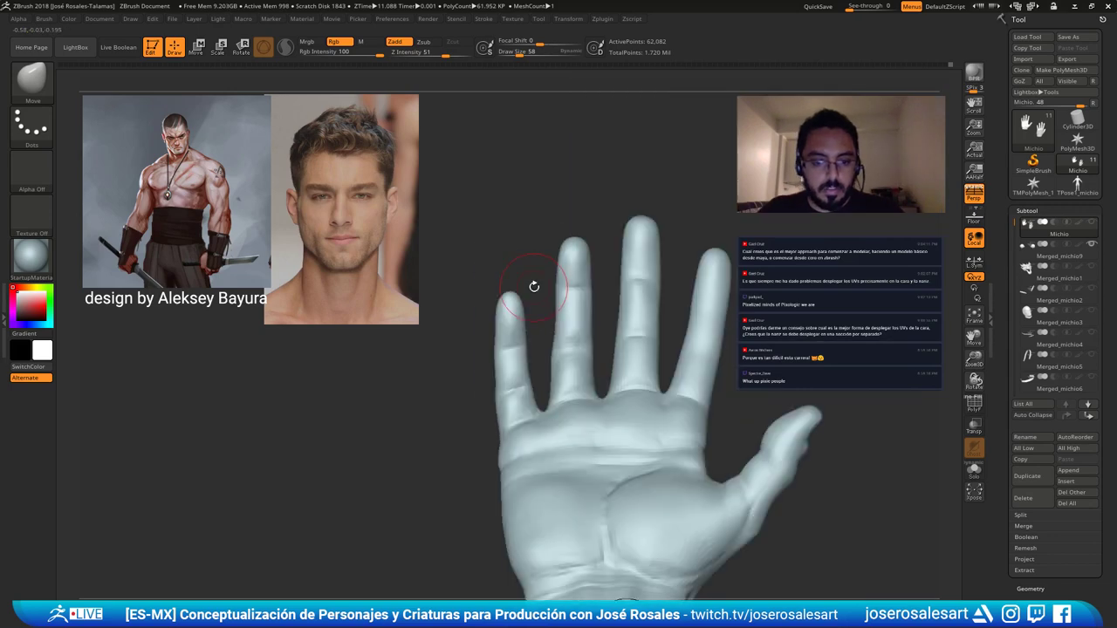
right_click_drag(459, 393, 524, 410, "alt")
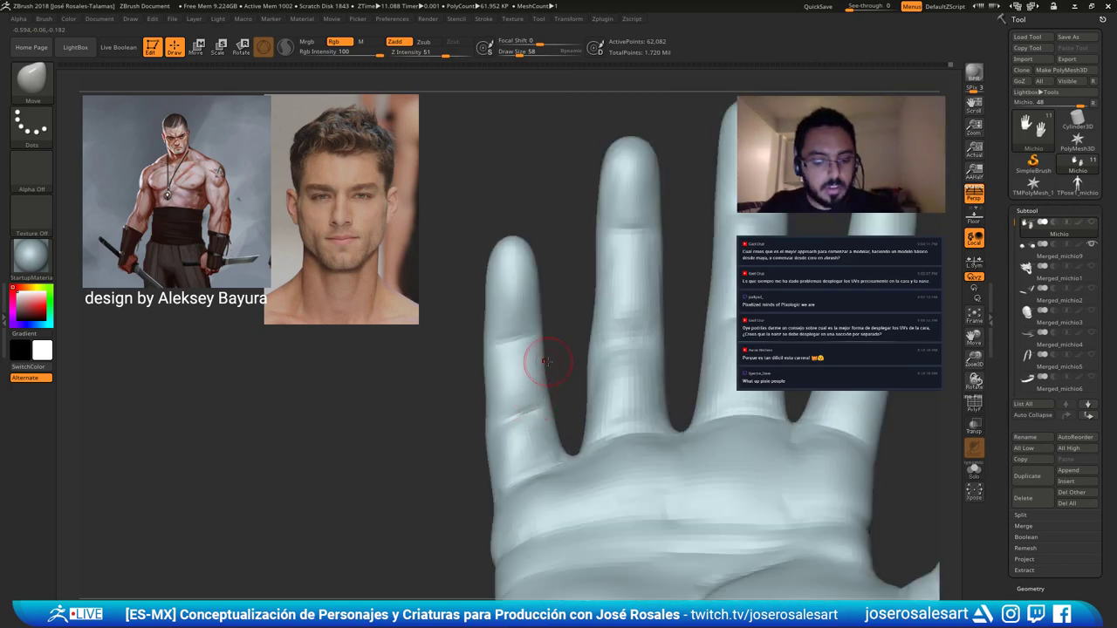
Carve the joint creases on the palm side of the little finger with DamStandard at draw size 54.
key("b")
key("d")
key("s")
key("s")
left_click_drag(559, 365, 554, 365)
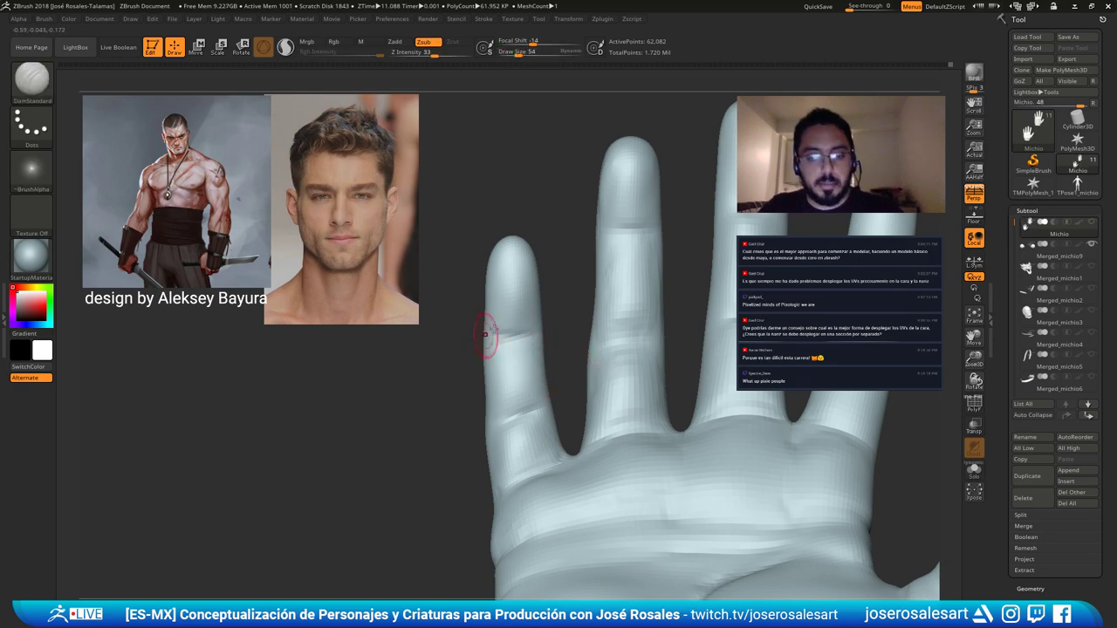
right_click_drag(485, 335, 579, 324, "alt")
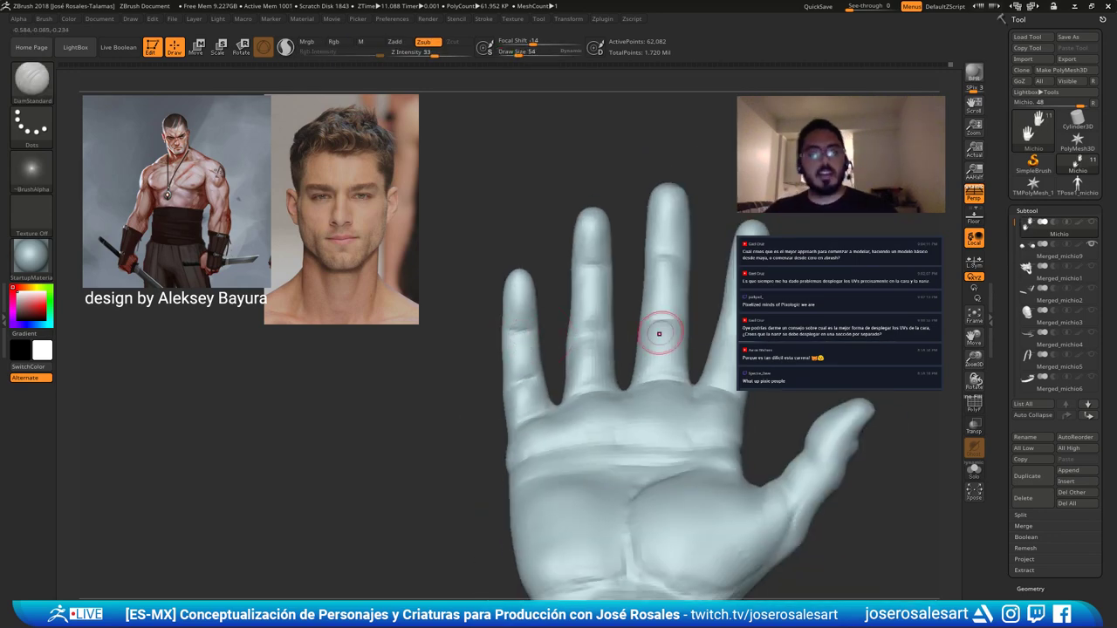
Build up the back of the little finger and its knuckle with ClayBuildup at draw size 30 and smooth the strokes.
mouse_move(659, 333)
right_mouse_down()
mouse_move(561, 346)
mouse_move(593, 364)
mouse_move(582, 358)
right_mouse_up()
key("b")
key("c")
key("b")
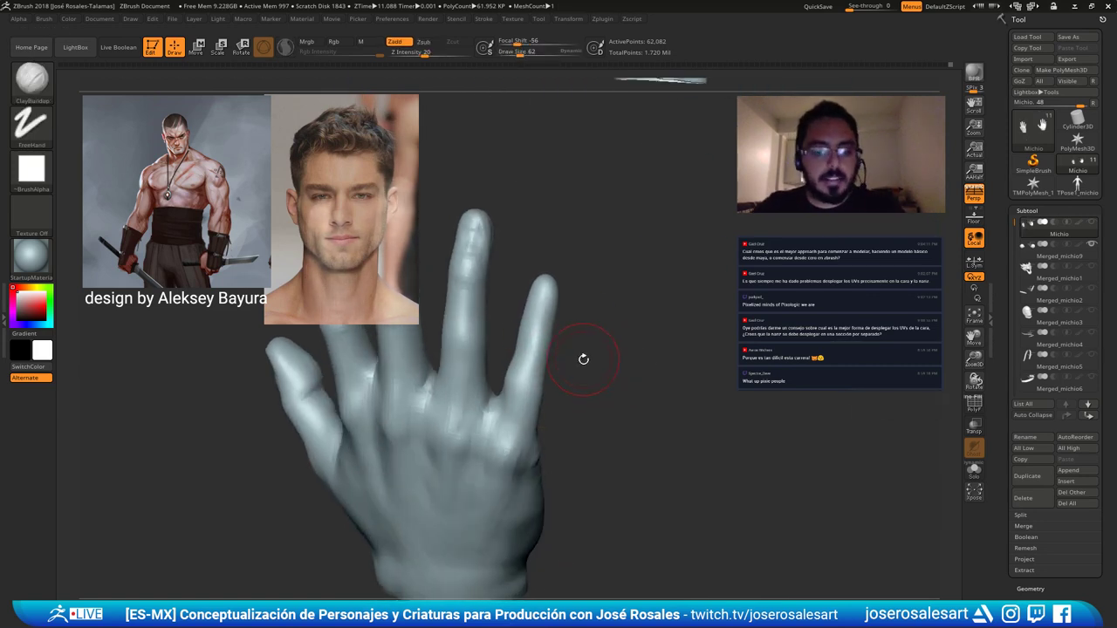
key("s")
left_click_drag(558, 300, 549, 302)
key("s")
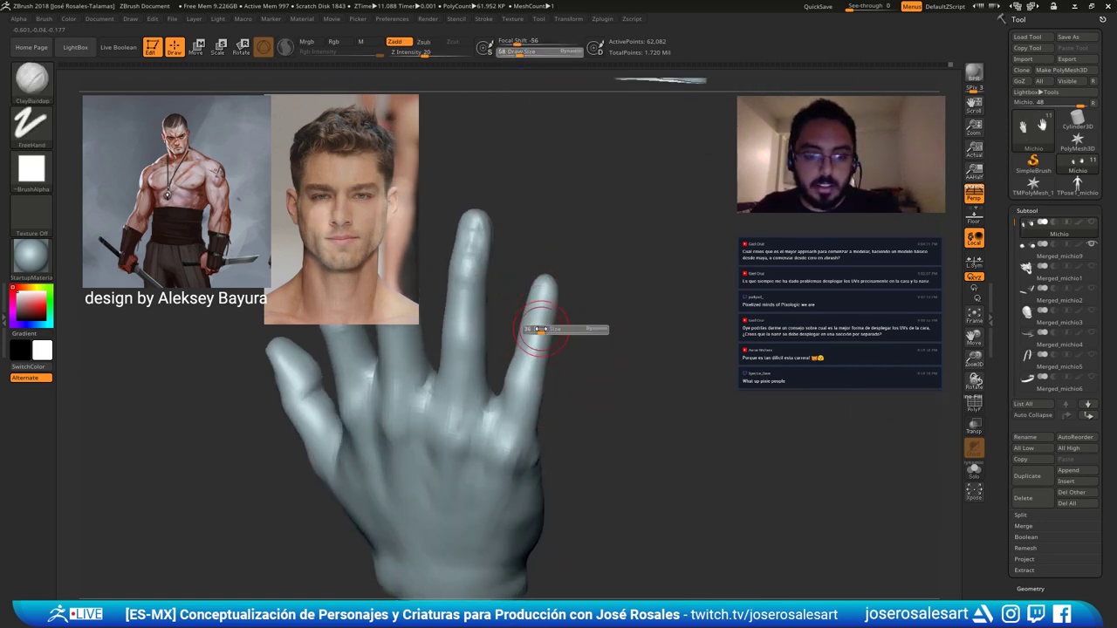
right_click_drag(532, 323, 514, 299)
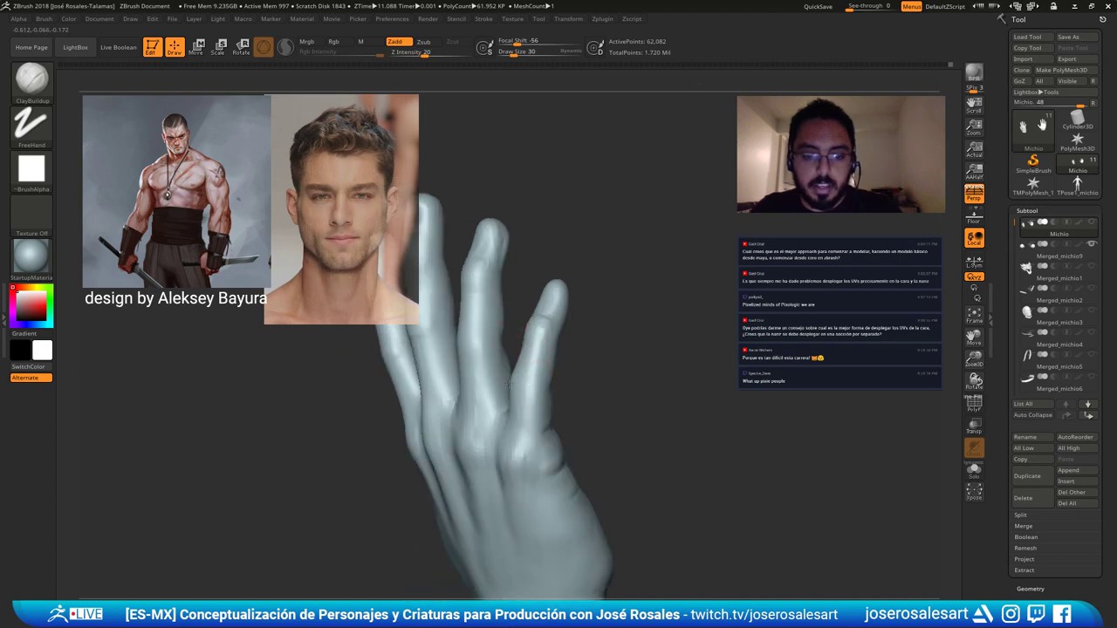
right_click_drag(521, 379, 498, 429)
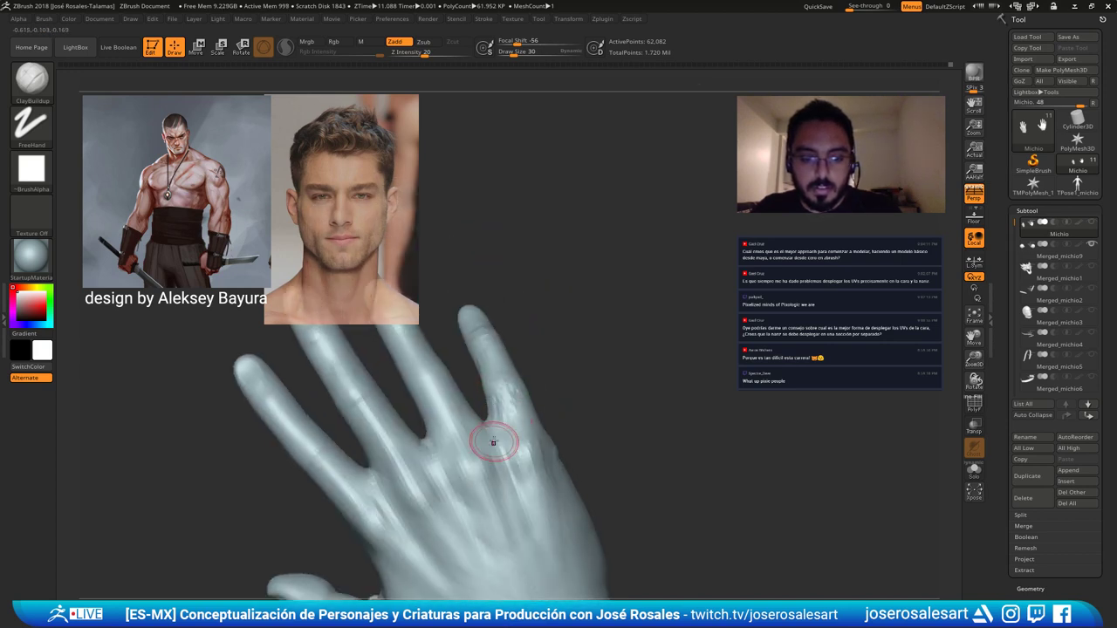
right_click_drag(524, 485, 506, 406)
left_click_drag(504, 400, 497, 405, "shift")
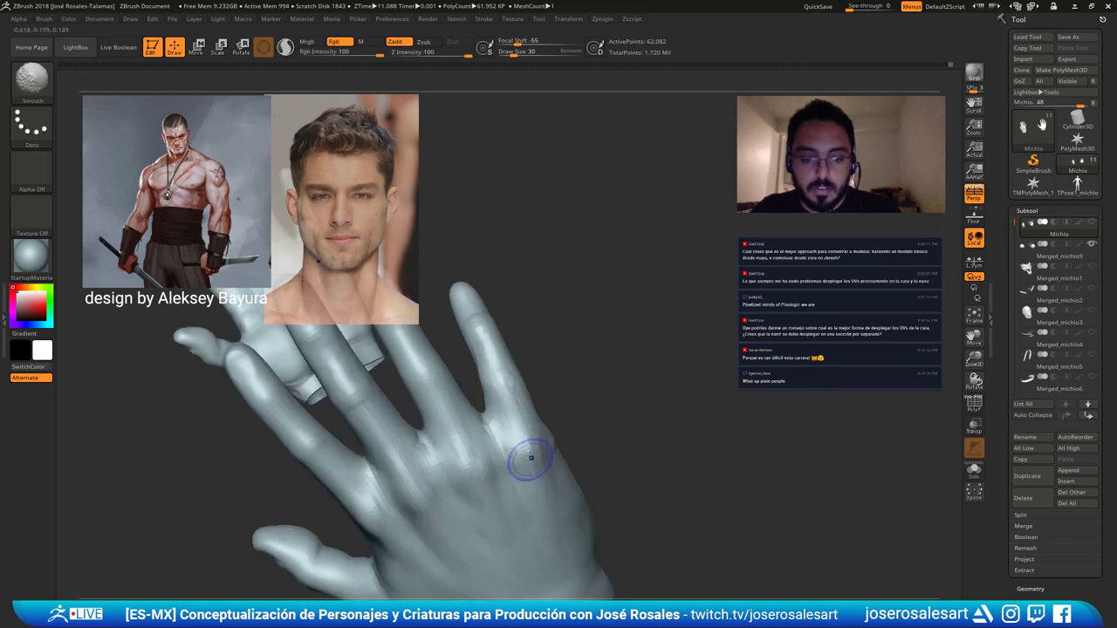
Build up the back of the little fingertip with ClayBuildup at draw size 26 and smooth it.
mouse_move(554, 392)
right_mouse_down()
mouse_move(531, 344)
mouse_move(572, 366)
mouse_move(603, 349)
mouse_move(593, 375)
mouse_move(621, 312)
mouse_move(524, 369)
mouse_move(507, 324)
right_mouse_up()
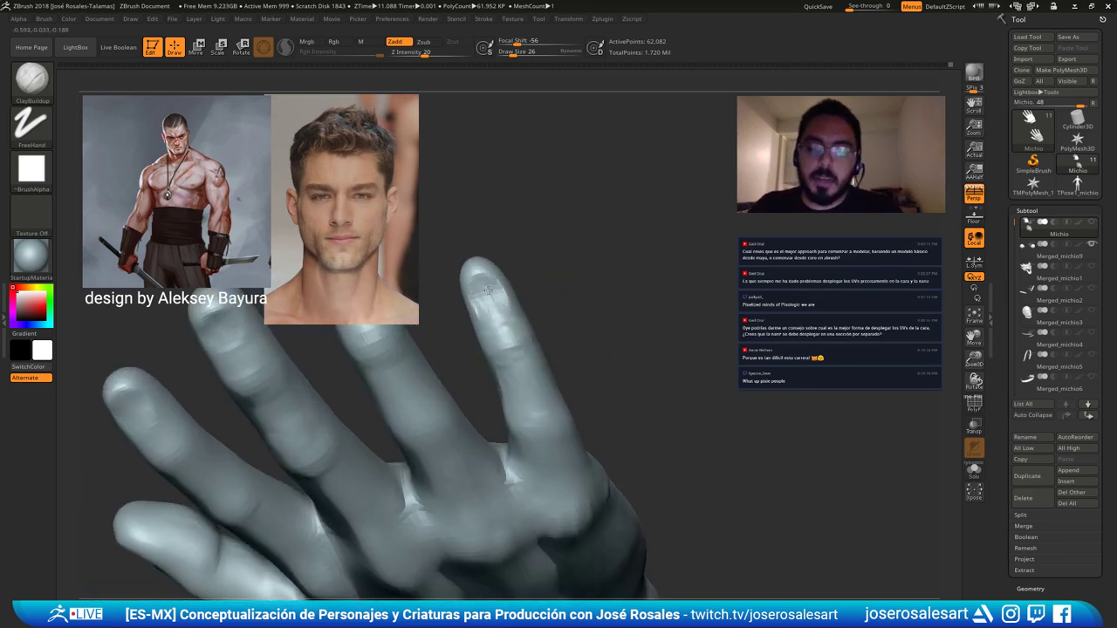
left_click_drag(488, 290, 483, 302)
right_click_drag(506, 316, 496, 298)
mouse_move(494, 297)
left_mouse_down("shift")
mouse_move(483, 302)
mouse_move(493, 305)
left_mouse_up("shift")
mouse_move(536, 294)
right_mouse_down()
mouse_move(538, 338)
mouse_move(511, 324)
mouse_move(593, 325)
mouse_move(603, 338)
right_mouse_up()
Add volume around the little finger's middle joint with ClayBuildup at draw size 39 and smooth it.
key("bracketright")
key("s")
left_click_drag(604, 337, 597, 338)
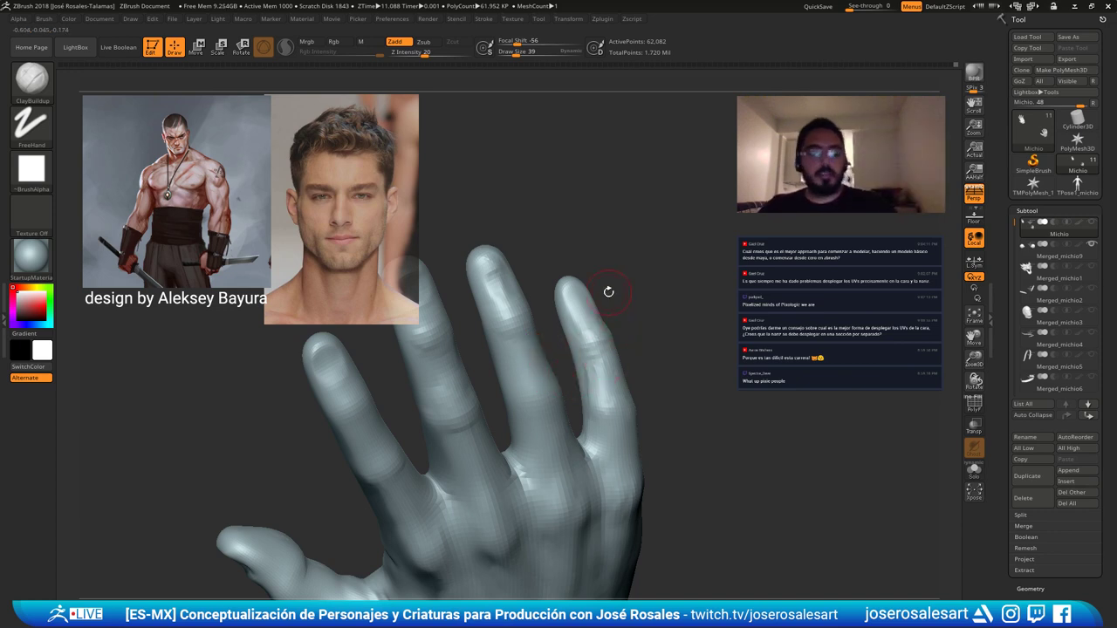
left_click_drag(641, 348, 581, 246)
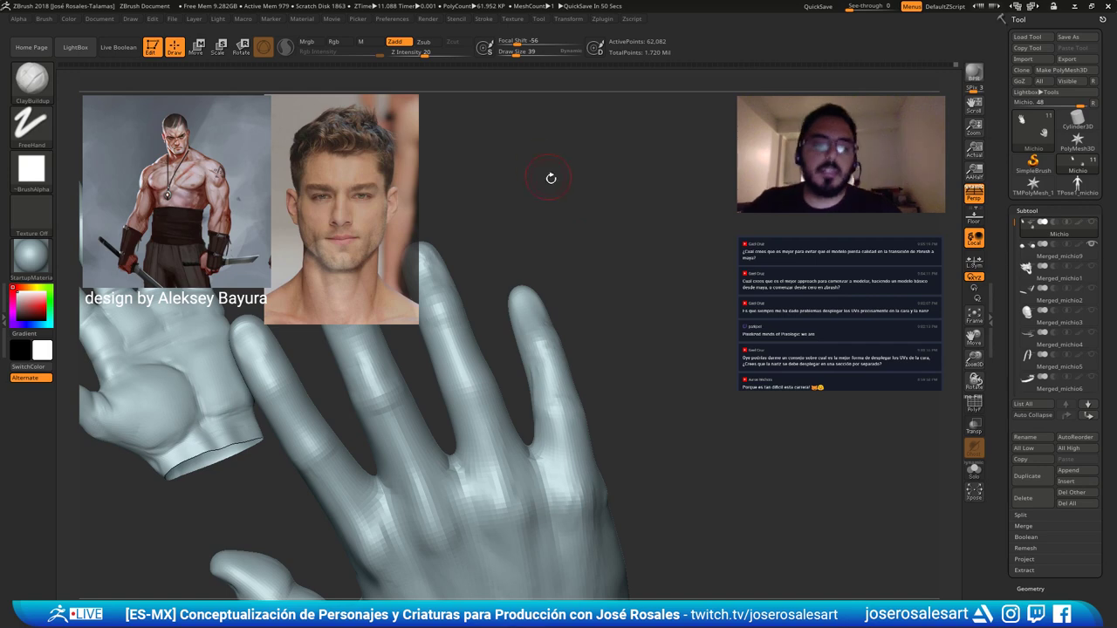
left_click_drag(522, 237, 557, 311)
left_click_drag(593, 383, 621, 399, "alt")
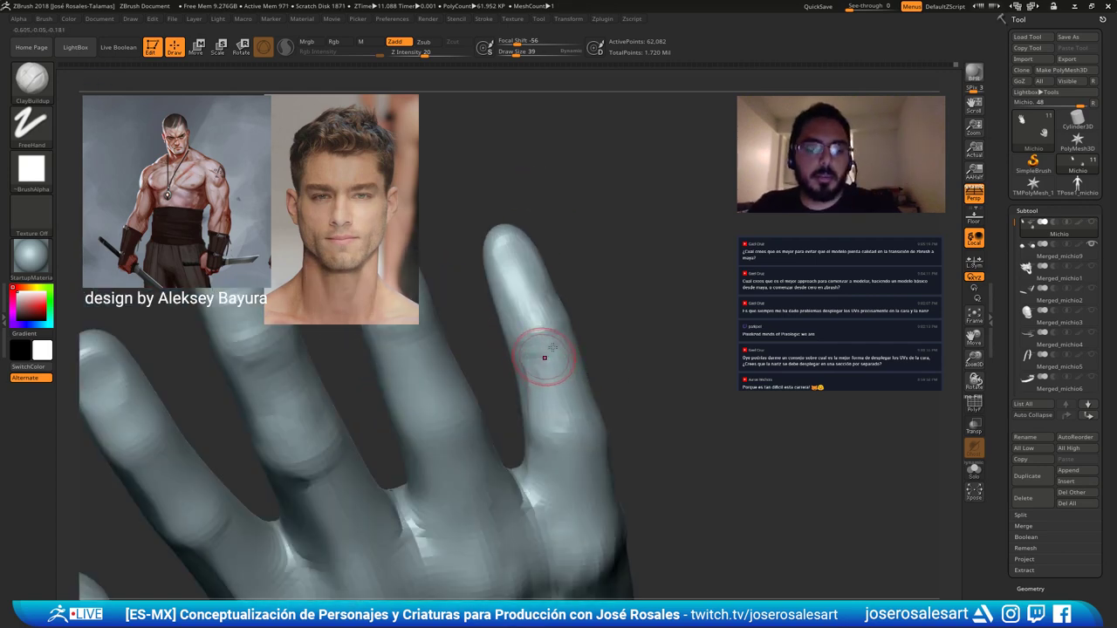
mouse_move(545, 357)
left_mouse_down()
mouse_move(521, 339)
mouse_move(545, 371)
left_mouse_up()
mouse_move(545, 372)
right_mouse_down()
mouse_move(583, 351)
mouse_move(593, 370)
right_mouse_up()
left_click_drag(559, 324, 546, 360, "shift")
right_click_drag(584, 252, 567, 327)
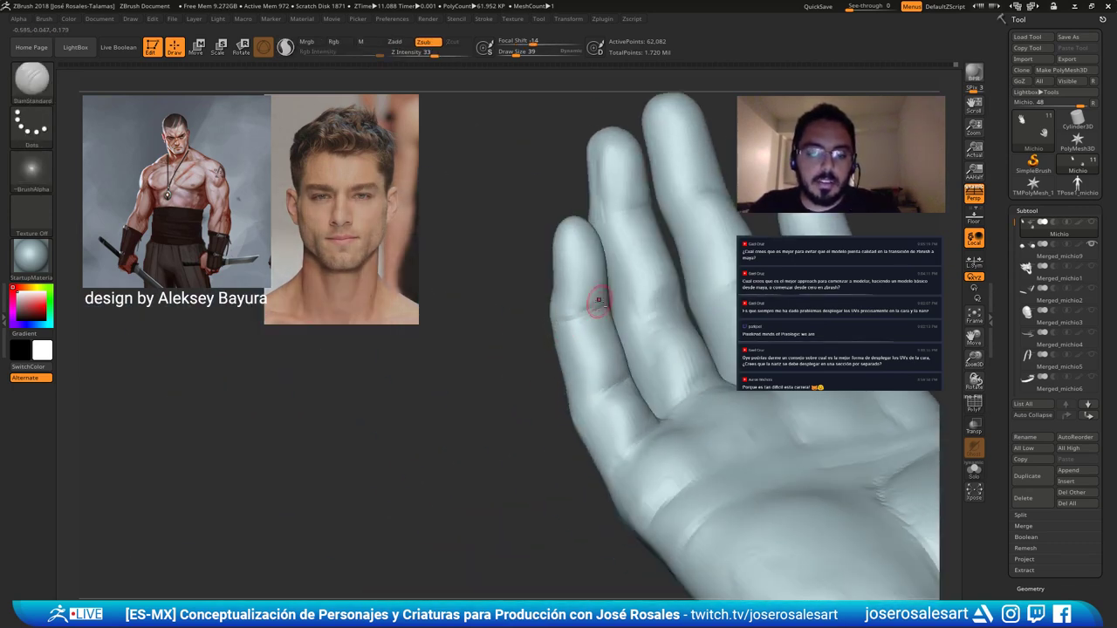
Sharpen the joint creases on the palm side of the little and ring fingers with DamStandard at draw size 39.
left_click_drag(599, 301, 534, 305)
left_click_drag(563, 240, 565, 207)
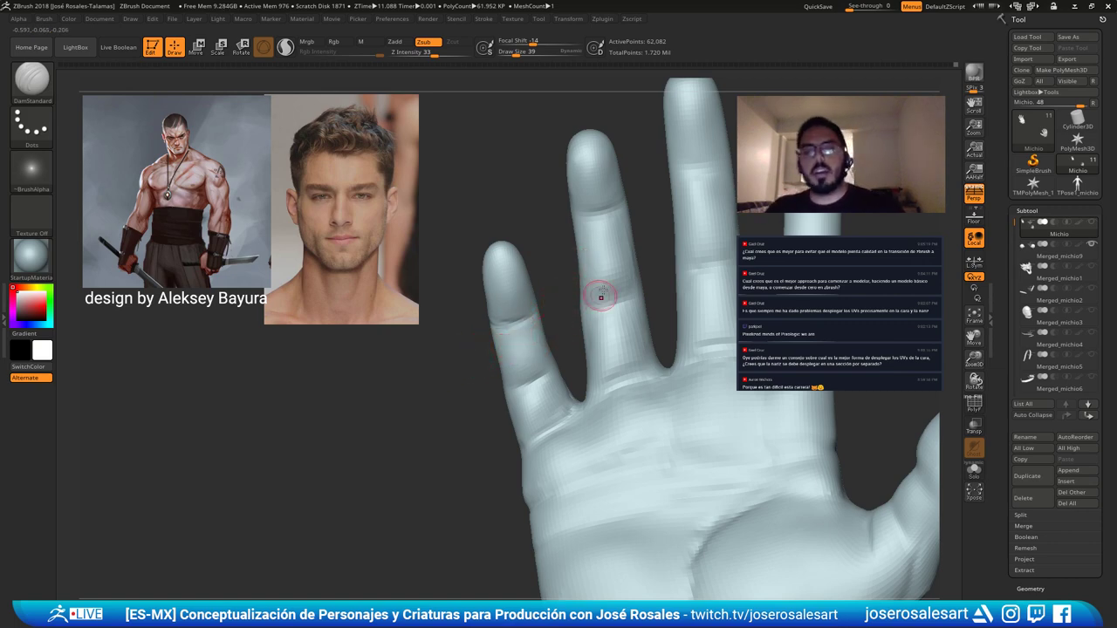
right_click_drag(572, 302, 698, 323)
right_click_drag(489, 404, 393, 402)
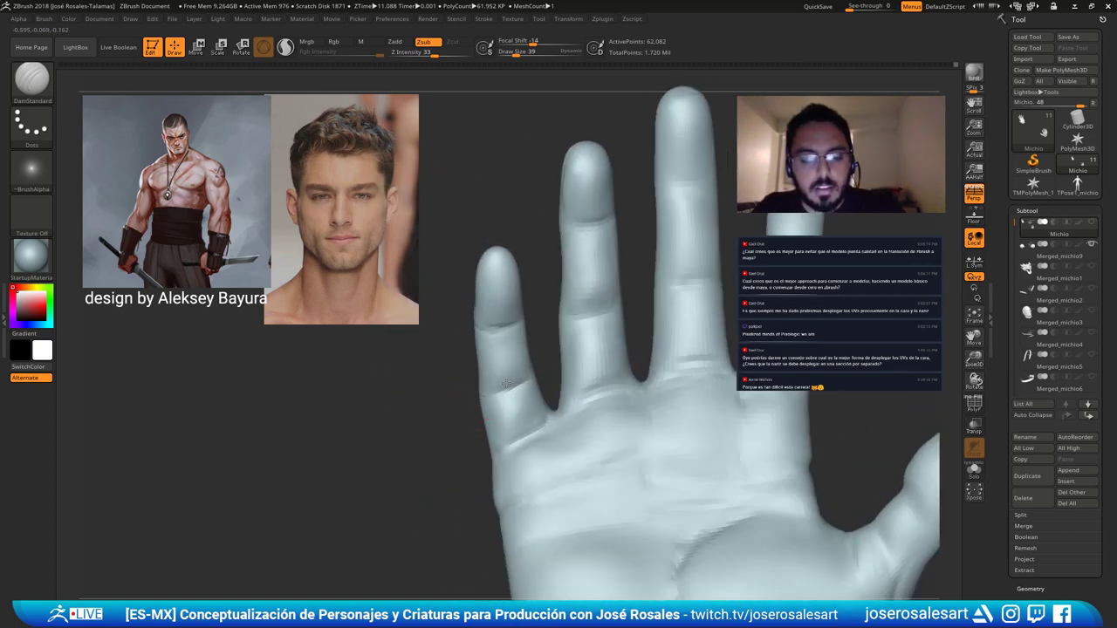
left_click_drag(476, 405, 403, 408)
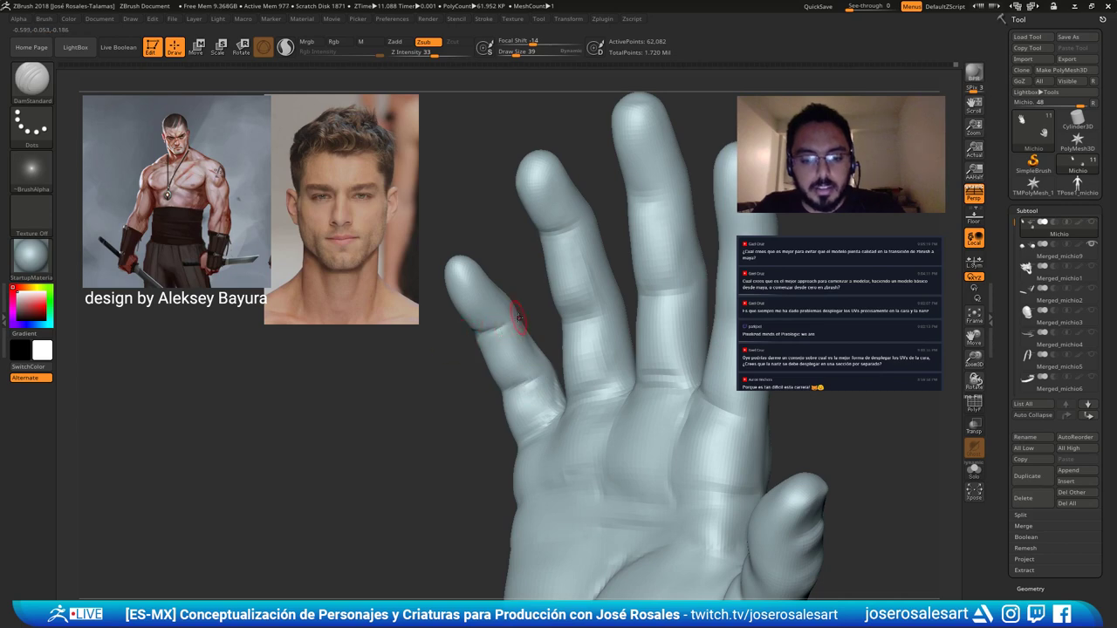
Extend the ring finger's upper joint crease around the side of the finger with DamStandard.
right_click_drag(519, 317, 501, 368, "alt")
left_click_drag(558, 272, 524, 277)
right_click_drag(518, 265, 536, 273)
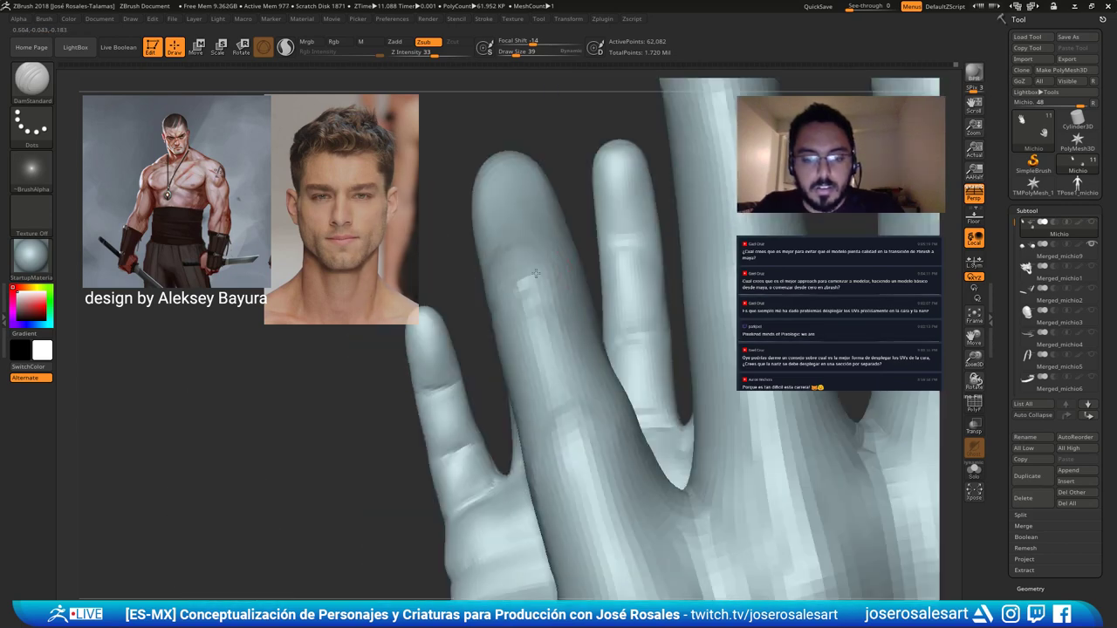
right_click_drag(429, 327, 466, 351)
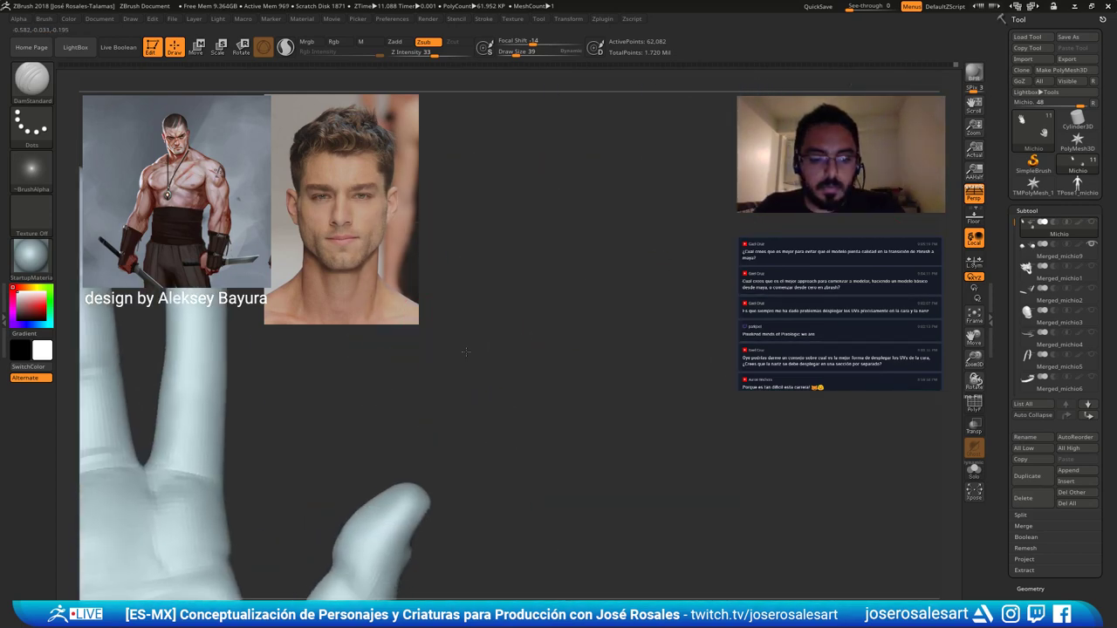
left_click_drag(465, 351, 568, 292)
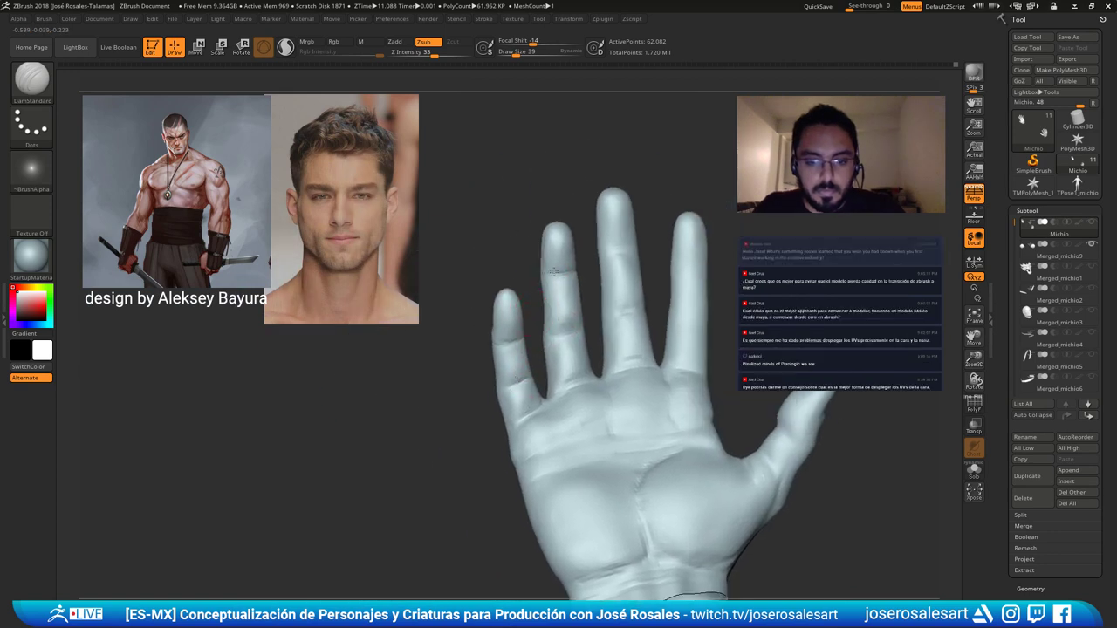
right_click_drag(557, 271, 553, 268)
left_click_drag(553, 268, 546, 271)
right_click_drag(546, 272, 526, 297)
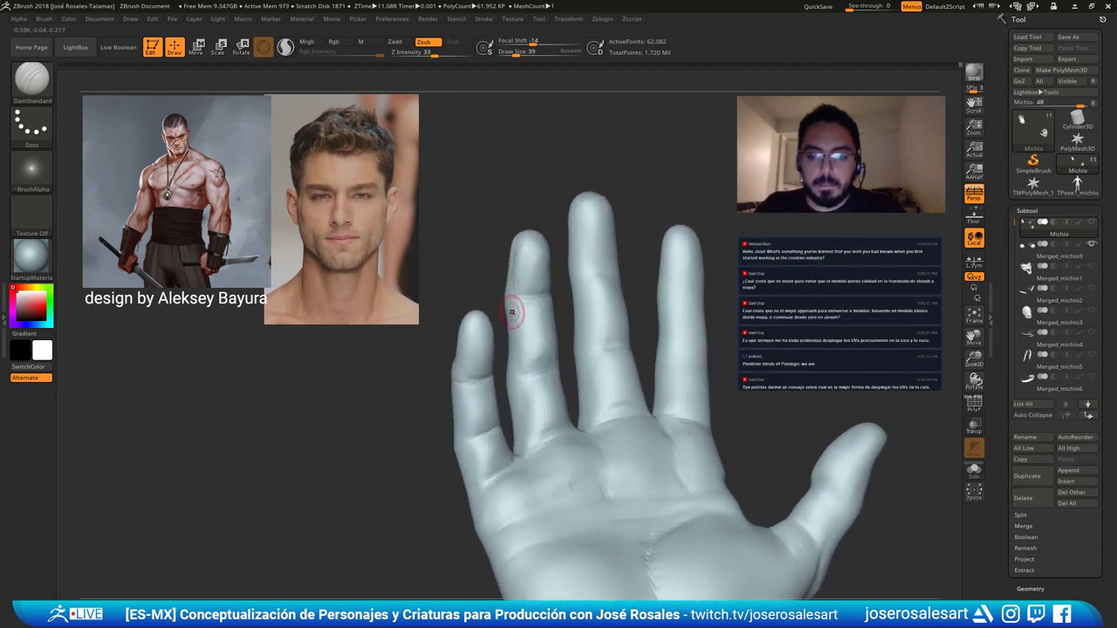
right_click_drag(518, 343, 542, 334)
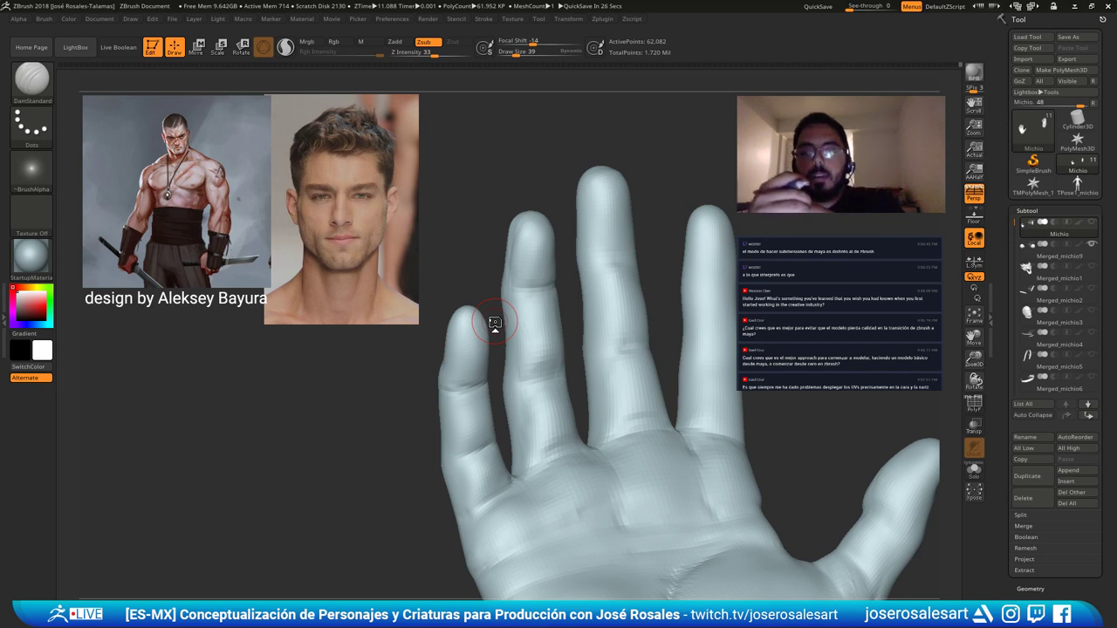
Build up the ring fingertip pad with ClayBuildup at draw size 39 and smooth it.
mouse_move(466, 263)
left_mouse_down()
mouse_move(521, 253)
mouse_move(519, 230)
mouse_move(509, 253)
left_mouse_up()
key("b")
key("c")
key("b")
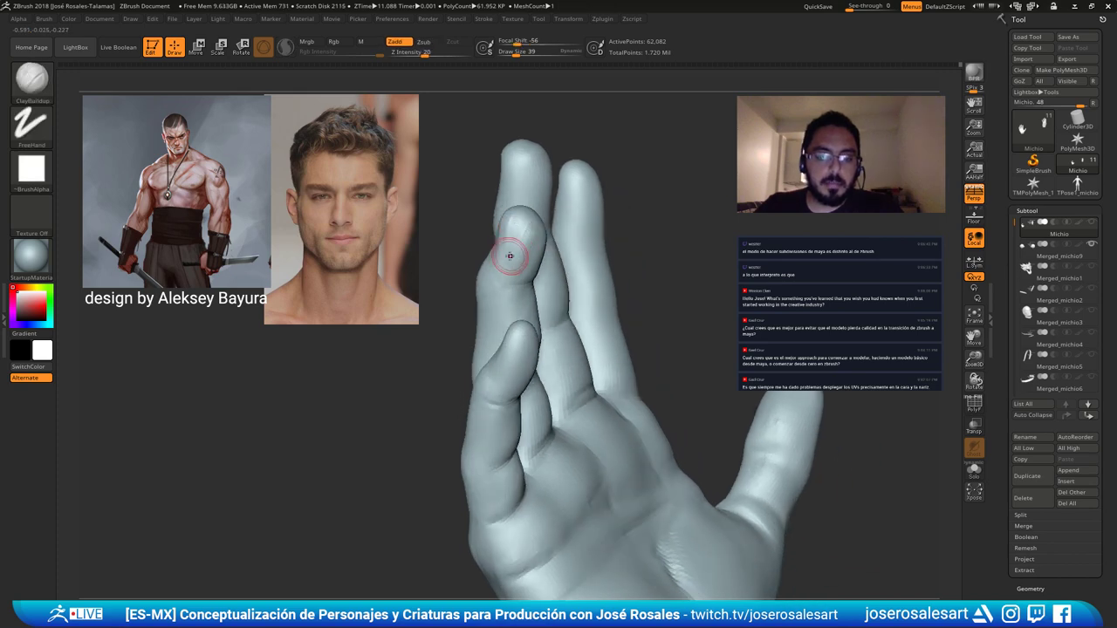
right_click_drag(508, 254, 524, 247)
left_click_drag(518, 225, 510, 253, "shift")
mouse_move(509, 253)
right_mouse_down()
mouse_move(531, 239)
mouse_move(531, 217)
mouse_move(594, 180)
mouse_move(524, 219)
right_mouse_up()
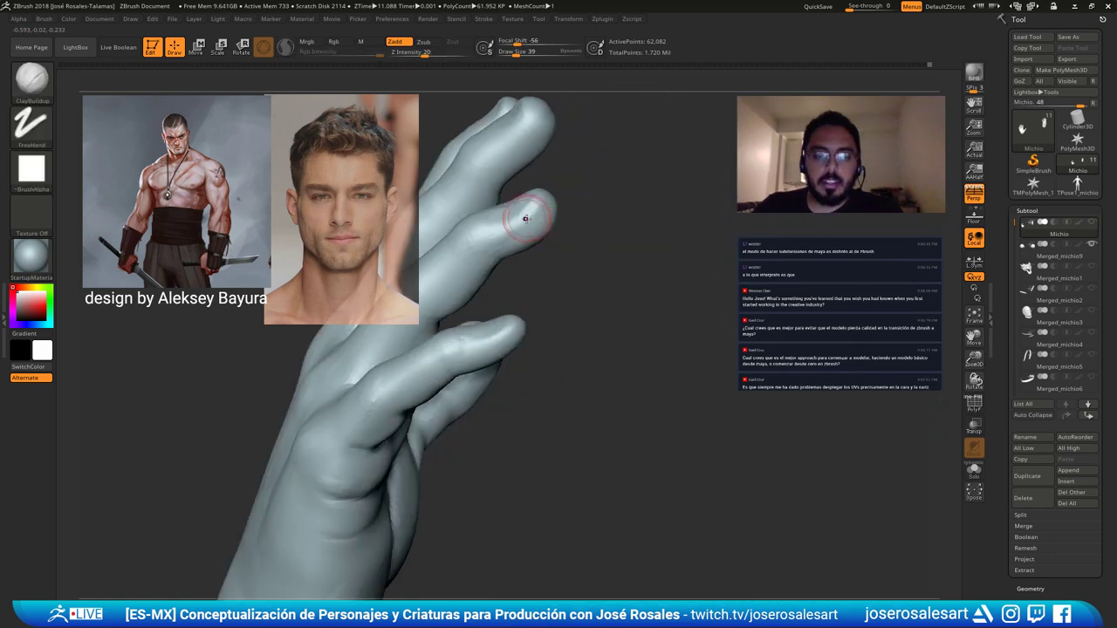
key("shift")
Build up the back of the ring finger with ClayBuildup at draw size 26.
mouse_move(470, 244)
right_mouse_down()
mouse_move(496, 229)
mouse_move(569, 259)
right_mouse_up()
key("s")
left_click_drag(566, 259, 569, 259)
right_click_drag(569, 260, 558, 298)
key("s")
left_click_drag(558, 300, 553, 300)
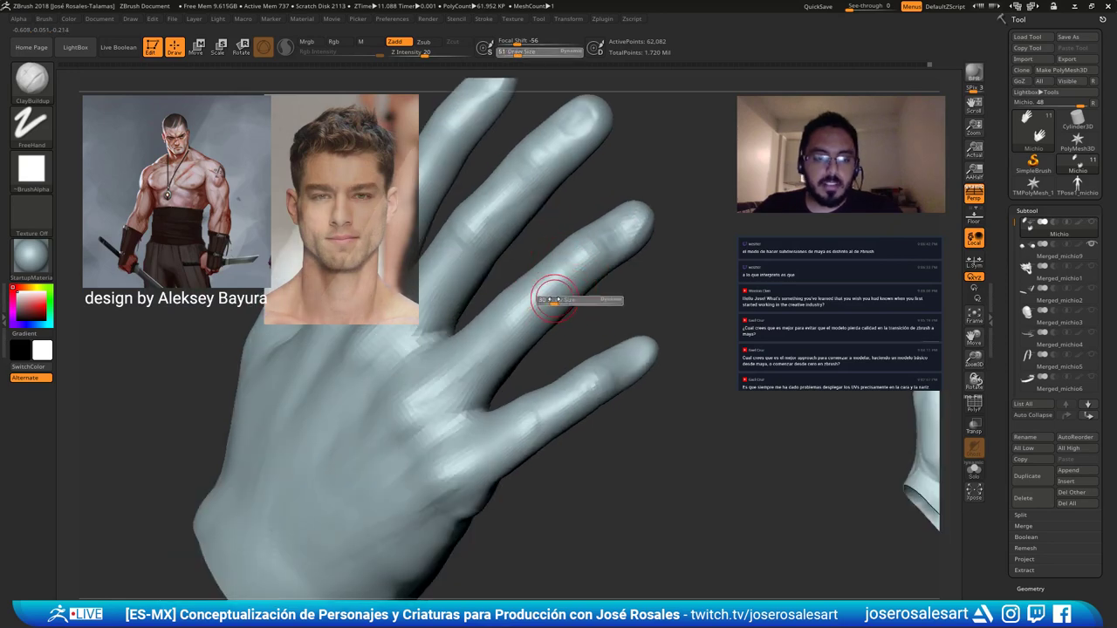
right_click_drag(509, 317, 532, 307)
left_click_drag(499, 306, 517, 328)
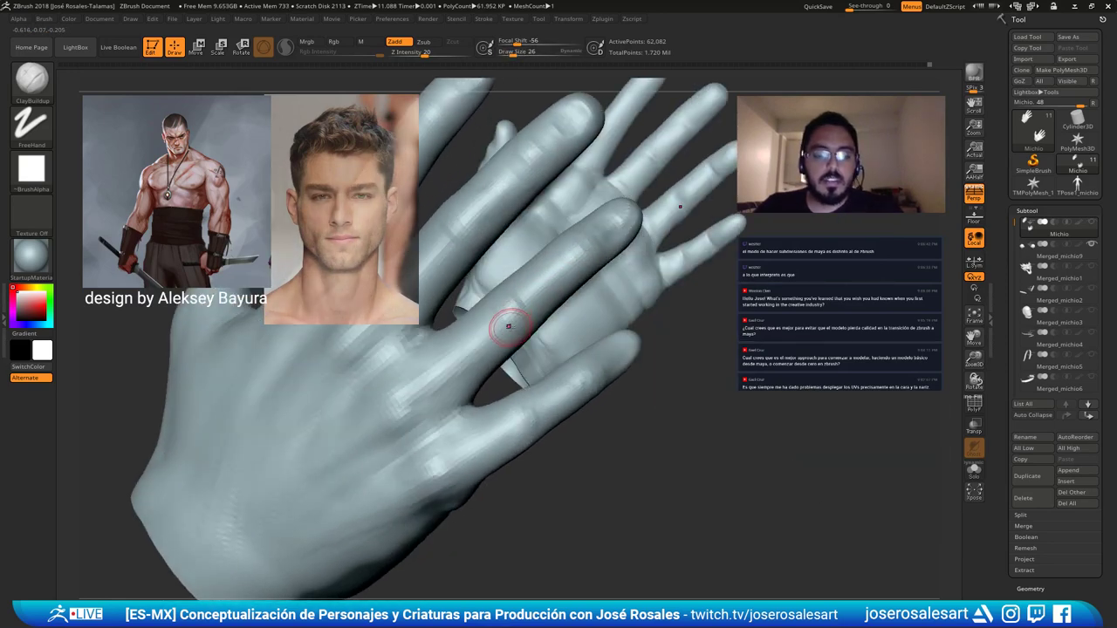
right_click_drag(507, 317, 511, 319)
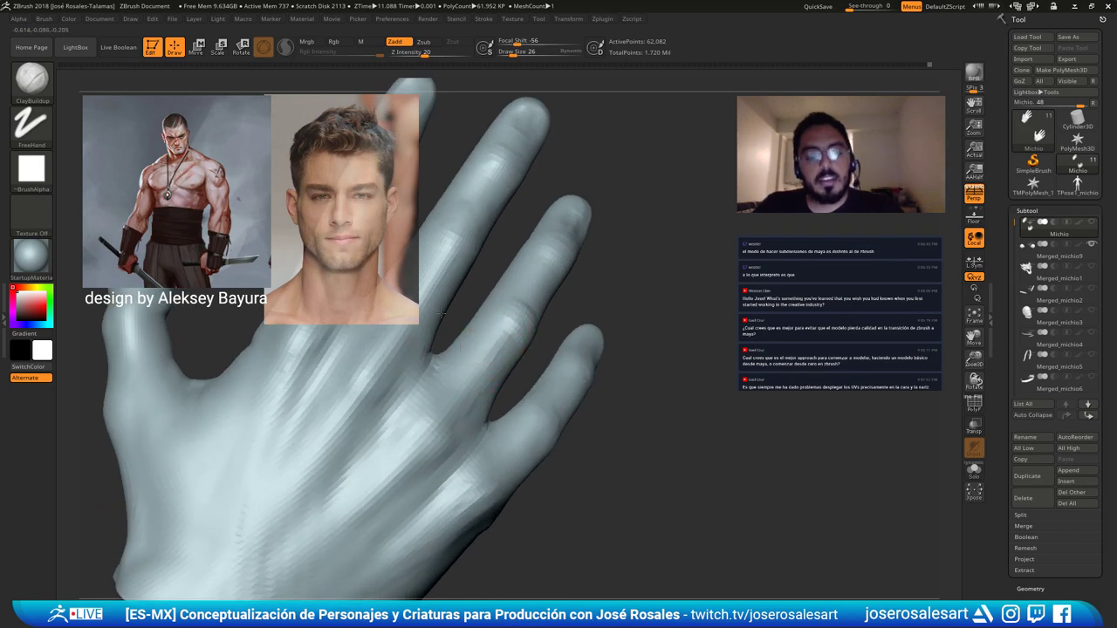
Refine the ring finger's palm-side joint creases with DamStandard at draw size 26.
right_click_drag(432, 450, 591, 264)
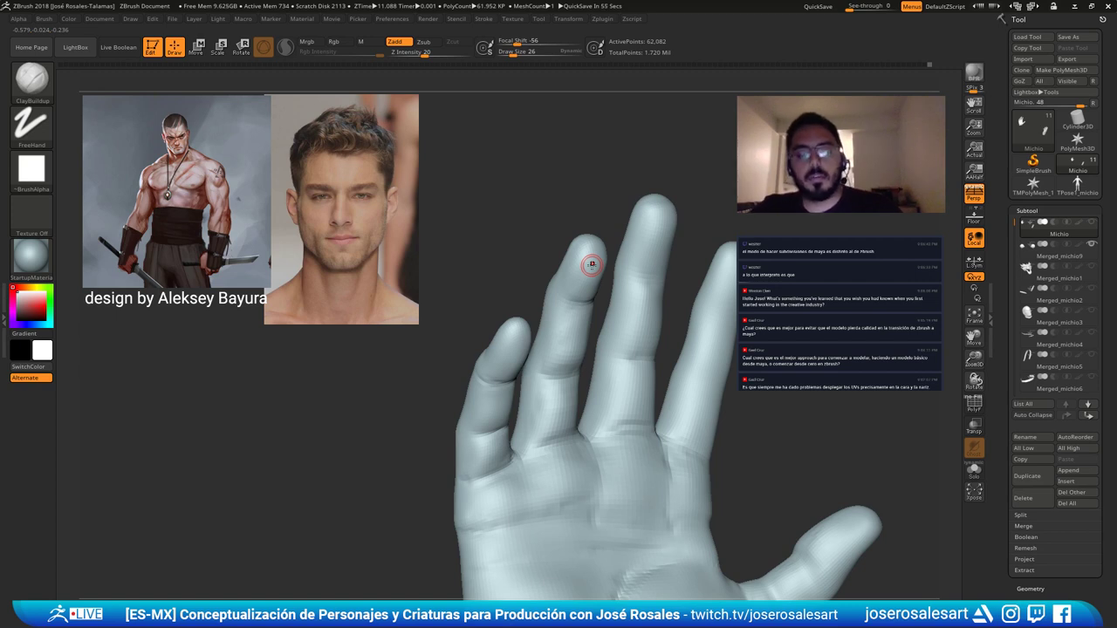
key("b")
key("d")
key("s")
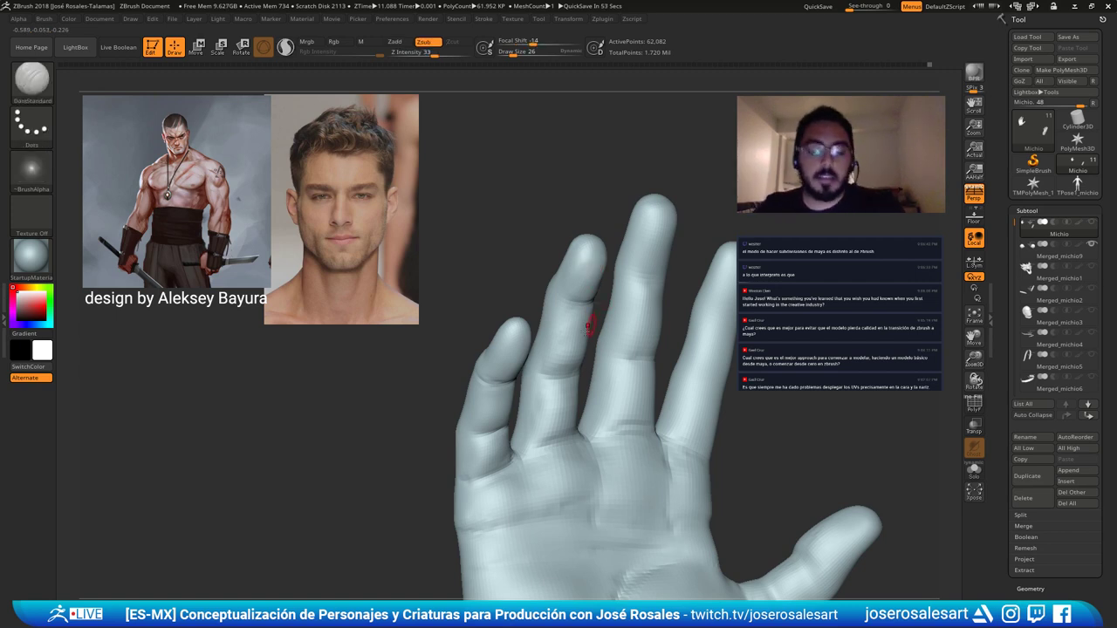
mouse_move(591, 320)
right_mouse_down()
mouse_move(567, 349)
mouse_move(547, 303)
right_mouse_up()
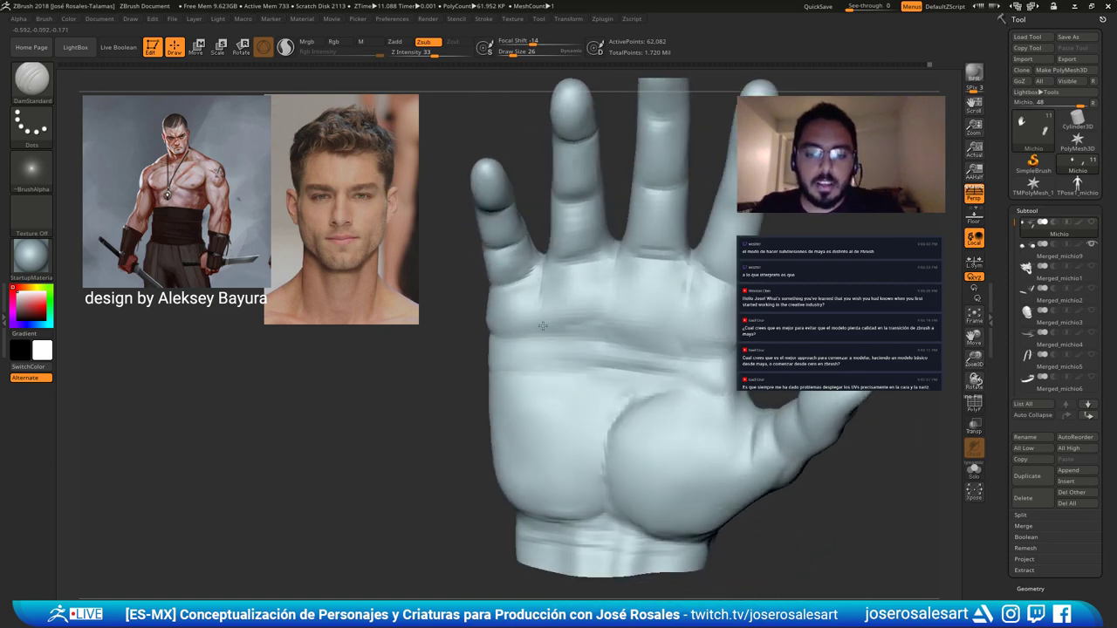
Carve the creases across the upper palm below the fingers with DamStandard.
left_click_drag(542, 326, 567, 332)
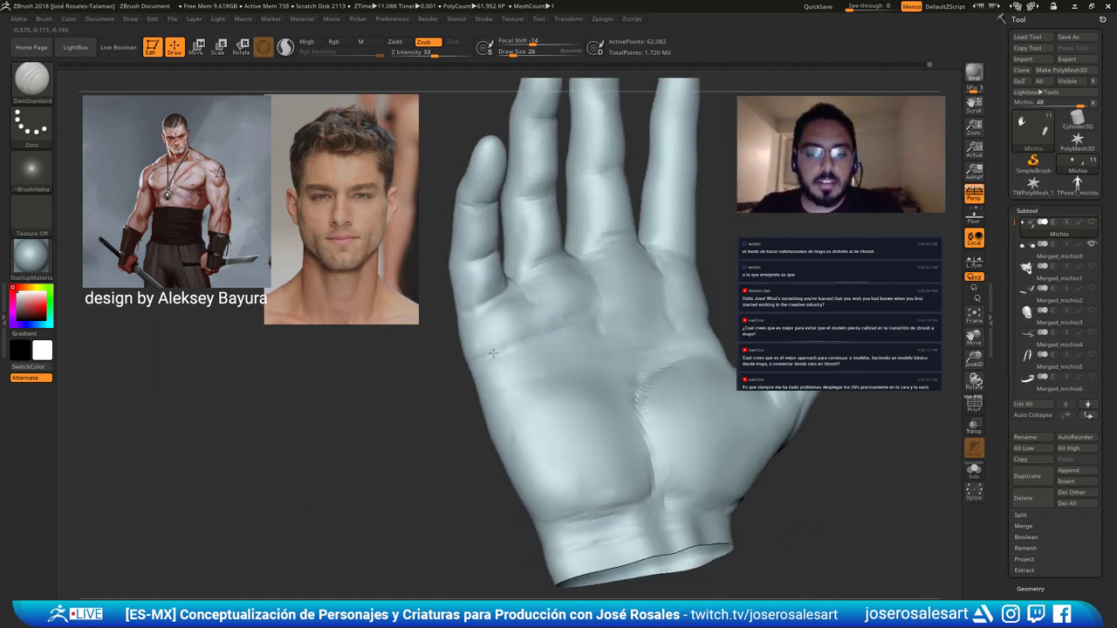
mouse_move(471, 361)
right_mouse_down()
mouse_move(513, 379)
mouse_move(557, 368)
mouse_move(505, 347)
right_mouse_up()
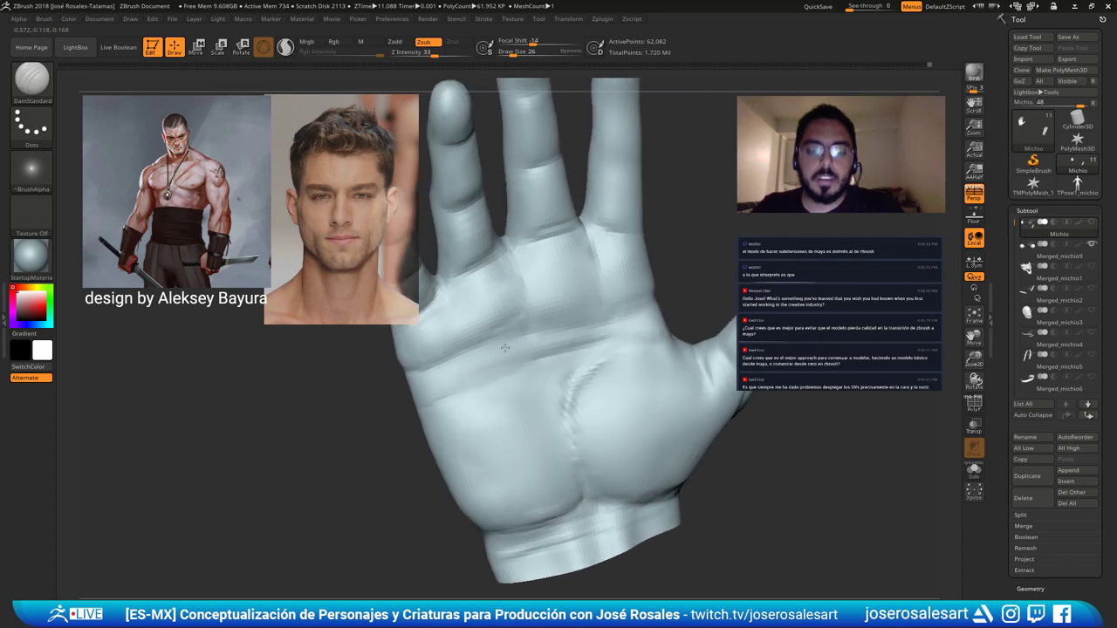
left_click_drag(559, 329, 516, 267)
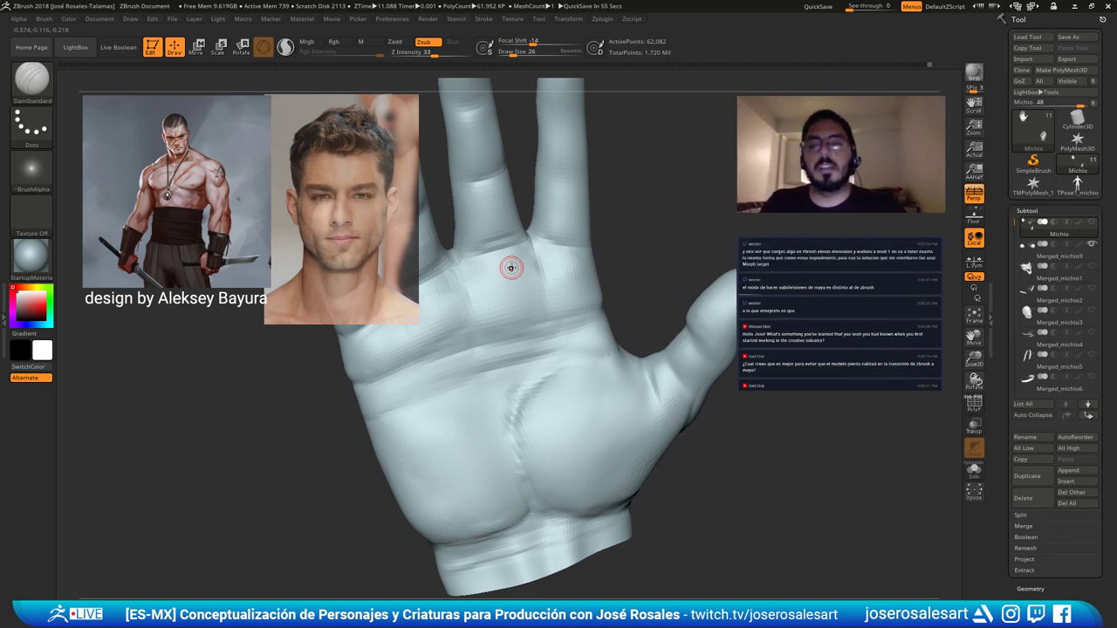
right_click_drag(405, 217, 447, 277, "alt")
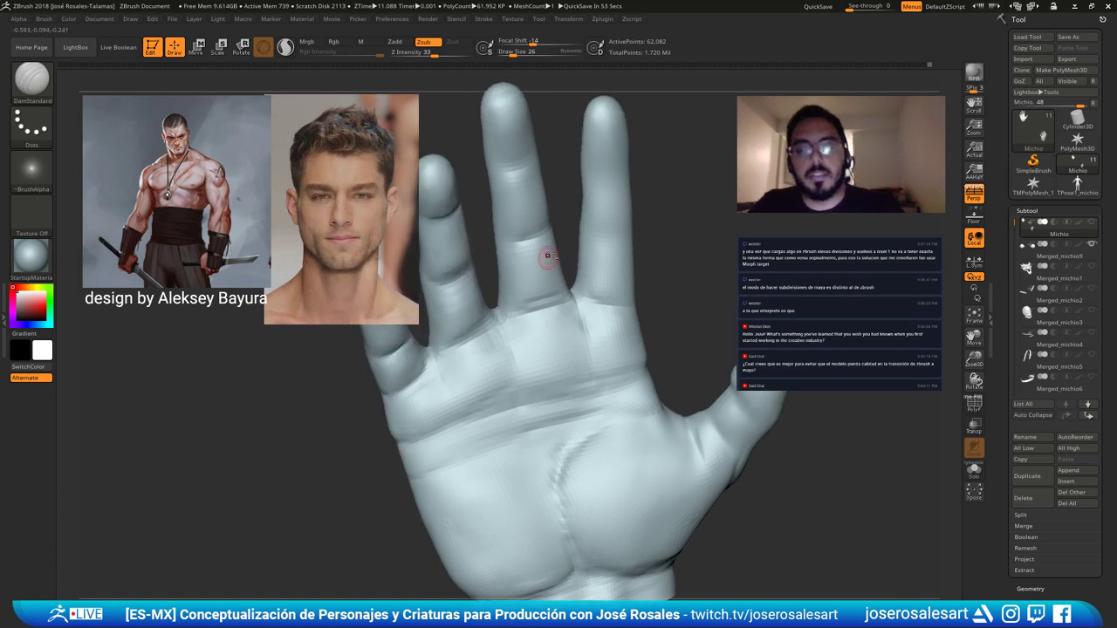
Carve the upper joint crease on the palm side of the middle finger with DamStandard.
right_click_drag(518, 283, 537, 189)
left_click_drag(508, 190, 537, 194)
mouse_move(535, 195)
right_mouse_down()
mouse_move(454, 199)
mouse_move(526, 205)
right_mouse_up()
Build up and smooth the palm side of the middle finger with ClayBuildup at draw size 42.
key("b")
key("c")
key("b")
key("s")
left_click_drag(522, 224, 526, 223)
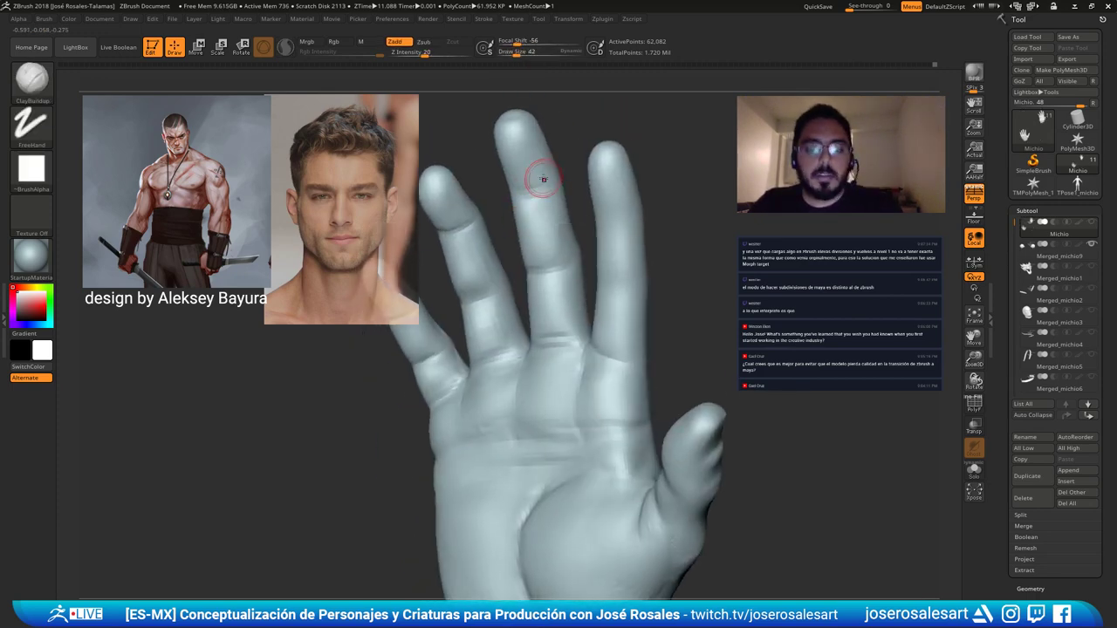
mouse_move(542, 178)
left_mouse_down()
mouse_move(519, 180)
mouse_move(543, 172)
left_mouse_up()
mouse_move(548, 167)
right_mouse_down()
mouse_move(532, 171)
mouse_move(540, 167)
right_mouse_up()
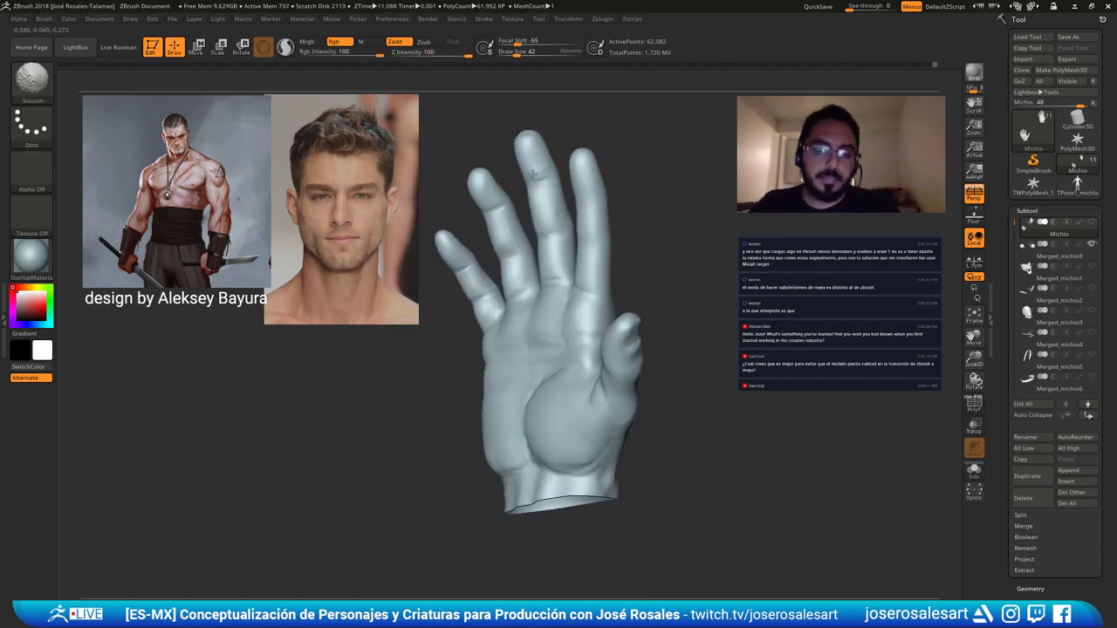
Build up and smooth the upper palm pads below the fingers with ClayBuildup at draw size 42.
mouse_move(619, 187)
right_mouse_down()
mouse_move(598, 196)
mouse_move(606, 204)
mouse_move(580, 175)
mouse_move(605, 204)
mouse_move(609, 252)
mouse_move(624, 257)
mouse_move(603, 312)
mouse_move(590, 302)
mouse_move(603, 316)
mouse_move(558, 297)
mouse_move(508, 304)
mouse_move(558, 329)
mouse_move(562, 364)
mouse_move(576, 349)
right_mouse_up()
key("b")
key("d")
key("s")
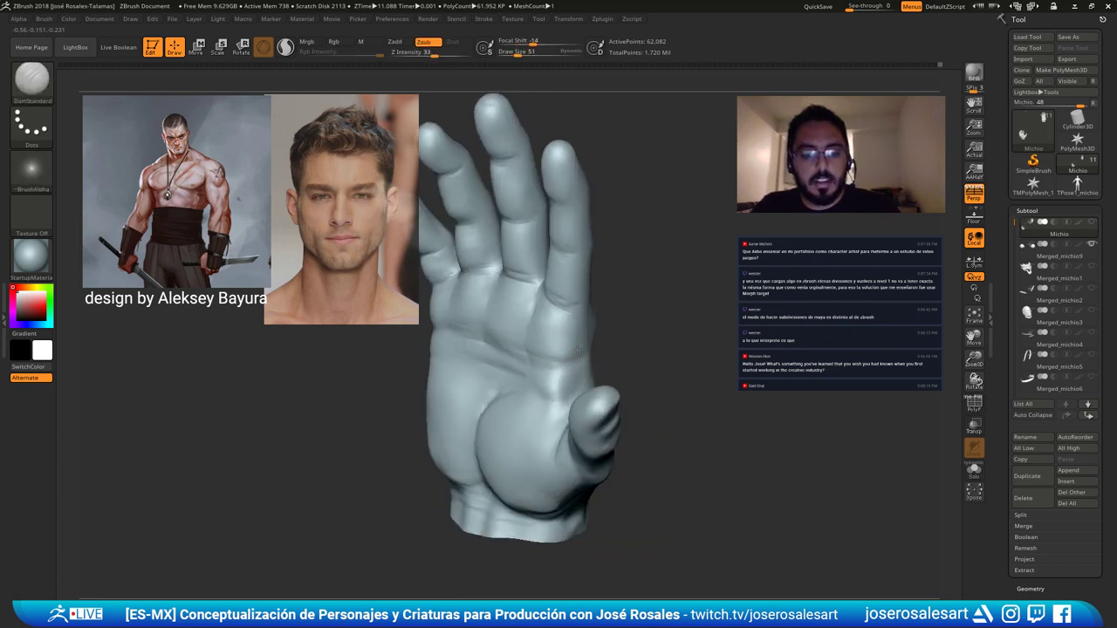
key("b")
key("c")
key("b")
mouse_move(511, 256)
right_mouse_down()
mouse_move(575, 258)
mouse_move(544, 331)
right_mouse_up()
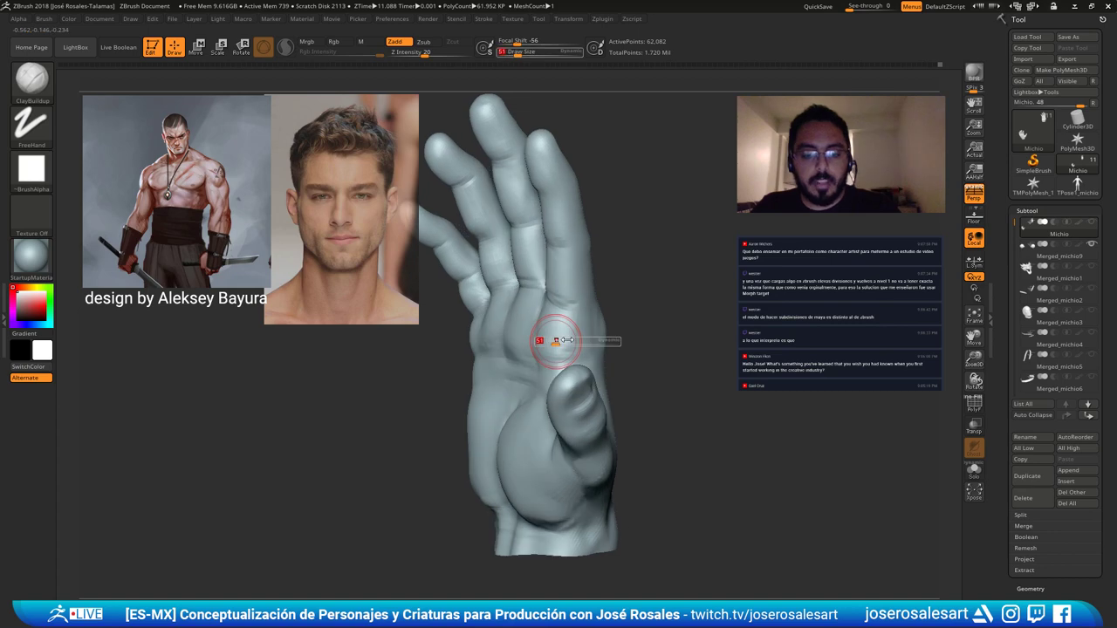
key("s")
left_click_drag(556, 341, 553, 342)
mouse_move(520, 342)
right_mouse_down()
mouse_move(563, 356)
mouse_move(522, 349)
mouse_move(564, 341)
right_mouse_up()
left_click_drag(564, 341, 549, 337, "shift")
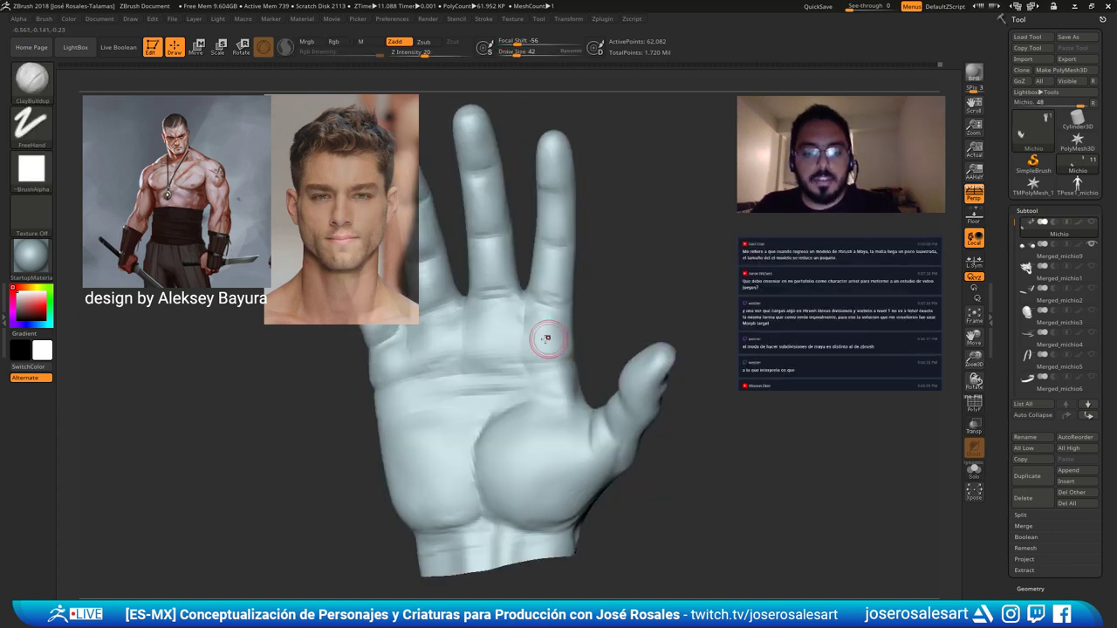
mouse_move(463, 361)
right_mouse_down("alt")
mouse_move(532, 332)
mouse_move(498, 337)
right_mouse_up("alt")
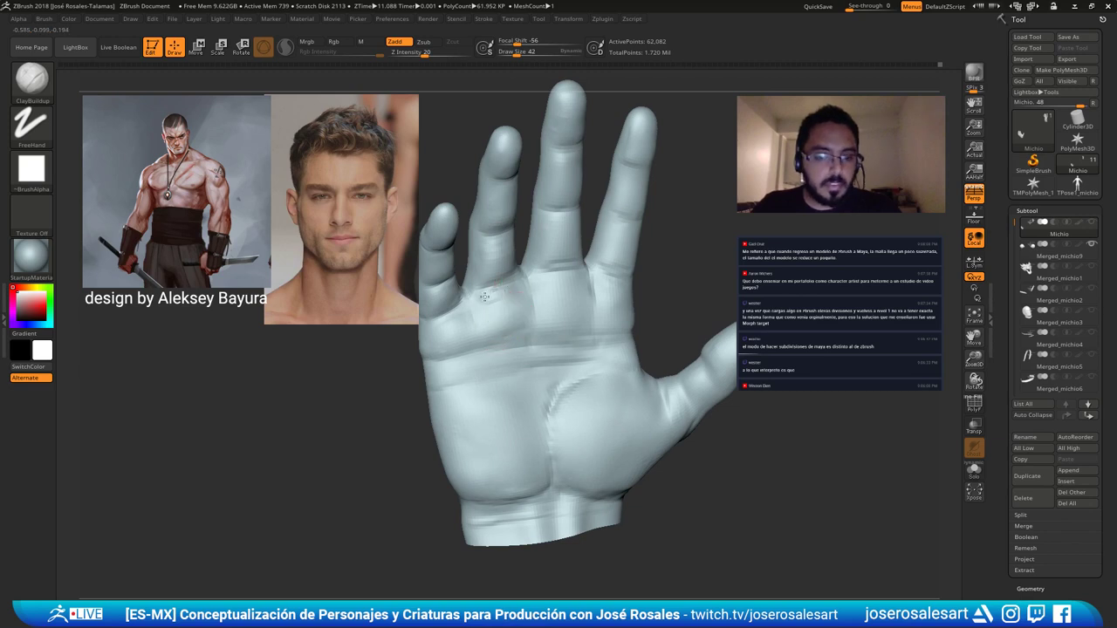
mouse_move(498, 304)
right_mouse_down()
mouse_move(573, 283)
mouse_move(543, 288)
mouse_move(593, 292)
mouse_move(529, 329)
mouse_move(547, 316)
mouse_move(523, 324)
mouse_move(525, 312)
mouse_move(513, 325)
mouse_move(543, 304)
mouse_move(538, 344)
mouse_move(520, 317)
mouse_move(590, 307)
mouse_move(567, 335)
mouse_move(522, 323)
mouse_move(542, 330)
right_mouse_up()
mouse_move(543, 330)
right_mouse_down("ctrl")
mouse_move(576, 296)
mouse_move(545, 367)
mouse_move(508, 375)
mouse_move(548, 370)
mouse_move(581, 314)
right_mouse_up("ctrl")
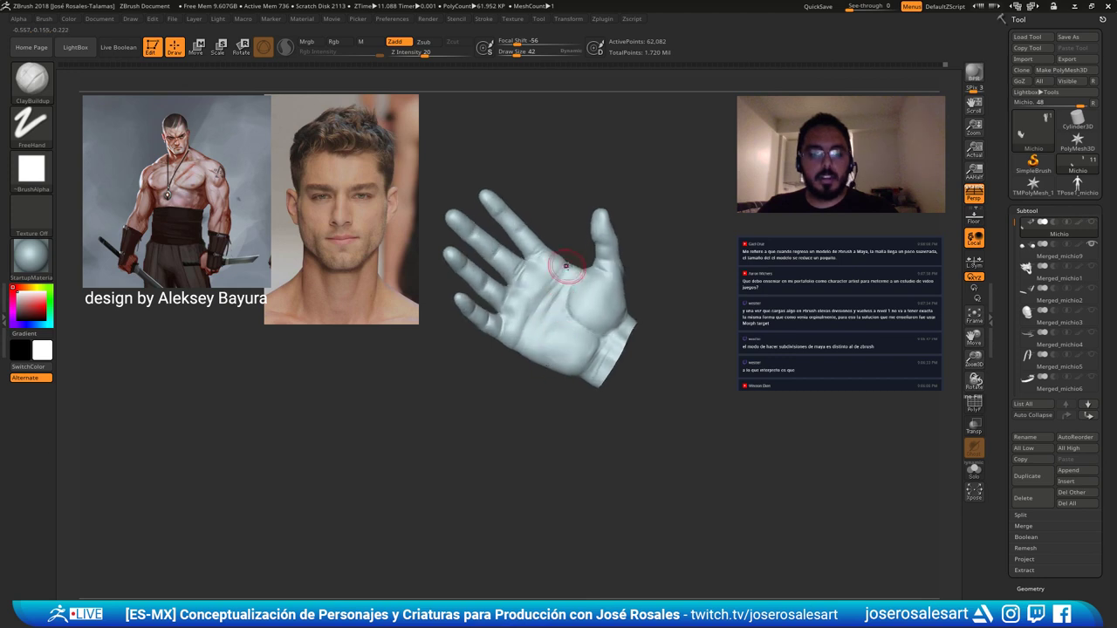
Adjust the shape of the hand around the finger bases with the Move brush, reducing the draw size to 90.
key("b")
key("m")
key("v")
key("s")
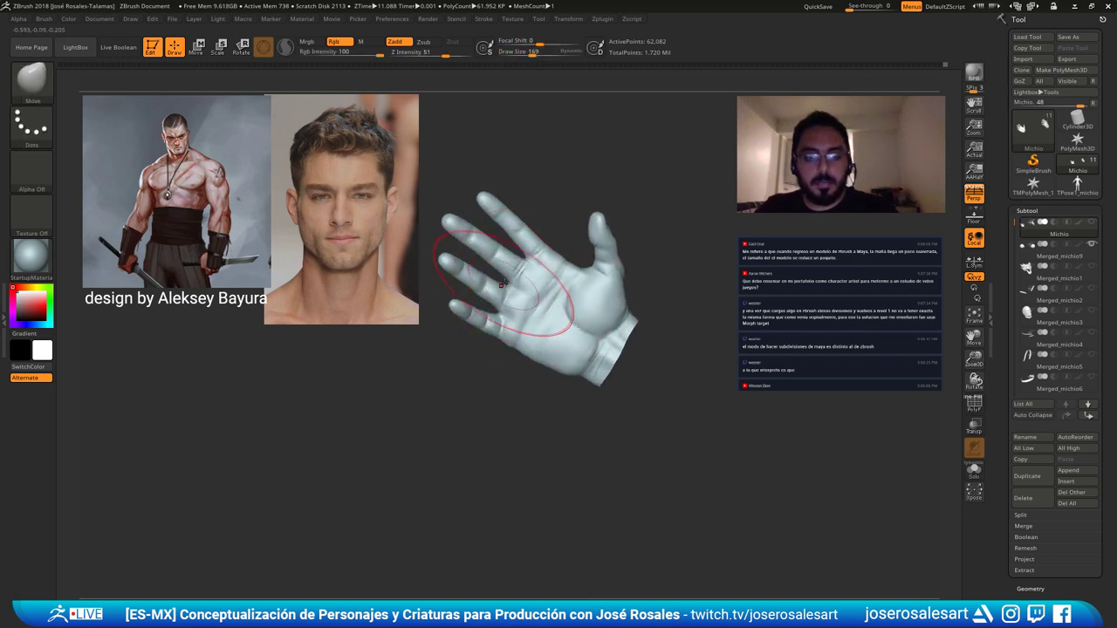
left_click_drag(489, 285, 514, 286)
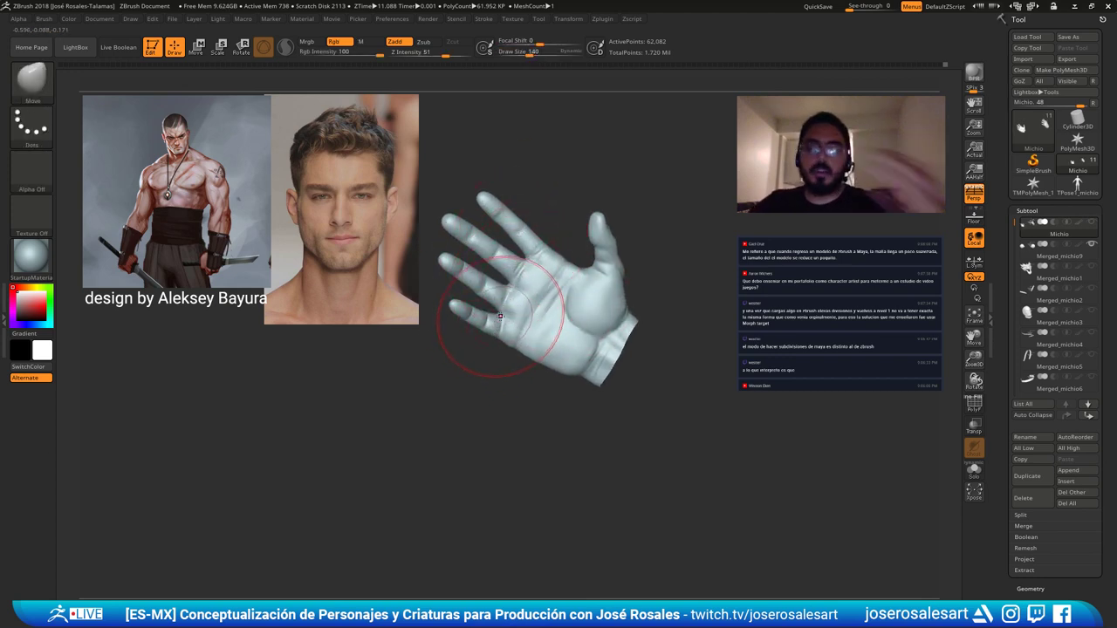
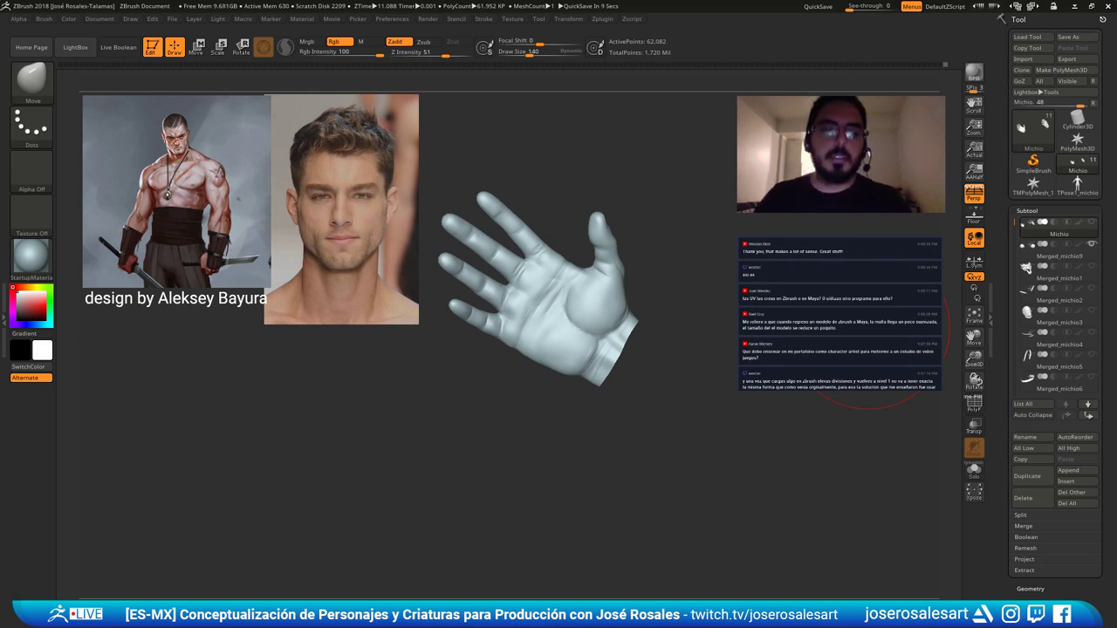
mouse_move(550, 268)
right_mouse_down("alt")
mouse_move(588, 272)
mouse_move(524, 289)
mouse_move(514, 229)
right_mouse_up("alt")
mouse_move(513, 228)
right_mouse_down()
mouse_move(534, 210)
mouse_move(535, 281)
right_mouse_up()
right_click_drag(536, 281, 554, 298)
key("s")
mouse_move(554, 302)
left_mouse_down()
mouse_move(538, 303)
mouse_move(558, 307)
left_mouse_up()
key("s")
left_click_drag(544, 312, 550, 296)
right_click_drag(573, 291, 486, 257, "alt")
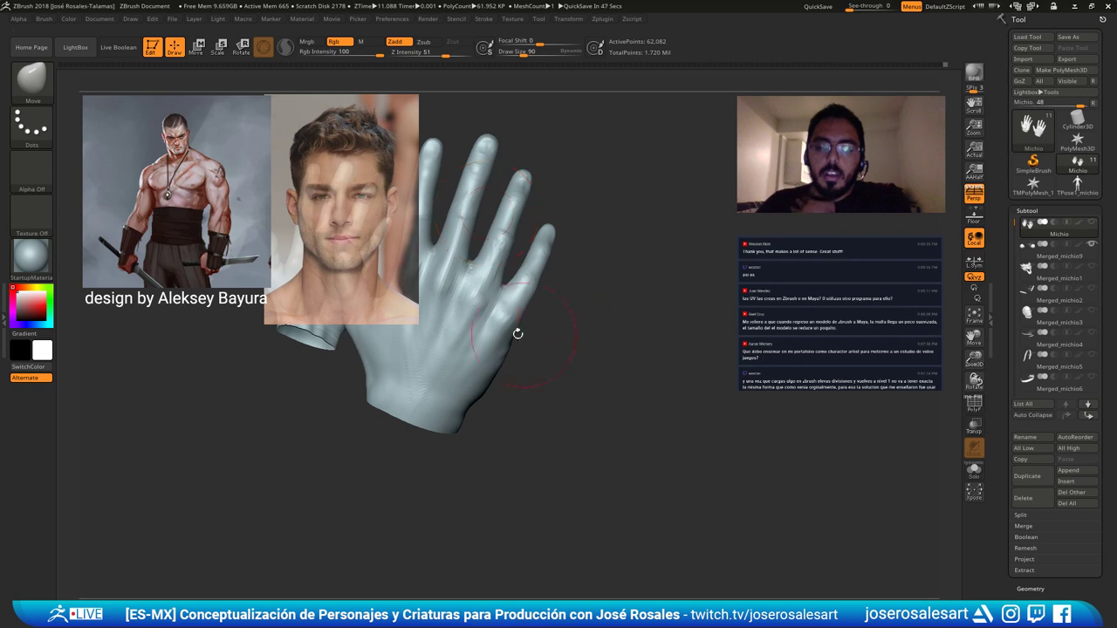
Carve the groove between the middle and ring knuckles on the back of the hand with DamStandard at draw size 48.
mouse_move(515, 331)
left_mouse_down()
mouse_move(480, 267)
mouse_move(537, 286)
left_mouse_up()
key("s")
left_click(555, 278)
mouse_move(555, 276)
right_mouse_down("alt")
mouse_move(561, 259)
mouse_move(538, 255)
right_mouse_up("alt")
key("b")
key("d")
key("s")
right_click_drag(569, 310, 565, 316, "ctrl")
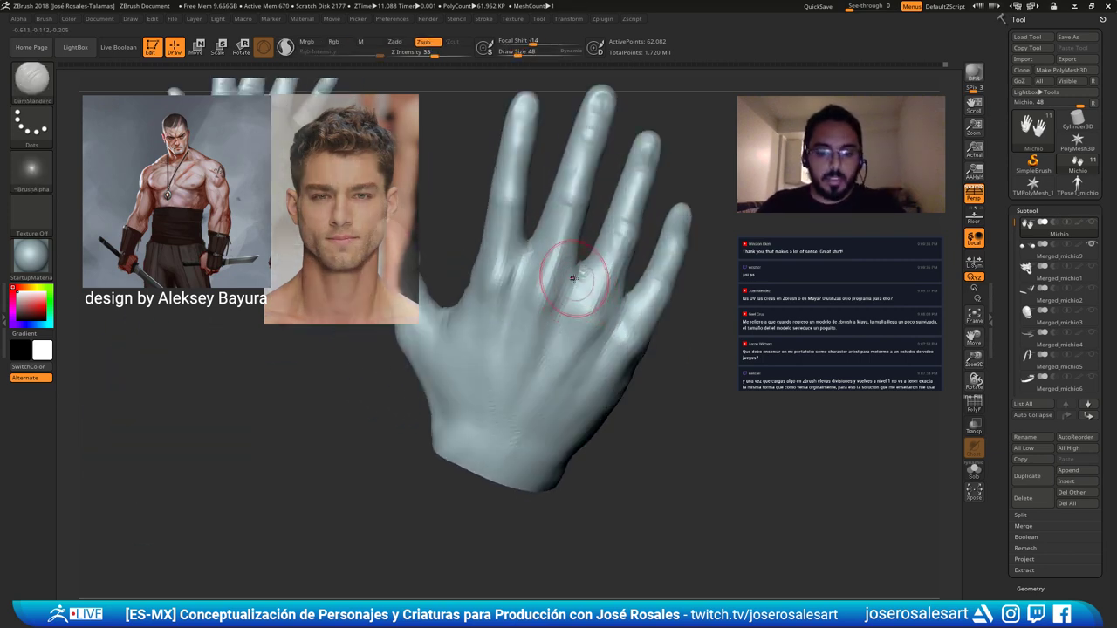
left_click_drag(575, 277, 554, 330)
Build up the middle and ring knuckle areas on the back of the hand with ClayBuildup at draw size 39.
key("b")
key("c")
key("b")
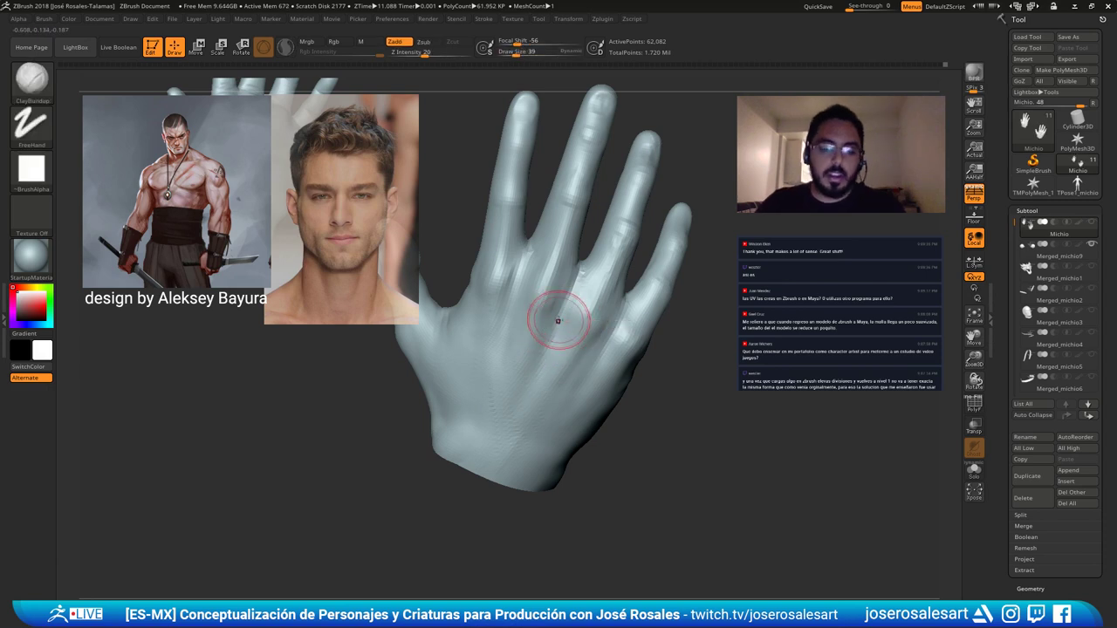
left_click_drag(543, 288, 521, 330)
left_click_drag(601, 295, 584, 323)
mouse_move(546, 292)
right_mouse_down()
mouse_move(538, 324)
mouse_move(565, 316)
mouse_move(562, 262)
right_mouse_up()
mouse_move(562, 262)
right_mouse_down()
mouse_move(561, 237)
mouse_move(553, 271)
right_mouse_up()
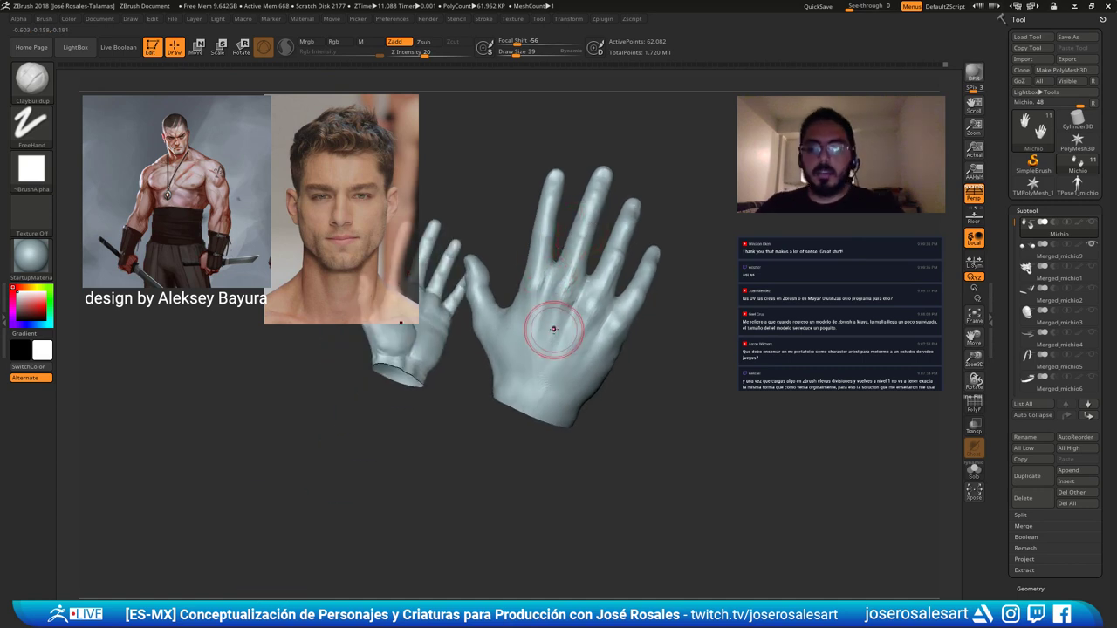
right_click_drag(561, 324, 531, 262)
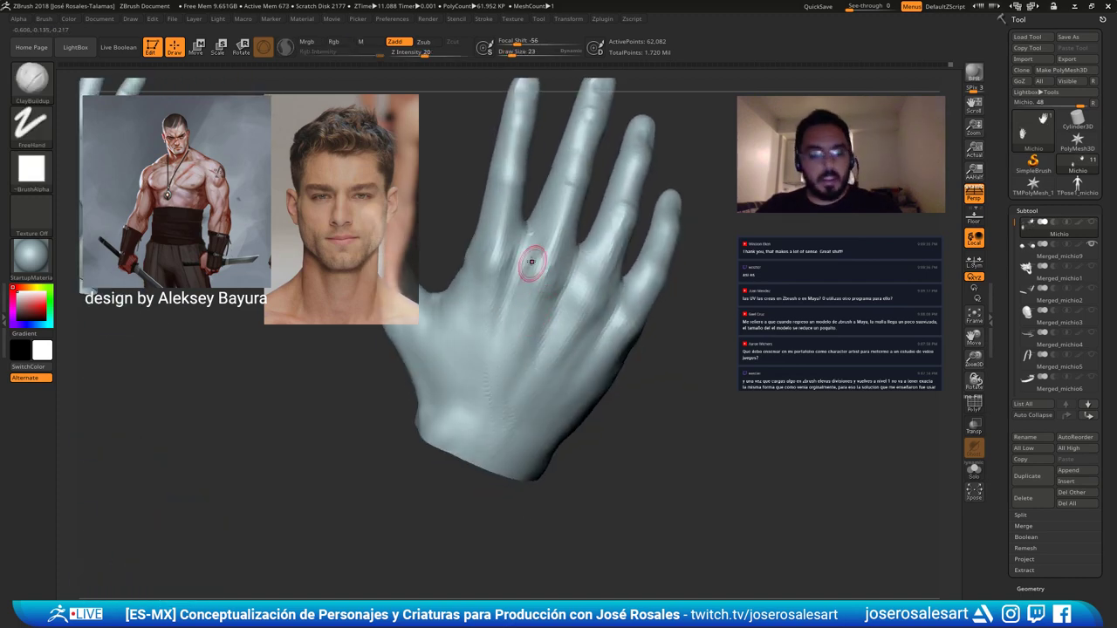
Build up the tendons running from the knuckles toward the wrist with ClayBuildup at draw size 23, and smooth them.
key("b")
key("s")
key("t")
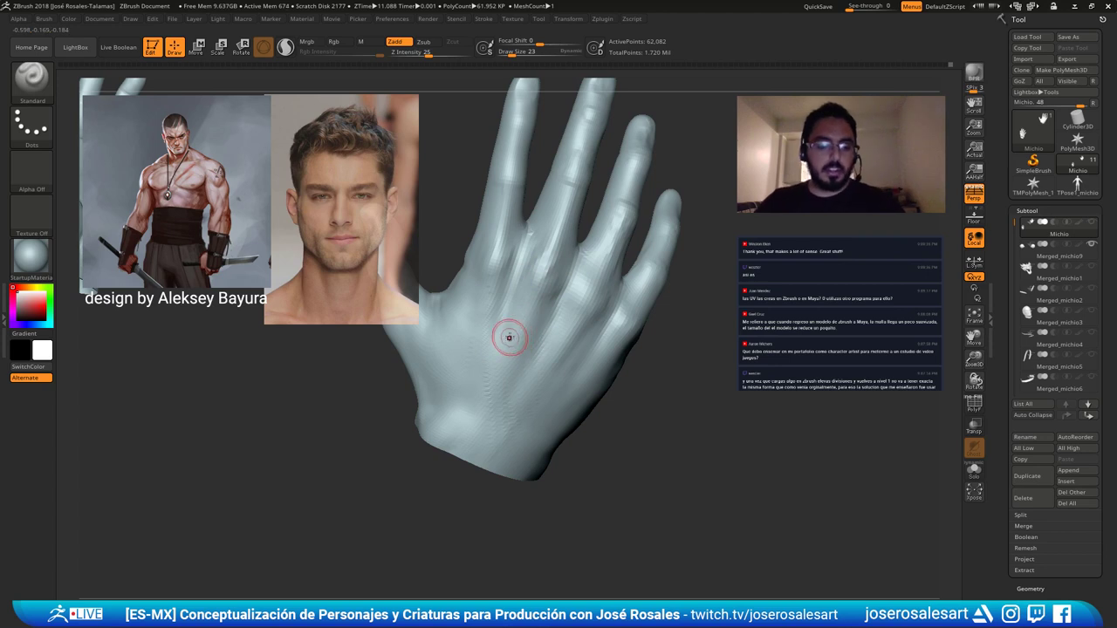
key("b")
key("c")
key("b")
right_click_drag(511, 327, 527, 303)
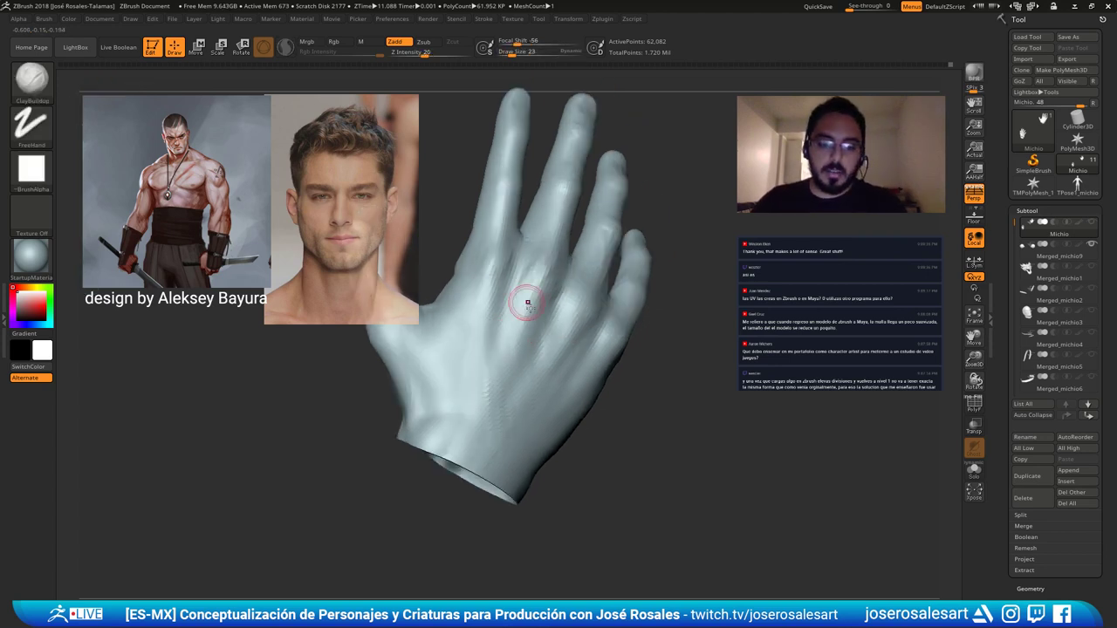
left_click_drag(530, 308, 494, 393)
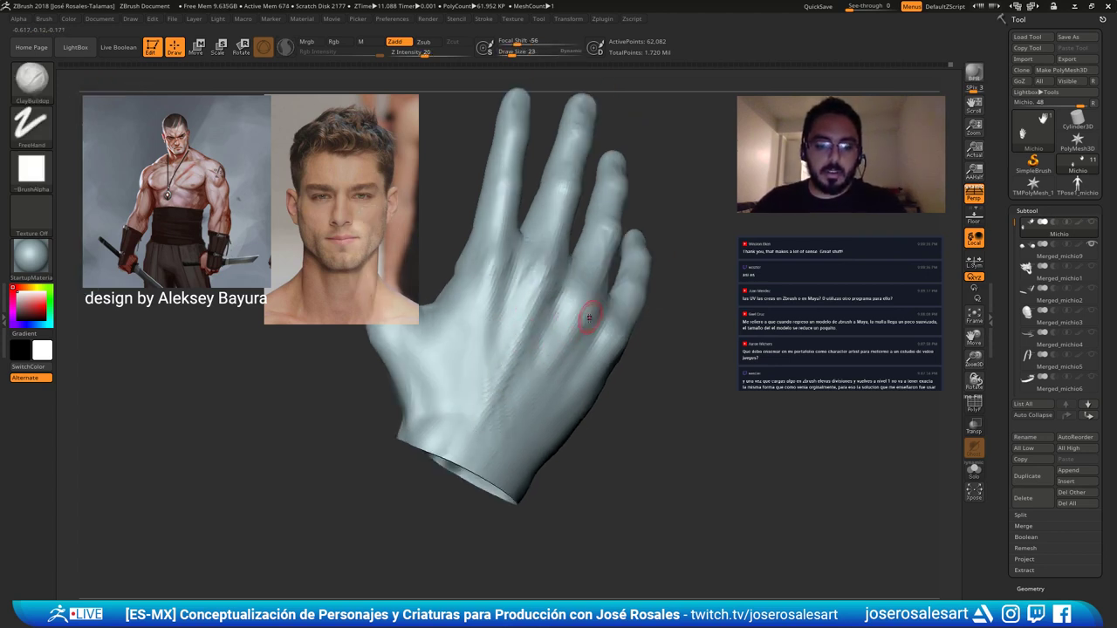
right_click_drag(544, 349, 506, 414, "shift")
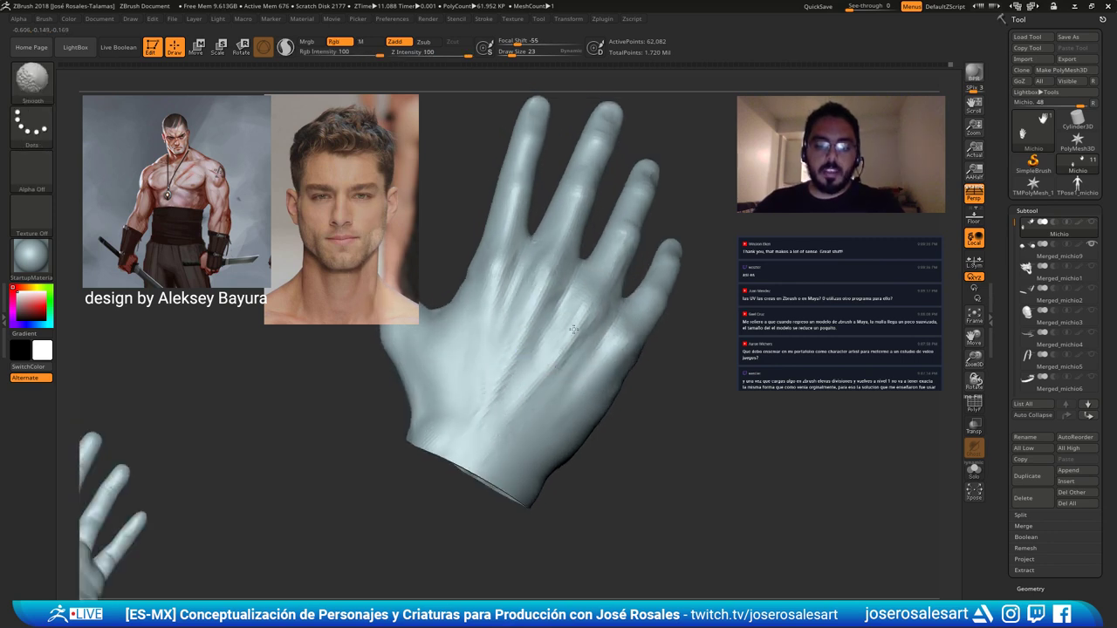
Build up the back of the little finger and its knuckle with ClayBuildup at draw size 23.
mouse_move(606, 300)
right_mouse_down()
mouse_move(526, 305)
mouse_move(555, 425)
mouse_move(553, 392)
mouse_move(594, 387)
mouse_move(563, 399)
mouse_move(583, 388)
right_mouse_up()
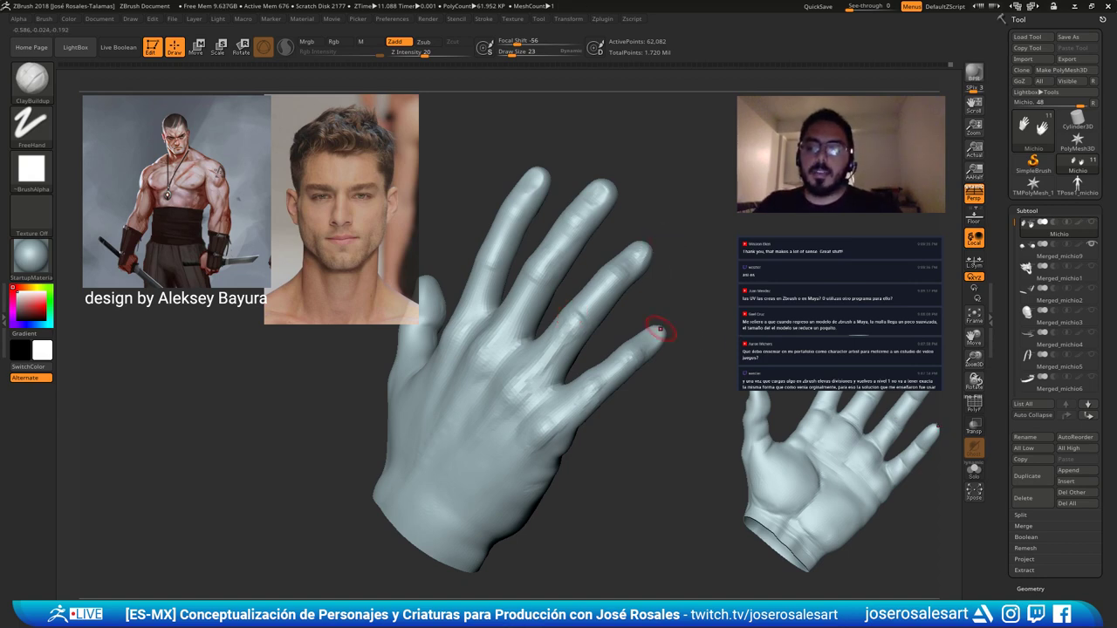
left_click_drag(660, 329, 524, 394)
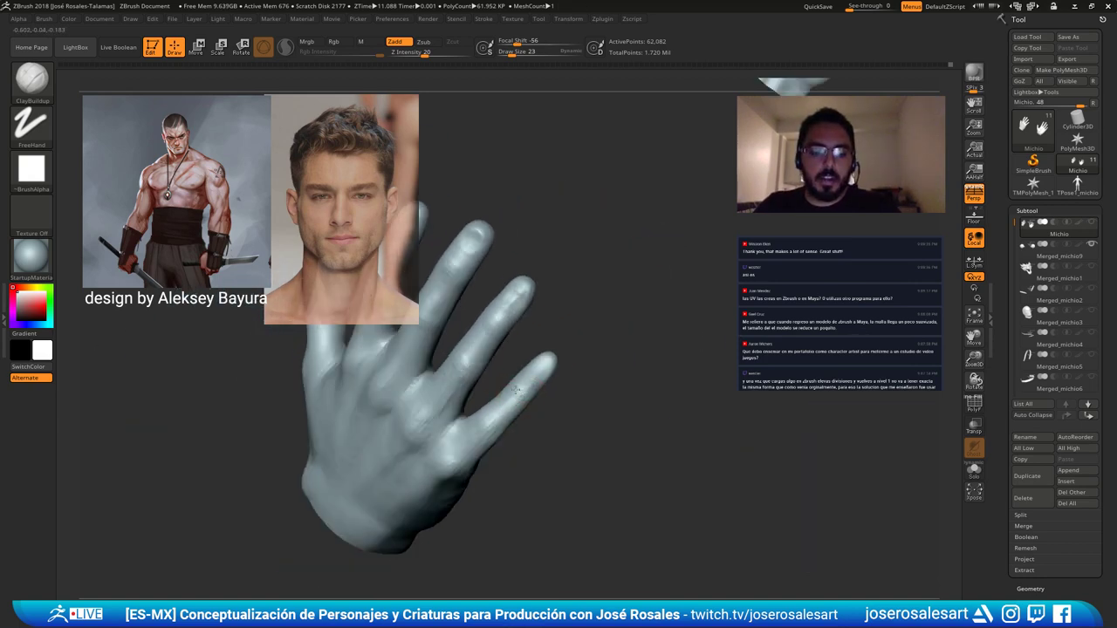
right_click_drag(466, 340, 497, 315)
right_click_drag(474, 359, 528, 320)
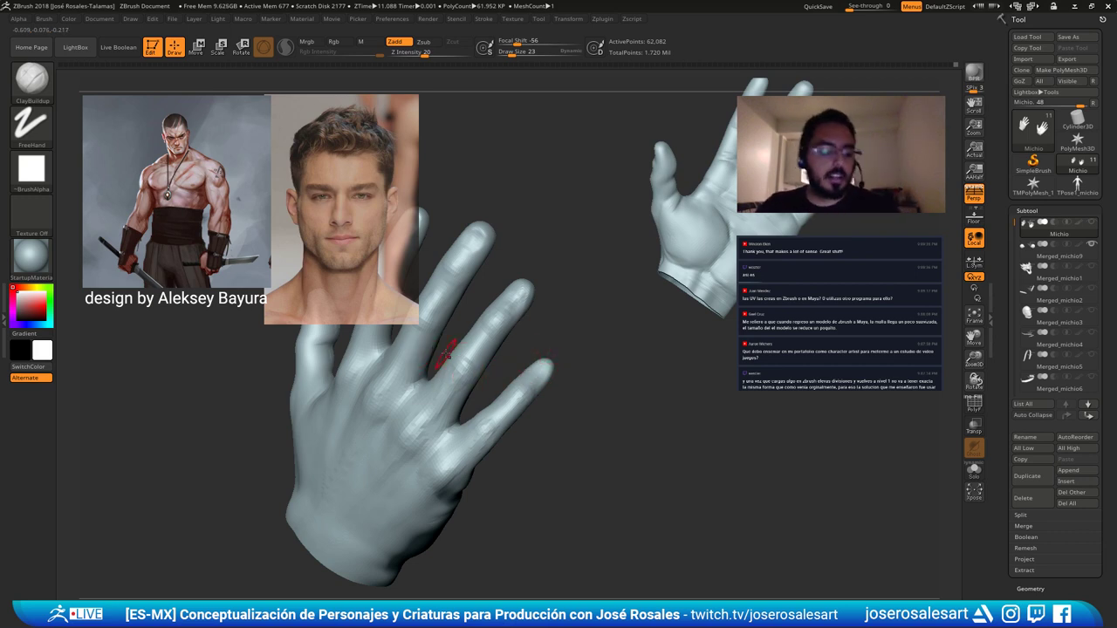
right_click_drag(452, 352, 524, 332)
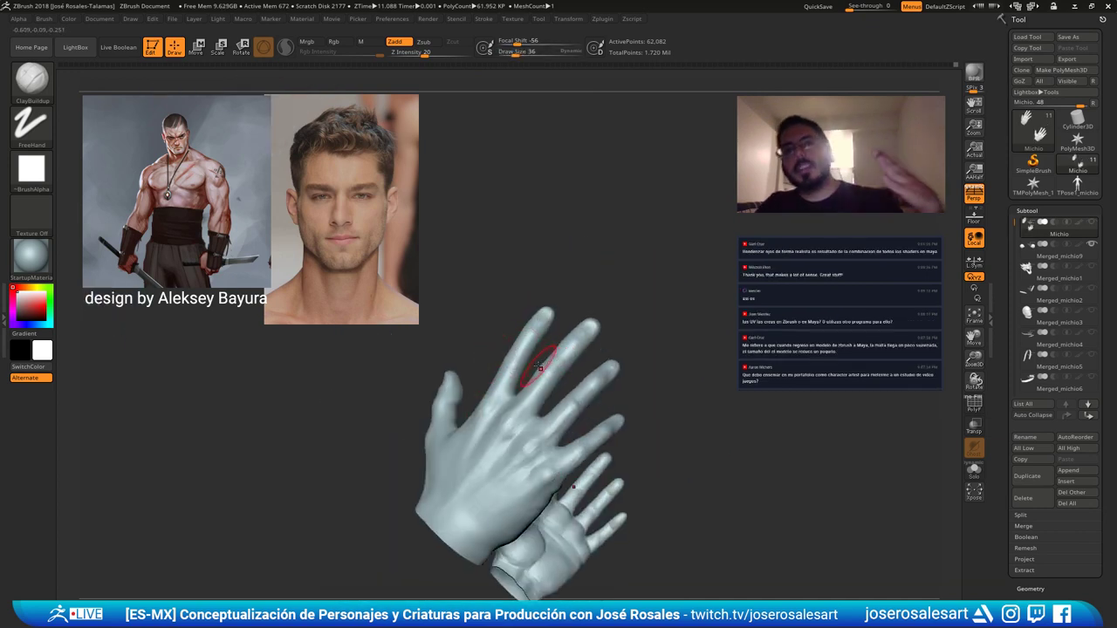
Build up the back of the middle finger with ClayBuildup at draw size 36.
key("s")
mouse_move(509, 410)
right_mouse_down()
mouse_move(500, 403)
mouse_move(529, 369)
mouse_move(497, 367)
mouse_move(524, 317)
mouse_move(511, 311)
mouse_move(541, 277)
right_mouse_up()
key("s")
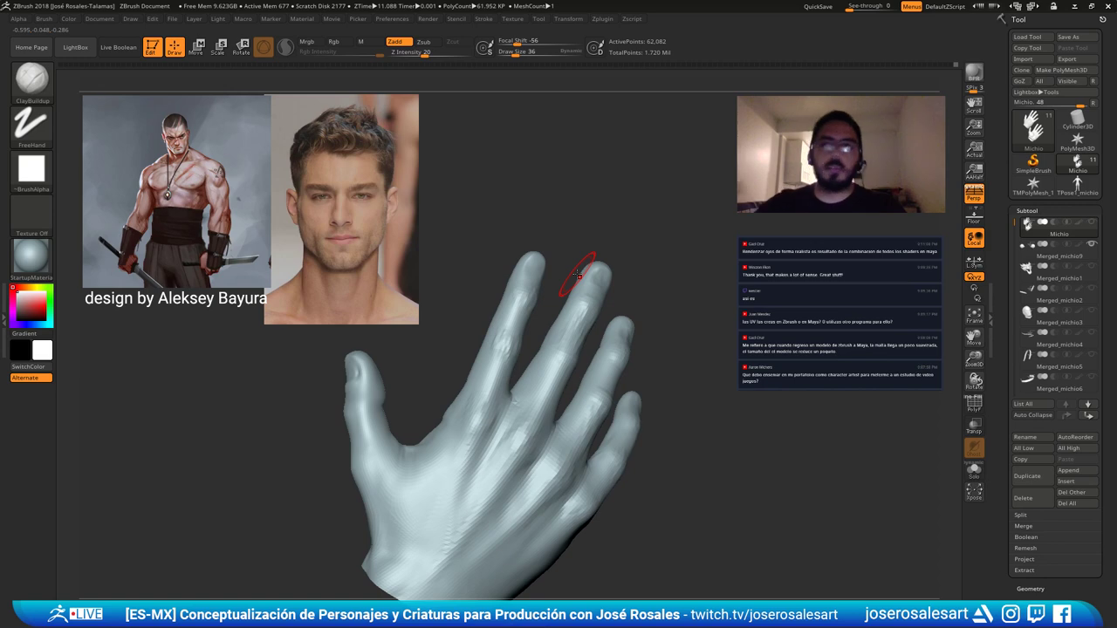
right_click_drag(564, 333, 547, 306)
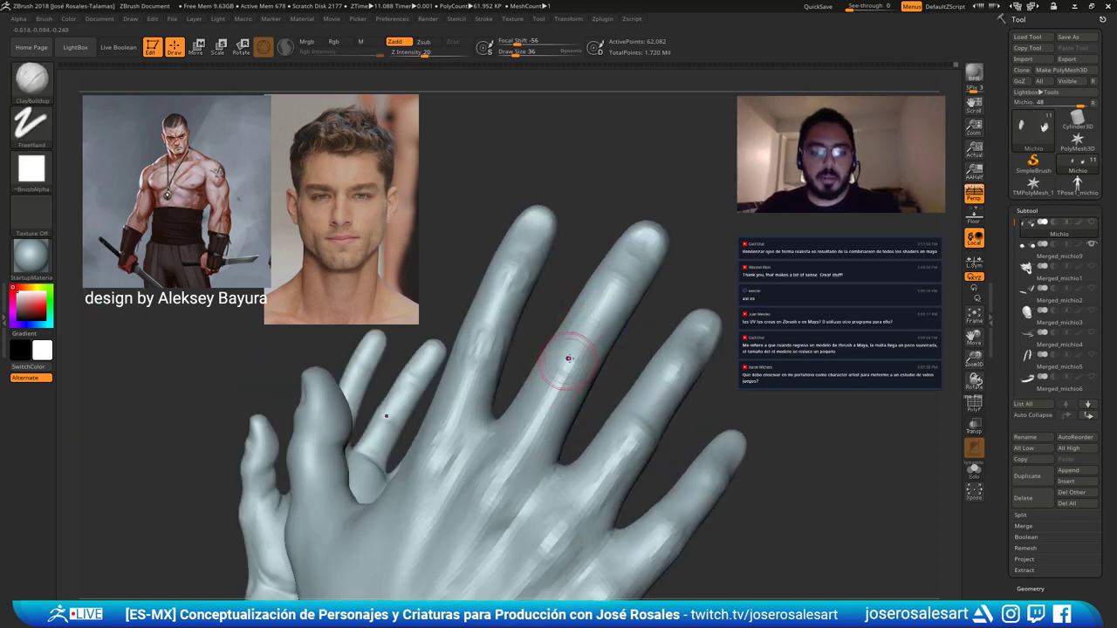
left_click_drag(594, 373, 605, 324)
left_click_drag(402, 420, 323, 464)
Extend and round the tip of the thumb with the Move brush at draw size 114.
key("b")
key("m")
key("v")
key("s")
left_click_drag(416, 423, 426, 423)
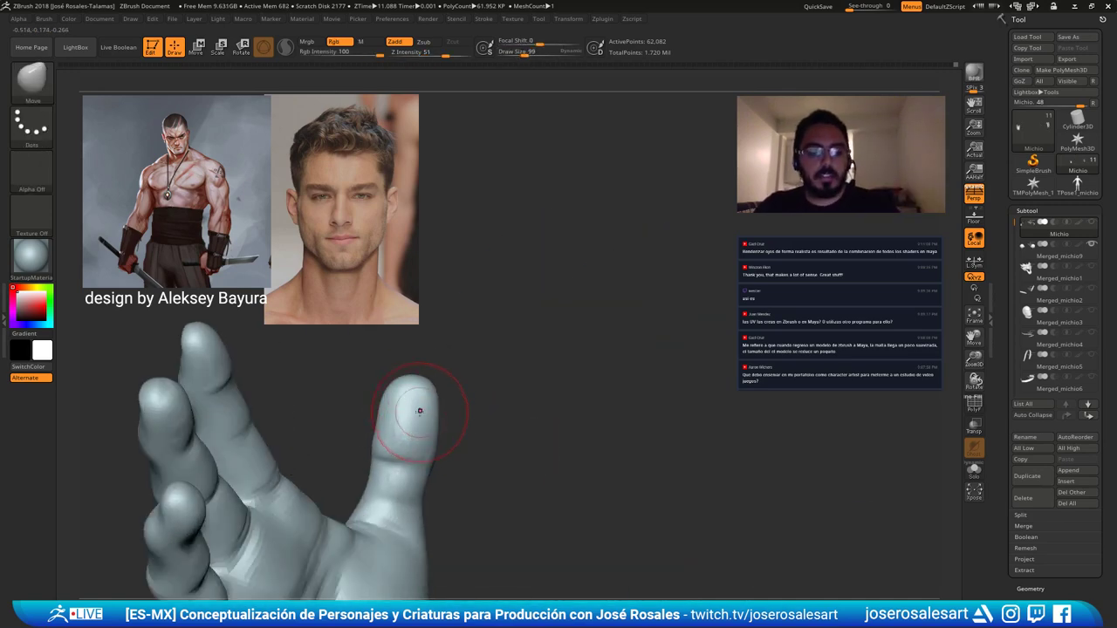
right_click_drag(420, 411, 409, 382)
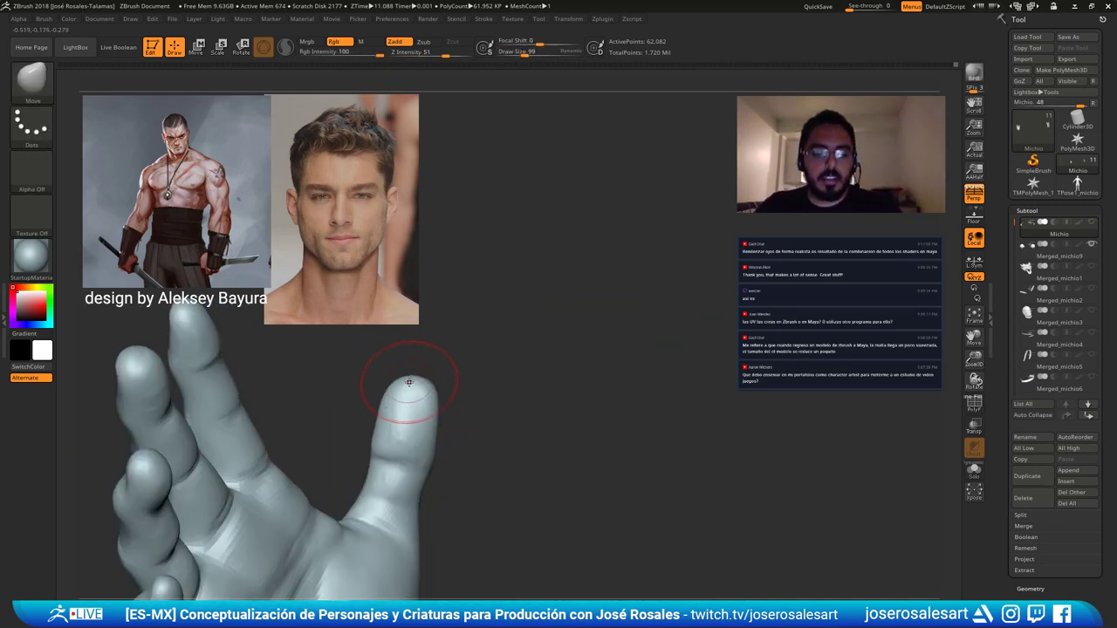
key("s")
left_click_drag(408, 382, 415, 371)
key("s")
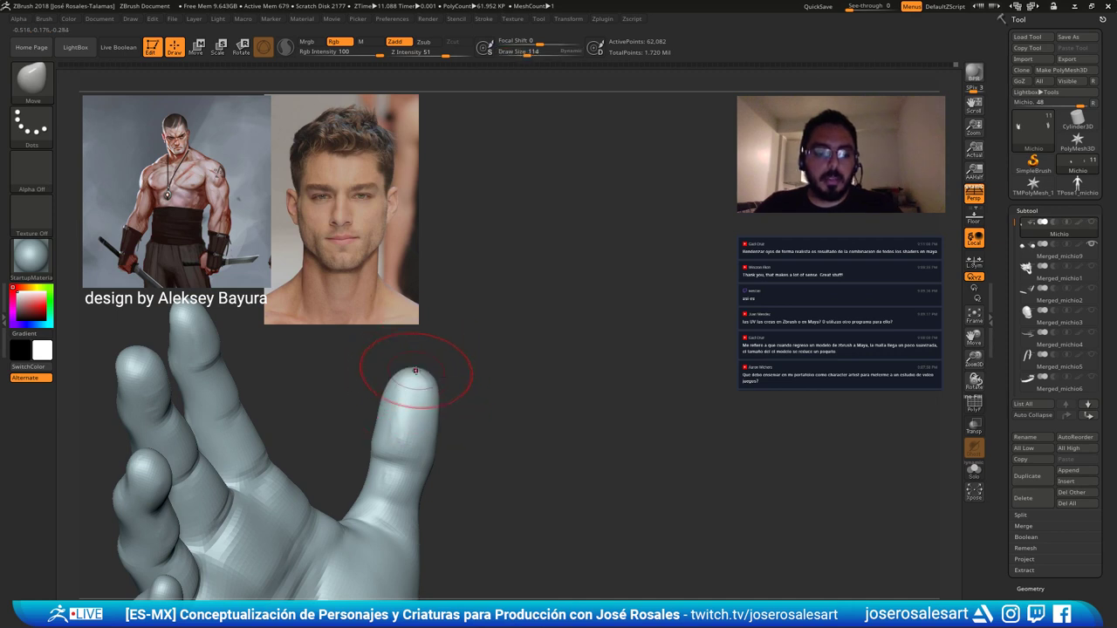
right_click_drag(416, 371, 462, 292)
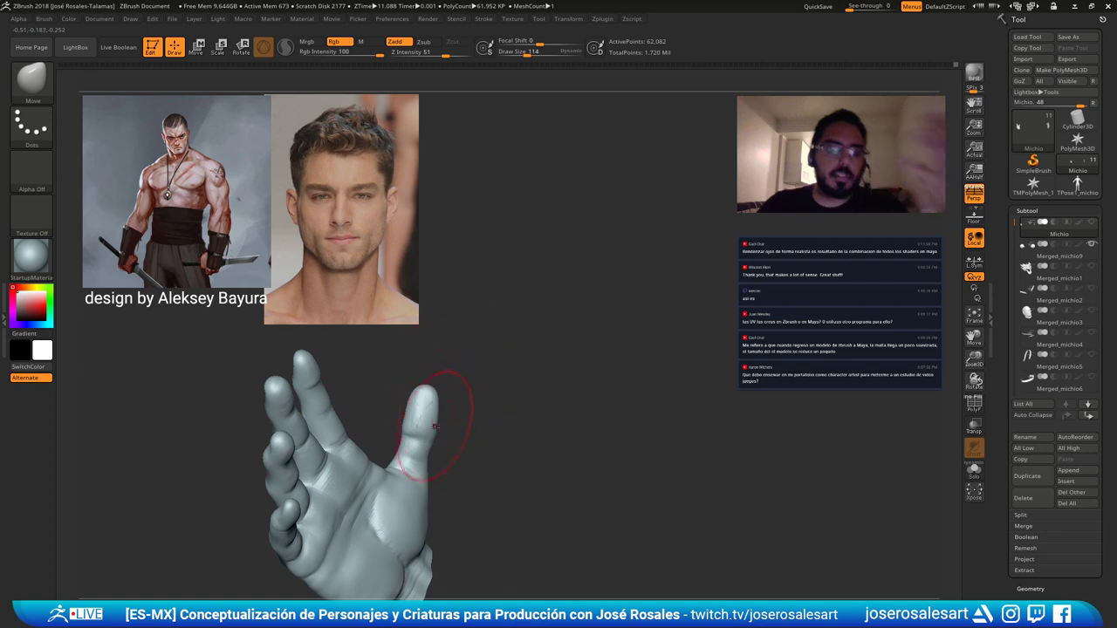
Refine the thumb's side profile around the nail area with the Move brush at draw size 69.
key("s")
left_click_drag(499, 416, 492, 415)
left_click_drag(506, 413, 299, 412)
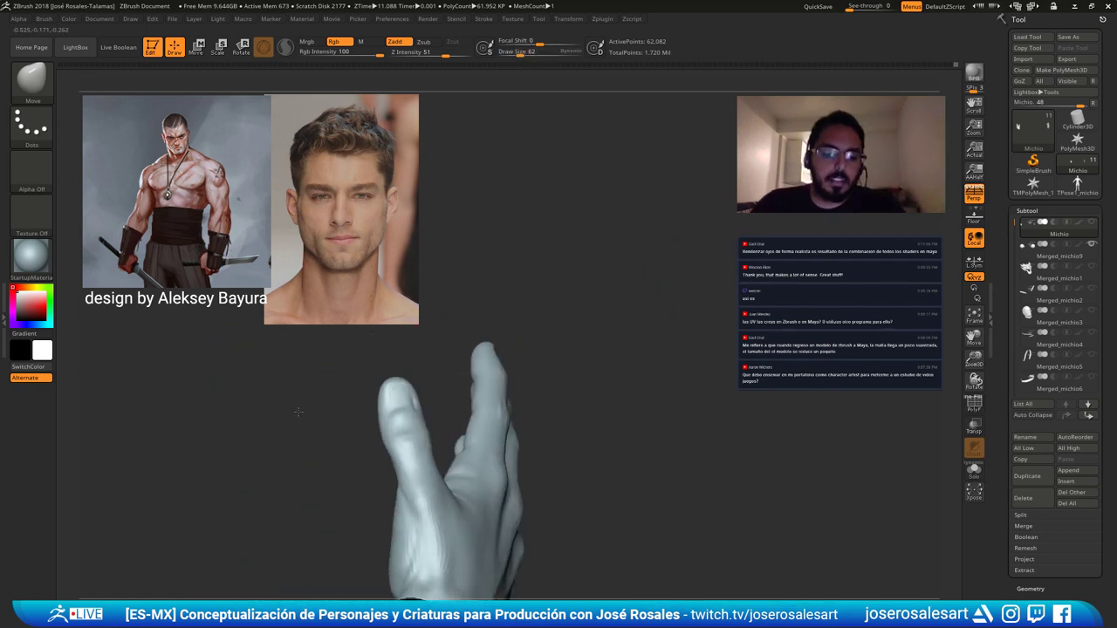
mouse_move(298, 412)
right_mouse_down()
mouse_move(417, 419)
mouse_move(388, 392)
right_mouse_up()
key("s")
key("bracketleft")
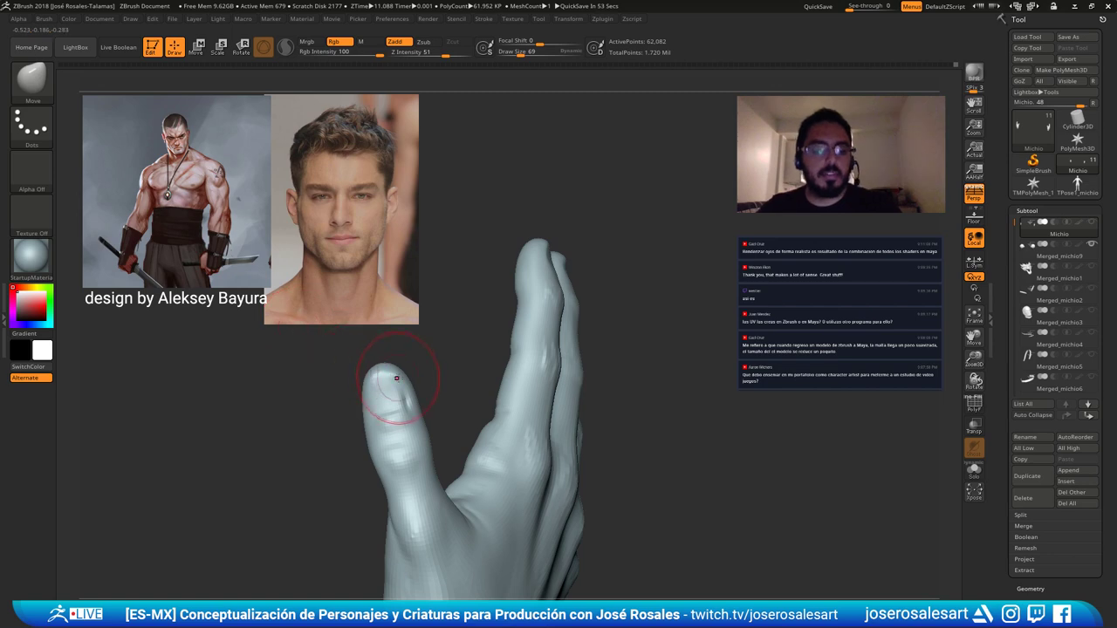
mouse_move(376, 350)
left_mouse_down("alt")
mouse_move(351, 388)
mouse_move(468, 417)
mouse_move(436, 427)
mouse_move(369, 392)
mouse_move(374, 411)
mouse_move(339, 364)
mouse_move(361, 414)
mouse_move(312, 419)
left_mouse_up("alt")
Reshape the pad of the thumb with the Move brush at draw size 81.
key("s")
key("b")
key("c")
key("b")
key("s")
key("s")
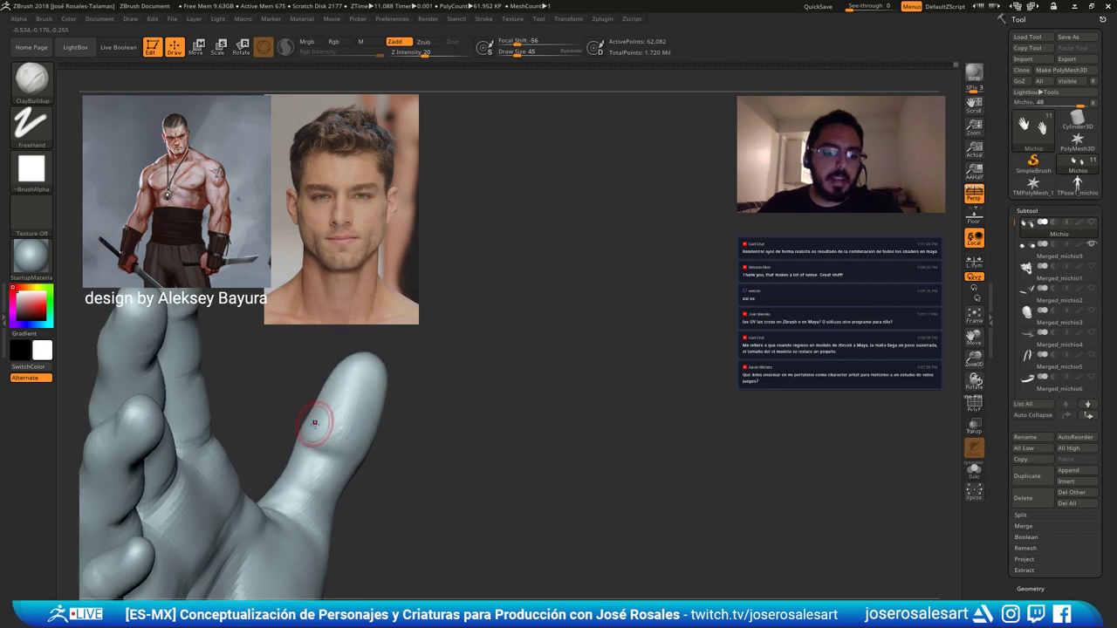
key("b")
key("m")
key("v")
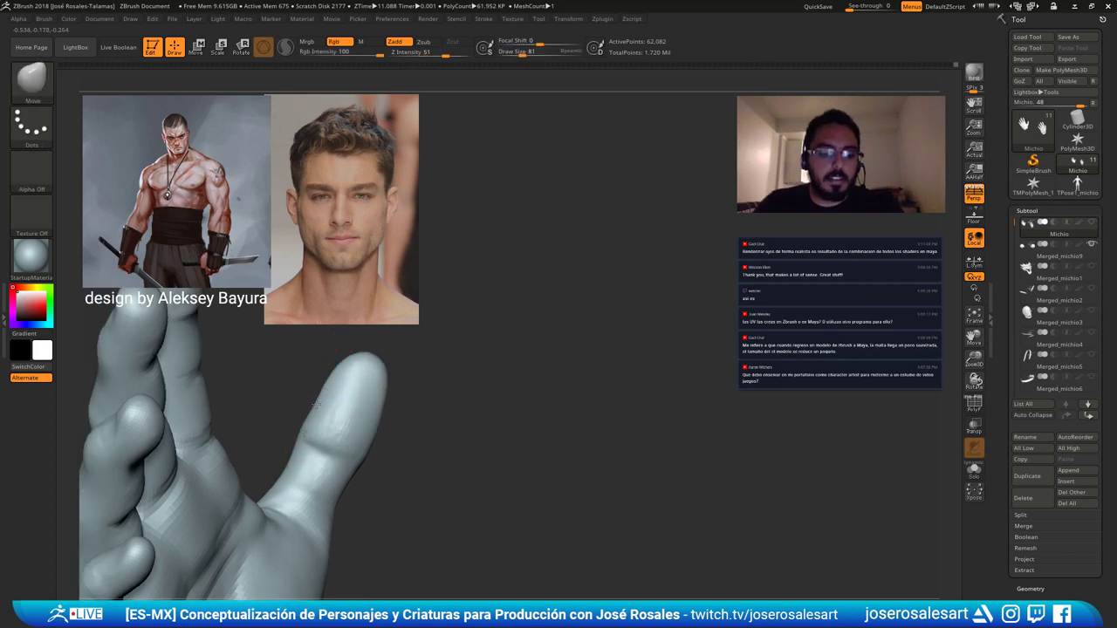
mouse_move(370, 349)
left_mouse_down()
mouse_move(338, 391)
mouse_move(442, 413)
left_mouse_up()
Carve the crease at the thumb's upper joint on the palm side with DamStandard.
key("b")
key("d")
key("s")
key("s")
mouse_move(443, 412)
left_mouse_down()
mouse_move(459, 410)
mouse_move(411, 364)
left_mouse_up()
left_click_drag(357, 441, 286, 388)
right_click_drag(286, 387, 358, 453)
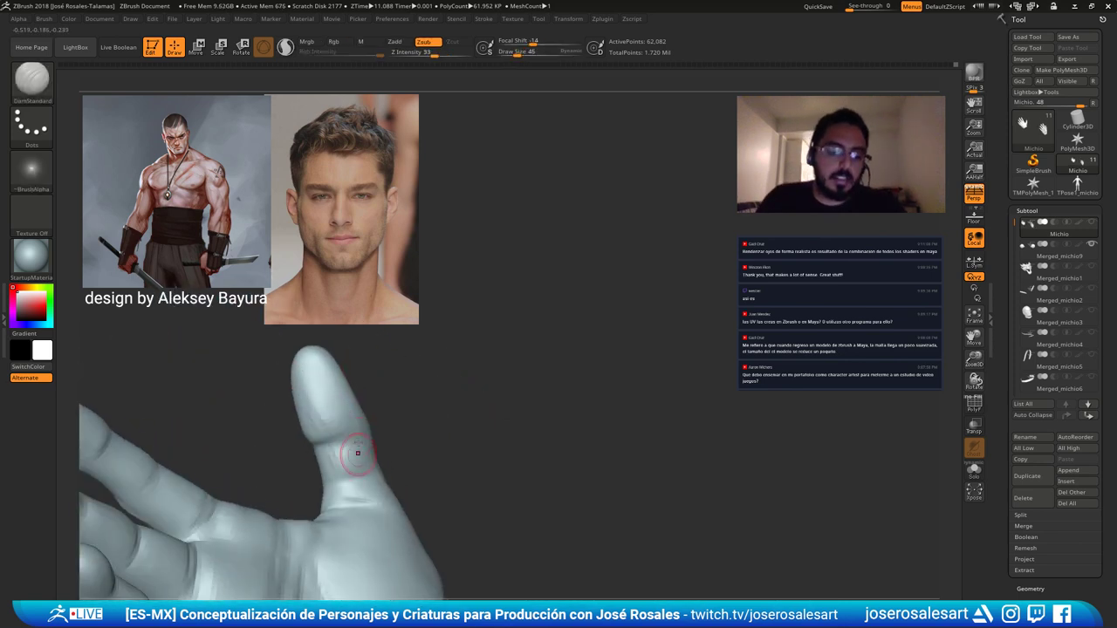
left_click_drag(367, 425, 321, 429)
right_click_drag(321, 429, 377, 437)
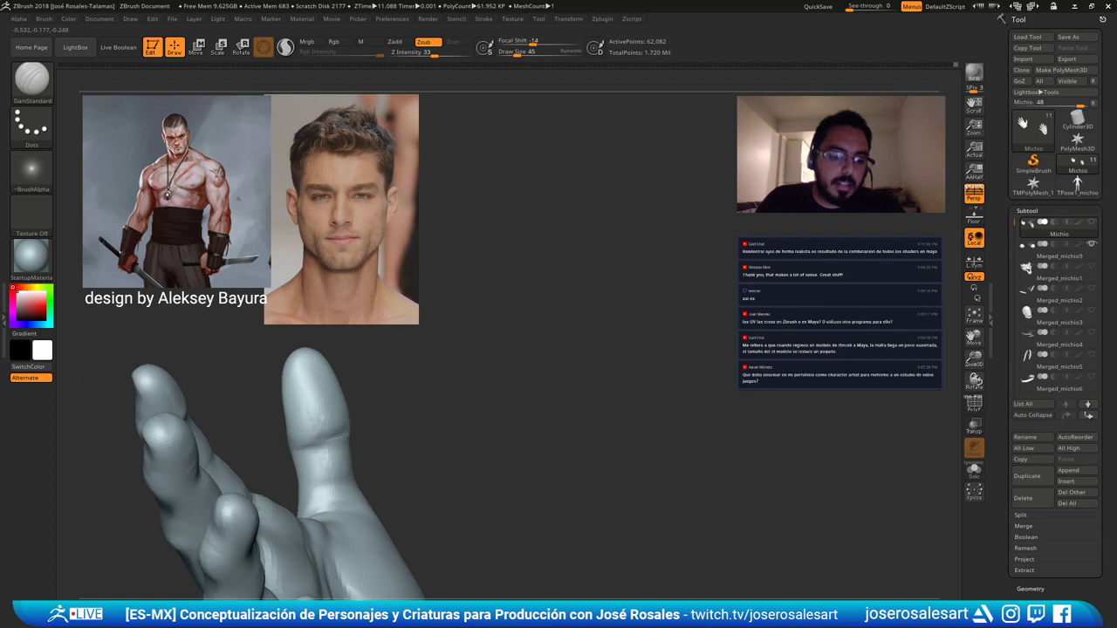
Extend the DamStandard crease across the base of the thumb's pad.
left_click_drag(335, 438, 313, 446)
right_click_drag(313, 445, 324, 343)
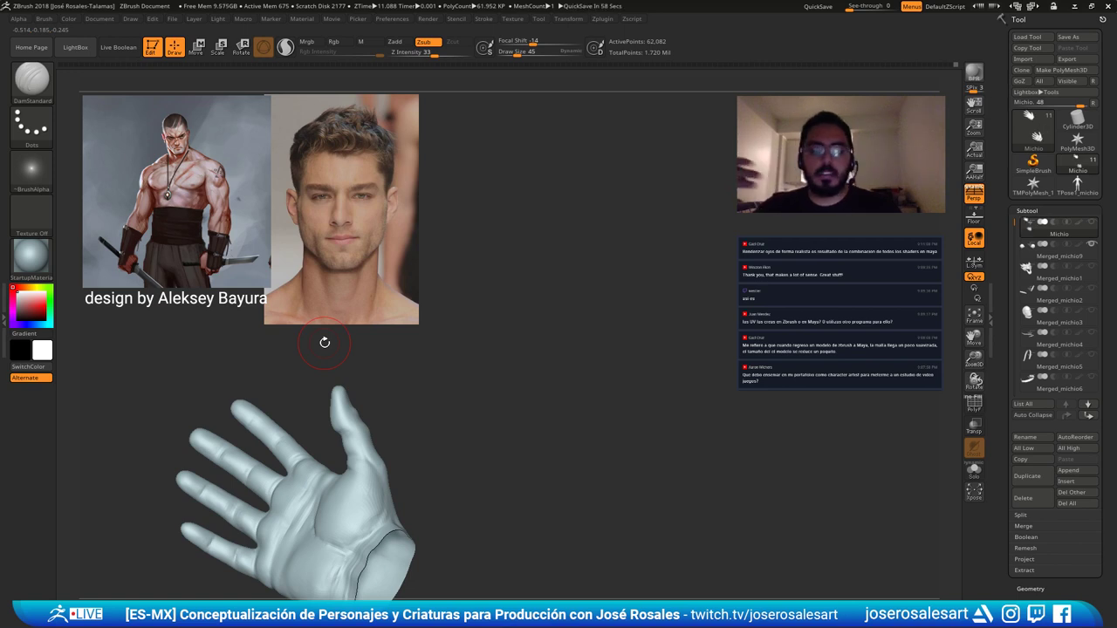
mouse_move(324, 343)
right_mouse_down()
mouse_move(404, 391)
mouse_move(401, 471)
right_mouse_up()
Build up volume around the thumb's joint on the palm side with ClayBuildup and smooth the strokes.
key("b")
key("c")
key("b")
mouse_move(325, 370)
right_mouse_down("alt")
mouse_move(346, 404)
mouse_move(357, 402)
mouse_move(344, 367)
mouse_move(352, 376)
mouse_move(333, 373)
mouse_move(367, 393)
mouse_move(349, 422)
right_mouse_up("alt")
mouse_move(340, 421)
left_mouse_down()
mouse_move(362, 428)
mouse_move(349, 426)
left_mouse_up()
mouse_move(395, 397)
left_mouse_down()
mouse_move(360, 389)
mouse_move(375, 384)
mouse_move(353, 373)
left_mouse_up()
right_click_drag(341, 400, 323, 419)
mouse_move(324, 419)
left_mouse_down("shift")
mouse_move(323, 433)
mouse_move(329, 424)
left_mouse_up("shift")
right_click_drag(321, 402, 335, 432)
left_click_drag(336, 432, 335, 384)
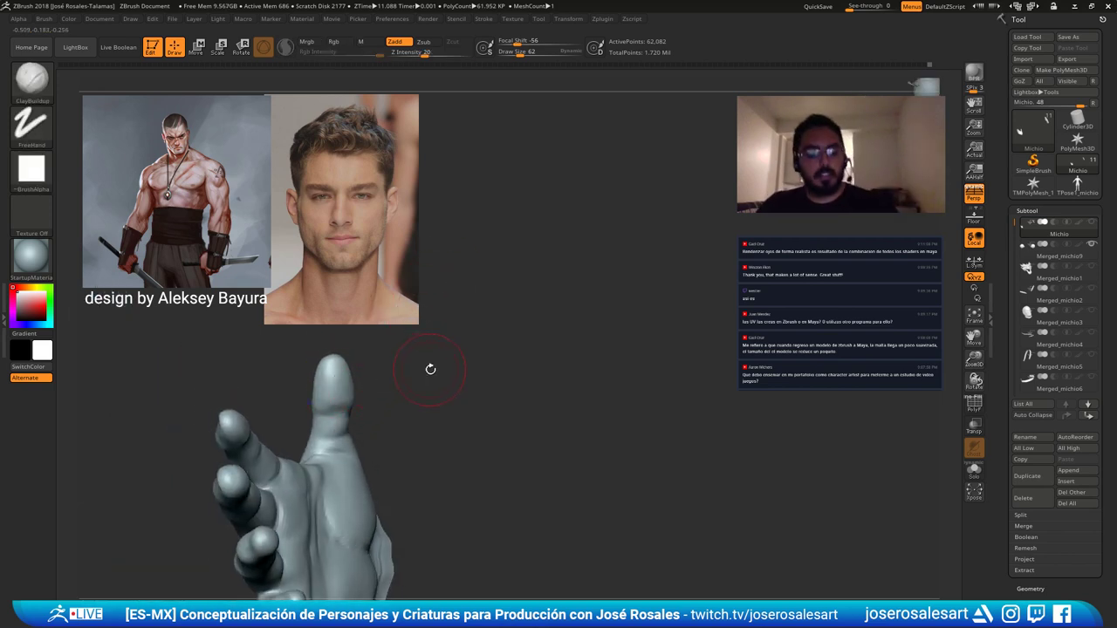
Refine the thumb's upper joint and the base of its pad with ClayBuildup at draw size 39.
mouse_move(429, 369)
right_mouse_down()
mouse_move(389, 387)
mouse_move(388, 421)
right_mouse_up()
key("s")
left_click_drag(387, 420, 383, 420)
right_click_drag(383, 410, 347, 416)
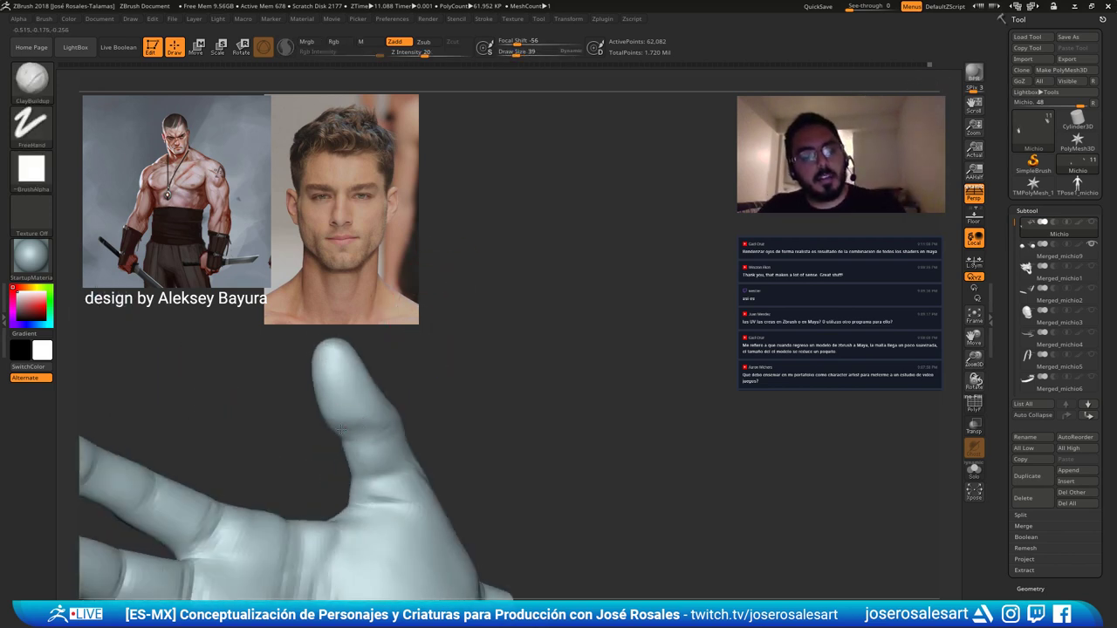
mouse_move(367, 332)
left_mouse_down()
mouse_move(327, 436)
mouse_move(349, 433)
left_mouse_up()
key("bracketright")
key("bracketleft")
key("bracketleft")
mouse_move(356, 338)
left_mouse_down("alt")
mouse_move(345, 366)
mouse_move(345, 355)
left_mouse_up("alt")
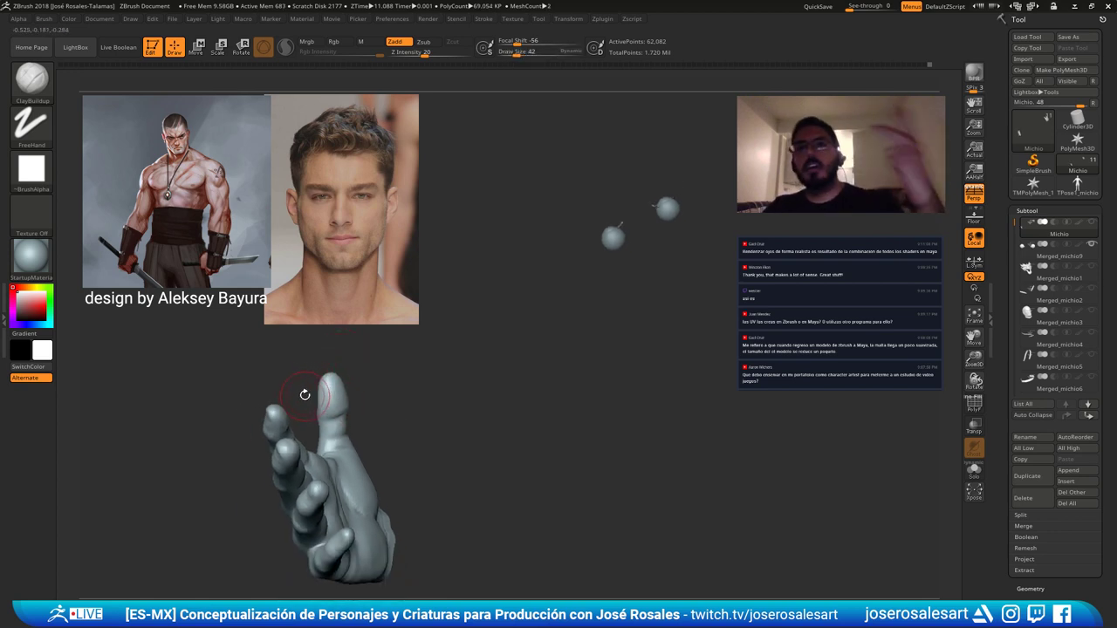
Check the thumb from the back and side, and smooth the transition between its pad and upper joint.
left_click_drag(392, 429, 411, 343)
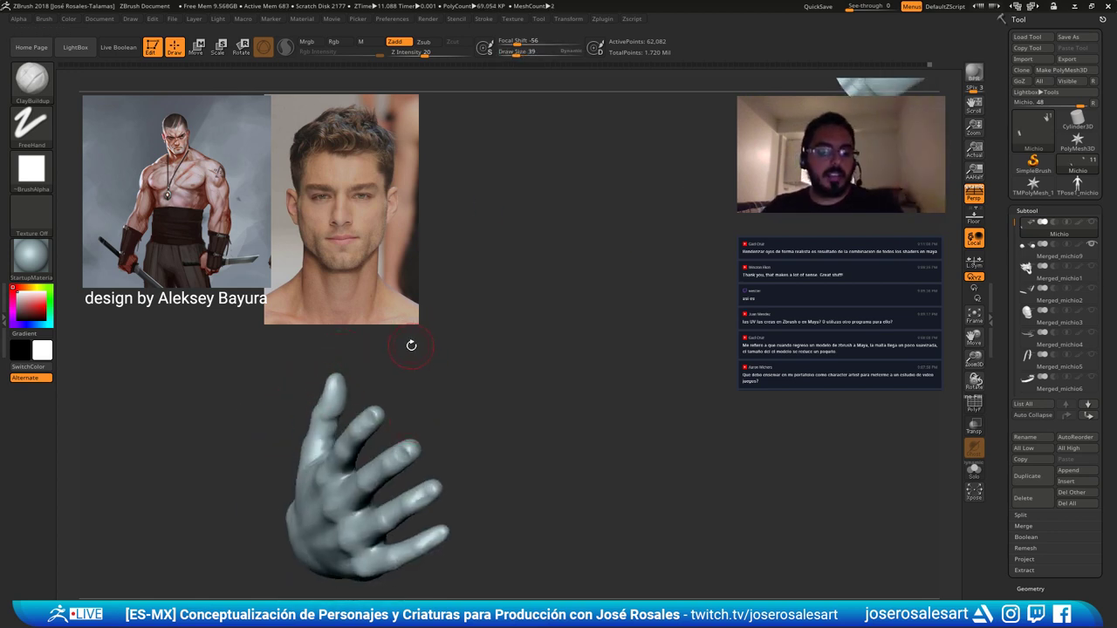
left_click_drag(404, 387, 436, 401, "alt")
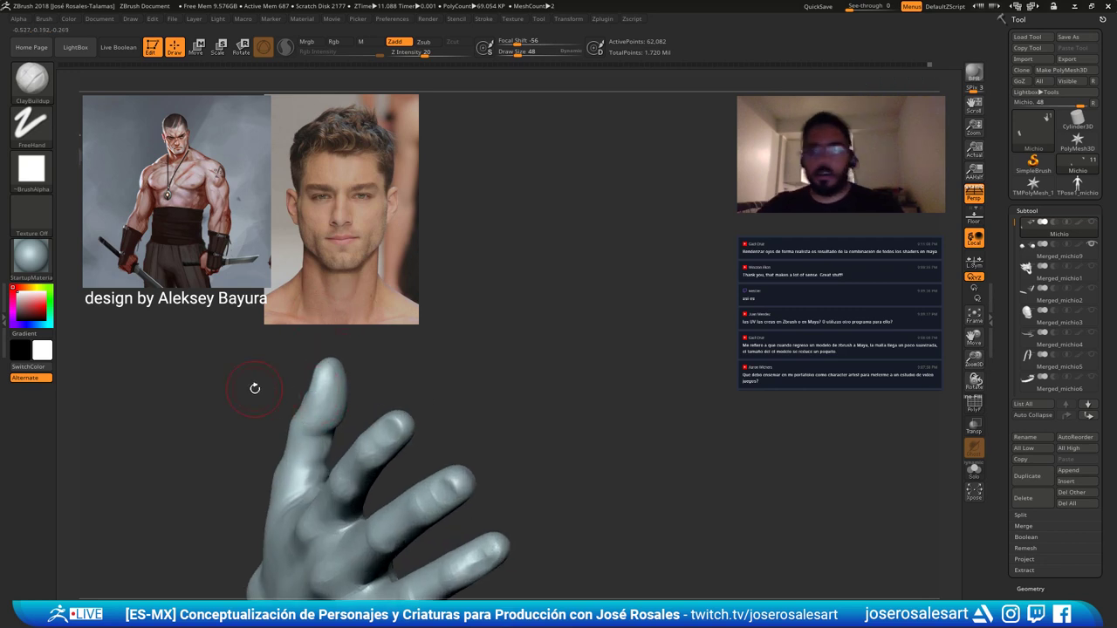
mouse_move(377, 349)
left_mouse_down()
mouse_move(399, 402)
mouse_move(371, 407)
mouse_move(355, 432)
left_mouse_up()
mouse_move(362, 426)
right_mouse_down()
mouse_move(379, 419)
mouse_move(375, 397)
right_mouse_up()
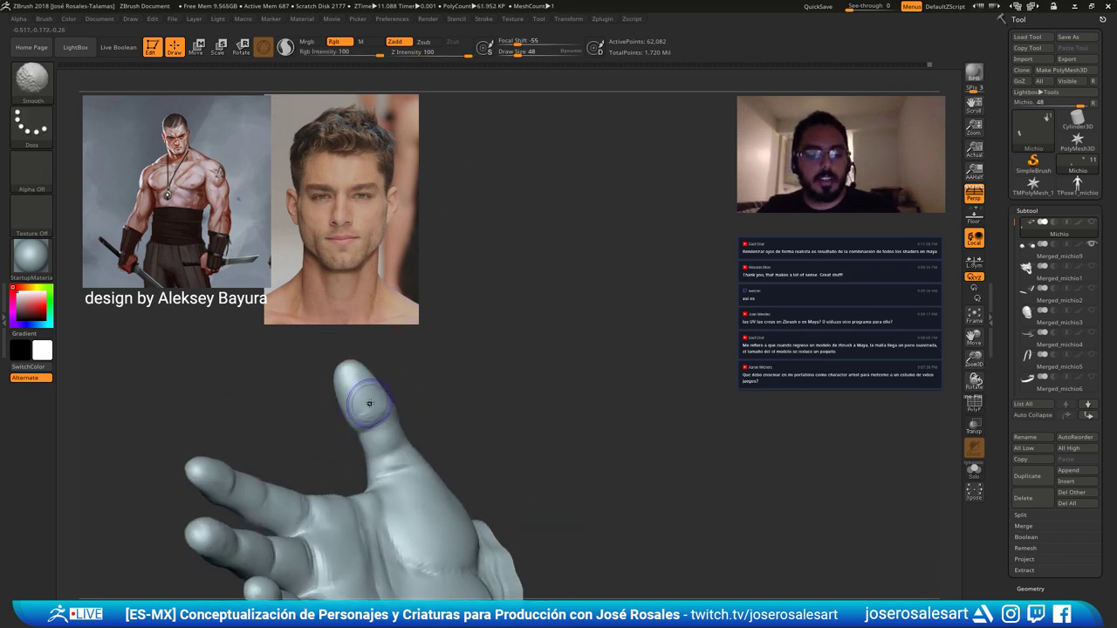
left_click_drag(372, 400, 359, 413, "shift")
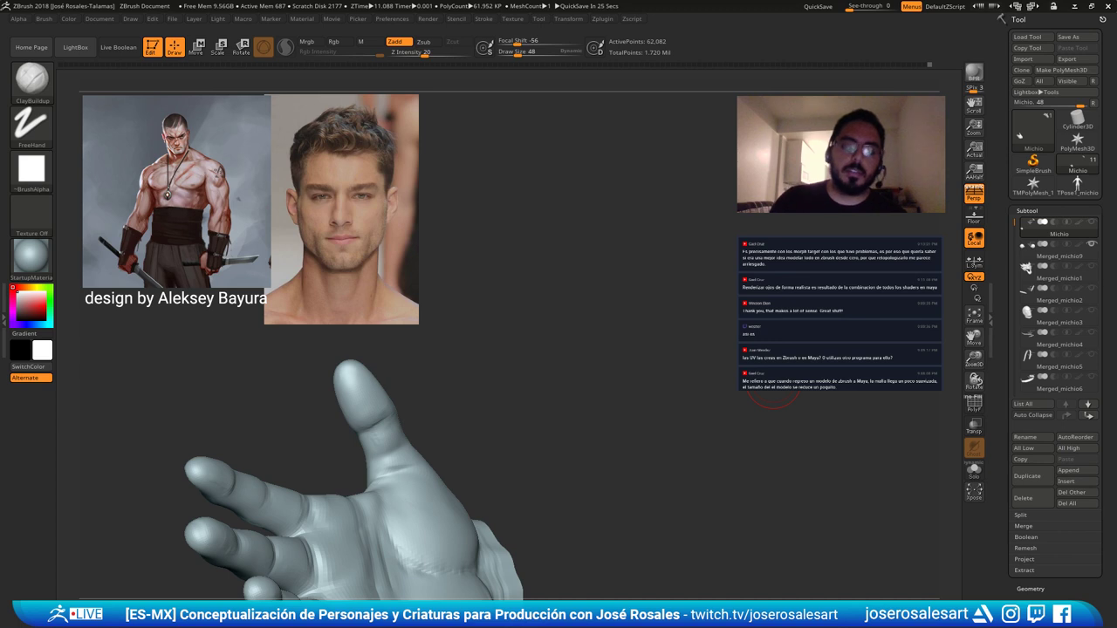
Build up the knuckles and tendons on the back of the hand with ClayBuildup at draw size 30.
mouse_move(773, 376)
left_mouse_down()
mouse_move(568, 294)
mouse_move(549, 322)
mouse_move(615, 173)
left_mouse_up()
right_click_drag(524, 323, 544, 362)
key("s")
left_click_drag(544, 361, 538, 360)
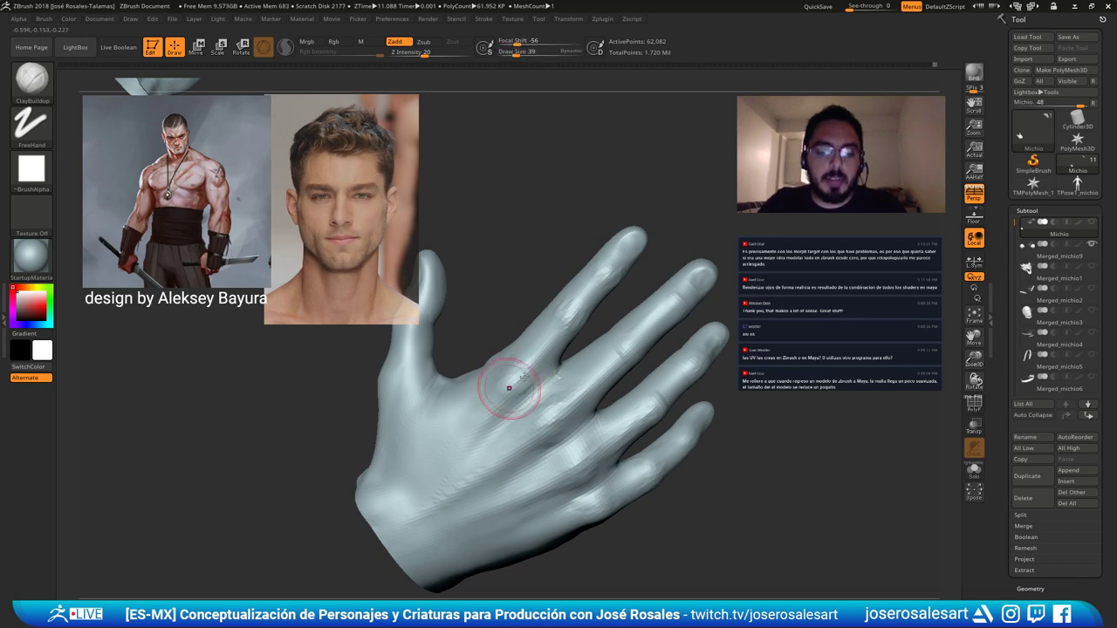
key("bracketright")
mouse_move(548, 352)
right_mouse_down()
mouse_move(526, 417)
mouse_move(546, 414)
right_mouse_up()
key("bracketleft")
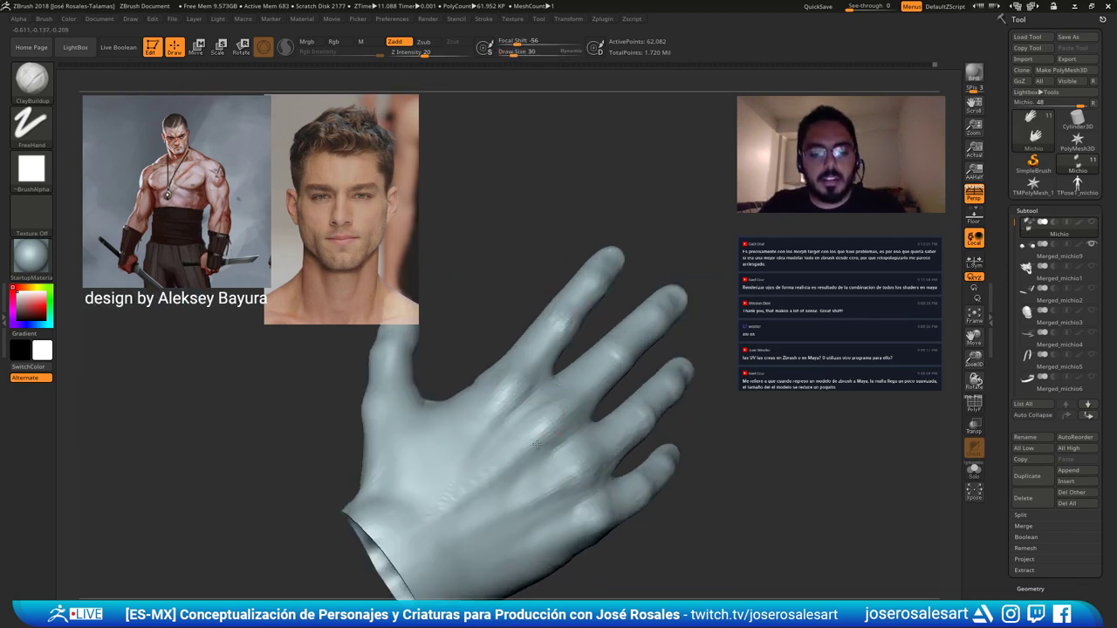
right_click_drag(588, 382, 533, 370, "alt")
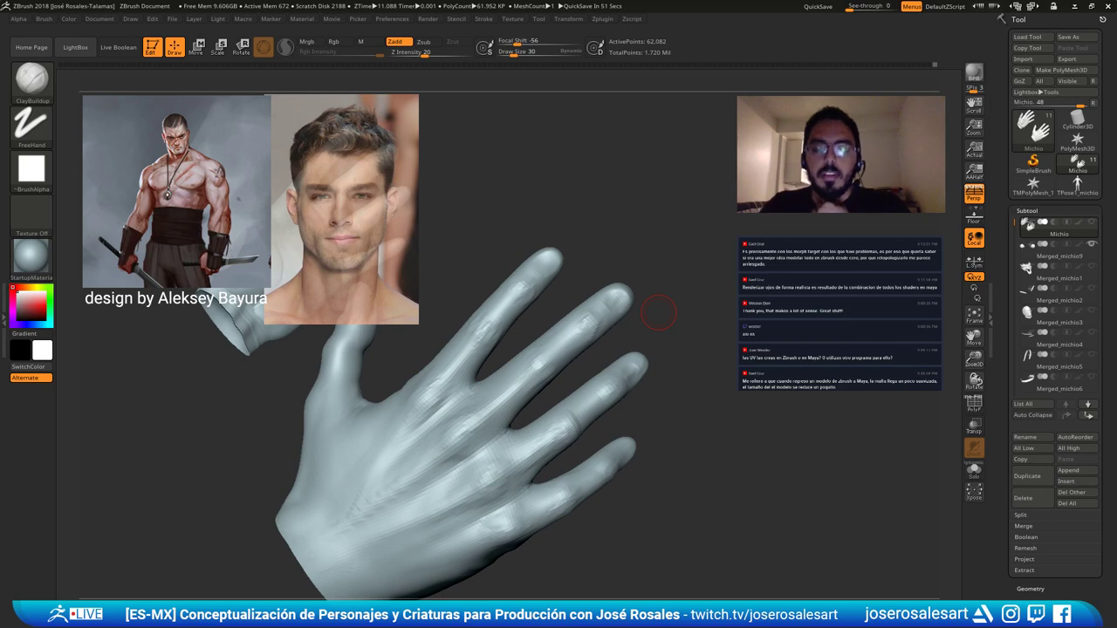
Carve the joint creases on the palm side of the fingers with DamStandard.
mouse_move(659, 312)
left_mouse_down()
mouse_move(576, 366)
mouse_move(432, 413)
mouse_move(488, 418)
left_mouse_up()
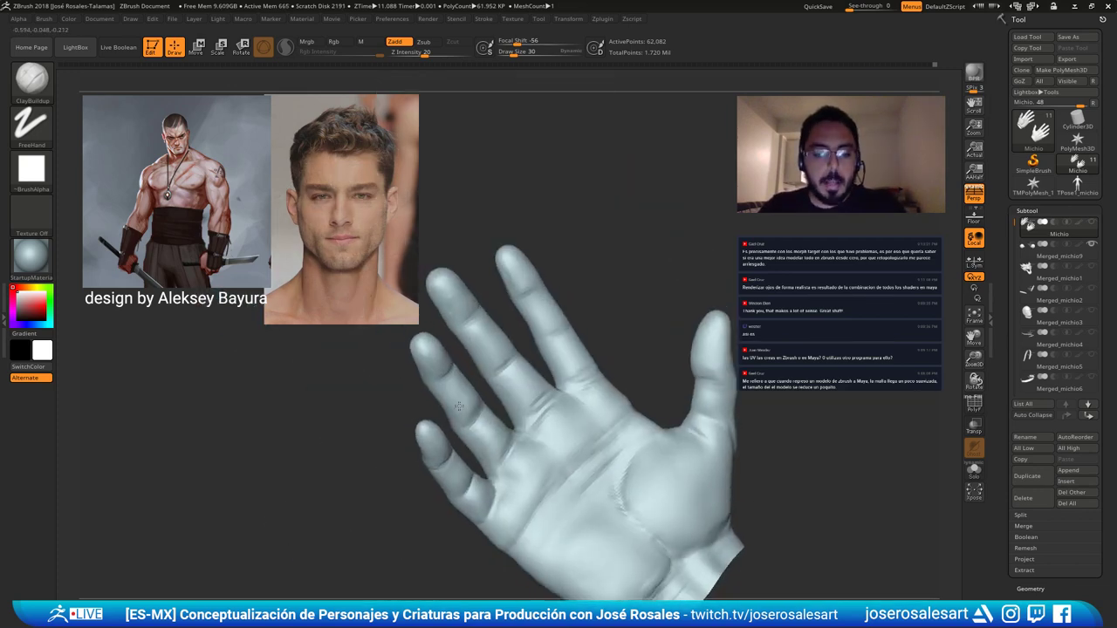
key("b")
key("d")
key("s")
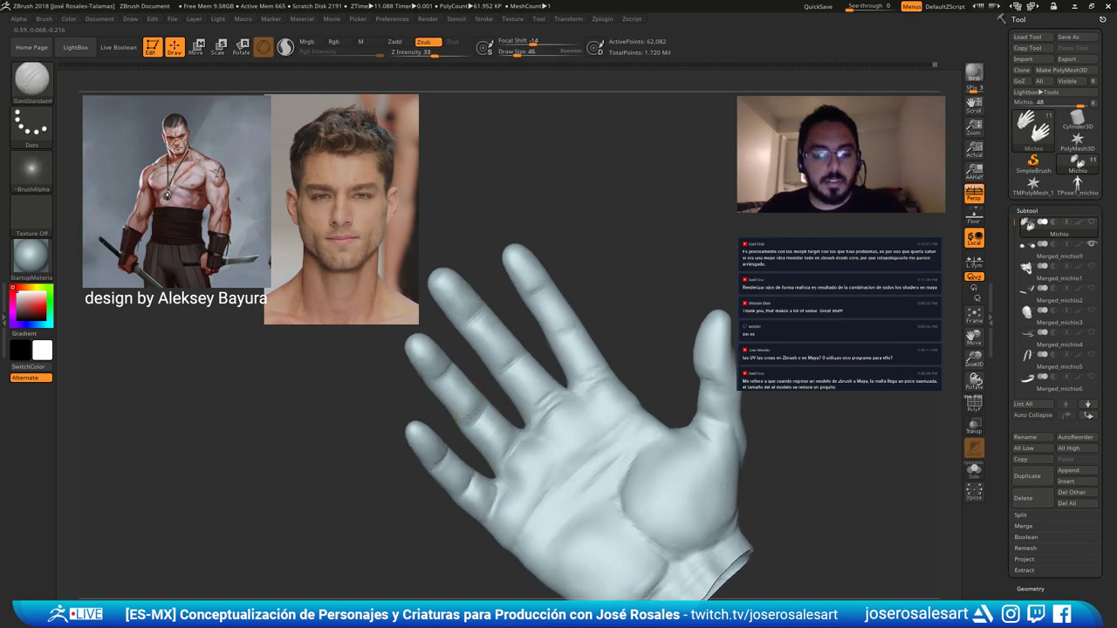
right_click_drag(475, 416, 481, 410)
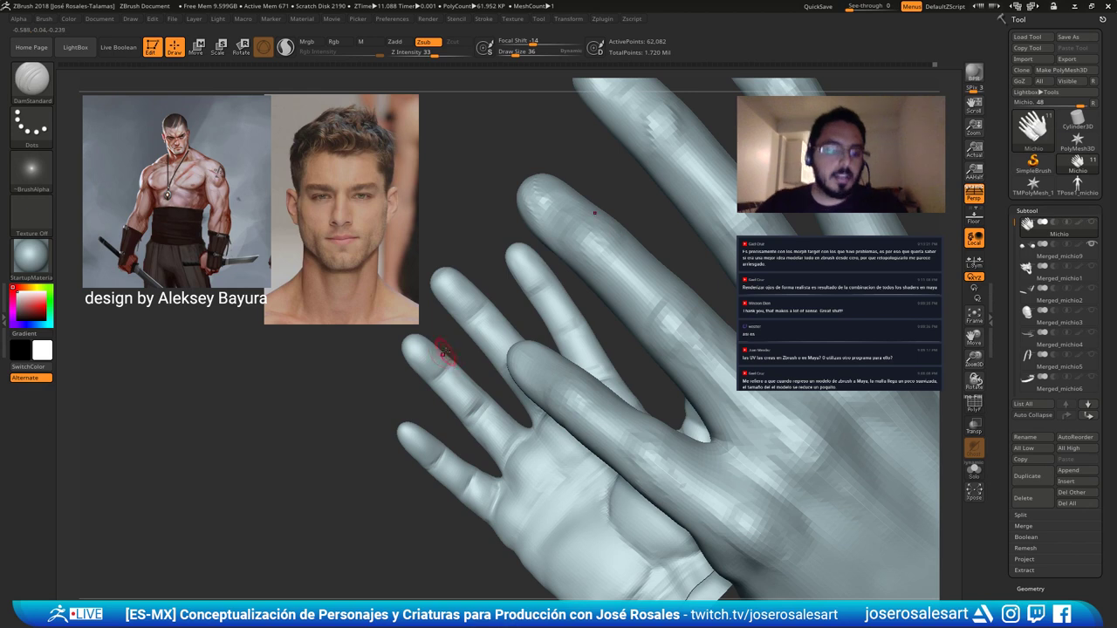
Fill out the pads between the finger joints with ClayBuildup at draw size 58 and smooth them.
key("b")
key("c")
key("b")
right_click_drag(461, 384, 466, 356)
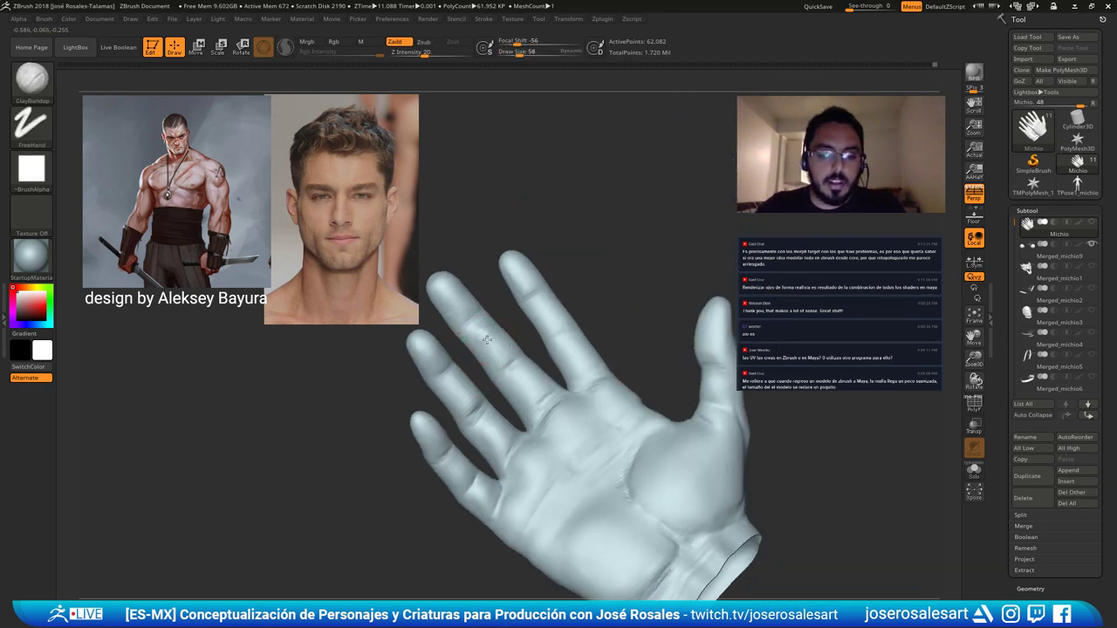
right_click_drag(543, 316, 548, 316)
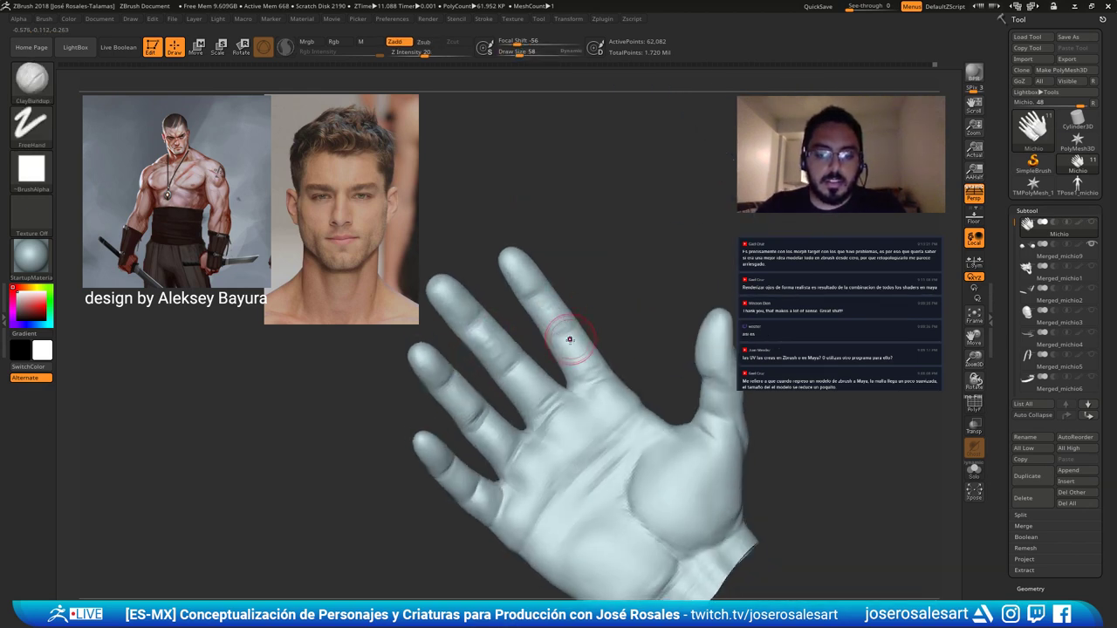
left_click_drag(567, 341, 576, 360)
left_click_drag(512, 382, 544, 400)
left_click_drag(495, 342, 483, 350, "shift")
left_click_drag(559, 328, 583, 352, "shift")
right_click_drag(580, 345, 576, 320)
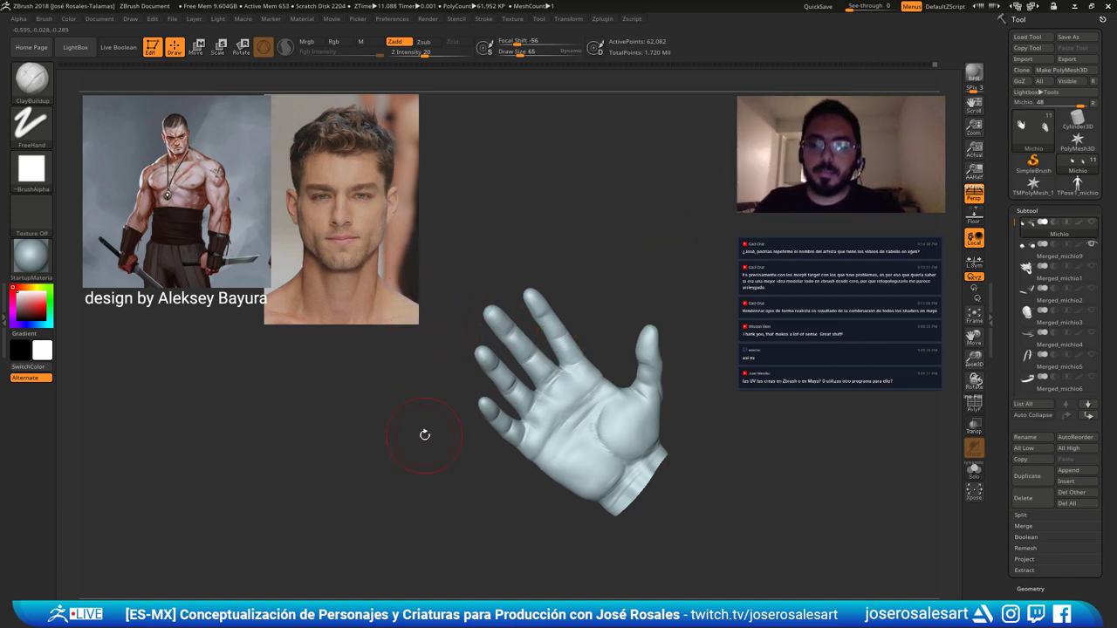
Build up the fleshy pads of the palm beneath the fingers with ClayBuildup.
left_click_drag(424, 431, 544, 384)
right_click_drag(586, 404, 594, 416, "ctrl")
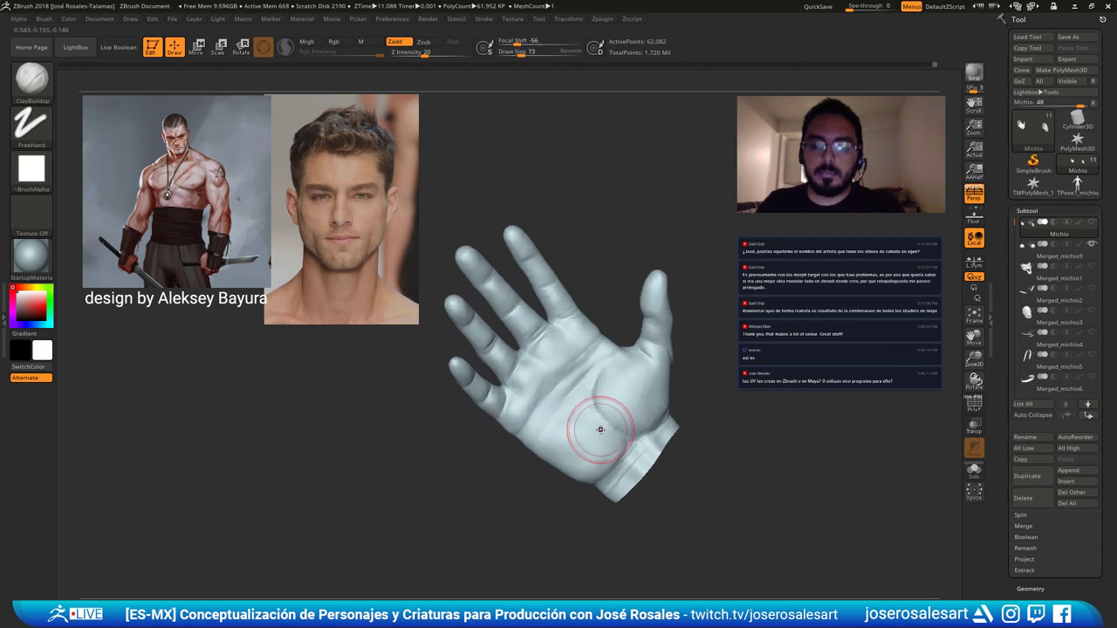
key("s")
left_click(600, 426)
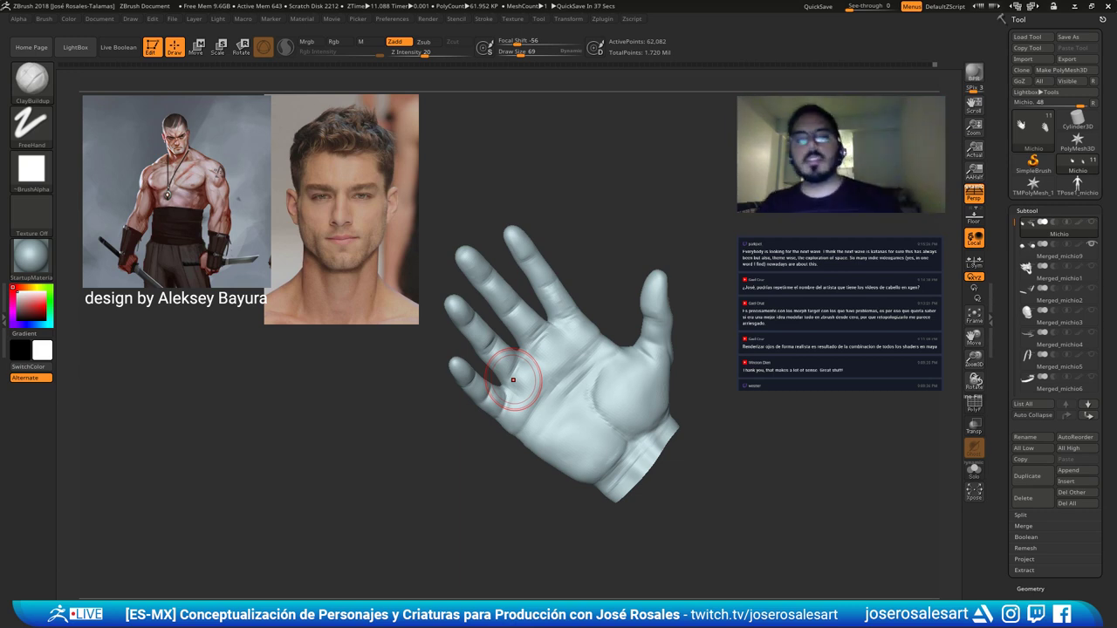
key("s")
mouse_move(558, 332)
right_mouse_down()
mouse_move(614, 274)
mouse_move(624, 232)
mouse_move(621, 253)
right_mouse_up()
left_click(594, 272)
mouse_move(522, 376)
right_mouse_down()
mouse_move(508, 367)
mouse_move(555, 368)
right_mouse_up()
right_click_drag(555, 369, 576, 424, "ctrl")
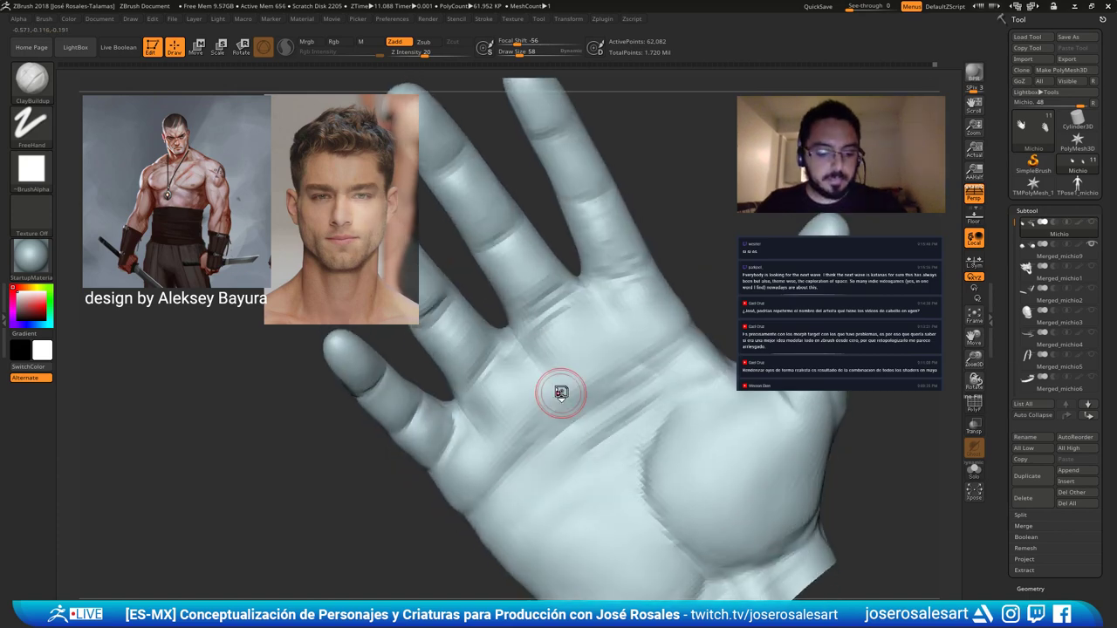
Carve the creases across the upper palm with DamStandard, reducing the draw size from 65 to 48.
key("b")
key("d")
key("s")
right_click_drag(530, 392, 551, 382)
key("s")
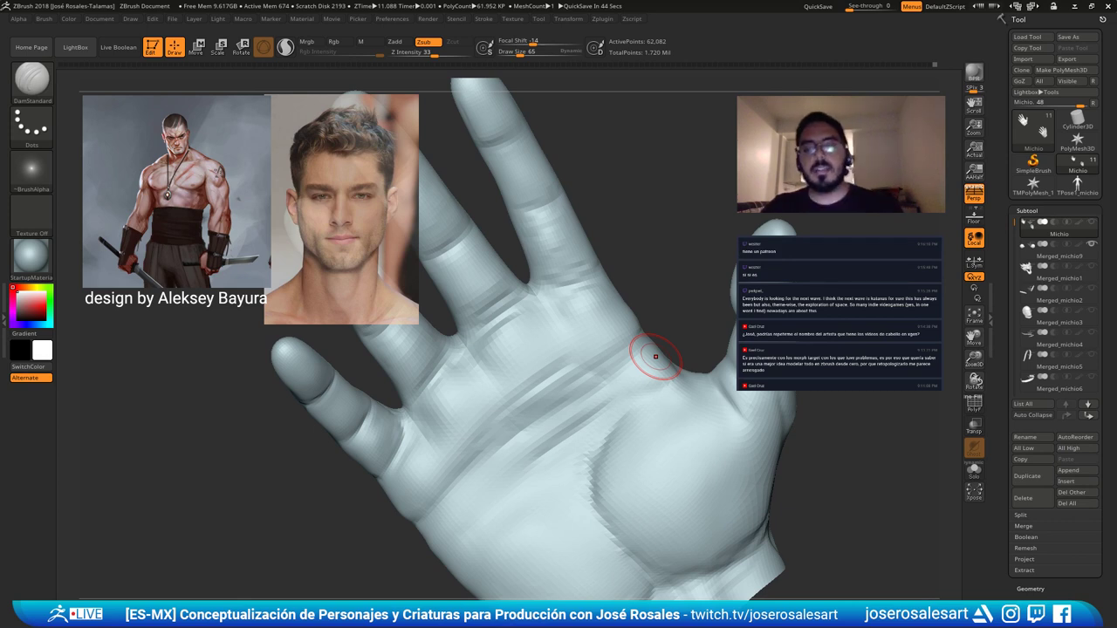
mouse_move(599, 322)
right_mouse_down()
mouse_move(564, 338)
mouse_move(587, 315)
right_mouse_up()
key("[")
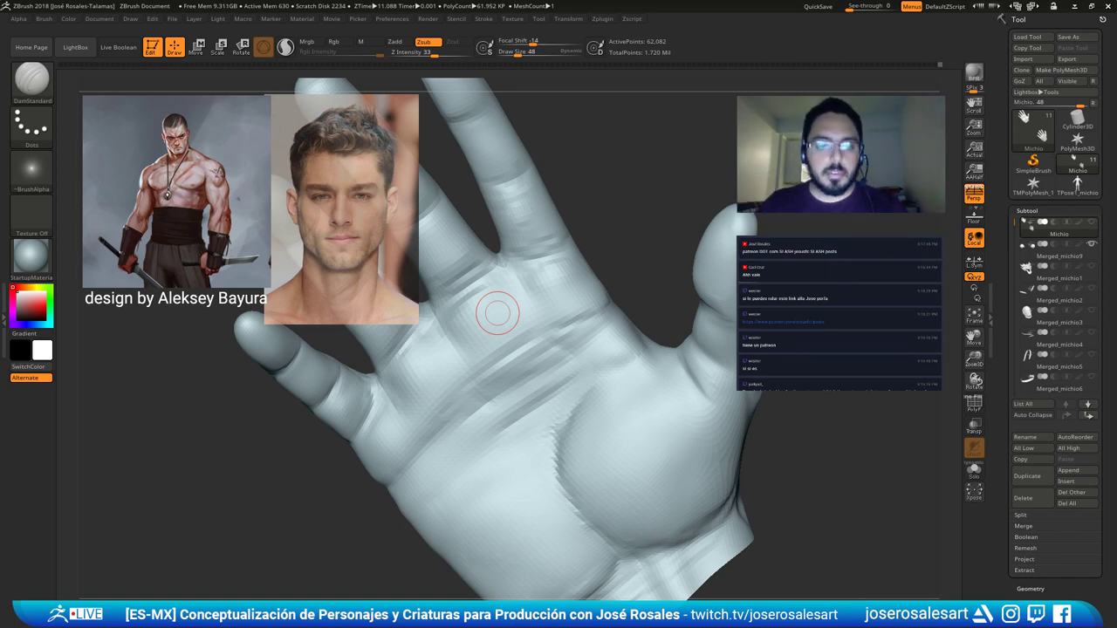
right_click_drag(531, 366, 468, 438)
right_click(497, 406)
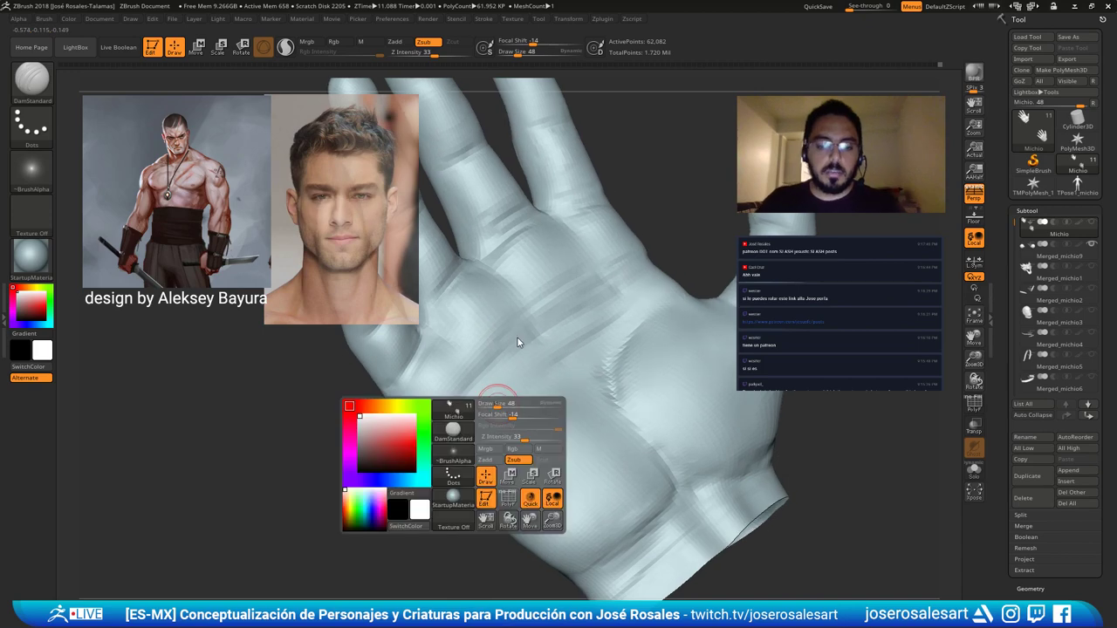
right_click_drag(549, 405, 493, 428)
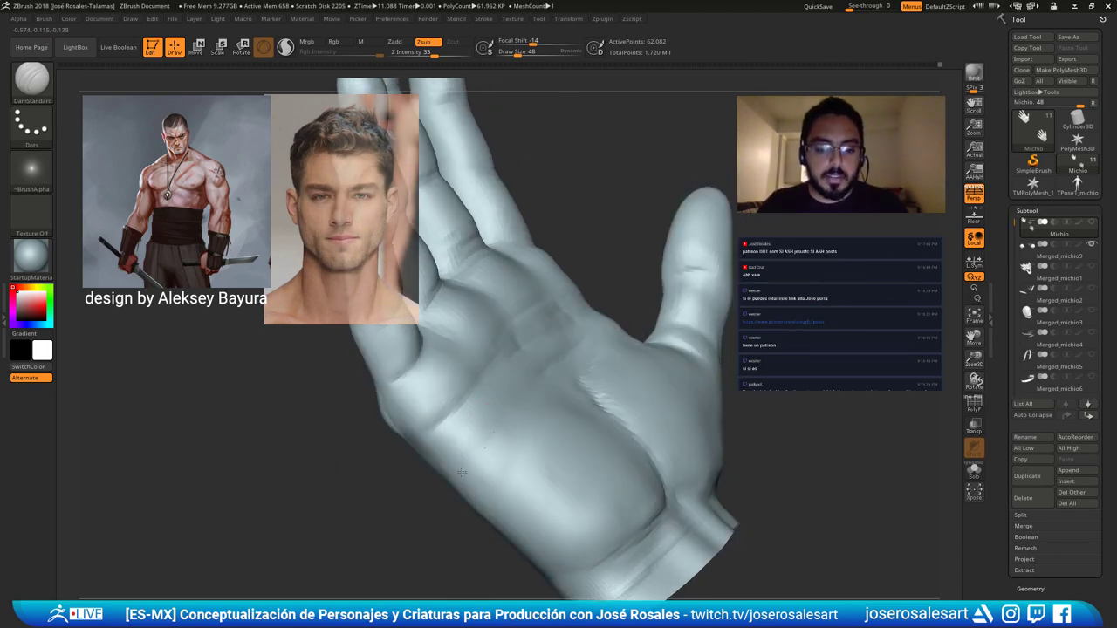
right_click_drag(462, 472, 523, 387)
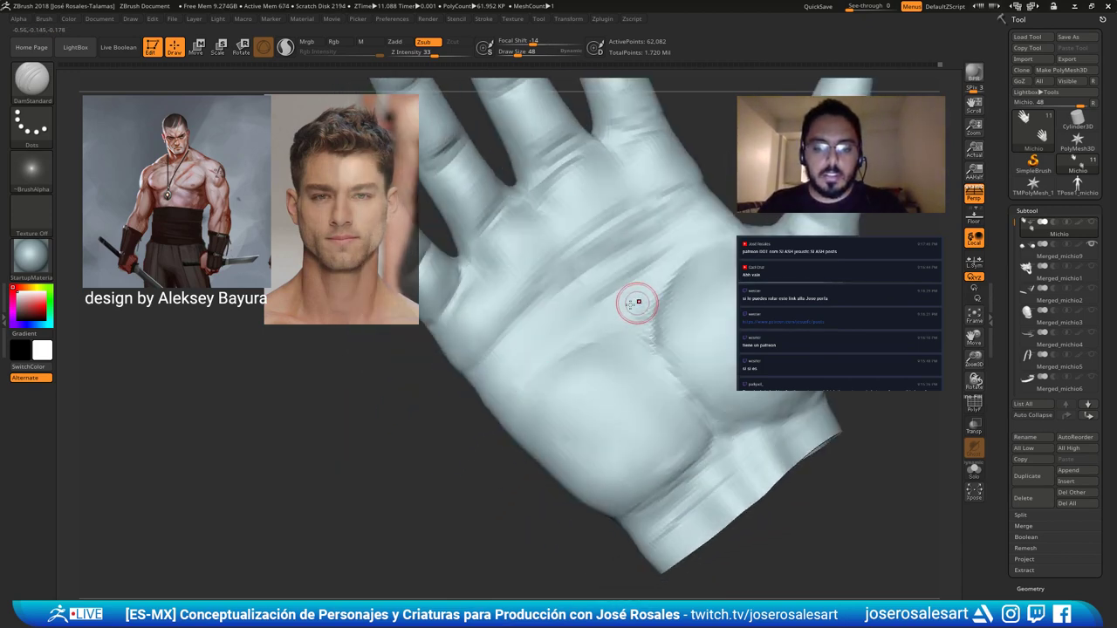
Add volume to the heel of the palm and the area between thumb and index finger with ClayBuildup.
right_click_drag(638, 330, 610, 318, "ctrl")
key("b")
key("c")
key("b")
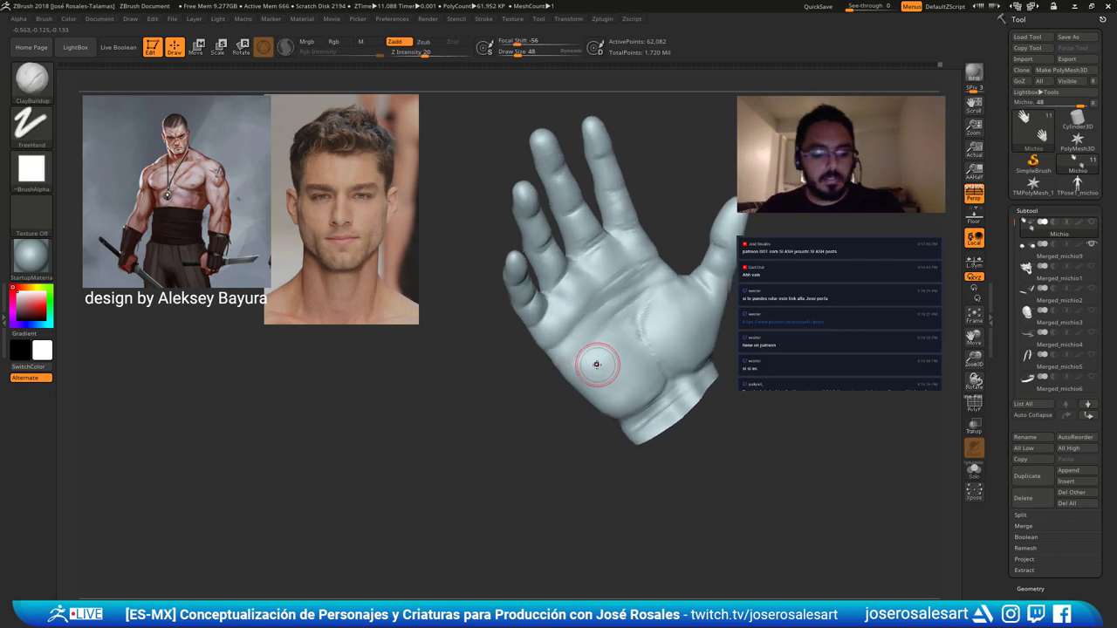
right_click_drag(597, 363, 603, 326)
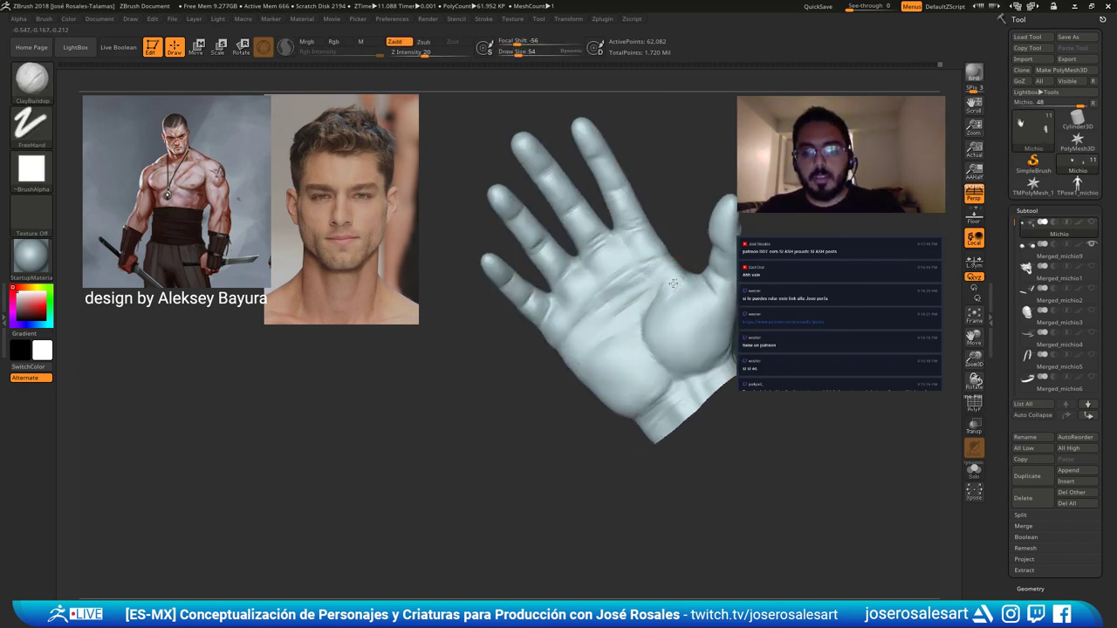
mouse_move(674, 283)
right_mouse_down()
mouse_move(634, 333)
mouse_move(790, 305)
right_mouse_up()
key("bracketleft")
right_click_drag(789, 305, 807, 336, "ctrl")
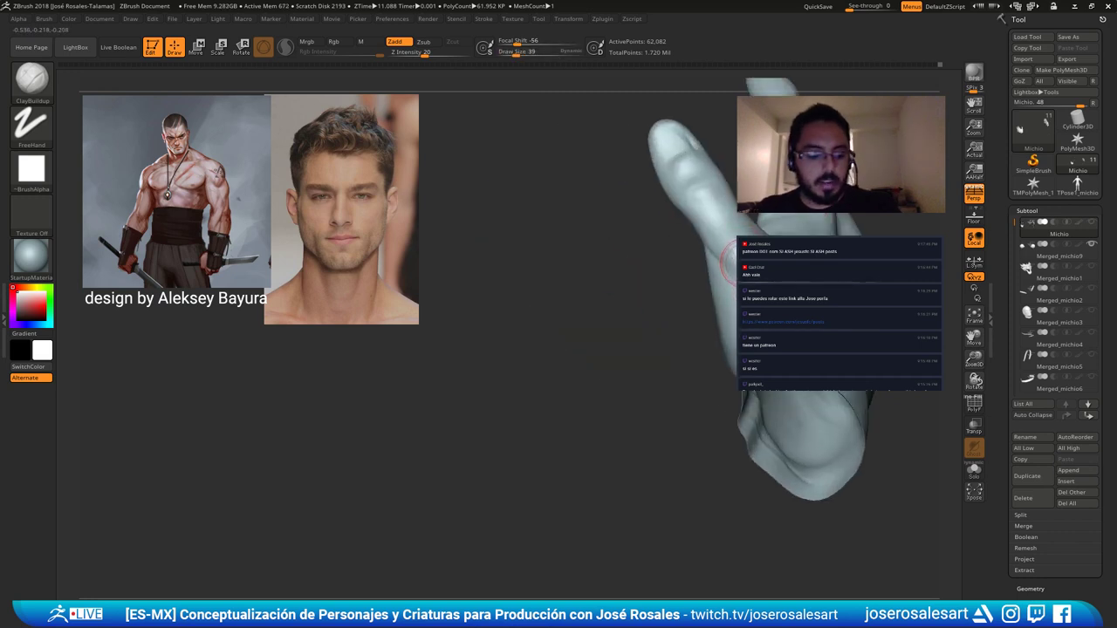
Refine the knuckles and tendons on the back of the hand, alternating between DamStandard and ClayBuildup.
mouse_move(753, 300)
right_mouse_down("ctrl")
mouse_move(741, 272)
mouse_move(773, 290)
mouse_move(742, 286)
mouse_move(763, 243)
mouse_move(726, 238)
mouse_move(739, 271)
mouse_move(748, 215)
mouse_move(798, 262)
mouse_move(721, 210)
mouse_move(688, 158)
mouse_move(677, 224)
mouse_move(707, 217)
mouse_move(607, 241)
right_mouse_up("ctrl")
key("b")
key("d")
key("s")
key("bracketleft")
key("bracketleft")
key("b")
key("c")
key("b")
key("bracketright")
key("bracketright")
key("bracketleft")
key("bracketleft")
Set DamStandard to draw size 21 for fine creases and show the hands' subdivision settings.
key("b")
key("d")
key("s")
left_click(1027, 210)
left_click(1030, 224)
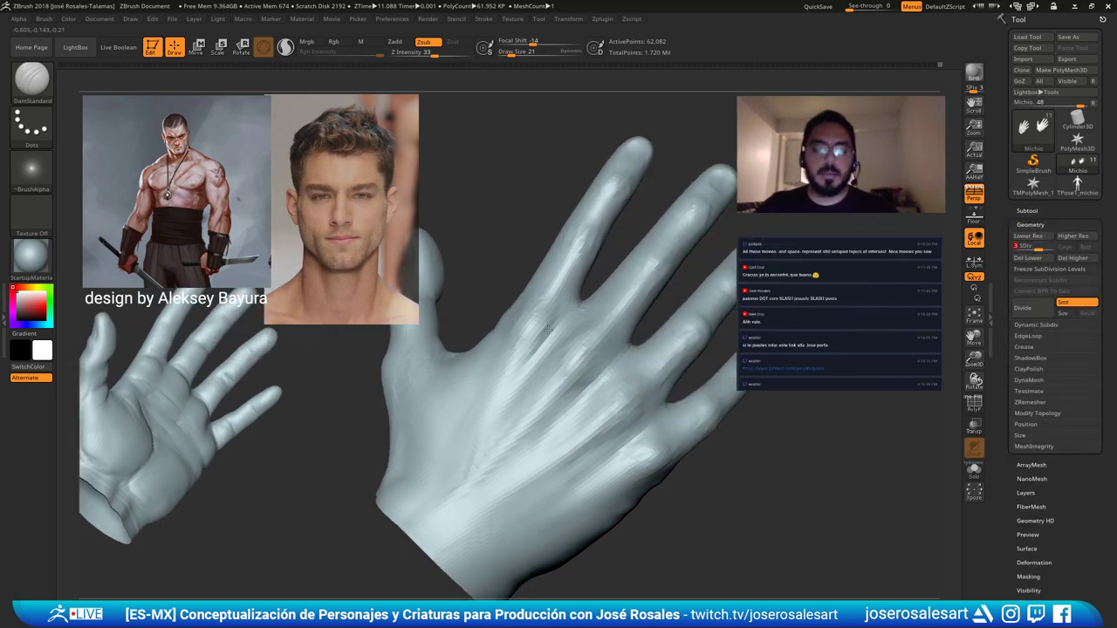
Review the hand from both sides and soften the palm creases with the Smooth brush at draw size 39.
right_click_drag(536, 344, 641, 414)
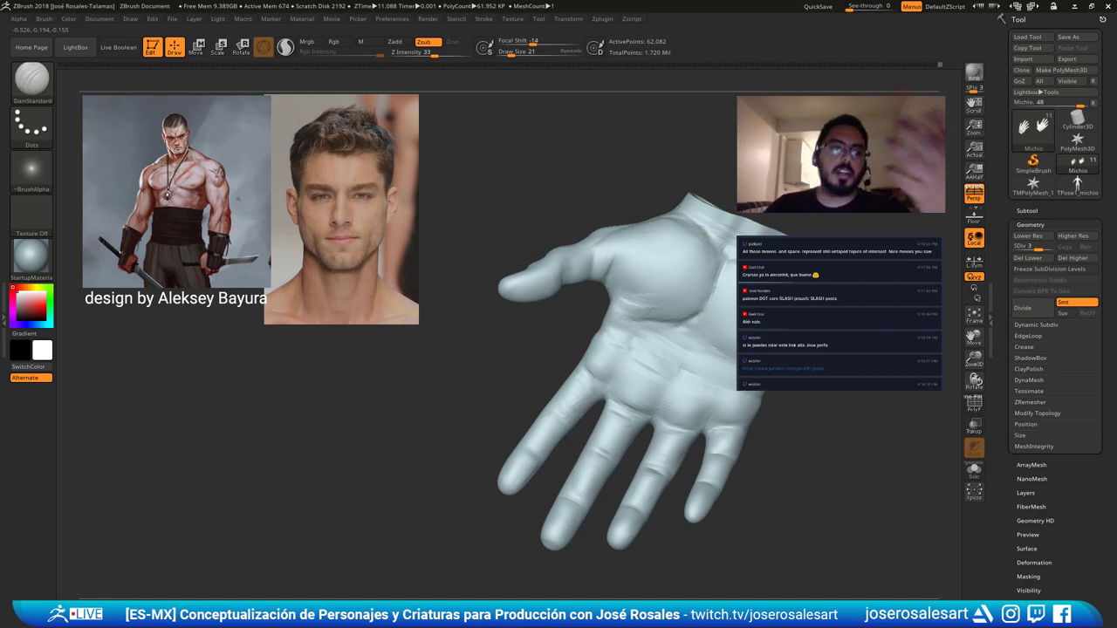
right_click_drag(599, 362, 653, 356)
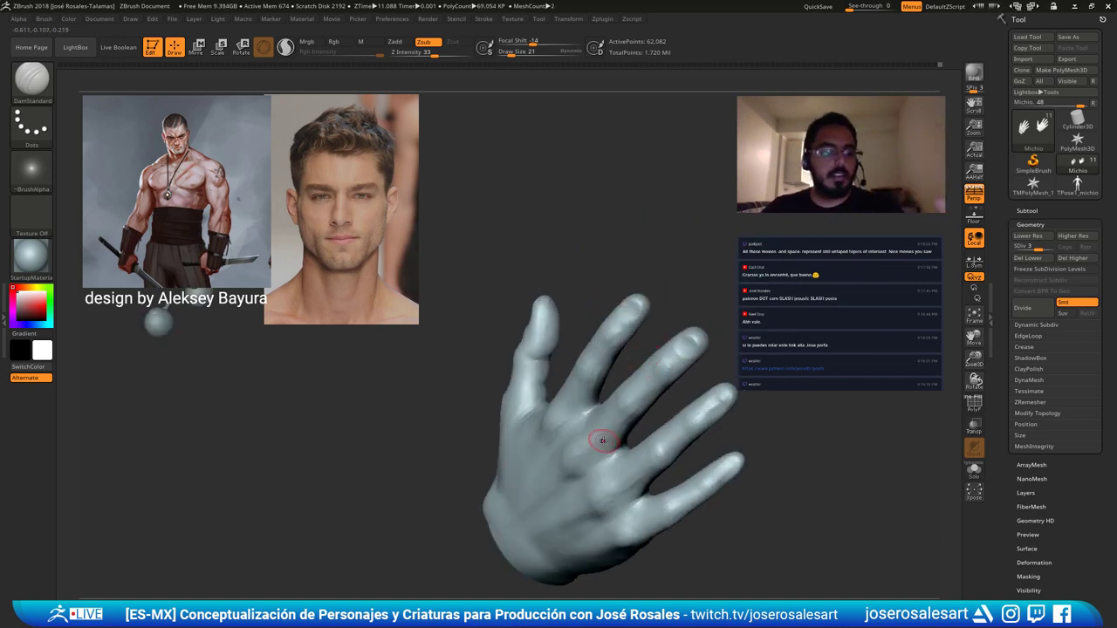
mouse_move(602, 442)
right_mouse_down()
mouse_move(601, 481)
mouse_move(648, 422)
mouse_move(603, 439)
right_mouse_up()
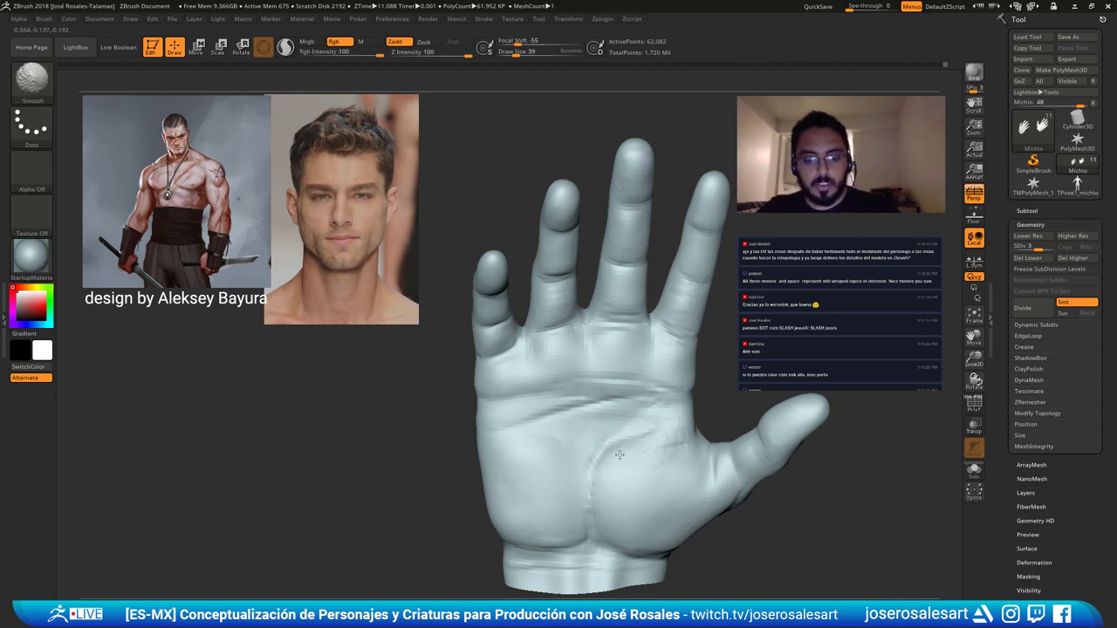
right_click_drag(626, 397, 612, 355, "ctrl")
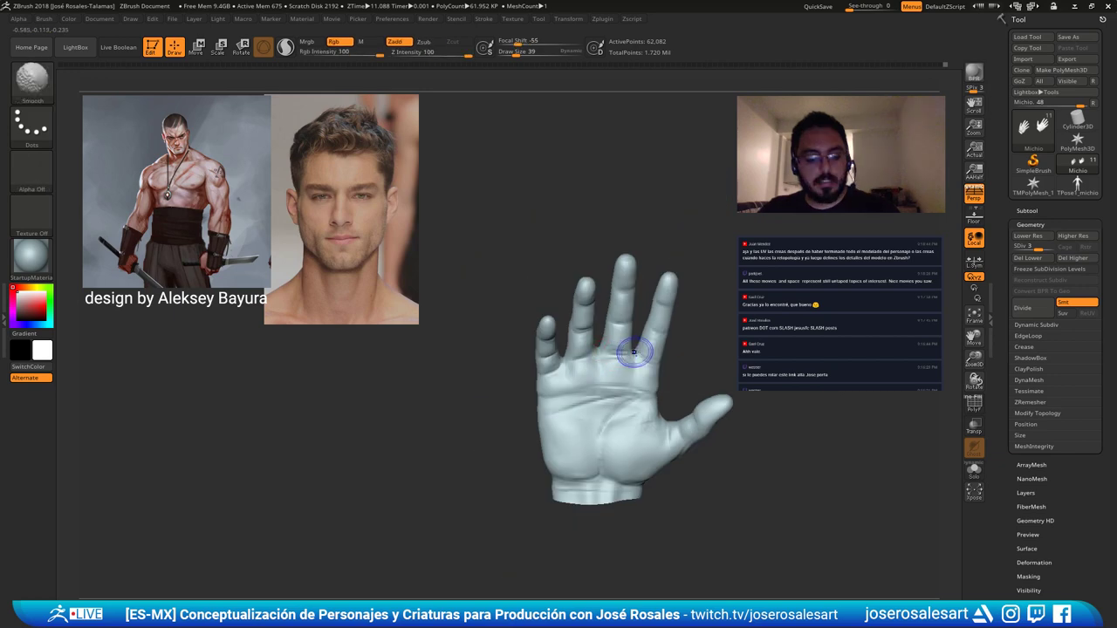
Lower the hands to subdivision level 2 and check the palm's larger forms.
key("shift+d")
mouse_move(651, 428)
right_mouse_down("ctrl")
mouse_move(650, 467)
mouse_move(666, 427)
right_mouse_up("ctrl")
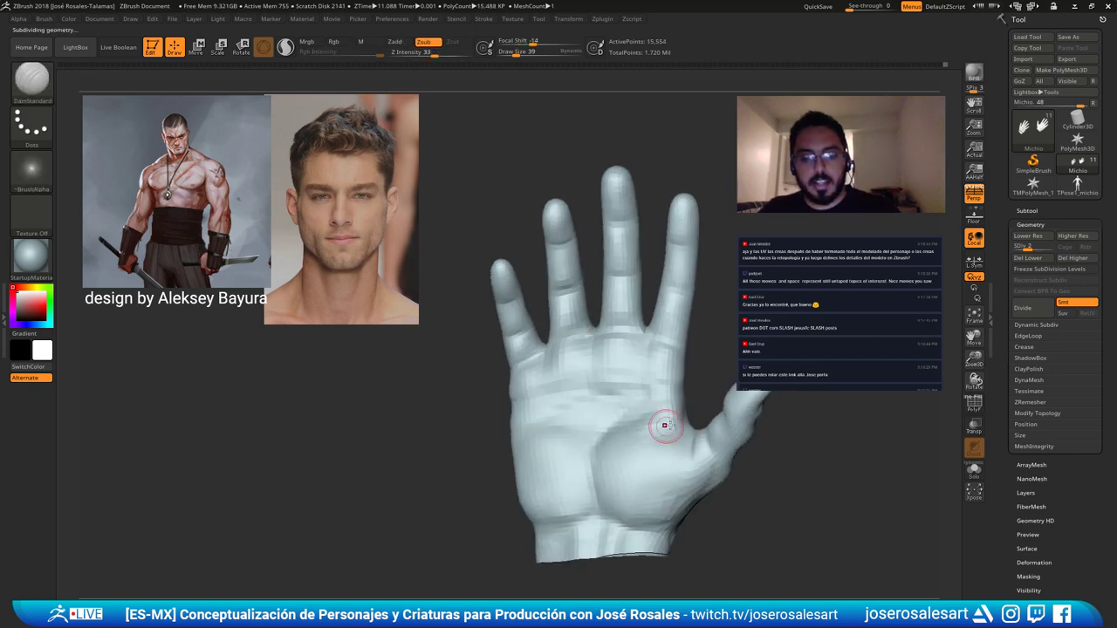
right_click_drag(609, 352, 638, 399)
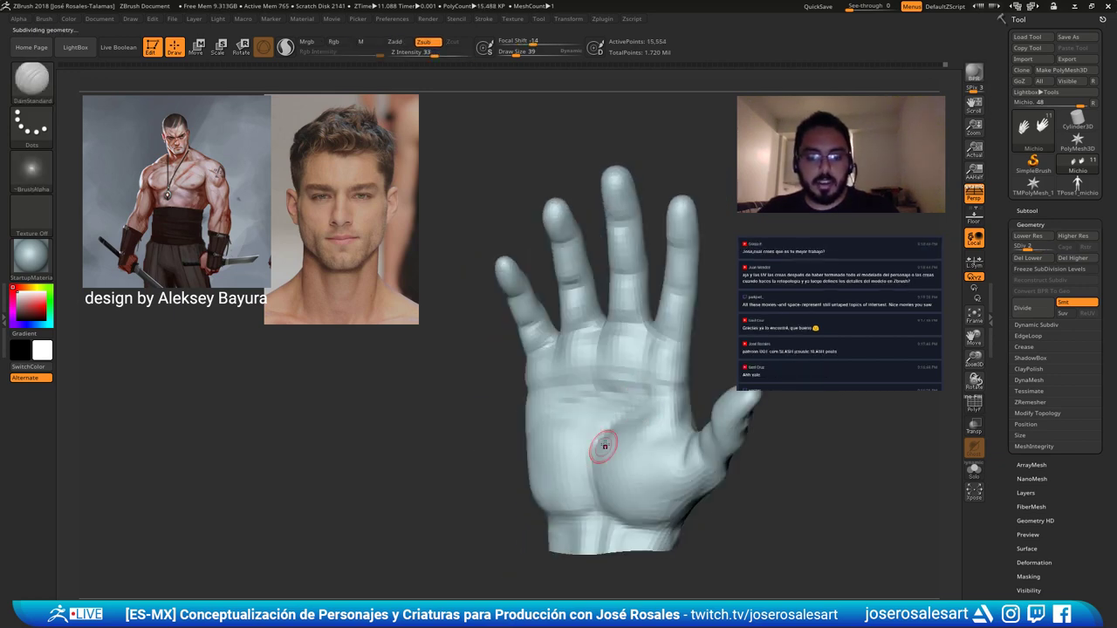
Raise the hands to subdivision level 3 and examine the palm creases and fingers from several angles.
right_click_drag(591, 463, 597, 515, "ctrl")
right_click_drag(596, 514, 670, 464)
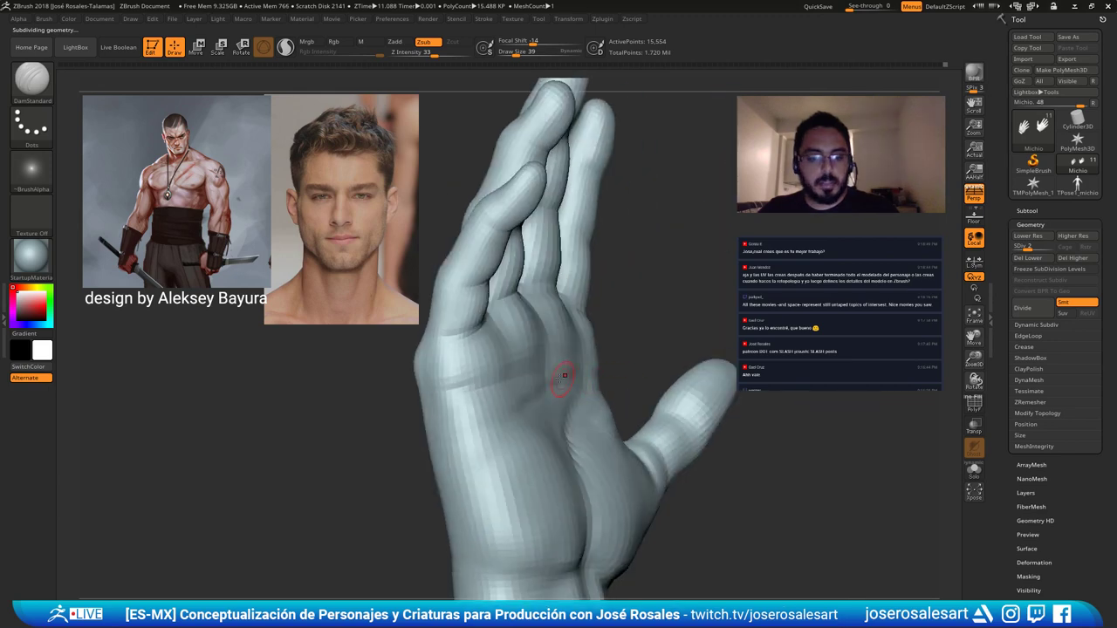
right_click_drag(562, 379, 612, 350)
right_click_drag(725, 300, 599, 385)
key("d")
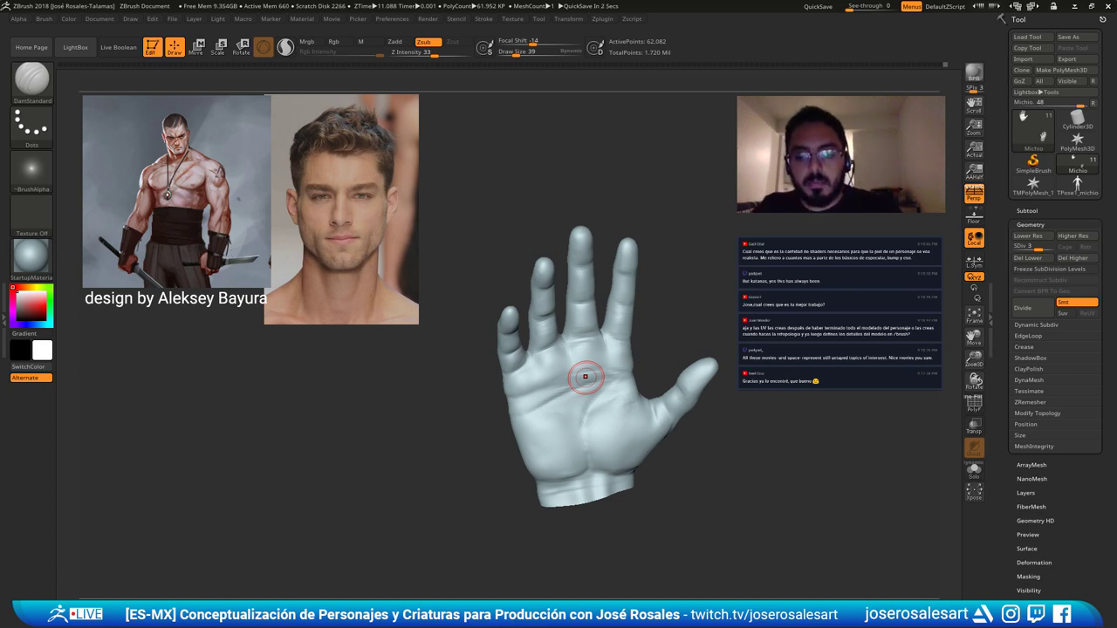
right_click_drag(586, 378, 564, 316)
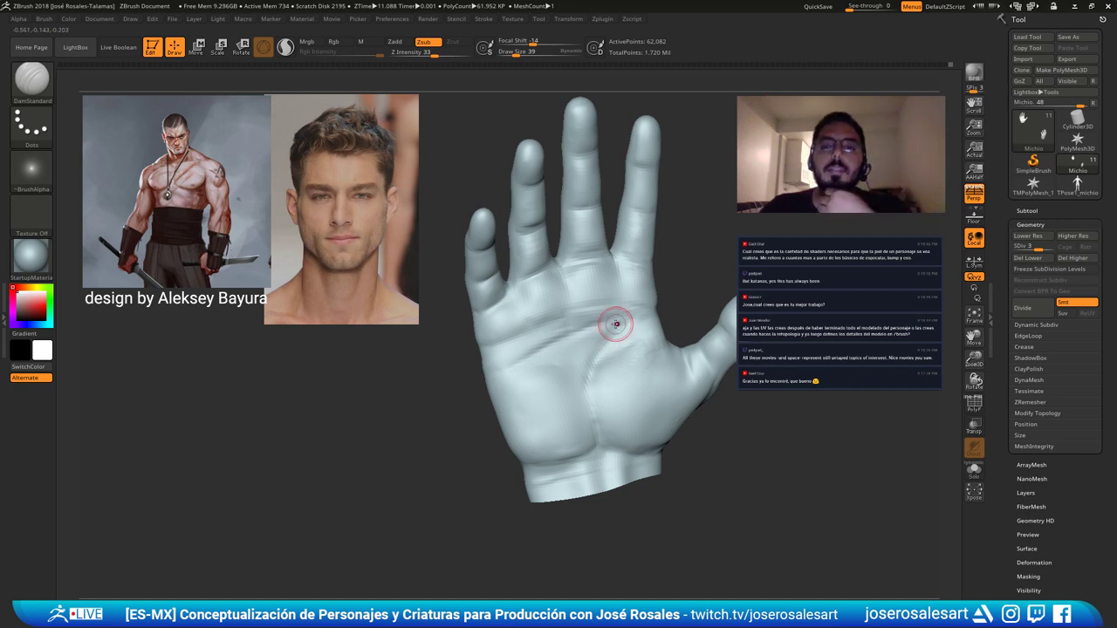
mouse_move(563, 311)
right_mouse_down()
mouse_move(591, 236)
mouse_move(521, 266)
mouse_move(568, 260)
mouse_move(590, 249)
mouse_move(519, 269)
right_mouse_up()
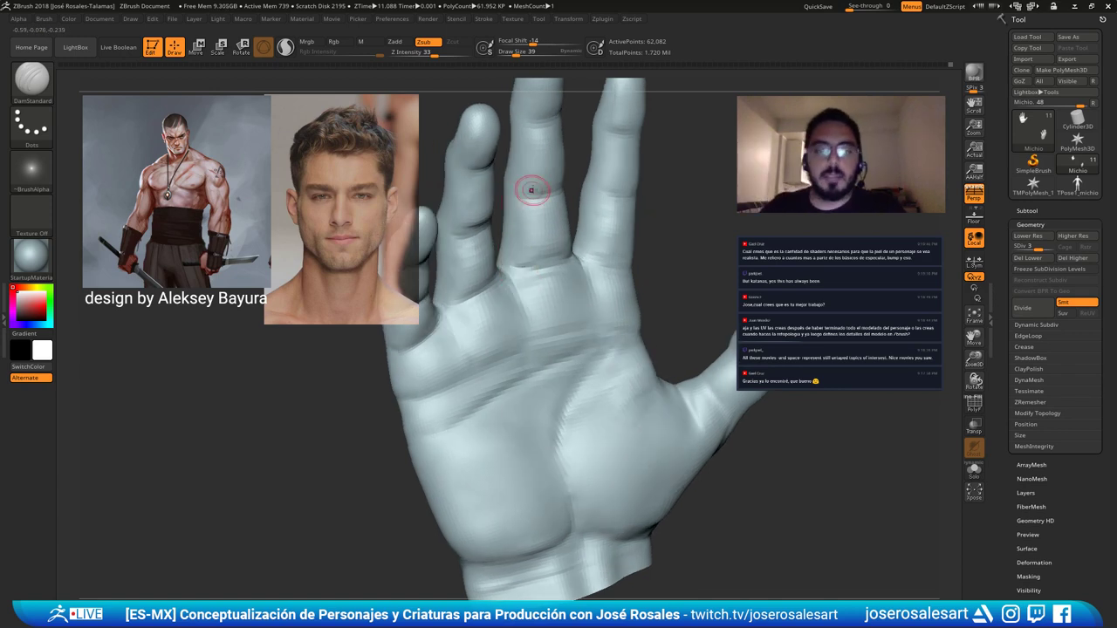
right_click_drag(514, 295, 553, 239)
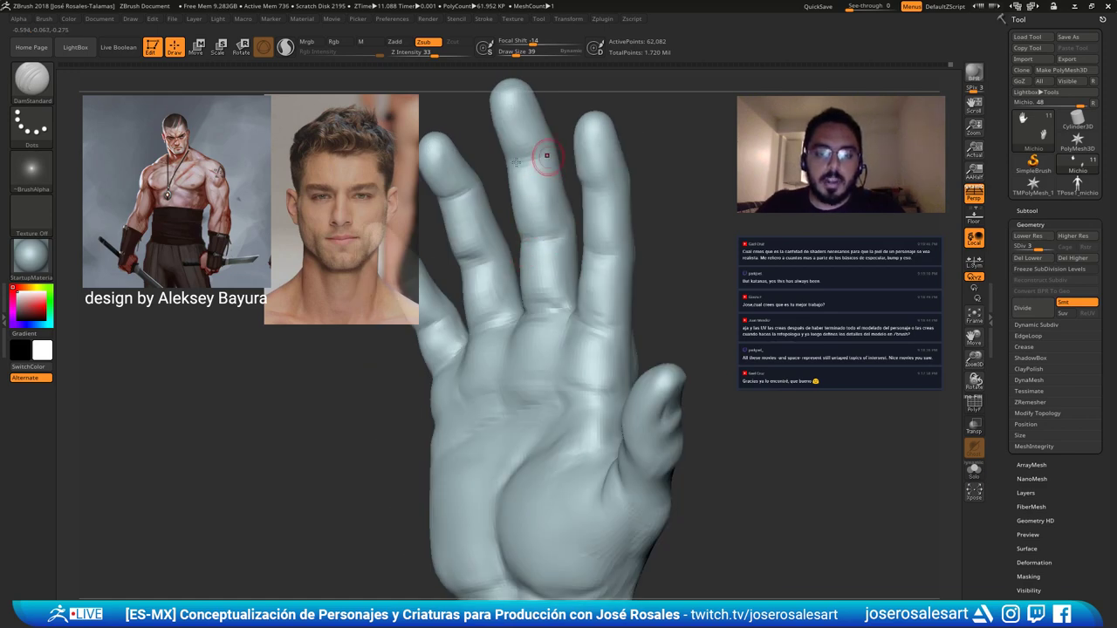
right_click_drag(542, 155, 534, 251)
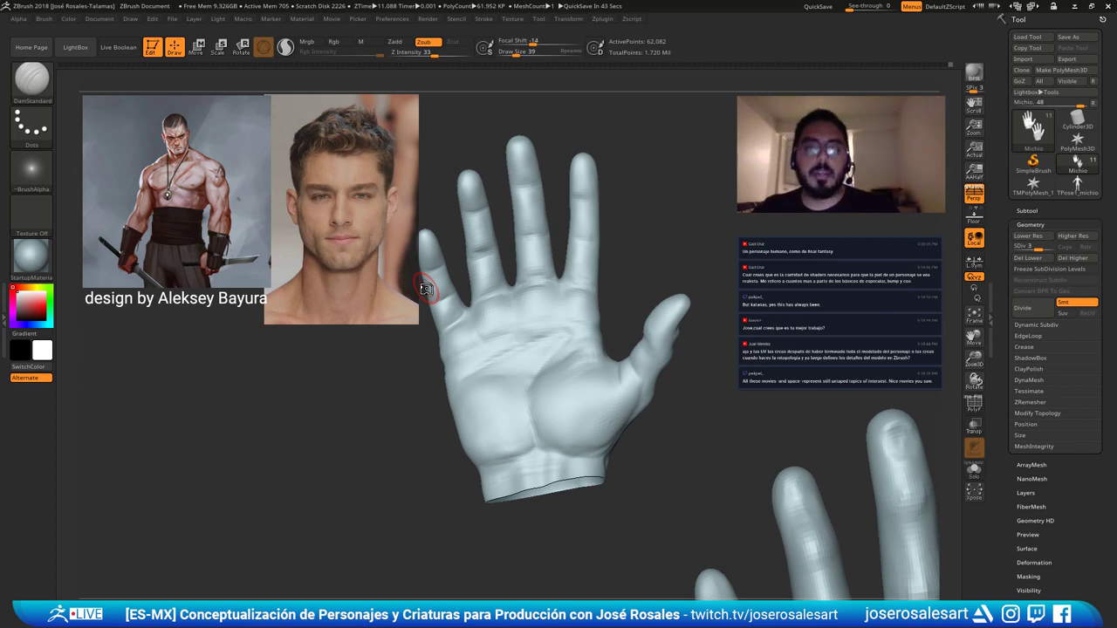
Build up the pad of the index fingertip with ClayBuildup at draw size 48.
key("b")
key("c")
key("b")
mouse_move(422, 165)
left_mouse_down("alt")
mouse_move(432, 176)
mouse_move(599, 194)
mouse_move(587, 243)
left_mouse_up("alt")
right_click_drag(597, 180, 594, 186)
key("s")
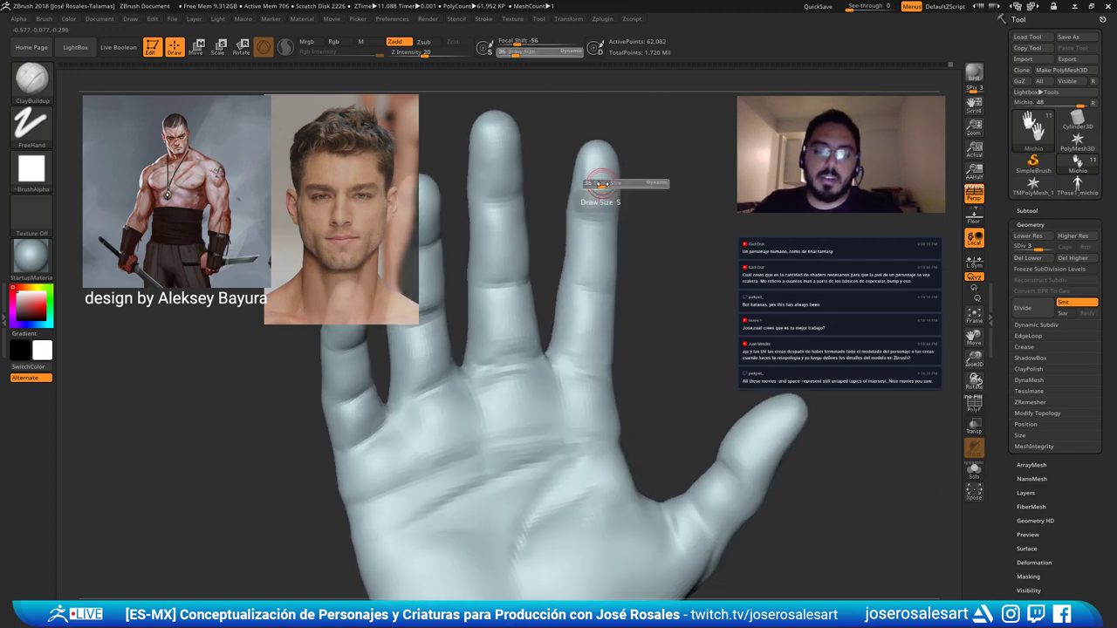
left_click(603, 187)
left_click_drag(605, 152, 601, 174)
right_click_drag(592, 187, 598, 175)
left_click_drag(598, 160, 609, 171)
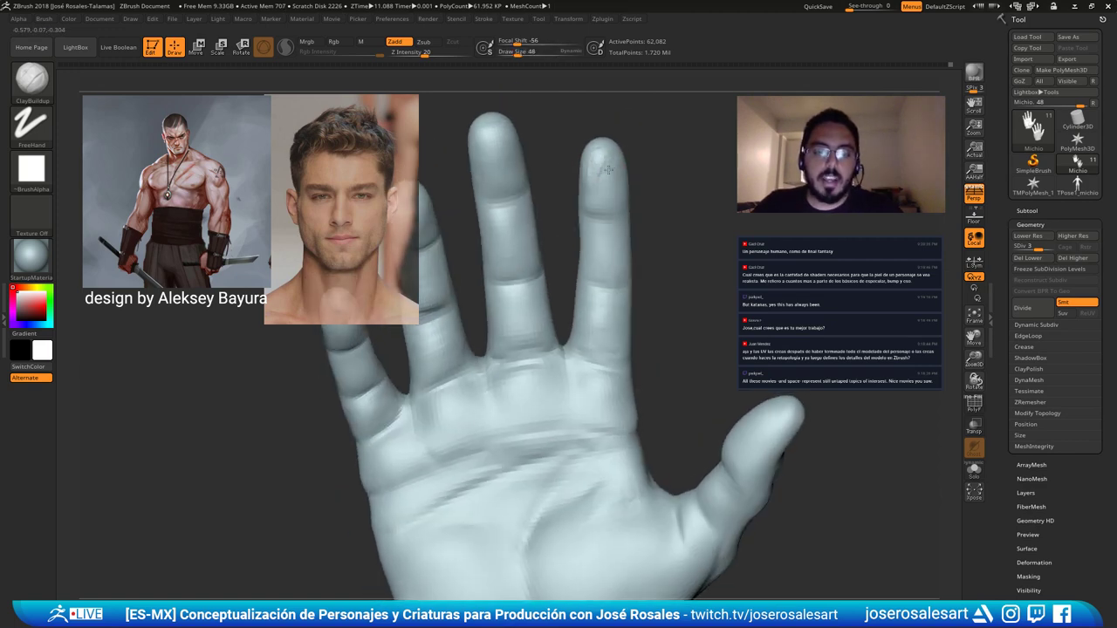
mouse_move(603, 180)
right_mouse_down()
mouse_move(590, 172)
mouse_move(607, 166)
right_mouse_up()
left_click_drag(617, 156, 636, 201)
right_click_drag(631, 206, 614, 187)
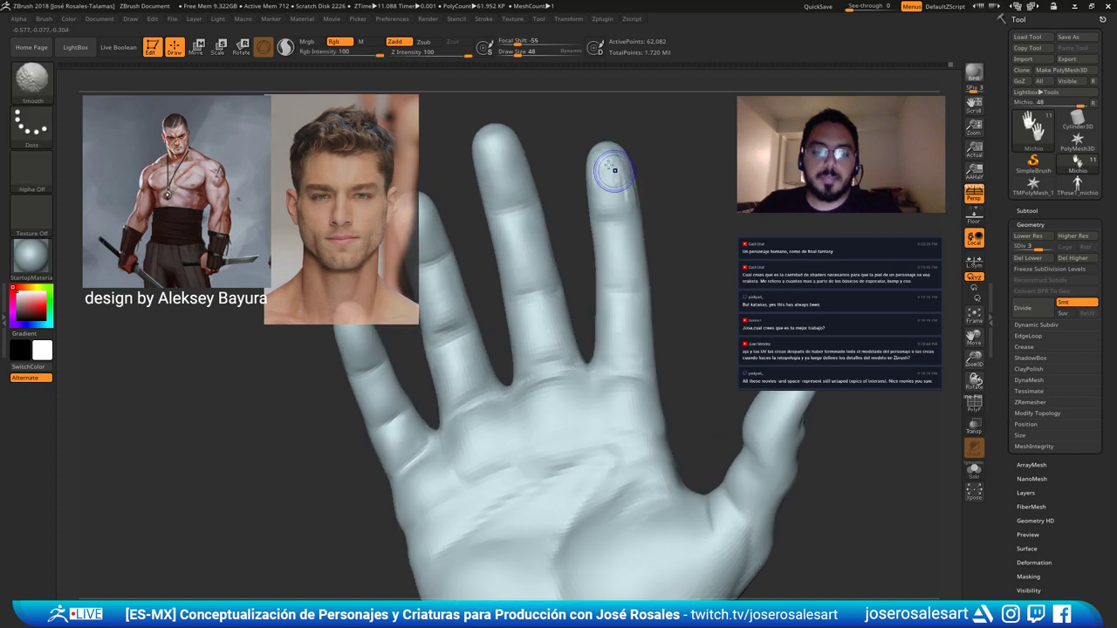
Smooth the built-up index fingertip across its front and sides with the Smooth brush.
left_click_drag(614, 169, 626, 184, "shift")
right_click_drag(622, 180, 600, 180)
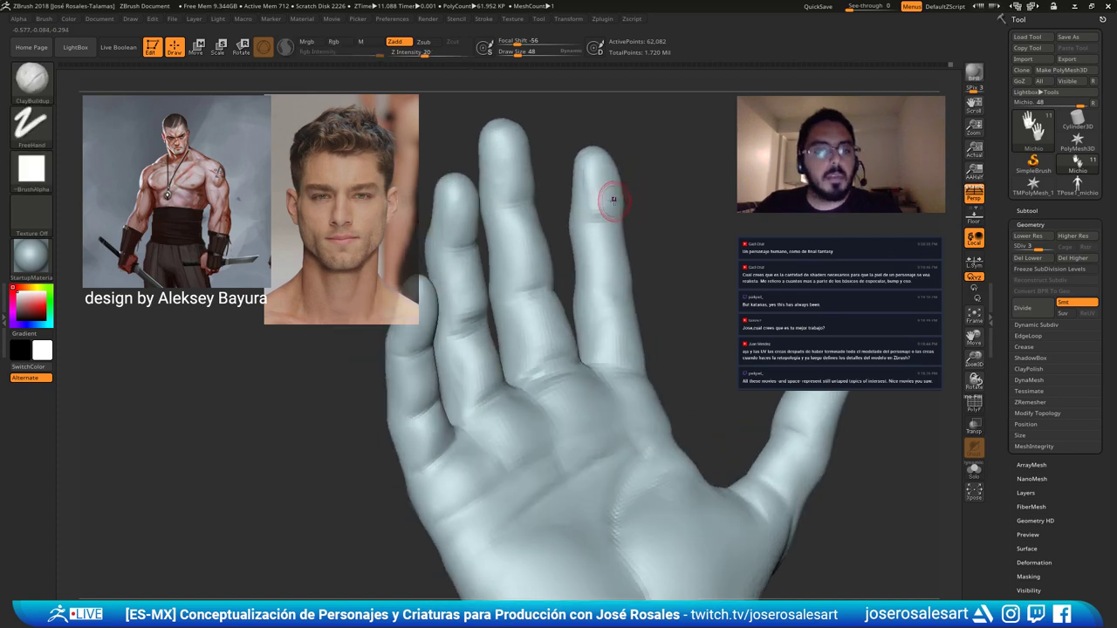
left_click_drag(608, 188, 601, 212, "shift")
right_click_drag(602, 204, 623, 201)
left_click_drag(623, 202, 630, 188, "shift")
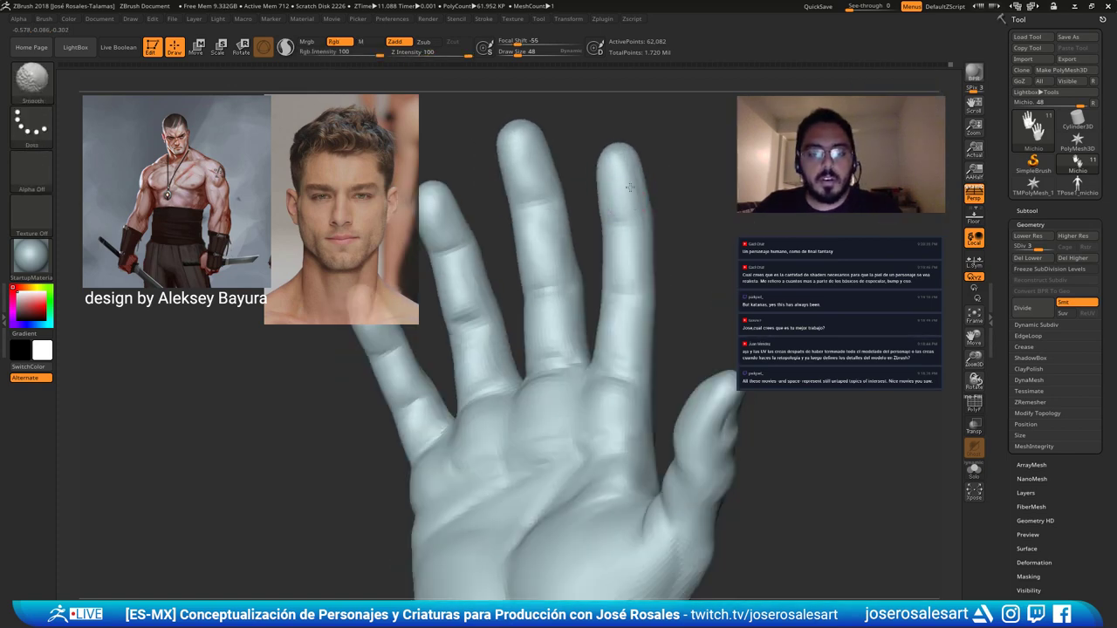
Set DamStandard to draw size 45 and check the creases across the fingers.
key("b")
key("d")
key("s")
mouse_move(618, 236)
right_mouse_down()
mouse_move(640, 230)
mouse_move(603, 249)
mouse_move(631, 217)
mouse_move(582, 217)
right_mouse_up()
right_click_drag(640, 274, 546, 269, "ctrl")
right_click_drag(601, 227, 511, 262)
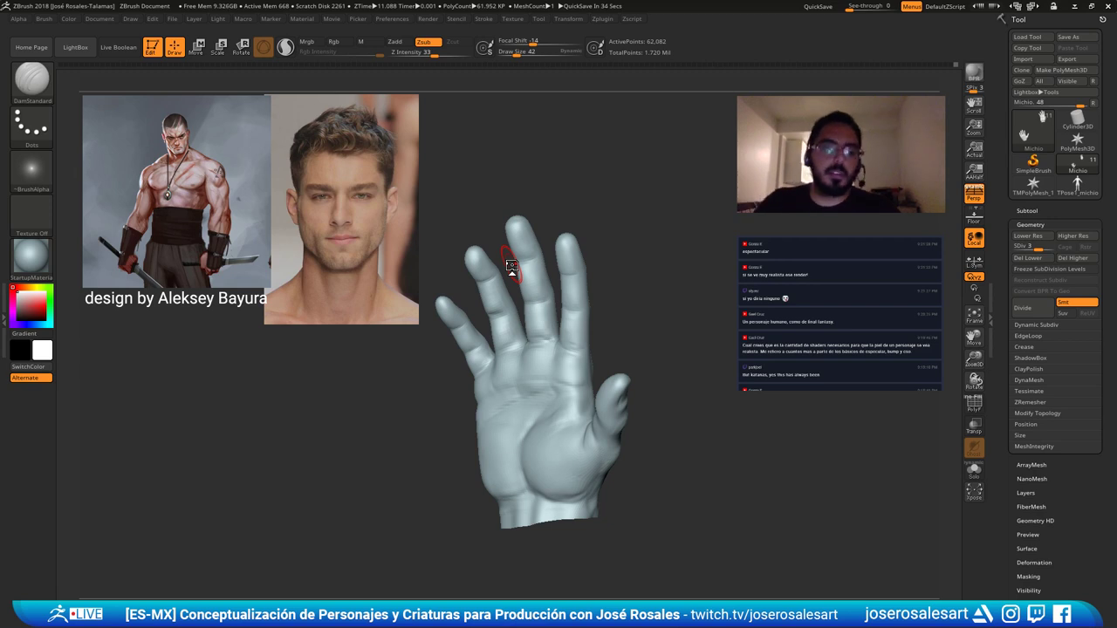
mouse_move(529, 297)
right_mouse_down("ctrl")
mouse_move(524, 220)
mouse_move(519, 228)
mouse_move(528, 135)
right_mouse_up("ctrl")
key("s")
left_click(534, 231)
key("s")
left_click(523, 223)
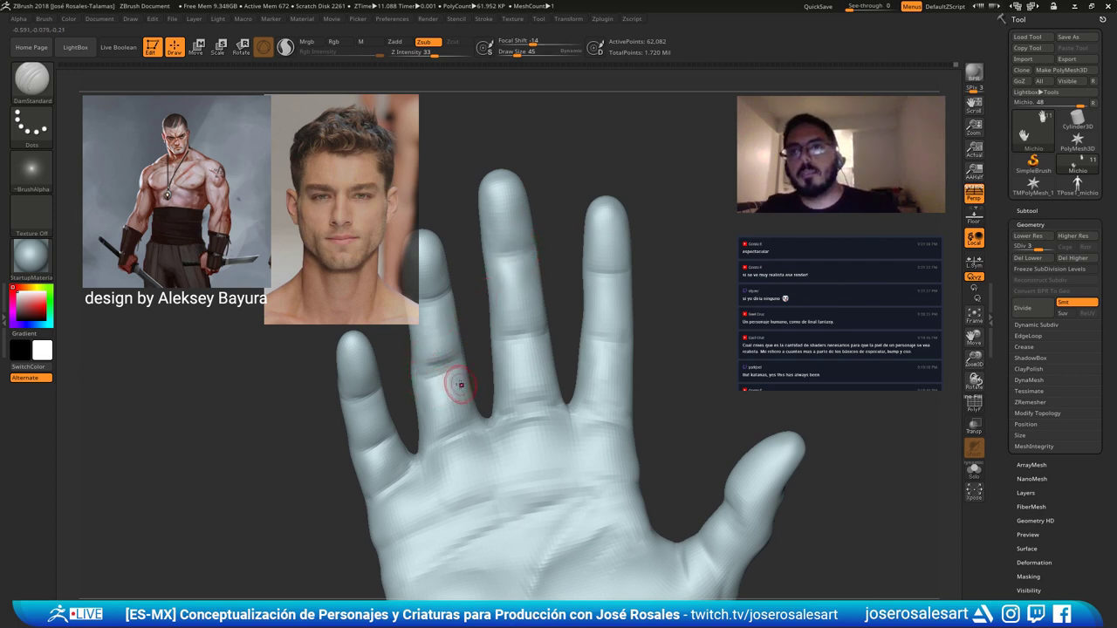
right_click_drag(522, 204, 550, 225, "alt")
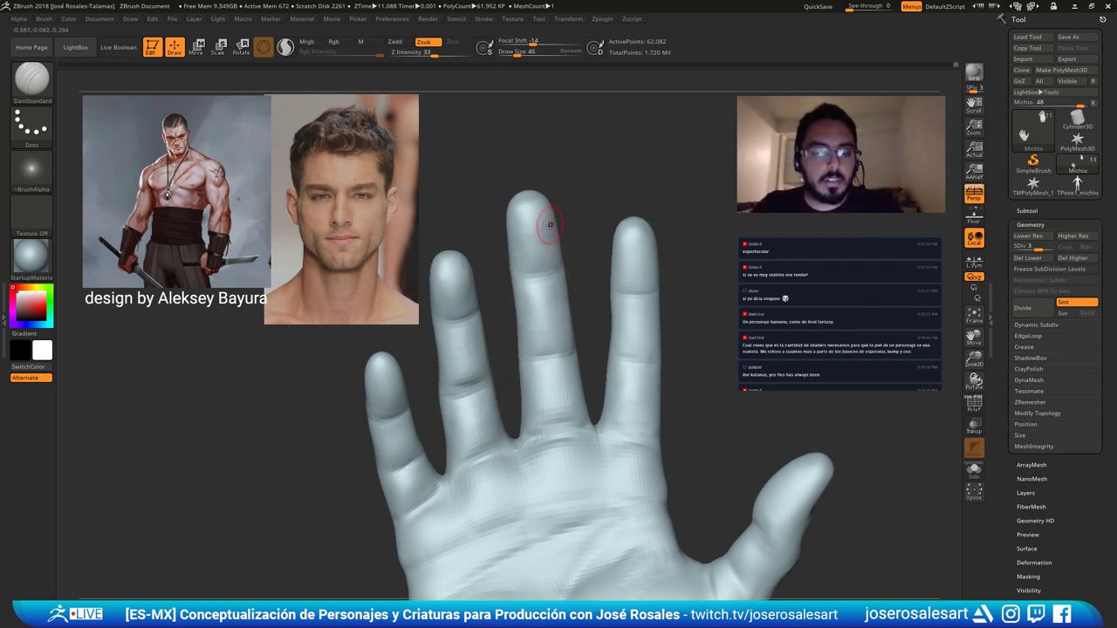
Build up the middle fingertip's pad with ClayBuildup at draw size 65 and smooth it.
key("b")
key("c")
key("b")
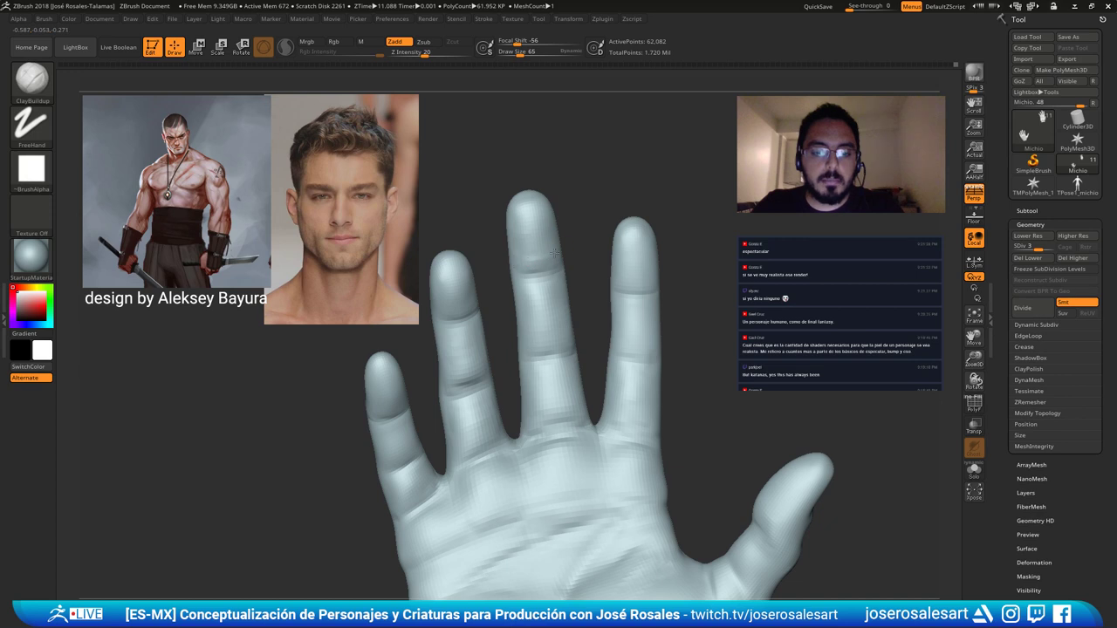
mouse_move(554, 254)
left_mouse_down()
mouse_move(532, 252)
mouse_move(534, 229)
left_mouse_up()
right_click_drag(547, 229, 521, 210)
left_click_drag(521, 209, 536, 206, "shift")
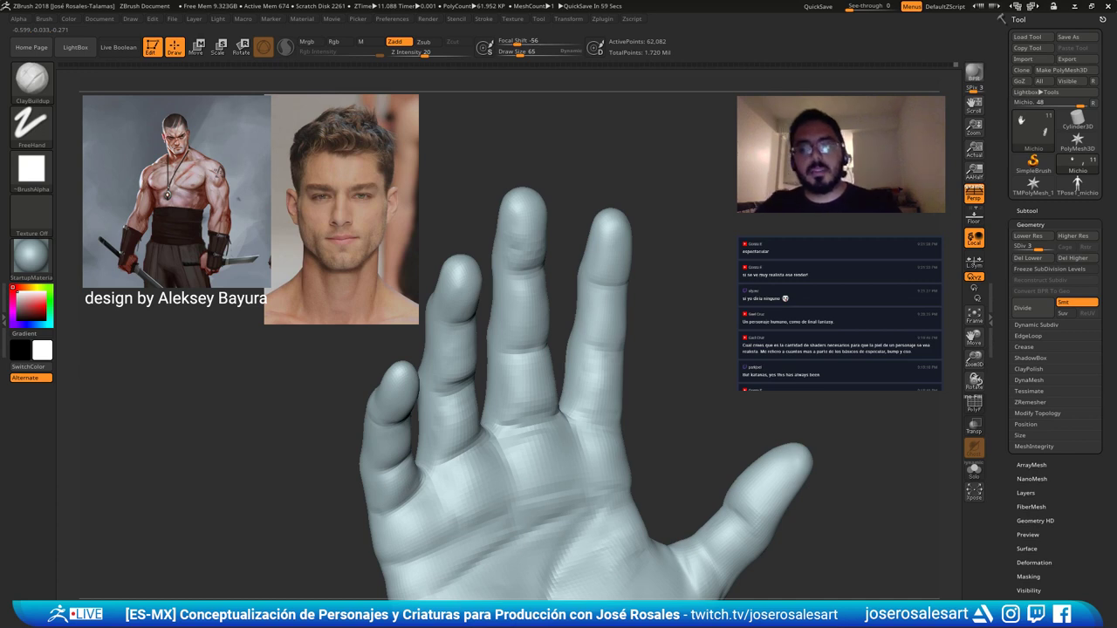
left_click_drag(681, 345, 558, 332)
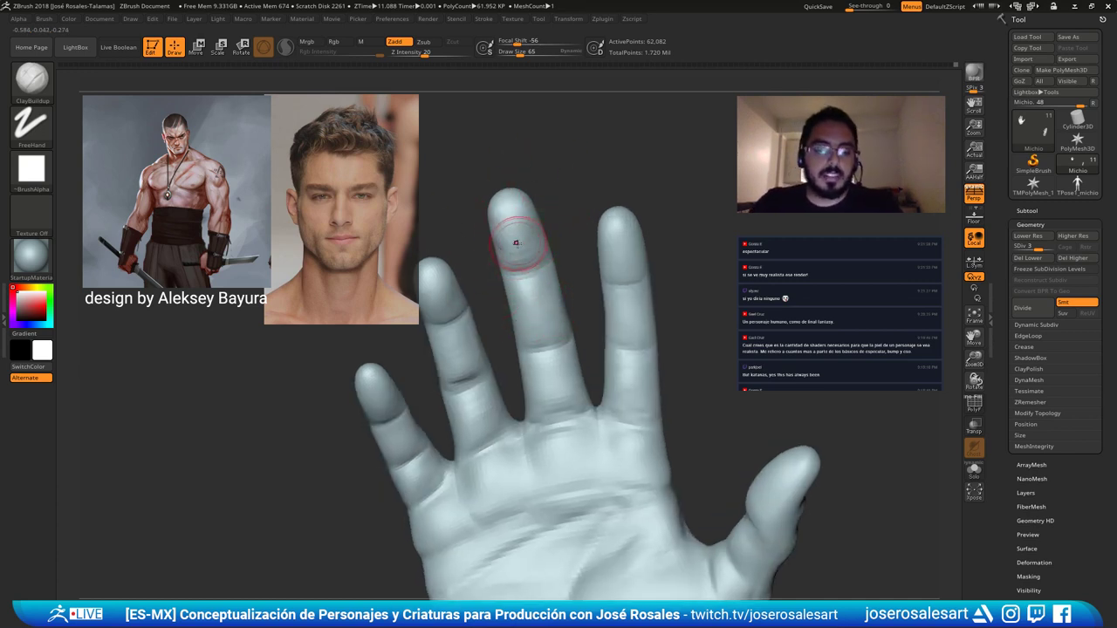
Refine the middle fingertip and its first joint with ClayBuildup at draw size 54, blending with Smooth.
key("s")
mouse_move(518, 237)
left_mouse_down()
mouse_move(508, 208)
mouse_move(501, 228)
left_mouse_up()
left_click_drag(698, 306, 618, 304)
left_click_drag(525, 215, 563, 241, "shift")
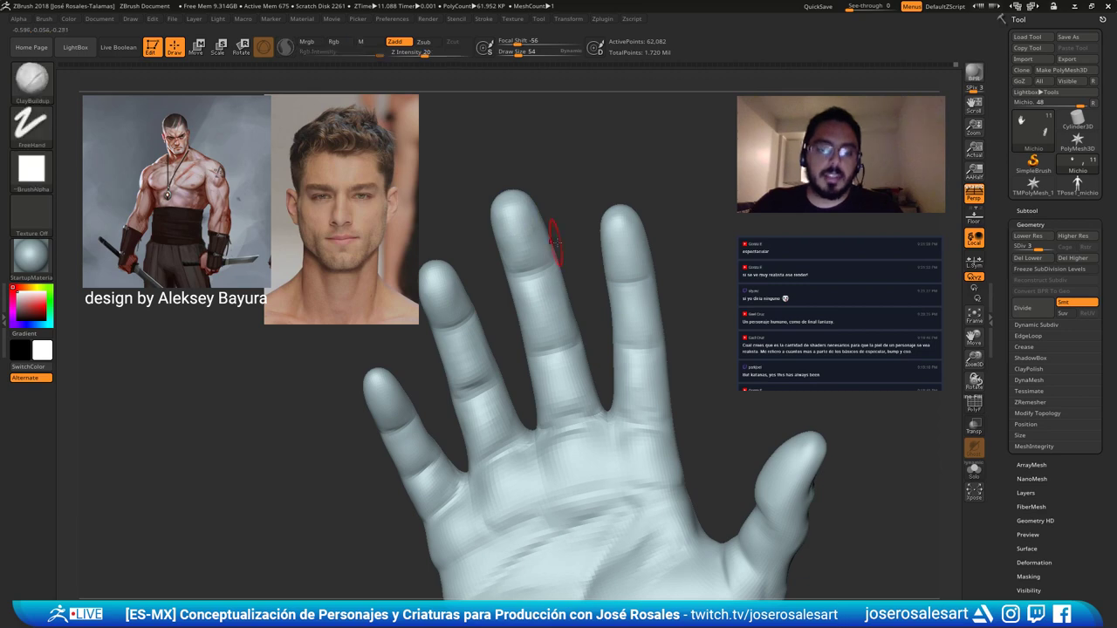
left_click_drag(547, 365, 522, 349)
left_click_drag(509, 263, 508, 246)
left_click_drag(528, 262, 539, 259)
Add volume to the base segment of the index finger with ClayBuildup at draw size 54.
mouse_move(575, 299)
left_mouse_down("alt")
mouse_move(553, 287)
mouse_move(535, 299)
left_mouse_up("alt")
mouse_move(537, 339)
left_mouse_down("alt")
mouse_move(518, 262)
mouse_move(518, 380)
left_mouse_up("alt")
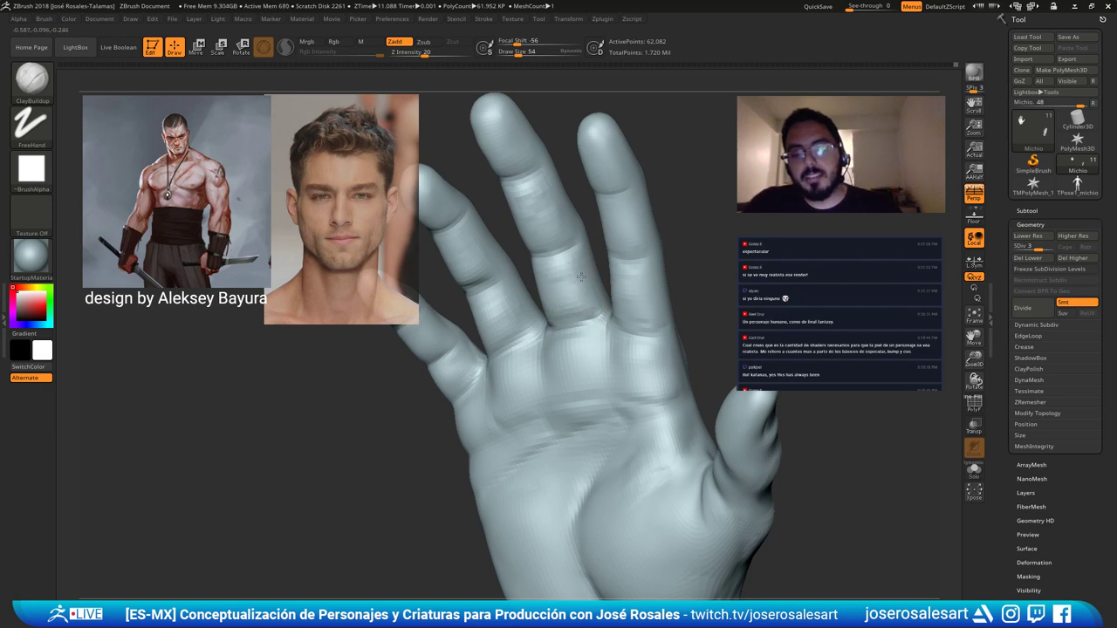
key("shift")
right_click_drag(523, 287, 493, 273)
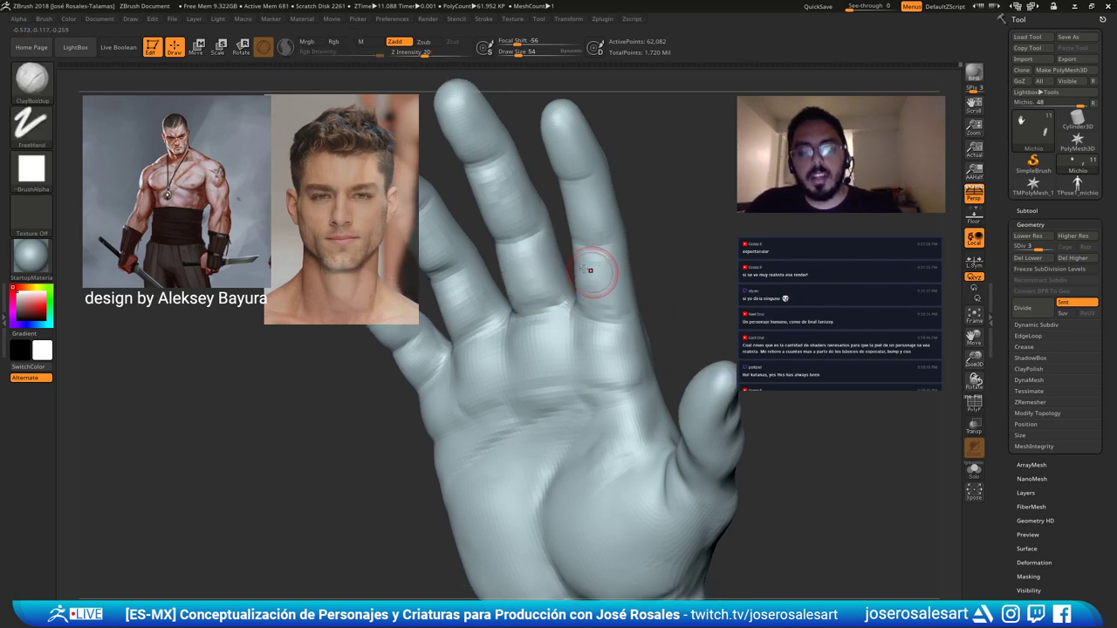
left_click_drag(591, 267, 596, 297)
mouse_move(596, 299)
right_mouse_down("ctrl")
mouse_move(611, 275)
mouse_move(588, 229)
right_mouse_up("ctrl")
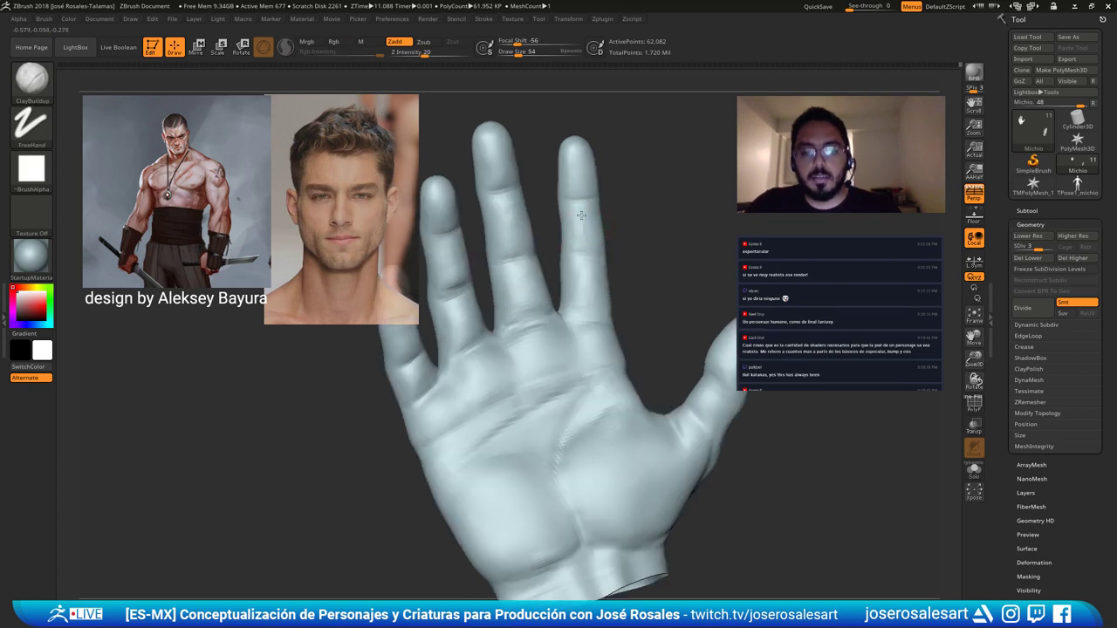
right_click_drag(575, 152, 542, 316)
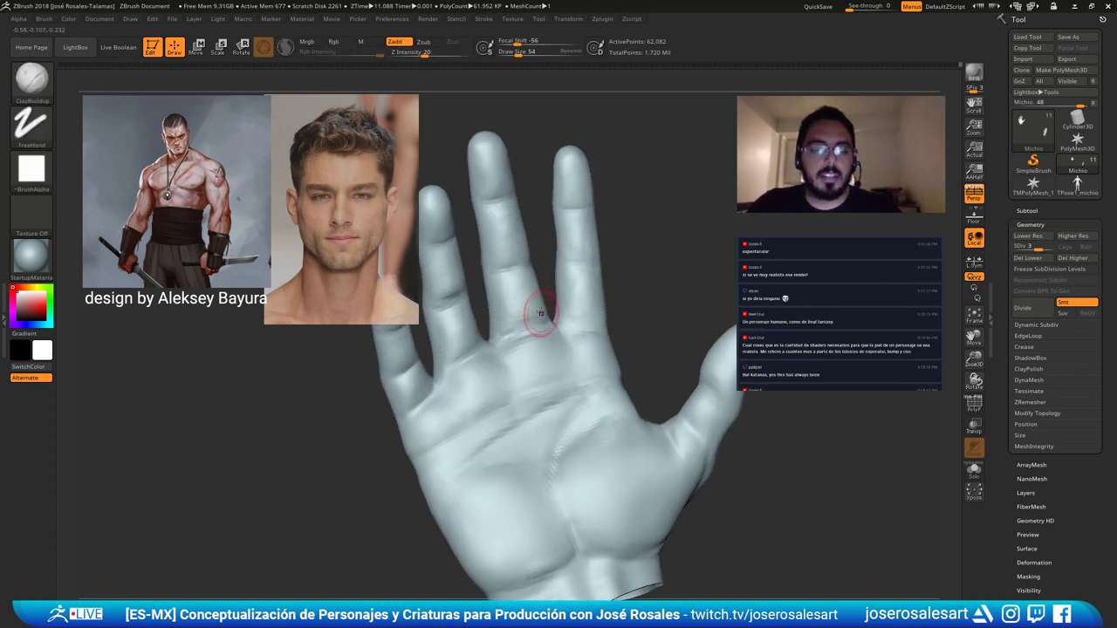
right_click_drag(602, 230, 602, 268)
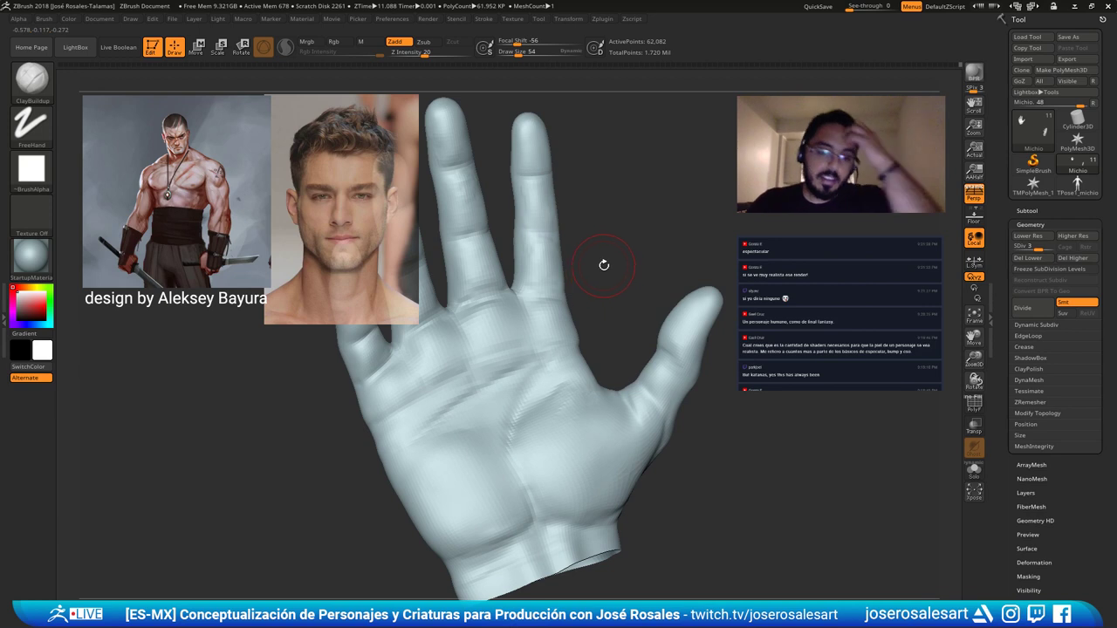
Select DamStandard at draw size 54 and examine the lower palm and its central crease.
key("b")
key("d")
key("s")
right_click_drag(487, 379, 511, 453)
right_click_drag(452, 341, 474, 369)
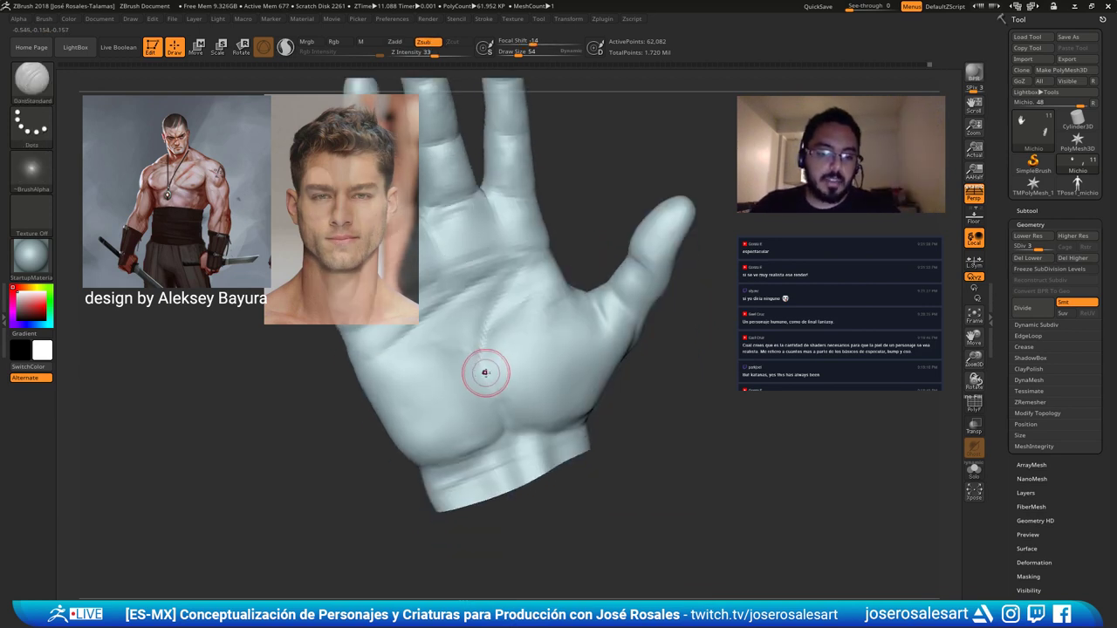
mouse_move(550, 324)
right_mouse_down()
mouse_move(550, 255)
mouse_move(550, 295)
mouse_move(602, 292)
right_mouse_up()
Build up the flesh between the thumb base and the index finger with ClayBuildup at draw size 62.
key("b")
key("c")
key("b")
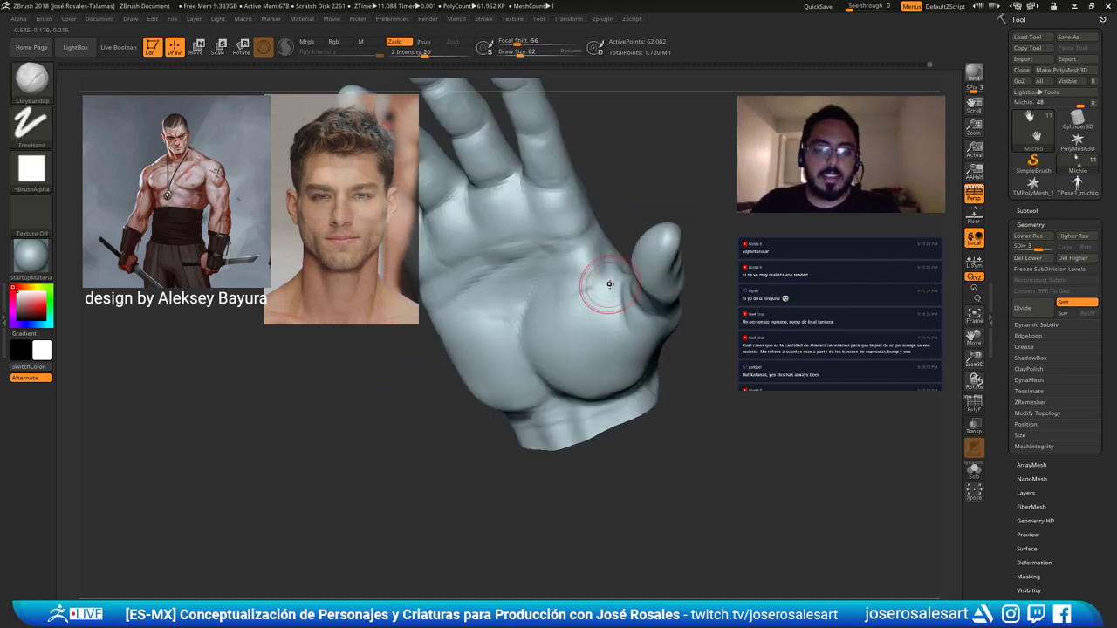
left_click_drag(608, 284, 616, 290)
mouse_move(618, 291)
right_mouse_down("ctrl")
mouse_move(604, 275)
mouse_move(596, 303)
mouse_move(601, 274)
mouse_move(593, 288)
mouse_move(606, 302)
mouse_move(609, 292)
mouse_move(510, 284)
mouse_move(559, 296)
mouse_move(542, 307)
mouse_move(572, 384)
mouse_move(555, 390)
mouse_move(583, 391)
right_mouse_up("ctrl")
key("shift")
Carve fine skin folds into the web beside the thumb base with DamStandard at draw size 23.
key("b")
key("d")
key("s")
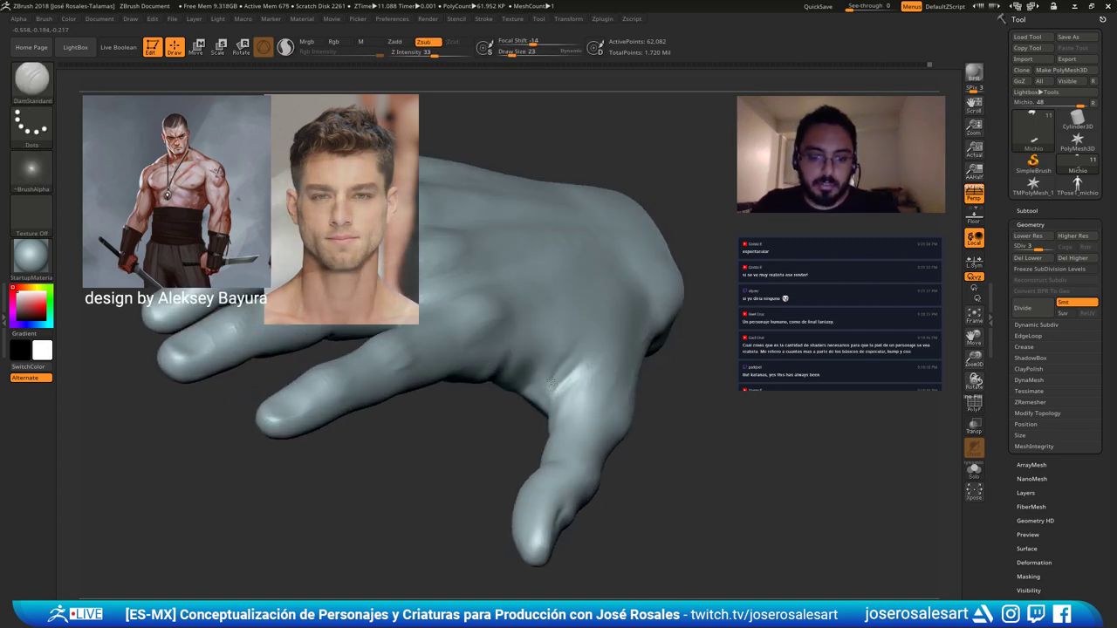
left_click_drag(529, 405, 557, 390)
right_click_drag(557, 391, 562, 397)
left_click_drag(557, 395, 575, 384)
mouse_move(575, 384)
right_mouse_down()
mouse_move(576, 361)
mouse_move(539, 399)
mouse_move(450, 343)
mouse_move(499, 357)
mouse_move(567, 412)
mouse_move(636, 352)
right_mouse_up()
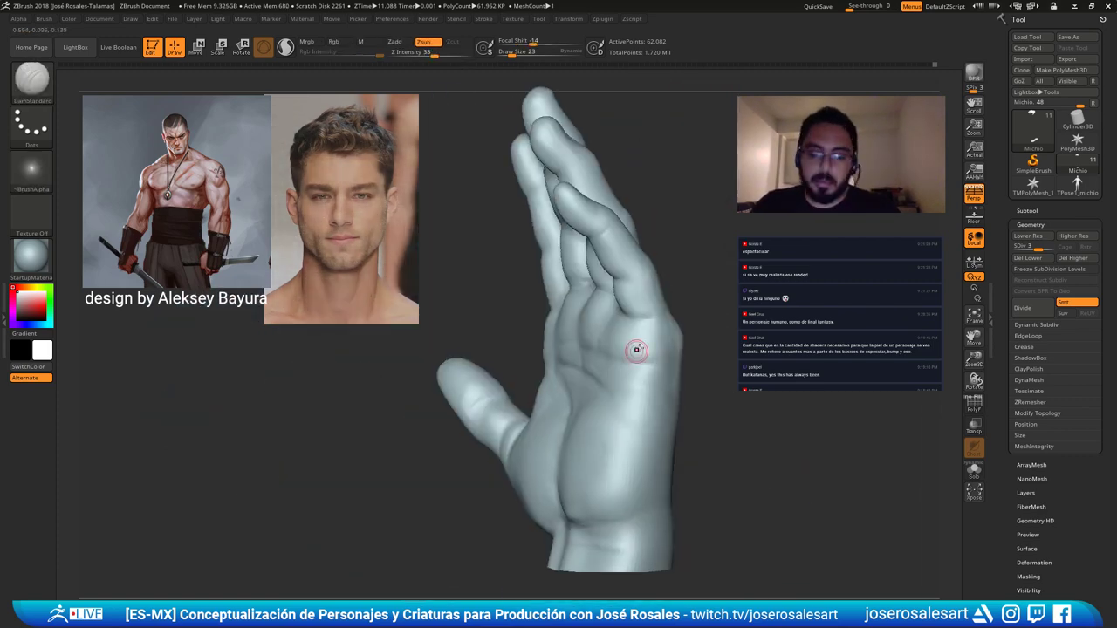
Build up the outer edge of the palm below the little finger with ClayBuildup at draw size 62.
key("b")
key("c")
key("b")
key("s")
left_click_drag(623, 395, 629, 395)
mouse_move(650, 365)
right_mouse_down("alt")
mouse_move(589, 357)
mouse_move(620, 404)
right_mouse_up("alt")
right_click_drag(557, 433, 561, 461)
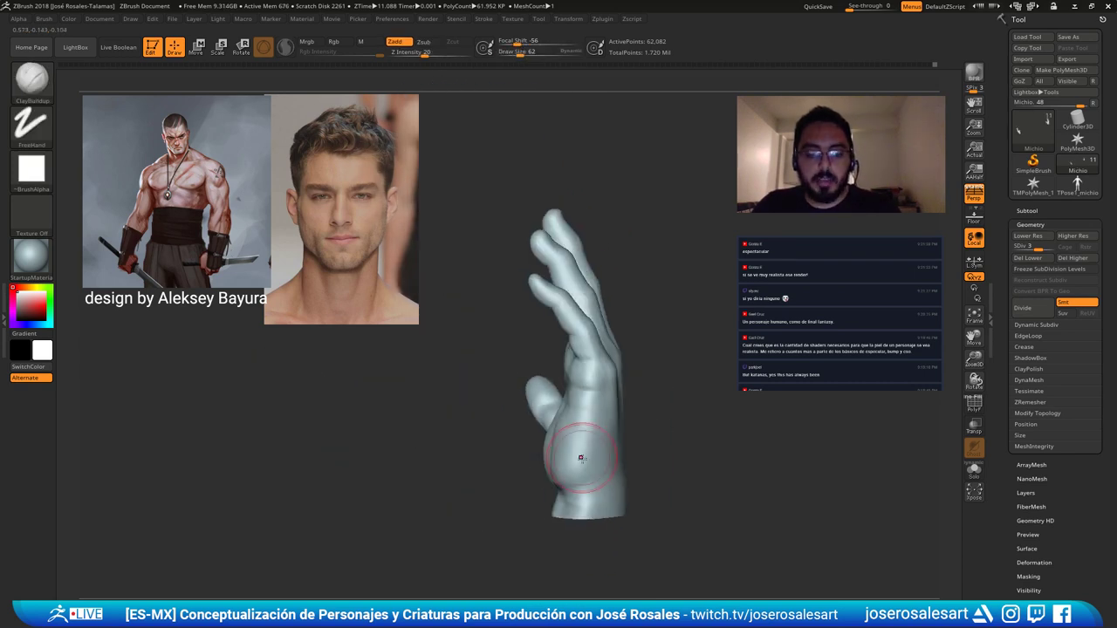
Refine the palm heel on the little-finger side with ClayBuildup at draw size 39.
key("s")
left_click_drag(579, 476, 582, 476)
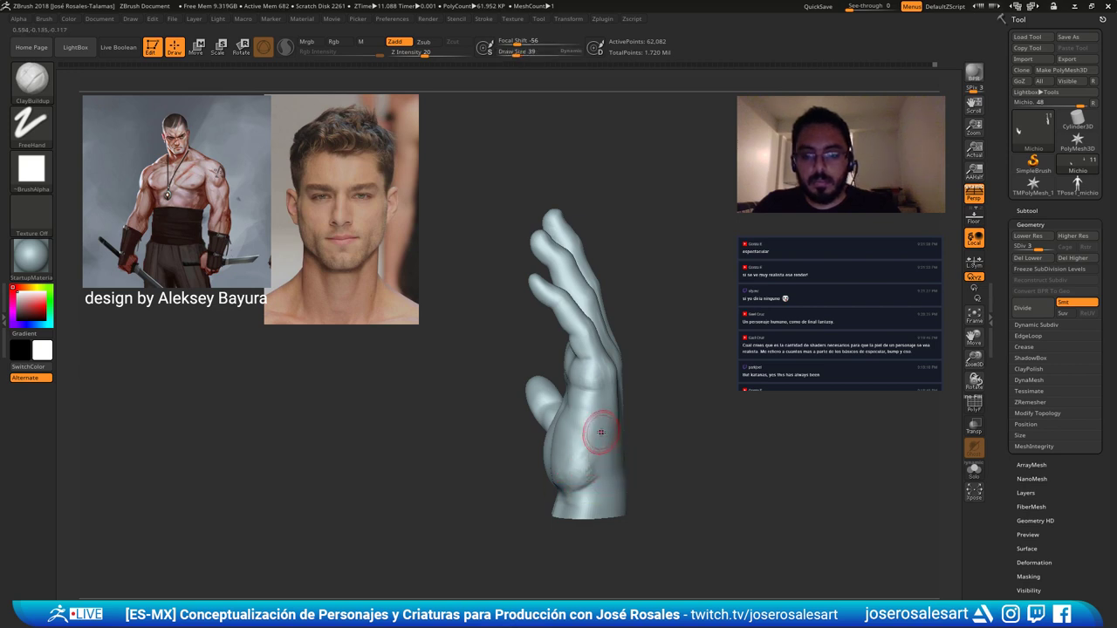
right_click_drag(601, 438, 571, 408, "alt")
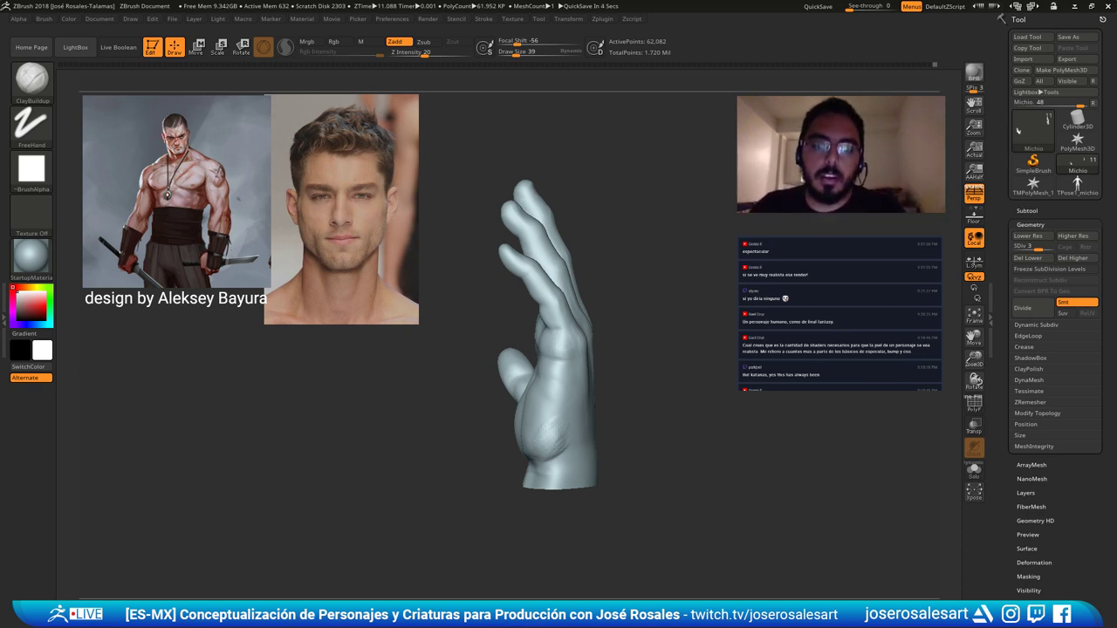
right_click_drag(568, 244, 604, 269)
mouse_move(604, 269)
right_mouse_down("ctrl")
mouse_move(576, 274)
mouse_move(576, 299)
right_mouse_up("ctrl")
mouse_move(576, 299)
right_mouse_down()
mouse_move(593, 297)
mouse_move(588, 315)
right_mouse_up()
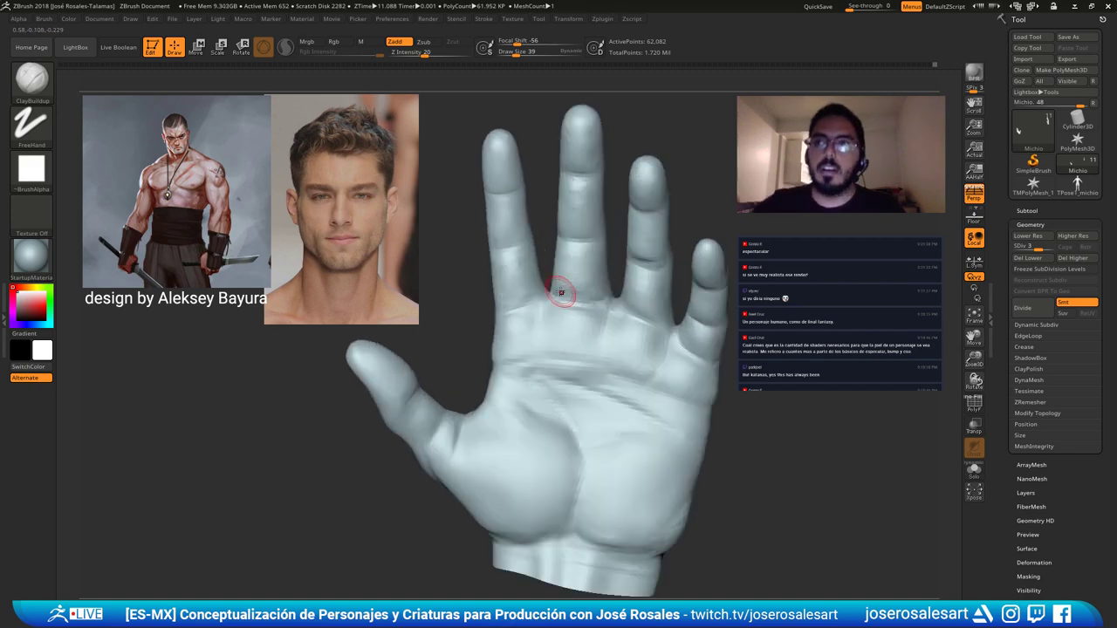
Define the upper palm crease below the index finger with DamStandard at draw size 33.
mouse_move(469, 261)
left_mouse_down()
mouse_move(536, 311)
mouse_move(514, 324)
mouse_move(529, 270)
left_mouse_up()
key("b")
key("d")
key("s")
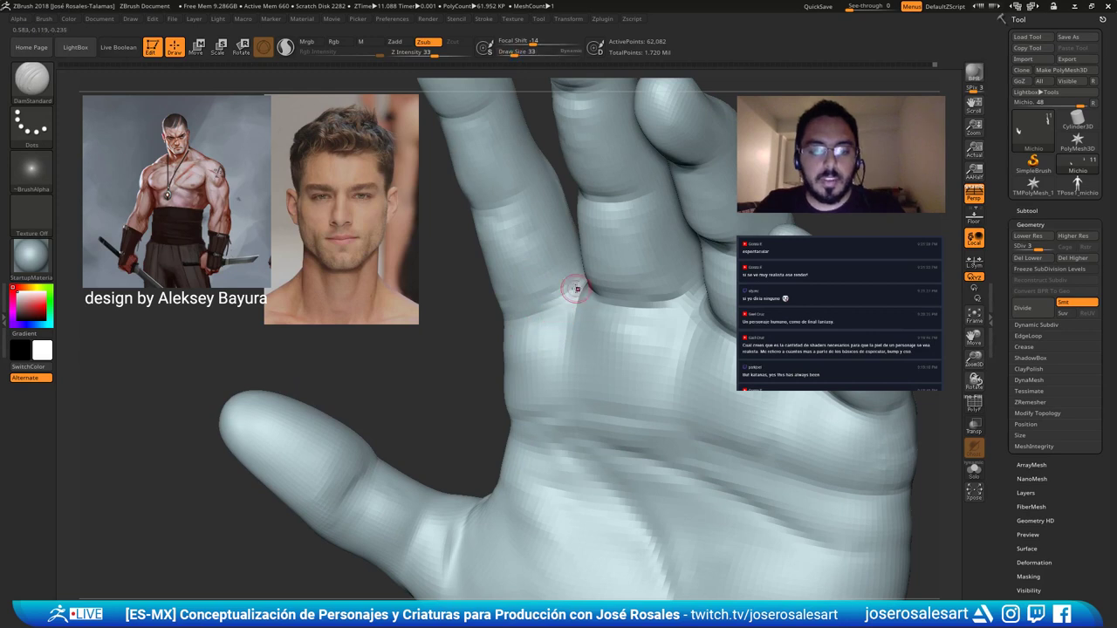
right_click_drag(541, 290, 534, 301, "ctrl")
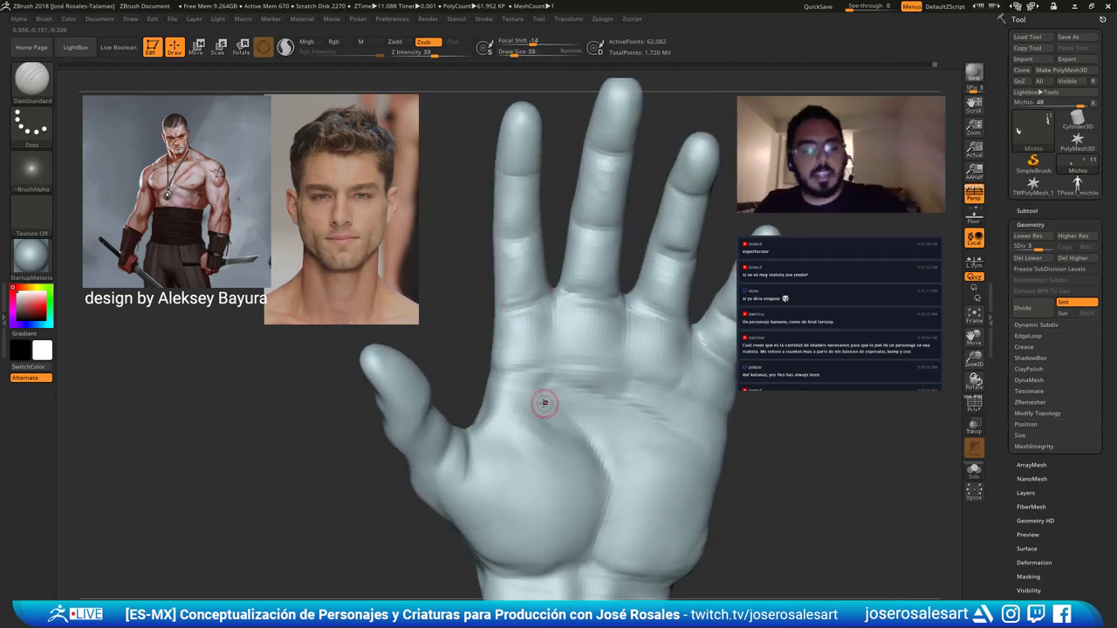
left_click_drag(536, 390, 562, 385)
right_click_drag(556, 386, 559, 393, "ctrl")
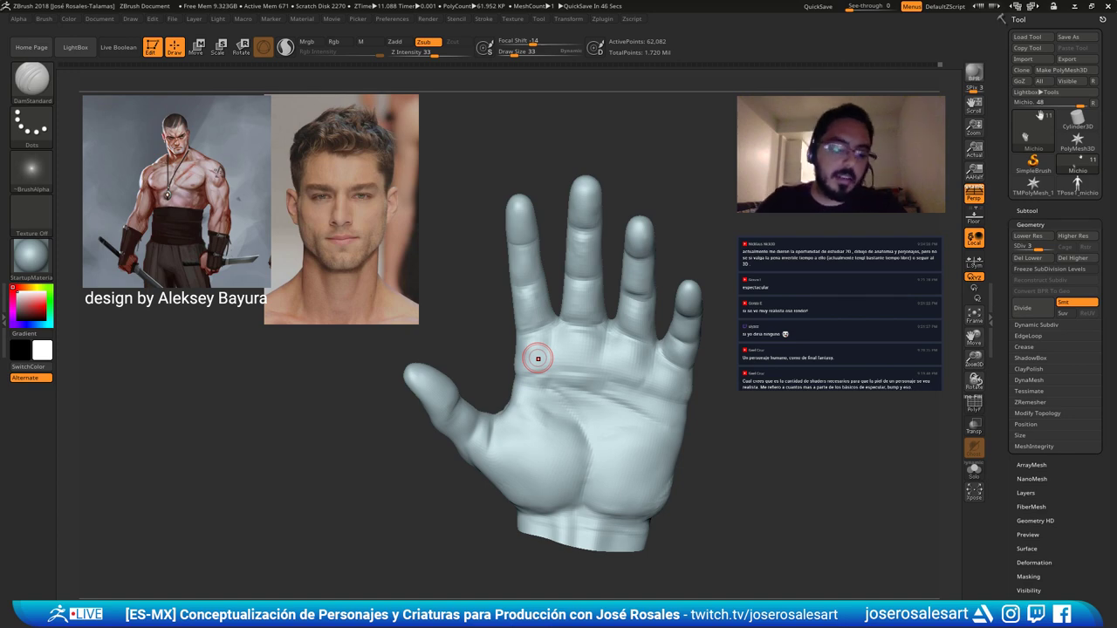
Refine the upper palm and the bases of the fingers with ClayBuildup at draw size 39.
right_click_drag(523, 353, 523, 384, "ctrl")
mouse_move(523, 384)
right_mouse_down()
mouse_move(547, 348)
mouse_move(523, 325)
mouse_move(489, 335)
right_mouse_up()
key("[")
key("b")
key("c")
key("b")
right_click_drag(611, 375, 656, 327, "ctrl")
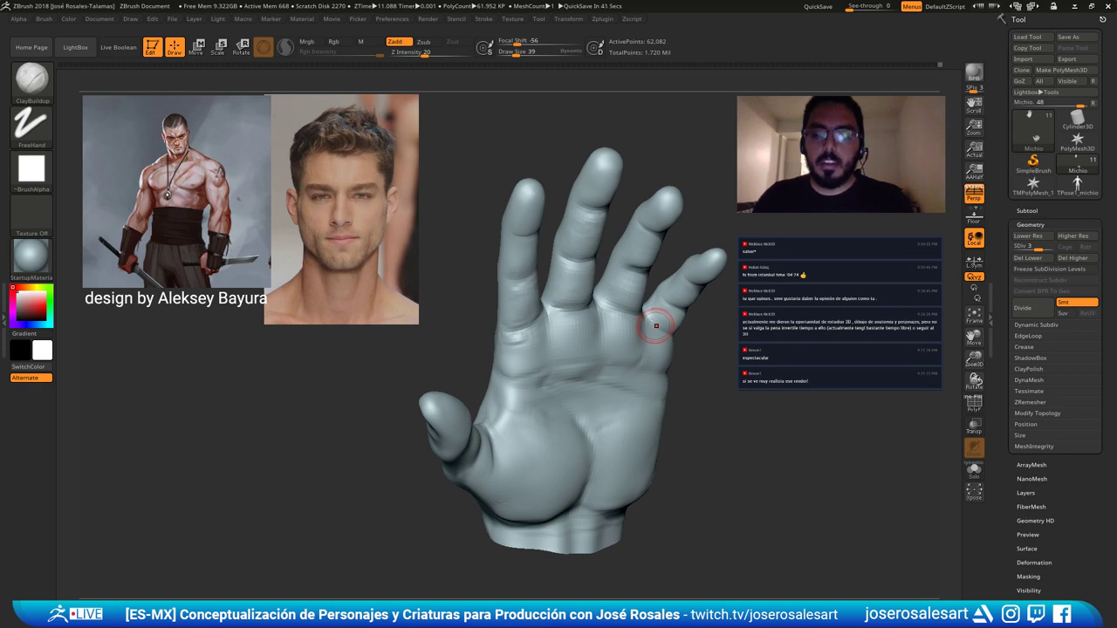
mouse_move(657, 326)
right_mouse_down()
mouse_move(506, 352)
mouse_move(521, 302)
mouse_move(497, 308)
right_mouse_up()
right_click_drag(533, 352, 568, 319, "ctrl")
mouse_move(568, 319)
right_mouse_down("alt")
mouse_move(550, 325)
mouse_move(545, 299)
right_mouse_up("alt")
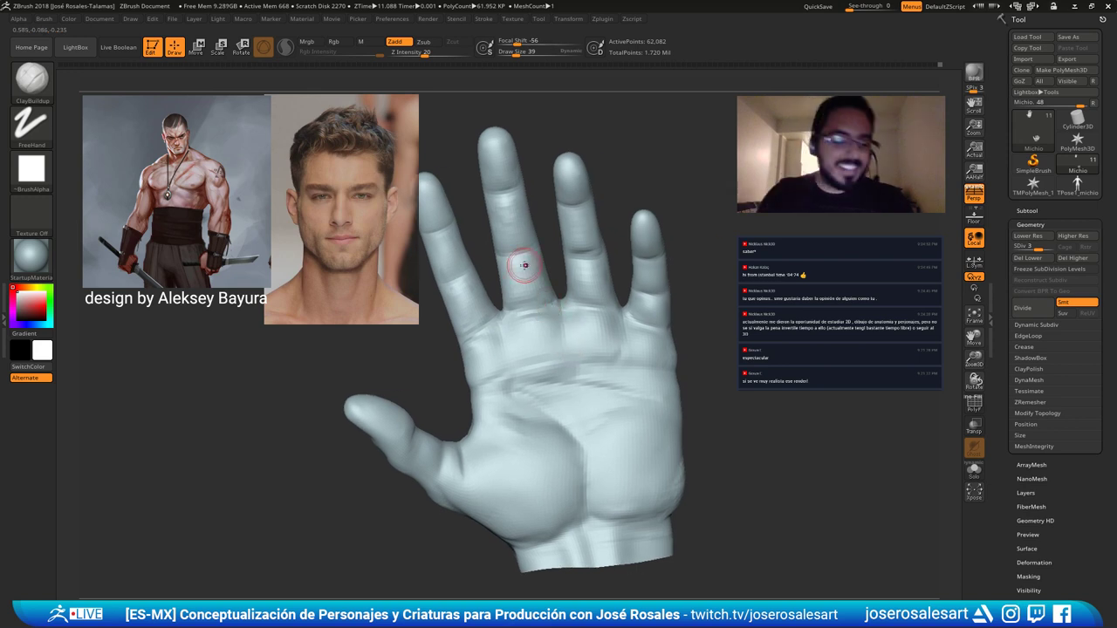
right_click_drag(471, 297, 475, 278)
Define the crease where the index finger meets the palm with DamStandard at draw size 30.
key("b")
key("d")
key("s")
key("s")
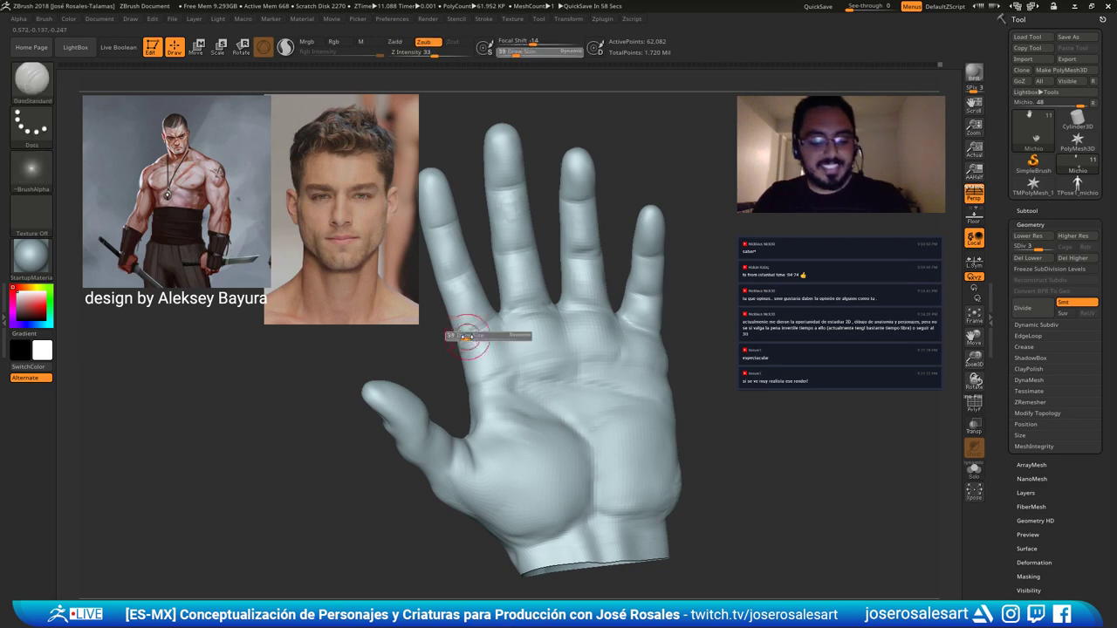
right_click_drag(467, 336, 483, 327, "ctrl")
key("s")
left_click_drag(498, 330, 458, 335)
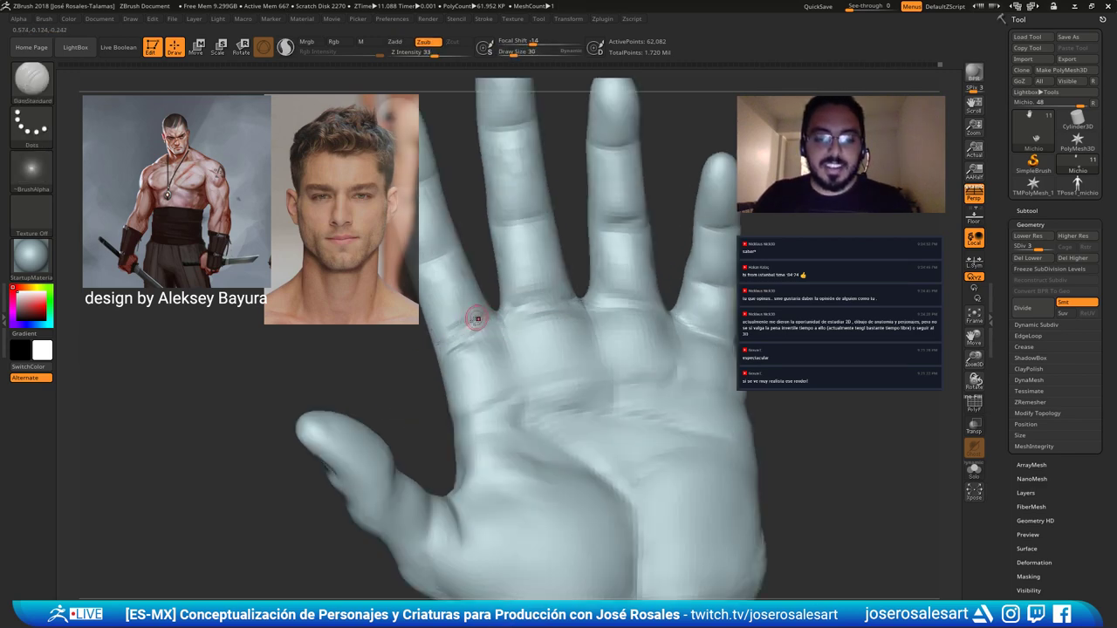
right_click_drag(604, 292, 568, 312)
right_click(602, 292)
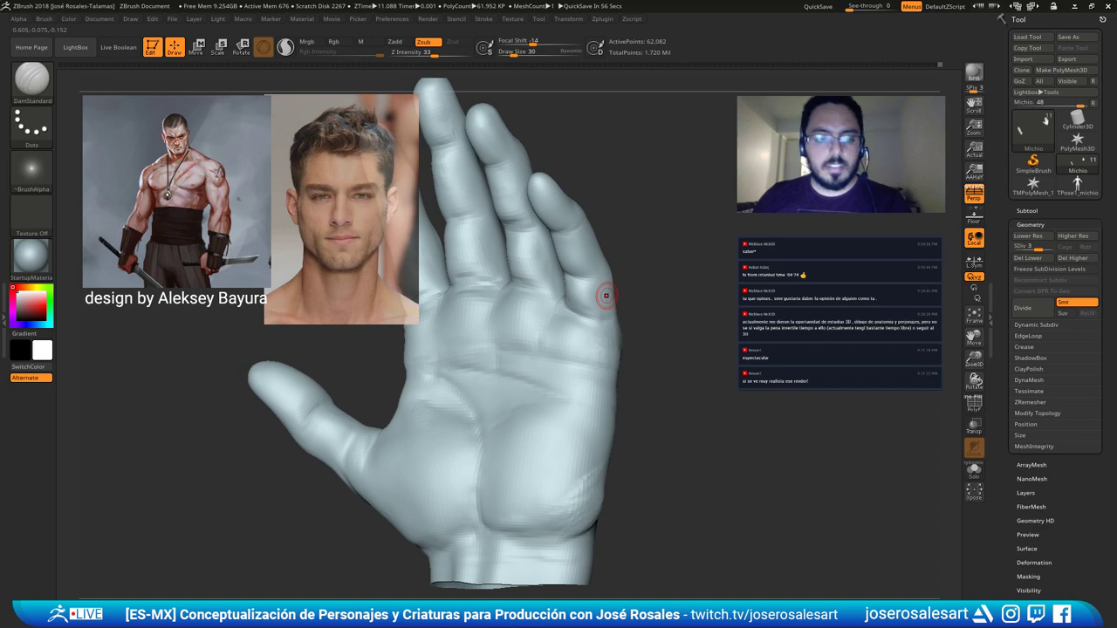
right_click_drag(549, 300, 523, 278)
right_click_drag(523, 277, 544, 338, "alt")
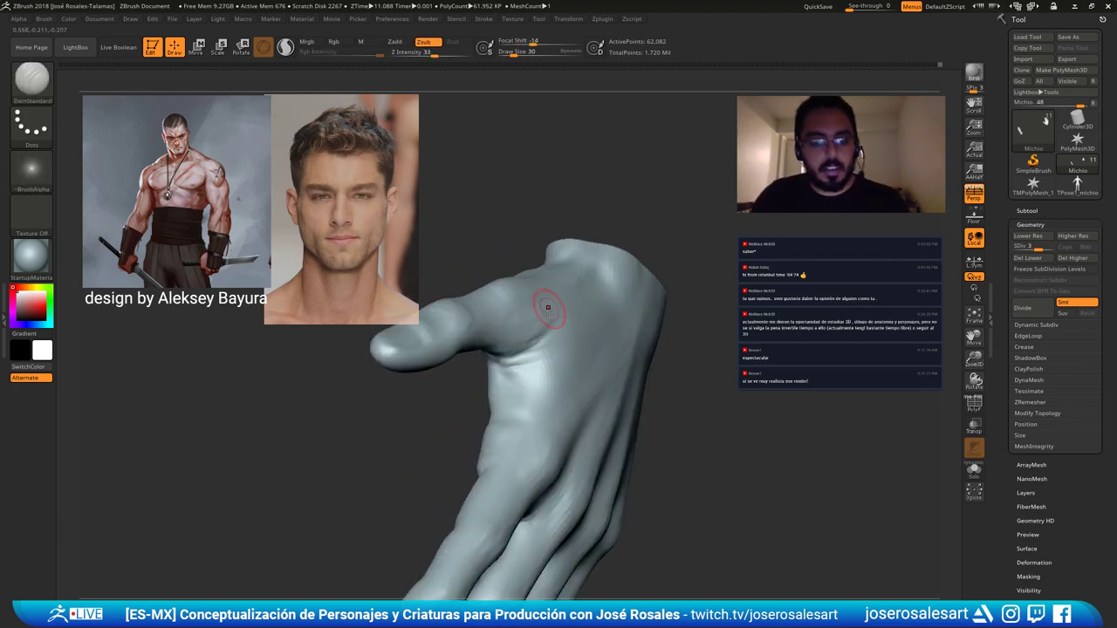
Build up the thumb base and its web with ClayBuildup at draw size 28, and smooth the surface.
key("b")
key("c")
key("b")
key("s")
right_click_drag(551, 346, 554, 334)
key("s")
left_click(553, 335)
left_click_drag(565, 315, 570, 335)
mouse_move(570, 334)
right_mouse_down("ctrl")
mouse_move(549, 306)
mouse_move(561, 324)
mouse_move(594, 320)
mouse_move(569, 301)
right_mouse_up("ctrl")
key("shift")
mouse_move(539, 309)
right_mouse_down()
mouse_move(578, 303)
mouse_move(532, 300)
mouse_move(532, 315)
mouse_move(542, 263)
right_mouse_up()
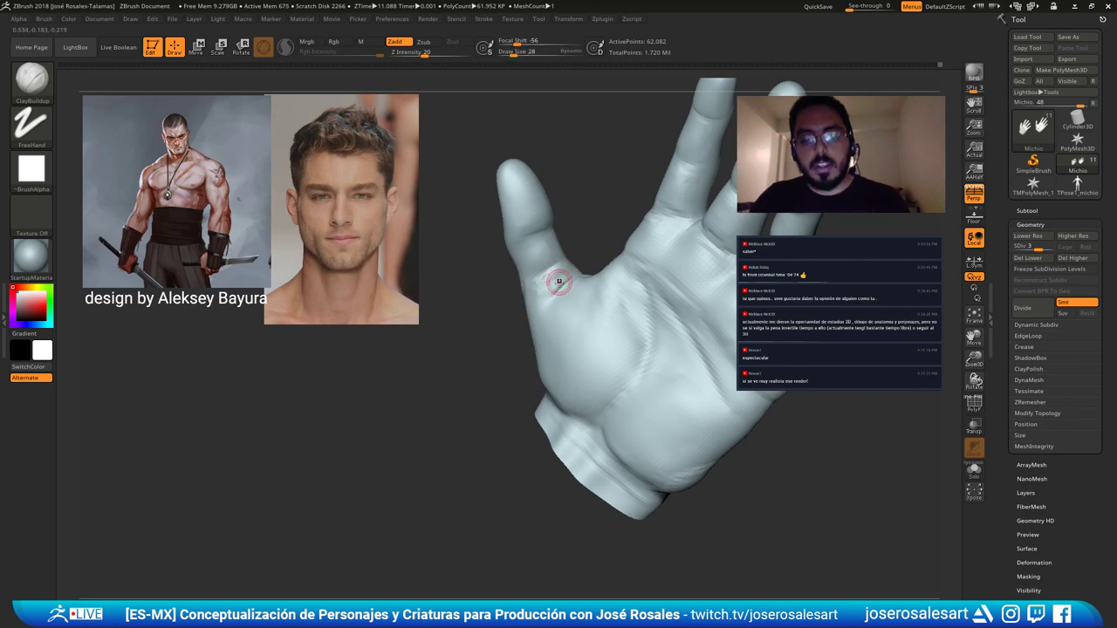
left_click_drag(559, 281, 569, 274, "shift")
right_click_drag(570, 284, 568, 314)
right_click_drag(535, 273, 505, 312)
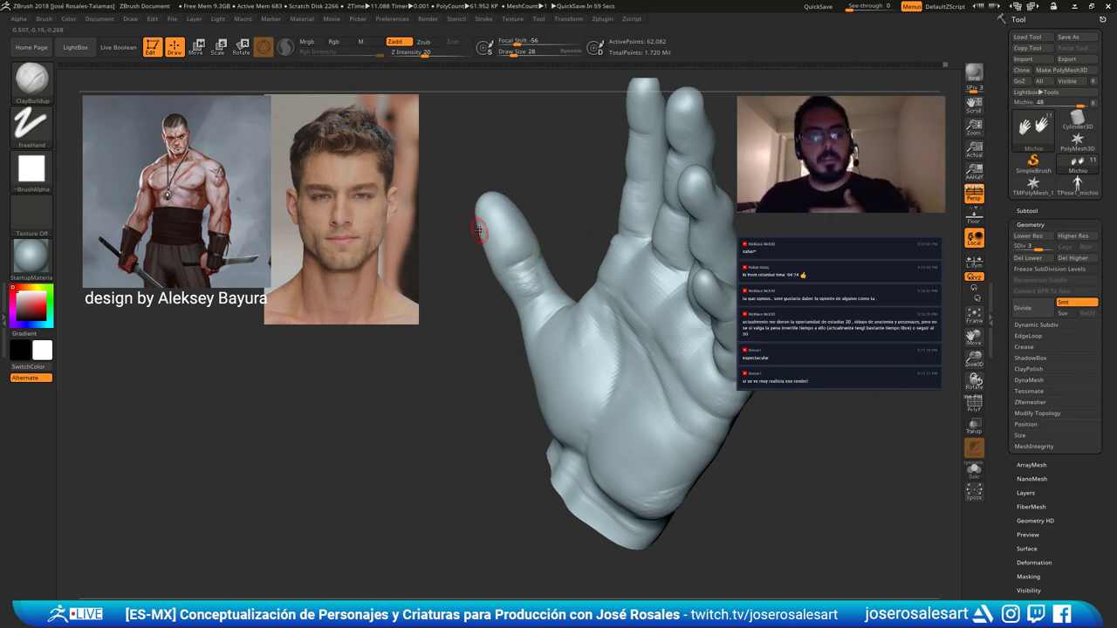
Carve the crease at the thumb joint with DamStandard at draw size 28, and soften it with Smooth.
key("b")
key("d")
key("s")
left_click_drag(393, 349, 428, 347)
key("shift")
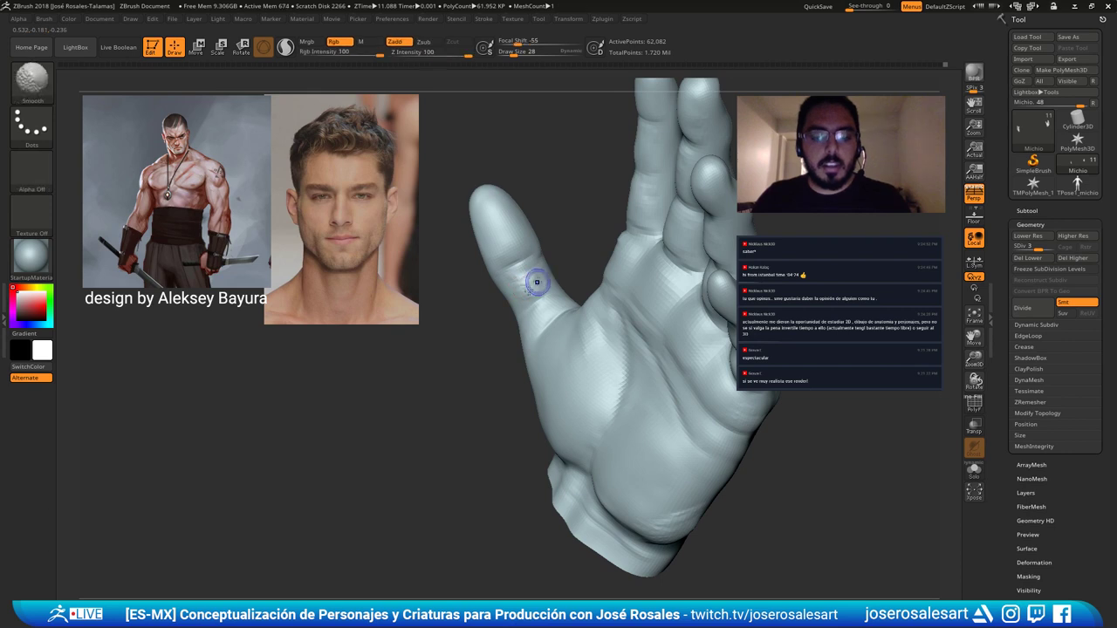
right_click_drag(527, 294, 531, 209)
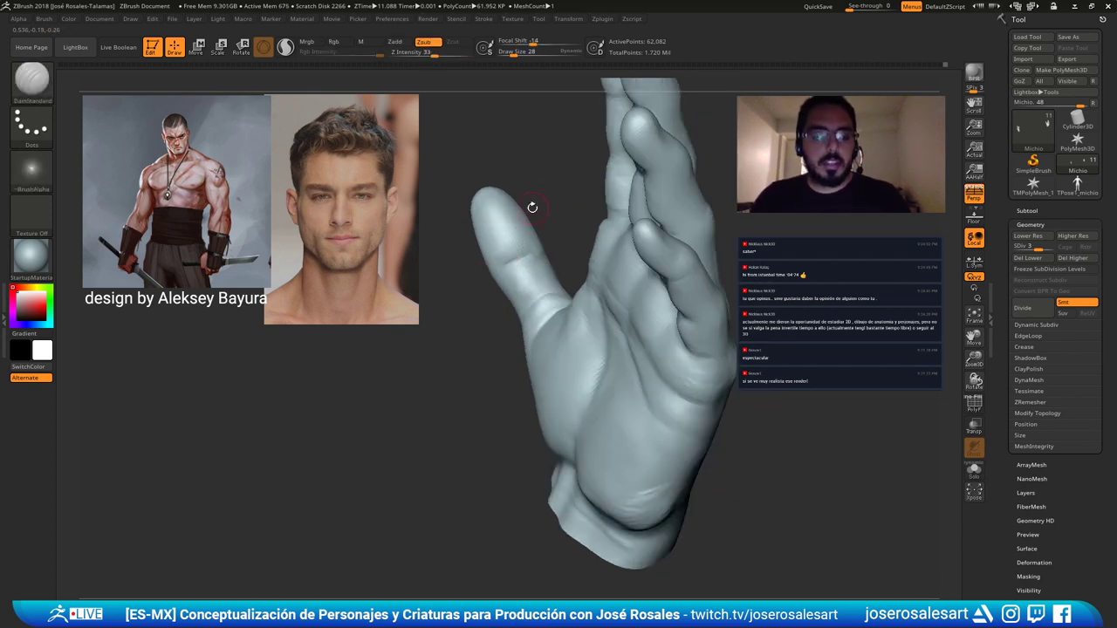
mouse_move(507, 281)
right_mouse_down()
mouse_move(519, 263)
mouse_move(507, 268)
right_mouse_up()
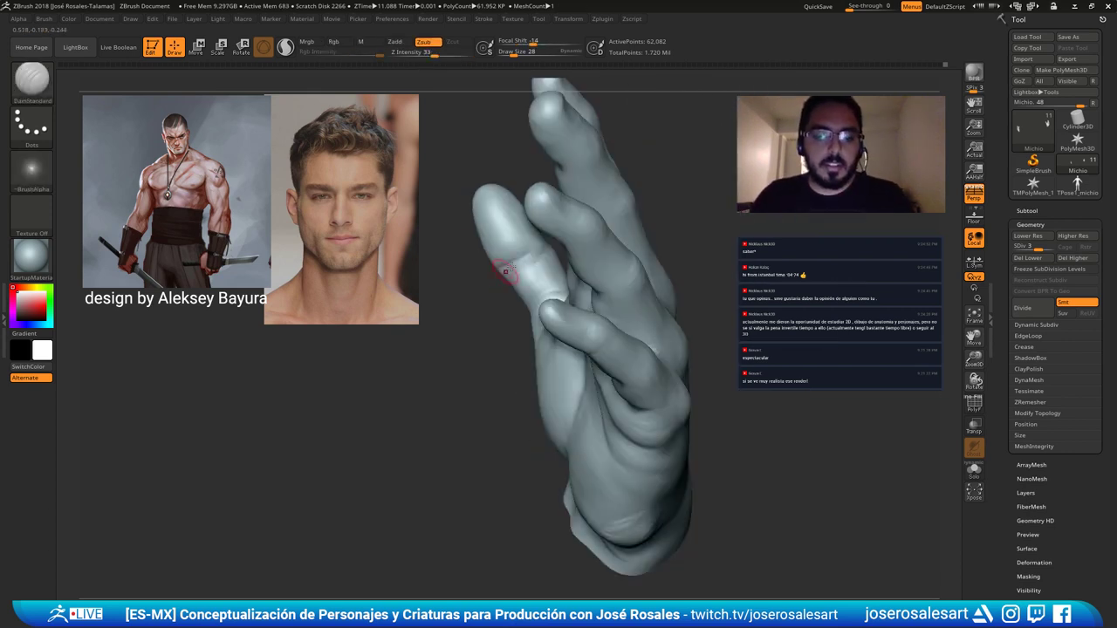
left_click_drag(536, 260, 512, 254)
key("shift")
mouse_move(512, 253)
right_mouse_down()
mouse_move(522, 246)
mouse_move(478, 295)
mouse_move(491, 272)
mouse_move(476, 267)
mouse_move(510, 260)
mouse_move(503, 267)
right_mouse_up()
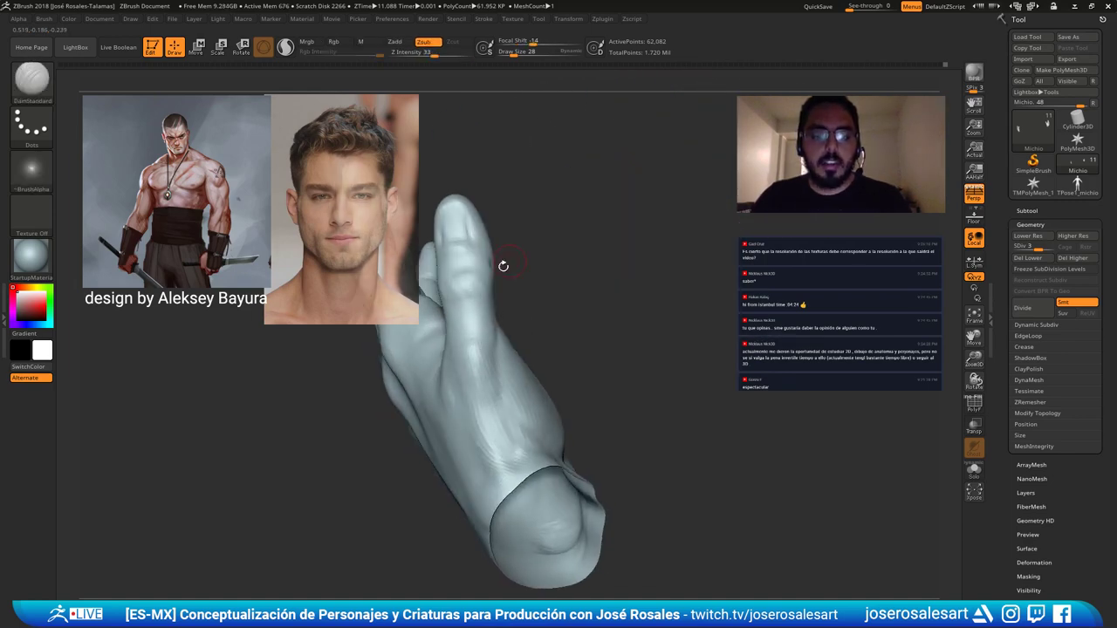
left_click_drag(502, 266, 501, 287, "shift")
key("shift")
mouse_move(502, 286)
right_mouse_down()
mouse_move(495, 264)
mouse_move(491, 285)
mouse_move(481, 264)
mouse_move(492, 252)
right_mouse_up()
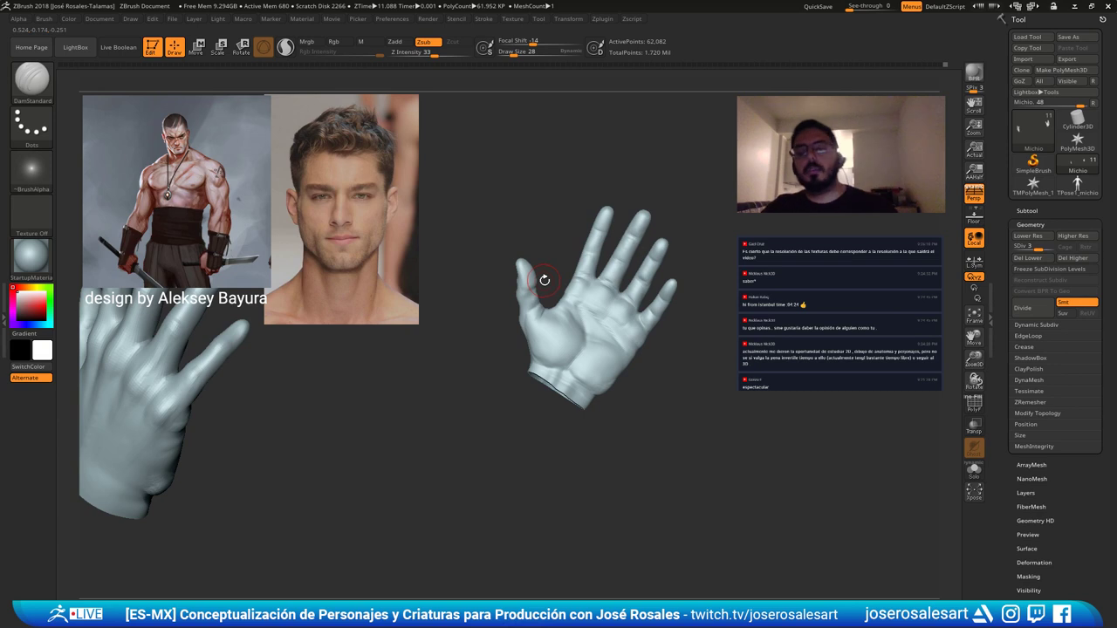
Unhide the rest of the body around the isolated hands and view the full figure from the front.
right_click_drag(543, 279, 524, 372)
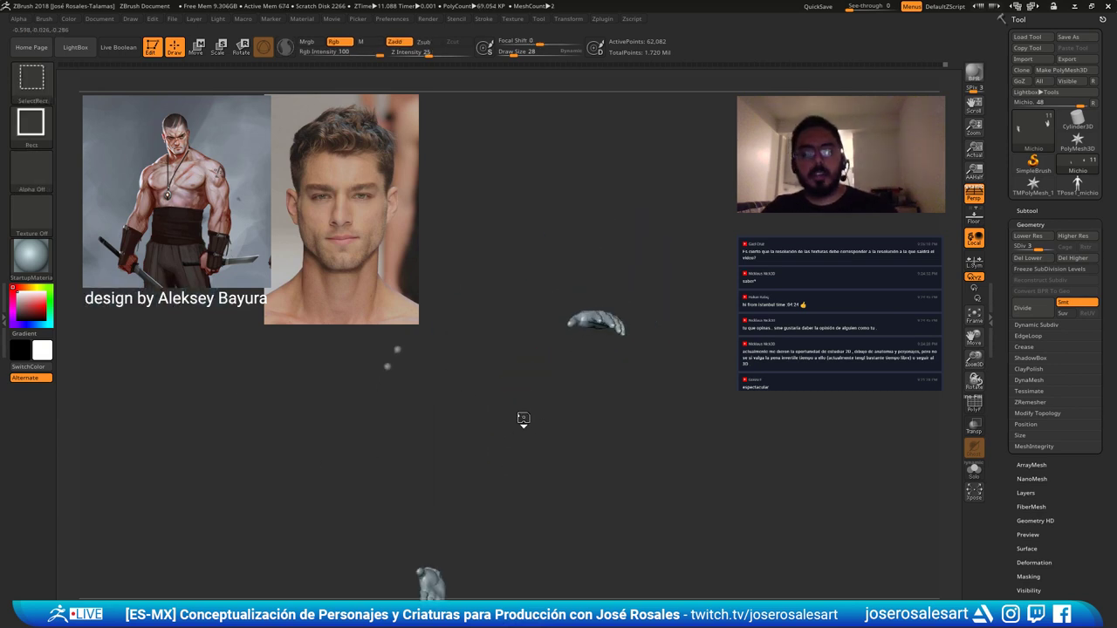
left_click(521, 420, "ctrl+shift")
mouse_move(583, 316)
right_mouse_down("shift")
mouse_move(564, 379)
mouse_move(494, 375)
mouse_move(541, 324)
mouse_move(496, 393)
mouse_move(477, 264)
mouse_move(521, 251)
mouse_move(561, 273)
mouse_move(556, 247)
mouse_move(552, 272)
right_mouse_up("shift")
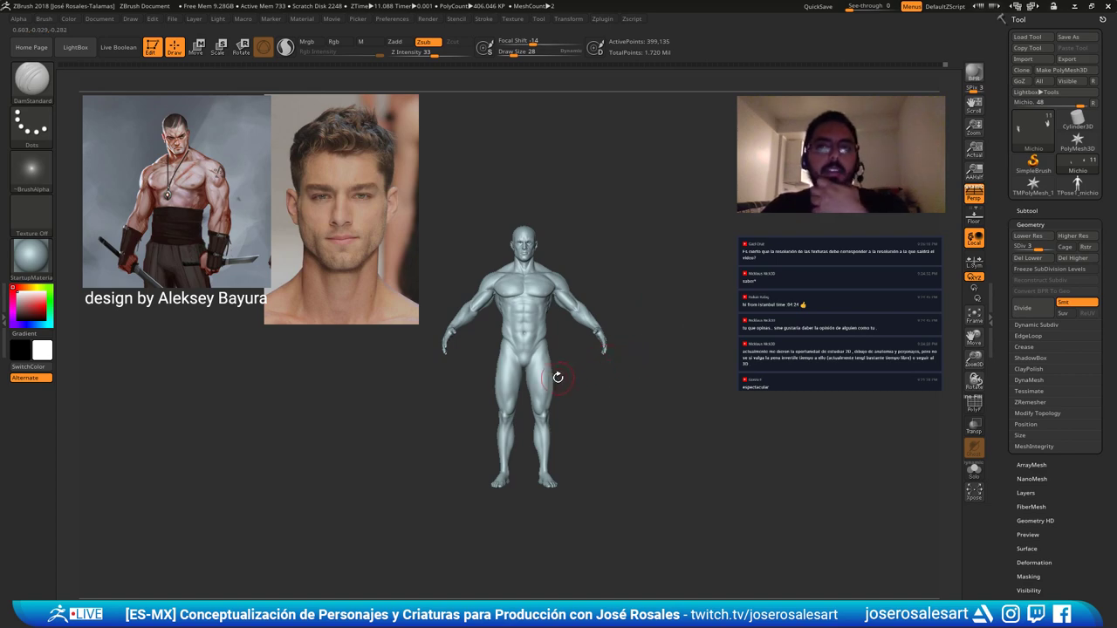
Examine the eyelids up close, the overall face and the upper body from several angles.
right_click_drag(506, 326, 559, 401, "ctrl")
right_click_drag(581, 257, 362, 512, "alt")
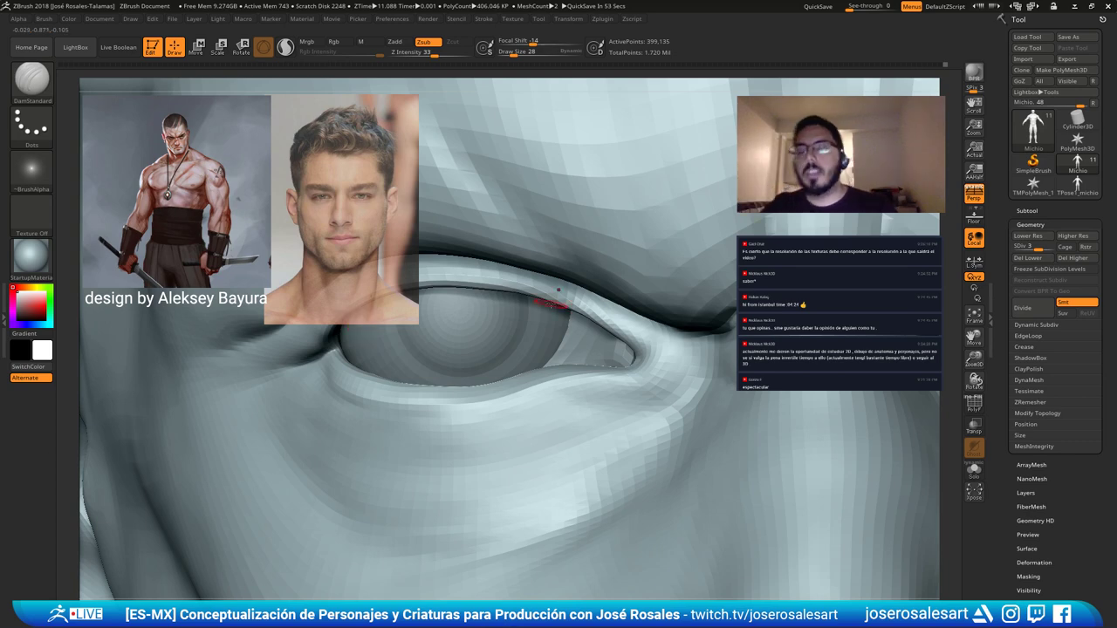
mouse_move(535, 408)
right_mouse_down("ctrl")
mouse_move(567, 400)
mouse_move(521, 367)
mouse_move(527, 335)
mouse_move(521, 394)
right_mouse_up("ctrl")
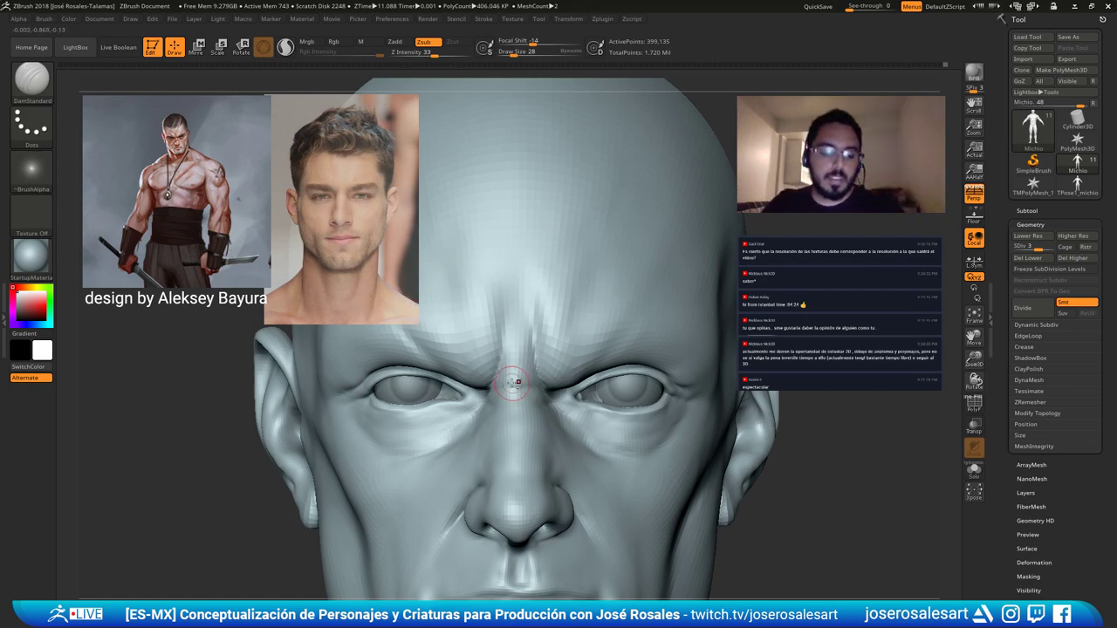
mouse_move(514, 382)
right_mouse_down("ctrl")
mouse_move(446, 411)
mouse_move(477, 317)
mouse_move(434, 334)
right_mouse_up("ctrl")
mouse_move(482, 361)
right_mouse_down()
mouse_move(499, 377)
mouse_move(491, 386)
mouse_move(517, 366)
mouse_move(518, 379)
mouse_move(555, 385)
mouse_move(552, 349)
mouse_move(546, 388)
right_mouse_up()
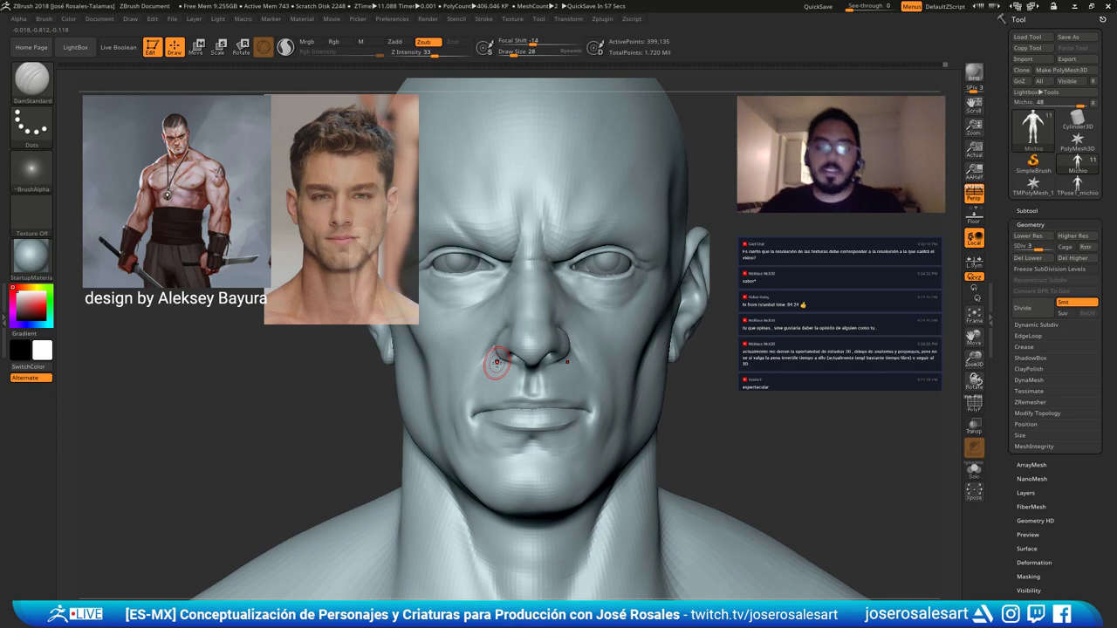
right_click_drag(496, 314, 546, 363, "alt")
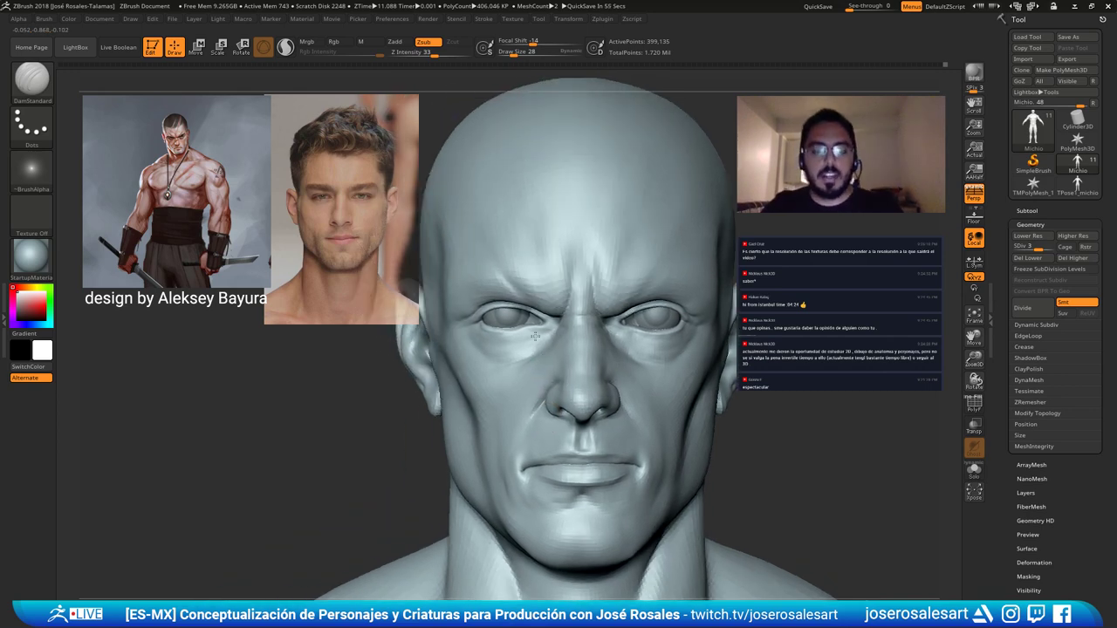
mouse_move(488, 311)
right_mouse_down("ctrl")
mouse_move(551, 326)
mouse_move(485, 321)
right_mouse_up("ctrl")
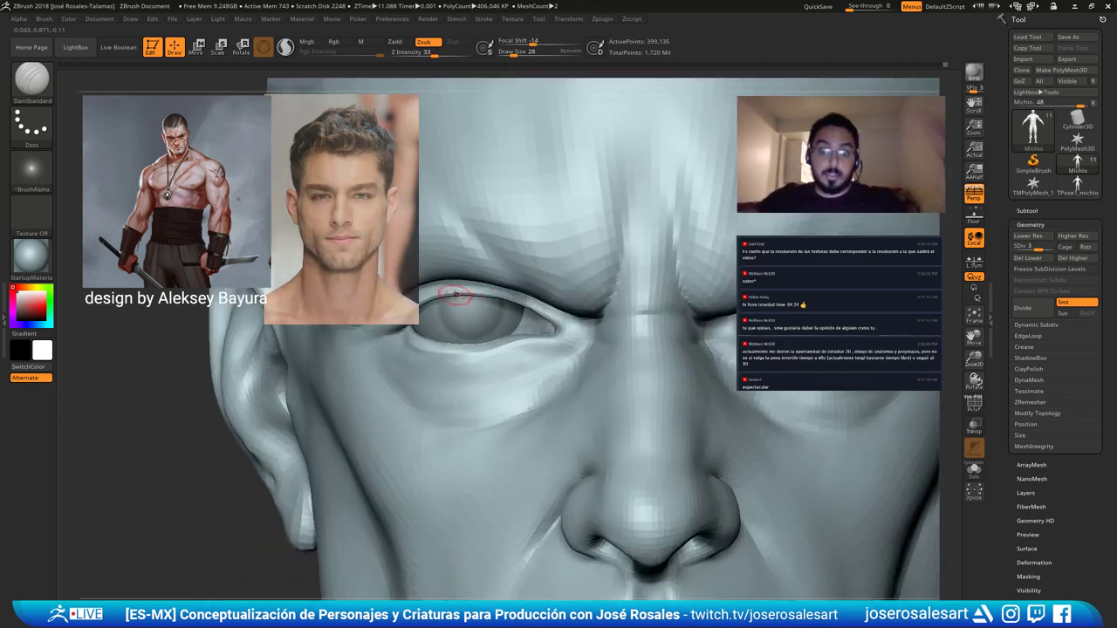
mouse_move(355, 316)
right_mouse_down()
mouse_move(511, 353)
mouse_move(414, 395)
mouse_move(400, 383)
right_mouse_up()
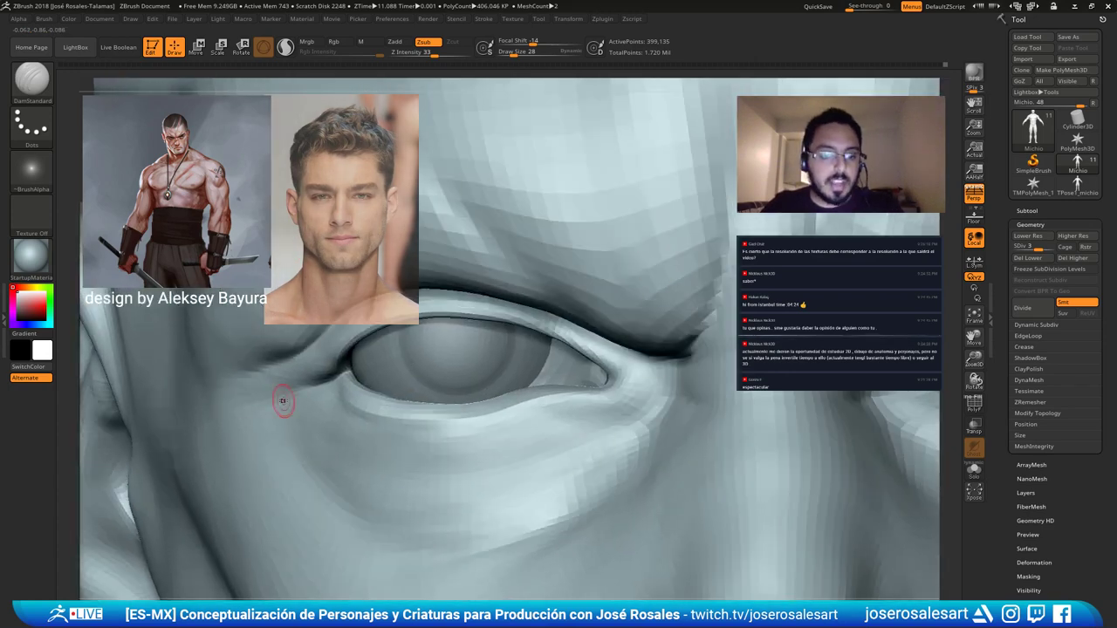
right_click_drag(479, 356, 540, 295)
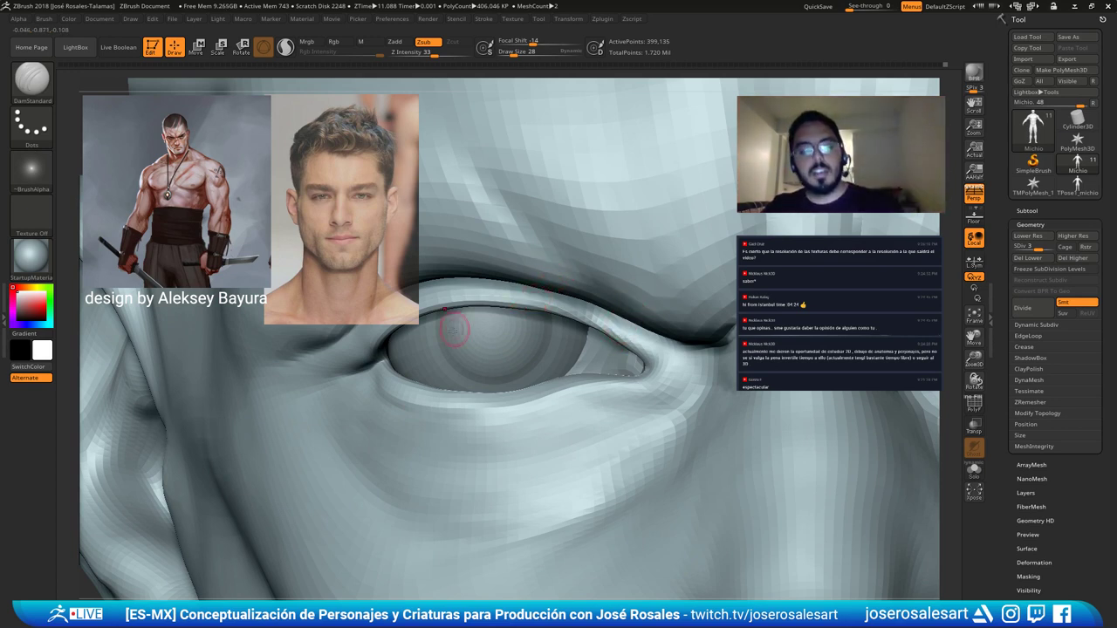
right_click_drag(534, 313, 530, 306)
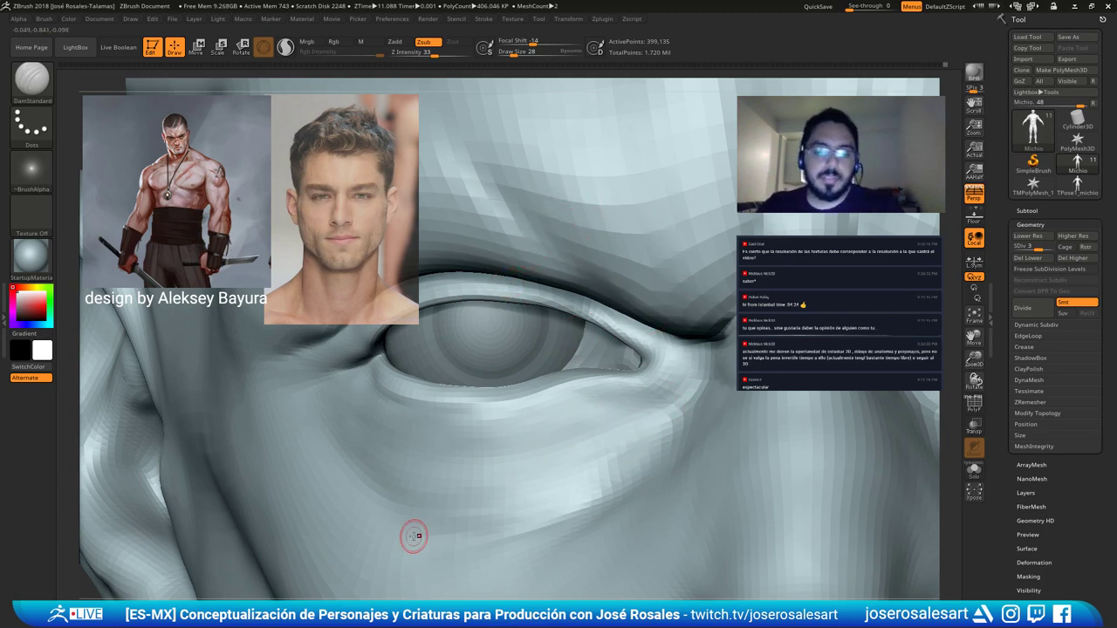
right_click_drag(611, 430, 558, 373, "ctrl")
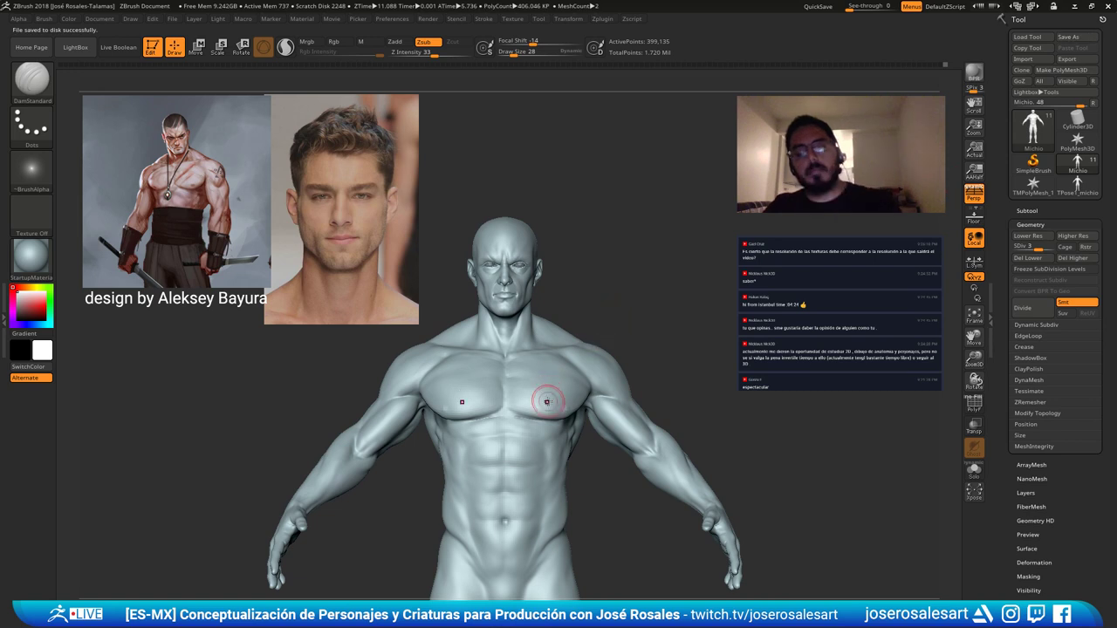
right_click_drag(569, 336, 619, 303, "alt")
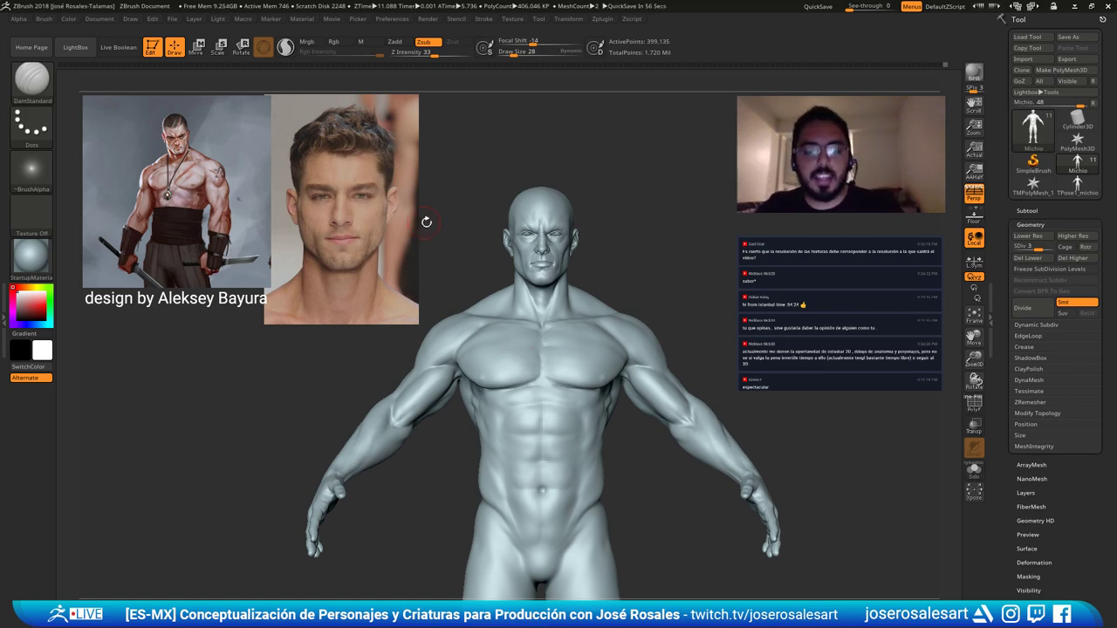
mouse_move(424, 219)
left_mouse_down()
mouse_move(599, 297)
mouse_move(495, 287)
left_mouse_up()
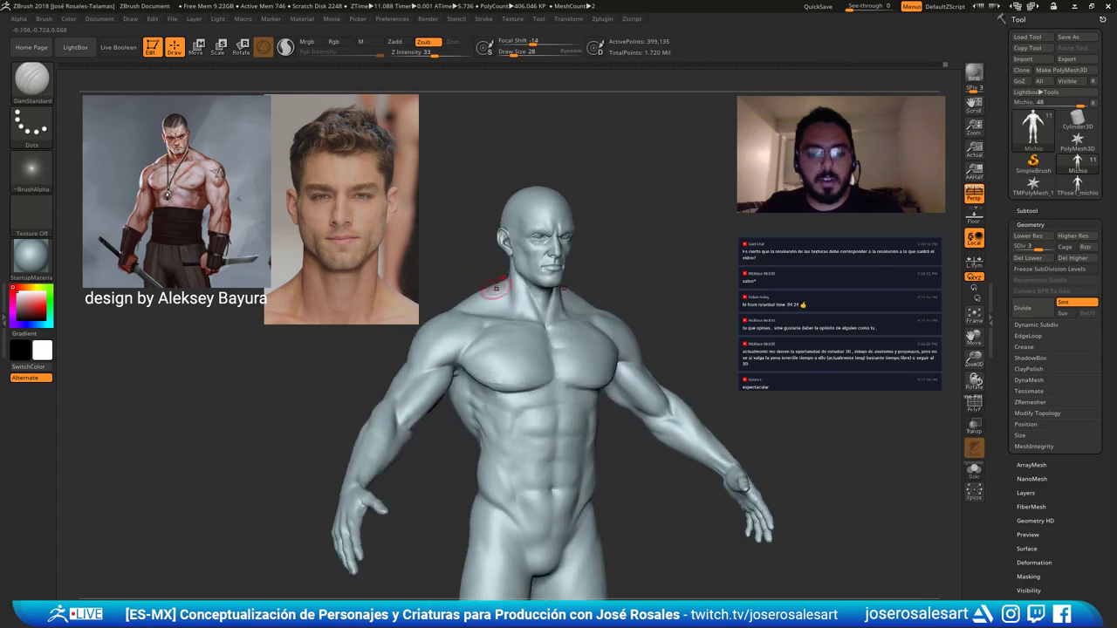
Build up the area above the collarbones beside the neck with ClayBuildup, and smooth it.
mouse_move(480, 334)
right_mouse_down("ctrl")
mouse_move(499, 338)
mouse_move(582, 305)
mouse_move(534, 374)
mouse_move(518, 342)
right_mouse_up("ctrl")
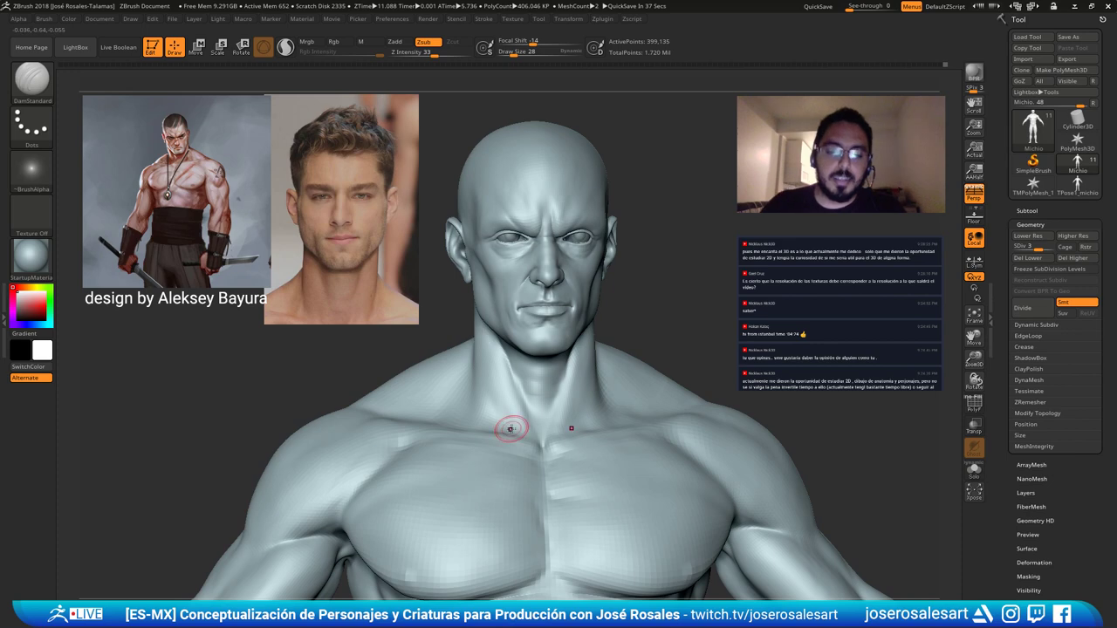
key("b")
key("c")
key("b")
right_click_drag(437, 407, 460, 398)
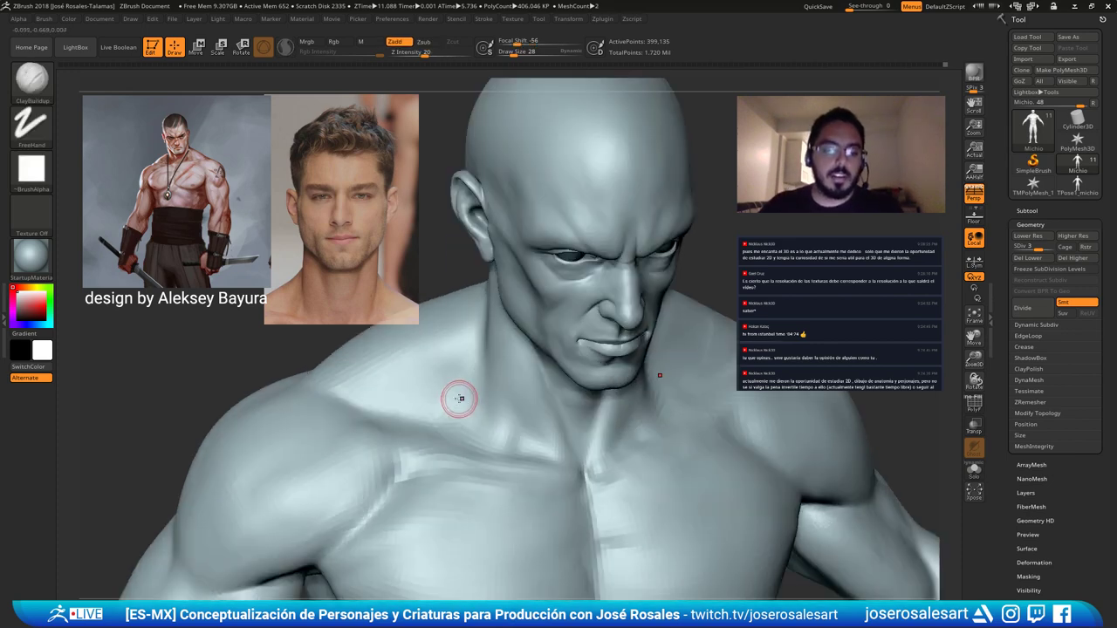
mouse_move(459, 401)
left_mouse_down()
mouse_move(466, 414)
mouse_move(474, 374)
mouse_move(477, 391)
left_mouse_up()
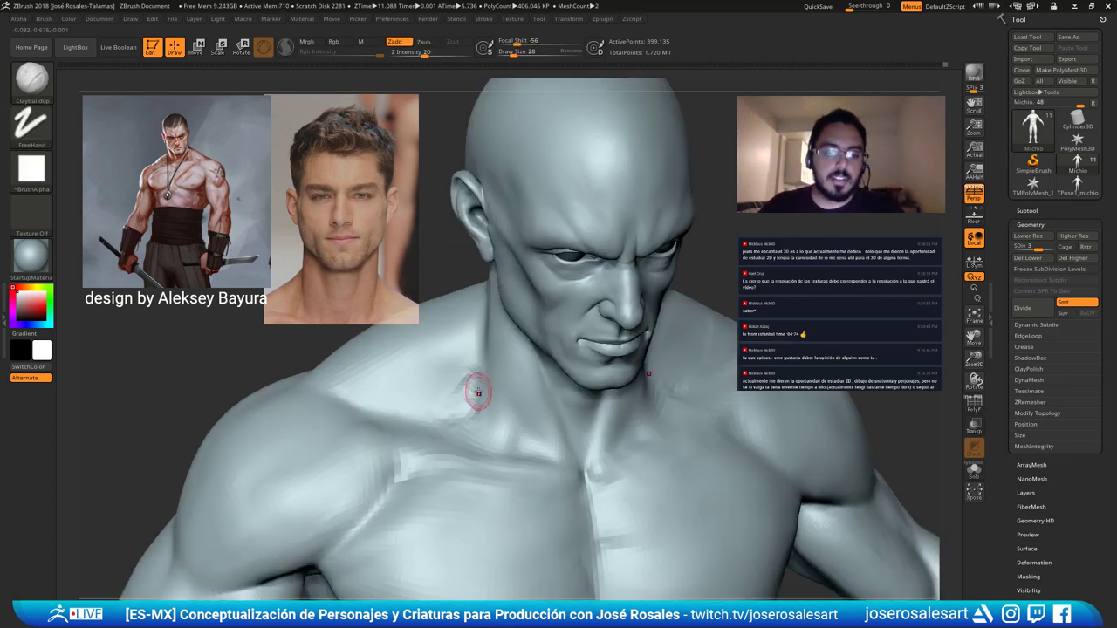
right_click_drag(477, 391, 437, 366)
right_click_drag(505, 423, 362, 437, "alt")
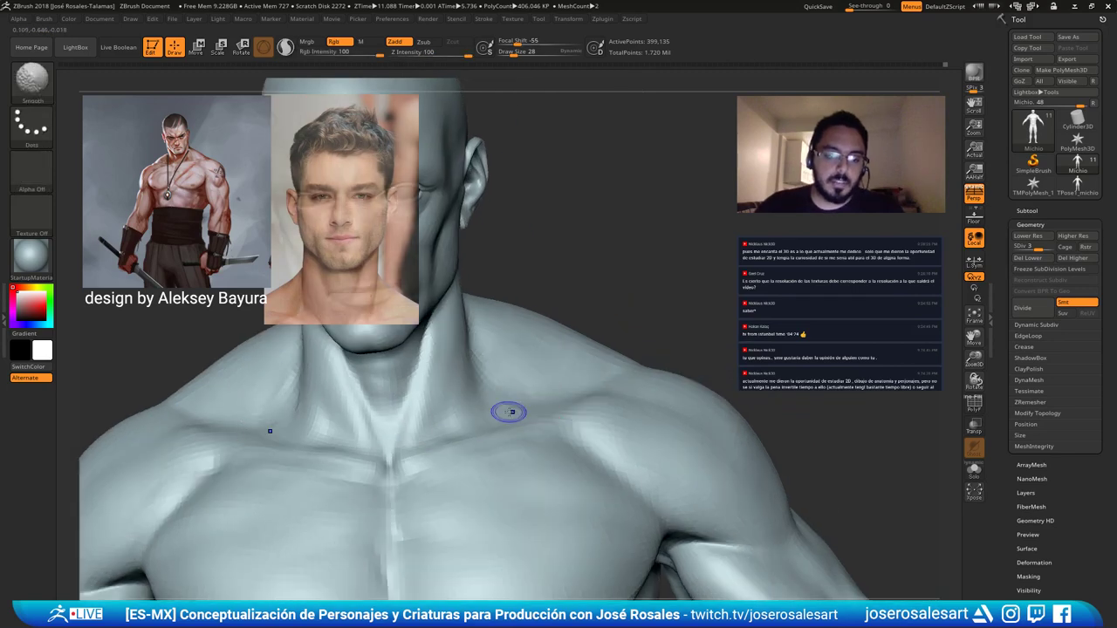
right_click_drag(508, 406, 494, 399)
mouse_move(485, 387)
left_mouse_down()
mouse_move(485, 346)
mouse_move(502, 397)
left_mouse_up()
right_click_drag(522, 381, 482, 398)
left_click_drag(481, 384, 478, 370, "shift")
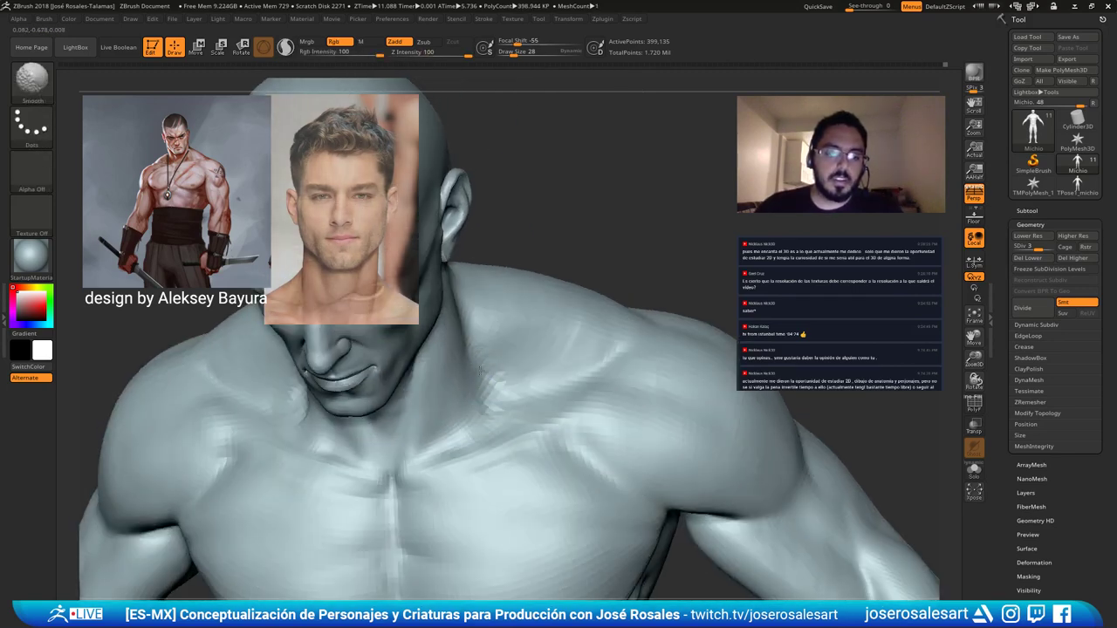
Smooth the transition between the trapezius and the side of the neck at draw size 45.
right_click_drag(240, 427, 279, 397)
left_click_drag(279, 393, 280, 398, "shift")
right_click_drag(280, 411, 425, 402)
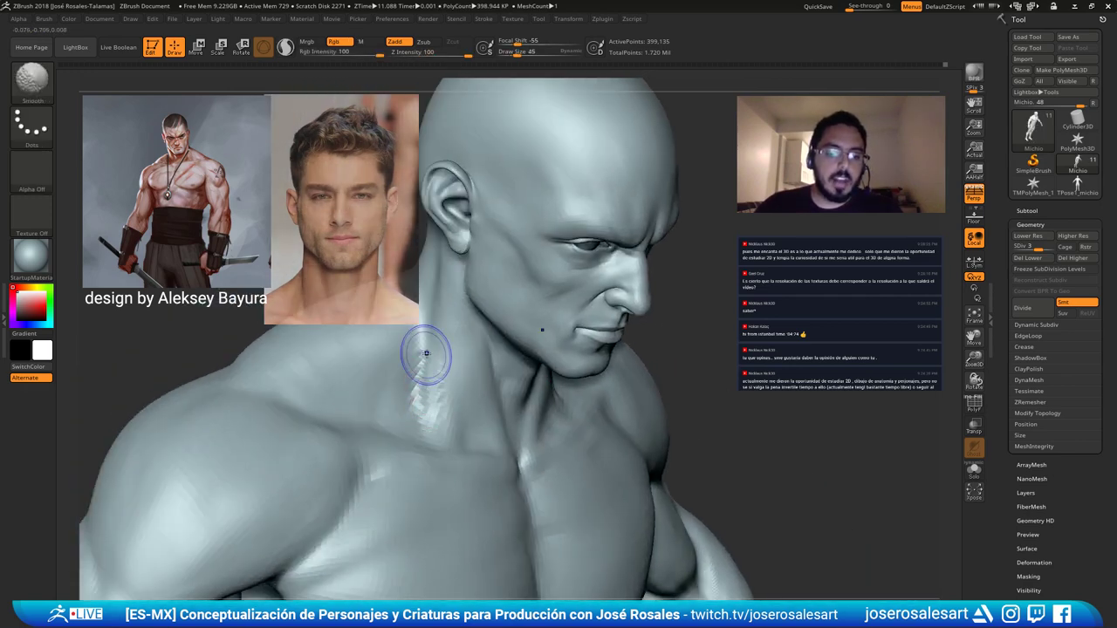
mouse_move(411, 344)
right_mouse_down()
mouse_move(407, 365)
mouse_move(415, 362)
right_mouse_up()
mouse_move(433, 362)
left_mouse_down("shift")
mouse_move(443, 341)
mouse_move(442, 359)
left_mouse_up("shift")
right_click_drag(472, 411, 449, 408)
right_click_drag(450, 408, 454, 349, "ctrl")
mouse_move(740, 395)
right_mouse_down()
mouse_move(534, 391)
mouse_move(583, 393)
mouse_move(620, 339)
right_mouse_up()
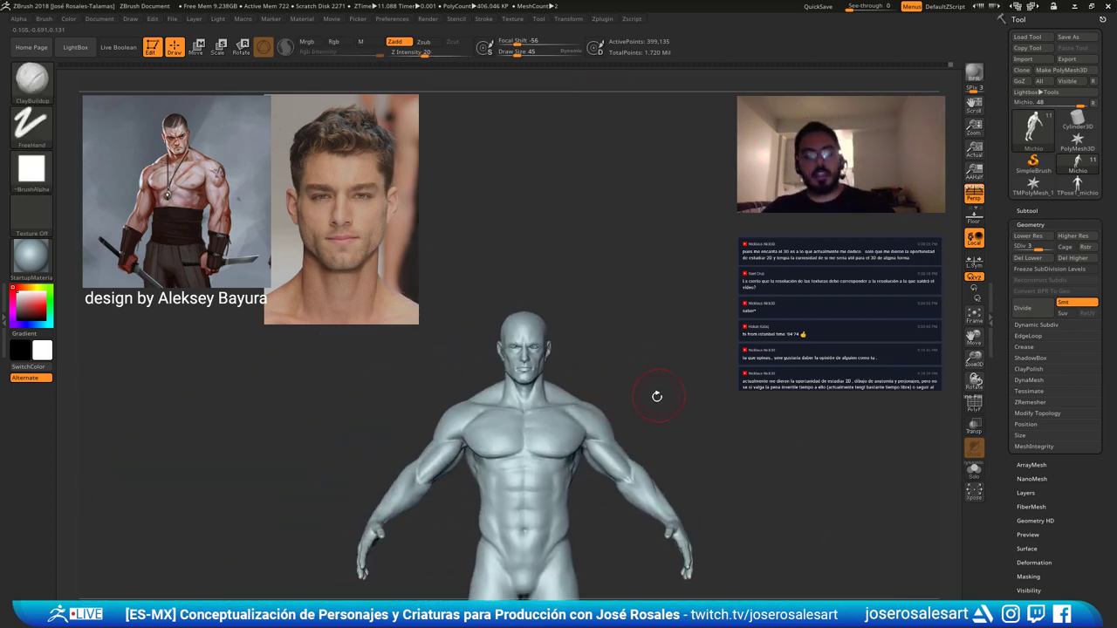
Reduce the ClayBuildup draw size to 23 and save the model to disk.
right_click_drag(656, 395, 641, 402, "ctrl")
key("[")
right_click_drag(536, 362, 527, 382, "ctrl")
mouse_move(506, 340)
right_mouse_down()
mouse_move(511, 373)
mouse_move(567, 400)
mouse_move(574, 392)
mouse_move(524, 367)
right_mouse_up()
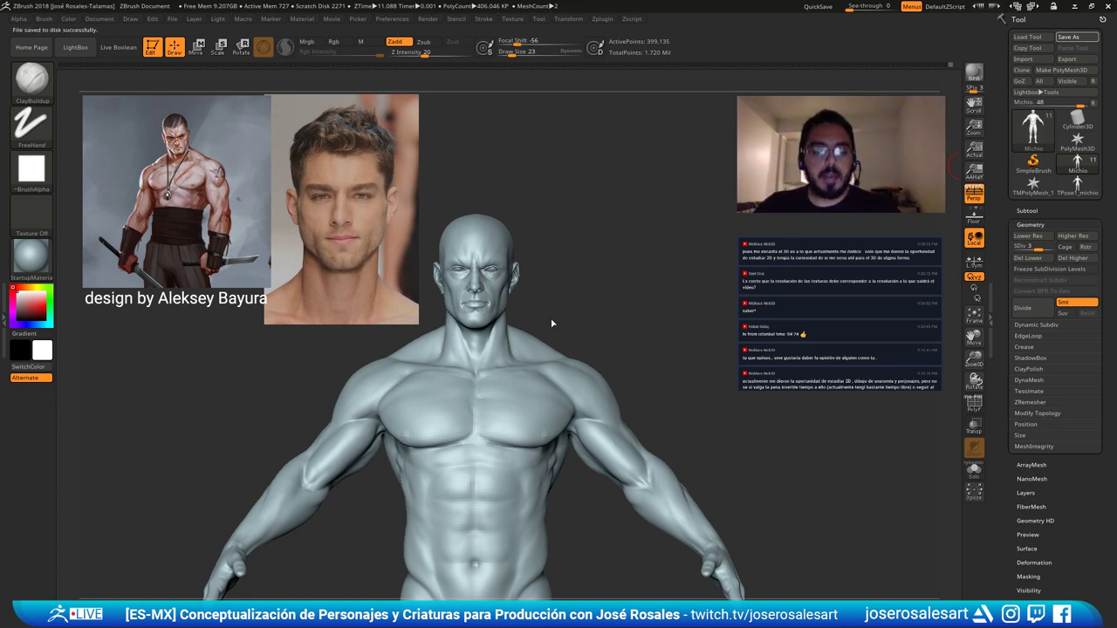
left_click_drag(550, 323, 591, 277, "alt")
left_click_drag(676, 476, 665, 518)
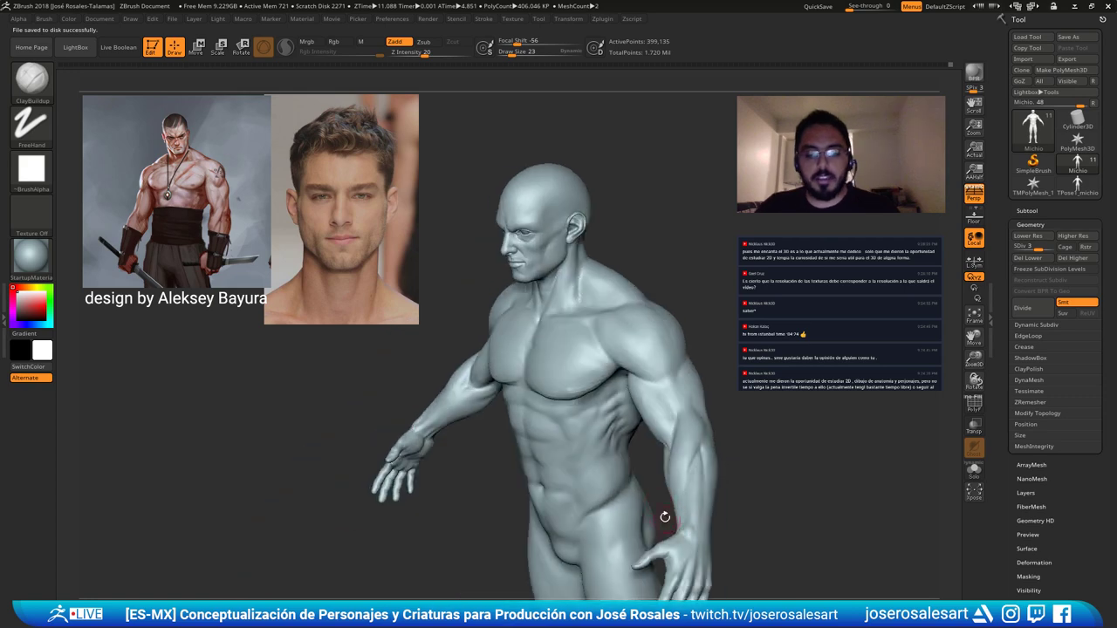
Examine the bare body from three-quarter and front angles.
mouse_move(665, 518)
right_mouse_down()
mouse_move(618, 477)
mouse_move(518, 490)
mouse_move(561, 442)
right_mouse_up()
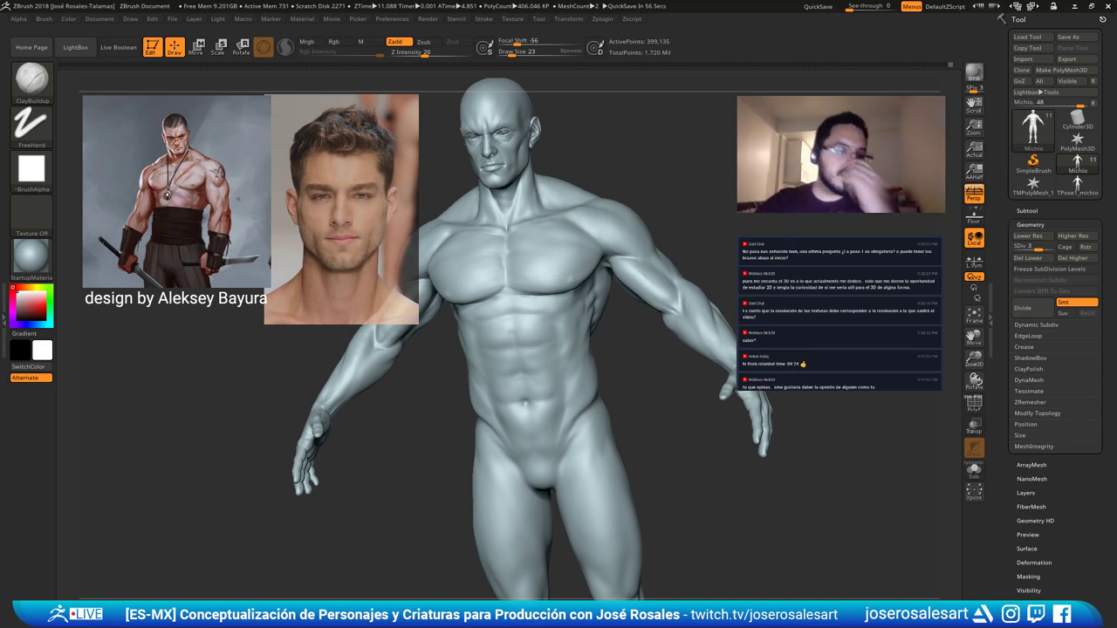
left_click_drag(384, 524, 479, 521)
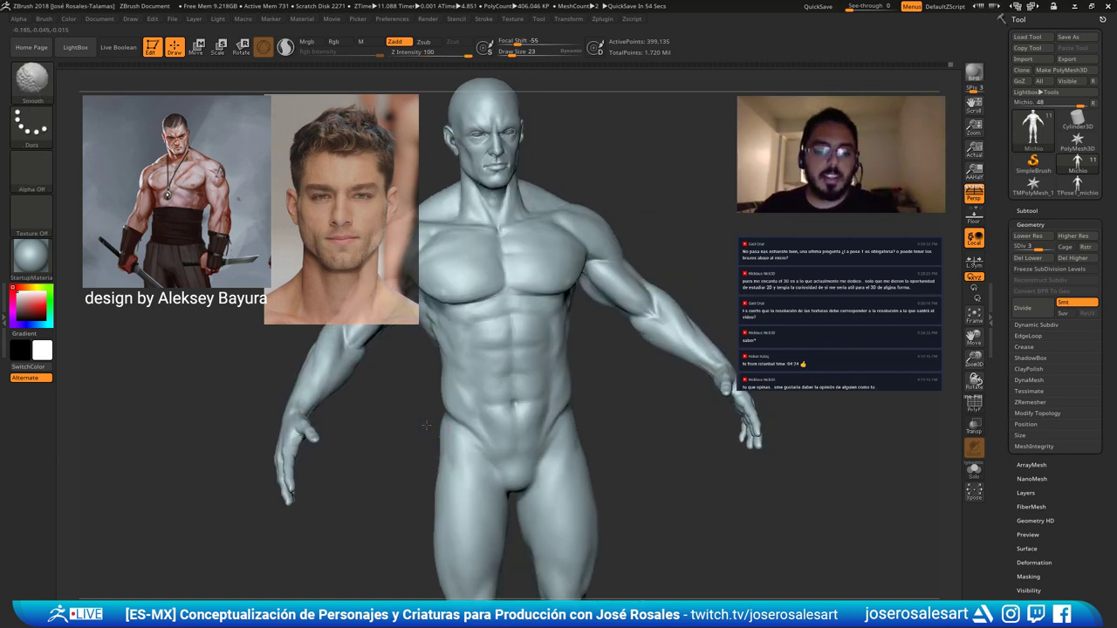
left_click_drag(431, 352, 513, 402, "shift")
right_click_drag(513, 402, 513, 473, "alt")
Make all the clothing, accessory and sword subtools visible together with the Michio body.
key("shift+s")
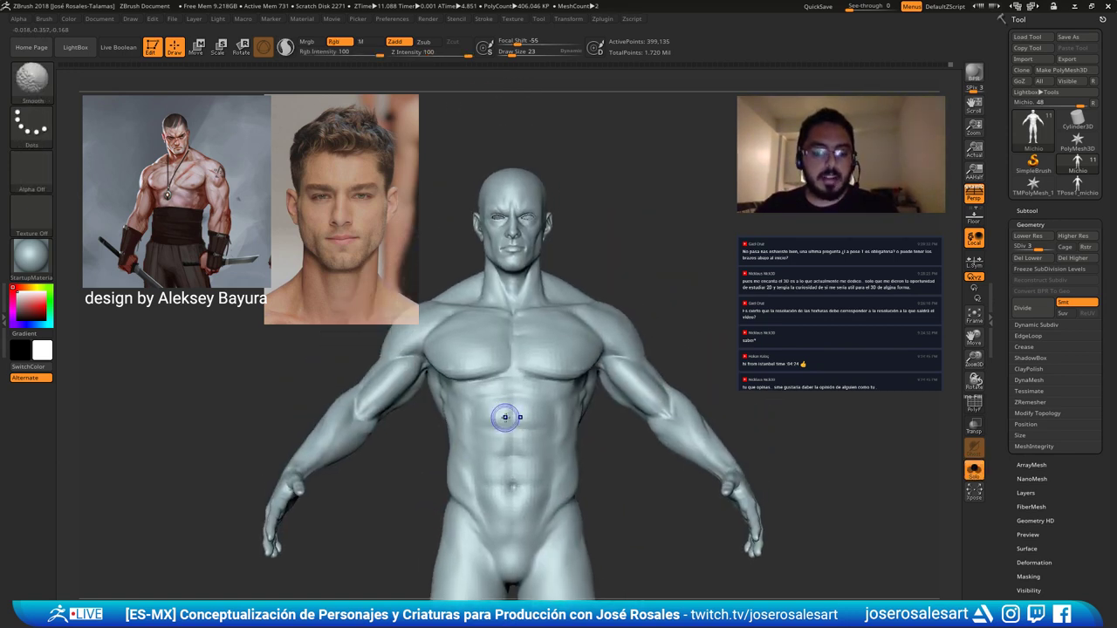
key("ctrl+shift+s")
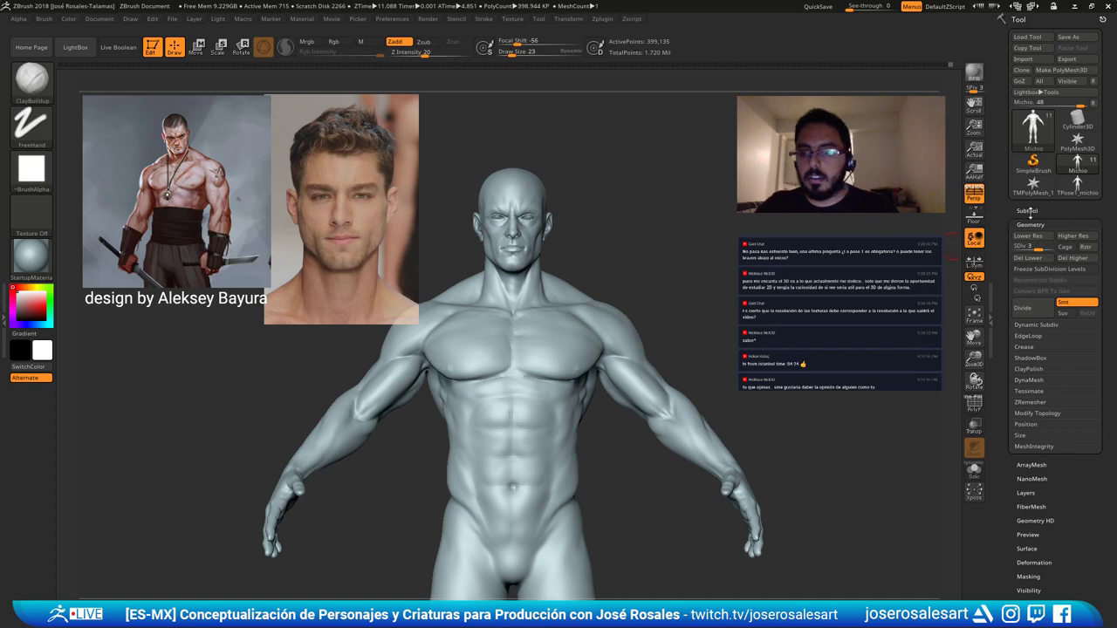
left_click(1082, 210)
left_click(1092, 224, "shift")
right_click_drag(569, 446, 591, 327, "alt")
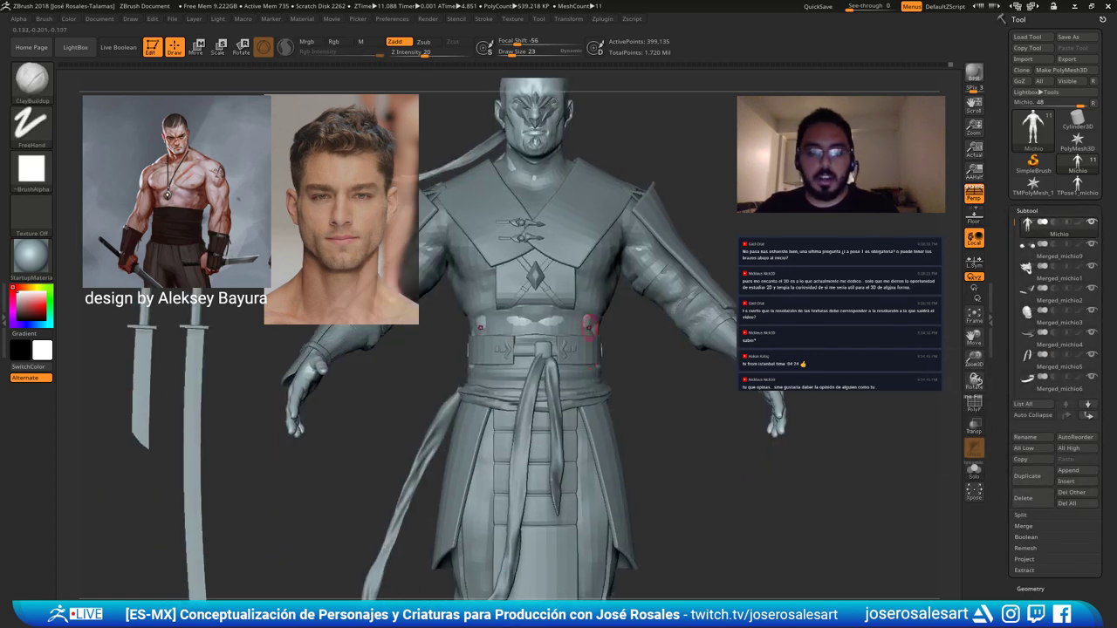
Examine the clothed character's head, torso, arms and outfit from the front and the side.
right_click_drag(458, 348, 502, 427)
right_click_drag(531, 151, 542, 401, "alt")
left_click_drag(541, 399, 579, 442)
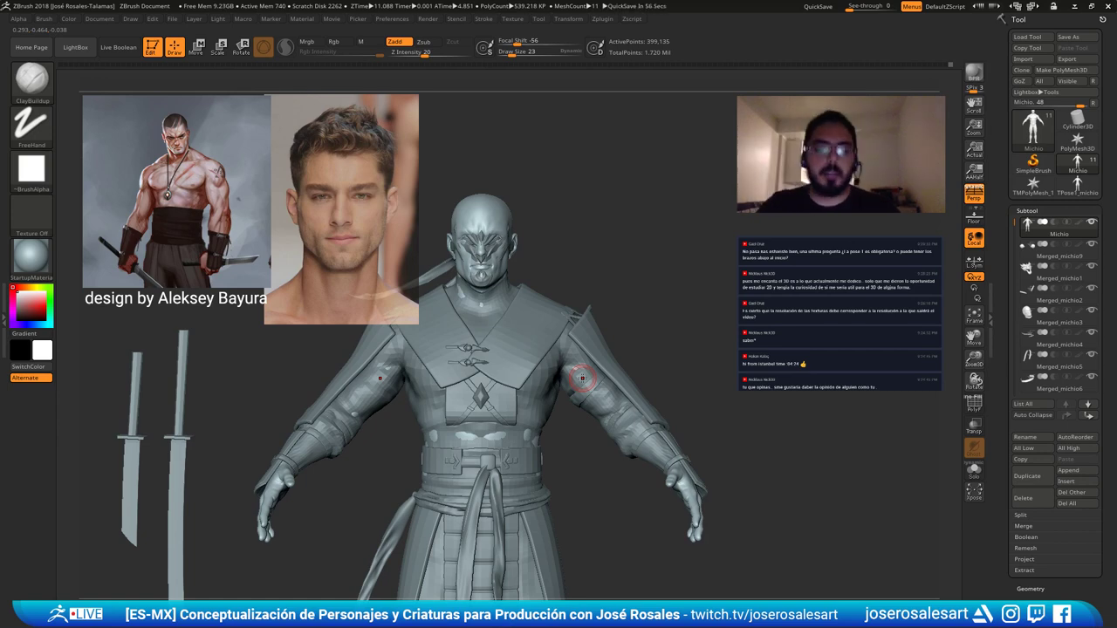
right_click_drag(496, 343, 457, 329)
left_click_drag(340, 348, 347, 349, "shift")
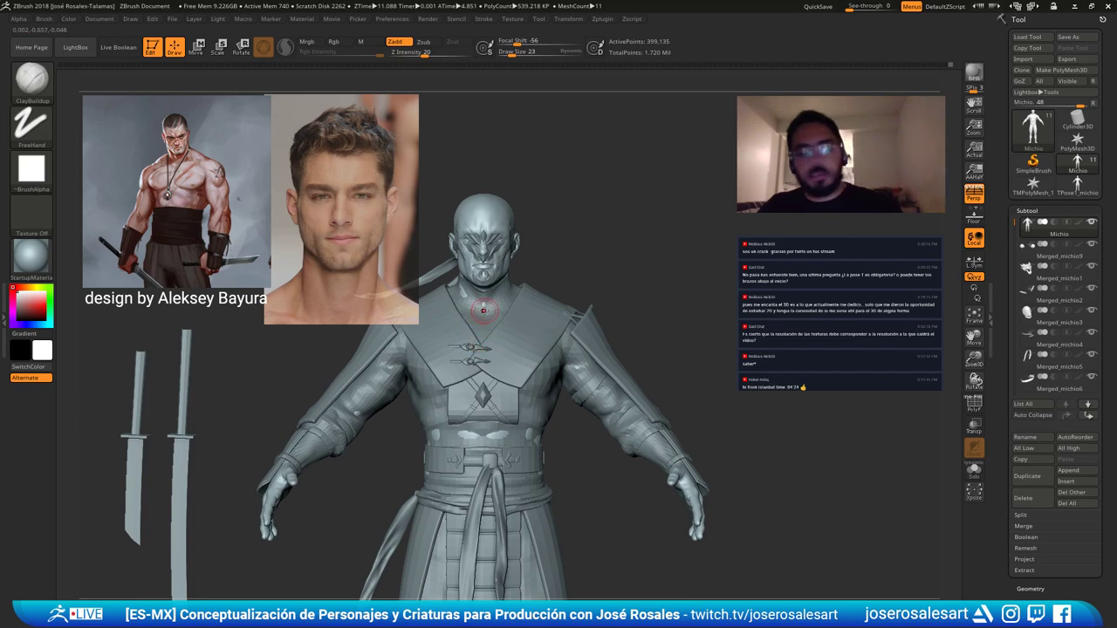
mouse_move(491, 302)
right_mouse_down()
mouse_move(411, 305)
mouse_move(502, 304)
right_mouse_up()
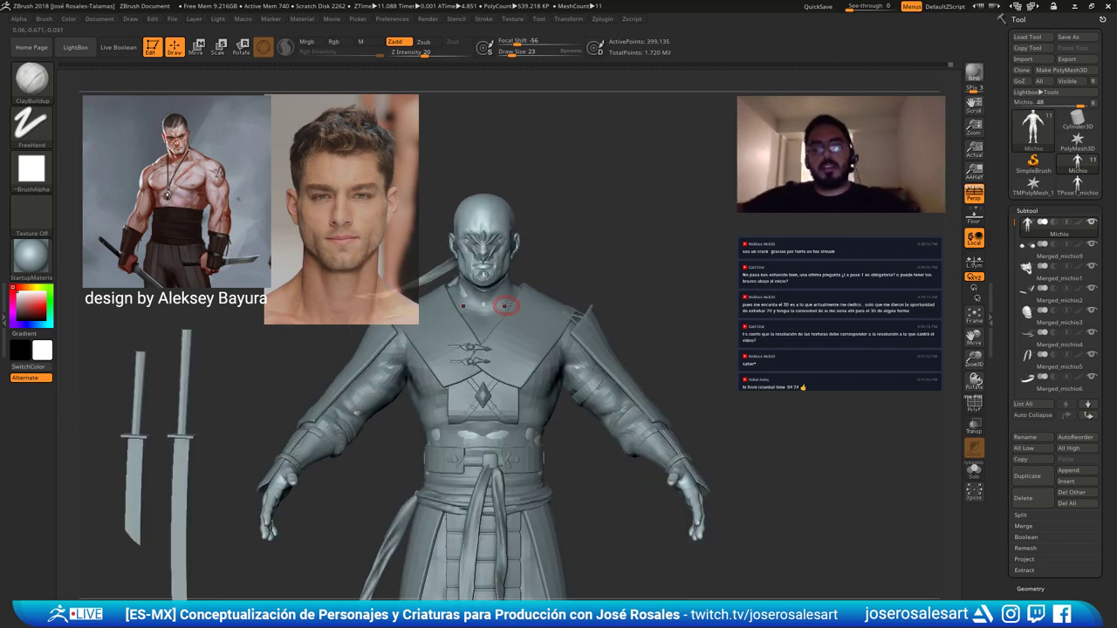
right_click_drag(542, 352, 620, 301)
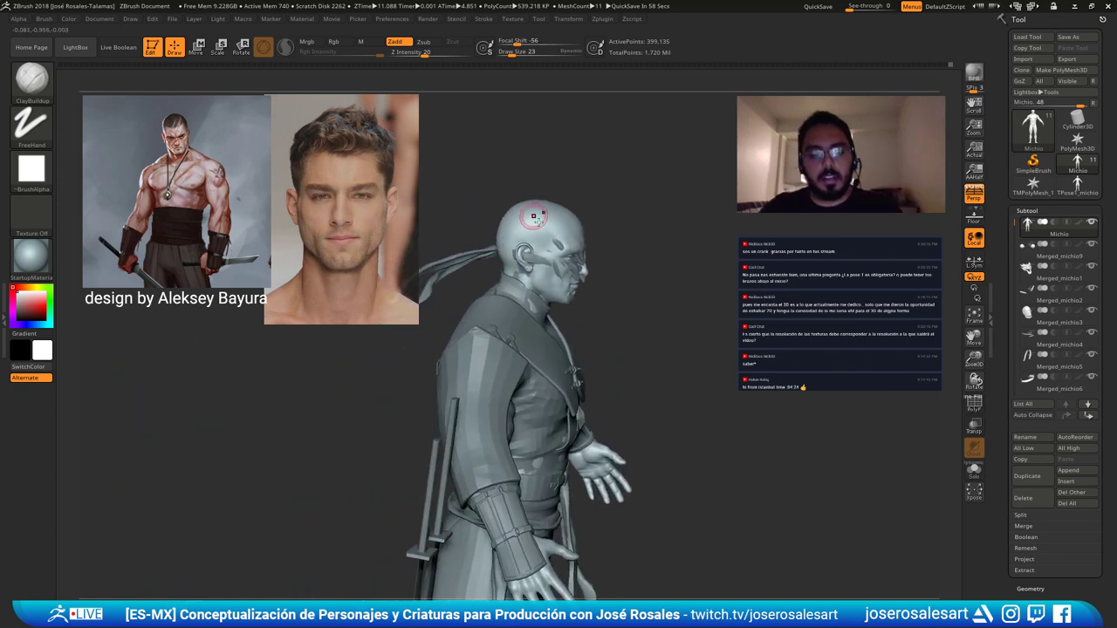
left_click_drag(470, 281, 384, 287)
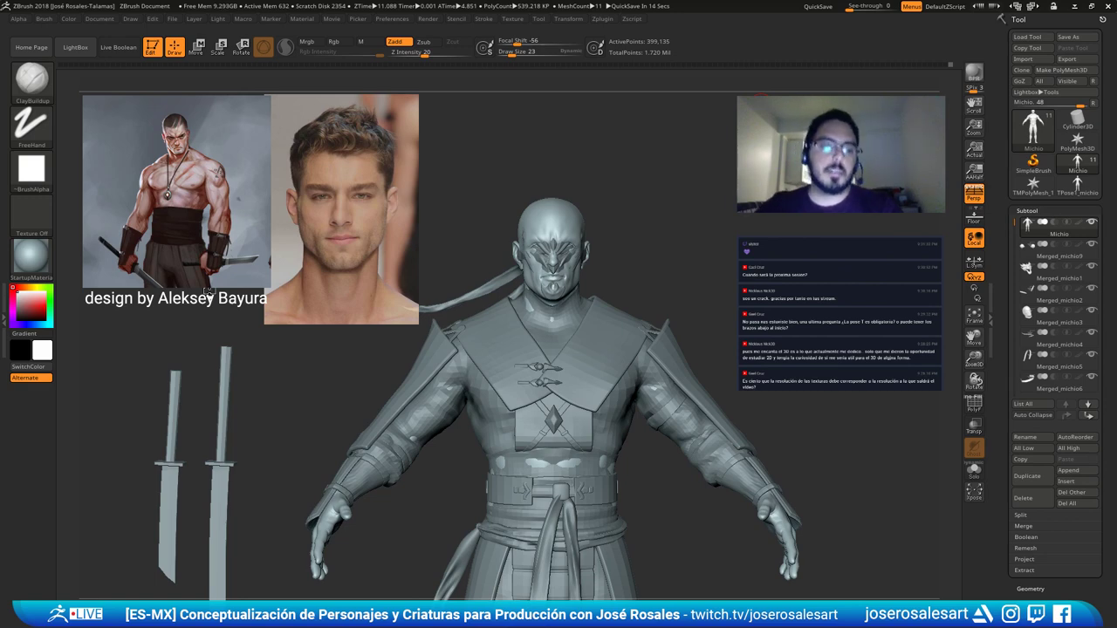
Isolate the Michio body with Solo and inspect its anatomy without the outfit.
mouse_move(537, 281)
right_mouse_down()
mouse_move(631, 340)
mouse_move(526, 266)
mouse_move(429, 274)
right_mouse_up()
key("shift+s")
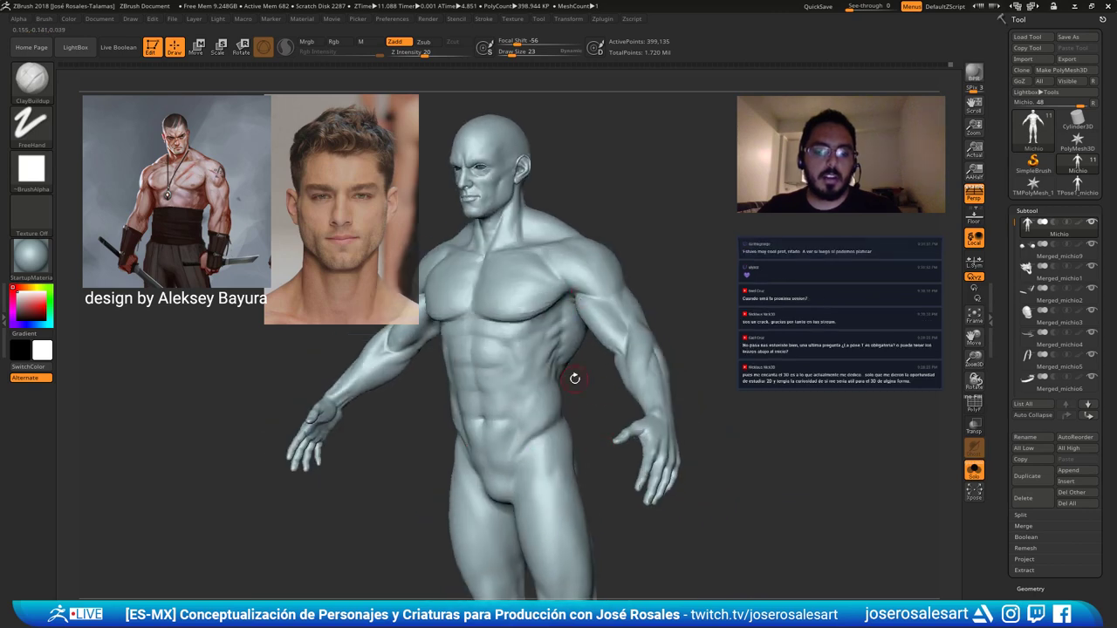
mouse_move(478, 369)
right_mouse_down()
mouse_move(544, 506)
mouse_move(543, 437)
right_mouse_up()
Turn Solo off and view the full clothed figure with its swords from the front.
key("shift+s")
mouse_move(555, 384)
right_mouse_down("alt")
mouse_move(635, 394)
mouse_move(589, 409)
mouse_move(565, 349)
mouse_move(593, 392)
right_mouse_up("alt")
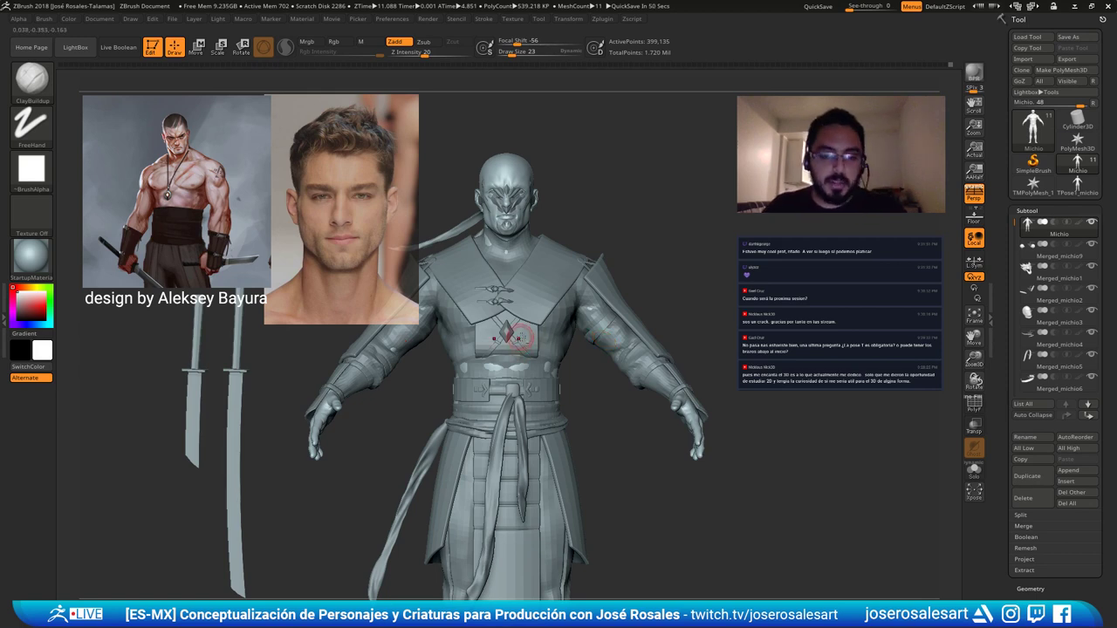
right_click_drag(525, 333, 600, 308, "alt")
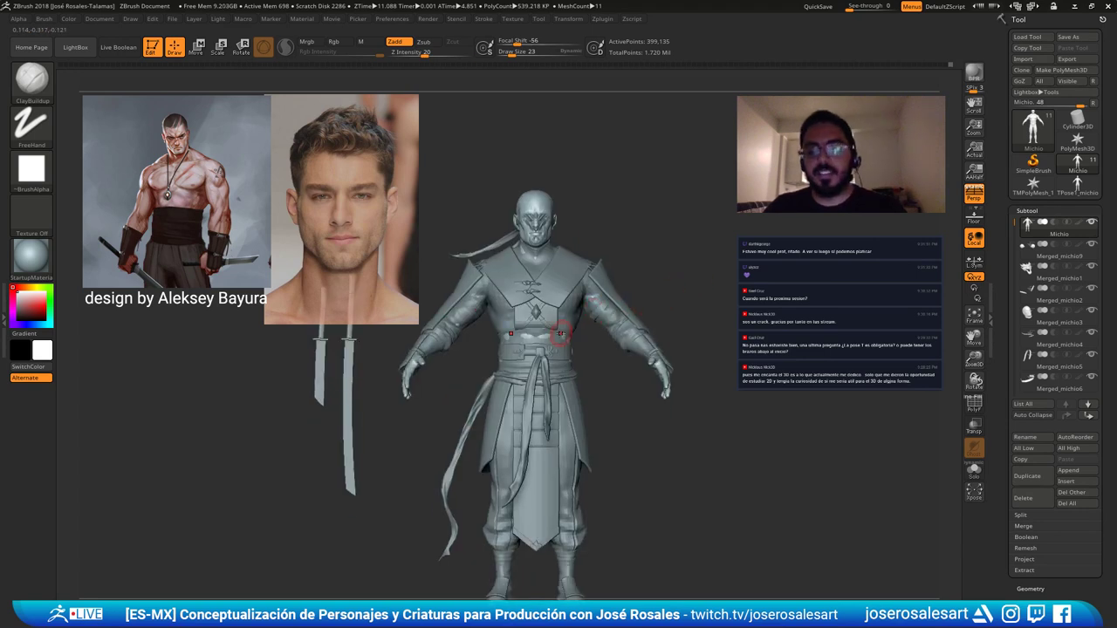